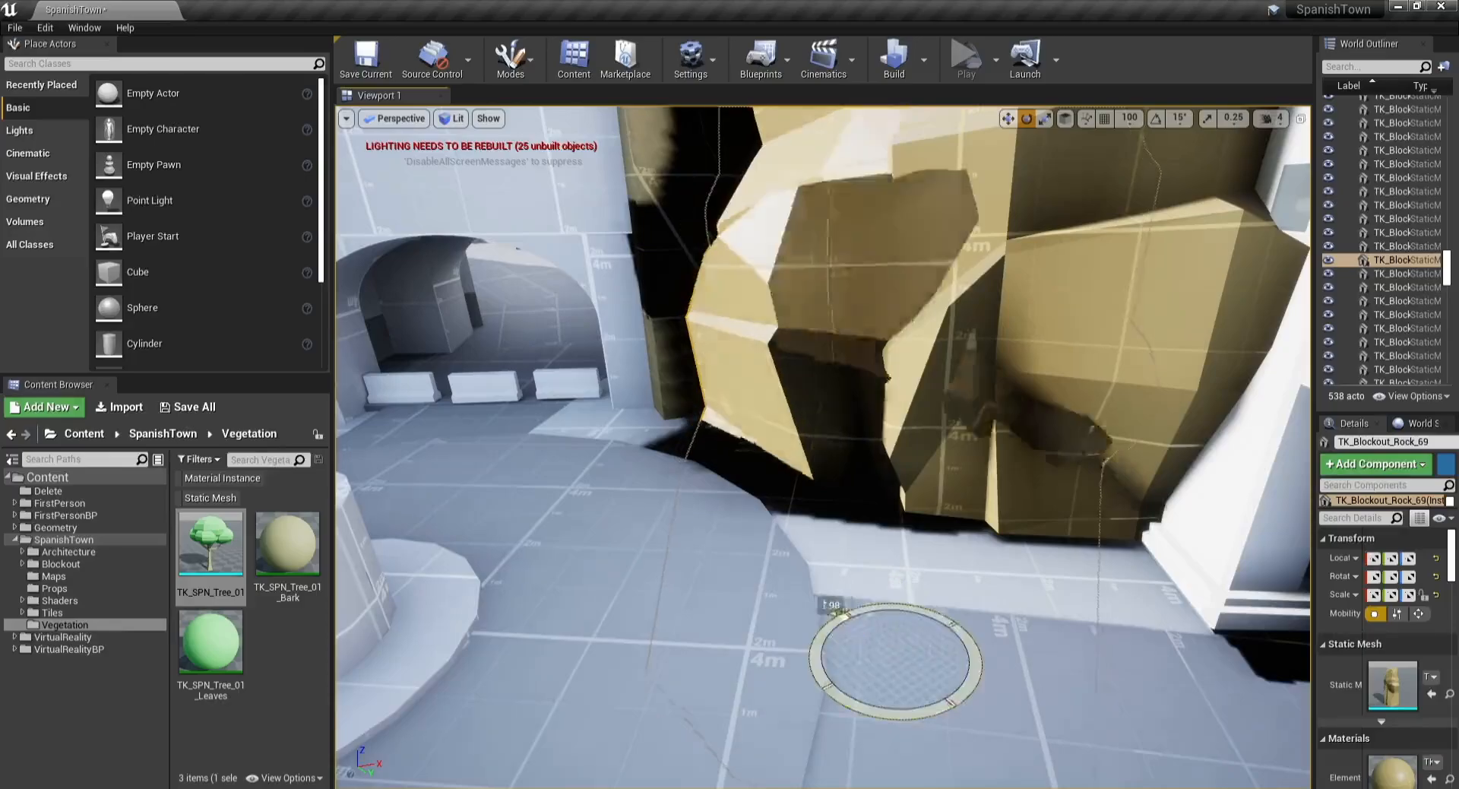
# Step: Place the TK_SPN_Tree_01 static mesh from the Vegetation folder into the level beside the large rock
pyautogui.moveTo(835, 611); pyautogui.dragTo(941, 664)
pyautogui.moveTo(854, 595); pyautogui.dragTo(703, 581, button='right')
pyautogui.moveTo(224, 558); pyautogui.dragTo(825, 601)
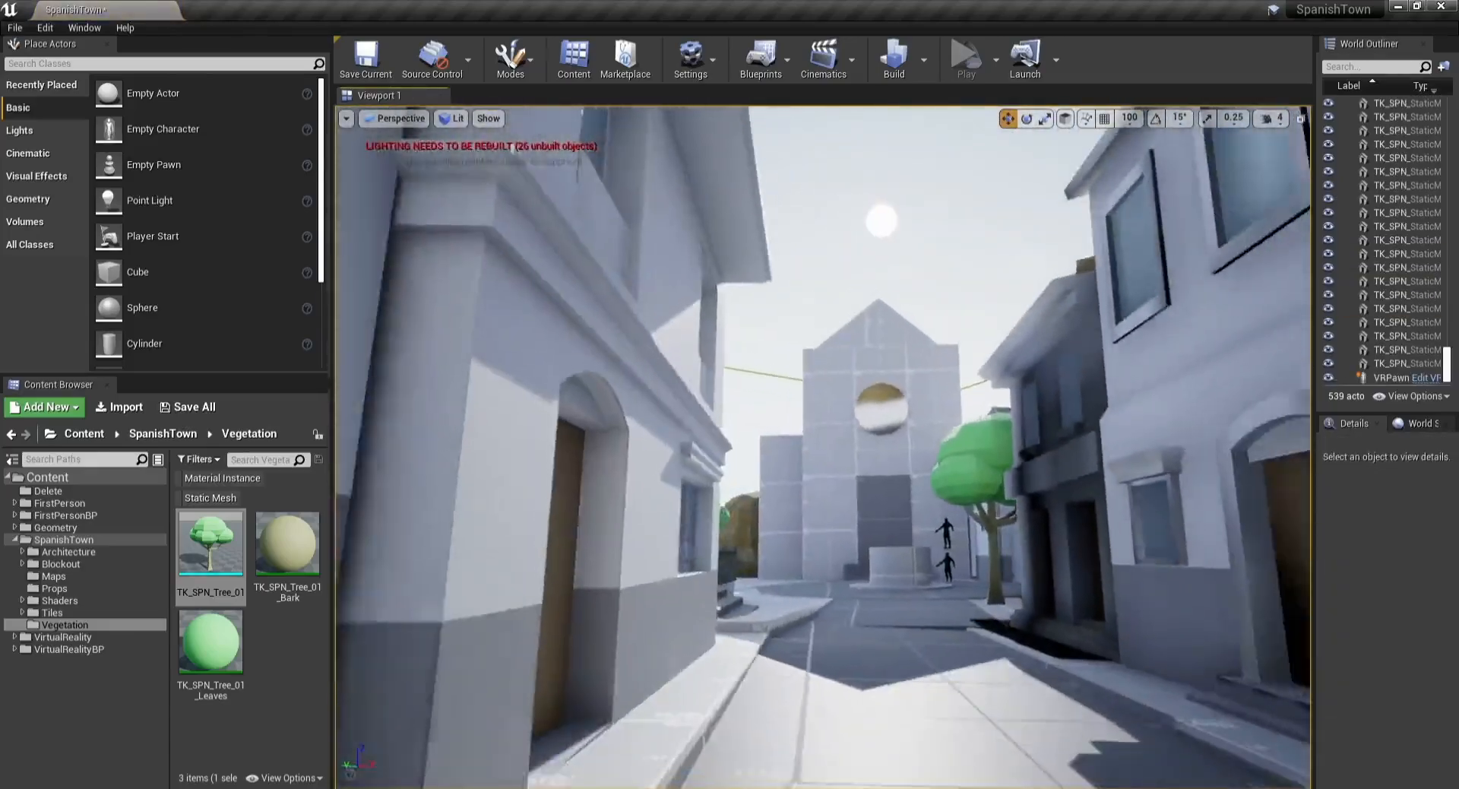
pyautogui.moveTo(823, 447); pyautogui.dragTo(792, 464, button='right')
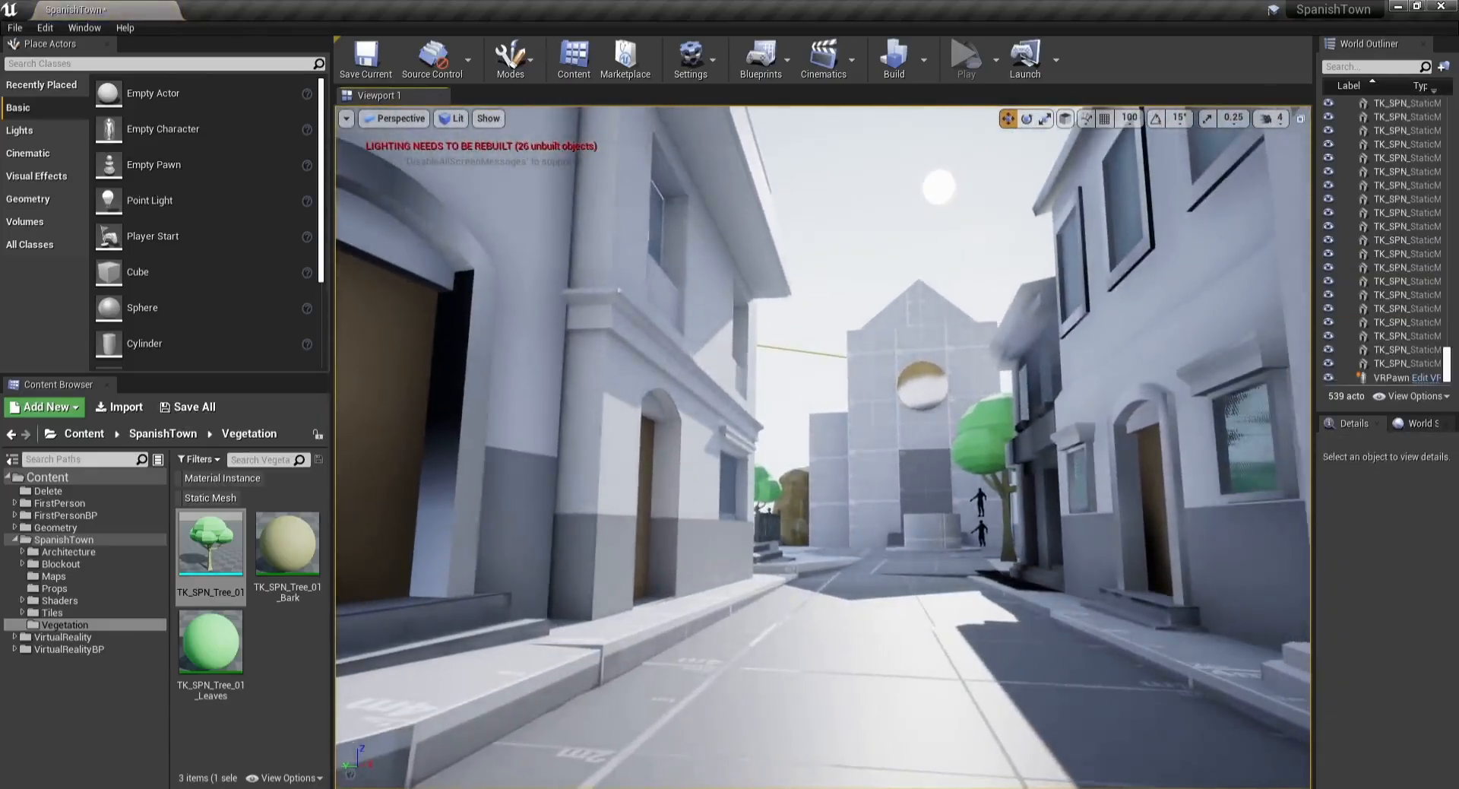
# Step: Delete the tree standing at the far end of the street
pyautogui.click(992, 444)
pyautogui.press('Delete')
pyautogui.press('w')
pyautogui.moveTo(992, 443); pyautogui.dragTo(1070, 503, button='right')
pyautogui.click(996, 432)
pyautogui.press('w')
pyautogui.press('s')
pyautogui.moveTo(845, 295); pyautogui.dragTo(980, 250)
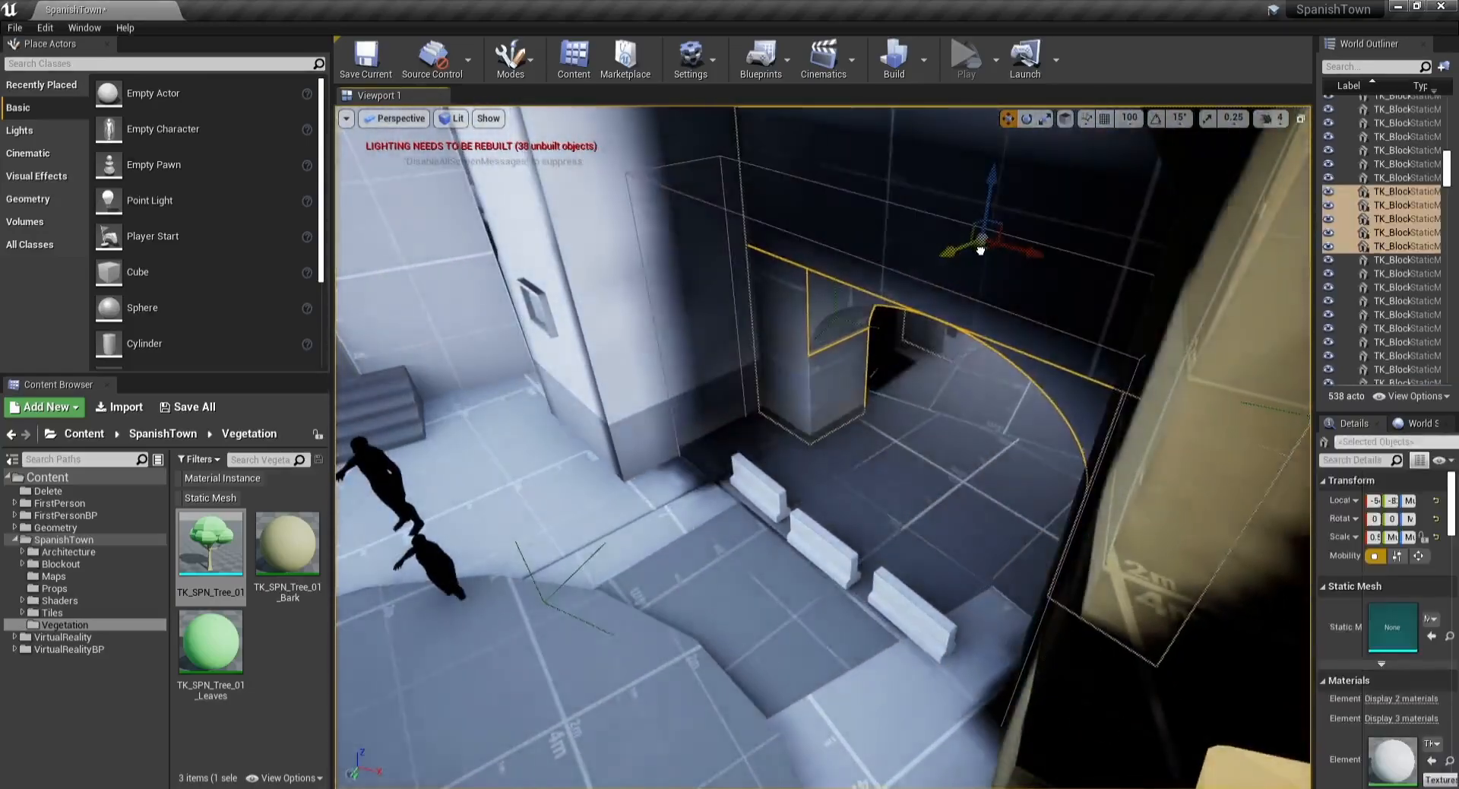
# Step: Select the three concrete barriers near the archway and shift and rotate them slightly
pyautogui.click(829, 524)
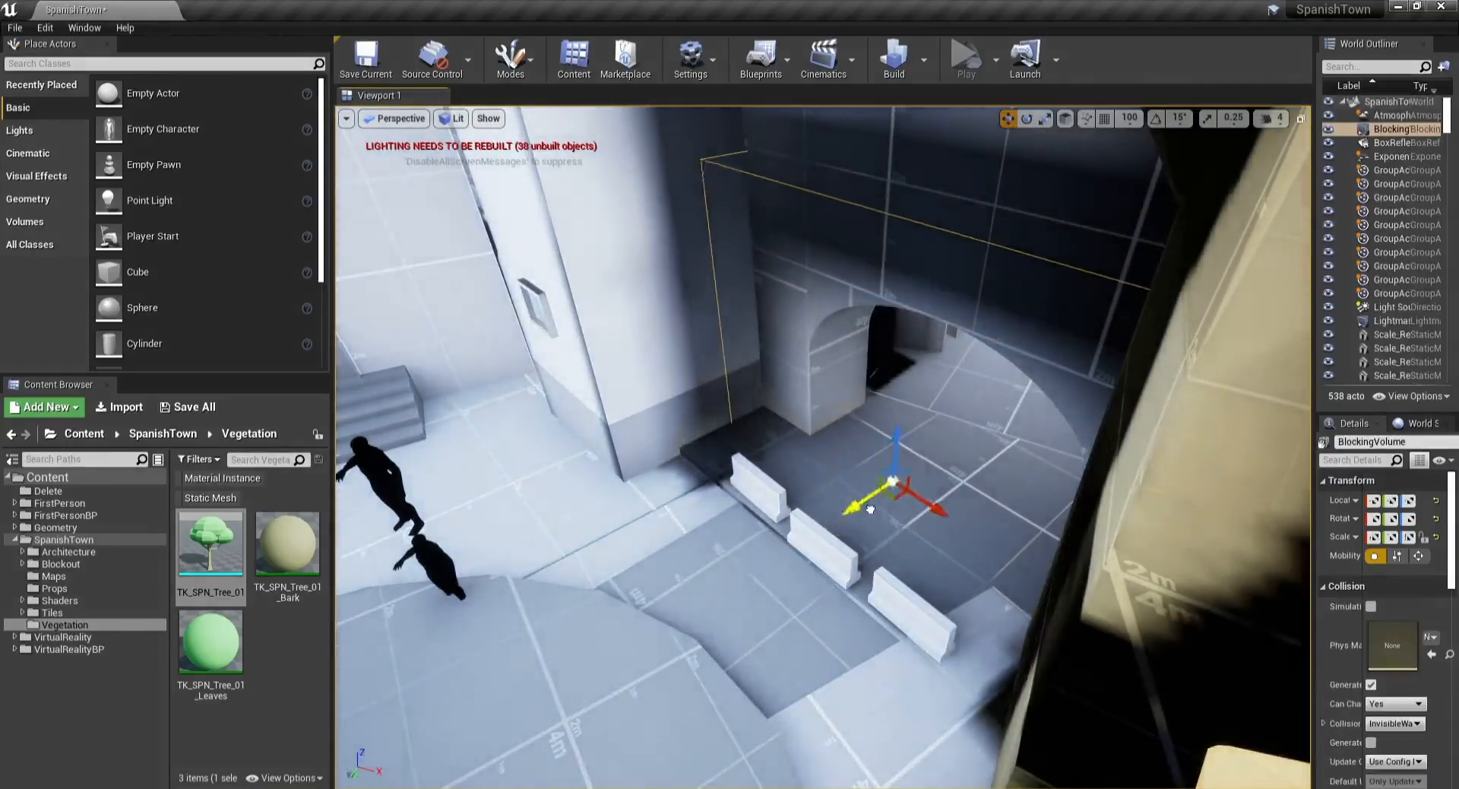
pyautogui.click(762, 490)
pyautogui.keyDown('ctrl'); pyautogui.click(823, 552); pyautogui.keyUp('ctrl')
pyautogui.keyDown('ctrl'); pyautogui.click(881, 604); pyautogui.keyUp('ctrl')
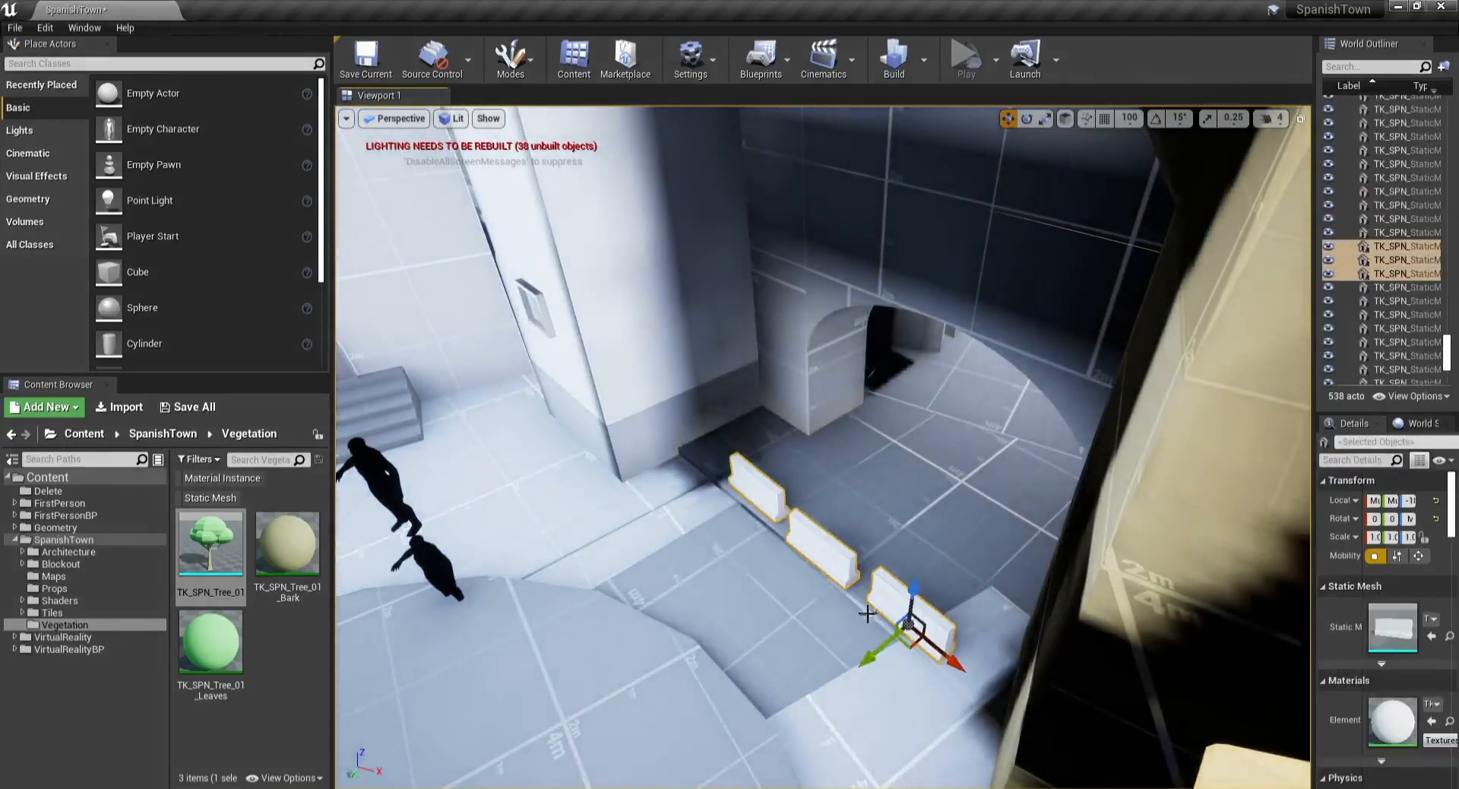
pyautogui.moveTo(965, 570); pyautogui.dragTo(1018, 564, button='right')
pyautogui.press('e')
pyautogui.moveTo(1010, 537); pyautogui.dragTo(1022, 535)
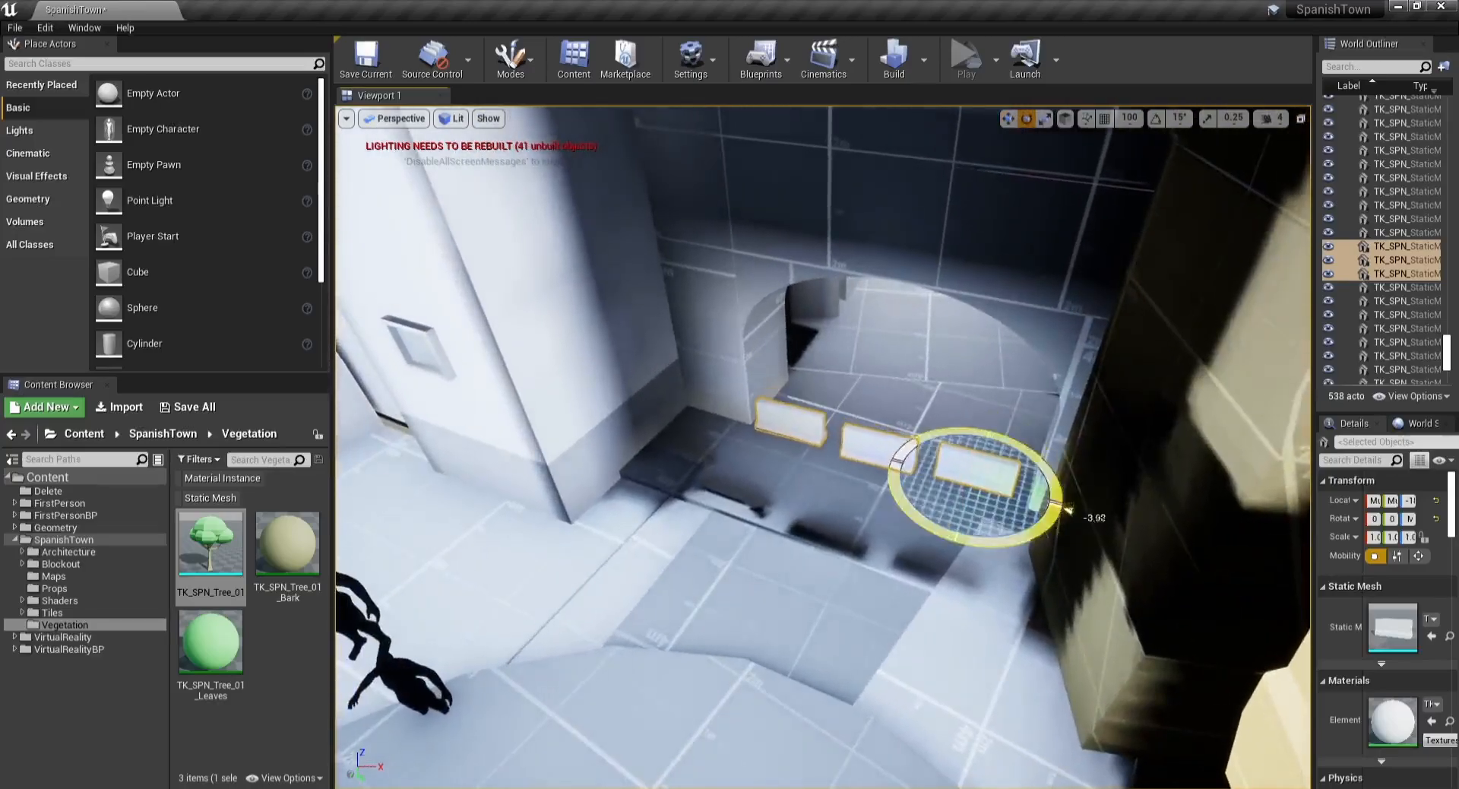
# Step: Rotate the barrier group further, then select and delete one of the objects
pyautogui.moveTo(1023, 486); pyautogui.dragTo(794, 370, button='right')
pyautogui.click(886, 410)
pyautogui.click(796, 370)
pyautogui.press('Delete')
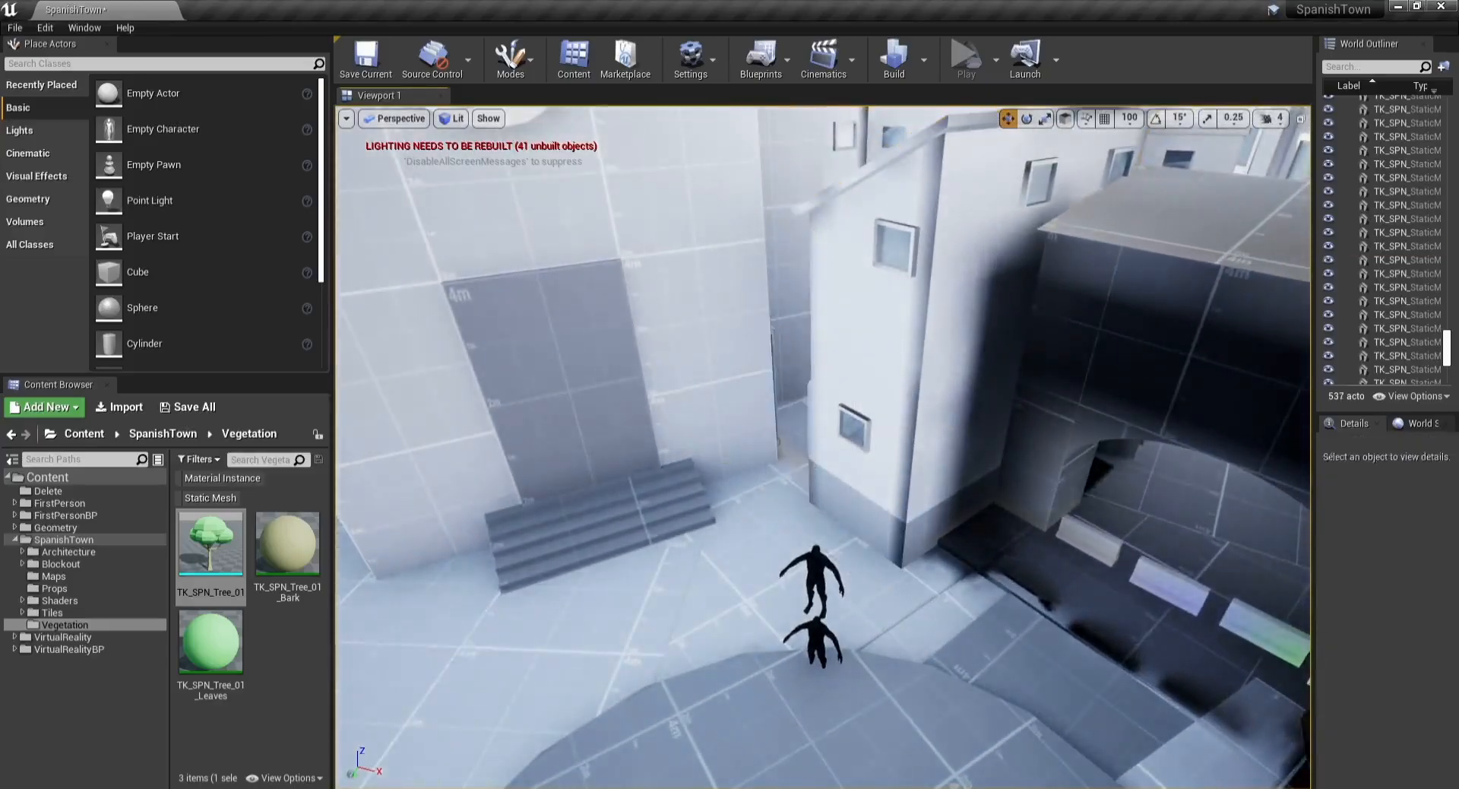
# Step: Select the residential building beside the plaza and rotate it
pyautogui.click(915, 599)
pyautogui.press('e')
pyautogui.moveTo(980, 593); pyautogui.dragTo(1066, 423)
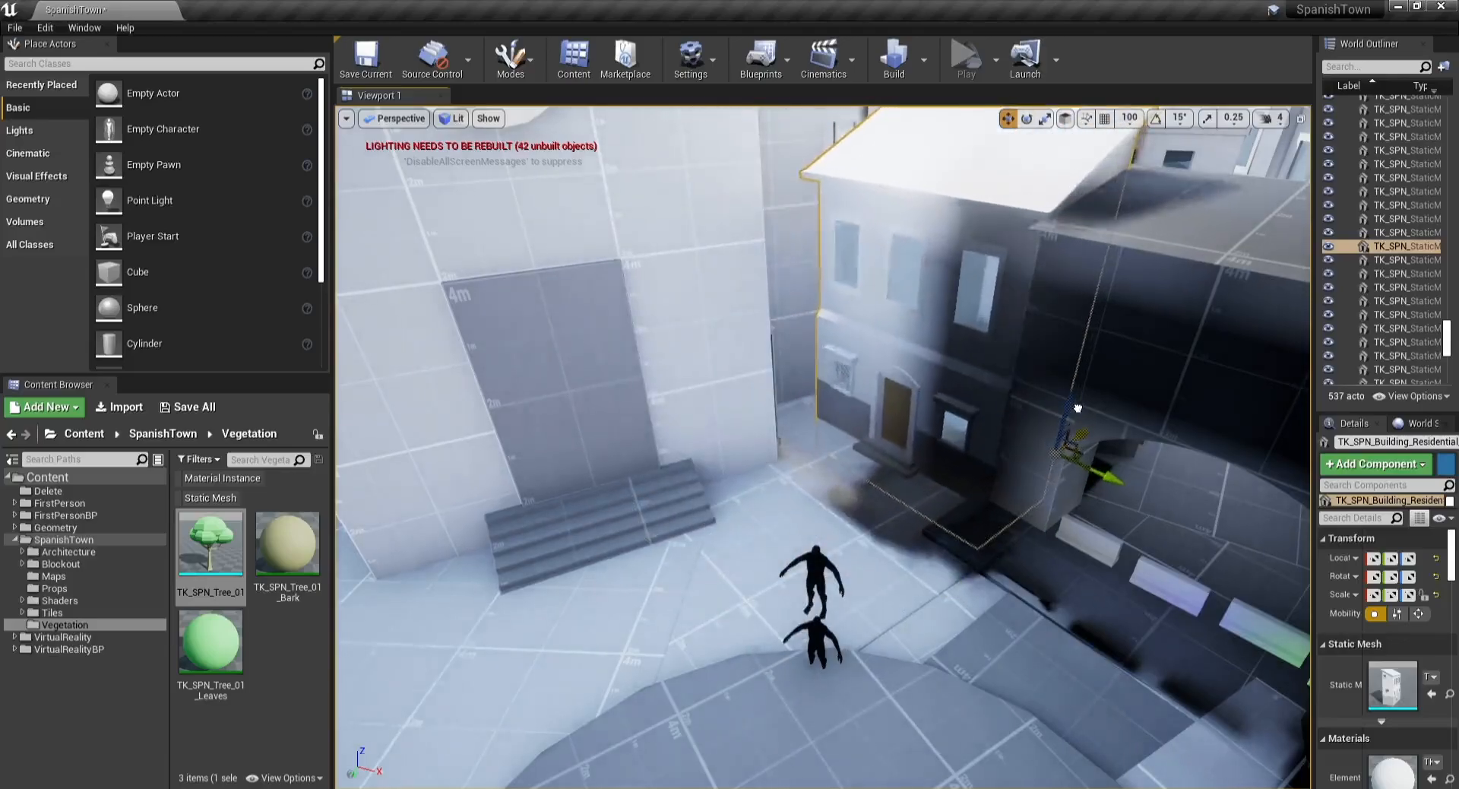
pyautogui.moveTo(1066, 457); pyautogui.dragTo(1277, 383, button='right')
# Step: Scale the residential building, undoing a first attempt, and rotate it slightly
pyautogui.press('w')
pyautogui.press('s')
pyautogui.moveTo(994, 512); pyautogui.dragTo(993, 510)
pyautogui.hotkey('ctrl', 'z')
pyautogui.press('s')
pyautogui.moveTo(993, 510); pyautogui.dragTo(847, 448, button='right')
pyautogui.press('s')
pyautogui.press('e')
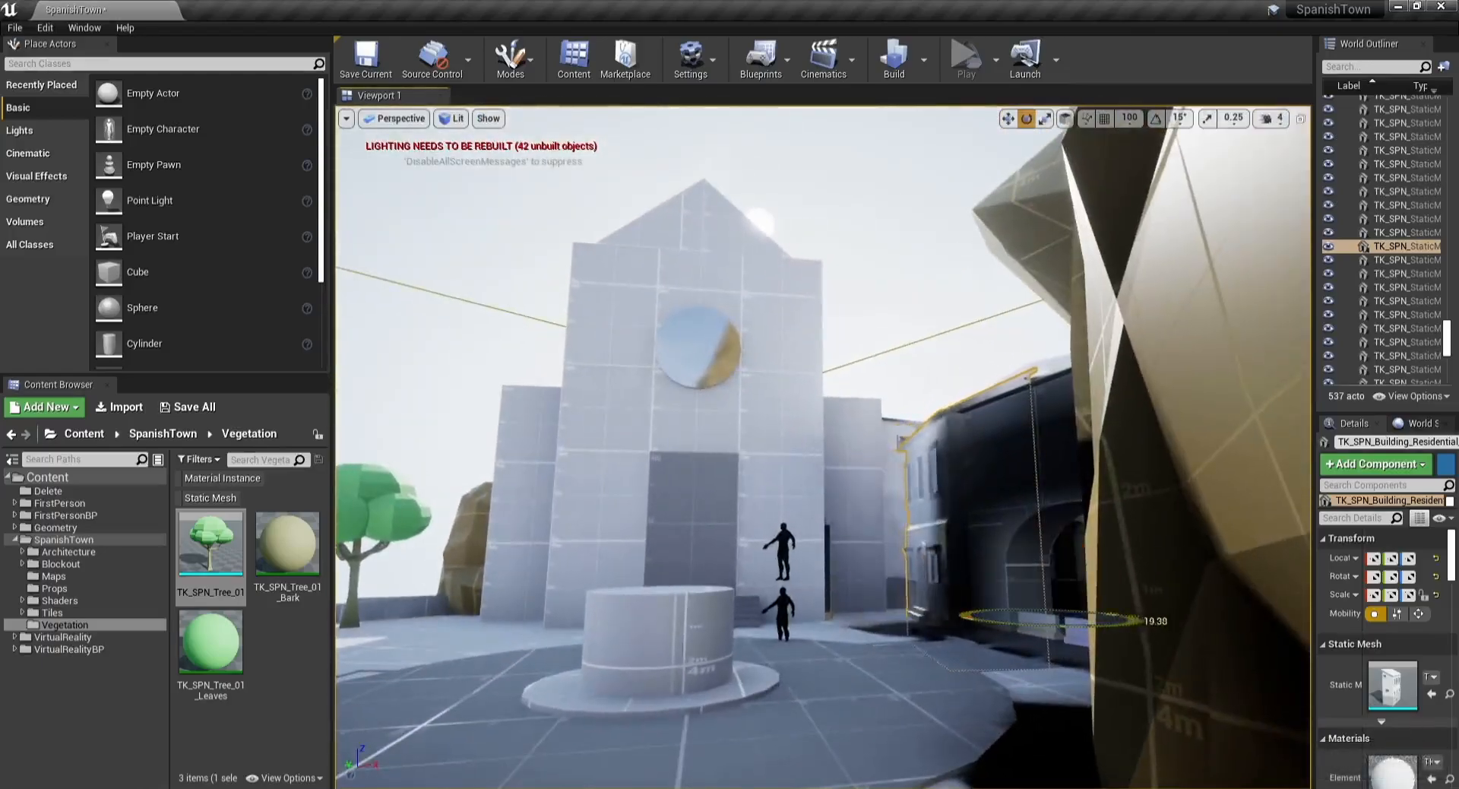
pyautogui.moveTo(1048, 625); pyautogui.dragTo(1052, 625)
# Step: Deselect everything and save the current level
pyautogui.press('w')
pyautogui.press('Escape')
pyautogui.press('s')
pyautogui.moveTo(772, 463); pyautogui.dragTo(760, 498, button='right')
pyautogui.press('w')
pyautogui.press('w')
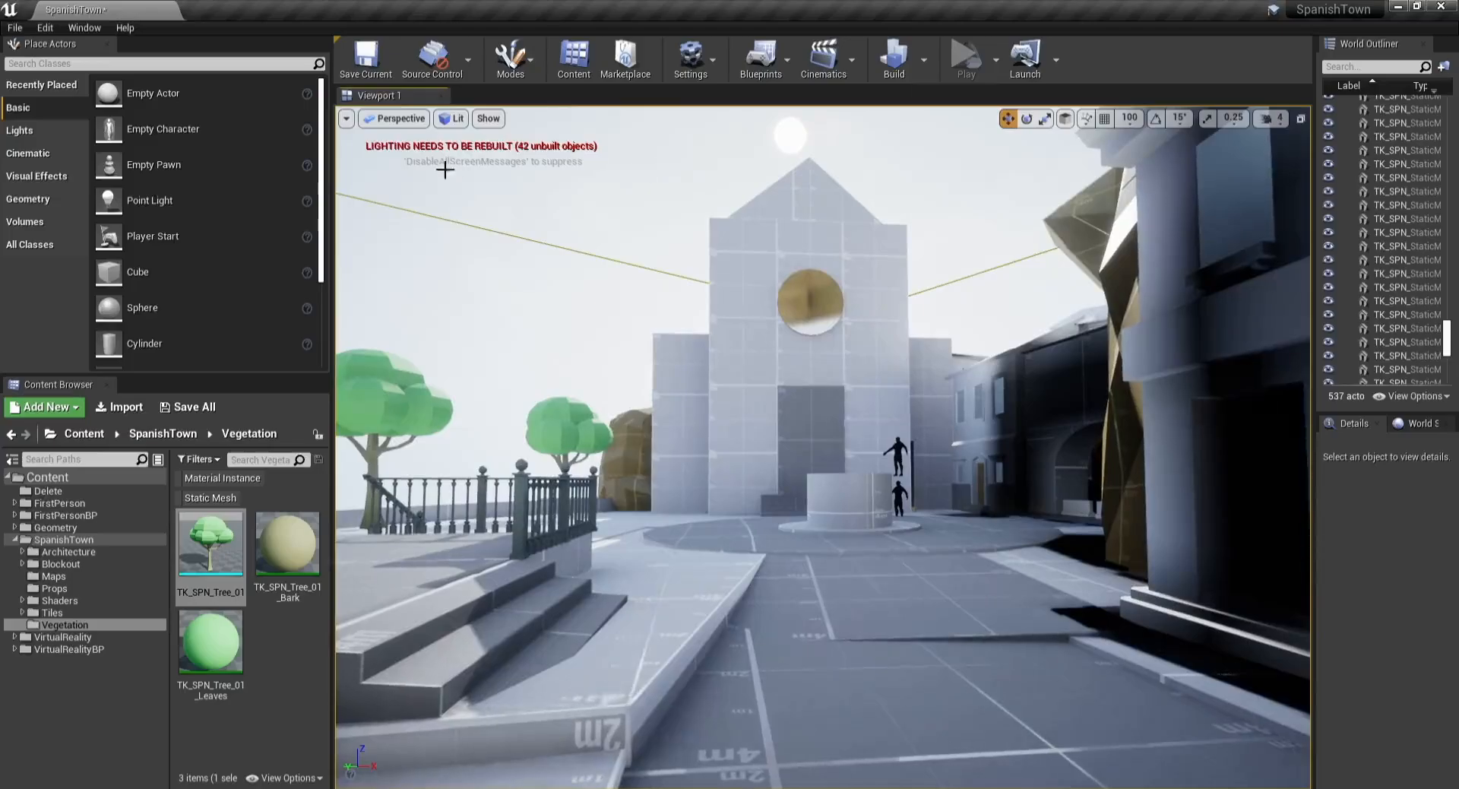
pyautogui.click(363, 65)
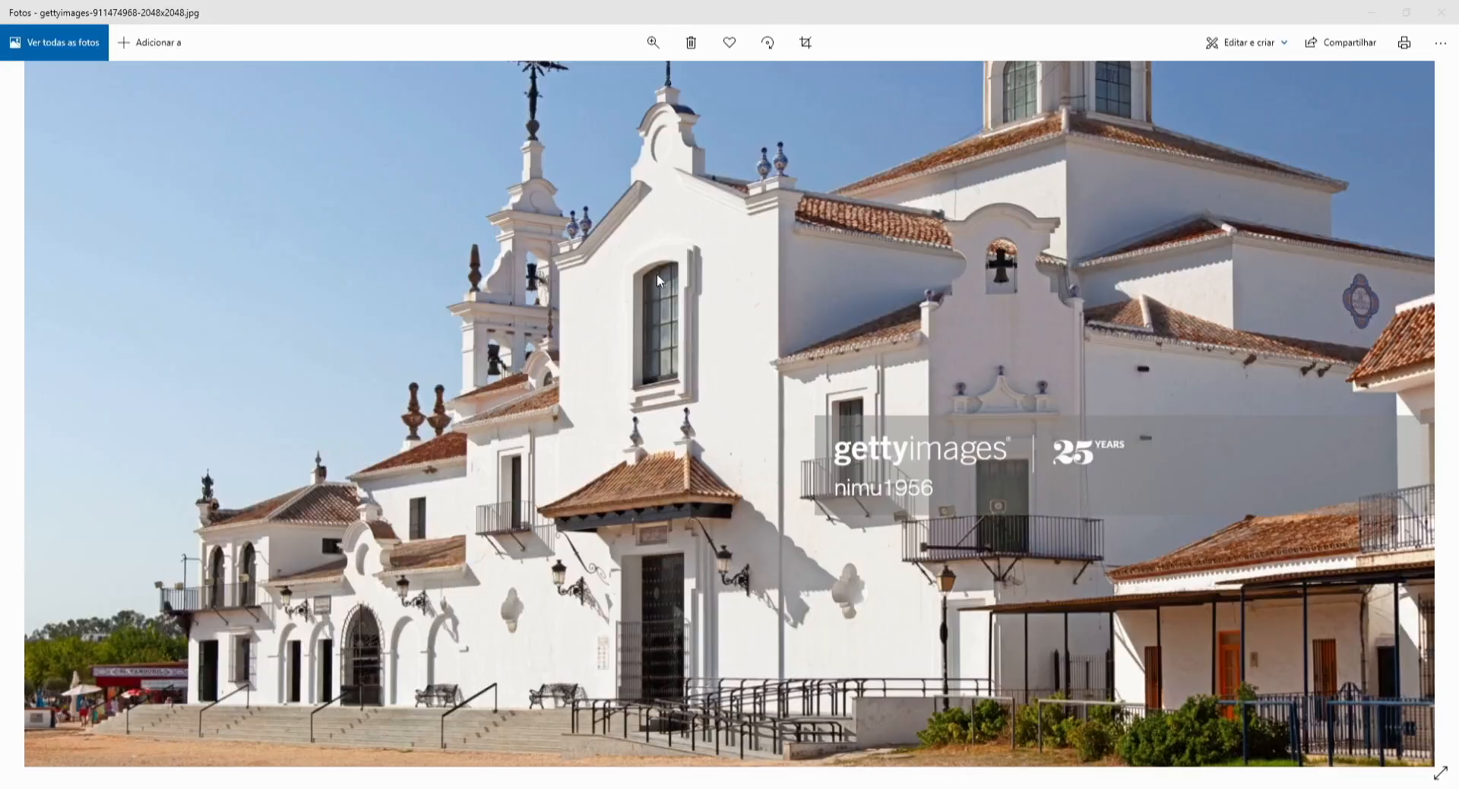
# Step: Switch to the Photos viewer and browse the Spanish church reference photos, zooming into the facade details
pyautogui.moveTo(657, 274); pyautogui.dragTo(585, 247)
pyautogui.keyDown('ctrl'); pyautogui.scroll(-5, 585, 248); pyautogui.keyUp('ctrl')
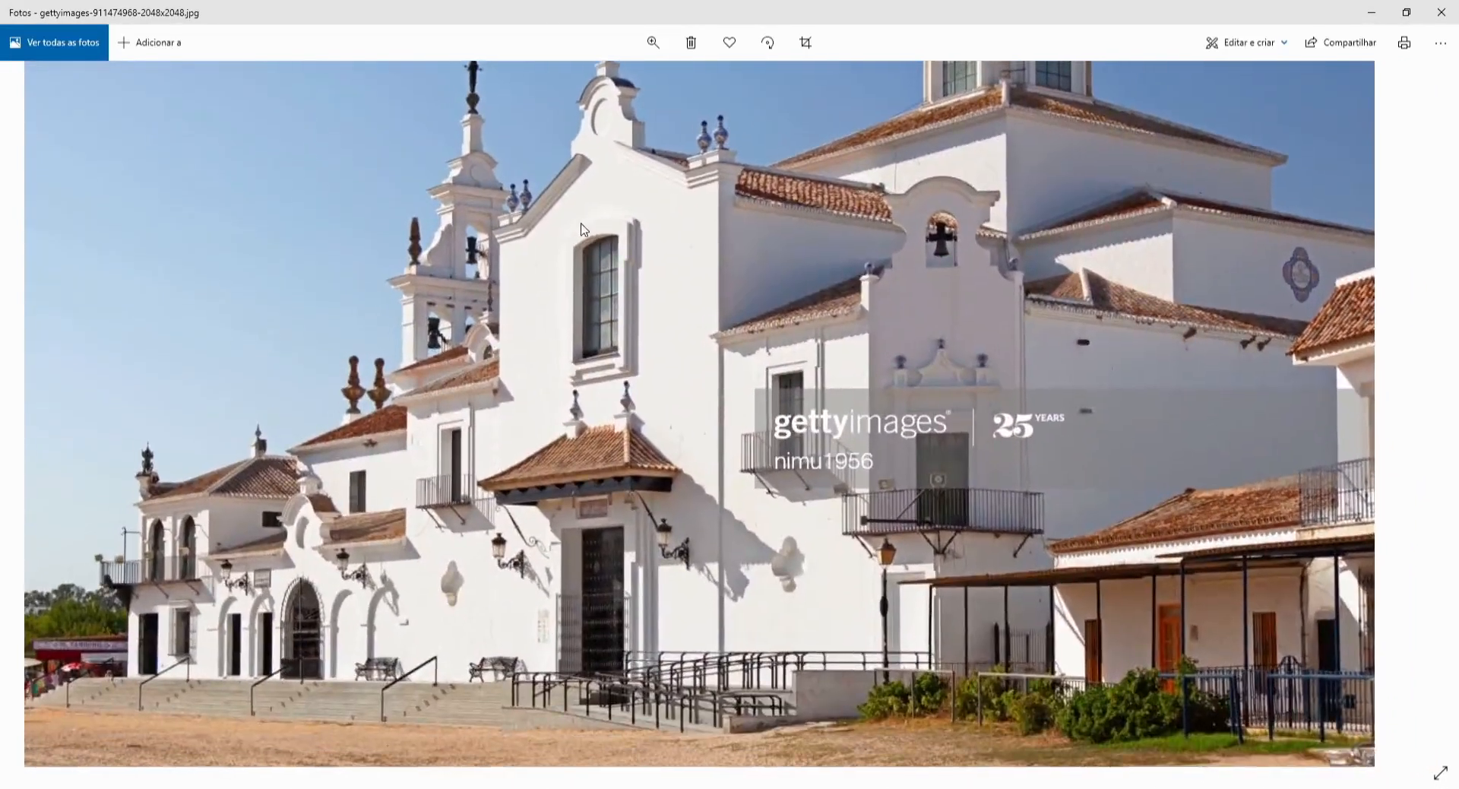
pyautogui.press('Right')
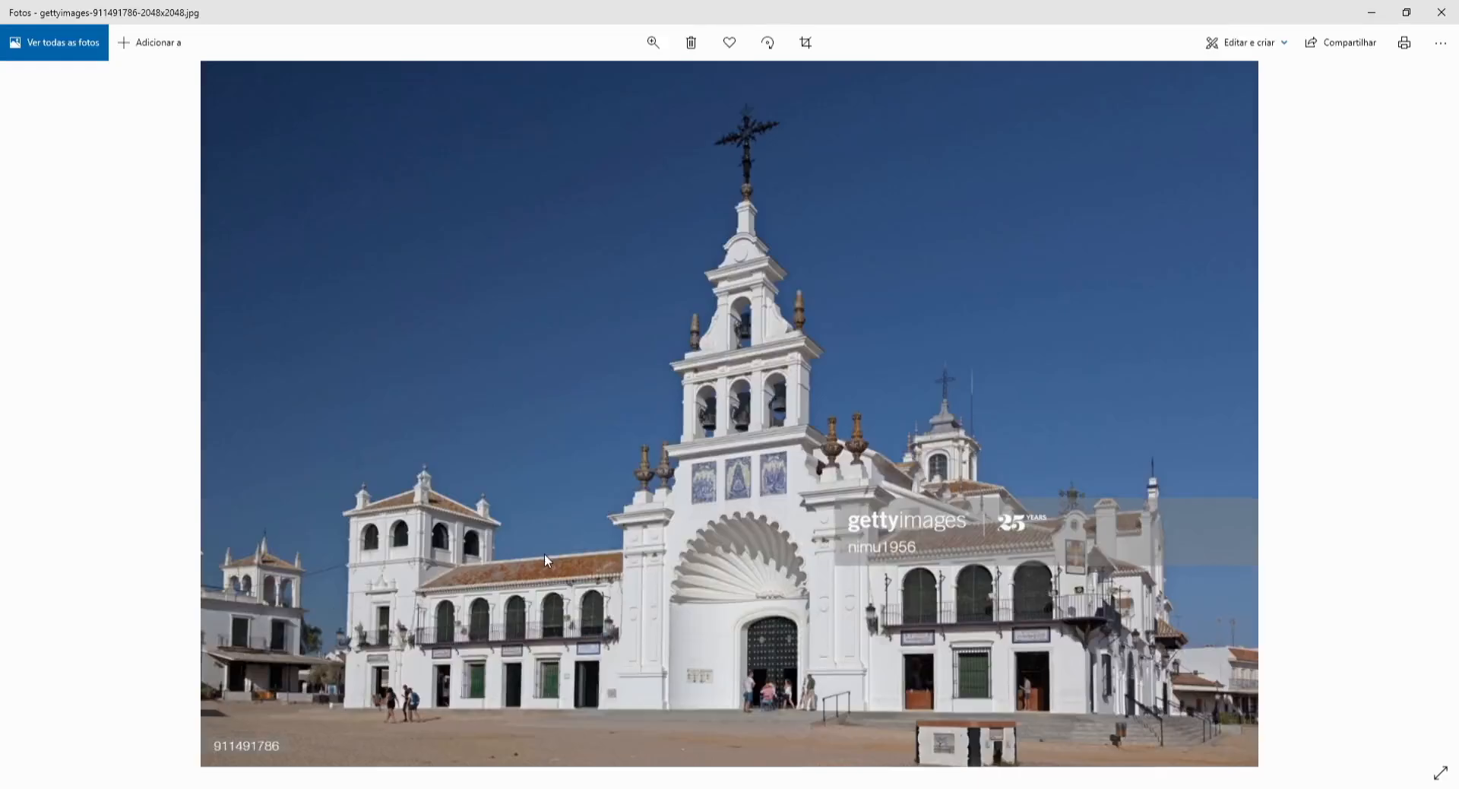
pyautogui.press('Right')
pyautogui.press('Right')
pyautogui.press('Left')
pyautogui.press('Right')
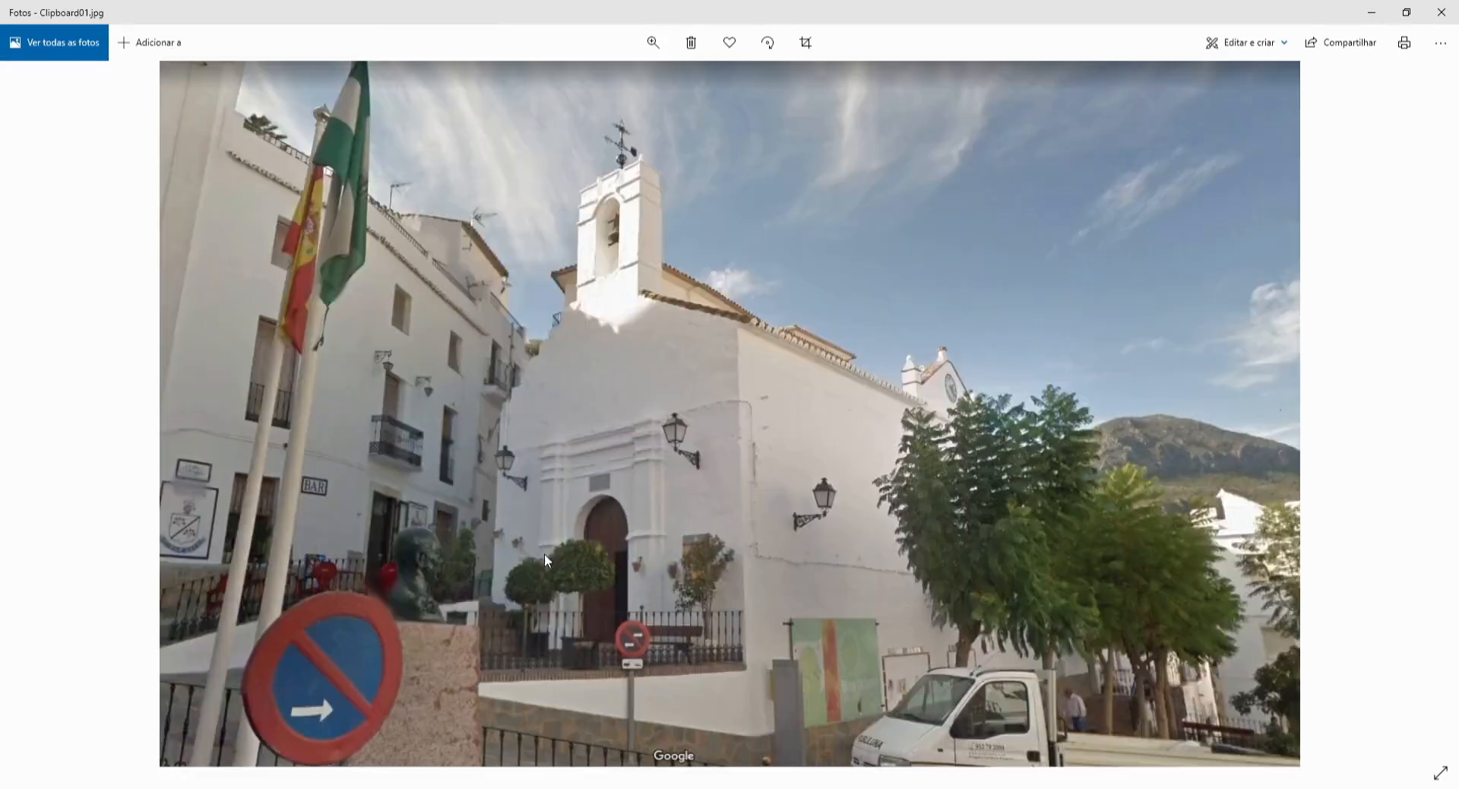
pyautogui.press('Right')
pyautogui.press('Left')
pyautogui.keyDown('ctrl'); pyautogui.scroll(5, 675, 449); pyautogui.keyUp('ctrl')
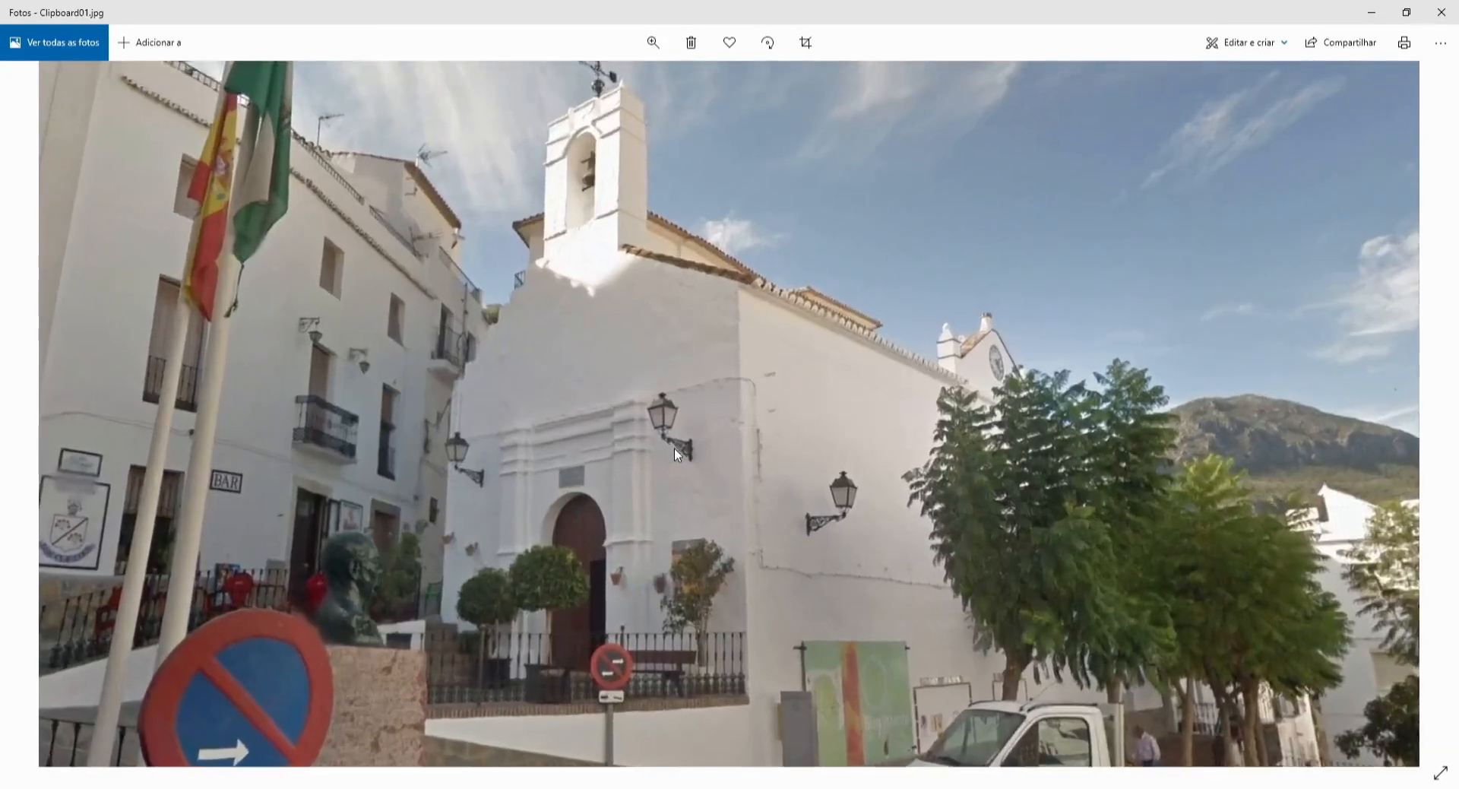
pyautogui.keyDown('ctrl'); pyautogui.scroll(-5, 624, 470); pyautogui.keyUp('ctrl')
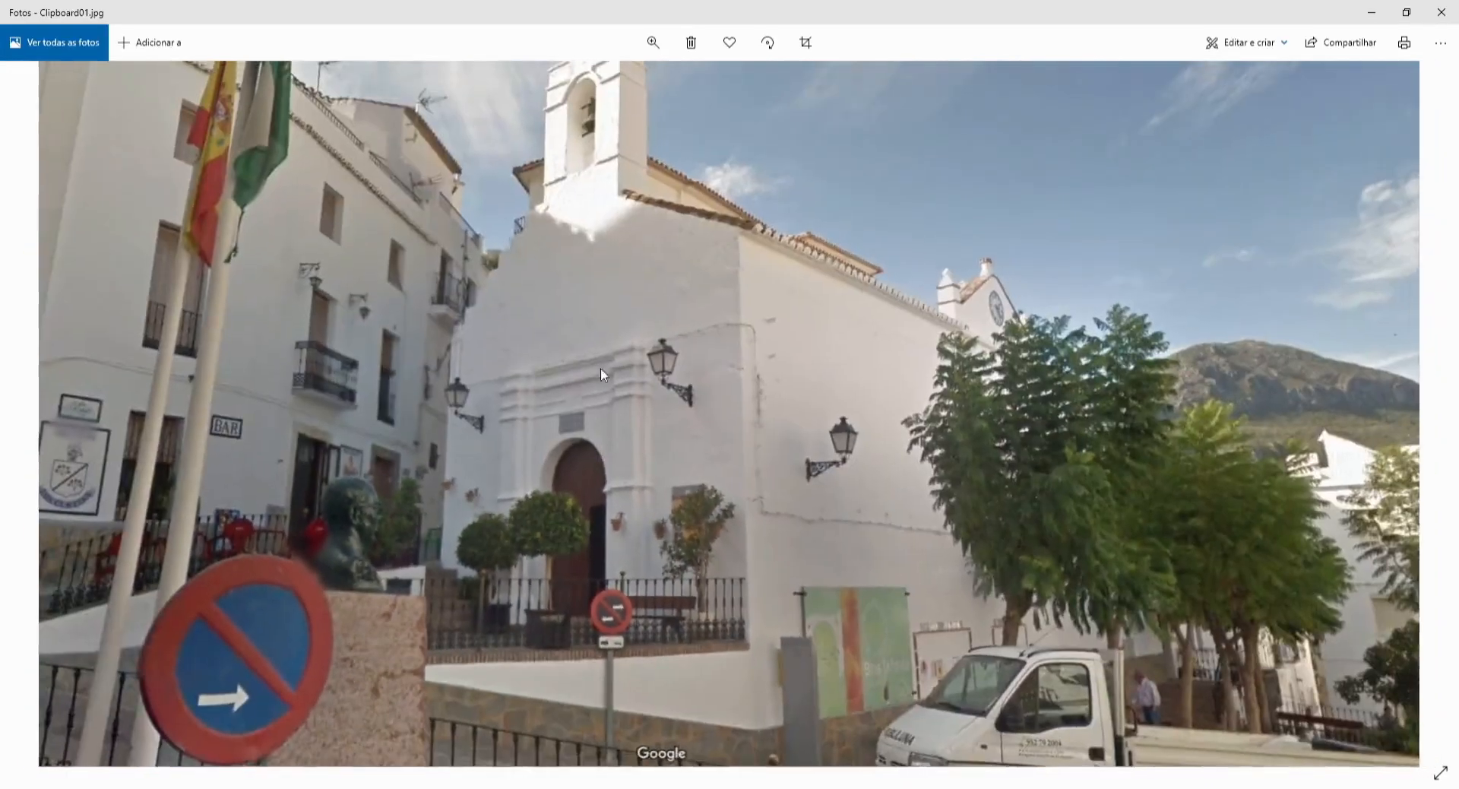
pyautogui.moveTo(600, 366); pyautogui.dragTo(622, 432)
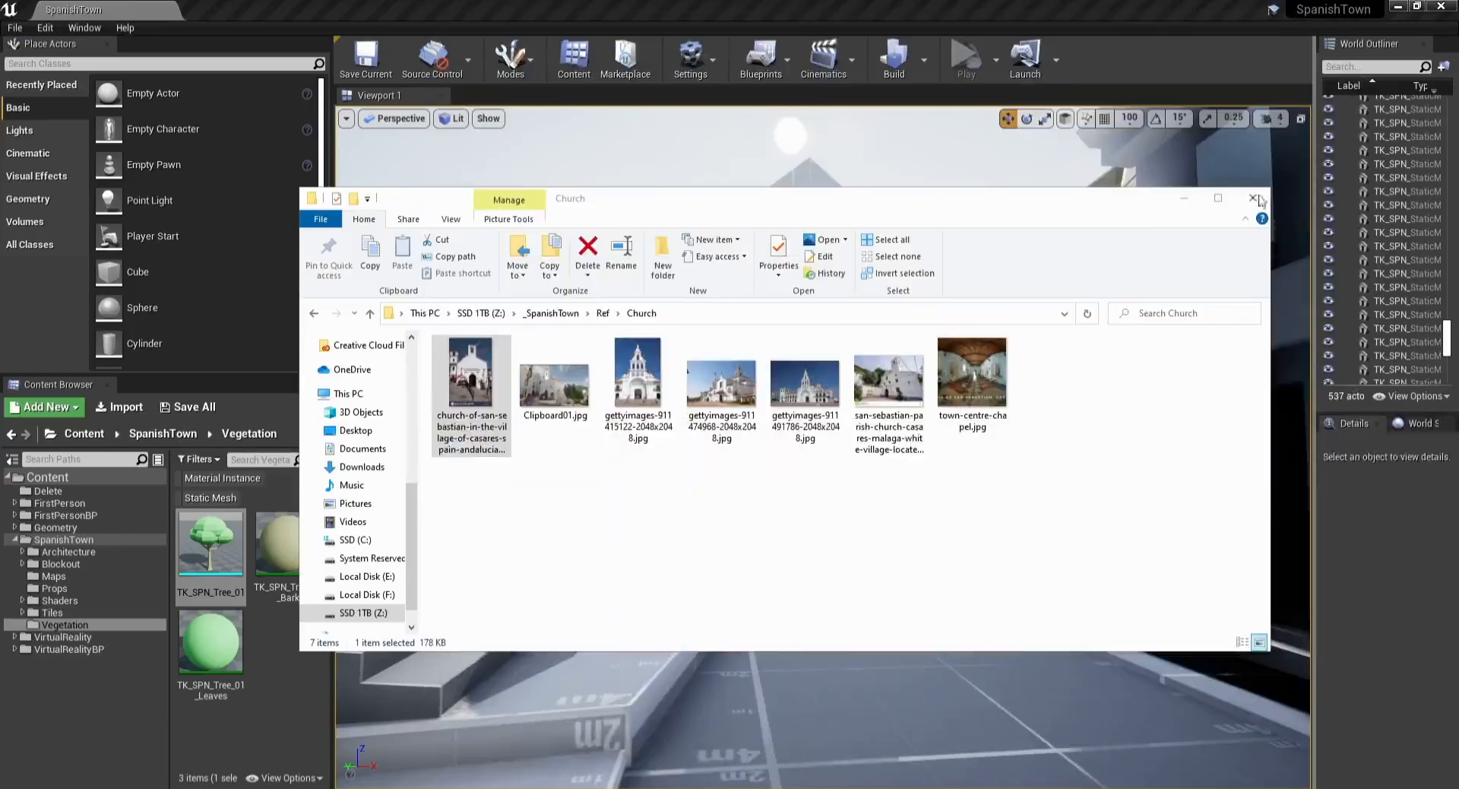
pyautogui.click(1254, 198)
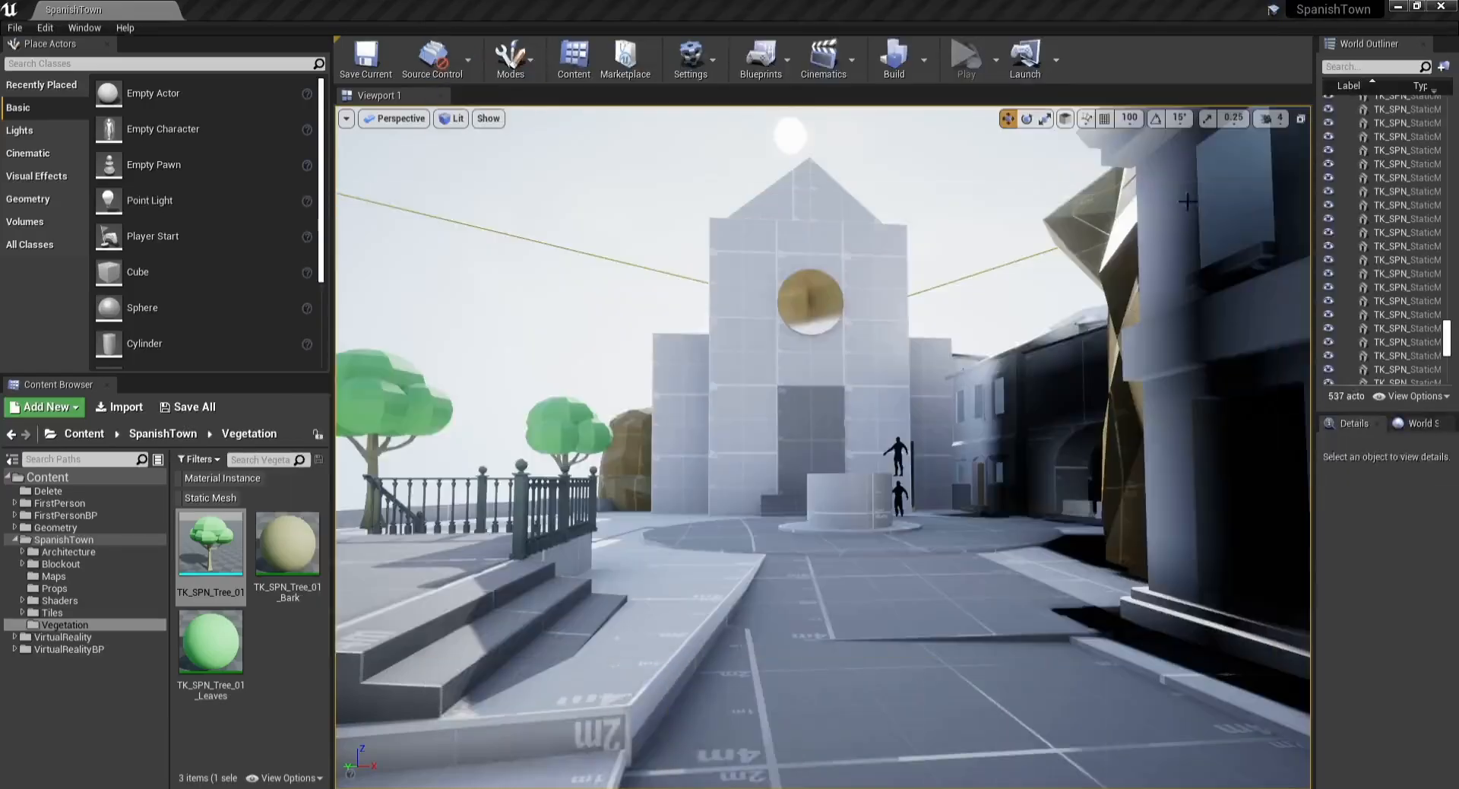
# Step: Select the church blockout pieces and frame them in the viewport
pyautogui.click(781, 463)
pyautogui.press('f')
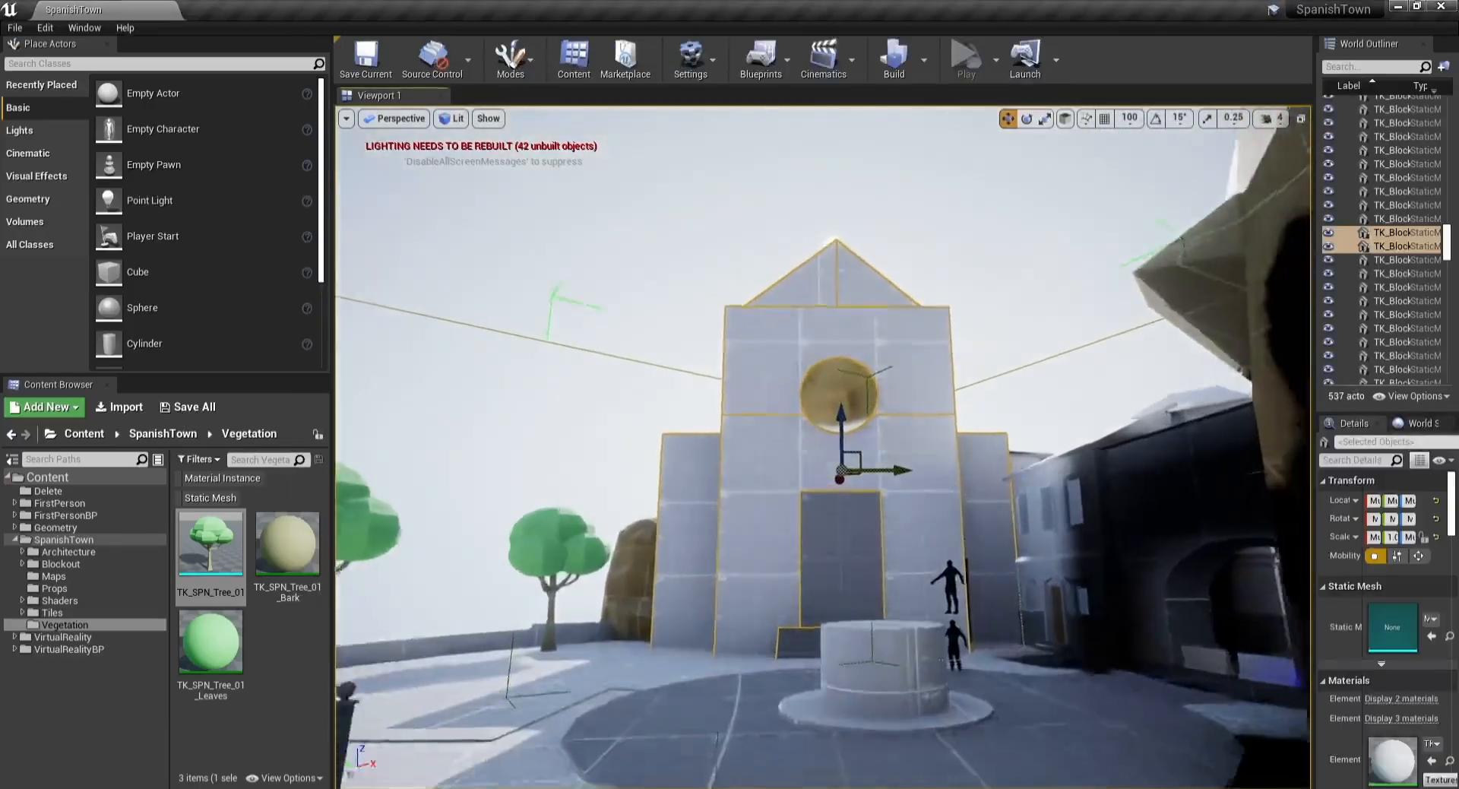
pyautogui.moveTo(781, 462); pyautogui.dragTo(760, 585, button='right')
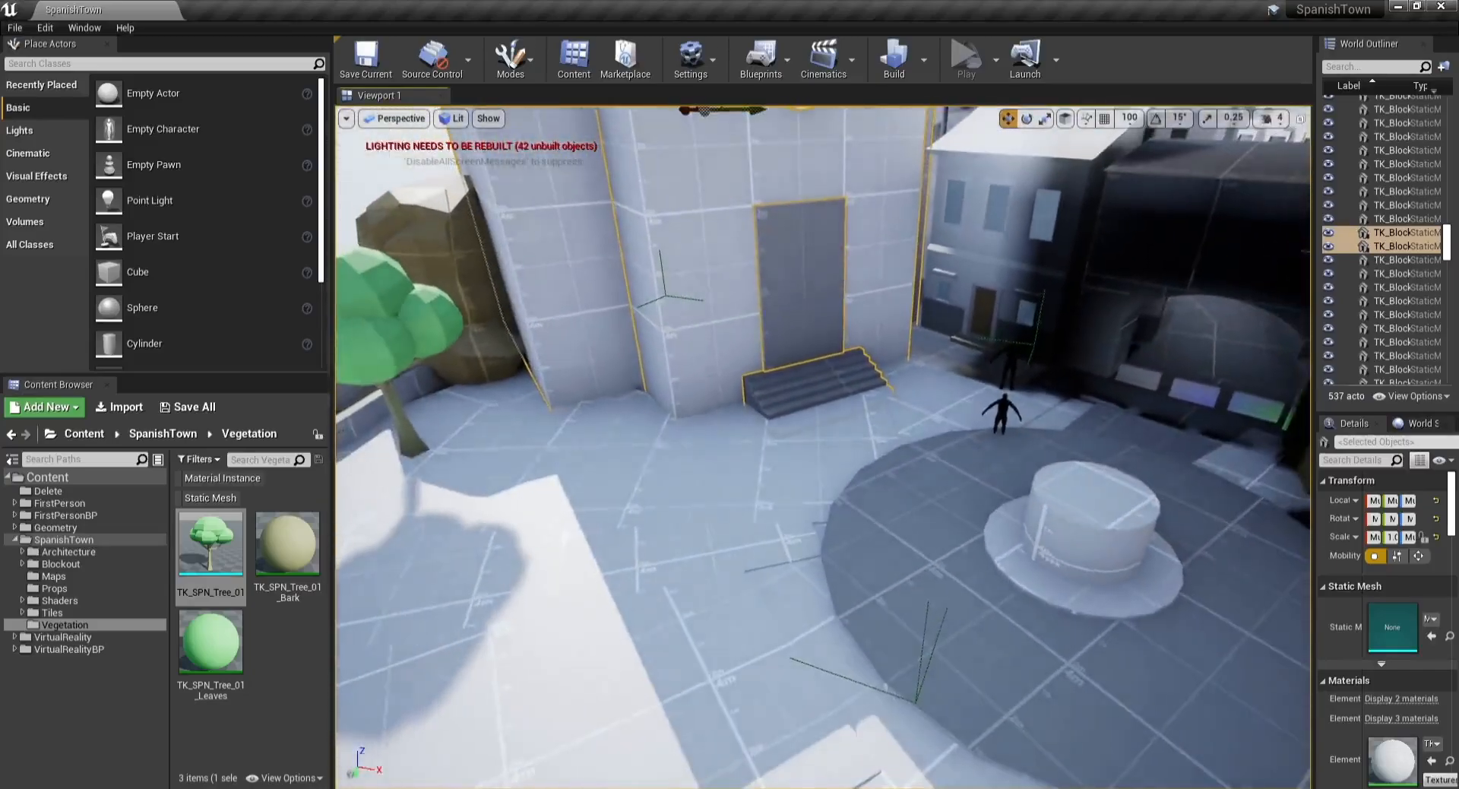
pyautogui.moveTo(1317, 282); pyautogui.dragTo(1160, 277)
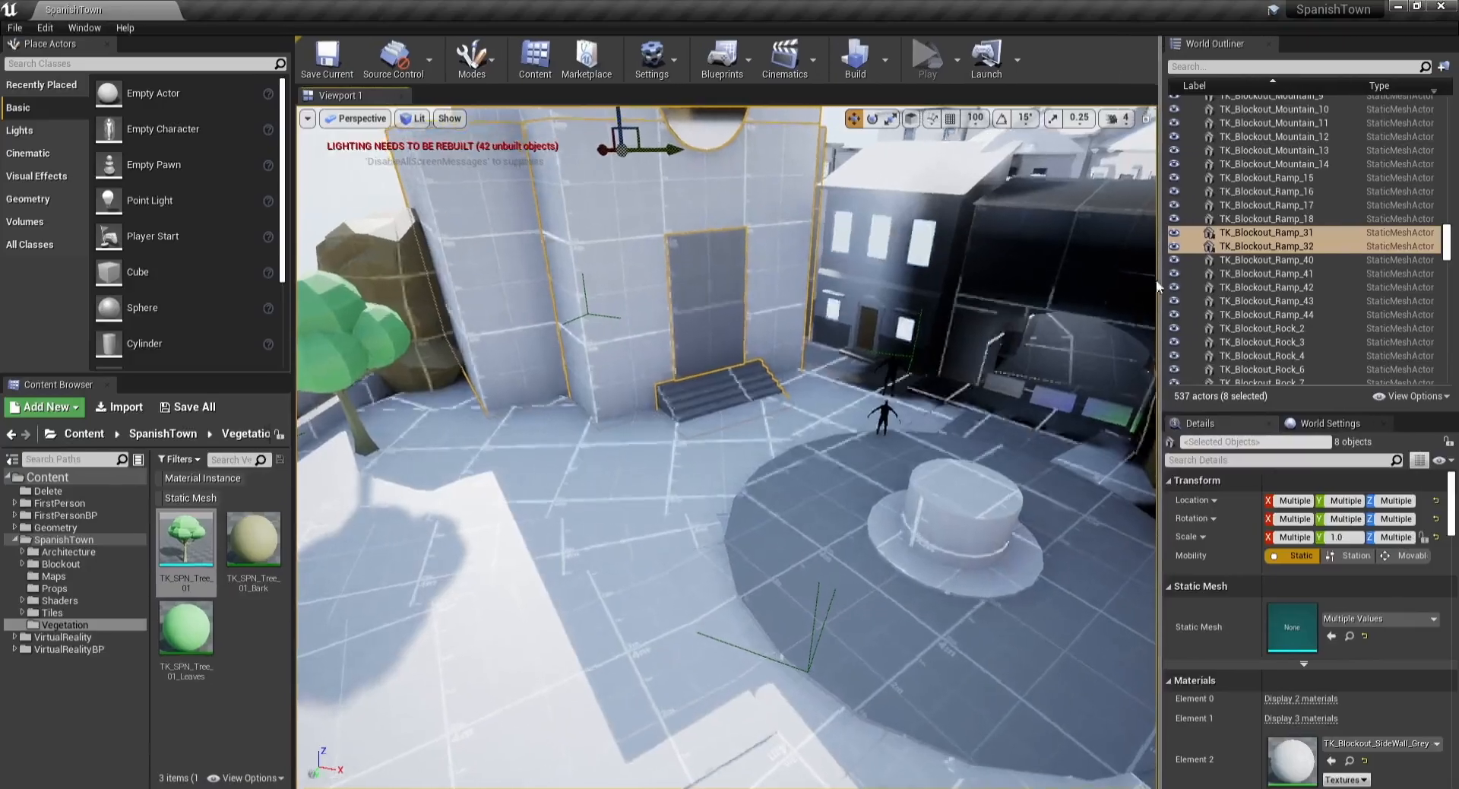
pyautogui.press('f')
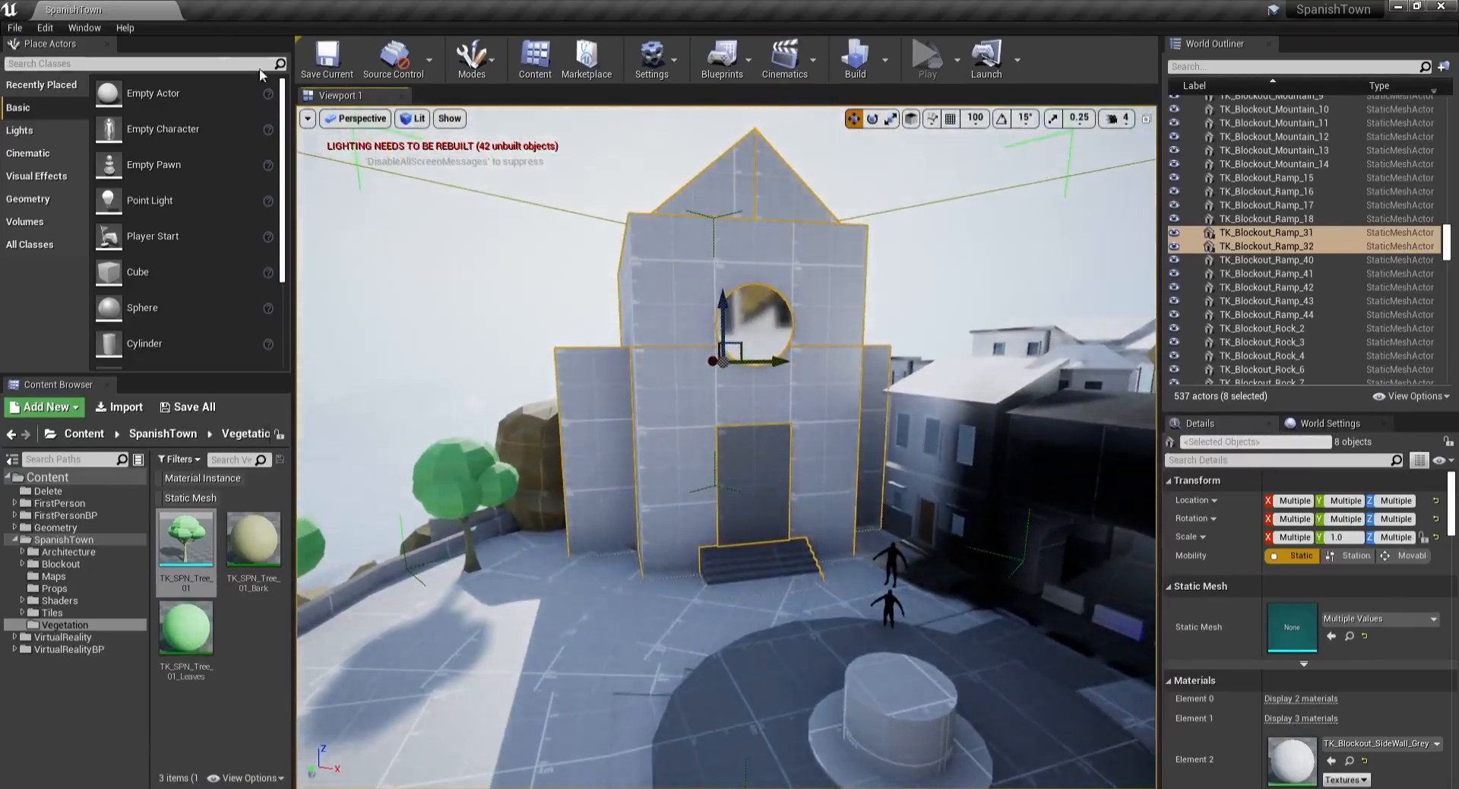
# Step: Start exporting the selected actors and browse to the Temp folder on the Desktop
pyautogui.click(14, 29)
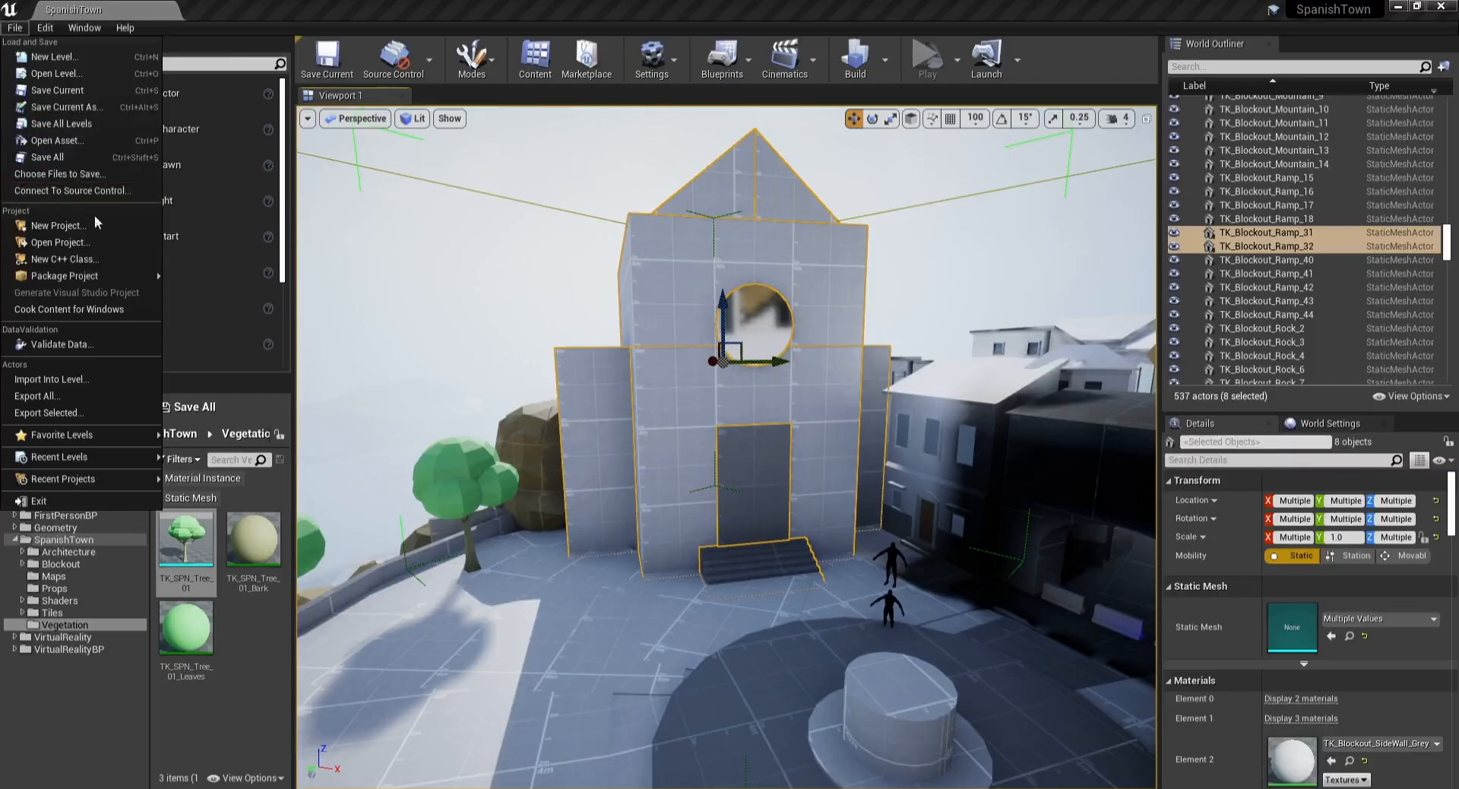
pyautogui.click(46, 396)
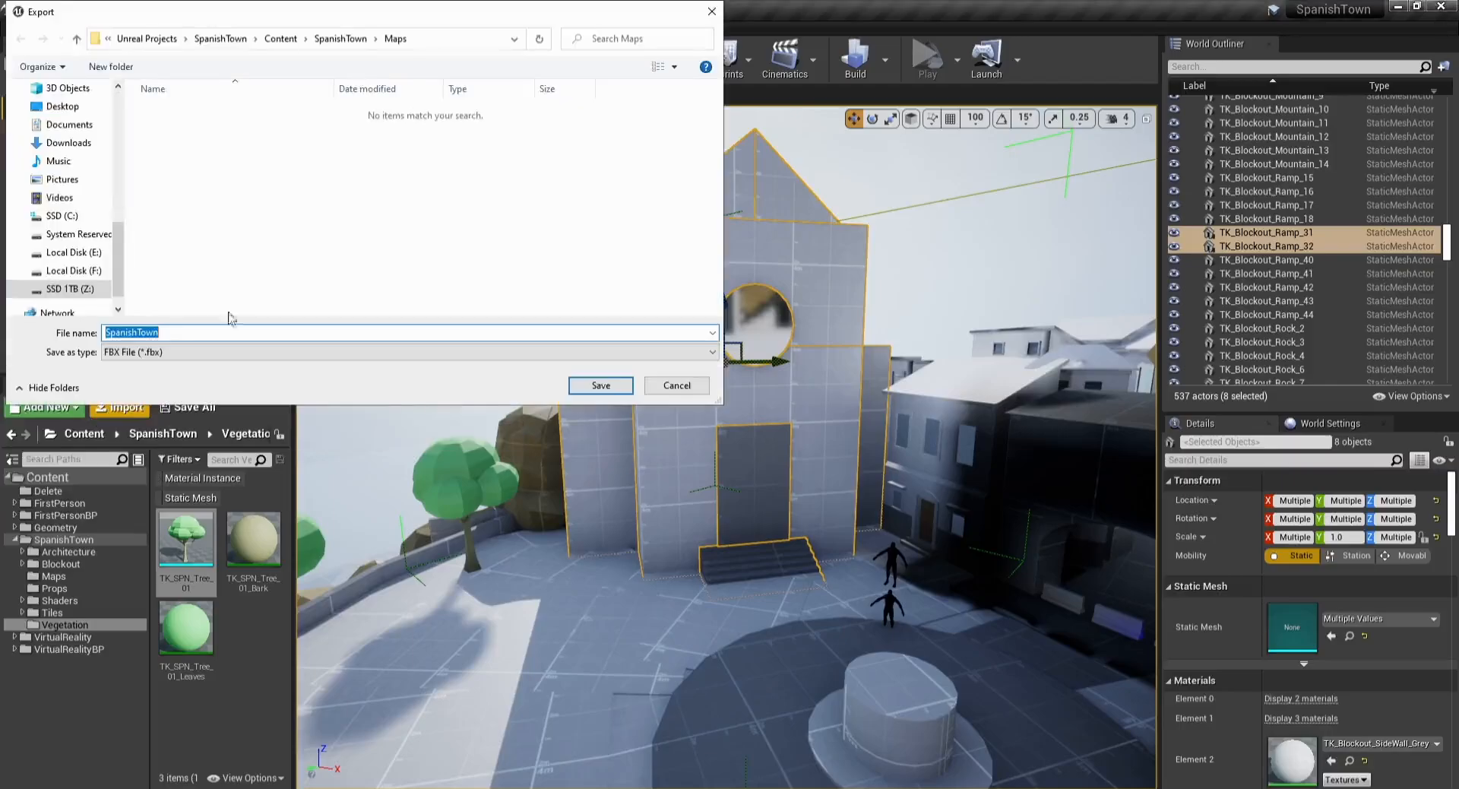
pyautogui.click(336, 47)
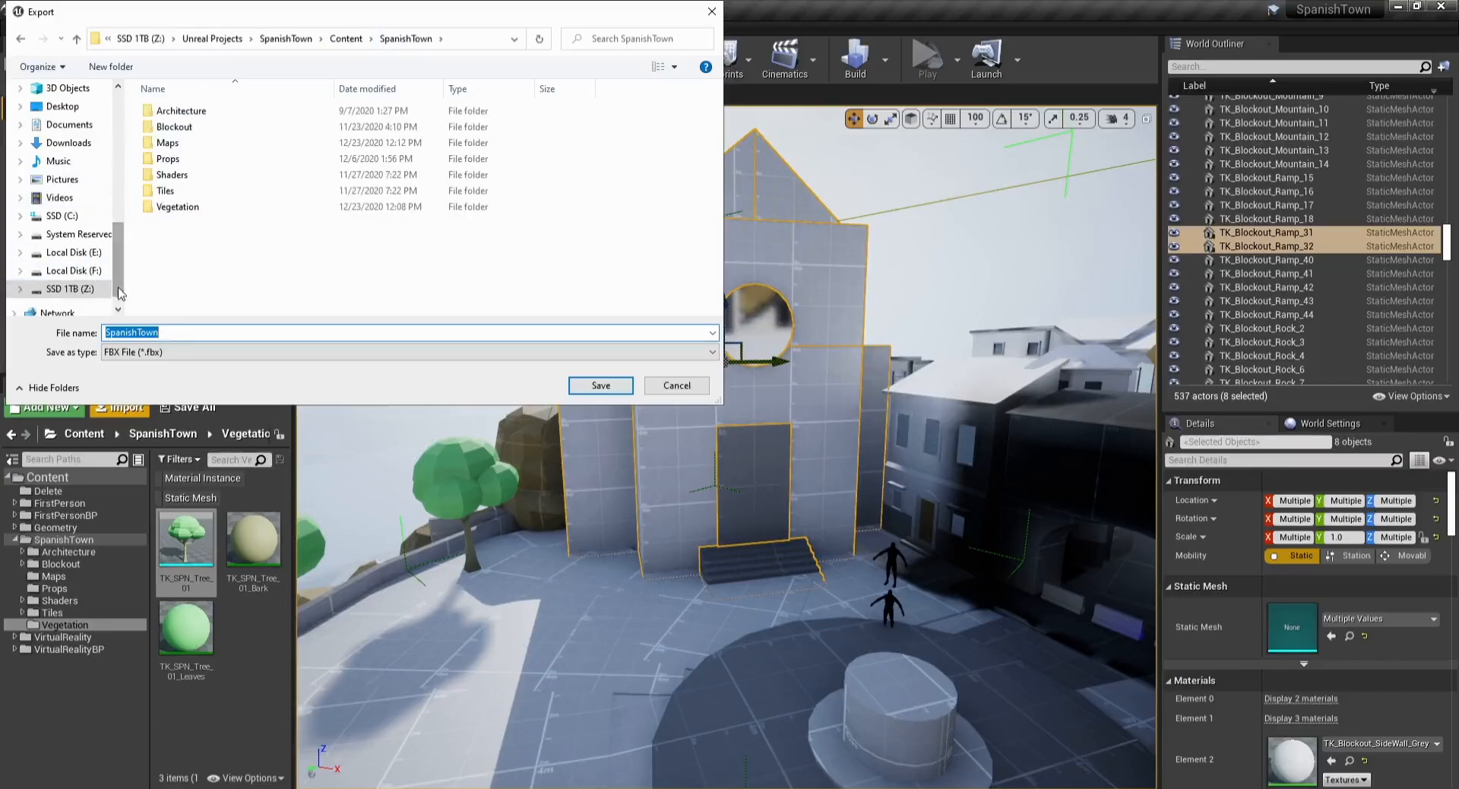
pyautogui.moveTo(119, 293); pyautogui.dragTo(133, 268)
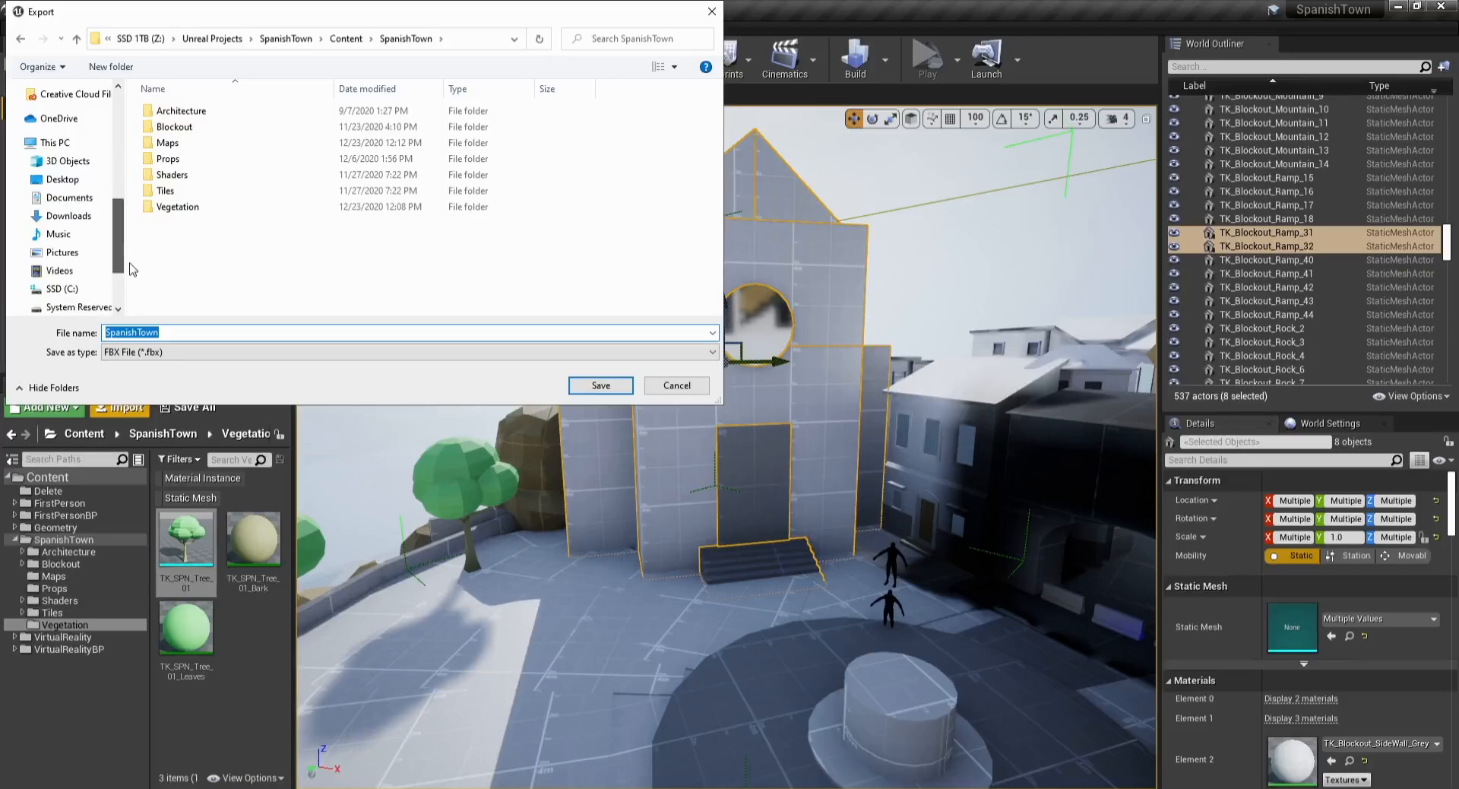
pyautogui.click(67, 181)
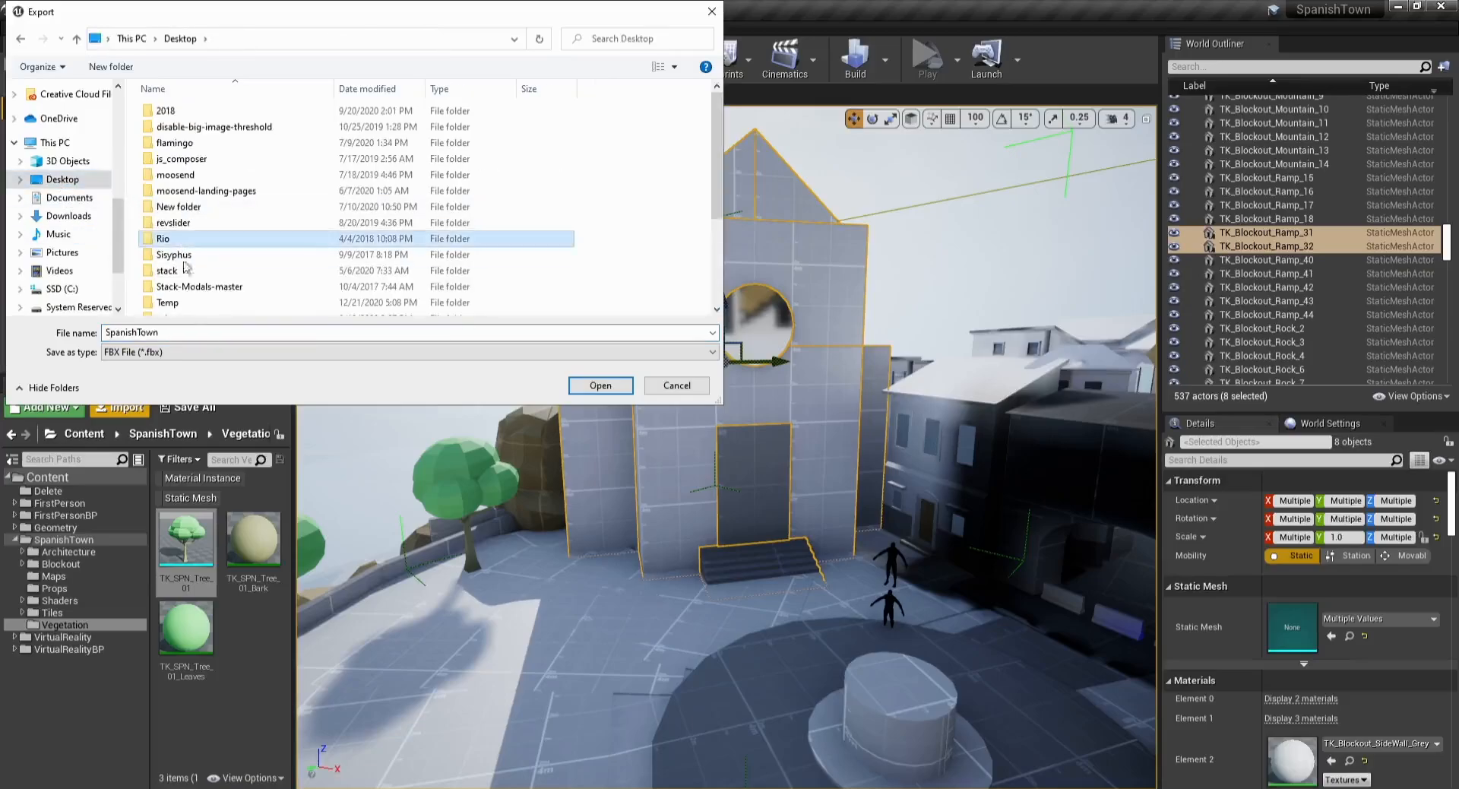
pyautogui.doubleClick(186, 262)
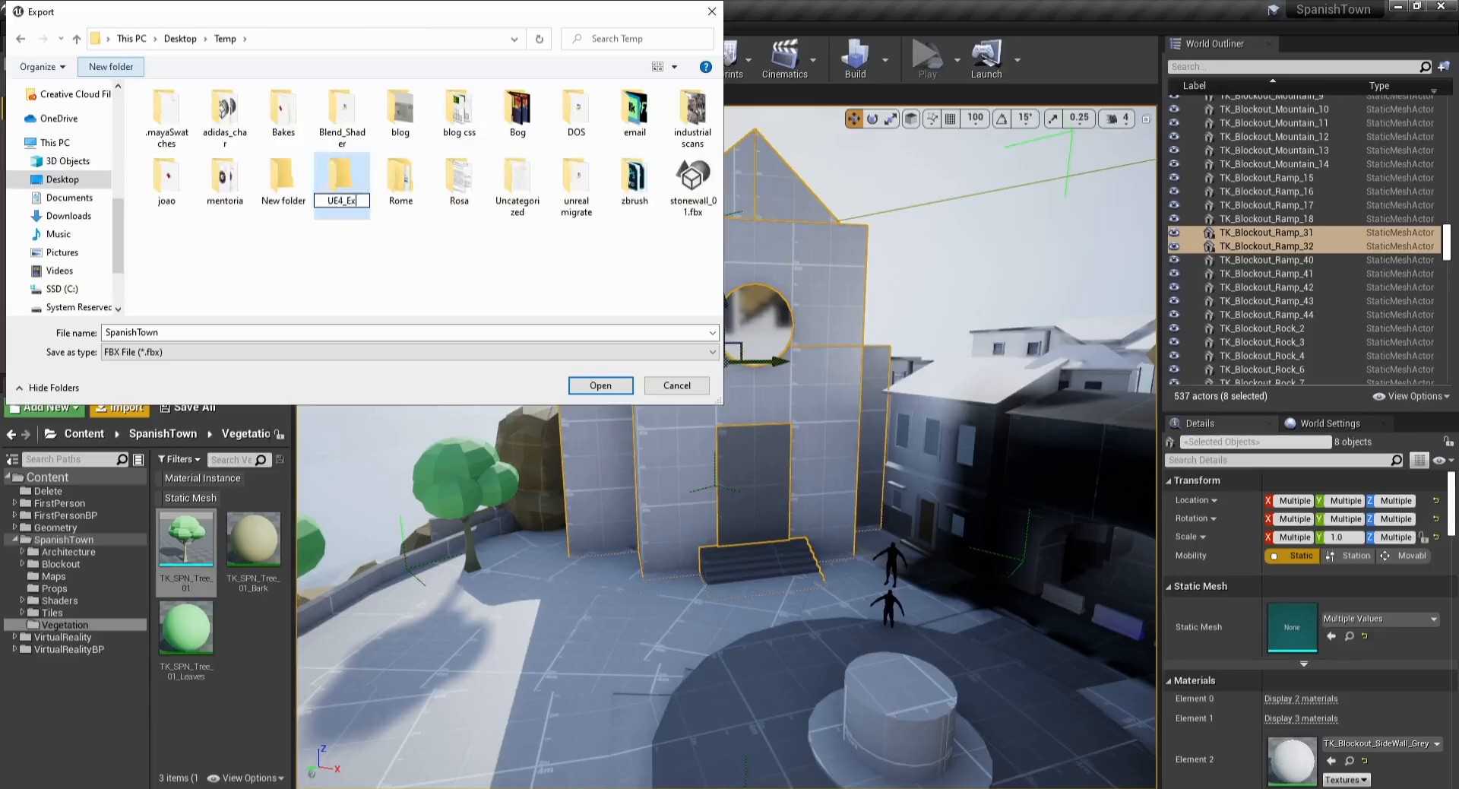
# Step: Name the new folder UE4_Export, open it, and export the selection as SpanishTown FBX with default options
pyautogui.press('Return')
pyautogui.press('Return')
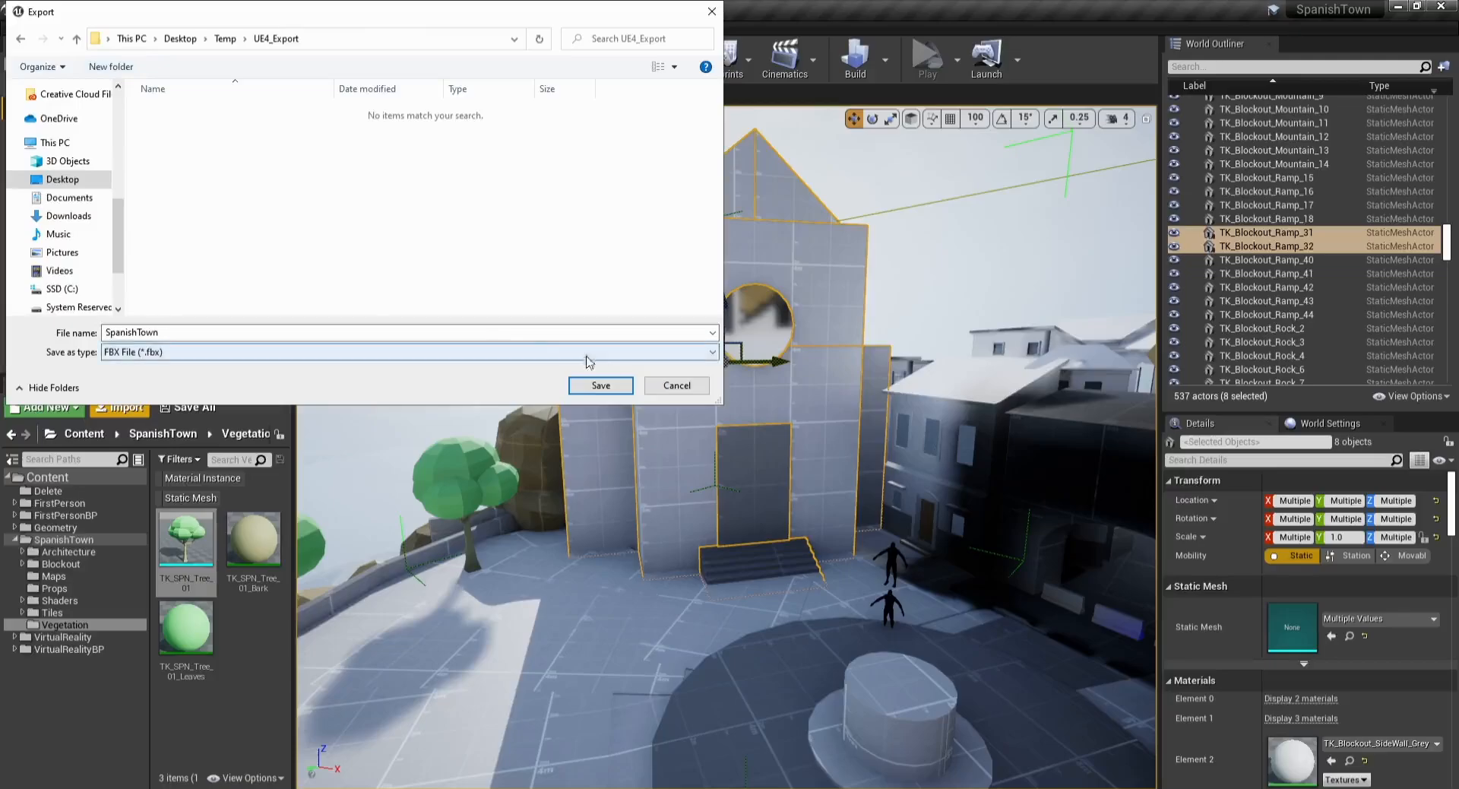
pyautogui.press('Return')
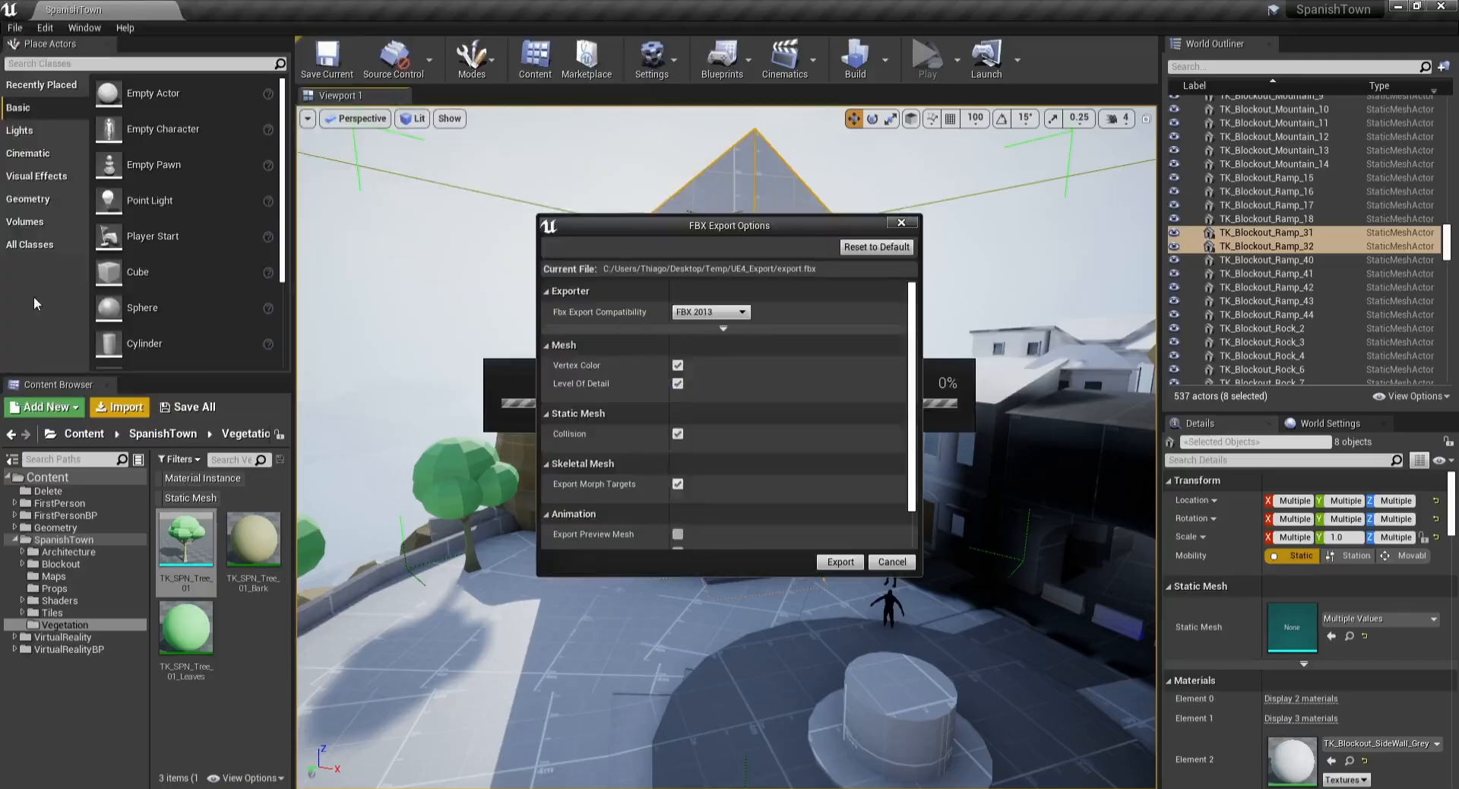
pyautogui.click(842, 562)
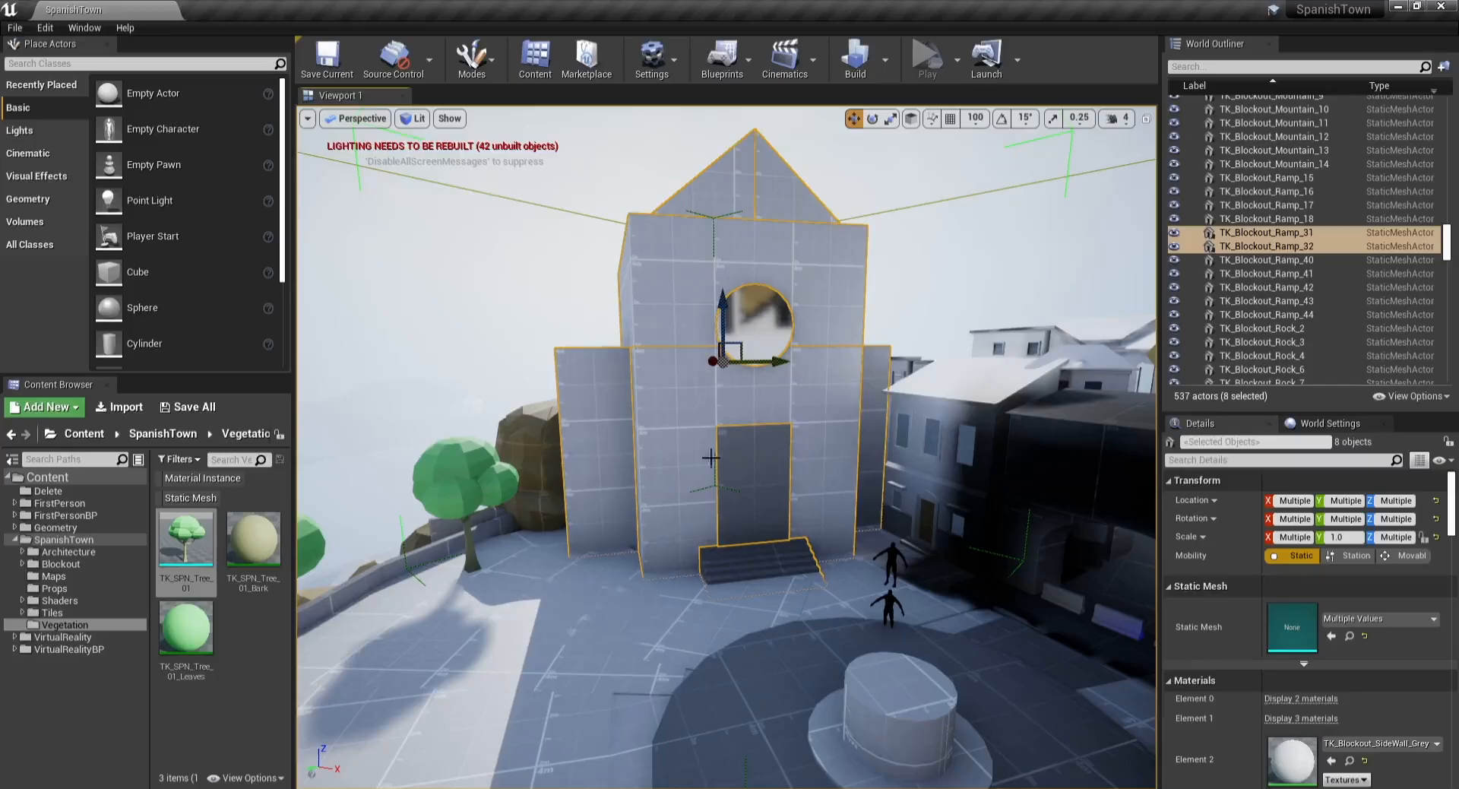
# Step: Switch to Maya and create a new empty scene
pyautogui.click(428, 788)
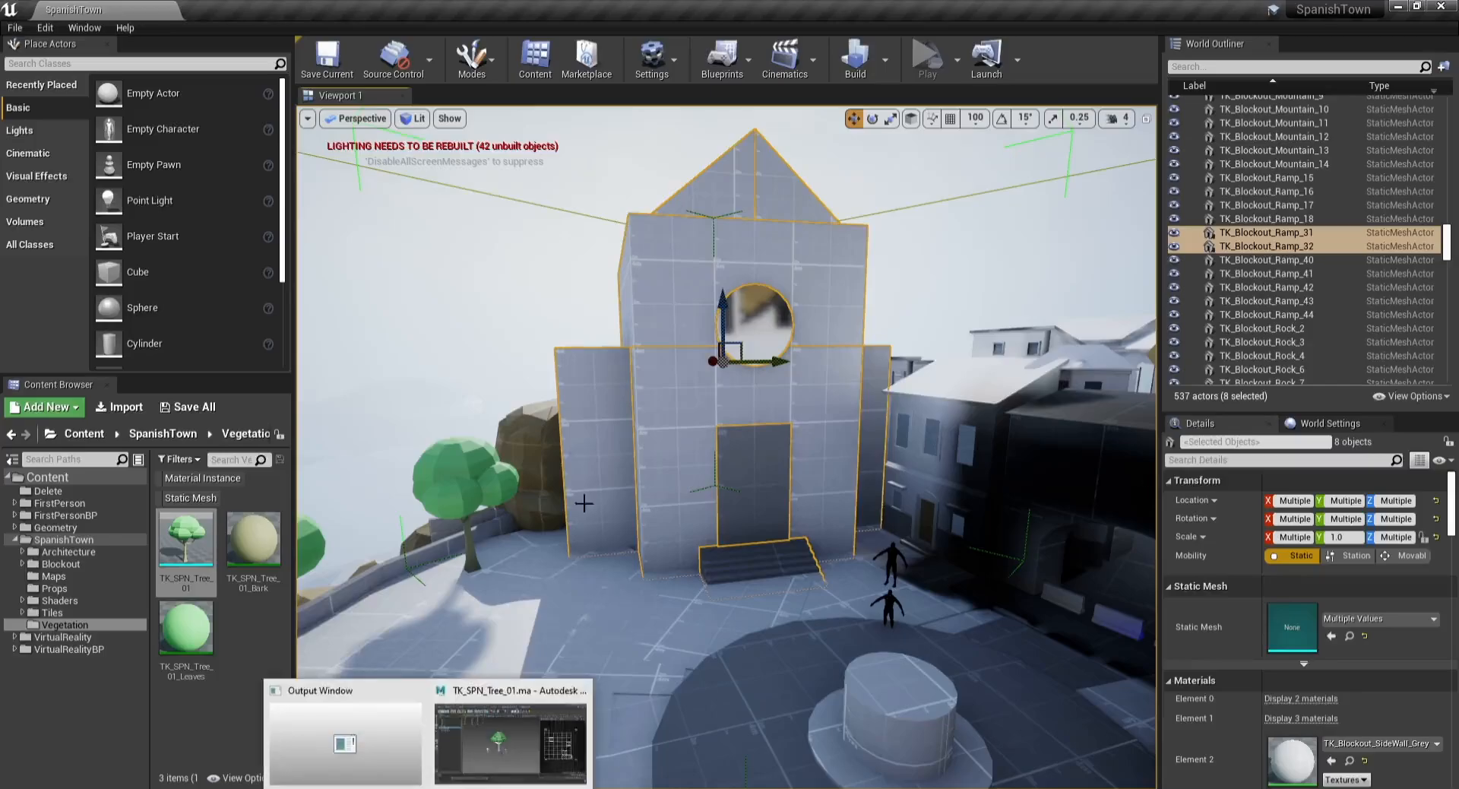
pyautogui.click(510, 741)
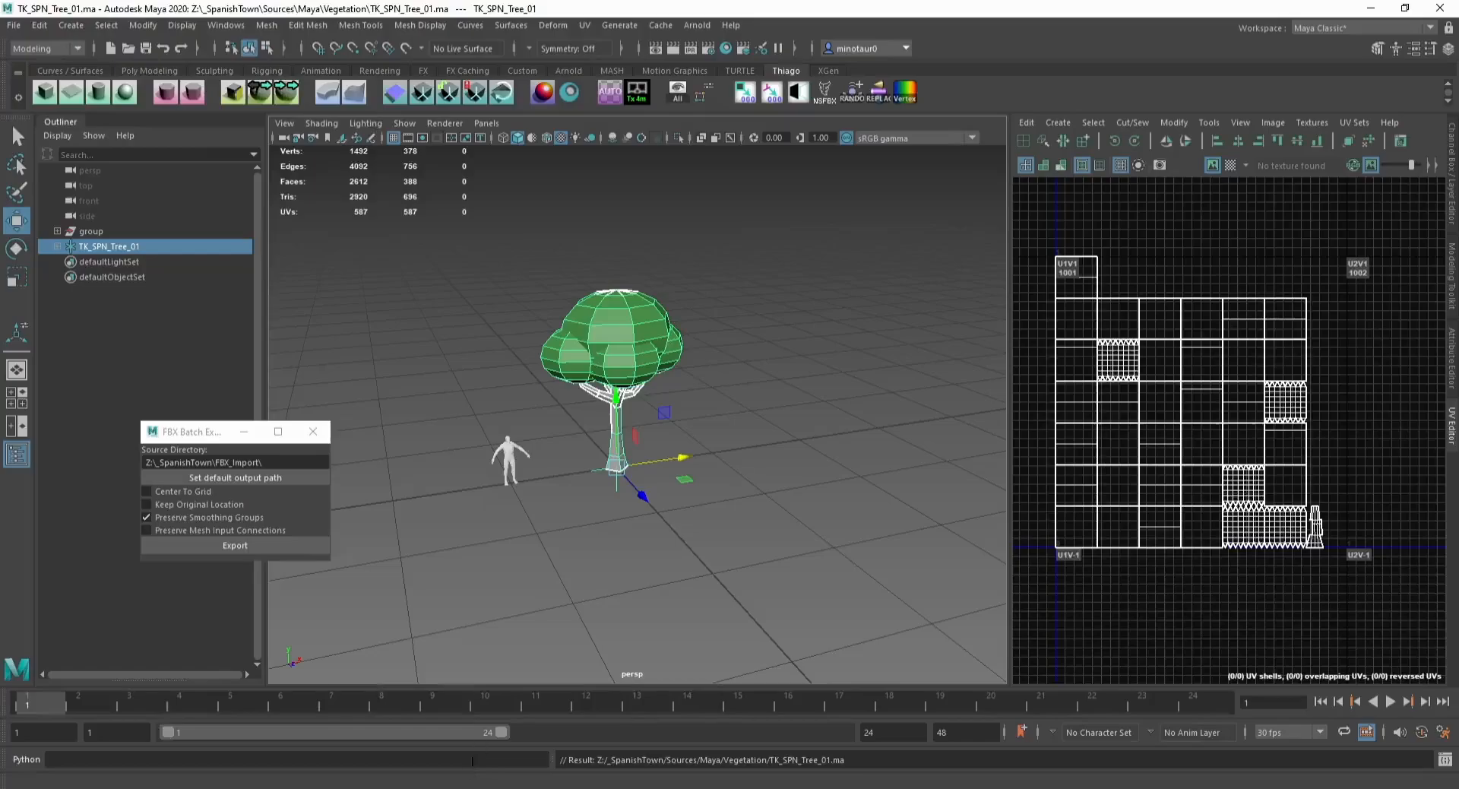
pyautogui.click(13, 26)
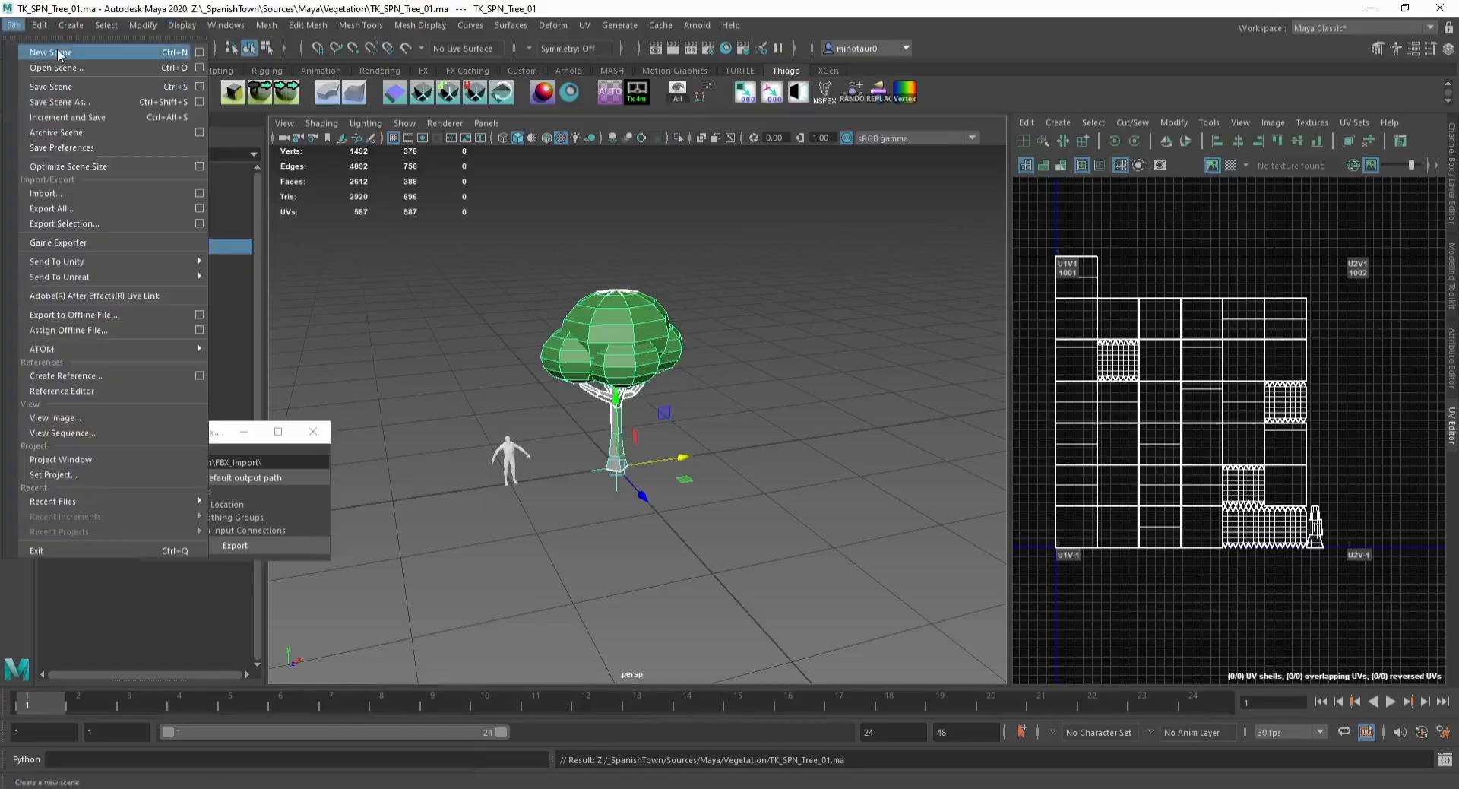
pyautogui.click(58, 53)
pyautogui.click(13, 25)
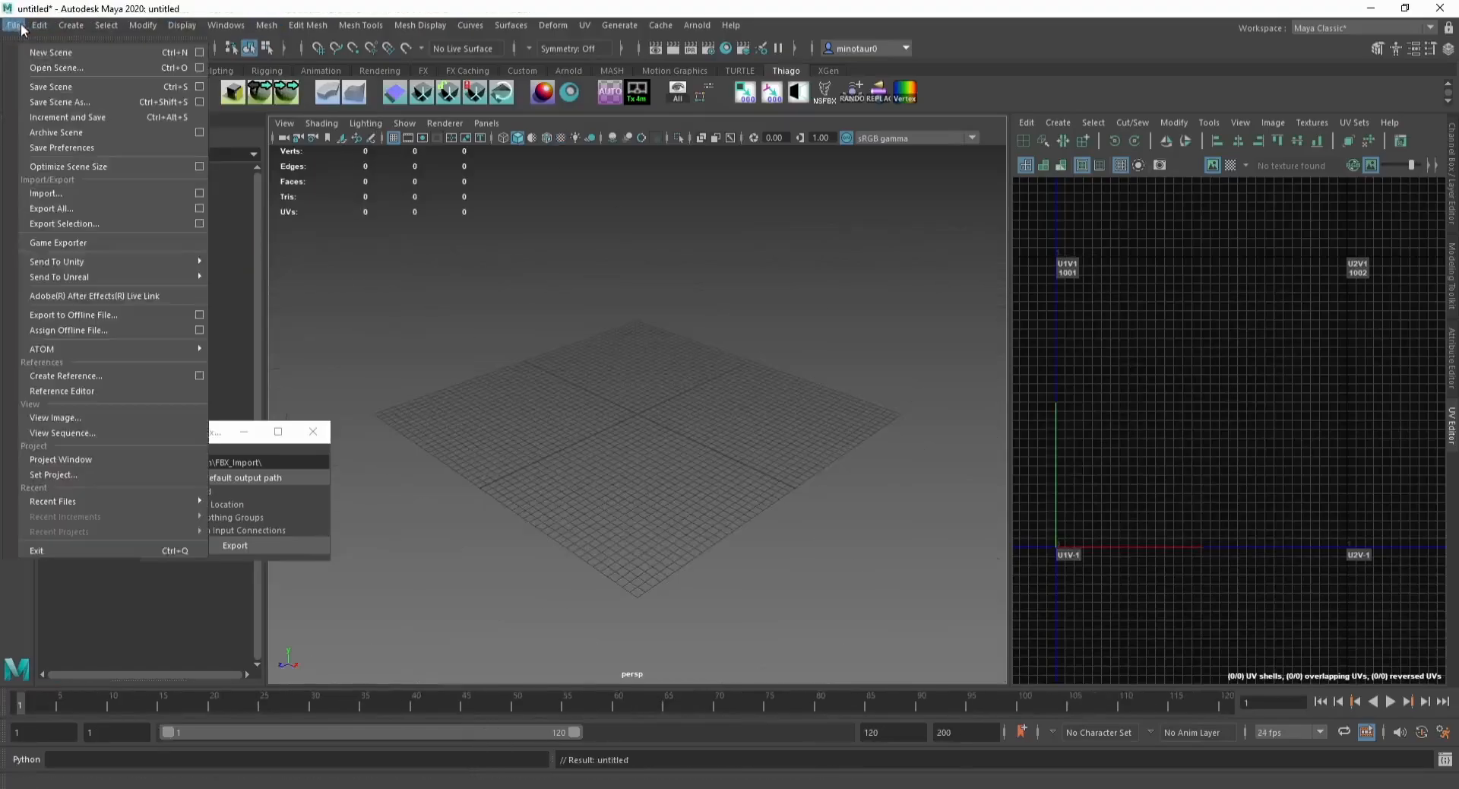
# Step: Import the Scale_Ref FBX from the SpanishTown Extras FBX folder into the scene
pyautogui.click(78, 195)
pyautogui.doubleClick(521, 276)
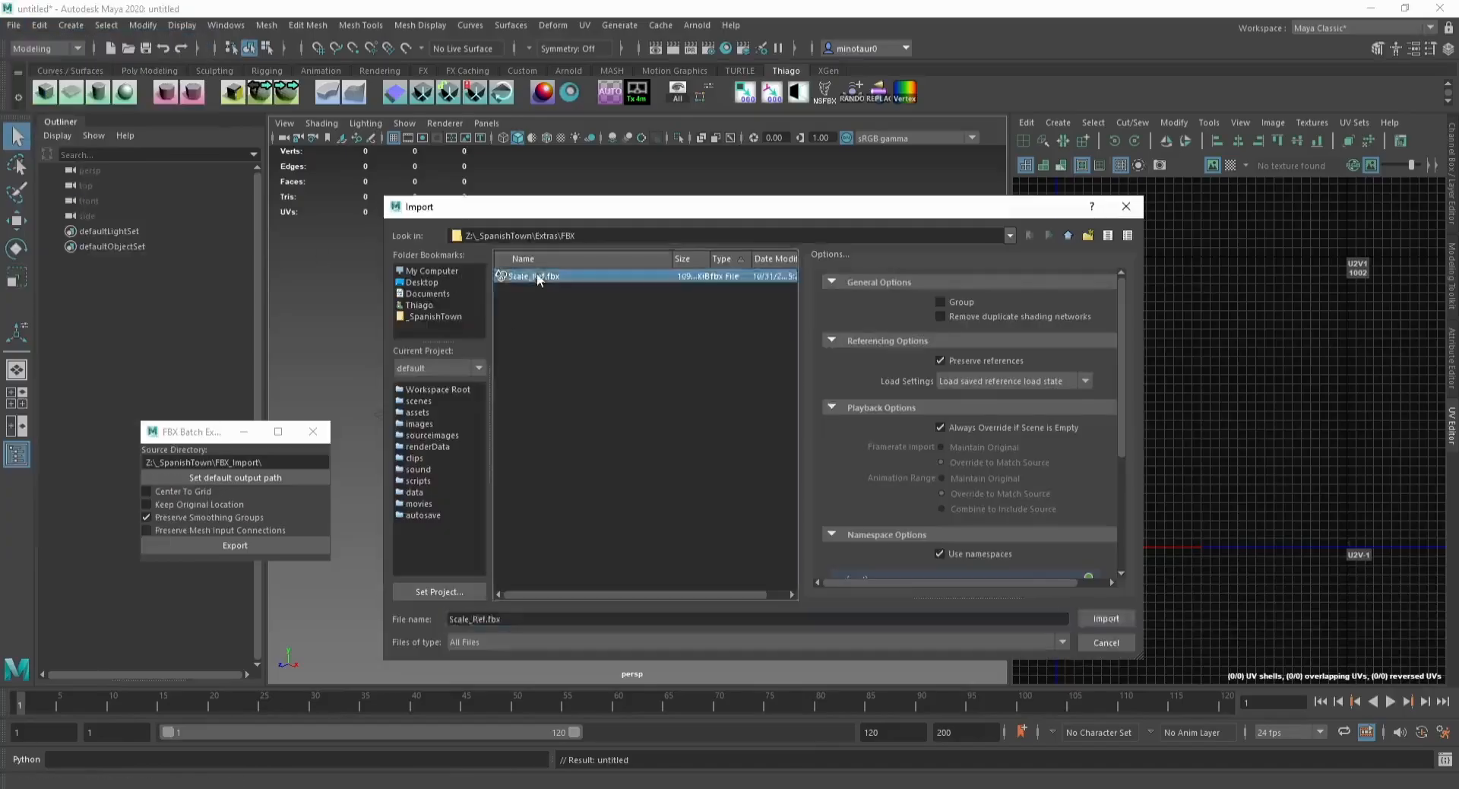
# Step: Import the exported SpanishTown FBX from the UE4_Export folder inside Temp on the Desktop
pyautogui.click(14, 25)
pyautogui.click(78, 195)
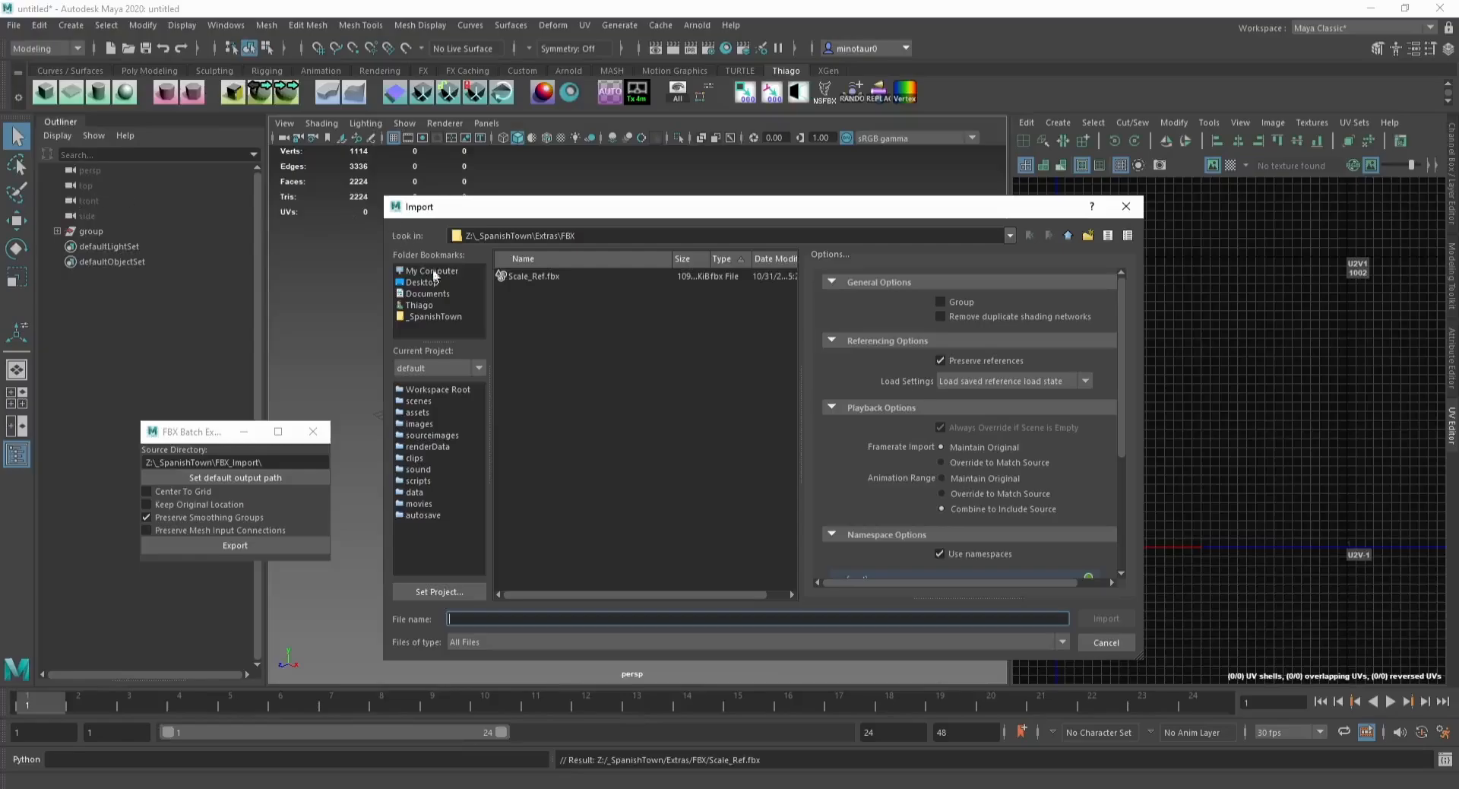
pyautogui.click(426, 281)
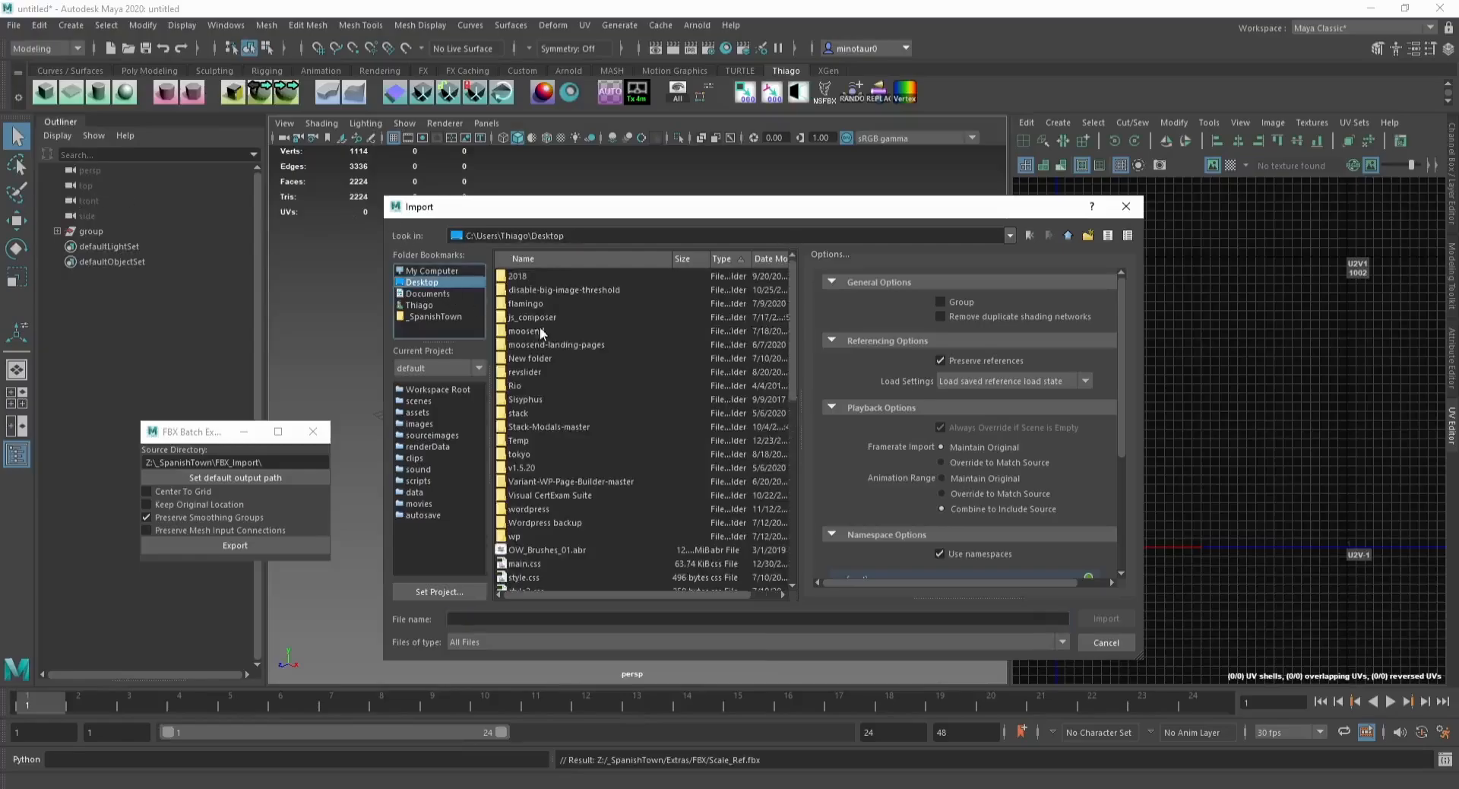
pyautogui.doubleClick(530, 442)
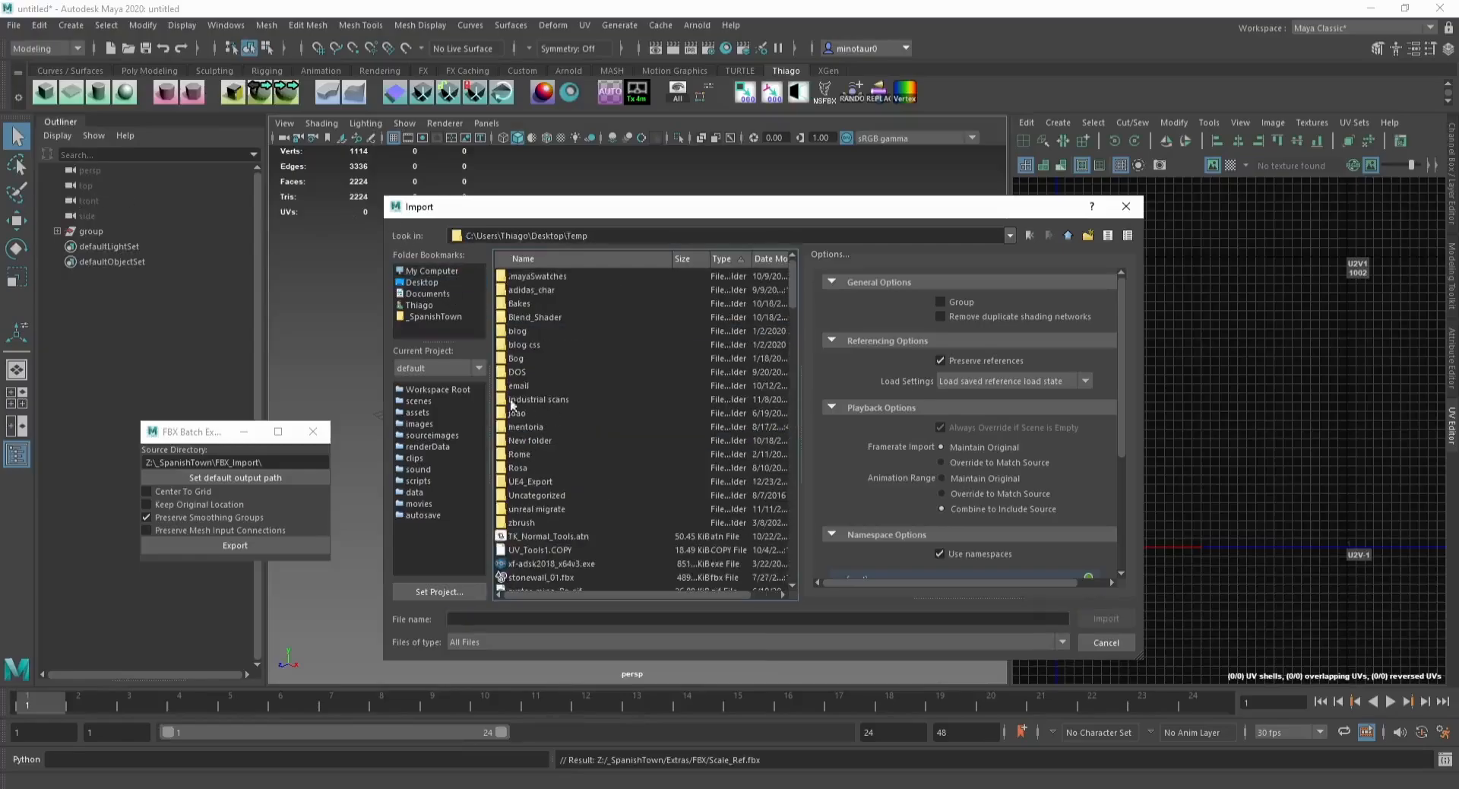
pyautogui.doubleClick(535, 480)
pyautogui.doubleClick(517, 277)
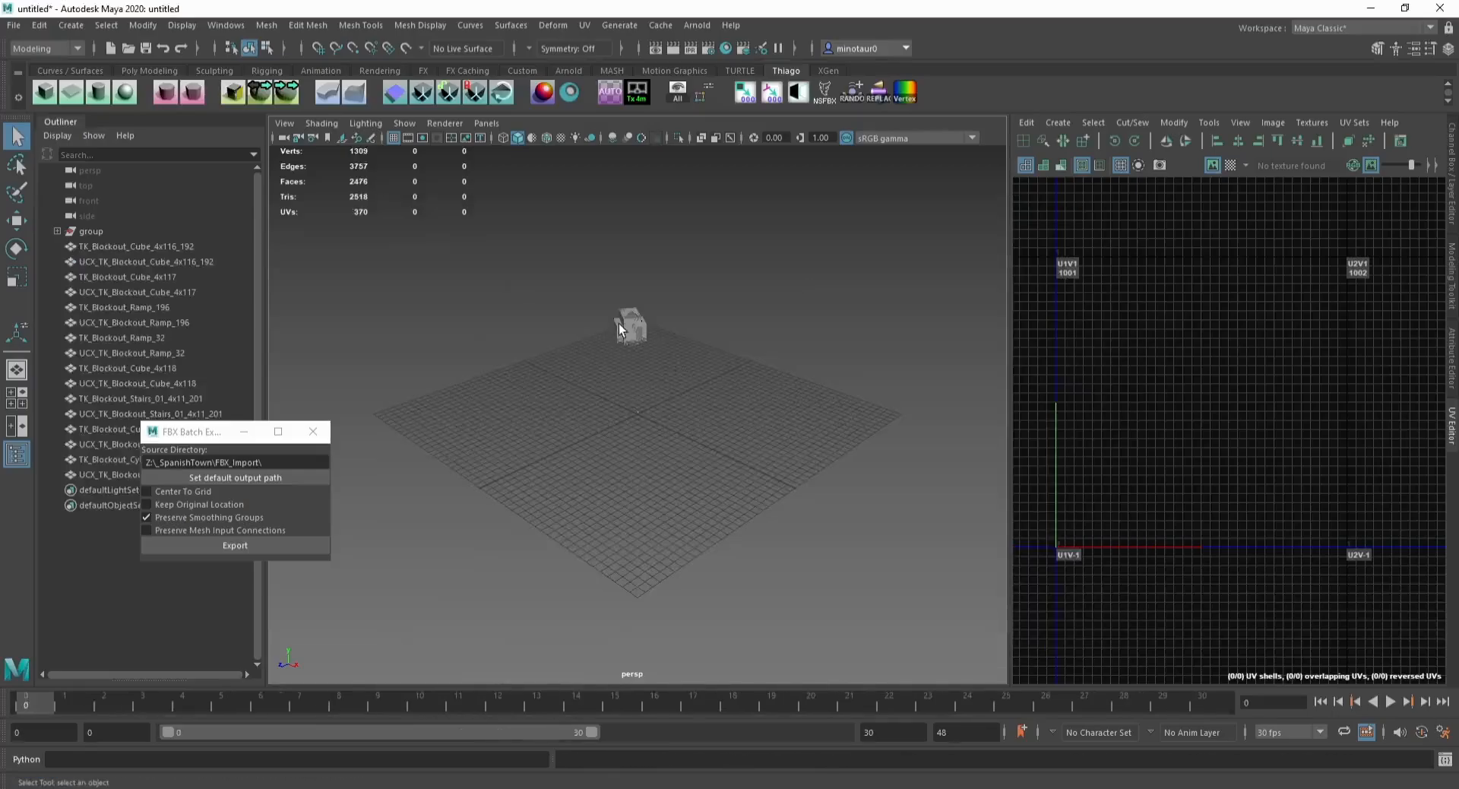
# Step: Select all the imported church blockout pieces and combine them into a single mesh
pyautogui.moveTo(619, 327); pyautogui.dragTo(686, 373)
pyautogui.press('f')
pyautogui.press('w')
pyautogui.scroll(2, 622, 404)
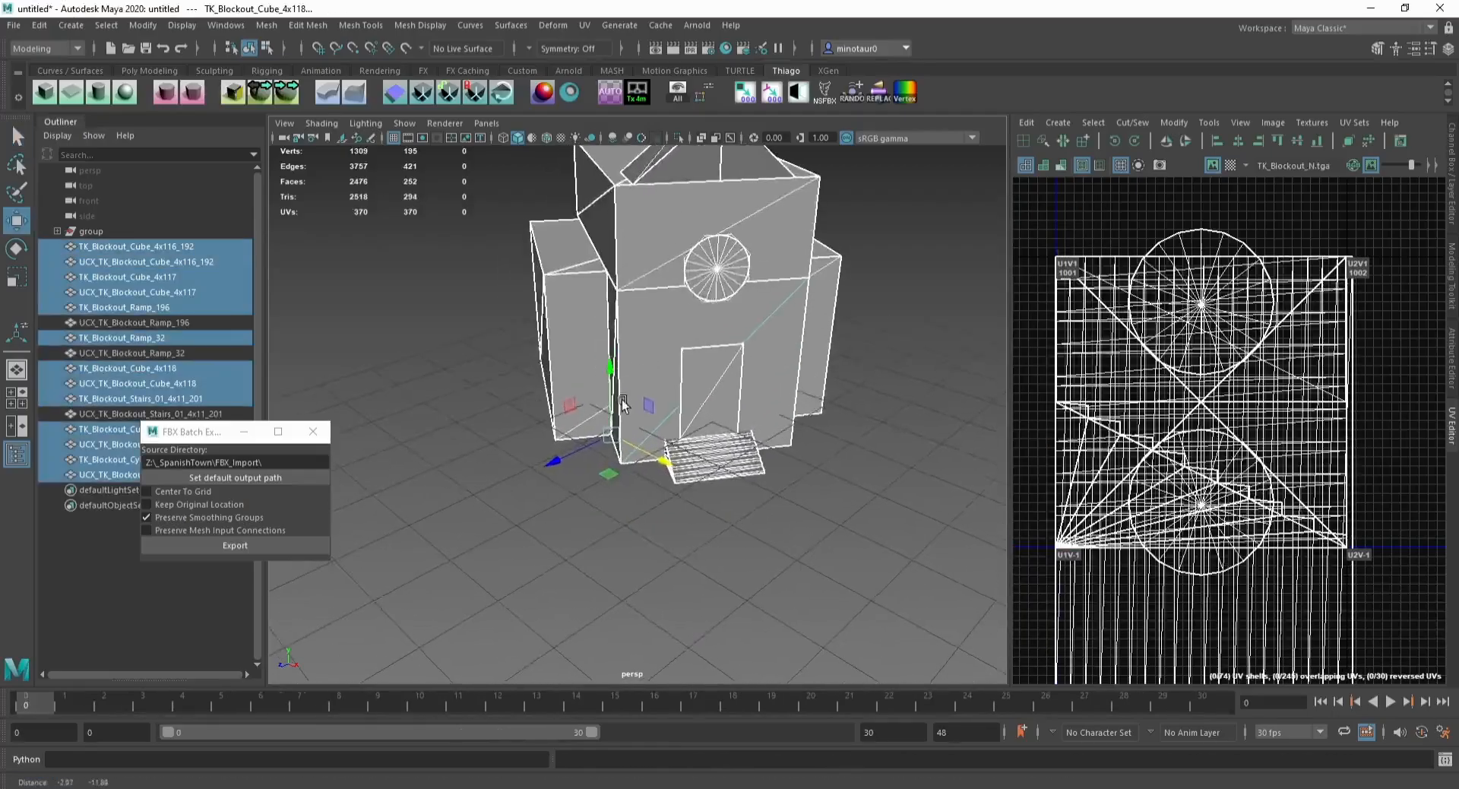
pyautogui.scroll(2, 621, 403)
pyautogui.press('d')
pyautogui.click(267, 25)
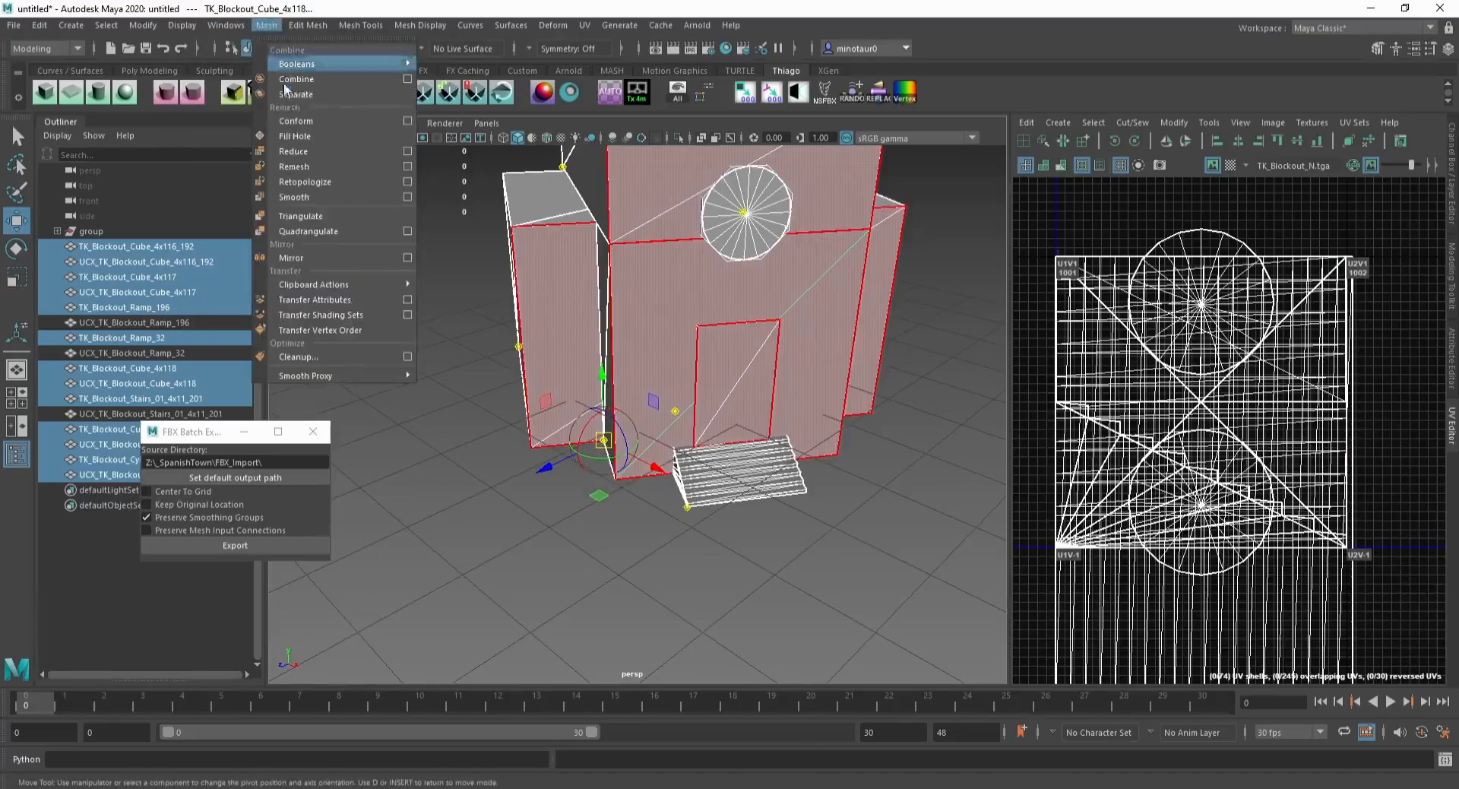
pyautogui.click(289, 81)
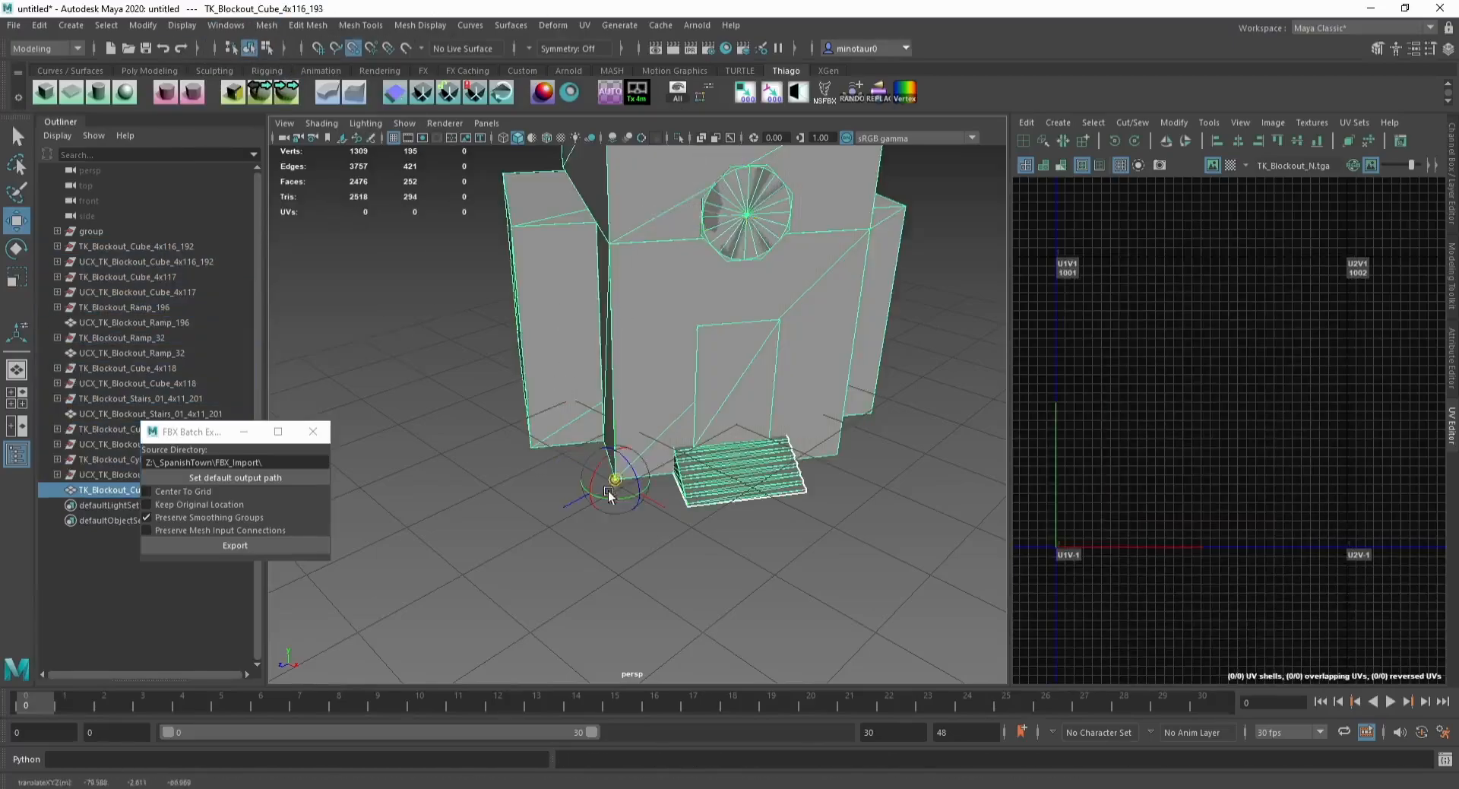
# Step: Snap the combined church's pivot to the grid origin near the door and rotate the building around it
pyautogui.scroll(-7, 608, 492)
pyautogui.keyDown('alt'); pyautogui.moveTo(599, 485); pyautogui.dragTo(579, 310, button='middle'); pyautogui.keyUp('alt')
pyautogui.press('x')
pyautogui.moveTo(606, 244); pyautogui.dragTo(646, 443)
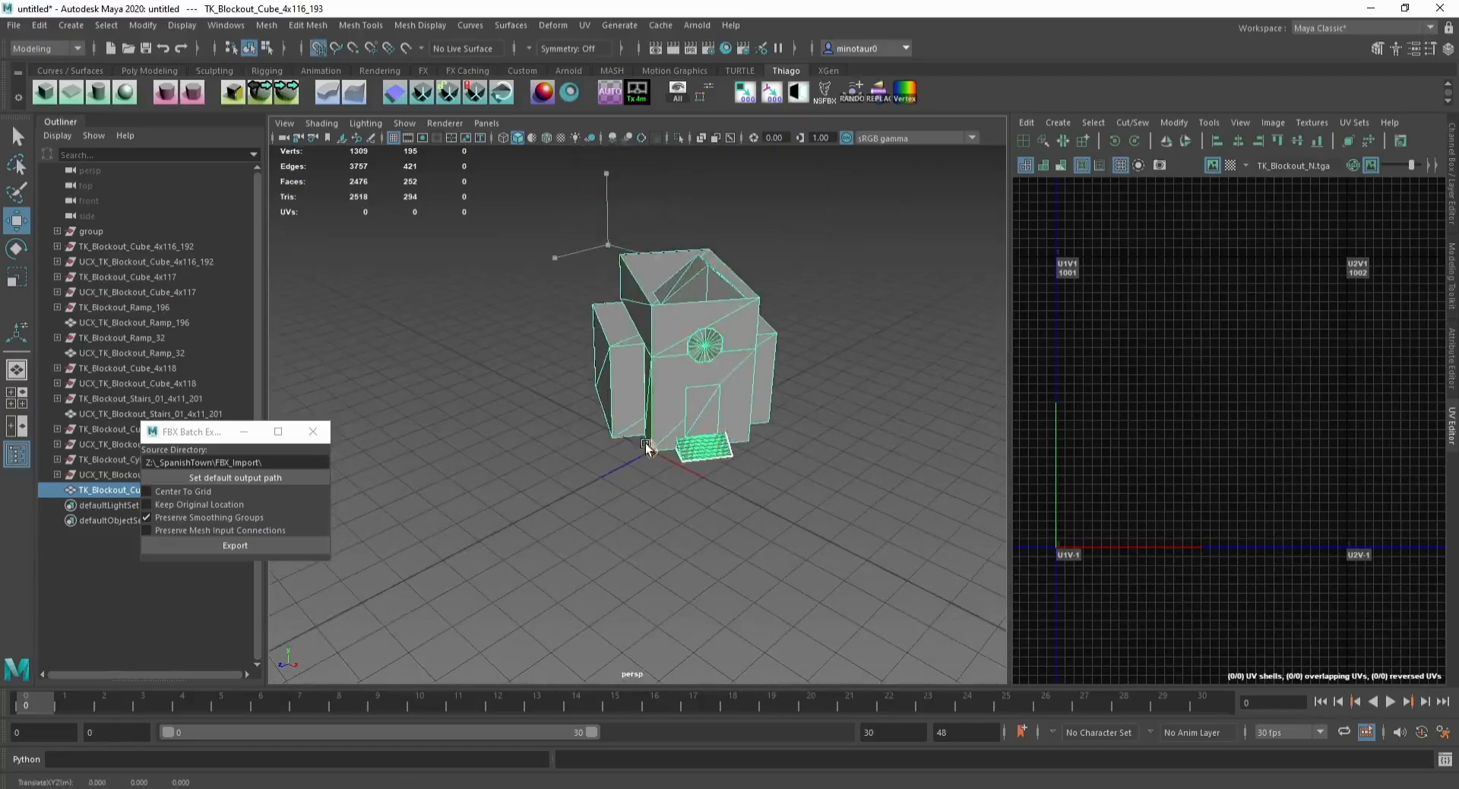
pyautogui.scroll(3, 690, 338)
pyautogui.keyDown('alt'); pyautogui.moveTo(646, 464); pyautogui.dragTo(613, 407, button='middle'); pyautogui.keyUp('alt')
pyautogui.scroll(3, 612, 407)
pyautogui.keyDown('alt'); pyautogui.moveTo(612, 407); pyautogui.dragTo(664, 421); pyautogui.keyUp('alt')
pyautogui.press('e')
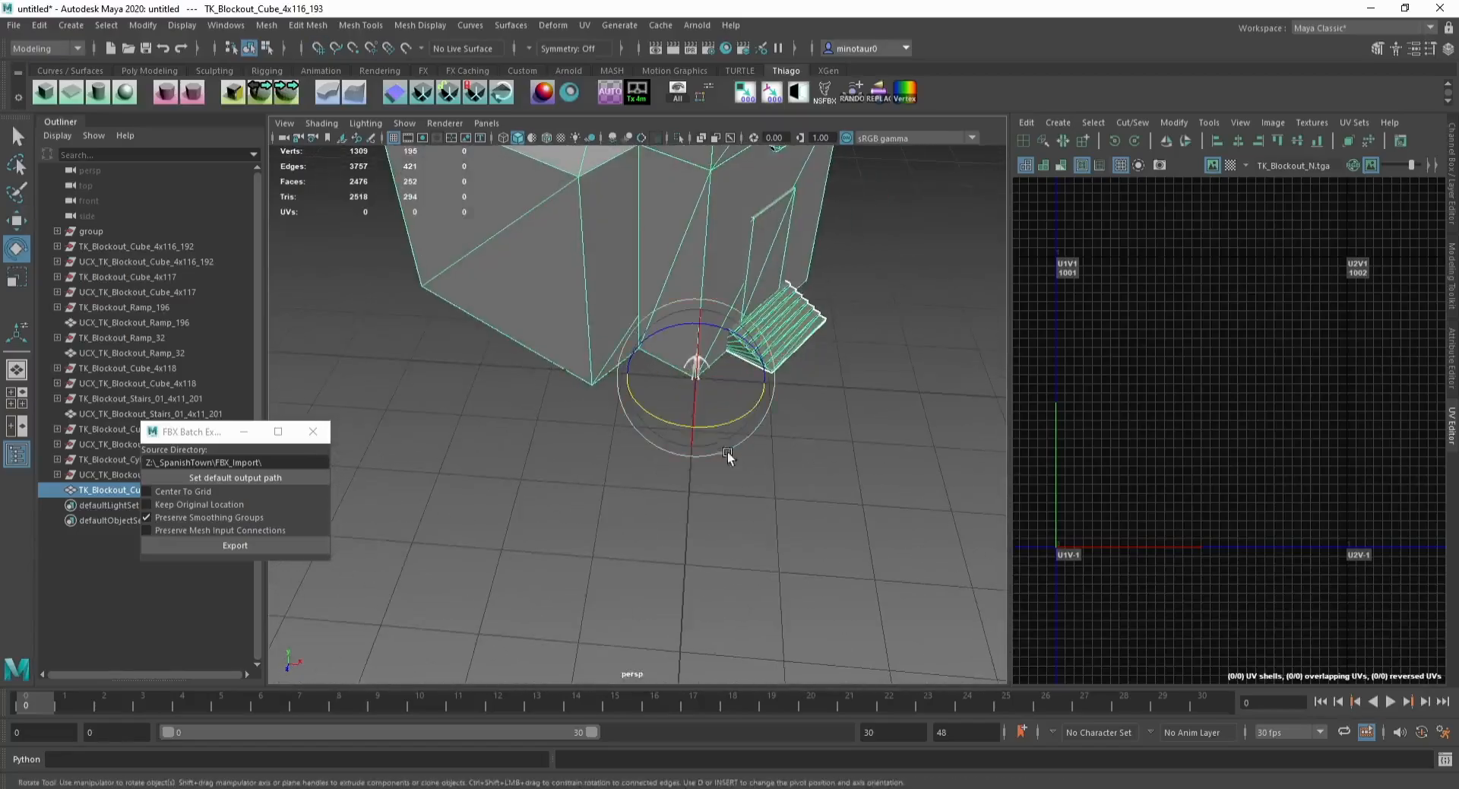
pyautogui.moveTo(726, 454); pyautogui.dragTo(675, 438)
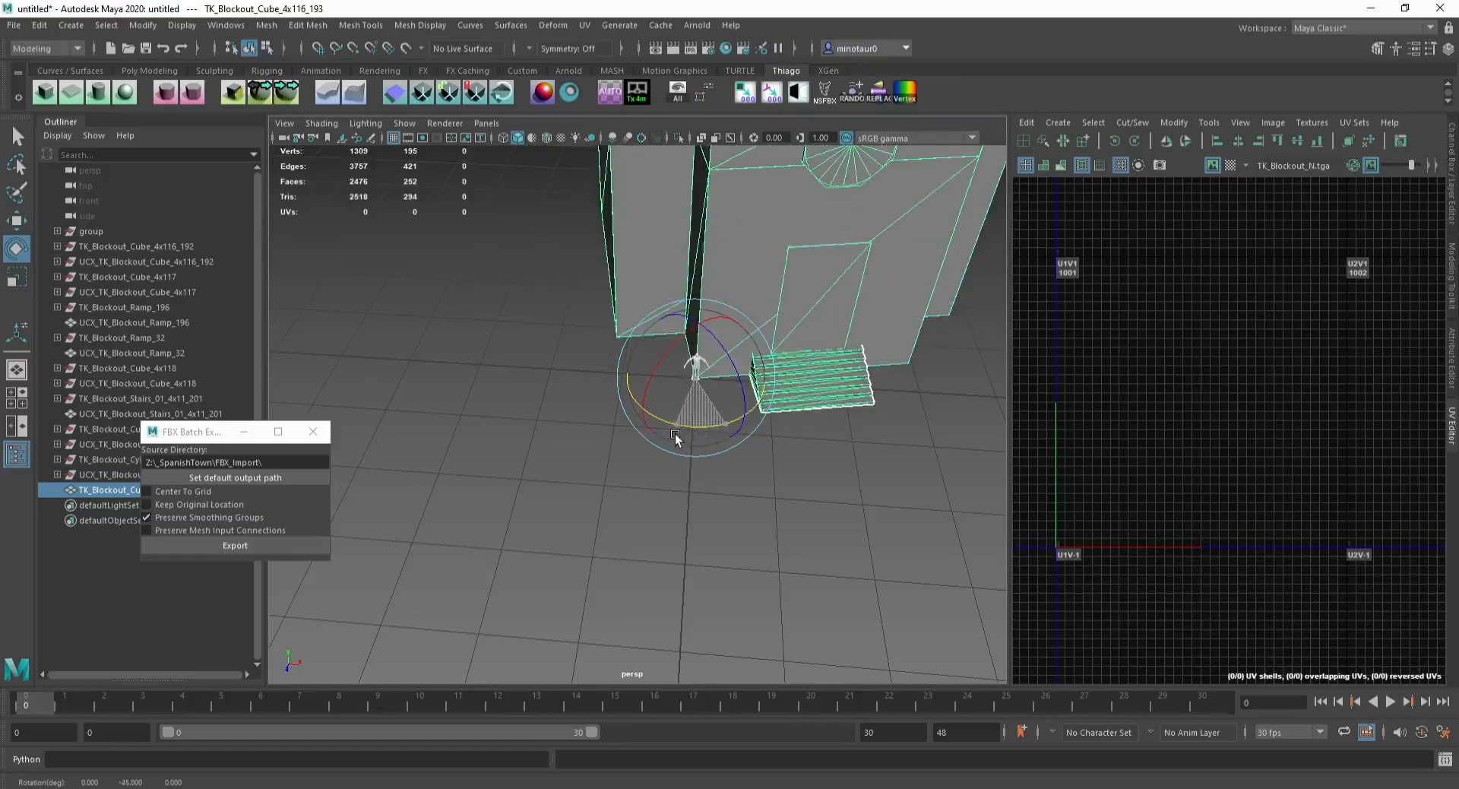
pyautogui.rightClick(533, 370)
pyautogui.rightClick(532, 369)
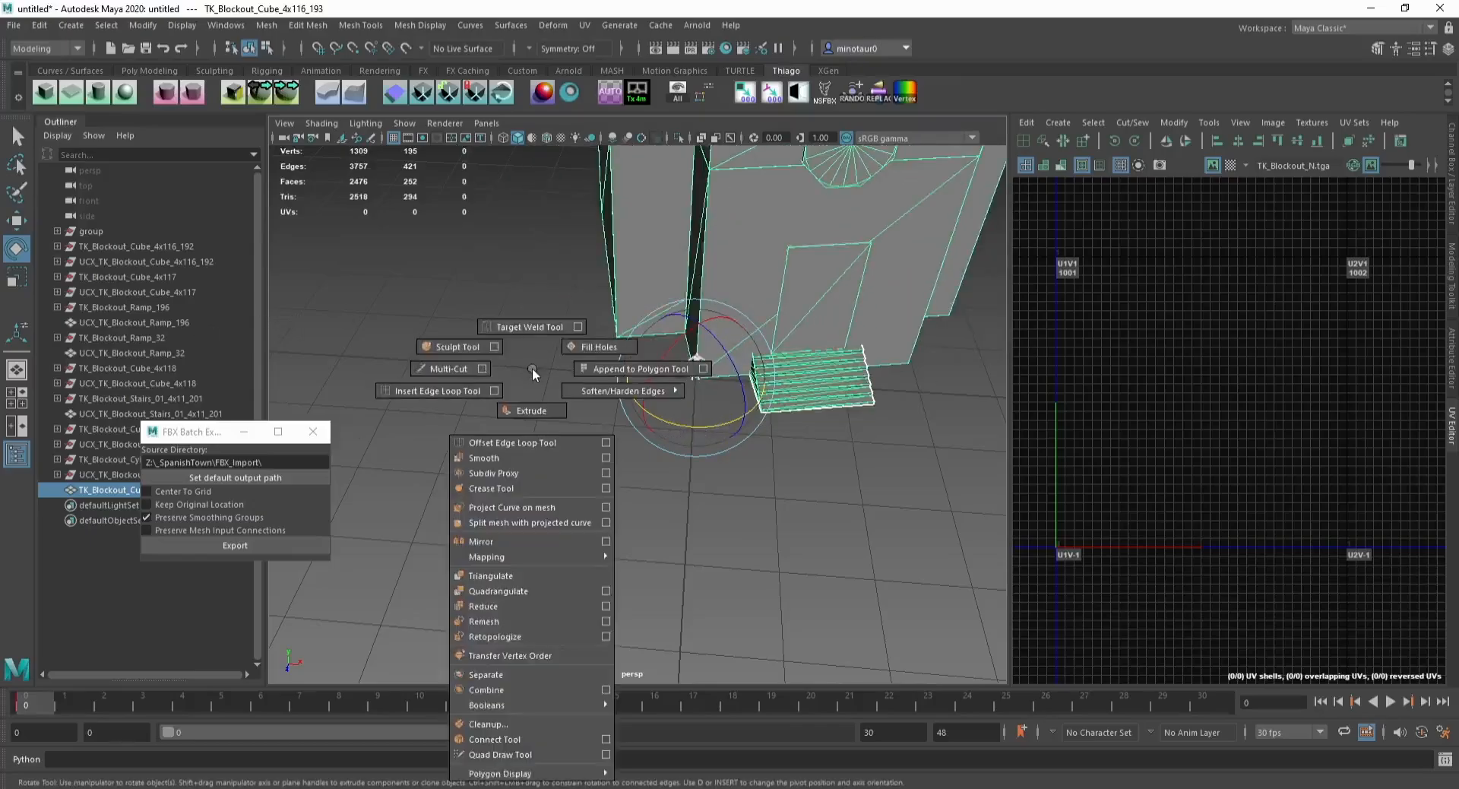
pyautogui.hotkey('ctrl', 'e')
pyautogui.keyDown('ctrl'); pyautogui.rightClick(531, 368); pyautogui.keyUp('ctrl')
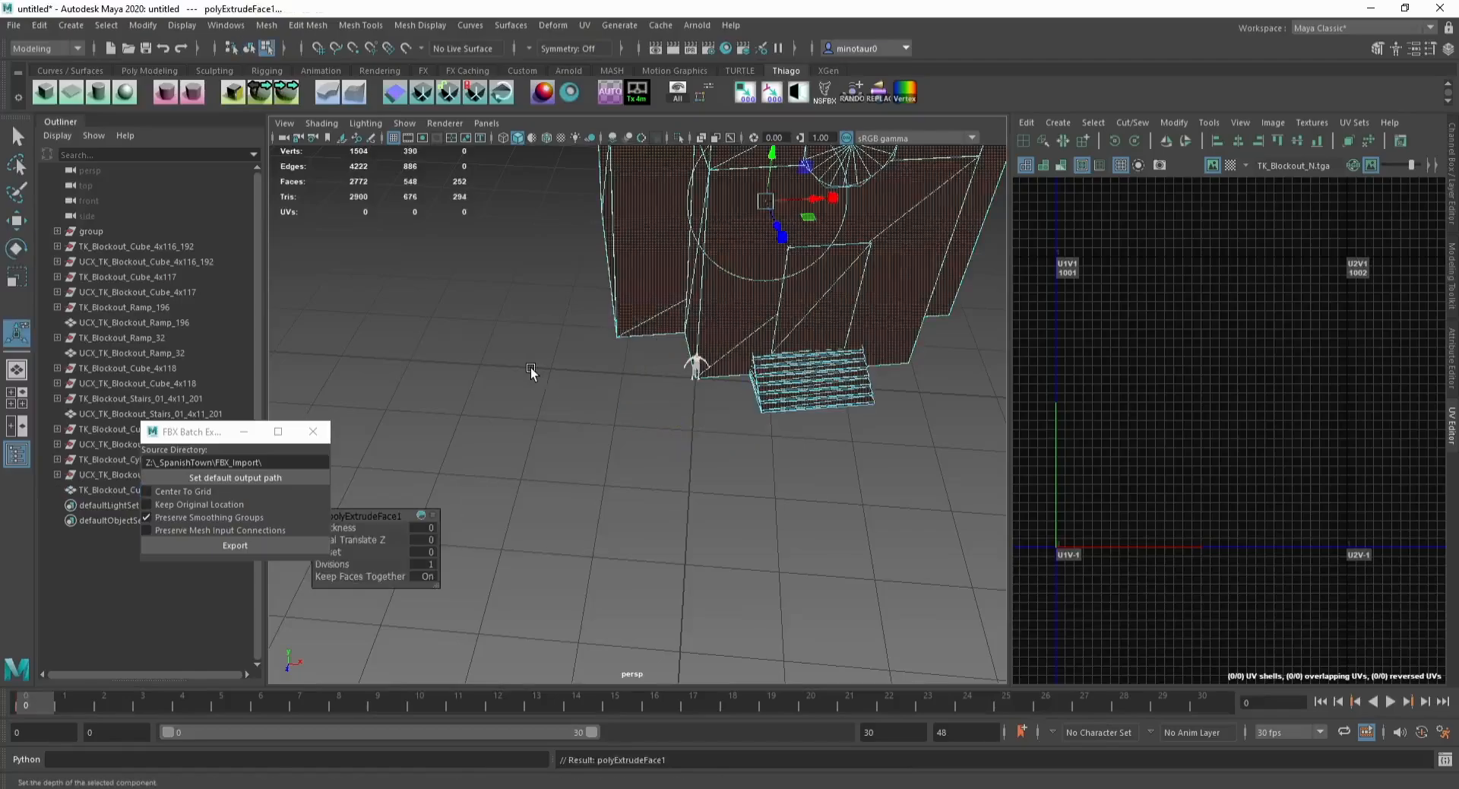
pyautogui.press('q')
pyautogui.press('F8')
pyautogui.click(528, 368)
pyautogui.hotkey('ctrl', 'z')
pyautogui.hotkey('ctrl', 'z')
pyautogui.hotkey('ctrl', 'z')
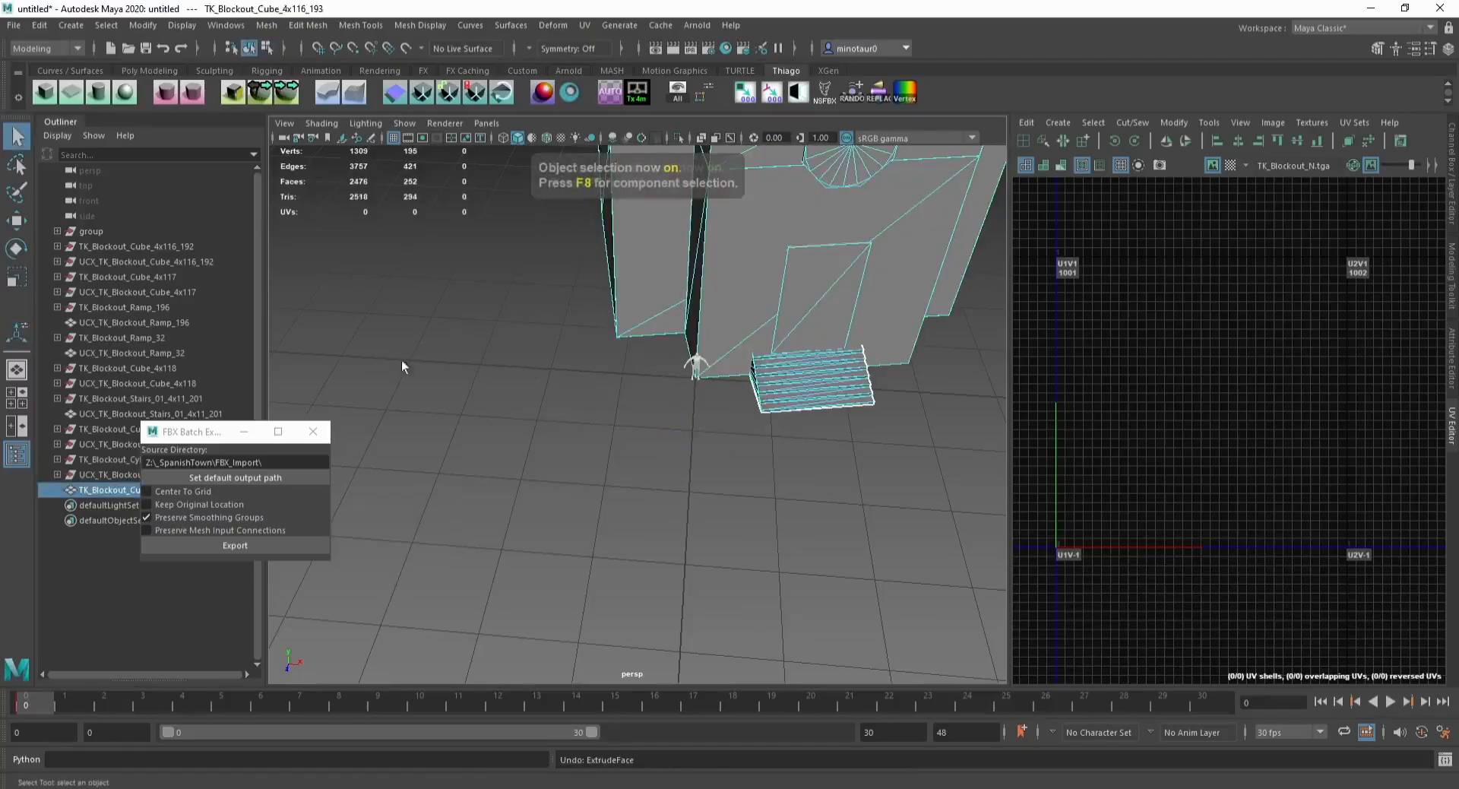
# Step: Turn off step snapping in the Rotate tool settings
pyautogui.click(16, 248)
pyautogui.doubleClick(27, 253)
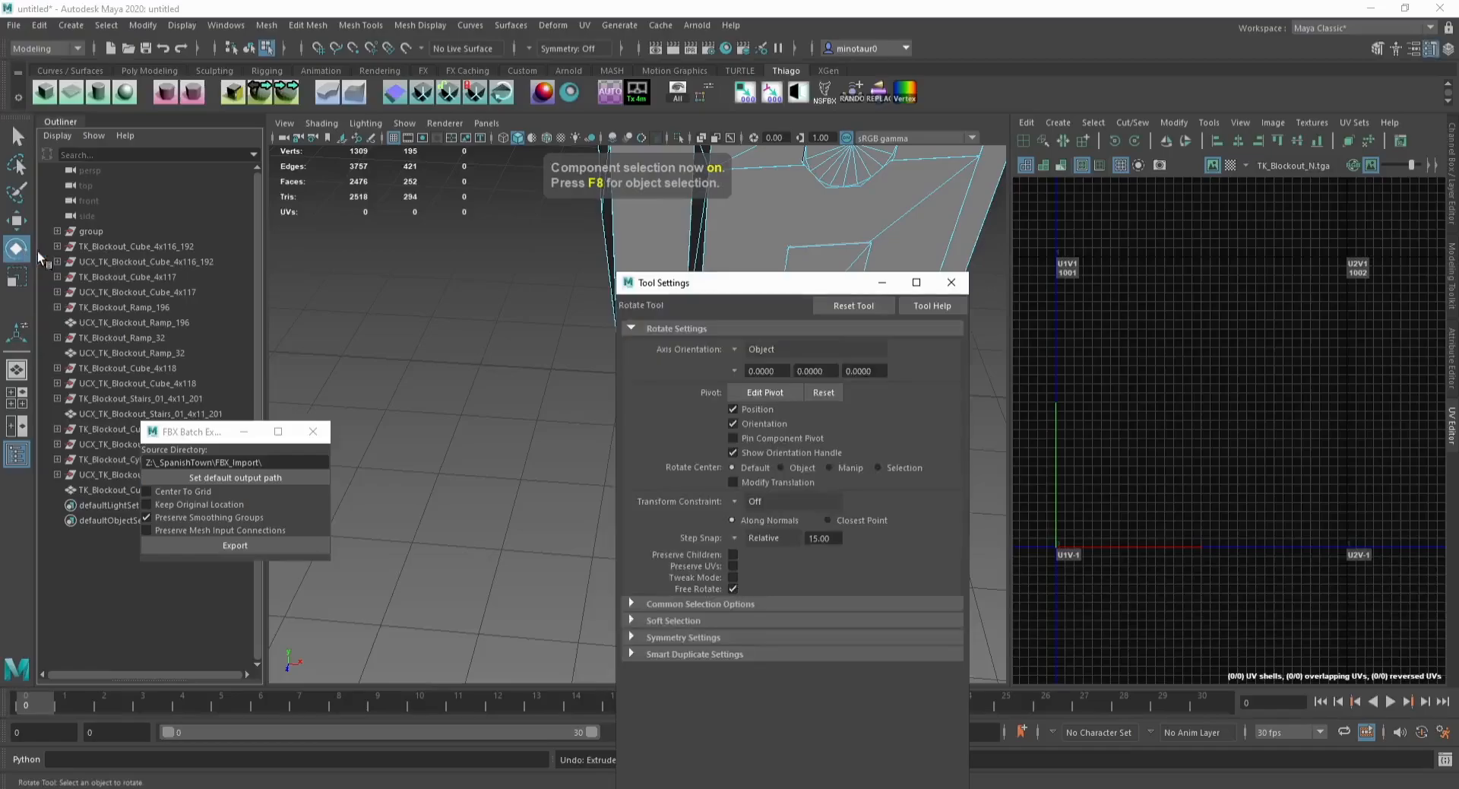
pyautogui.click(744, 538)
pyautogui.moveTo(741, 286); pyautogui.dragTo(524, 517)
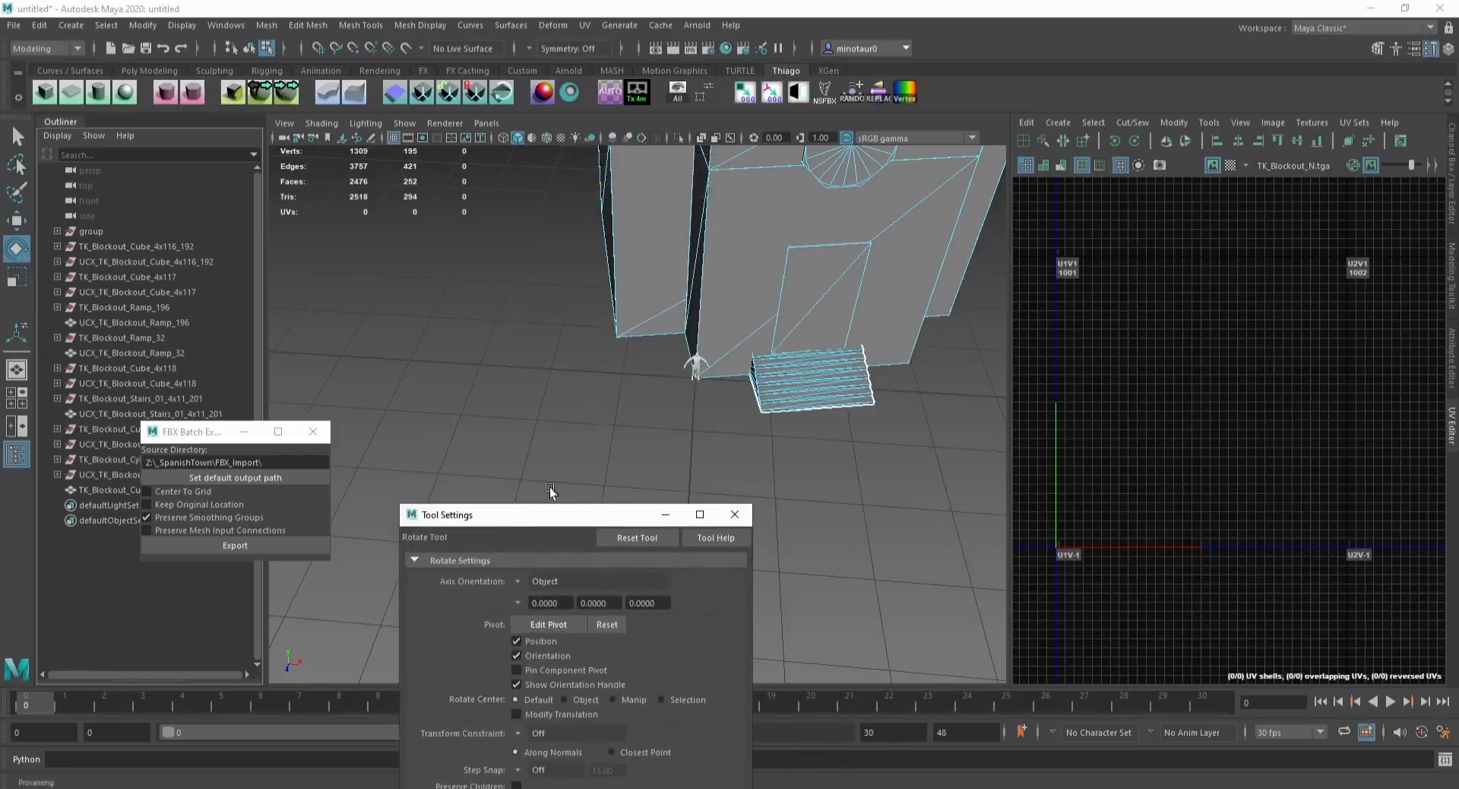
# Step: Rotate the combined church freely until it lines up with the grid
pyautogui.press('F8')
pyautogui.keyDown('alt'); pyautogui.moveTo(716, 306); pyautogui.dragTo(643, 346, button='middle'); pyautogui.keyUp('alt')
pyautogui.moveTo(647, 454); pyautogui.dragTo(630, 462)
# Step: Set the Move tool's step snap to Relative 1.00 and close the tool settings
pyautogui.press('w')
pyautogui.scroll(5, 647, 417)
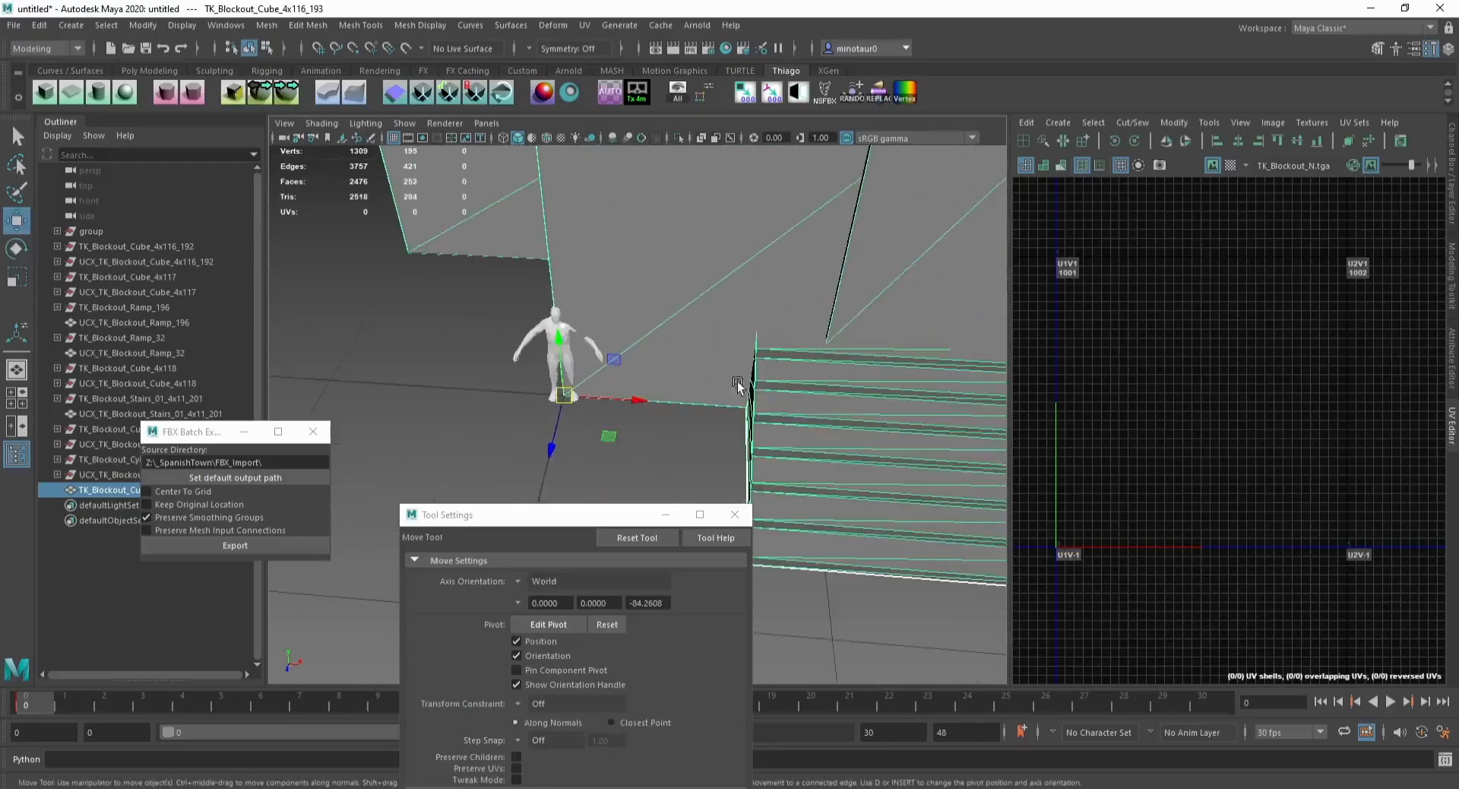
pyautogui.scroll(-6, 449, 346)
pyautogui.moveTo(576, 517); pyautogui.dragTo(477, 480)
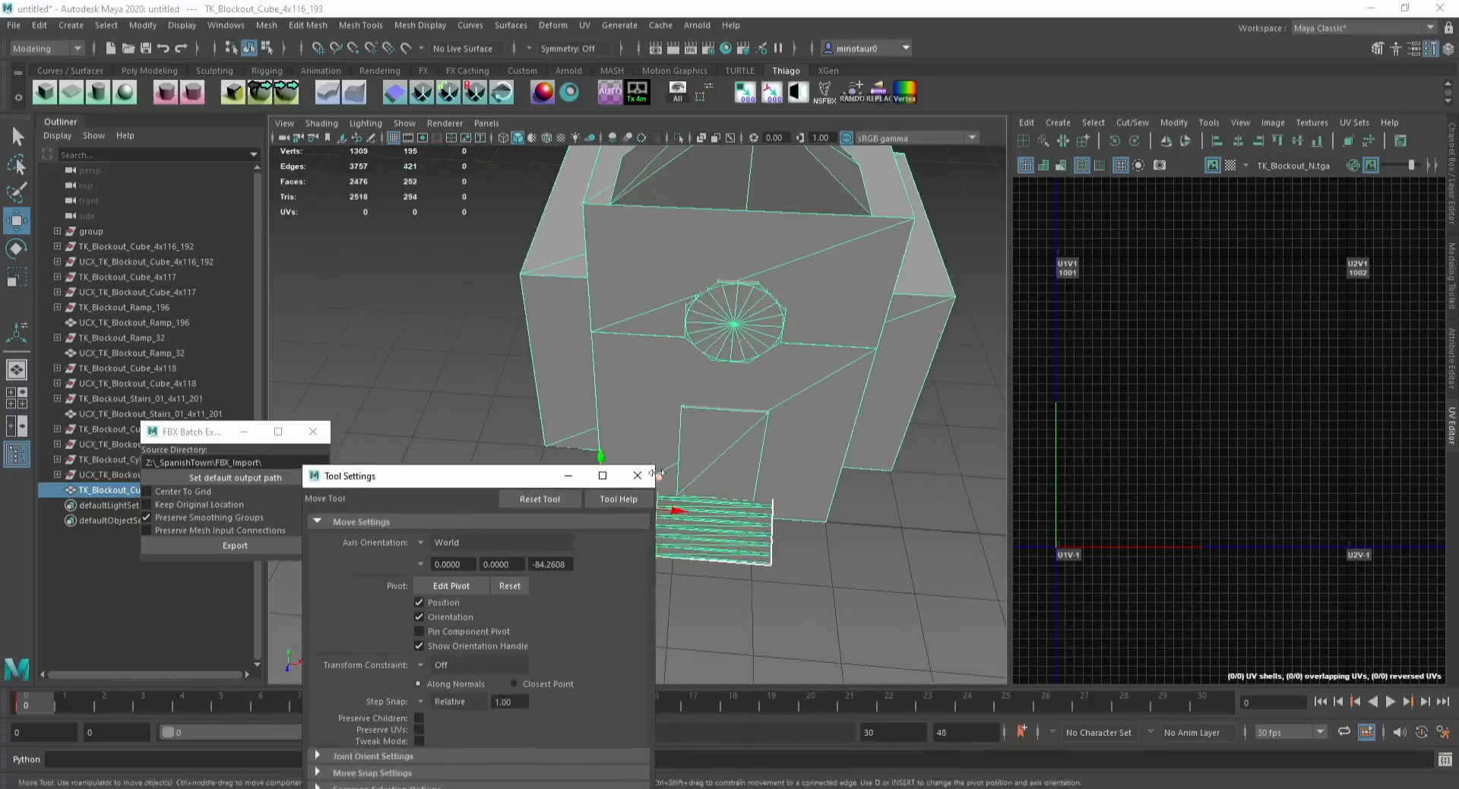
pyautogui.press('Return')
pyautogui.click(638, 476)
# Step: Save the scene as TK_SPN_Church_01 in the Maya Buildings folder
pyautogui.click(444, 381)
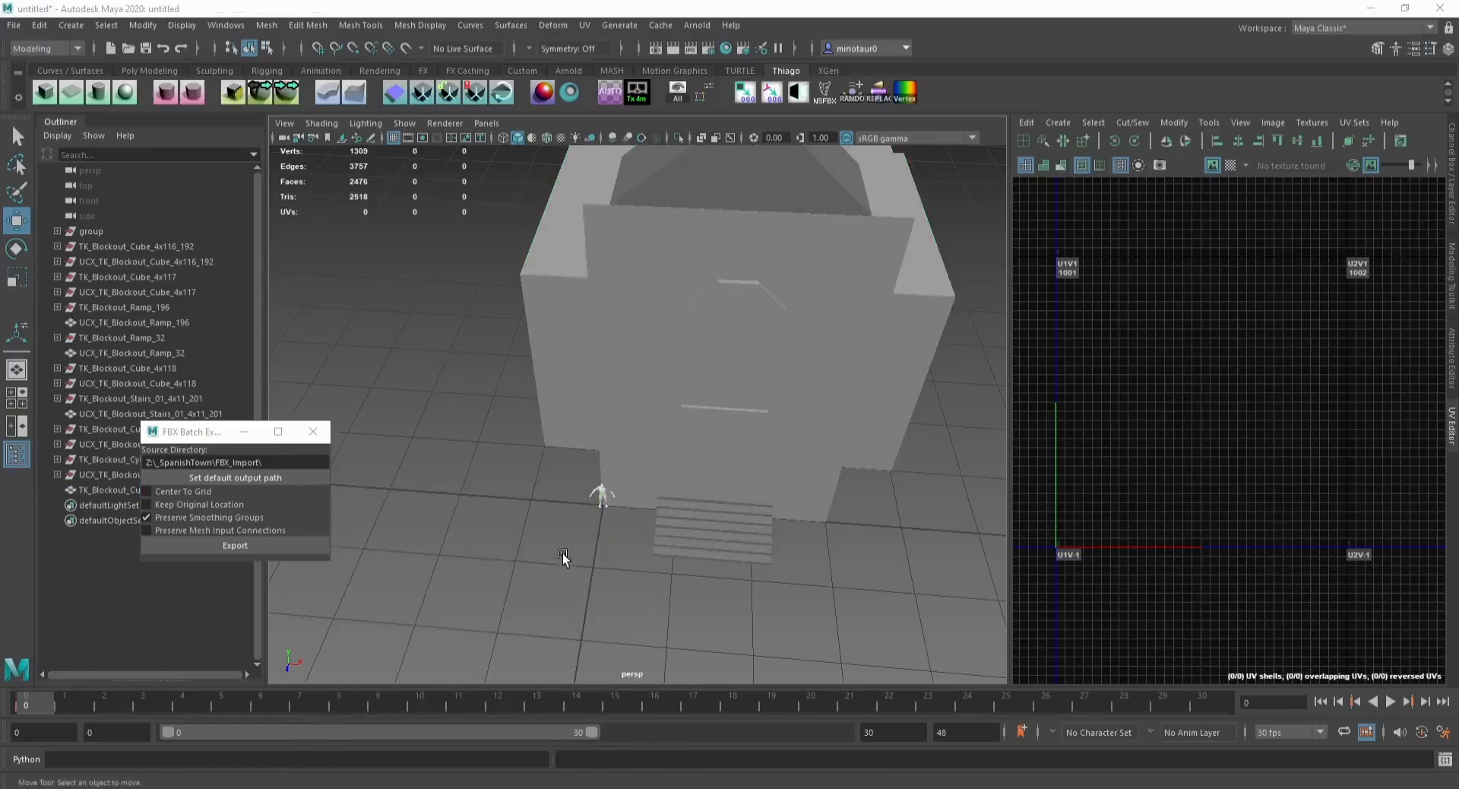
pyautogui.keyDown('alt'); pyautogui.moveTo(563, 557); pyautogui.dragTo(550, 510, button='middle'); pyautogui.keyUp('alt')
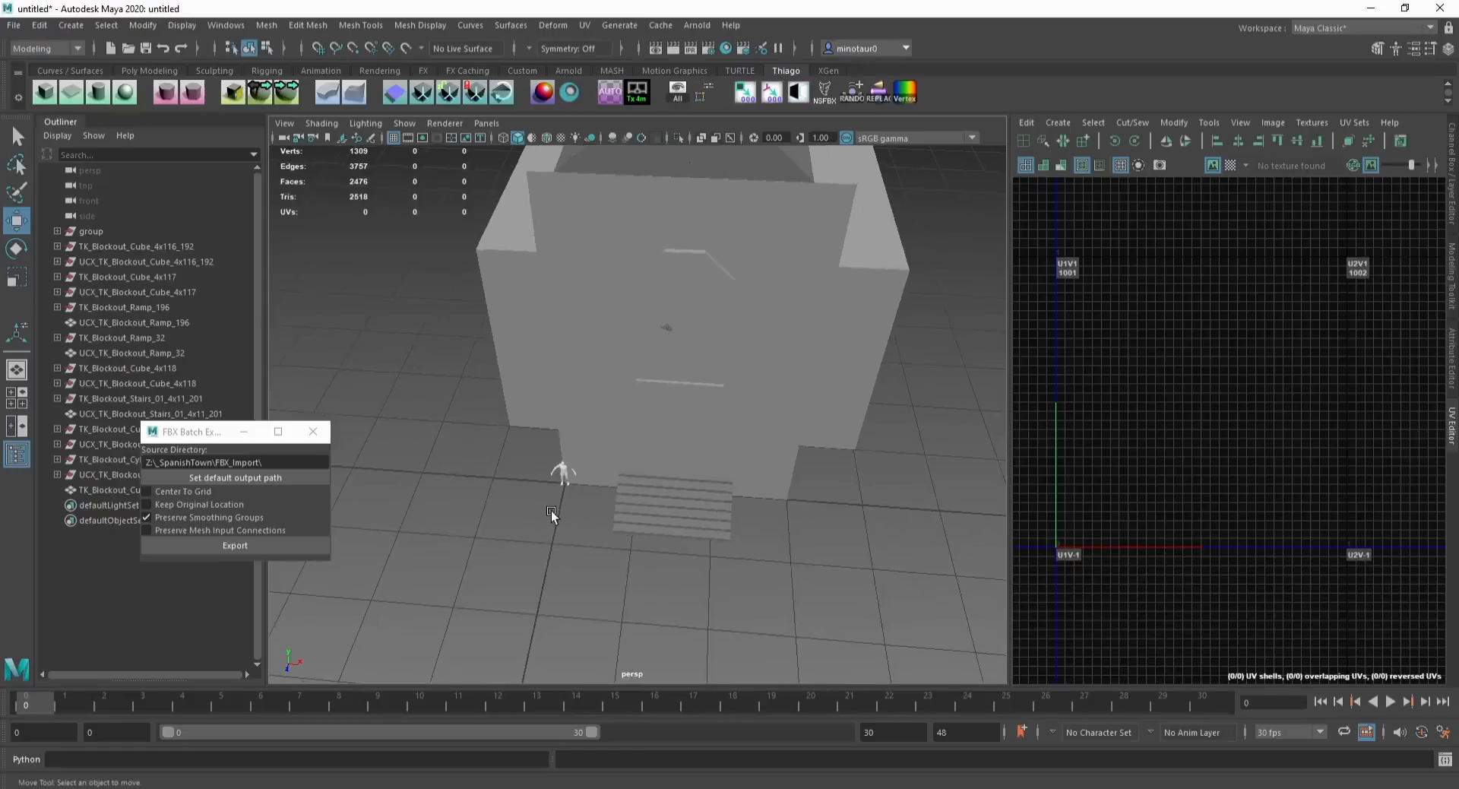
pyautogui.hotkey('ctrl', 's')
pyautogui.click(1068, 235)
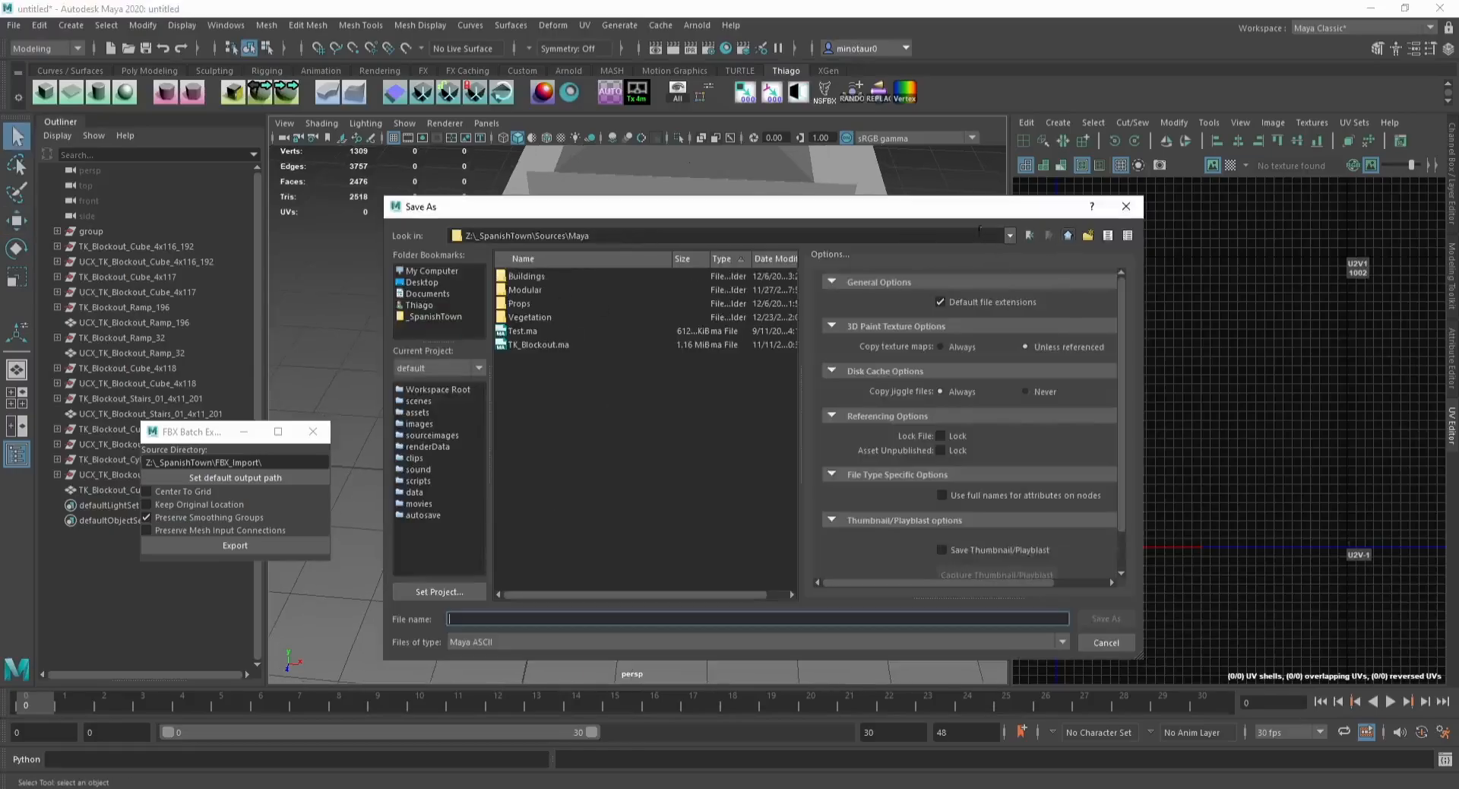
pyautogui.doubleClick(560, 278)
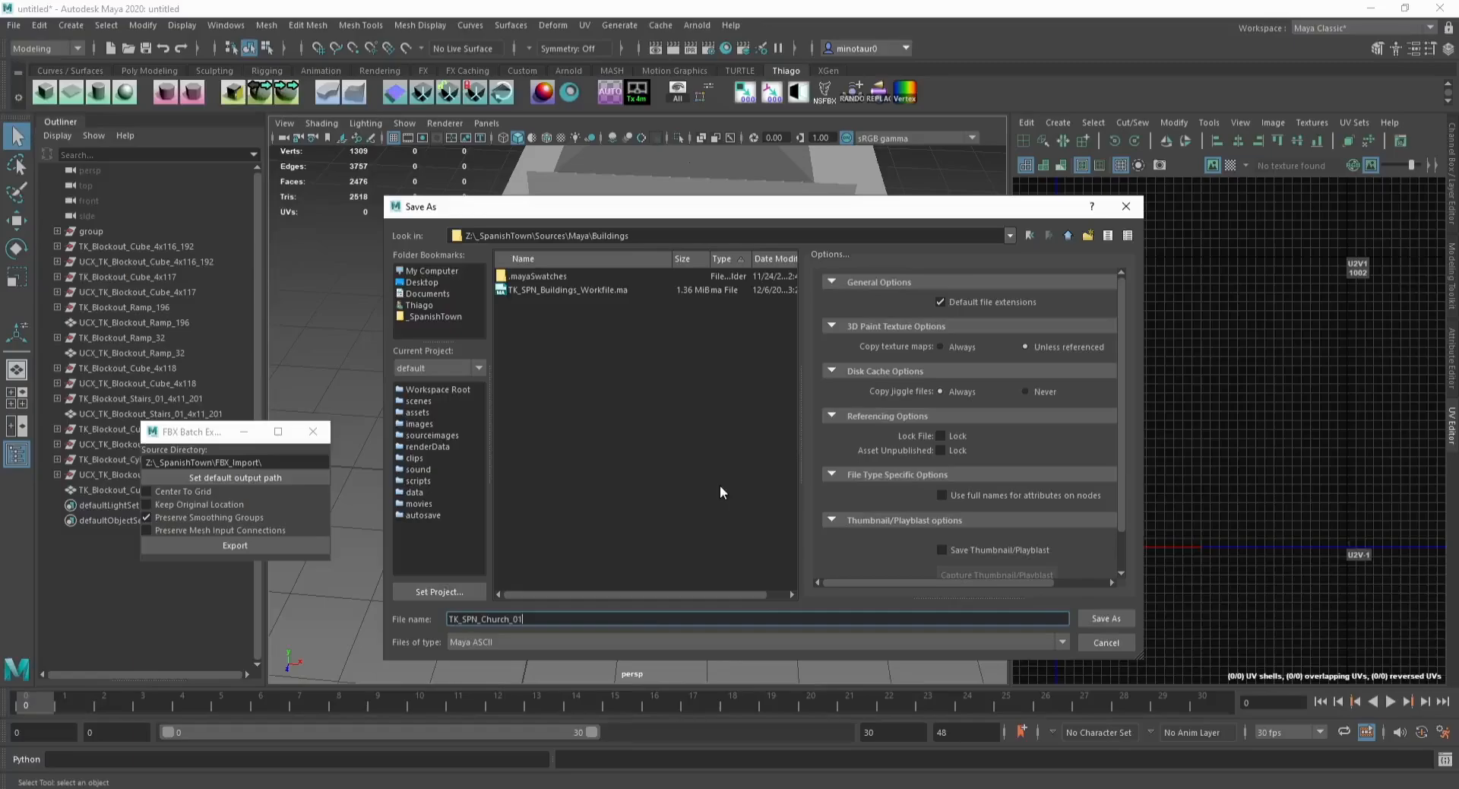
pyautogui.press('Return')
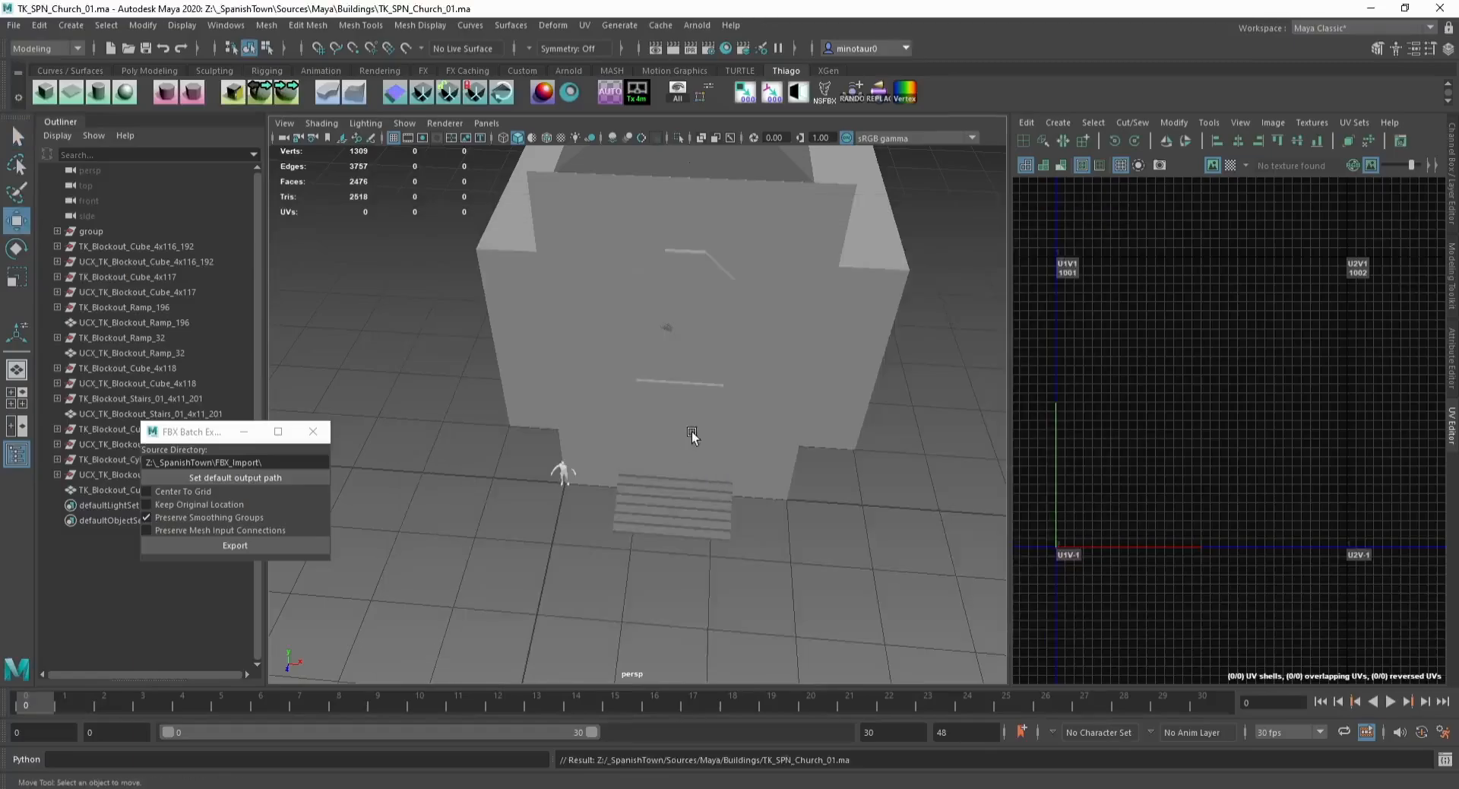
# Step: Put the combined church mesh on a new display layer and set that layer to template
pyautogui.click(690, 430)
pyautogui.click(1452, 186)
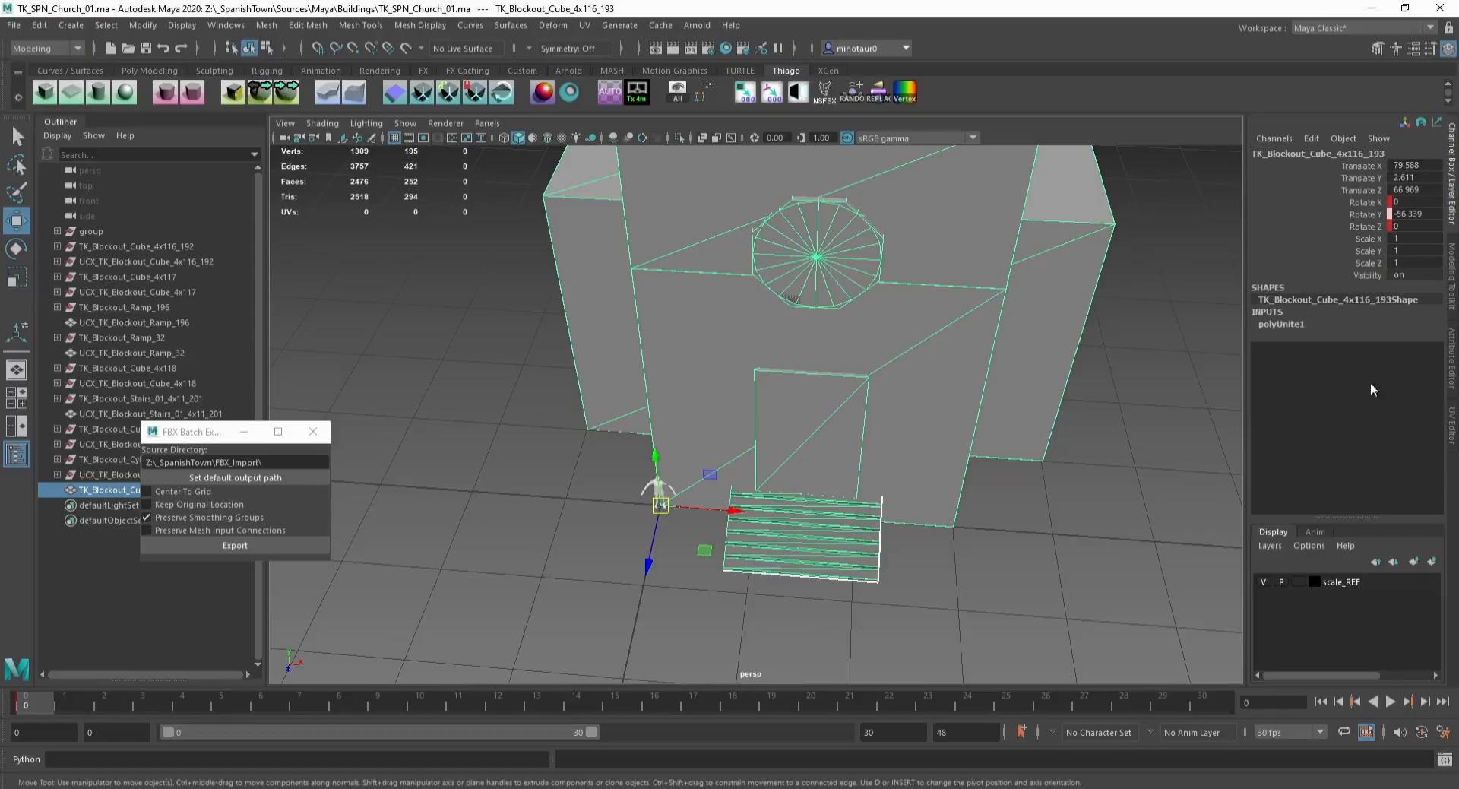
pyautogui.click(1415, 561)
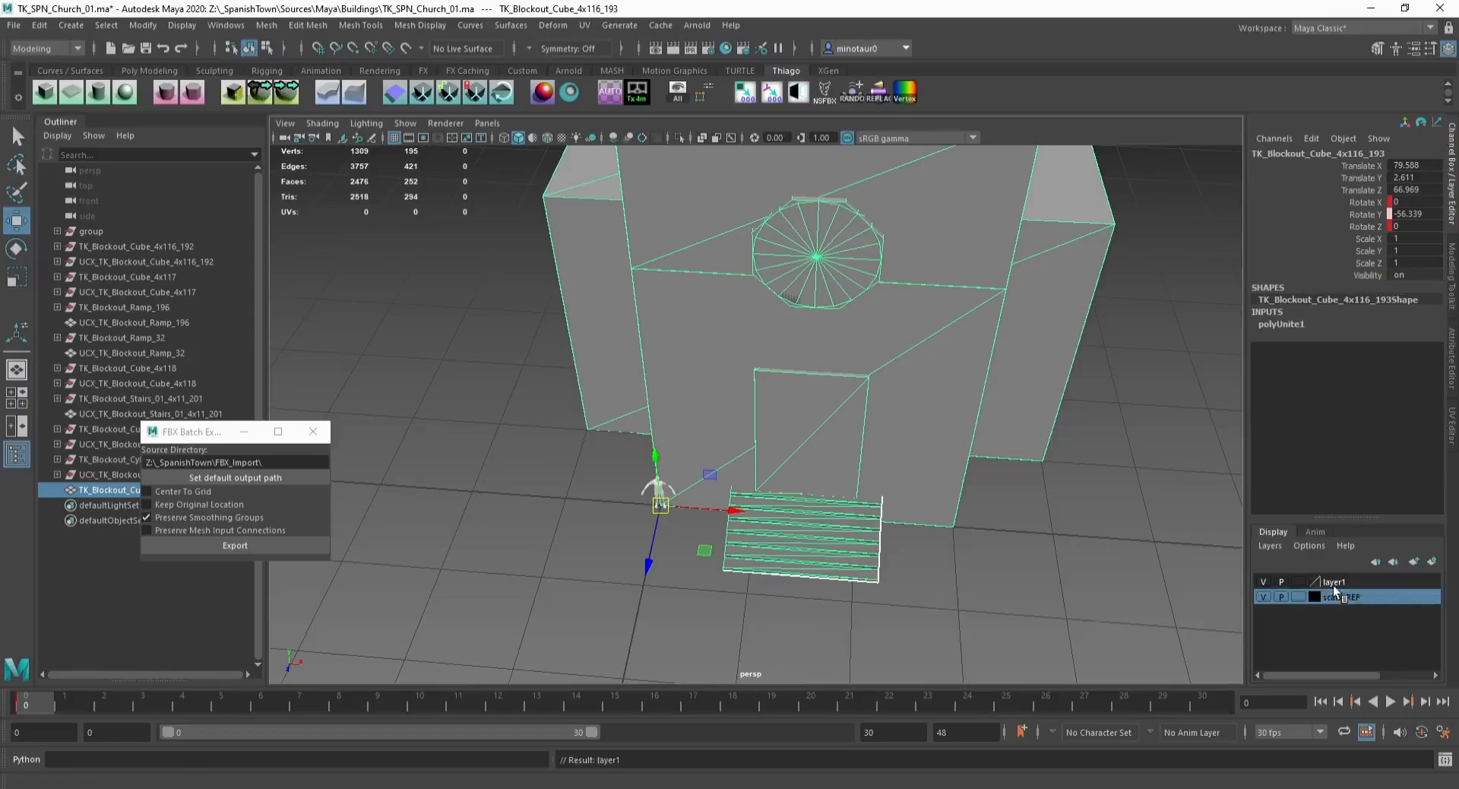
pyautogui.rightClick(1333, 583)
pyautogui.click(1351, 621)
pyautogui.click(1296, 582)
pyautogui.click(1182, 558)
# Step: Move the scale reference figure off to the left of the church
pyautogui.keyDown('alt'); pyautogui.moveTo(714, 477); pyautogui.dragTo(743, 408); pyautogui.keyUp('alt')
pyautogui.click(664, 470)
pyautogui.moveTo(664, 470); pyautogui.dragTo(542, 459)
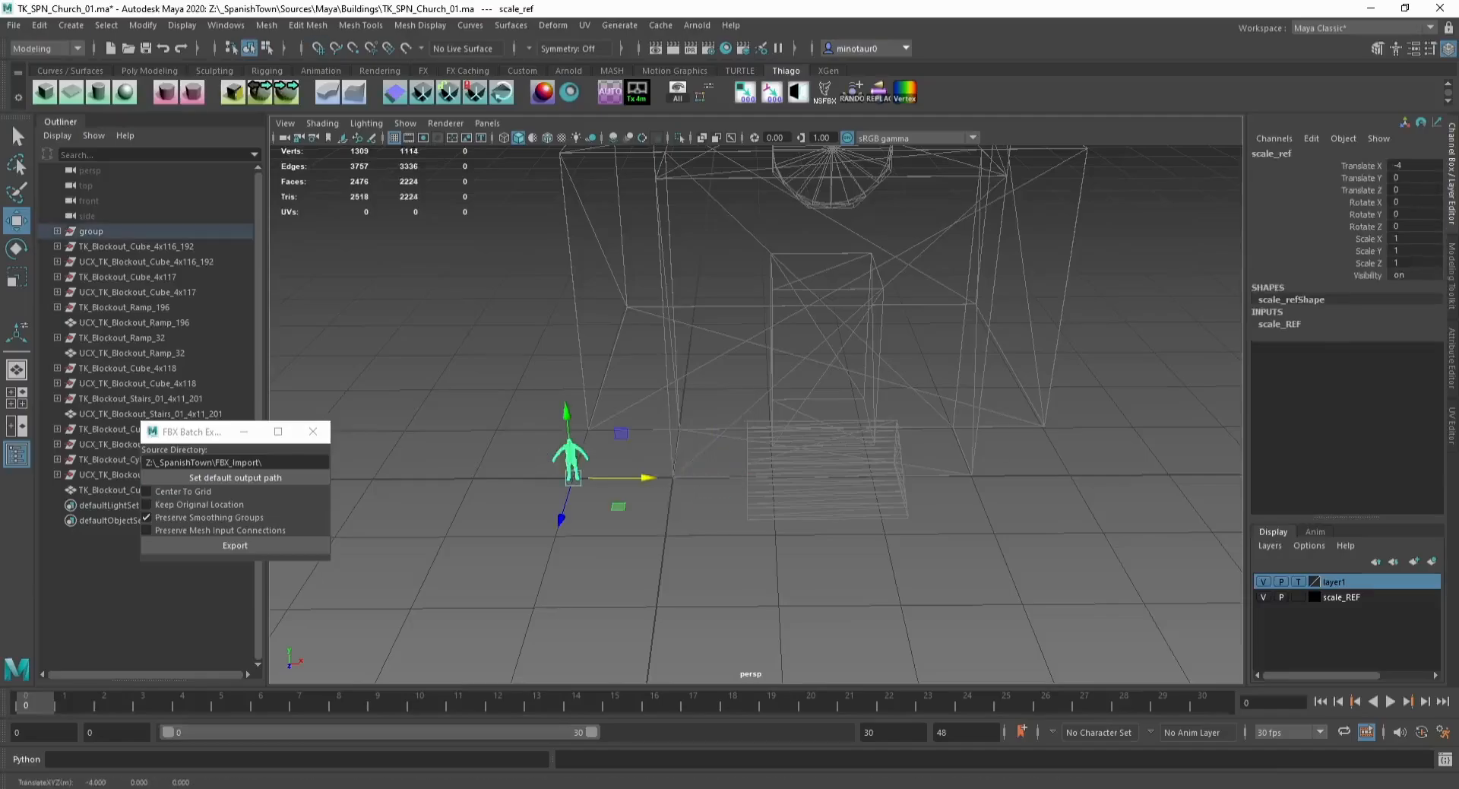
pyautogui.keyDown('alt'); pyautogui.moveTo(742, 365); pyautogui.dragTo(652, 434, button='middle'); pyautogui.keyUp('alt')
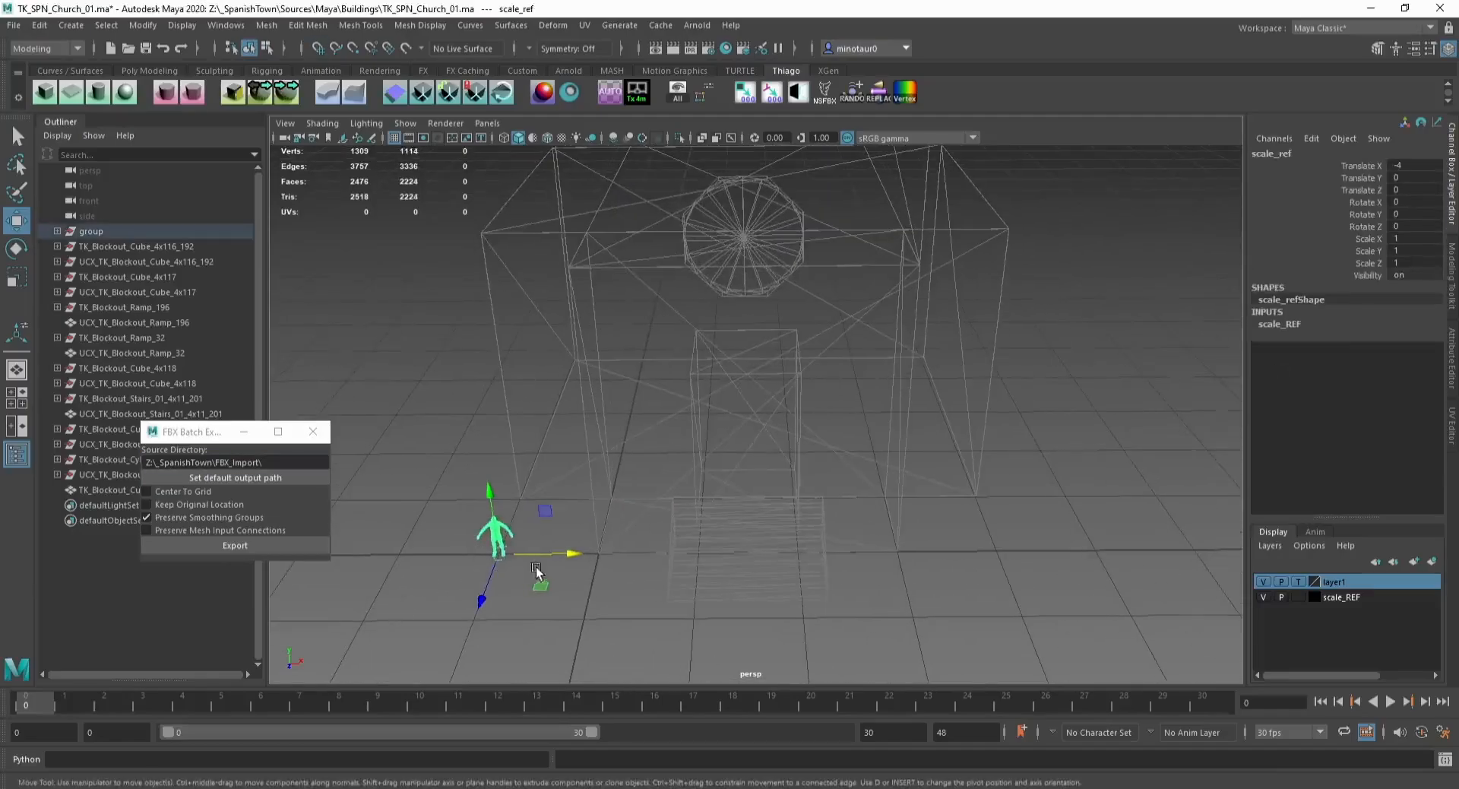
pyautogui.moveTo(536, 556); pyautogui.dragTo(436, 551)
pyautogui.click(509, 465)
pyautogui.keyDown('alt'); pyautogui.moveTo(509, 465); pyautogui.dragTo(500, 492); pyautogui.keyUp('alt')
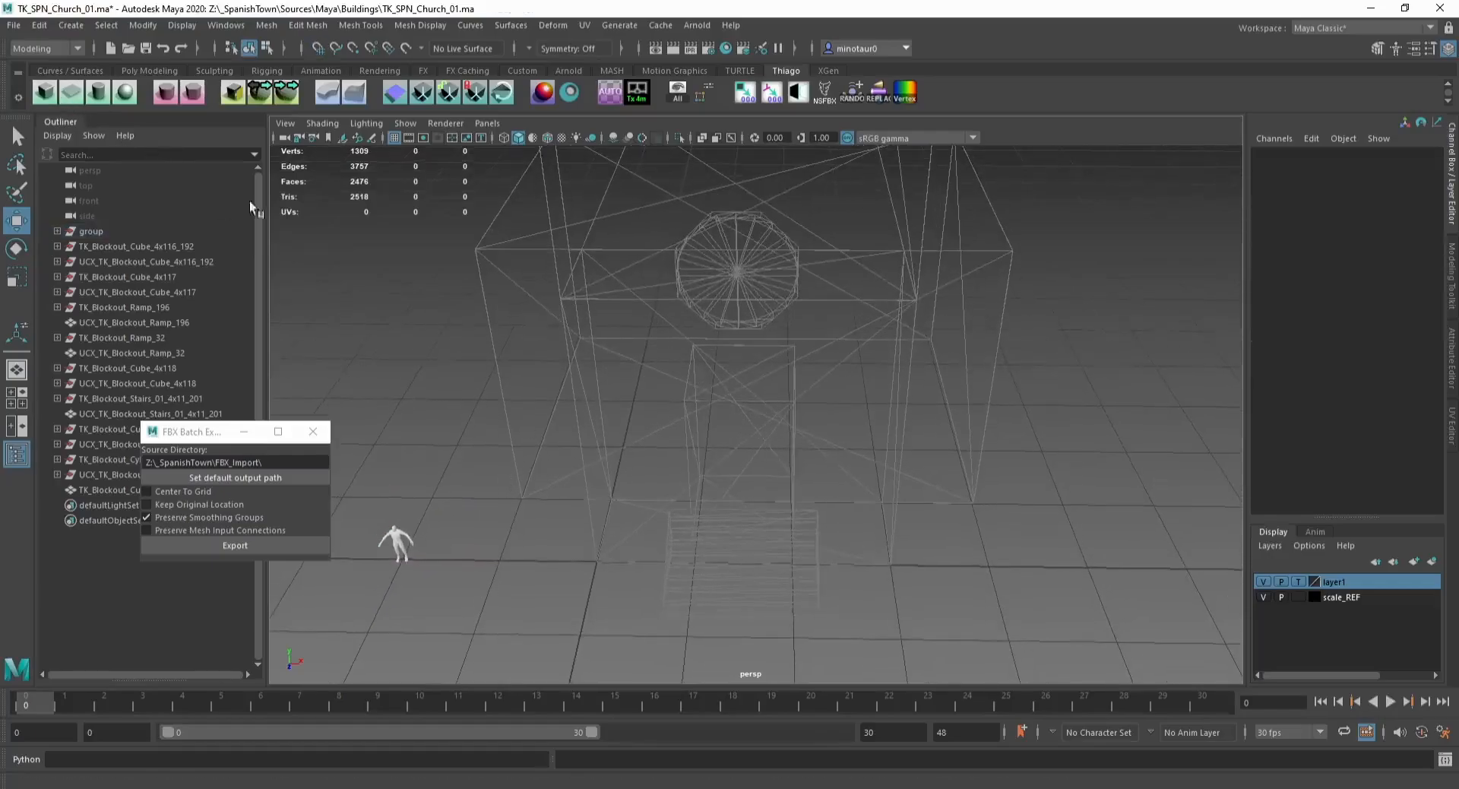
# Step: Draw a polygon cube over the church's main body, dragging its base and then its height
pyautogui.moveTo(619, 507); pyautogui.dragTo(893, 313)
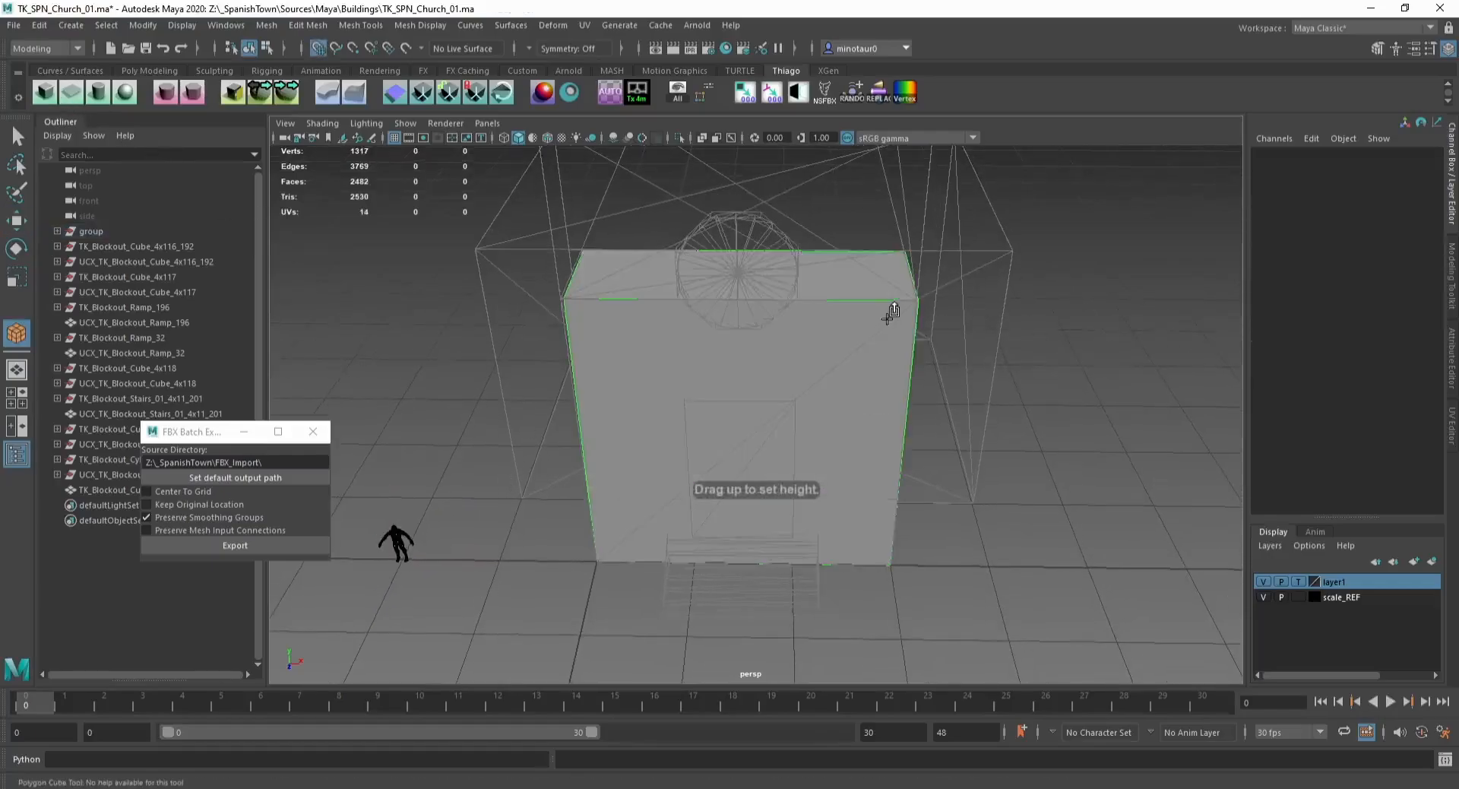
pyautogui.keyDown('alt'); pyautogui.moveTo(608, 391); pyautogui.dragTo(833, 413); pyautogui.keyUp('alt')
# Step: Extrude one side face of the cube outward to widen the building
pyautogui.press('F11')
pyautogui.click(832, 412)
pyautogui.hotkey('ctrl', 'e')
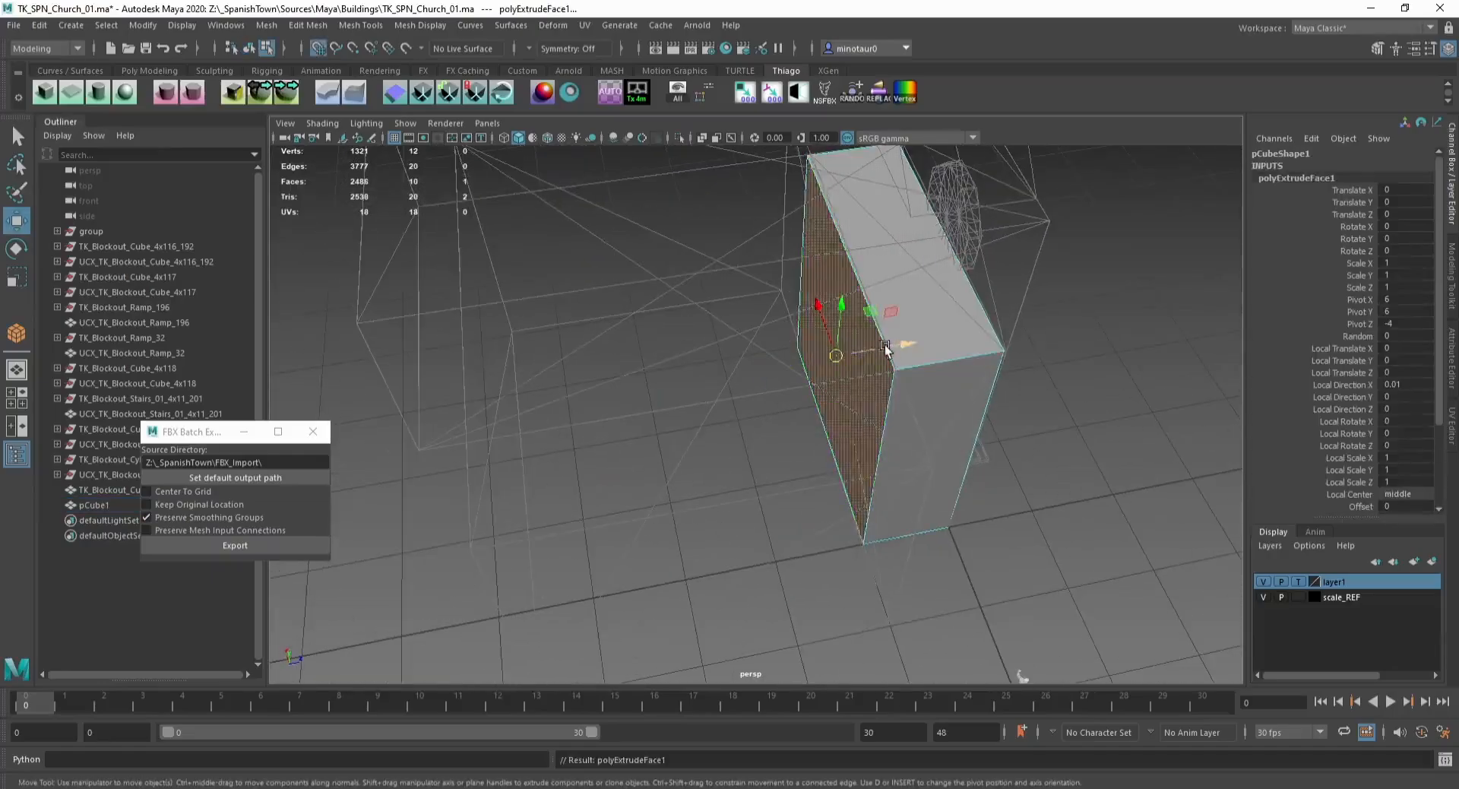
pyautogui.moveTo(890, 350); pyautogui.dragTo(456, 435)
pyautogui.click(457, 435)
pyautogui.click(583, 384)
pyautogui.keyDown('alt'); pyautogui.moveTo(585, 385); pyautogui.dragTo(613, 397); pyautogui.keyUp('alt')
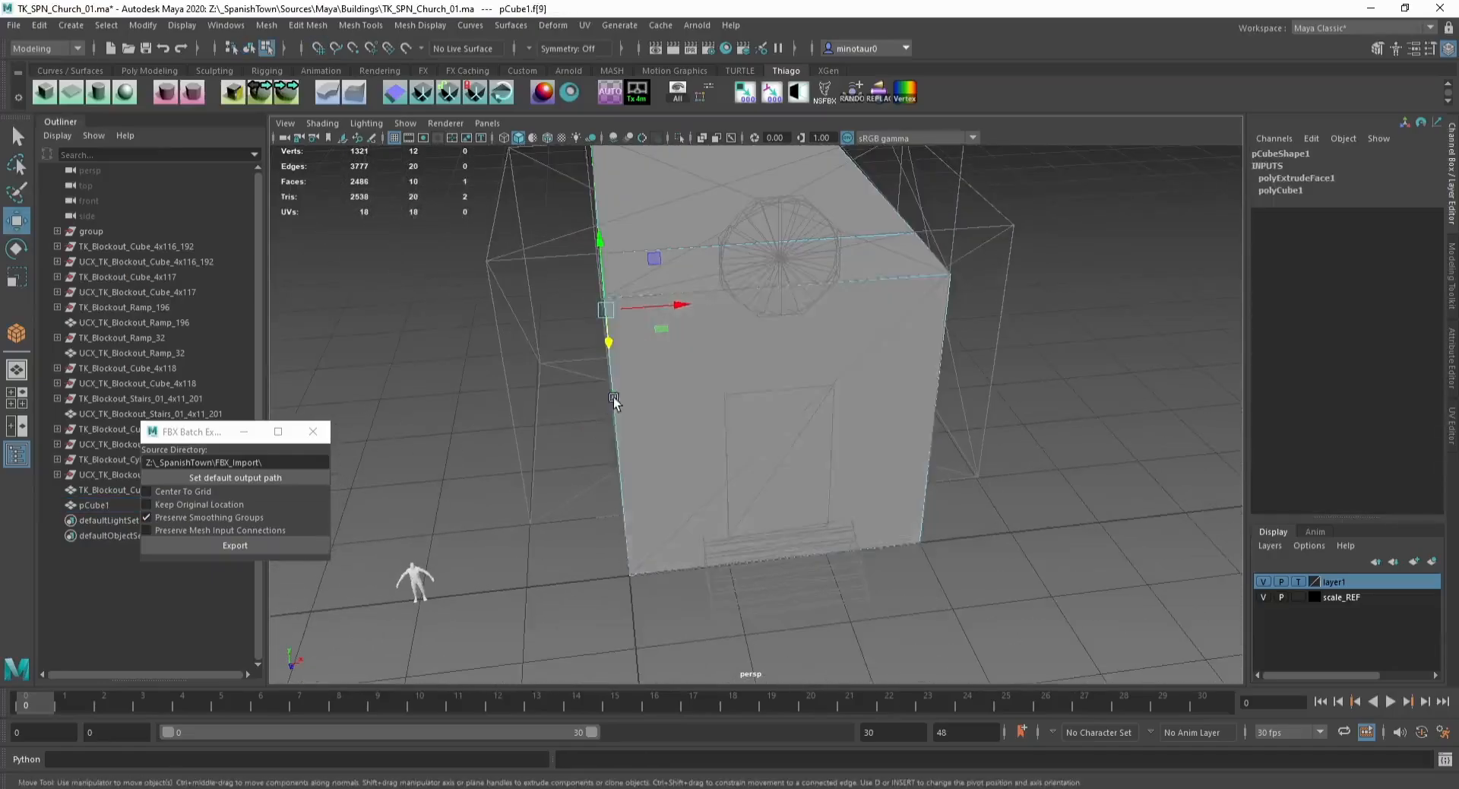
# Step: Extrude the cube's left side face outward to form a side wing
pyautogui.hotkey('ctrl', 'e')
pyautogui.moveTo(672, 304); pyautogui.dragTo(530, 314)
pyautogui.moveTo(764, 367); pyautogui.dragTo(628, 359)
pyautogui.click(893, 334)
pyautogui.moveTo(767, 337)
pyautogui.keyDown('alt'); pyautogui.mouseDown()
pyautogui.moveTo(858, 334)
pyautogui.moveTo(776, 347)
pyautogui.mouseUp(); pyautogui.keyUp('alt')
# Step: Split the cube's top with a new edge running across it
pyautogui.press('F10')
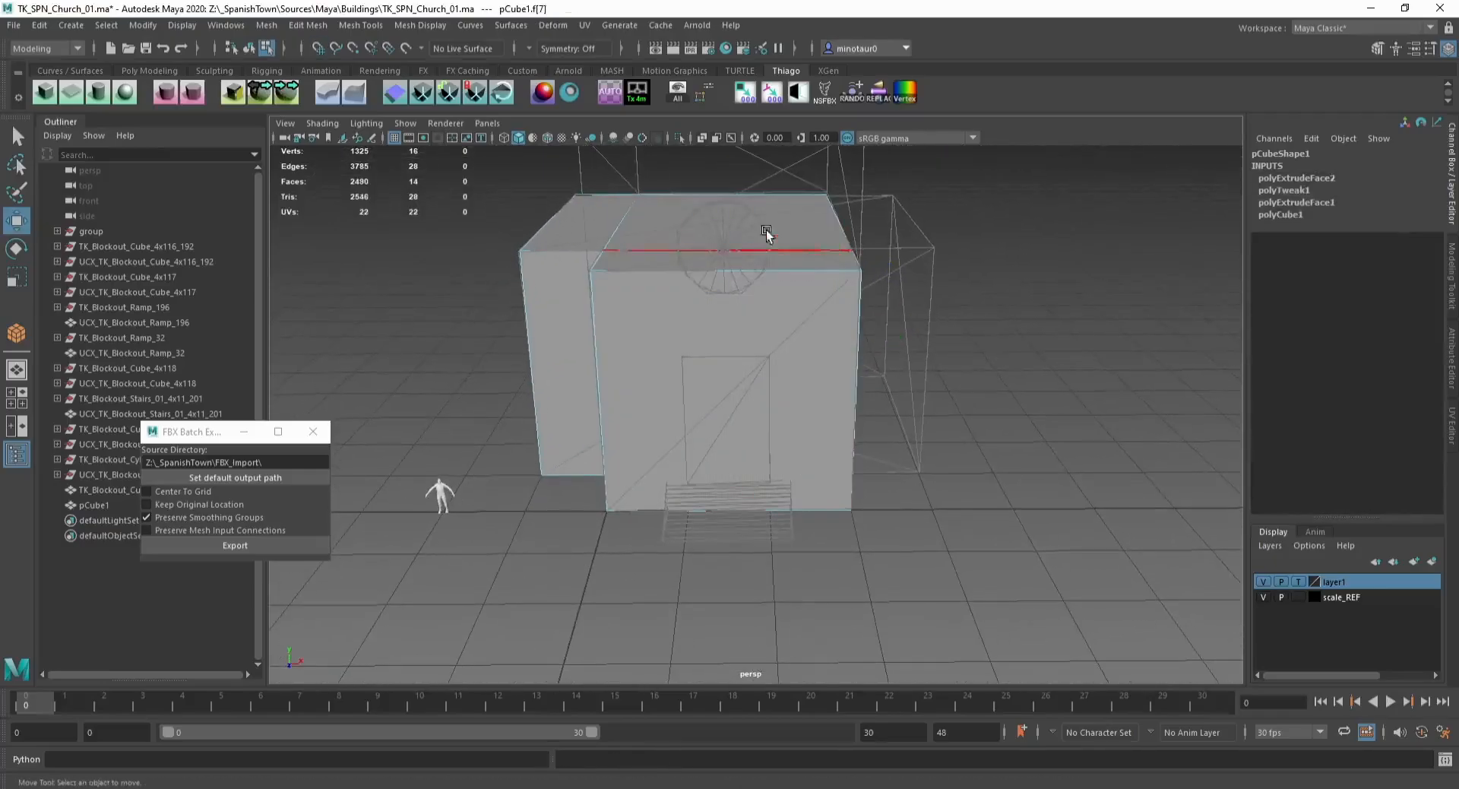
pyautogui.moveTo(757, 170); pyautogui.dragTo(778, 626)
pyautogui.hotkey('ctrl', 'shift', 'e')
pyautogui.press('w')
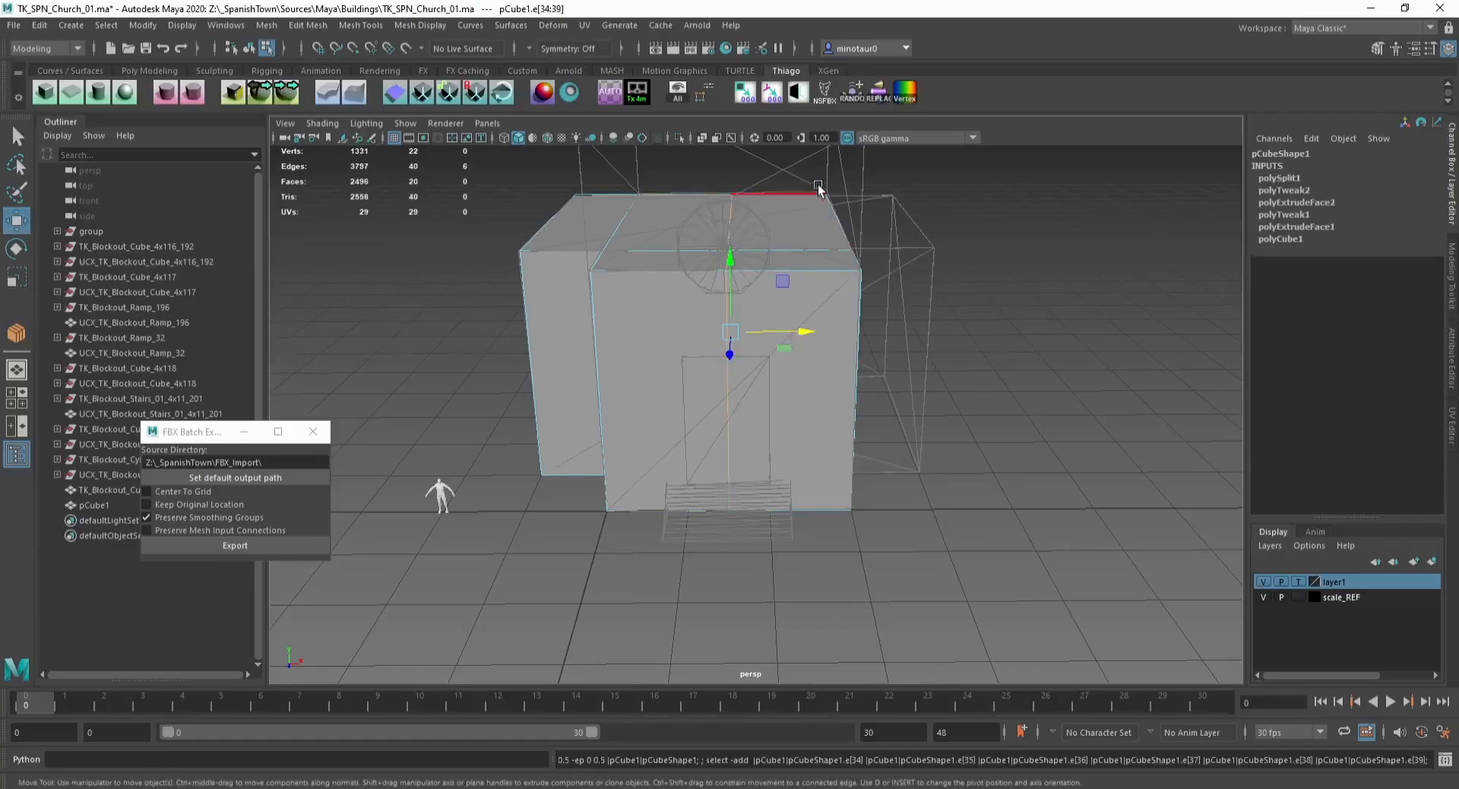
pyautogui.press('F11')
pyautogui.moveTo(819, 189); pyautogui.dragTo(950, 584)
pyautogui.press('F8')
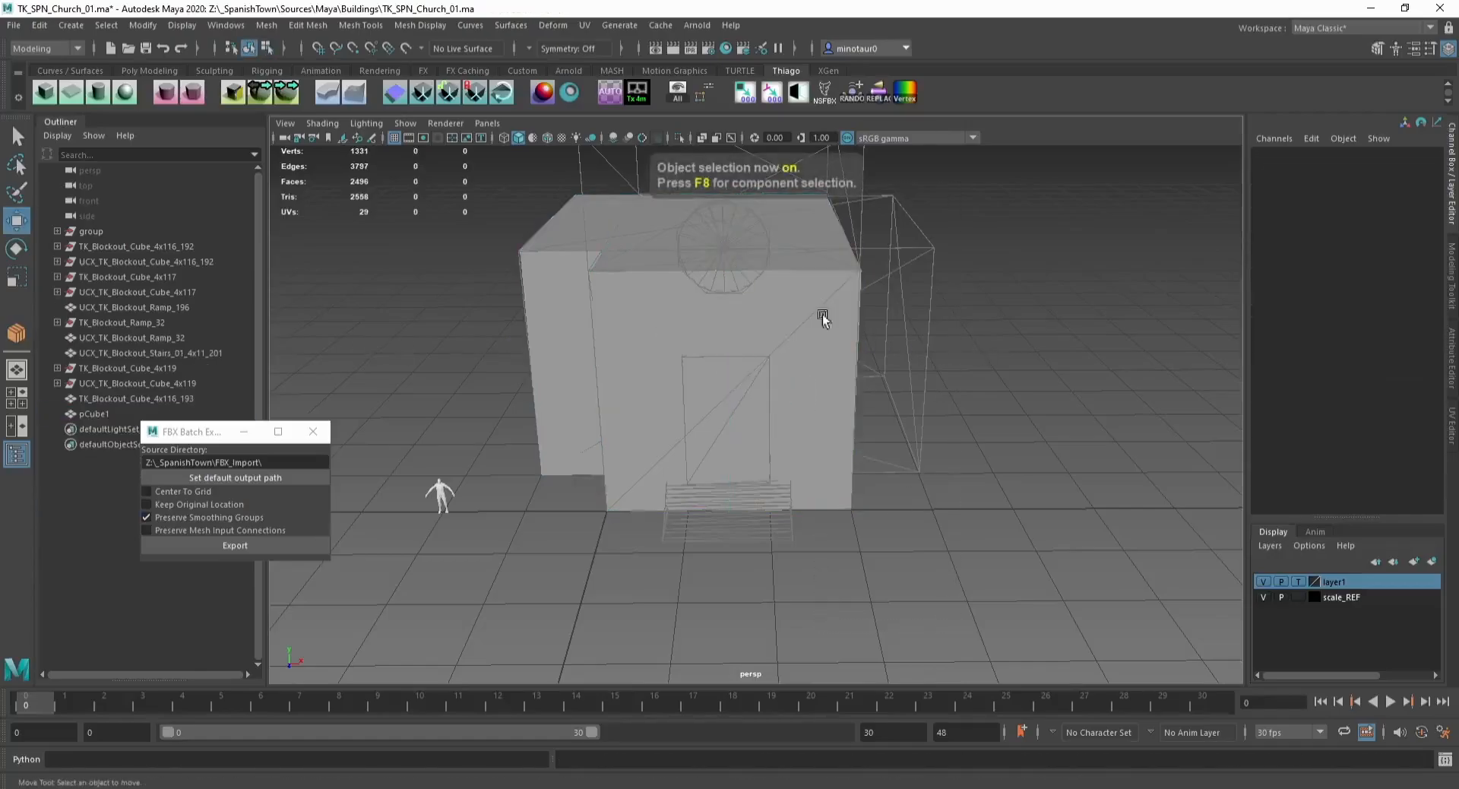
# Step: Select the vertices of the new top edge and snap-move them along the grid to position the split
pyautogui.keyDown('alt'); pyautogui.moveTo(791, 316); pyautogui.dragTo(525, 439); pyautogui.keyUp('alt')
pyautogui.keyDown('alt'); pyautogui.moveTo(590, 322); pyautogui.dragTo(682, 432, button='middle'); pyautogui.keyUp('alt')
pyautogui.press('F9')
pyautogui.moveTo(561, 251); pyautogui.dragTo(1202, 393)
pyautogui.press('x')
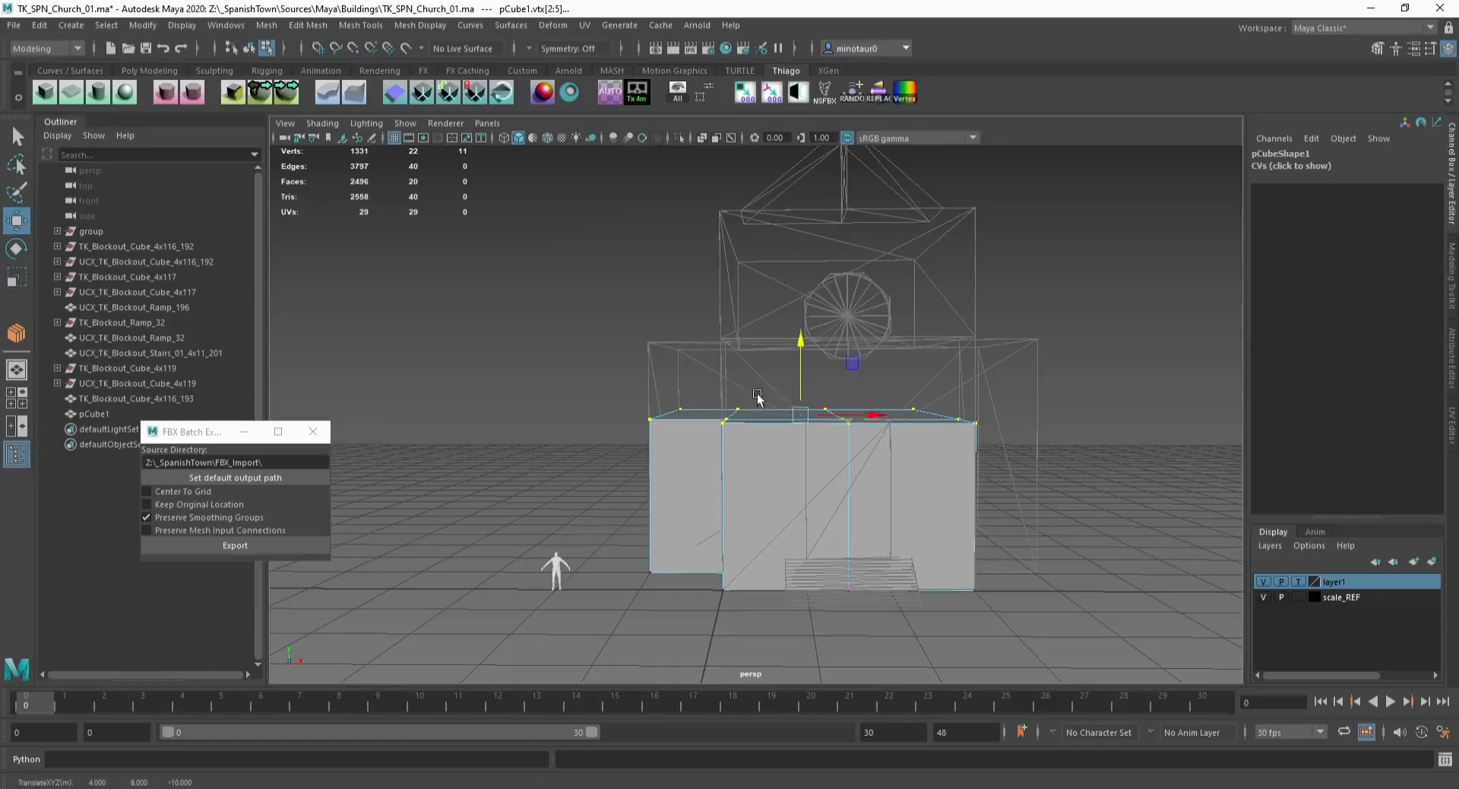
pyautogui.keyDown('alt'); pyautogui.moveTo(758, 395); pyautogui.dragTo(714, 434); pyautogui.keyUp('alt')
# Step: Select the rear part of the main body's top and extrude it upward to raise the nave
pyautogui.press('F11')
pyautogui.click(763, 408)
pyautogui.keyDown('shift'); pyautogui.click(747, 433); pyautogui.keyUp('shift')
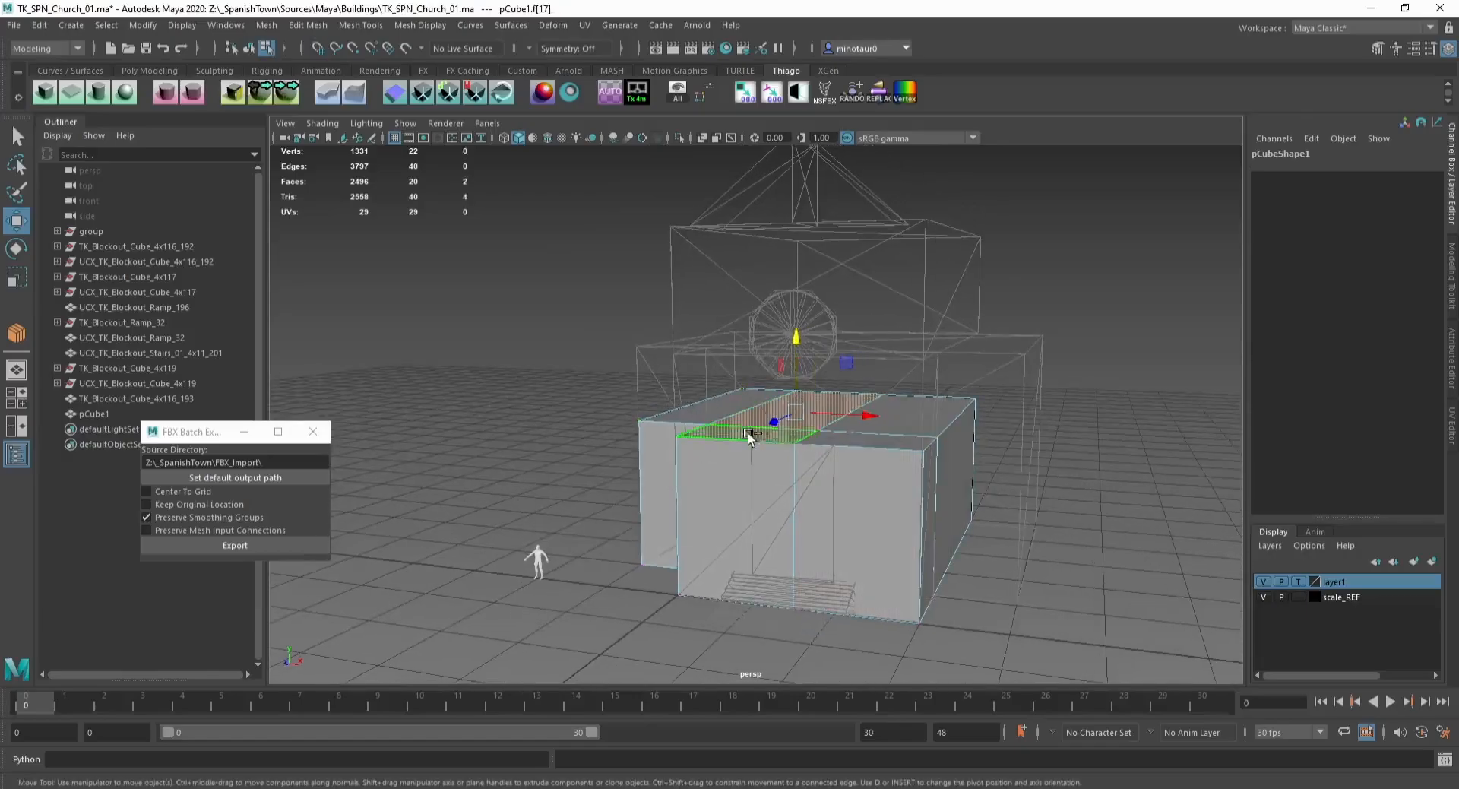
pyautogui.keyDown('shift'); pyautogui.click(857, 441); pyautogui.keyUp('shift')
pyautogui.keyDown('shift'); pyautogui.click(919, 402); pyautogui.keyUp('shift')
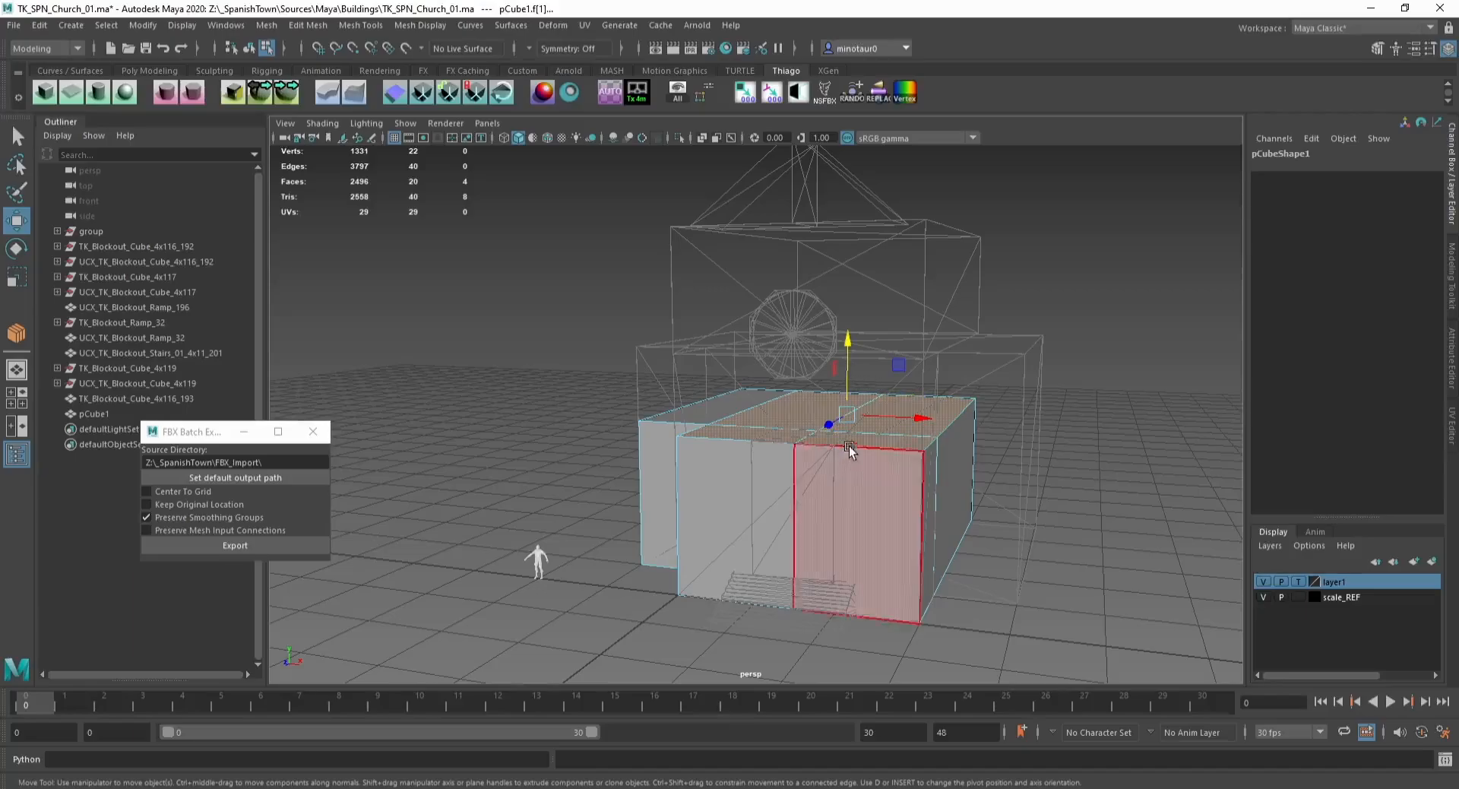
pyautogui.press('F10')
pyautogui.click(824, 425)
pyautogui.keyDown('shift'); pyautogui.click(811, 435); pyautogui.keyUp('shift')
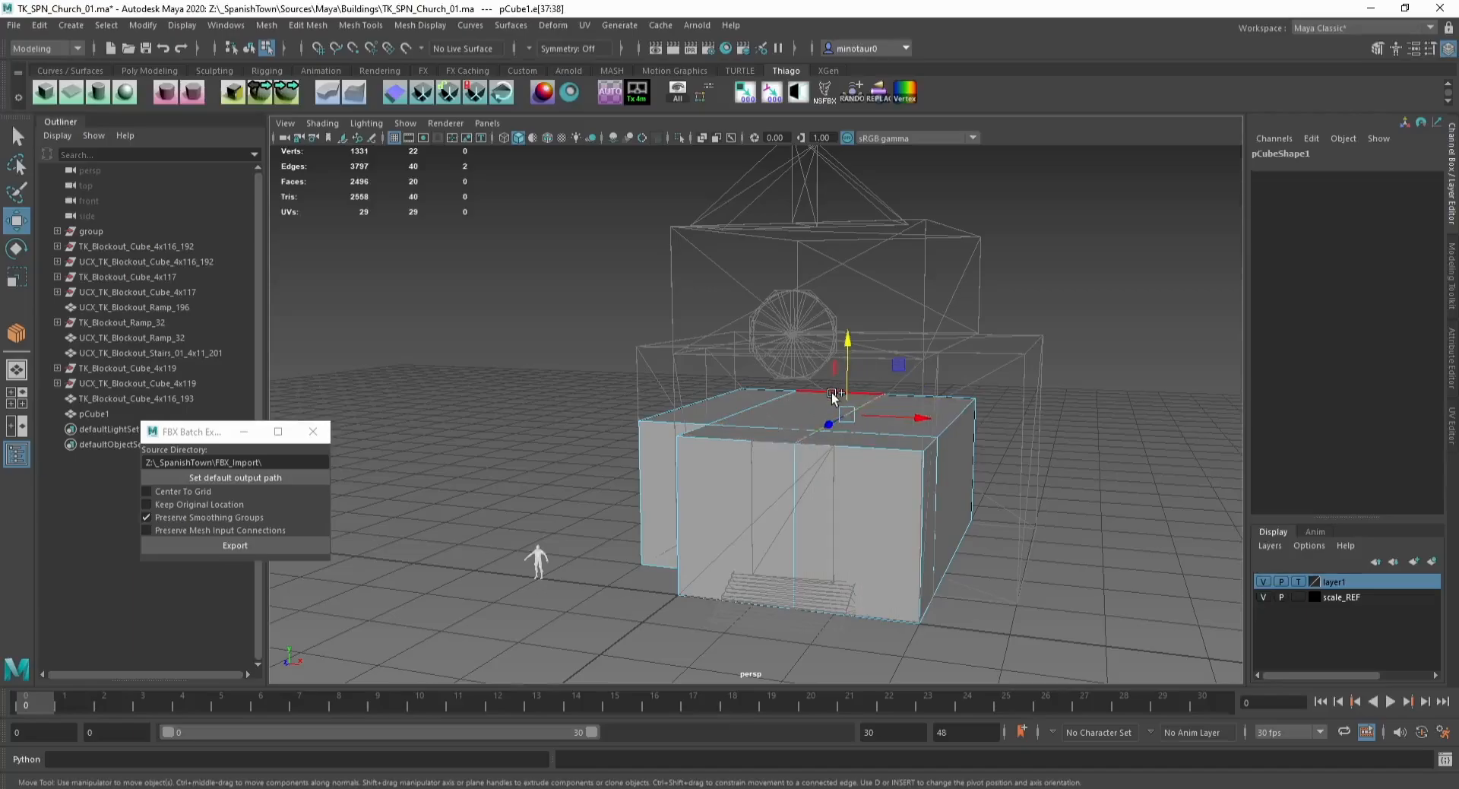
pyautogui.press('F11')
pyautogui.click(796, 420)
pyautogui.keyDown('shift'); pyautogui.click(787, 436); pyautogui.keyUp('shift')
pyautogui.keyDown('shift'); pyautogui.click(846, 449); pyautogui.keyUp('shift')
pyautogui.click(919, 430)
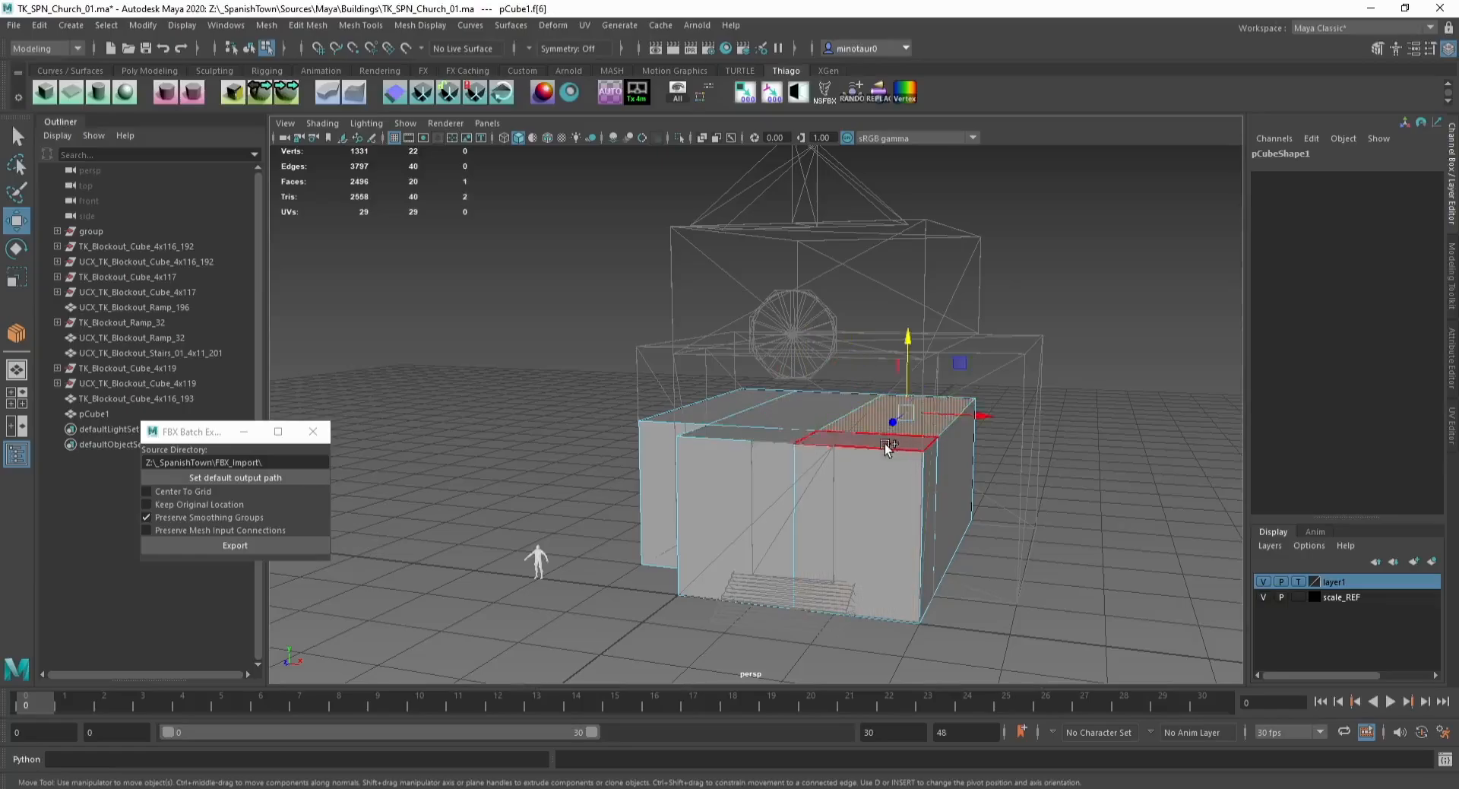
pyautogui.keyDown('shift'); pyautogui.click(792, 407); pyautogui.keyUp('shift')
pyautogui.hotkey('ctrl', 'e')
pyautogui.press('w')
pyautogui.press('x')
pyautogui.moveTo(849, 386); pyautogui.dragTo(850, 376)
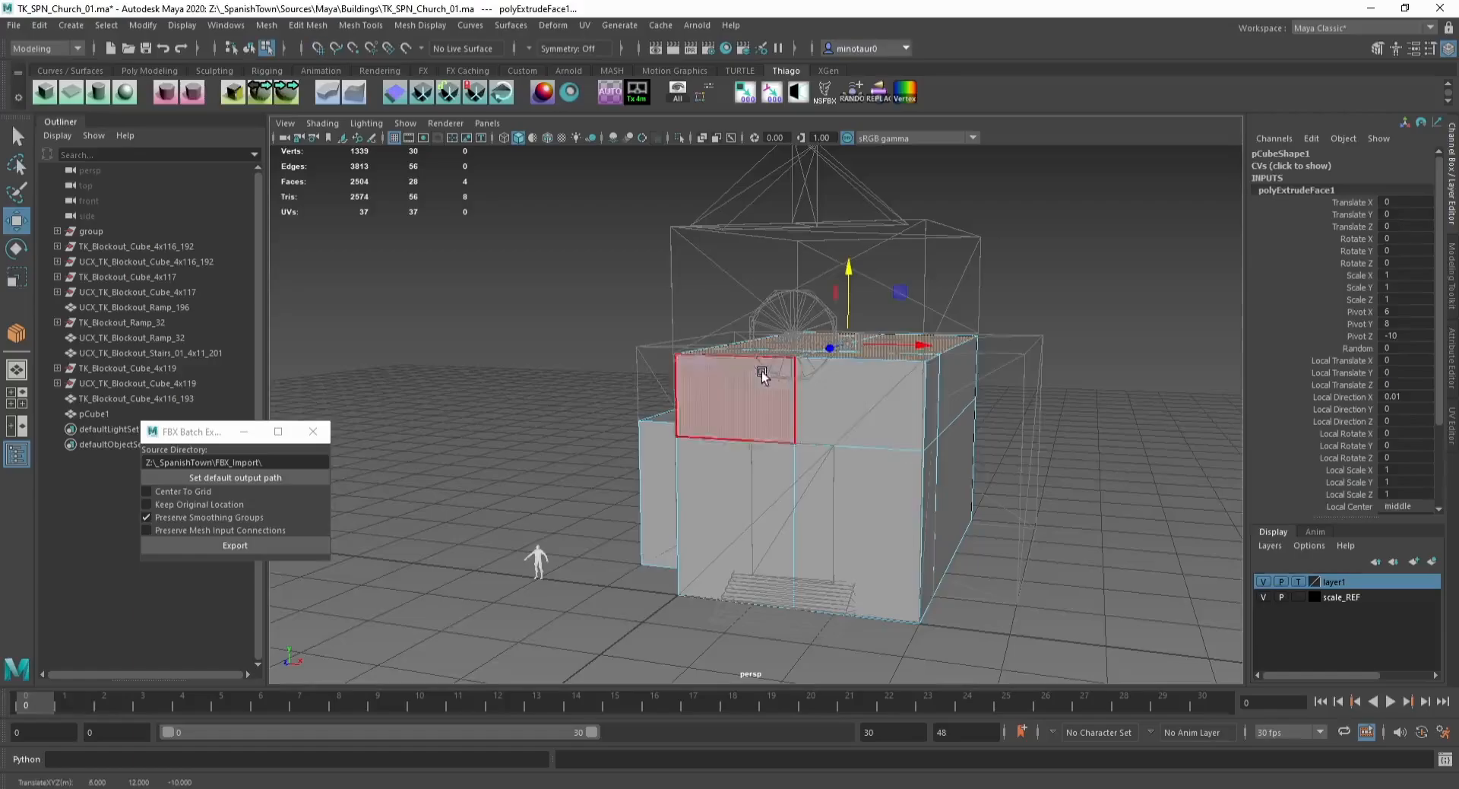
# Step: Try deleting edges on the main body's top
pyautogui.keyDown('alt'); pyautogui.moveTo(762, 371); pyautogui.dragTo(807, 397); pyautogui.keyUp('alt')
pyautogui.press('F10')
pyautogui.click(729, 344)
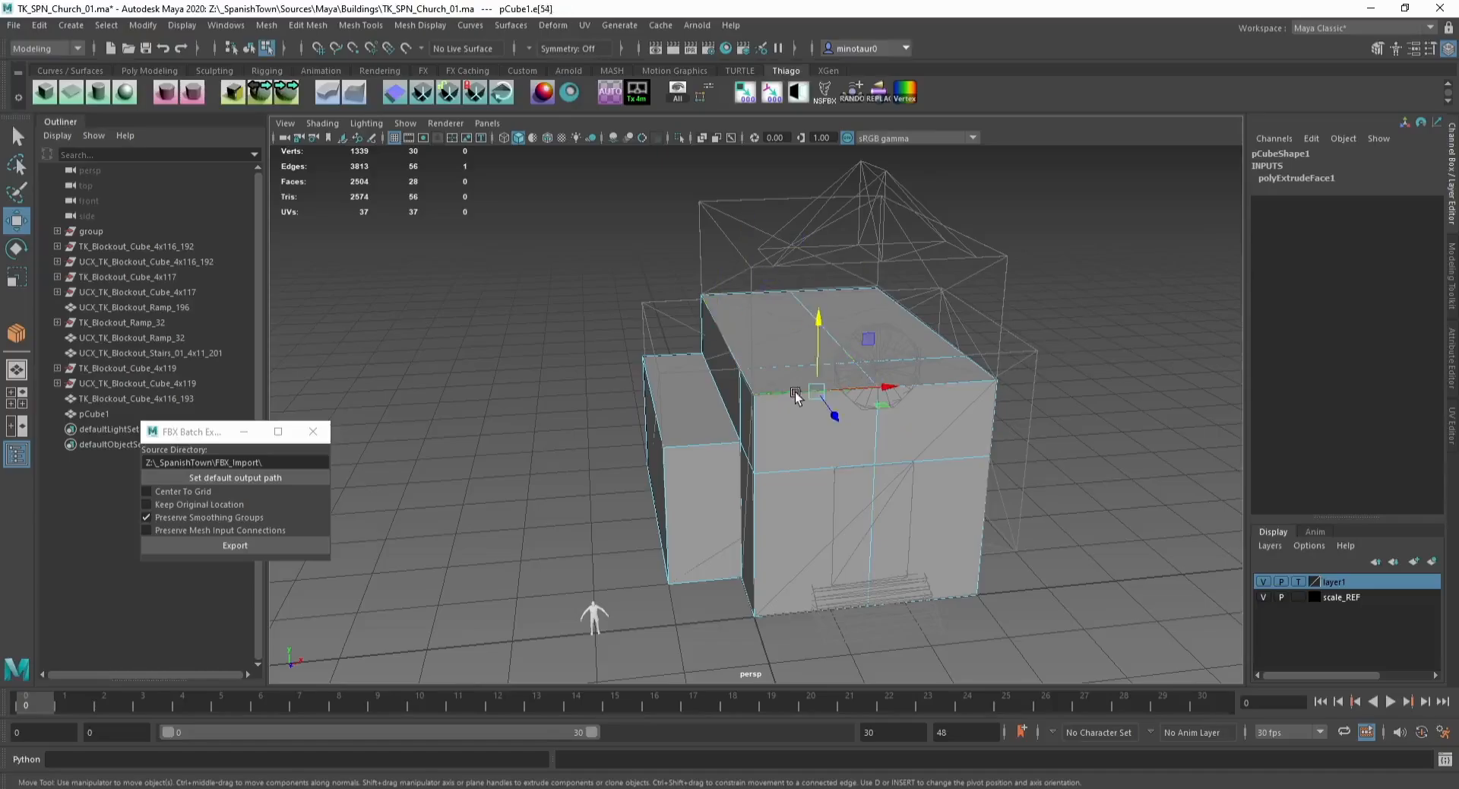
pyautogui.press('Delete')
pyautogui.hotkey('ctrl', 'z')
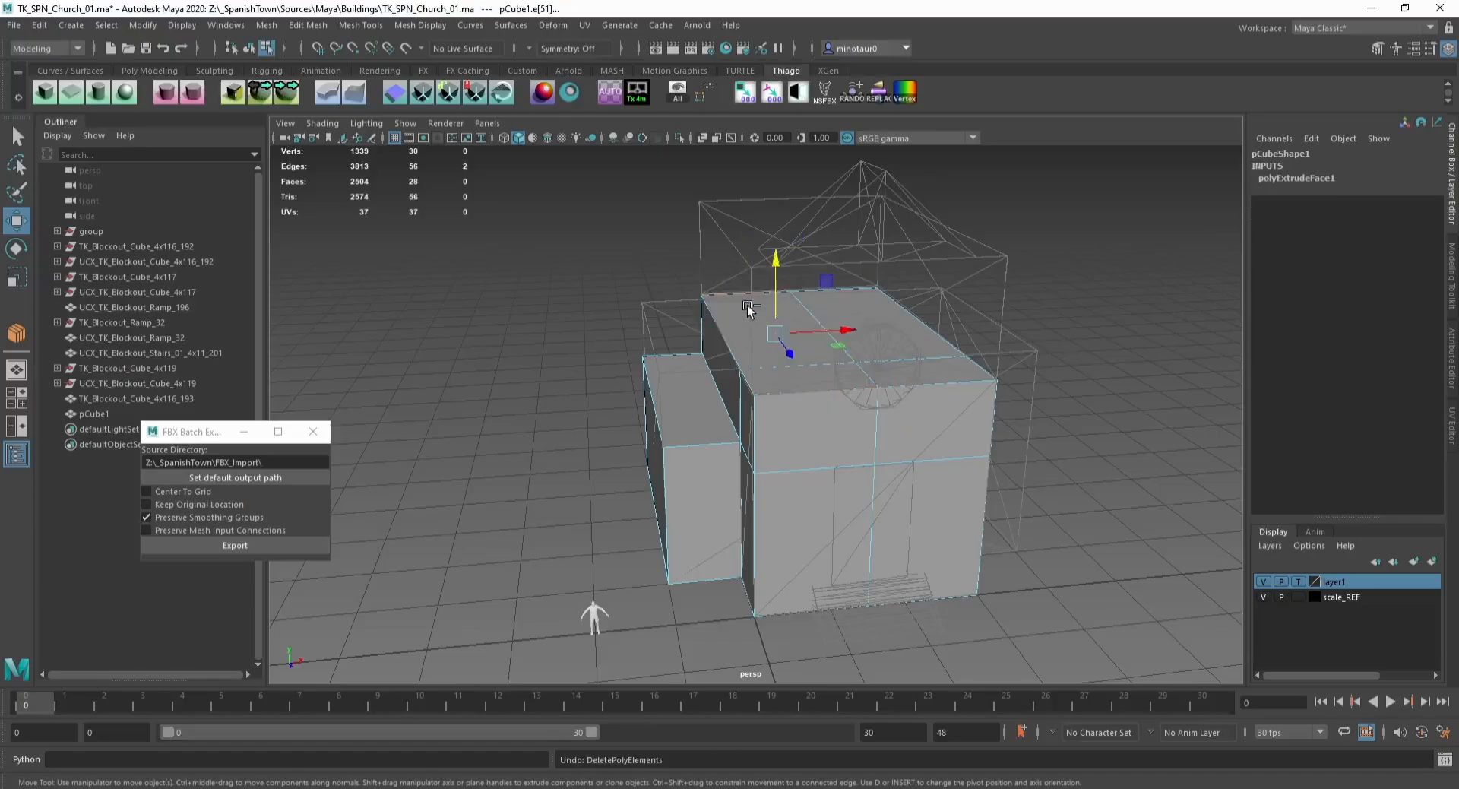
pyautogui.keyDown('shift'); pyautogui.click(756, 364); pyautogui.keyUp('shift')
pyautogui.press('Delete')
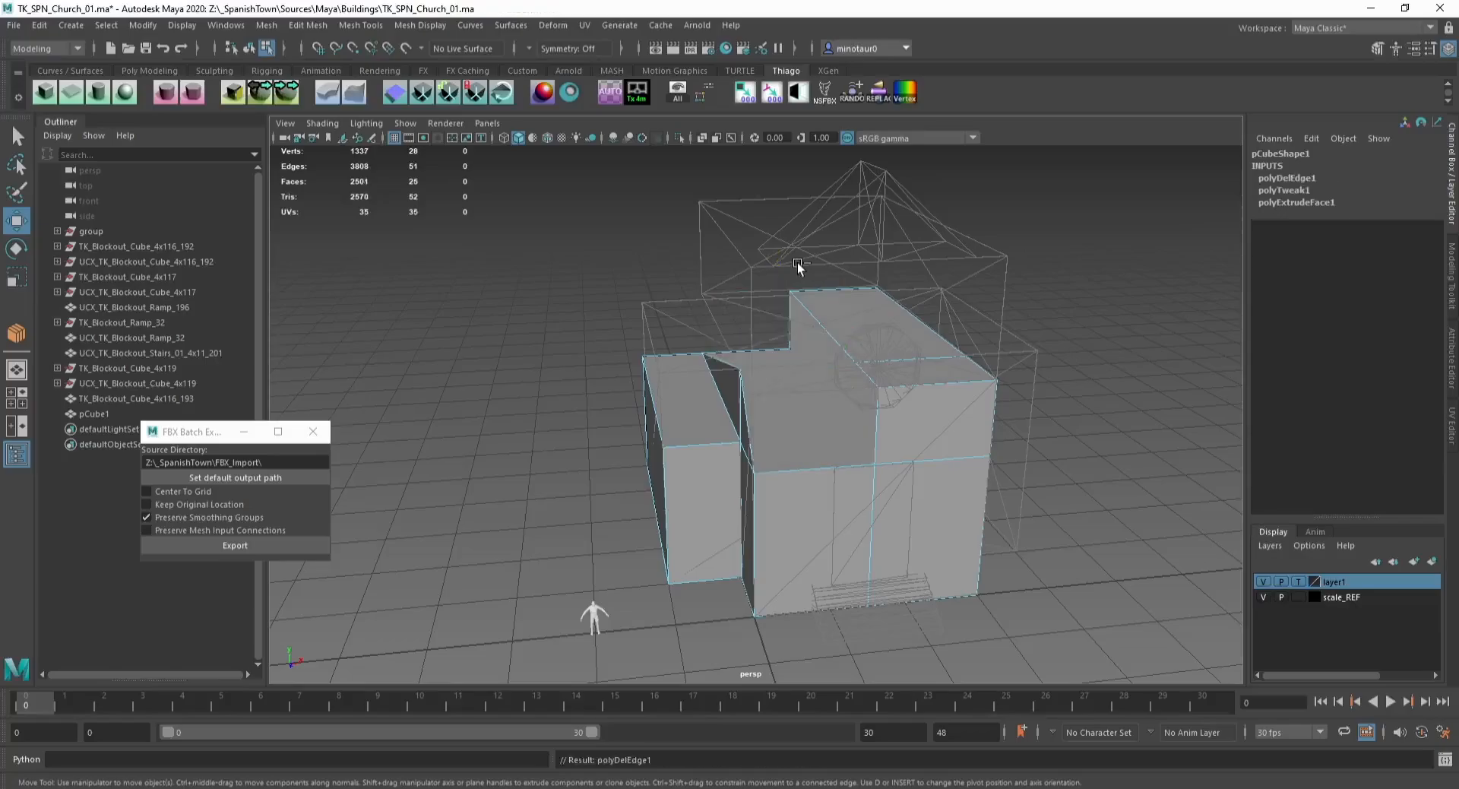
pyautogui.hotkey('ctrl', 'z')
# Step: Snap the top corner vertices inward to the centre to form a gabled roof peak
pyautogui.moveTo(782, 268); pyautogui.dragTo(694, 287, button='right')
pyautogui.keyDown('alt'); pyautogui.moveTo(696, 288); pyautogui.dragTo(687, 284); pyautogui.keyUp('alt')
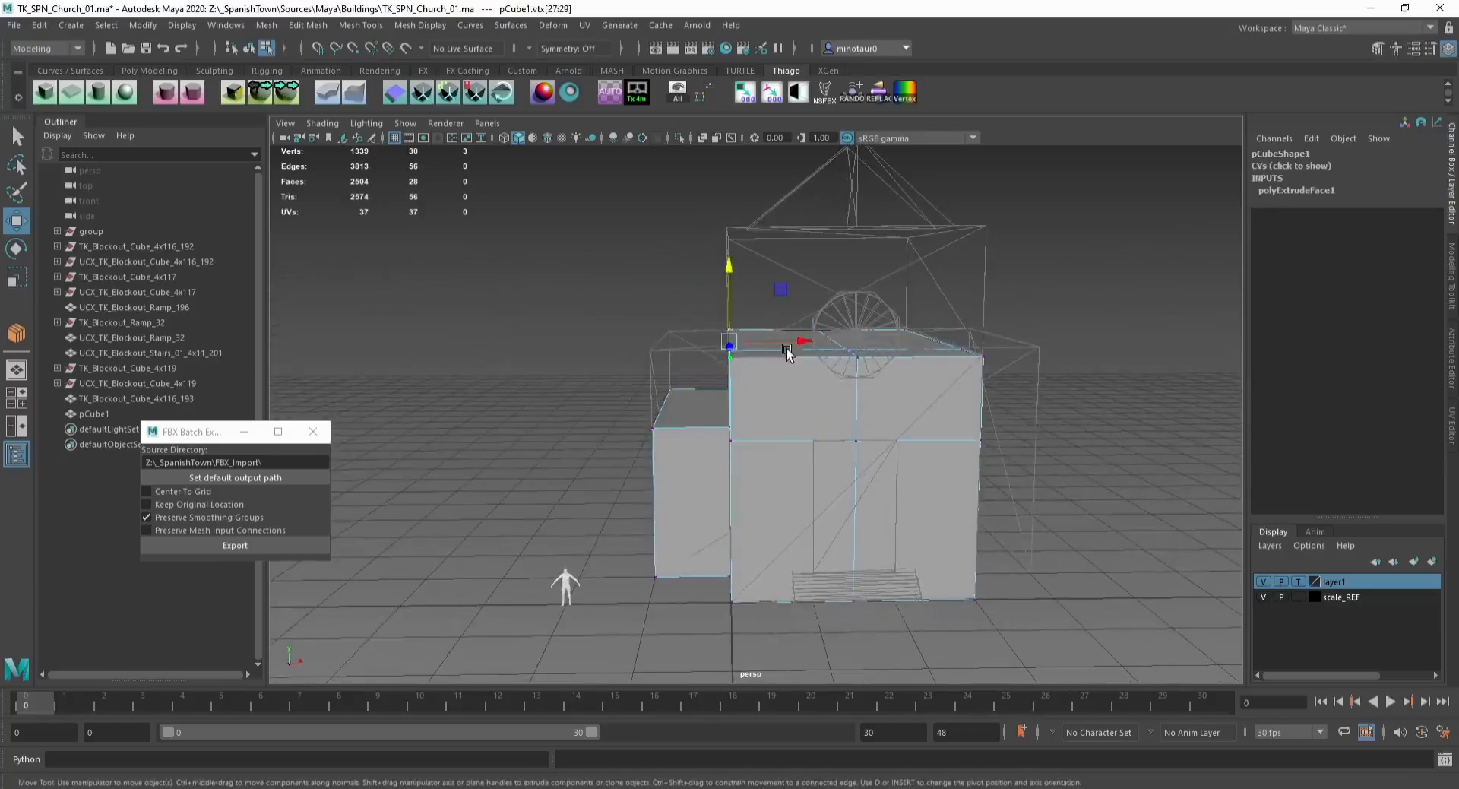
pyautogui.press('v')
pyautogui.moveTo(804, 342); pyautogui.dragTo(856, 354)
pyautogui.keyDown('alt'); pyautogui.moveTo(961, 332); pyautogui.dragTo(914, 307); pyautogui.keyUp('alt')
pyautogui.moveTo(916, 306); pyautogui.dragTo(992, 376)
pyautogui.press('v')
pyautogui.moveTo(1020, 344); pyautogui.dragTo(850, 344)
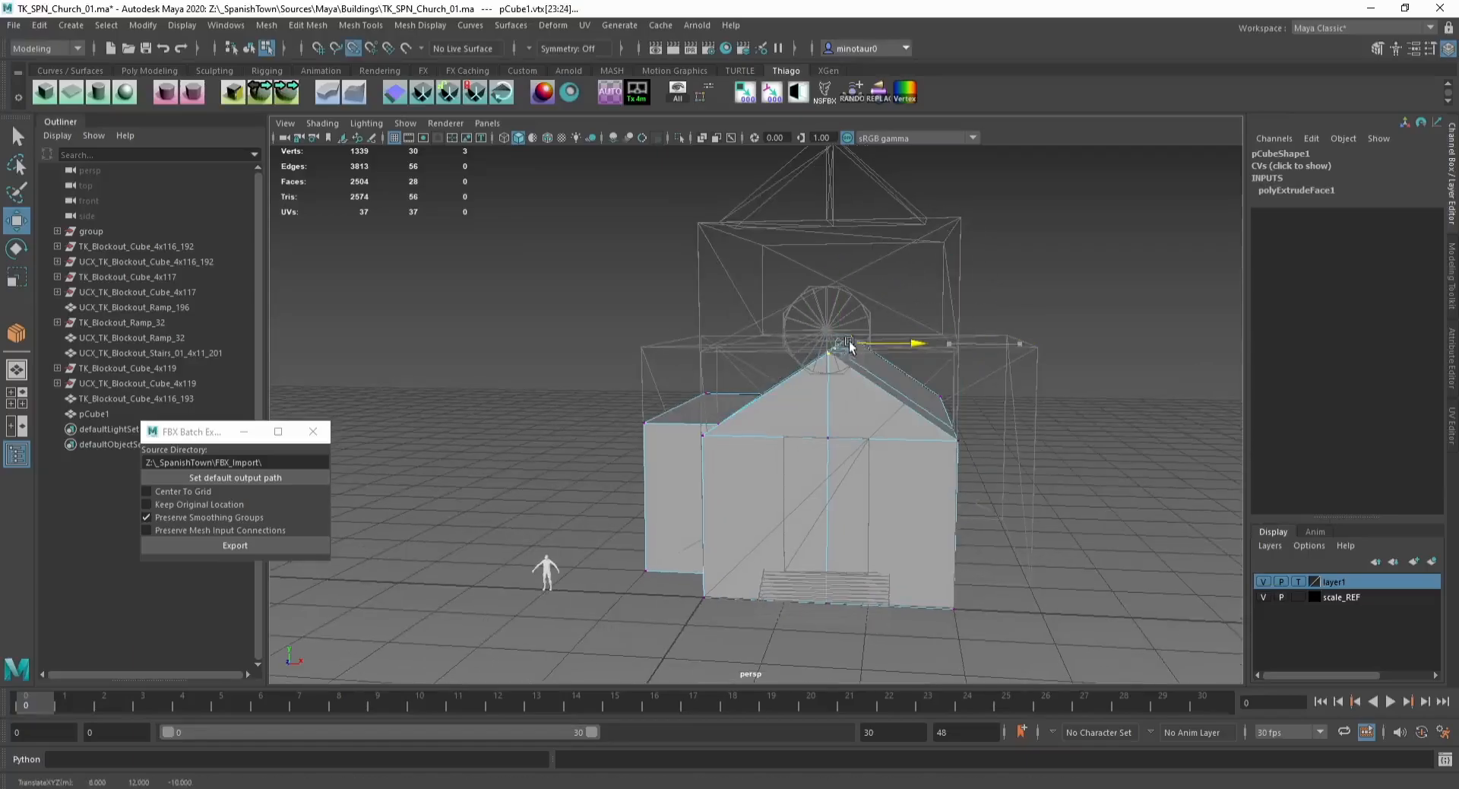
# Step: Merge the gathered ridge vertices, then undo back to the flat-topped box
pyautogui.moveTo(724, 282); pyautogui.dragTo(910, 377)
pyautogui.click(307, 28)
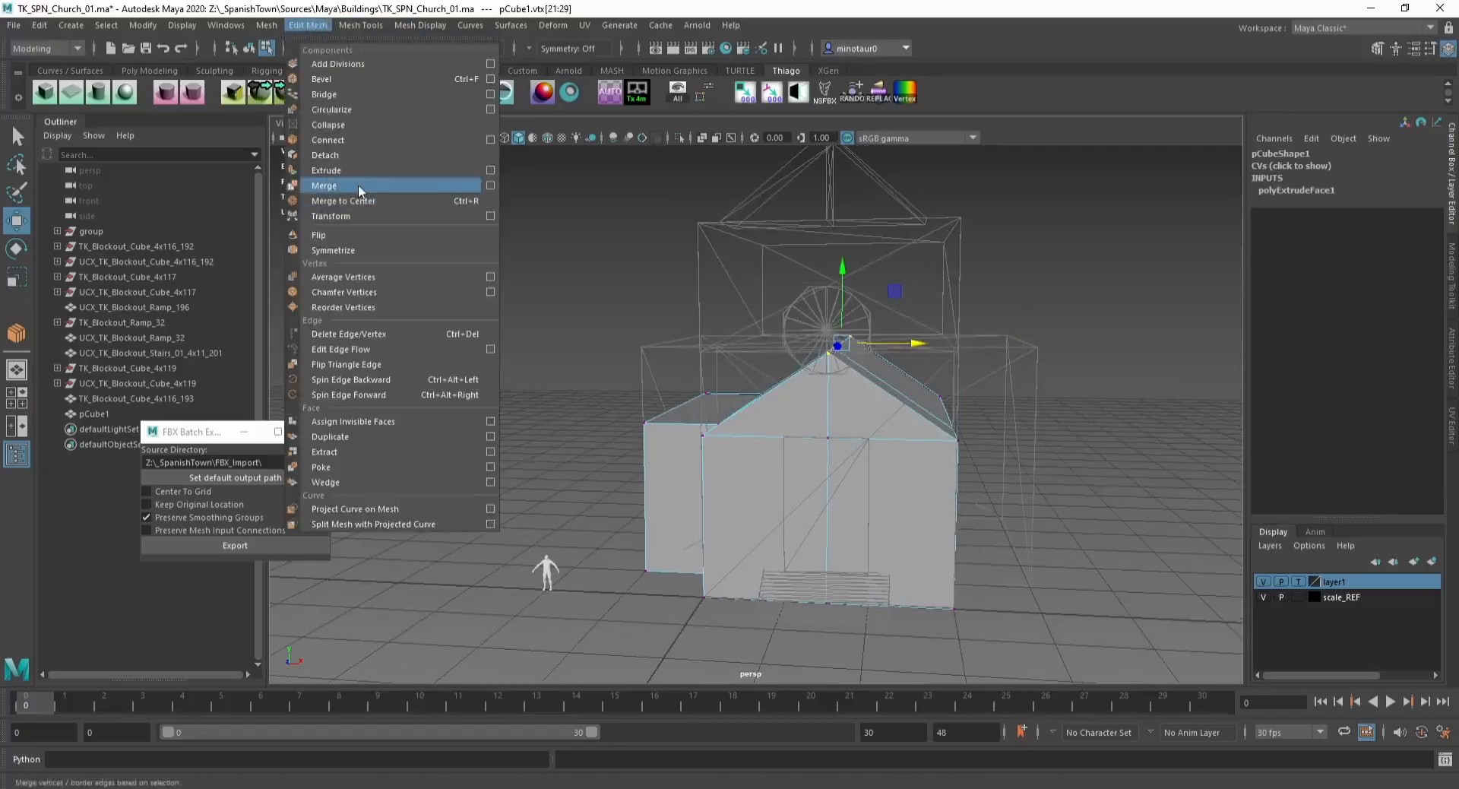
pyautogui.click(358, 183)
pyautogui.press('F8')
pyautogui.keyDown('alt'); pyautogui.moveTo(822, 367); pyautogui.dragTo(784, 354); pyautogui.keyUp('alt')
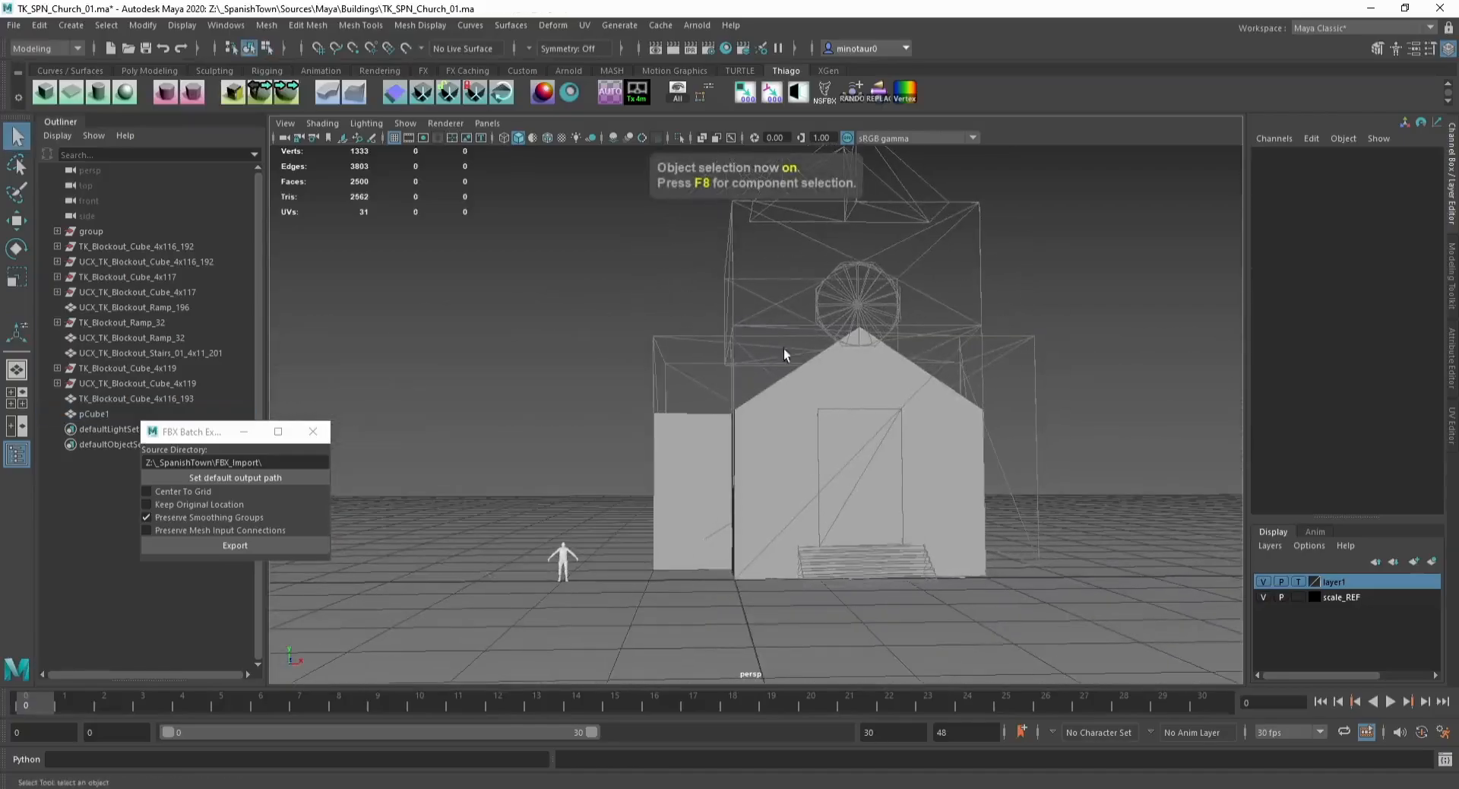
pyautogui.keyDown('alt'); pyautogui.moveTo(690, 379); pyautogui.dragTo(745, 439); pyautogui.keyUp('alt')
pyautogui.click(807, 412)
pyautogui.hotkey('ctrl', 'z')
pyautogui.hotkey('ctrl', 'z')
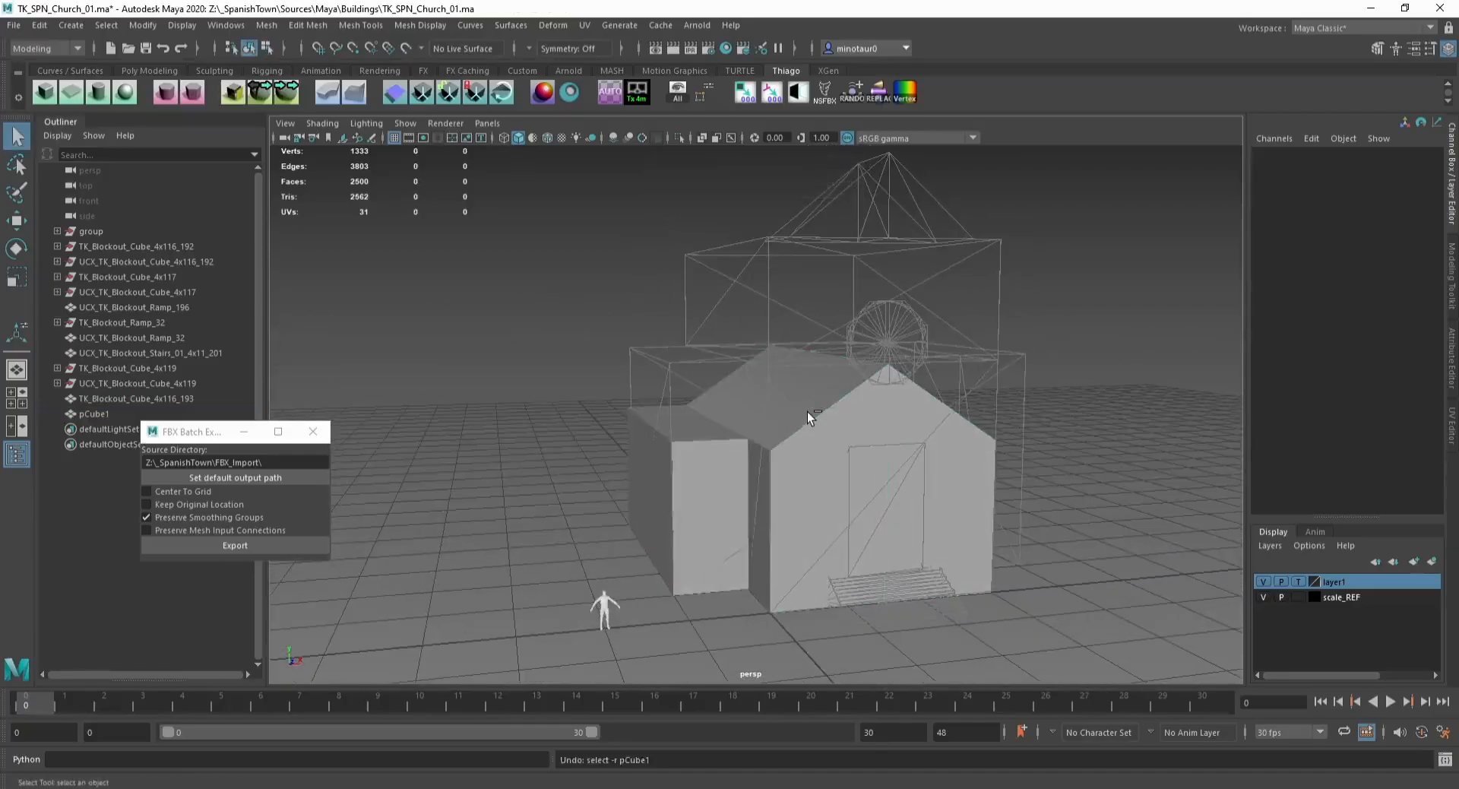
pyautogui.hotkey('ctrl', 'z')
pyautogui.hotkey('ctrl', 'z')
pyautogui.hotkey('ctrl', 'z')
pyautogui.hotkey('ctrl', 'z')
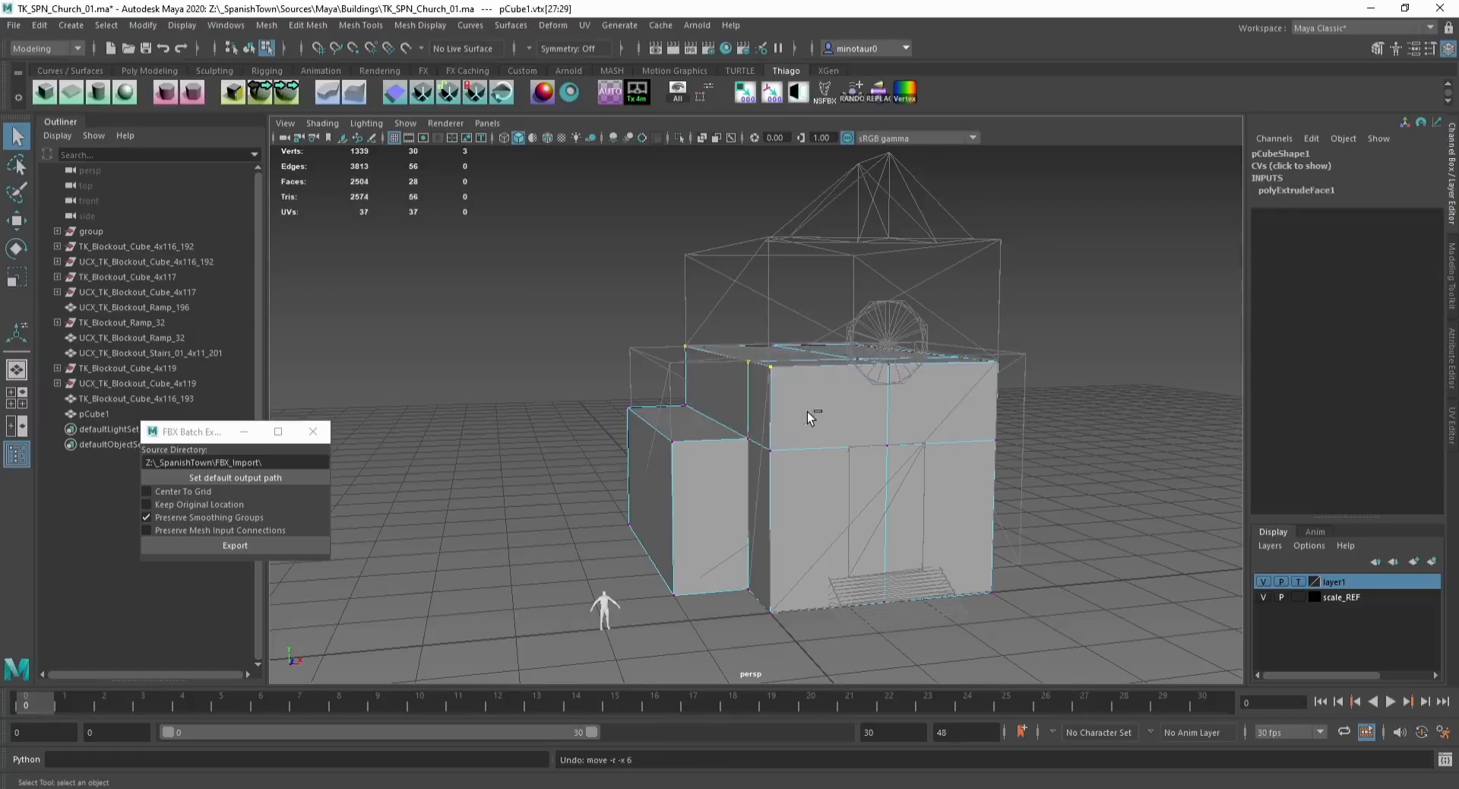
# Step: Raise the middle ridge vertices and snap the eave vertices toward the centre to shape a gabled roof
pyautogui.click(769, 423)
pyautogui.press('w')
pyautogui.keyDown('alt'); pyautogui.moveTo(769, 422); pyautogui.dragTo(715, 335); pyautogui.keyUp('alt')
pyautogui.moveTo(707, 331); pyautogui.dragTo(841, 369)
pyautogui.moveTo(916, 323); pyautogui.dragTo(985, 368)
pyautogui.moveTo(984, 356); pyautogui.dragTo(781, 332)
# Step: Merge the overlapping vertices along the roof ridge
pyautogui.click(310, 25)
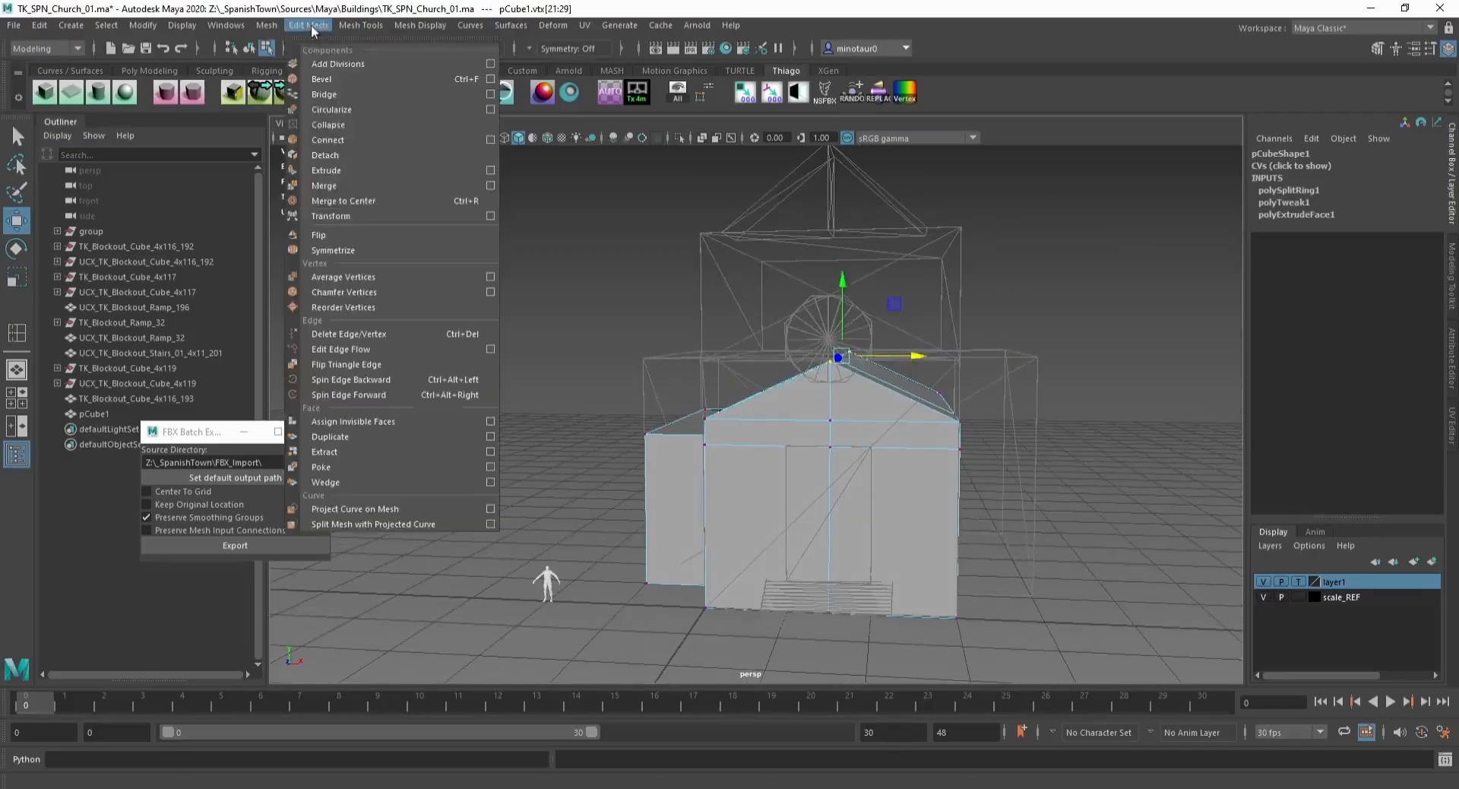
pyautogui.click(370, 185)
pyautogui.keyDown('alt'); pyautogui.moveTo(654, 312); pyautogui.dragTo(670, 302); pyautogui.keyUp('alt')
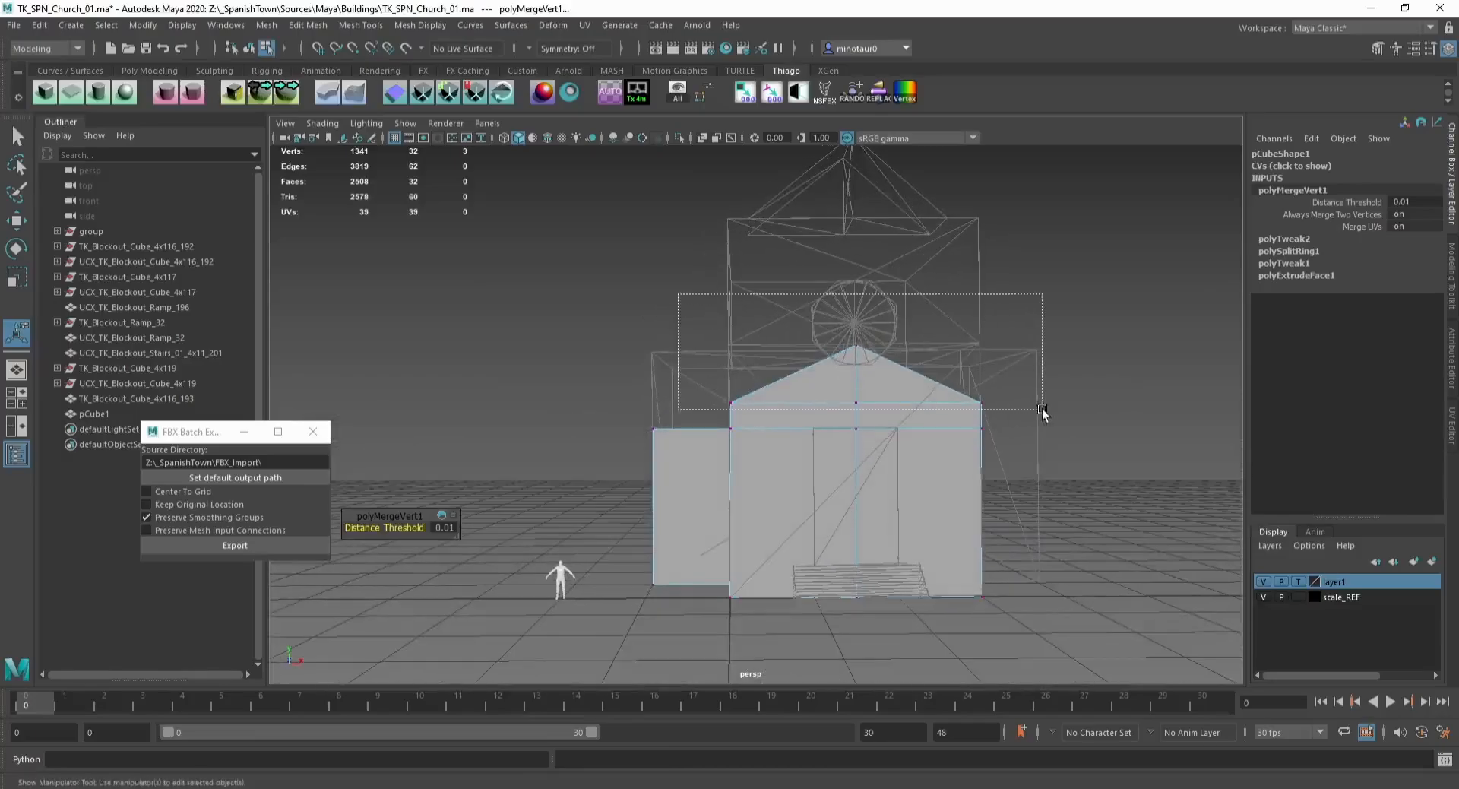
pyautogui.moveTo(1041, 410); pyautogui.dragTo(1042, 411)
pyautogui.press('w')
pyautogui.press('d')
pyautogui.moveTo(837, 386); pyautogui.dragTo(857, 389)
pyautogui.press('x')
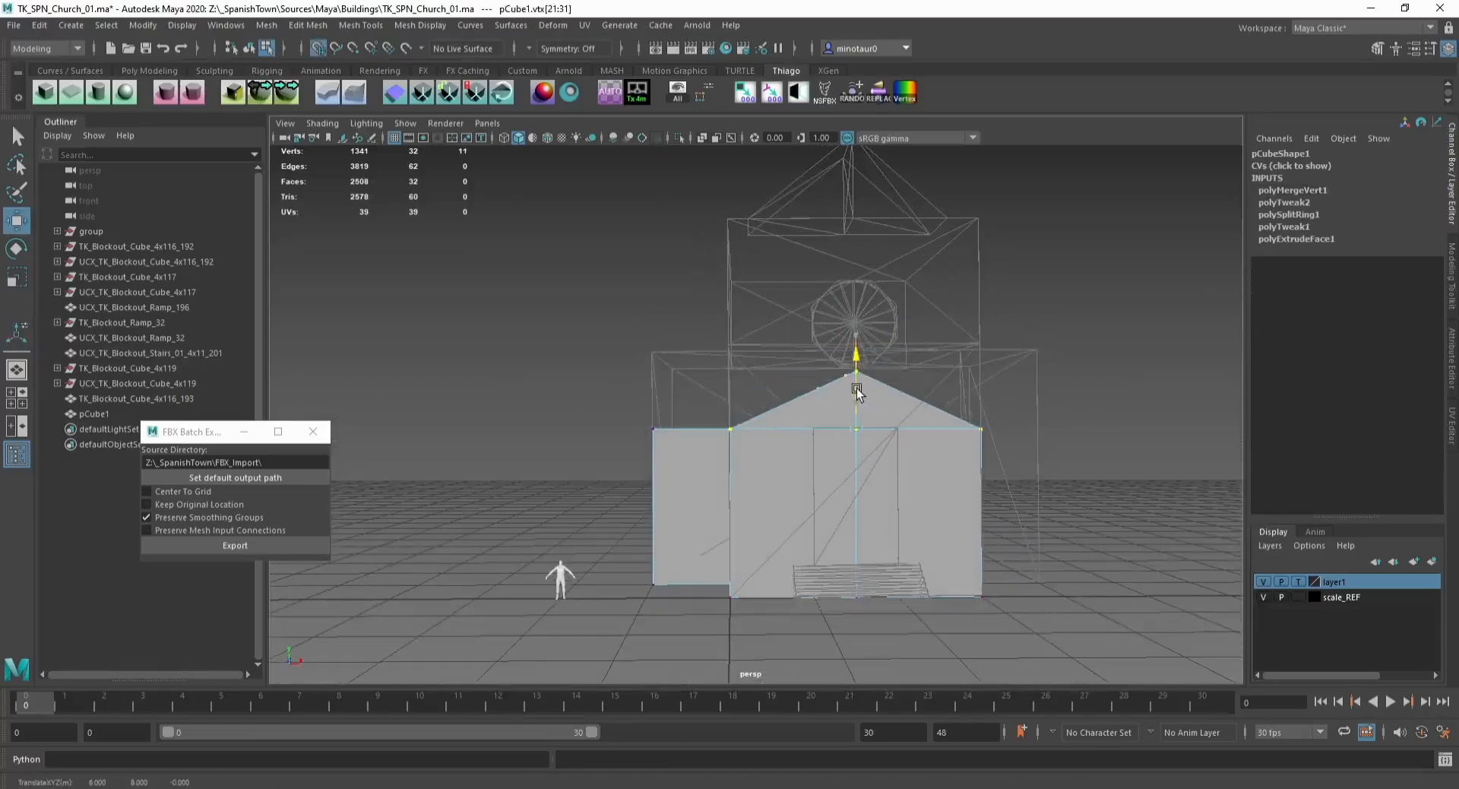
pyautogui.press('F8')
pyautogui.keyDown('alt'); pyautogui.moveTo(1046, 418); pyautogui.dragTo(867, 414); pyautogui.keyUp('alt')
pyautogui.click(743, 439)
pyautogui.keyDown('alt'); pyautogui.moveTo(729, 443); pyautogui.dragTo(727, 463); pyautogui.keyUp('alt')
pyautogui.press('F10')
pyautogui.doubleClick(709, 355)
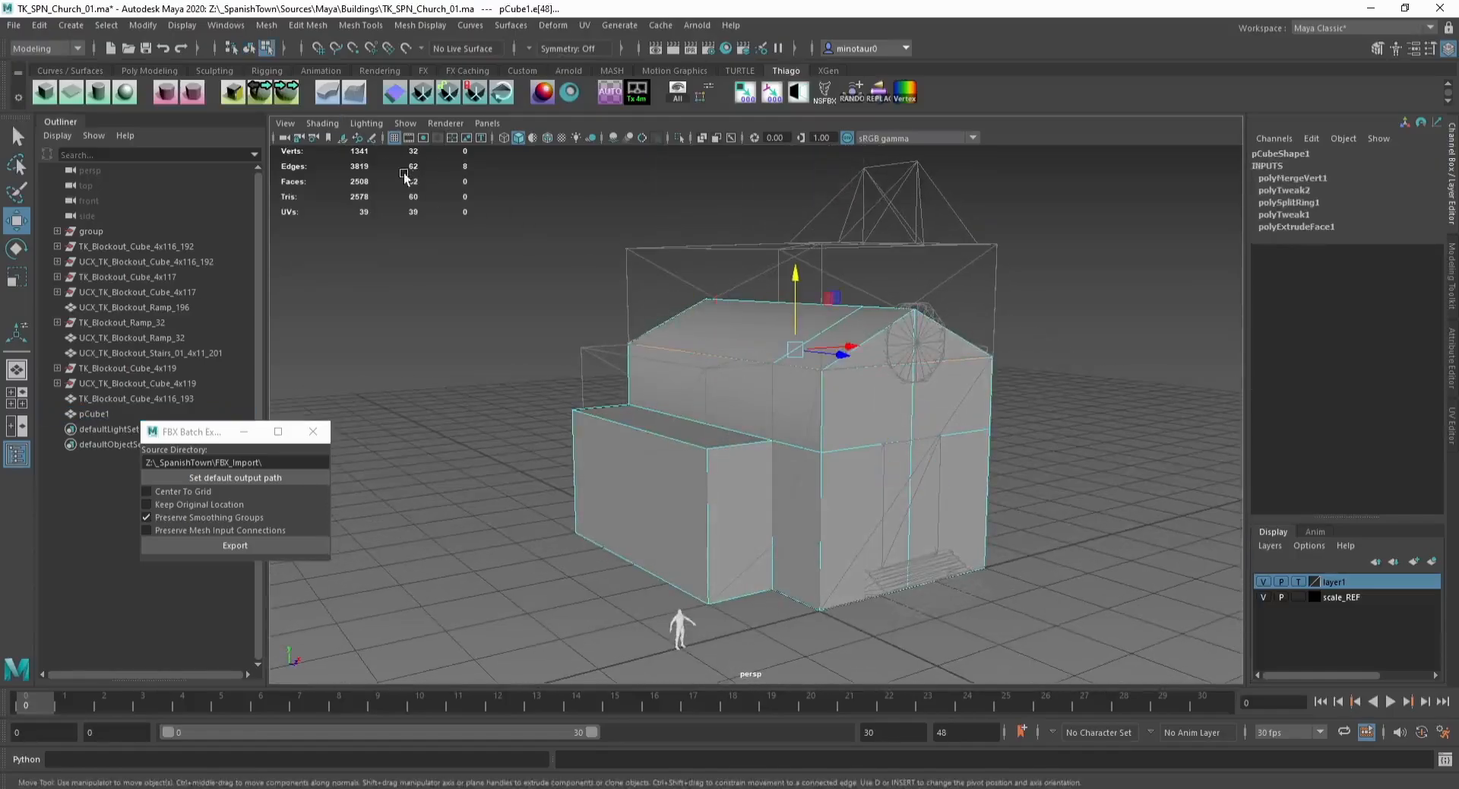
pyautogui.click(192, 92)
pyautogui.press('F8')
pyautogui.keyDown('alt'); pyautogui.moveTo(674, 357); pyautogui.dragTo(617, 345); pyautogui.keyUp('alt')
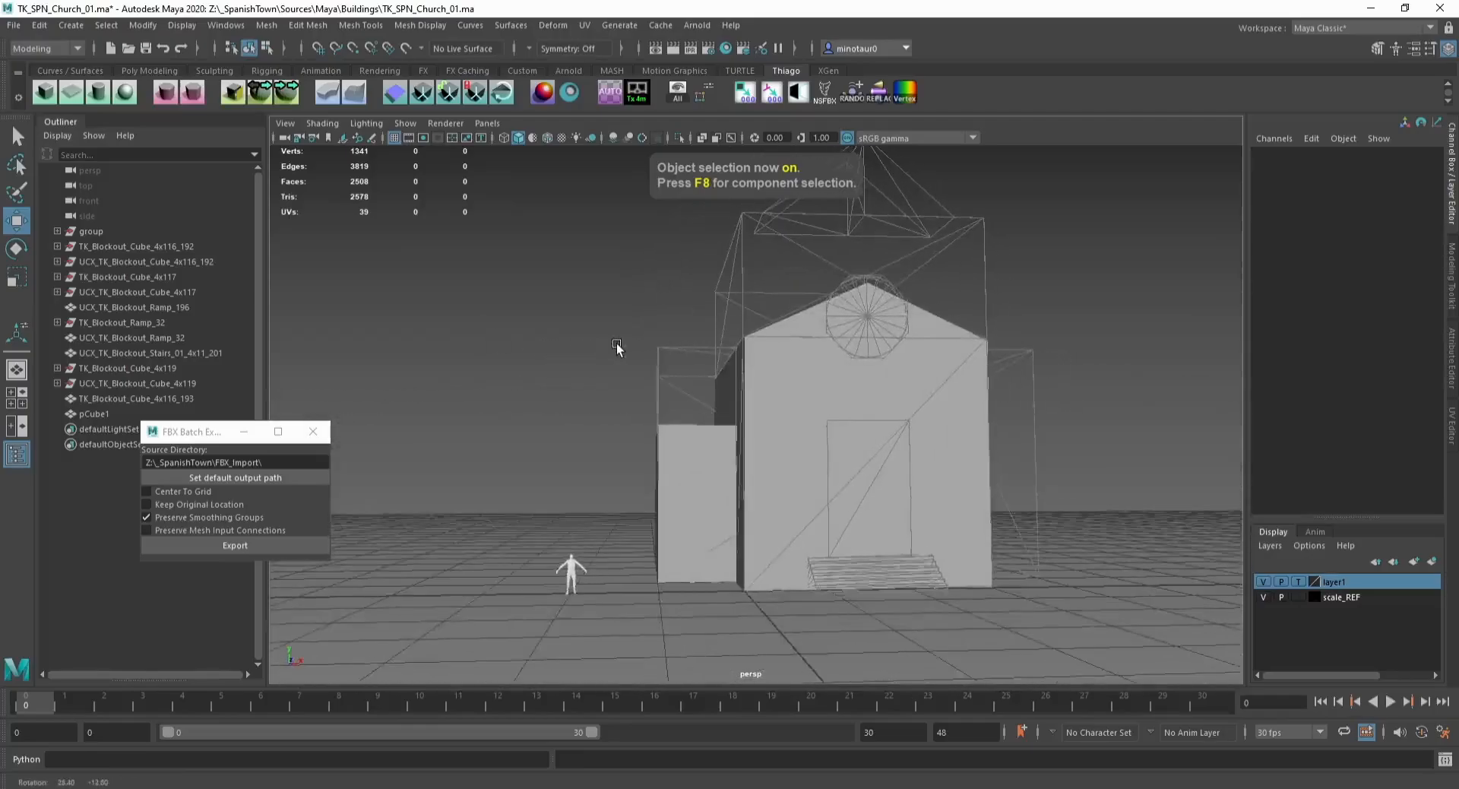
# Step: Duplicate the side wing's top face into a separate object
pyautogui.click(707, 476)
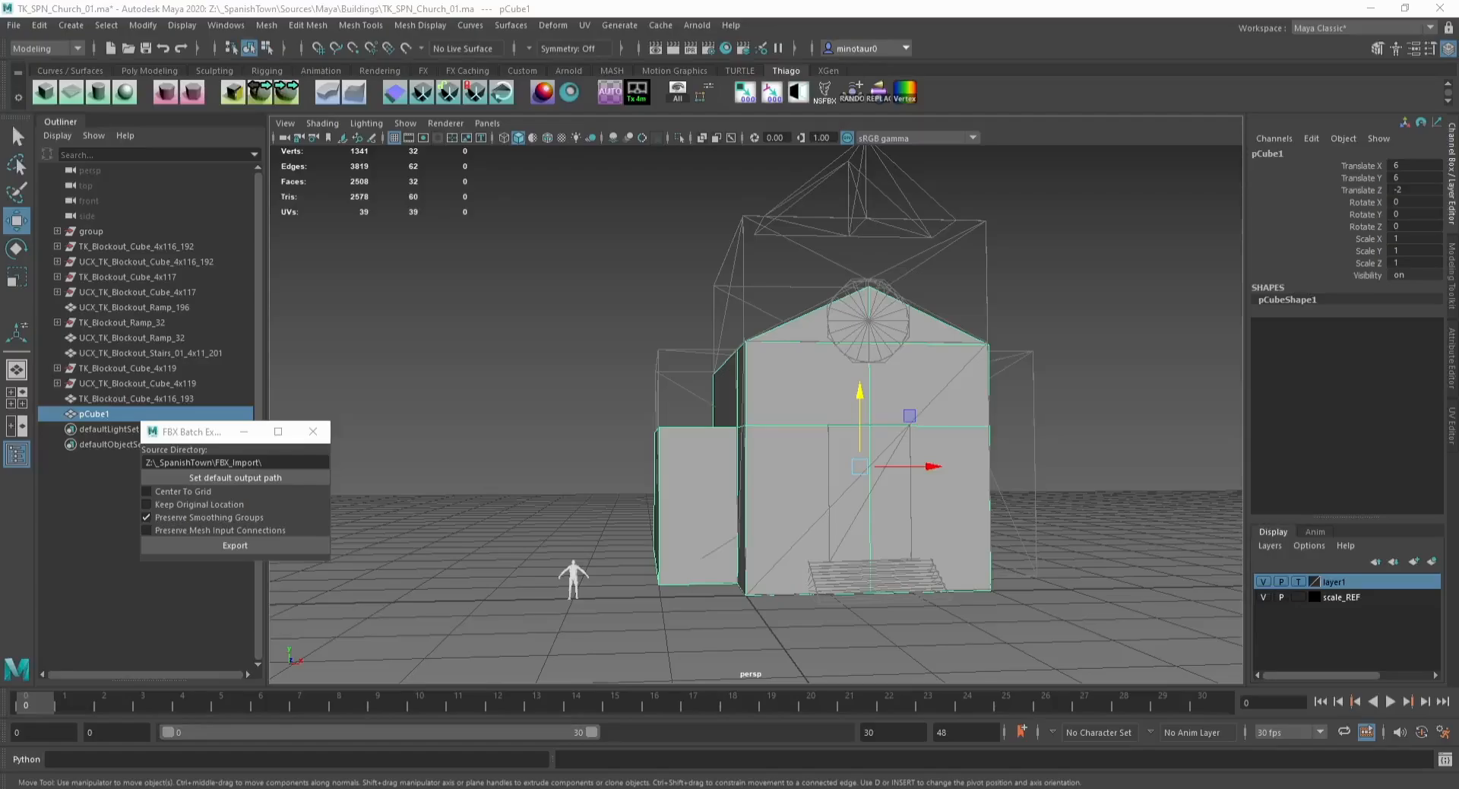
pyautogui.keyDown('alt'); pyautogui.moveTo(695, 424); pyautogui.dragTo(723, 442); pyautogui.keyUp('alt')
pyautogui.press('F11')
pyautogui.click(690, 423)
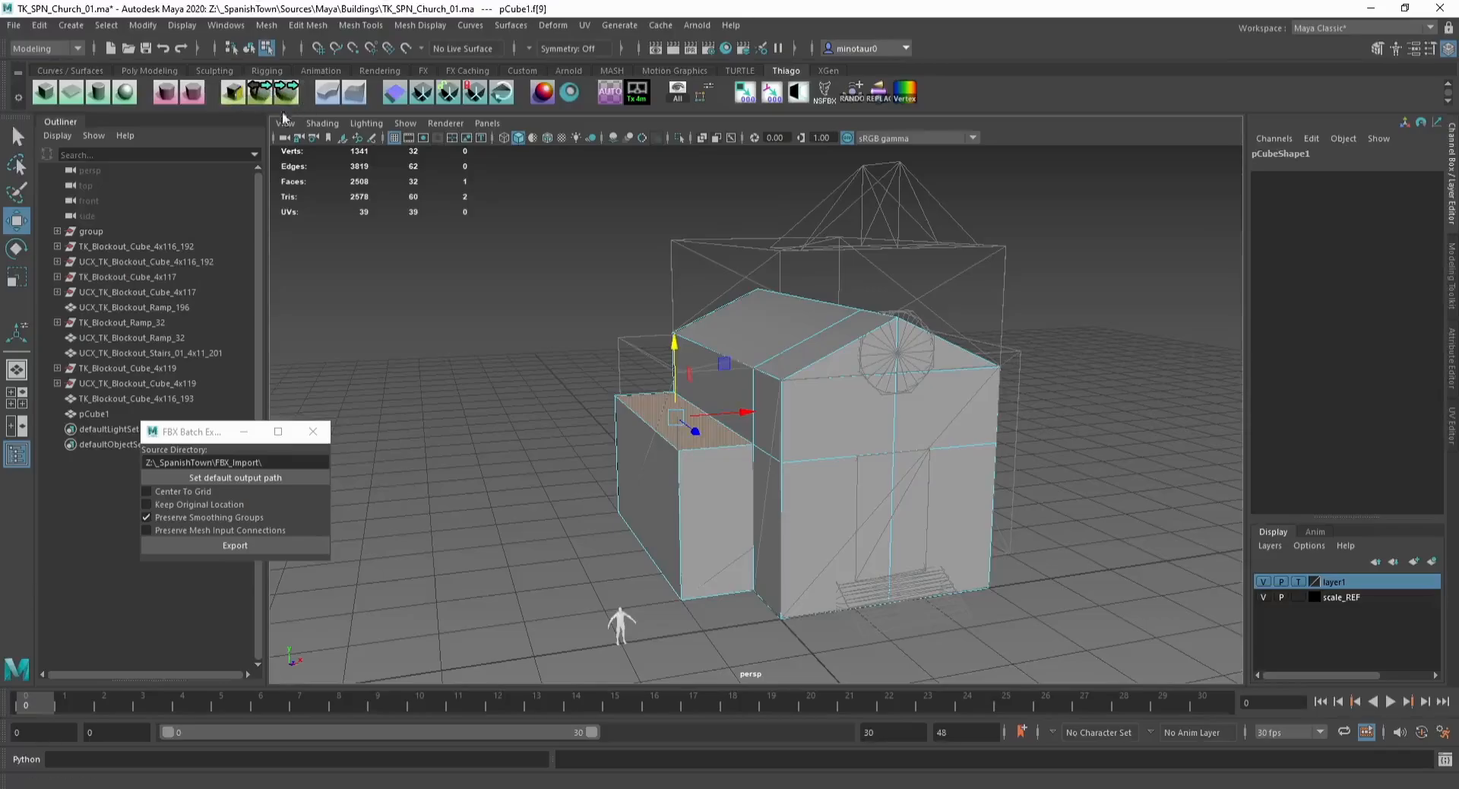
pyautogui.click(289, 94)
pyautogui.press('F8')
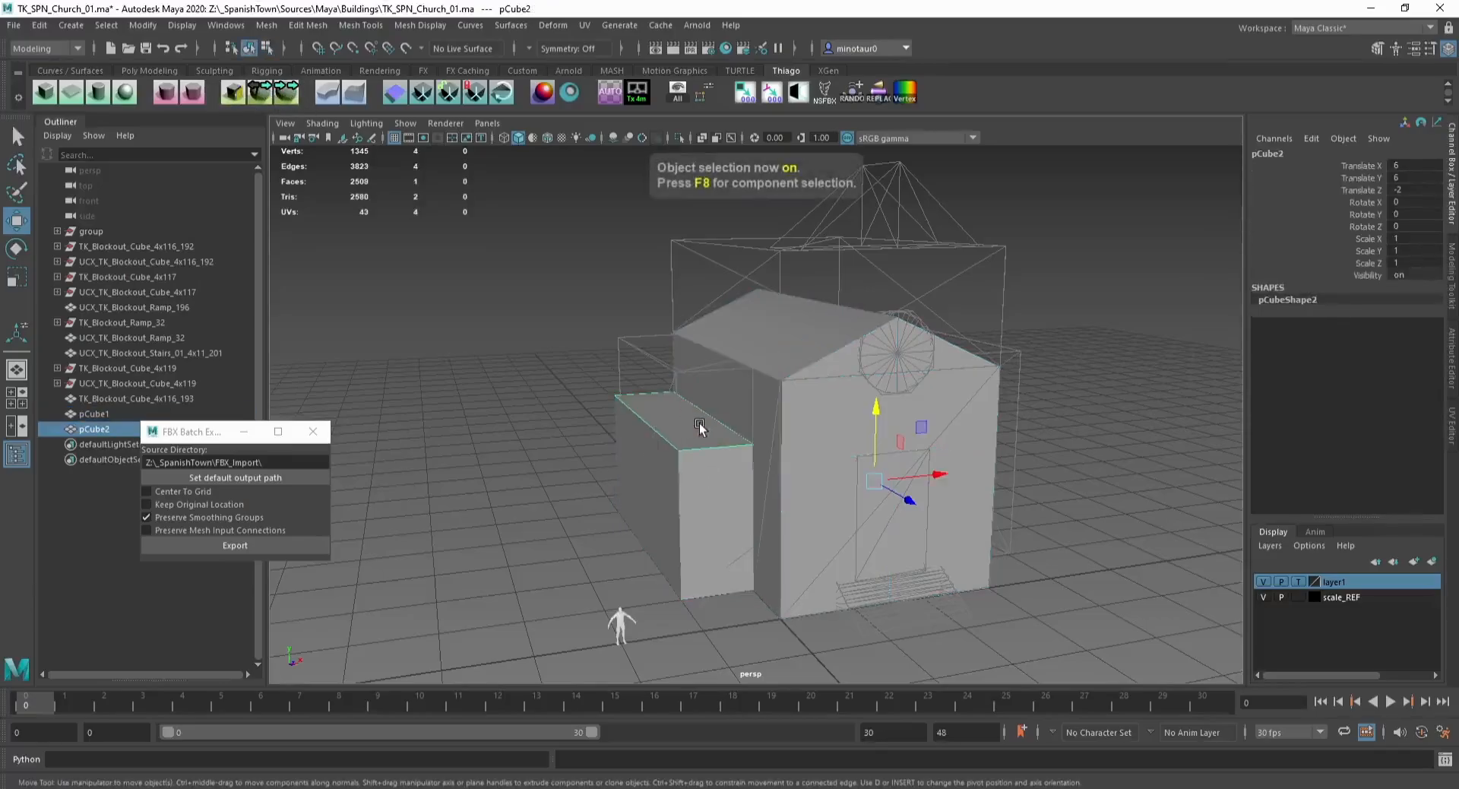
# Step: Extrude the duplicated face upward slightly
pyautogui.click(698, 424)
pyautogui.hotkey('ctrl', 'e')
pyautogui.moveTo(681, 389); pyautogui.dragTo(680, 375)
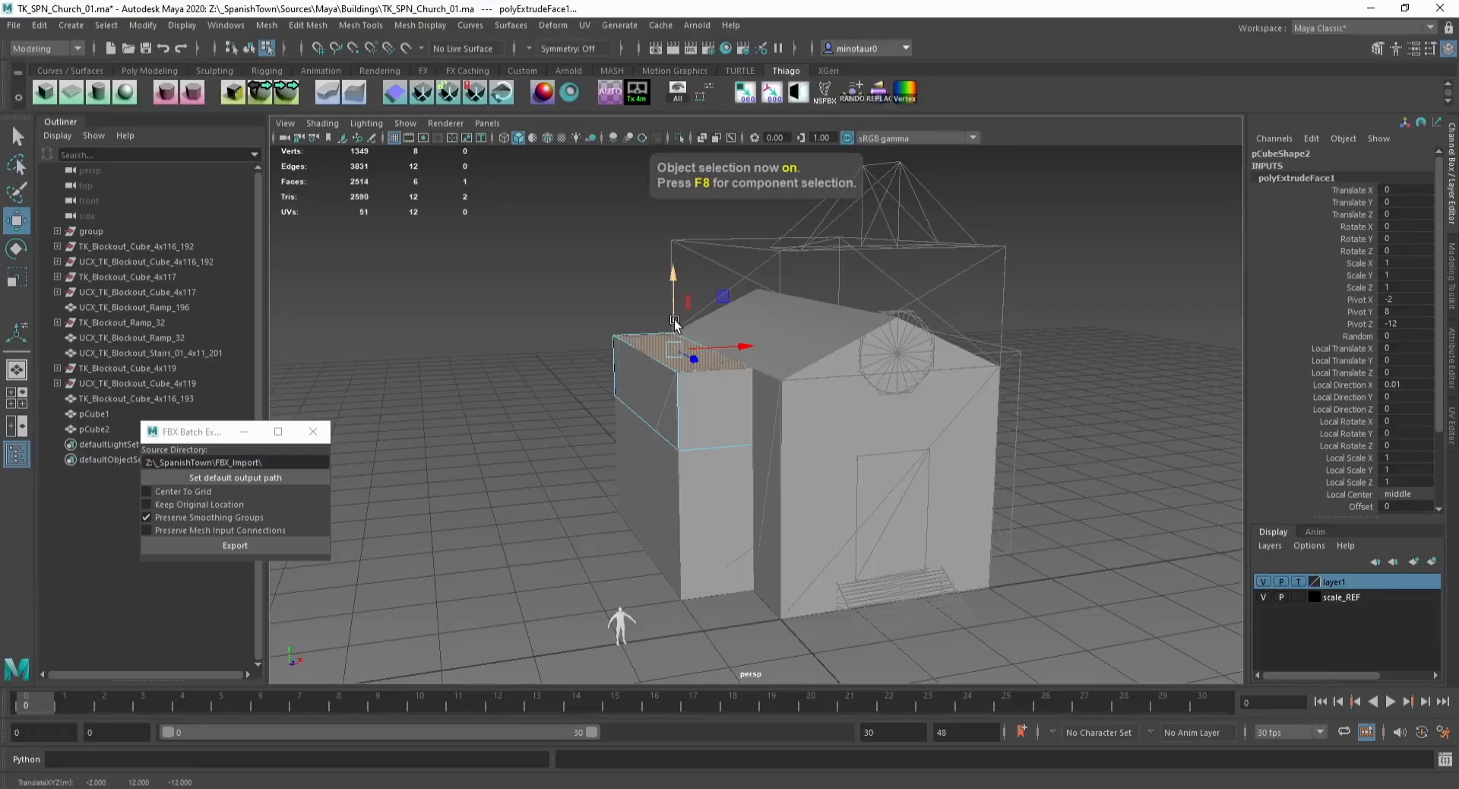
# Step: Snap the new piece's top edges inward to shape a sloped roof over the side wing
pyautogui.press('[')
pyautogui.moveTo(674, 321); pyautogui.dragTo(709, 426)
pyautogui.click(715, 405)
pyautogui.press('x')
pyautogui.press('x')
pyautogui.click(500, 357)
pyautogui.press('x')
pyautogui.moveTo(549, 384); pyautogui.dragTo(538, 382)
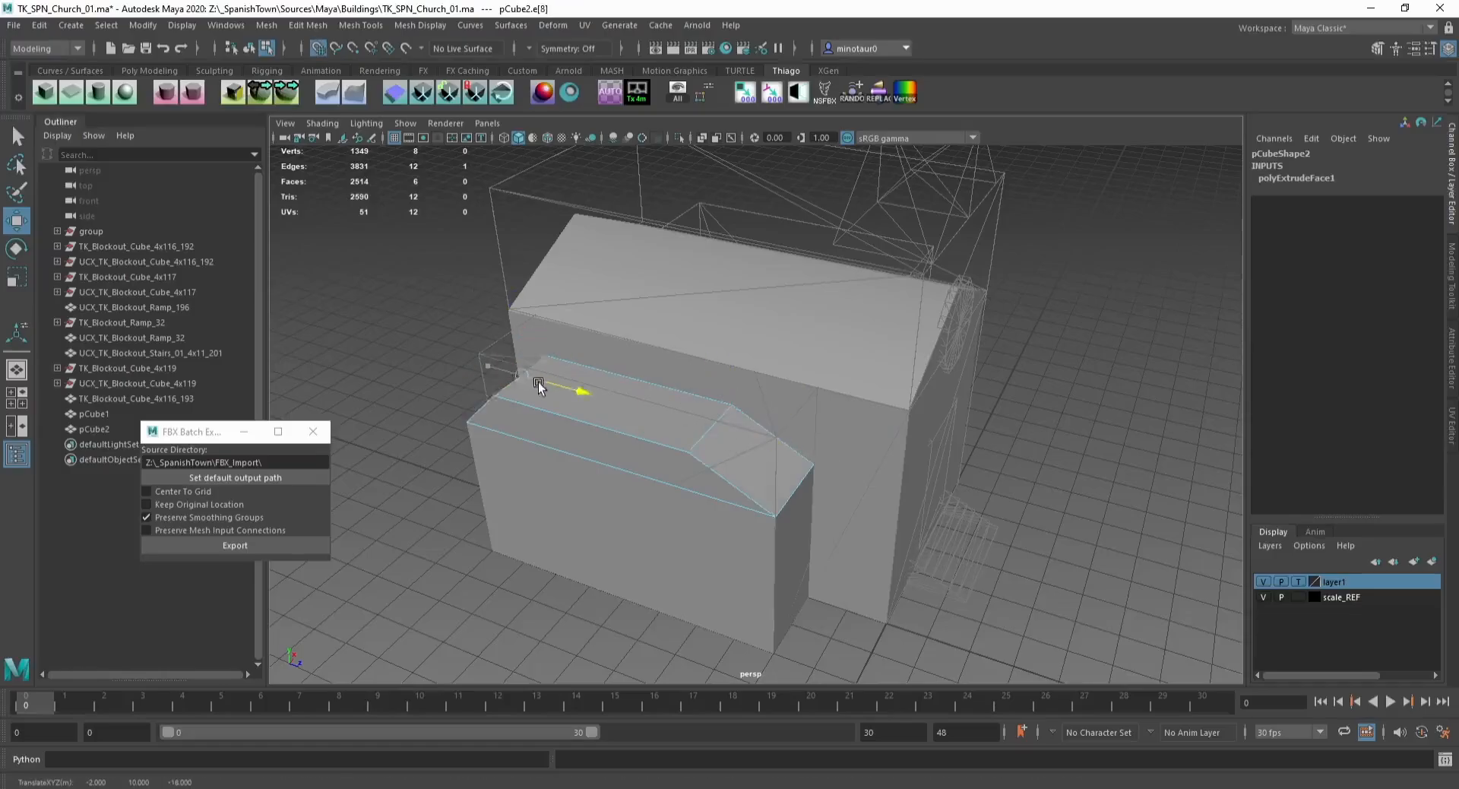
pyautogui.click(585, 430)
pyautogui.press('x')
pyautogui.moveTo(632, 401); pyautogui.dragTo(661, 387)
# Step: Merge the coinciding top vertices of the wing roof piece
pyautogui.press('F9')
pyautogui.moveTo(531, 355); pyautogui.dragTo(779, 420)
pyautogui.click(310, 28)
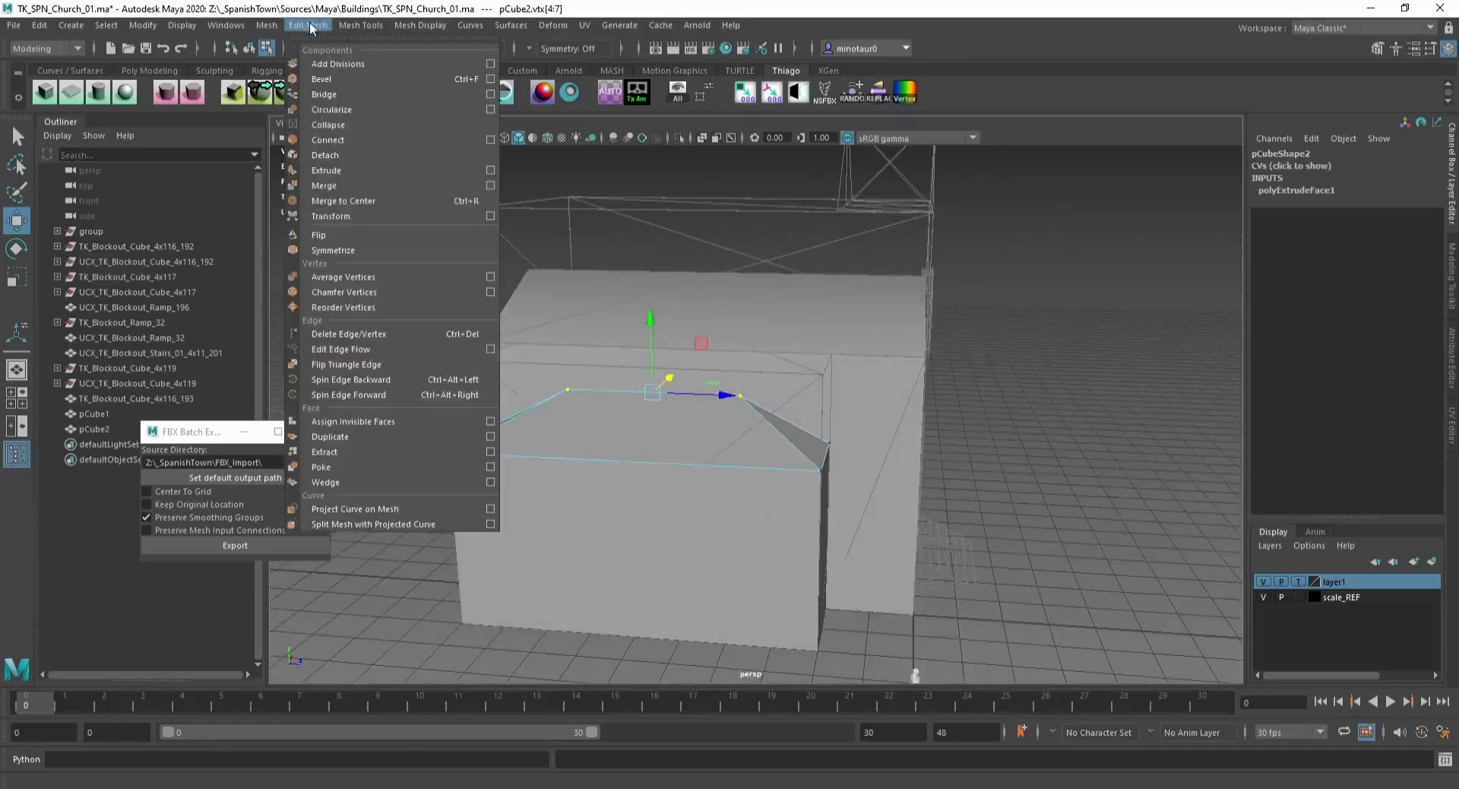
pyautogui.click(380, 189)
pyautogui.press('F8')
pyautogui.keyDown('alt'); pyautogui.moveTo(851, 598); pyautogui.dragTo(636, 446); pyautogui.keyUp('alt')
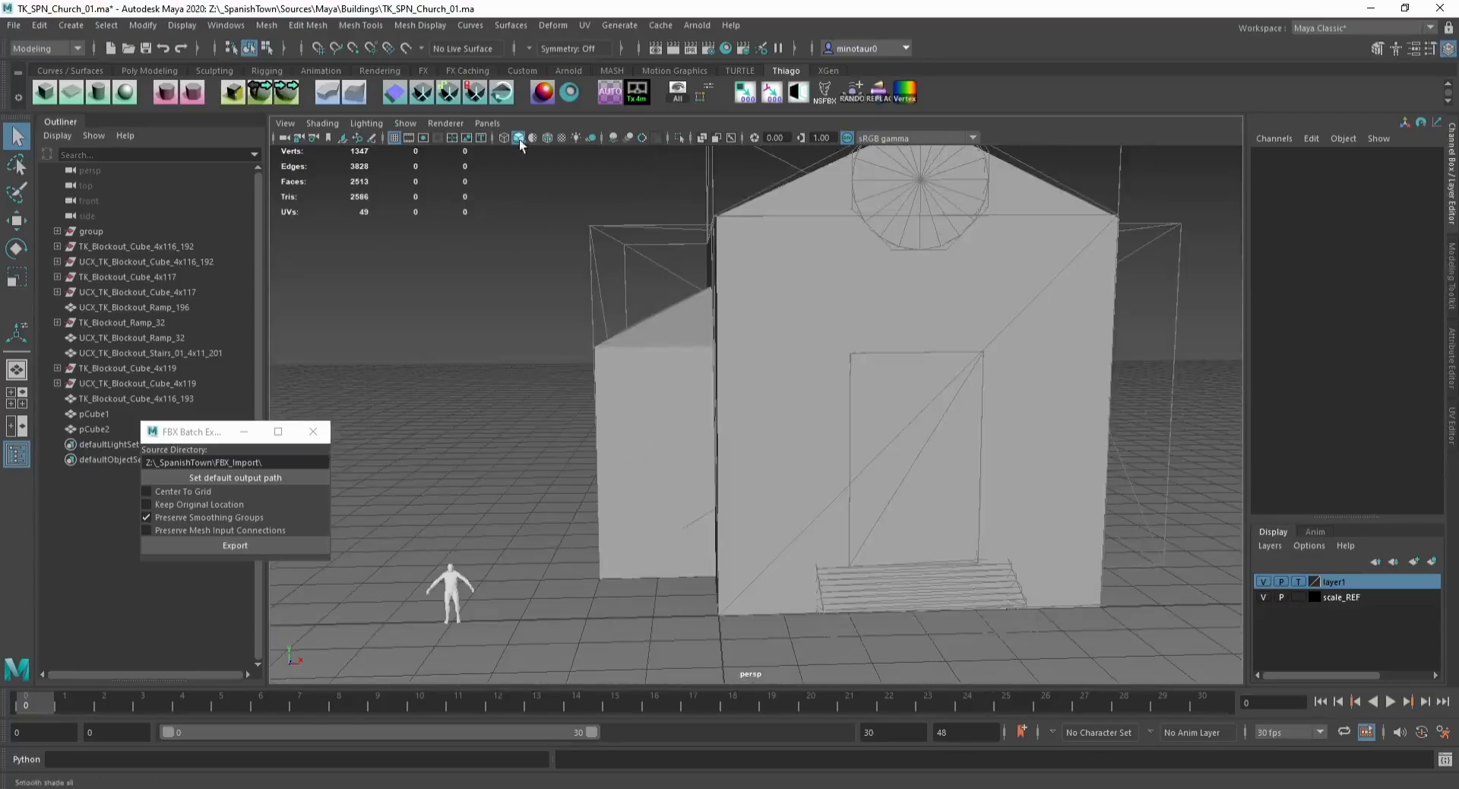
# Step: Turn on wireframe on shaded and snap the main body's side vertices to align its walls with the reference
pyautogui.click(547, 137)
pyautogui.moveTo(566, 197)
pyautogui.keyDown('alt'); pyautogui.mouseDown(button='middle')
pyautogui.moveTo(573, 241)
pyautogui.moveTo(554, 240)
pyautogui.moveTo(585, 238)
pyautogui.moveTo(492, 288)
pyautogui.mouseUp(button='middle'); pyautogui.keyUp('alt')
pyautogui.scroll(-3, 536, 301)
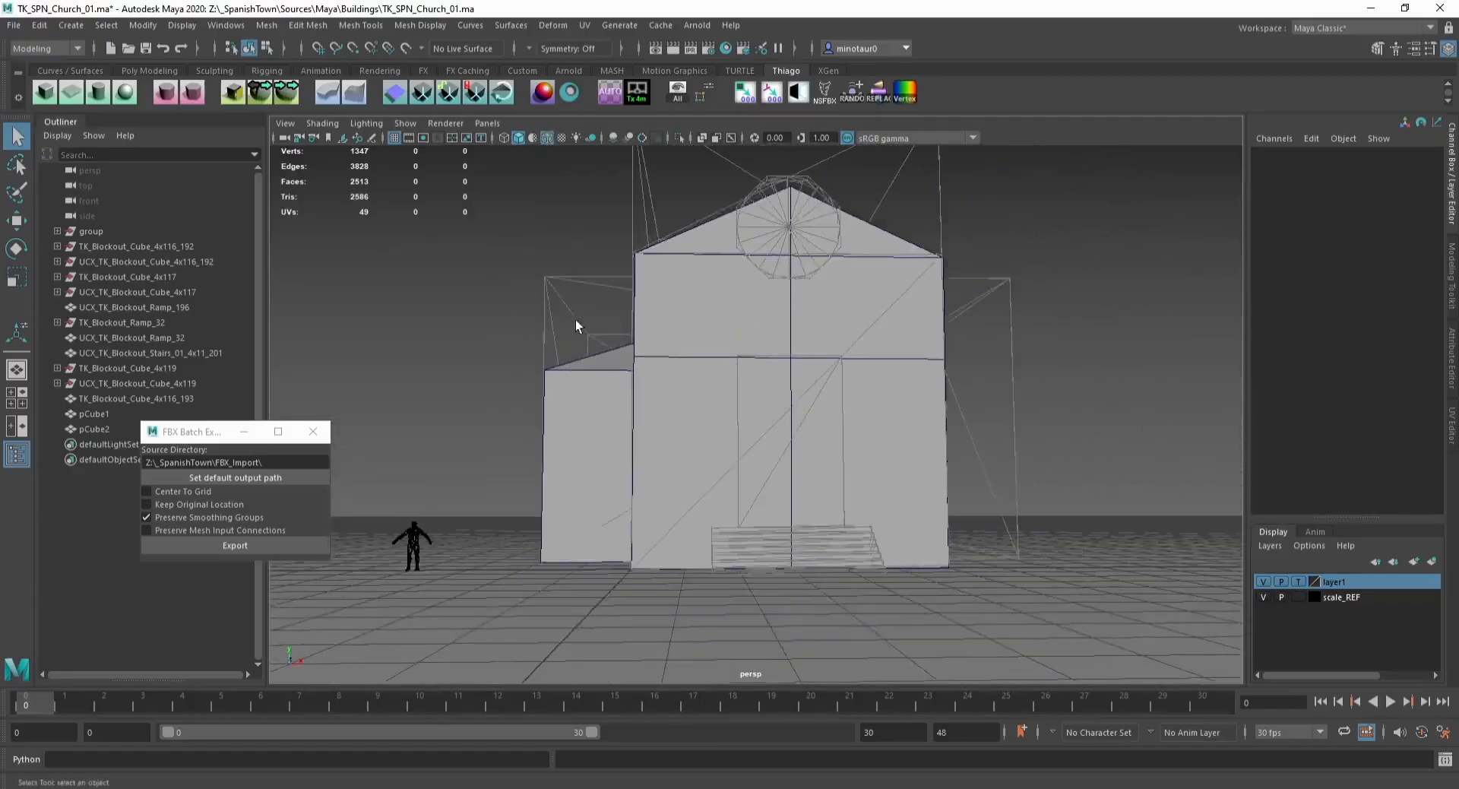
pyautogui.click(658, 337)
pyautogui.press('F8')
pyautogui.moveTo(595, 187); pyautogui.dragTo(672, 687)
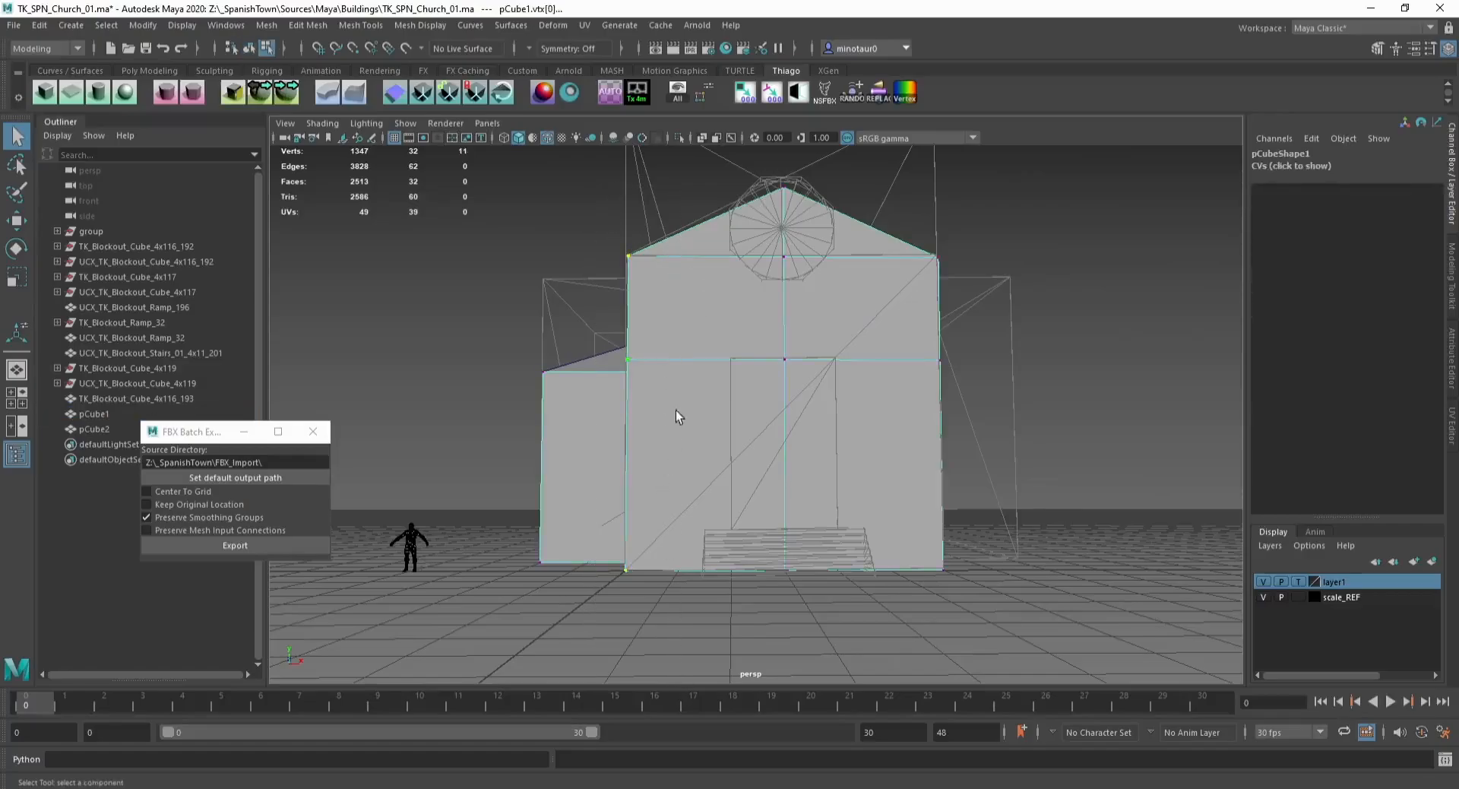
pyautogui.keyDown('alt'); pyautogui.moveTo(629, 399); pyautogui.dragTo(679, 424); pyautogui.keyUp('alt')
pyautogui.press('w')
pyautogui.press('x')
pyautogui.moveTo(674, 418); pyautogui.dragTo(641, 419, button='middle')
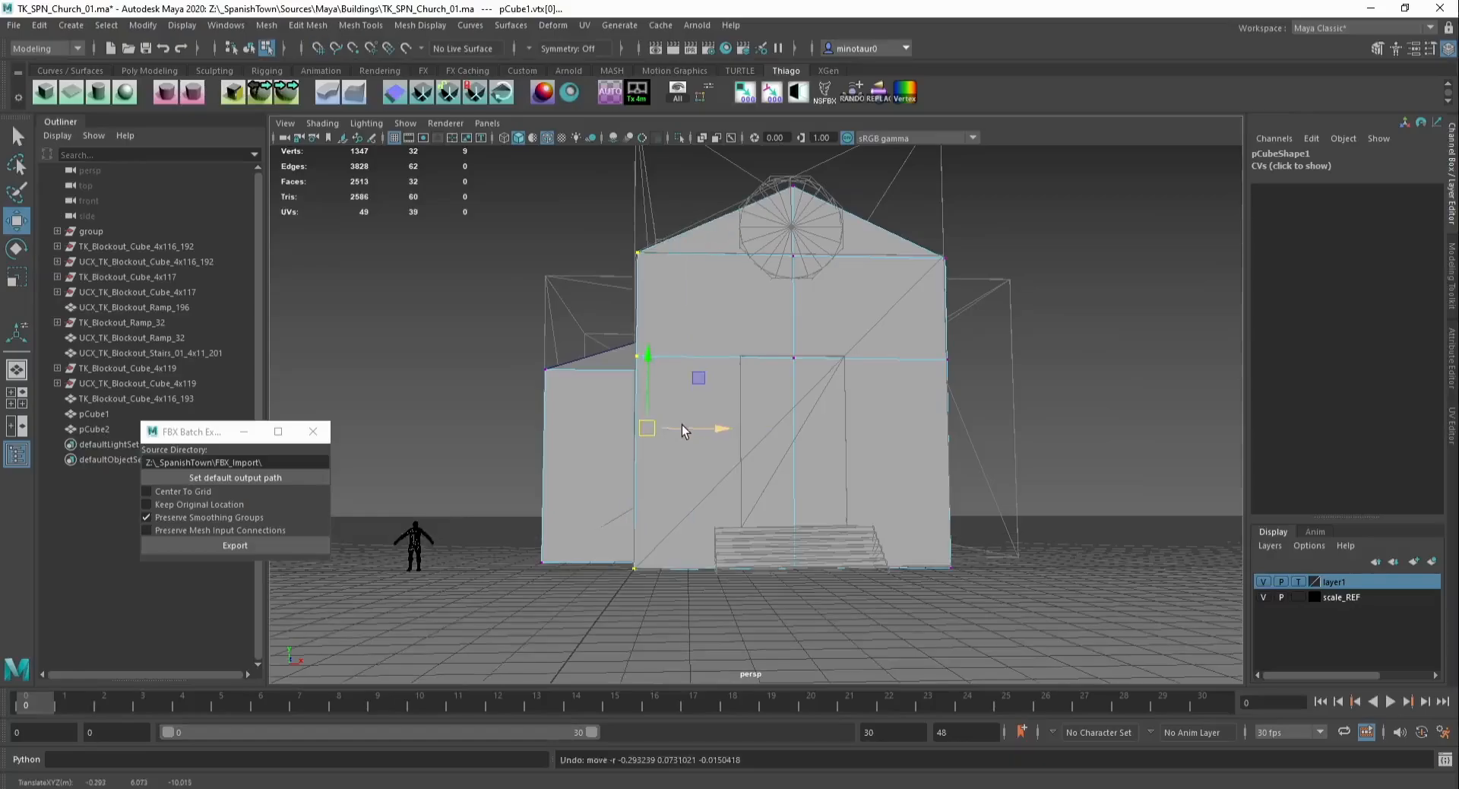
pyautogui.keyDown('alt'); pyautogui.moveTo(659, 427); pyautogui.dragTo(678, 371); pyautogui.keyUp('alt')
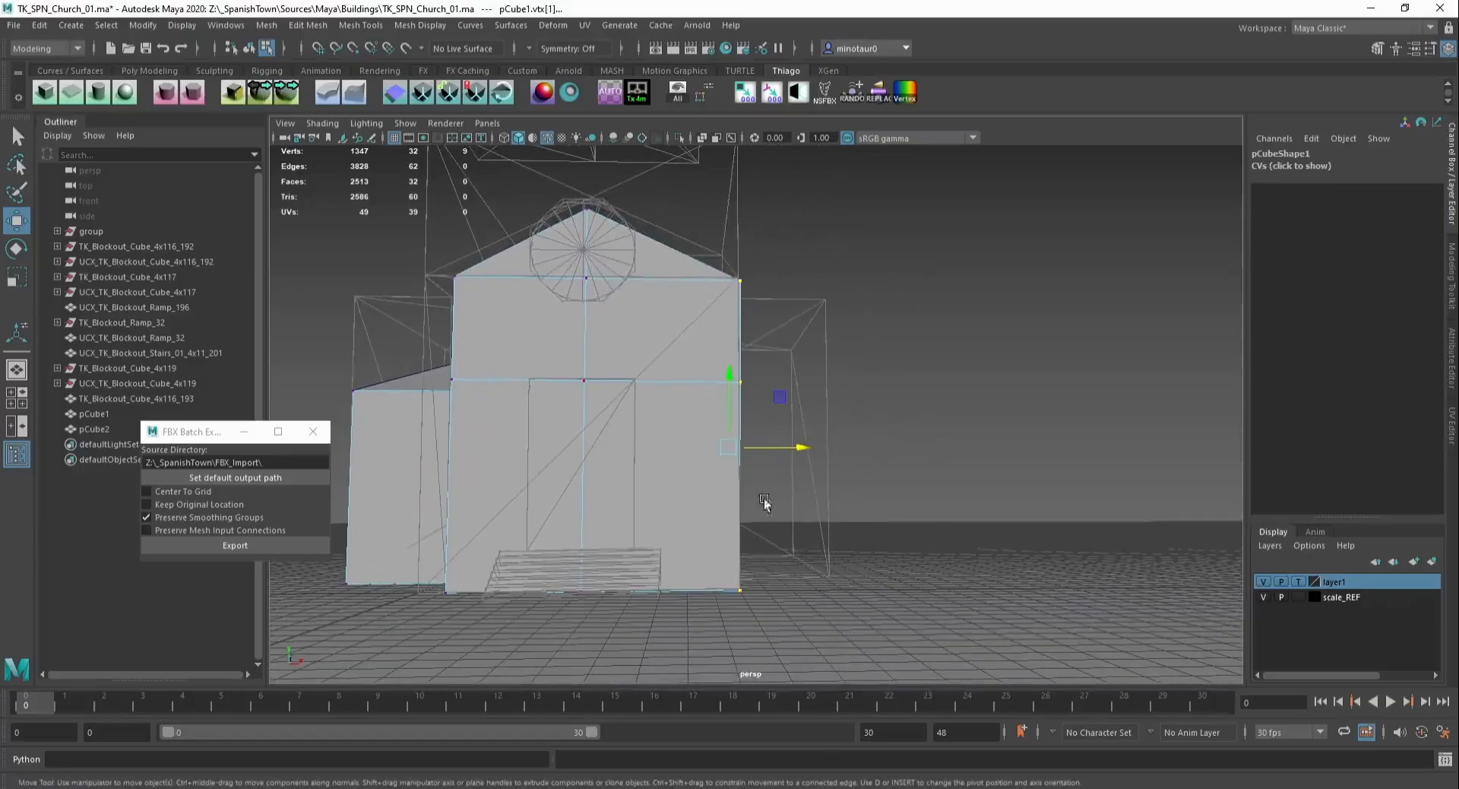
pyautogui.moveTo(758, 447); pyautogui.dragTo(705, 453)
pyautogui.keyDown('alt'); pyautogui.moveTo(604, 457); pyautogui.dragTo(767, 470, button='middle'); pyautogui.keyUp('alt')
pyautogui.press('F8')
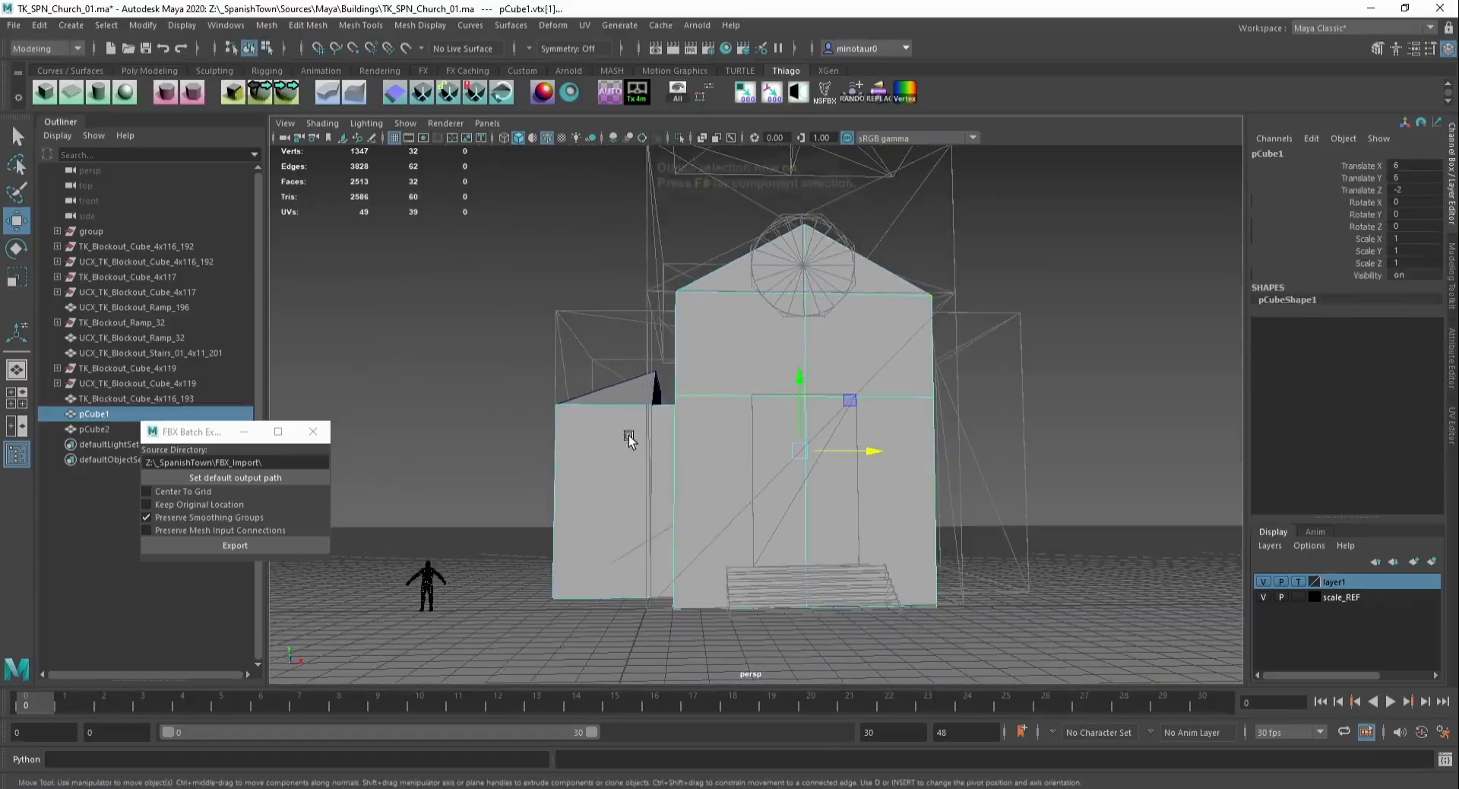
# Step: Delete the wing roof piece's face hidden against the main body
pyautogui.click(645, 392)
pyautogui.press('F8')
pyautogui.keyDown('alt'); pyautogui.moveTo(686, 395); pyautogui.dragTo(696, 366); pyautogui.keyUp('alt')
pyautogui.press('F11')
pyautogui.click(657, 383)
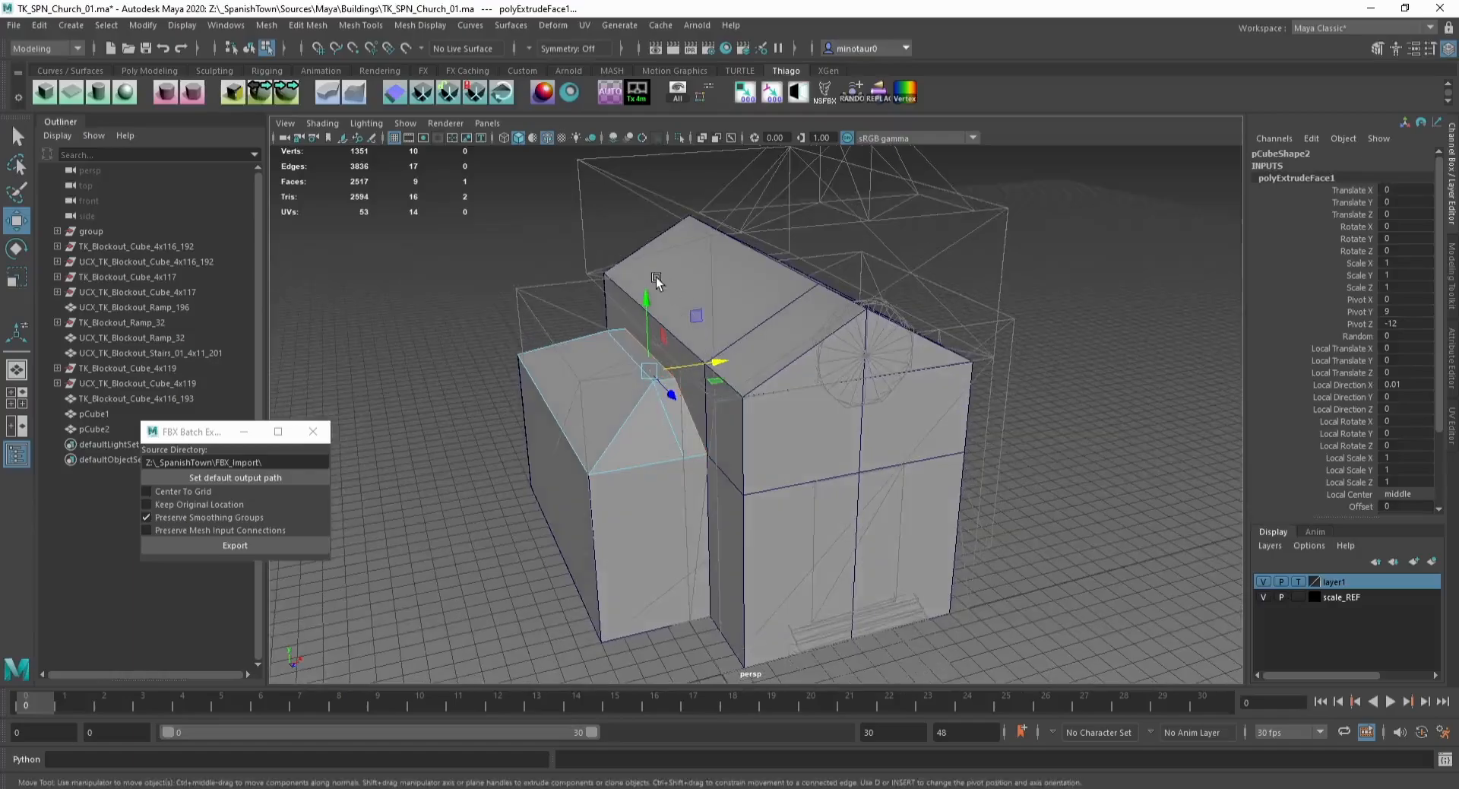
pyautogui.press('Delete')
# Step: Isolate the wing roof piece and delete another unneeded face from it
pyautogui.press('F8')
pyautogui.hotkey('ctrl', '1')
pyautogui.press('F11')
pyautogui.click(639, 364)
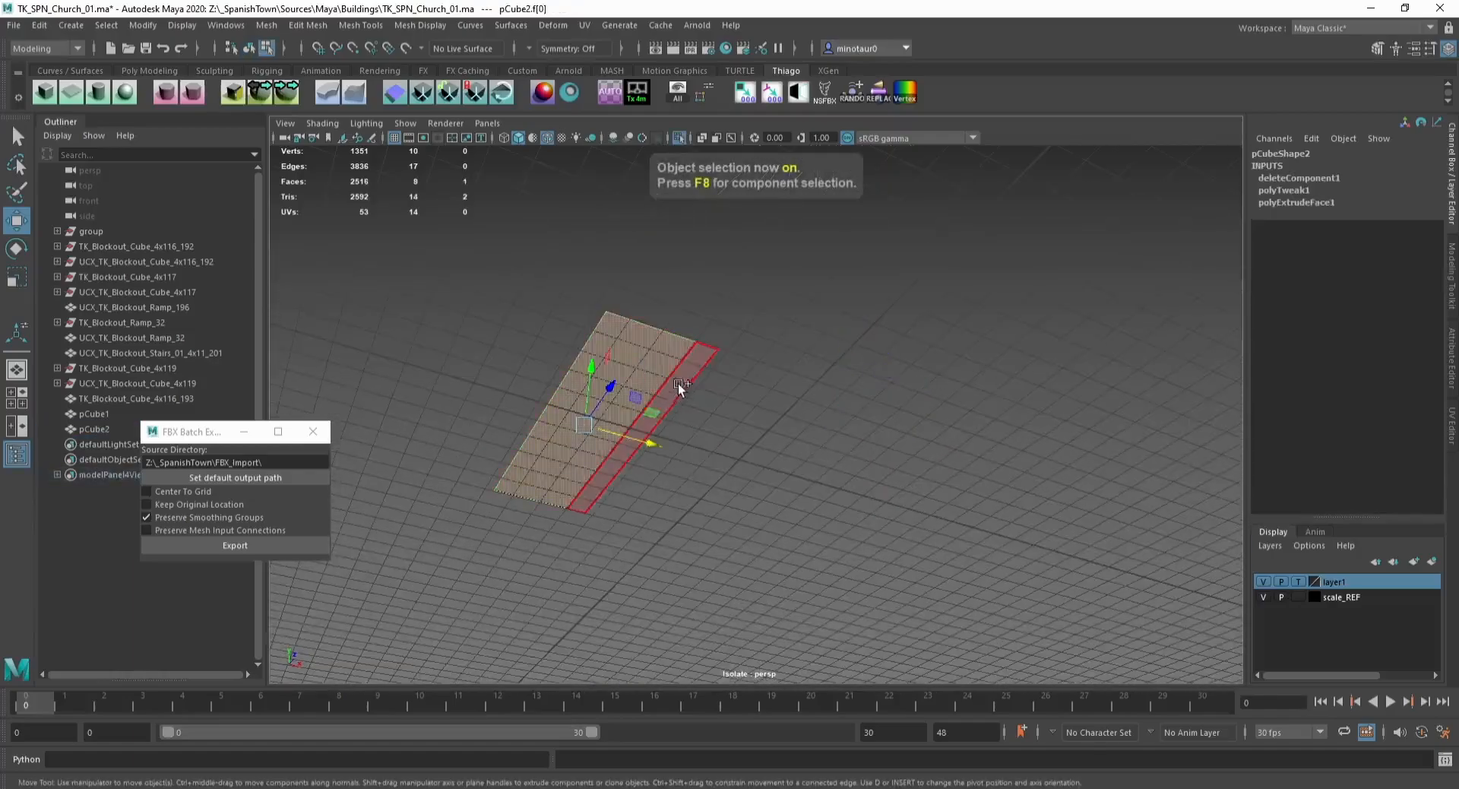
pyautogui.keyDown('shift'); pyautogui.click(686, 373); pyautogui.keyUp('shift')
pyautogui.press('Delete')
pyautogui.press('F8')
pyautogui.hotkey('ctrl', '1')
pyautogui.keyDown('alt'); pyautogui.moveTo(714, 427); pyautogui.dragTo(687, 499); pyautogui.keyUp('alt')
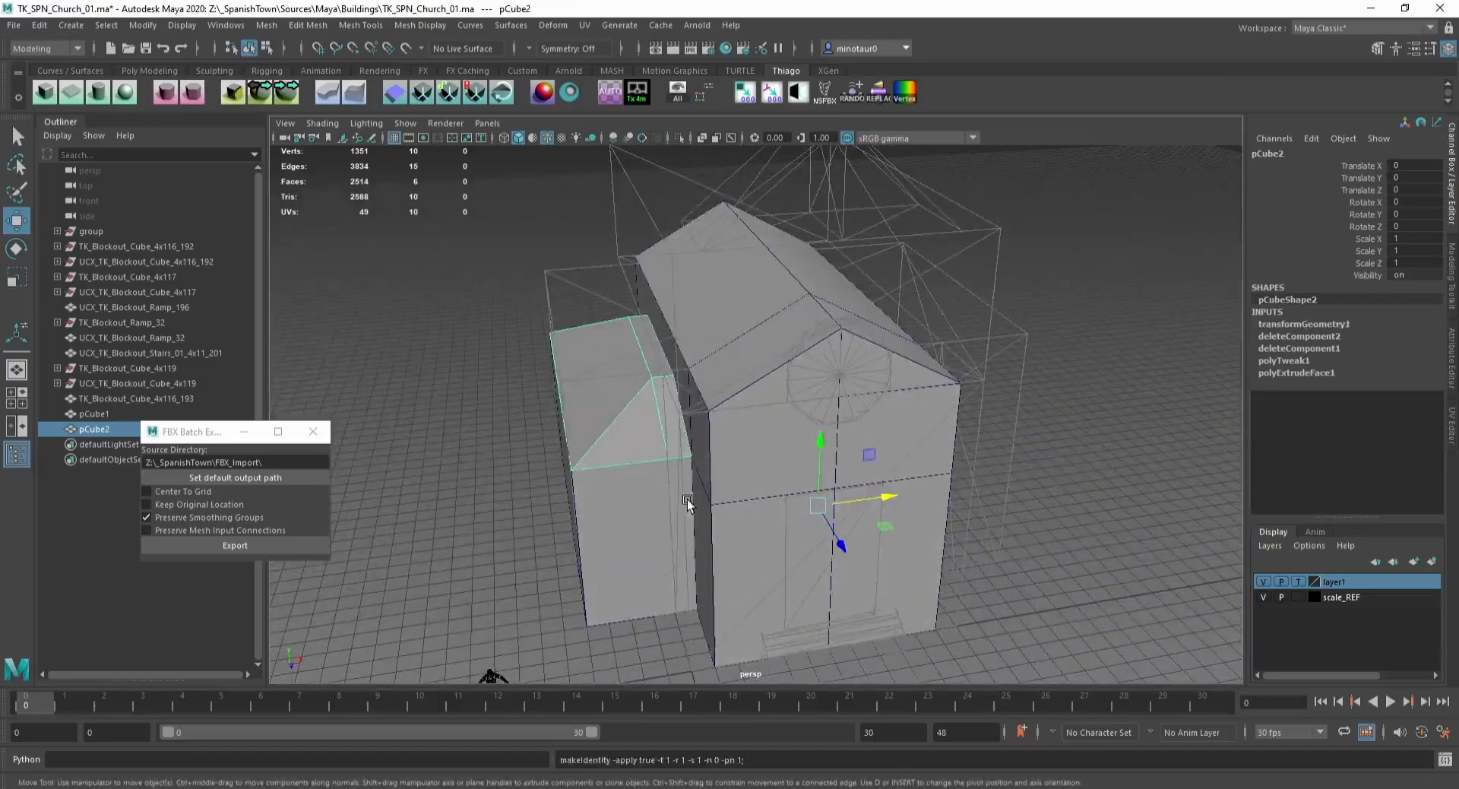
# Step: Insert an edge loop near the main body's end and snap it onto the grid
pyautogui.click(1034, 379)
pyautogui.keyDown('alt'); pyautogui.moveTo(846, 427); pyautogui.dragTo(801, 300); pyautogui.keyUp('alt')
pyautogui.click(687, 284)
pyautogui.press('g')
pyautogui.press('g')
pyautogui.click(881, 332)
pyautogui.press('w')
pyautogui.doubleClick(884, 289)
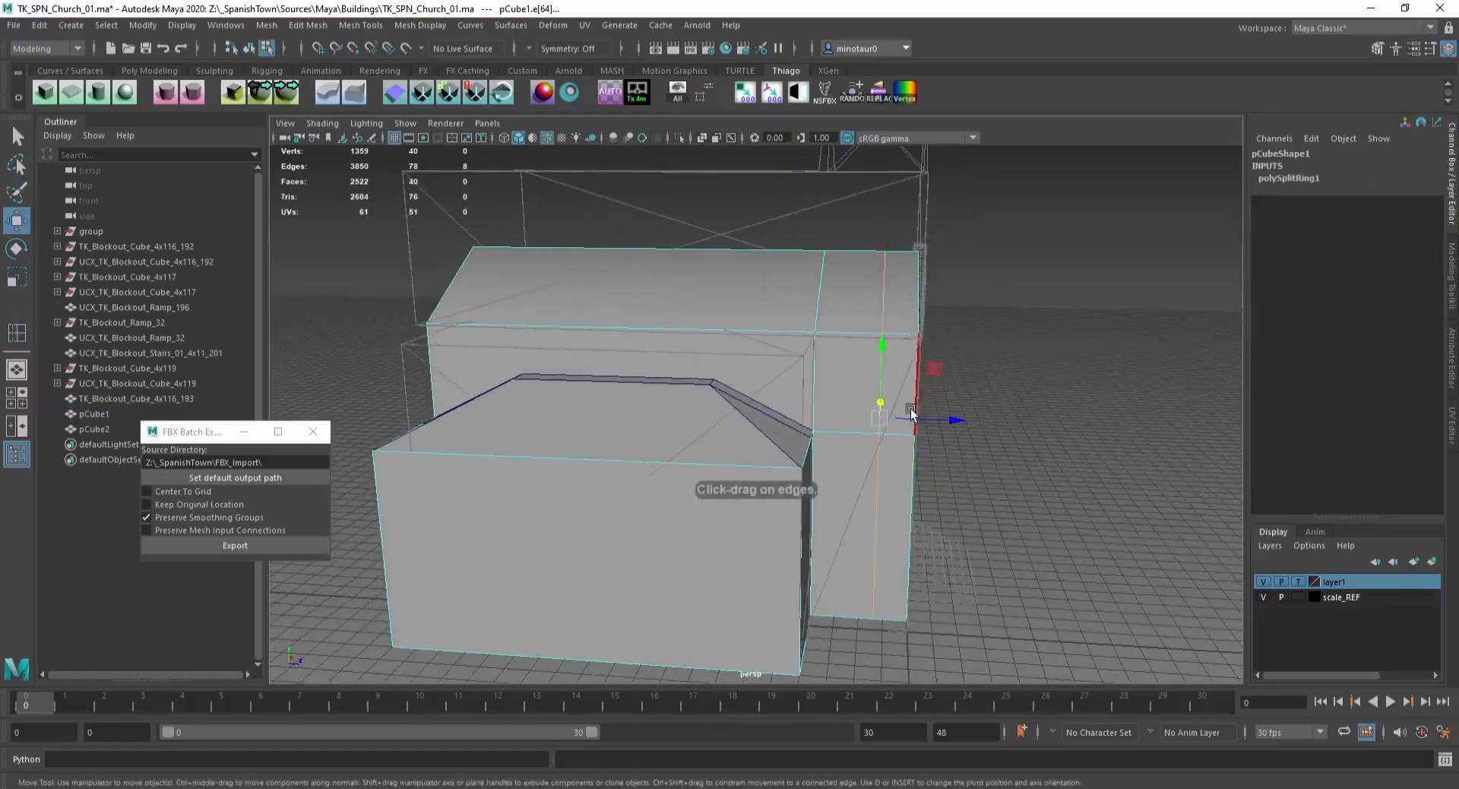
pyautogui.press('x')
pyautogui.moveTo(909, 415); pyautogui.dragTo(873, 415)
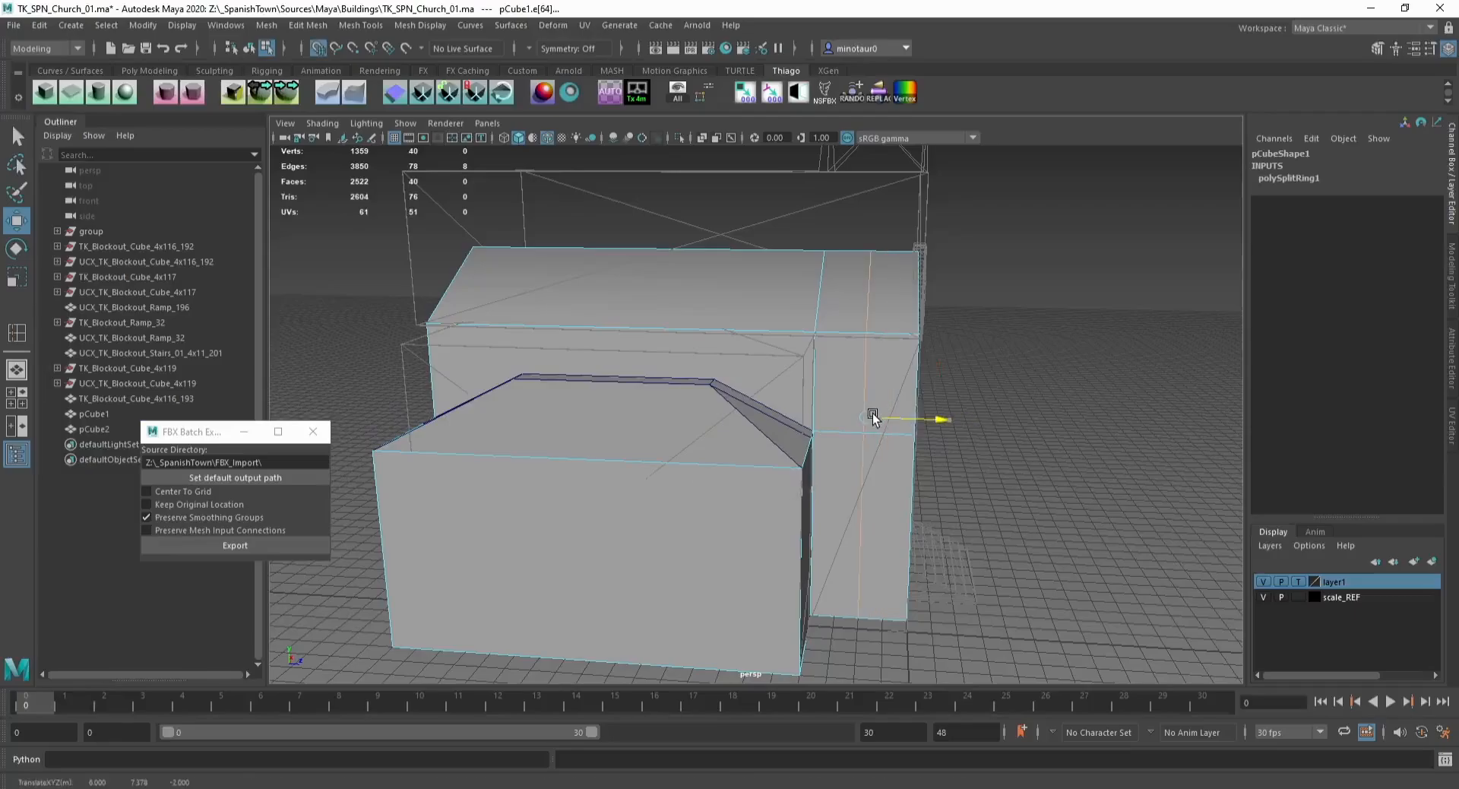
# Step: Detach the main body's top end face into a separate object
pyautogui.moveTo(904, 359)
pyautogui.keyDown('alt'); pyautogui.mouseDown()
pyautogui.moveTo(849, 335)
pyautogui.moveTo(901, 333)
pyautogui.mouseUp(); pyautogui.keyUp('alt')
pyautogui.click(956, 228)
pyautogui.keyDown('alt'); pyautogui.moveTo(972, 225); pyautogui.dragTo(912, 280); pyautogui.keyUp('alt')
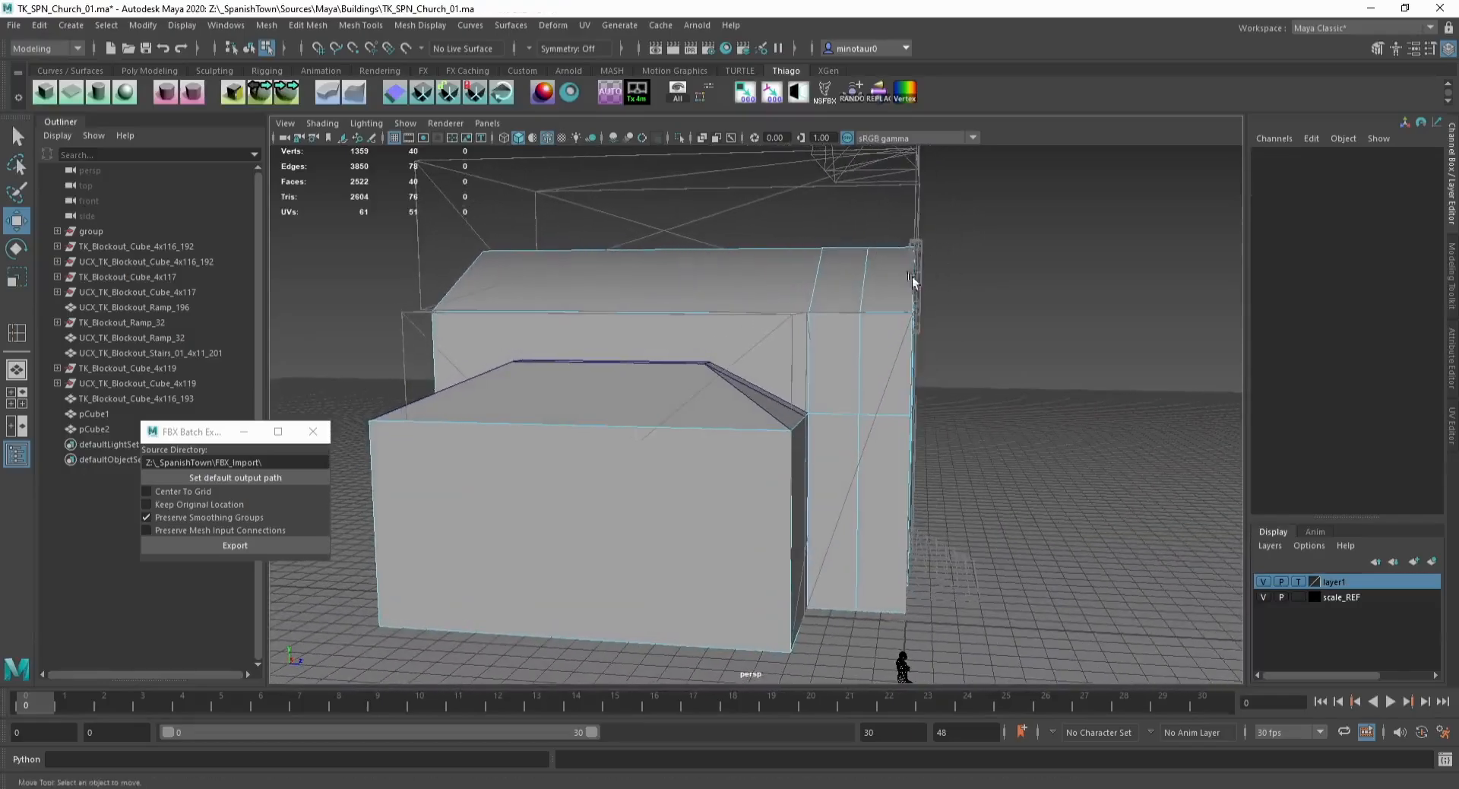
pyautogui.moveTo(903, 225); pyautogui.dragTo(959, 305)
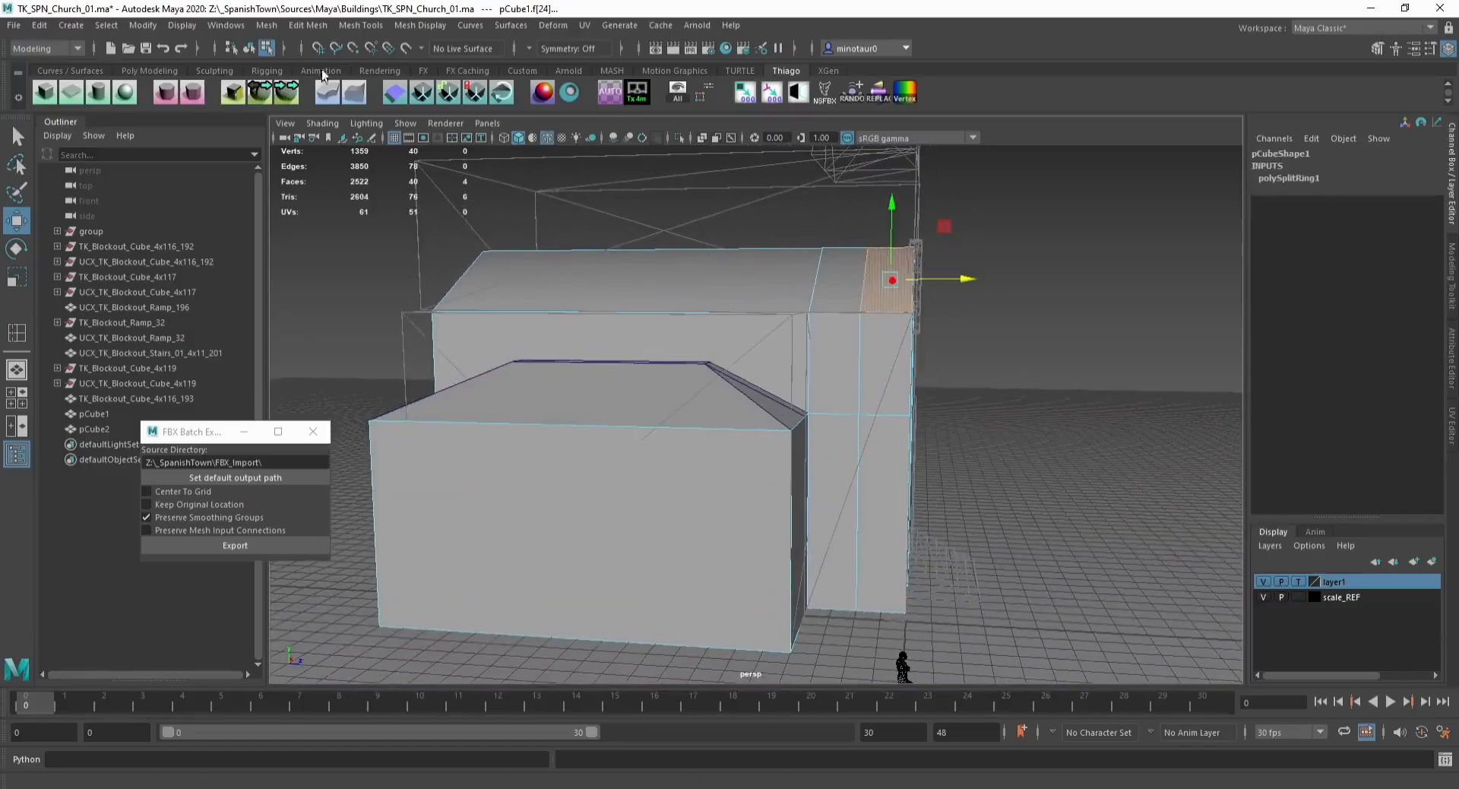
pyautogui.click(266, 94)
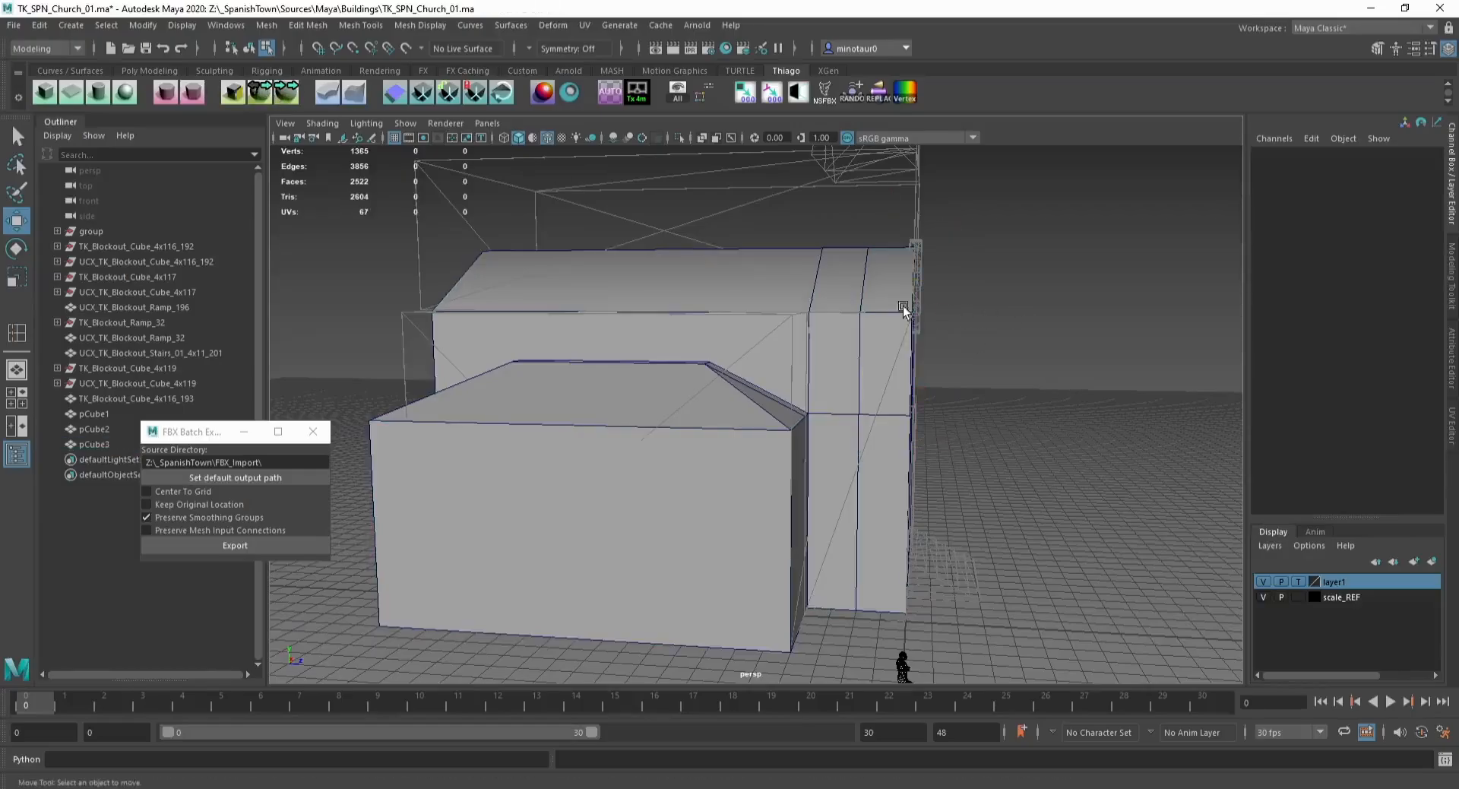
# Step: Isolate the detached piece, reposition its pivot, and snap the piece into place with grid snapping
pyautogui.keyDown('alt'); pyautogui.moveTo(940, 275); pyautogui.dragTo(813, 265); pyautogui.keyUp('alt')
pyautogui.press('F8')
pyautogui.click(837, 283)
pyautogui.press('F9')
pyautogui.press('f')
pyautogui.keyDown('alt'); pyautogui.moveTo(707, 416); pyautogui.dragTo(791, 295, button='middle'); pyautogui.keyUp('alt')
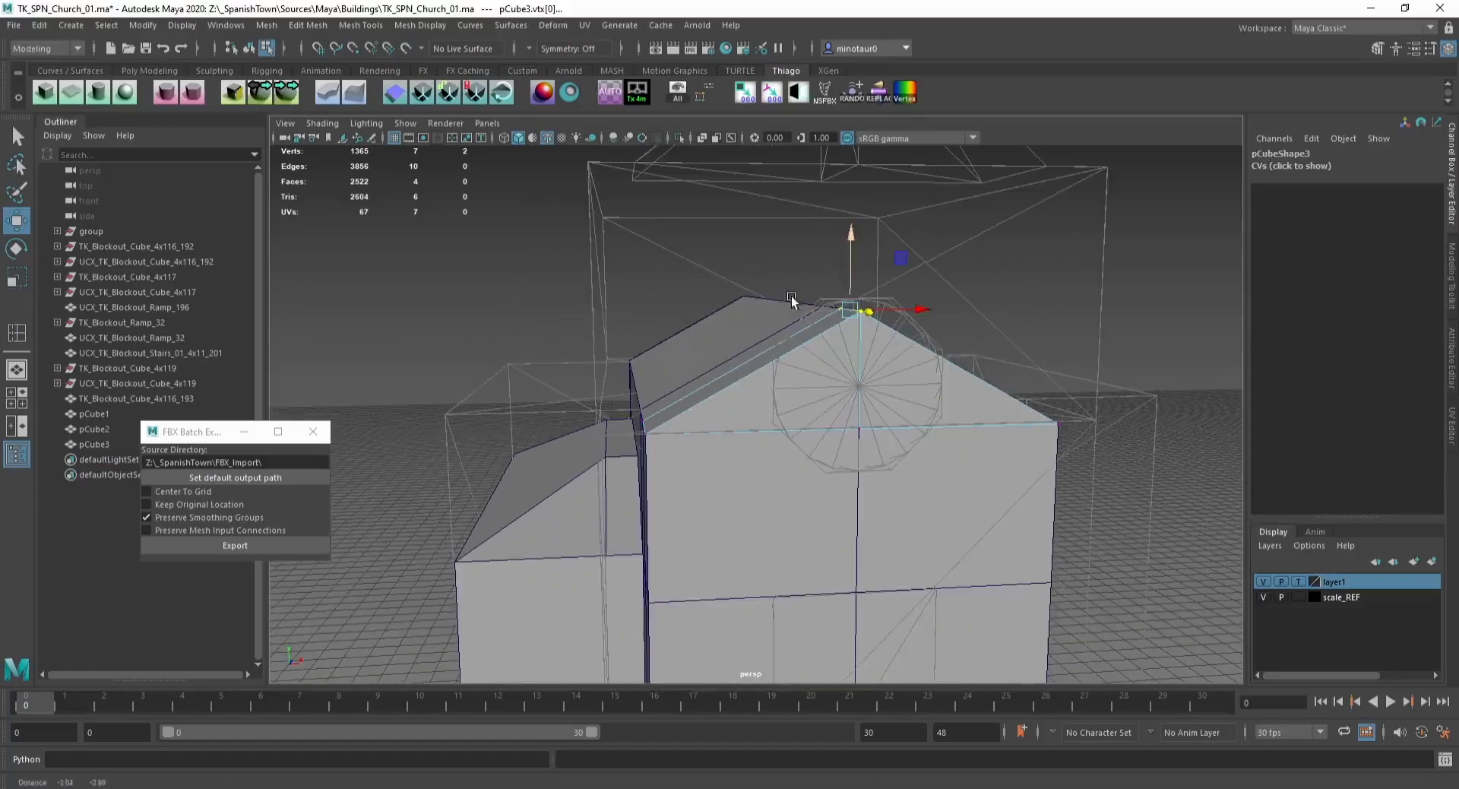
pyautogui.press('F8')
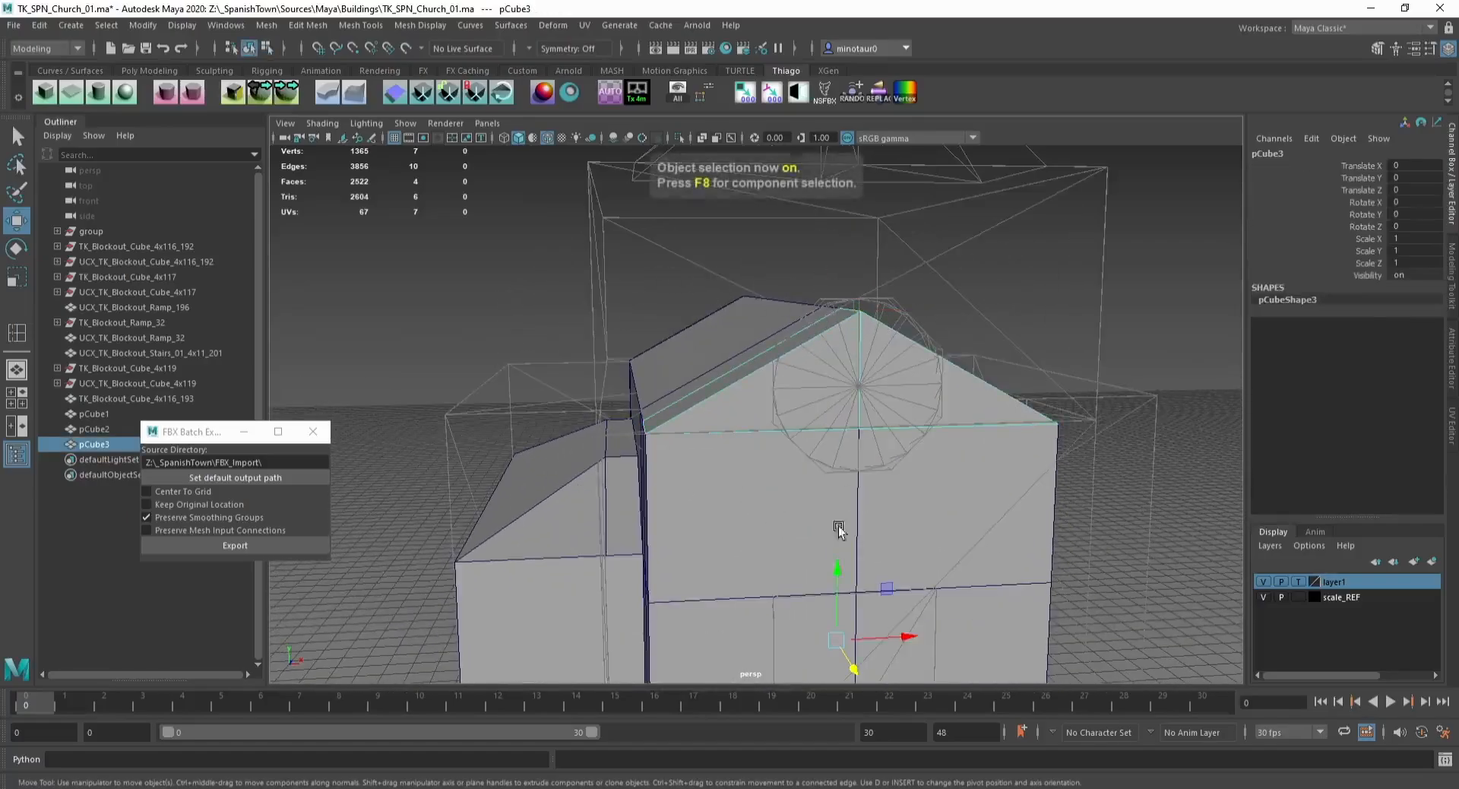
pyautogui.hotkey('ctrl', '1')
pyautogui.press('d')
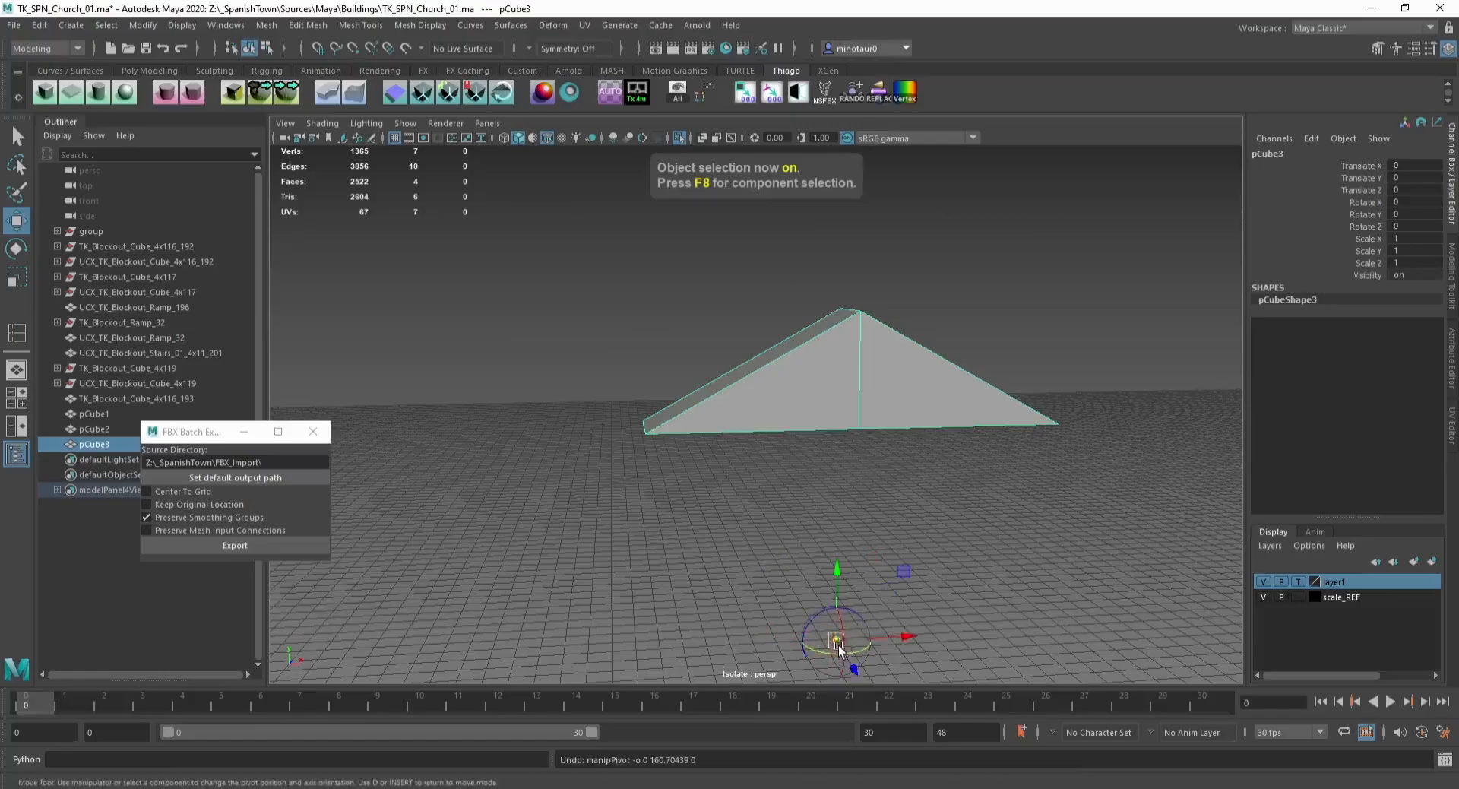
pyautogui.moveTo(837, 641); pyautogui.dragTo(845, 393)
pyautogui.hotkey('ctrl', '1')
pyautogui.press('x')
pyautogui.click(735, 382)
pyautogui.keyDown('alt'); pyautogui.moveTo(737, 384); pyautogui.dragTo(1090, 393); pyautogui.keyUp('alt')
pyautogui.keyDown('alt'); pyautogui.moveTo(1091, 393); pyautogui.dragTo(1065, 448, button='right'); pyautogui.keyUp('alt')
pyautogui.keyDown('alt'); pyautogui.moveTo(1065, 448); pyautogui.dragTo(1064, 303, button='middle'); pyautogui.keyUp('alt')
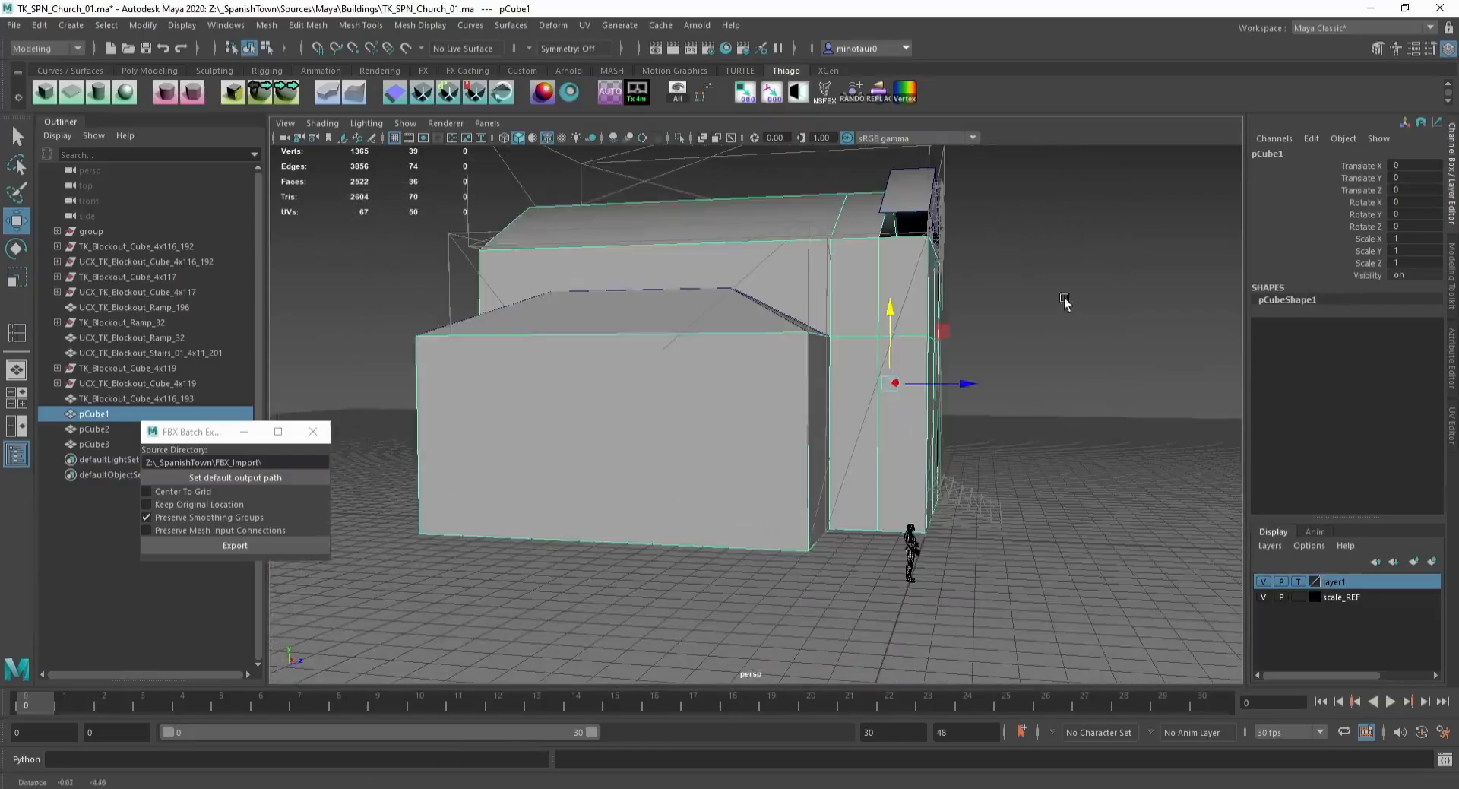
# Step: Detach the main body's end wall faces into a separate tower object
pyautogui.press('F11')
pyautogui.moveTo(1082, 213); pyautogui.dragTo(936, 593)
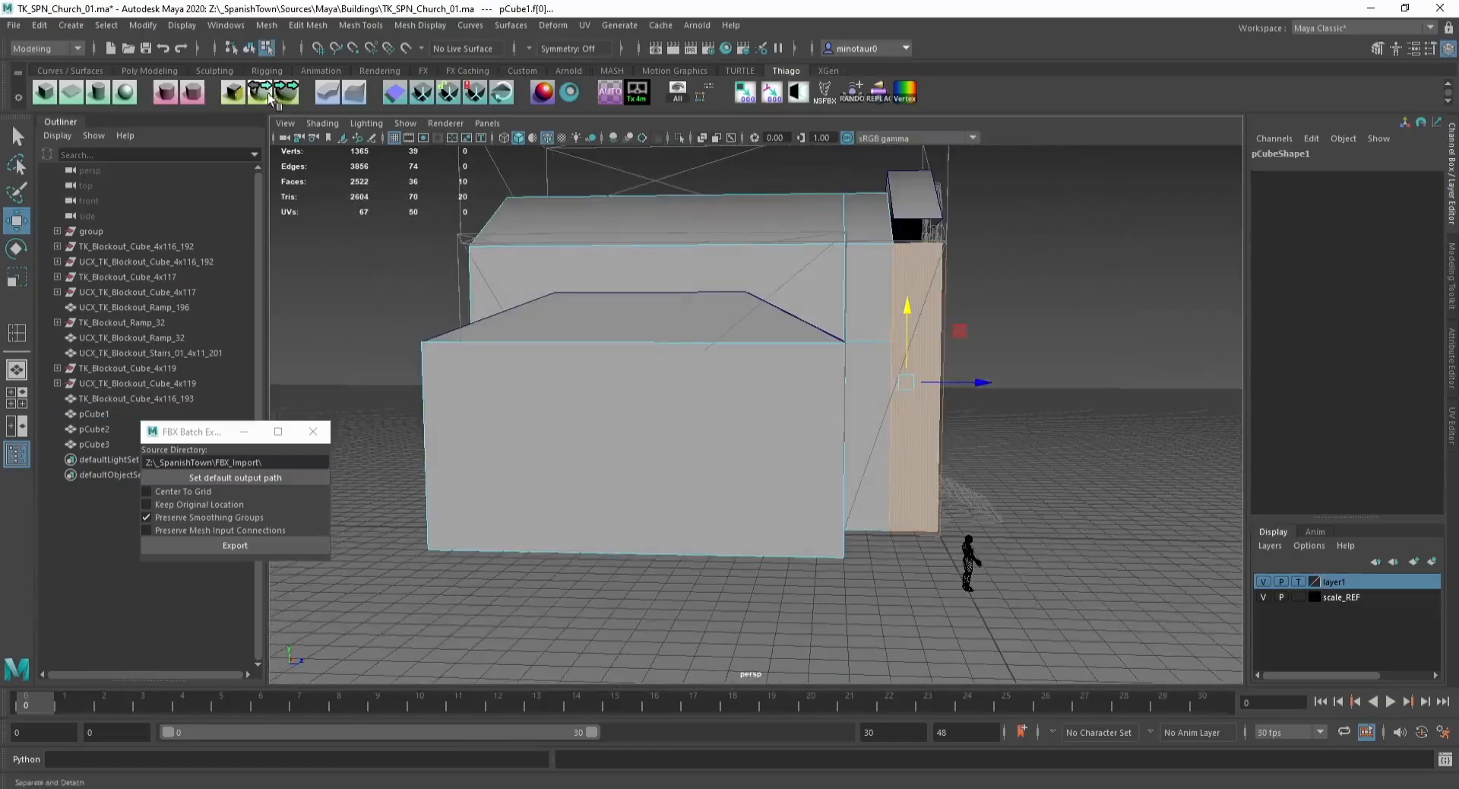
pyautogui.click(269, 94)
pyautogui.click(1039, 193)
pyautogui.moveTo(1042, 191); pyautogui.dragTo(874, 228)
# Step: Select edge loops on the new tower piece and harden their edges
pyautogui.press('F8')
pyautogui.click(922, 275)
pyautogui.press('F9')
pyautogui.moveTo(914, 179); pyautogui.dragTo(916, 220)
pyautogui.press('F8')
pyautogui.click(1016, 248)
pyautogui.keyDown('alt'); pyautogui.moveTo(1016, 248); pyautogui.dragTo(781, 346); pyautogui.keyUp('alt')
pyautogui.keyDown('alt'); pyautogui.moveTo(790, 254); pyautogui.dragTo(872, 263); pyautogui.keyUp('alt')
pyautogui.click(767, 313)
pyautogui.press('F10')
pyautogui.doubleClick(710, 312)
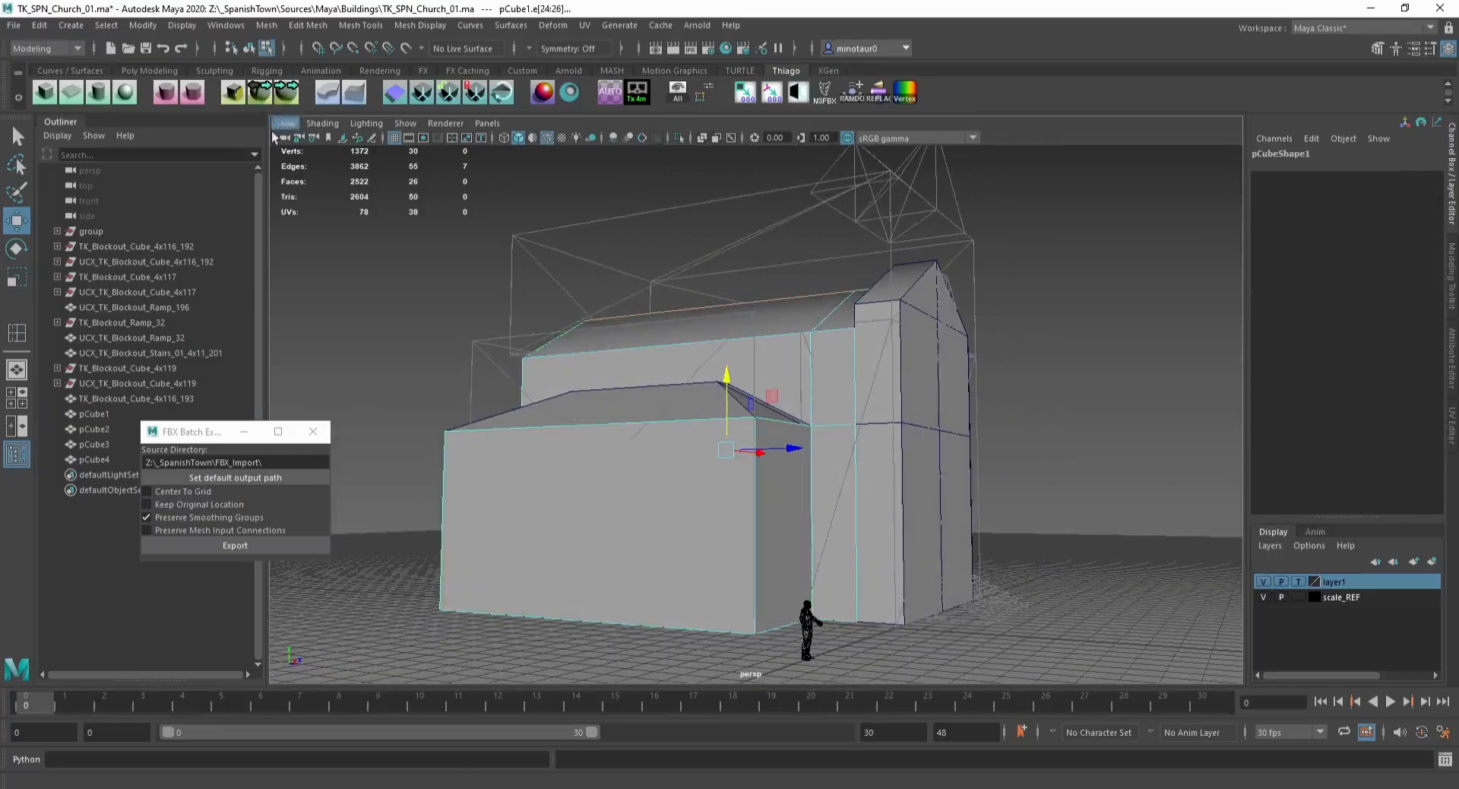
pyautogui.click(191, 92)
# Step: Separate the wing into its own object
pyautogui.press('F8')
pyautogui.keyDown('alt'); pyautogui.moveTo(473, 312); pyautogui.dragTo(623, 312); pyautogui.keyUp('alt')
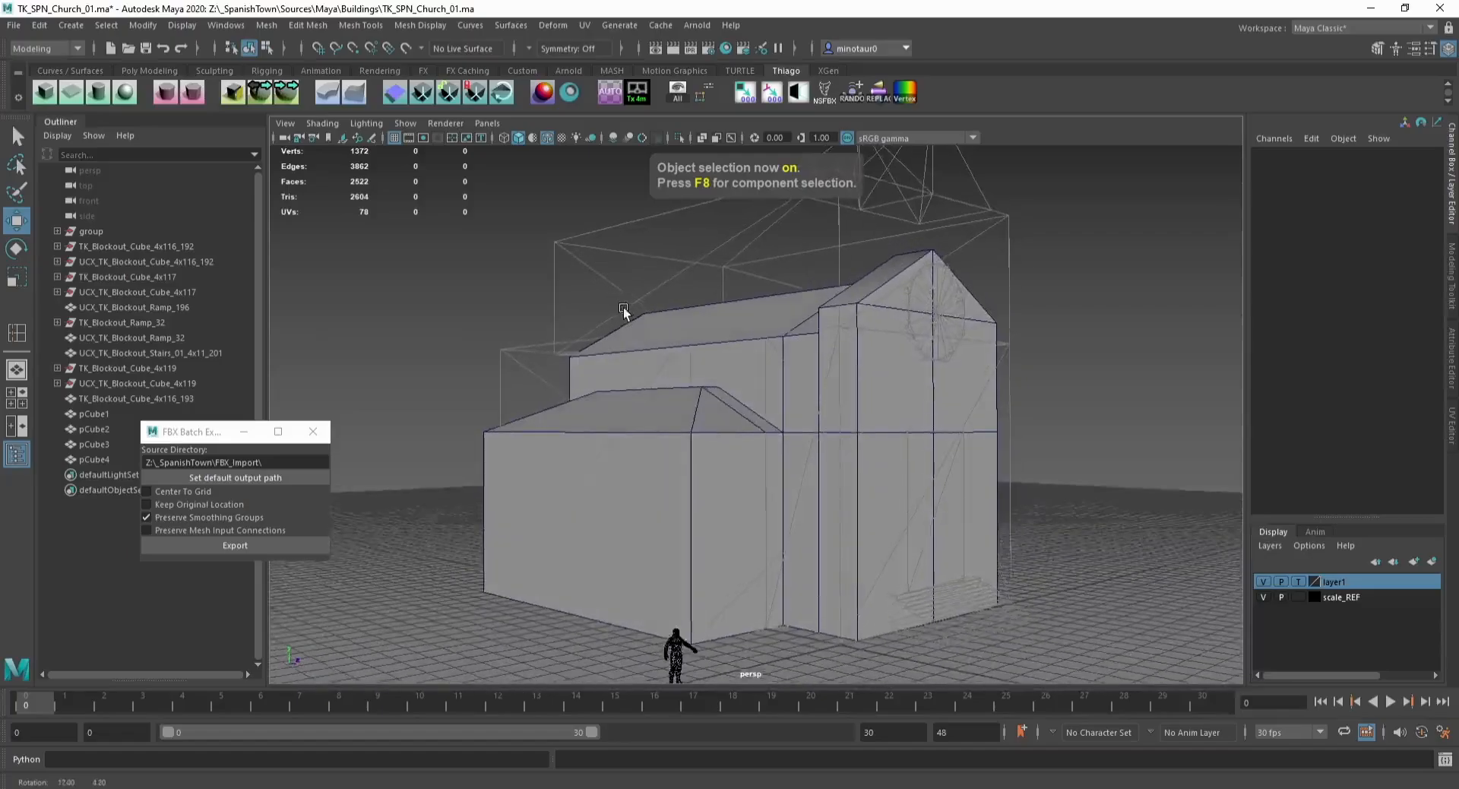
pyautogui.click(696, 448)
pyautogui.keyDown('alt'); pyautogui.moveTo(700, 494); pyautogui.dragTo(683, 561); pyautogui.keyUp('alt')
pyautogui.press('F11')
pyautogui.click(263, 91)
# Step: Delete the main body's face hidden against the tower
pyautogui.keyDown('alt'); pyautogui.moveTo(551, 345); pyautogui.dragTo(450, 342); pyautogui.keyUp('alt')
pyautogui.click(889, 472)
pyautogui.press('F11')
pyautogui.click(929, 480)
pyautogui.press('Delete')
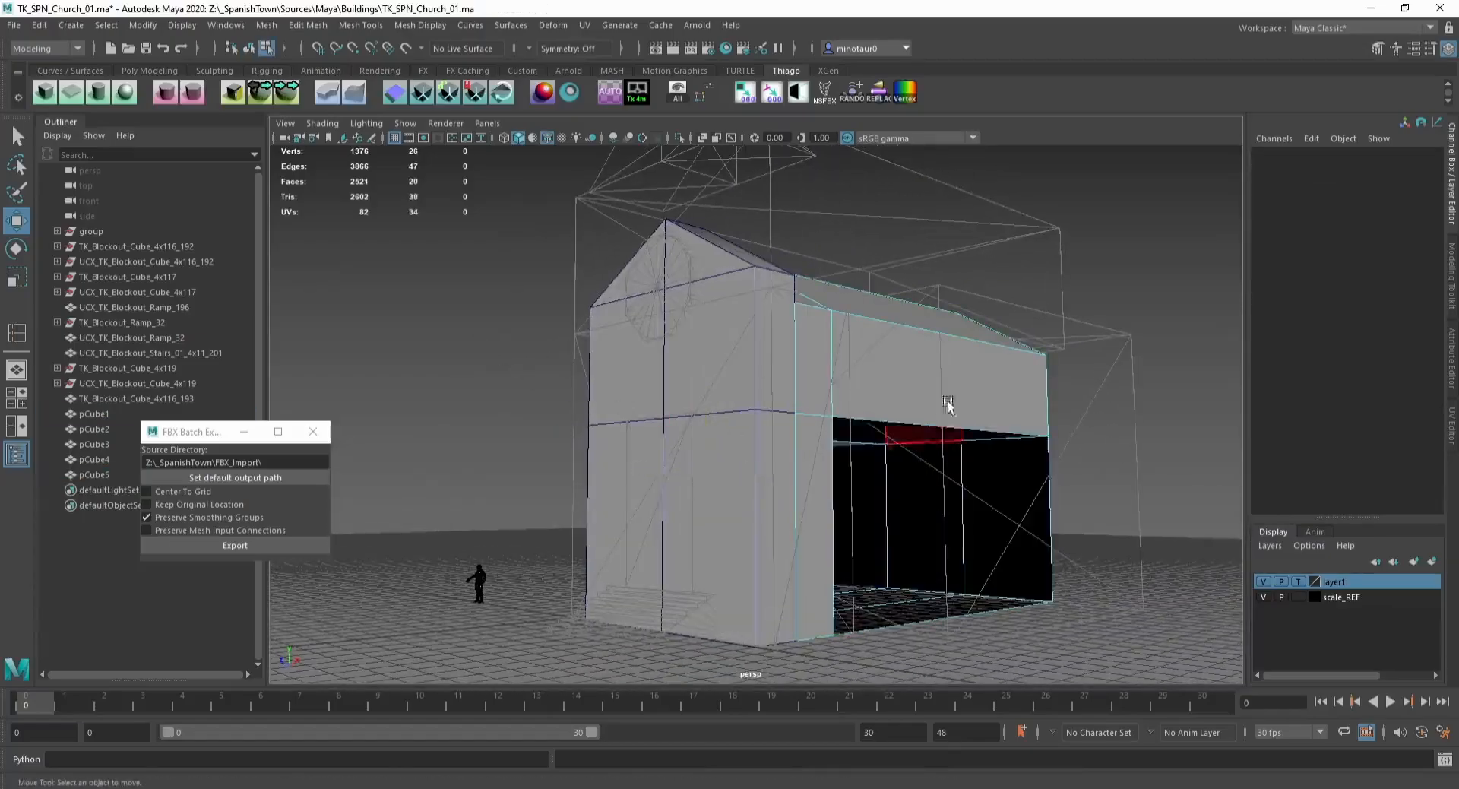
# Step: Isolate the wing and delete its two faces hidden against the main body
pyautogui.press('F8')
pyautogui.keyDown('alt'); pyautogui.moveTo(948, 405); pyautogui.dragTo(864, 460); pyautogui.keyUp('alt')
pyautogui.click(696, 504)
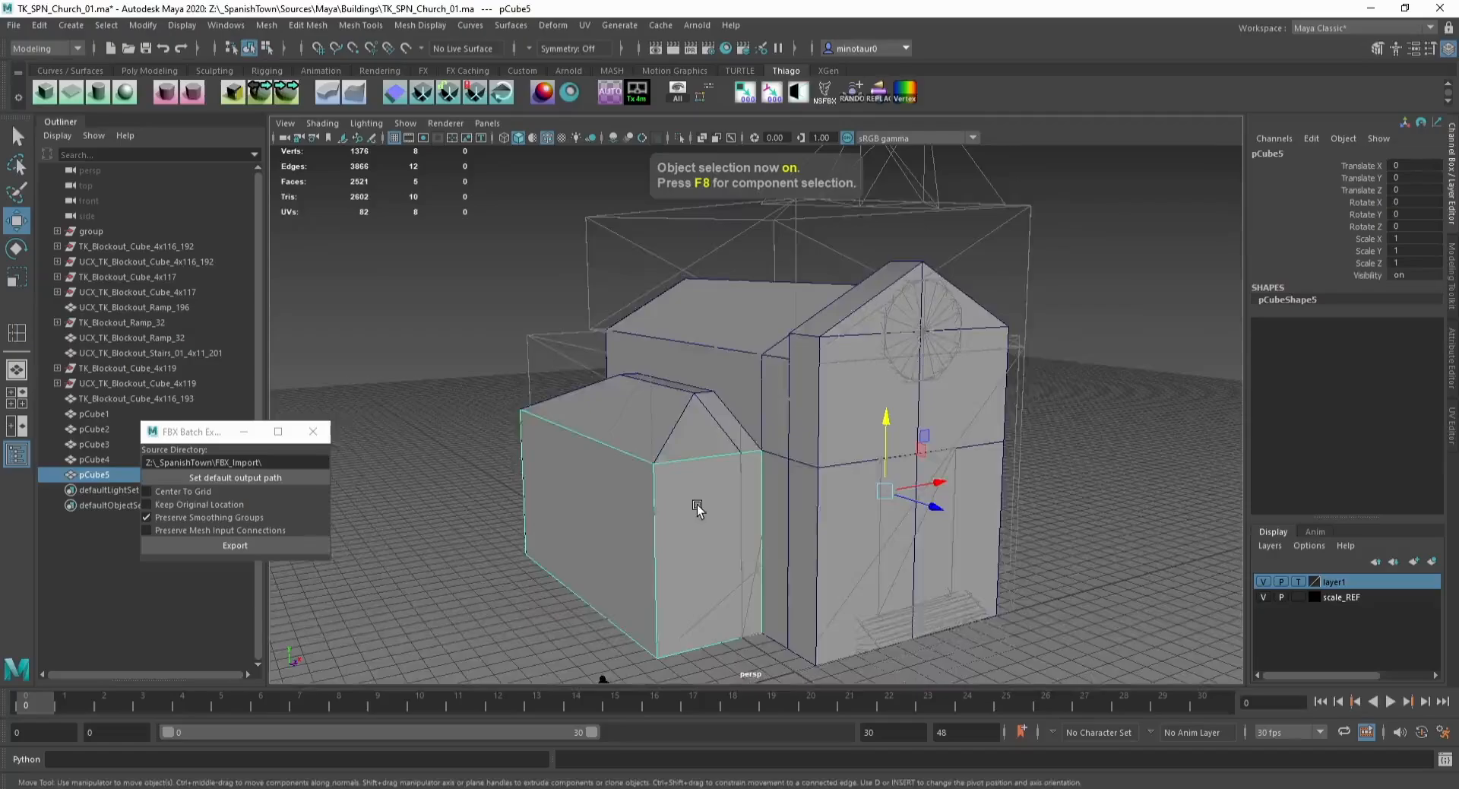
pyautogui.hotkey('ctrl', '1')
pyautogui.keyDown('alt'); pyautogui.moveTo(696, 505); pyautogui.dragTo(667, 467); pyautogui.keyUp('alt')
pyautogui.press('F11')
pyautogui.click(633, 566)
pyautogui.press('Delete')
pyautogui.press('F8')
pyautogui.hotkey('ctrl', '1')
pyautogui.keyDown('alt'); pyautogui.moveTo(777, 474); pyautogui.dragTo(671, 542); pyautogui.keyUp('alt')
pyautogui.hotkey('ctrl', '1')
pyautogui.press('F11')
pyautogui.click(647, 442)
pyautogui.press('Delete')
pyautogui.press('F8')
pyautogui.hotkey('ctrl', '1')
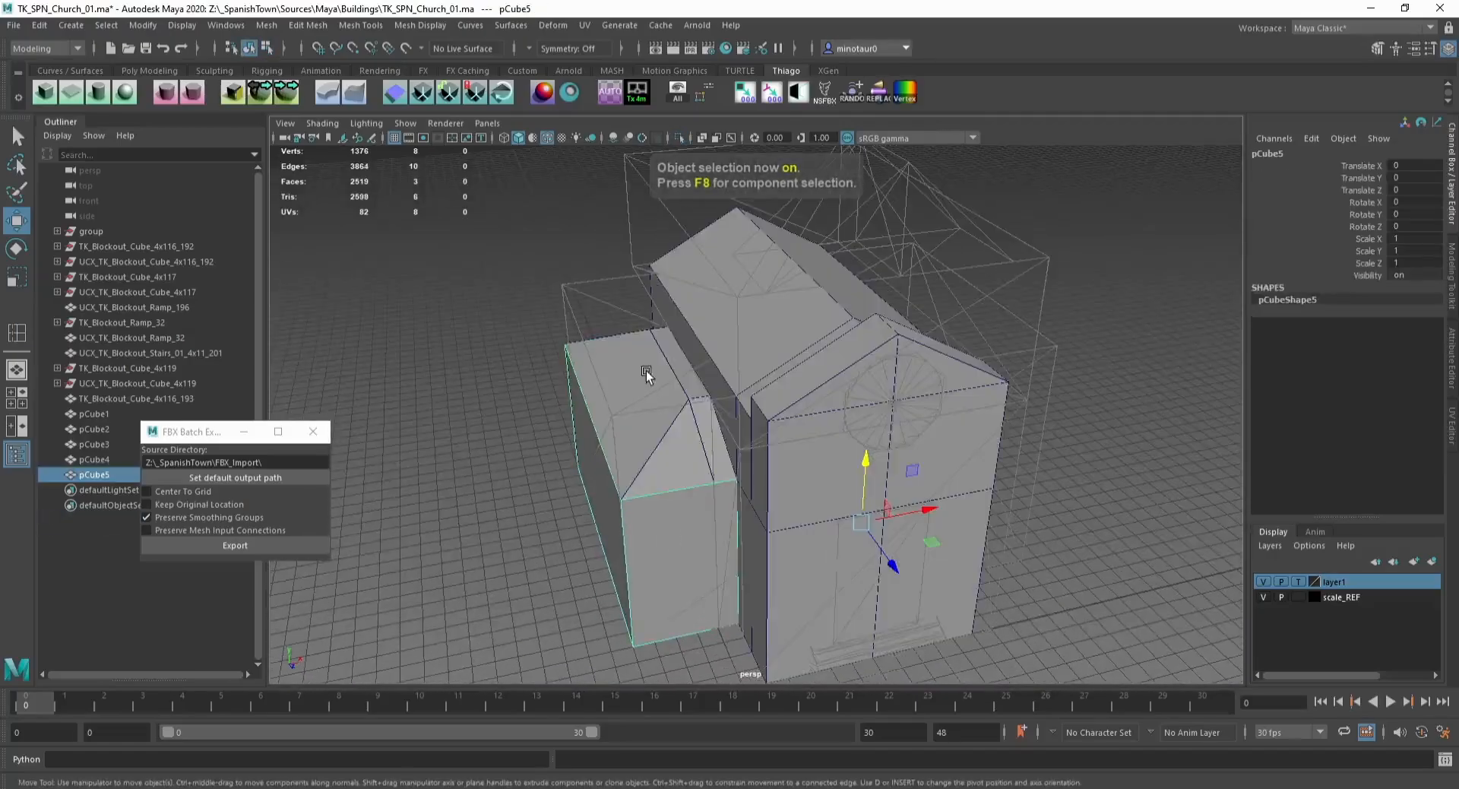
# Step: Select the tower's top row of vertices and move them
pyautogui.keyDown('shift'); pyautogui.click(646, 371); pyautogui.keyUp('shift')
pyautogui.keyDown('alt'); pyautogui.moveTo(664, 441); pyautogui.dragTo(668, 409); pyautogui.keyUp('alt')
pyautogui.keyDown('alt'); pyautogui.moveTo(661, 406); pyautogui.dragTo(639, 354, button='middle'); pyautogui.keyUp('alt')
pyautogui.click(585, 336)
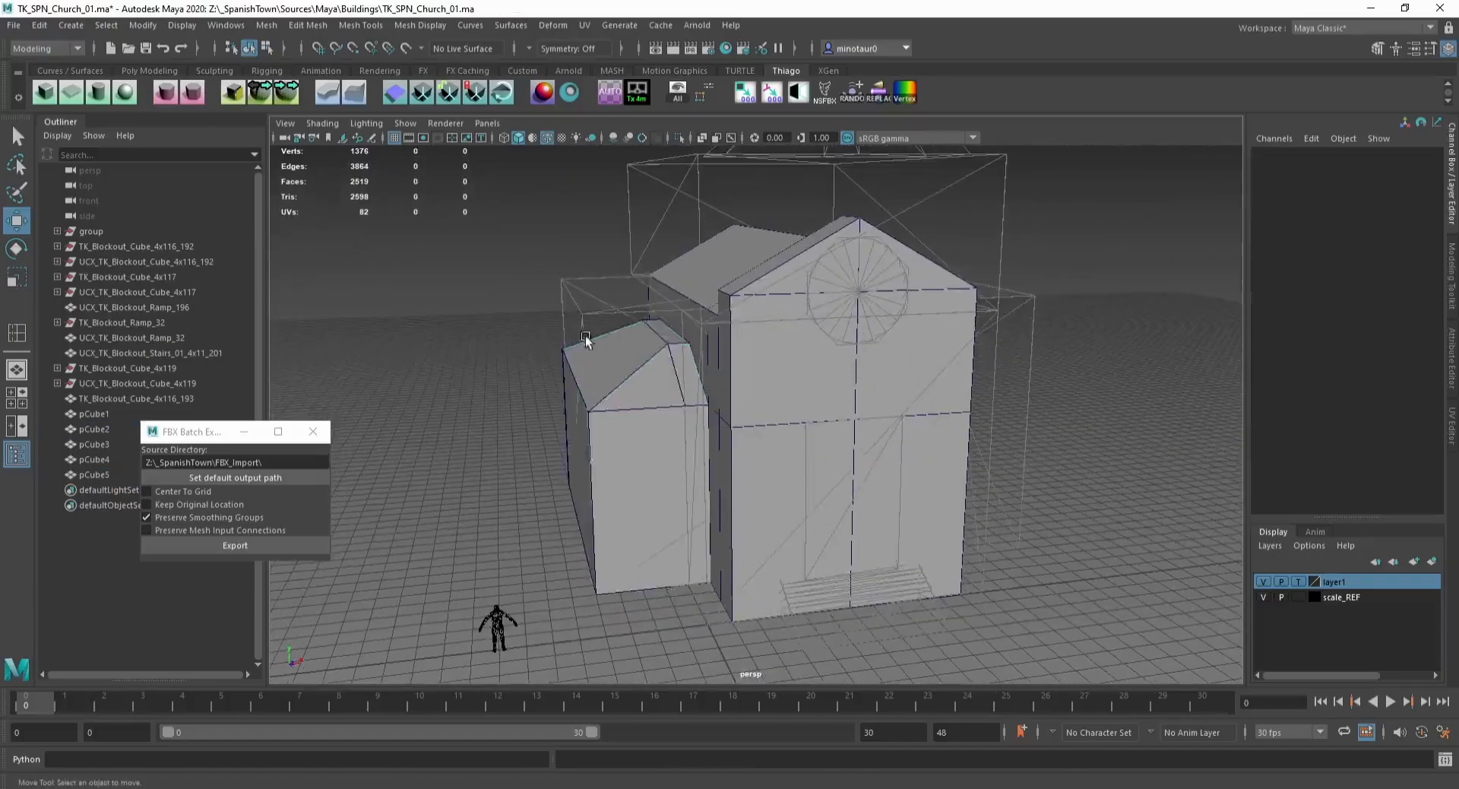
pyautogui.click(774, 254)
pyautogui.keyDown('alt'); pyautogui.moveTo(586, 336); pyautogui.dragTo(801, 279); pyautogui.keyUp('alt')
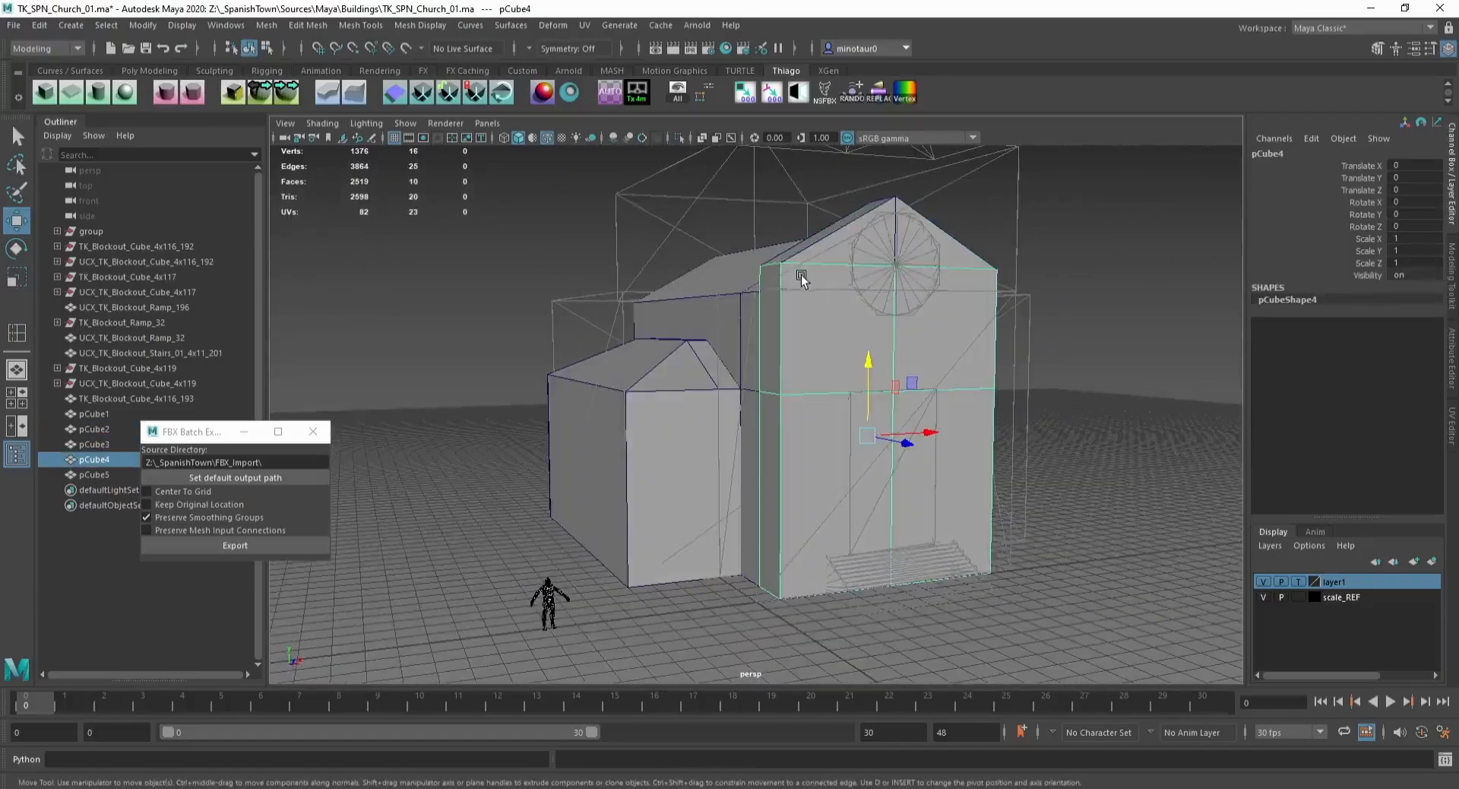
pyautogui.keyDown('alt'); pyautogui.moveTo(798, 276); pyautogui.dragTo(755, 298, button='middle'); pyautogui.keyUp('alt')
pyautogui.press('F9')
pyautogui.moveTo(704, 263); pyautogui.dragTo(1003, 323)
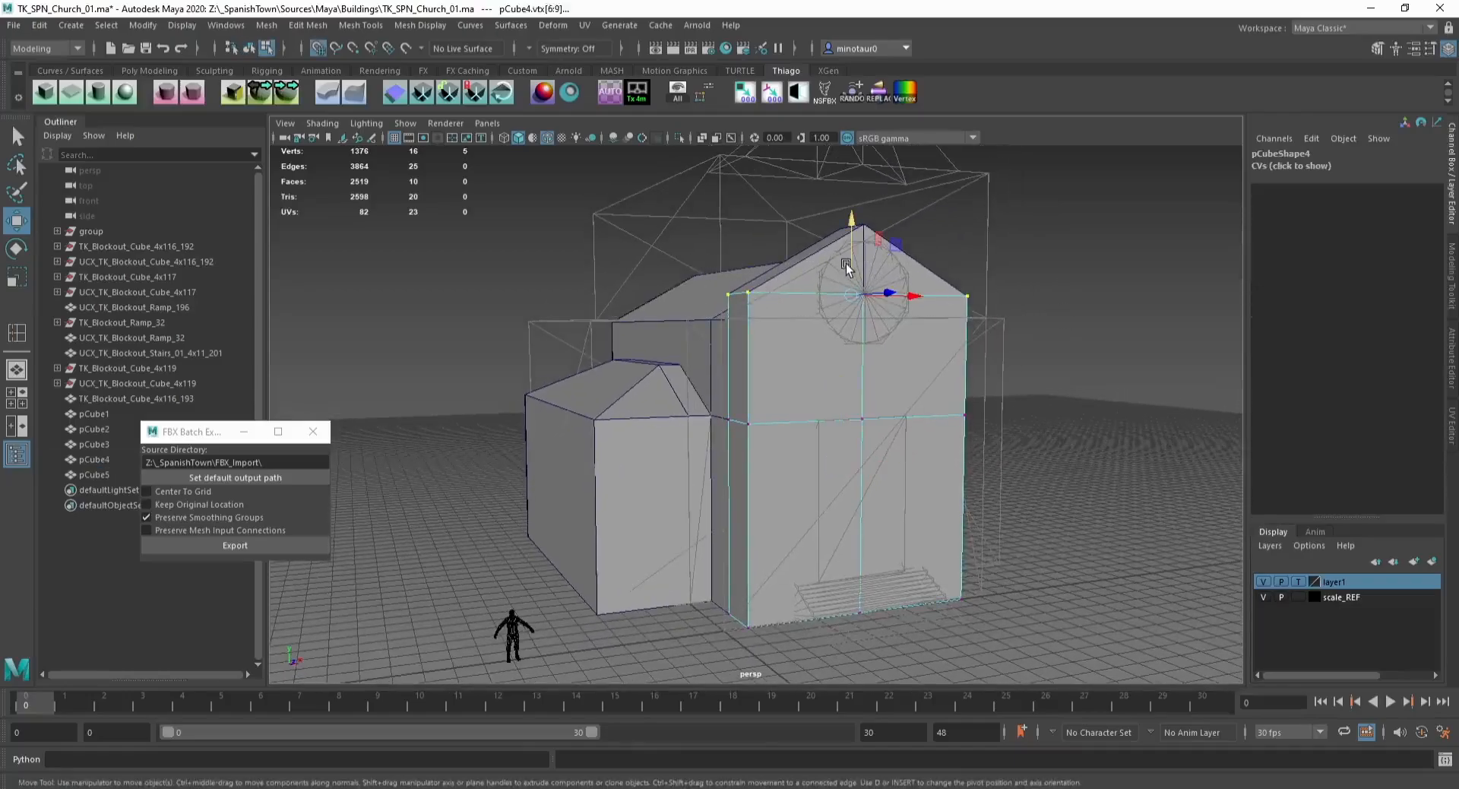
pyautogui.moveTo(845, 263); pyautogui.dragTo(821, 236)
# Step: Extrude an edge of the gable roof piece
pyautogui.press('F8')
pyautogui.click(797, 289)
pyautogui.press('F10')
pyautogui.click(795, 263)
pyautogui.press('F11')
pyautogui.click(846, 266)
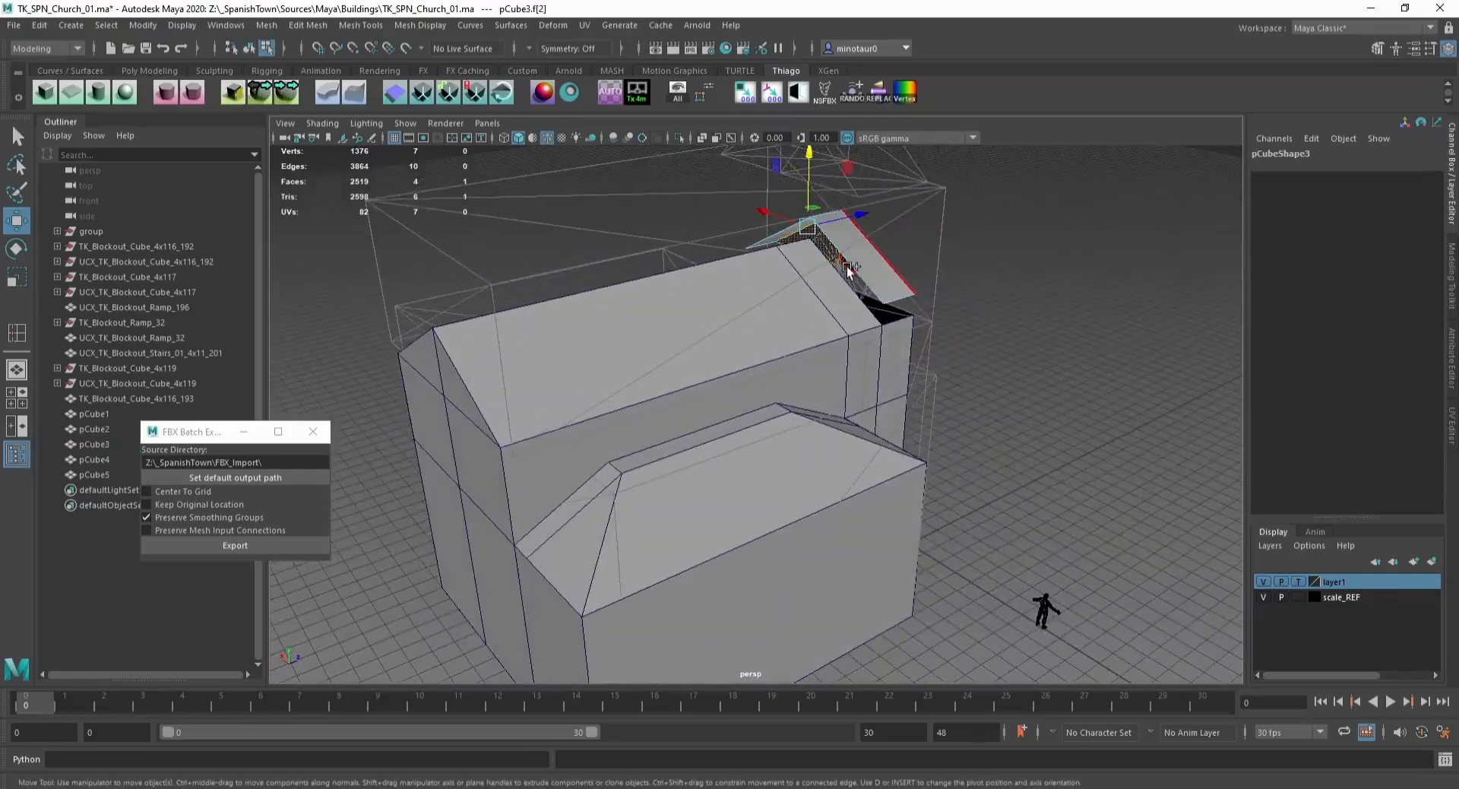
pyautogui.press('f')
pyautogui.scroll(-5, 720, 424)
pyautogui.press('F10')
pyautogui.doubleClick(714, 440)
pyautogui.keyDown('alt'); pyautogui.moveTo(716, 445); pyautogui.dragTo(791, 665); pyautogui.keyUp('alt')
pyautogui.hotkey('ctrl', 'e')
pyautogui.press('w')
pyautogui.press('r')
pyautogui.press('w')
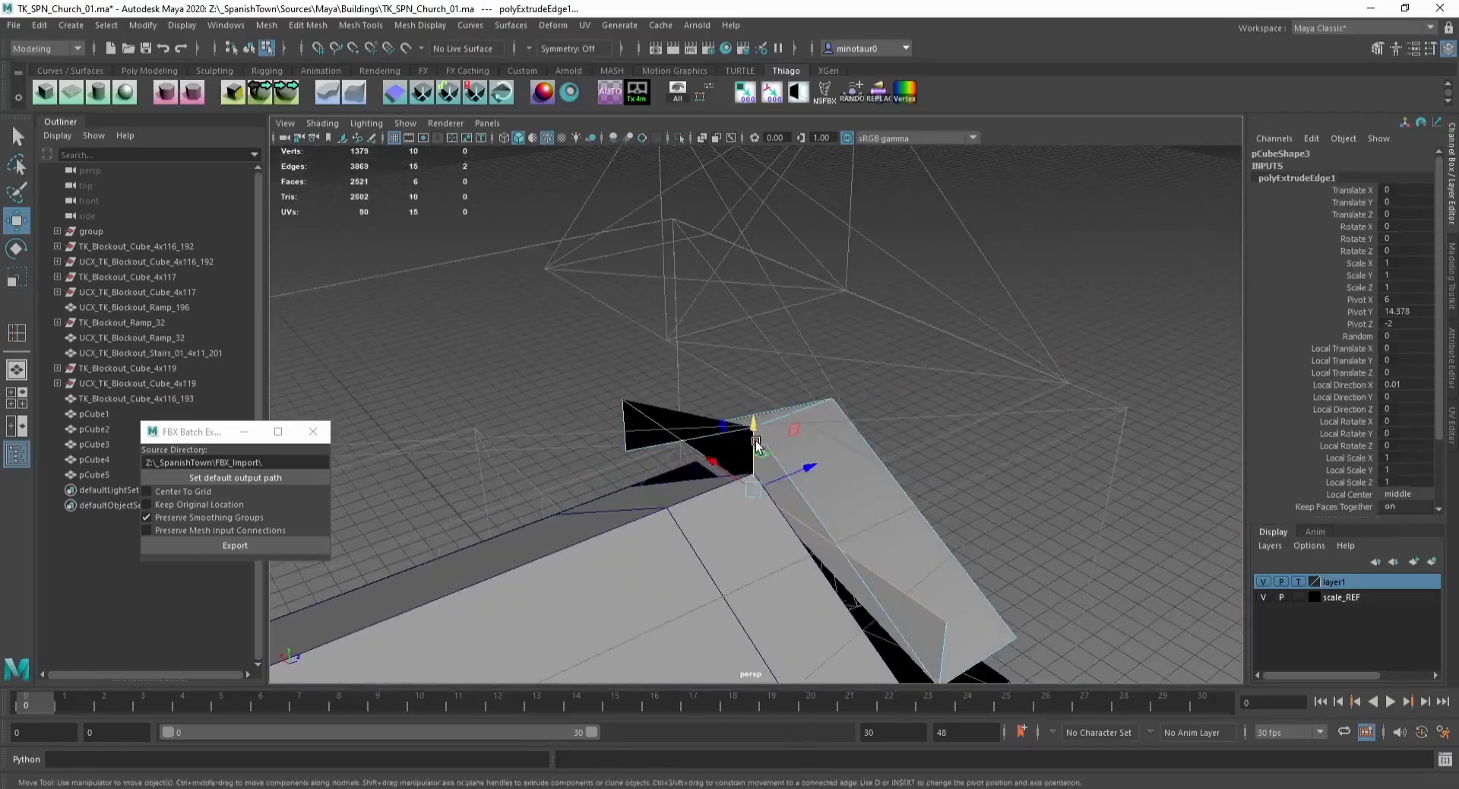
# Step: Snap the extruded edges onto the roof's vertices to form the overhang
pyautogui.press('v')
pyautogui.moveTo(756, 443); pyautogui.dragTo(935, 677)
pyautogui.keyDown('alt'); pyautogui.moveTo(874, 553); pyautogui.dragTo(804, 403, button='middle'); pyautogui.keyUp('alt')
pyautogui.press('v')
pyautogui.moveTo(690, 412); pyautogui.dragTo(871, 536)
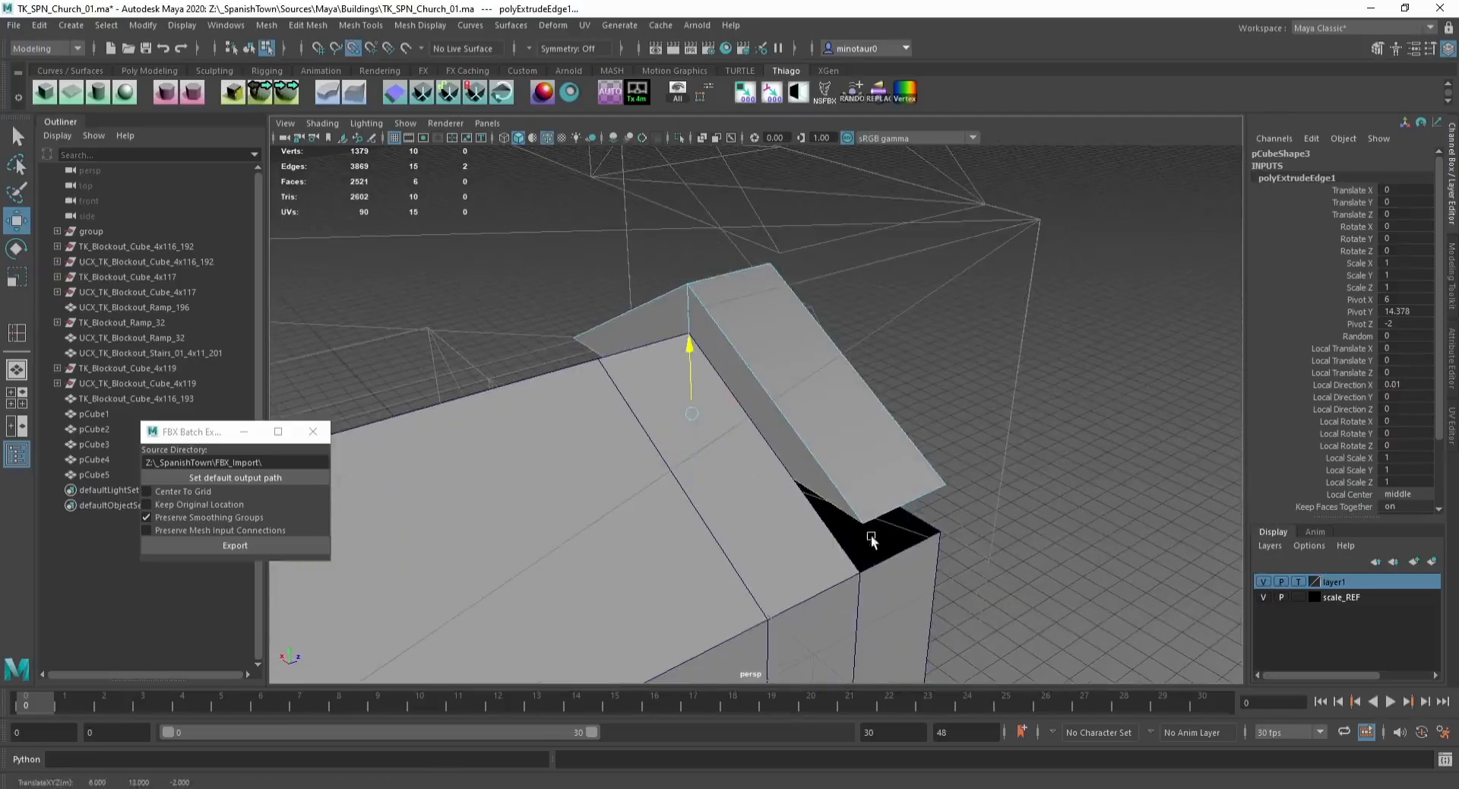
# Step: Merge the roof piece's selected vertices
pyautogui.hotkey('ctrl', 'F9')
pyautogui.click(360, 25)
pyautogui.moveTo(306, 25)
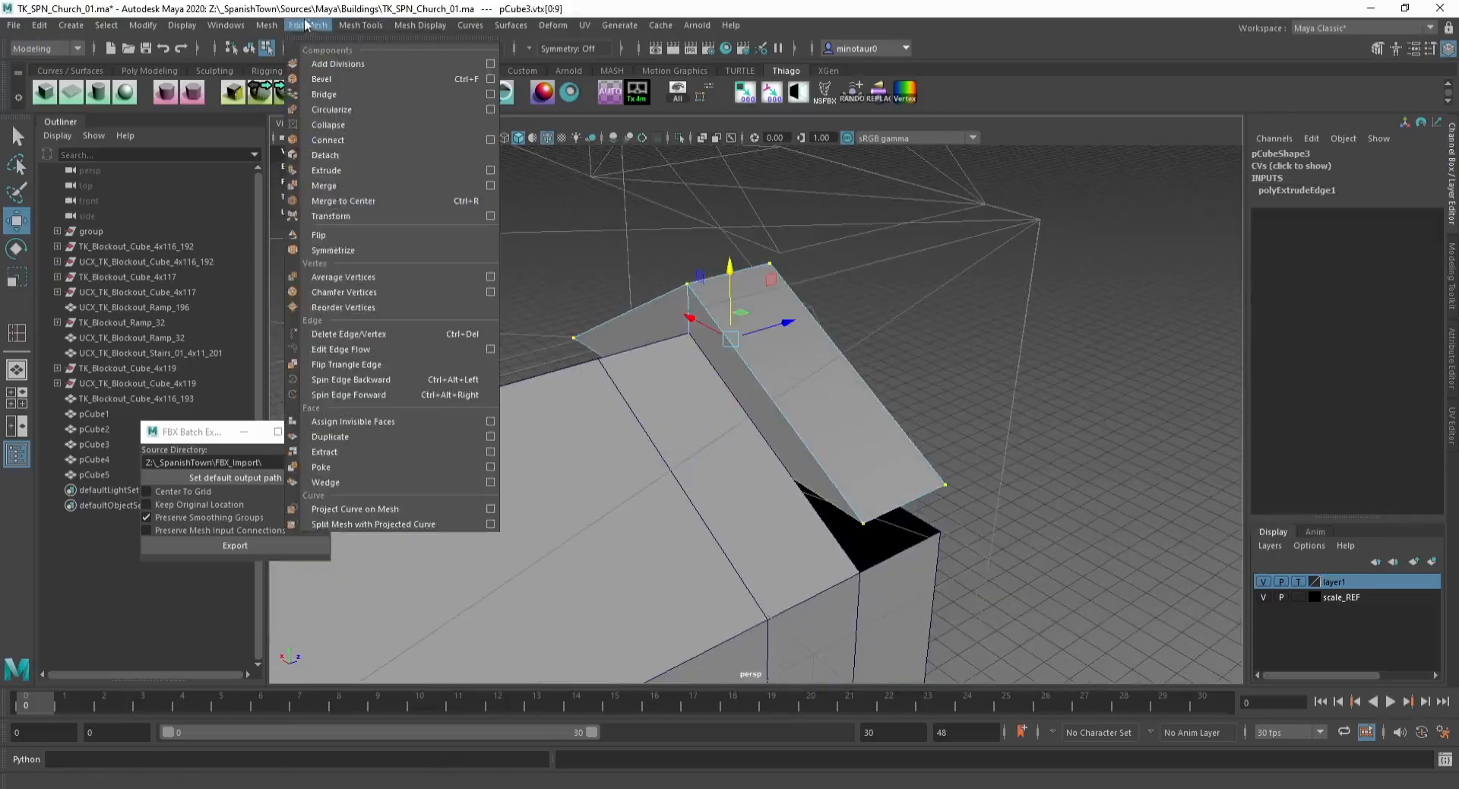
pyautogui.click(380, 186)
# Step: Extrude another edge of the roof piece and snap it downward on the grid
pyautogui.keyDown('alt'); pyautogui.moveTo(767, 364); pyautogui.dragTo(618, 260); pyautogui.keyUp('alt')
pyautogui.press('q')
pyautogui.press('F10')
pyautogui.doubleClick(624, 347)
pyautogui.hotkey('ctrl', 'e')
pyautogui.press('w')
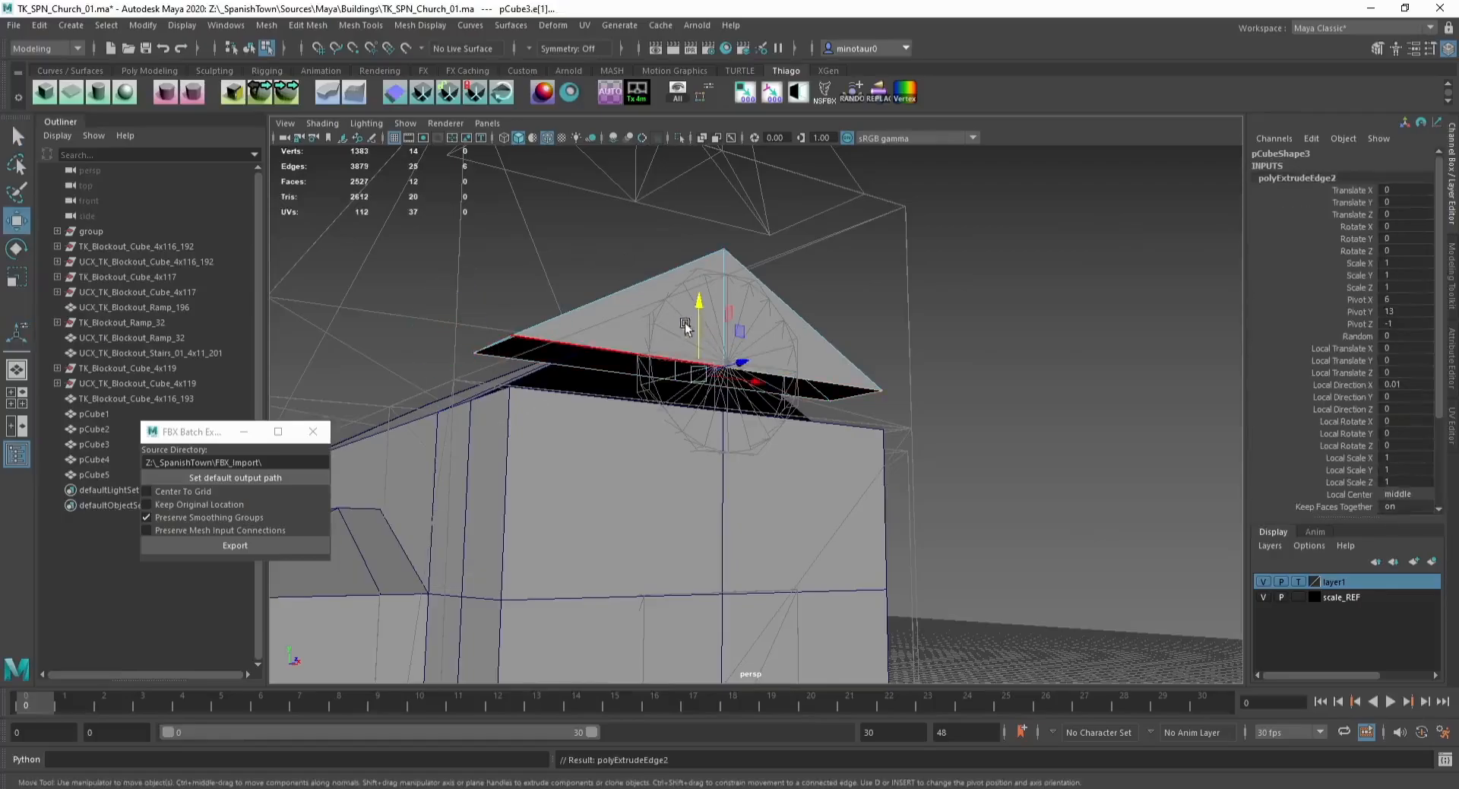
pyautogui.press('x')
pyautogui.moveTo(699, 328); pyautogui.dragTo(693, 417)
# Step: Delete the unneeded edges from the roof piece
pyautogui.press('F8')
pyautogui.click(809, 290)
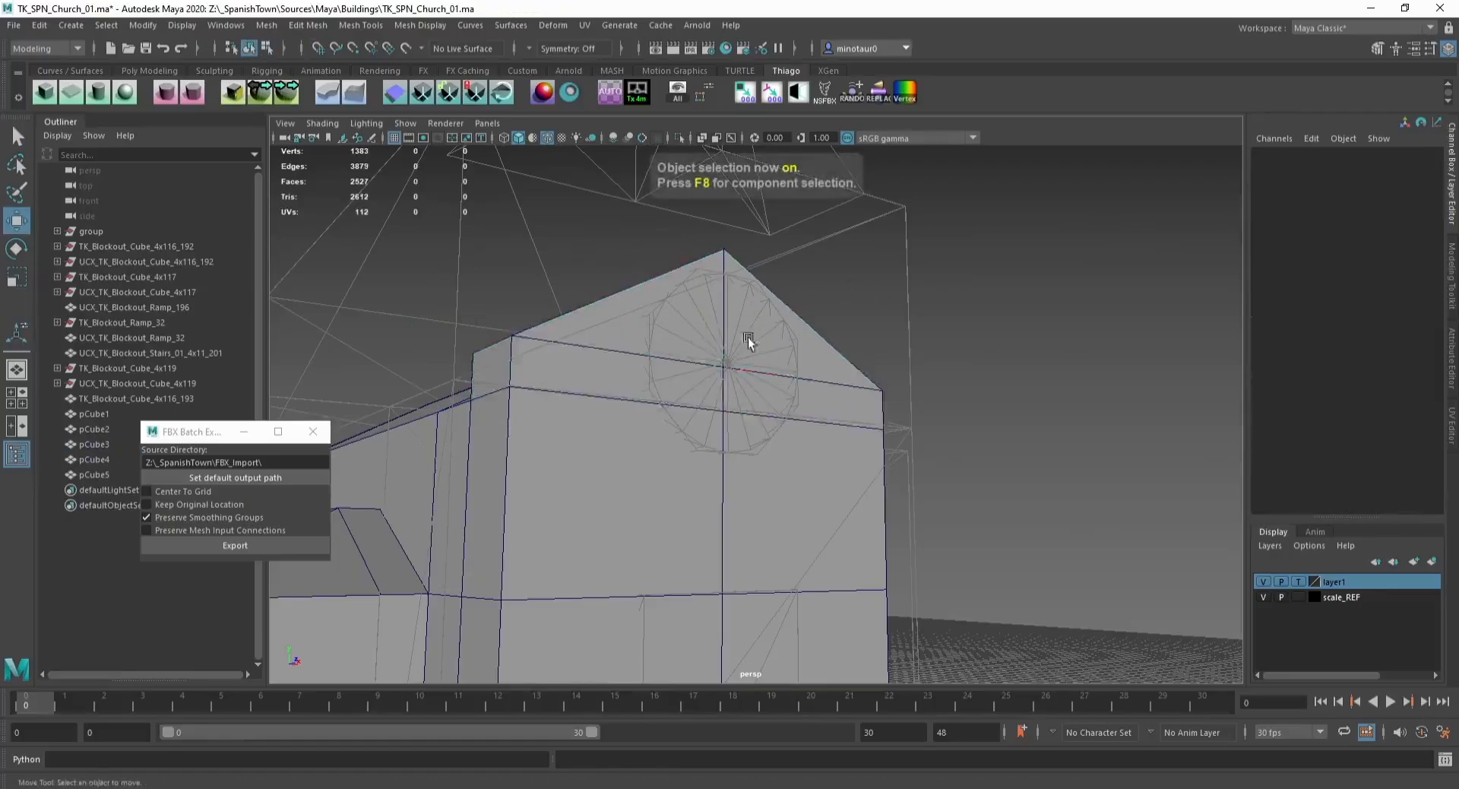
pyautogui.keyDown('alt'); pyautogui.moveTo(747, 336); pyautogui.dragTo(886, 399); pyautogui.keyUp('alt')
pyautogui.click(591, 348)
pyautogui.press('F10')
pyautogui.click(637, 368)
pyautogui.keyDown('ctrl'); pyautogui.click(543, 418); pyautogui.keyUp('ctrl')
pyautogui.keyDown('ctrl'); pyautogui.click(887, 400); pyautogui.keyUp('ctrl')
pyautogui.press('Delete')
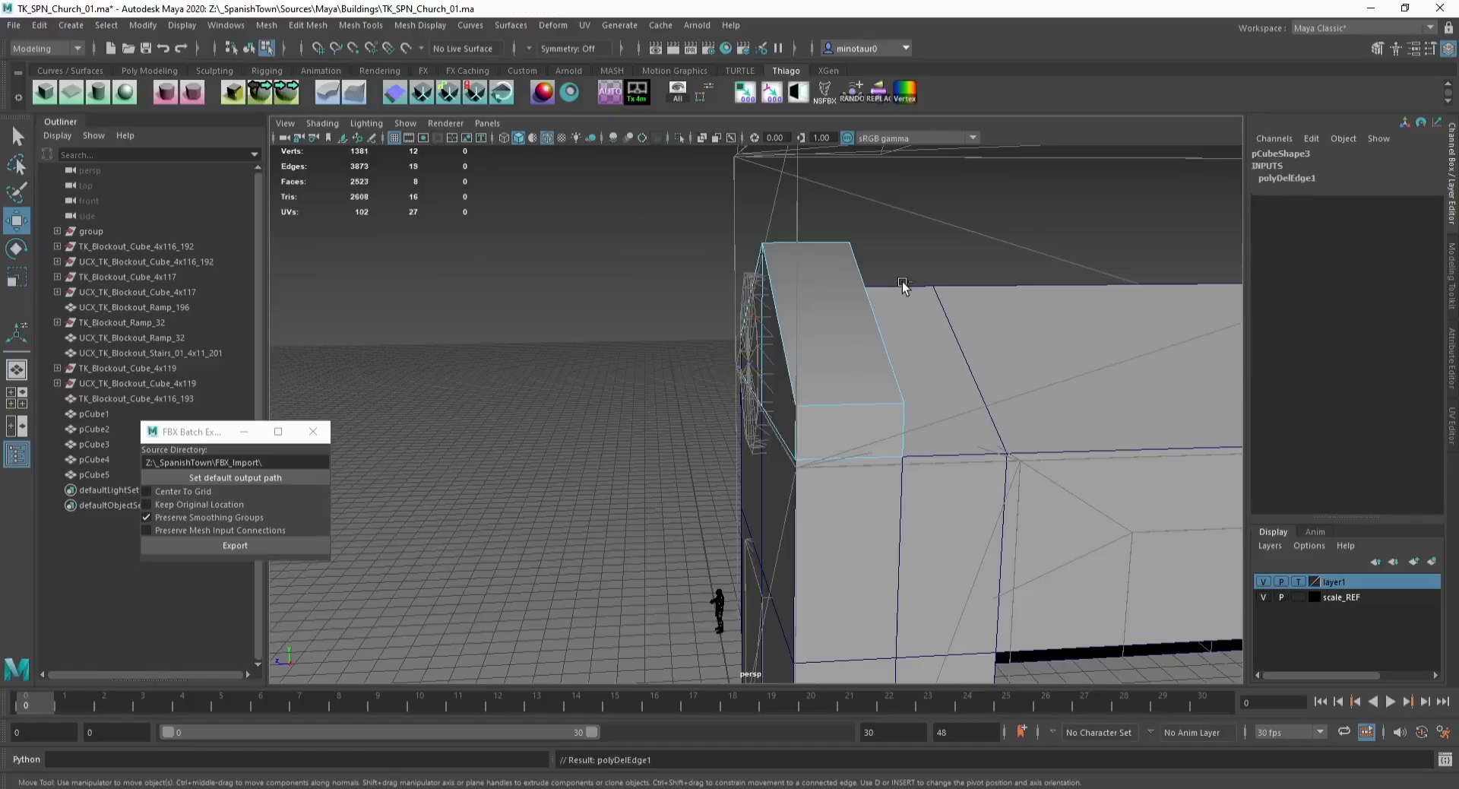
# Step: Connect two roof edges with a new edge, snap it into place, and harden the edges
pyautogui.press('f')
pyautogui.click(554, 340)
pyautogui.keyDown('shift'); pyautogui.click(549, 371); pyautogui.keyUp('shift')
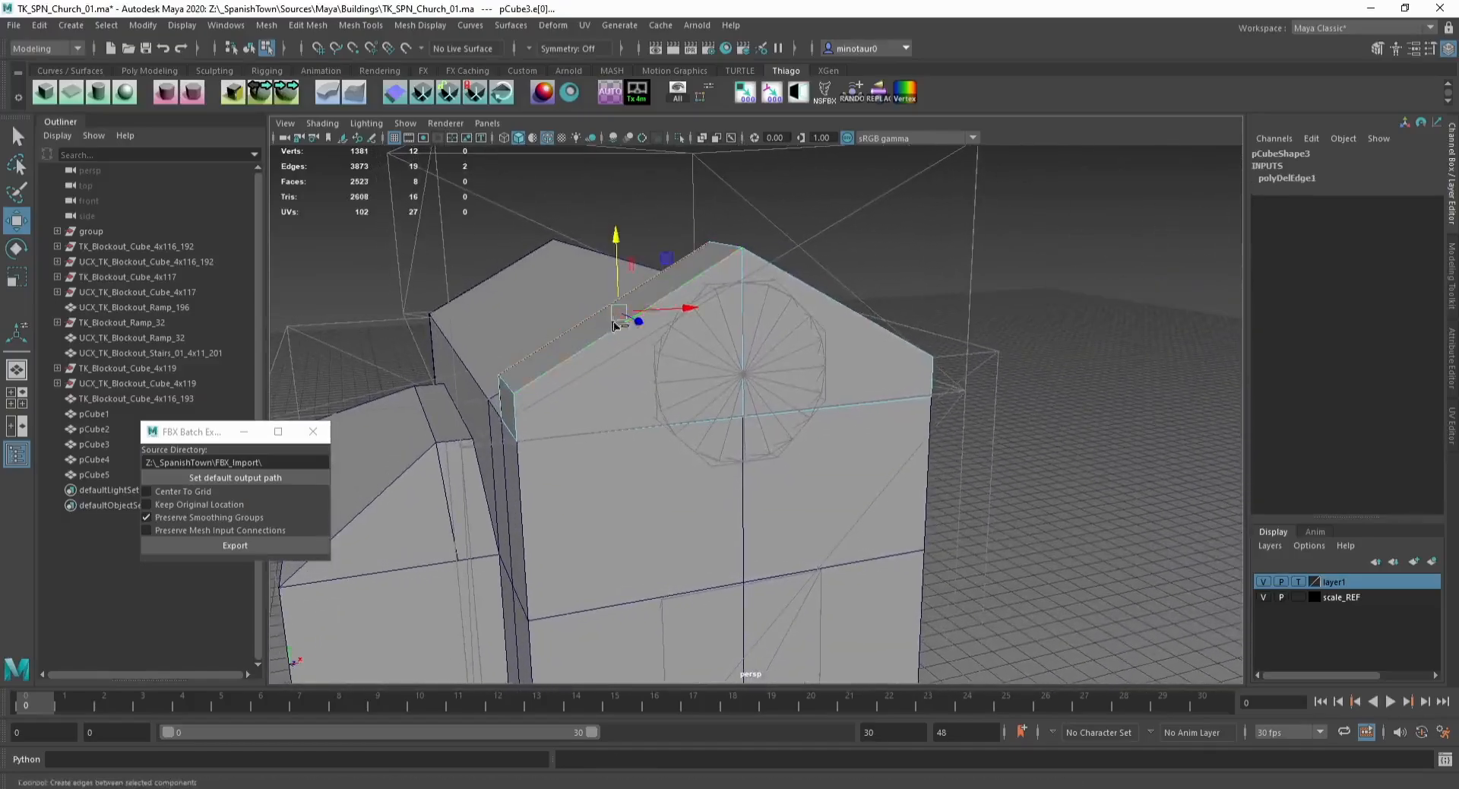
pyautogui.hotkey('ctrl', 'shift', 'e')
pyautogui.press('w')
pyautogui.press('x')
pyautogui.moveTo(657, 313); pyautogui.dragTo(538, 339)
pyautogui.press('v')
pyautogui.moveTo(548, 266); pyautogui.dragTo(523, 381)
pyautogui.click(193, 92)
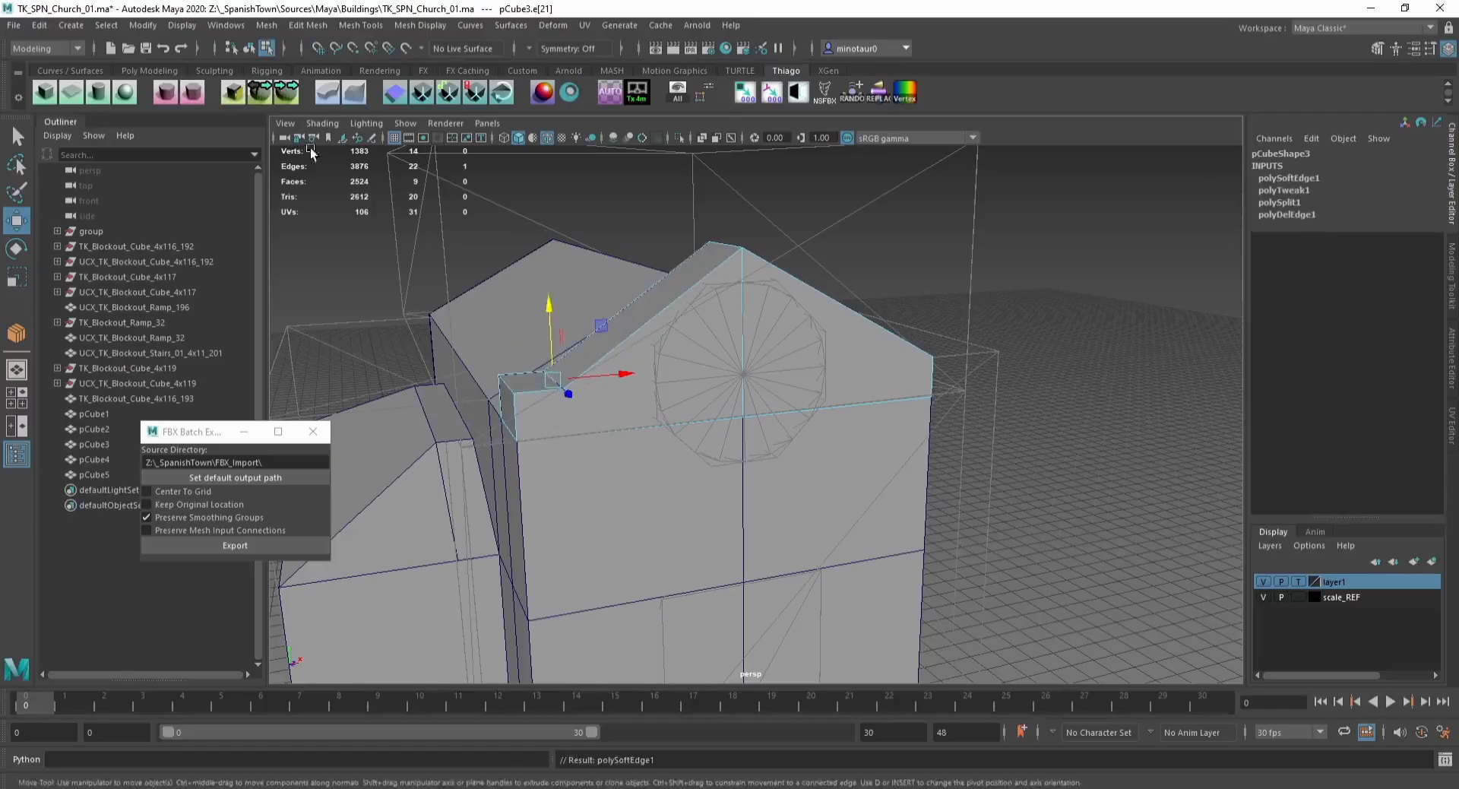
pyautogui.click(193, 92)
# Step: Isolate the roof piece, delete its unwanted faces, and delete its history
pyautogui.press('F8')
pyautogui.click(963, 229)
pyautogui.keyDown('alt'); pyautogui.moveTo(836, 341); pyautogui.dragTo(659, 352); pyautogui.keyUp('alt')
pyautogui.click(811, 292)
pyautogui.hotkey('ctrl', '1')
pyautogui.keyDown('alt'); pyautogui.moveTo(771, 322); pyautogui.dragTo(927, 304); pyautogui.keyUp('alt')
pyautogui.press('F11')
pyautogui.moveTo(876, 260); pyautogui.dragTo(1093, 502)
pyautogui.press('Delete')
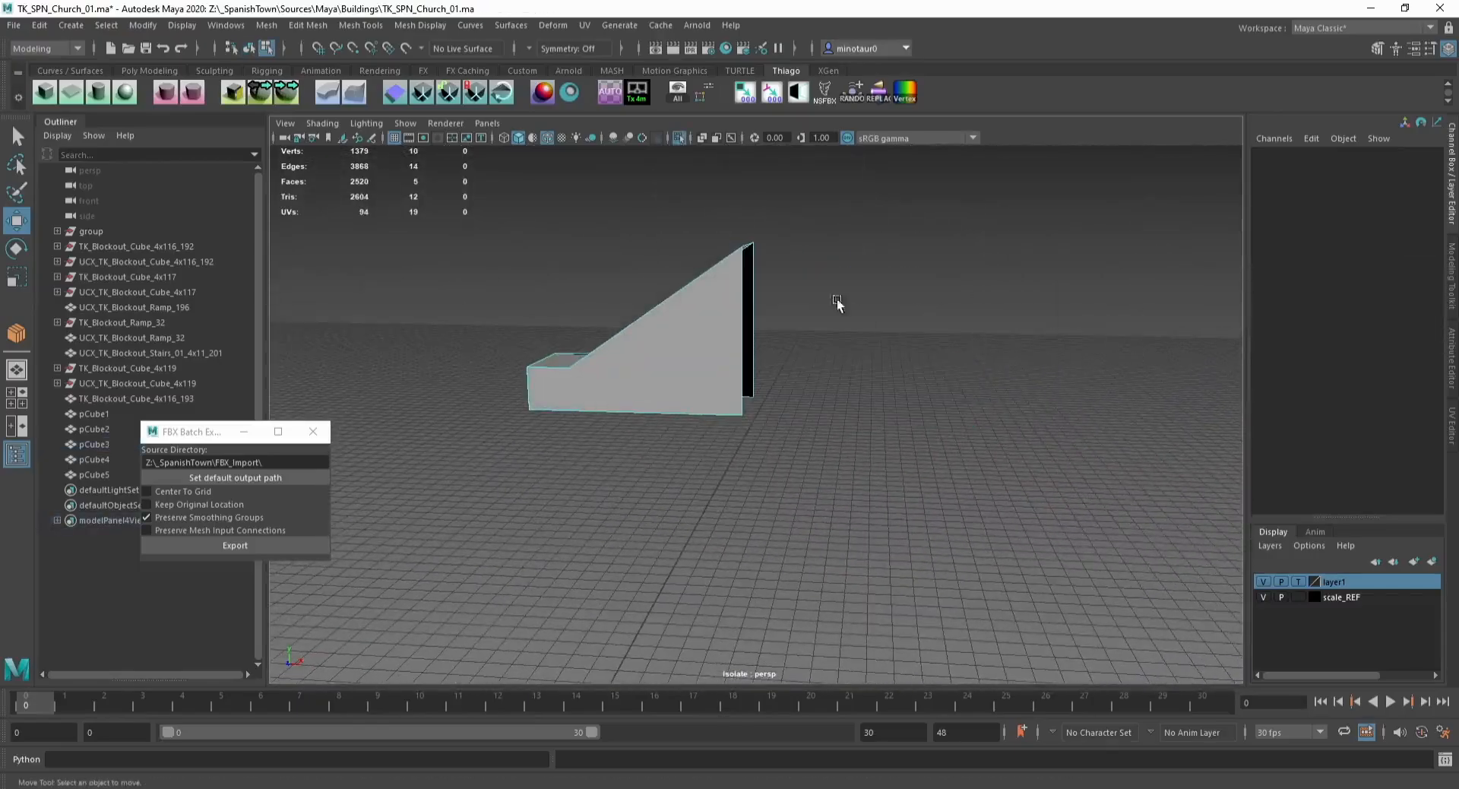
pyautogui.press('F8')
pyautogui.hotkey('alt', 'shift', 'd')
pyautogui.hotkey('ctrl', '1')
# Step: Move the roof piece's new edge upward with grid snapping
pyautogui.keyDown('alt'); pyautogui.moveTo(766, 326); pyautogui.dragTo(714, 285); pyautogui.keyUp('alt')
pyautogui.press('F10')
pyautogui.click(690, 272)
pyautogui.keyDown('shift'); pyautogui.click(691, 285); pyautogui.keyUp('shift')
pyautogui.keyDown('shift'); pyautogui.moveTo(693, 292); pyautogui.dragTo(696, 304, button='right'); pyautogui.keyUp('shift')
pyautogui.press('w')
pyautogui.press('x')
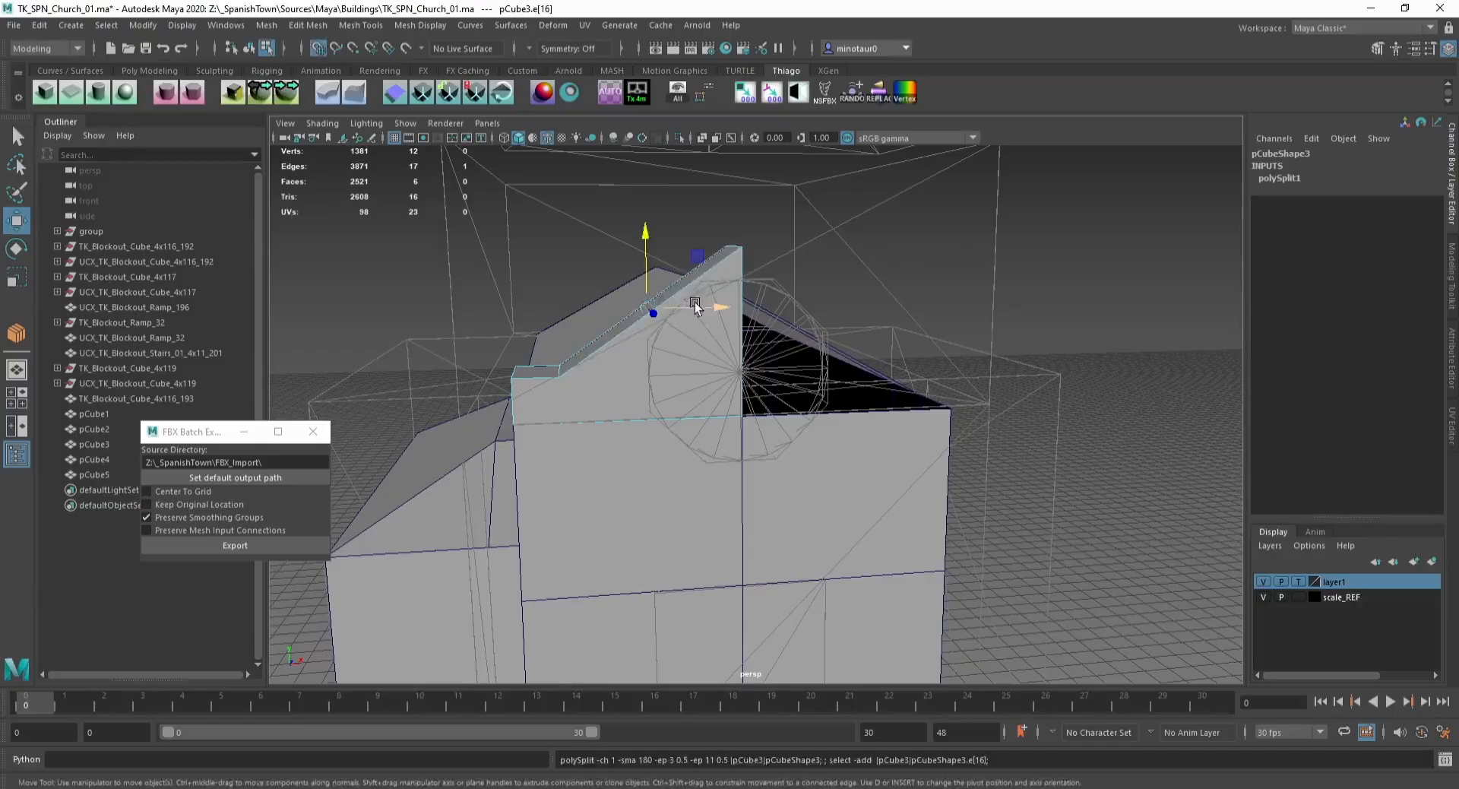
pyautogui.moveTo(696, 304); pyautogui.dragTo(729, 247)
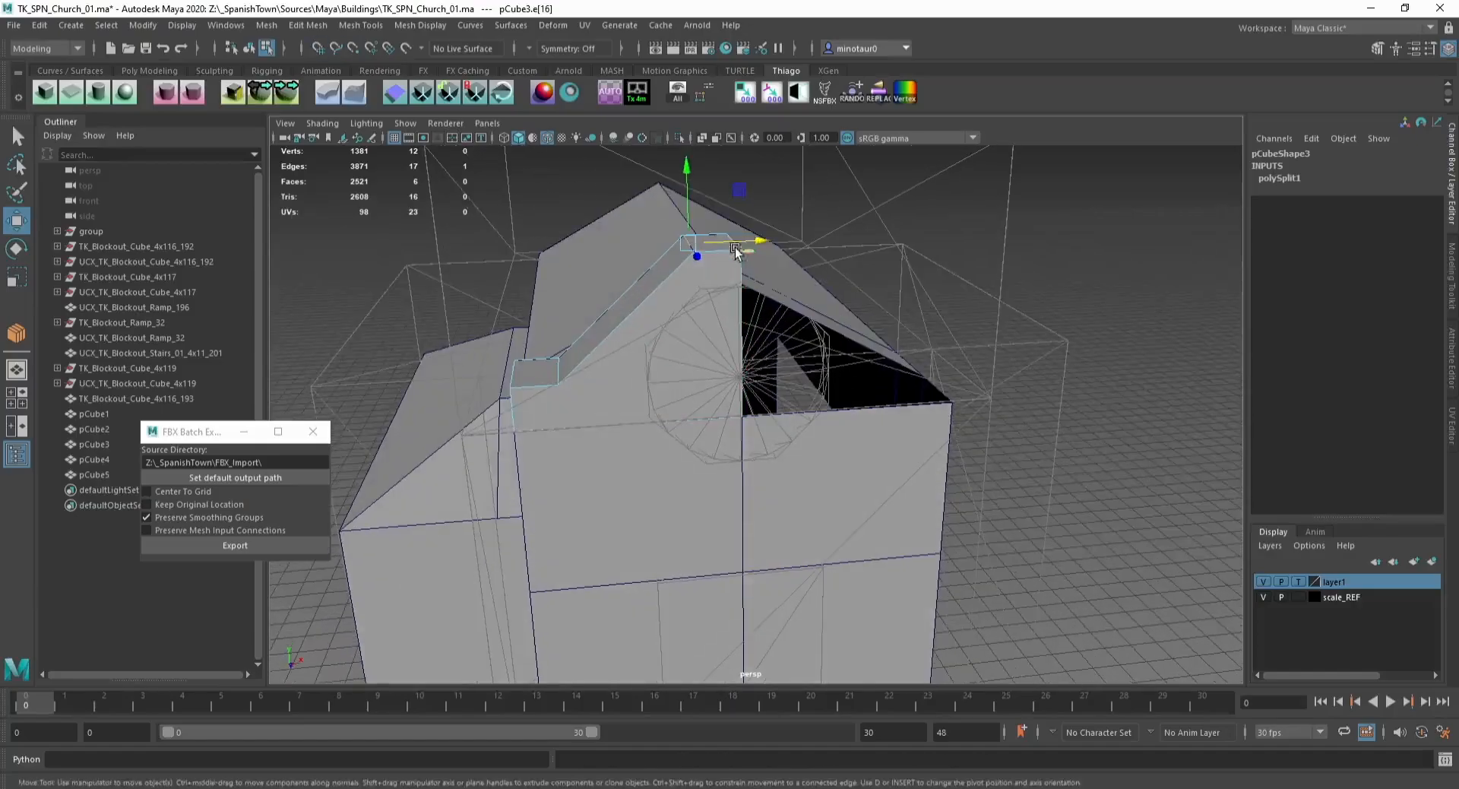
# Step: Close the Move tool settings and harden the roof piece's edges
pyautogui.doubleClick(16, 221)
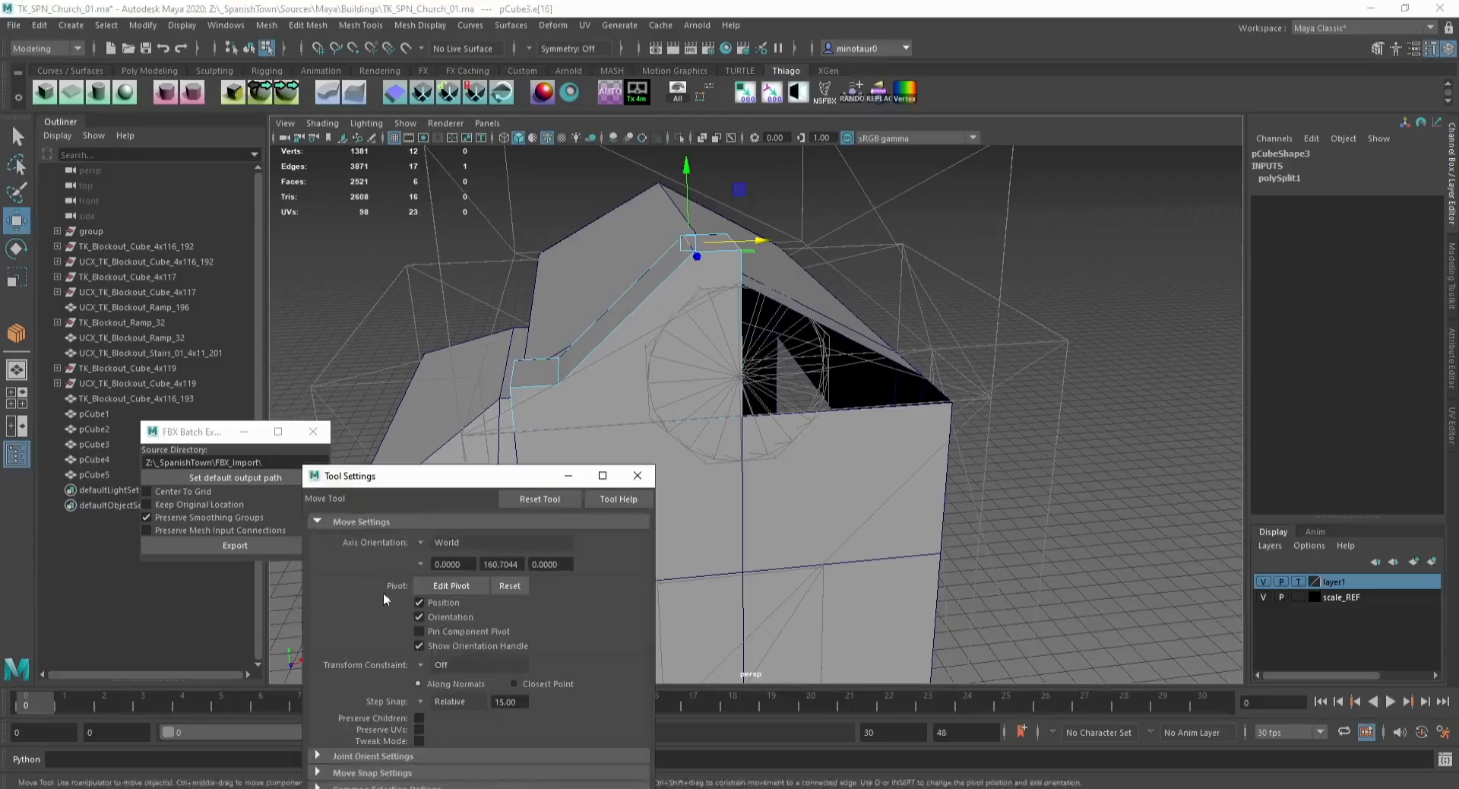
pyautogui.click(633, 476)
pyautogui.keyDown('alt'); pyautogui.moveTo(767, 234); pyautogui.dragTo(731, 258); pyautogui.keyUp('alt')
pyautogui.click(172, 95)
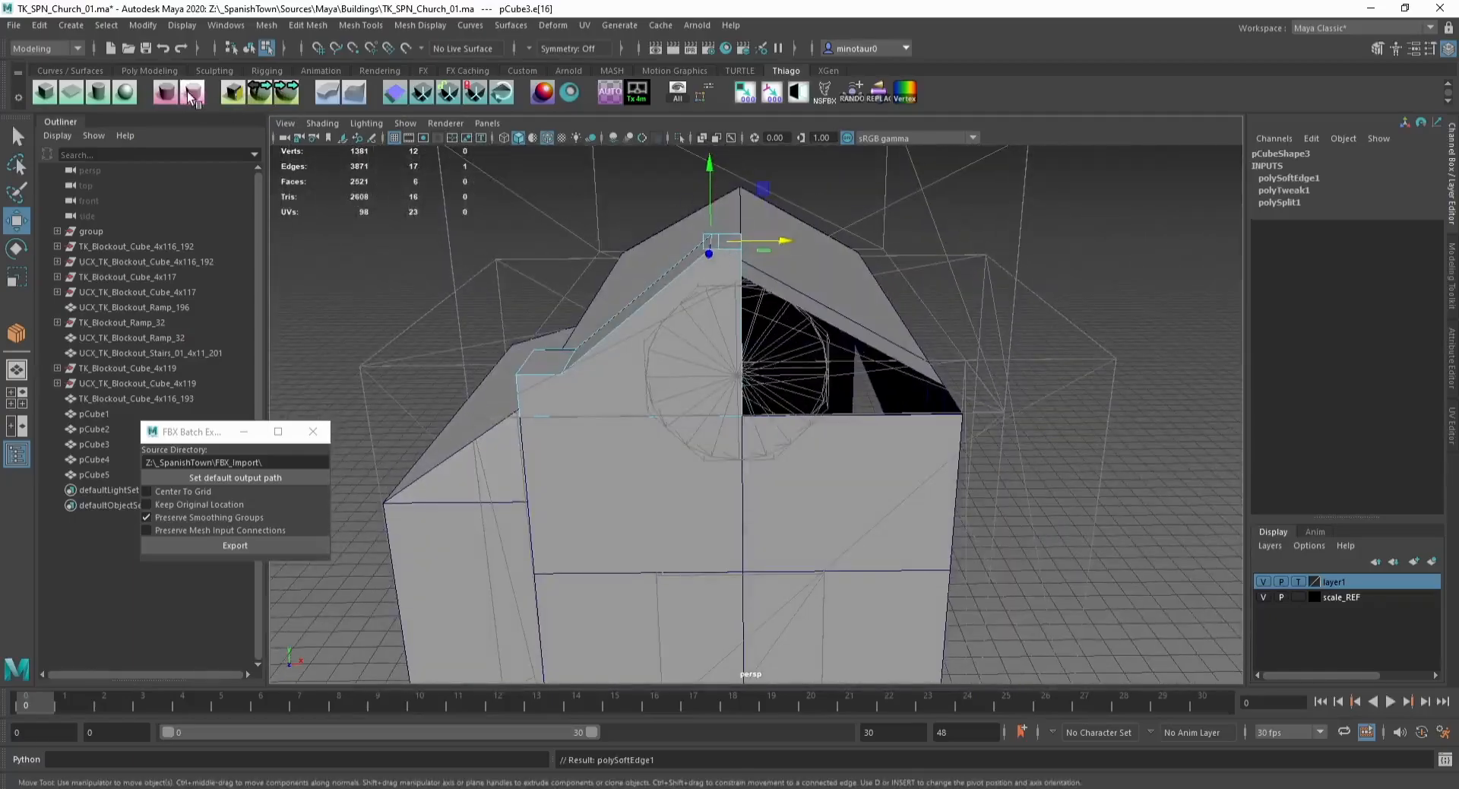
# Step: Select the roof piece and snap a ridge vertex to the grid
pyautogui.press('F8')
pyautogui.click(566, 262)
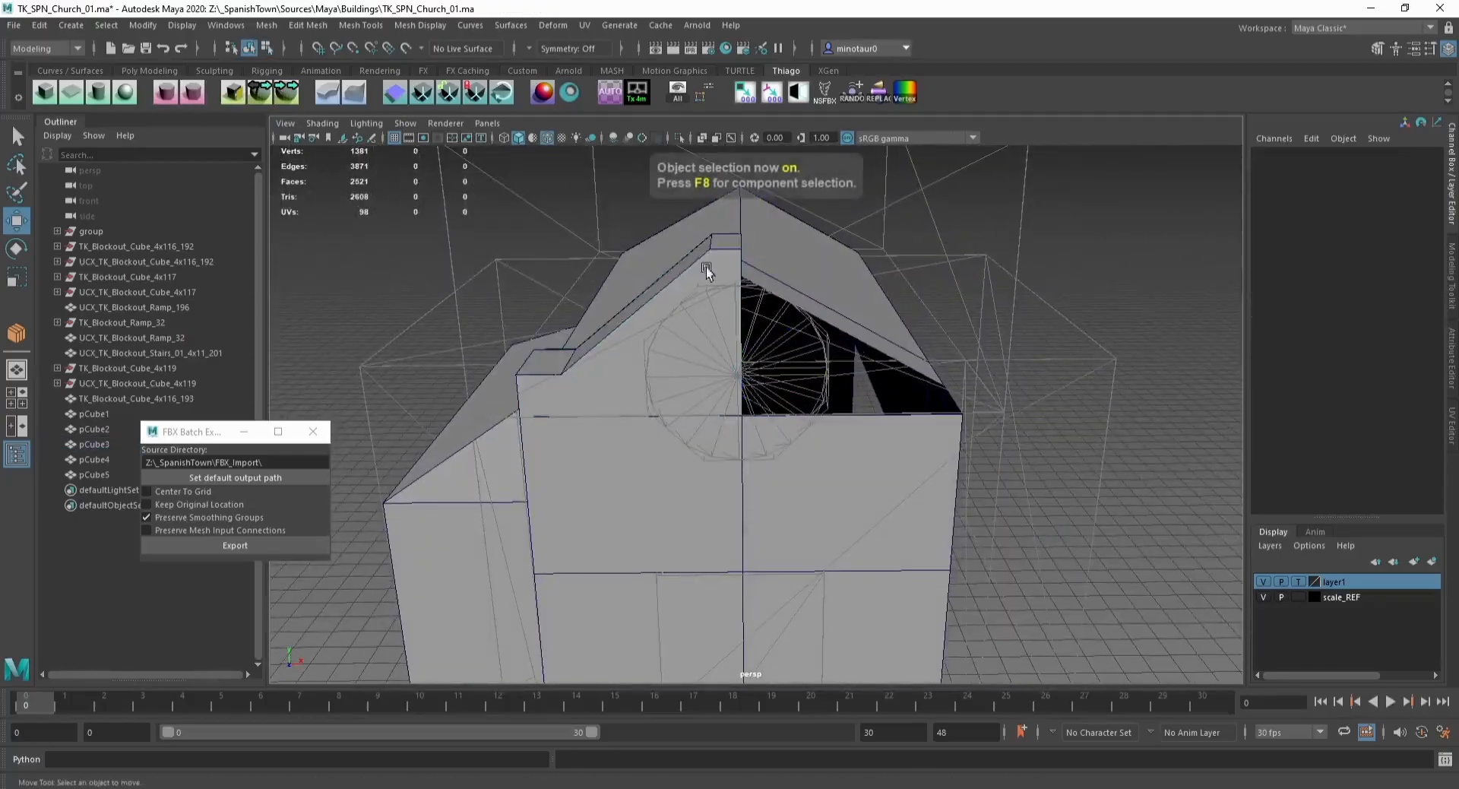
pyautogui.click(719, 250)
pyautogui.keyDown('alt'); pyautogui.moveTo(705, 266); pyautogui.dragTo(756, 266); pyautogui.keyUp('alt')
pyautogui.press('F11')
pyautogui.click(718, 237)
pyautogui.press('F9')
pyautogui.press('x')
pyautogui.moveTo(713, 211); pyautogui.dragTo(680, 211)
# Step: Select a face at the top end of the roof ridge and extrude it
pyautogui.scroll(-6, 655, 294)
pyautogui.keyDown('alt'); pyautogui.moveTo(651, 294); pyautogui.dragTo(624, 226, button='middle'); pyautogui.keyUp('alt')
pyautogui.keyDown('alt'); pyautogui.moveTo(625, 227); pyautogui.dragTo(645, 227); pyautogui.keyUp('alt')
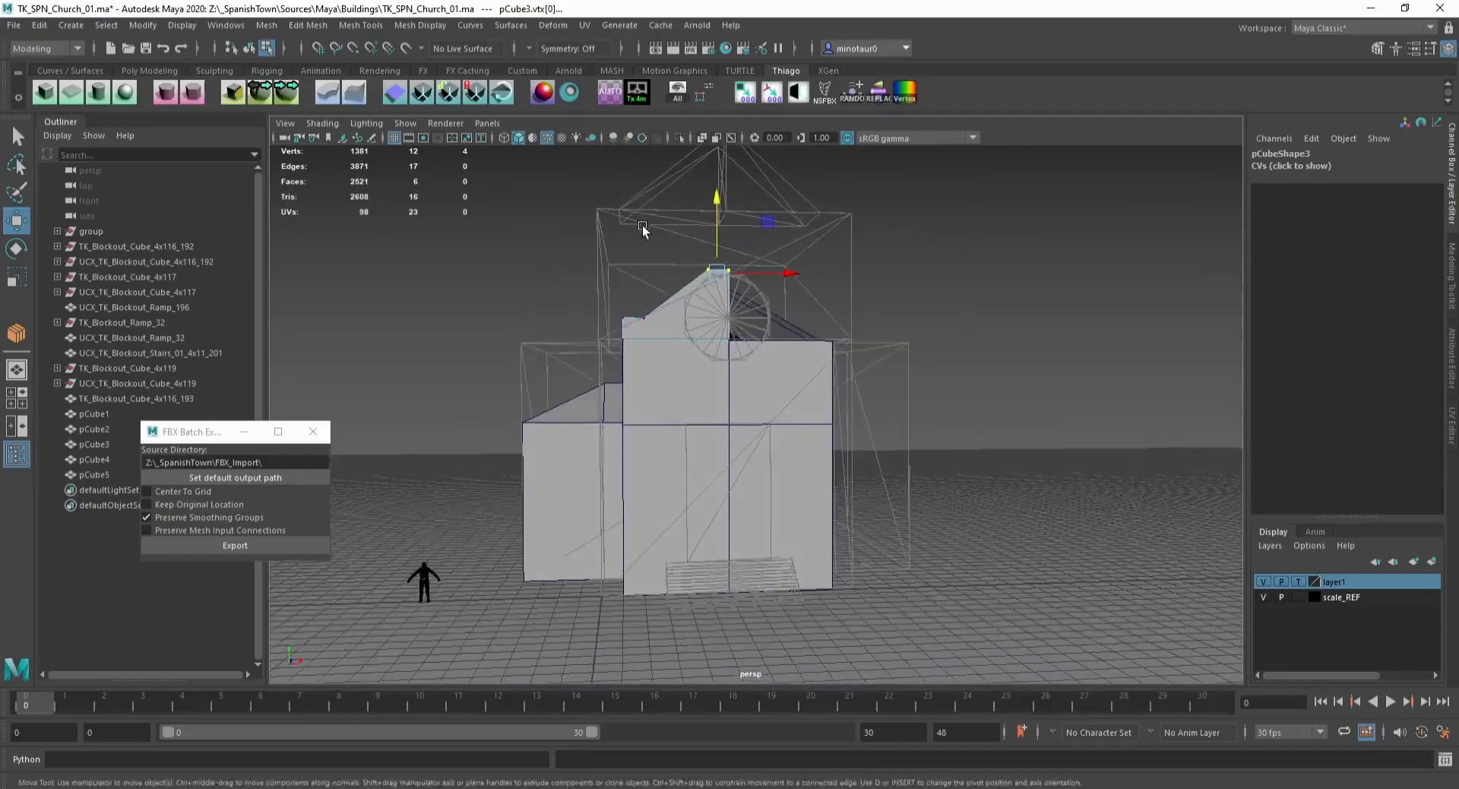
pyautogui.keyDown('alt'); pyautogui.moveTo(645, 227); pyautogui.dragTo(655, 321, button='middle'); pyautogui.keyUp('alt')
pyautogui.scroll(3, 655, 320)
pyautogui.keyDown('alt'); pyautogui.moveTo(656, 324); pyautogui.dragTo(678, 370); pyautogui.keyUp('alt')
pyautogui.click(664, 397)
pyautogui.hotkey('ctrl', 'e')
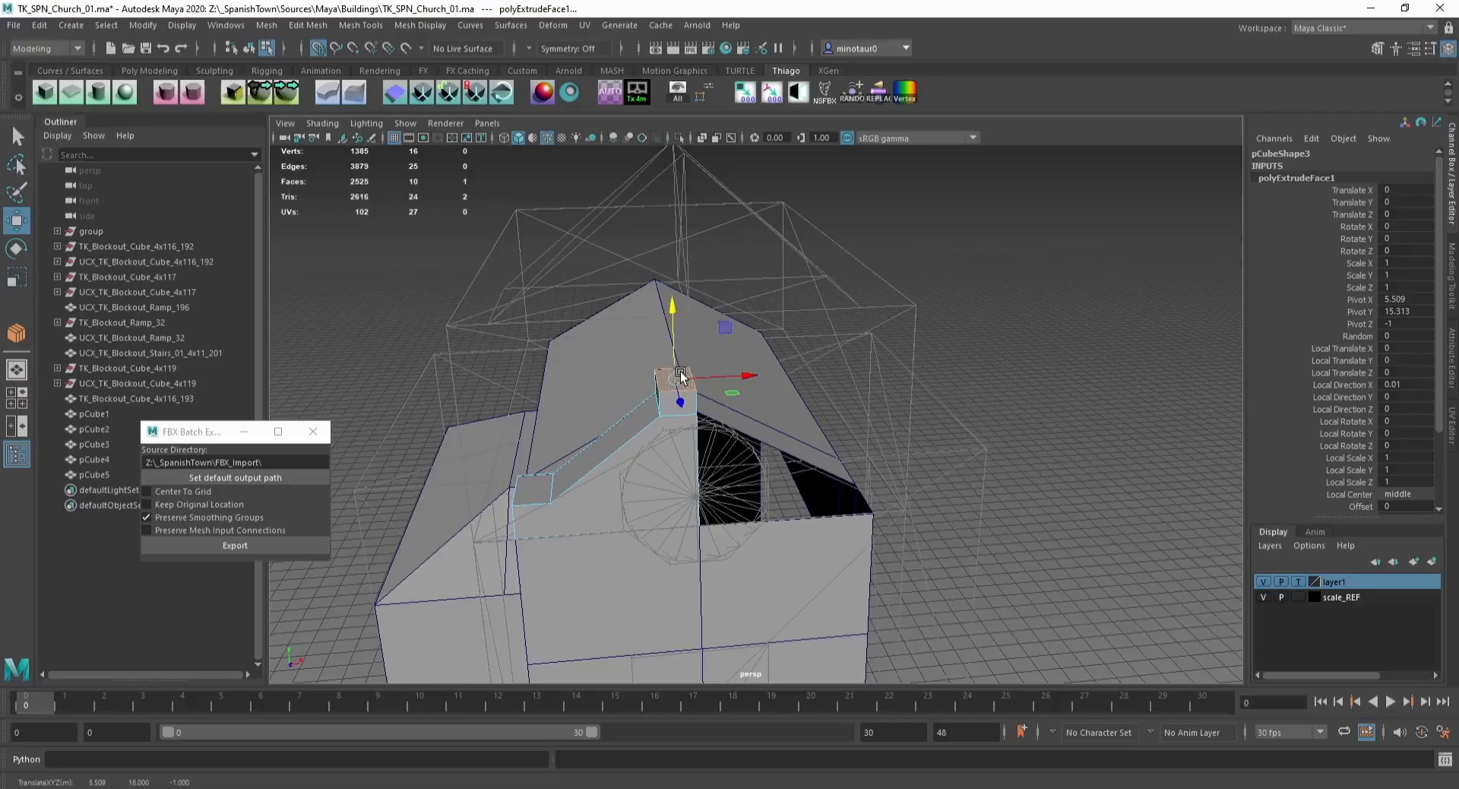
# Step: Reshape the extrusion by moving its vertices with grid snapping, then delete its unwanted face
pyautogui.scroll(3, 710, 348)
pyautogui.press('F9')
pyautogui.moveTo(592, 323); pyautogui.dragTo(629, 438)
pyautogui.moveTo(625, 381); pyautogui.dragTo(618, 383)
pyautogui.keyDown('alt'); pyautogui.moveTo(710, 433); pyautogui.dragTo(611, 362); pyautogui.keyUp('alt')
pyautogui.press('F11')
pyautogui.click(690, 376)
pyautogui.press('Delete')
# Step: Connect two edges of the new top block with a new edge
pyautogui.click(669, 357)
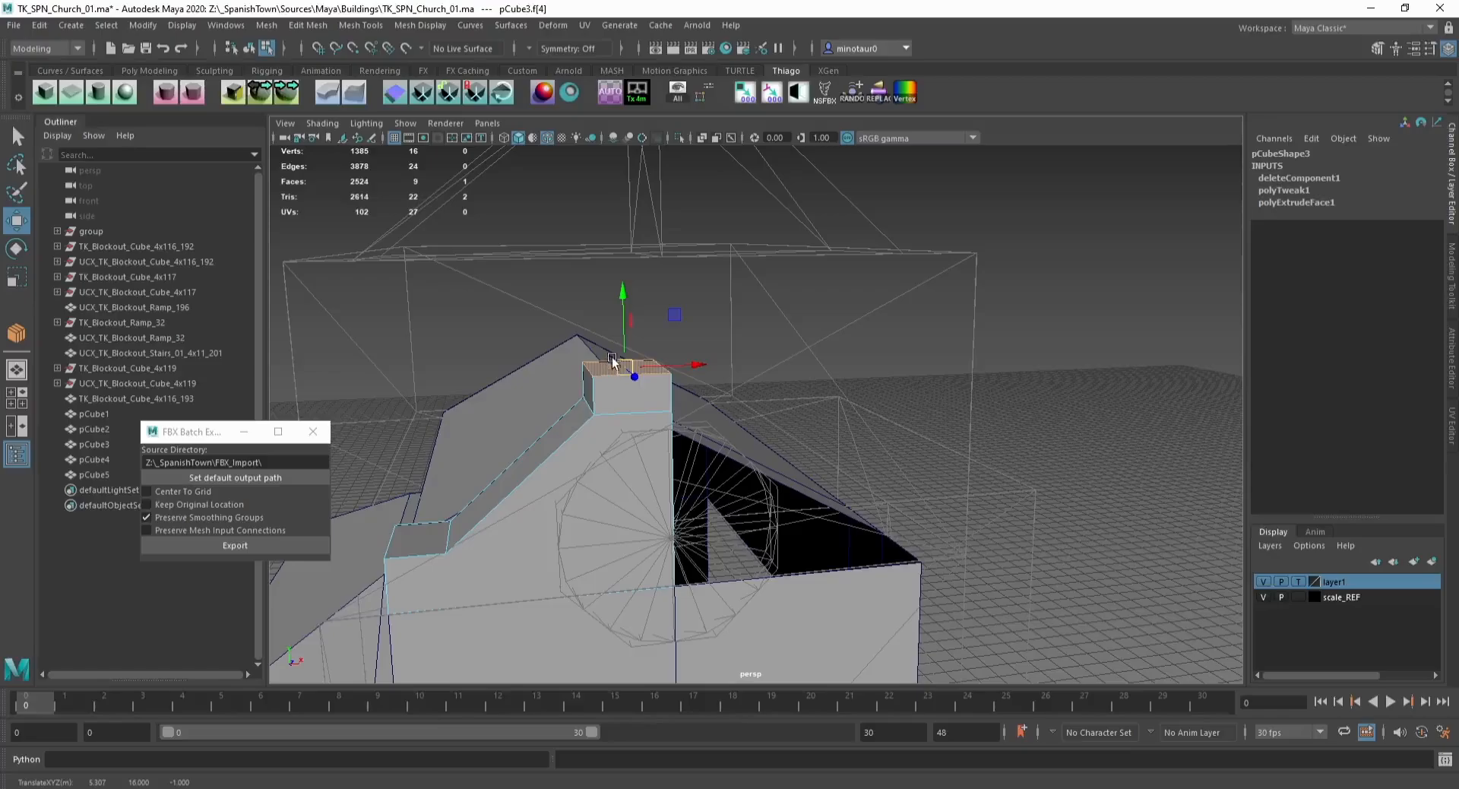
pyautogui.moveTo(612, 359); pyautogui.dragTo(665, 360, button='right')
pyautogui.click(639, 372)
pyautogui.keyDown('shift'); pyautogui.click(623, 359); pyautogui.keyUp('shift')
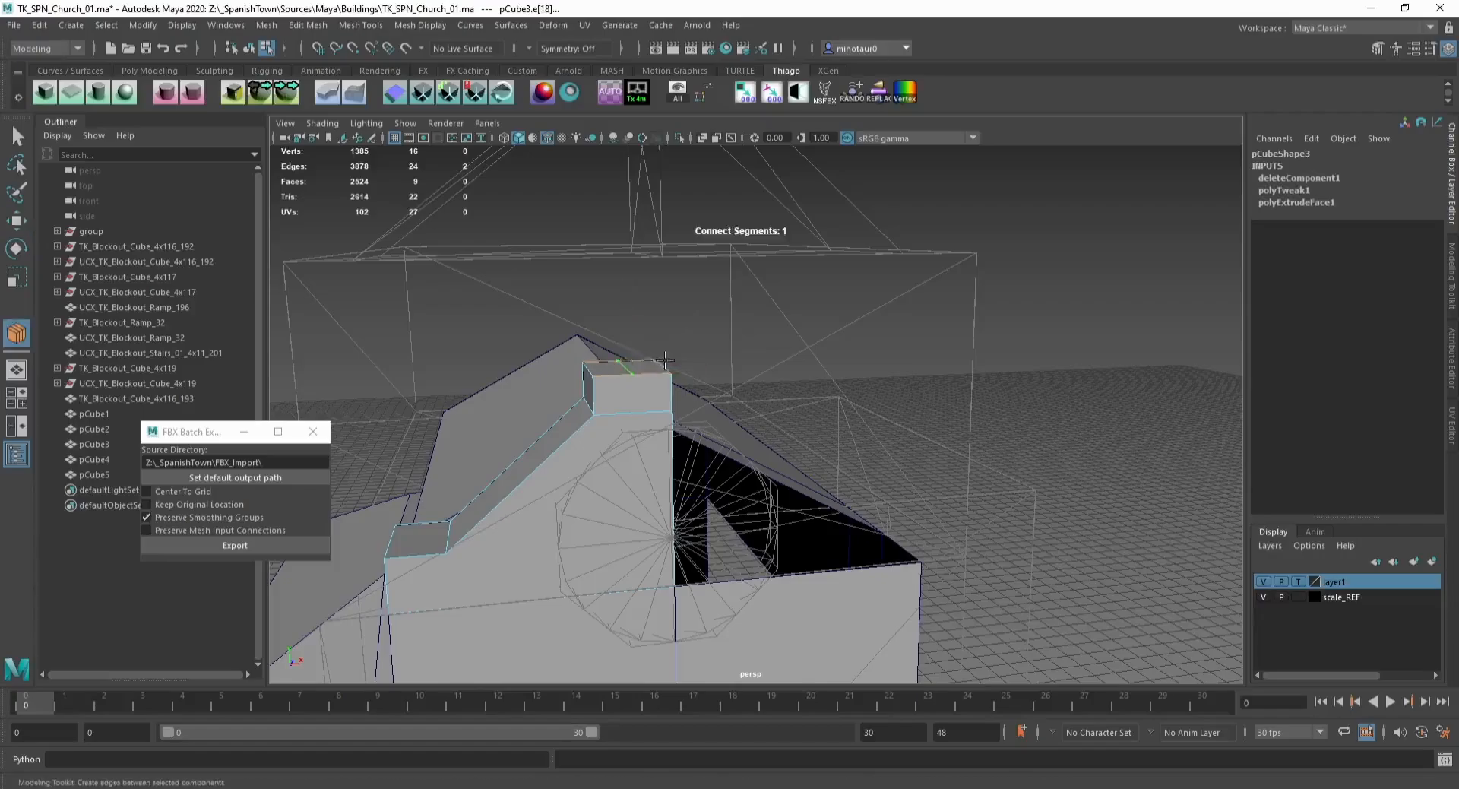
pyautogui.press('w')
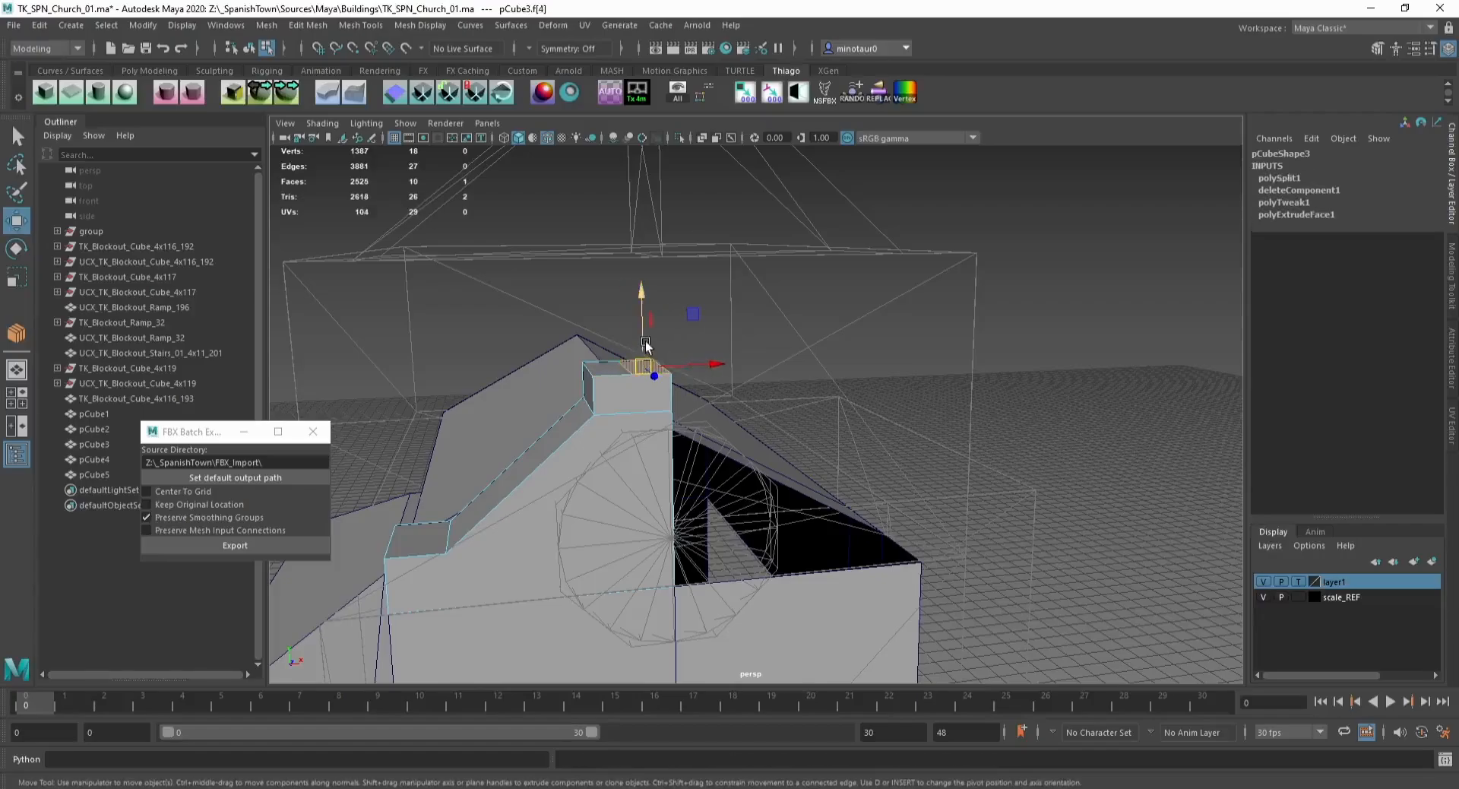
# Step: Insert an edge loop around the top block and undo a stray move
pyautogui.keyDown('alt'); pyautogui.moveTo(646, 346); pyautogui.dragTo(622, 348); pyautogui.keyUp('alt')
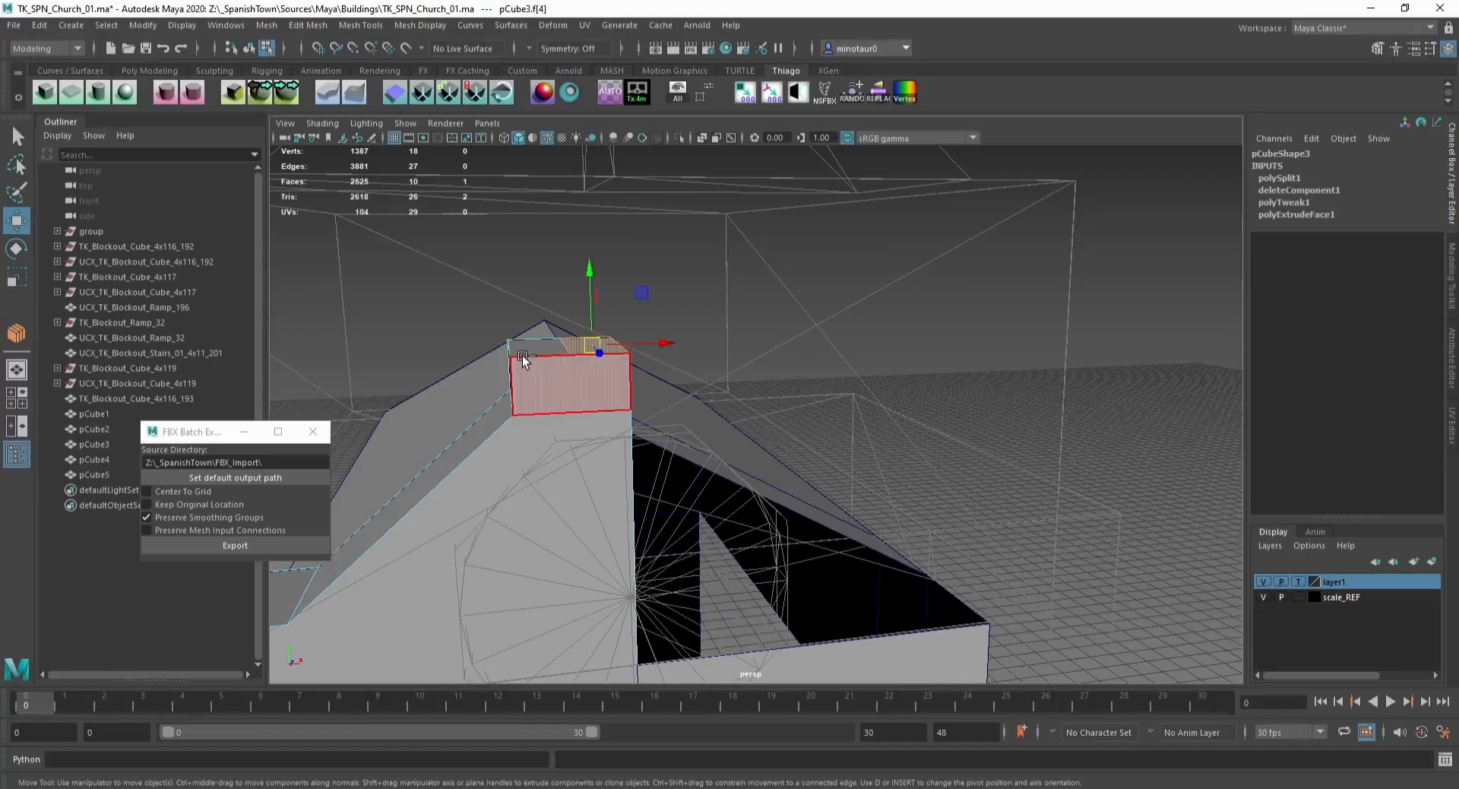
pyautogui.keyDown('shift'); pyautogui.moveTo(522, 354); pyautogui.dragTo(518, 354, button='right'); pyautogui.keyUp('shift')
pyautogui.click(595, 348)
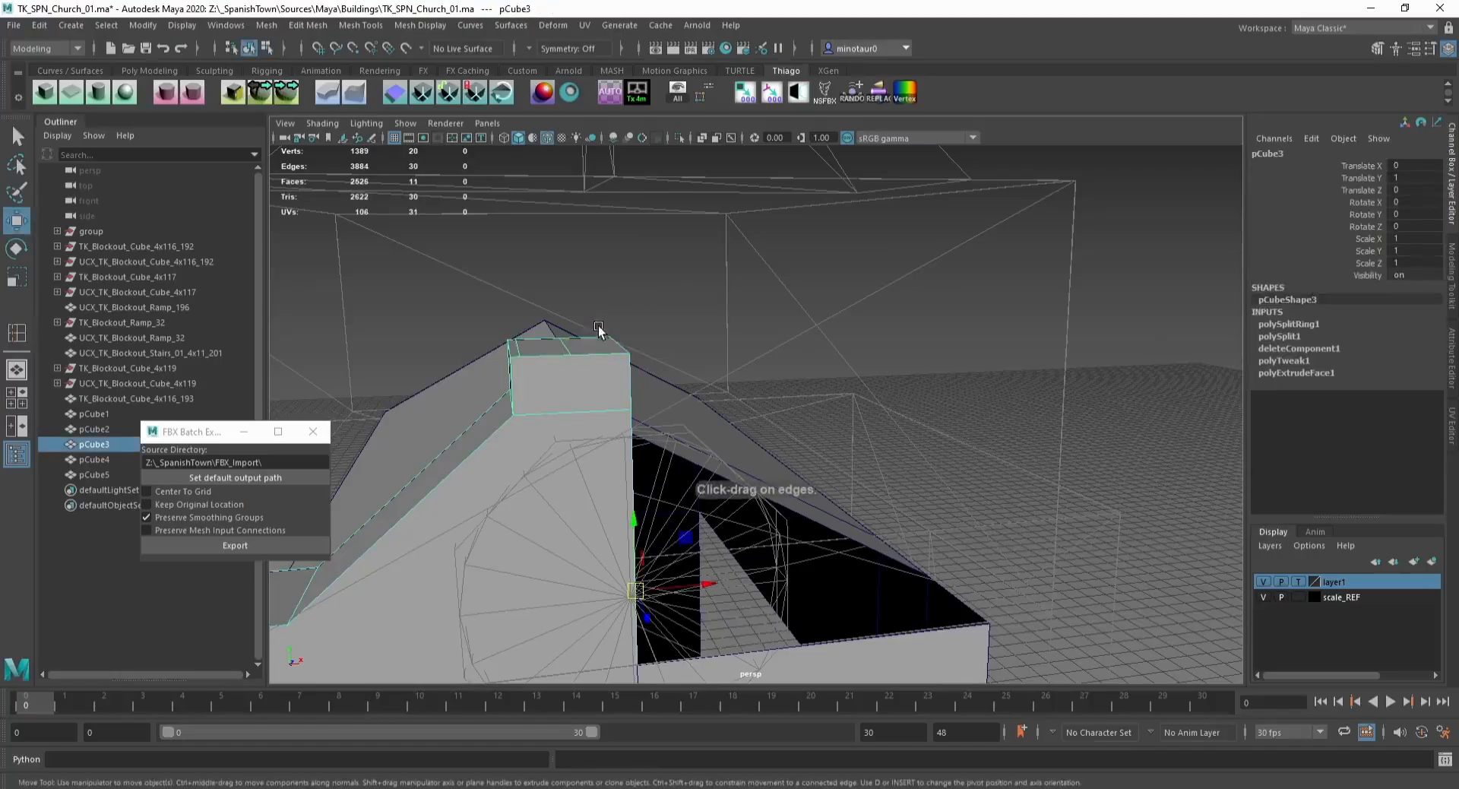
pyautogui.moveTo(598, 326); pyautogui.dragTo(596, 348, button='right')
pyautogui.click(594, 338)
pyautogui.moveTo(596, 290); pyautogui.dragTo(555, 288)
pyautogui.hotkey('ctrl', 'z')
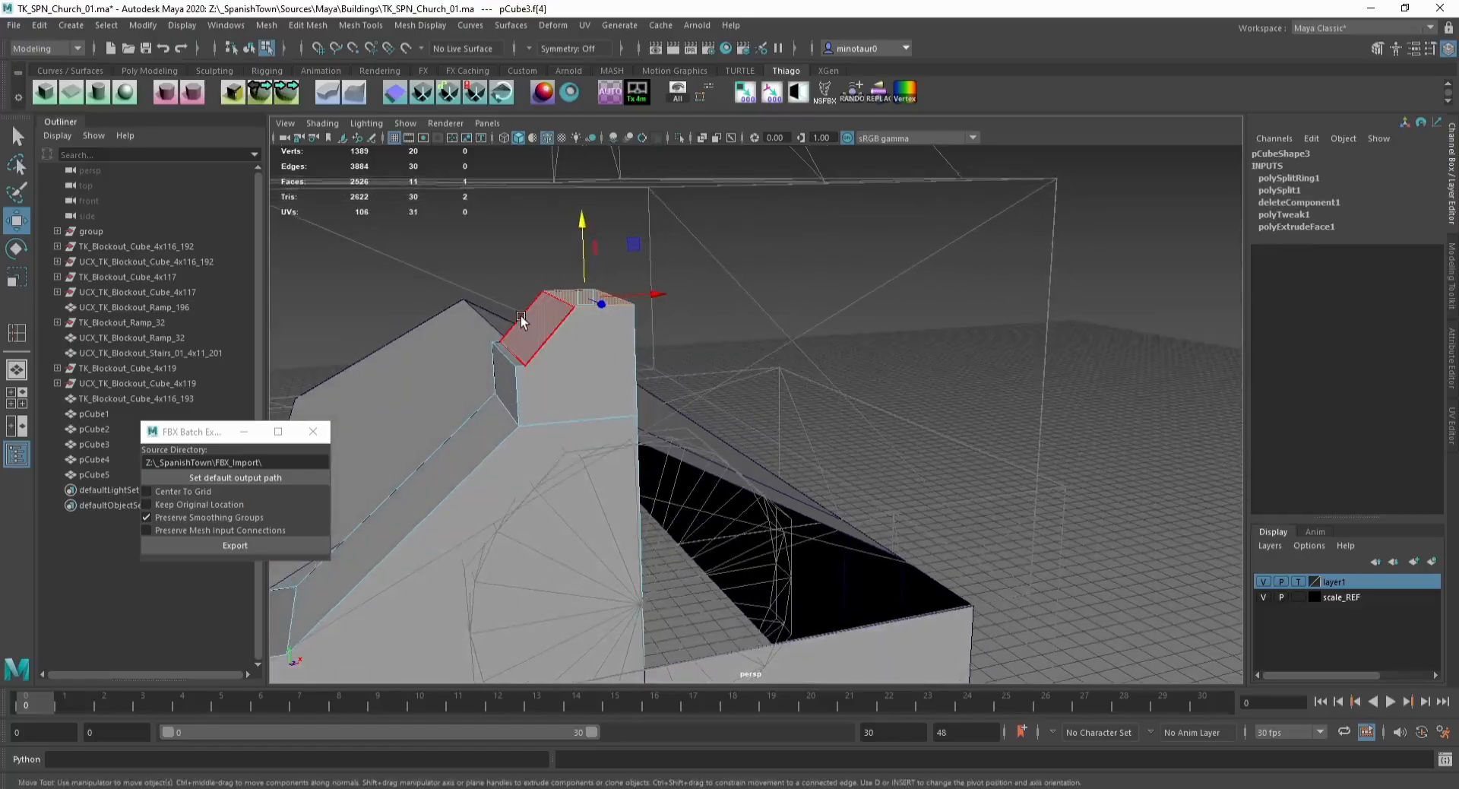
# Step: Connect two edges across the block's sloped face and move the new edge into place
pyautogui.moveTo(521, 316); pyautogui.dragTo(590, 327, button='right')
pyautogui.click(522, 317)
pyautogui.keyDown('shift'); pyautogui.click(547, 336); pyautogui.keyUp('shift')
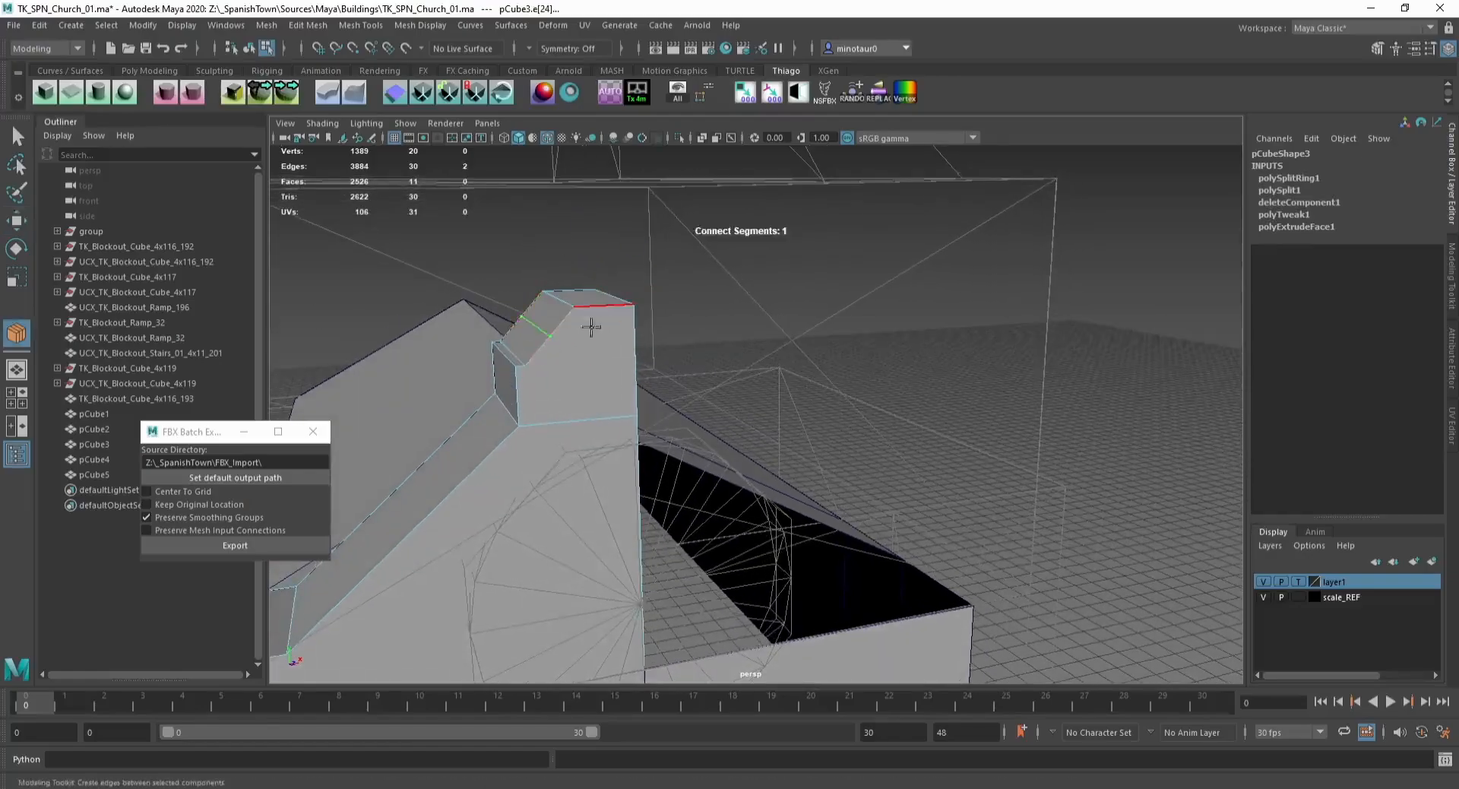
pyautogui.press('w')
pyautogui.moveTo(537, 285); pyautogui.dragTo(538, 293)
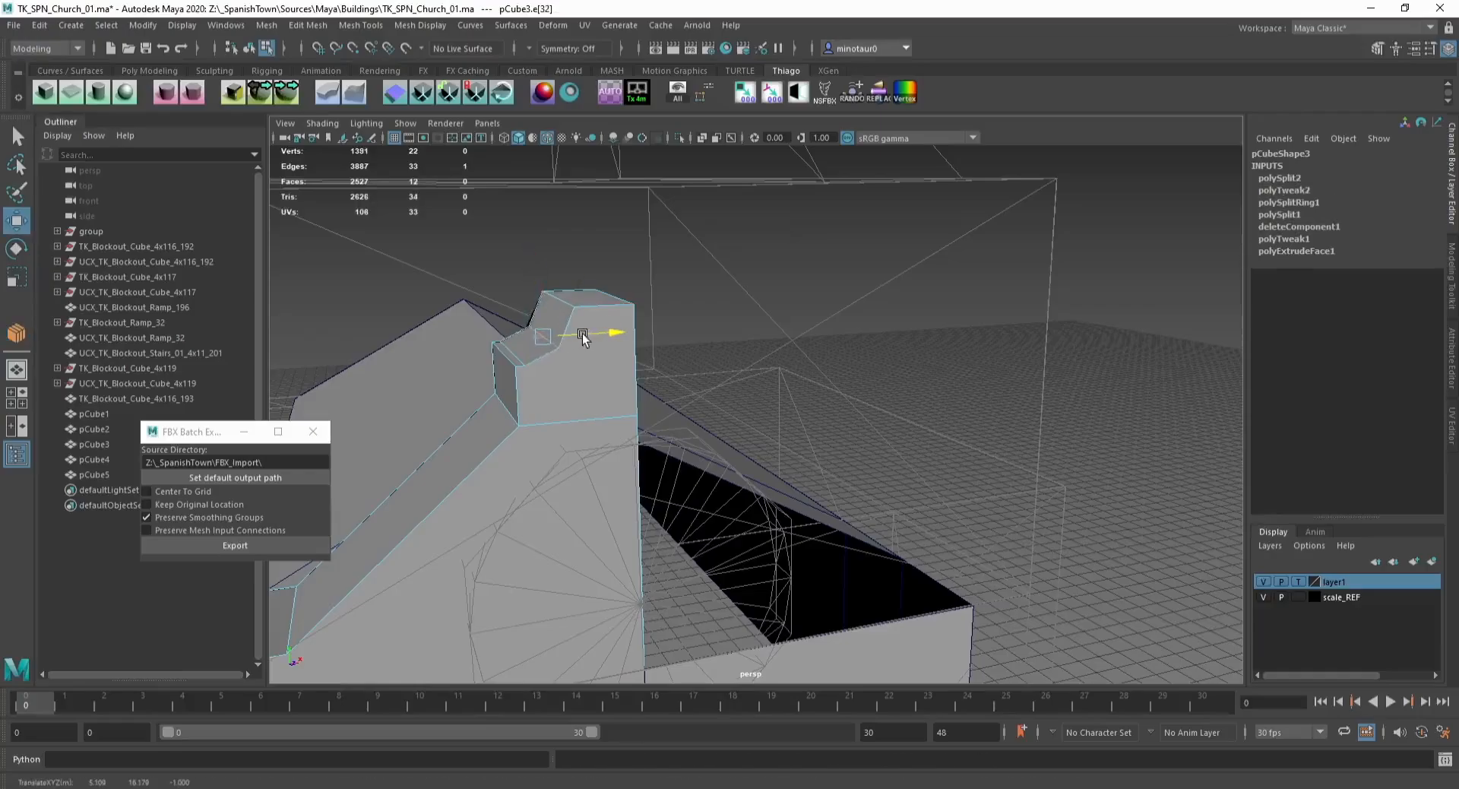
pyautogui.moveTo(583, 339)
pyautogui.mouseDown()
pyautogui.moveTo(558, 348)
pyautogui.moveTo(572, 335)
pyautogui.mouseUp()
pyautogui.click(560, 342)
pyautogui.keyDown('alt'); pyautogui.moveTo(546, 345); pyautogui.dragTo(502, 326); pyautogui.keyUp('alt')
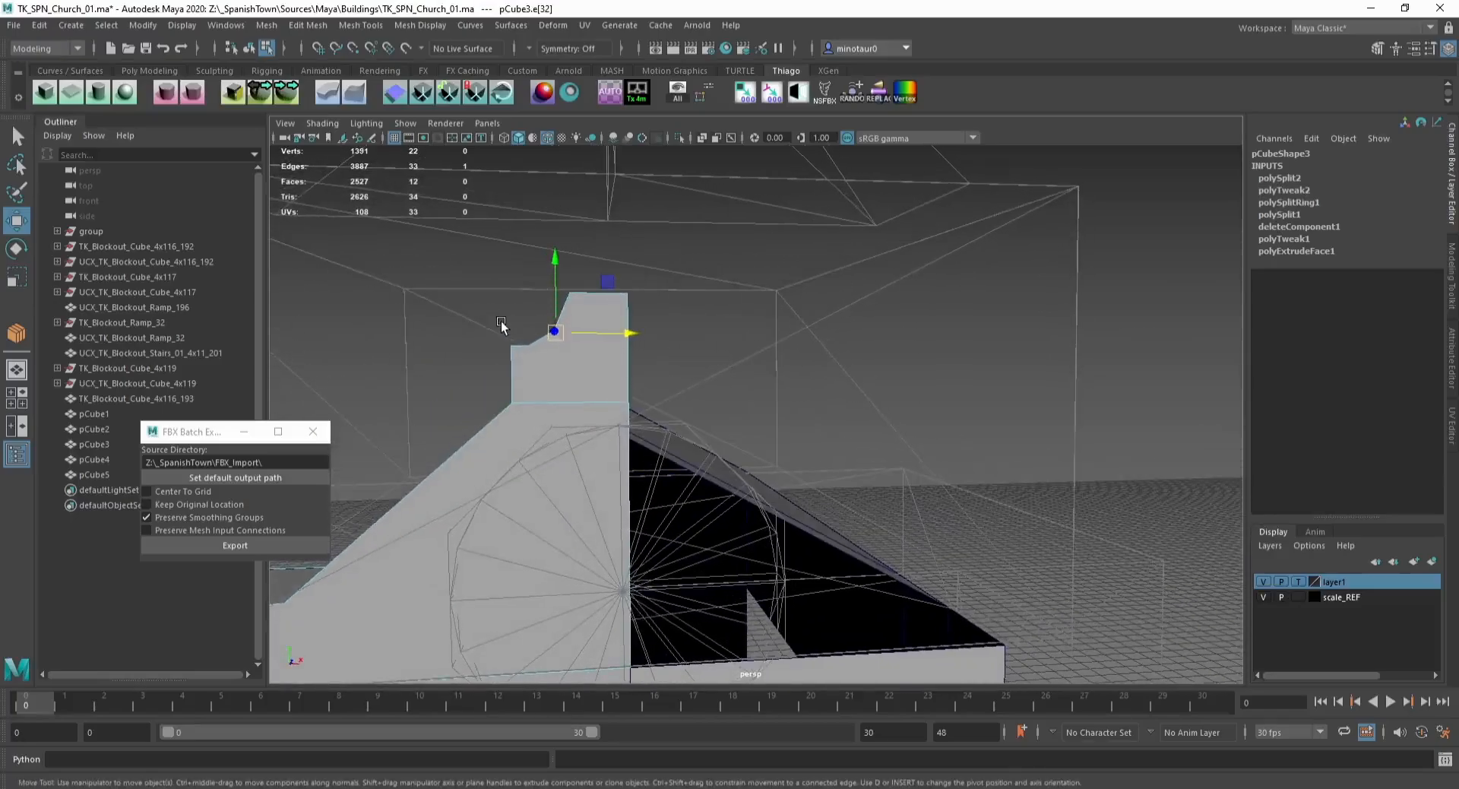
# Step: Insert another edge loop near the top of the block
pyautogui.keyDown('alt'); pyautogui.moveTo(524, 278); pyautogui.dragTo(597, 356); pyautogui.keyUp('alt')
pyautogui.press('F11')
pyautogui.click(626, 357)
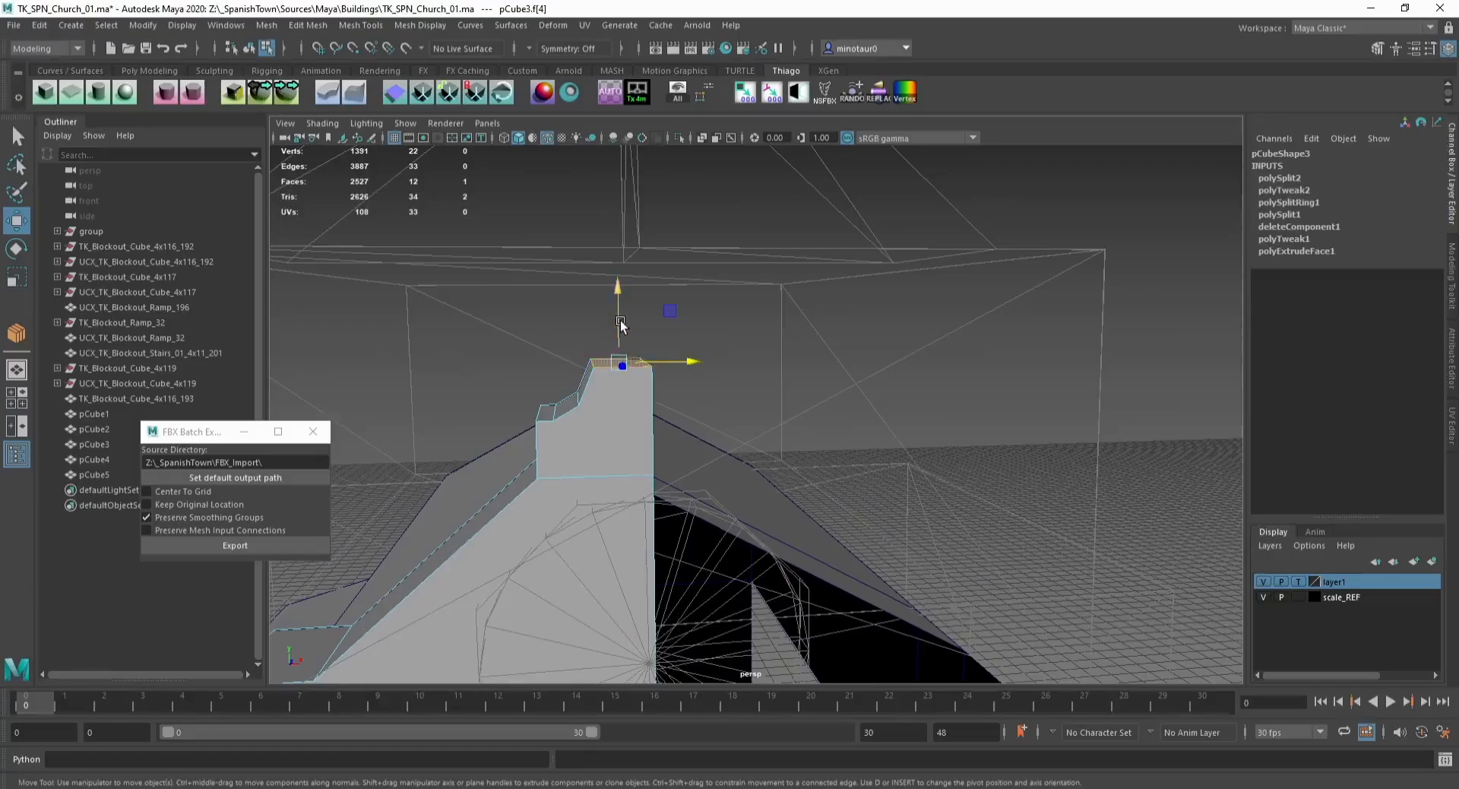
pyautogui.press('F10')
pyautogui.press('y')
pyautogui.click(604, 363)
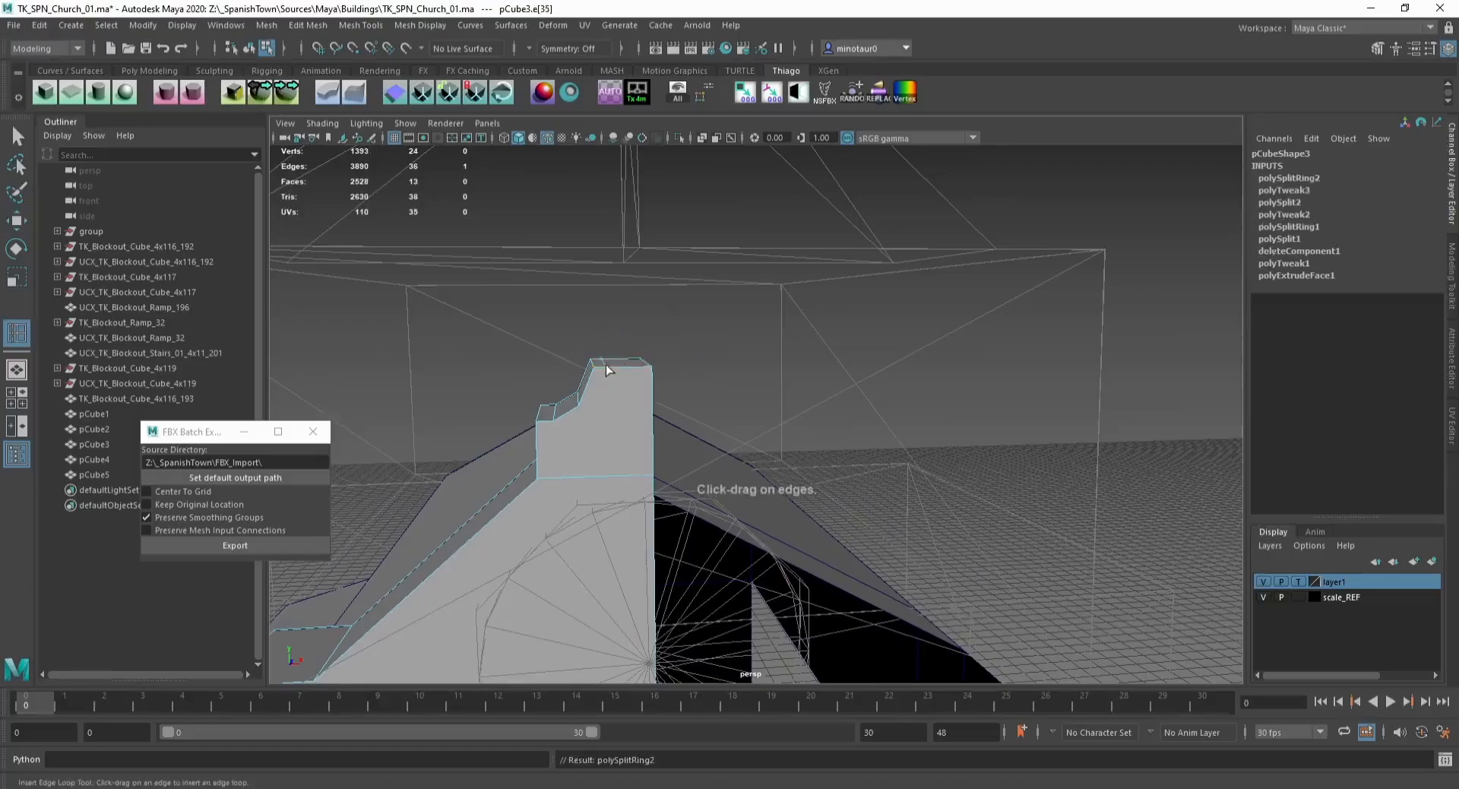
# Step: Extrude the block's top face upward and delete an unneeded face
pyautogui.press('w')
pyautogui.press('F11')
pyautogui.click(627, 357)
pyautogui.hotkey('ctrl', 'e')
pyautogui.moveTo(626, 323); pyautogui.dragTo(625, 283)
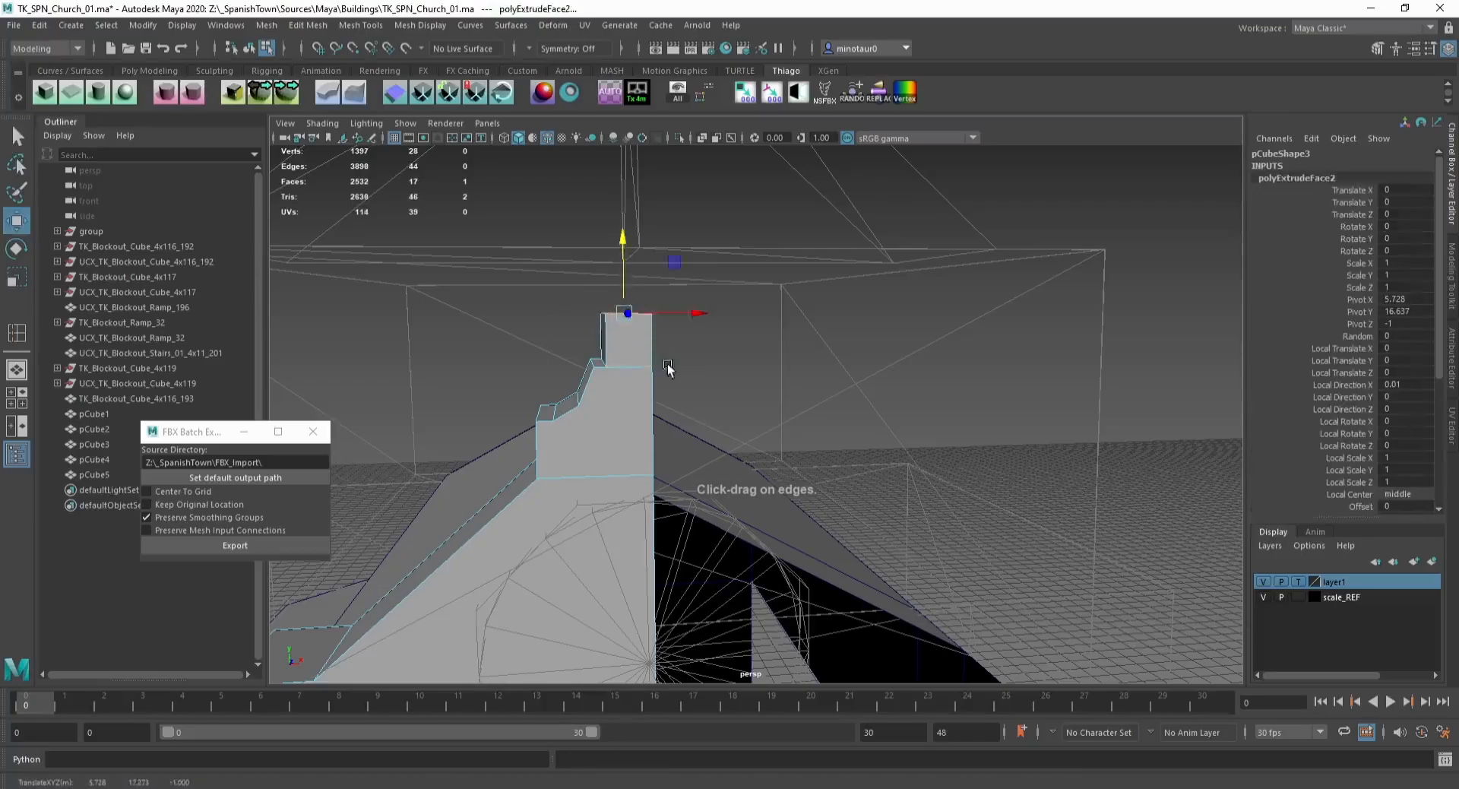
pyautogui.keyDown('alt'); pyautogui.moveTo(668, 363); pyautogui.dragTo(725, 384); pyautogui.keyUp('alt')
pyautogui.click(662, 333)
pyautogui.press('Delete')
# Step: Delete the roof piece's history and create a new polygon cylinder
pyautogui.press('F8')
pyautogui.hotkey('alt', 'shift', 'd')
pyautogui.click(99, 93)
pyautogui.moveTo(931, 501); pyautogui.dragTo(543, 353)
pyautogui.press('e')
pyautogui.press('r')
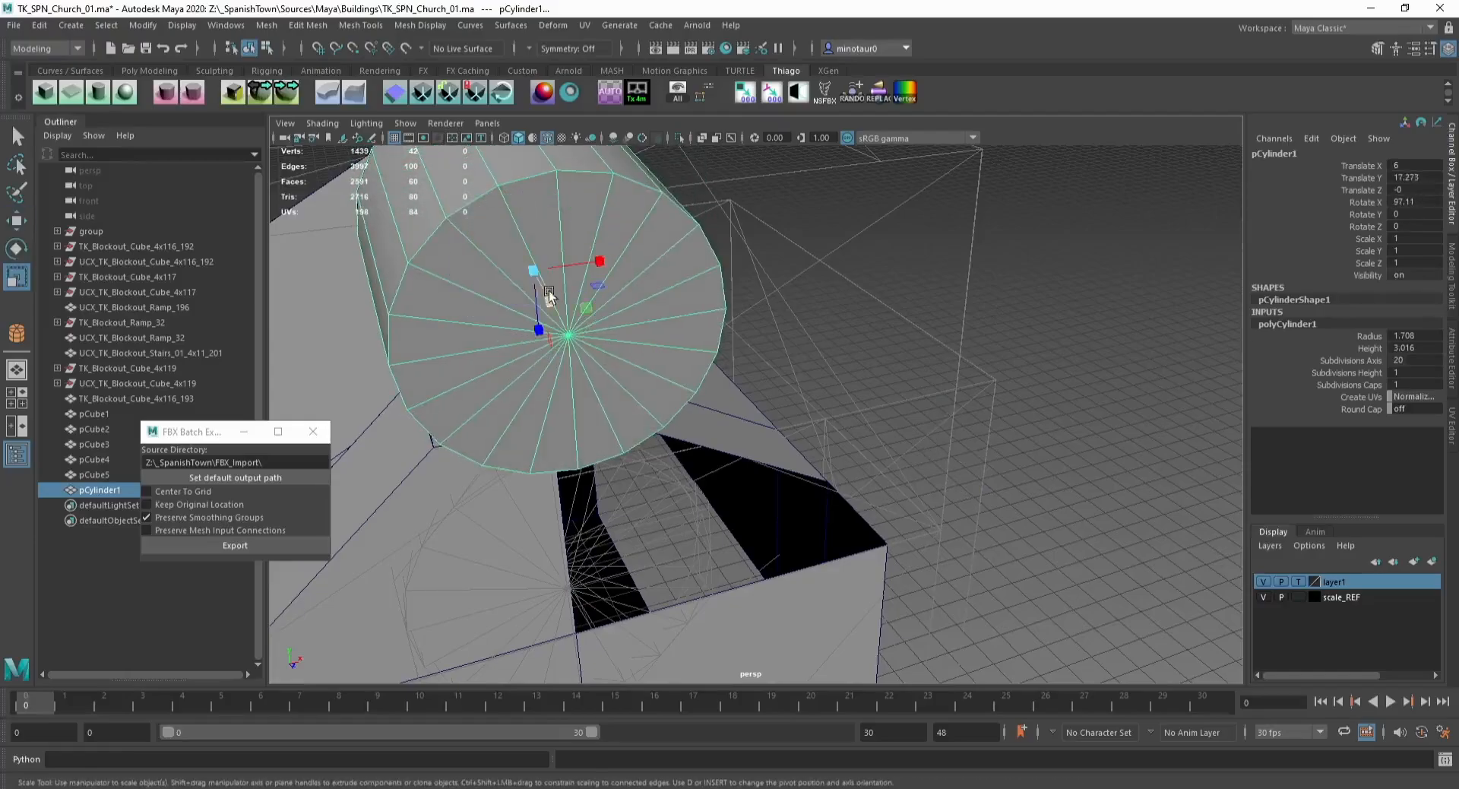
pyautogui.press('F11')
pyautogui.click(579, 349)
pyautogui.keyDown('shift'); pyautogui.doubleClick(574, 367); pyautogui.keyUp('shift')
pyautogui.hotkey('ctrl', 'z')
pyautogui.hotkey('ctrl', 'z')
pyautogui.hotkey('ctrl', 'z')
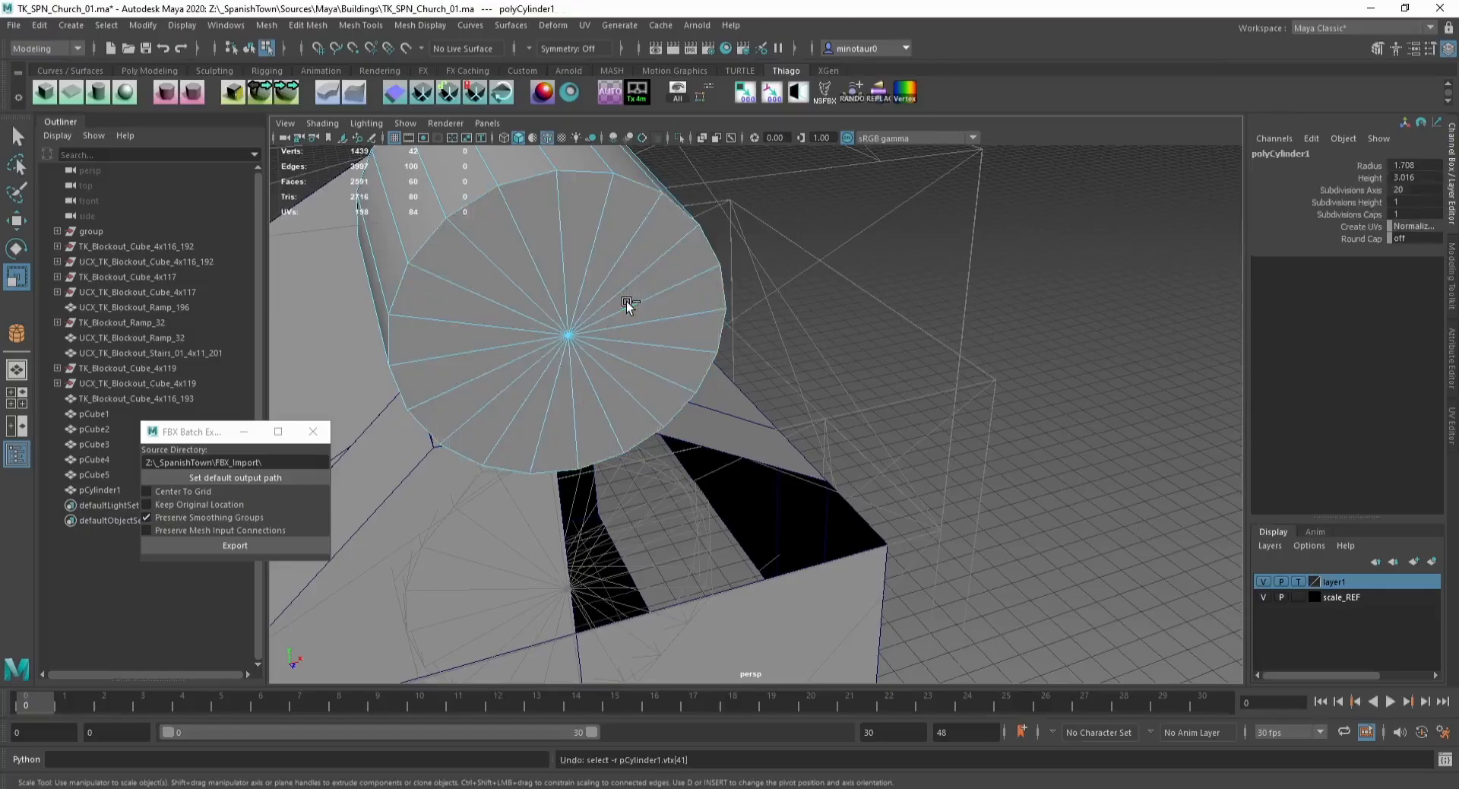
pyautogui.press('F8')
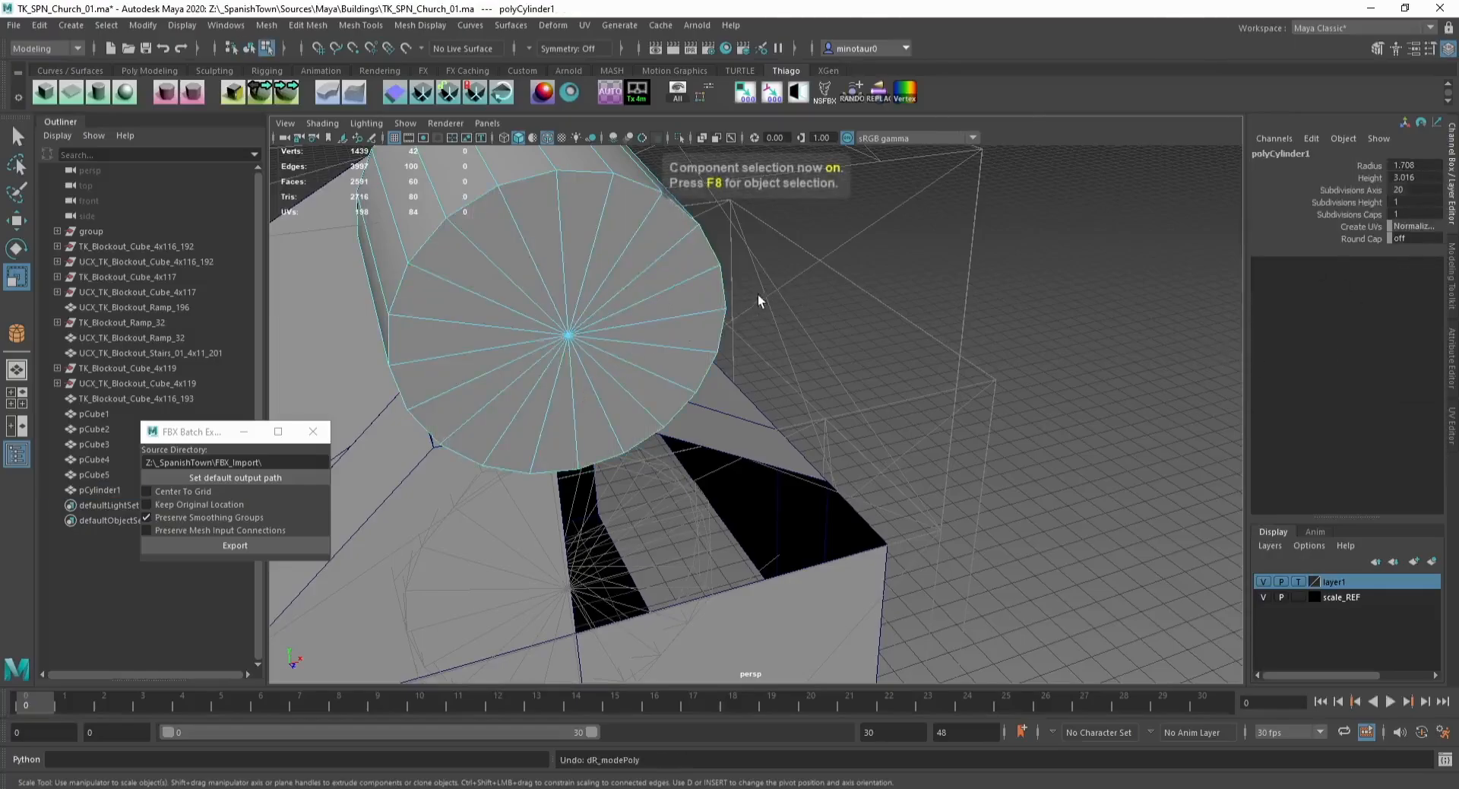
pyautogui.press('F8')
# Step: Set the cylinder's subdivisions axis to 32
pyautogui.press('w')
pyautogui.click(1327, 323)
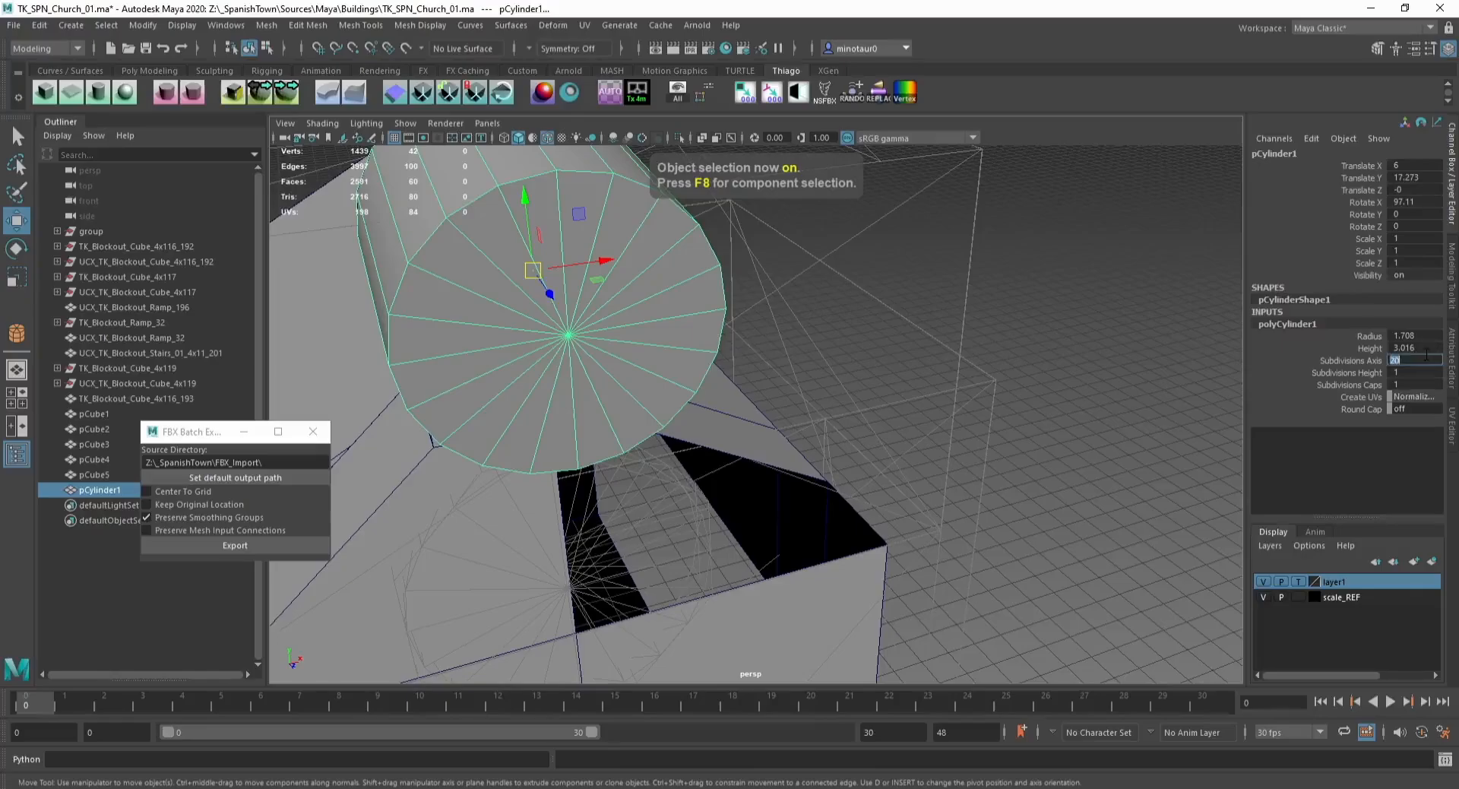
pyautogui.write('16')
pyautogui.press('Return')
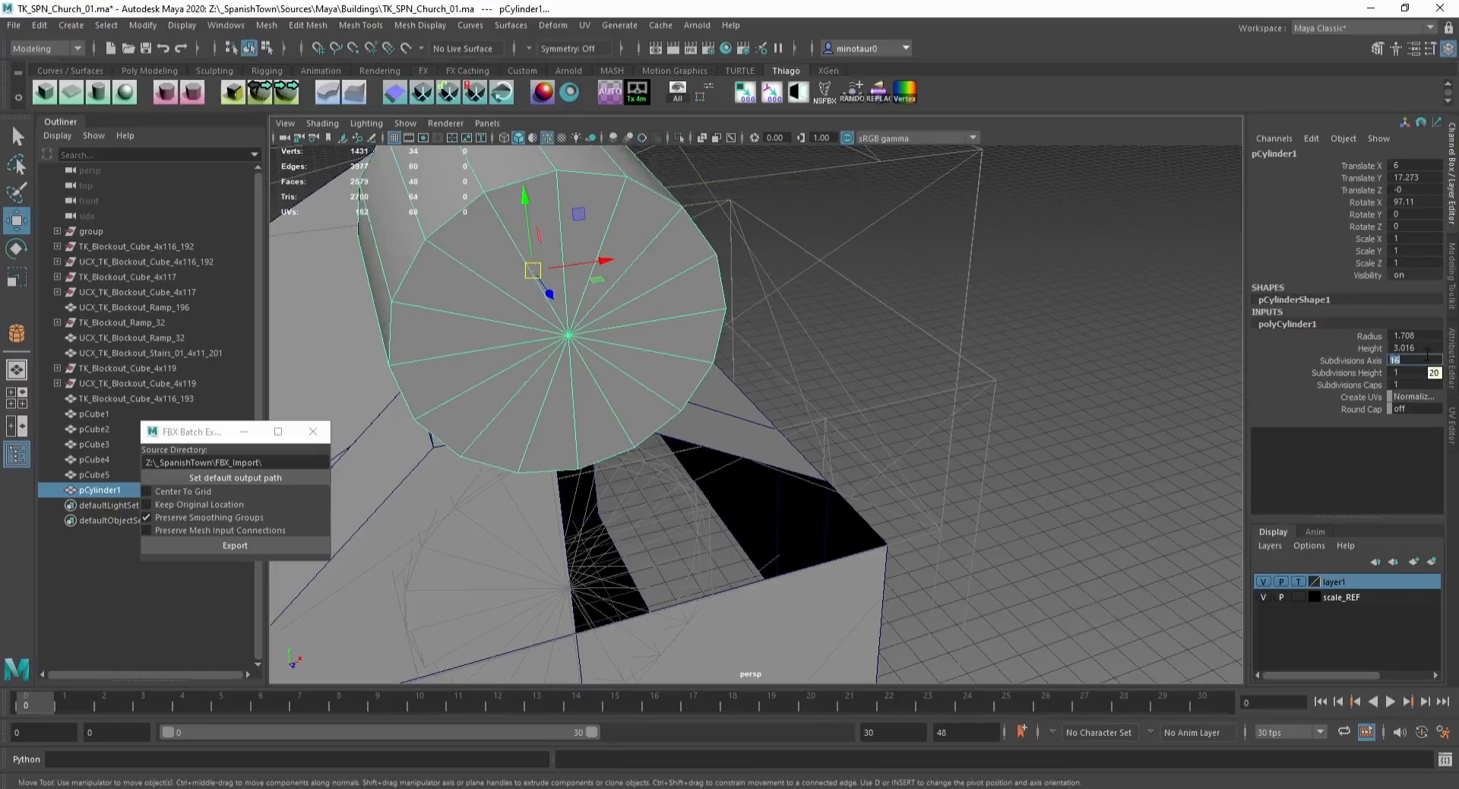
pyautogui.write('32')
pyautogui.press('Return')
# Step: Rotate the cylinder to 90 degrees around X
pyautogui.keyDown('alt'); pyautogui.moveTo(566, 334); pyautogui.dragTo(739, 249); pyautogui.keyUp('alt')
pyautogui.press('e')
pyautogui.moveTo(674, 207); pyautogui.dragTo(688, 179)
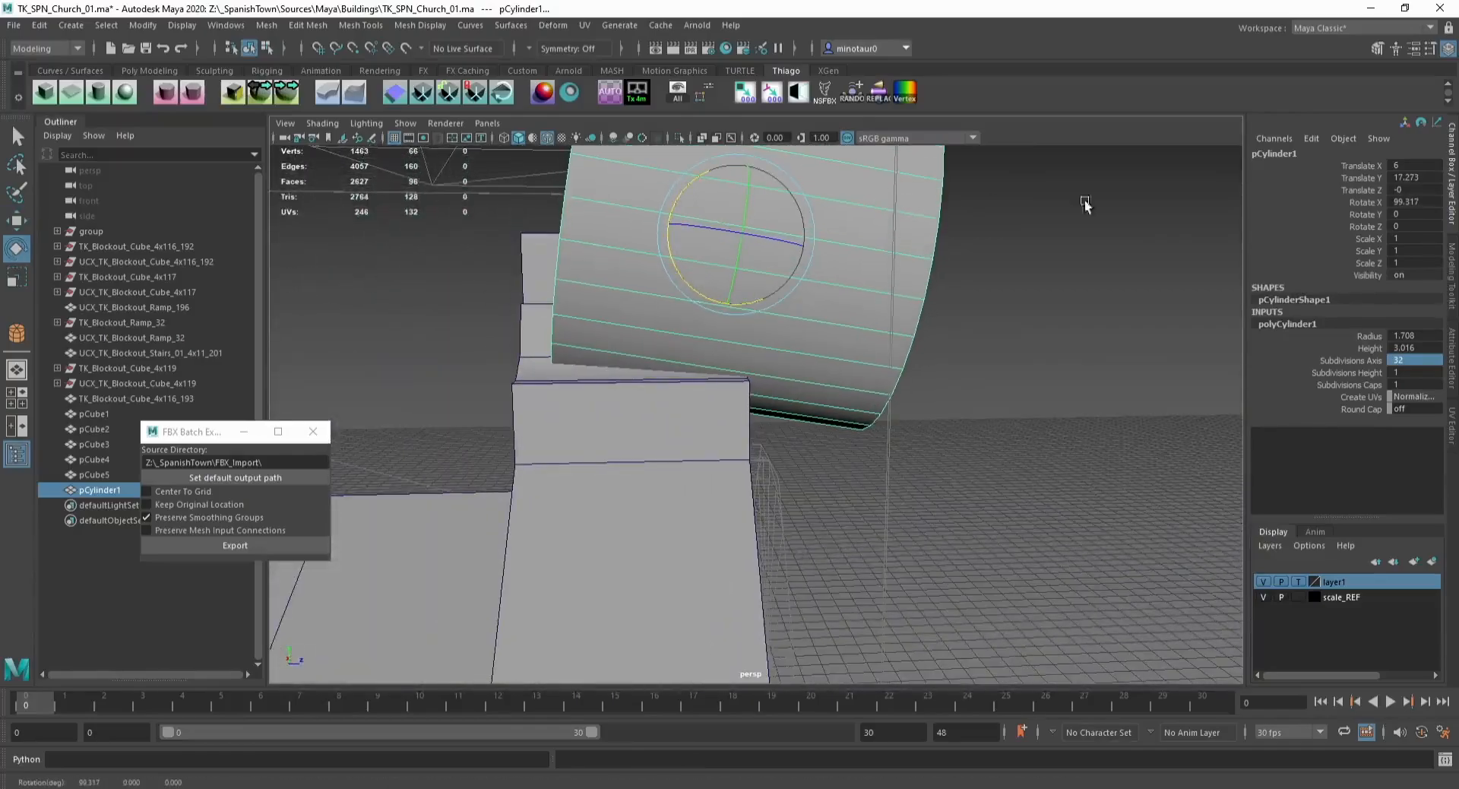
pyautogui.click(1430, 201)
pyautogui.write('90')
pyautogui.press('Return')
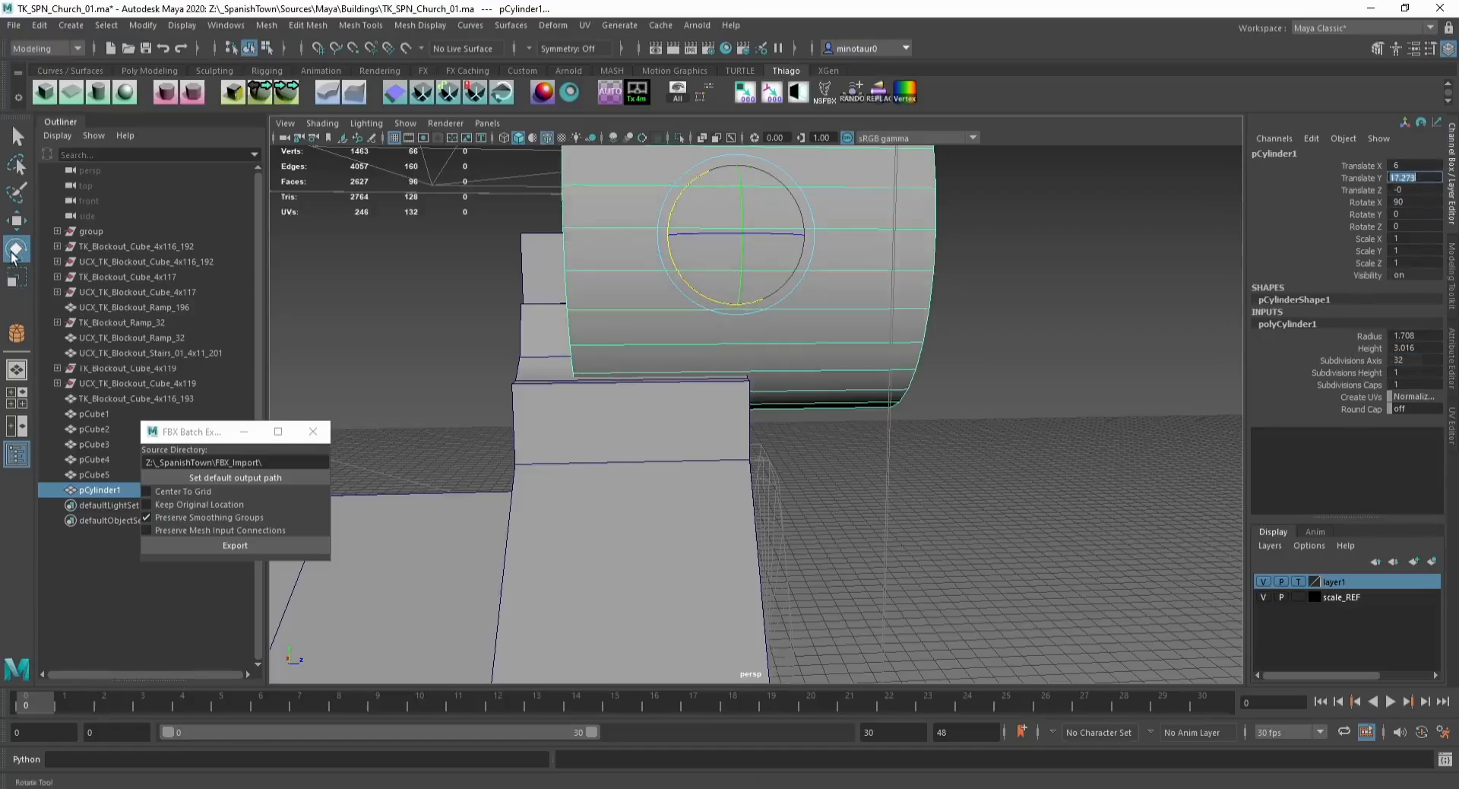
# Step: Snap one side's vertices of the cylinder onto the wall with point snapping
pyautogui.doubleClick(15, 252)
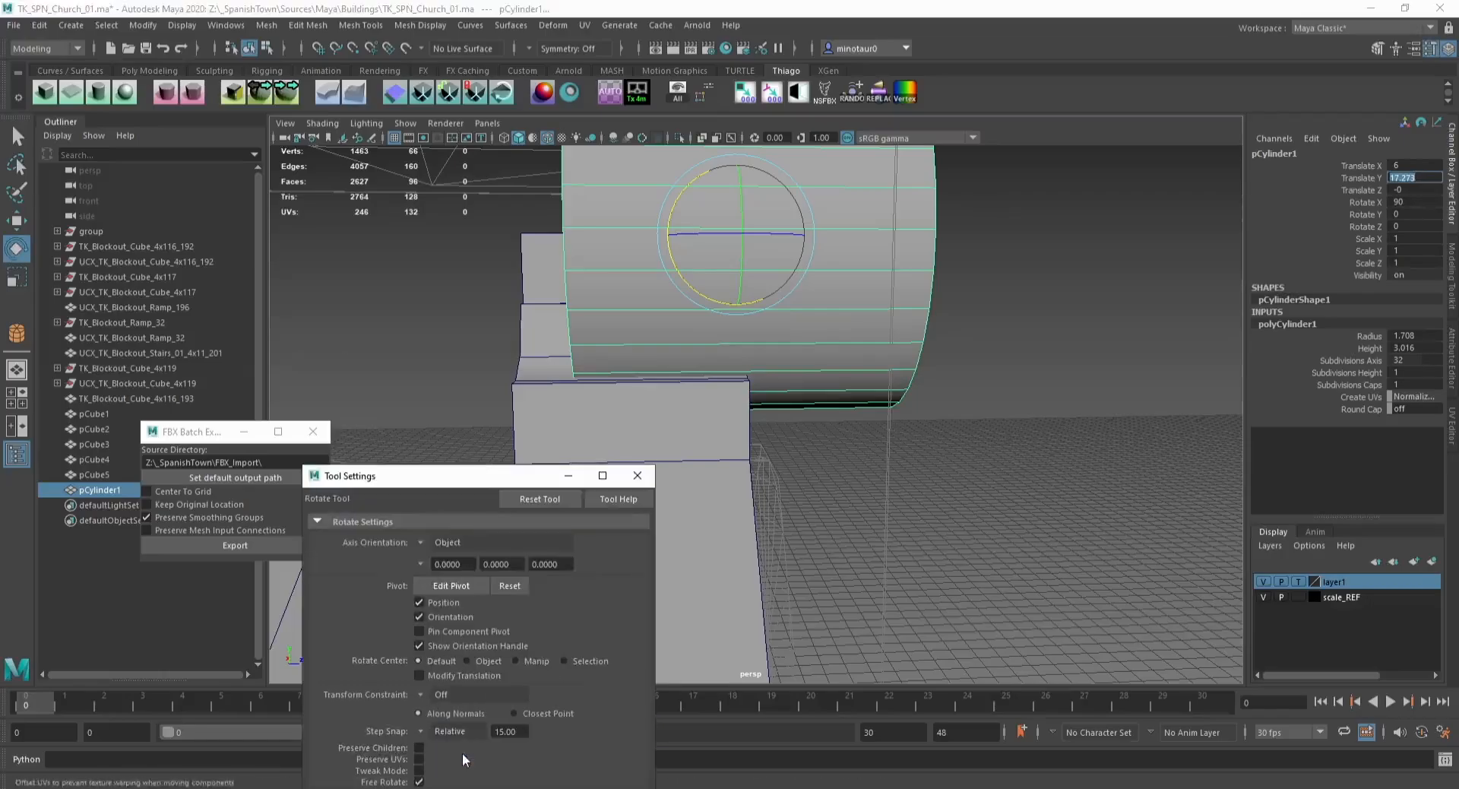
pyautogui.click(18, 221)
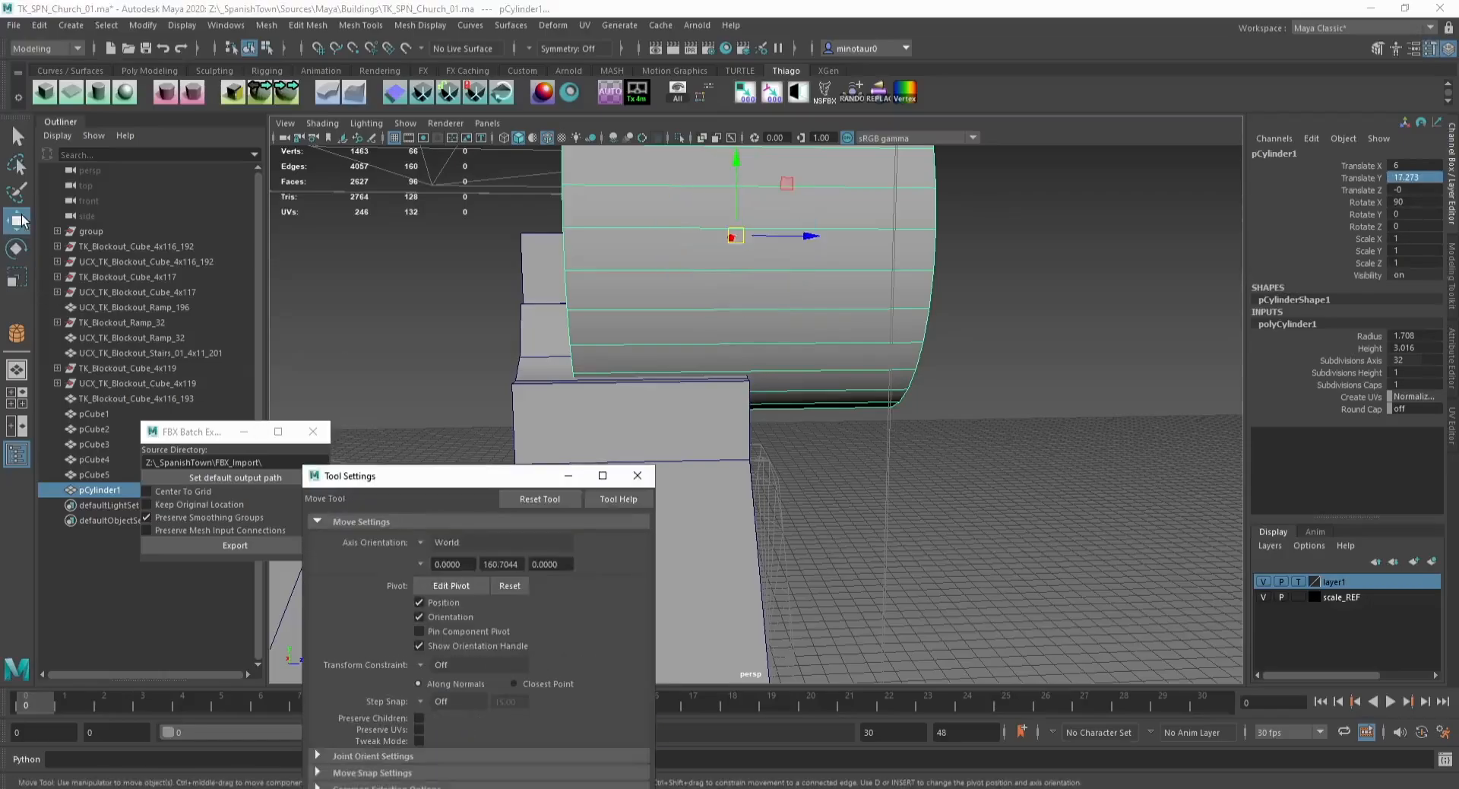
pyautogui.click(639, 478)
pyautogui.keyDown('alt'); pyautogui.moveTo(795, 352); pyautogui.dragTo(781, 319); pyautogui.keyUp('alt')
pyautogui.keyDown('alt'); pyautogui.moveTo(746, 241); pyautogui.dragTo(755, 246); pyautogui.keyUp('alt')
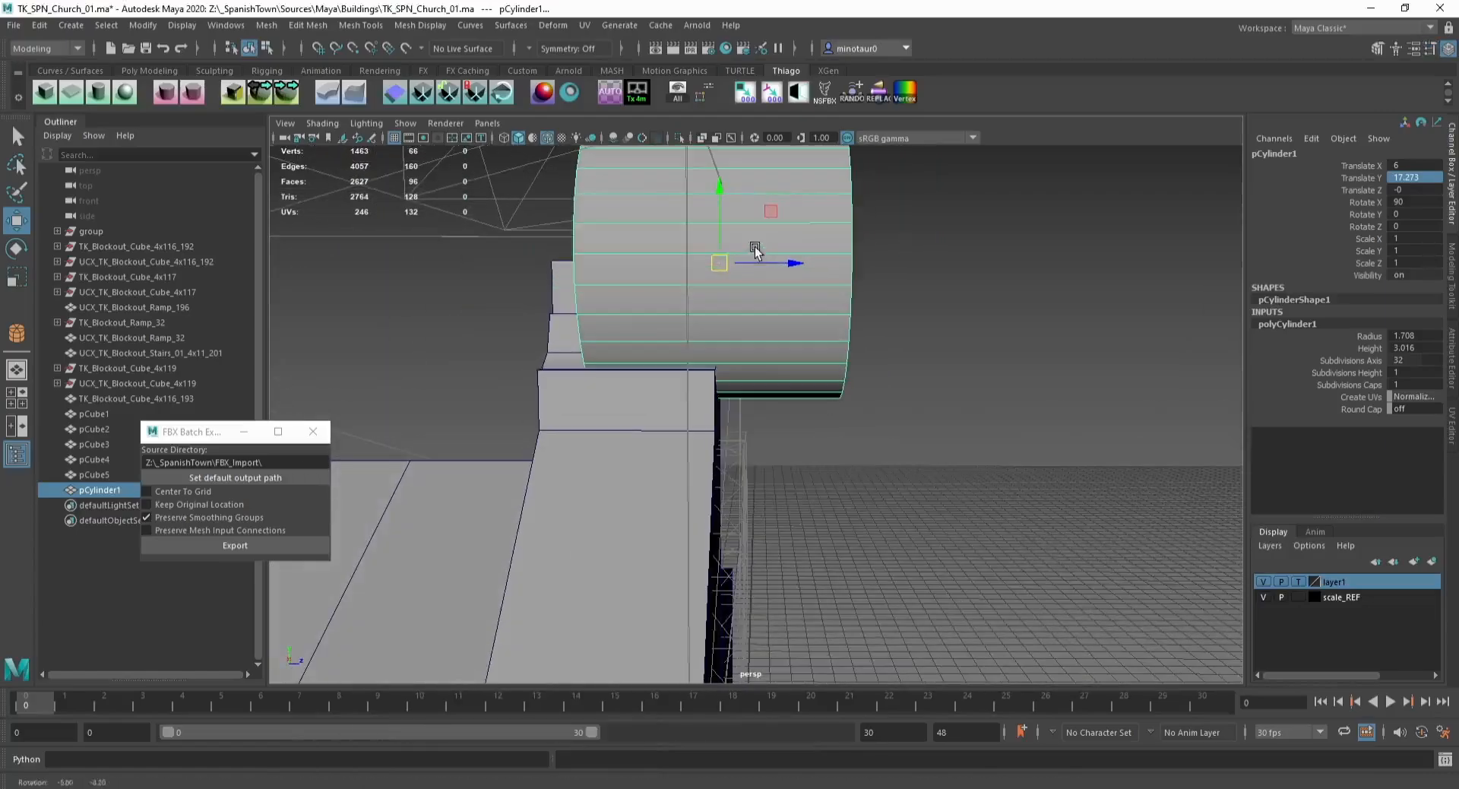
pyautogui.press('F9')
pyautogui.moveTo(886, 440); pyautogui.dragTo(808, 67)
pyautogui.press('v')
pyautogui.moveTo(886, 264); pyautogui.dragTo(733, 343)
# Step: Snap the cylinder's opposite side vertices onto the wall with point snapping
pyautogui.keyDown('alt'); pyautogui.moveTo(572, 279); pyautogui.dragTo(581, 280); pyautogui.keyUp('alt')
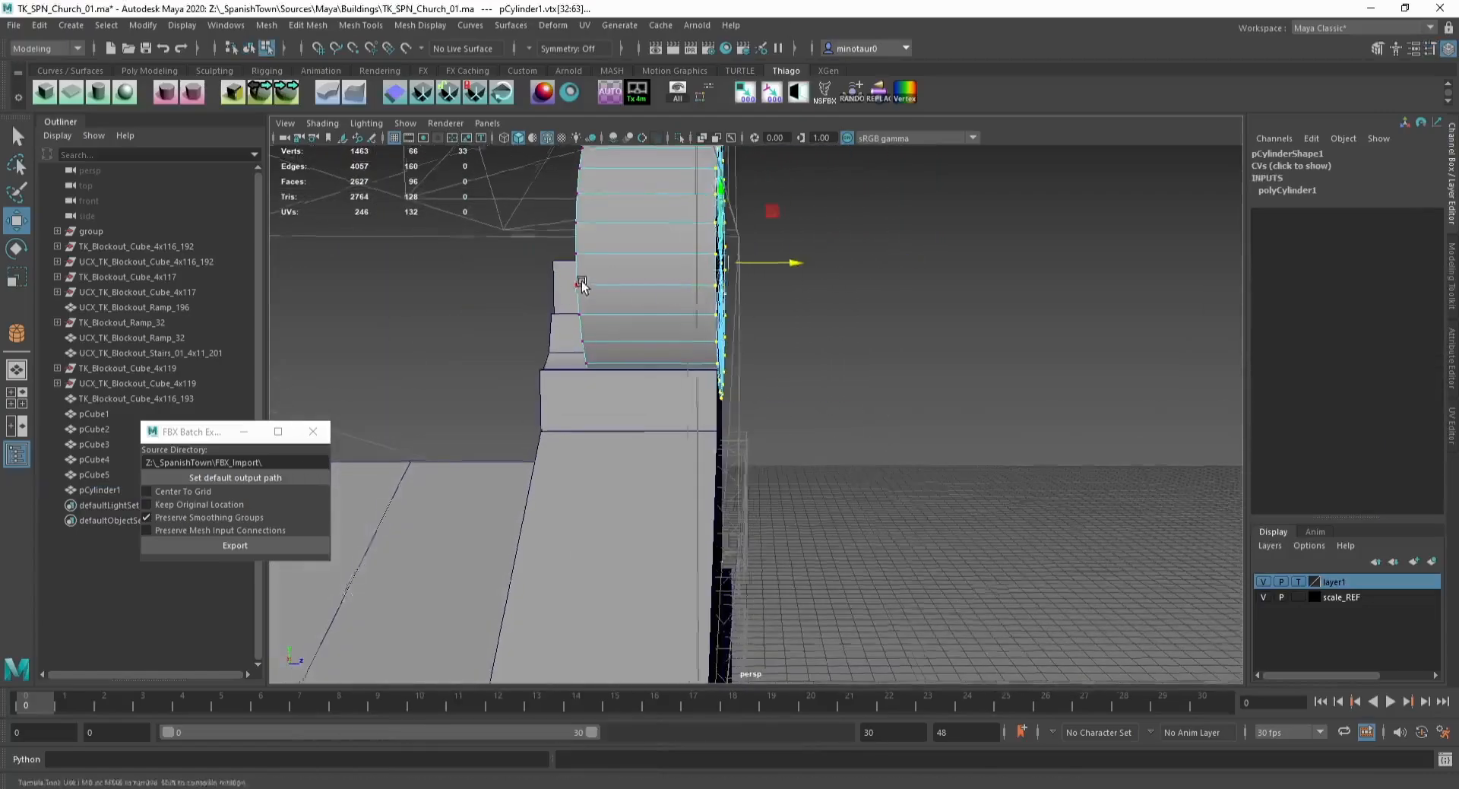
pyautogui.keyDown('alt'); pyautogui.moveTo(581, 280); pyautogui.dragTo(612, 334, button='middle'); pyautogui.keyUp('alt')
pyautogui.moveTo(572, 453); pyautogui.dragTo(673, 143)
pyautogui.press('v')
pyautogui.moveTo(690, 312); pyautogui.dragTo(583, 308)
pyautogui.press('F8')
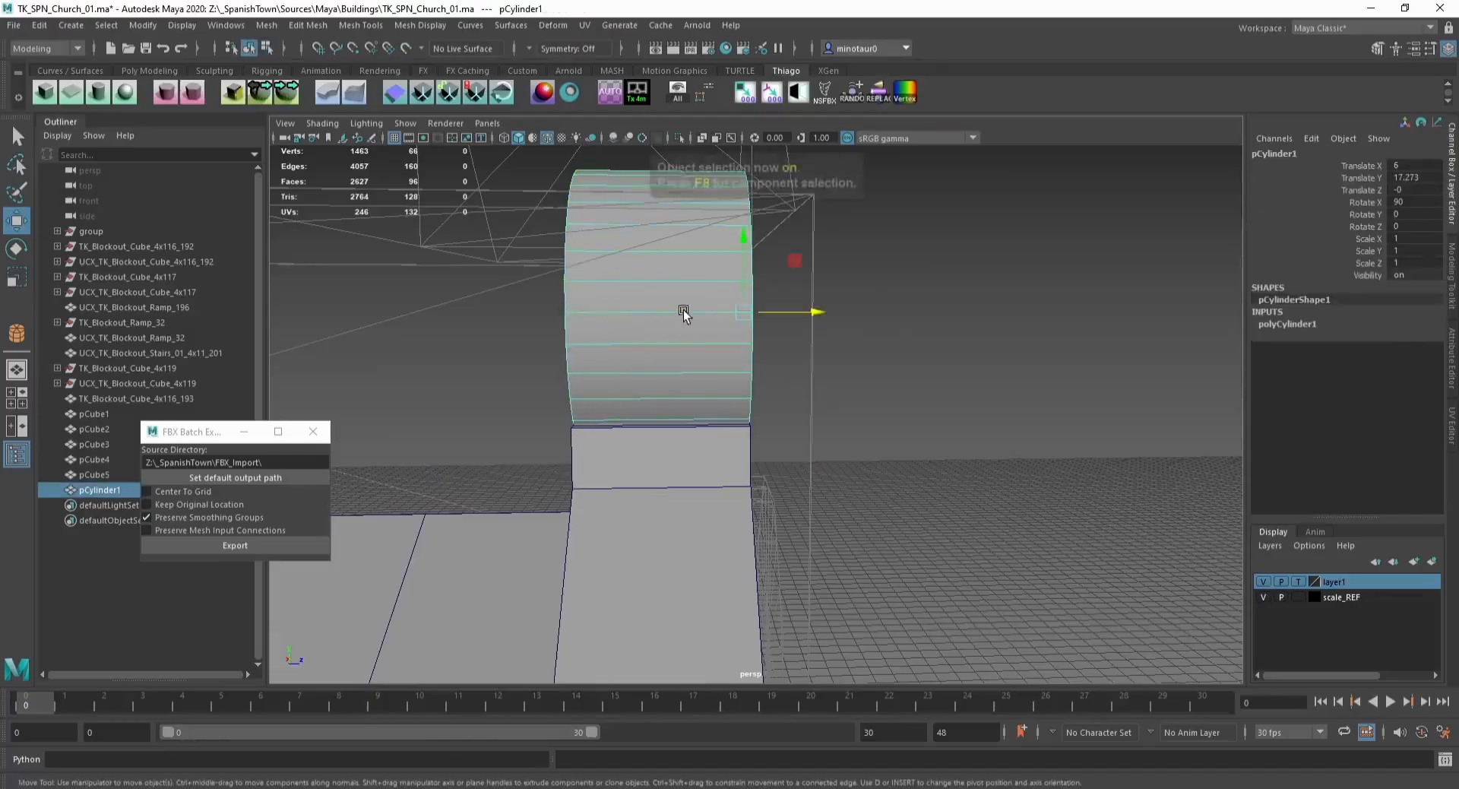
# Step: Move the cylinder and snap its pivot to its center
pyautogui.keyDown('alt'); pyautogui.moveTo(680, 314); pyautogui.dragTo(606, 329); pyautogui.keyUp('alt')
pyautogui.press('d')
pyautogui.scroll(5, 612, 322)
pyautogui.keyDown('alt'); pyautogui.moveTo(480, 237); pyautogui.dragTo(531, 324, button='middle'); pyautogui.keyUp('alt')
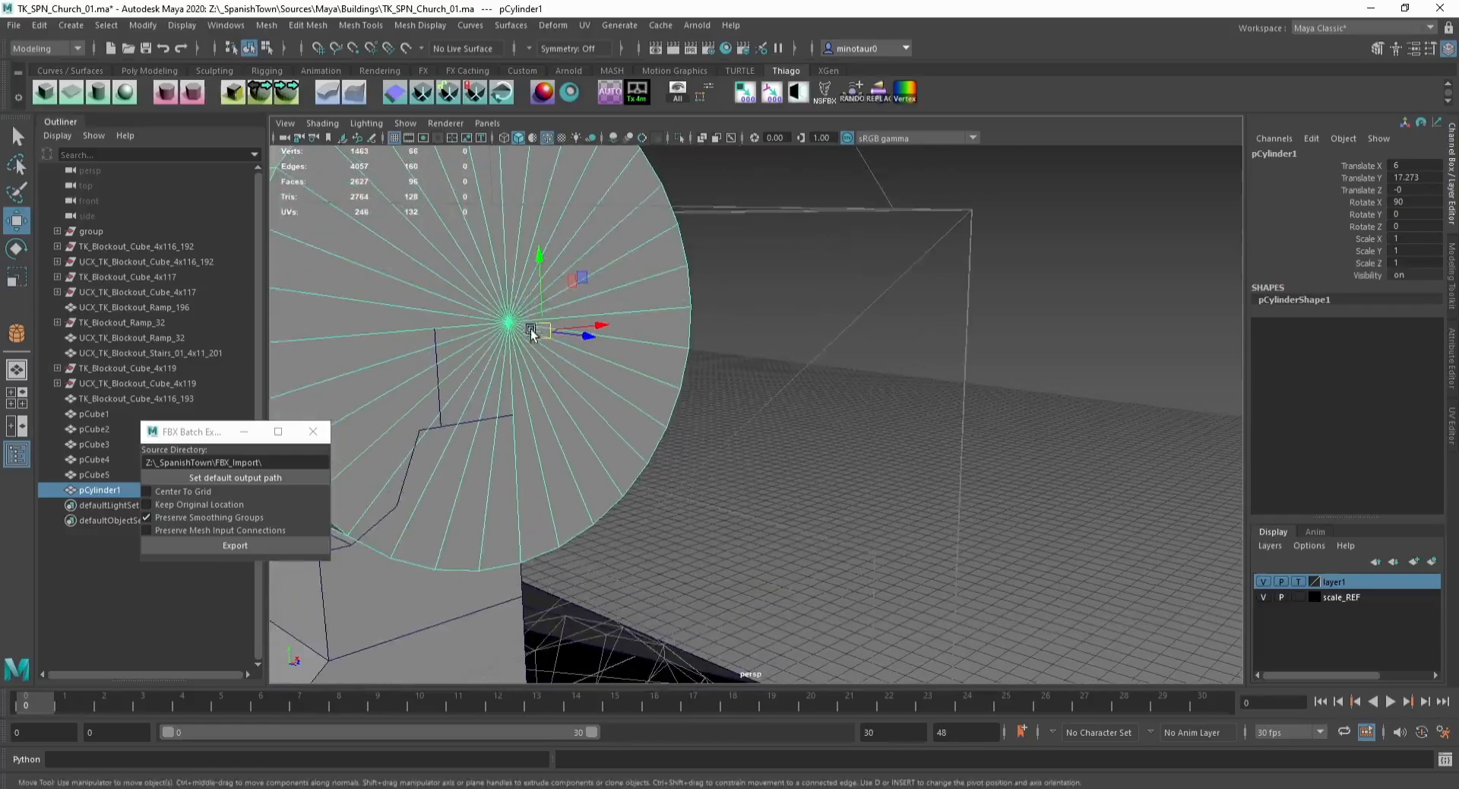
pyautogui.press('d')
pyautogui.moveTo(530, 325)
pyautogui.keyDown('alt'); pyautogui.mouseDown()
pyautogui.moveTo(521, 378)
pyautogui.moveTo(499, 308)
pyautogui.moveTo(521, 344)
pyautogui.mouseUp(); pyautogui.keyUp('alt')
pyautogui.press('v')
pyautogui.press('v')
pyautogui.press('r')
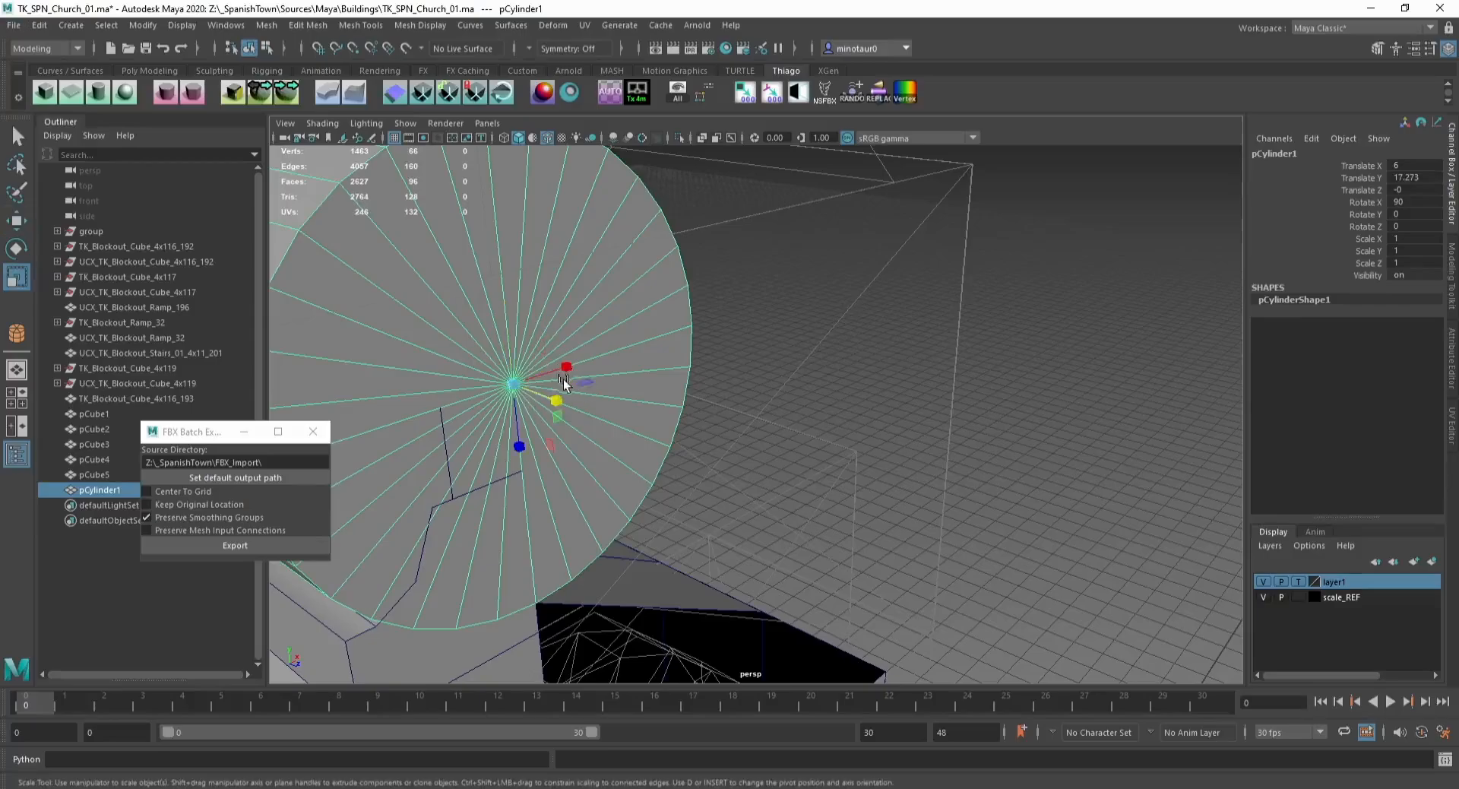
# Step: Scale the cylinder to fit the tower top and delete its rear faces
pyautogui.moveTo(559, 414); pyautogui.dragTo(400, 400)
pyautogui.keyDown('alt'); pyautogui.moveTo(400, 400); pyautogui.dragTo(426, 322, button='right'); pyautogui.keyUp('alt')
pyautogui.keyDown('alt'); pyautogui.moveTo(426, 322); pyautogui.dragTo(456, 317, button='middle'); pyautogui.keyUp('alt')
pyautogui.press('F11')
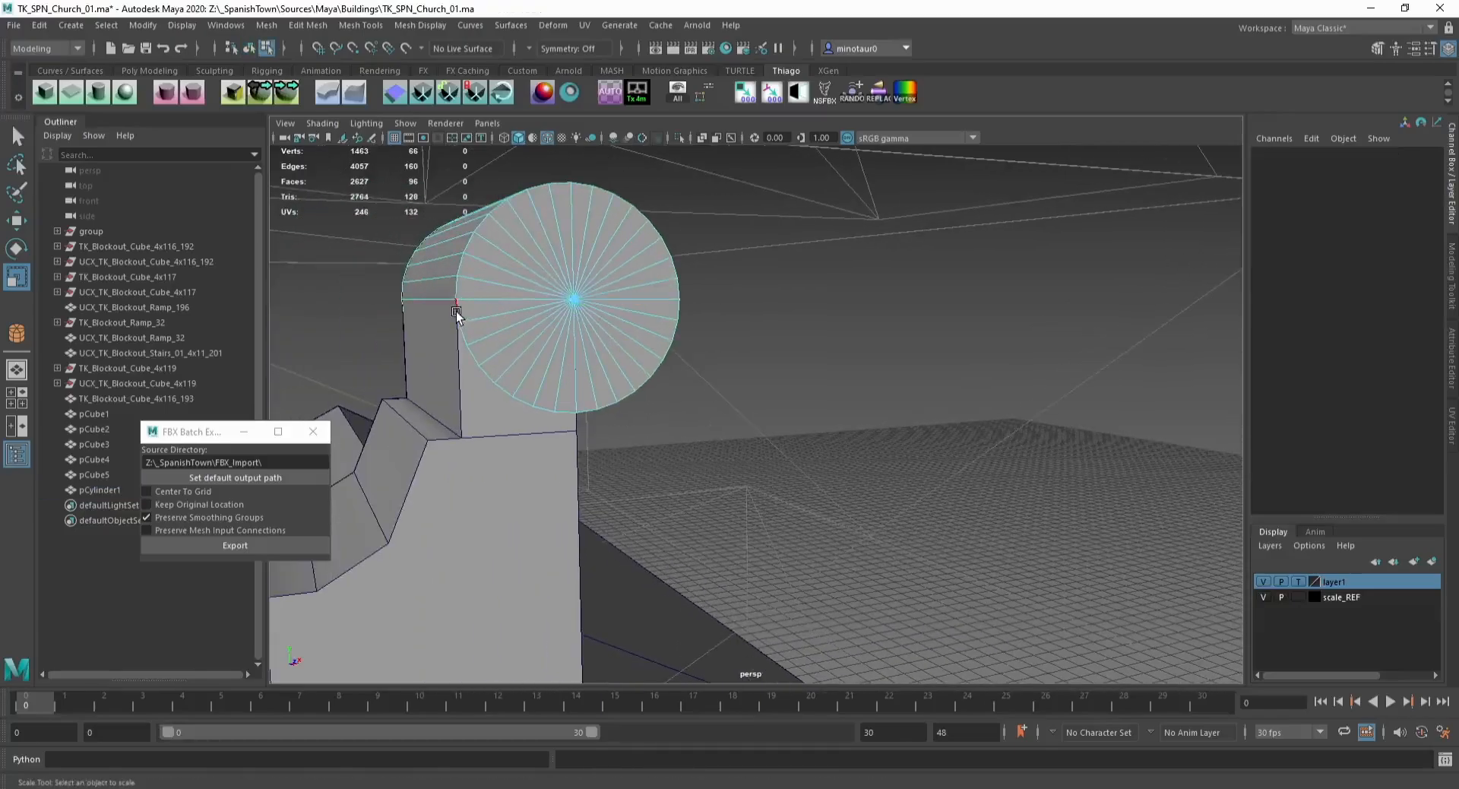
pyautogui.moveTo(456, 316); pyautogui.dragTo(462, 306)
pyautogui.press('Delete')
pyautogui.keyDown('alt'); pyautogui.moveTo(683, 318); pyautogui.dragTo(630, 318); pyautogui.keyUp('alt')
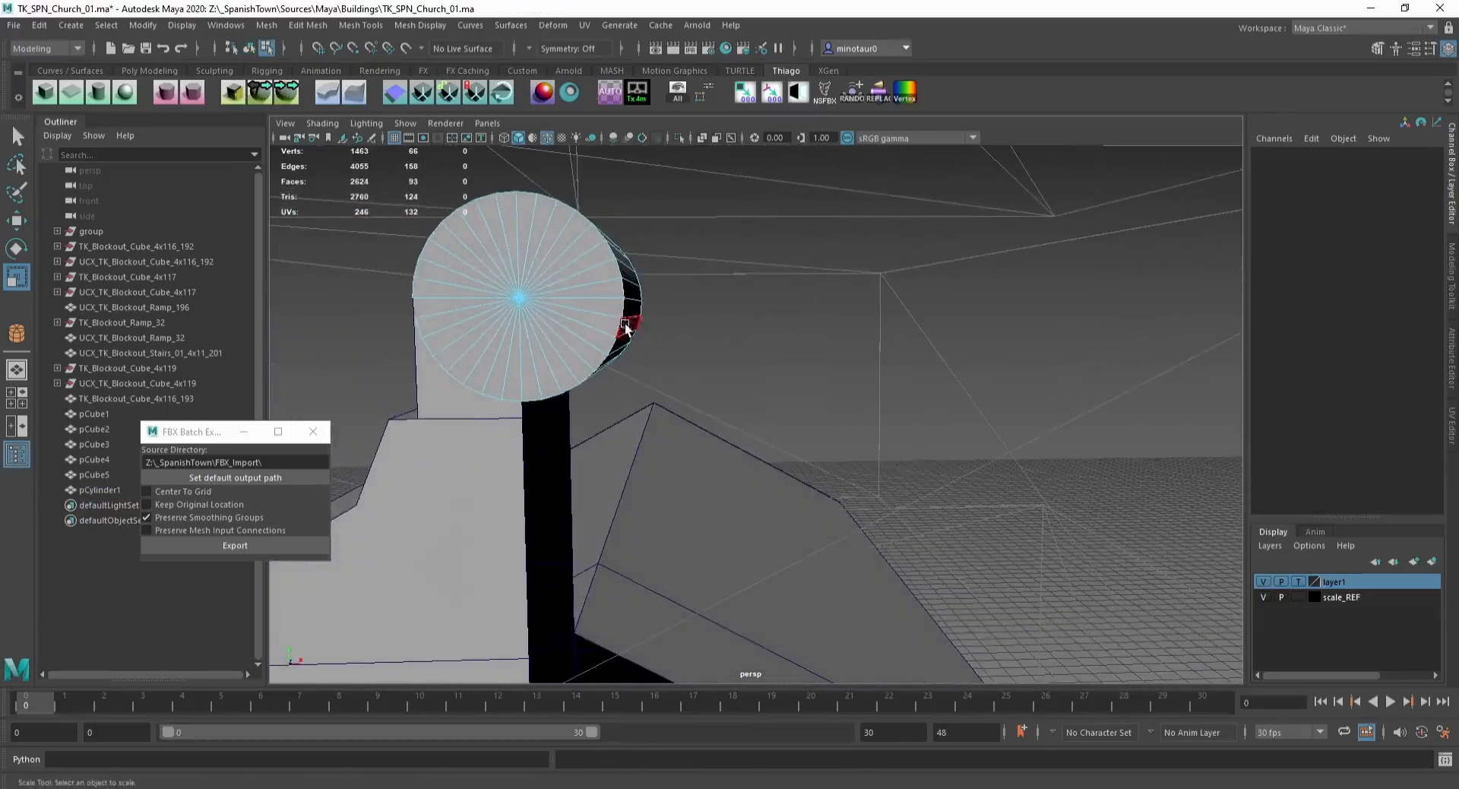
# Step: Delete vertices along the cylinder's lower side edge
pyautogui.press('F9')
pyautogui.click(634, 317)
pyautogui.press('w')
pyautogui.click(681, 285)
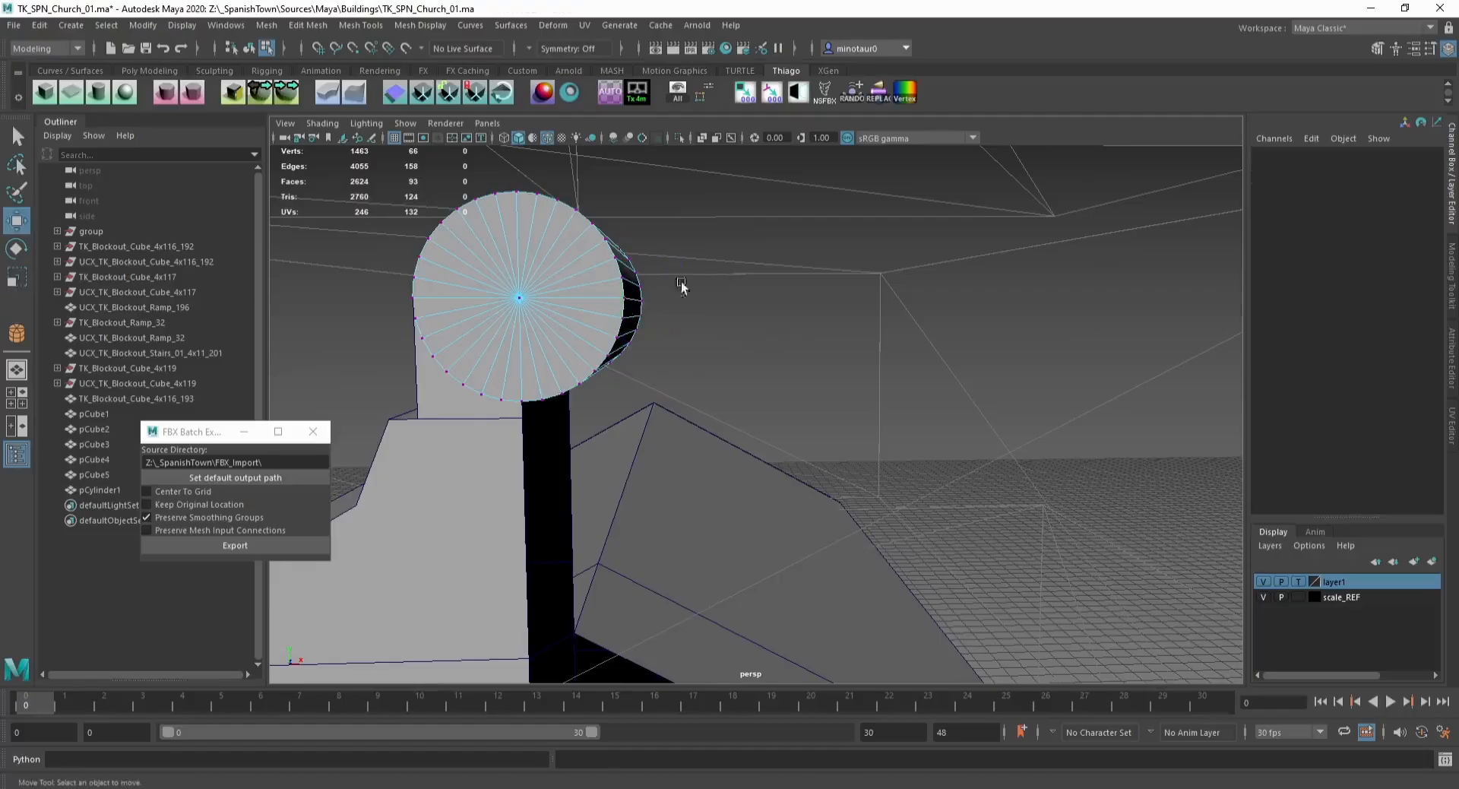
pyautogui.moveTo(628, 307); pyautogui.dragTo(633, 311)
pyautogui.press('Delete')
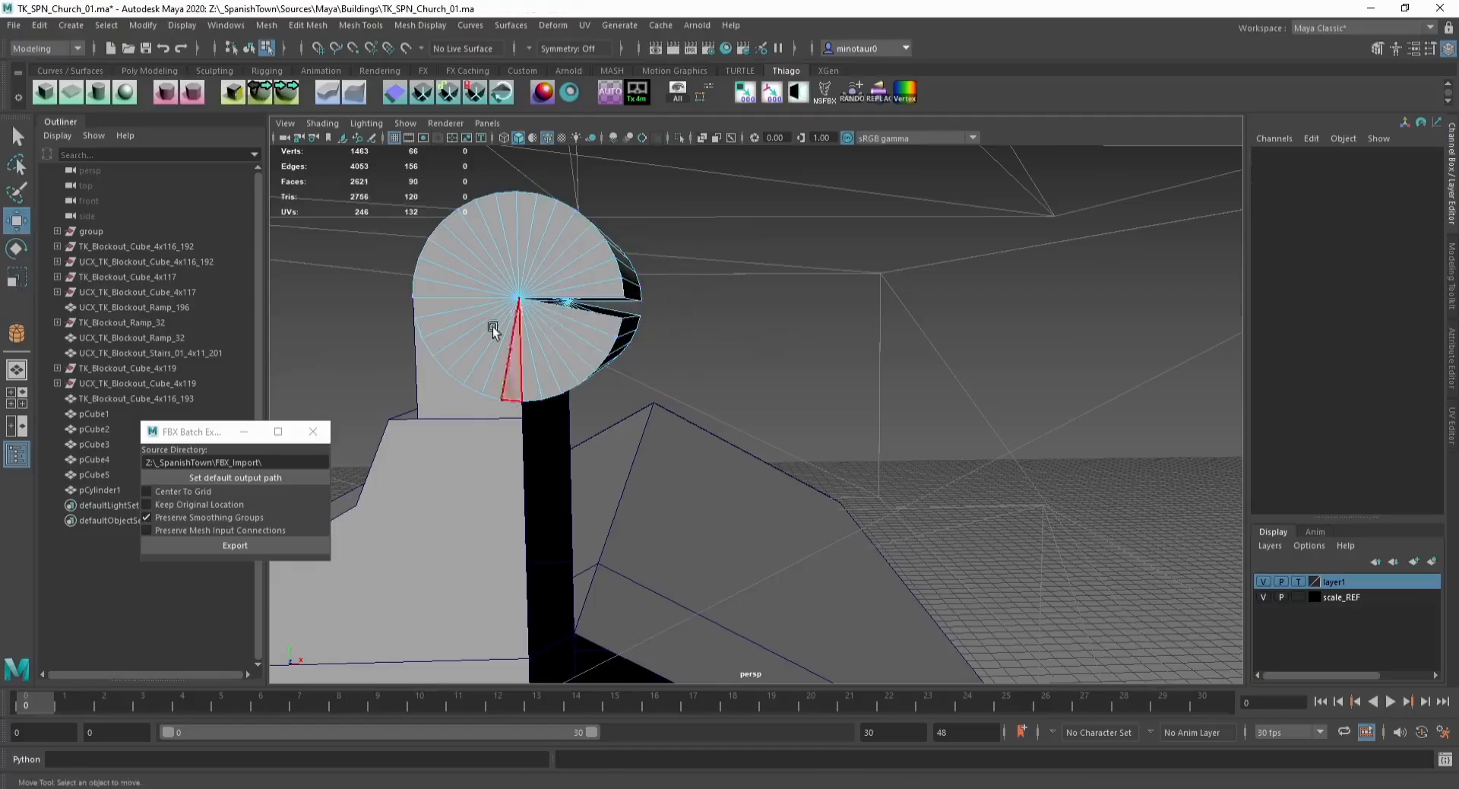
# Step: Isolate the cylinder and delete the faces of its lower half
pyautogui.moveTo(492, 326)
pyautogui.keyDown('alt'); pyautogui.mouseDown()
pyautogui.moveTo(535, 323)
pyautogui.moveTo(506, 310)
pyautogui.mouseUp(); pyautogui.keyUp('alt')
pyautogui.press('F8')
pyautogui.hotkey('ctrl', '1')
pyautogui.click(407, 320)
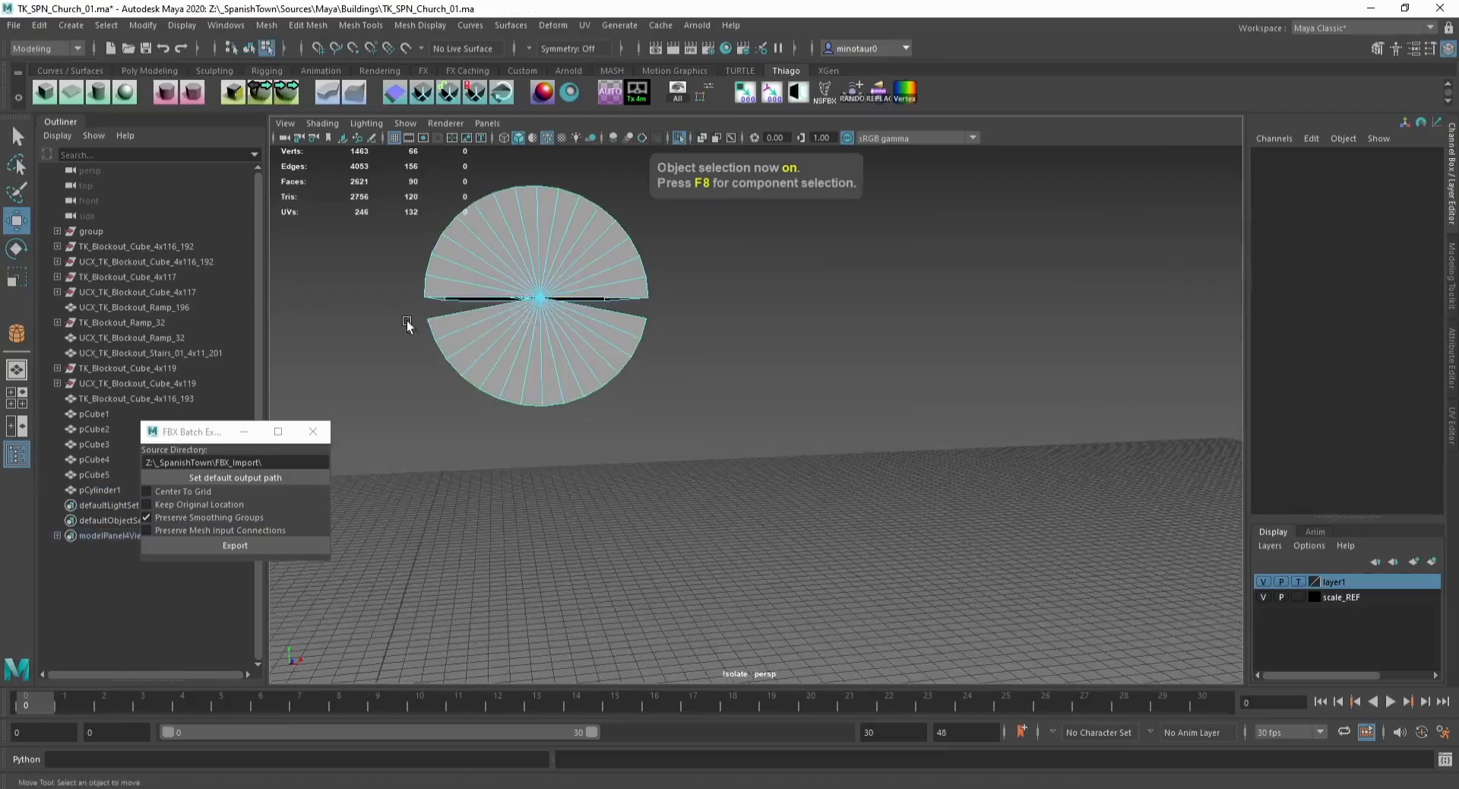
pyautogui.moveTo(407, 321); pyautogui.dragTo(788, 450)
pyautogui.press('Delete')
pyautogui.press('F8')
pyautogui.keyDown('alt'); pyautogui.moveTo(464, 288); pyautogui.dragTo(309, 272); pyautogui.keyUp('alt')
pyautogui.press('F8')
pyautogui.press('Delete')
pyautogui.hotkey('ctrl', 'z')
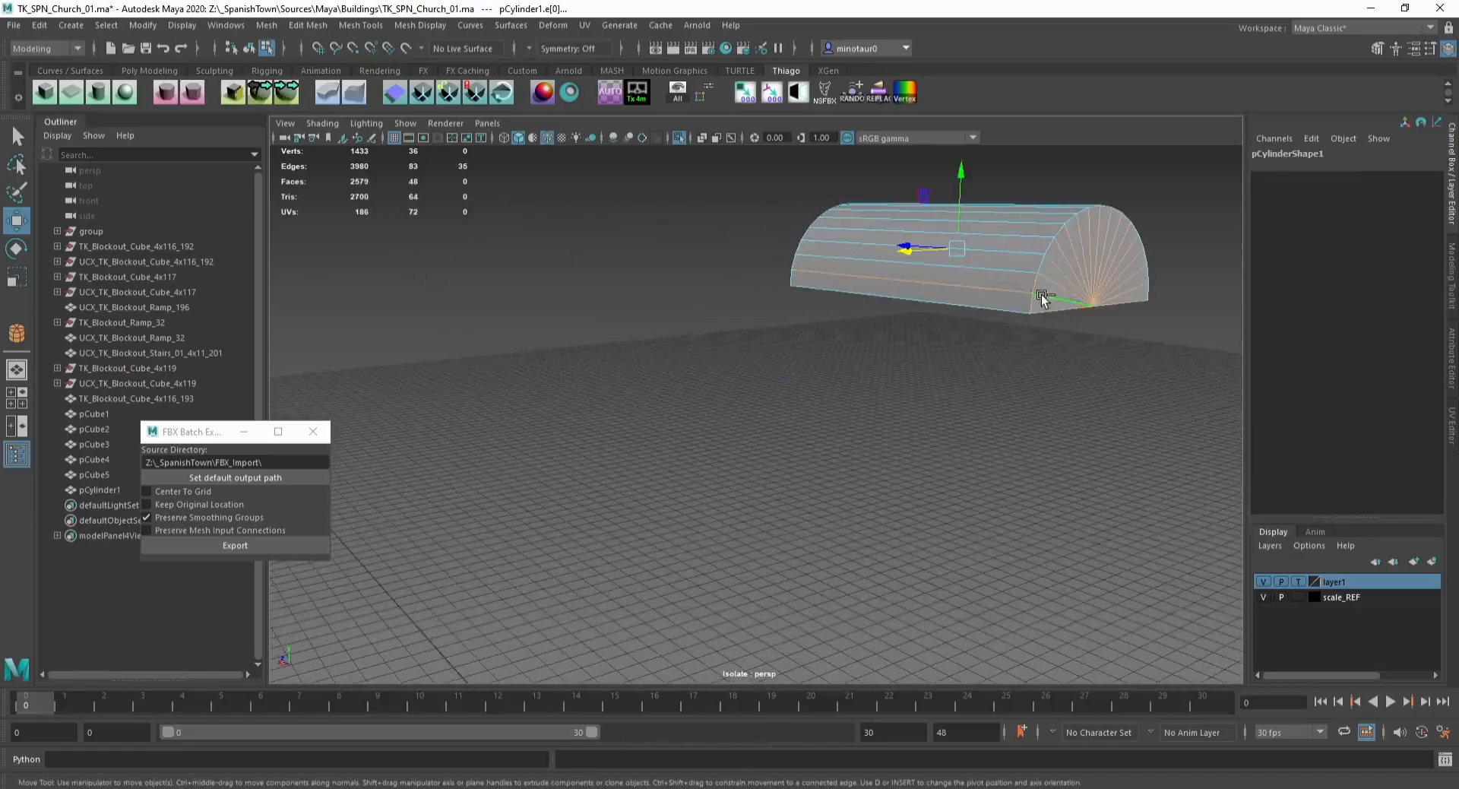
# Step: Delete the center vertices of both cylinder caps
pyautogui.press('F9')
pyautogui.click(1094, 307)
pyautogui.hotkey('ctrl', 'F10')
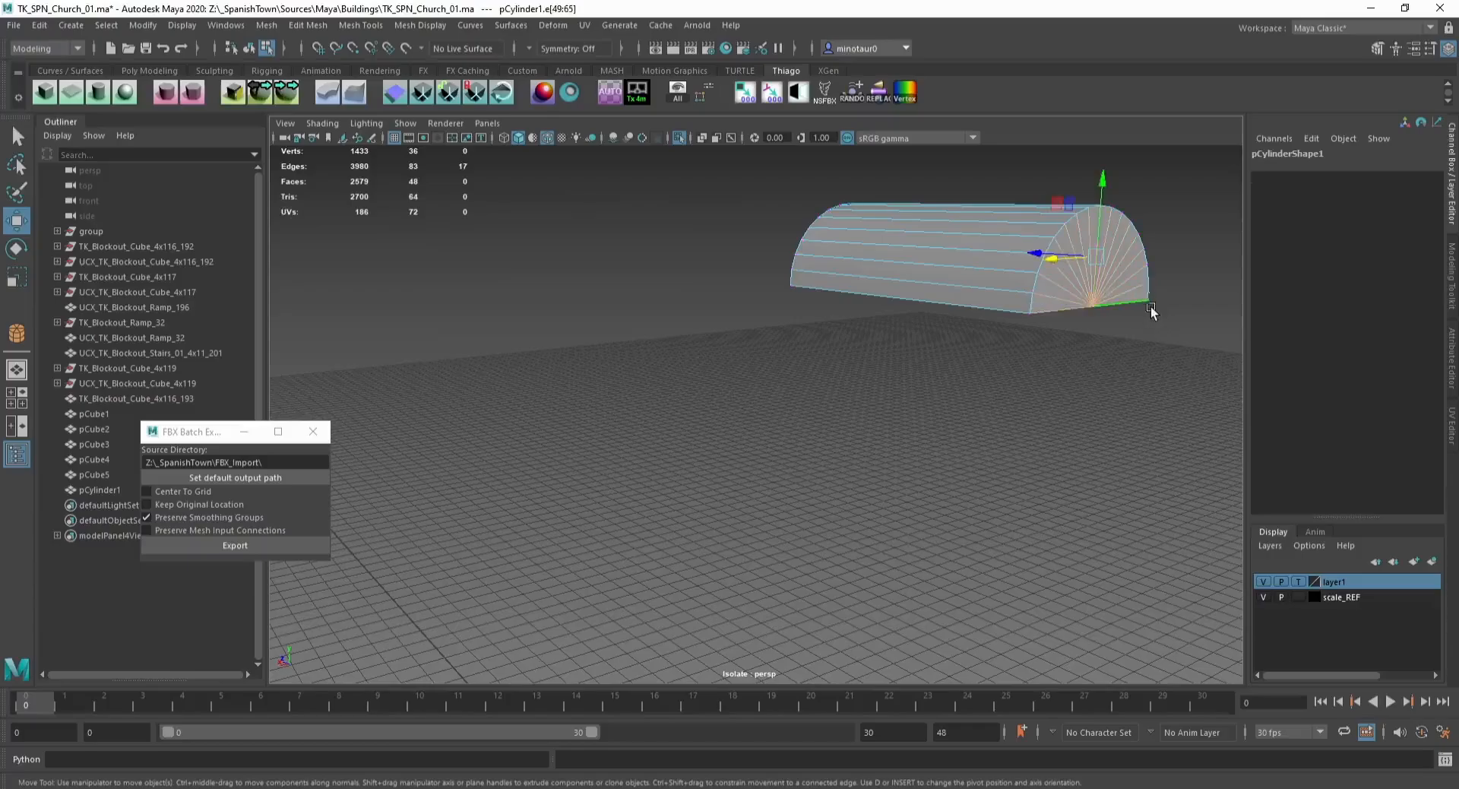
pyautogui.press('Delete')
pyautogui.press('Delete')
pyautogui.keyDown('alt'); pyautogui.moveTo(1107, 309); pyautogui.dragTo(634, 328); pyautogui.keyUp('alt')
pyautogui.click(634, 328)
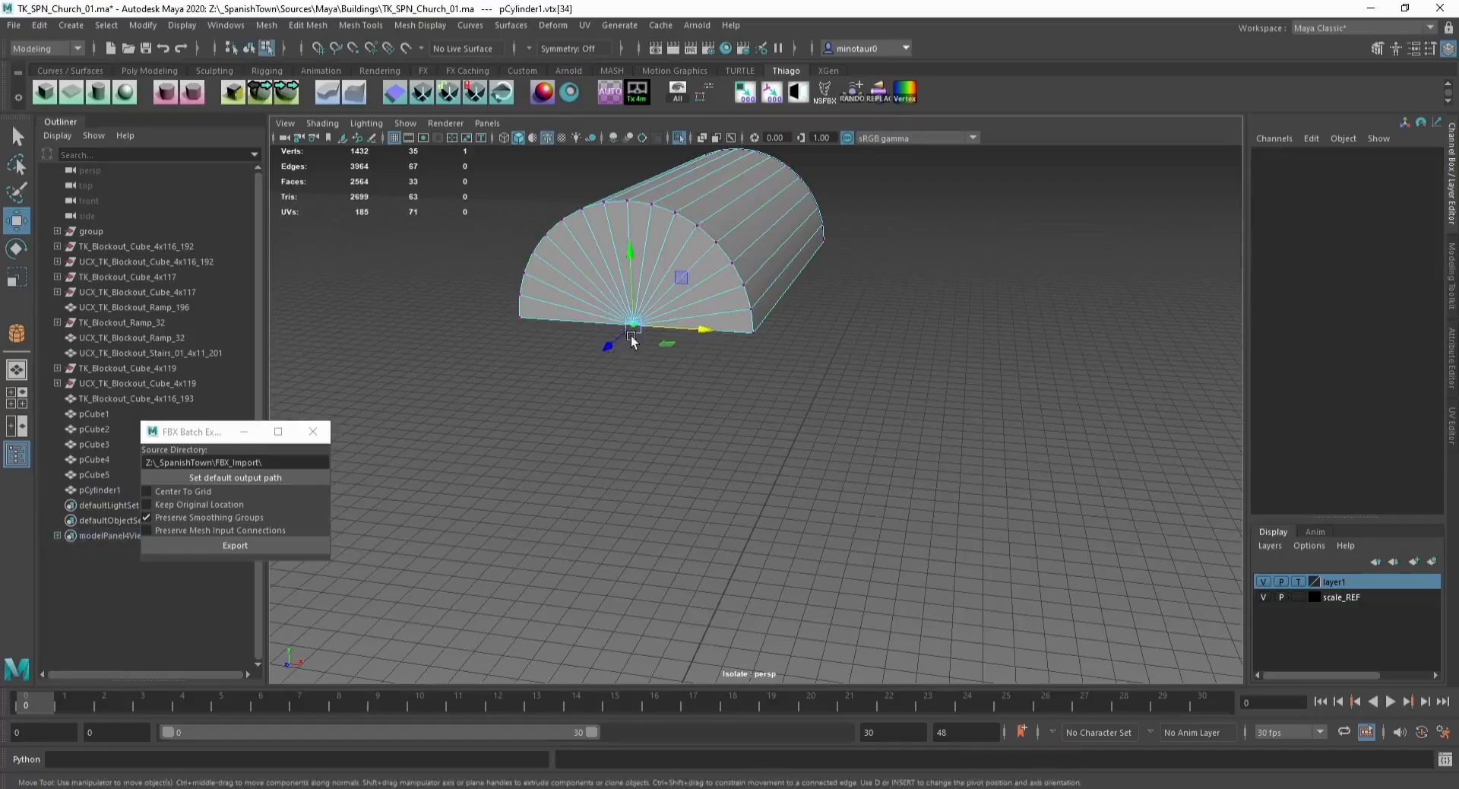
pyautogui.hotkey('ctrl', 'F10')
pyautogui.press('Delete')
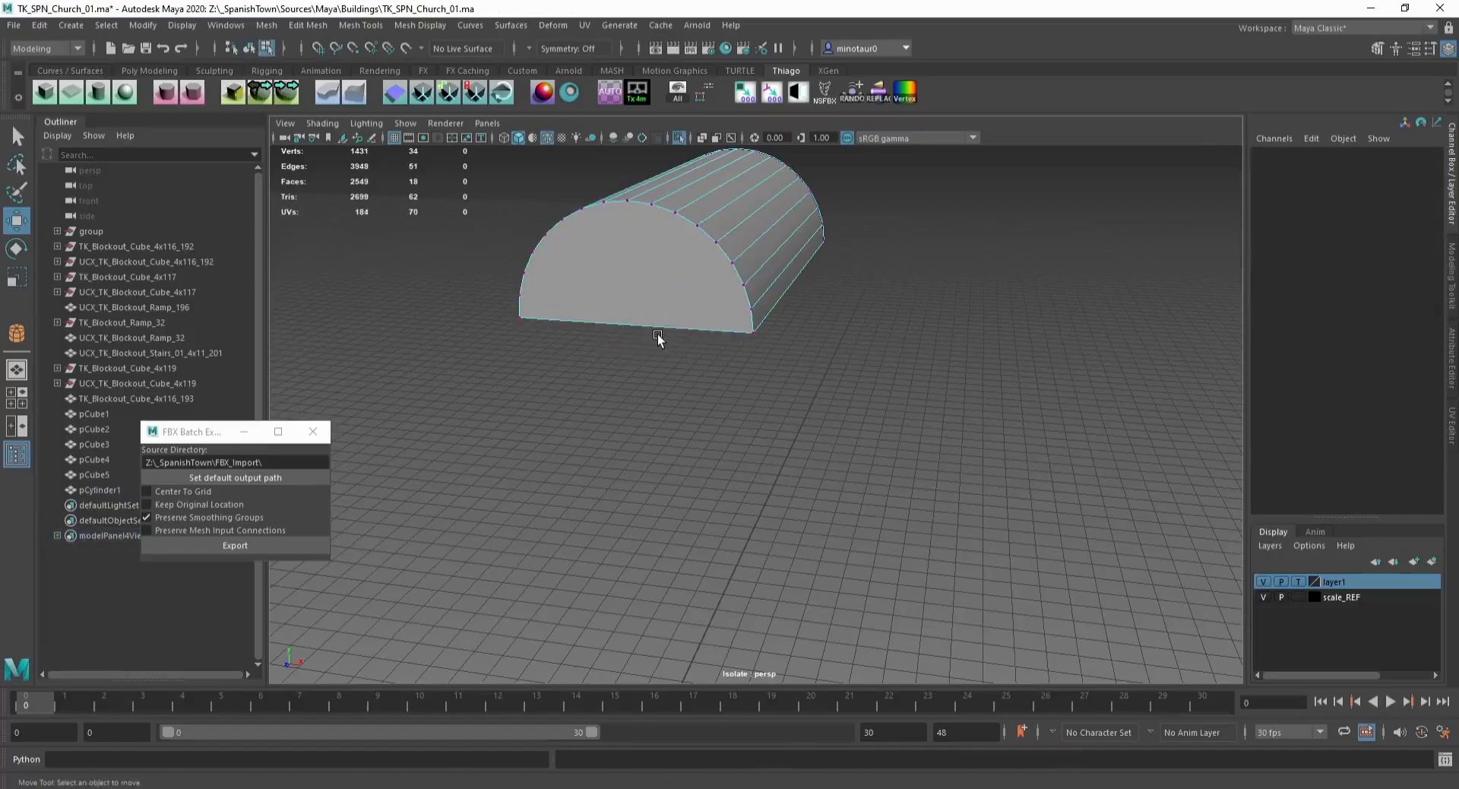
# Step: Exit isolation and delete the half cylinder's flat bottom face
pyautogui.press('F8')
pyautogui.hotkey('ctrl', '1')
pyautogui.keyDown('alt'); pyautogui.moveTo(576, 324); pyautogui.dragTo(692, 346); pyautogui.keyUp('alt')
pyautogui.click(643, 339)
pyautogui.press('F11')
pyautogui.click(688, 344)
pyautogui.press('Delete')
pyautogui.press('F8')
# Step: Move the half cylinder down onto the top of the tower and save the scene
pyautogui.click(674, 274)
pyautogui.keyDown('alt'); pyautogui.moveTo(674, 274); pyautogui.dragTo(612, 361); pyautogui.keyUp('alt')
pyautogui.scroll(-5, 670, 389)
pyautogui.scroll(-3, 672, 387)
pyautogui.click(819, 414)
pyautogui.keyDown('alt'); pyautogui.moveTo(819, 414); pyautogui.dragTo(781, 422); pyautogui.keyUp('alt')
pyautogui.keyDown('alt'); pyautogui.moveTo(782, 422); pyautogui.dragTo(747, 261, button='middle'); pyautogui.keyUp('alt')
pyautogui.scroll(-5, 745, 261)
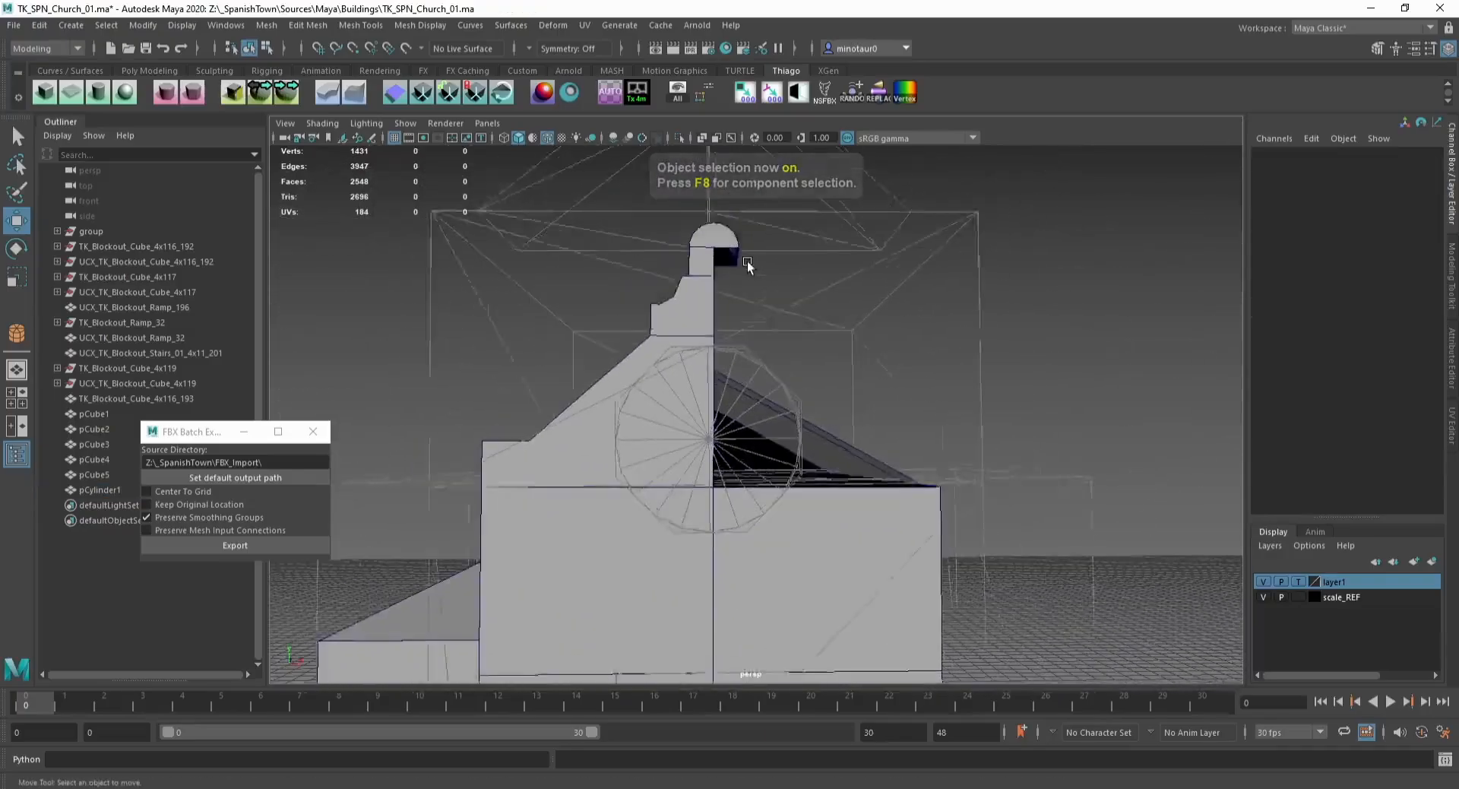
pyautogui.keyDown('alt'); pyautogui.moveTo(737, 319); pyautogui.dragTo(738, 411, button='middle'); pyautogui.keyUp('alt')
pyautogui.hotkey('ctrl', 's')
# Step: Isolate the half cylinder and cut an edge across its front cap from the bottom midpoint to the top center
pyautogui.scroll(6, 739, 412)
pyautogui.keyDown('alt'); pyautogui.moveTo(672, 266); pyautogui.dragTo(674, 416, button='middle'); pyautogui.keyUp('alt')
pyautogui.click(674, 416)
pyautogui.keyDown('alt'); pyautogui.moveTo(674, 416); pyautogui.dragTo(618, 430); pyautogui.keyUp('alt')
pyautogui.keyDown('alt'); pyautogui.moveTo(618, 430); pyautogui.dragTo(681, 412, button='middle'); pyautogui.keyUp('alt')
pyautogui.scroll(4, 681, 411)
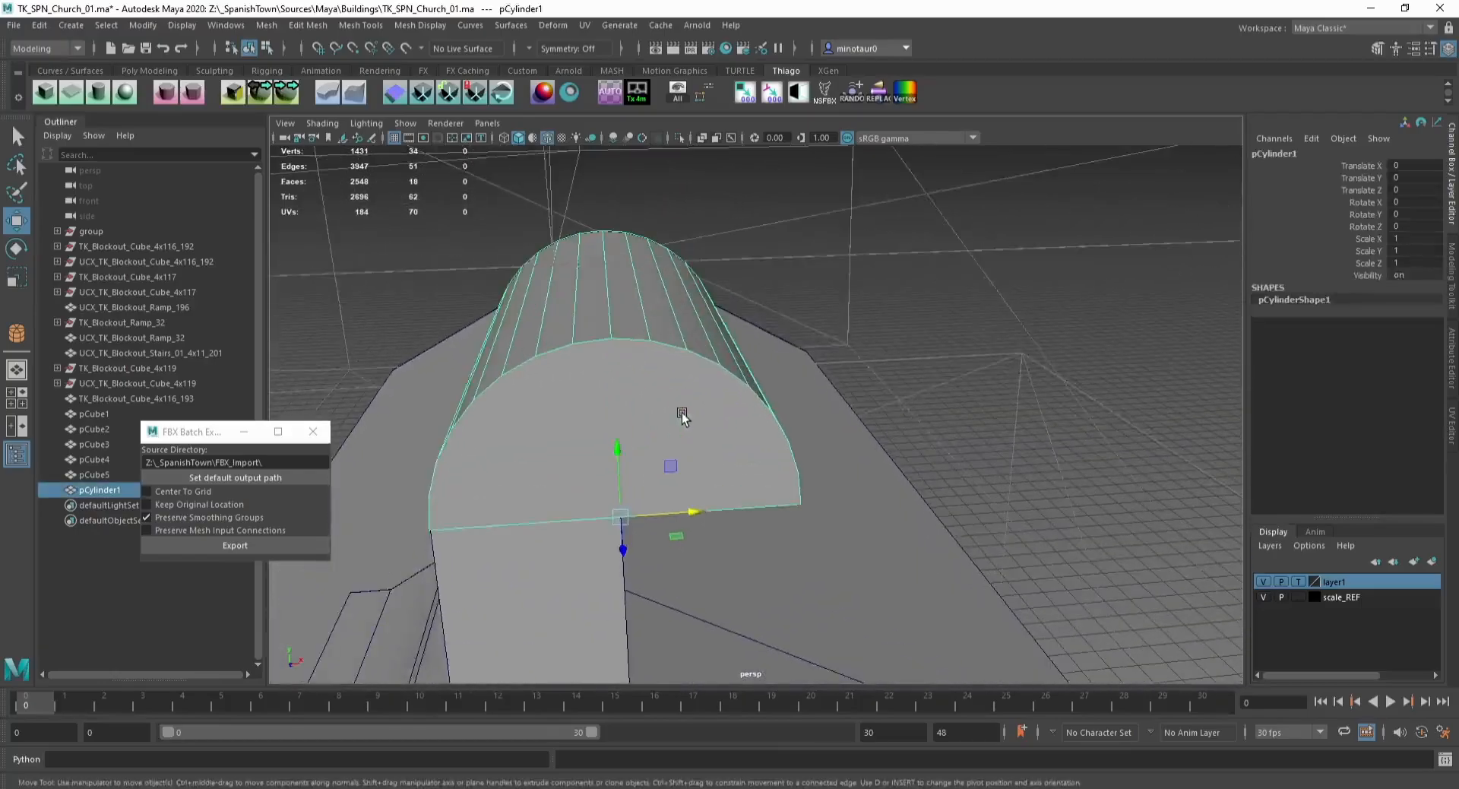
pyautogui.hotkey('ctrl', '1')
pyautogui.hotkey('ctrl', 'shift', 'x')
pyautogui.click(627, 517)
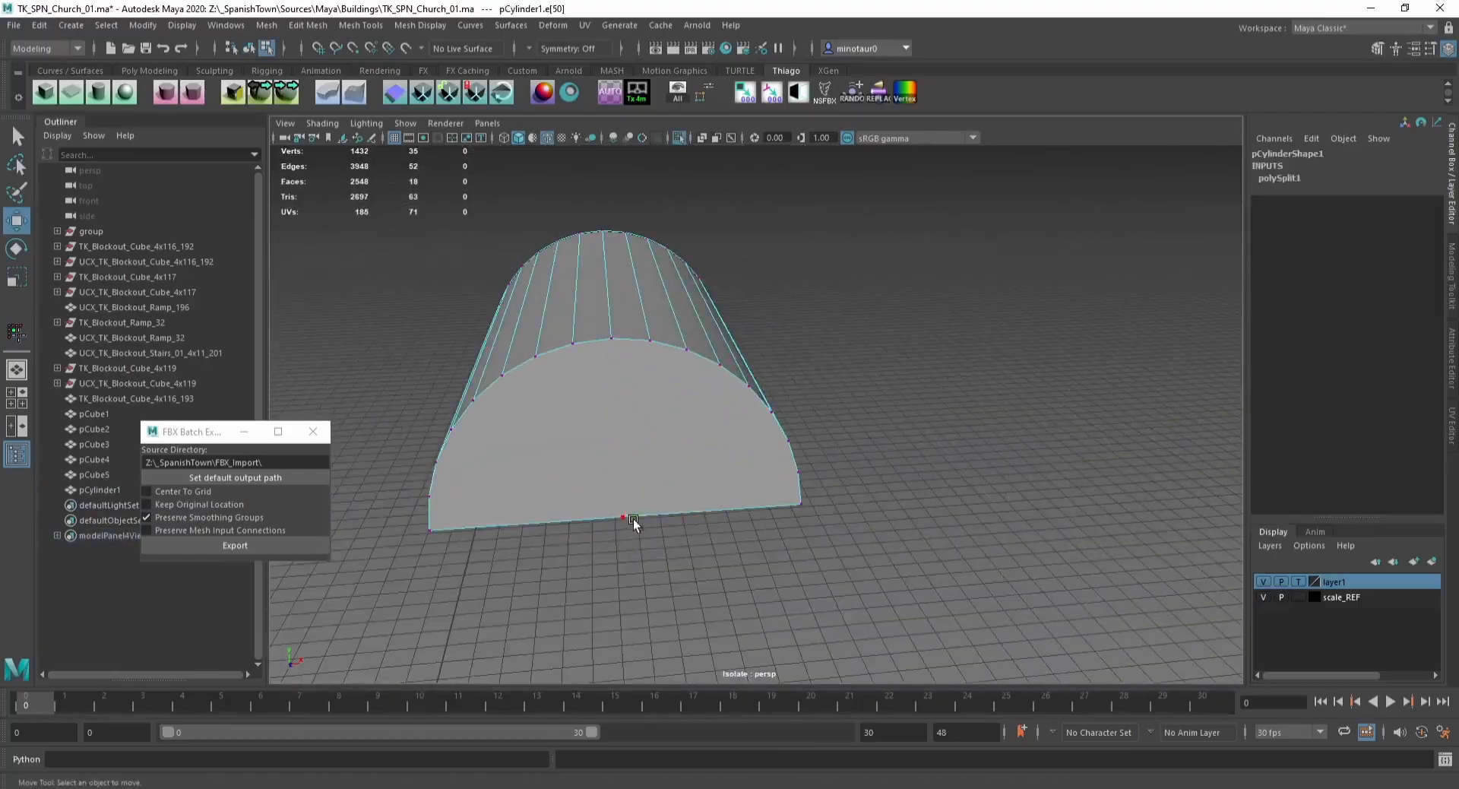
pyautogui.click(614, 339)
pyautogui.press('w')
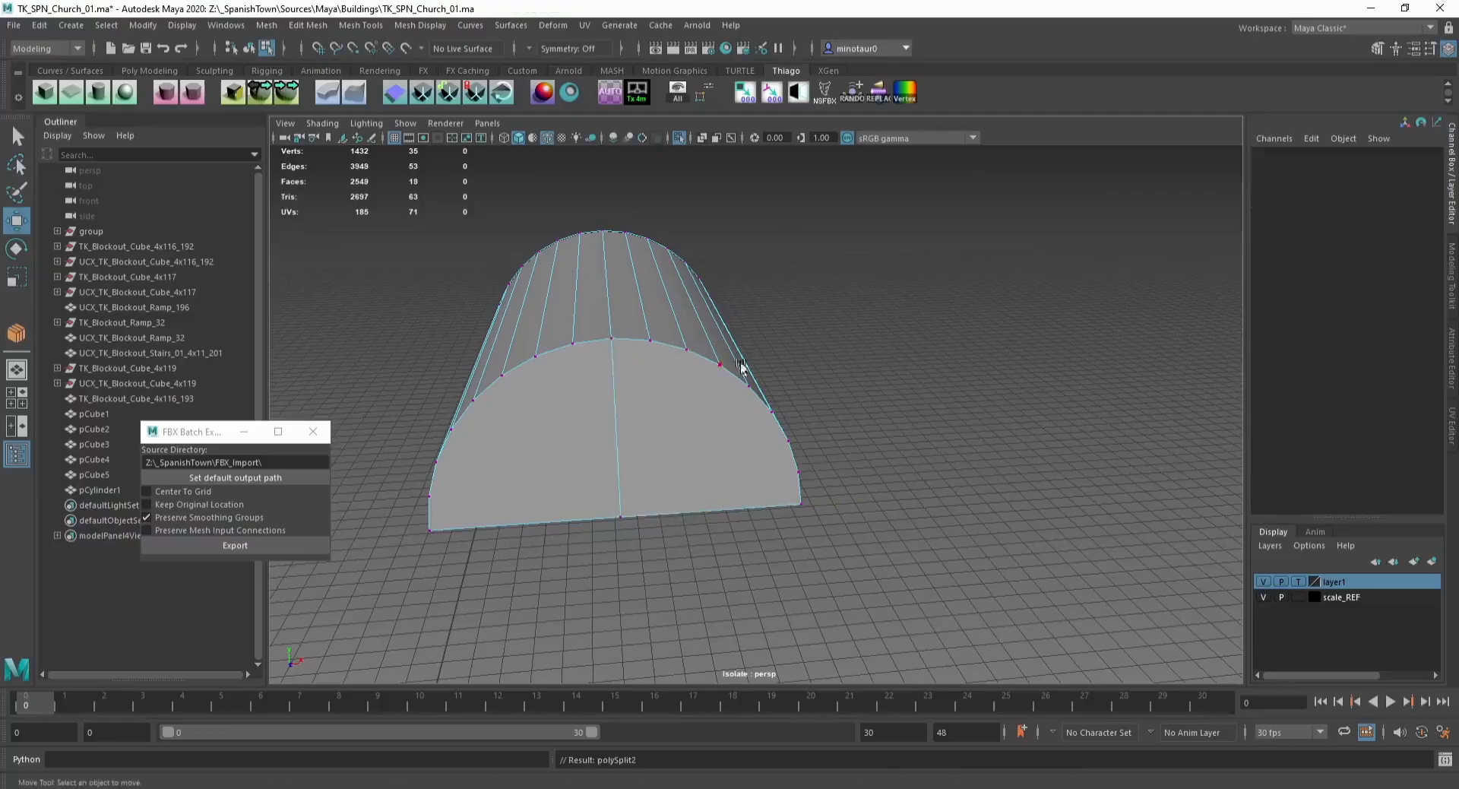
# Step: Connect the opposite cap's bottom midpoint to its top center vertex with a new edge
pyautogui.keyDown('alt'); pyautogui.moveTo(741, 366); pyautogui.dragTo(553, 266); pyautogui.keyUp('alt')
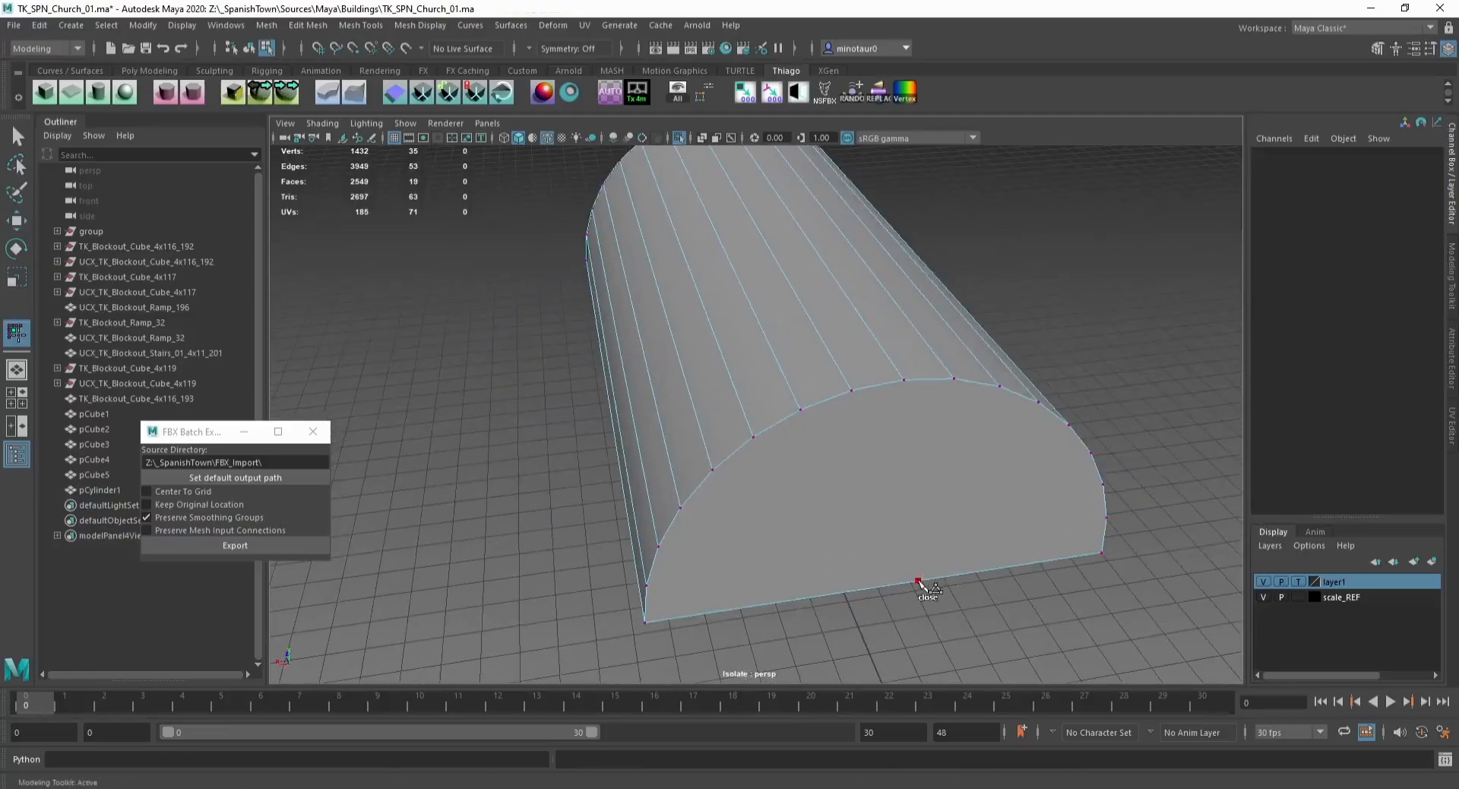
pyautogui.click(917, 582)
pyautogui.press('w')
pyautogui.keyDown('shift'); pyautogui.click(904, 377); pyautogui.keyUp('shift')
pyautogui.hotkey('ctrl', 'shift', 'c')
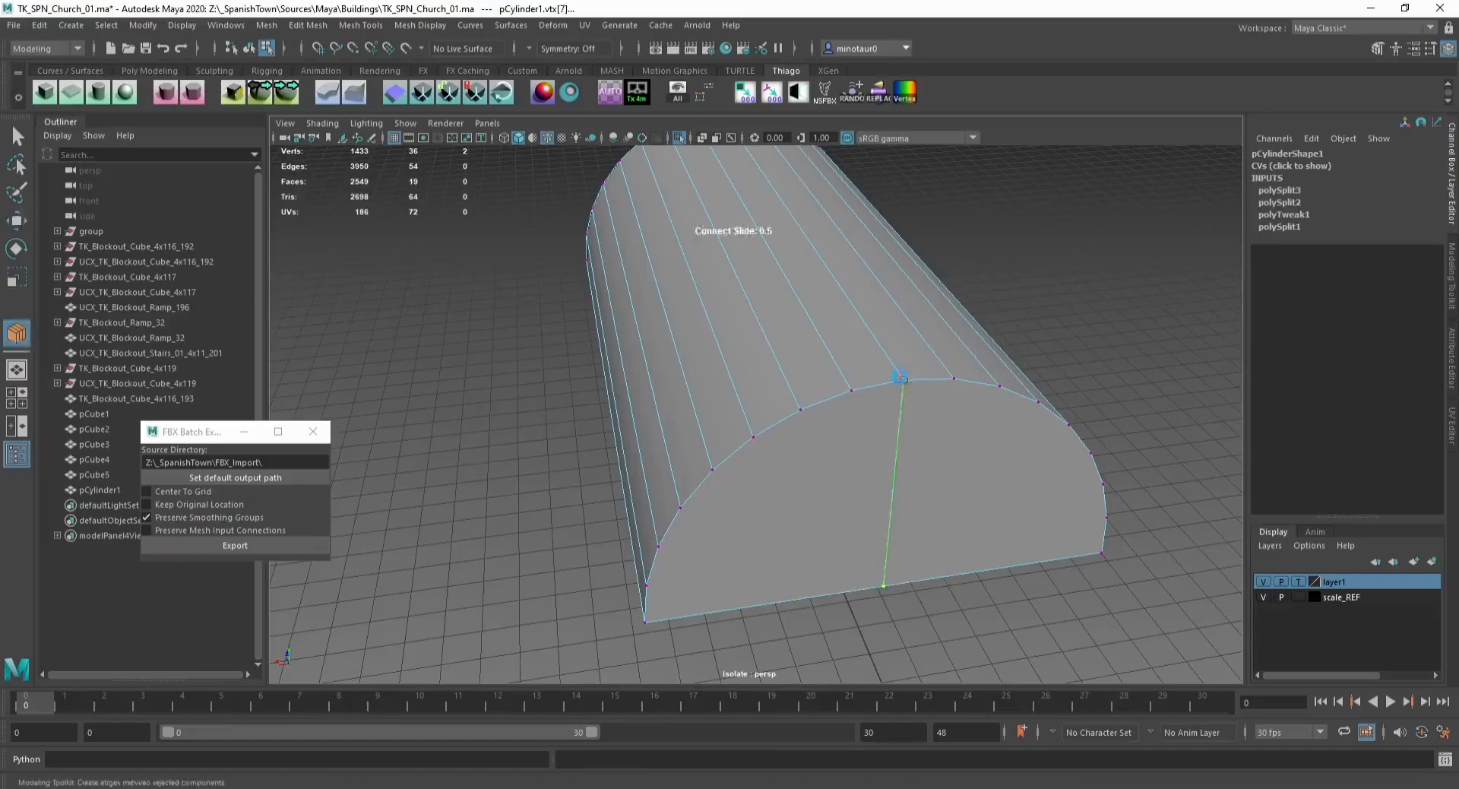
pyautogui.press('w')
# Step: Delete the edges and faces on one side, keeping a quarter-round half of the arch
pyautogui.scroll(-2, 767, 490)
pyautogui.click(754, 504)
pyautogui.press('Delete')
pyautogui.click(807, 342)
pyautogui.press('Delete')
pyautogui.click(768, 298)
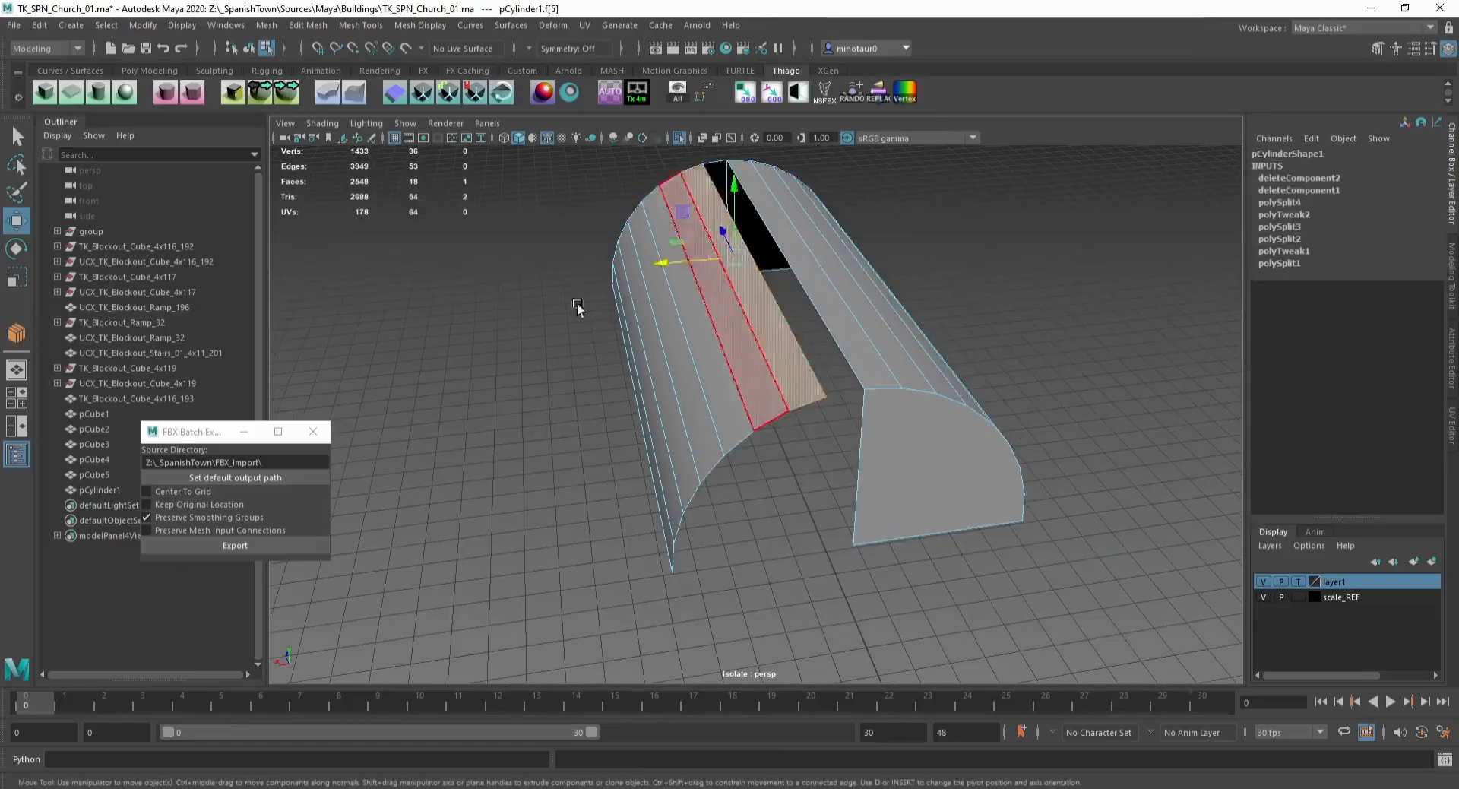
pyautogui.keyDown('alt'); pyautogui.moveTo(577, 303); pyautogui.dragTo(699, 346); pyautogui.keyUp('alt')
pyautogui.keyDown('shift'); pyautogui.click(668, 411); pyautogui.keyUp('shift')
pyautogui.press('Delete')
pyautogui.doubleClick(735, 345)
pyautogui.press('Delete')
# Step: Exit isolation and combine the quarter-round piece with the tower block into one mesh
pyautogui.press('F8')
pyautogui.hotkey('ctrl', '1')
pyautogui.scroll(-2, 736, 345)
pyautogui.keyDown('shift'); pyautogui.click(666, 394); pyautogui.keyUp('shift')
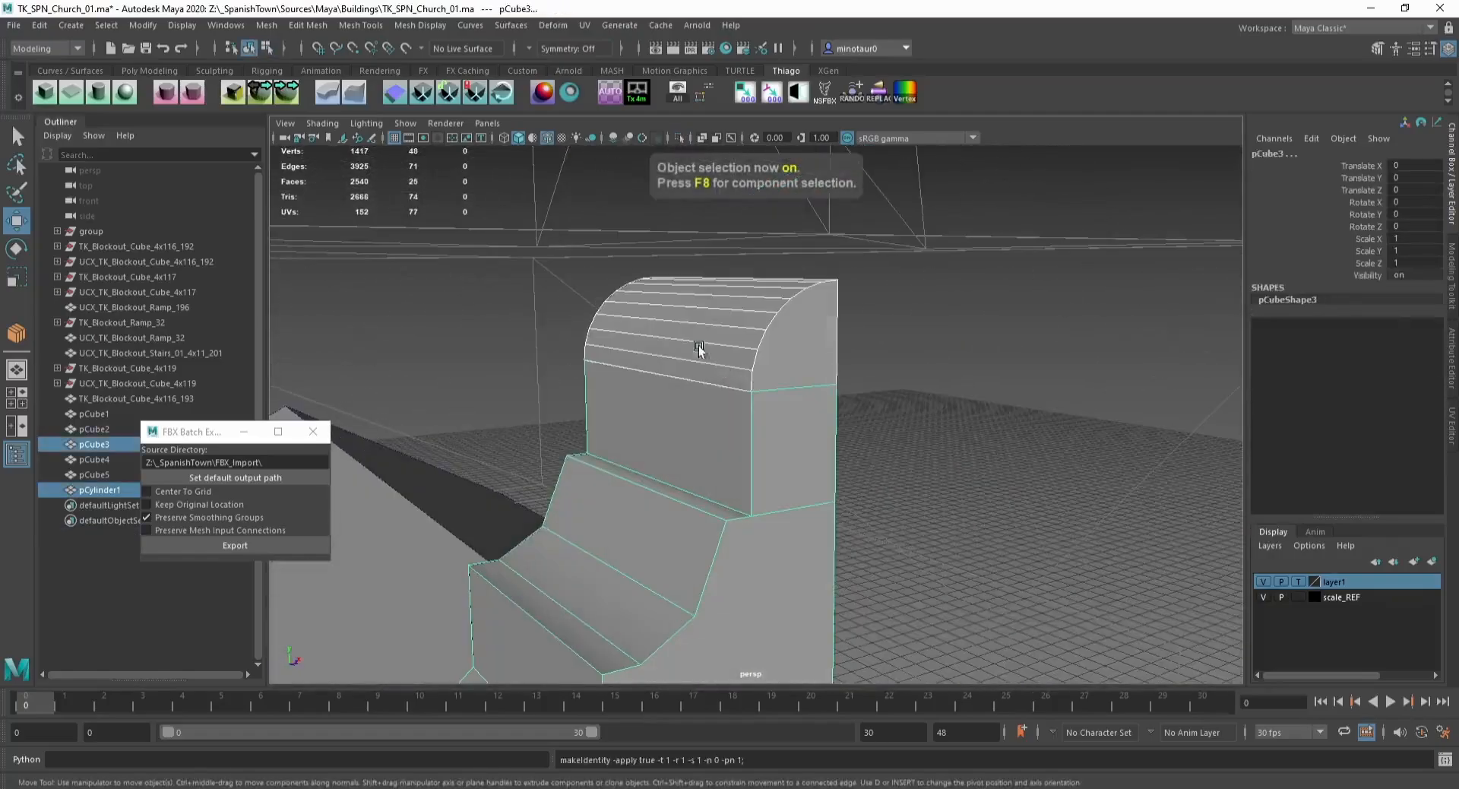
pyautogui.click(266, 26)
pyautogui.click(325, 81)
pyautogui.scroll(-3, 605, 377)
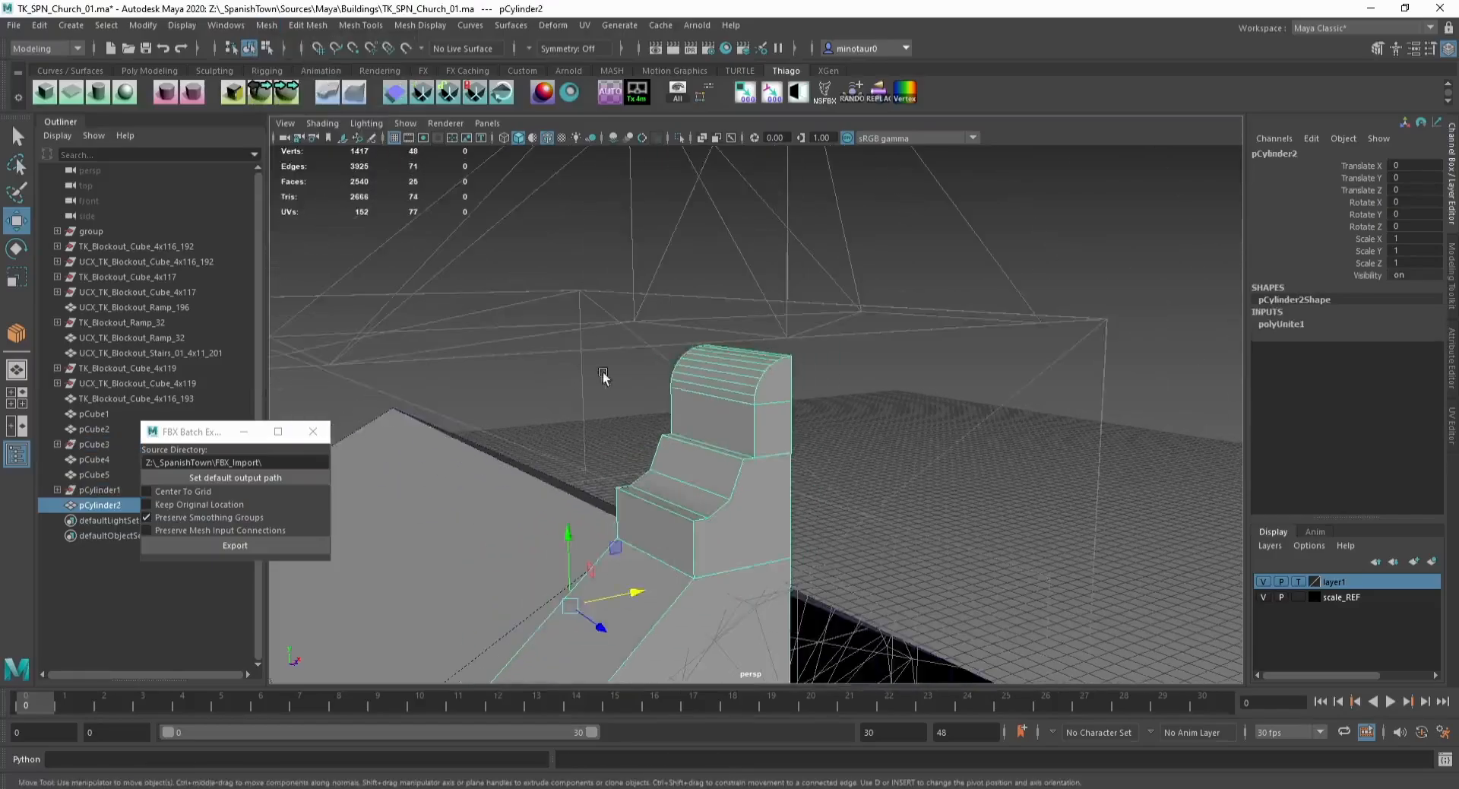
# Step: Merge all vertices of the combined tower mesh with a distance threshold of 0.01
pyautogui.press('F9')
pyautogui.scroll(-4, 681, 349)
pyautogui.moveTo(589, 525); pyautogui.dragTo(896, 602)
pyautogui.click(308, 25)
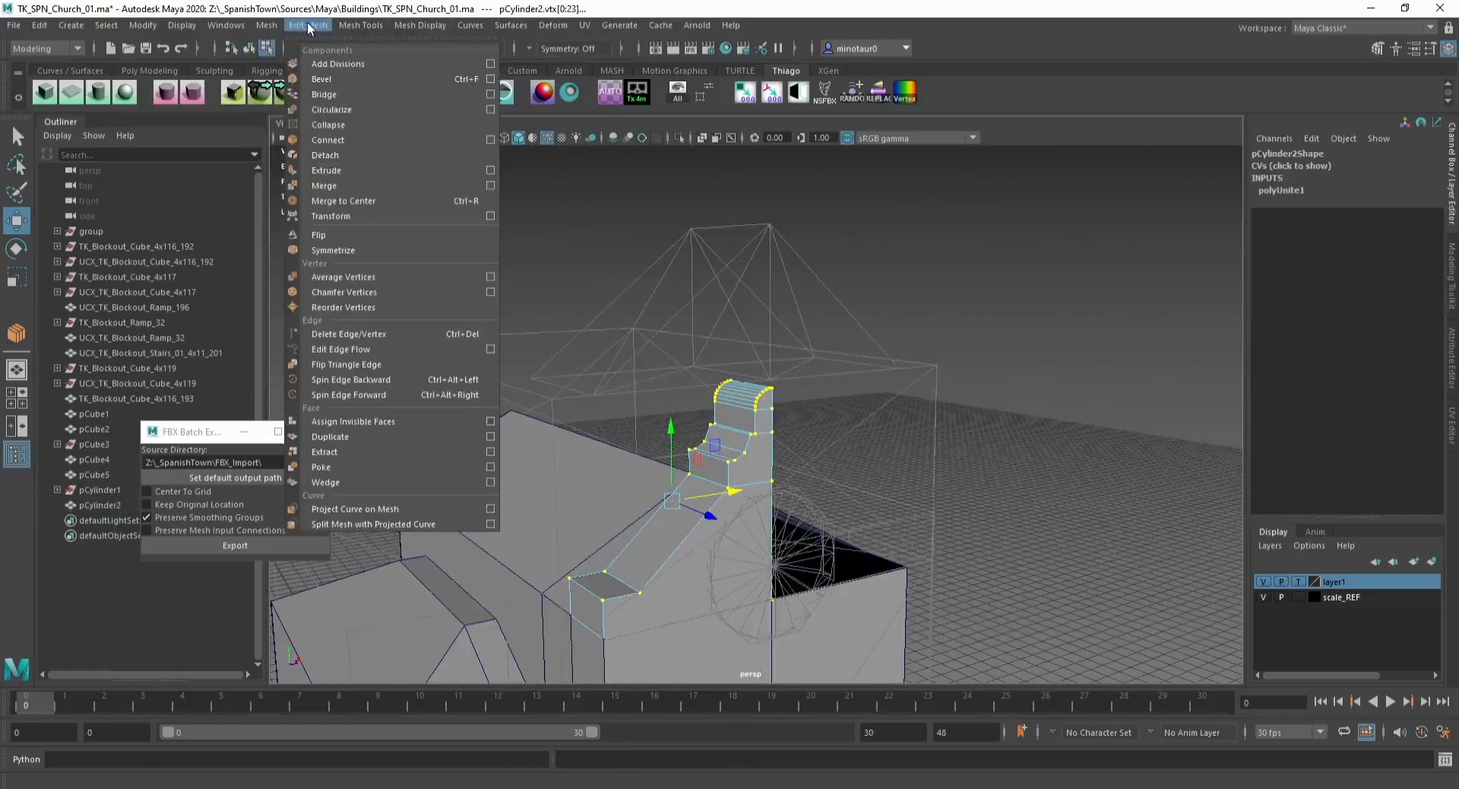
pyautogui.click(358, 190)
pyautogui.keyDown('alt'); pyautogui.moveTo(748, 343); pyautogui.dragTo(664, 350); pyautogui.keyUp('alt')
pyautogui.scroll(3, 683, 403)
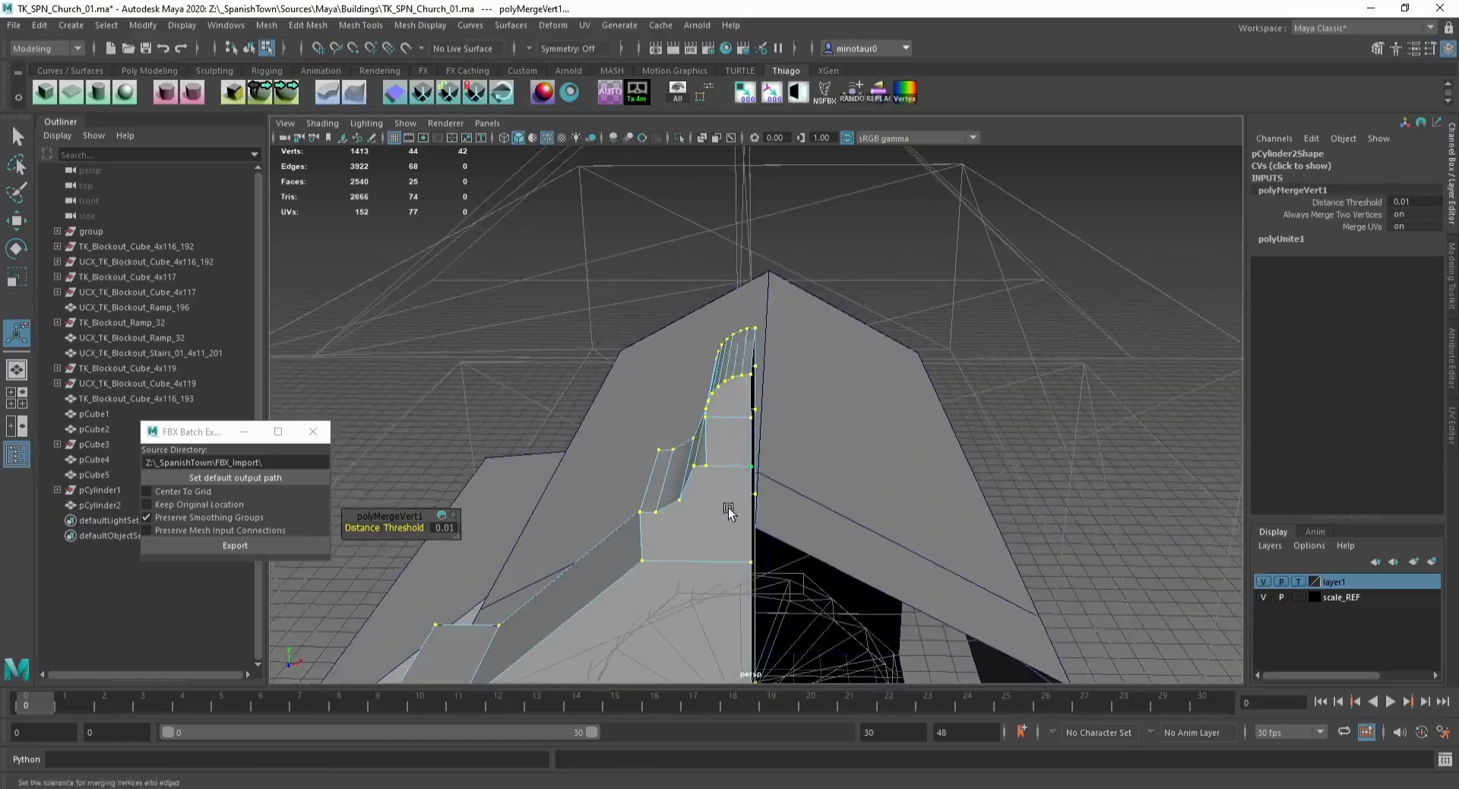
# Step: Move the lower step's edge down to align it with the block
pyautogui.press('F8')
pyautogui.press('q')
pyautogui.press('F11')
pyautogui.click(700, 456)
pyautogui.press('f')
pyautogui.moveTo(804, 465)
pyautogui.keyDown('alt'); pyautogui.mouseDown()
pyautogui.moveTo(612, 446)
pyautogui.moveTo(700, 433)
pyautogui.moveTo(775, 395)
pyautogui.moveTo(819, 462)
pyautogui.mouseUp(); pyautogui.keyUp('alt')
pyautogui.press('F8')
pyautogui.press('w')
pyautogui.scroll(-4, 737, 461)
pyautogui.keyDown('alt'); pyautogui.moveTo(733, 466); pyautogui.dragTo(726, 508); pyautogui.keyUp('alt')
# Step: Try bevelling the lower step's corner edge with a fraction of 0.5
pyautogui.press('F10')
pyautogui.doubleClick(845, 420)
pyautogui.click(726, 507)
pyautogui.hotkey('ctrl', 'b')
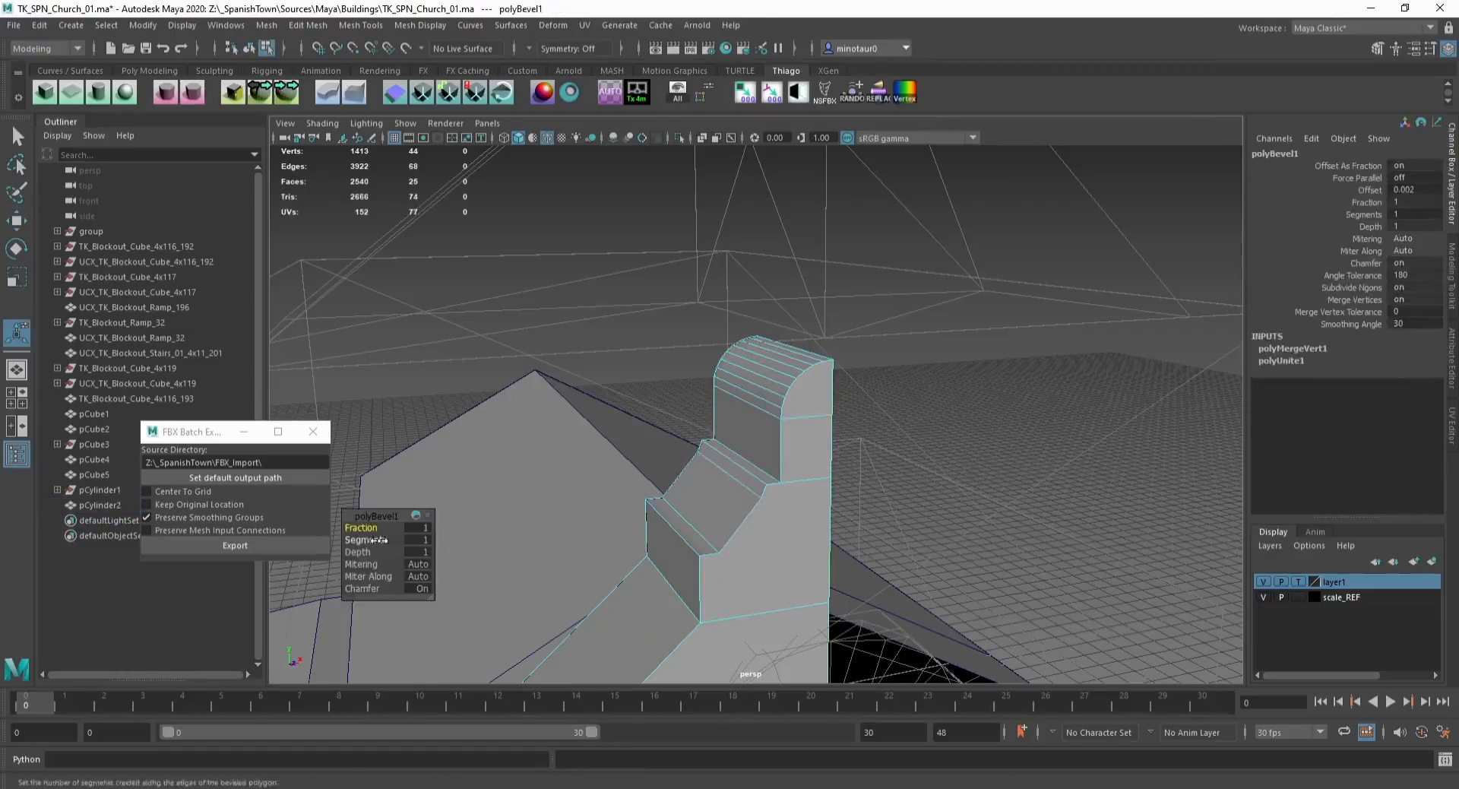
pyautogui.keyDown('alt'); pyautogui.moveTo(397, 540); pyautogui.dragTo(620, 500); pyautogui.keyUp('alt')
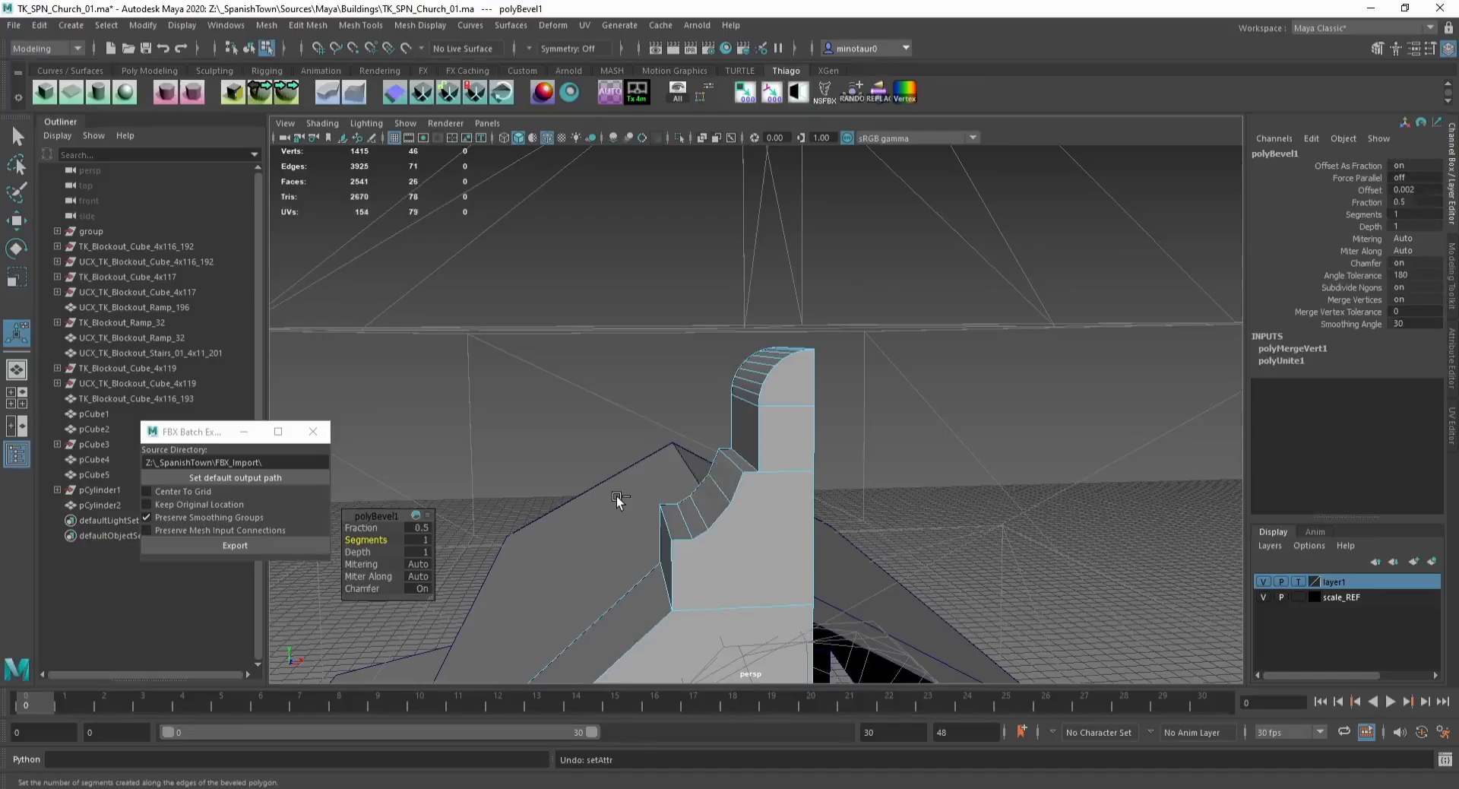
pyautogui.hotkey('ctrl', 'z')
pyautogui.press('w')
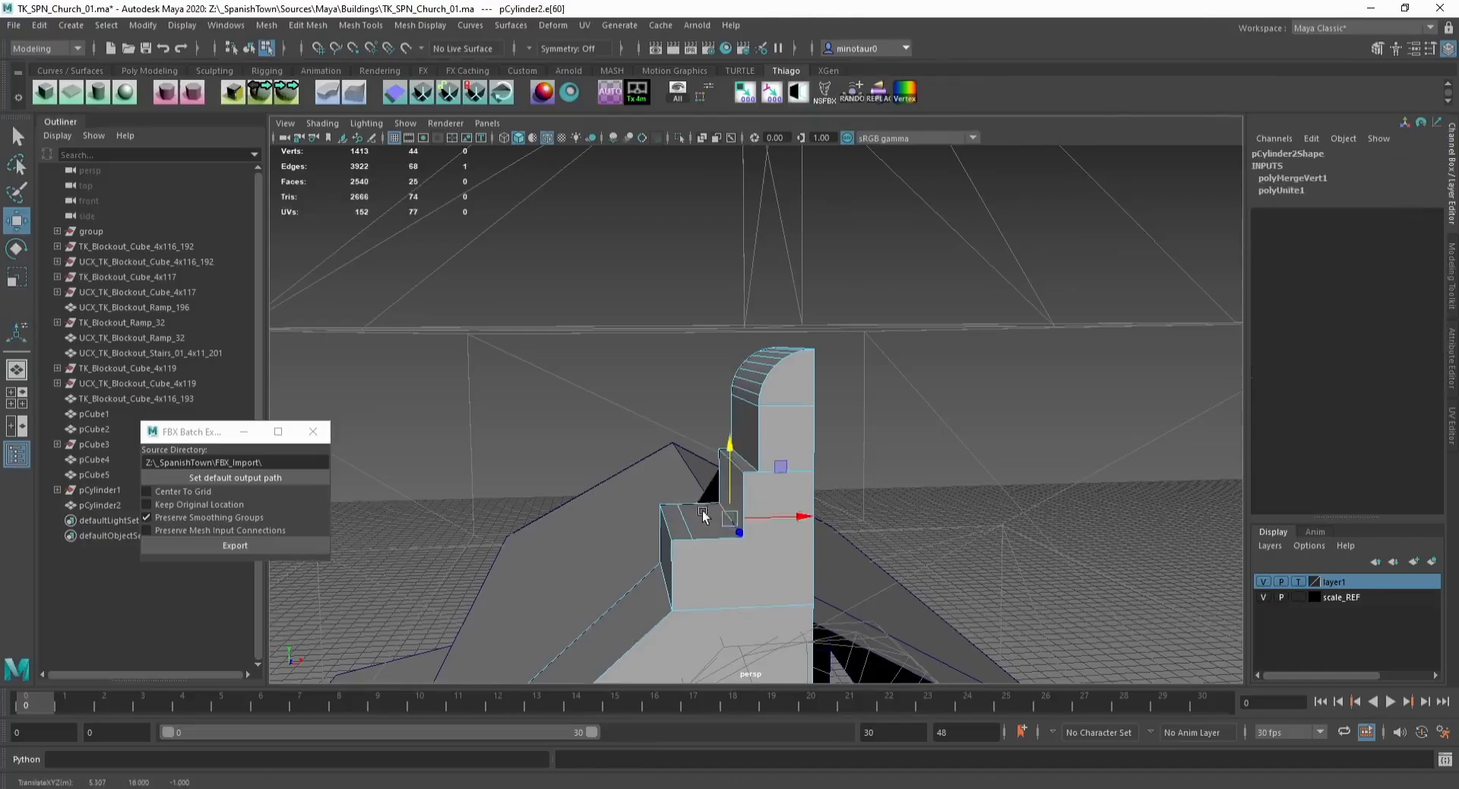
# Step: Bevel the lower step's corner edge with 4 segments
pyautogui.keyDown('alt'); pyautogui.moveTo(702, 517); pyautogui.dragTo(715, 511); pyautogui.keyUp('alt')
pyautogui.hotkey('ctrl', 'b')
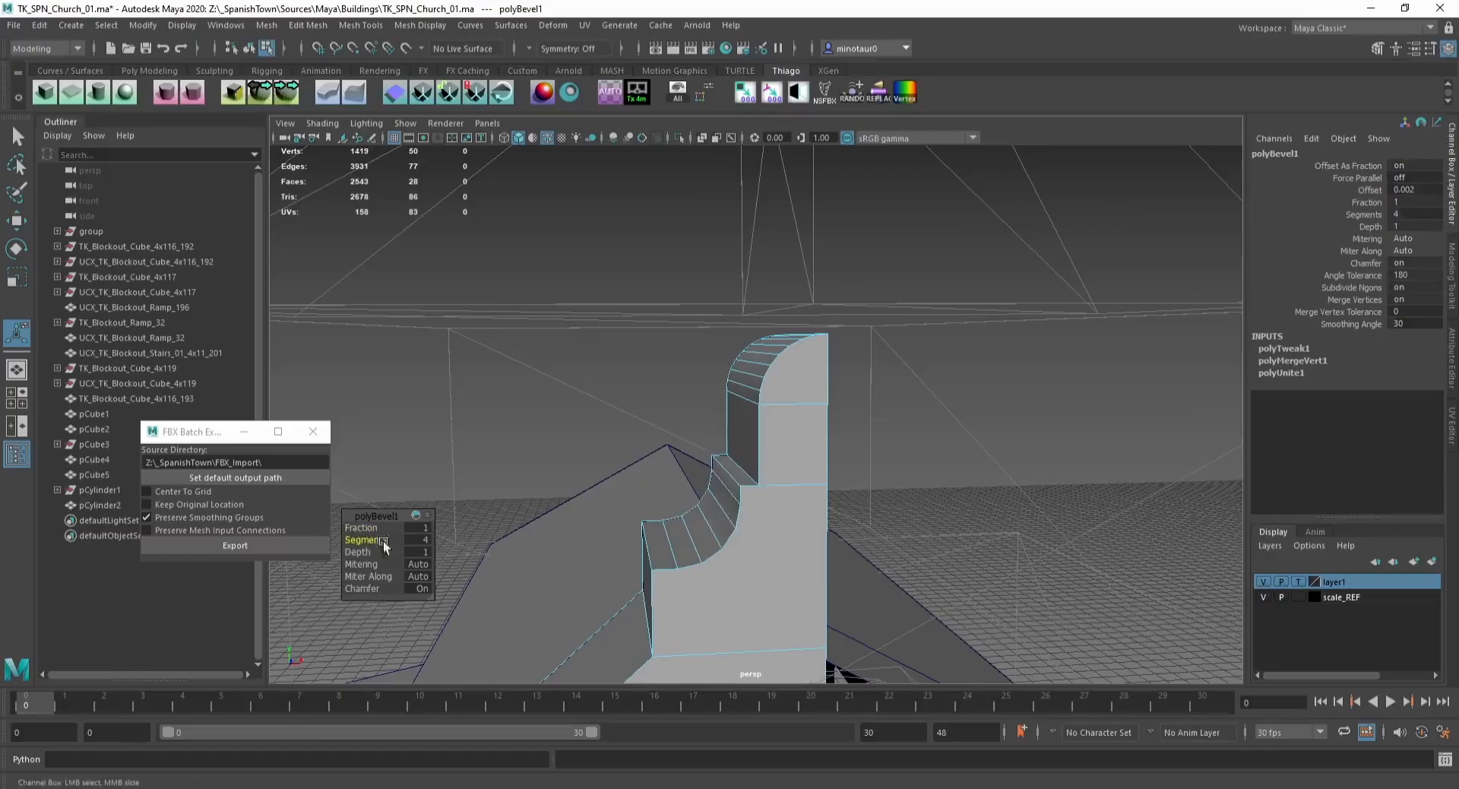
pyautogui.press('w')
pyautogui.scroll(-3, 664, 430)
# Step: Merge the tower mesh's vertices and harden a selected edge
pyautogui.press('F8')
pyautogui.press('F9')
pyautogui.click(307, 26)
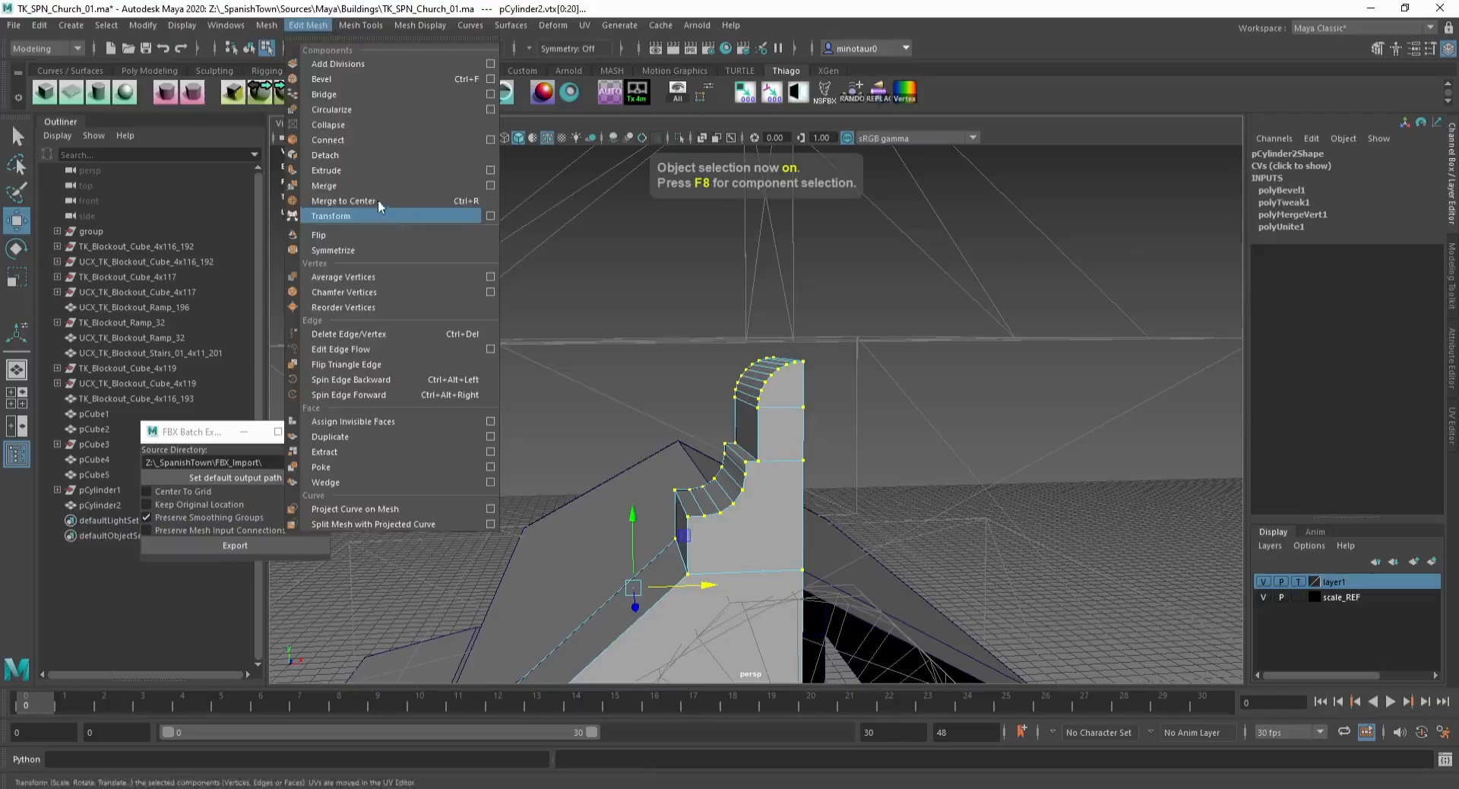
pyautogui.click(372, 185)
pyautogui.scroll(3, 764, 503)
pyautogui.press('q')
pyautogui.press('F10')
pyautogui.click(721, 478)
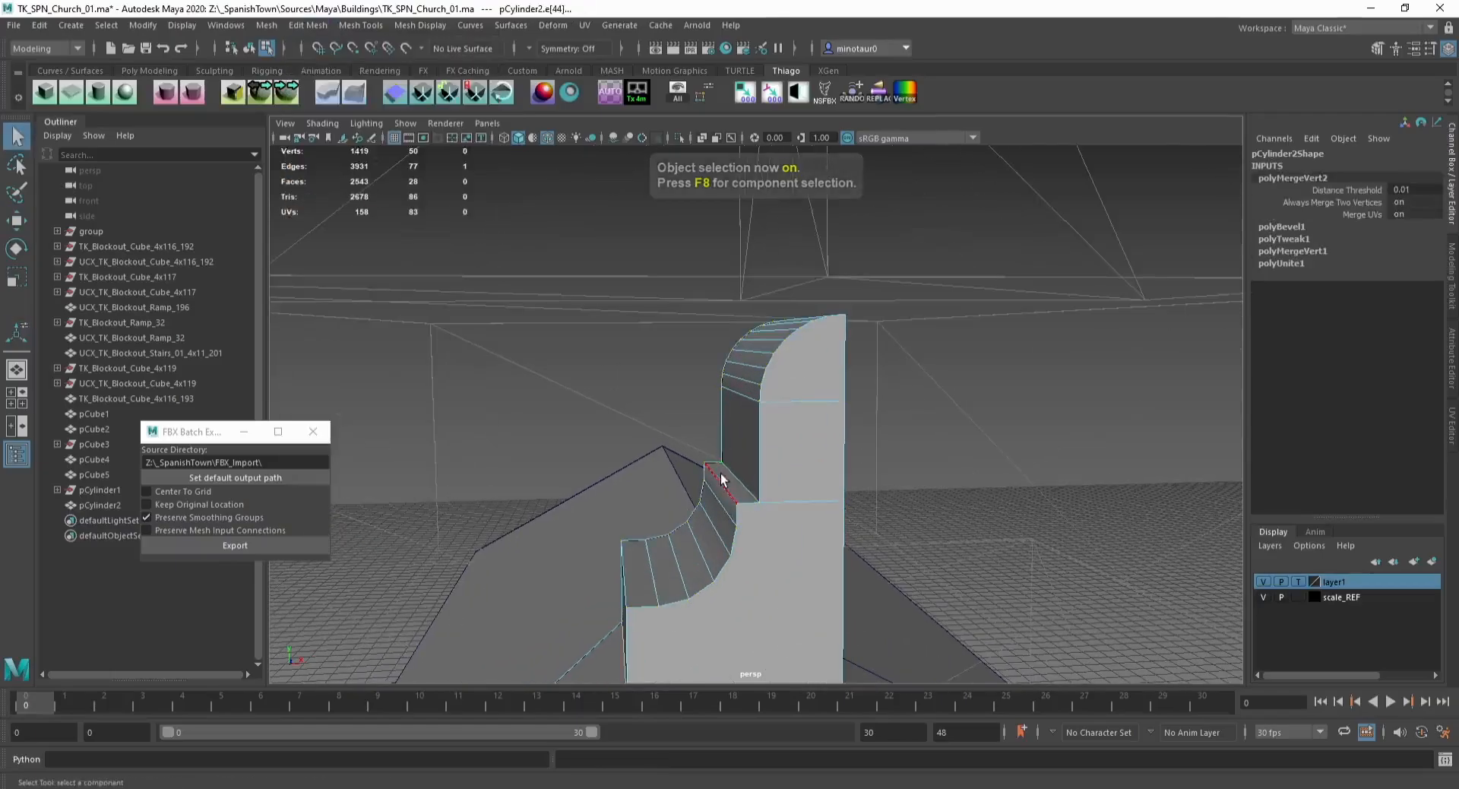
pyautogui.click(201, 94)
# Step: Delete the tower piece's construction history and select its rounded edge loop
pyautogui.press('F8')
pyautogui.keyDown('alt'); pyautogui.moveTo(620, 581); pyautogui.dragTo(706, 548); pyautogui.keyUp('alt')
pyautogui.hotkey('alt', 'shift', 'd')
pyautogui.click(1006, 493)
pyautogui.press('F10')
pyautogui.doubleClick(795, 403)
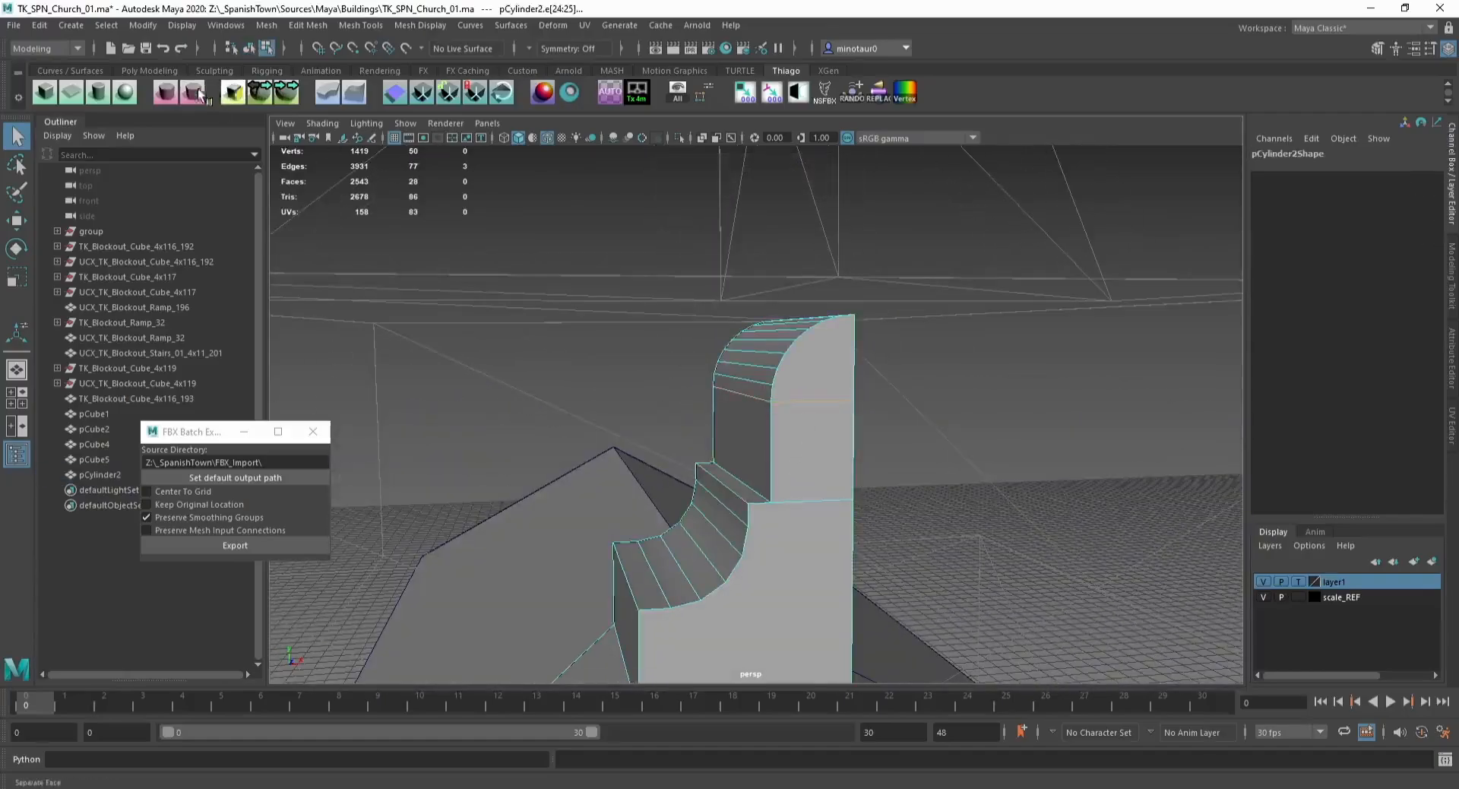
# Step: Move the tower piece's pivot to its bottom center edge
pyautogui.press('F8')
pyautogui.keyDown('alt'); pyautogui.moveTo(877, 348); pyautogui.dragTo(688, 379); pyautogui.keyUp('alt')
pyautogui.click(728, 496)
pyautogui.keyDown('alt'); pyautogui.moveTo(658, 427); pyautogui.dragTo(737, 447); pyautogui.keyUp('alt')
pyautogui.press('w')
pyautogui.press('d')
pyautogui.press('f')
pyautogui.keyDown('alt'); pyautogui.moveTo(737, 446); pyautogui.dragTo(744, 431, button='middle'); pyautogui.keyUp('alt')
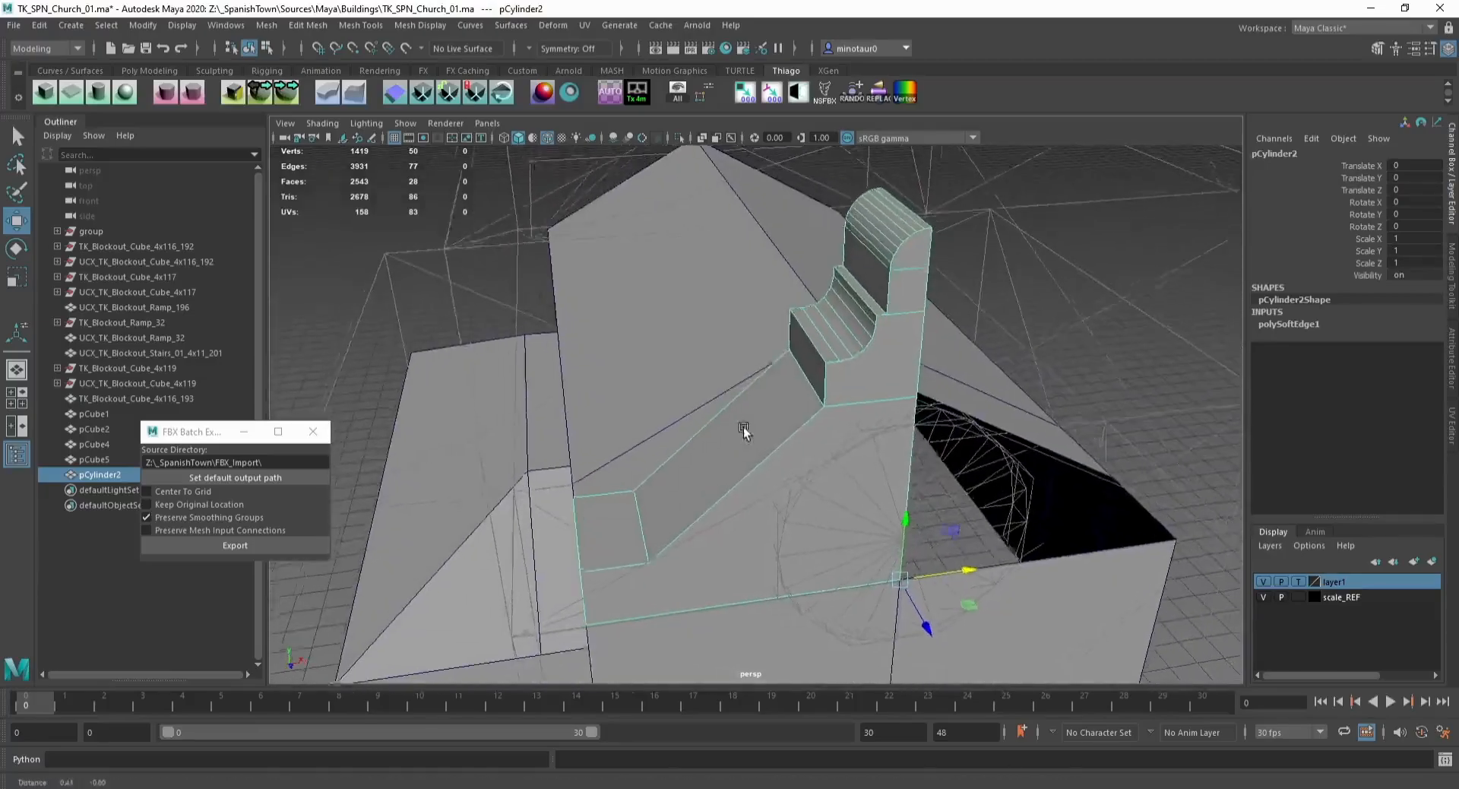
# Step: Duplicate the tower piece and mirror it with a scale of -1
pyautogui.hotkey('ctrl', 'd')
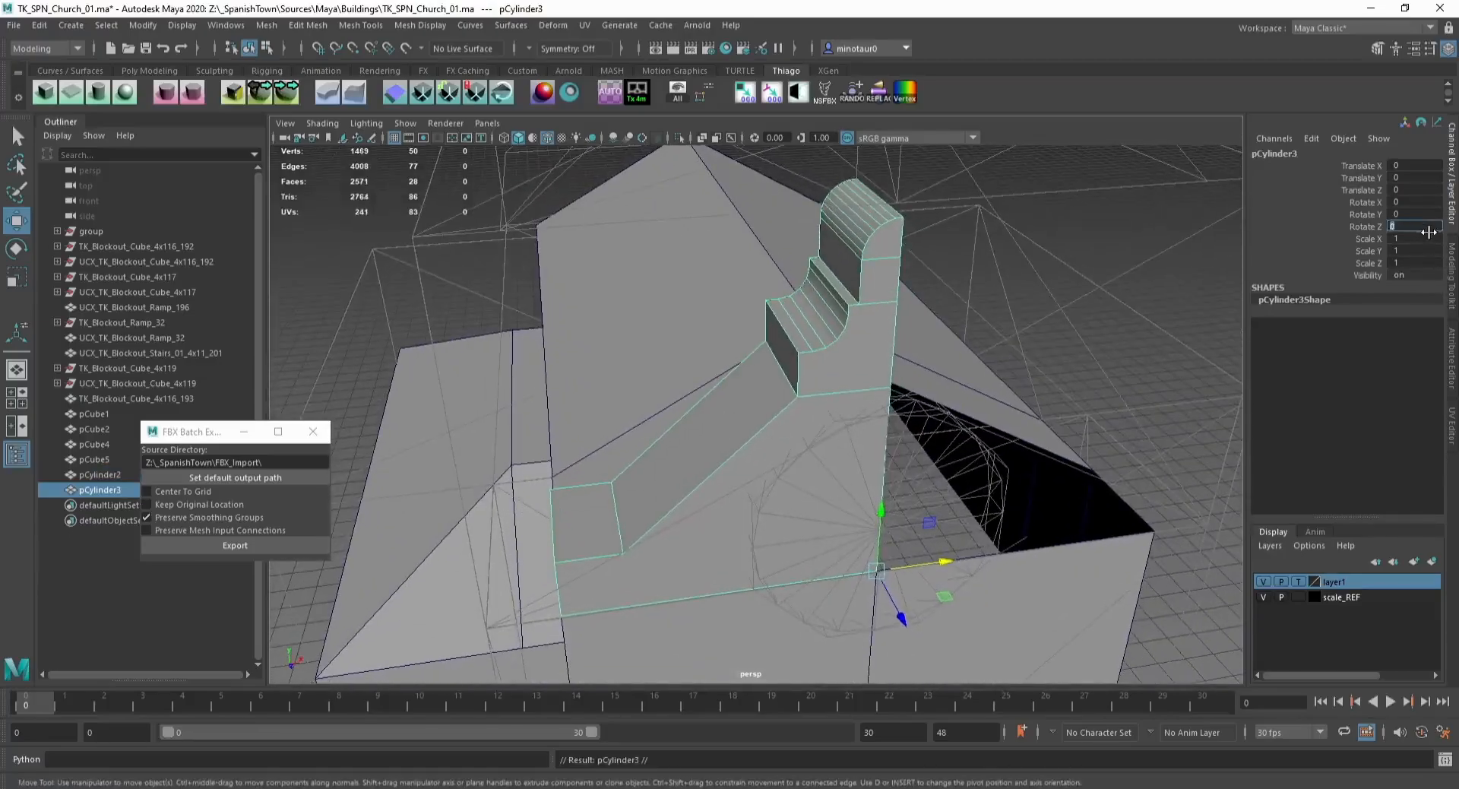
pyautogui.write('-1')
pyautogui.press('Return')
pyautogui.click(1183, 295)
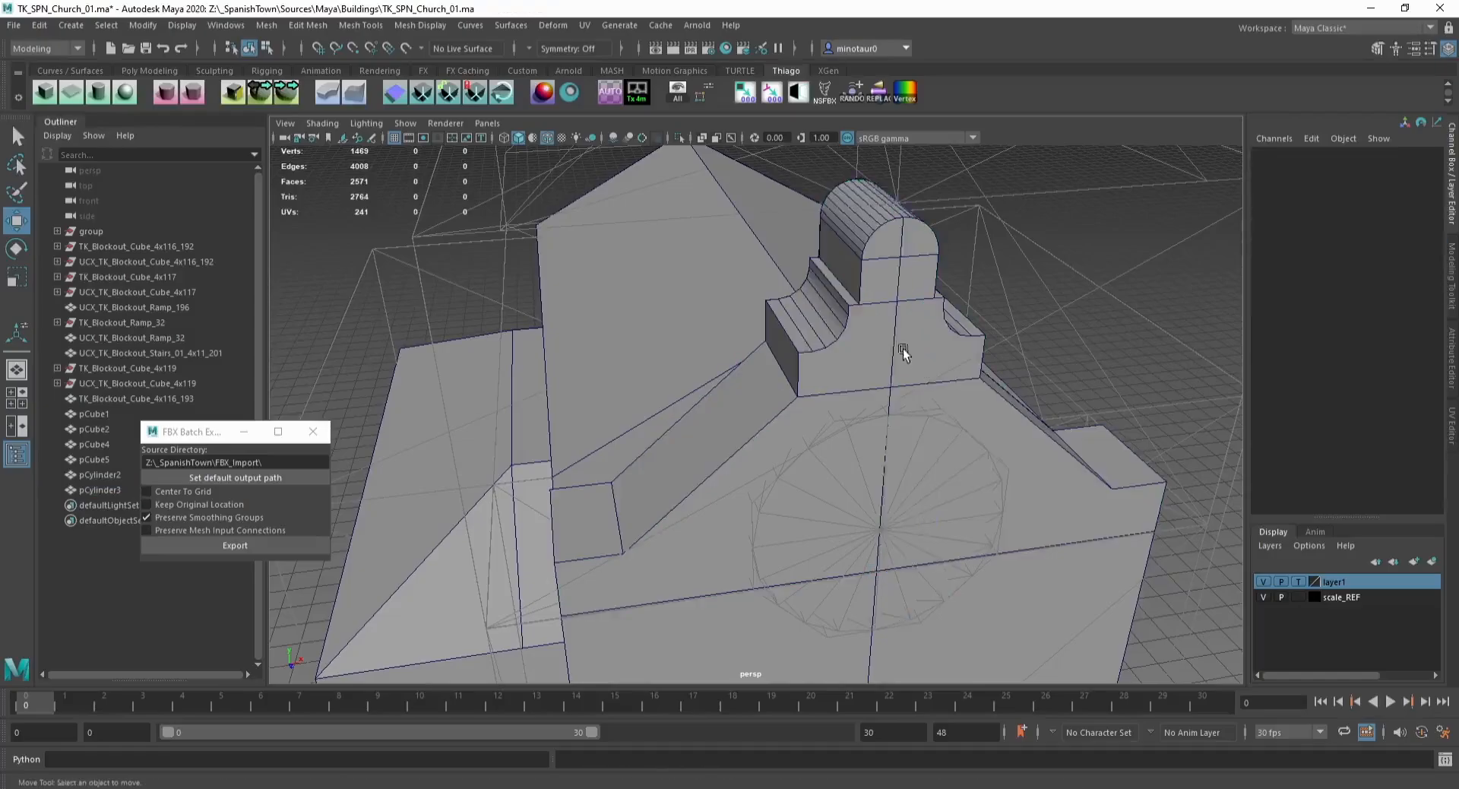
# Step: Combine both mirrored halves of the tower top into one mesh
pyautogui.click(874, 336)
pyautogui.keyDown('shift'); pyautogui.click(913, 293); pyautogui.keyUp('shift')
pyautogui.click(269, 29)
pyautogui.click(318, 86)
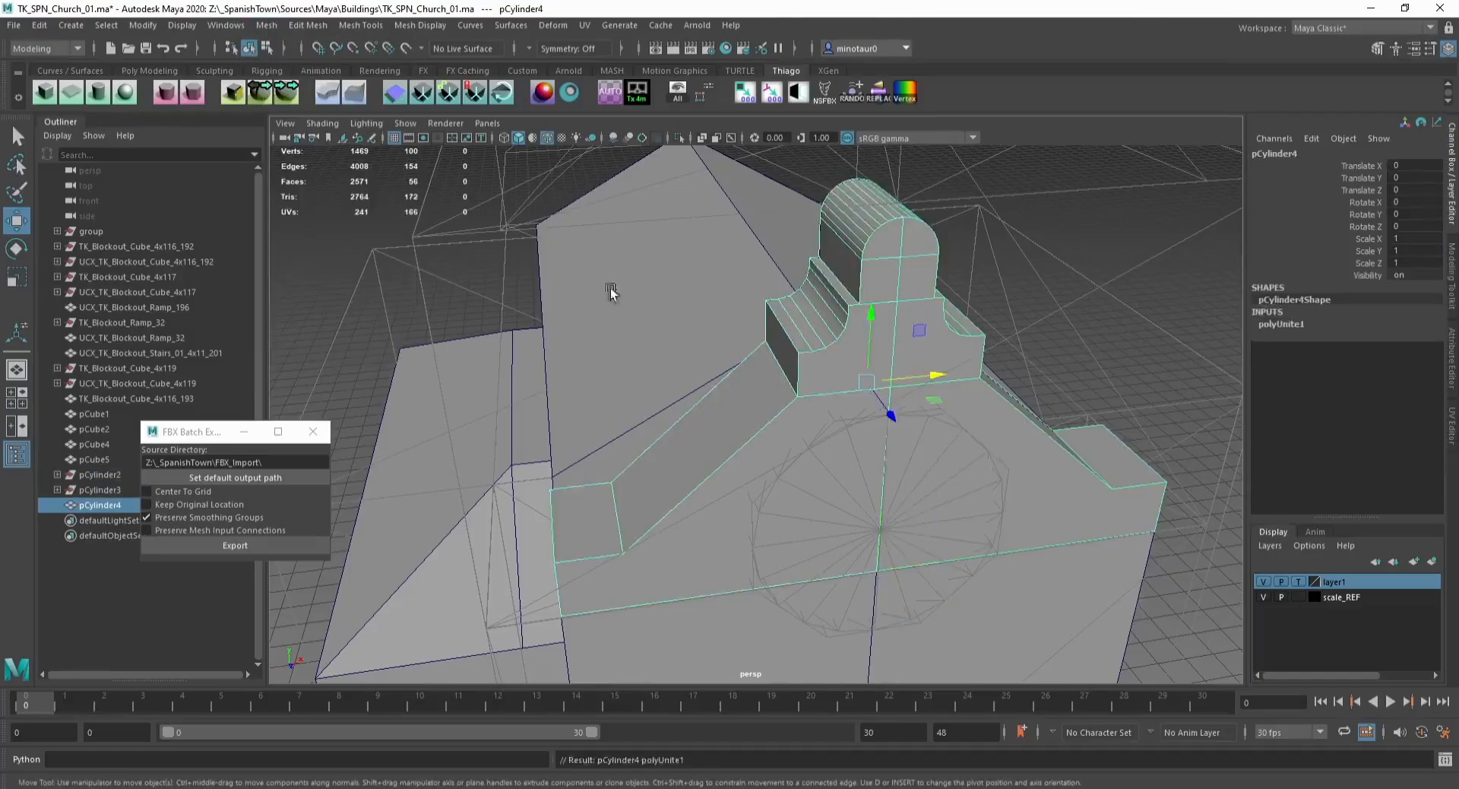
pyautogui.keyDown('alt'); pyautogui.moveTo(609, 286); pyautogui.dragTo(577, 250); pyautogui.keyUp('alt')
# Step: Merge the combined mesh's vertices and delete its history
pyautogui.press('F9')
pyautogui.click(308, 25)
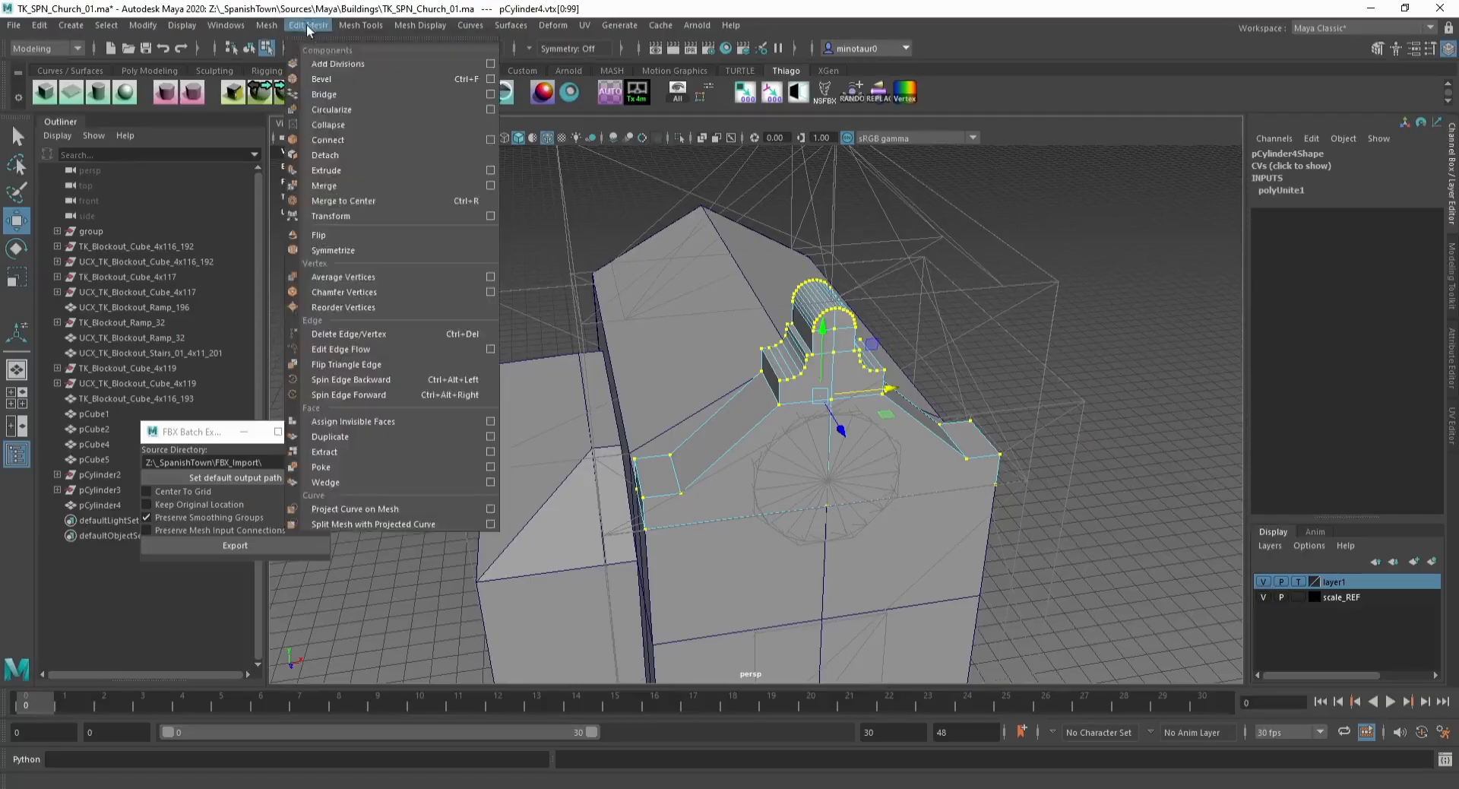
pyautogui.click(351, 189)
pyautogui.press('q')
pyautogui.press('F8')
pyautogui.hotkey('alt', 'shift', 'd')
pyautogui.click(1029, 280)
# Step: Examine the church's front facade from the front view
pyautogui.keyDown('alt'); pyautogui.moveTo(896, 292); pyautogui.dragTo(759, 203); pyautogui.keyUp('alt')
pyautogui.keyDown('alt'); pyautogui.moveTo(735, 300); pyautogui.dragTo(719, 228, button='middle'); pyautogui.keyUp('alt')
pyautogui.keyDown('alt'); pyautogui.moveTo(748, 220); pyautogui.dragTo(700, 238, button='right'); pyautogui.keyUp('alt')
pyautogui.keyDown('alt'); pyautogui.moveTo(700, 237); pyautogui.dragTo(680, 260); pyautogui.keyUp('alt')
pyautogui.moveTo(680, 260)
pyautogui.keyDown('alt'); pyautogui.mouseDown(button='right')
pyautogui.moveTo(674, 251)
pyautogui.moveTo(681, 261)
pyautogui.mouseUp(button='right'); pyautogui.keyUp('alt')
pyautogui.keyDown('alt'); pyautogui.moveTo(681, 261); pyautogui.dragTo(668, 237, button='middle'); pyautogui.keyUp('alt')
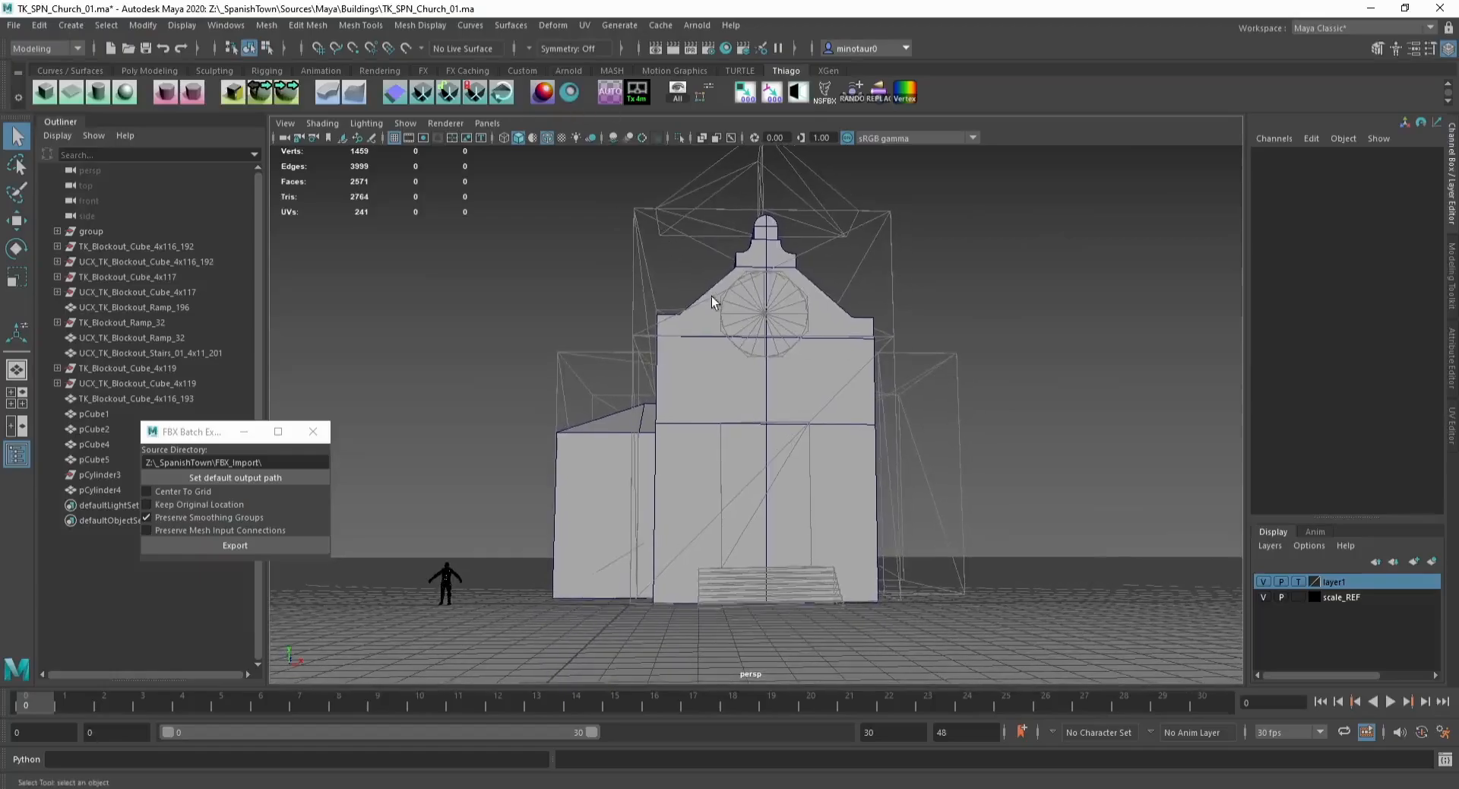
pyautogui.keyDown('alt'); pyautogui.moveTo(712, 296); pyautogui.dragTo(706, 313); pyautogui.keyUp('alt')
pyautogui.keyDown('alt'); pyautogui.moveTo(710, 292); pyautogui.dragTo(721, 386, button='right'); pyautogui.keyUp('alt')
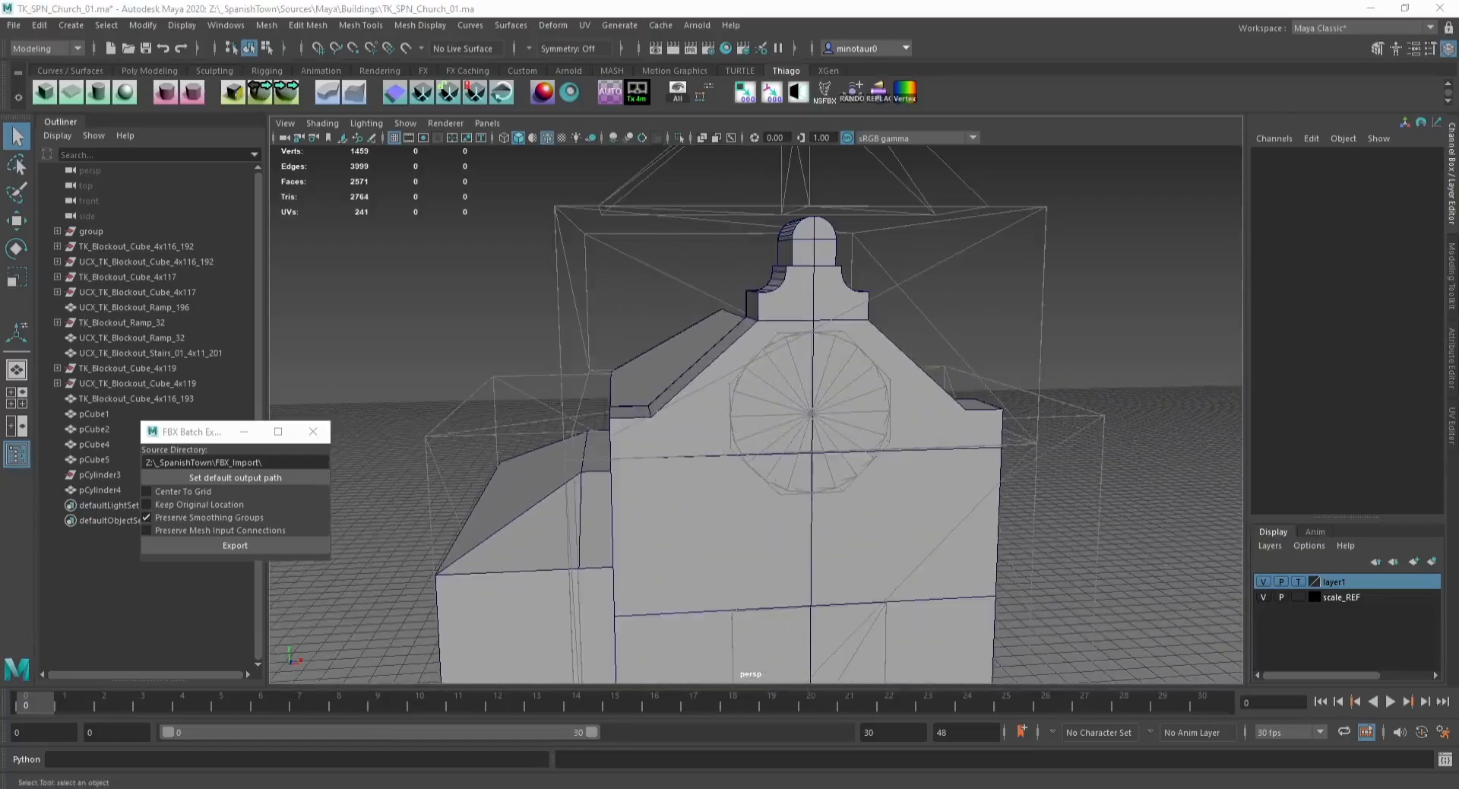
# Step: Switch to the church reference photo, zoom into the gable top, and return to Maya
pyautogui.moveTo(1458, 174); pyautogui.dragTo(798, 2)
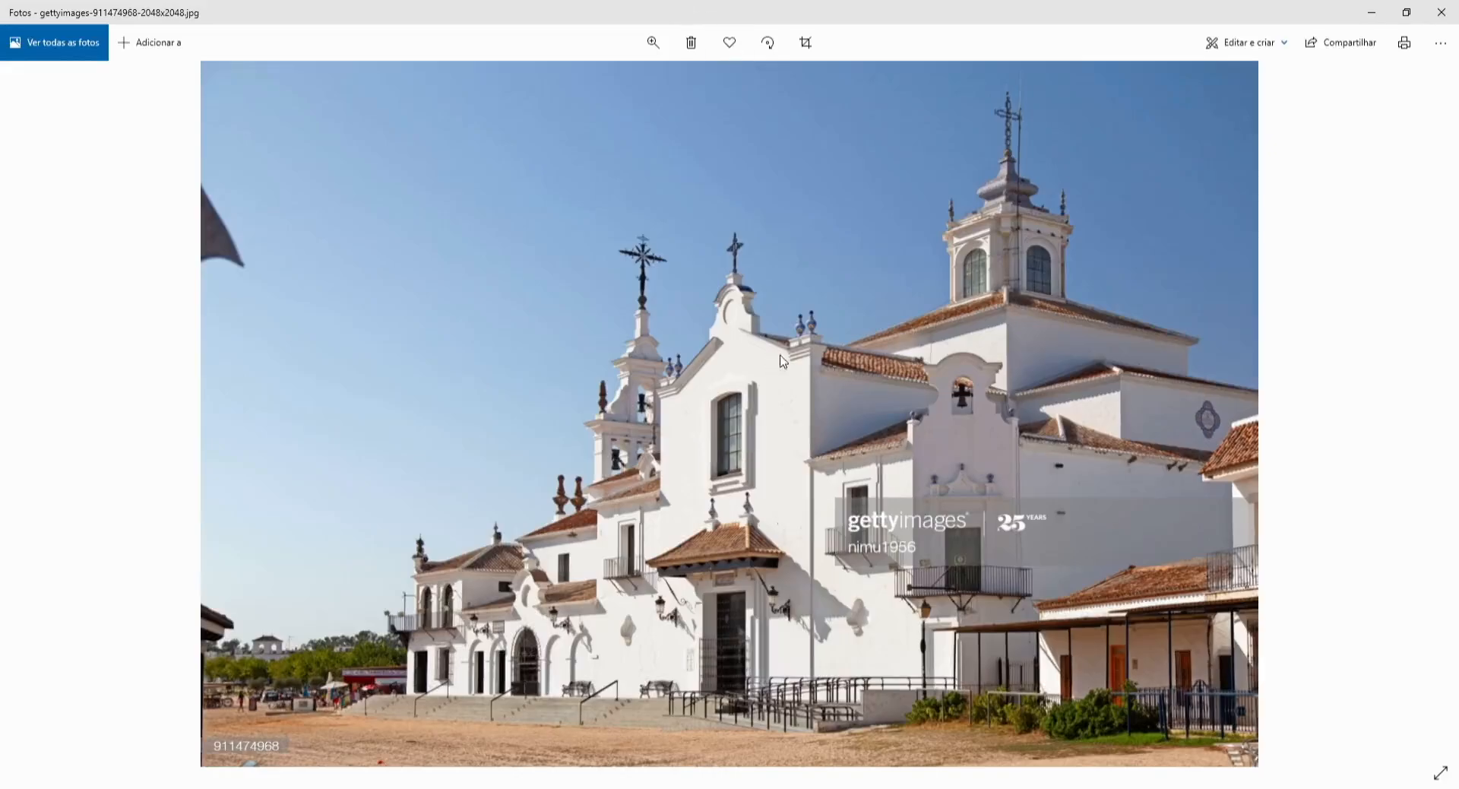
pyautogui.scroll(5, 783, 361)
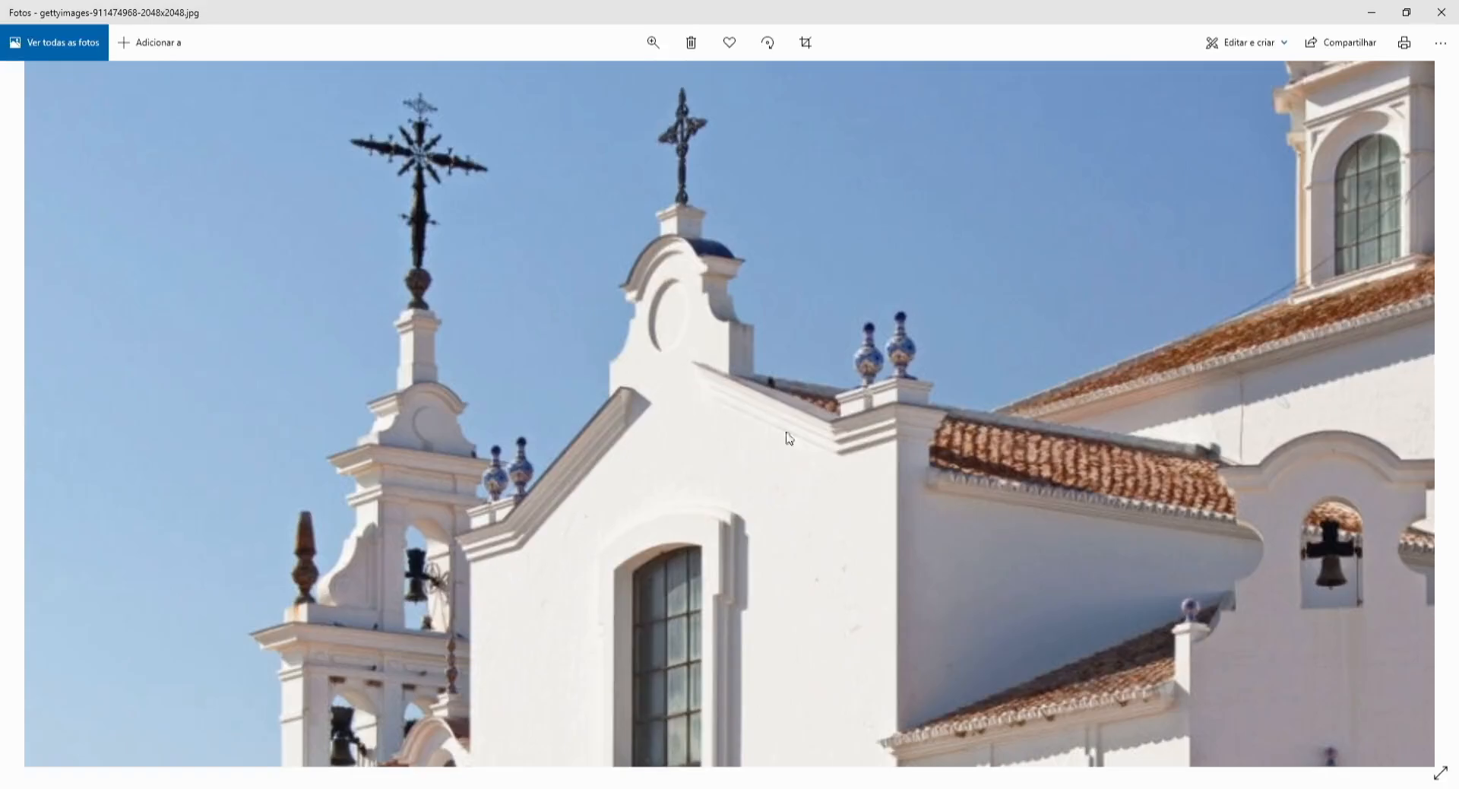
pyautogui.moveTo(1015, 7); pyautogui.dragTo(1458, 532)
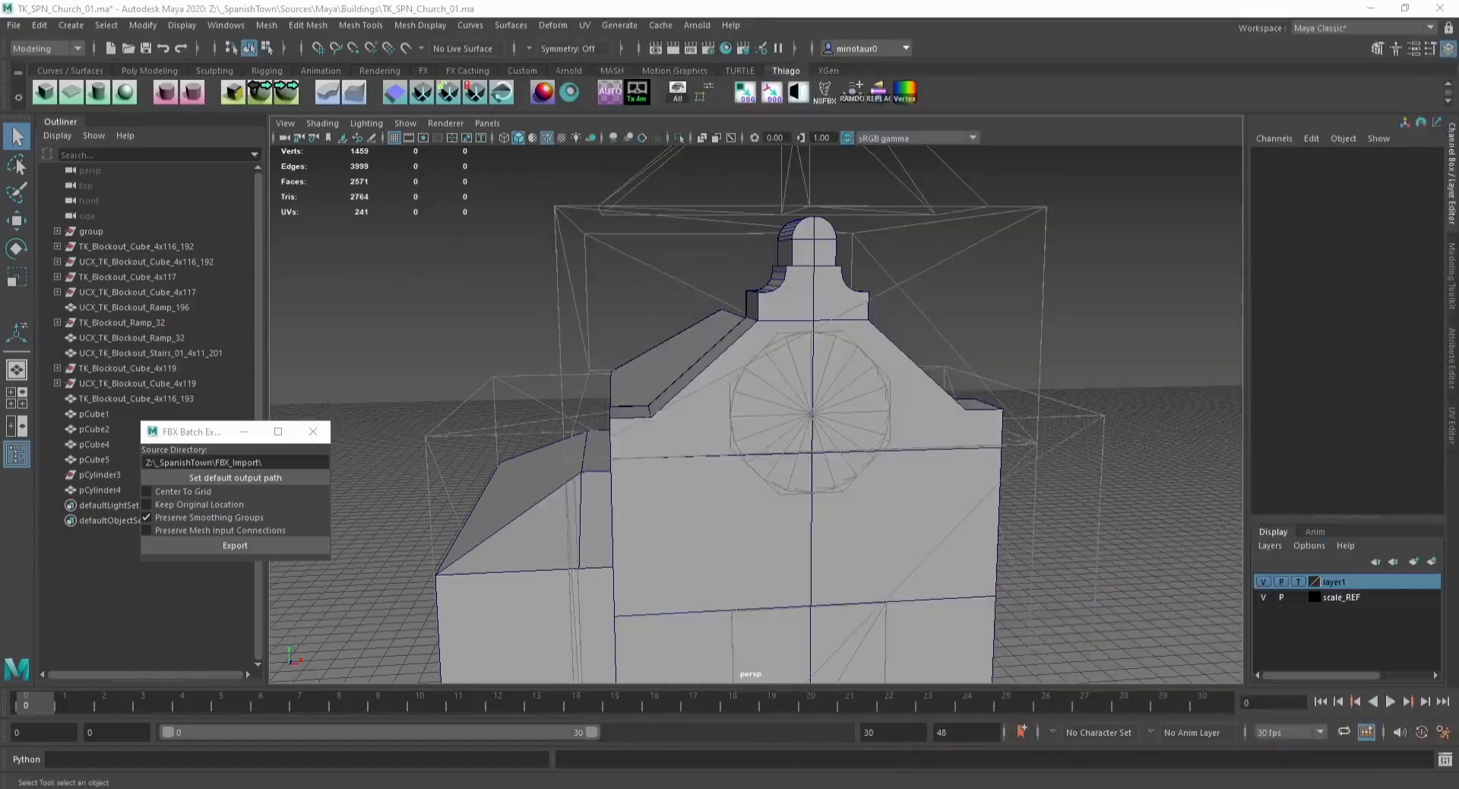
# Step: Duplicate the sloped gable faces of the tower top into a separate mesh
pyautogui.click(642, 427)
pyautogui.keyDown('alt'); pyautogui.moveTo(638, 411); pyautogui.dragTo(695, 472); pyautogui.keyUp('alt')
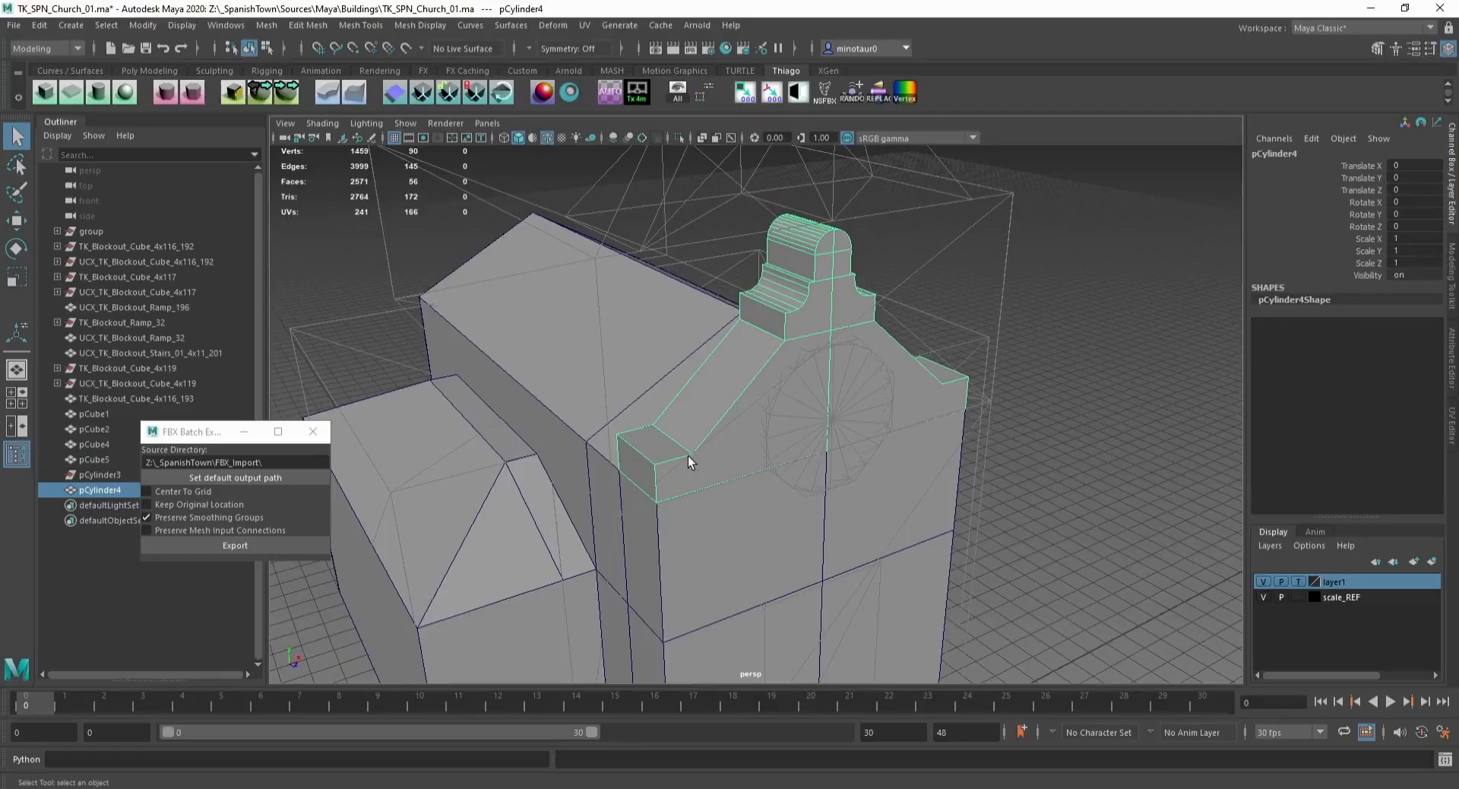
pyautogui.press('F11')
pyautogui.click(658, 439)
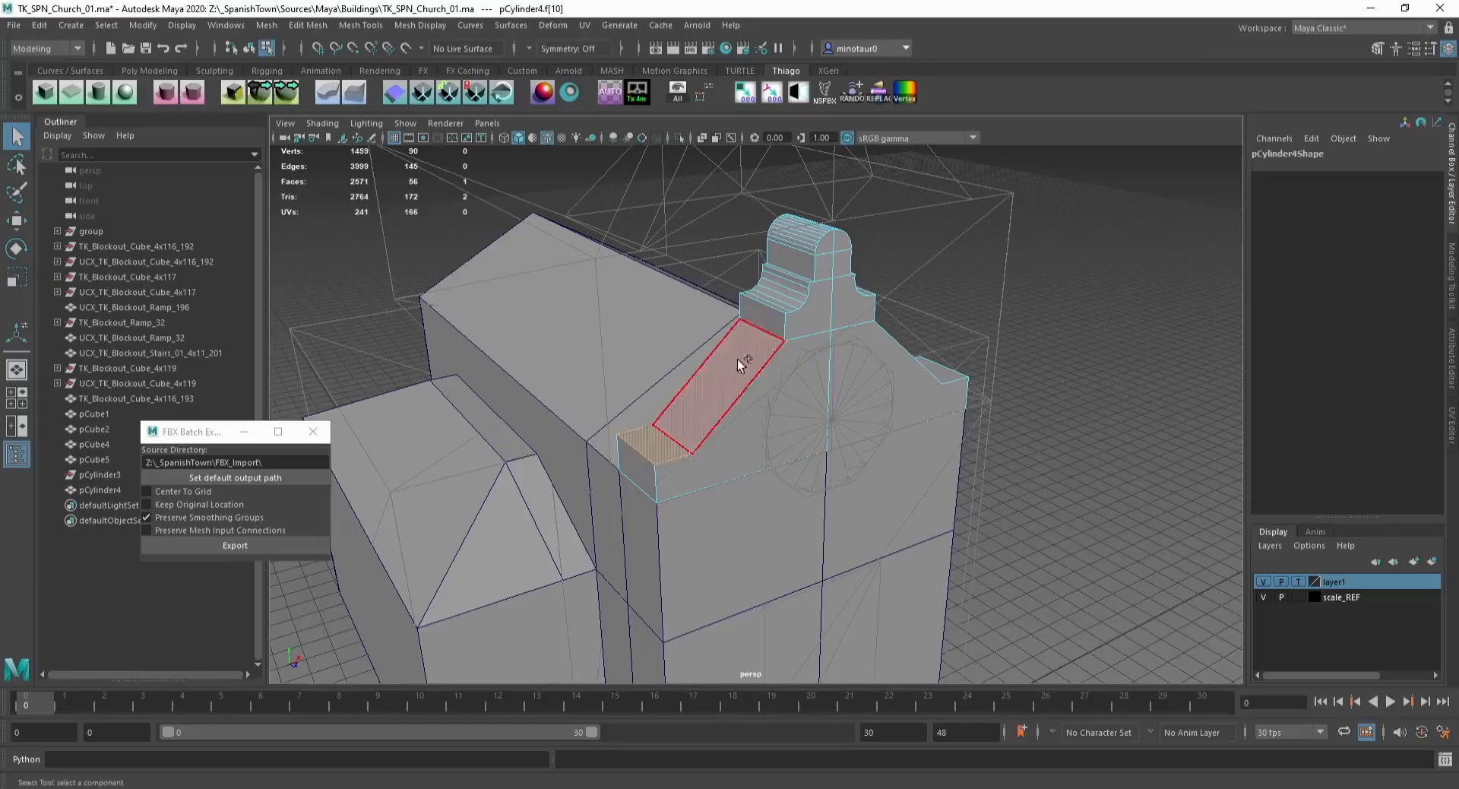
pyautogui.keyDown('shift'); pyautogui.click(737, 358); pyautogui.keyUp('shift')
pyautogui.keyDown('alt'); pyautogui.moveTo(904, 378); pyautogui.dragTo(821, 378); pyautogui.keyUp('alt')
pyautogui.keyDown('alt'); pyautogui.moveTo(985, 441); pyautogui.dragTo(737, 345); pyautogui.keyUp('alt')
pyautogui.keyDown('shift'); pyautogui.click(791, 309); pyautogui.keyUp('shift')
pyautogui.press('w')
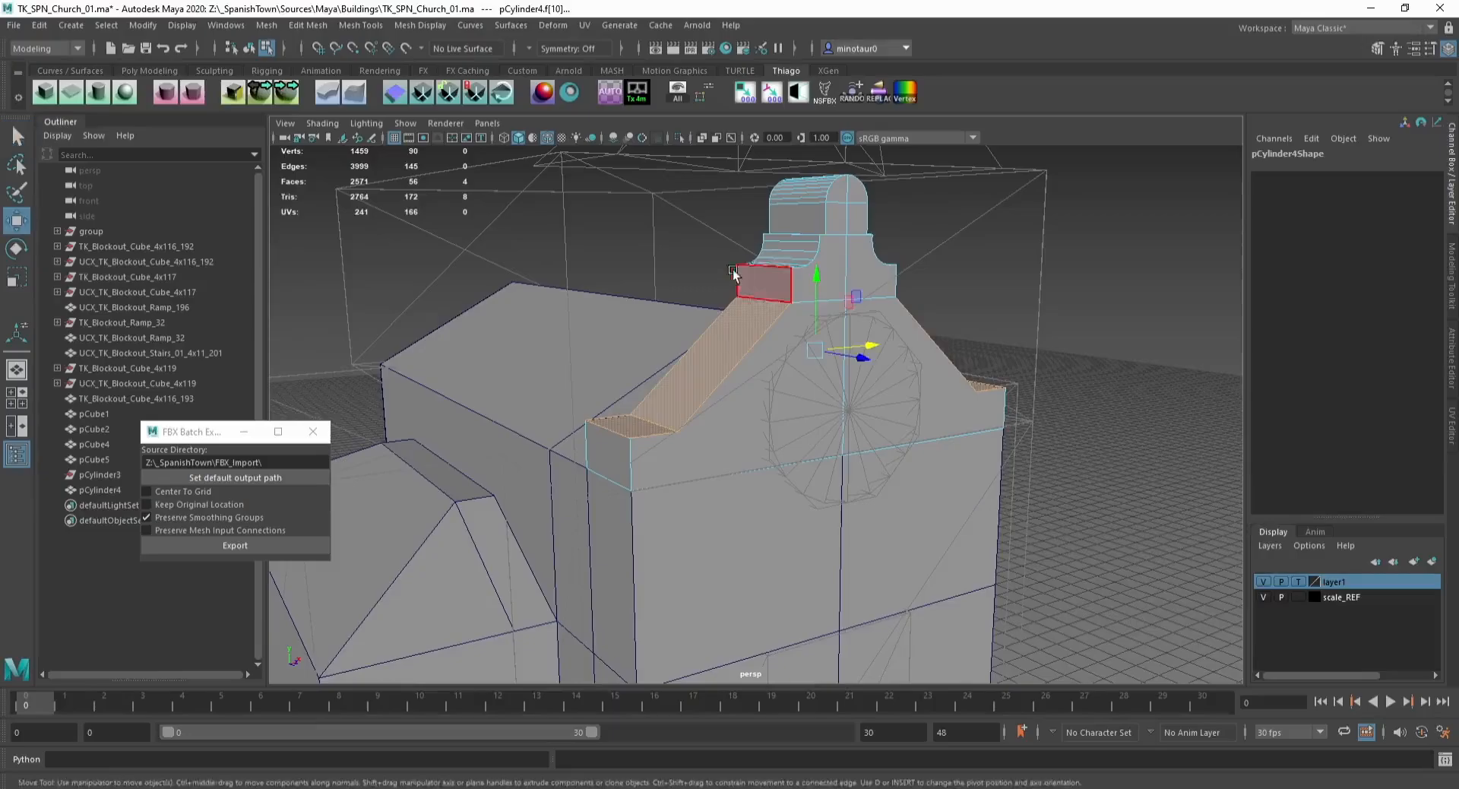
pyautogui.click(262, 96)
pyautogui.keyDown('alt'); pyautogui.moveTo(1037, 327); pyautogui.dragTo(956, 332); pyautogui.keyUp('alt')
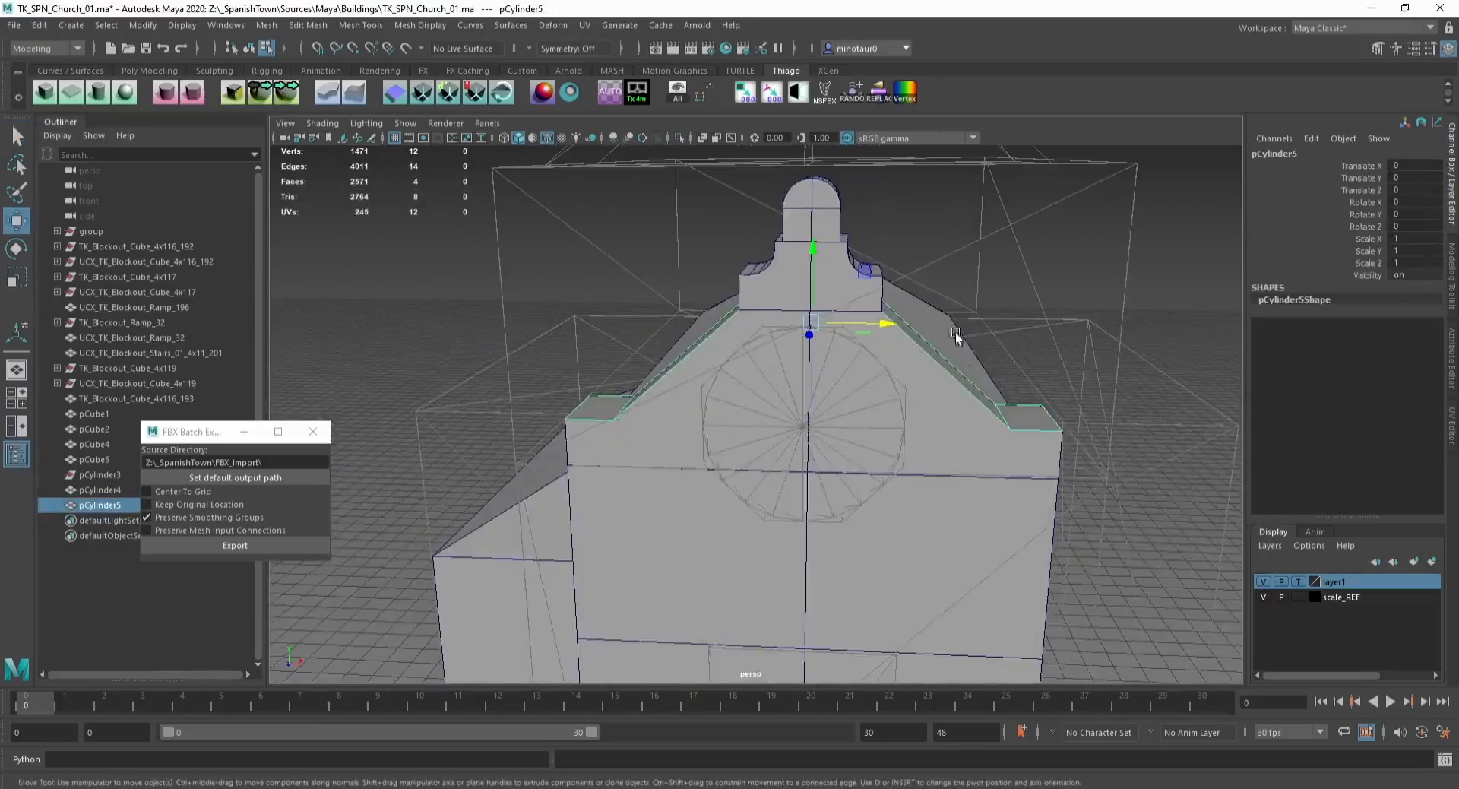
# Step: Select the duplicated mesh's sloped face loop and extrude it inward with an offset of -25.5
pyautogui.press('F8')
pyautogui.moveTo(888, 249); pyautogui.dragTo(1150, 461)
pyautogui.hotkey('ctrl', 'x')
pyautogui.hotkey('ctrl', 'z')
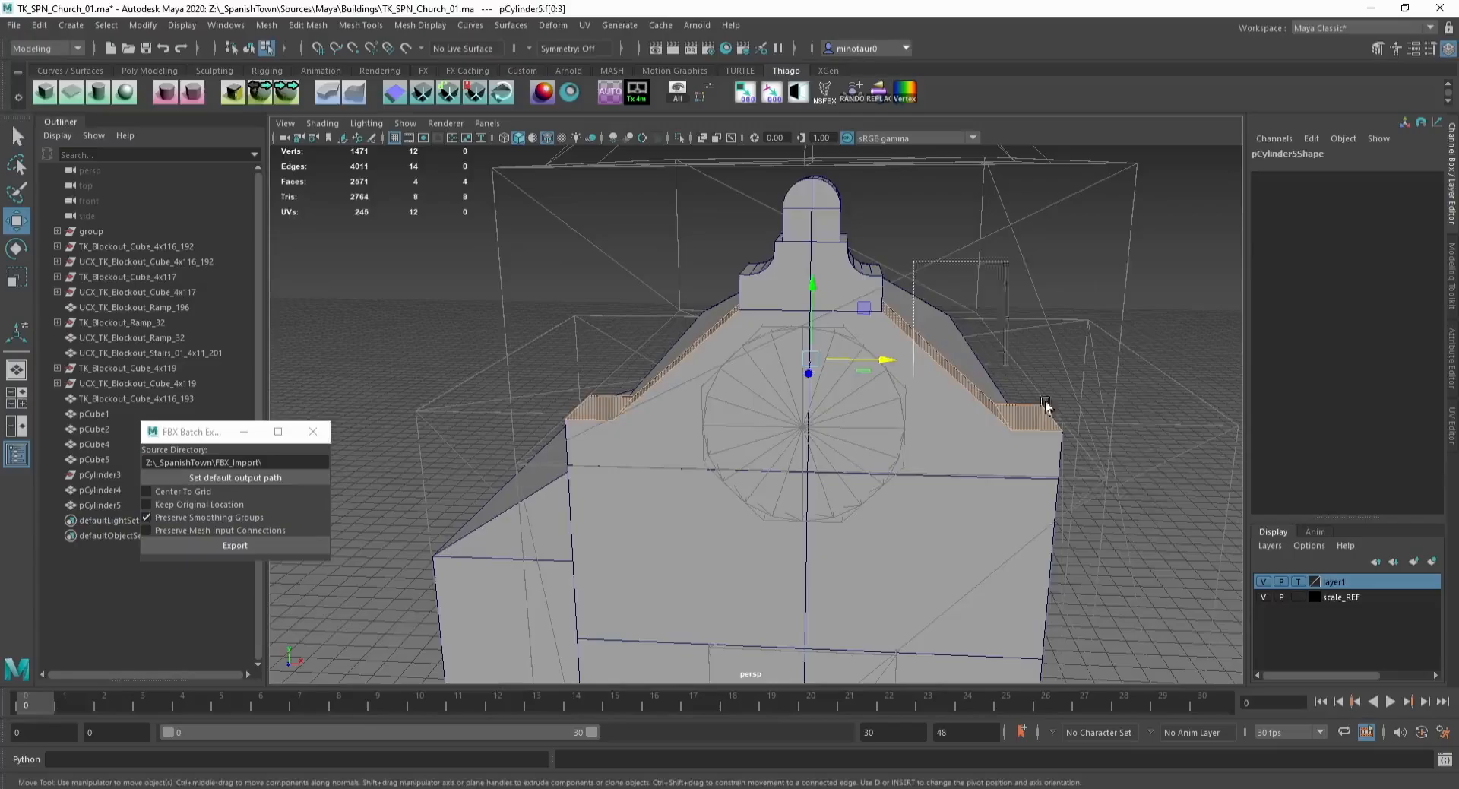
pyautogui.keyDown('alt'); pyautogui.moveTo(678, 331); pyautogui.dragTo(587, 404); pyautogui.keyUp('alt')
pyautogui.press('F8')
pyautogui.scroll(3, 686, 383)
pyautogui.press('F11')
pyautogui.doubleClick(674, 398)
pyautogui.hotkey('ctrl', 'e')
pyautogui.moveTo(369, 524); pyautogui.dragTo(381, 525)
pyautogui.hotkey('ctrl', 'z')
pyautogui.press('w')
pyautogui.moveTo(668, 291); pyautogui.dragTo(603, 279)
pyautogui.hotkey('ctrl', 'z')
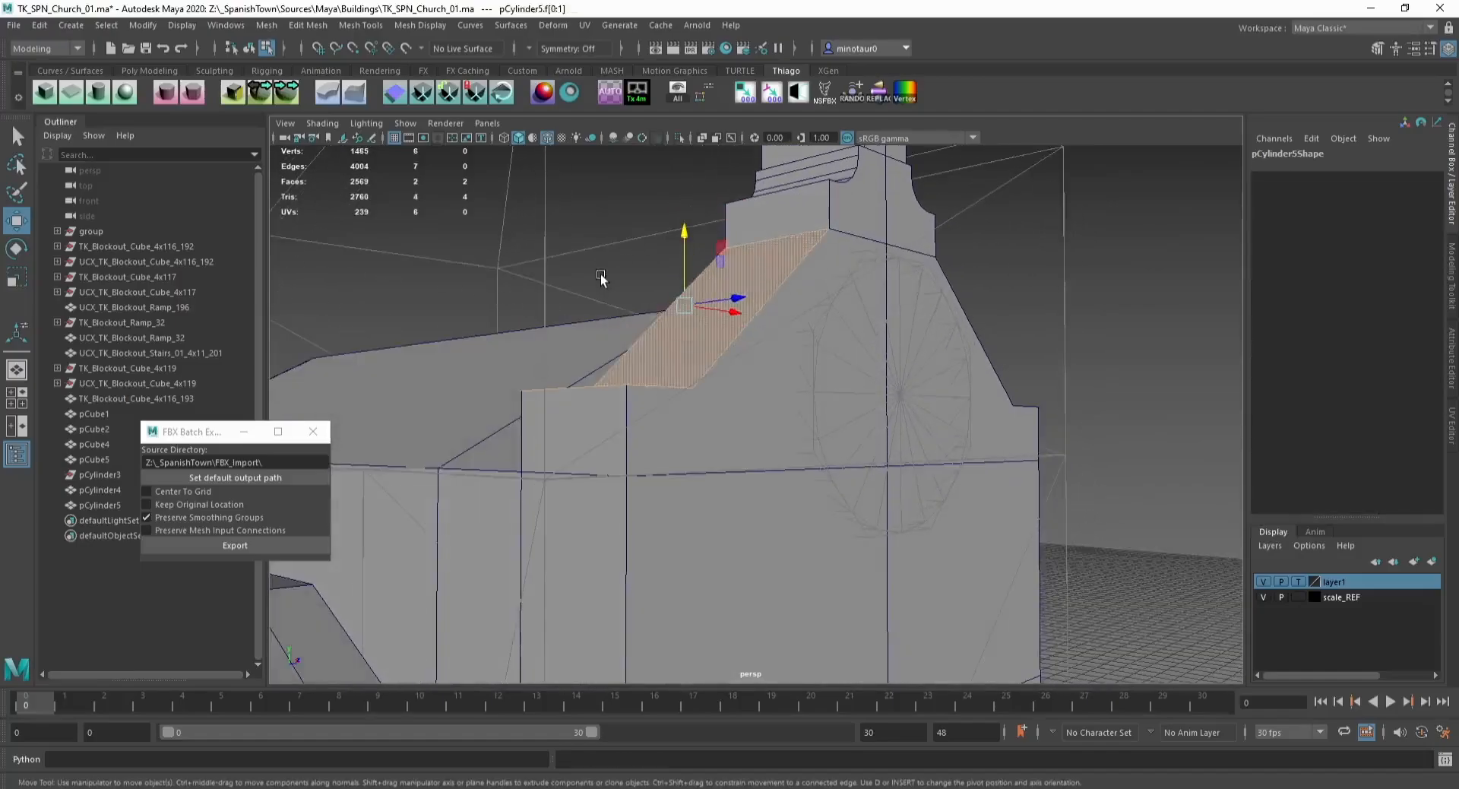
pyautogui.hotkey('ctrl', 'e')
pyautogui.moveTo(376, 525); pyautogui.dragTo(457, 536)
pyautogui.hotkey('ctrl', 'z')
pyautogui.hotkey('ctrl', 'z')
pyautogui.moveTo(365, 552); pyautogui.dragTo(157, 553)
pyautogui.moveTo(505, 410)
pyautogui.keyDown('alt'); pyautogui.mouseDown()
pyautogui.moveTo(562, 313)
pyautogui.moveTo(646, 306)
pyautogui.moveTo(585, 380)
pyautogui.moveTo(521, 408)
pyautogui.mouseUp(); pyautogui.keyUp('alt')
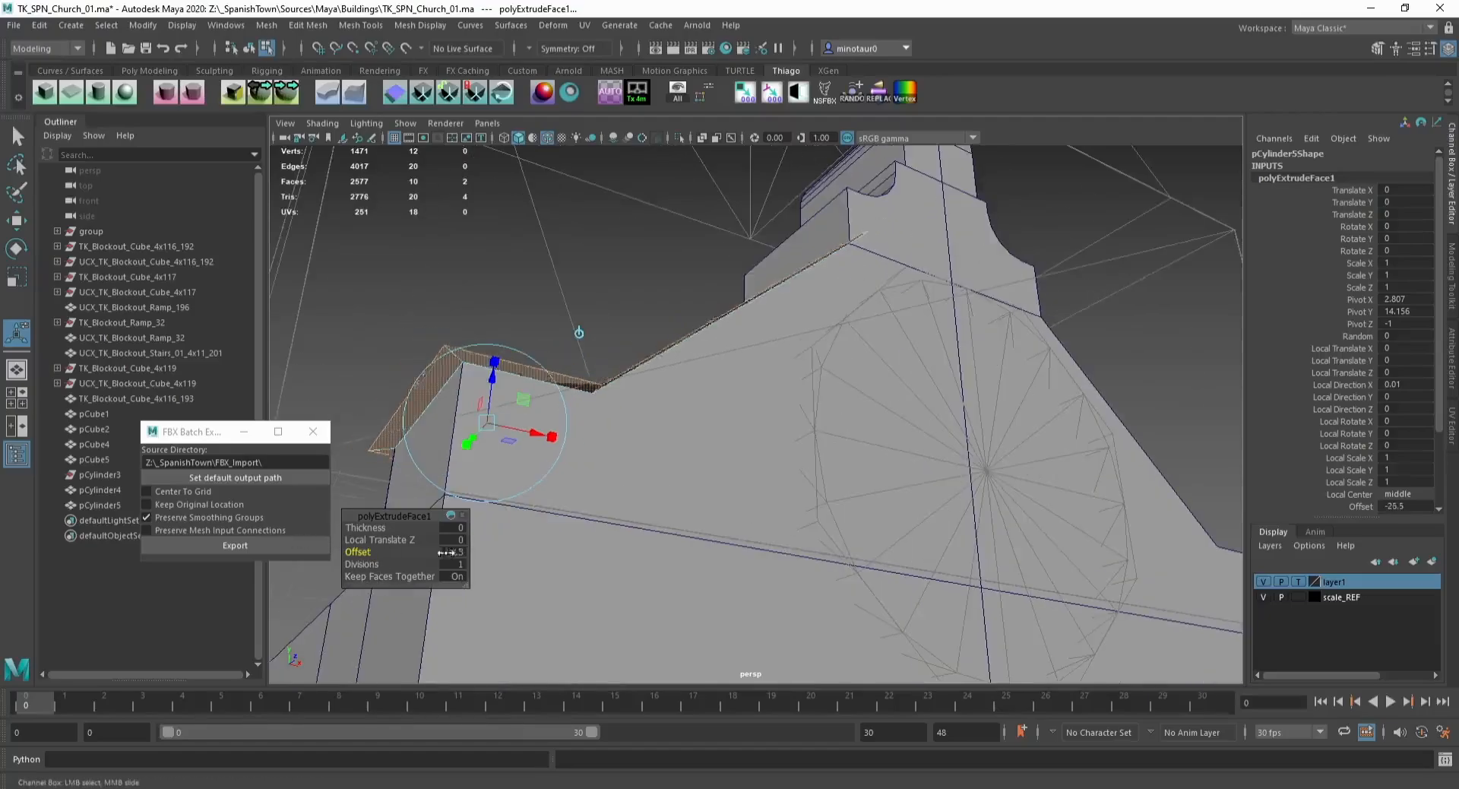
# Step: Extrude the face loop again and raise it to give the coping height
pyautogui.hotkey('ctrl', 'e')
pyautogui.press('w')
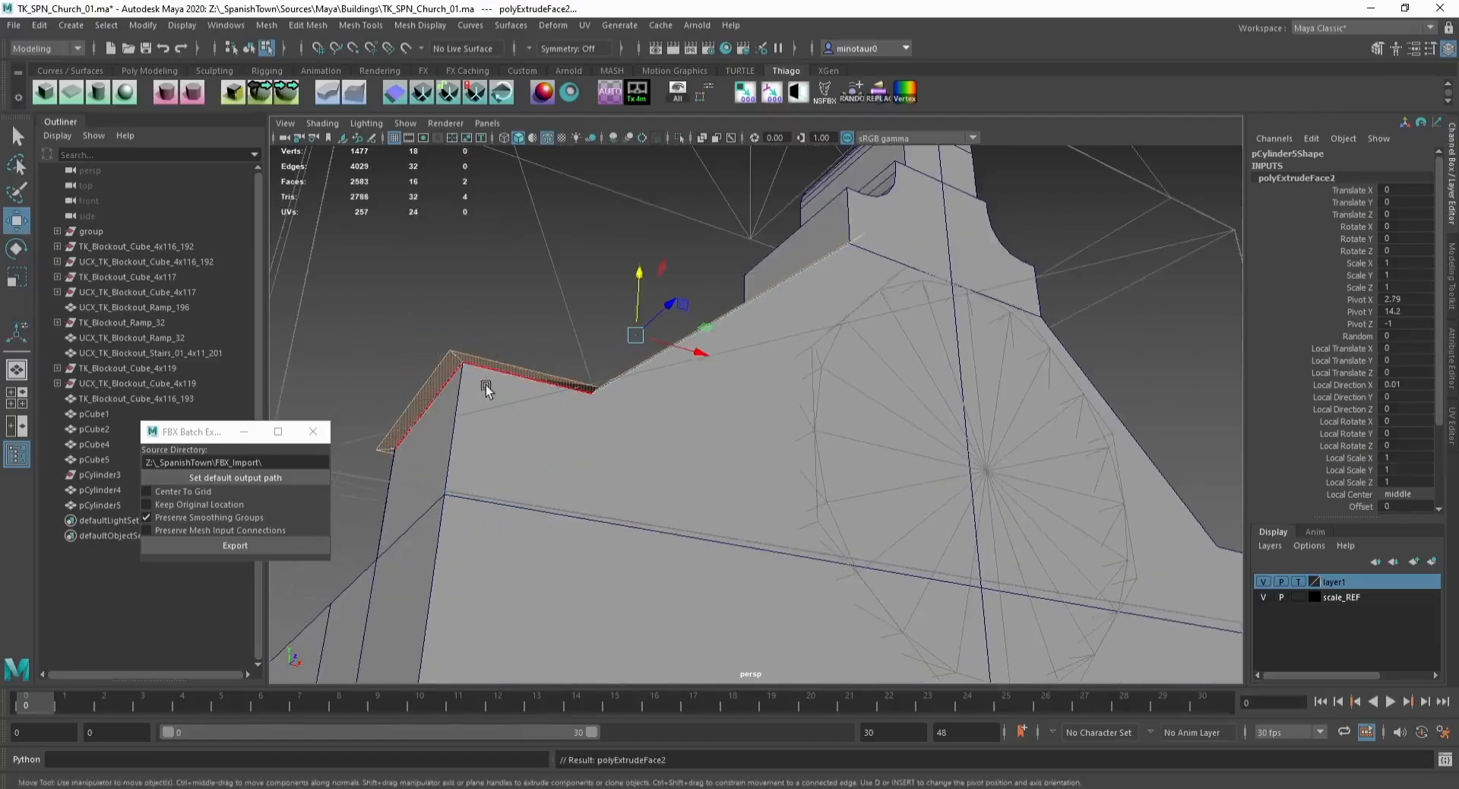
pyautogui.moveTo(634, 281); pyautogui.dragTo(637, 245)
pyautogui.keyDown('alt'); pyautogui.moveTo(637, 245); pyautogui.dragTo(577, 423); pyautogui.keyUp('alt')
# Step: Snap the coping's end vertices onto the gable corners
pyautogui.press('F9')
pyautogui.moveTo(604, 413); pyautogui.dragTo(607, 413)
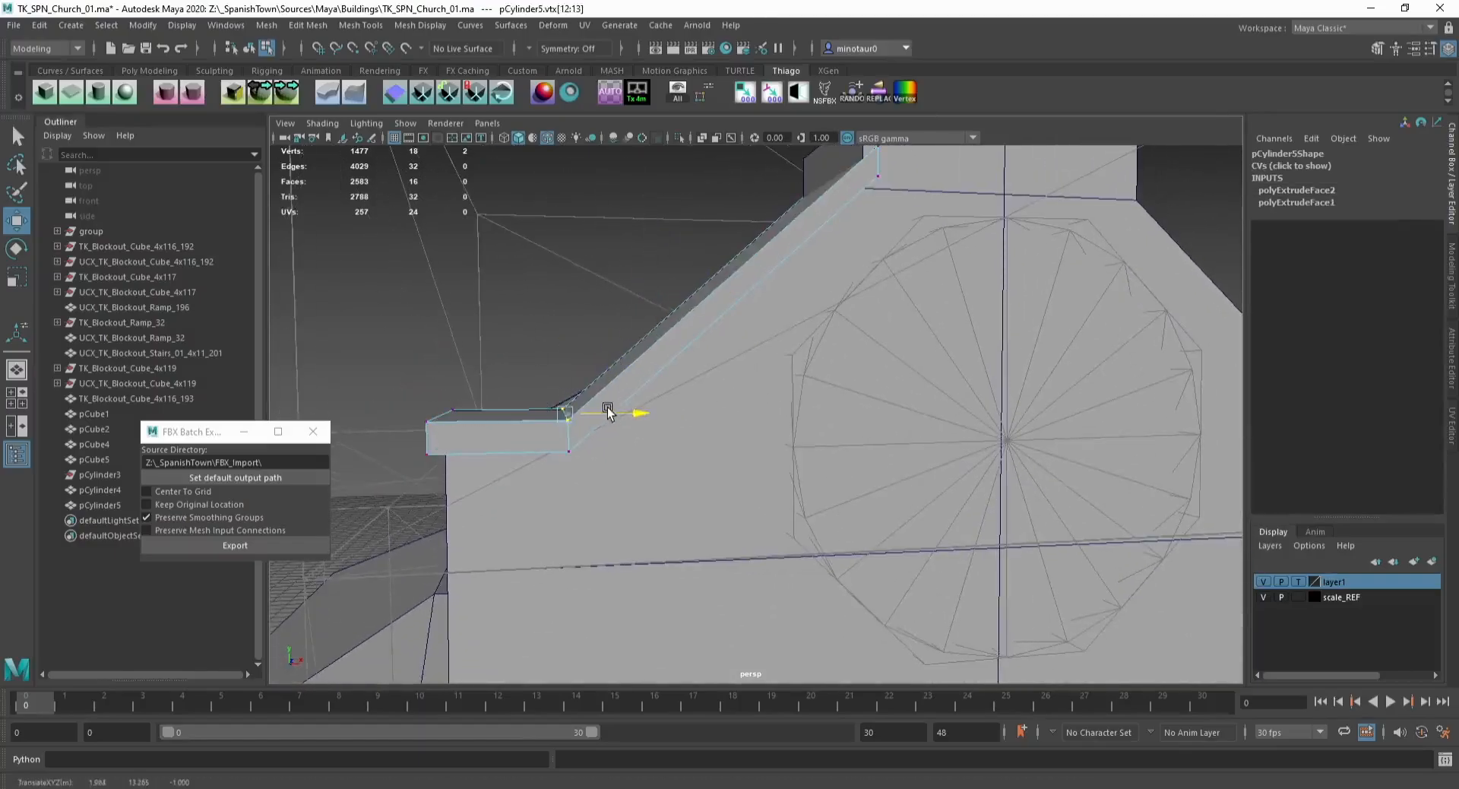
pyautogui.keyDown('alt'); pyautogui.moveTo(644, 314); pyautogui.dragTo(536, 451, button='middle'); pyautogui.keyUp('alt')
pyautogui.keyDown('alt'); pyautogui.moveTo(704, 251); pyautogui.dragTo(653, 258); pyautogui.keyUp('alt')
pyautogui.moveTo(654, 258); pyautogui.dragTo(746, 338)
pyautogui.press('v')
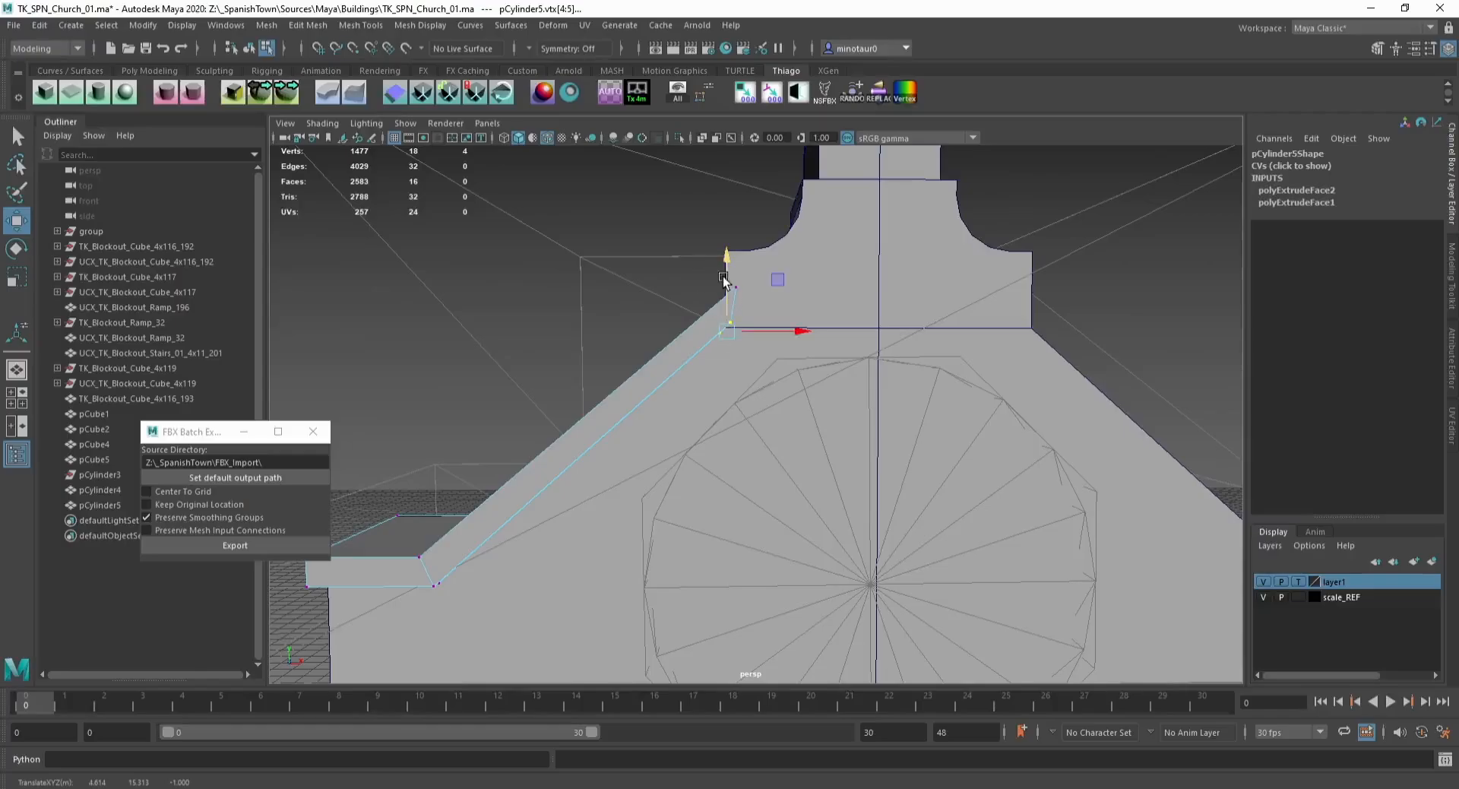
# Step: Extrude the coping's top faces with a thickness of 16 and an offset of -10.6
pyautogui.press('F8')
pyautogui.keyDown('alt'); pyautogui.moveTo(668, 318); pyautogui.dragTo(531, 351); pyautogui.keyUp('alt')
pyautogui.keyDown('alt'); pyautogui.moveTo(531, 350); pyautogui.dragTo(713, 368, button='middle'); pyautogui.keyUp('alt')
pyautogui.keyDown('alt'); pyautogui.moveTo(714, 368); pyautogui.dragTo(759, 418); pyautogui.keyUp('alt')
pyautogui.press('F11')
pyautogui.click(622, 534)
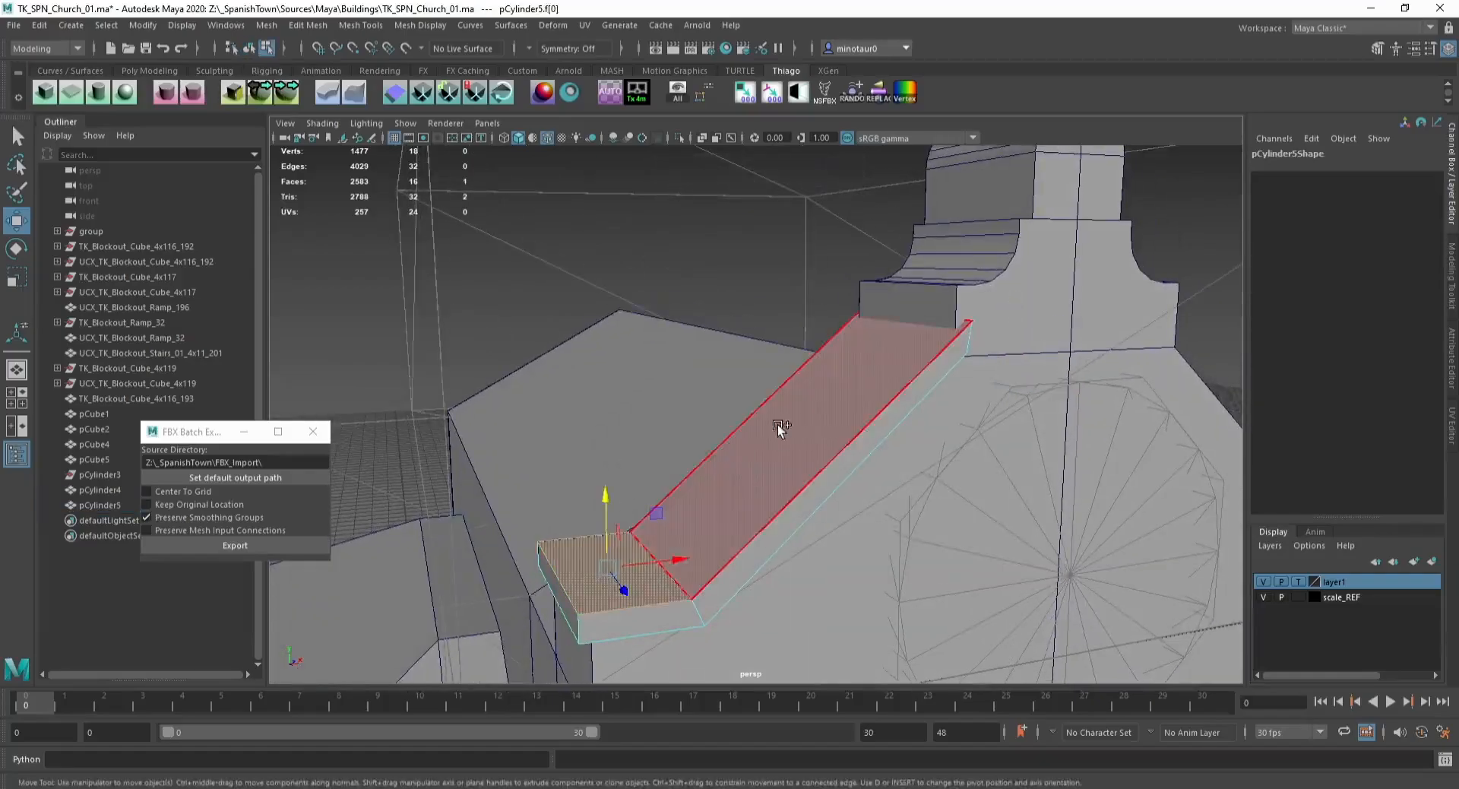
pyautogui.keyDown('shift'); pyautogui.click(778, 426); pyautogui.keyUp('shift')
pyautogui.hotkey('ctrl', 'e')
pyautogui.keyDown('alt'); pyautogui.moveTo(659, 418); pyautogui.dragTo(703, 334); pyautogui.keyUp('alt')
pyautogui.moveTo(371, 528); pyautogui.dragTo(283, 552)
pyautogui.moveTo(368, 528); pyautogui.dragTo(656, 383)
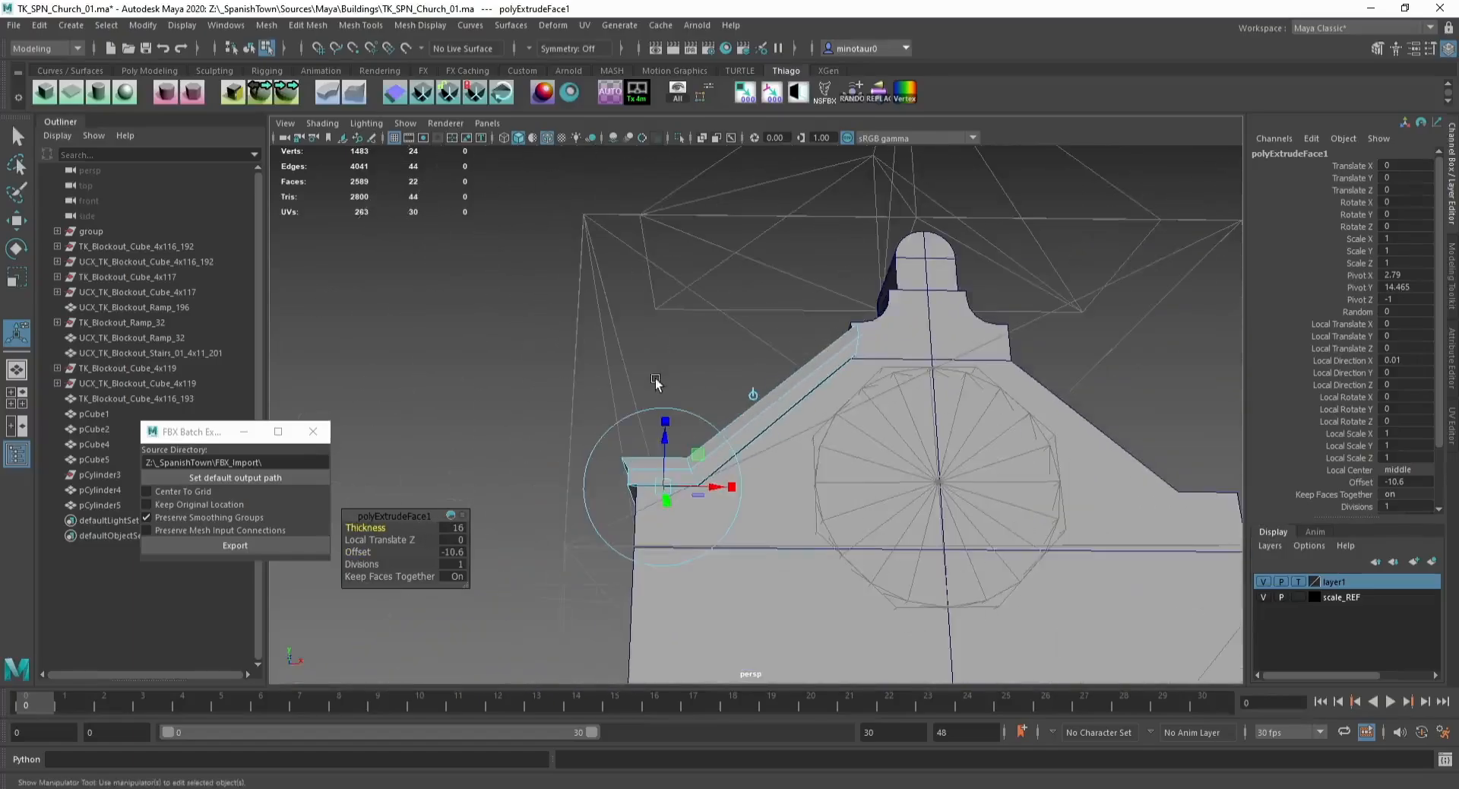
pyautogui.keyDown('alt'); pyautogui.moveTo(513, 434); pyautogui.dragTo(541, 396); pyautogui.keyUp('alt')
pyautogui.hotkey('ctrl', 'e')
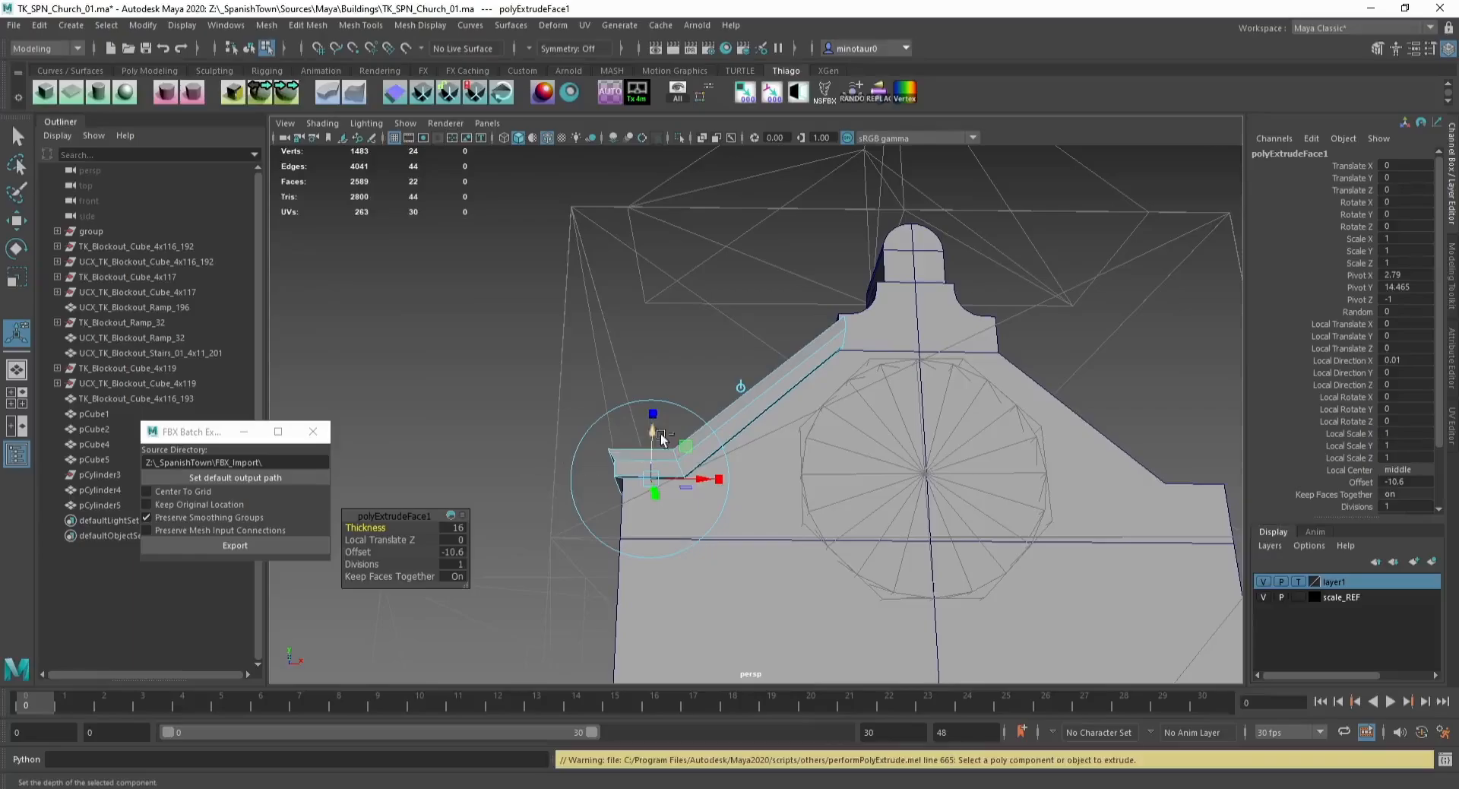
# Step: Extrude the coping's top faces once more to add a second ledge
pyautogui.press('w')
pyautogui.keyDown('alt'); pyautogui.moveTo(612, 434); pyautogui.dragTo(695, 490); pyautogui.keyUp('alt')
pyautogui.click(695, 493)
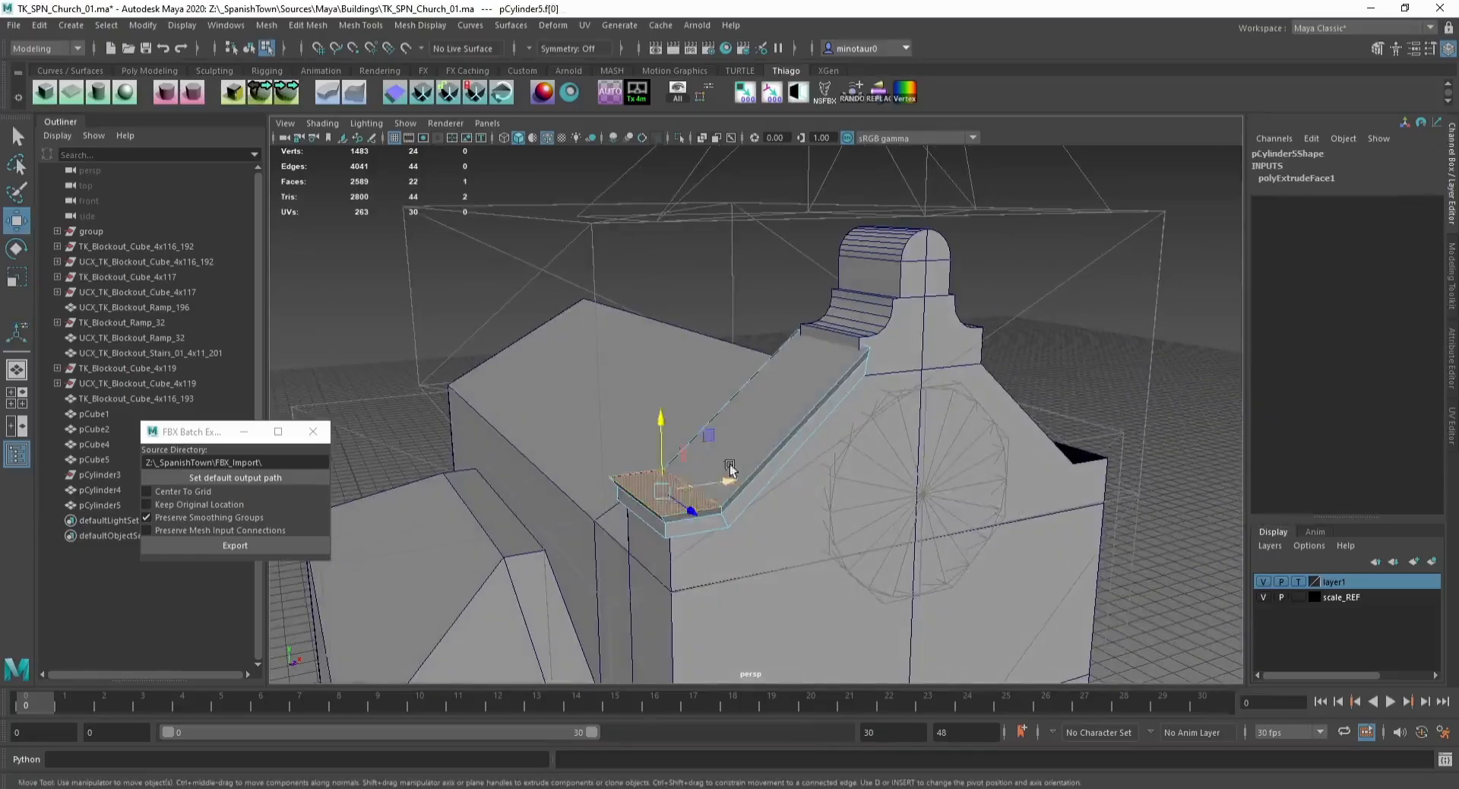
pyautogui.keyDown('shift'); pyautogui.click(726, 470); pyautogui.keyUp('shift')
pyautogui.moveTo(737, 390); pyautogui.dragTo(706, 456)
pyautogui.hotkey('ctrl', 'e')
pyautogui.press('w')
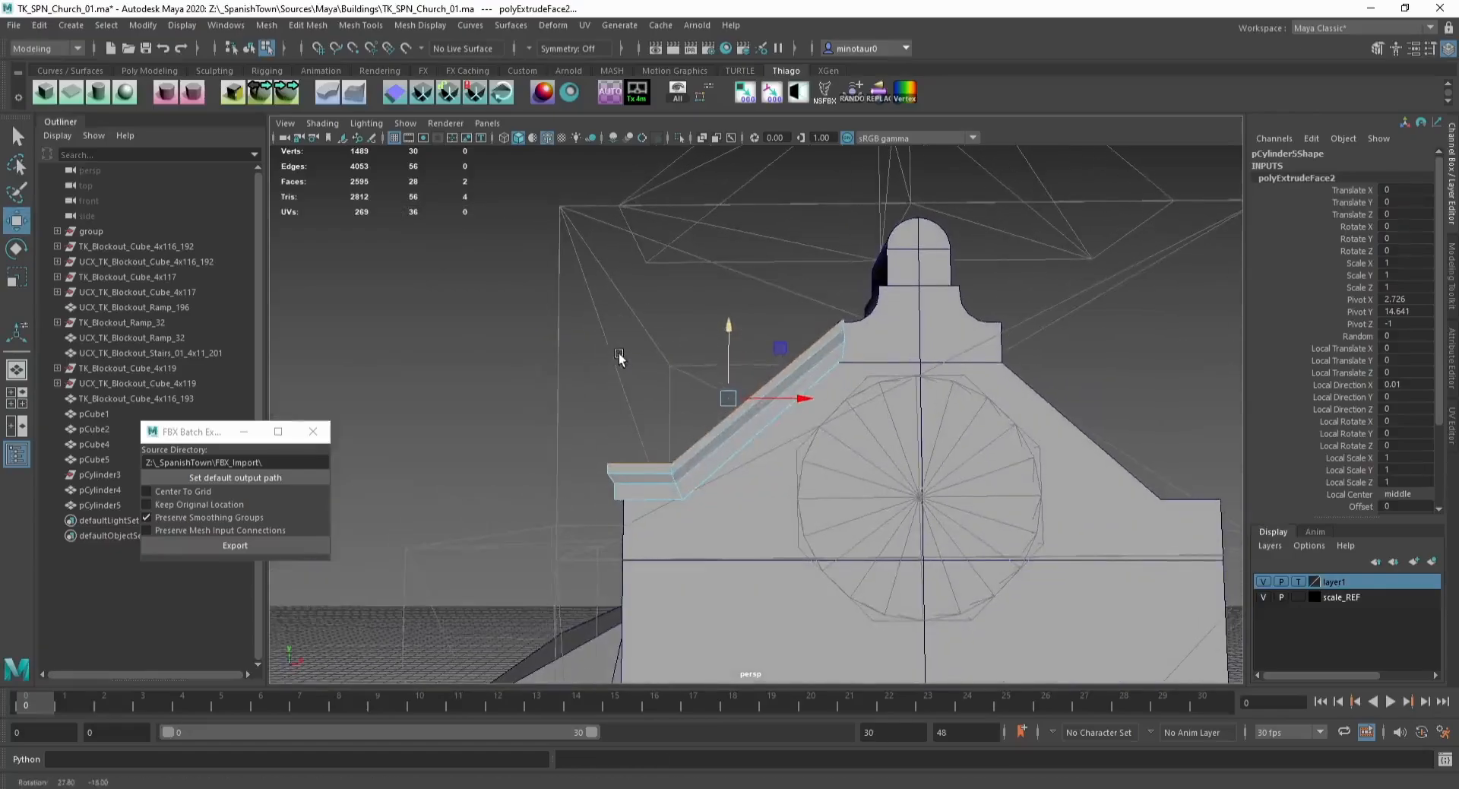
# Step: Move the coping's top edge loop to reshape its profile
pyautogui.press('F10')
pyautogui.click(702, 467)
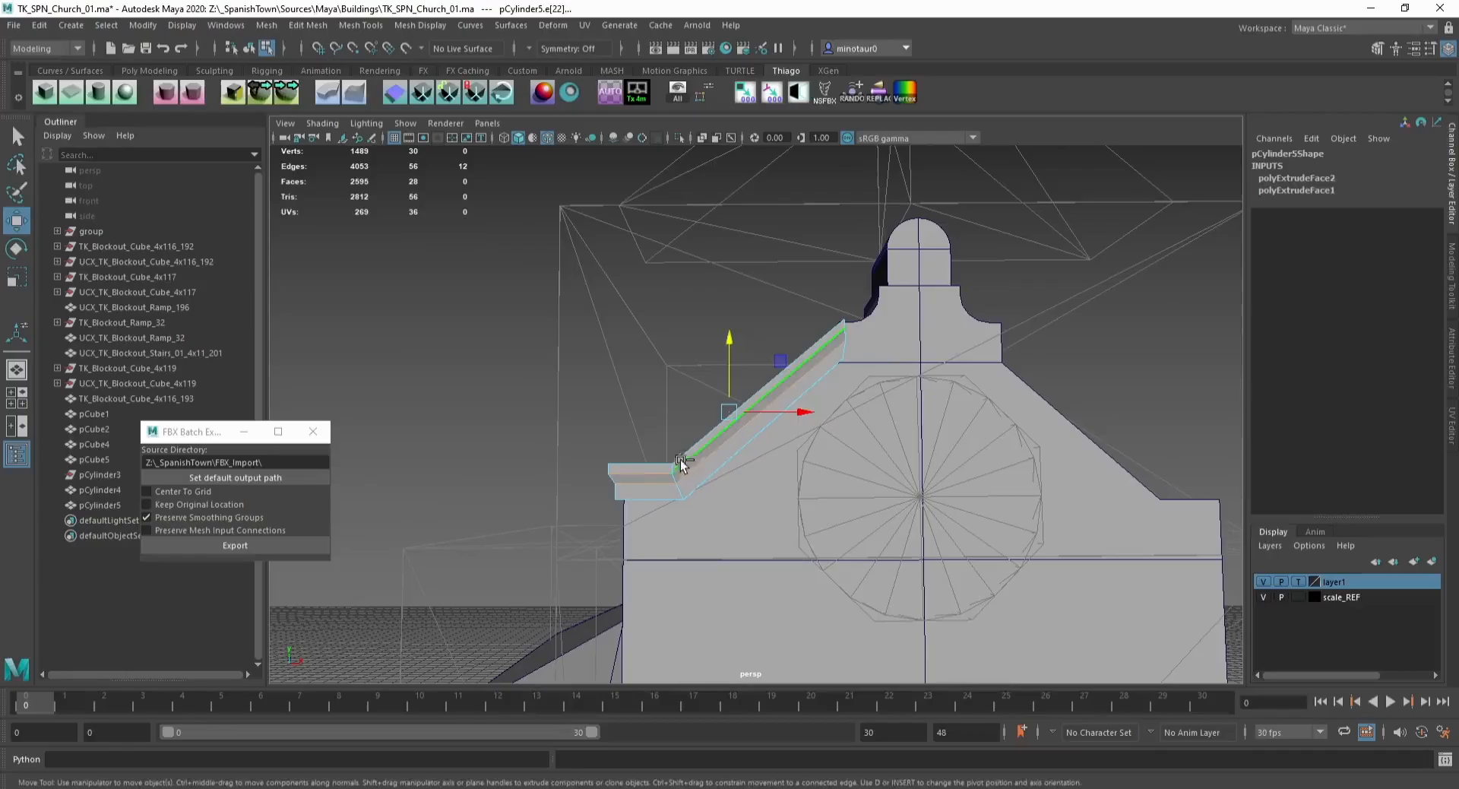
pyautogui.press('F8')
pyautogui.keyDown('alt'); pyautogui.moveTo(598, 339); pyautogui.dragTo(613, 347); pyautogui.keyUp('alt')
pyautogui.press('F10')
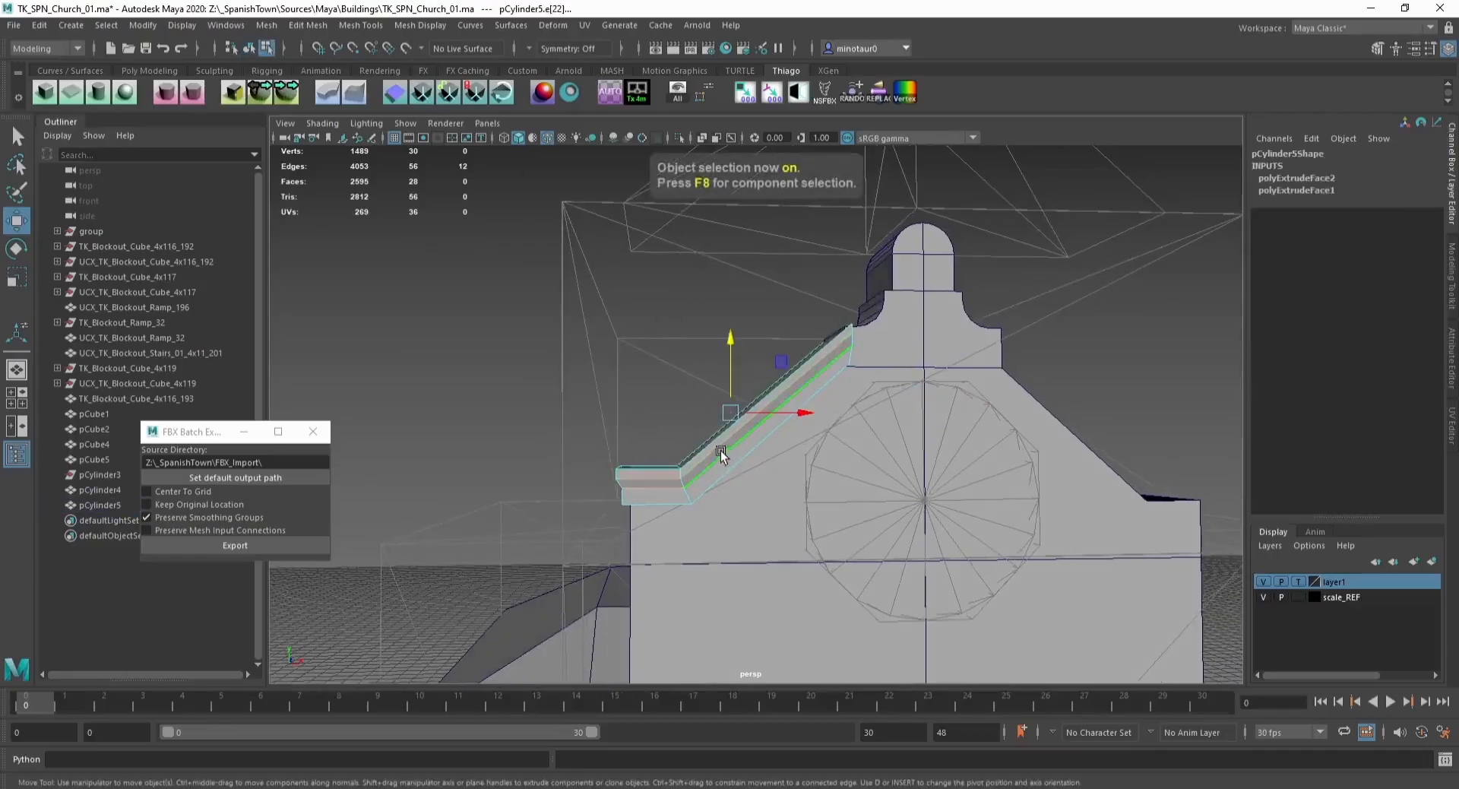
pyautogui.moveTo(734, 377); pyautogui.dragTo(736, 387)
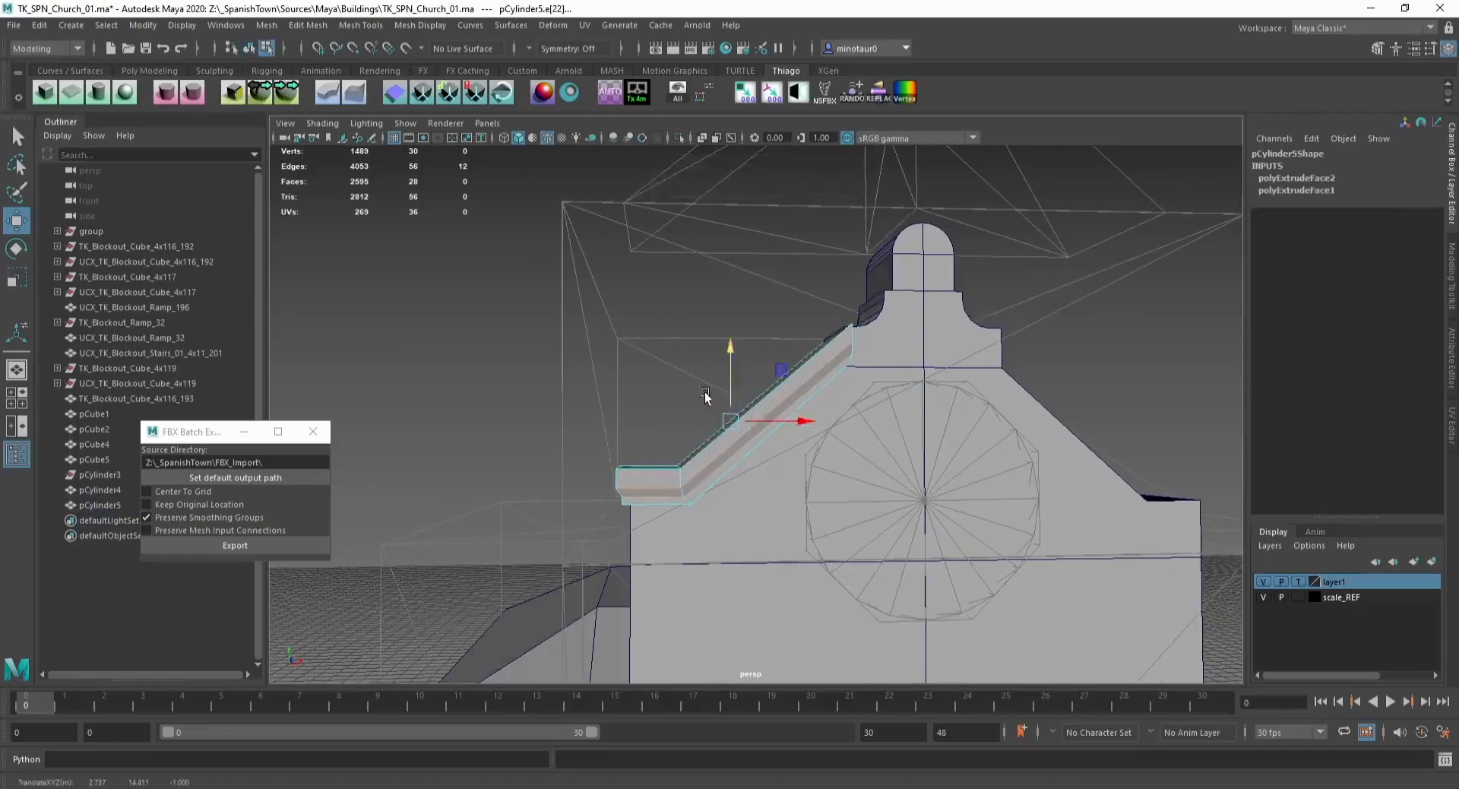
pyautogui.keyDown('alt'); pyautogui.moveTo(623, 437); pyautogui.dragTo(662, 485); pyautogui.keyUp('alt')
pyautogui.press('F11')
pyautogui.keyDown('shift'); pyautogui.click(664, 487); pyautogui.keyUp('shift')
pyautogui.moveTo(728, 366); pyautogui.dragTo(727, 366)
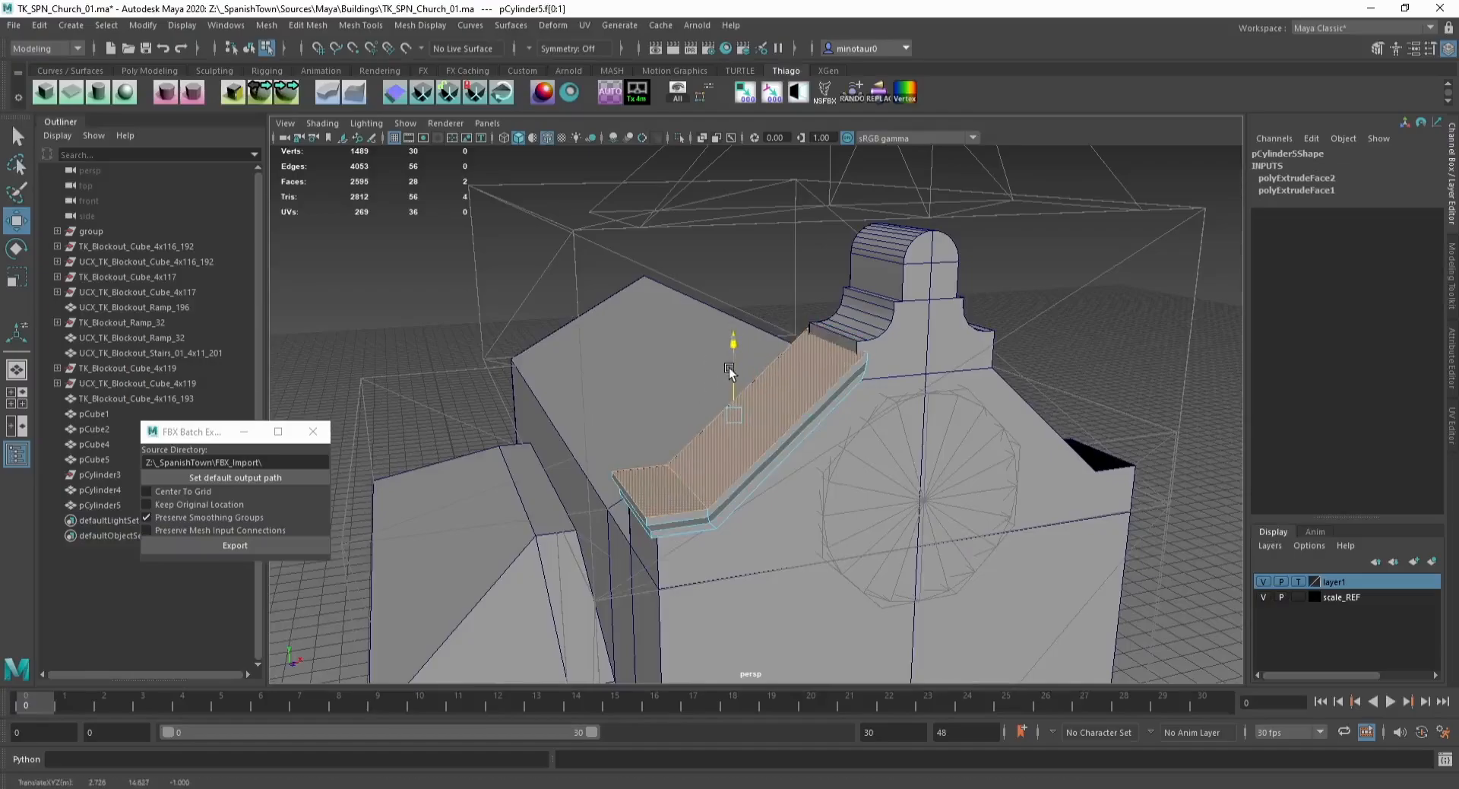
# Step: Isolate the coping mesh and snap its upper end edges into place against the tower step
pyautogui.press('F8')
pyautogui.click(1037, 357)
pyautogui.keyDown('alt'); pyautogui.moveTo(982, 416); pyautogui.dragTo(780, 439); pyautogui.keyUp('alt')
pyautogui.keyDown('alt'); pyautogui.moveTo(780, 439); pyautogui.dragTo(659, 325, button='middle'); pyautogui.keyUp('alt')
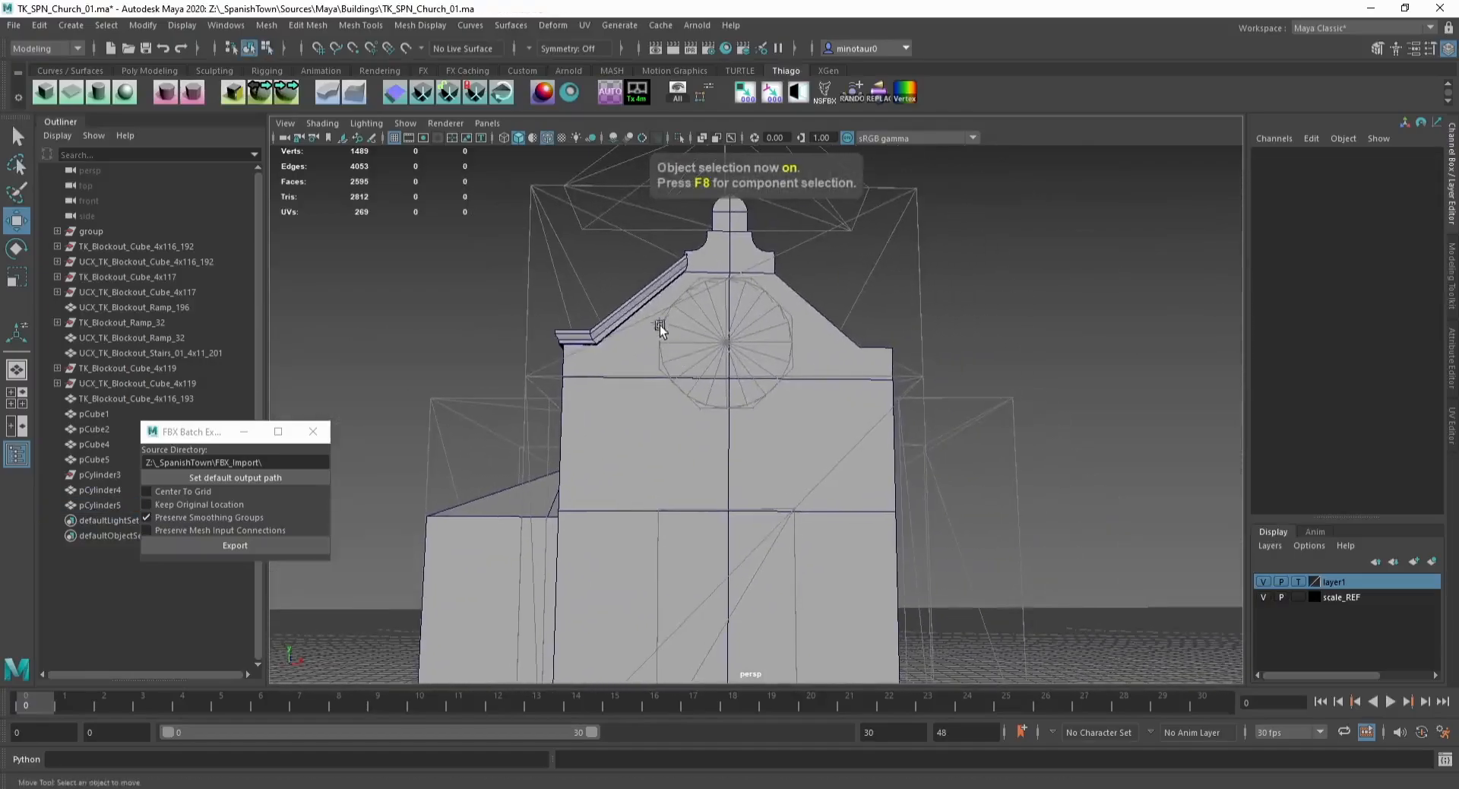
pyautogui.click(639, 311)
pyautogui.scroll(5, 606, 354)
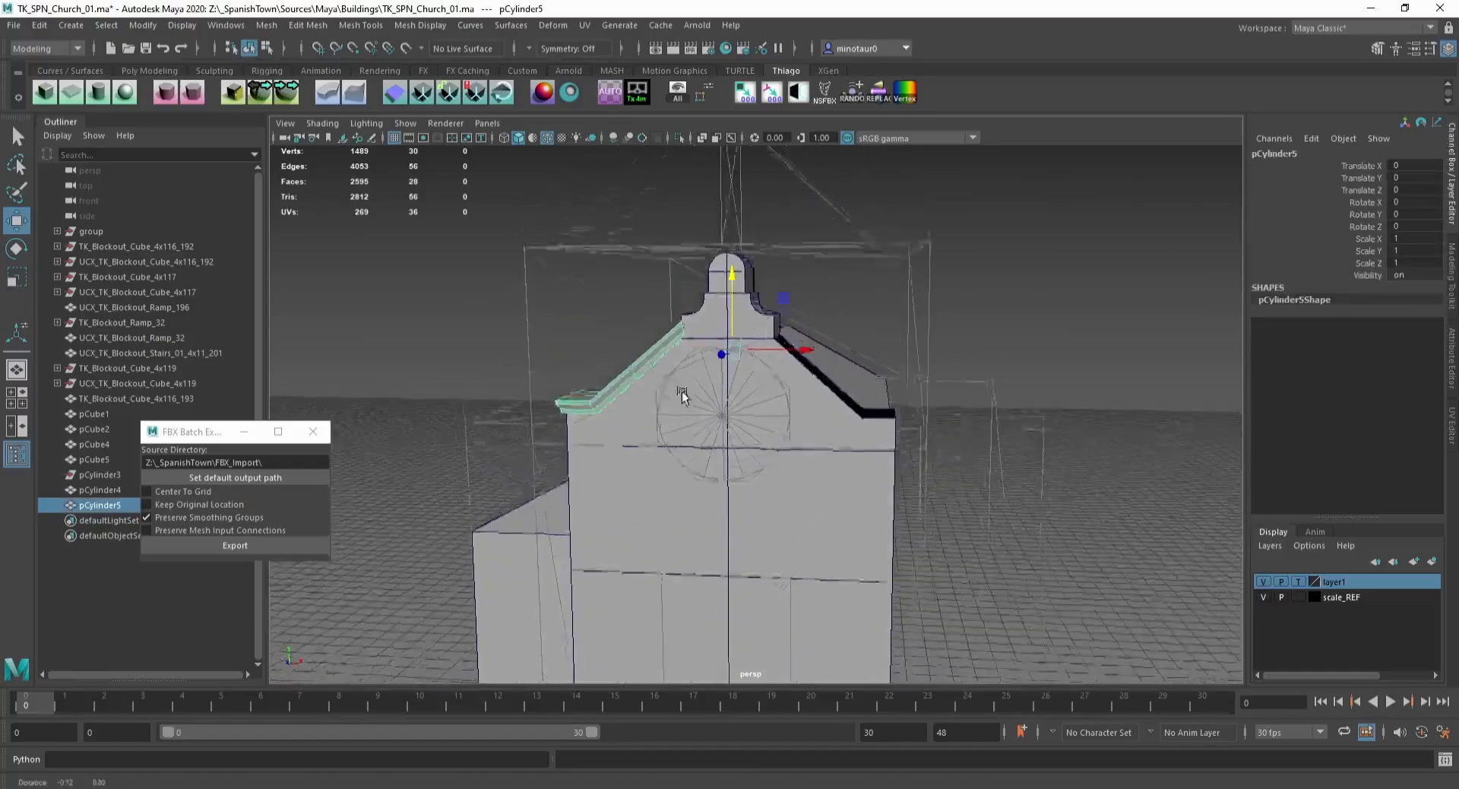
pyautogui.press('F11')
pyautogui.click(589, 364)
pyautogui.moveTo(655, 345); pyautogui.dragTo(693, 342)
pyautogui.scroll(4, 694, 338)
pyautogui.keyDown('alt'); pyautogui.moveTo(700, 315); pyautogui.dragTo(668, 383, button='middle'); pyautogui.keyUp('alt')
pyautogui.press('F8')
pyautogui.hotkey('ctrl', '1')
pyautogui.moveTo(668, 383)
pyautogui.keyDown('alt'); pyautogui.mouseDown()
pyautogui.moveTo(683, 401)
pyautogui.moveTo(678, 383)
pyautogui.mouseUp(); pyautogui.keyUp('alt')
pyautogui.press('F10')
pyautogui.click(673, 397)
pyautogui.press('v')
pyautogui.click(687, 334)
pyautogui.press('v')
pyautogui.moveTo(713, 337); pyautogui.dragTo(688, 355)
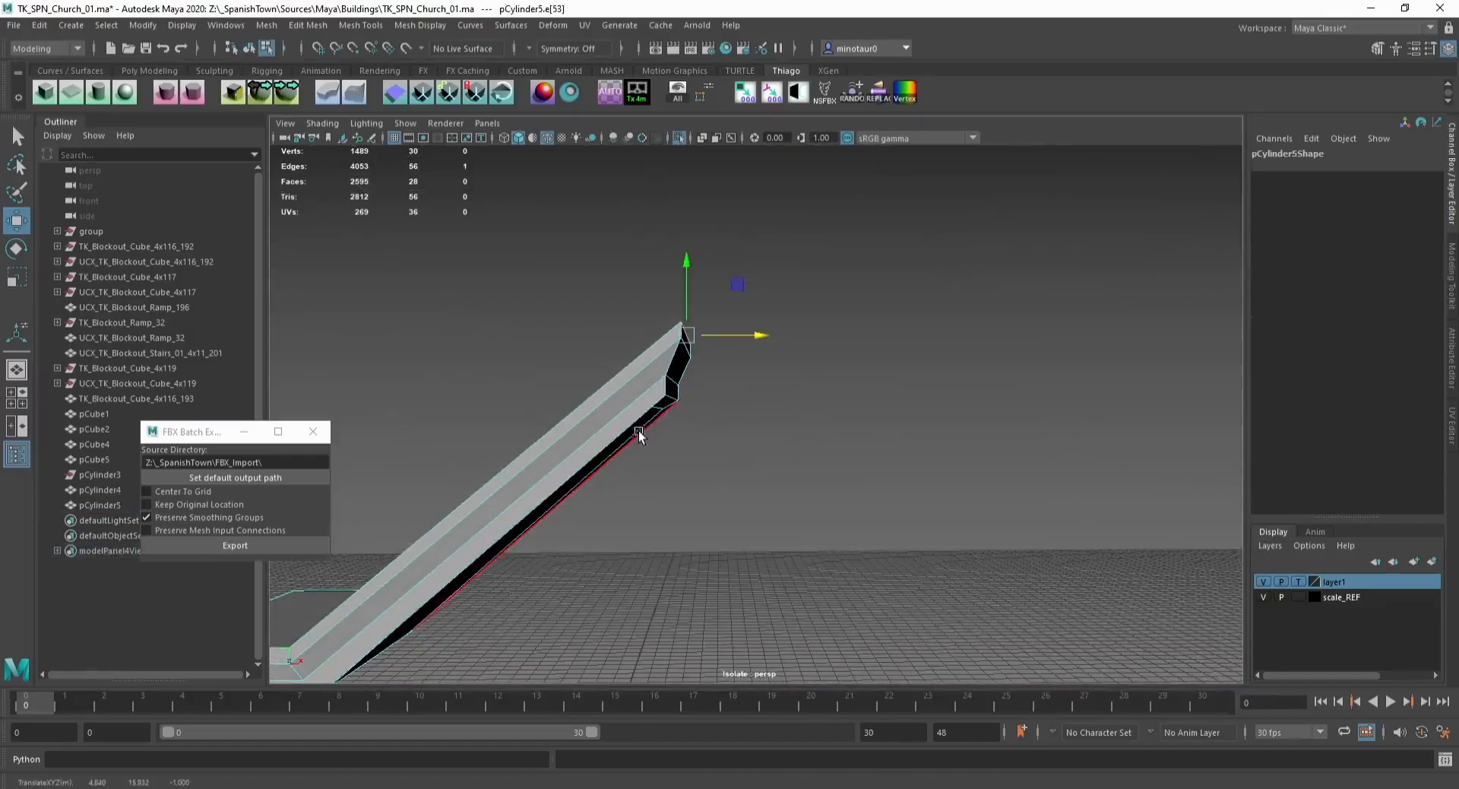
pyautogui.keyDown('alt'); pyautogui.moveTo(559, 440); pyautogui.dragTo(600, 408); pyautogui.keyUp('alt')
pyautogui.press('F8')
pyautogui.click(768, 456)
pyautogui.hotkey('ctrl', '1')
pyautogui.click(602, 328)
pyautogui.hotkey('ctrl', '1')
# Step: Delete the coping's underside faces
pyautogui.press('F11')
pyautogui.click(544, 473)
pyautogui.keyDown('alt'); pyautogui.moveTo(342, 642); pyautogui.dragTo(480, 528, button='middle'); pyautogui.keyUp('alt')
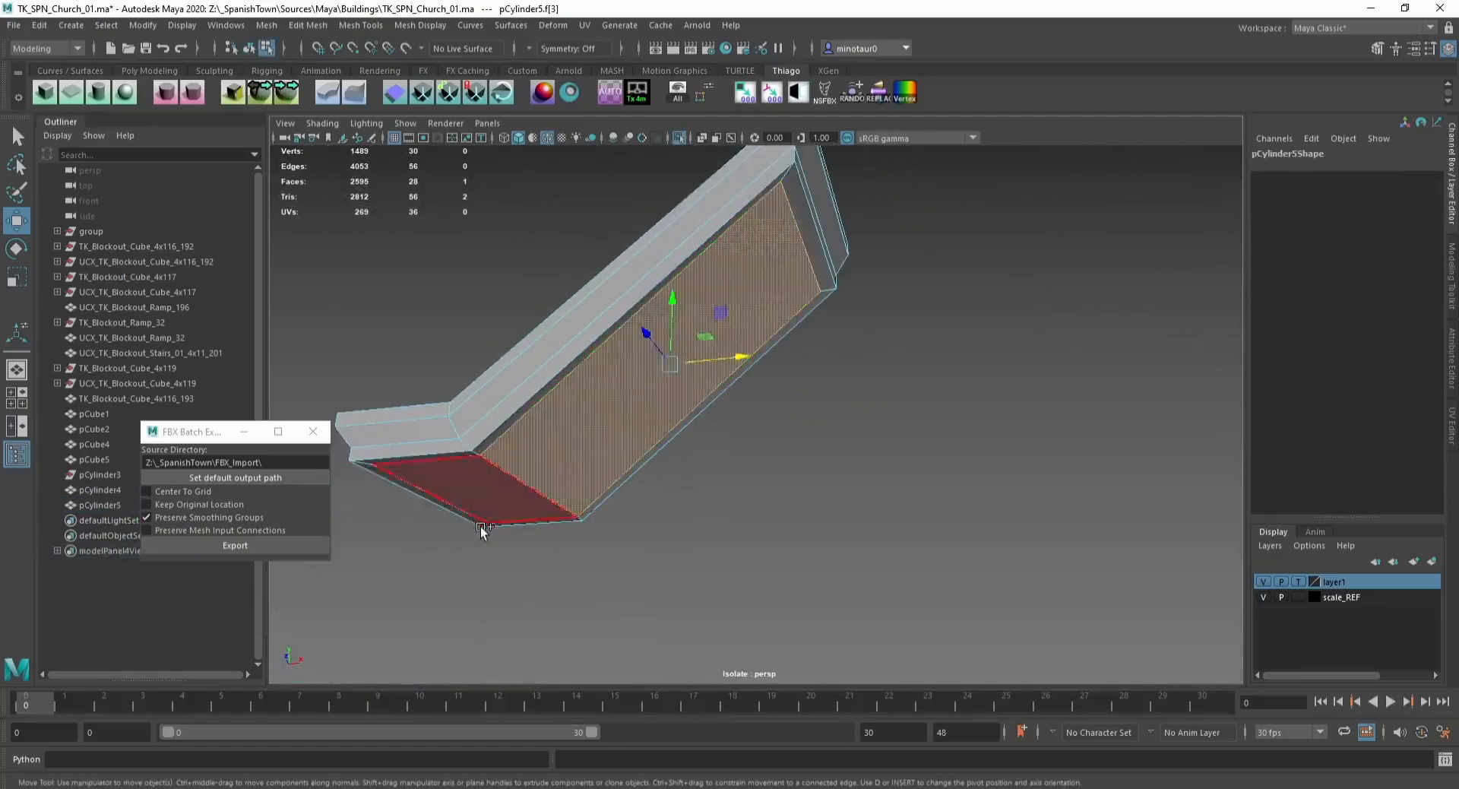
pyautogui.press('Delete')
pyautogui.press('F8')
pyautogui.hotkey('ctrl', '1')
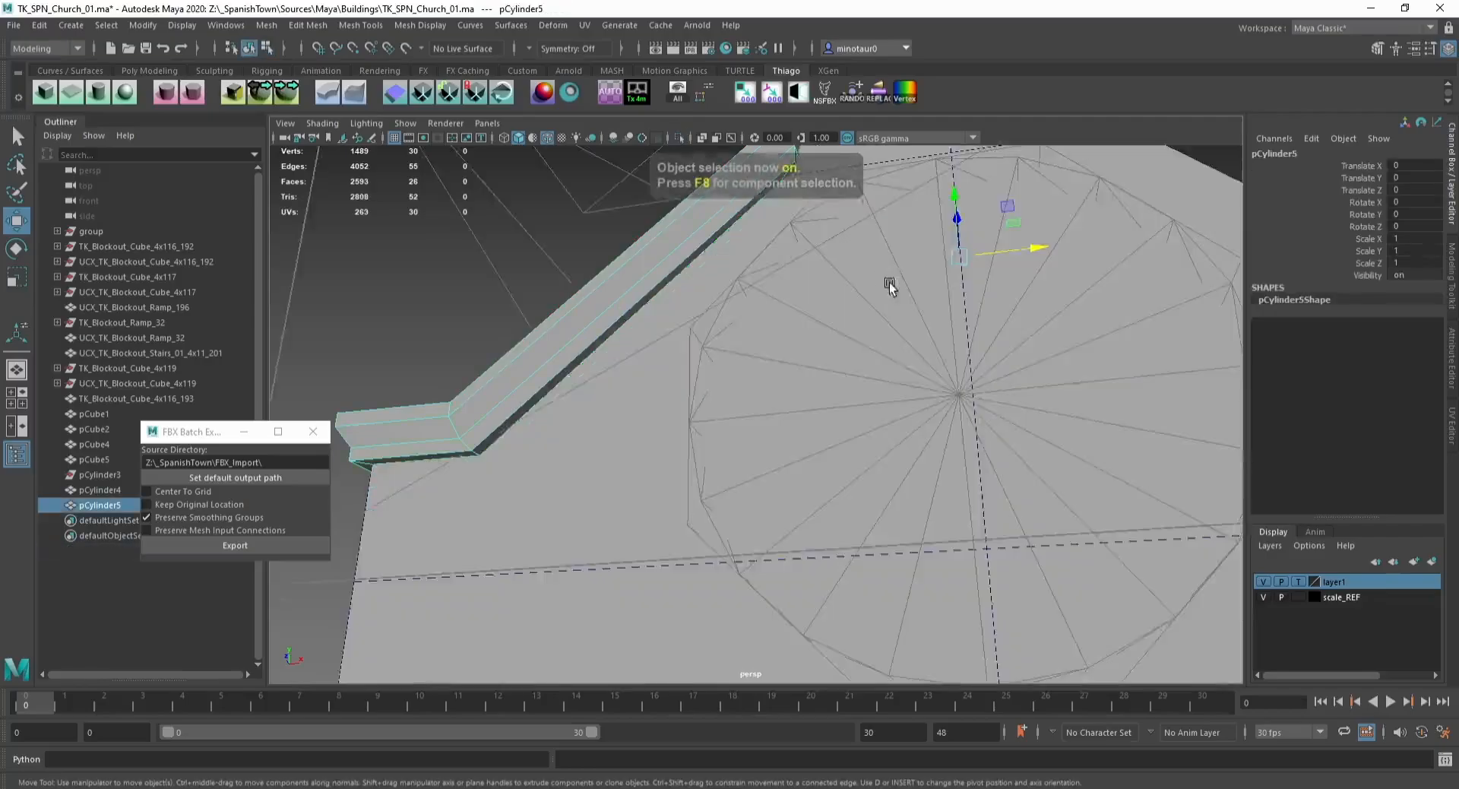
# Step: Move the coping's upper end vertices against the tower step
pyautogui.keyDown('alt'); pyautogui.moveTo(889, 284); pyautogui.dragTo(800, 449, button='middle'); pyautogui.keyUp('alt')
pyautogui.scroll(5, 666, 424)
pyautogui.keyDown('alt'); pyautogui.moveTo(665, 424); pyautogui.dragTo(736, 382, button='middle'); pyautogui.keyUp('alt')
pyautogui.scroll(-7, 736, 381)
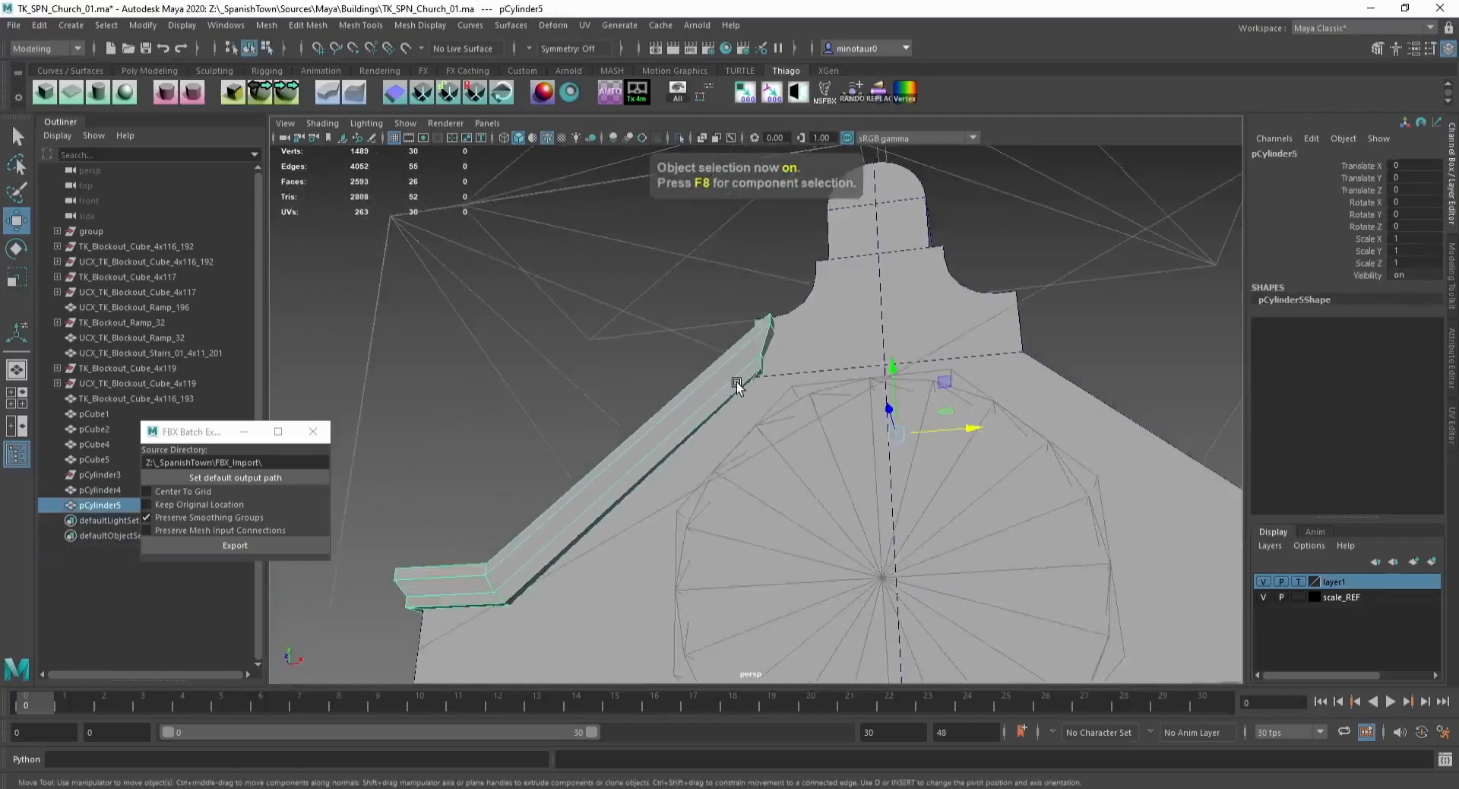
pyautogui.scroll(-3, 736, 382)
pyautogui.keyDown('alt'); pyautogui.moveTo(669, 424); pyautogui.dragTo(681, 340, button='middle'); pyautogui.keyUp('alt')
pyautogui.keyDown('alt'); pyautogui.moveTo(681, 340); pyautogui.dragTo(764, 500); pyautogui.keyUp('alt')
pyautogui.scroll(-3, 764, 500)
pyautogui.keyDown('alt'); pyautogui.moveTo(723, 437); pyautogui.dragTo(791, 355); pyautogui.keyUp('alt')
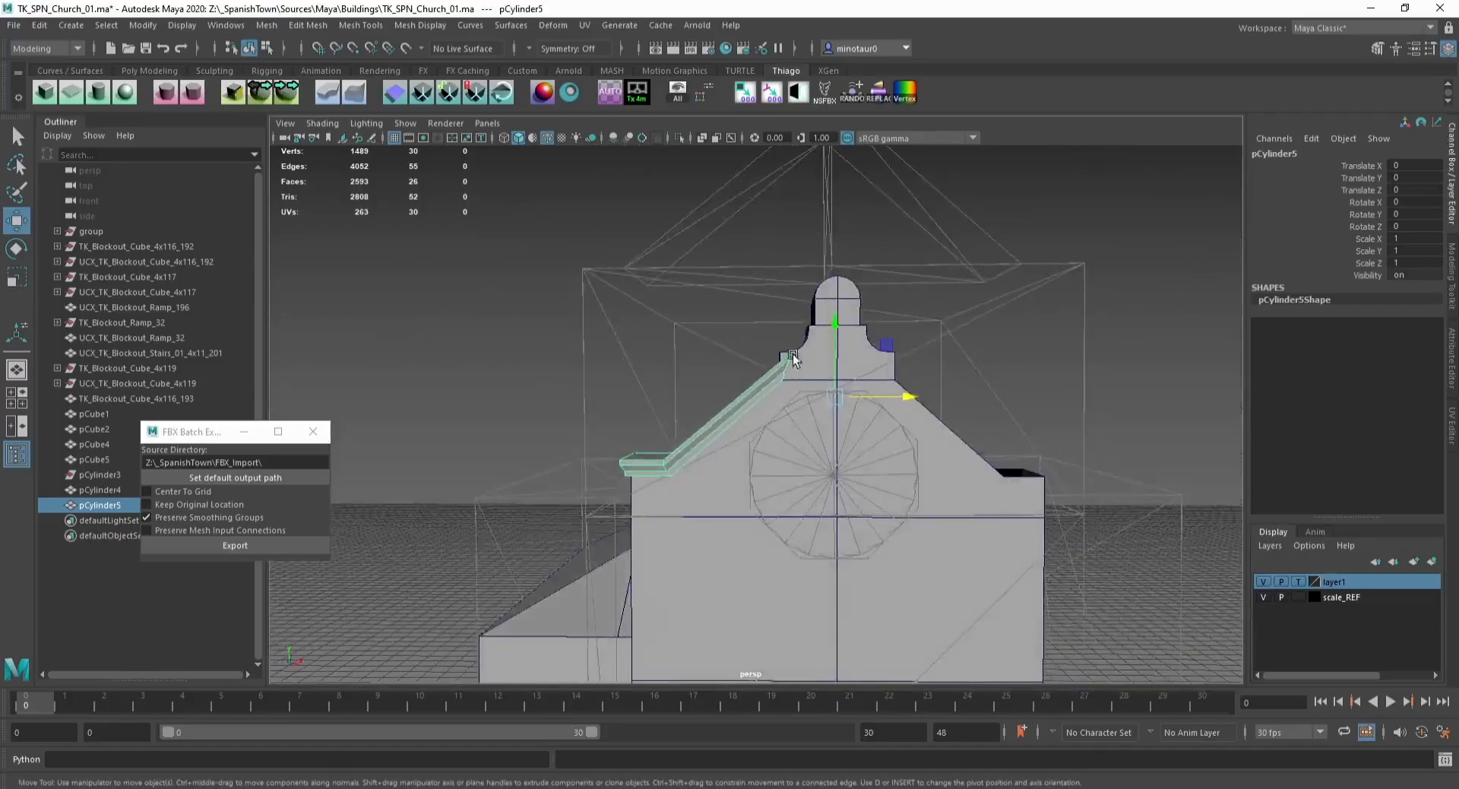
pyautogui.scroll(6, 796, 290)
pyautogui.keyDown('alt'); pyautogui.moveTo(797, 290); pyautogui.dragTo(736, 330, button='middle'); pyautogui.keyUp('alt')
pyautogui.press('F9')
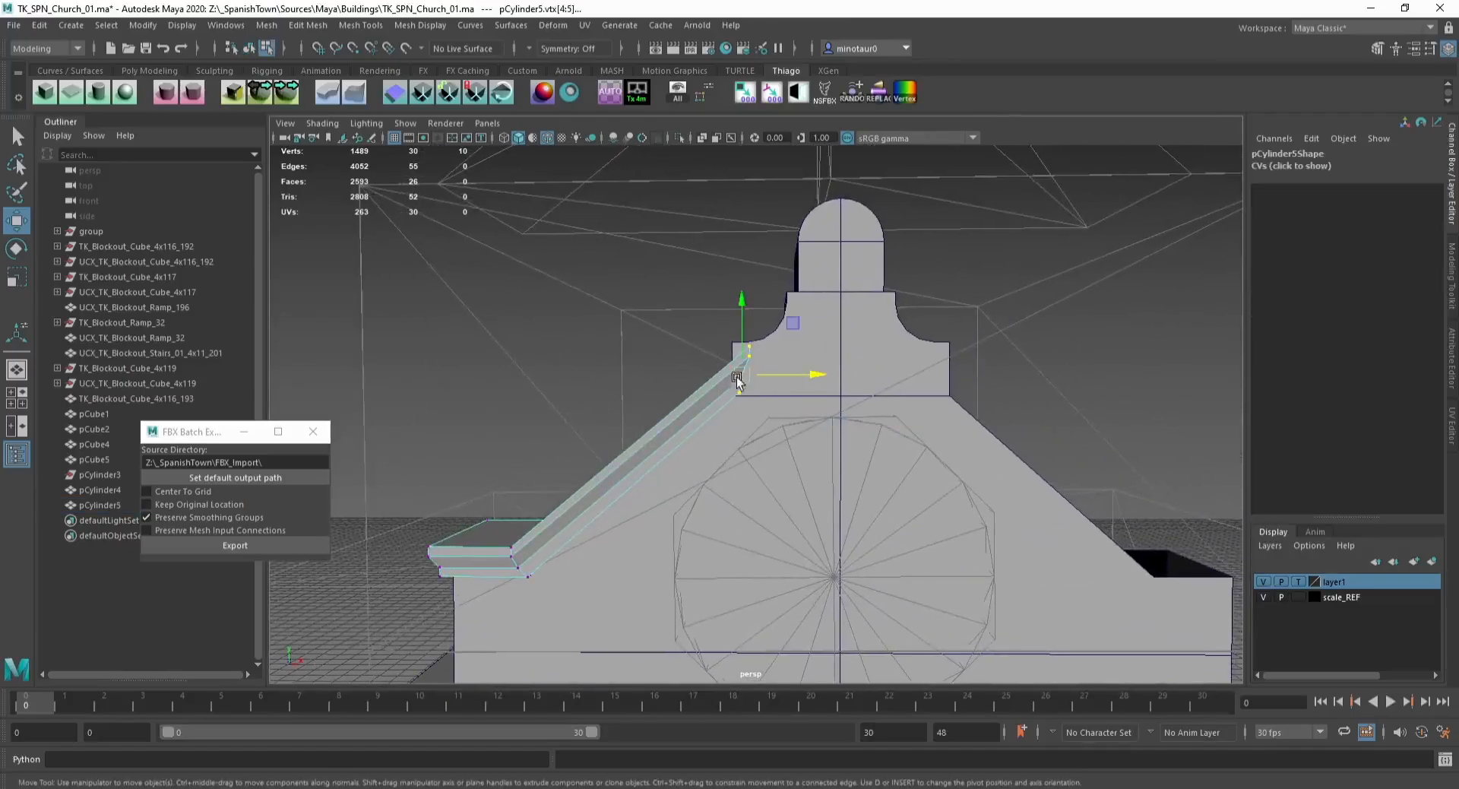
pyautogui.scroll(6, 737, 379)
pyautogui.keyDown('alt'); pyautogui.moveTo(737, 378); pyautogui.dragTo(602, 326); pyautogui.keyUp('alt')
# Step: Align the coping's upper end edge with the tower step using vertex snapping
pyautogui.press('d')
pyautogui.press('v')
pyautogui.press('v')
pyautogui.press('v')
pyautogui.click(666, 342)
pyautogui.press('F8')
pyautogui.scroll(3, 577, 338)
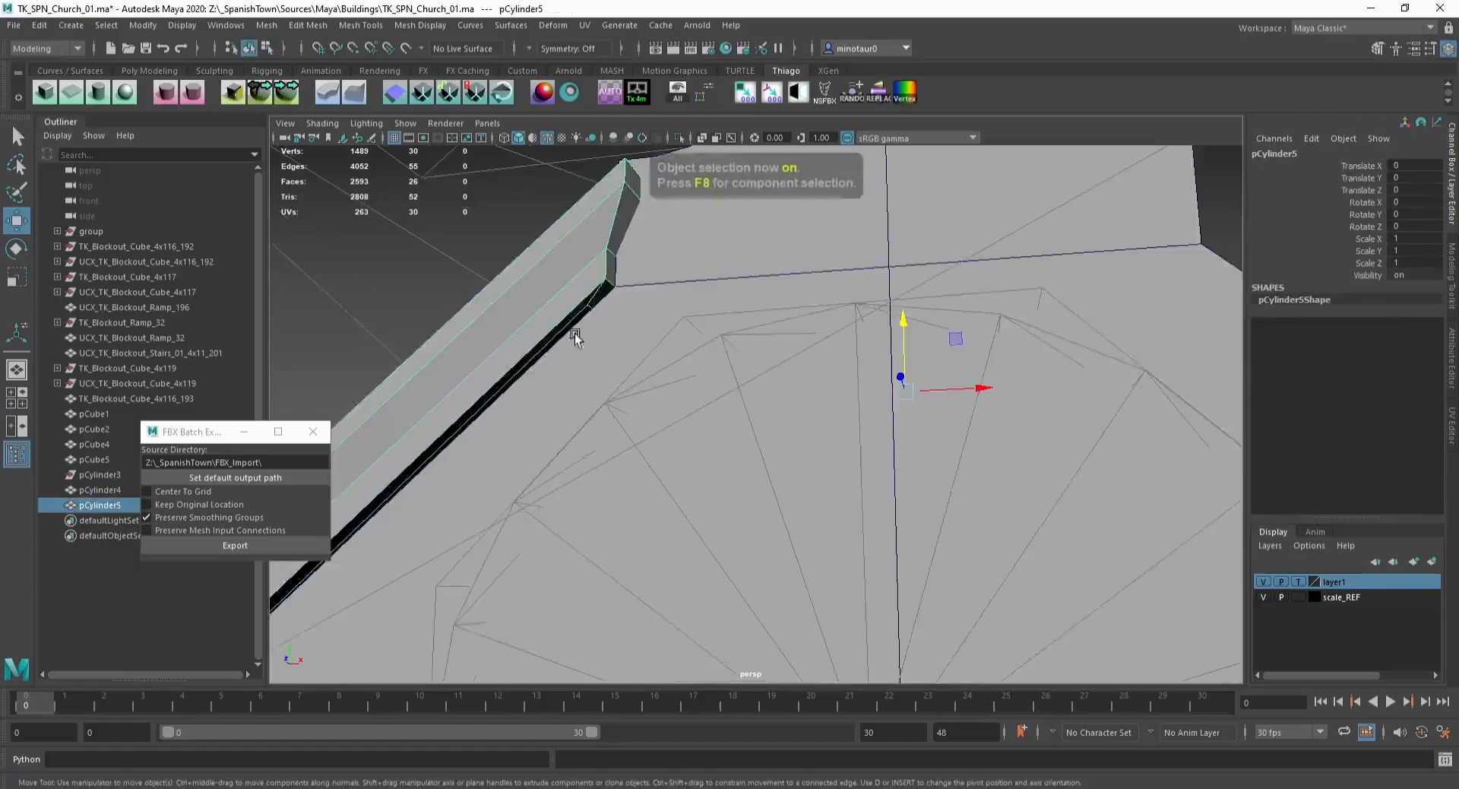
pyautogui.keyDown('alt'); pyautogui.moveTo(576, 338); pyautogui.dragTo(629, 363, button='middle'); pyautogui.keyUp('alt')
pyautogui.hotkey('ctrl', '1')
pyautogui.moveTo(629, 362)
pyautogui.keyDown('alt'); pyautogui.mouseDown()
pyautogui.moveTo(507, 379)
pyautogui.moveTo(502, 426)
pyautogui.moveTo(637, 358)
pyautogui.mouseUp(); pyautogui.keyUp('alt')
pyautogui.press('F10')
pyautogui.click(659, 370)
pyautogui.hotkey('ctrl', '1')
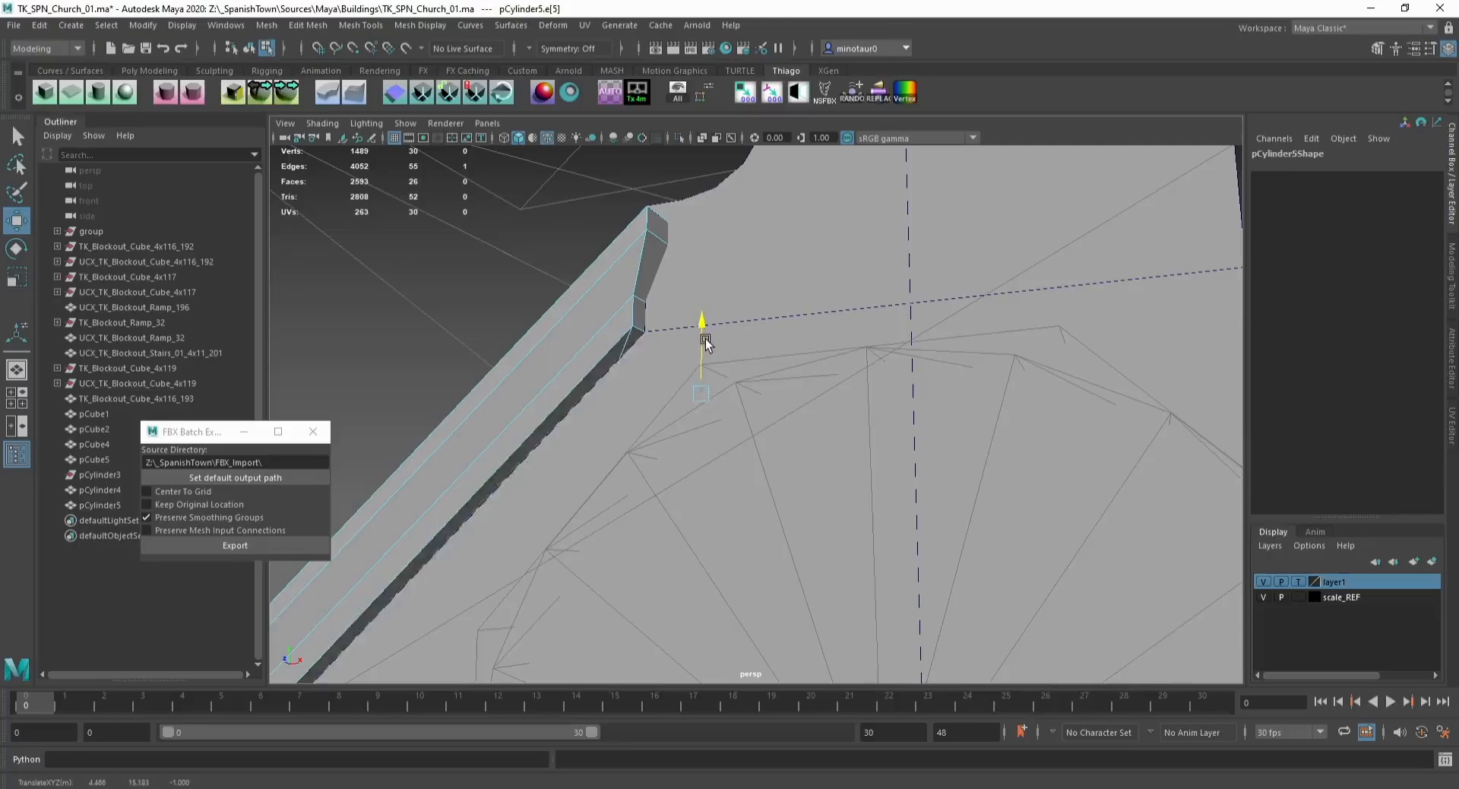
pyautogui.moveTo(759, 391); pyautogui.dragTo(708, 355)
pyautogui.scroll(-5, 538, 420)
pyautogui.press('F8')
pyautogui.keyDown('alt'); pyautogui.moveTo(537, 420); pyautogui.dragTo(563, 420); pyautogui.keyUp('alt')
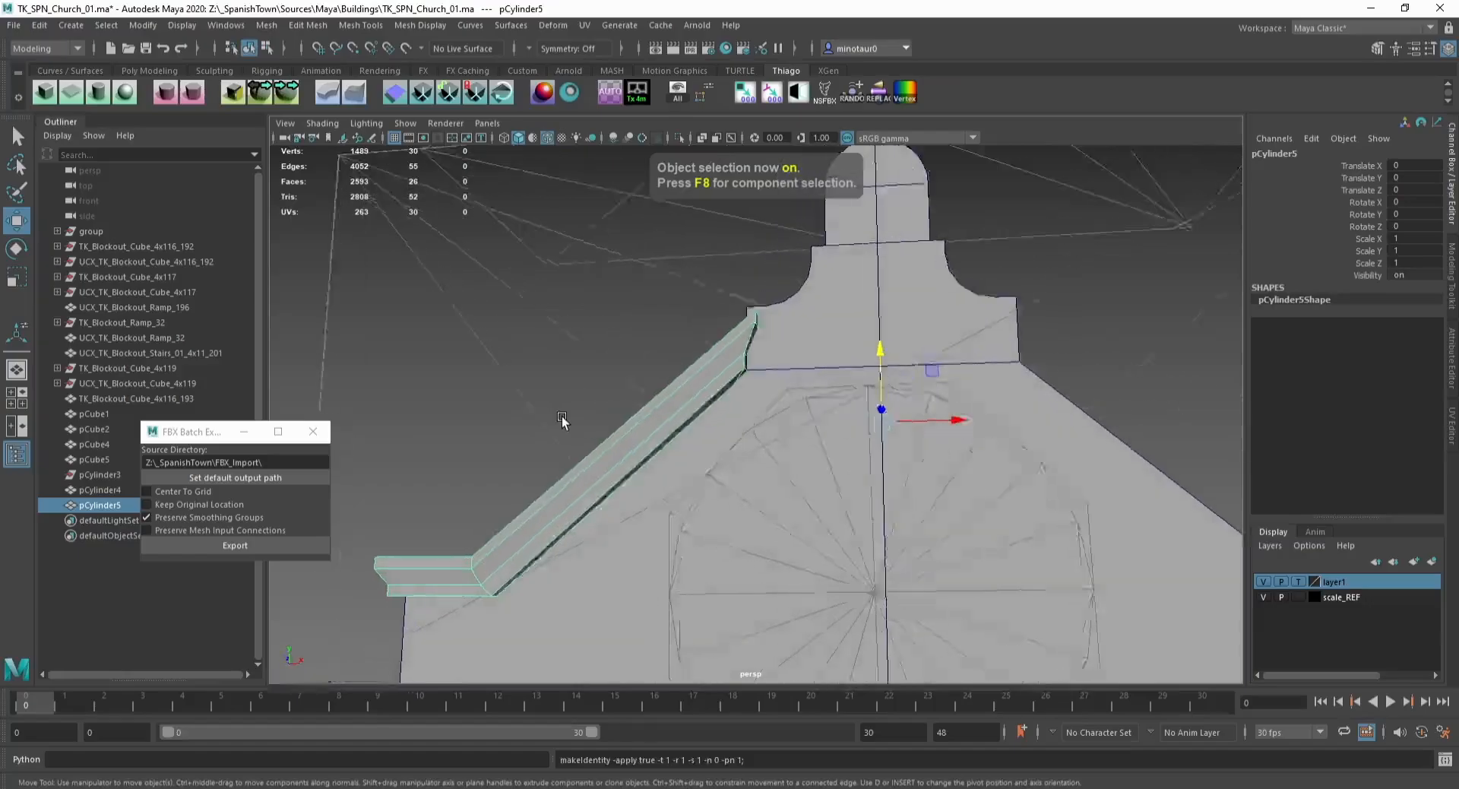
# Step: Snap the coping's pivot to the facade centre line, duplicate it and mirror it with Scale X -1
pyautogui.scroll(-5, 720, 512)
pyautogui.keyDown('alt'); pyautogui.moveTo(720, 401); pyautogui.dragTo(712, 480); pyautogui.keyUp('alt')
pyautogui.scroll(-2, 713, 481)
pyautogui.keyDown('alt'); pyautogui.moveTo(713, 482); pyautogui.dragTo(677, 377, button='middle'); pyautogui.keyUp('alt')
pyautogui.press('d')
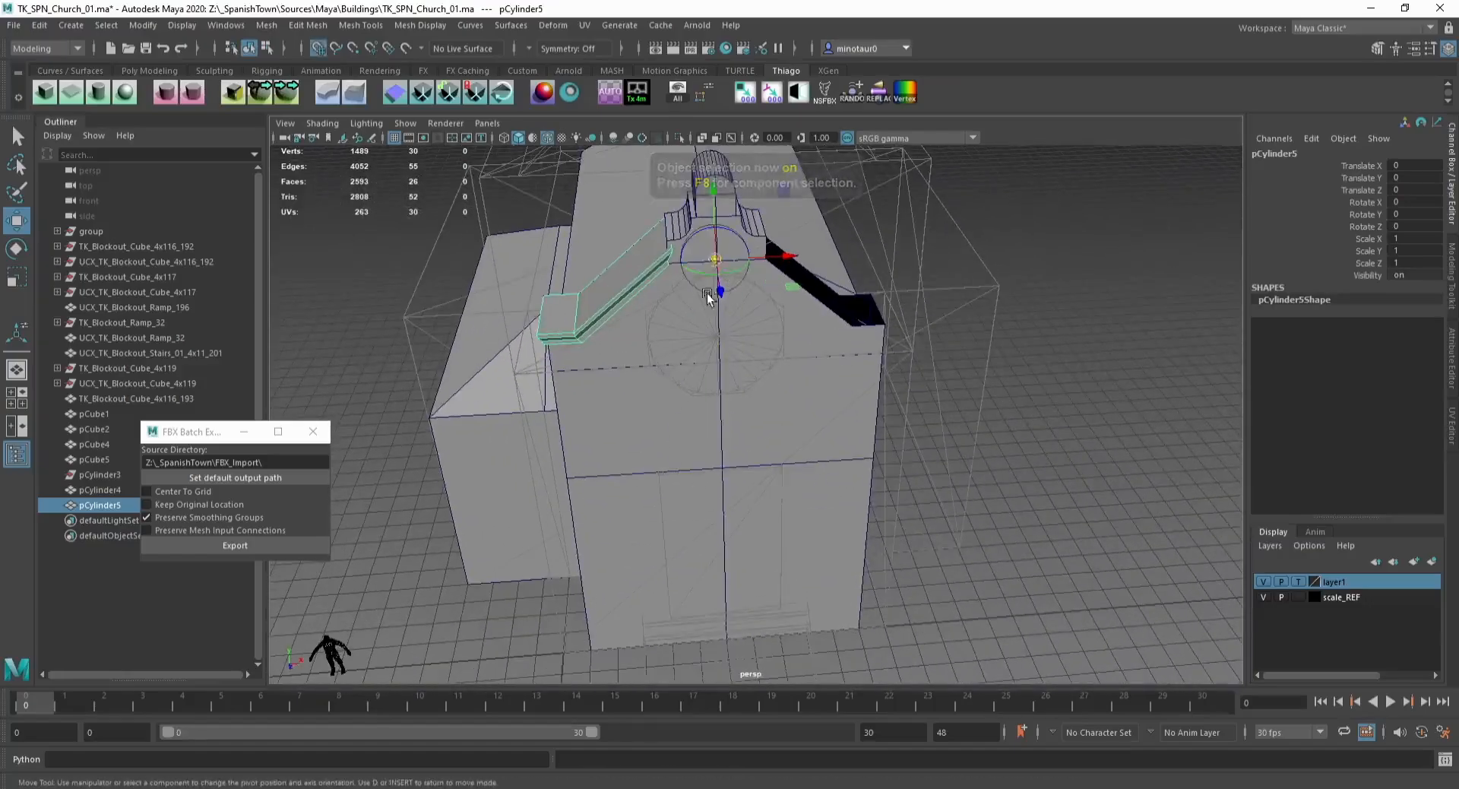
pyautogui.moveTo(717, 261); pyautogui.dragTo(726, 639)
pyautogui.hotkey('ctrl', 'd')
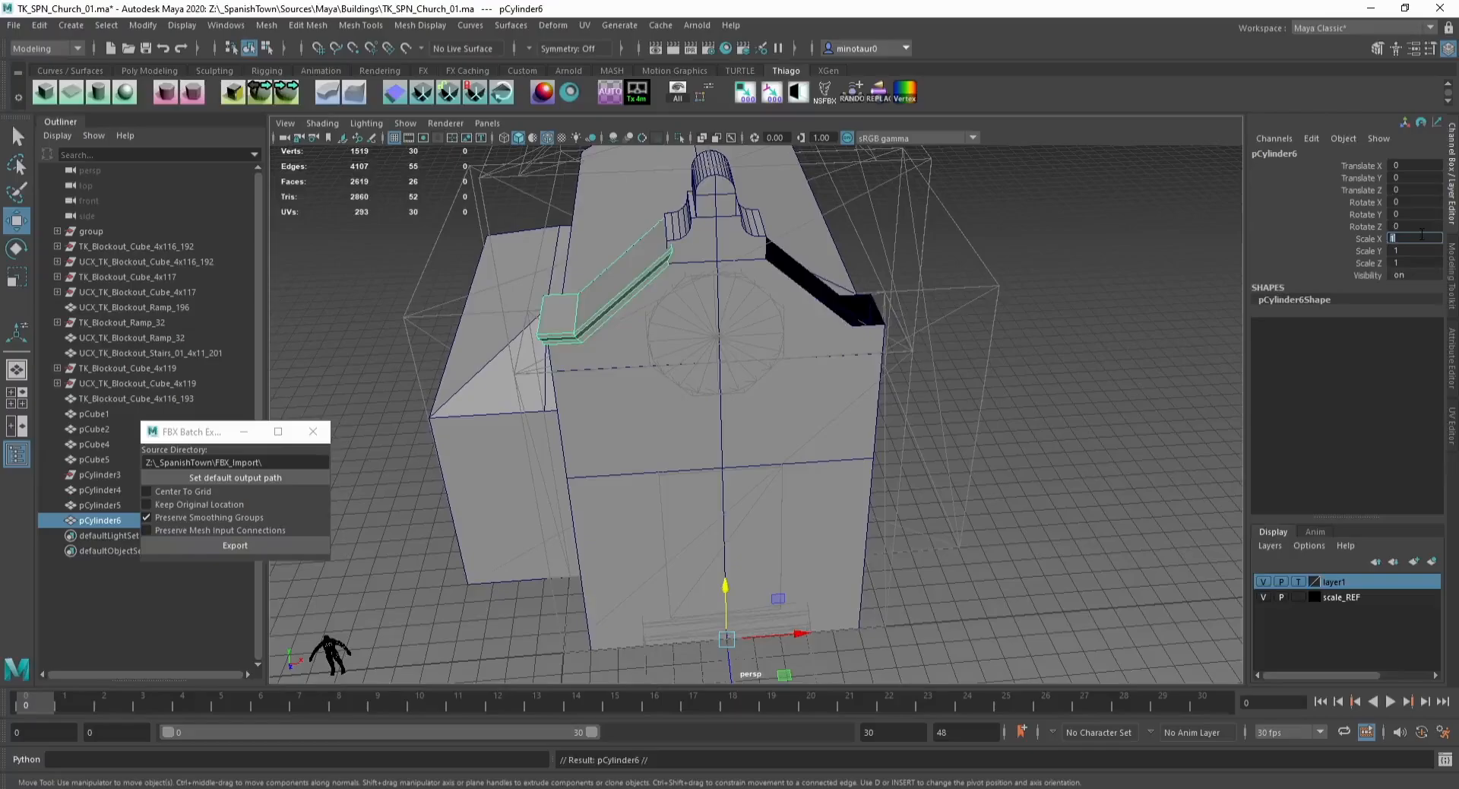
pyautogui.write('-1')
pyautogui.press('Return')
# Step: Duplicate the rounded top faces of the tower cap into a separate mesh
pyautogui.click(992, 426)
pyautogui.keyDown('alt'); pyautogui.moveTo(938, 437); pyautogui.dragTo(824, 398); pyautogui.keyUp('alt')
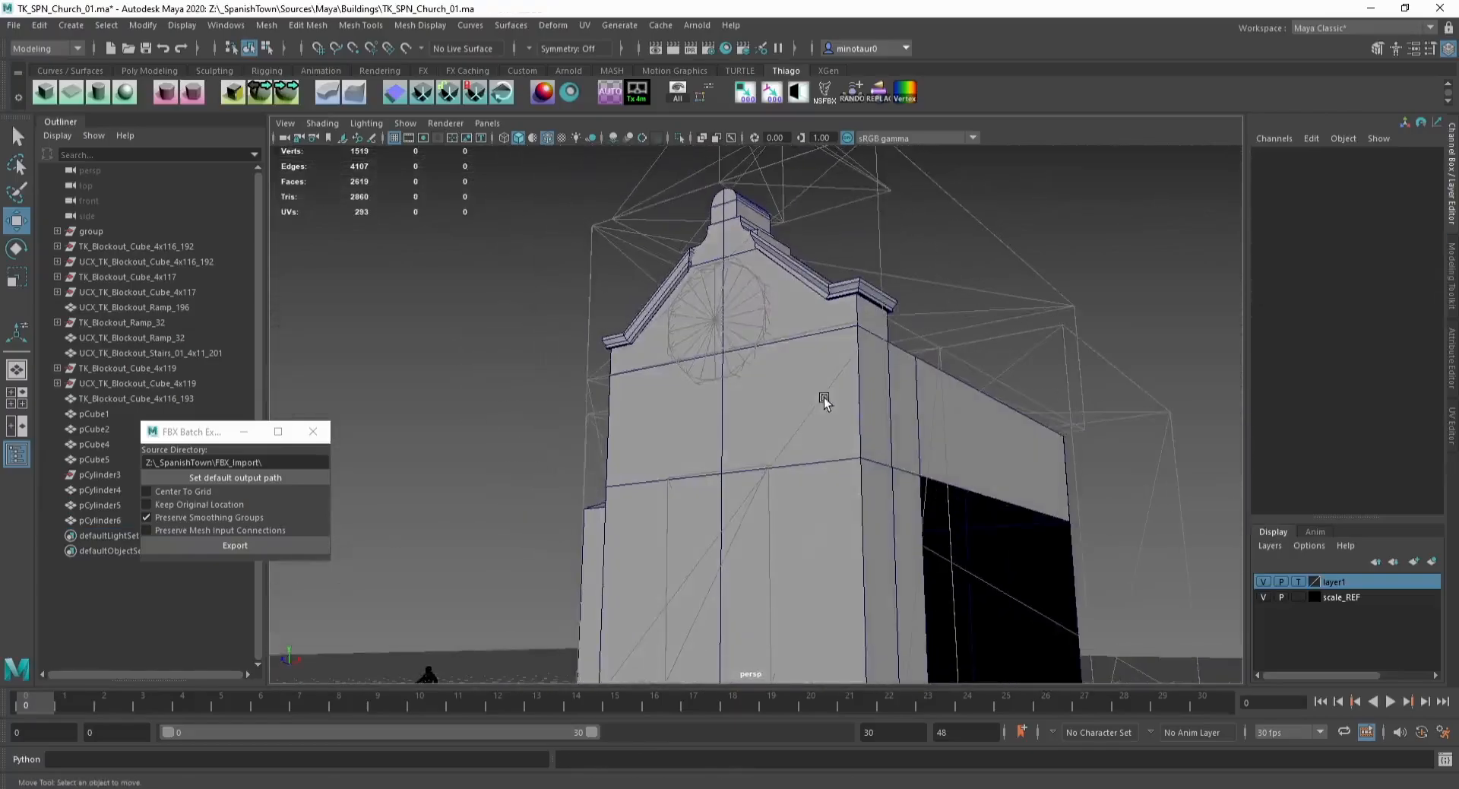
pyautogui.scroll(5, 726, 338)
pyautogui.click(722, 340)
pyautogui.keyDown('alt'); pyautogui.moveTo(722, 312); pyautogui.dragTo(650, 346); pyautogui.keyUp('alt')
pyautogui.press('F11')
pyautogui.click(640, 385)
pyautogui.keyDown('shift'); pyautogui.doubleClick(714, 301); pyautogui.keyUp('shift')
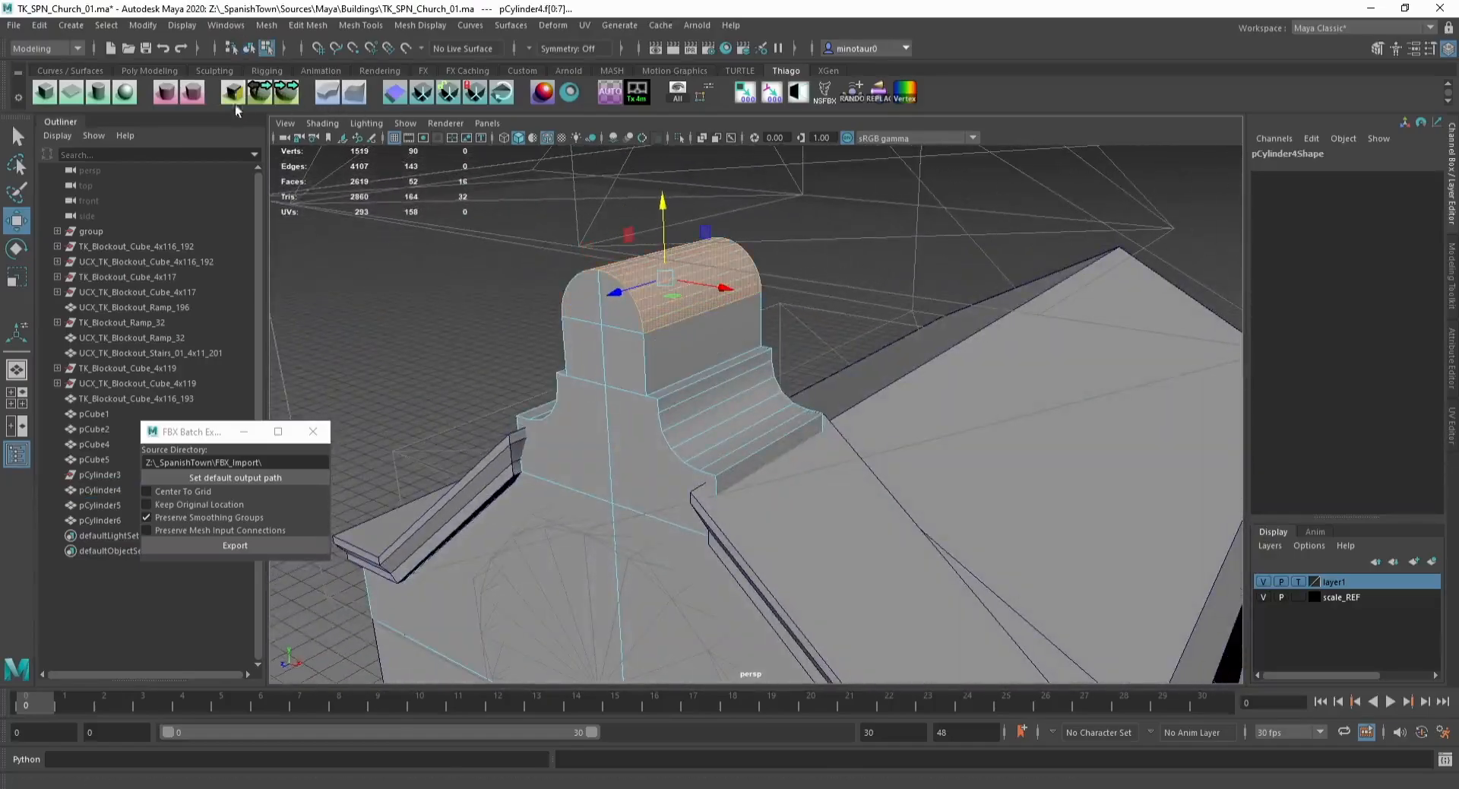
pyautogui.click(287, 91)
pyautogui.press('F8')
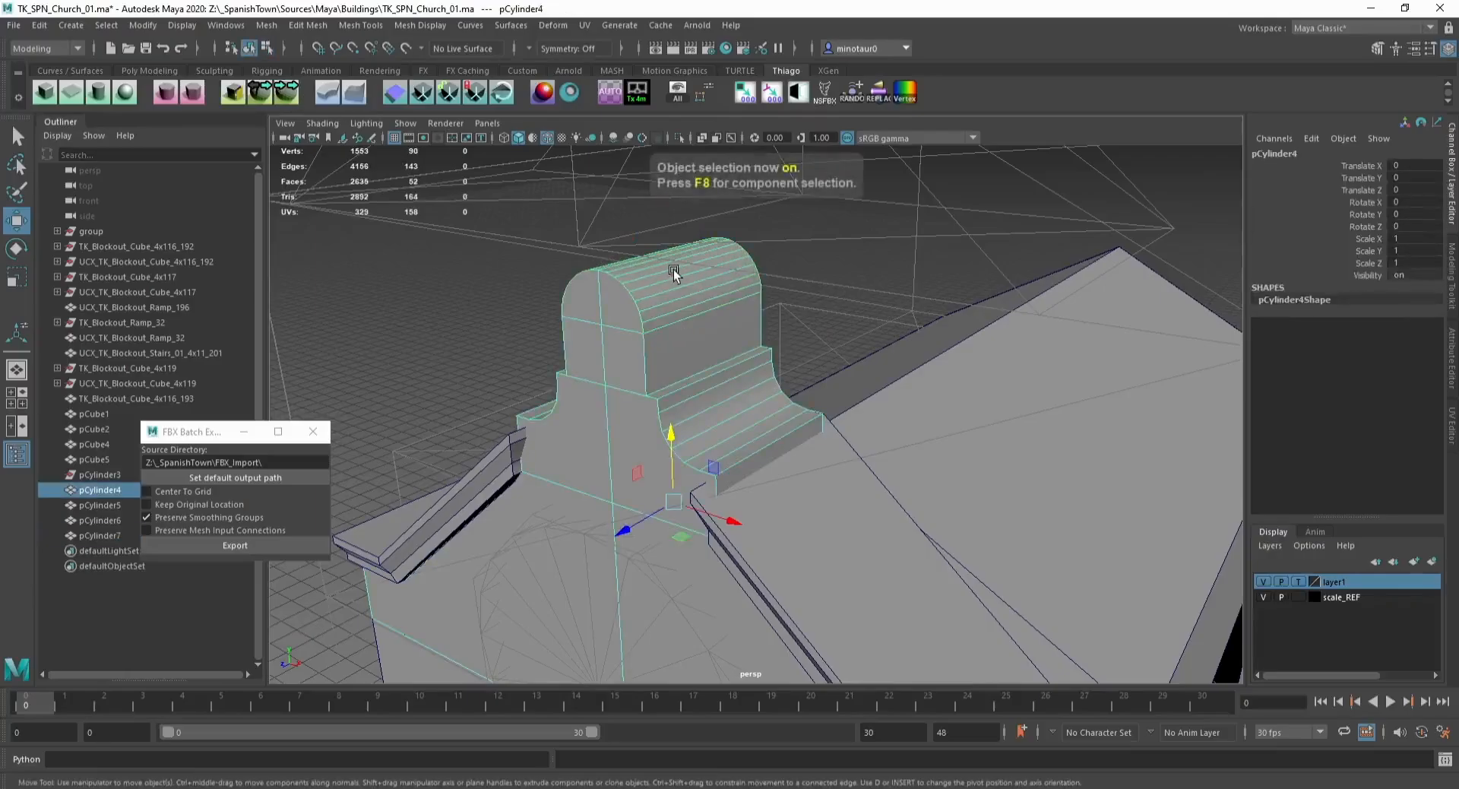
# Step: Extrude the duplicated cap faces with 4.8 thickness and -4.9 offset to start the arched band
pyautogui.click(695, 304)
pyautogui.moveTo(541, 244)
pyautogui.keyDown('alt'); pyautogui.mouseDown()
pyautogui.moveTo(631, 294)
pyautogui.moveTo(537, 269)
pyautogui.mouseUp(); pyautogui.keyUp('alt')
pyautogui.hotkey('ctrl', 'F11')
pyautogui.hotkey('ctrl', 'e')
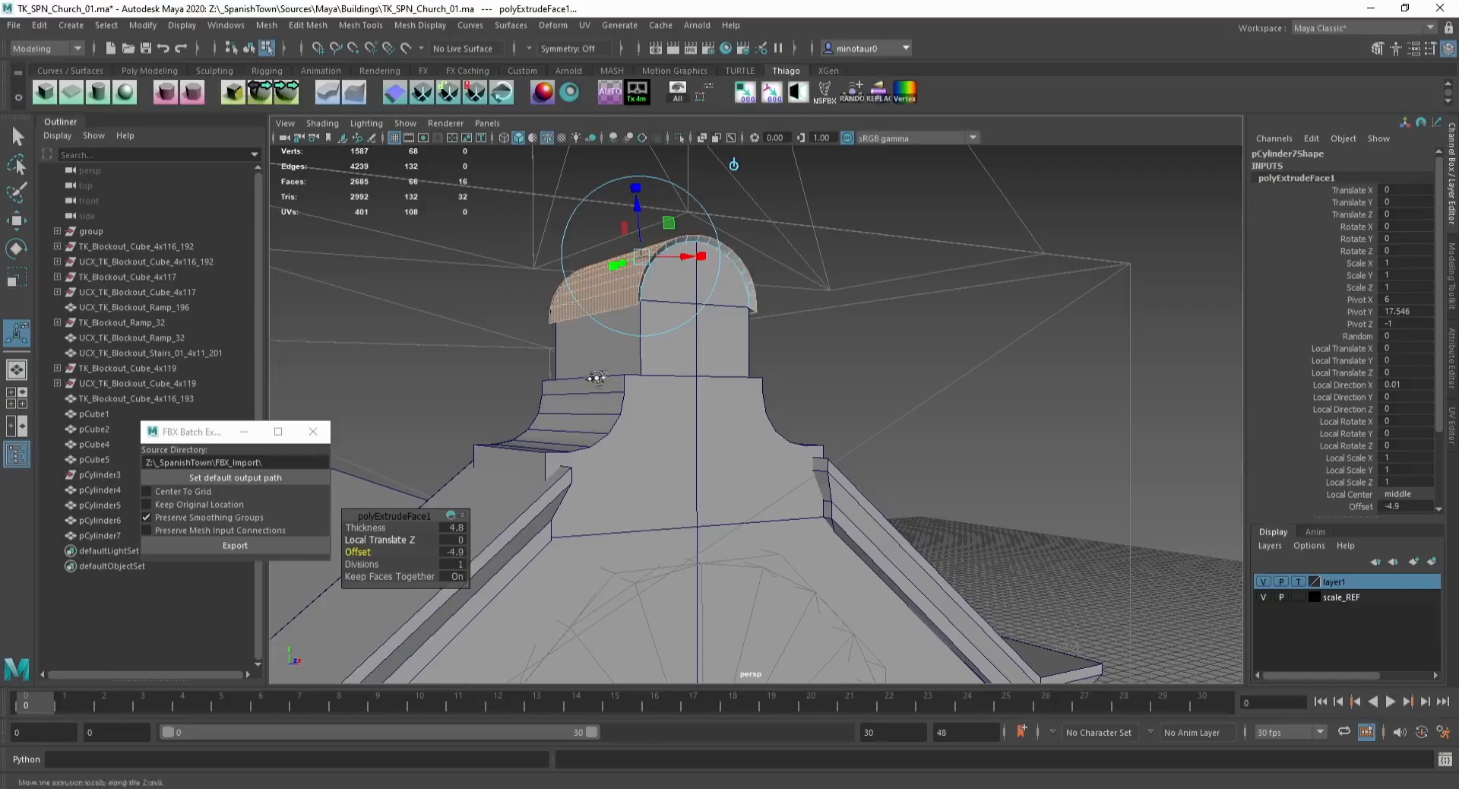
pyautogui.keyDown('alt'); pyautogui.moveTo(597, 378); pyautogui.dragTo(527, 374); pyautogui.keyUp('alt')
pyautogui.scroll(5, 528, 374)
pyautogui.keyDown('alt'); pyautogui.moveTo(456, 228); pyautogui.dragTo(482, 352, button='middle'); pyautogui.keyUp('alt')
pyautogui.keyDown('alt'); pyautogui.moveTo(482, 352); pyautogui.dragTo(551, 358); pyautogui.keyUp('alt')
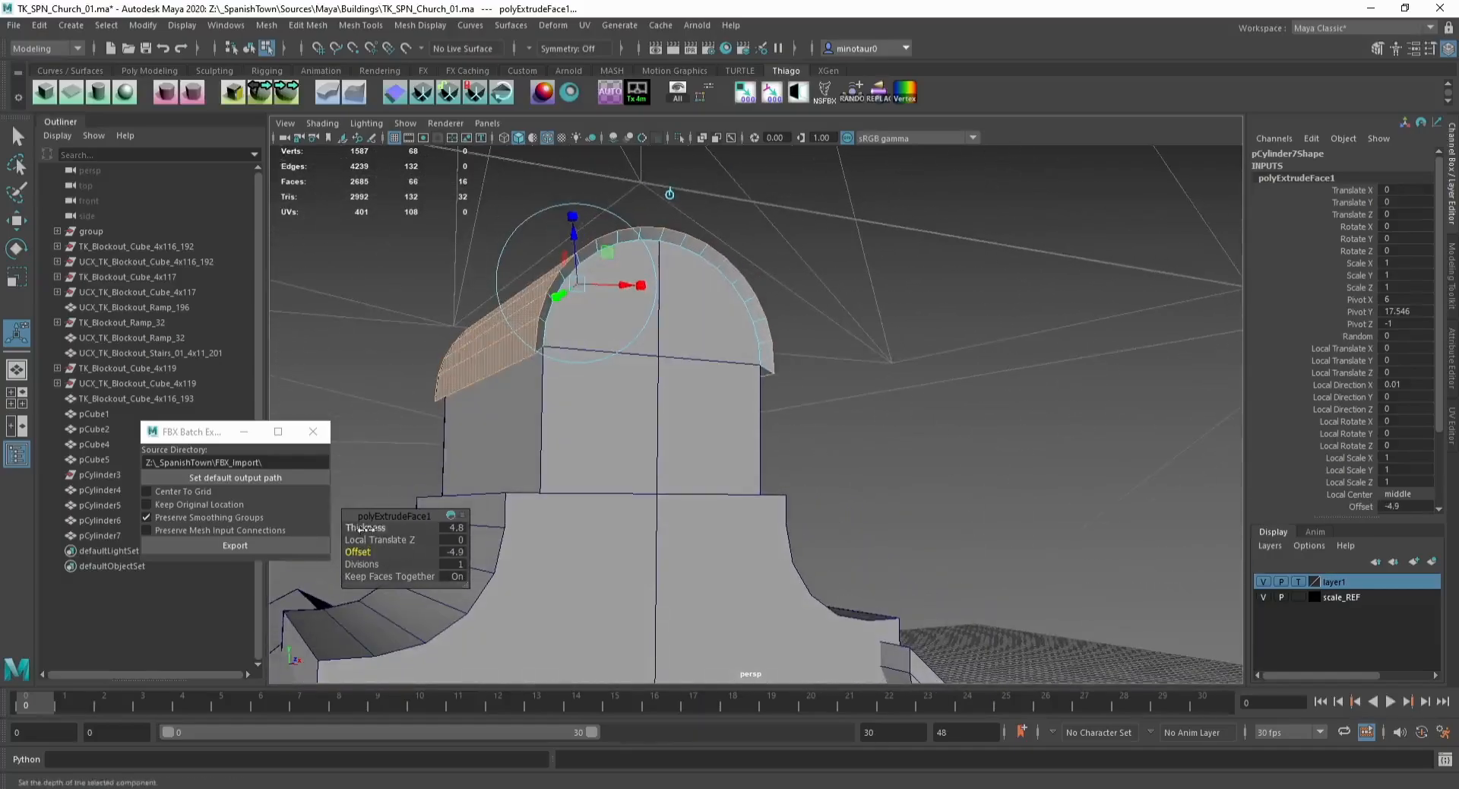
pyautogui.moveTo(365, 527); pyautogui.dragTo(273, 554)
# Step: Extrude the arch faces again with an offset of about -11.8 to widen the band
pyautogui.hotkey('ctrl', 'e')
pyautogui.moveTo(365, 528); pyautogui.dragTo(439, 527)
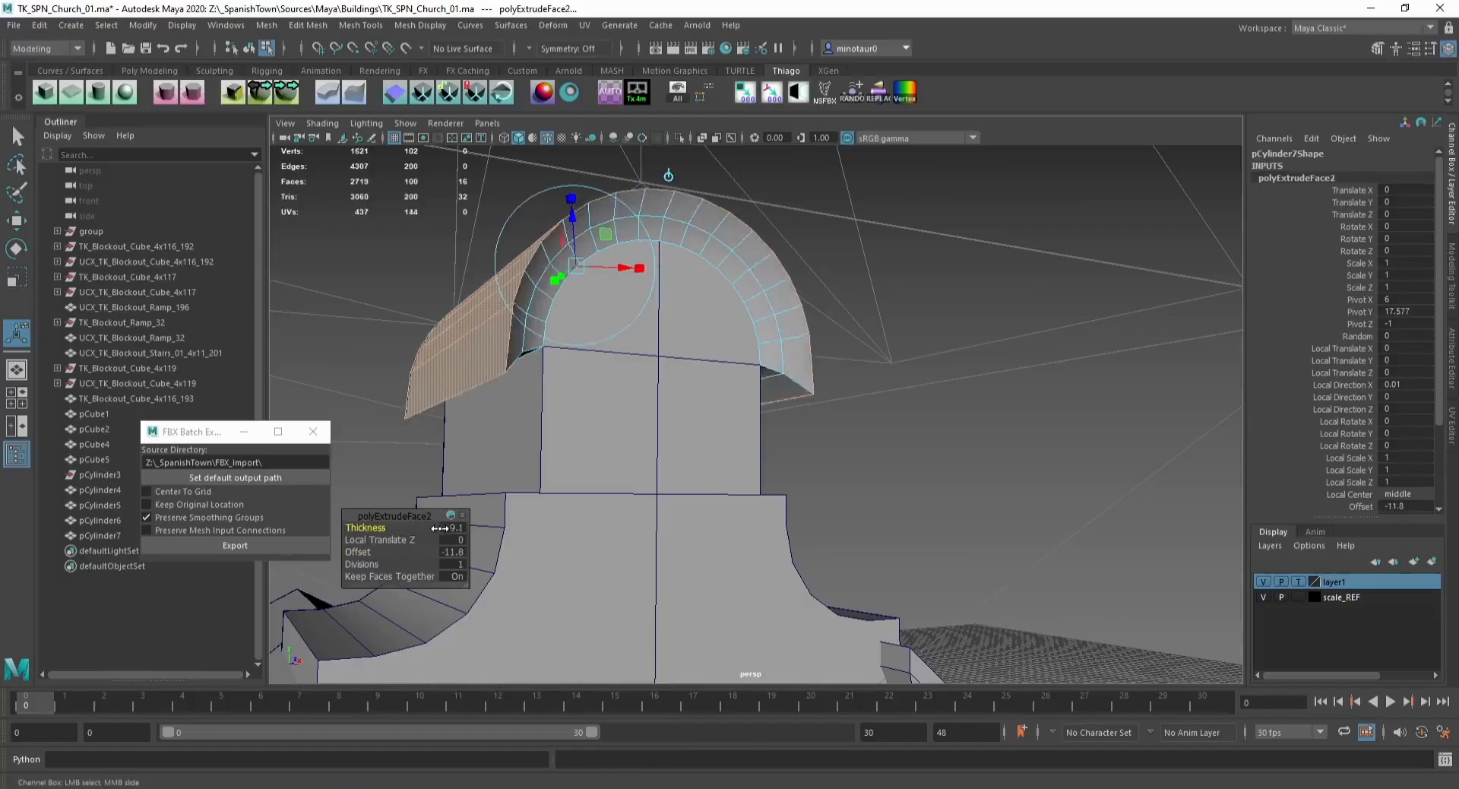
pyautogui.keyDown('alt'); pyautogui.moveTo(579, 437); pyautogui.dragTo(539, 436); pyautogui.keyUp('alt')
# Step: Extrude the arch faces a third time with zero offset, adjusting its thickness
pyautogui.hotkey('ctrl', 'e')
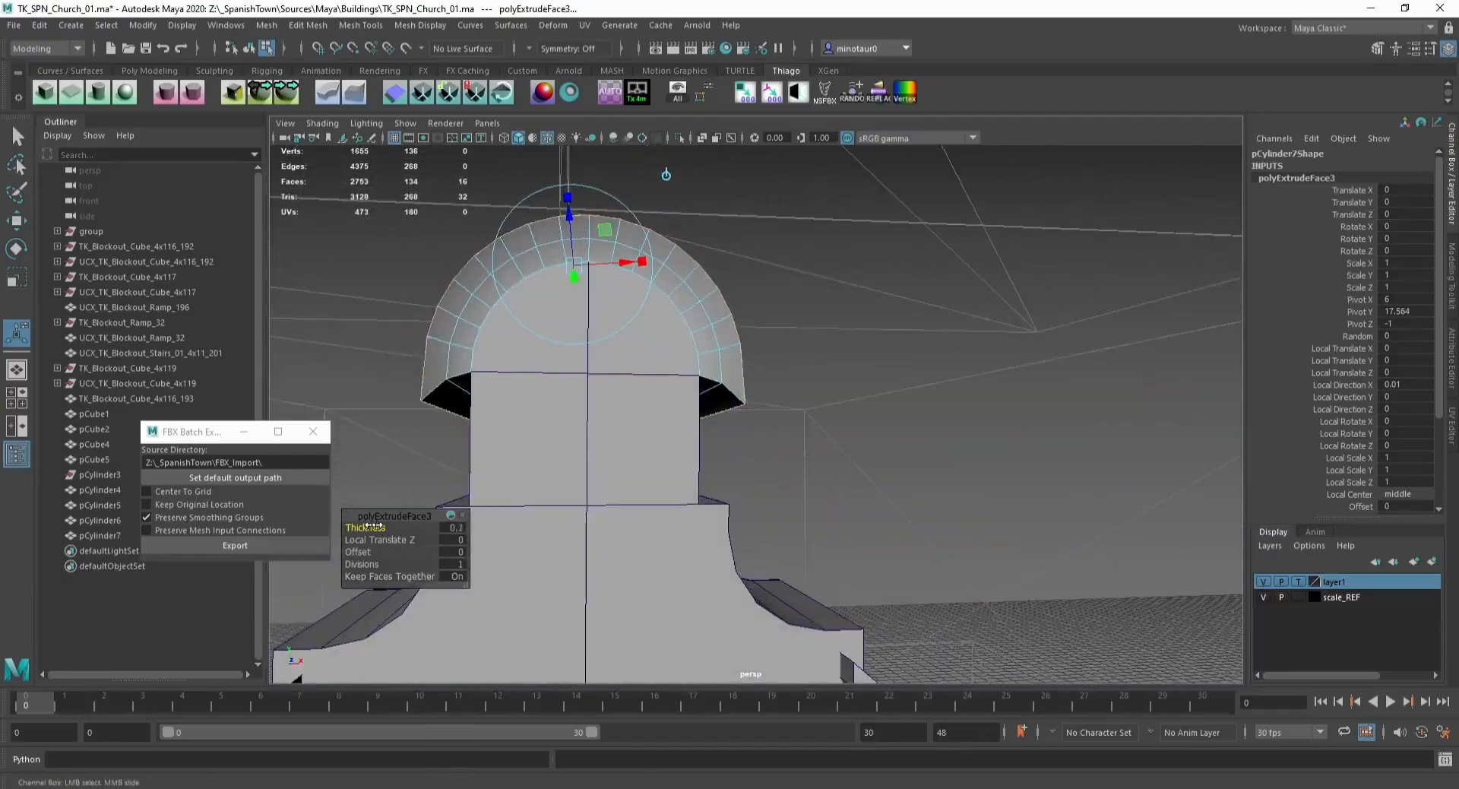
pyautogui.moveTo(368, 527); pyautogui.dragTo(462, 527)
pyautogui.press('w')
pyautogui.keyDown('alt'); pyautogui.moveTo(483, 418); pyautogui.dragTo(501, 345); pyautogui.keyUp('alt')
pyautogui.press('F8')
pyautogui.scroll(-8, 501, 345)
pyautogui.click(503, 346)
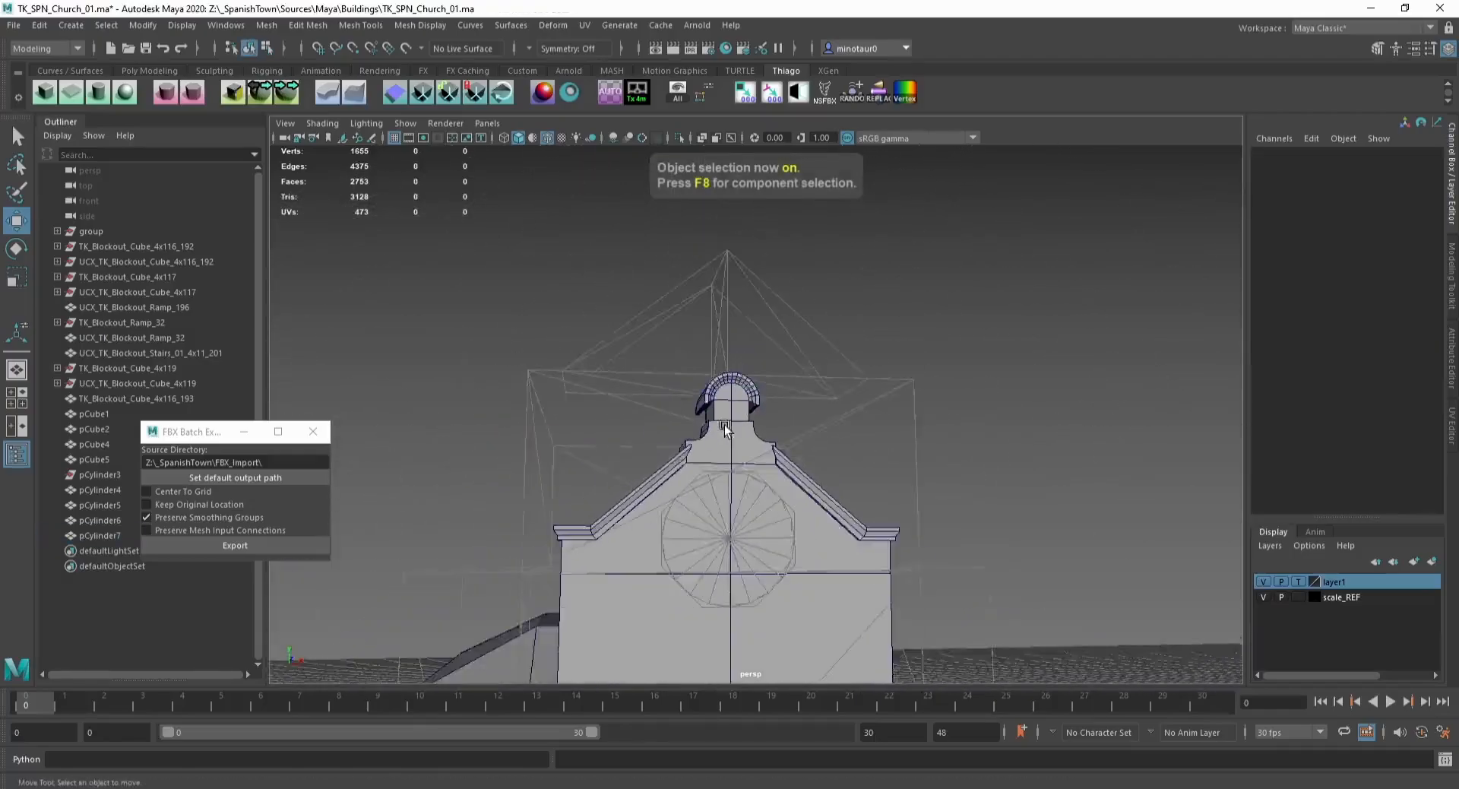
# Step: Flatten the arch's lower end vertices and vertex-snap them onto the tower's top edge
pyautogui.moveTo(703, 407)
pyautogui.keyDown('alt'); pyautogui.mouseDown()
pyautogui.moveTo(626, 413)
pyautogui.moveTo(717, 420)
pyautogui.mouseUp(); pyautogui.keyUp('alt')
pyautogui.scroll(10, 717, 418)
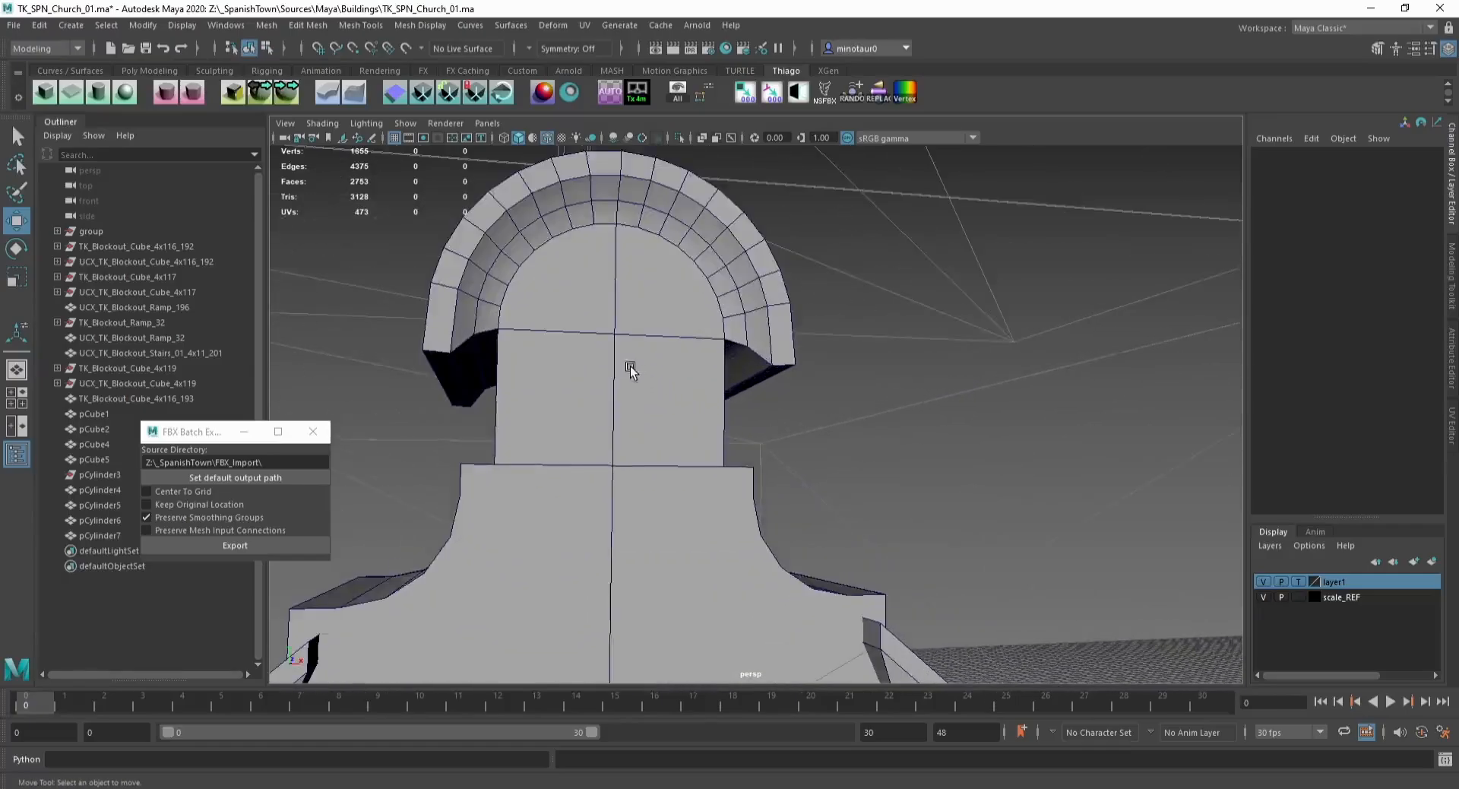
pyautogui.click(436, 358)
pyautogui.keyDown('alt'); pyautogui.moveTo(436, 358); pyautogui.dragTo(435, 372); pyautogui.keyUp('alt')
pyautogui.keyDown('alt'); pyautogui.moveTo(435, 371); pyautogui.dragTo(470, 324, button='middle'); pyautogui.keyUp('alt')
pyautogui.press('F9')
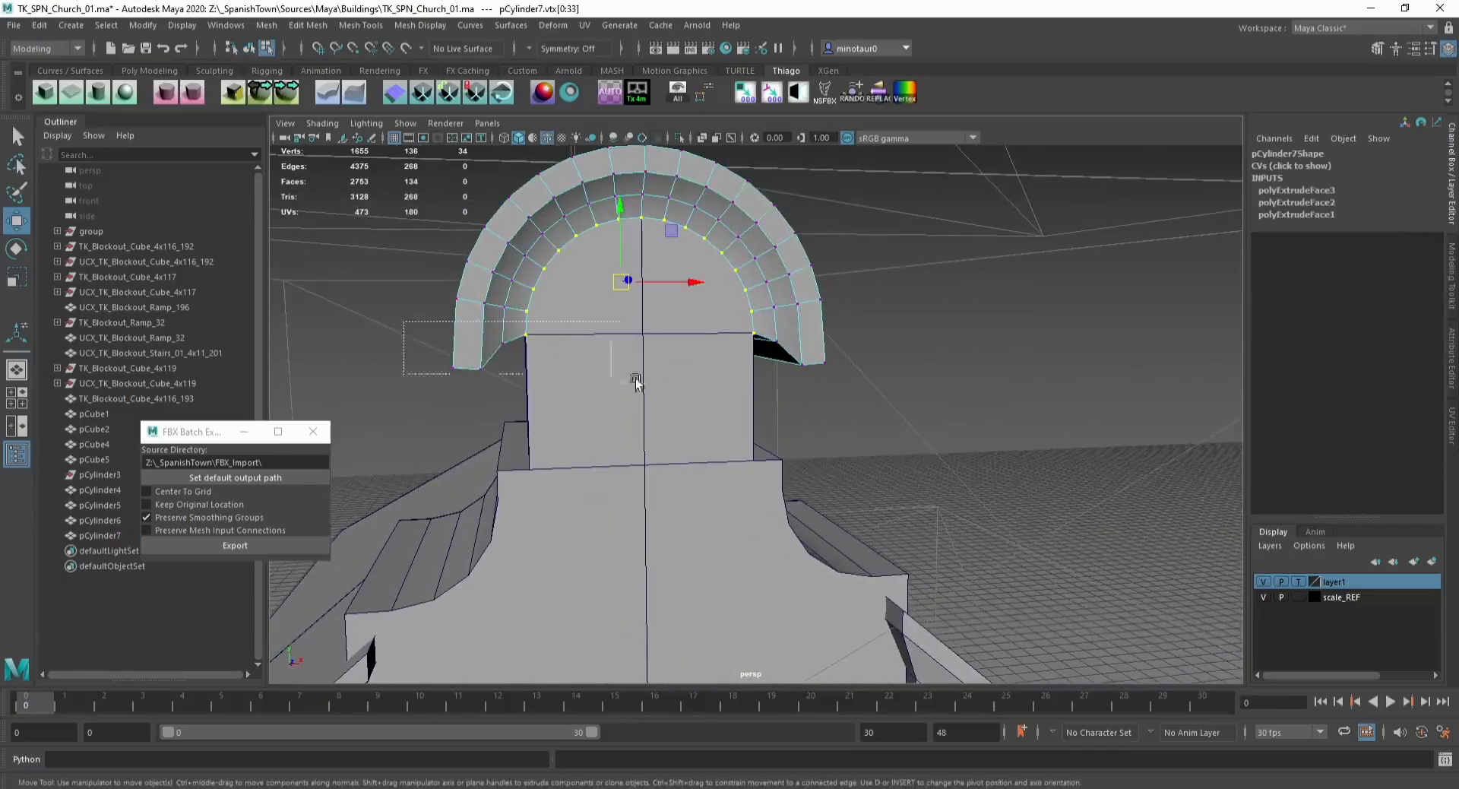
pyautogui.moveTo(409, 380); pyautogui.dragTo(852, 323)
pyautogui.press('r')
pyautogui.moveTo(621, 277); pyautogui.dragTo(620, 339)
pyautogui.press('w')
pyautogui.press('v')
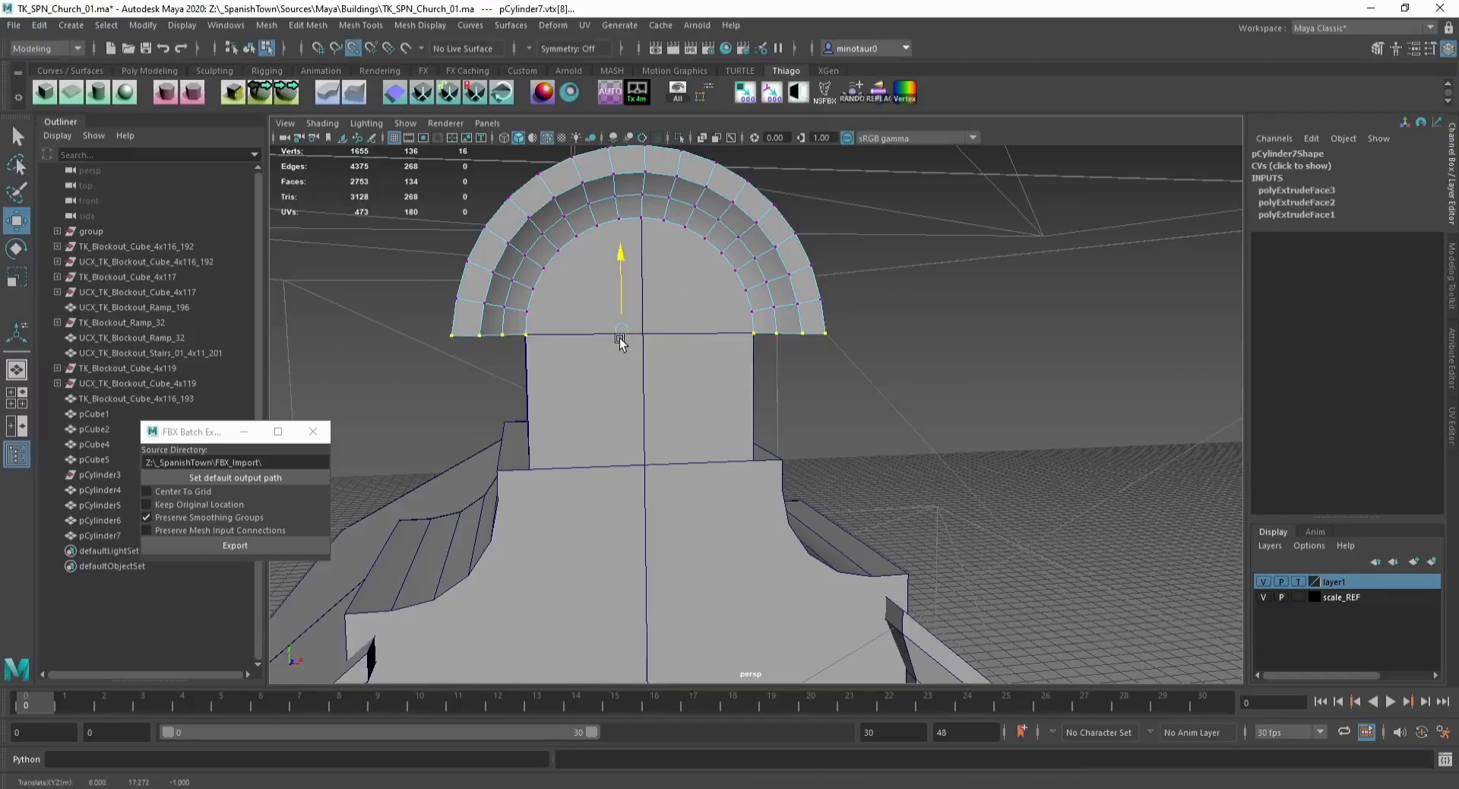
pyautogui.keyDown('alt'); pyautogui.moveTo(525, 335); pyautogui.dragTo(540, 319); pyautogui.keyUp('alt')
pyautogui.press('F8')
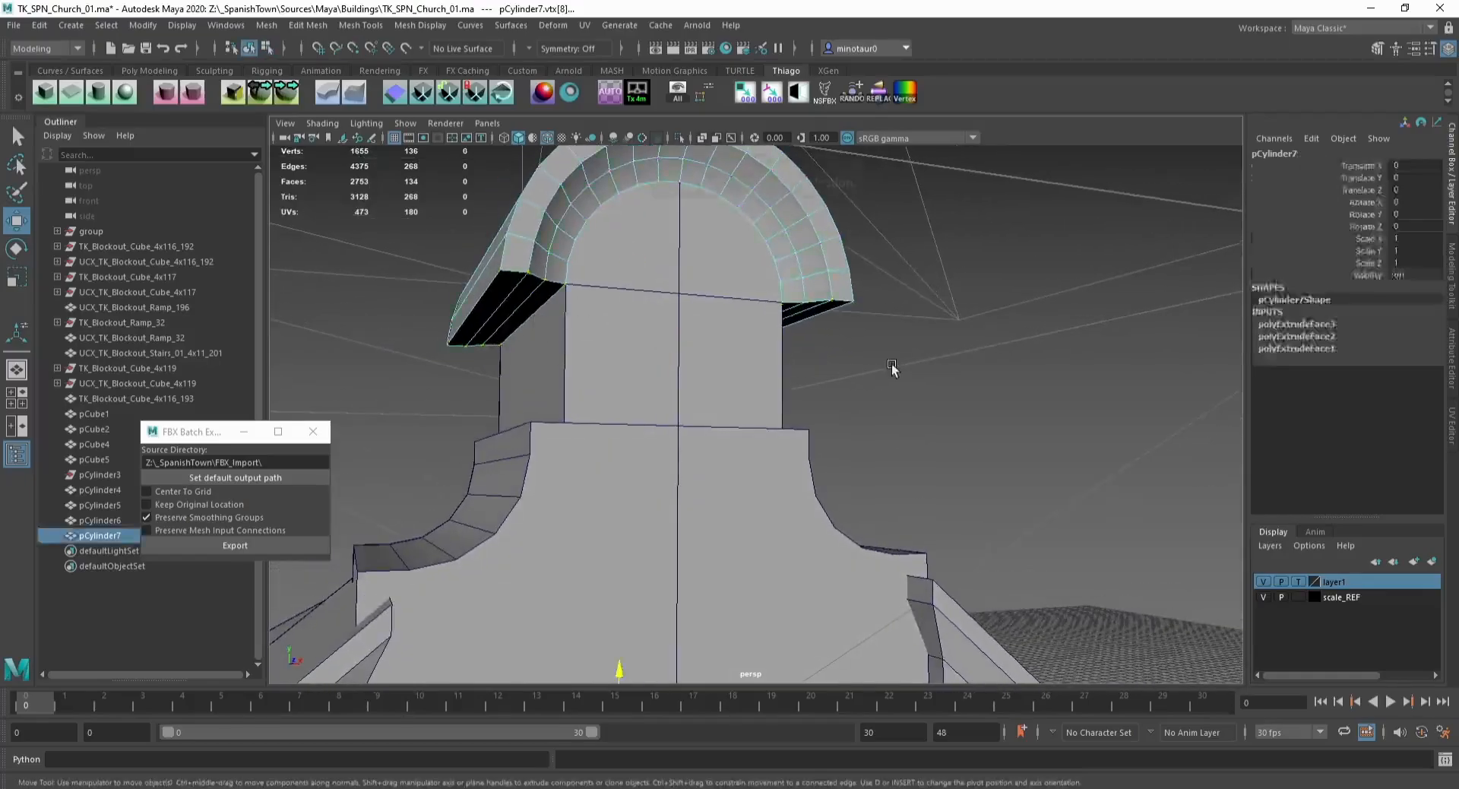
# Step: Save the scene
pyautogui.click(895, 367)
pyautogui.scroll(-8, 692, 400)
pyautogui.keyDown('alt'); pyautogui.moveTo(691, 400); pyautogui.dragTo(556, 375); pyautogui.keyUp('alt')
pyautogui.scroll(-5, 576, 373)
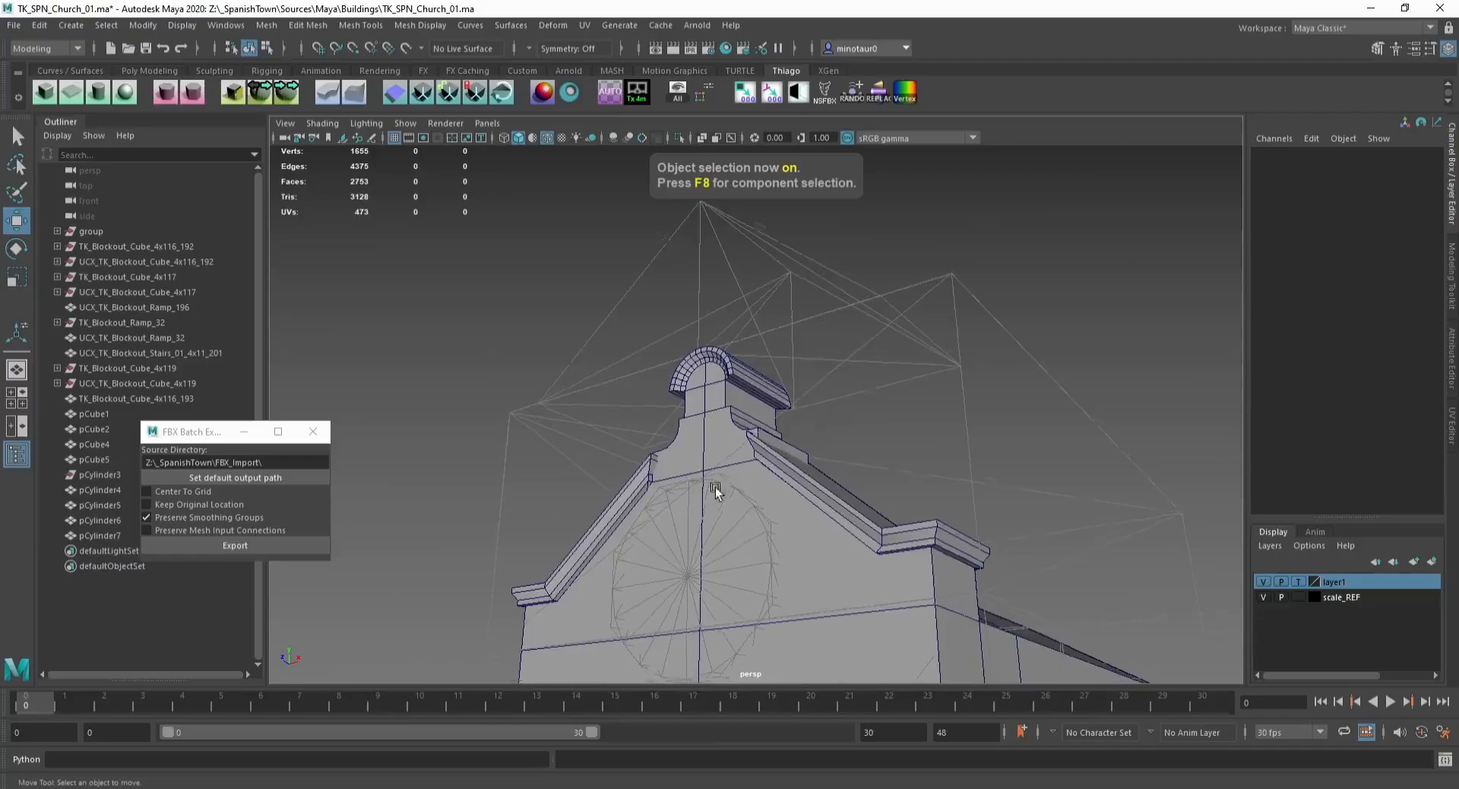
pyautogui.keyDown('alt'); pyautogui.moveTo(717, 488); pyautogui.dragTo(724, 356, button='middle'); pyautogui.keyUp('alt')
pyautogui.scroll(-3, 722, 348)
pyautogui.moveTo(722, 348)
pyautogui.keyDown('alt'); pyautogui.mouseDown()
pyautogui.moveTo(761, 351)
pyautogui.moveTo(713, 339)
pyautogui.mouseUp(); pyautogui.keyUp('alt')
pyautogui.hotkey('ctrl', 's')
pyautogui.keyDown('alt'); pyautogui.moveTo(713, 339); pyautogui.dragTo(693, 292, button='middle'); pyautogui.keyUp('alt')
pyautogui.keyDown('alt'); pyautogui.moveTo(693, 291); pyautogui.dragTo(685, 307); pyautogui.keyUp('alt')
pyautogui.scroll(-2, 686, 307)
pyautogui.keyDown('alt'); pyautogui.moveTo(685, 307); pyautogui.dragTo(658, 257, button='middle'); pyautogui.keyUp('alt')
pyautogui.keyDown('alt'); pyautogui.moveTo(658, 296); pyautogui.dragTo(696, 346); pyautogui.keyUp('alt')
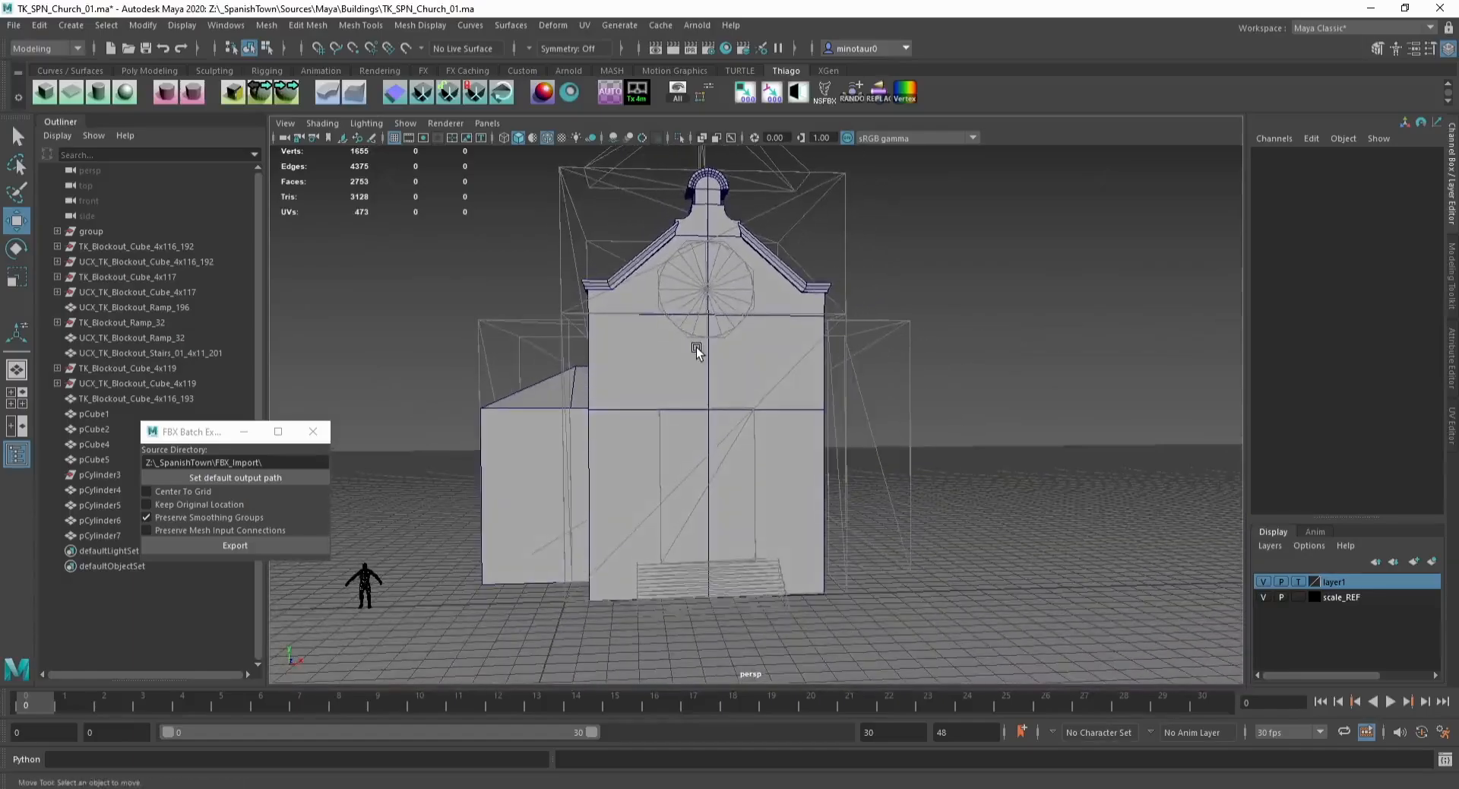
# Step: Insert two vertical edge loops across the facade cube
pyautogui.click(695, 345)
pyautogui.scroll(4, 693, 344)
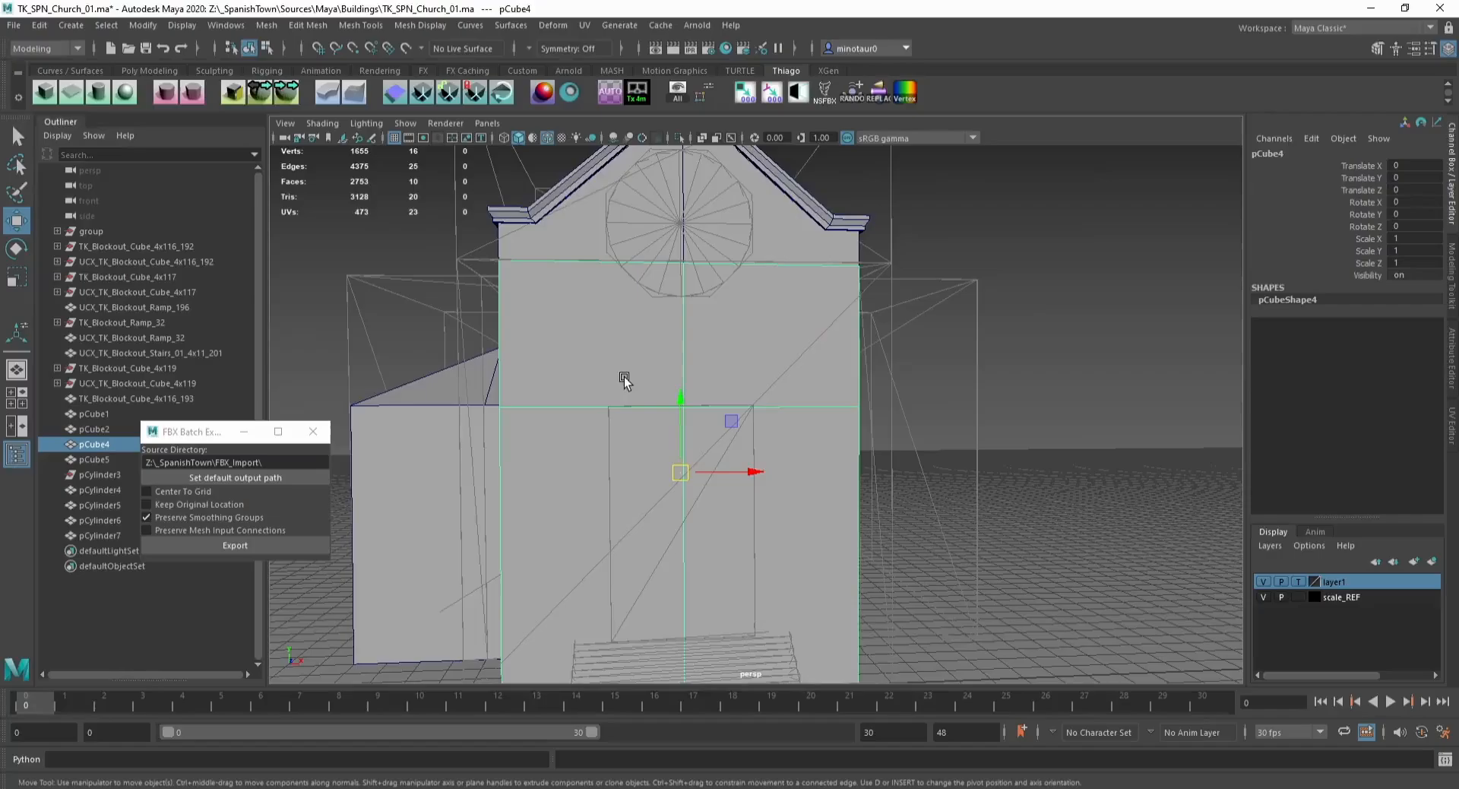
pyautogui.keyDown('alt'); pyautogui.moveTo(613, 283); pyautogui.dragTo(582, 247, button='middle'); pyautogui.keyUp('alt')
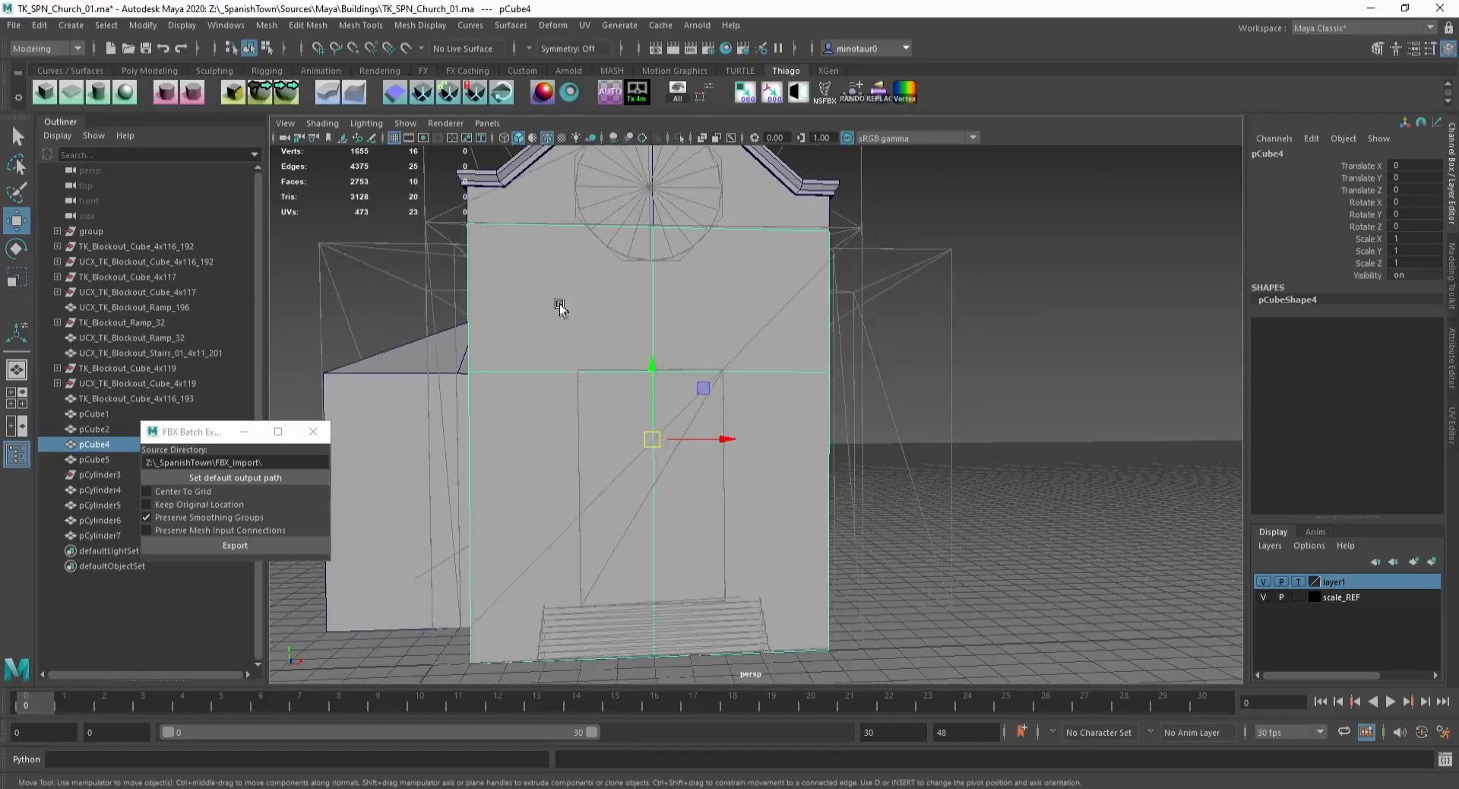
pyautogui.press('g')
pyautogui.click(558, 371)
pyautogui.click(731, 369)
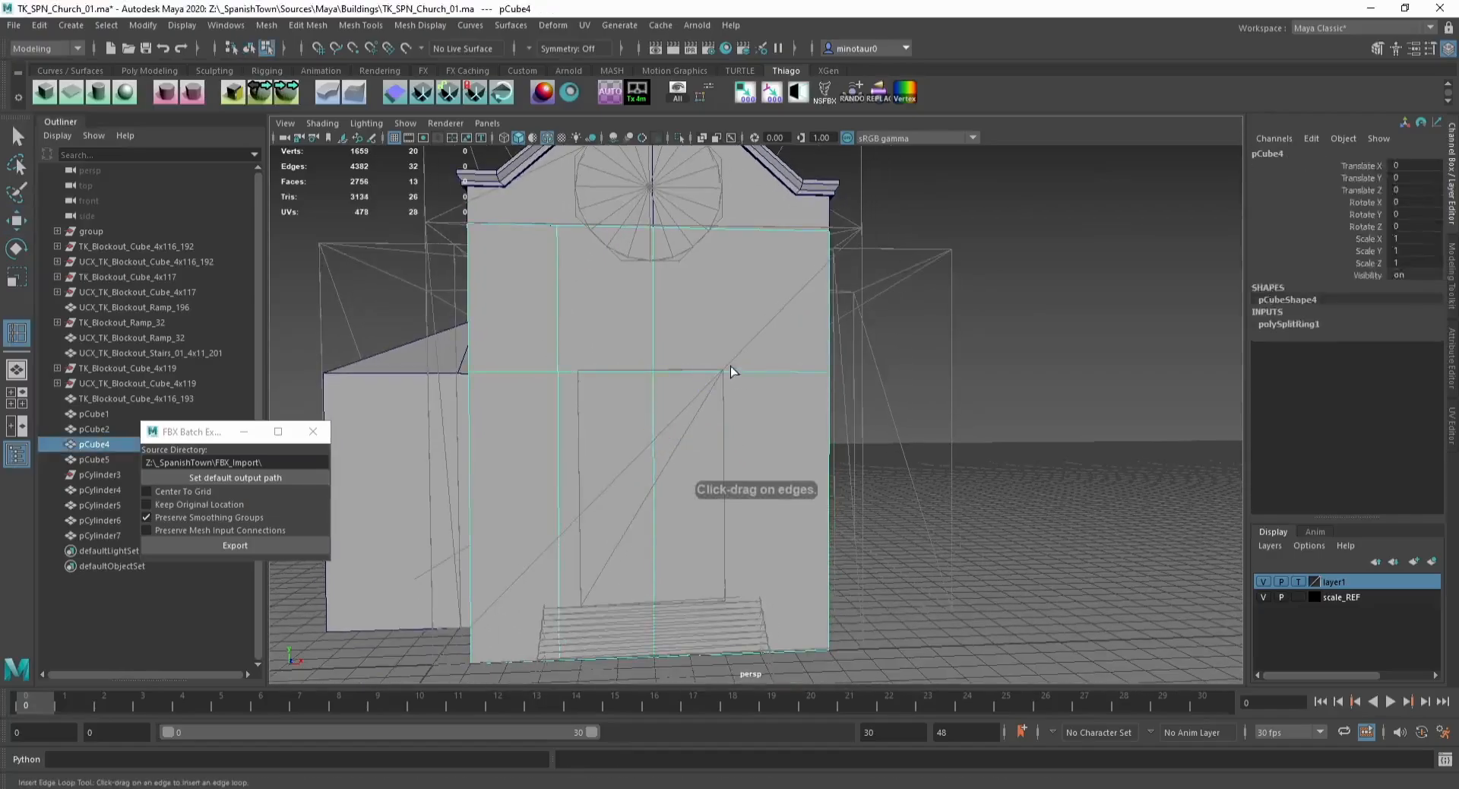
# Step: Grid-snap the new vertical edge loops into position to frame the central door and window
pyautogui.press('w')
pyautogui.doubleClick(559, 358)
pyautogui.press('x')
pyautogui.moveTo(595, 441); pyautogui.dragTo(581, 427)
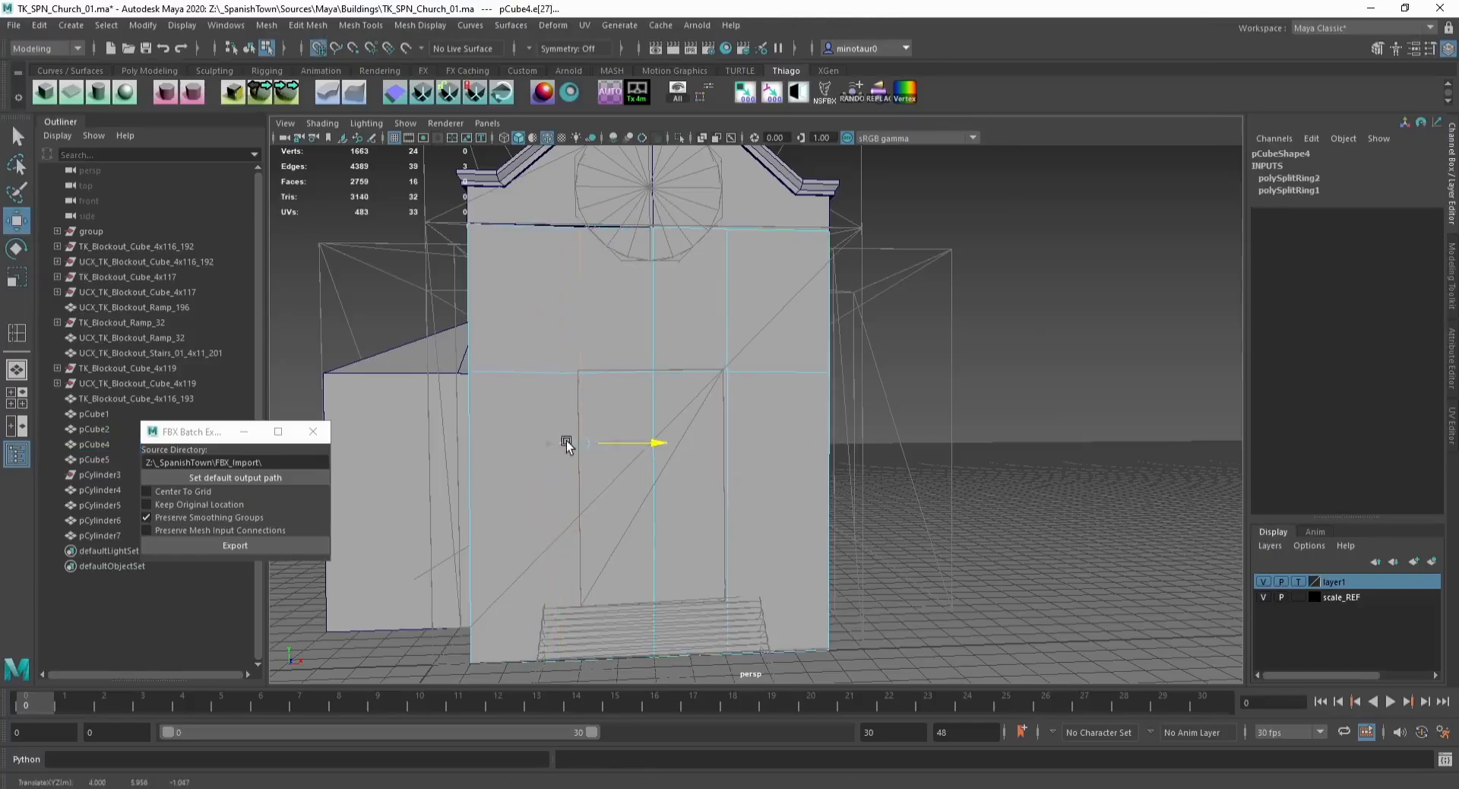
pyautogui.doubleClick(724, 434)
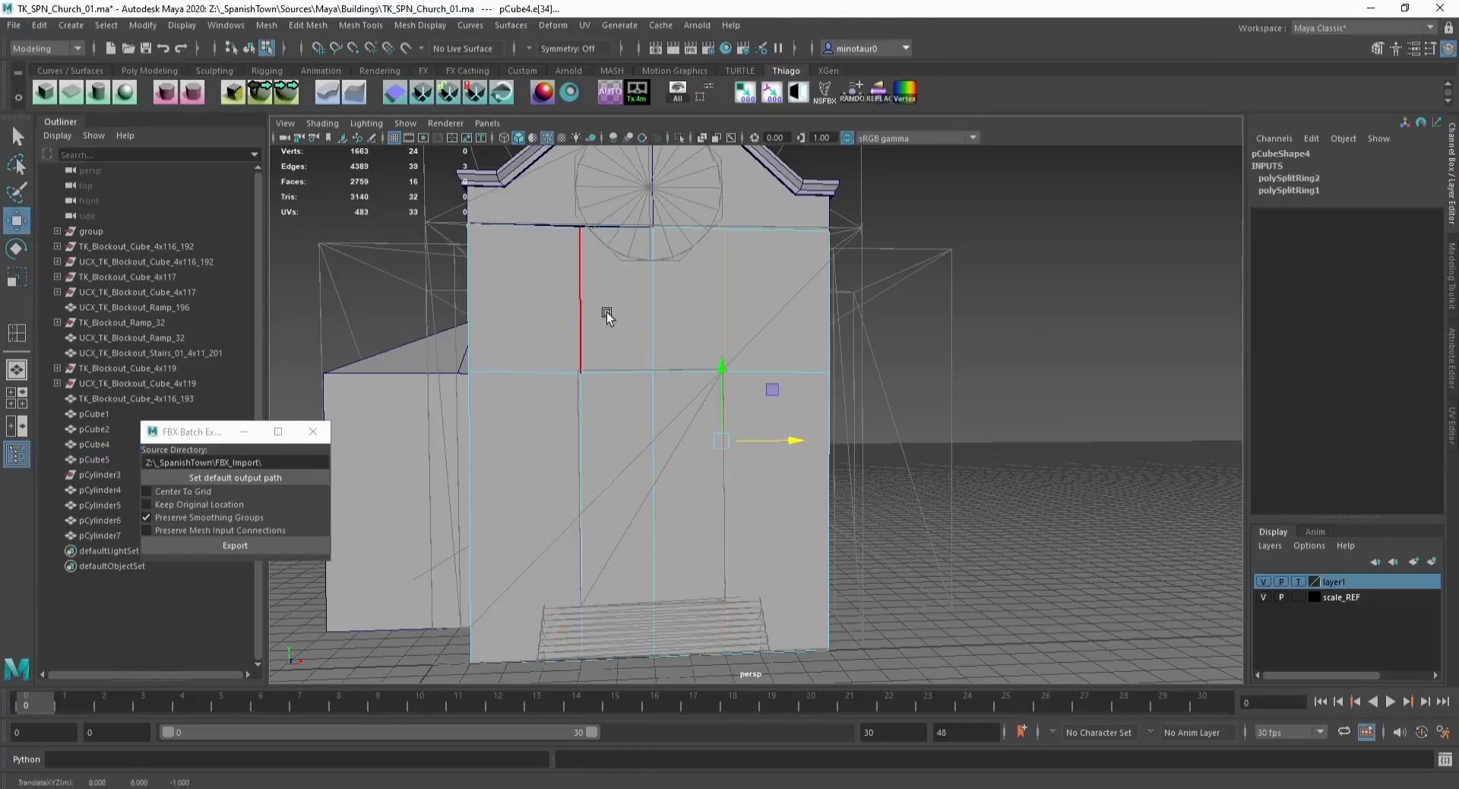
pyautogui.doubleClick(617, 368)
pyautogui.keyDown('alt'); pyautogui.moveTo(617, 366); pyautogui.dragTo(547, 325); pyautogui.keyUp('alt')
pyautogui.press('x')
pyautogui.moveTo(722, 333); pyautogui.dragTo(598, 307)
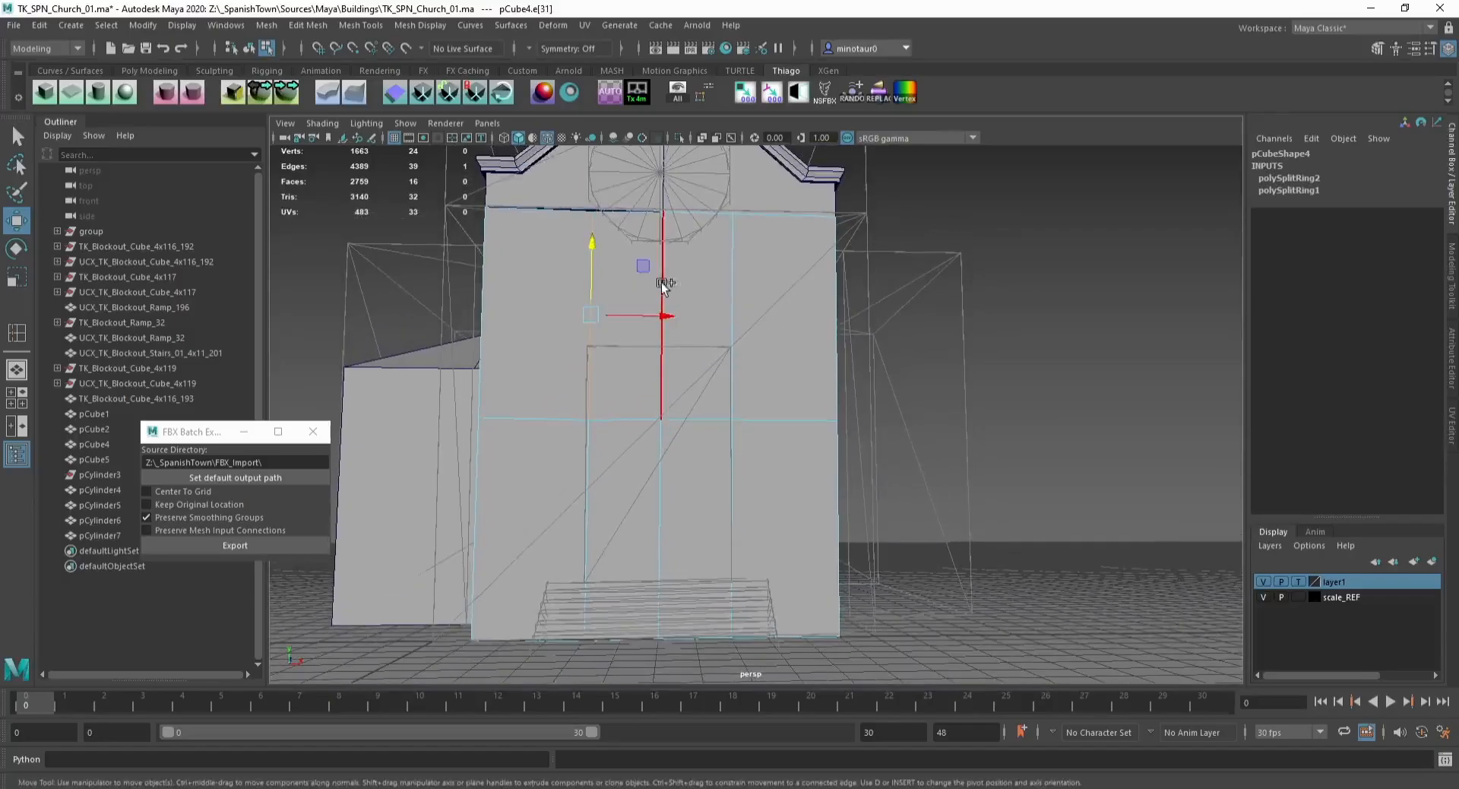
# Step: Split horizontal edges across the central facade strip and grid-snap them into place
pyautogui.keyDown('shift'); pyautogui.click(725, 279); pyautogui.keyUp('shift')
pyautogui.keyDown('shift'); pyautogui.moveTo(724, 279); pyautogui.dragTo(695, 280, button='right'); pyautogui.keyUp('shift')
pyautogui.moveTo(696, 281); pyautogui.dragTo(704, 280, button='middle')
pyautogui.press('w')
pyautogui.doubleClick(705, 282)
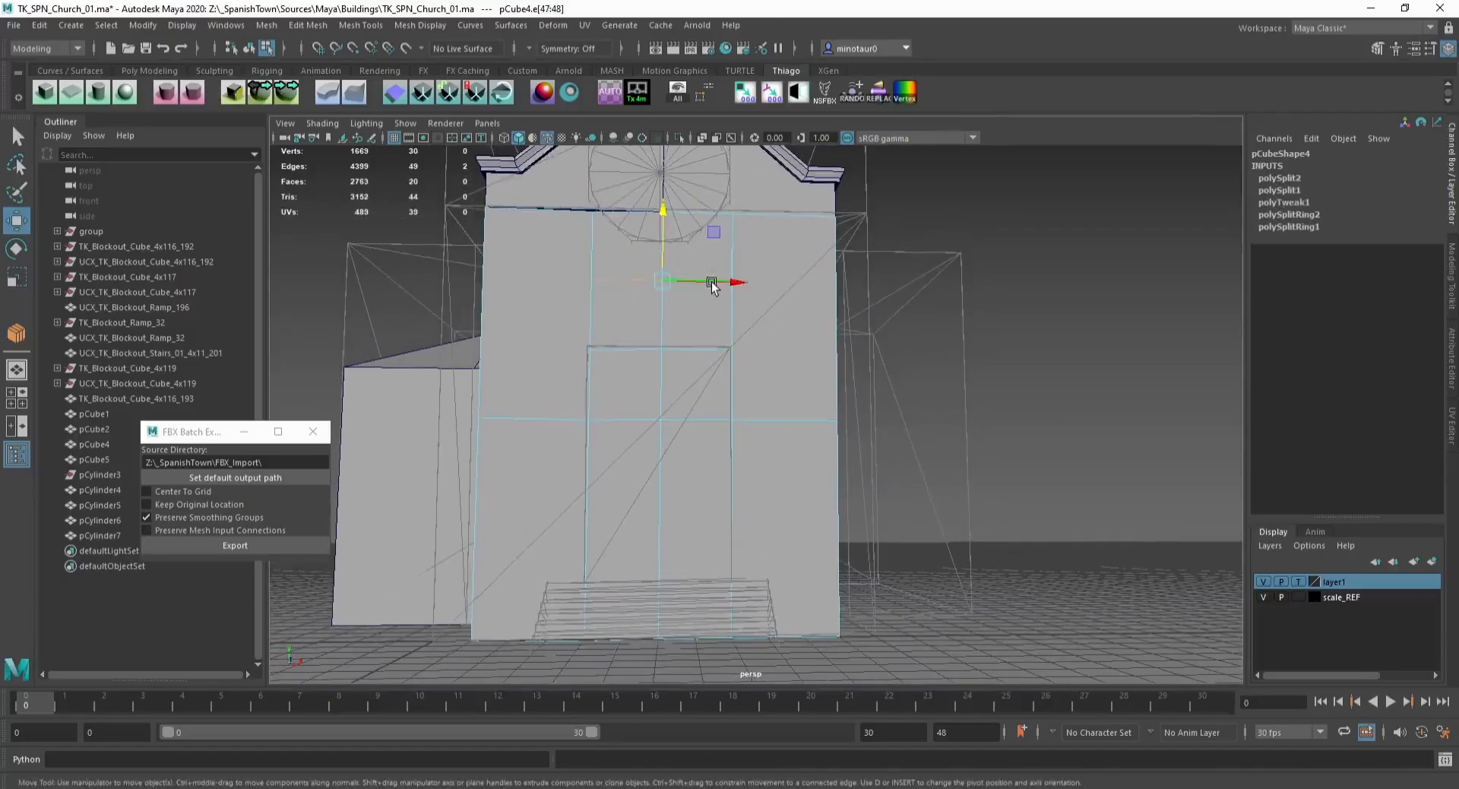
pyautogui.press('x')
pyautogui.moveTo(664, 254); pyautogui.dragTo(663, 243)
pyautogui.click(590, 317)
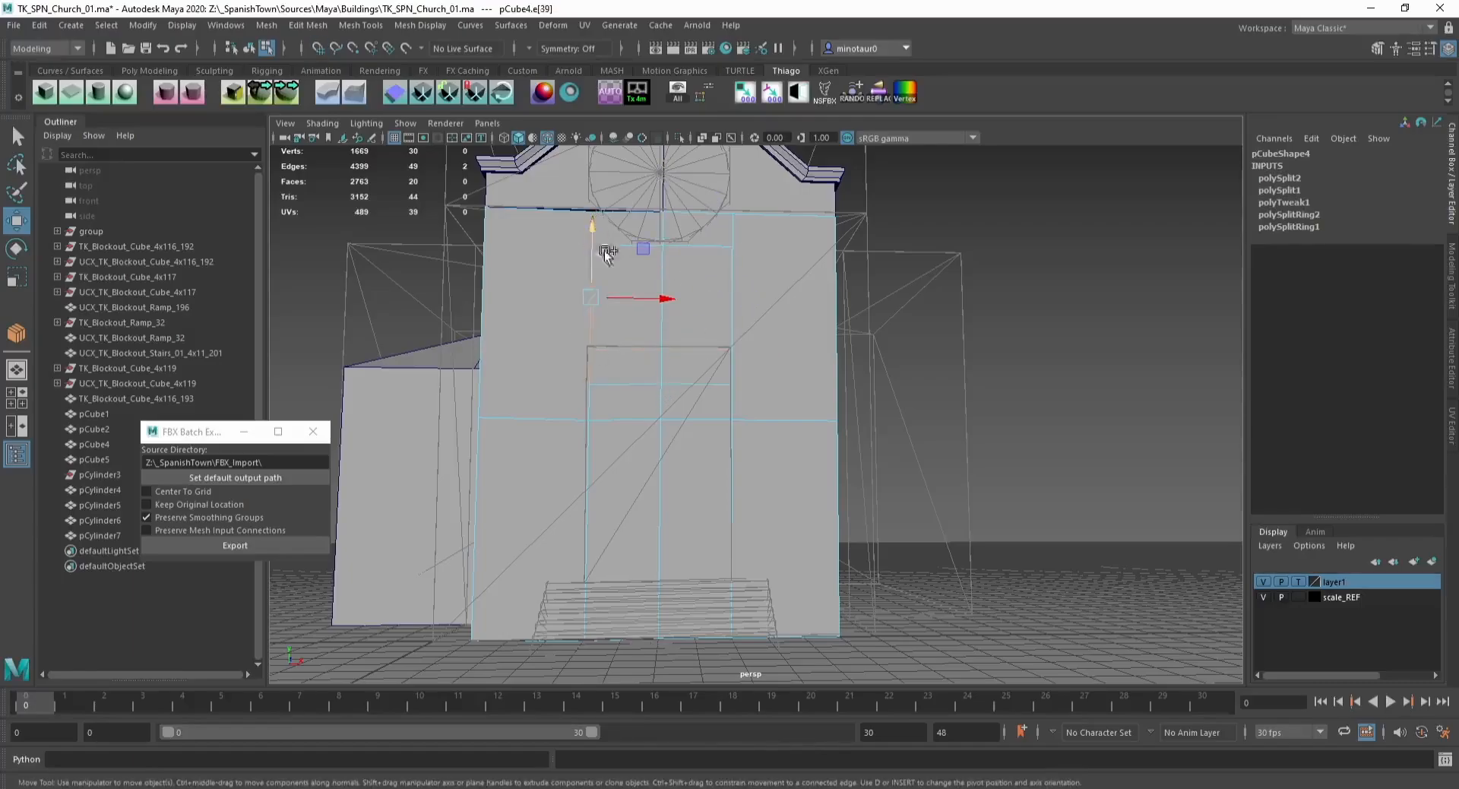
# Step: Grid-snap the remaining window opening edges into place on the facade
pyautogui.moveTo(625, 299); pyautogui.dragTo(624, 296)
pyautogui.press('x')
pyautogui.click(737, 236)
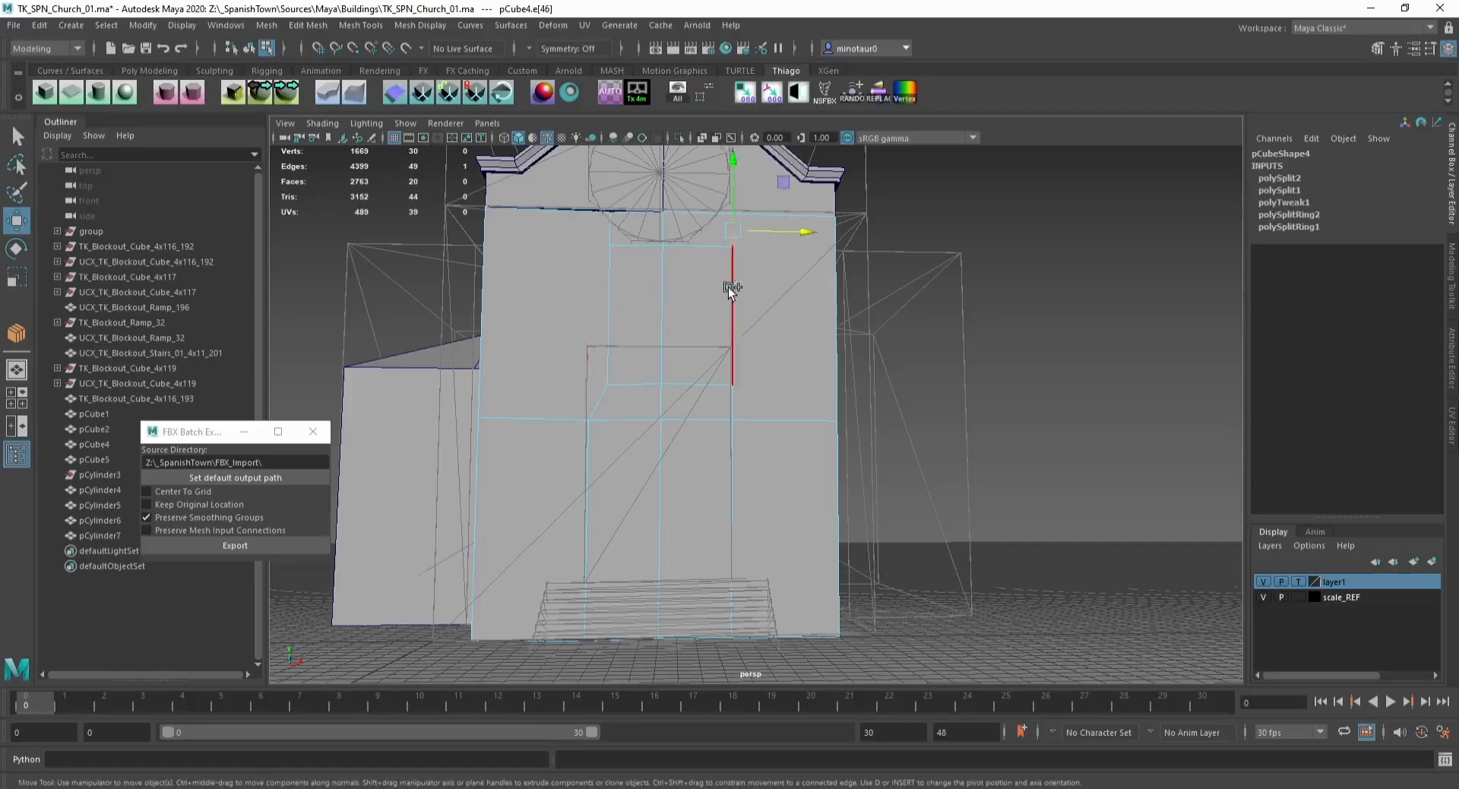
pyautogui.keyDown('shift'); pyautogui.click(734, 389); pyautogui.keyUp('shift')
pyautogui.press('x')
pyautogui.moveTo(734, 316); pyautogui.dragTo(736, 313, button='middle')
pyautogui.moveTo(714, 316); pyautogui.dragTo(720, 304)
pyautogui.hotkey('ctrl', 'z')
pyautogui.keyDown('shift'); pyautogui.click(733, 394); pyautogui.keyUp('shift')
pyautogui.press('x')
# Step: Inspect the facade's window and door faces in isolation from several angles
pyautogui.press('F11')
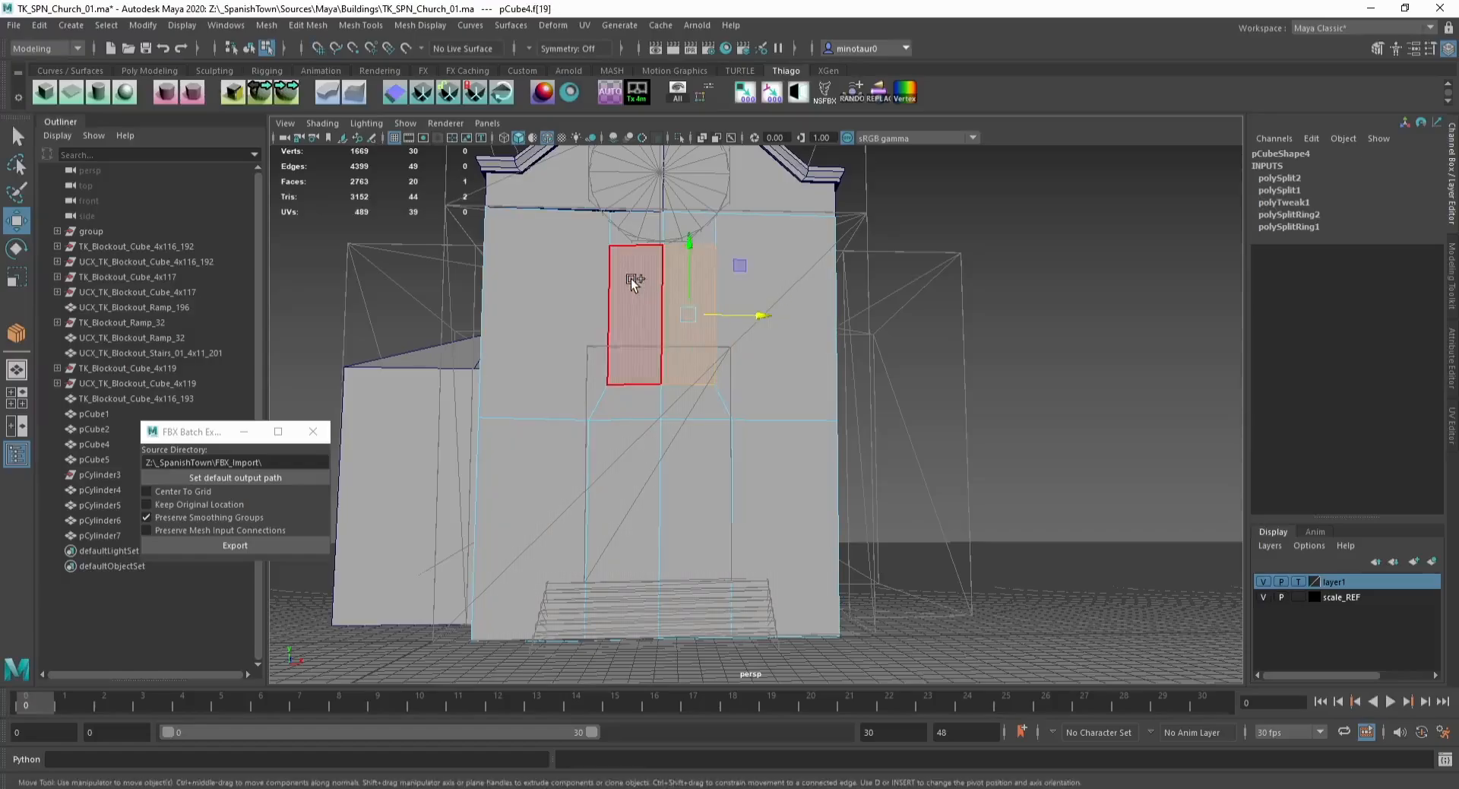
pyautogui.keyDown('shift'); pyautogui.click(631, 278); pyautogui.keyUp('shift')
pyautogui.keyDown('alt'); pyautogui.moveTo(631, 278); pyautogui.dragTo(518, 376); pyautogui.keyUp('alt')
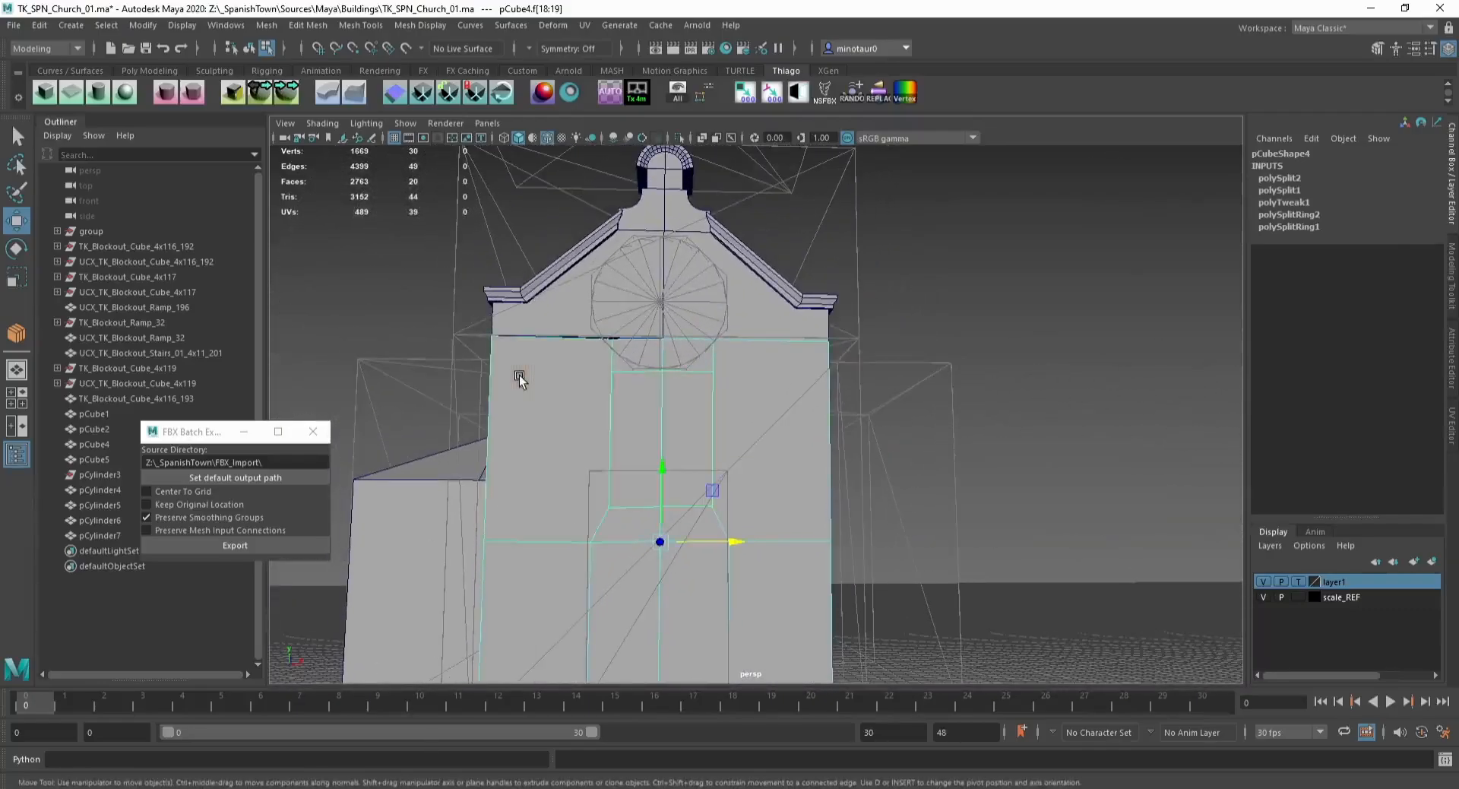
pyautogui.press('F8')
pyautogui.keyDown('alt'); pyautogui.moveTo(553, 381); pyautogui.dragTo(628, 326); pyautogui.keyUp('alt')
pyautogui.hotkey('ctrl', '1')
pyautogui.press('F9')
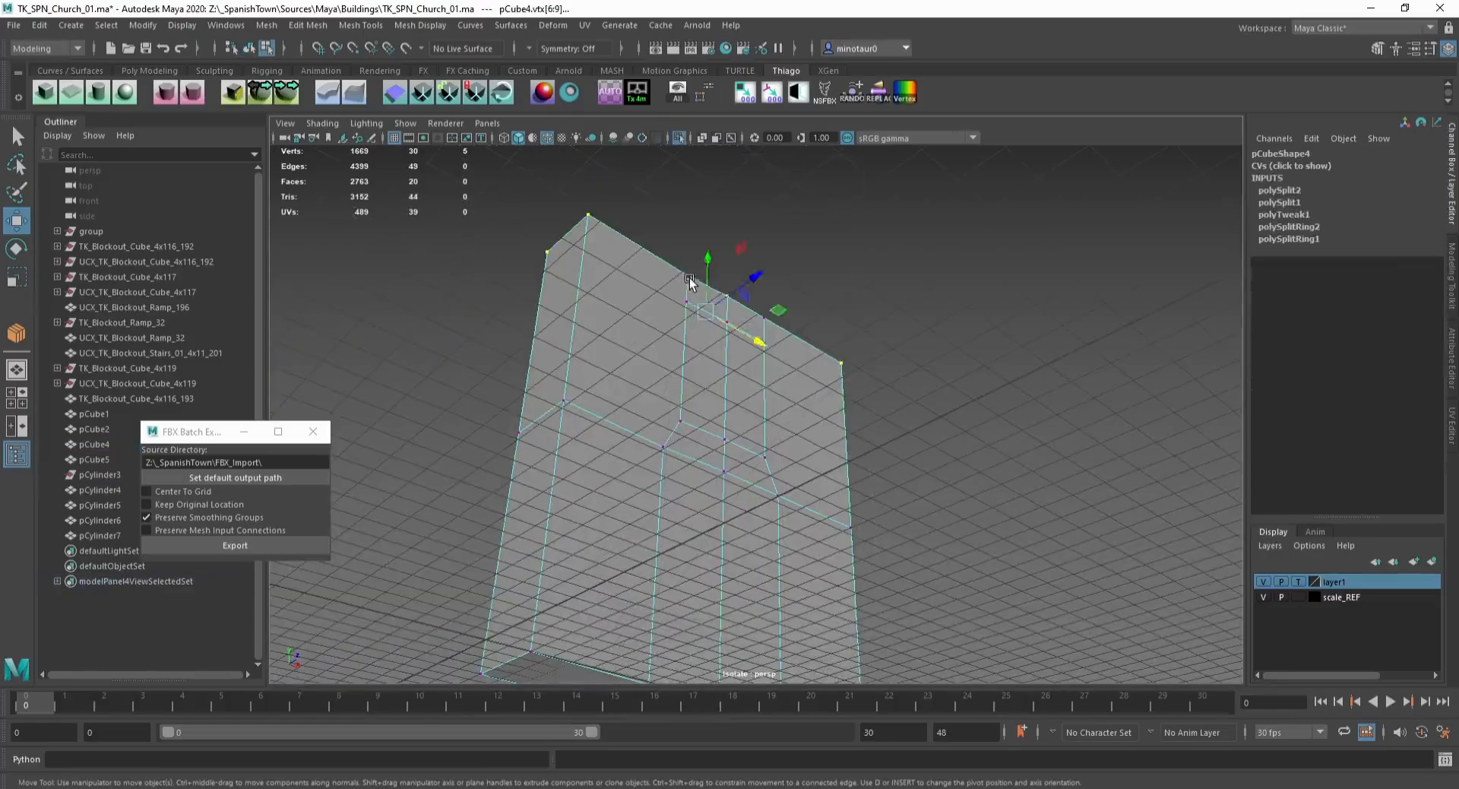
pyautogui.hotkey('ctrl', '1')
pyautogui.press('F8')
pyautogui.keyDown('alt'); pyautogui.moveTo(722, 300); pyautogui.dragTo(553, 360); pyautogui.keyUp('alt')
# Step: Select the facade's door and window faces and delete them
pyautogui.press('F11')
pyautogui.keyDown('shift'); pyautogui.click(640, 484); pyautogui.keyUp('shift')
pyautogui.keyDown('shift'); pyautogui.click(670, 501); pyautogui.keyUp('shift')
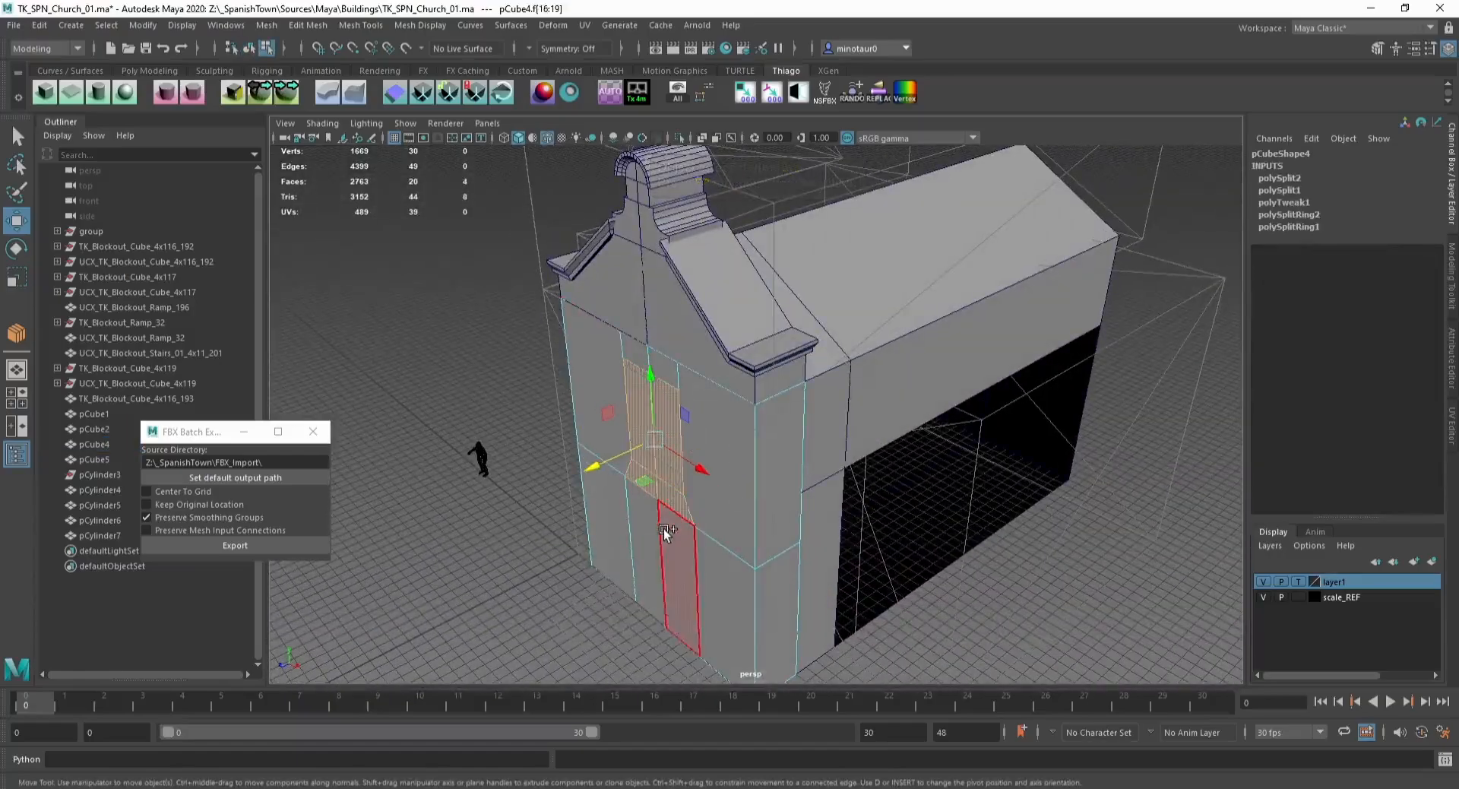
pyautogui.keyDown('shift'); pyautogui.click(663, 529); pyautogui.keyUp('shift')
pyautogui.keyDown('shift'); pyautogui.click(635, 507); pyautogui.keyUp('shift')
pyautogui.press('r')
pyautogui.moveTo(619, 531); pyautogui.dragTo(1300, 318)
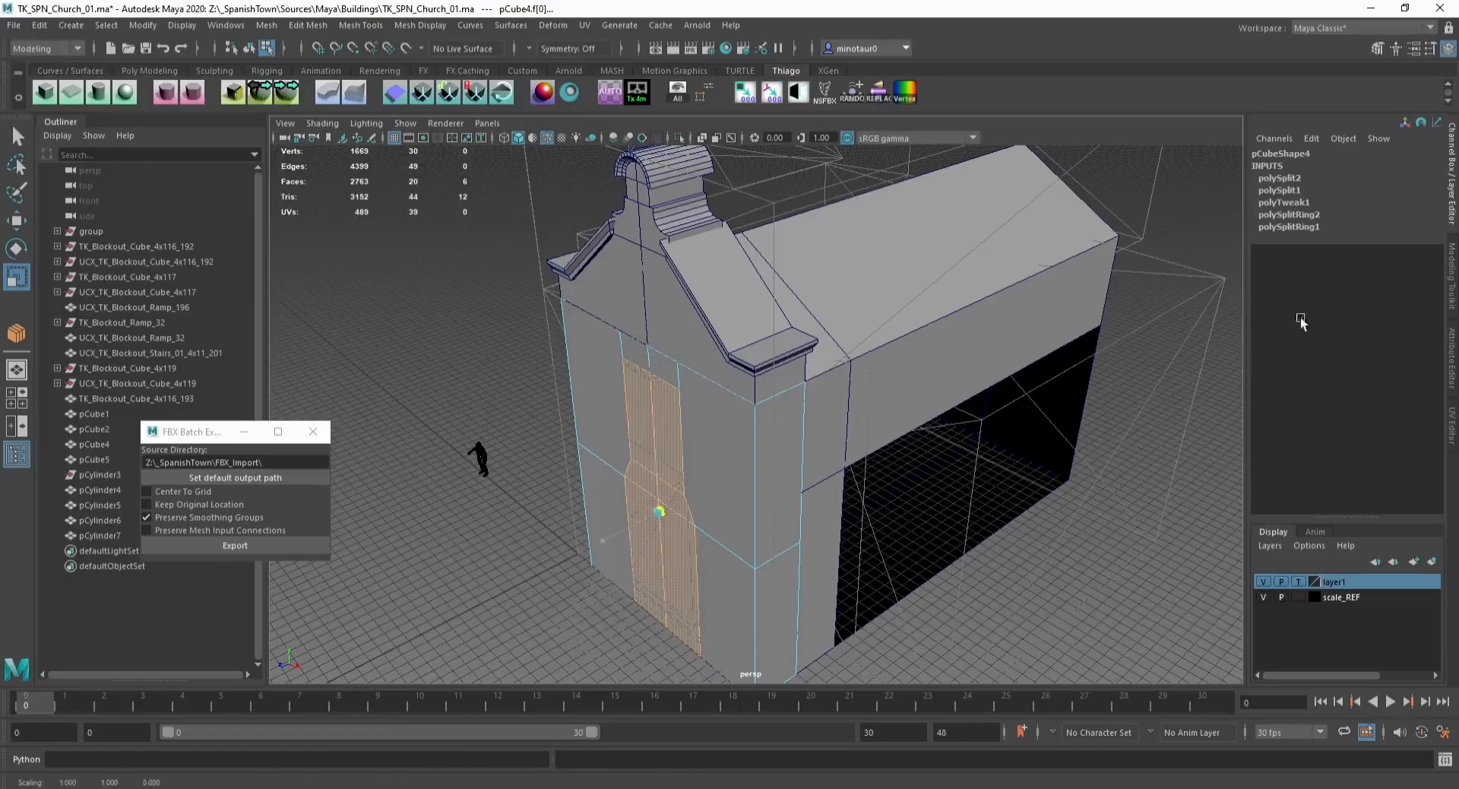
pyautogui.press('w')
pyautogui.moveTo(659, 510); pyautogui.dragTo(642, 333)
pyautogui.press('F8')
pyautogui.keyDown('alt'); pyautogui.moveTo(671, 411); pyautogui.dragTo(681, 478); pyautogui.keyUp('alt')
pyautogui.keyDown('alt'); pyautogui.moveTo(681, 477); pyautogui.dragTo(685, 383, button='middle'); pyautogui.keyUp('alt')
pyautogui.press('F11')
pyautogui.moveTo(486, 464); pyautogui.dragTo(1041, 439)
pyautogui.press('Delete')
pyautogui.press('F8')
pyautogui.click(1101, 349)
pyautogui.keyDown('alt'); pyautogui.moveTo(640, 365); pyautogui.dragTo(711, 351); pyautogui.keyUp('alt')
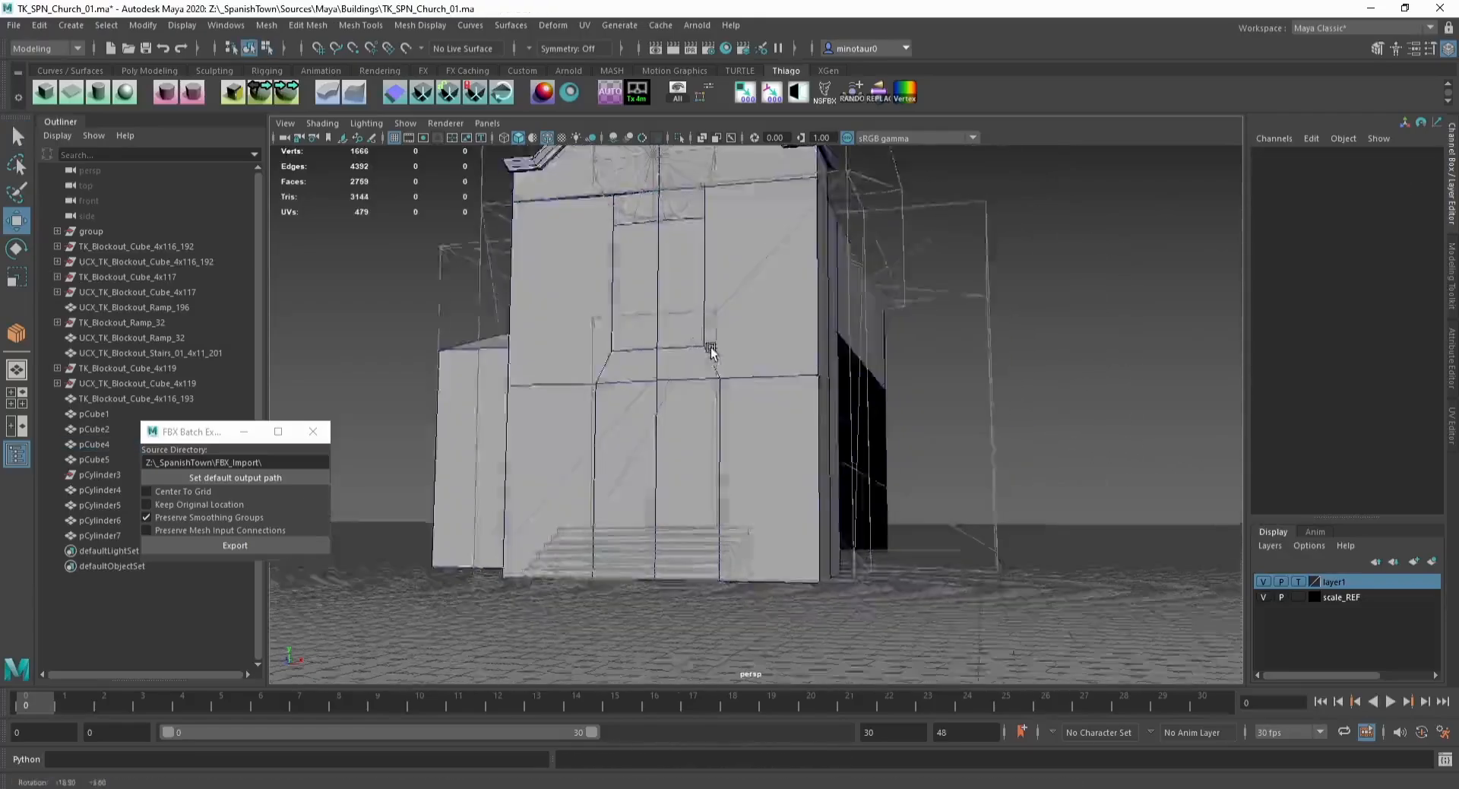
# Step: Isolate the facade and vertex-snap a top vertex of the opening's edge into alignment
pyautogui.click(710, 346)
pyautogui.keyDown('alt'); pyautogui.moveTo(706, 263); pyautogui.dragTo(714, 205); pyautogui.keyUp('alt')
pyautogui.hotkey('ctrl', '1')
pyautogui.press('F9')
pyautogui.press('v')
pyautogui.click(748, 255)
pyautogui.click(769, 286)
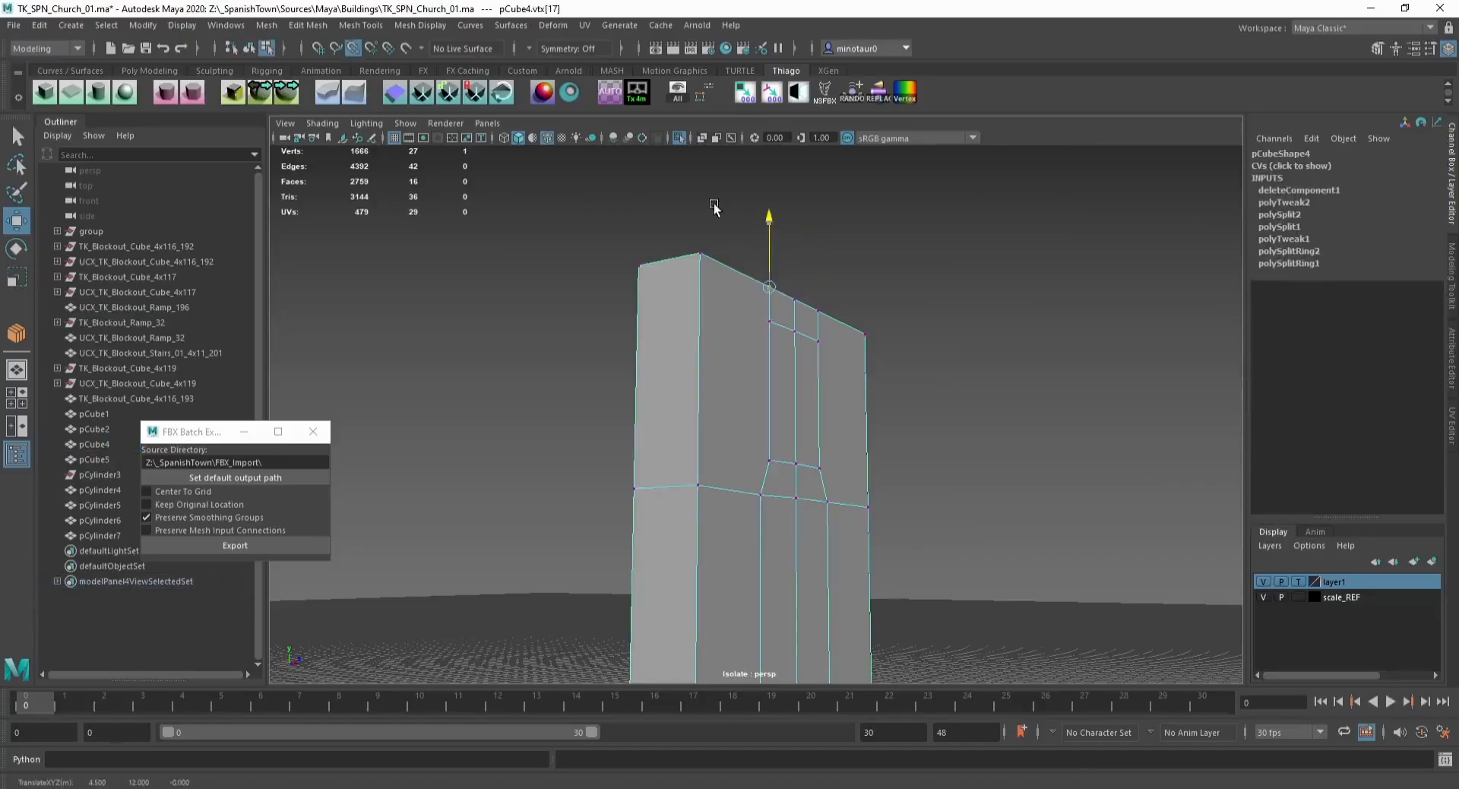
pyautogui.press('F8')
pyautogui.hotkey('ctrl', '1')
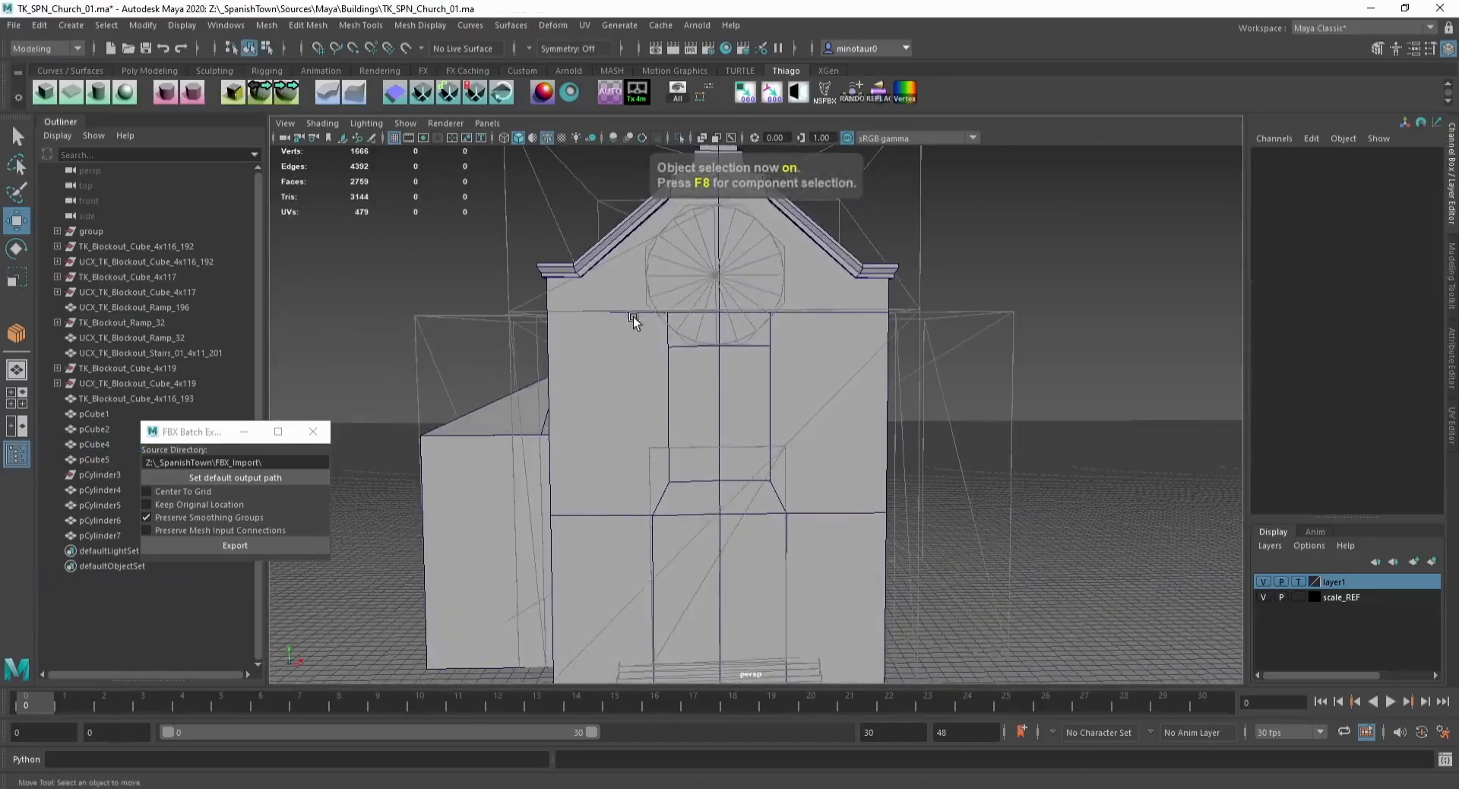
# Step: Select the gable's bottom vertex row and grid-snap it down onto the facade top
pyautogui.click(623, 294)
pyautogui.press('F9')
pyautogui.moveTo(507, 292); pyautogui.dragTo(957, 325)
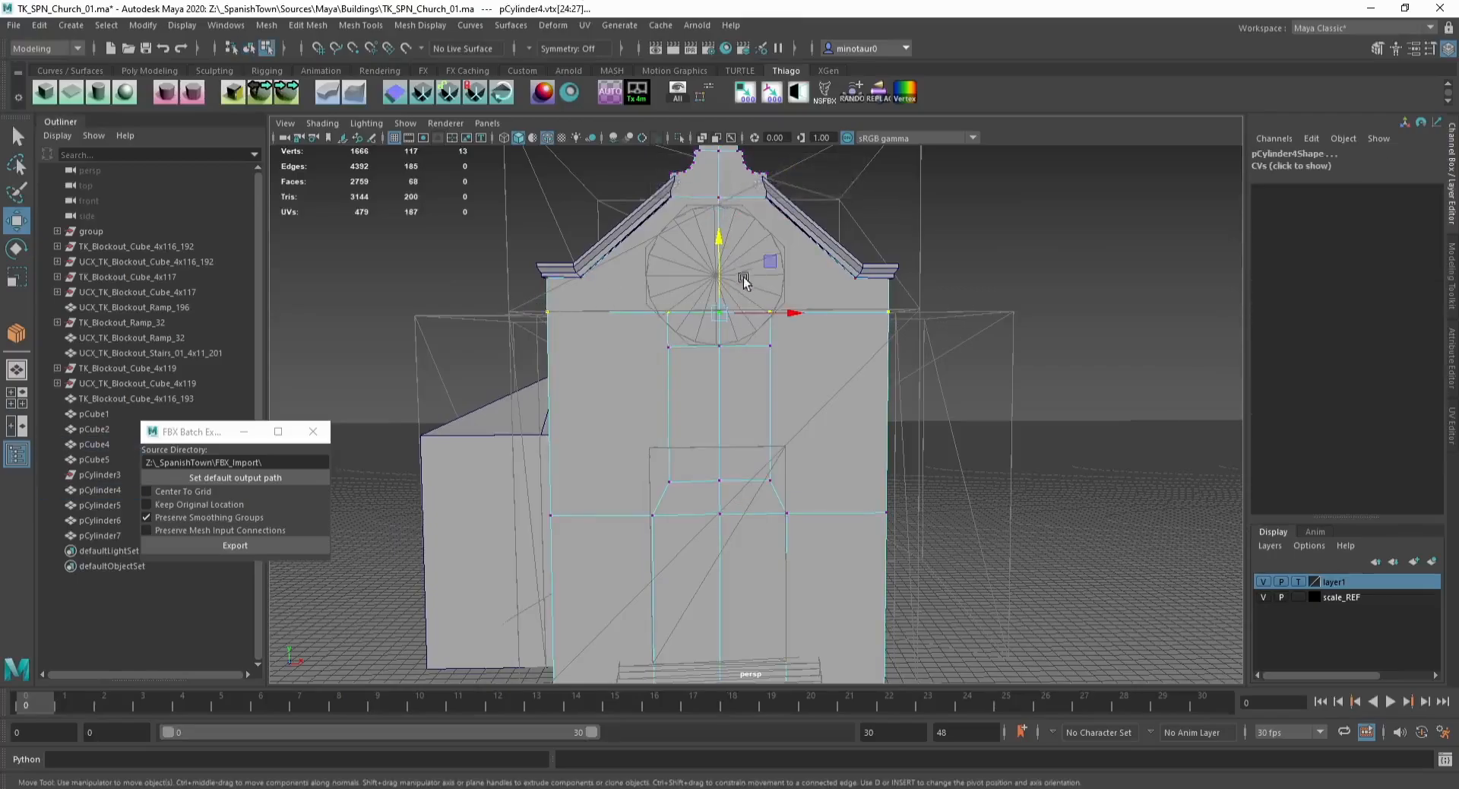
pyautogui.press('x')
pyautogui.moveTo(717, 271); pyautogui.dragTo(714, 298)
# Step: Extrude the two door faces inward to recess the entrance
pyautogui.press('F8')
pyautogui.keyDown('alt'); pyautogui.moveTo(808, 386); pyautogui.dragTo(797, 376, button='middle'); pyautogui.keyUp('alt')
pyautogui.click(713, 357)
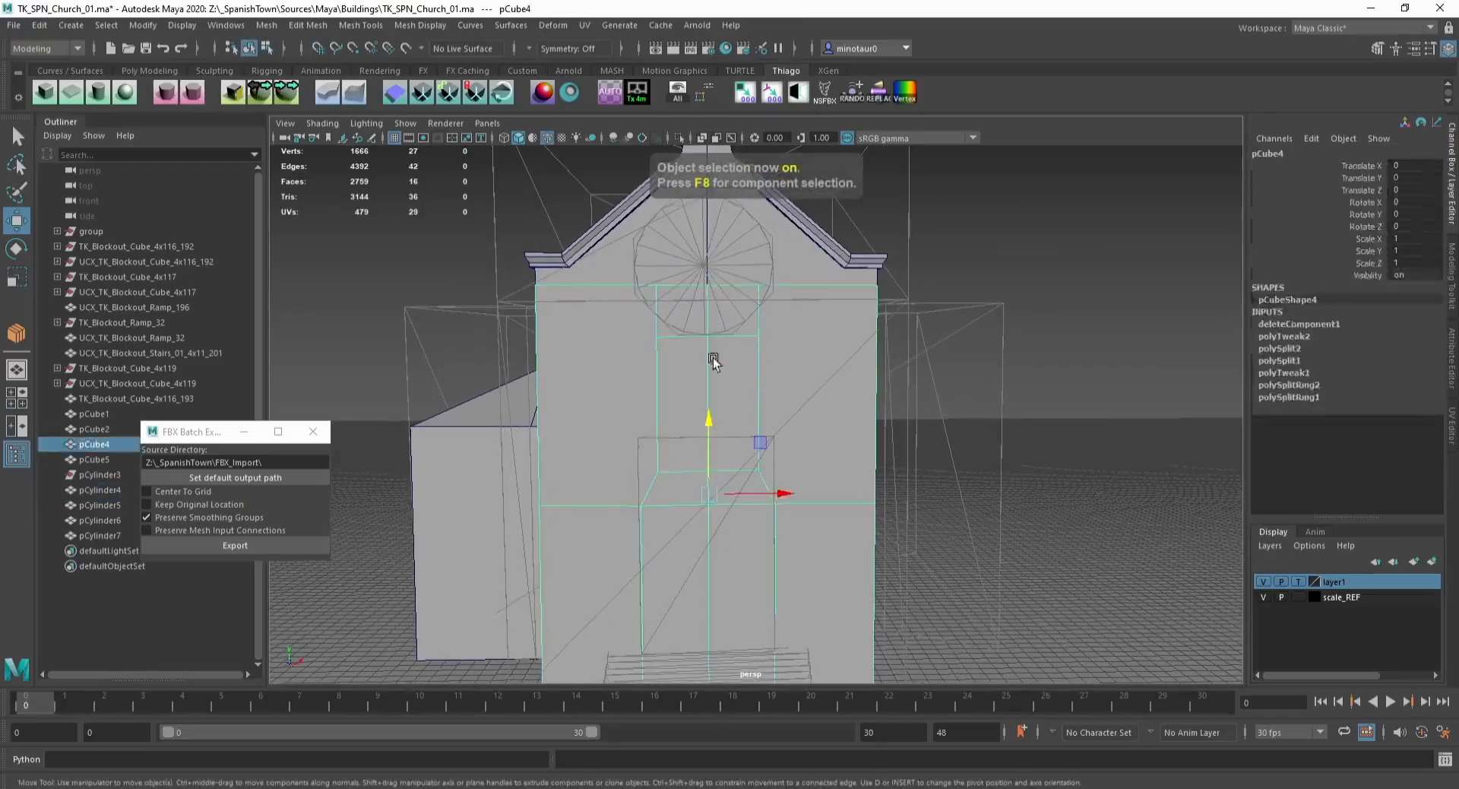
pyautogui.press('F9')
pyautogui.moveTo(609, 436); pyautogui.dragTo(775, 490)
pyautogui.keyDown('alt'); pyautogui.moveTo(625, 436); pyautogui.dragTo(601, 316, button='middle'); pyautogui.keyUp('alt')
pyautogui.press('F8')
pyautogui.press('F11')
pyautogui.click(661, 427)
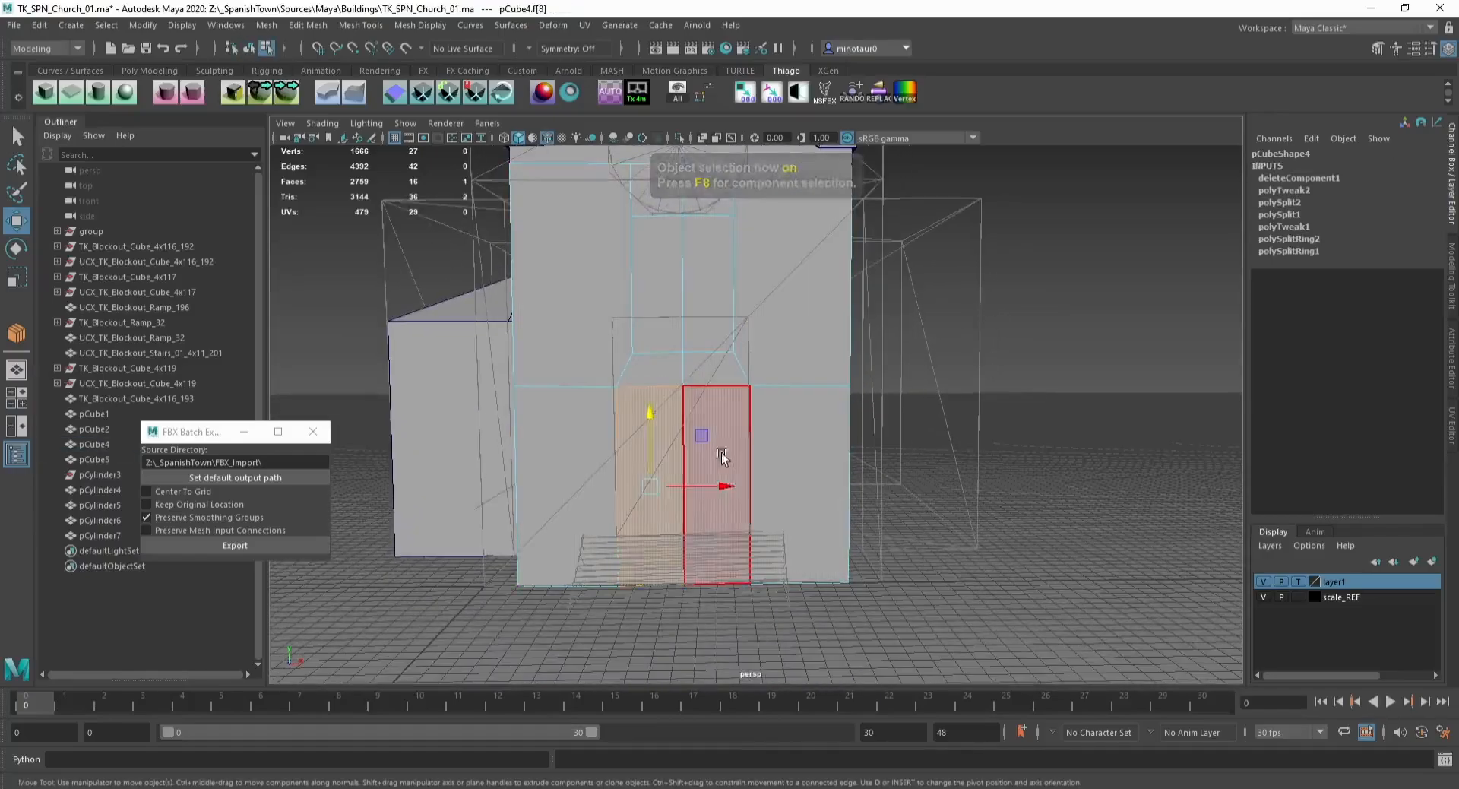
pyautogui.keyDown('shift'); pyautogui.click(739, 447); pyautogui.keyUp('shift')
pyautogui.hotkey('ctrl', 'e')
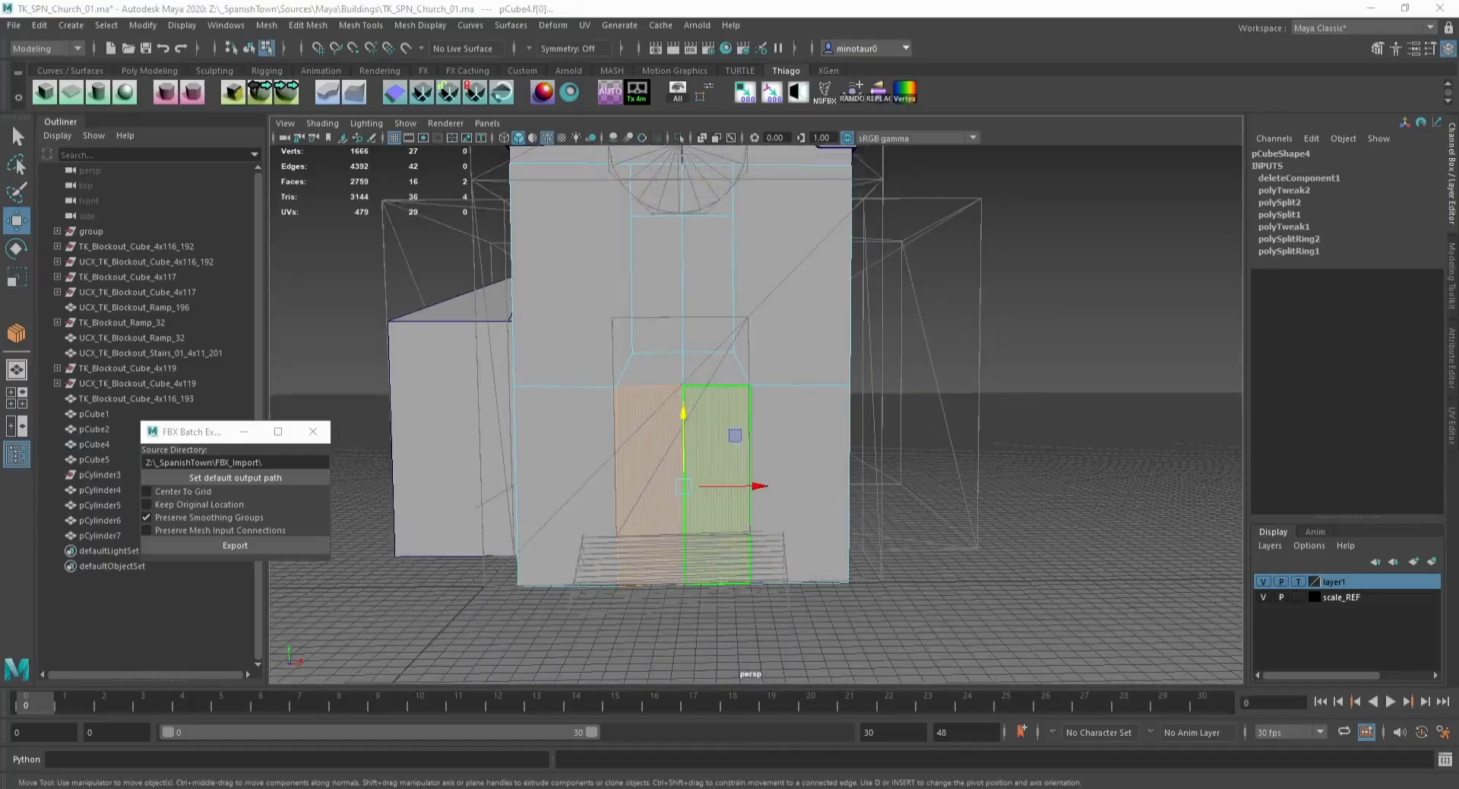
pyautogui.keyDown('alt'); pyautogui.moveTo(785, 368); pyautogui.dragTo(720, 348, button='right'); pyautogui.keyUp('alt')
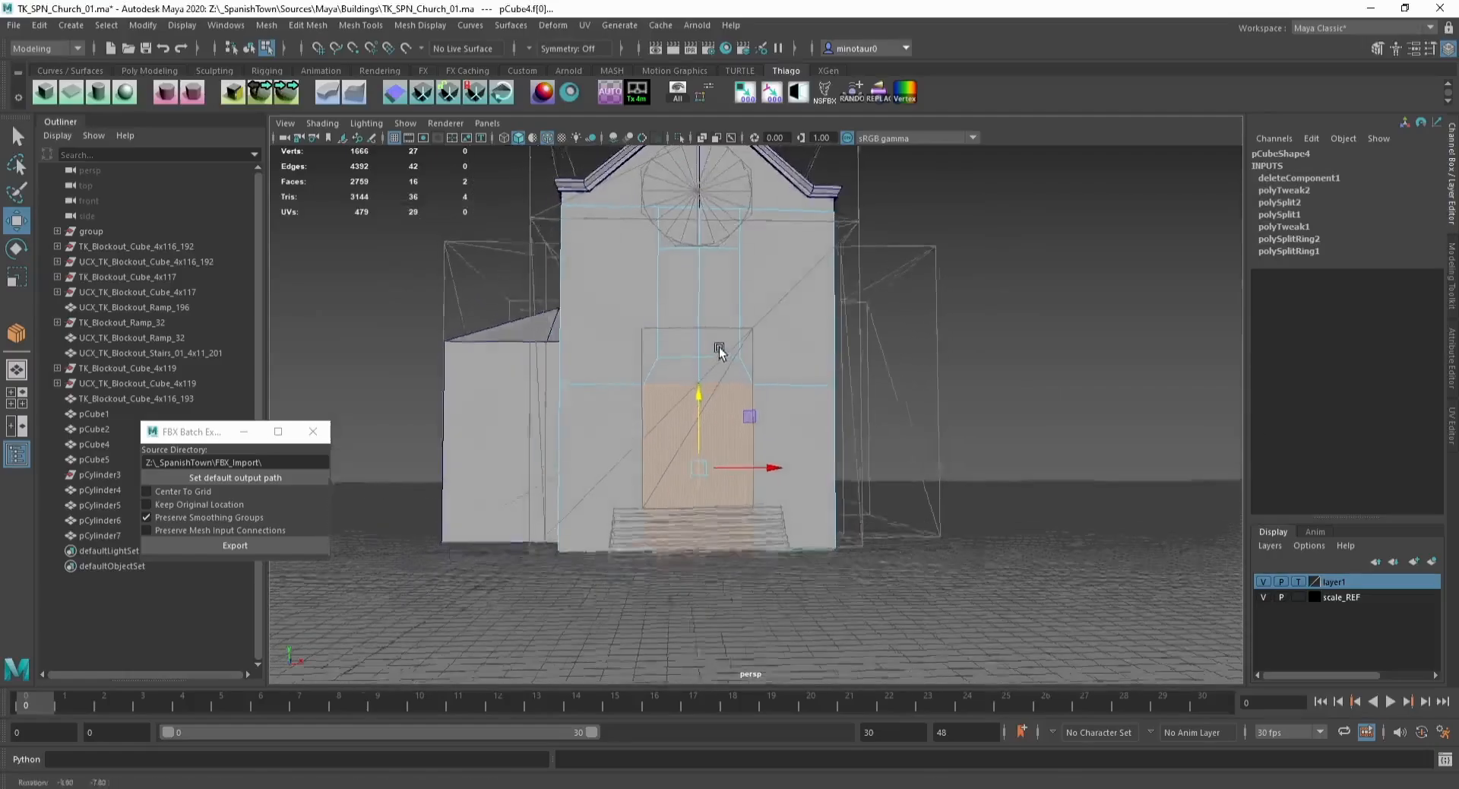
pyautogui.keyDown('alt'); pyautogui.moveTo(720, 349); pyautogui.dragTo(741, 331); pyautogui.keyUp('alt')
pyautogui.press('F8')
pyautogui.click(1043, 332)
pyautogui.keyDown('alt'); pyautogui.moveTo(899, 338); pyautogui.dragTo(1012, 335); pyautogui.keyUp('alt')
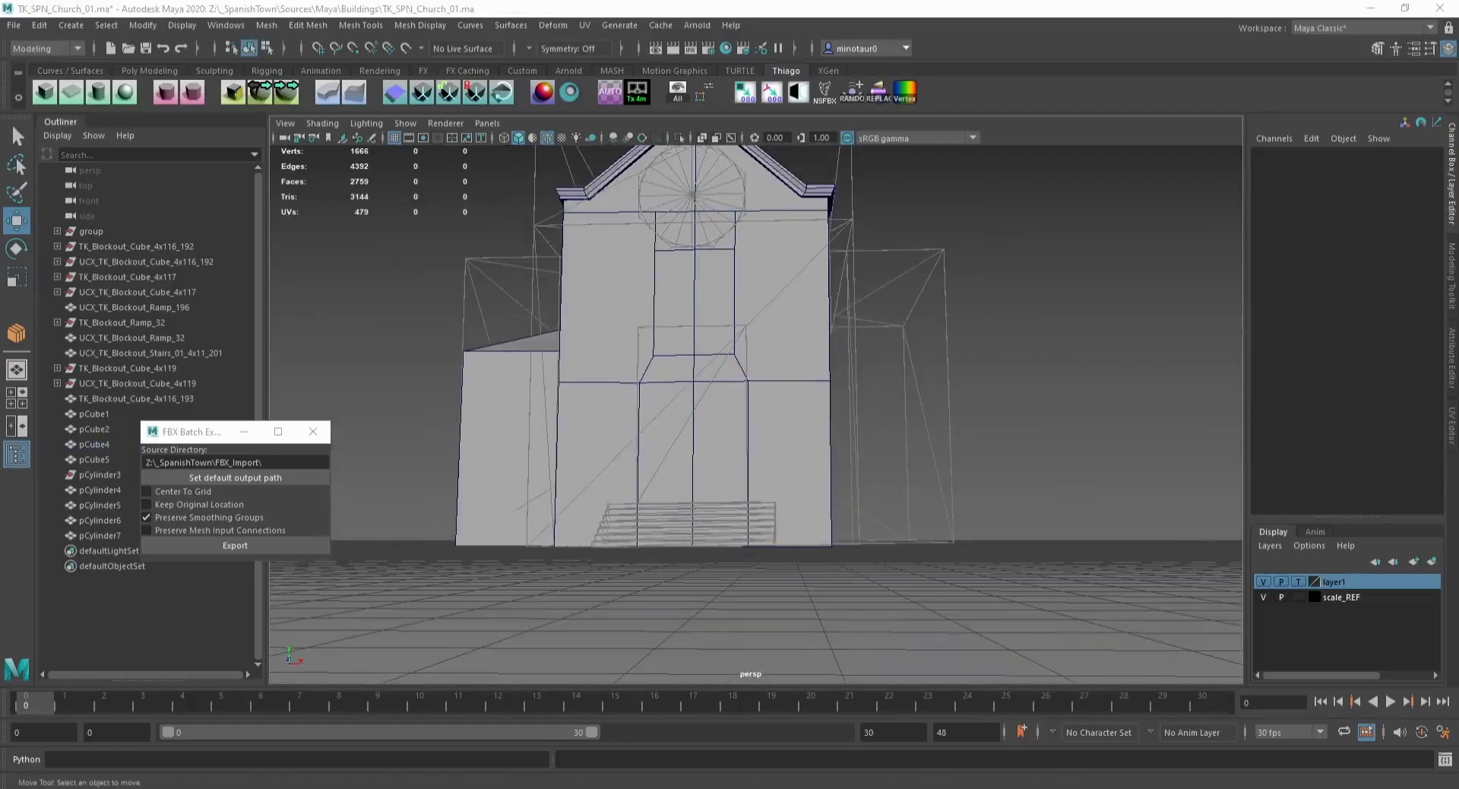
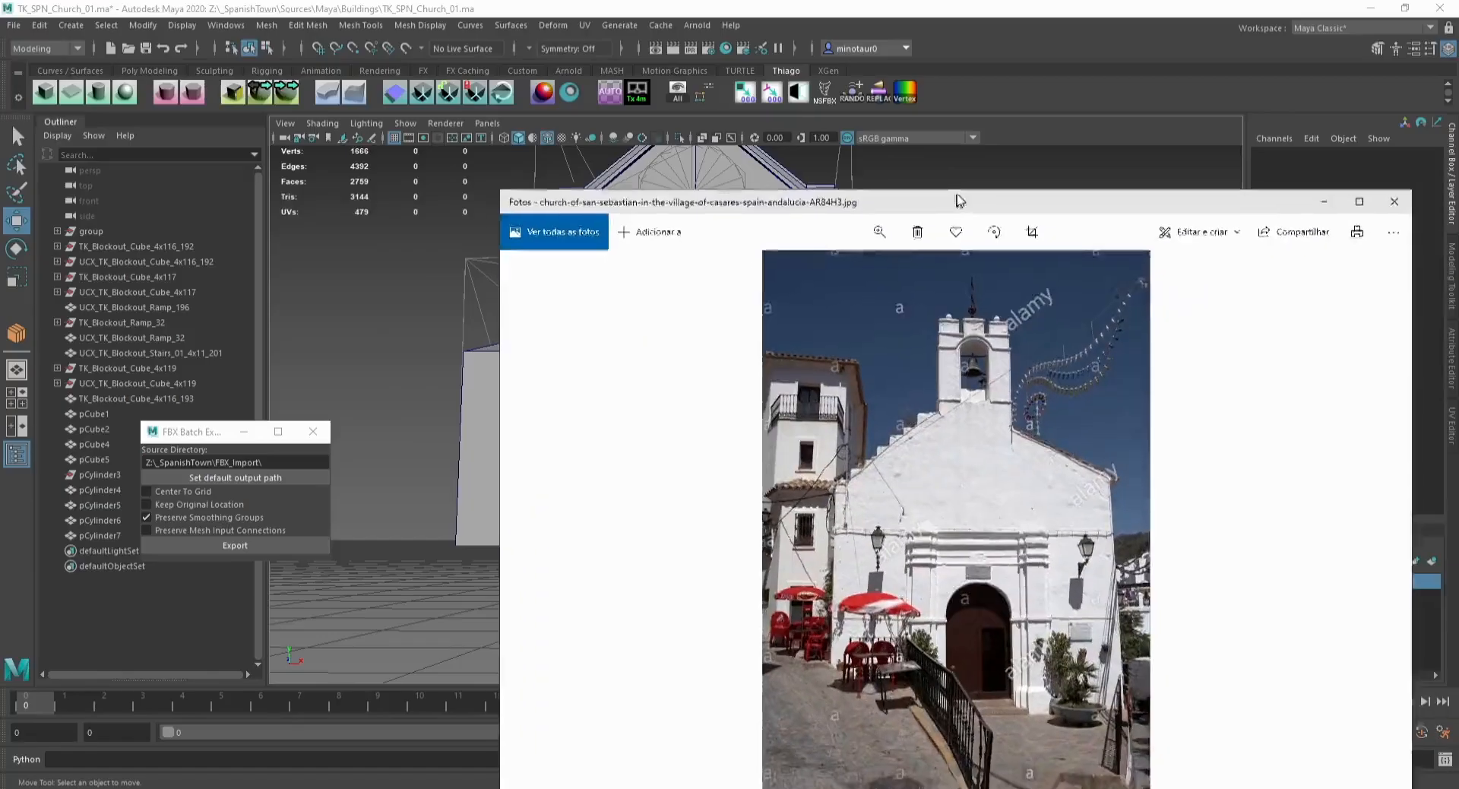
# Step: Examine the reference photo's arched church entrance up close
pyautogui.moveTo(957, 202); pyautogui.dragTo(980, 113)
pyautogui.scroll(5, 1017, 544)
pyautogui.scroll(1, 1024, 458)
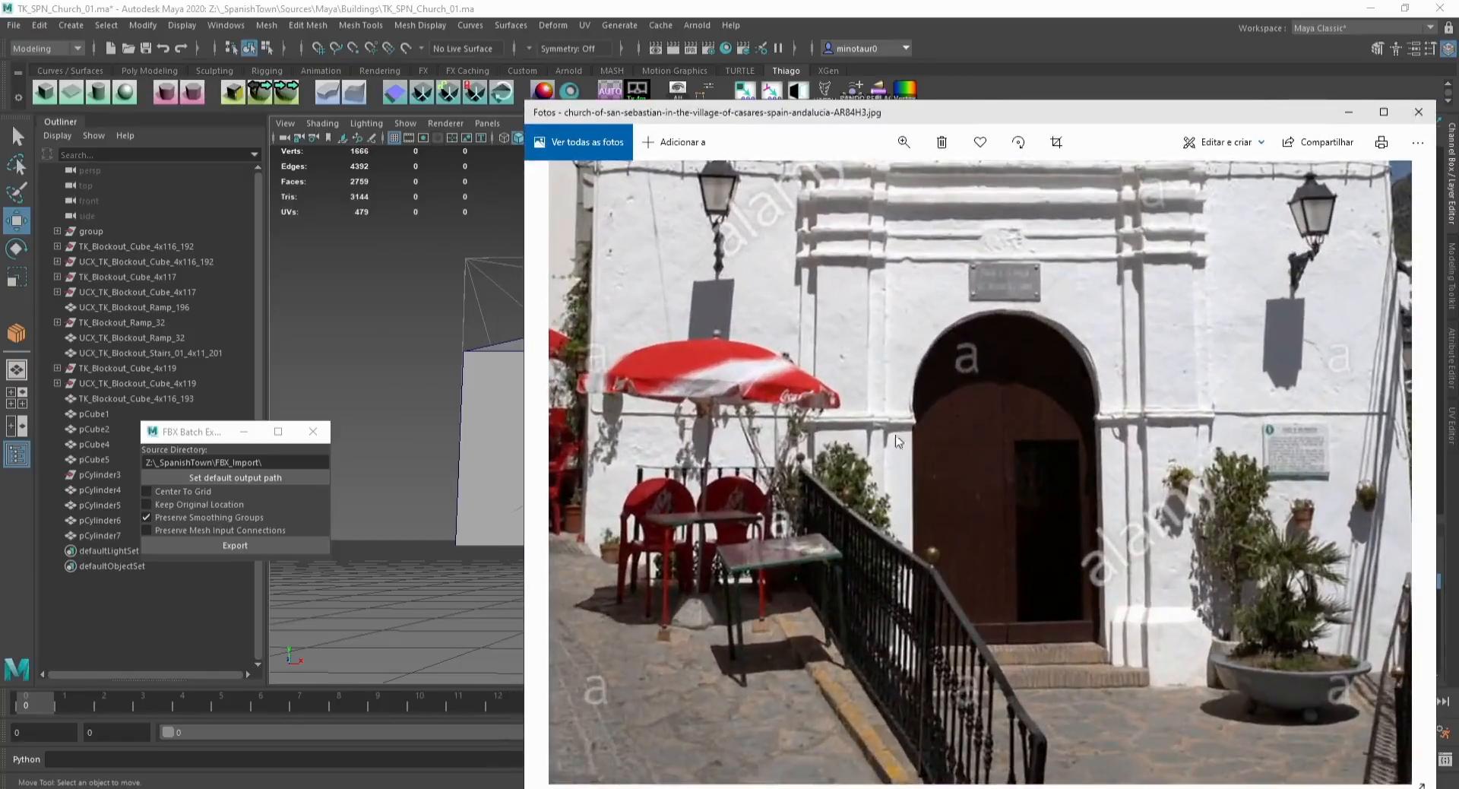
pyautogui.moveTo(1048, 197); pyautogui.dragTo(1011, 273)
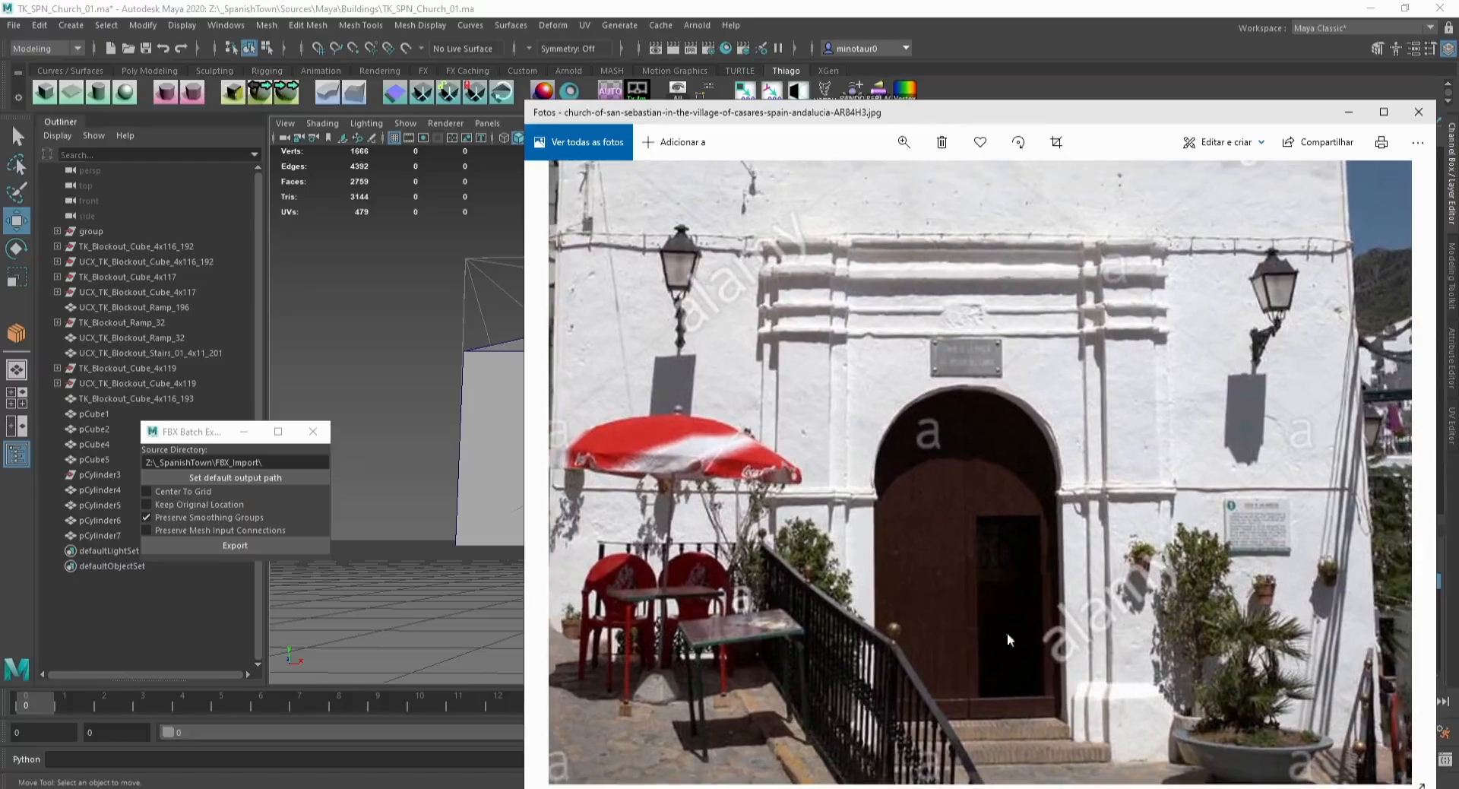
pyautogui.moveTo(1062, 117); pyautogui.dragTo(1458, 357)
# Step: Extrude the facade's door faces further back with grid snapping and delete the recess's bottom face
pyautogui.click(612, 399)
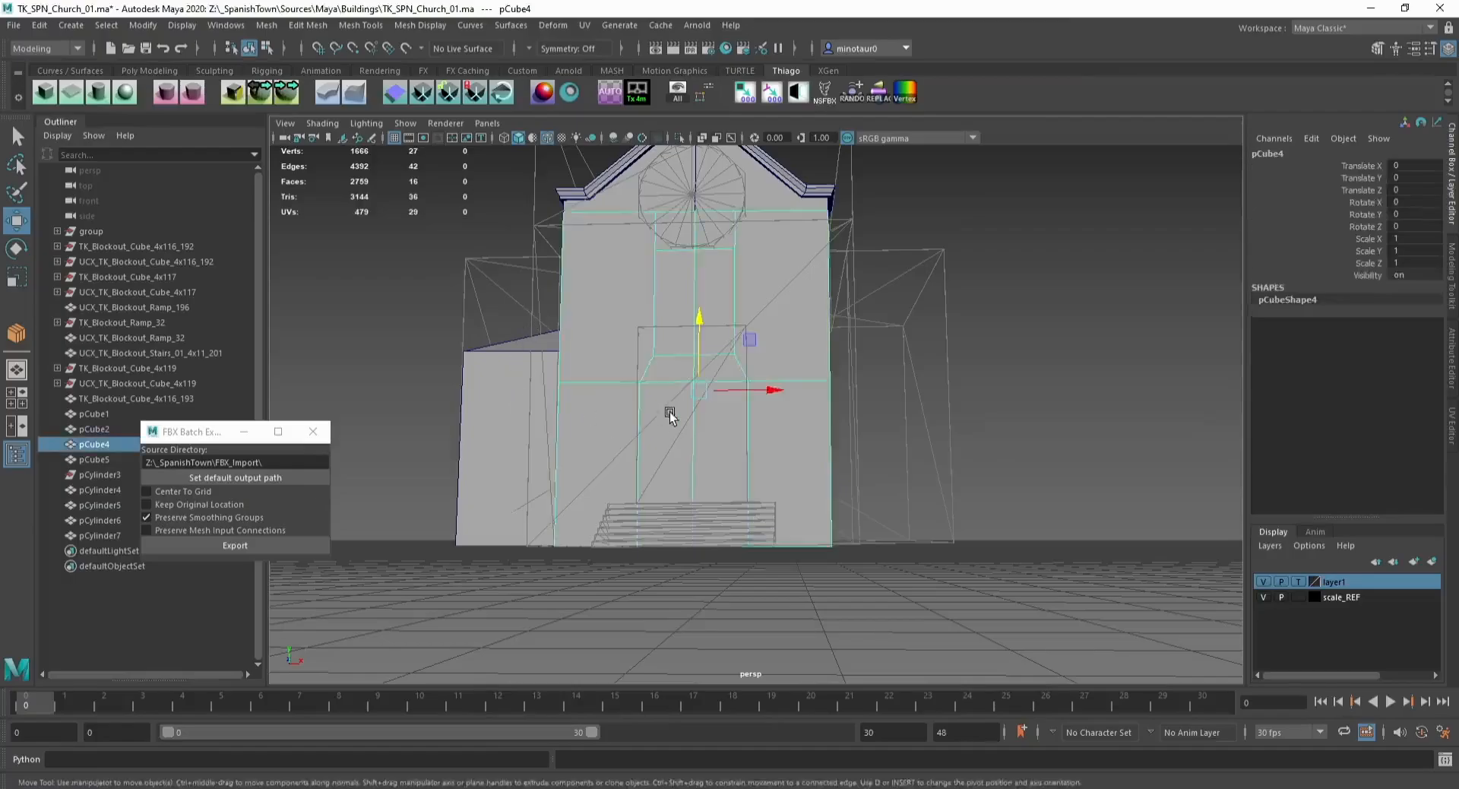
pyautogui.press('F11')
pyautogui.click(668, 448)
pyautogui.keyDown('alt'); pyautogui.moveTo(671, 417); pyautogui.dragTo(692, 473); pyautogui.keyUp('alt')
pyautogui.keyDown('shift'); pyautogui.click(696, 457); pyautogui.keyUp('shift')
pyautogui.scroll(1, 645, 471)
pyautogui.hotkey('ctrl', 'e')
pyautogui.press('w')
pyautogui.press('x')
pyautogui.click(671, 552)
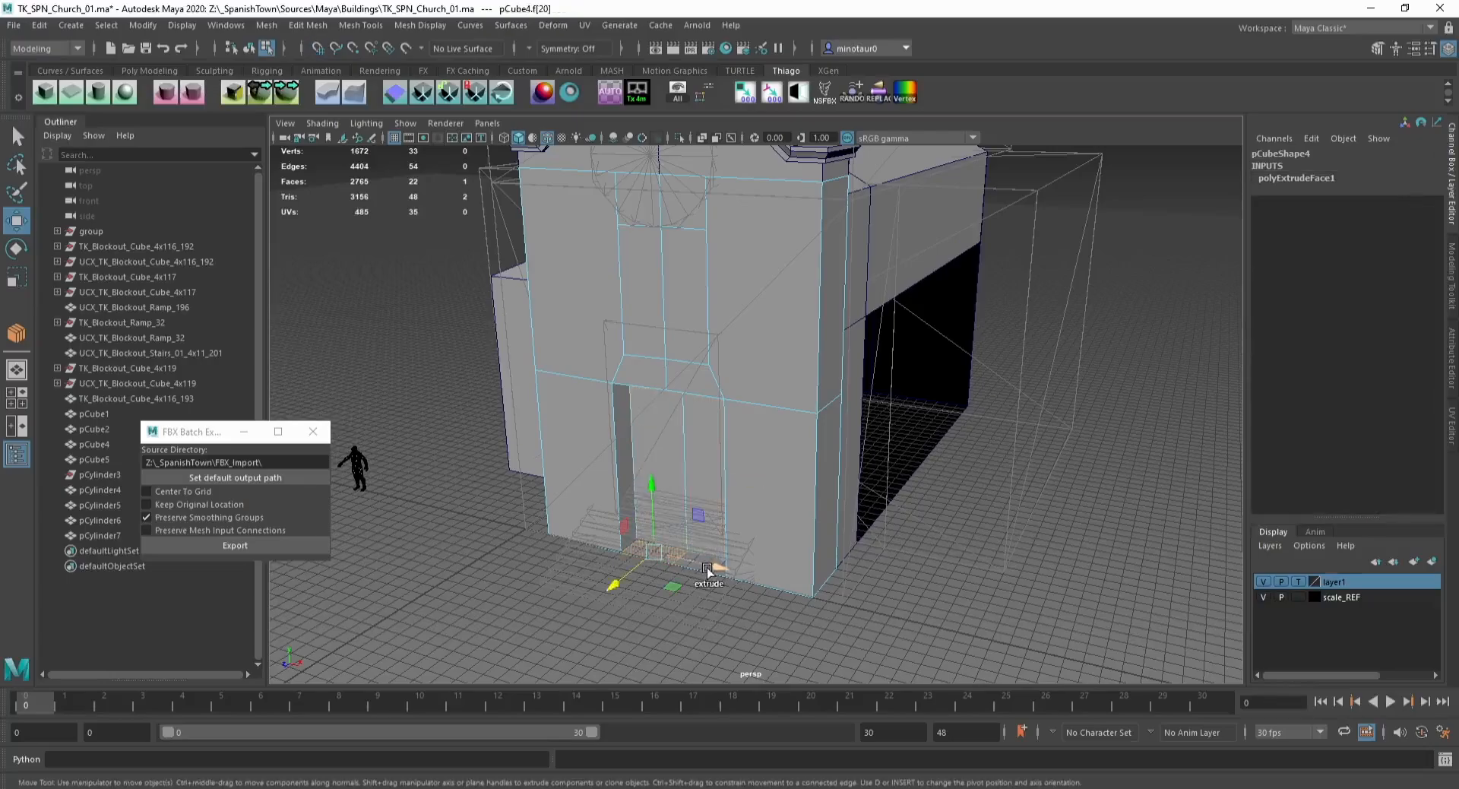
pyautogui.press('Delete')
pyautogui.keyDown('alt'); pyautogui.moveTo(582, 524); pyautogui.dragTo(637, 471); pyautogui.keyUp('alt')
pyautogui.click(677, 382)
pyautogui.hotkey('ctrl', 'z')
pyautogui.click(669, 439)
pyautogui.press('f')
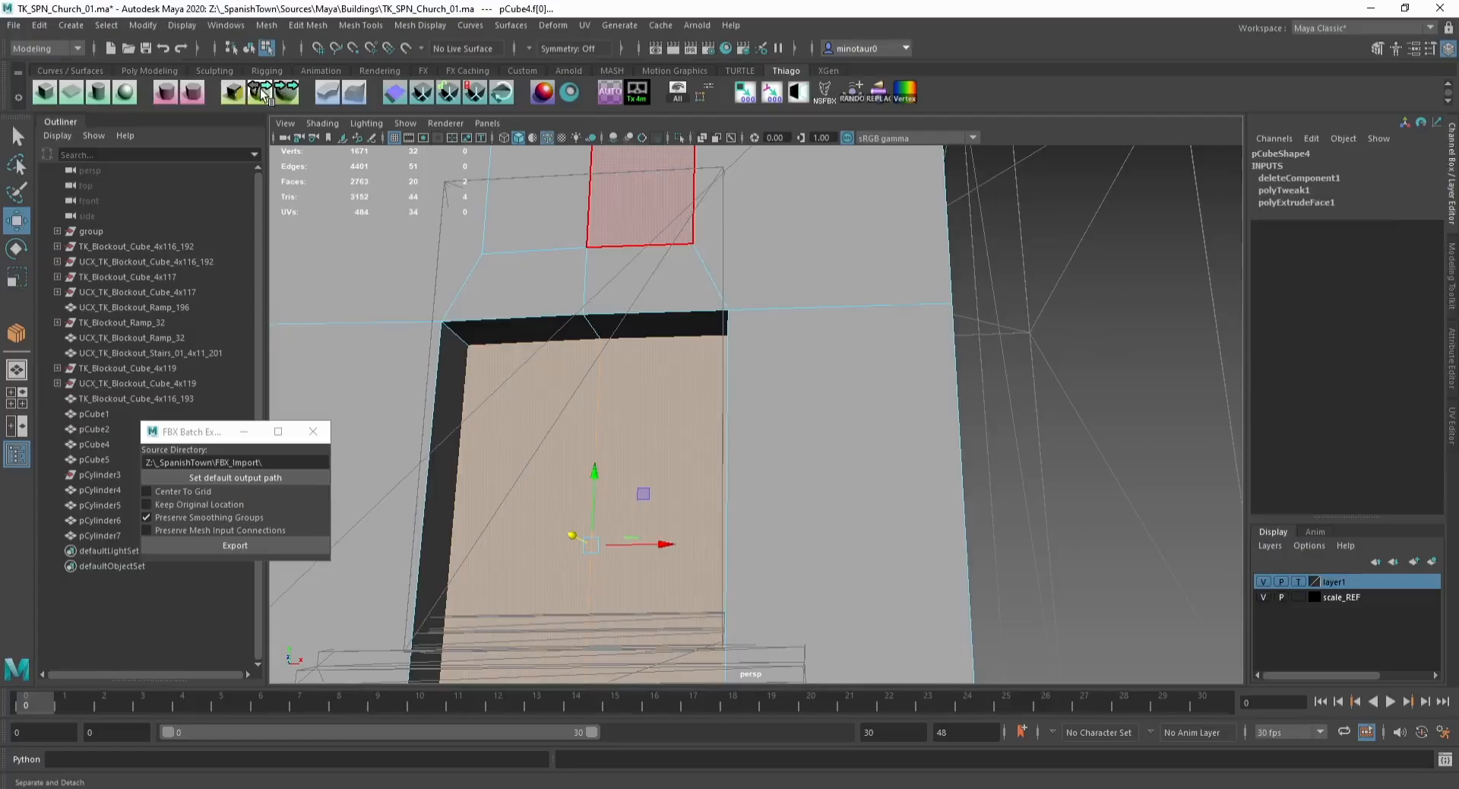
pyautogui.press('Delete')
pyautogui.click(465, 340)
pyautogui.press('F8')
pyautogui.click(486, 334)
pyautogui.press('F10')
pyautogui.click(513, 327)
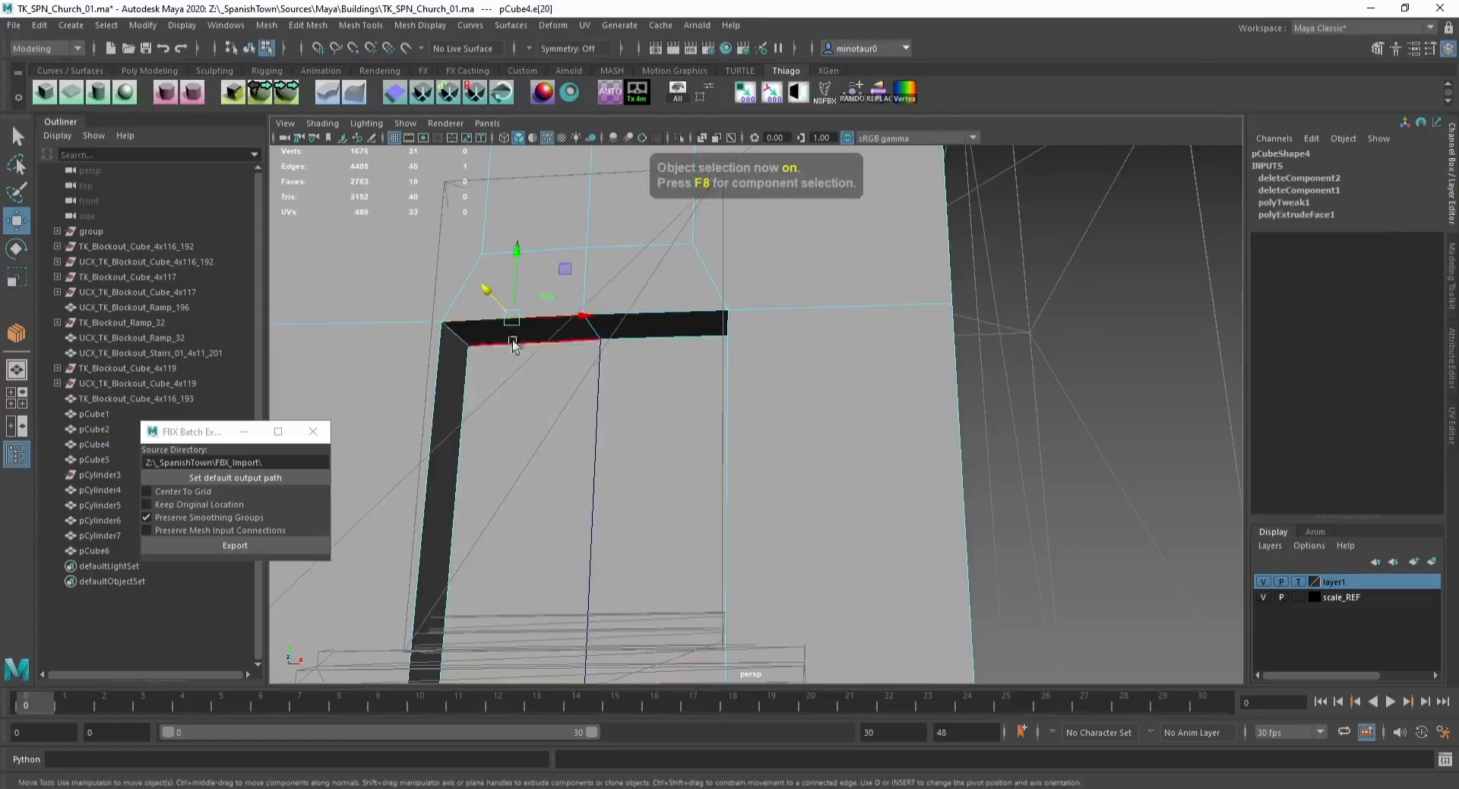
pyautogui.hotkey('ctrl', 'z')
pyautogui.hotkey('ctrl', 'z')
pyautogui.hotkey('ctrl', 'z')
pyautogui.hotkey('ctrl', 'z')
pyautogui.hotkey('ctrl', 'z')
pyautogui.hotkey('ctrl', 'z')
pyautogui.hotkey('ctrl', 'z')
pyautogui.hotkey('ctrl', 'z')
pyautogui.hotkey('ctrl', 'z')
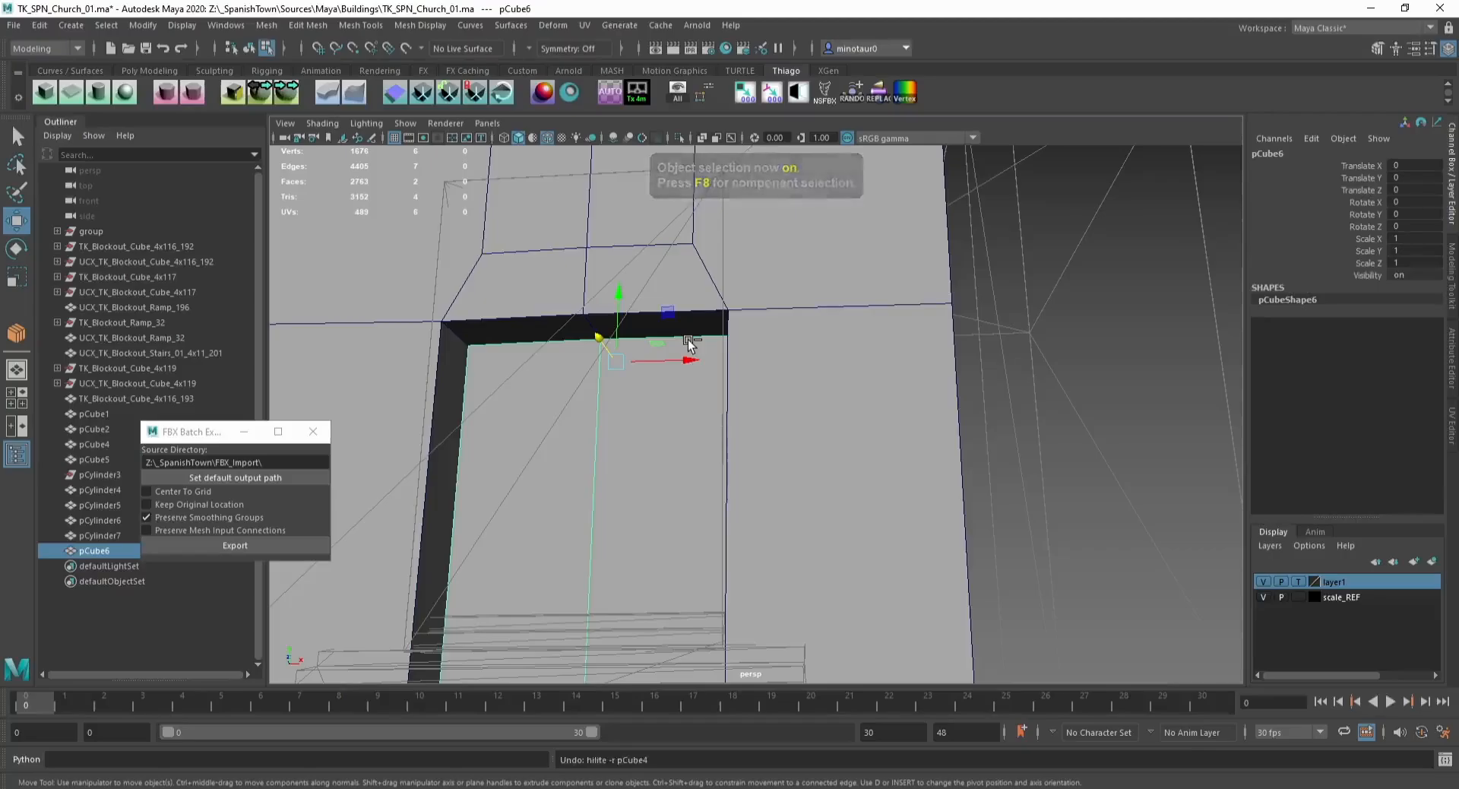
pyautogui.hotkey('ctrl', 'z')
# Step: Try to bevel the door opening's top edges into an arch
pyautogui.press('F8')
pyautogui.press('F10')
pyautogui.click(462, 339)
pyautogui.keyDown('alt'); pyautogui.moveTo(607, 342); pyautogui.dragTo(668, 334); pyautogui.keyUp('alt')
pyautogui.keyDown('shift'); pyautogui.click(463, 310); pyautogui.keyUp('shift')
pyautogui.hotkey('ctrl', 'b')
pyautogui.moveTo(583, 311); pyautogui.dragTo(599, 309, button='middle')
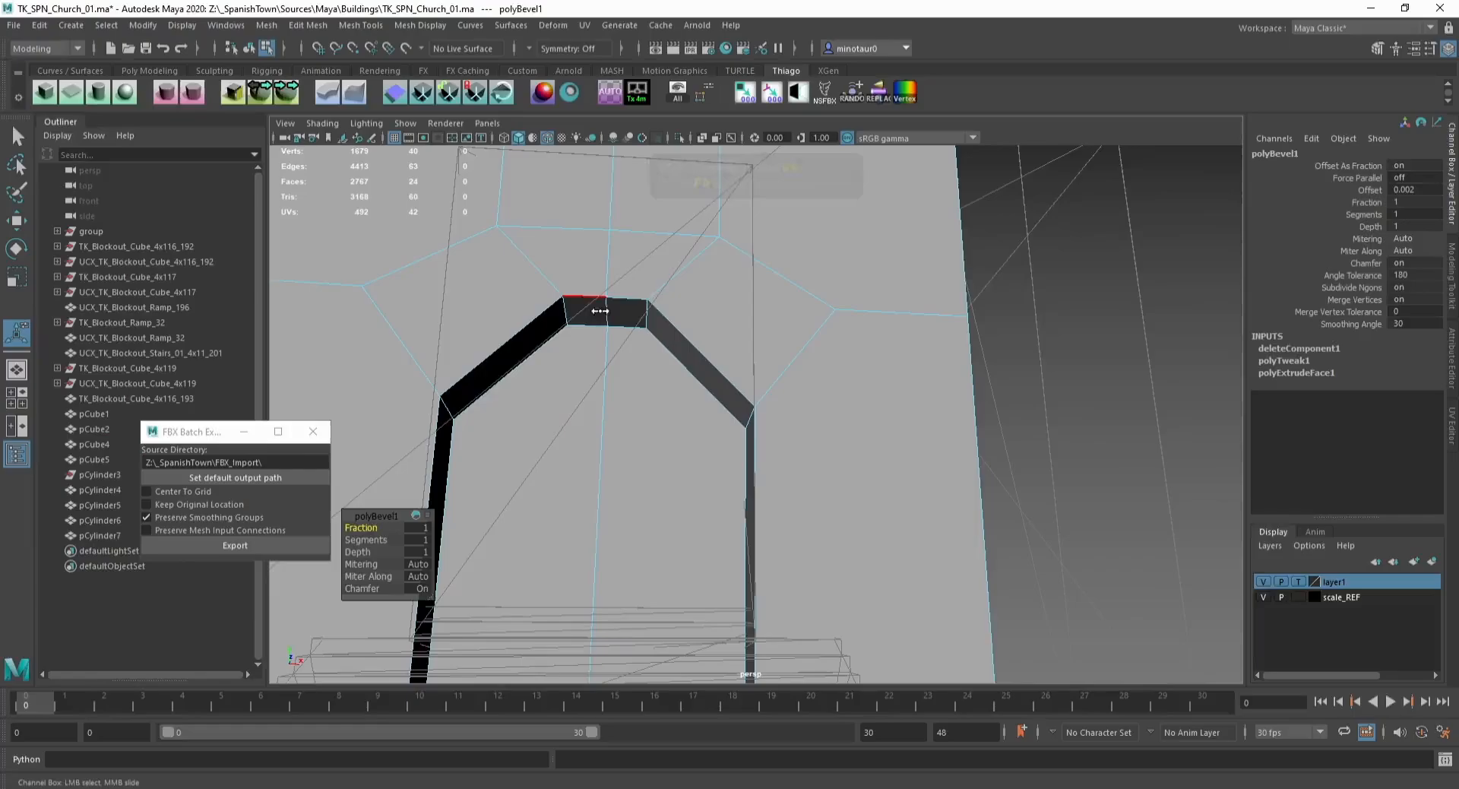
pyautogui.keyDown('alt'); pyautogui.moveTo(573, 337); pyautogui.dragTo(539, 332, button='right'); pyautogui.keyUp('alt')
pyautogui.keyDown('alt'); pyautogui.moveTo(540, 335); pyautogui.dragTo(531, 340); pyautogui.keyUp('alt')
pyautogui.hotkey('ctrl', 'z')
pyautogui.hotkey('ctrl', 'z')
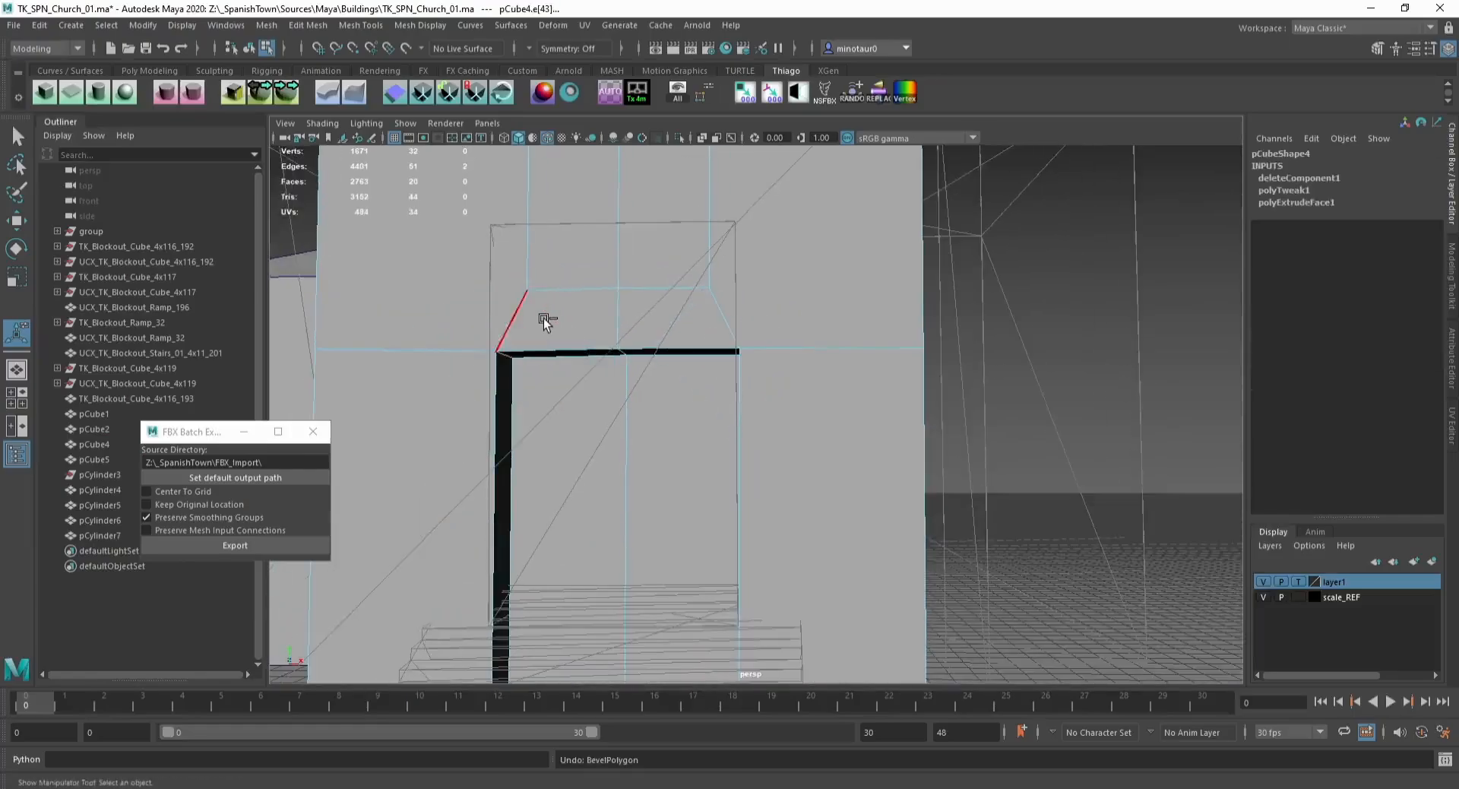
# Step: Bevel the door opening's top corner edges with 11 segments to form a rounded arch
pyautogui.press('w')
pyautogui.press('F8')
pyautogui.press('F10')
pyautogui.click(582, 292)
pyautogui.keyDown('shift'); pyautogui.click(674, 287); pyautogui.keyUp('shift')
pyautogui.moveTo(617, 223); pyautogui.dragTo(615, 196)
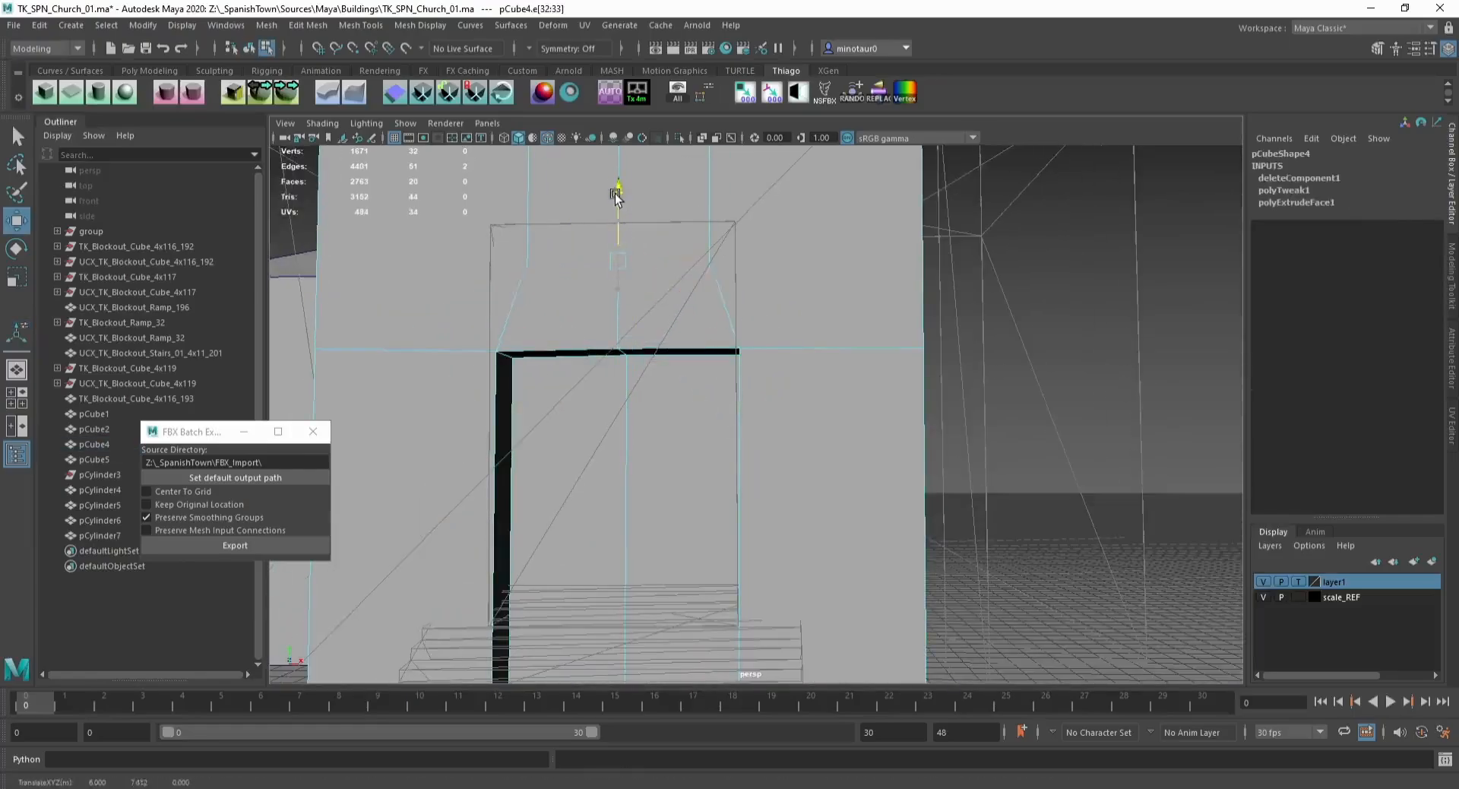
pyautogui.keyDown('alt'); pyautogui.moveTo(563, 286); pyautogui.dragTo(509, 337); pyautogui.keyUp('alt')
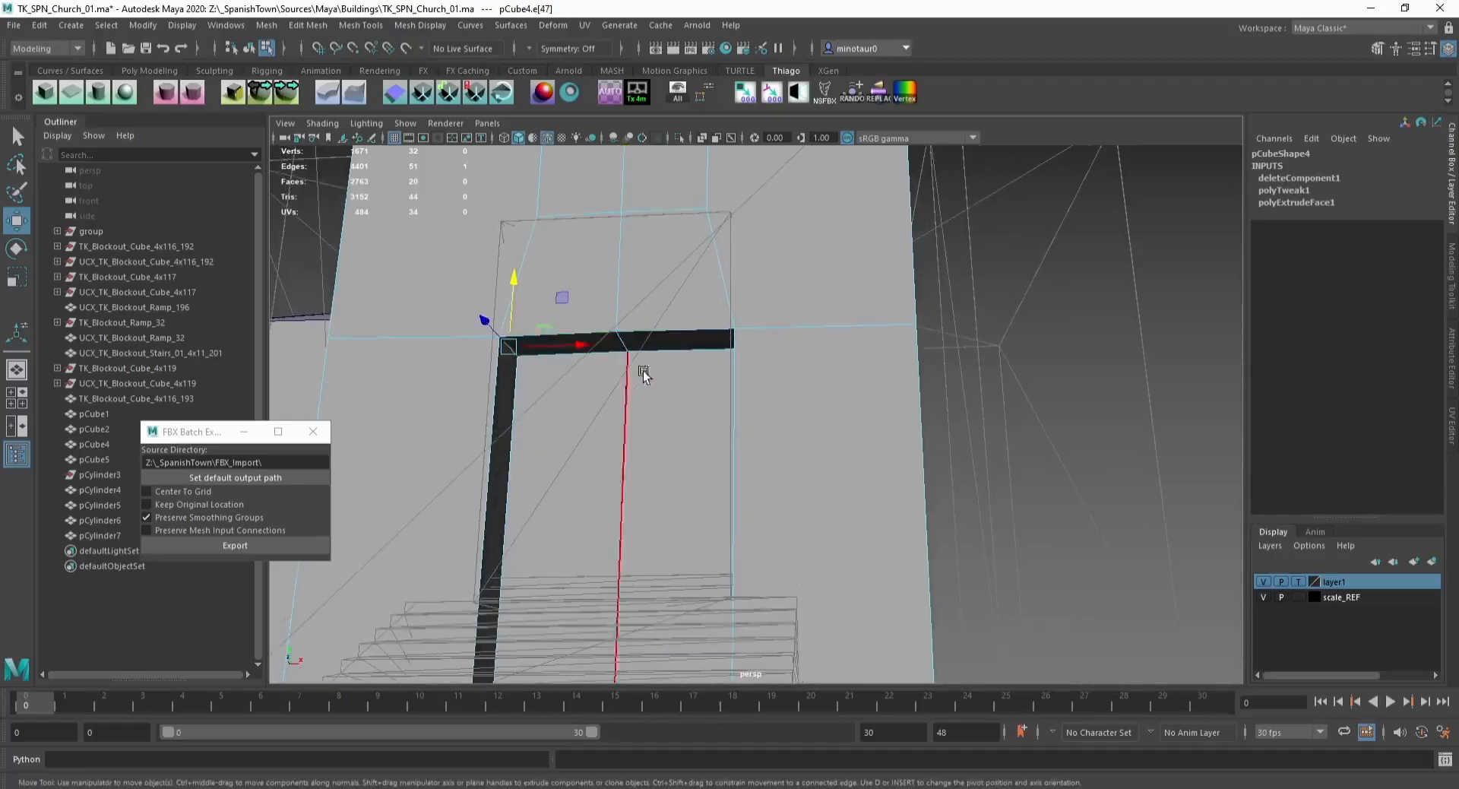
pyautogui.keyDown('alt'); pyautogui.moveTo(643, 371); pyautogui.dragTo(535, 363); pyautogui.keyUp('alt')
pyautogui.click(767, 341)
pyautogui.click(608, 344)
pyautogui.hotkey('ctrl', 'b')
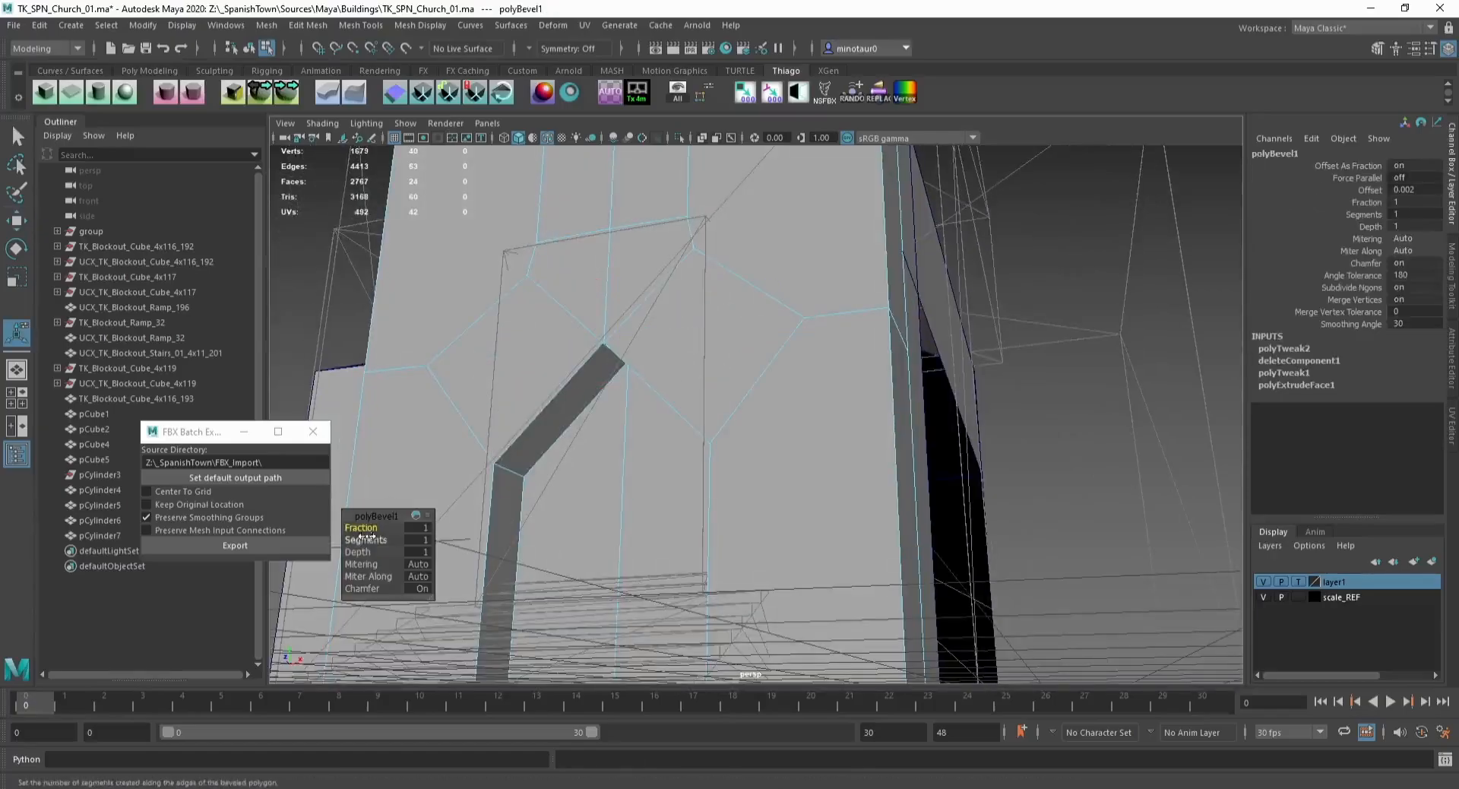
pyautogui.moveTo(361, 537); pyautogui.dragTo(396, 540)
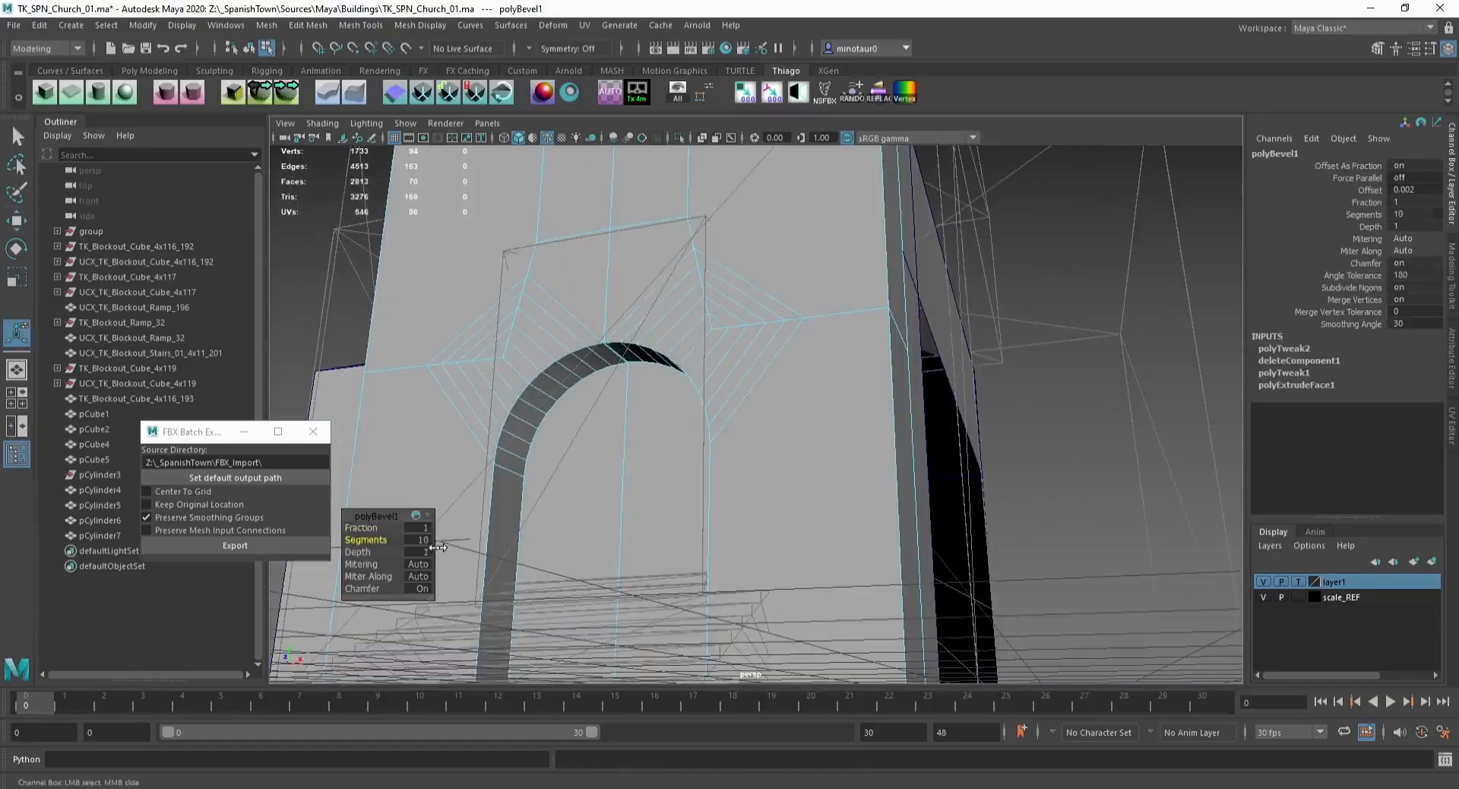
pyautogui.keyDown('alt'); pyautogui.moveTo(535, 500); pyautogui.dragTo(631, 381); pyautogui.keyUp('alt')
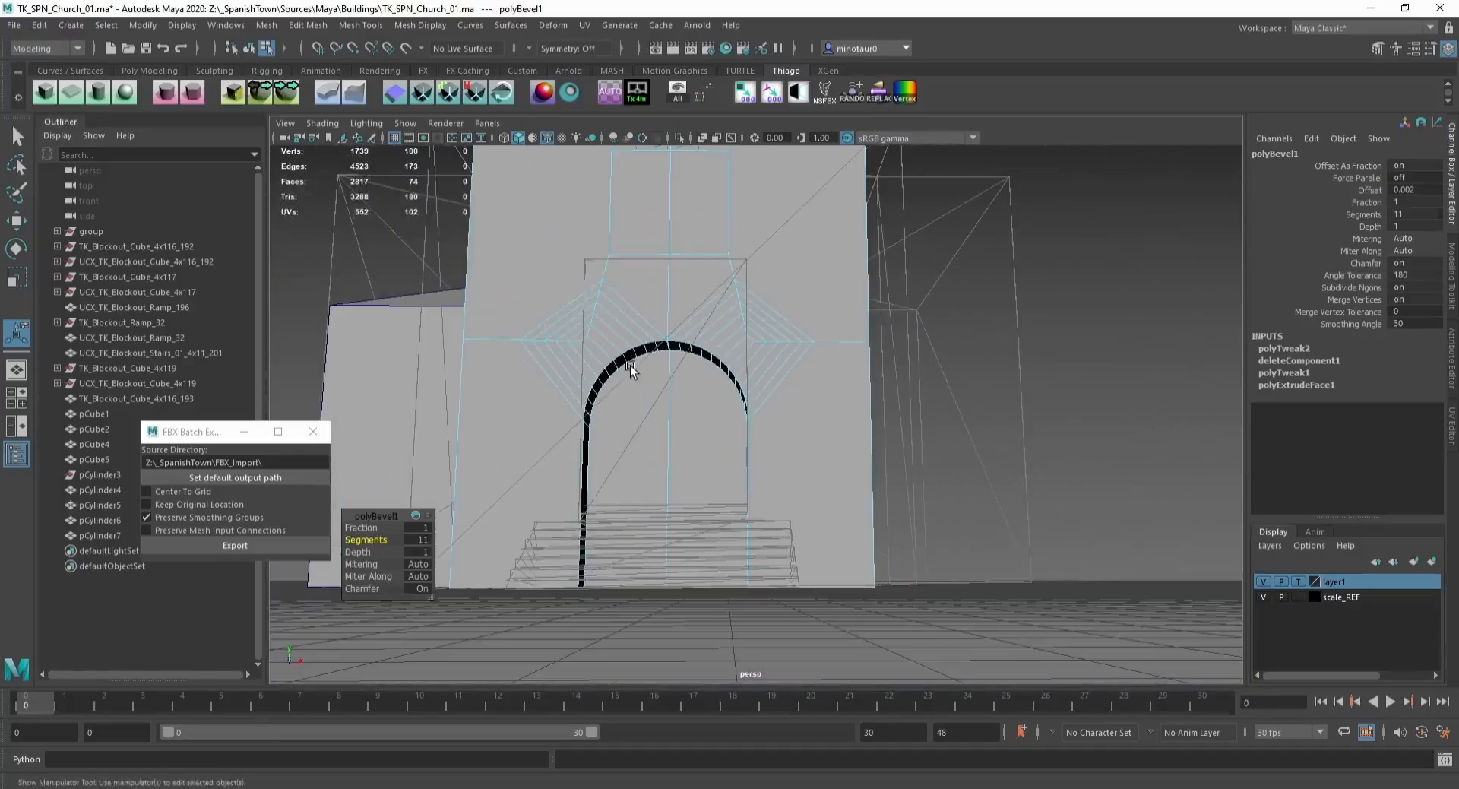
# Step: Merge the clustered vertices above the arch's left side into single points
pyautogui.press('q')
pyautogui.press('F8')
pyautogui.scroll(5, 626, 335)
pyautogui.press('F9')
pyautogui.moveTo(635, 289); pyautogui.dragTo(614, 316)
pyautogui.hotkey('ctrl', 'm')
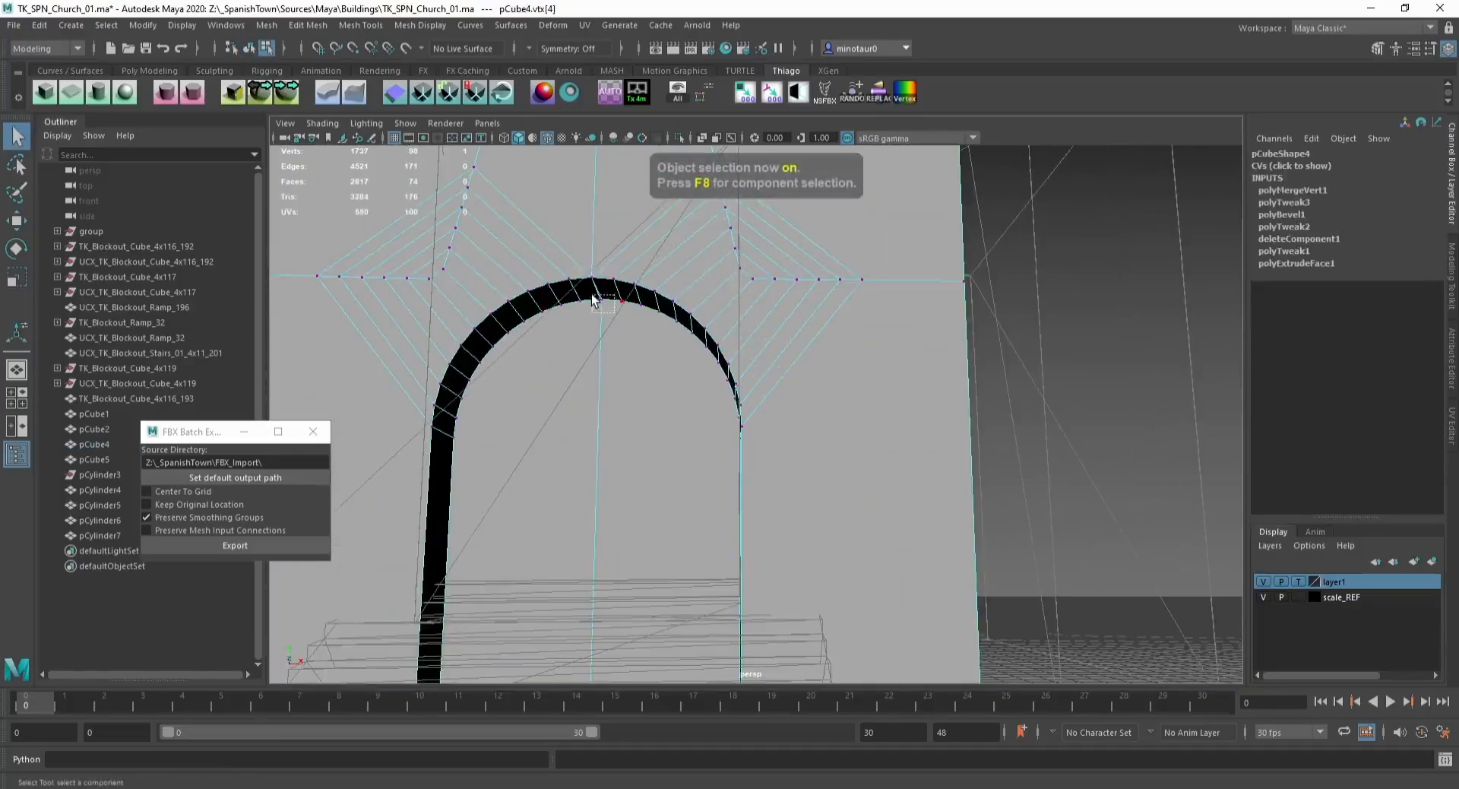
pyautogui.keyDown('alt'); pyautogui.moveTo(682, 297); pyautogui.dragTo(602, 448, button='middle'); pyautogui.keyUp('alt')
pyautogui.press('g')
pyautogui.press('F9')
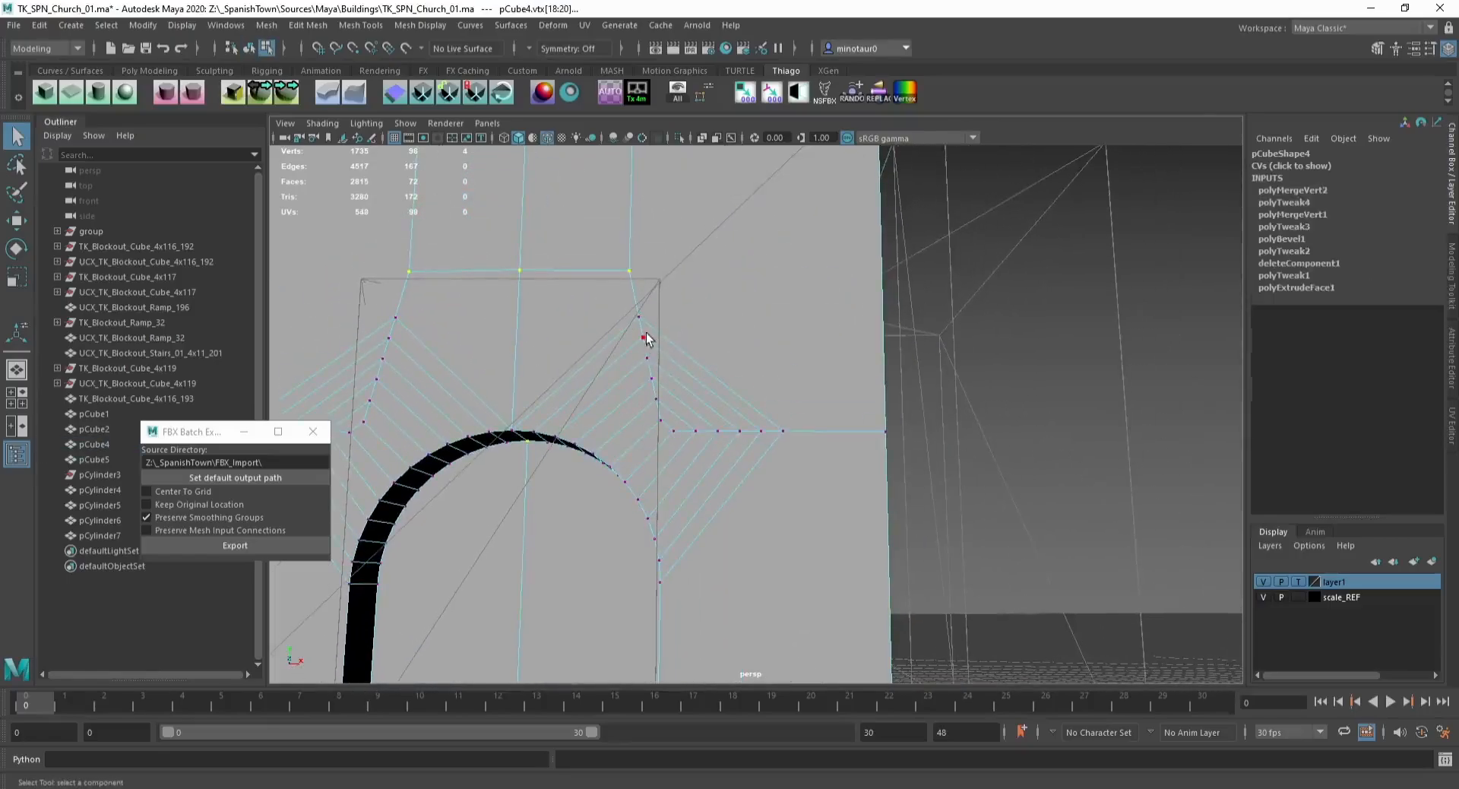
# Step: Merge the vertex cluster above the arch's right side into a single corner vertex
pyautogui.press('F11')
pyautogui.click(678, 414)
pyautogui.keyDown('shift'); pyautogui.click(701, 391); pyautogui.keyUp('shift')
pyautogui.keyDown('shift'); pyautogui.click(711, 380); pyautogui.keyUp('shift')
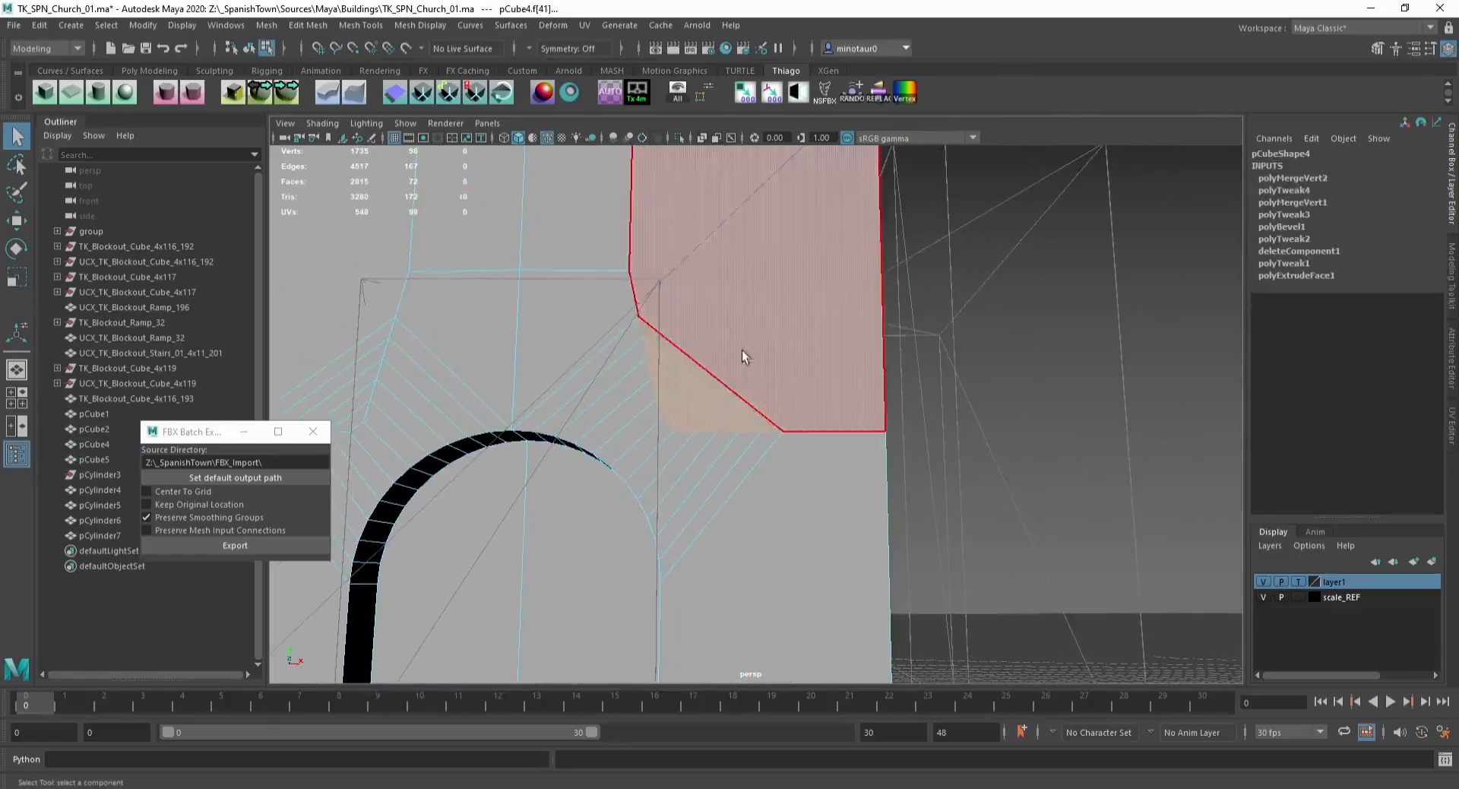
pyautogui.press('g')
pyautogui.press('F9')
pyautogui.keyDown('alt'); pyautogui.moveTo(576, 372); pyautogui.dragTo(843, 372, button='middle'); pyautogui.keyUp('alt')
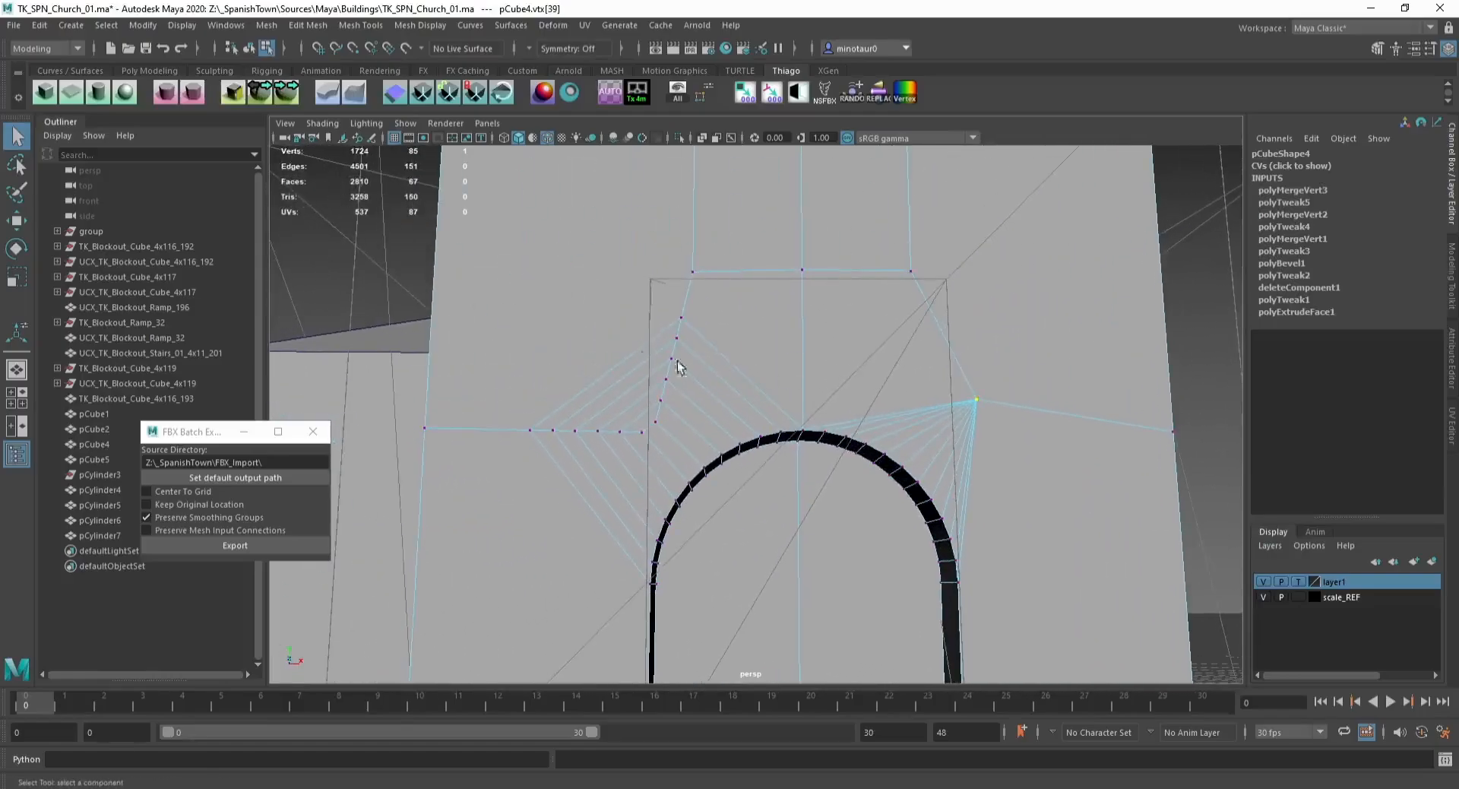
pyautogui.press('F11')
pyautogui.click(641, 421)
pyautogui.press('g')
pyautogui.press('F9')
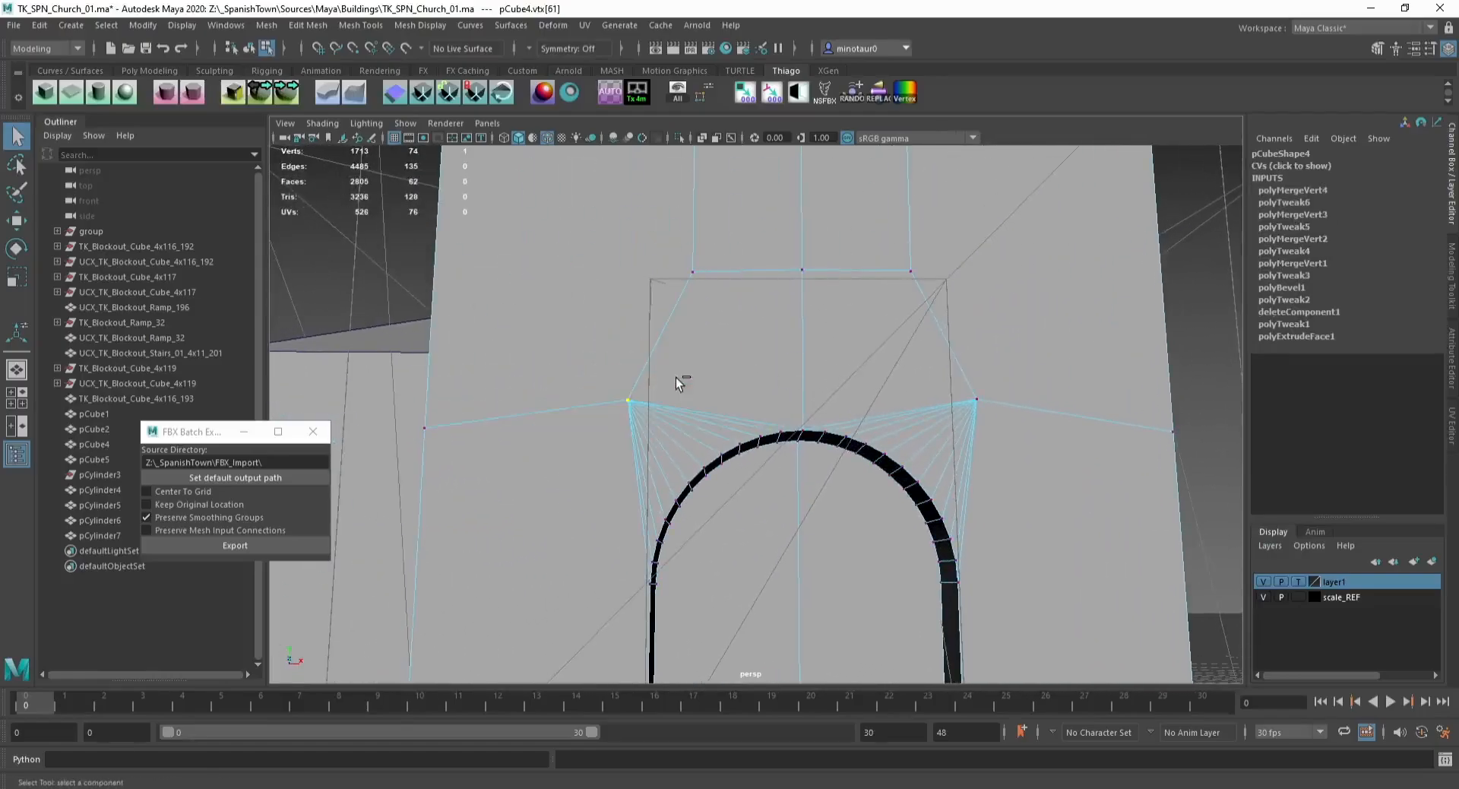
# Step: Move both fan vertices beside the arch onto the arch's top edge height
pyautogui.press('w')
pyautogui.moveTo(628, 361); pyautogui.dragTo(431, 421)
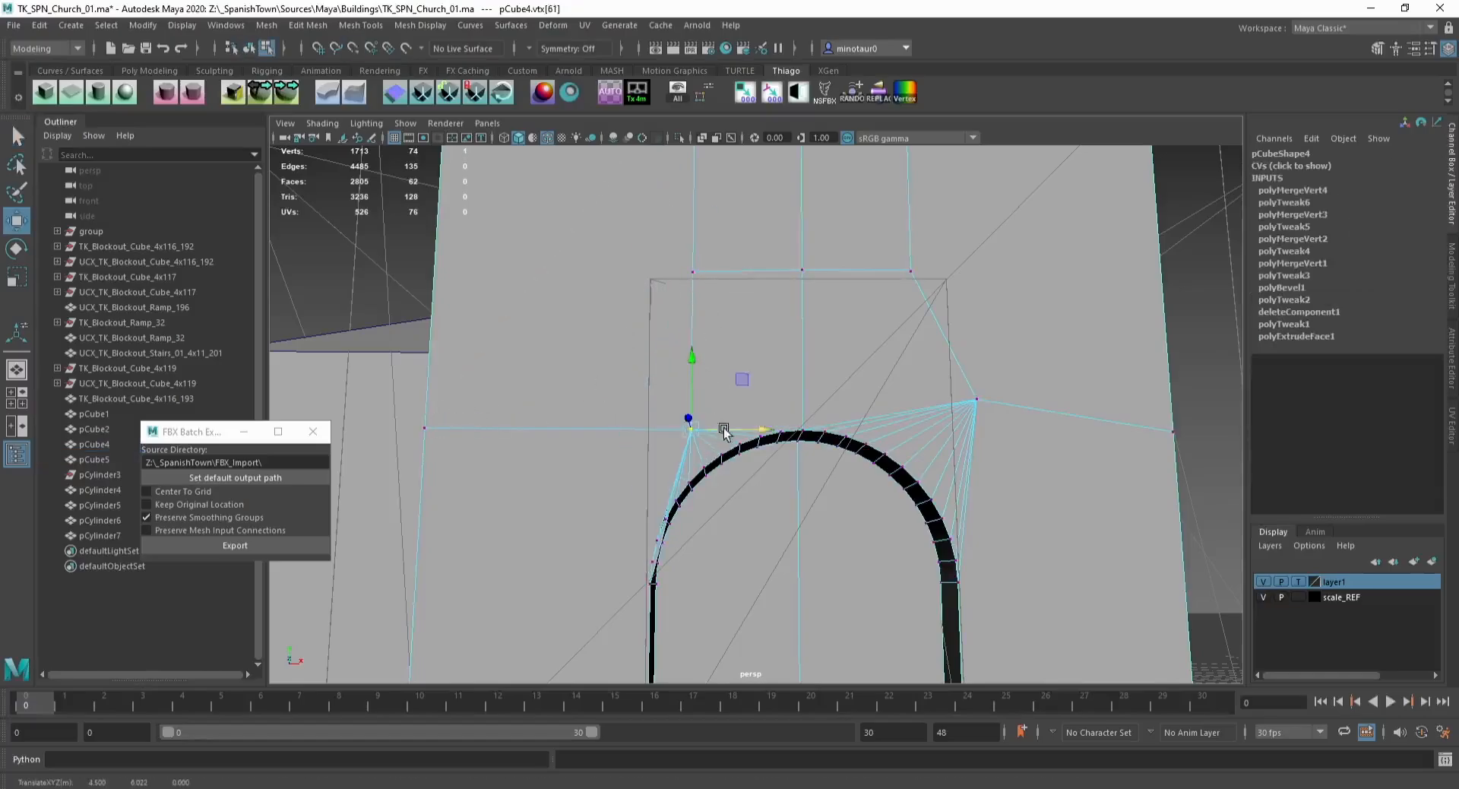
pyautogui.moveTo(722, 428); pyautogui.dragTo(686, 428)
pyautogui.click(977, 403)
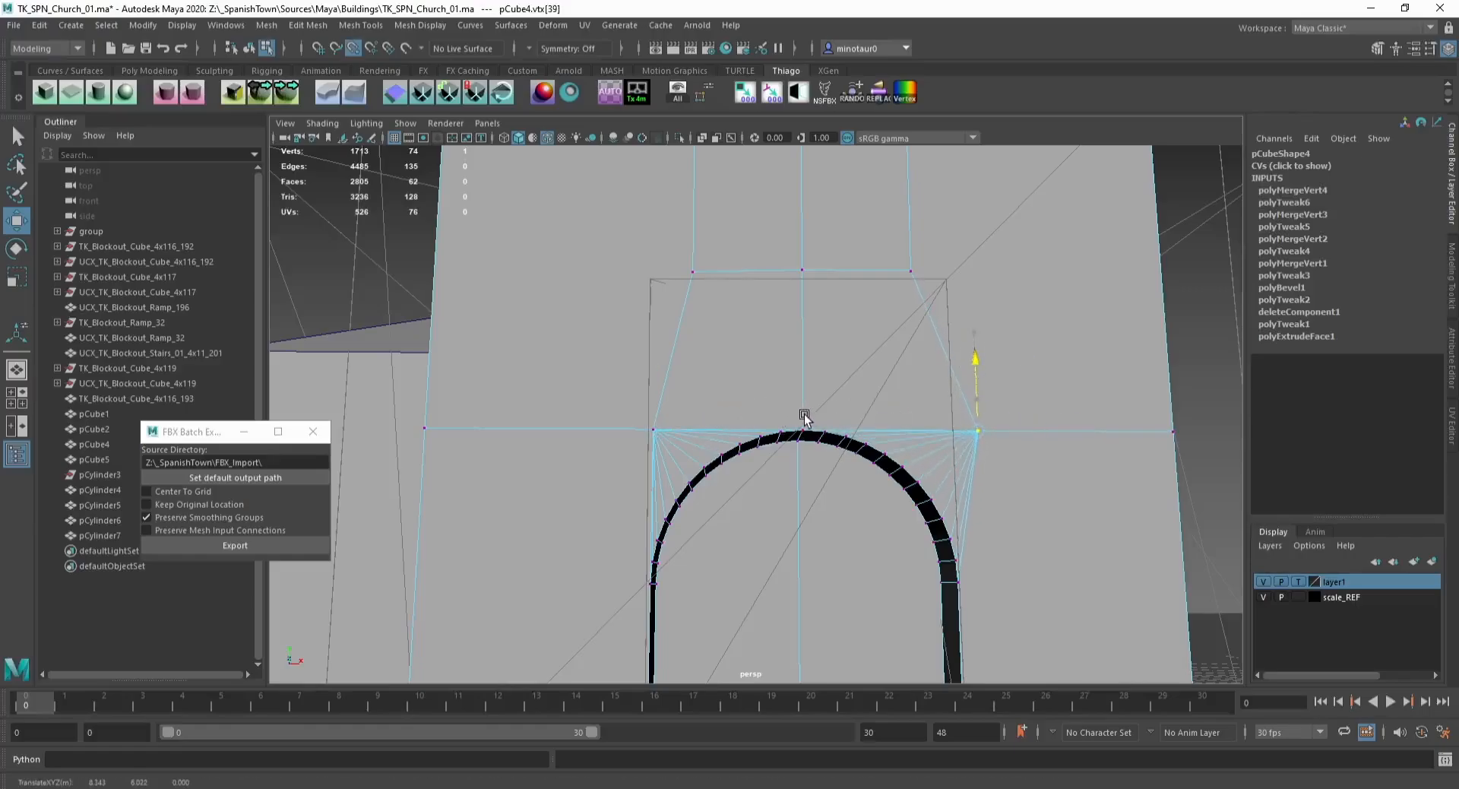
pyautogui.moveTo(804, 414); pyautogui.dragTo(804, 413)
pyautogui.moveTo(1031, 431); pyautogui.dragTo(963, 577)
# Step: Grid-snap the facade's vertex rows above the door to set the window's sill and top heights
pyautogui.press('F8')
pyautogui.scroll(-5, 1074, 497)
pyautogui.click(1065, 473)
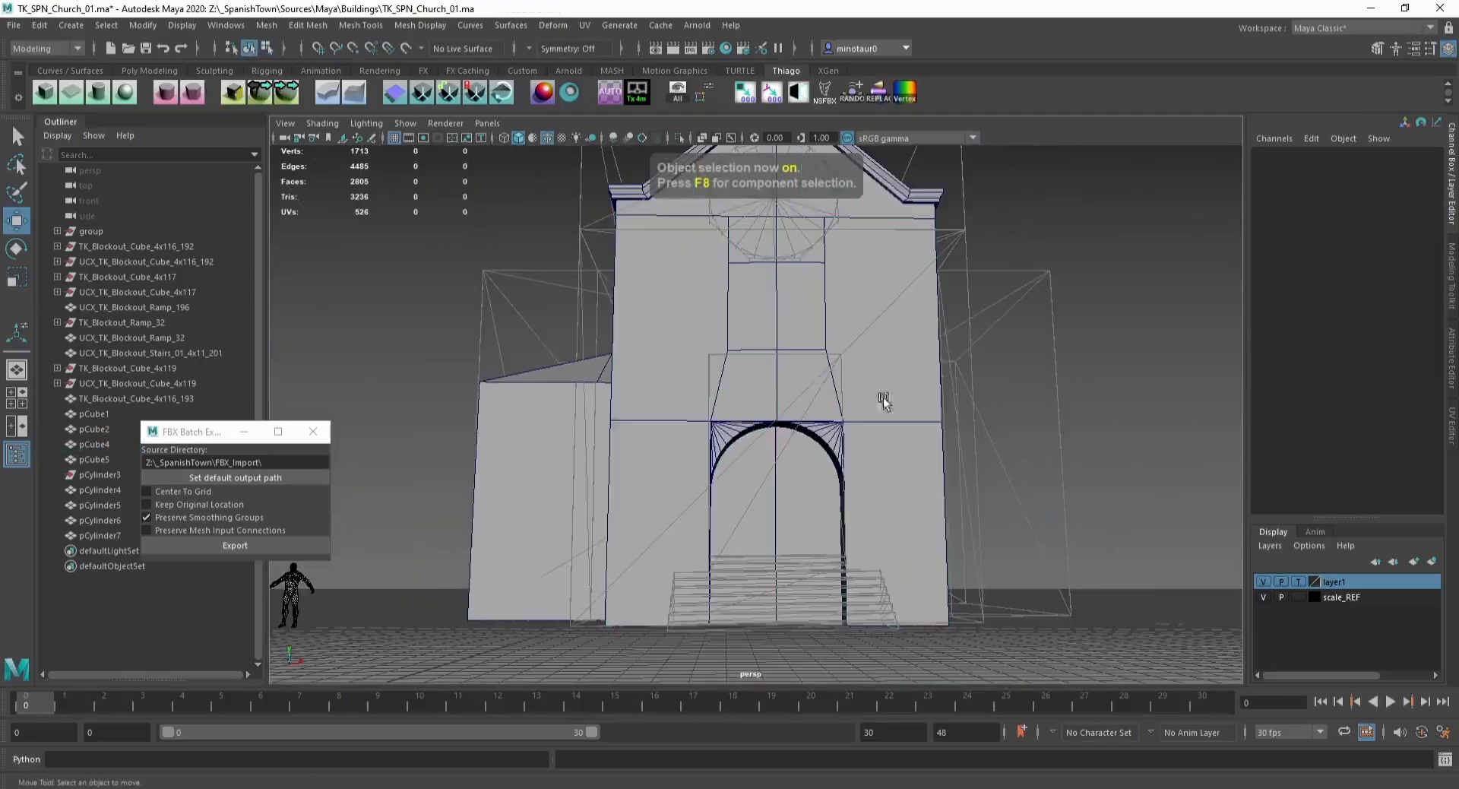
pyautogui.moveTo(855, 383); pyautogui.dragTo(856, 384)
pyautogui.press('F8')
pyautogui.press('F8')
pyautogui.moveTo(693, 332); pyautogui.dragTo(880, 386)
pyautogui.press('x')
pyautogui.keyDown('alt'); pyautogui.moveTo(739, 341); pyautogui.dragTo(728, 348); pyautogui.keyUp('alt')
pyautogui.moveTo(715, 341); pyautogui.dragTo(855, 383)
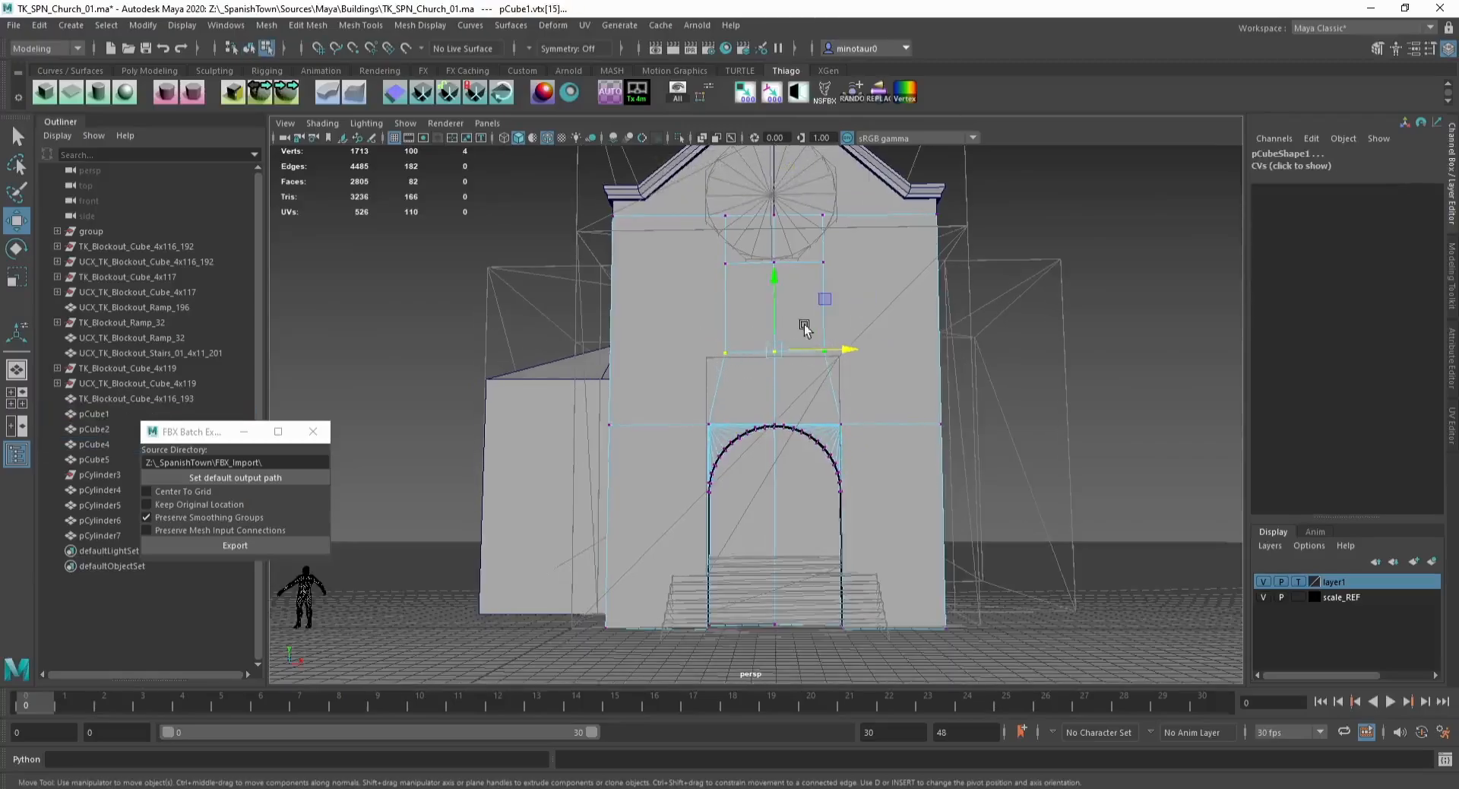
pyautogui.moveTo(773, 340); pyautogui.dragTo(770, 375)
pyautogui.moveTo(718, 281); pyautogui.dragTo(848, 251)
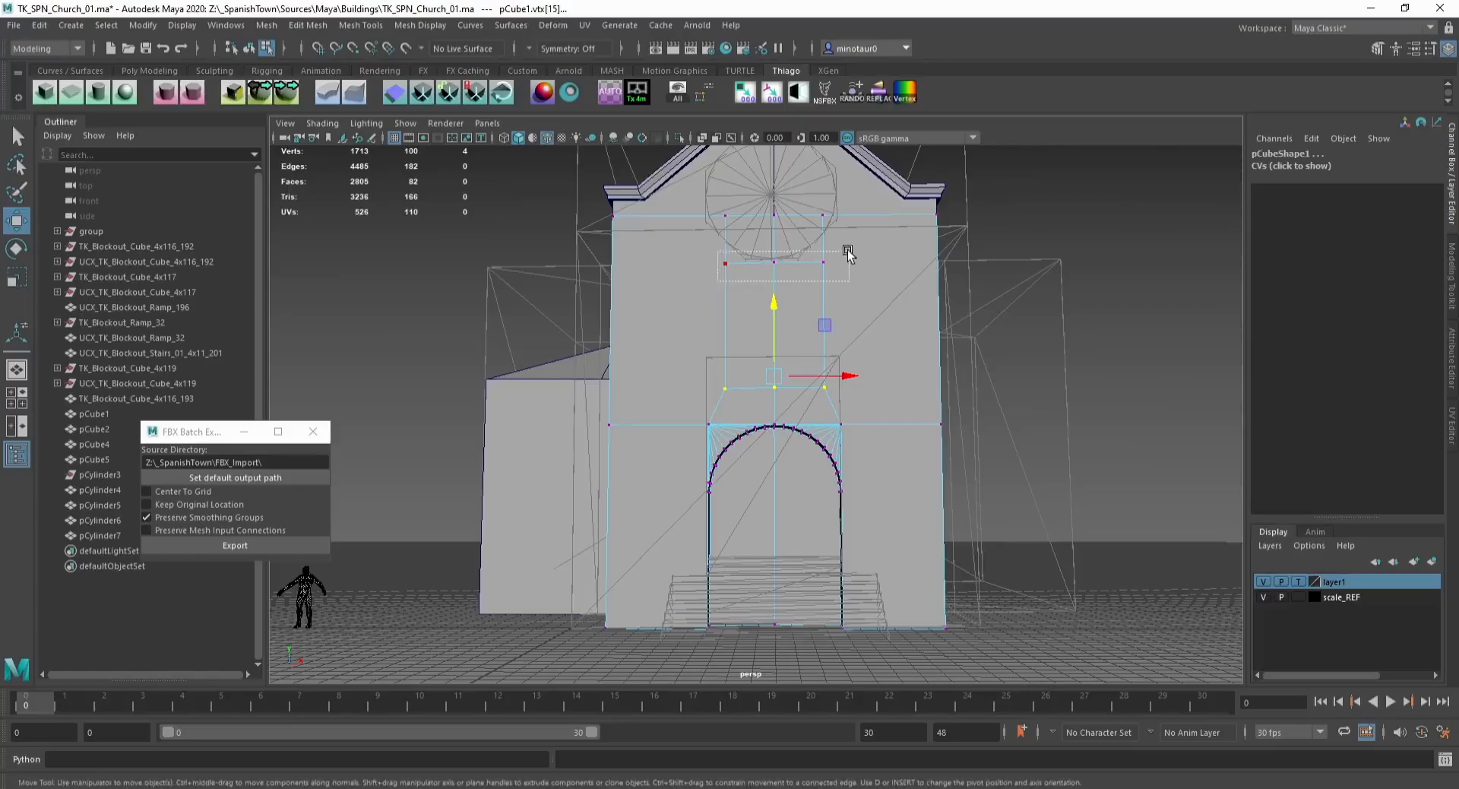
pyautogui.press('F8')
pyautogui.keyDown('alt'); pyautogui.moveTo(774, 223); pyautogui.dragTo(844, 312); pyautogui.keyUp('alt')
pyautogui.click(843, 310)
# Step: Try extruding the window face above the door
pyautogui.press('F11')
pyautogui.click(733, 300)
pyautogui.keyDown('shift'); pyautogui.click(751, 331); pyautogui.keyUp('shift')
pyautogui.keyDown('alt'); pyautogui.moveTo(646, 263); pyautogui.dragTo(789, 266); pyautogui.keyUp('alt')
pyautogui.hotkey('ctrl', 'e')
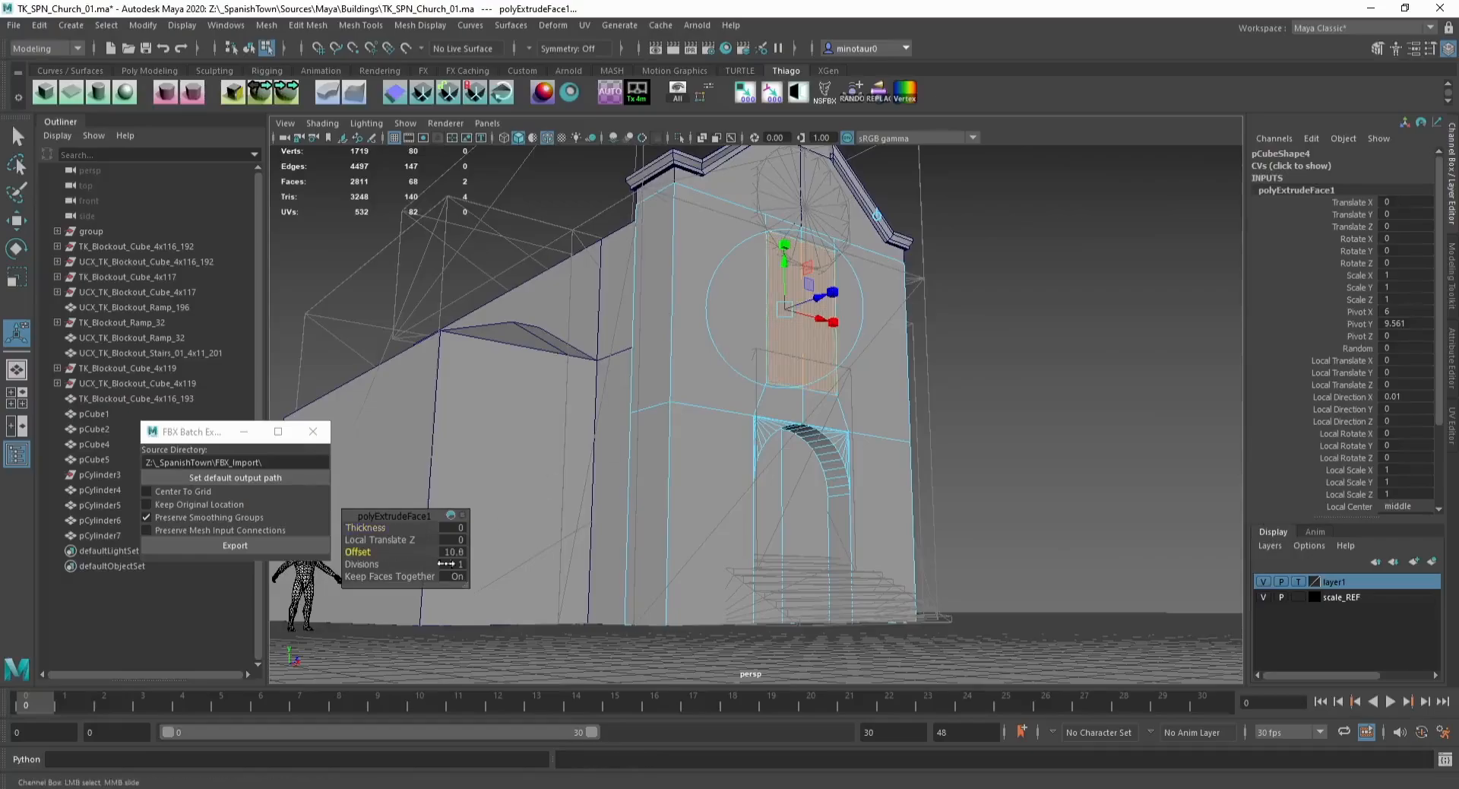
pyautogui.hotkey('ctrl', 'z')
# Step: Extrude the window face above the door inward to recess it and delete the facade's history
pyautogui.press('w')
pyautogui.keyDown('alt'); pyautogui.moveTo(809, 284); pyautogui.dragTo(727, 267); pyautogui.keyUp('alt')
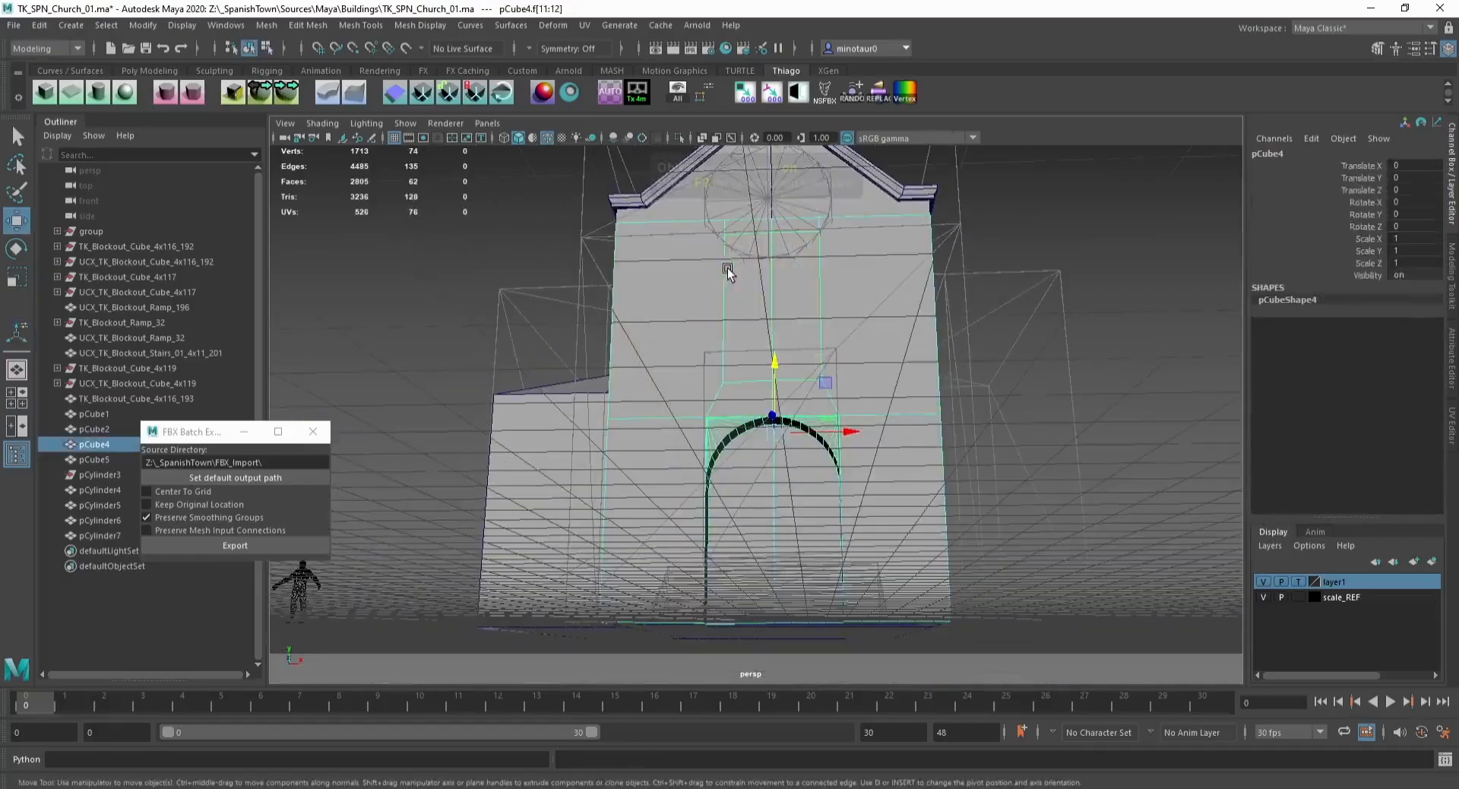
pyautogui.press('F8')
pyautogui.keyDown('alt'); pyautogui.moveTo(787, 334); pyautogui.dragTo(706, 392); pyautogui.keyUp('alt')
pyautogui.hotkey('ctrl', 'e')
pyautogui.press('w')
pyautogui.press('F8')
pyautogui.hotkey('alt', 'shift', 'd')
pyautogui.scroll(-3, 560, 312)
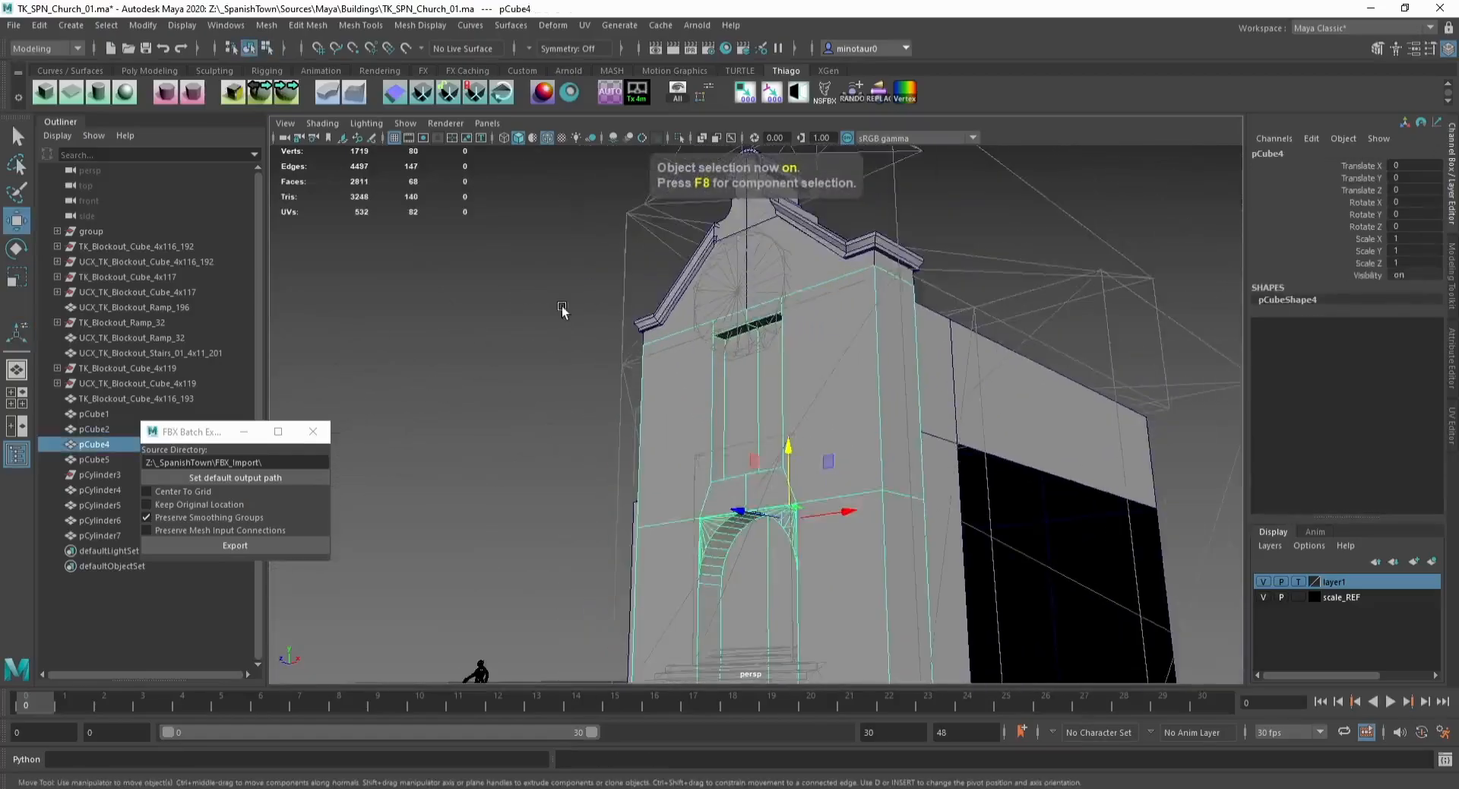
# Step: Save the scene
pyautogui.click(560, 312)
pyautogui.keyDown('alt'); pyautogui.moveTo(460, 331); pyautogui.dragTo(534, 358); pyautogui.keyUp('alt')
pyautogui.hotkey('ctrl', 's')
pyautogui.keyDown('alt'); pyautogui.moveTo(502, 492); pyautogui.dragTo(505, 467); pyautogui.keyUp('alt')
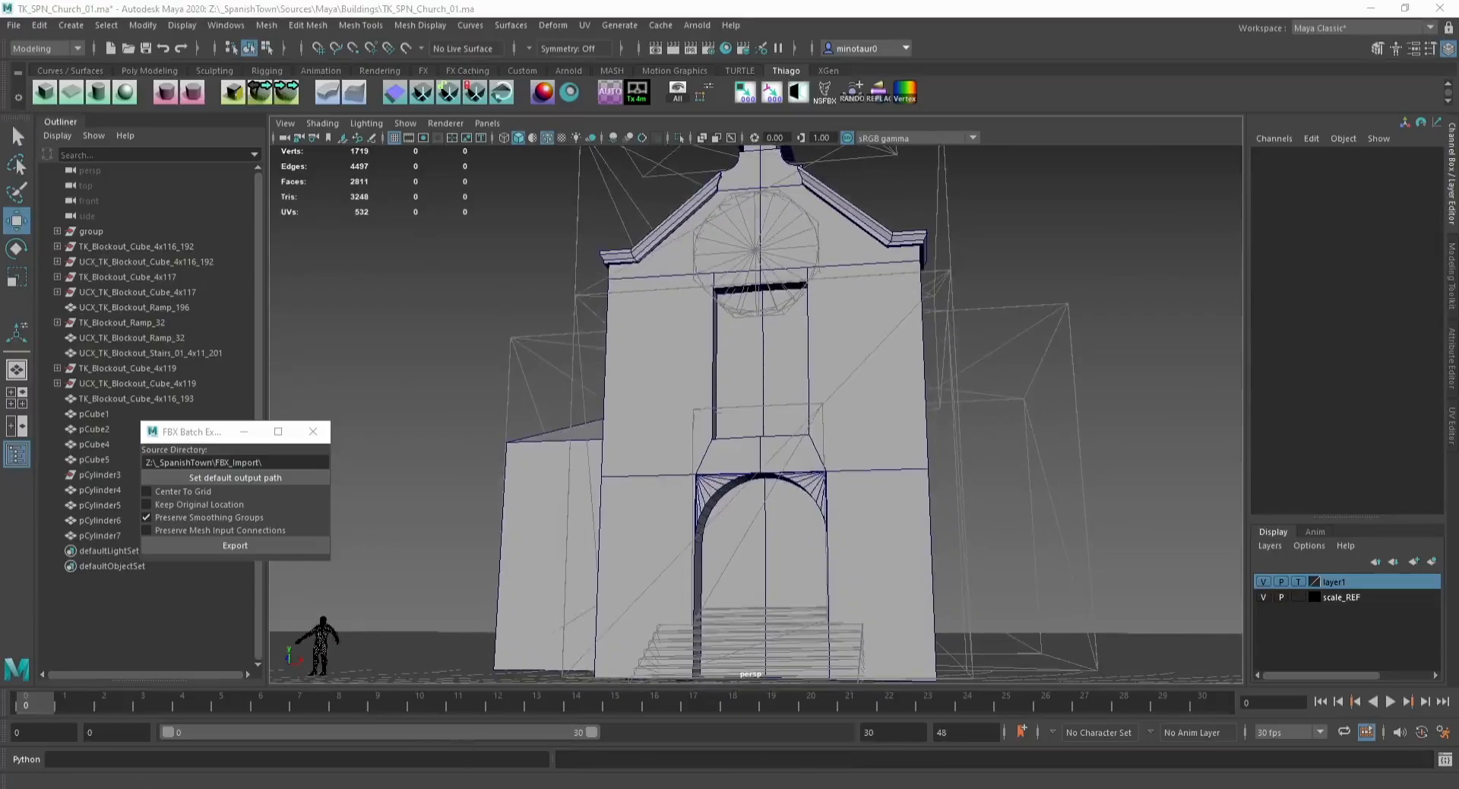
pyautogui.keyDown('alt'); pyautogui.moveTo(865, 395); pyautogui.dragTo(711, 335); pyautogui.keyUp('alt')
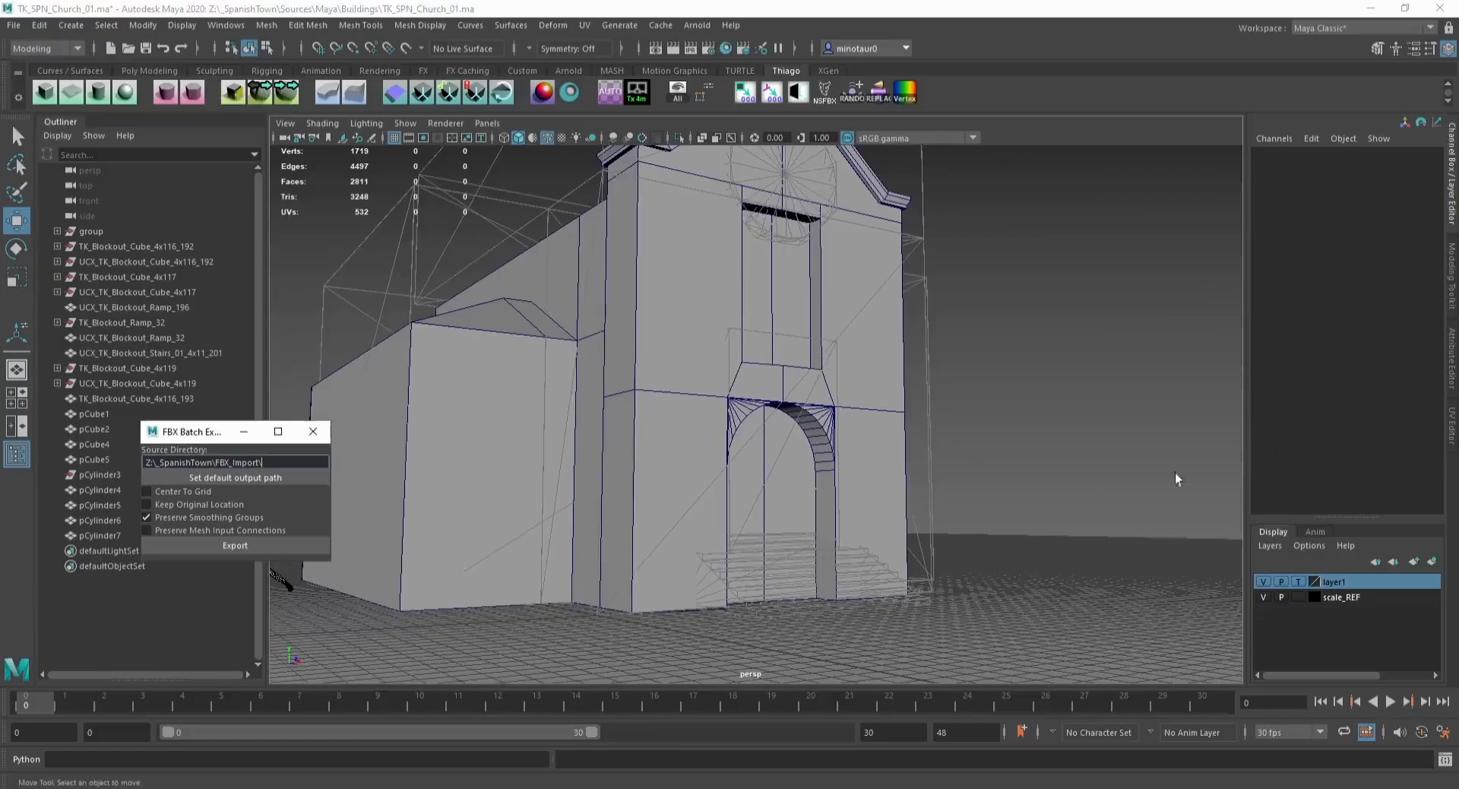
pyautogui.click(664, 423)
pyautogui.scroll(2, 637, 410)
pyautogui.press('F11')
pyautogui.click(633, 407)
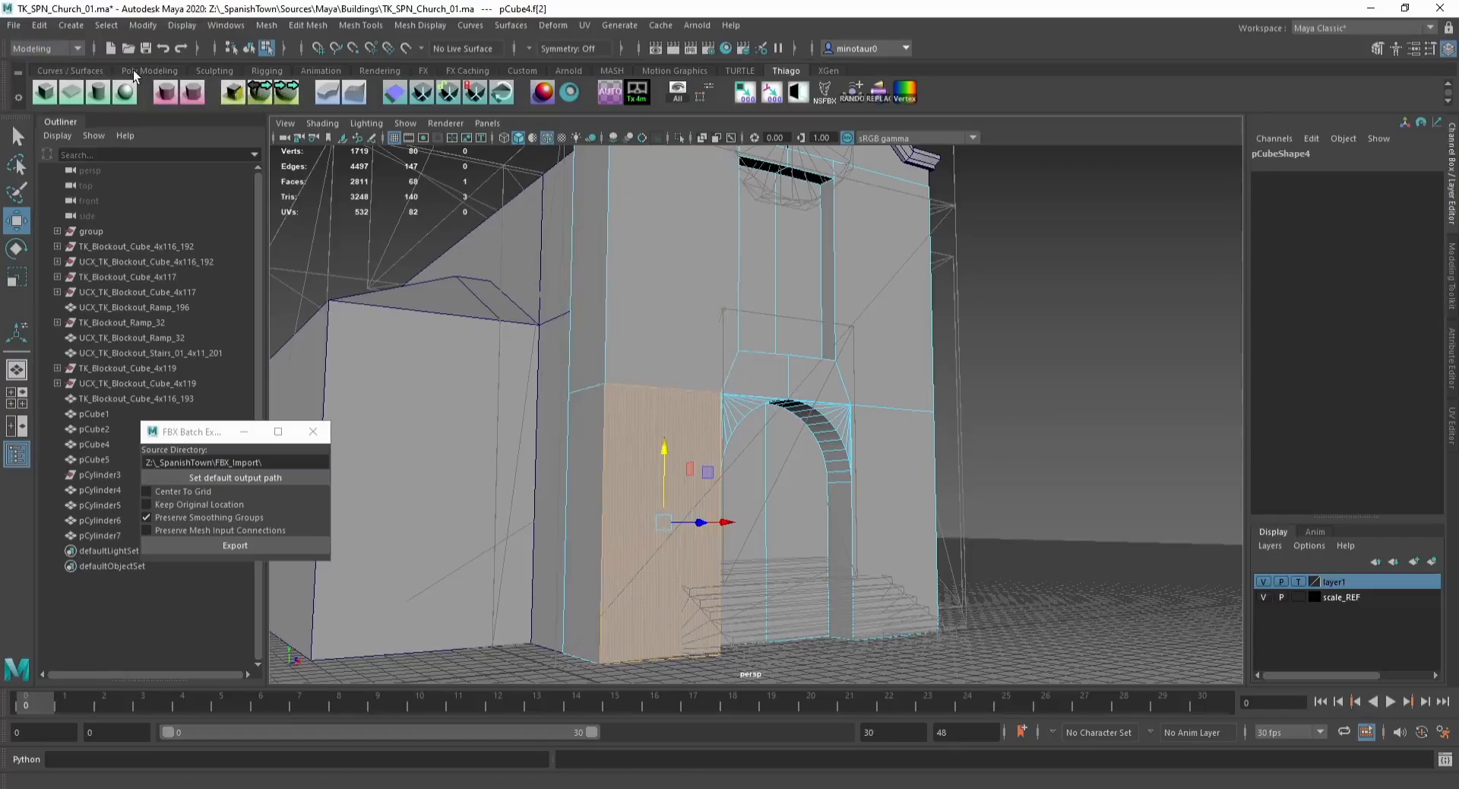
pyautogui.click(288, 94)
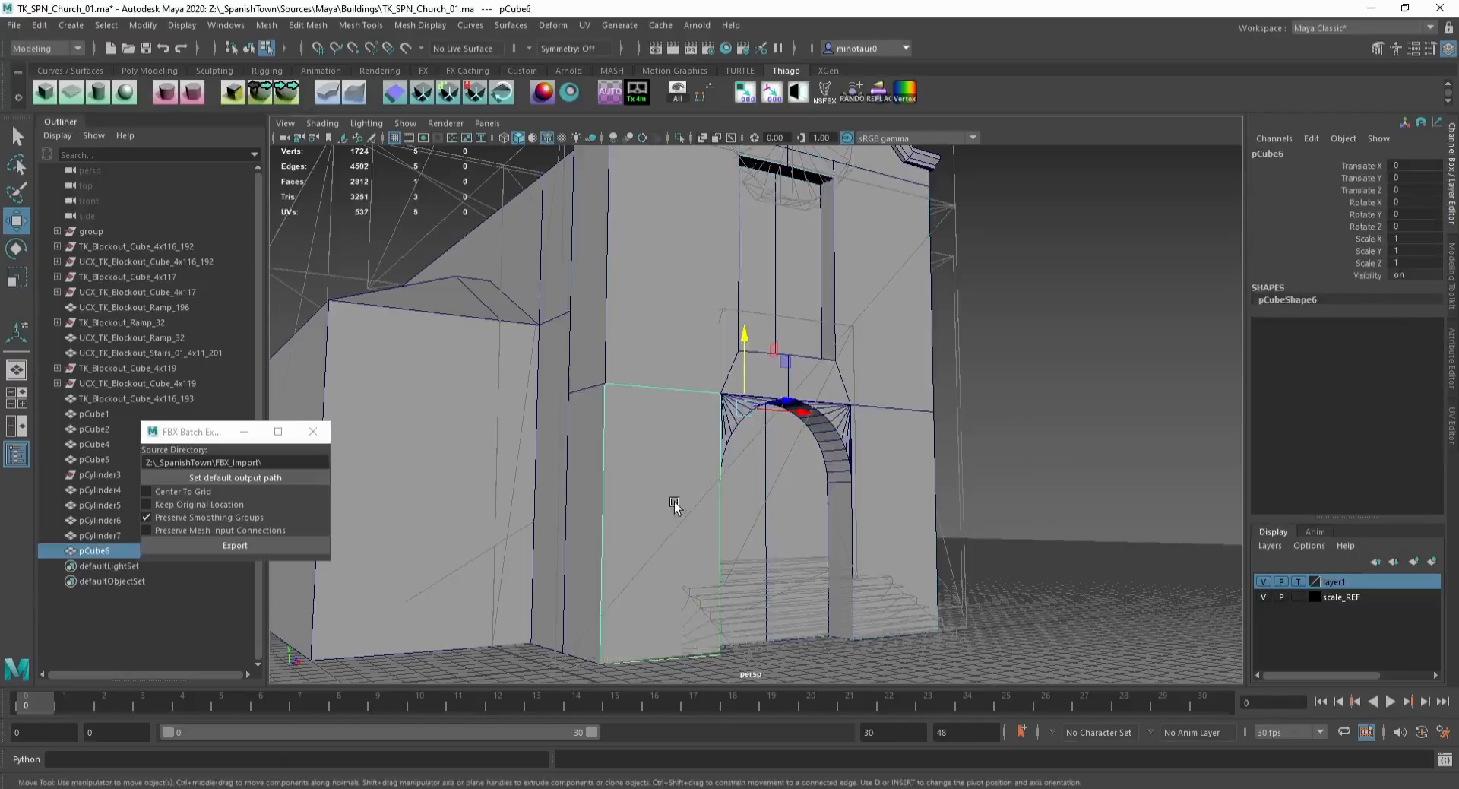
pyautogui.click(689, 649)
pyautogui.press('x')
pyautogui.moveTo(665, 592); pyautogui.dragTo(667, 586)
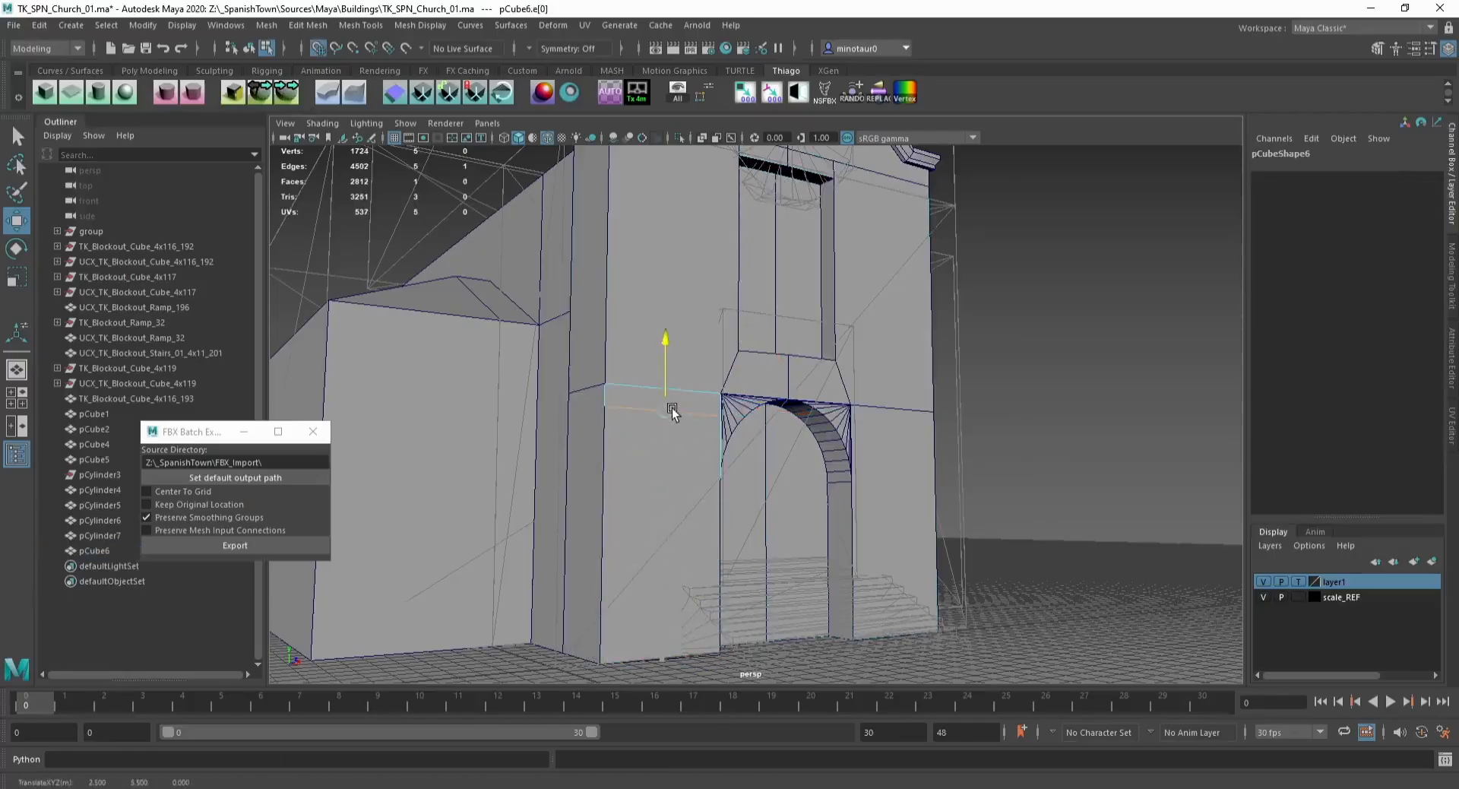
pyautogui.keyDown('alt'); pyautogui.moveTo(646, 398); pyautogui.dragTo(522, 398); pyautogui.keyUp('alt')
pyautogui.press('F8')
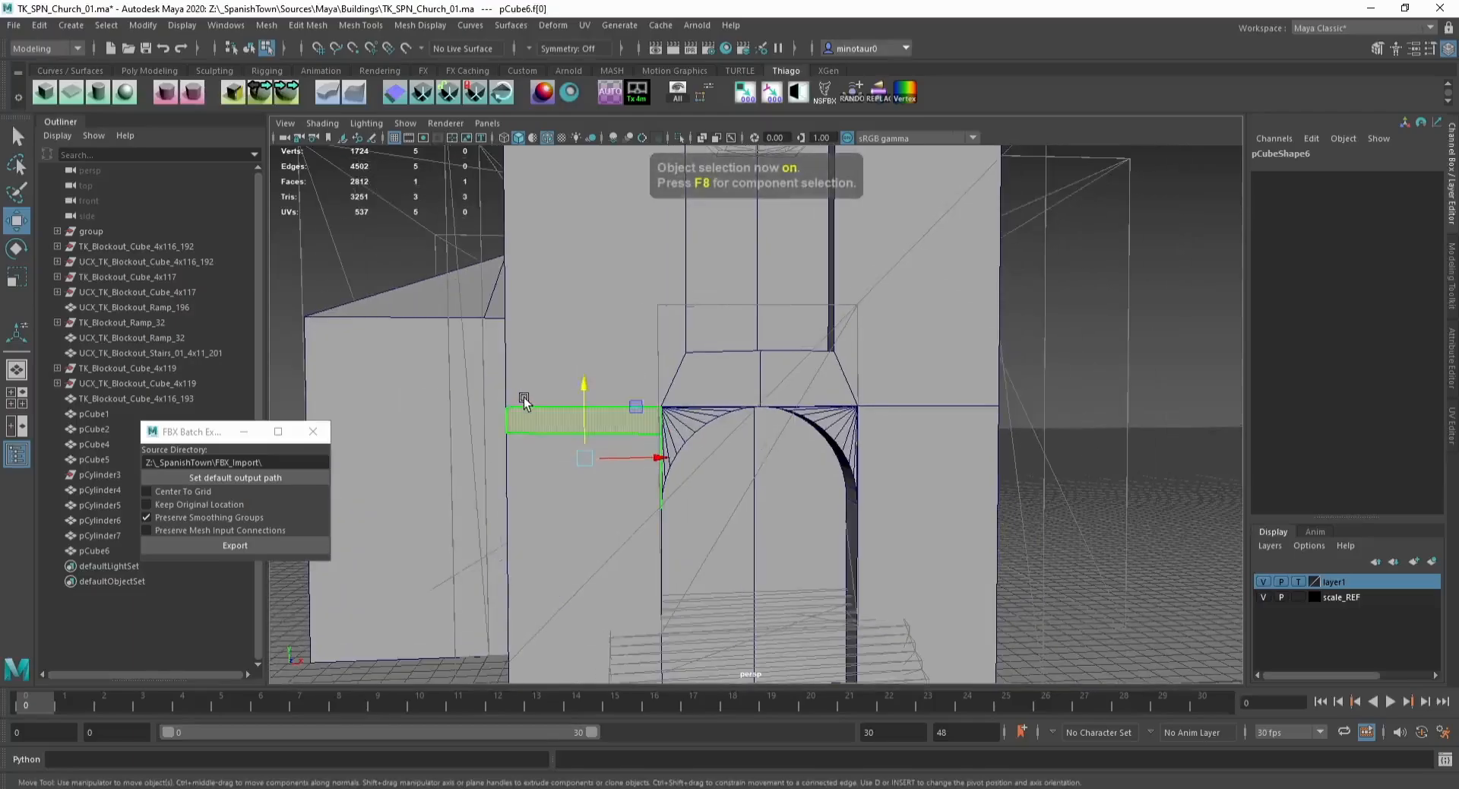
pyautogui.click(524, 398)
pyautogui.moveTo(568, 432); pyautogui.dragTo(590, 384, button='right')
pyautogui.press('Delete')
# Step: Snap the facade's vertices onto the horizontal edge row level with the top of the door arch
pyautogui.click(604, 465)
pyautogui.keyDown('alt'); pyautogui.moveTo(617, 465); pyautogui.dragTo(579, 435); pyautogui.keyUp('alt')
pyautogui.moveTo(579, 435); pyautogui.dragTo(532, 435, button='right')
pyautogui.moveTo(503, 430); pyautogui.dragTo(667, 417)
pyautogui.press('v')
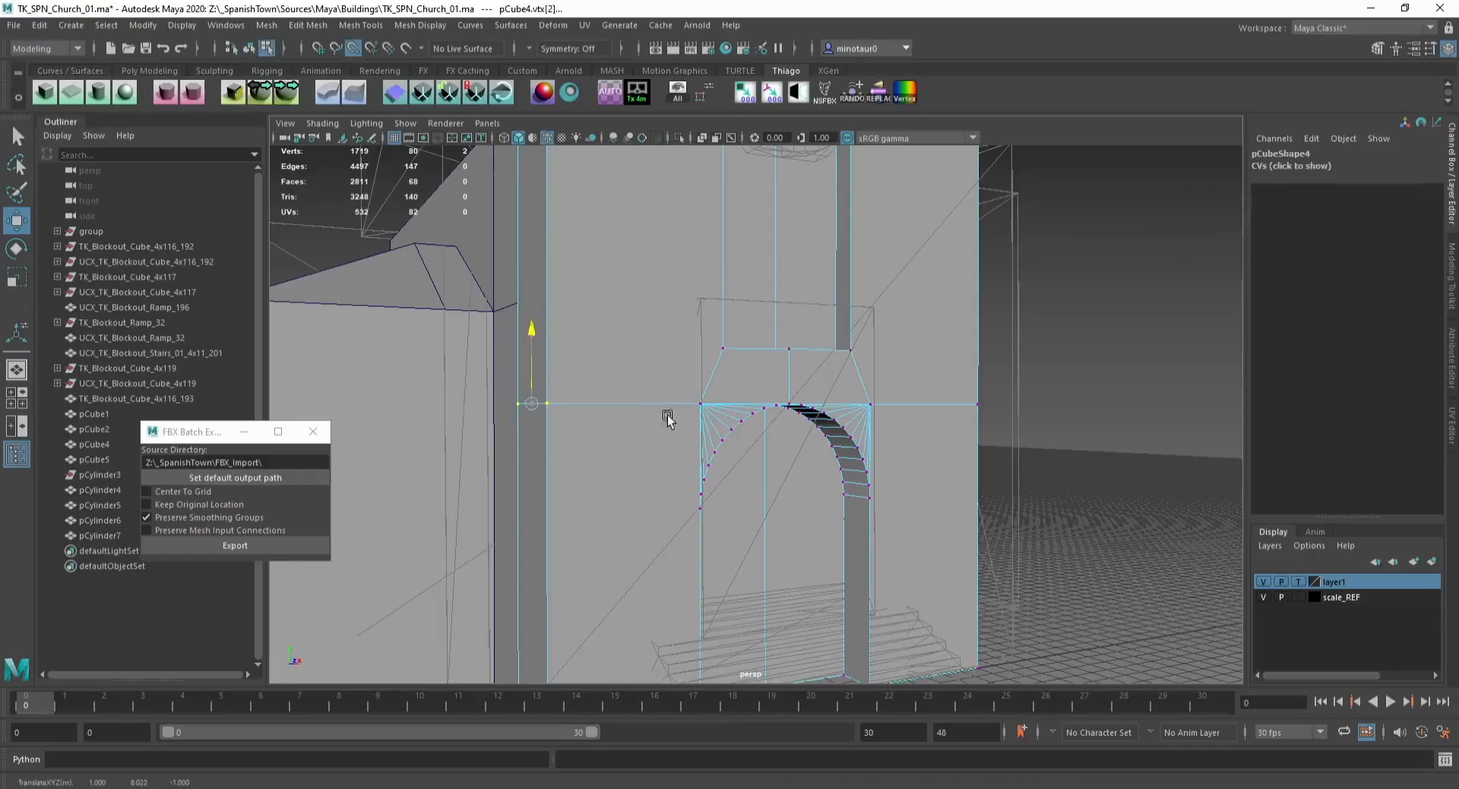
pyautogui.click(978, 403)
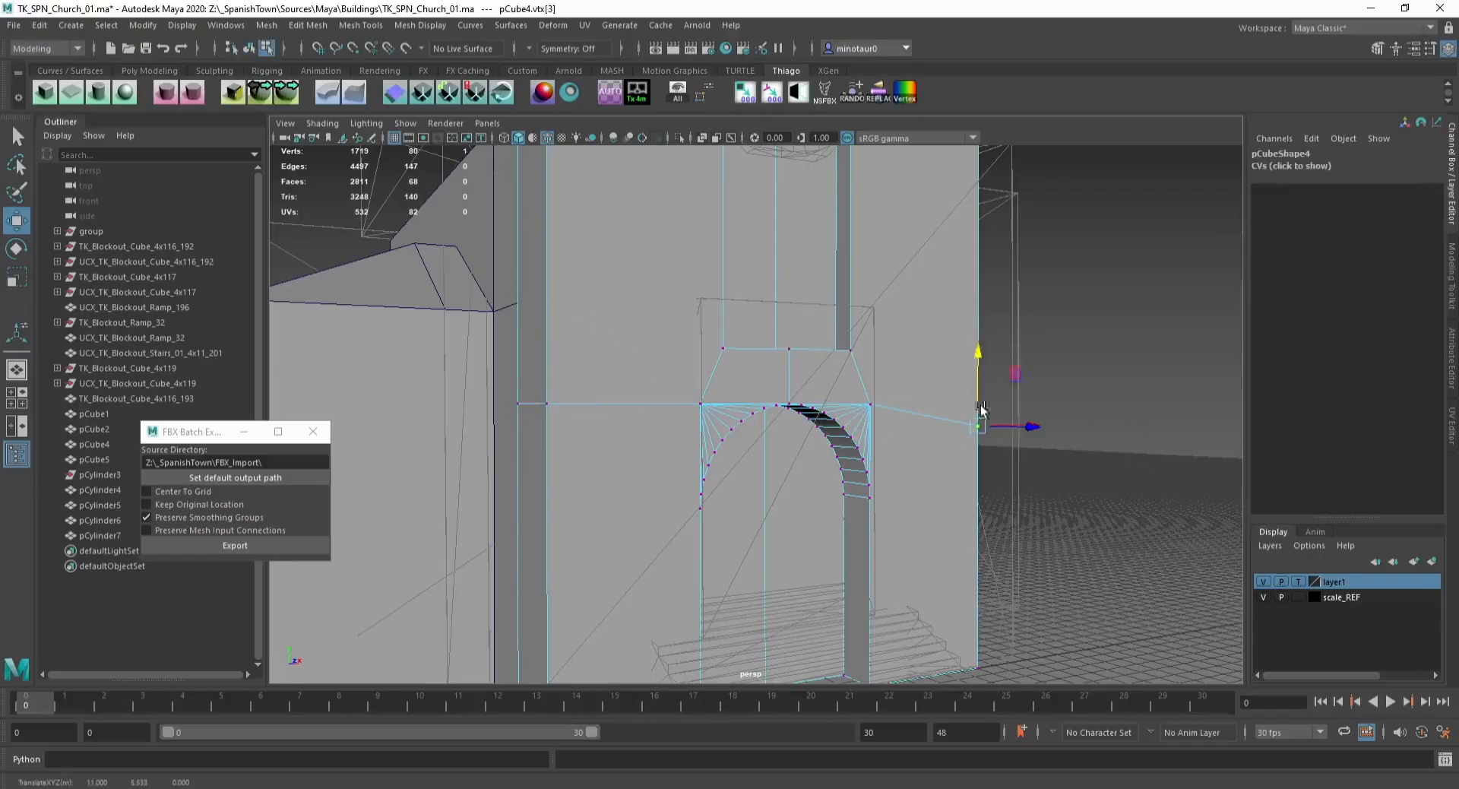
pyautogui.moveTo(611, 422); pyautogui.dragTo(609, 473, button='right')
pyautogui.click(600, 472)
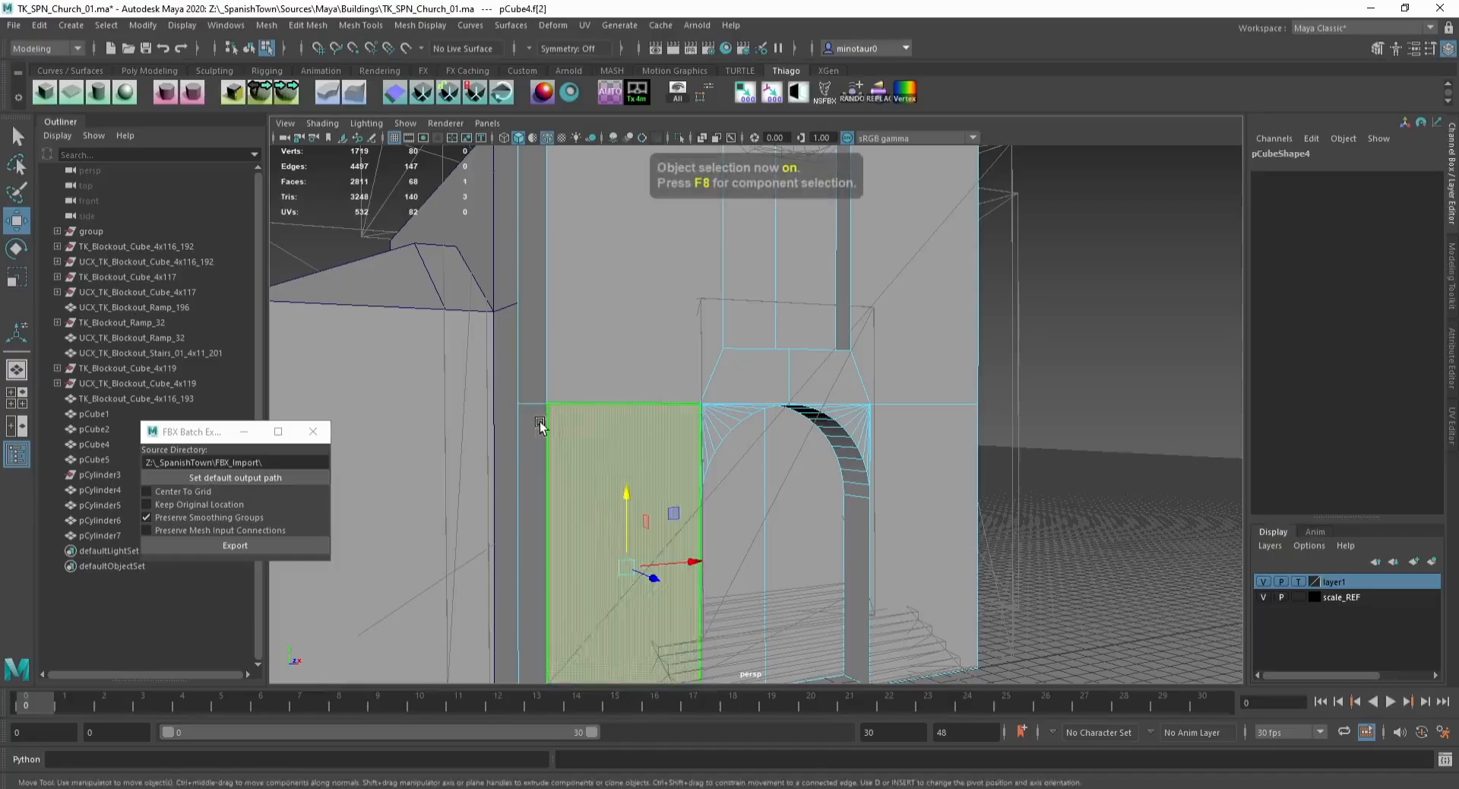
pyautogui.click(288, 95)
pyautogui.keyDown('alt'); pyautogui.moveTo(674, 485); pyautogui.dragTo(651, 404, button='middle'); pyautogui.keyUp('alt')
pyautogui.hotkey('ctrl', '1')
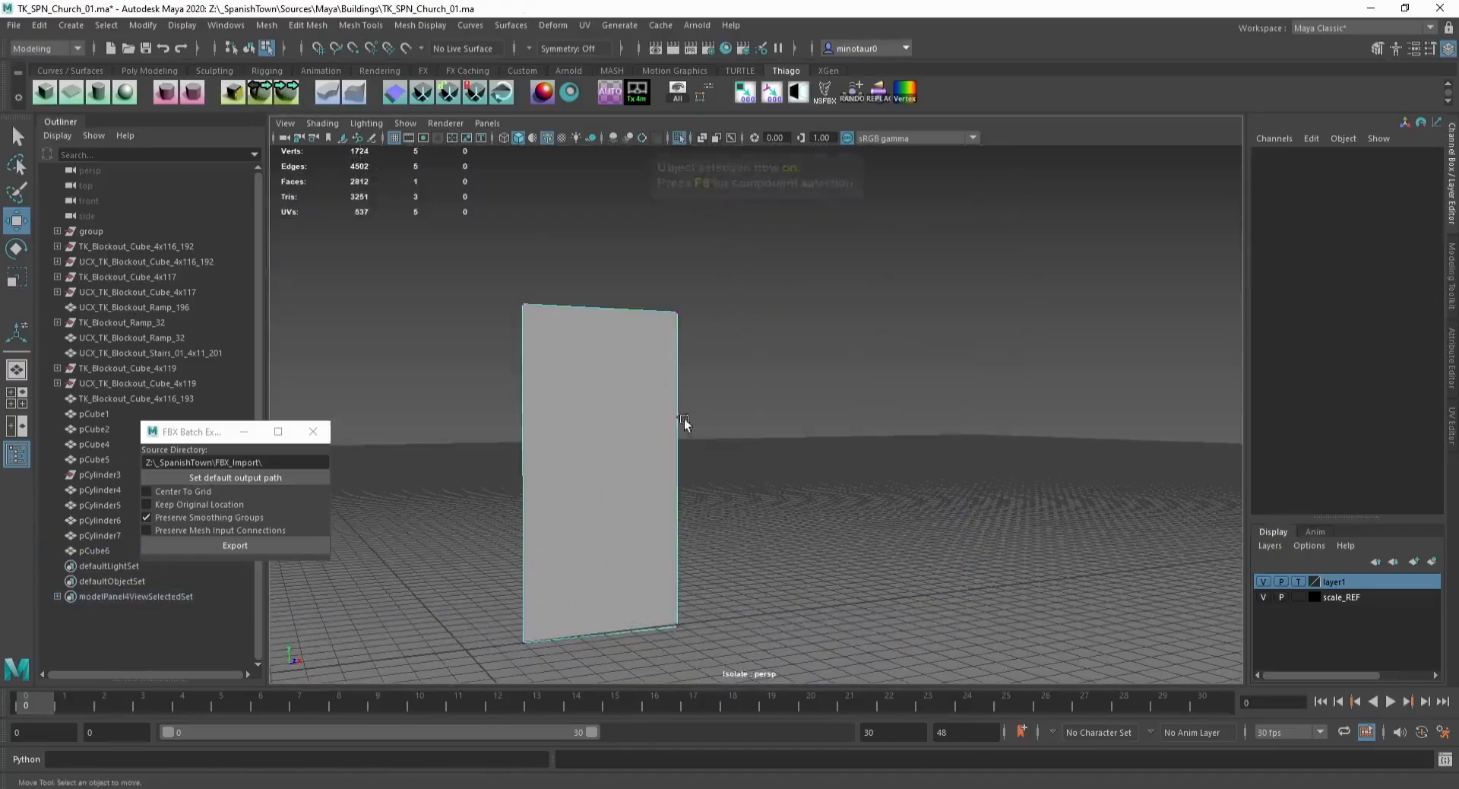
pyautogui.press('F10')
pyautogui.click(625, 630)
pyautogui.press('r')
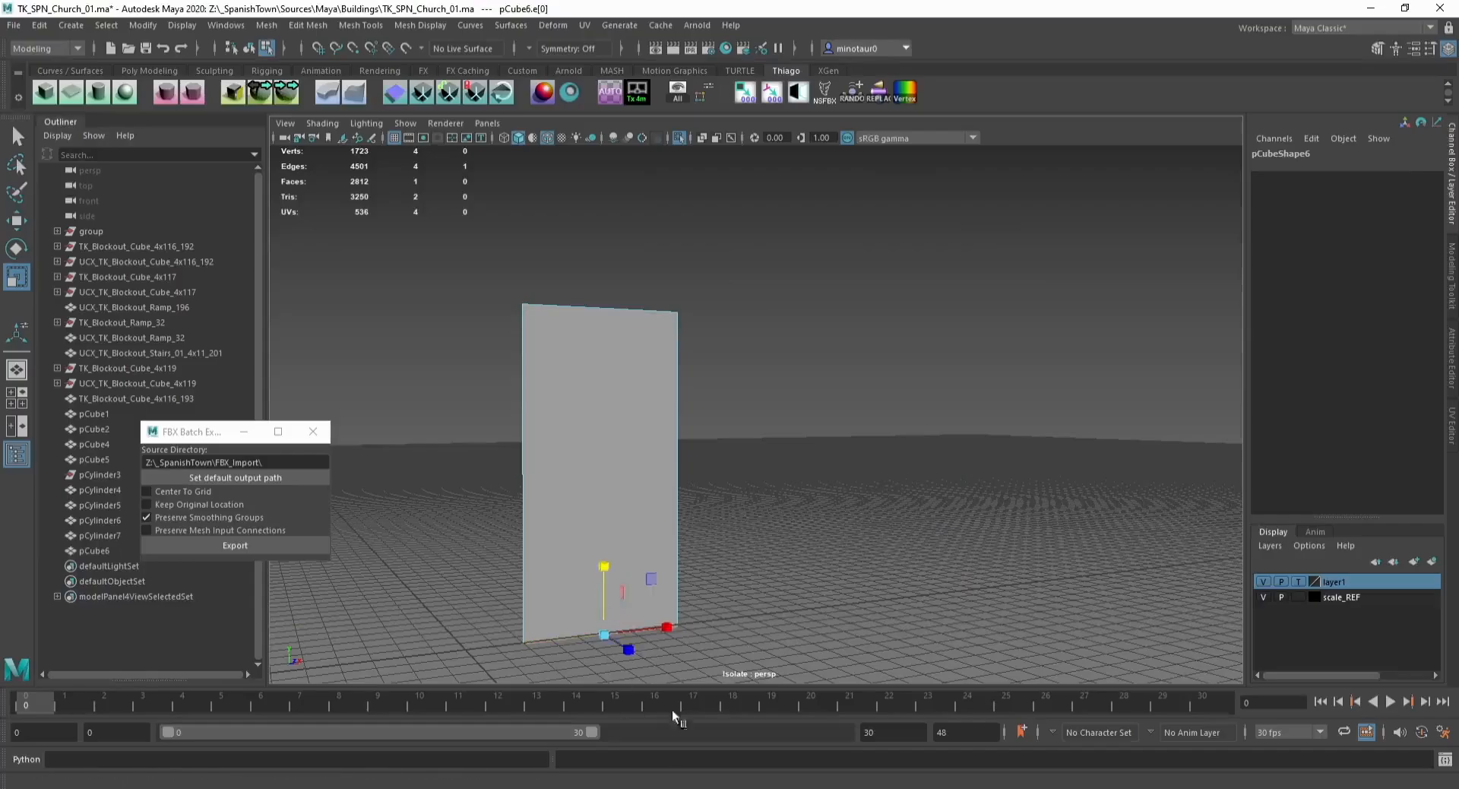
pyautogui.press('F8')
pyautogui.press('Delete')
pyautogui.hotkey('ctrl', '1')
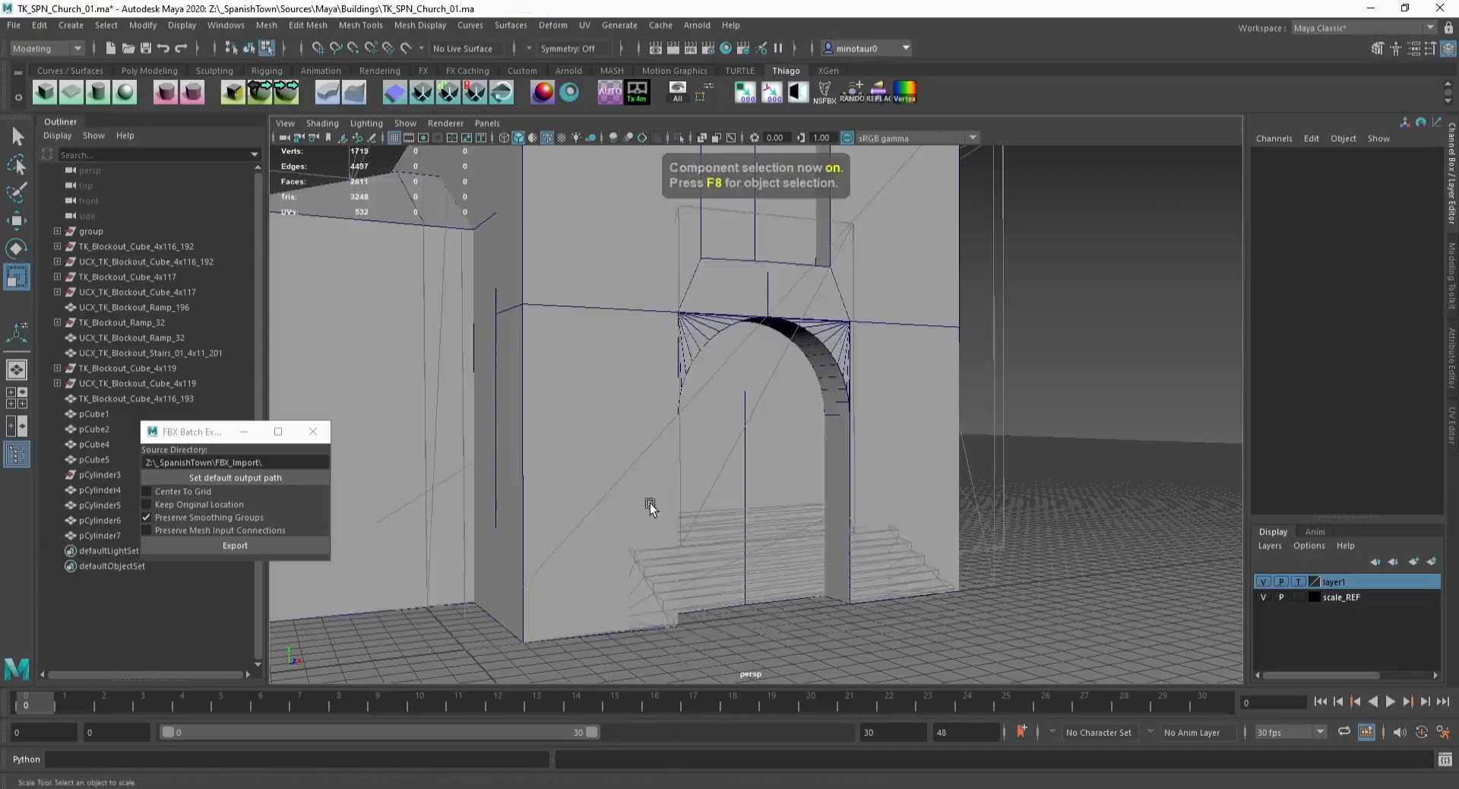
# Step: Delete unwanted faces inside the facade's door recess and save the scene
pyautogui.click(613, 493)
pyautogui.moveTo(650, 503)
pyautogui.keyDown('alt'); pyautogui.mouseDown()
pyautogui.moveTo(614, 493)
pyautogui.moveTo(661, 515)
pyautogui.mouseUp(); pyautogui.keyUp('alt')
pyautogui.press('F8')
pyautogui.press('F9')
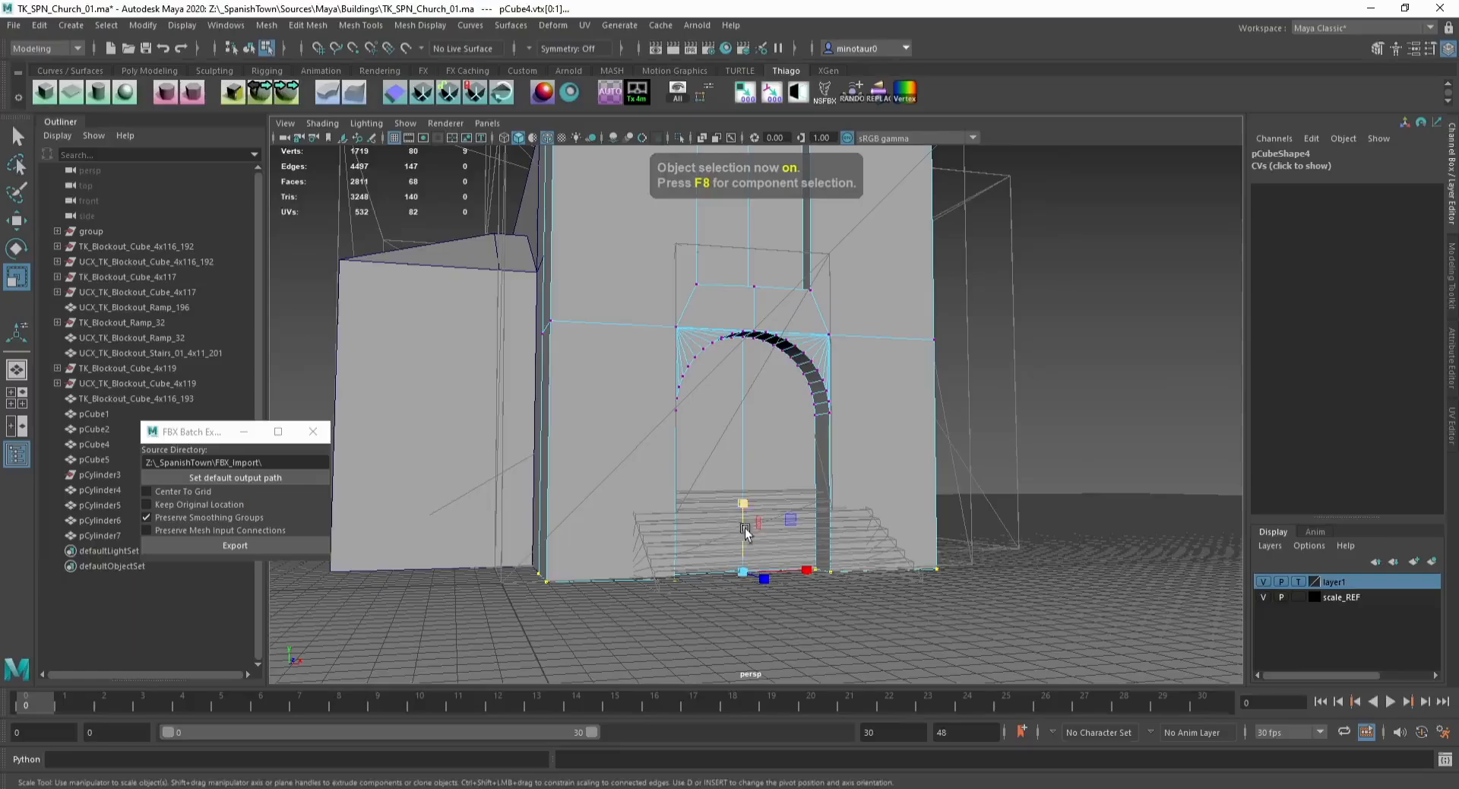
pyautogui.press('w')
pyautogui.press('F8')
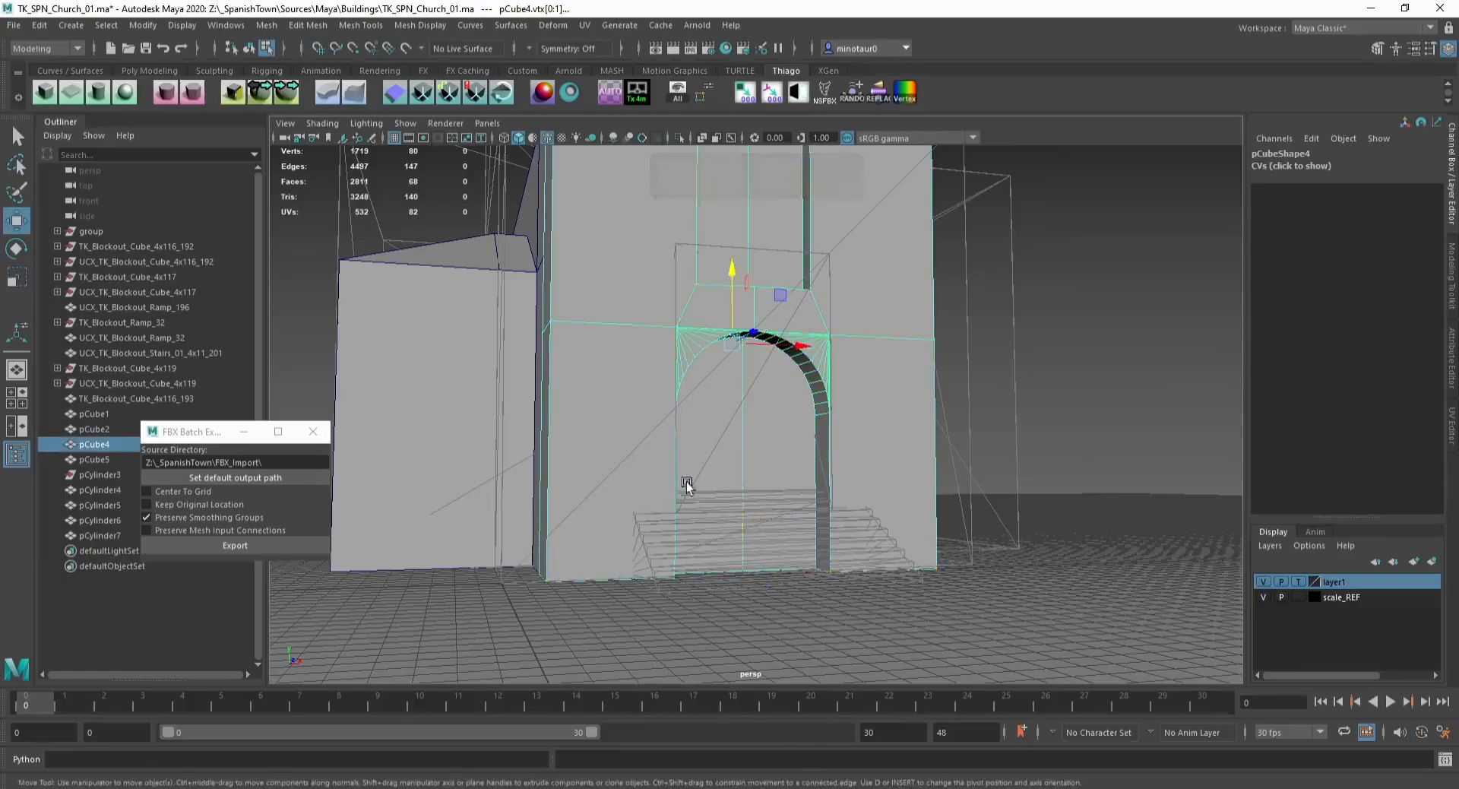
pyautogui.press('F8')
pyautogui.hotkey('ctrl', '1')
pyautogui.keyDown('alt'); pyautogui.moveTo(532, 498); pyautogui.dragTo(619, 549); pyautogui.keyUp('alt')
pyautogui.hotkey('ctrl', '1')
pyautogui.click(685, 497)
pyautogui.click(655, 439)
pyautogui.hotkey('ctrl', '1')
pyautogui.press('F11')
pyautogui.moveTo(667, 456); pyautogui.dragTo(752, 459)
pyautogui.press('Delete')
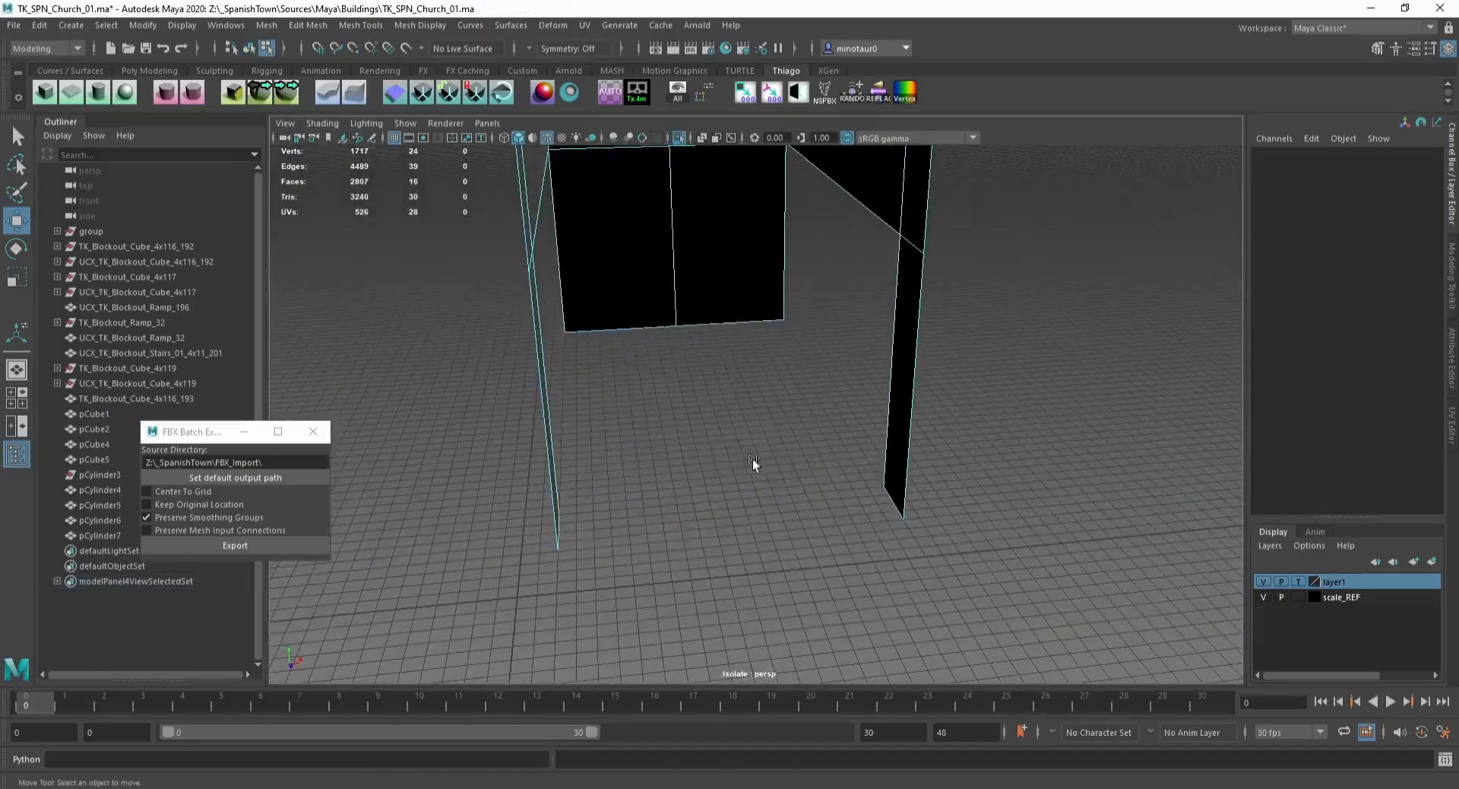
pyautogui.hotkey('ctrl', '1')
pyautogui.press('F8')
pyautogui.hotkey('ctrl', 's')
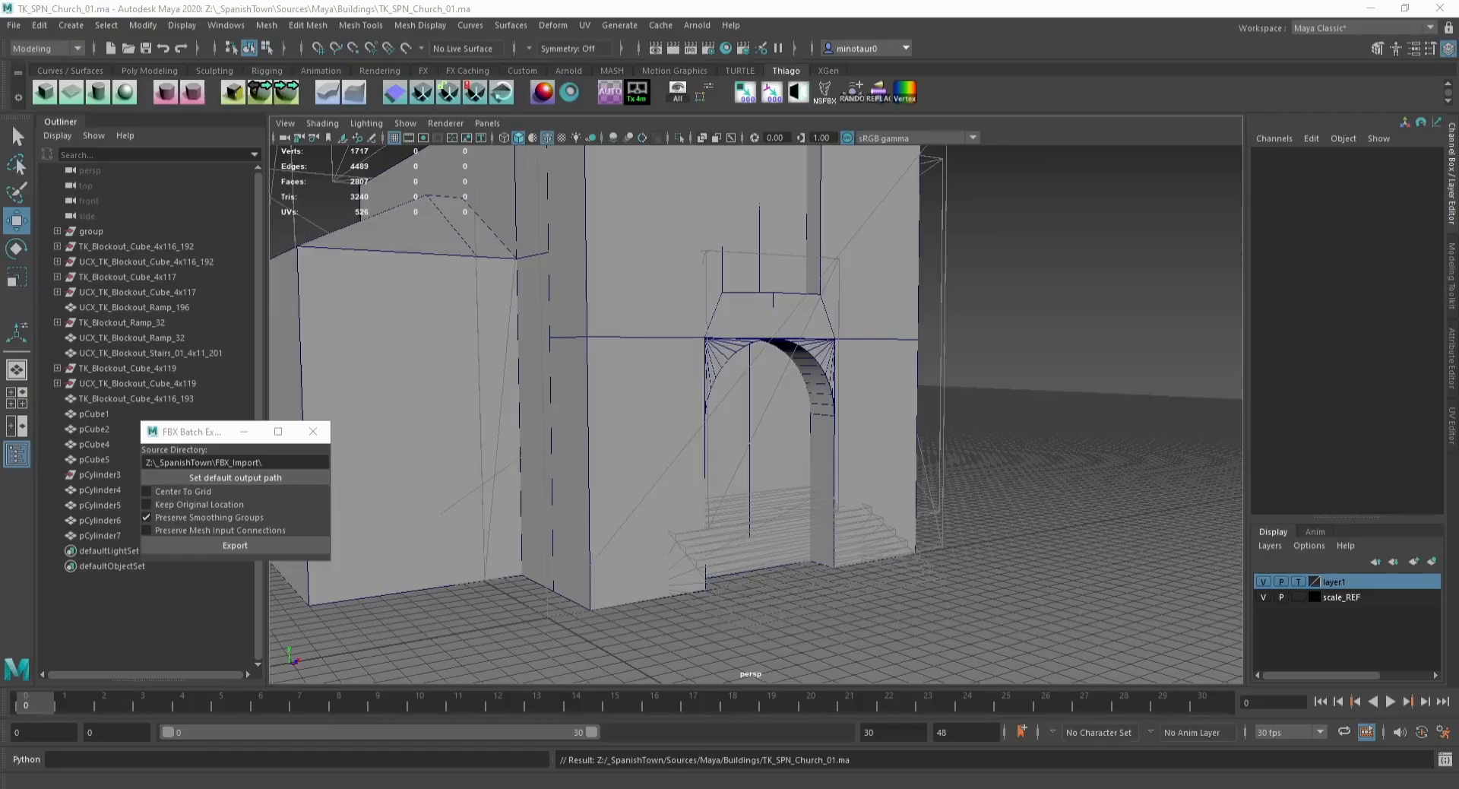
# Step: Duplicate and detach the door's back faces as a separate plane object
pyautogui.keyDown('alt'); pyautogui.moveTo(782, 417); pyautogui.dragTo(728, 395); pyautogui.keyUp('alt')
pyautogui.click(728, 395)
pyautogui.press('F11')
pyautogui.click(716, 445)
pyautogui.keyDown('shift'); pyautogui.click(772, 415); pyautogui.keyUp('shift')
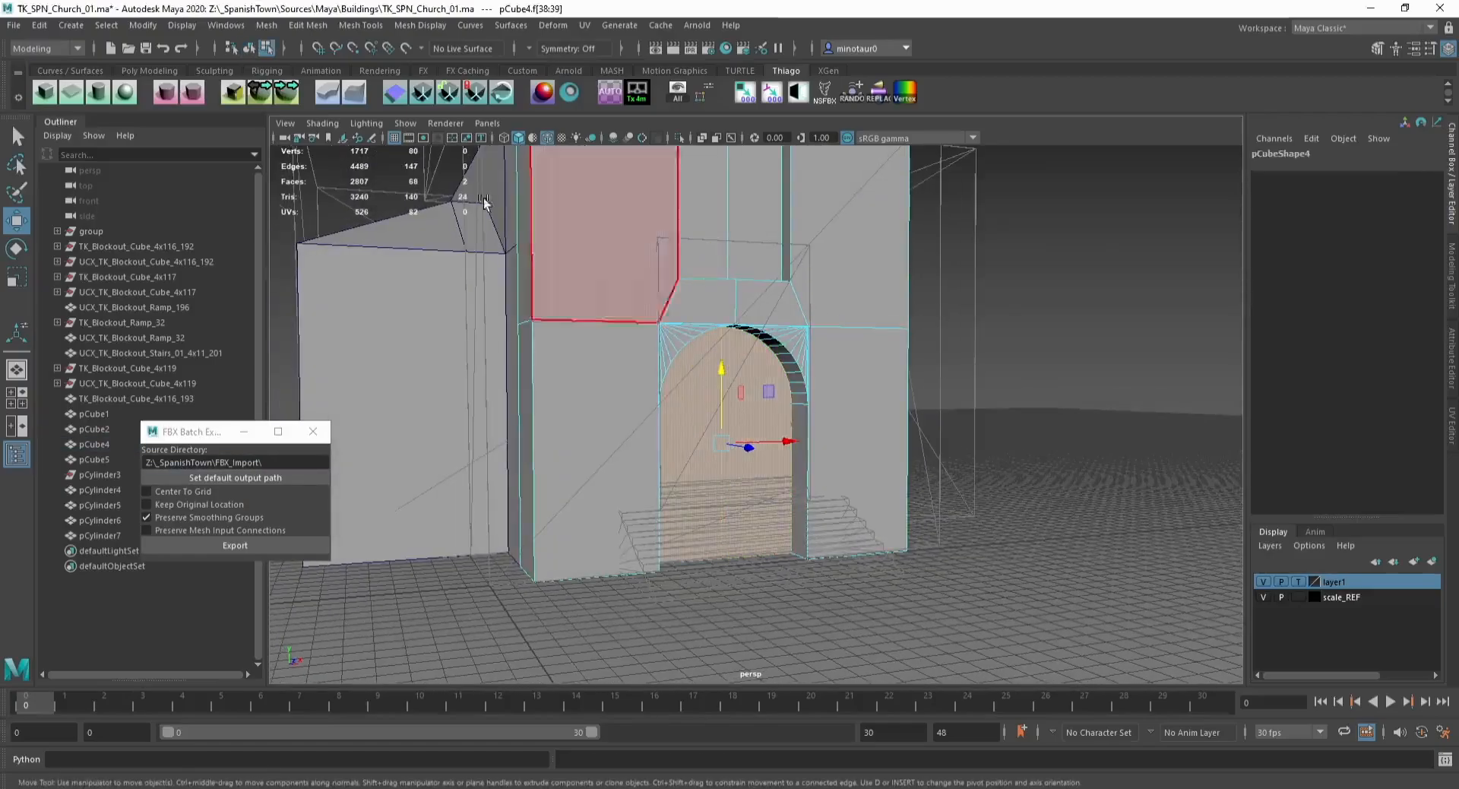
pyautogui.click(264, 92)
pyautogui.click(755, 524)
pyautogui.scroll(2, 753, 547)
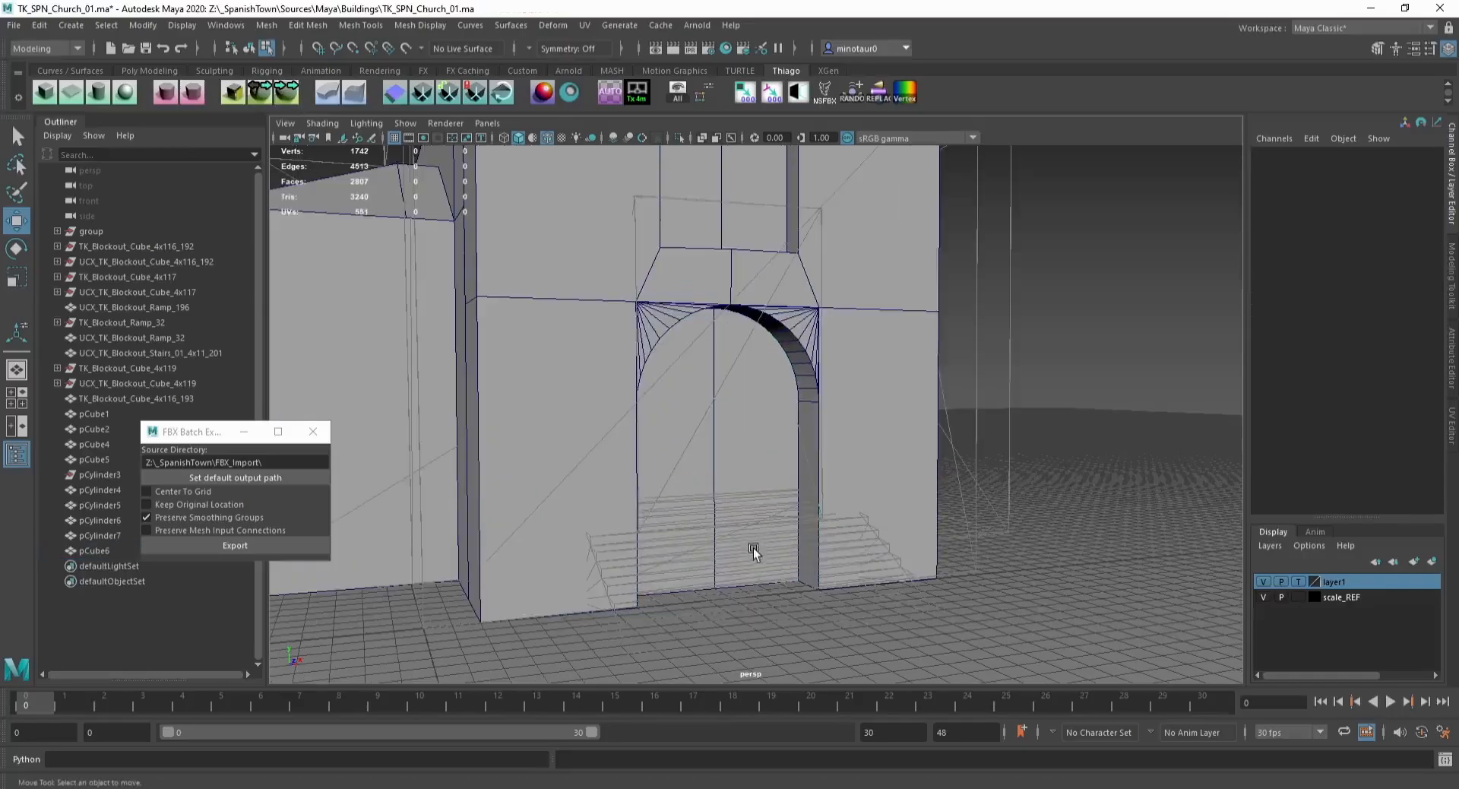
# Step: Extrude the door plane's bottom edge outward and downward repeatedly with grid snapping to form entrance steps
pyautogui.press('F8')
pyautogui.keyDown('alt'); pyautogui.moveTo(728, 494); pyautogui.dragTo(688, 427); pyautogui.keyUp('alt')
pyautogui.click(689, 427)
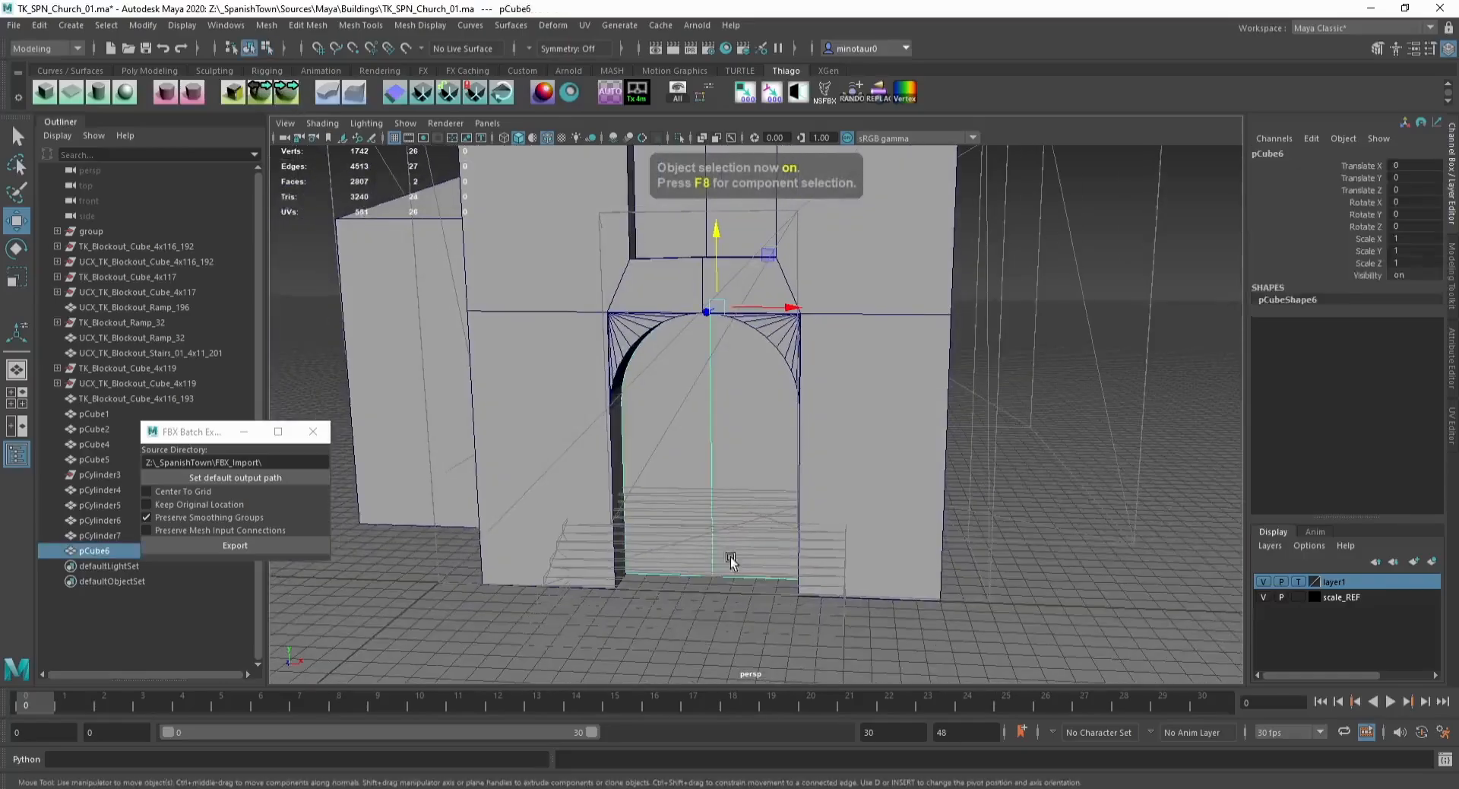
pyautogui.press('F10')
pyautogui.click(736, 576)
pyautogui.click(710, 545)
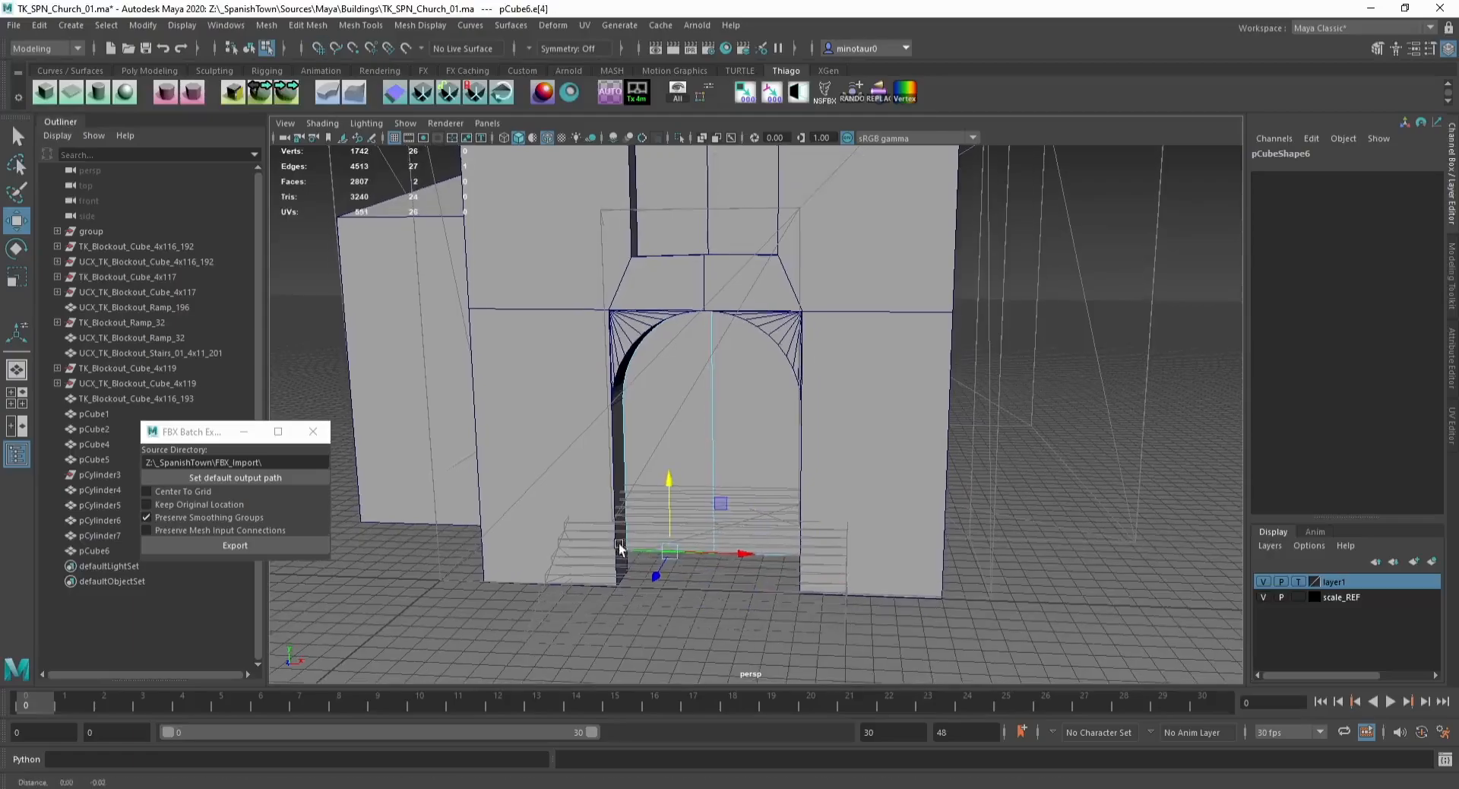
pyautogui.keyDown('shift'); pyautogui.click(767, 544); pyautogui.keyUp('shift')
pyautogui.press('f')
pyautogui.keyDown('alt'); pyautogui.moveTo(763, 544); pyautogui.dragTo(589, 497); pyautogui.keyUp('alt')
pyautogui.hotkey('ctrl', 'e')
pyautogui.press('w')
pyautogui.press('x')
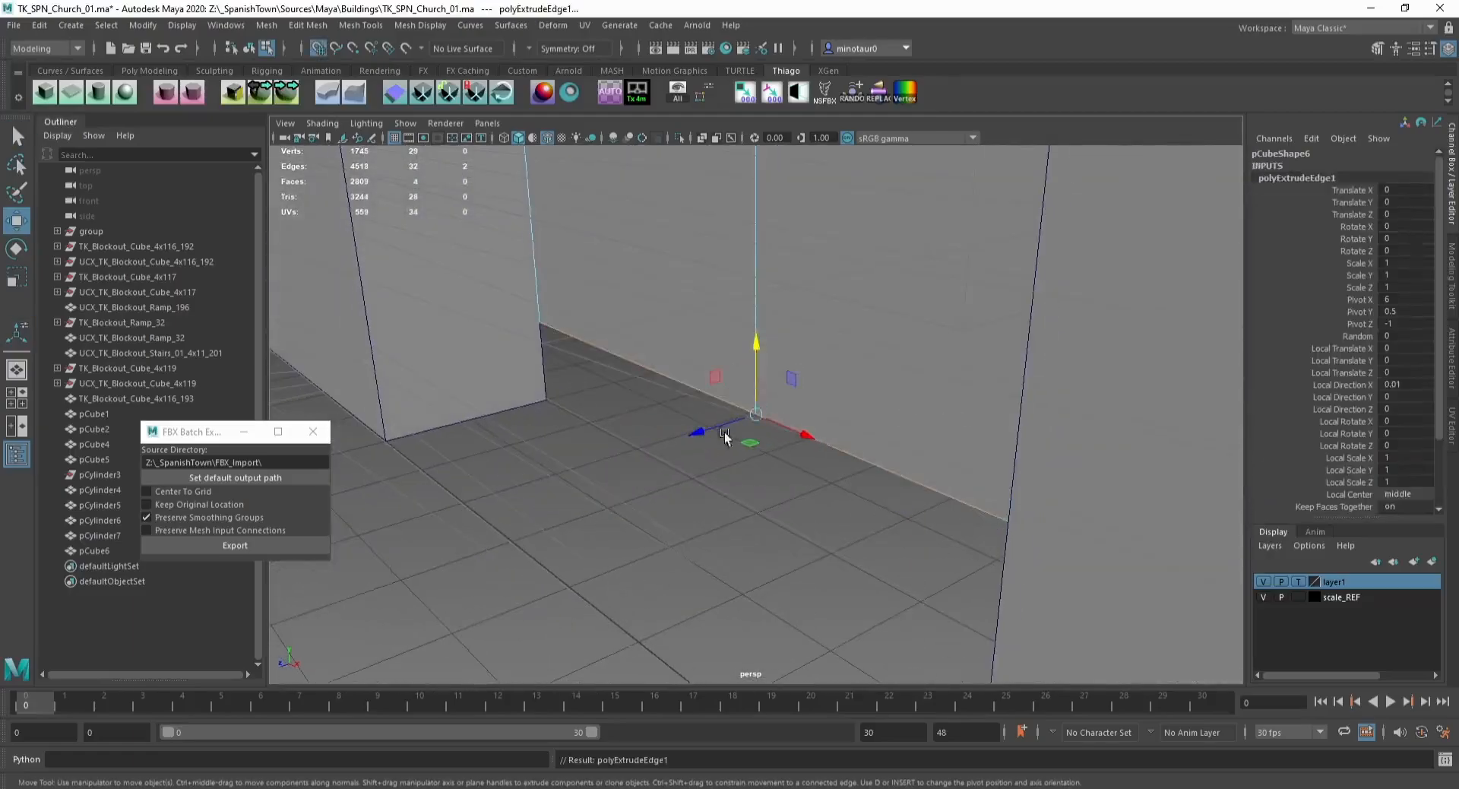
pyautogui.moveTo(702, 432); pyautogui.dragTo(656, 438)
pyautogui.hotkey('ctrl', 'e')
pyautogui.press('w')
pyautogui.hotkey('ctrl', 'e')
pyautogui.press('w')
pyautogui.press('x')
pyautogui.moveTo(612, 500); pyautogui.dragTo(571, 514)
pyautogui.hotkey('ctrl', 'e')
pyautogui.press('w')
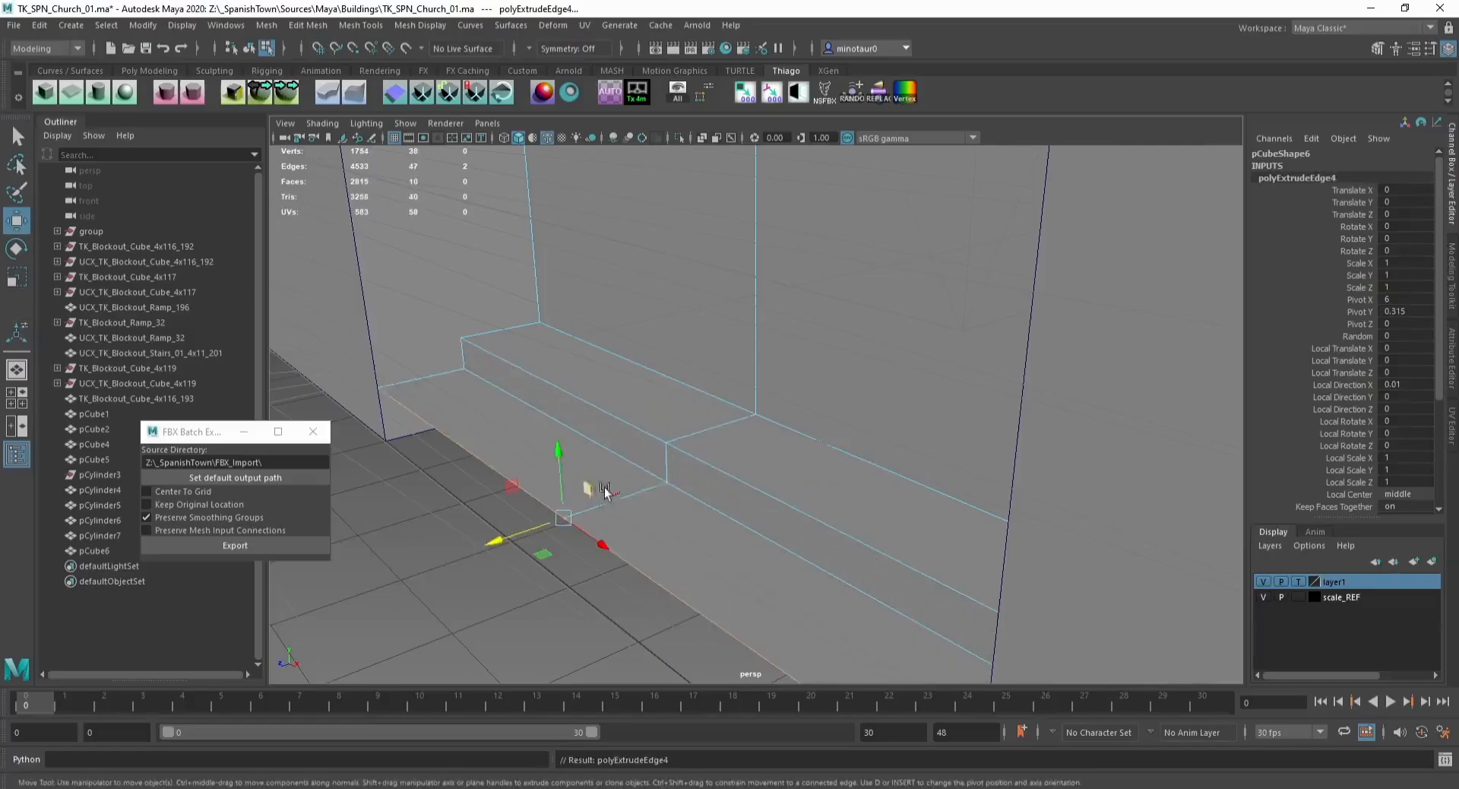
# Step: Snap the lowest step edge down to the ground plane
pyautogui.press('x')
pyautogui.moveTo(560, 465); pyautogui.dragTo(565, 563)
pyautogui.scroll(-3, 538, 516)
pyautogui.keyDown('alt'); pyautogui.moveTo(537, 517); pyautogui.dragTo(708, 459); pyautogui.keyUp('alt')
pyautogui.press('F11')
pyautogui.click(710, 461)
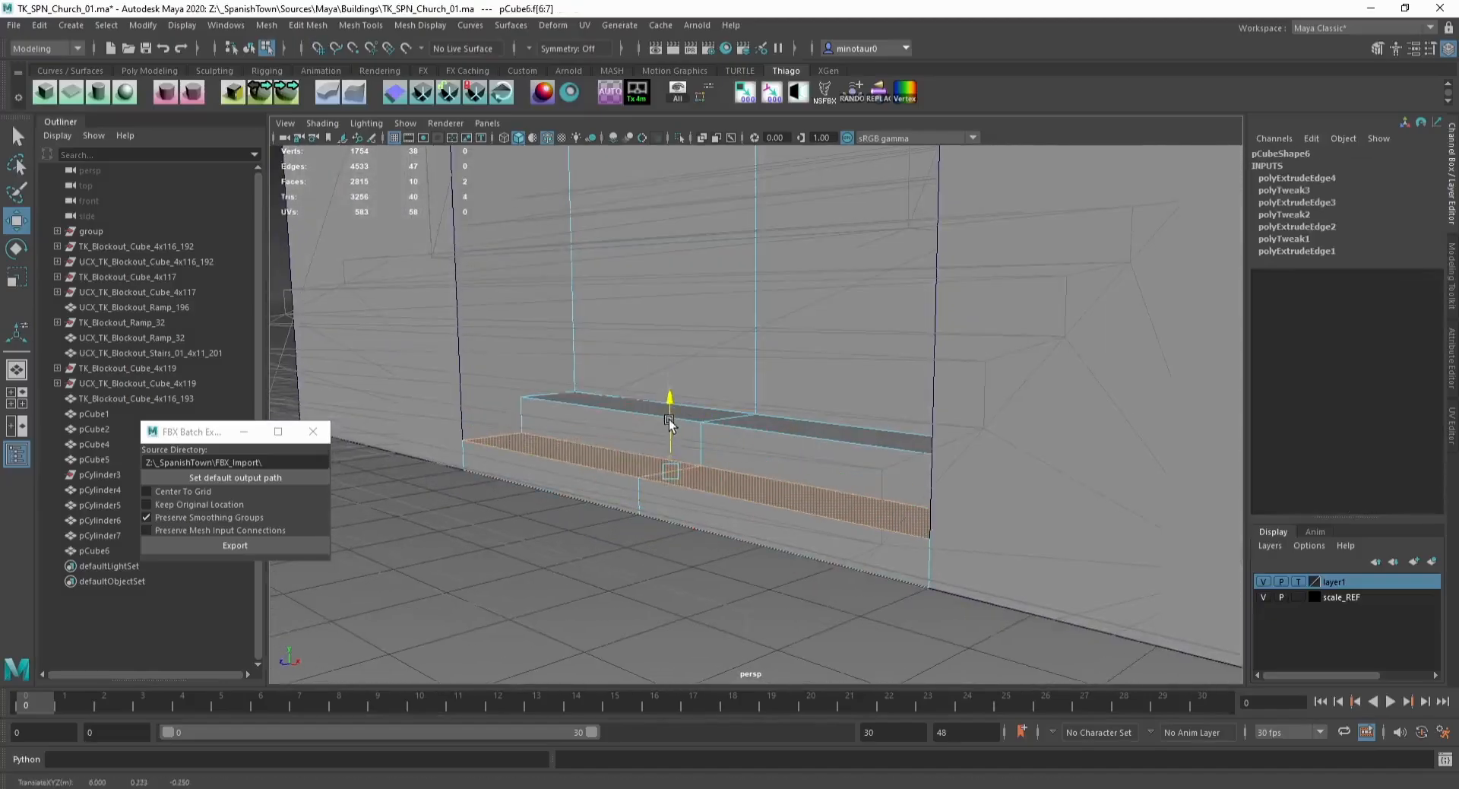
pyautogui.press('F8')
pyautogui.click(629, 552)
pyautogui.keyDown('alt'); pyautogui.moveTo(629, 552); pyautogui.dragTo(682, 422); pyautogui.keyUp('alt')
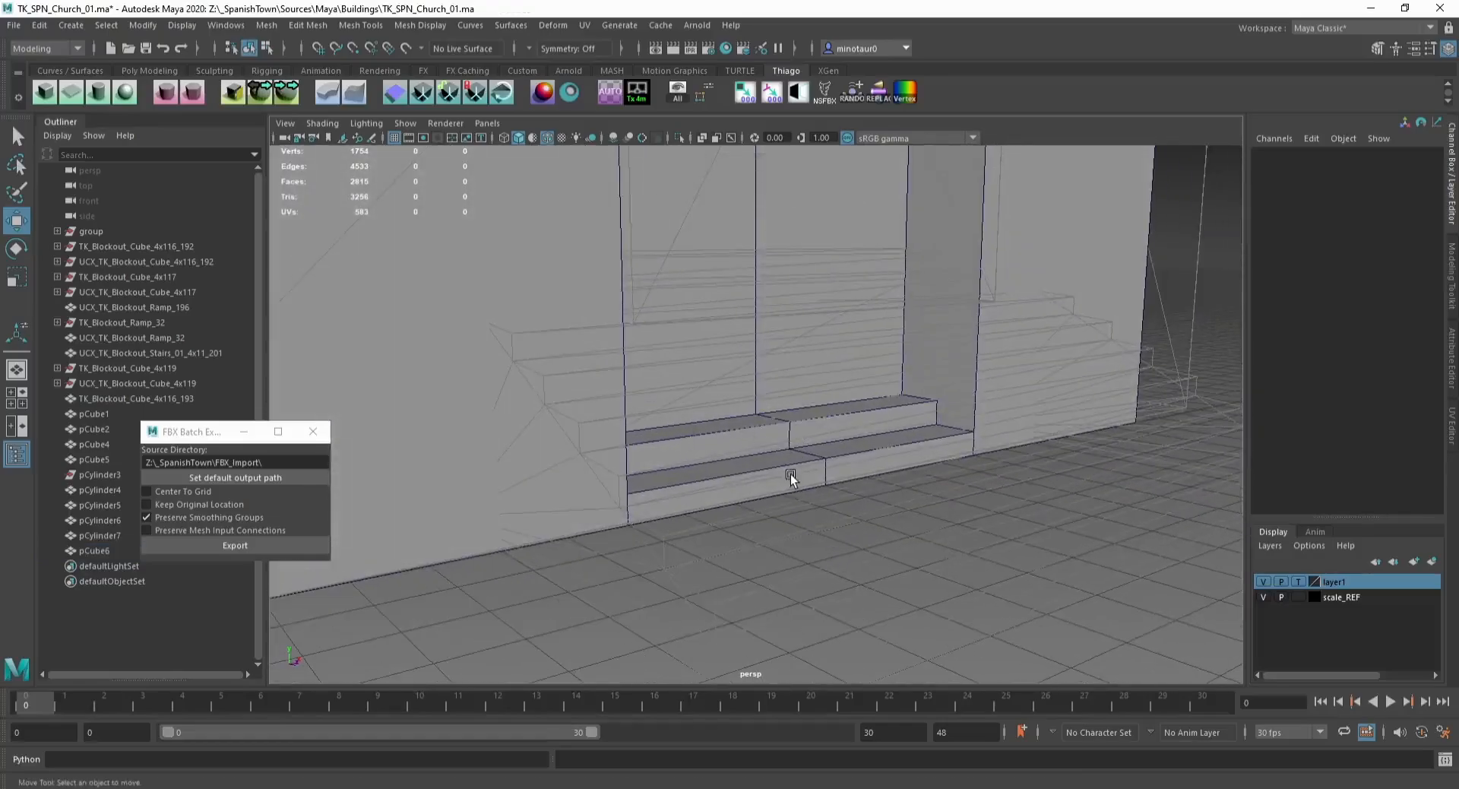
pyautogui.scroll(-5, 790, 472)
pyautogui.scroll(6, 796, 590)
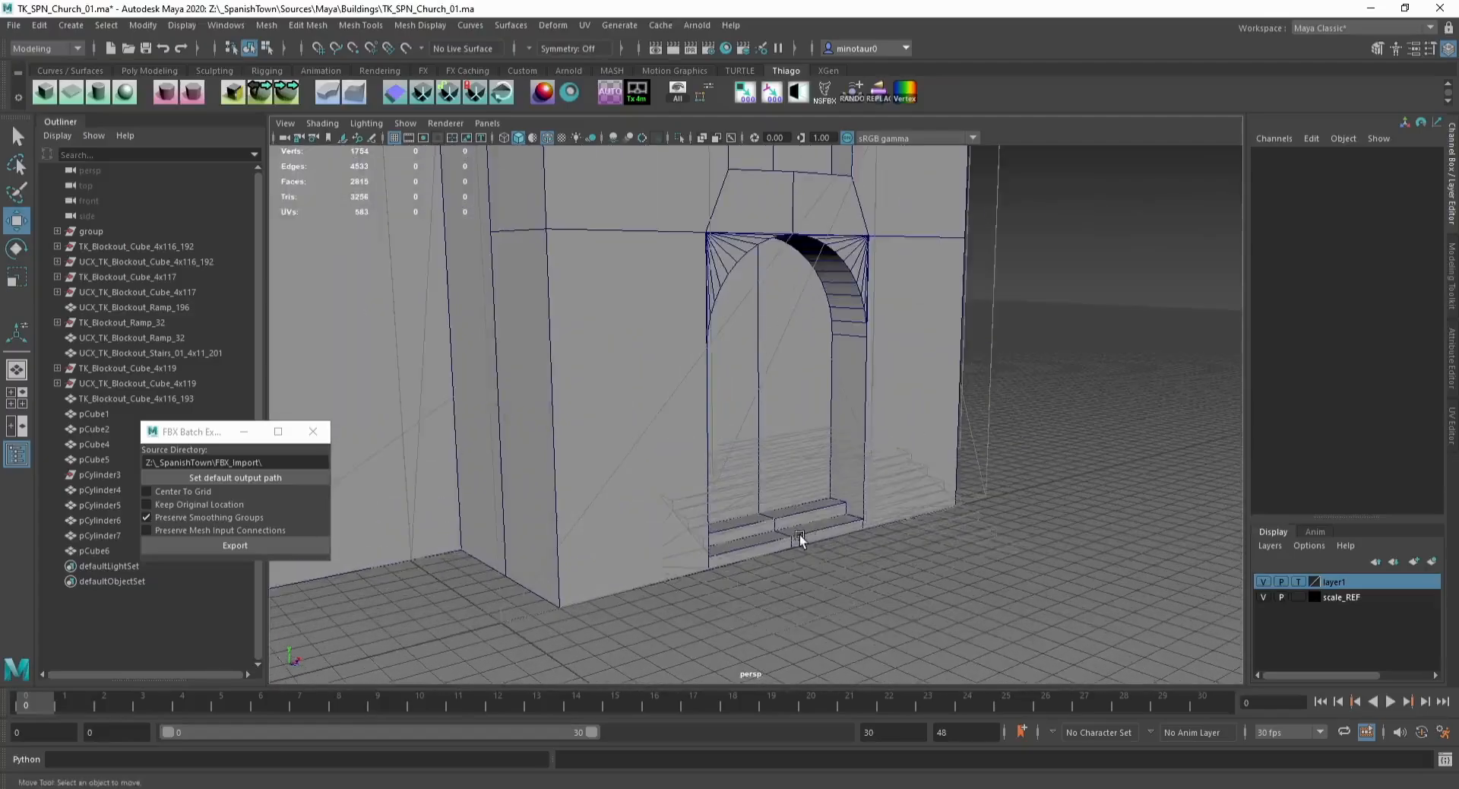
# Step: Select the steps' end faces and move them outward to widen the entrance steps
pyautogui.keyDown('alt'); pyautogui.moveTo(717, 500); pyautogui.dragTo(617, 548); pyautogui.keyUp('alt')
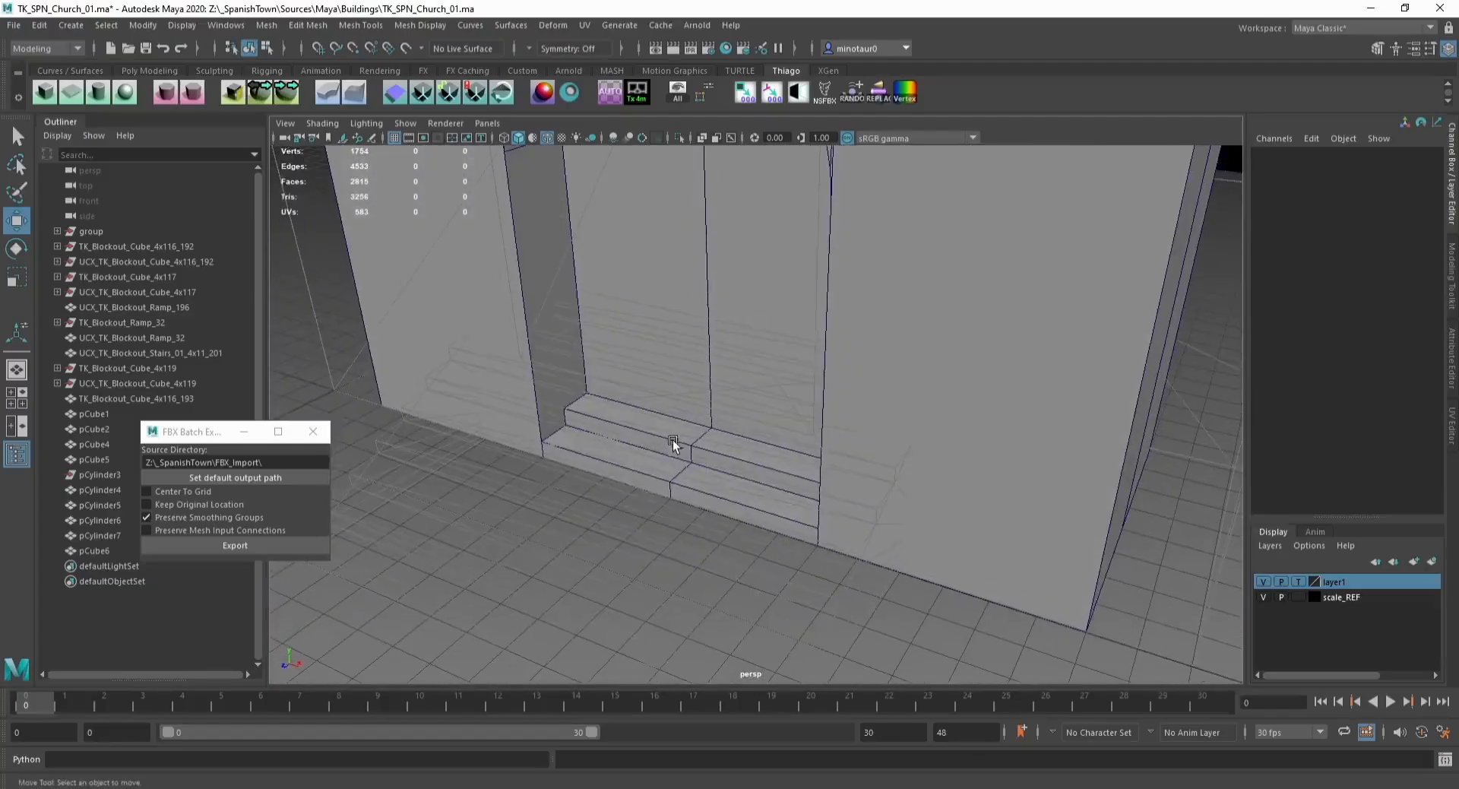
pyautogui.click(673, 440)
pyautogui.hotkey('ctrl', '1')
pyautogui.keyDown('alt'); pyautogui.moveTo(708, 473); pyautogui.dragTo(709, 500); pyautogui.keyUp('alt')
pyautogui.press('F11')
pyautogui.click(707, 493)
pyautogui.keyDown('shift'); pyautogui.click(661, 459); pyautogui.keyUp('shift')
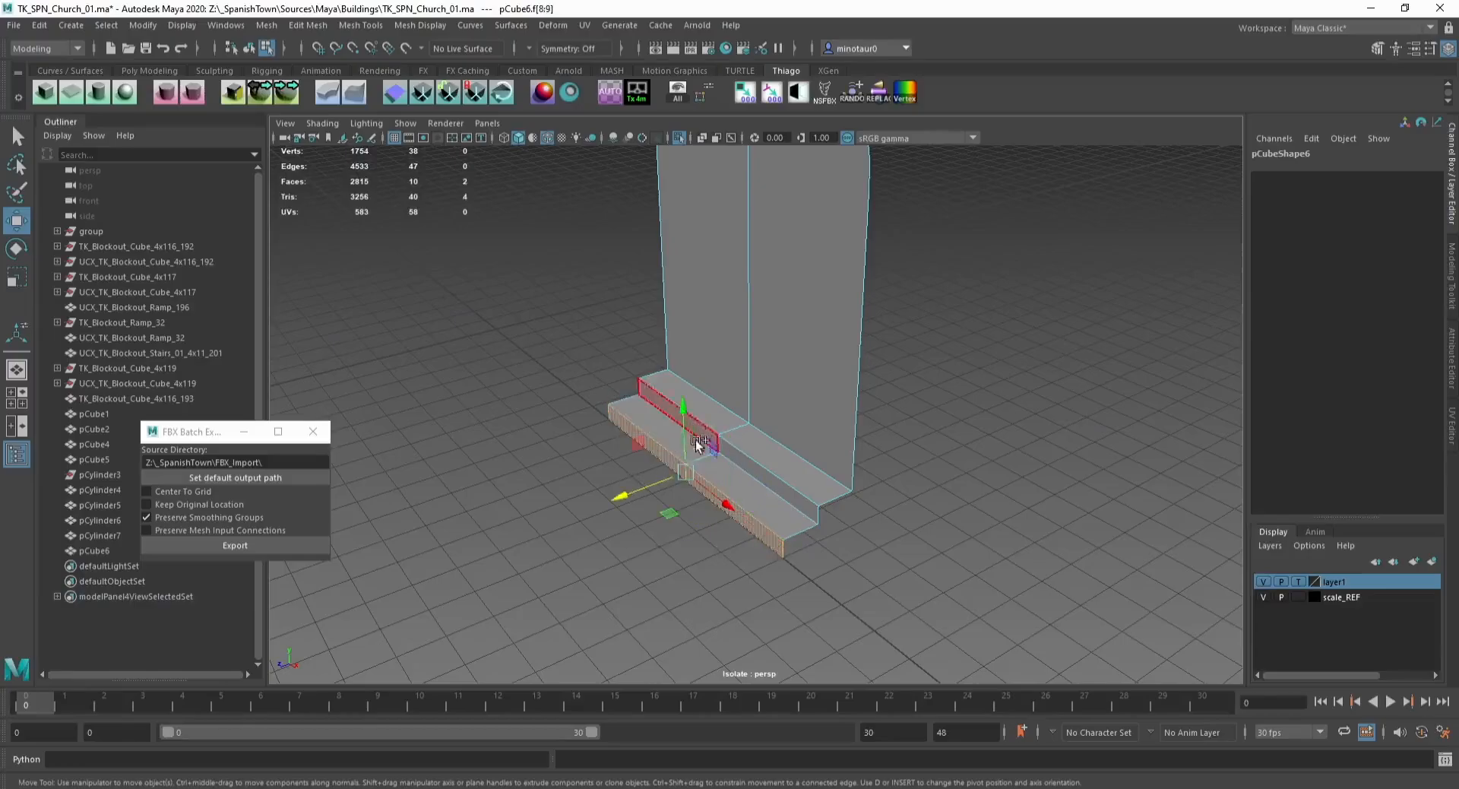
pyautogui.keyDown('shift'); pyautogui.click(686, 445); pyautogui.keyUp('shift')
pyautogui.keyDown('shift'); pyautogui.click(727, 479); pyautogui.keyUp('shift')
pyautogui.keyDown('shift'); pyautogui.click(746, 465); pyautogui.keyUp('shift')
pyautogui.keyDown('shift'); pyautogui.click(689, 428); pyautogui.keyUp('shift')
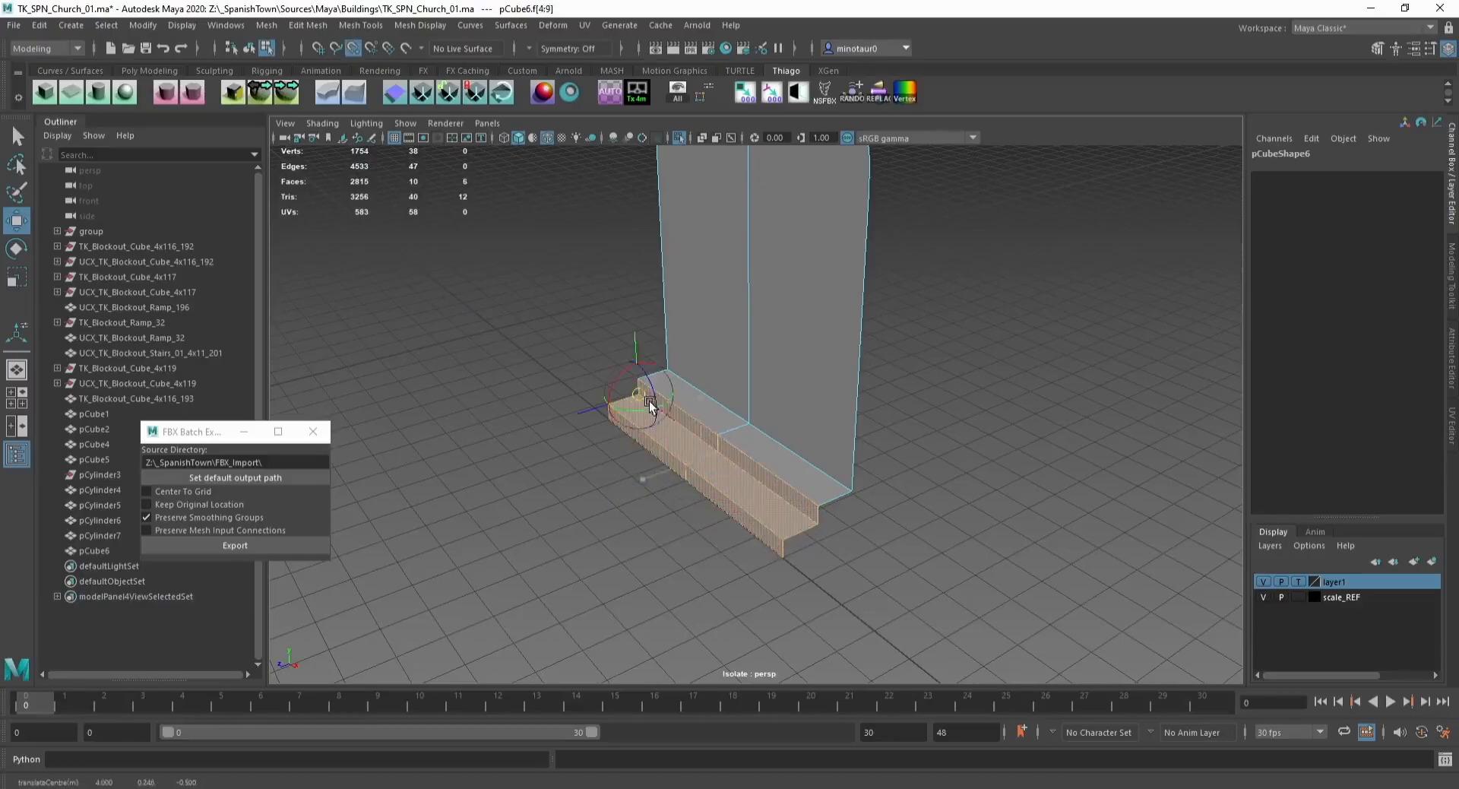
pyautogui.hotkey('ctrl', '1')
pyautogui.keyDown('alt'); pyautogui.moveTo(648, 403); pyautogui.dragTo(594, 416); pyautogui.keyUp('alt')
pyautogui.click(649, 481)
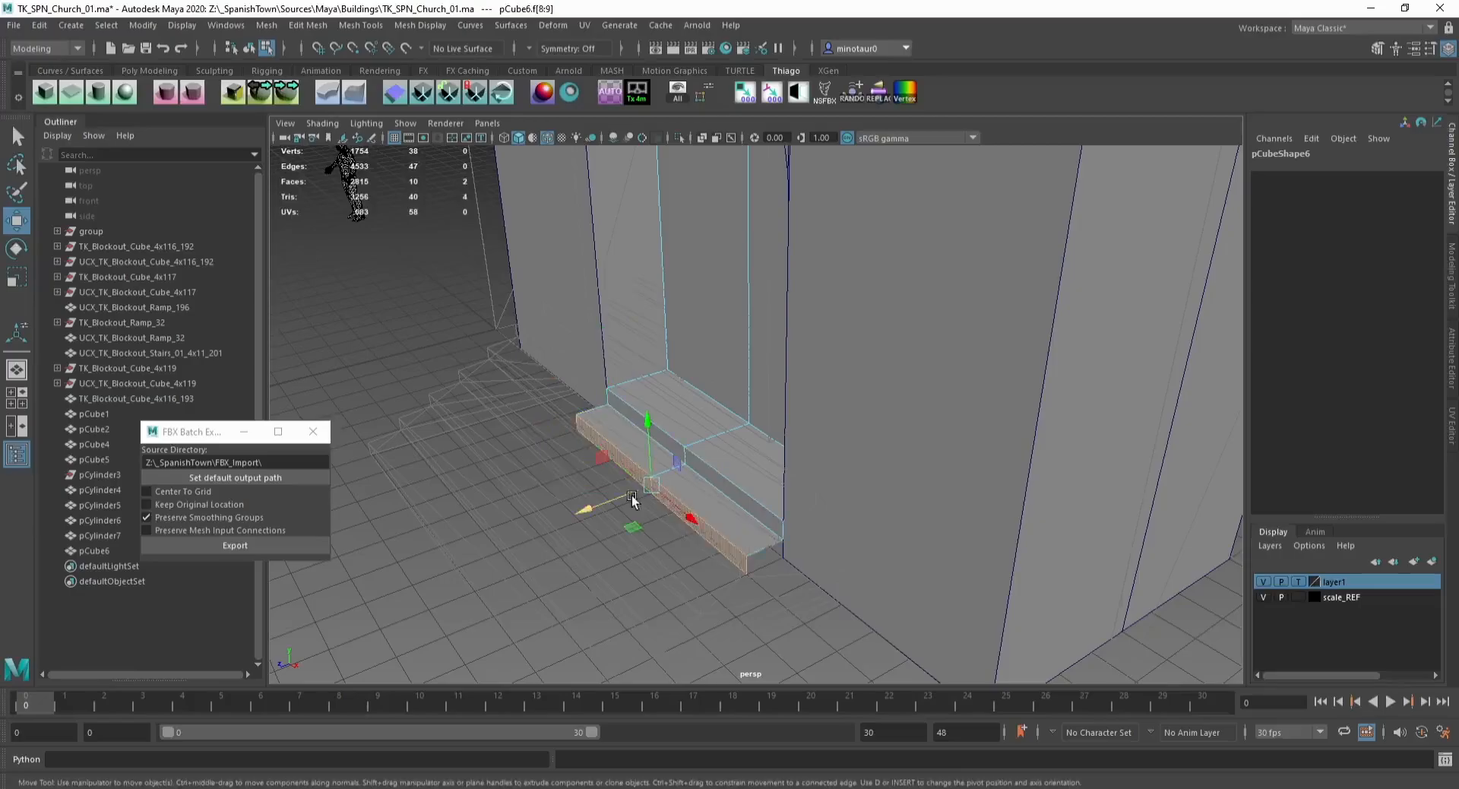
pyautogui.moveTo(631, 495); pyautogui.dragTo(585, 502)
pyautogui.press('F8')
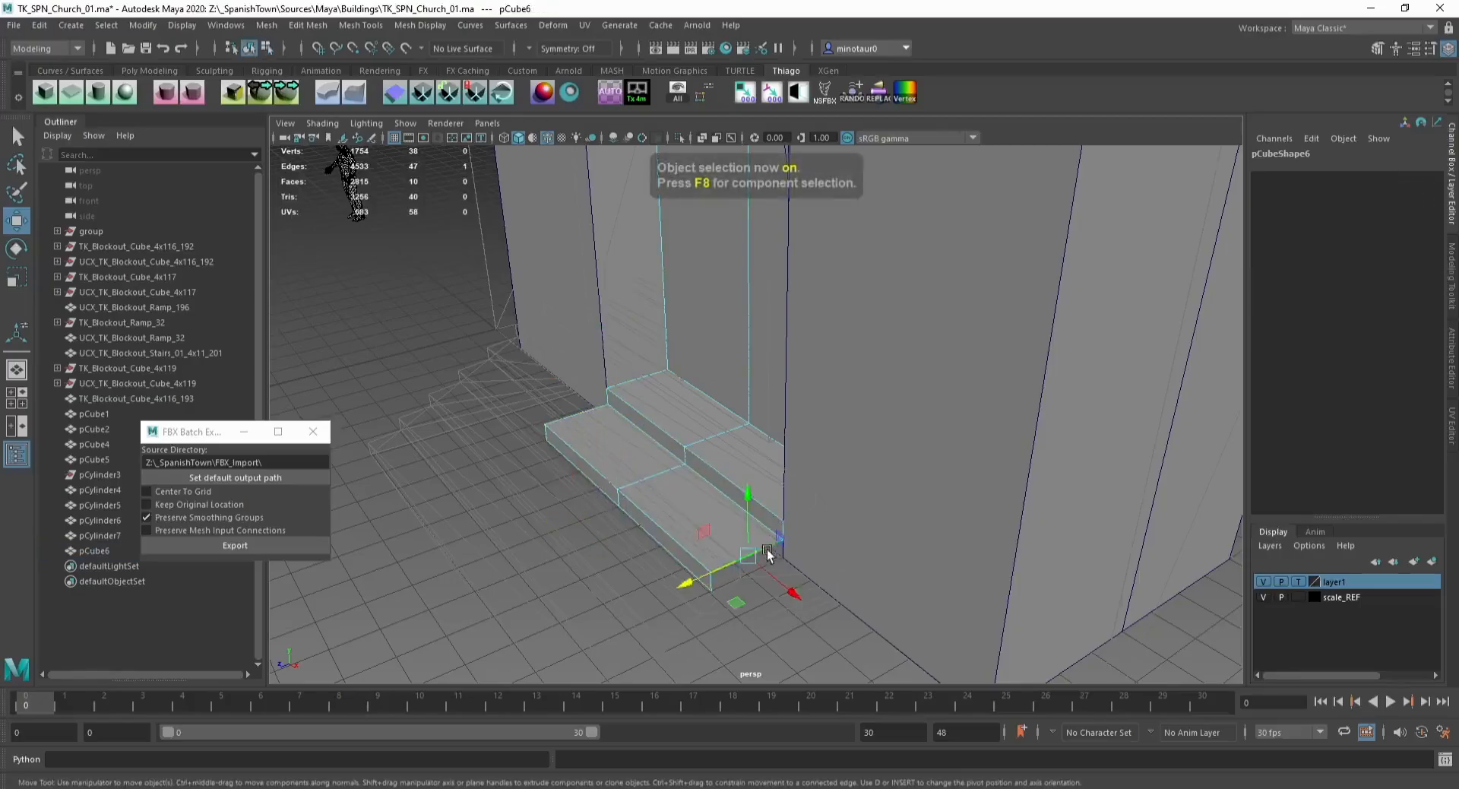
# Step: Adjust the step vertices to widen the steps on the other side of the door
pyautogui.hotkey('ctrl', 'e')
pyautogui.moveTo(645, 451); pyautogui.dragTo(715, 578)
pyautogui.press('F9')
pyautogui.press('g')
pyautogui.press('g')
pyautogui.moveTo(536, 435); pyautogui.dragTo(709, 446)
pyautogui.press('F8')
pyautogui.click(545, 500)
pyautogui.scroll(-4, 644, 442)
pyautogui.scroll(-6, 710, 446)
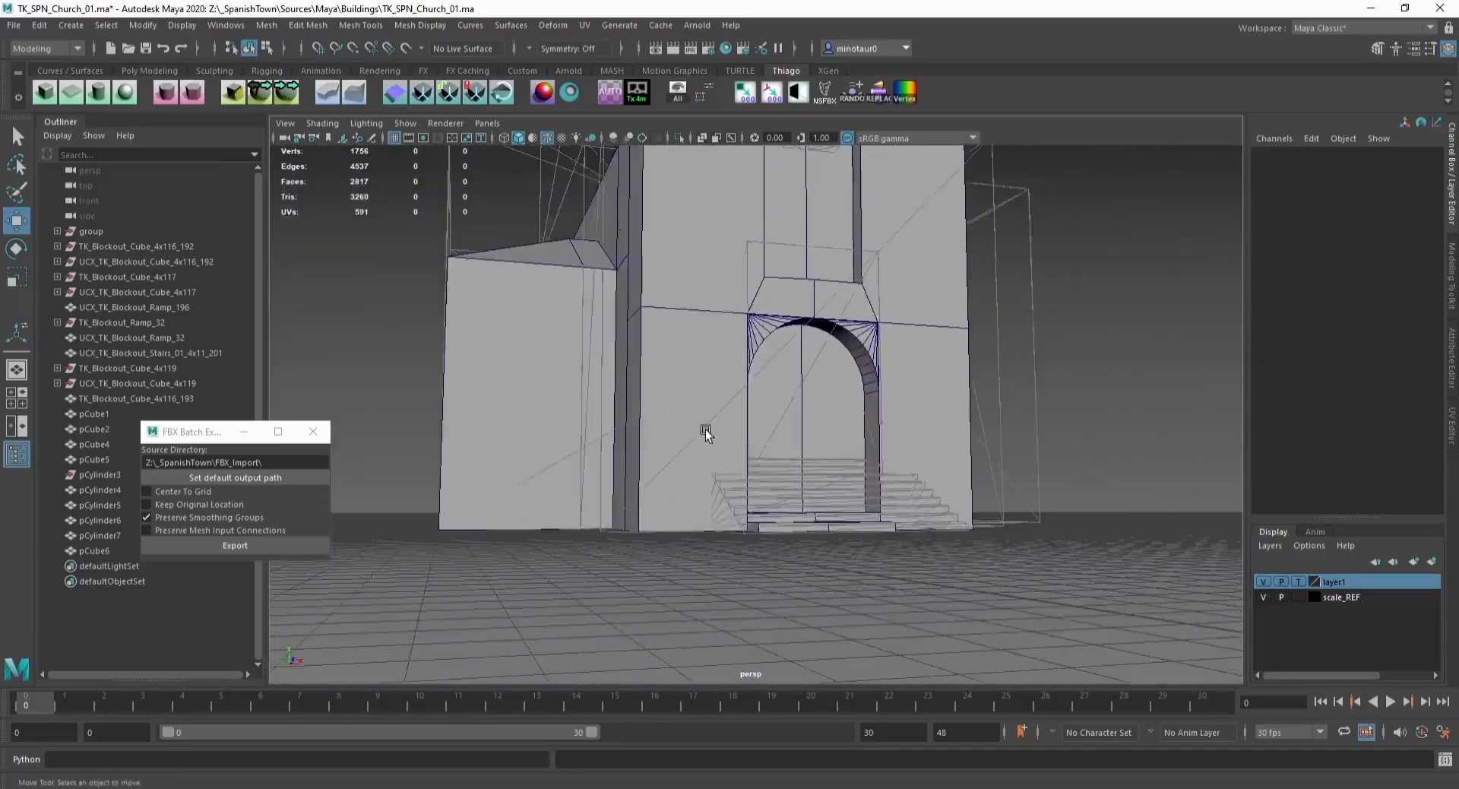
# Step: Move the scale reference character in front of the church facade
pyautogui.click(486, 536)
pyautogui.moveTo(490, 541); pyautogui.dragTo(569, 590)
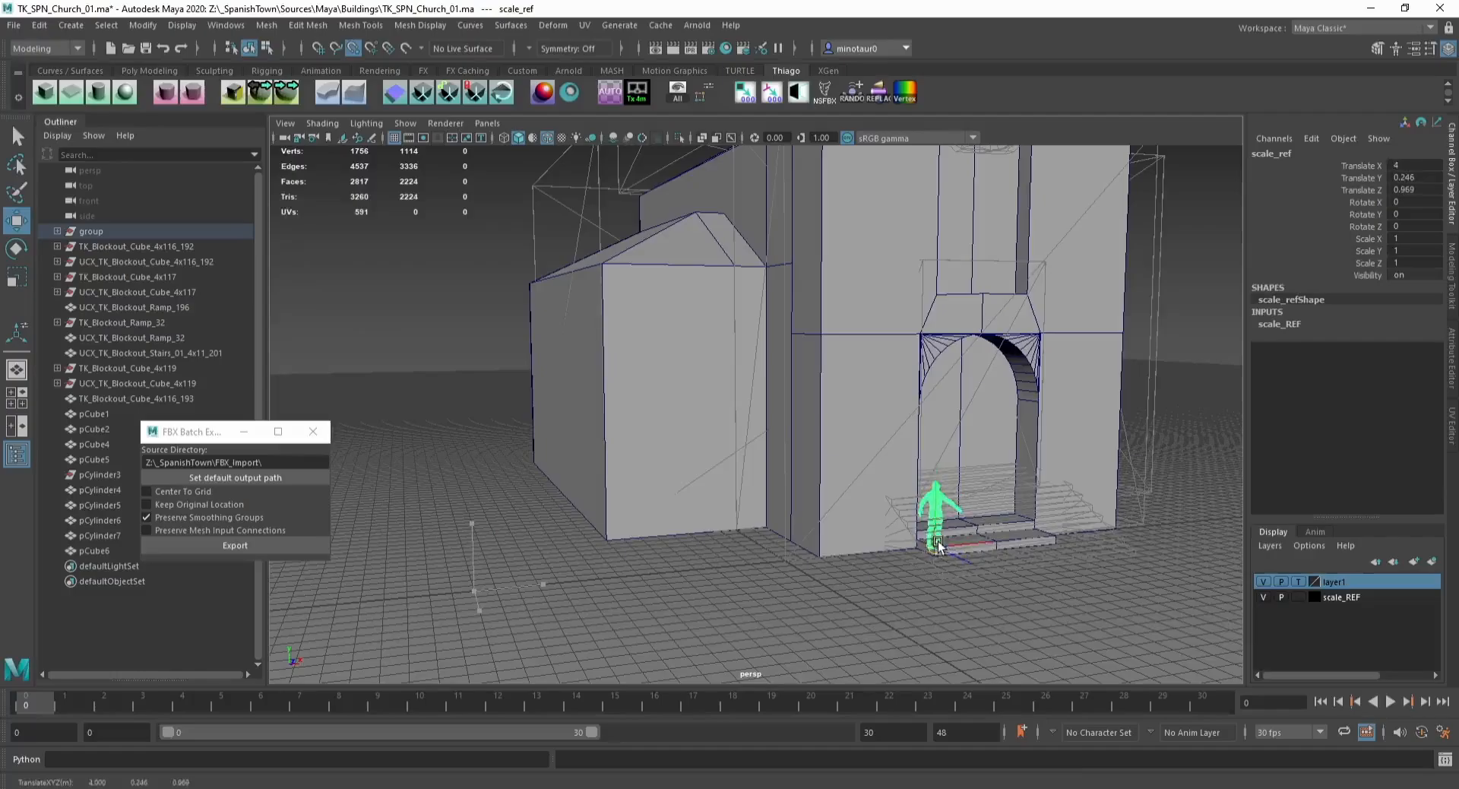
pyautogui.moveTo(937, 542); pyautogui.dragTo(936, 542)
pyautogui.keyDown('alt'); pyautogui.moveTo(860, 512); pyautogui.dragTo(736, 533); pyautogui.keyUp('alt')
pyautogui.moveTo(853, 618); pyautogui.dragTo(621, 567)
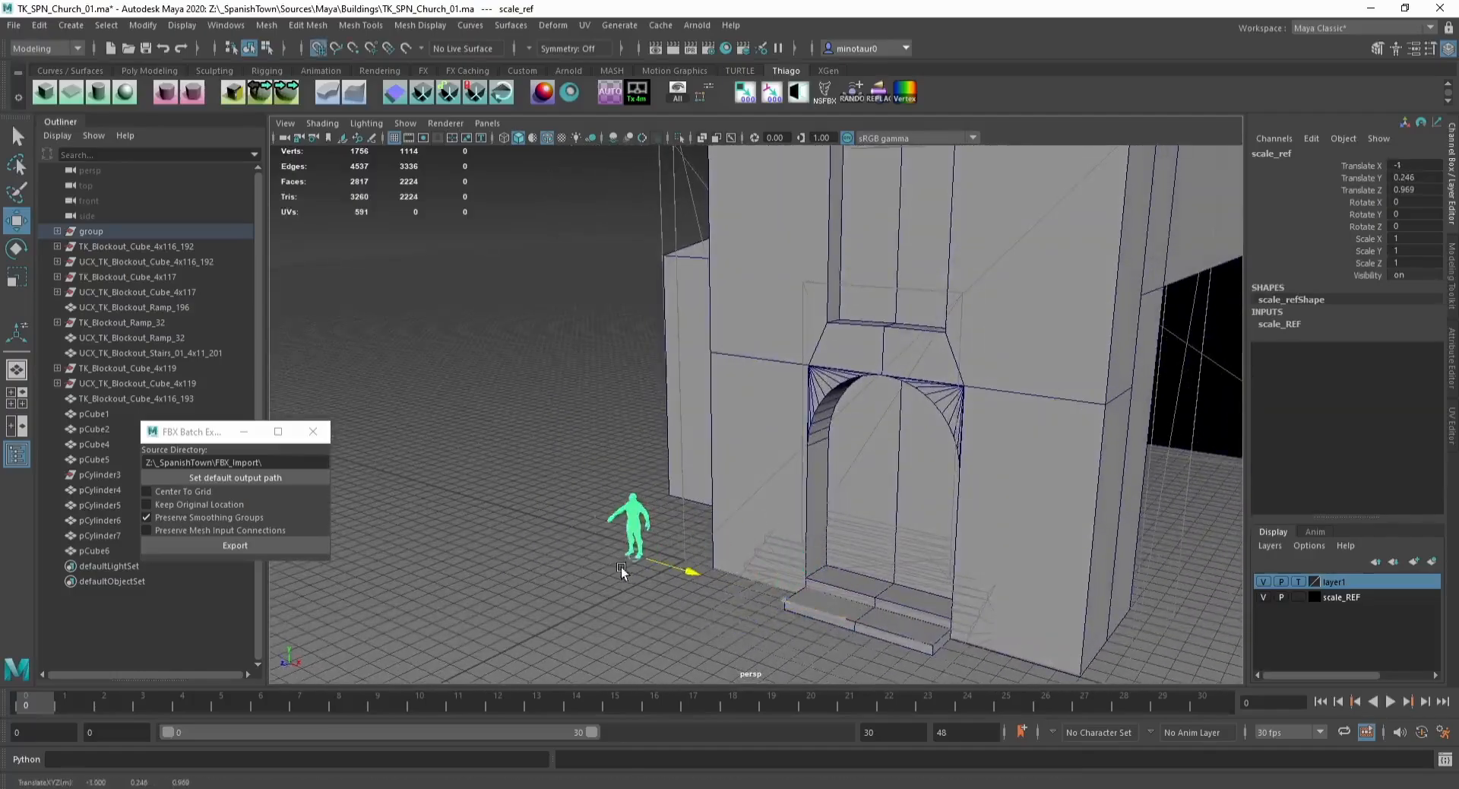
# Step: Duplicate and detach the facade's left face beside the door as a new object
pyautogui.click(773, 430)
pyautogui.moveTo(774, 385); pyautogui.dragTo(772, 429, button='right')
pyautogui.click(733, 404)
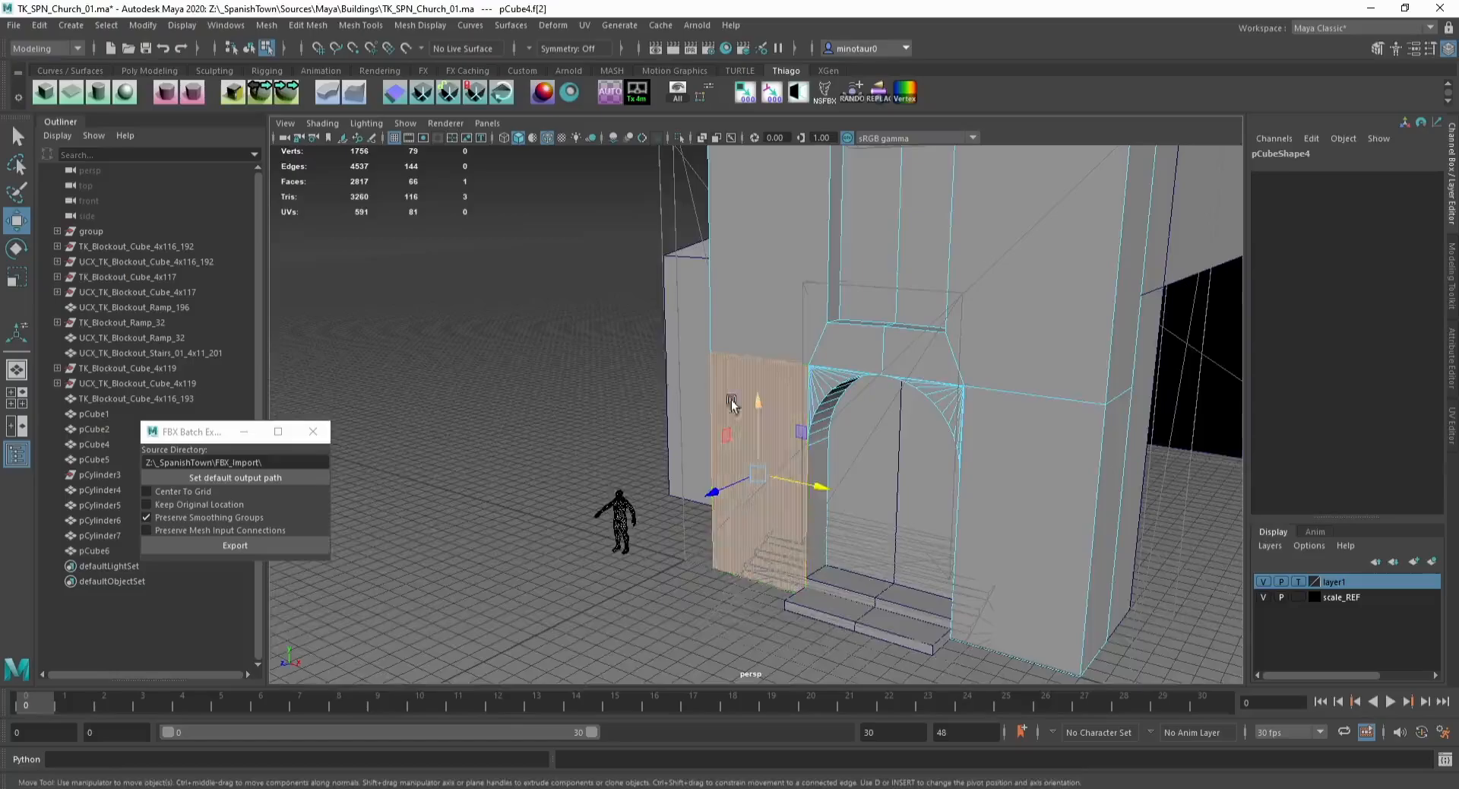
pyautogui.keyDown('alt'); pyautogui.moveTo(734, 403); pyautogui.dragTo(840, 399); pyautogui.keyUp('alt')
pyautogui.click(292, 94)
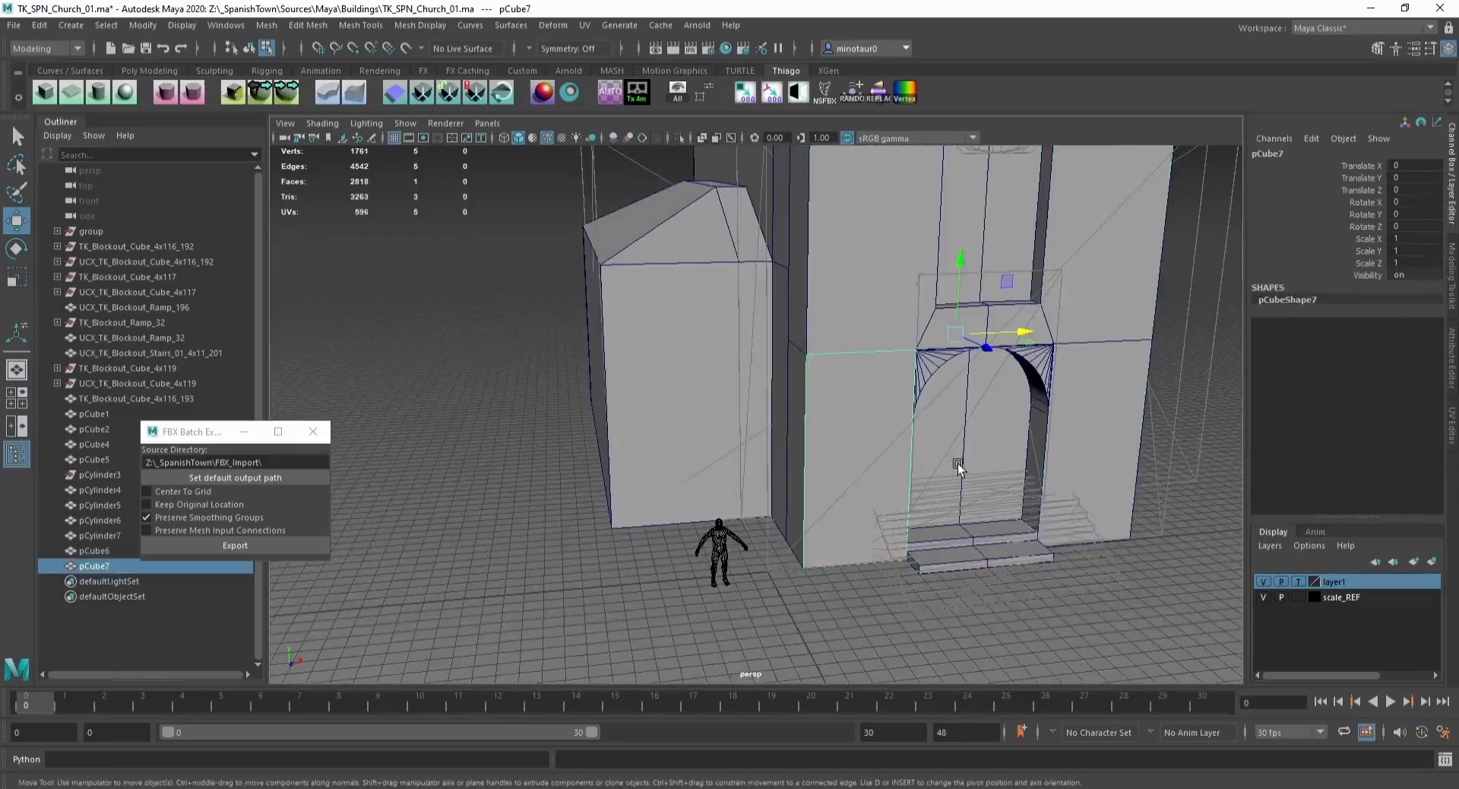
# Step: Trim the duplicated face into a thin horizontal band at the height of the door arch's top
pyautogui.press('F9')
pyautogui.click(914, 411)
pyautogui.press('Delete')
pyautogui.press('F10')
pyautogui.click(857, 563)
pyautogui.press('x')
pyautogui.moveTo(858, 531); pyautogui.dragTo(860, 448)
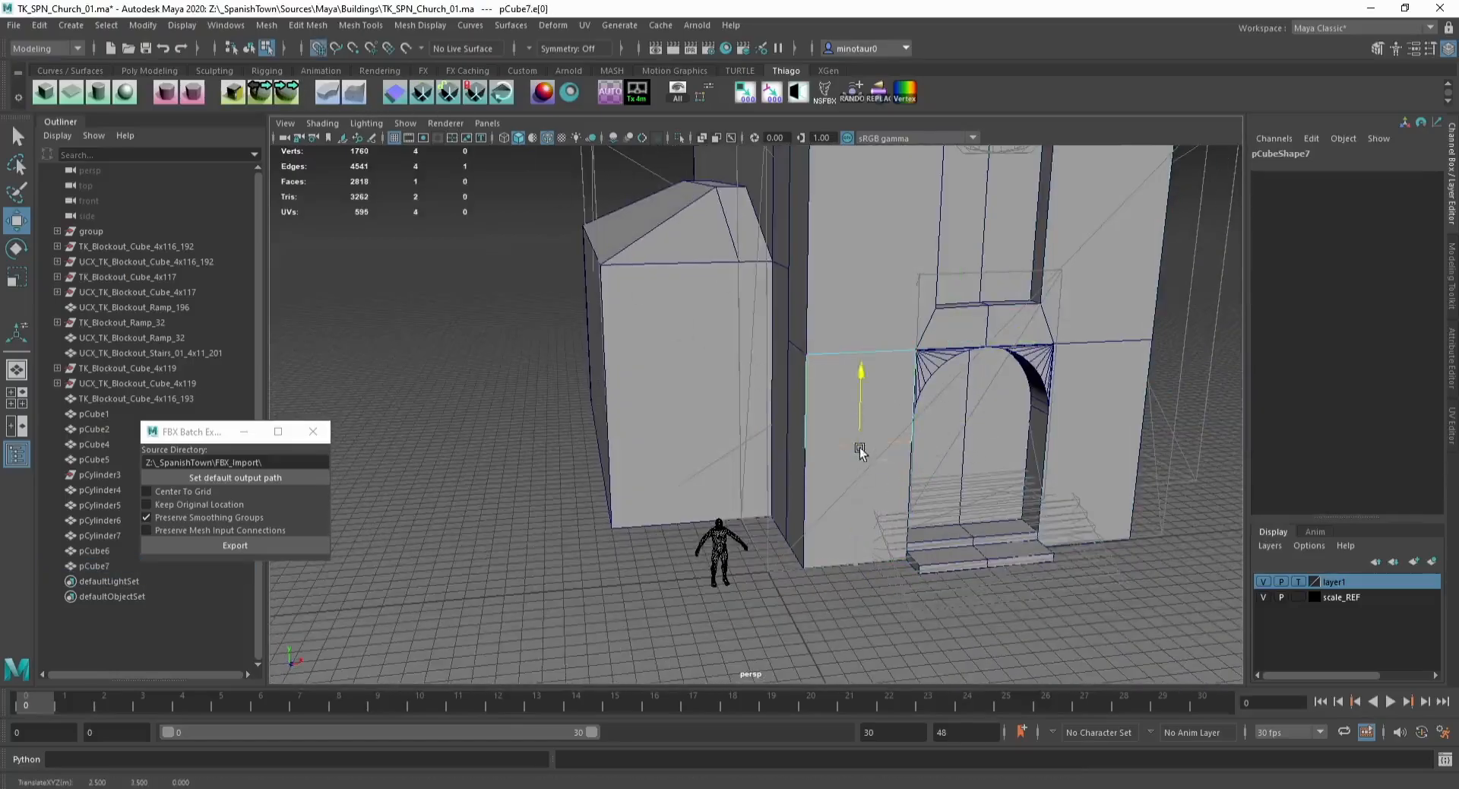
pyautogui.press('f')
pyautogui.keyDown('alt'); pyautogui.moveTo(863, 370); pyautogui.dragTo(858, 323); pyautogui.keyUp('alt')
pyautogui.scroll(-5, 741, 350)
pyautogui.click(707, 346)
pyautogui.scroll(4, 684, 319)
pyautogui.keyDown('alt'); pyautogui.moveTo(664, 316); pyautogui.dragTo(723, 414, button='middle'); pyautogui.keyUp('alt')
# Step: Insert two edge loops along the band and soften its edges
pyautogui.press('g')
pyautogui.moveTo(609, 396); pyautogui.dragTo(611, 385)
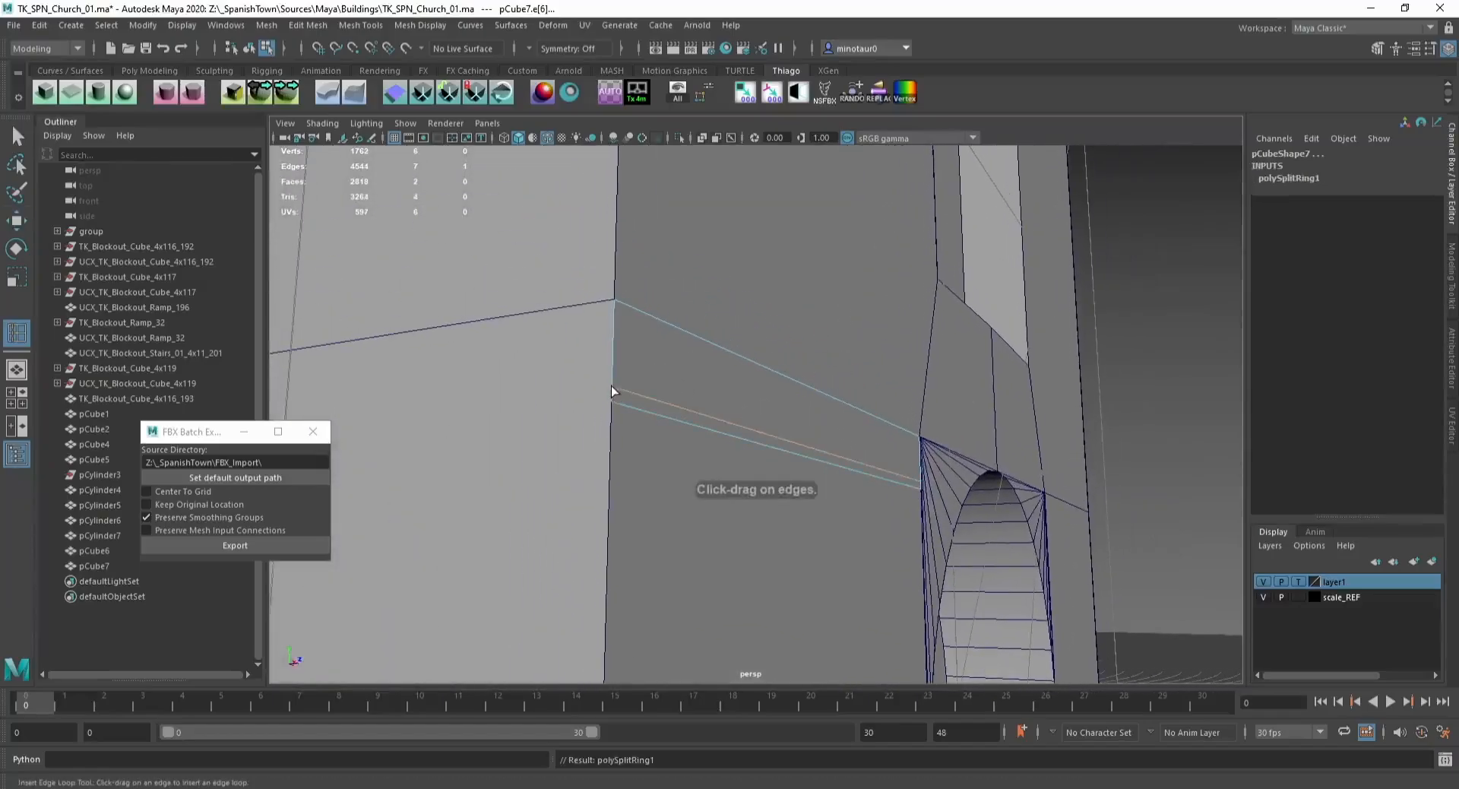
pyautogui.click(614, 313)
pyautogui.press('w')
pyautogui.press('F8')
pyautogui.click(158, 88)
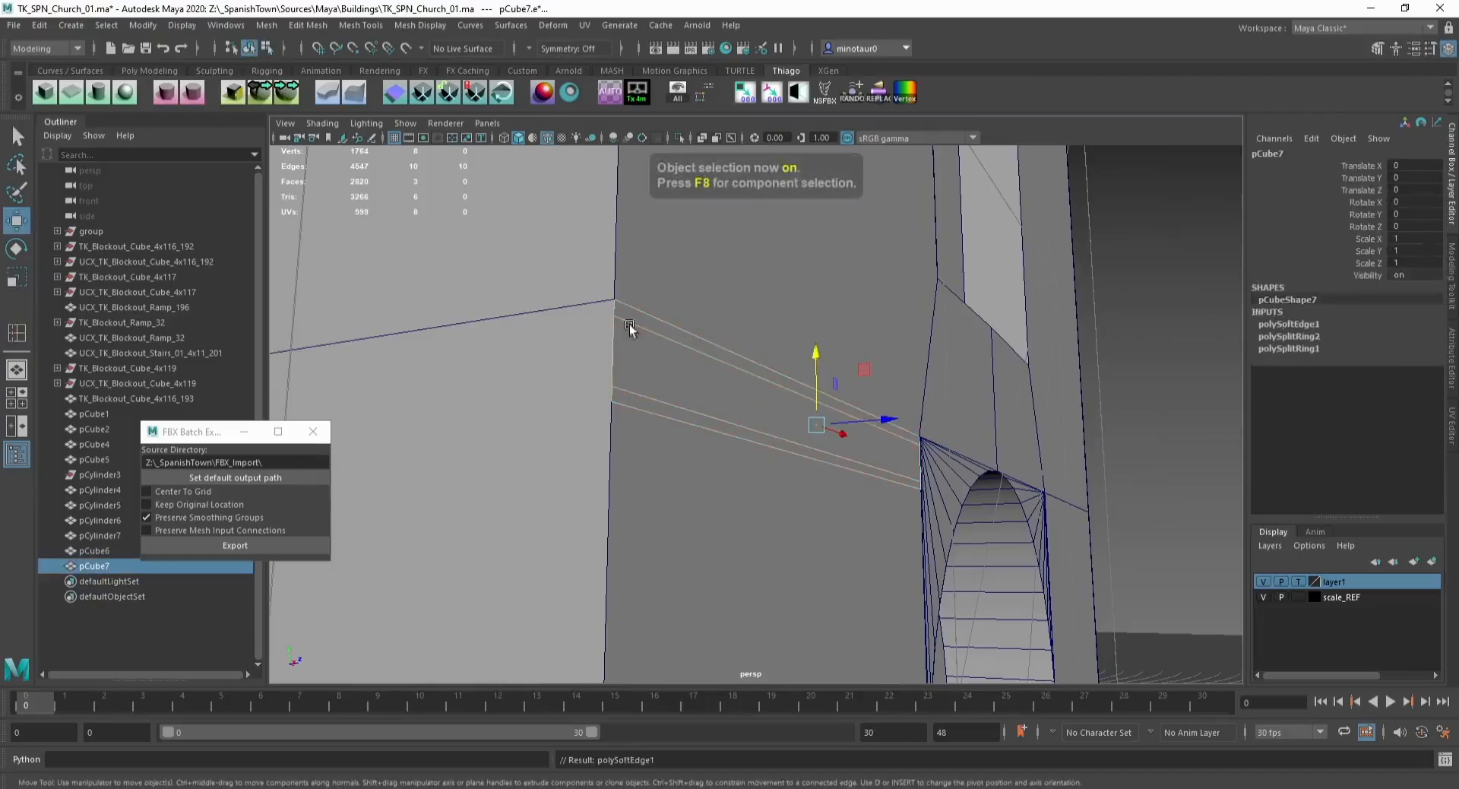
# Step: Push the band's middle face outward to form a protruding ledge
pyautogui.press('F11')
pyautogui.click(707, 406)
pyautogui.moveTo(870, 423); pyautogui.dragTo(897, 427)
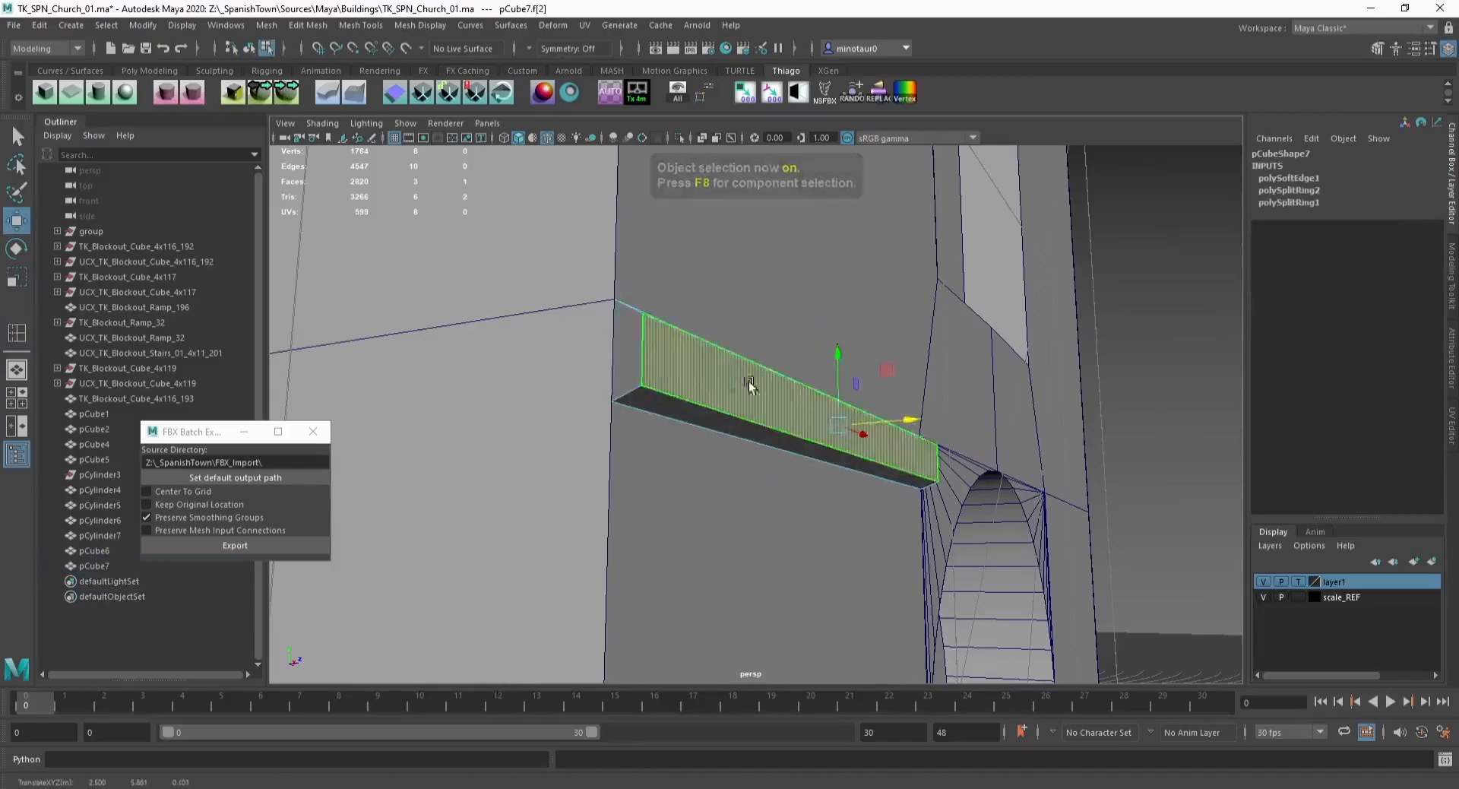
# Step: Select an edge of the protruding ledge and insert extra edge loops along its length
pyautogui.press('F10')
pyautogui.click(753, 362)
pyautogui.moveTo(825, 363); pyautogui.dragTo(673, 311)
pyautogui.click(741, 399)
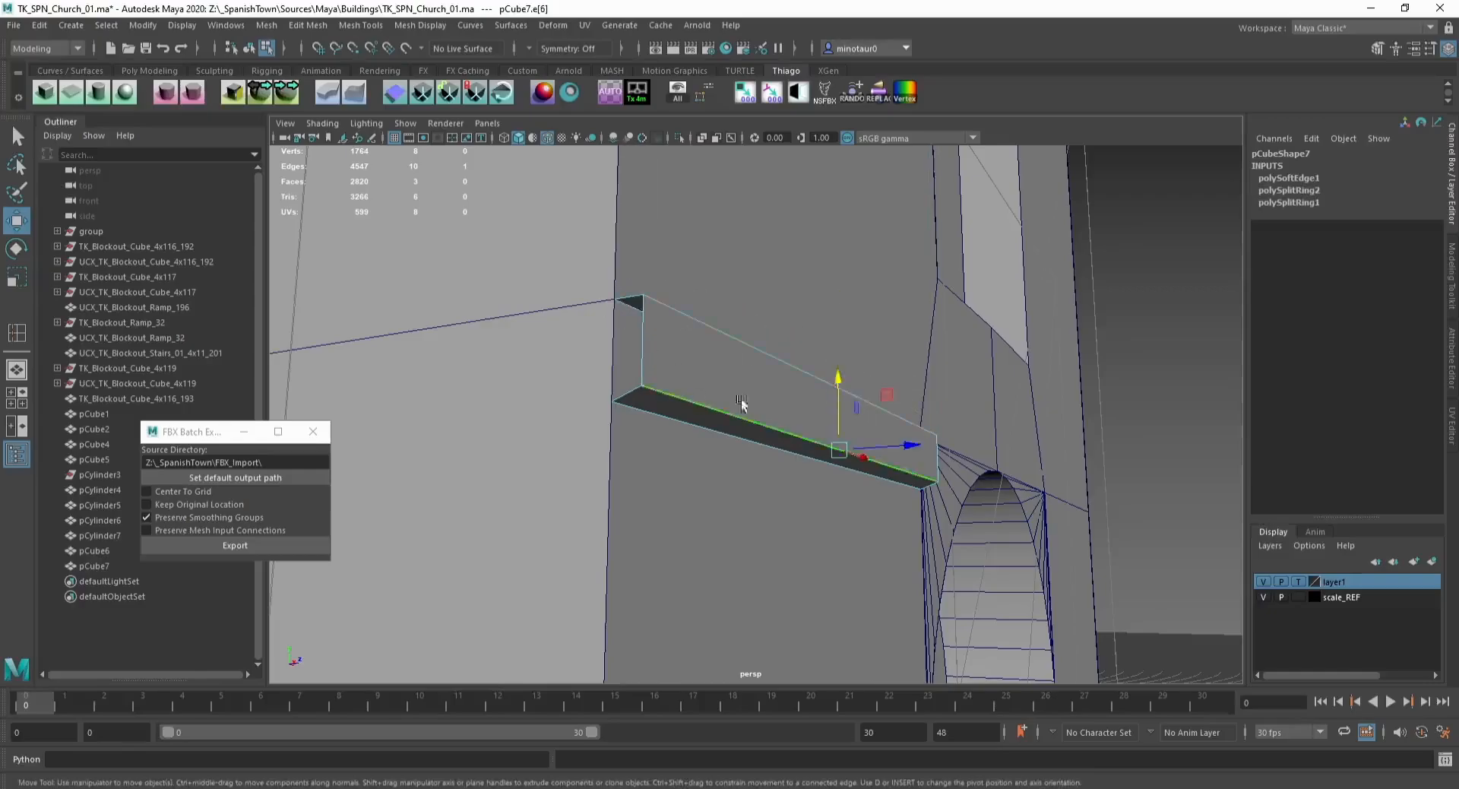
pyautogui.moveTo(882, 446); pyautogui.dragTo(876, 444)
pyautogui.press('y')
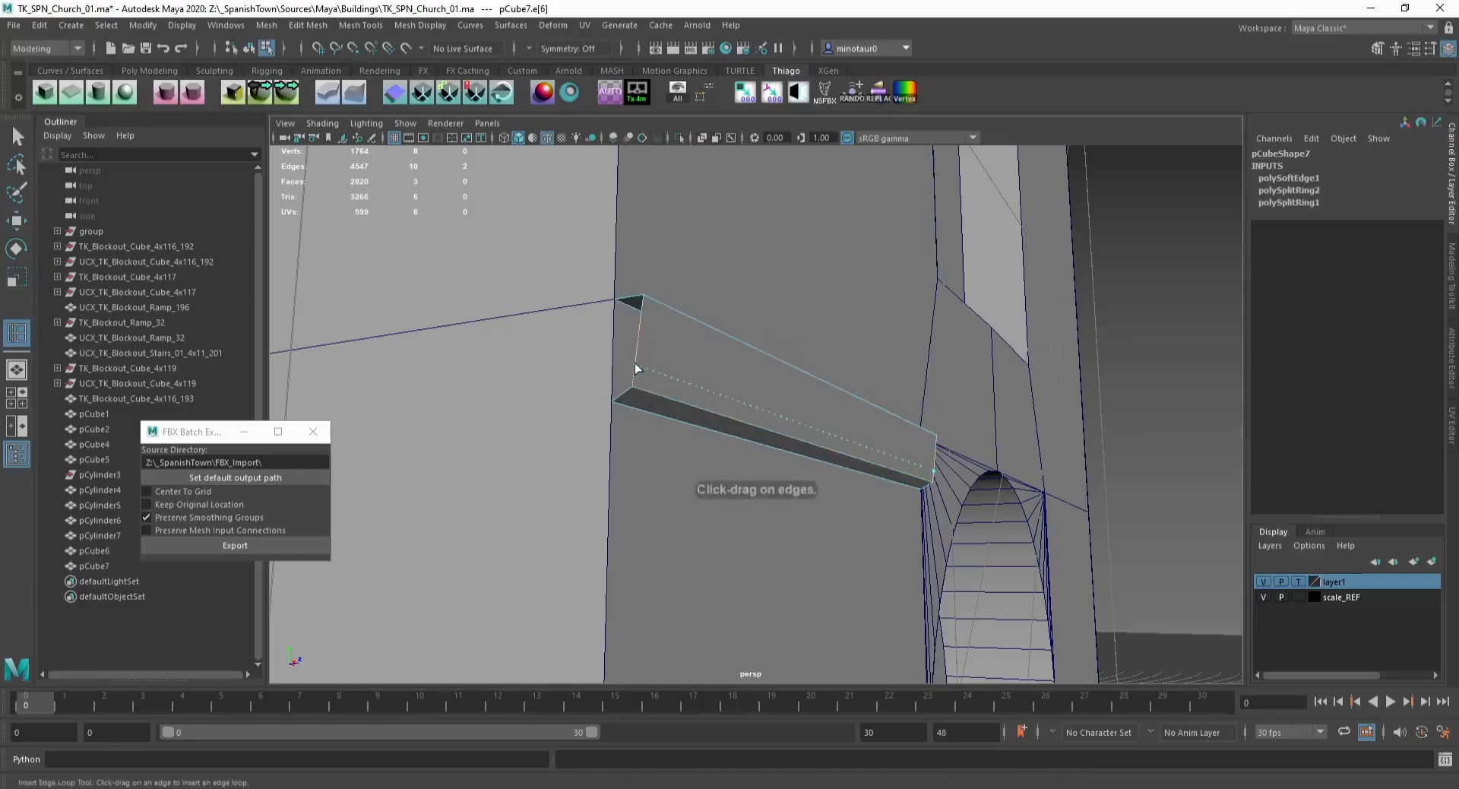
pyautogui.click(637, 364)
pyautogui.click(641, 313)
pyautogui.click(637, 320)
pyautogui.press('w')
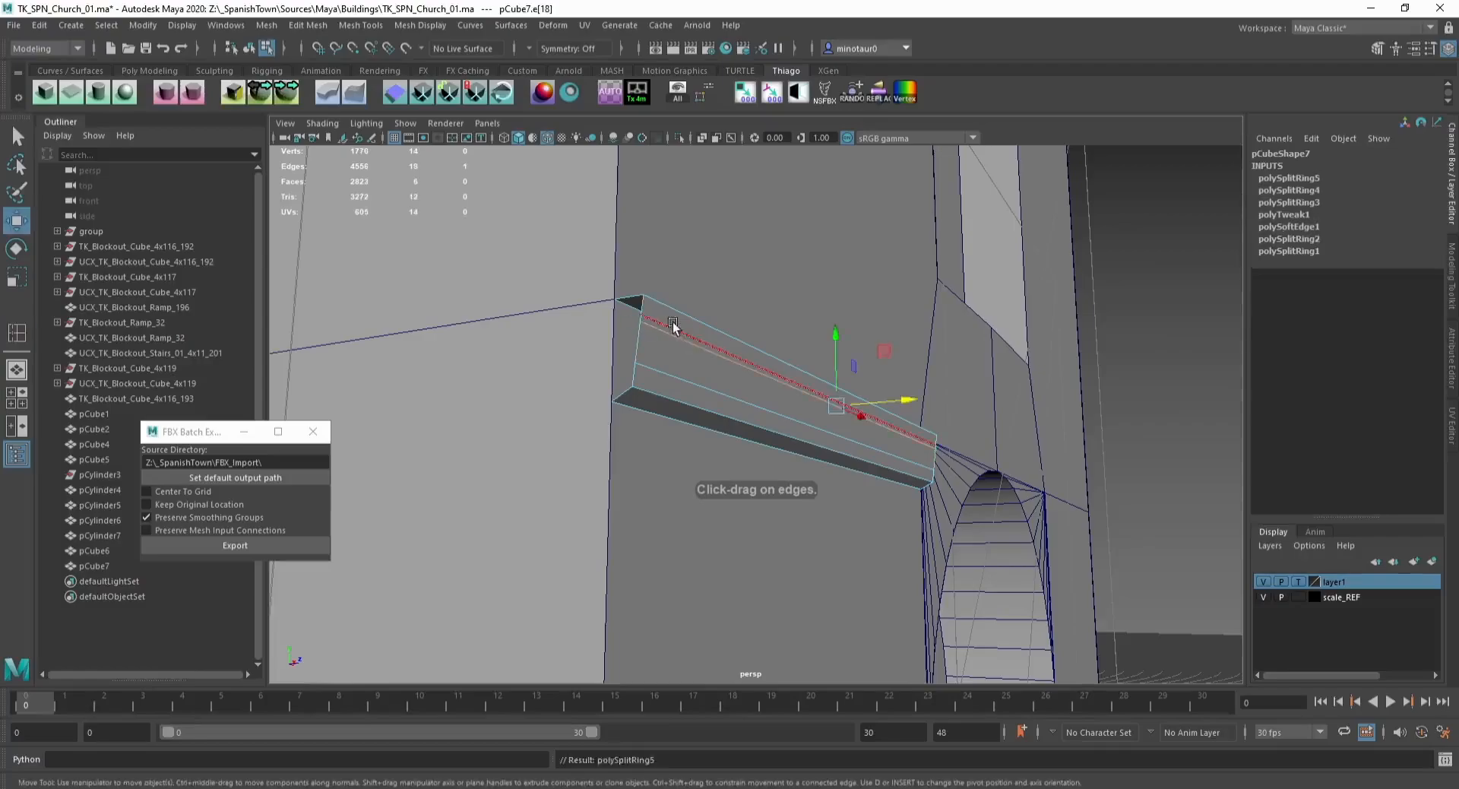
# Step: Shift the new loop edges to shape a stepped ledge profile and soften the ledge's edges
pyautogui.moveTo(908, 397); pyautogui.dragTo(863, 399)
pyautogui.click(700, 394)
pyautogui.click(744, 411)
pyautogui.doubleClick(627, 342)
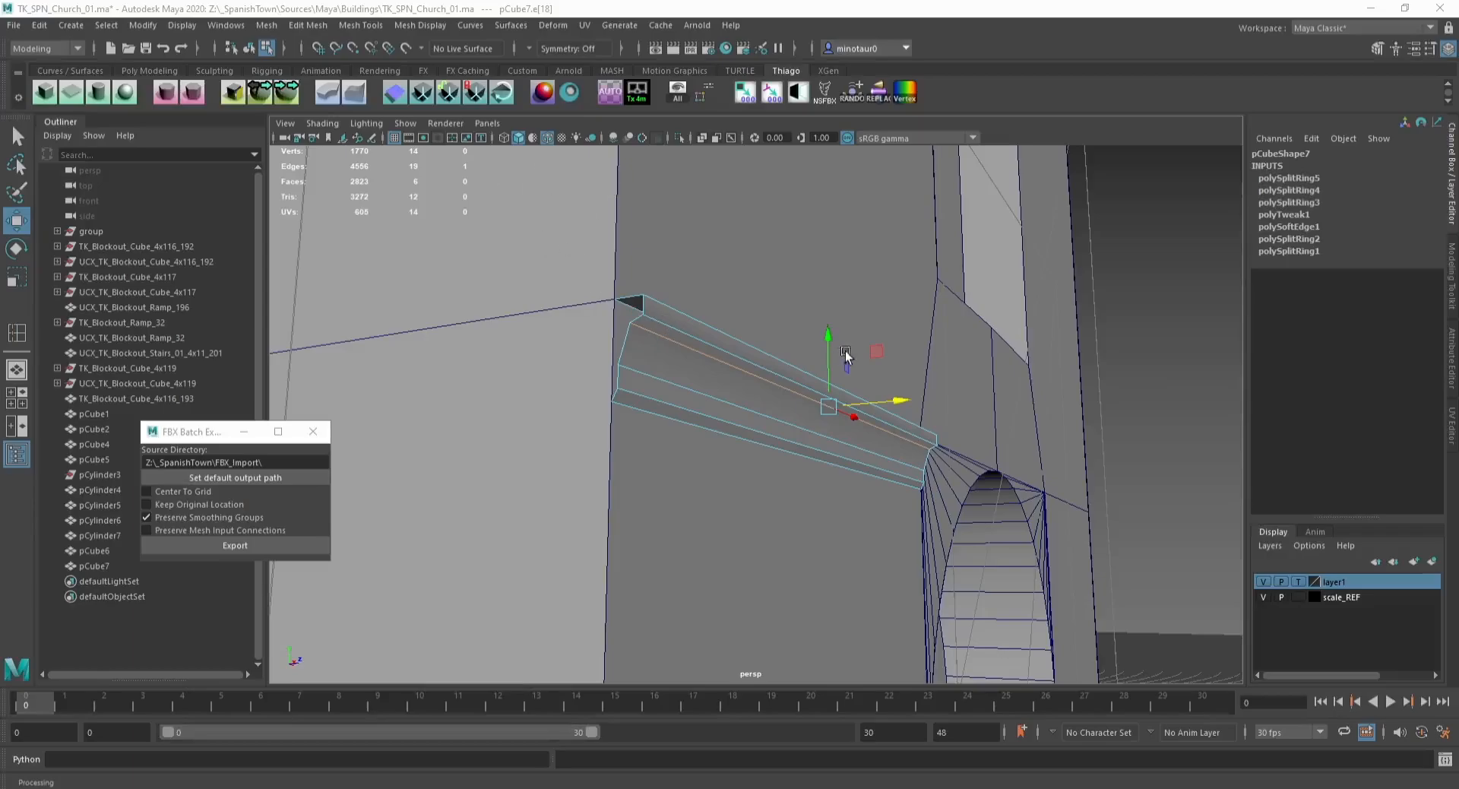
pyautogui.moveTo(828, 348); pyautogui.dragTo(828, 351)
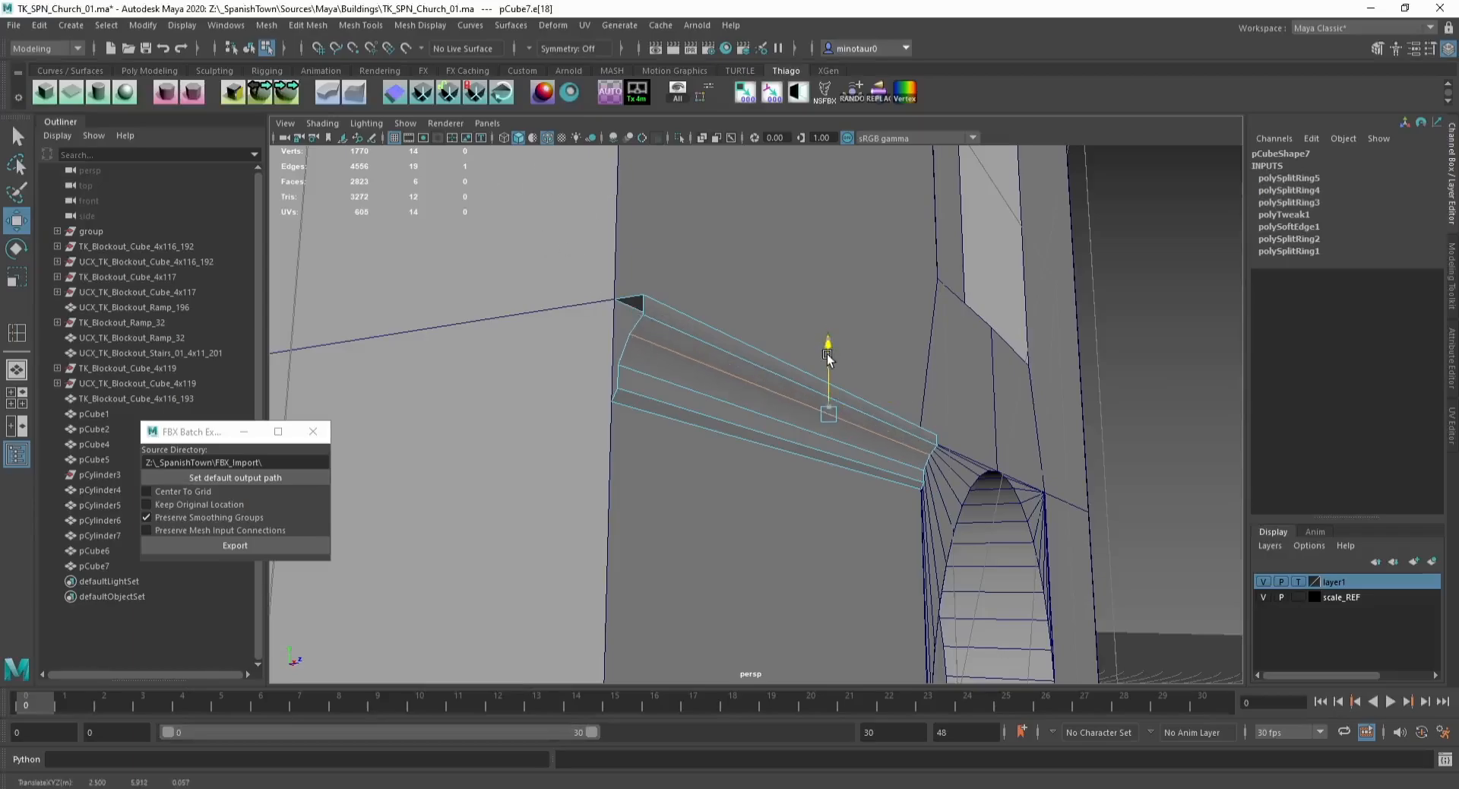
pyautogui.click(193, 92)
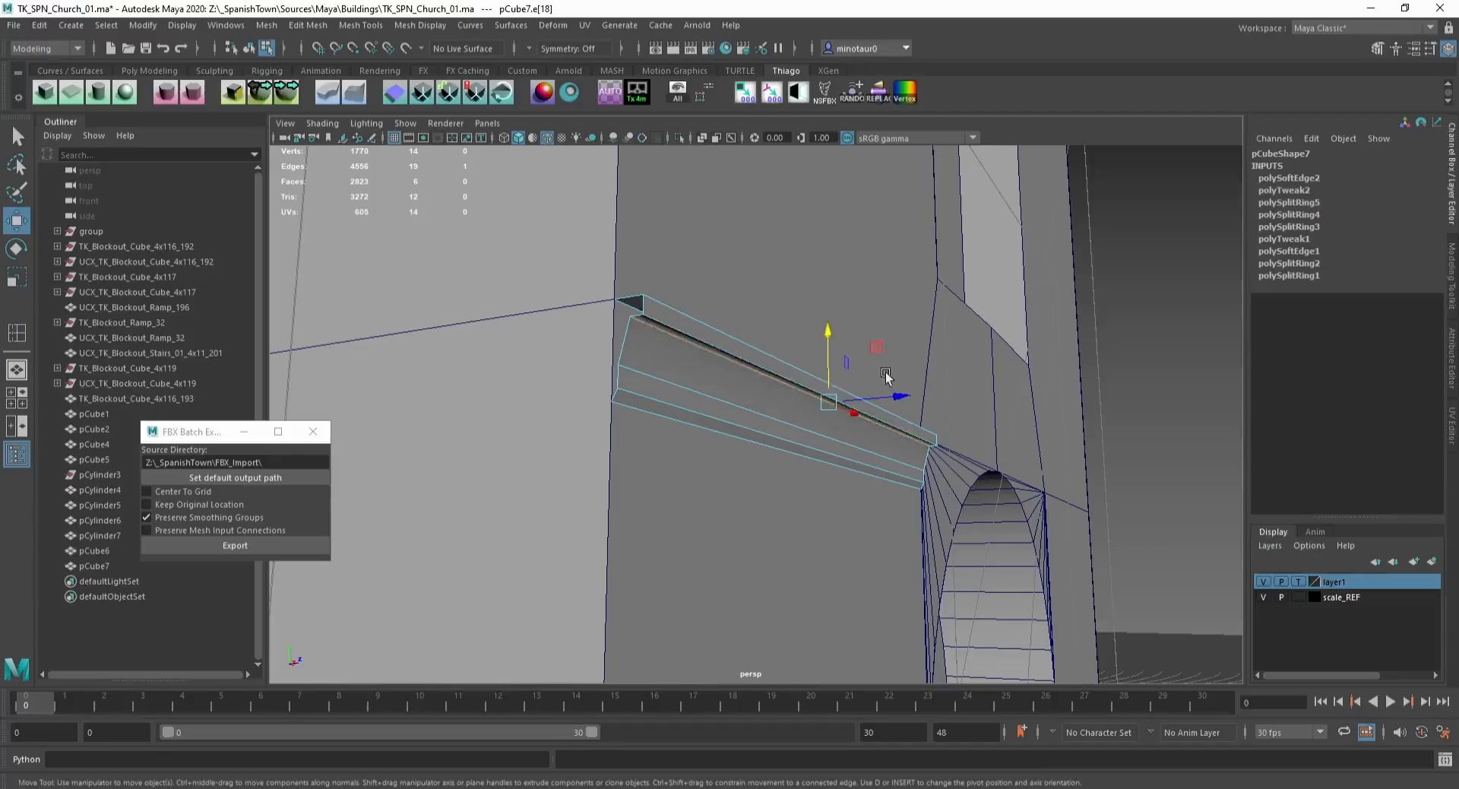
# Step: Move the ledge's top edge to refine the profile, insert one more edge loop and soften the edges again
pyautogui.moveTo(885, 396); pyautogui.dragTo(879, 393)
pyautogui.doubleClick(755, 350)
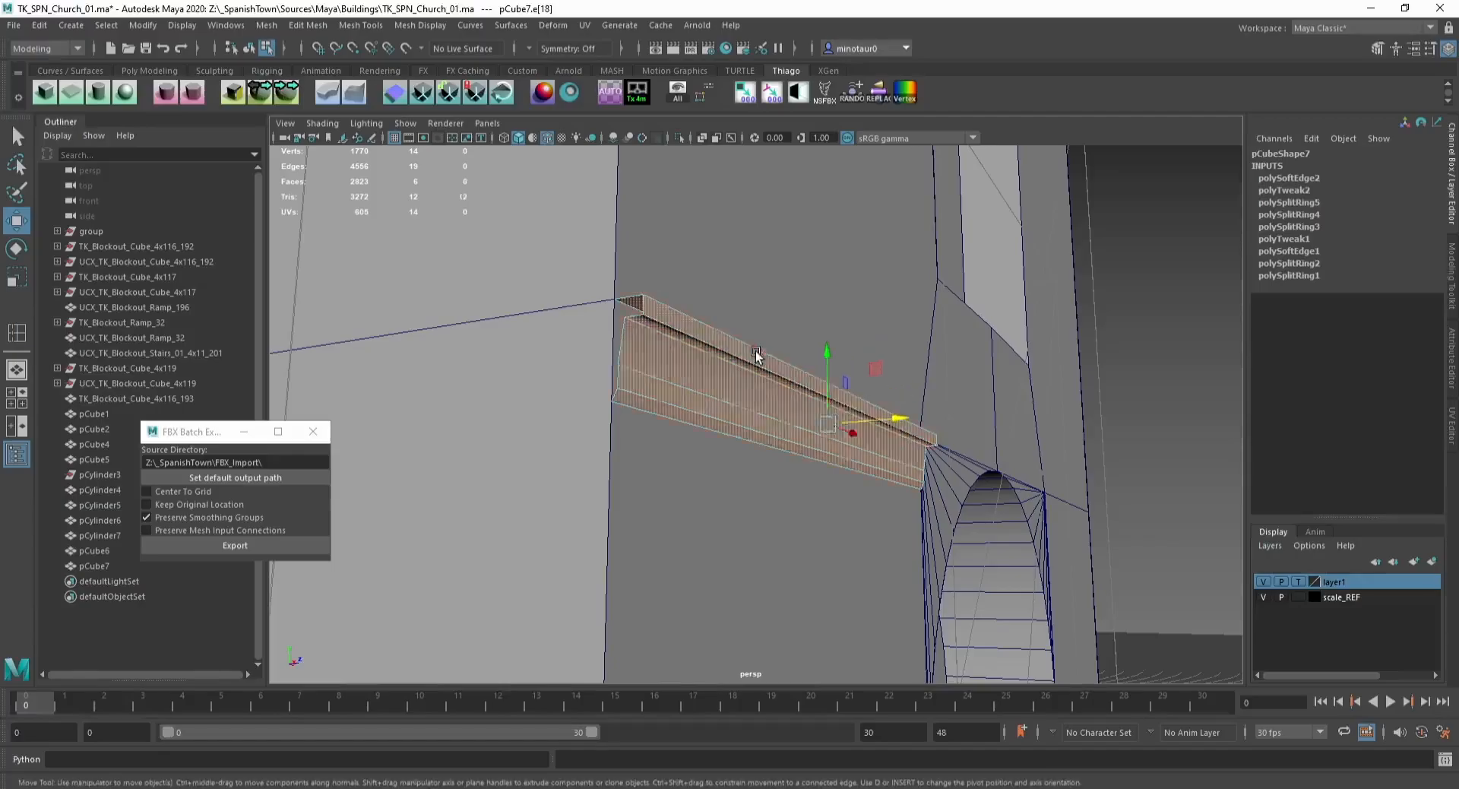
pyautogui.click(849, 391)
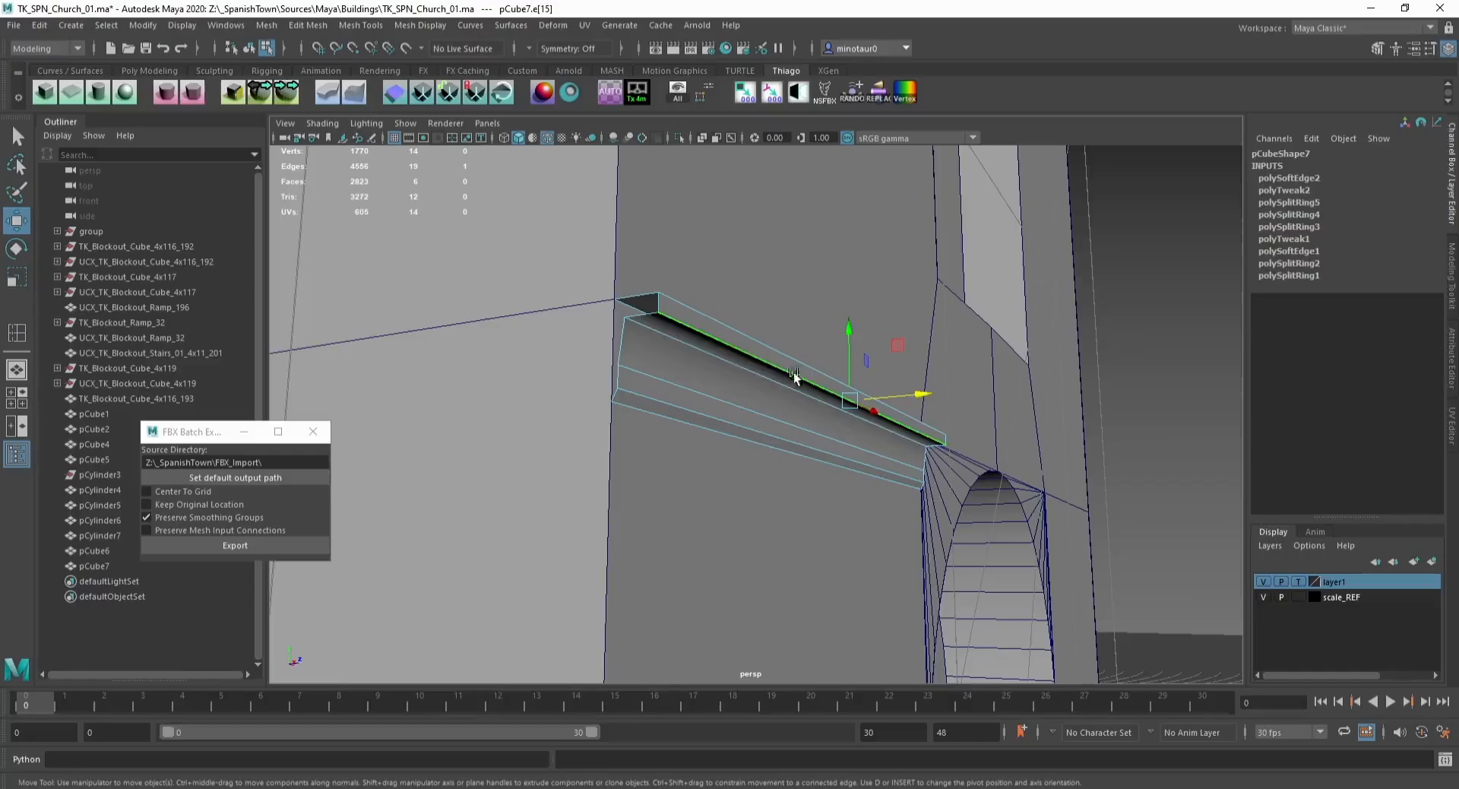
pyautogui.moveTo(863, 394); pyautogui.dragTo(884, 424)
pyautogui.press('y')
pyautogui.click(622, 355)
pyautogui.press('w')
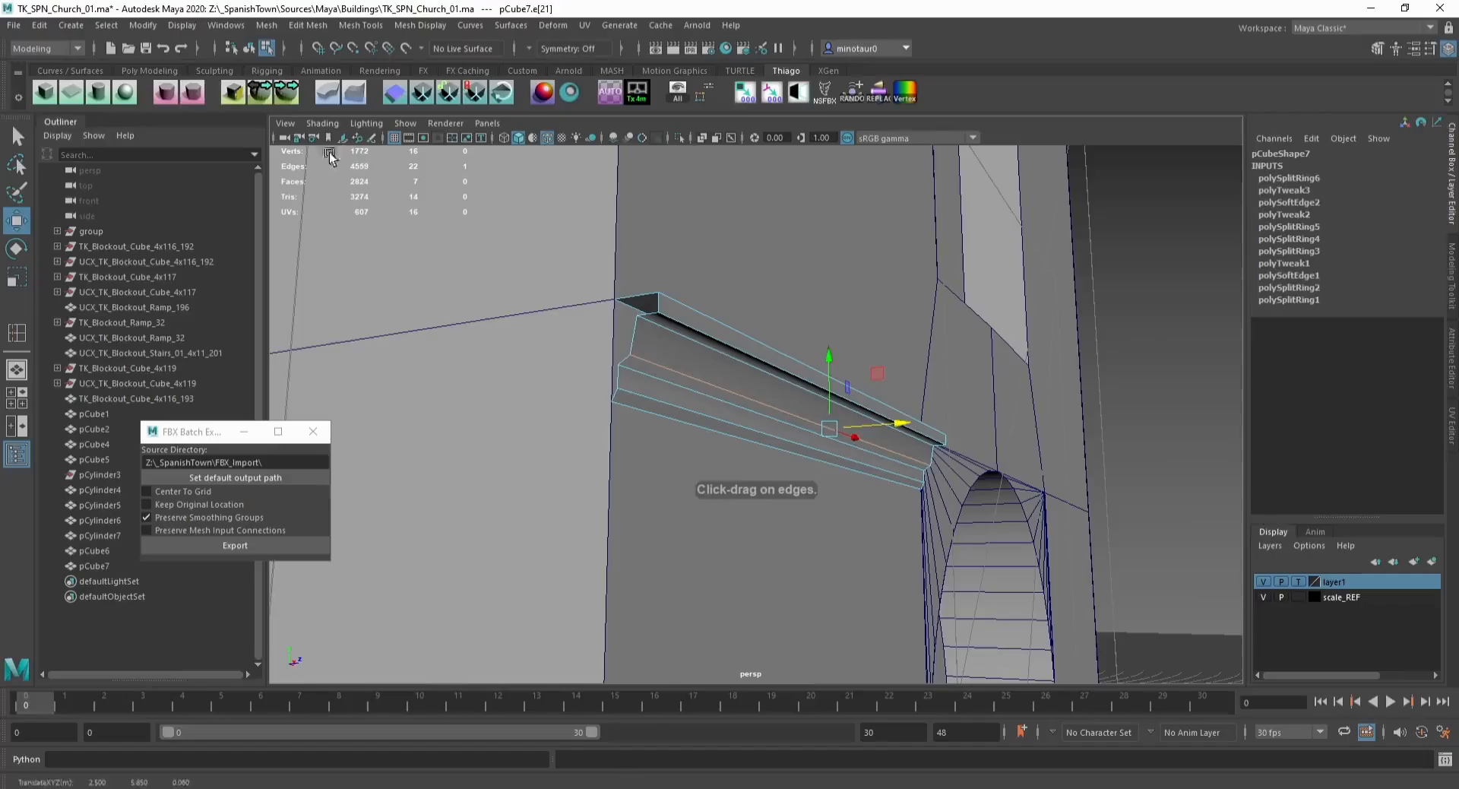
pyautogui.click(194, 93)
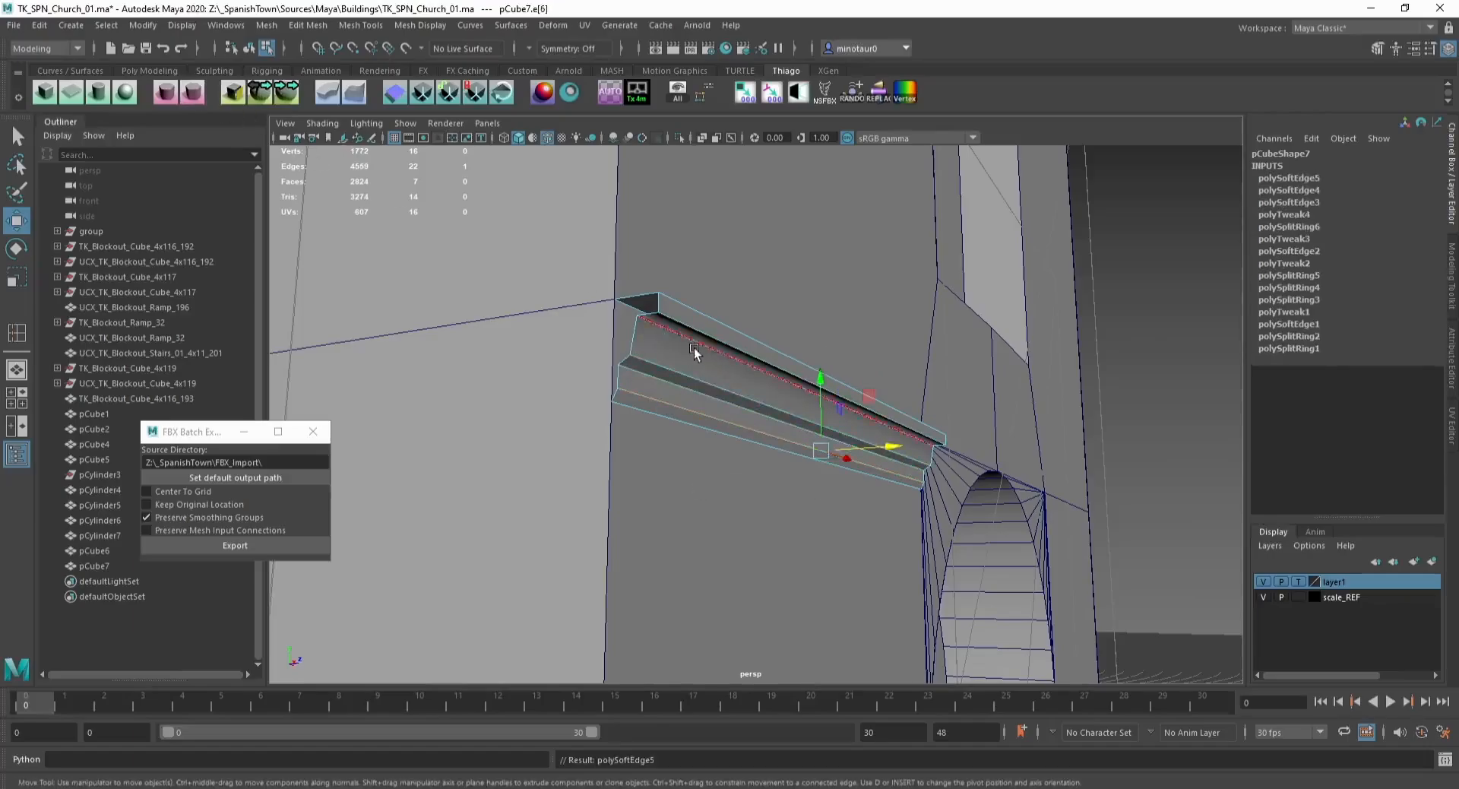
# Step: Select the whole ledge object and toggle isolation to inspect it on its own
pyautogui.press('F8')
pyautogui.press('F10')
pyautogui.click(674, 336)
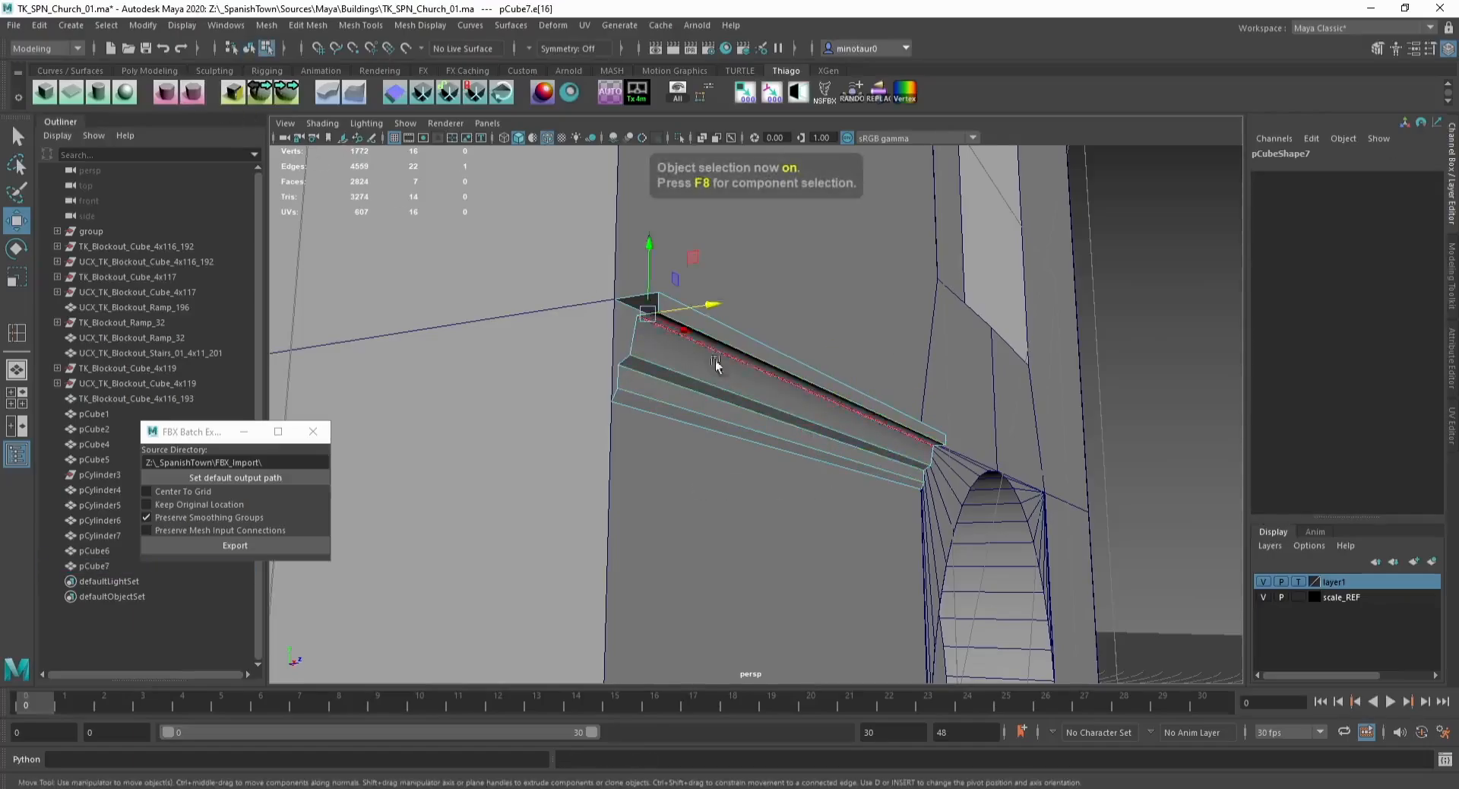
pyautogui.press('F8')
pyautogui.keyDown('alt'); pyautogui.moveTo(762, 273); pyautogui.dragTo(677, 371); pyautogui.keyUp('alt')
pyautogui.hotkey('ctrl', '1')
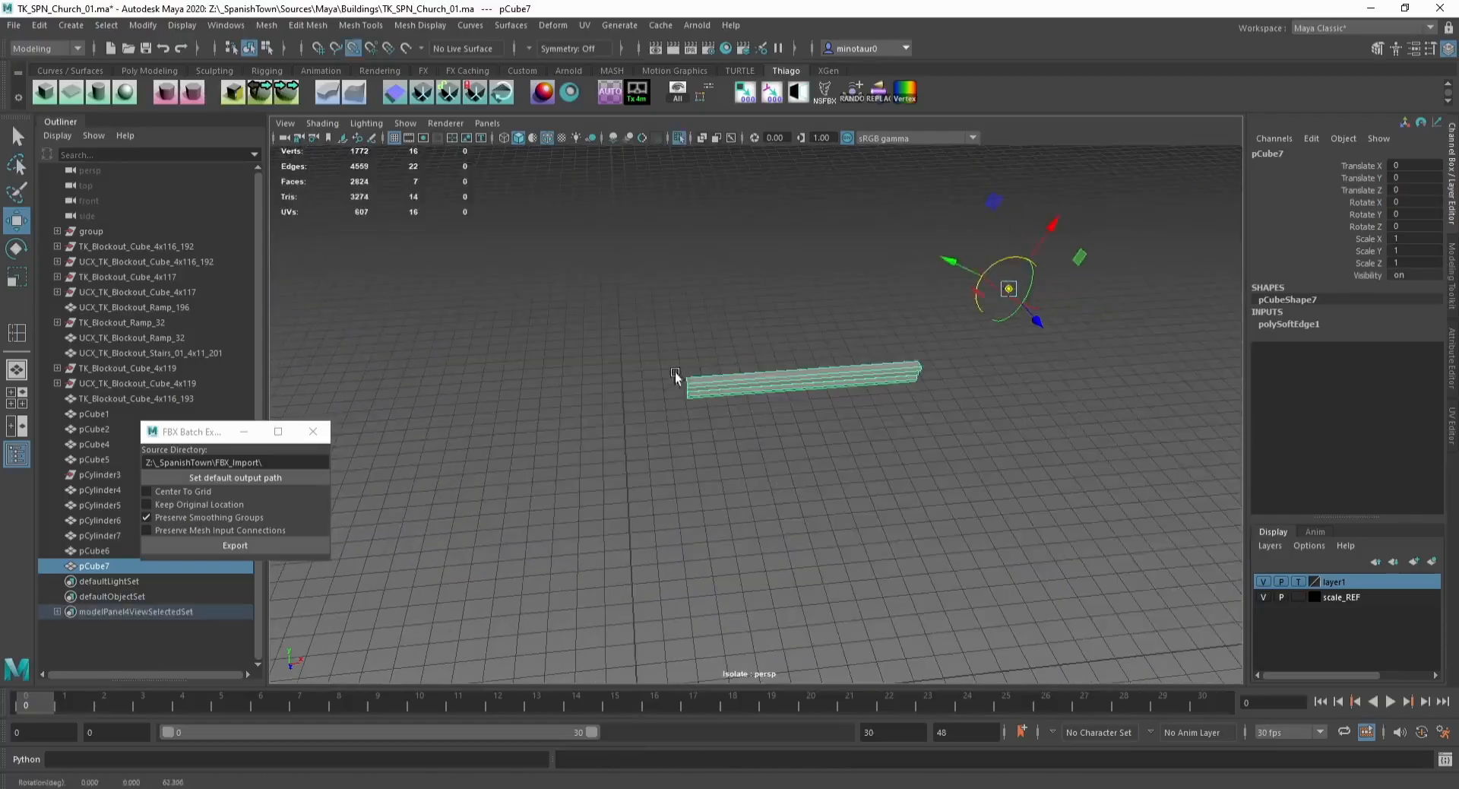
pyautogui.hotkey('ctrl', 'z')
pyautogui.moveTo(1008, 288); pyautogui.dragTo(617, 394)
pyautogui.hotkey('ctrl', '1')
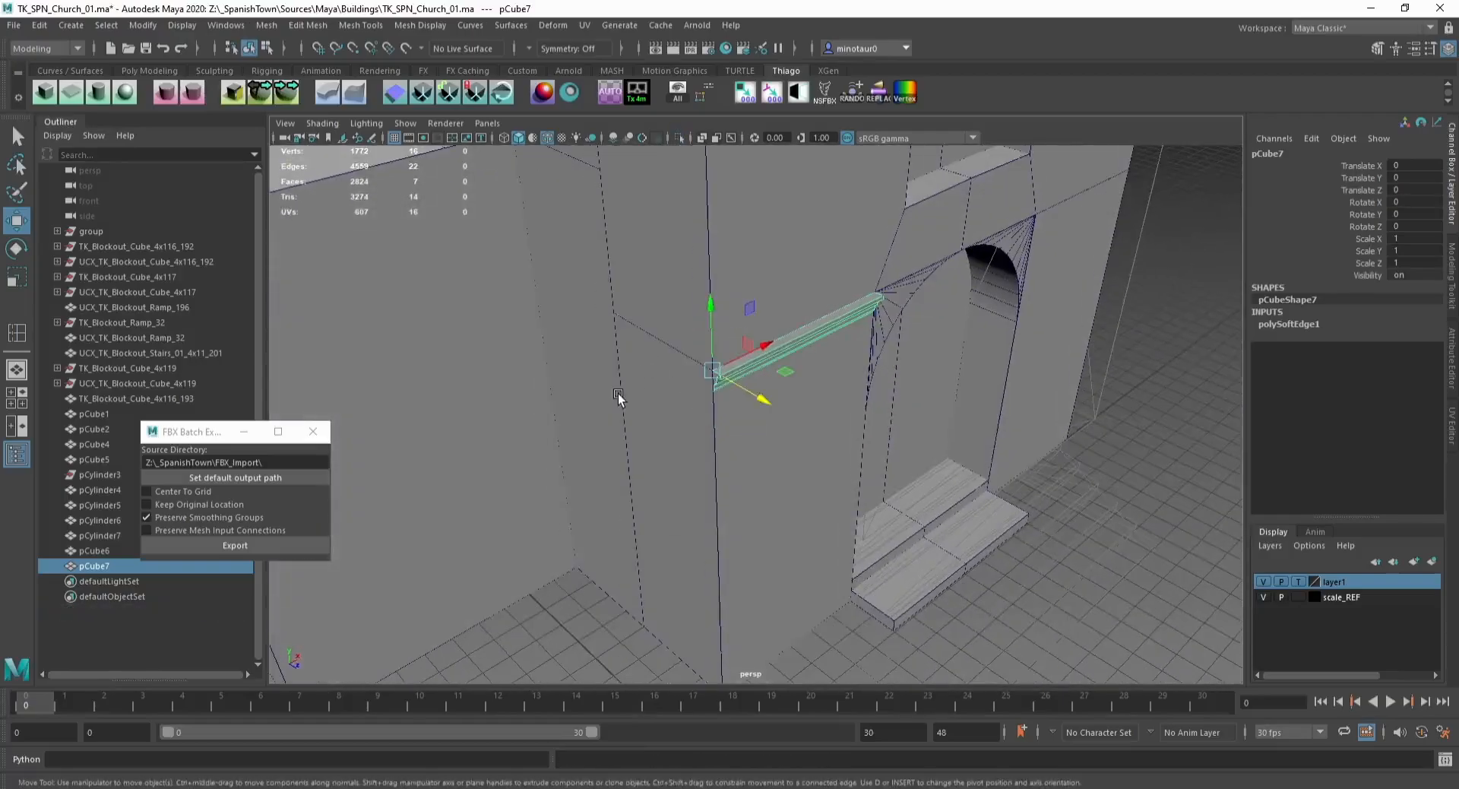
# Step: Duplicate the ledge, rotate it -90 degrees and position it along the side wall face
pyautogui.hotkey('ctrl', 'd')
pyautogui.press('e')
pyautogui.moveTo(731, 407); pyautogui.dragTo(632, 351)
pyautogui.press('w')
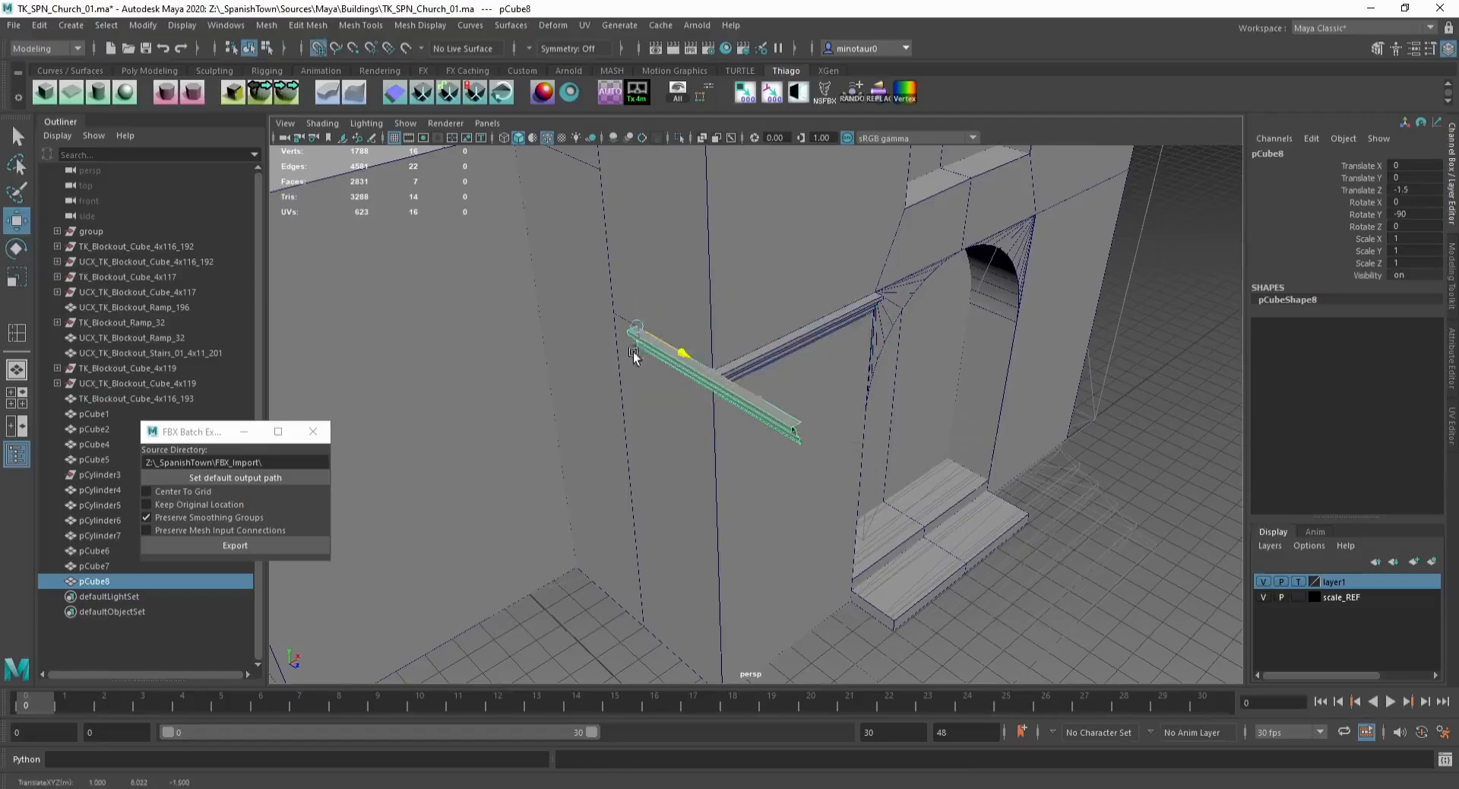
pyautogui.press('F9')
pyautogui.moveTo(738, 380); pyautogui.dragTo(685, 349)
pyautogui.press('F8')
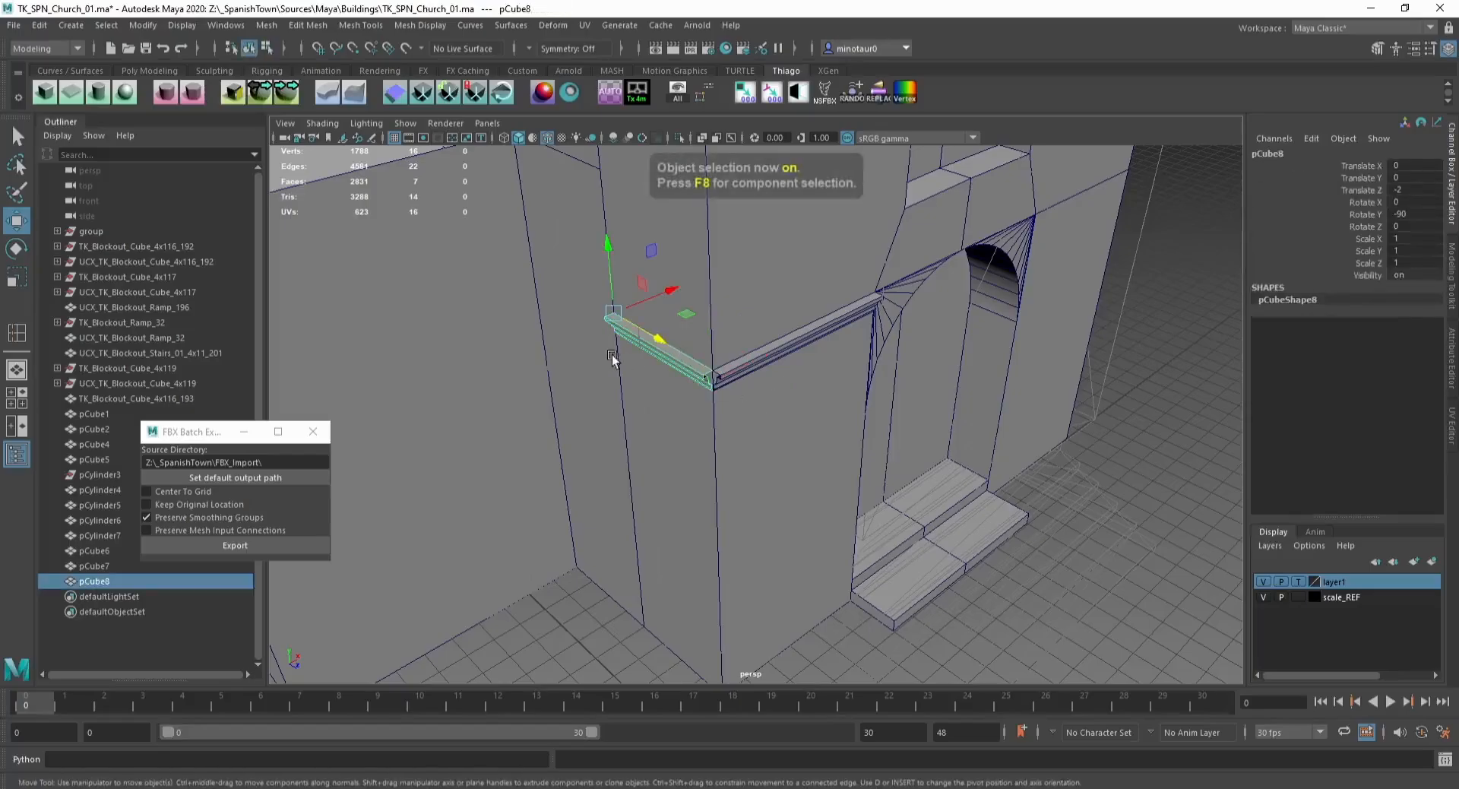
pyautogui.hotkey('ctrl', 'f')
pyautogui.keyDown('alt'); pyautogui.moveTo(613, 358); pyautogui.dragTo(687, 368, button='middle'); pyautogui.keyUp('alt')
pyautogui.keyDown('alt'); pyautogui.moveTo(687, 368); pyautogui.dragTo(718, 351, button='right'); pyautogui.keyUp('alt')
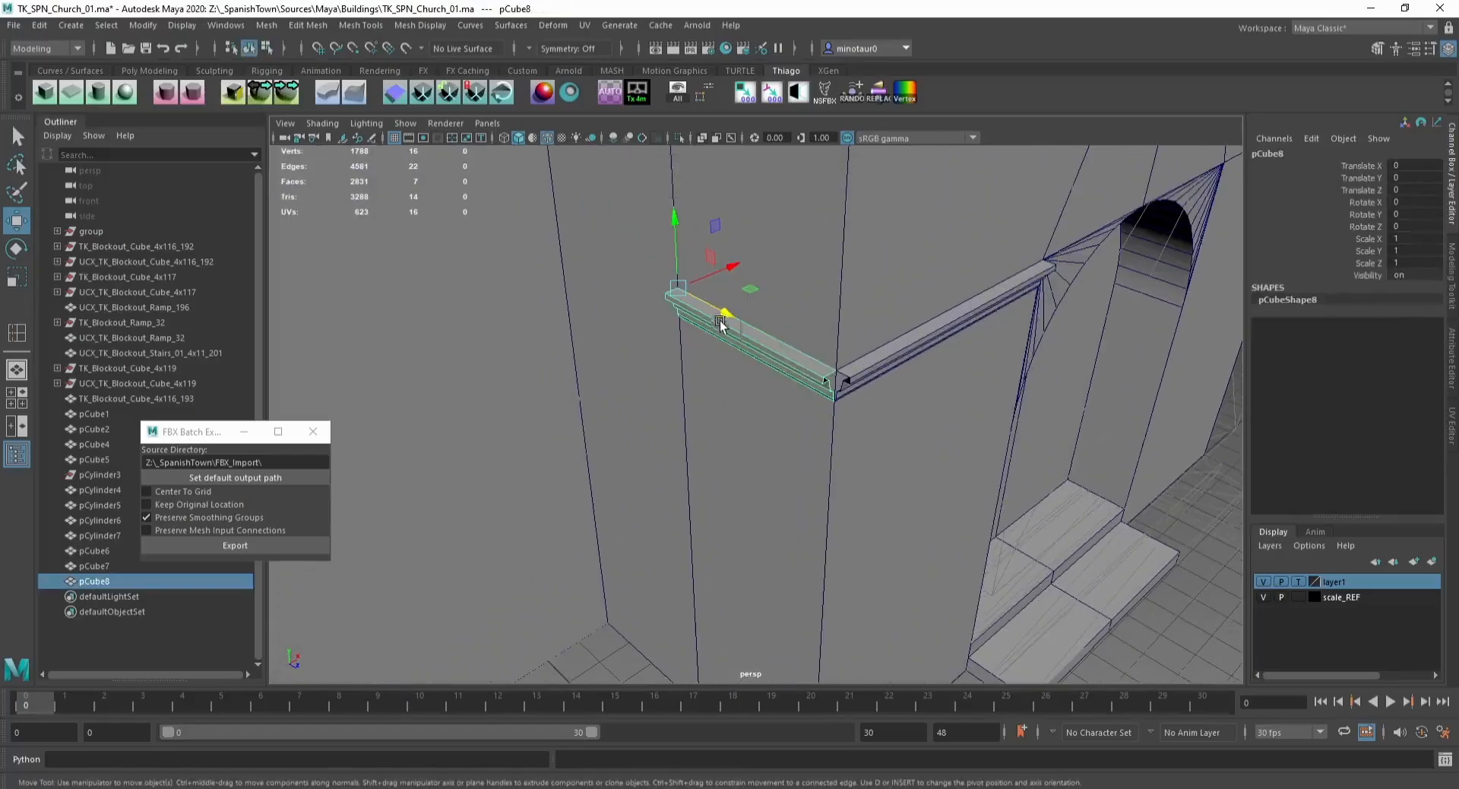
# Step: Duplicate the side ledge and snap the copy's vertices into the corner where the two ledges meet
pyautogui.hotkey('ctrl', 'd')
pyautogui.moveTo(732, 317); pyautogui.dragTo(847, 381)
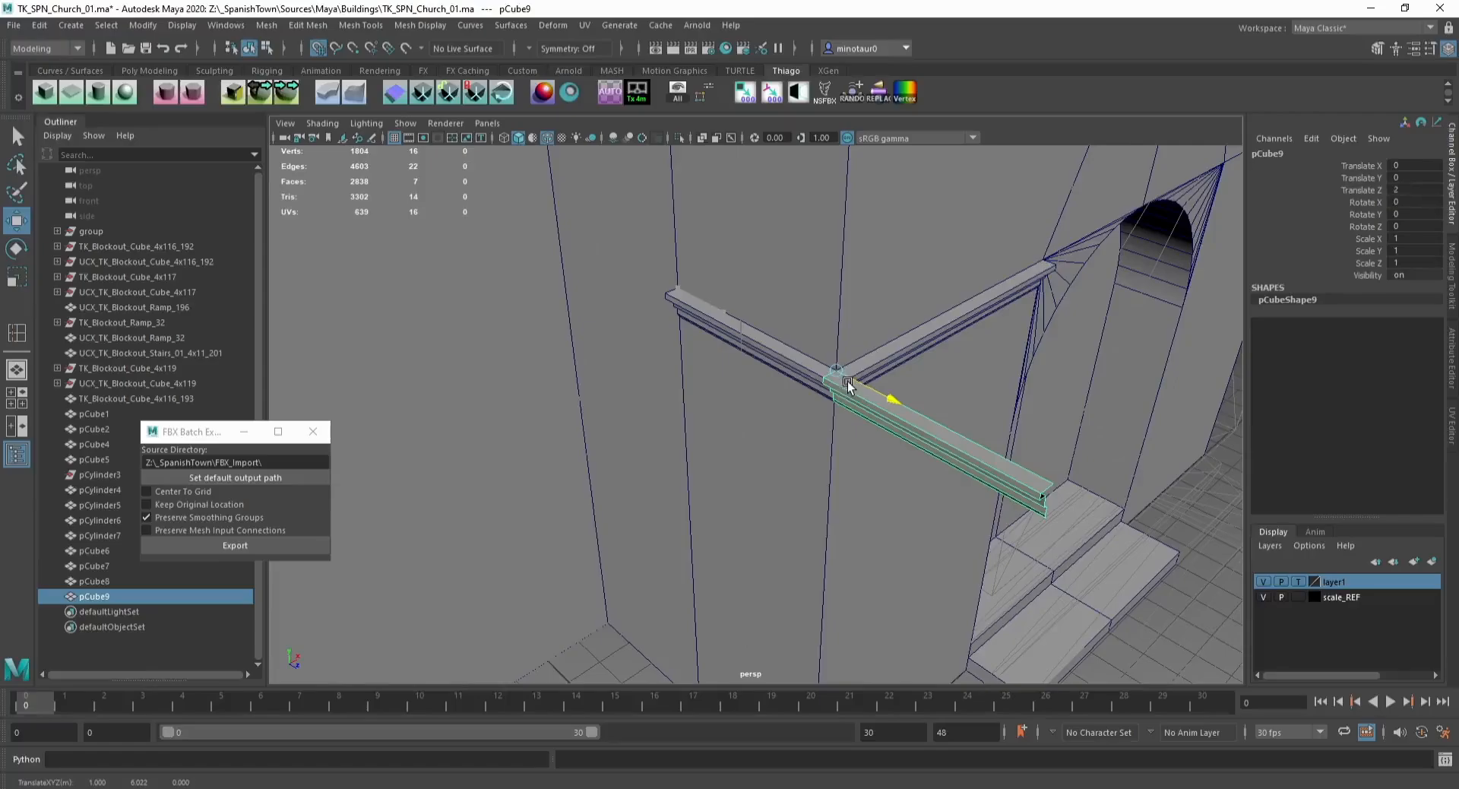
pyautogui.press('Delete')
pyautogui.click(774, 352)
pyautogui.press('F9')
pyautogui.moveTo(800, 339); pyautogui.dragTo(723, 465)
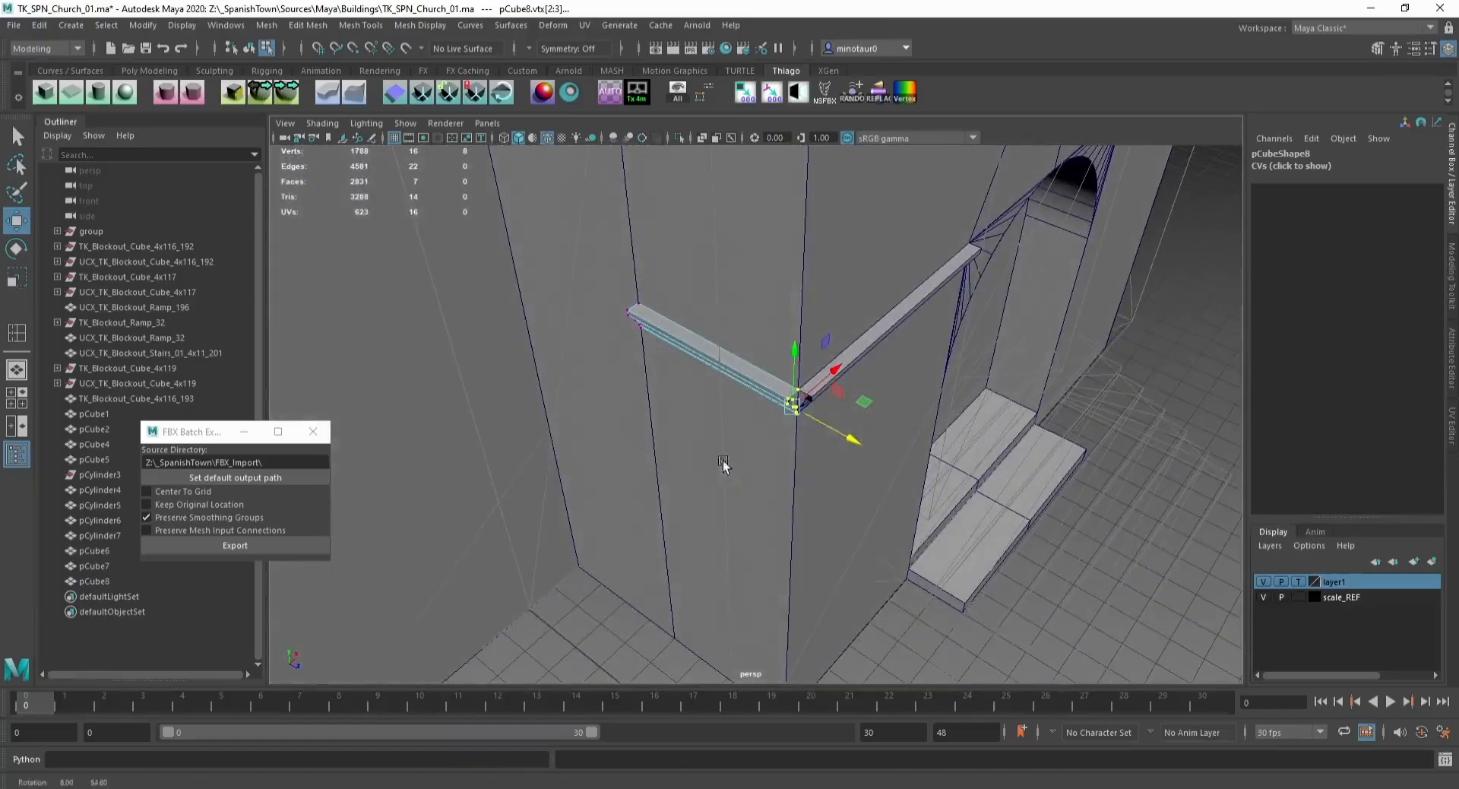
pyautogui.press('F8')
pyautogui.press('x')
pyautogui.keyDown('shift'); pyautogui.moveTo(689, 334); pyautogui.dragTo(817, 391); pyautogui.keyUp('shift')
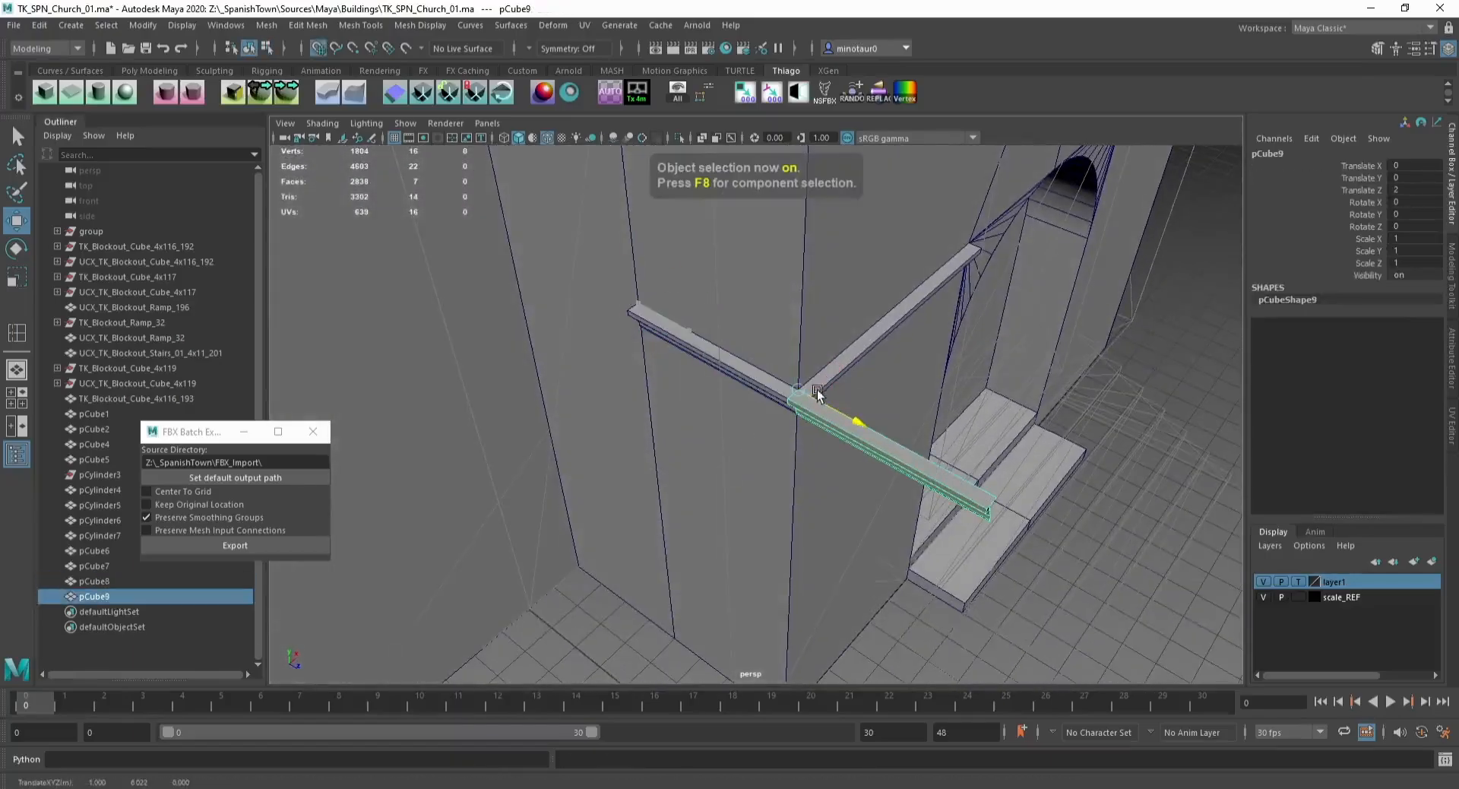
# Step: Apply a mirror cut to the ledge copy, orient the cut plane at the corner and delete the plane
pyautogui.click(798, 92)
pyautogui.press('e')
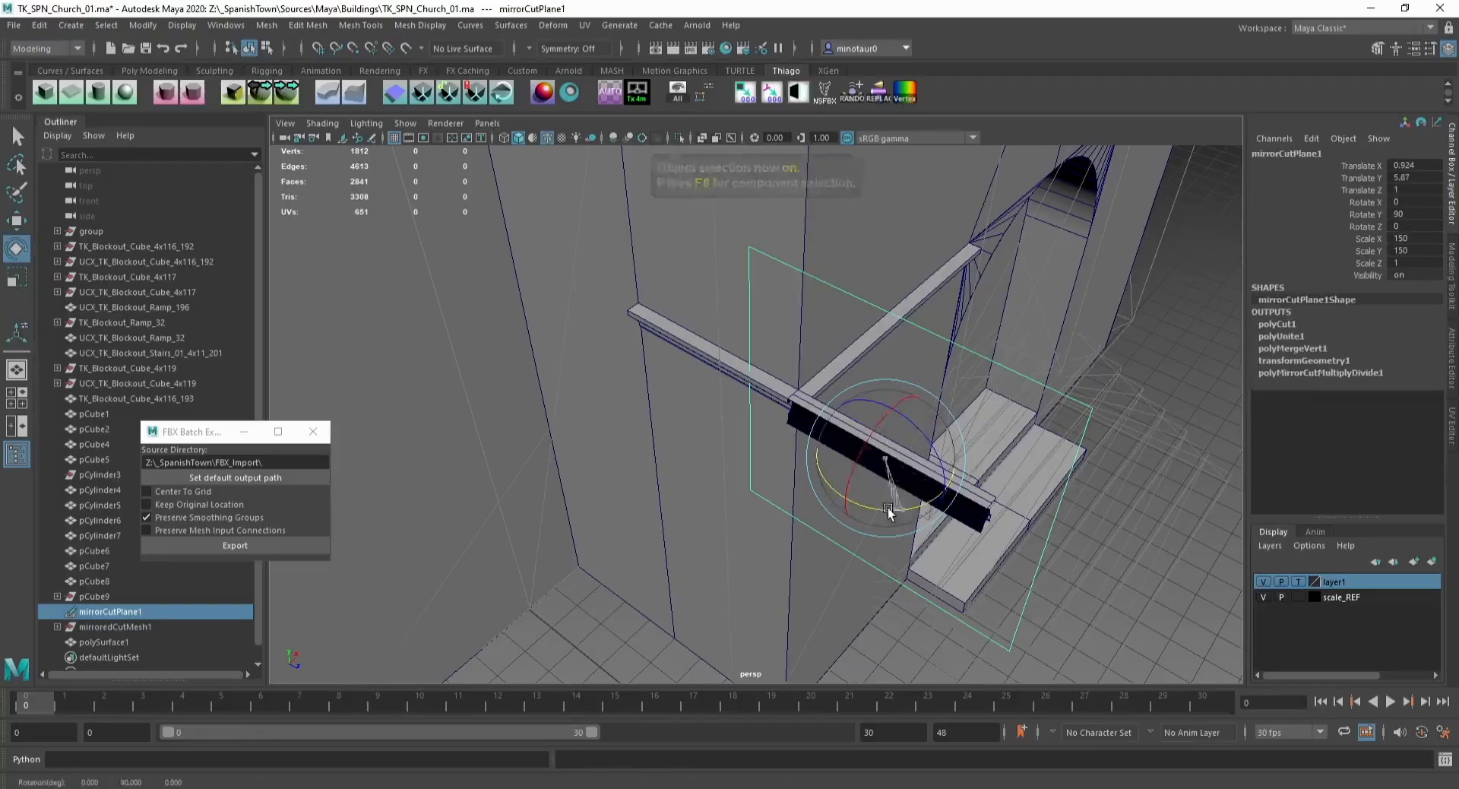
pyautogui.moveTo(889, 508); pyautogui.dragTo(672, 543)
pyautogui.press('w')
pyautogui.moveTo(856, 472); pyautogui.dragTo(780, 673)
pyautogui.press('Delete')
pyautogui.click(798, 401)
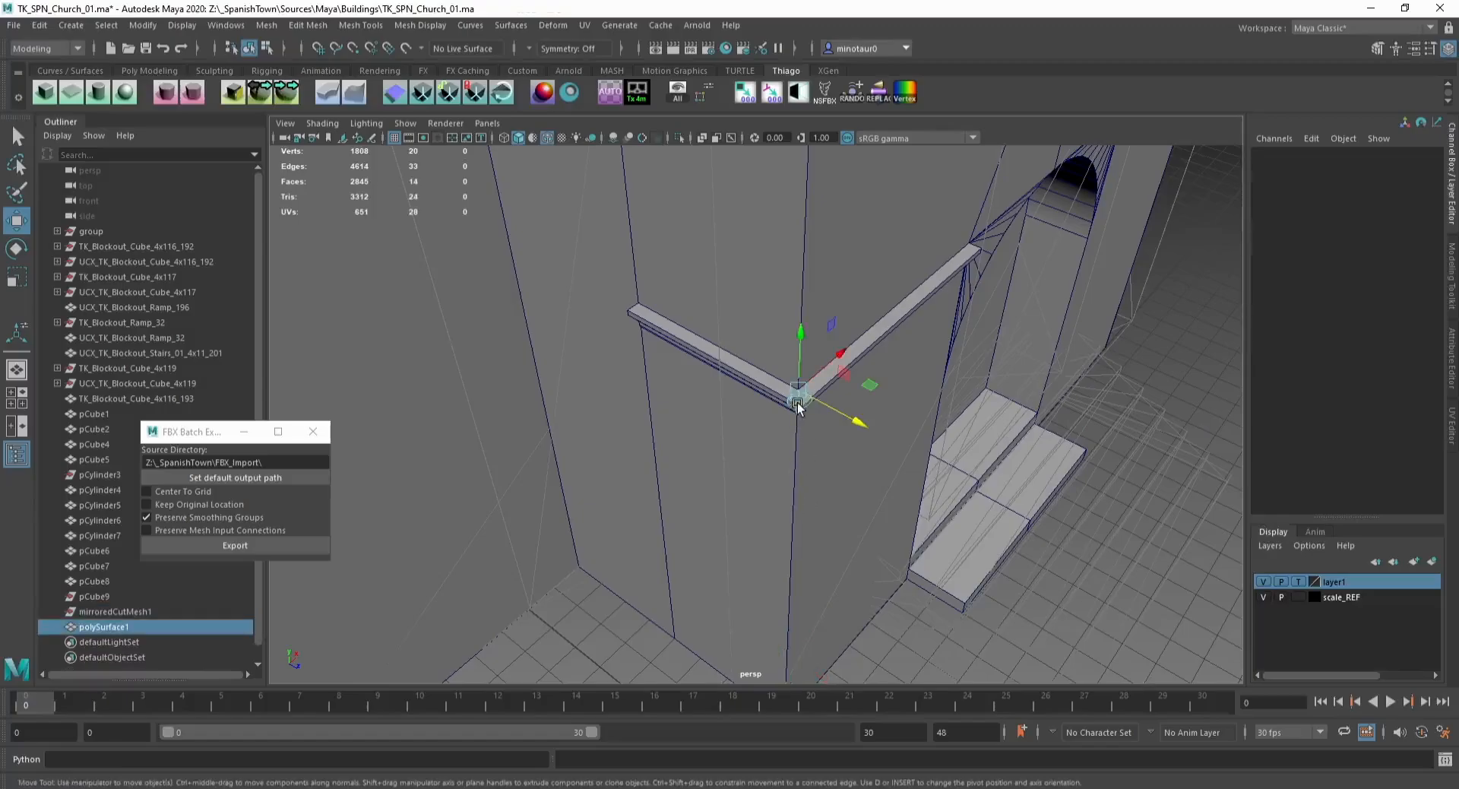
# Step: Select the ledge pieces and assign them the grey blockout wall material
pyautogui.click(672, 327)
pyautogui.keyDown('alt'); pyautogui.moveTo(1040, 517); pyautogui.dragTo(947, 410); pyautogui.keyUp('alt')
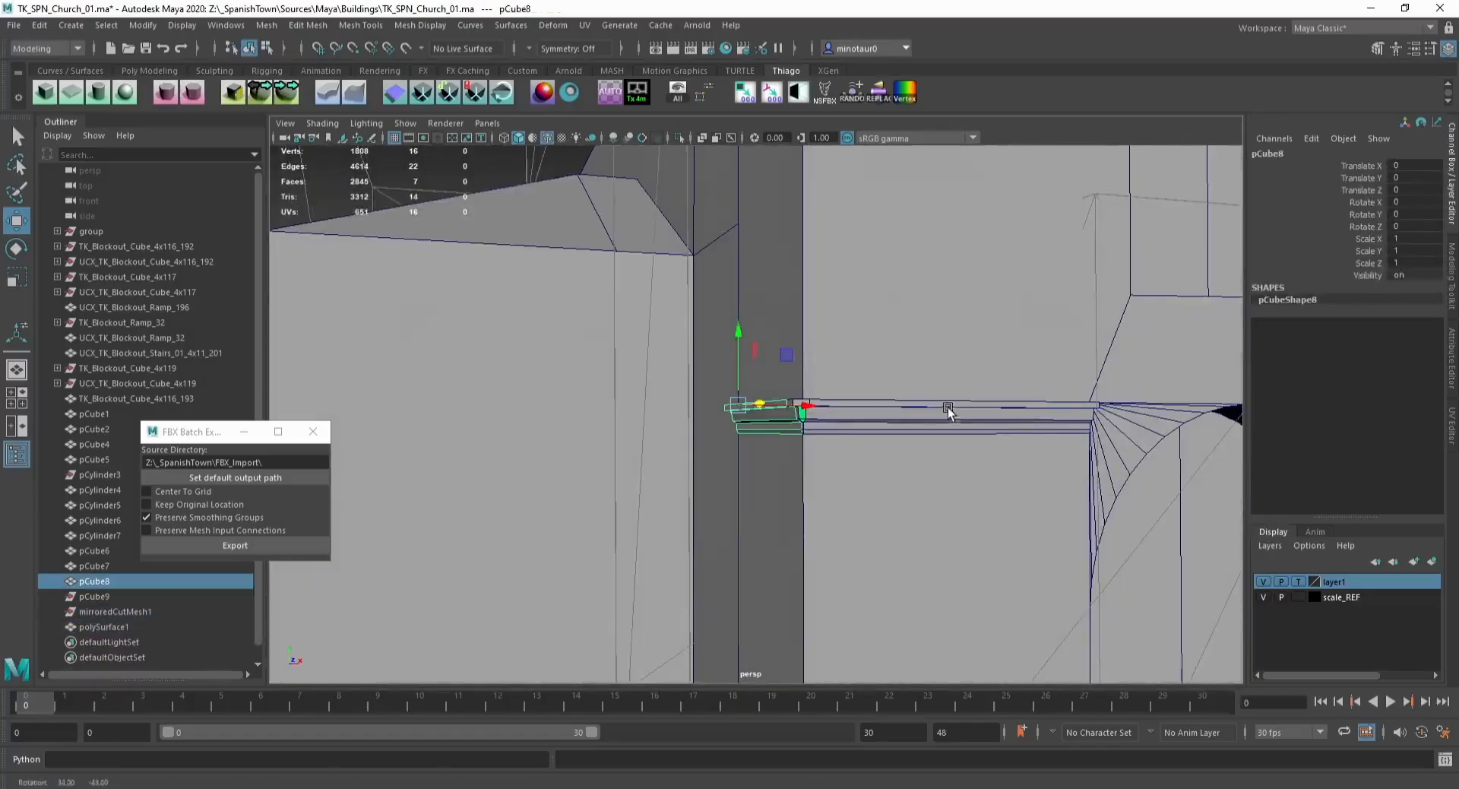
pyautogui.keyDown('shift'); pyautogui.click(889, 408); pyautogui.keyUp('shift')
pyautogui.scroll(5, 793, 426)
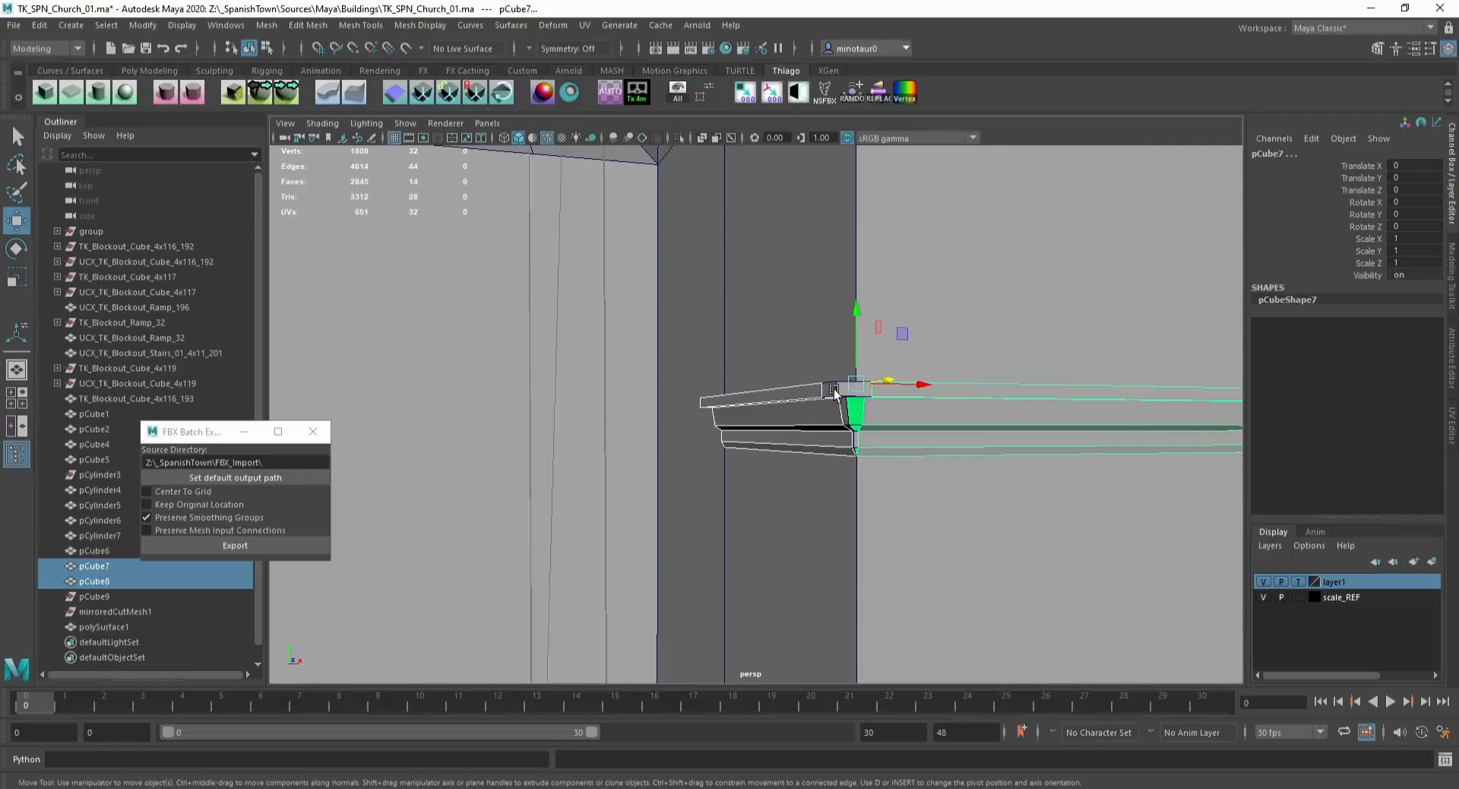
pyautogui.keyDown('shift'); pyautogui.click(834, 390); pyautogui.keyUp('shift')
pyautogui.moveTo(911, 386); pyautogui.dragTo(1053, 772, button='right')
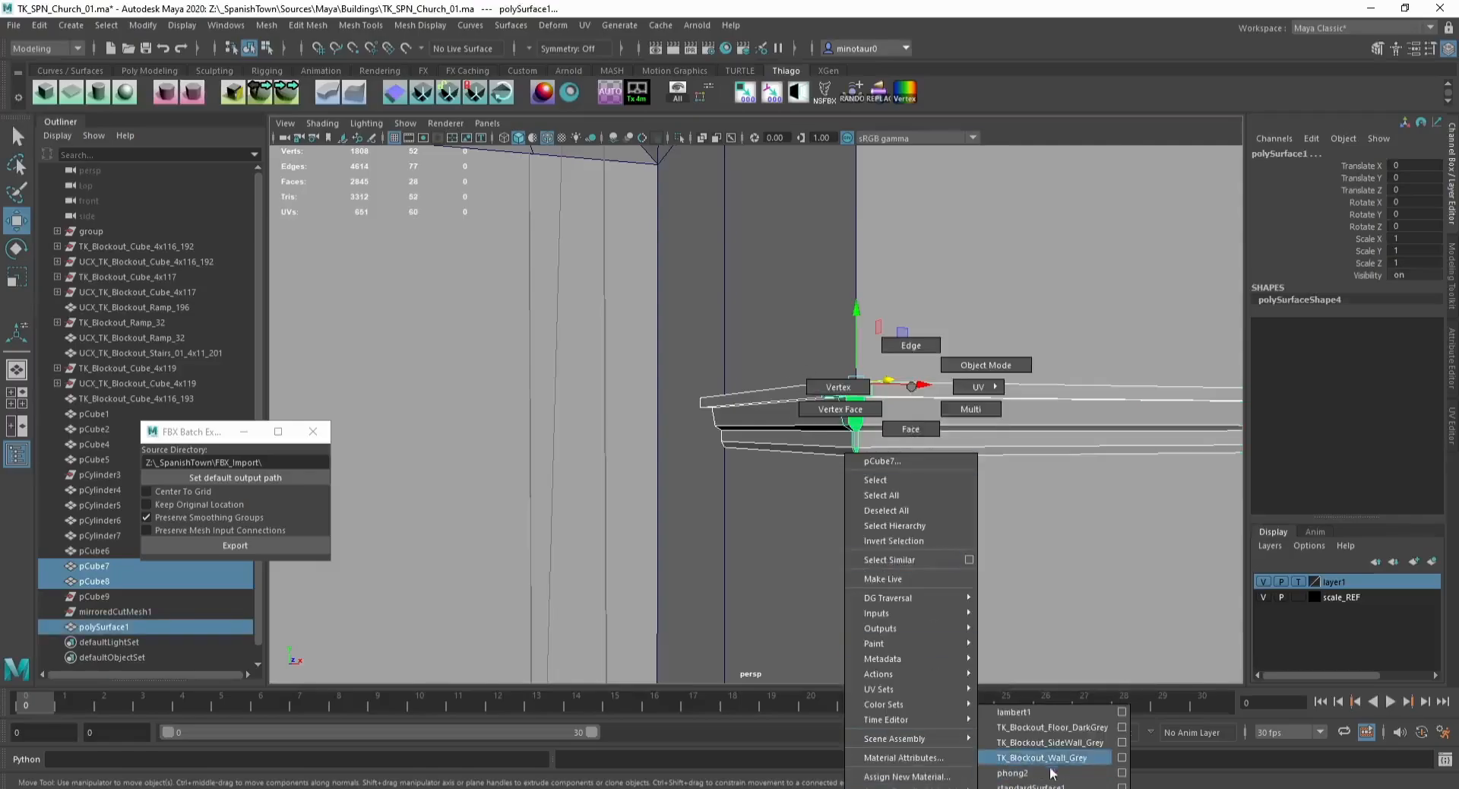
pyautogui.moveTo(1045, 714); pyautogui.dragTo(1045, 715, button='right')
# Step: Snap the ledges' pivot to the door's centre, duplicate them and mirror them with scale X -1
pyautogui.scroll(-5, 836, 585)
pyautogui.keyDown('alt'); pyautogui.moveTo(804, 578); pyautogui.dragTo(726, 479); pyautogui.keyUp('alt')
pyautogui.press('d')
pyautogui.press('x')
pyautogui.moveTo(727, 480); pyautogui.dragTo(837, 543, button='middle')
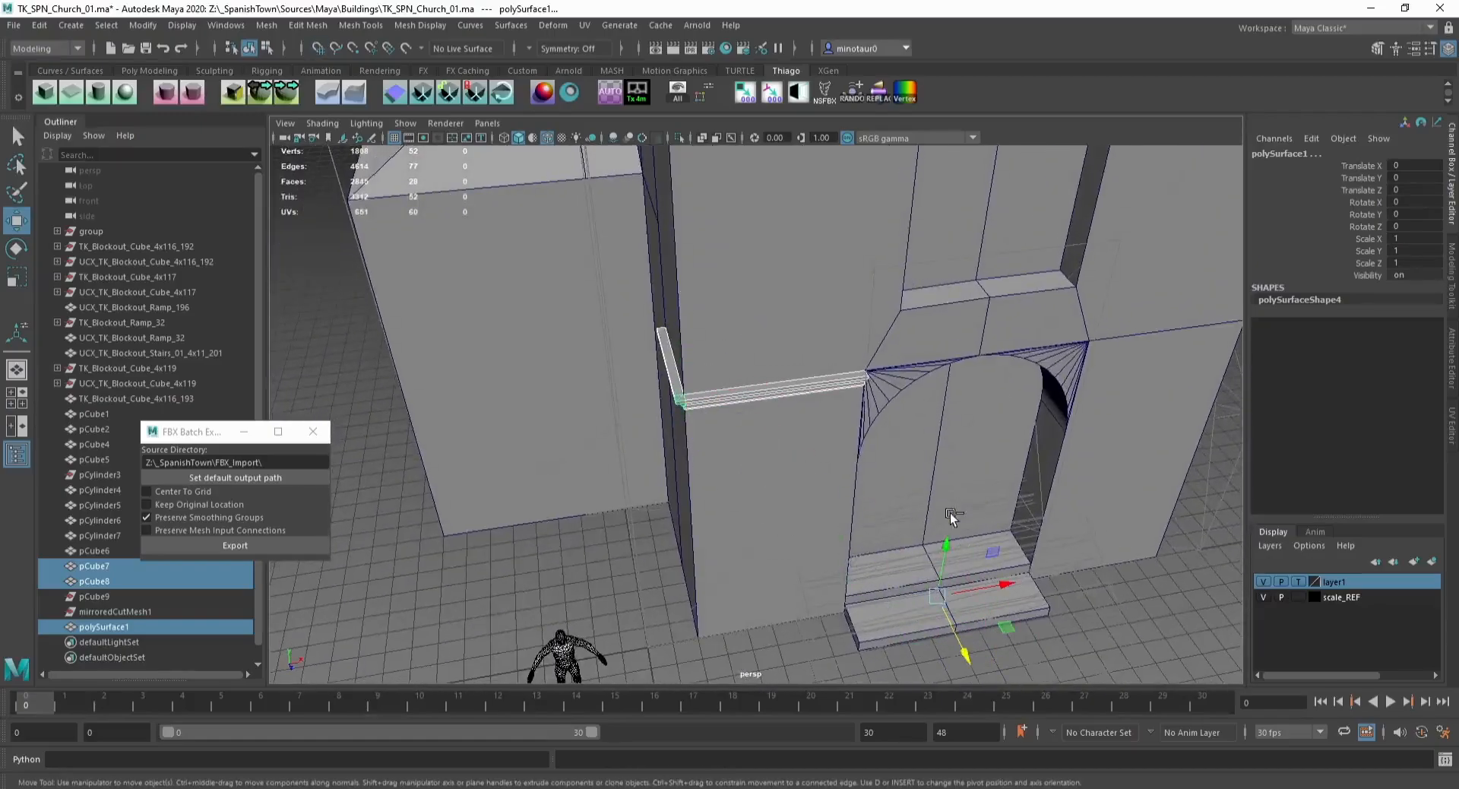
pyautogui.hotkey('ctrl', 'd')
pyautogui.write('-1')
pyautogui.press('Return')
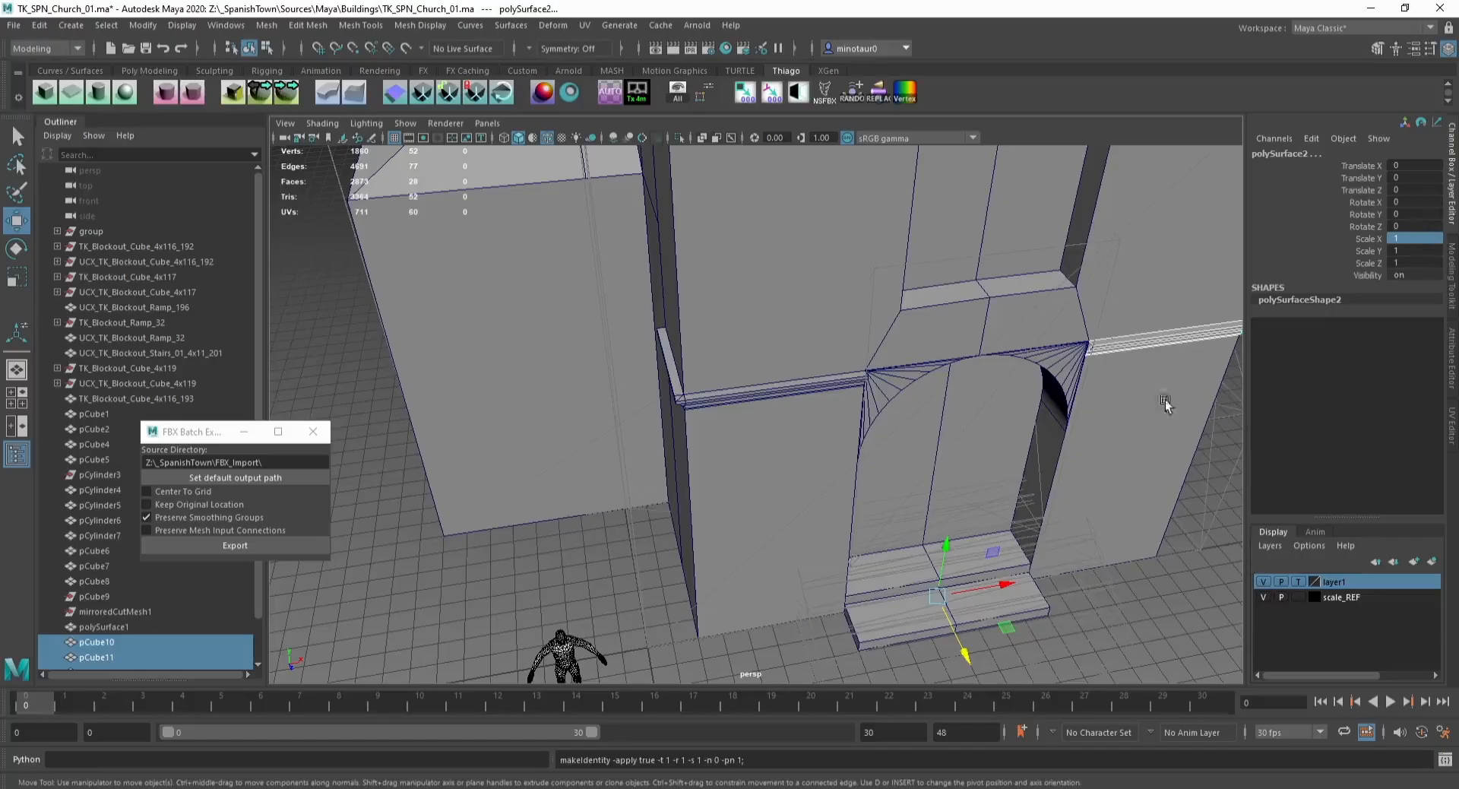
# Step: Select the facade wall's faces surrounding the door arch and duplicate them as a separate object
pyautogui.click(1092, 568)
pyautogui.keyDown('alt'); pyautogui.moveTo(889, 472); pyautogui.dragTo(818, 446, button='middle'); pyautogui.keyUp('alt')
pyautogui.keyDown('alt'); pyautogui.moveTo(818, 446); pyautogui.dragTo(735, 392); pyautogui.keyUp('alt')
pyautogui.click(797, 356)
pyautogui.scroll(8, 737, 392)
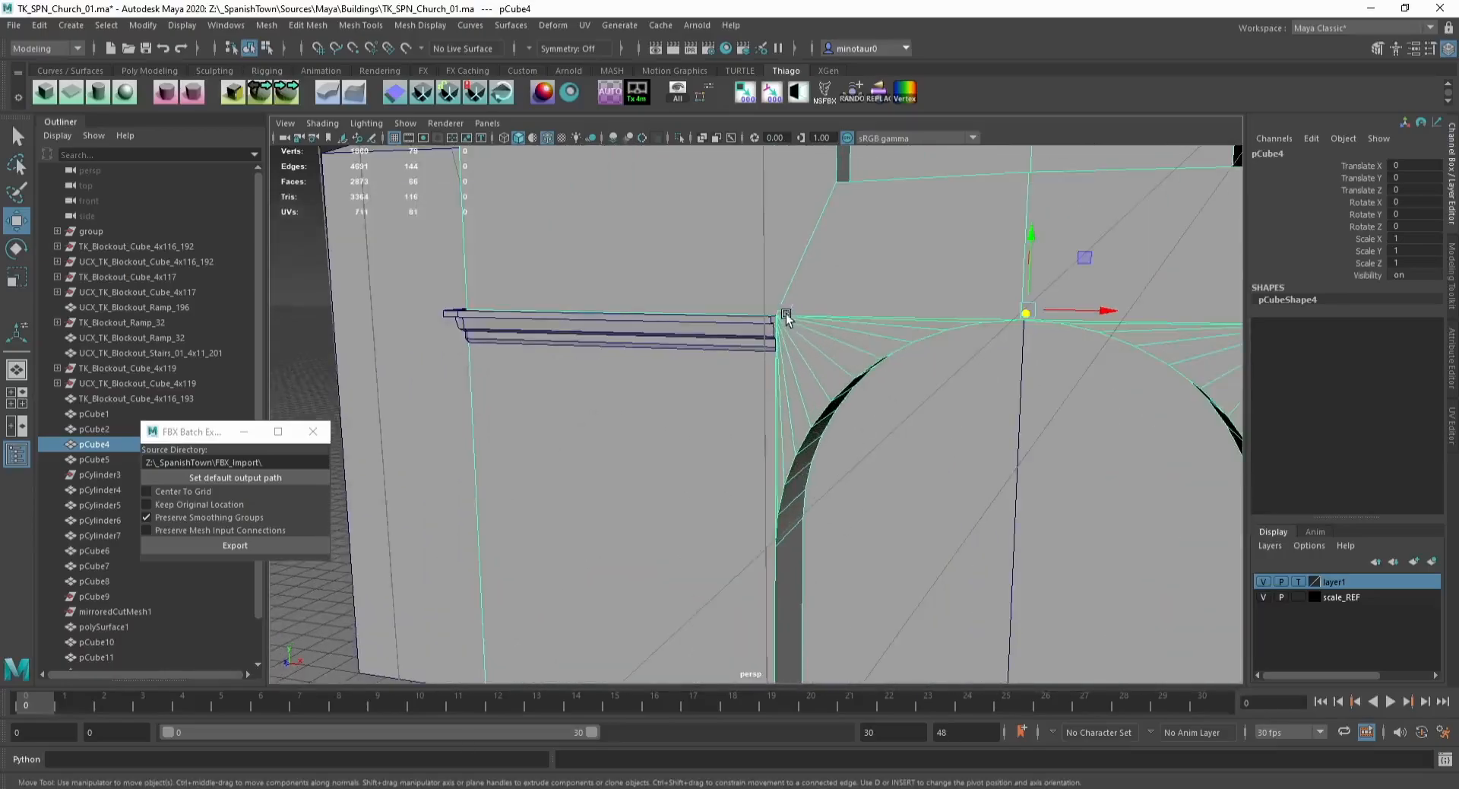
pyautogui.press('F9')
pyautogui.click(781, 318)
pyautogui.keyDown('alt'); pyautogui.moveTo(920, 318); pyautogui.dragTo(826, 332, button='middle'); pyautogui.keyUp('alt')
pyautogui.scroll(-3, 825, 333)
pyautogui.keyDown('shift'); pyautogui.moveTo(1041, 349); pyautogui.dragTo(1061, 364); pyautogui.keyUp('shift')
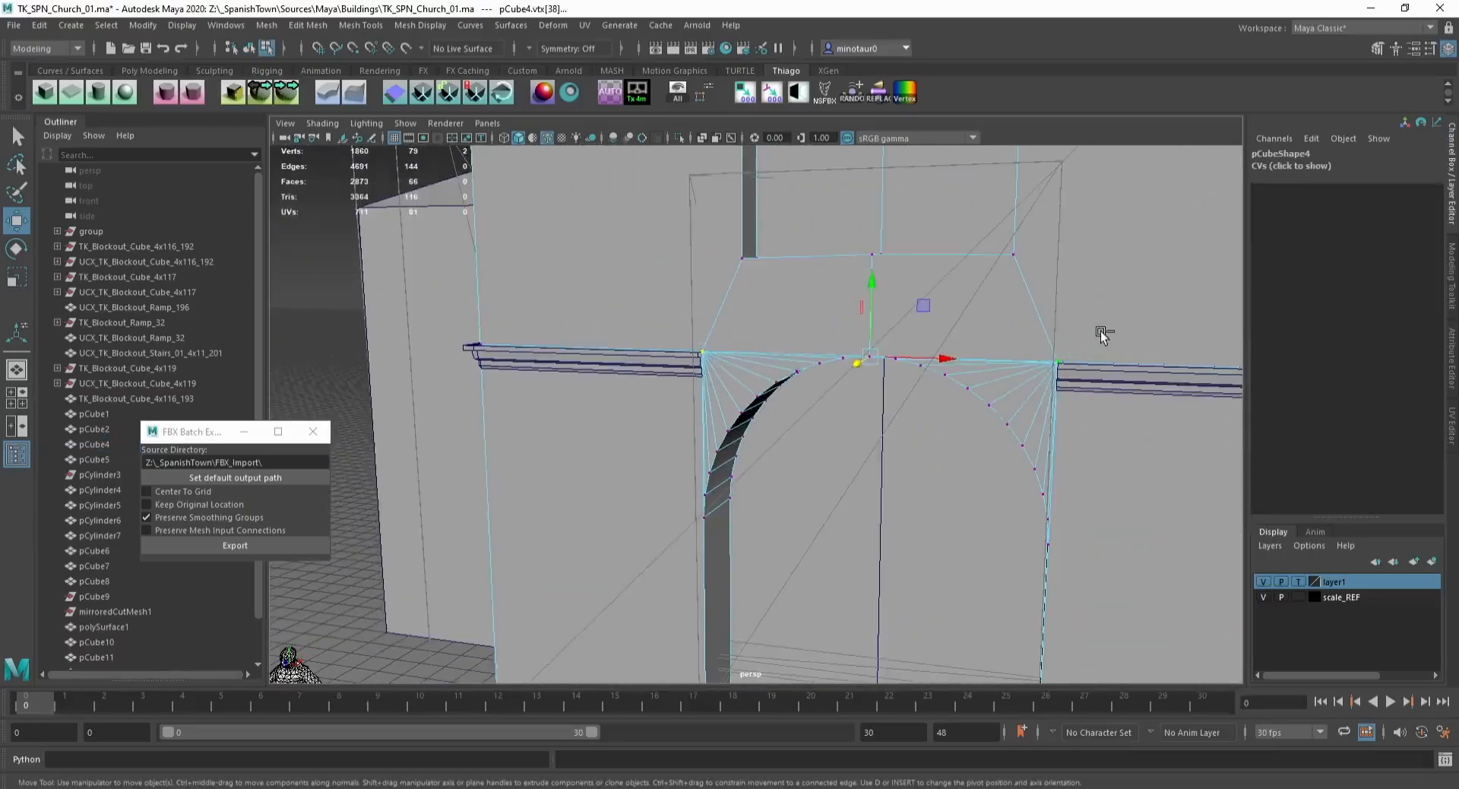
pyautogui.hotkey('ctrl', 'F11')
pyautogui.scroll(-3, 1101, 332)
pyautogui.hotkey('ctrl', 'd')
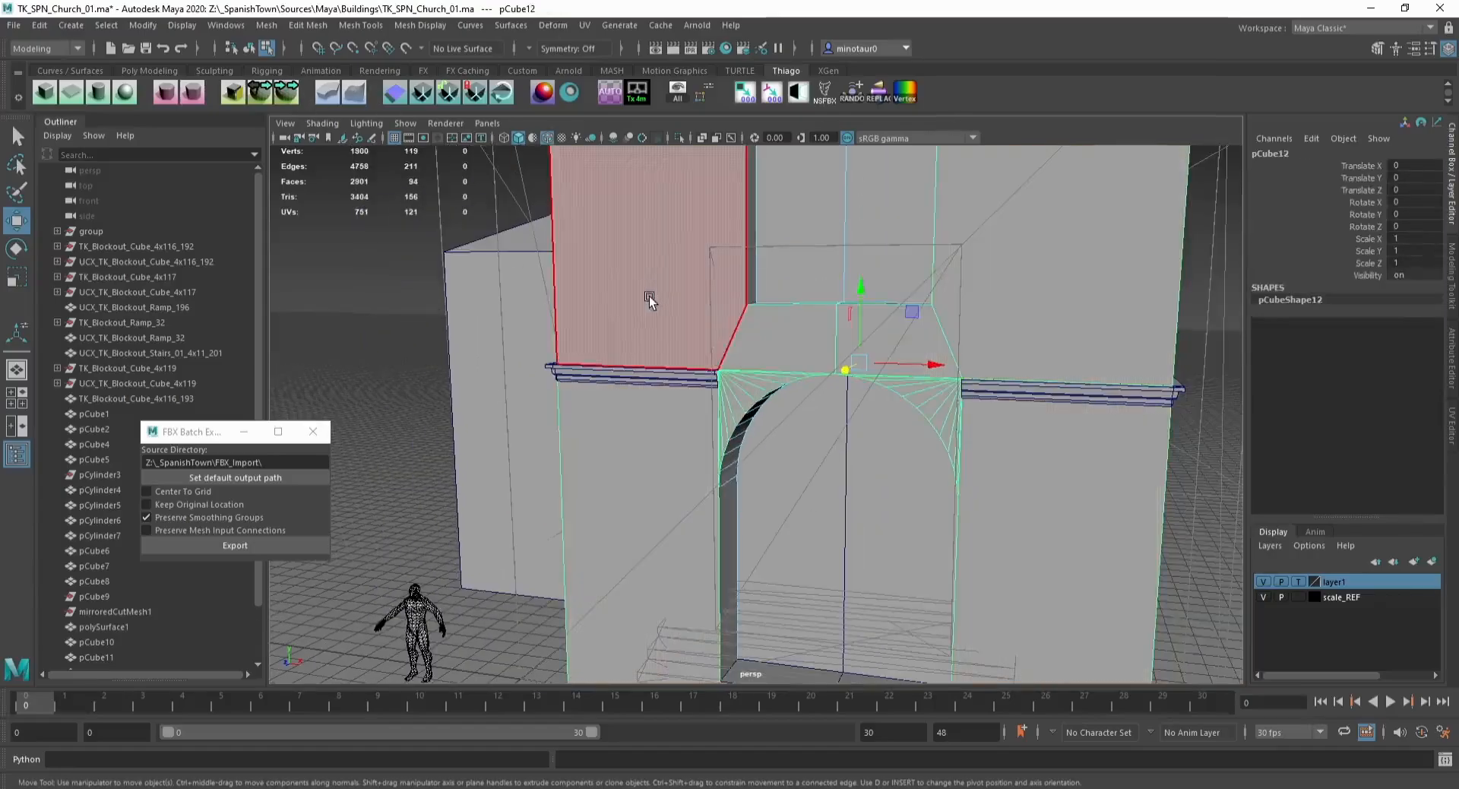
# Step: Isolate the duplicate, delete its upper vertices and snap the top vertices down to form a band around the arch
pyautogui.press('F8')
pyautogui.press('f')
pyautogui.hotkey('ctrl', '1')
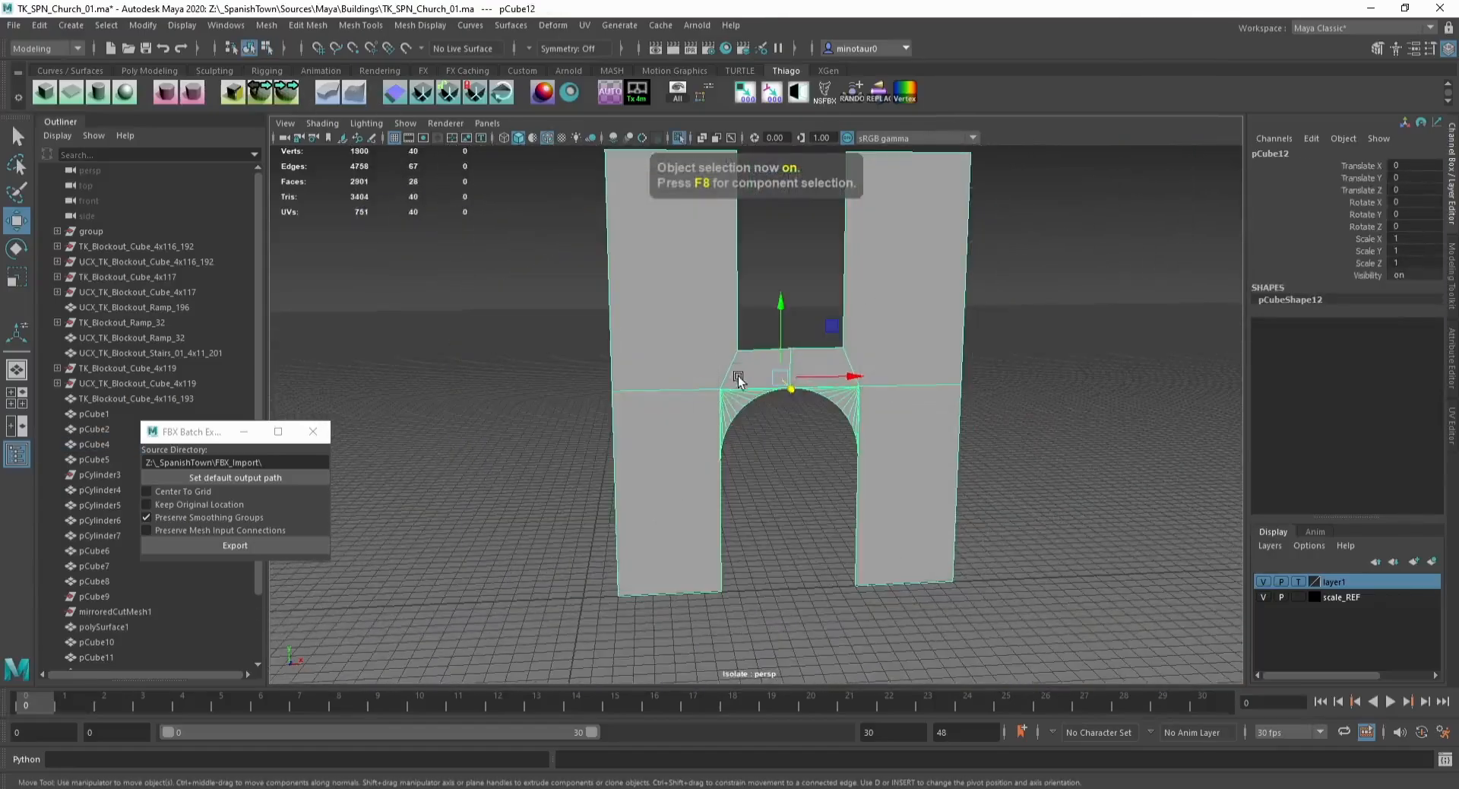
pyautogui.scroll(-2, 712, 322)
pyautogui.press('F9')
pyautogui.moveTo(579, 241); pyautogui.dragTo(894, 209)
pyautogui.press('Delete')
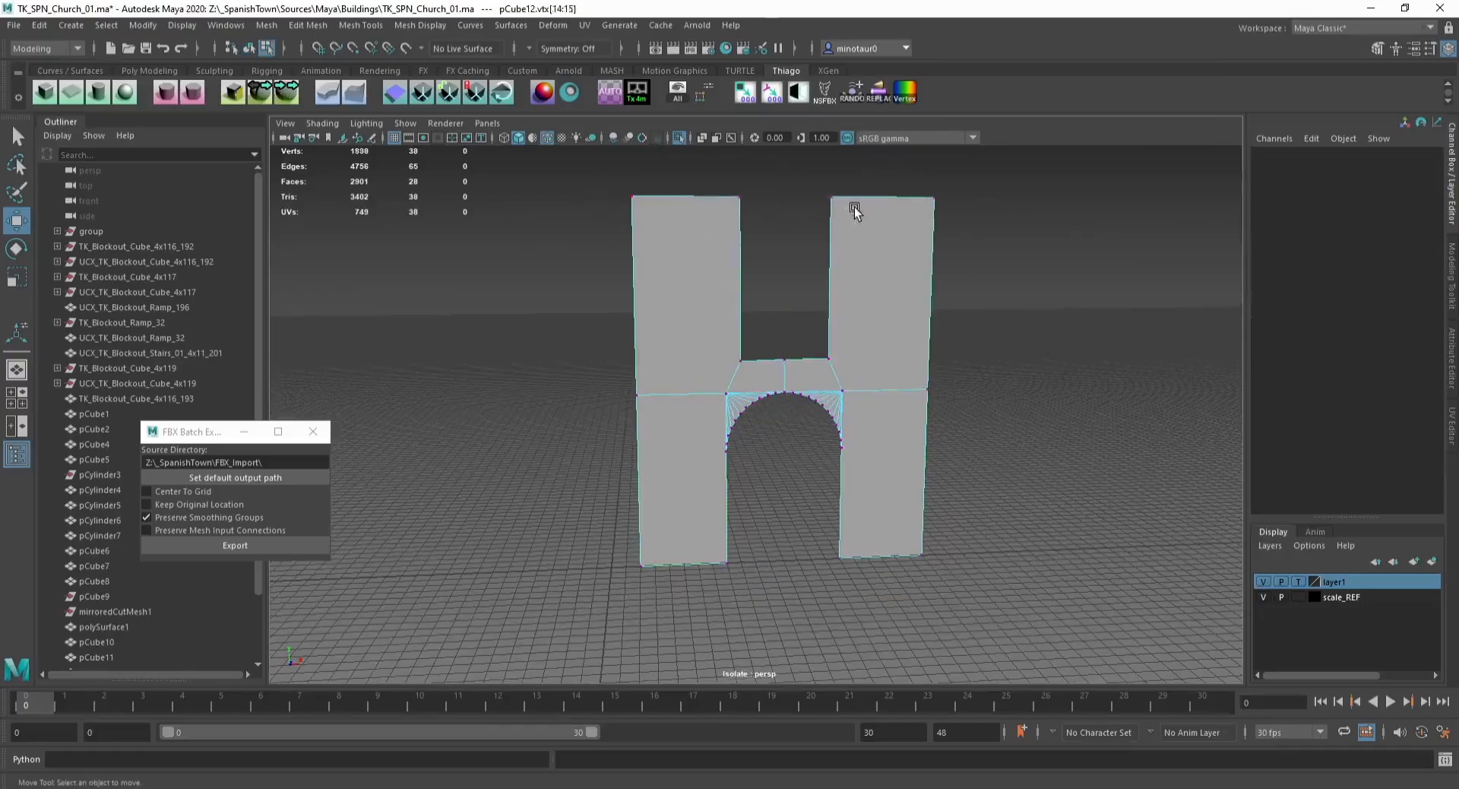
pyautogui.moveTo(1037, 250); pyautogui.dragTo(1039, 250)
pyautogui.press('v')
pyautogui.moveTo(785, 172); pyautogui.dragTo(792, 200)
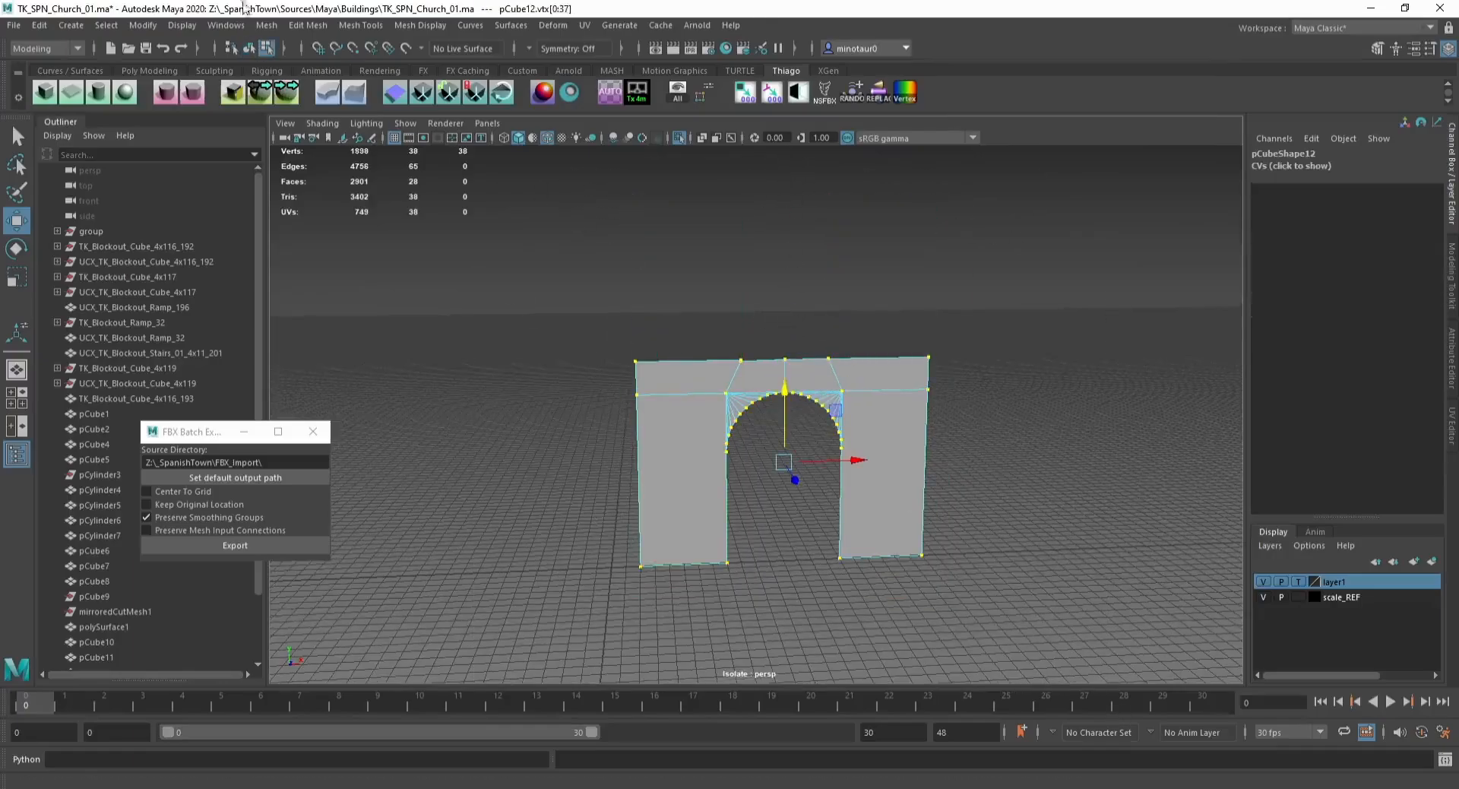
# Step: Merge the band's clustered vertices above the arch into single corner vertices
pyautogui.click(308, 25)
pyautogui.click(320, 186)
pyautogui.scroll(3, 714, 306)
pyautogui.moveTo(714, 306); pyautogui.dragTo(774, 326)
pyautogui.press('w')
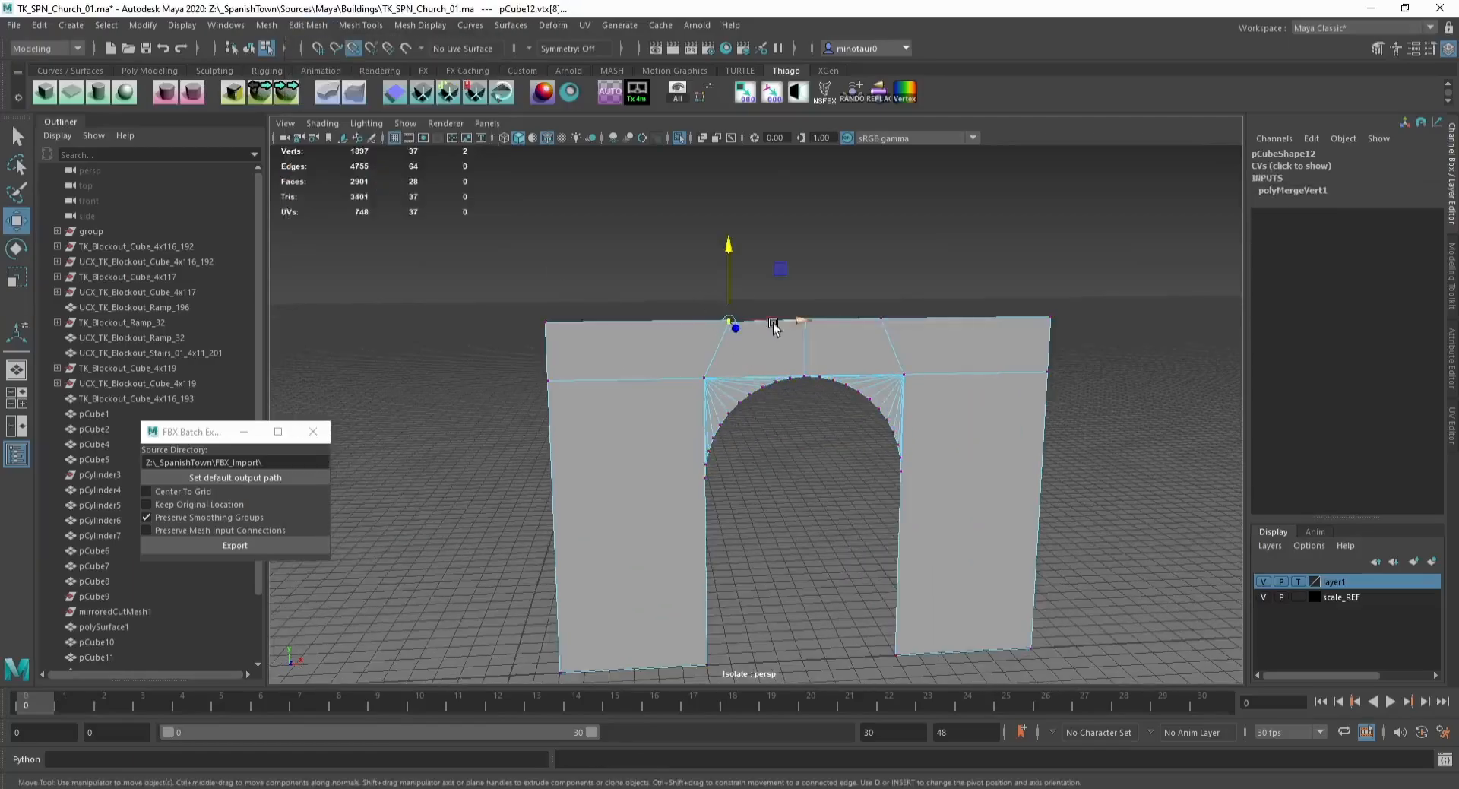
pyautogui.moveTo(891, 302); pyautogui.dragTo(859, 333)
pyautogui.press('g')
pyautogui.moveTo(1068, 342); pyautogui.dragTo(1068, 340)
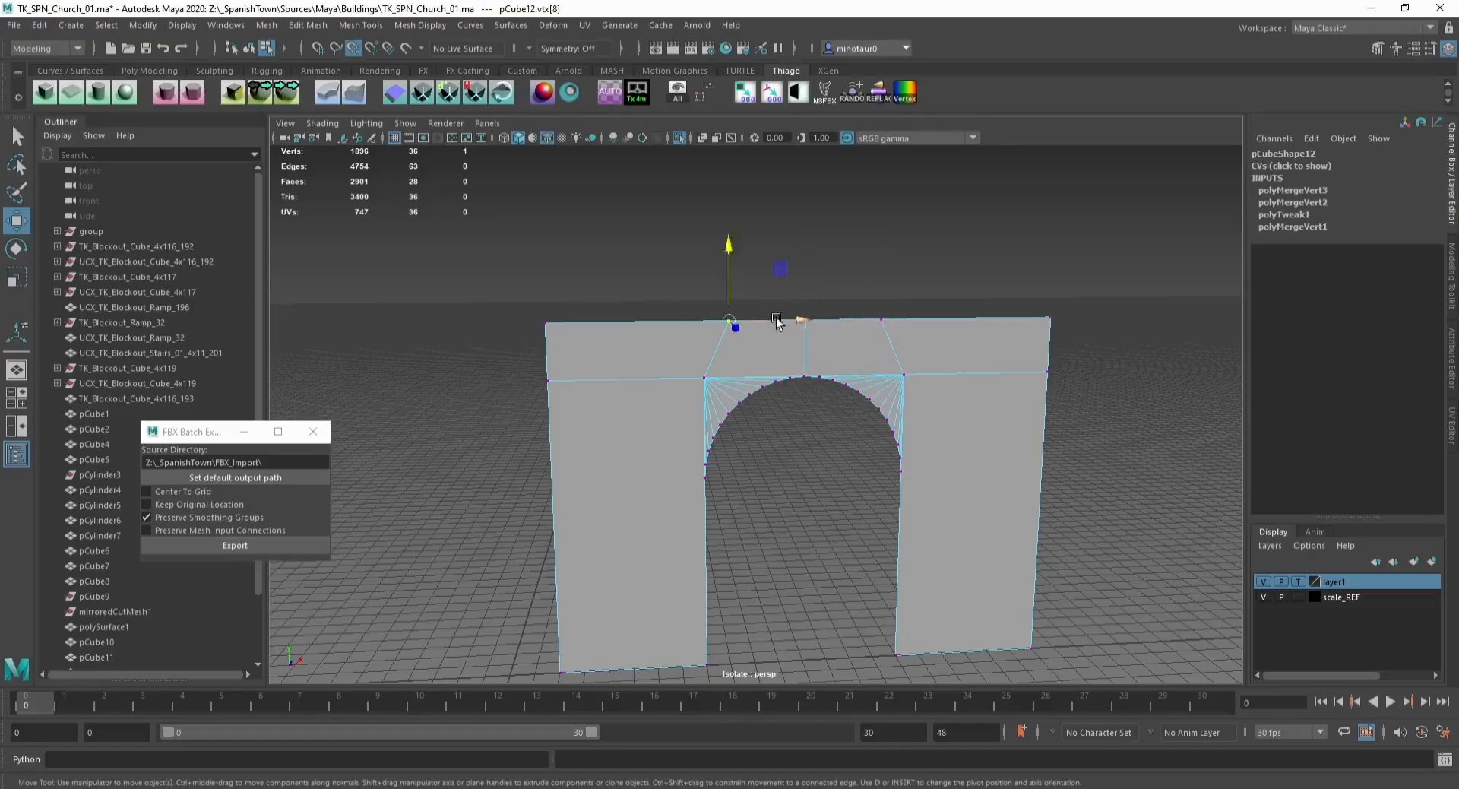
pyautogui.moveTo(776, 321); pyautogui.dragTo(686, 421)
pyautogui.moveTo(864, 300); pyautogui.dragTo(908, 393)
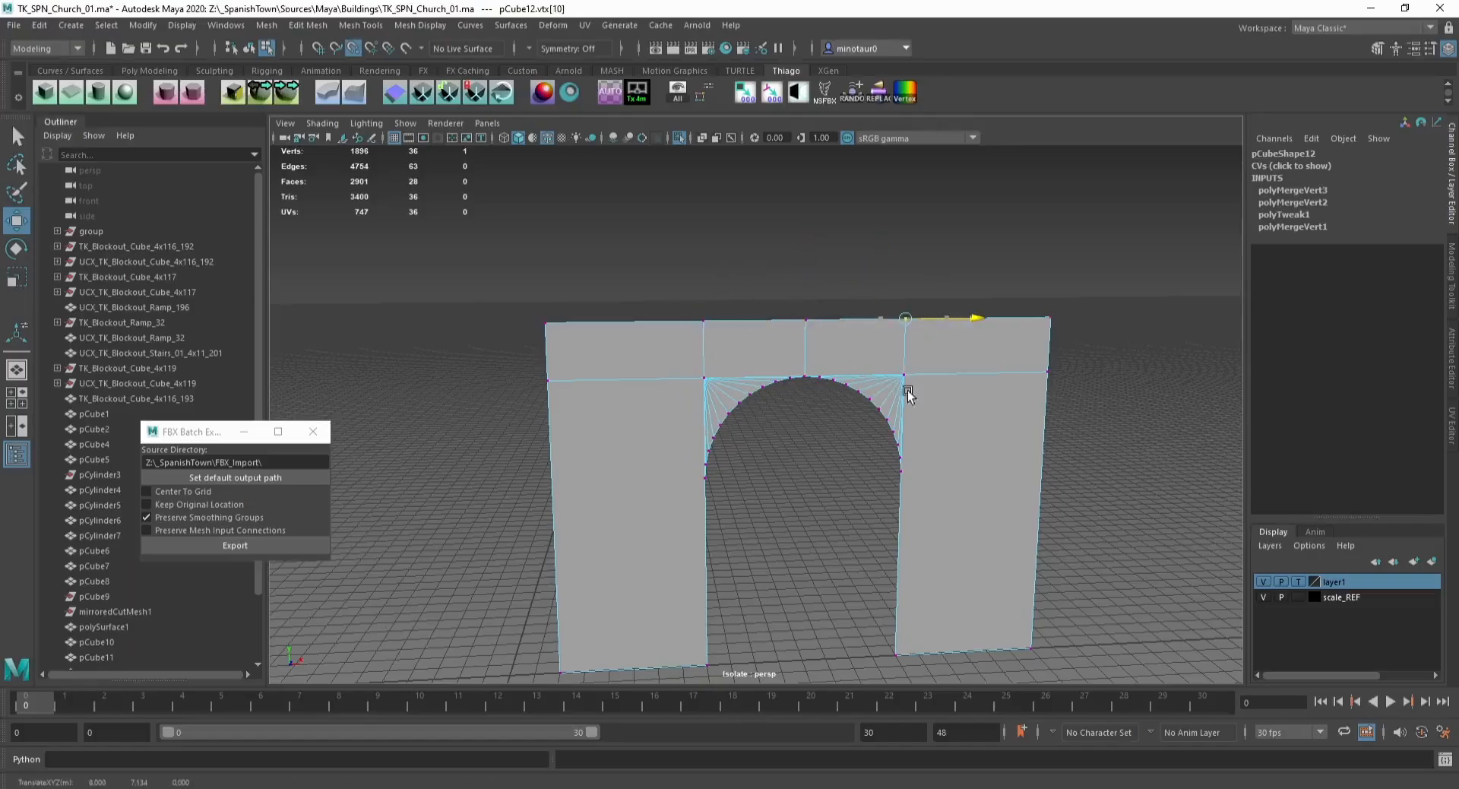
# Step: Snap the band's outer side vertices inward with grid snapping to narrow the band around the arch
pyautogui.moveTo(471, 270); pyautogui.dragTo(546, 408)
pyautogui.press('x')
pyautogui.moveTo(609, 502); pyautogui.dragTo(664, 513)
pyautogui.moveTo(984, 254); pyautogui.dragTo(1221, 718)
pyautogui.press('x')
pyautogui.moveTo(1099, 486); pyautogui.dragTo(937, 489)
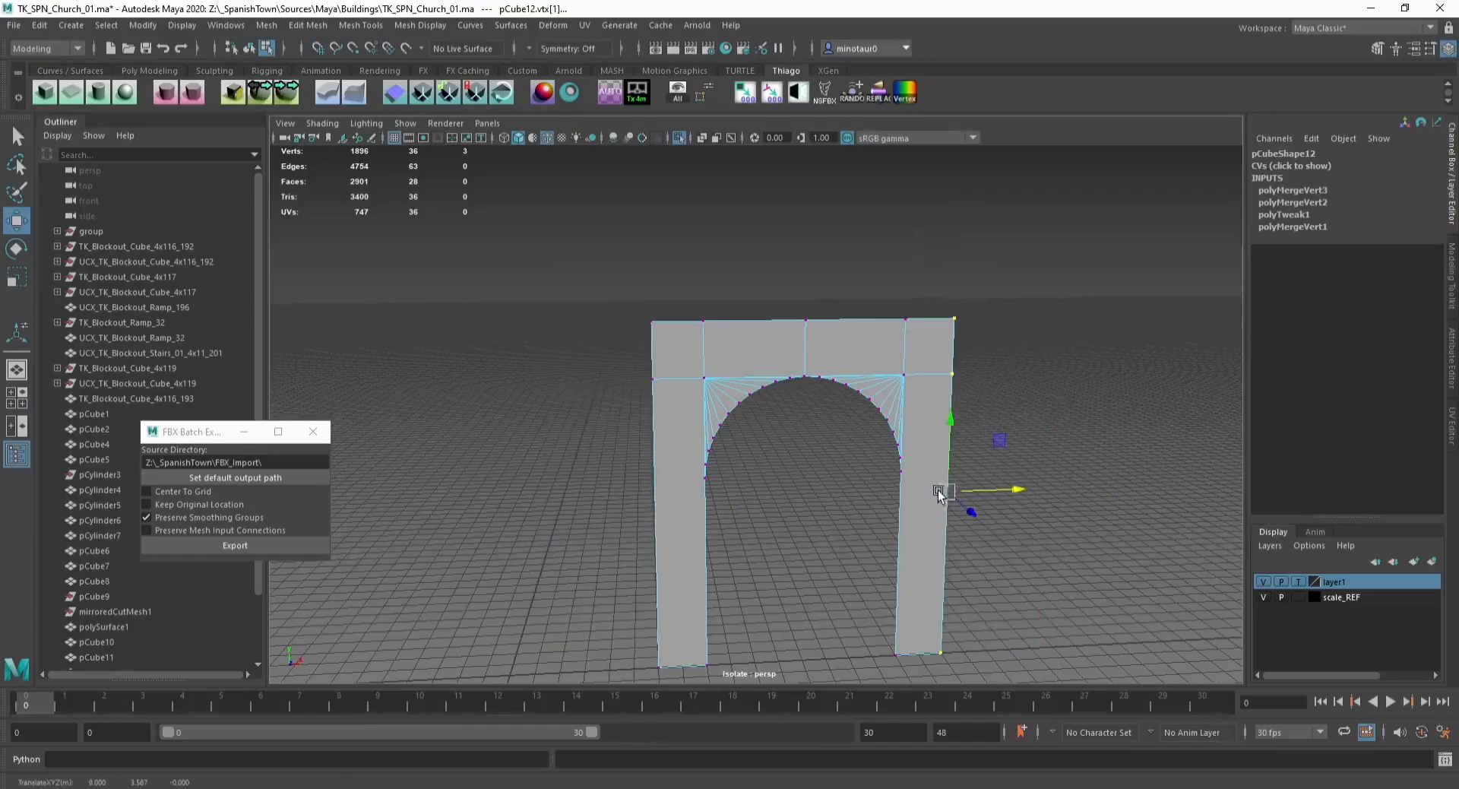
# Step: Delete the extra edges crossing the band's upper section
pyautogui.press('F8')
pyautogui.scroll(-3, 787, 411)
pyautogui.hotkey('ctrl', '1')
pyautogui.keyDown('alt'); pyautogui.moveTo(787, 411); pyautogui.dragTo(742, 391); pyautogui.keyUp('alt')
pyautogui.scroll(3, 729, 378)
pyautogui.hotkey('ctrl', '1')
pyautogui.press('F10')
pyautogui.press('Delete')
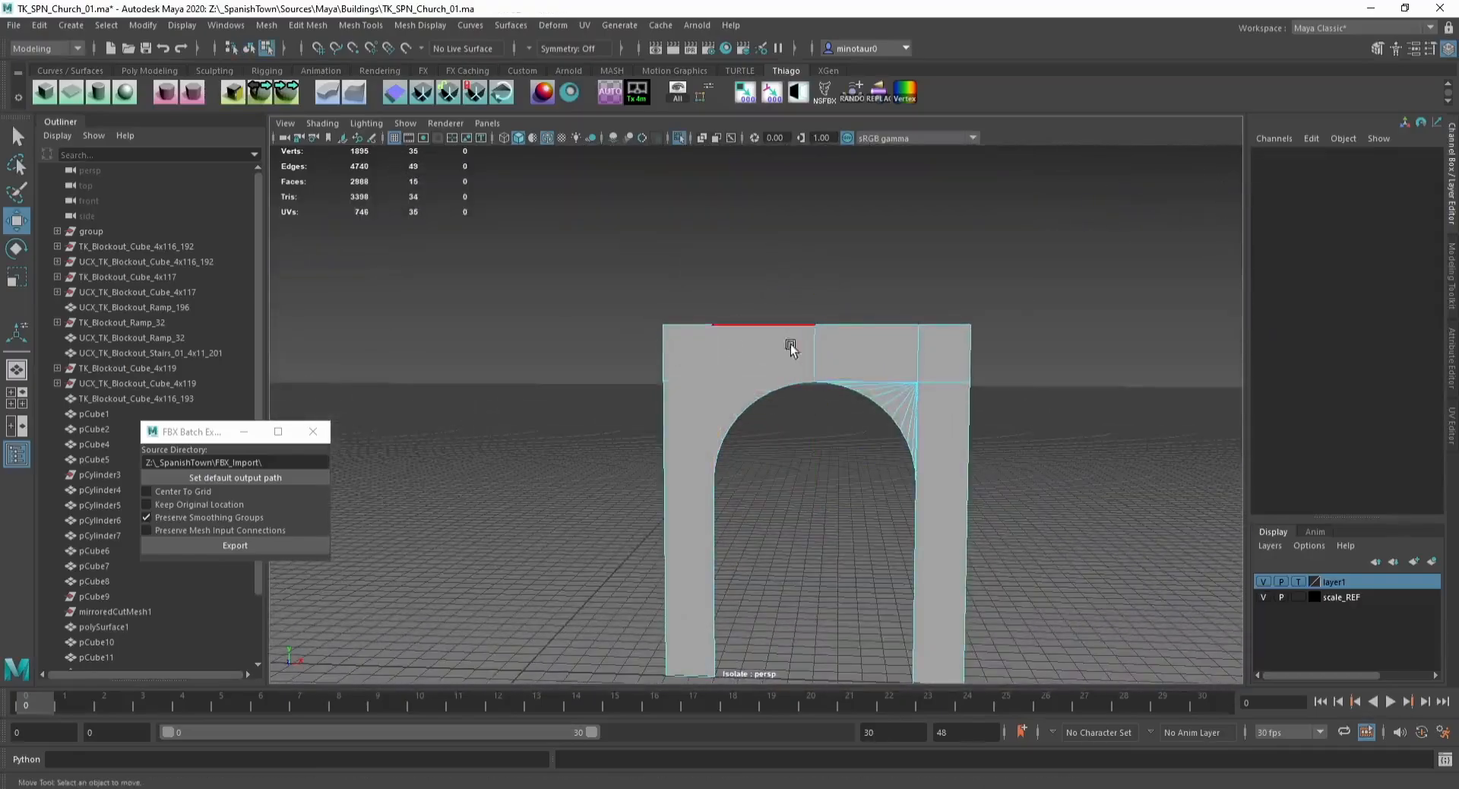
pyautogui.moveTo(788, 345); pyautogui.dragTo(832, 362)
pyautogui.press('Delete')
# Step: Connect the band's outer edges to the arch's springing points with a horizontal edge on each side
pyautogui.press('F9')
pyautogui.moveTo(646, 375); pyautogui.dragTo(690, 392)
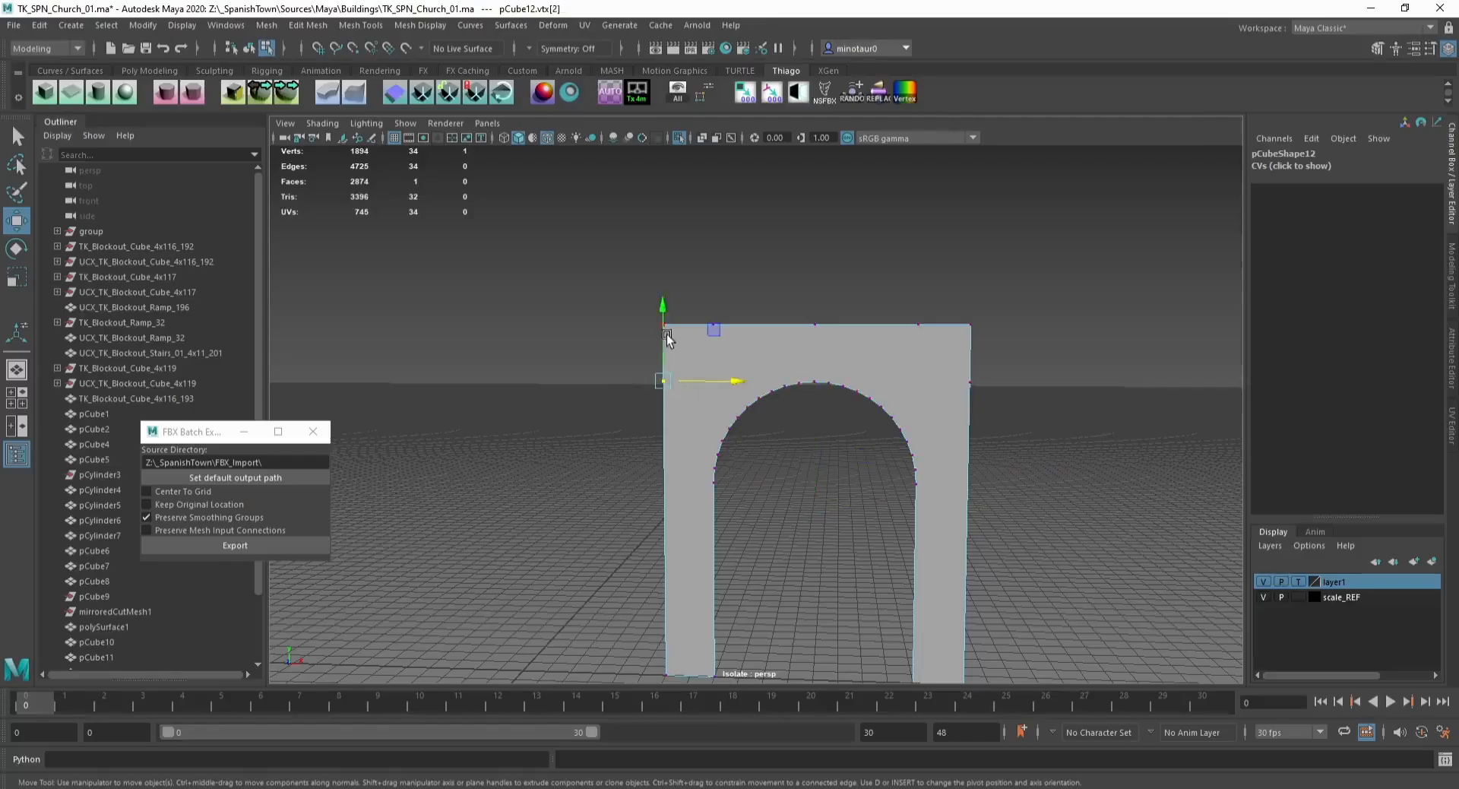
pyautogui.moveTo(668, 338); pyautogui.dragTo(728, 506)
pyautogui.keyDown('shift'); pyautogui.click(713, 494); pyautogui.keyUp('shift')
pyautogui.keyDown('shift'); pyautogui.moveTo(713, 494); pyautogui.dragTo(767, 496, button='right'); pyautogui.keyUp('shift')
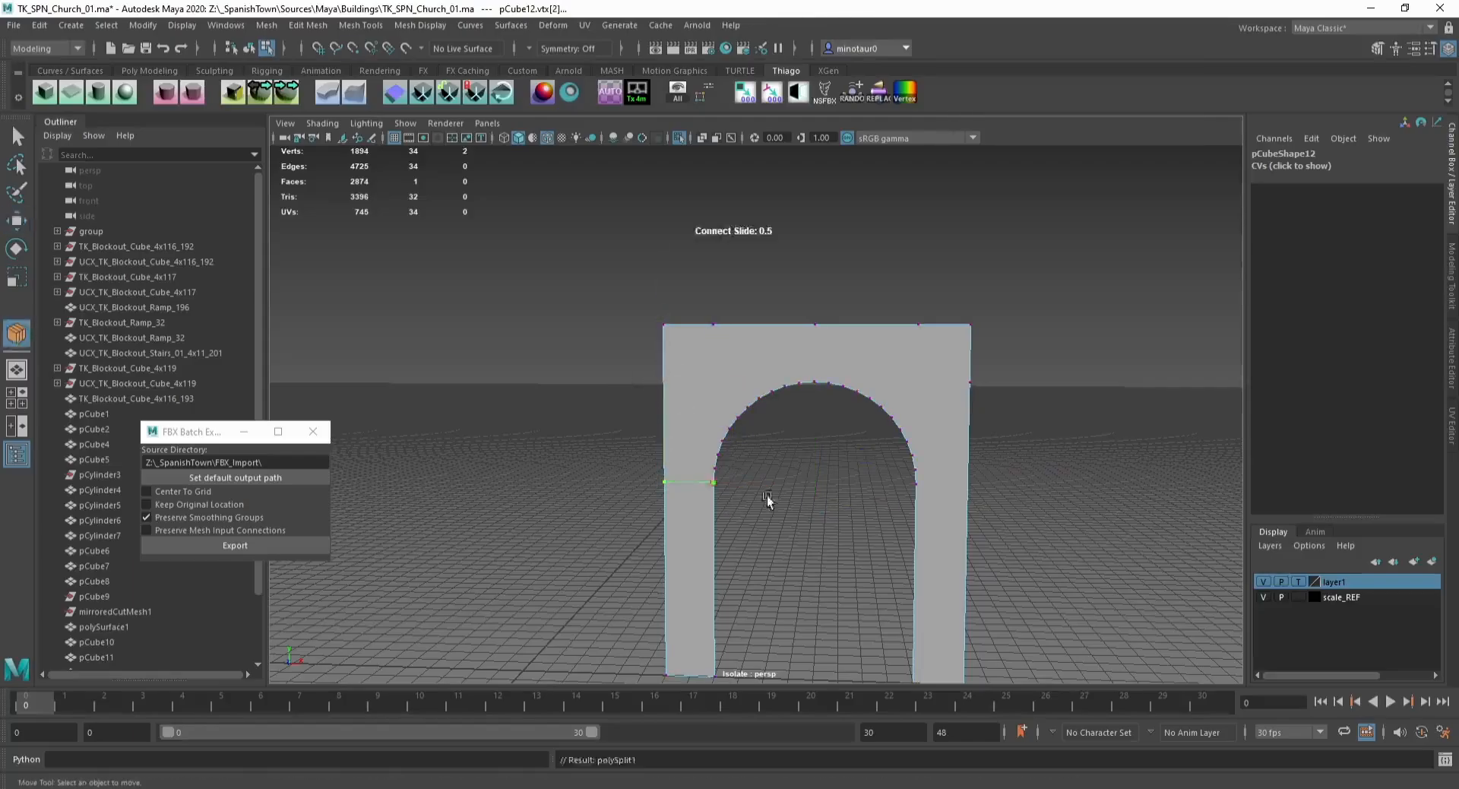
pyautogui.press('w')
pyautogui.moveTo(948, 368); pyautogui.dragTo(989, 398)
pyautogui.moveTo(972, 348); pyautogui.dragTo(1009, 447)
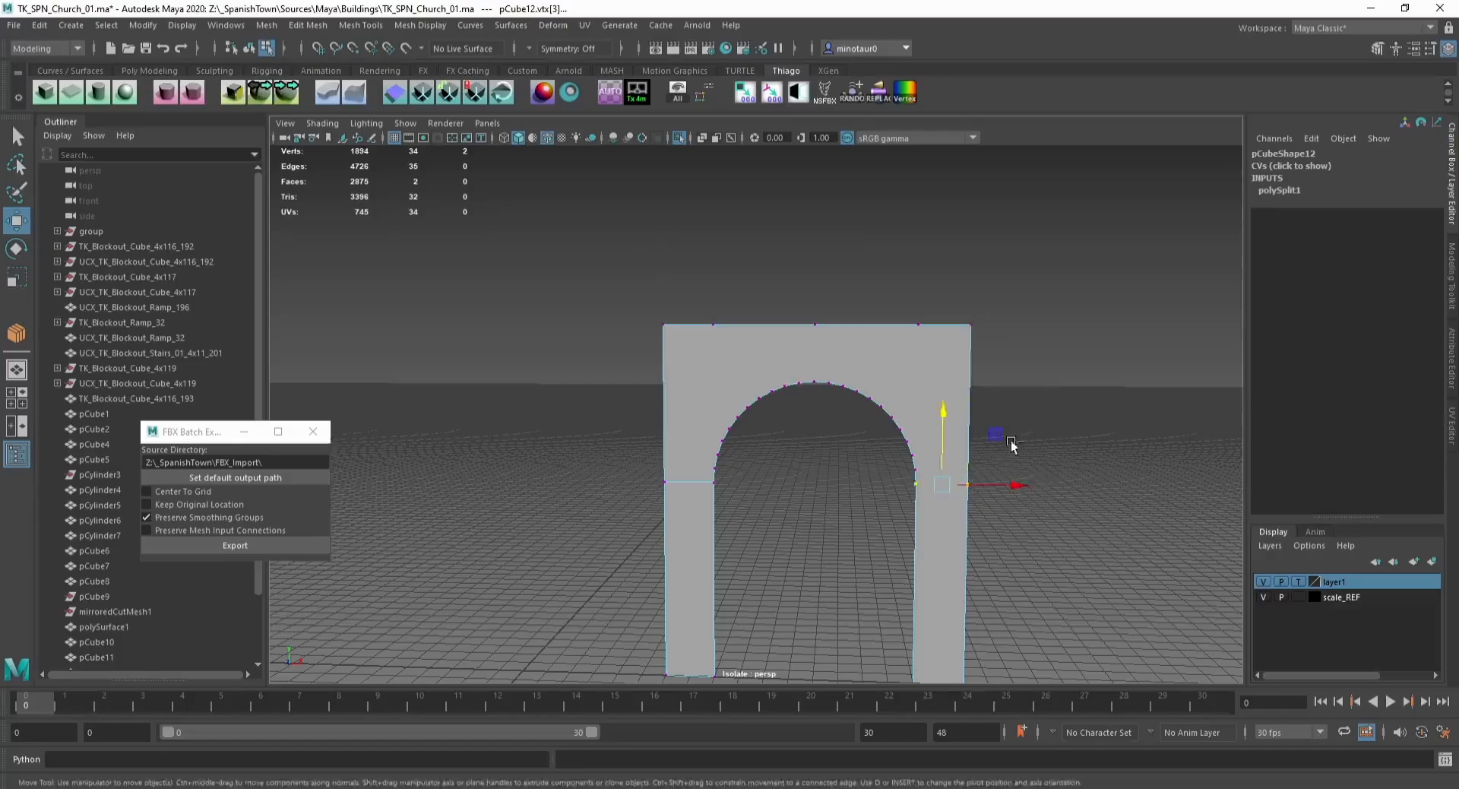
pyautogui.keyDown('shift'); pyautogui.moveTo(1011, 446); pyautogui.dragTo(1060, 447, button='right'); pyautogui.keyUp('shift')
# Step: Delete the redundant vertices along the band's top edge
pyautogui.press('w')
pyautogui.moveTo(909, 310); pyautogui.dragTo(939, 339)
pyautogui.press('Delete')
pyautogui.moveTo(791, 310); pyautogui.dragTo(830, 332)
pyautogui.press('Delete')
pyautogui.moveTo(690, 307); pyautogui.dragTo(696, 364)
pyautogui.press('Delete')
# Step: Select the band's faces in the building and extrude them outward from the wall
pyautogui.press('F8')
pyautogui.hotkey('ctrl', '1')
pyautogui.hotkey('ctrl', 'F11')
pyautogui.keyDown('shift'); pyautogui.click(881, 553); pyautogui.keyUp('shift')
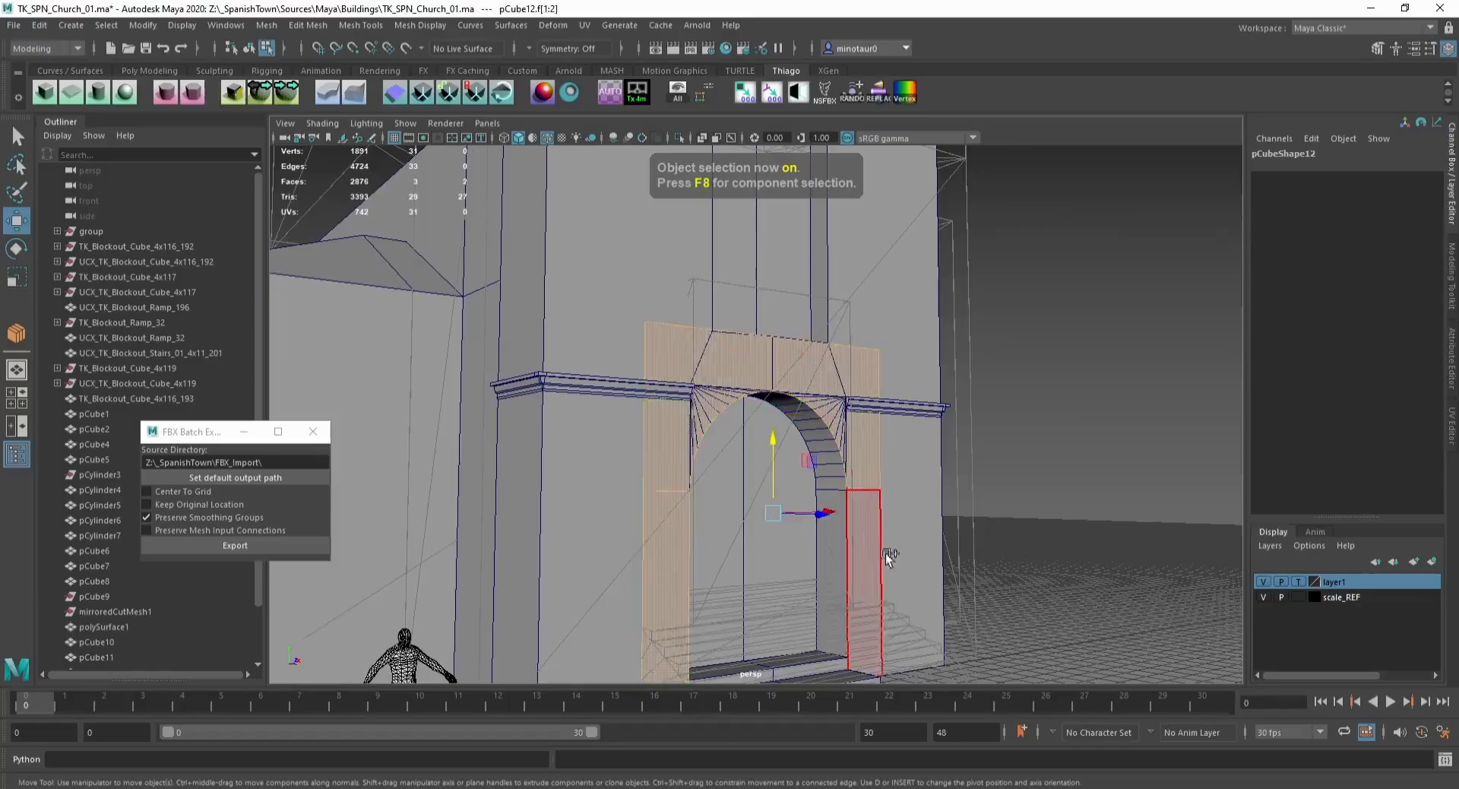
pyautogui.scroll(-3, 857, 521)
pyautogui.keyDown('alt'); pyautogui.moveTo(857, 521); pyautogui.dragTo(617, 448); pyautogui.keyUp('alt')
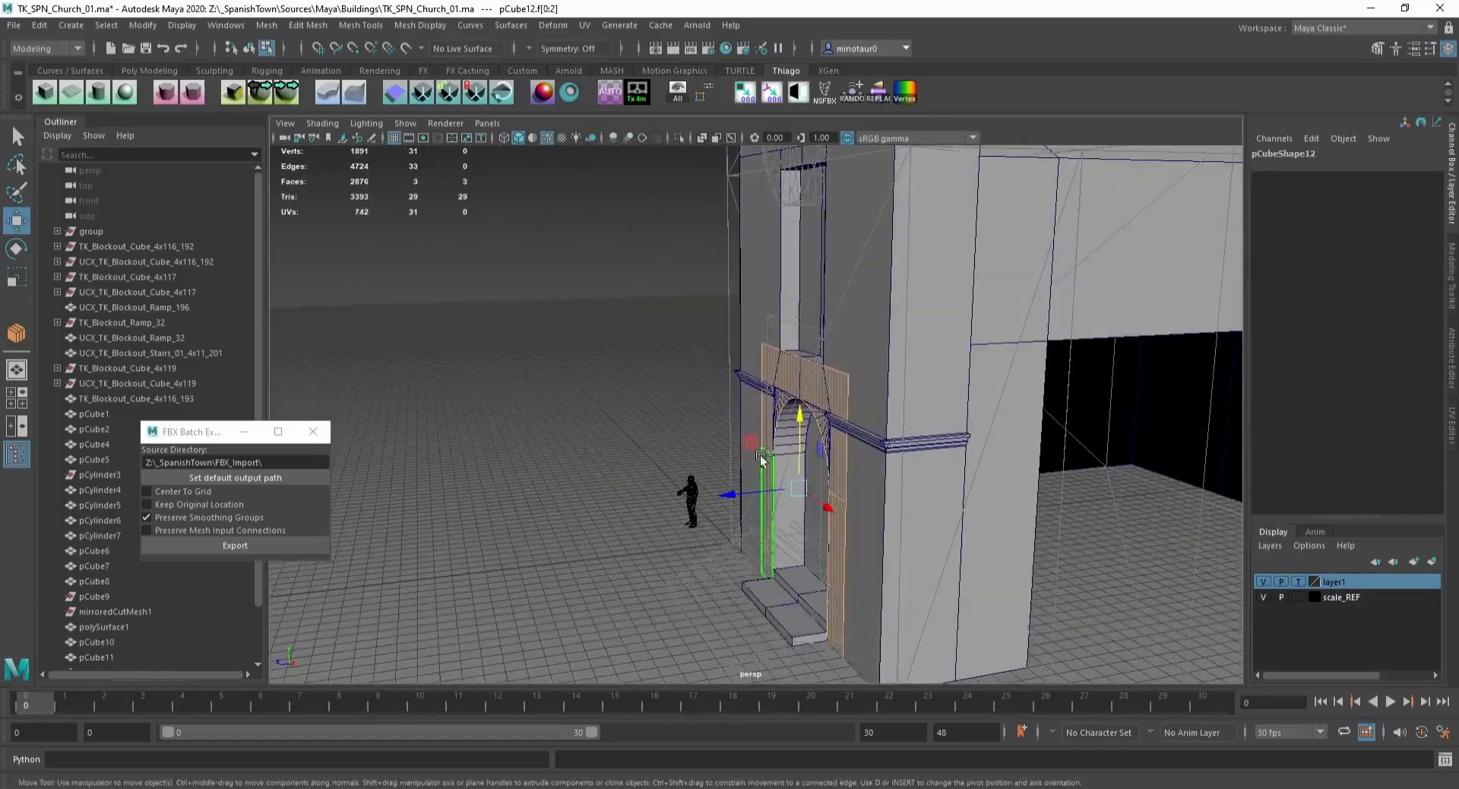
pyautogui.keyDown('alt'); pyautogui.moveTo(714, 413); pyautogui.dragTo(841, 488); pyautogui.keyUp('alt')
pyautogui.hotkey('ctrl', 'e')
pyautogui.press('q')
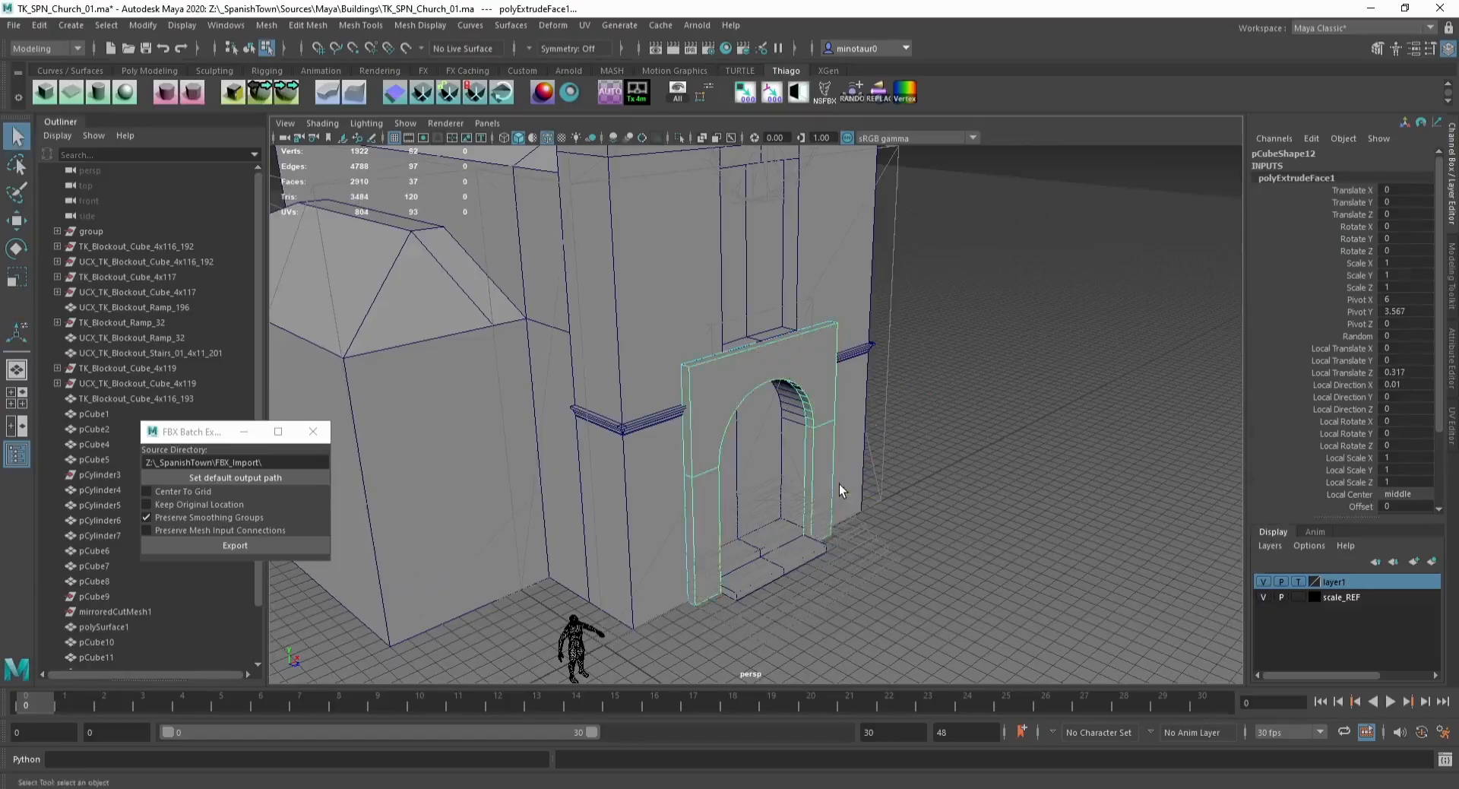
# Step: Delete the band's inner faces lining the arch opening
pyautogui.press('F8')
pyautogui.click(911, 405)
pyautogui.keyDown('alt'); pyautogui.moveTo(911, 406); pyautogui.dragTo(769, 443); pyautogui.keyUp('alt')
pyautogui.scroll(3, 772, 448)
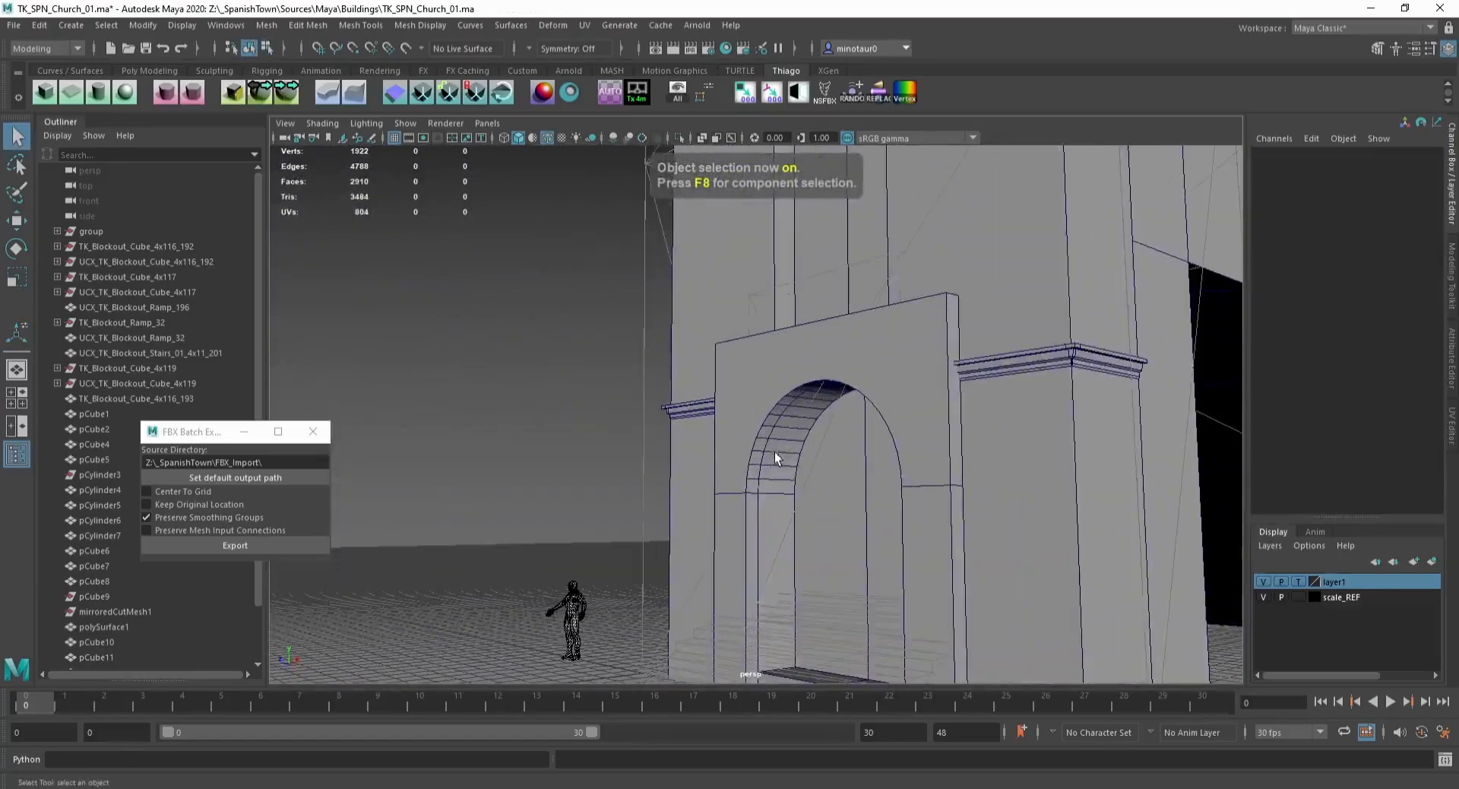
pyautogui.click(774, 459)
pyautogui.press('w')
pyautogui.press('F10')
pyautogui.press('Delete')
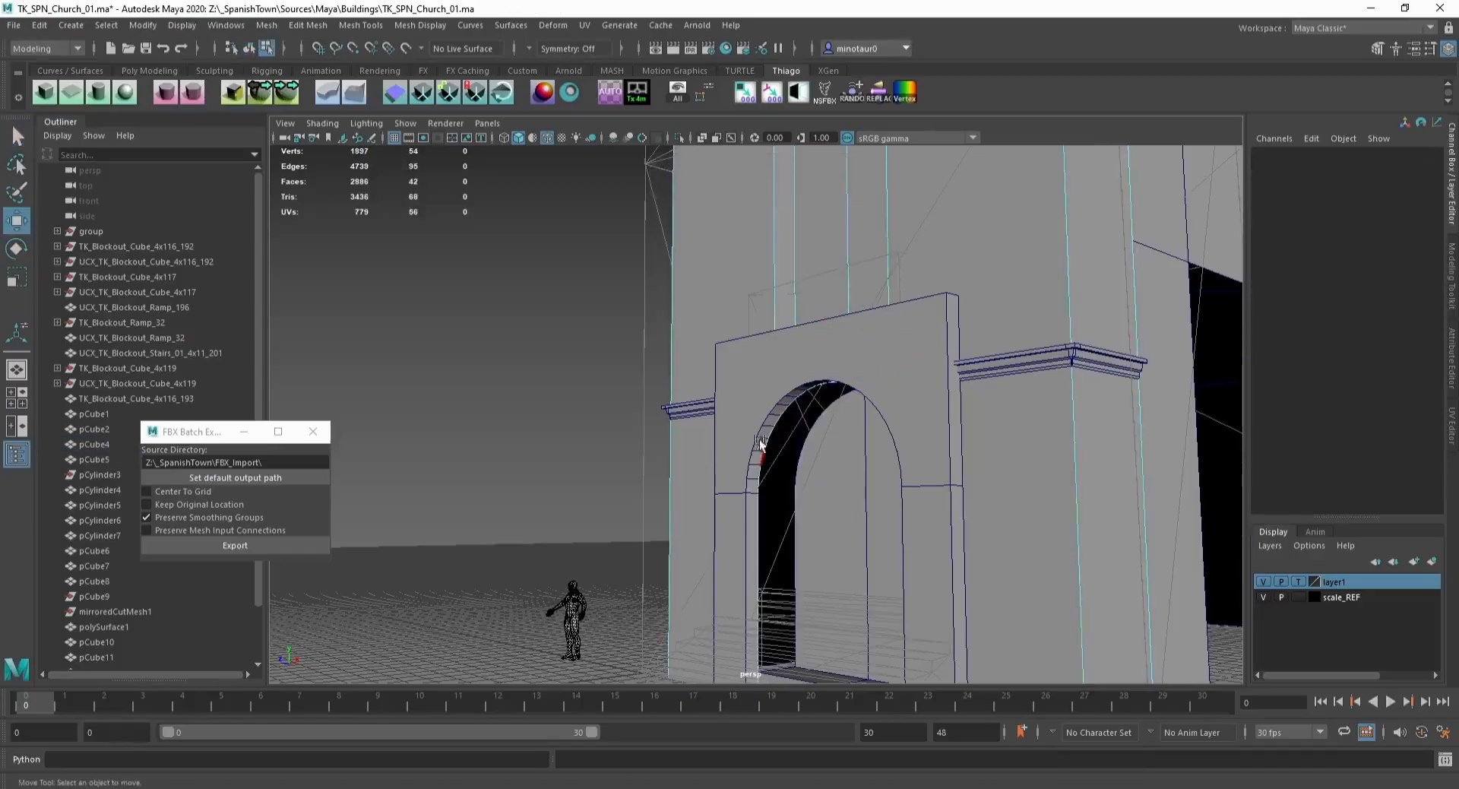
# Step: Isolate the band and delete its back and bottom faces
pyautogui.press('F8')
pyautogui.click(750, 421)
pyautogui.keyDown('alt'); pyautogui.moveTo(746, 472); pyautogui.dragTo(828, 466); pyautogui.keyUp('alt')
pyautogui.hotkey('ctrl', '1')
pyautogui.press('F10')
pyautogui.click(767, 522)
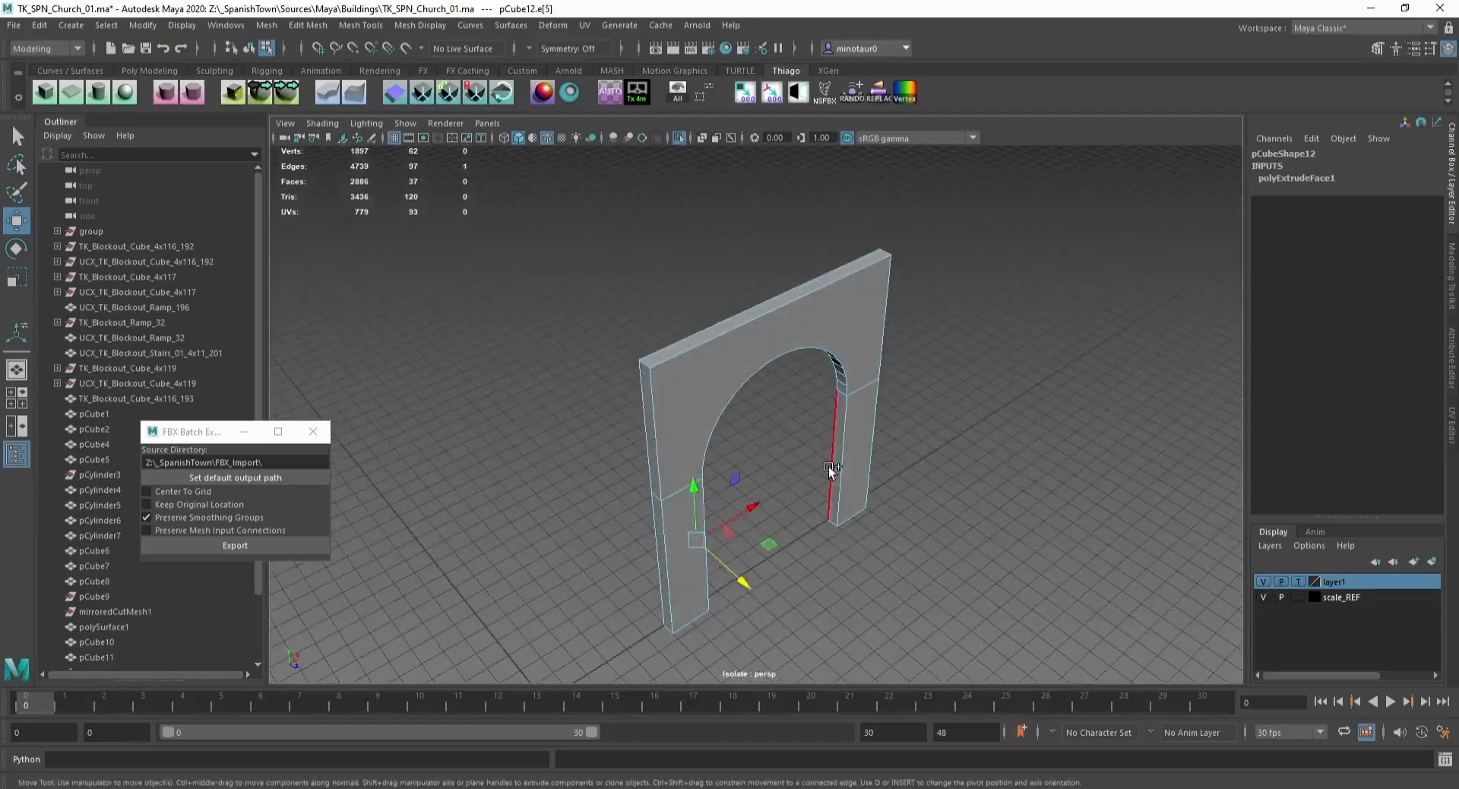
pyautogui.hotkey('ctrl', '1')
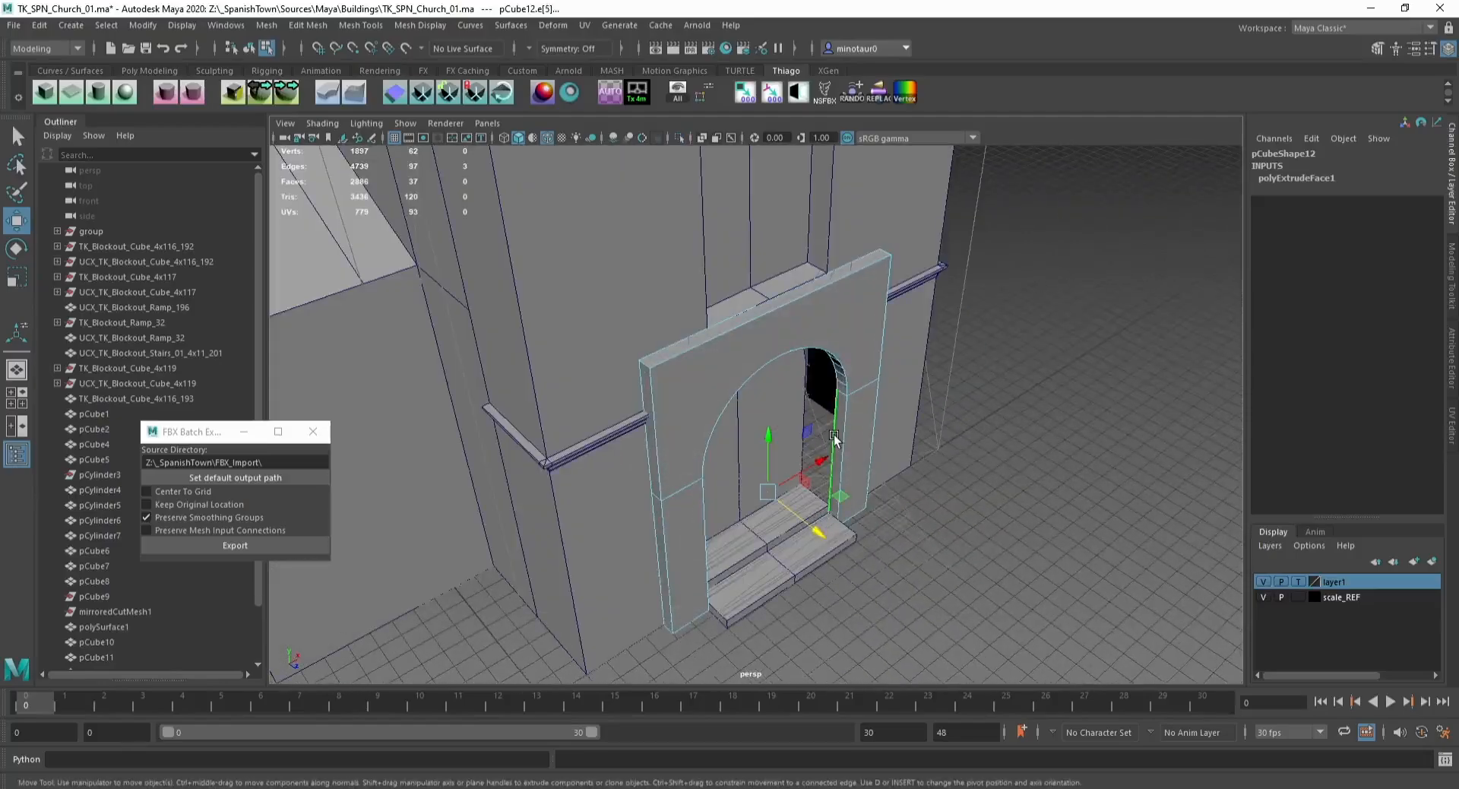
pyautogui.press('F8')
pyautogui.hotkey('ctrl', '1')
pyautogui.keyDown('alt'); pyautogui.moveTo(807, 433); pyautogui.dragTo(931, 408); pyautogui.keyUp('alt')
pyautogui.press('F11')
pyautogui.click(734, 416)
pyautogui.keyDown('shift'); pyautogui.click(762, 547); pyautogui.keyUp('shift')
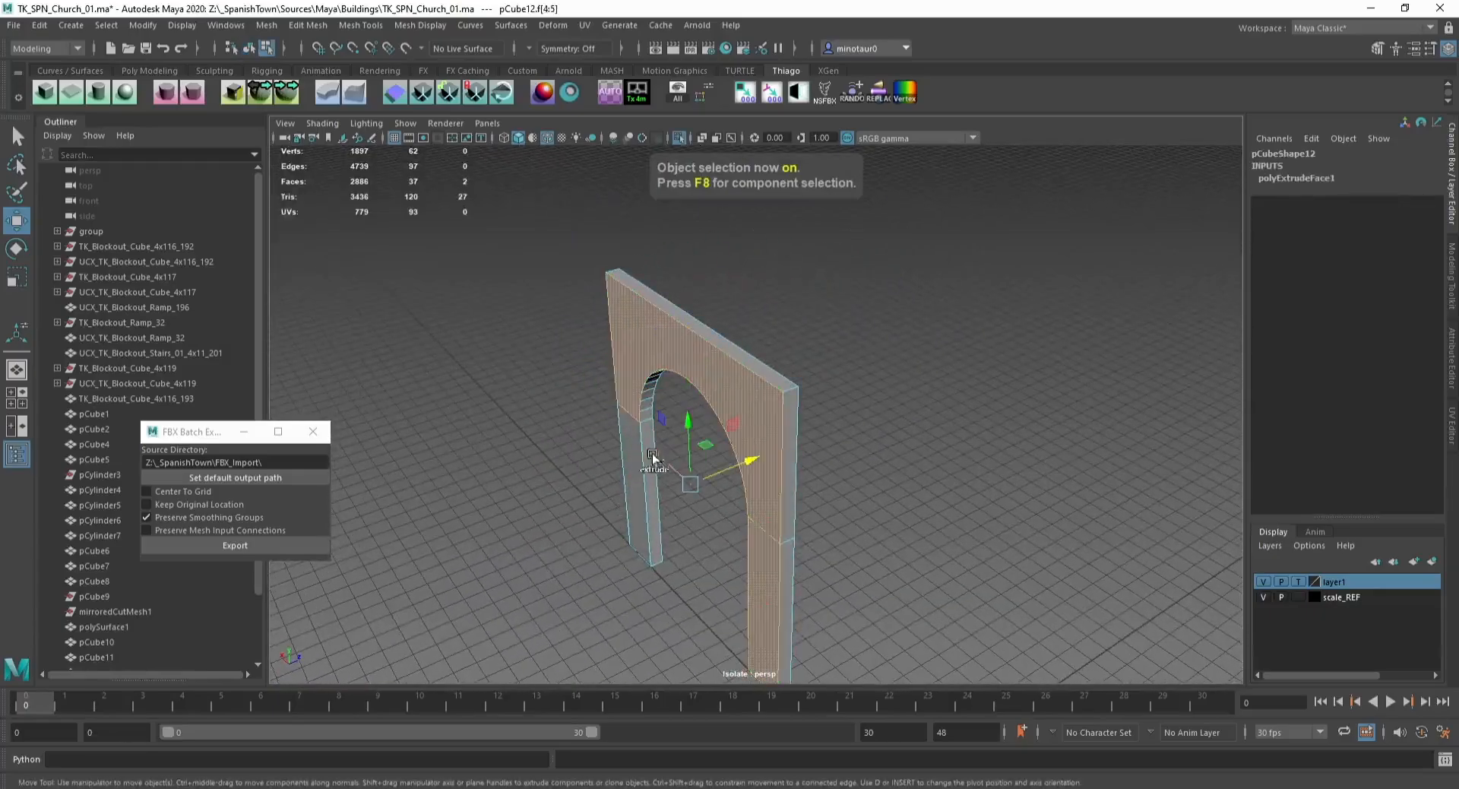
pyautogui.press('Delete')
pyautogui.click(642, 551)
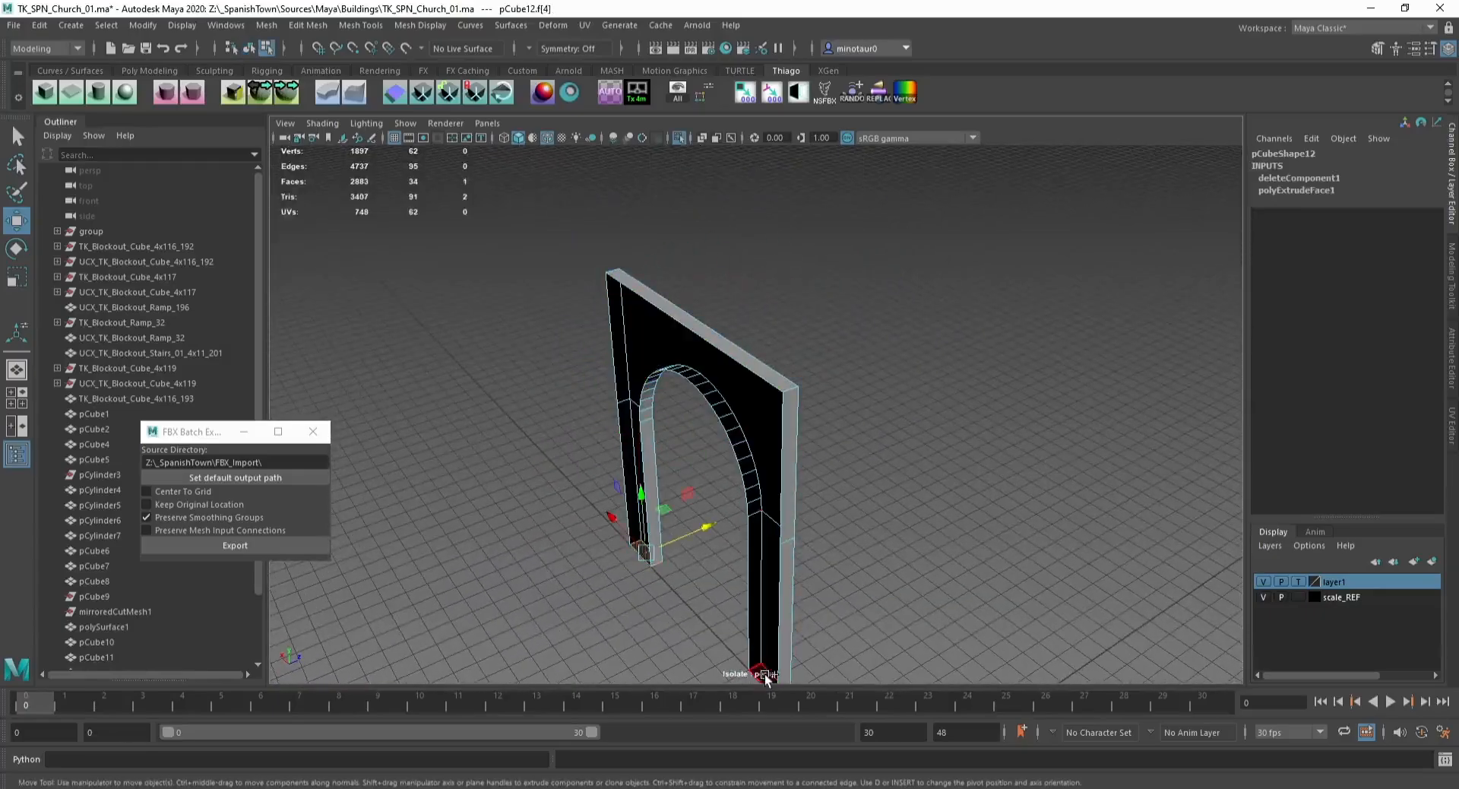
pyautogui.press('Delete')
# Step: Select the band's inner edge along one side of the arch and move it into place
pyautogui.press('F10')
pyautogui.keyDown('alt'); pyautogui.moveTo(654, 510); pyautogui.dragTo(643, 465, button='middle'); pyautogui.keyUp('alt')
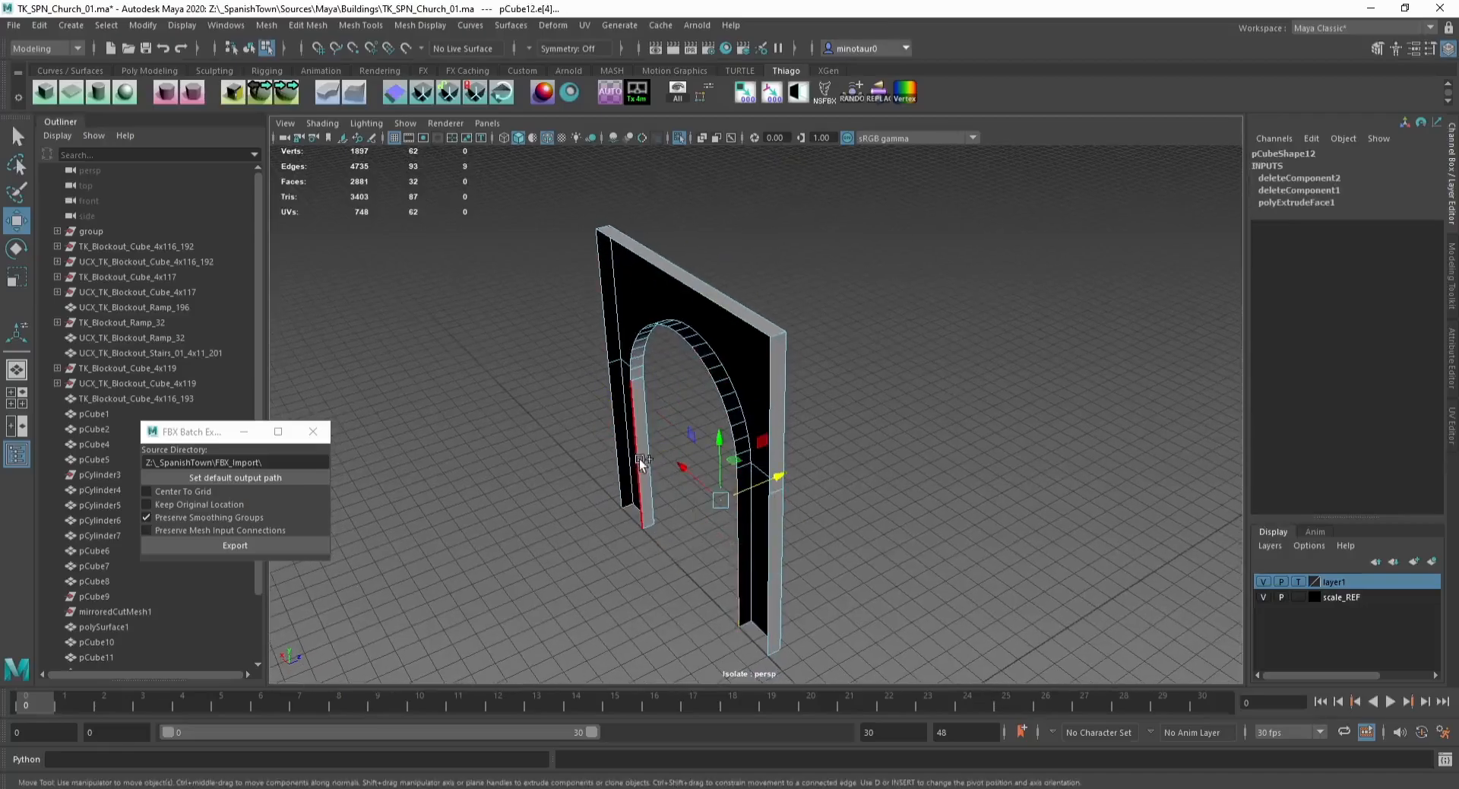
pyautogui.keyDown('alt'); pyautogui.moveTo(718, 459); pyautogui.dragTo(618, 504); pyautogui.keyUp('alt')
pyautogui.hotkey('ctrl', '1')
pyautogui.scroll(-3, 731, 465)
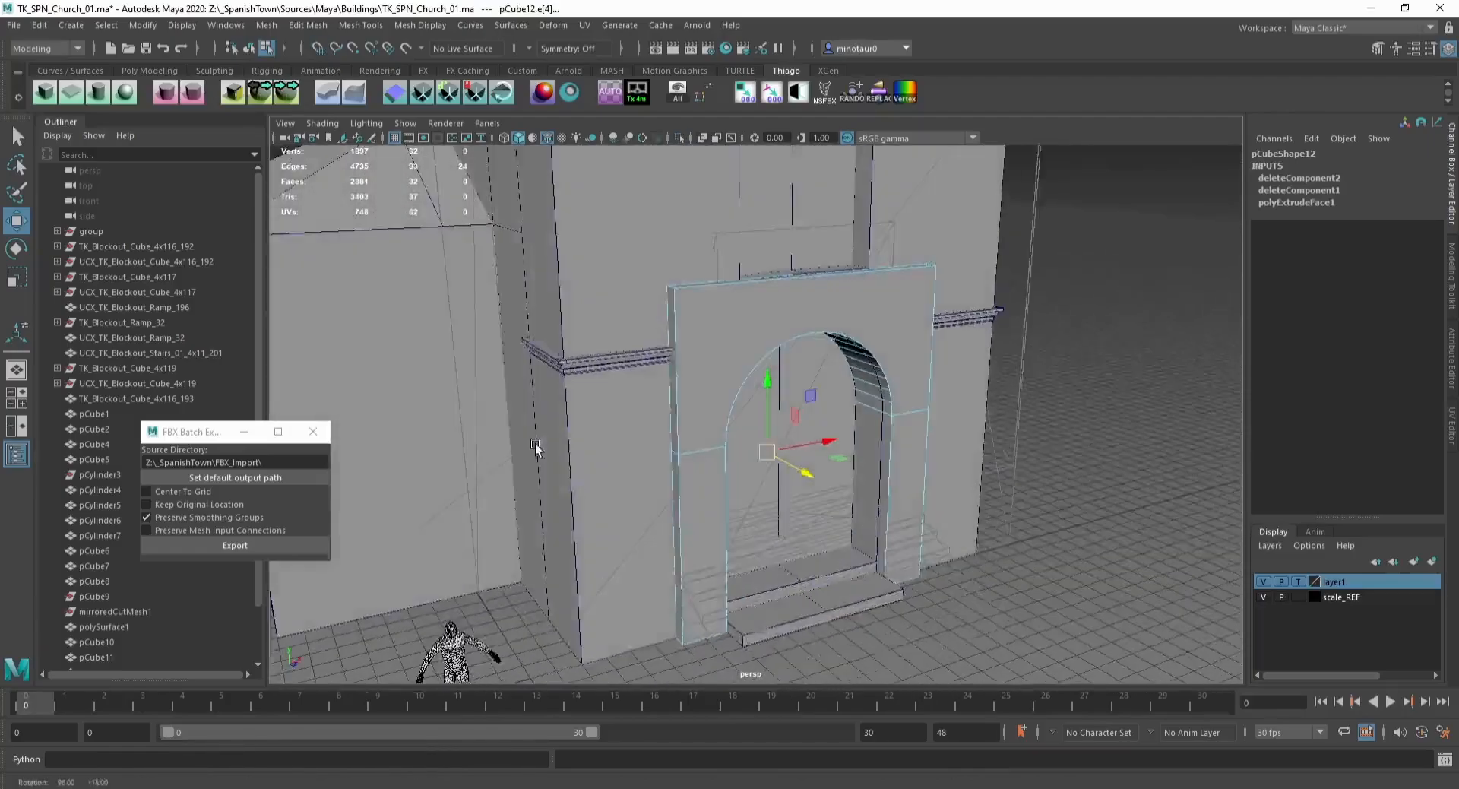
pyautogui.moveTo(730, 465); pyautogui.dragTo(793, 461, button='middle')
pyautogui.press('F8')
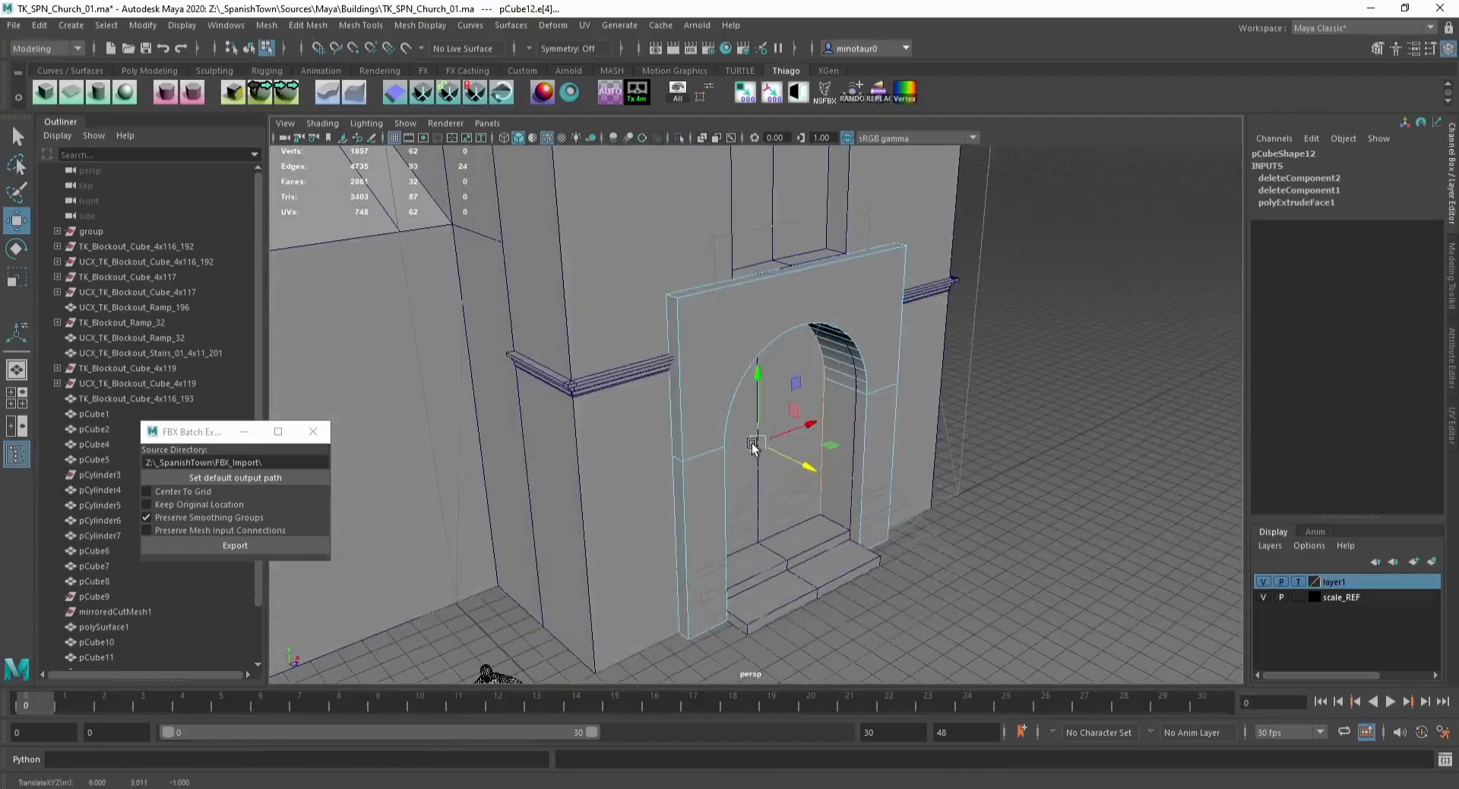
pyautogui.keyDown('alt'); pyautogui.moveTo(727, 444); pyautogui.dragTo(706, 405); pyautogui.keyUp('alt')
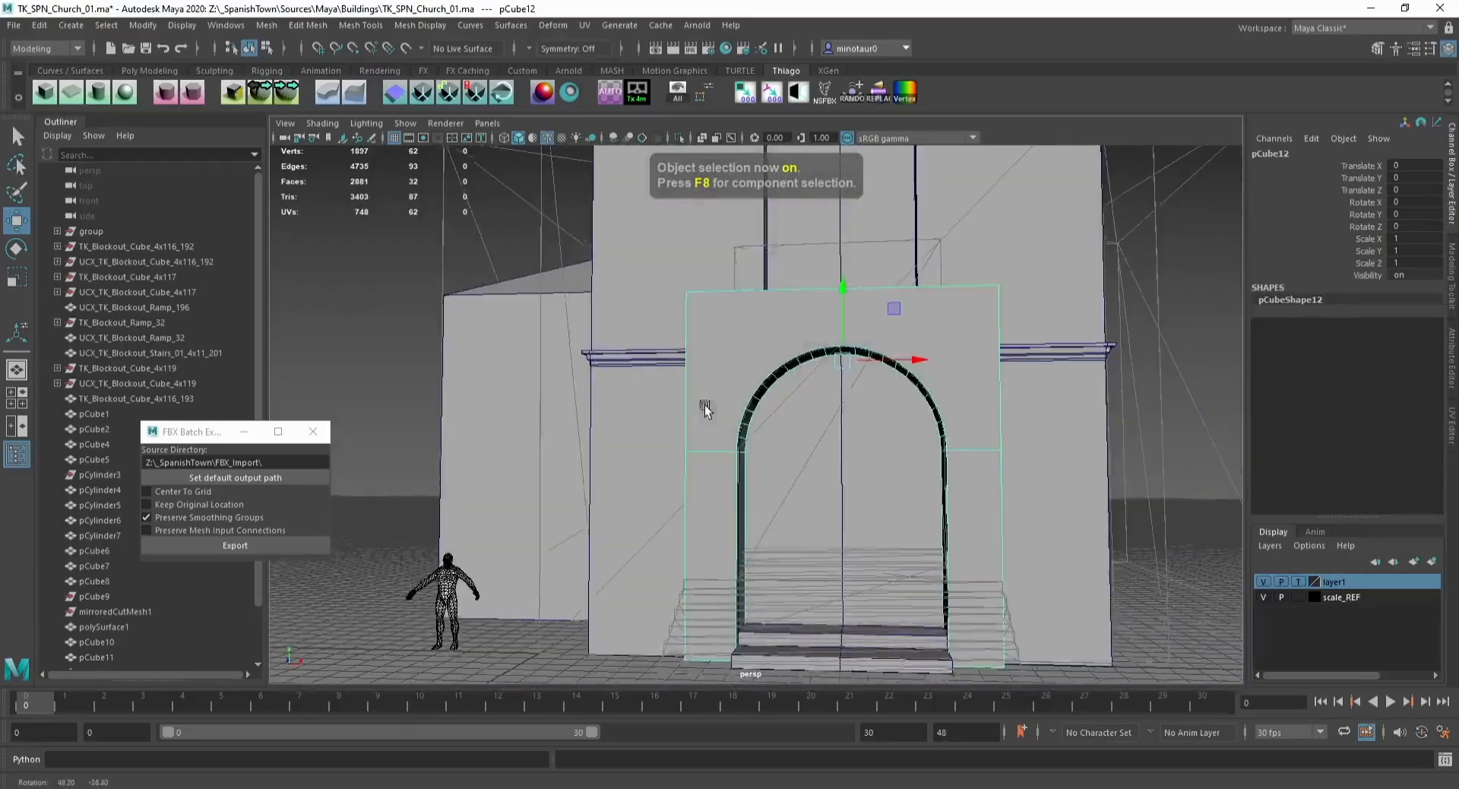
# Step: Lower the band's top vertices with grid snapping so the band sits just above the arch
pyautogui.click(681, 252)
pyautogui.keyDown('alt'); pyautogui.moveTo(799, 412); pyautogui.dragTo(745, 348); pyautogui.keyUp('alt')
pyautogui.click(746, 349)
pyautogui.press('F9')
pyautogui.press('r')
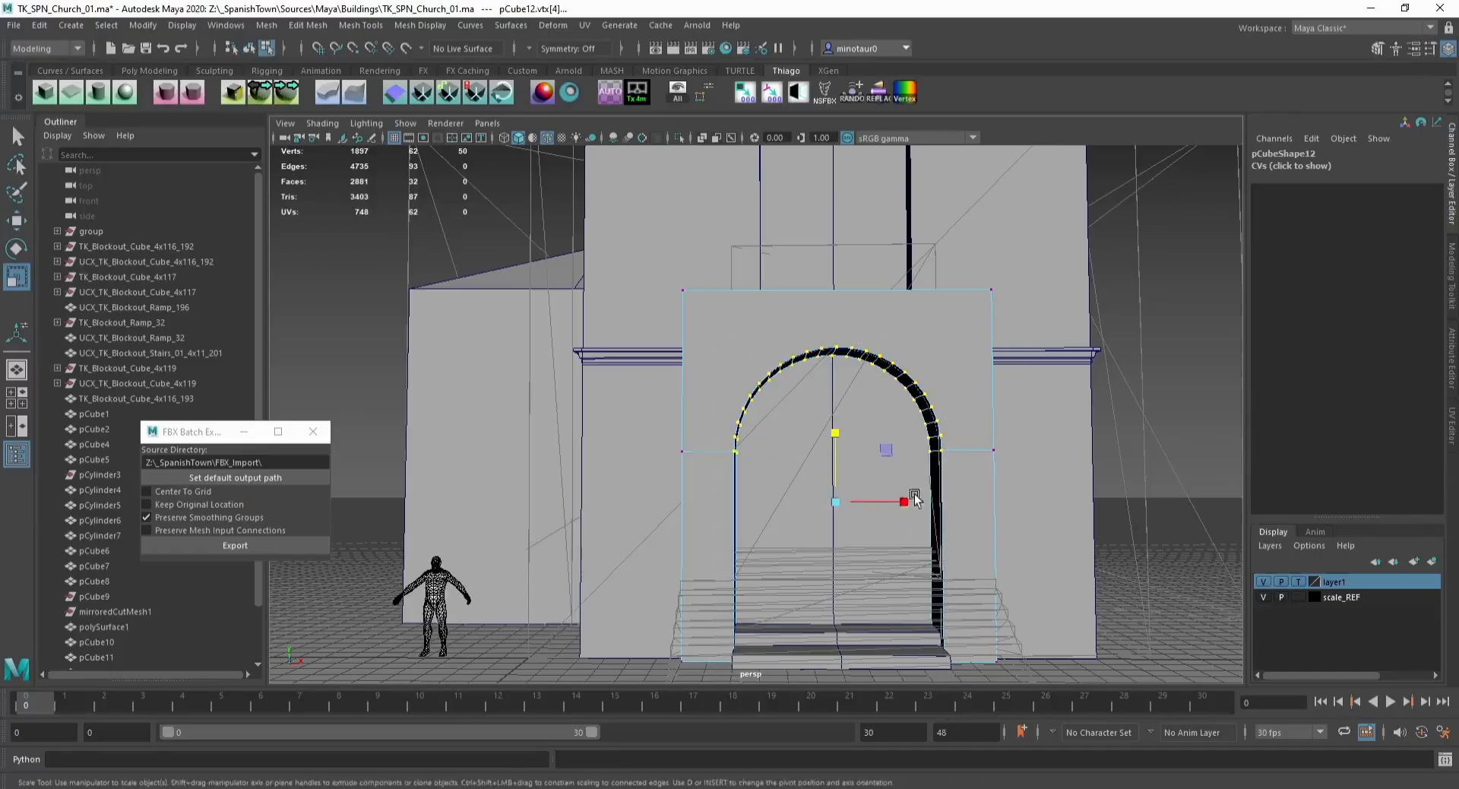
pyautogui.moveTo(640, 484); pyautogui.dragTo(1043, 332)
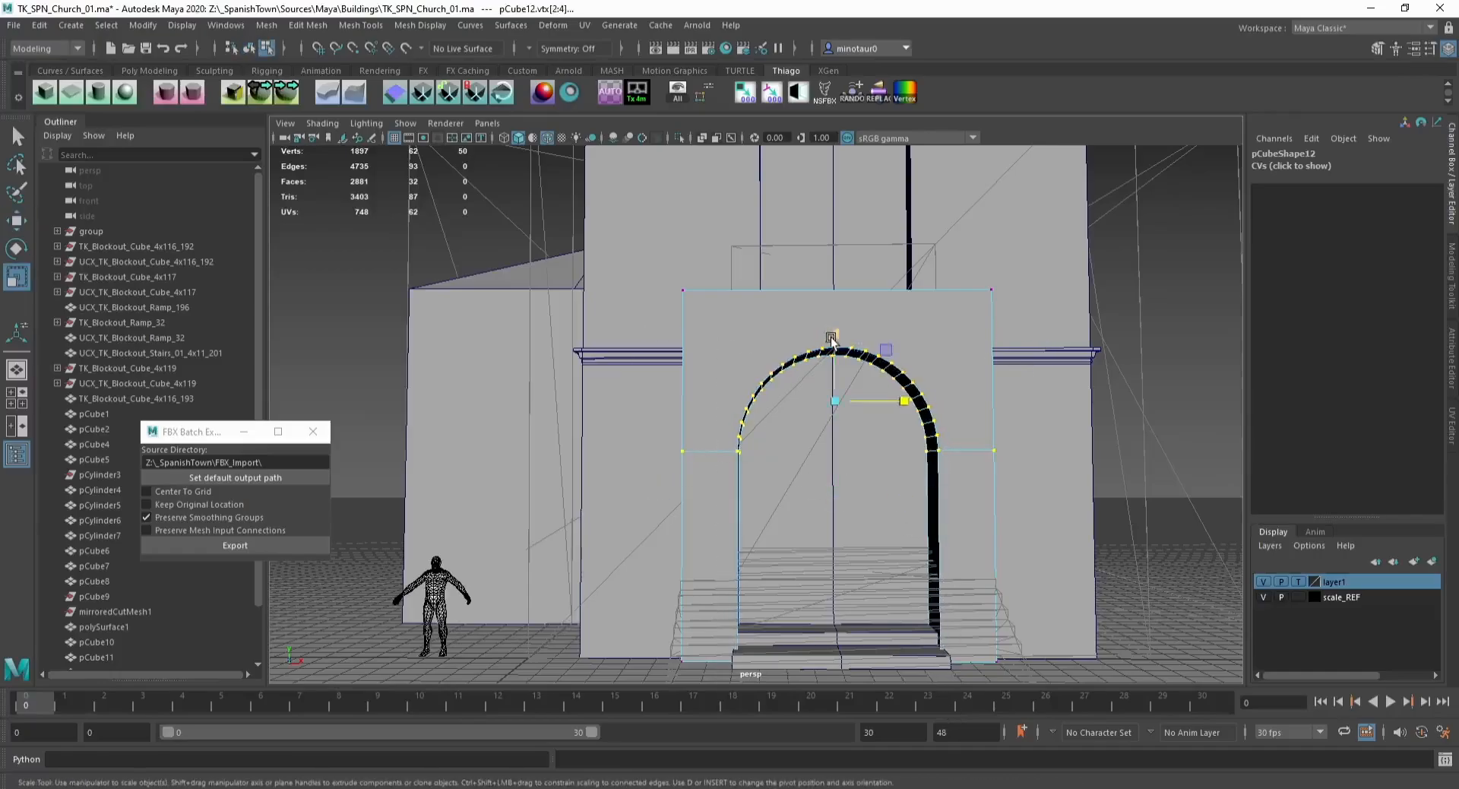
pyautogui.press('w')
pyautogui.press('F8')
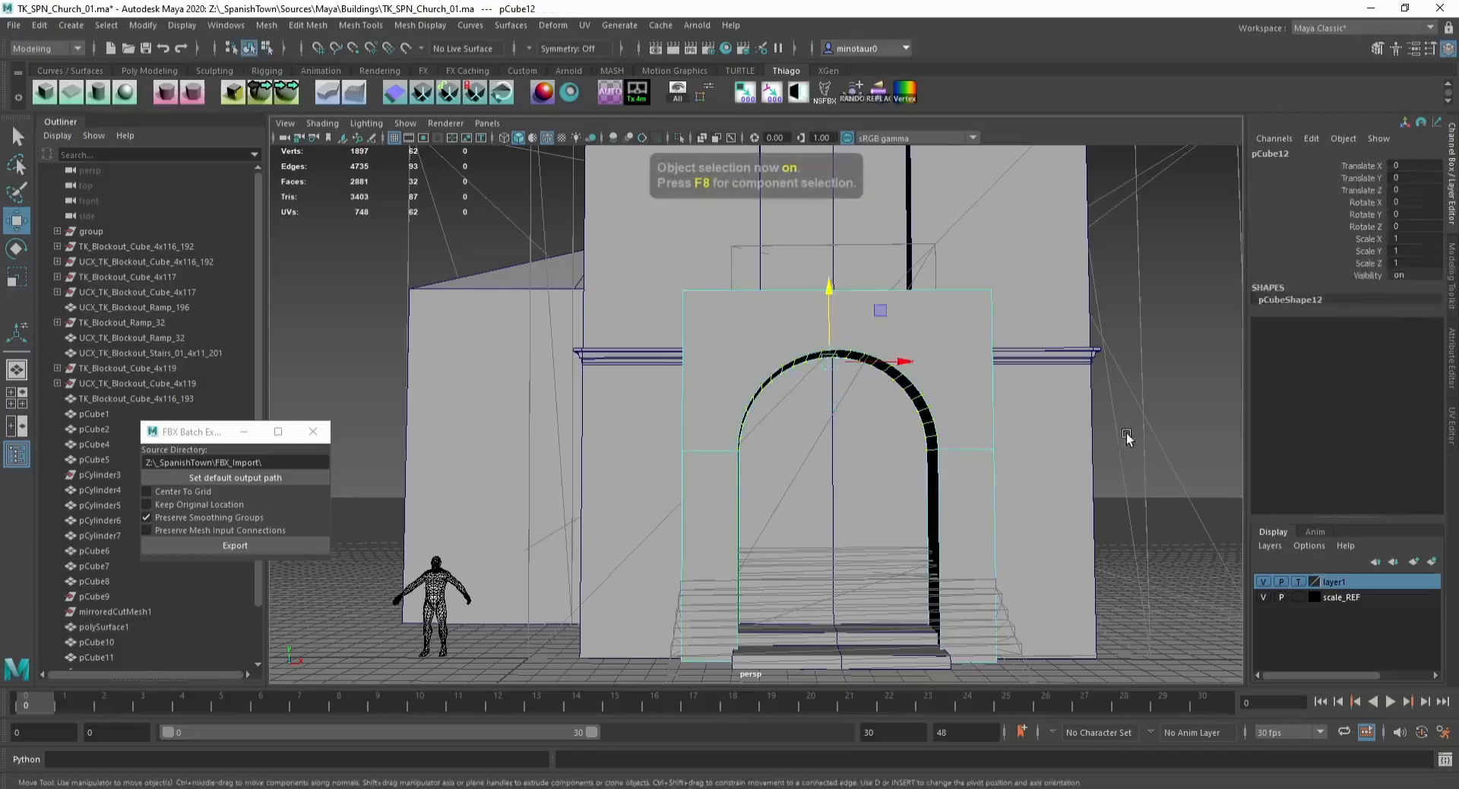
pyautogui.keyDown('alt'); pyautogui.moveTo(834, 341); pyautogui.dragTo(782, 408, button='middle'); pyautogui.keyUp('alt')
pyautogui.press('x')
pyautogui.moveTo(781, 313); pyautogui.dragTo(781, 394)
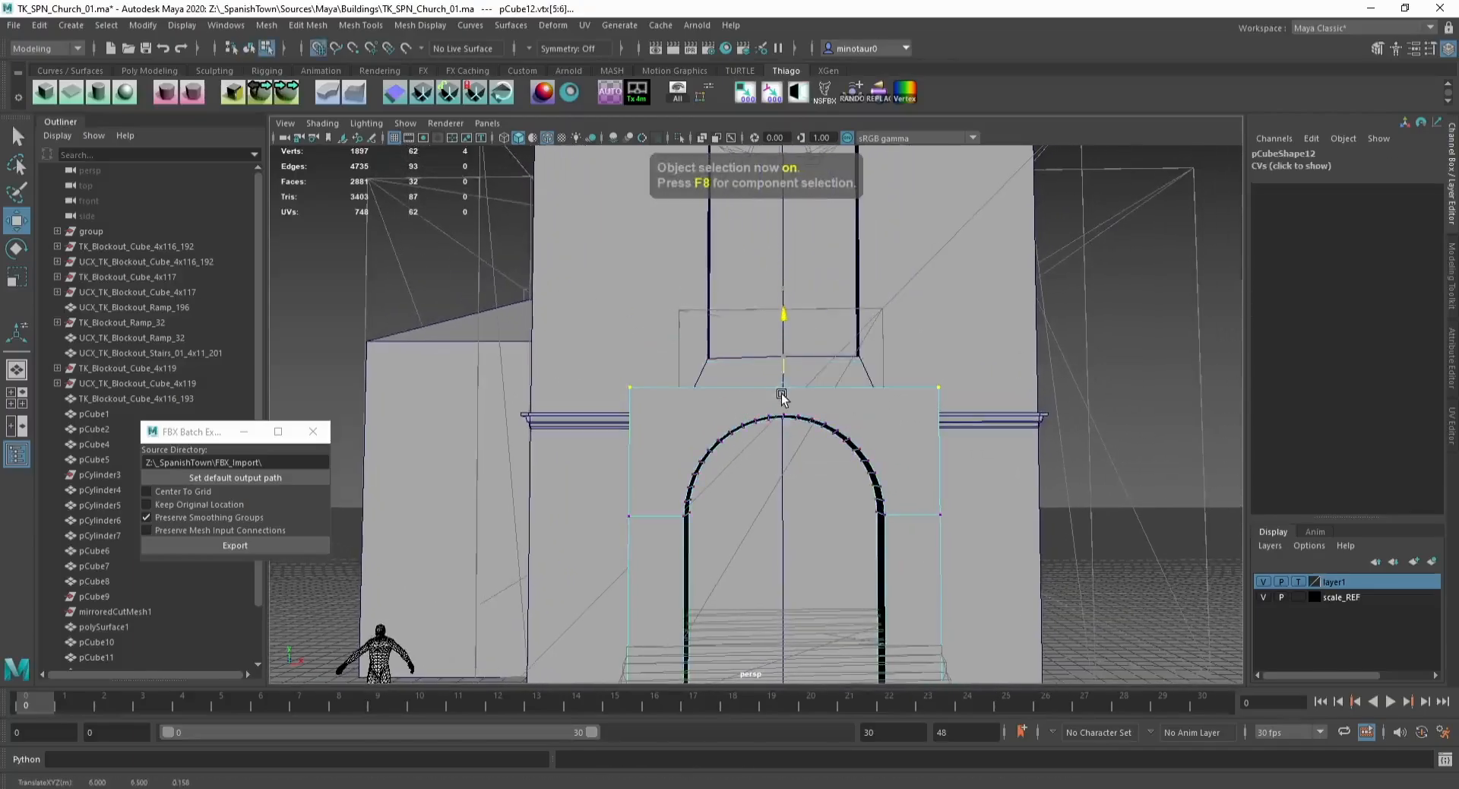
# Step: Try extruding the band's top face upward and scaling it
pyautogui.keyDown('alt'); pyautogui.moveTo(694, 380); pyautogui.dragTo(782, 421); pyautogui.keyUp('alt')
pyautogui.press('F11')
pyautogui.click(692, 389)
pyautogui.hotkey('ctrl', 'e')
pyautogui.press('w')
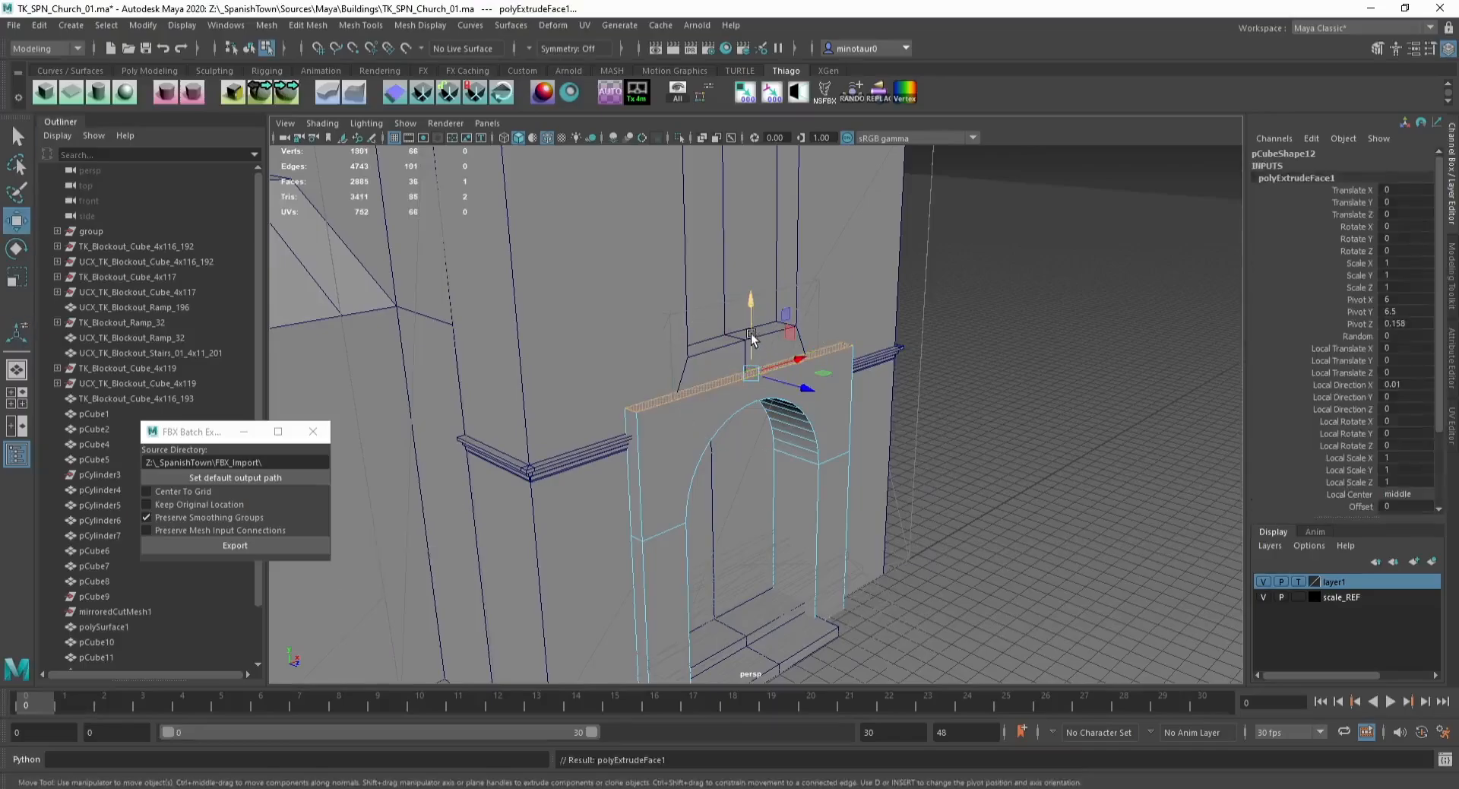
pyautogui.keyDown('alt'); pyautogui.moveTo(749, 335); pyautogui.dragTo(743, 254); pyautogui.keyUp('alt')
pyautogui.scroll(4, 735, 364)
pyautogui.press('r')
pyautogui.moveTo(730, 396); pyautogui.dragTo(747, 389)
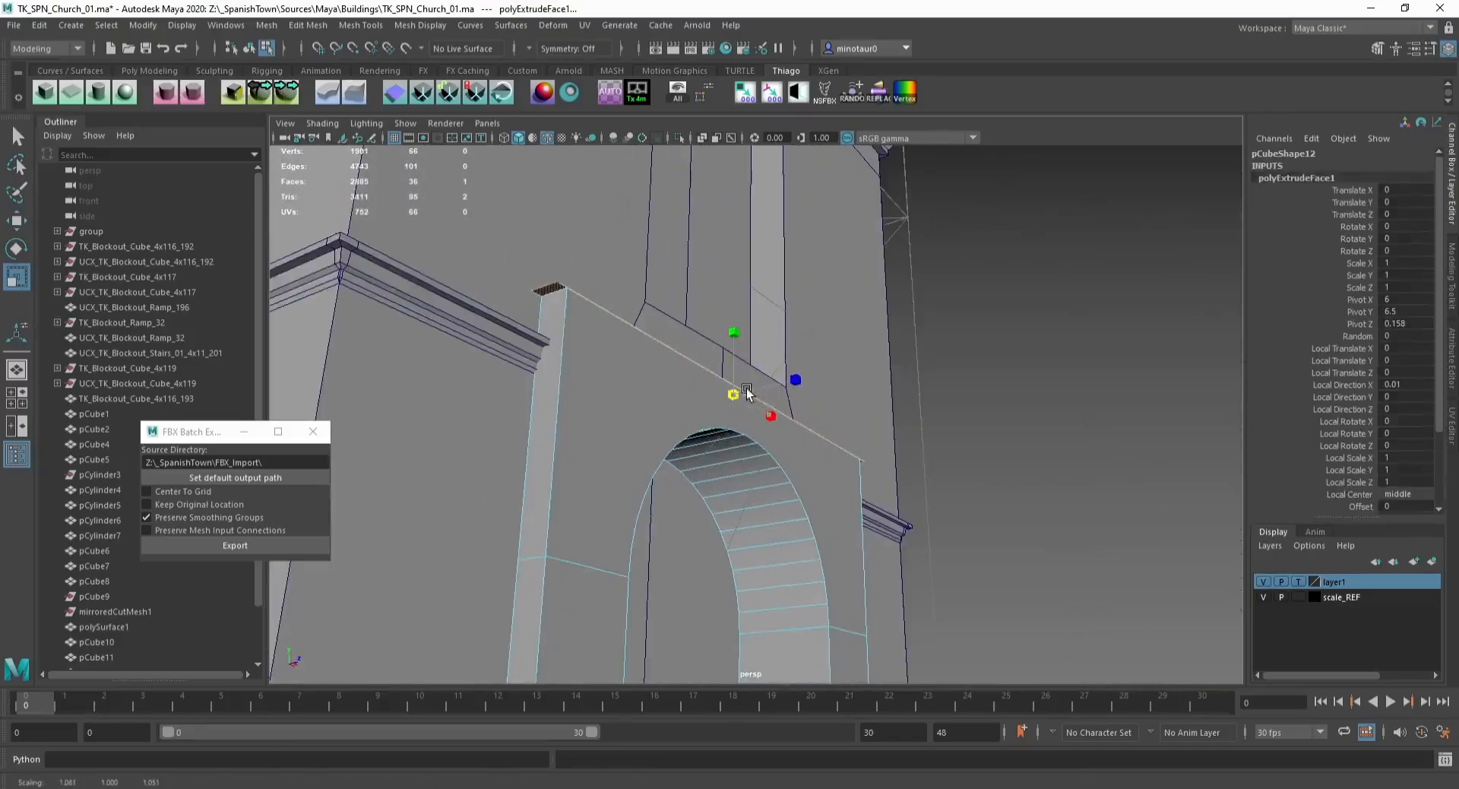
pyautogui.hotkey('ctrl', 'z')
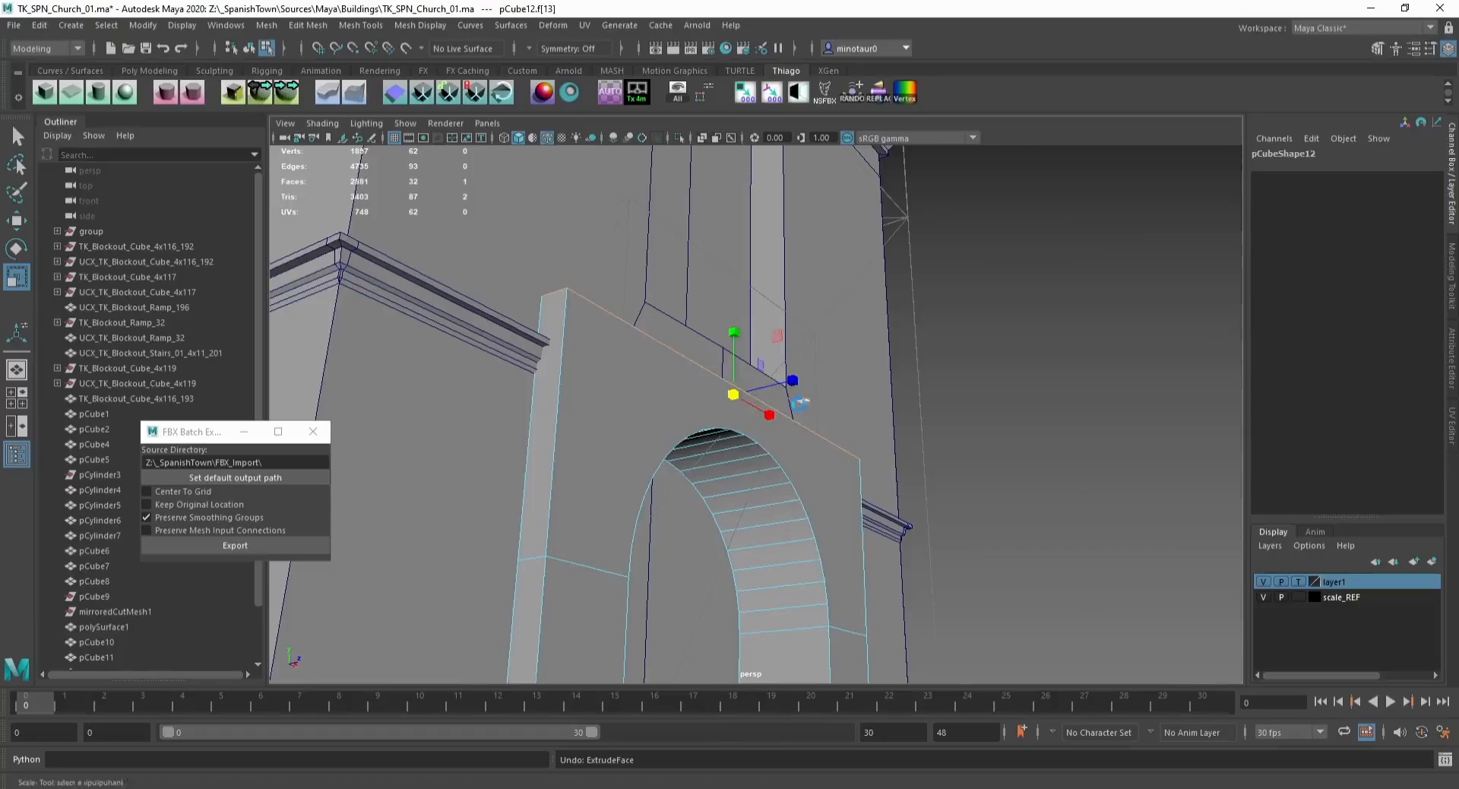
# Step: Extrude the band's top face with thickness 11.6 and offset -15.4 to start a cornice
pyautogui.hotkey('ctrl', 'e')
pyautogui.moveTo(306, 545); pyautogui.dragTo(214, 550)
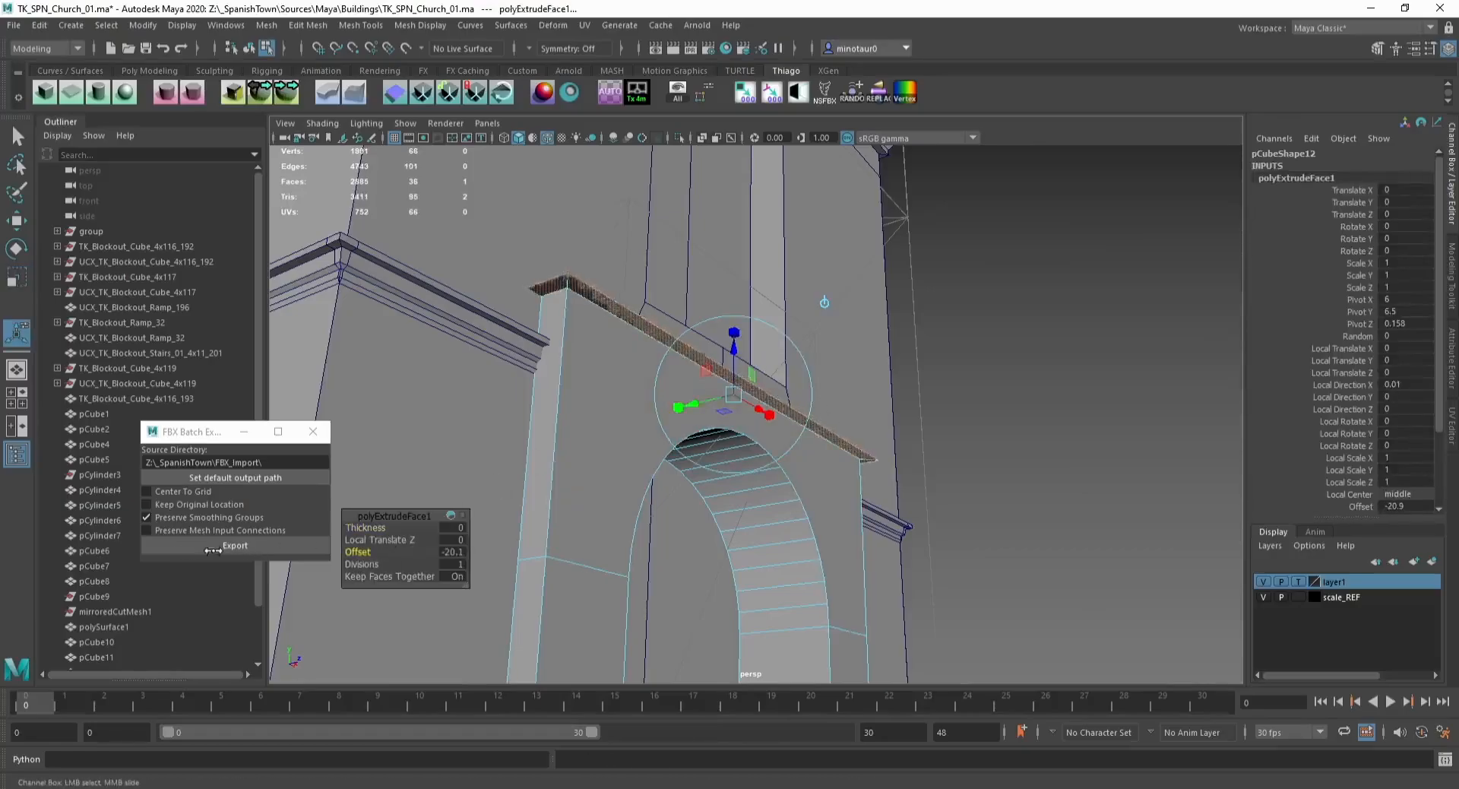
pyautogui.keyDown('alt'); pyautogui.moveTo(556, 356); pyautogui.dragTo(563, 391); pyautogui.keyUp('alt')
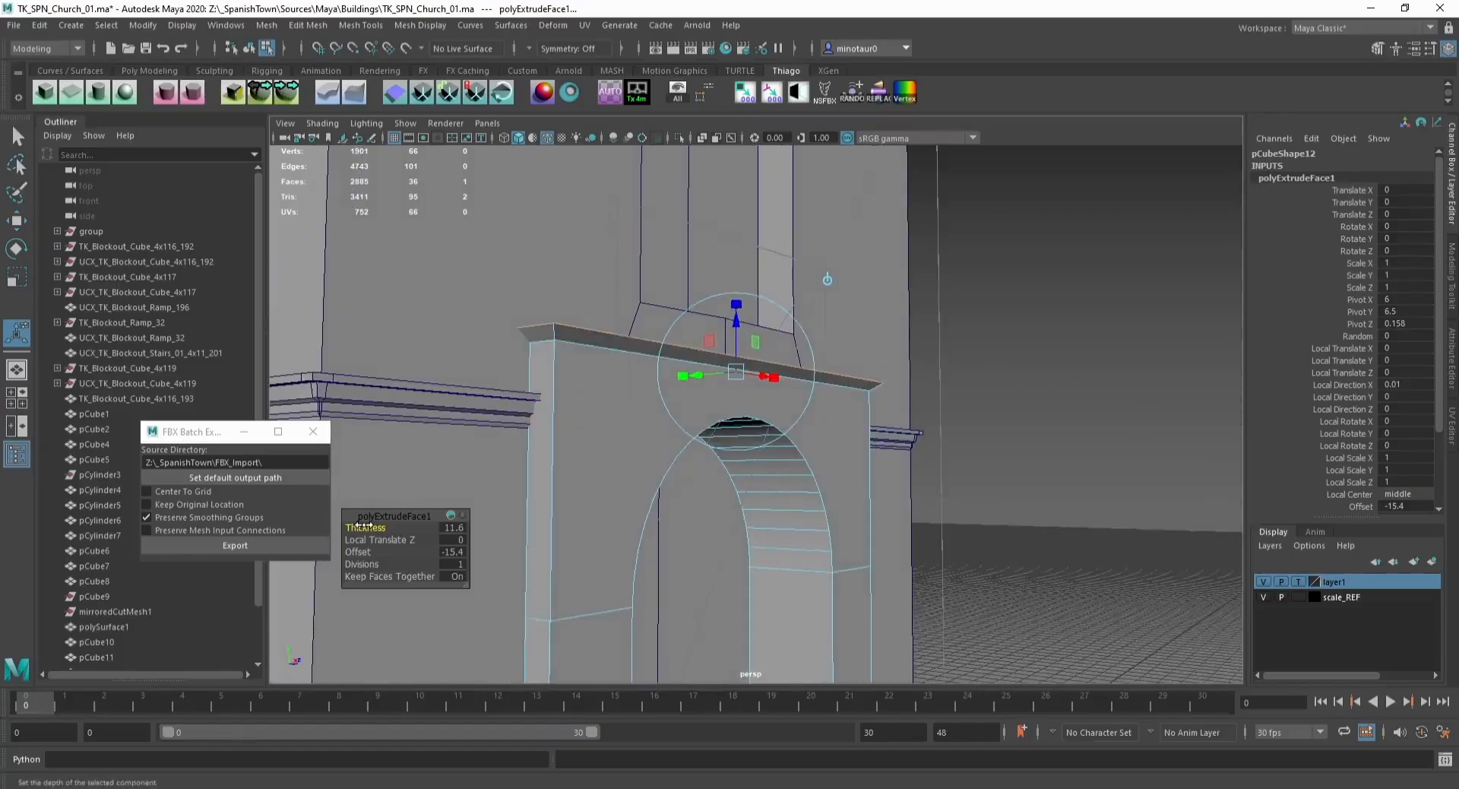
# Step: Extrude the cornice's top face several more times, setting thickness 8.7 and offset -16.7 for a stepped profile
pyautogui.hotkey('ctrl', 'e')
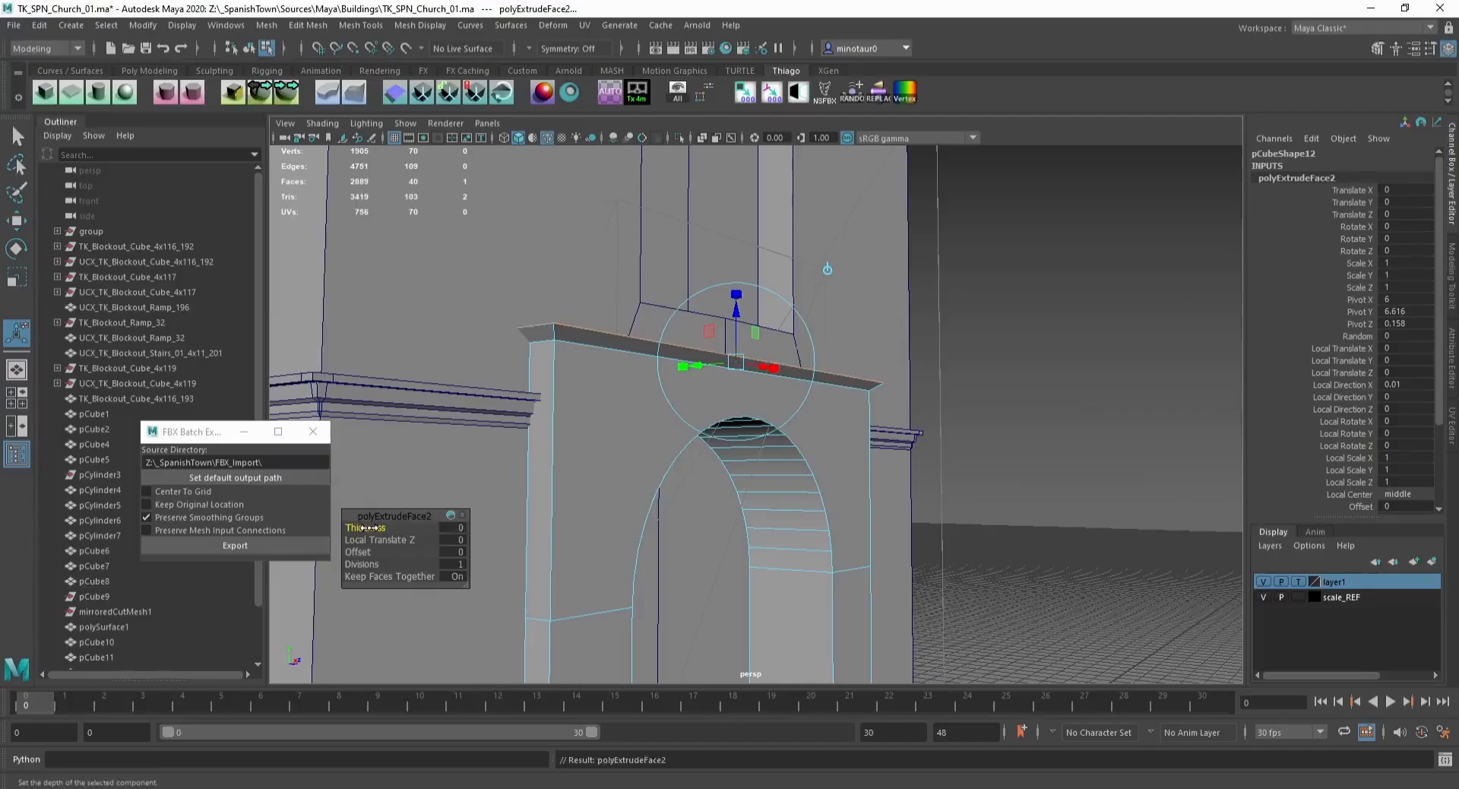
pyautogui.hotkey('ctrl', 'e')
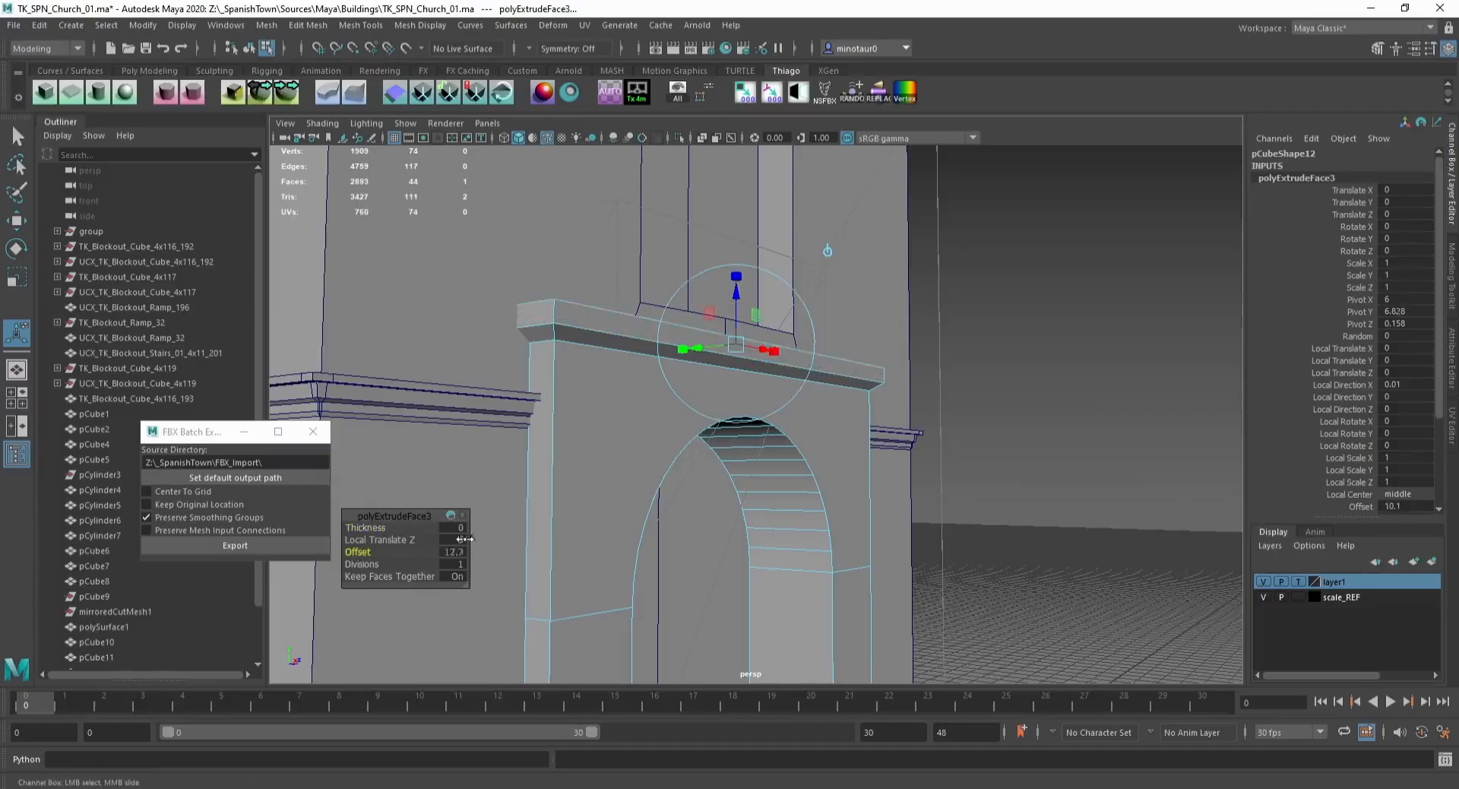
pyautogui.moveTo(360, 524); pyautogui.dragTo(420, 516)
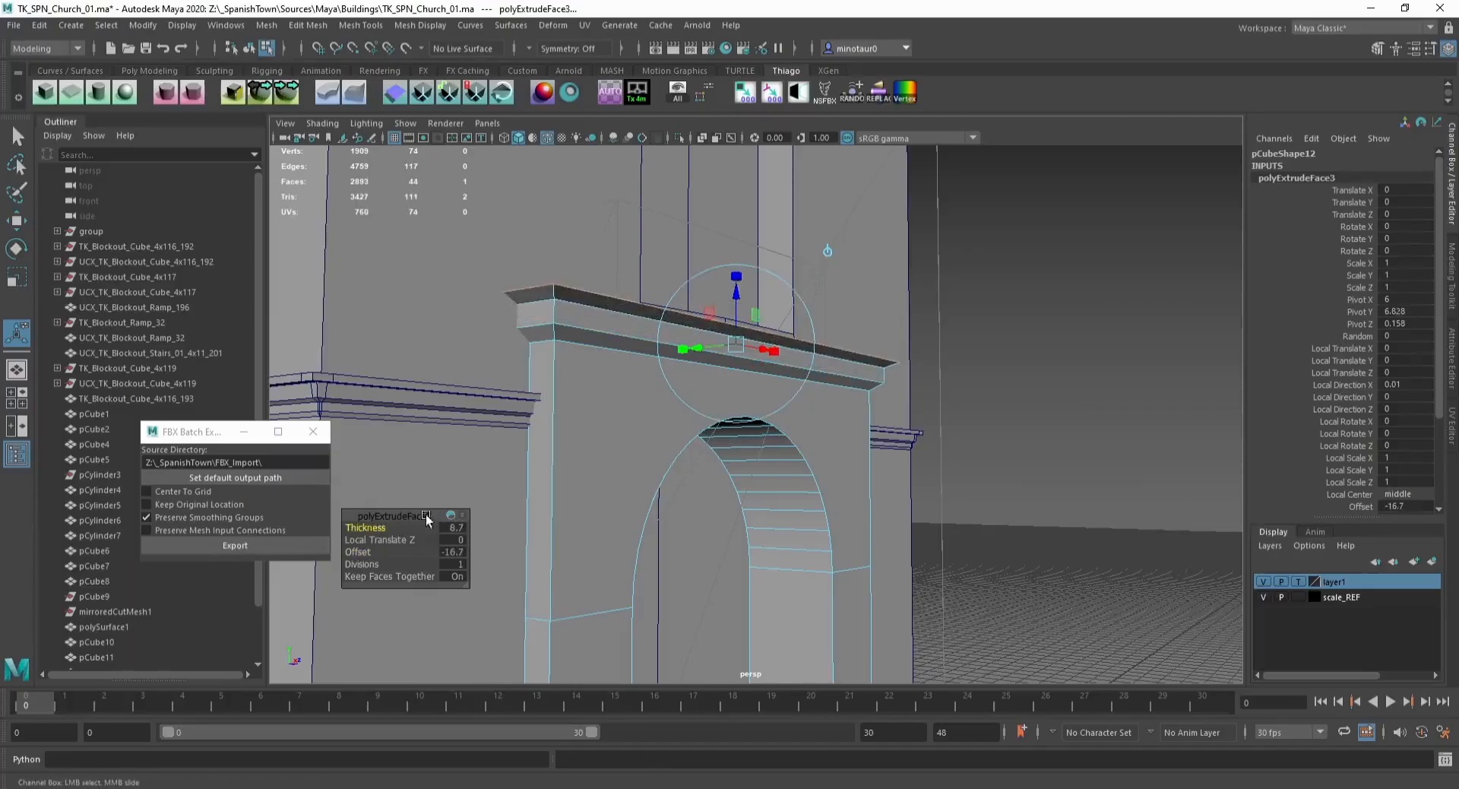
pyautogui.hotkey('ctrl', 'e')
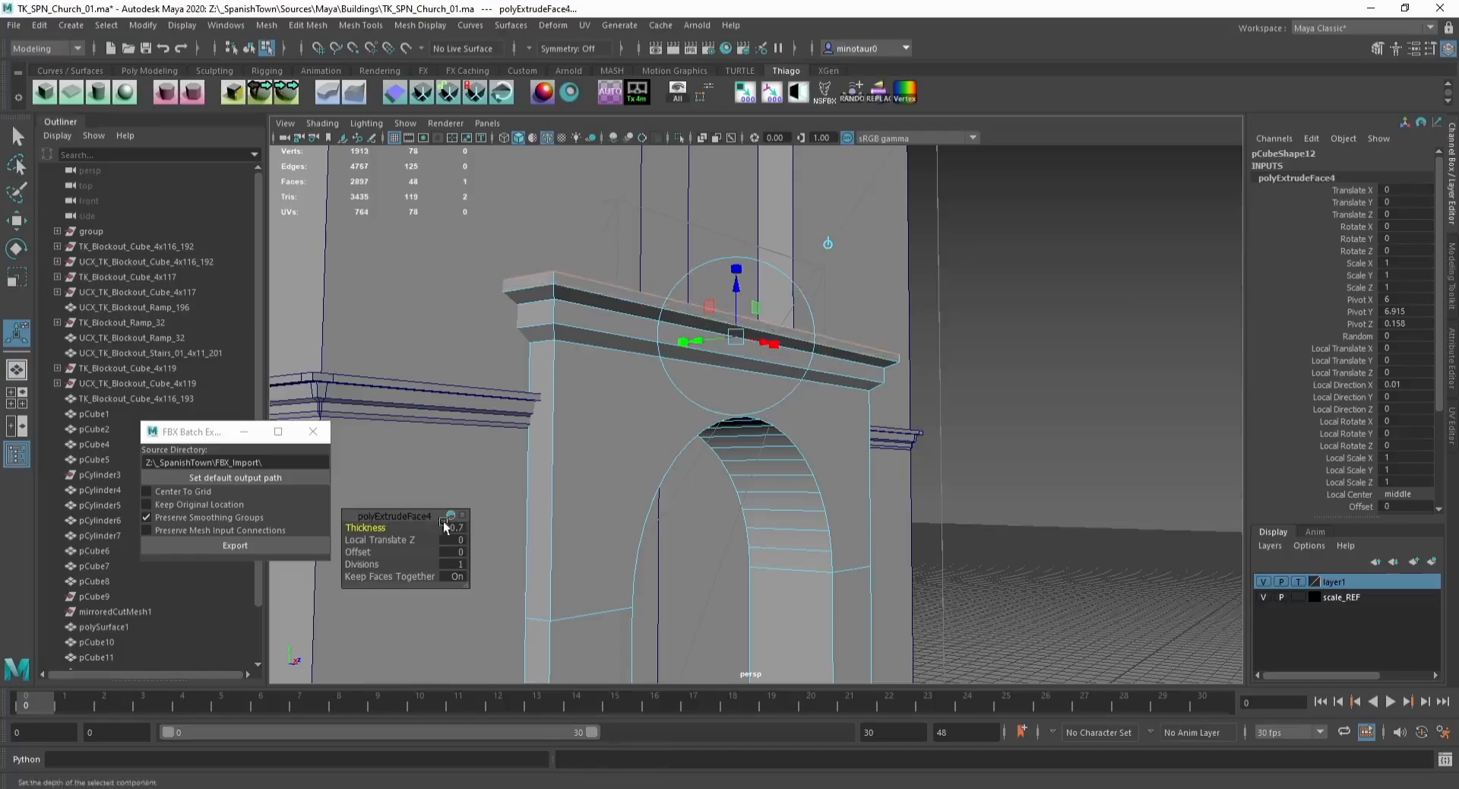
# Step: Isolate the cornice and delete its hidden back faces against the wall
pyautogui.press('w')
pyautogui.press('F8')
pyautogui.hotkey('ctrl', '1')
pyautogui.keyDown('alt'); pyautogui.moveTo(547, 394); pyautogui.dragTo(662, 400); pyautogui.keyUp('alt')
pyautogui.press('F11')
pyautogui.click(764, 333)
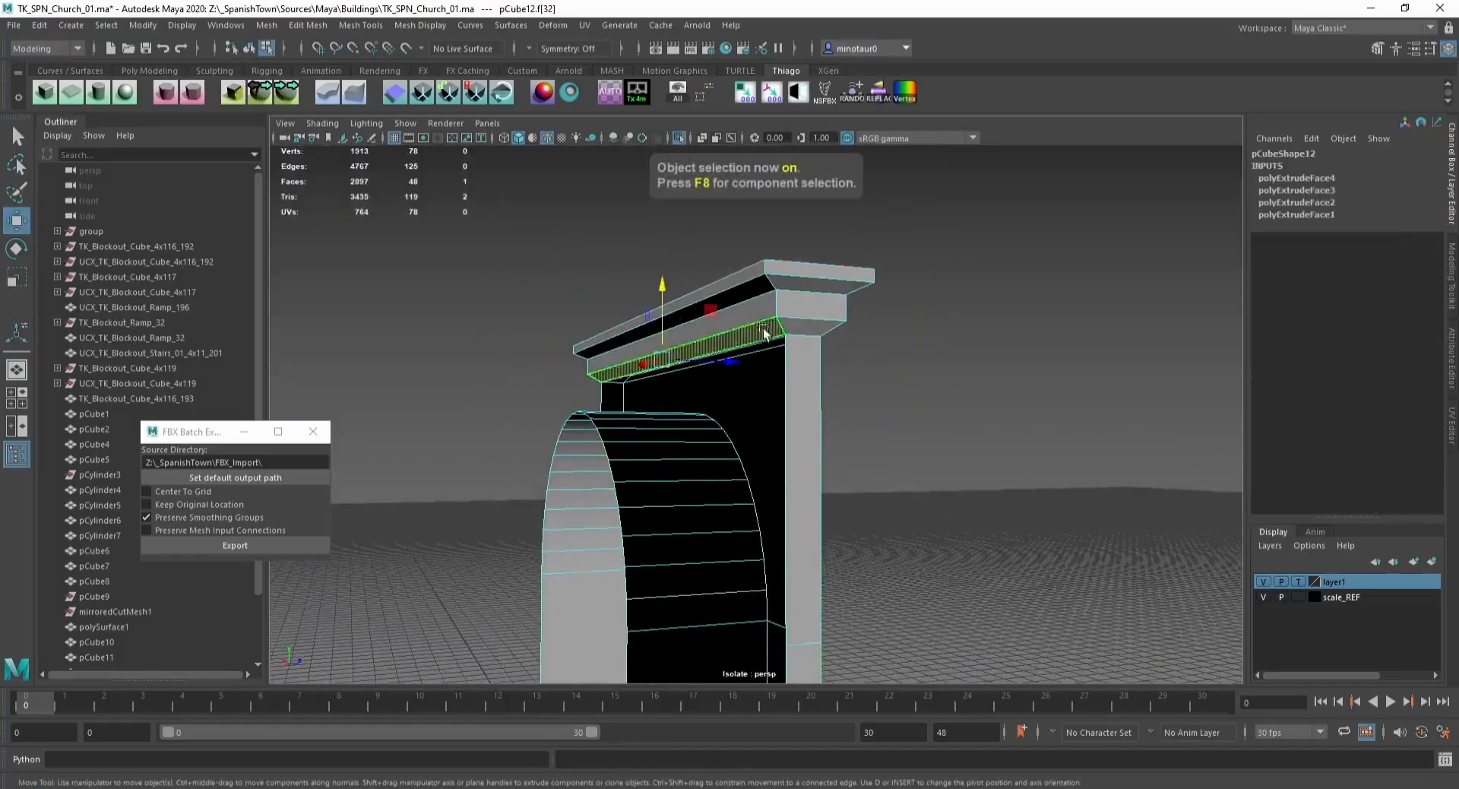
pyautogui.keyDown('shift'); pyautogui.click(762, 310); pyautogui.keyUp('shift')
pyautogui.keyDown('shift'); pyautogui.click(759, 288); pyautogui.keyUp('shift')
pyautogui.keyDown('shift'); pyautogui.click(758, 275); pyautogui.keyUp('shift')
pyautogui.press('Delete')
pyautogui.keyDown('alt'); pyautogui.moveTo(622, 296); pyautogui.dragTo(529, 306); pyautogui.keyUp('alt')
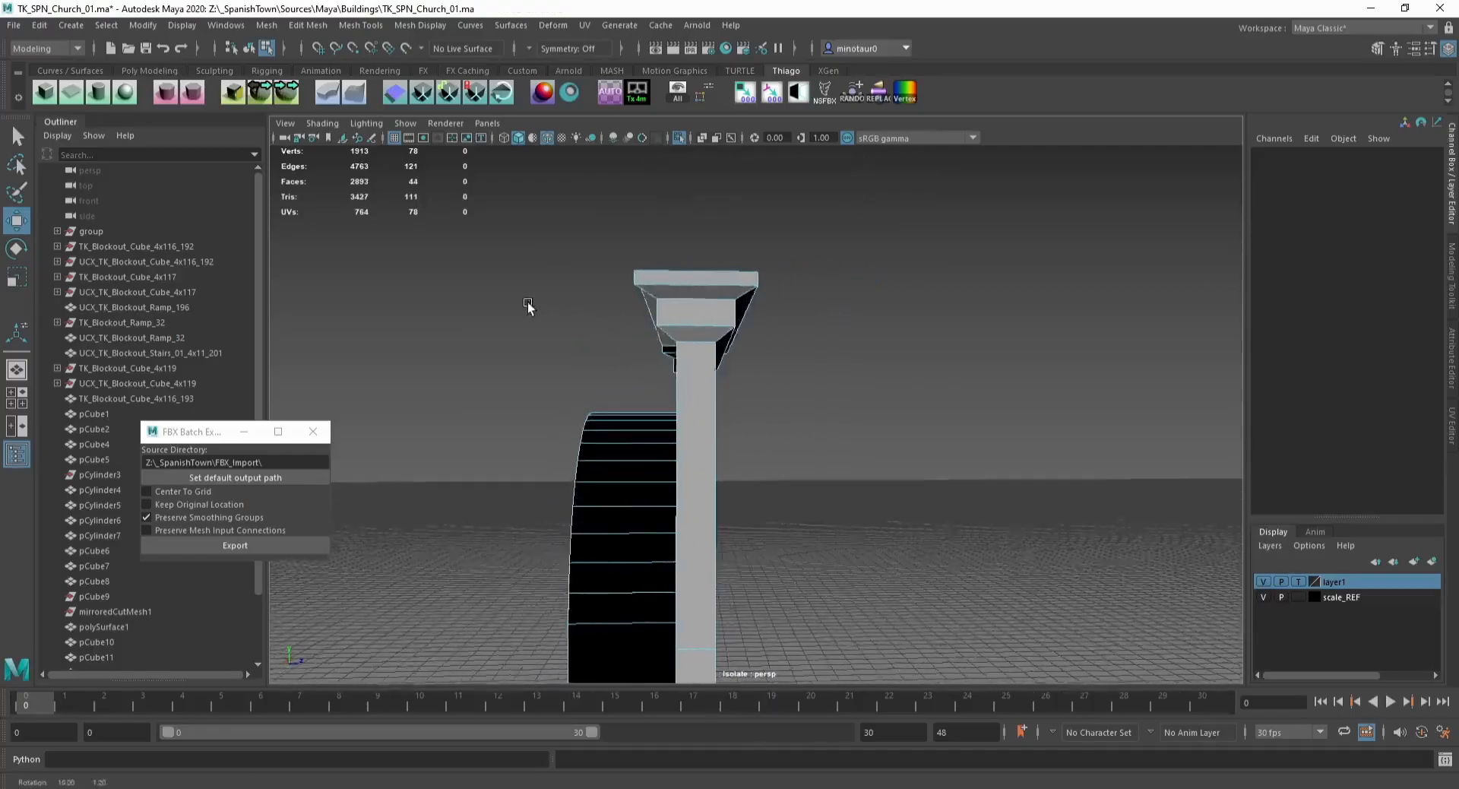
# Step: Flatten the cornice's rear vertices by scaling them into line, then delete the mesh history and leave isolation
pyautogui.press('F9')
pyautogui.moveTo(581, 227); pyautogui.dragTo(658, 391)
pyautogui.press('r')
pyautogui.keyDown('shift'); pyautogui.moveTo(652, 342); pyautogui.dragTo(317, 348); pyautogui.keyUp('shift')
pyautogui.press('w')
pyautogui.moveTo(723, 336); pyautogui.dragTo(713, 335)
pyautogui.press('F8')
pyautogui.hotkey('alt', 'shift', 'd')
pyautogui.click(934, 347)
pyautogui.hotkey('ctrl', '1')
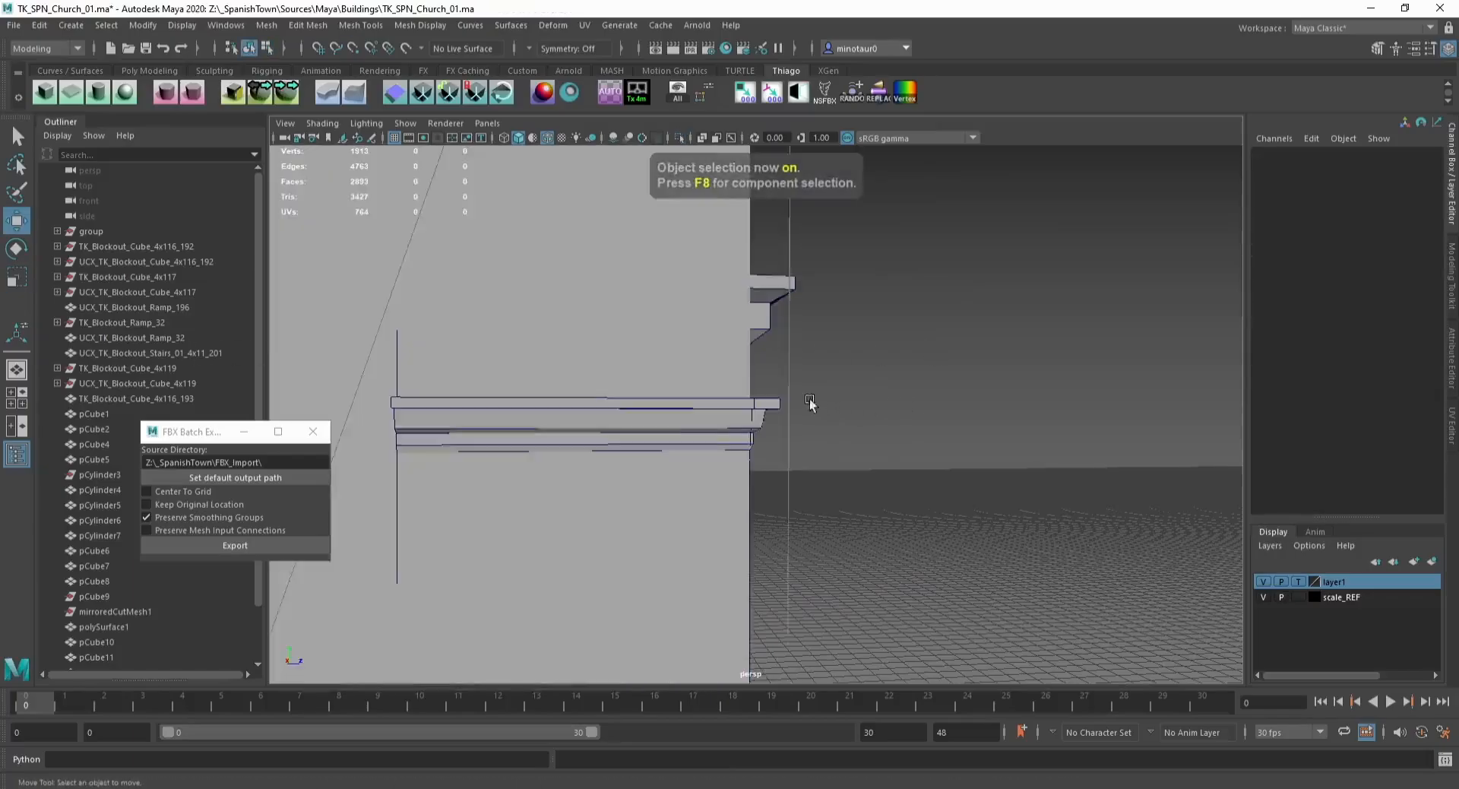
# Step: Select the cornice's lower edge loop and raise it slightly
pyautogui.keyDown('alt'); pyautogui.moveTo(809, 399); pyautogui.dragTo(687, 383); pyautogui.keyUp('alt')
pyautogui.keyDown('alt'); pyautogui.moveTo(687, 383); pyautogui.dragTo(642, 397, button='right'); pyautogui.keyUp('alt')
pyautogui.keyDown('alt'); pyautogui.moveTo(641, 397); pyautogui.dragTo(739, 396); pyautogui.keyUp('alt')
pyautogui.click(716, 396)
pyautogui.scroll(3, 716, 397)
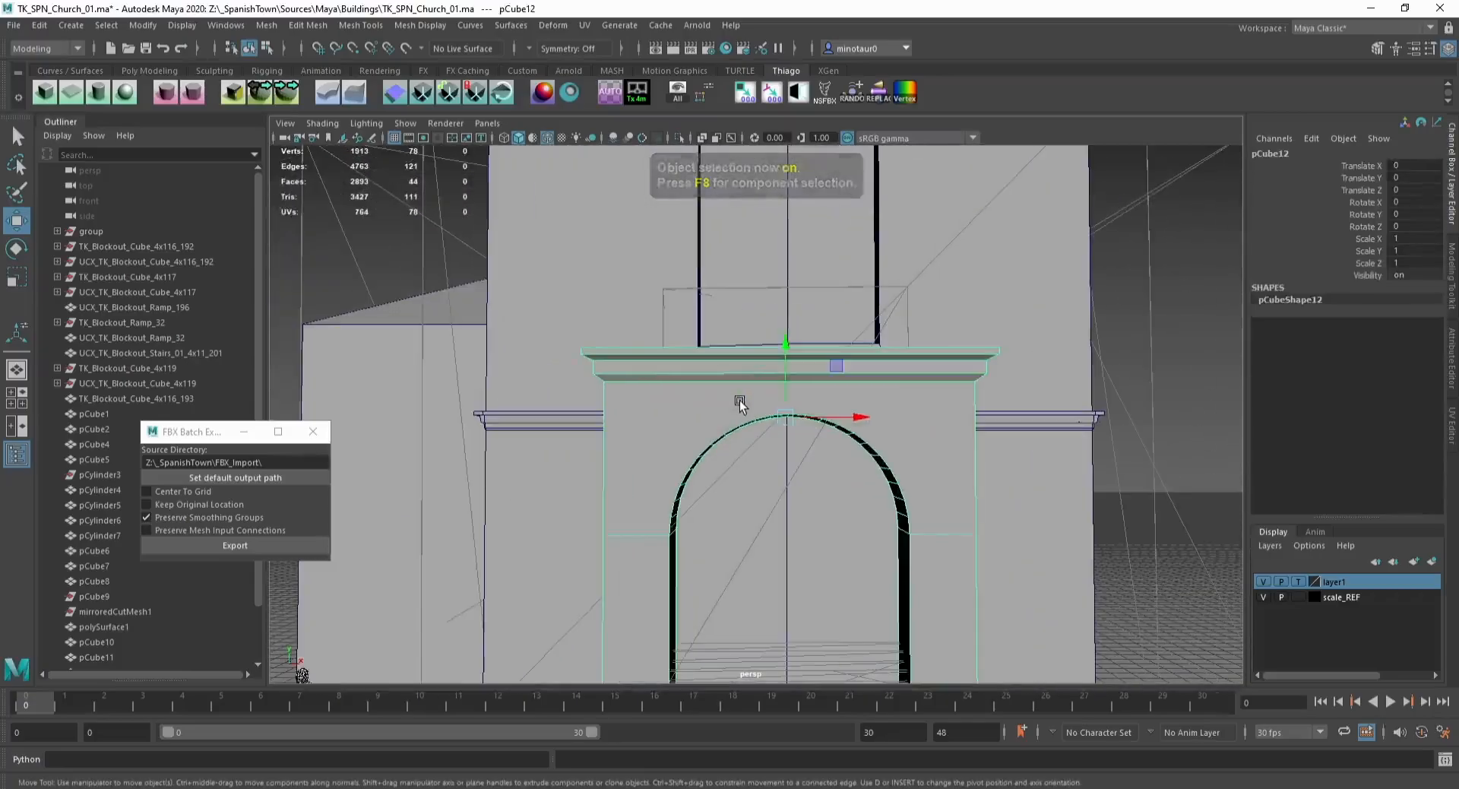
pyautogui.press('F10')
pyautogui.doubleClick(665, 386)
pyautogui.moveTo(787, 341)
pyautogui.mouseDown()
pyautogui.moveTo(790, 357)
pyautogui.moveTo(780, 323)
pyautogui.mouseUp()
pyautogui.doubleClick(737, 374)
pyautogui.doubleClick(681, 367)
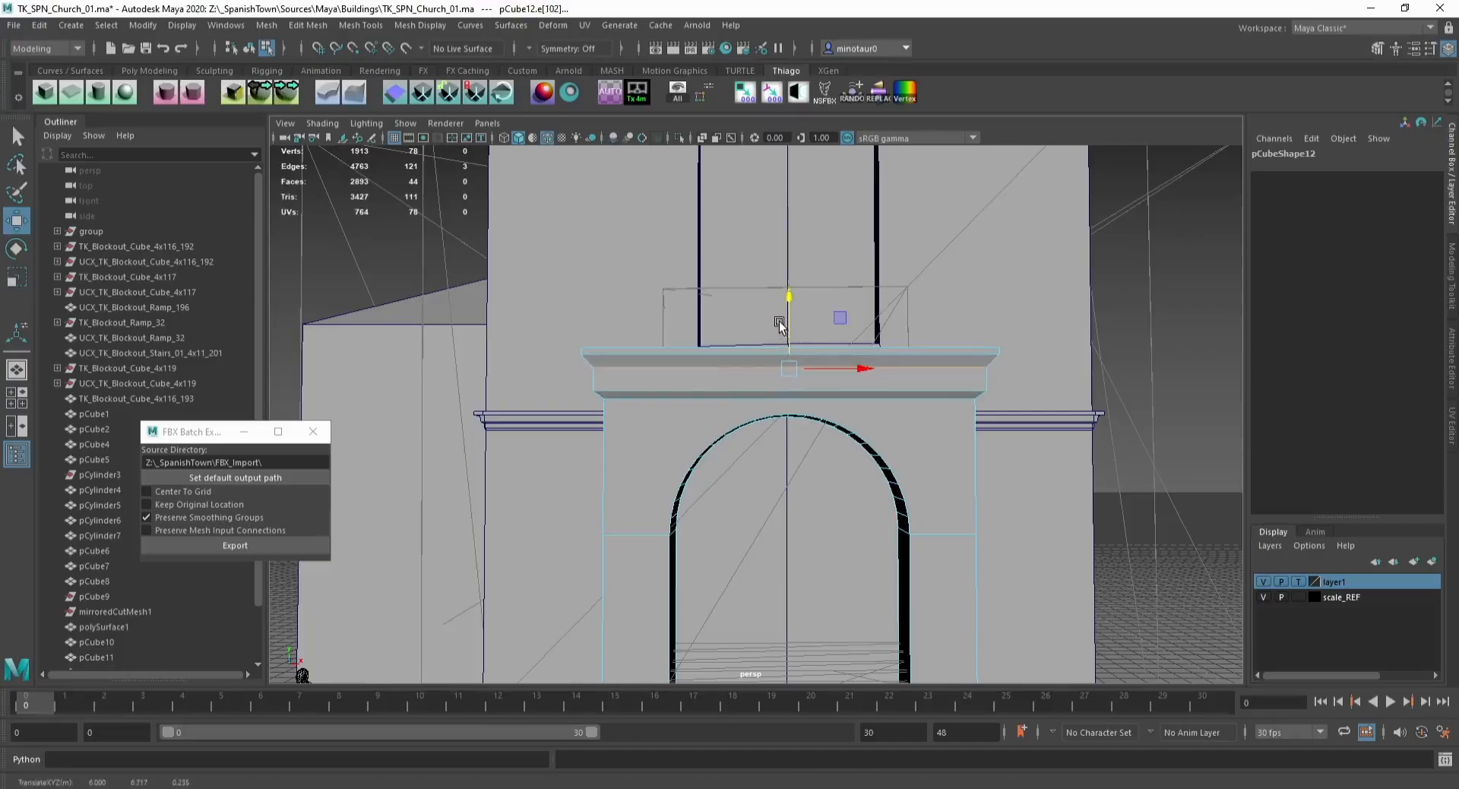
# Step: Try inserting an extra edge loop along the cornice's front band
pyautogui.press('F8')
pyautogui.scroll(-5, 780, 323)
pyautogui.click(1086, 400)
pyautogui.keyDown('alt'); pyautogui.moveTo(797, 403); pyautogui.dragTo(736, 408); pyautogui.keyUp('alt')
pyautogui.keyDown('alt'); pyautogui.moveTo(589, 423); pyautogui.dragTo(694, 418, button='middle'); pyautogui.keyUp('alt')
pyautogui.scroll(5, 695, 418)
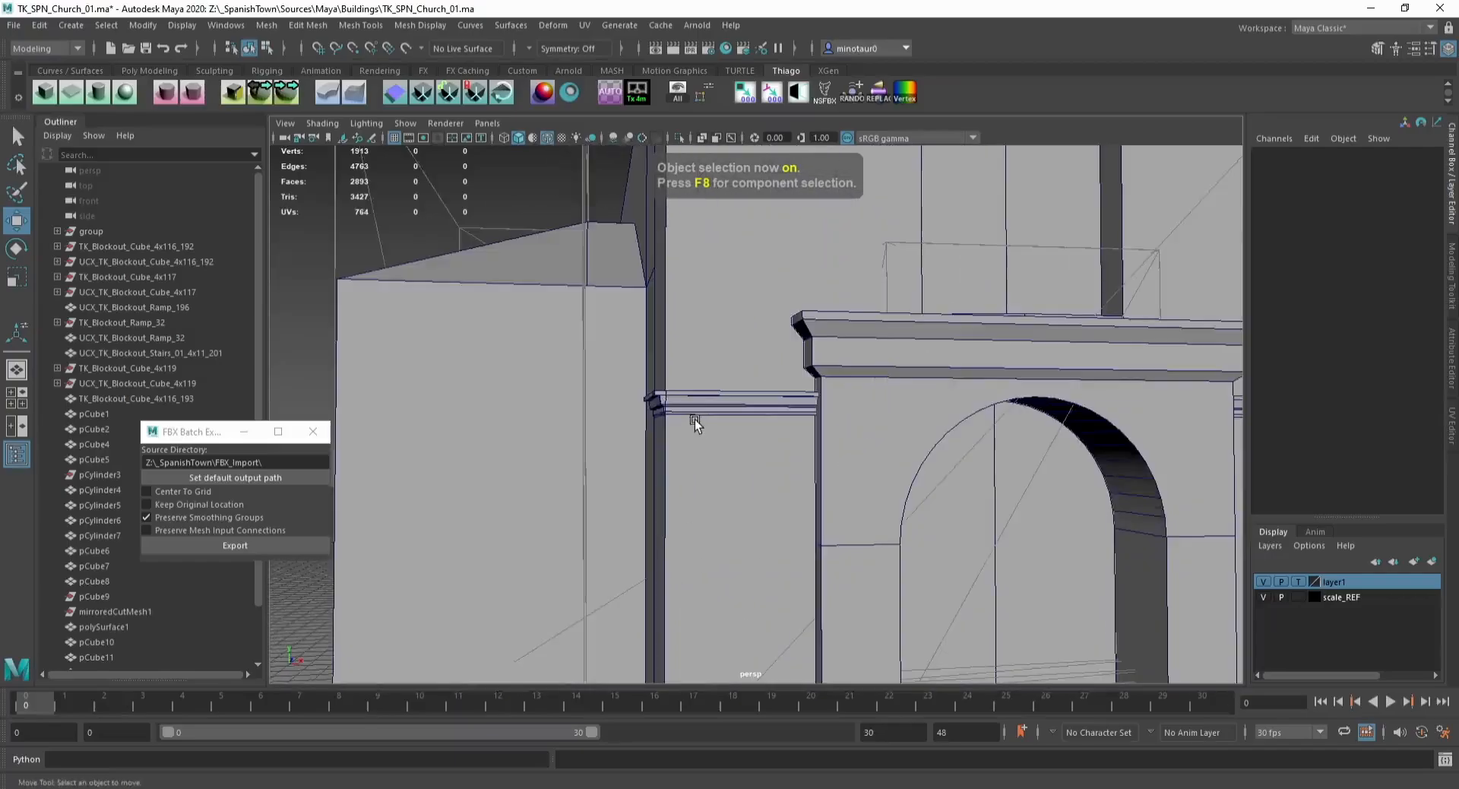
pyautogui.scroll(-6, 694, 417)
pyautogui.click(916, 403)
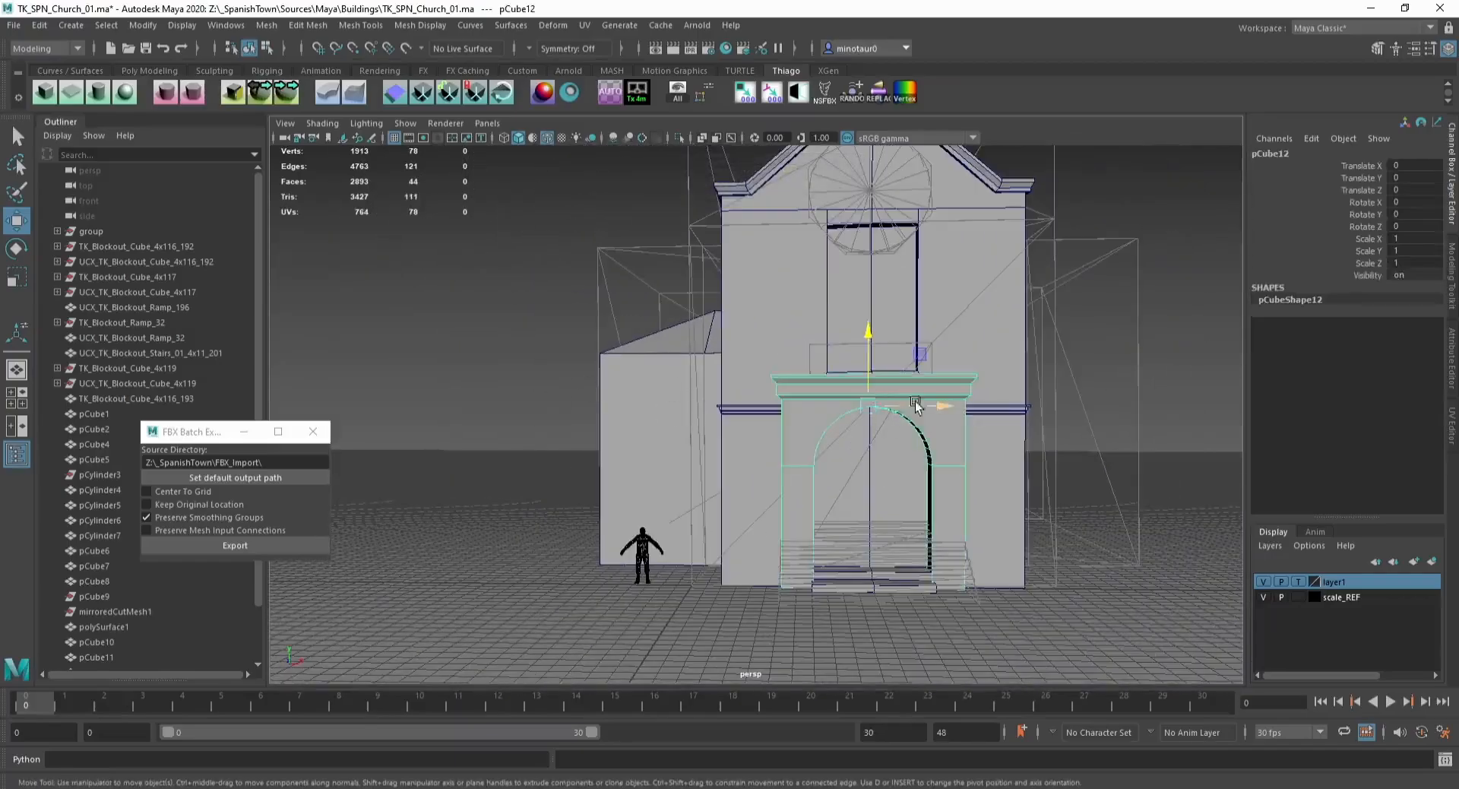
pyautogui.scroll(5, 821, 398)
pyautogui.press('F10')
pyautogui.click(775, 366)
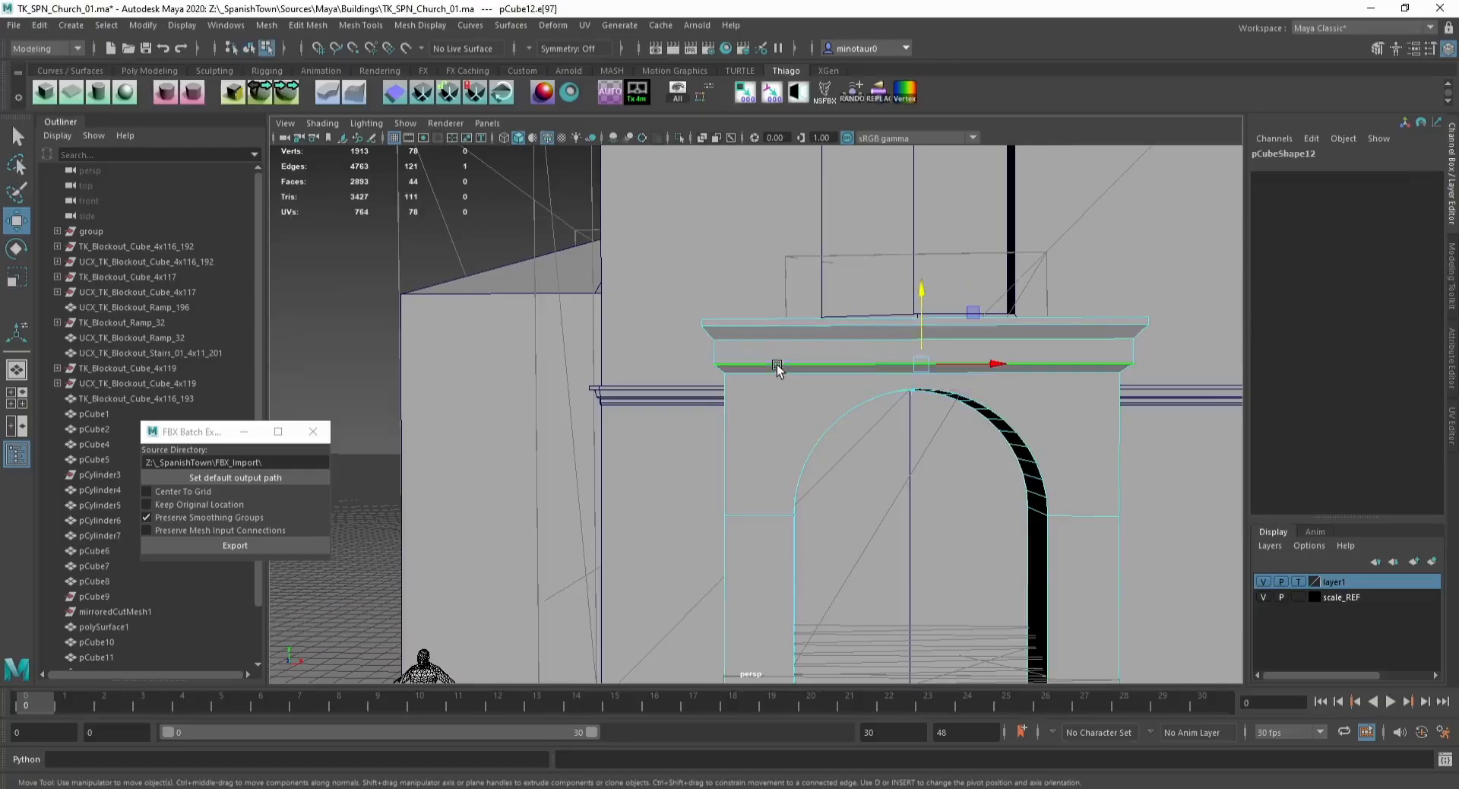
pyautogui.press('g')
pyautogui.keyDown('alt'); pyautogui.moveTo(709, 331); pyautogui.dragTo(741, 342); pyautogui.keyUp('alt')
pyautogui.scroll(3, 741, 342)
pyautogui.keyDown('alt'); pyautogui.moveTo(737, 343); pyautogui.dragTo(722, 399, button='middle'); pyautogui.keyUp('alt')
pyautogui.keyDown('alt'); pyautogui.moveTo(721, 399); pyautogui.dragTo(758, 371); pyautogui.keyUp('alt')
pyautogui.click(750, 367)
pyautogui.press('w')
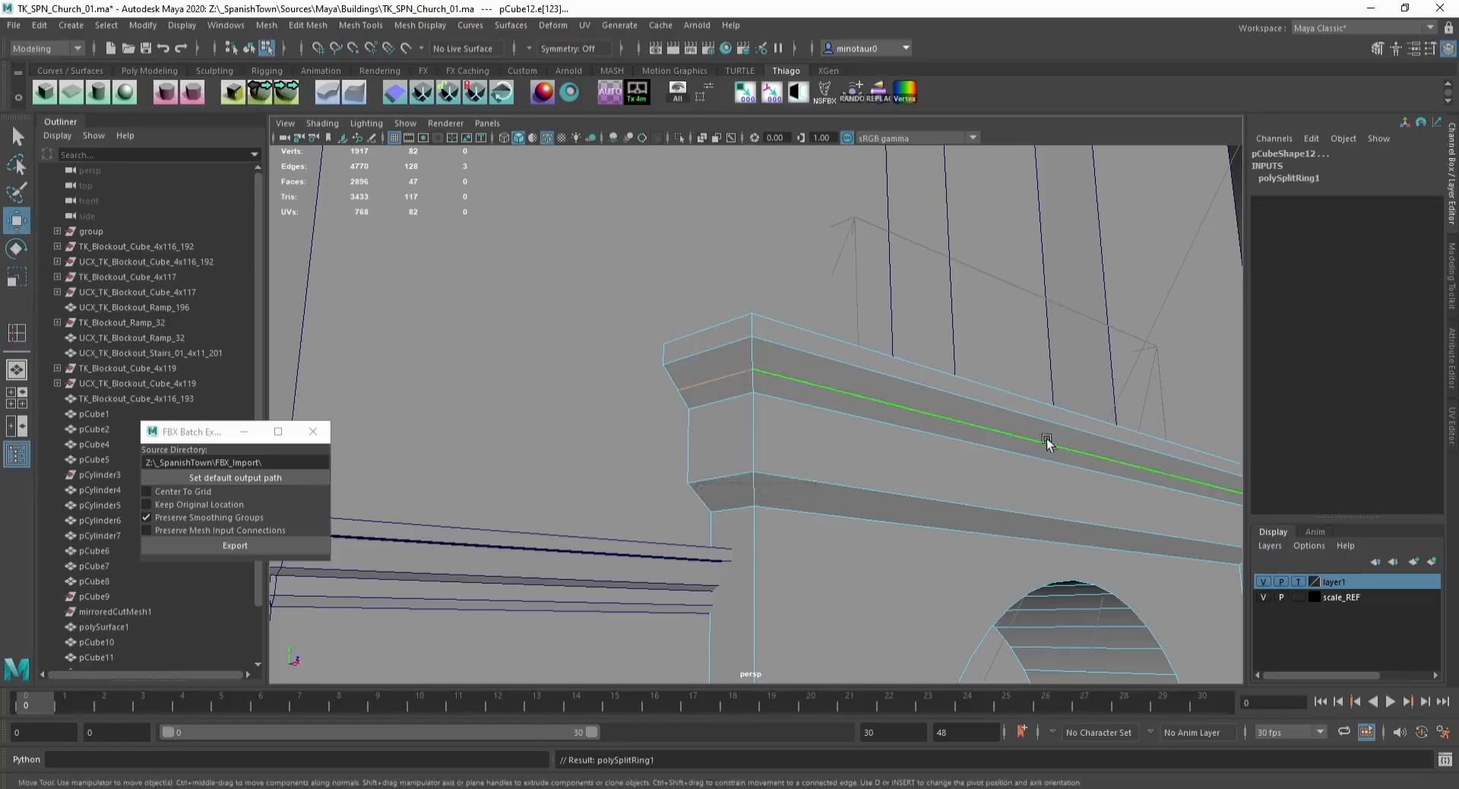
pyautogui.press('r')
pyautogui.hotkey('ctrl', 'z')
pyautogui.hotkey('ctrl', 'z')
pyautogui.hotkey('ctrl', 'z')
# Step: Refine the cornice profile by scaling one edge loop and raising two others
pyautogui.doubleClick(836, 413)
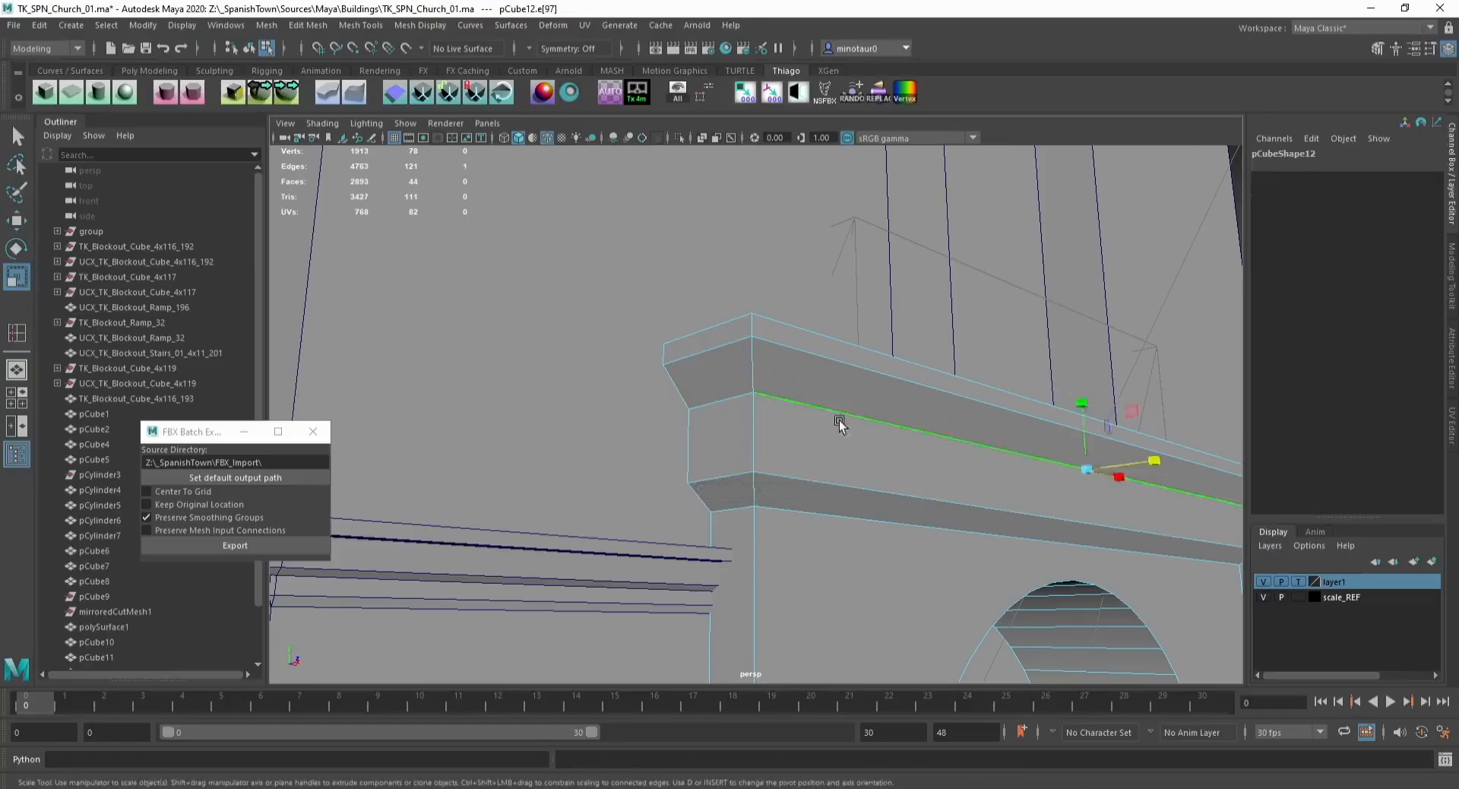
pyautogui.moveTo(1053, 412); pyautogui.dragTo(1050, 394)
pyautogui.scroll(-3, 819, 462)
pyautogui.keyDown('alt'); pyautogui.moveTo(818, 462); pyautogui.dragTo(736, 458); pyautogui.keyUp('alt')
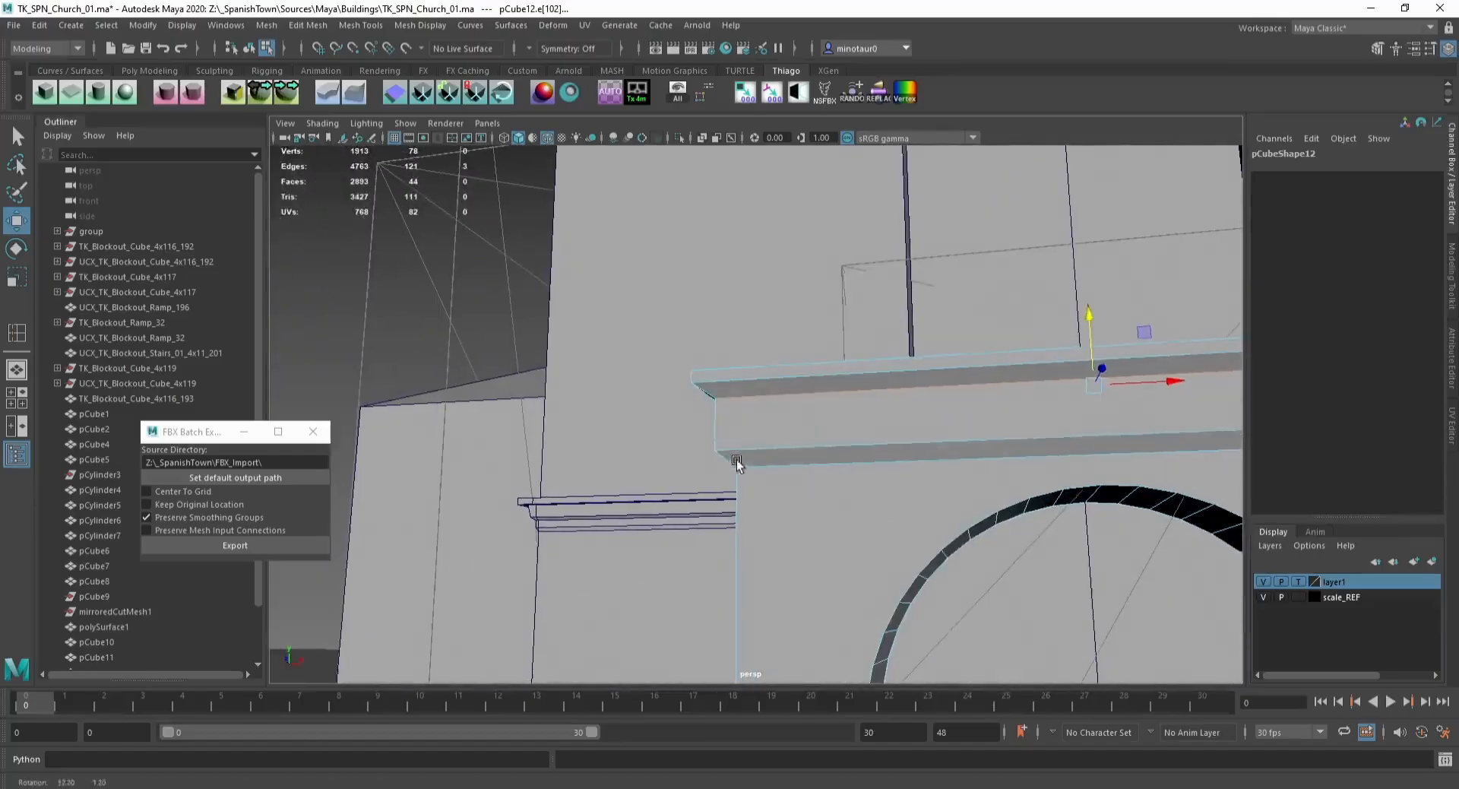
pyautogui.doubleClick(763, 449)
pyautogui.keyDown('shift'); pyautogui.doubleClick(782, 464); pyautogui.keyUp('shift')
pyautogui.moveTo(1095, 409); pyautogui.dragTo(1094, 386)
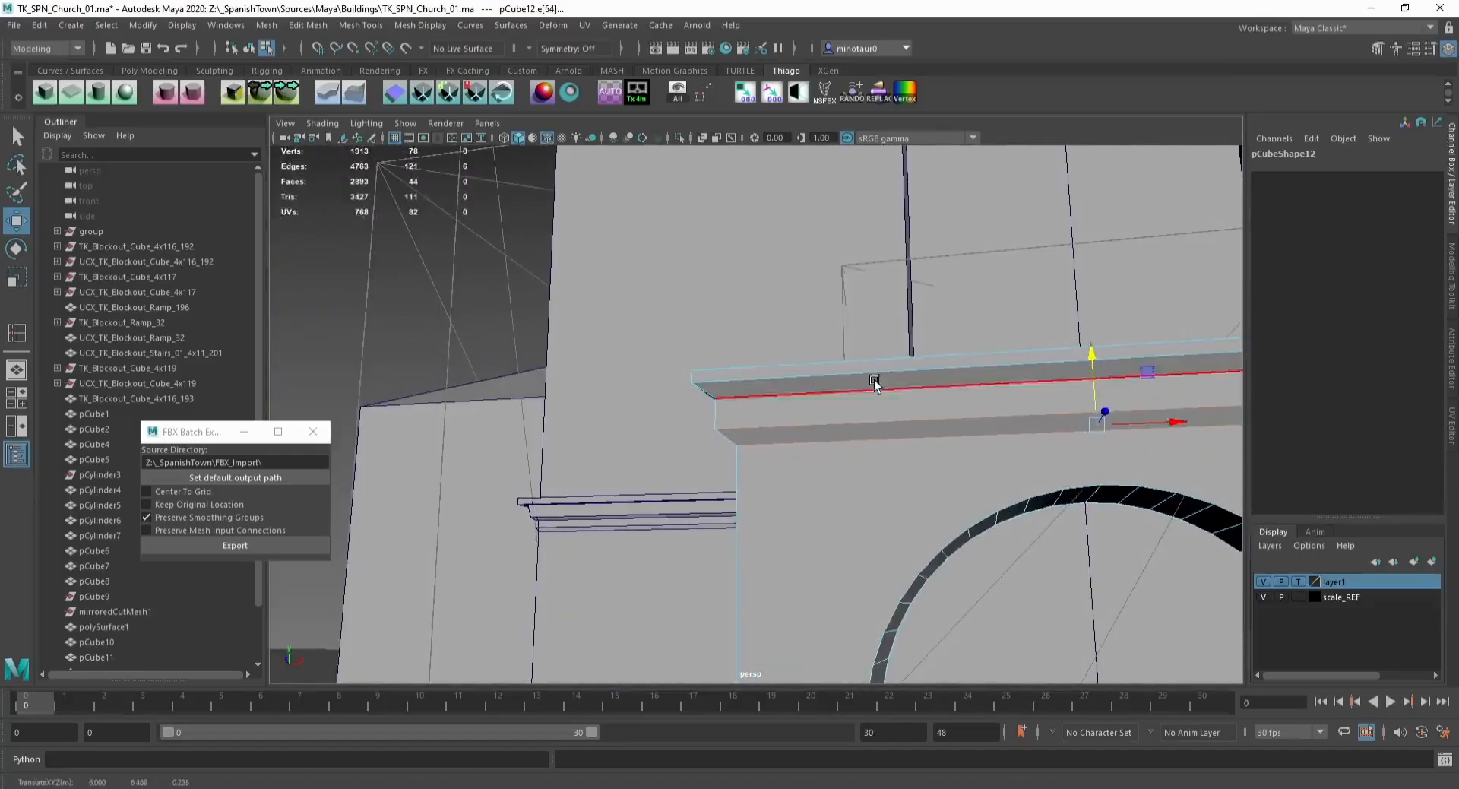
pyautogui.doubleClick(878, 373)
pyautogui.moveTo(1069, 337); pyautogui.dragTo(1089, 323)
pyautogui.scroll(-10, 768, 346)
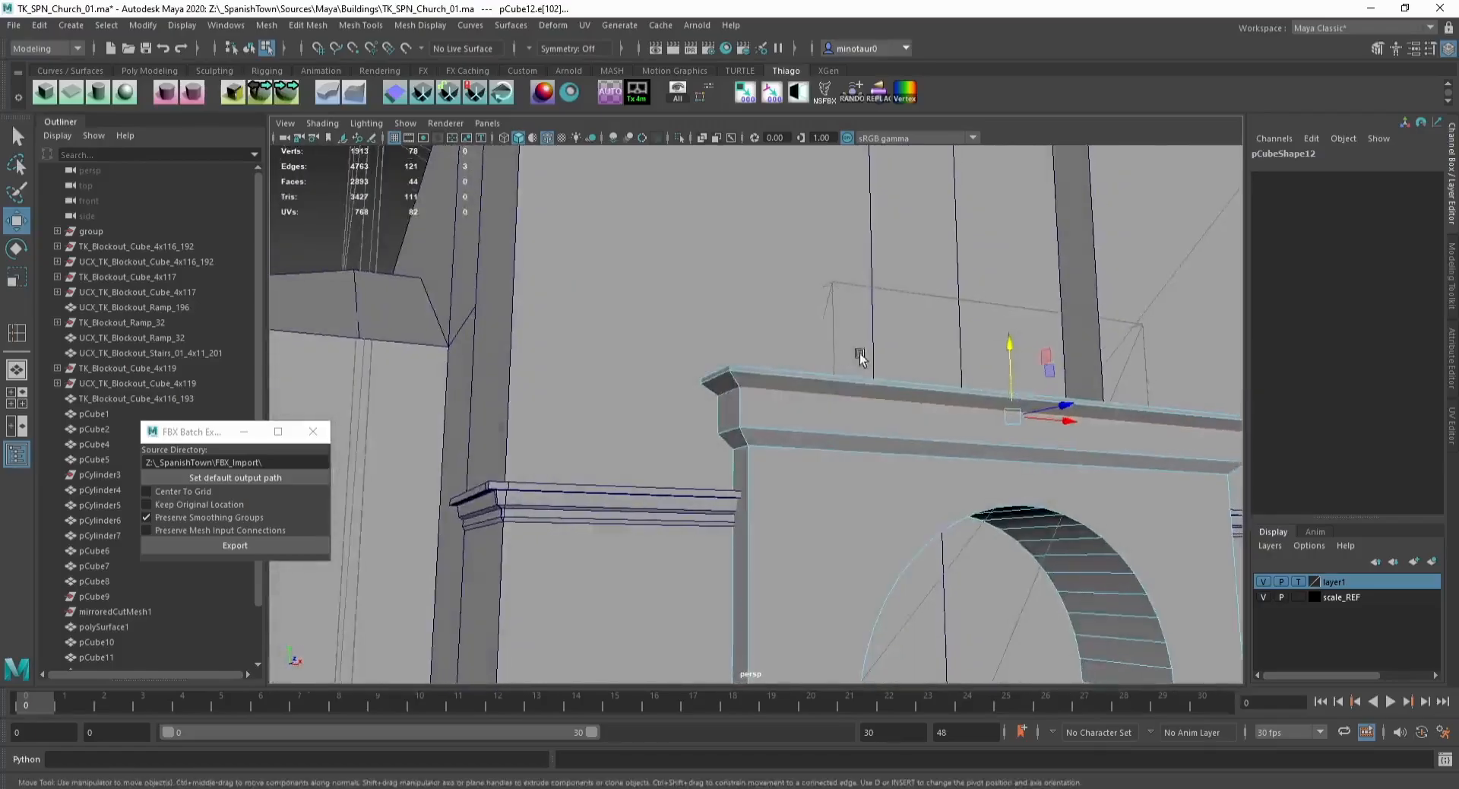
# Step: Try moving the cornice's top vertices upward
pyautogui.press('F8')
pyautogui.keyDown('alt'); pyautogui.moveTo(706, 357); pyautogui.dragTo(981, 394); pyautogui.keyUp('alt')
pyautogui.click(773, 392)
pyautogui.press('F9')
pyautogui.moveTo(807, 351); pyautogui.dragTo(802, 332)
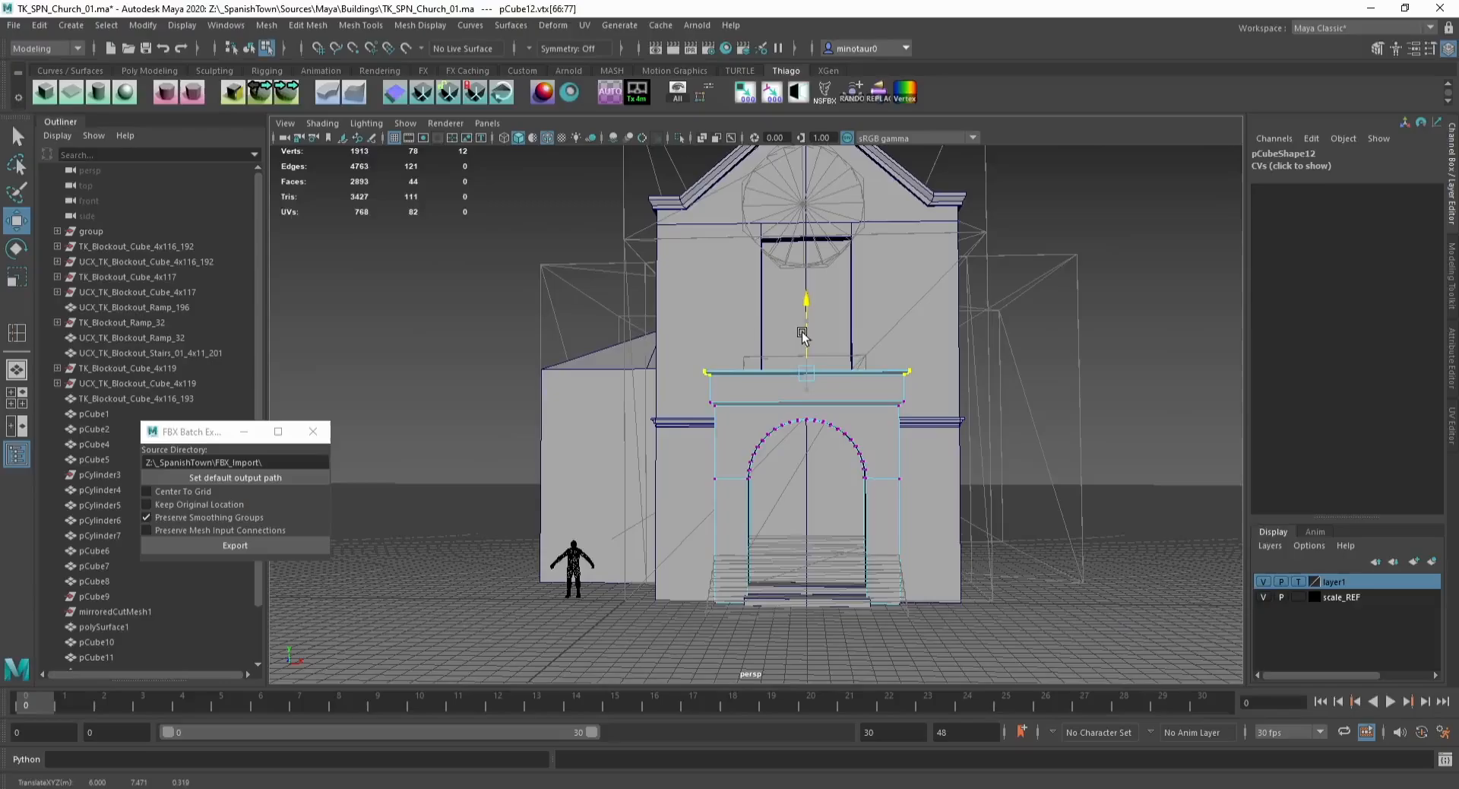
pyautogui.hotkey('ctrl', 'z')
# Step: Snap the upper window's bottom vertices down onto the cornice top with grid snapping
pyautogui.moveTo(638, 336); pyautogui.dragTo(977, 404)
pyautogui.moveTo(810, 349); pyautogui.dragTo(883, 396)
pyautogui.press('F8')
pyautogui.click(1061, 335)
pyautogui.click(879, 319)
pyautogui.hotkey('ctrl', '1')
pyautogui.press('F9')
pyautogui.hotkey('ctrl', '1')
pyautogui.click(808, 342)
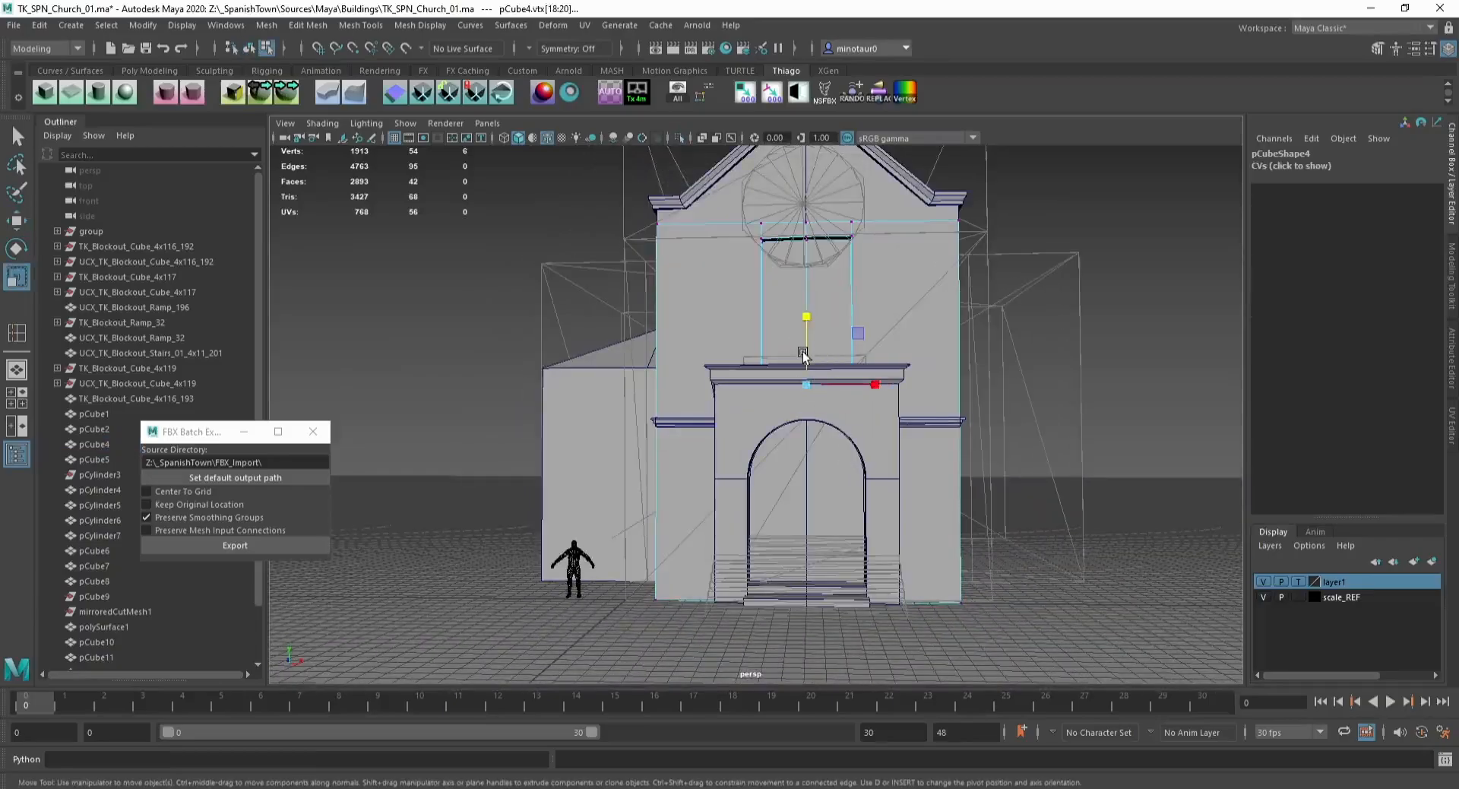
pyautogui.press('x')
pyautogui.moveTo(807, 350); pyautogui.dragTo(808, 345)
pyautogui.keyDown('alt'); pyautogui.moveTo(782, 265); pyautogui.dragTo(770, 369, button='middle'); pyautogui.keyUp('alt')
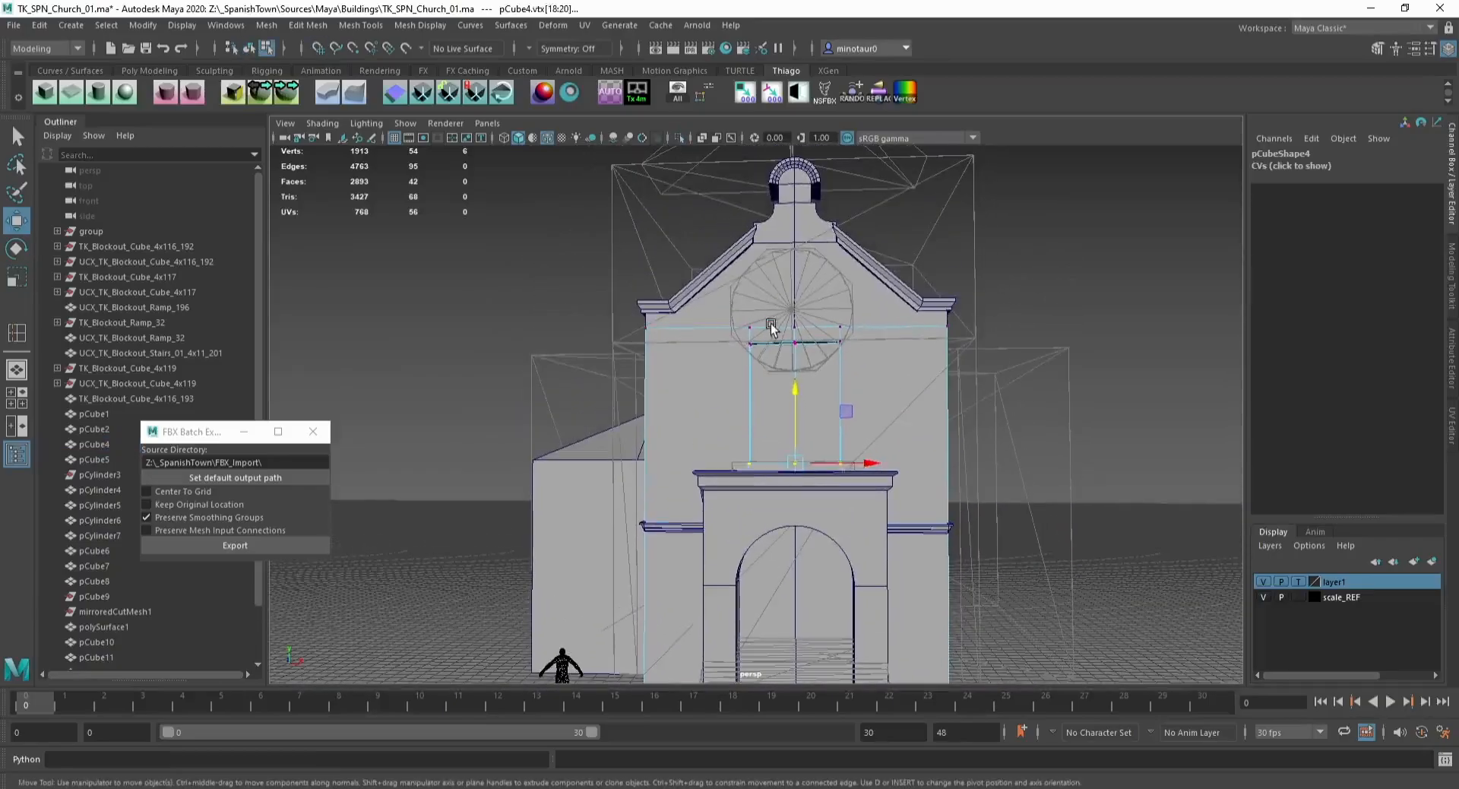
# Step: Cut two vertical edges through the gable piece with Multi-Cut, aligned with the window's sides
pyautogui.press('F8')
pyautogui.click(792, 284)
pyautogui.moveTo(823, 307)
pyautogui.keyDown('alt'); pyautogui.mouseDown()
pyautogui.moveTo(950, 304)
pyautogui.moveTo(828, 303)
pyautogui.mouseUp(); pyautogui.keyUp('alt')
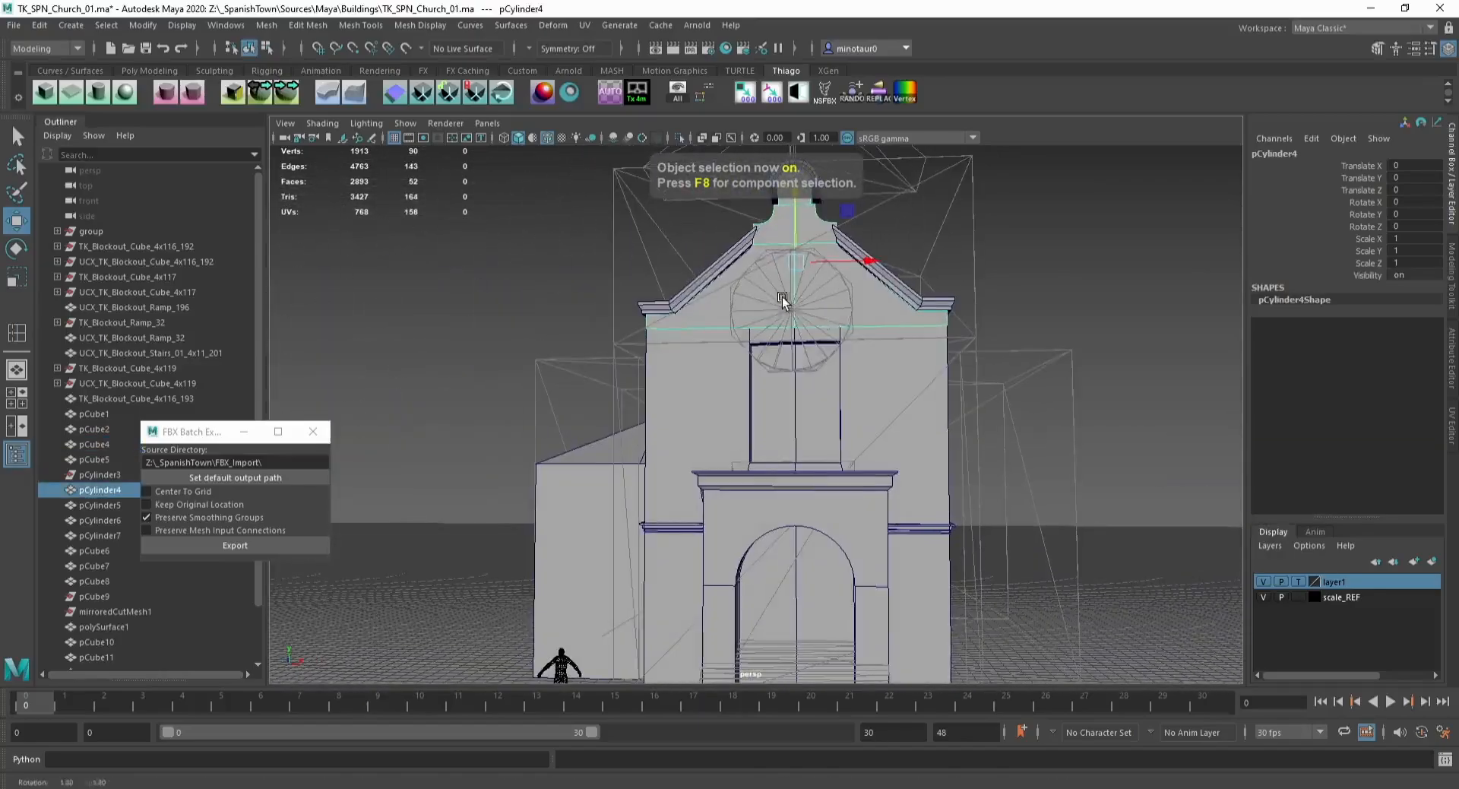
pyautogui.press('F8')
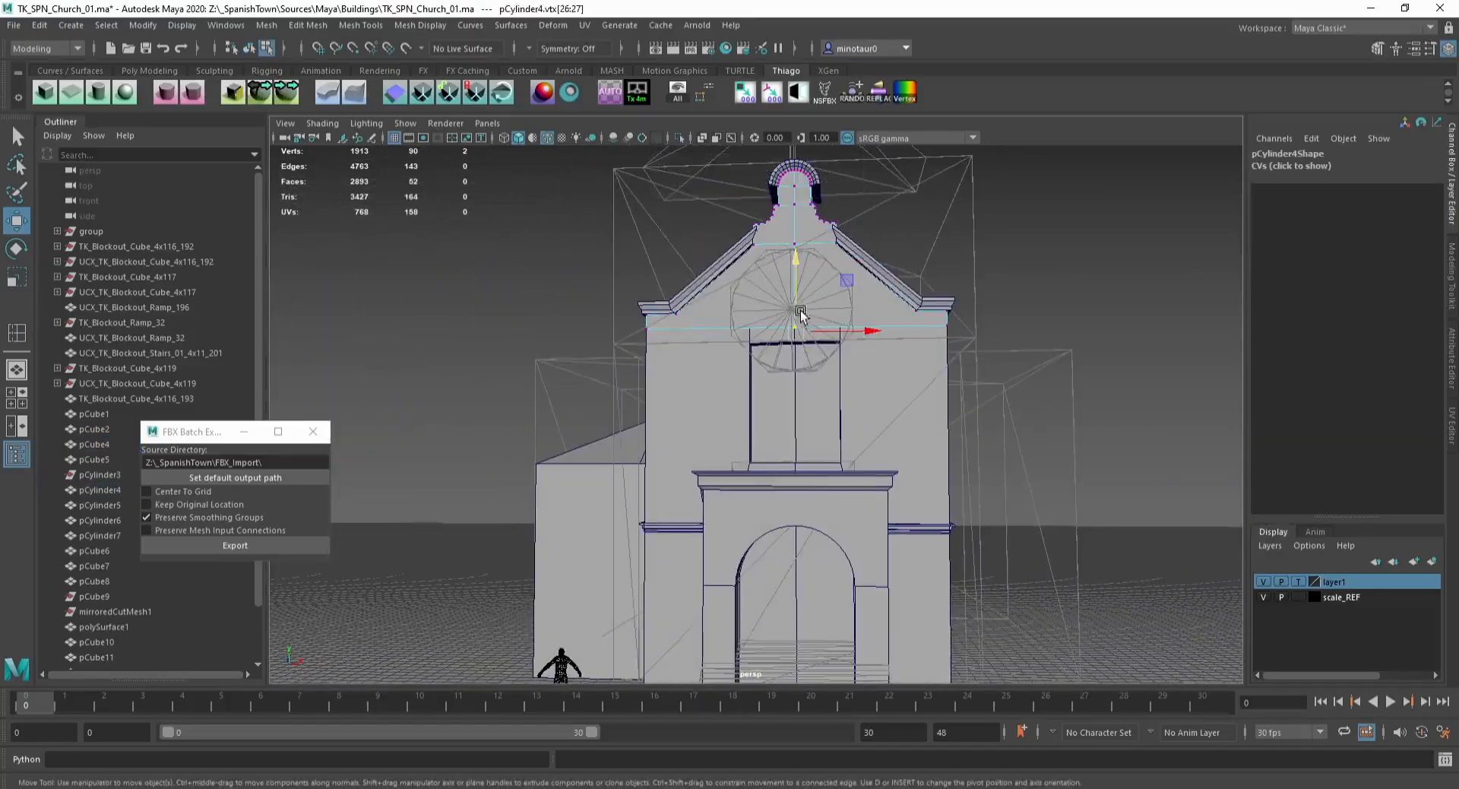
pyautogui.scroll(3, 790, 295)
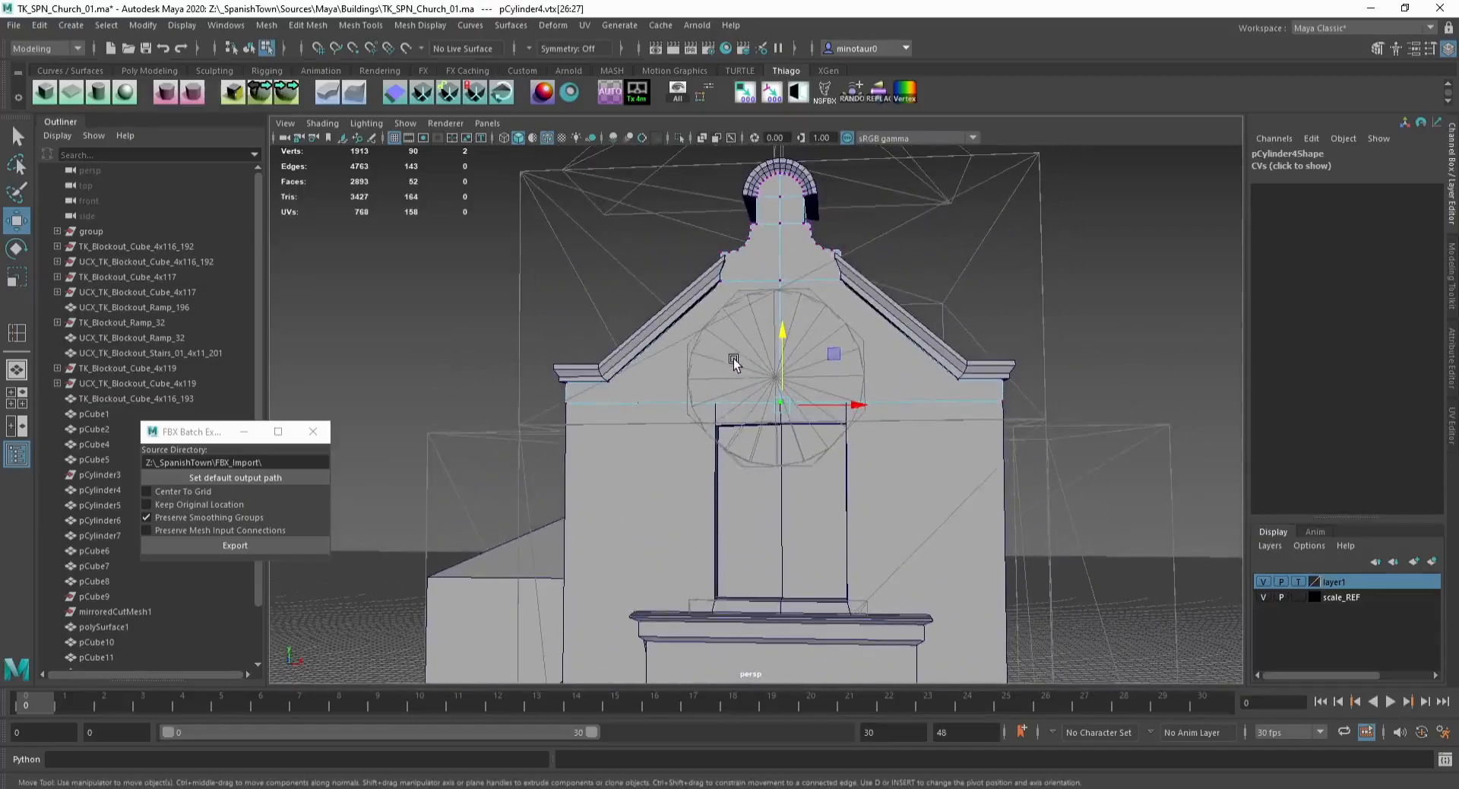
pyautogui.hotkey('ctrl', 'shift', 'x')
pyautogui.click(716, 403)
pyautogui.press('w')
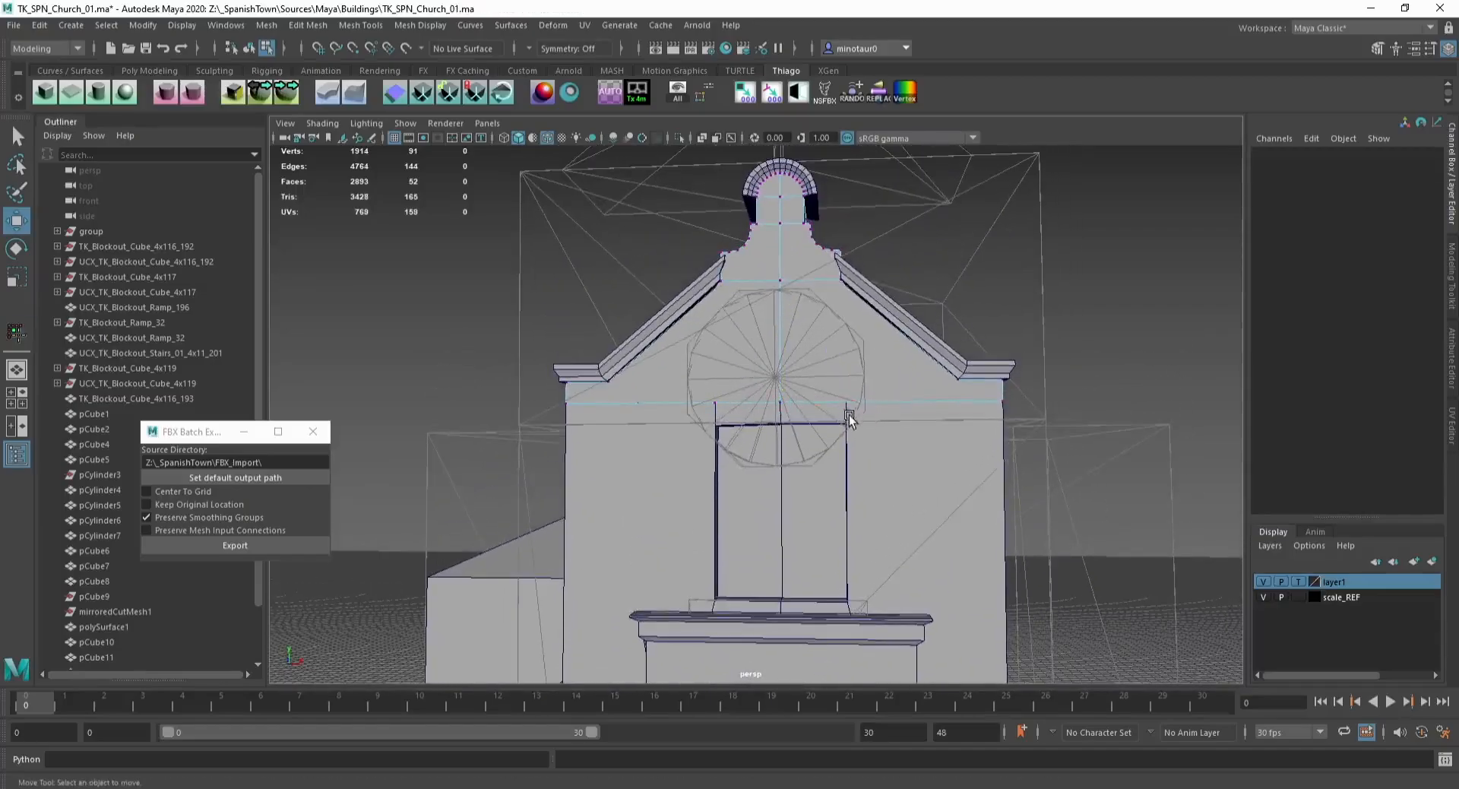
pyautogui.click(852, 403)
pyautogui.press('w')
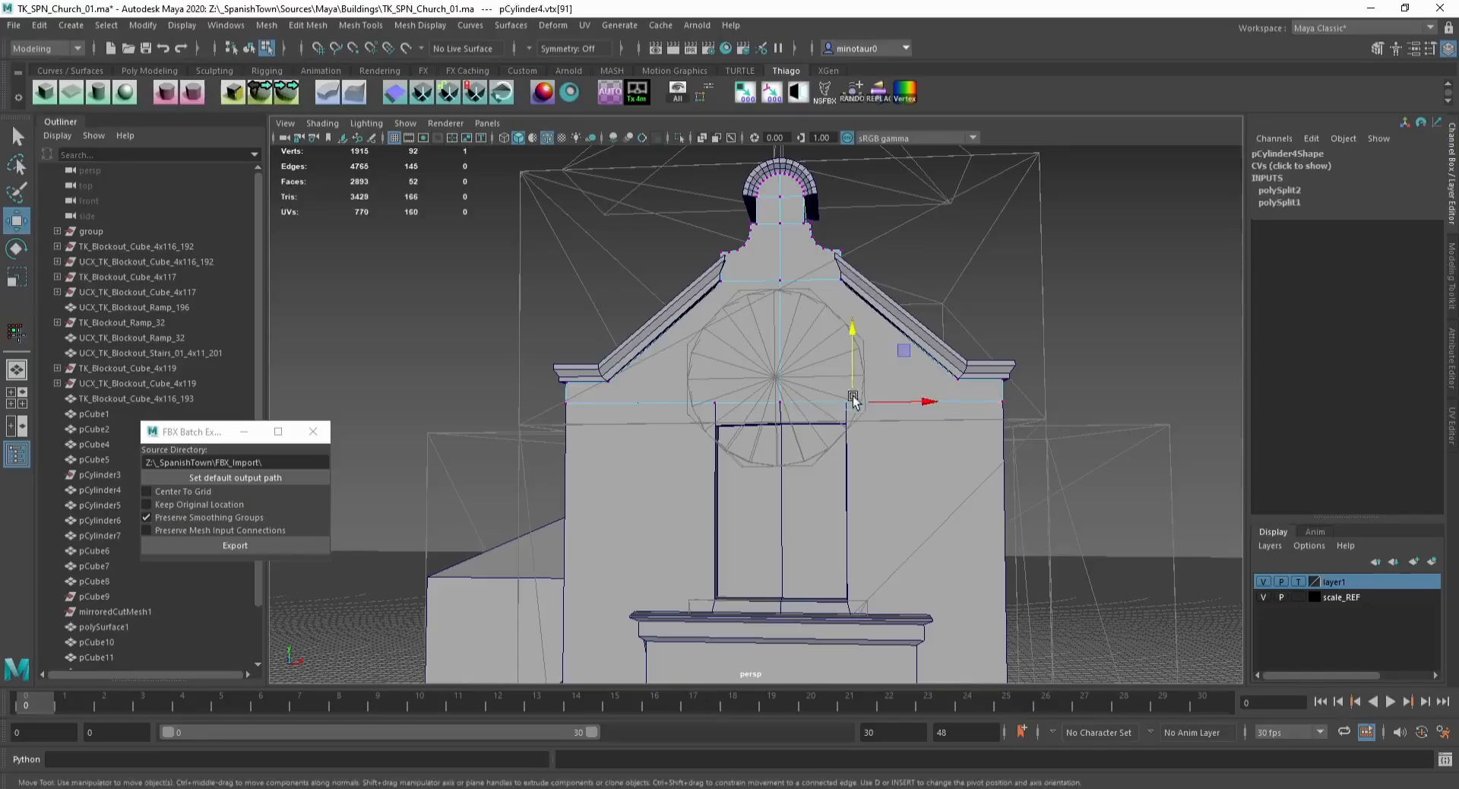
pyautogui.keyDown('shift'); pyautogui.click(840, 281); pyautogui.keyUp('shift')
pyautogui.hotkey('ctrl', 'shift', 'c')
pyautogui.press('w')
pyautogui.click(720, 282)
pyautogui.keyDown('shift'); pyautogui.click(715, 401); pyautogui.keyUp('shift')
pyautogui.press('w')
pyautogui.click(715, 403)
pyautogui.moveTo(733, 403); pyautogui.dragTo(728, 405)
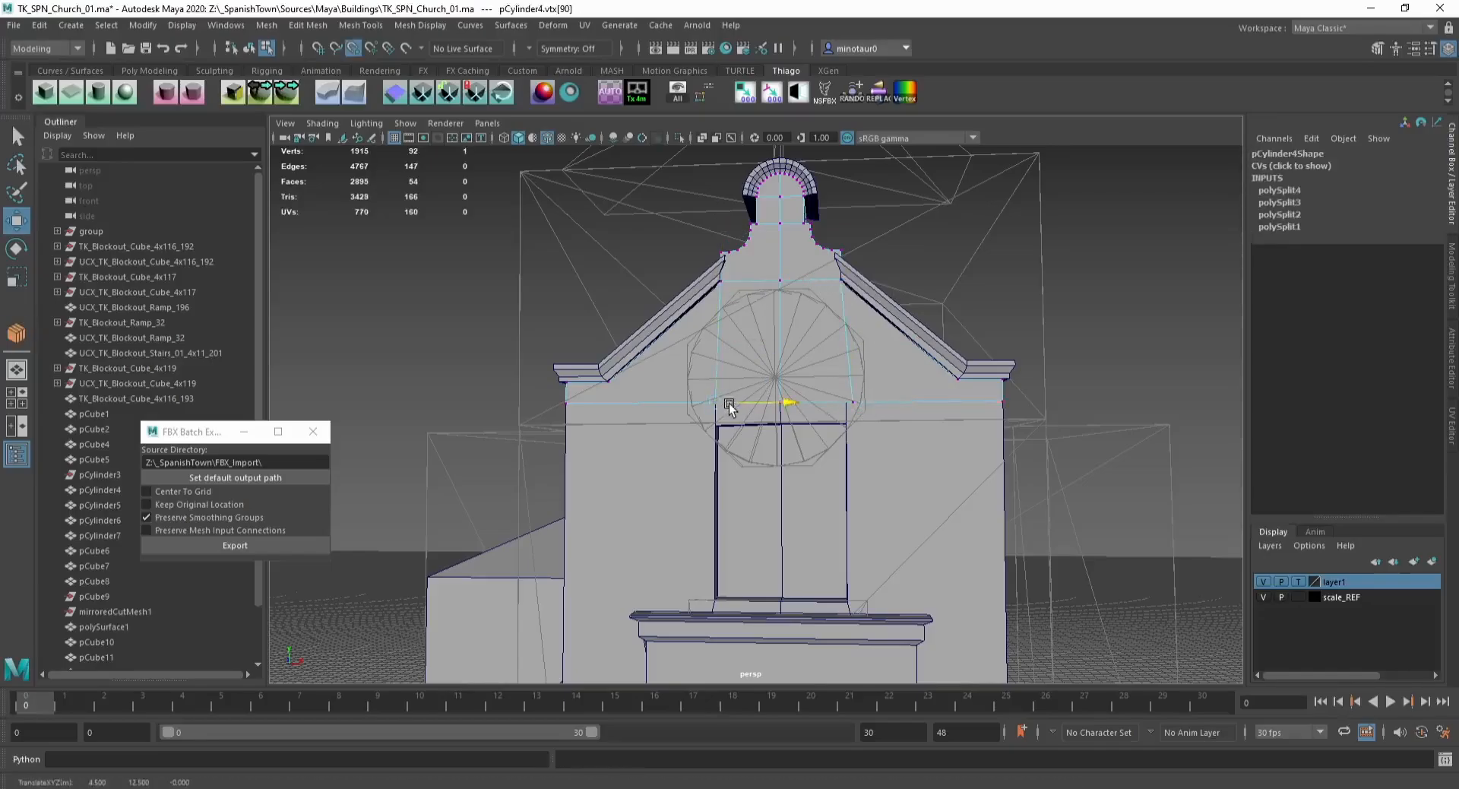
pyautogui.click(842, 401)
pyautogui.press('F8')
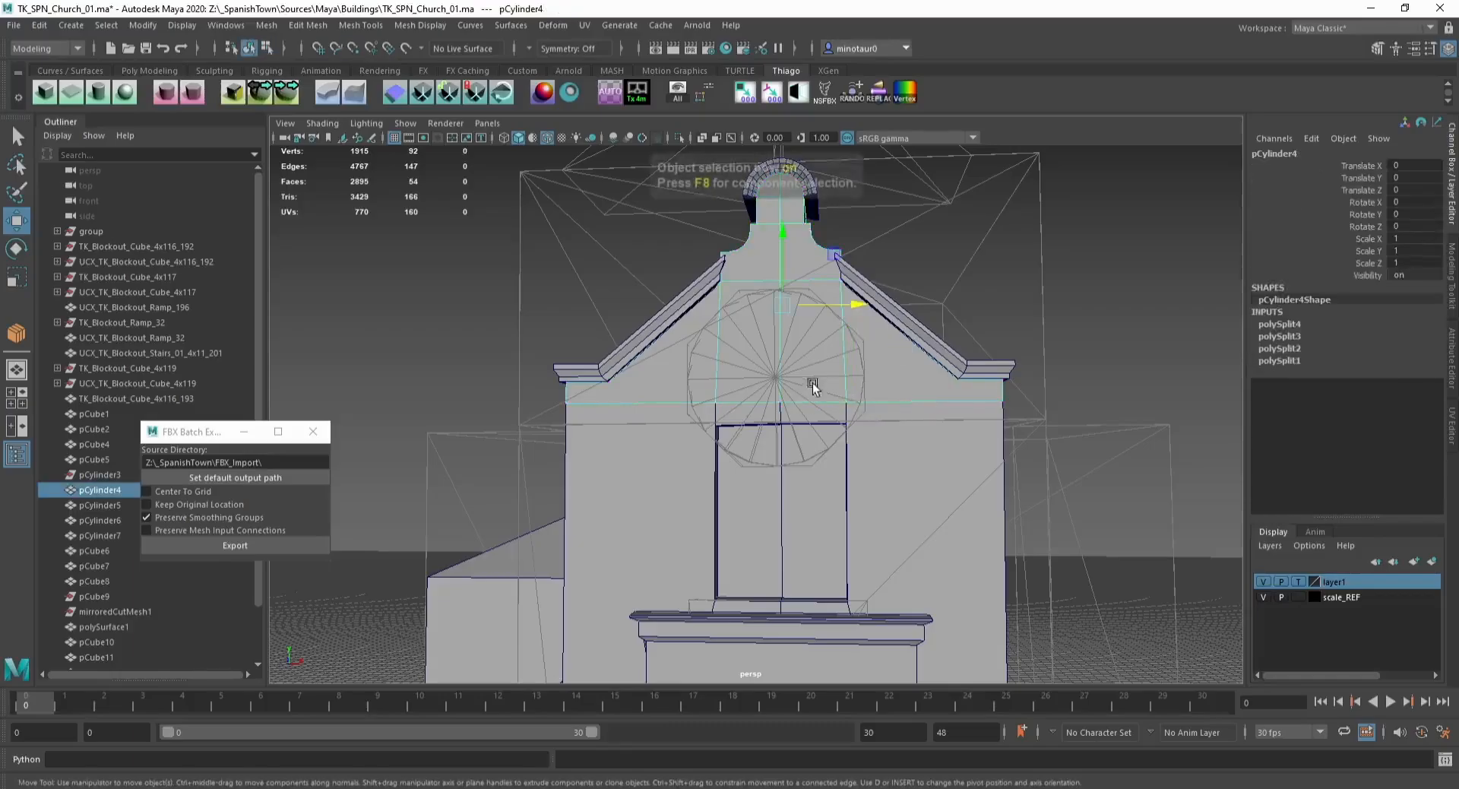
# Step: Select the upper window's top vertices and move them to adjust its height
pyautogui.keyDown('shift'); pyautogui.click(786, 444); pyautogui.keyUp('shift')
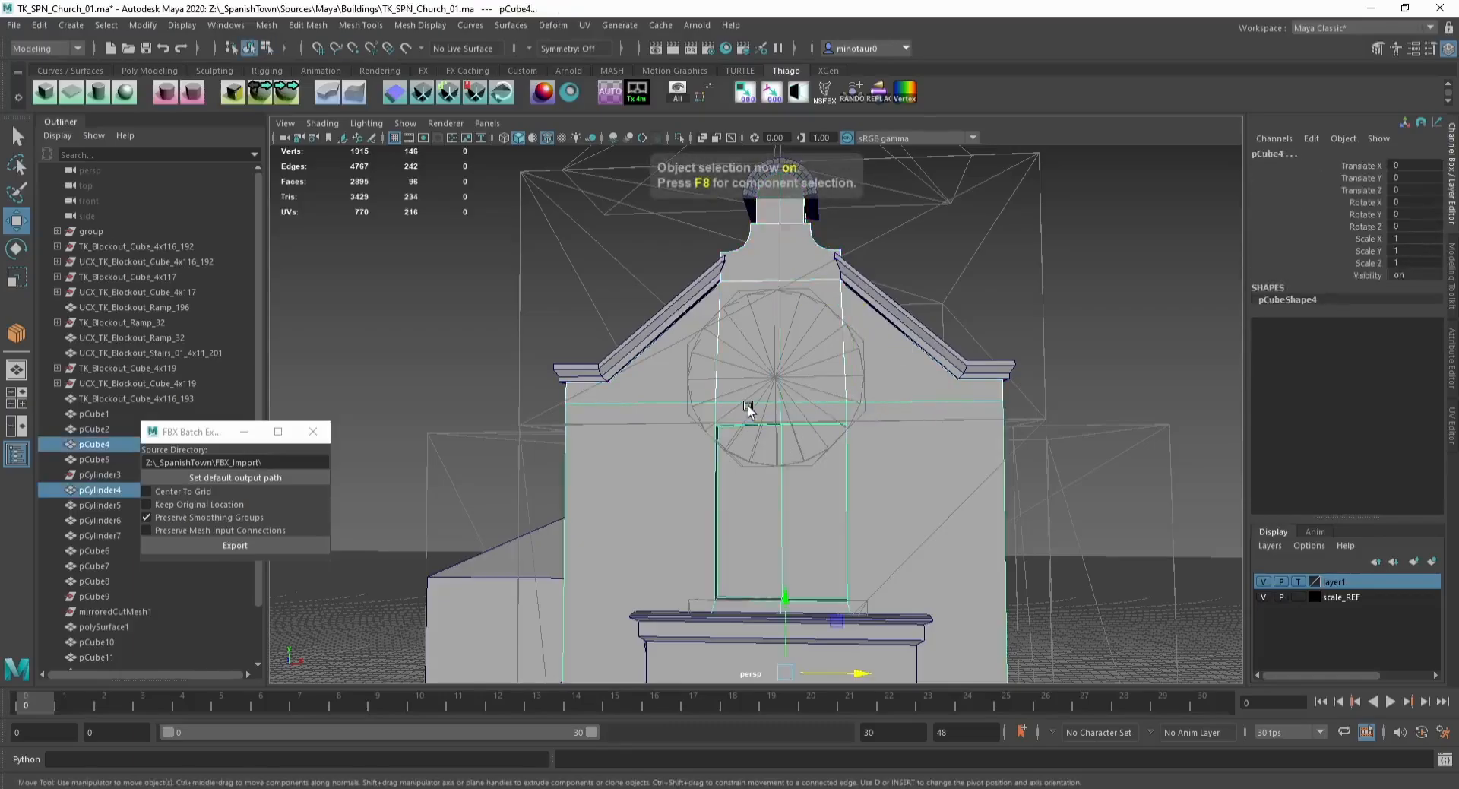
pyautogui.press('F8')
pyautogui.moveTo(701, 373); pyautogui.dragTo(874, 454)
pyautogui.moveTo(783, 366)
pyautogui.mouseDown()
pyautogui.moveTo(783, 338)
pyautogui.moveTo(825, 357)
pyautogui.moveTo(687, 258)
pyautogui.moveTo(808, 252)
pyautogui.moveTo(842, 325)
pyautogui.moveTo(806, 363)
pyautogui.mouseUp()
pyautogui.press('F8')
pyautogui.click(849, 337)
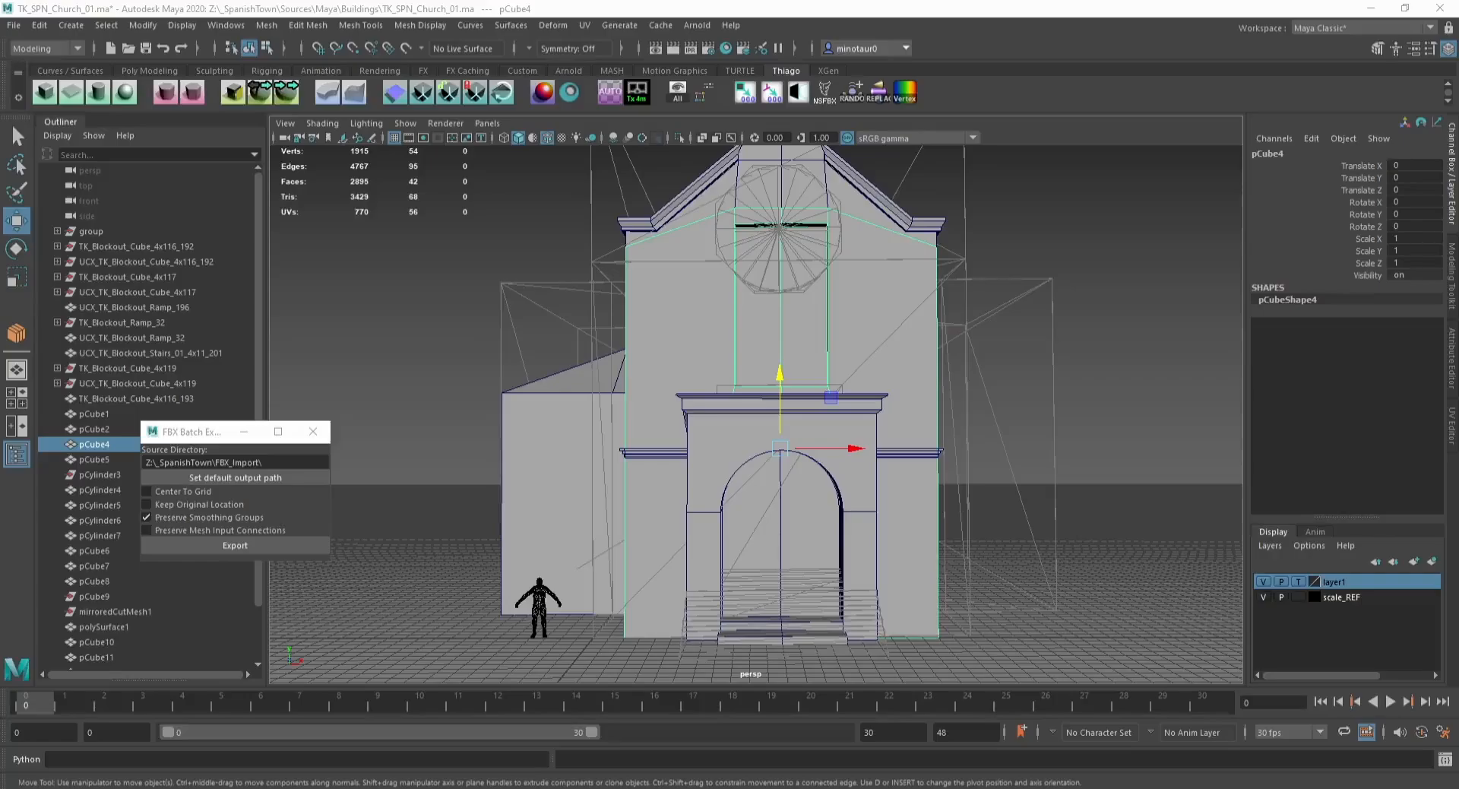
# Step: Switch to the Photos app and examine the reference photo of the church window frame
pyautogui.moveTo(1458, 334); pyautogui.dragTo(1026, 82)
pyautogui.scroll(5, 988, 469)
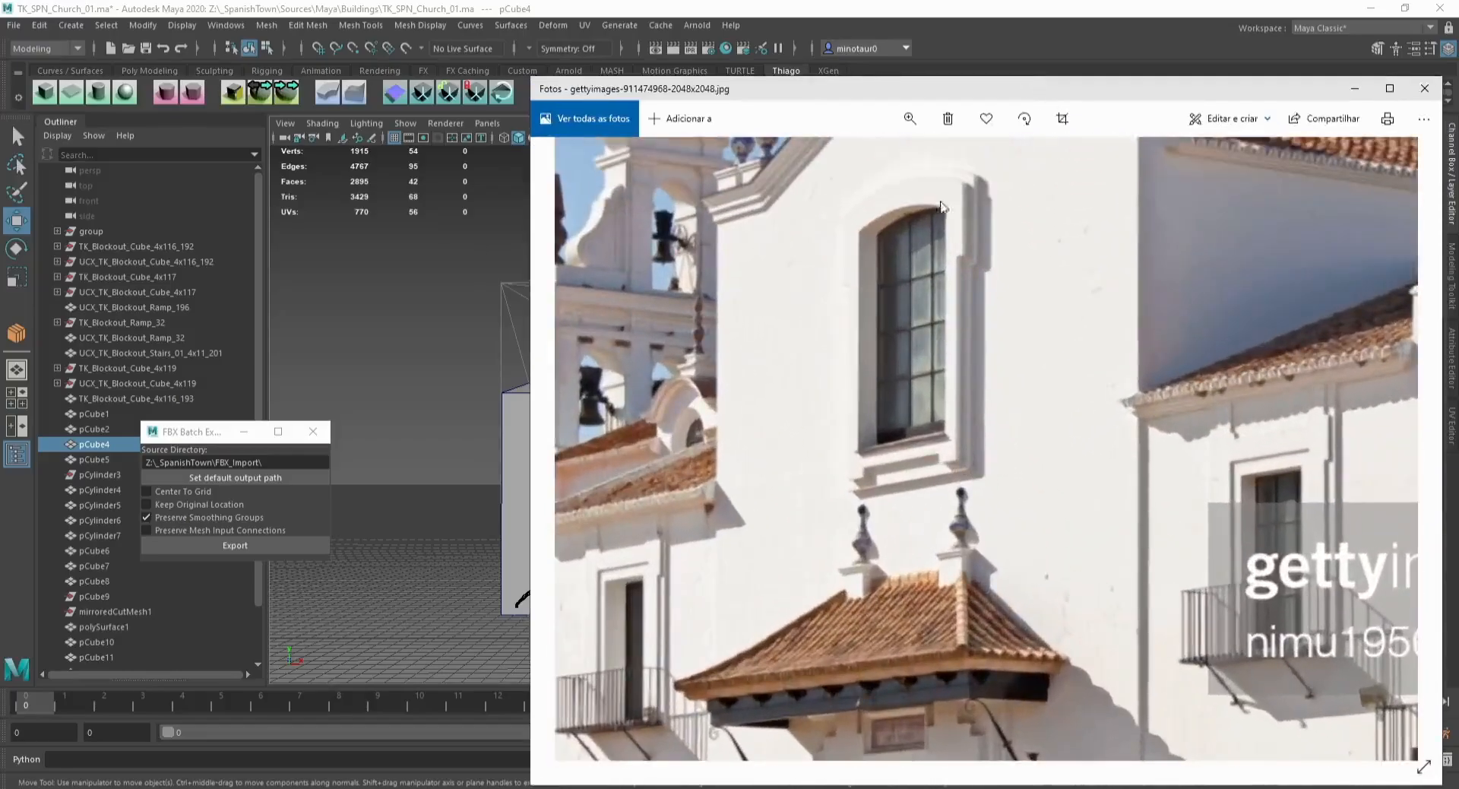
pyautogui.moveTo(915, 325); pyautogui.dragTo(908, 340)
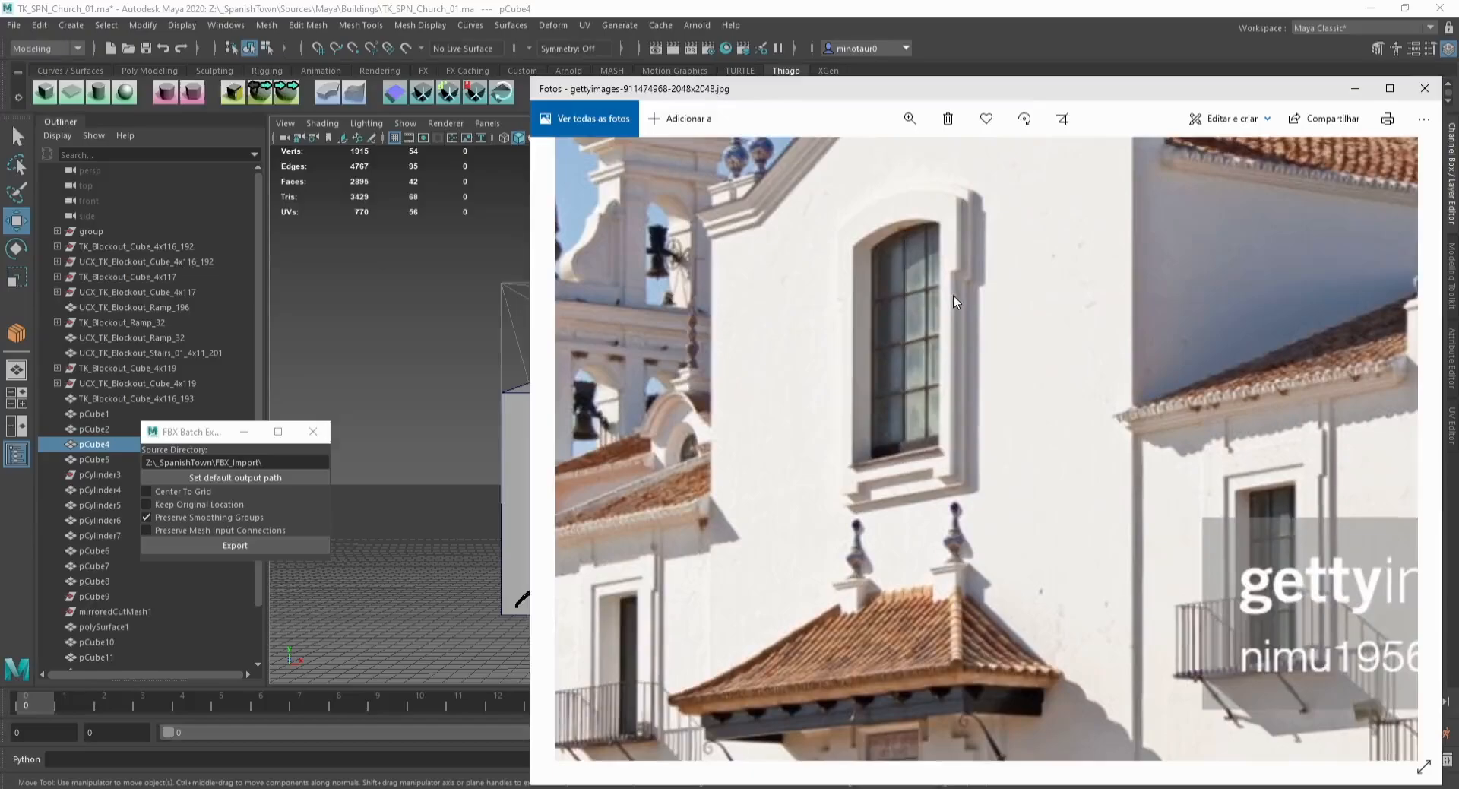
pyautogui.scroll(-2, 952, 294)
pyautogui.moveTo(1058, 9); pyautogui.dragTo(850, 0)
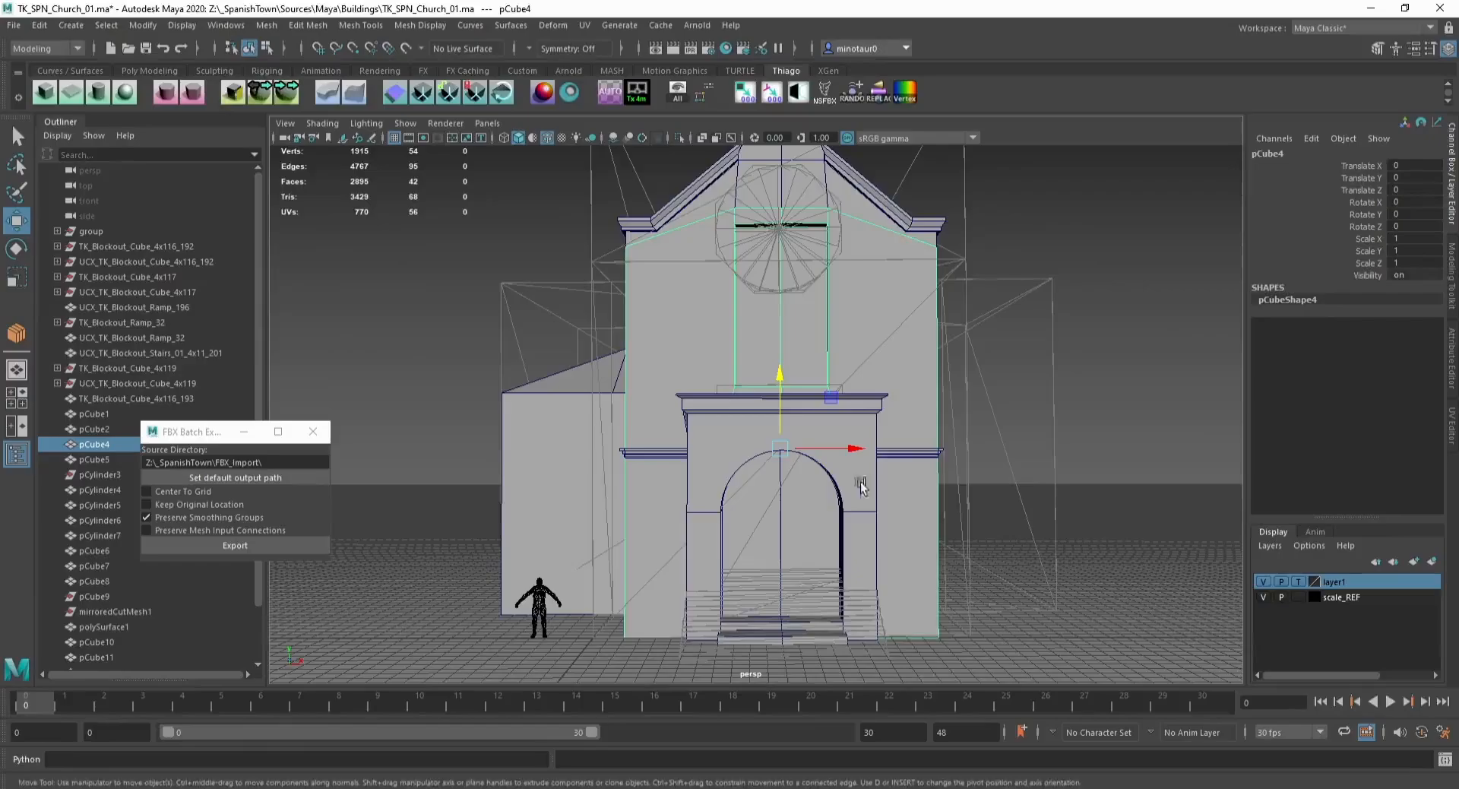
# Step: Save the scene
pyautogui.keyDown('alt'); pyautogui.moveTo(848, 337); pyautogui.dragTo(824, 375, button='middle'); pyautogui.keyUp('alt')
pyautogui.hotkey('ctrl', 's')
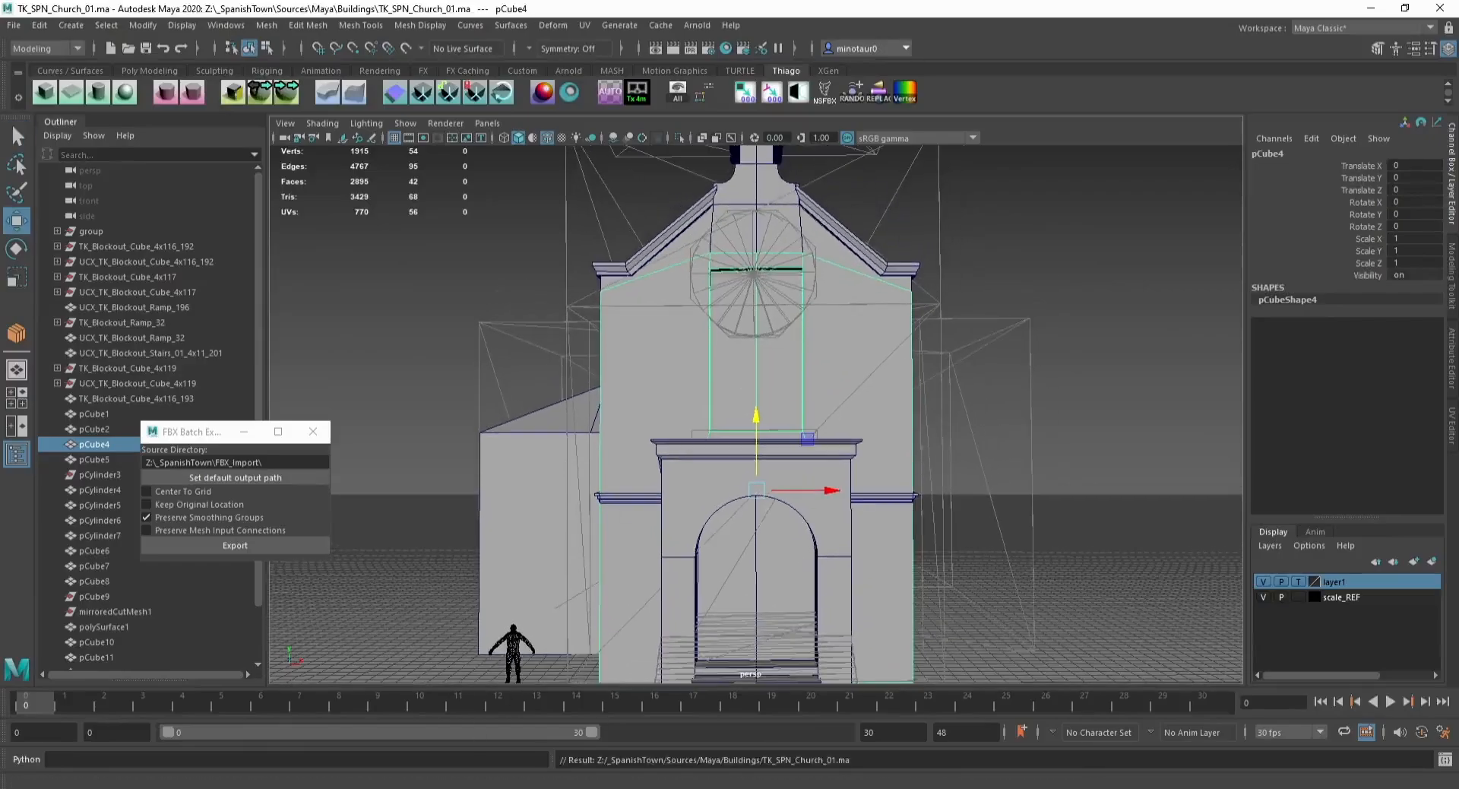
pyautogui.hotkey('alt', 'Tab')
pyautogui.hotkey('alt', 'Tab')
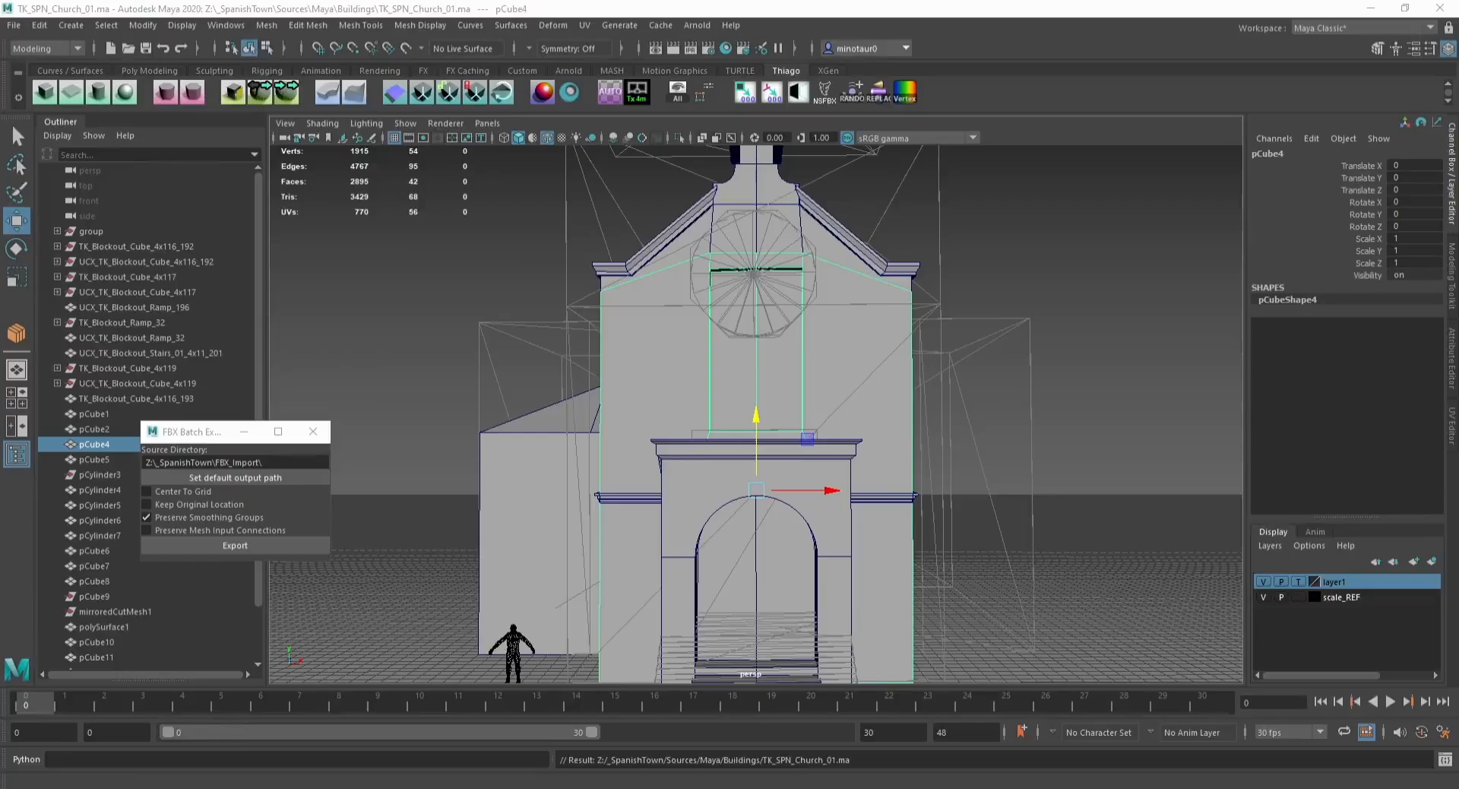
# Step: Set the perspective camera's near clip plane to 0.1
pyautogui.keyDown('alt'); pyautogui.moveTo(810, 385); pyautogui.dragTo(781, 355, button='middle'); pyautogui.keyUp('alt')
pyautogui.keyDown('alt'); pyautogui.moveTo(843, 354); pyautogui.dragTo(780, 361); pyautogui.keyUp('alt')
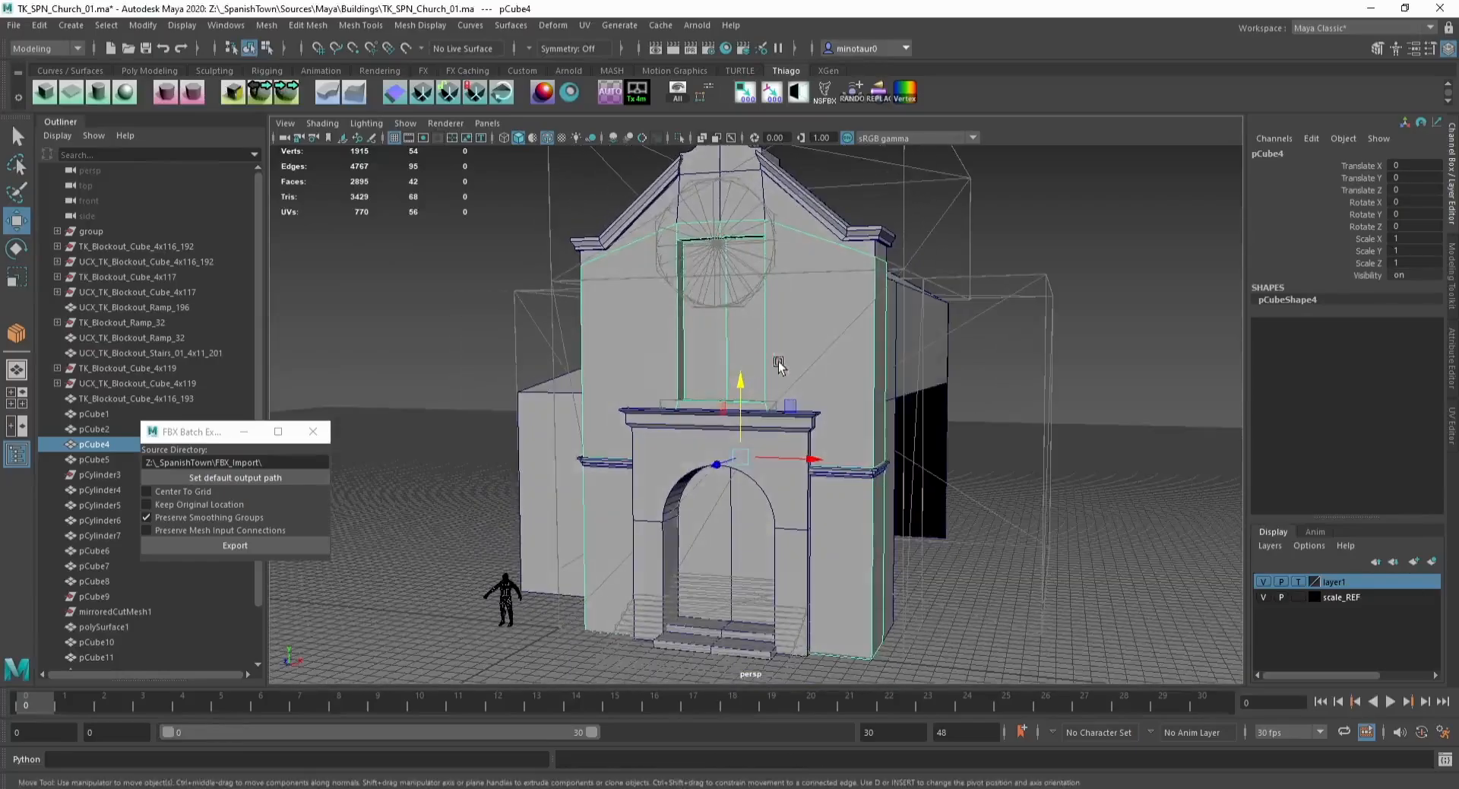
pyautogui.click(1088, 408)
pyautogui.moveTo(911, 388)
pyautogui.keyDown('alt'); pyautogui.mouseDown()
pyautogui.moveTo(874, 390)
pyautogui.moveTo(949, 383)
pyautogui.moveTo(895, 375)
pyautogui.mouseUp(); pyautogui.keyUp('alt')
pyautogui.click(859, 359)
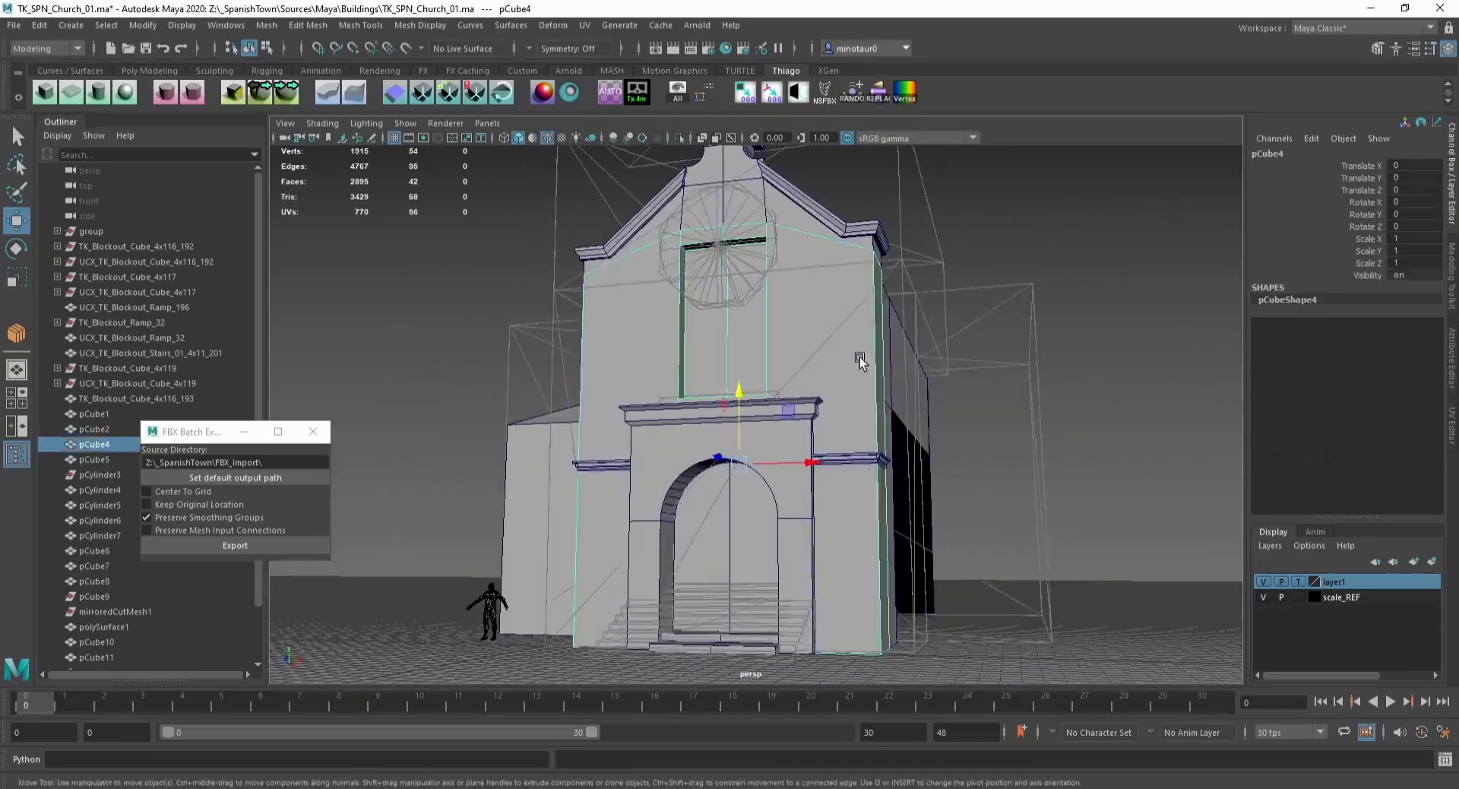
pyautogui.keyDown('alt'); pyautogui.moveTo(737, 357); pyautogui.dragTo(758, 480, button='middle'); pyautogui.keyUp('alt')
pyautogui.scroll(7, 733, 408)
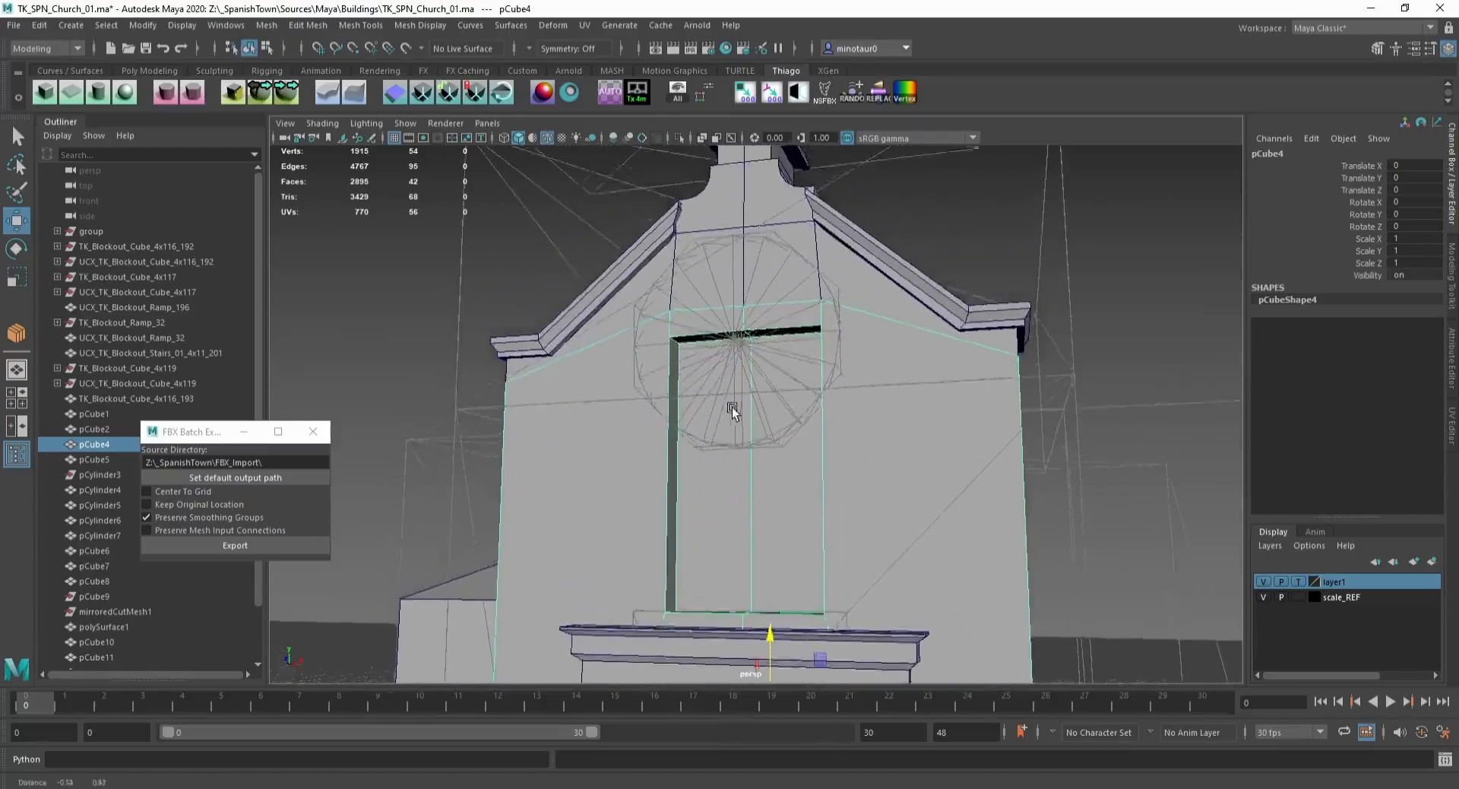
pyautogui.press('F10')
pyautogui.click(642, 295)
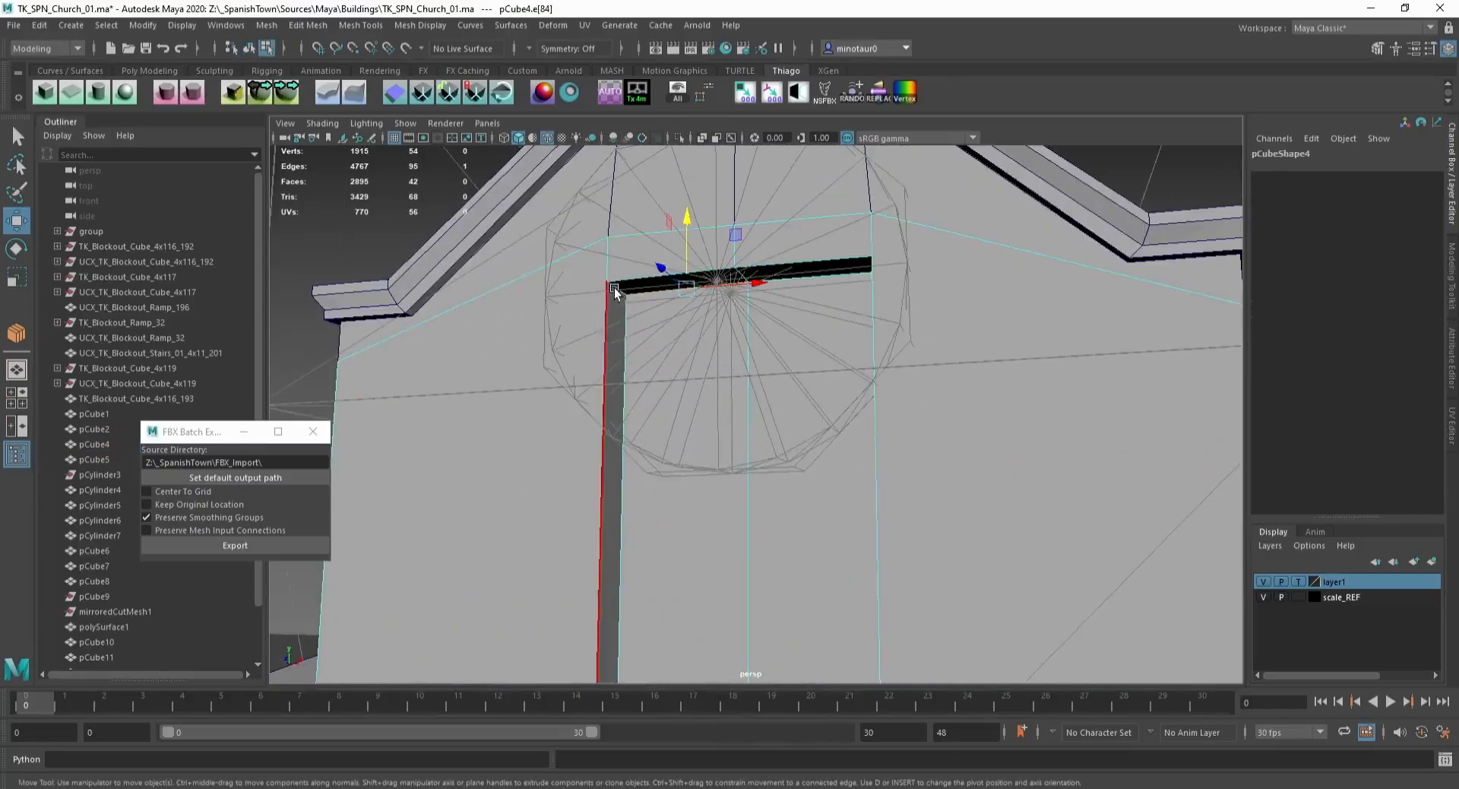
pyautogui.click(89, 170)
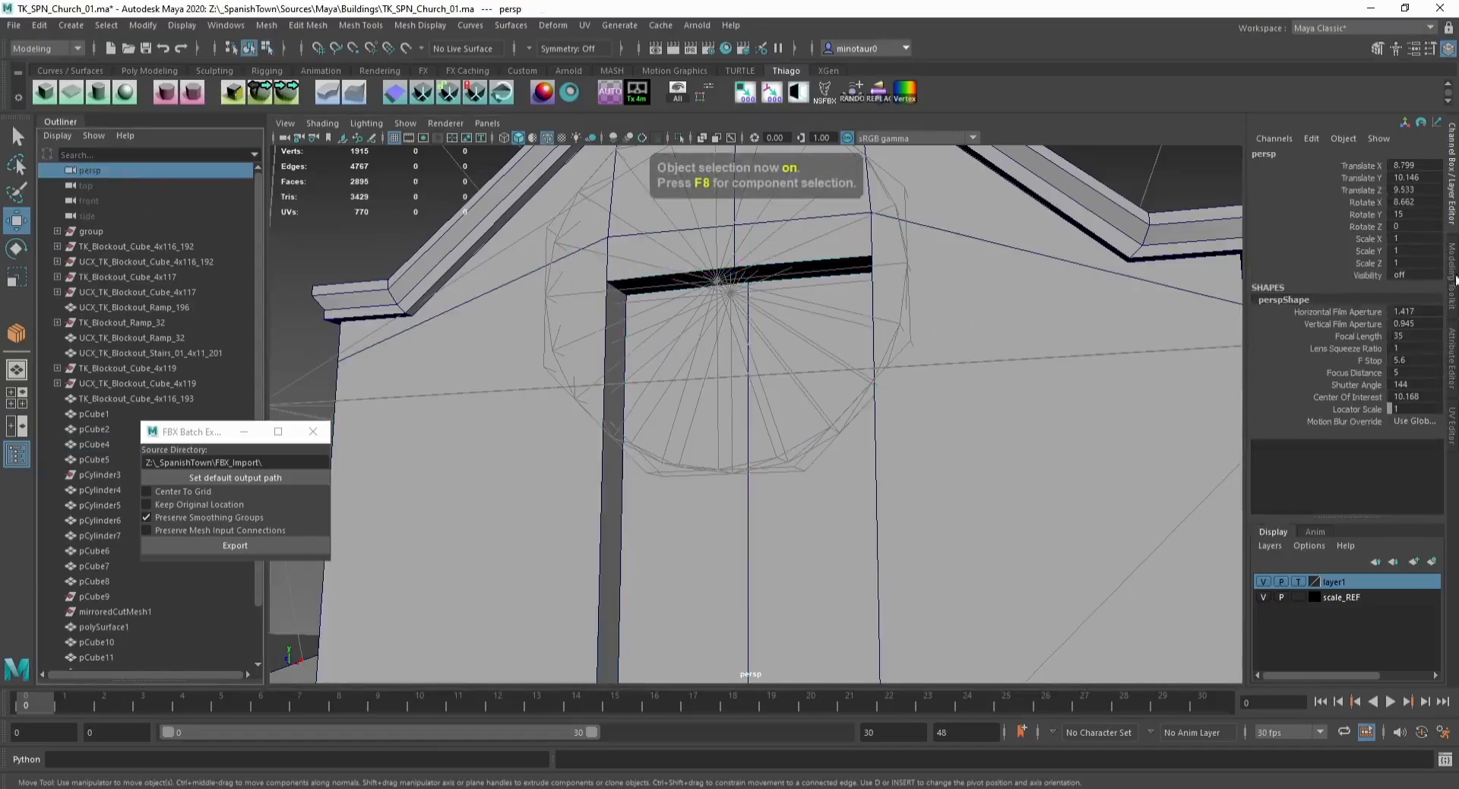
pyautogui.click(1453, 344)
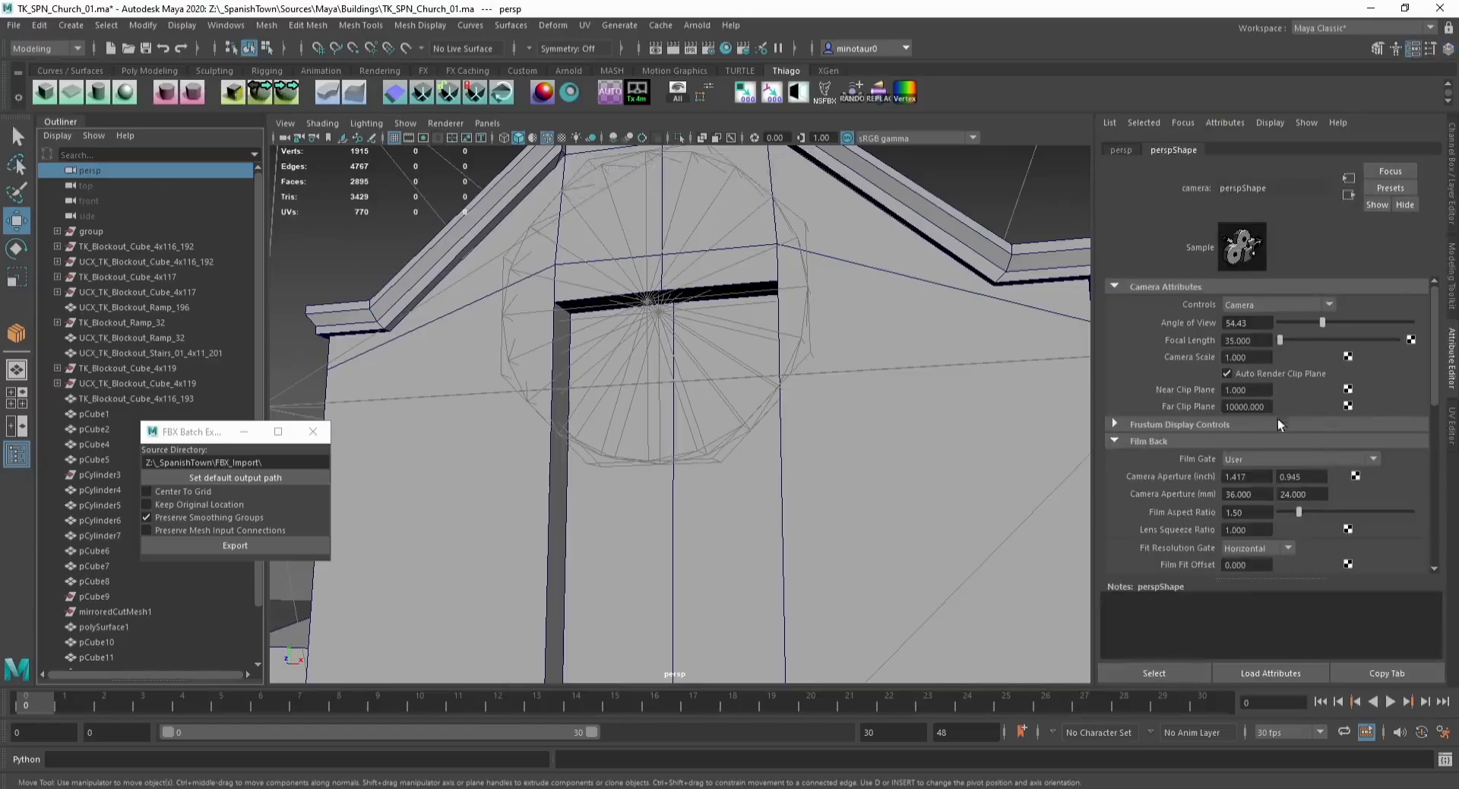
pyautogui.write('.1')
pyautogui.press('Return')
# Step: Try bevelling the upper window's top corner edge with 5 segments
pyautogui.keyDown('alt'); pyautogui.moveTo(809, 349); pyautogui.dragTo(585, 266, button='middle'); pyautogui.keyUp('alt')
pyautogui.click(578, 262)
pyautogui.click(570, 269)
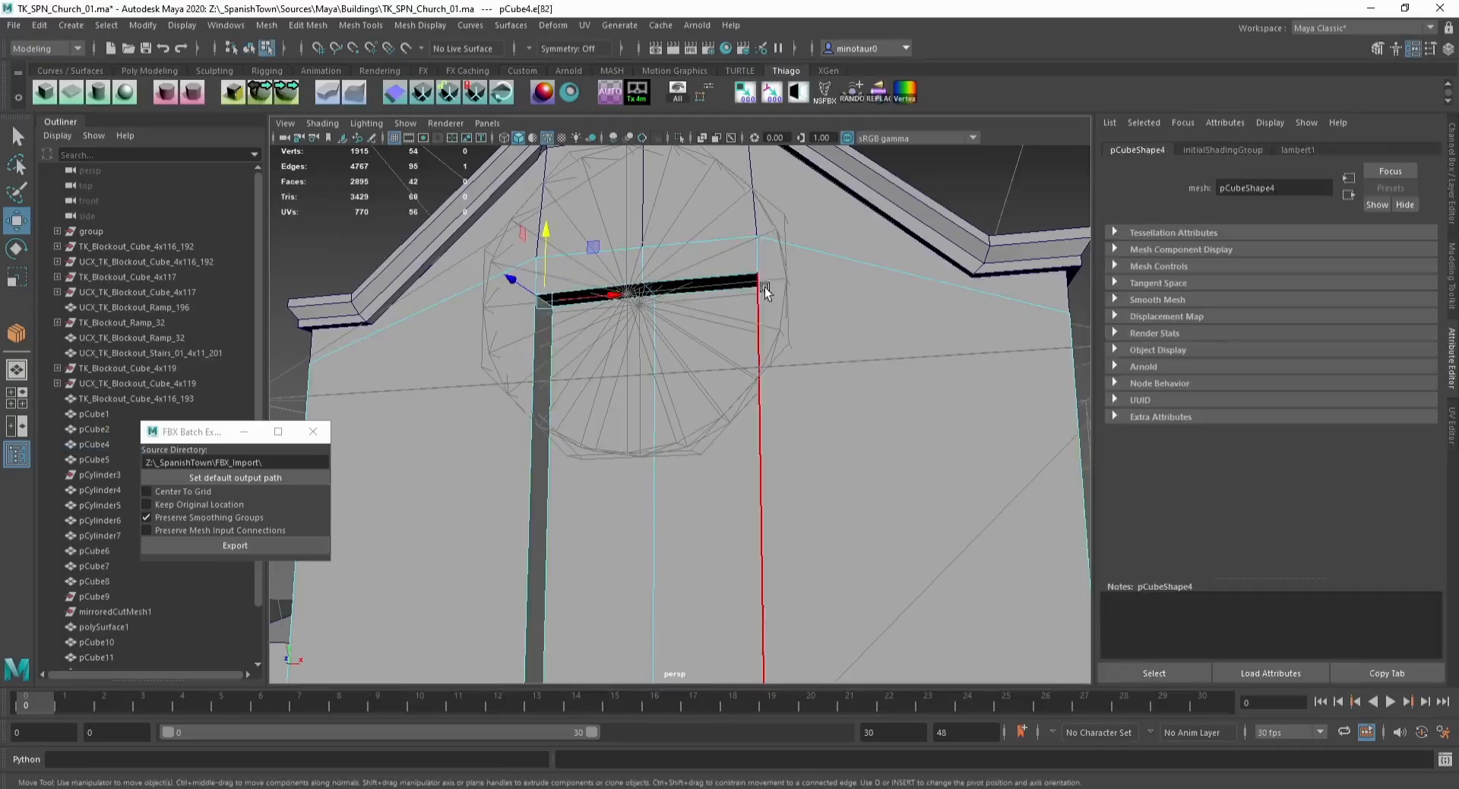
pyautogui.keyDown('alt'); pyautogui.moveTo(644, 277); pyautogui.dragTo(762, 290); pyautogui.keyUp('alt')
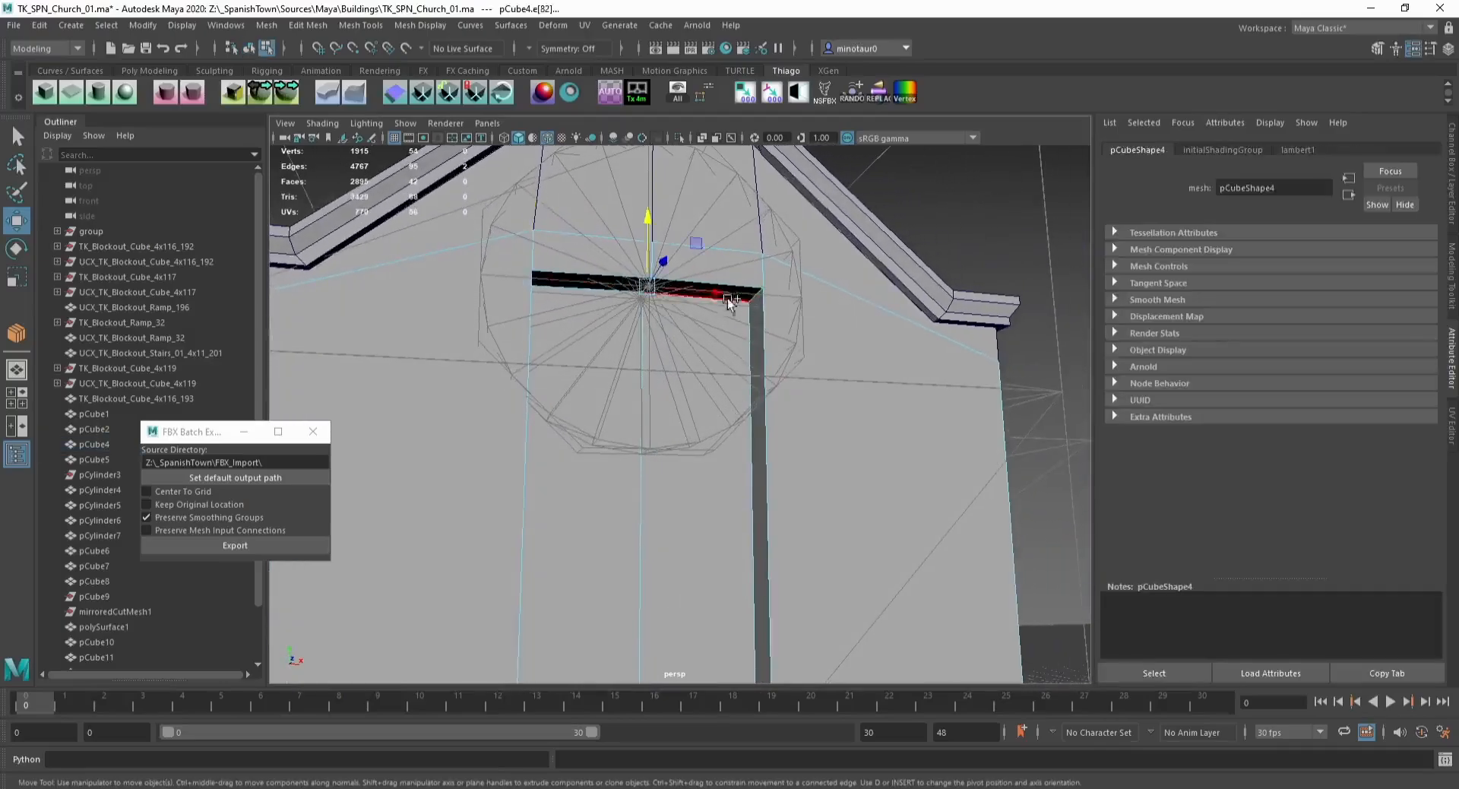
pyautogui.moveTo(648, 230); pyautogui.dragTo(648, 248)
pyautogui.hotkey('ctrl', 'b')
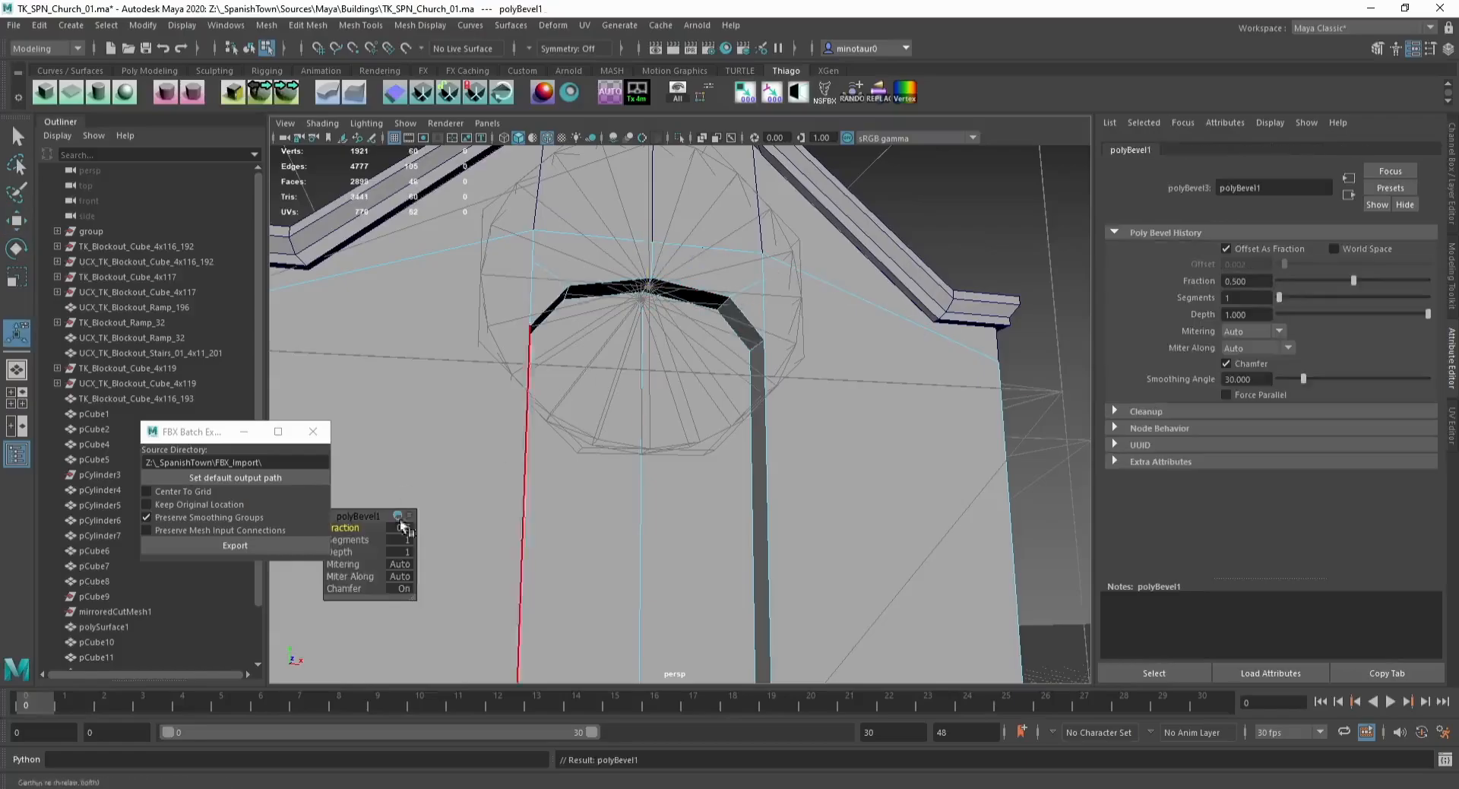
pyautogui.moveTo(349, 540); pyautogui.dragTo(374, 542)
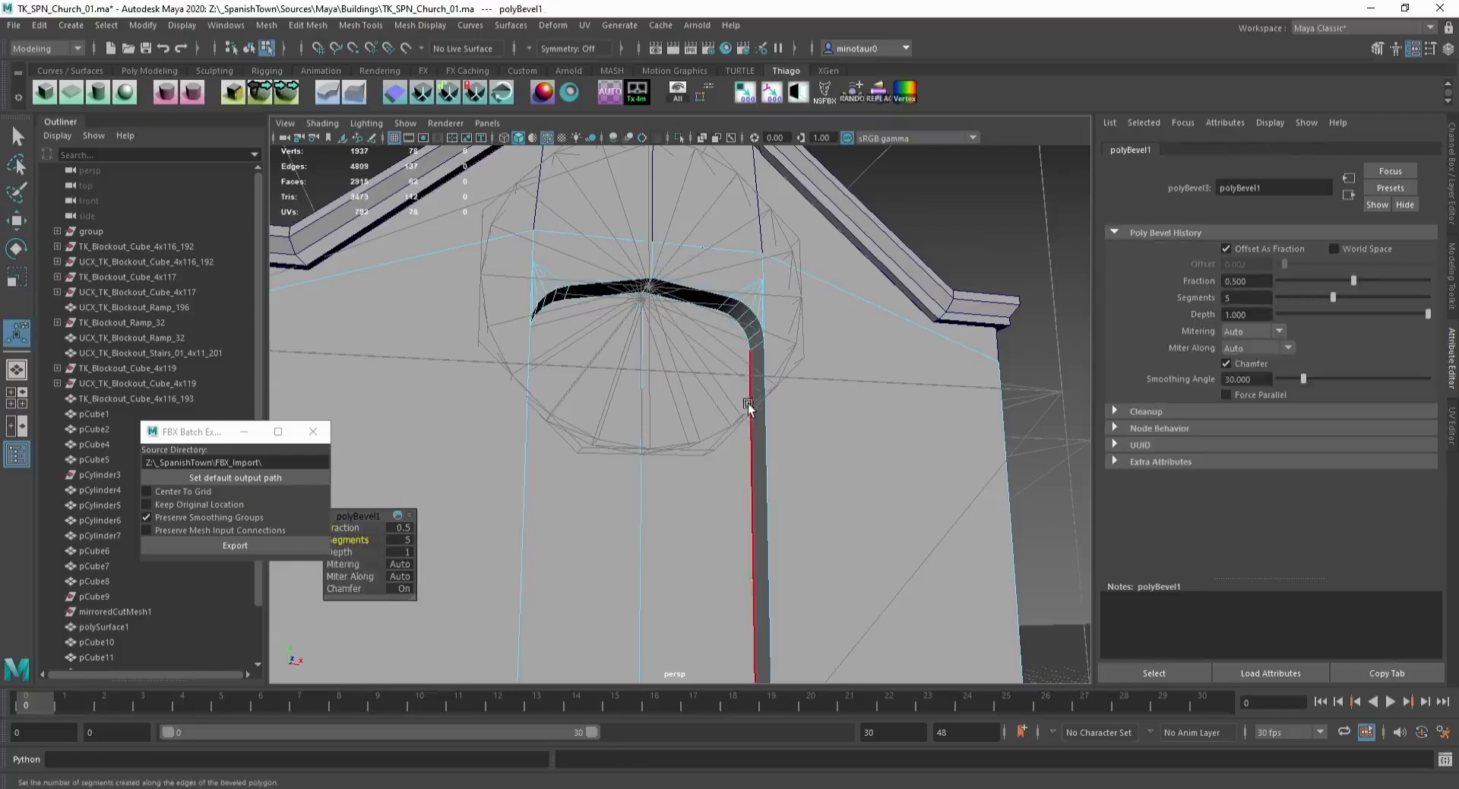
pyautogui.keyDown('alt'); pyautogui.moveTo(749, 406); pyautogui.dragTo(635, 409); pyautogui.keyUp('alt')
pyautogui.hotkey('ctrl', 'z')
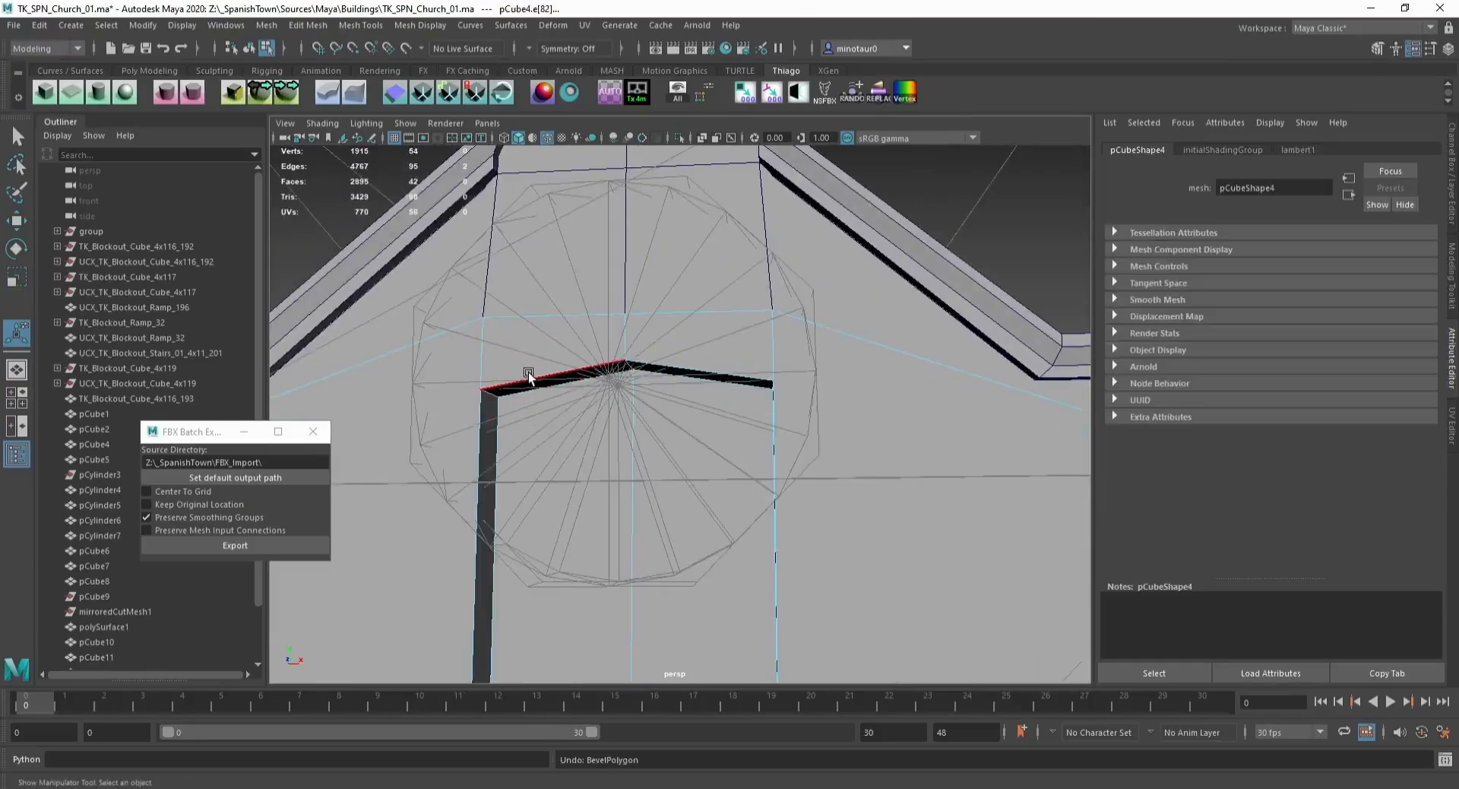
# Step: Insert an edge loop through the window's left side and move it up near the top corner
pyautogui.press('w')
pyautogui.click(494, 418)
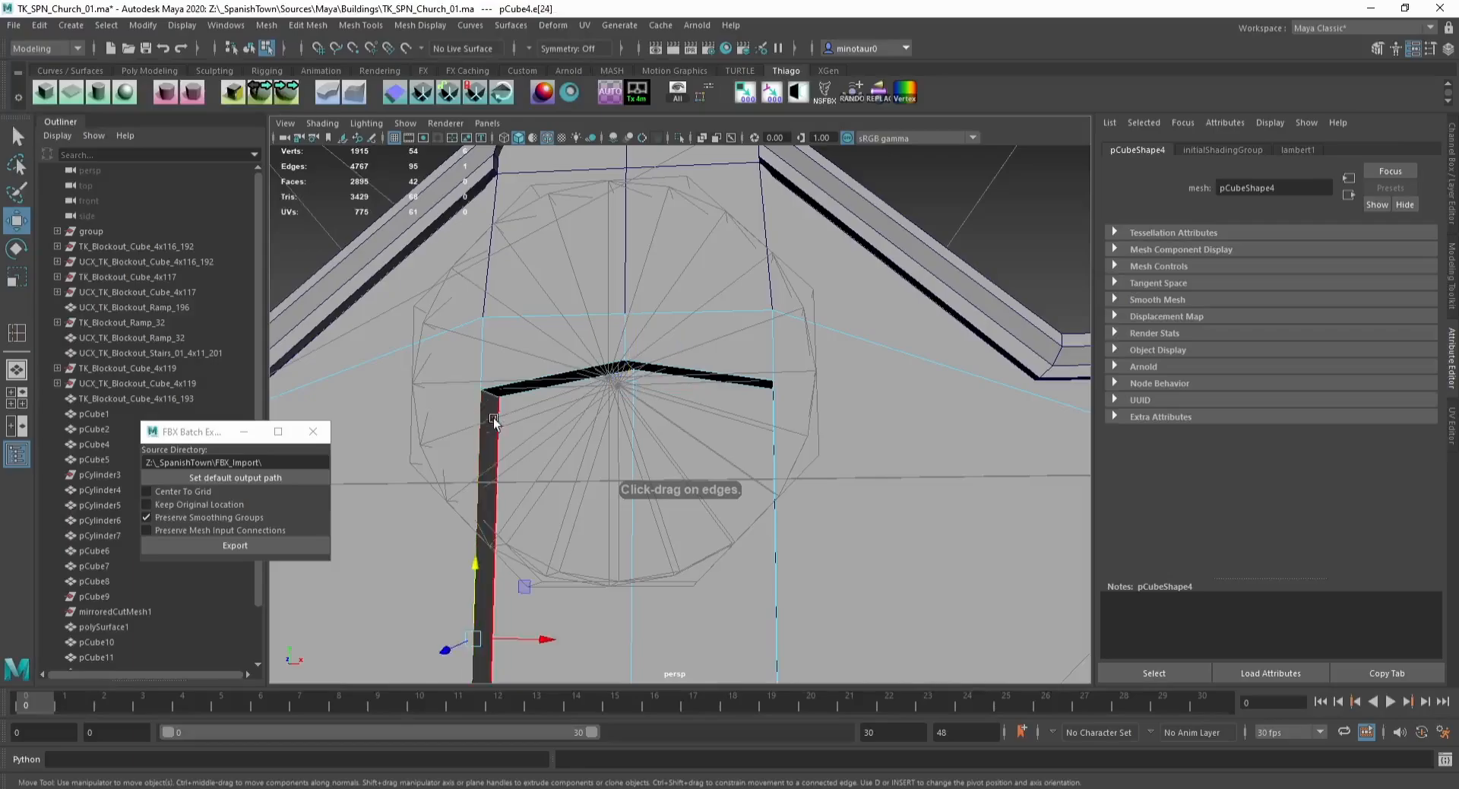
pyautogui.keyDown('shift'); pyautogui.click(497, 414); pyautogui.keyUp('shift')
pyautogui.keyDown('shift'); pyautogui.moveTo(497, 413); pyautogui.dragTo(504, 450, button='right'); pyautogui.keyUp('shift')
pyautogui.press('w')
pyautogui.moveTo(487, 557); pyautogui.dragTo(507, 344)
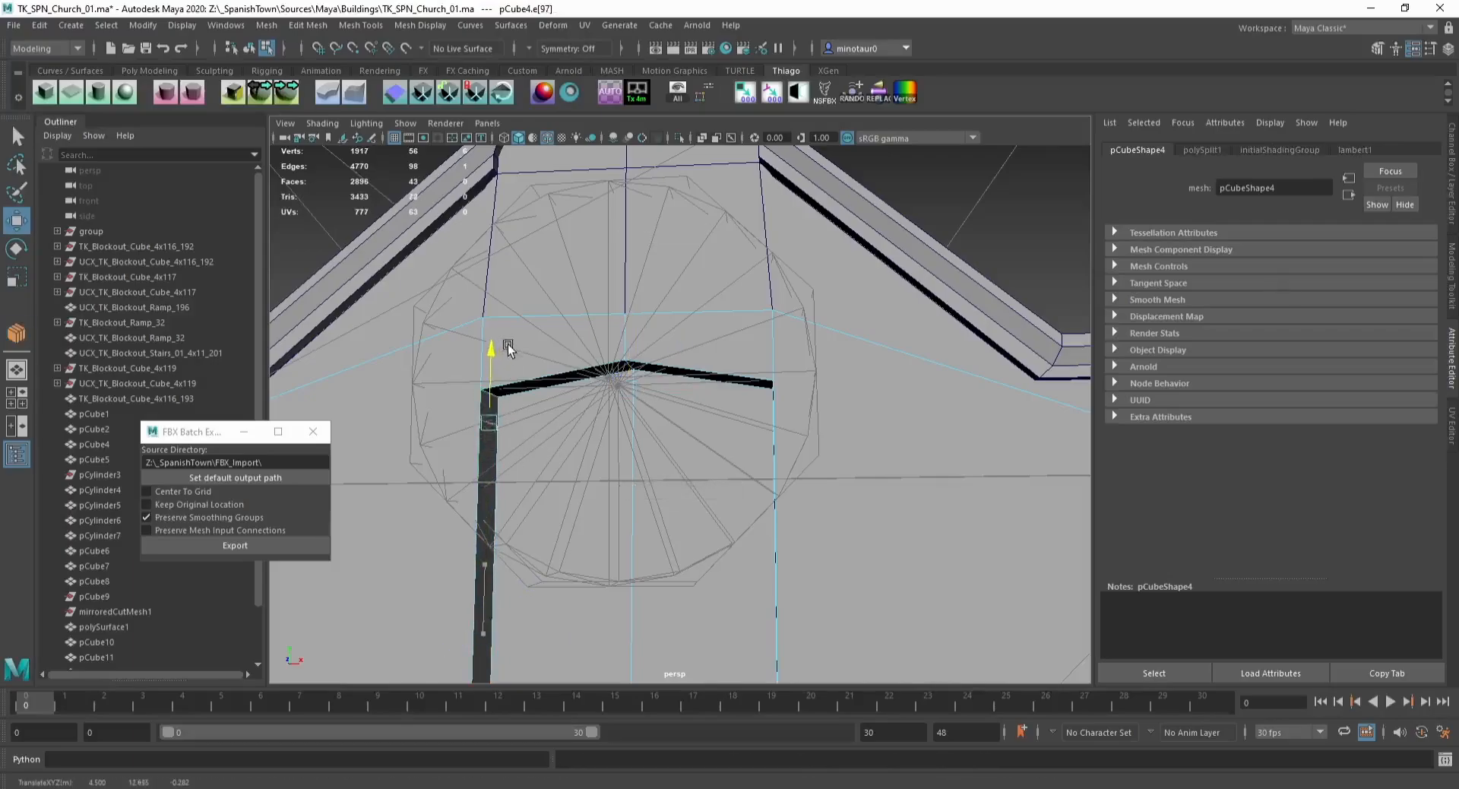
pyautogui.hotkey('ctrl', 'b')
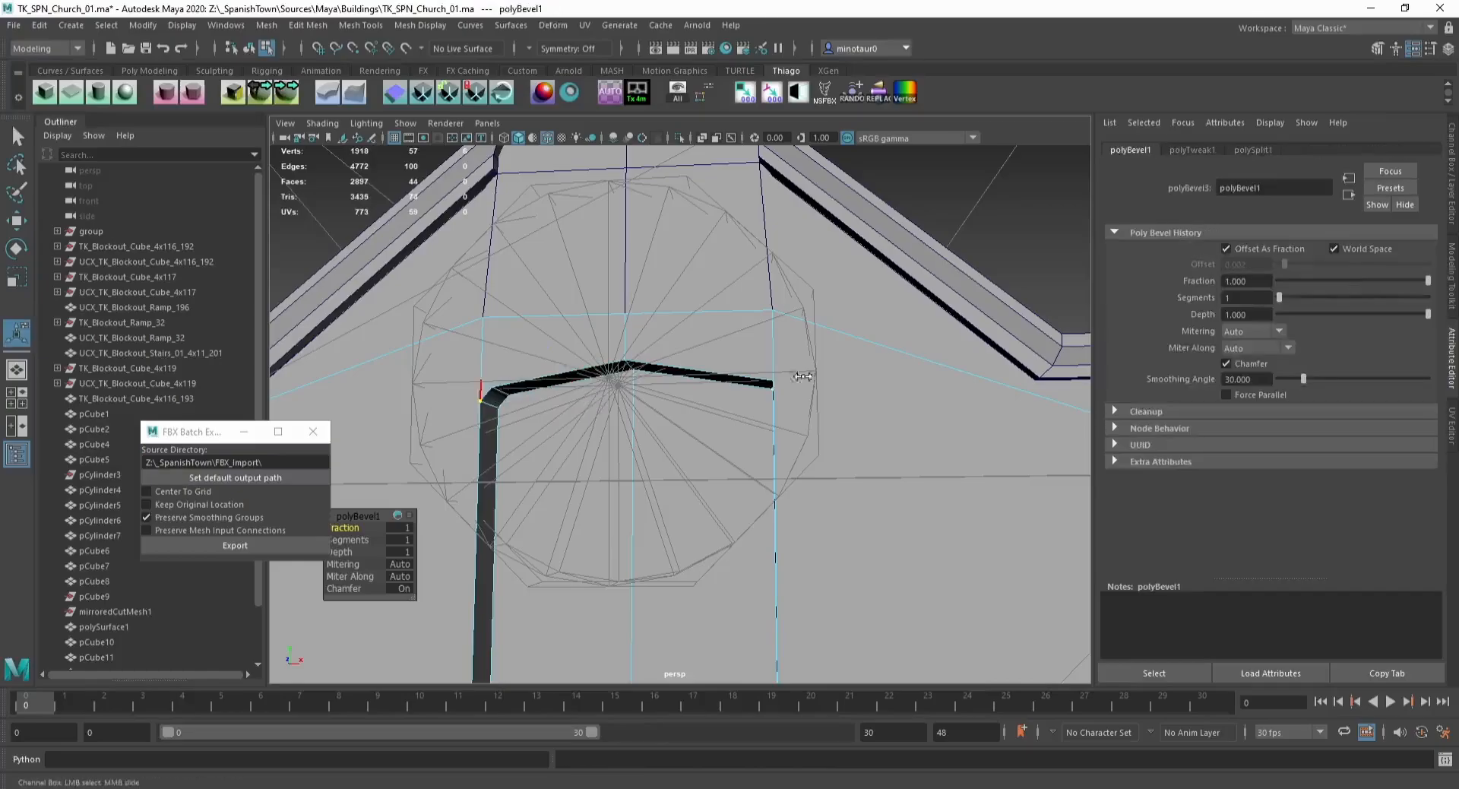
pyautogui.hotkey('ctrl', 'z')
pyautogui.hotkey('ctrl', 'z')
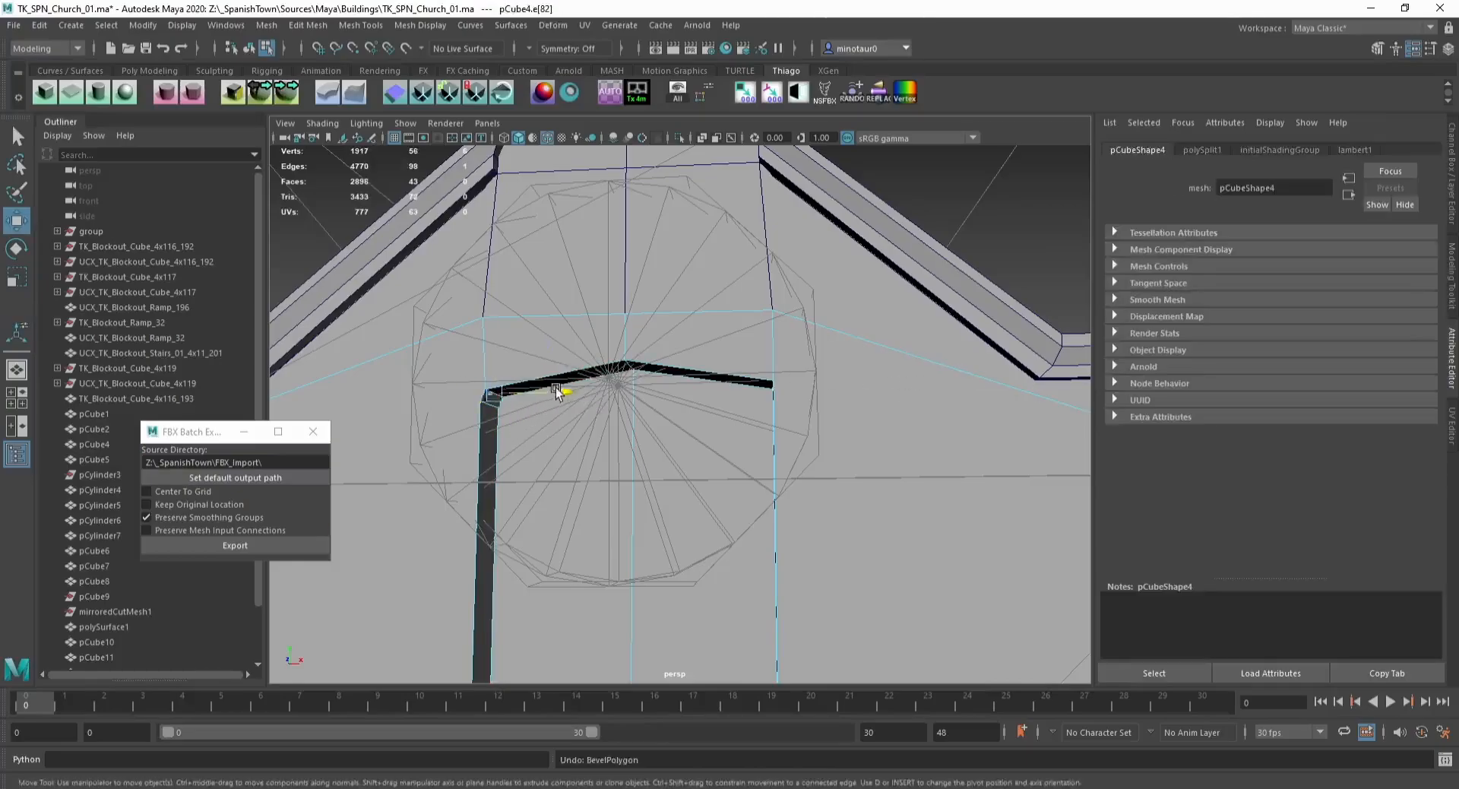
# Step: Try bevelling the window's top corner edge with 4 segments
pyautogui.hotkey('ctrl', 'b')
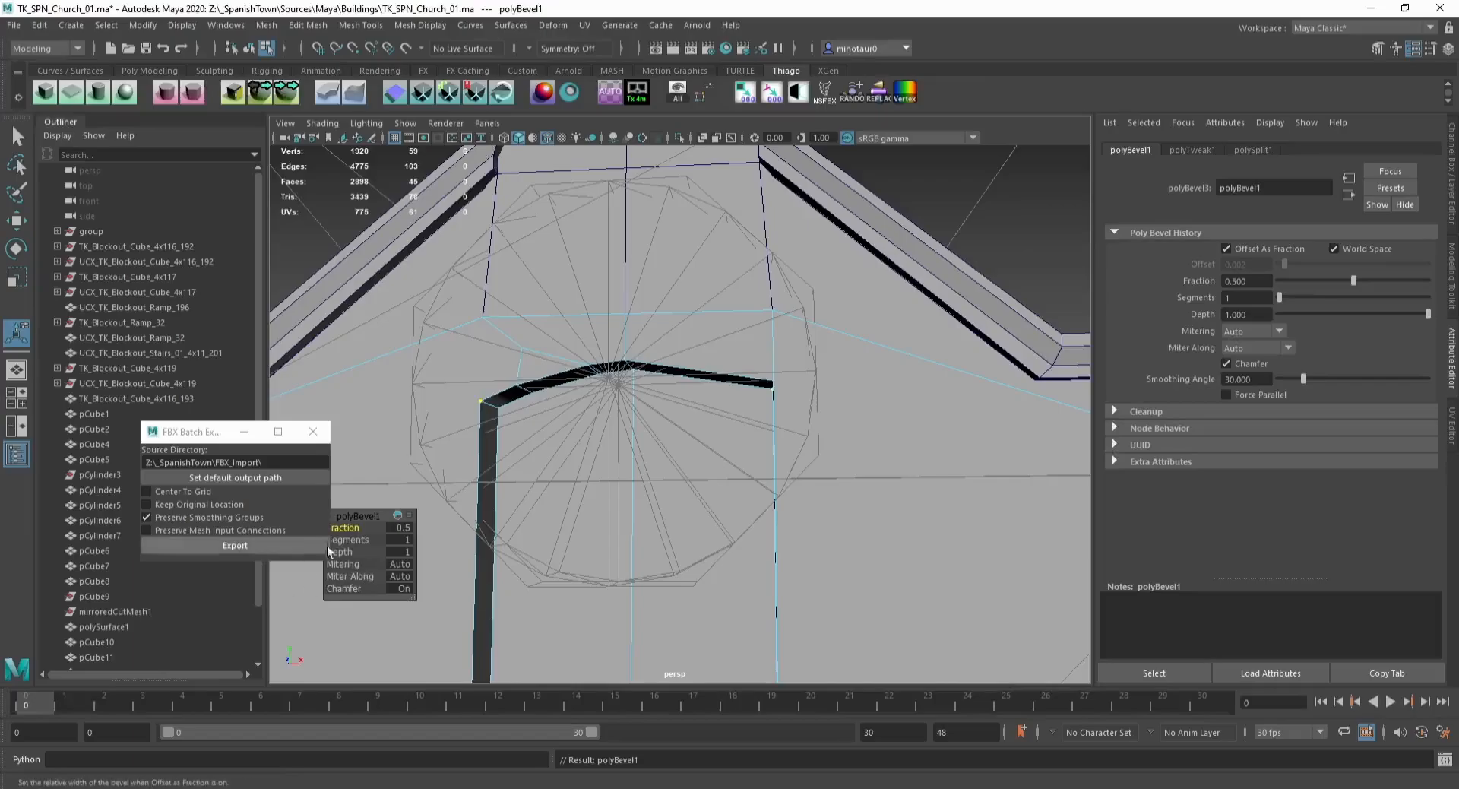
pyautogui.moveTo(335, 540); pyautogui.dragTo(363, 538)
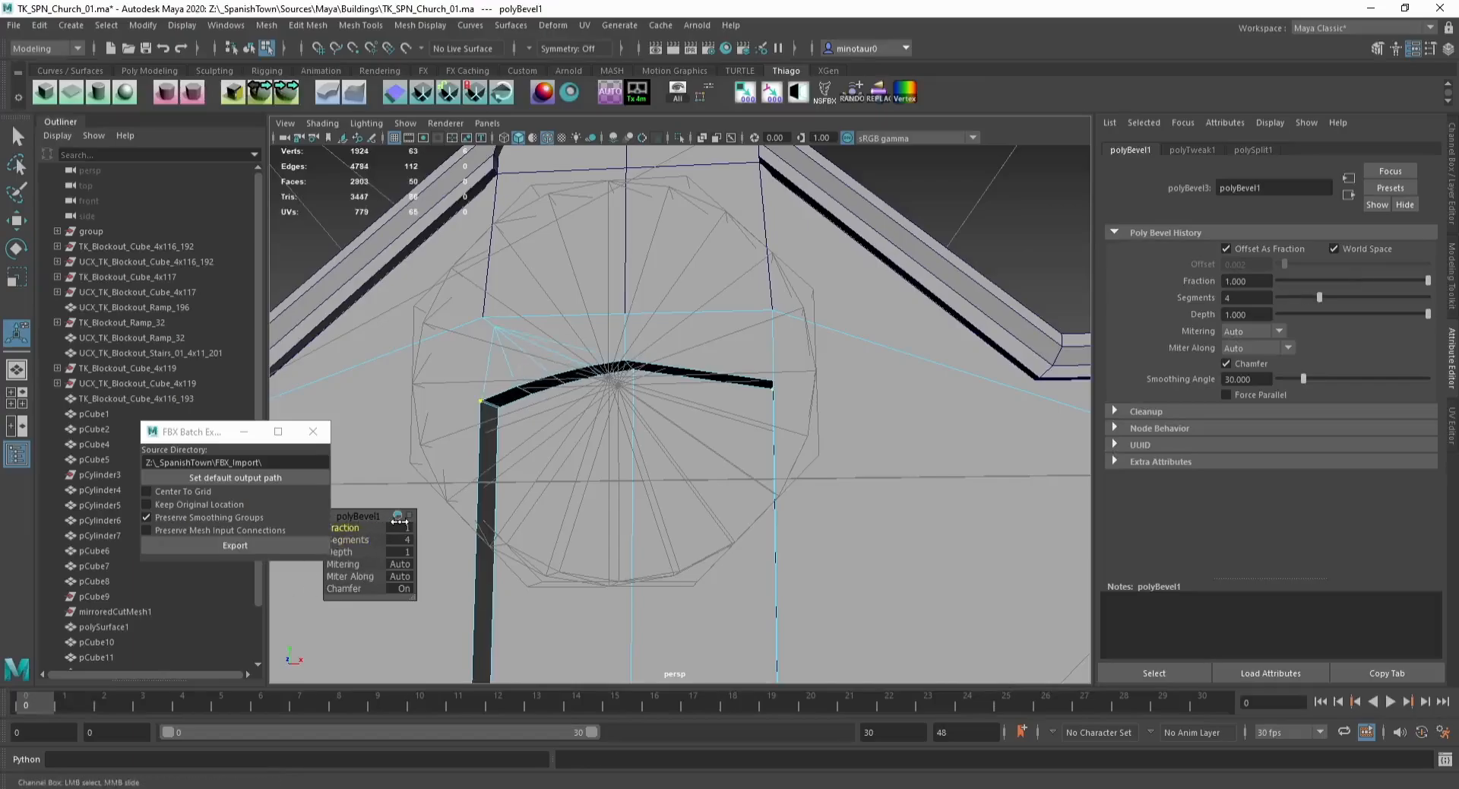
pyautogui.keyDown('alt'); pyautogui.moveTo(618, 444); pyautogui.dragTo(653, 440); pyautogui.keyUp('alt')
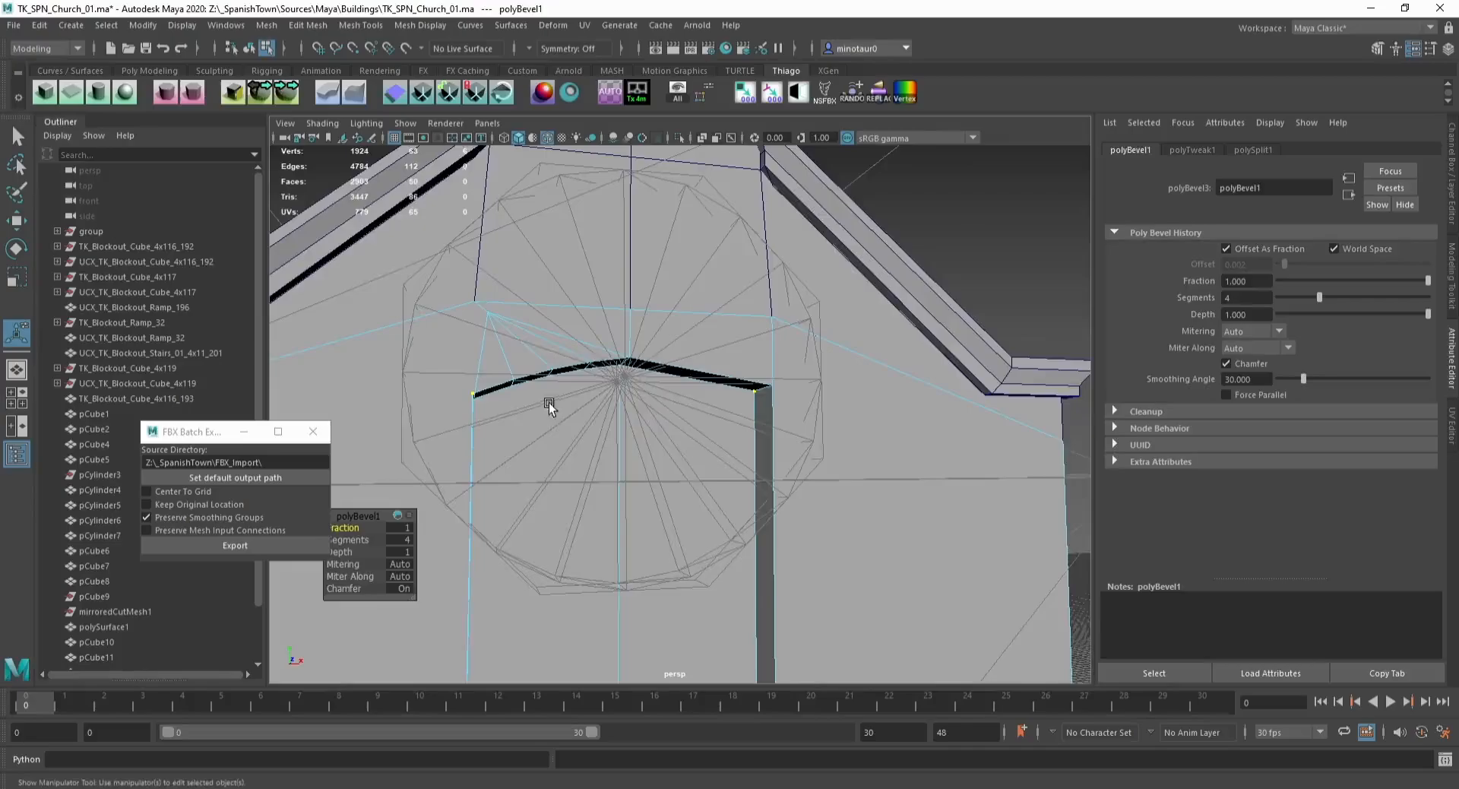
pyautogui.keyDown('alt'); pyautogui.moveTo(548, 403); pyautogui.dragTo(591, 368); pyautogui.keyUp('alt')
pyautogui.hotkey('ctrl', 'z')
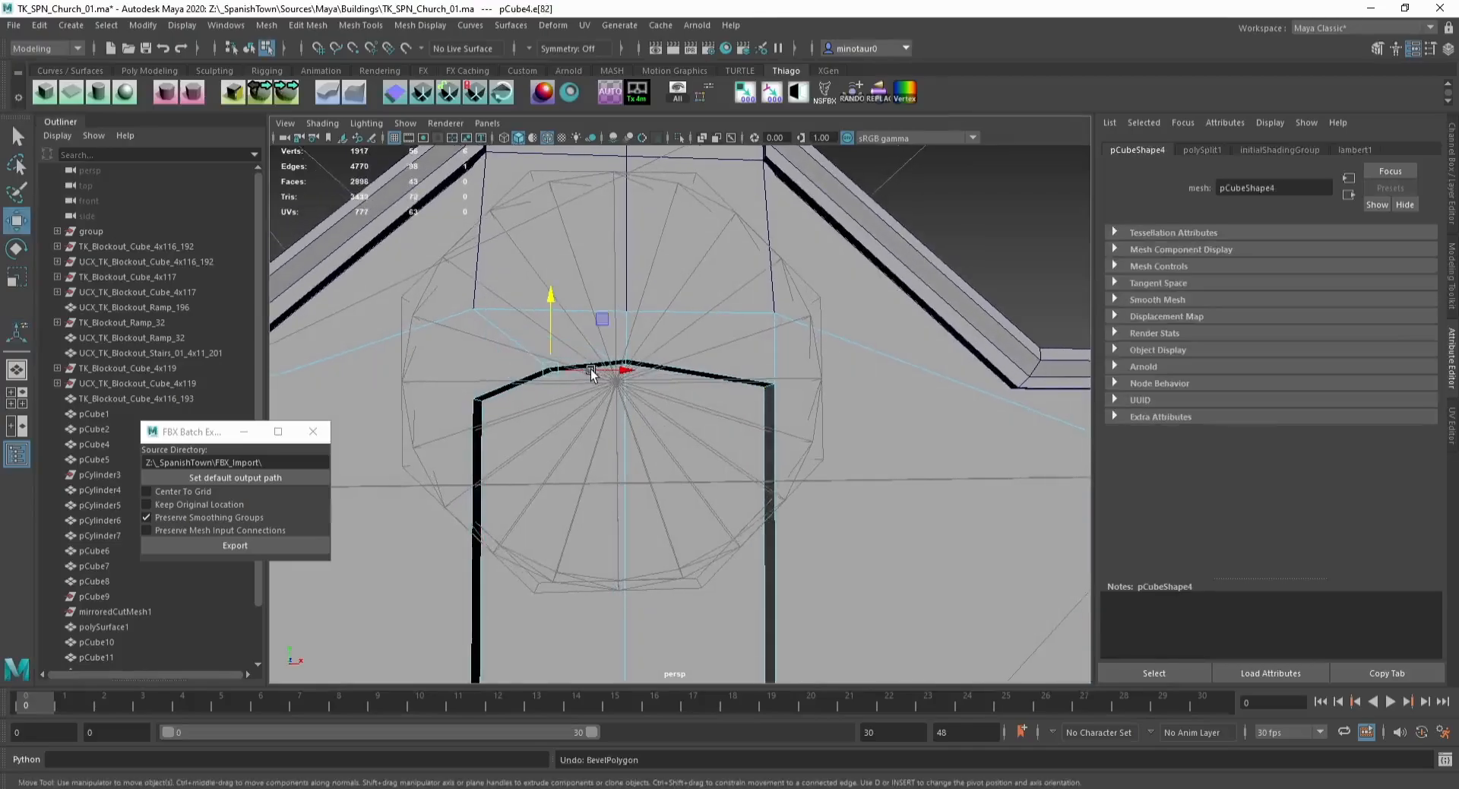
# Step: Try bevelling the window's top corner edge with 6 segments
pyautogui.hotkey('ctrl', 'b')
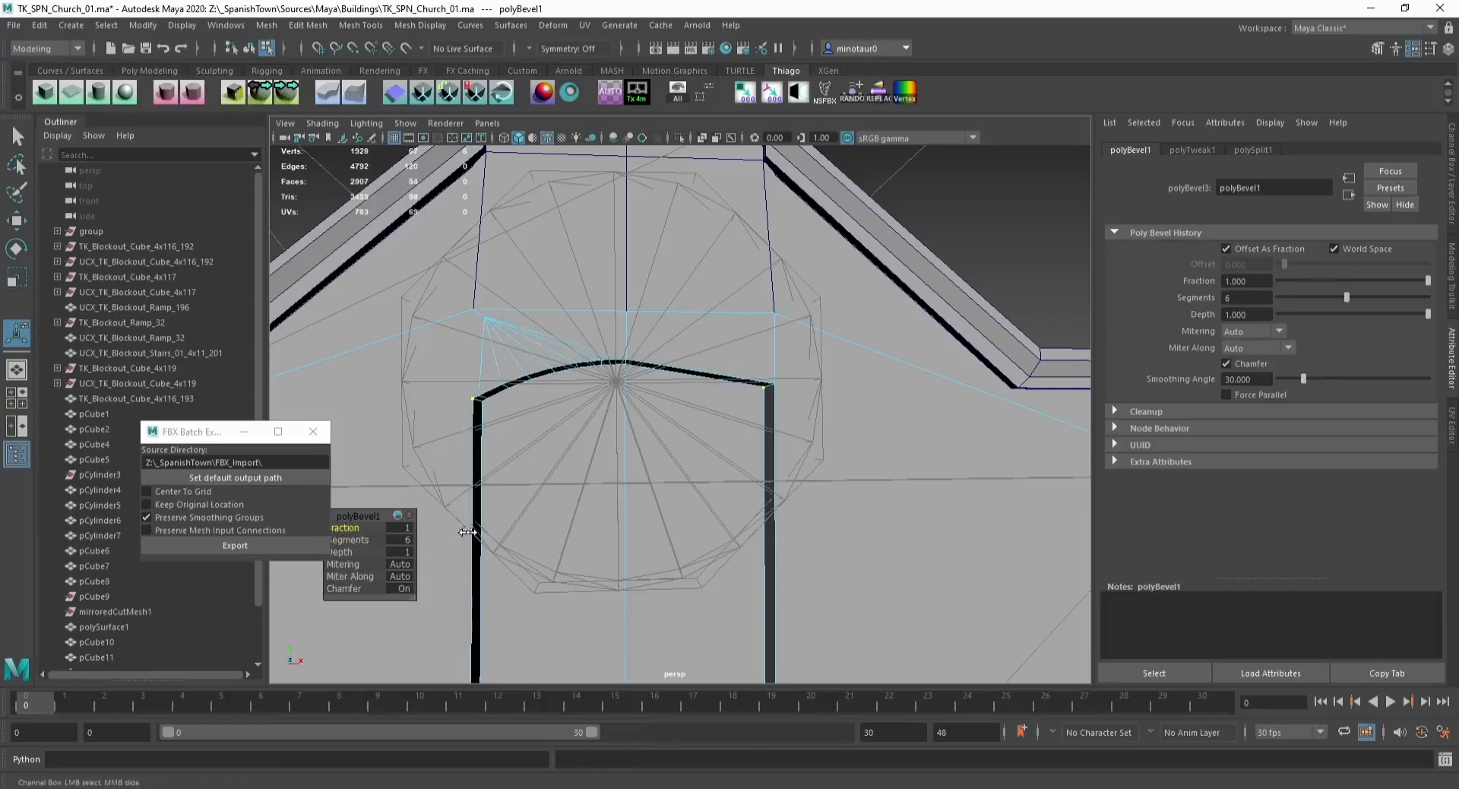
pyautogui.keyDown('alt'); pyautogui.moveTo(640, 455); pyautogui.dragTo(617, 502); pyautogui.keyUp('alt')
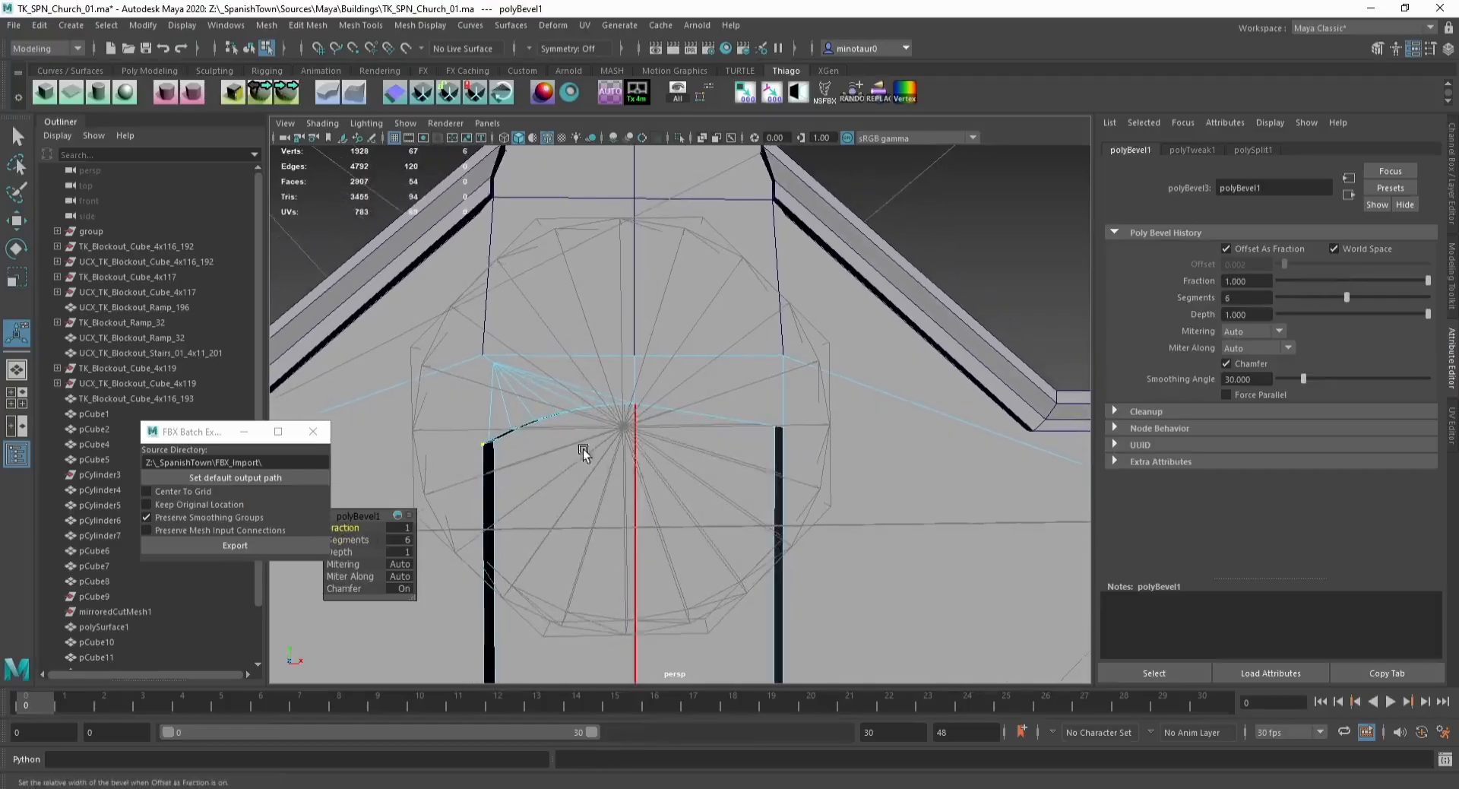
pyautogui.keyDown('alt'); pyautogui.moveTo(510, 457); pyautogui.dragTo(530, 412, button='middle'); pyautogui.keyUp('alt')
pyautogui.hotkey('ctrl', 'z')
pyautogui.hotkey('ctrl', 'z')
pyautogui.hotkey('ctrl', 'z')
# Step: Move the window's two top corner vertices to level the window's top edge
pyautogui.press('F9')
pyautogui.press('q')
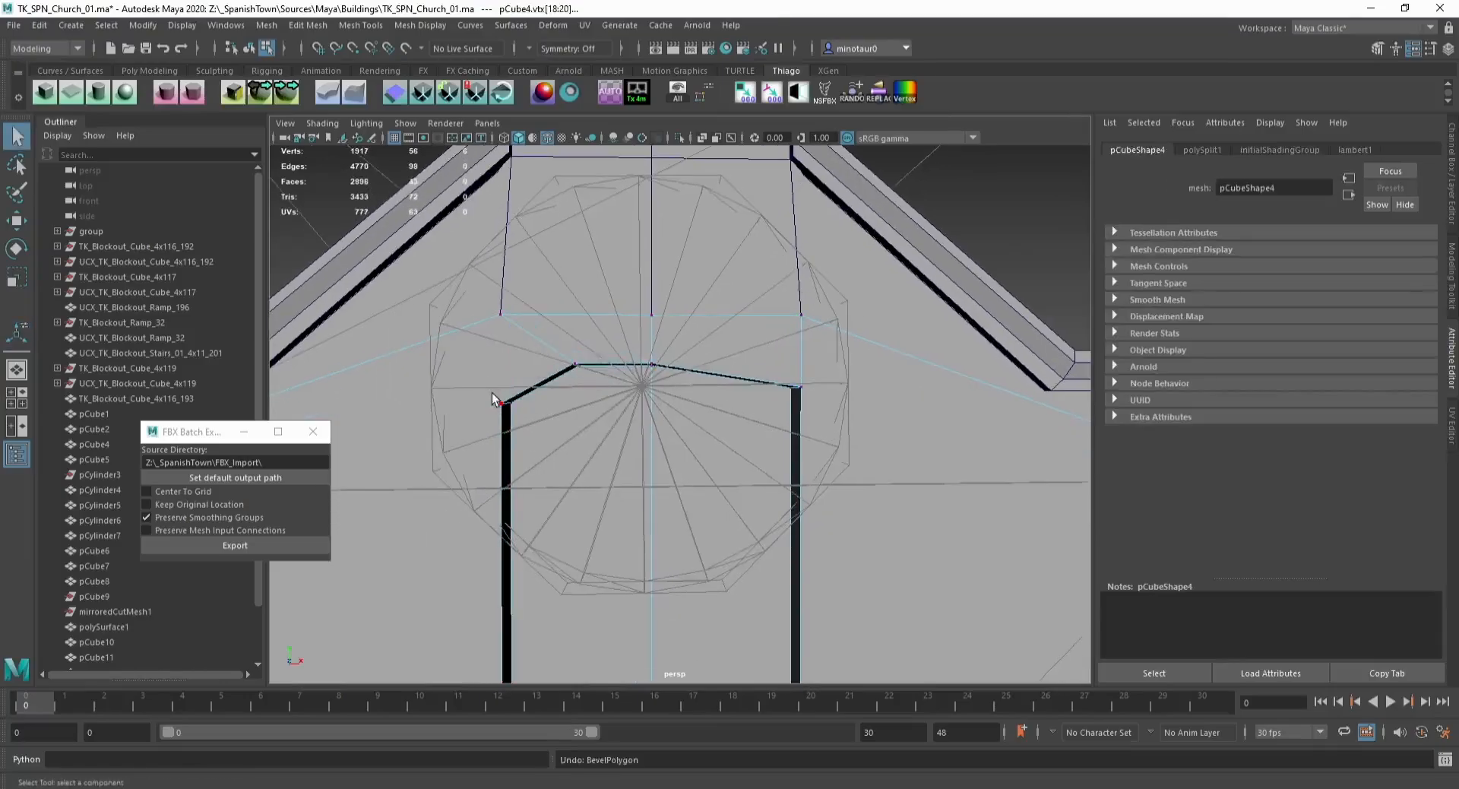
pyautogui.moveTo(493, 394); pyautogui.dragTo(523, 420)
pyautogui.press('w')
pyautogui.moveTo(509, 362); pyautogui.dragTo(508, 379)
pyautogui.moveTo(769, 372); pyautogui.dragTo(816, 403)
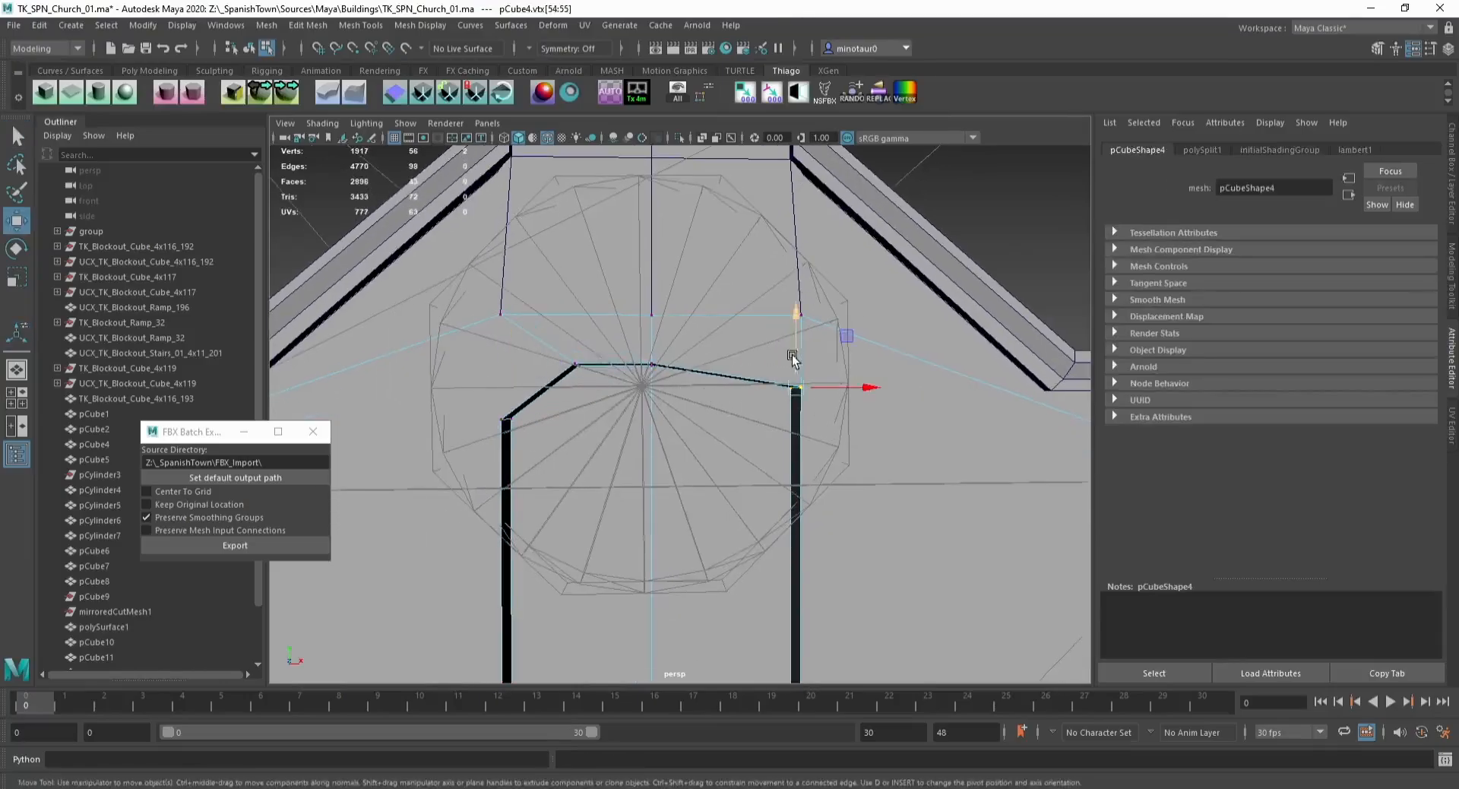
pyautogui.moveTo(792, 351); pyautogui.dragTo(664, 363)
pyautogui.keyDown('alt'); pyautogui.moveTo(664, 363); pyautogui.dragTo(566, 370); pyautogui.keyUp('alt')
# Step: Bevel the window's upper-left corner edge with 3 segments to round it
pyautogui.press('F10')
pyautogui.click(584, 372)
pyautogui.hotkey('ctrl', 'b')
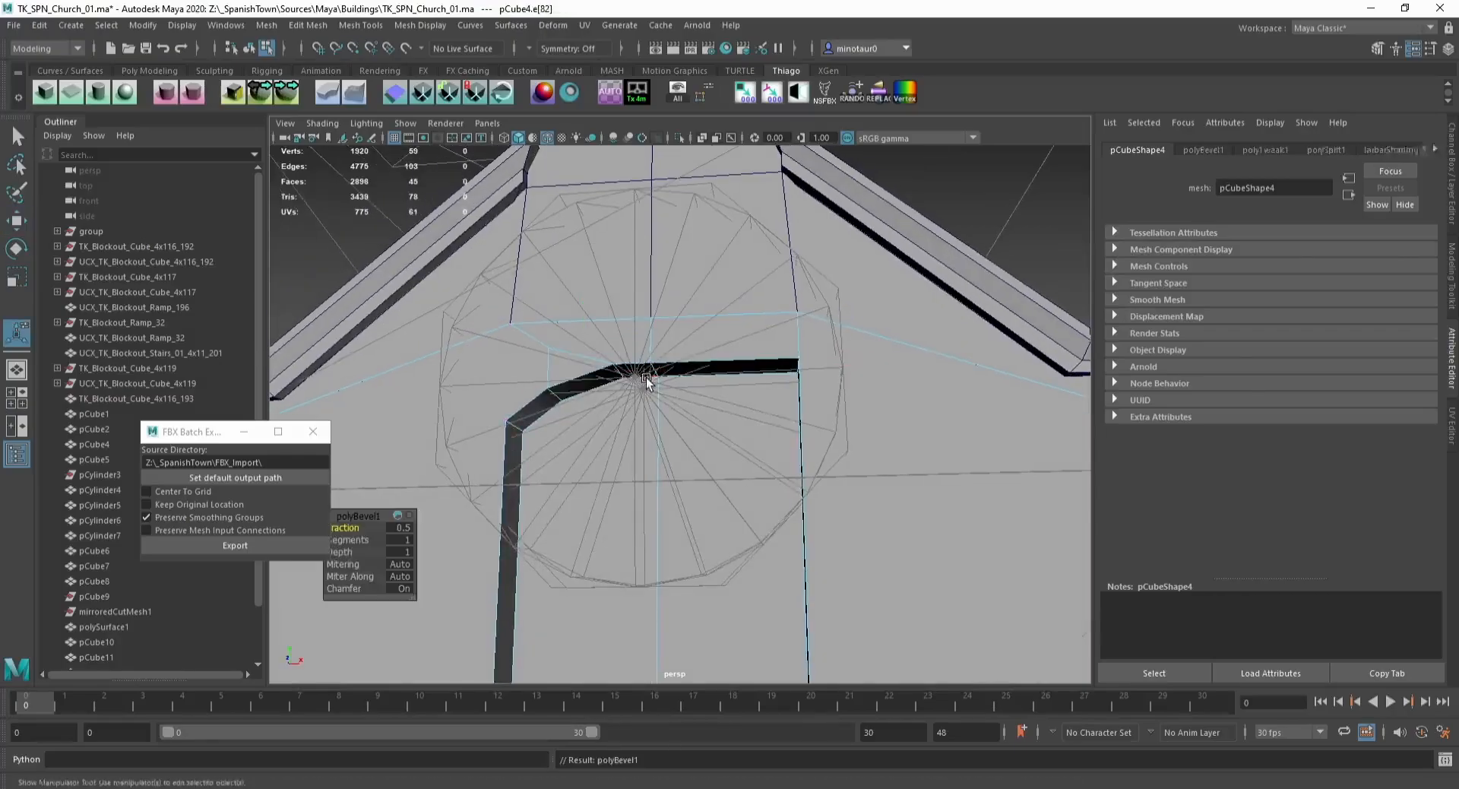
pyautogui.moveTo(356, 527); pyautogui.dragTo(554, 534)
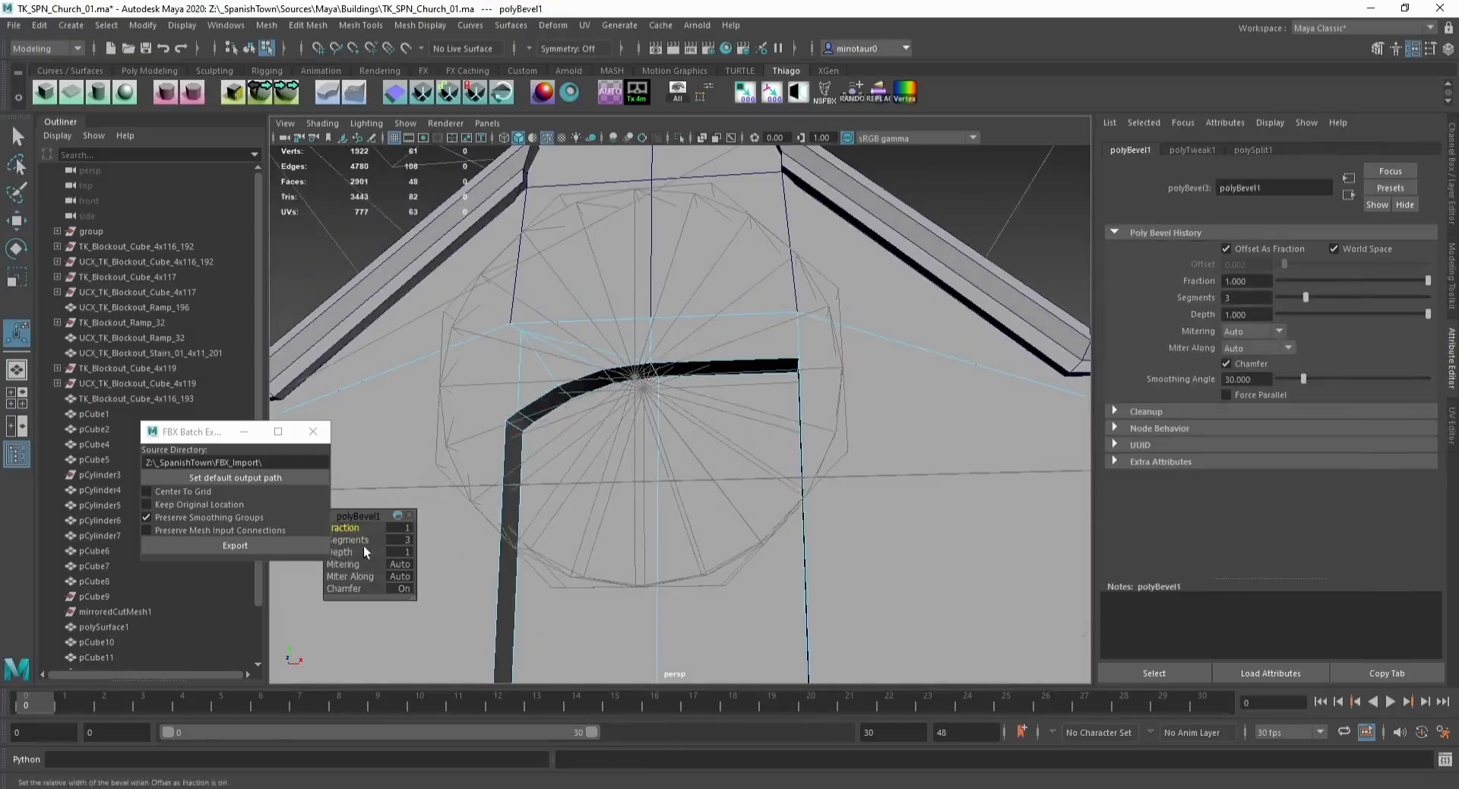
pyautogui.keyDown('alt'); pyautogui.moveTo(526, 462); pyautogui.dragTo(626, 434); pyautogui.keyUp('alt')
# Step: Select the stray vertices above the rounded corner and merge them
pyautogui.press('w')
pyautogui.press('F9')
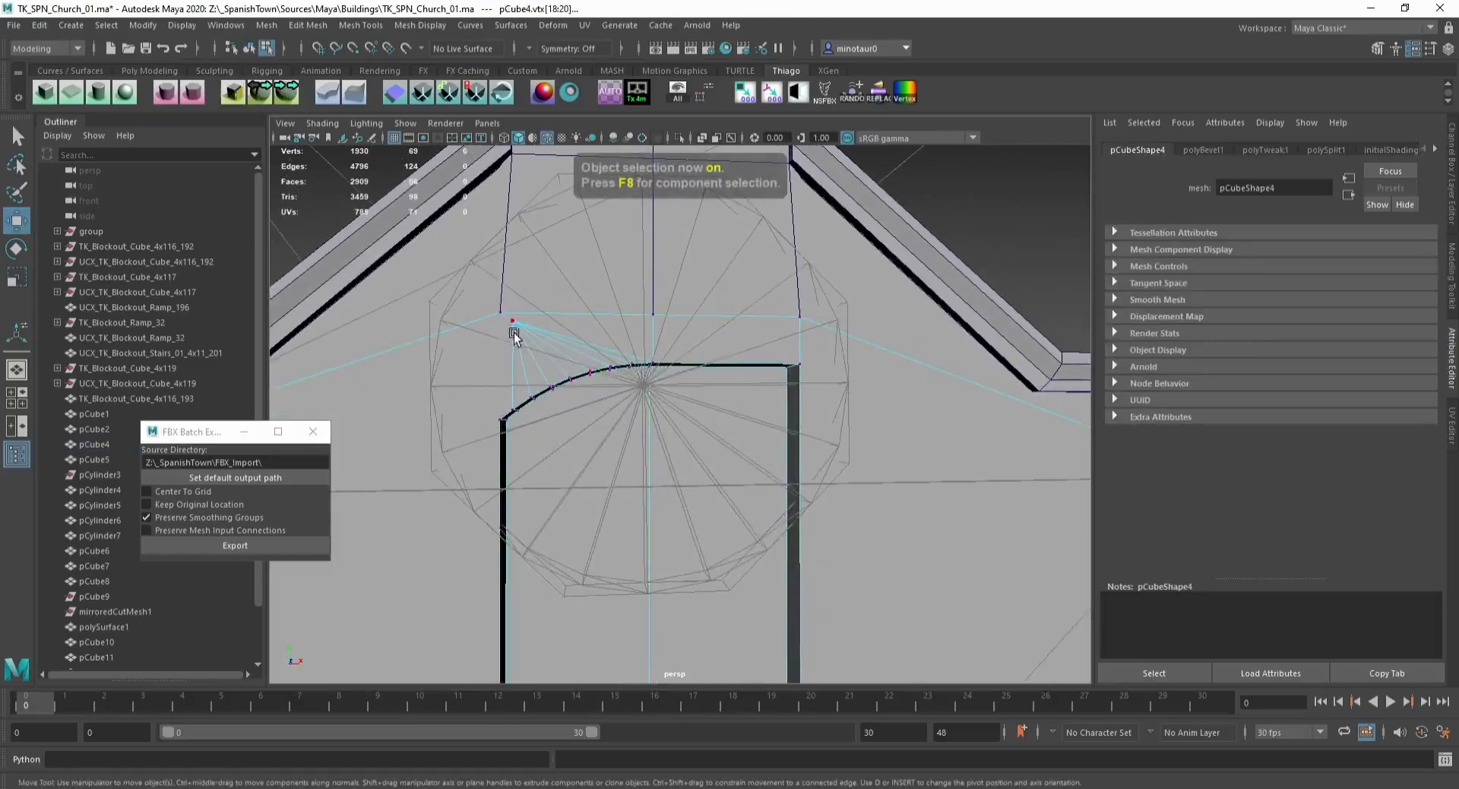
pyautogui.moveTo(476, 298); pyautogui.dragTo(522, 329)
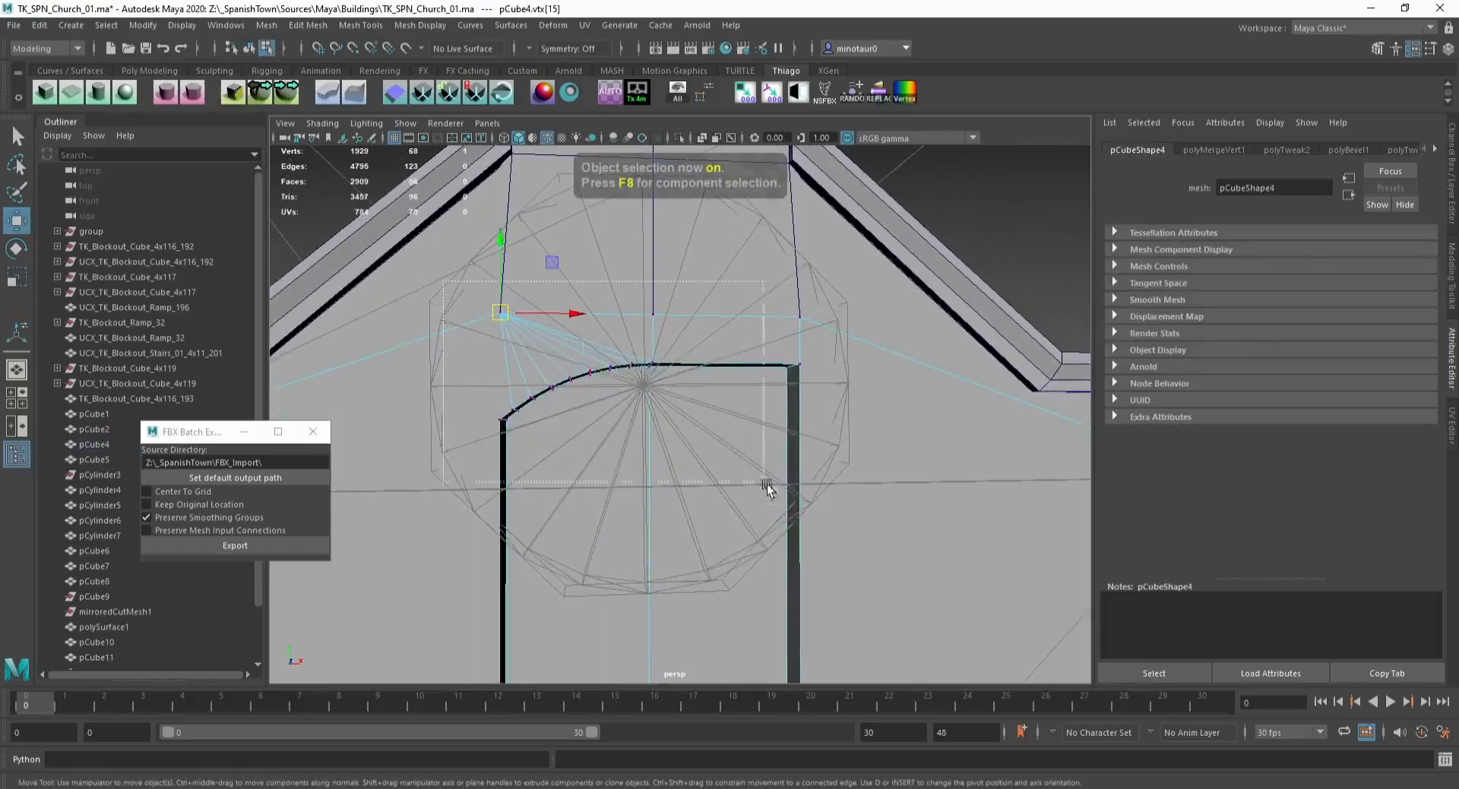
pyautogui.moveTo(767, 484); pyautogui.dragTo(768, 485)
pyautogui.click(360, 25)
pyautogui.click(356, 184)
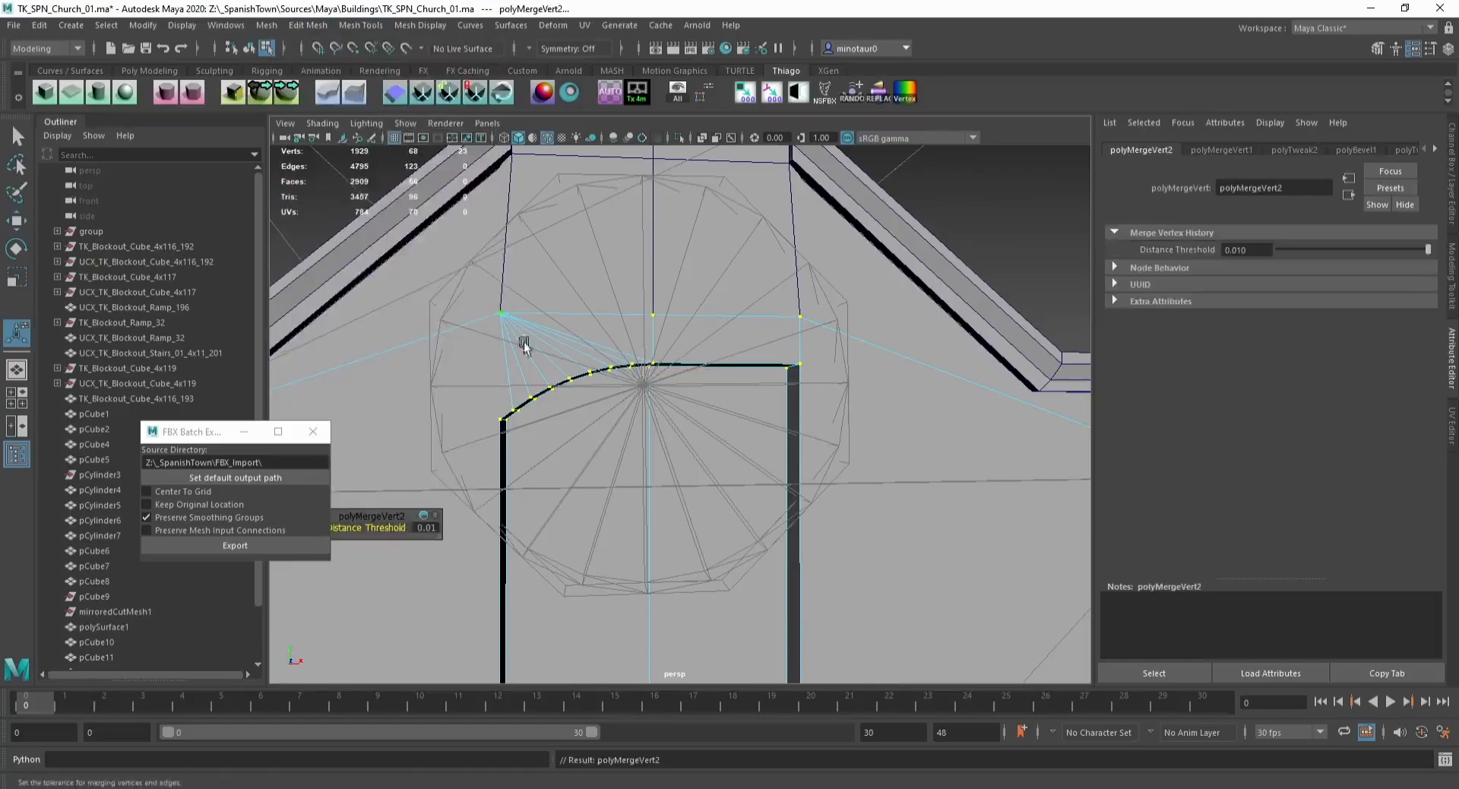
# Step: Delete the right half of the gable facade's faces
pyautogui.click(501, 417)
pyautogui.press('w')
pyautogui.scroll(3, 623, 335)
pyautogui.keyDown('alt'); pyautogui.moveTo(630, 334); pyautogui.dragTo(692, 375); pyautogui.keyUp('alt')
pyautogui.scroll(-7, 688, 387)
pyautogui.keyDown('alt'); pyautogui.moveTo(682, 397); pyautogui.dragTo(651, 342, button='middle'); pyautogui.keyUp('alt')
pyautogui.press('F11')
pyautogui.moveTo(666, 369); pyautogui.dragTo(882, 550)
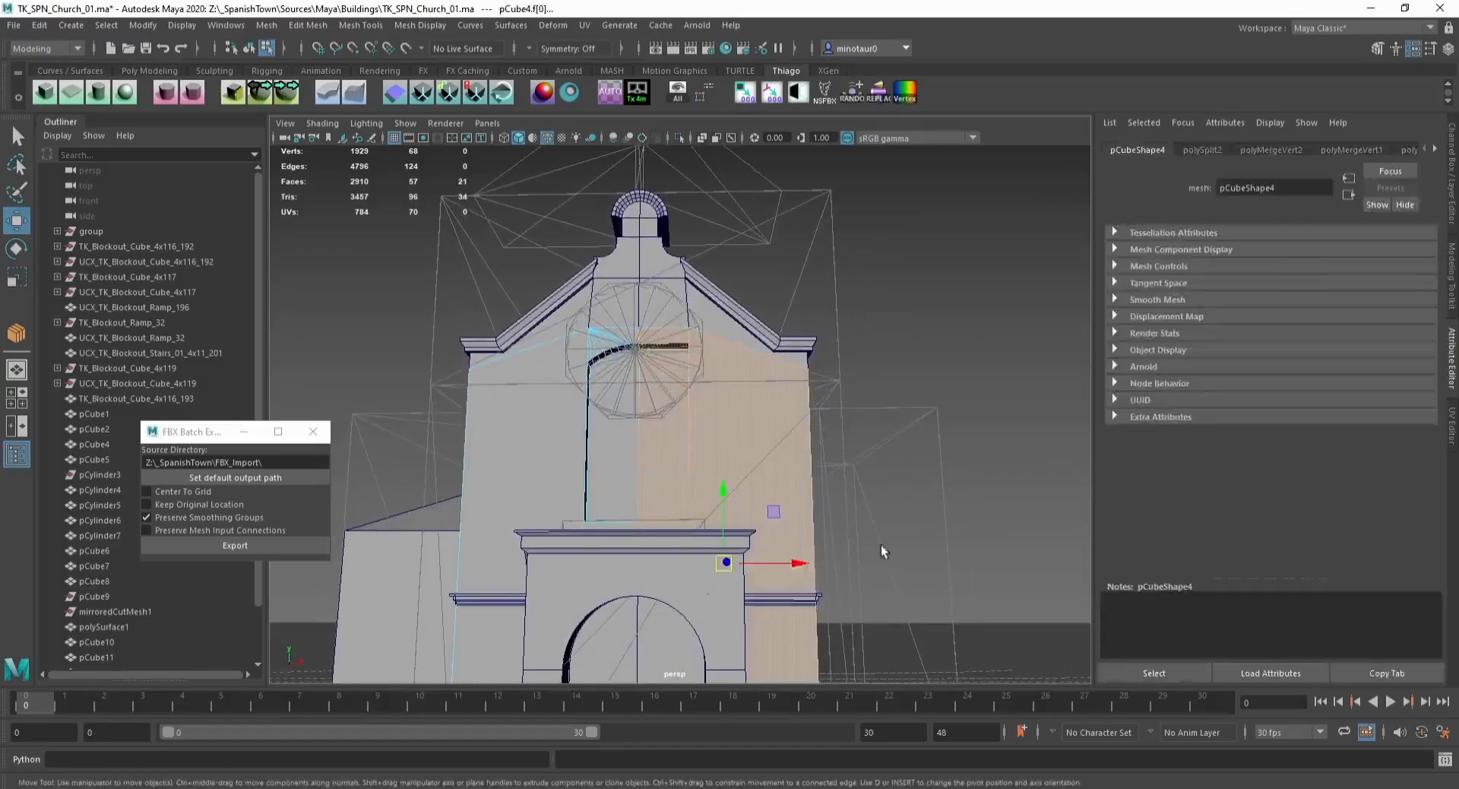
pyautogui.press('Delete')
pyautogui.keyDown('alt'); pyautogui.moveTo(672, 411); pyautogui.dragTo(659, 424); pyautogui.keyUp('alt')
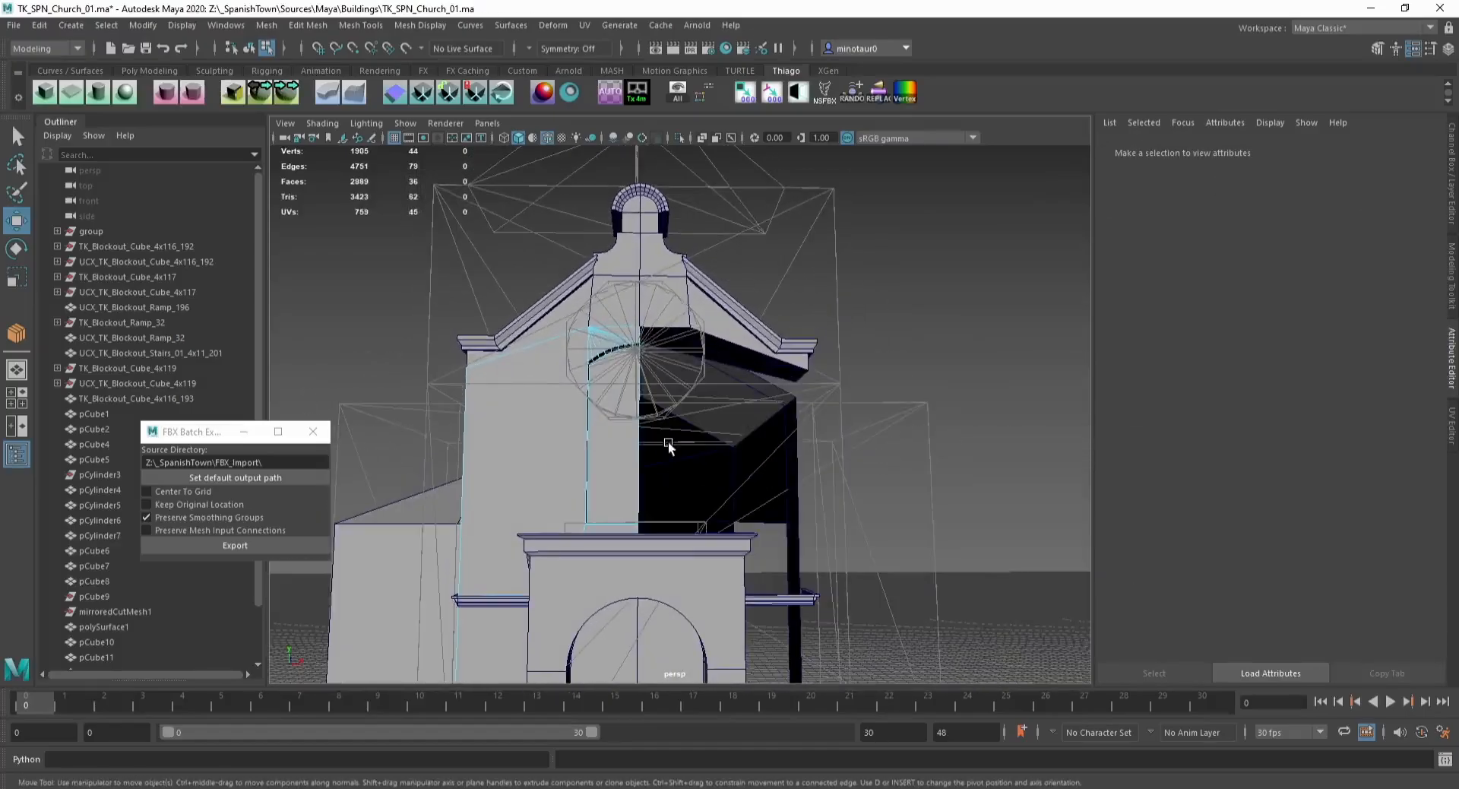
# Step: Delete the faces filling the window opening on the remaining half
pyautogui.press('F8')
pyautogui.scroll(4, 594, 453)
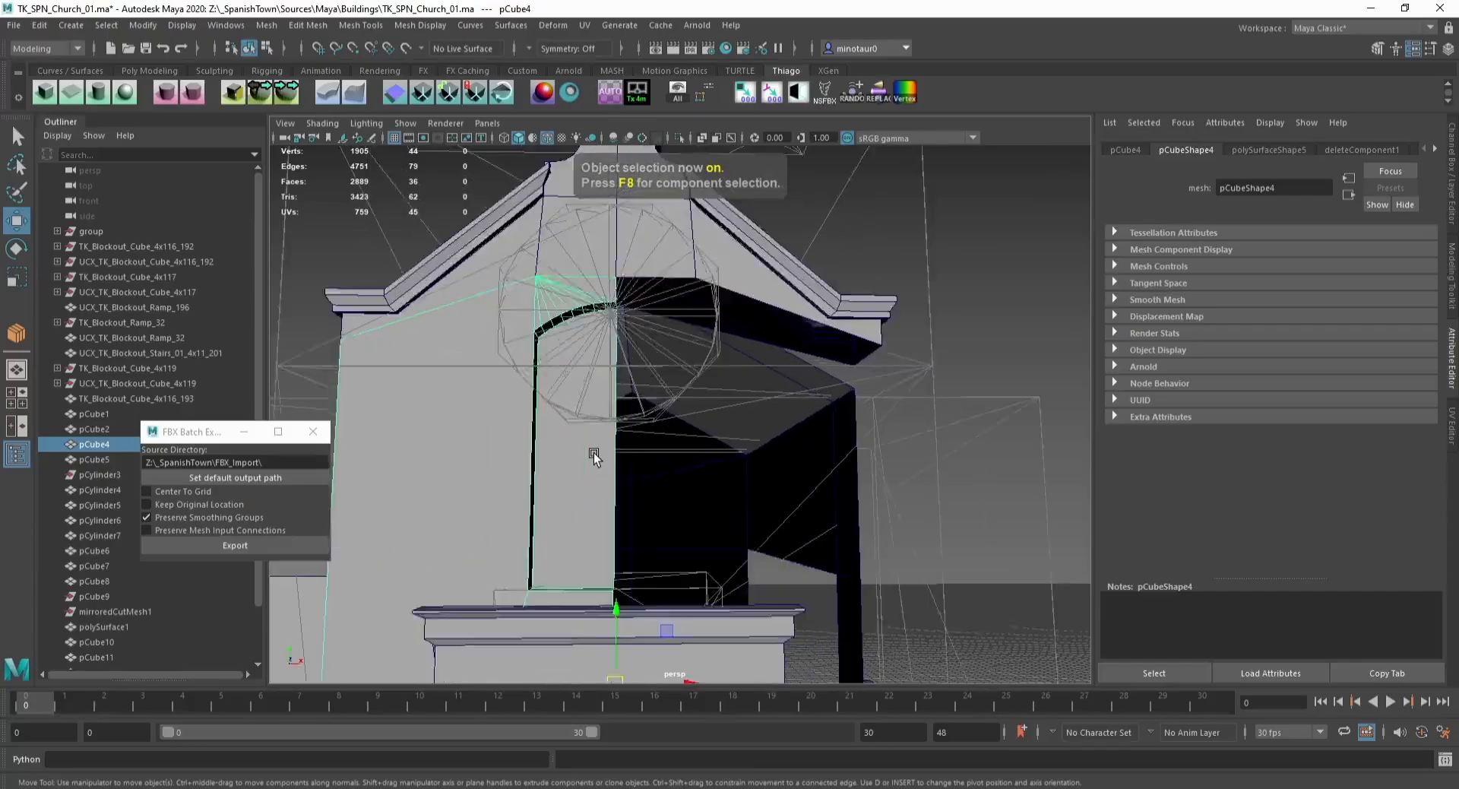
pyautogui.press('F11')
pyautogui.click(567, 373)
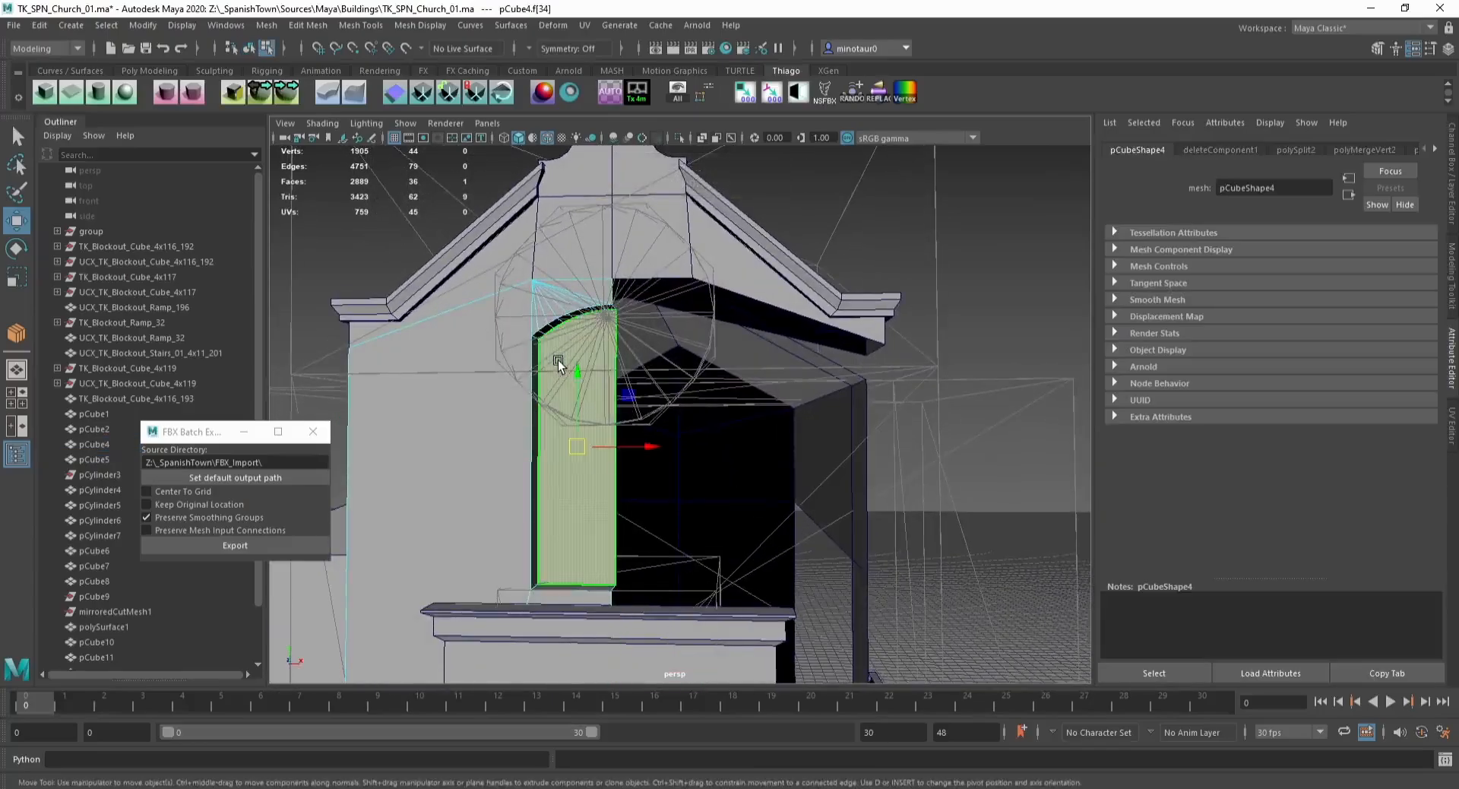
pyautogui.press('Delete')
pyautogui.click(541, 458)
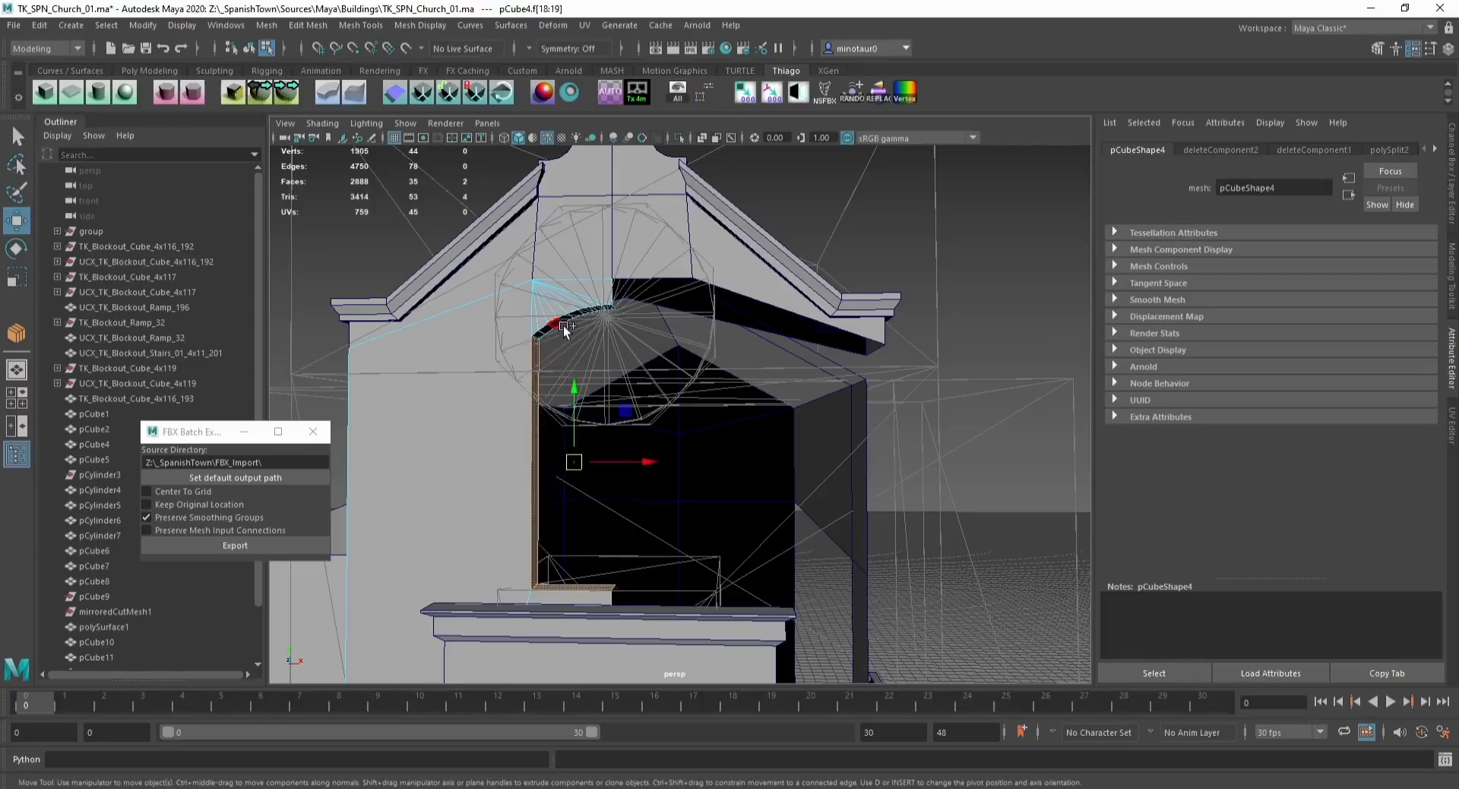
pyautogui.press('Delete')
# Step: Extrude the window opening's border edges, then delete the extra extruded components
pyautogui.moveTo(594, 320)
pyautogui.keyDown('alt'); pyautogui.mouseDown()
pyautogui.moveTo(572, 386)
pyautogui.moveTo(613, 318)
pyautogui.mouseUp(); pyautogui.keyUp('alt')
pyautogui.press('F10')
pyautogui.click(608, 334)
pyautogui.keyDown('shift'); pyautogui.doubleClick(617, 584); pyautogui.keyUp('shift')
pyautogui.hotkey('ctrl', 'e')
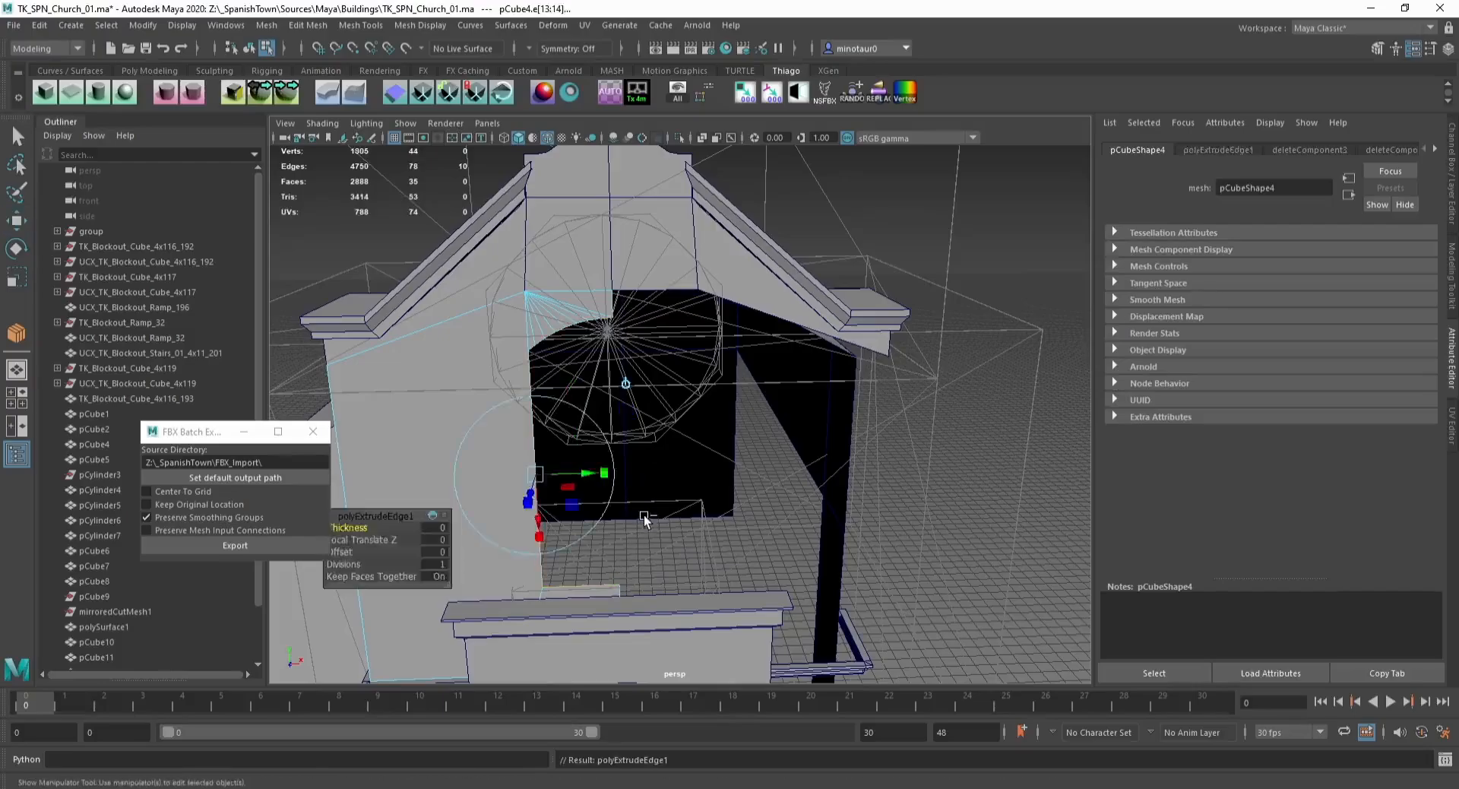
pyautogui.hotkey('ctrl', 'm')
pyautogui.press('Delete')
pyautogui.click(532, 436)
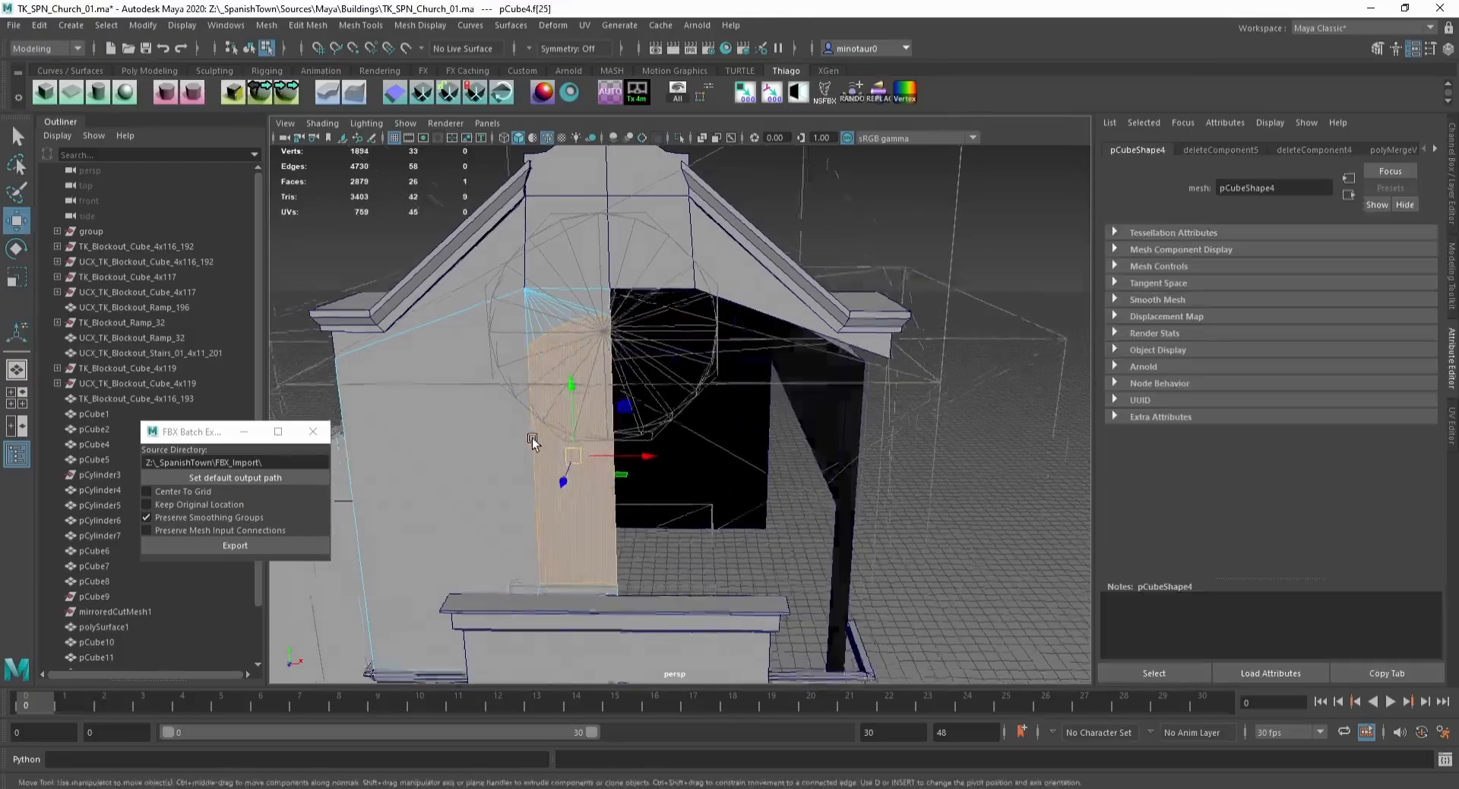
# Step: Duplicate the half gable facade and mirror the copy by setting its Scale X to -1
pyautogui.press('F8')
pyautogui.scroll(-3, 571, 375)
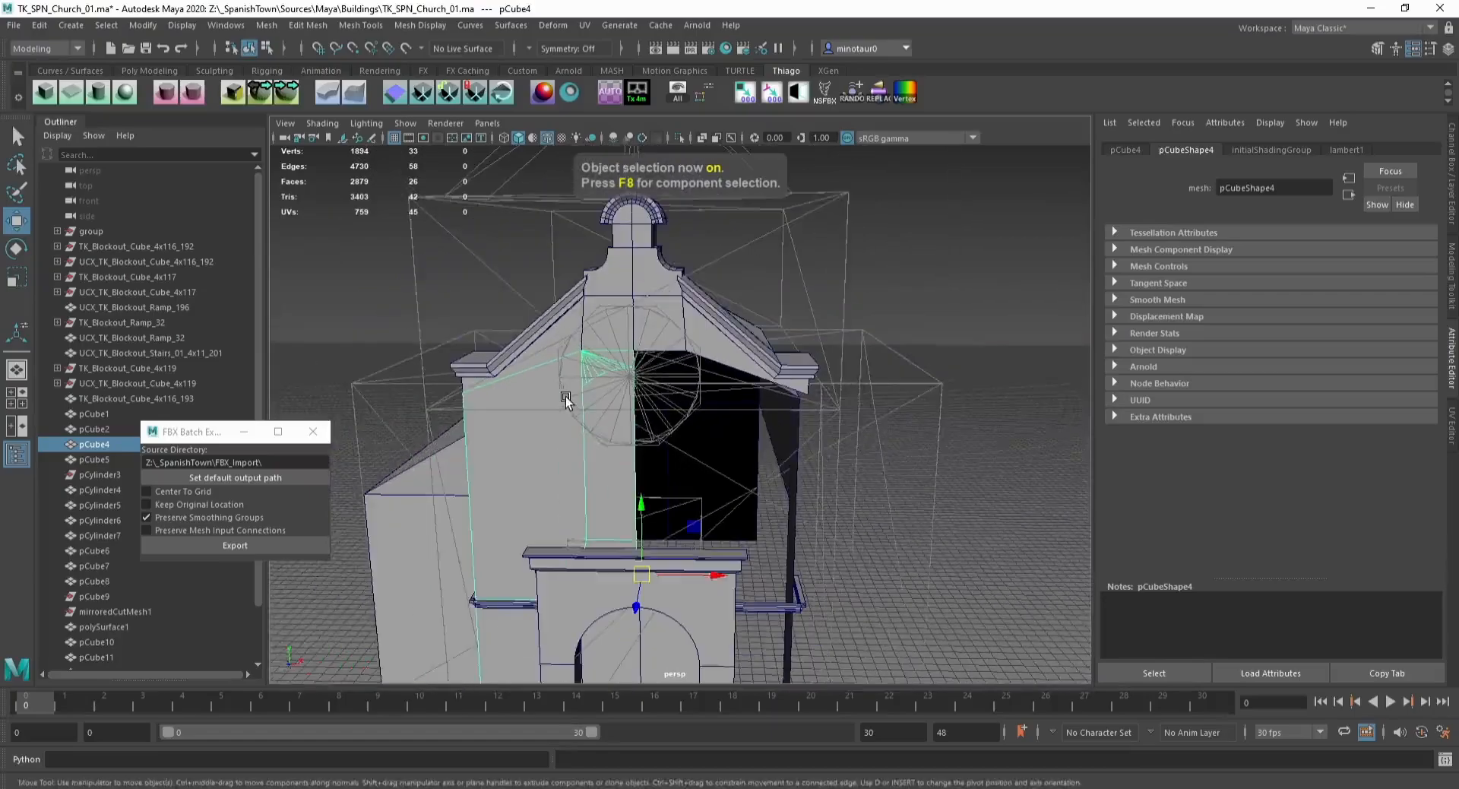
pyautogui.keyDown('alt'); pyautogui.moveTo(563, 397); pyautogui.dragTo(540, 423); pyautogui.keyUp('alt')
pyautogui.hotkey('ctrl', 'd')
pyautogui.click(1451, 179)
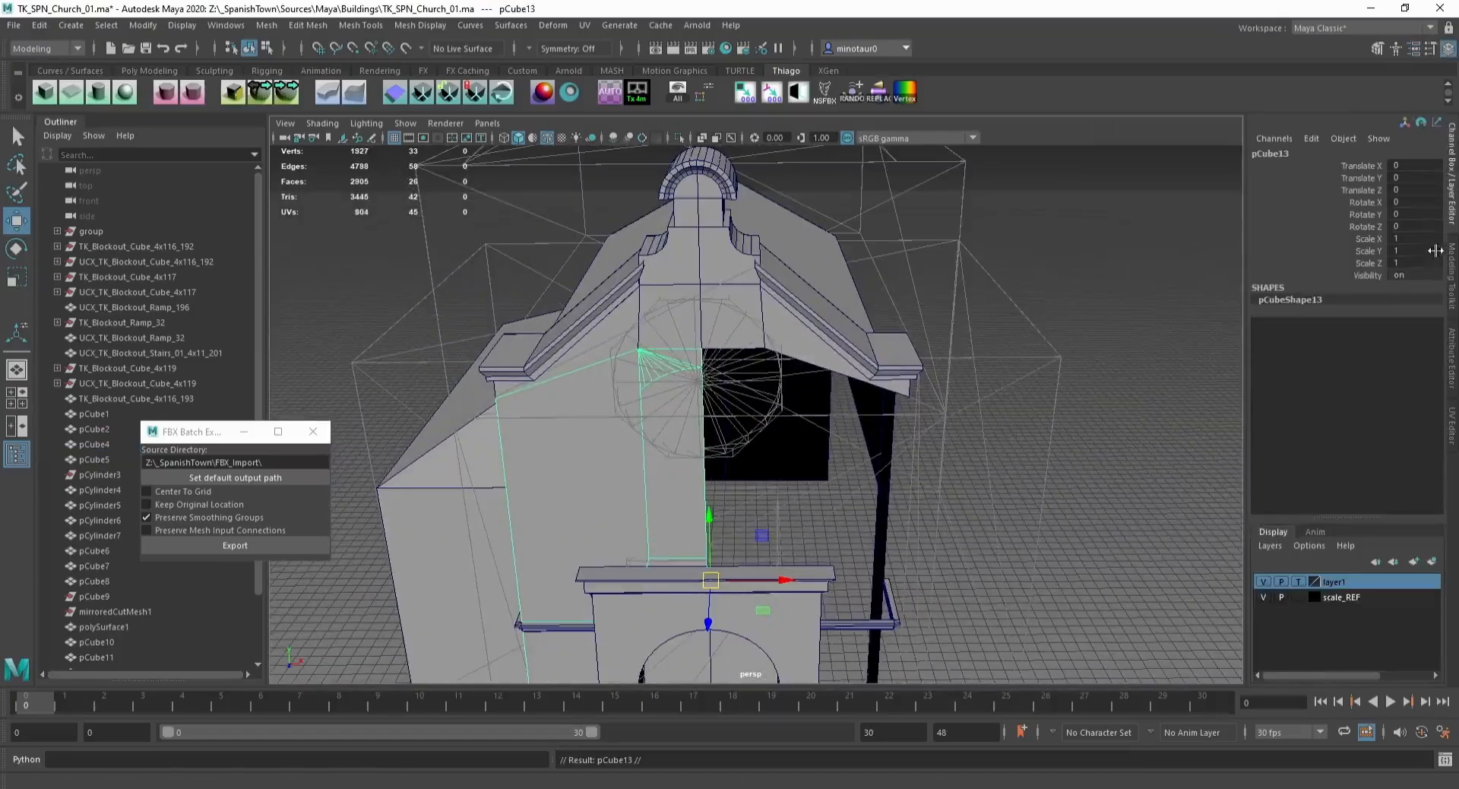
pyautogui.write('-1')
pyautogui.press('Return')
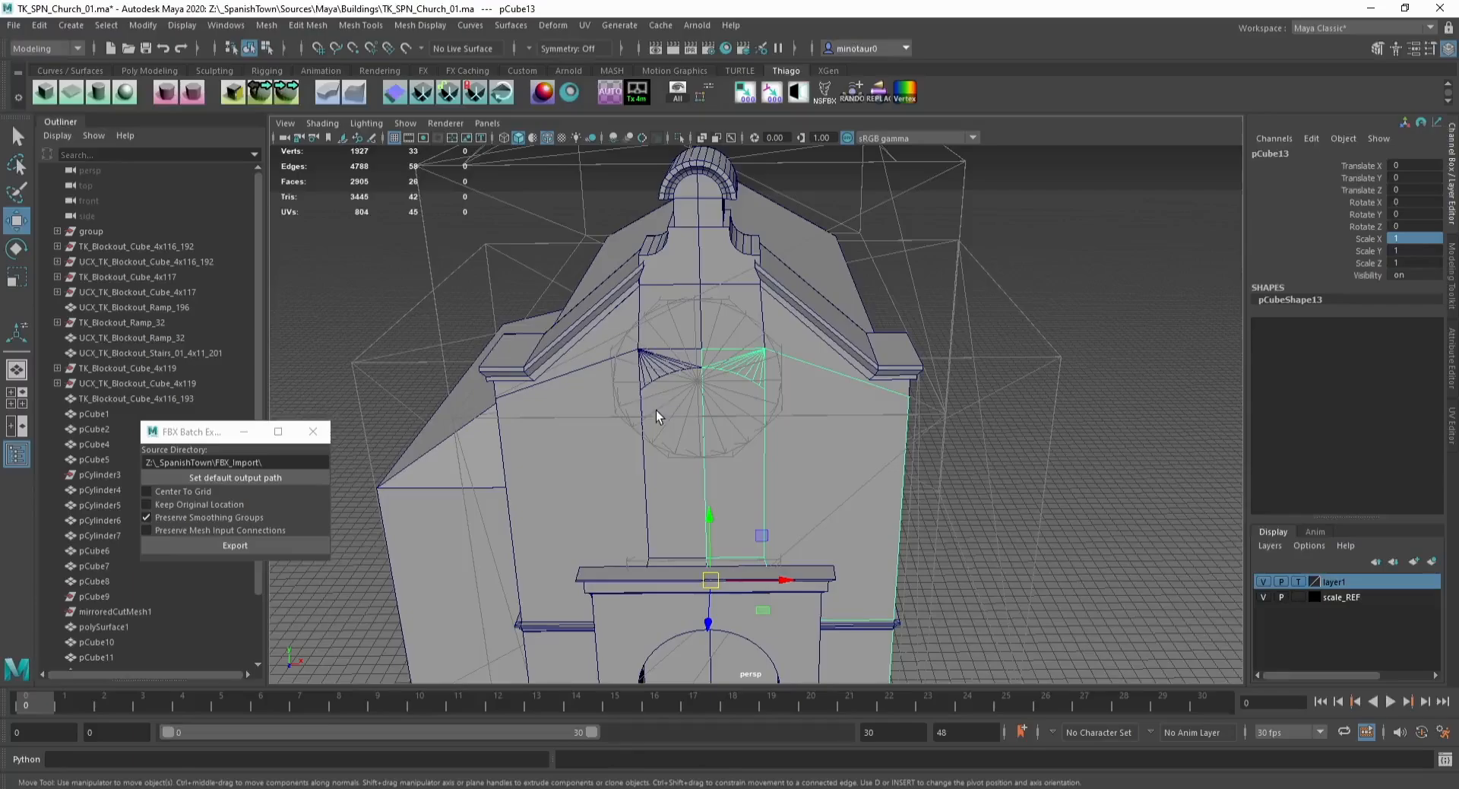
# Step: Save the scene, then combine both gable facade halves into a single mesh
pyautogui.keyDown('alt'); pyautogui.moveTo(660, 357); pyautogui.dragTo(586, 387); pyautogui.keyUp('alt')
pyautogui.click(668, 373)
pyautogui.hotkey('ctrl', 's')
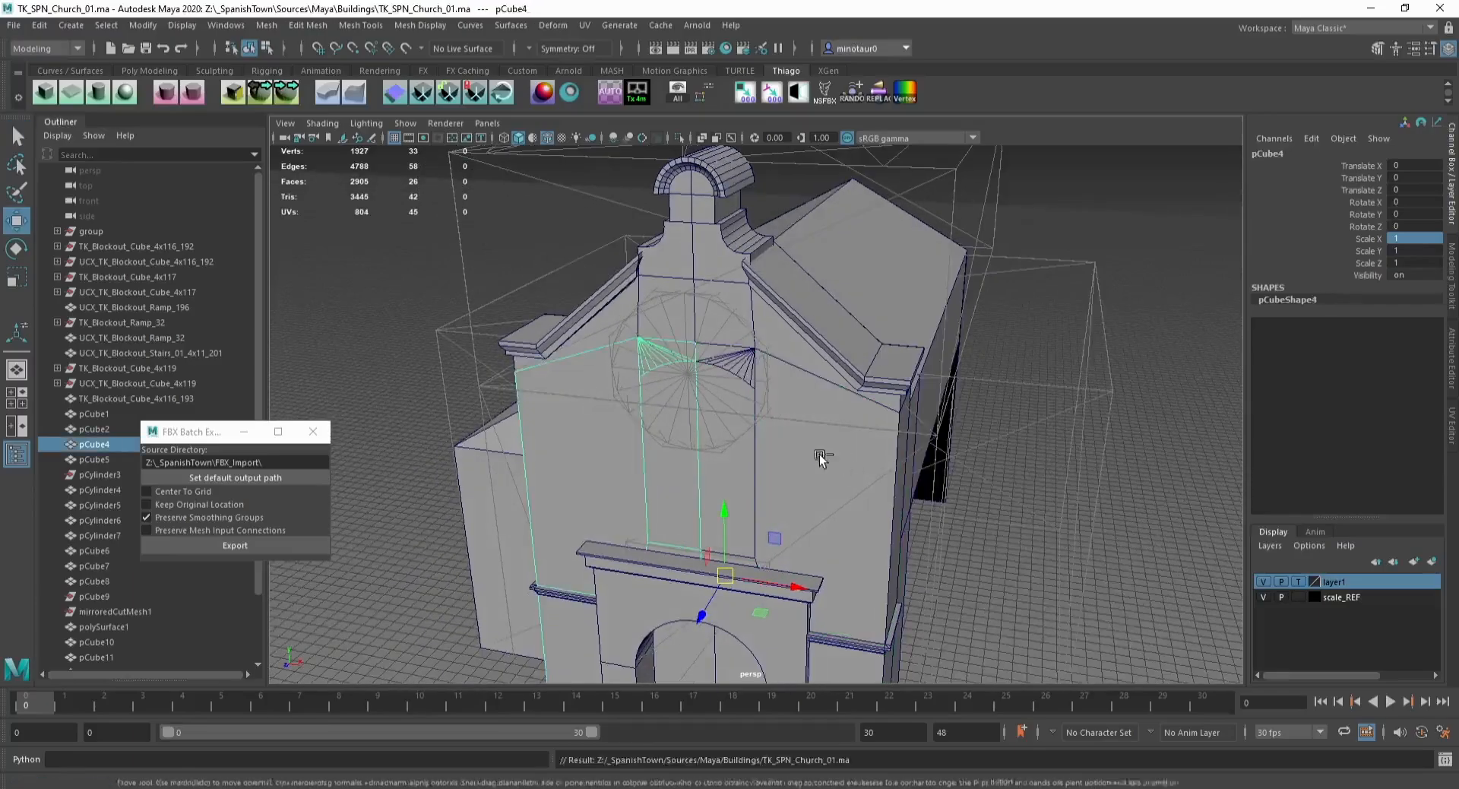
pyautogui.keyDown('shift'); pyautogui.click(821, 427); pyautogui.keyUp('shift')
pyautogui.click(258, 31)
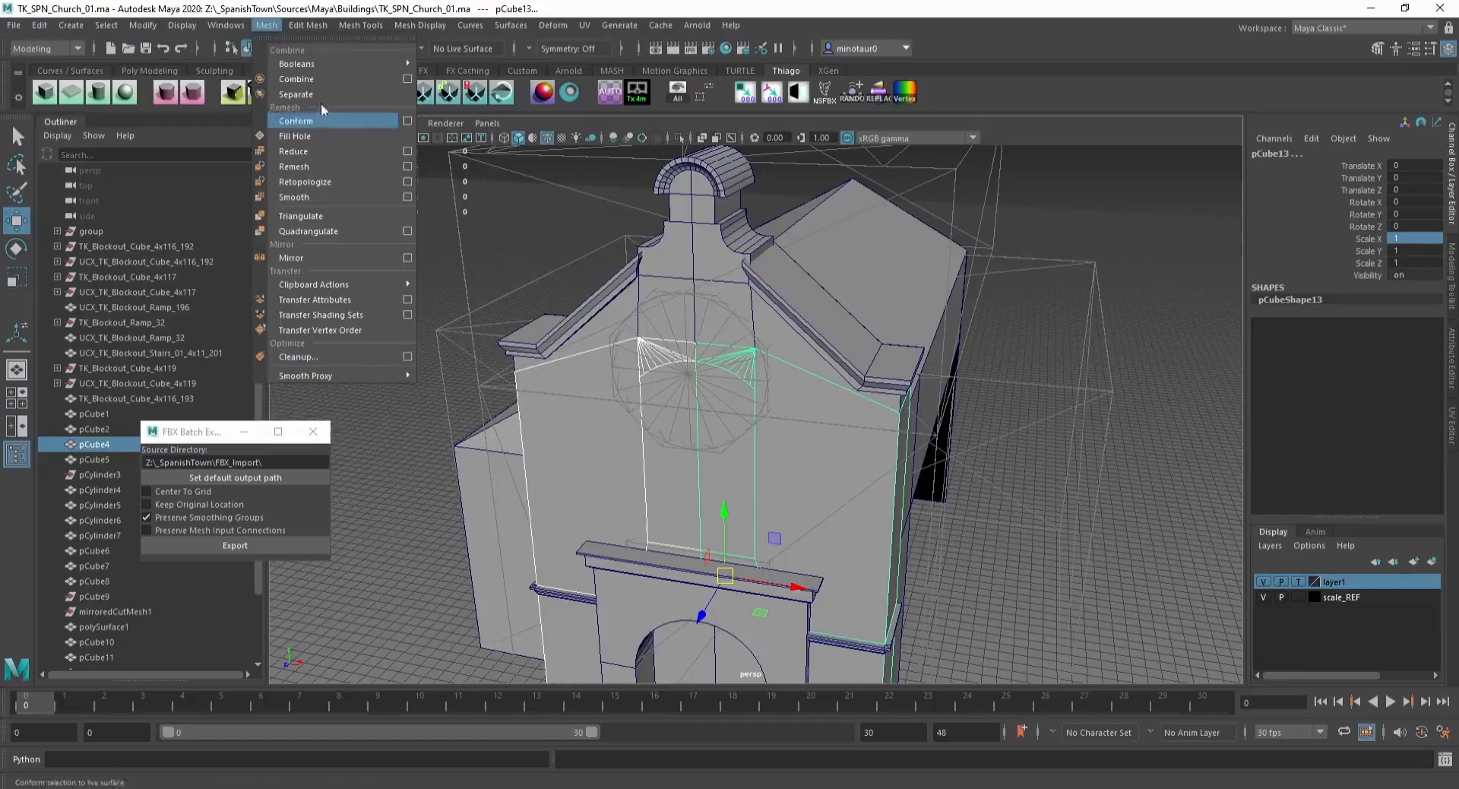
pyautogui.click(318, 78)
# Step: Select all vertices of the combined facade and merge them to close the centre seam
pyautogui.keyDown('alt'); pyautogui.moveTo(573, 342); pyautogui.dragTo(457, 282, button='right'); pyautogui.keyUp('alt')
pyautogui.press('F9')
pyautogui.moveTo(458, 282); pyautogui.dragTo(1203, 680)
pyautogui.click(313, 27)
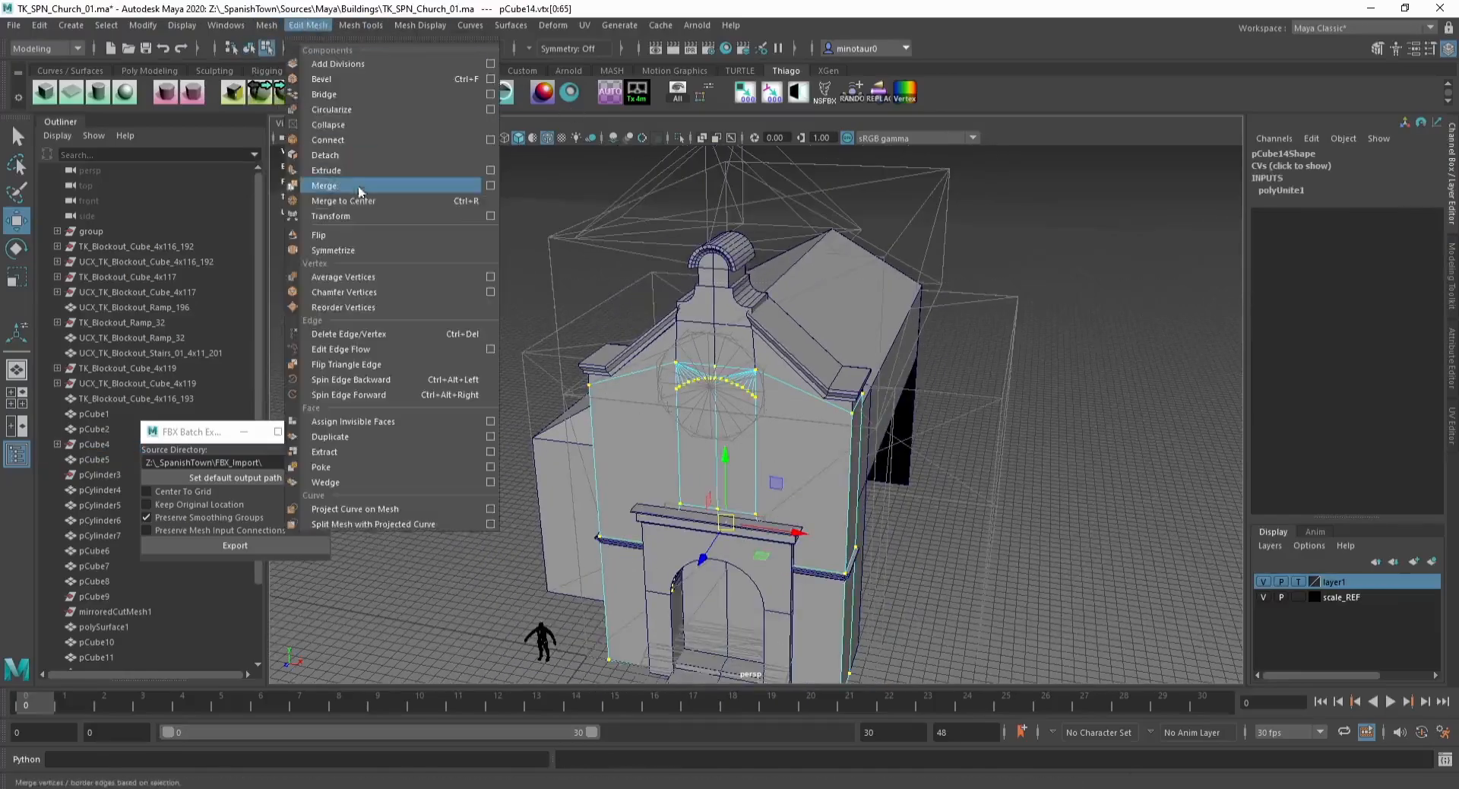
pyautogui.click(359, 188)
# Step: Select the window faces on the facade and extrude them with an offset of about 48.8 to inset a frame
pyautogui.press('q')
pyautogui.press('F8')
pyautogui.press('F11')
pyautogui.click(714, 403)
pyautogui.keyDown('shift'); pyautogui.click(644, 398); pyautogui.keyUp('shift')
pyautogui.keyDown('alt'); pyautogui.moveTo(650, 400); pyautogui.dragTo(697, 417, button='right'); pyautogui.keyUp('alt')
pyautogui.press('w')
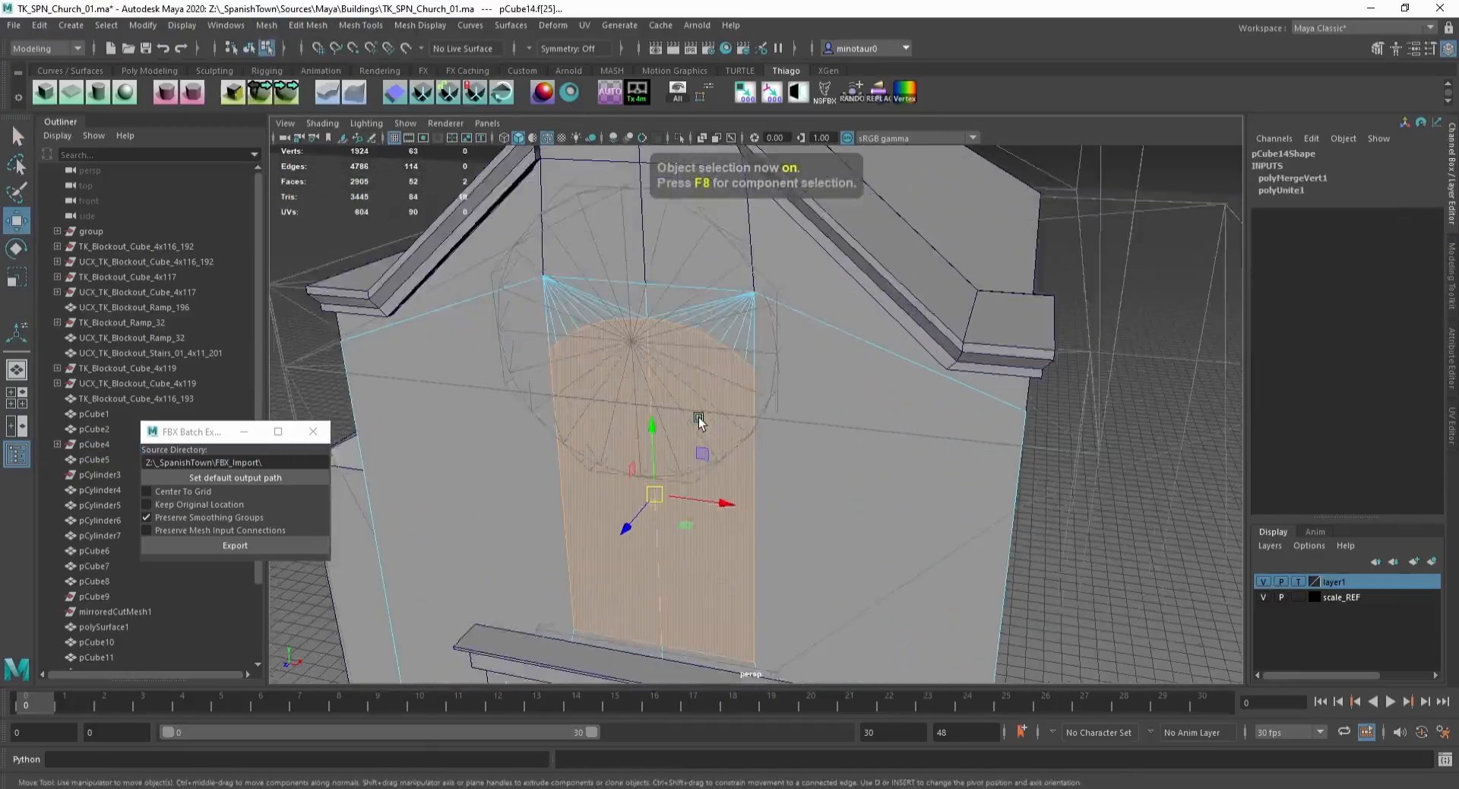
pyautogui.keyDown('alt'); pyautogui.moveTo(696, 417); pyautogui.dragTo(666, 368); pyautogui.keyUp('alt')
pyautogui.keyDown('alt'); pyautogui.moveTo(666, 367); pyautogui.dragTo(686, 313, button='middle'); pyautogui.keyUp('alt')
pyautogui.hotkey('ctrl', 'e')
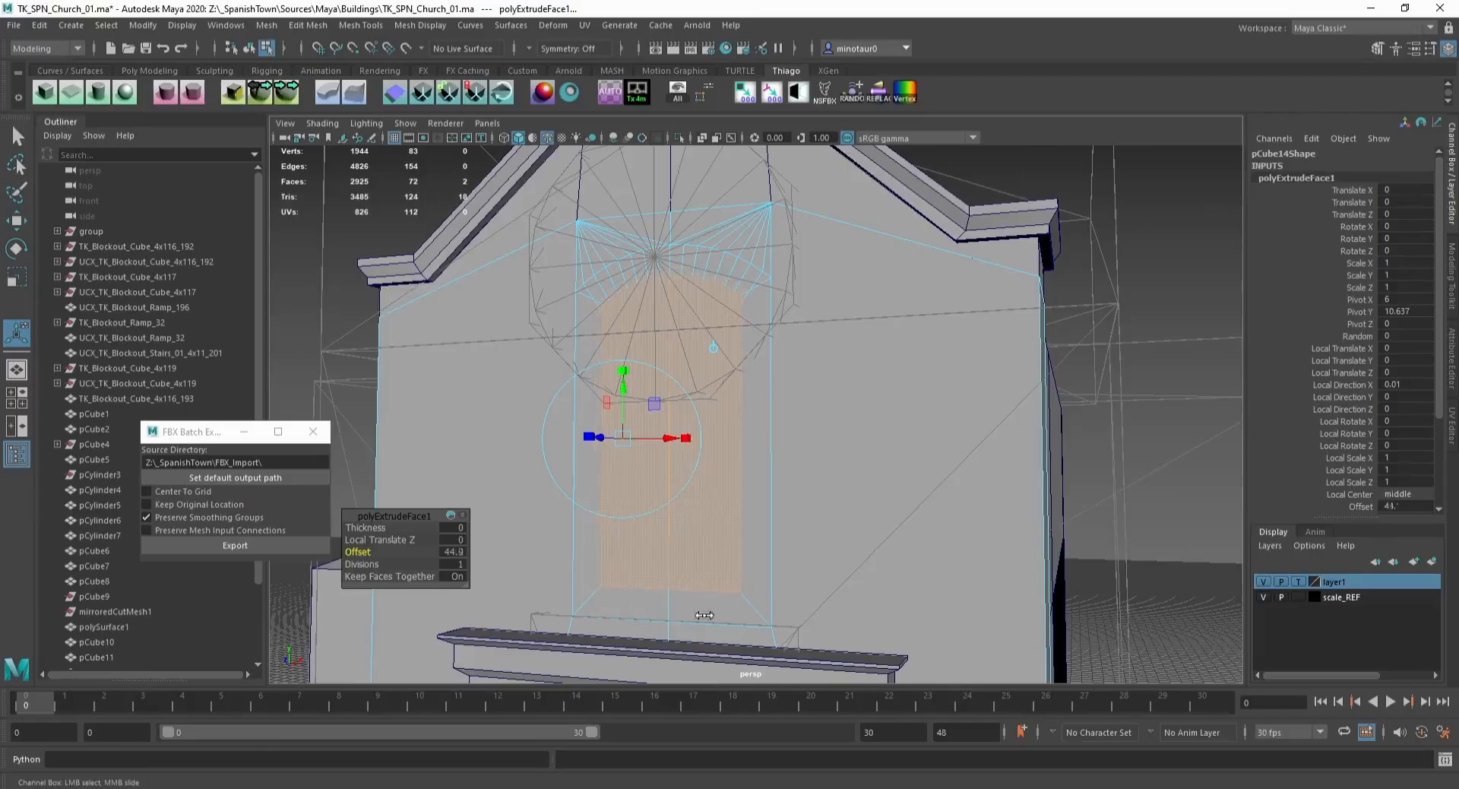
pyautogui.keyDown('alt'); pyautogui.moveTo(666, 459); pyautogui.dragTo(696, 443); pyautogui.keyUp('alt')
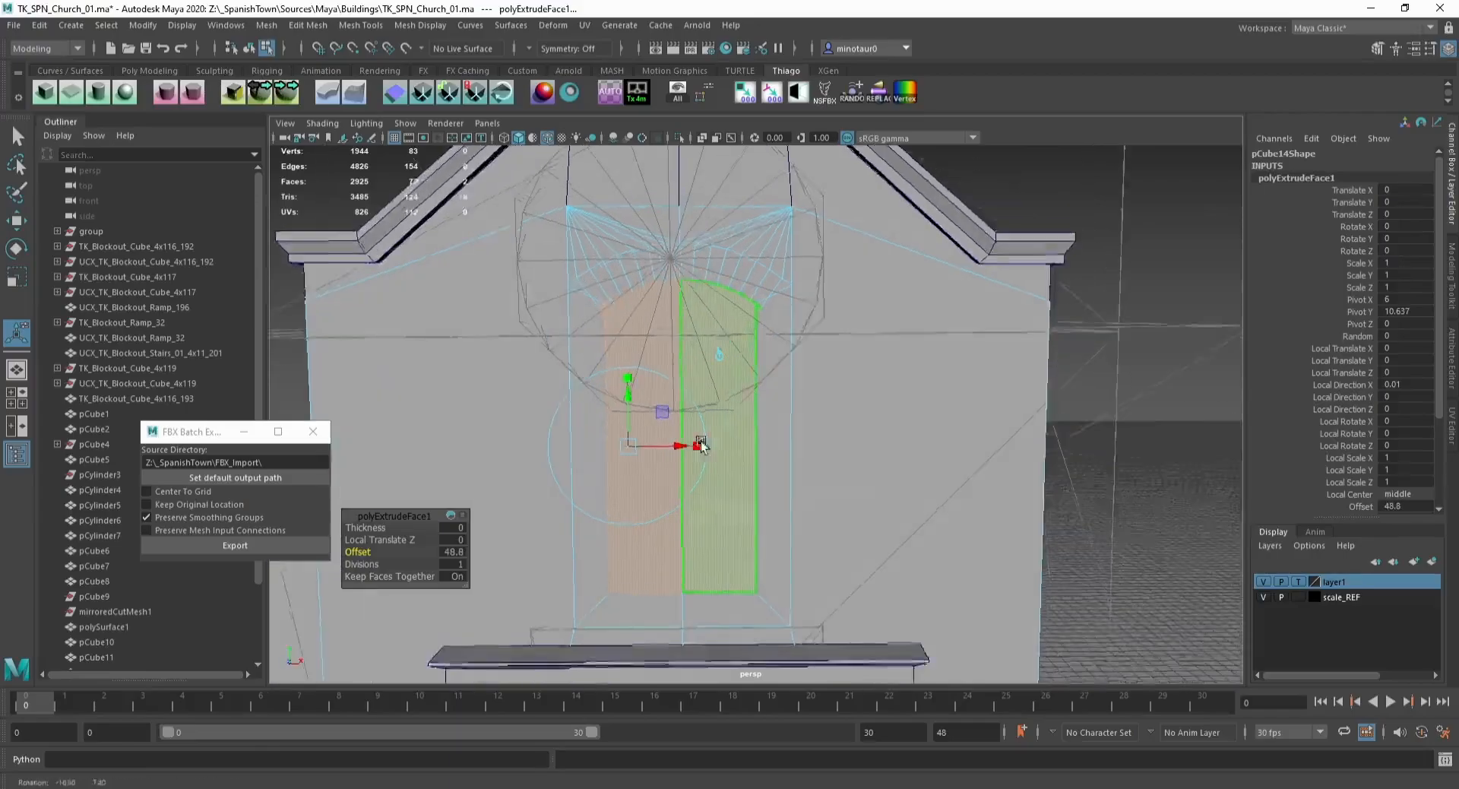
pyautogui.keyDown('alt'); pyautogui.moveTo(697, 443); pyautogui.dragTo(721, 438, button='right'); pyautogui.keyUp('alt')
pyautogui.keyDown('alt'); pyautogui.moveTo(720, 439); pyautogui.dragTo(748, 461, button='middle'); pyautogui.keyUp('alt')
pyautogui.press('w')
# Step: Scale and move the inner arch's corner vertices of the inset window frame to line them up
pyautogui.press('F9')
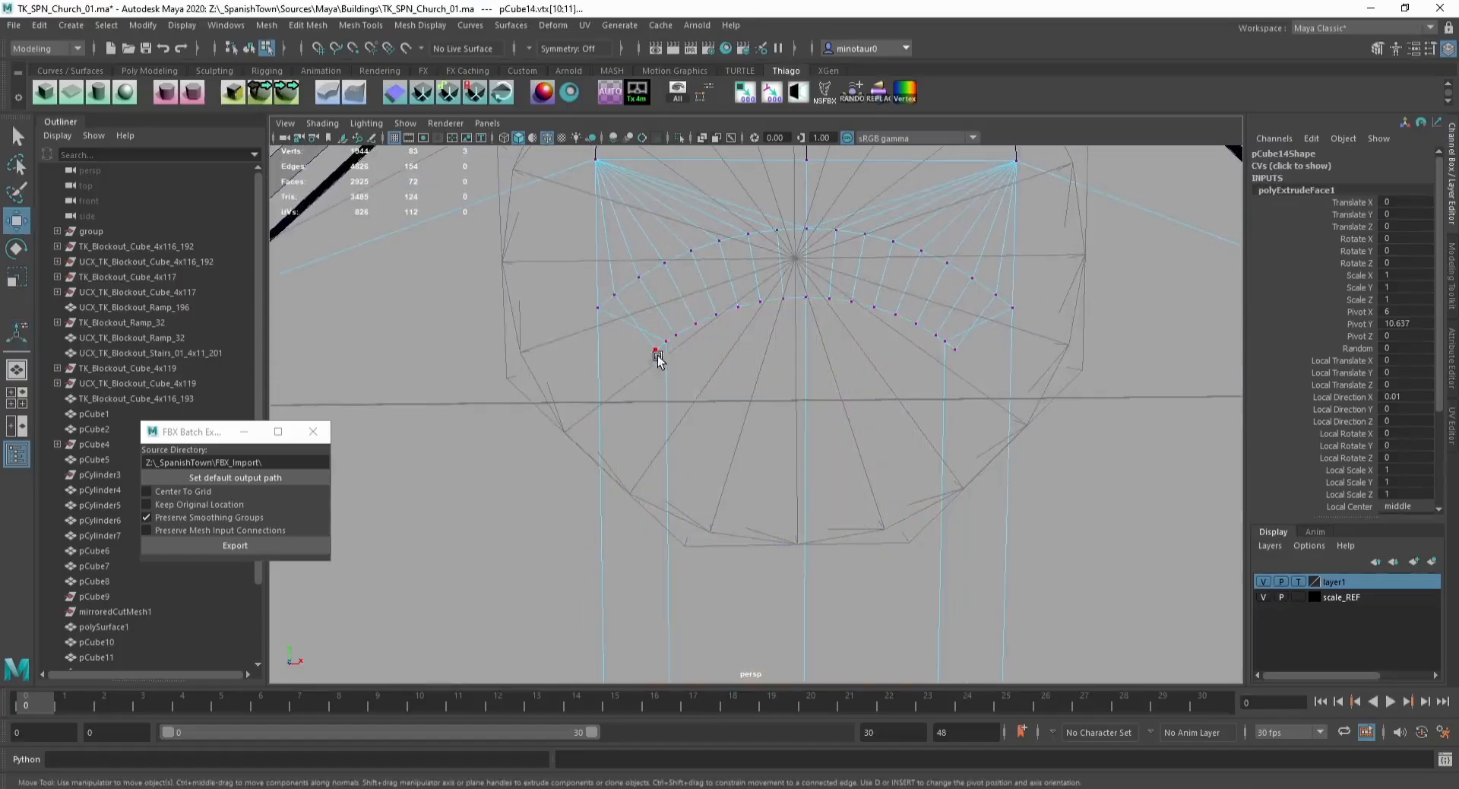
pyautogui.click(656, 354)
pyautogui.keyDown('shift'); pyautogui.click(963, 353); pyautogui.keyUp('shift')
pyautogui.press('r')
pyautogui.moveTo(855, 349); pyautogui.dragTo(851, 350)
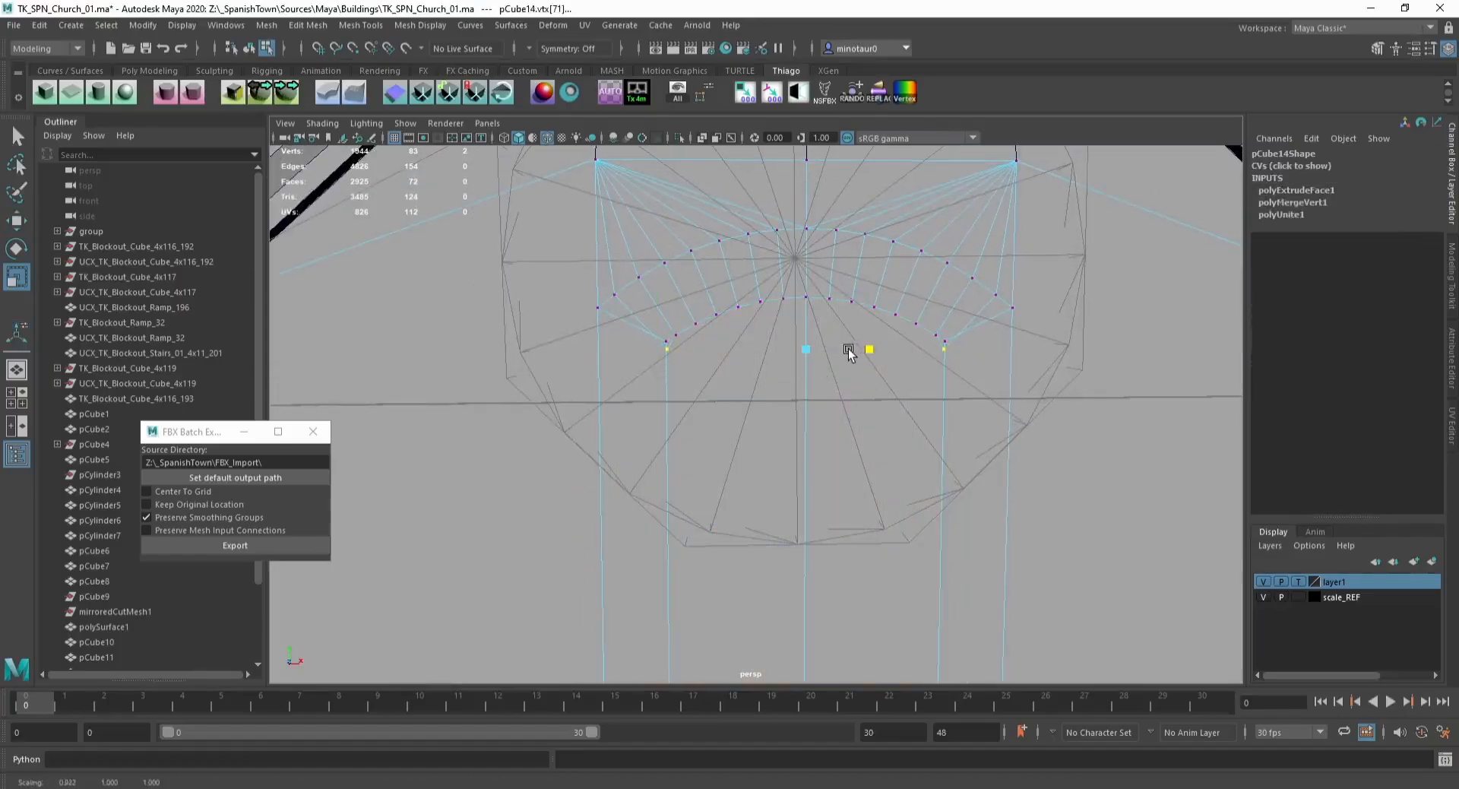
pyautogui.click(658, 341)
pyautogui.keyDown('shift'); pyautogui.click(954, 337); pyautogui.keyUp('shift')
pyautogui.press('w')
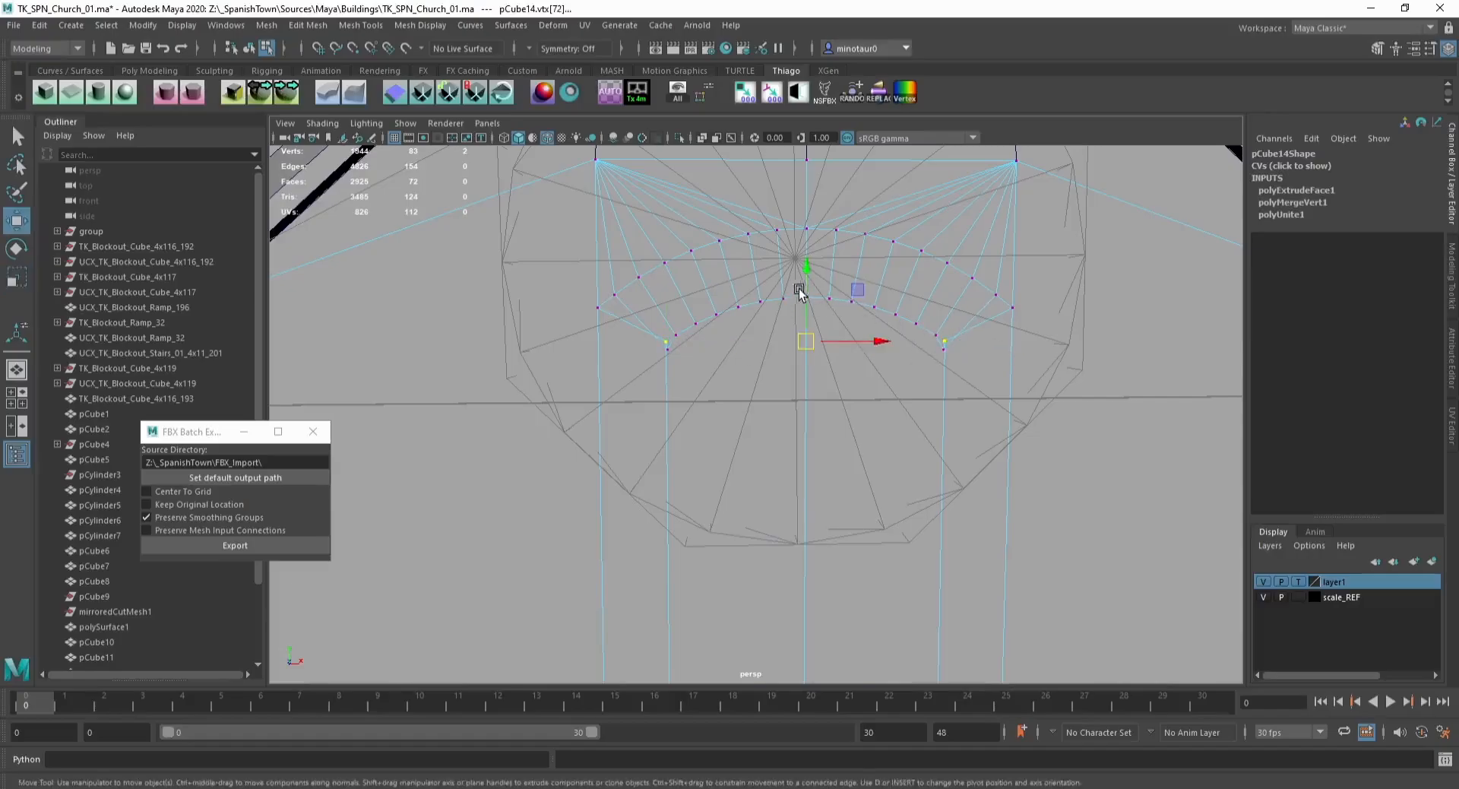
pyautogui.moveTo(798, 293); pyautogui.dragTo(800, 317)
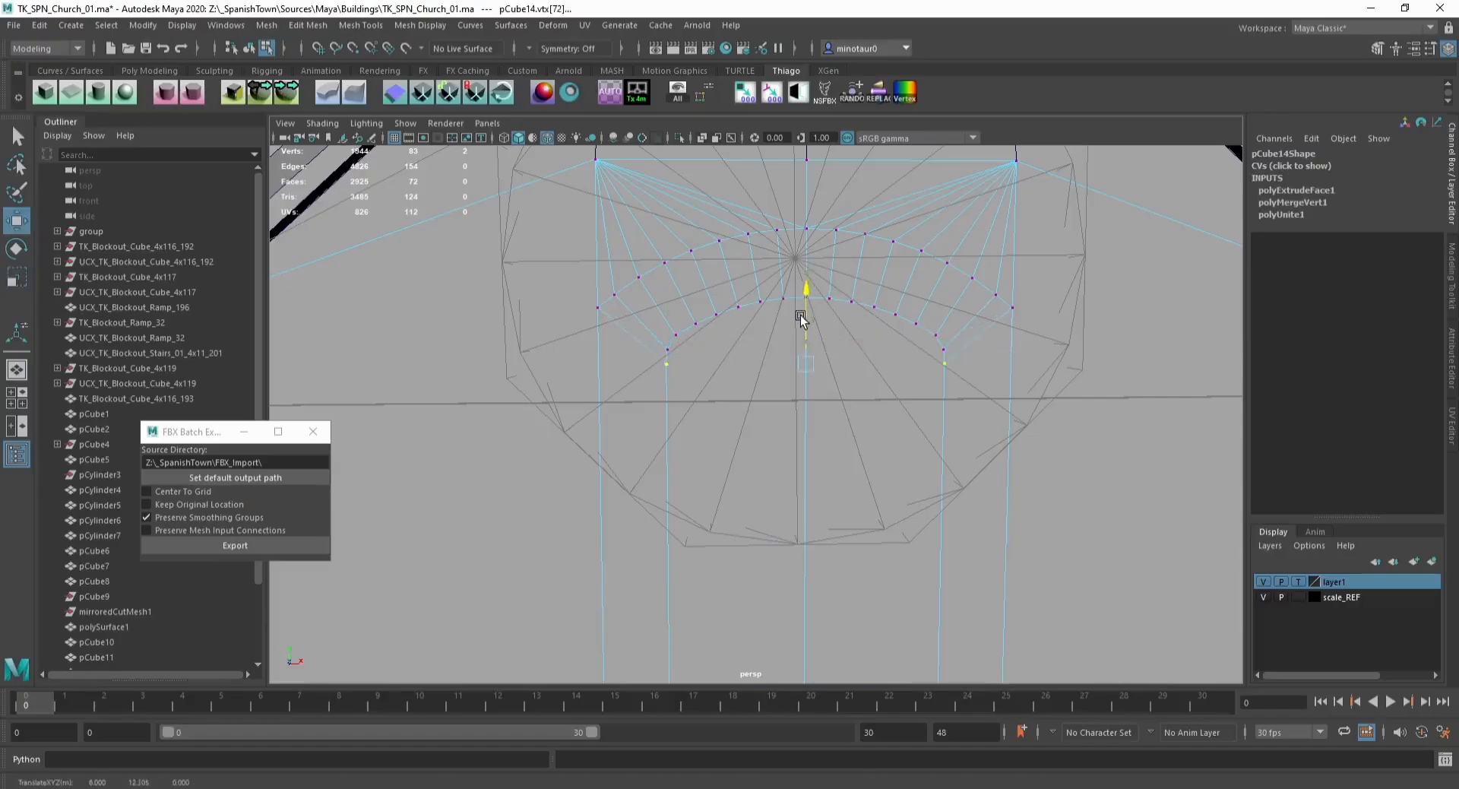
# Step: Refine the inner arch's remaining vertices by scaling and moving them into a smooth curve
pyautogui.press('r')
pyautogui.keyDown('shift'); pyautogui.click(945, 349); pyautogui.keyUp('shift')
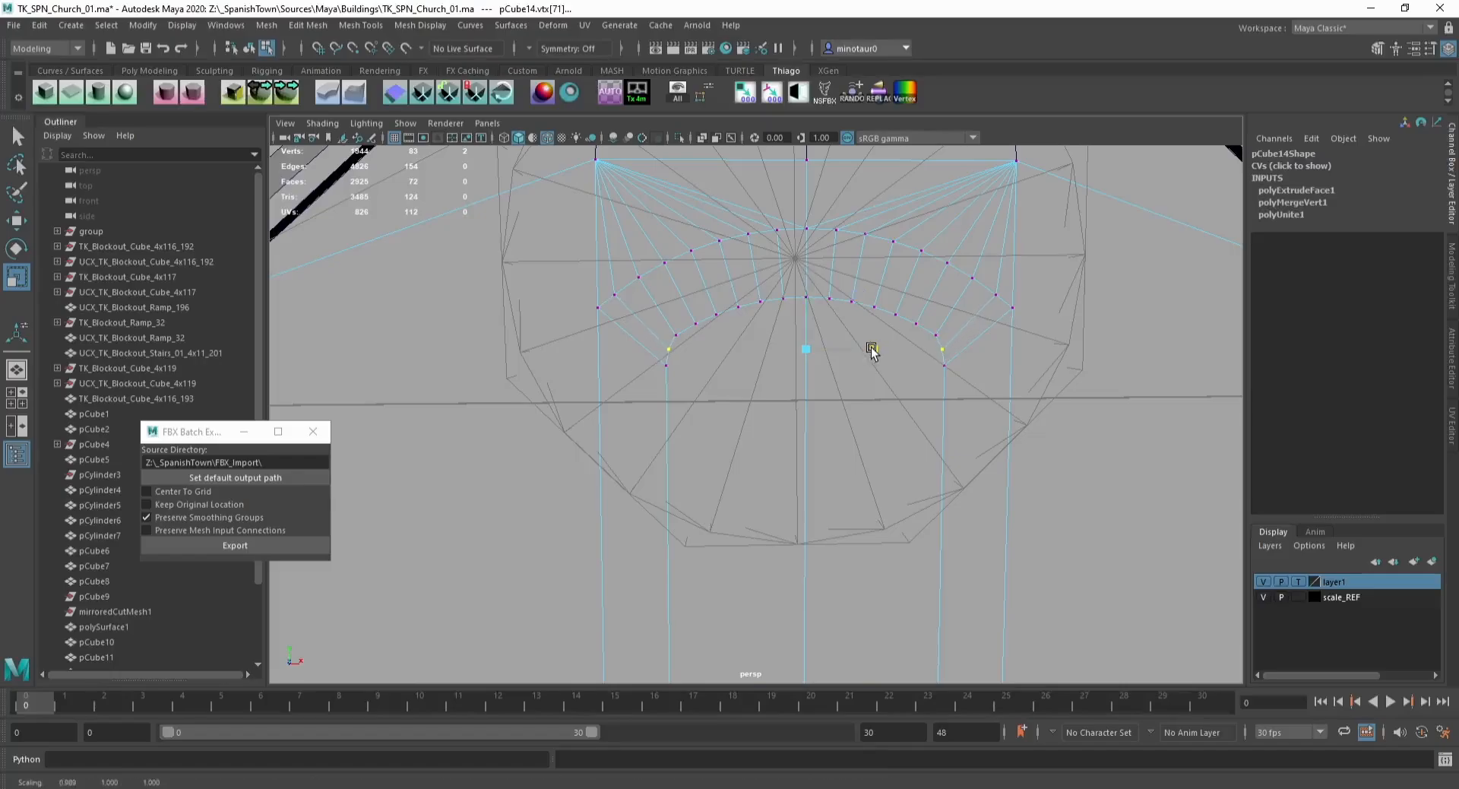
pyautogui.press('w')
pyautogui.moveTo(805, 287); pyautogui.dragTo(806, 277)
pyautogui.press('r')
pyautogui.moveTo(875, 337); pyautogui.dragTo(807, 303)
pyautogui.click(666, 366)
pyautogui.press('w')
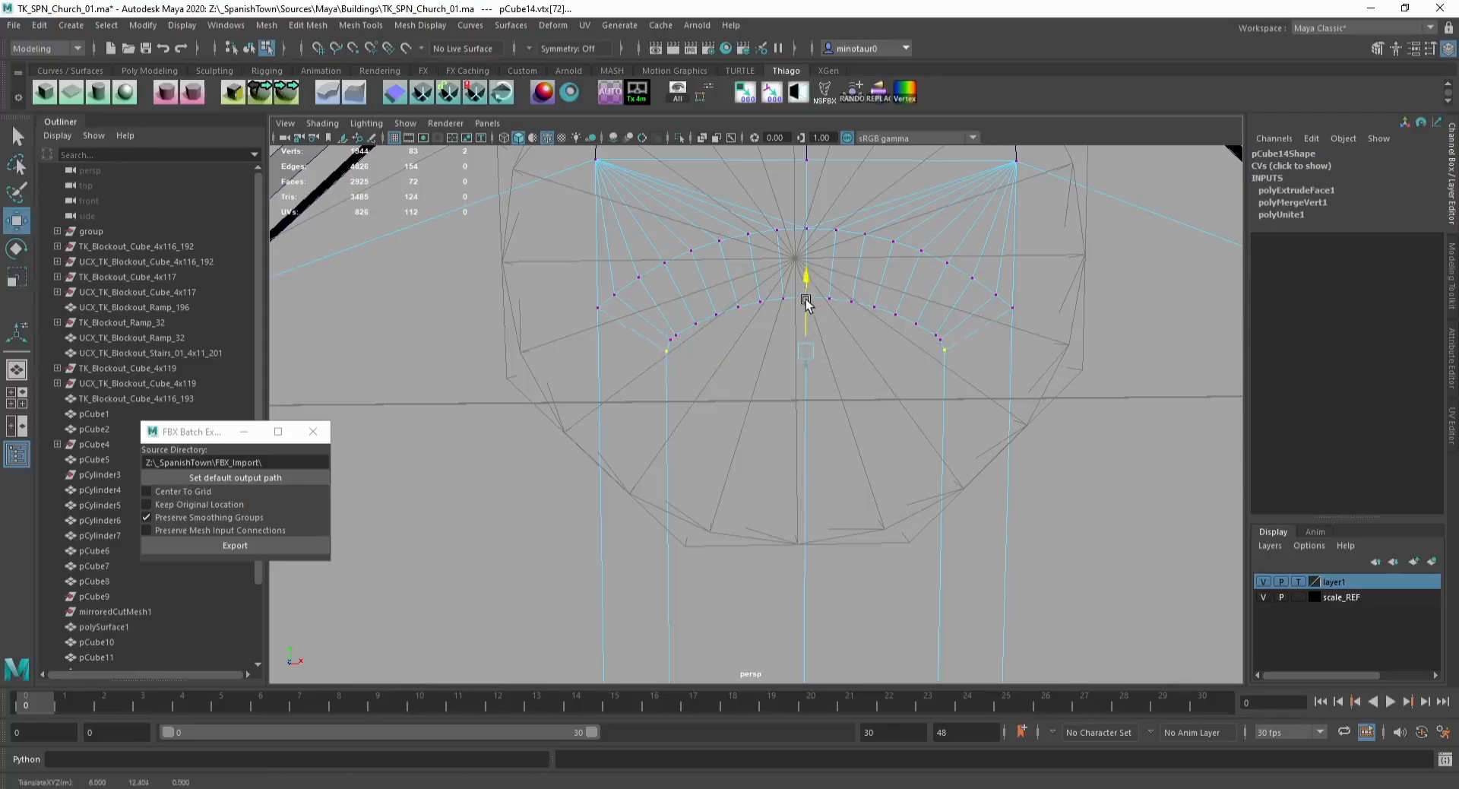
# Step: Select the window frame's face loop and extrude it with a thickness of about 9.3
pyautogui.press('F11')
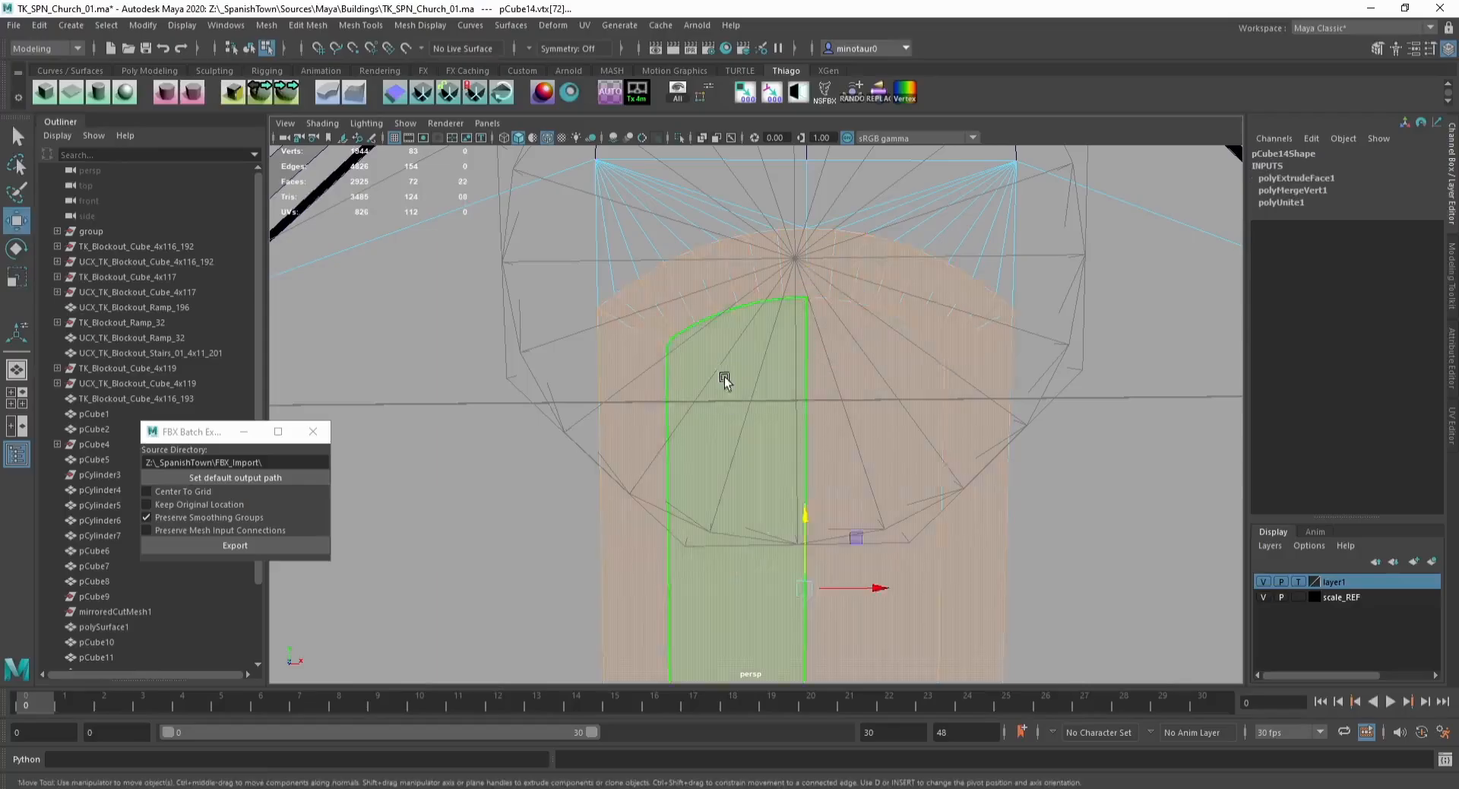
pyautogui.keyDown('alt'); pyautogui.moveTo(894, 427); pyautogui.dragTo(710, 489); pyautogui.keyUp('alt')
pyautogui.keyDown('alt'); pyautogui.moveTo(710, 488); pyautogui.dragTo(785, 346, button='middle'); pyautogui.keyUp('alt')
pyautogui.keyDown('shift'); pyautogui.moveTo(717, 455); pyautogui.dragTo(713, 267); pyautogui.keyUp('shift')
pyautogui.keyDown('alt'); pyautogui.moveTo(713, 267); pyautogui.dragTo(703, 372, button='middle'); pyautogui.keyUp('alt')
pyautogui.press('F10')
pyautogui.press('F11')
pyautogui.click(664, 314)
pyautogui.keyDown('shift'); pyautogui.doubleClick(660, 326); pyautogui.keyUp('shift')
pyautogui.scroll(-4, 660, 328)
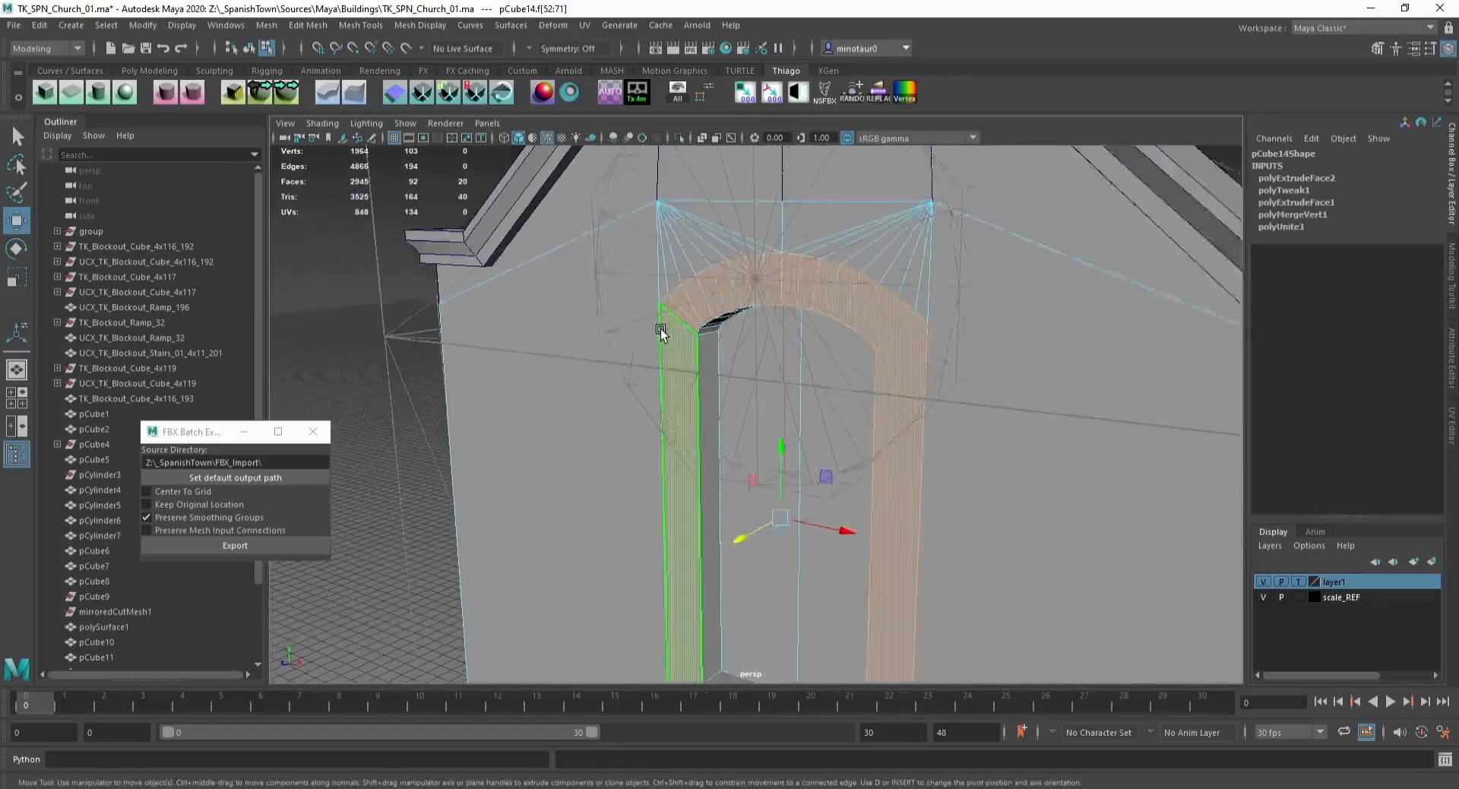
pyautogui.keyDown('alt'); pyautogui.moveTo(674, 445); pyautogui.dragTo(677, 365, button='middle'); pyautogui.keyUp('alt')
pyautogui.keyDown('alt'); pyautogui.moveTo(677, 365); pyautogui.dragTo(836, 383); pyautogui.keyUp('alt')
pyautogui.hotkey('ctrl', 'e')
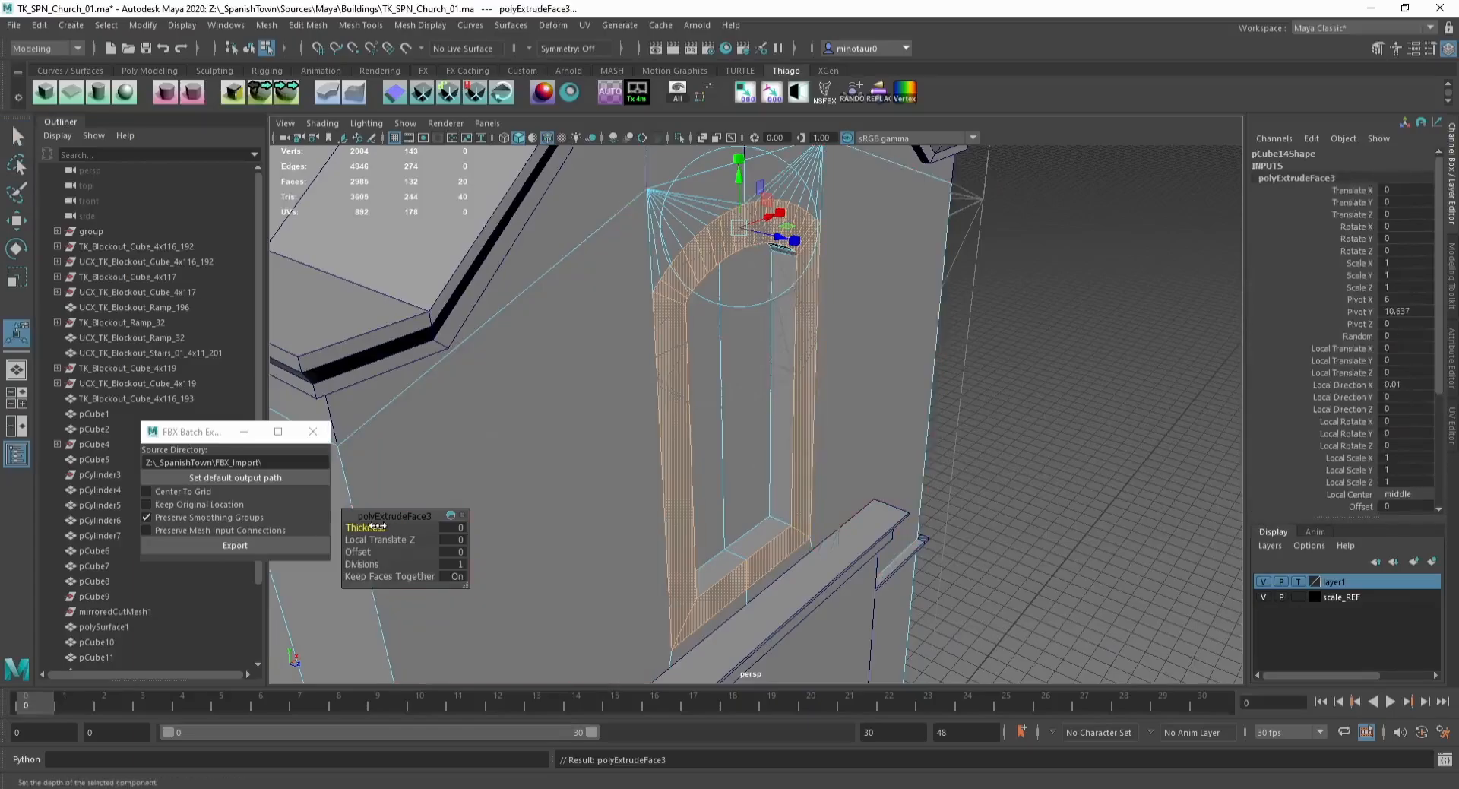
pyautogui.moveTo(377, 526); pyautogui.dragTo(448, 529)
pyautogui.keyDown('alt'); pyautogui.moveTo(627, 487); pyautogui.dragTo(553, 470); pyautogui.keyUp('alt')
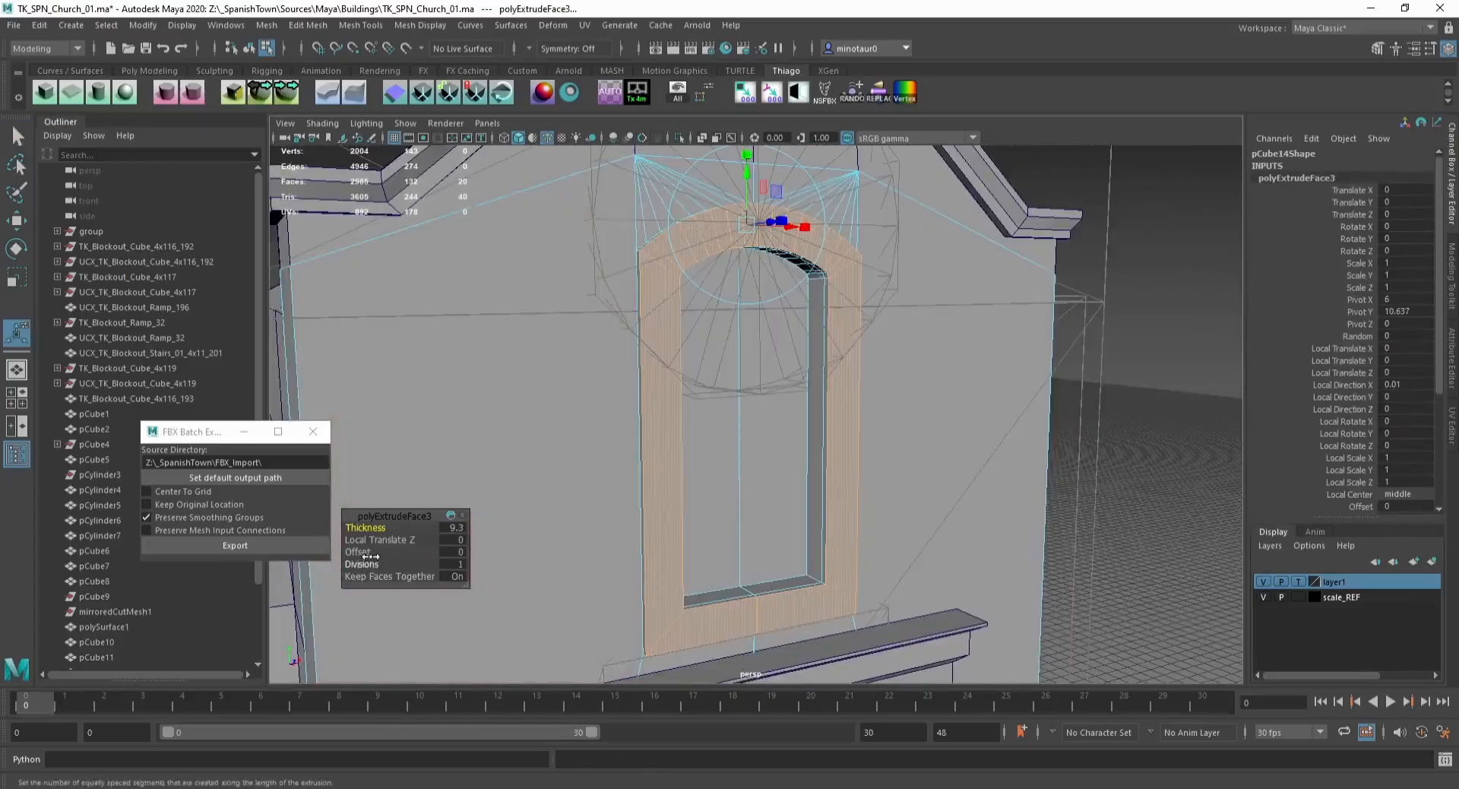
# Step: Connect the frame's edge loop with two new segments running around the window arch
pyautogui.press('q')
pyautogui.press('F10')
pyautogui.click(661, 266)
pyautogui.keyDown('shift'); pyautogui.doubleClick(699, 243); pyautogui.keyUp('shift')
pyautogui.hotkey('alt', 'c')
pyautogui.moveTo(699, 244); pyautogui.dragTo(703, 252, button='middle')
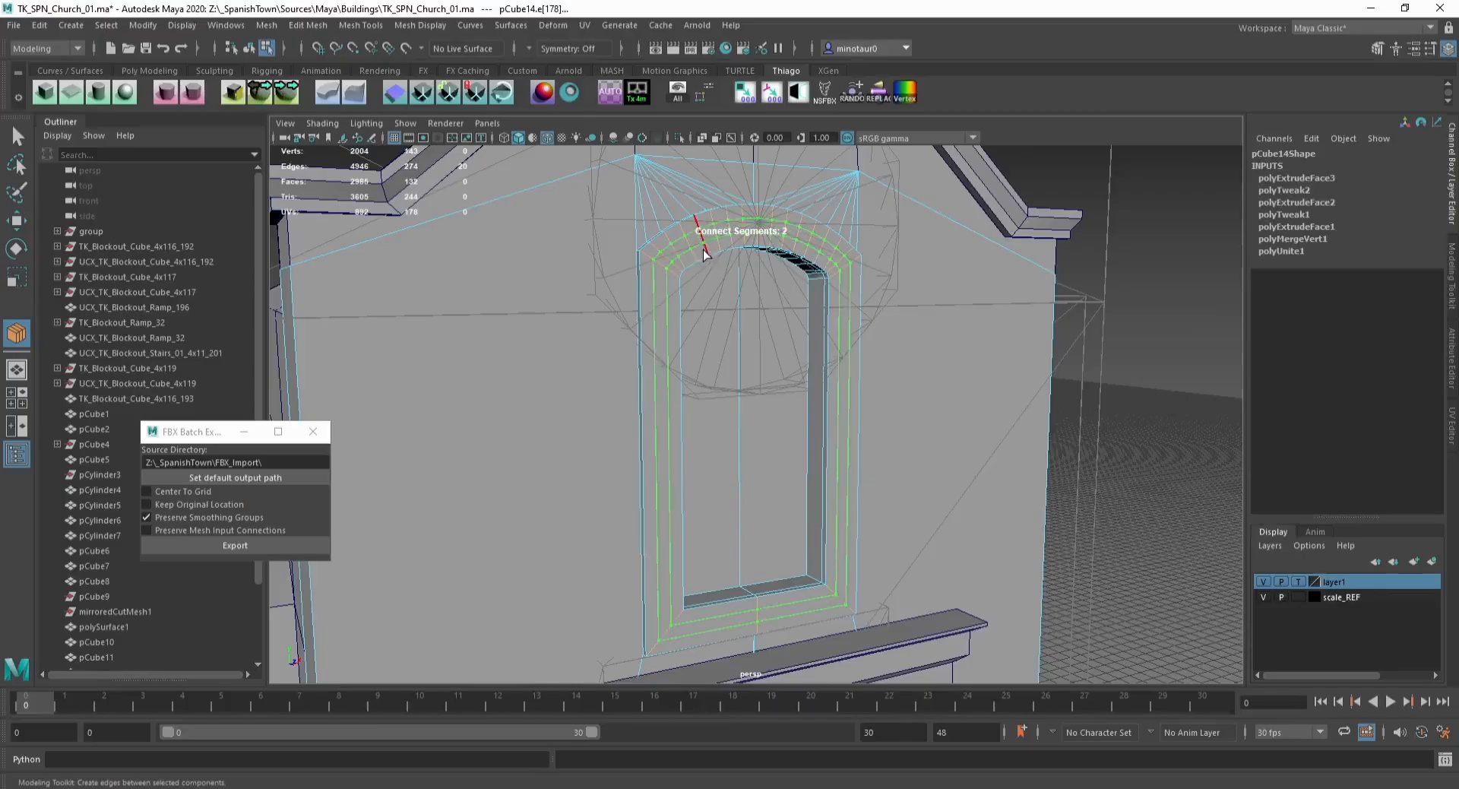
pyautogui.keyDown('ctrl'); pyautogui.keyDown('shift'); pyautogui.moveTo(694, 250); pyautogui.dragTo(669, 252, button='right'); pyautogui.keyUp('shift'); pyautogui.keyUp('ctrl')
pyautogui.moveTo(669, 252); pyautogui.dragTo(681, 262, button='middle')
pyautogui.press('w')
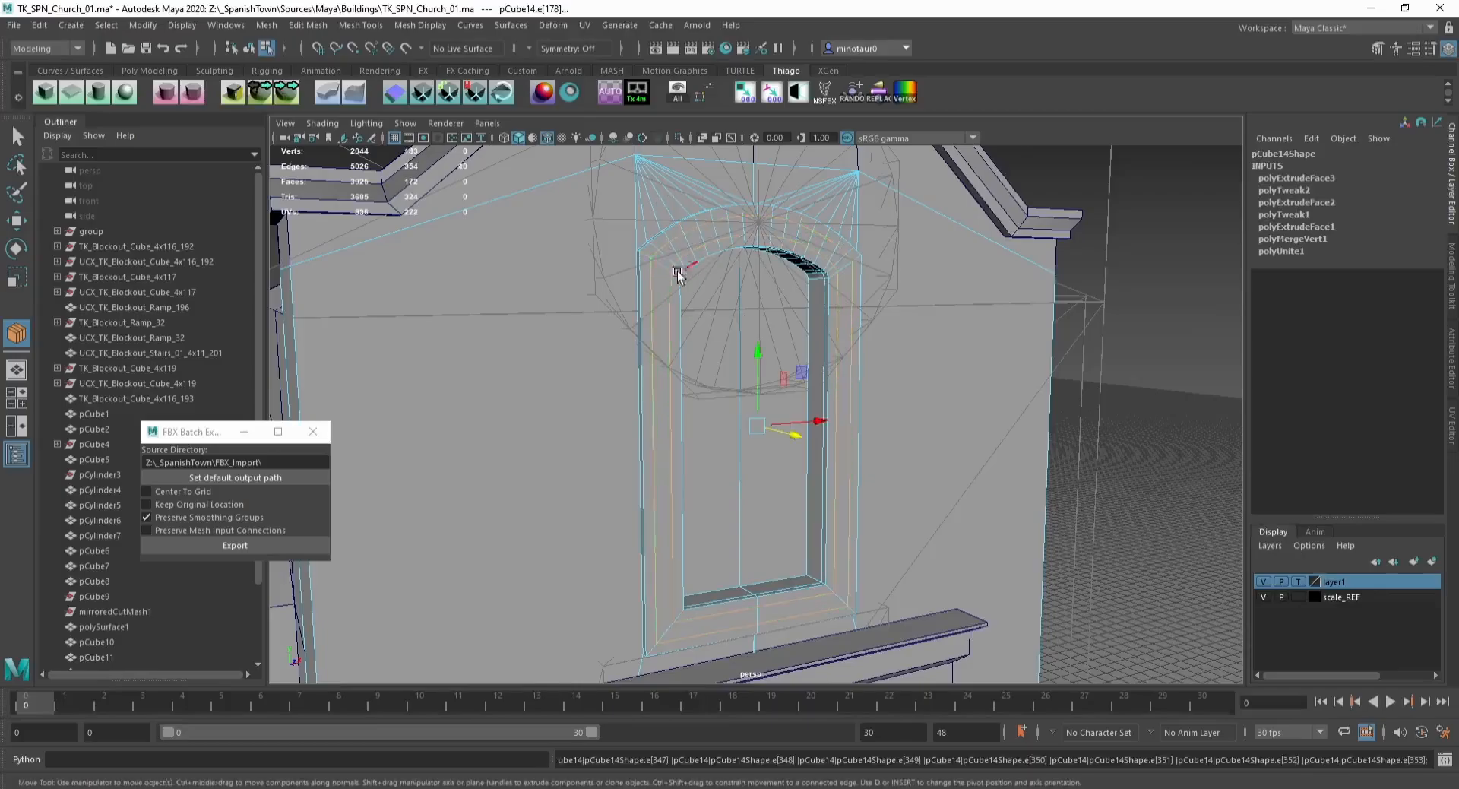
# Step: Extrude the middle face loop of the window frame outward as a raised molding
pyautogui.press('F11')
pyautogui.click(660, 269)
pyautogui.keyDown('shift'); pyautogui.doubleClick(670, 253); pyautogui.keyUp('shift')
pyautogui.keyDown('alt'); pyautogui.moveTo(746, 318); pyautogui.dragTo(687, 394); pyautogui.keyUp('alt')
pyautogui.hotkey('ctrl', 'e')
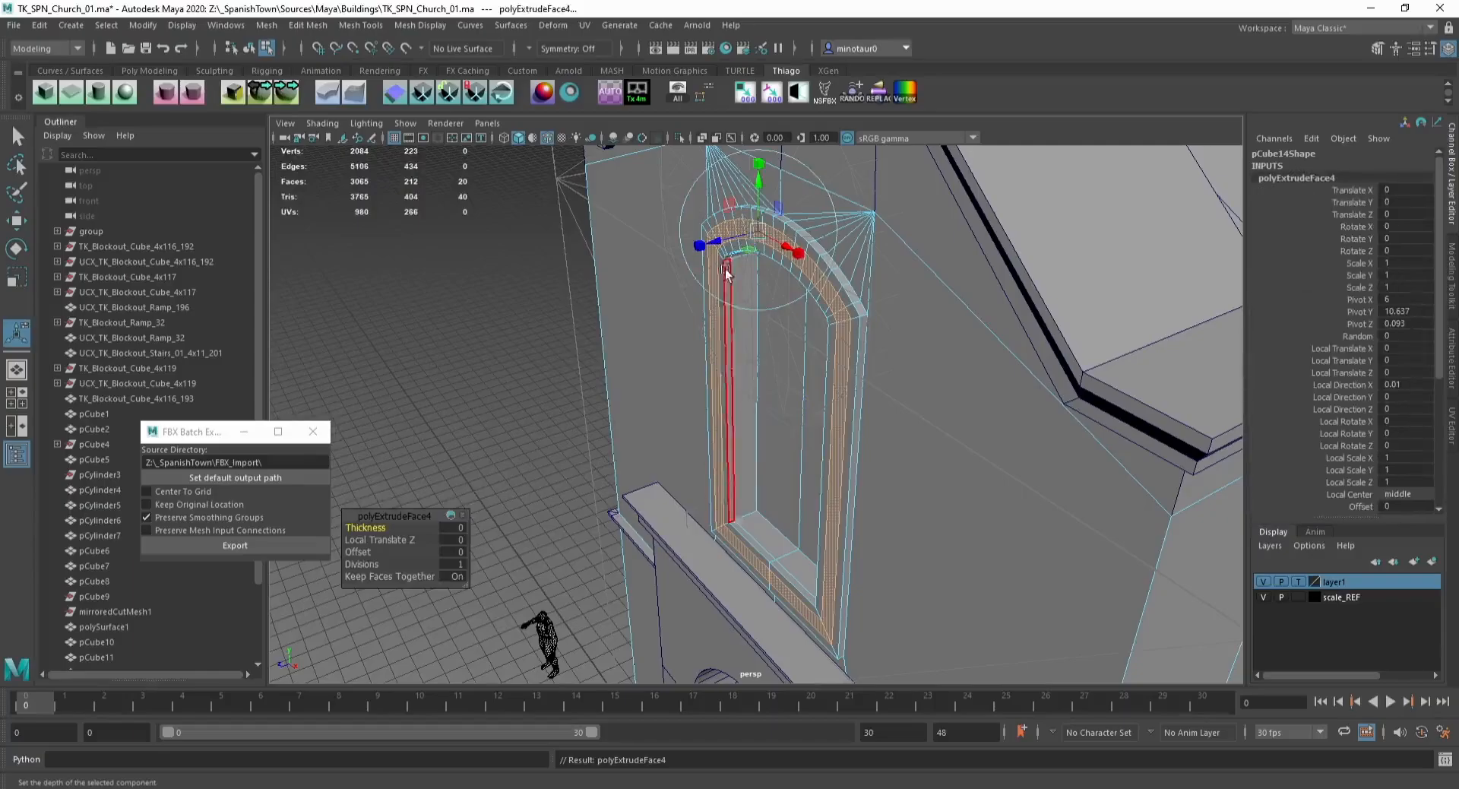
pyautogui.moveTo(699, 243); pyautogui.dragTo(719, 240)
# Step: Delete the facade's construction history and hide the reference layer
pyautogui.press('q')
pyautogui.press('F8')
pyautogui.hotkey('alt', 'shift', 'd')
pyautogui.click(537, 286)
pyautogui.scroll(-4, 534, 294)
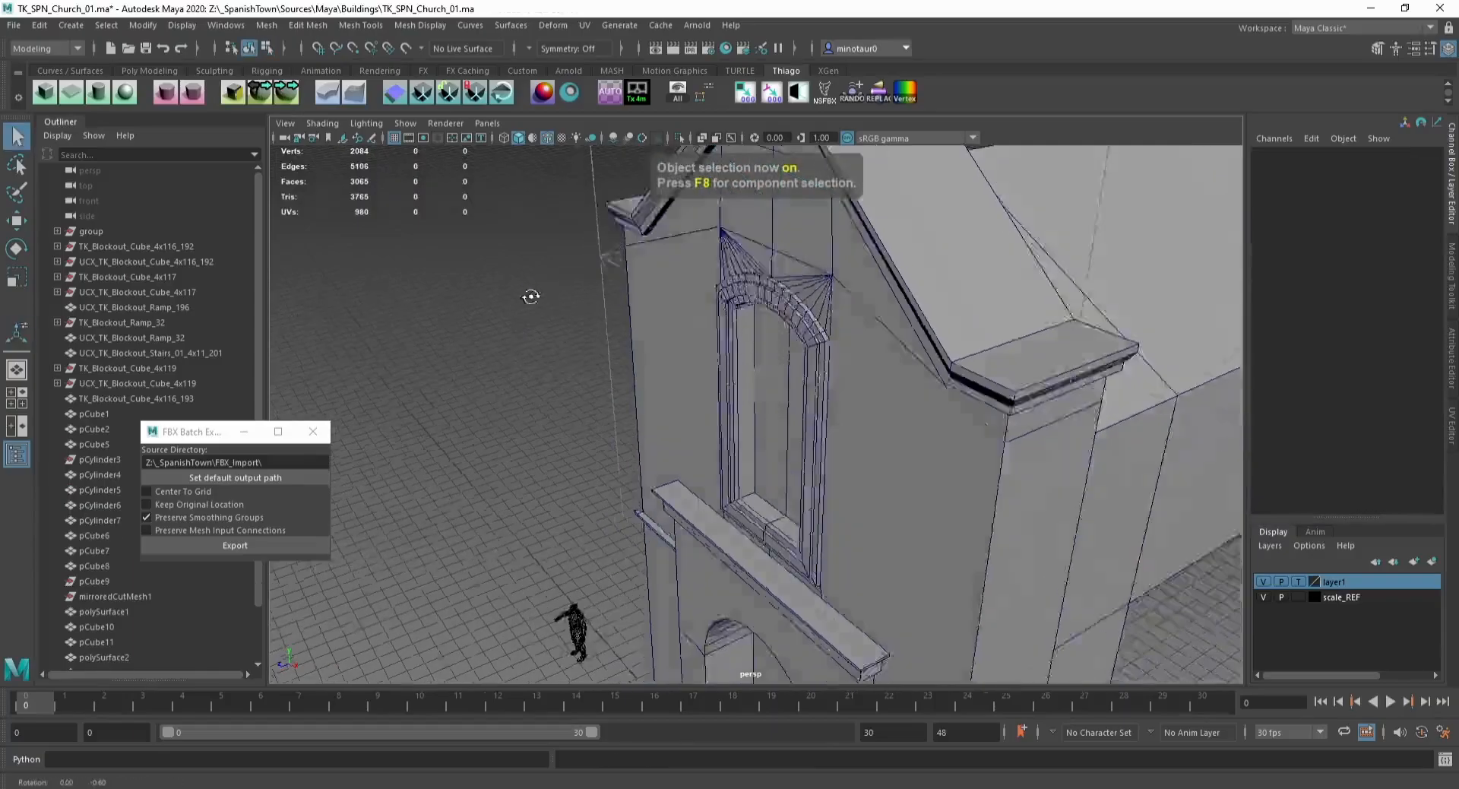
pyautogui.keyDown('alt'); pyautogui.moveTo(533, 296); pyautogui.dragTo(679, 255); pyautogui.keyUp('alt')
pyautogui.keyDown('alt'); pyautogui.moveTo(1024, 281); pyautogui.dragTo(644, 398); pyautogui.keyUp('alt')
pyautogui.keyDown('alt'); pyautogui.moveTo(700, 322); pyautogui.dragTo(668, 312); pyautogui.keyUp('alt')
pyautogui.click(1263, 581)
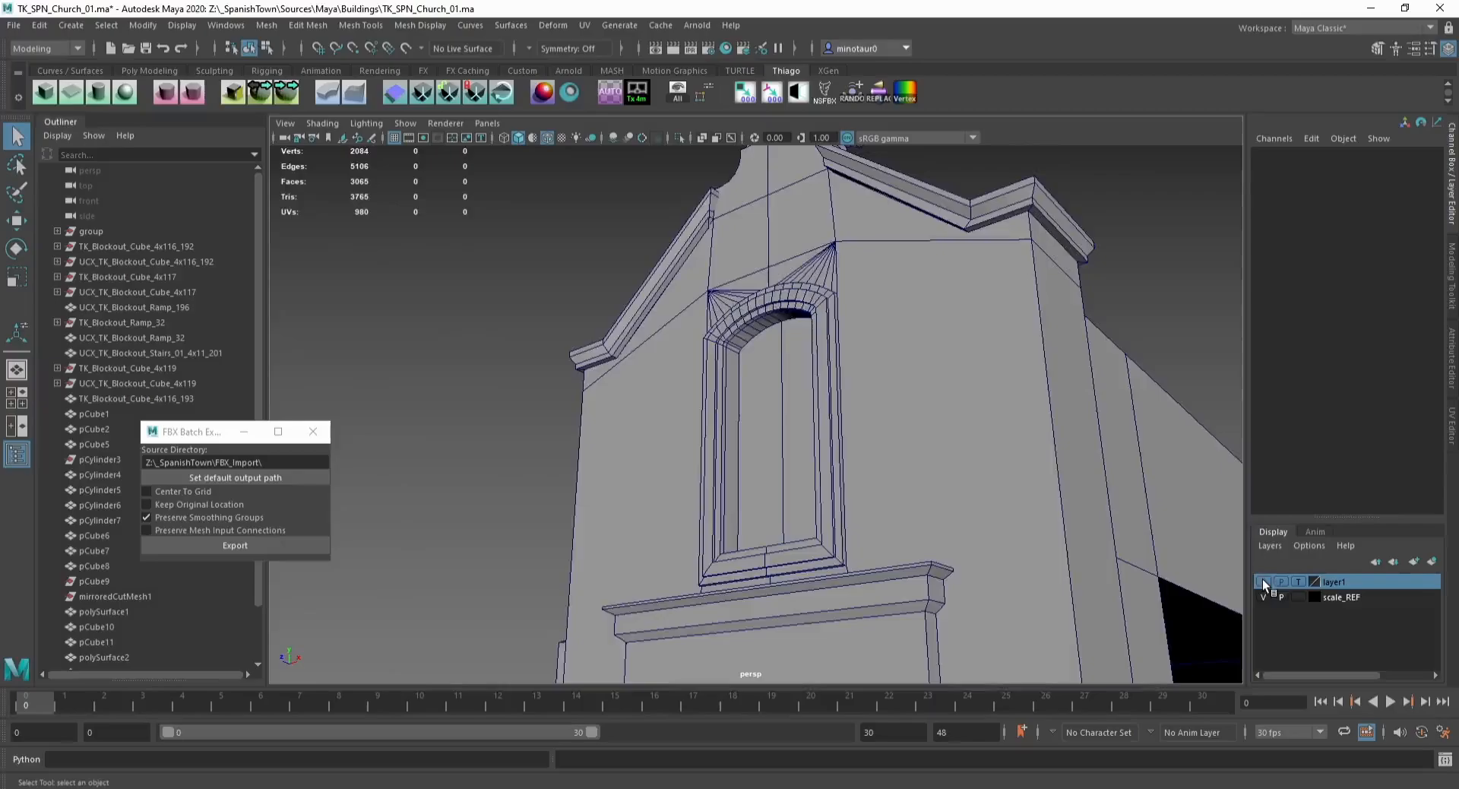
# Step: Isolate the door arch block and reposition its upper corner vertices under the ledge
pyautogui.keyDown('alt'); pyautogui.moveTo(684, 395); pyautogui.dragTo(493, 187); pyautogui.keyUp('alt')
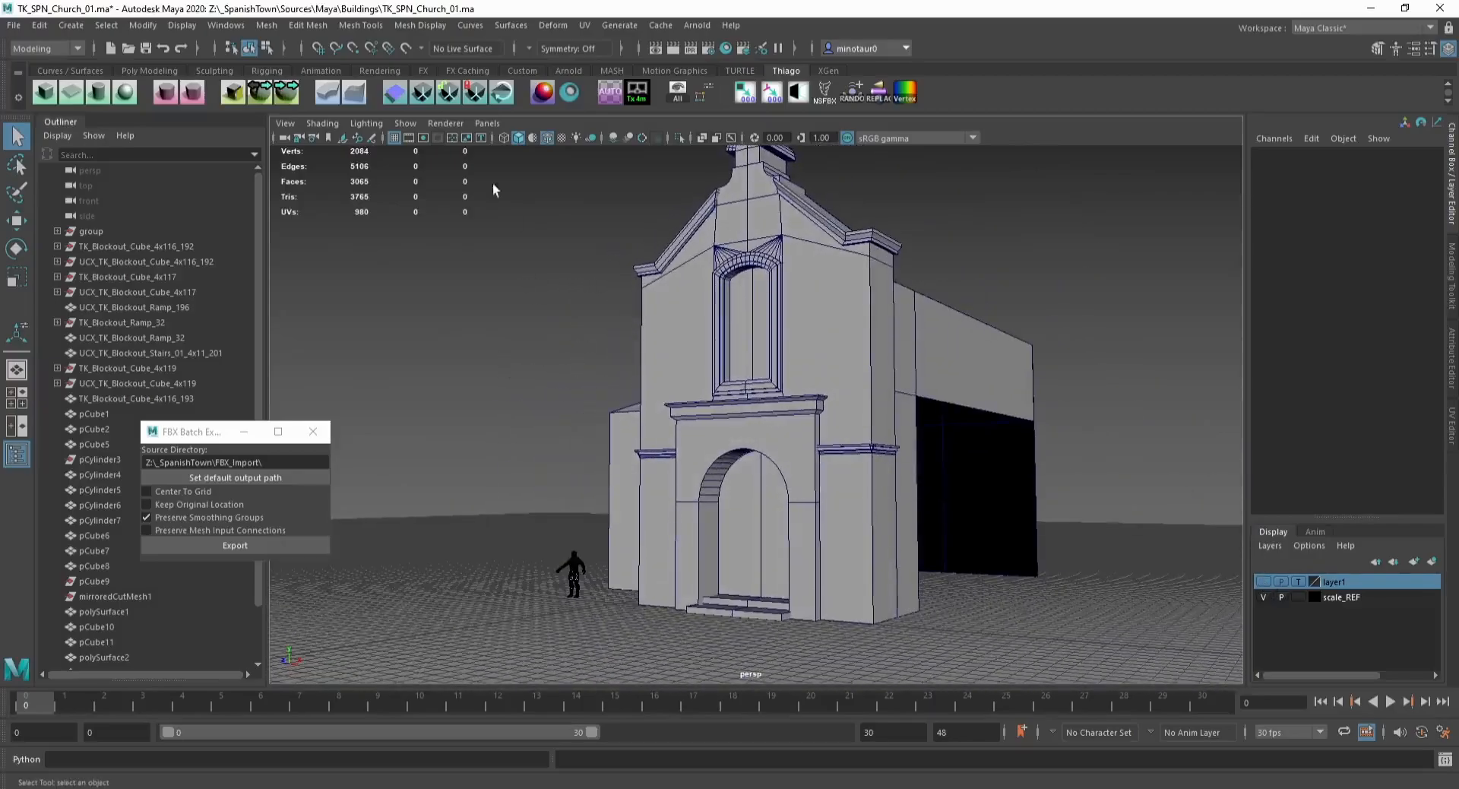
pyautogui.click(506, 139)
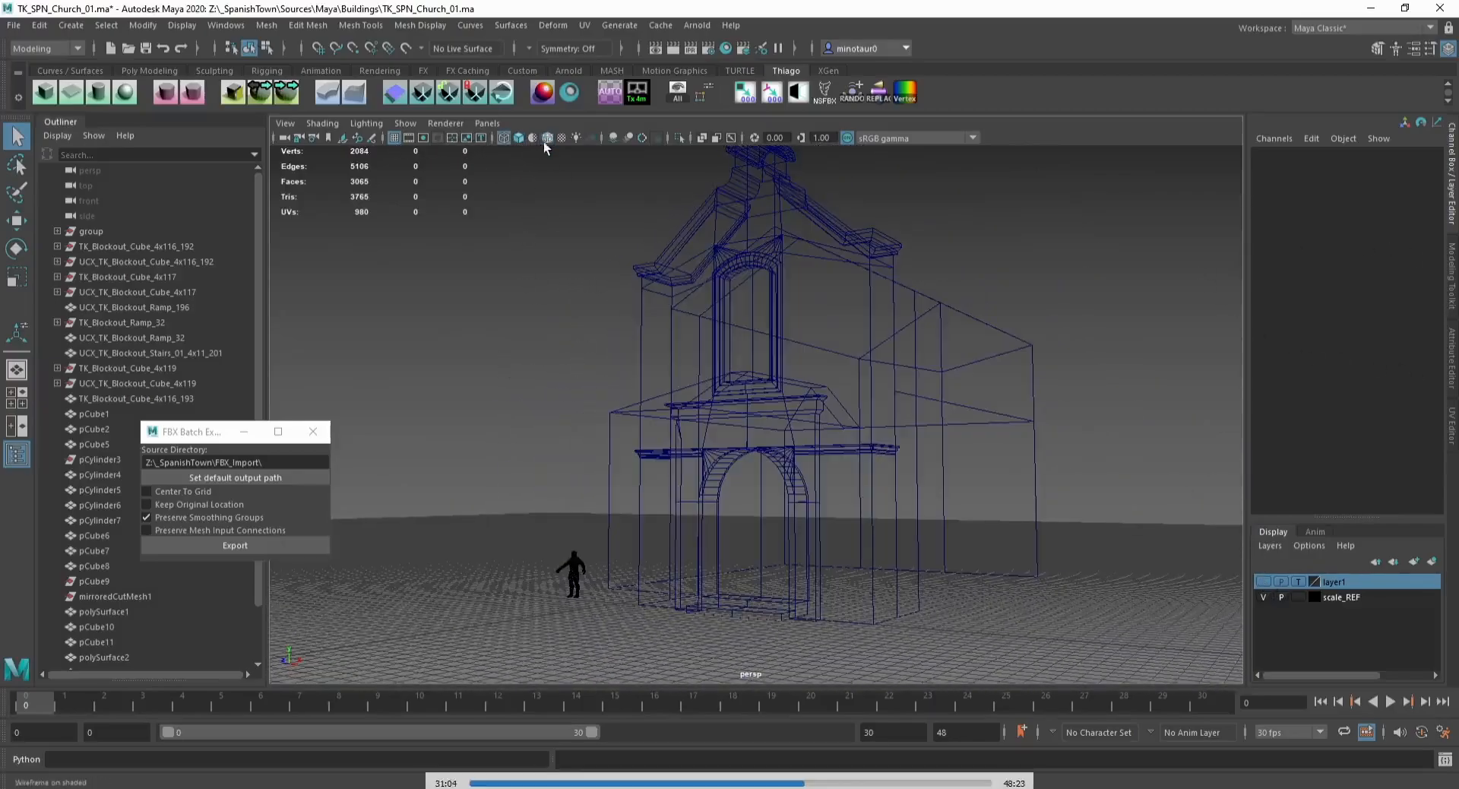
pyautogui.click(518, 137)
pyautogui.moveTo(549, 152)
pyautogui.keyDown('alt'); pyautogui.mouseDown()
pyautogui.moveTo(613, 270)
pyautogui.moveTo(630, 268)
pyautogui.moveTo(534, 268)
pyautogui.moveTo(651, 276)
pyautogui.moveTo(635, 278)
pyautogui.mouseUp(); pyautogui.keyUp('alt')
pyautogui.scroll(3, 711, 414)
pyautogui.scroll(1, 711, 414)
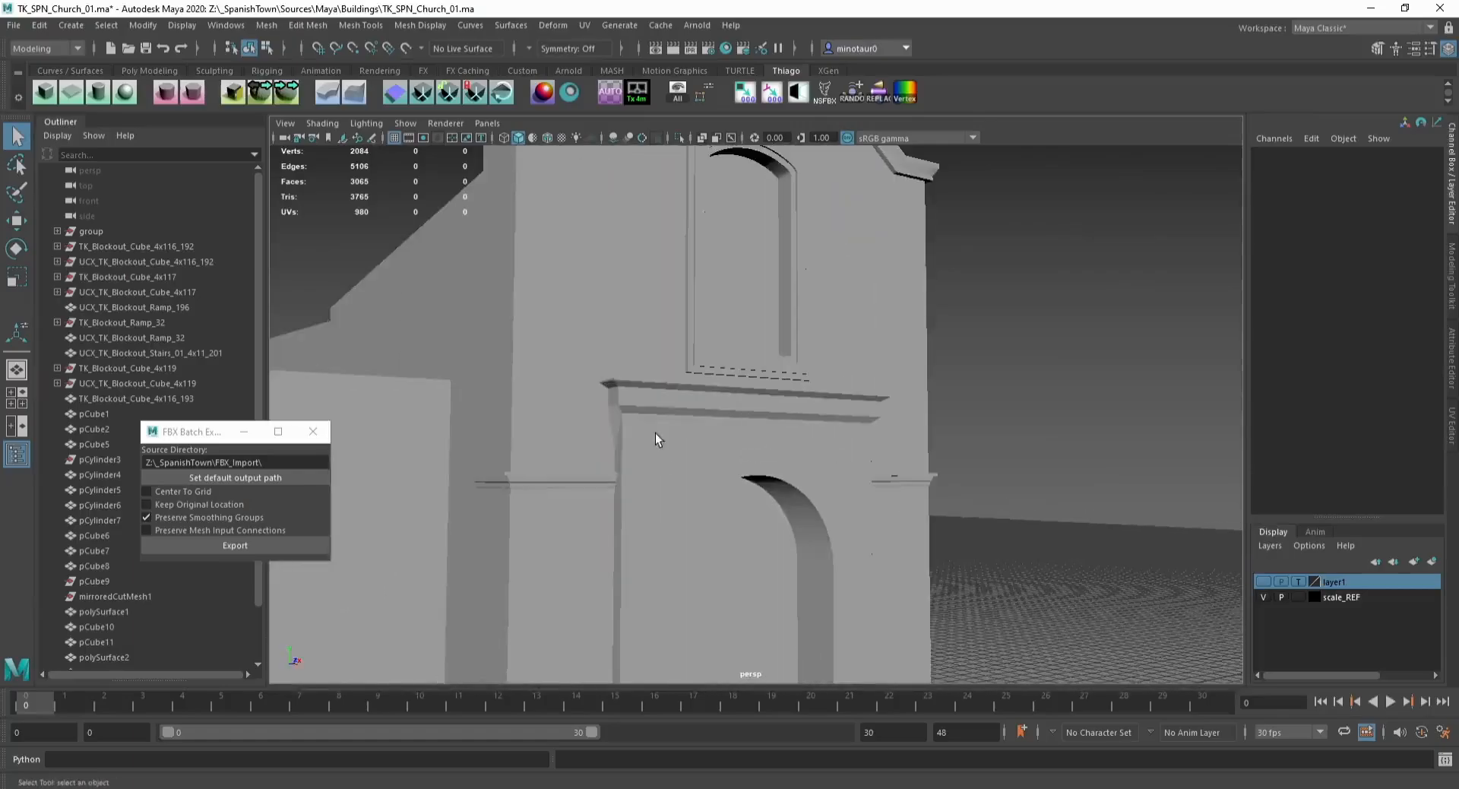
pyautogui.click(655, 432)
pyautogui.keyDown('alt'); pyautogui.moveTo(655, 432); pyautogui.dragTo(667, 456); pyautogui.keyUp('alt')
pyautogui.hotkey('ctrl', '1')
pyautogui.press('F9')
pyautogui.keyDown('alt'); pyautogui.moveTo(955, 436); pyautogui.dragTo(833, 443); pyautogui.keyUp('alt')
pyautogui.press('w')
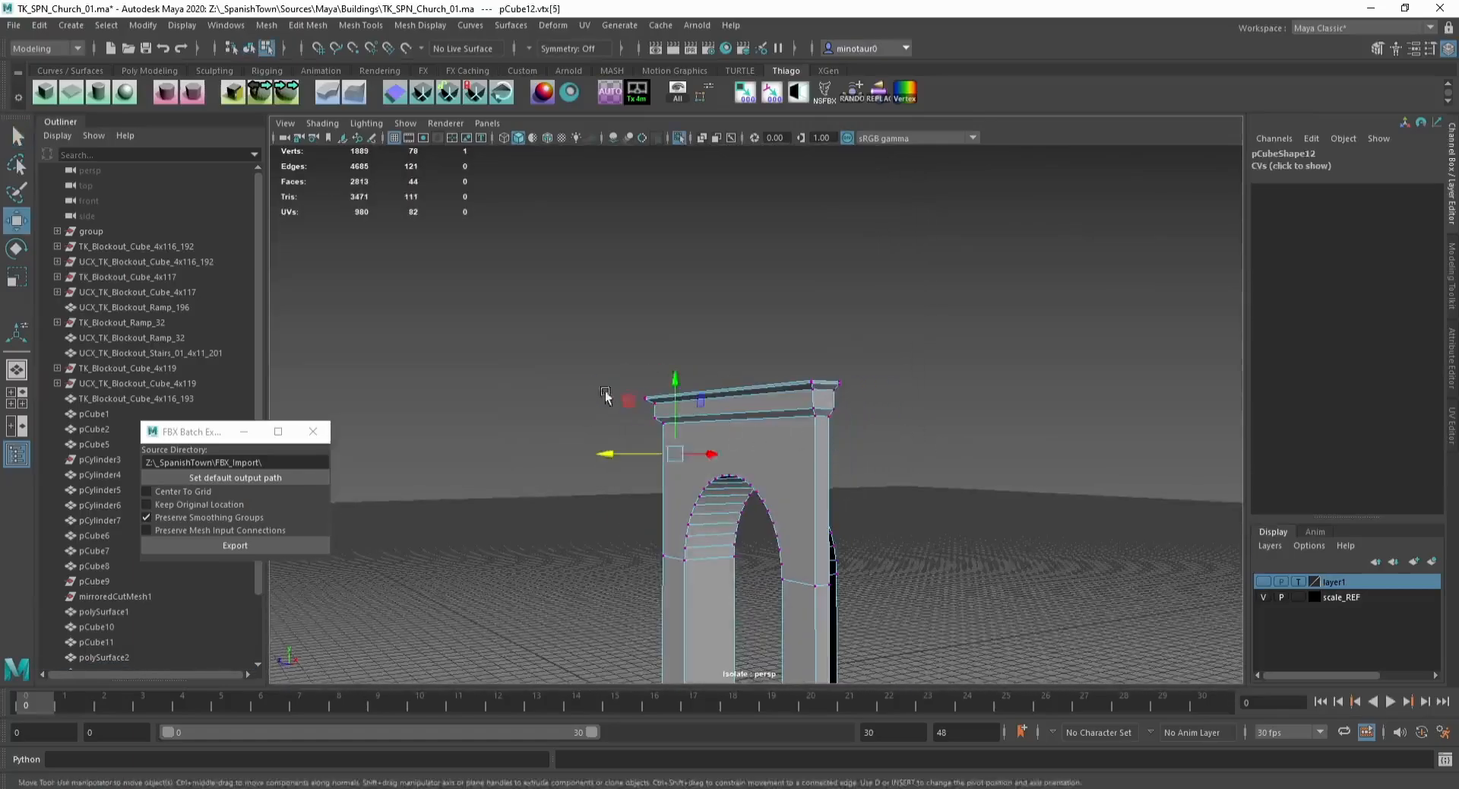
pyautogui.keyDown('alt'); pyautogui.moveTo(605, 403); pyautogui.dragTo(697, 331); pyautogui.keyUp('alt')
pyautogui.press('F8')
pyautogui.hotkey('ctrl', '1')
# Step: Select the side ledge pieces, duplicate them and isolate the copies
pyautogui.click(626, 369)
pyautogui.scroll(2, 608, 370)
pyautogui.keyDown('shift'); pyautogui.click(596, 357); pyautogui.keyUp('shift')
pyautogui.keyDown('shift'); pyautogui.click(586, 358); pyautogui.keyUp('shift')
pyautogui.keyDown('shift'); pyautogui.click(589, 358); pyautogui.keyUp('shift')
pyautogui.keyDown('shift'); pyautogui.click(630, 358); pyautogui.keyUp('shift')
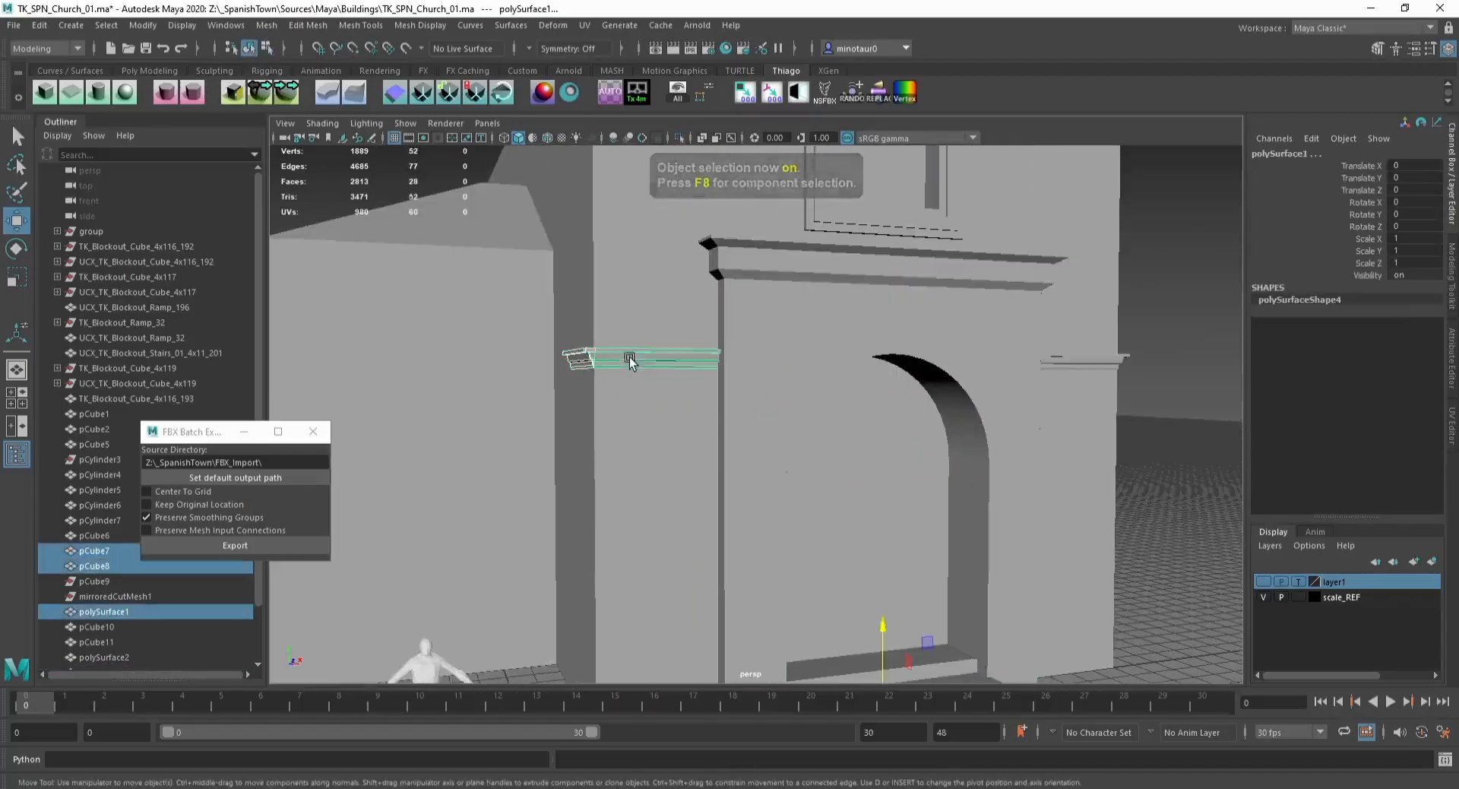
pyautogui.keyDown('alt'); pyautogui.moveTo(647, 390); pyautogui.dragTo(813, 465); pyautogui.keyUp('alt')
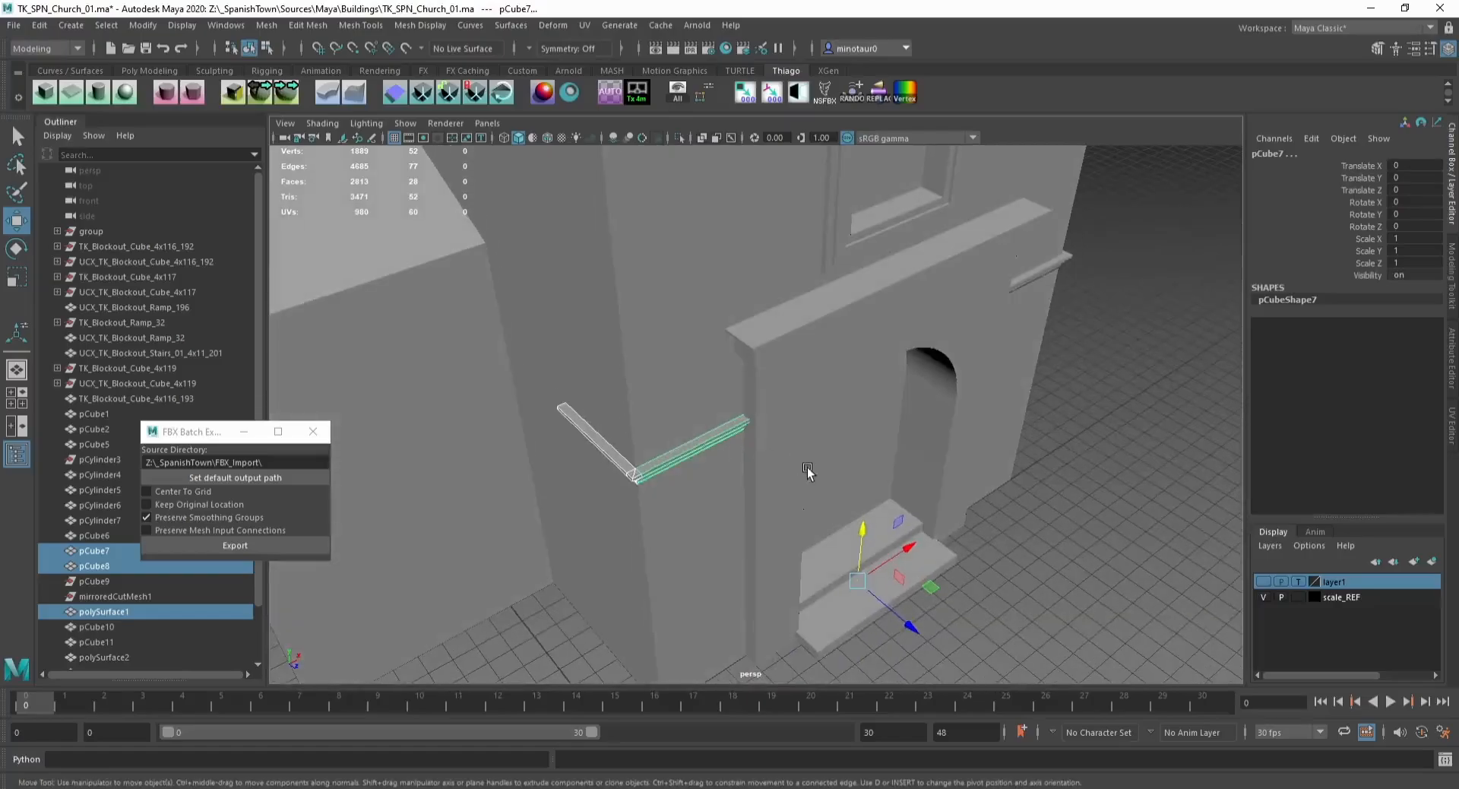
pyautogui.hotkey('ctrl', 'd')
pyautogui.hotkey('ctrl', '1')
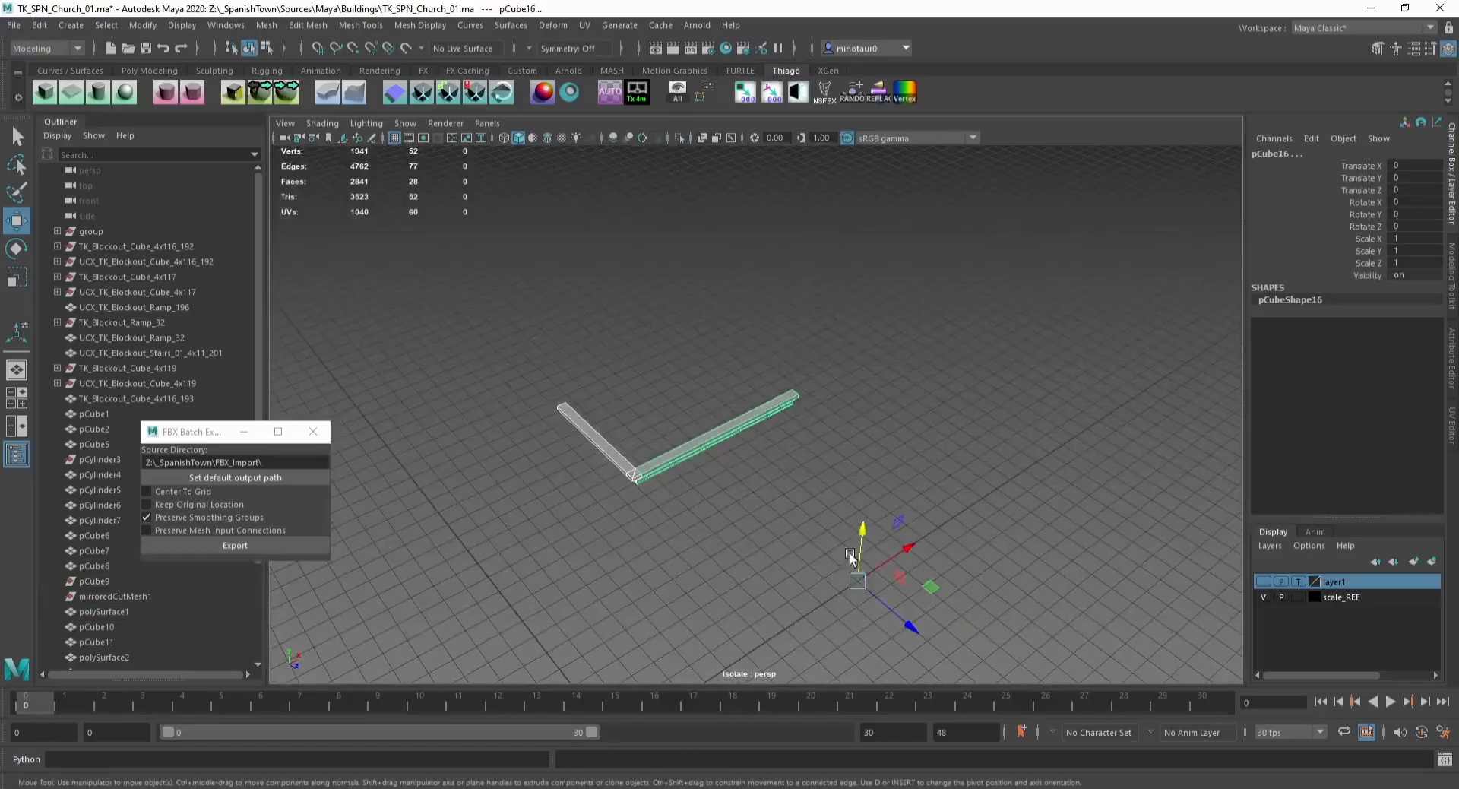
# Step: Snap the duplicated ledges' pivot to a corner and snap them onto the facade wall
pyautogui.press('d')
pyautogui.press('v')
pyautogui.moveTo(850, 558); pyautogui.dragTo(718, 486, button='middle')
pyautogui.hotkey('ctrl', '1')
pyautogui.press('v')
pyautogui.moveTo(636, 470); pyautogui.dragTo(723, 280)
pyautogui.press('x')
pyautogui.moveTo(719, 220); pyautogui.dragTo(678, 356)
pyautogui.press('v')
pyautogui.moveTo(760, 402); pyautogui.dragTo(712, 404)
pyautogui.keyDown('alt'); pyautogui.moveTo(668, 383); pyautogui.dragTo(767, 315); pyautogui.keyUp('alt')
pyautogui.hotkey('ctrl', '1')
# Step: Snap the ledge's end vertices to meet the adjacent wall corner
pyautogui.press('F9')
pyautogui.moveTo(660, 263); pyautogui.dragTo(759, 350)
pyautogui.hotkey('ctrl', '1')
pyautogui.press('v')
pyautogui.keyDown('alt'); pyautogui.moveTo(880, 346); pyautogui.dragTo(791, 362); pyautogui.keyUp('alt')
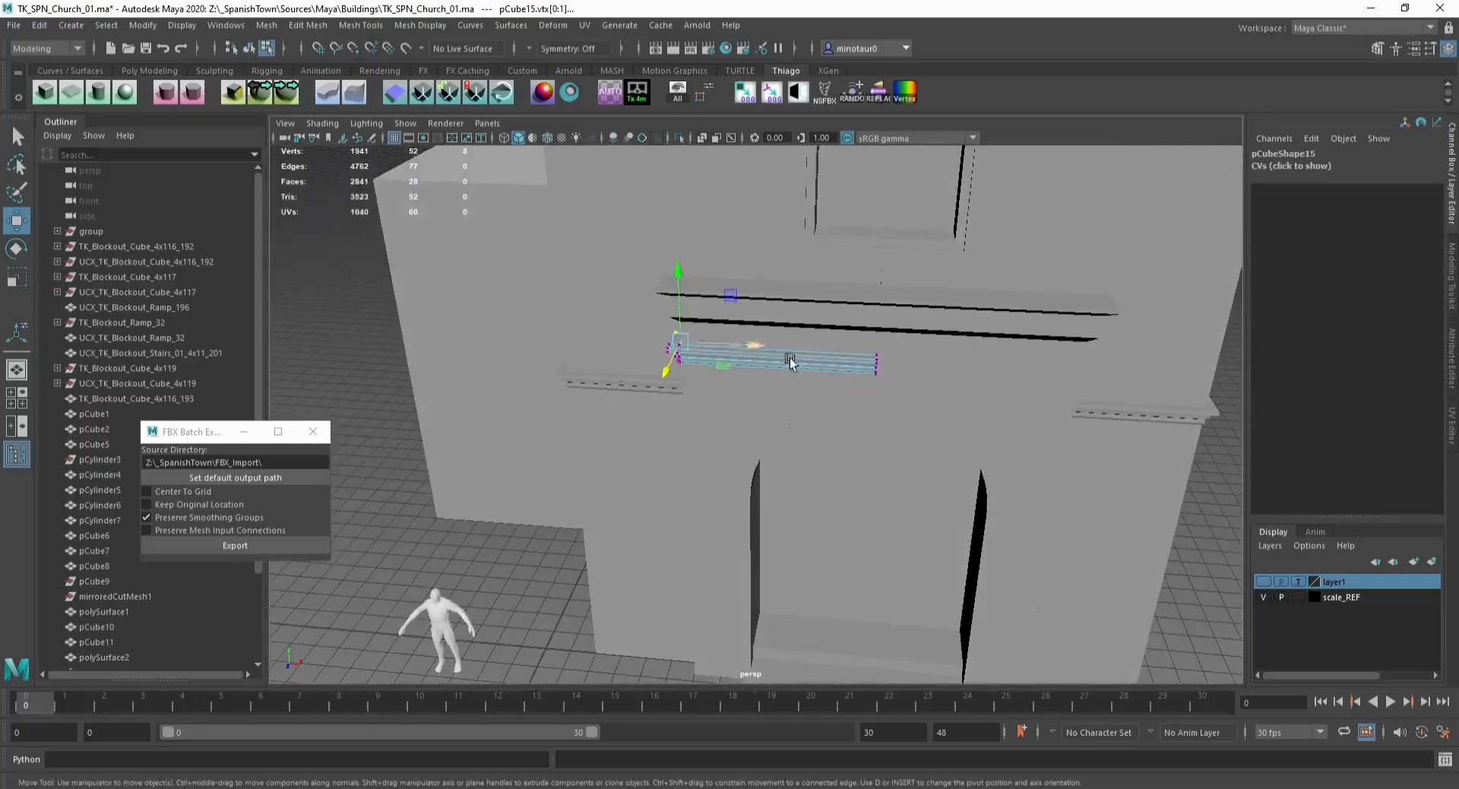
# Step: Combine the duplicated ledge pieces into one mesh
pyautogui.press('F8')
pyautogui.hotkey('ctrl', '1')
pyautogui.press('d')
pyautogui.press('v')
pyautogui.moveTo(680, 349); pyautogui.dragTo(904, 356)
pyautogui.hotkey('ctrl', '1')
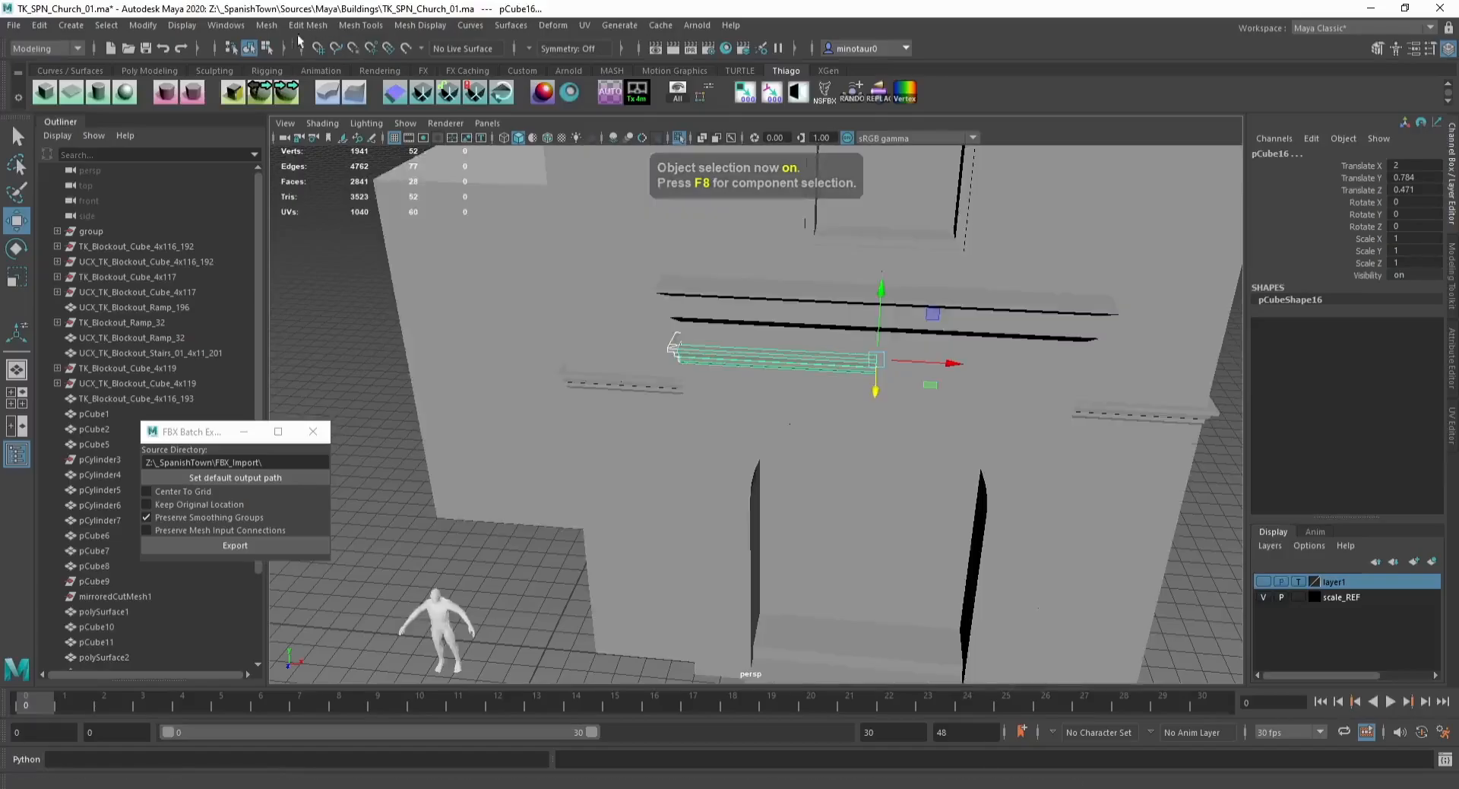
pyautogui.click(266, 26)
pyautogui.click(288, 61)
# Step: Snap the combined ledge's pivot to its end, move it into place and duplicate it
pyautogui.hotkey('ctrl', '1')
pyautogui.press('d')
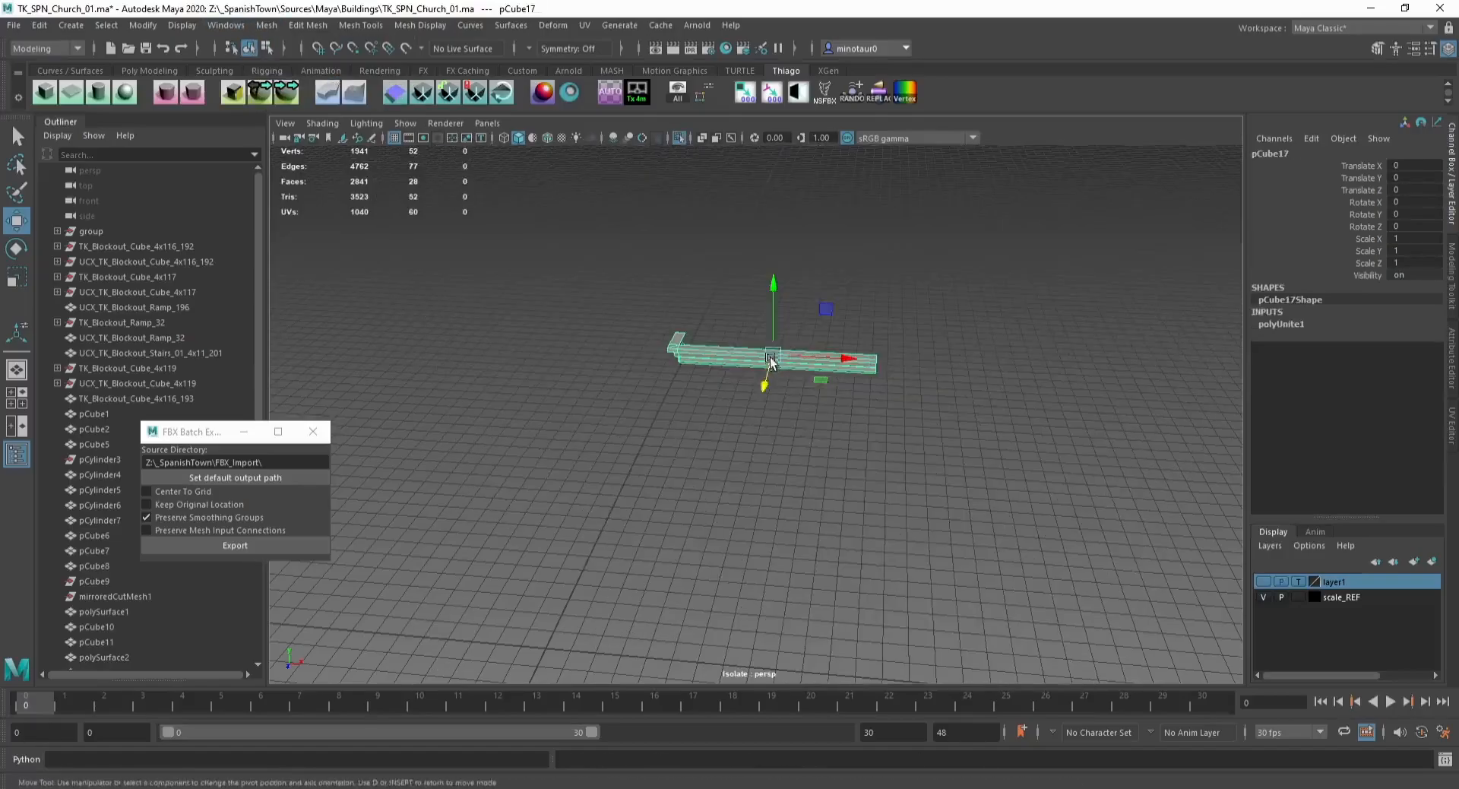
pyautogui.press('v')
pyautogui.moveTo(773, 355); pyautogui.dragTo(876, 356)
pyautogui.hotkey('ctrl', '1')
pyautogui.keyDown('alt'); pyautogui.moveTo(927, 306); pyautogui.dragTo(845, 307, button='middle'); pyautogui.keyUp('alt')
pyautogui.hotkey('ctrl', 'd')
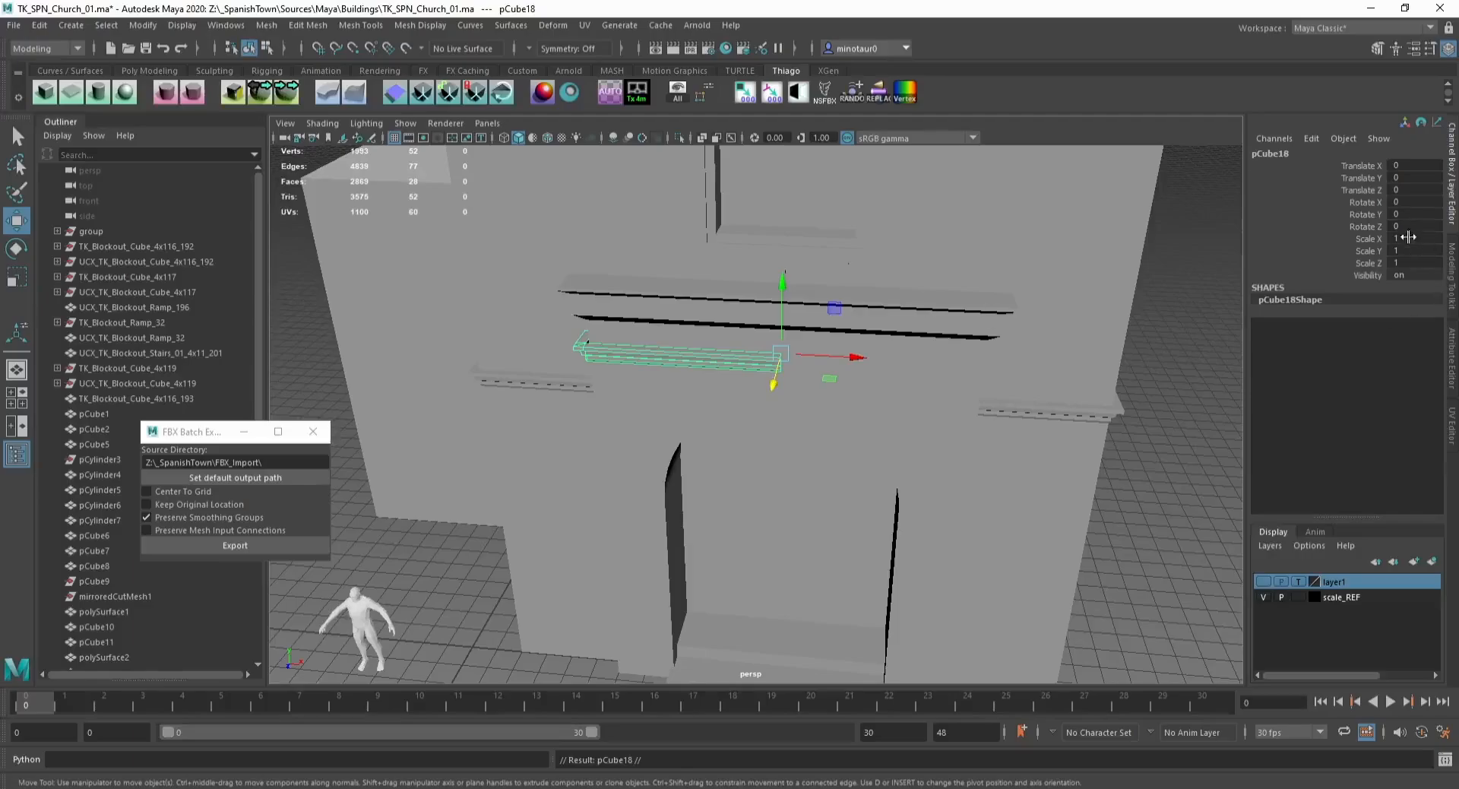
# Step: Mirror the duplicated ledge piece with a Scale X of -1 and combine it with the original ledge piece
pyautogui.write('-1')
pyautogui.press('Return')
pyautogui.click(1165, 458)
pyautogui.scroll(-3, 988, 395)
pyautogui.keyDown('alt'); pyautogui.moveTo(988, 448); pyautogui.dragTo(876, 342); pyautogui.keyUp('alt')
pyautogui.keyDown('alt'); pyautogui.moveTo(877, 342); pyautogui.dragTo(893, 360, button='middle'); pyautogui.keyUp('alt')
pyautogui.keyDown('alt'); pyautogui.moveTo(893, 360); pyautogui.dragTo(822, 403); pyautogui.keyUp('alt')
pyautogui.click(822, 403)
pyautogui.scroll(3, 822, 403)
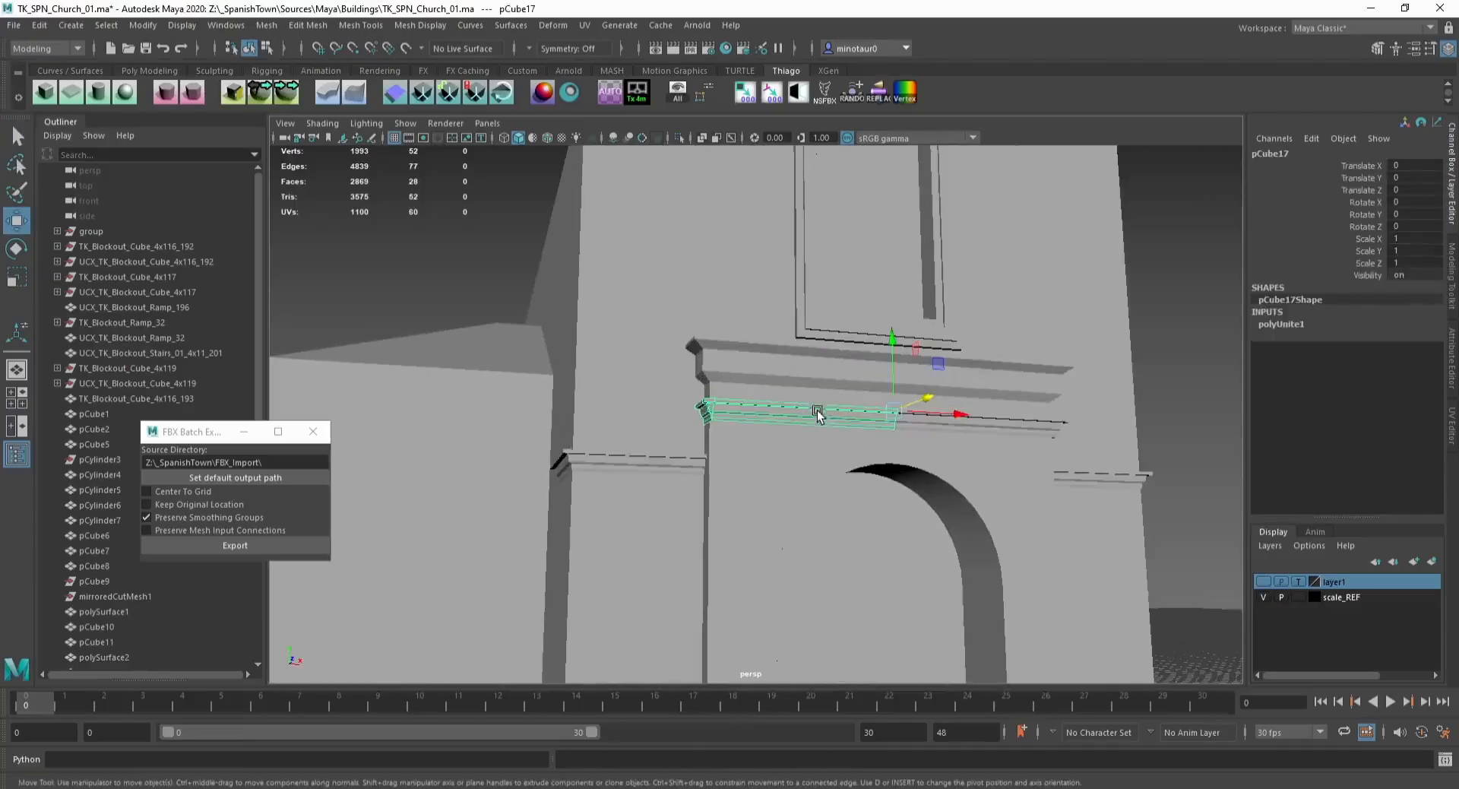
pyautogui.keyDown('shift'); pyautogui.click(974, 427); pyautogui.keyUp('shift')
pyautogui.click(267, 25)
pyautogui.click(308, 85)
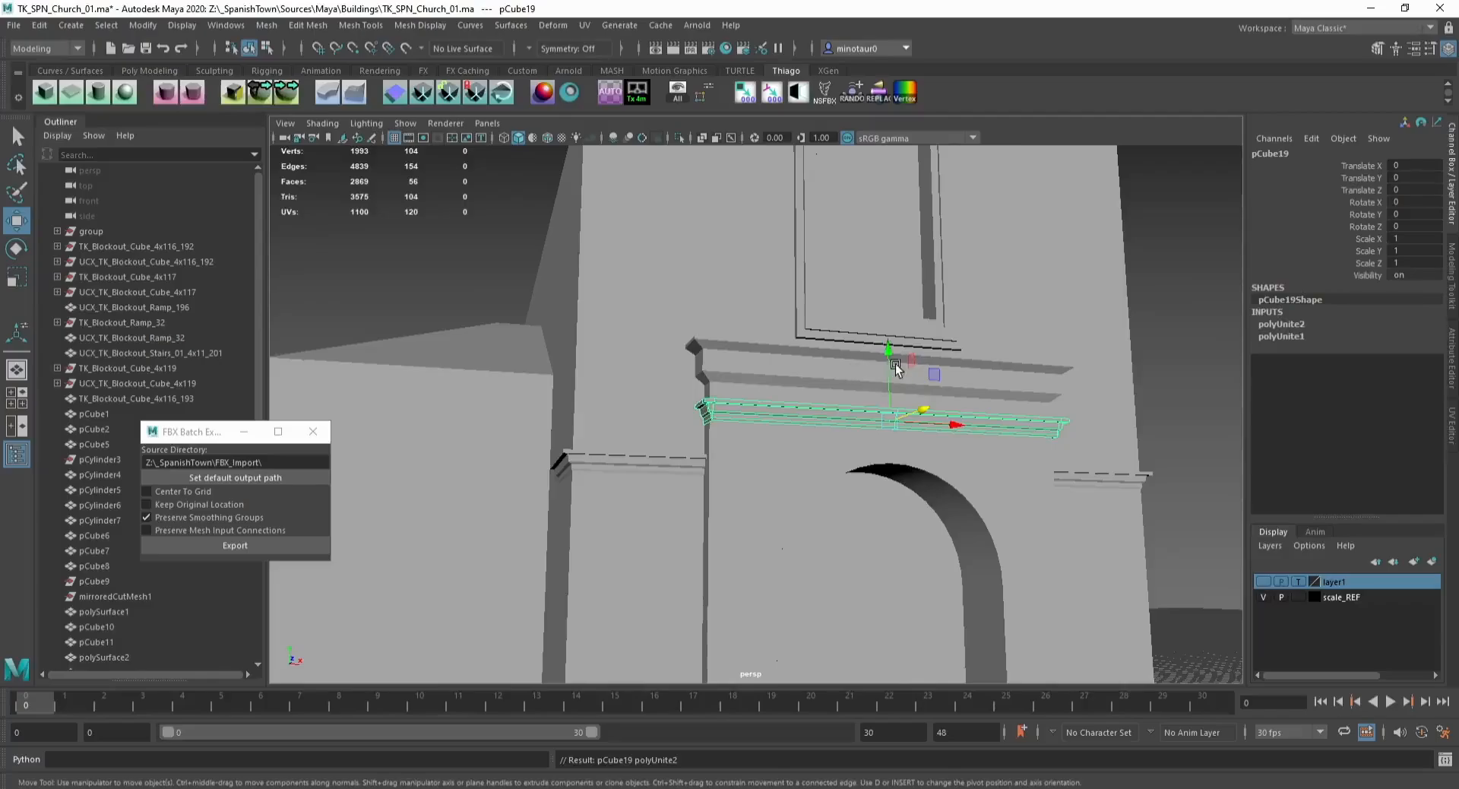
# Step: Duplicate the combined ledge and move the copy down below the facade ledge with grid snapping
pyautogui.moveTo(884, 361); pyautogui.dragTo(691, 391)
pyautogui.hotkey('ctrl', 'd')
pyautogui.click(1170, 351)
pyautogui.scroll(-6, 1064, 348)
pyautogui.scroll(5, 691, 390)
pyautogui.click(740, 433)
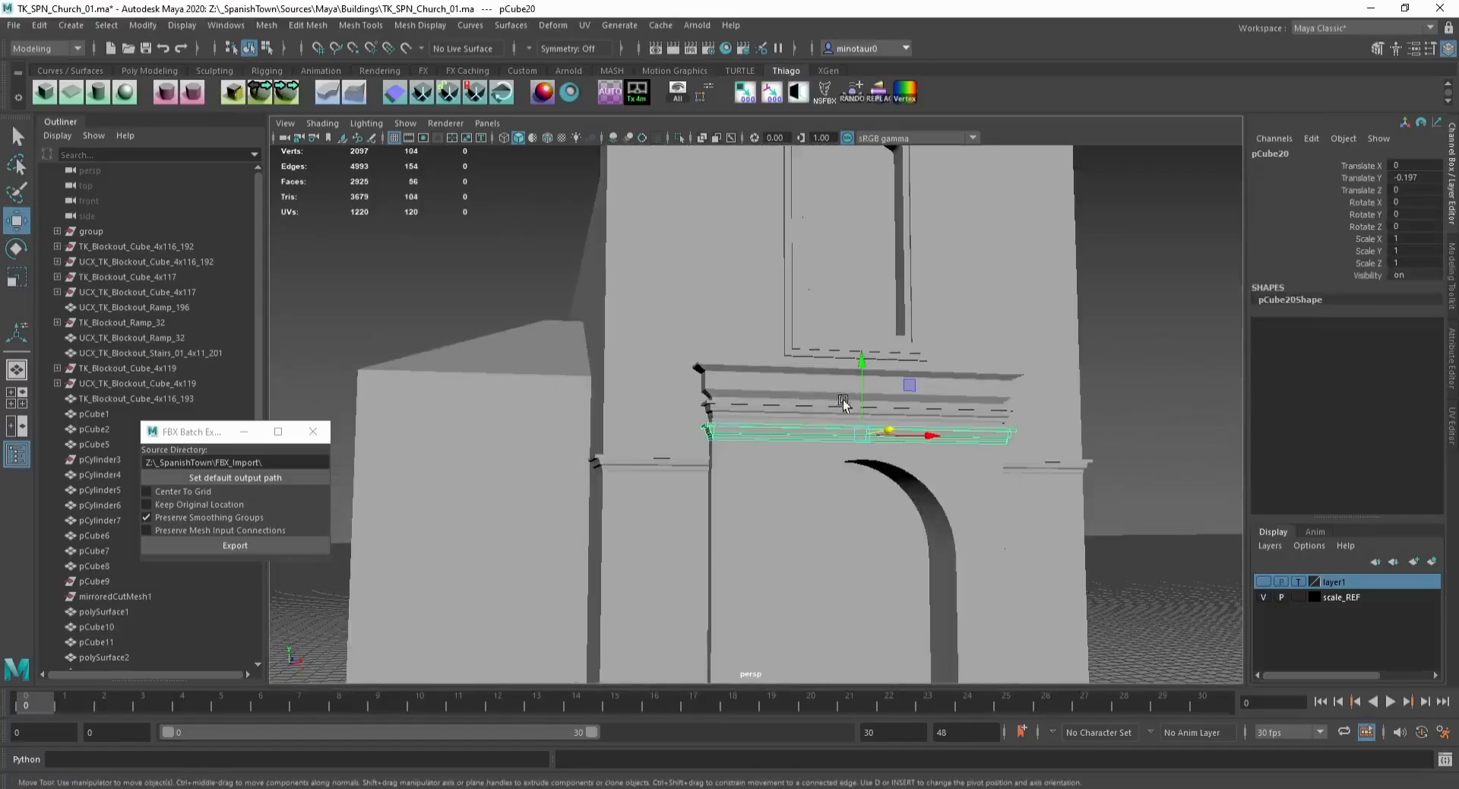
pyautogui.press('x')
pyautogui.moveTo(868, 378); pyautogui.dragTo(756, 543)
pyautogui.keyDown('alt'); pyautogui.moveTo(756, 543); pyautogui.dragTo(772, 467, button='middle'); pyautogui.keyUp('alt')
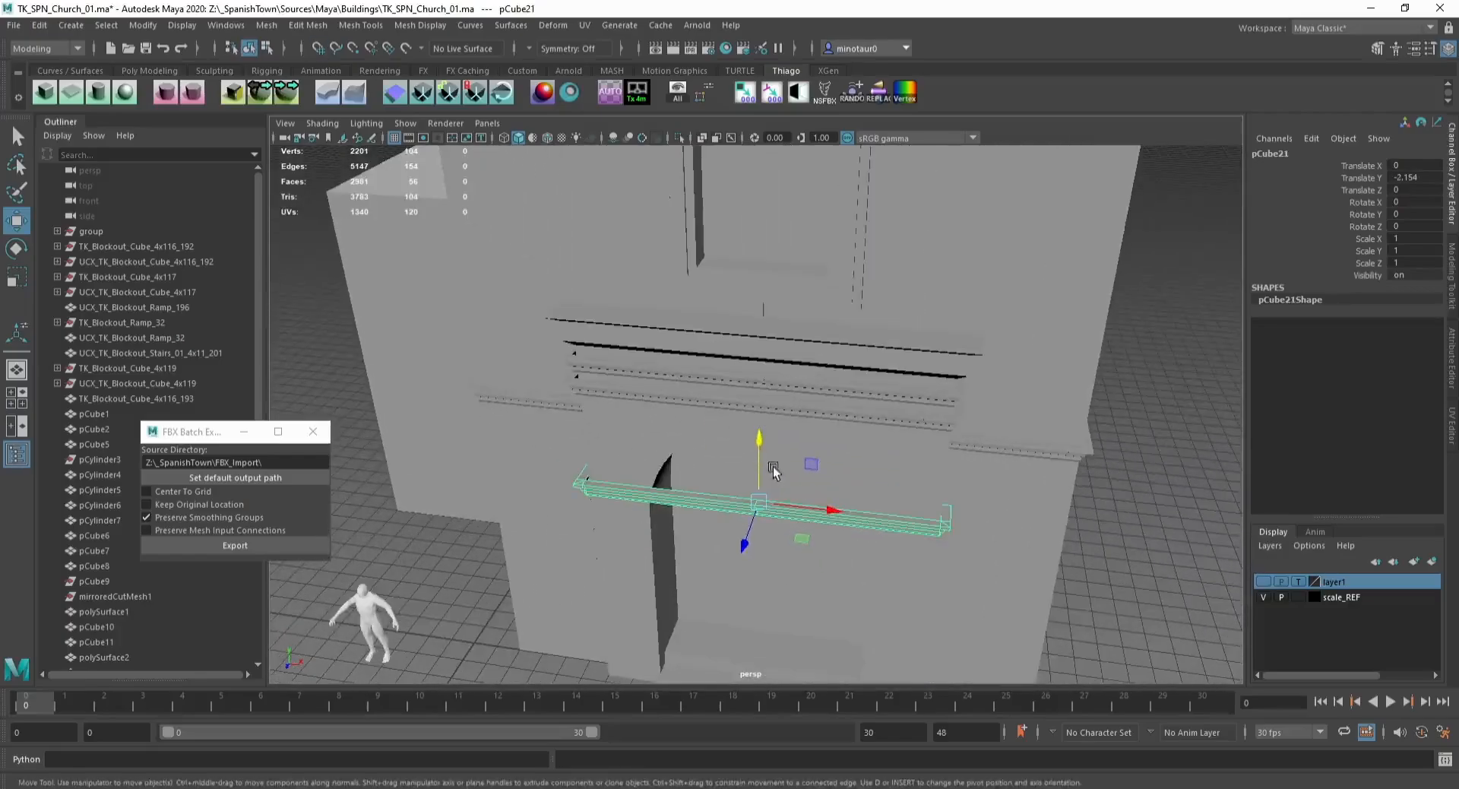
# Step: Snap the lower ledge copy's end vertices to the wall corners to shorten it to the pilaster width
pyautogui.press('F9')
pyautogui.moveTo(905, 461); pyautogui.dragTo(1019, 597)
pyautogui.scroll(2, 1014, 585)
pyautogui.press('d')
pyautogui.moveTo(987, 553); pyautogui.dragTo(985, 547)
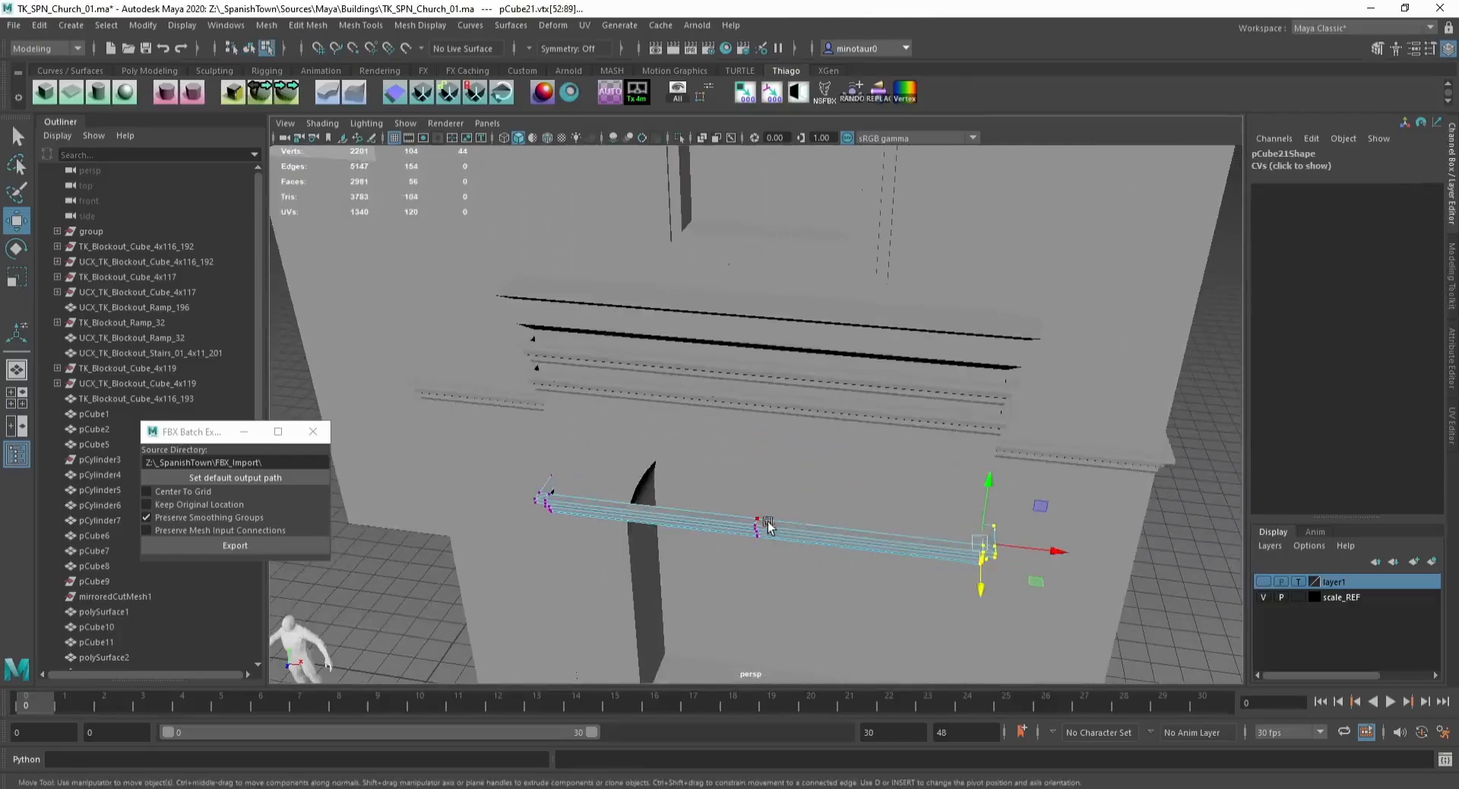
pyautogui.press('F8')
pyautogui.moveTo(745, 506); pyautogui.dragTo(787, 571)
pyautogui.hotkey('ctrl', 'z')
pyautogui.press('F8')
pyautogui.moveTo(830, 529); pyautogui.dragTo(631, 514)
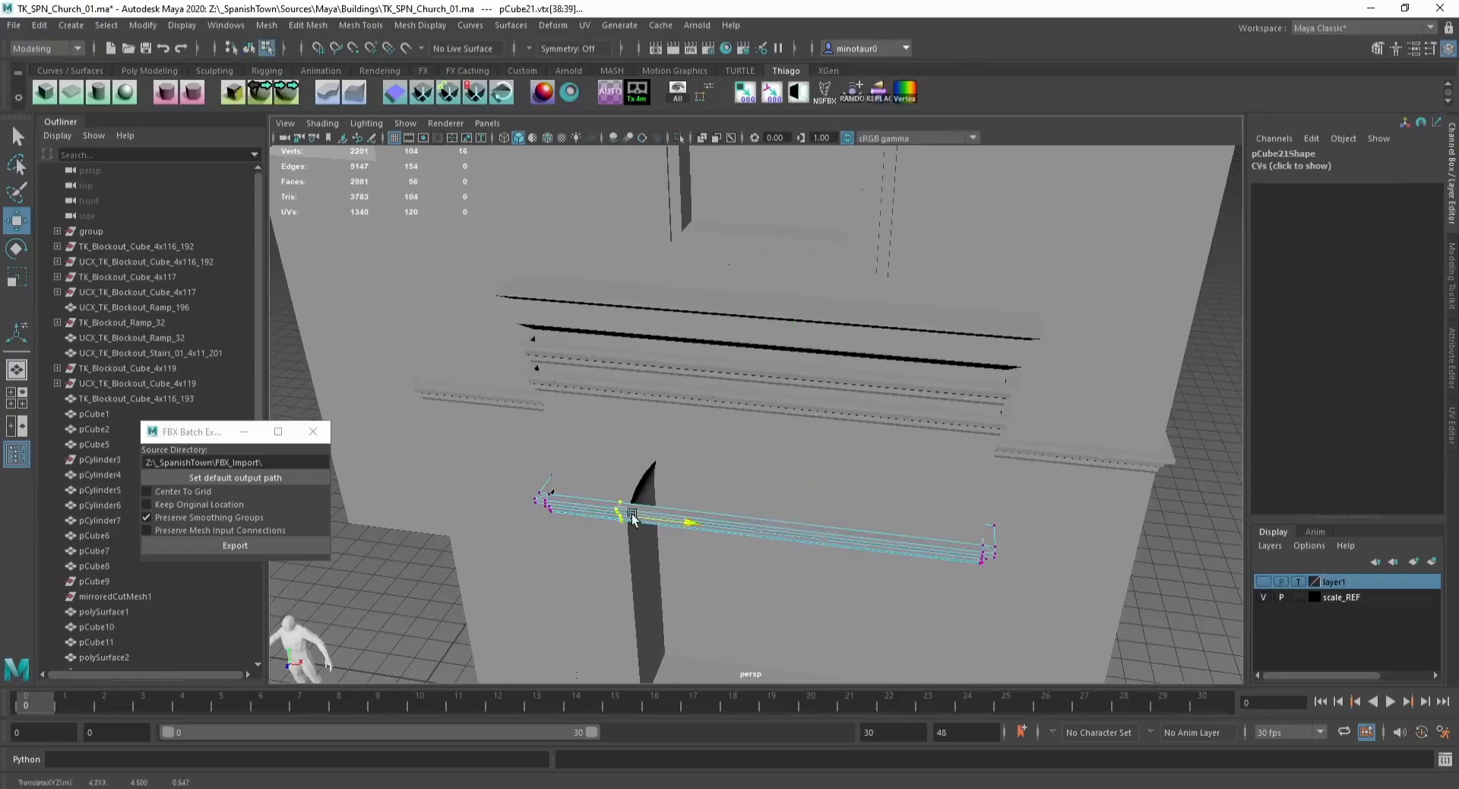
pyautogui.moveTo(946, 490); pyautogui.dragTo(1039, 588)
pyautogui.press('d')
pyautogui.click(986, 548)
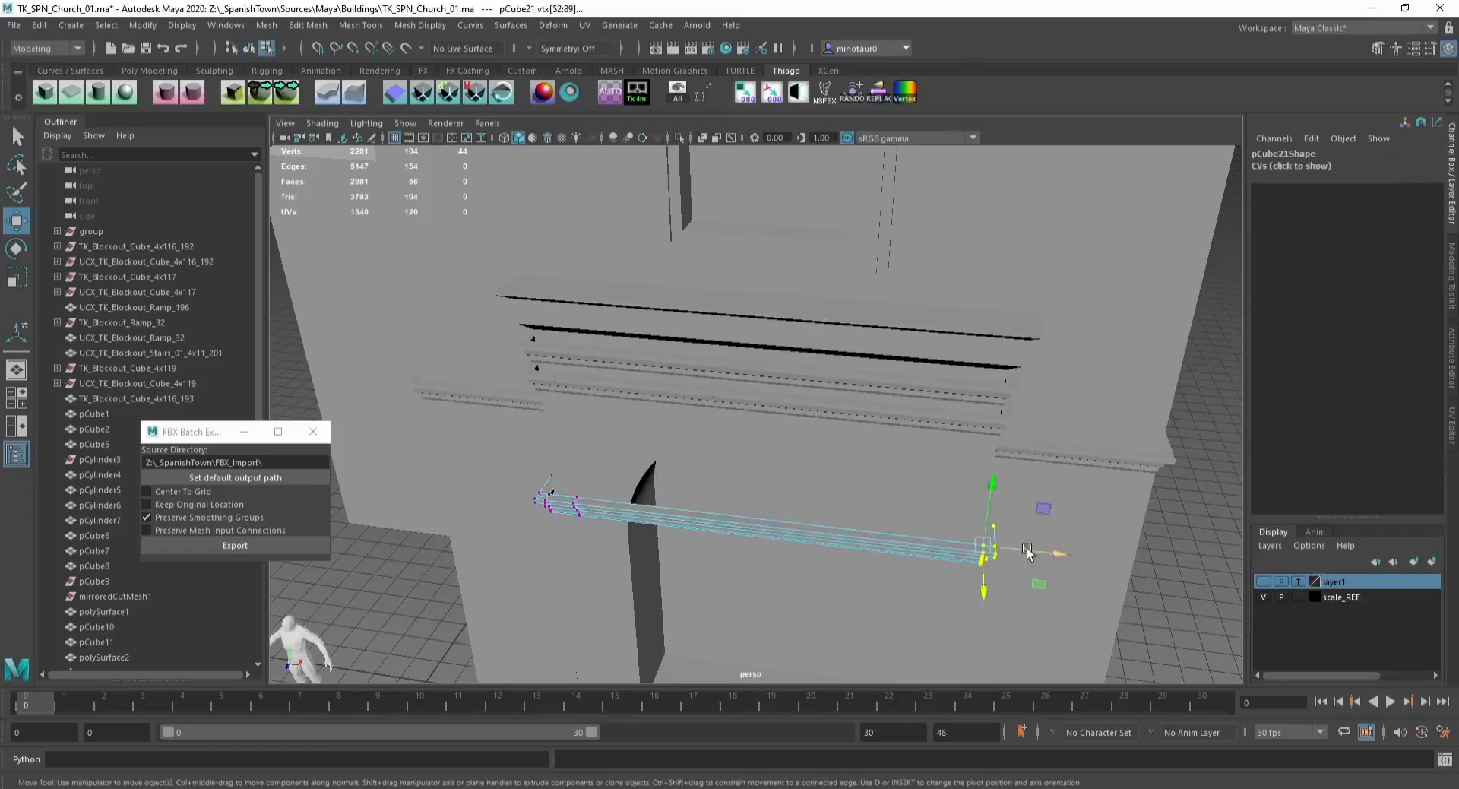
pyautogui.press('v')
pyautogui.moveTo(1027, 555); pyautogui.dragTo(663, 515, button='middle')
pyautogui.hotkey('ctrl', 'z')
pyautogui.press('v')
pyautogui.moveTo(1026, 551); pyautogui.dragTo(644, 454)
pyautogui.keyDown('alt'); pyautogui.moveTo(645, 454); pyautogui.dragTo(721, 380, button='middle'); pyautogui.keyUp('alt')
pyautogui.scroll(5, 707, 426)
pyautogui.moveTo(692, 460); pyautogui.dragTo(639, 351)
pyautogui.moveTo(628, 399); pyautogui.dragTo(698, 398)
pyautogui.press('F8')
pyautogui.press('f')
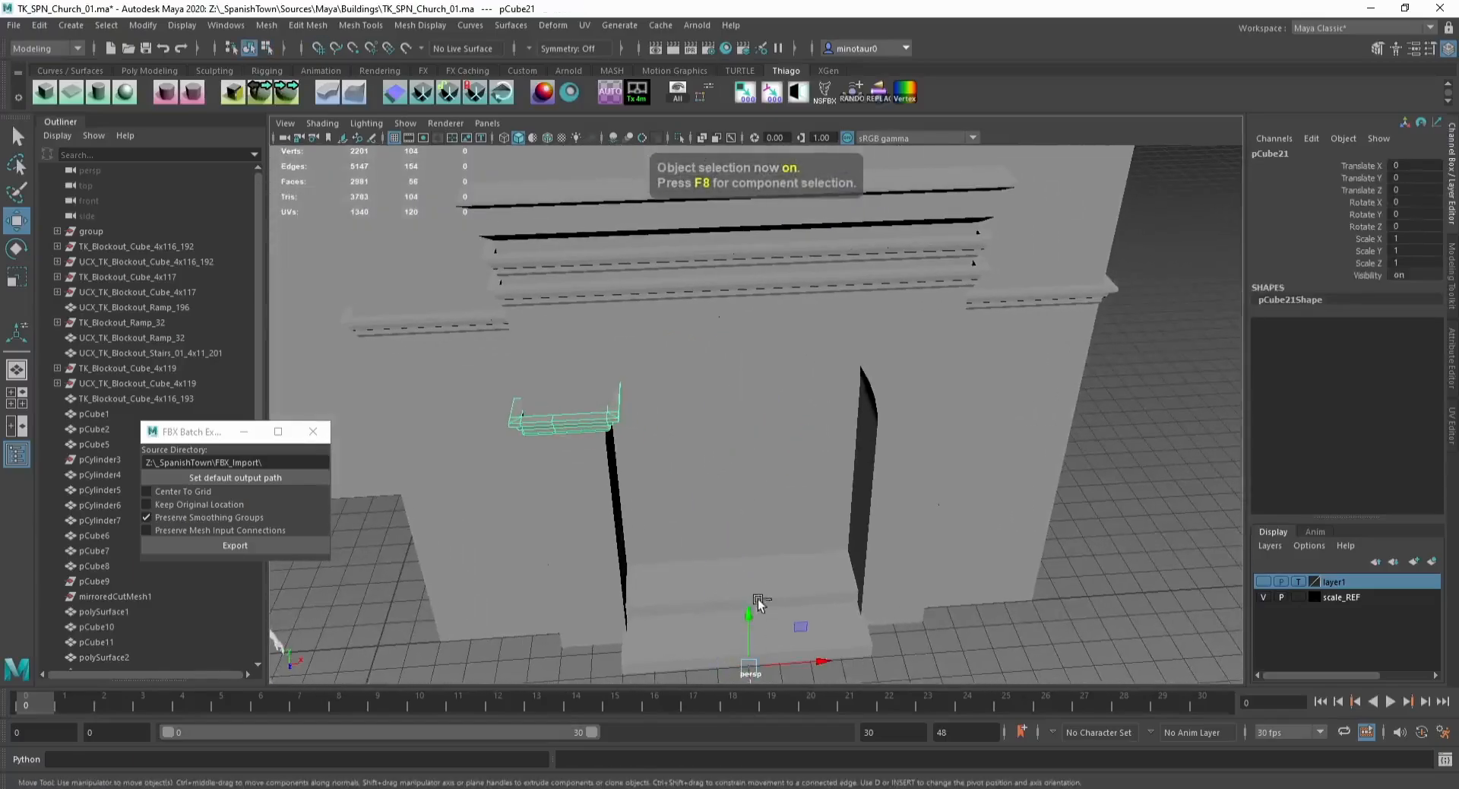
# Step: Duplicate the short ledge piece and mirror it to the opposite side of the facade
pyautogui.hotkey('ctrl', 'd')
pyautogui.doubleClick(1415, 239)
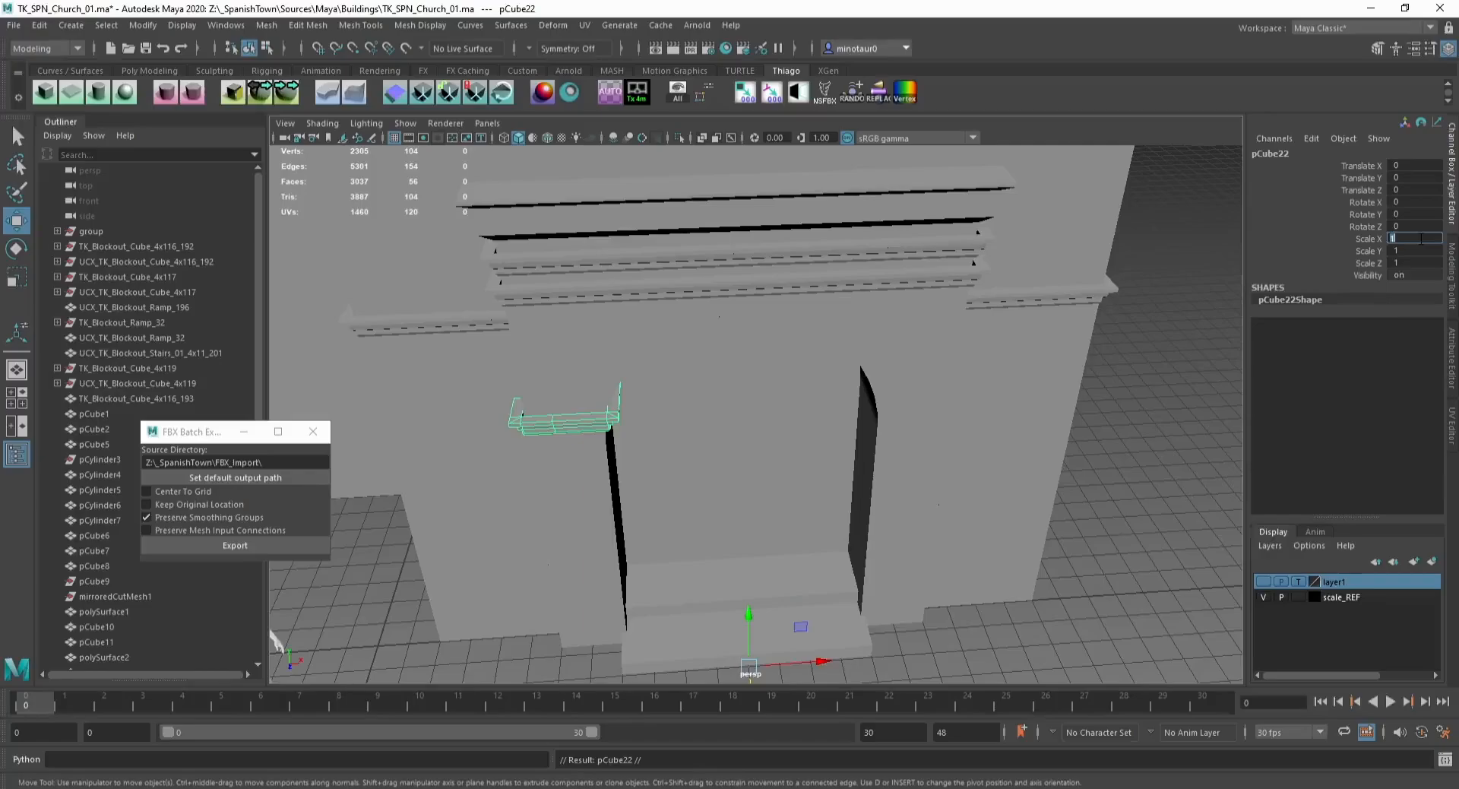
pyautogui.click(1118, 525)
pyautogui.keyDown('alt'); pyautogui.moveTo(1117, 525); pyautogui.dragTo(937, 451, button='right'); pyautogui.keyUp('alt')
pyautogui.keyDown('alt'); pyautogui.moveTo(938, 451); pyautogui.dragTo(869, 389); pyautogui.keyUp('alt')
pyautogui.keyDown('alt'); pyautogui.moveTo(869, 390); pyautogui.dragTo(873, 418, button='right'); pyautogui.keyUp('alt')
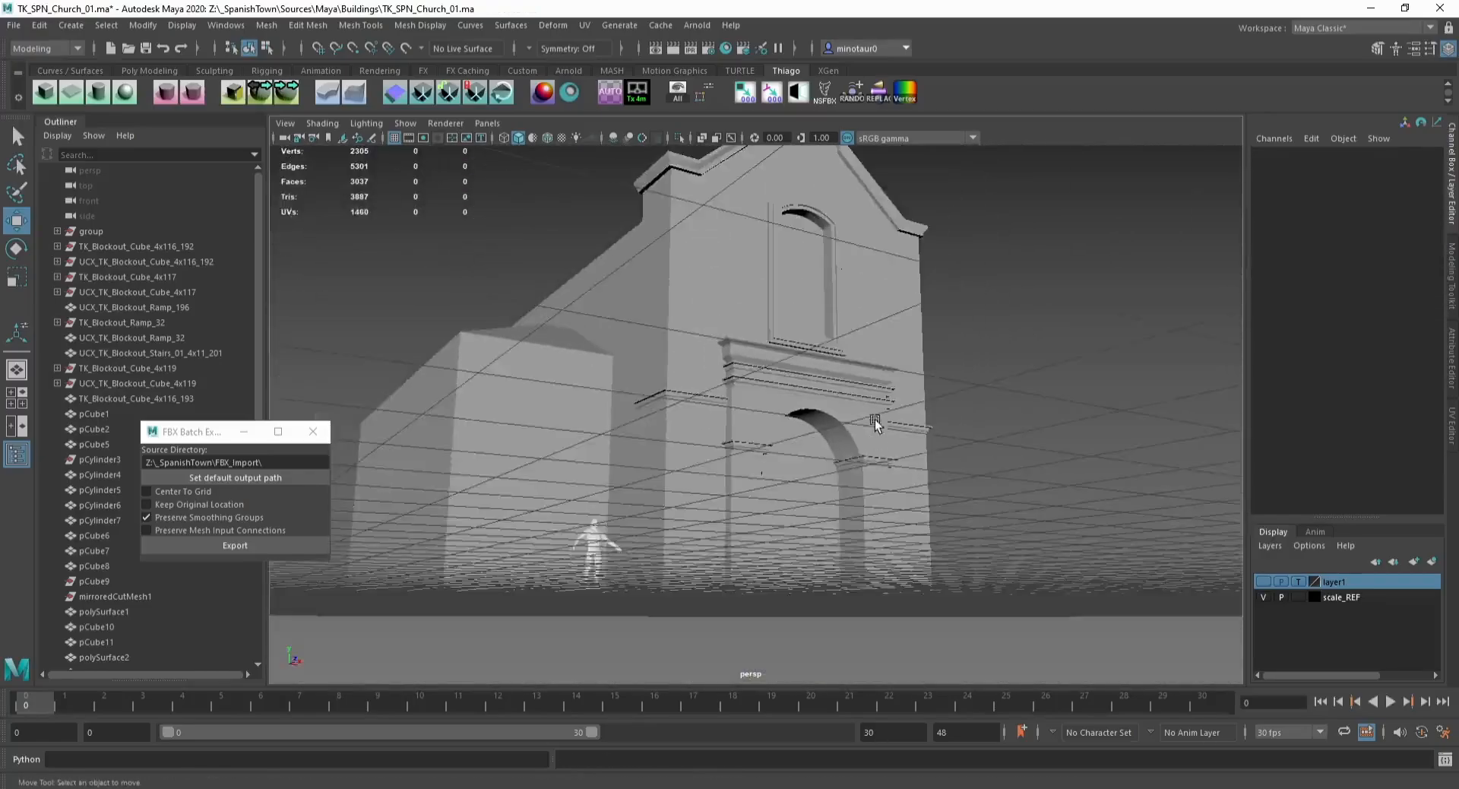
# Step: Select the facade's bottom faces and extrude them 0.2 to form a base plinth
pyautogui.keyDown('alt'); pyautogui.moveTo(874, 417); pyautogui.dragTo(735, 499); pyautogui.keyUp('alt')
pyautogui.click(687, 514)
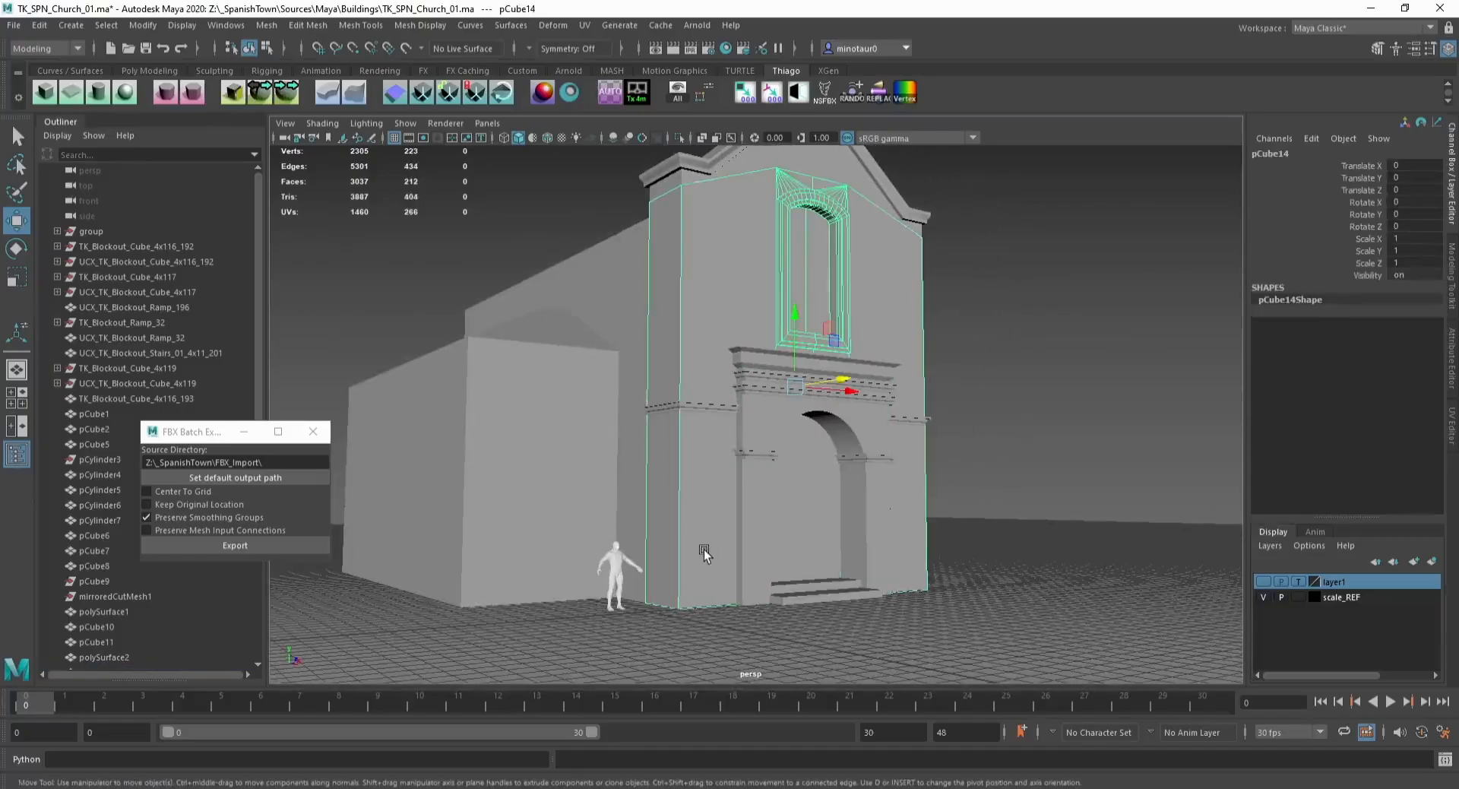
pyautogui.press('F9')
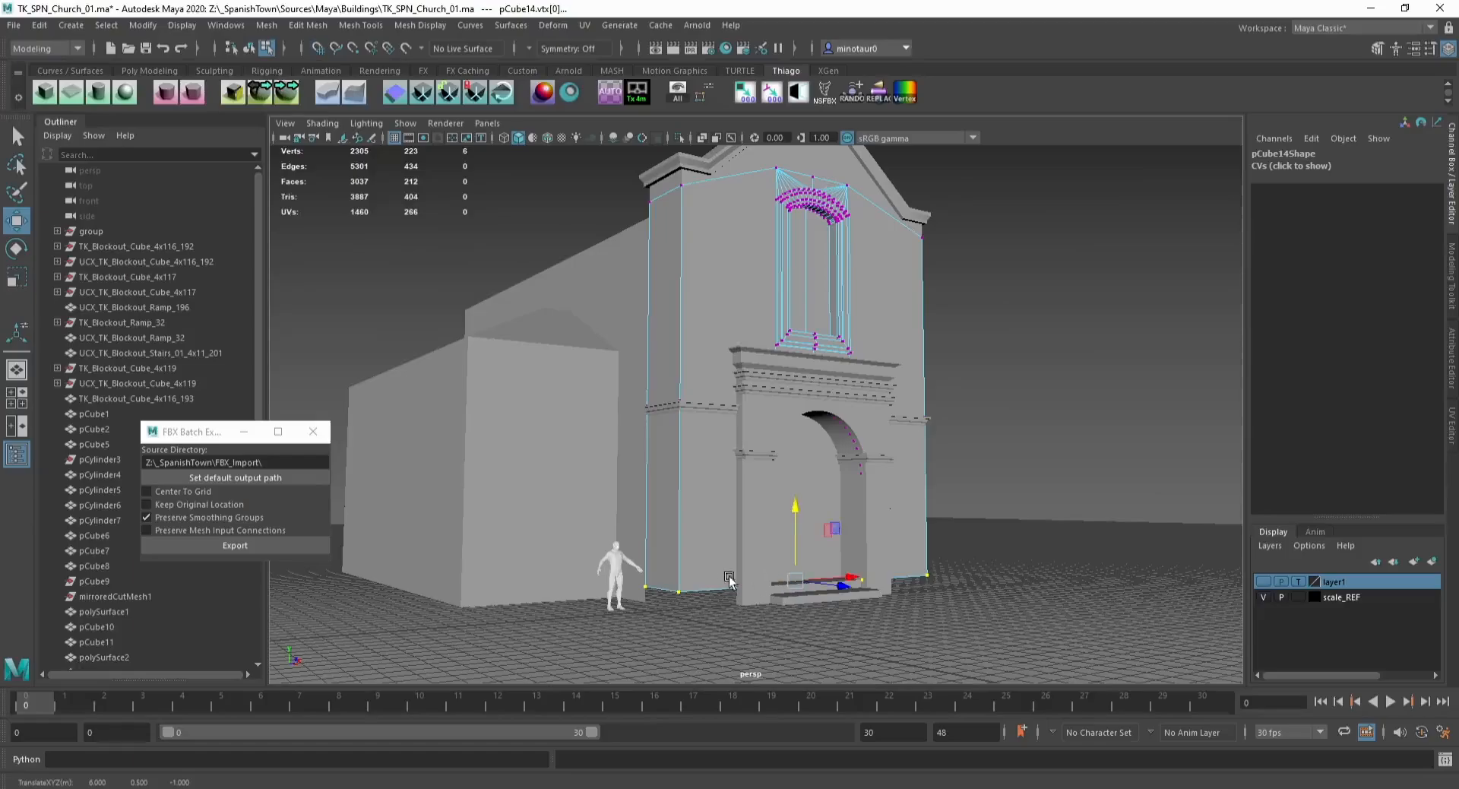
pyautogui.press('F10')
pyautogui.click(720, 585)
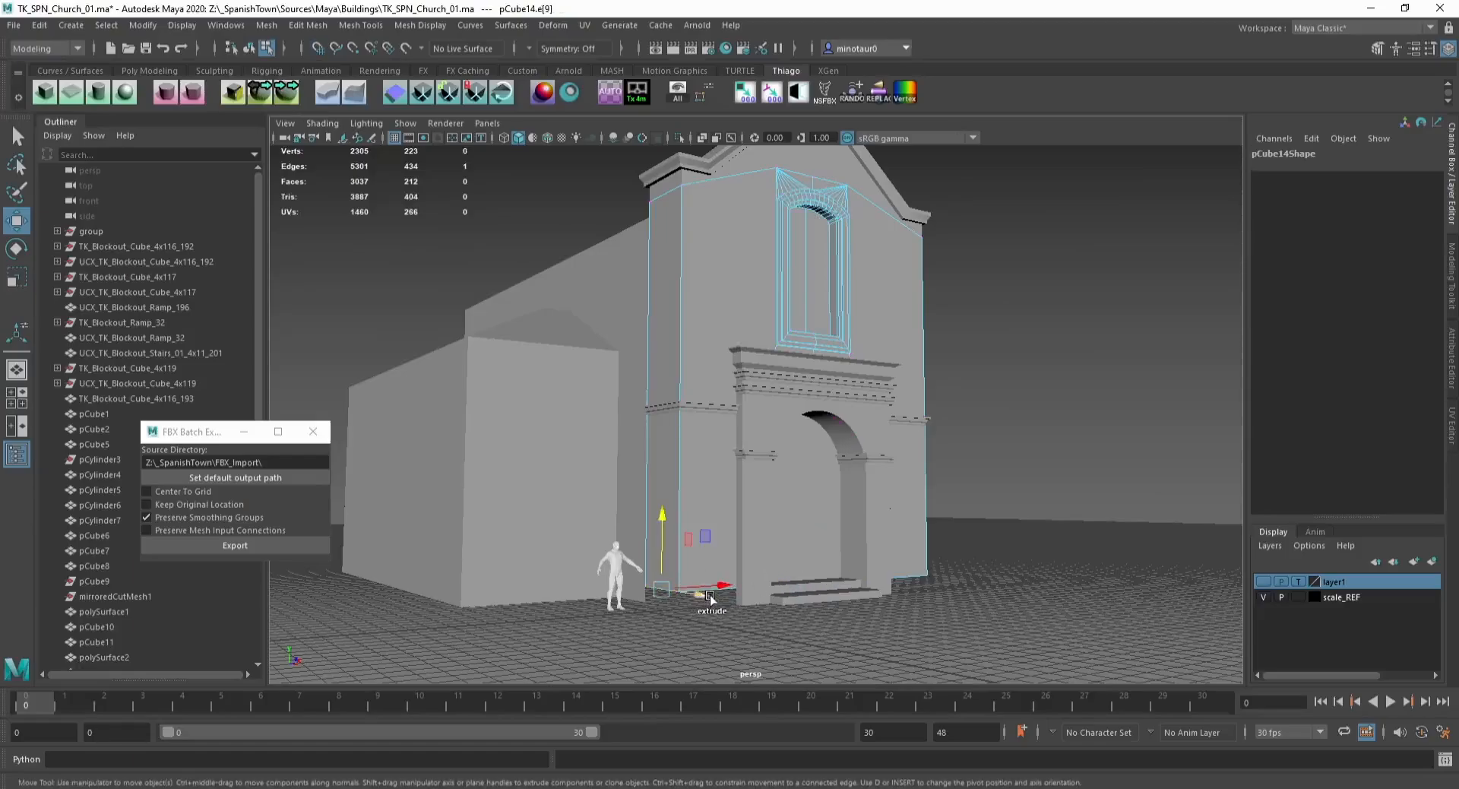
pyautogui.keyDown('shift'); pyautogui.click(918, 581); pyautogui.keyUp('shift')
pyautogui.keyDown('alt'); pyautogui.moveTo(919, 585); pyautogui.dragTo(883, 536); pyautogui.keyUp('alt')
pyautogui.hotkey('ctrl', 'e')
pyautogui.hotkey('ctrl', 'F11')
pyautogui.hotkey('ctrl', 'e')
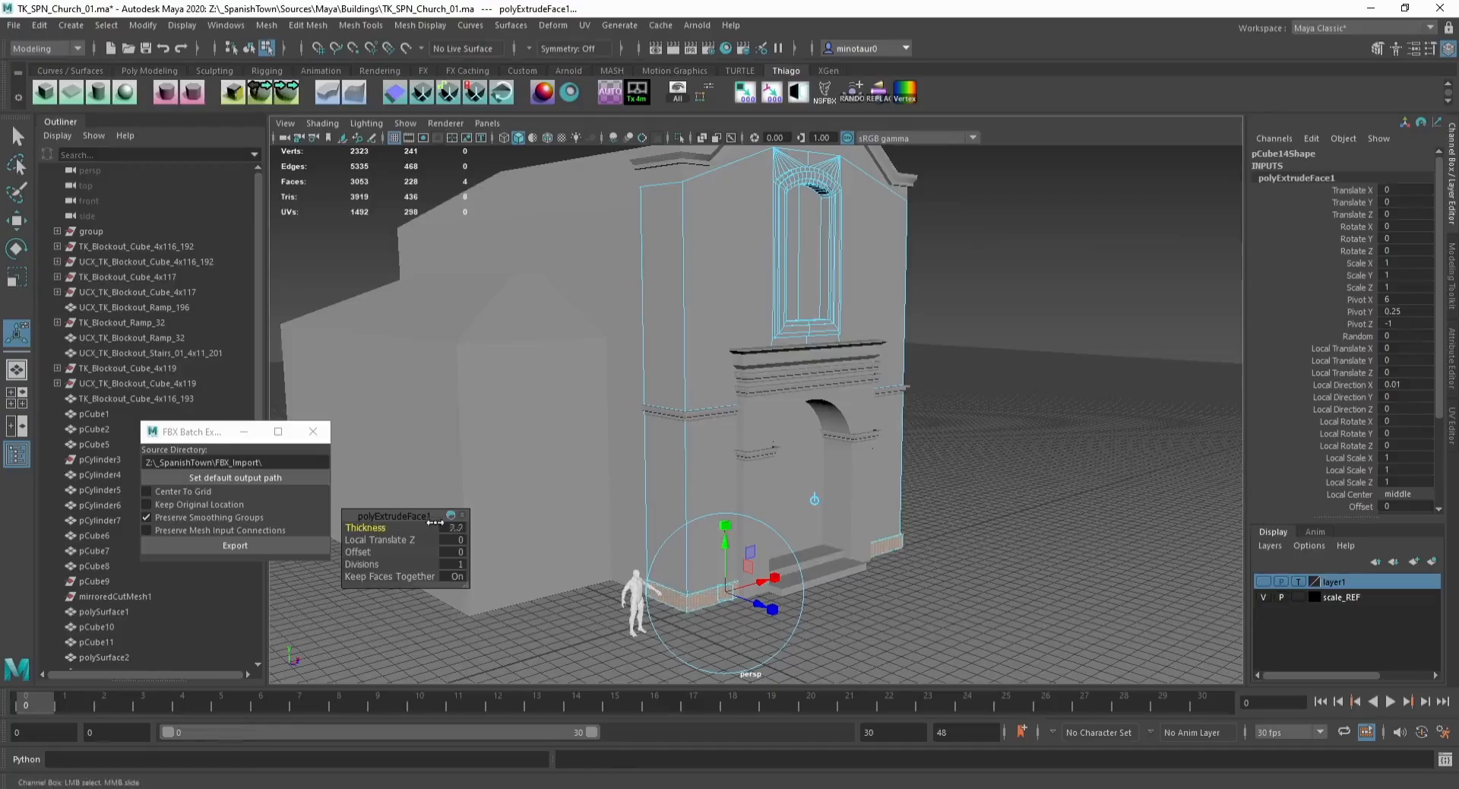
# Step: Inspect the facade ledge pieces by selecting them
pyautogui.press('F8')
pyautogui.keyDown('alt'); pyautogui.moveTo(950, 524); pyautogui.dragTo(714, 479); pyautogui.keyUp('alt')
pyautogui.click(710, 476)
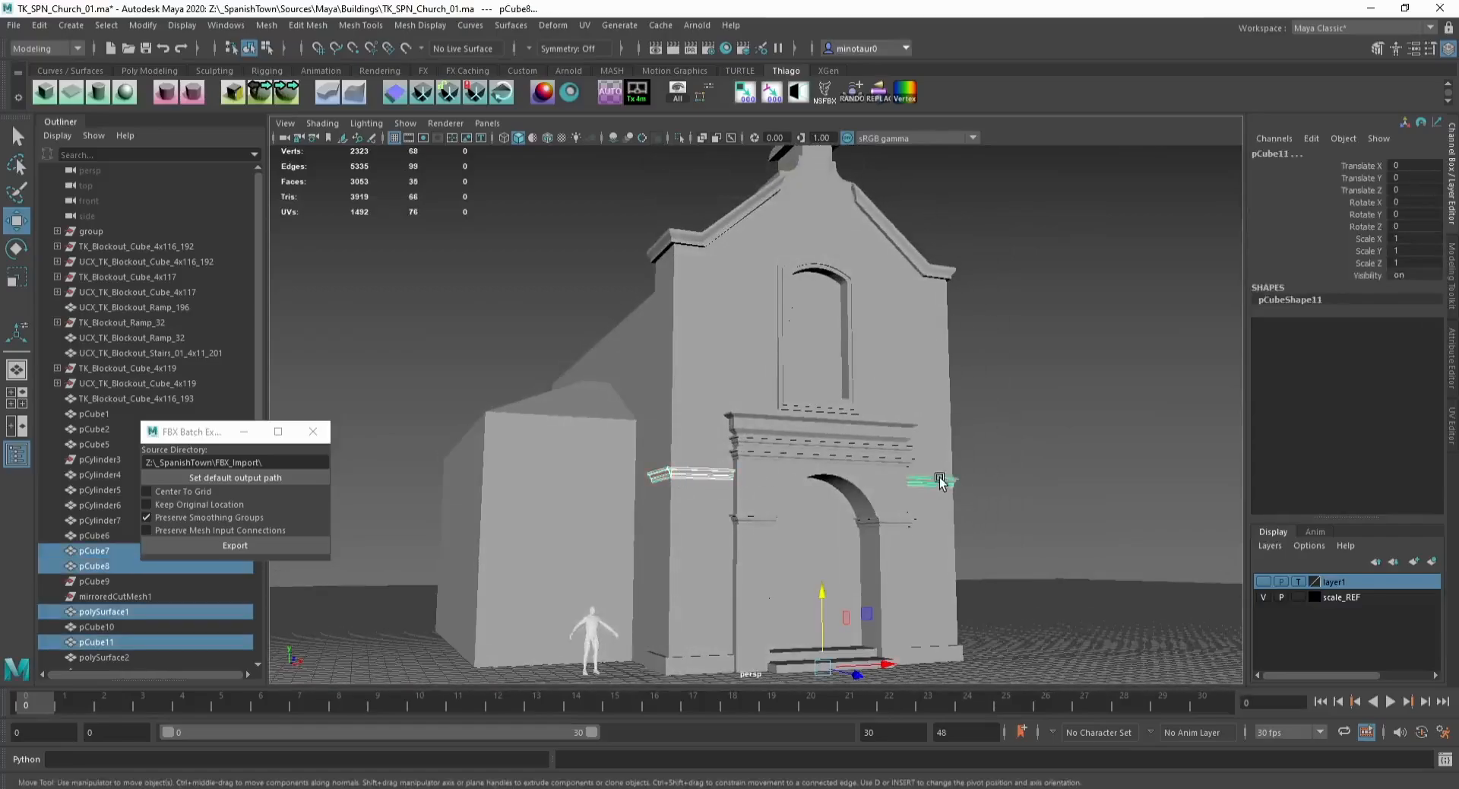
pyautogui.keyDown('alt'); pyautogui.moveTo(941, 484); pyautogui.dragTo(992, 475); pyautogui.keyUp('alt')
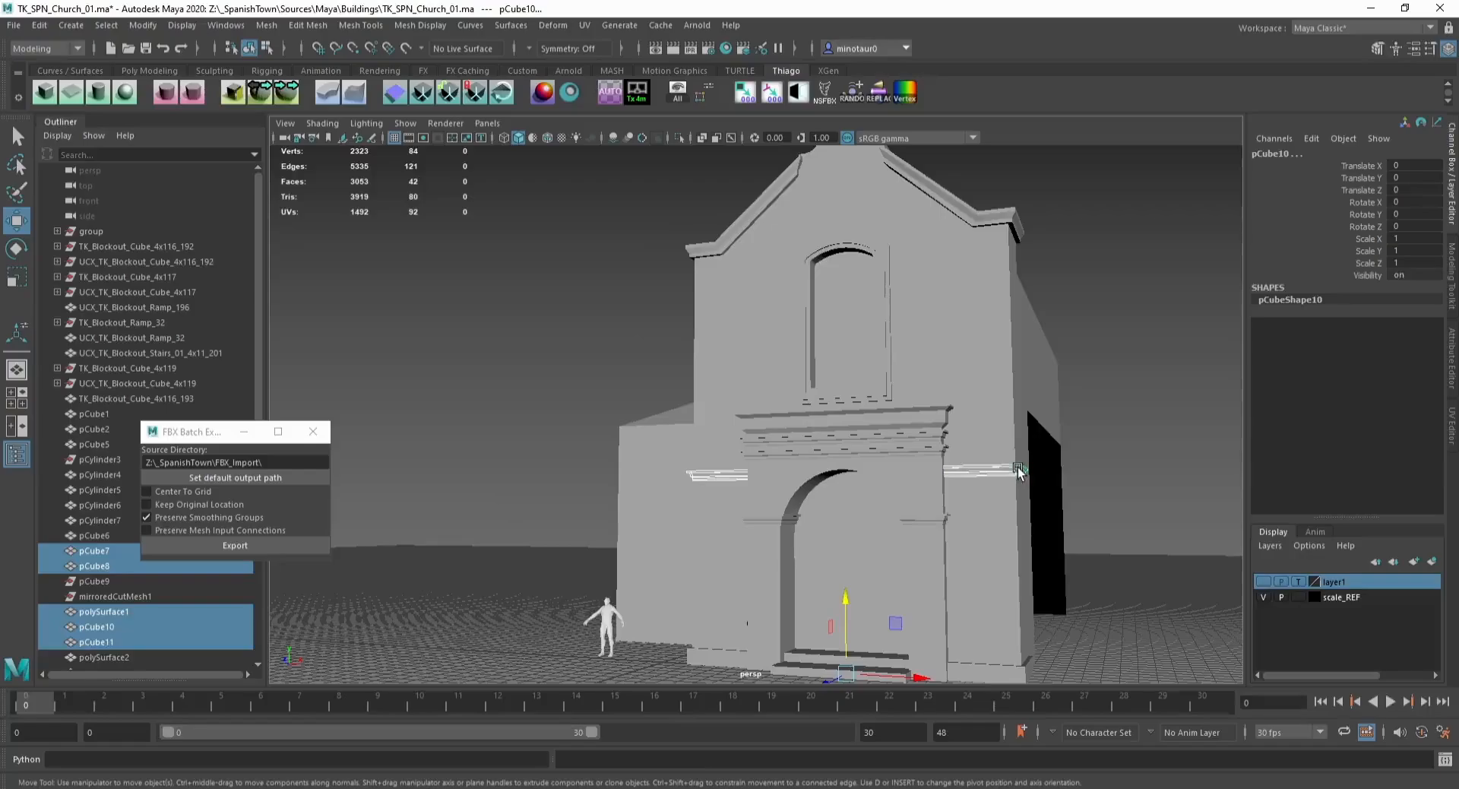
pyautogui.moveTo(845, 653); pyautogui.dragTo(950, 612)
pyautogui.moveTo(817, 614); pyautogui.dragTo(819, 577)
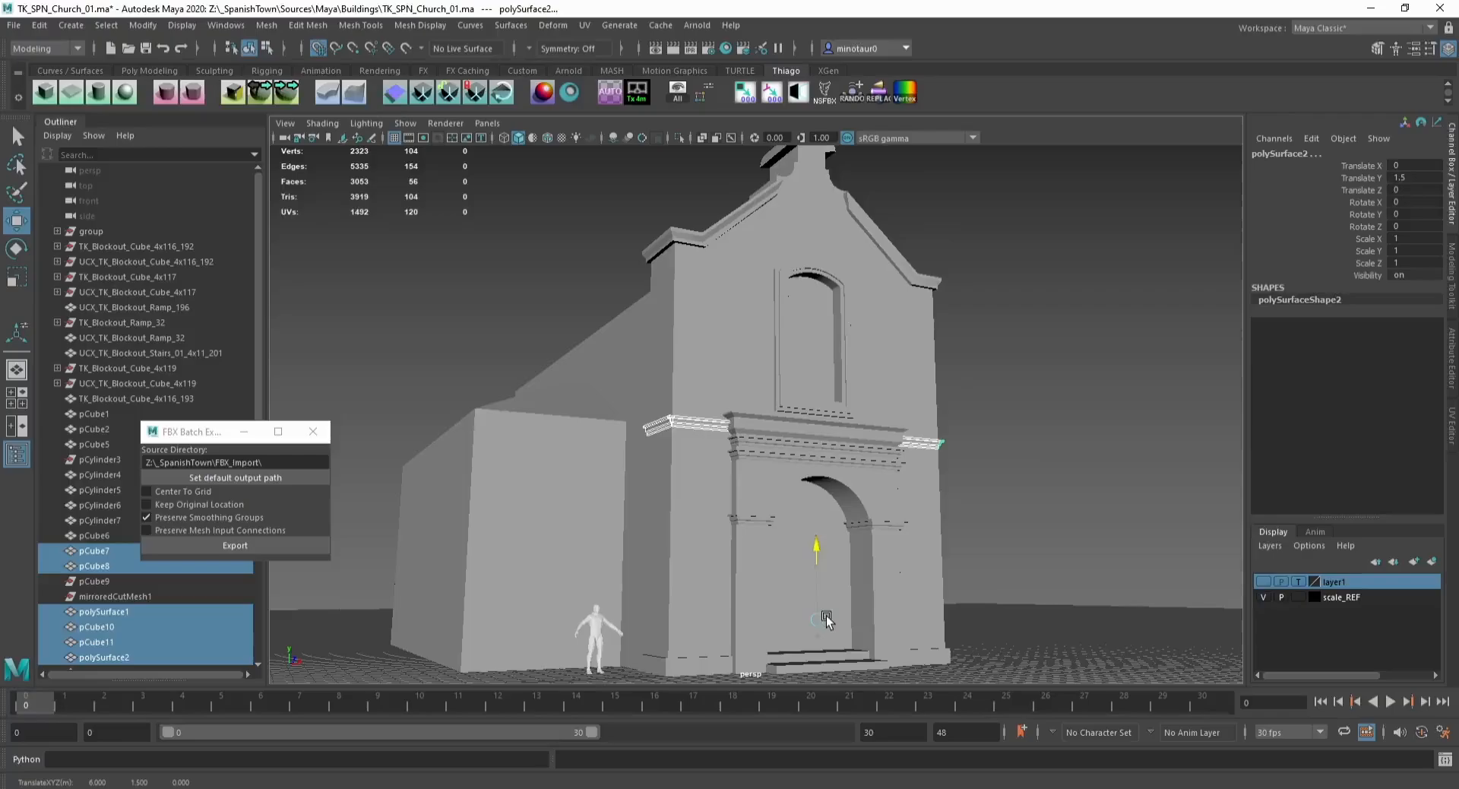
pyautogui.click(1026, 544)
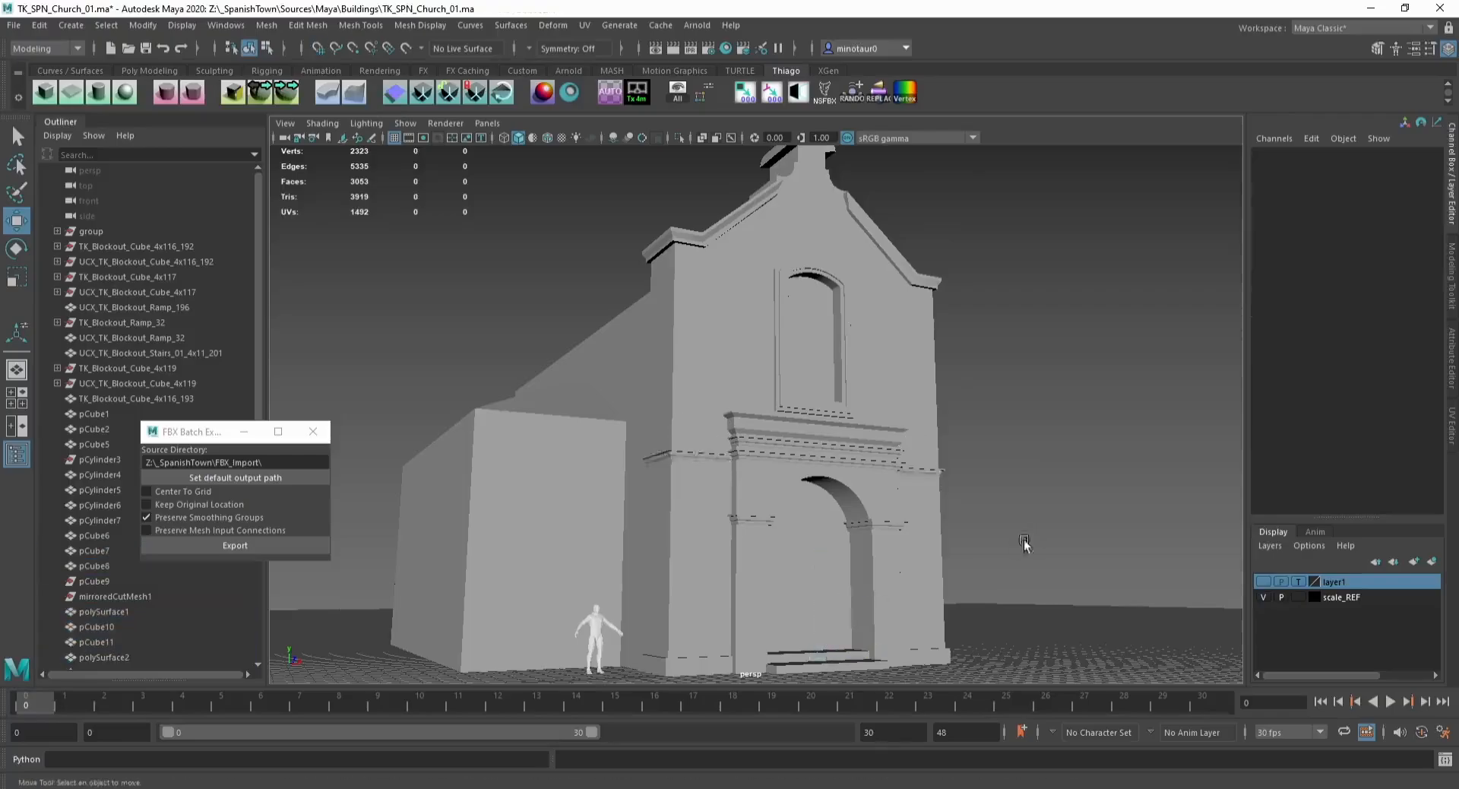
# Step: Check the bell tower's vertices and save the scene
pyautogui.keyDown('alt'); pyautogui.moveTo(1022, 542); pyautogui.dragTo(813, 340); pyautogui.keyUp('alt')
pyautogui.click(813, 339)
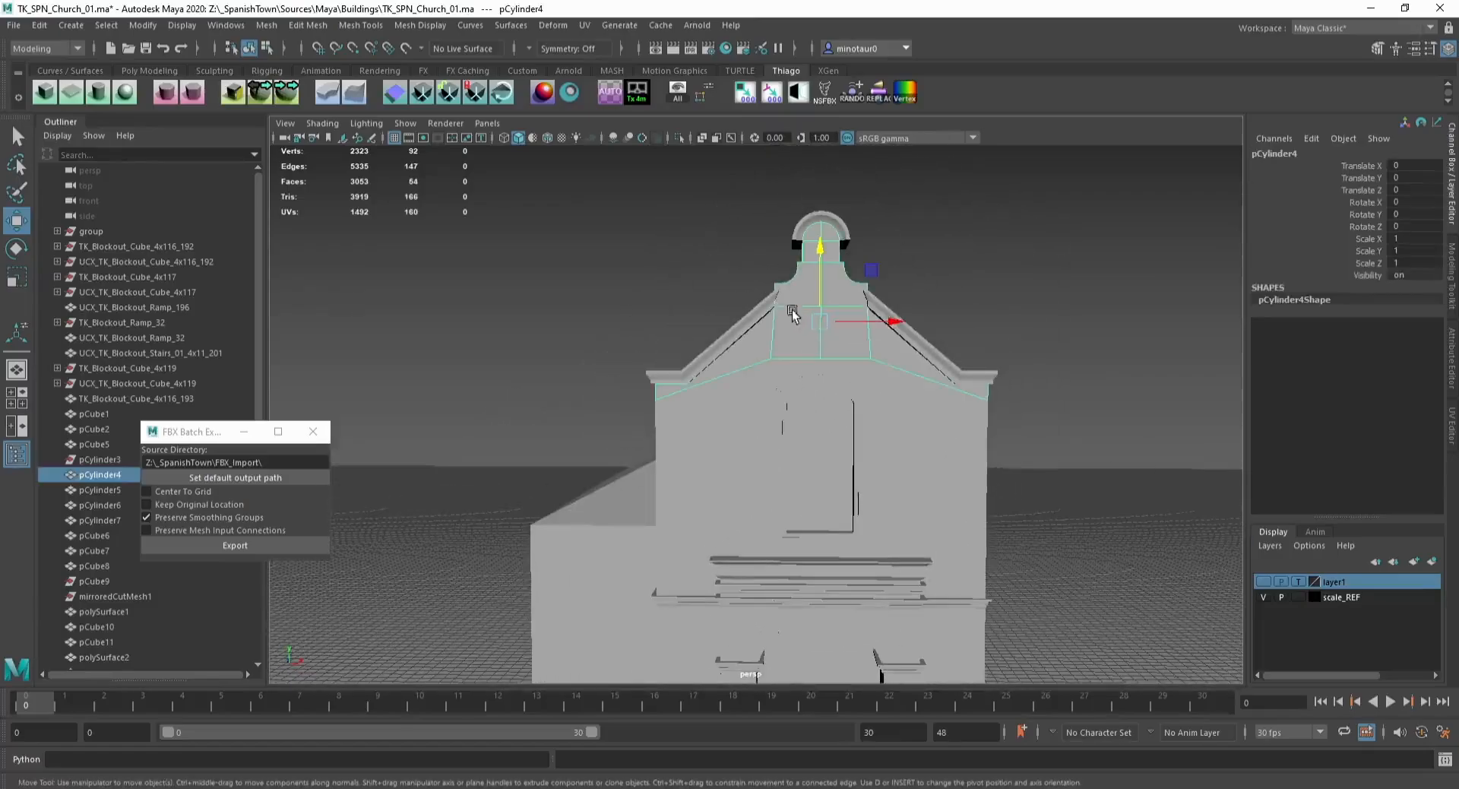
pyautogui.press('F9')
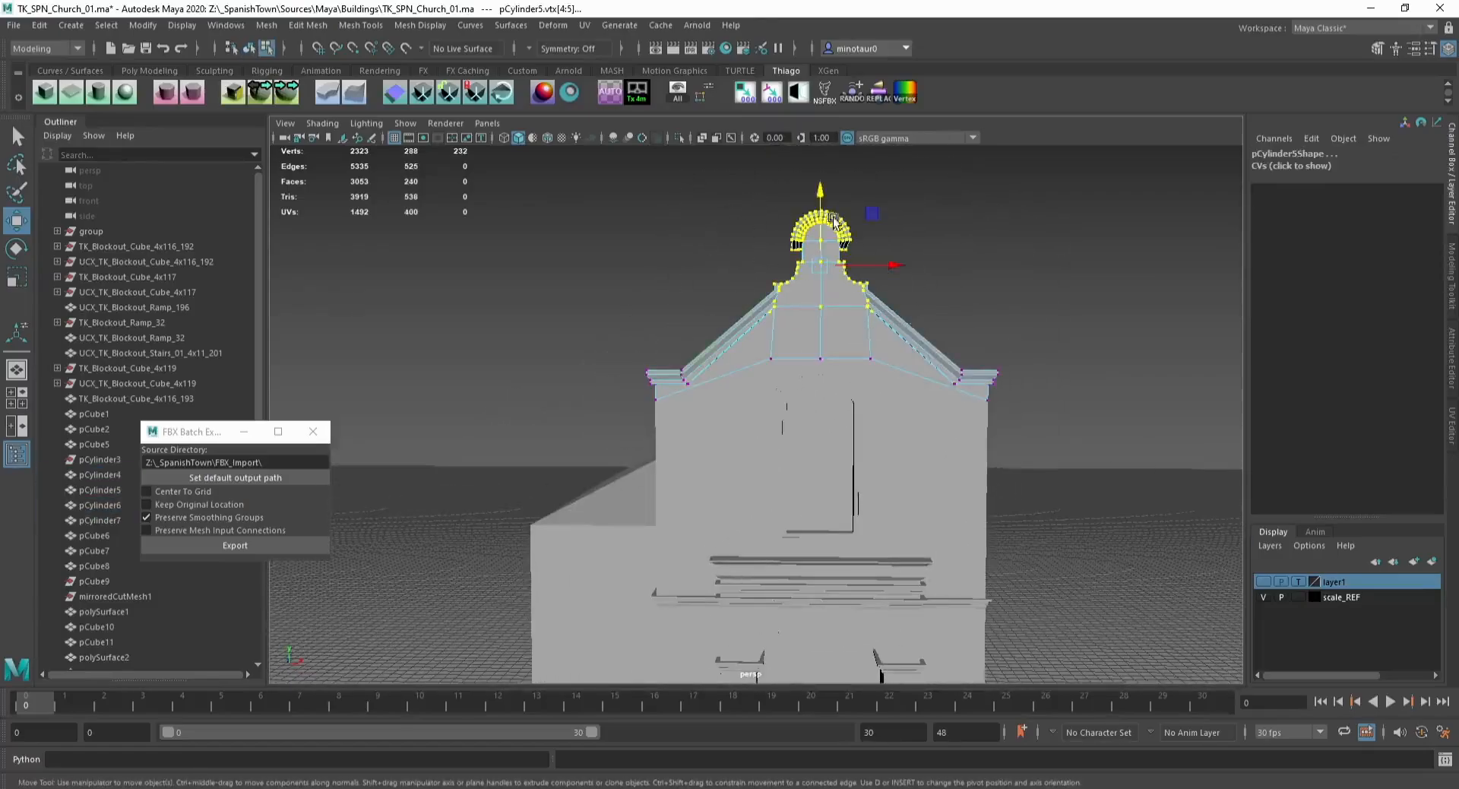
pyautogui.click(825, 224)
pyautogui.press('F8')
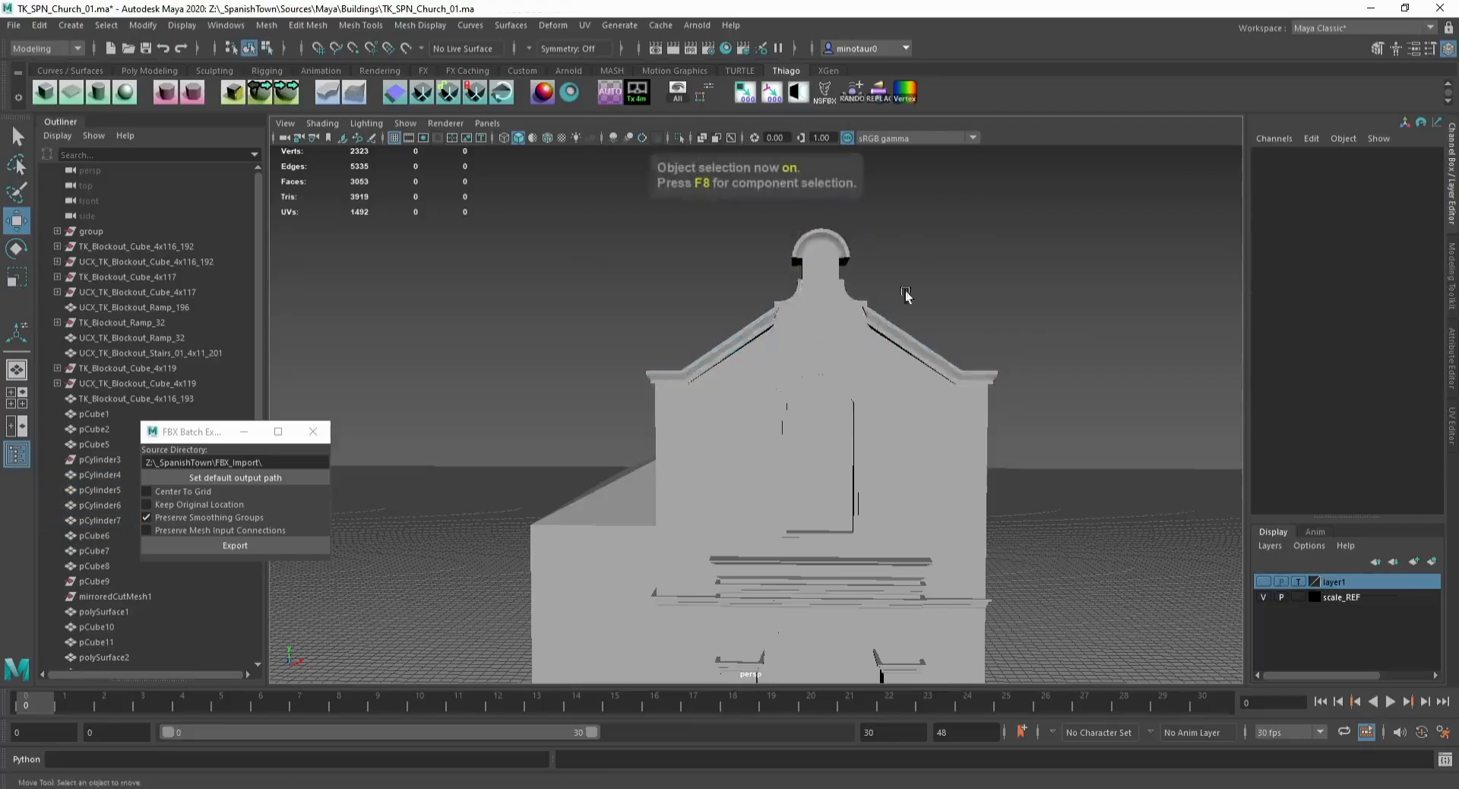
pyautogui.scroll(-5, 800, 330)
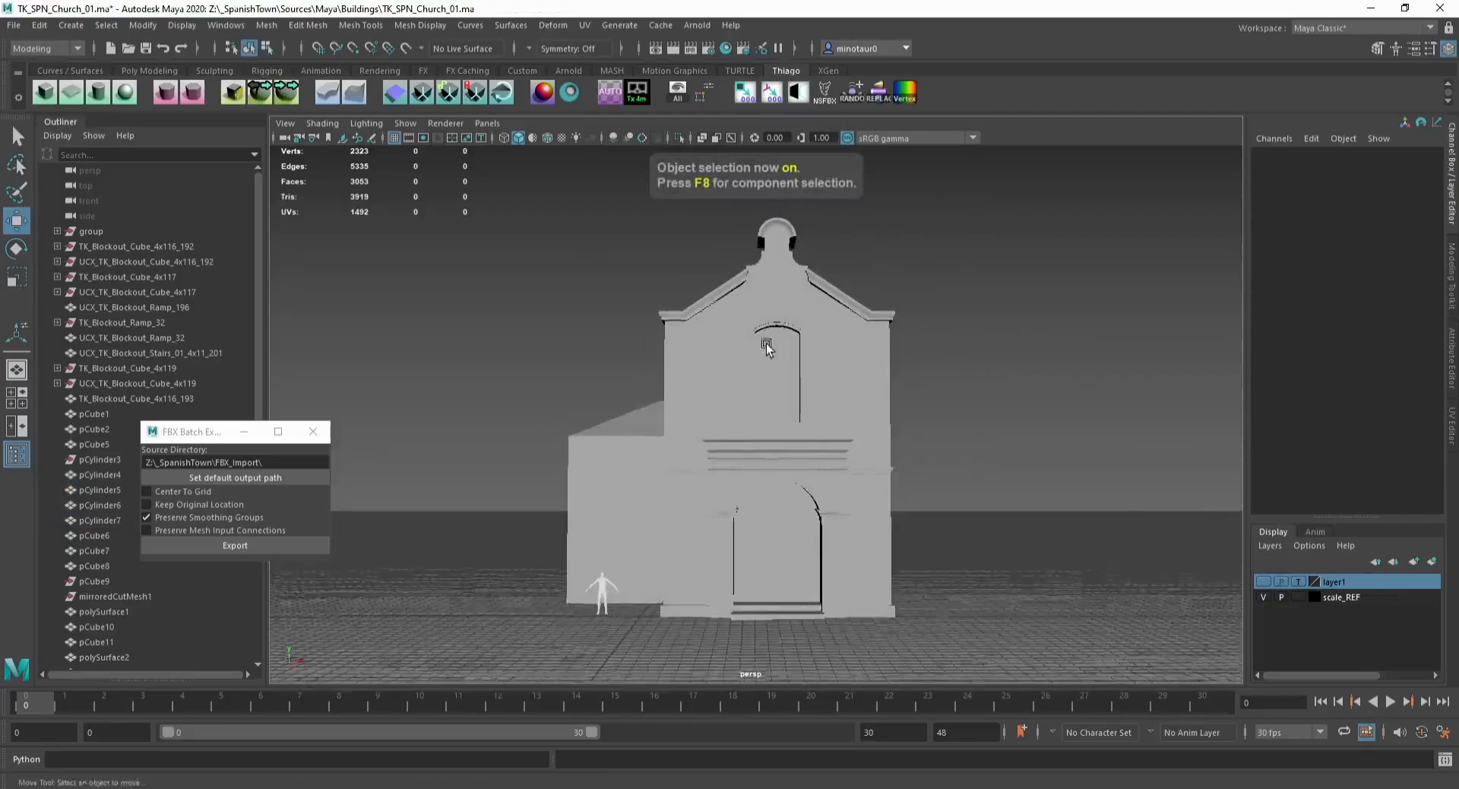
pyautogui.moveTo(792, 351)
pyautogui.keyDown('alt'); pyautogui.mouseDown()
pyautogui.moveTo(827, 297)
pyautogui.moveTo(800, 354)
pyautogui.moveTo(648, 348)
pyautogui.moveTo(769, 358)
pyautogui.mouseUp(); pyautogui.keyUp('alt')
pyautogui.hotkey('ctrl', 's')
pyautogui.press('w')
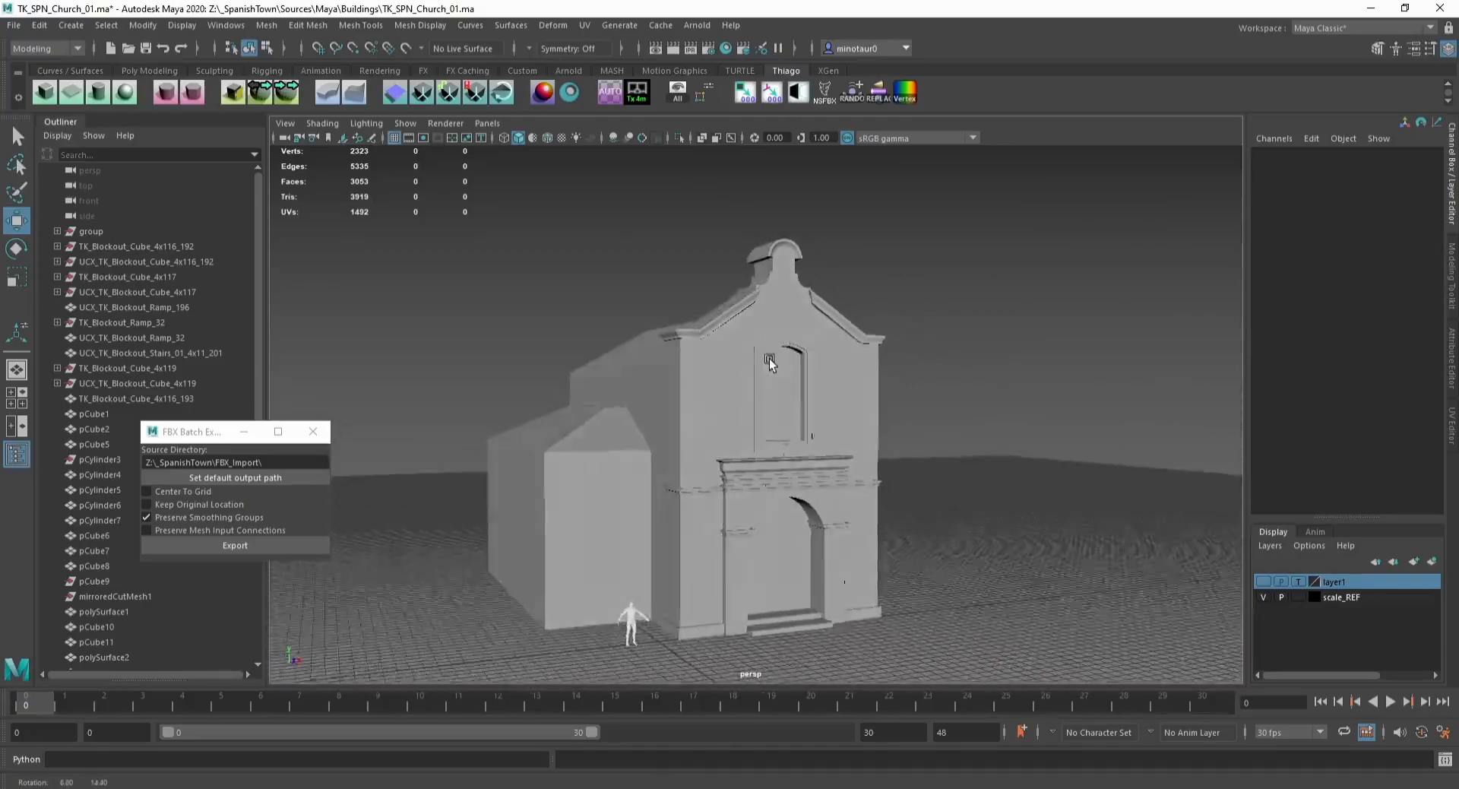
# Step: Duplicate the facade's arched window frame faces into a separate object
pyautogui.keyDown('alt'); pyautogui.moveTo(632, 442); pyautogui.dragTo(704, 384, button='middle'); pyautogui.keyUp('alt')
pyautogui.keyDown('alt'); pyautogui.moveTo(704, 385); pyautogui.dragTo(690, 446, button='right'); pyautogui.keyUp('alt')
pyautogui.click(727, 405)
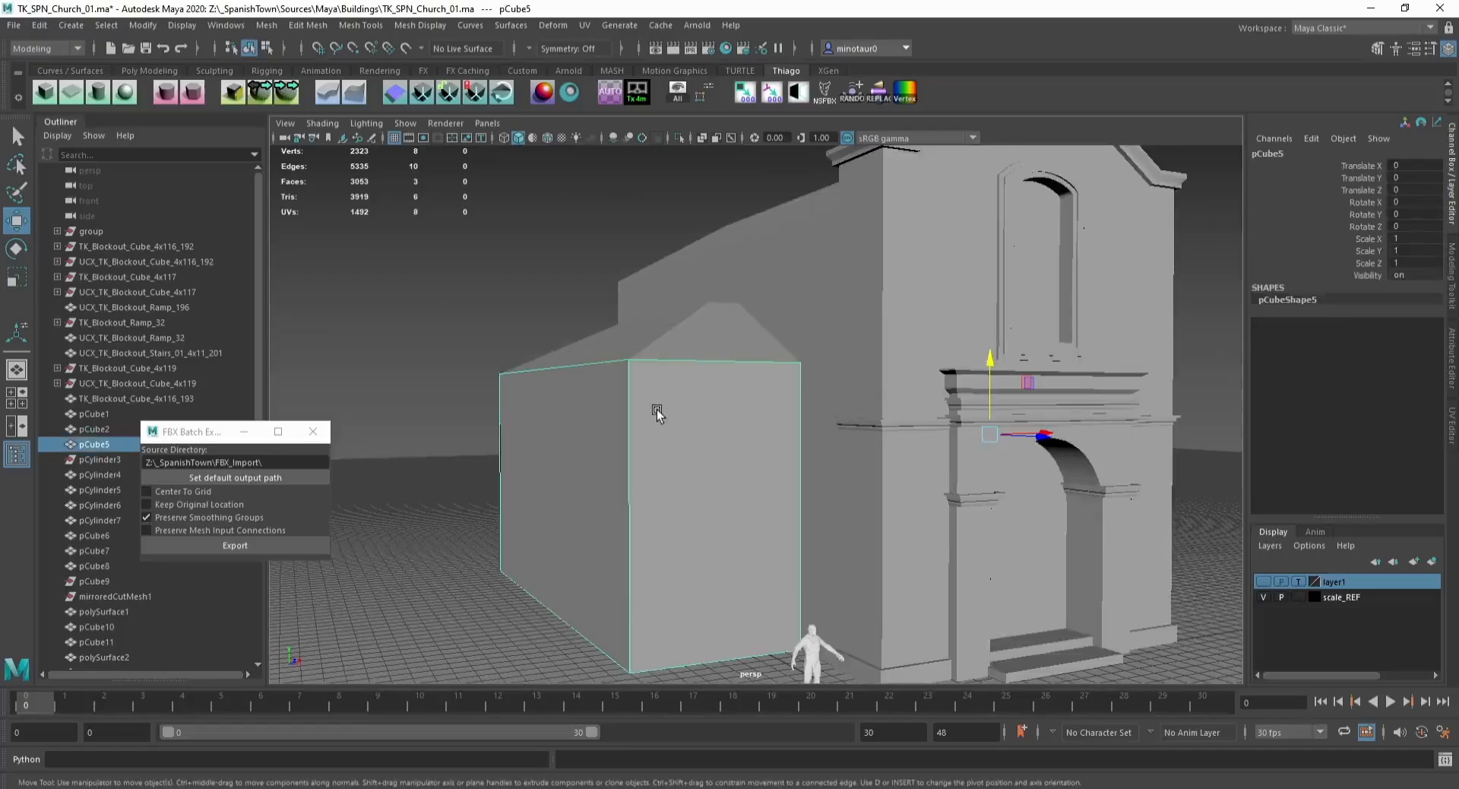
pyautogui.keyDown('alt'); pyautogui.moveTo(651, 407); pyautogui.dragTo(697, 389); pyautogui.keyUp('alt')
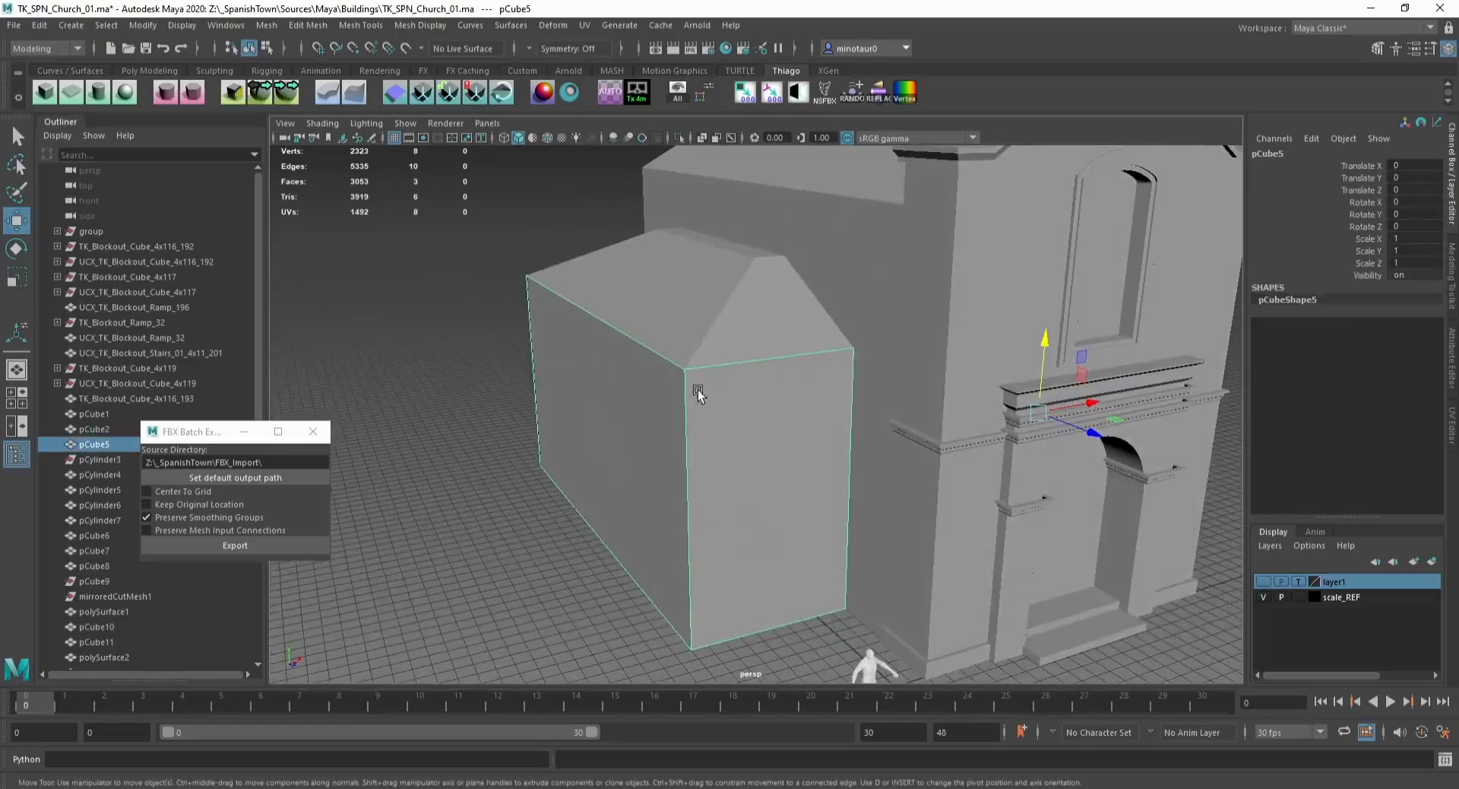
pyautogui.scroll(-2, 759, 408)
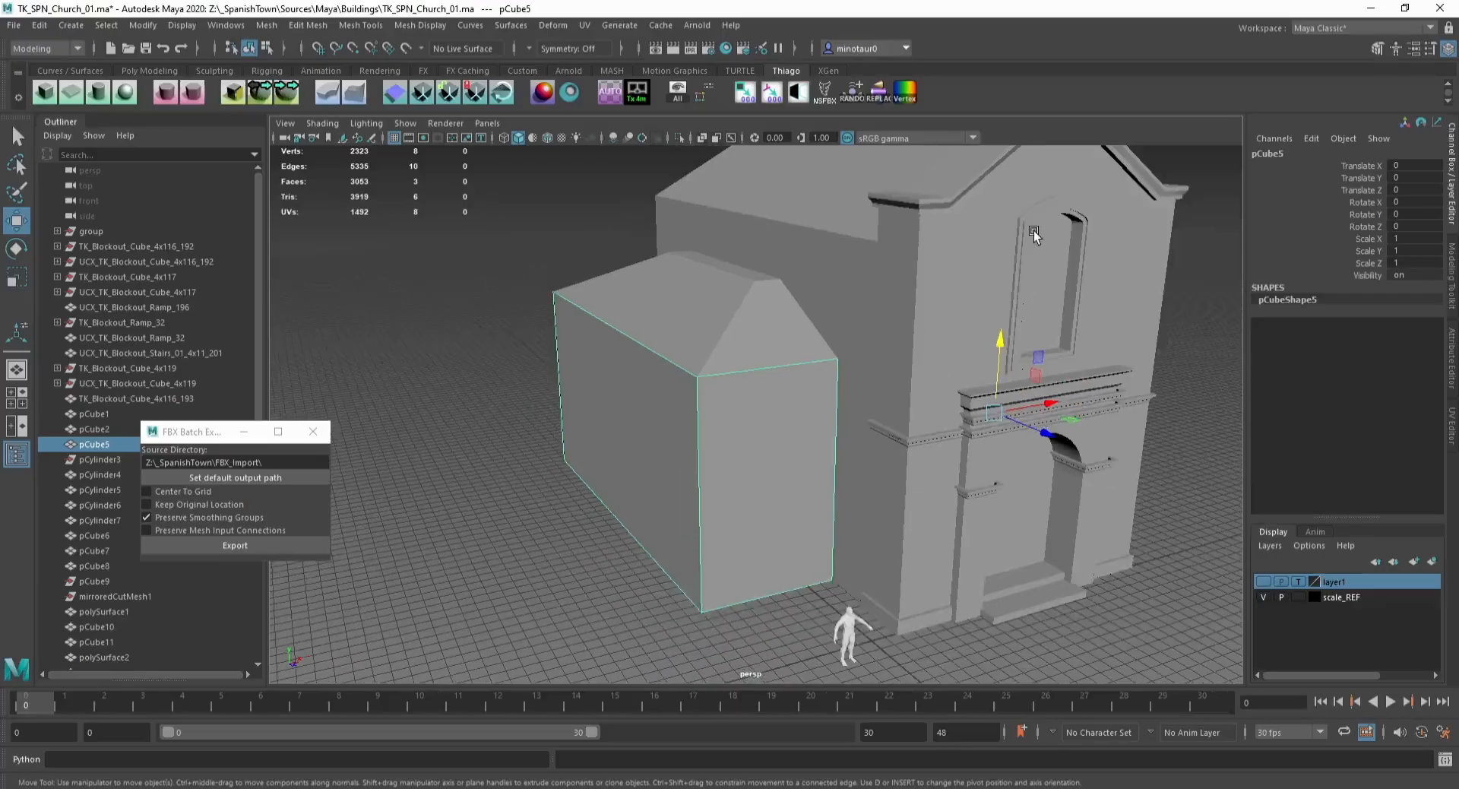
pyautogui.click(1034, 219)
pyautogui.press('F11')
pyautogui.click(1050, 299)
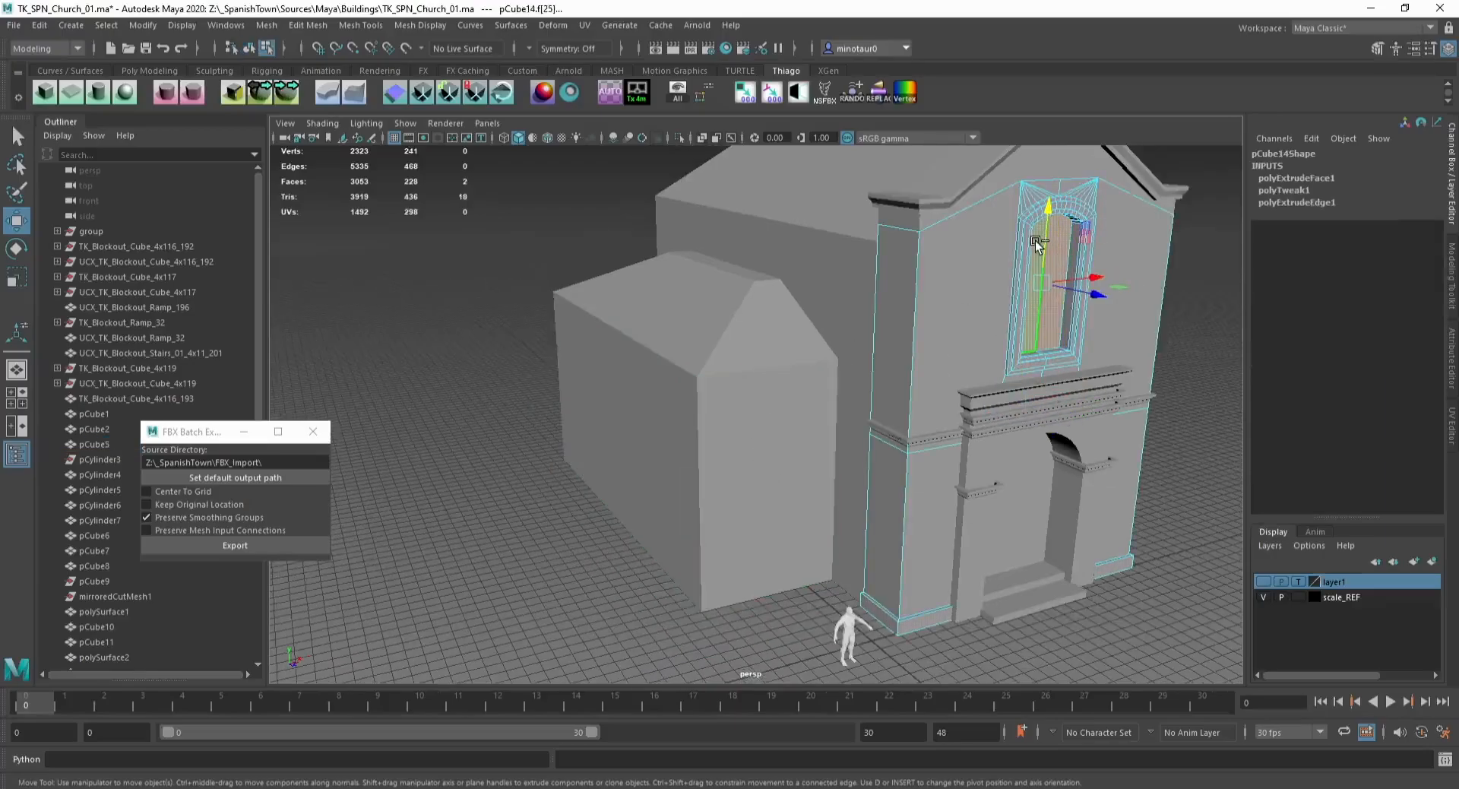
pyautogui.hotkey('shift', '.')
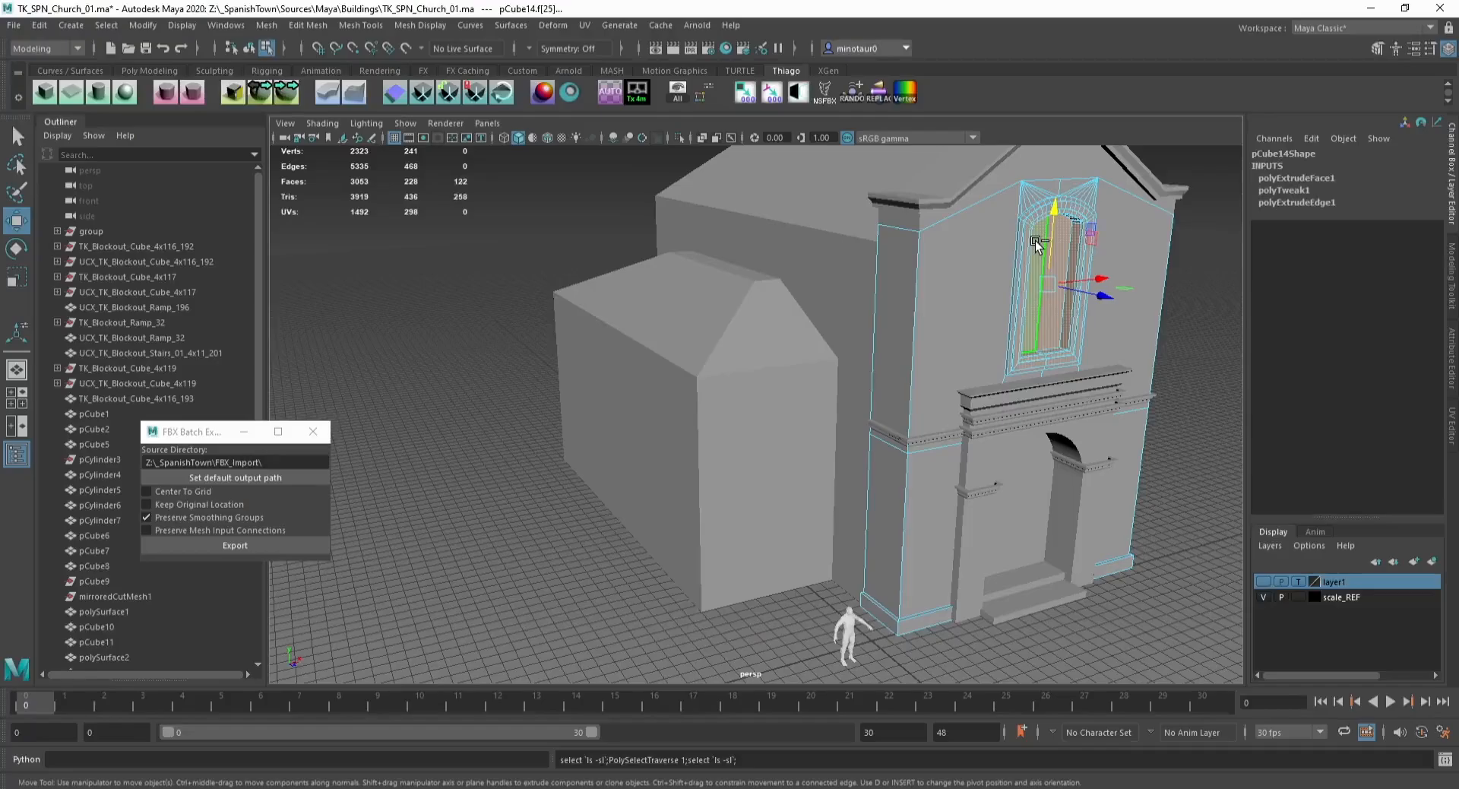
pyautogui.click(293, 97)
pyautogui.hotkey('ctrl', '1')
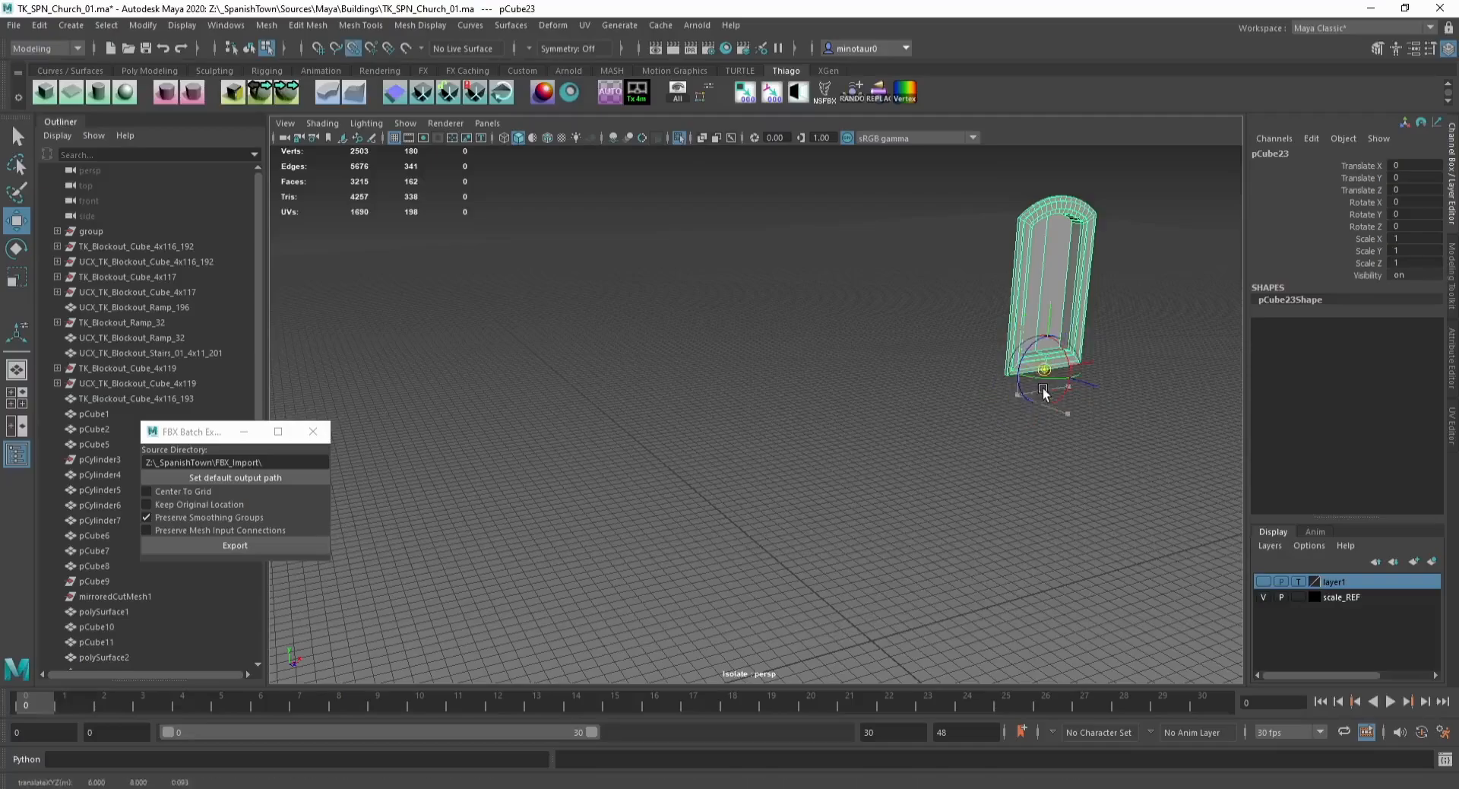
pyautogui.hotkey('ctrl', '1')
# Step: Move the window frame copy onto the side building's front wall with grid snapping
pyautogui.moveTo(1042, 375); pyautogui.dragTo(757, 575, button='middle')
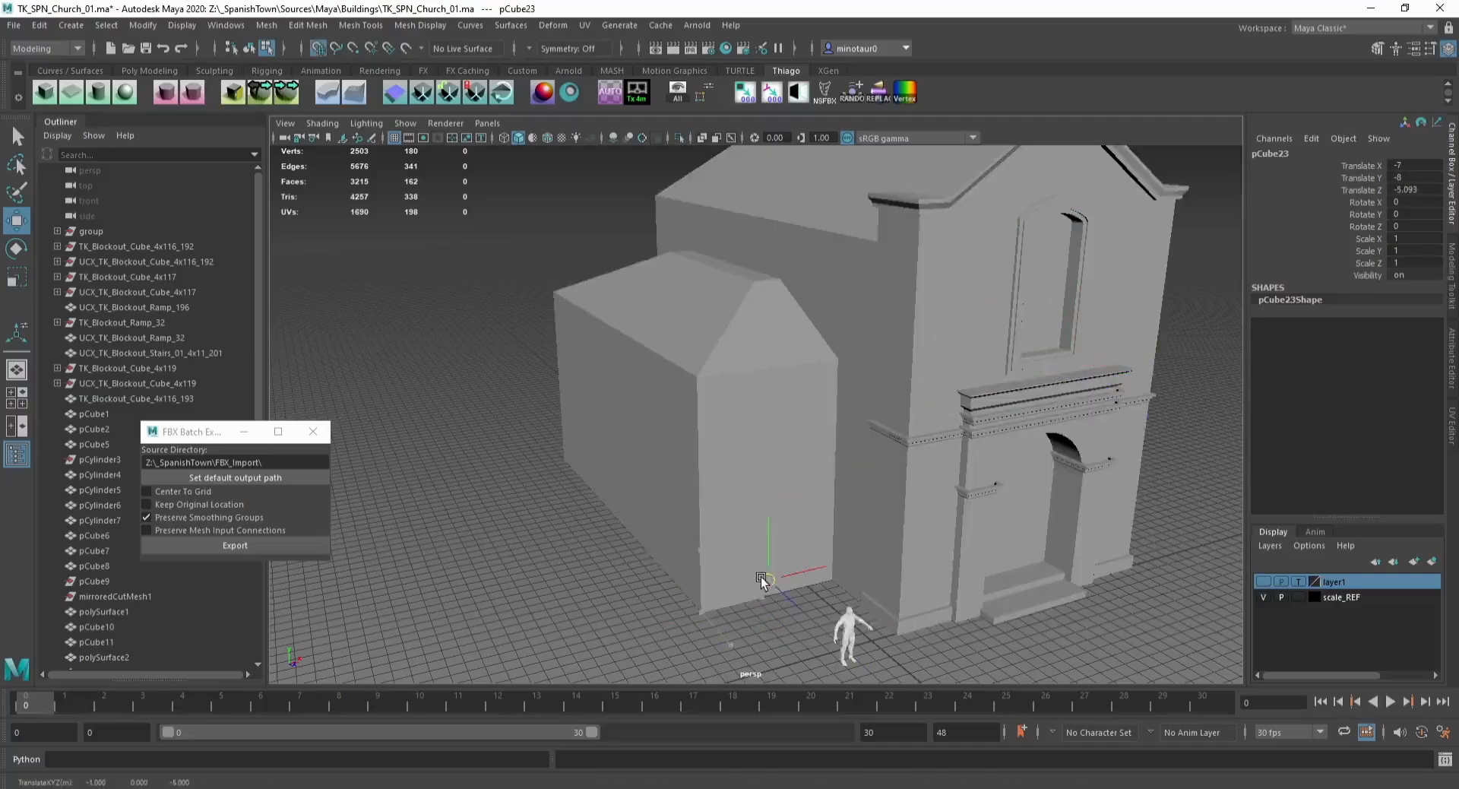
pyautogui.hotkey('ctrl', 'z')
pyautogui.press('x')
pyautogui.moveTo(764, 596); pyautogui.dragTo(772, 547)
pyautogui.press('f')
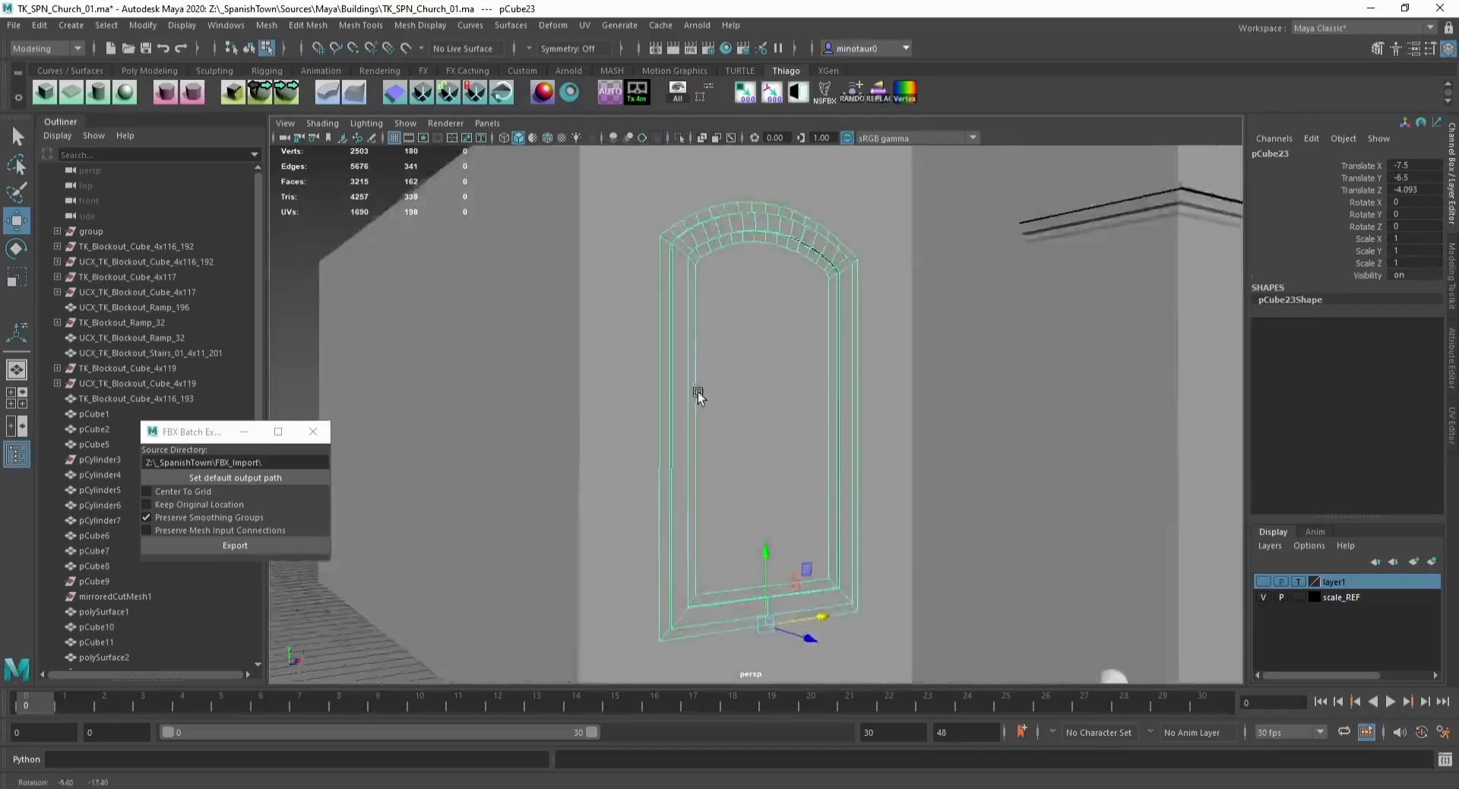
pyautogui.keyDown('alt'); pyautogui.moveTo(697, 390); pyautogui.dragTo(749, 384); pyautogui.keyUp('alt')
pyautogui.moveTo(797, 622); pyautogui.dragTo(803, 627)
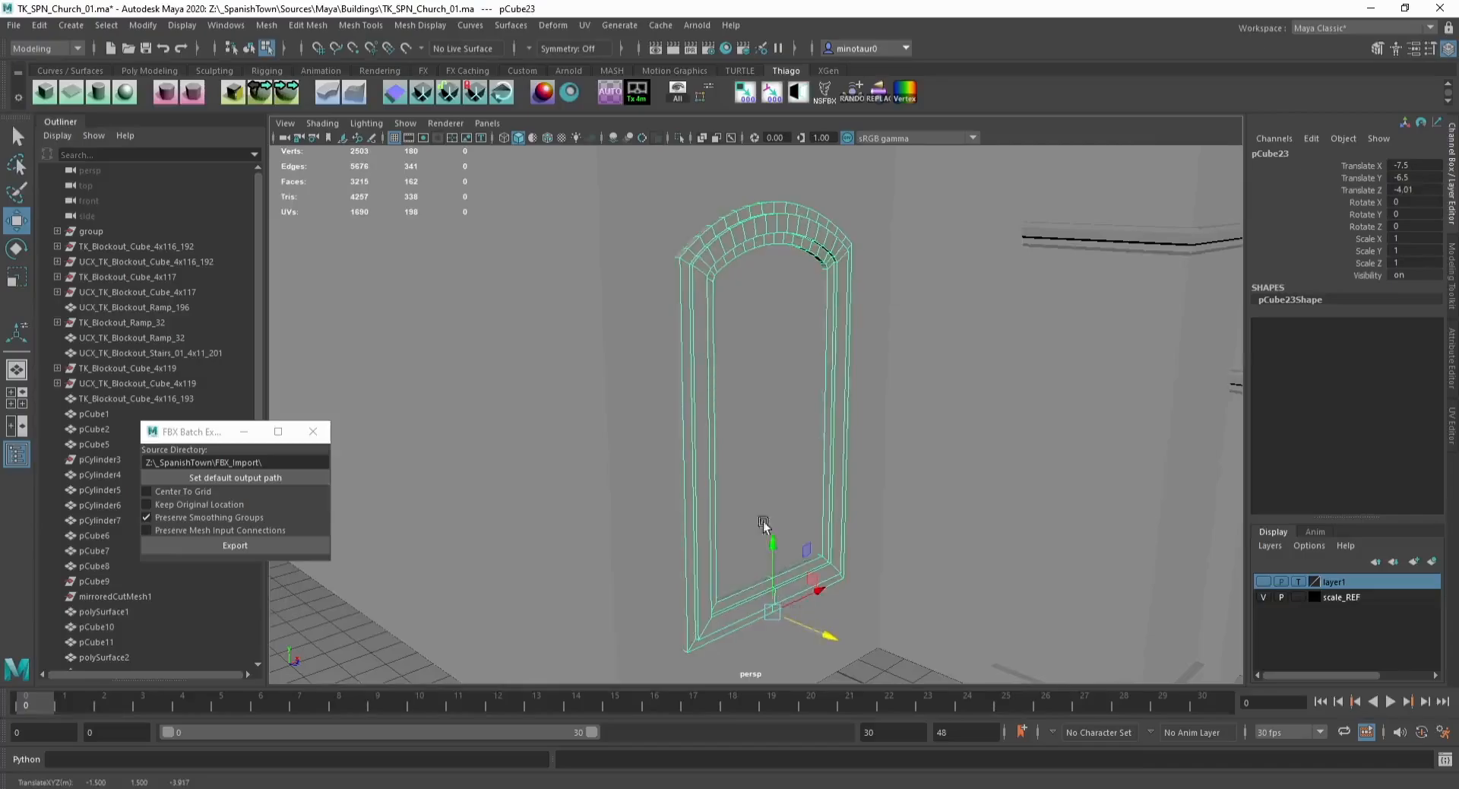
pyautogui.scroll(-5, 740, 426)
pyautogui.keyDown('alt'); pyautogui.moveTo(710, 298); pyautogui.dragTo(674, 308); pyautogui.keyUp('alt')
pyautogui.press('F8')
pyautogui.click(786, 316)
pyautogui.keyDown('alt'); pyautogui.moveTo(828, 473); pyautogui.dragTo(803, 461); pyautogui.keyUp('alt')
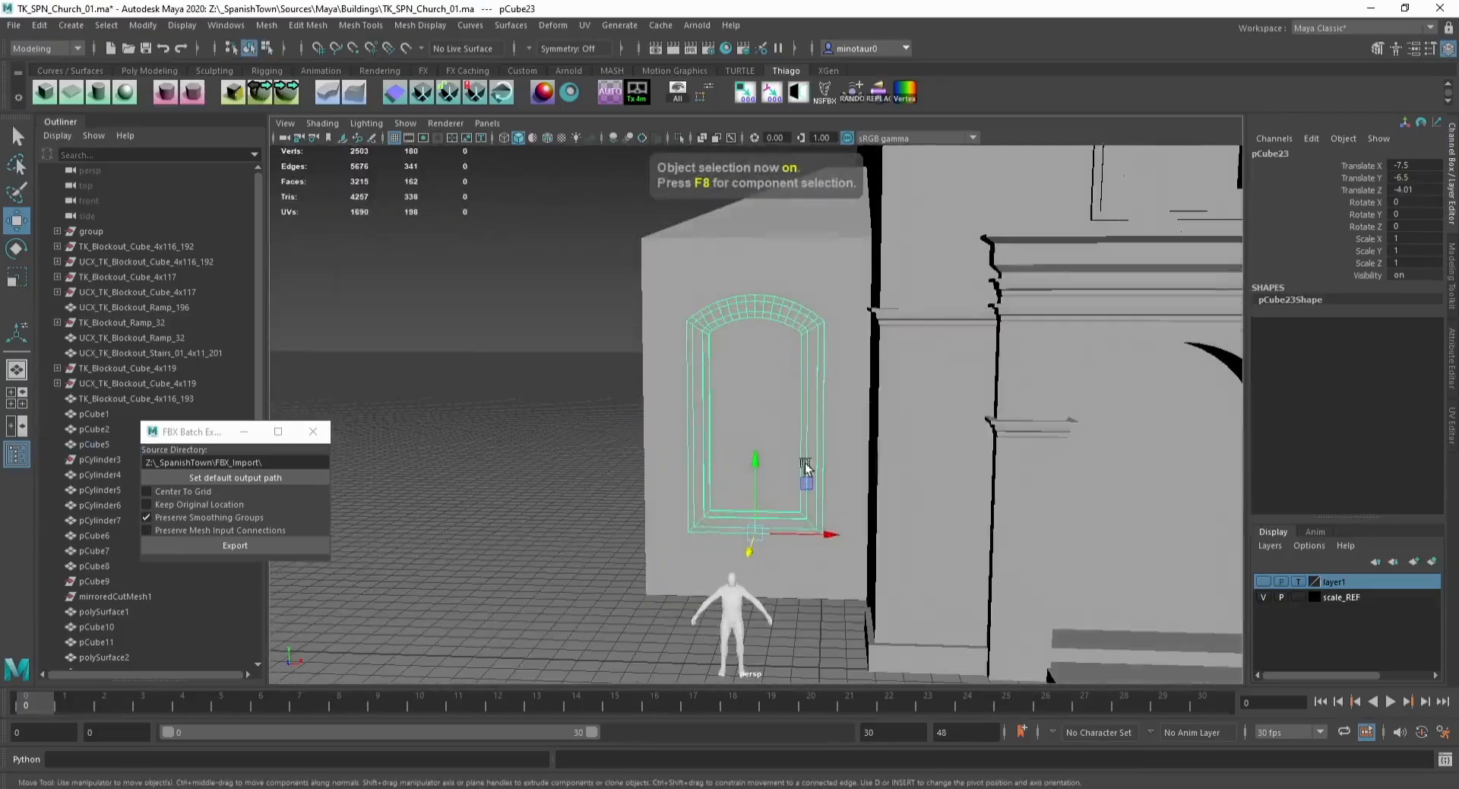
pyautogui.moveTo(813, 531); pyautogui.dragTo(817, 531)
pyautogui.click(645, 460)
pyautogui.keyDown('alt'); pyautogui.moveTo(644, 461); pyautogui.dragTo(848, 472); pyautogui.keyUp('alt')
pyautogui.click(874, 473)
pyautogui.click(815, 629)
pyautogui.keyDown('alt'); pyautogui.moveTo(814, 542); pyautogui.dragTo(743, 522); pyautogui.keyUp('alt')
pyautogui.click(743, 521)
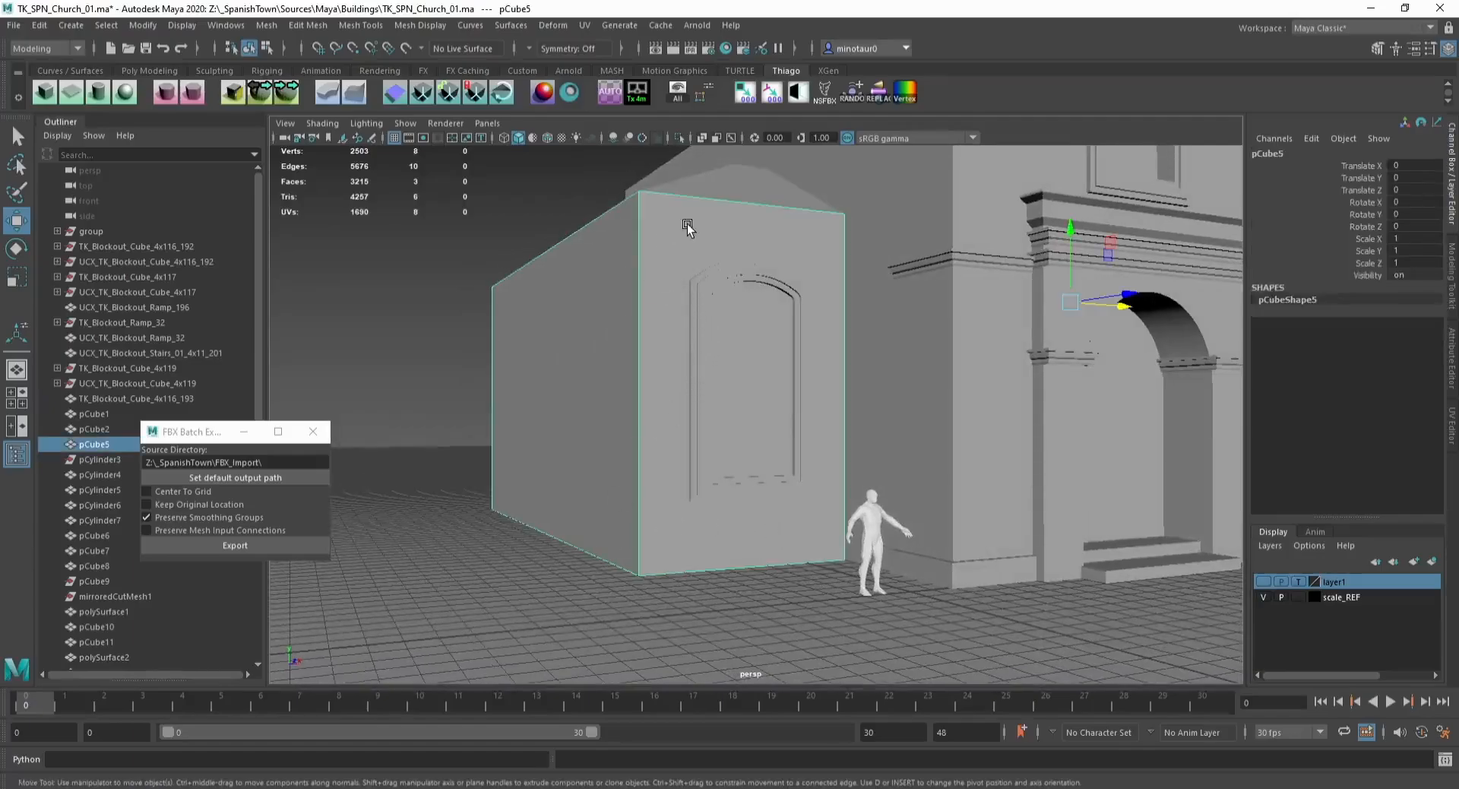
# Step: Extrude the side building's top edge loop outward to form a roof overhang
pyautogui.keyDown('alt'); pyautogui.moveTo(669, 227); pyautogui.dragTo(646, 427); pyautogui.keyUp('alt')
pyautogui.doubleClick(671, 363)
pyautogui.press('F8')
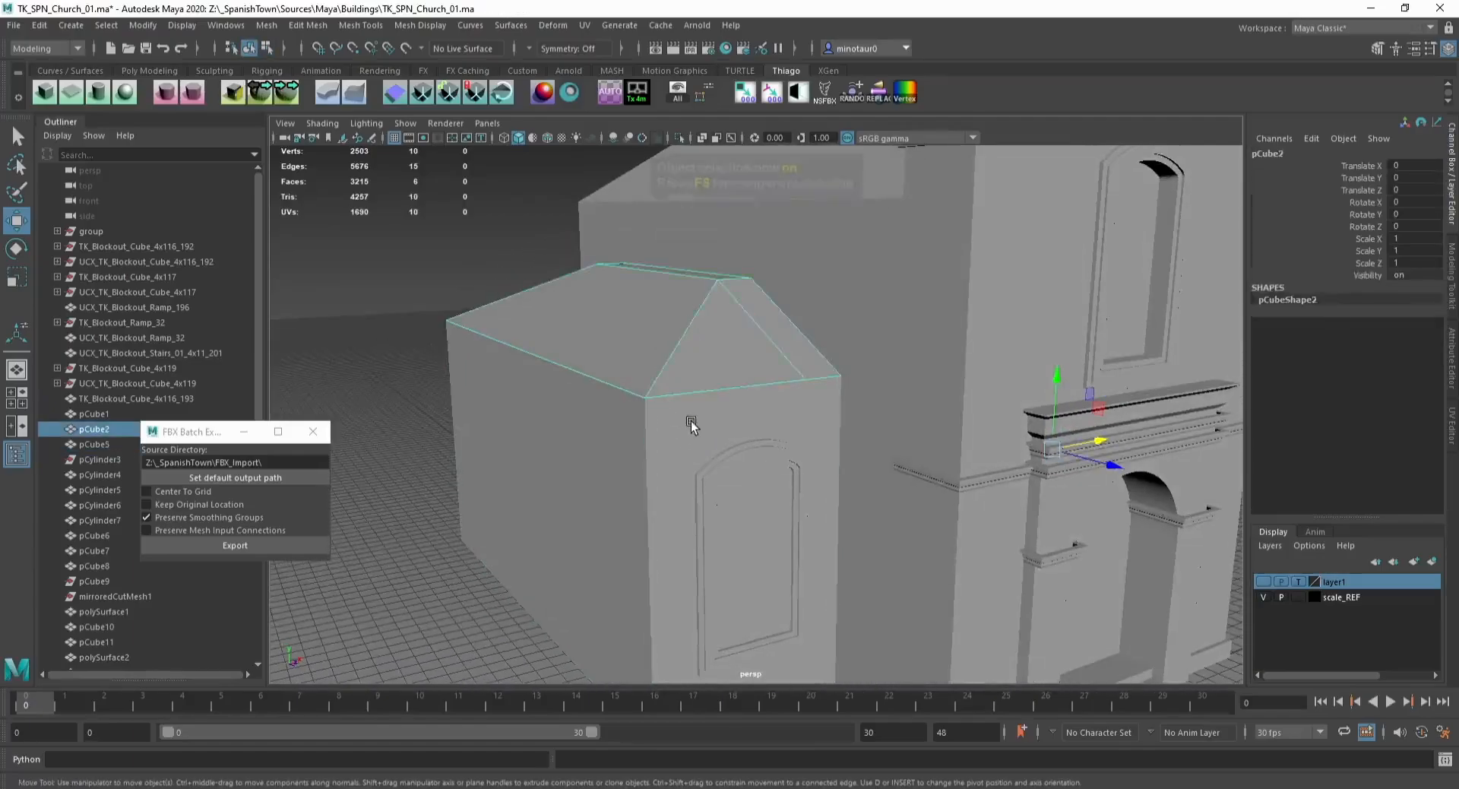
pyautogui.doubleClick(691, 422)
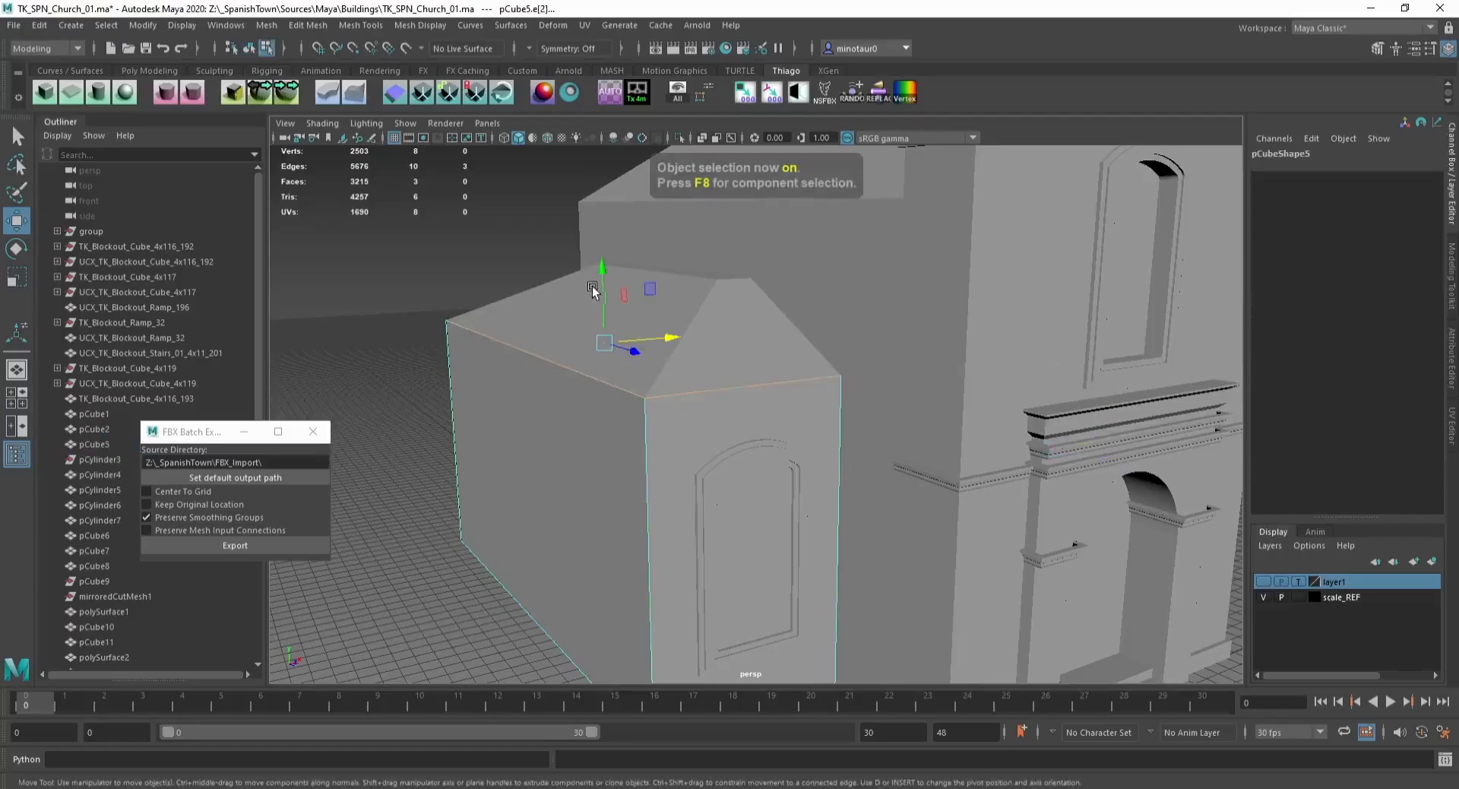
pyautogui.moveTo(601, 297); pyautogui.dragTo(562, 321)
pyautogui.moveTo(649, 398)
pyautogui.mouseDown()
pyautogui.moveTo(648, 378)
pyautogui.moveTo(657, 393)
pyautogui.mouseUp()
pyautogui.hotkey('ctrl', 'e')
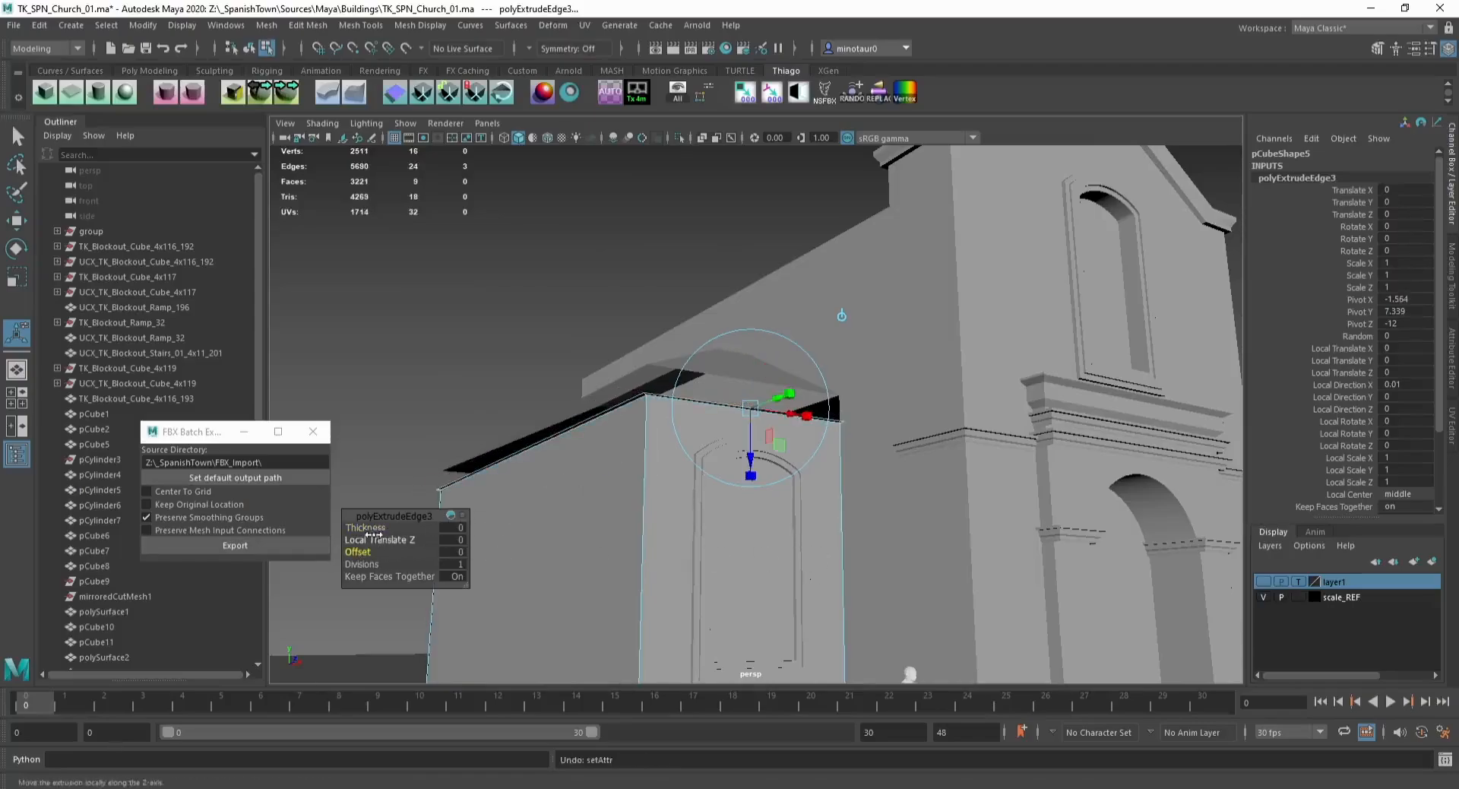
pyautogui.moveTo(467, 531); pyautogui.dragTo(50, 571)
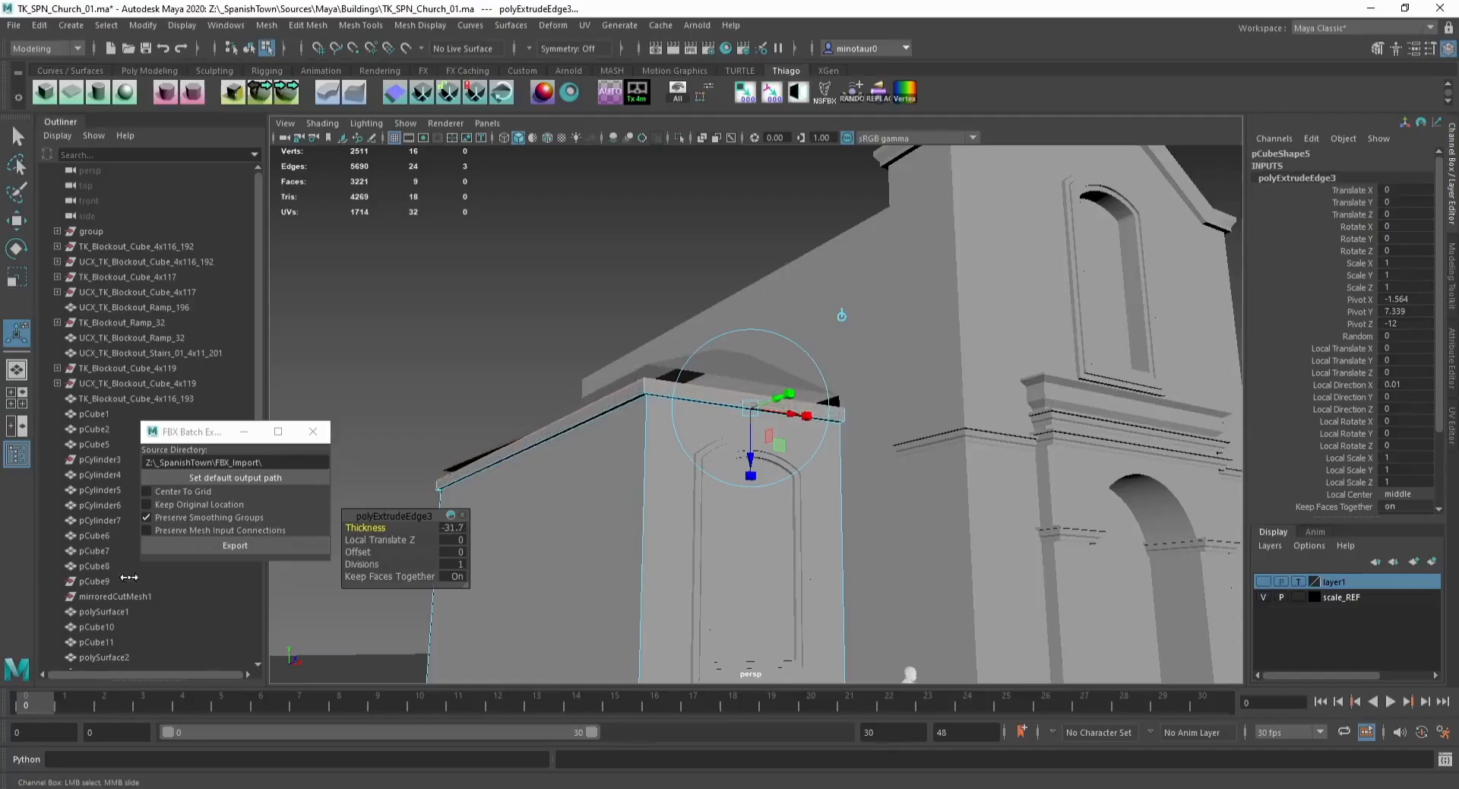
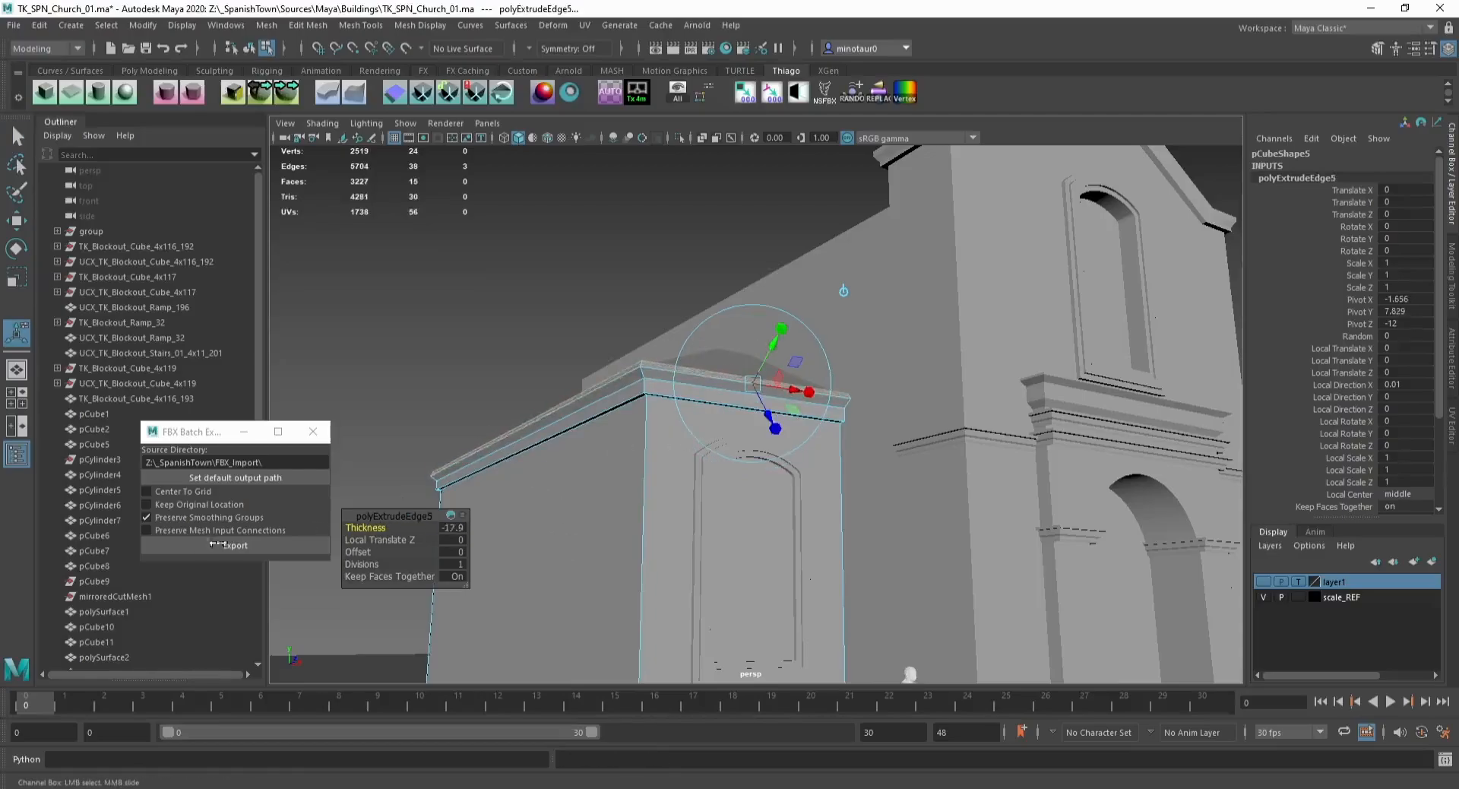
# Step: Move the roof overhang edge loop and extrude it again downward to thicken the side building's roof lip
pyautogui.press('w')
pyautogui.moveTo(597, 391); pyautogui.dragTo(596, 383)
pyautogui.keyDown('alt'); pyautogui.moveTo(595, 384); pyautogui.dragTo(573, 481); pyautogui.keyUp('alt')
pyautogui.hotkey('ctrl', 'e')
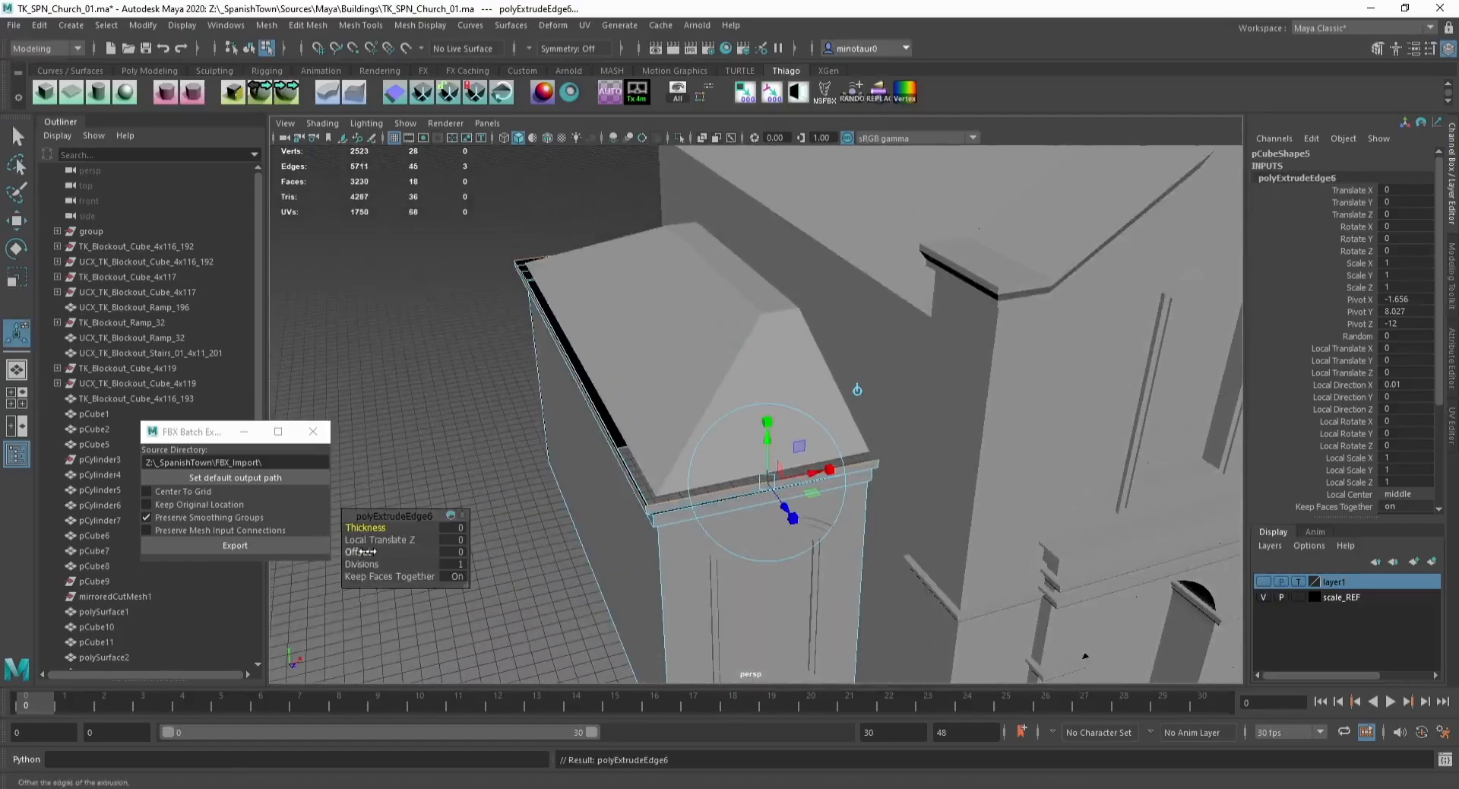
pyautogui.moveTo(524, 549); pyautogui.dragTo(4, 557, button='middle')
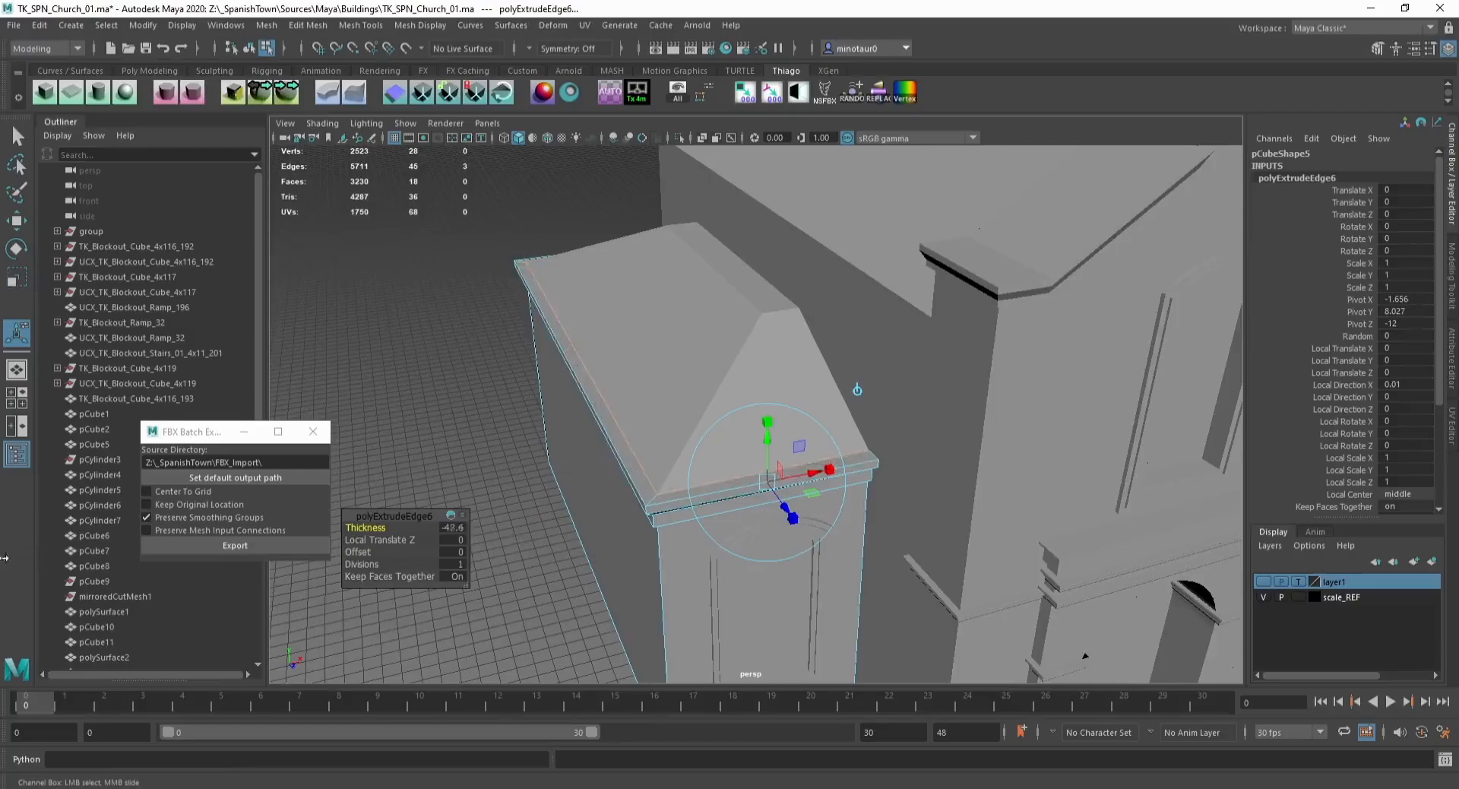
# Step: Select the window frame copy on the side building's front wall and delete it
pyautogui.press('q')
pyautogui.press('F8')
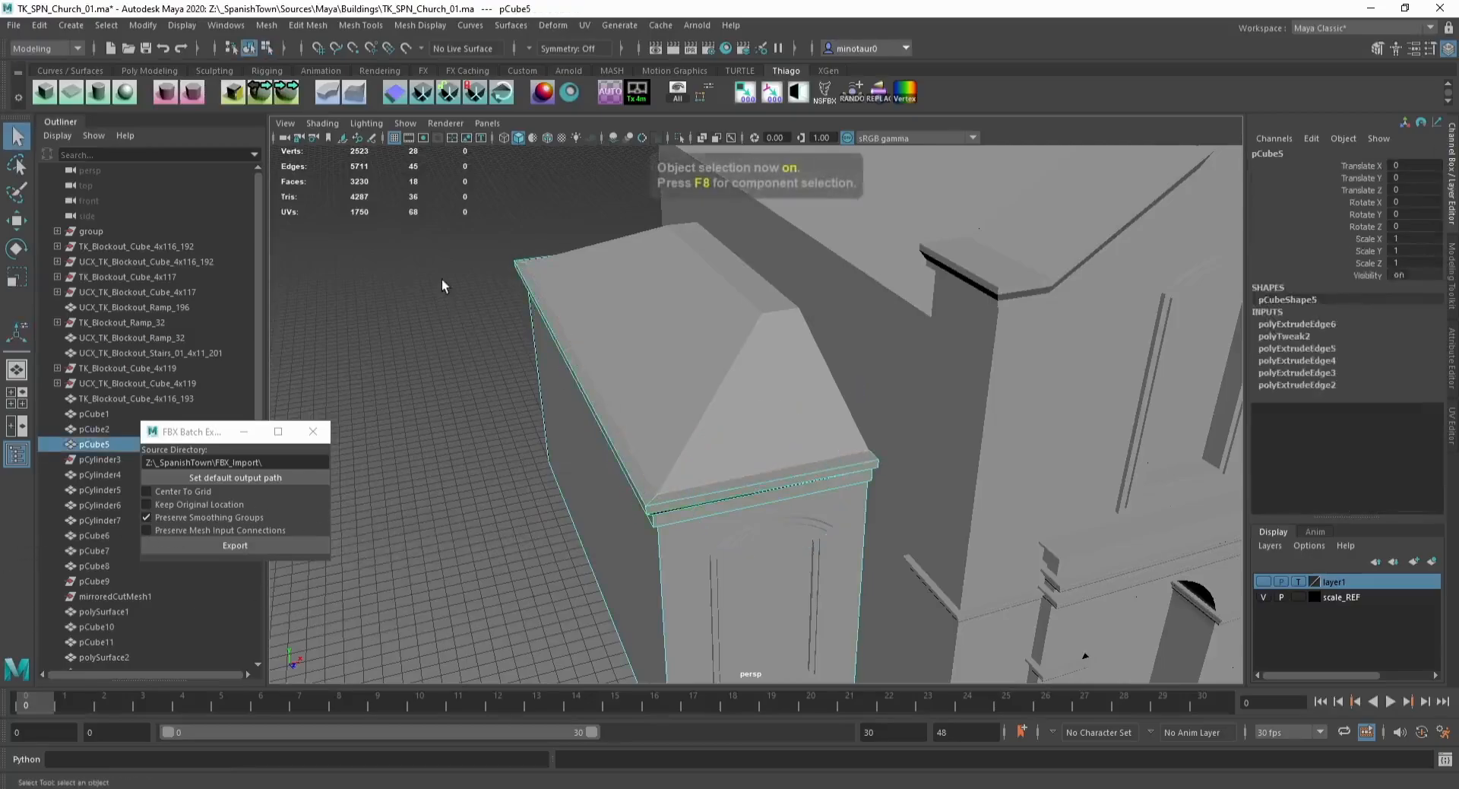
pyautogui.click(441, 280)
pyautogui.scroll(-5, 486, 334)
pyautogui.keyDown('alt'); pyautogui.moveTo(534, 388); pyautogui.dragTo(472, 342); pyautogui.keyUp('alt')
pyautogui.scroll(4, 782, 476)
pyautogui.click(772, 480)
pyautogui.keyDown('alt'); pyautogui.moveTo(772, 480); pyautogui.dragTo(661, 408); pyautogui.keyUp('alt')
pyautogui.click(526, 358)
pyautogui.keyDown('alt'); pyautogui.moveTo(526, 359); pyautogui.dragTo(489, 343); pyautogui.keyUp('alt')
pyautogui.click(514, 335)
pyautogui.click(613, 424)
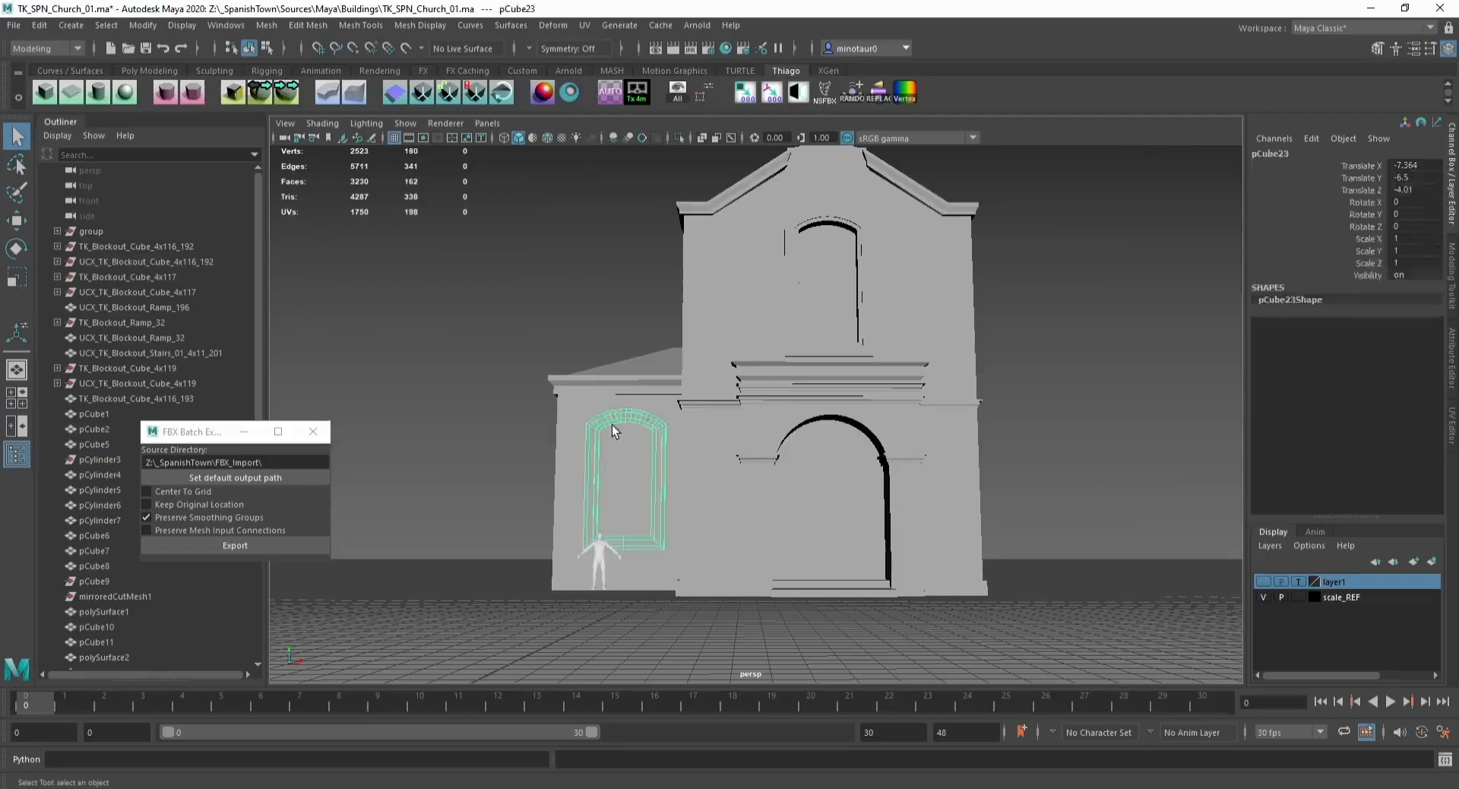
pyautogui.press('Delete')
# Step: Insert an edge loop near the bottom of the side building's walls
pyautogui.click(610, 441)
pyautogui.keyDown('alt'); pyautogui.moveTo(610, 440); pyautogui.dragTo(659, 461); pyautogui.keyUp('alt')
pyautogui.keyDown('alt'); pyautogui.moveTo(659, 460); pyautogui.dragTo(616, 447, button='middle'); pyautogui.keyUp('alt')
pyautogui.keyDown('alt'); pyautogui.moveTo(615, 446); pyautogui.dragTo(649, 459, button='right'); pyautogui.keyUp('alt')
pyautogui.keyDown('alt'); pyautogui.moveTo(649, 459); pyautogui.dragTo(599, 438); pyautogui.keyUp('alt')
pyautogui.hotkey('shift', 'e')
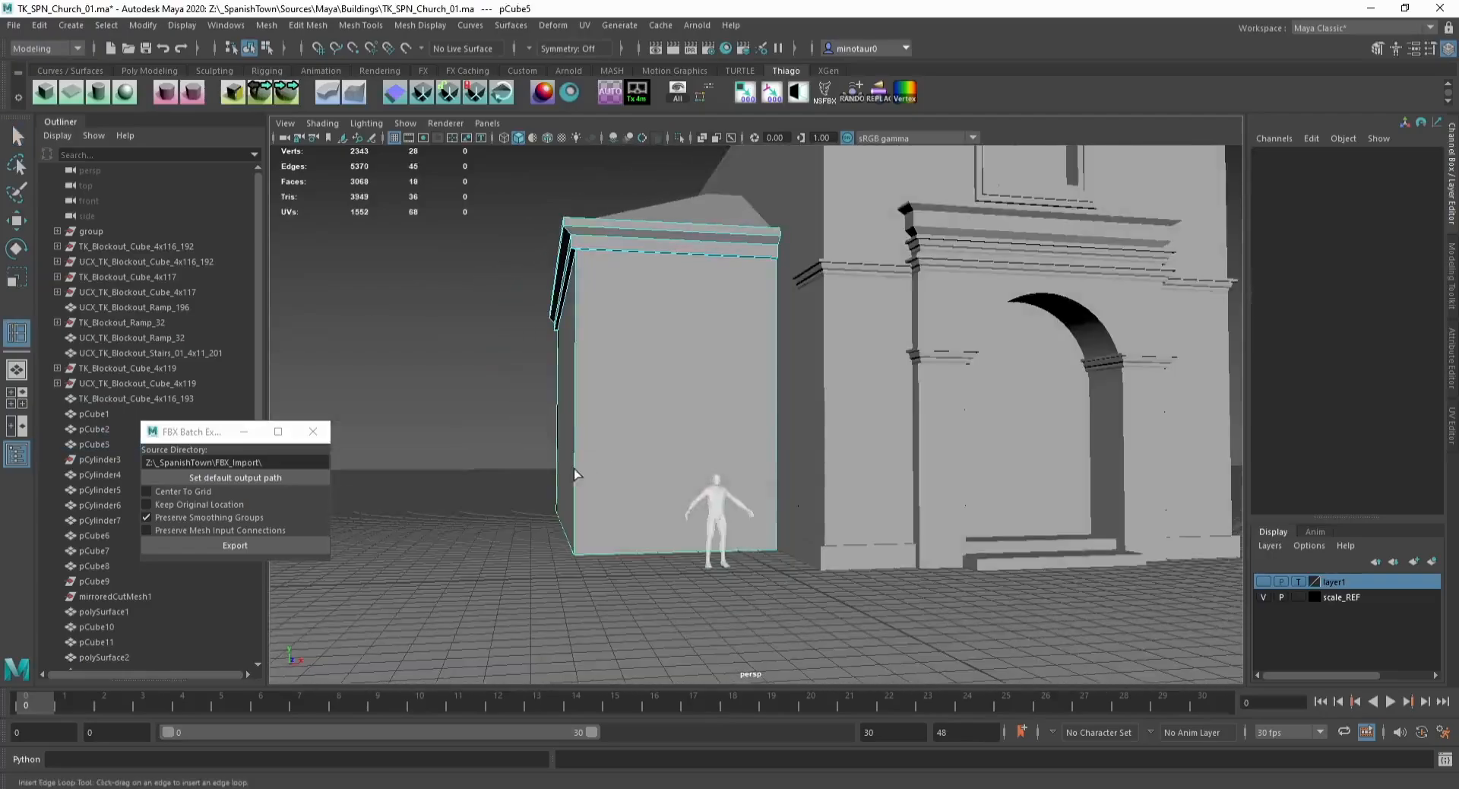
pyautogui.click(578, 472)
# Step: Select the side building's bottom band faces and extrude them outward with thickness 15 to form a plinth
pyautogui.press('w')
pyautogui.press('F11')
pyautogui.click(605, 507)
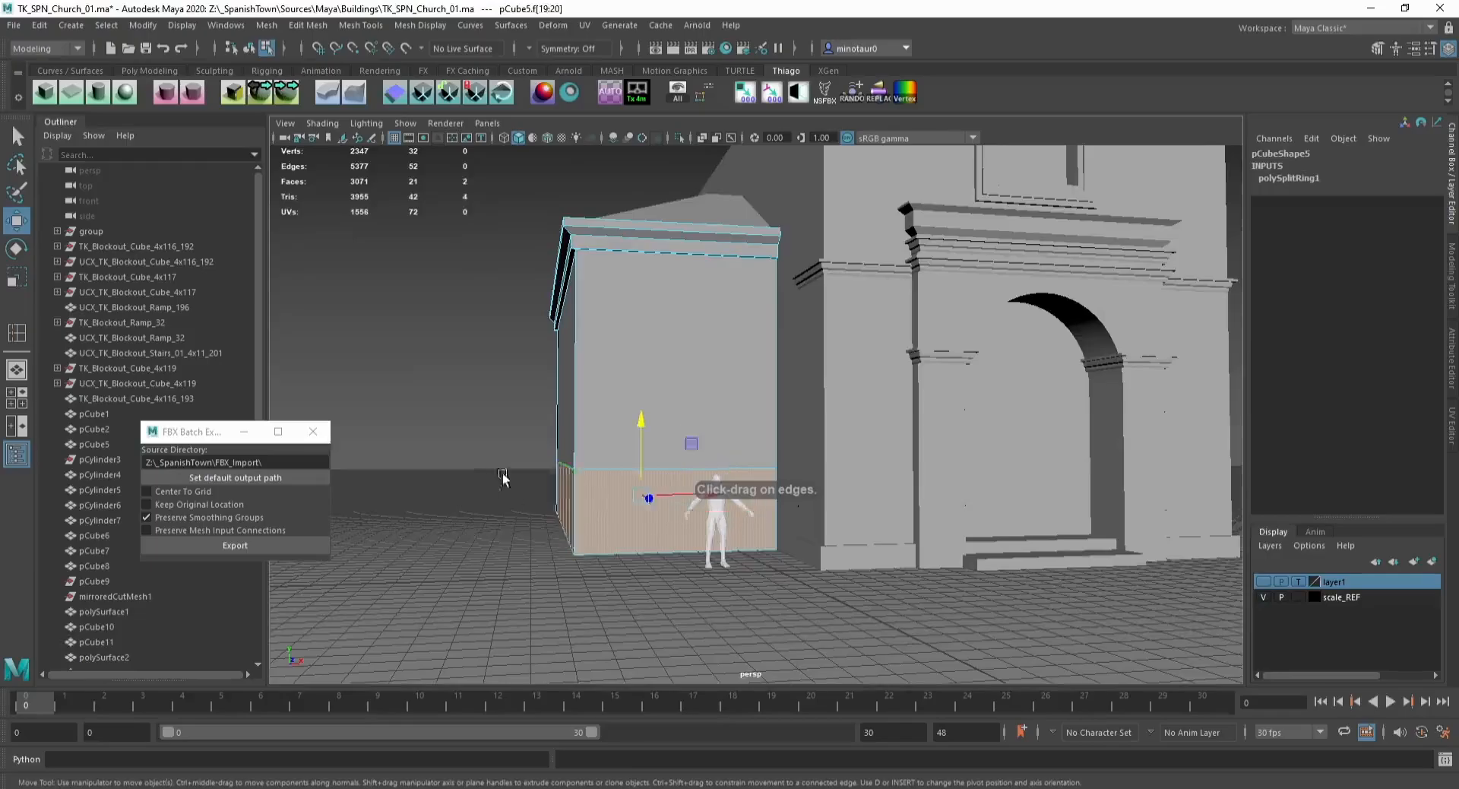
pyautogui.keyDown('alt'); pyautogui.moveTo(502, 477); pyautogui.dragTo(794, 486); pyautogui.keyUp('alt')
pyautogui.keyDown('shift'); pyautogui.click(914, 542); pyautogui.keyUp('shift')
pyautogui.hotkey('ctrl', 'e')
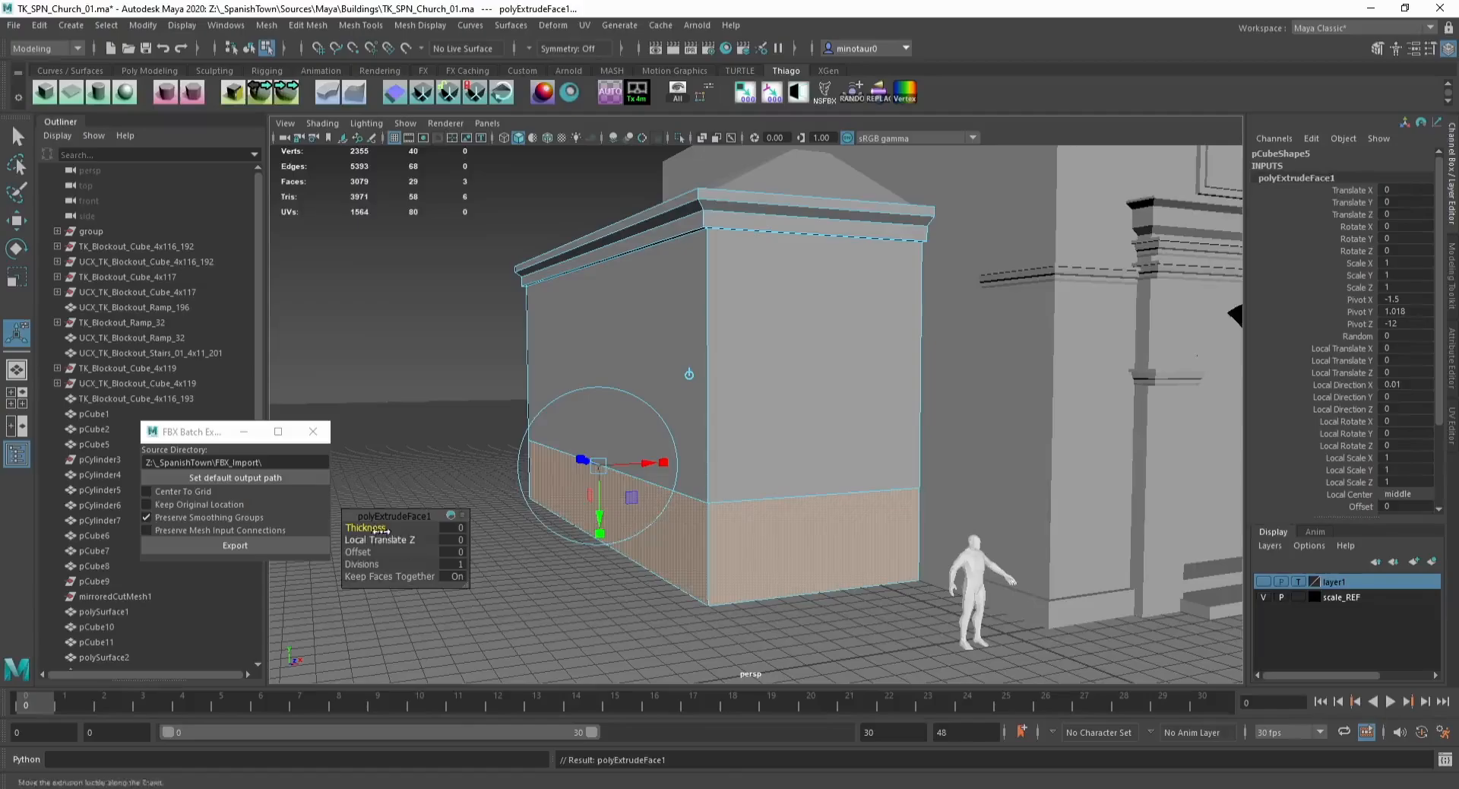
# Step: Isolate the side building and delete the plinth's hidden end faces
pyautogui.press('w')
pyautogui.press('F8')
pyautogui.hotkey('ctrl', '1')
pyautogui.keyDown('alt'); pyautogui.moveTo(833, 501); pyautogui.dragTo(746, 546); pyautogui.keyUp('alt')
pyautogui.keyDown('alt'); pyautogui.moveTo(746, 545); pyautogui.dragTo(786, 494, button='middle'); pyautogui.keyUp('alt')
pyautogui.press('F11')
pyautogui.click(491, 552)
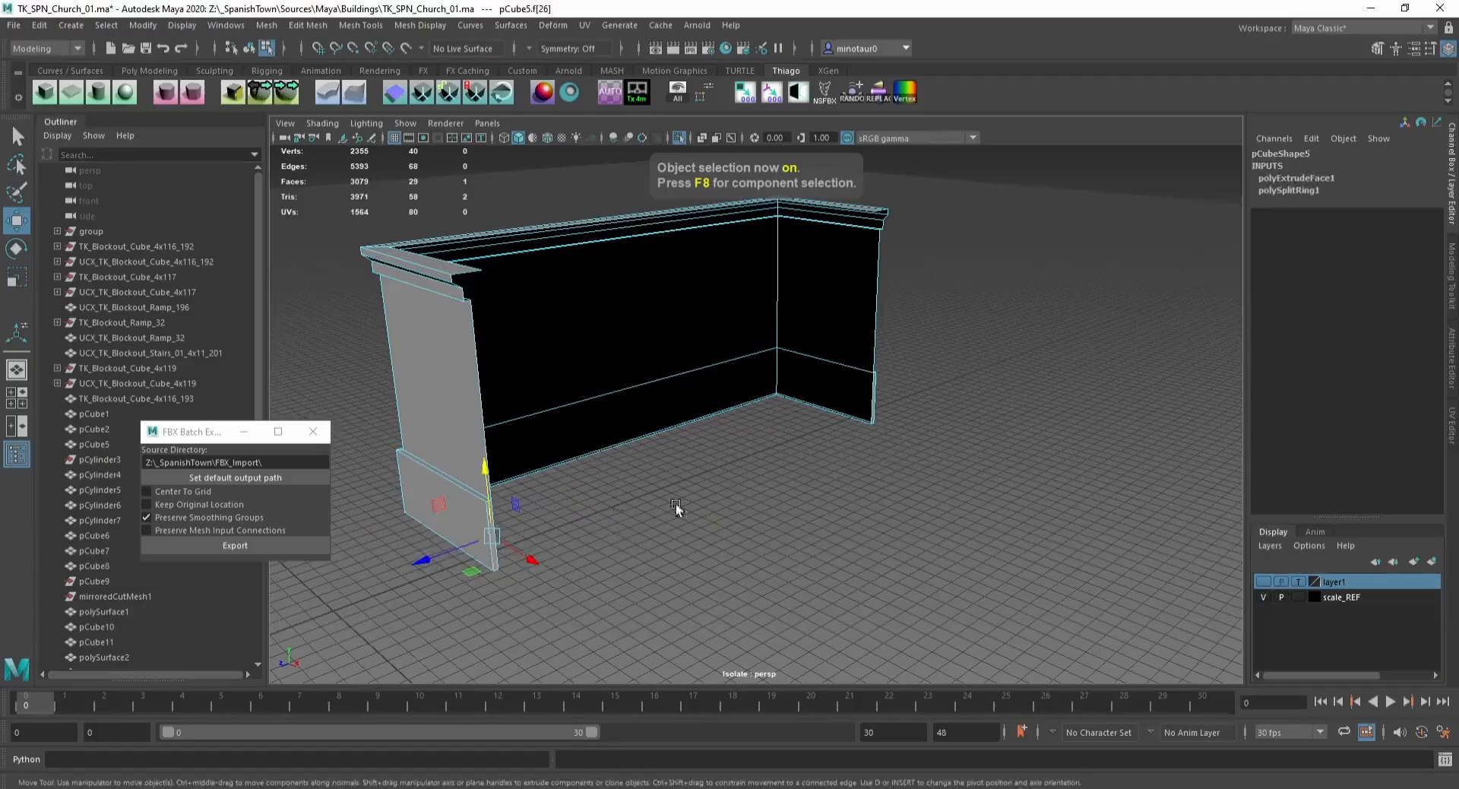
pyautogui.press('Delete')
pyautogui.click(881, 414)
pyautogui.press('Delete')
# Step: Delete the stray edge loop at the plinth's base and exit isolation
pyautogui.scroll(4, 756, 471)
pyautogui.keyDown('alt'); pyautogui.moveTo(444, 619); pyautogui.dragTo(467, 605, button='middle'); pyautogui.keyUp('alt')
pyautogui.press('F10')
pyautogui.doubleClick(370, 648)
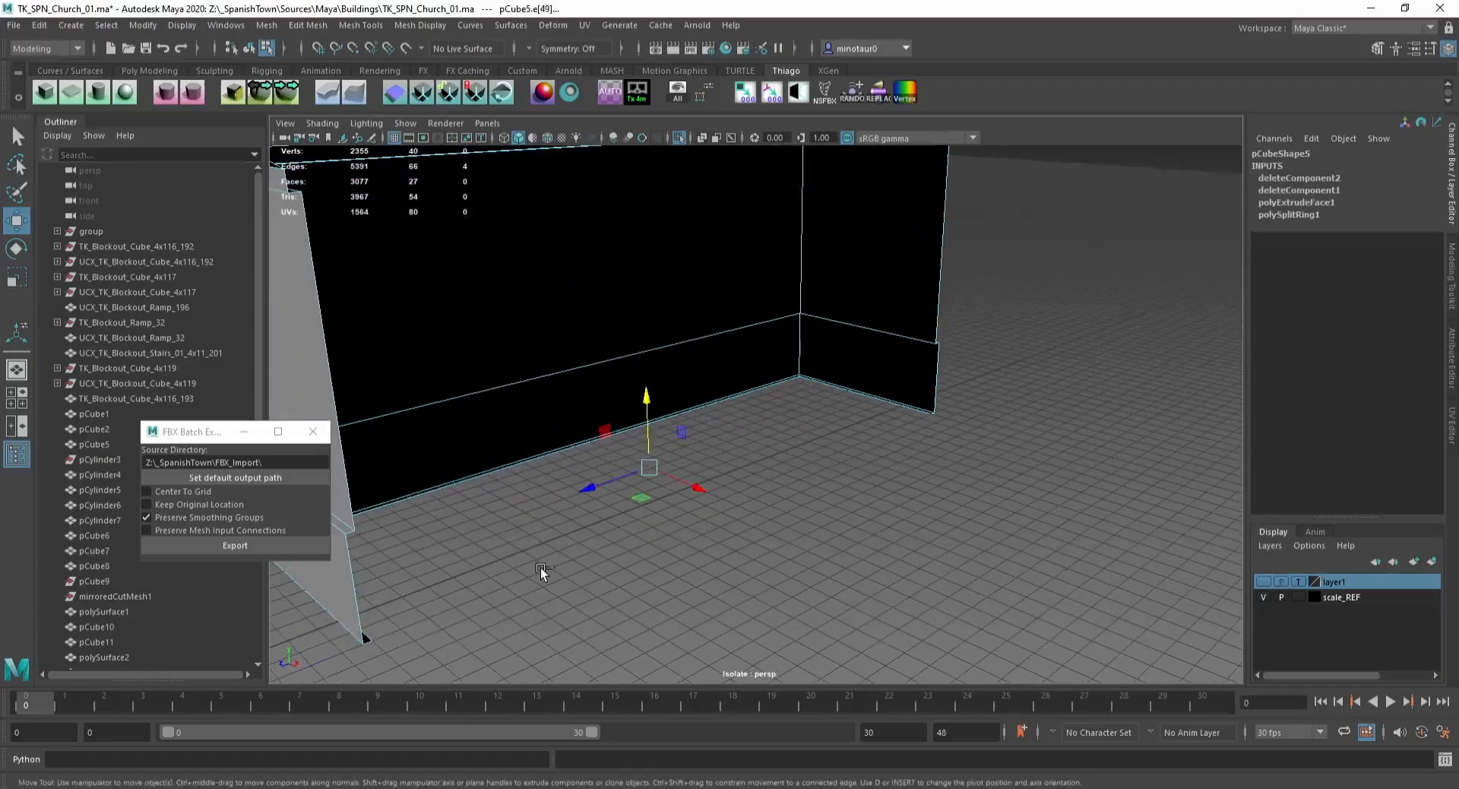
pyautogui.press('Delete')
pyautogui.scroll(-3, 537, 544)
pyautogui.press('F8')
pyautogui.hotkey('ctrl', '1')
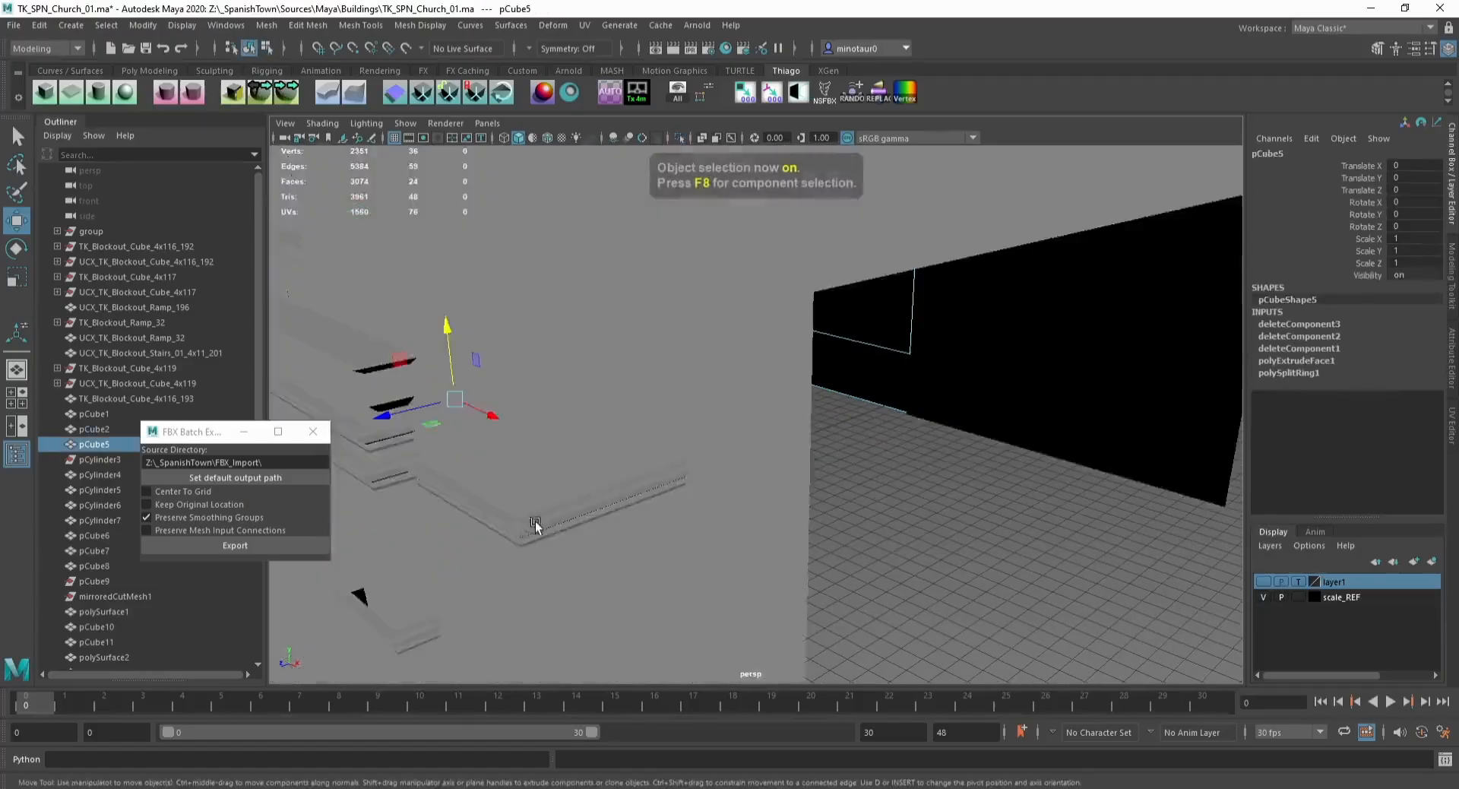
# Step: Move the plinth's top vertices with grid snapping to align the plinth's height
pyautogui.keyDown('alt'); pyautogui.moveTo(534, 524); pyautogui.dragTo(736, 522); pyautogui.keyUp('alt')
pyautogui.keyDown('alt'); pyautogui.moveTo(736, 521); pyautogui.dragTo(731, 581, button='middle'); pyautogui.keyUp('alt')
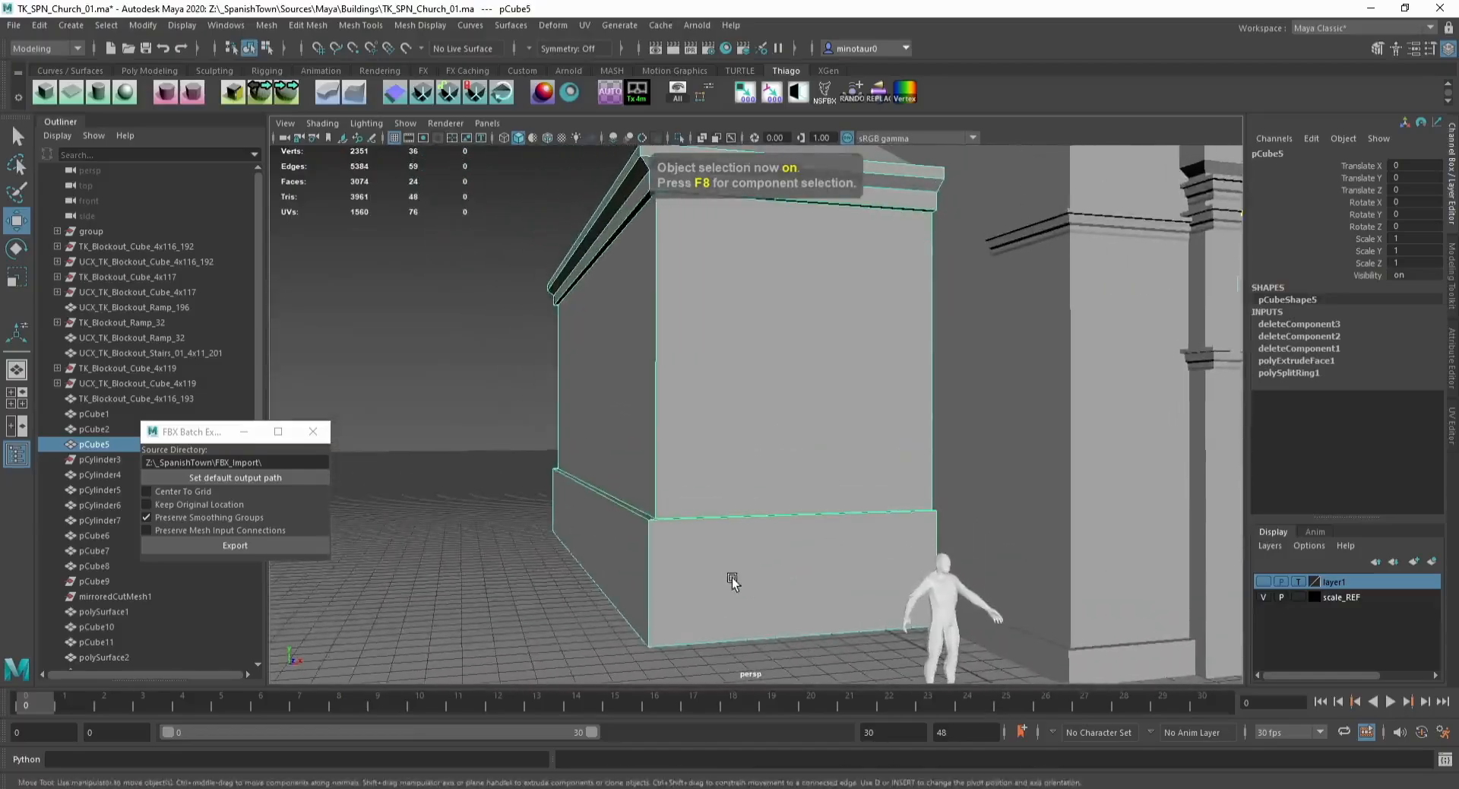
pyautogui.keyDown('alt'); pyautogui.moveTo(732, 577); pyautogui.dragTo(629, 530); pyautogui.keyUp('alt')
pyautogui.press('F9')
pyautogui.moveTo(506, 423); pyautogui.dragTo(930, 506)
pyautogui.press('x')
pyautogui.moveTo(681, 414); pyautogui.dragTo(994, 532)
pyautogui.press('F8')
# Step: Inspect the facade, ledge and side building meshes in isolation where they meet
pyautogui.click(1100, 447)
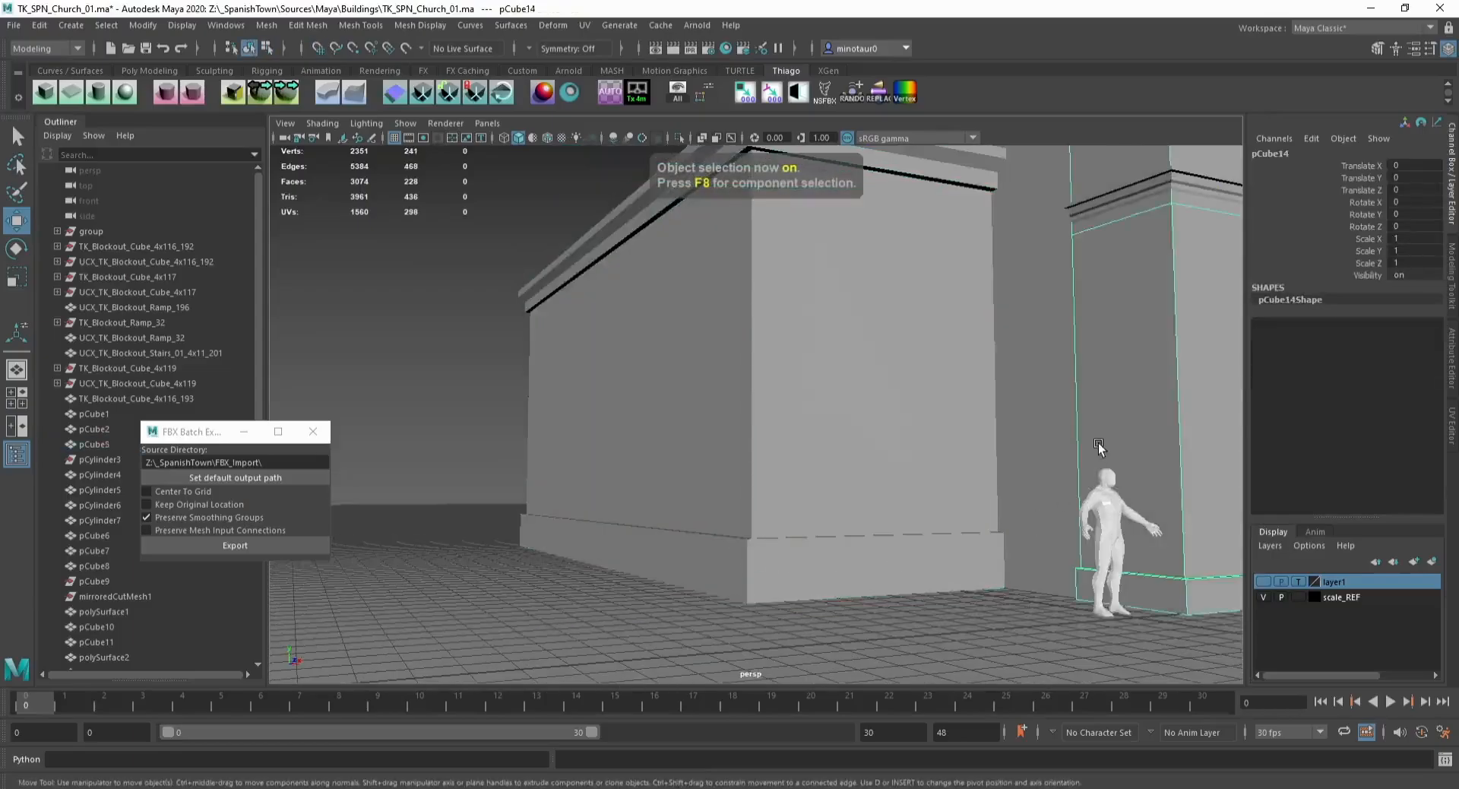
pyautogui.click(985, 608)
pyautogui.keyDown('alt'); pyautogui.moveTo(985, 608); pyautogui.dragTo(896, 426); pyautogui.keyUp('alt')
pyautogui.keyDown('alt'); pyautogui.moveTo(897, 425); pyautogui.dragTo(780, 557, button='middle'); pyautogui.keyUp('alt')
pyautogui.scroll(-6, 795, 505)
pyautogui.keyDown('alt'); pyautogui.moveTo(780, 560); pyautogui.dragTo(949, 605); pyautogui.keyUp('alt')
pyautogui.click(912, 461)
pyautogui.click(1019, 333)
pyautogui.keyDown('alt'); pyautogui.moveTo(1019, 333); pyautogui.dragTo(682, 383); pyautogui.keyUp('alt')
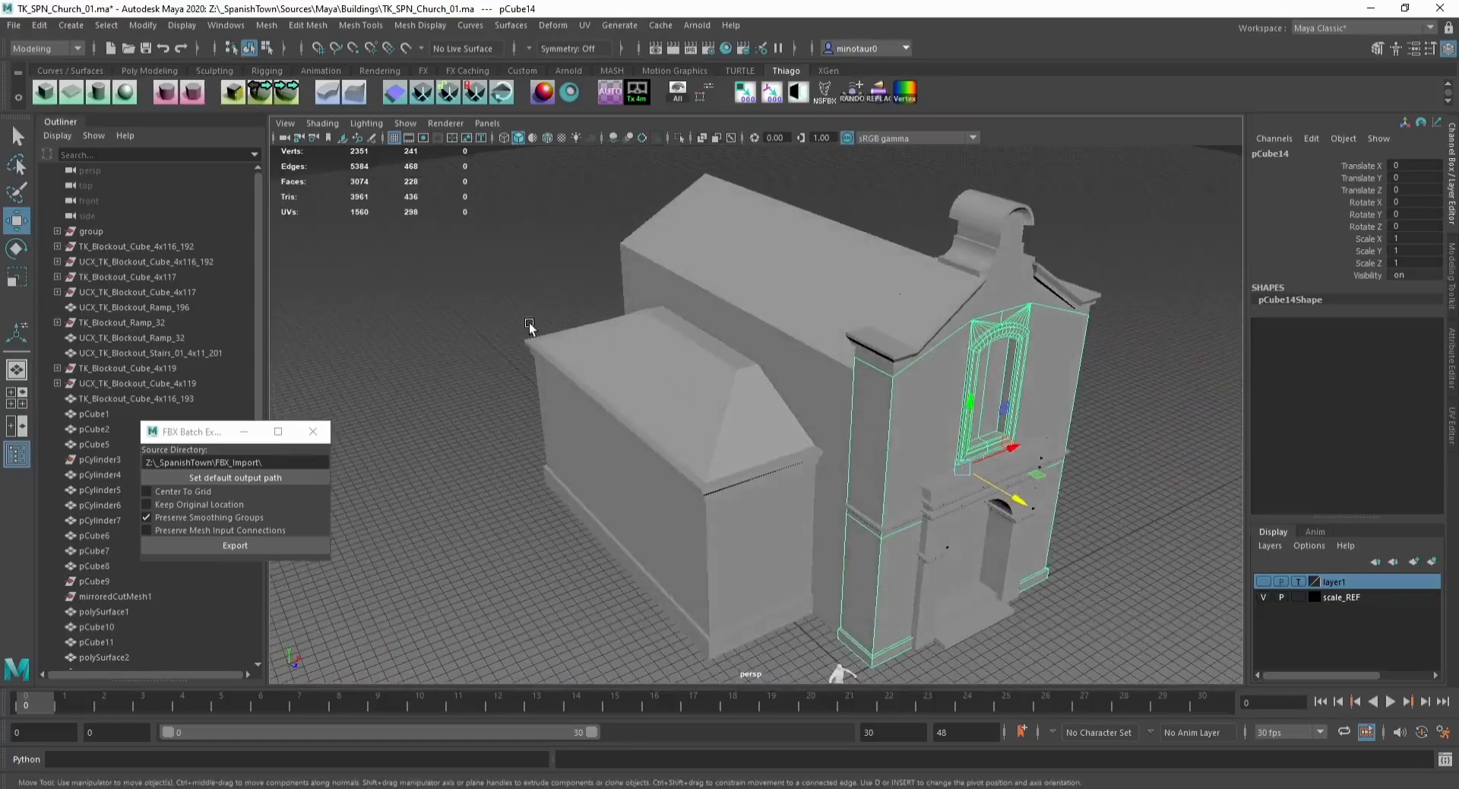
pyautogui.click(813, 398)
pyautogui.click(860, 429)
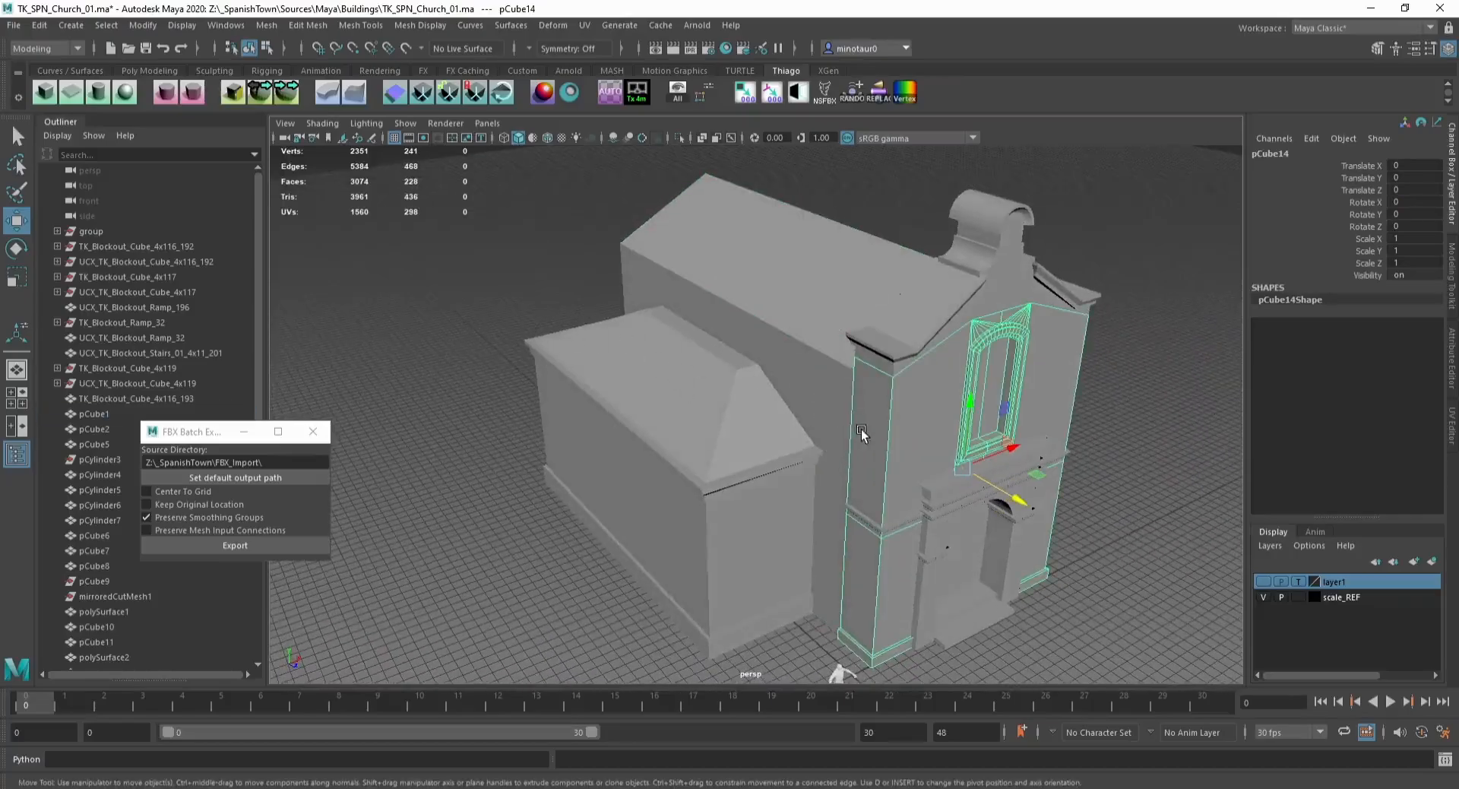
pyautogui.keyDown('shift'); pyautogui.click(883, 352); pyautogui.keyUp('shift')
pyautogui.keyDown('alt'); pyautogui.moveTo(883, 353); pyautogui.dragTo(880, 504); pyautogui.keyUp('alt')
pyautogui.keyDown('shift'); pyautogui.click(882, 490); pyautogui.keyUp('shift')
pyautogui.click(880, 504)
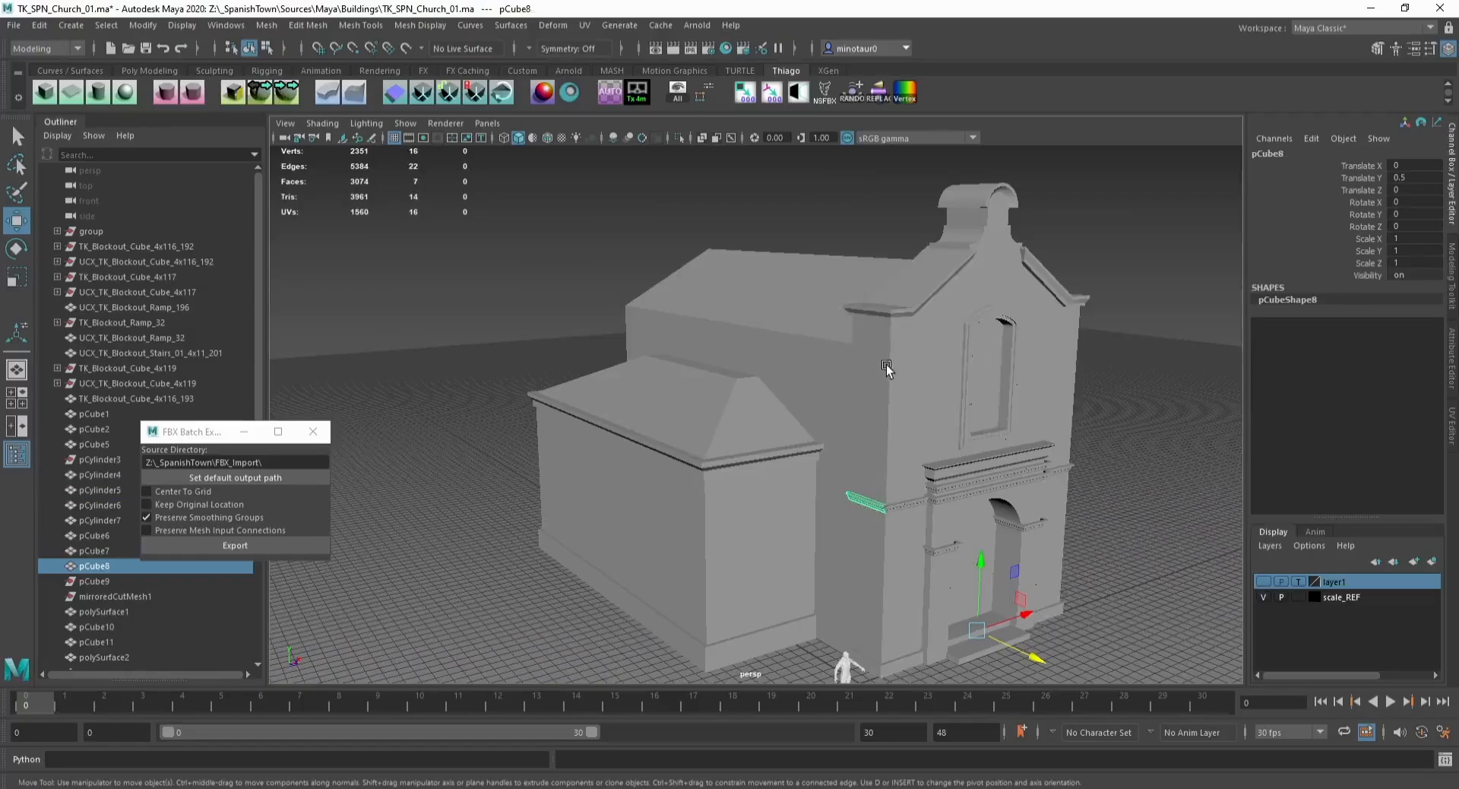
pyautogui.click(886, 363)
pyautogui.keyDown('shift'); pyautogui.click(897, 308); pyautogui.keyUp('shift')
pyautogui.keyDown('shift'); pyautogui.click(873, 503); pyautogui.keyUp('shift')
pyautogui.keyDown('alt'); pyautogui.moveTo(873, 504); pyautogui.dragTo(1010, 593, button='right'); pyautogui.keyUp('alt')
pyautogui.keyDown('shift'); pyautogui.click(1034, 587); pyautogui.keyUp('shift')
pyautogui.keyDown('alt'); pyautogui.moveTo(1033, 587); pyautogui.dragTo(873, 364, button='middle'); pyautogui.keyUp('alt')
pyautogui.keyDown('alt'); pyautogui.moveTo(807, 494); pyautogui.dragTo(759, 497); pyautogui.keyUp('alt')
pyautogui.keyDown('alt'); pyautogui.moveTo(758, 497); pyautogui.dragTo(752, 227, button='right'); pyautogui.keyUp('alt')
pyautogui.keyDown('alt'); pyautogui.moveTo(752, 228); pyautogui.dragTo(759, 336, button='middle'); pyautogui.keyUp('alt')
pyautogui.hotkey('ctrl', '1')
pyautogui.press('F9')
pyautogui.moveTo(632, 211); pyautogui.dragTo(774, 728)
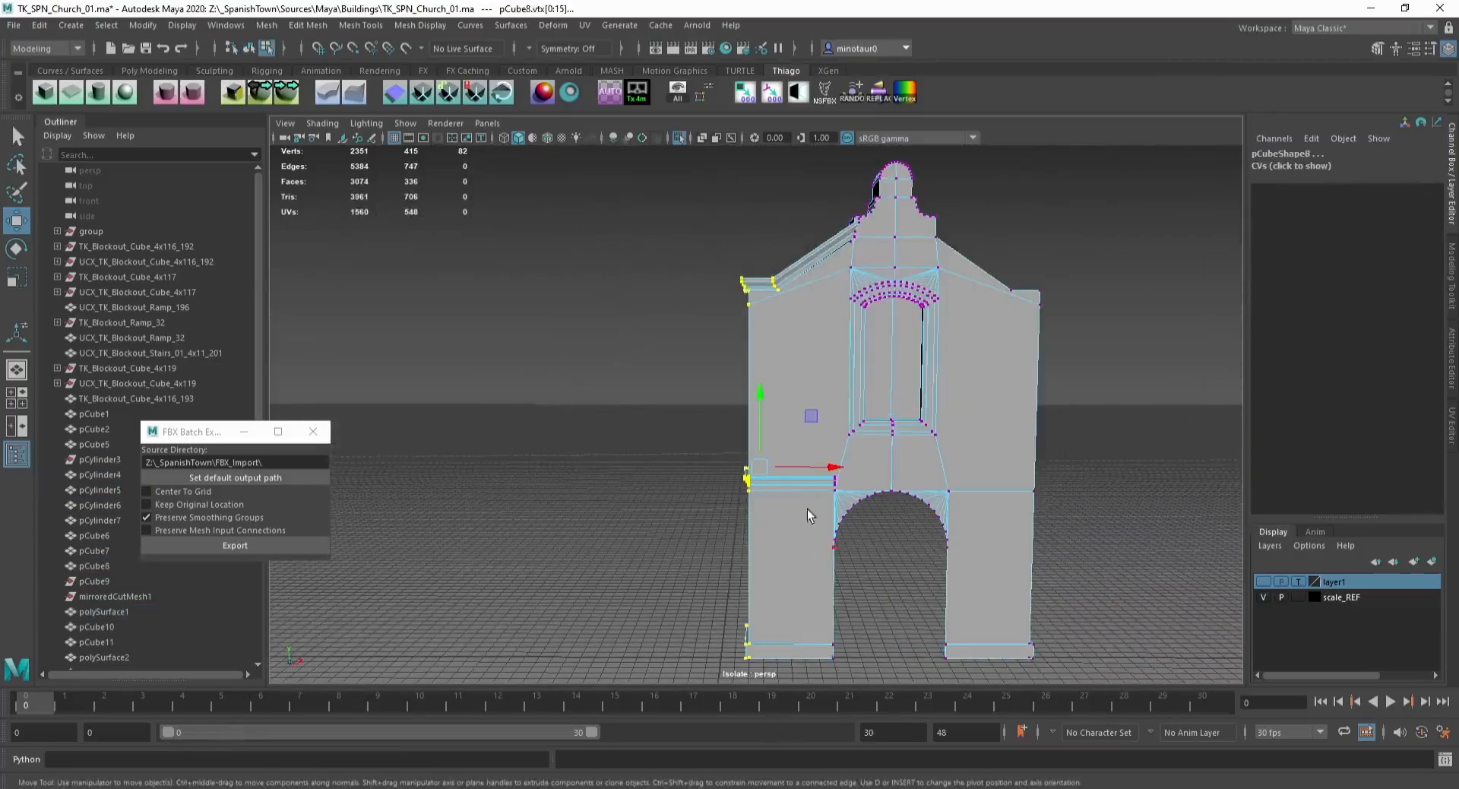
pyautogui.press('F8')
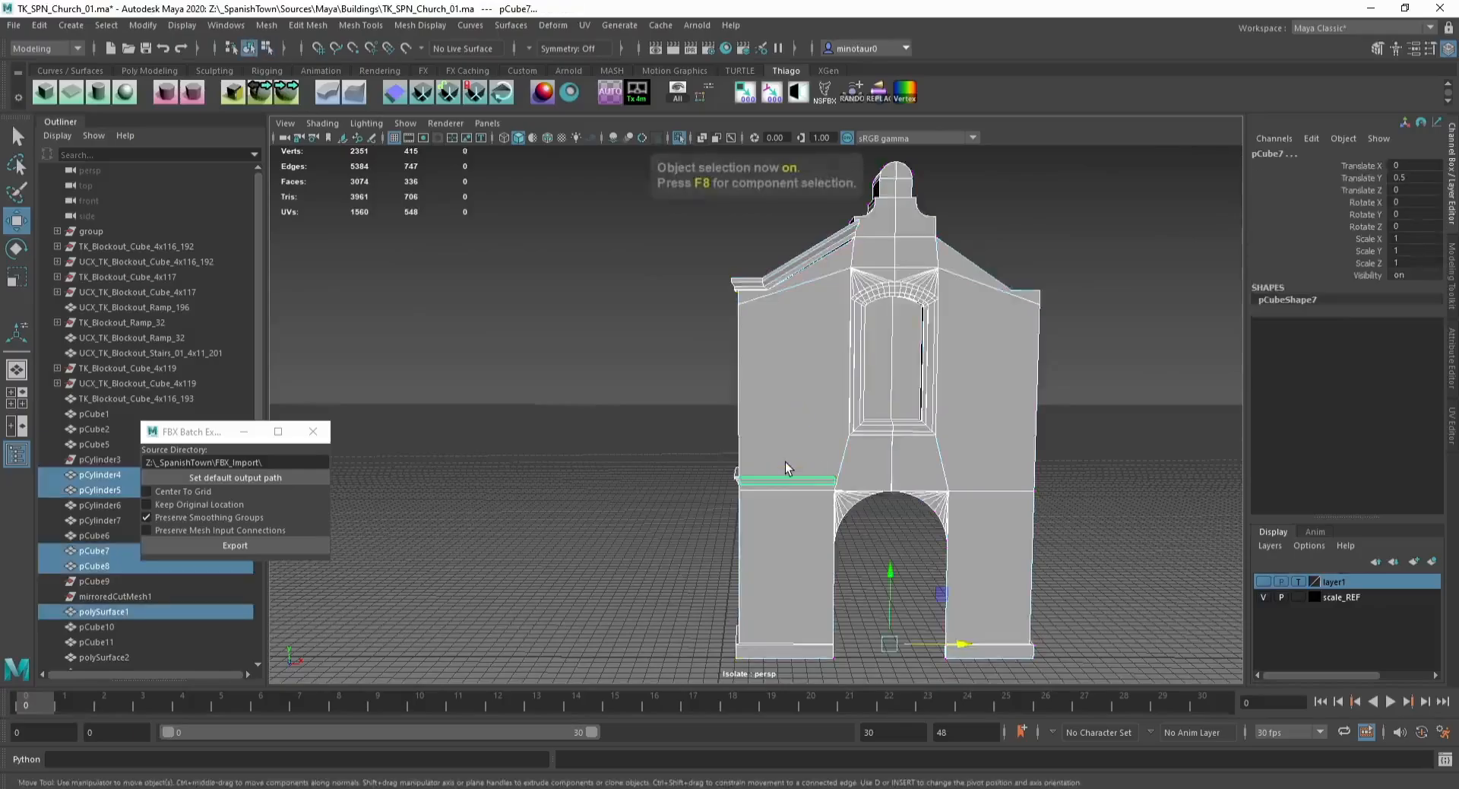
pyautogui.hotkey('ctrl', '1')
pyautogui.moveTo(785, 462)
pyautogui.keyDown('alt'); pyautogui.mouseDown()
pyautogui.moveTo(909, 472)
pyautogui.moveTo(965, 358)
pyautogui.moveTo(845, 462)
pyautogui.moveTo(829, 450)
pyautogui.moveTo(770, 480)
pyautogui.mouseUp(); pyautogui.keyUp('alt')
pyautogui.click(965, 358)
pyautogui.scroll(3, 845, 463)
pyautogui.click(859, 417)
pyautogui.hotkey('ctrl', '1')
pyautogui.press('F10')
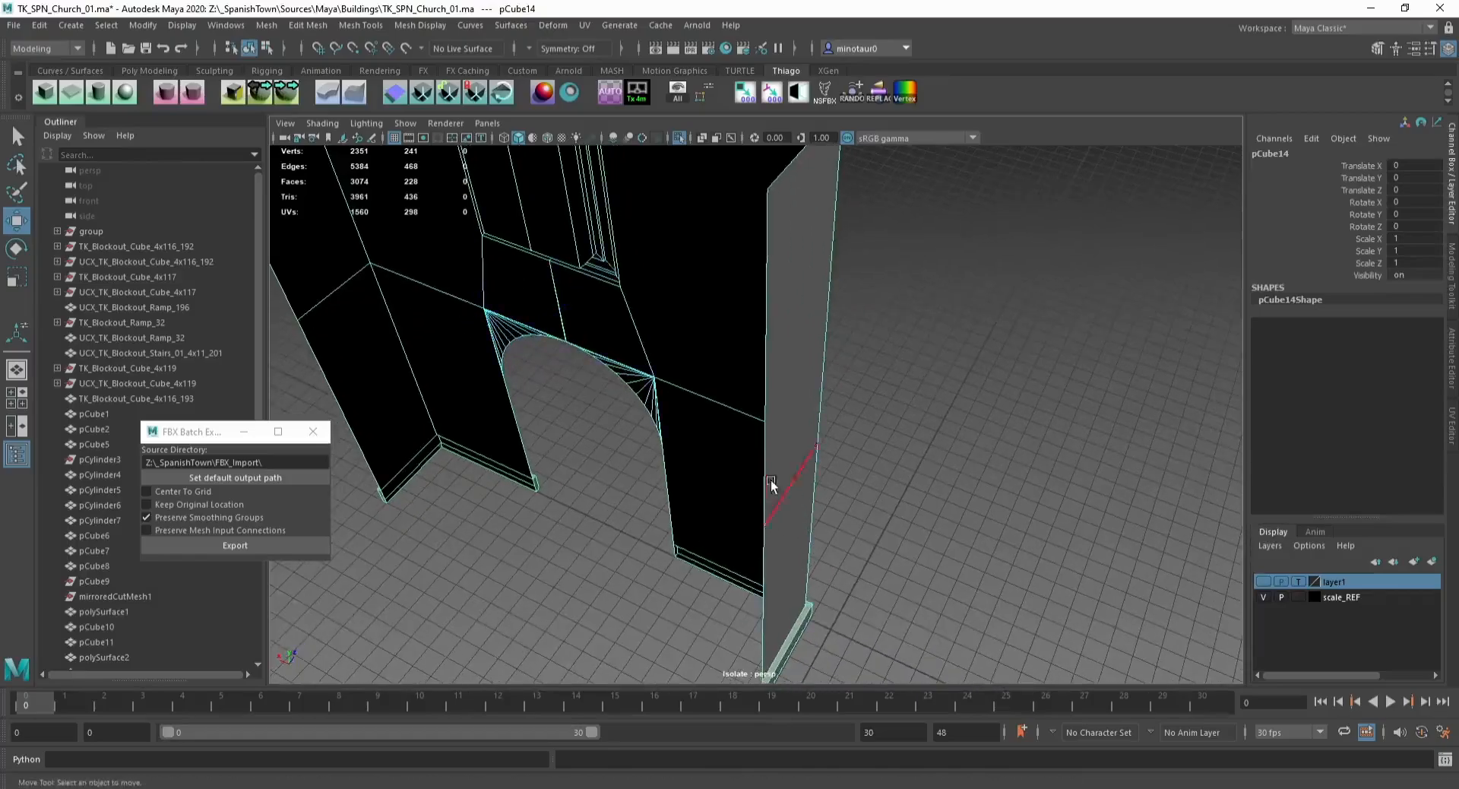
# Step: Delete the stray edges and vertex at the facade's bottom side corner
pyautogui.click(767, 480)
pyautogui.keyDown('shift'); pyautogui.click(768, 572); pyautogui.keyUp('shift')
pyautogui.keyDown('alt'); pyautogui.moveTo(768, 573); pyautogui.dragTo(734, 389, button='middle'); pyautogui.keyUp('alt')
pyautogui.scroll(3, 734, 389)
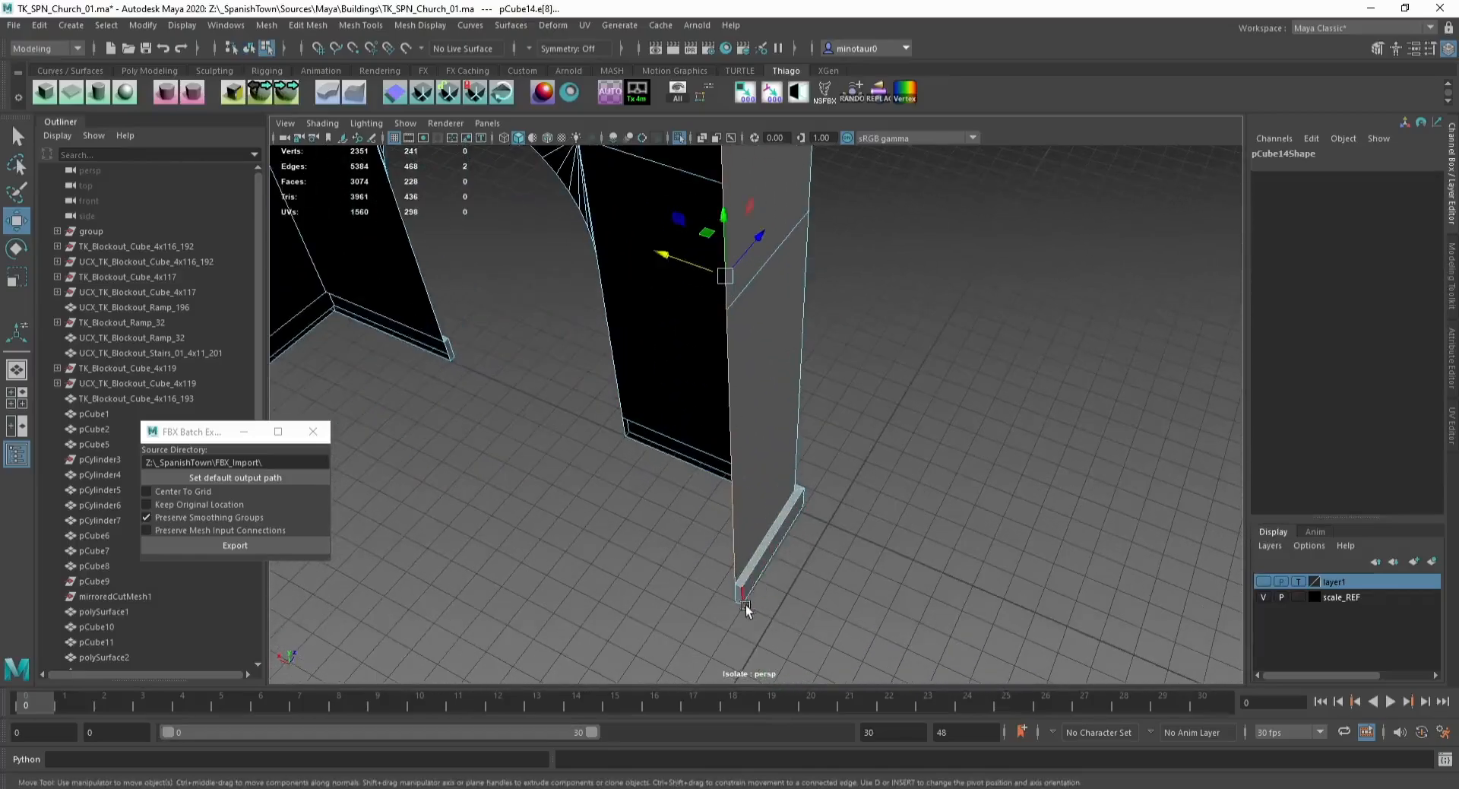
pyautogui.click(737, 600)
pyautogui.press('Delete')
pyautogui.doubleClick(737, 607)
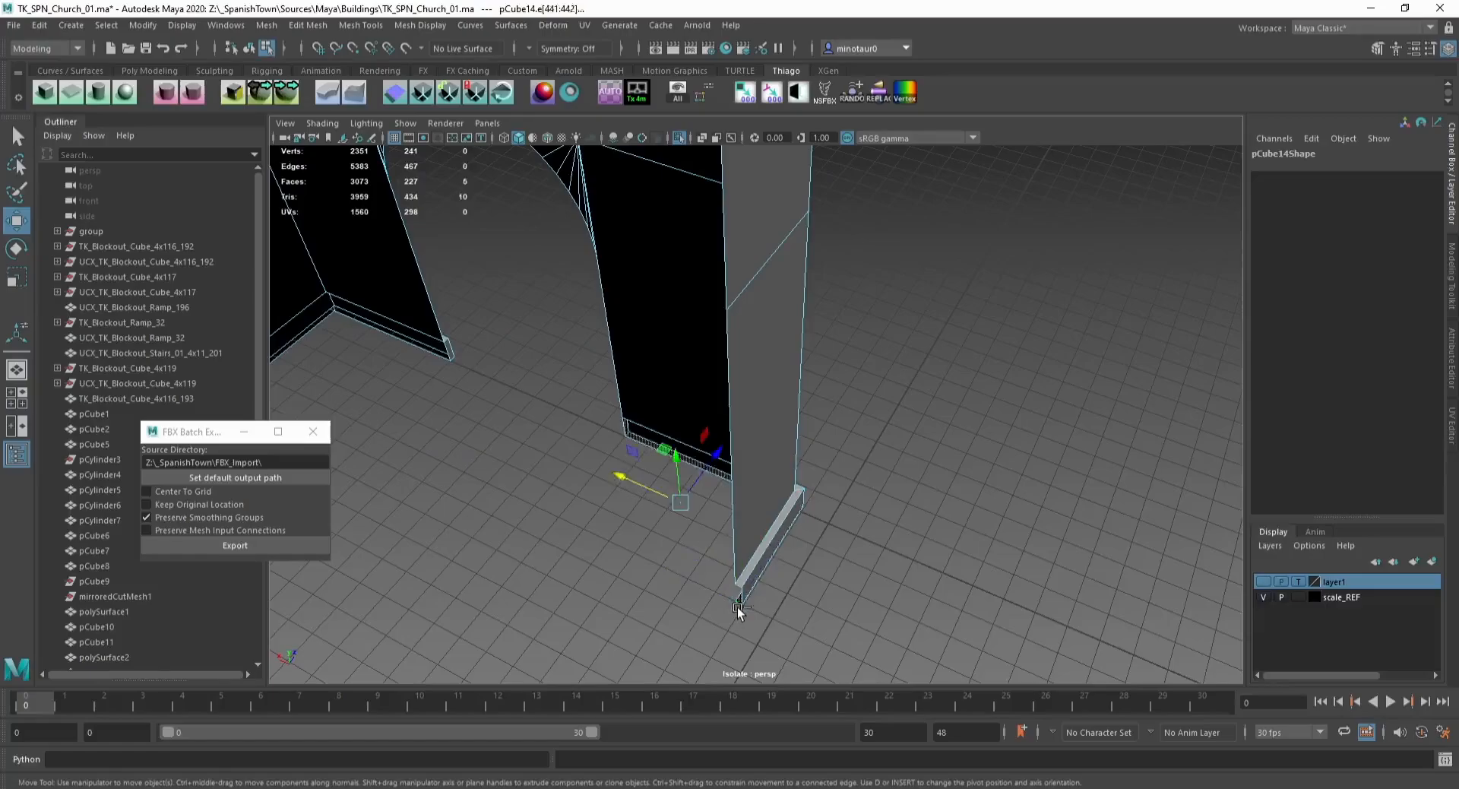
pyautogui.press('Delete')
pyautogui.press('F8')
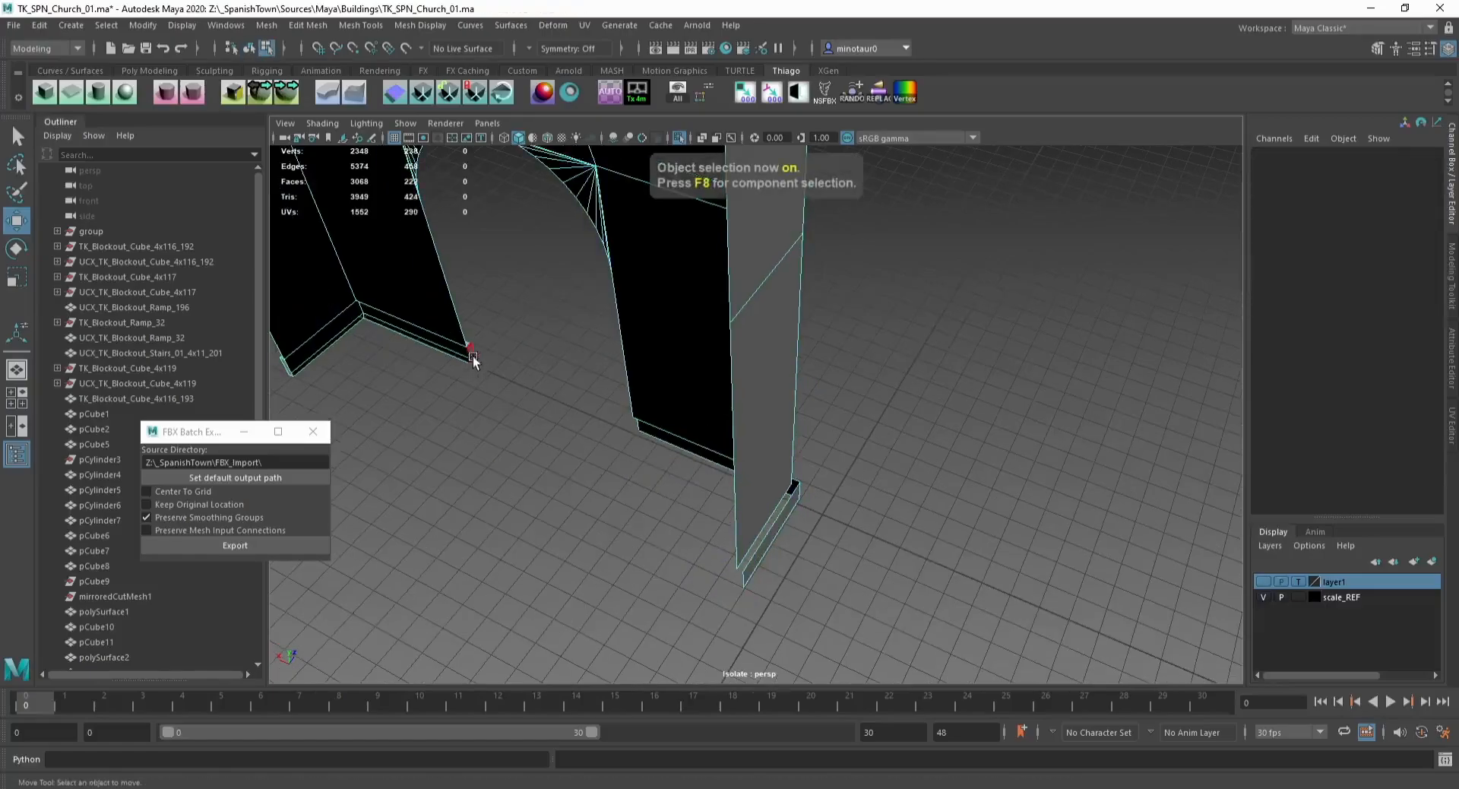
pyautogui.click(472, 354)
pyautogui.press('Delete')
# Step: Delete the facade copy's faces, keeping only the side pilaster next to the side building
pyautogui.click(776, 503)
pyautogui.press('f')
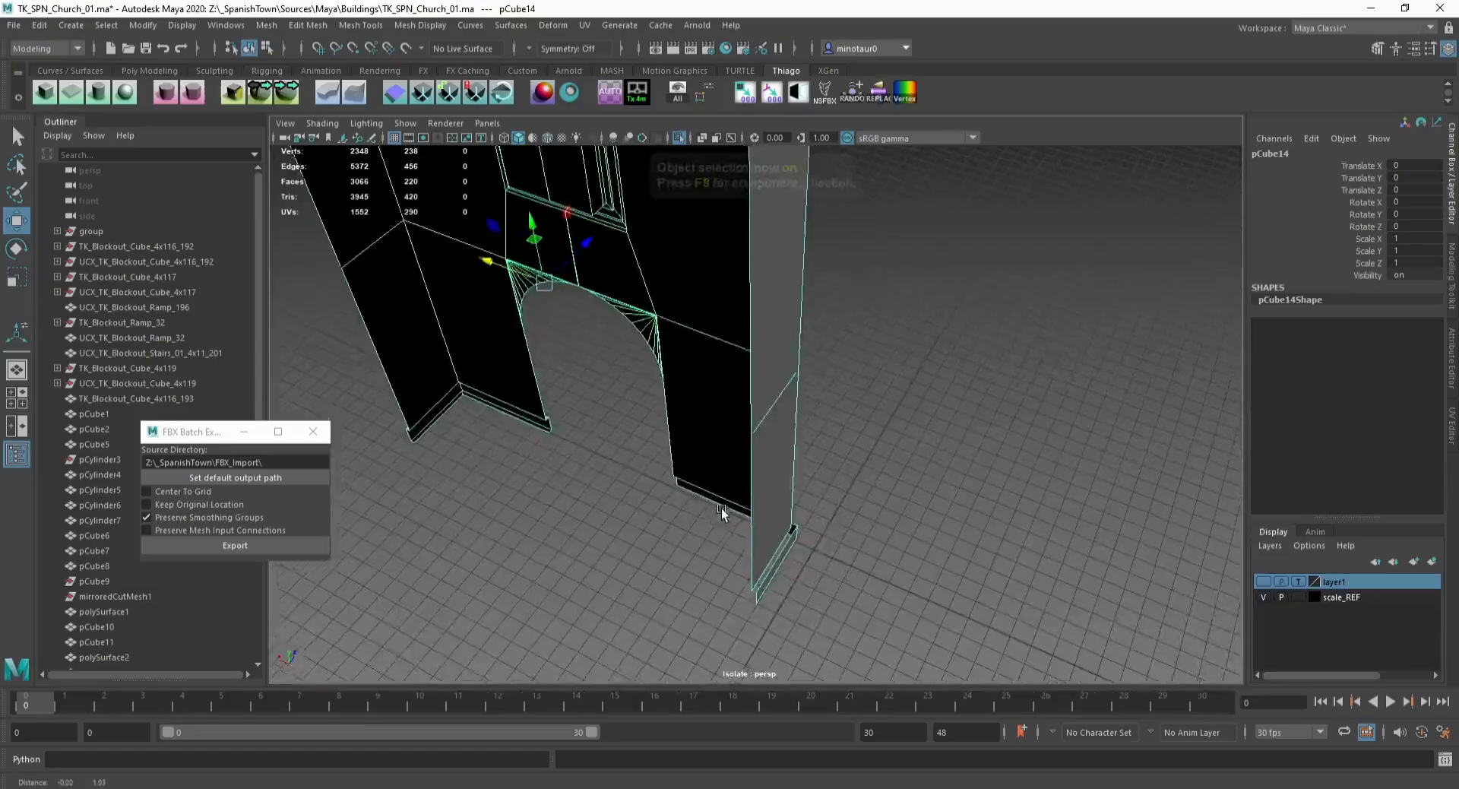
pyautogui.keyDown('alt'); pyautogui.moveTo(600, 406); pyautogui.dragTo(495, 248); pyautogui.keyUp('alt')
pyautogui.press('F11')
pyautogui.moveTo(432, 196); pyautogui.dragTo(669, 661)
pyautogui.press('Delete')
pyautogui.moveTo(674, 255); pyautogui.dragTo(674, 256)
pyautogui.press('Delete')
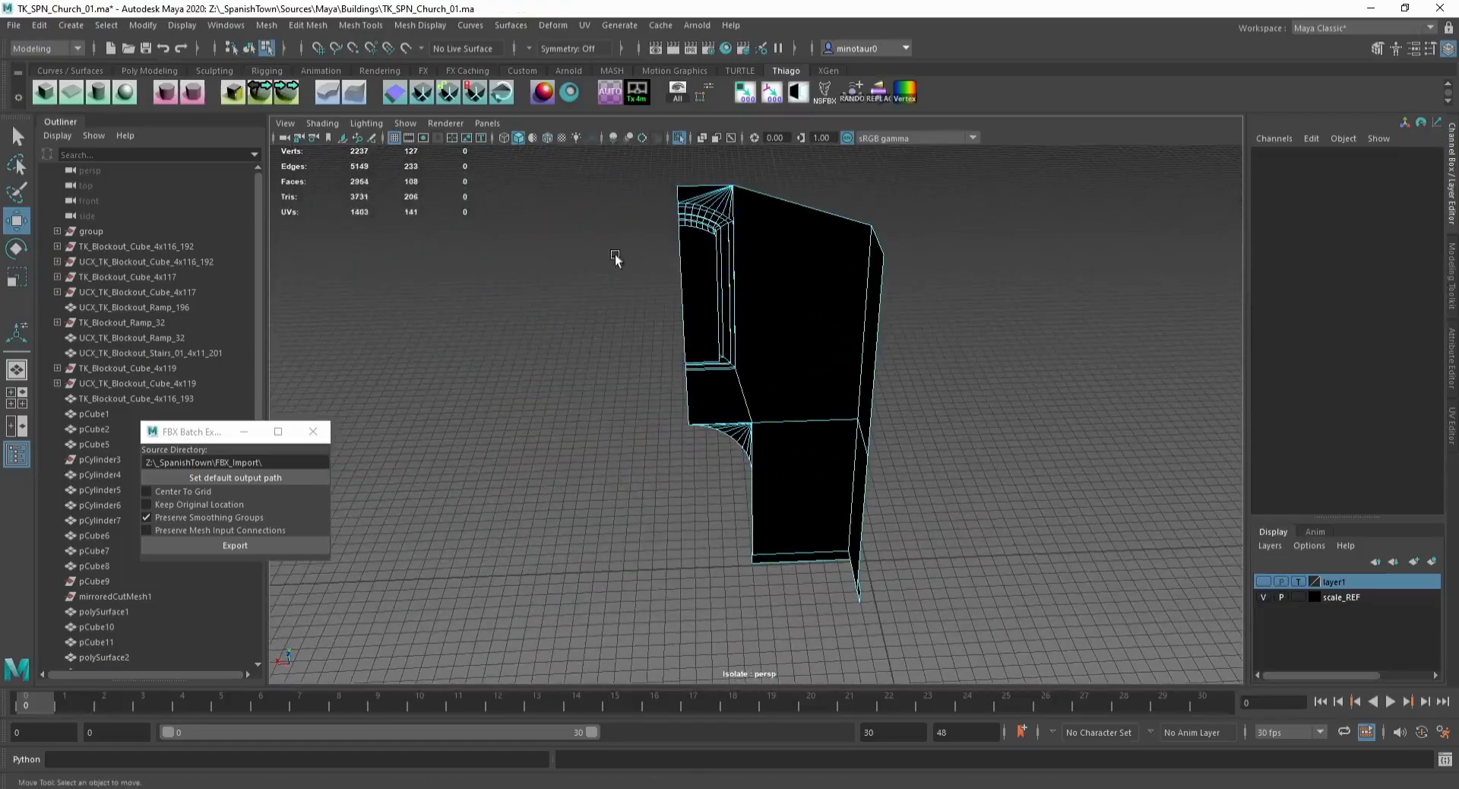
# Step: Exit isolation and cut the side building's wall with Multi-Cut at the pilaster corner
pyautogui.keyDown('alt'); pyautogui.moveTo(817, 350); pyautogui.dragTo(729, 464); pyautogui.keyUp('alt')
pyautogui.press('F8')
pyautogui.hotkey('ctrl', '1')
pyautogui.keyDown('alt'); pyautogui.moveTo(804, 492); pyautogui.dragTo(762, 343); pyautogui.keyUp('alt')
pyautogui.hotkey('ctrl', 'shift', 'x')
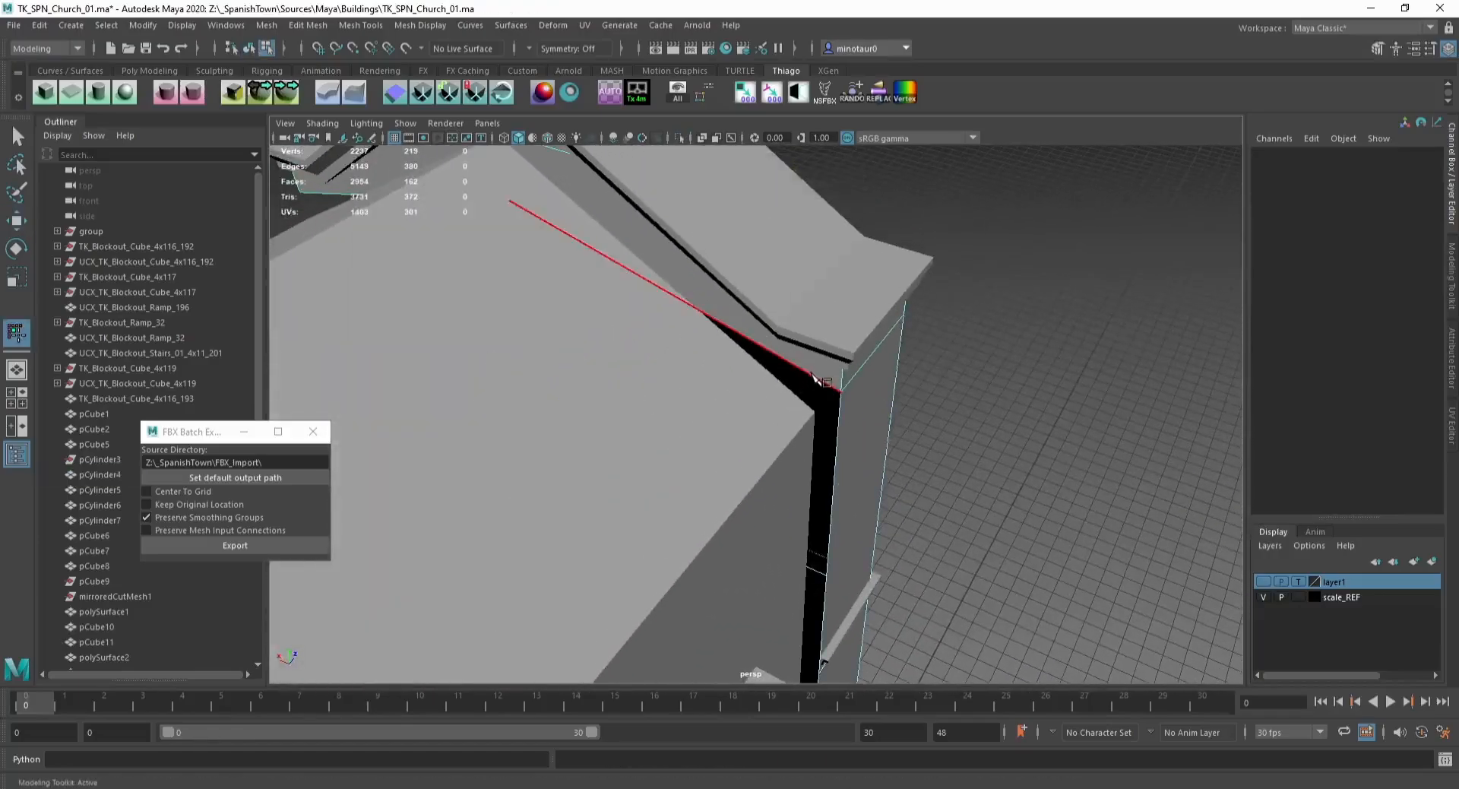
pyautogui.click(805, 367)
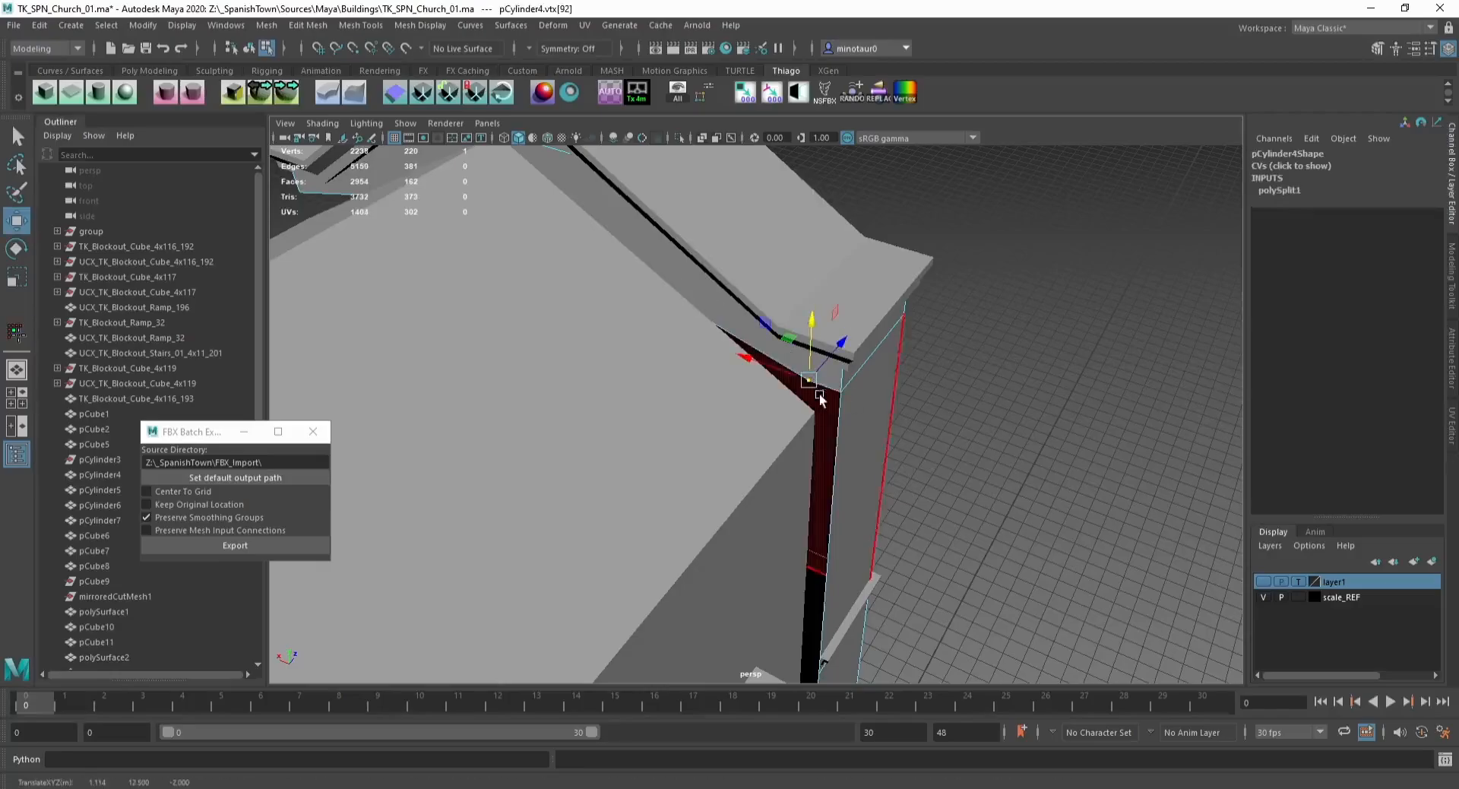
# Step: Move the new cut vertices with grid snapping onto the pilaster's corner
pyautogui.press('F8')
pyautogui.keyDown('alt'); pyautogui.moveTo(858, 408); pyautogui.dragTo(745, 459); pyautogui.keyUp('alt')
pyautogui.keyDown('shift'); pyautogui.click(677, 382); pyautogui.keyUp('shift')
pyautogui.keyDown('alt'); pyautogui.moveTo(677, 381); pyautogui.dragTo(632, 364); pyautogui.keyUp('alt')
pyautogui.press('F8')
pyautogui.moveTo(586, 301); pyautogui.dragTo(679, 340)
pyautogui.press('x')
pyautogui.moveTo(677, 323); pyautogui.dragTo(634, 357, button='middle')
pyautogui.keyDown('alt'); pyautogui.moveTo(635, 362); pyautogui.dragTo(835, 410); pyautogui.keyUp('alt')
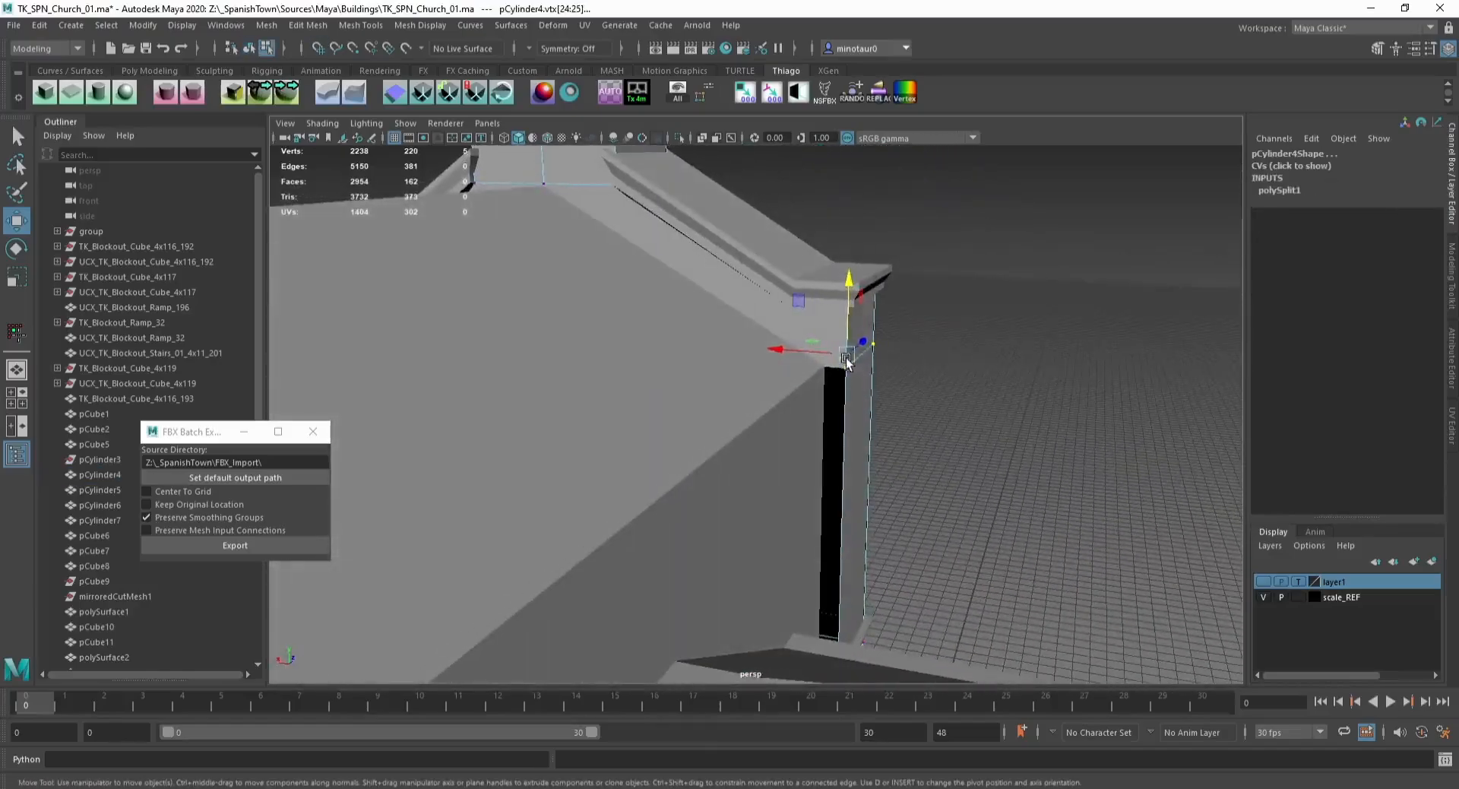
pyautogui.press('F8')
pyautogui.keyDown('alt'); pyautogui.moveTo(882, 484); pyautogui.dragTo(839, 525); pyautogui.keyUp('alt')
pyautogui.keyDown('alt'); pyautogui.moveTo(839, 525); pyautogui.dragTo(772, 430, button='middle'); pyautogui.keyUp('alt')
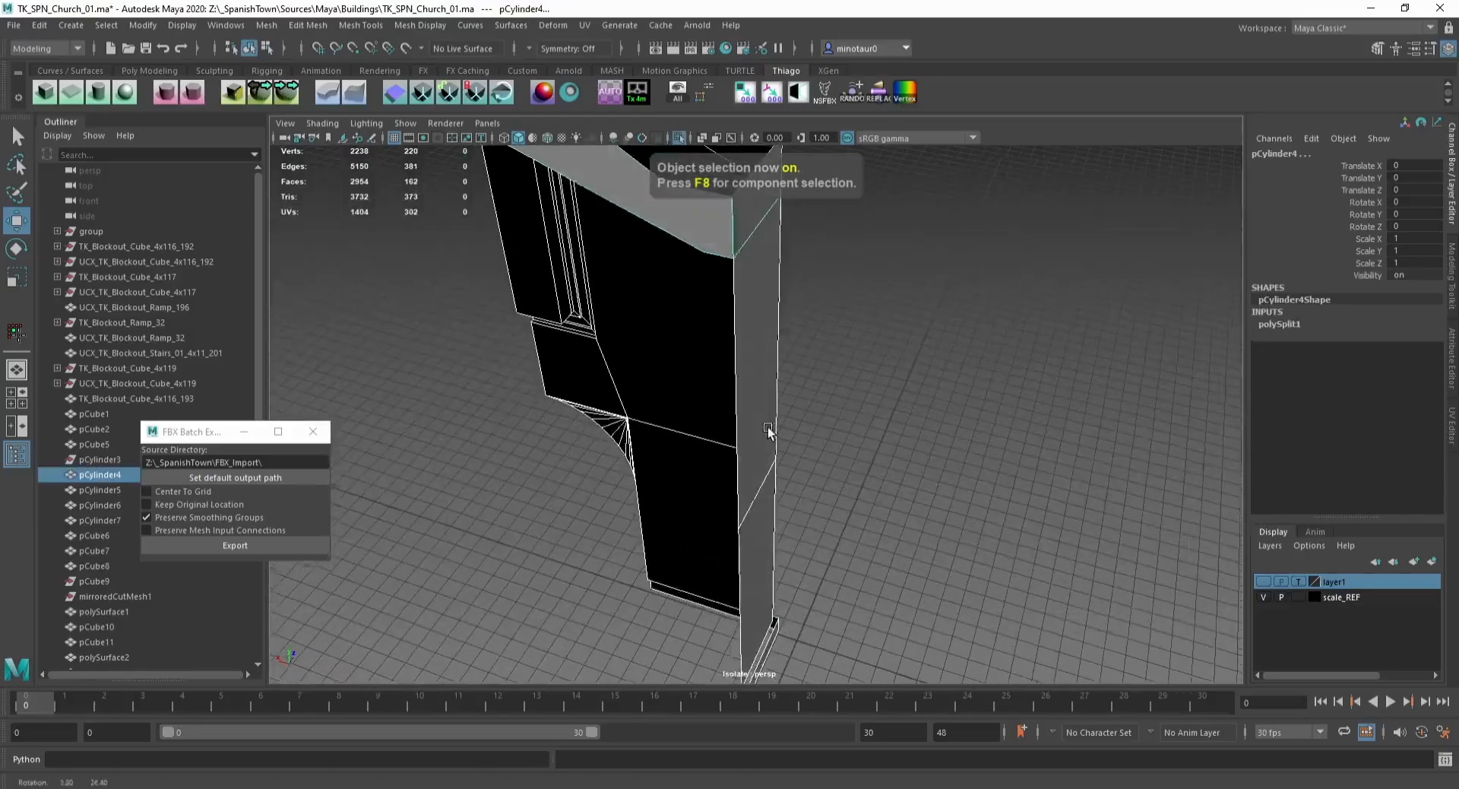
# Step: Bridge the open border edges at the pilaster's base
pyautogui.click(750, 365)
pyautogui.press('F10')
pyautogui.click(739, 388)
pyautogui.keyDown('alt'); pyautogui.moveTo(764, 565); pyautogui.dragTo(752, 456, button='middle'); pyautogui.keyUp('alt')
pyautogui.keyDown('alt'); pyautogui.moveTo(739, 581); pyautogui.dragTo(792, 499); pyautogui.keyUp('alt')
pyautogui.keyDown('shift'); pyautogui.click(791, 517); pyautogui.keyUp('shift')
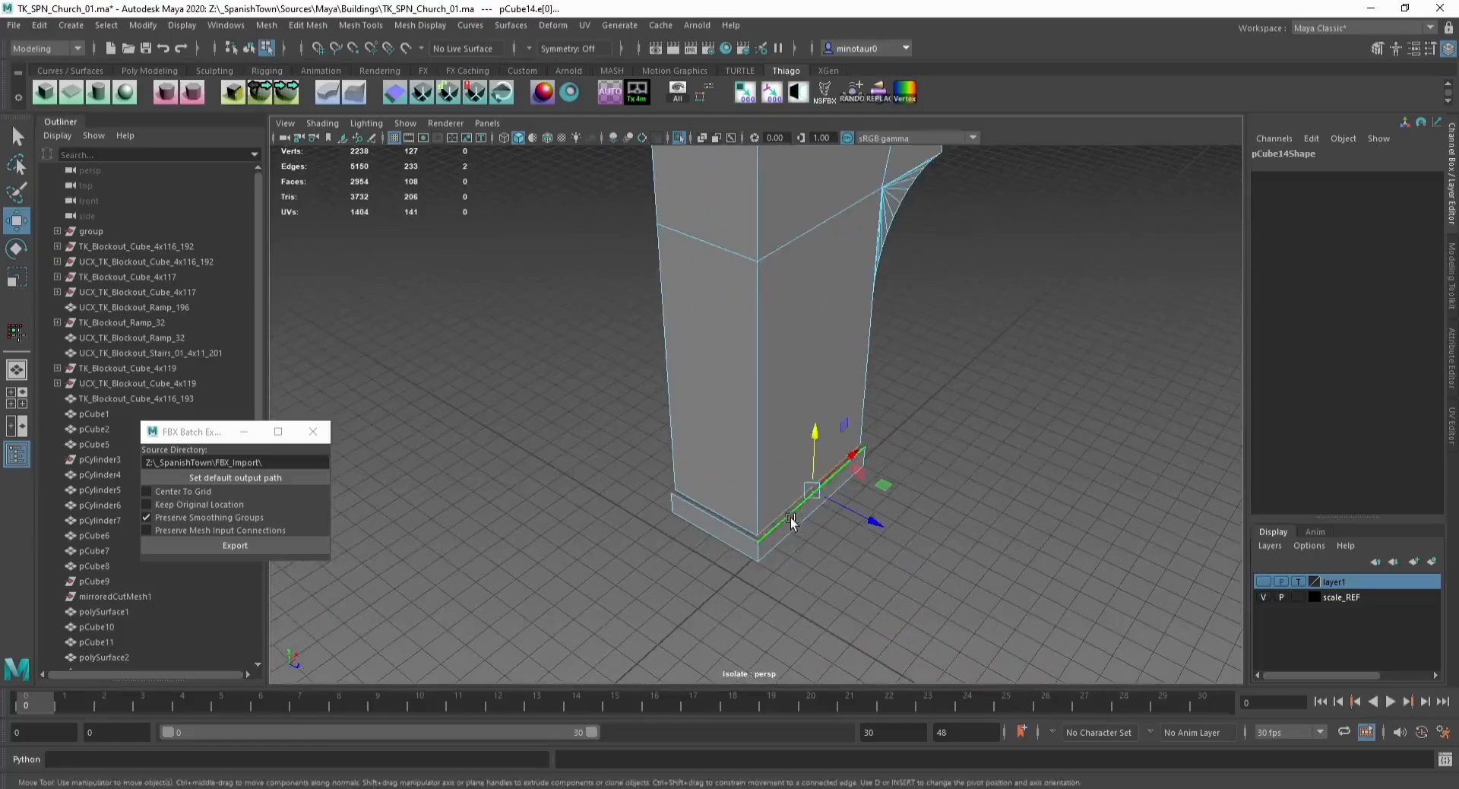
pyautogui.press('g')
pyautogui.press('w')
pyautogui.click(715, 505)
pyautogui.keyDown('shift'); pyautogui.click(690, 510); pyautogui.keyUp('shift')
pyautogui.press('g')
pyautogui.press('w')
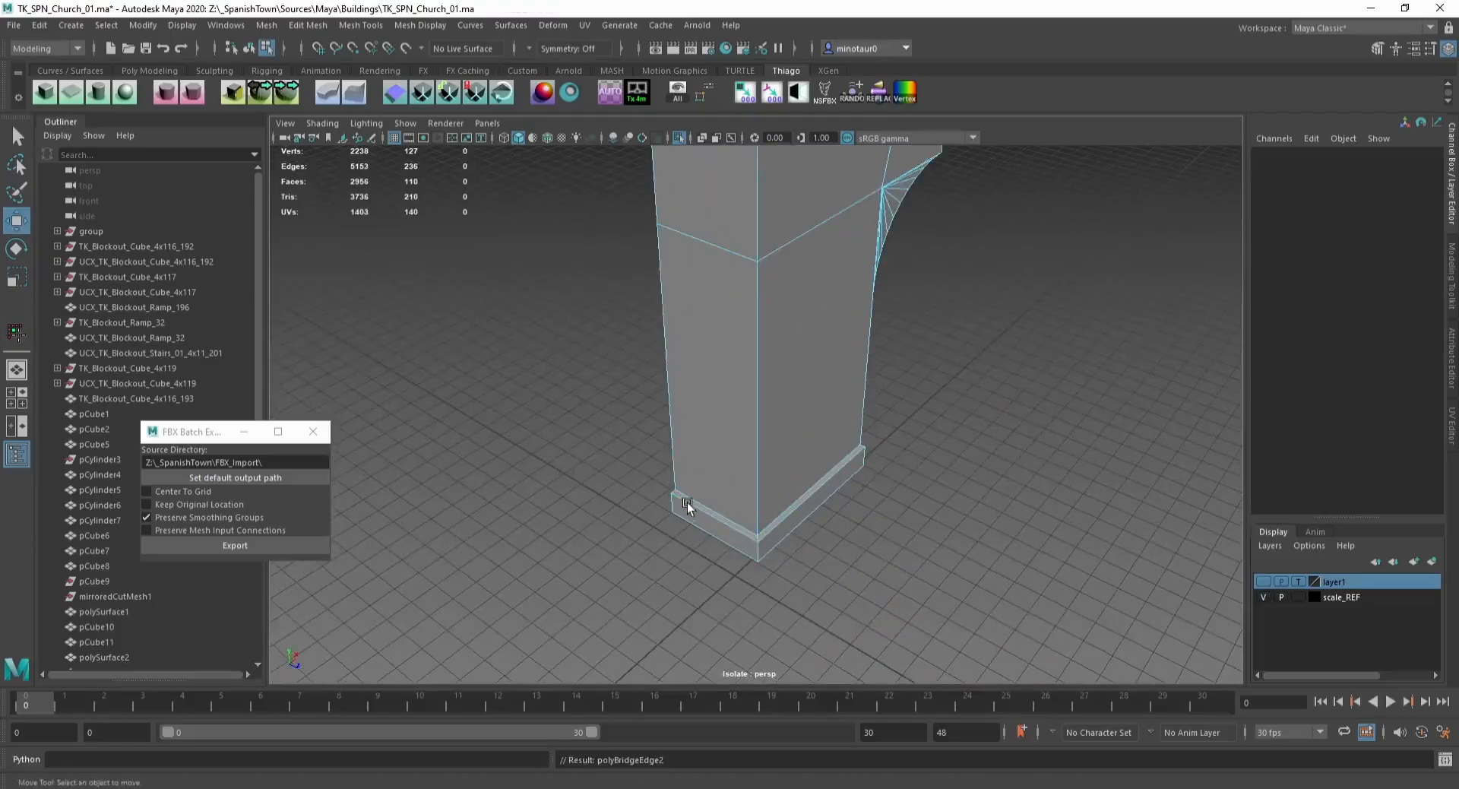
# Step: Extrude the pilaster's open bottom edge, scale it and move it up to close the open side
pyautogui.keyDown('alt'); pyautogui.moveTo(687, 503); pyautogui.dragTo(787, 531); pyautogui.keyUp('alt')
pyautogui.keyDown('alt'); pyautogui.moveTo(786, 544); pyautogui.dragTo(778, 450, button='middle'); pyautogui.keyUp('alt')
pyautogui.hotkey('ctrl', 'e')
pyautogui.press('r')
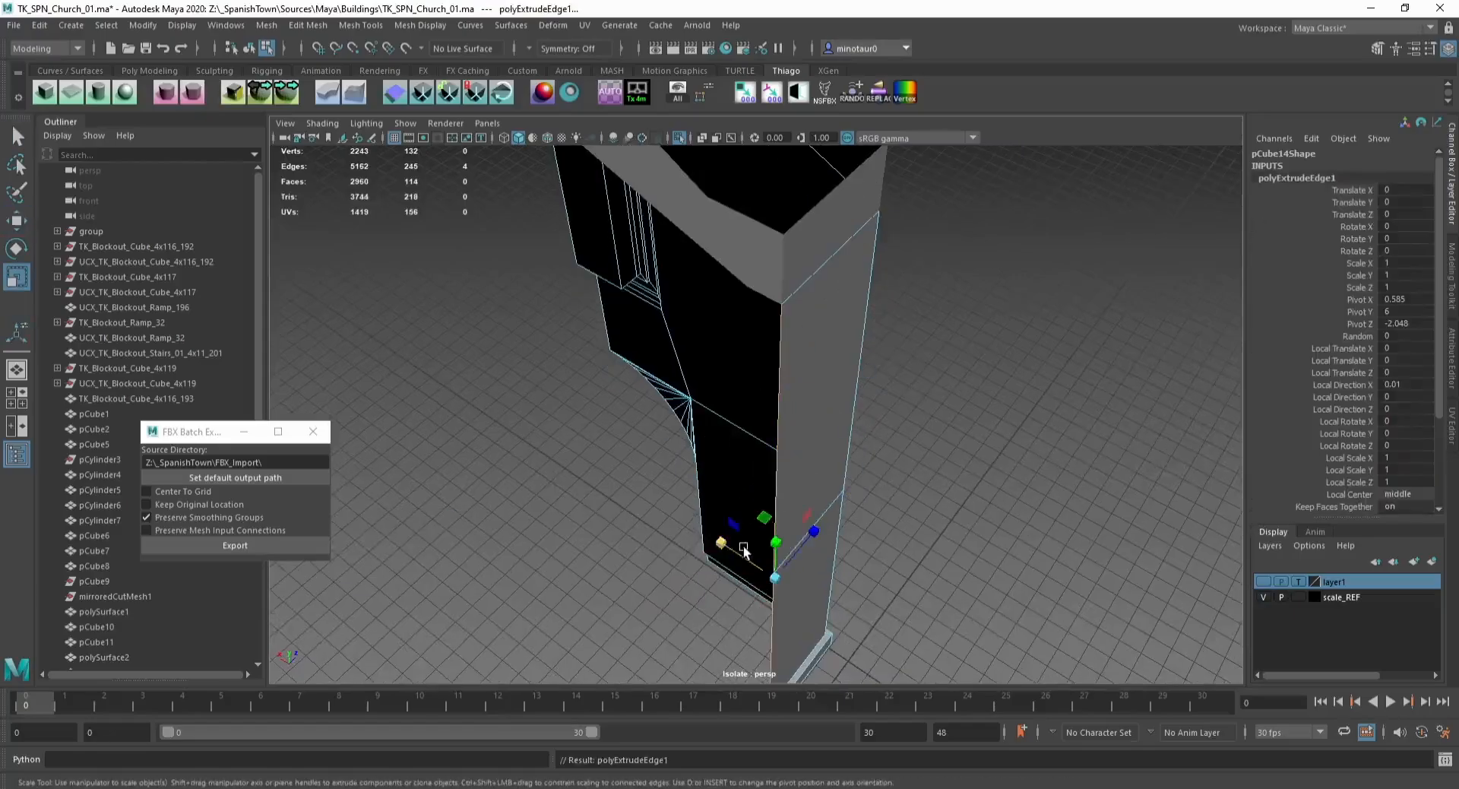
pyautogui.moveTo(727, 546); pyautogui.dragTo(880, 646)
pyautogui.press('w')
pyautogui.keyDown('alt'); pyautogui.moveTo(741, 596); pyautogui.dragTo(740, 276); pyautogui.keyUp('alt')
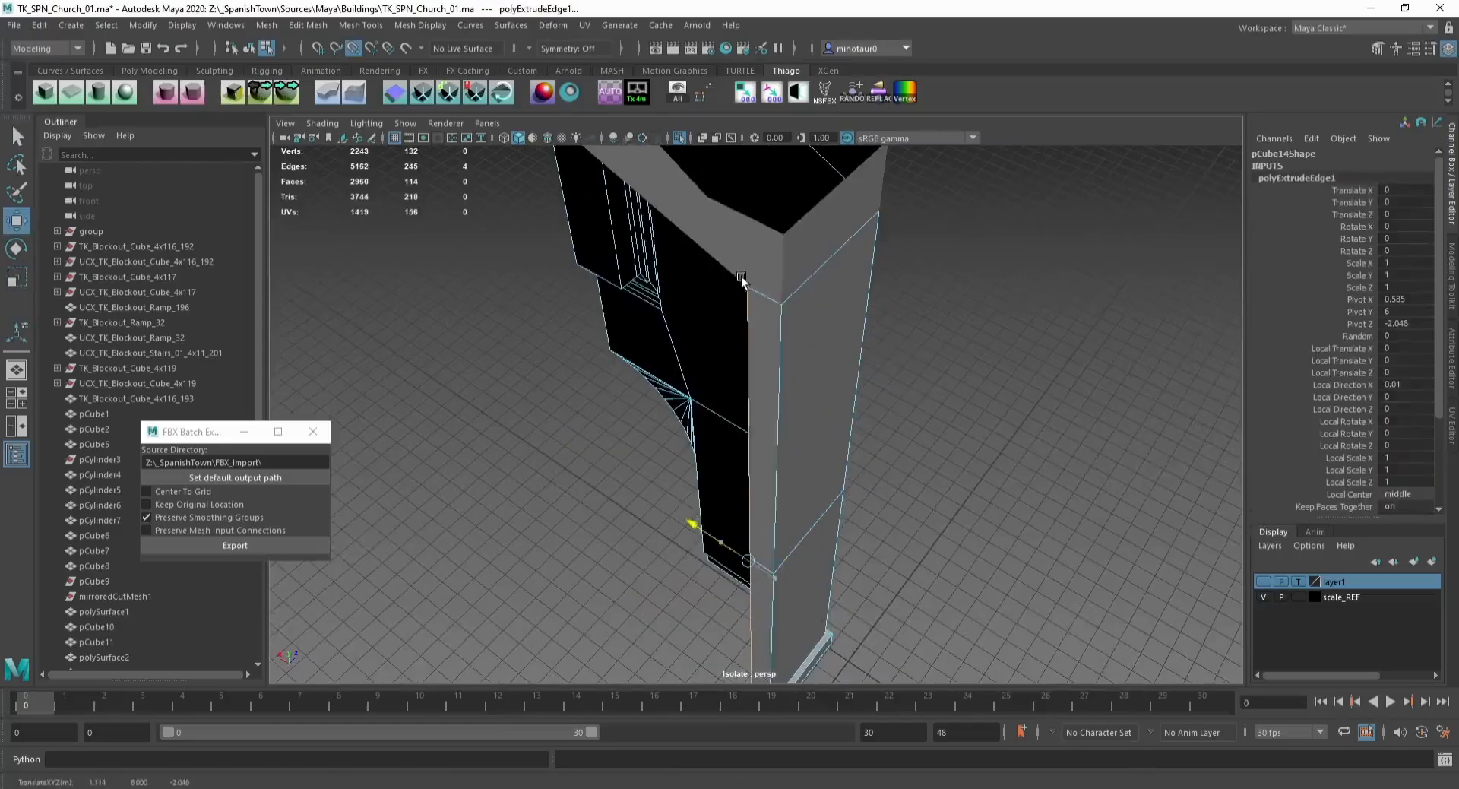
# Step: Select the pilaster together with the side building and combine them into one mesh
pyautogui.press('F8')
pyautogui.keyDown('alt'); pyautogui.moveTo(947, 551); pyautogui.dragTo(831, 403); pyautogui.keyUp('alt')
pyautogui.keyDown('shift'); pyautogui.click(796, 403); pyautogui.keyUp('shift')
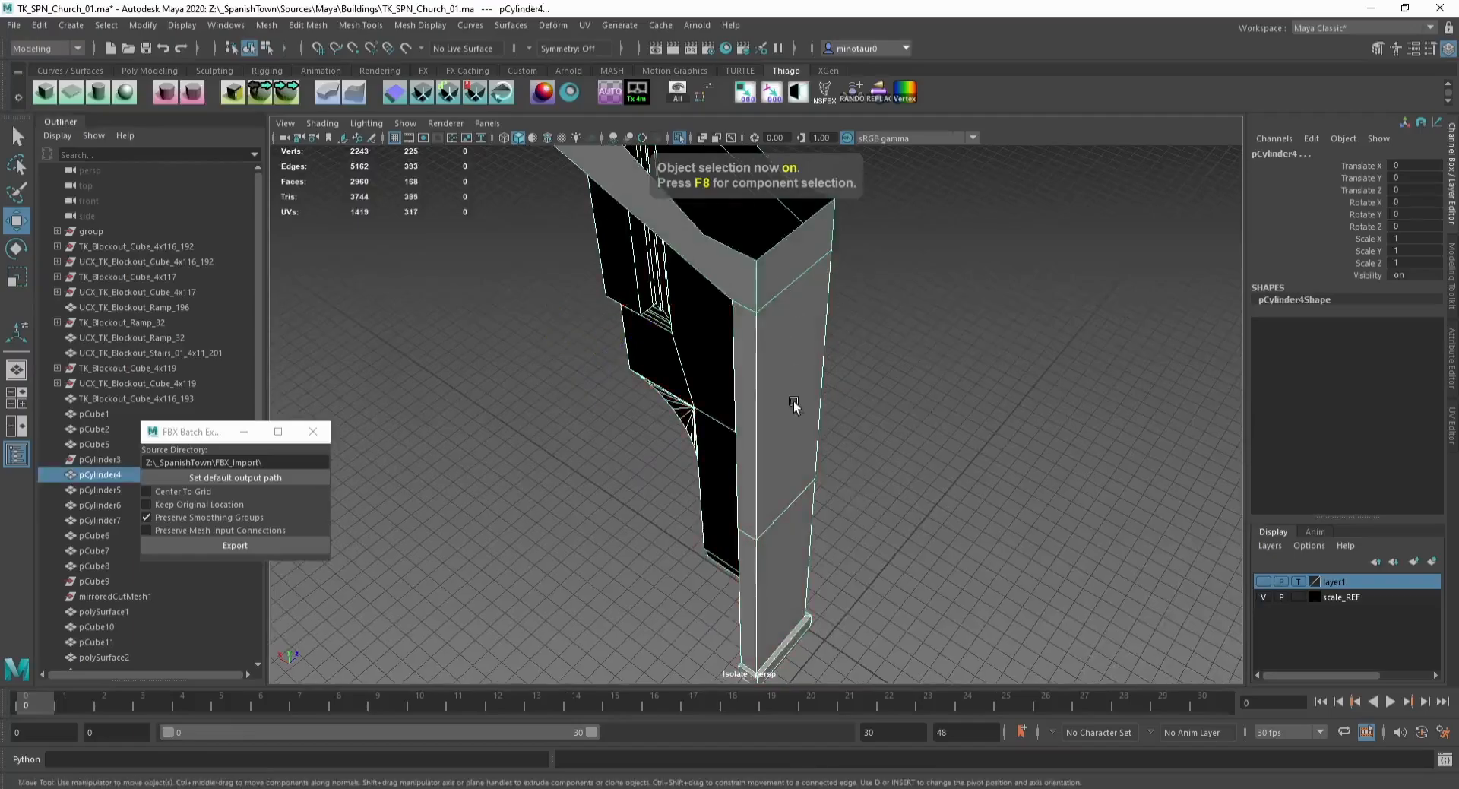
pyautogui.keyDown('alt'); pyautogui.moveTo(797, 405); pyautogui.dragTo(795, 371, button='right'); pyautogui.keyUp('alt')
pyautogui.hotkey('ctrl', '1')
pyautogui.keyDown('alt'); pyautogui.moveTo(790, 371); pyautogui.dragTo(782, 412, button='middle'); pyautogui.keyUp('alt')
pyautogui.keyDown('alt'); pyautogui.moveTo(782, 412); pyautogui.dragTo(752, 426); pyautogui.keyUp('alt')
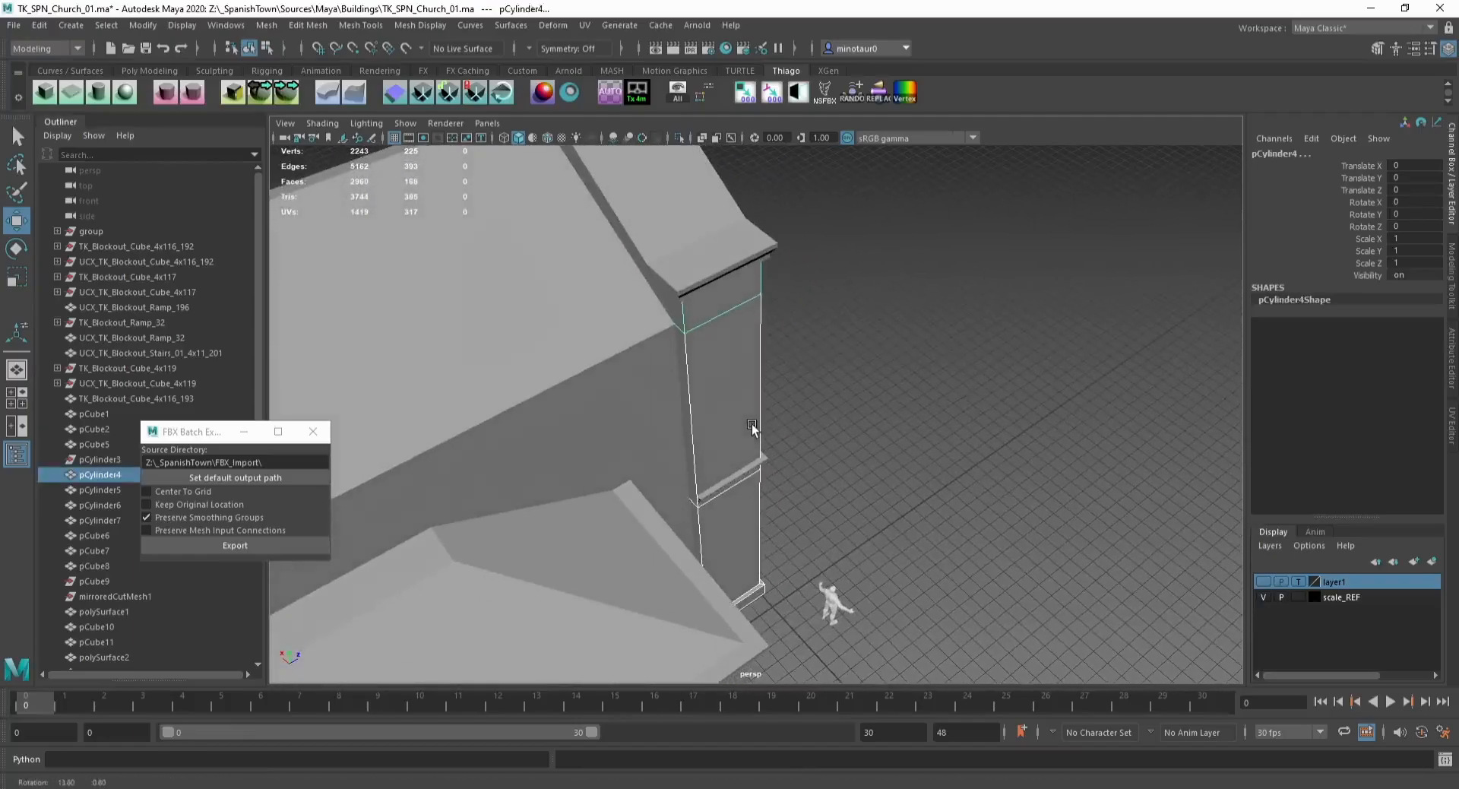
pyautogui.click(267, 25)
pyautogui.click(295, 95)
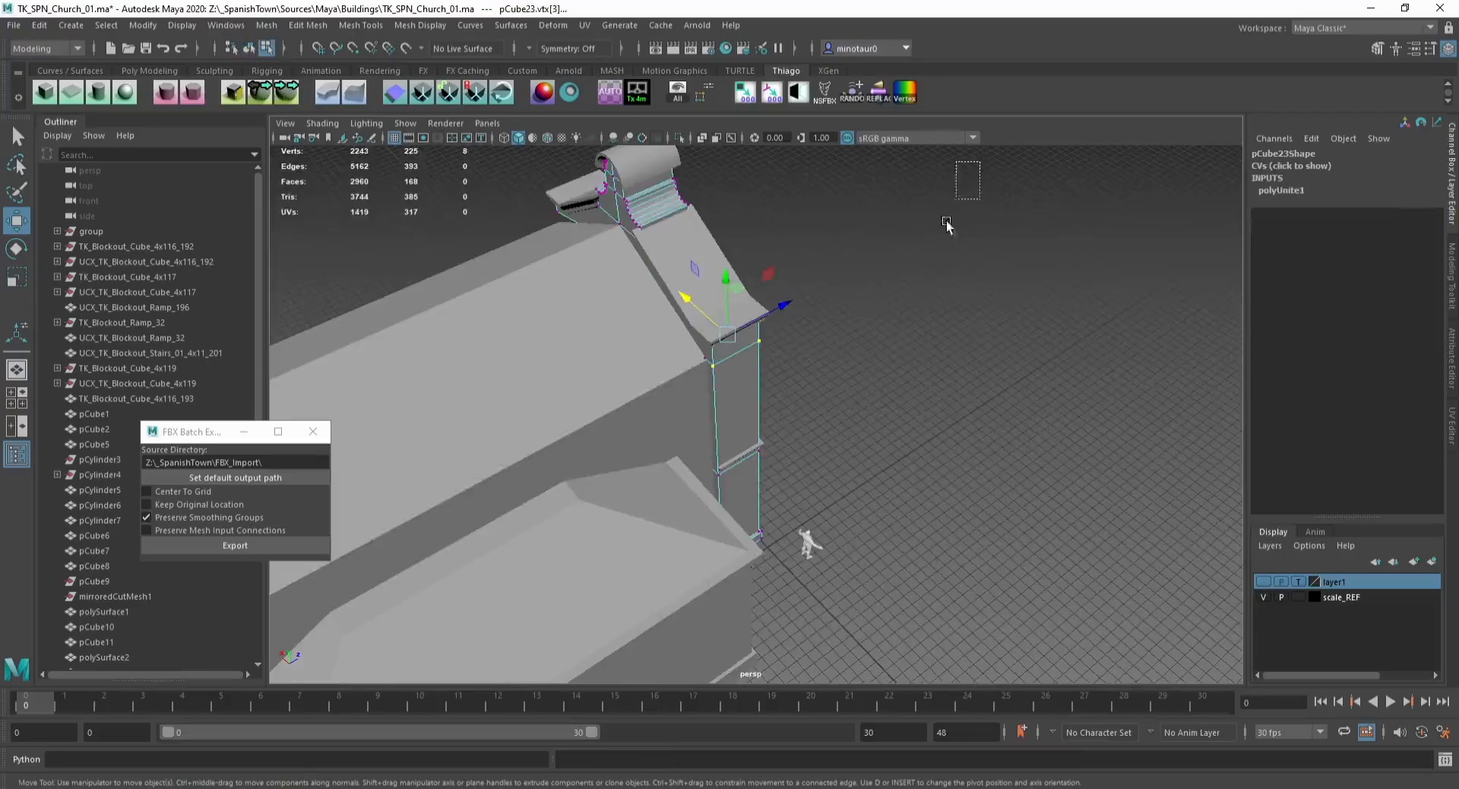
# Step: Merge the selected vertices of the combined pilaster and side building mesh, then save the scene
pyautogui.click(306, 26)
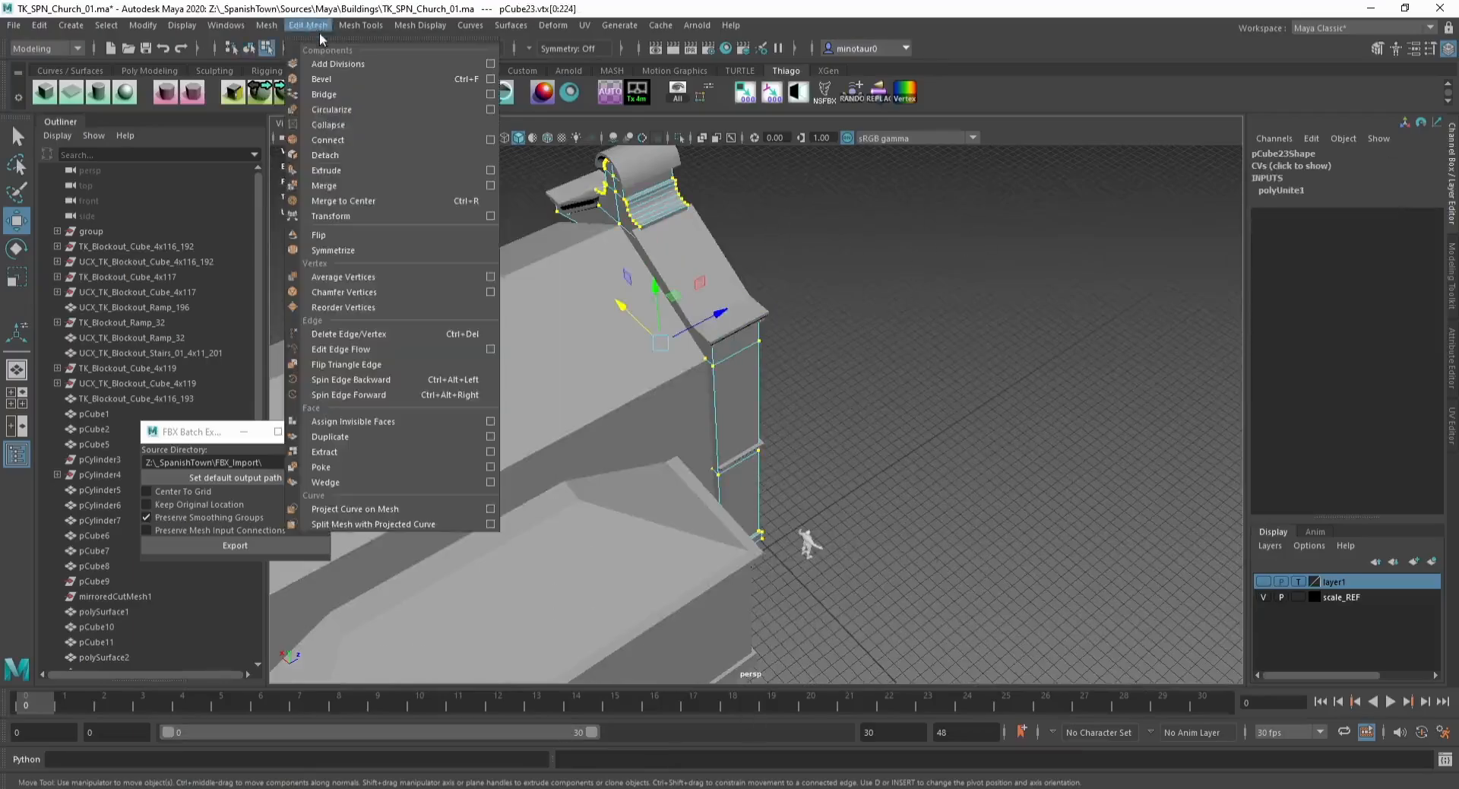
pyautogui.click(375, 187)
pyautogui.keyDown('alt'); pyautogui.moveTo(684, 426); pyautogui.dragTo(737, 458, button='right'); pyautogui.keyUp('alt')
pyautogui.press('q')
pyautogui.press('F8')
pyautogui.hotkey('ctrl', 's')
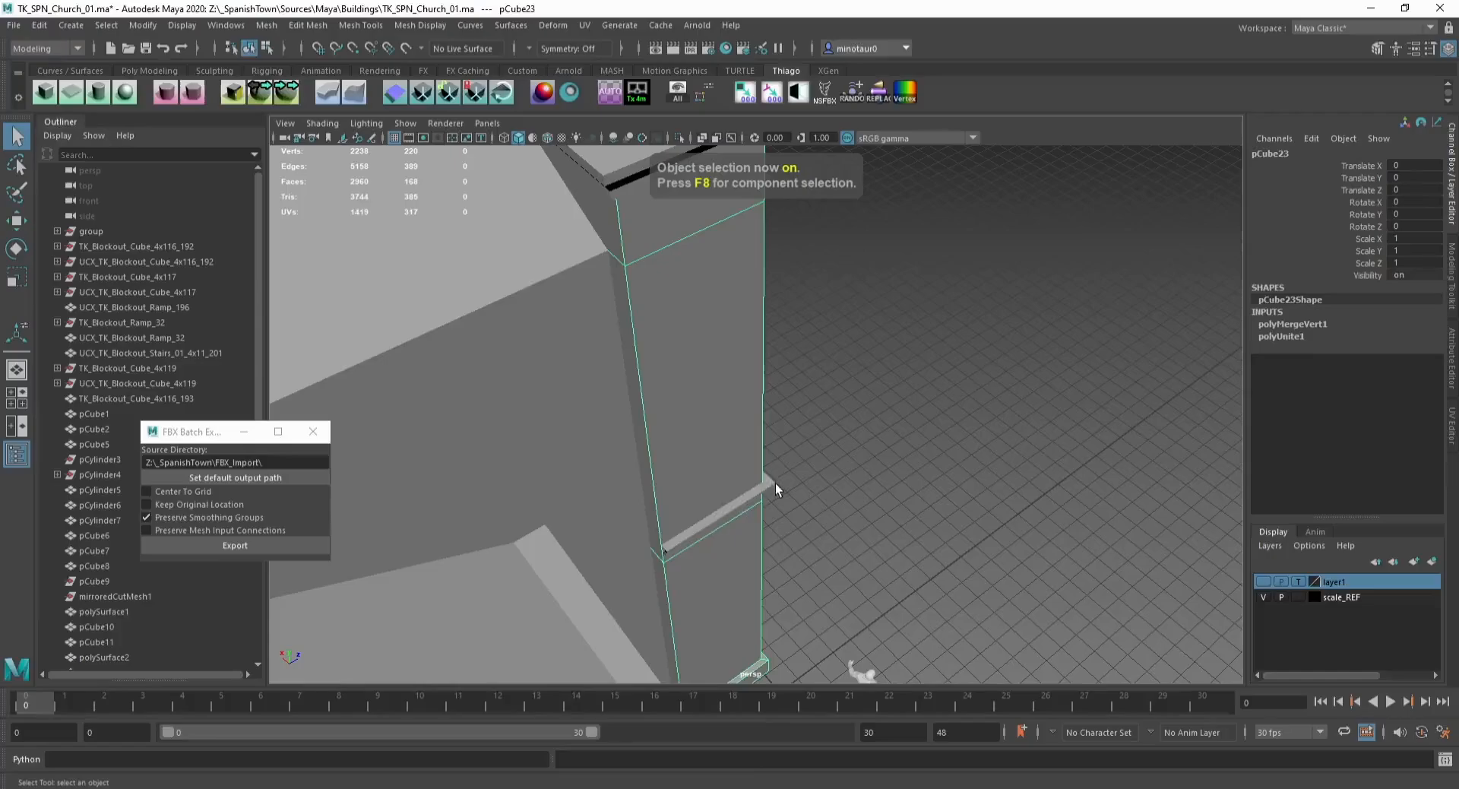
# Step: Isolate the ledge strip, move its pivot to its corner end and duplicate it
pyautogui.click(772, 483)
pyautogui.press('w')
pyautogui.hotkey('ctrl', '1')
pyautogui.press('d')
pyautogui.moveTo(696, 500); pyautogui.dragTo(591, 612)
pyautogui.hotkey('ctrl', '1')
pyautogui.hotkey('ctrl', 'd')
pyautogui.press('e')
pyautogui.press('w')
pyautogui.press('f')
pyautogui.scroll(-5, 755, 540)
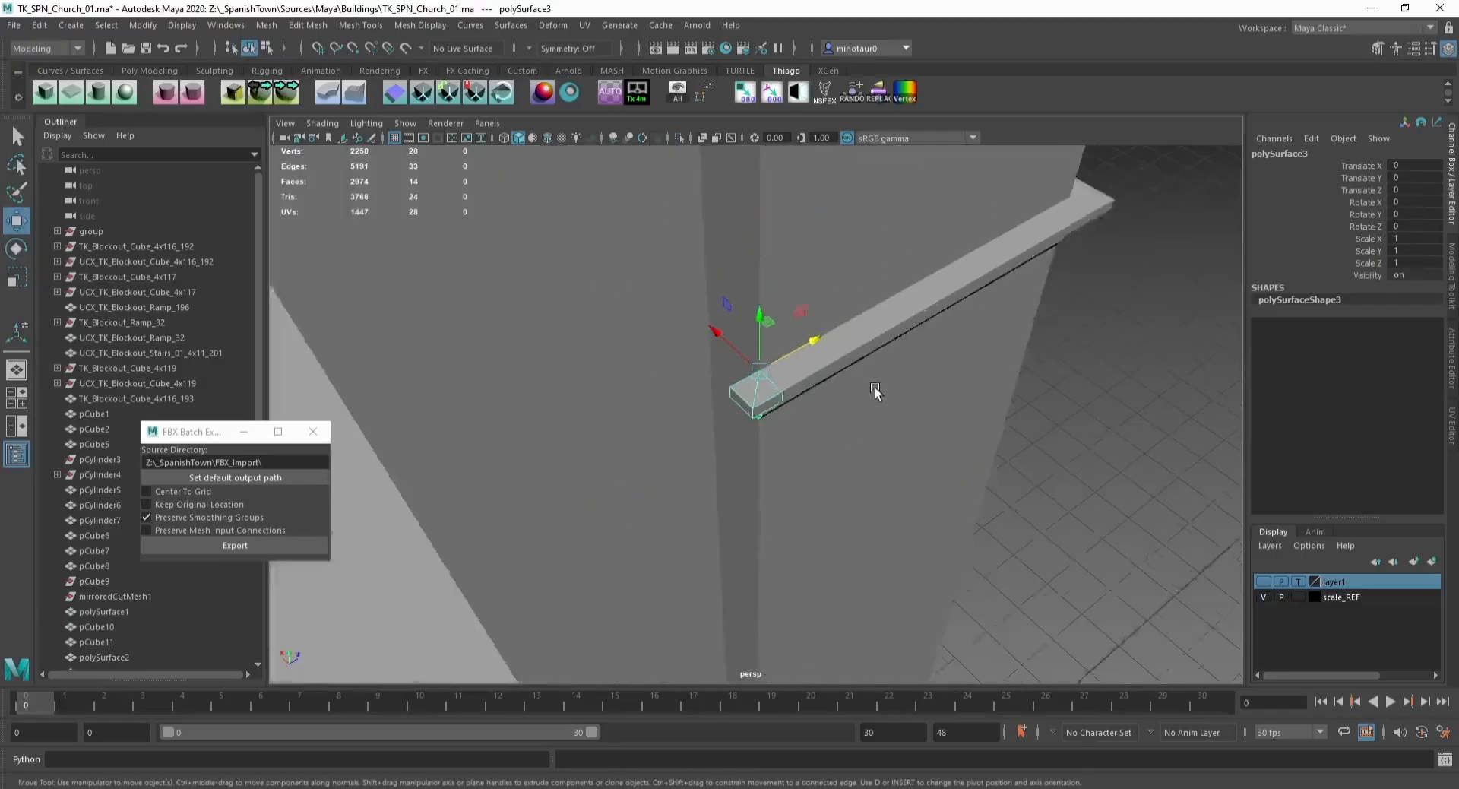
# Step: Duplicate the ledge strip, rotate the copy to turn the pilaster's corner and freeze its transformations
pyautogui.click(845, 344)
pyautogui.press('d')
pyautogui.press('d')
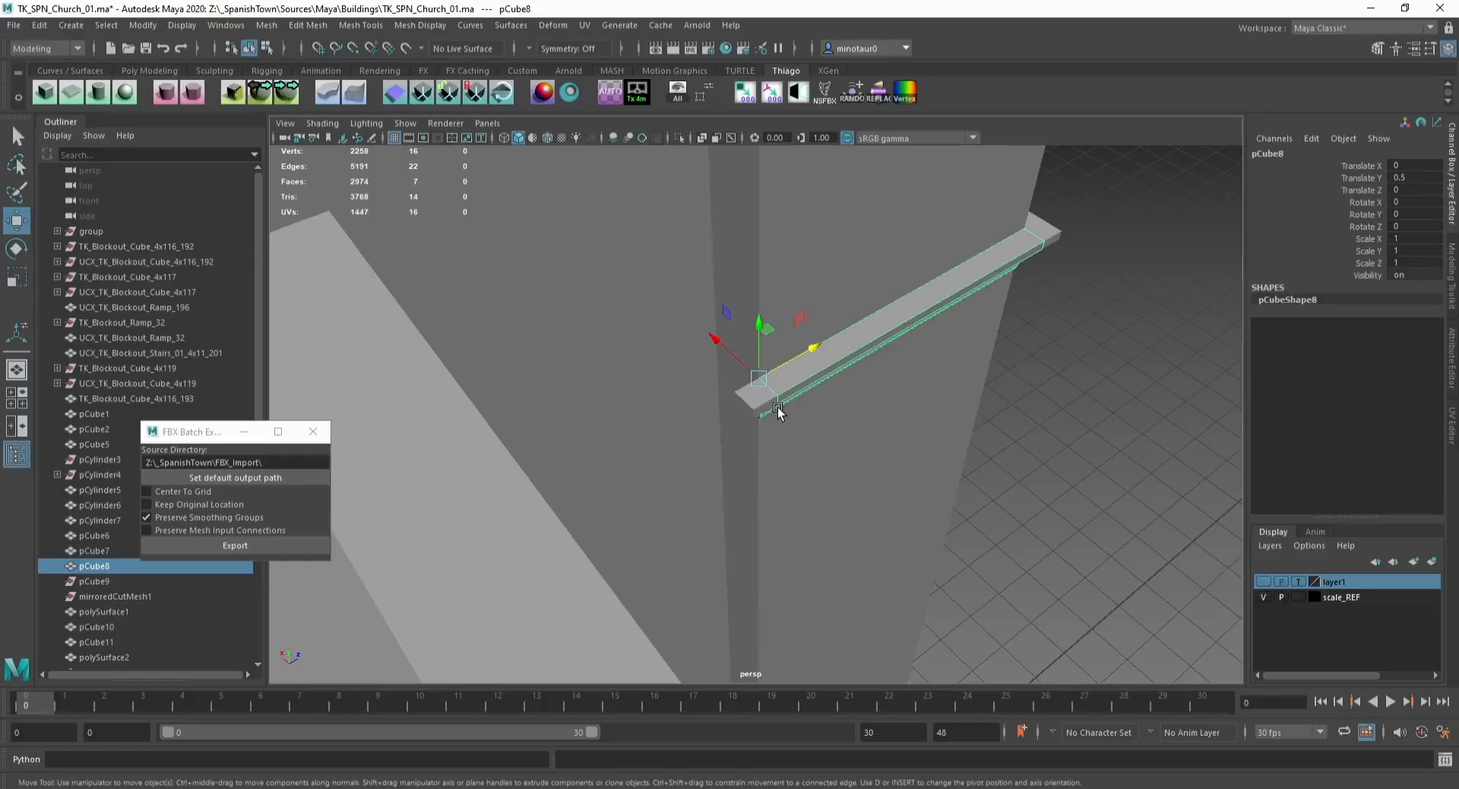
pyautogui.hotkey('ctrl', 'd')
pyautogui.press('e')
pyautogui.moveTo(768, 449); pyautogui.dragTo(668, 449)
pyautogui.press('w')
pyautogui.click(771, 92)
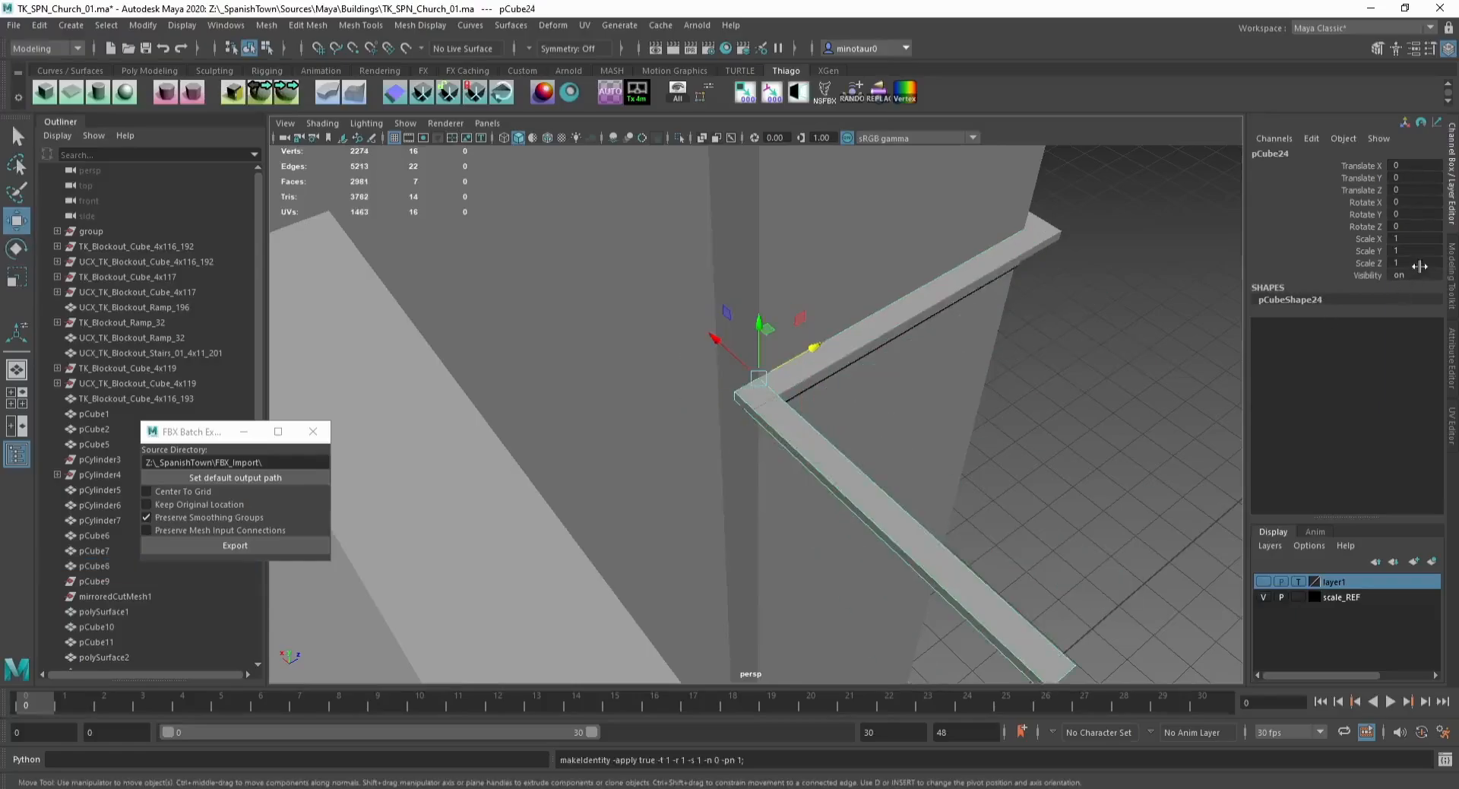
# Step: Mirror the corner ledge copy by setting its scale to -1
pyautogui.write('-1')
pyautogui.press('Return')
pyautogui.write('1')
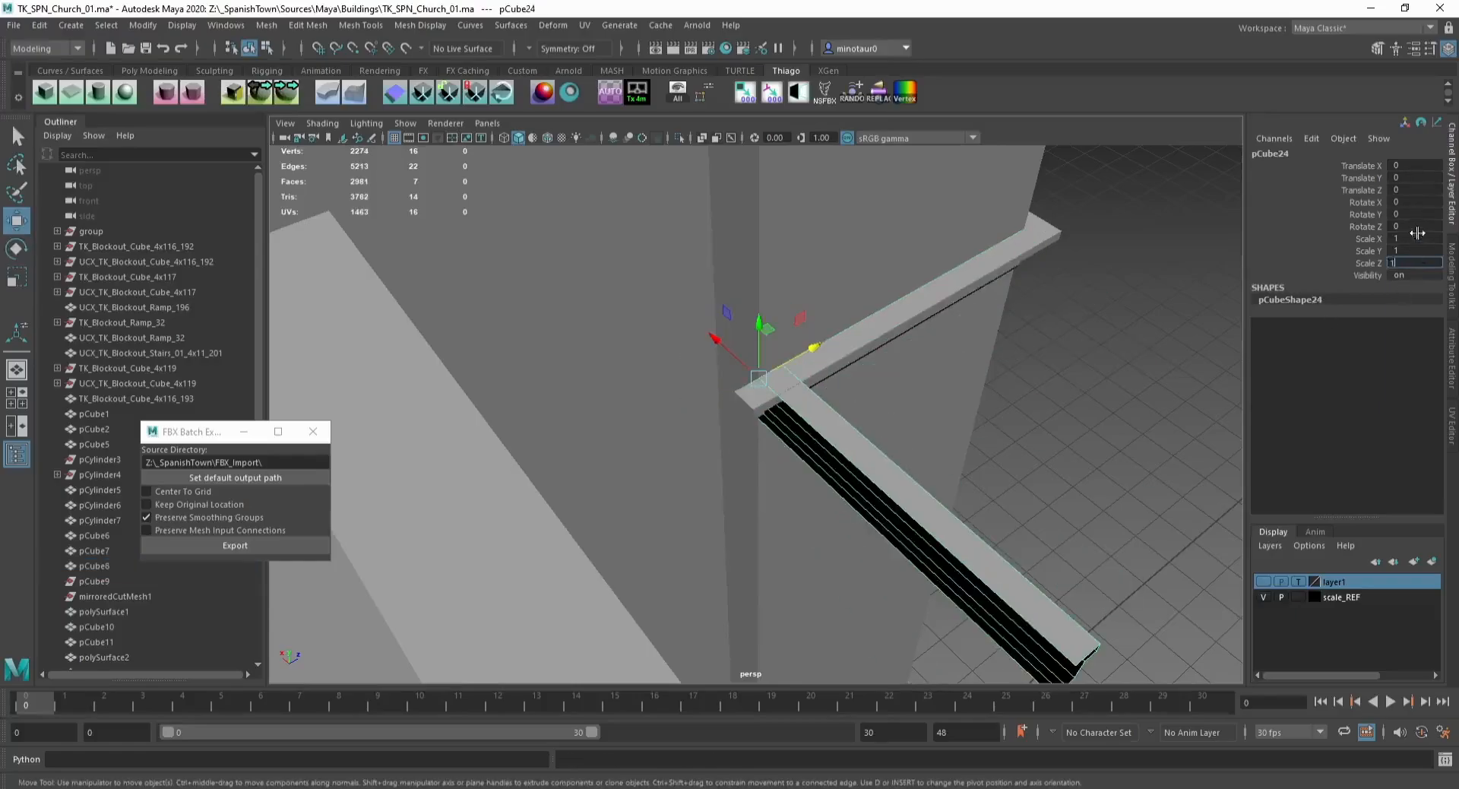
pyautogui.press('Return')
pyautogui.click(1415, 237)
pyautogui.write('-1')
pyautogui.press('Return')
# Step: Position the mirrored ledge piece against the pilaster's corner
pyautogui.scroll(-5, 699, 317)
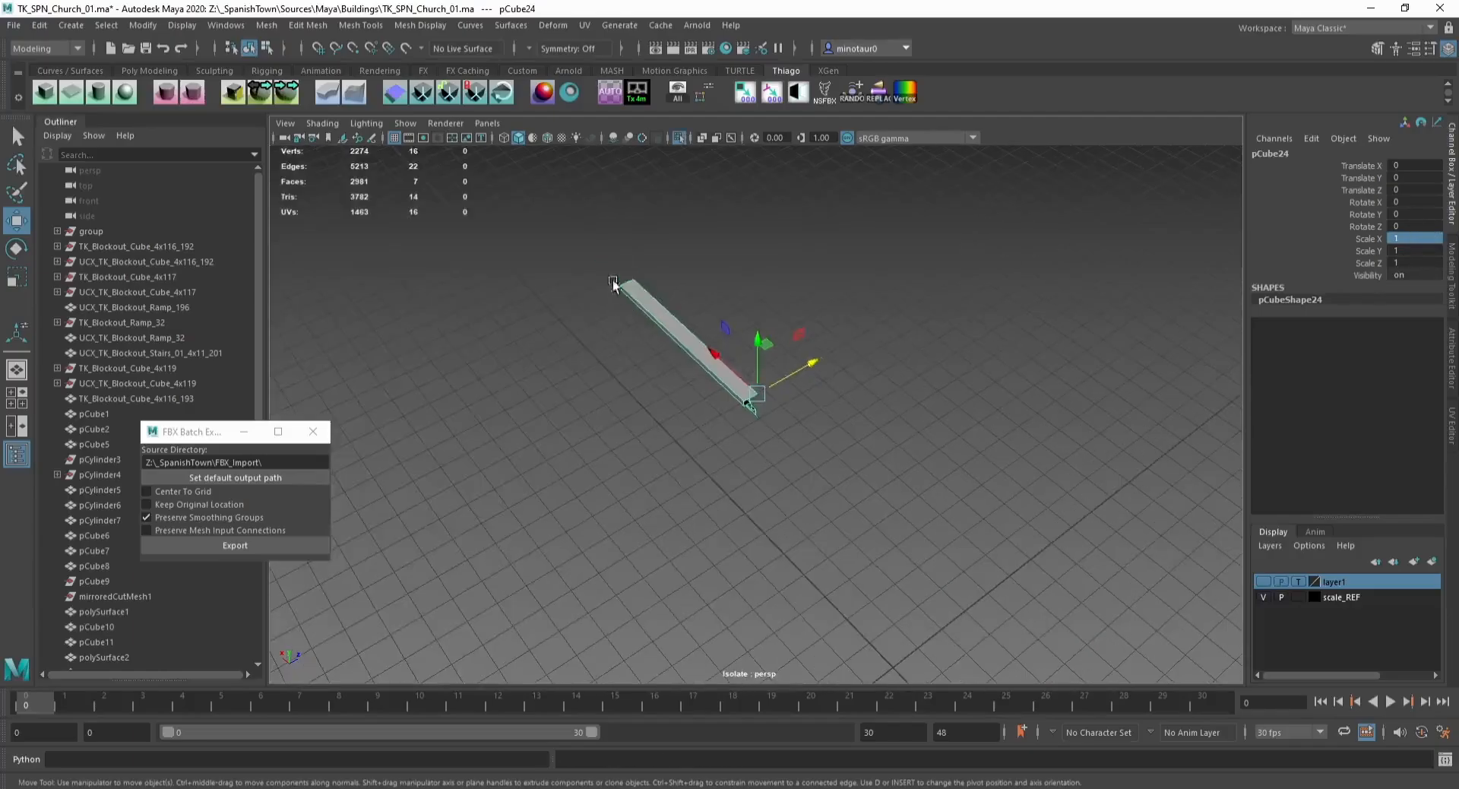
pyautogui.scroll(5, 698, 317)
pyautogui.moveTo(593, 259); pyautogui.dragTo(666, 334)
pyautogui.moveTo(708, 383); pyautogui.dragTo(713, 386)
pyautogui.press('F8')
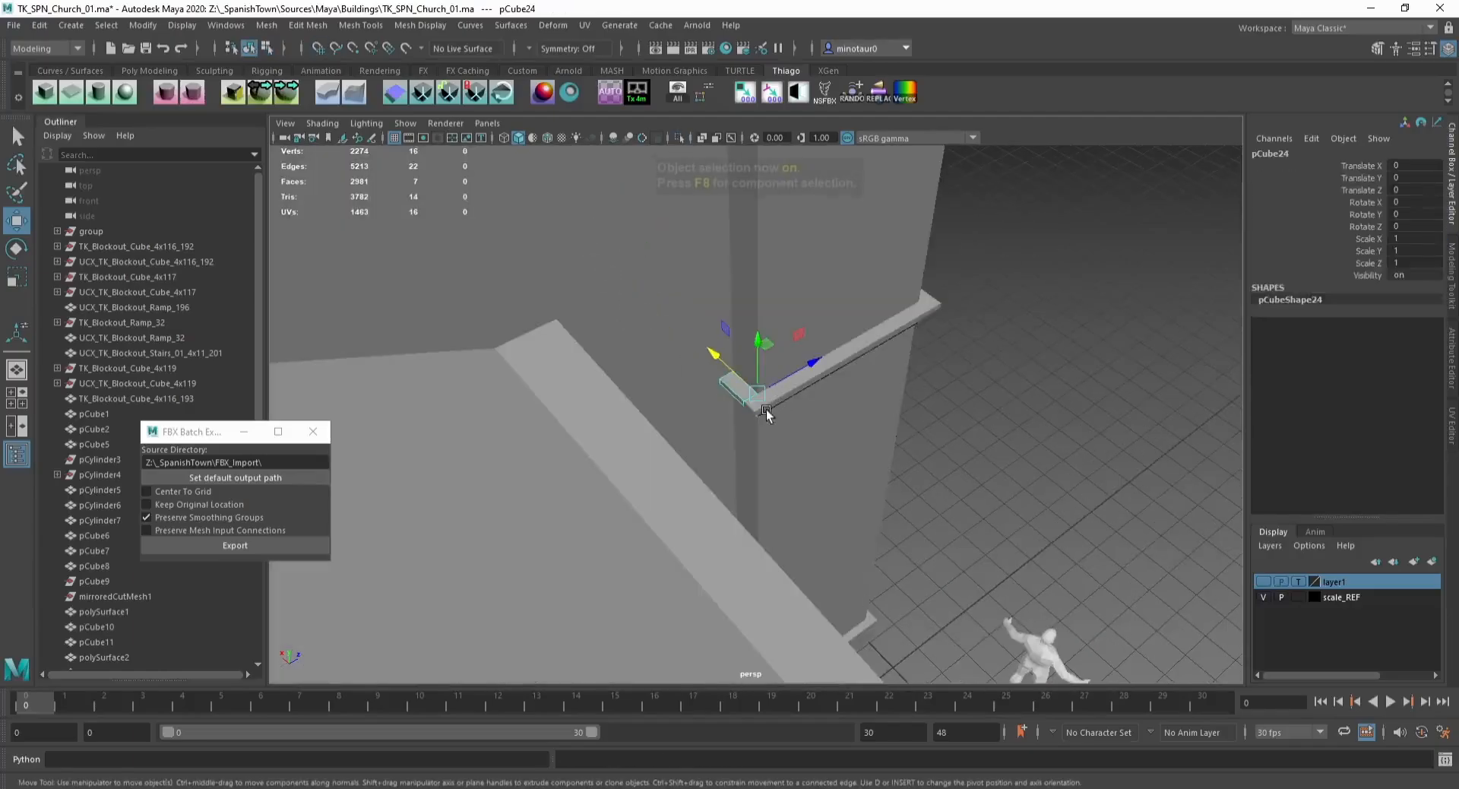
pyautogui.keyDown('shift'); pyautogui.click(765, 408); pyautogui.keyUp('shift')
pyautogui.keyDown('shift'); pyautogui.click(856, 351); pyautogui.keyUp('shift')
pyautogui.keyDown('alt'); pyautogui.moveTo(977, 363); pyautogui.dragTo(752, 357); pyautogui.keyUp('alt')
# Step: Select the ledge pieces wrapping the pilaster and combine them into one mesh
pyautogui.keyDown('shift'); pyautogui.click(831, 580); pyautogui.keyUp('shift')
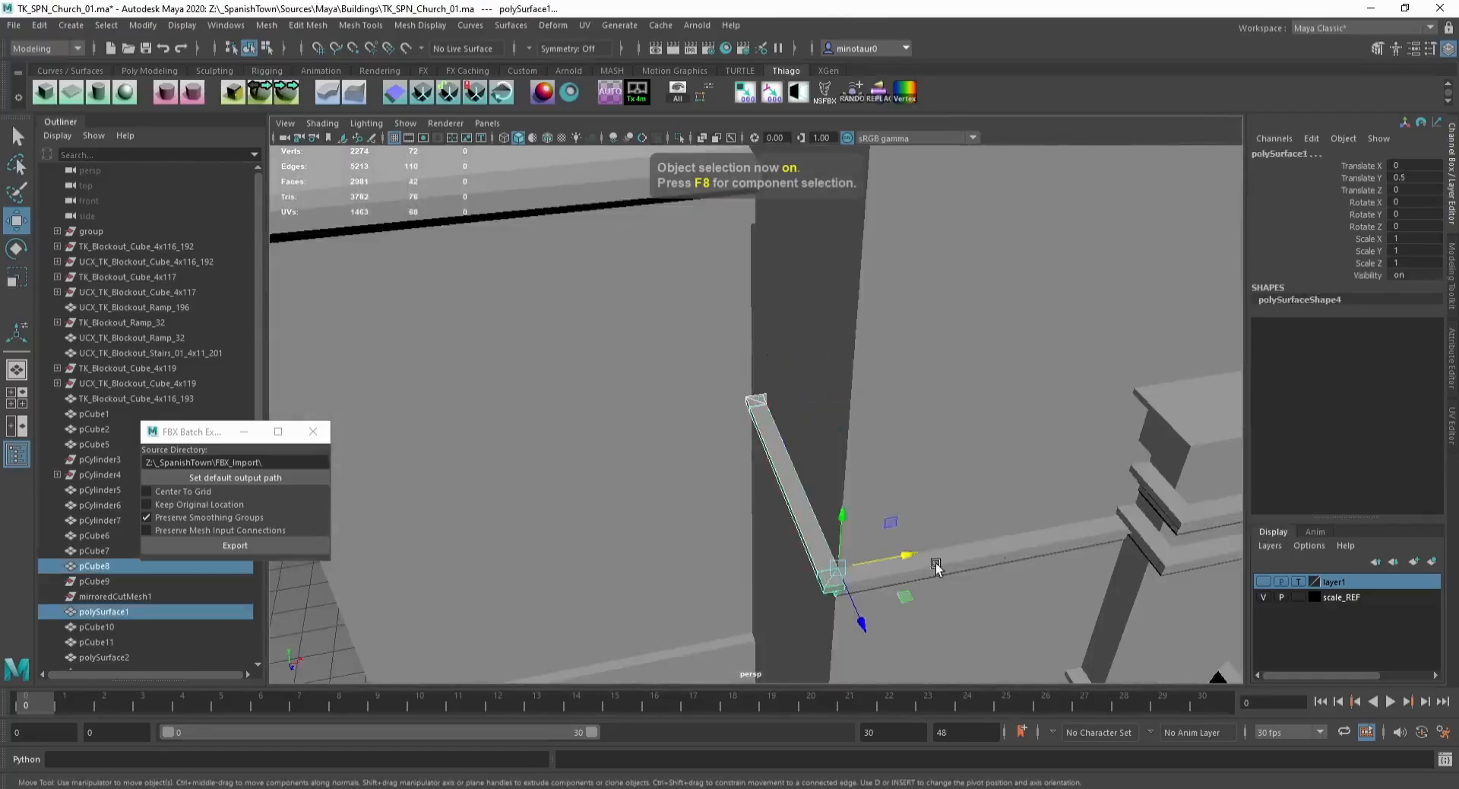
pyautogui.keyDown('shift'); pyautogui.click(938, 566); pyautogui.keyUp('shift')
pyautogui.scroll(-3, 899, 378)
pyautogui.click(267, 26)
pyautogui.click(298, 79)
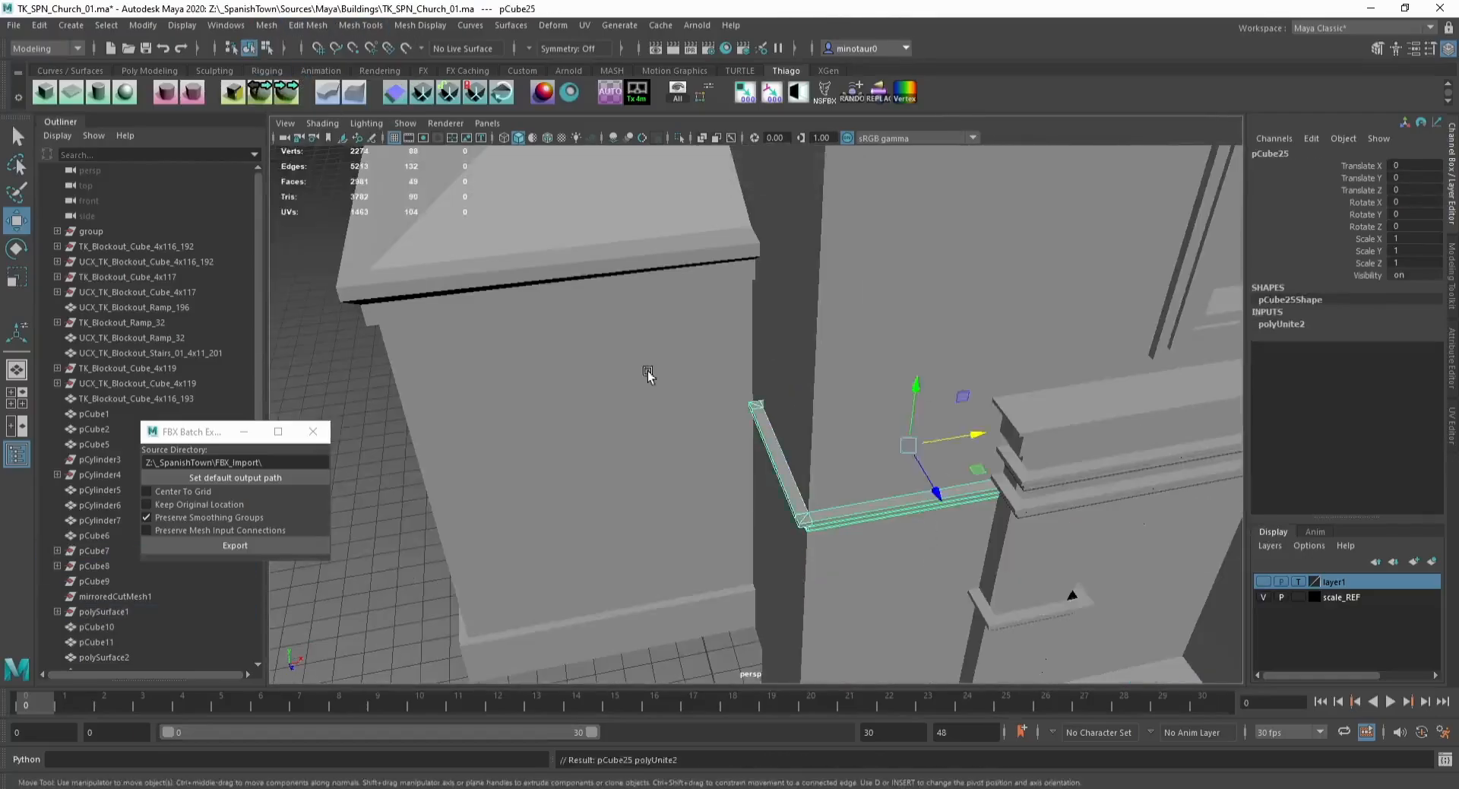
# Step: Select and delete the unwanted faces from the upper part of the combined pilaster mesh
pyautogui.keyDown('alt'); pyautogui.moveTo(645, 368); pyautogui.dragTo(792, 304); pyautogui.keyUp('alt')
pyautogui.click(805, 490)
pyautogui.click(716, 252)
pyautogui.press('Delete')
pyautogui.click(762, 346)
pyautogui.moveTo(775, 289); pyautogui.dragTo(767, 171, button='right')
pyautogui.keyDown('alt'); pyautogui.moveTo(987, 402); pyautogui.dragTo(974, 433); pyautogui.keyUp('alt')
pyautogui.moveTo(972, 443); pyautogui.dragTo(813, 278)
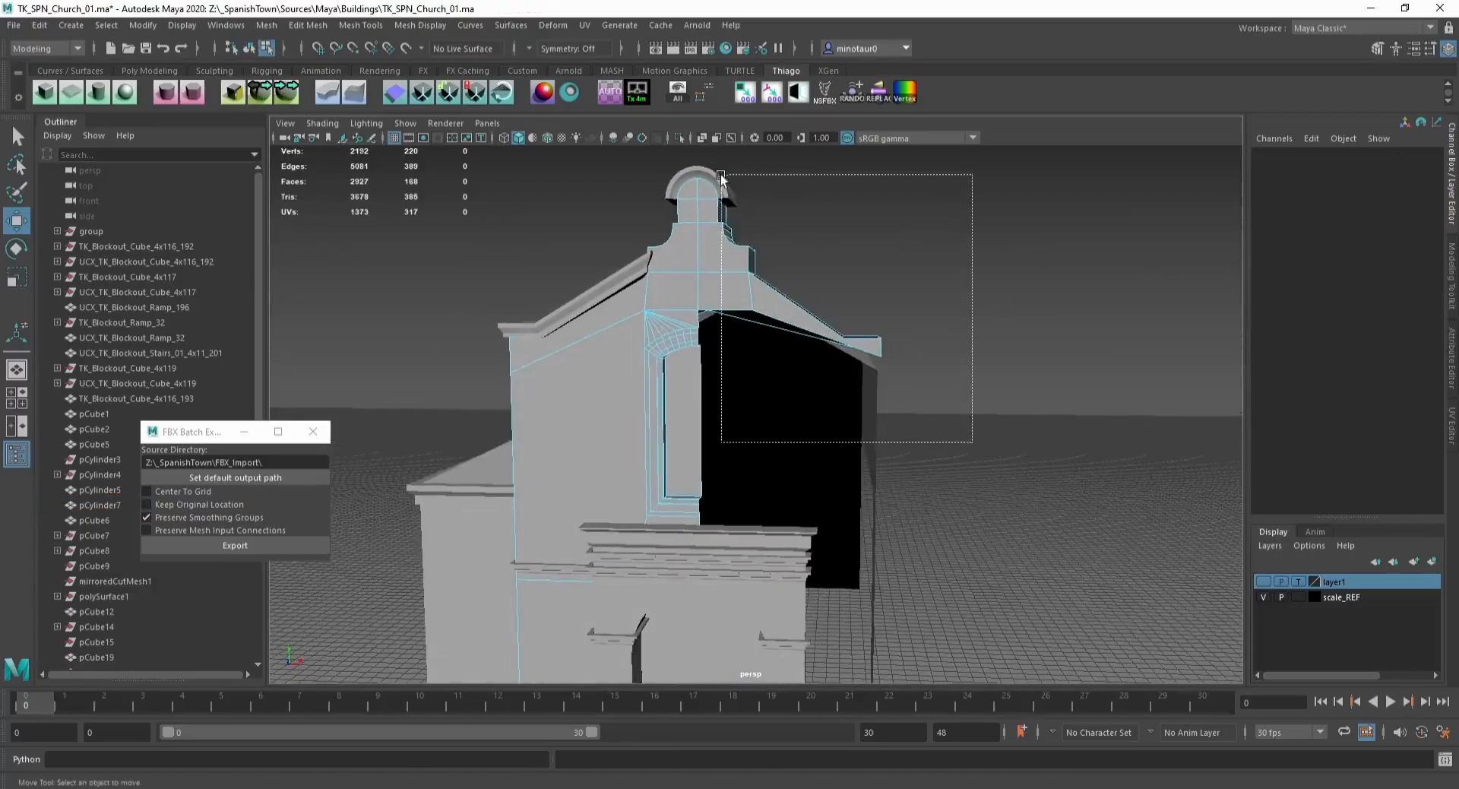
pyautogui.press('Delete')
pyautogui.press('F8')
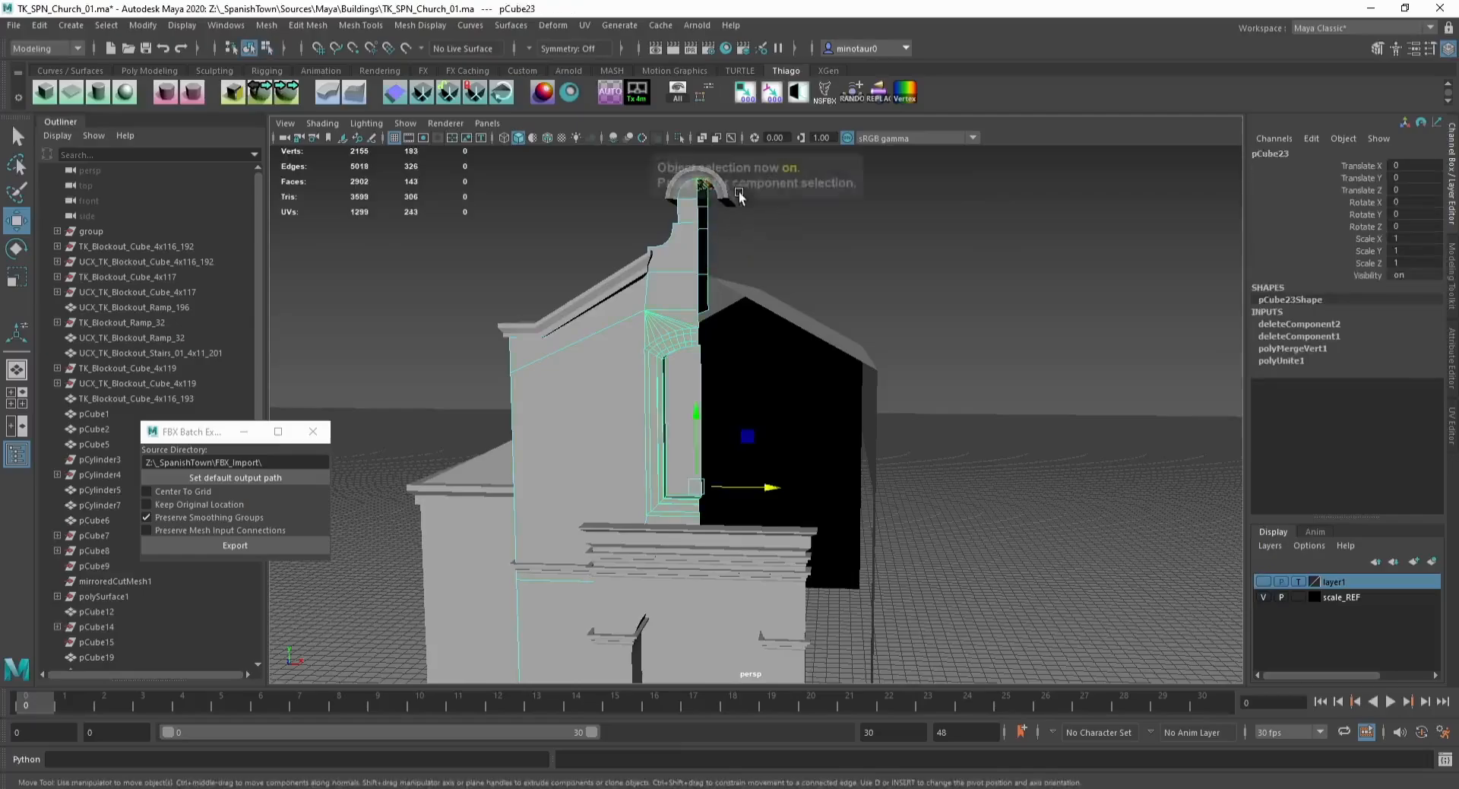
# Step: Isolate the pilaster and cut a short edge at its top corner with Multi-Cut
pyautogui.keyDown('alt'); pyautogui.moveTo(736, 195); pyautogui.dragTo(664, 380); pyautogui.keyUp('alt')
pyautogui.hotkey('ctrl', '1')
pyautogui.hotkey('ctrl', 'shift', 'x')
pyautogui.click(593, 348)
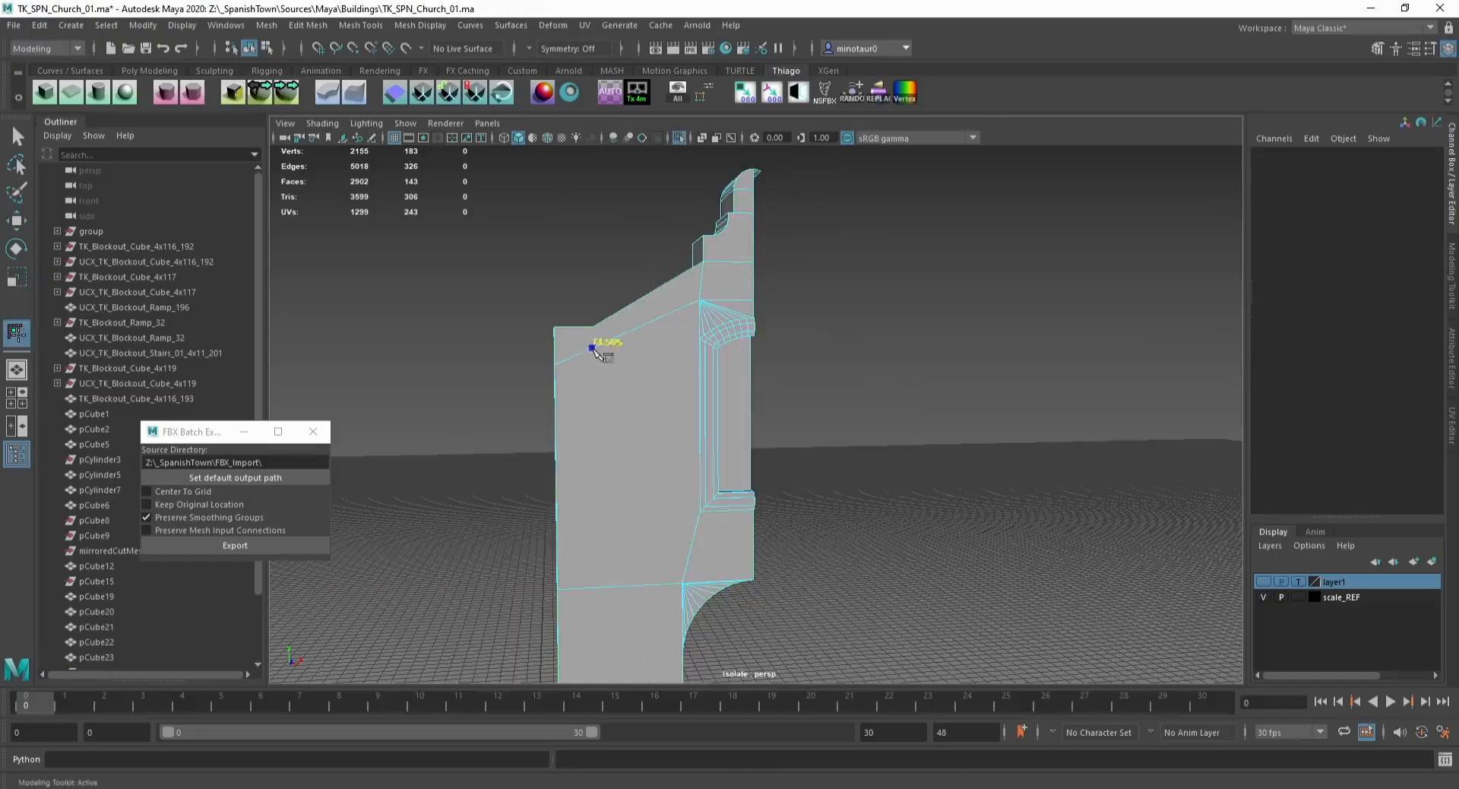
pyautogui.press('w')
pyautogui.press('v')
pyautogui.moveTo(592, 323); pyautogui.dragTo(557, 369)
pyautogui.keyDown('shift'); pyautogui.moveTo(616, 313); pyautogui.dragTo(535, 381); pyautogui.keyUp('shift')
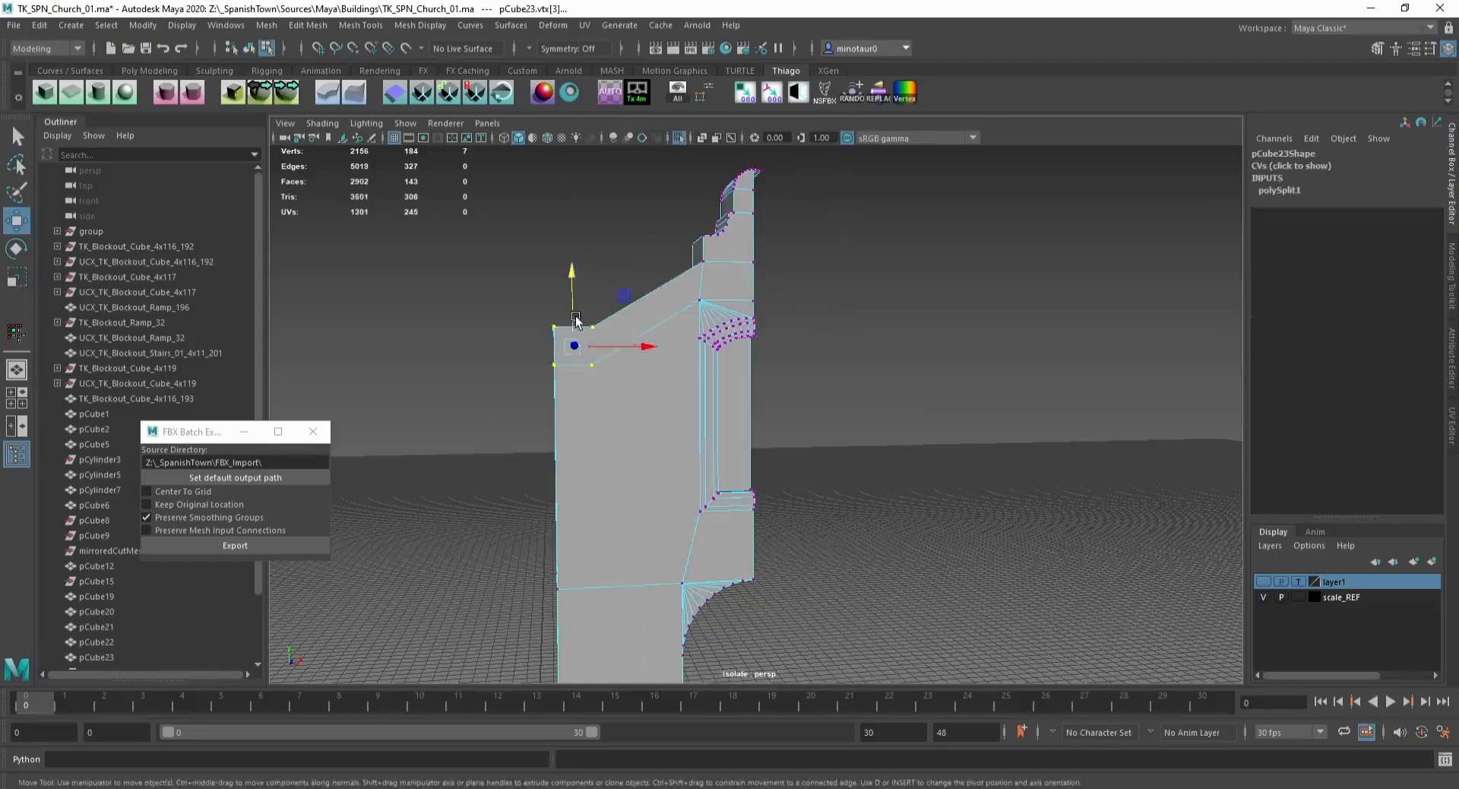
pyautogui.moveTo(573, 323); pyautogui.dragTo(606, 357)
pyautogui.hotkey('ctrl', 'z')
pyautogui.hotkey('ctrl', 'z')
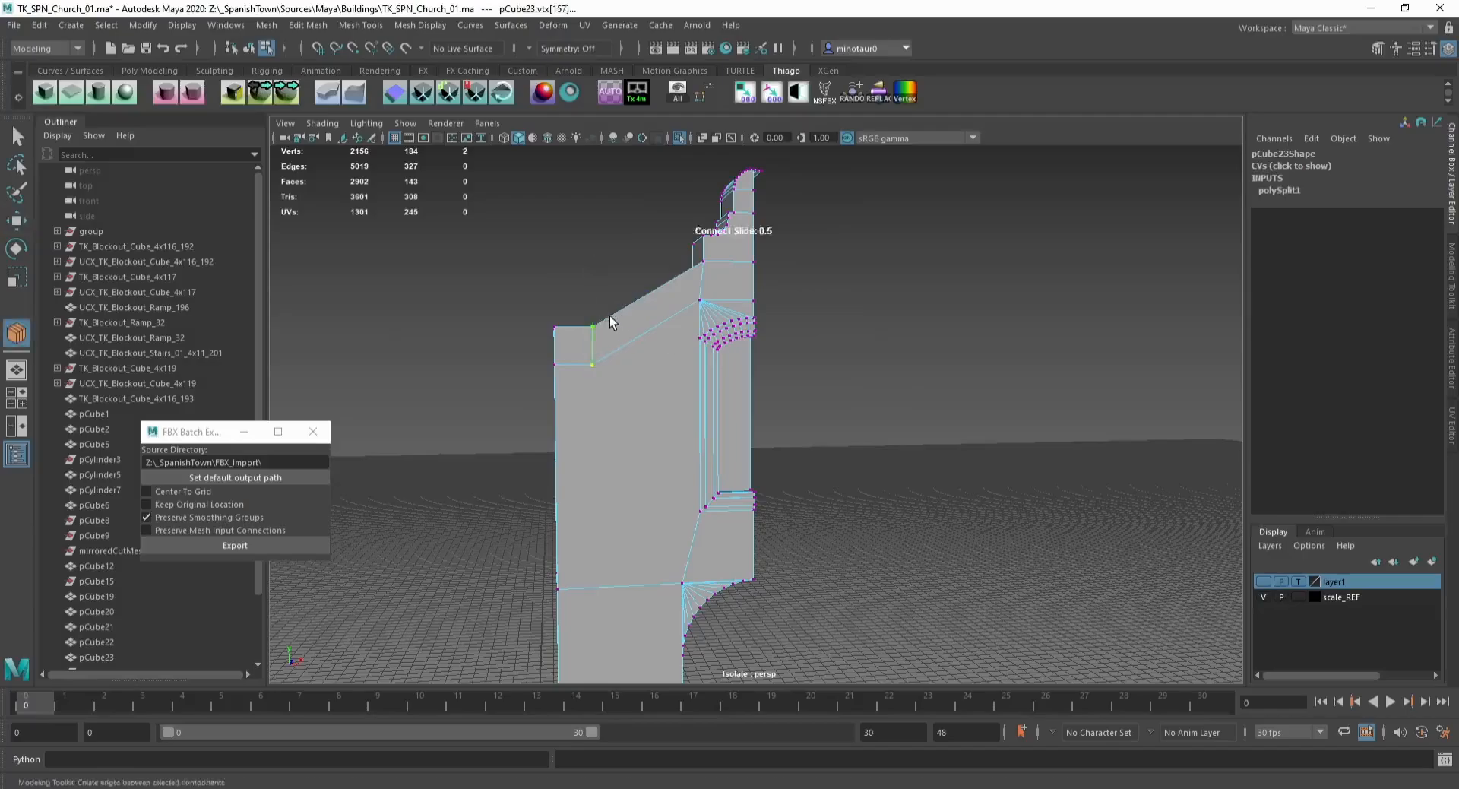
# Step: Cut another edge across the top of the pilaster with Multi-Cut
pyautogui.press('F8')
pyautogui.keyDown('alt'); pyautogui.moveTo(729, 381); pyautogui.dragTo(588, 415); pyautogui.keyUp('alt')
pyautogui.keyDown('alt'); pyautogui.moveTo(589, 415); pyautogui.dragTo(603, 387, button='middle'); pyautogui.keyUp('alt')
pyautogui.scroll(-2, 603, 388)
pyautogui.hotkey('ctrl', 'shift', 'x')
pyautogui.click(709, 239)
pyautogui.click(705, 270)
pyautogui.hotkey('ctrl', 'z')
pyautogui.hotkey('ctrl', 'z')
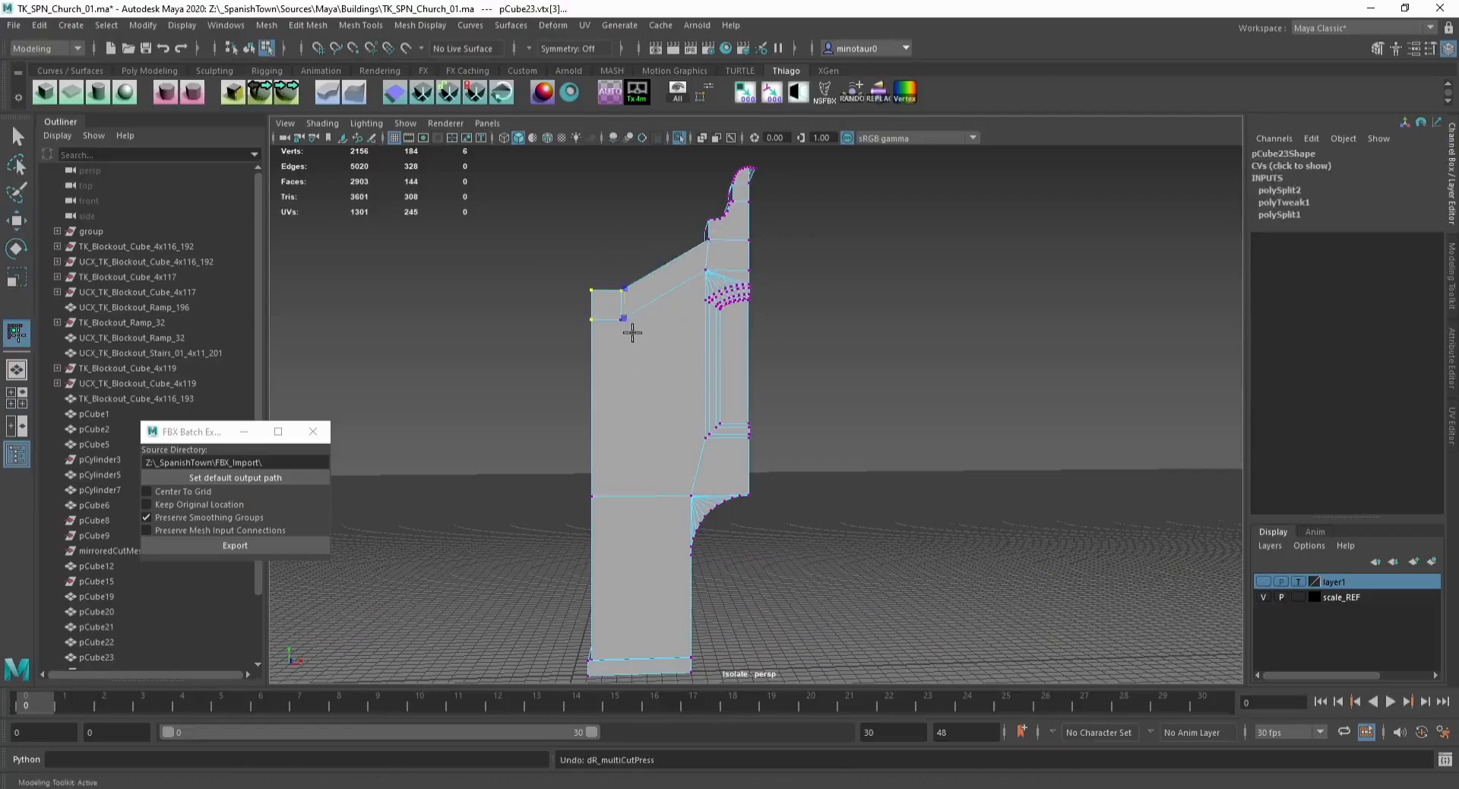
# Step: Cut a vertical edge down the pilaster's face from the top to the base with Multi-Cut
pyautogui.press('w')
pyautogui.hotkey('ctrl', 'shift', 'x')
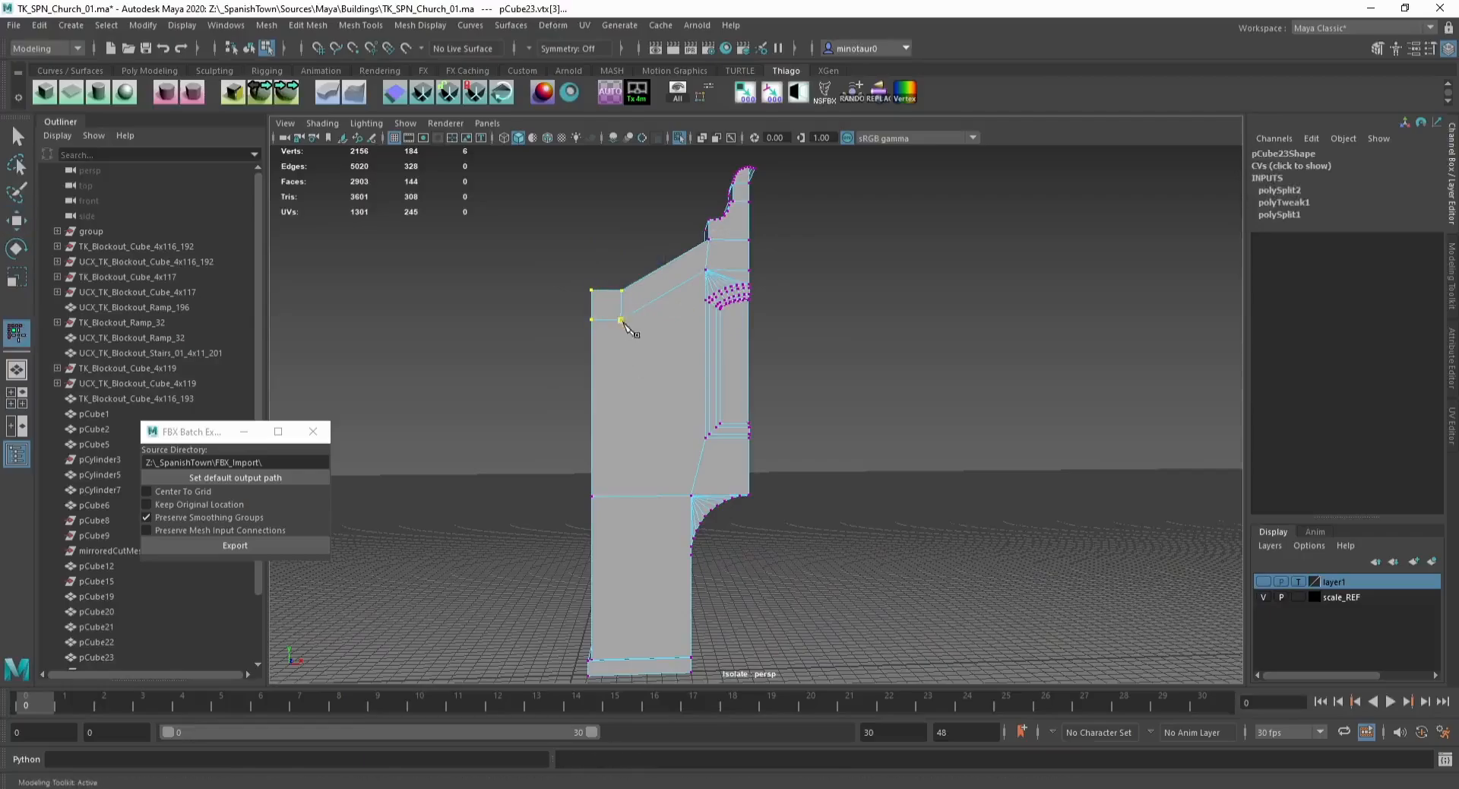
pyautogui.click(624, 675)
pyautogui.press('w')
pyautogui.press('r')
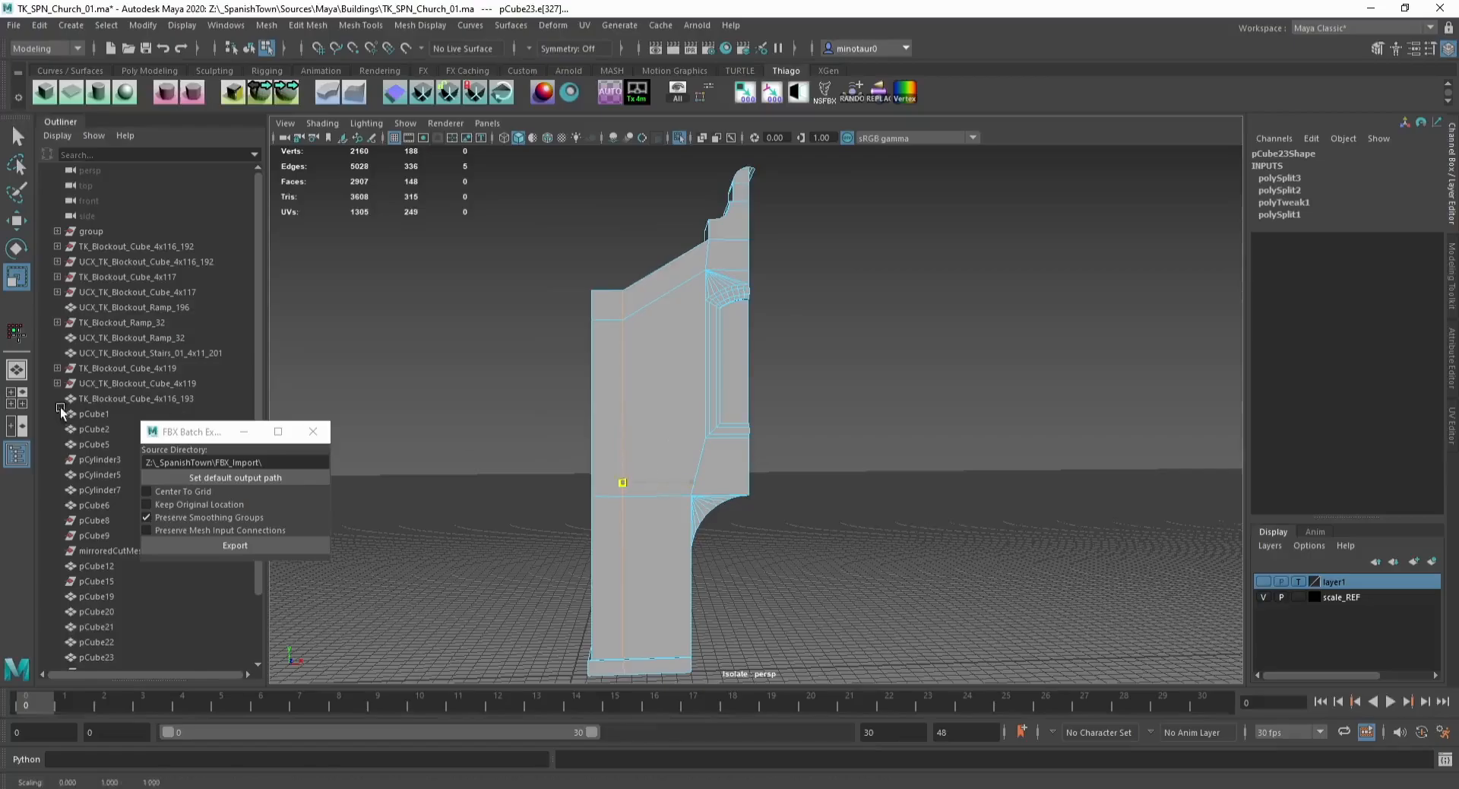
pyautogui.hotkey('ctrl', 'z')
pyautogui.press('w')
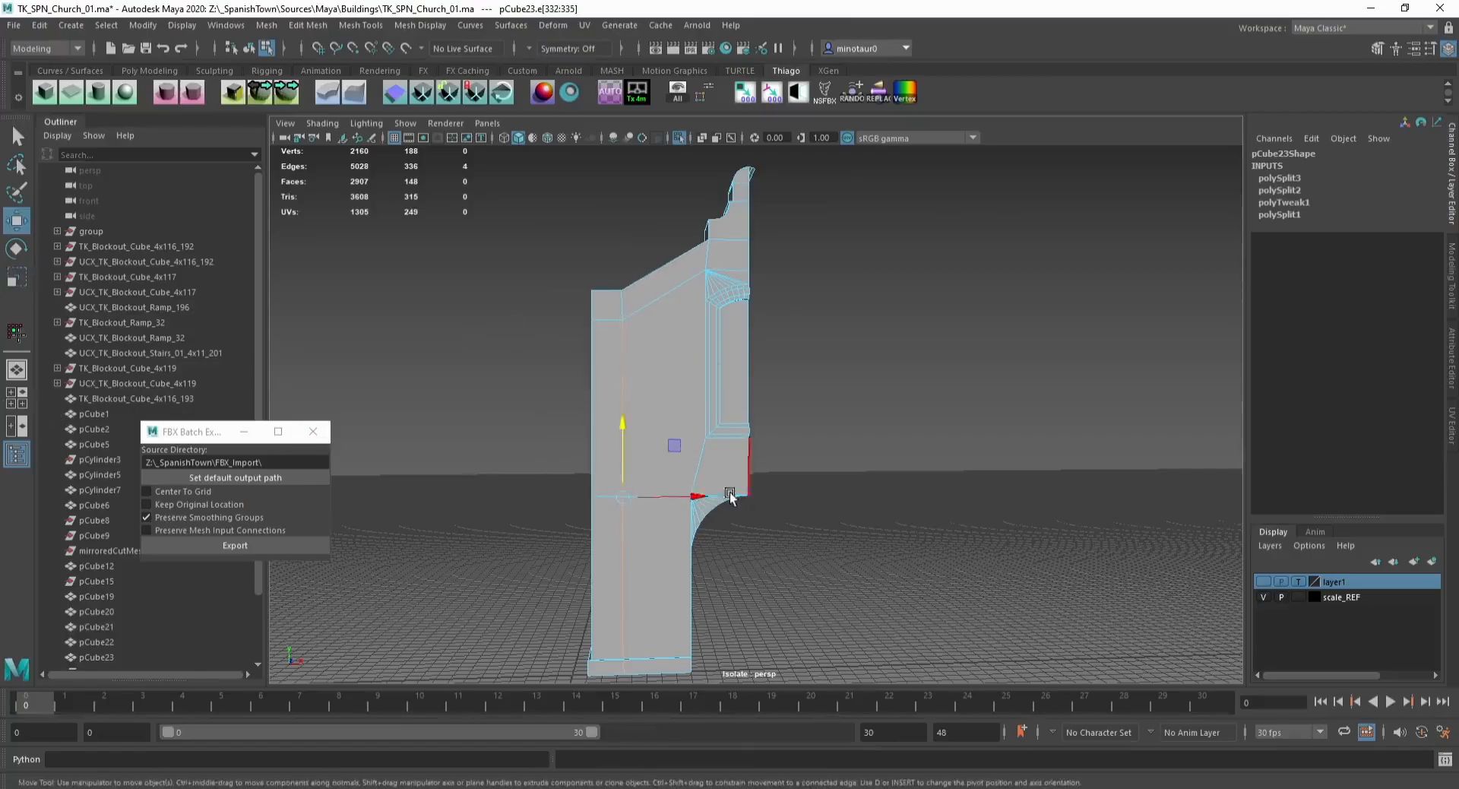
# Step: Switch to object mode, enable wireframe on shaded and save the scene
pyautogui.press('F8')
pyautogui.keyDown('alt'); pyautogui.moveTo(614, 282); pyautogui.dragTo(736, 450); pyautogui.keyUp('alt')
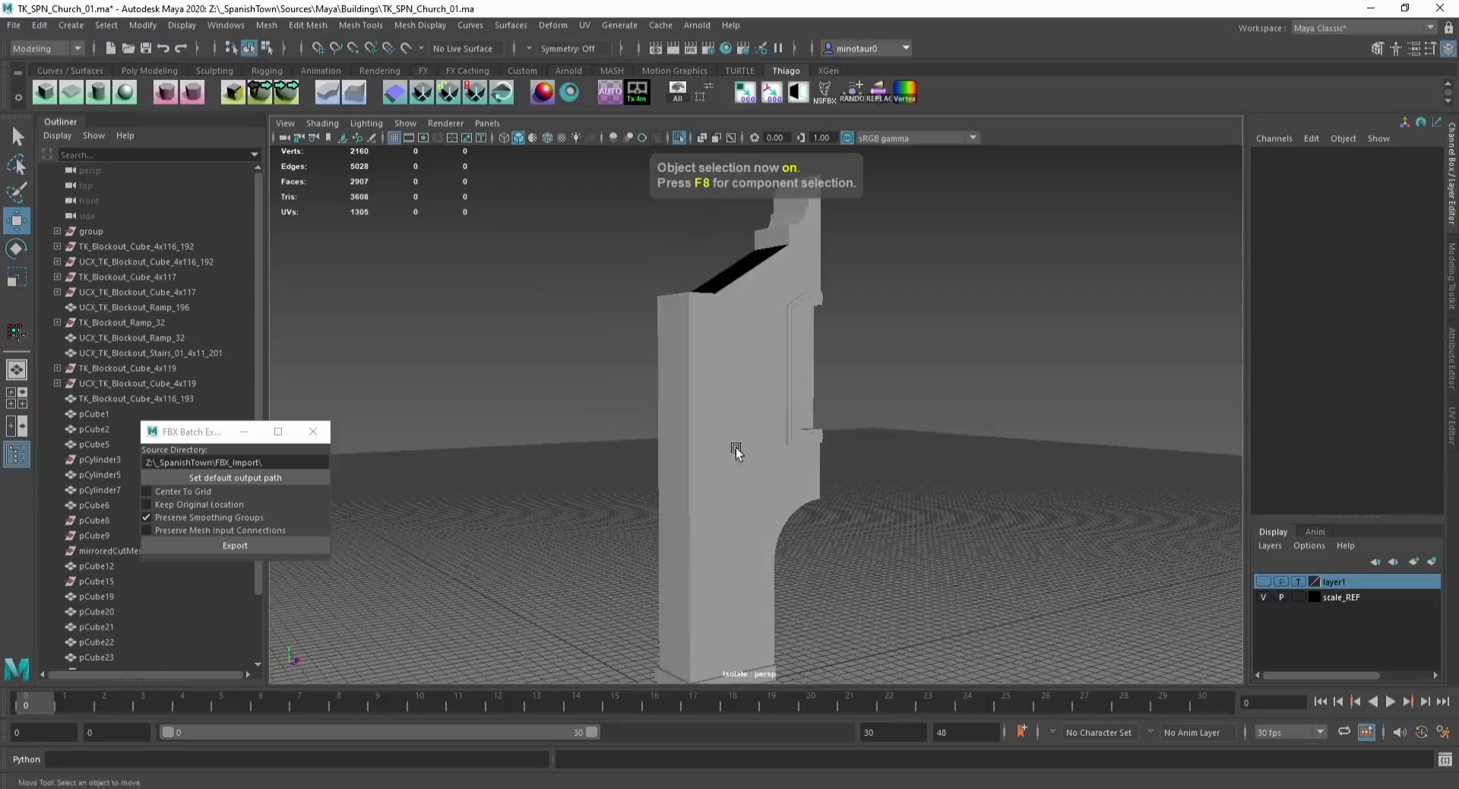
pyautogui.click(548, 140)
pyautogui.scroll(-2, 583, 290)
pyautogui.keyDown('alt'); pyautogui.moveTo(583, 289); pyautogui.dragTo(649, 316); pyautogui.keyUp('alt')
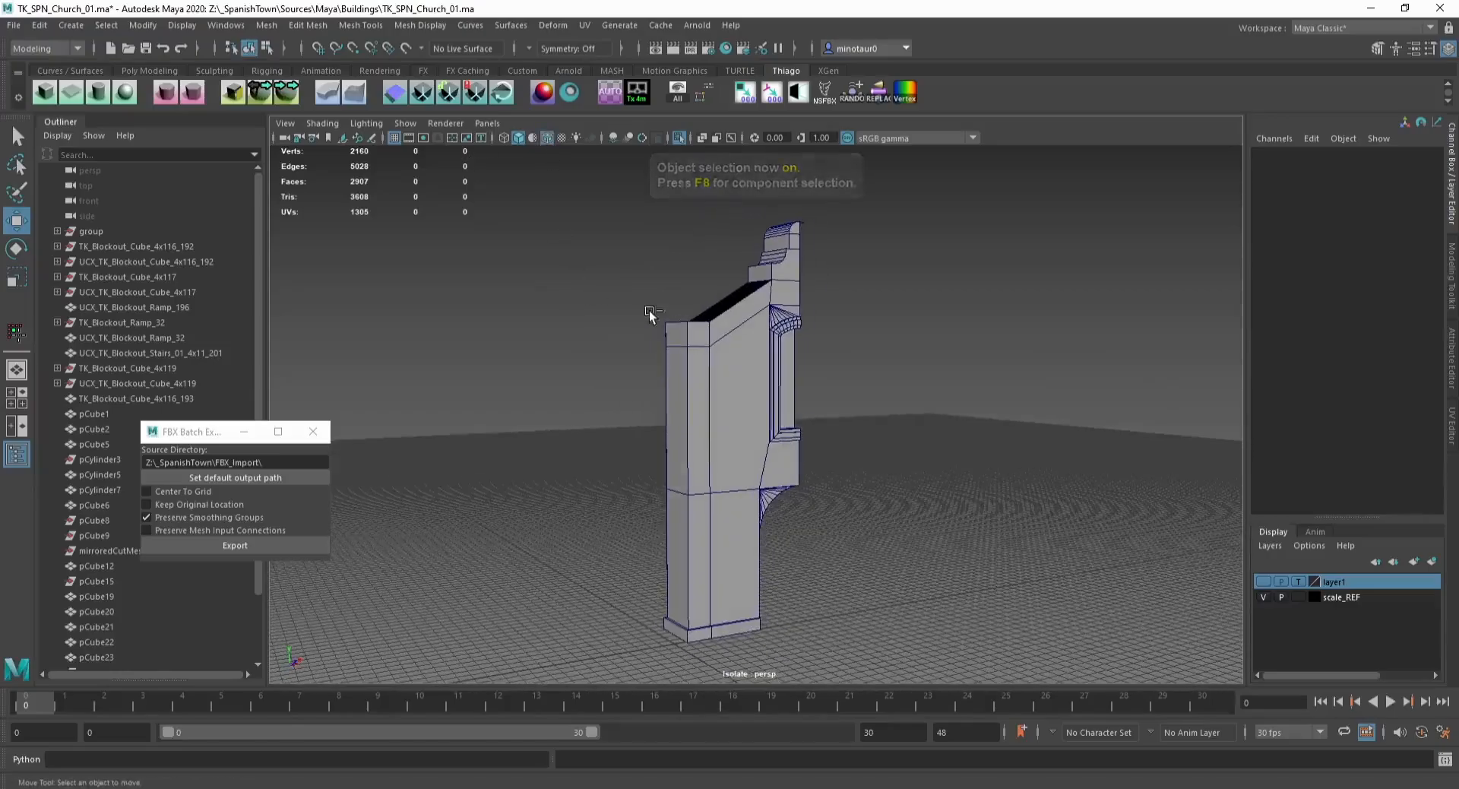
pyautogui.hotkey('ctrl', 's')
# Step: Insert a horizontal edge loop around the pilaster level with the top of the curved base
pyautogui.moveTo(717, 443)
pyautogui.keyDown('alt'); pyautogui.mouseDown()
pyautogui.moveTo(656, 462)
pyautogui.moveTo(603, 411)
pyautogui.moveTo(605, 430)
pyautogui.mouseUp(); pyautogui.keyUp('alt')
pyautogui.click(656, 461)
pyautogui.scroll(3, 604, 417)
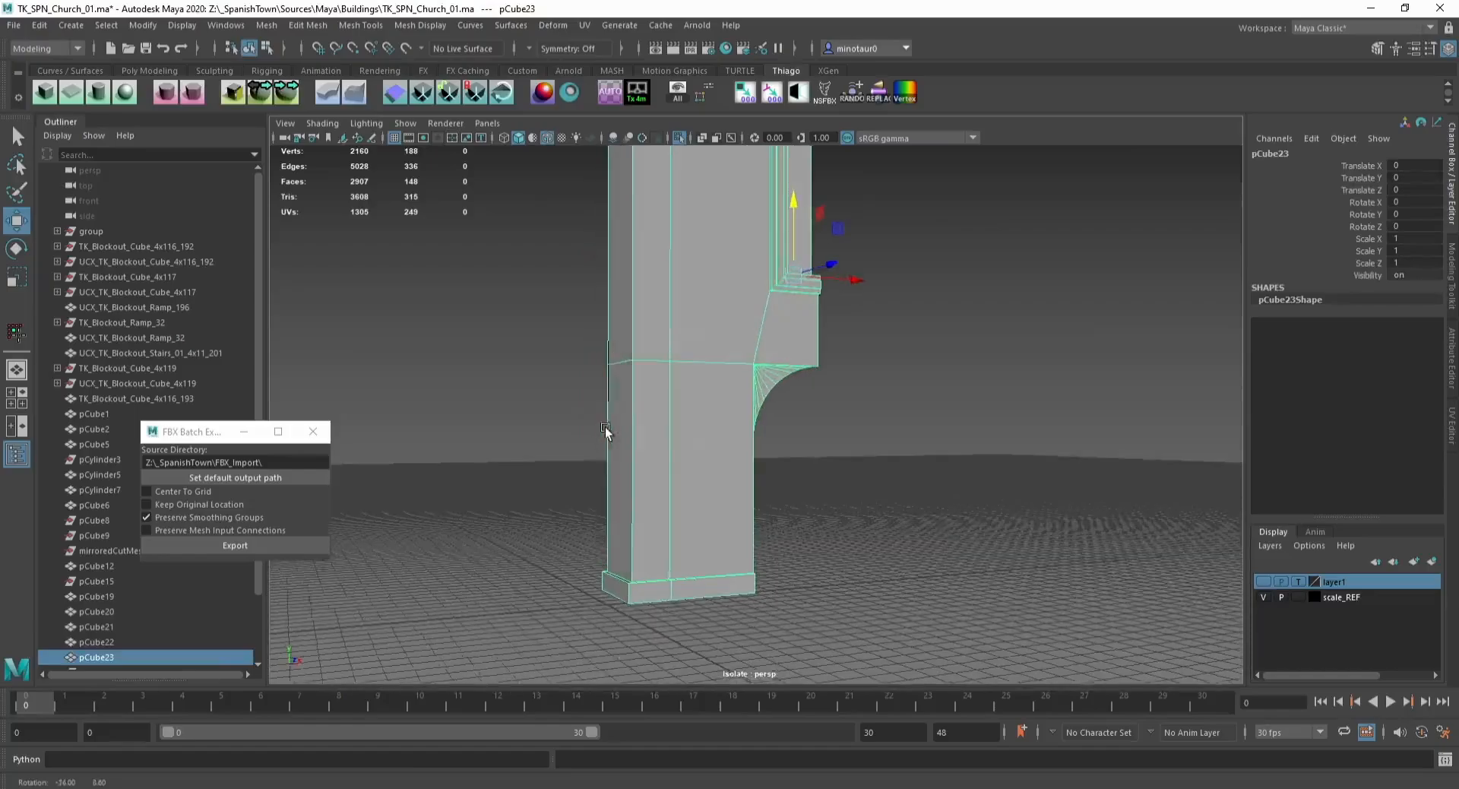
pyautogui.hotkey('alt', 'e')
pyautogui.click(672, 428)
pyautogui.press('w')
pyautogui.press('F9')
pyautogui.click(674, 428)
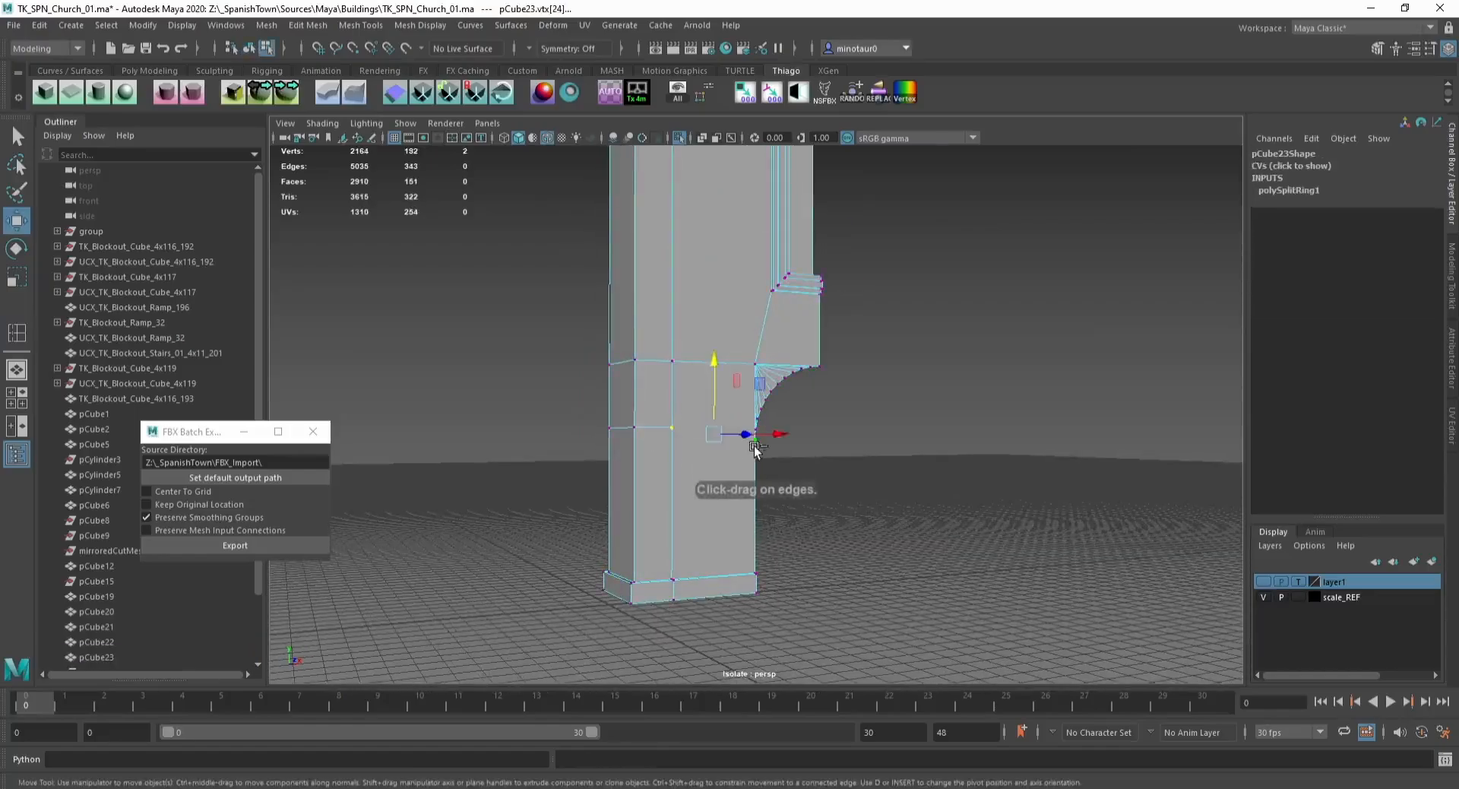
# Step: Exit isolation and examine the pilaster and church facade from several angles
pyautogui.hotkey('alt', 'c')
pyautogui.moveTo(559, 404); pyautogui.dragTo(690, 456)
pyautogui.moveTo(640, 380); pyautogui.dragTo(755, 443)
pyautogui.press('F8')
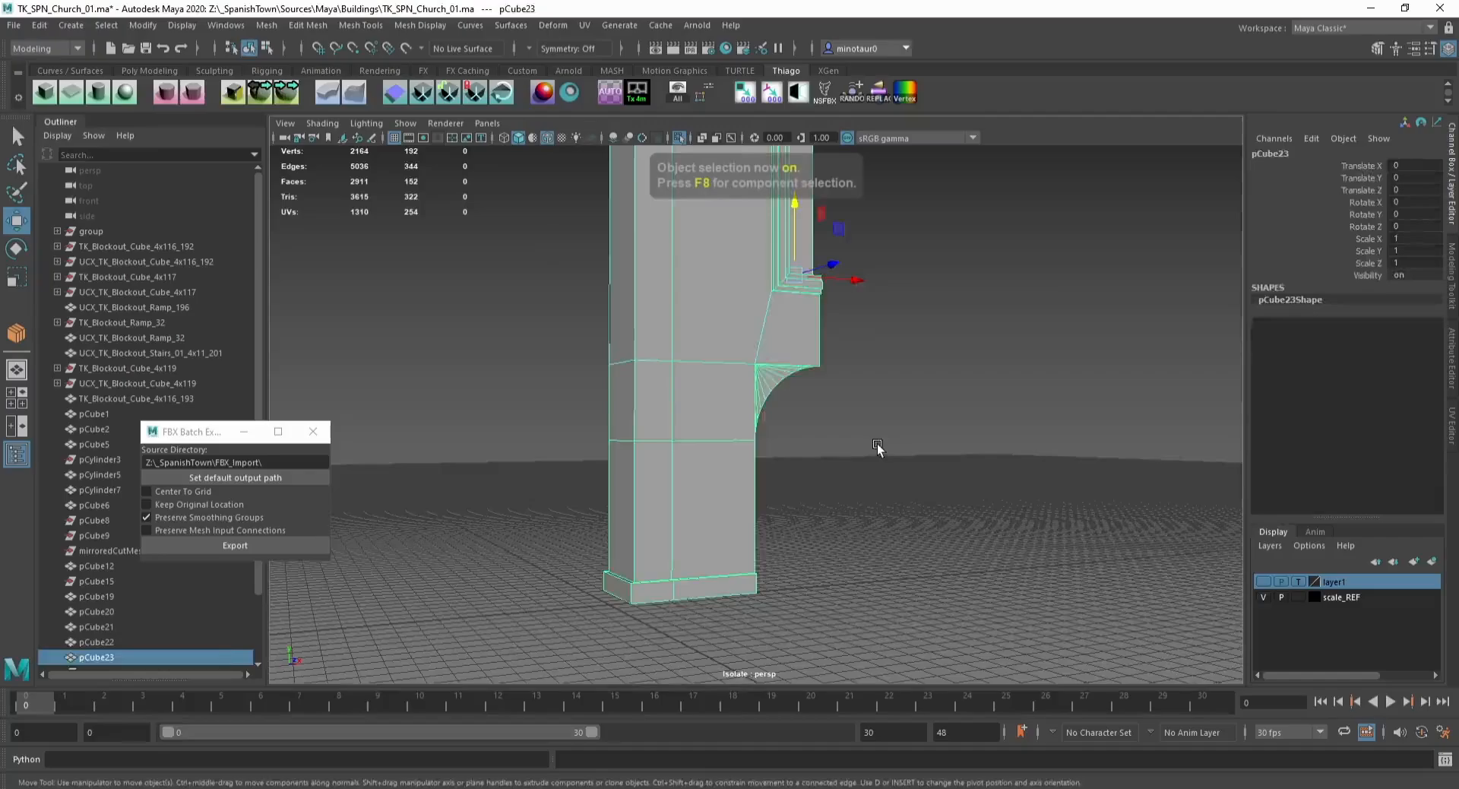
pyautogui.click(878, 449)
pyautogui.keyDown('alt'); pyautogui.moveTo(877, 448); pyautogui.dragTo(677, 410); pyautogui.keyUp('alt')
pyautogui.keyDown('alt'); pyautogui.moveTo(678, 410); pyautogui.dragTo(686, 386, button='middle'); pyautogui.keyUp('alt')
pyautogui.hotkey('ctrl', '1')
pyautogui.keyDown('alt'); pyautogui.moveTo(686, 386); pyautogui.dragTo(673, 378, button='right'); pyautogui.keyUp('alt')
pyautogui.keyDown('alt'); pyautogui.moveTo(673, 378); pyautogui.dragTo(672, 335, button='middle'); pyautogui.keyUp('alt')
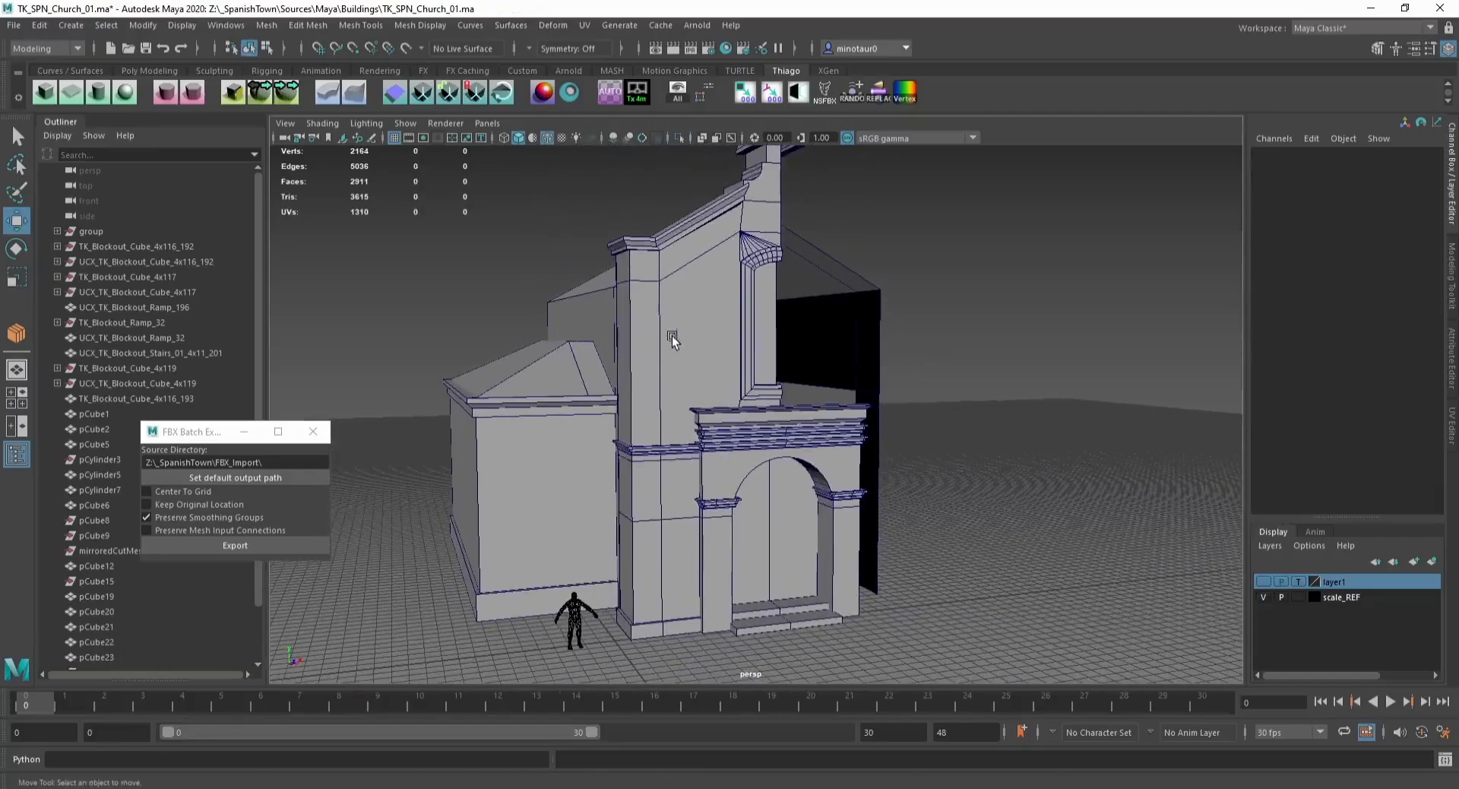
# Step: Select the window opening's faces on the pilaster mesh and separate them into their own object
pyautogui.click(672, 335)
pyautogui.keyDown('alt'); pyautogui.moveTo(672, 335); pyautogui.dragTo(635, 371); pyautogui.keyUp('alt')
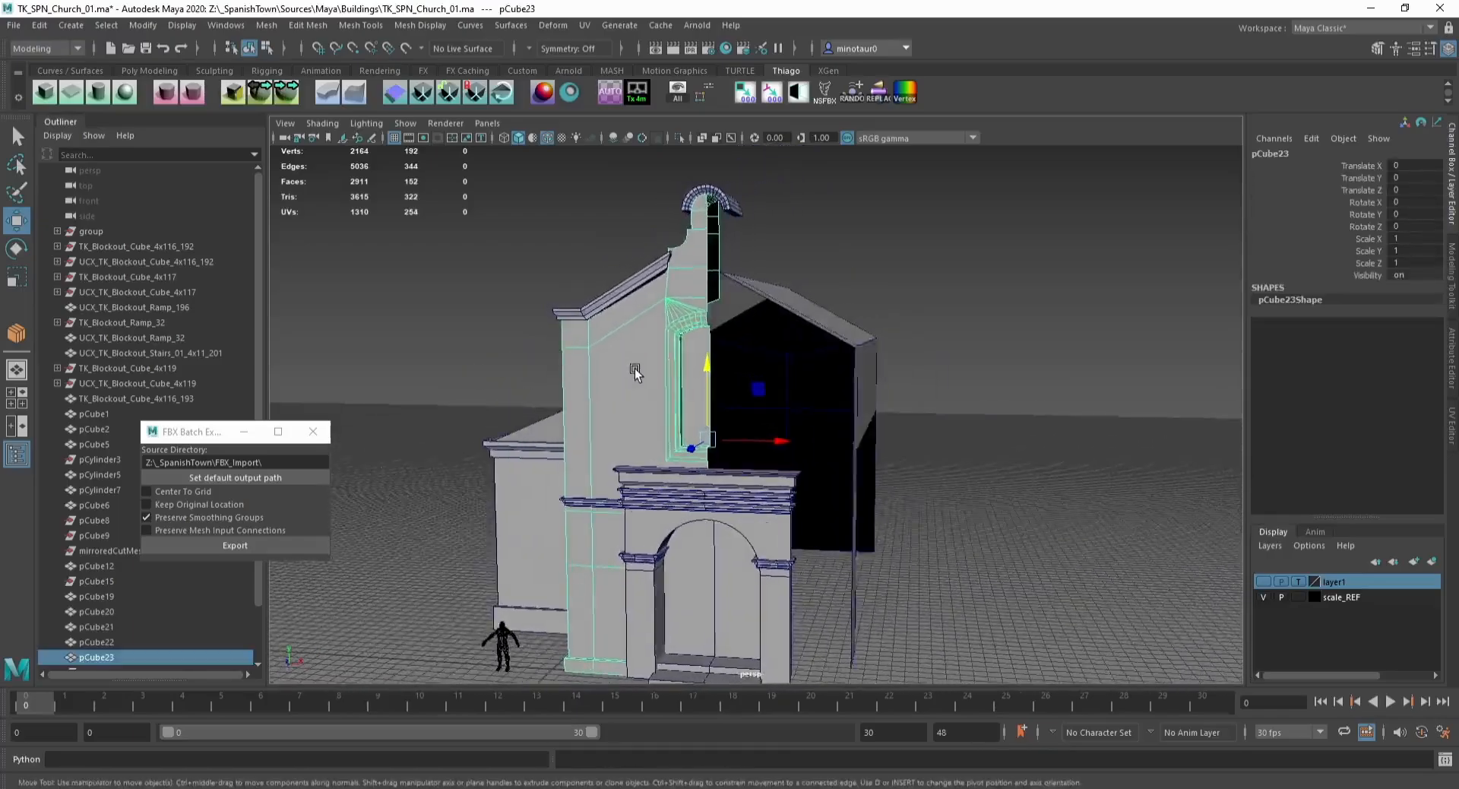
pyautogui.keyDown('alt'); pyautogui.moveTo(636, 371); pyautogui.dragTo(673, 350, button='right'); pyautogui.keyUp('alt')
pyautogui.press('F11')
pyautogui.click(681, 325)
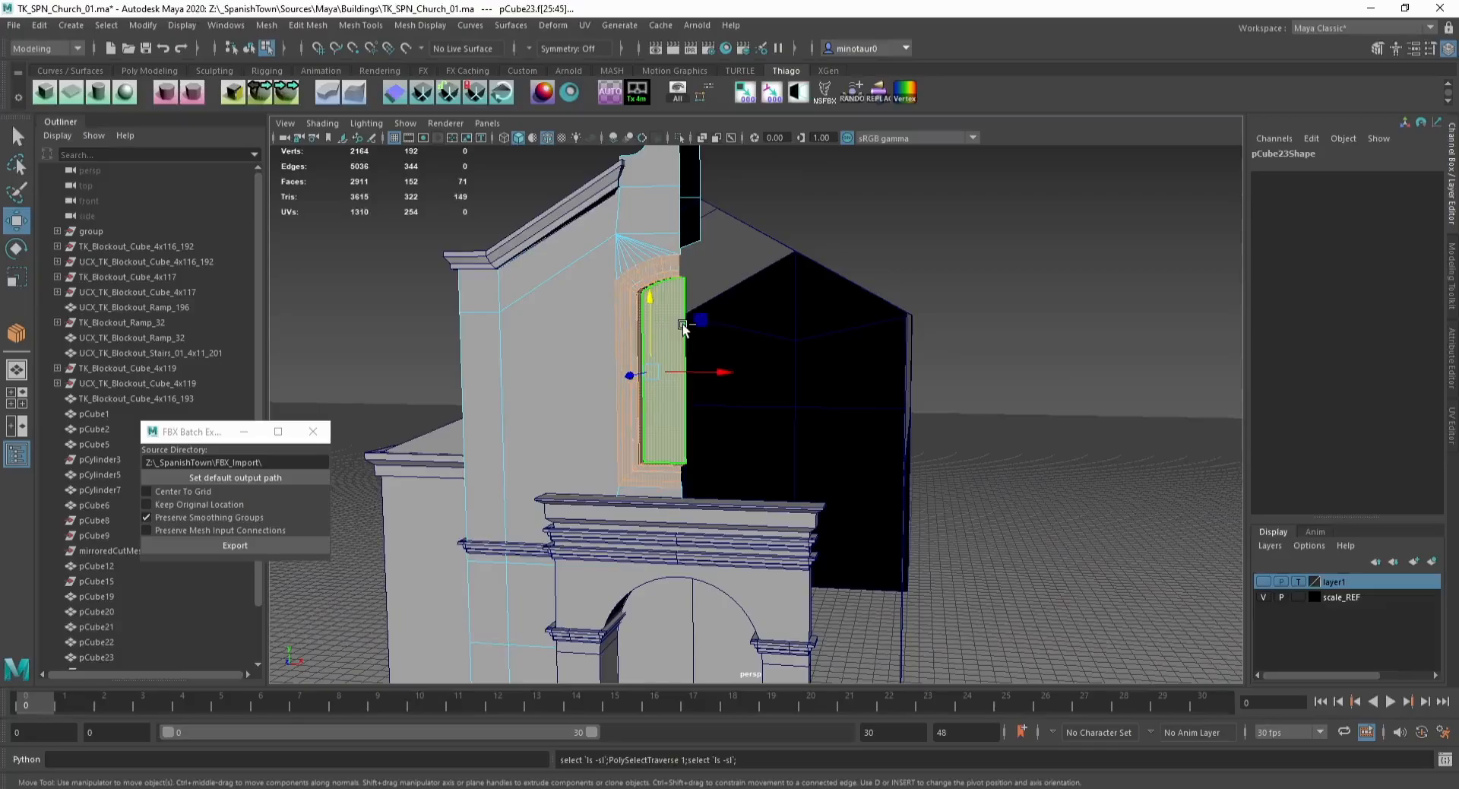
pyautogui.keyDown('alt'); pyautogui.moveTo(705, 319); pyautogui.dragTo(769, 344); pyautogui.keyUp('alt')
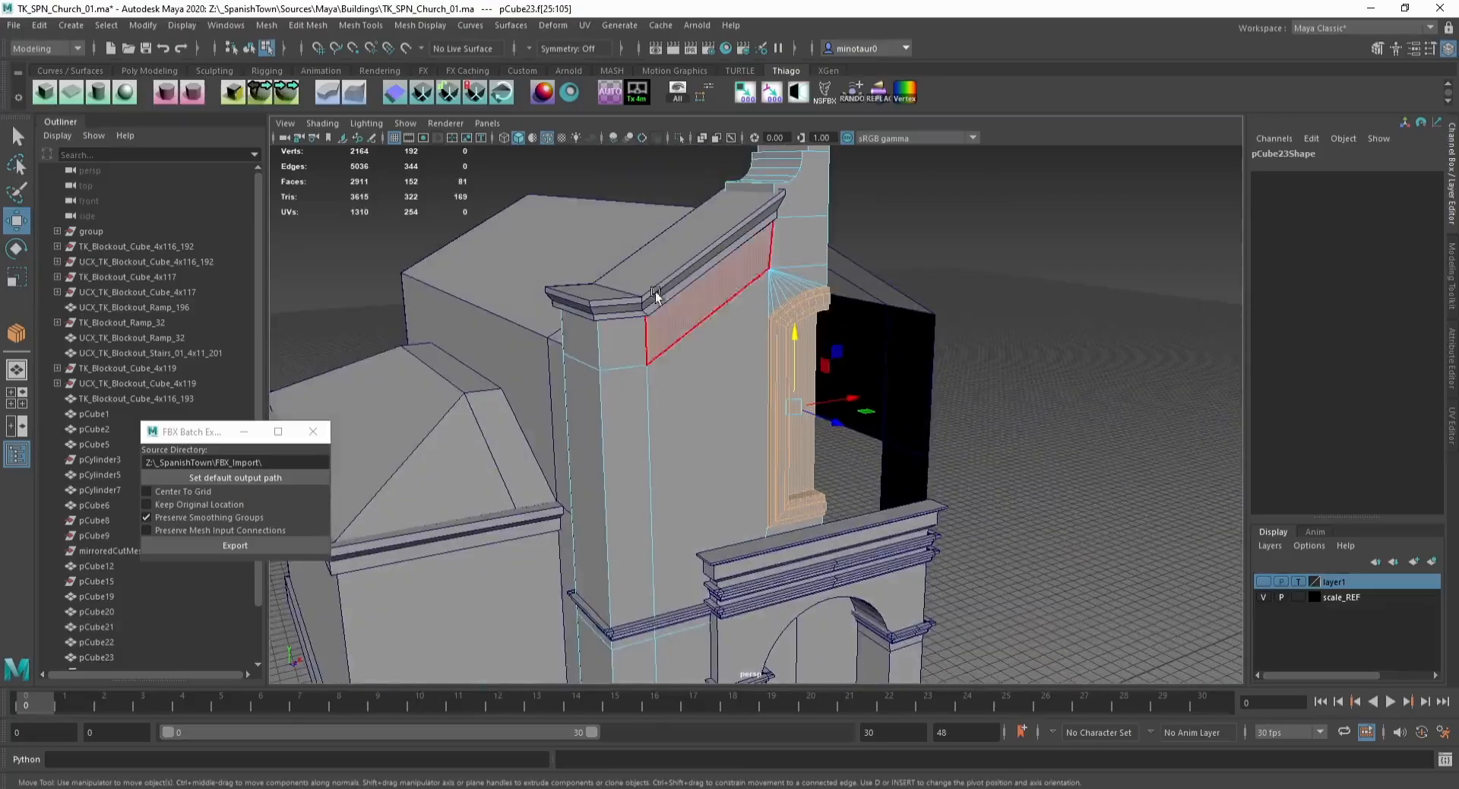
pyautogui.click(262, 93)
# Step: Move the window half's pivot to its inner edge, mirror a copy with Scale X -1 and combine both halves
pyautogui.press('F11')
pyautogui.press('F8')
pyautogui.keyDown('alt'); pyautogui.moveTo(850, 405); pyautogui.dragTo(757, 440); pyautogui.keyUp('alt')
pyautogui.hotkey('ctrl', '1')
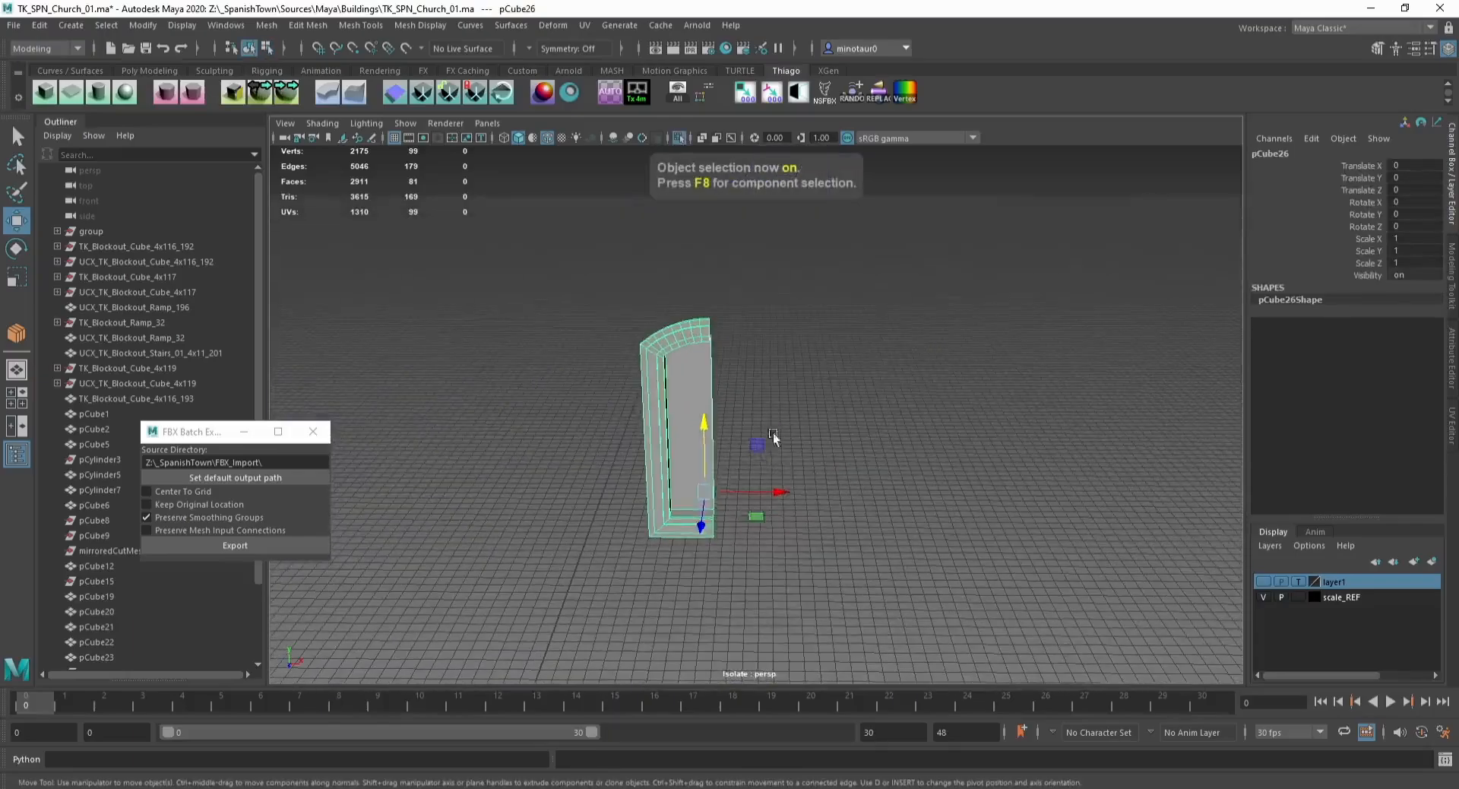
pyautogui.press('d')
pyautogui.moveTo(756, 456); pyautogui.dragTo(750, 497, button='middle')
pyautogui.hotkey('ctrl', '1')
pyautogui.click(1415, 239)
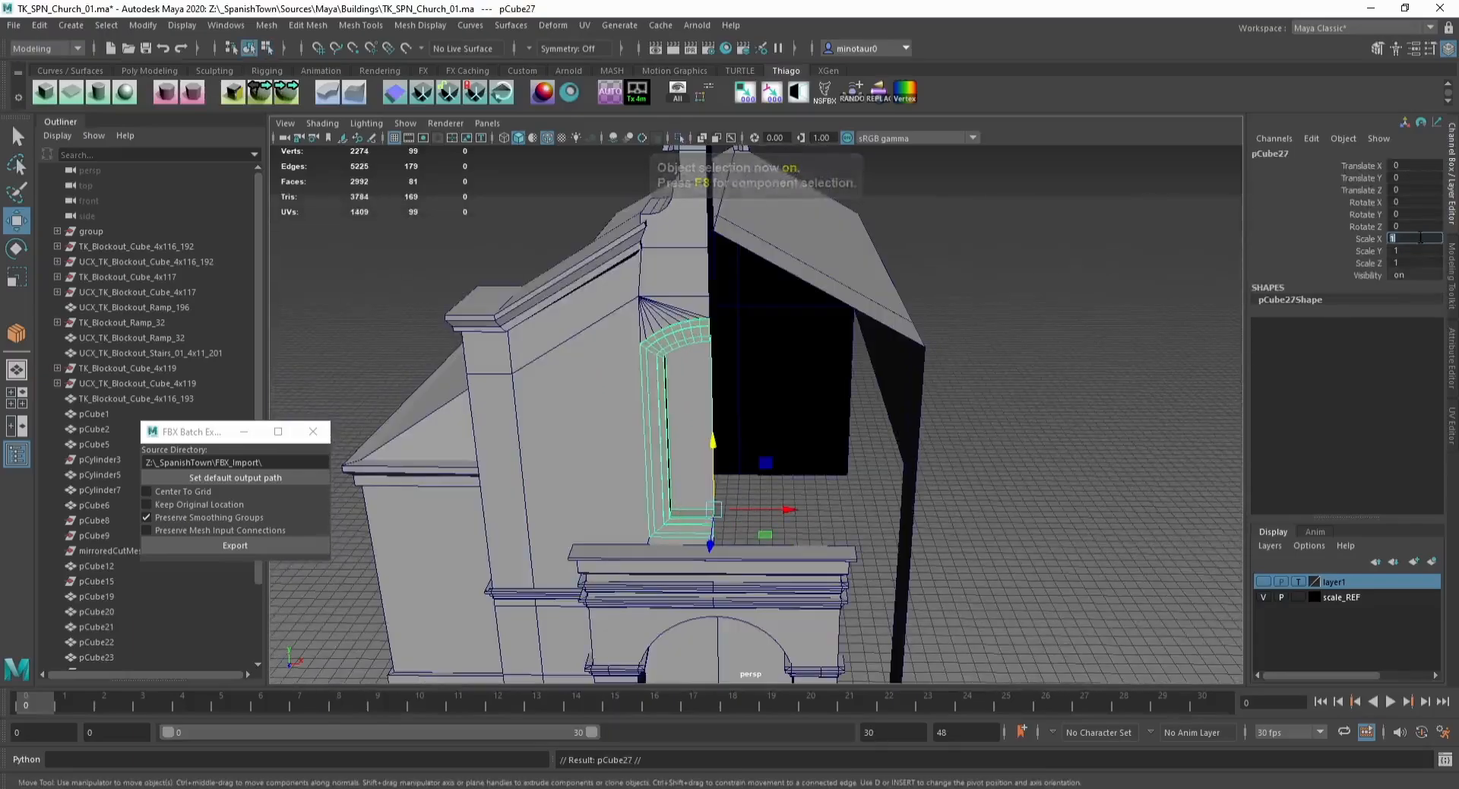
pyautogui.write('-1')
pyautogui.press('Return')
pyautogui.keyDown('shift'); pyautogui.click(663, 337); pyautogui.keyUp('shift')
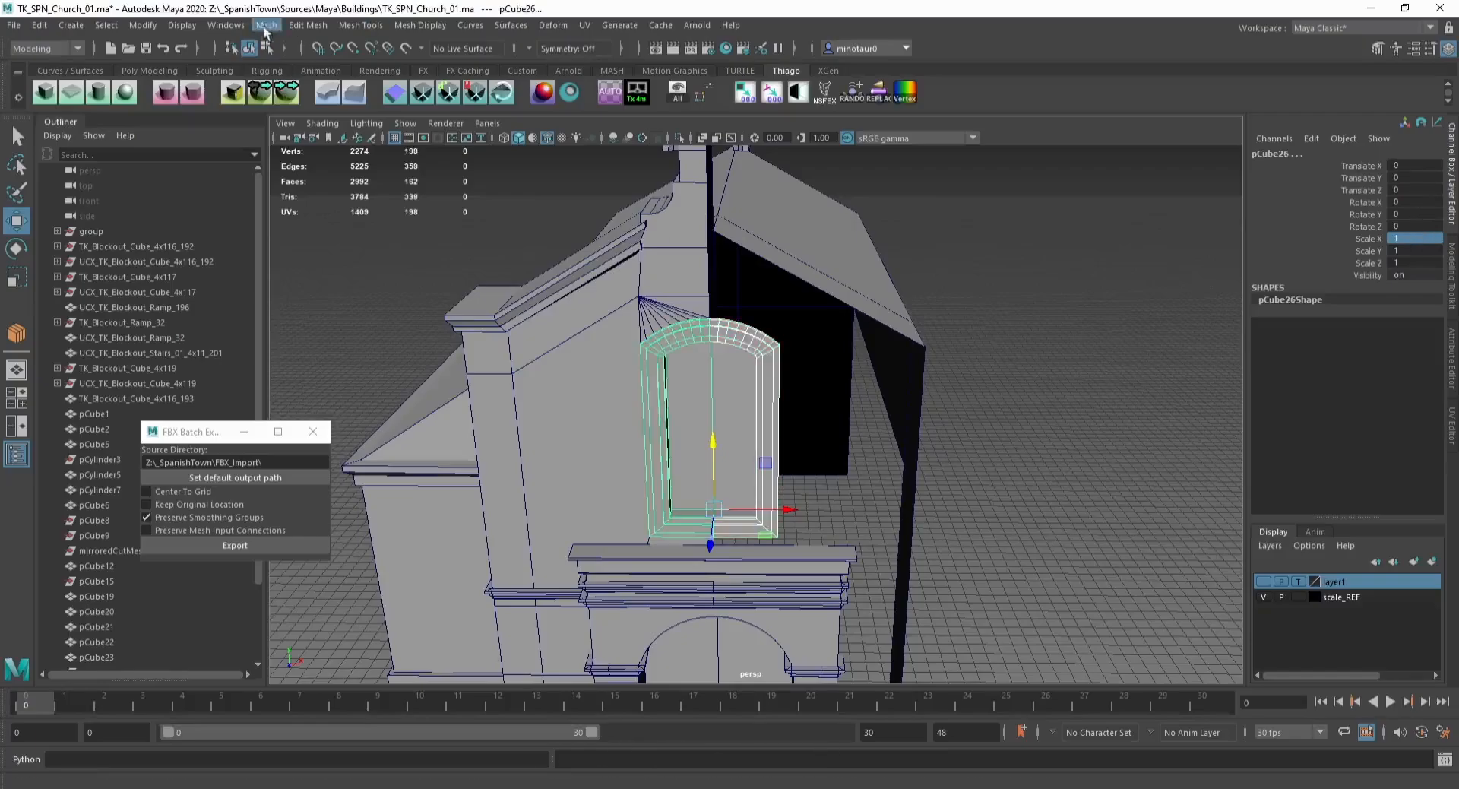
pyautogui.click(266, 25)
pyautogui.click(282, 76)
# Step: Merge all vertices of the combined window frame and delete its history
pyautogui.press('F9')
pyautogui.scroll(-3, 532, 266)
pyautogui.moveTo(523, 260); pyautogui.dragTo(834, 560)
pyautogui.click(306, 26)
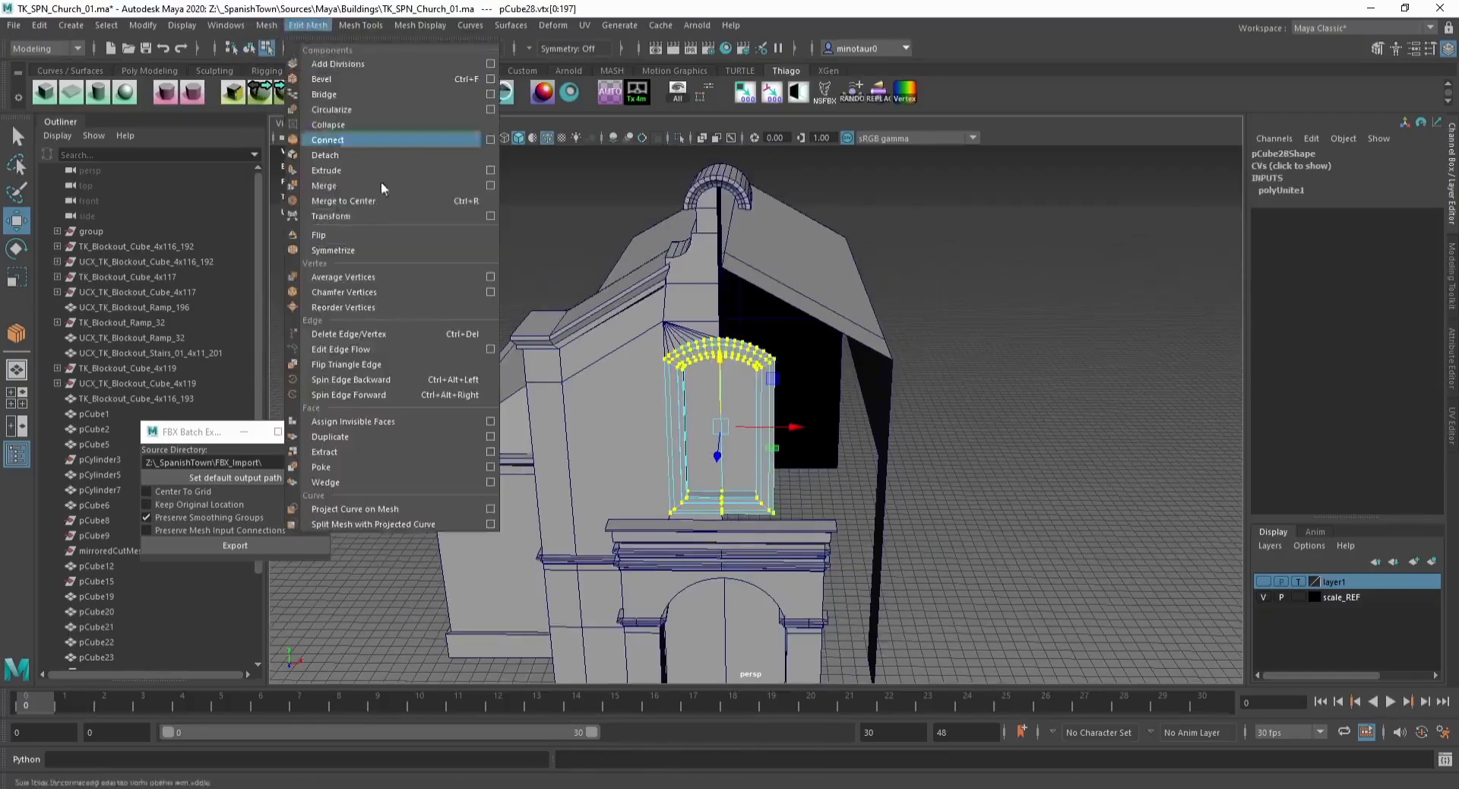
pyautogui.click(377, 185)
pyautogui.press('q')
pyautogui.press('F8')
pyautogui.hotkey('alt', 'shift', 'd')
# Step: Mirror a duplicate of the pilaster to the facade's opposite side by setting its Scale X to -1
pyautogui.click(693, 319)
pyautogui.scroll(-4, 693, 319)
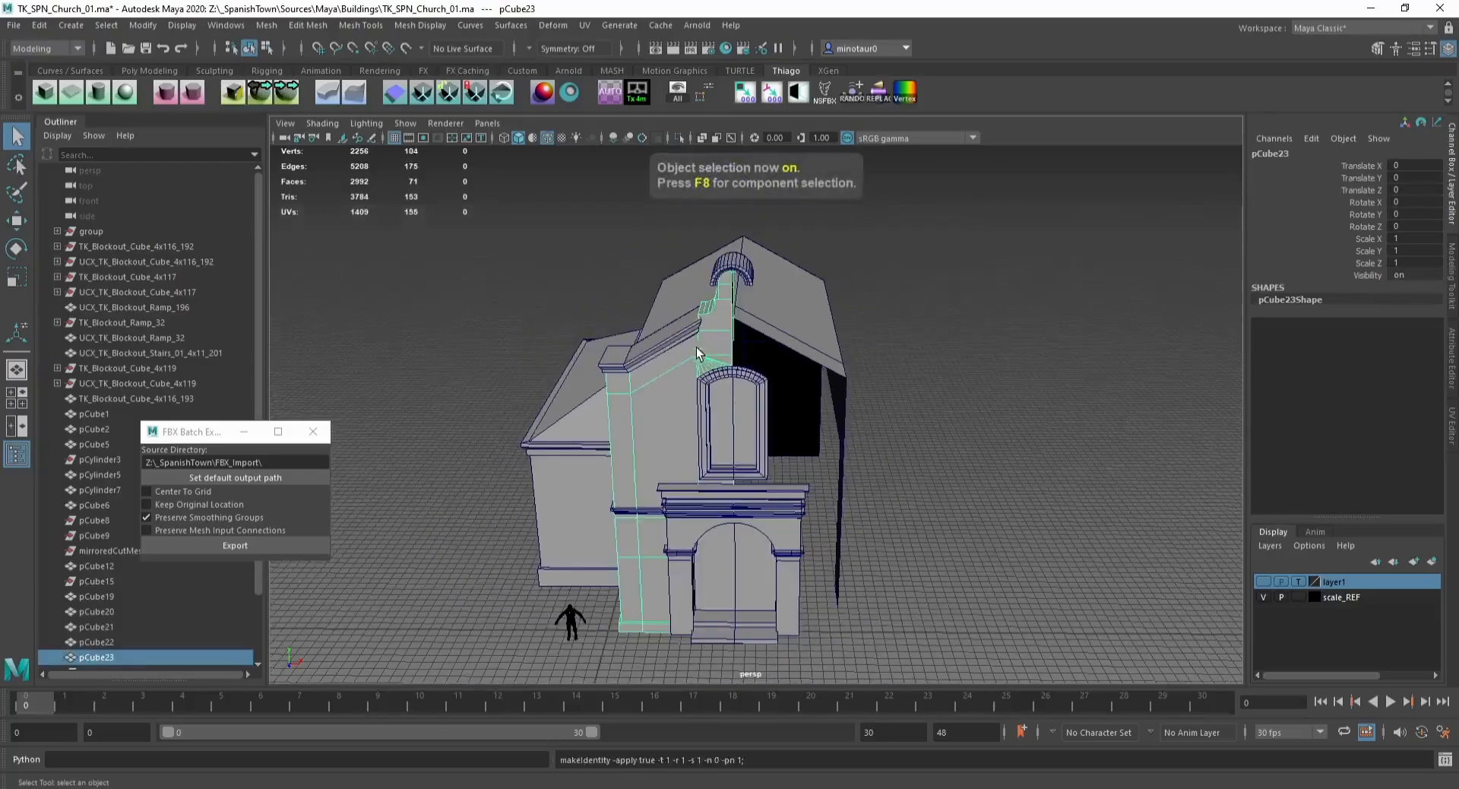
pyautogui.keyDown('alt'); pyautogui.moveTo(696, 350); pyautogui.dragTo(682, 332, button='middle'); pyautogui.keyUp('alt')
pyautogui.press('w')
pyautogui.hotkey('ctrl', '1')
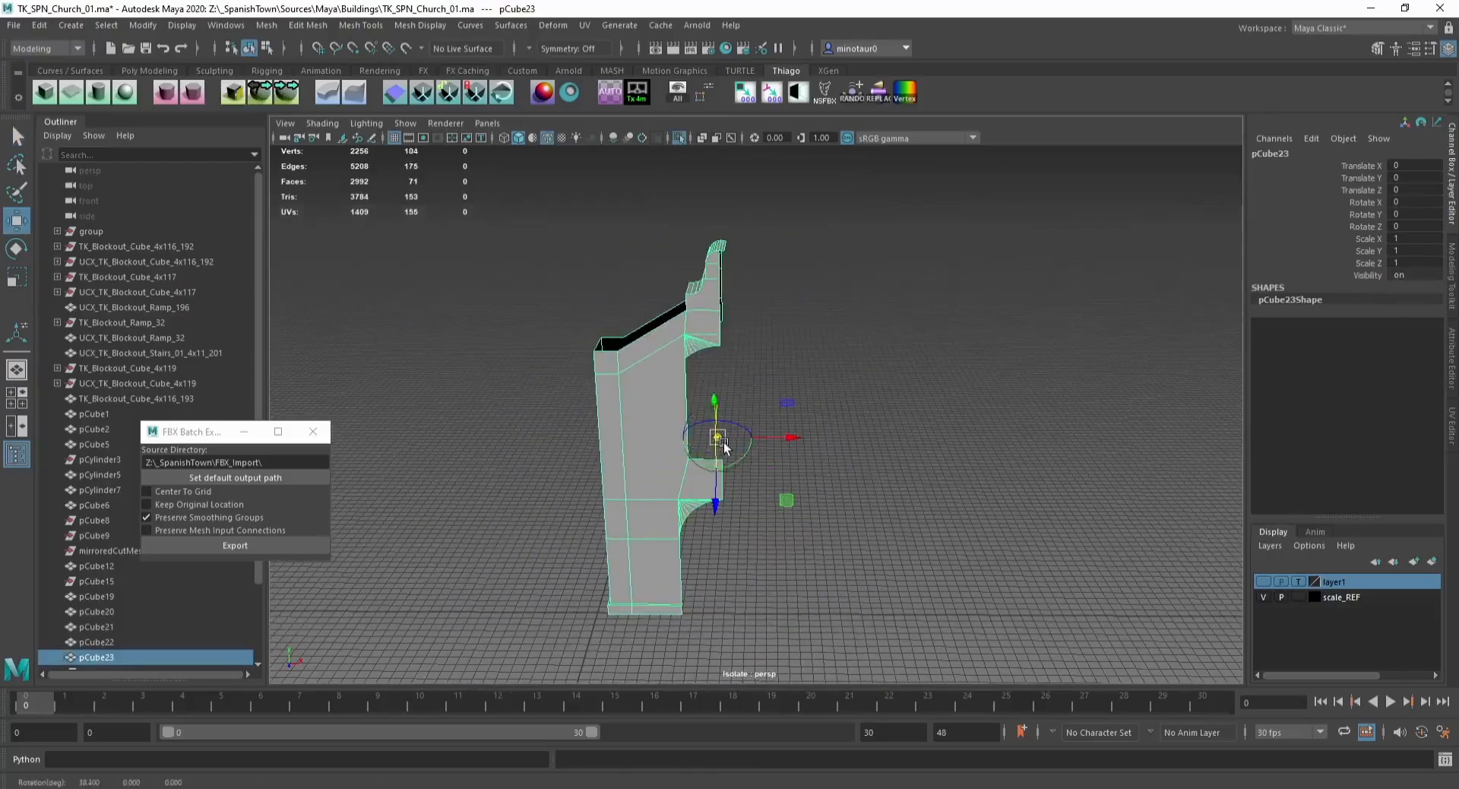
pyautogui.hotkey('ctrl', '1')
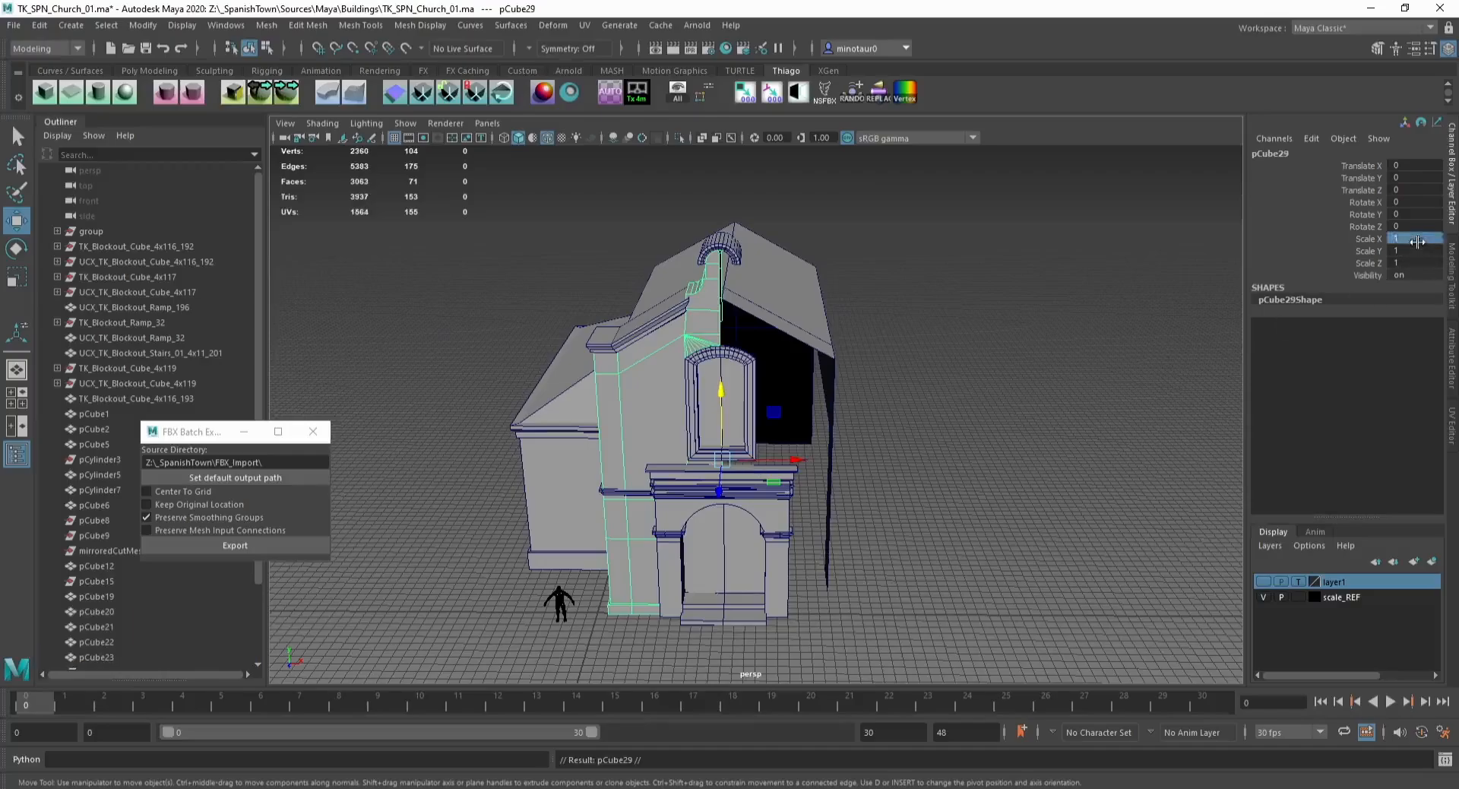
pyautogui.write('-1')
pyautogui.press('Return')
# Step: Examine the mirrored facade and the side building next to it
pyautogui.click(660, 314)
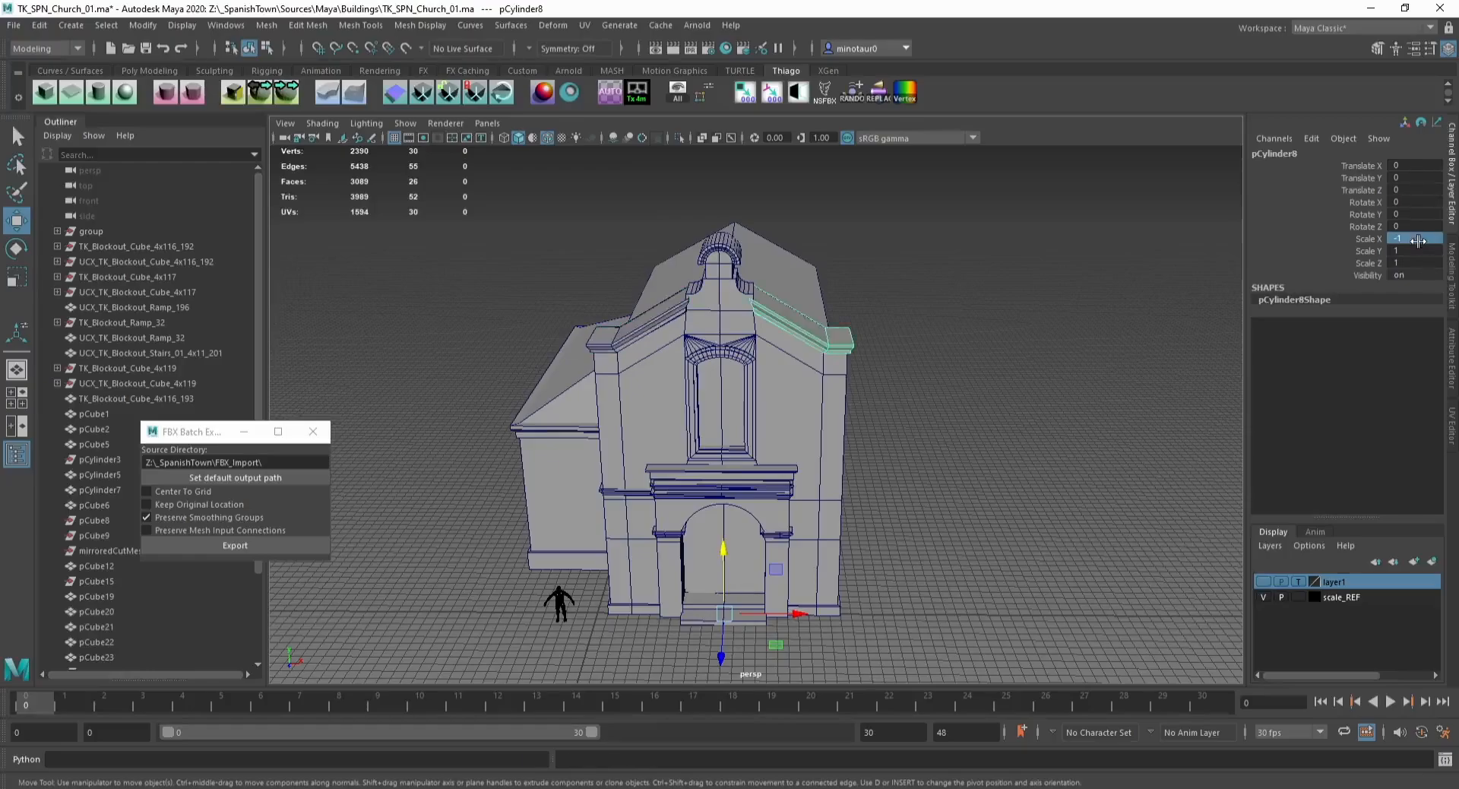
pyautogui.click(1039, 351)
pyautogui.keyDown('alt'); pyautogui.moveTo(891, 365); pyautogui.dragTo(589, 471); pyautogui.keyUp('alt')
pyautogui.click(601, 477)
pyautogui.keyDown('alt'); pyautogui.moveTo(590, 471); pyautogui.dragTo(687, 422, button='middle'); pyautogui.keyUp('alt')
pyautogui.scroll(4, 687, 422)
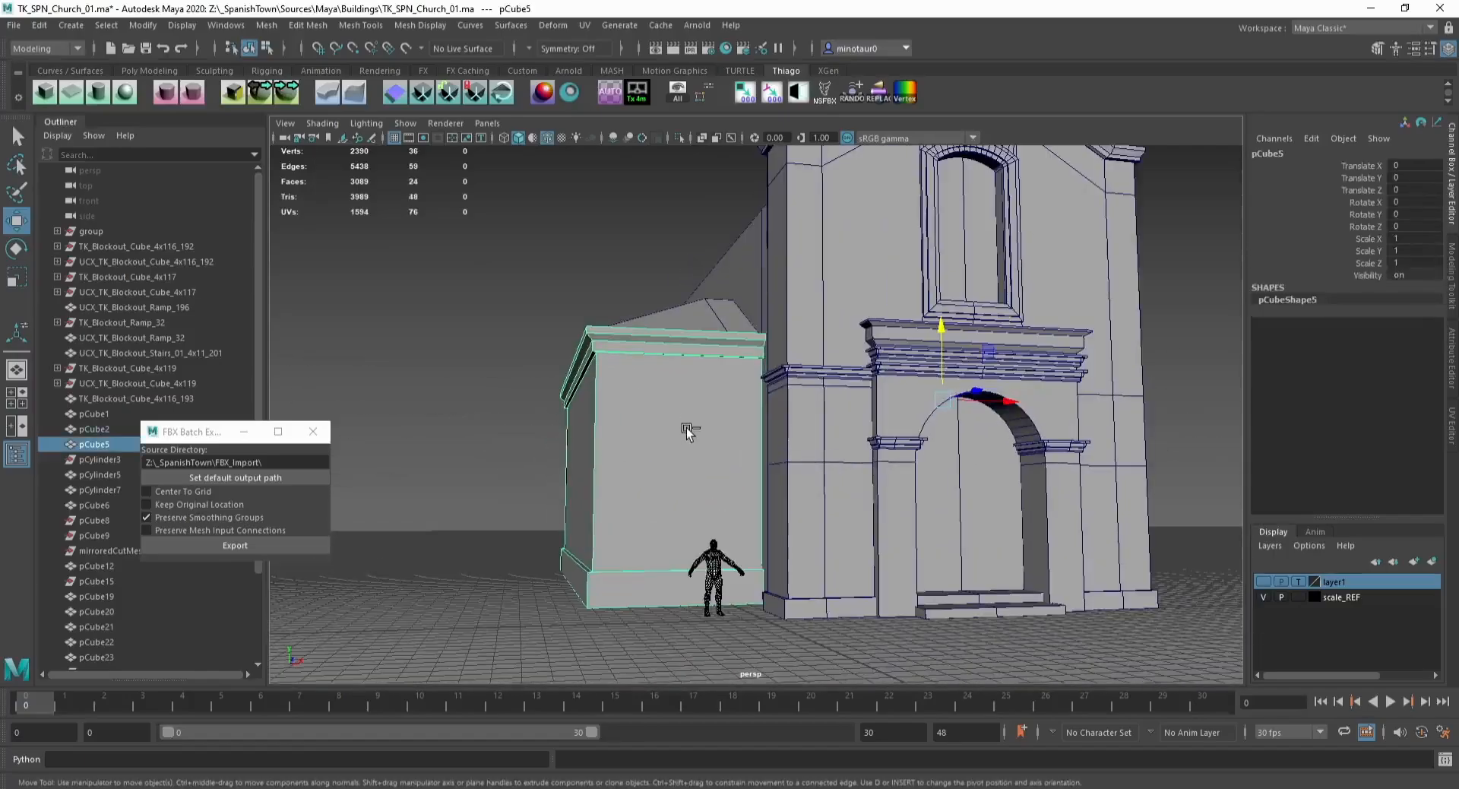
pyautogui.scroll(2, 687, 430)
pyautogui.keyDown('alt'); pyautogui.moveTo(687, 430); pyautogui.dragTo(668, 482); pyautogui.keyUp('alt')
# Step: Duplicate a face of the side building's front wall as a separate object and lower its top edge
pyautogui.press('F11')
pyautogui.click(671, 480)
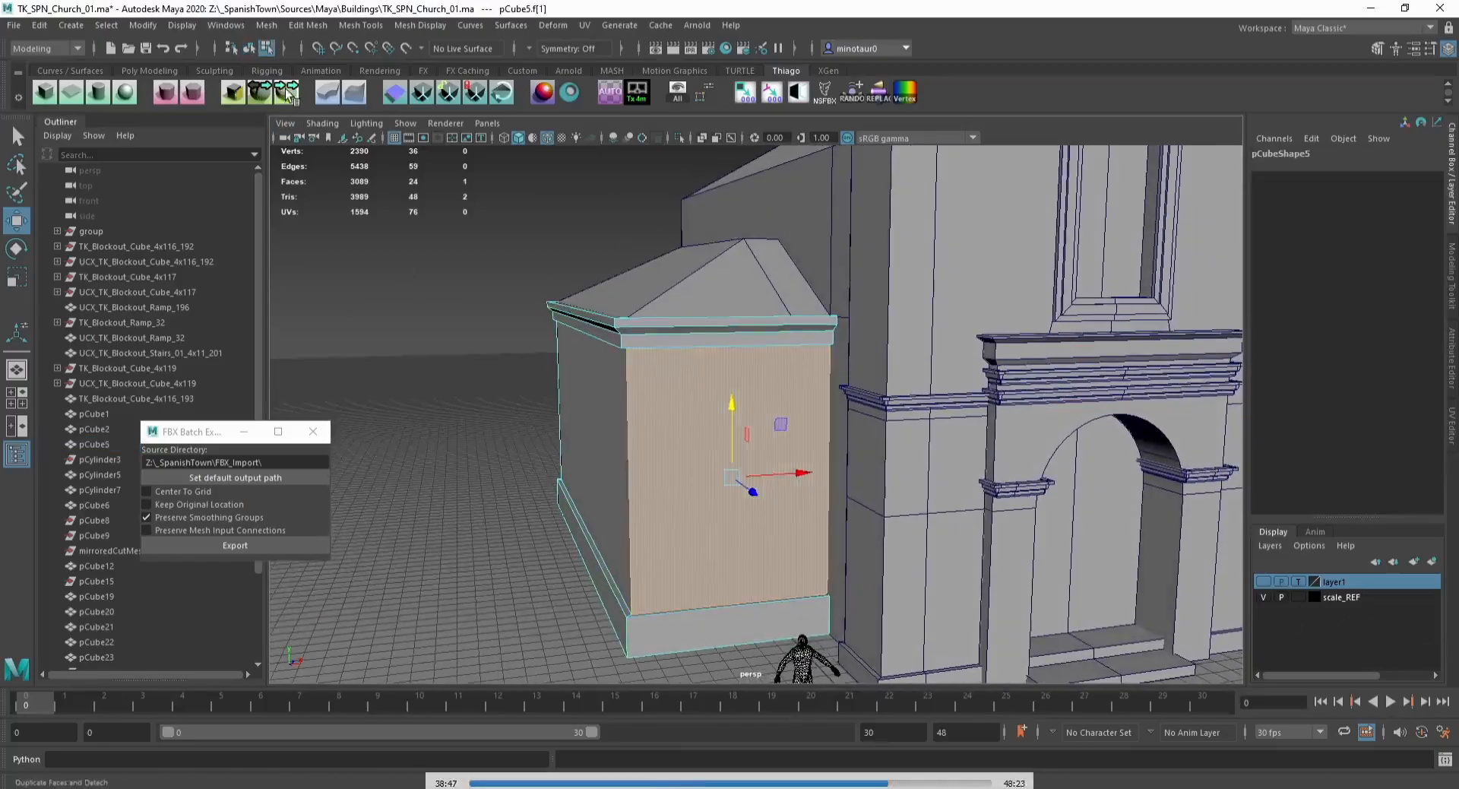
pyautogui.click(286, 89)
pyautogui.press('F10')
pyautogui.click(683, 348)
pyautogui.moveTo(728, 302); pyautogui.dragTo(728, 335)
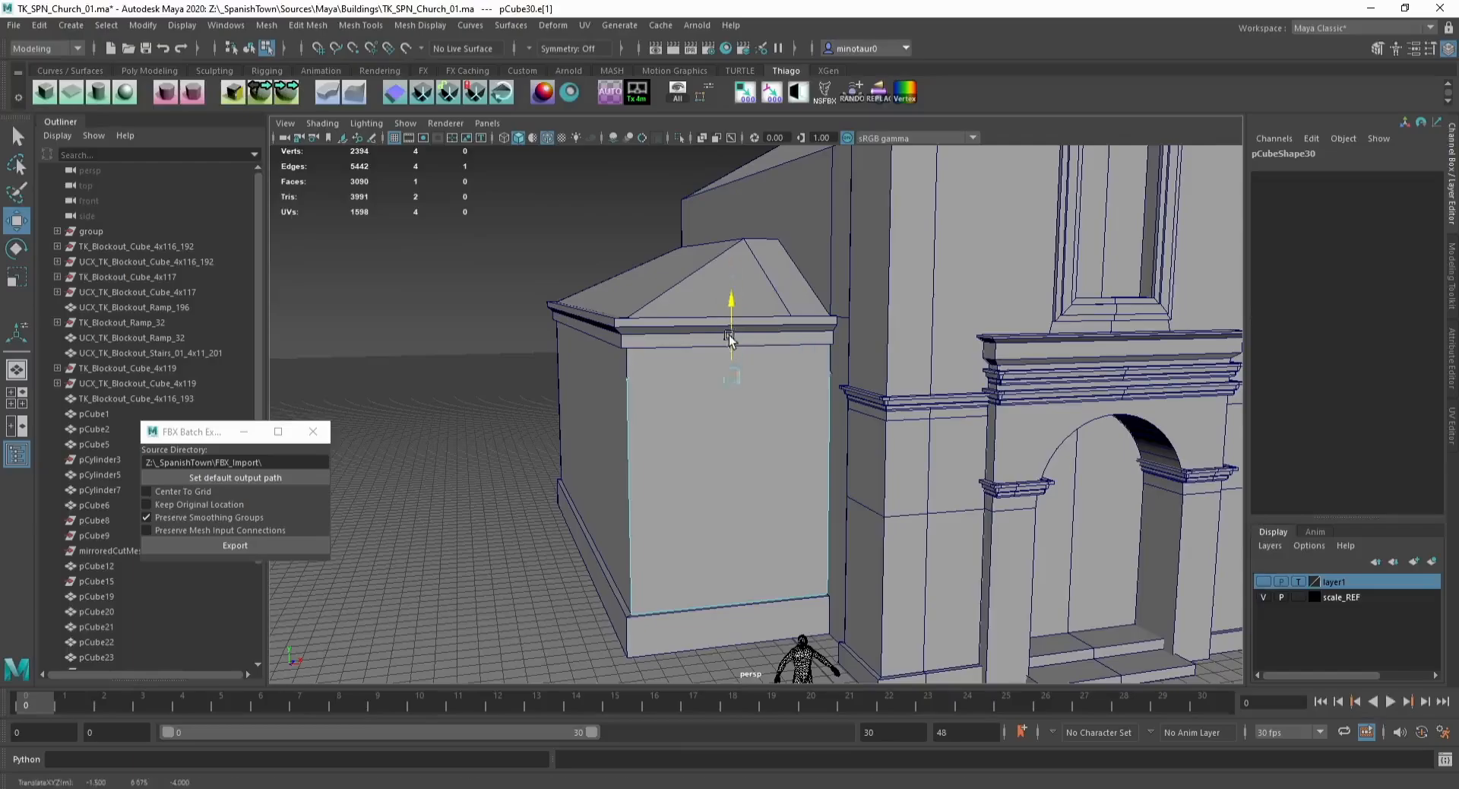
# Step: Reshape the duplicated face into a small window-sized rectangle on the wall by moving its edges and vertices
pyautogui.click(700, 597)
pyautogui.moveTo(731, 558); pyautogui.dragTo(732, 503)
pyautogui.moveTo(591, 381); pyautogui.dragTo(637, 564)
pyautogui.click(582, 351)
pyautogui.moveTo(582, 350); pyautogui.dragTo(651, 573)
pyautogui.moveTo(696, 467); pyautogui.dragTo(728, 465)
pyautogui.moveTo(782, 340); pyautogui.dragTo(933, 566)
pyautogui.moveTo(880, 455); pyautogui.dragTo(813, 457)
pyautogui.moveTo(608, 499); pyautogui.dragTo(792, 584)
pyautogui.moveTo(712, 479); pyautogui.dragTo(708, 408)
pyautogui.moveTo(747, 341); pyautogui.dragTo(795, 509)
pyautogui.moveTo(789, 424); pyautogui.dragTo(773, 424)
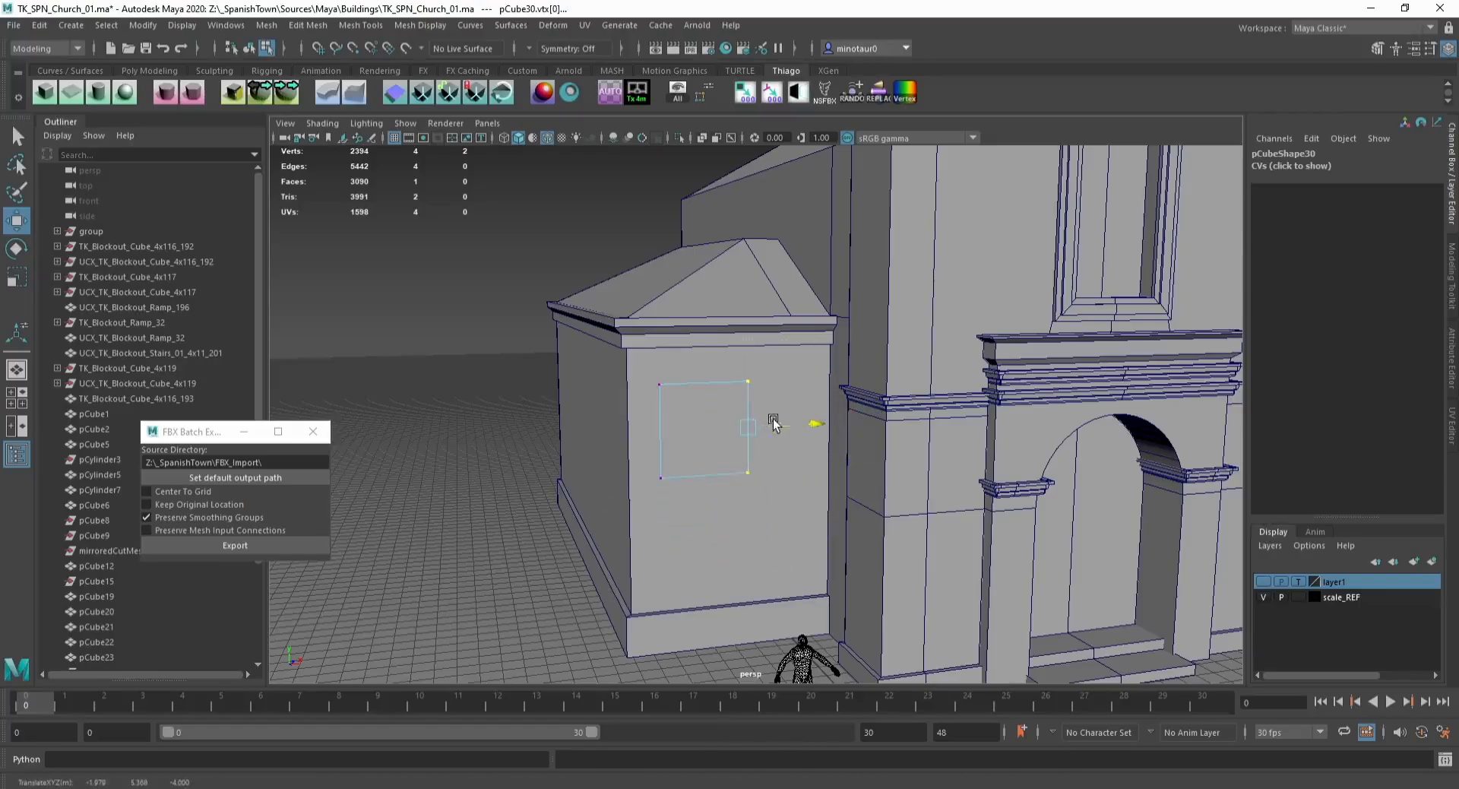
pyautogui.keyDown('alt'); pyautogui.moveTo(719, 476); pyautogui.dragTo(639, 473); pyautogui.keyUp('alt')
# Step: Extrude the rectangle several times to build a stepped window frame, the last extrusion with thickness -5.4
pyautogui.press('F8')
pyautogui.press('F11')
pyautogui.click(668, 447)
pyautogui.press('f')
pyautogui.scroll(-2, 668, 450)
pyautogui.hotkey('ctrl', 'e')
pyautogui.moveTo(380, 527); pyautogui.dragTo(459, 555)
pyautogui.hotkey('ctrl', 'e')
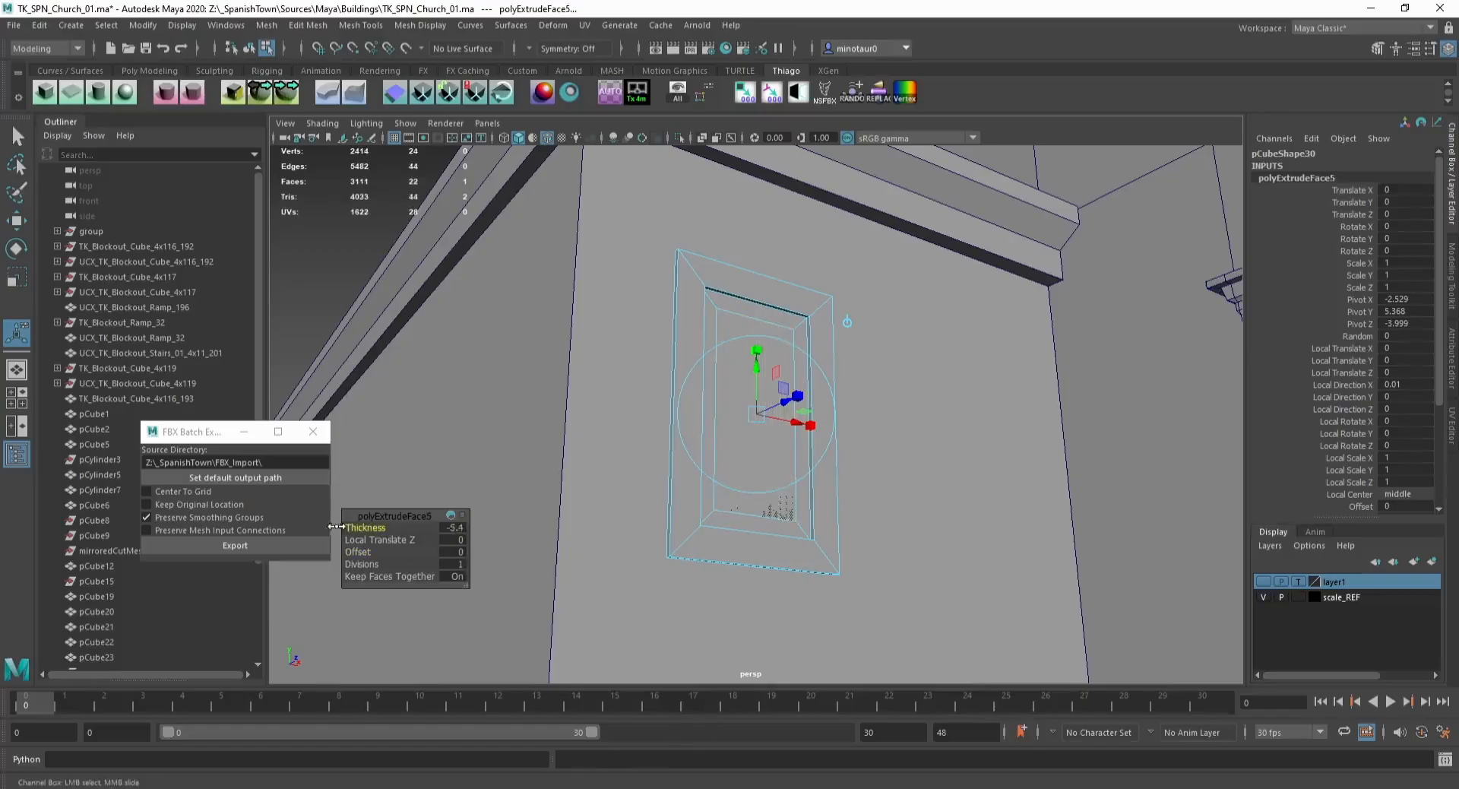
# Step: Isolate the window frame and delete its inner face
pyautogui.press('F8')
pyautogui.hotkey('ctrl', '1')
pyautogui.press('w')
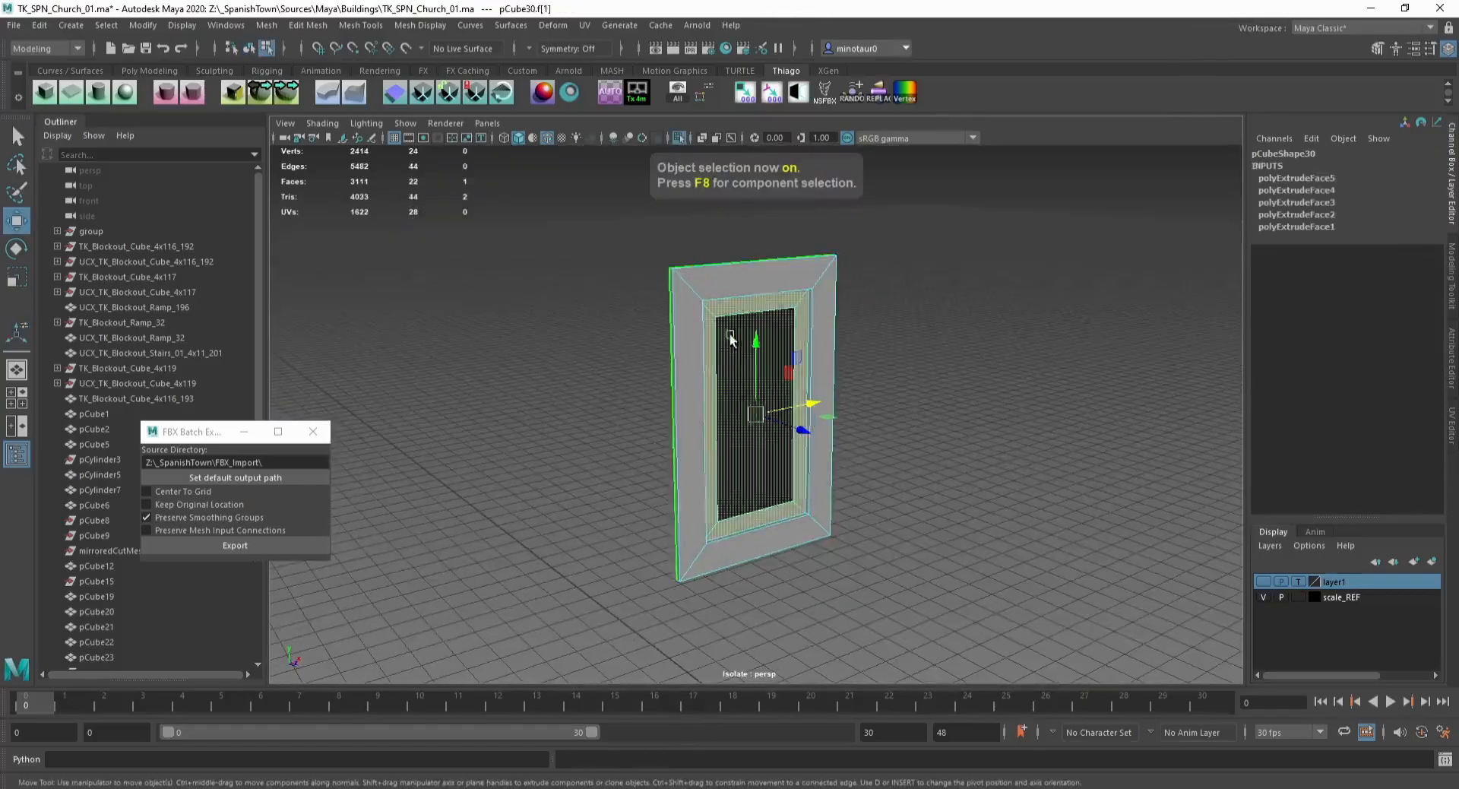
pyautogui.press('Delete')
# Step: Adjust the window frame's faces and delete the frame's history
pyautogui.press('F8')
pyautogui.hotkey('ctrl', '1')
pyautogui.keyDown('alt'); pyautogui.moveTo(724, 457); pyautogui.dragTo(746, 490); pyautogui.keyUp('alt')
pyautogui.press('F10')
pyautogui.click(698, 313)
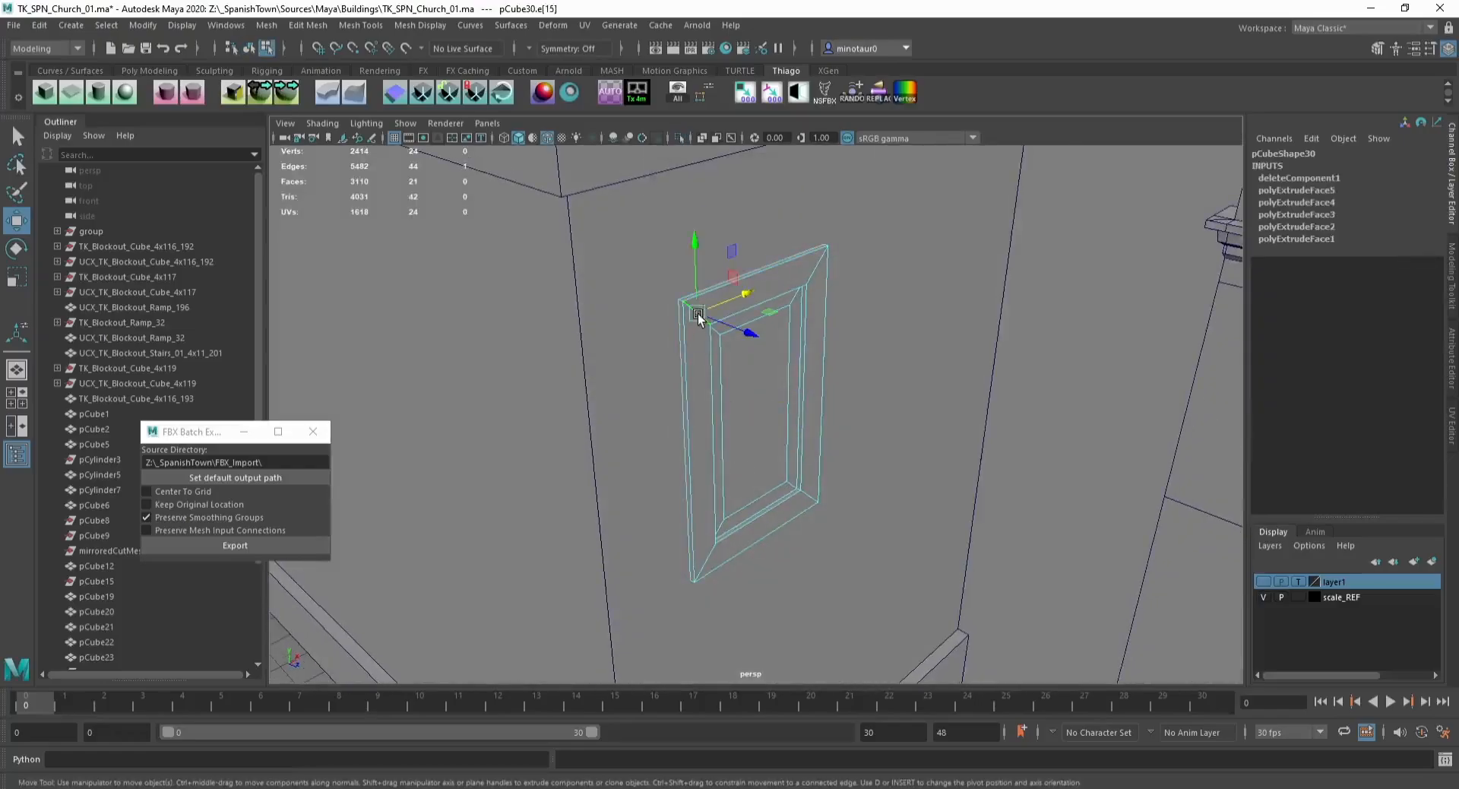
pyautogui.press('F11')
pyautogui.doubleClick(805, 440)
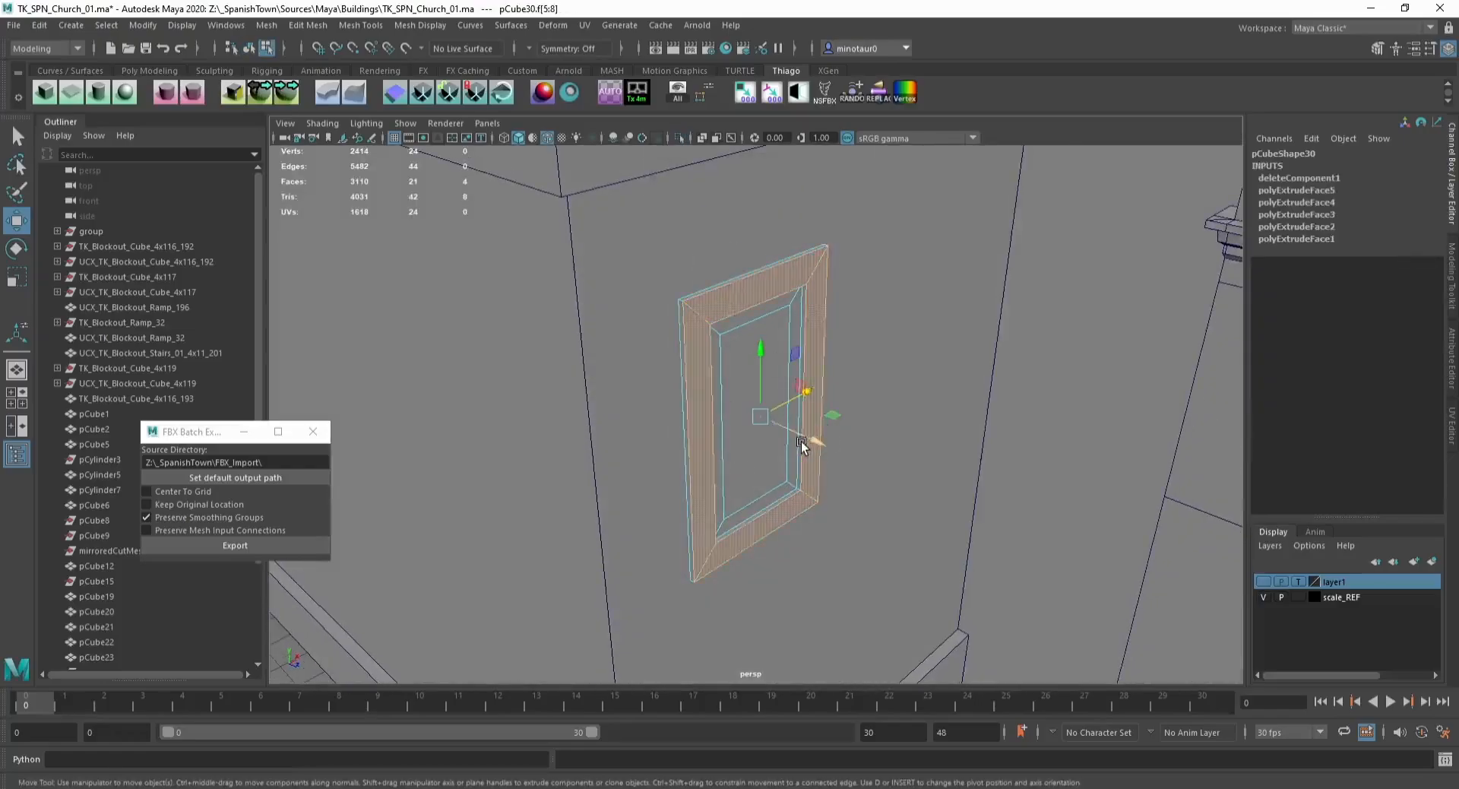
pyautogui.press('F8')
pyautogui.hotkey('ctrl', '1')
pyautogui.press('F11')
pyautogui.click(768, 473)
pyautogui.moveTo(790, 432); pyautogui.dragTo(675, 447)
pyautogui.press('F8')
pyautogui.hotkey('alt', 'shift', 'd')
pyautogui.hotkey('ctrl', '1')
pyautogui.scroll(-5, 792, 447)
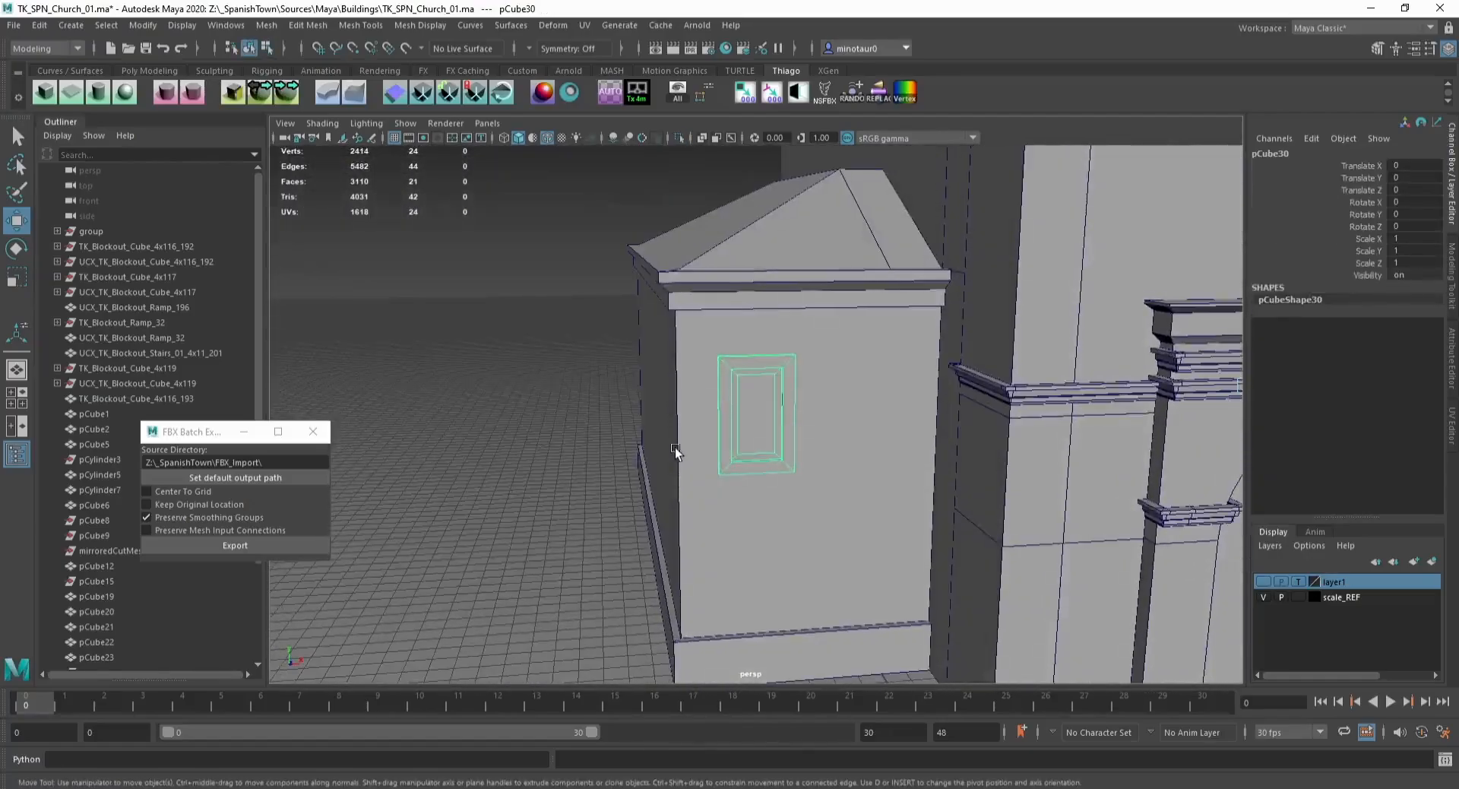
# Step: Assign a new Blinn material named window to the frame's inner panel and give it a cyan color
pyautogui.hotkey('ctrl', '1')
pyautogui.press('F11')
pyautogui.click(756, 411)
pyautogui.moveTo(763, 387); pyautogui.dragTo(768, 788, button='right')
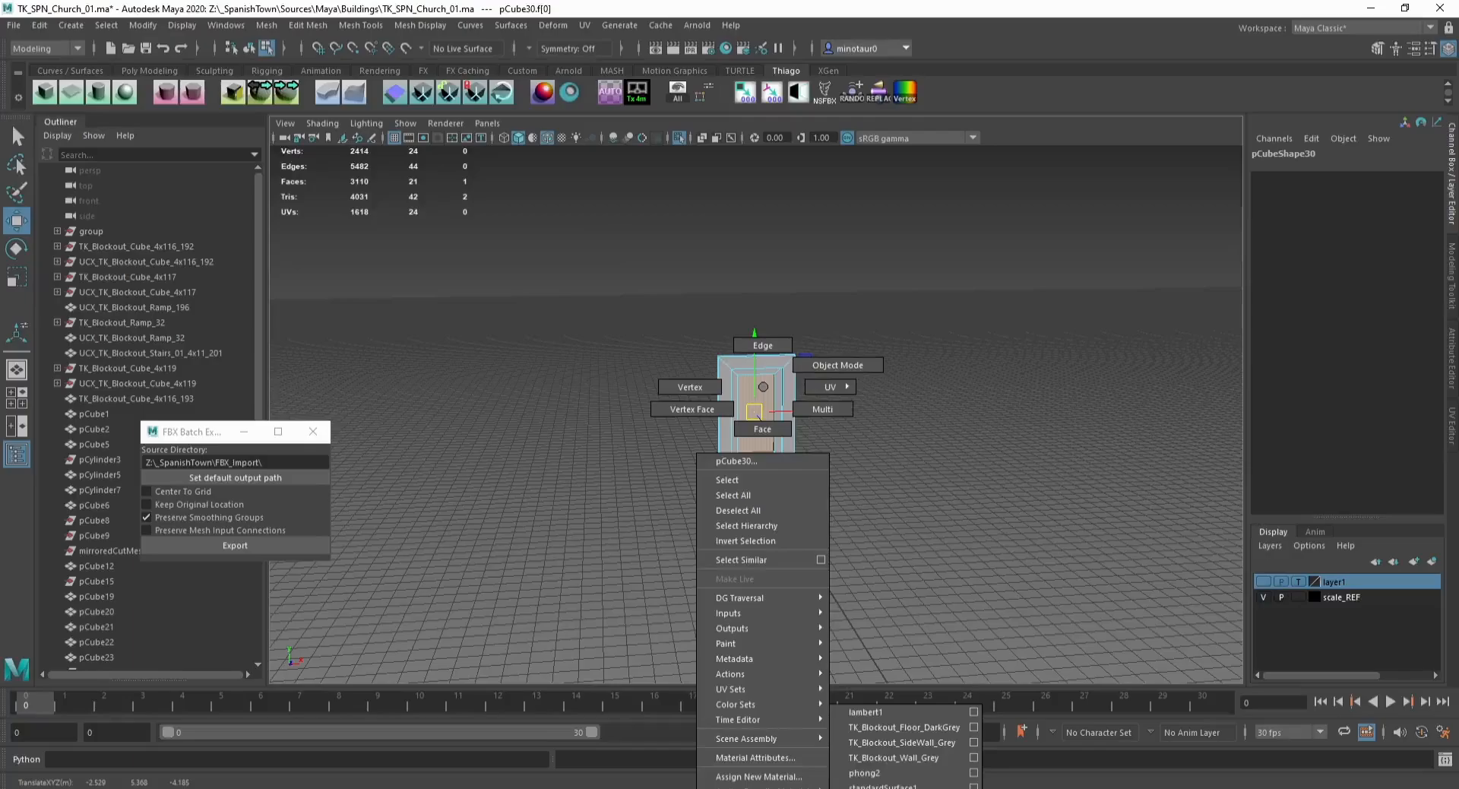
pyautogui.moveTo(767, 788); pyautogui.dragTo(771, 778, button='right')
pyautogui.click(604, 363)
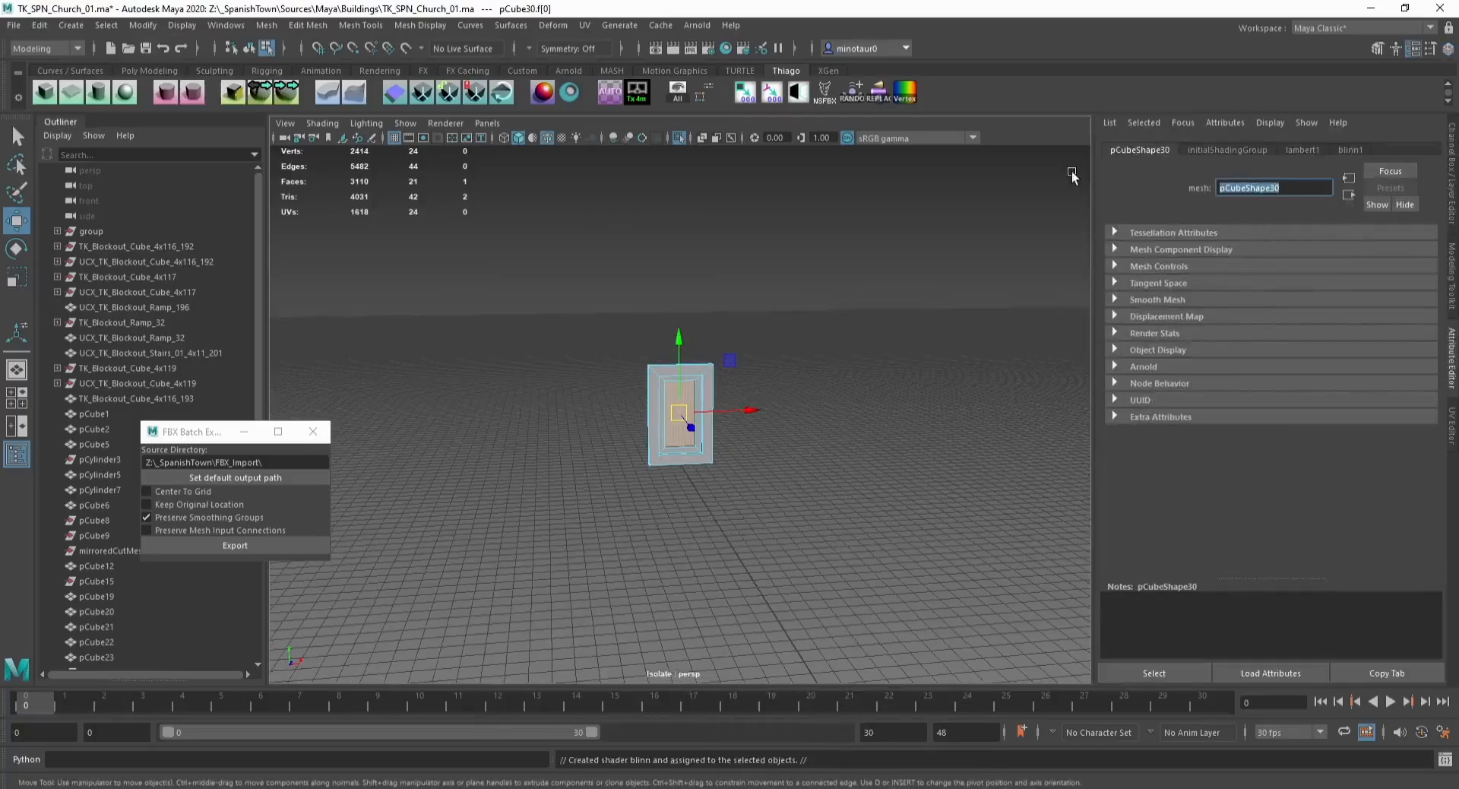
pyautogui.click(1352, 150)
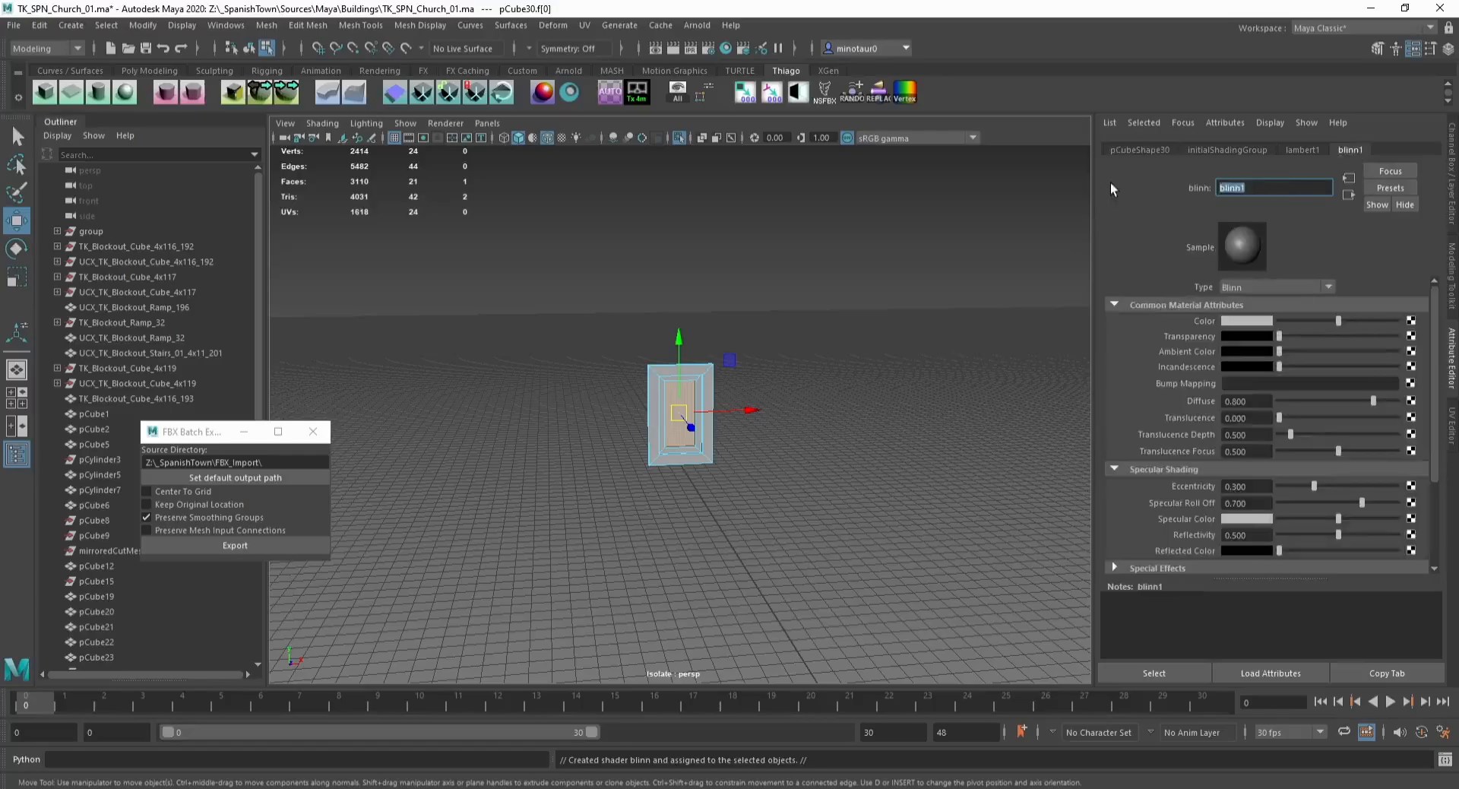
pyautogui.click(1246, 320)
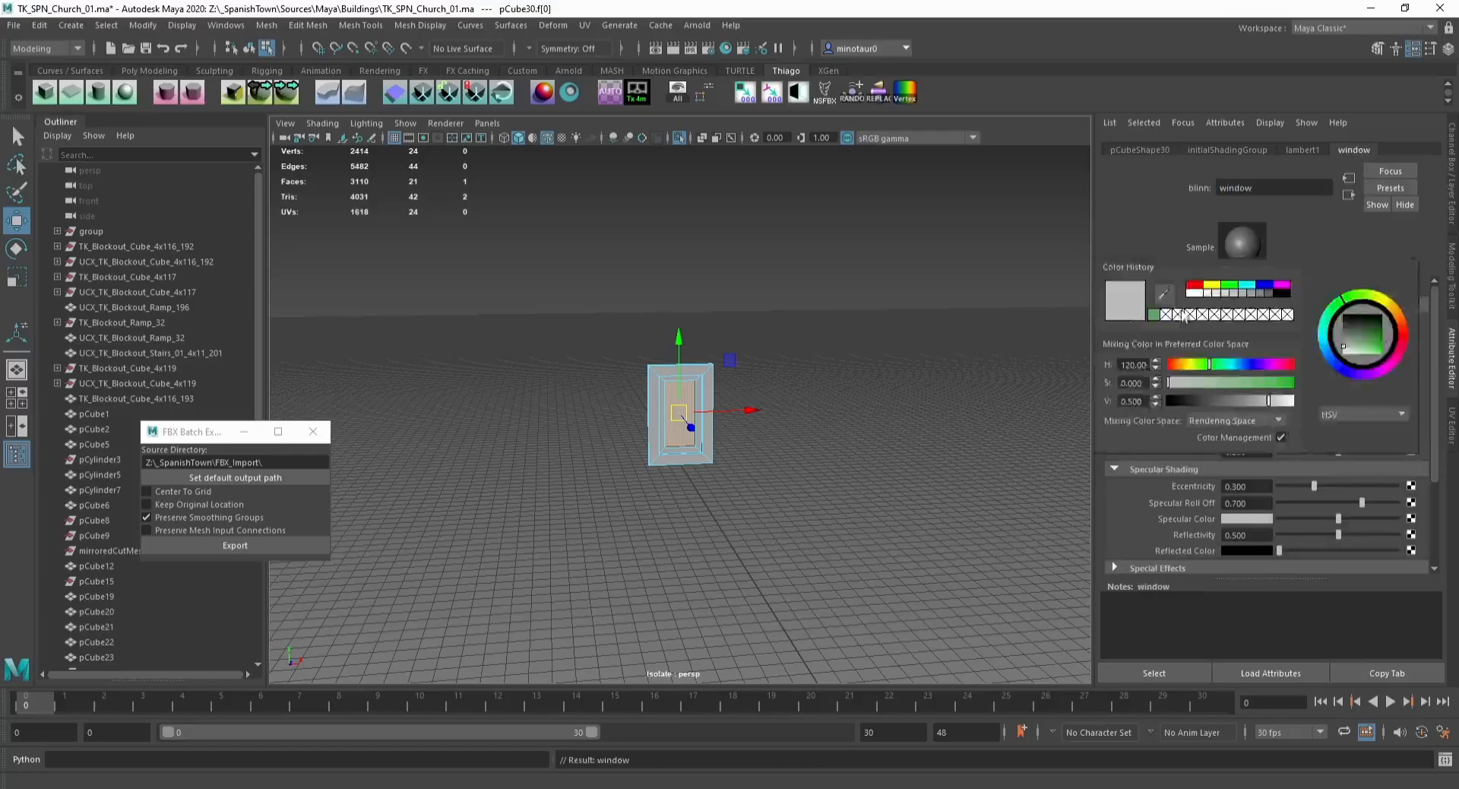
pyautogui.click(1253, 320)
pyautogui.click(1246, 285)
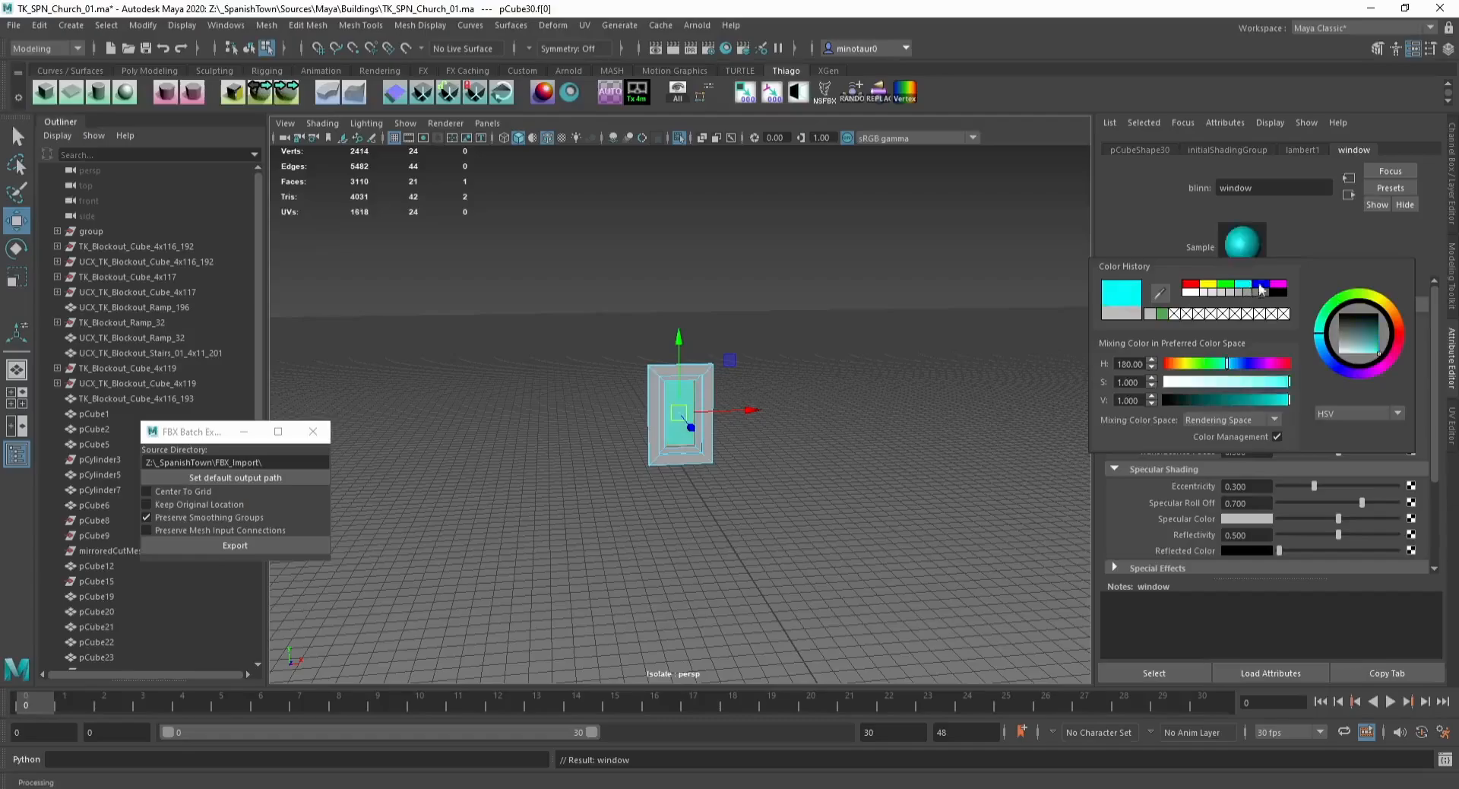
# Step: Snap the window frame's pivot to one of its corner vertices
pyautogui.scroll(4, 718, 404)
pyautogui.press('F8')
pyautogui.keyDown('alt'); pyautogui.moveTo(672, 365); pyautogui.dragTo(731, 435); pyautogui.keyUp('alt')
pyautogui.hotkey('ctrl', '1')
pyautogui.hotkey('ctrl', '1')
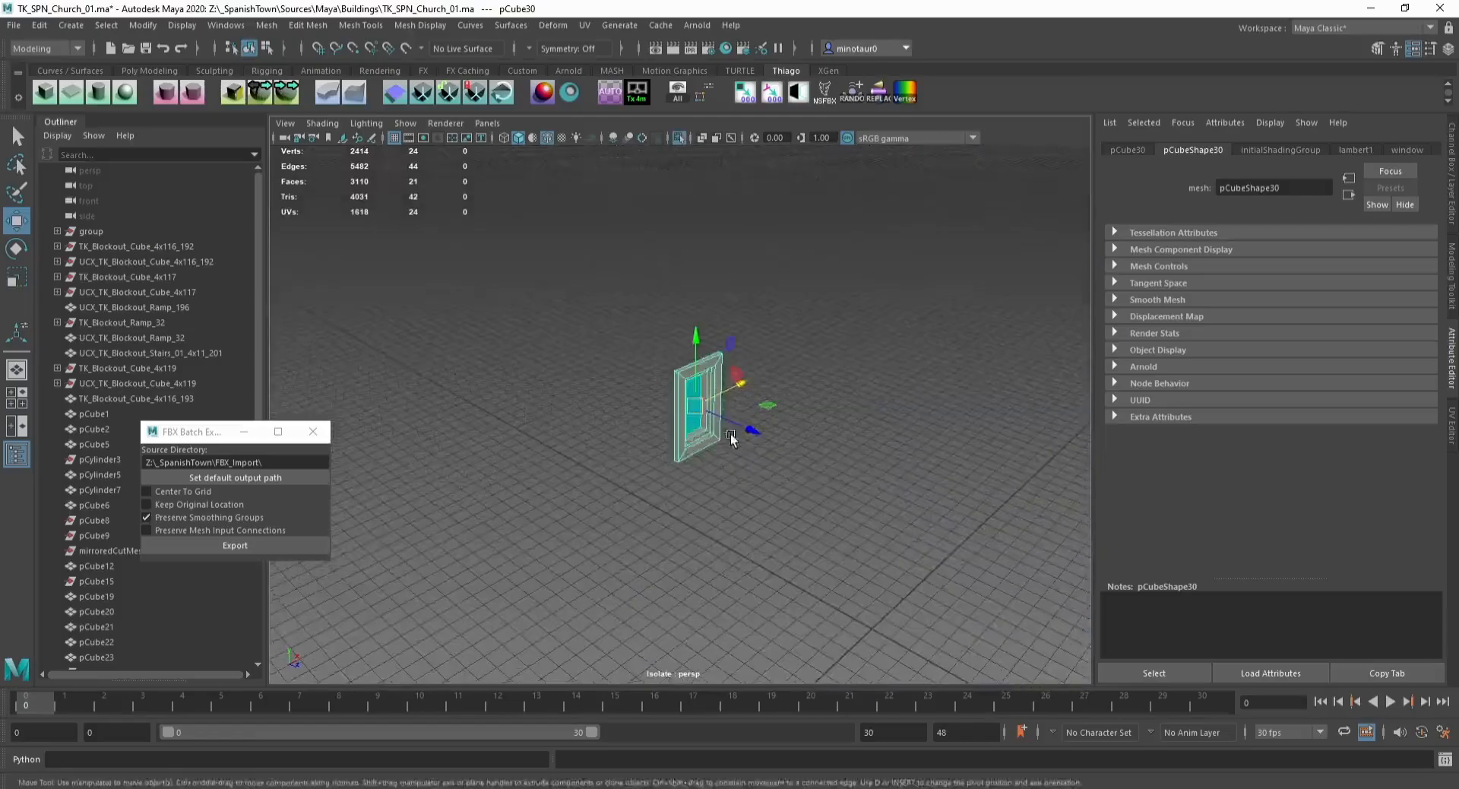
pyautogui.scroll(5, 731, 435)
pyautogui.press('d')
pyautogui.press('v')
pyautogui.moveTo(663, 503); pyautogui.dragTo(648, 450)
pyautogui.hotkey('ctrl', '1')
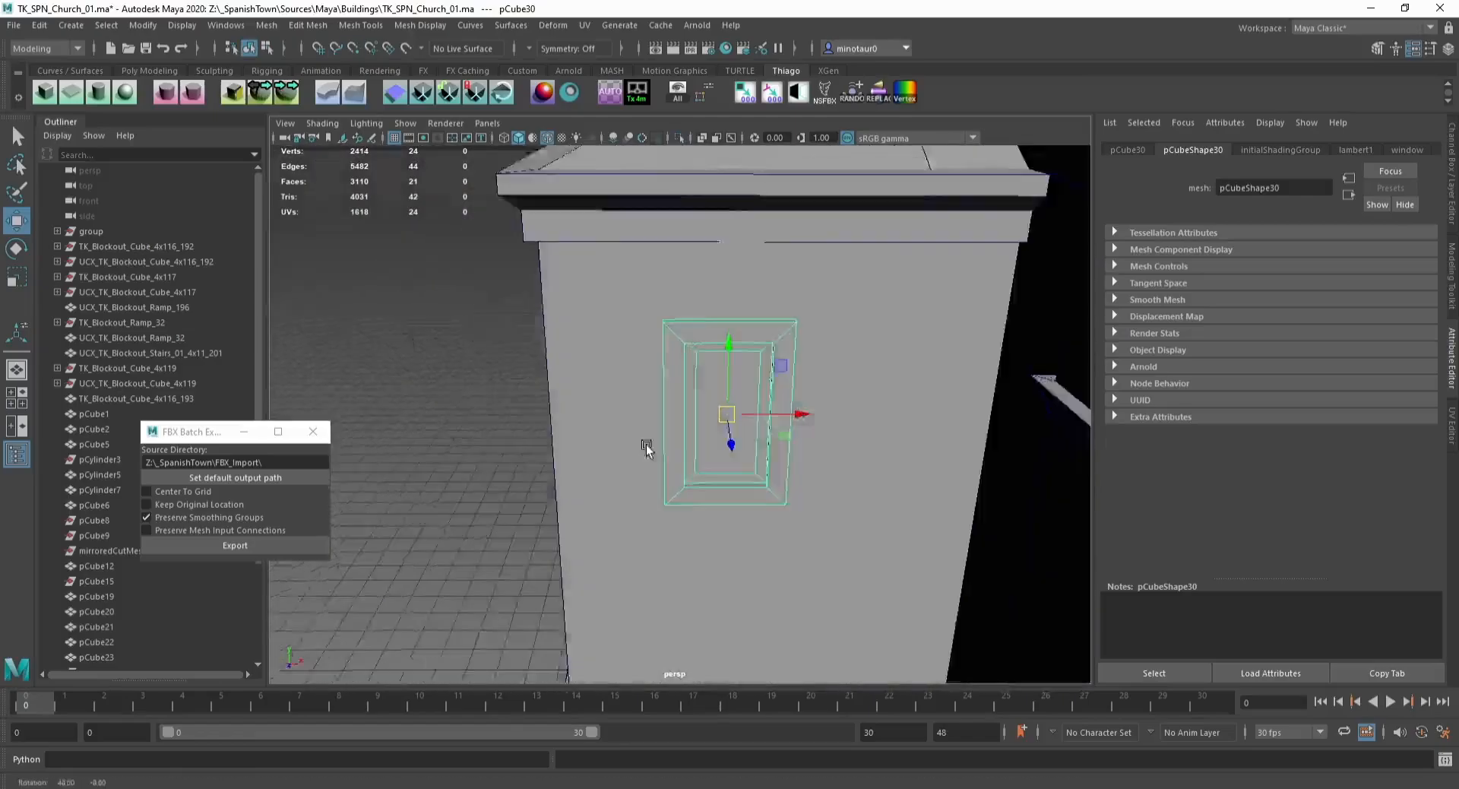
# Step: Move the window frame along the wall with grid snapping and duplicate it
pyautogui.scroll(-5, 648, 450)
pyautogui.press('x')
pyautogui.moveTo(775, 417); pyautogui.dragTo(689, 417)
pyautogui.scroll(-5, 785, 444)
pyautogui.hotkey('ctrl', 'd')
pyautogui.press('x')
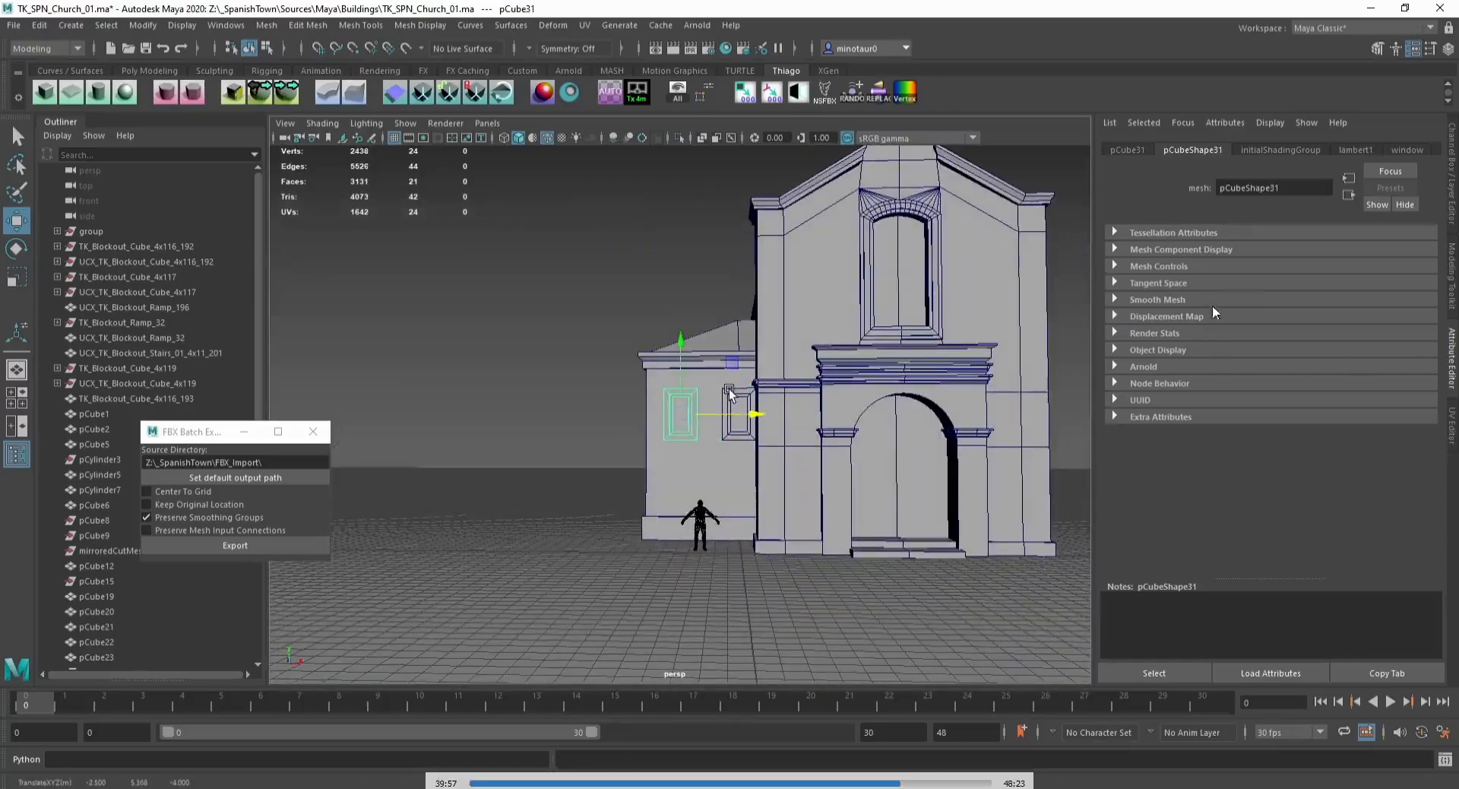
# Step: Position the copy near the building's corner and duplicate it again
pyautogui.keyDown('shift'); pyautogui.click(737, 414); pyautogui.keyUp('shift')
pyautogui.click(580, 381)
pyautogui.keyDown('alt'); pyautogui.moveTo(580, 380); pyautogui.dragTo(771, 444); pyautogui.keyUp('alt')
pyautogui.click(732, 386)
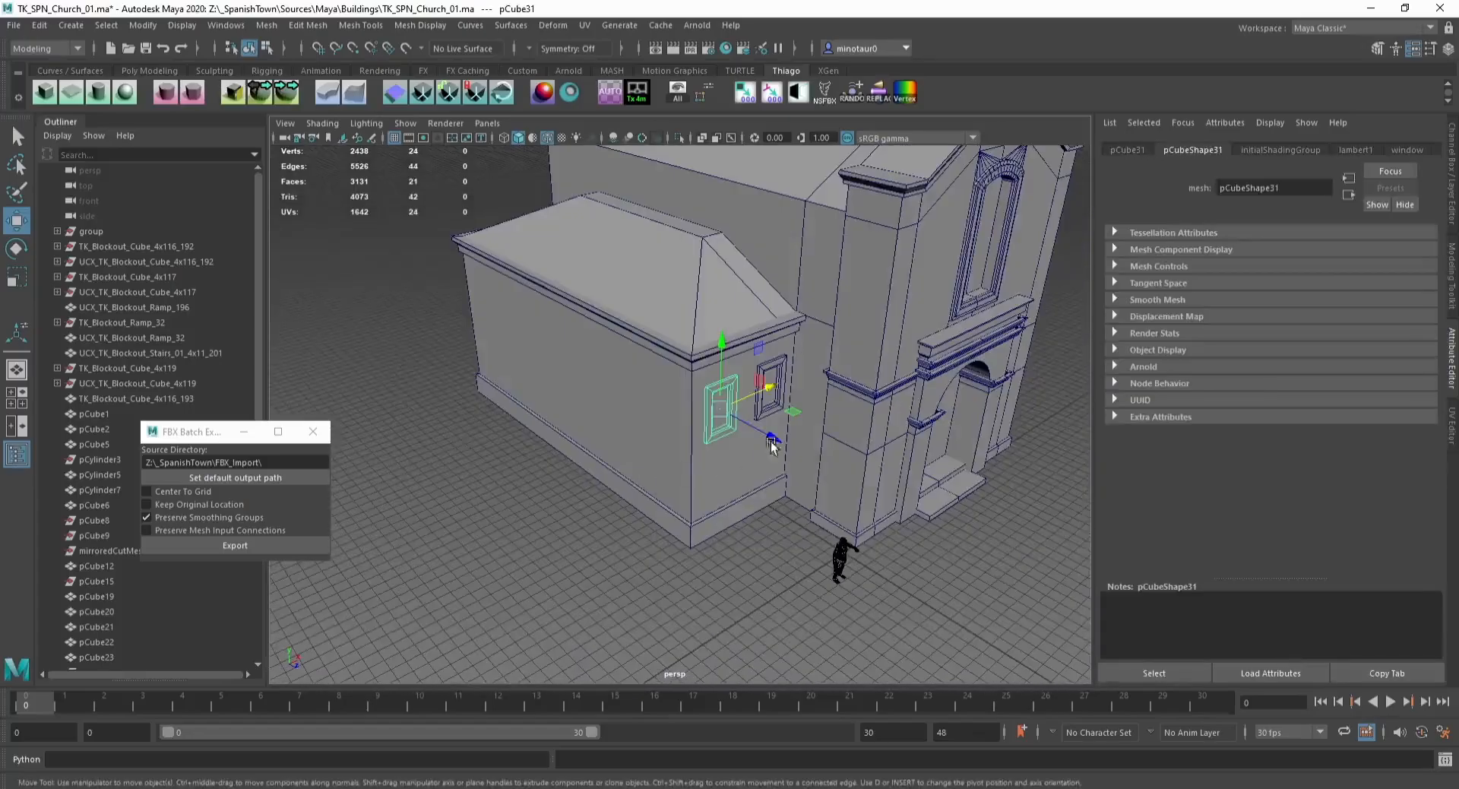
pyautogui.moveTo(760, 391); pyautogui.dragTo(687, 519)
pyautogui.moveTo(764, 416); pyautogui.dragTo(690, 520)
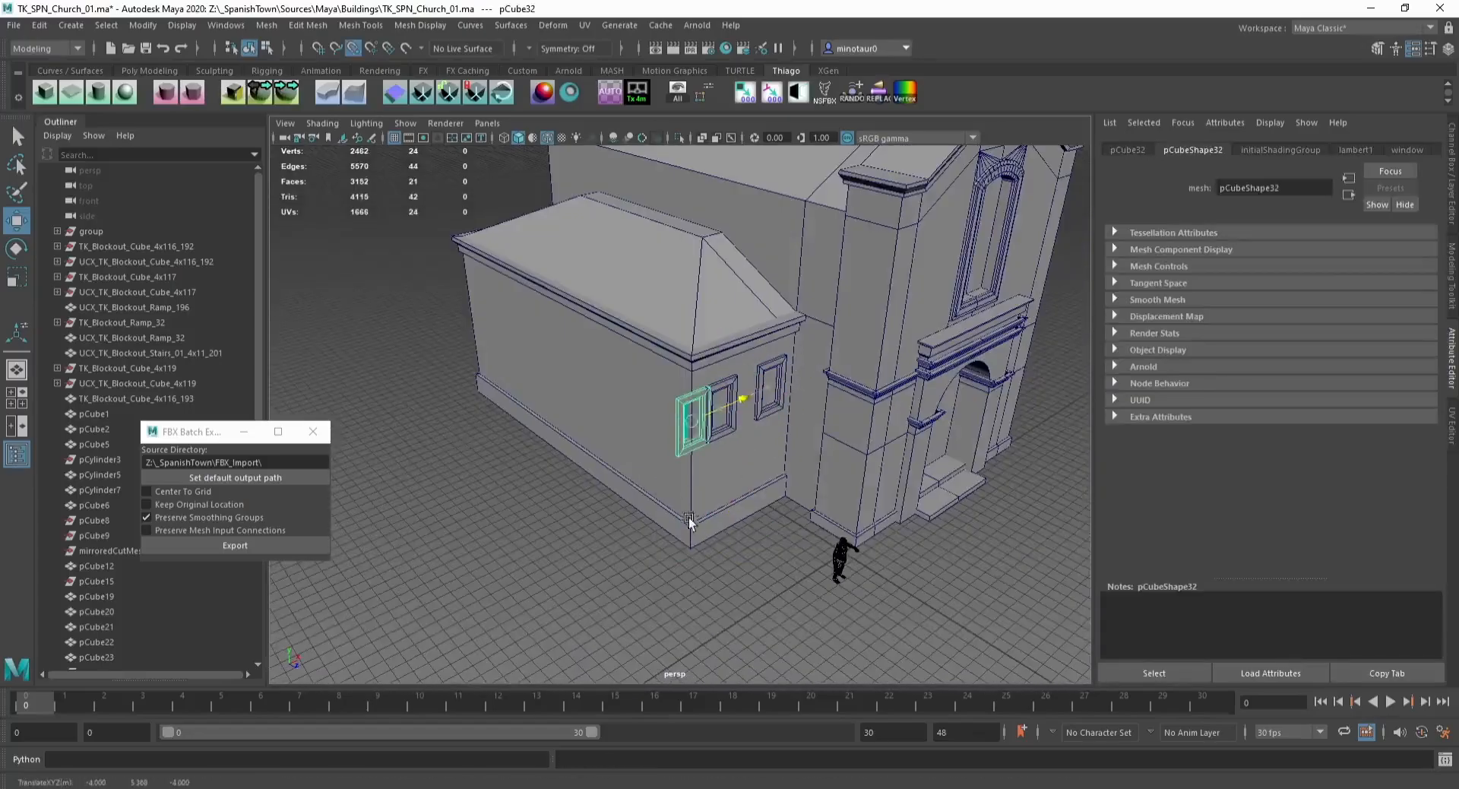
# Step: Rotate the new copy 90 degrees and snap it onto the side building's long wall
pyautogui.press('e')
pyautogui.moveTo(700, 459); pyautogui.dragTo(614, 460)
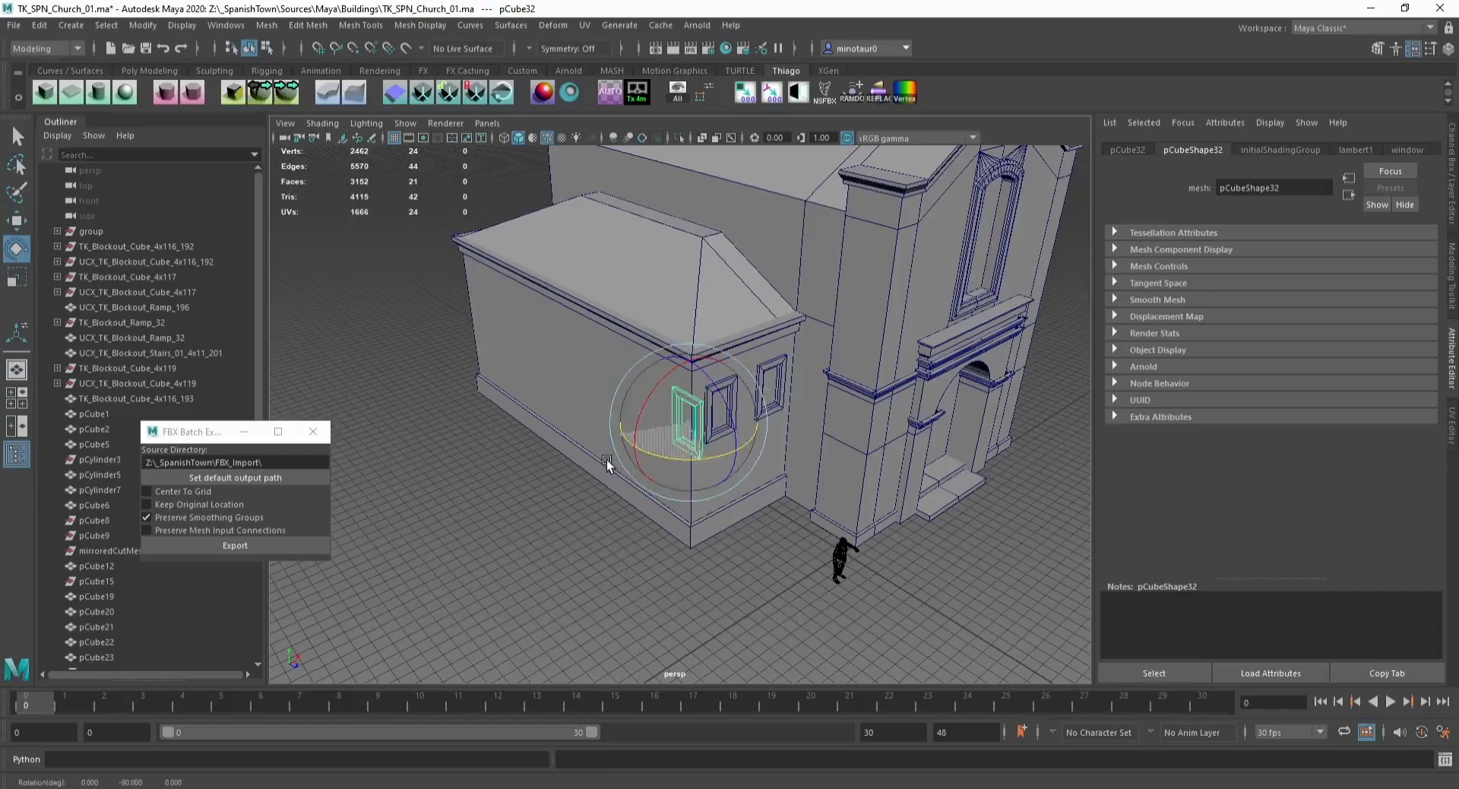
pyautogui.press('w')
pyautogui.press('x')
pyautogui.moveTo(736, 449); pyautogui.dragTo(710, 436)
pyautogui.keyDown('alt'); pyautogui.moveTo(612, 424); pyautogui.dragTo(687, 401); pyautogui.keyUp('alt')
# Step: Duplicate the frame along the long wall to create a row of four windows
pyautogui.hotkey('ctrl', 'd')
pyautogui.press('x')
pyautogui.moveTo(796, 395); pyautogui.dragTo(367, 408)
pyautogui.hotkey('ctrl', 'd')
pyautogui.hotkey('ctrl', 'd')
pyautogui.click(618, 633)
pyautogui.keyDown('alt'); pyautogui.moveTo(617, 633); pyautogui.dragTo(608, 621); pyautogui.keyUp('alt')
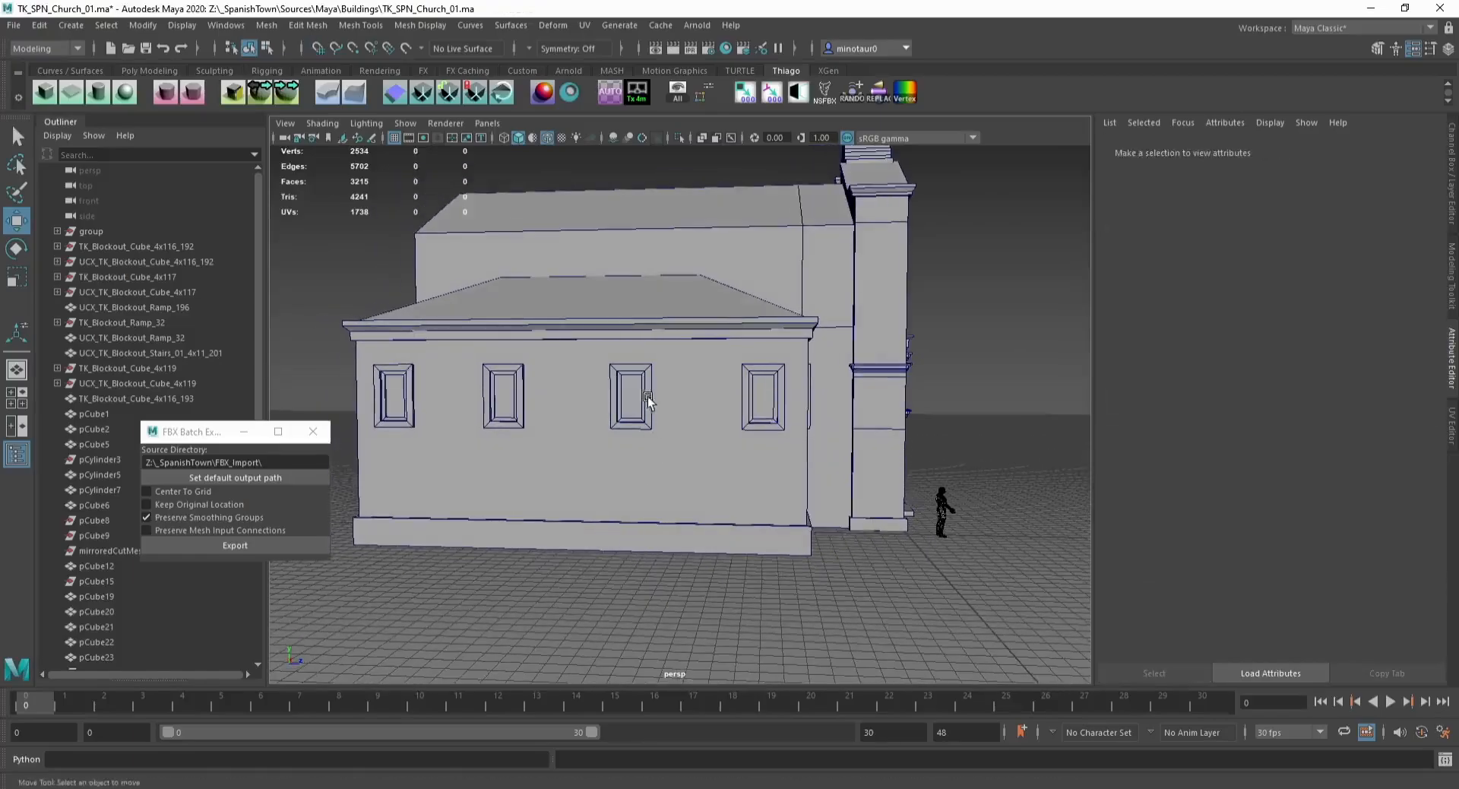
# Step: Adjust the spacing of the windows along the long wall
pyautogui.click(646, 396)
pyautogui.moveTo(675, 397); pyautogui.dragTo(680, 398)
pyautogui.click(526, 400)
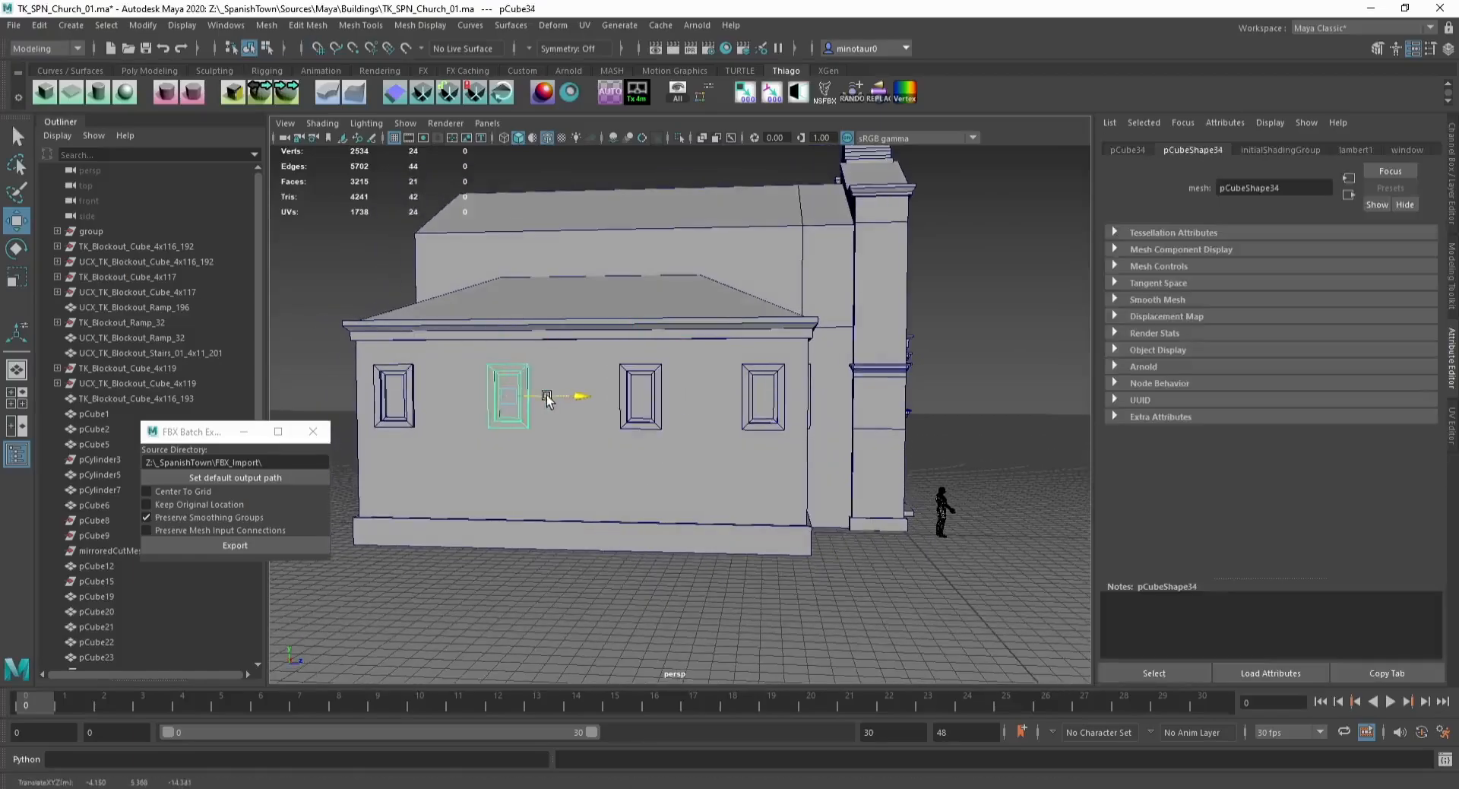
pyautogui.click(585, 618)
pyautogui.keyDown('alt'); pyautogui.moveTo(585, 618); pyautogui.dragTo(525, 532); pyautogui.keyUp('alt')
pyautogui.keyDown('alt'); pyautogui.moveTo(632, 477); pyautogui.dragTo(551, 390); pyautogui.keyUp('alt')
pyautogui.keyDown('alt'); pyautogui.moveTo(551, 390); pyautogui.dragTo(629, 419, button='right'); pyautogui.keyUp('alt')
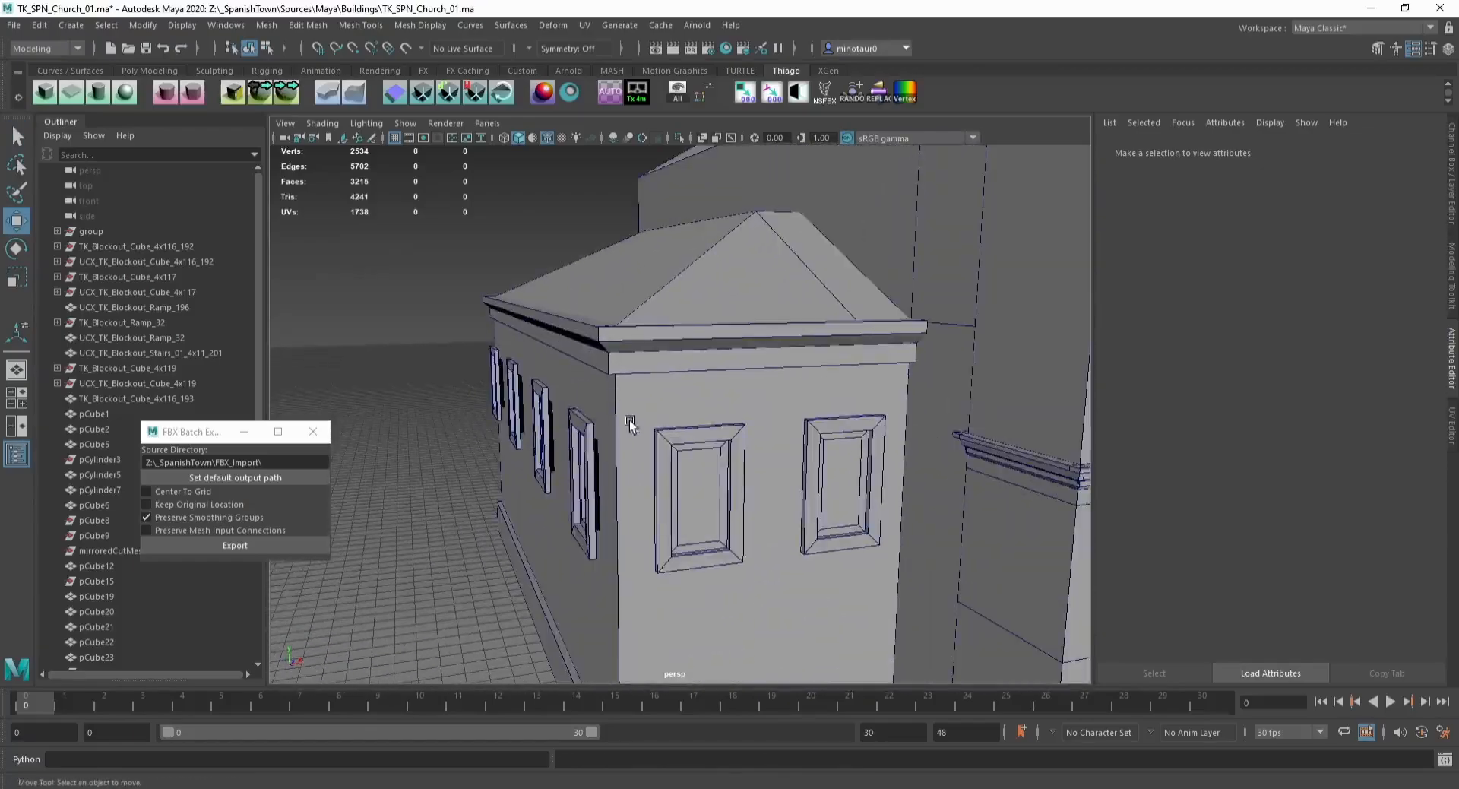
# Step: Select the side building's window frames and combine them into one mesh
pyautogui.click(583, 434)
pyautogui.moveTo(560, 388); pyautogui.dragTo(625, 475)
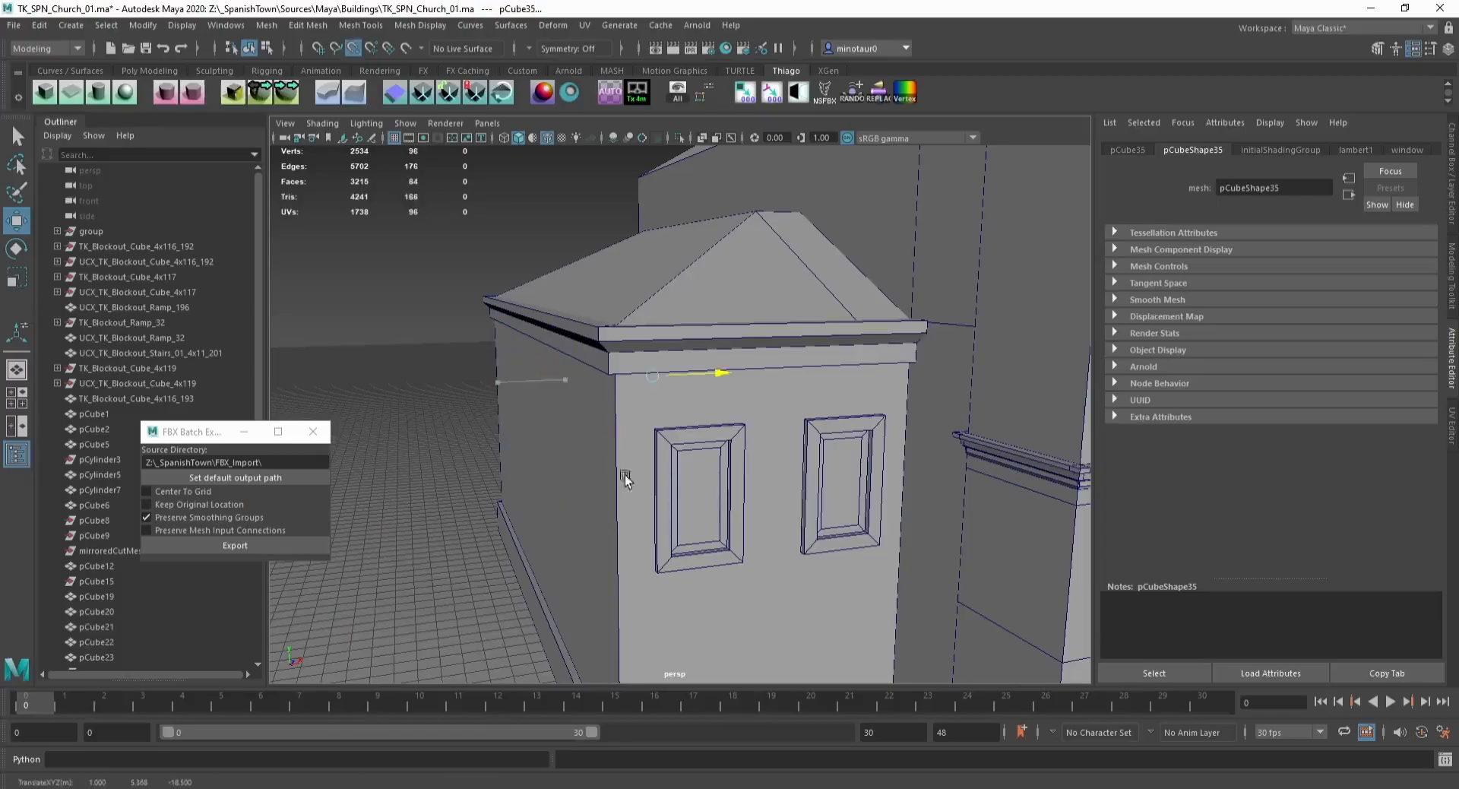
pyautogui.keyDown('alt'); pyautogui.moveTo(619, 370); pyautogui.dragTo(750, 489); pyautogui.keyUp('alt')
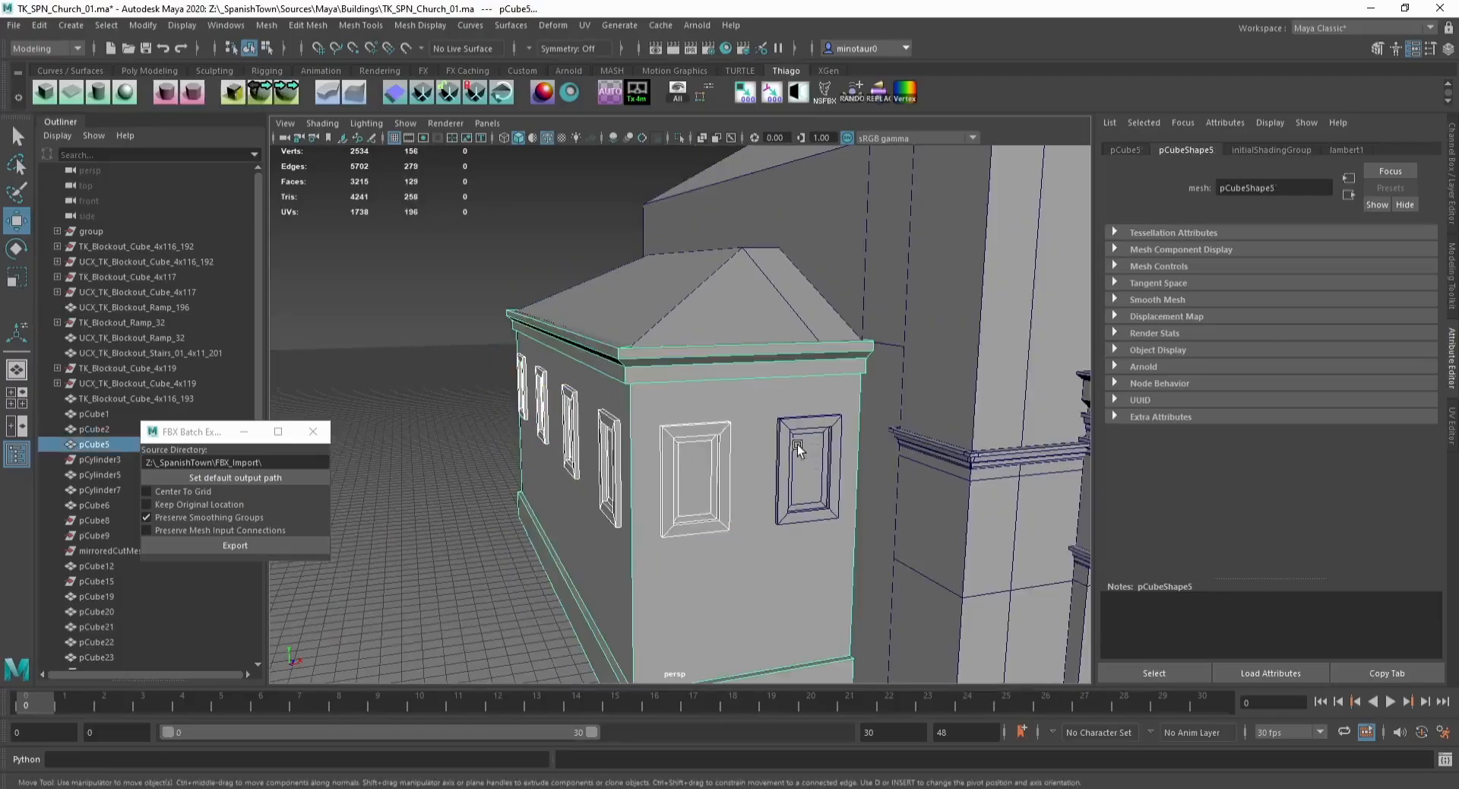
pyautogui.click(812, 447)
pyautogui.click(266, 27)
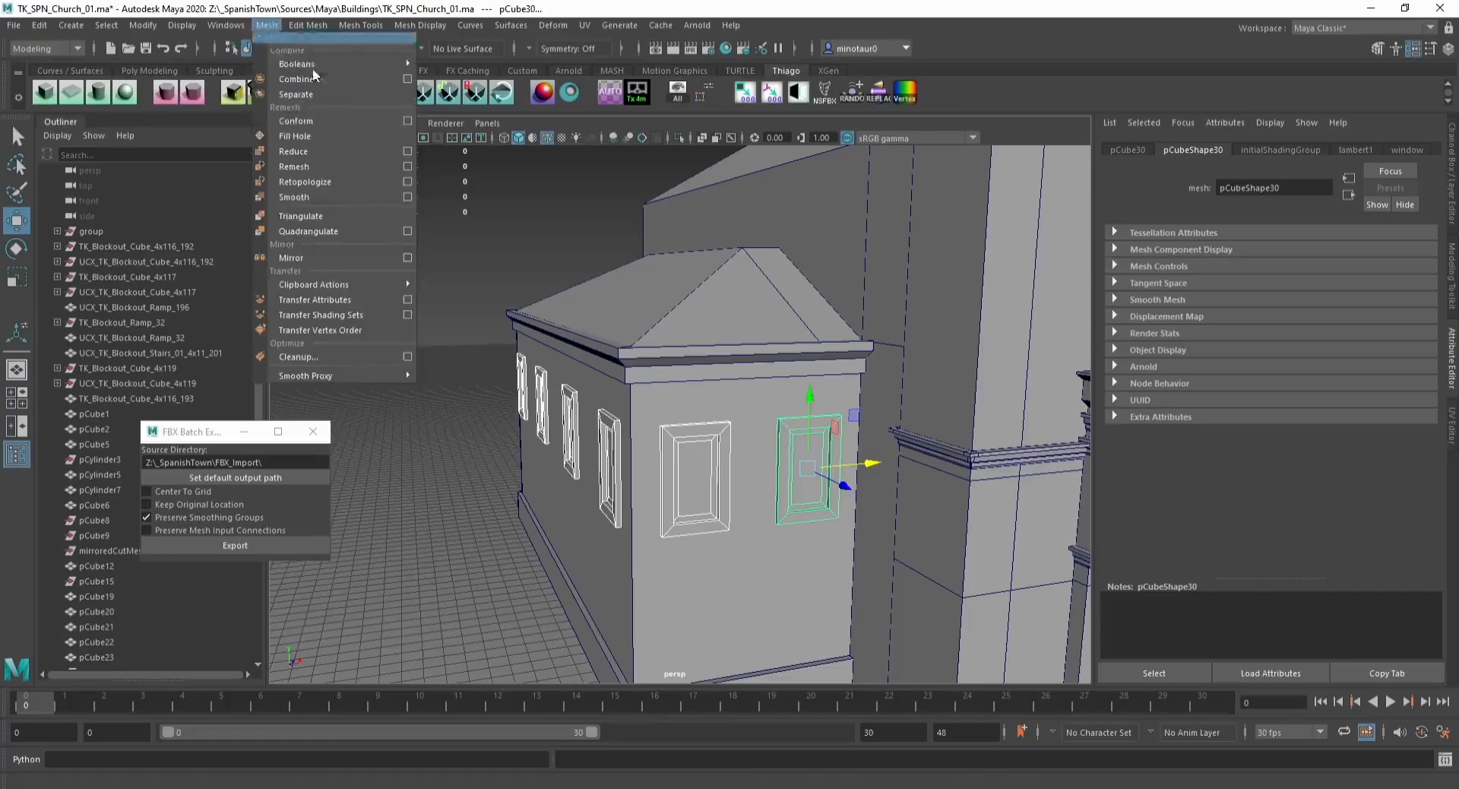
pyautogui.click(319, 80)
# Step: Examine the side building's roof and walls
pyautogui.click(673, 386)
pyautogui.keyDown('shift'); pyautogui.click(718, 328); pyautogui.keyUp('shift')
pyautogui.keyDown('shift'); pyautogui.click(741, 403); pyautogui.keyUp('shift')
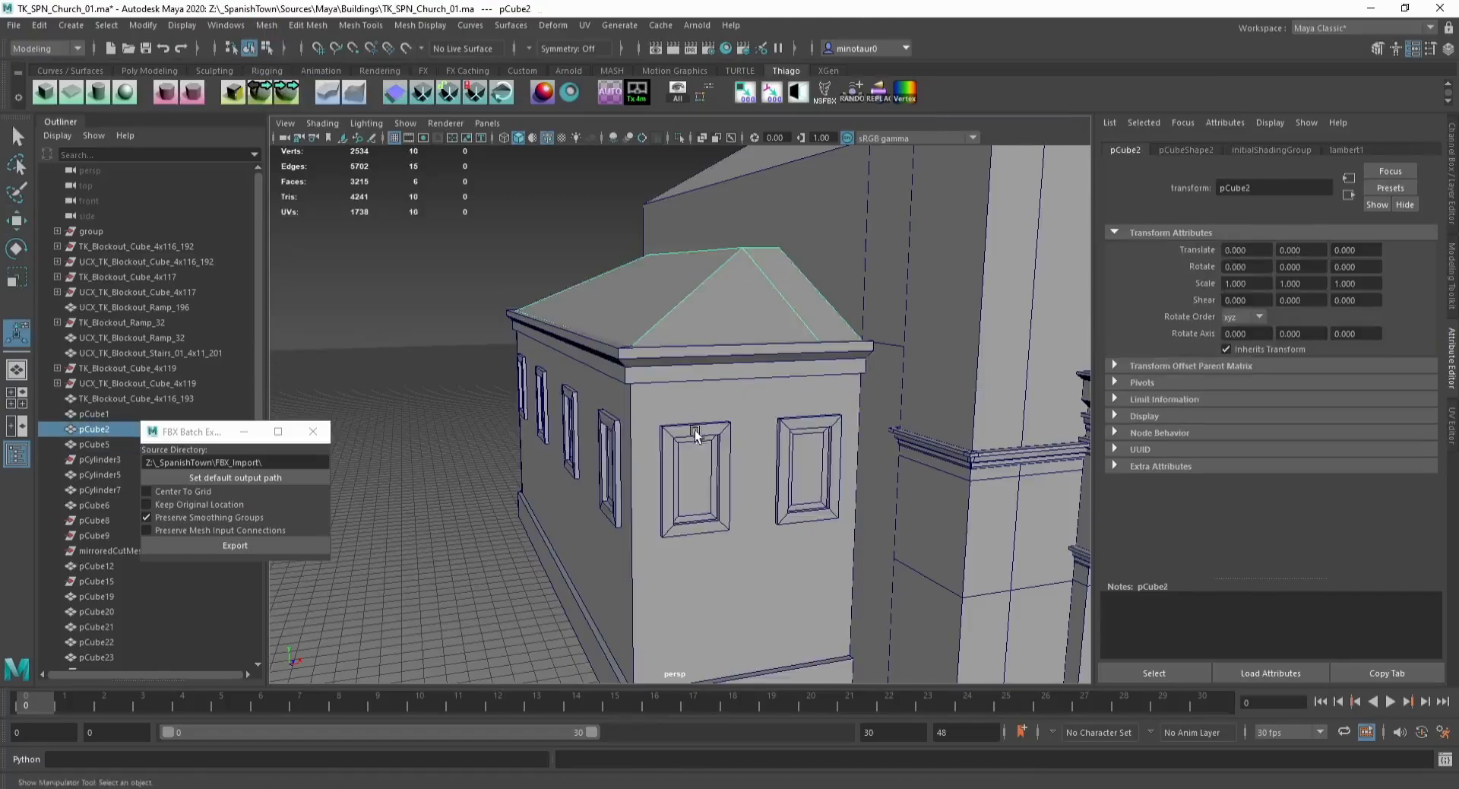
pyautogui.click(696, 407)
pyautogui.scroll(3, 696, 407)
pyautogui.keyDown('alt'); pyautogui.moveTo(688, 407); pyautogui.dragTo(644, 427); pyautogui.keyUp('alt')
pyautogui.keyDown('alt'); pyautogui.moveTo(655, 434); pyautogui.dragTo(670, 326, button='middle'); pyautogui.keyUp('alt')
pyautogui.keyDown('alt'); pyautogui.moveTo(636, 323); pyautogui.dragTo(675, 310); pyautogui.keyUp('alt')
pyautogui.scroll(-3, 654, 310)
# Step: Insert two horizontal edge loops on the side building's walls, one at the window bottoms and one below the cornice
pyautogui.press('F10')
pyautogui.click(674, 313)
pyautogui.press('g')
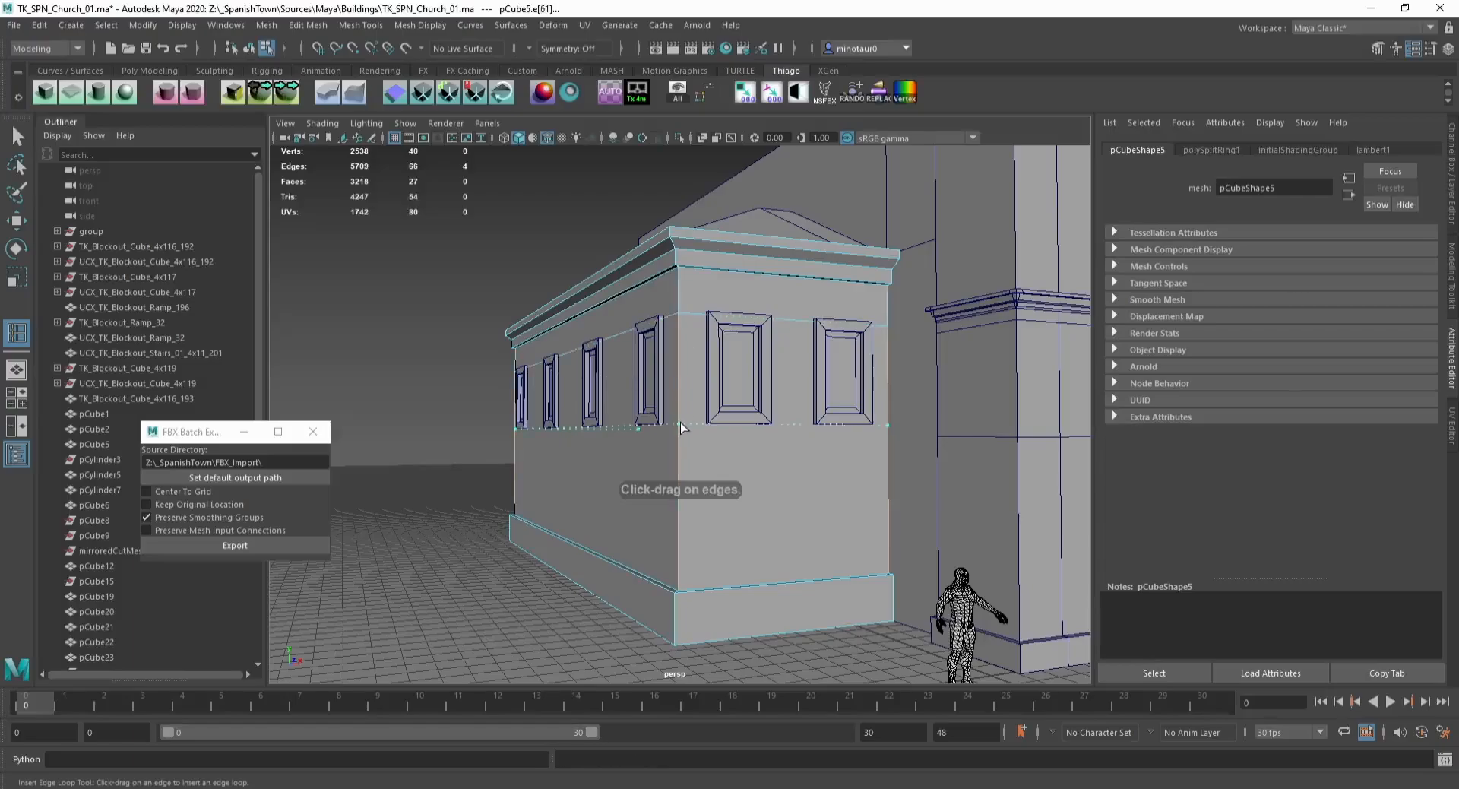
pyautogui.keyDown('shift'); pyautogui.click(745, 420); pyautogui.keyUp('shift')
pyautogui.moveTo(745, 419)
pyautogui.keyDown('alt'); pyautogui.mouseDown()
pyautogui.moveTo(705, 436)
pyautogui.moveTo(705, 416)
pyautogui.moveTo(719, 418)
pyautogui.mouseUp(); pyautogui.keyUp('alt')
pyautogui.keyDown('shift'); pyautogui.click(703, 312); pyautogui.keyUp('shift')
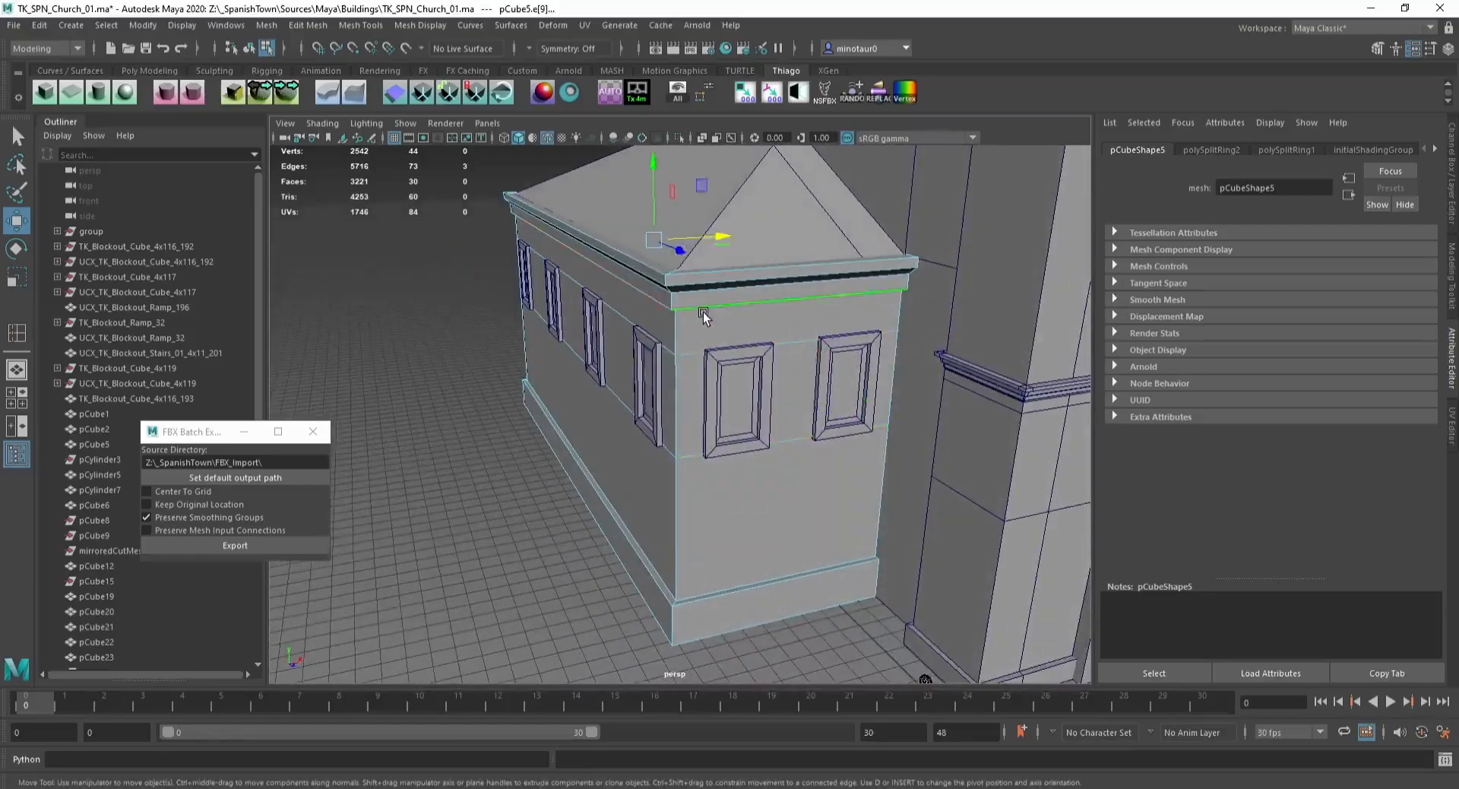
pyautogui.keyDown('alt'); pyautogui.moveTo(704, 311); pyautogui.dragTo(736, 277); pyautogui.keyUp('alt')
# Step: Select the side building's lower wall faces below the windows and apply a custom mesh tool to them
pyautogui.keyDown('shift'); pyautogui.doubleClick(740, 248); pyautogui.keyUp('shift')
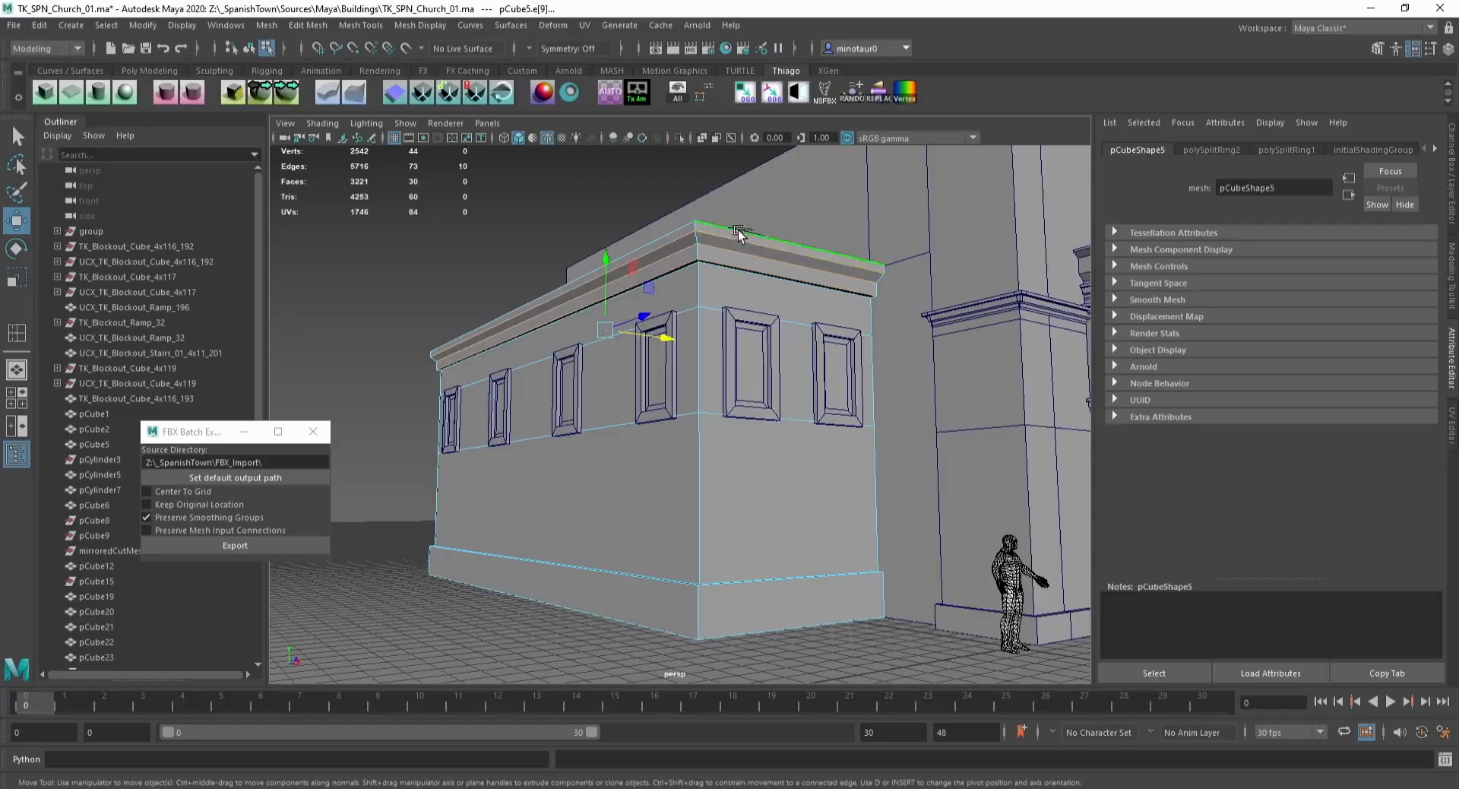
pyautogui.keyDown('shift'); pyautogui.doubleClick(734, 591); pyautogui.keyUp('shift')
pyautogui.hotkey('ctrl', 'F11')
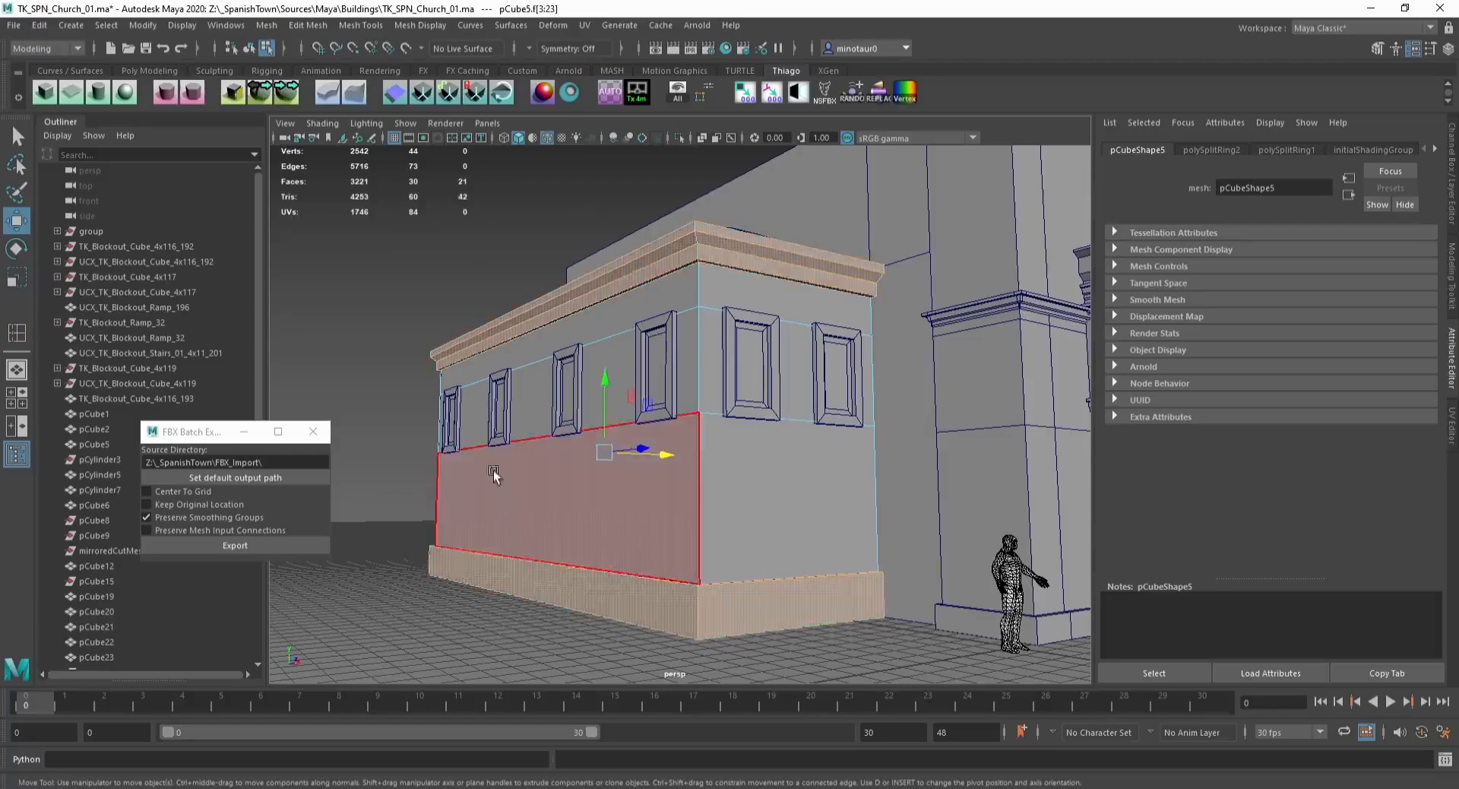
pyautogui.keyDown('alt'); pyautogui.moveTo(495, 476); pyautogui.dragTo(292, 413); pyautogui.keyUp('alt')
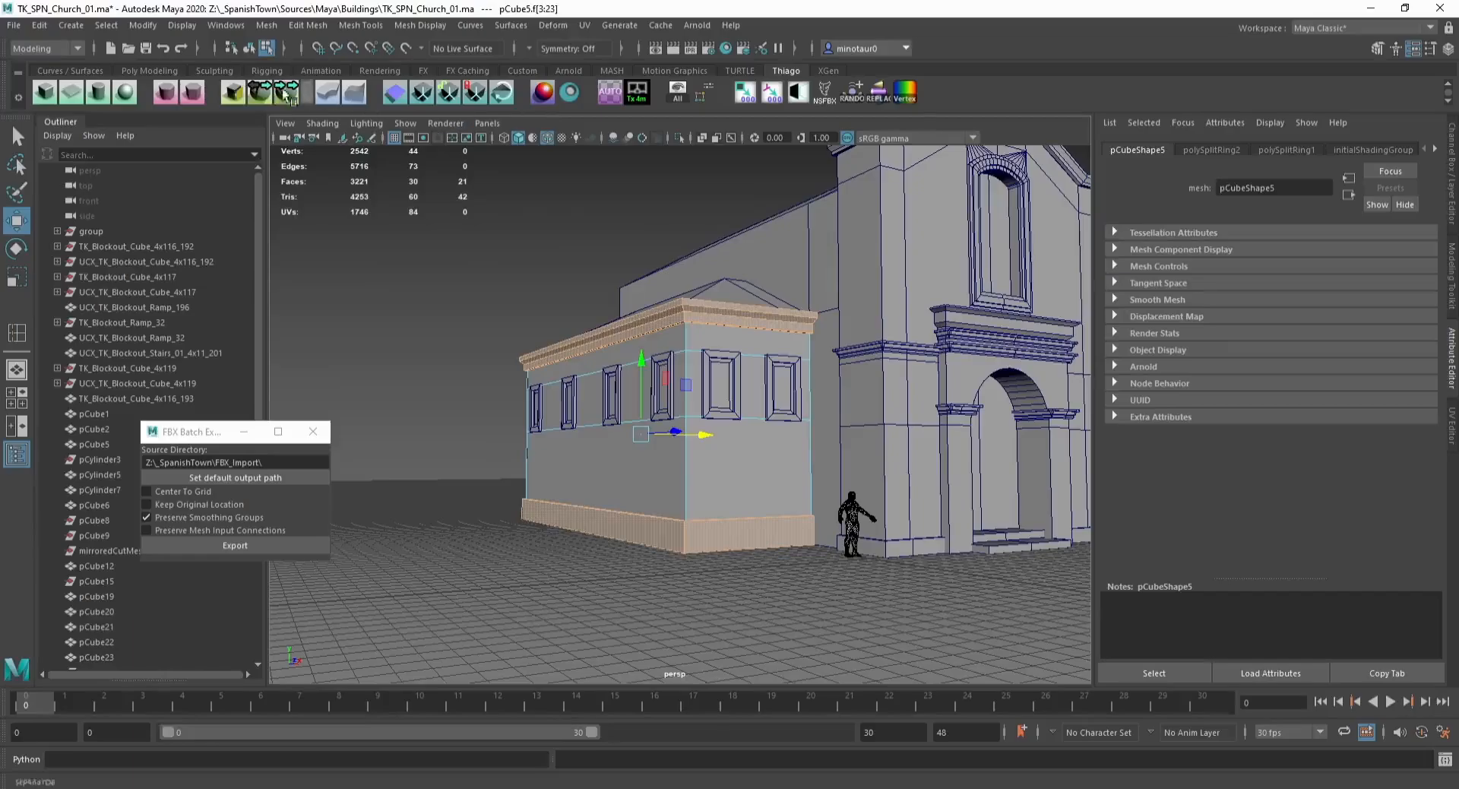
pyautogui.click(260, 92)
pyautogui.scroll(5, 710, 334)
pyautogui.press('F8')
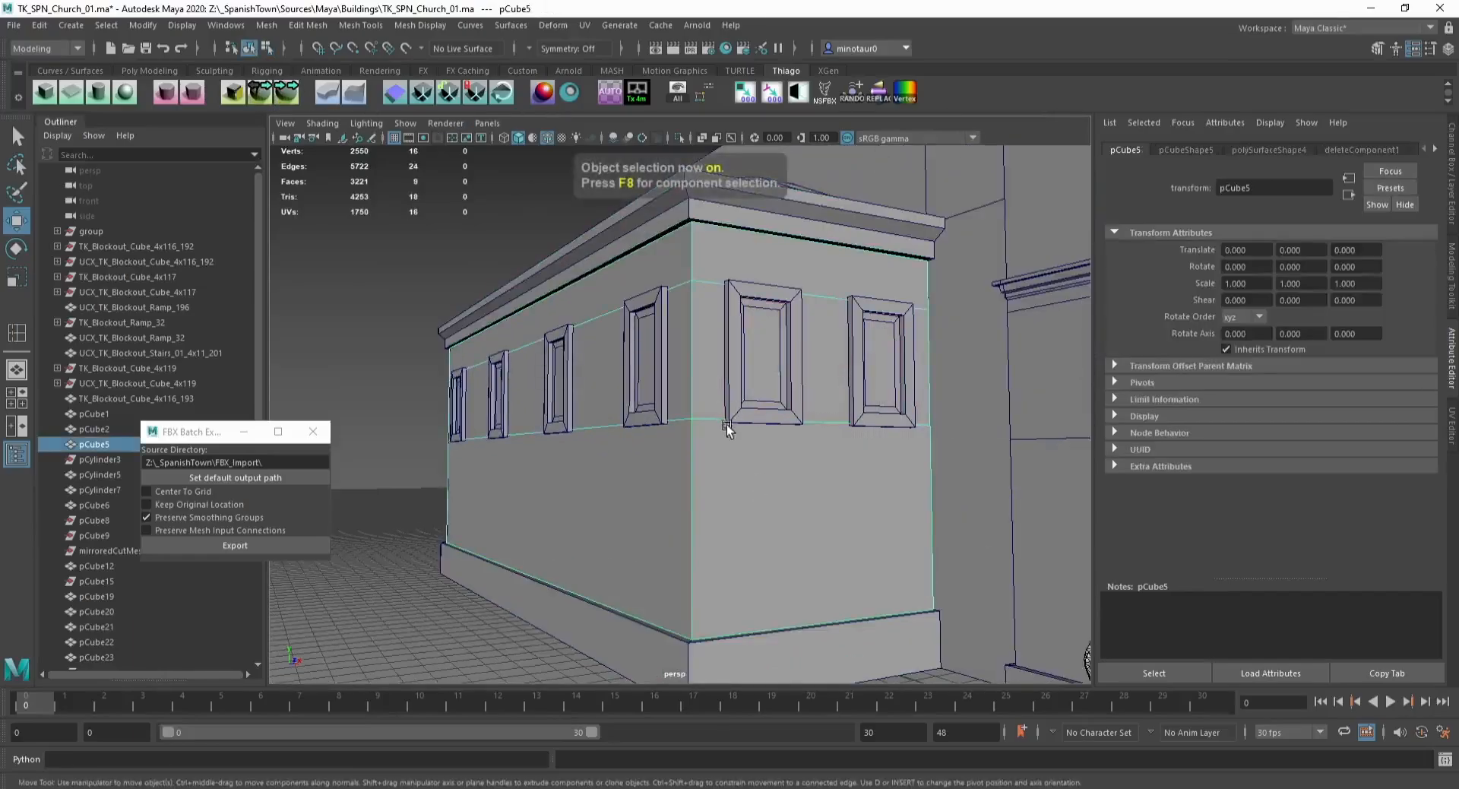
# Step: Insert vertical edge loops along the sides of the two windows on the side building's end wall
pyautogui.press('y')
pyautogui.click(728, 418)
pyautogui.keyDown('alt'); pyautogui.moveTo(866, 420); pyautogui.dragTo(786, 435); pyautogui.keyUp('alt')
pyautogui.click(759, 430)
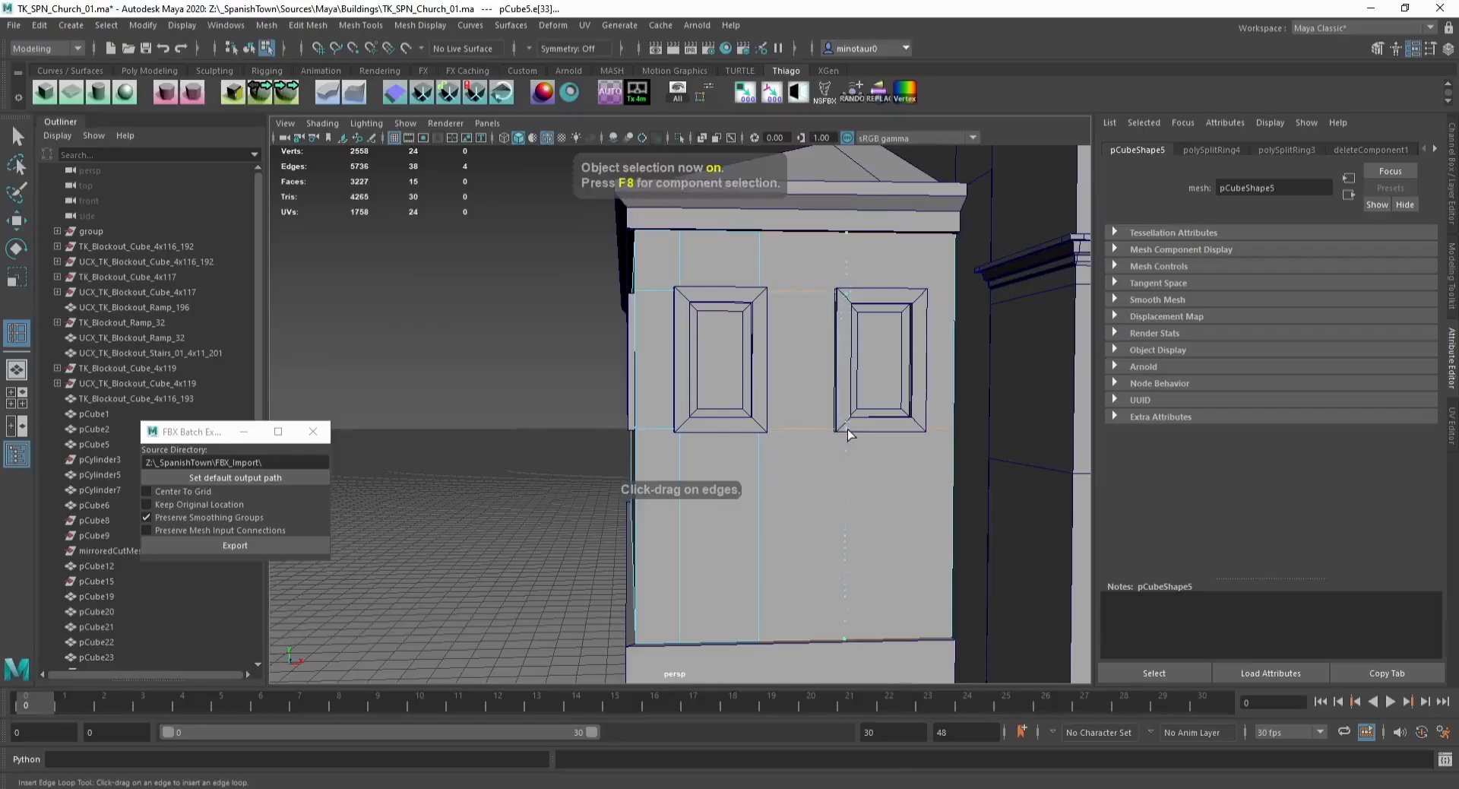
pyautogui.click(842, 429)
pyautogui.moveTo(915, 433); pyautogui.dragTo(915, 430)
# Step: Select the wall faces inside the two end-wall windows and delete them
pyautogui.press('e')
pyautogui.press('w')
pyautogui.click(882, 380)
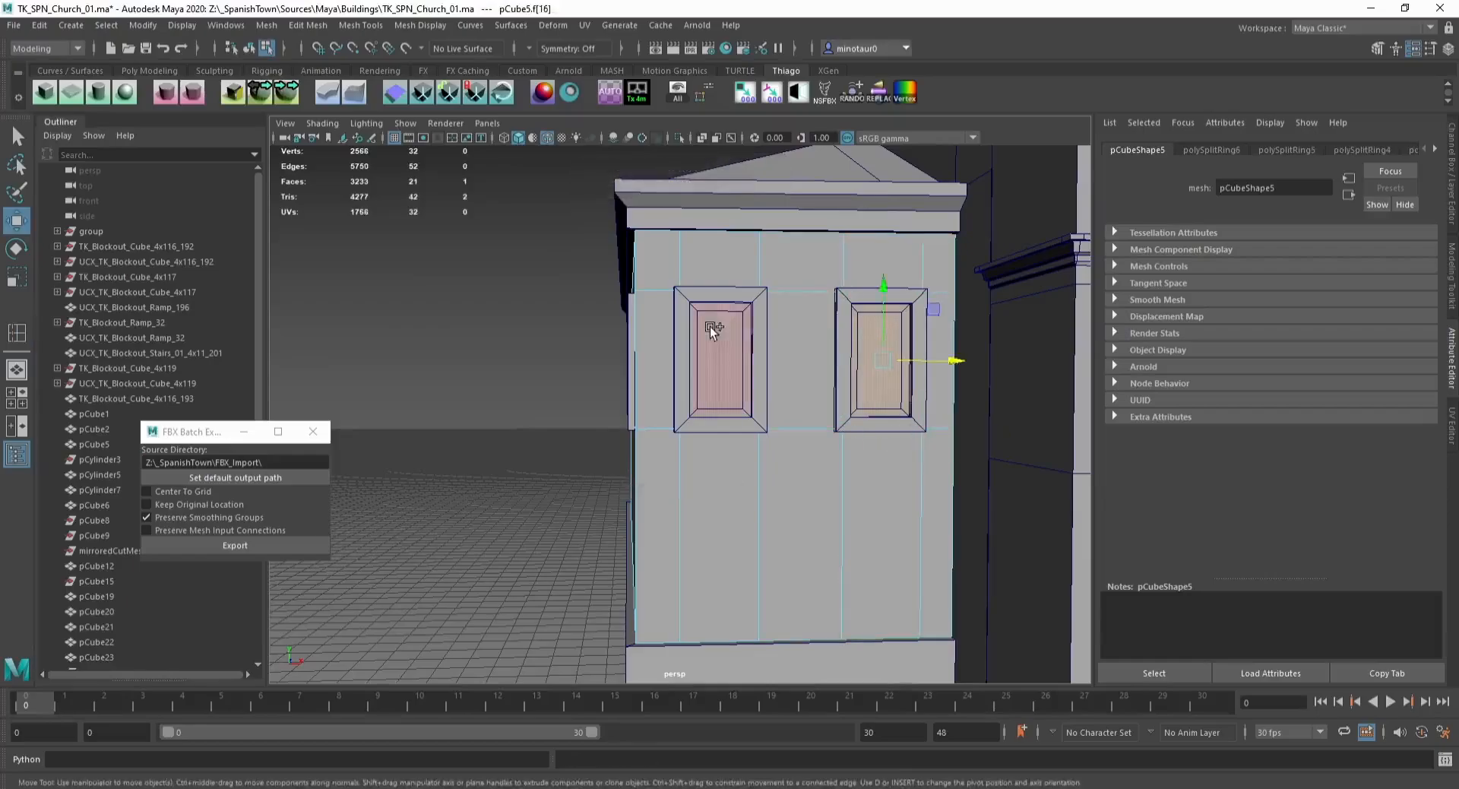
pyautogui.keyDown('shift'); pyautogui.click(709, 326); pyautogui.keyUp('shift')
pyautogui.press('Delete')
# Step: Insert vertical edge loops at the sides of each window along the side building's long wall
pyautogui.keyDown('alt'); pyautogui.moveTo(429, 391); pyautogui.dragTo(745, 408); pyautogui.keyUp('alt')
pyautogui.press('F8')
pyautogui.press('y')
pyautogui.press('F8')
pyautogui.keyDown('alt'); pyautogui.moveTo(661, 415); pyautogui.dragTo(792, 418, button='middle'); pyautogui.keyUp('alt')
pyautogui.moveTo(729, 411); pyautogui.dragTo(701, 414)
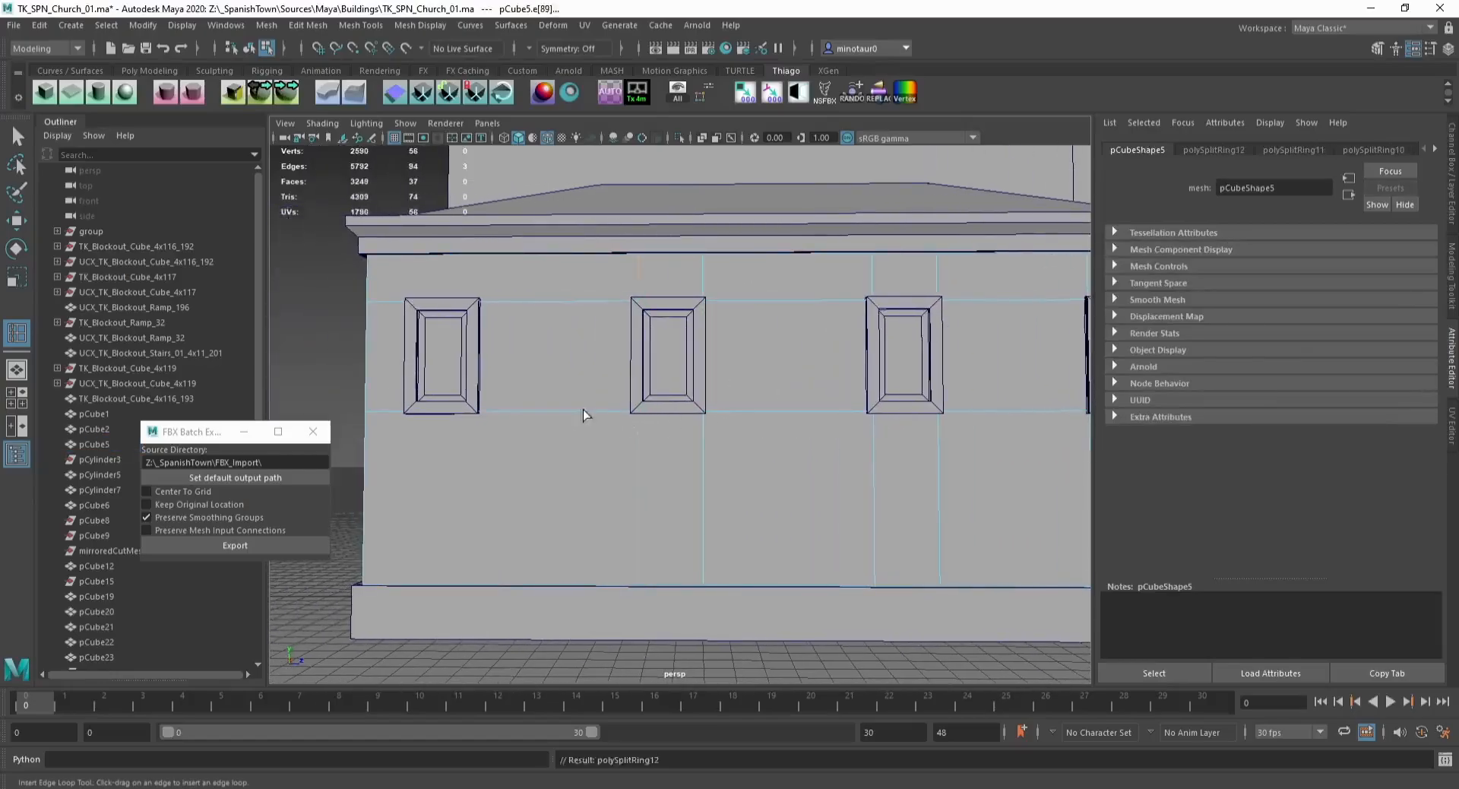
pyautogui.keyDown('alt'); pyautogui.moveTo(583, 409); pyautogui.dragTo(697, 400, button='middle'); pyautogui.keyUp('alt')
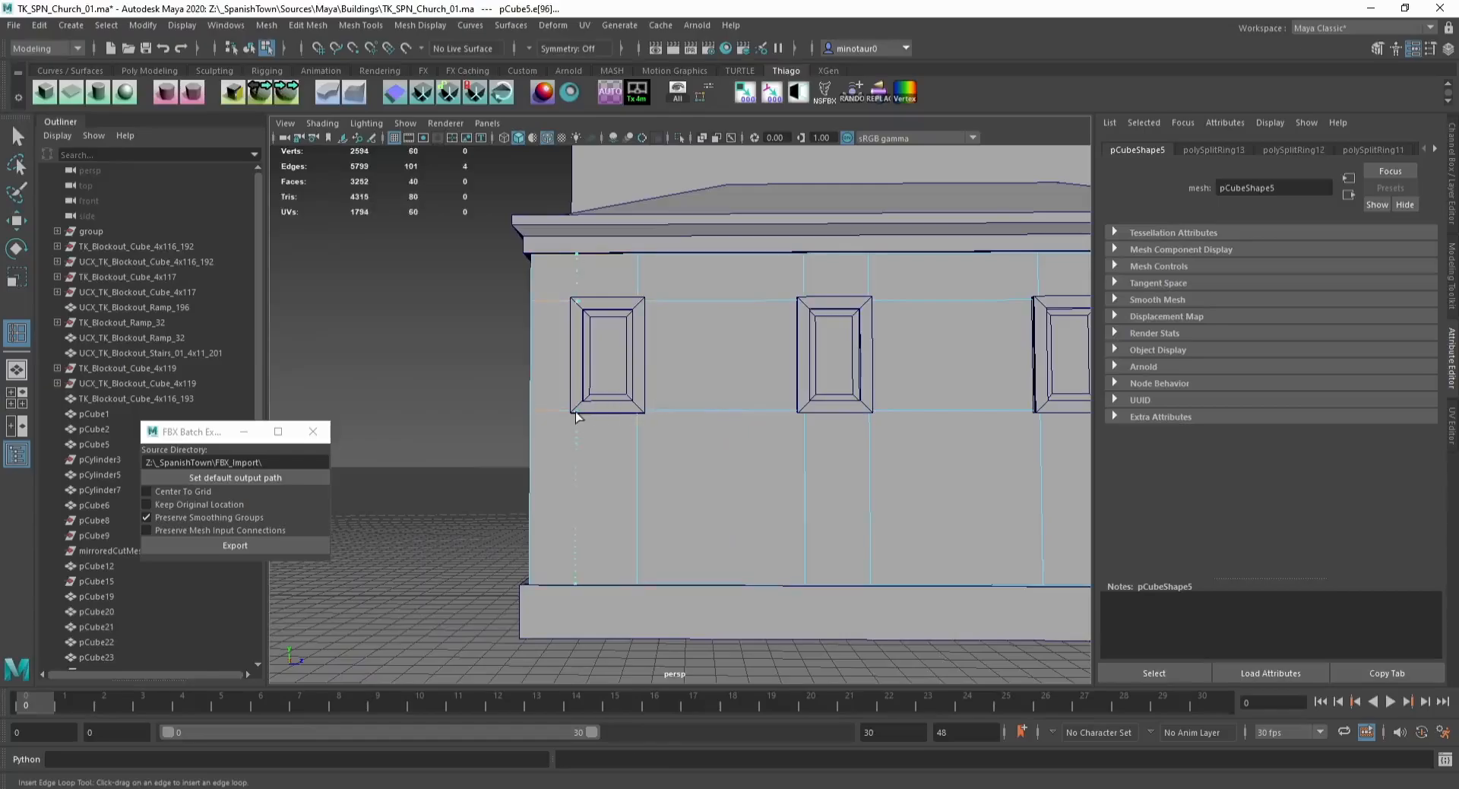
pyautogui.moveTo(576, 412); pyautogui.dragTo(576, 411)
# Step: Select the wall faces inside the long wall's windows and assign them the window material
pyautogui.press('w')
pyautogui.click(593, 327)
pyautogui.keyDown('shift'); pyautogui.click(834, 351); pyautogui.keyUp('shift')
pyautogui.keyDown('alt'); pyautogui.moveTo(918, 360); pyautogui.dragTo(649, 369, button='middle'); pyautogui.keyUp('alt')
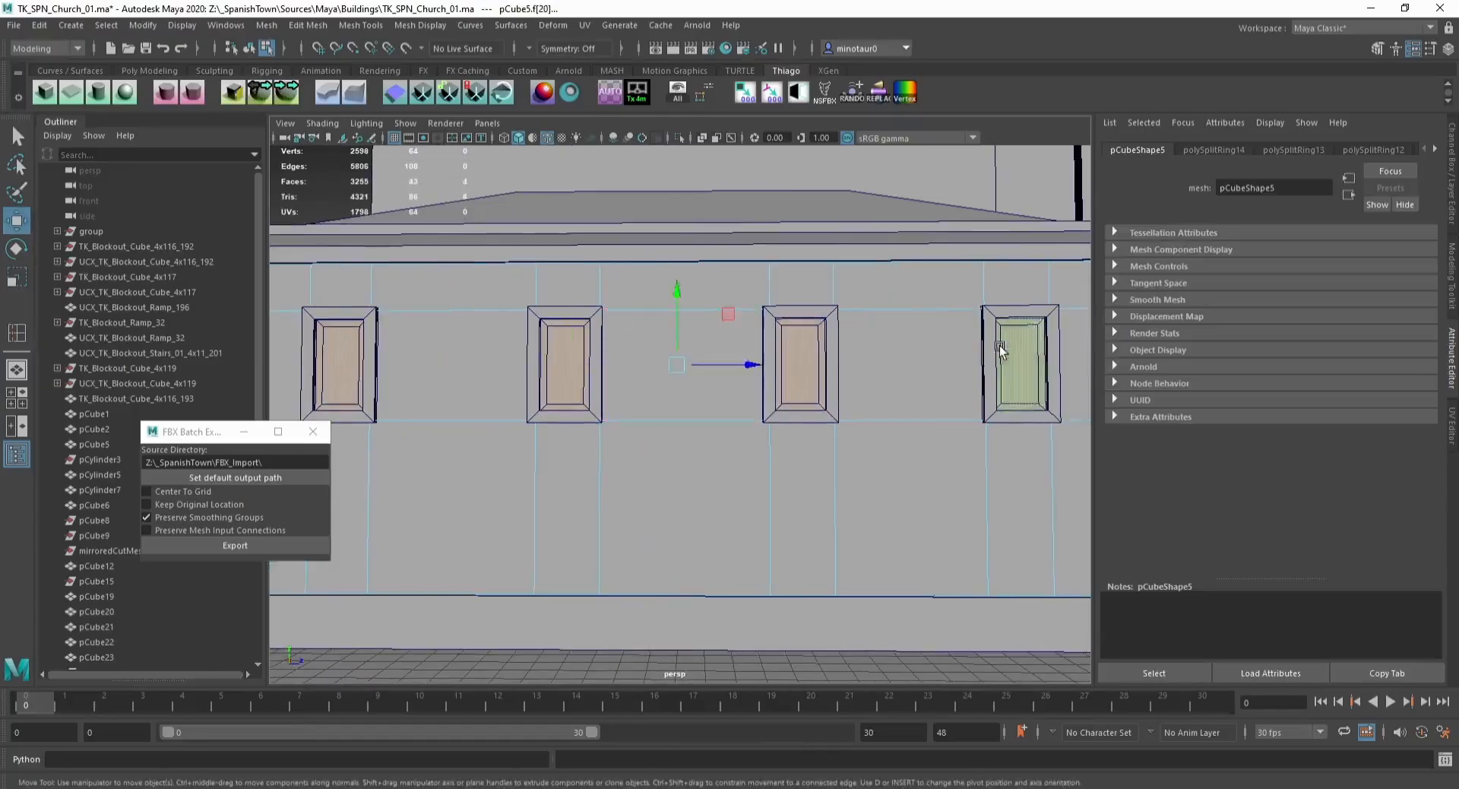
pyautogui.keyDown('alt'); pyautogui.moveTo(1000, 345); pyautogui.dragTo(514, 544); pyautogui.keyUp('alt')
# Step: Move the human reference figure away from the church front, next to the side building
pyautogui.press('F8')
pyautogui.scroll(-2, 594, 473)
pyautogui.click(655, 534)
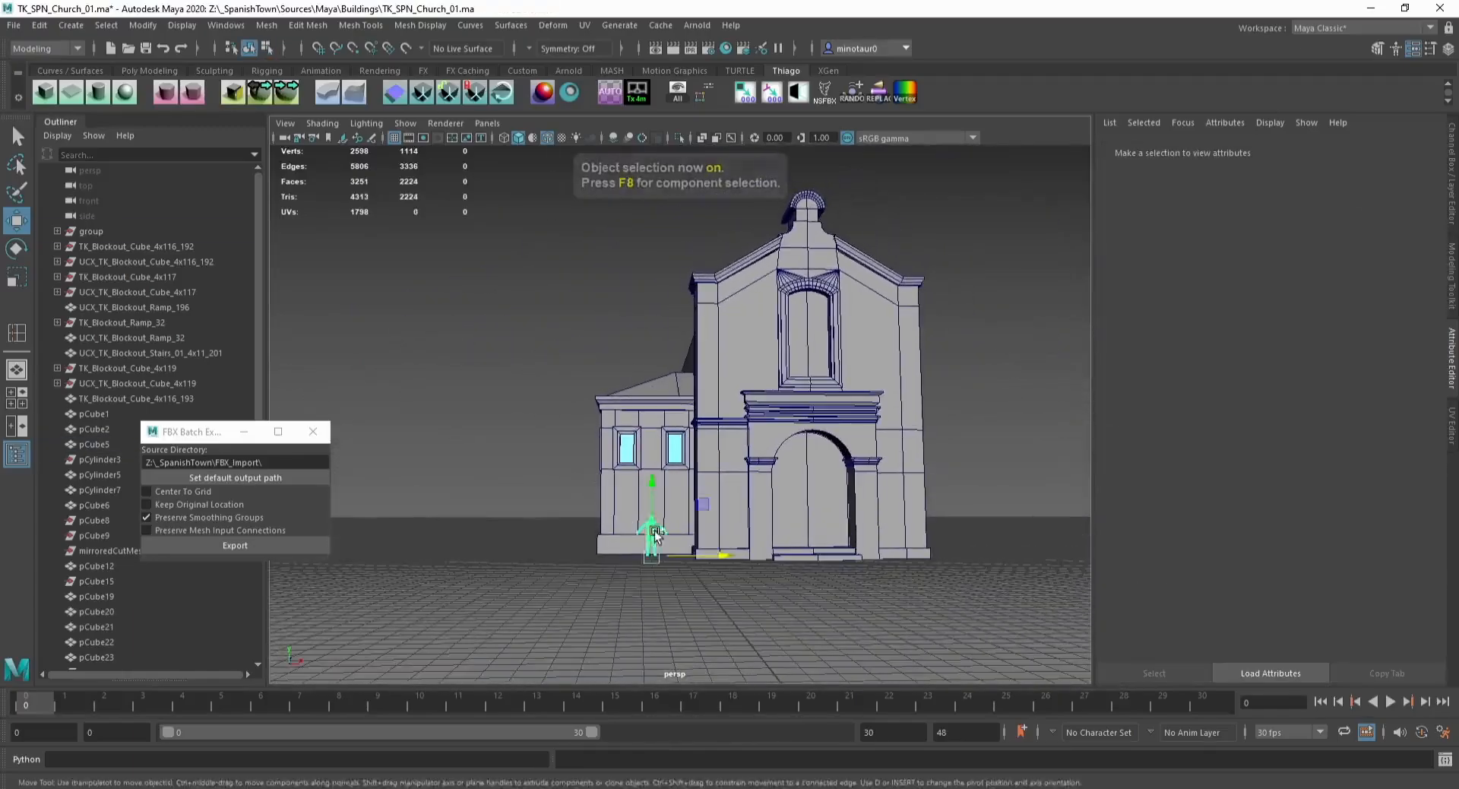
pyautogui.keyDown('alt'); pyautogui.moveTo(655, 535); pyautogui.dragTo(582, 592); pyautogui.keyUp('alt')
# Step: Assign the window material to the glass face of the church's upper front window
pyautogui.click(805, 358)
pyautogui.press('F11')
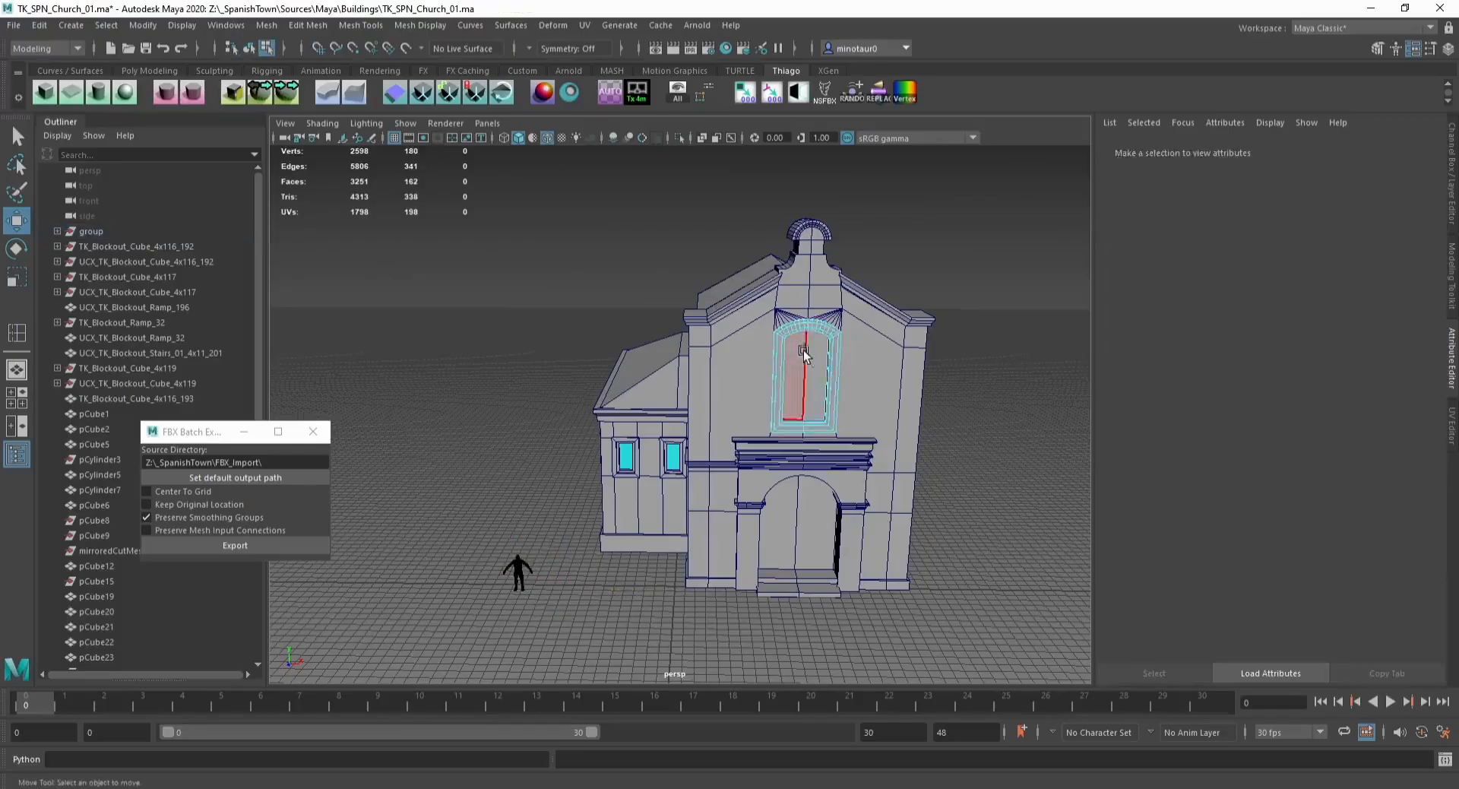
pyautogui.click(804, 355)
pyautogui.moveTo(813, 357); pyautogui.dragTo(834, 780, button='right')
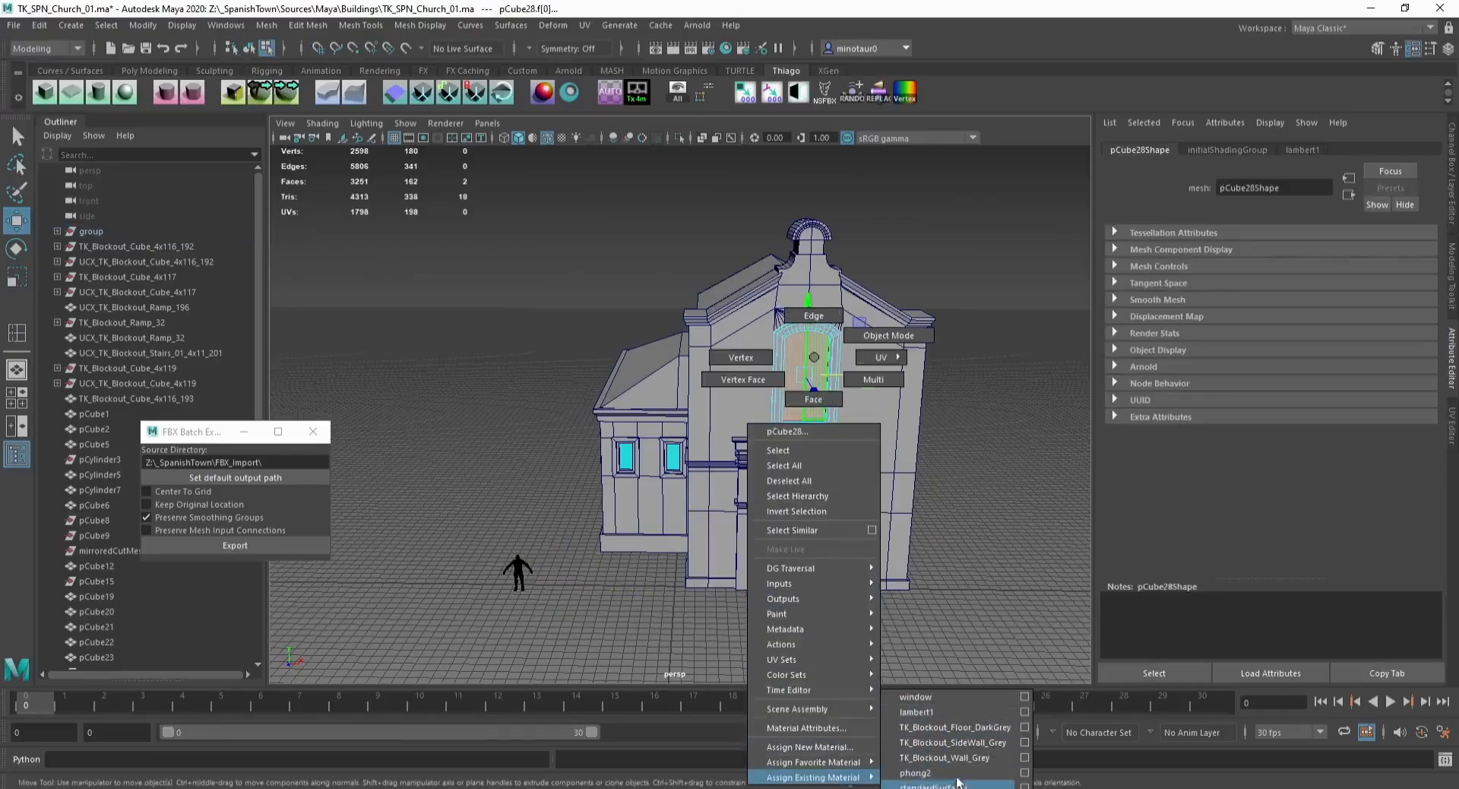
pyautogui.moveTo(971, 691); pyautogui.dragTo(969, 690, button='right')
# Step: Assign the phong2 material to the door face inside the front arch
pyautogui.press('F8')
pyautogui.click(796, 550)
pyautogui.press('F11')
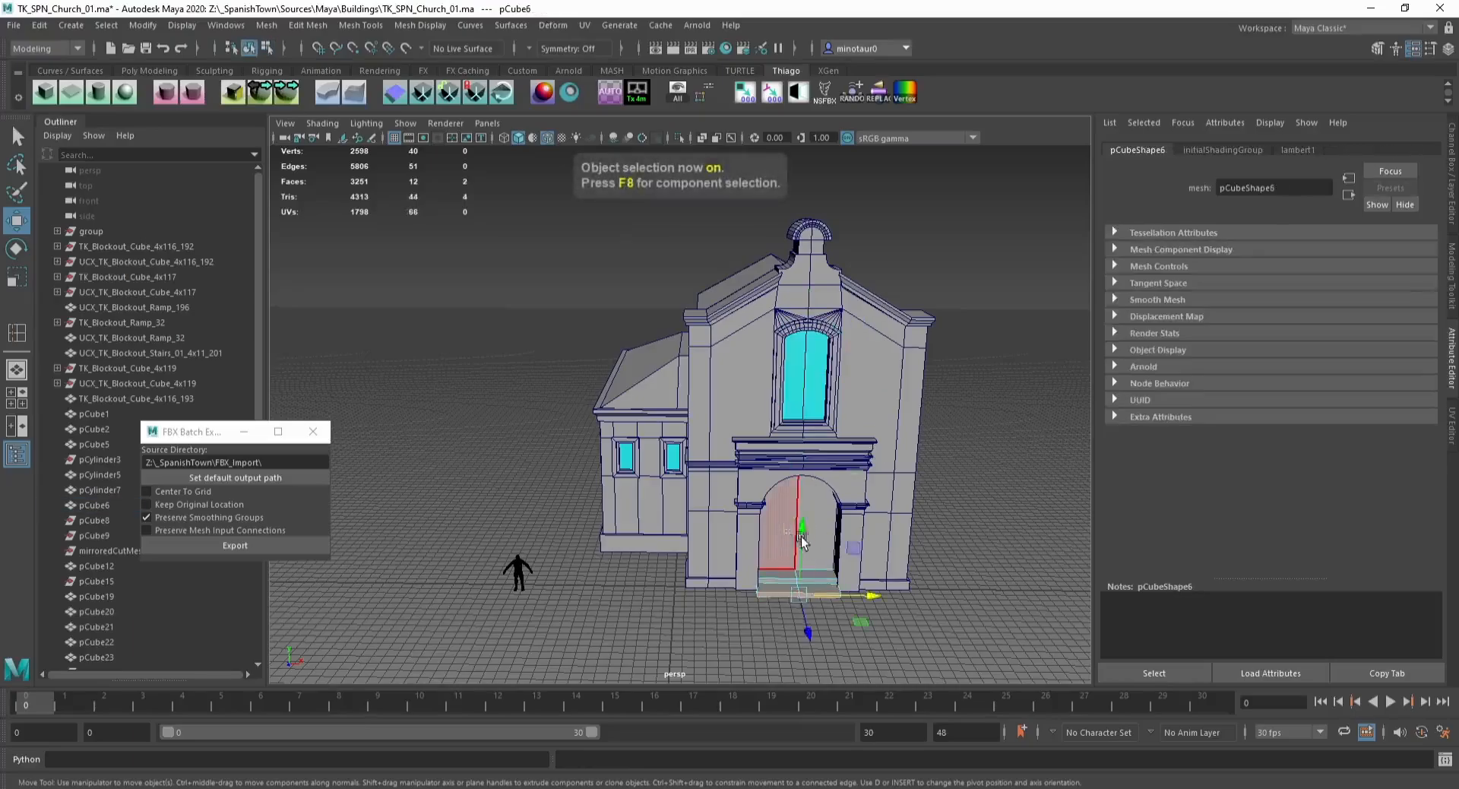
pyautogui.click(793, 499)
pyautogui.keyDown('shift'); pyautogui.click(810, 502); pyautogui.keyUp('shift')
pyautogui.moveTo(816, 511); pyautogui.dragTo(835, 784, button='right')
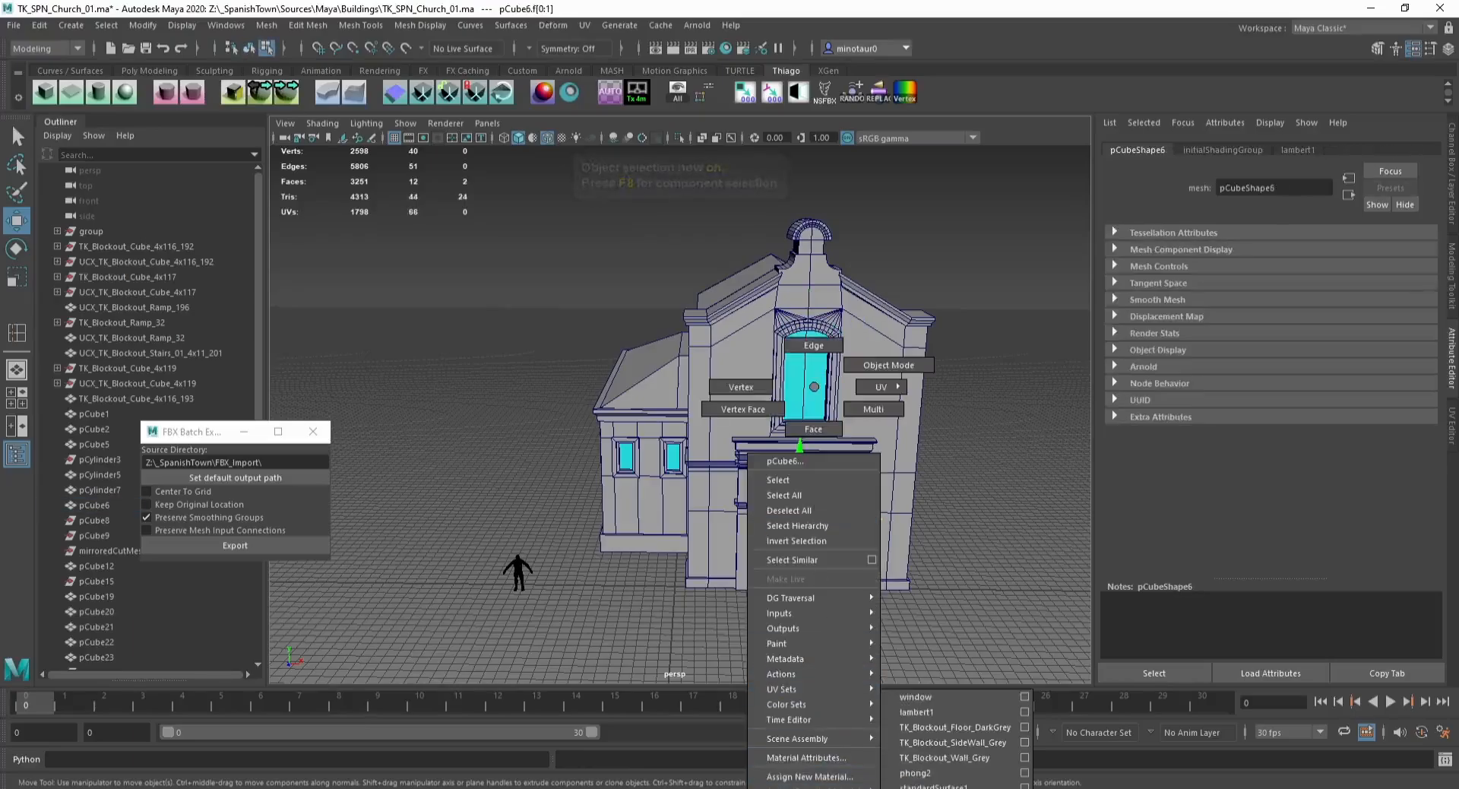
pyautogui.moveTo(972, 777); pyautogui.dragTo(971, 773, button='right')
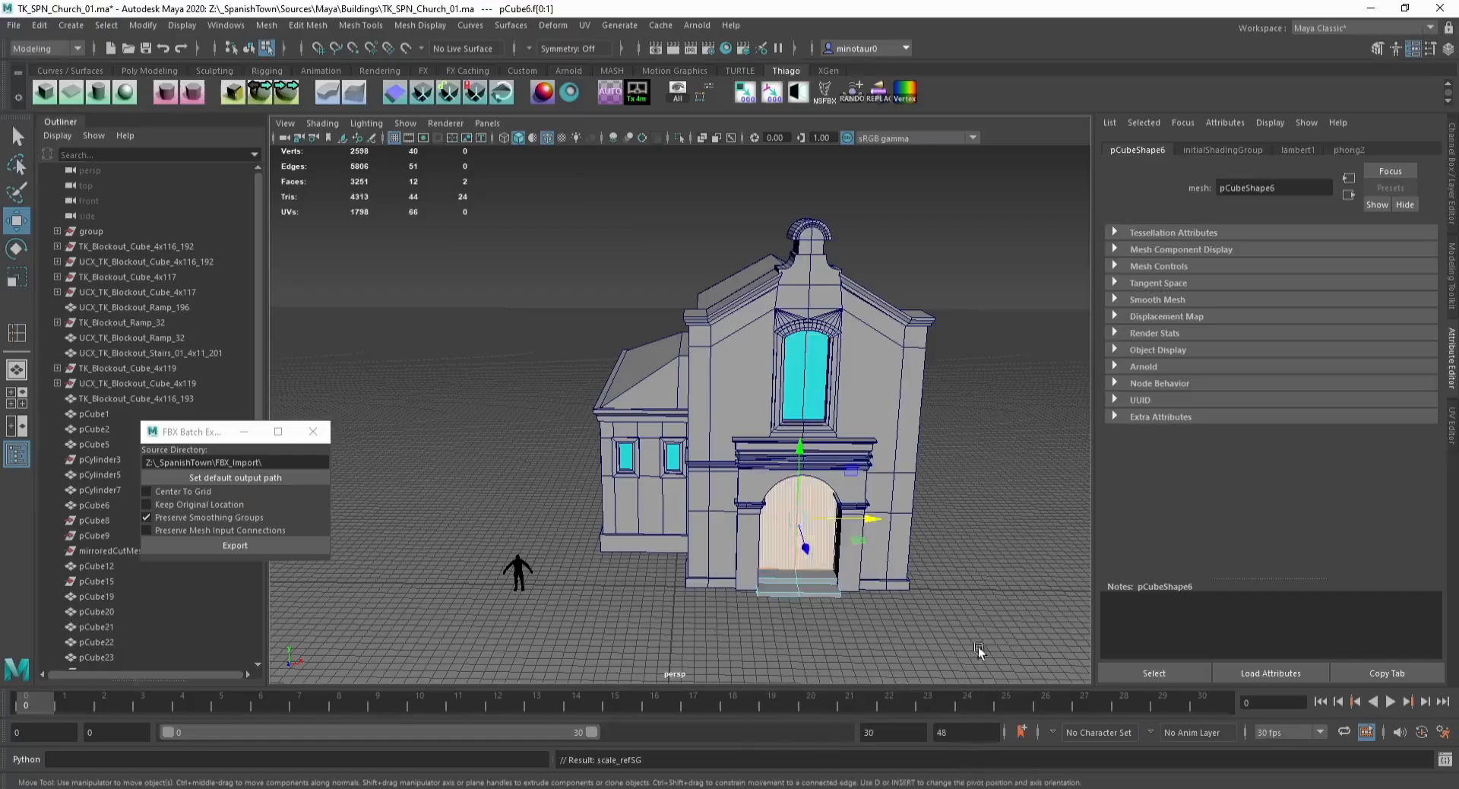
# Step: Save the scene
pyautogui.press('F8')
pyautogui.keyDown('alt'); pyautogui.moveTo(684, 395); pyautogui.dragTo(579, 356); pyautogui.keyUp('alt')
pyautogui.hotkey('ctrl', 's')
# Step: Select the side building's walls and roof and combine them into one mesh
pyautogui.moveTo(665, 581); pyautogui.dragTo(667, 582)
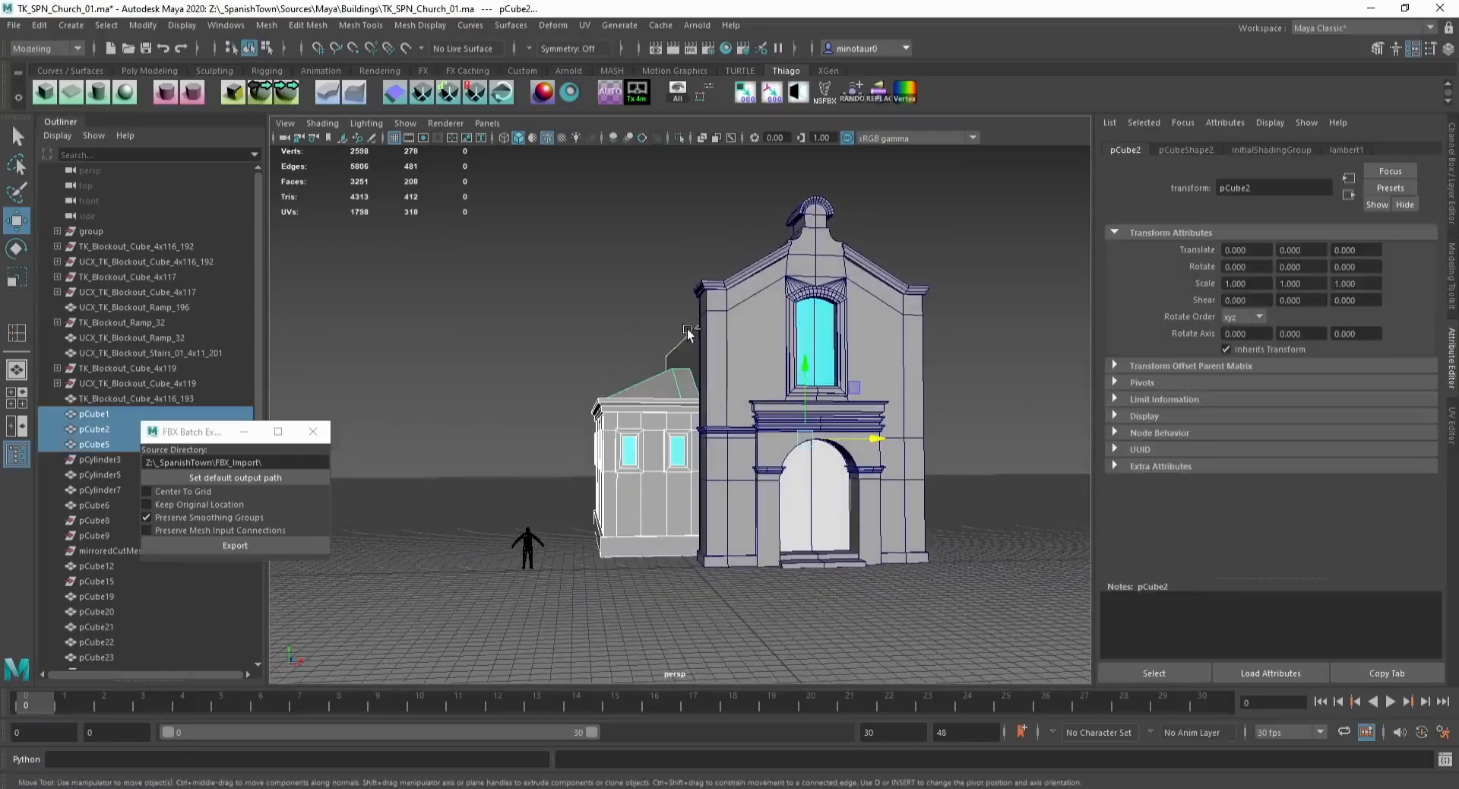
pyautogui.keyDown('alt'); pyautogui.moveTo(602, 304); pyautogui.dragTo(608, 389); pyautogui.keyUp('alt')
pyautogui.click(266, 25)
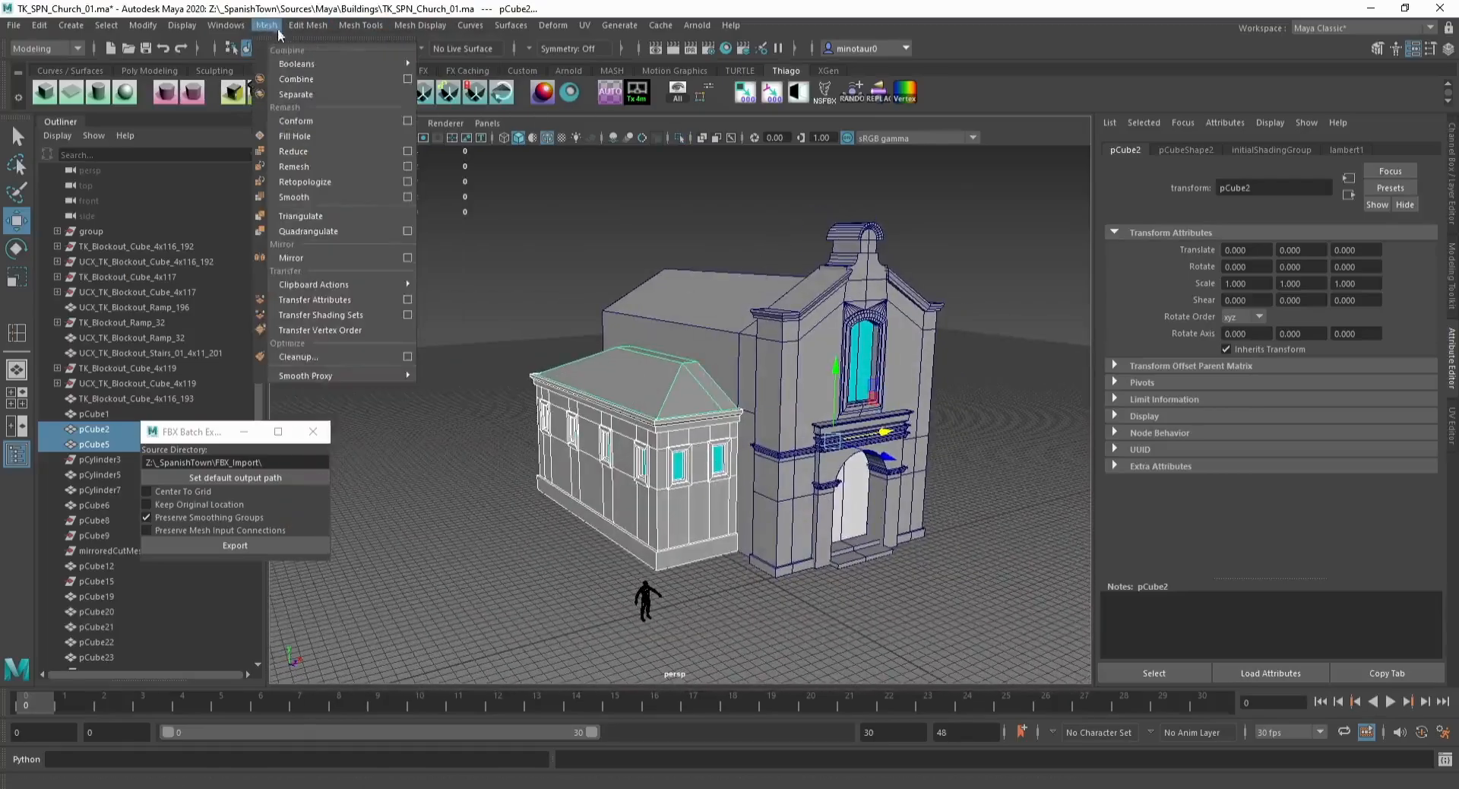
pyautogui.click(312, 80)
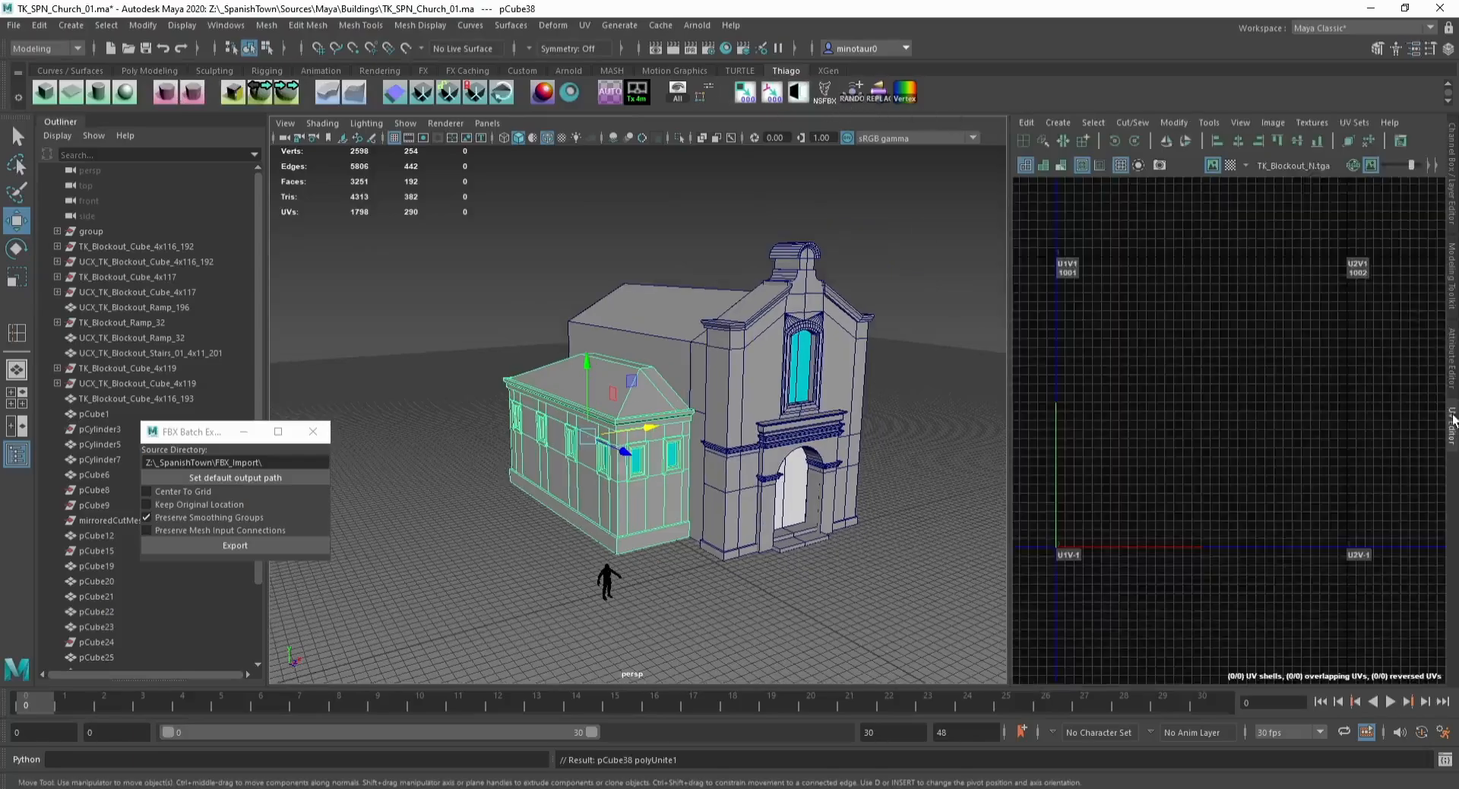
# Step: Open the UV Editor and apply an automatic UV projection to the combined side building
pyautogui.click(1451, 424)
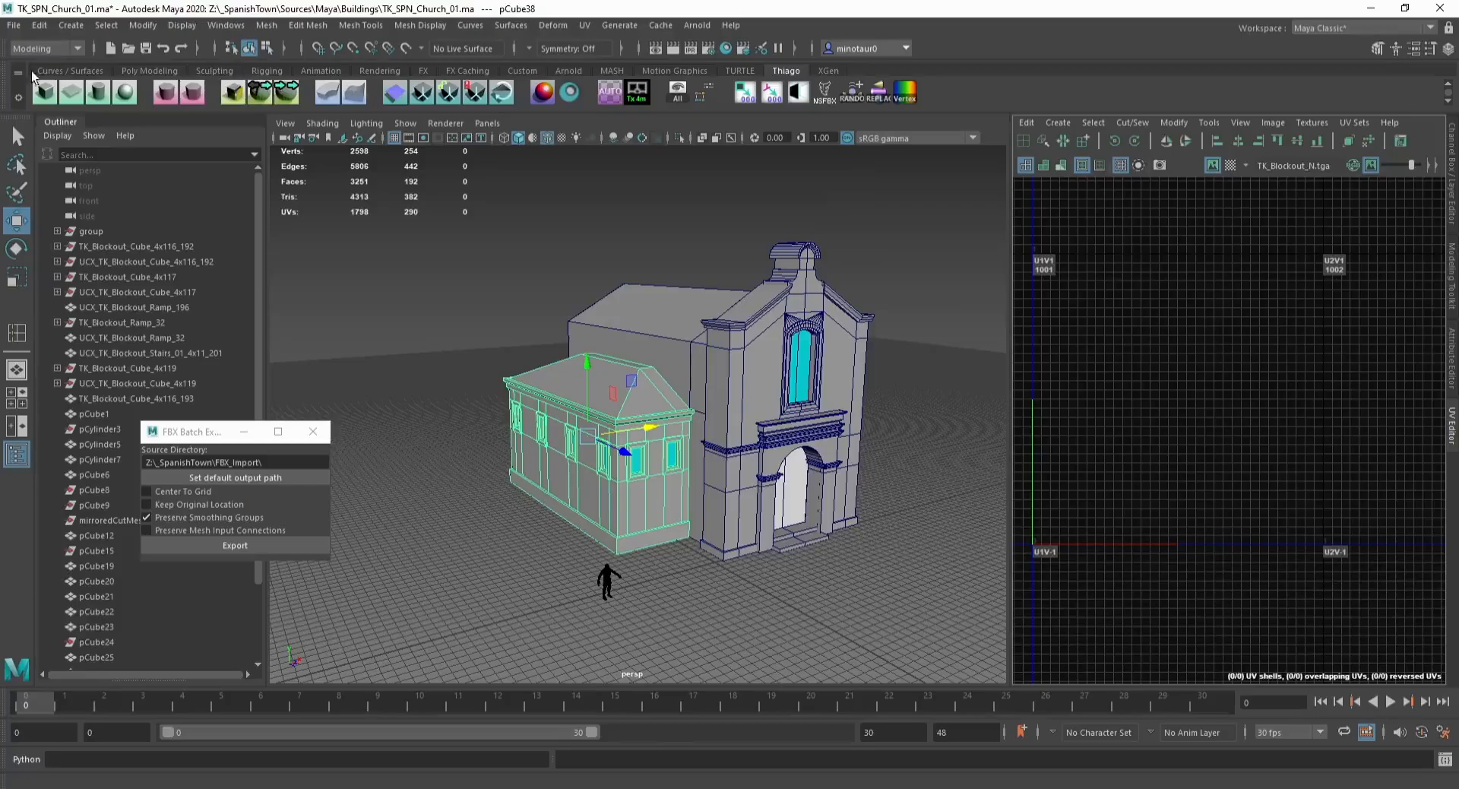
pyautogui.click(608, 92)
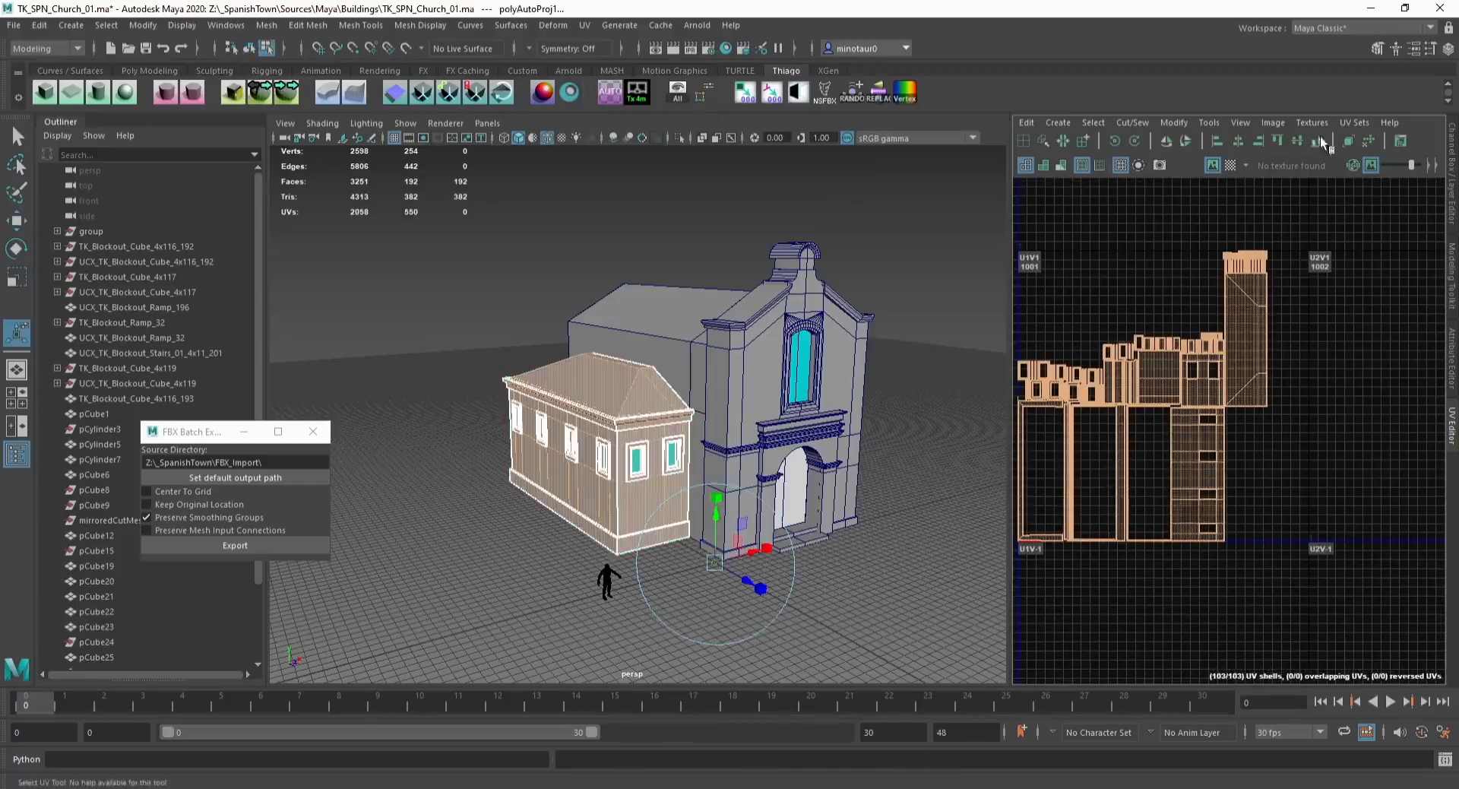
pyautogui.click(1354, 122)
pyautogui.moveTo(1360, 169)
pyautogui.click(1218, 190)
pyautogui.scroll(2, 640, 320)
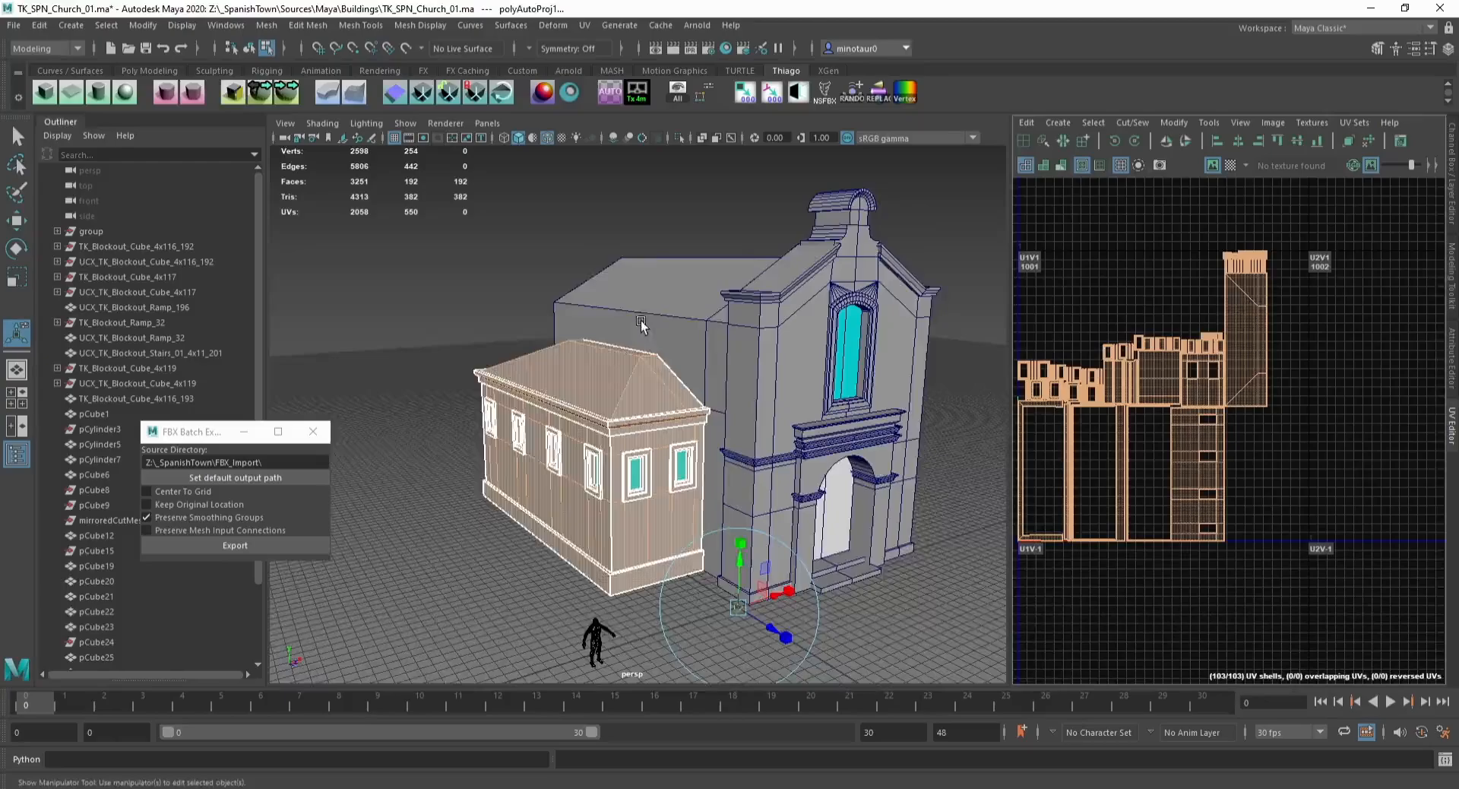
pyautogui.keyDown('alt'); pyautogui.moveTo(641, 321); pyautogui.dragTo(613, 317); pyautogui.keyUp('alt')
# Step: Select all the side building's faces and lay out their UV shells within the 0–1 space
pyautogui.press('w')
pyautogui.press('F8')
pyautogui.hotkey('ctrl', 'F11')
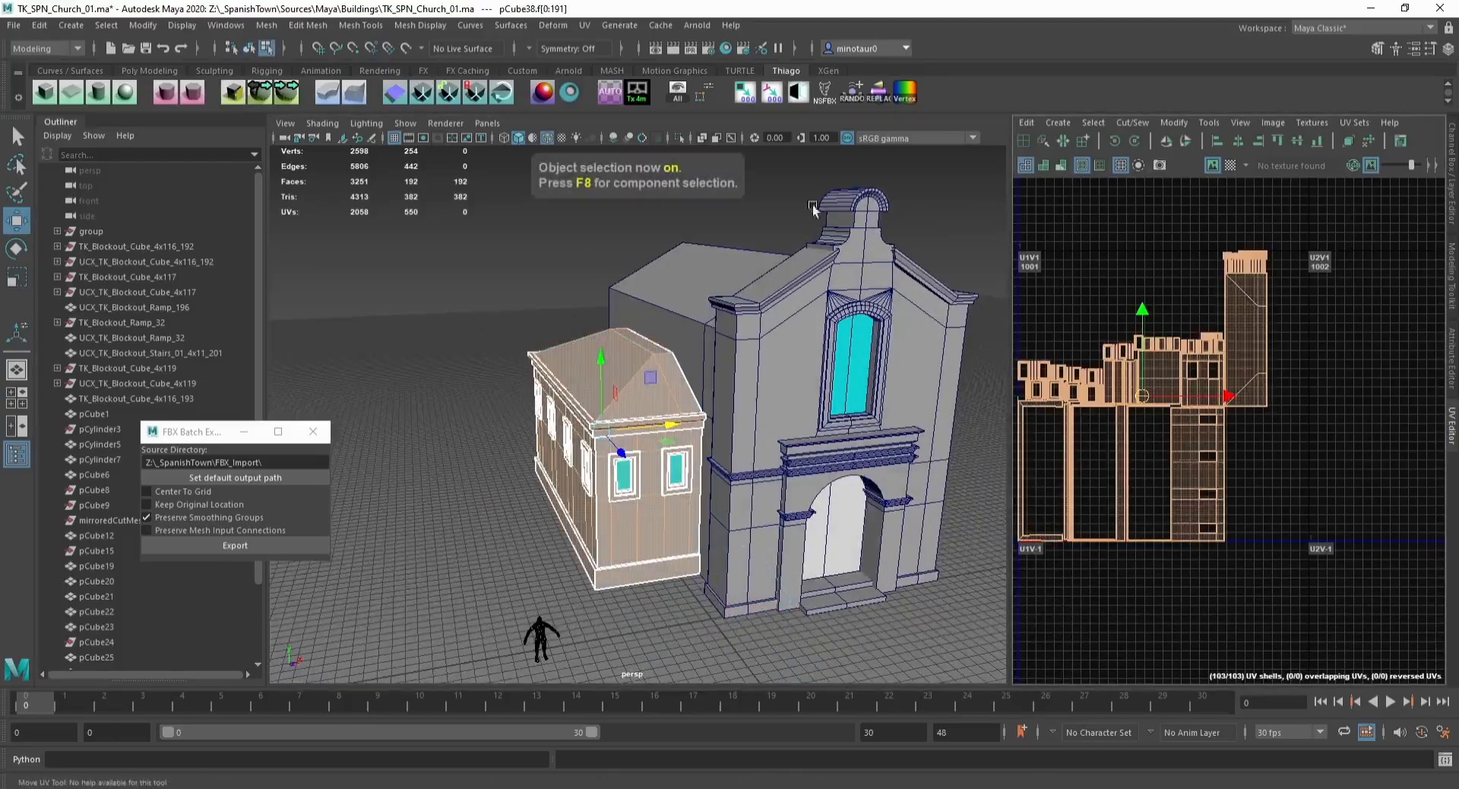
pyautogui.click(1360, 122)
pyautogui.keyDown('shift'); pyautogui.moveTo(1170, 226); pyautogui.dragTo(1105, 250, button='right'); pyautogui.keyUp('shift')
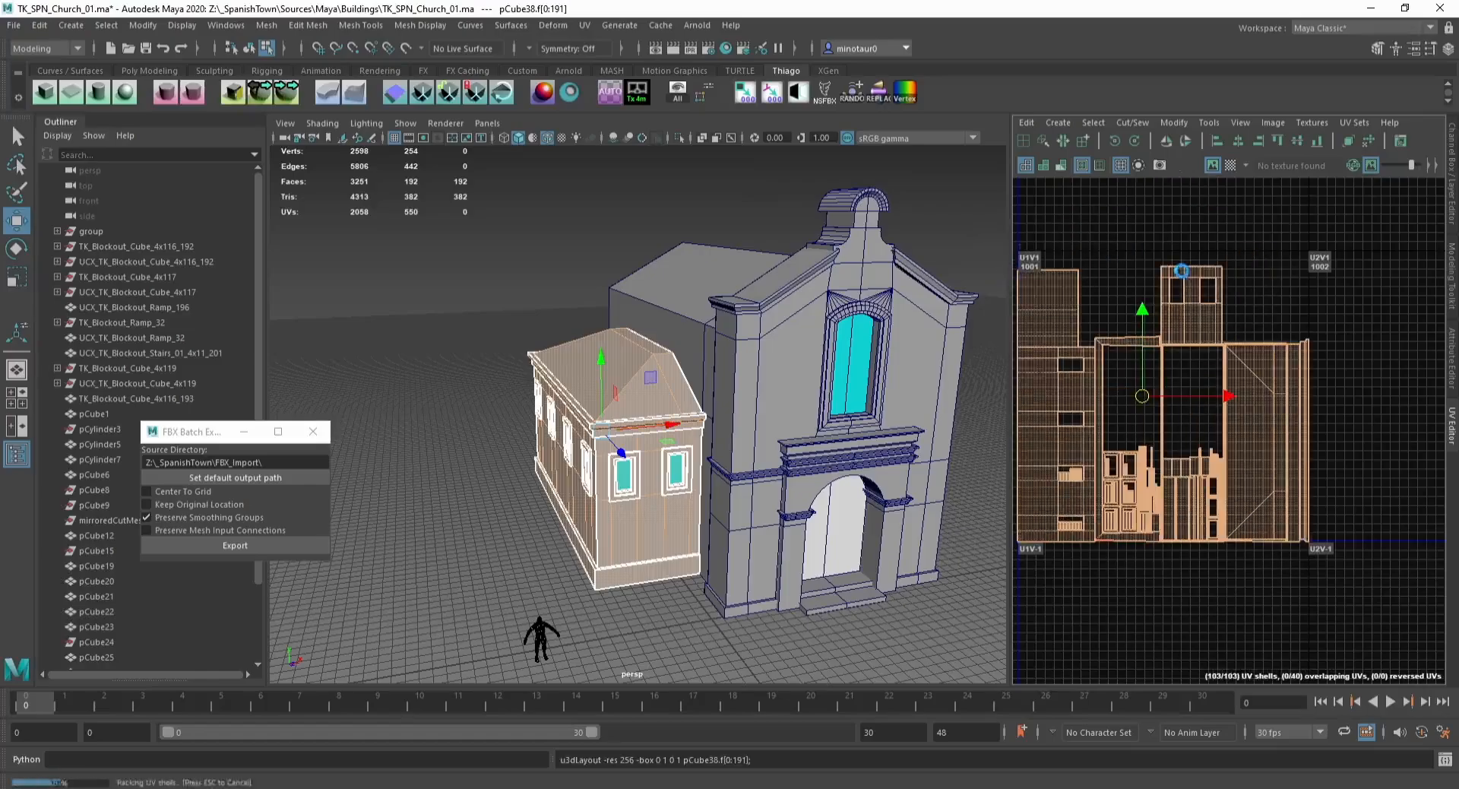
# Step: Save the scene
pyautogui.keyDown('alt'); pyautogui.moveTo(589, 296); pyautogui.dragTo(608, 308); pyautogui.keyUp('alt')
pyautogui.press('F8')
pyautogui.hotkey('ctrl', 's')
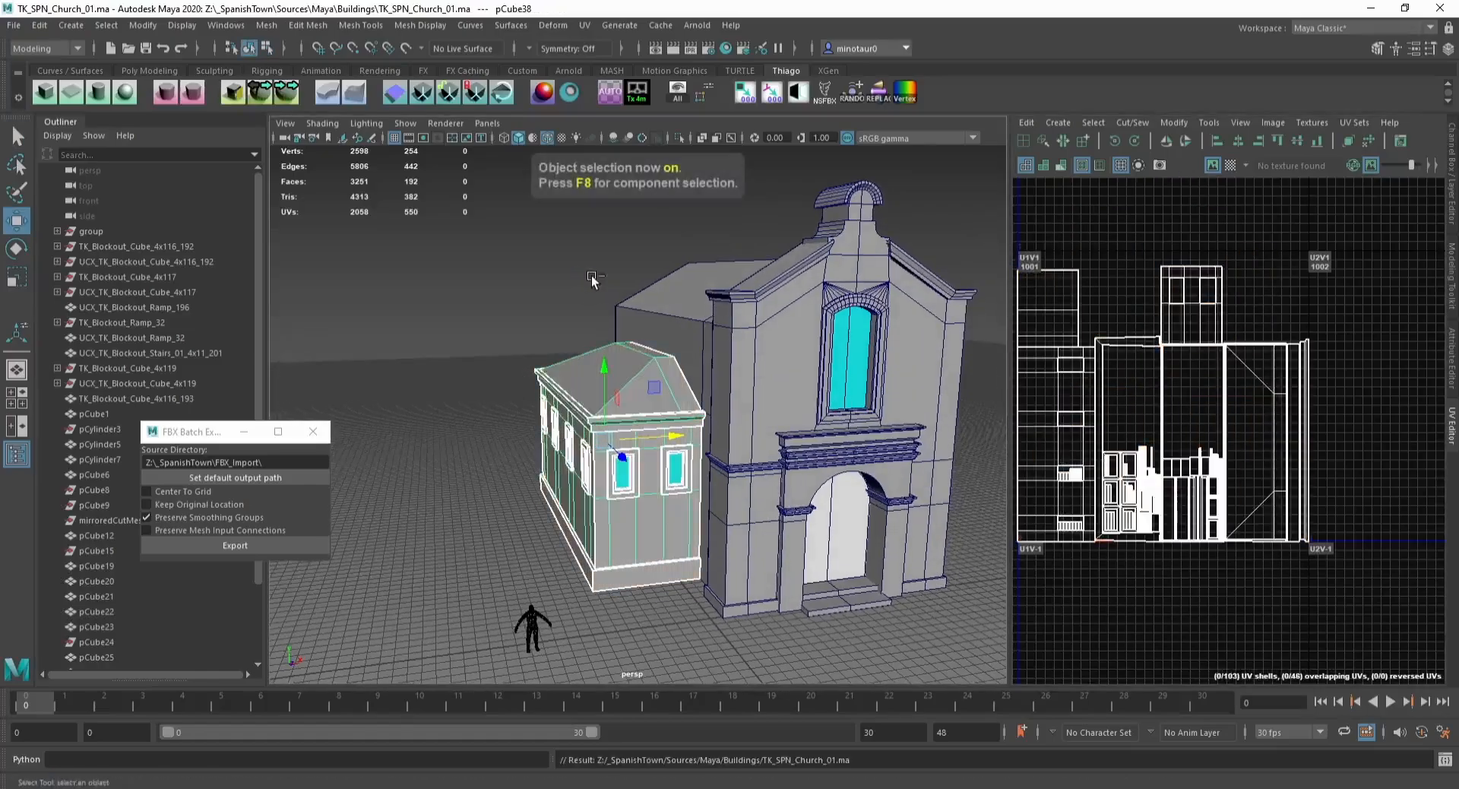
# Step: Hide the side building to expose the church nave
pyautogui.hotkey('ctrl', 'h')
pyautogui.scroll(-2, 749, 384)
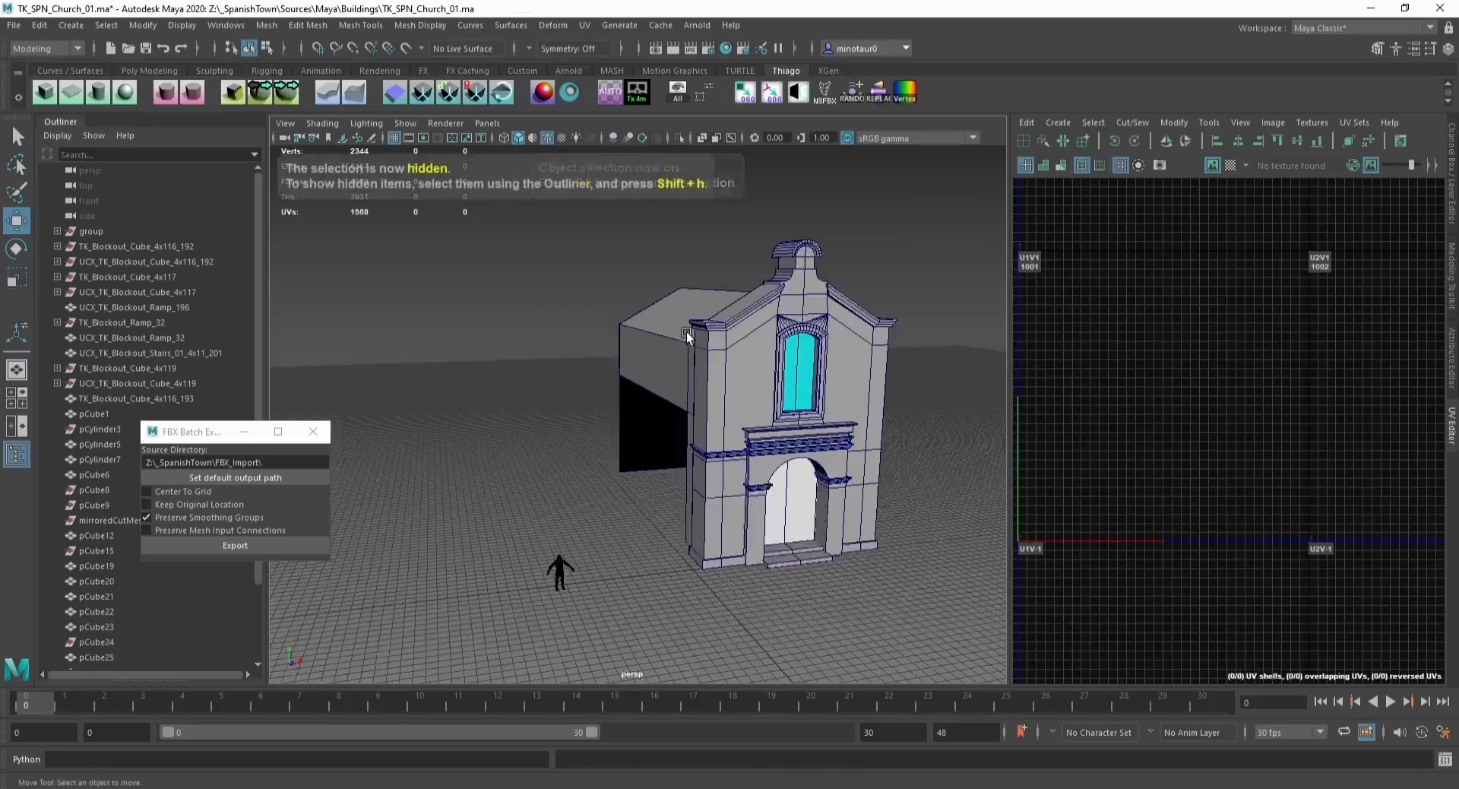
pyautogui.keyDown('alt'); pyautogui.moveTo(601, 338); pyautogui.dragTo(768, 319); pyautogui.keyUp('alt')
pyautogui.keyDown('alt'); pyautogui.moveTo(429, 361); pyautogui.dragTo(561, 362); pyautogui.keyUp('alt')
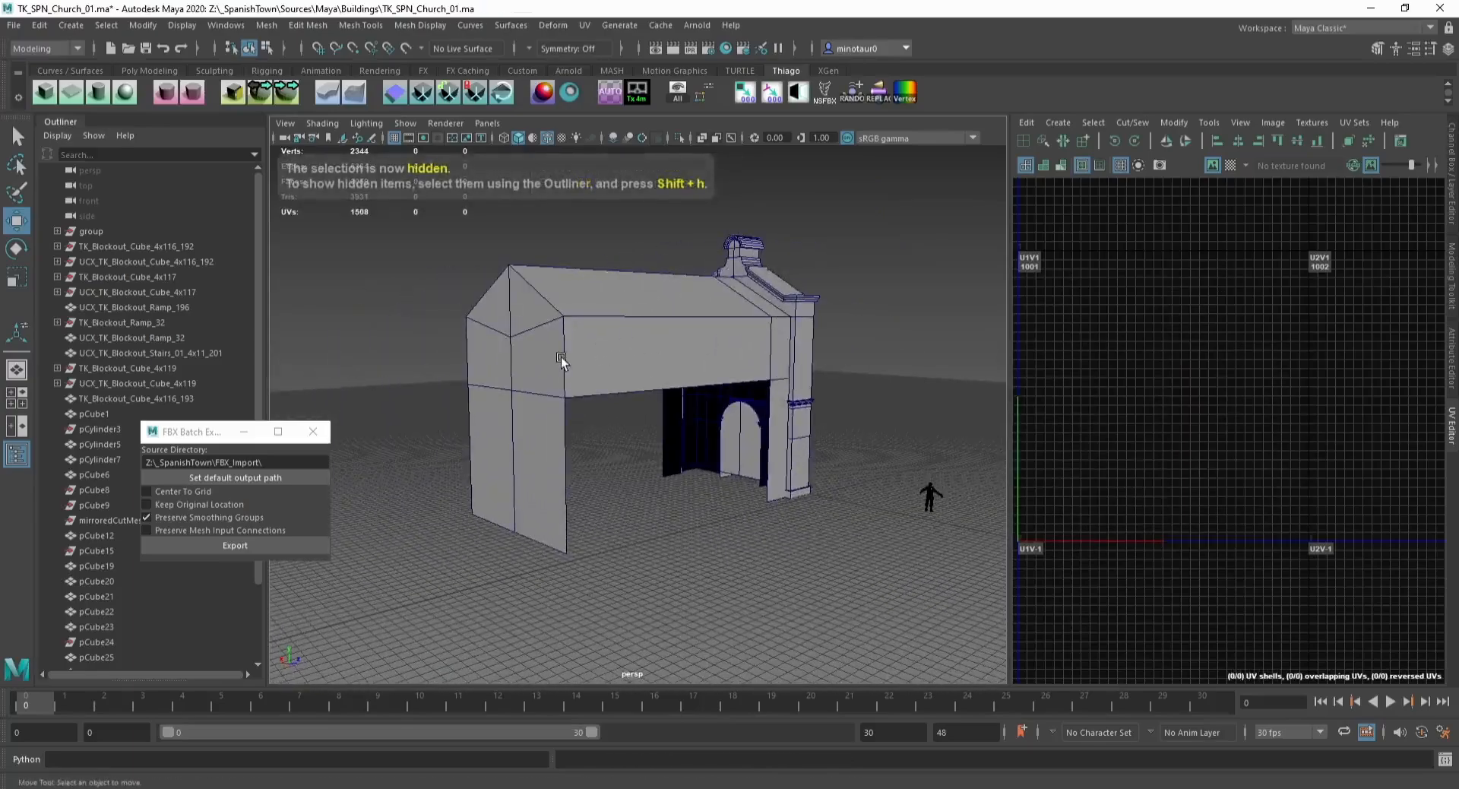
# Step: Select the nave and inspect the position of a roof vertex
pyautogui.click(561, 358)
pyautogui.press('F9')
pyautogui.click(511, 337)
pyautogui.press('v')
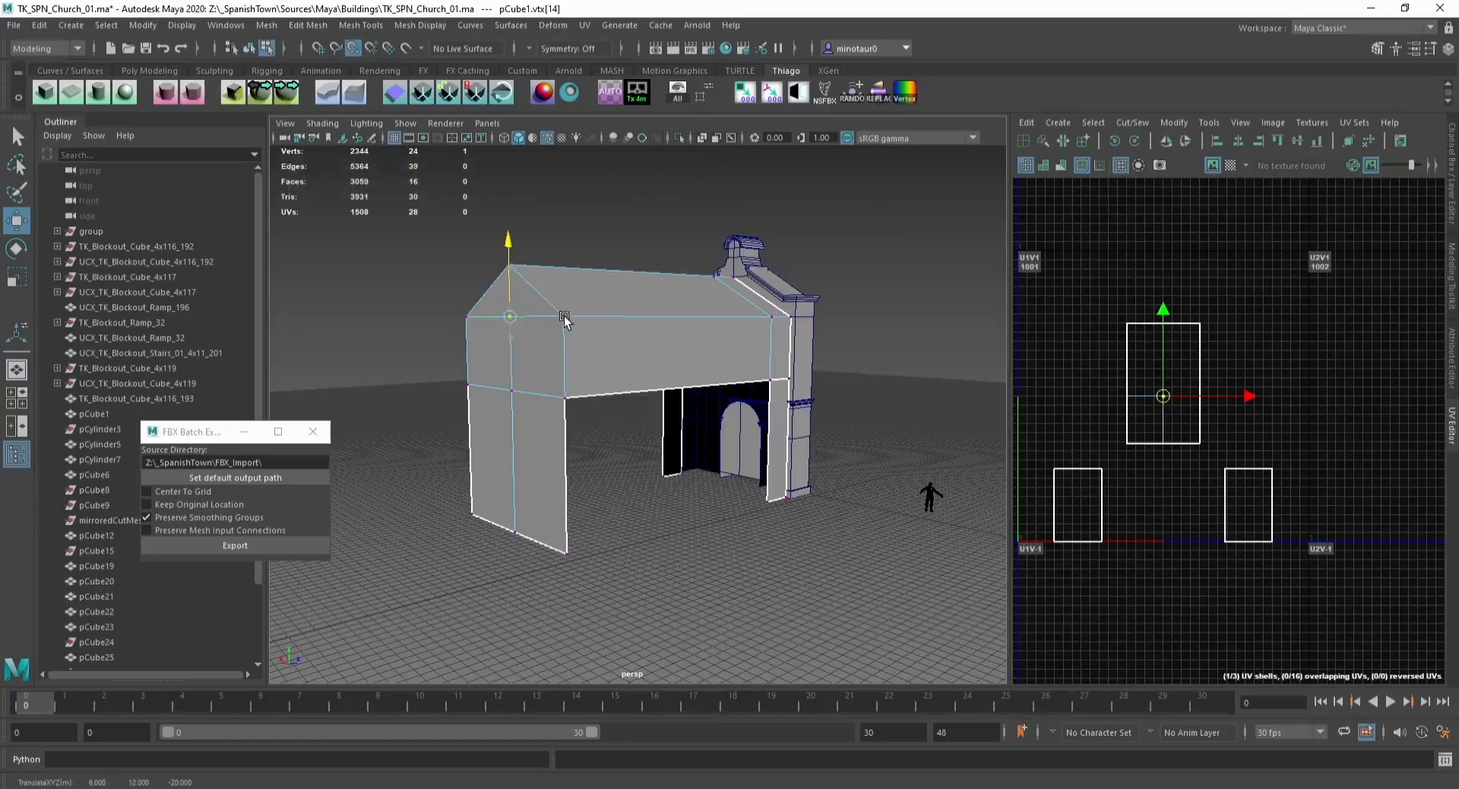
pyautogui.press('F8')
pyautogui.keyDown('alt'); pyautogui.moveTo(516, 282); pyautogui.dragTo(657, 301); pyautogui.keyUp('alt')
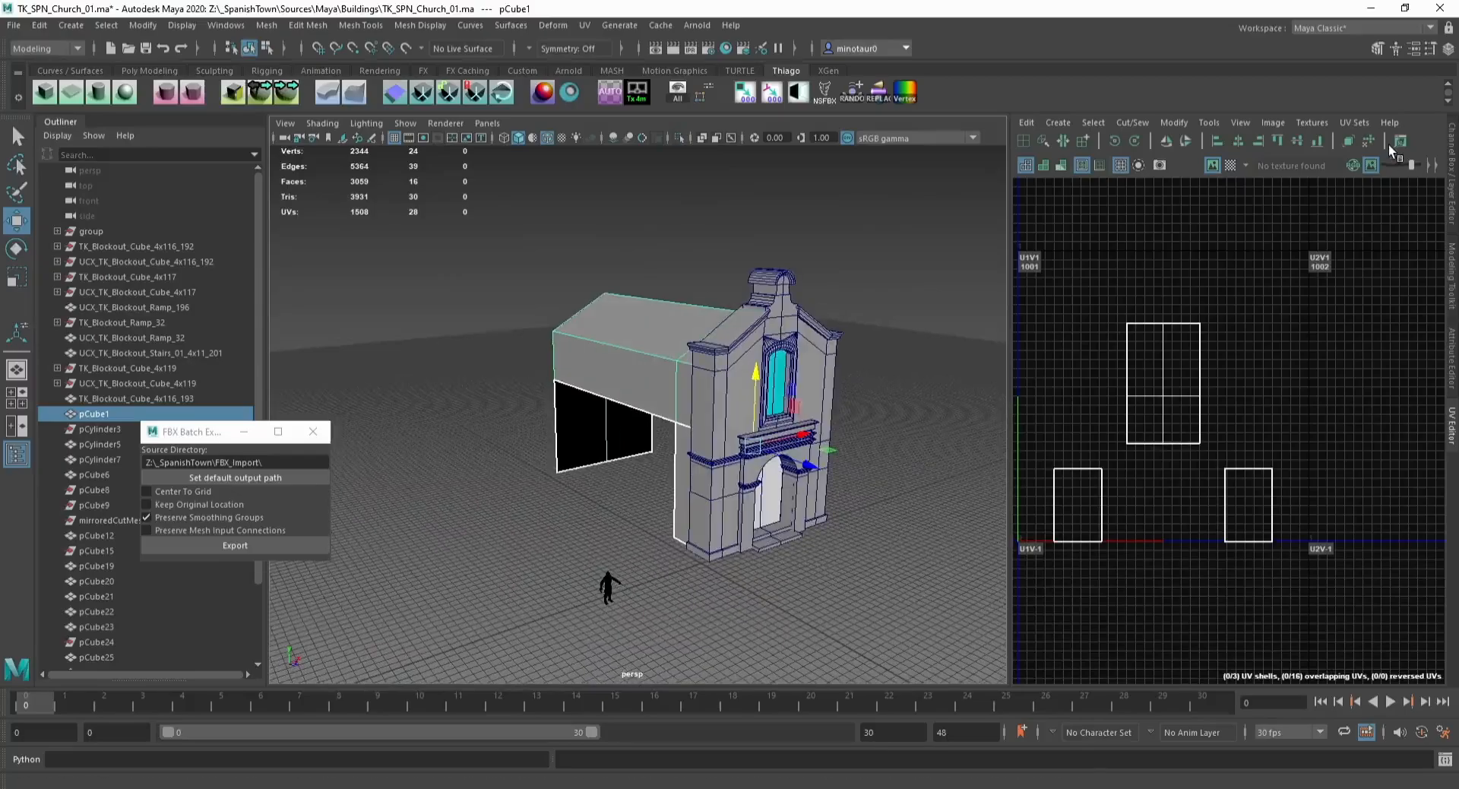
# Step: Apply an automatic UV projection to the nave mesh
pyautogui.click(155, 72)
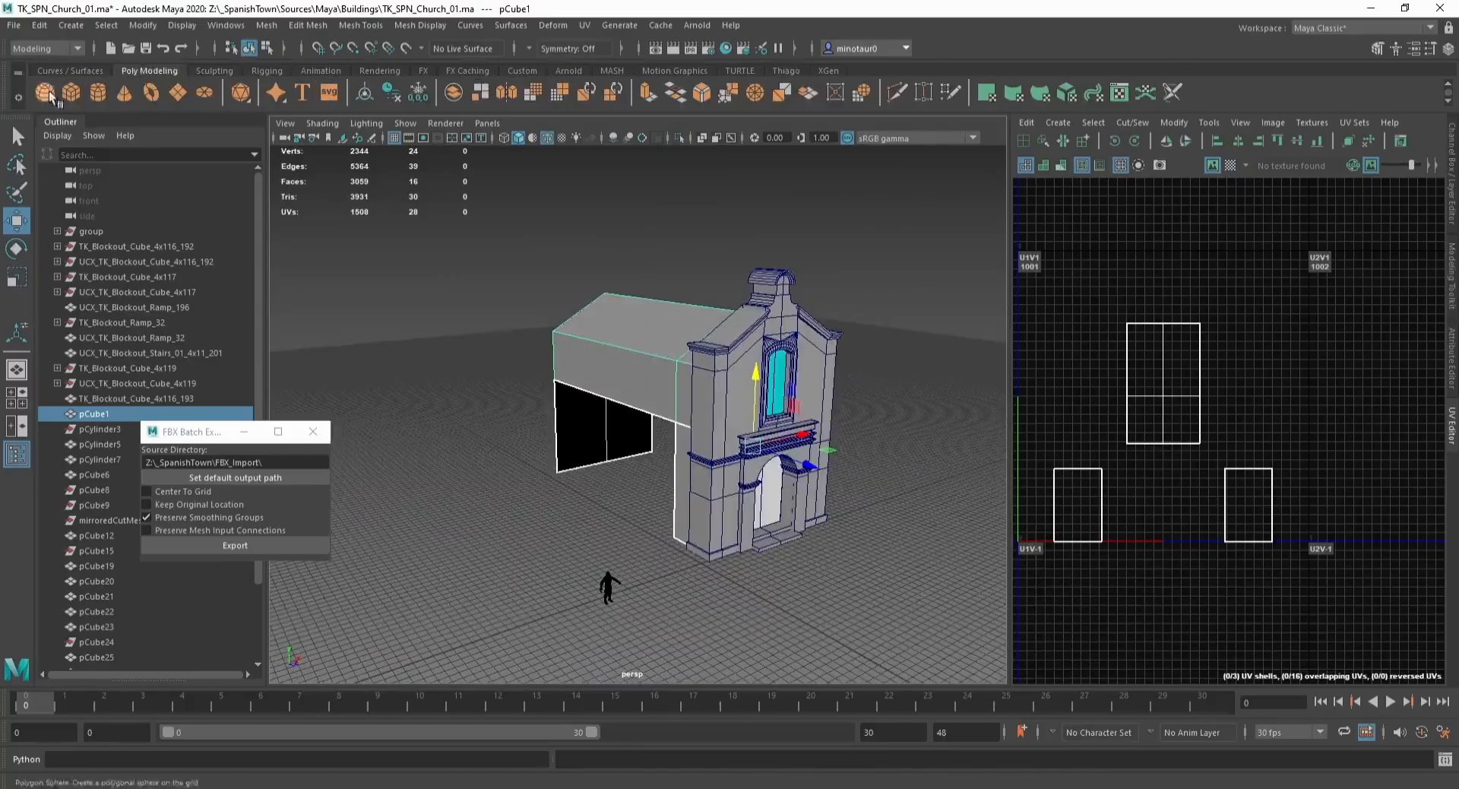
pyautogui.click(787, 72)
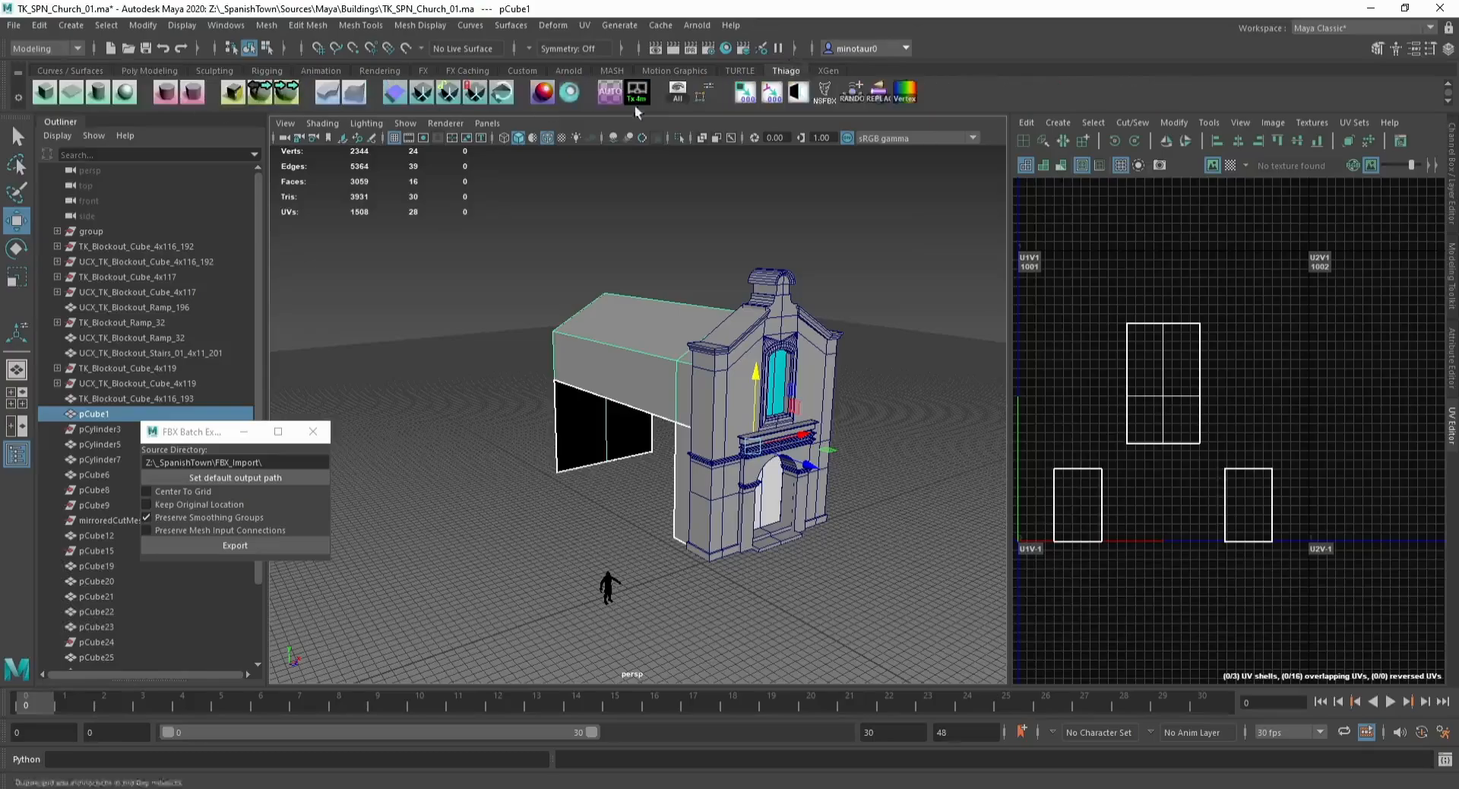
pyautogui.click(612, 93)
pyautogui.click(1354, 123)
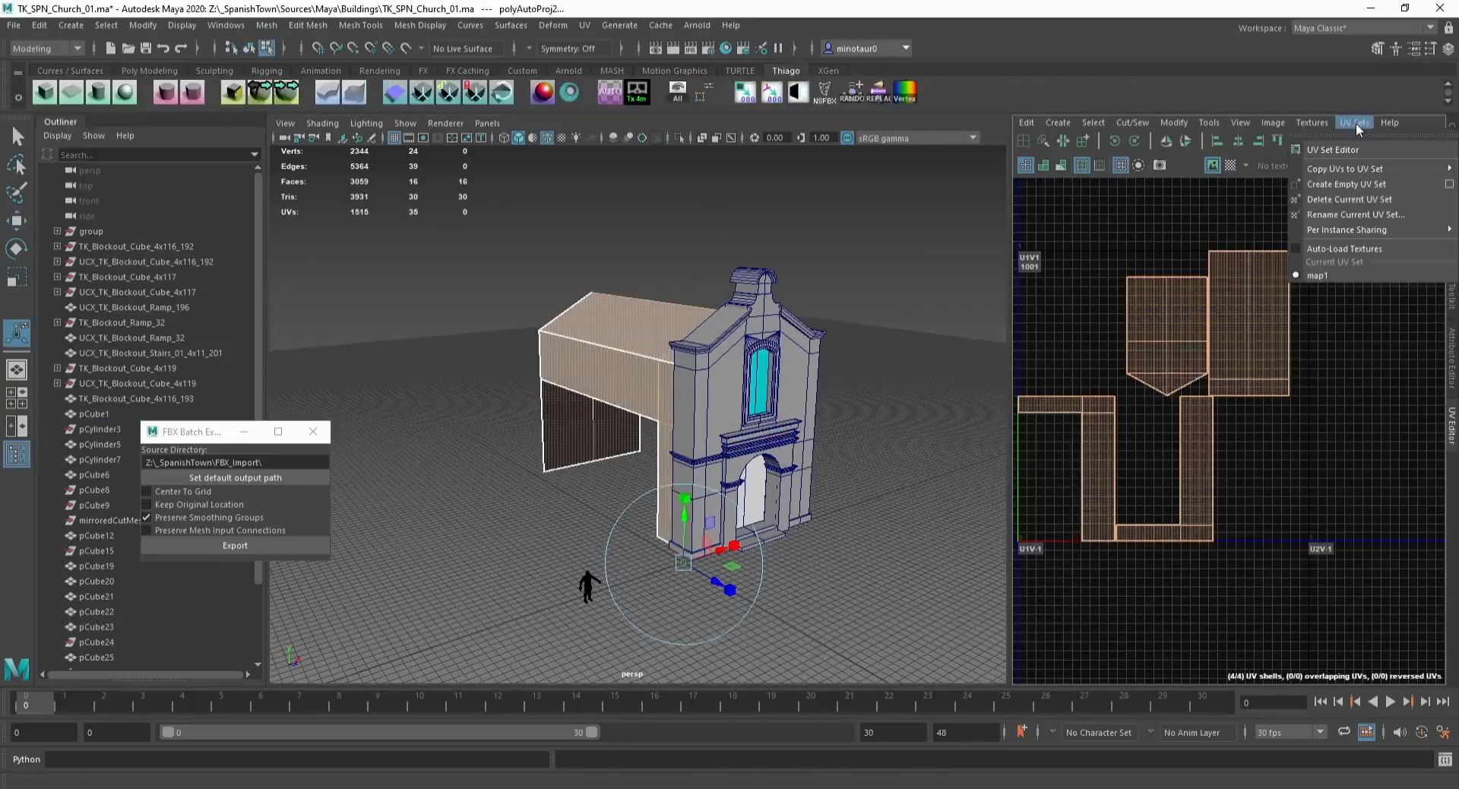
pyautogui.moveTo(1341, 169)
pyautogui.click(1190, 188)
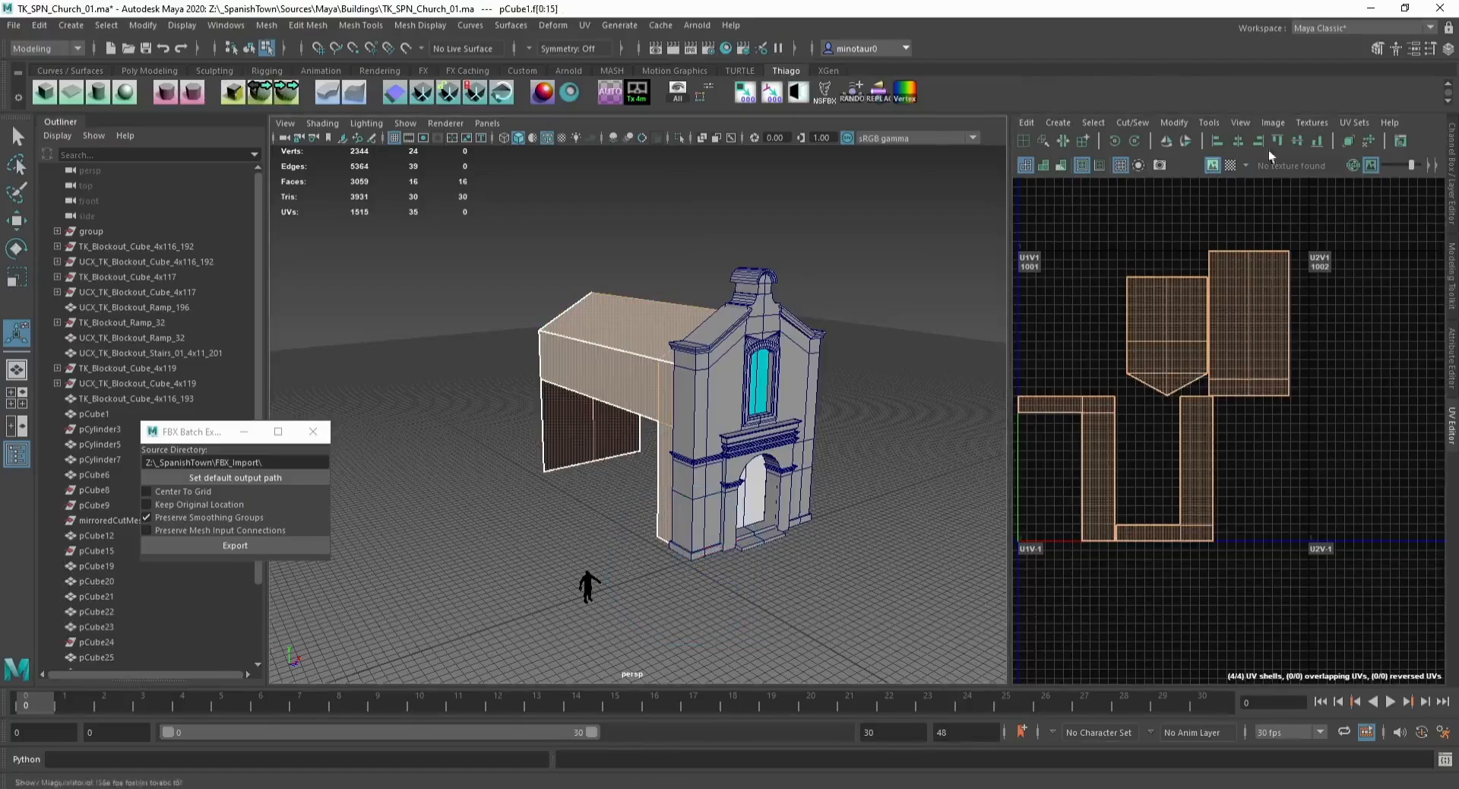
pyautogui.click(1354, 122)
pyautogui.click(1204, 187)
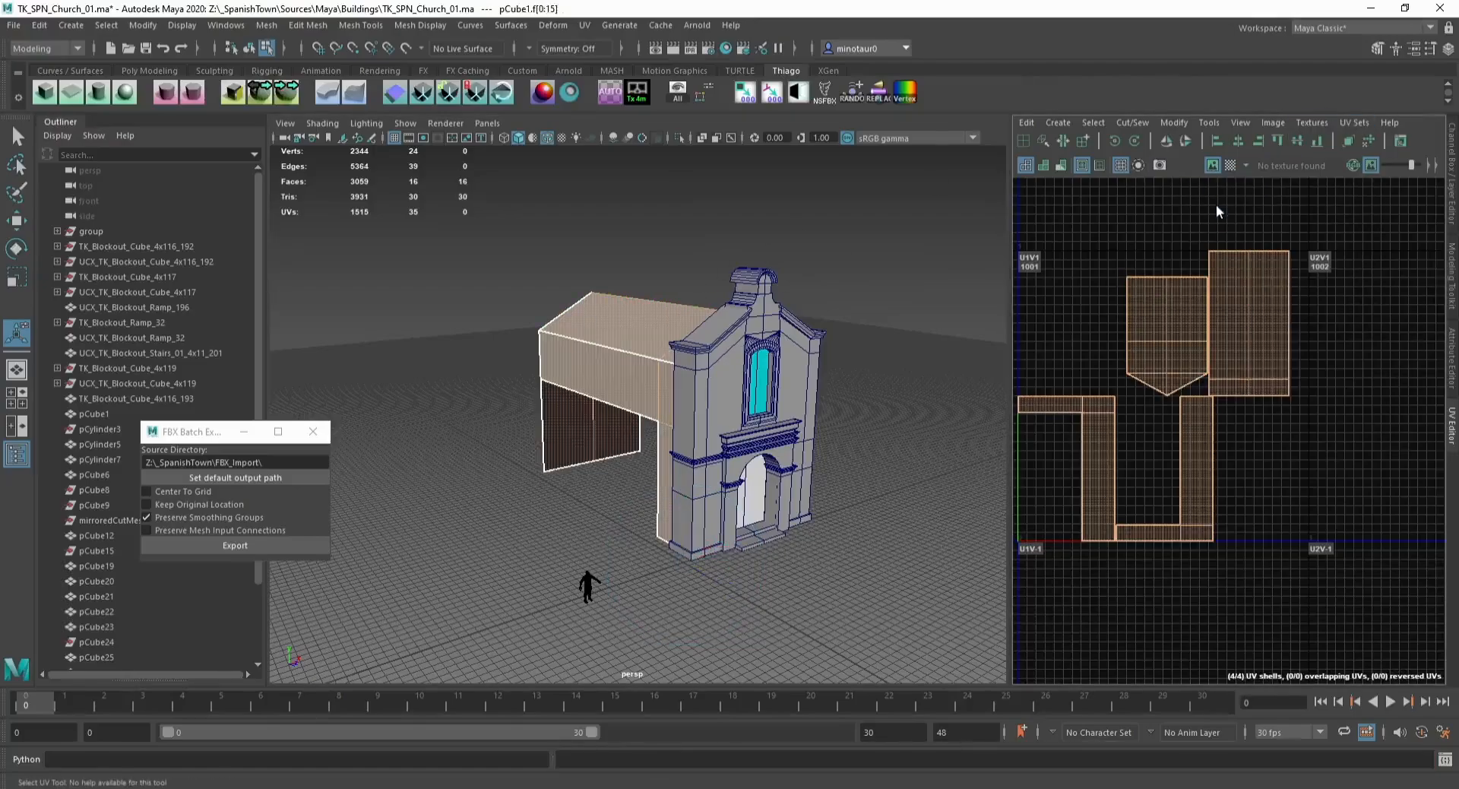
# Step: Lay out the nave's UV shells in the UV Editor
pyautogui.rightClick(1215, 205)
pyautogui.keyDown('shift'); pyautogui.moveTo(1216, 205); pyautogui.dragTo(1056, 248, button='right'); pyautogui.keyUp('shift')
pyautogui.press('F8')
pyautogui.press('w')
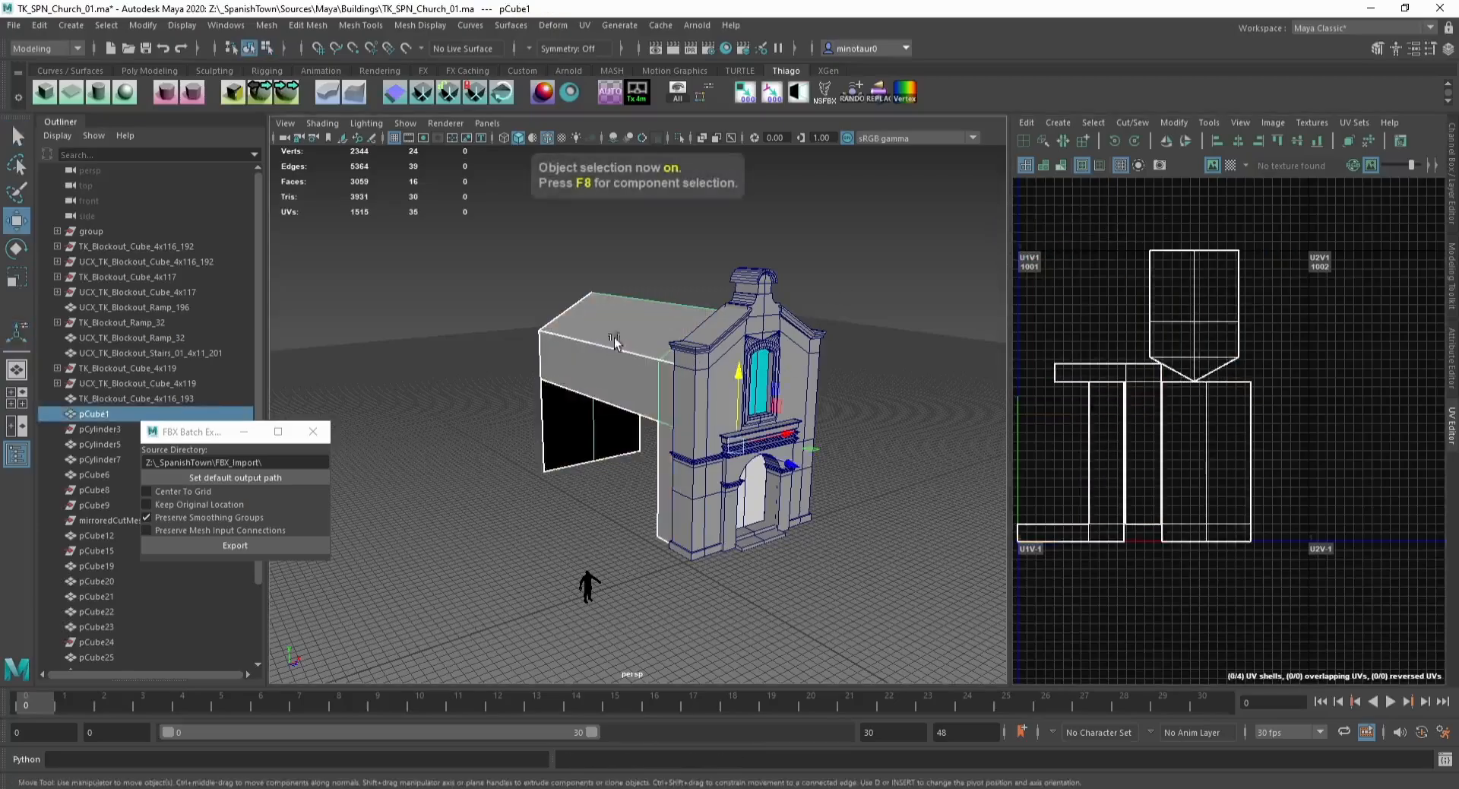
# Step: Select the door cornice and arch trim pieces on the facade and combine them into one mesh
pyautogui.click(870, 267)
pyautogui.keyDown('alt'); pyautogui.moveTo(867, 266); pyautogui.dragTo(678, 327); pyautogui.keyUp('alt')
pyautogui.scroll(5, 677, 327)
pyautogui.click(591, 354)
pyautogui.keyDown('shift'); pyautogui.click(650, 338); pyautogui.keyUp('shift')
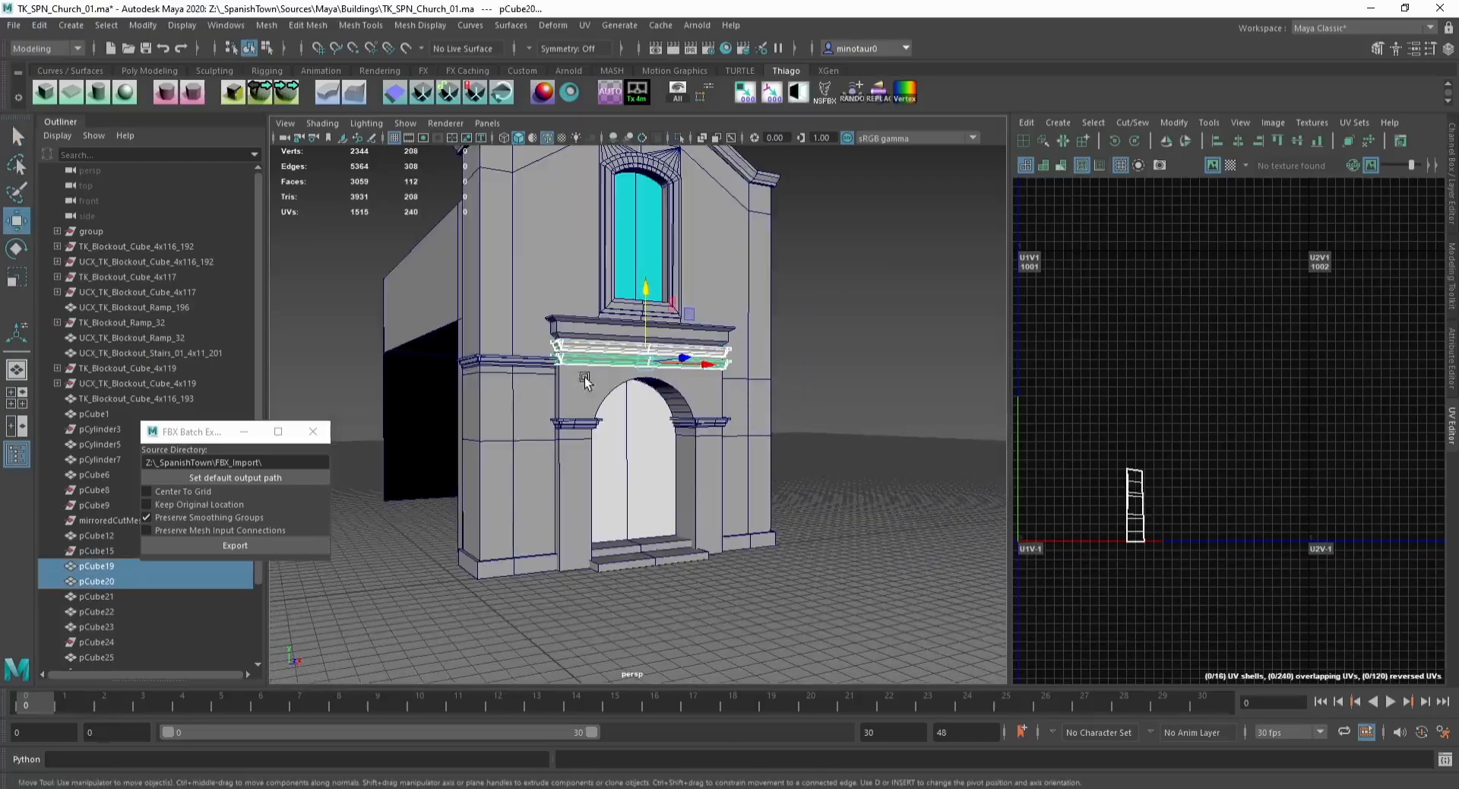
pyautogui.keyDown('shift'); pyautogui.click(587, 410); pyautogui.keyUp('shift')
pyautogui.keyDown('shift'); pyautogui.click(720, 423); pyautogui.keyUp('shift')
pyautogui.keyDown('shift'); pyautogui.click(702, 346); pyautogui.keyUp('shift')
pyautogui.keyDown('shift'); pyautogui.click(703, 346); pyautogui.keyUp('shift')
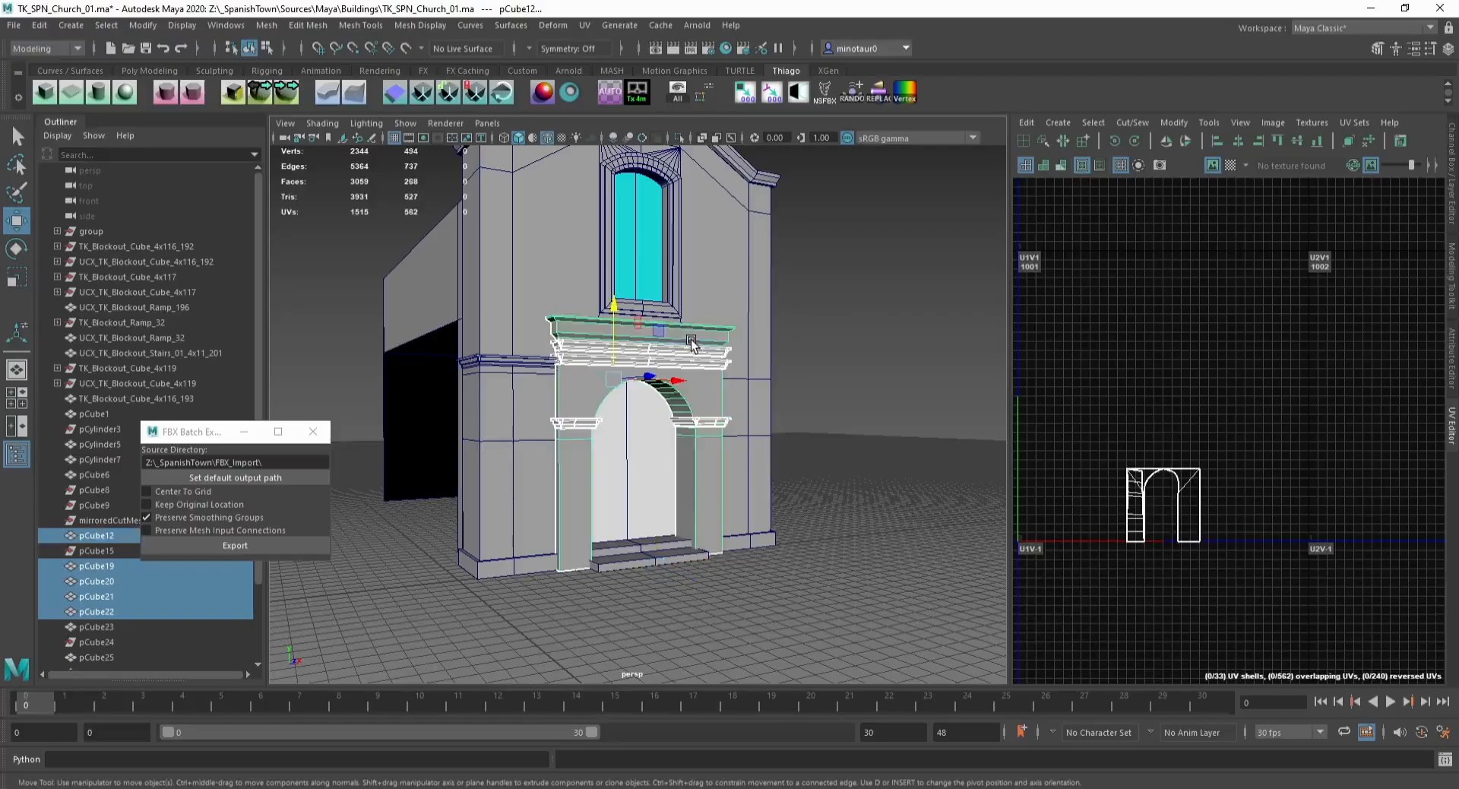
pyautogui.click(267, 25)
pyautogui.click(300, 79)
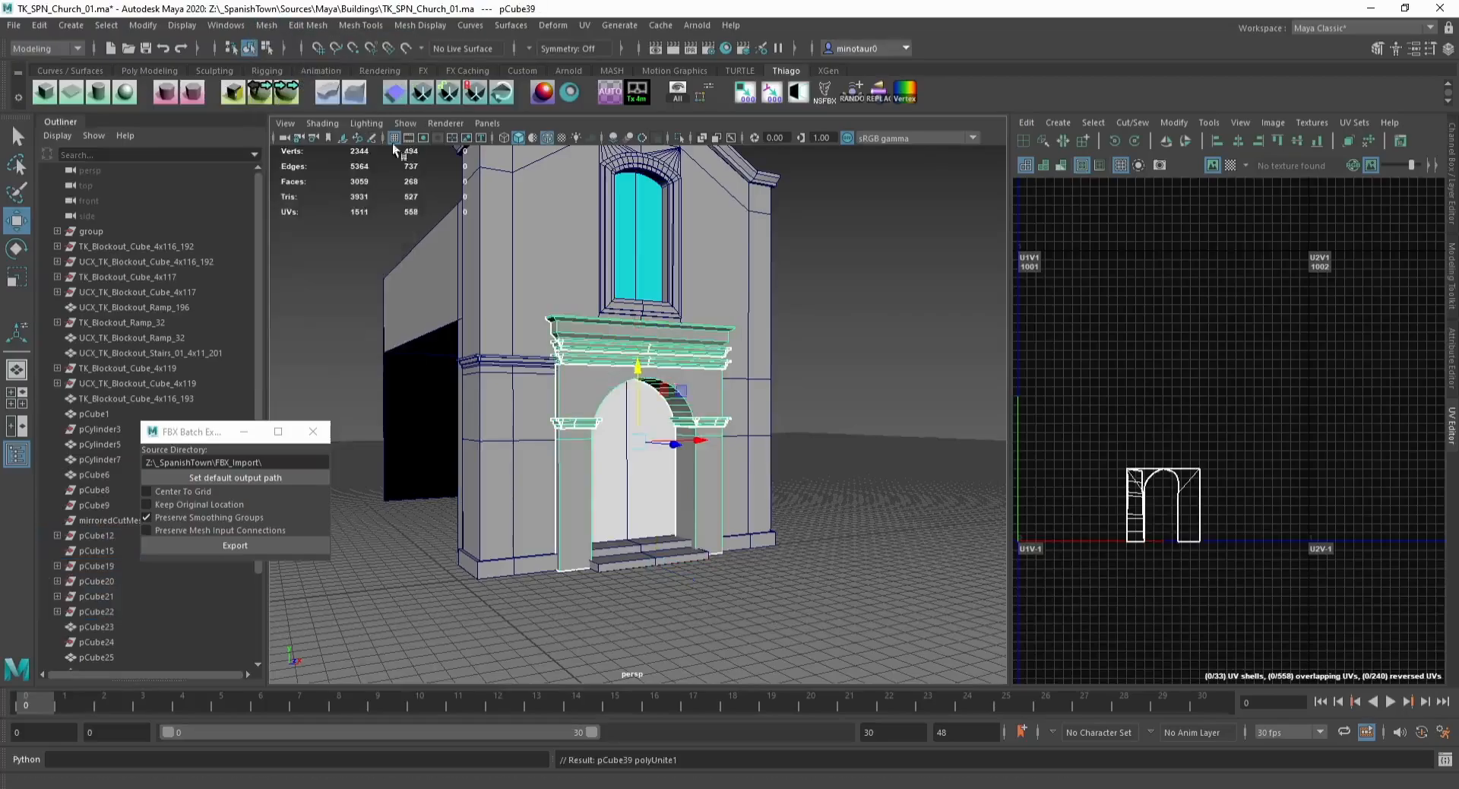
# Step: Add the window frame and remaining door trims to the combined trim, combine them, and delete history
pyautogui.keyDown('alt'); pyautogui.moveTo(392, 142); pyautogui.dragTo(522, 341); pyautogui.keyUp('alt')
pyautogui.scroll(2, 503, 350)
pyautogui.click(677, 310)
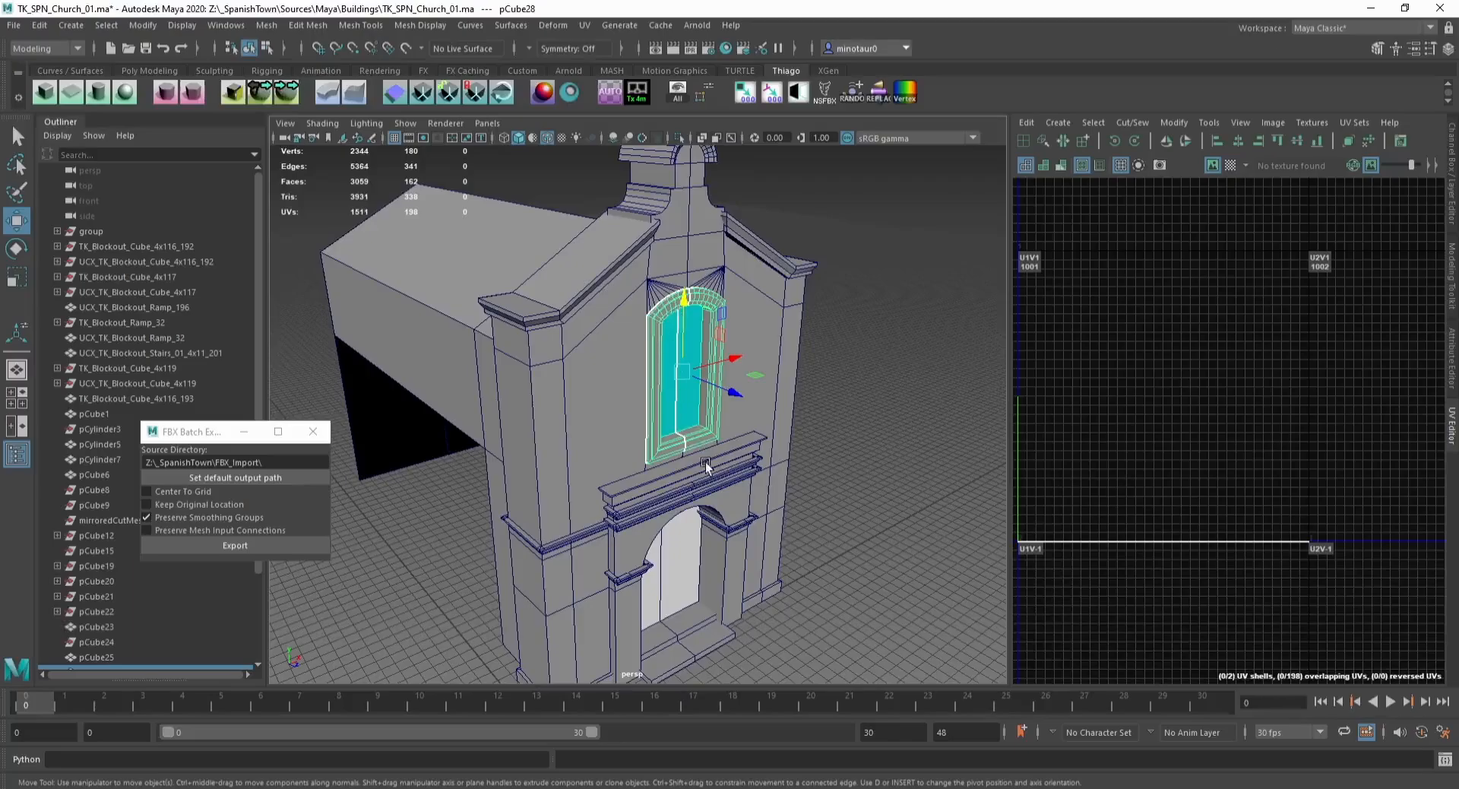
pyautogui.keyDown('shift'); pyautogui.click(678, 478); pyautogui.keyUp('shift')
pyautogui.keyDown('alt'); pyautogui.moveTo(678, 478); pyautogui.dragTo(645, 437); pyautogui.keyUp('alt')
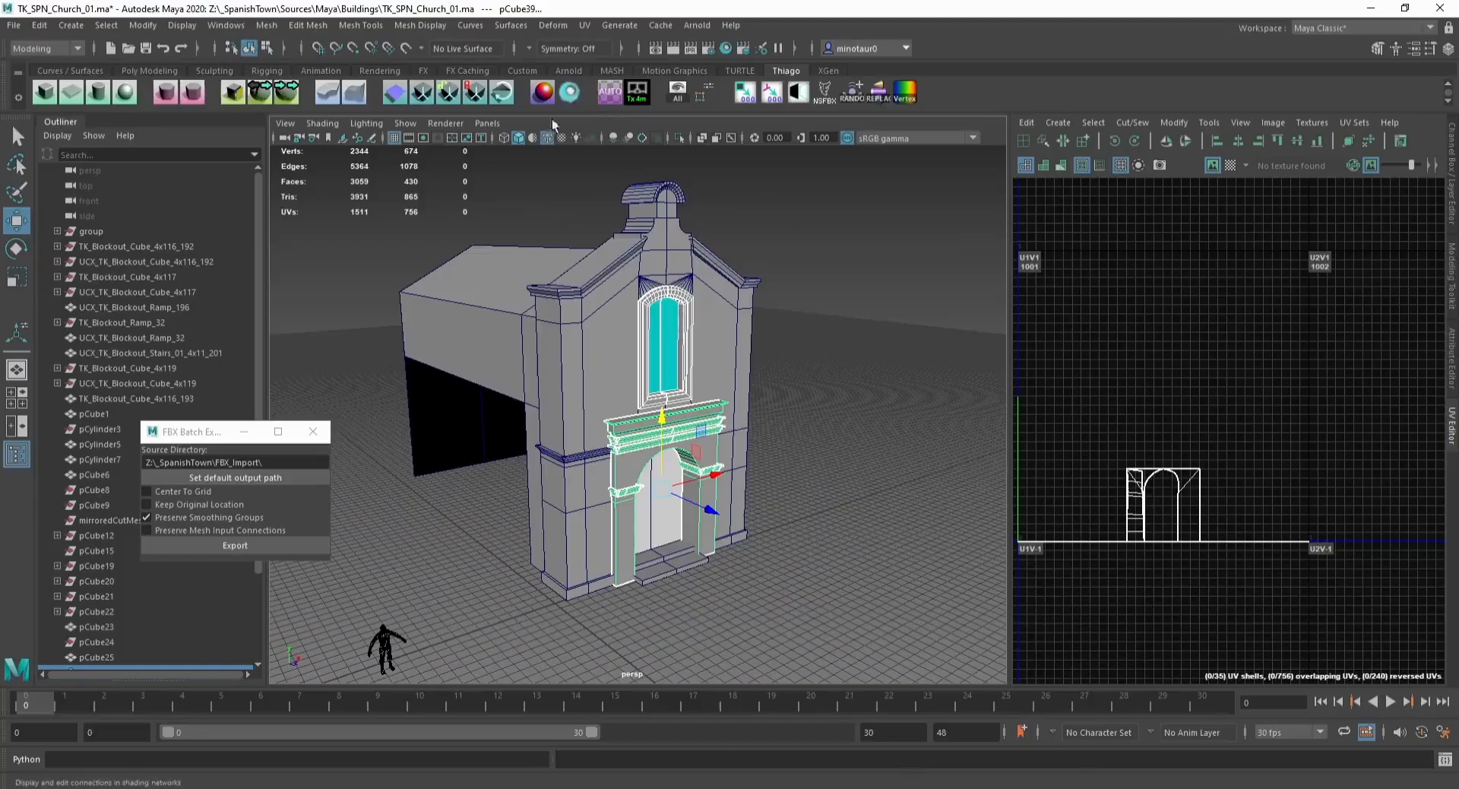
pyautogui.click(266, 25)
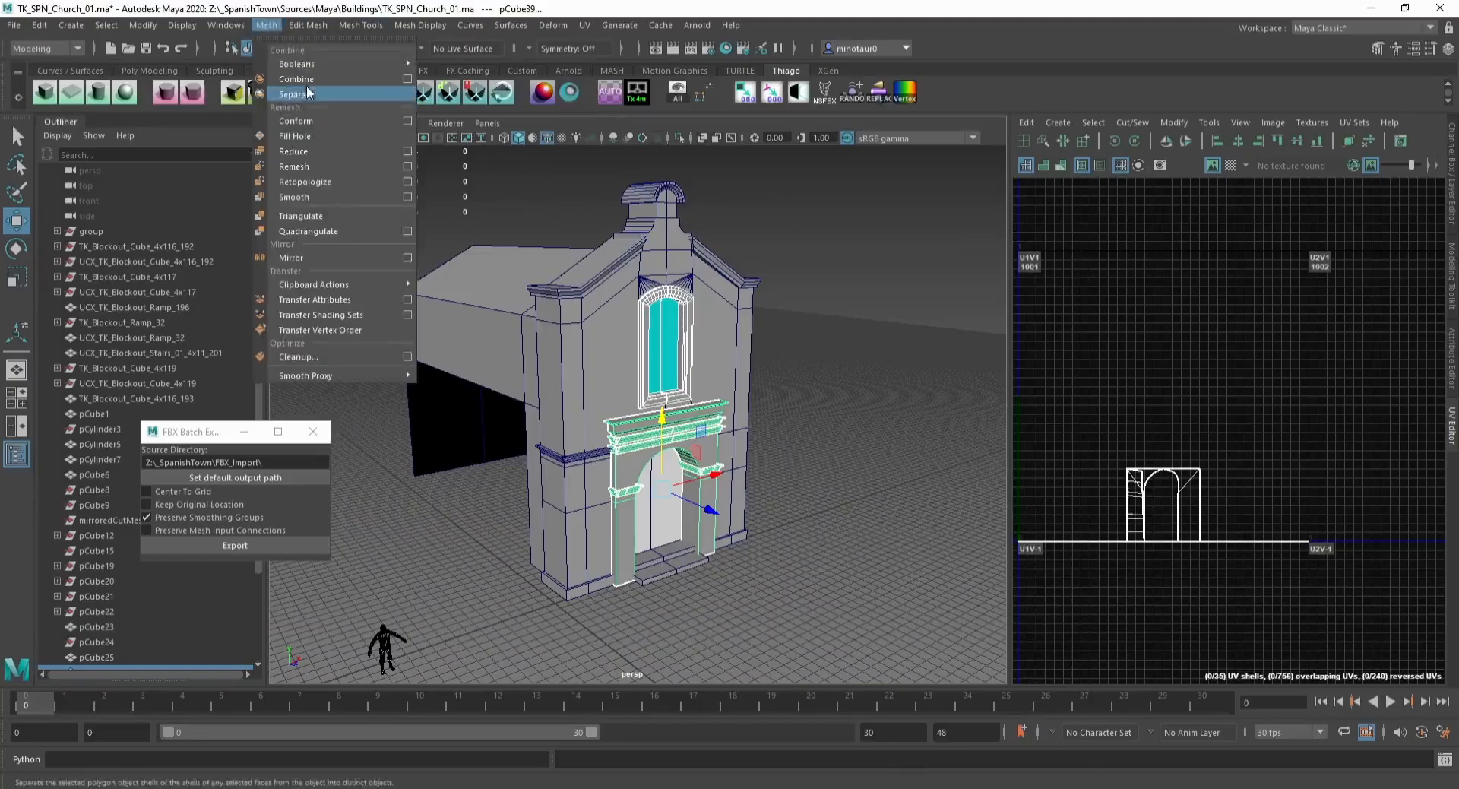
pyautogui.click(299, 79)
pyautogui.hotkey('alt', 'shift', 'd')
# Step: Combine the facade wall and bell-tower pieces into a single mesh
pyautogui.click(766, 336)
pyautogui.keyDown('alt'); pyautogui.moveTo(766, 337); pyautogui.dragTo(710, 262); pyautogui.keyUp('alt')
pyautogui.click(569, 423)
pyautogui.keyDown('alt'); pyautogui.moveTo(570, 423); pyautogui.dragTo(580, 464); pyautogui.keyUp('alt')
pyautogui.hotkey('ctrl', '1')
pyautogui.hotkey('ctrl', '1')
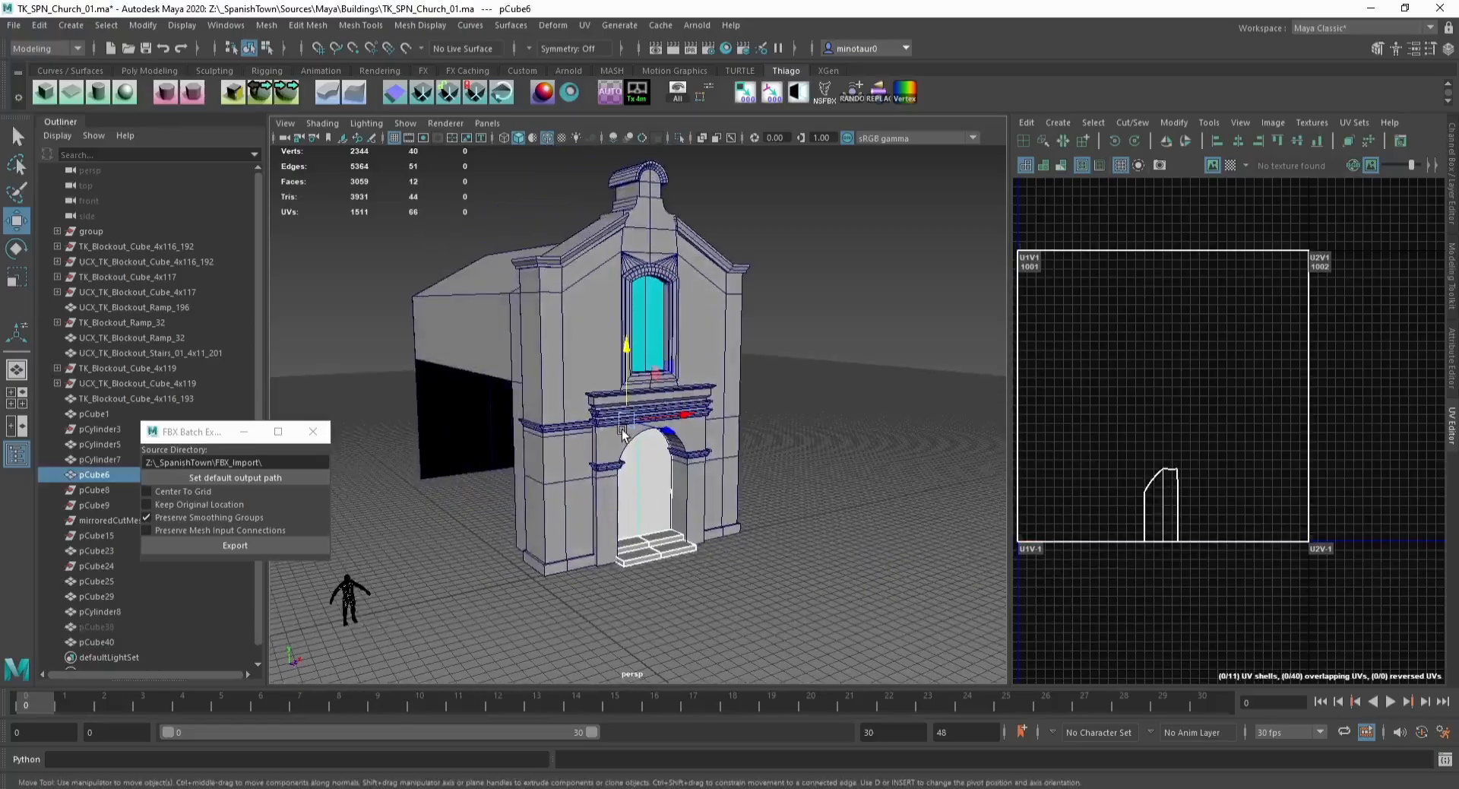
pyautogui.click(831, 399)
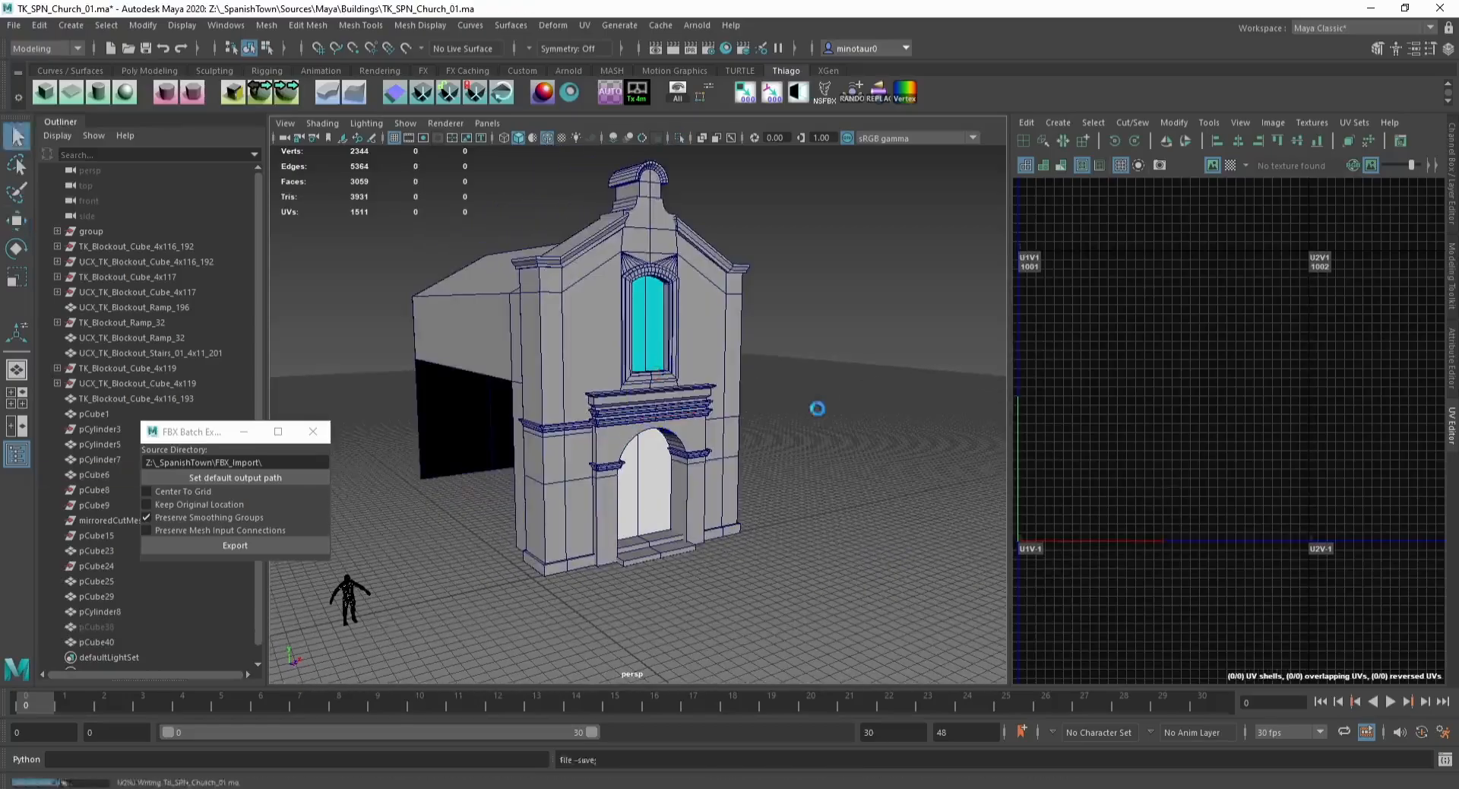
pyautogui.click(642, 175)
pyautogui.press('w')
pyautogui.click(601, 268)
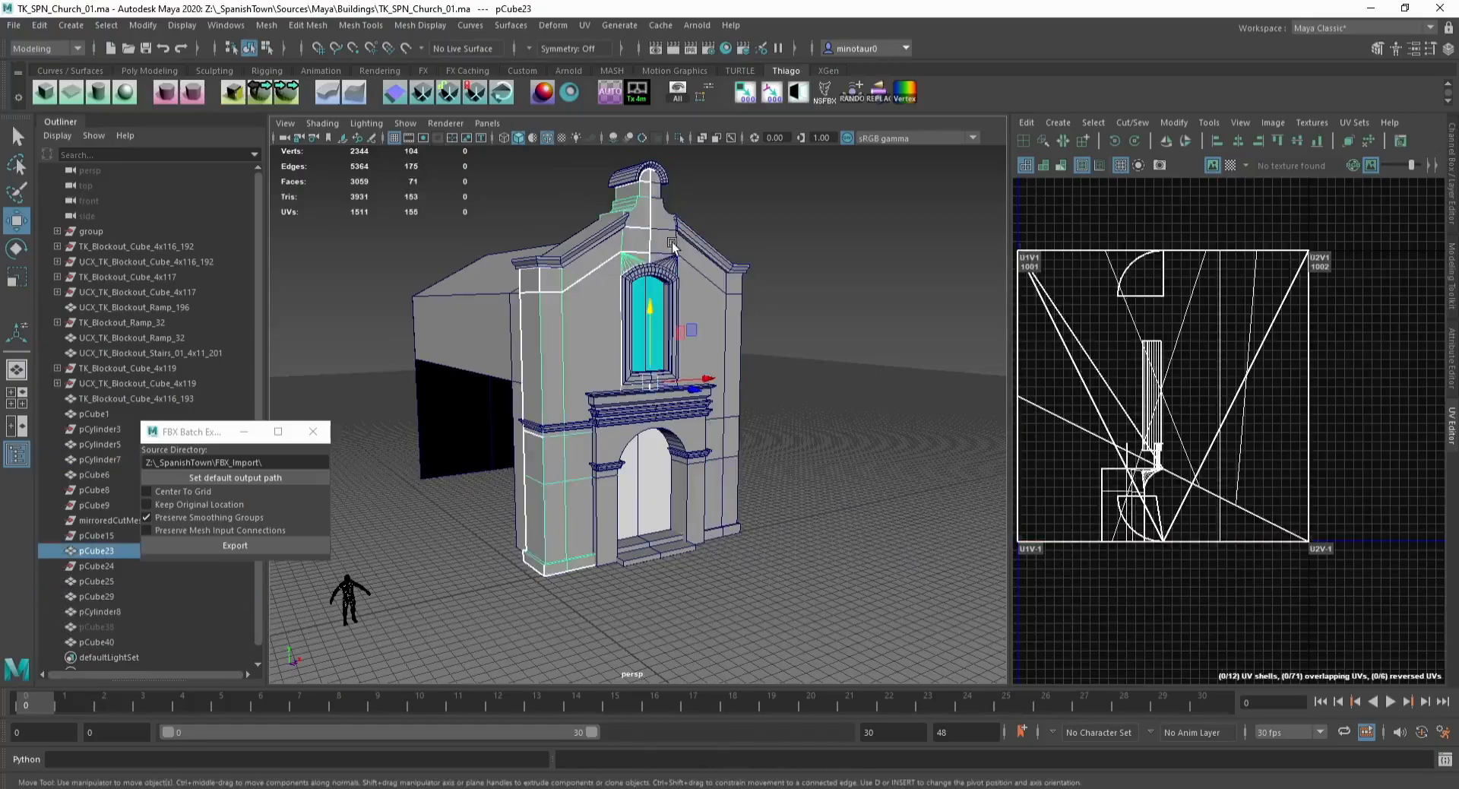
pyautogui.keyDown('shift'); pyautogui.click(667, 238); pyautogui.keyUp('shift')
pyautogui.click(268, 27)
pyautogui.click(294, 79)
pyautogui.click(575, 199)
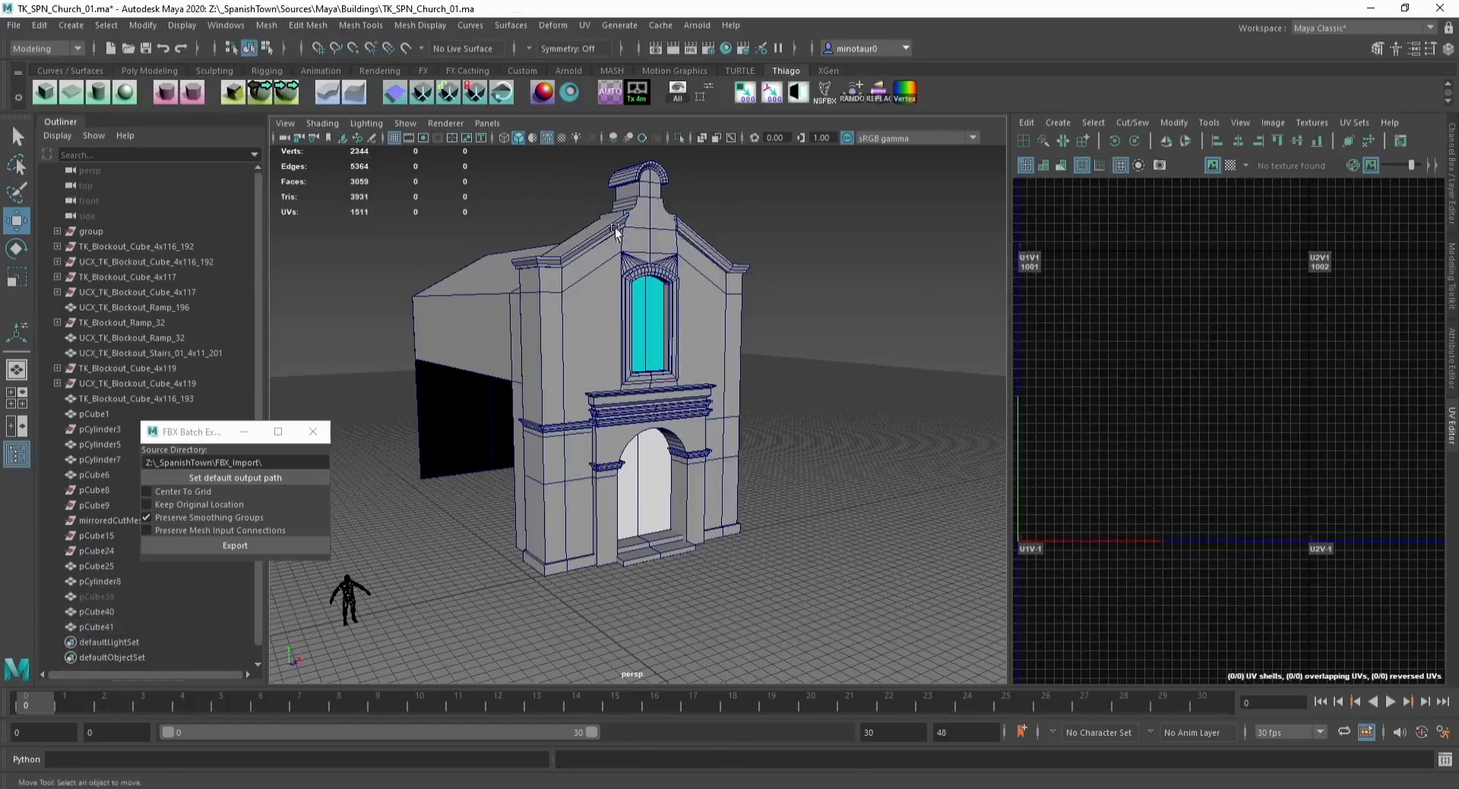
# Step: Combine the facade's roof cornices, window frame and door trims into one trim mesh
pyautogui.click(566, 243)
pyautogui.keyDown('shift'); pyautogui.click(642, 173); pyautogui.keyUp('shift')
pyautogui.keyDown('shift'); pyautogui.click(710, 246); pyautogui.keyUp('shift')
pyautogui.keyDown('shift'); pyautogui.click(660, 274); pyautogui.keyUp('shift')
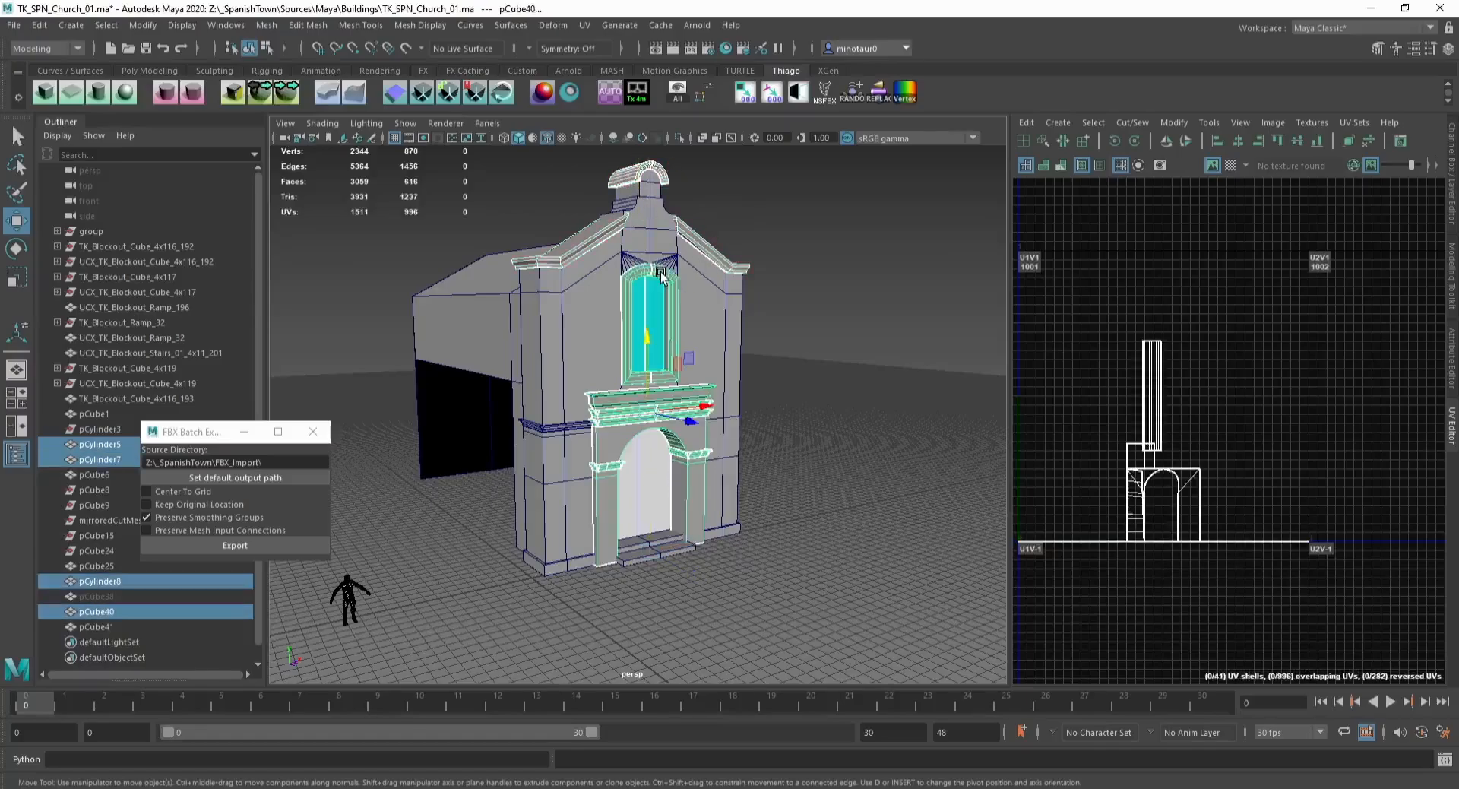
pyautogui.moveTo(557, 242)
pyautogui.keyDown('alt'); pyautogui.mouseDown()
pyautogui.moveTo(620, 243)
pyautogui.moveTo(532, 235)
pyautogui.mouseUp(); pyautogui.keyUp('alt')
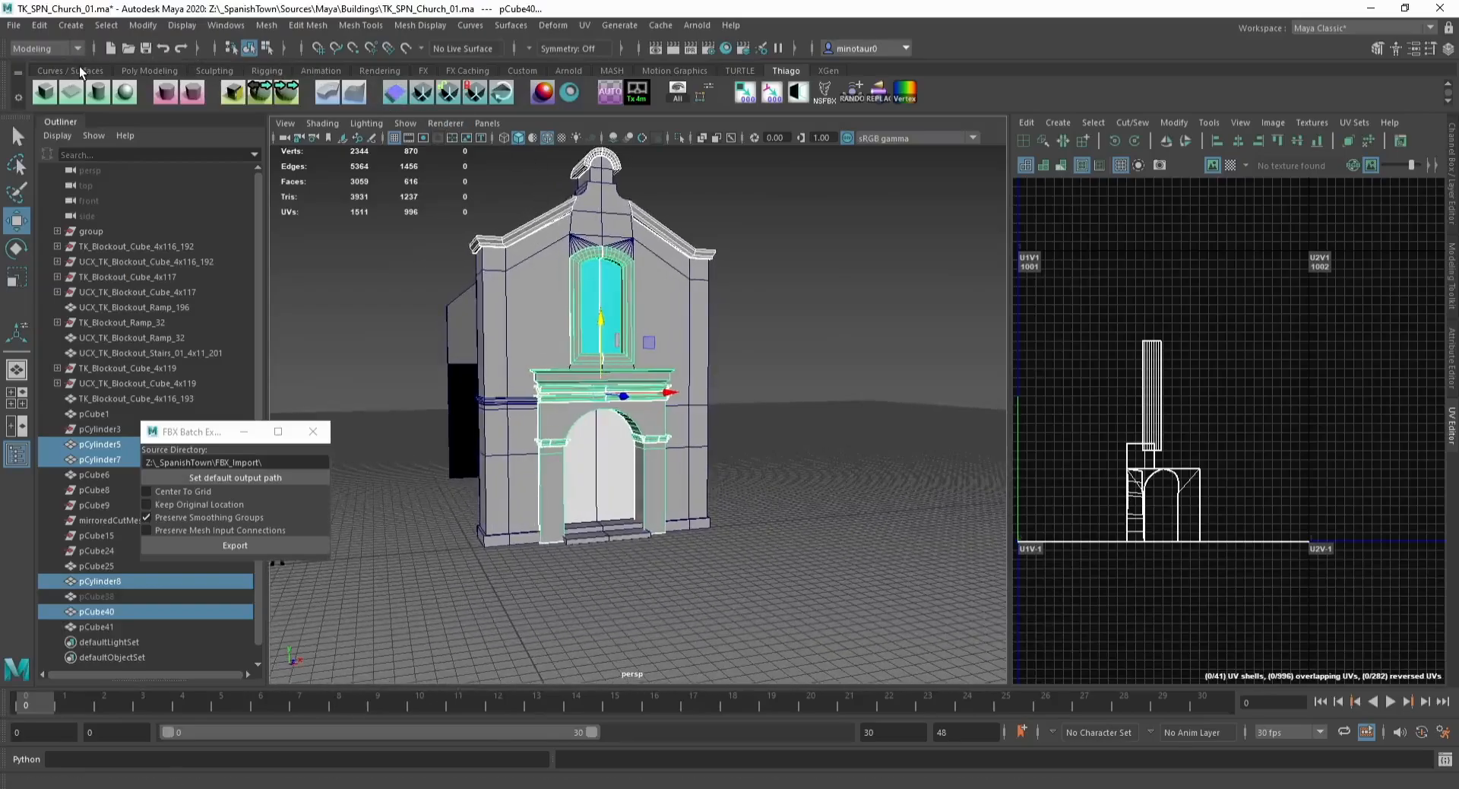
pyautogui.click(264, 25)
pyautogui.click(289, 73)
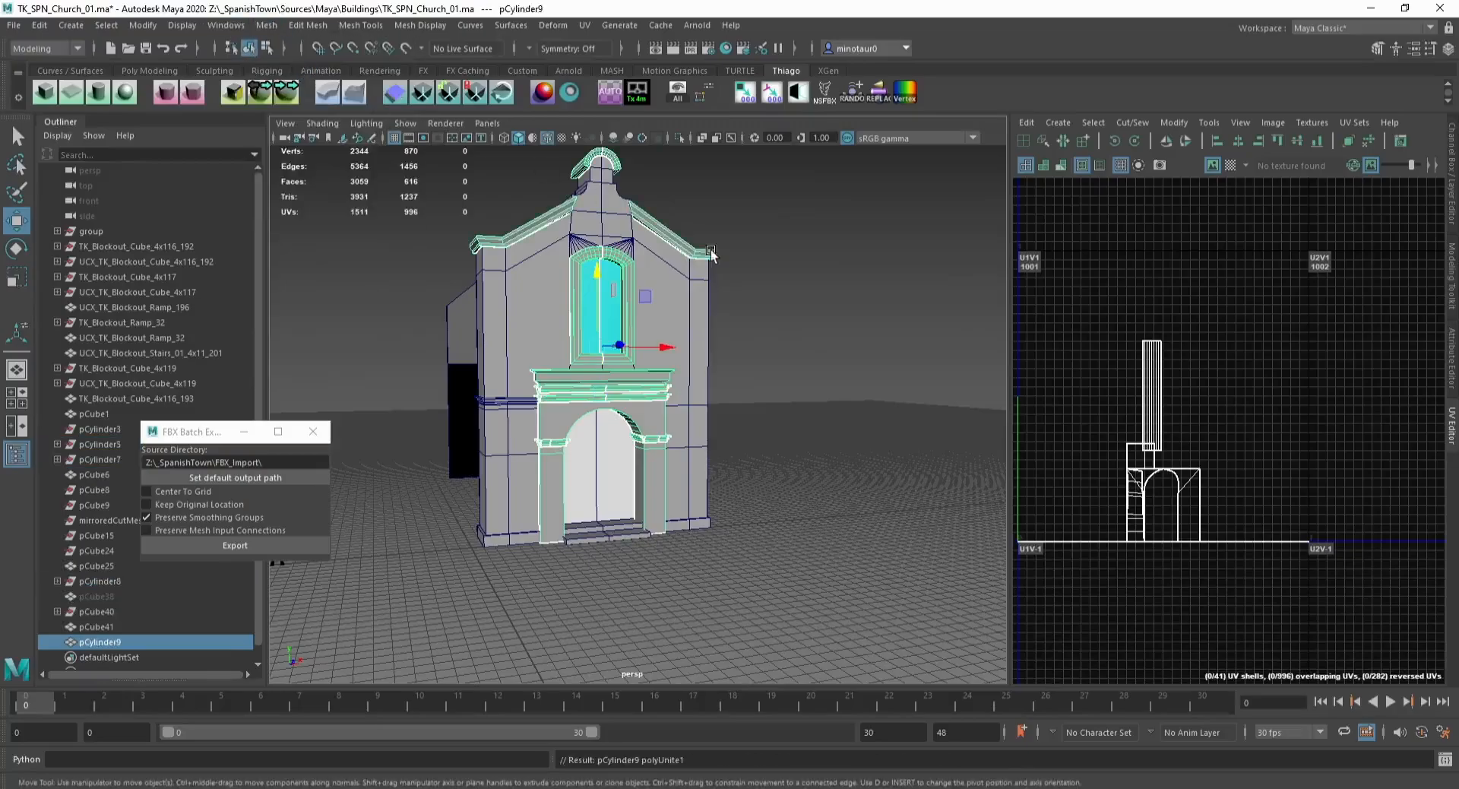
# Step: Select faces of the trim mesh and copy their UVs into a new UV set
pyautogui.click(1354, 122)
pyautogui.moveTo(1343, 172)
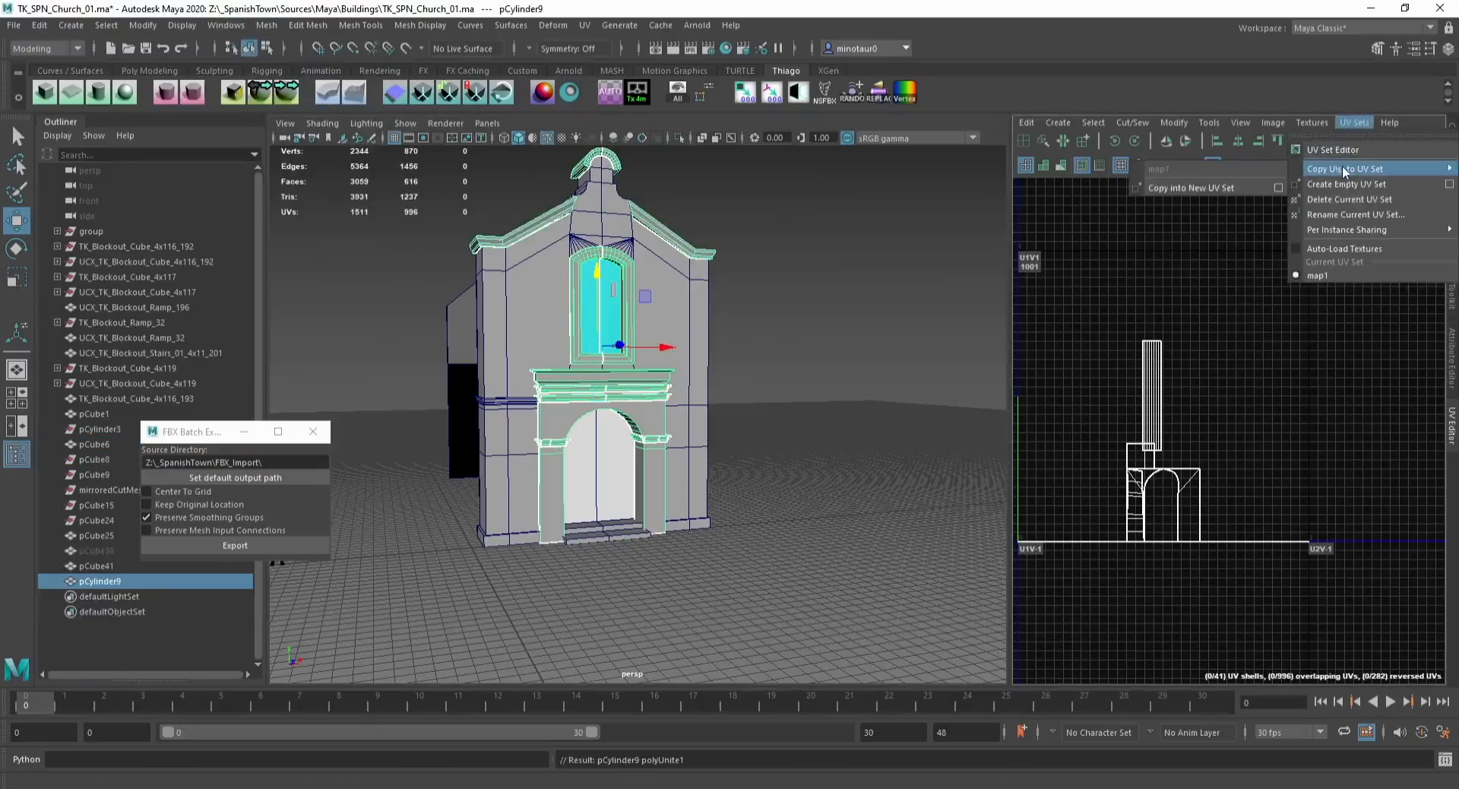
pyautogui.click(792, 273)
pyautogui.moveTo(603, 307); pyautogui.dragTo(605, 340, button='right')
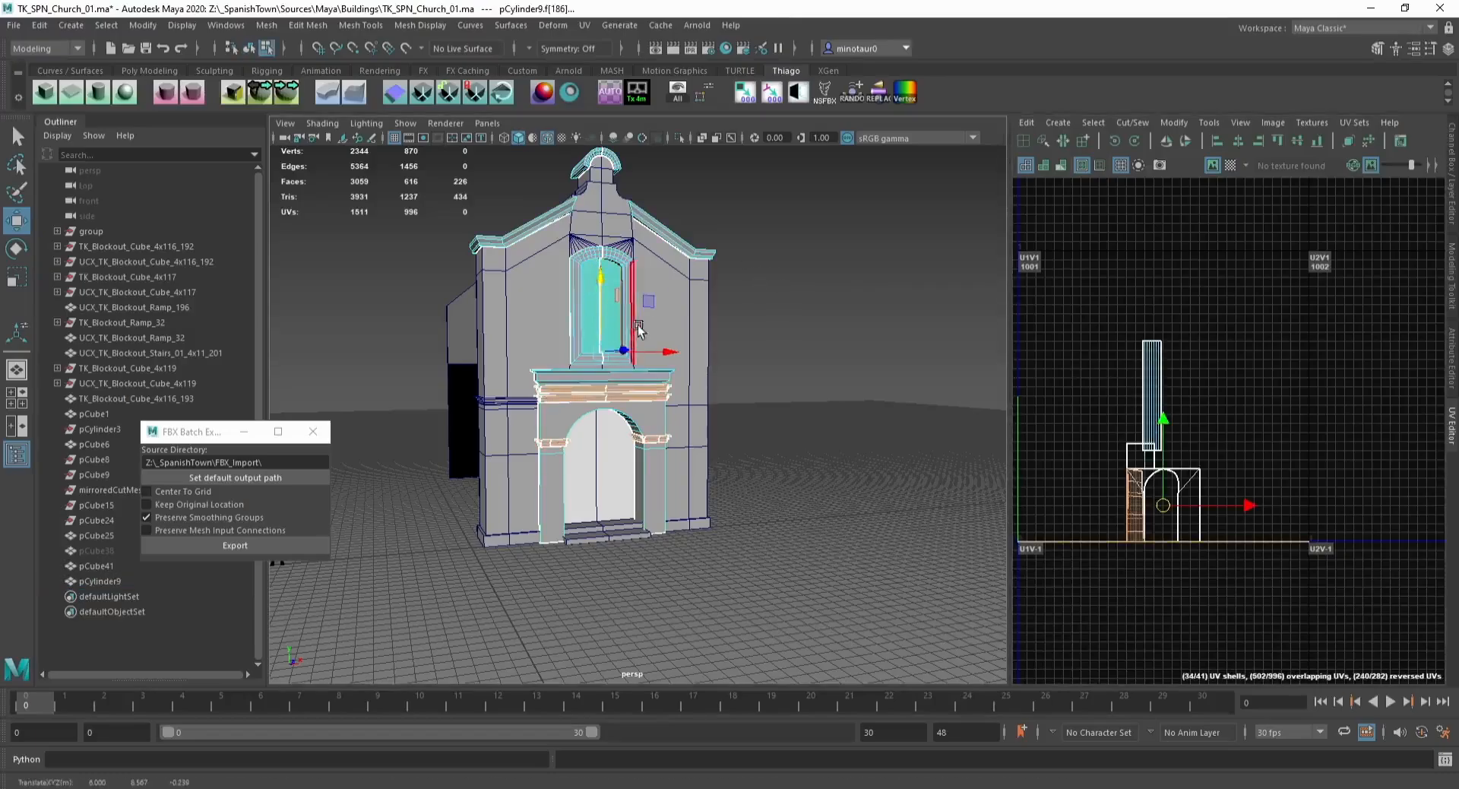
pyautogui.click(1353, 122)
pyautogui.click(1236, 190)
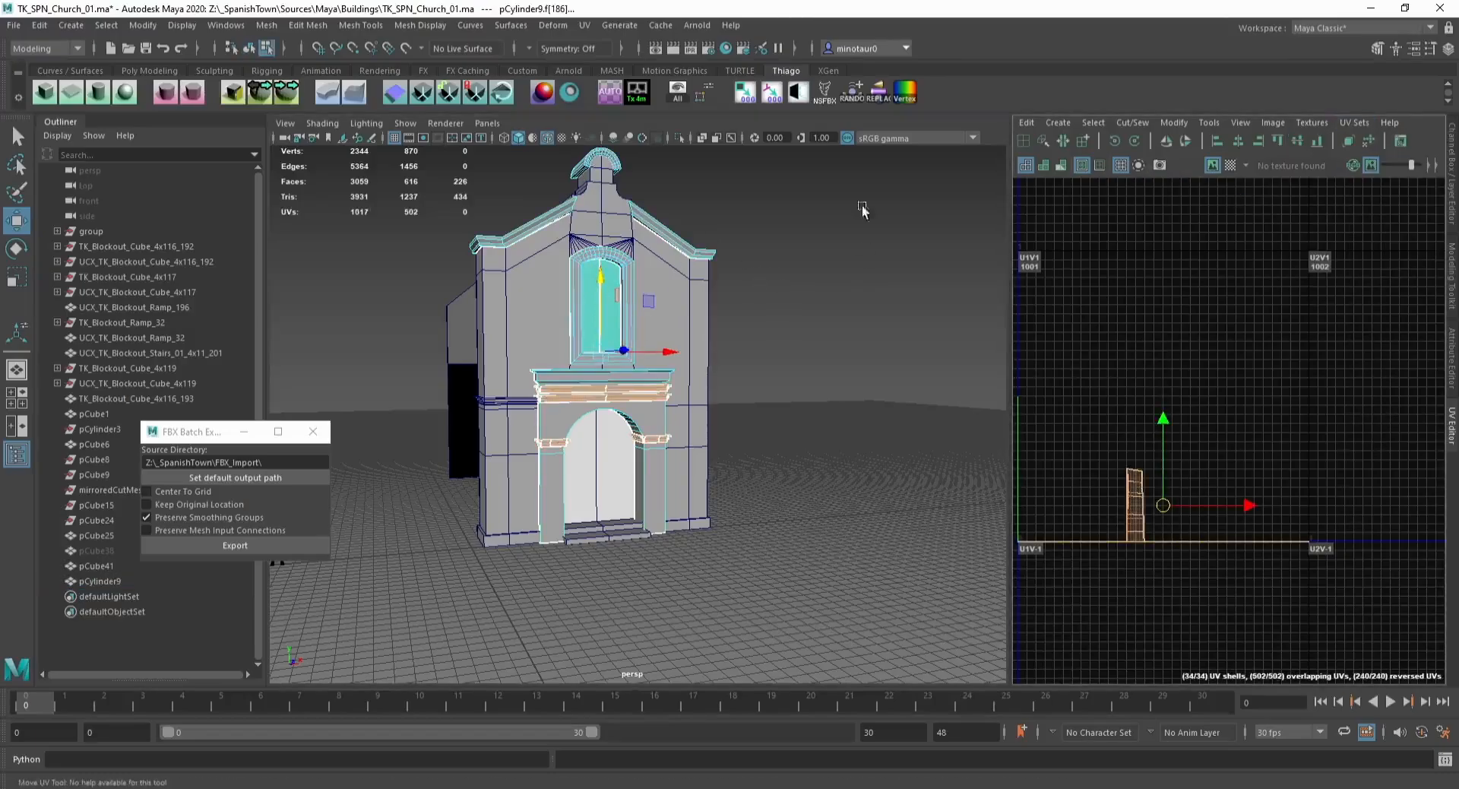
# Step: Apply the automatic UV projection and layout to the whole trim mesh
pyautogui.press('F8')
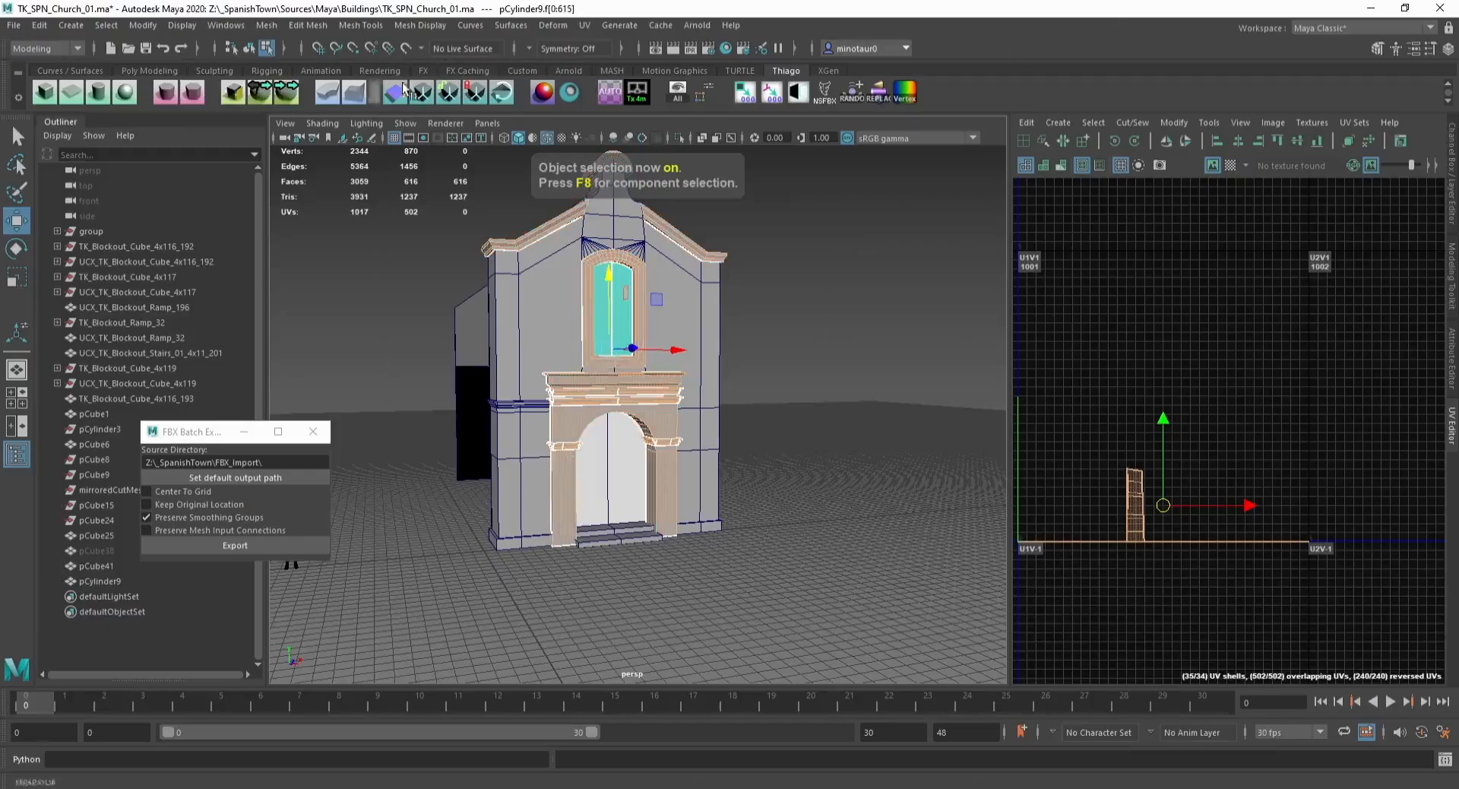
pyautogui.click(617, 104)
pyautogui.keyDown('shift'); pyautogui.moveTo(1294, 219); pyautogui.dragTo(1225, 254, button='right'); pyautogui.keyUp('shift')
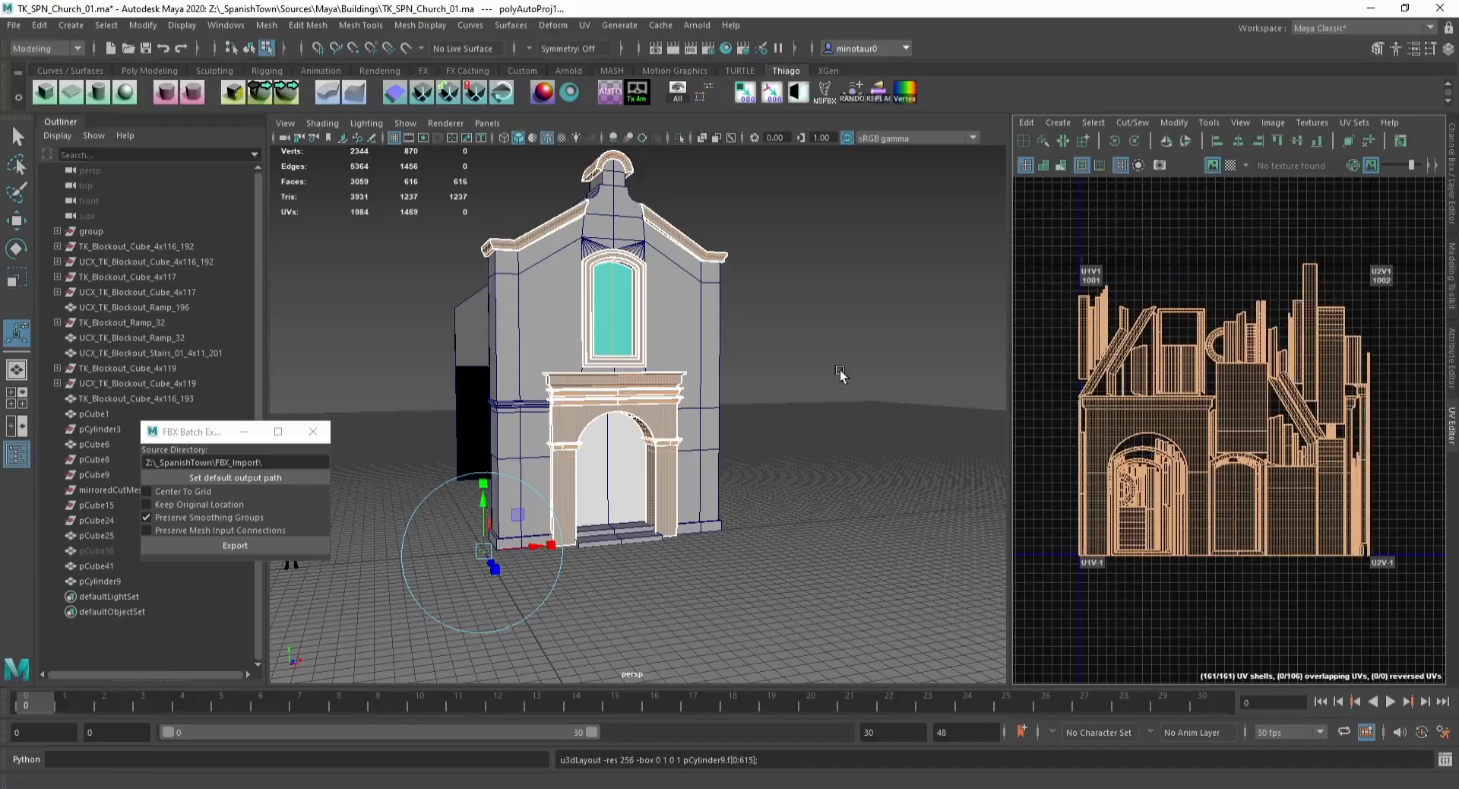
# Step: Isolate the facade wall mesh and try moving a vertex at its roof peak
pyautogui.press('F8')
pyautogui.click(682, 286)
pyautogui.hotkey('ctrl', '1')
pyautogui.keyDown('alt'); pyautogui.moveTo(570, 264); pyautogui.dragTo(787, 298); pyautogui.keyUp('alt')
pyautogui.hotkey('ctrl', '1')
pyautogui.keyDown('alt'); pyautogui.moveTo(787, 298); pyautogui.dragTo(683, 389, button='middle'); pyautogui.keyUp('alt')
pyautogui.scroll(5, 682, 388)
pyautogui.press('F9')
pyautogui.press('w')
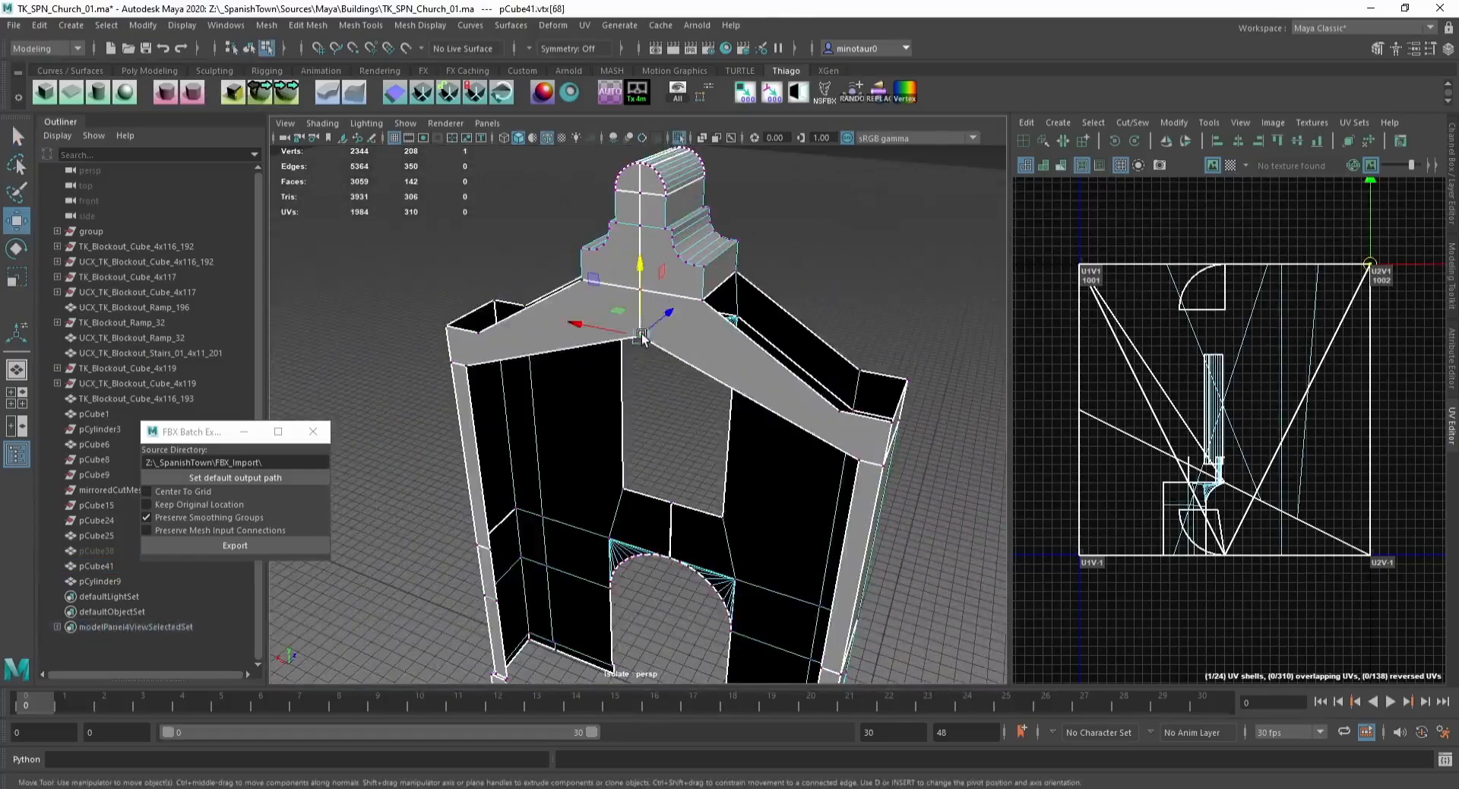
pyautogui.click(642, 292)
pyautogui.moveTo(645, 298); pyautogui.dragTo(649, 299)
pyautogui.press('F8')
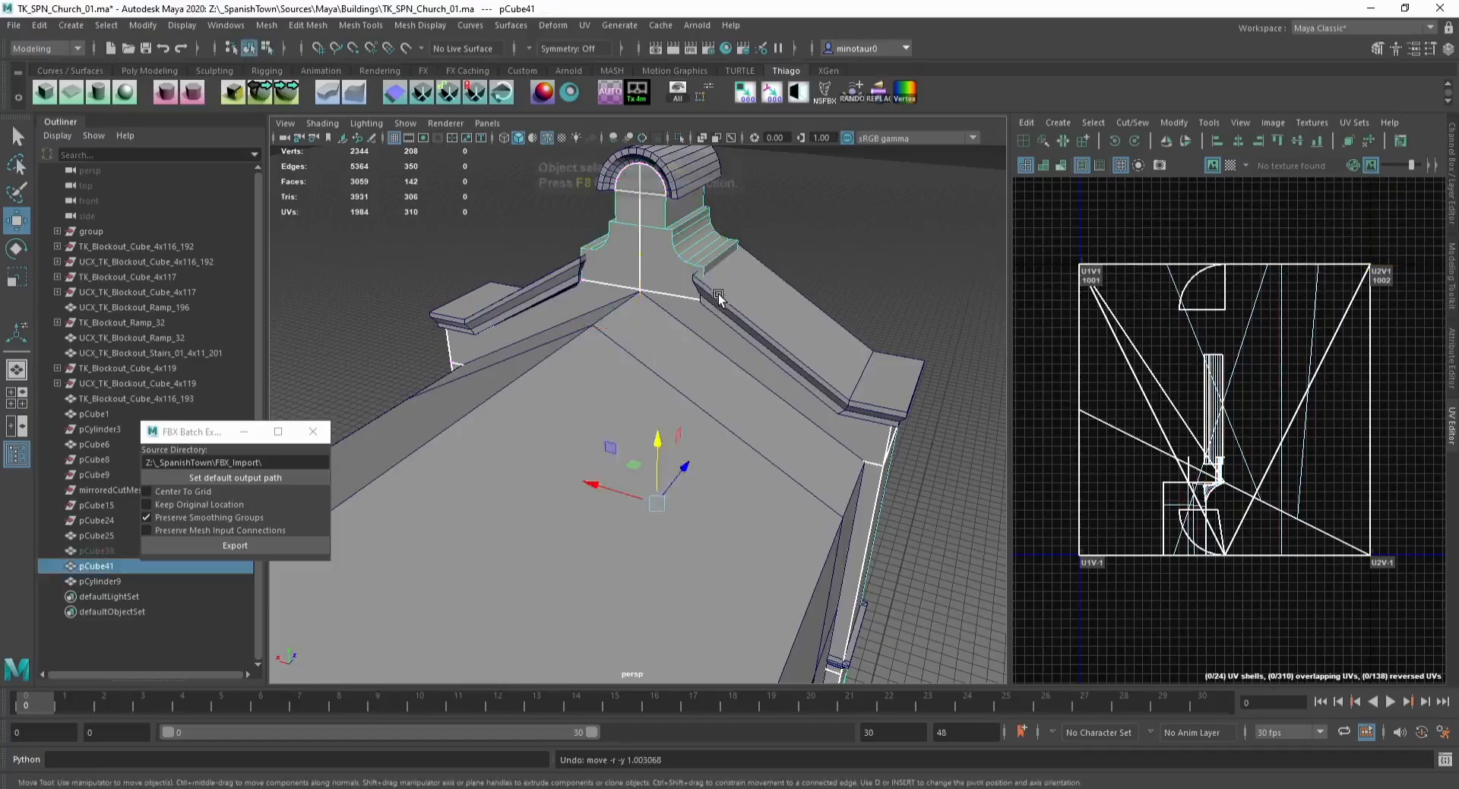
# Step: Snap the roof-peak vertex into place, then merge all vertices of the facade wall mesh
pyautogui.hotkey('ctrl', '1')
pyautogui.press('v')
pyautogui.moveTo(640, 334); pyautogui.dragTo(640, 293, button='middle')
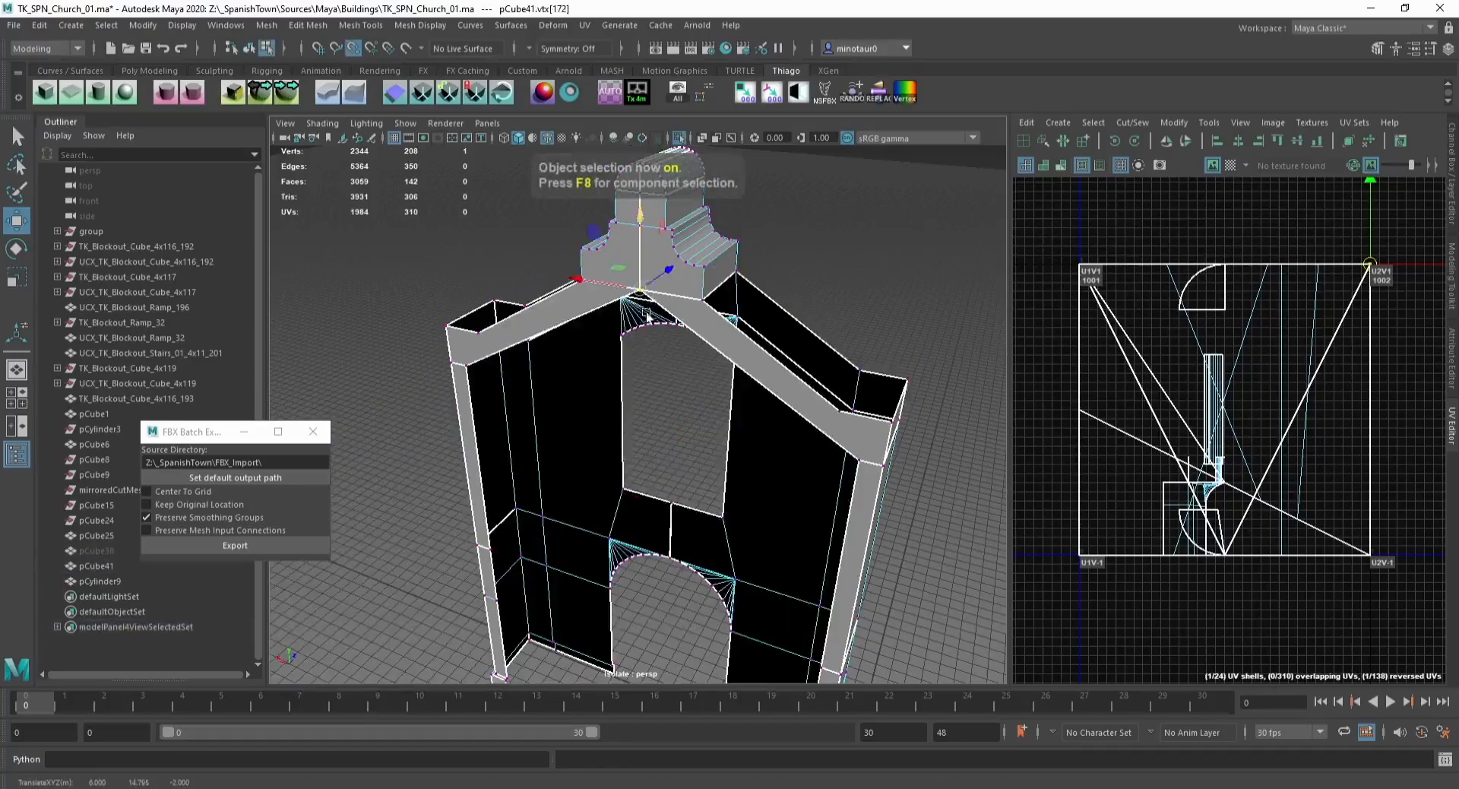
pyautogui.keyDown('alt'); pyautogui.moveTo(640, 295); pyautogui.dragTo(456, 205, button='right'); pyautogui.keyUp('alt')
pyautogui.moveTo(425, 193); pyautogui.dragTo(825, 657)
pyautogui.click(360, 29)
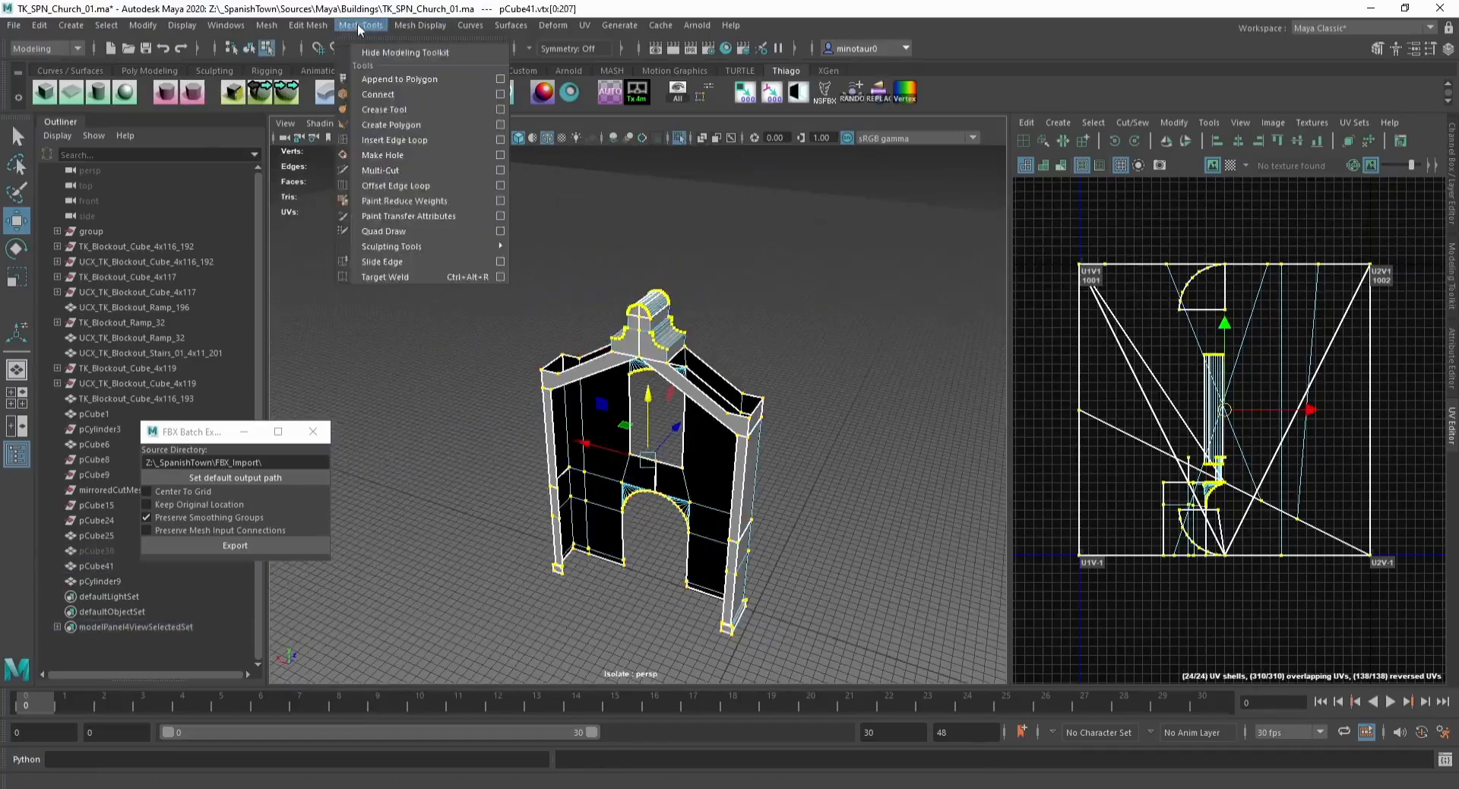
pyautogui.moveTo(314, 27)
pyautogui.click(343, 187)
pyautogui.press('F8')
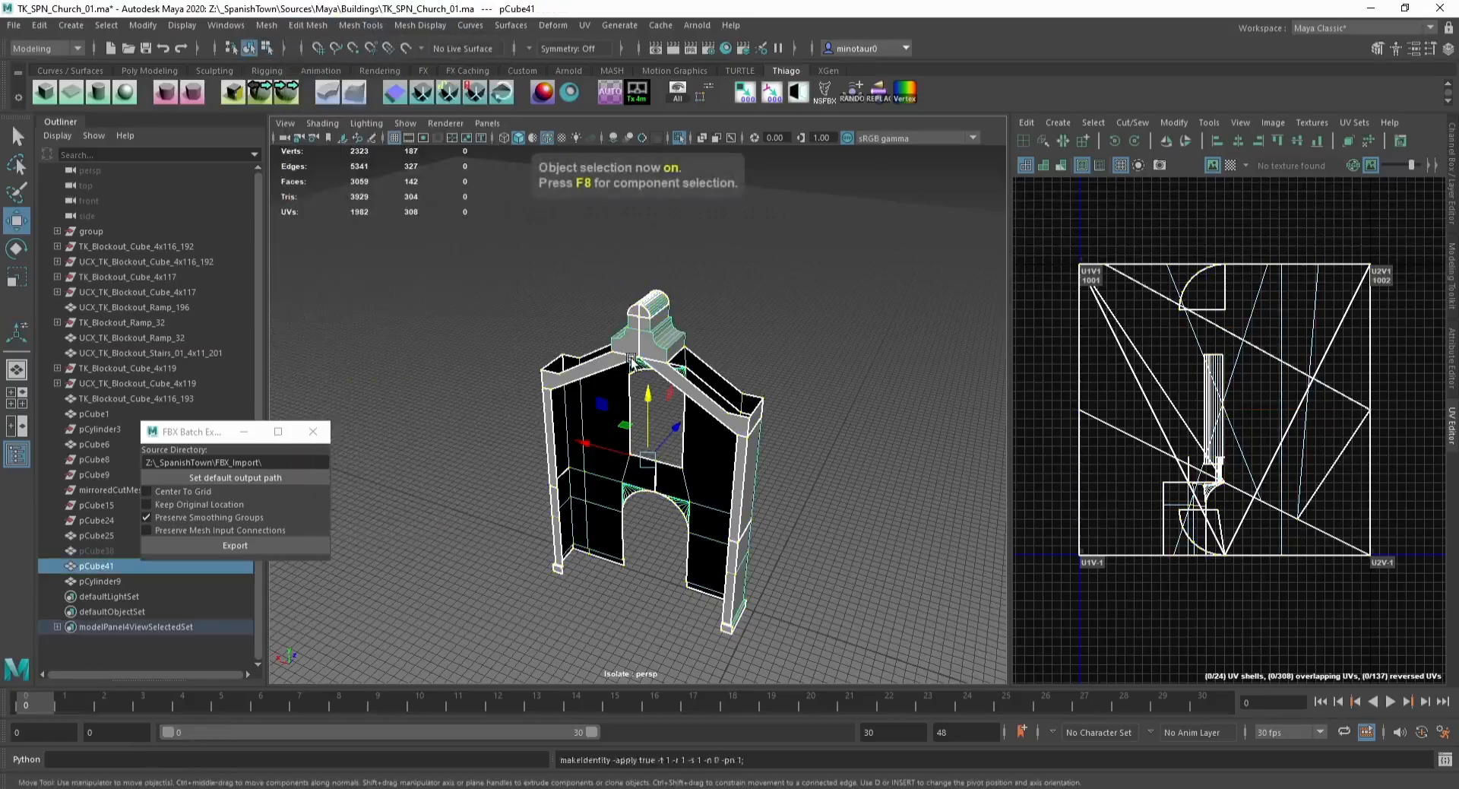
# Step: Apply the automatic UV projection and layout to the facade wall mesh
pyautogui.hotkey('ctrl', '1')
pyautogui.press('f')
pyautogui.click(609, 92)
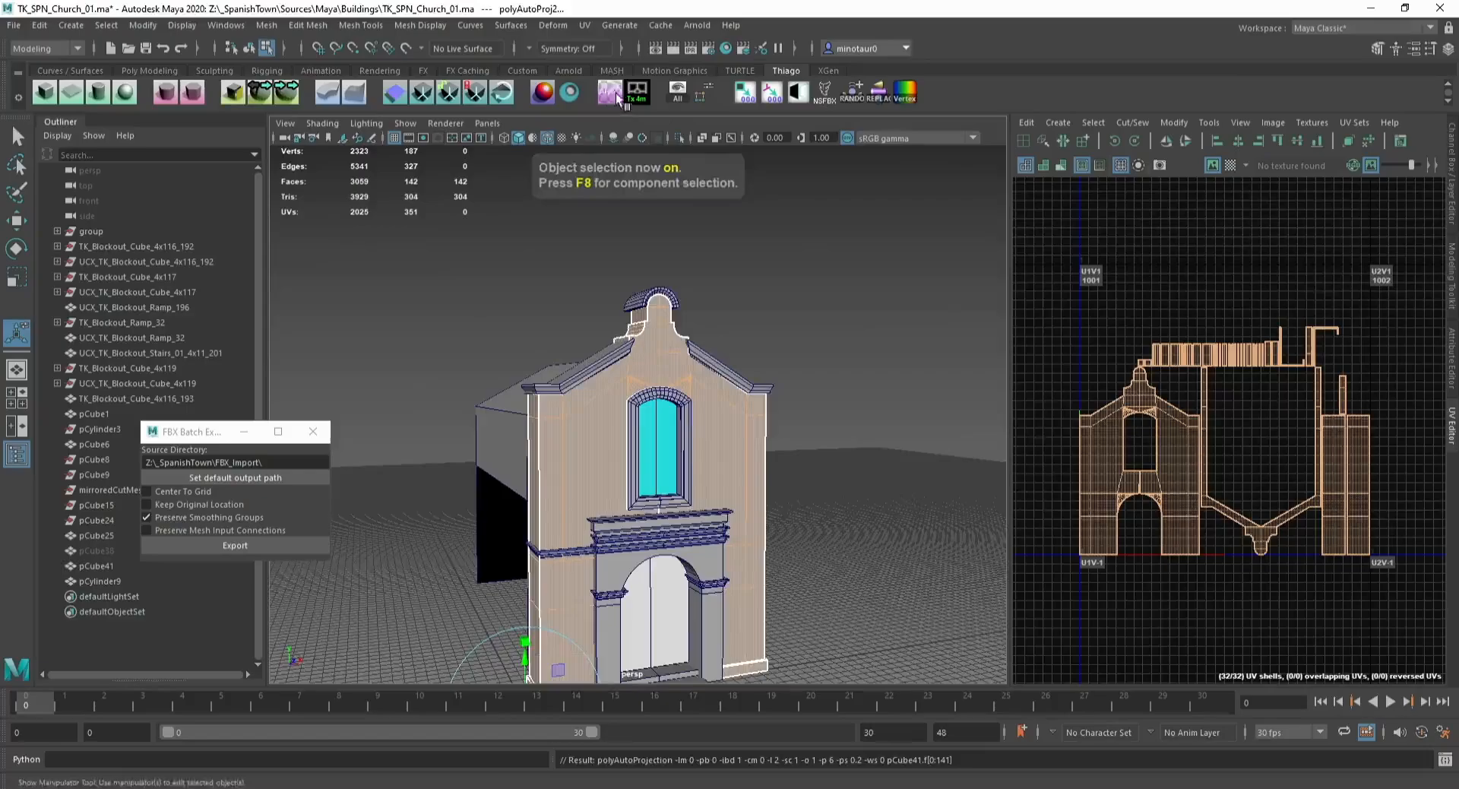
pyautogui.keyDown('alt'); pyautogui.moveTo(638, 220); pyautogui.dragTo(674, 227); pyautogui.keyUp('alt')
pyautogui.keyDown('shift'); pyautogui.rightClick(1284, 254); pyautogui.keyUp('shift')
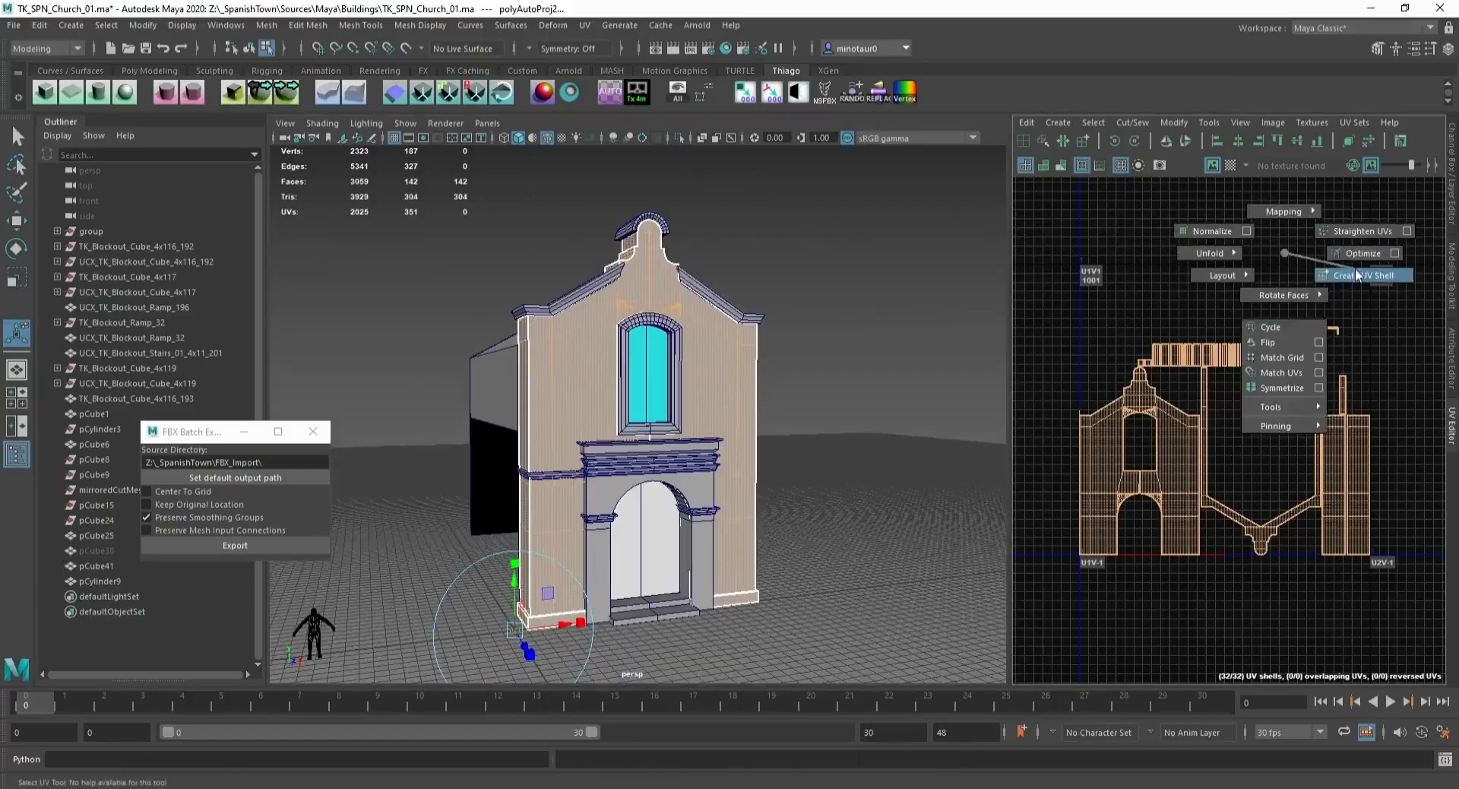
# Step: Copy the facade wall's UVs into a new UV set
pyautogui.click(1353, 122)
pyautogui.moveTo(1341, 169)
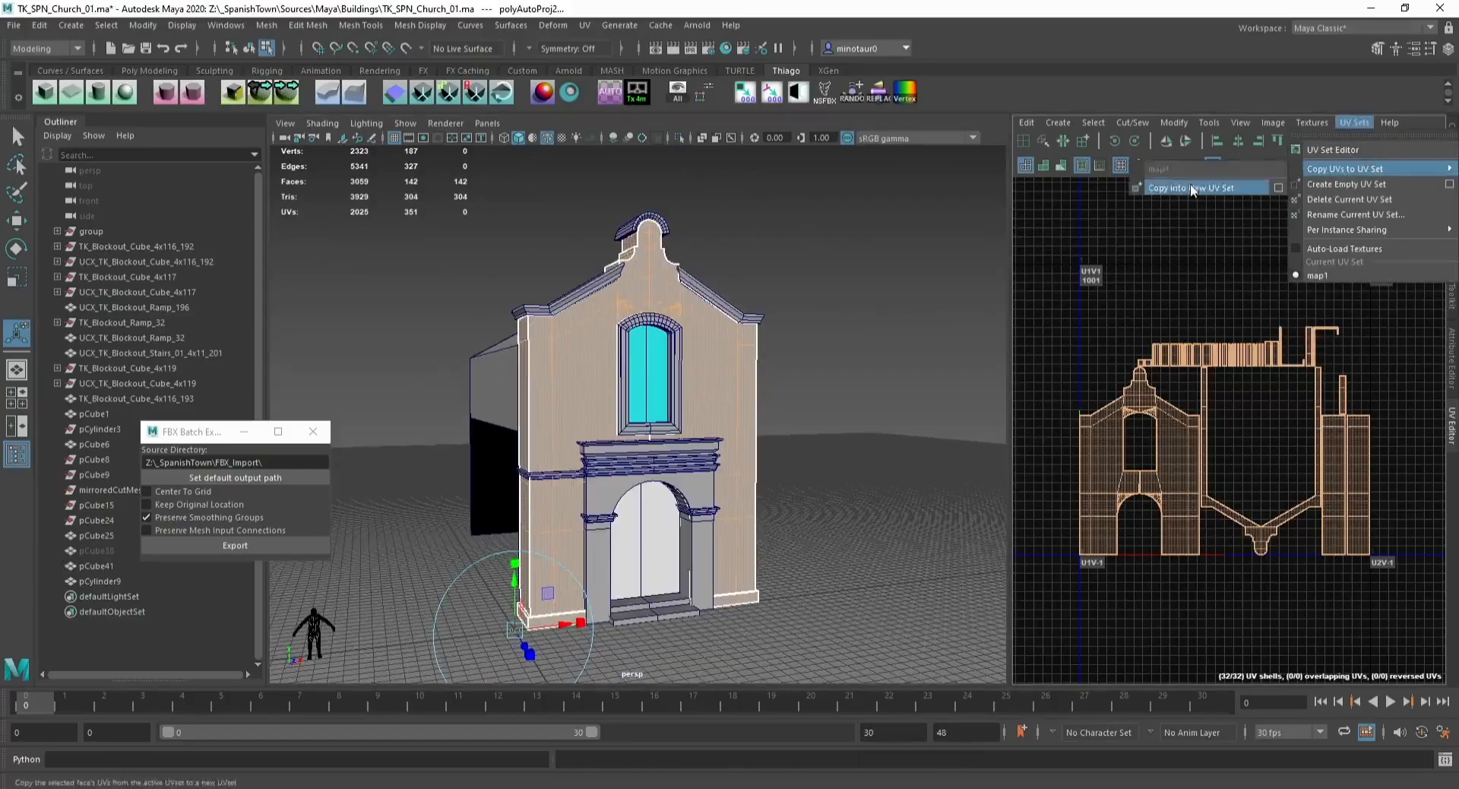
pyautogui.click(1190, 188)
pyautogui.click(718, 293)
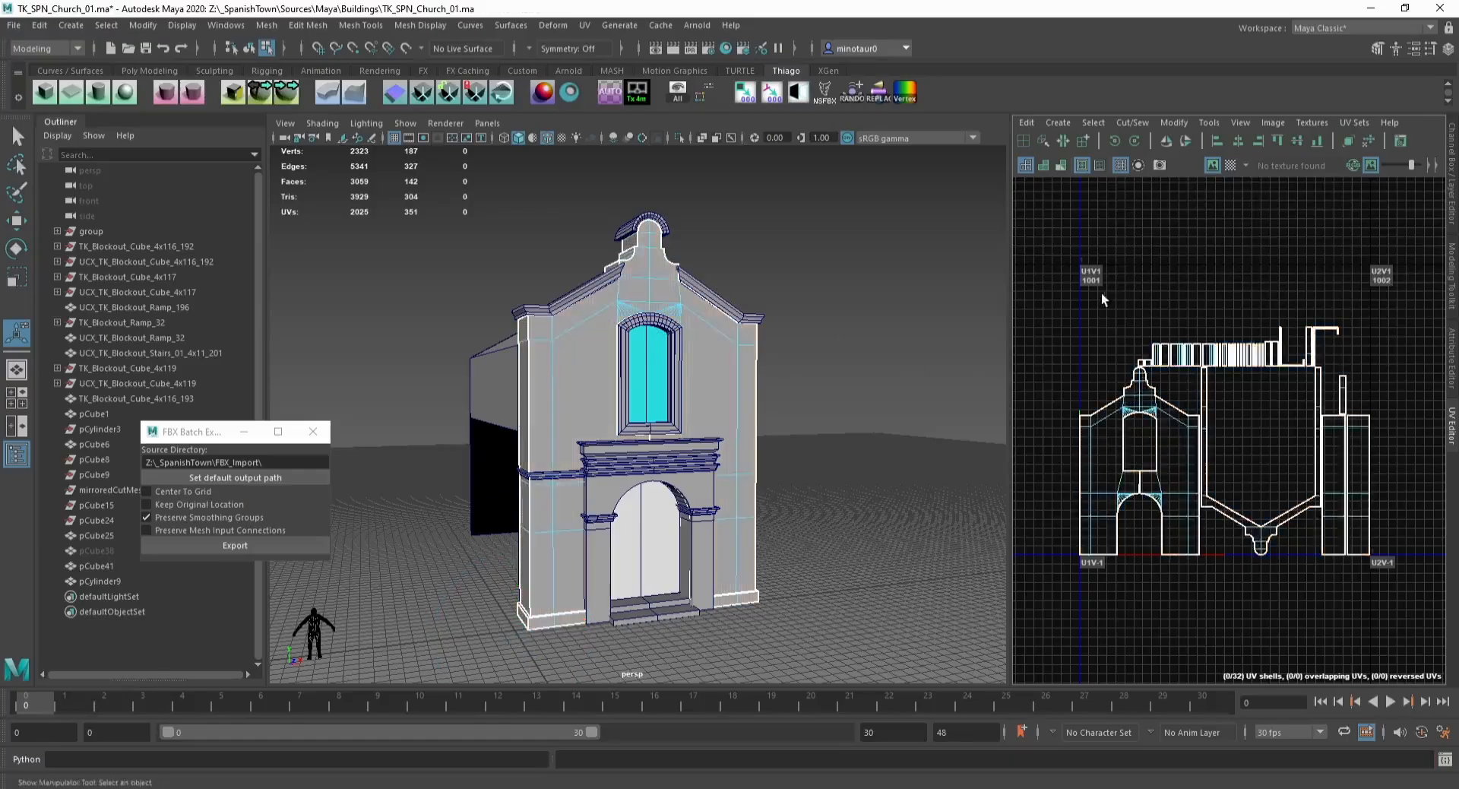
pyautogui.moveTo(1064, 254); pyautogui.dragTo(1446, 682)
pyautogui.keyDown('shift'); pyautogui.moveTo(1219, 252); pyautogui.dragTo(1056, 295, button='right'); pyautogui.keyUp('shift')
# Step: Select all vertices of the isolated facade wall mesh and merge them
pyautogui.click(787, 440)
pyautogui.press('w')
pyautogui.press('F8')
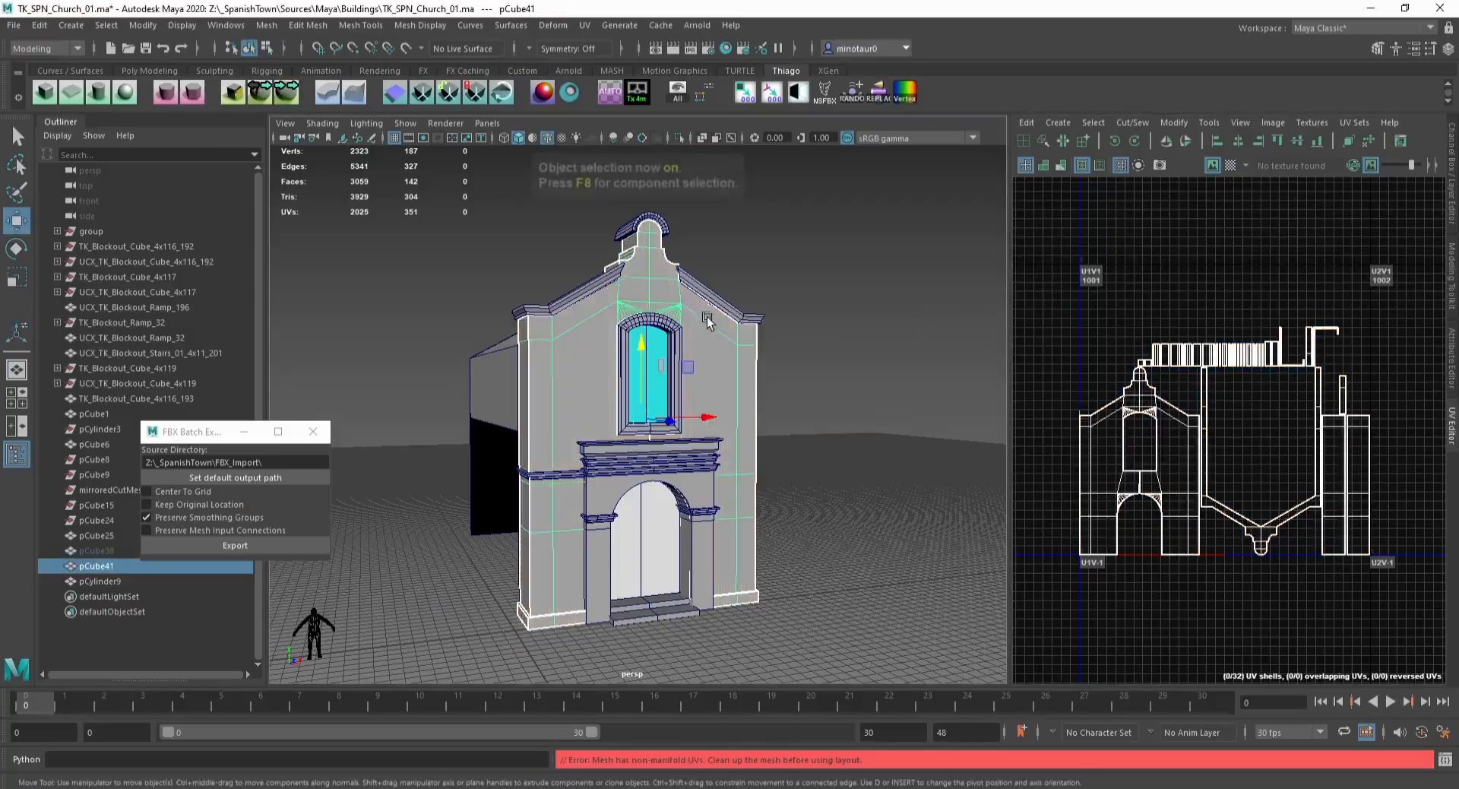
pyautogui.hotkey('ctrl', '1')
pyautogui.hotkey('ctrl', 'F9')
pyautogui.click(306, 28)
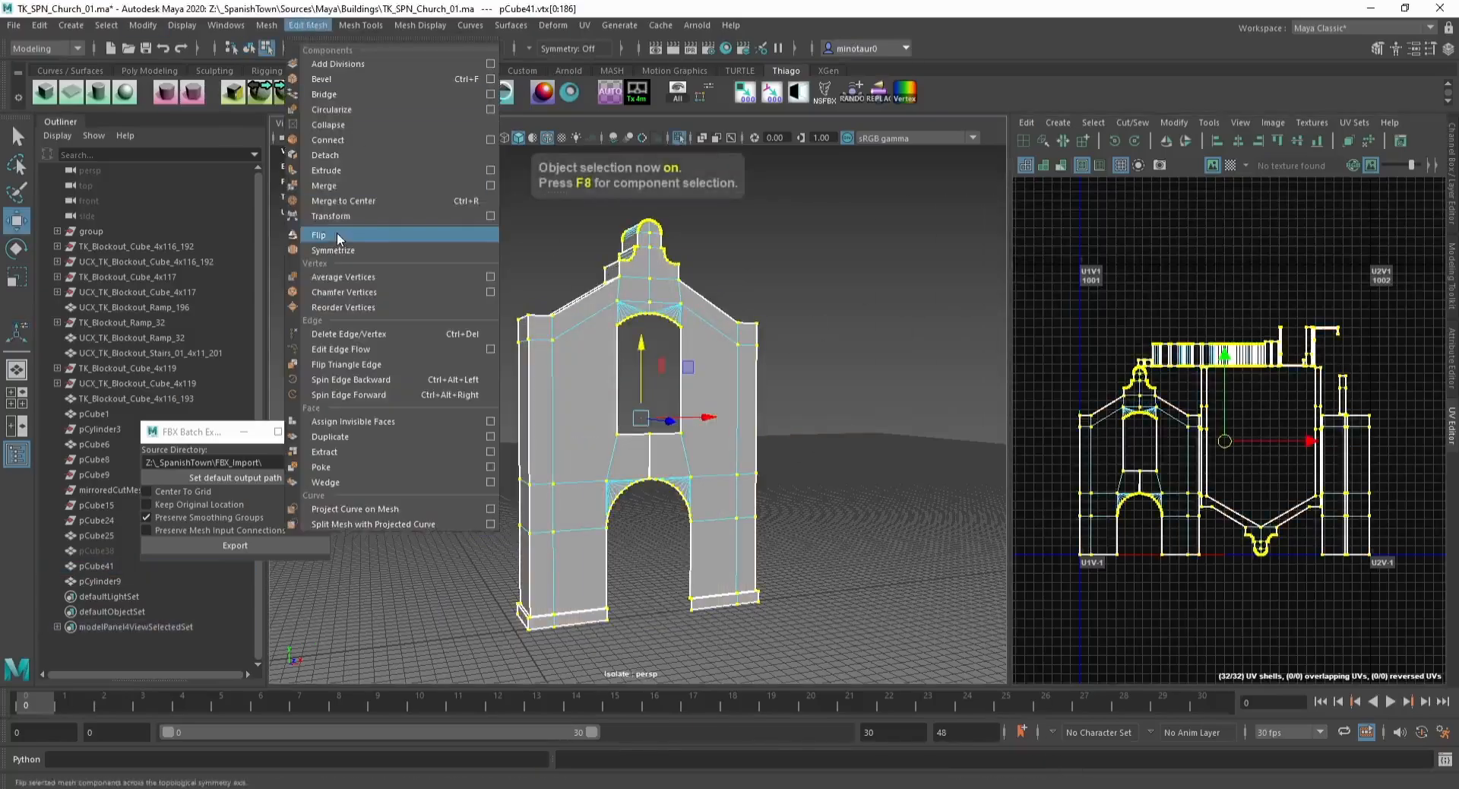
pyautogui.click(334, 186)
pyautogui.press('w')
pyautogui.press('F8')
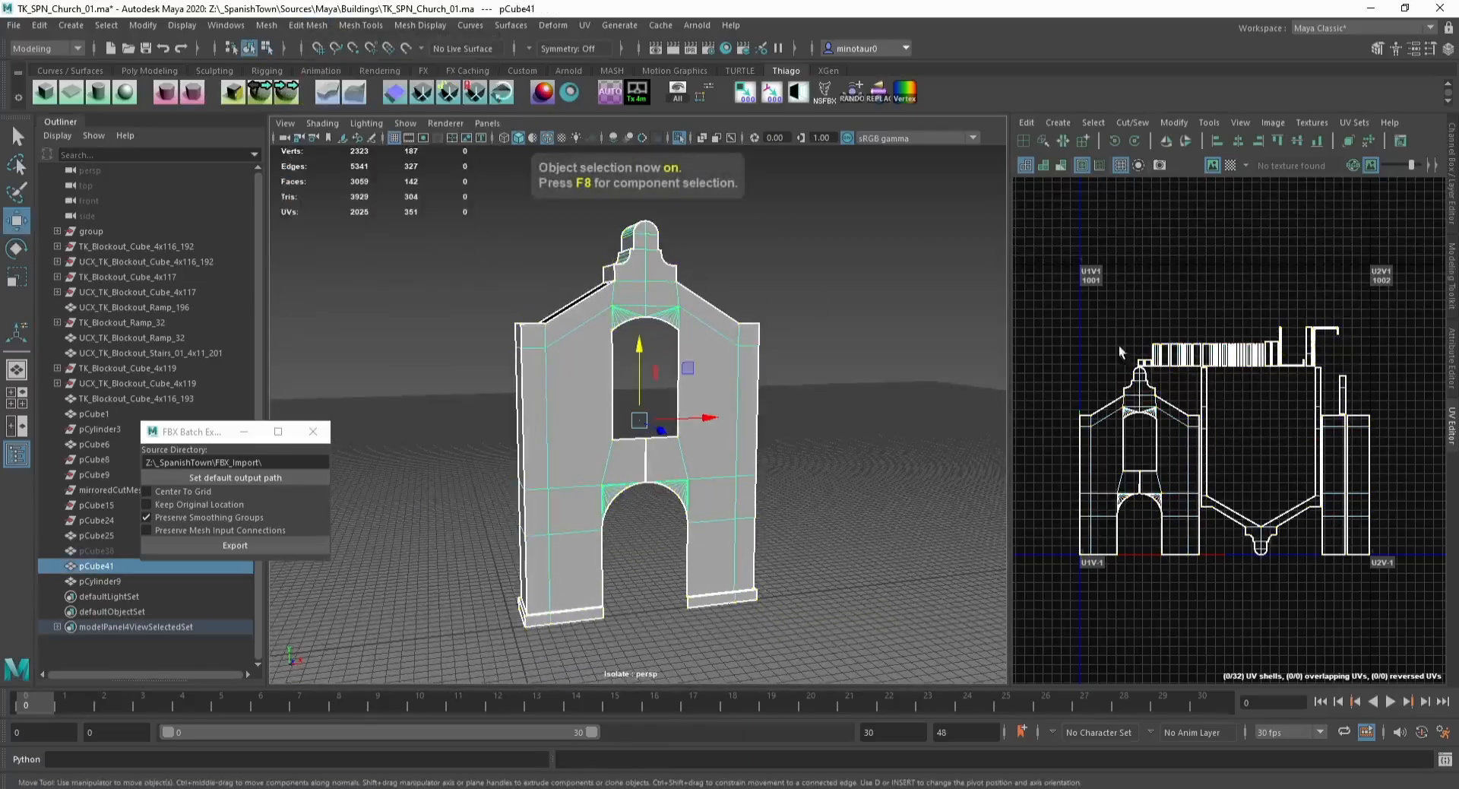
# Step: Save the scene and lay out the facade wall's face UVs in a new UV set, fixing non-manifold geometry
pyautogui.hotkey('ctrl', 's')
pyautogui.hotkey('ctrl', 'F11')
pyautogui.click(1359, 124)
pyautogui.moveTo(1361, 168)
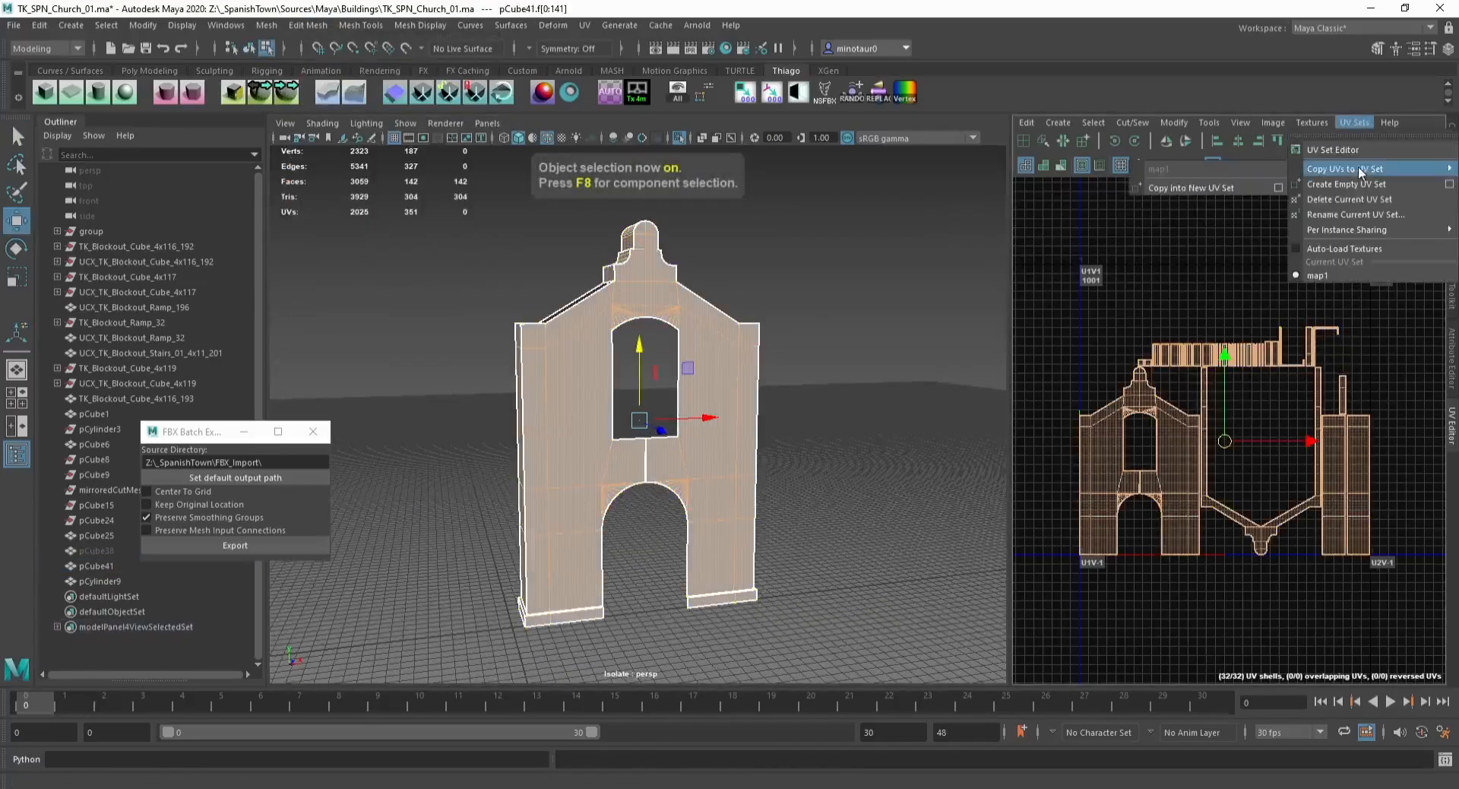
pyautogui.click(1216, 186)
pyautogui.keyDown('shift'); pyautogui.moveTo(1117, 278); pyautogui.dragTo(1060, 306, button='right'); pyautogui.keyUp('shift')
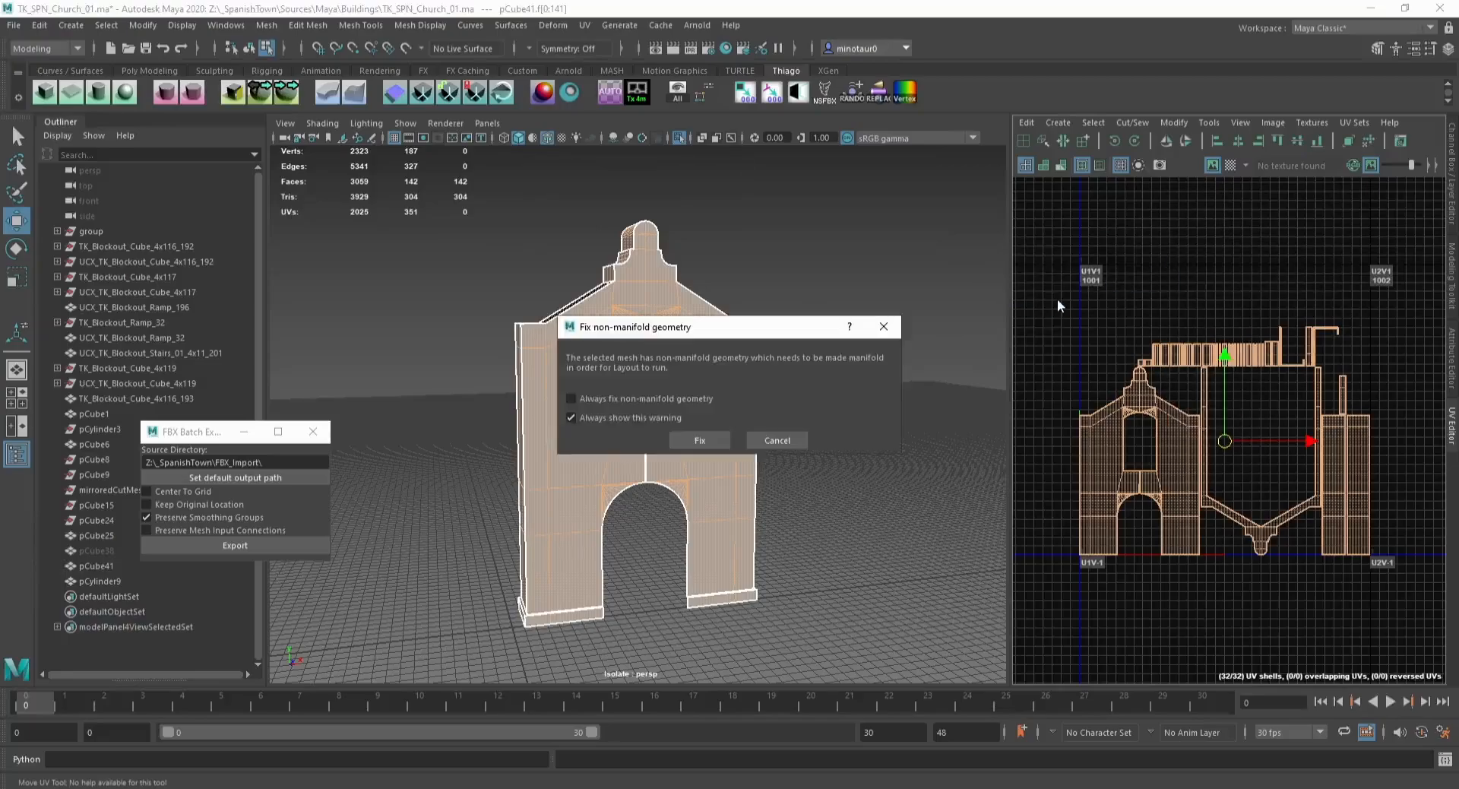
pyautogui.click(714, 442)
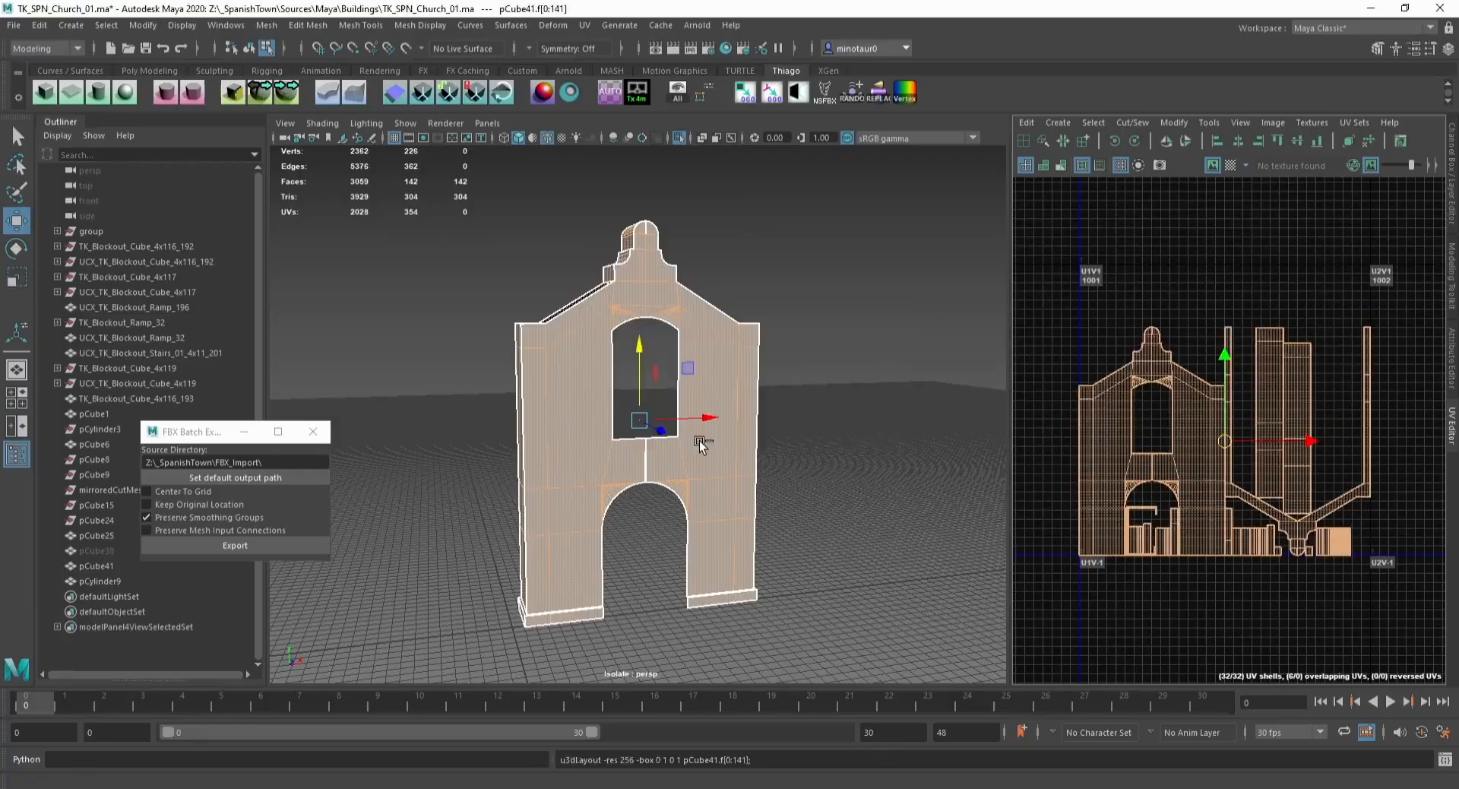
# Step: Undo the non-manifold fix and UV layout on the facade wall
pyautogui.scroll(3, 727, 356)
pyautogui.keyDown('alt'); pyautogui.moveTo(706, 292); pyautogui.dragTo(658, 277); pyautogui.keyUp('alt')
pyautogui.keyDown('alt'); pyautogui.moveTo(658, 277); pyautogui.dragTo(675, 373, button='middle'); pyautogui.keyUp('alt')
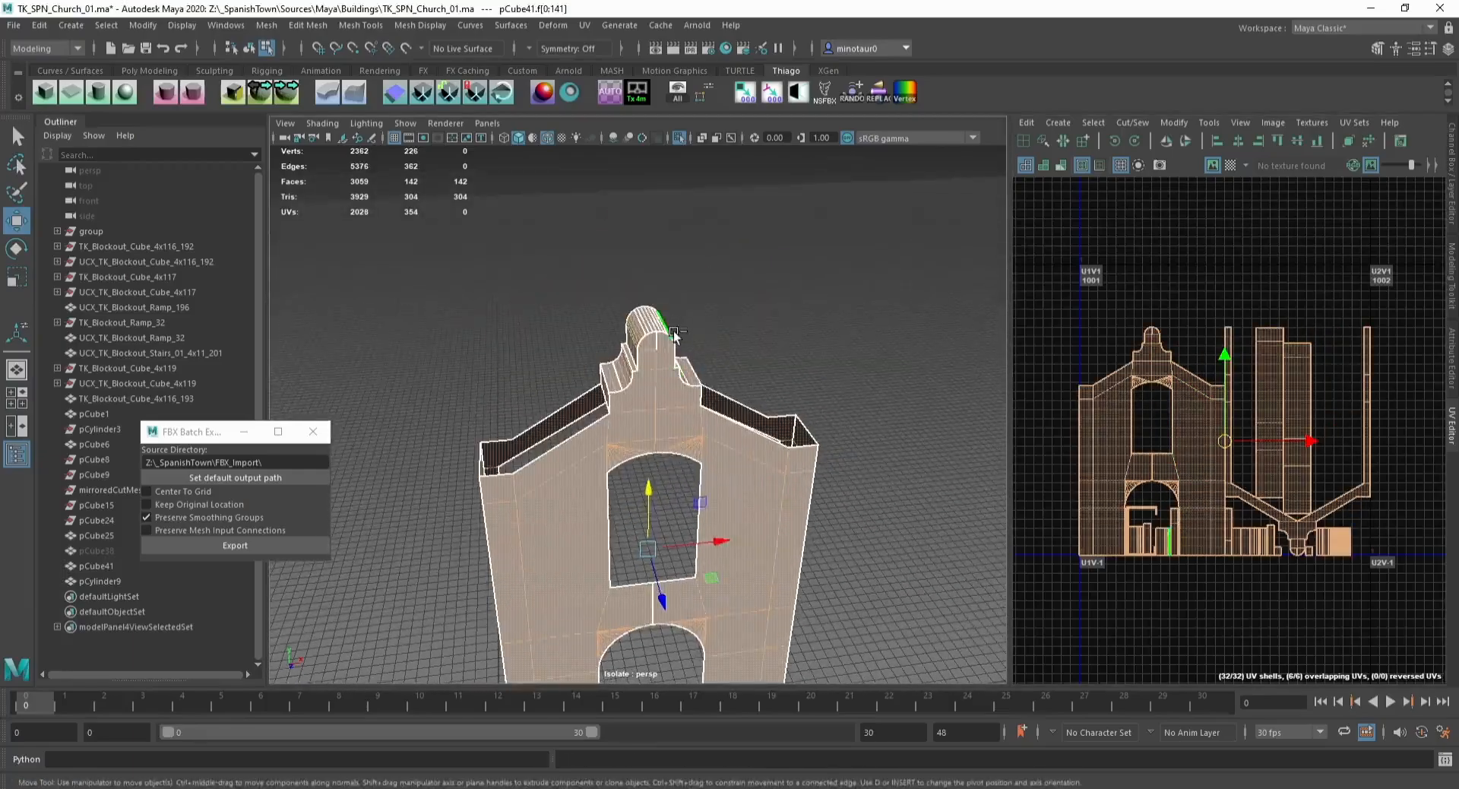
pyautogui.hotkey('ctrl', 'z')
# Step: Delete the two stray edges on the top of the facade wall's gable
pyautogui.scroll(7, 674, 319)
pyautogui.press('F8')
pyautogui.press('F9')
pyautogui.click(726, 200)
pyautogui.press('f')
pyautogui.keyDown('alt'); pyautogui.moveTo(755, 217); pyautogui.dragTo(742, 521); pyautogui.keyUp('alt')
pyautogui.scroll(-5, 750, 411)
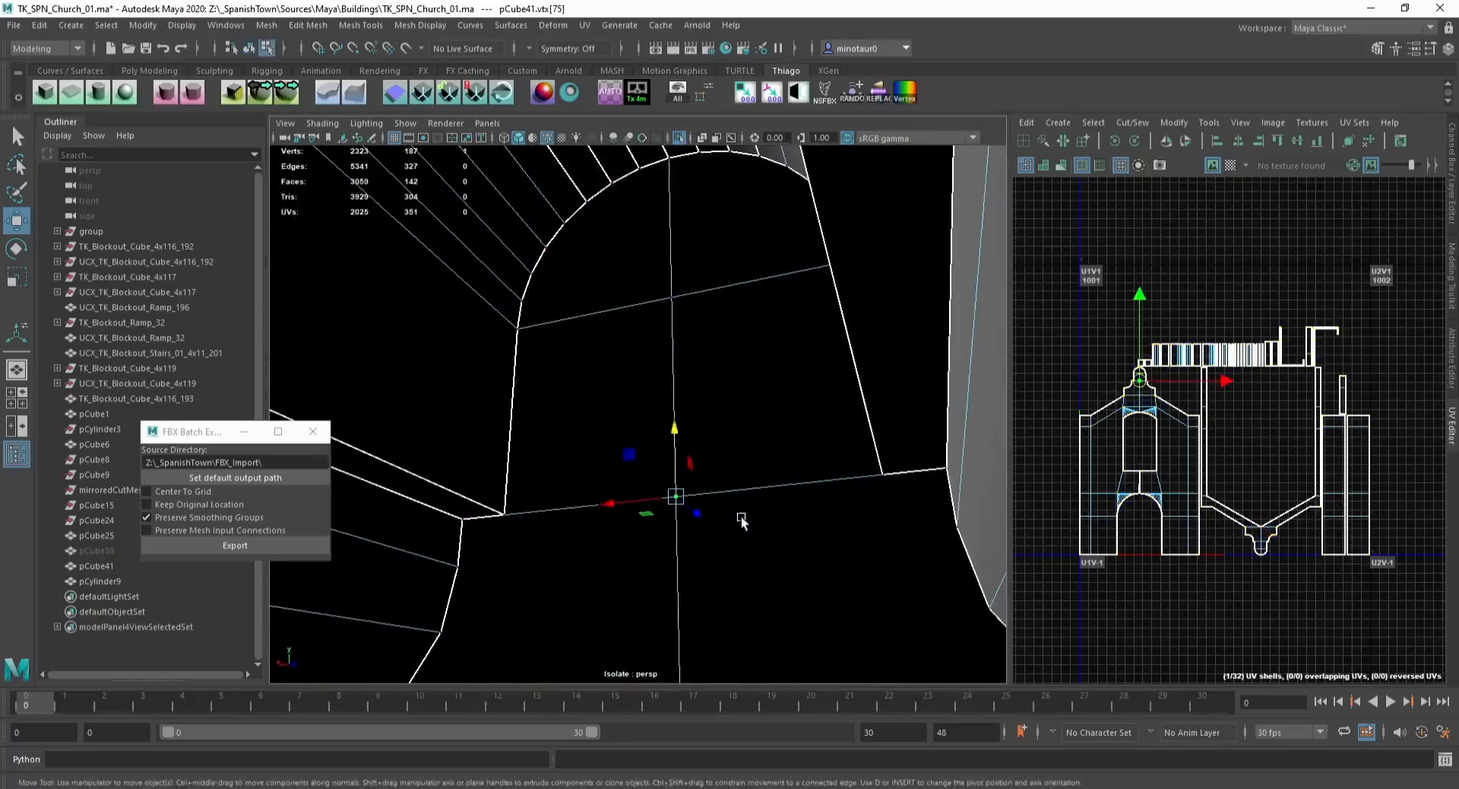
pyautogui.moveTo(684, 445); pyautogui.dragTo(691, 514)
pyautogui.keyDown('alt'); pyautogui.moveTo(727, 427); pyautogui.dragTo(621, 461); pyautogui.keyUp('alt')
pyautogui.scroll(-6, 598, 486)
pyautogui.press('F10')
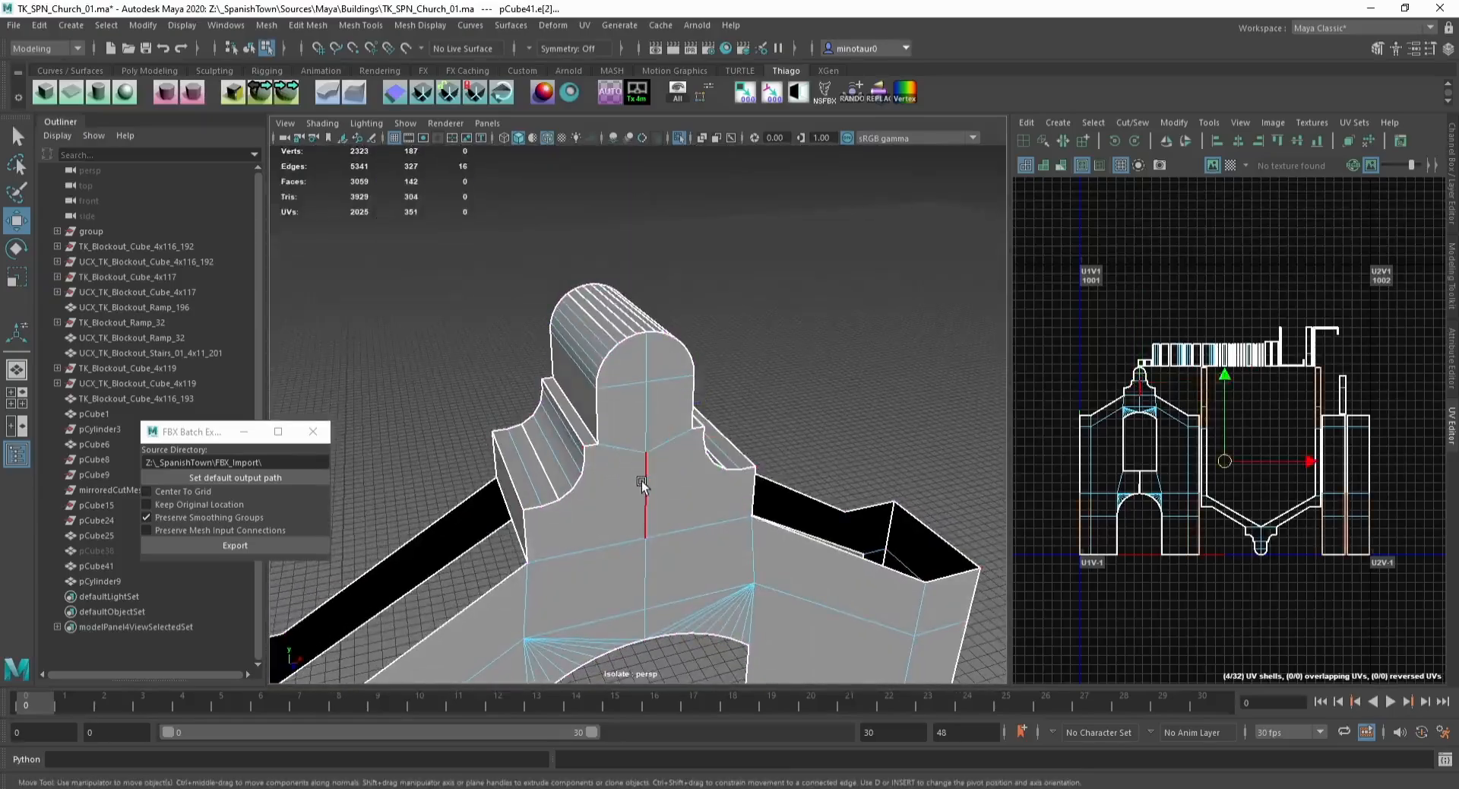
pyautogui.doubleClick(643, 484)
pyautogui.press('Delete')
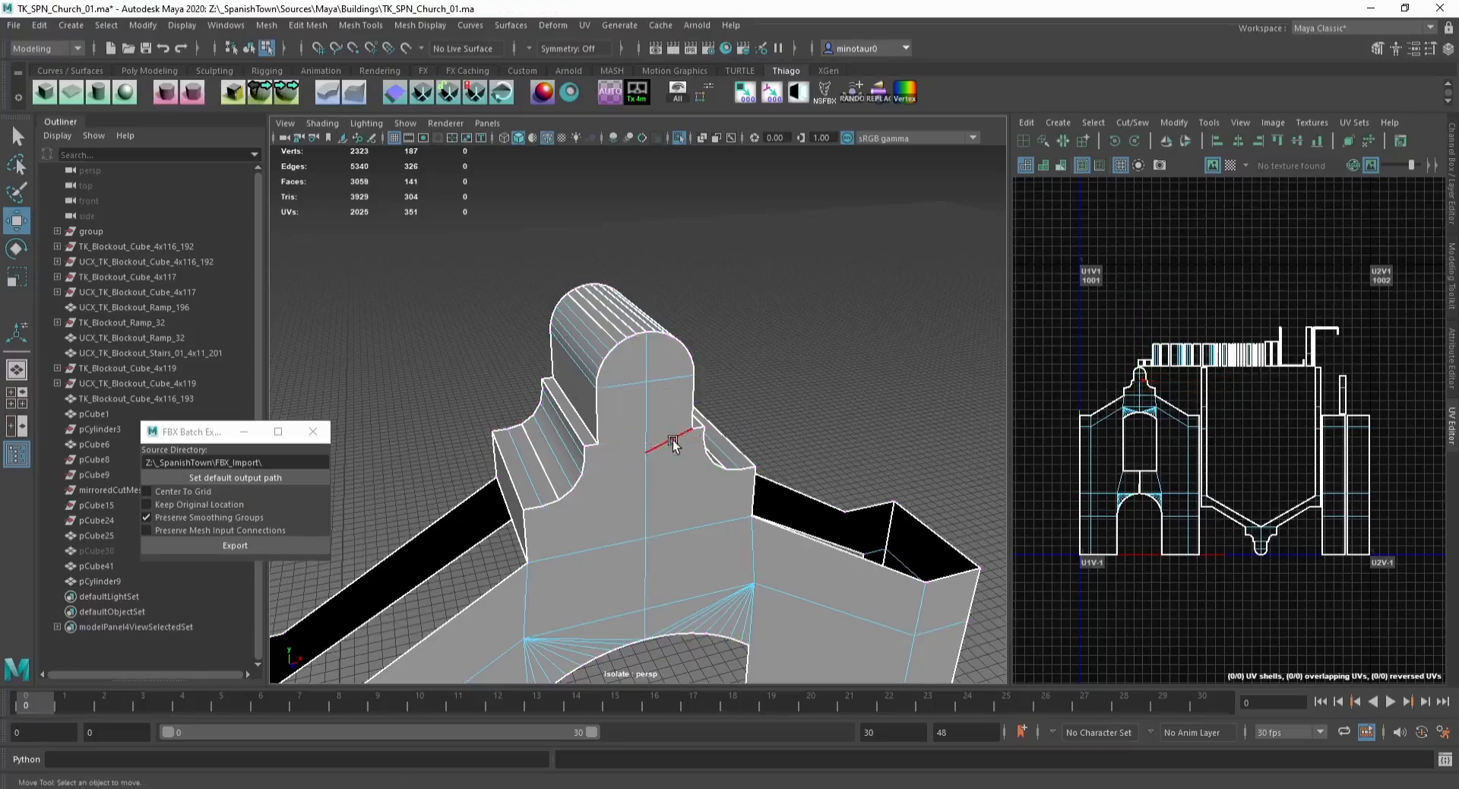
pyautogui.click(649, 460)
pyautogui.press('Delete')
# Step: Inspect the facade wall's UV sets and face UV layout
pyautogui.scroll(-3, 693, 427)
pyautogui.press('F8')
pyautogui.scroll(-3, 693, 430)
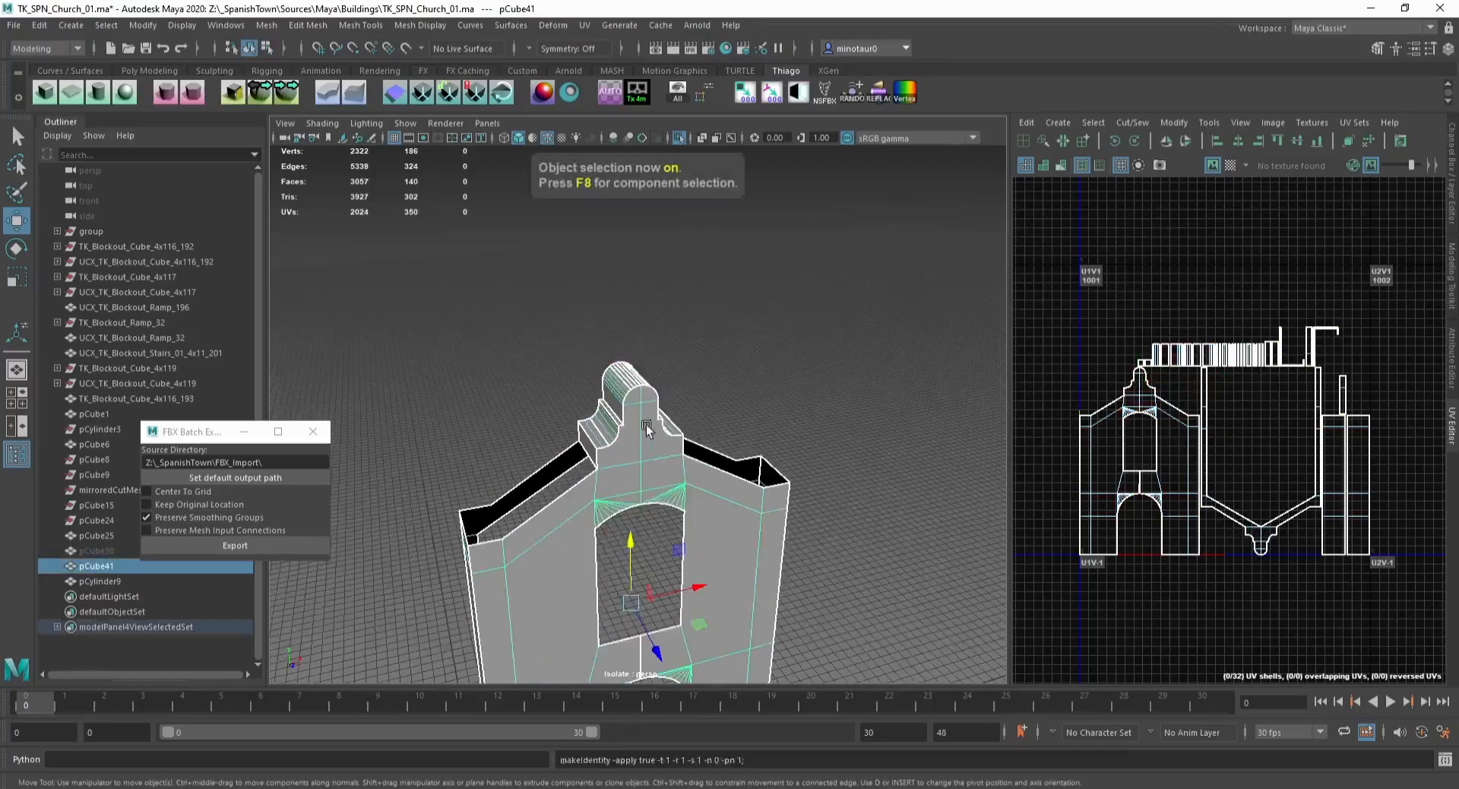
pyautogui.scroll(-4, 645, 418)
pyautogui.keyDown('alt'); pyautogui.moveTo(642, 400); pyautogui.dragTo(644, 313, button='middle'); pyautogui.keyUp('alt')
pyautogui.click(1359, 122)
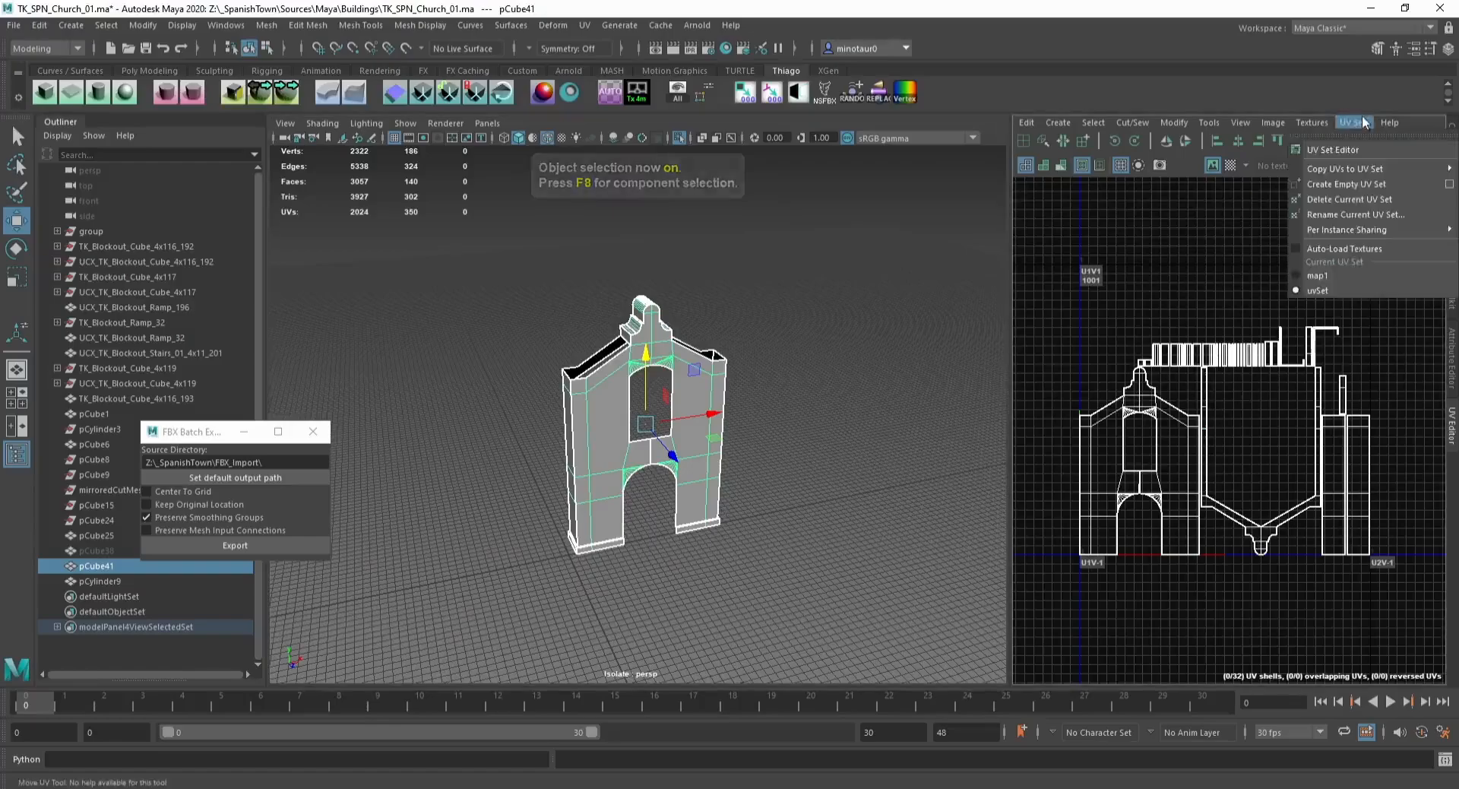
pyautogui.click(1359, 122)
pyautogui.keyDown('alt'); pyautogui.moveTo(1145, 221); pyautogui.dragTo(1134, 206, button='middle'); pyautogui.keyUp('alt')
pyautogui.hotkey('ctrl', 'F11')
pyautogui.moveTo(773, 228)
pyautogui.keyDown('shift'); pyautogui.mouseDown(button='right')
pyautogui.moveTo(727, 244)
pyautogui.moveTo(799, 241)
pyautogui.moveTo(774, 229)
pyautogui.mouseUp(button='right'); pyautogui.keyUp('shift')
pyautogui.keyDown('shift'); pyautogui.moveTo(1176, 285); pyautogui.dragTo(1014, 326, button='right'); pyautogui.keyUp('shift')
pyautogui.scroll(4, 743, 333)
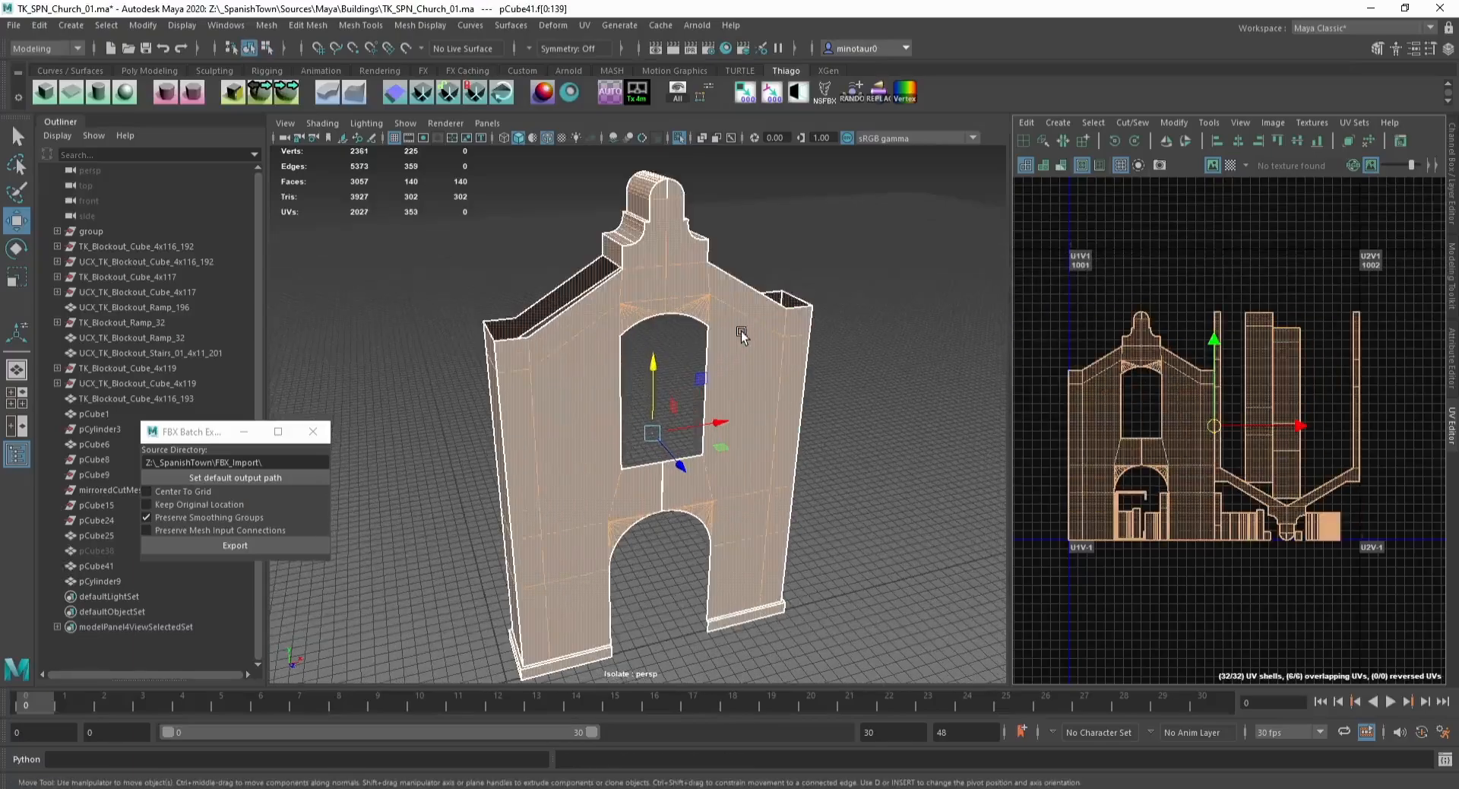
# Step: Exit the isolated view, save the scene and close the FBX Batch Export window
pyautogui.press('F8')
pyautogui.click(772, 225)
pyautogui.keyDown('alt'); pyautogui.moveTo(691, 244); pyautogui.dragTo(671, 313, button='middle'); pyautogui.keyUp('alt')
pyautogui.press('F8')
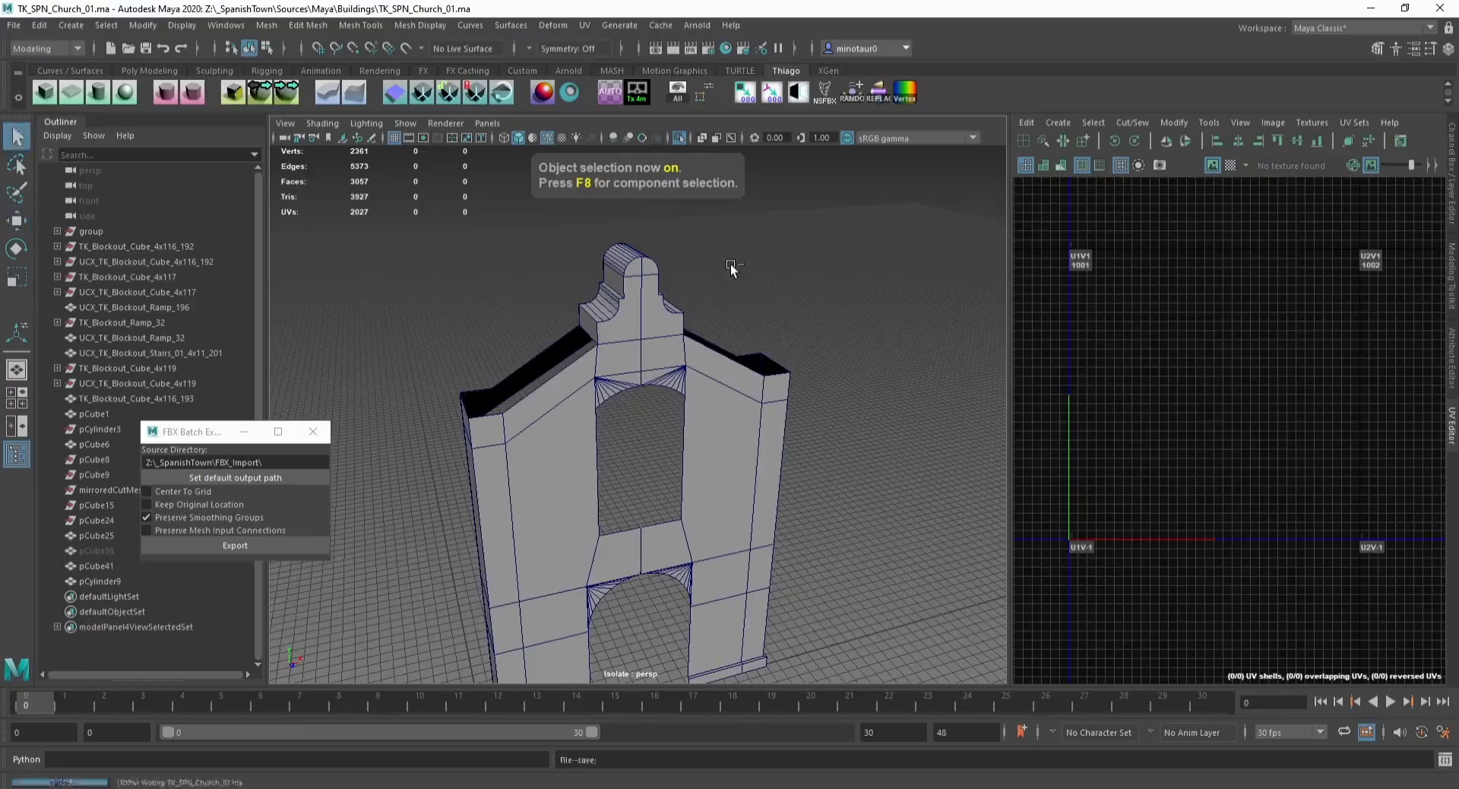
pyautogui.keyDown('alt'); pyautogui.moveTo(731, 266); pyautogui.dragTo(646, 326); pyautogui.keyUp('alt')
pyautogui.hotkey('ctrl', '1')
pyautogui.scroll(-3, 760, 312)
pyautogui.click(795, 303)
pyautogui.keyDown('alt'); pyautogui.moveTo(795, 303); pyautogui.dragTo(574, 308); pyautogui.keyUp('alt')
pyautogui.hotkey('ctrl', 's')
pyautogui.click(312, 431)
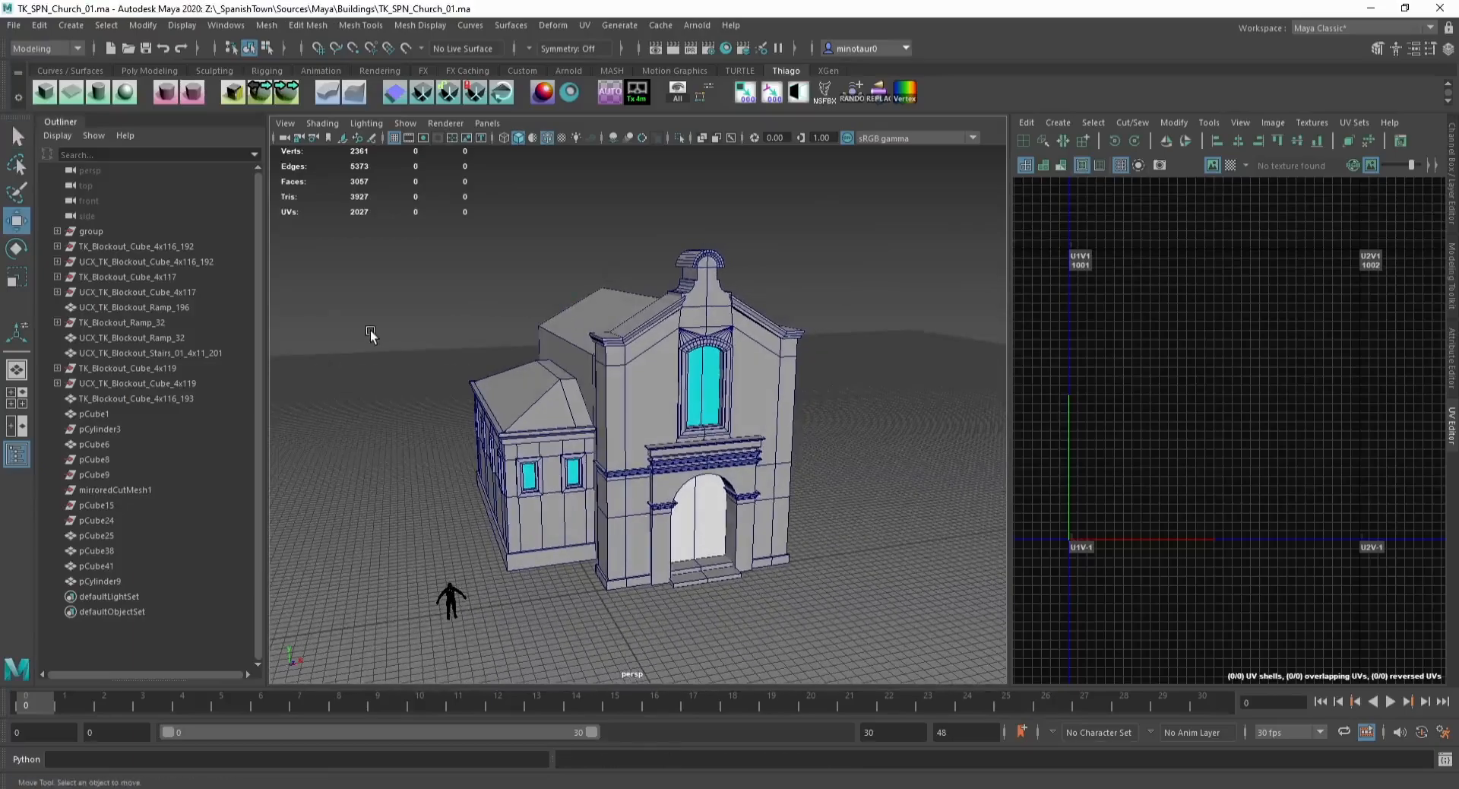
# Step: Delete the TK_Blockout_Cube_4x119 mesh, its UCX collision and the leftover pCylinder and pCube meshes
pyautogui.click(165, 247)
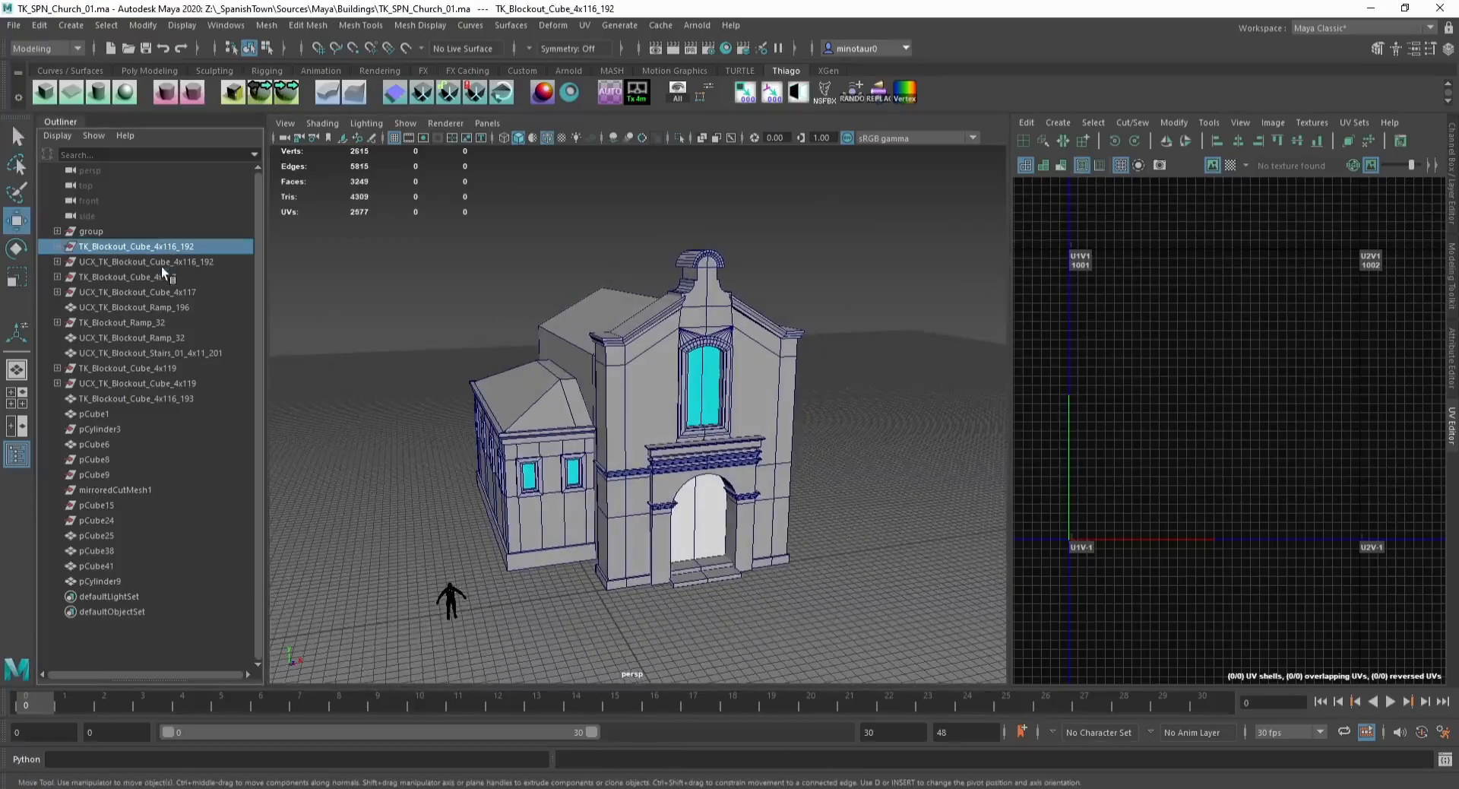
pyautogui.click(145, 367)
pyautogui.keyDown('shift'); pyautogui.click(144, 385); pyautogui.keyUp('shift')
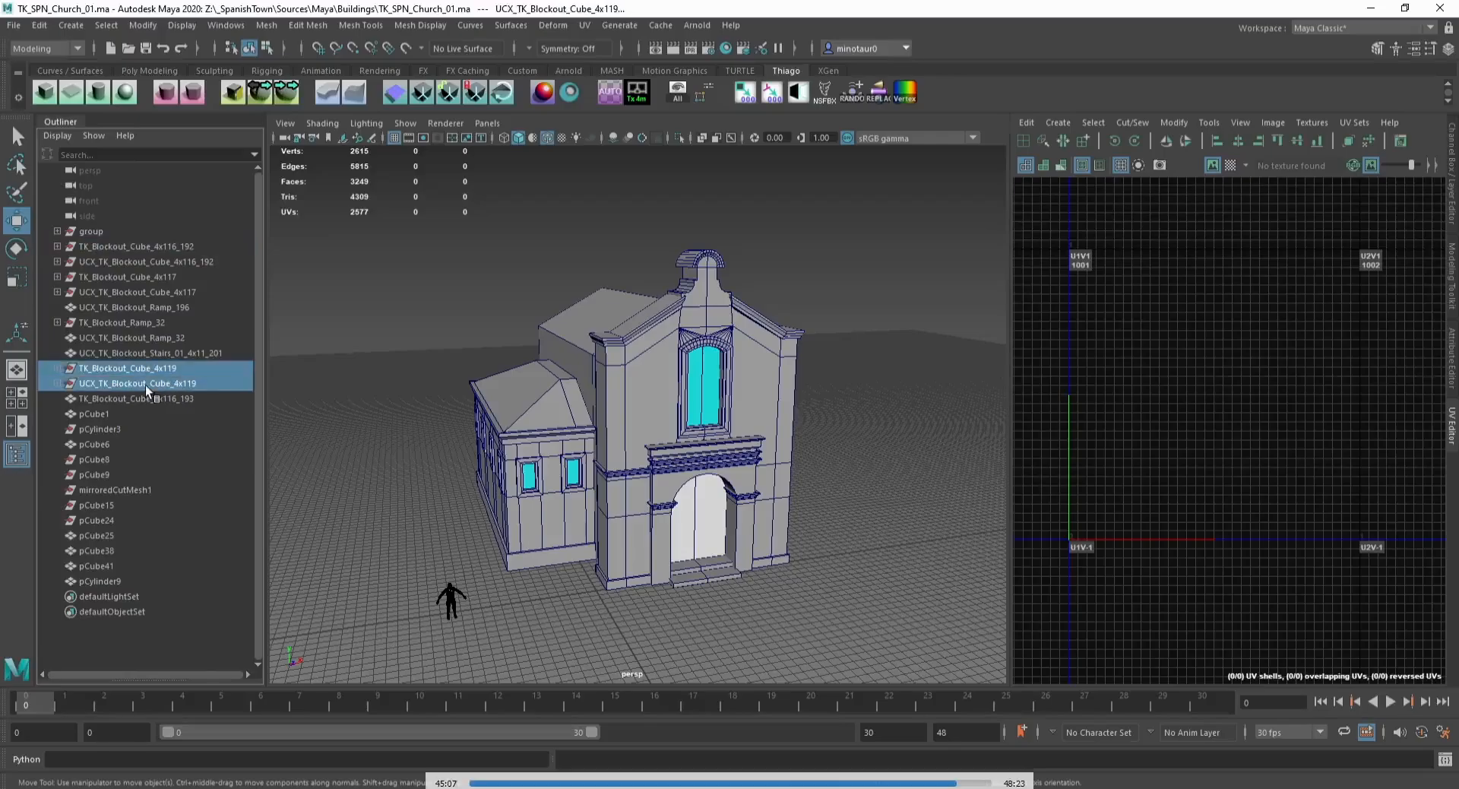
pyautogui.press('Delete')
pyautogui.click(108, 398)
pyautogui.keyDown('ctrl'); pyautogui.moveTo(111, 429); pyautogui.dragTo(113, 490); pyautogui.keyUp('ctrl')
pyautogui.press('Delete')
# Step: Check the UV sets of the side building, facade trim and back block meshes
pyautogui.click(141, 322)
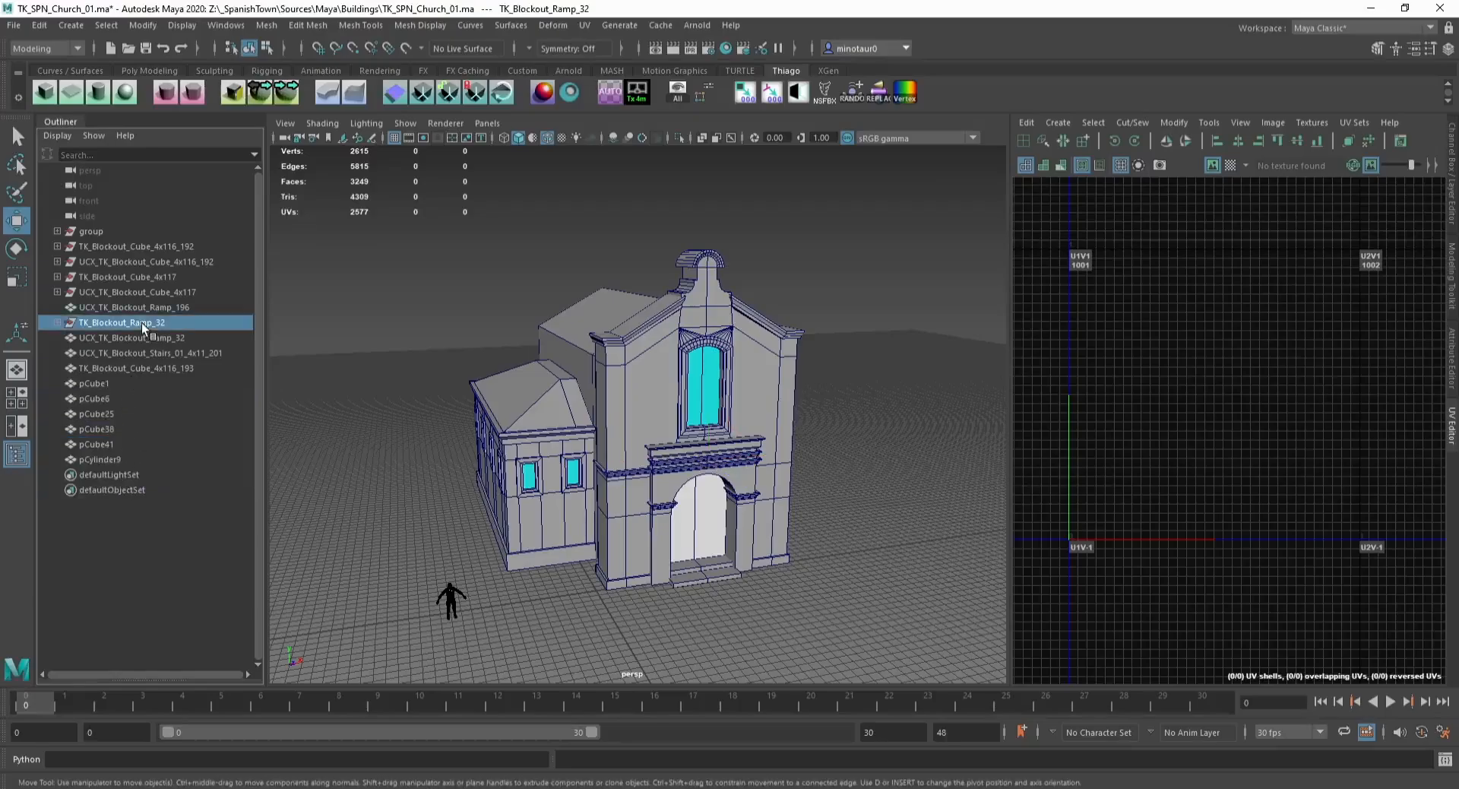
pyautogui.moveTo(130, 316); pyautogui.dragTo(134, 248)
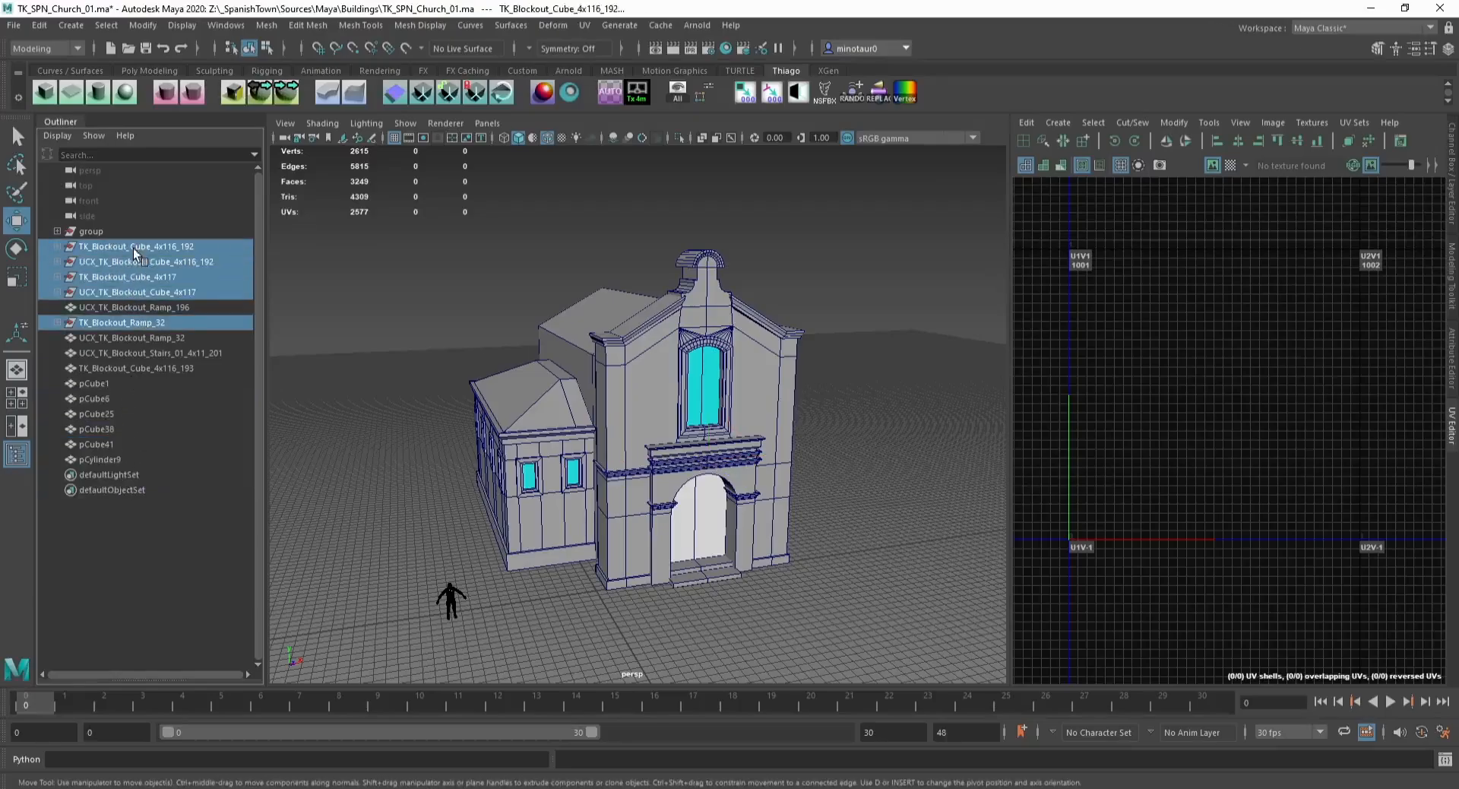
pyautogui.click(362, 378)
pyautogui.keyDown('alt'); pyautogui.moveTo(362, 378); pyautogui.dragTo(409, 361, button='middle'); pyautogui.keyUp('alt')
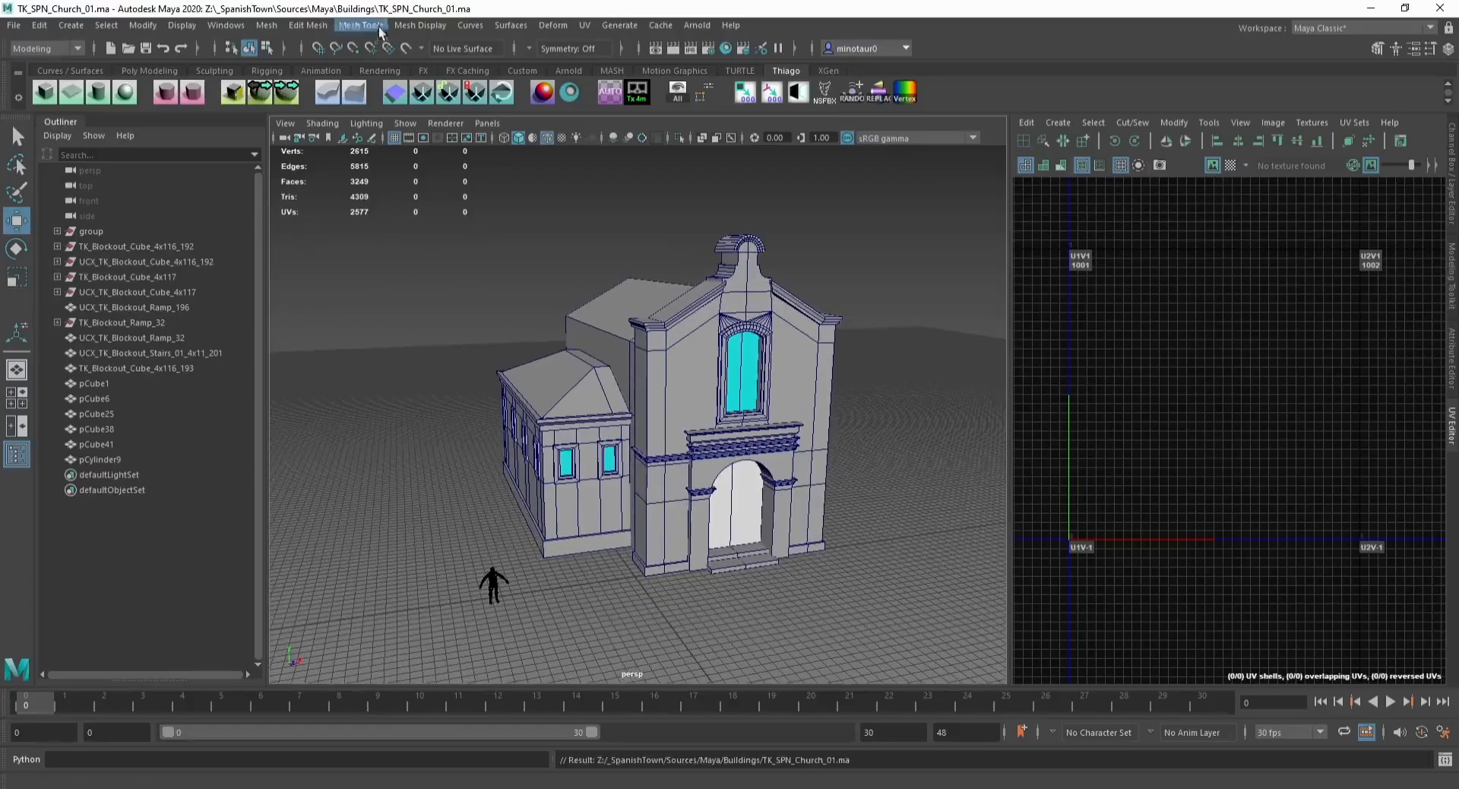
pyautogui.click(579, 402)
pyautogui.click(1353, 123)
pyautogui.click(708, 336)
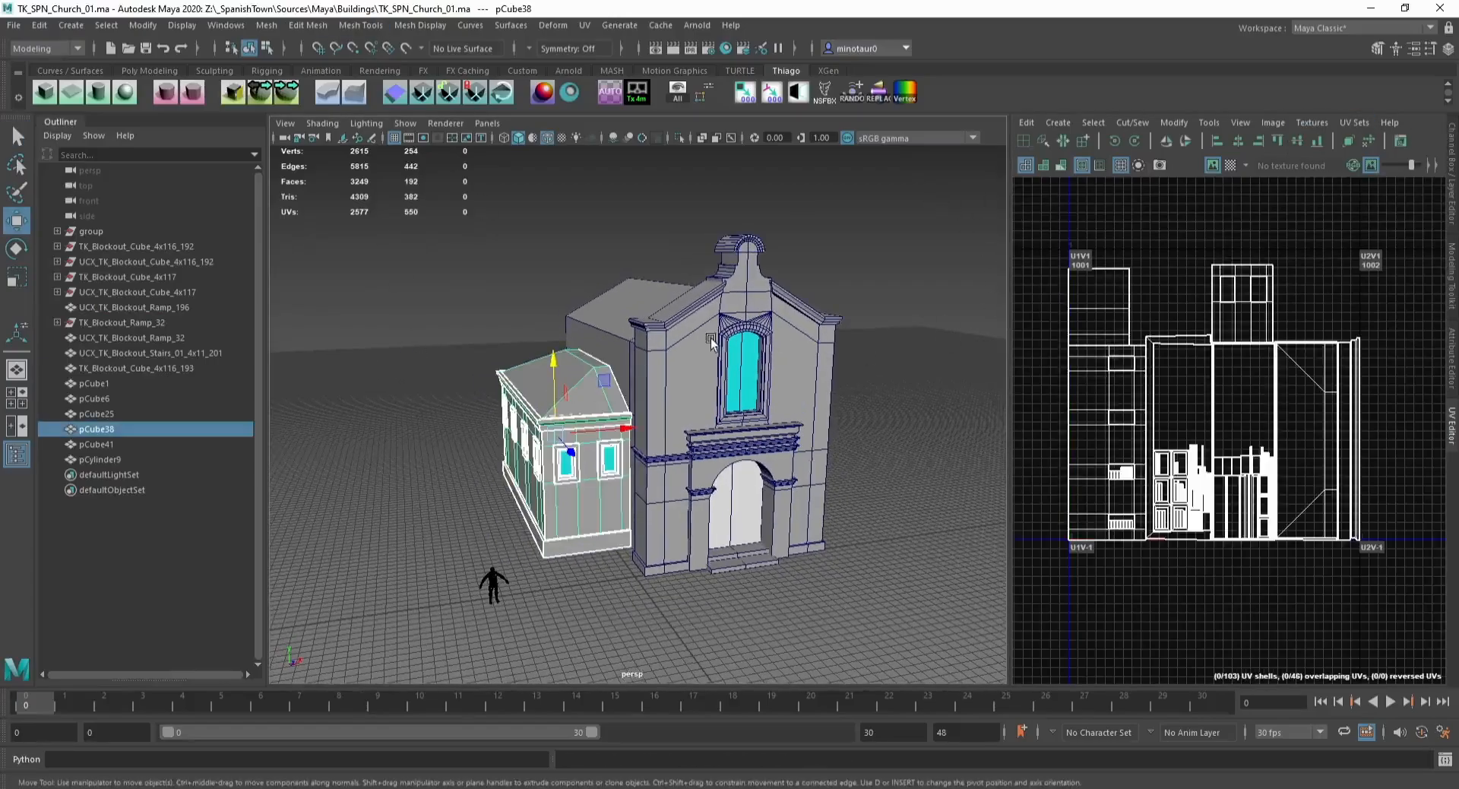
pyautogui.click(1343, 124)
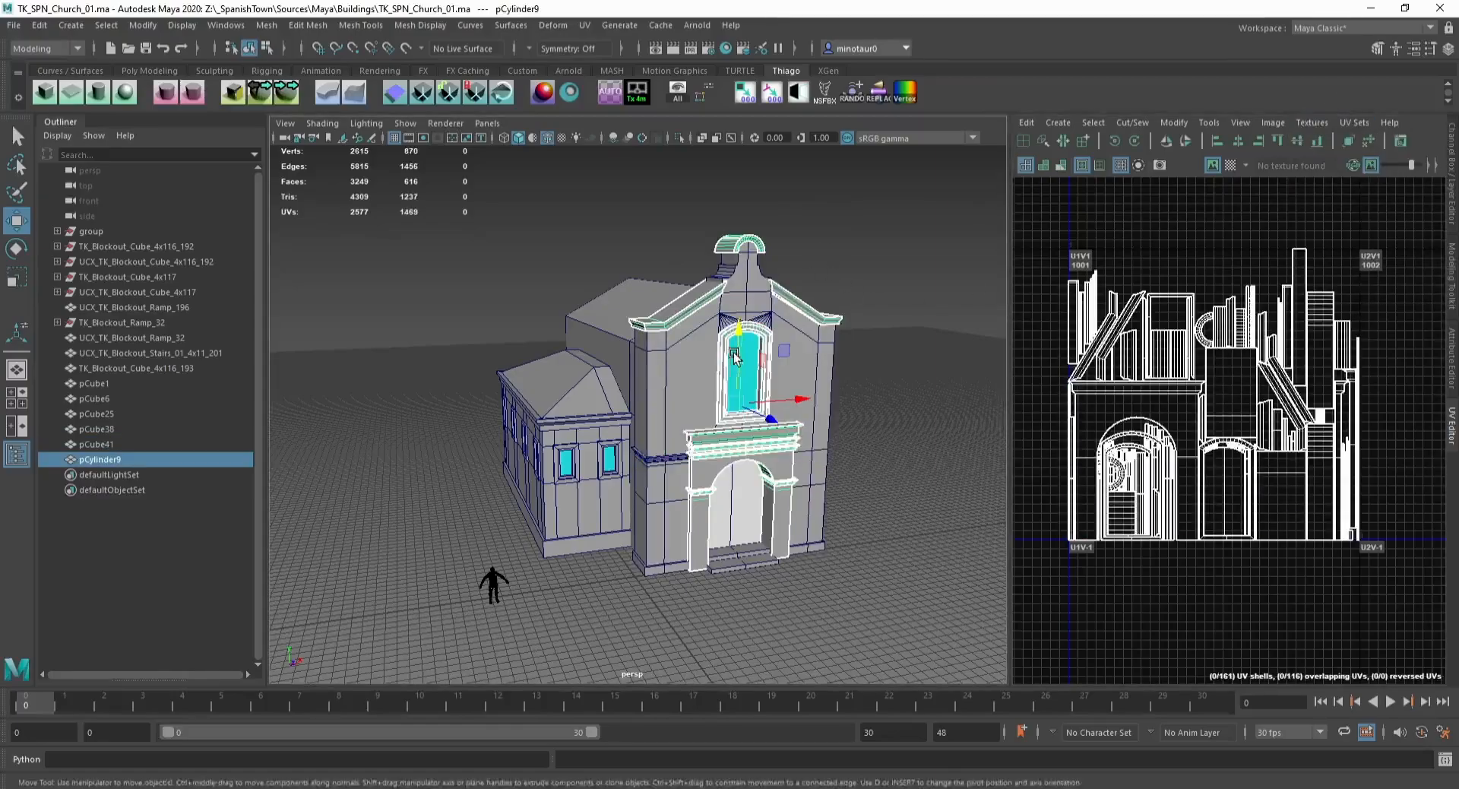
pyautogui.click(596, 308)
pyautogui.click(1344, 127)
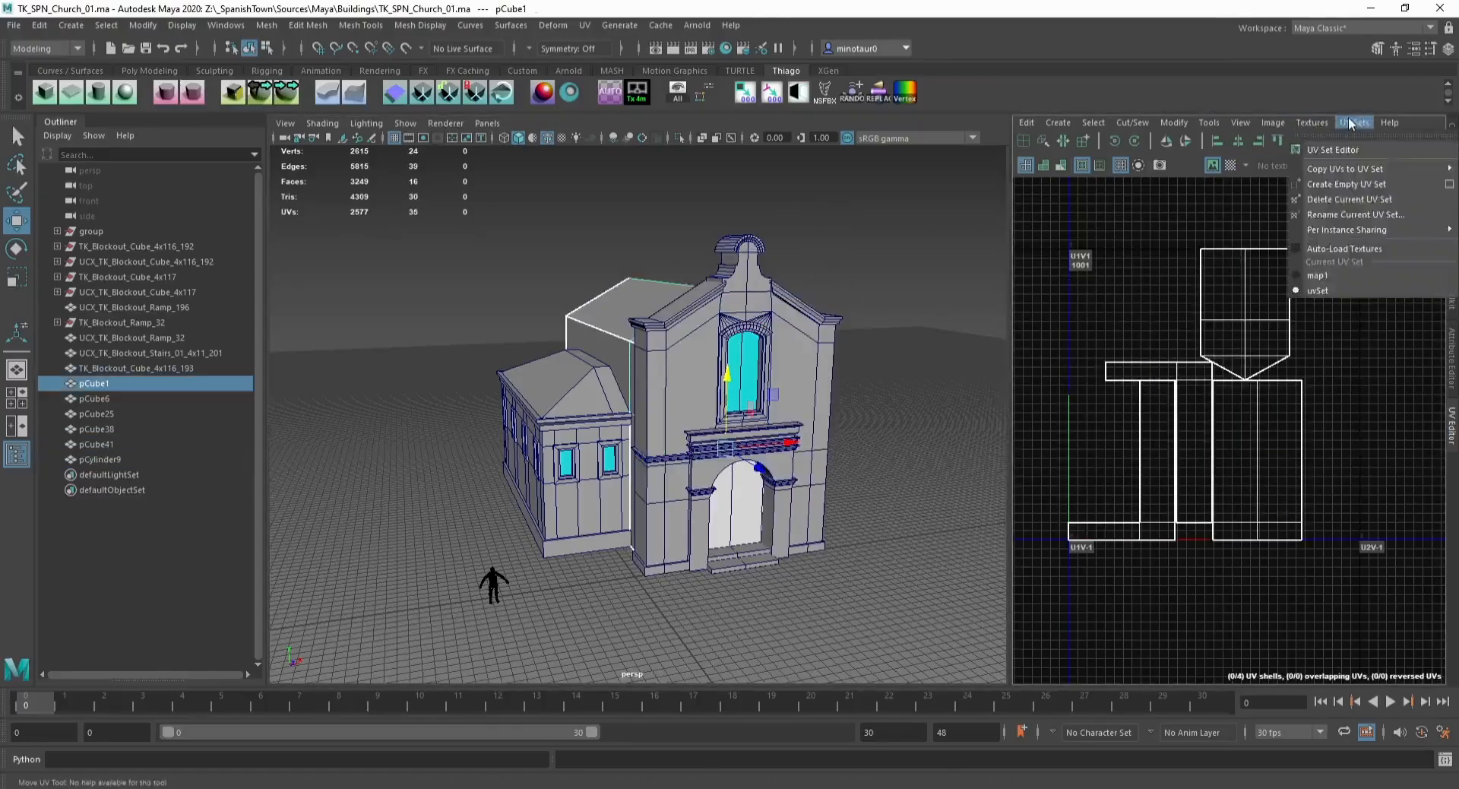
pyautogui.click(864, 238)
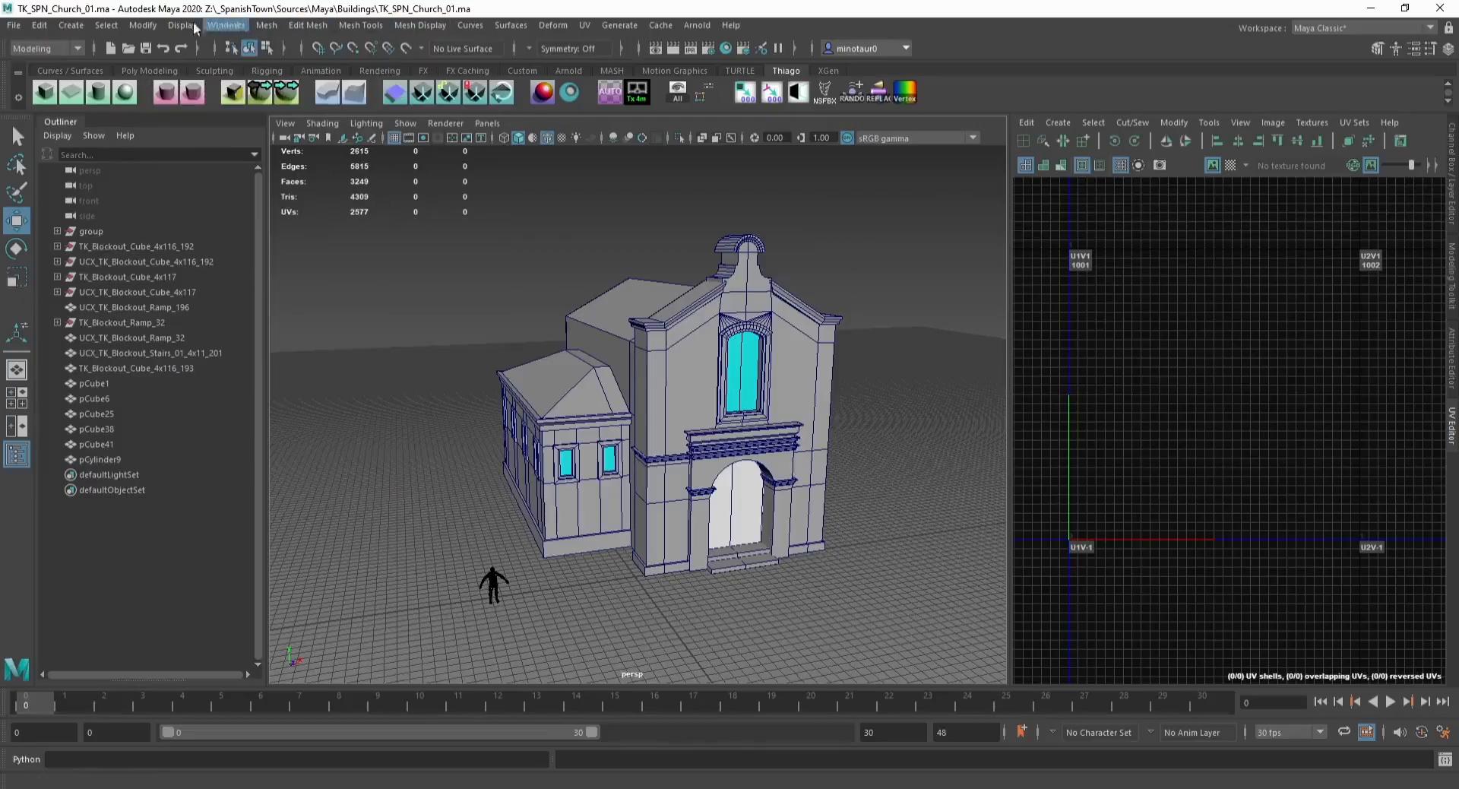
# Step: Create a locator, snap it to the ground in front of the church door and save the scene
pyautogui.click(71, 25)
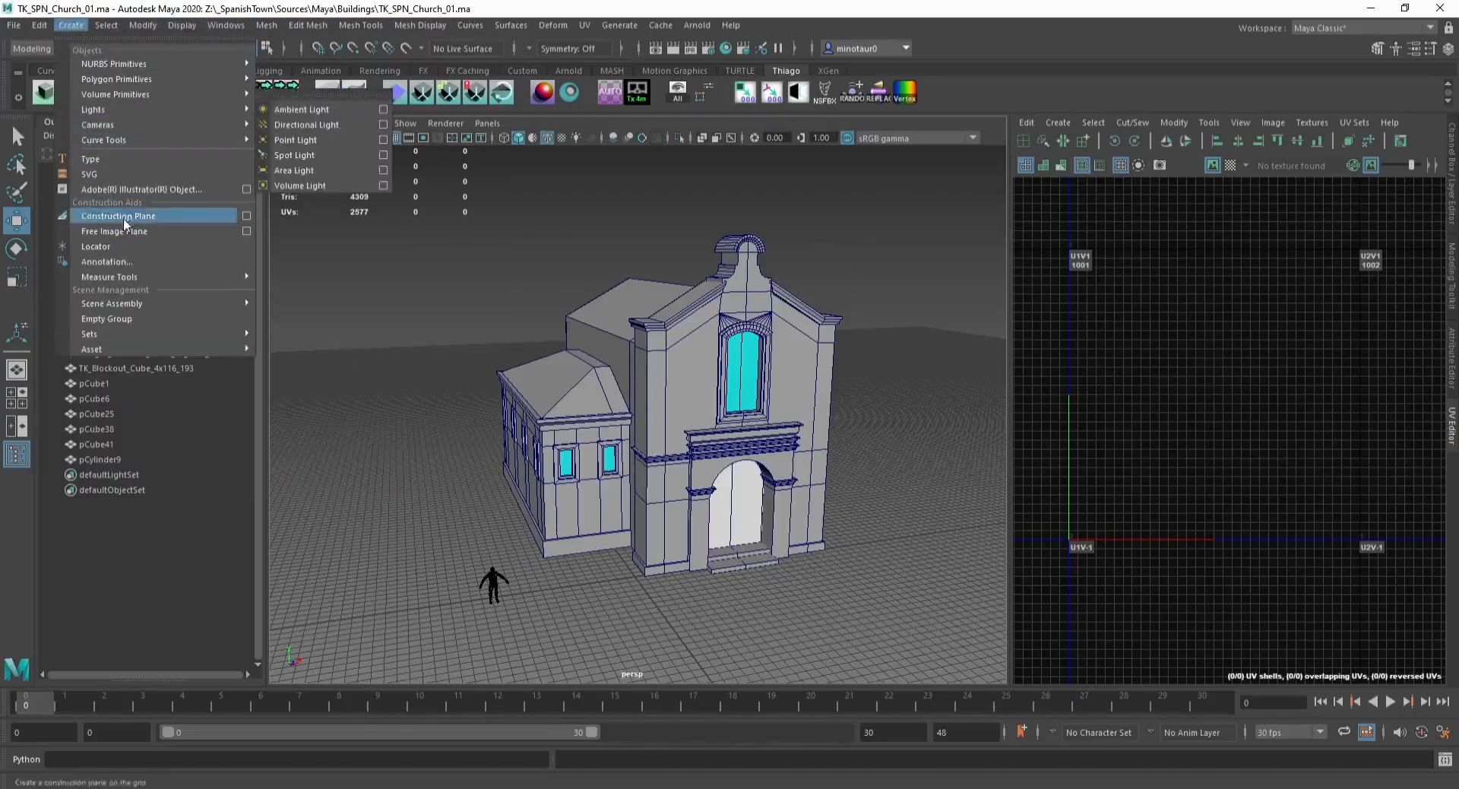
pyautogui.click(128, 245)
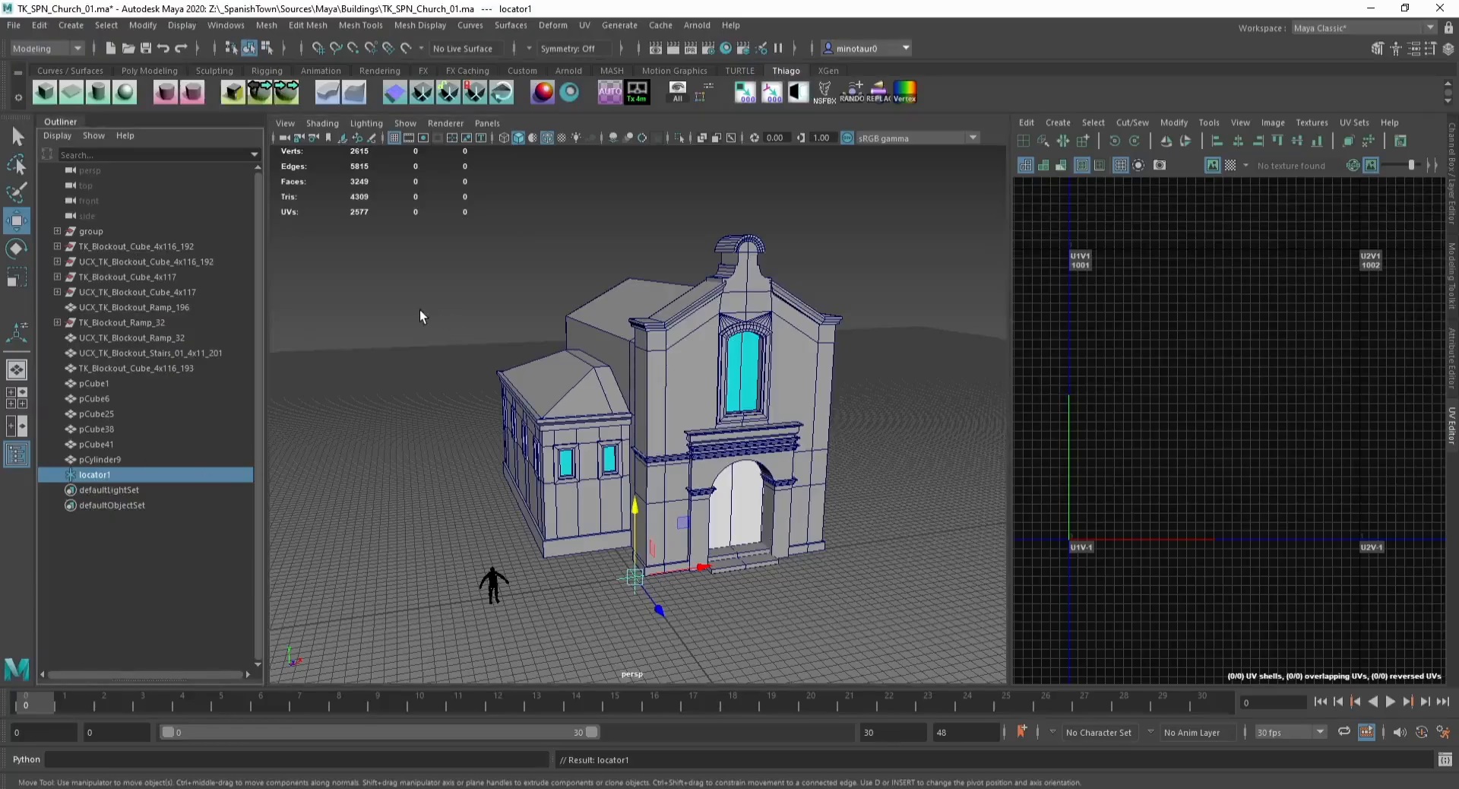
pyautogui.moveTo(380, 203); pyautogui.dragTo(878, 471)
pyautogui.keyDown('alt'); pyautogui.moveTo(878, 471); pyautogui.dragTo(637, 528); pyautogui.keyUp('alt')
pyautogui.press('d')
pyautogui.press('v')
pyautogui.press('x')
pyautogui.click(731, 487)
pyautogui.keyDown('alt'); pyautogui.moveTo(713, 473); pyautogui.dragTo(700, 397); pyautogui.keyUp('alt')
pyautogui.hotkey('ctrl', 's')
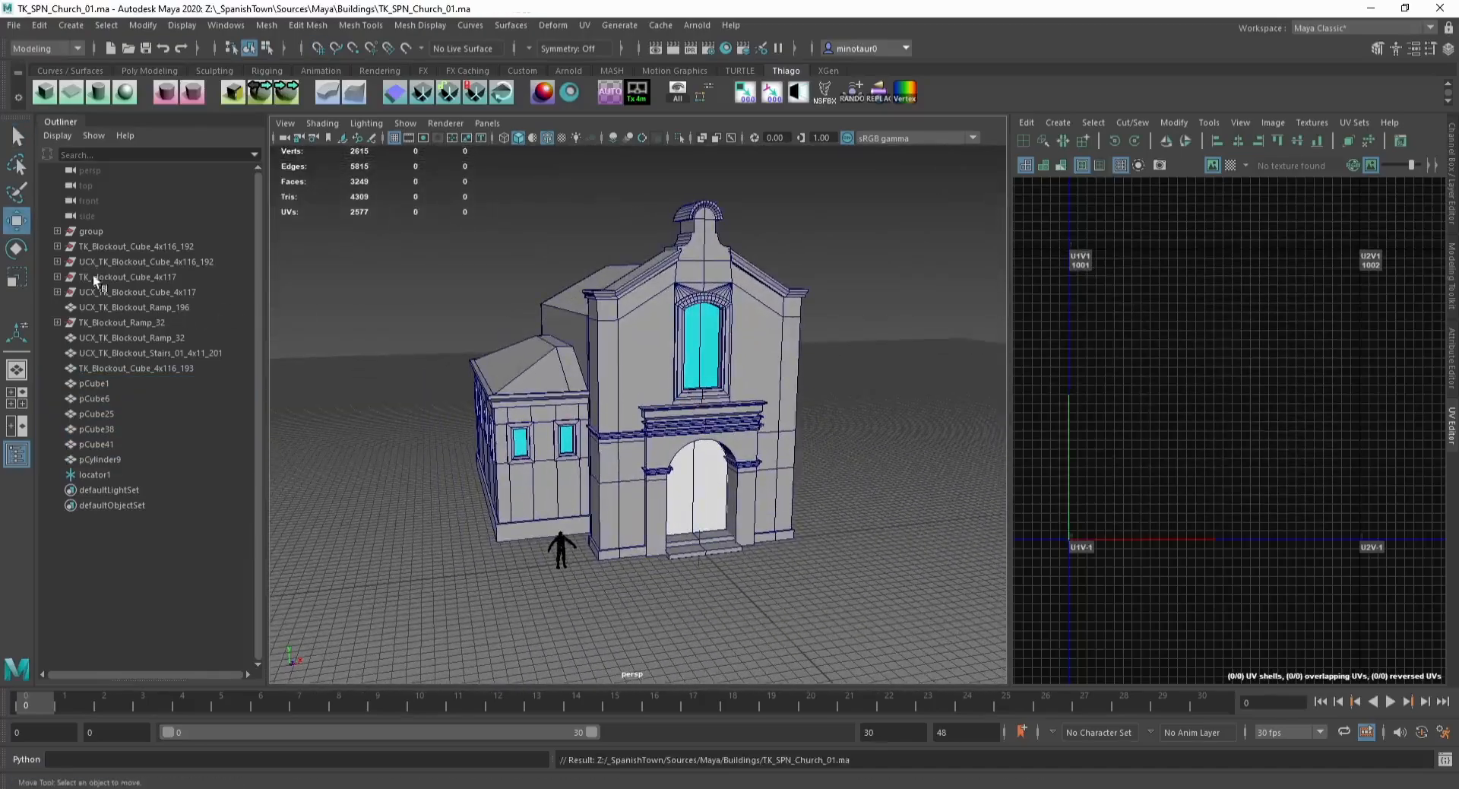
# Step: Rename the locator TK_SPN_Church_01_Facade
pyautogui.click(94, 474)
pyautogui.keyDown('alt'); pyautogui.moveTo(361, 378); pyautogui.dragTo(398, 339, button='middle'); pyautogui.keyUp('alt')
pyautogui.moveTo(254, 356); pyautogui.dragTo(221, 369)
pyautogui.doubleClick(91, 476)
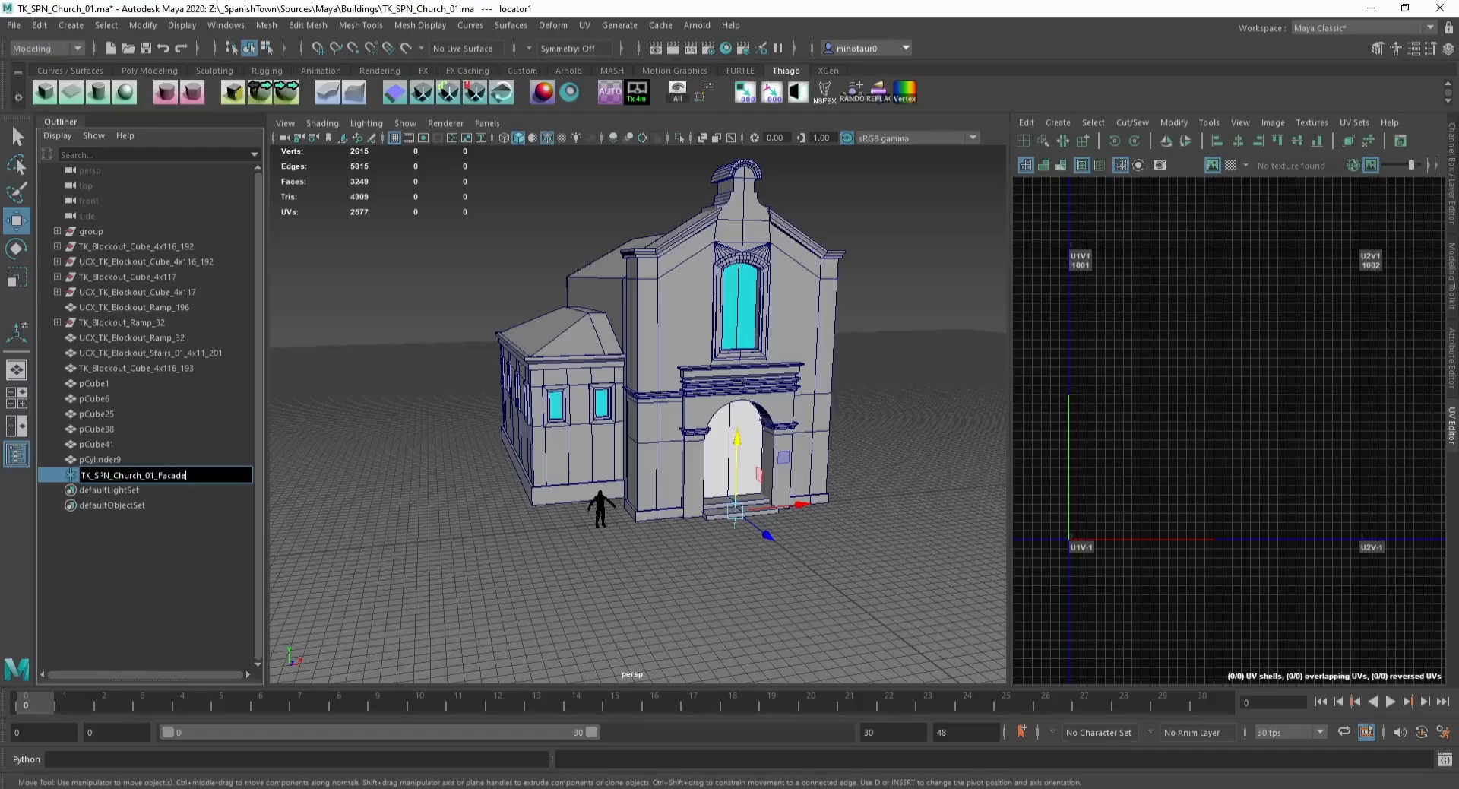
pyautogui.press('Return')
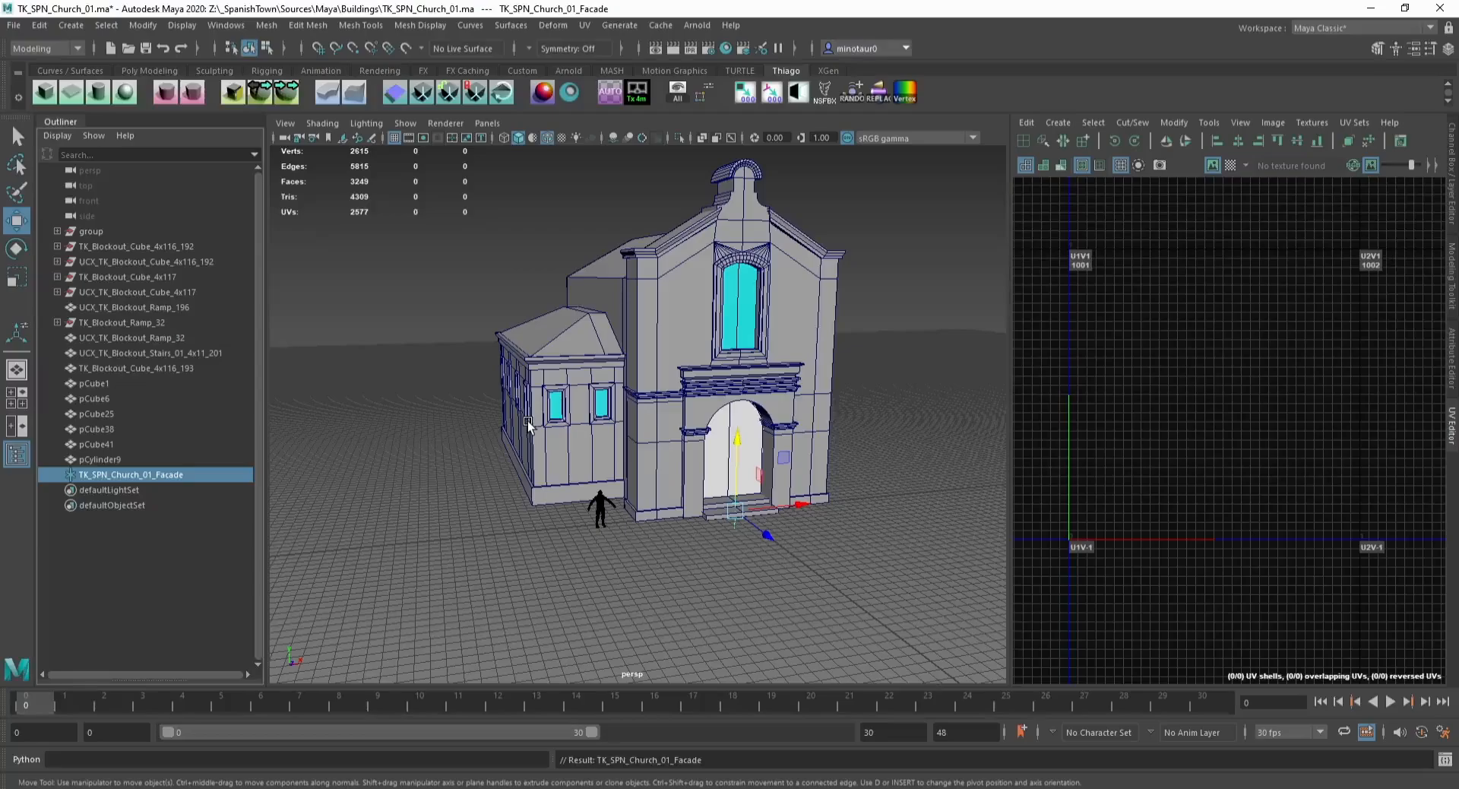
# Step: Duplicate the facade locator and rename the copy TK_SPN_Church_01_DoorAndTrims
pyautogui.click(405, 788)
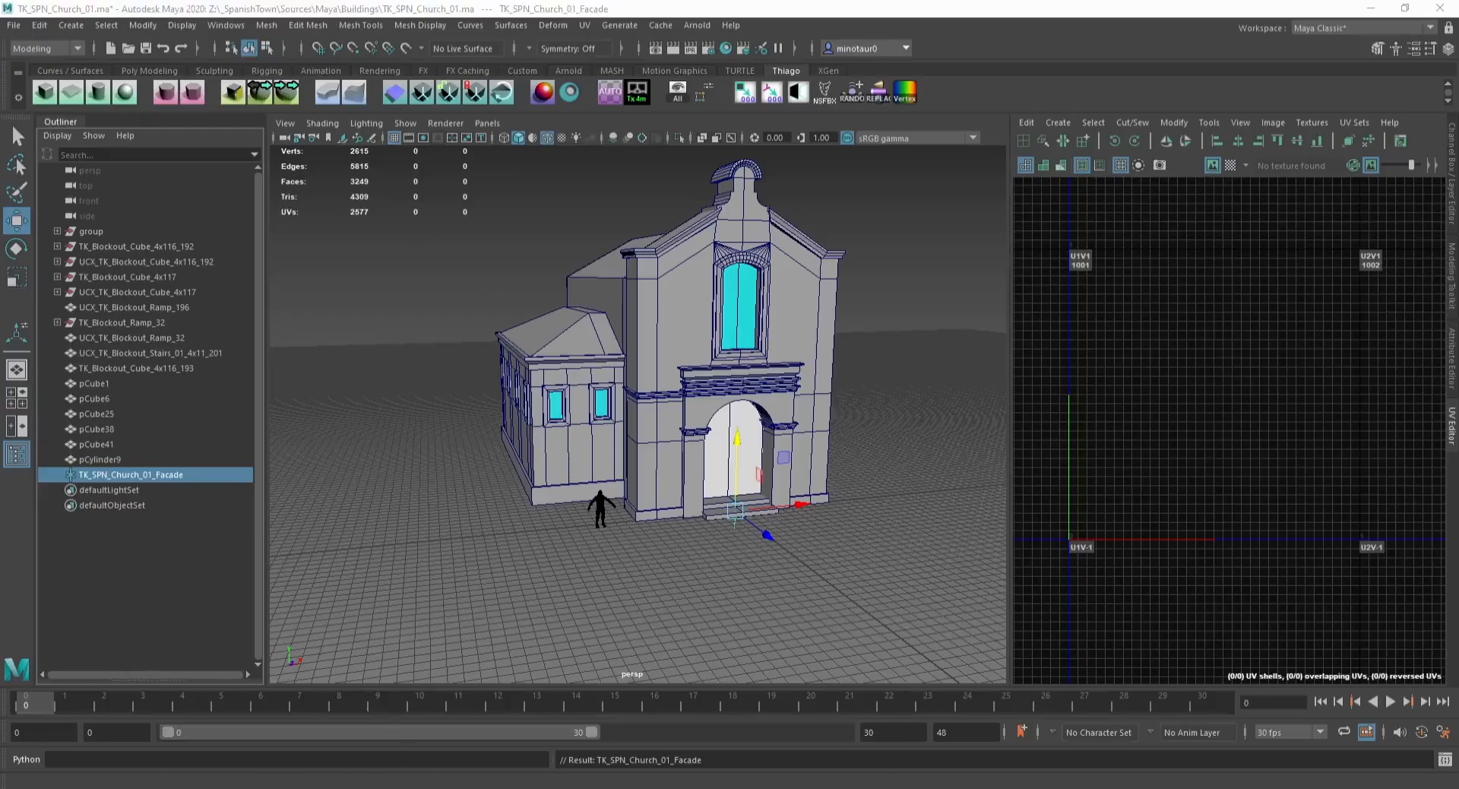
pyautogui.doubleClick(174, 474)
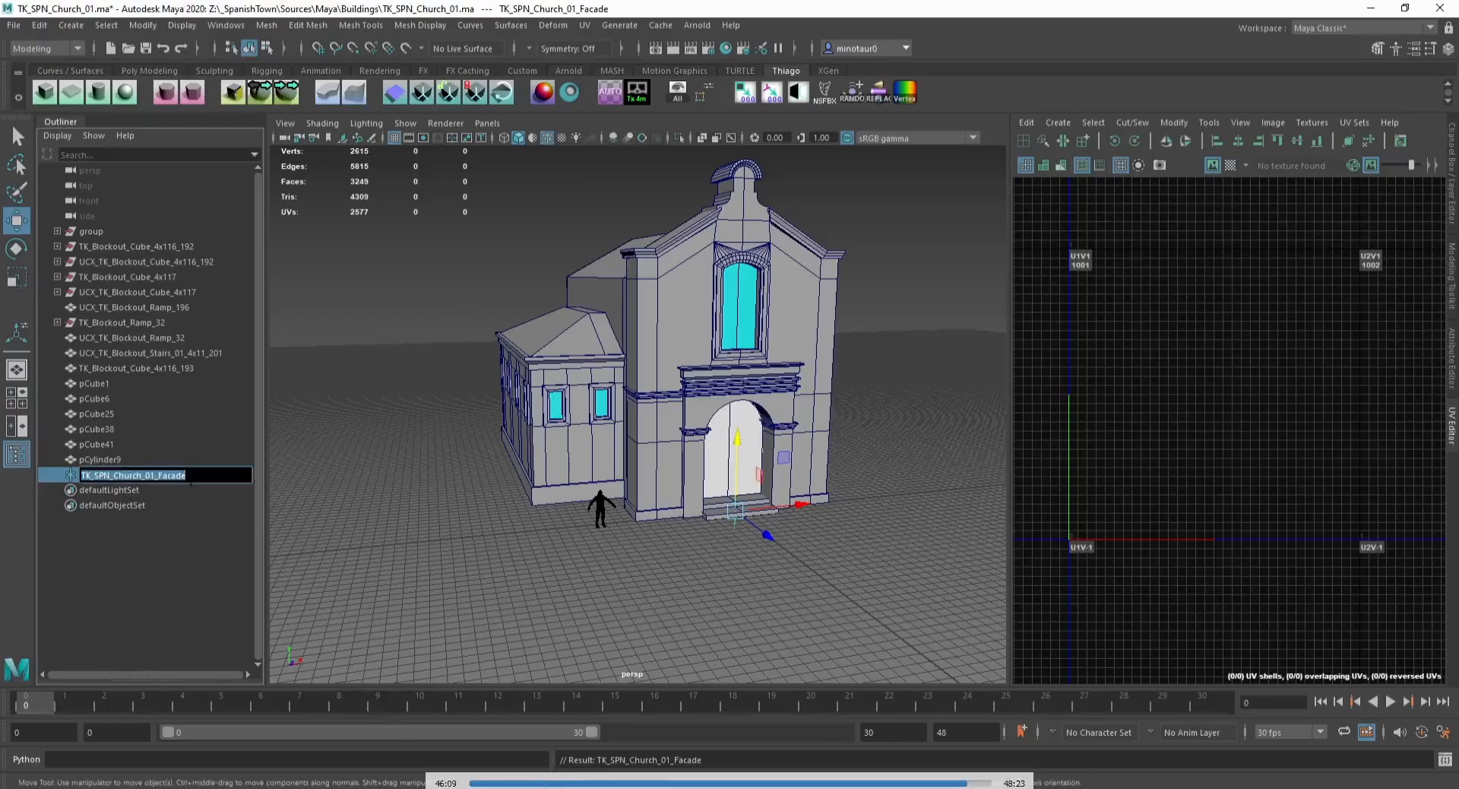
pyautogui.click(181, 475)
pyautogui.click(445, 529)
pyautogui.click(173, 475)
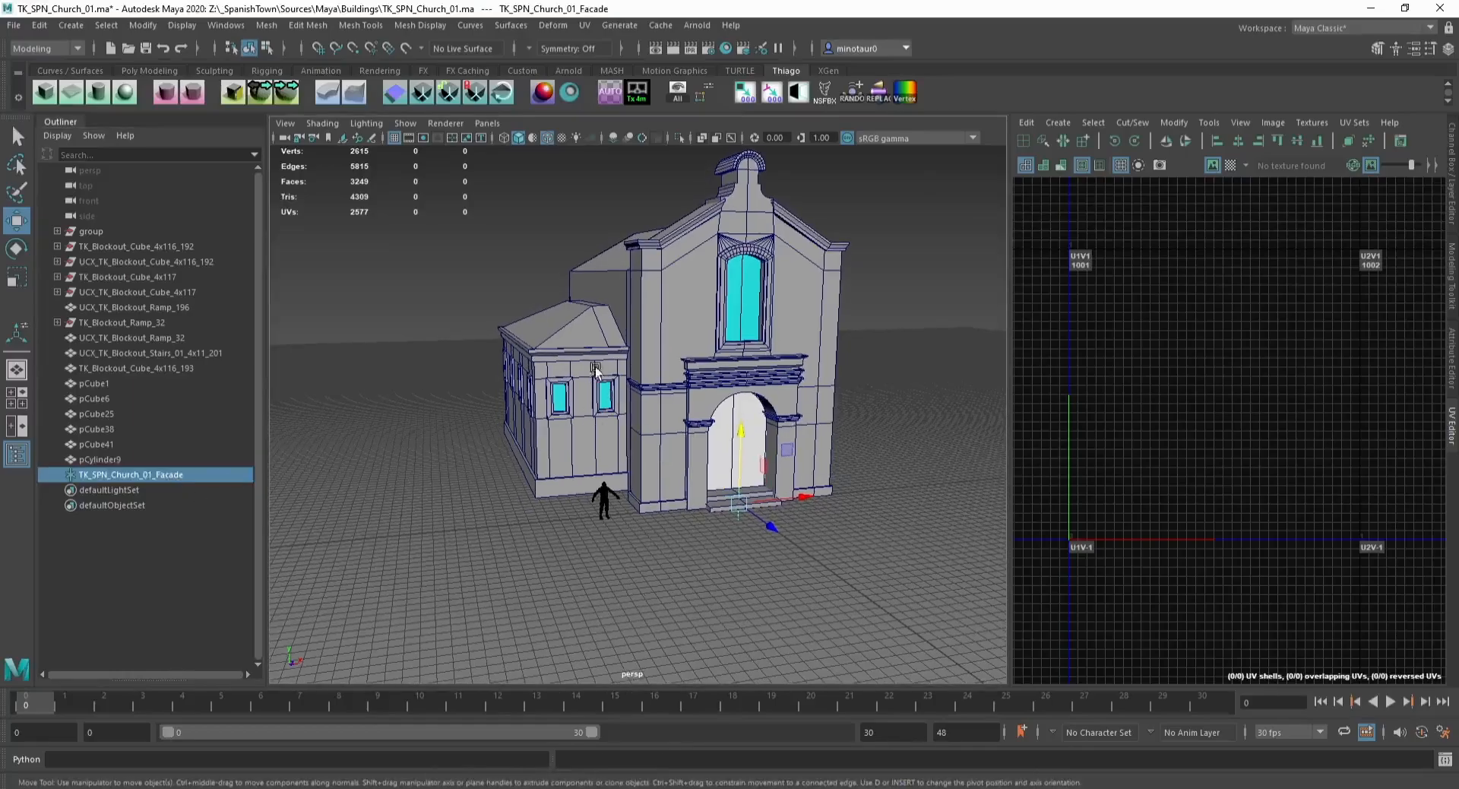
pyautogui.hotkey('ctrl', 'd')
pyautogui.doubleClick(207, 489)
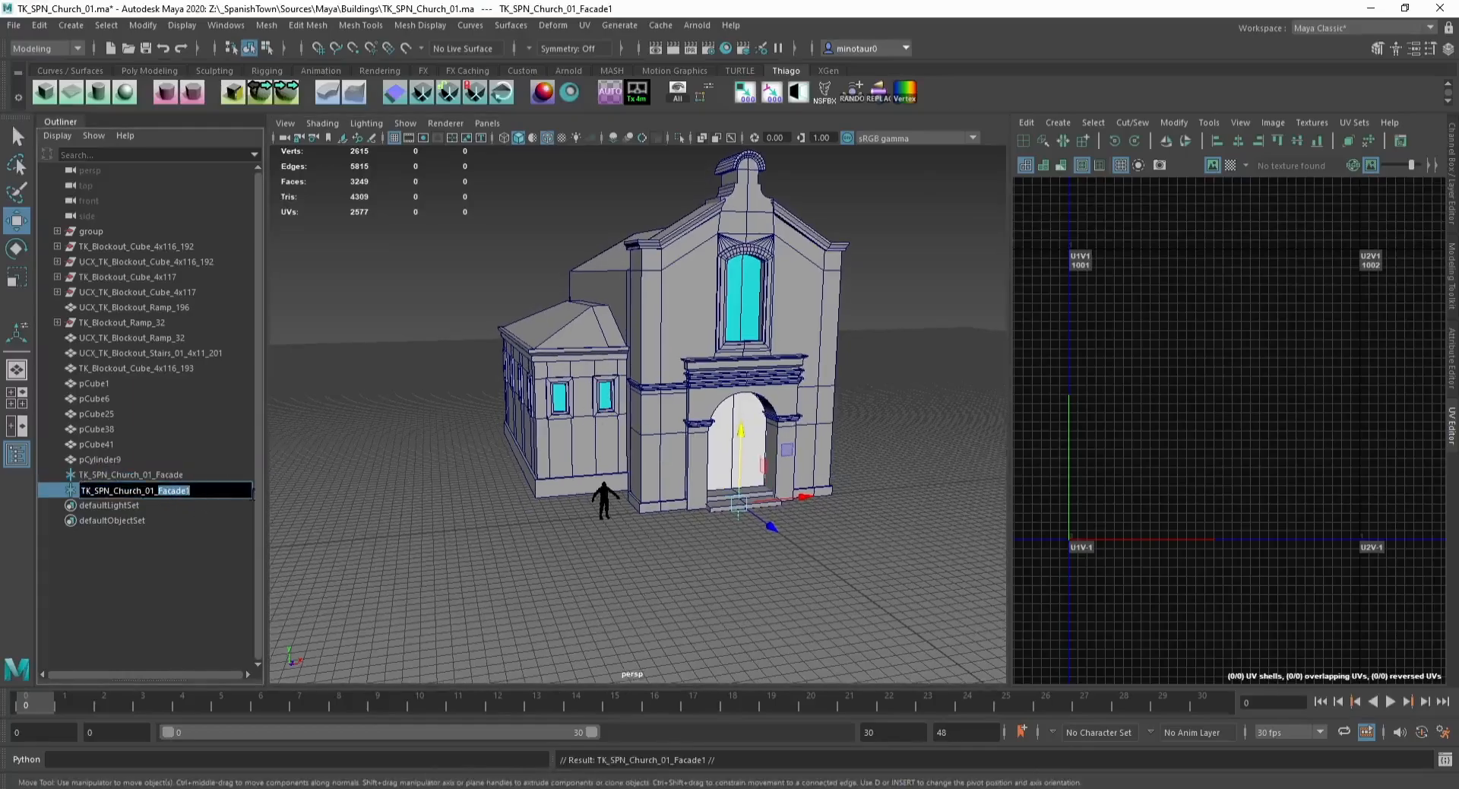
pyautogui.write('DoorAndTrims')
pyautogui.press('Return')
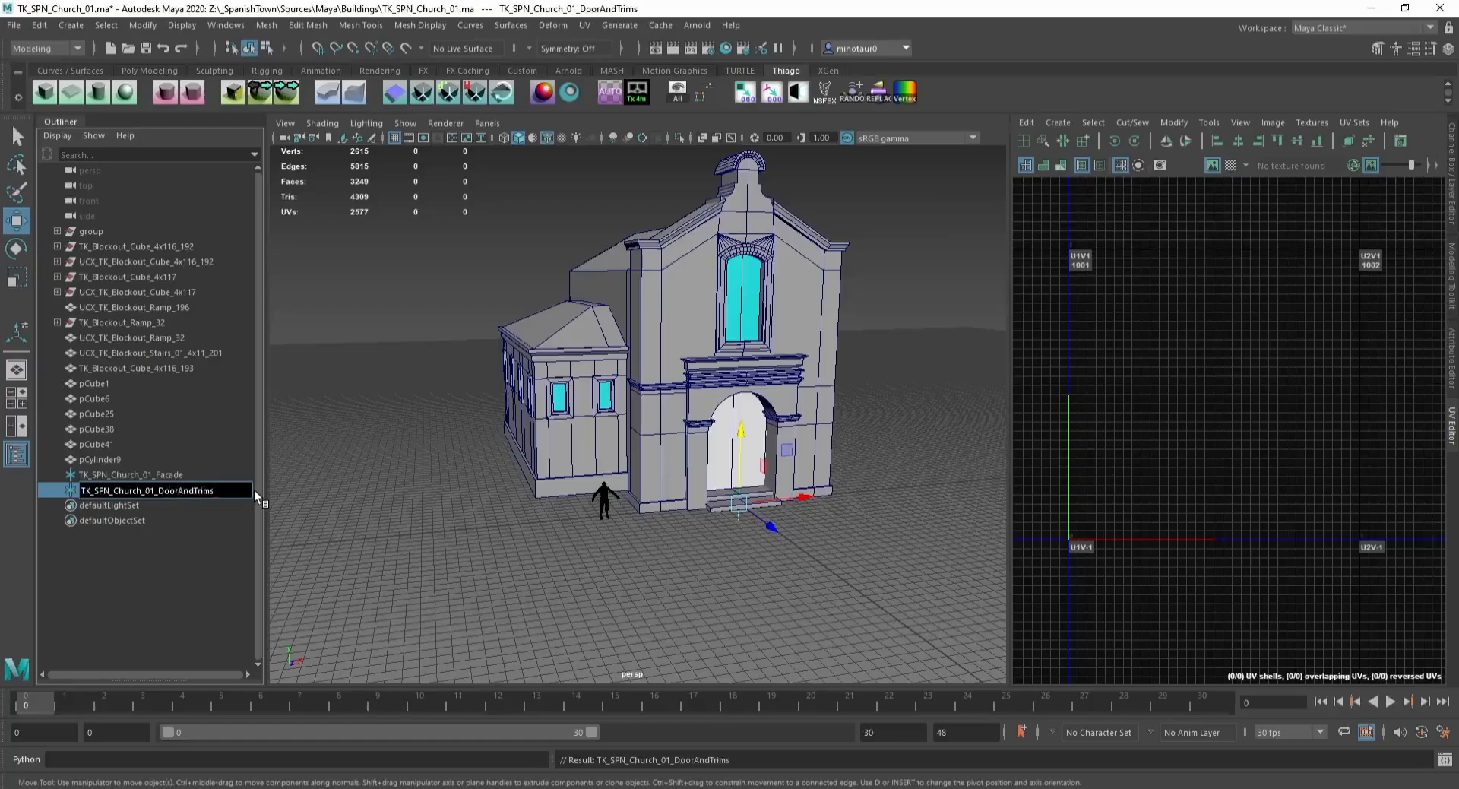
# Step: Rename the duplicated locator TK_SPN_Church_01_DoorFrameAndTrims
pyautogui.click(733, 423)
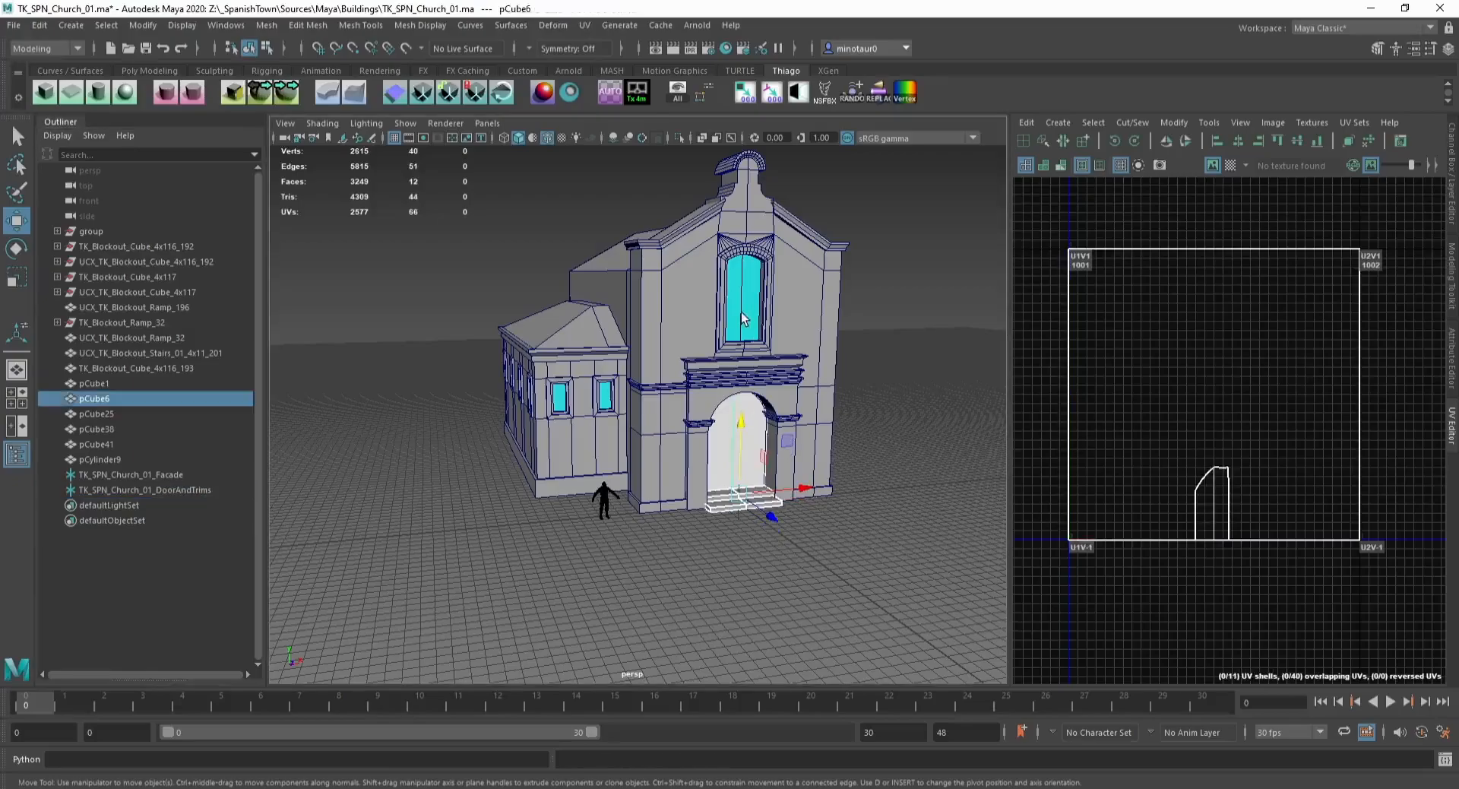
pyautogui.click(743, 447)
pyautogui.doubleClick(157, 491)
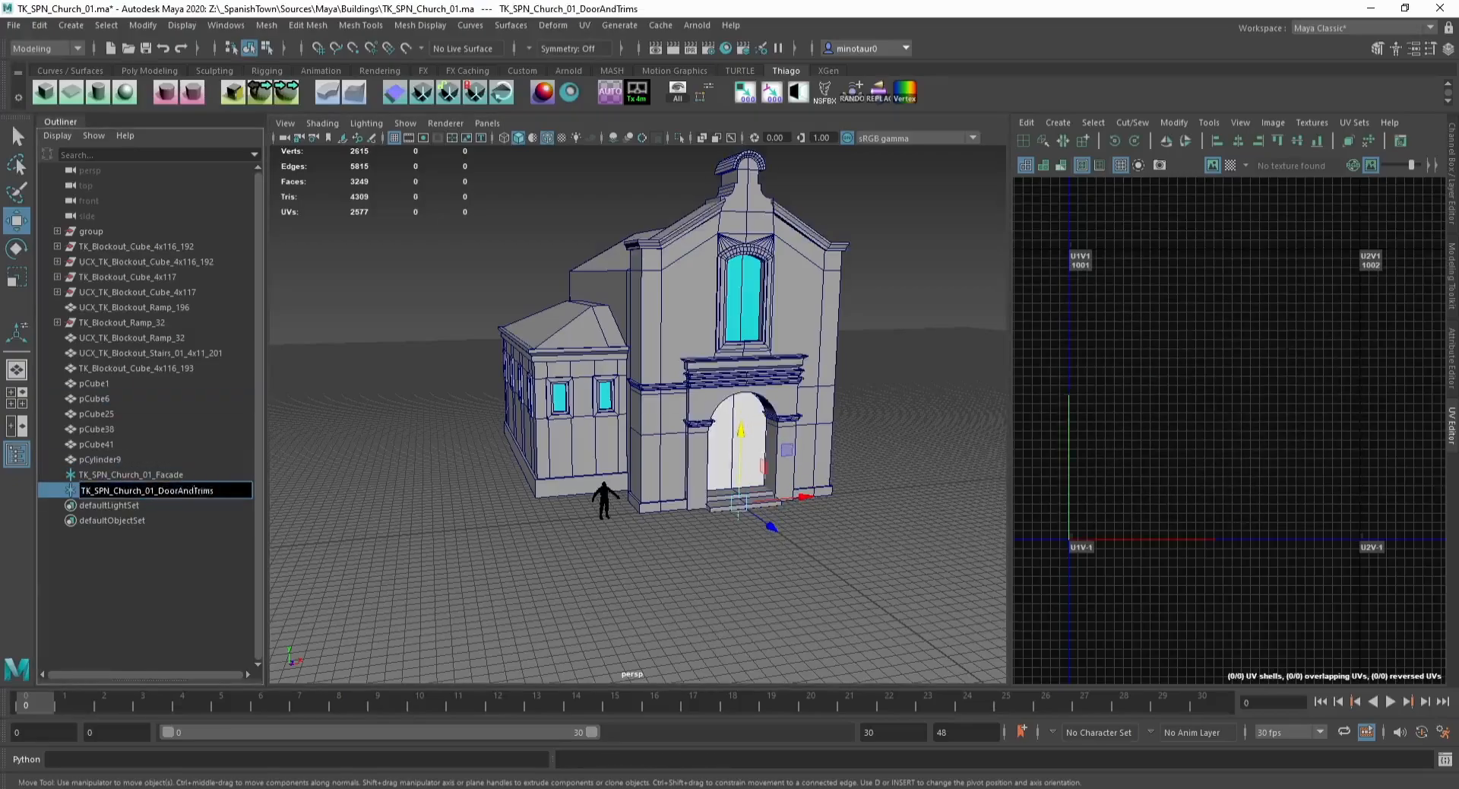
pyautogui.write('FrameAndA')
pyautogui.write('ndTrims')
pyautogui.press('Return')
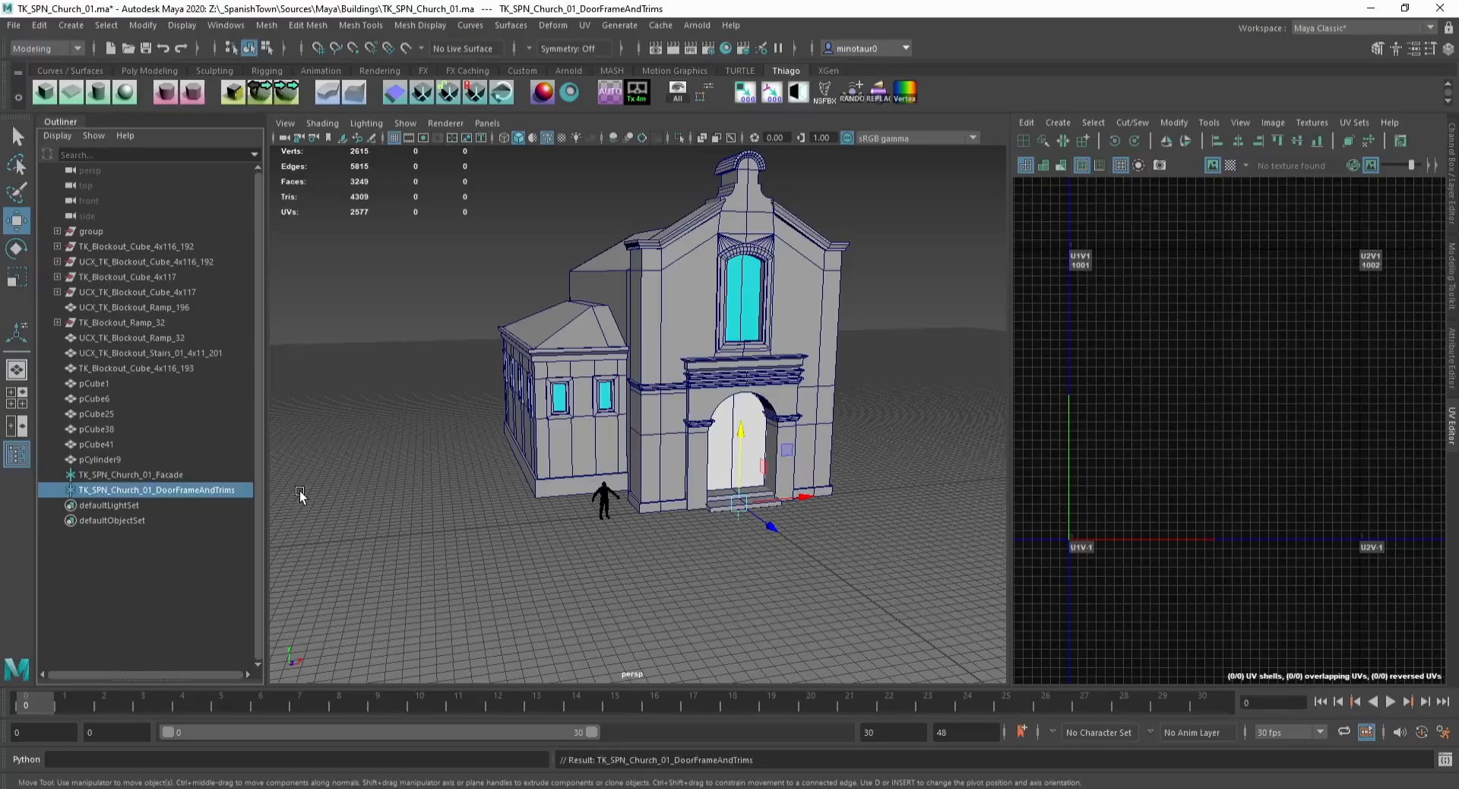
# Step: Duplicate the facade locator again and rename the copy TK_SPN_Church_01_Door
pyautogui.click(313, 485)
pyautogui.click(162, 489)
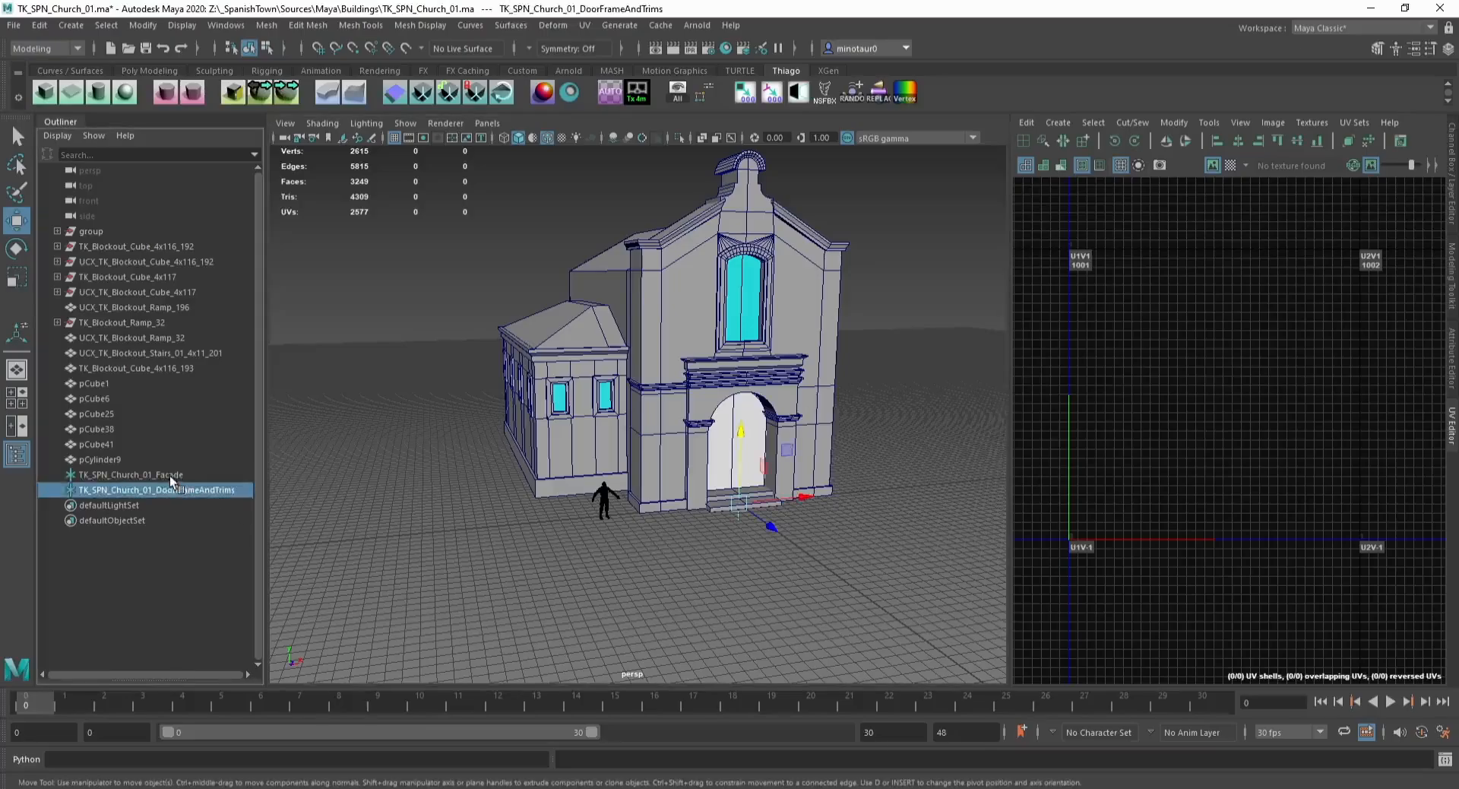
pyautogui.click(170, 476)
pyautogui.hotkey('ctrl', 'd')
pyautogui.doubleClick(164, 505)
pyautogui.moveTo(159, 505); pyautogui.dragTo(258, 509)
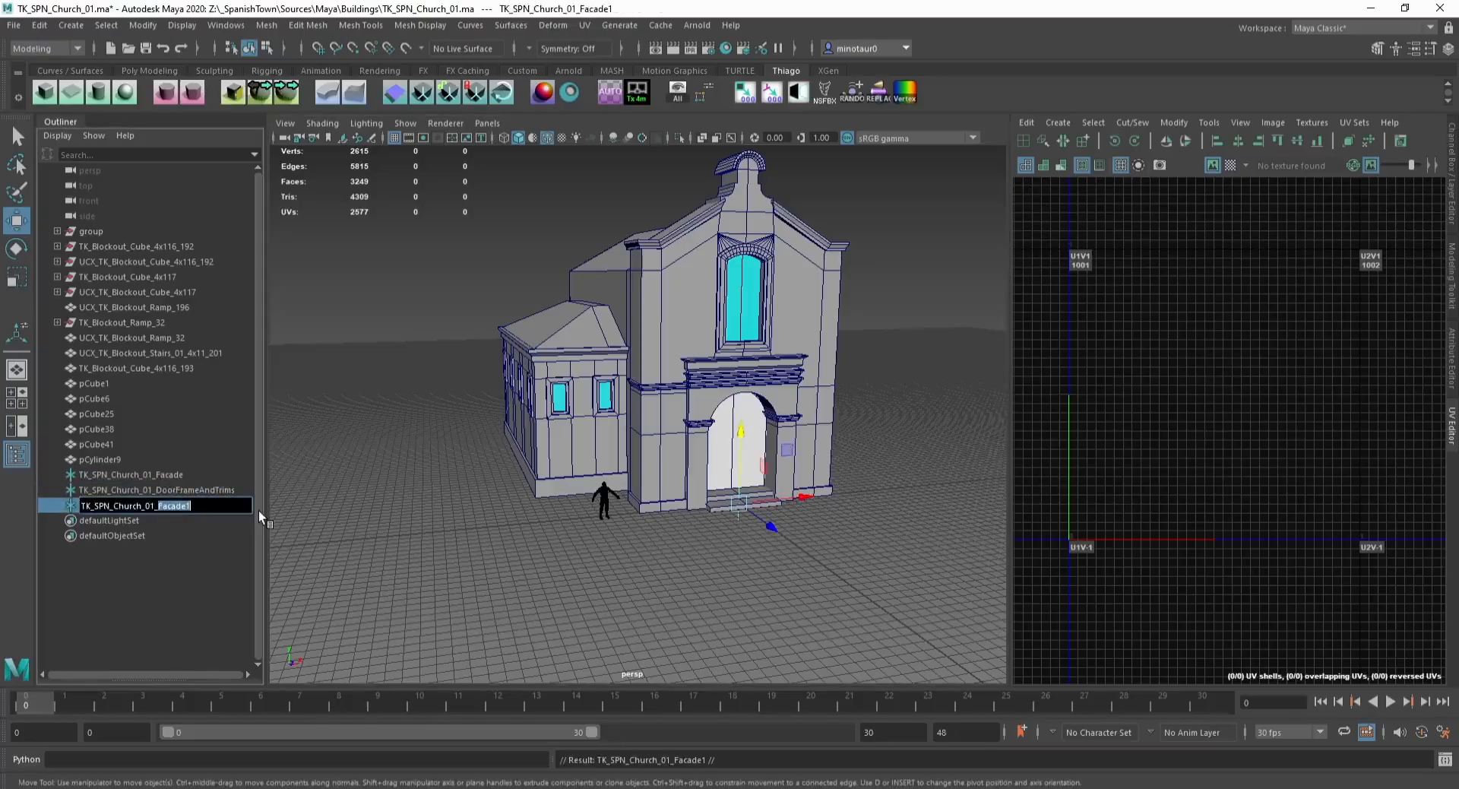
pyautogui.write('Door')
pyautogui.press('Return')
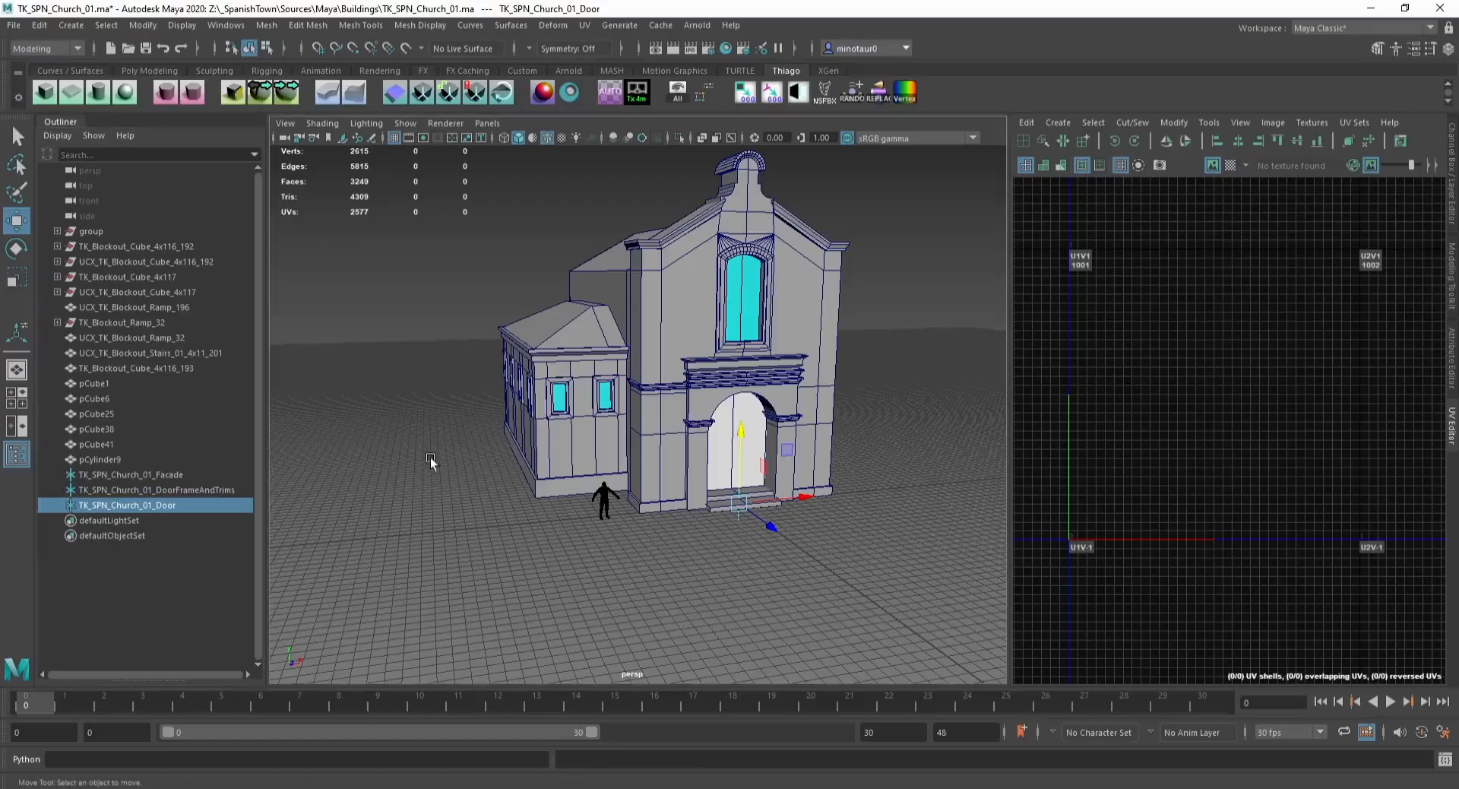
# Step: Select each of the three church locators in turn
pyautogui.click(731, 414)
pyautogui.click(455, 442)
pyautogui.click(157, 473)
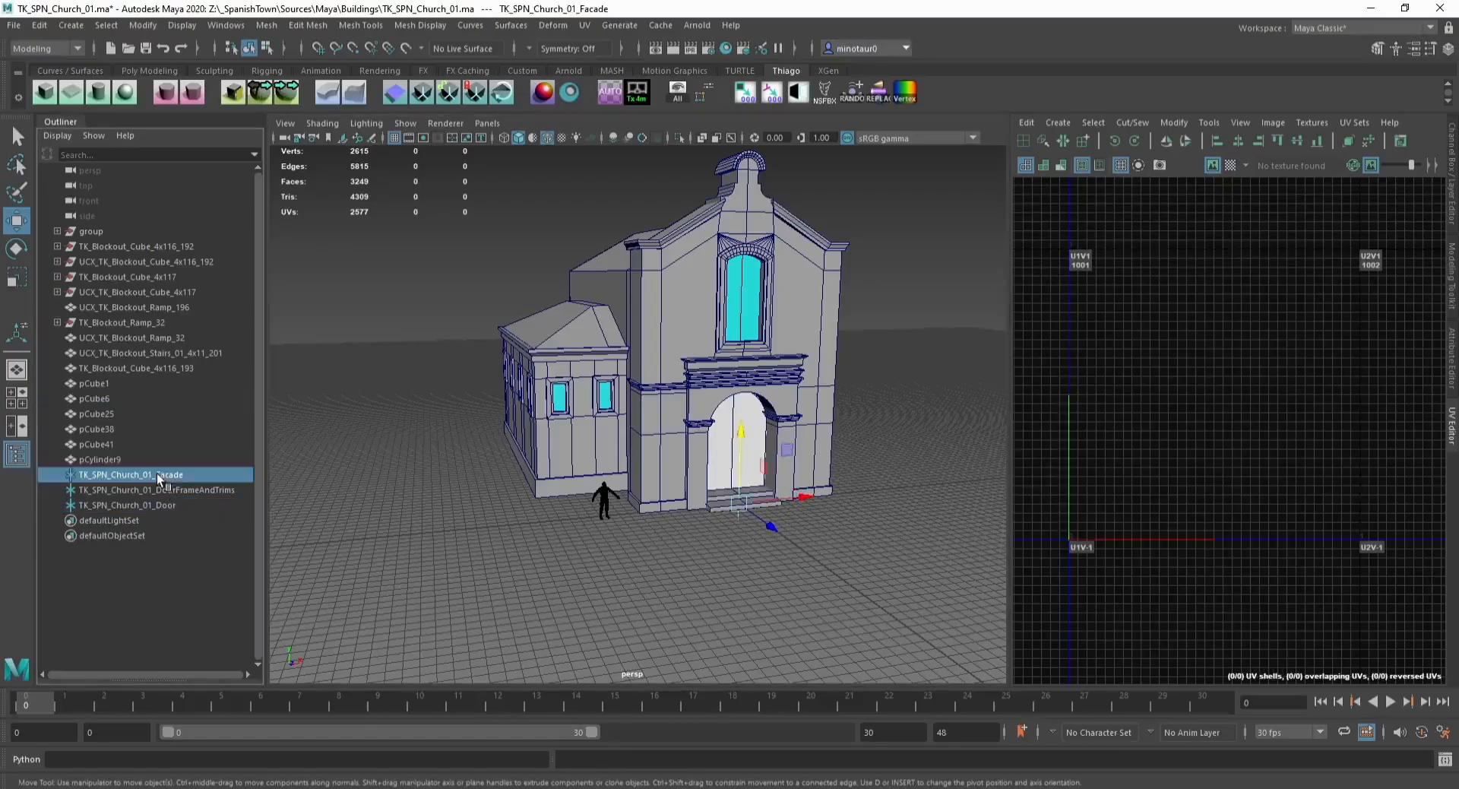
pyautogui.click(162, 489)
pyautogui.click(164, 505)
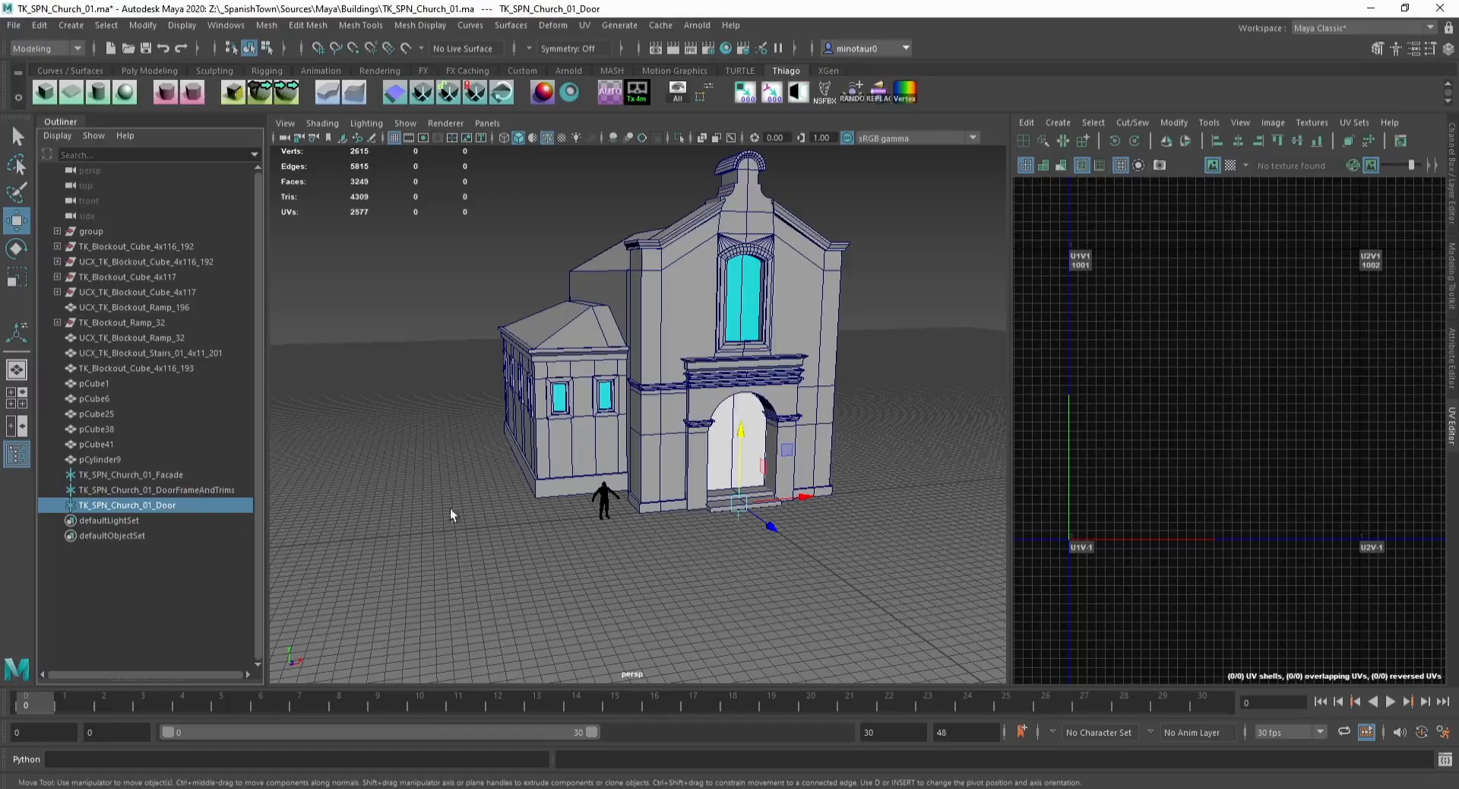
# Step: Duplicate the door locator and rename the copy TK_SPN_Church_01_Body
pyautogui.hotkey('ctrl', 'd')
pyautogui.doubleClick(177, 520)
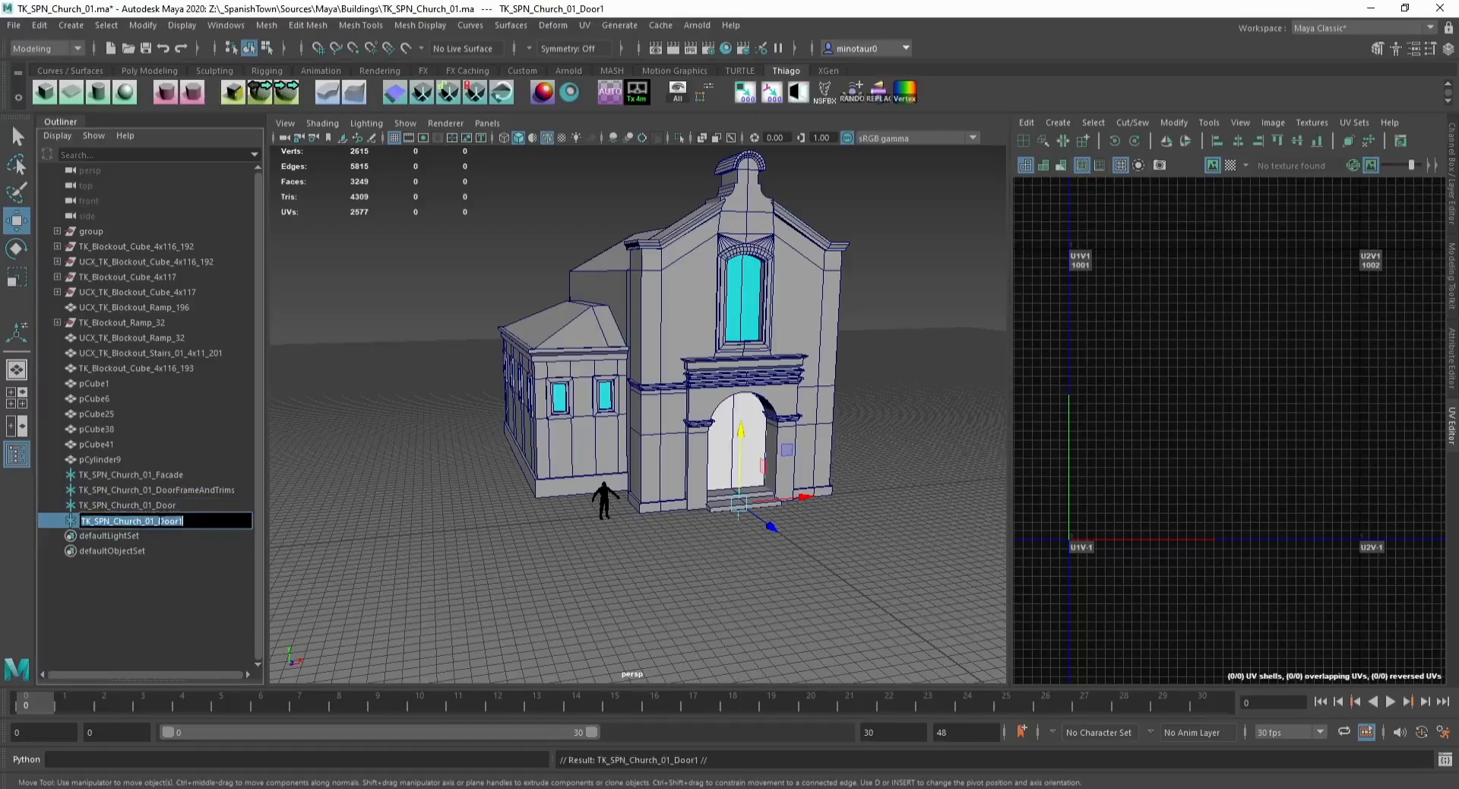
pyautogui.moveTo(159, 520); pyautogui.dragTo(308, 513)
pyautogui.write('Body')
pyautogui.press('Return')
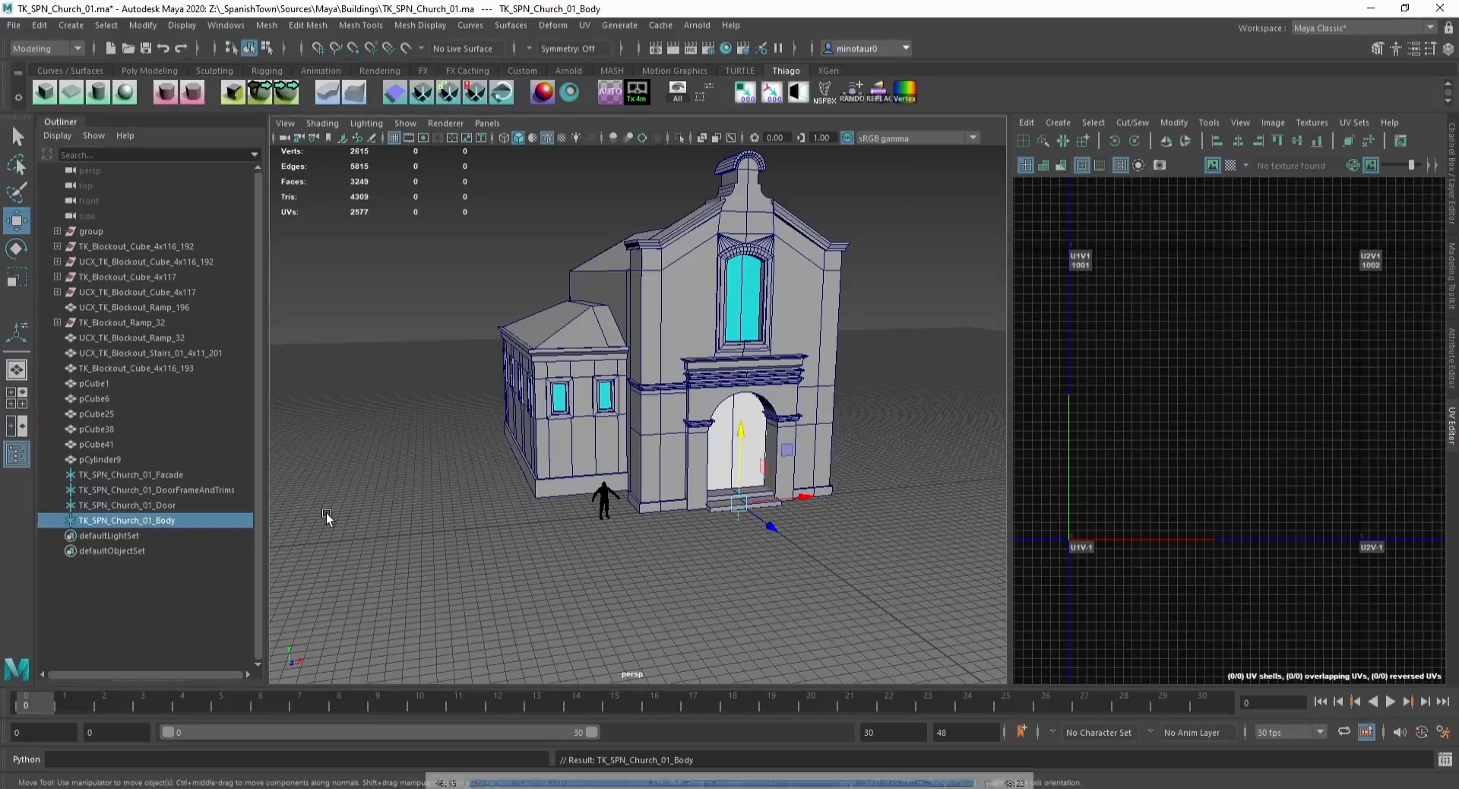
# Step: Duplicate the body locator and rename the copy TK_SPN_Church_01_Side
pyautogui.hotkey('ctrl', 'd')
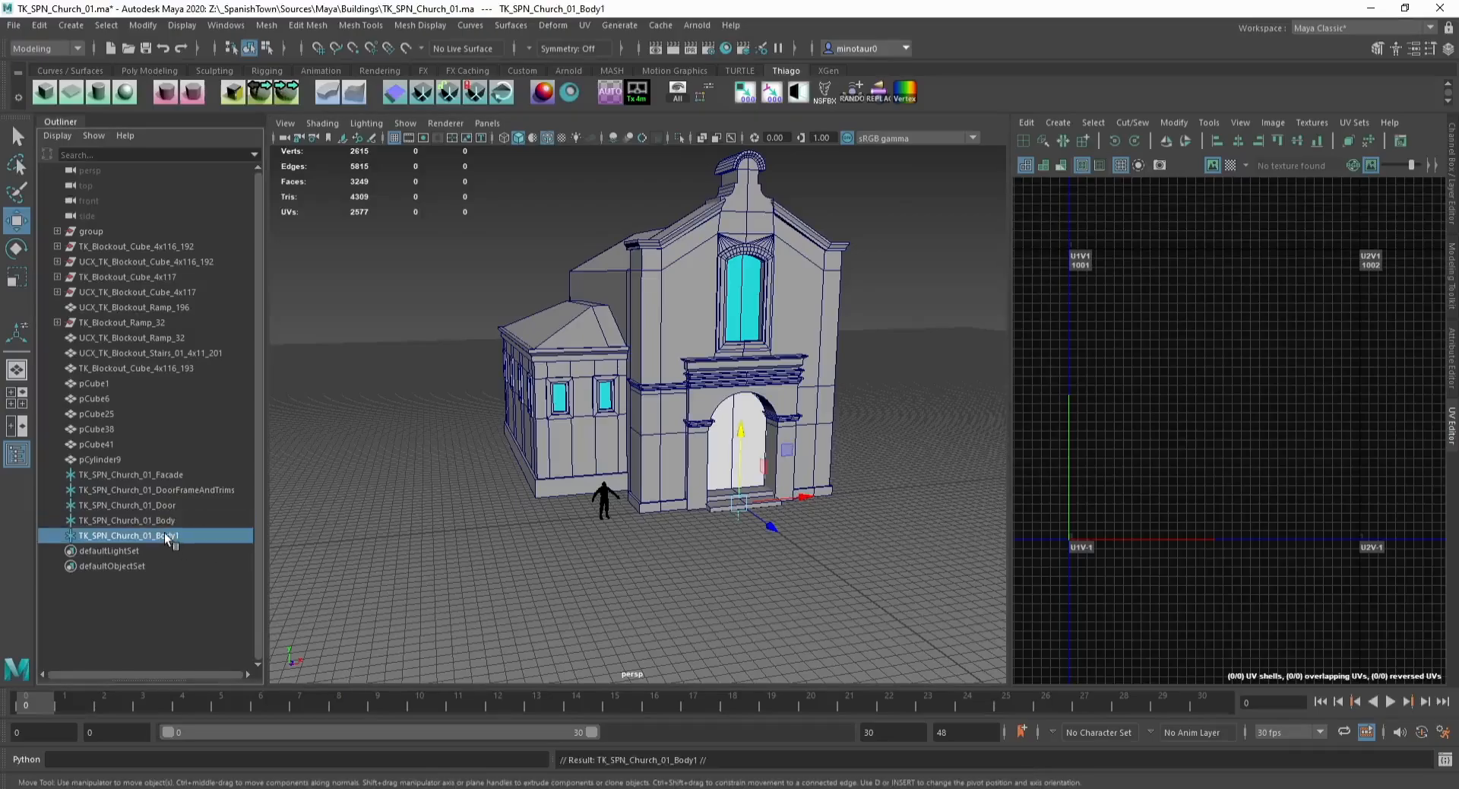
pyautogui.doubleClick(169, 537)
pyautogui.write('Side')
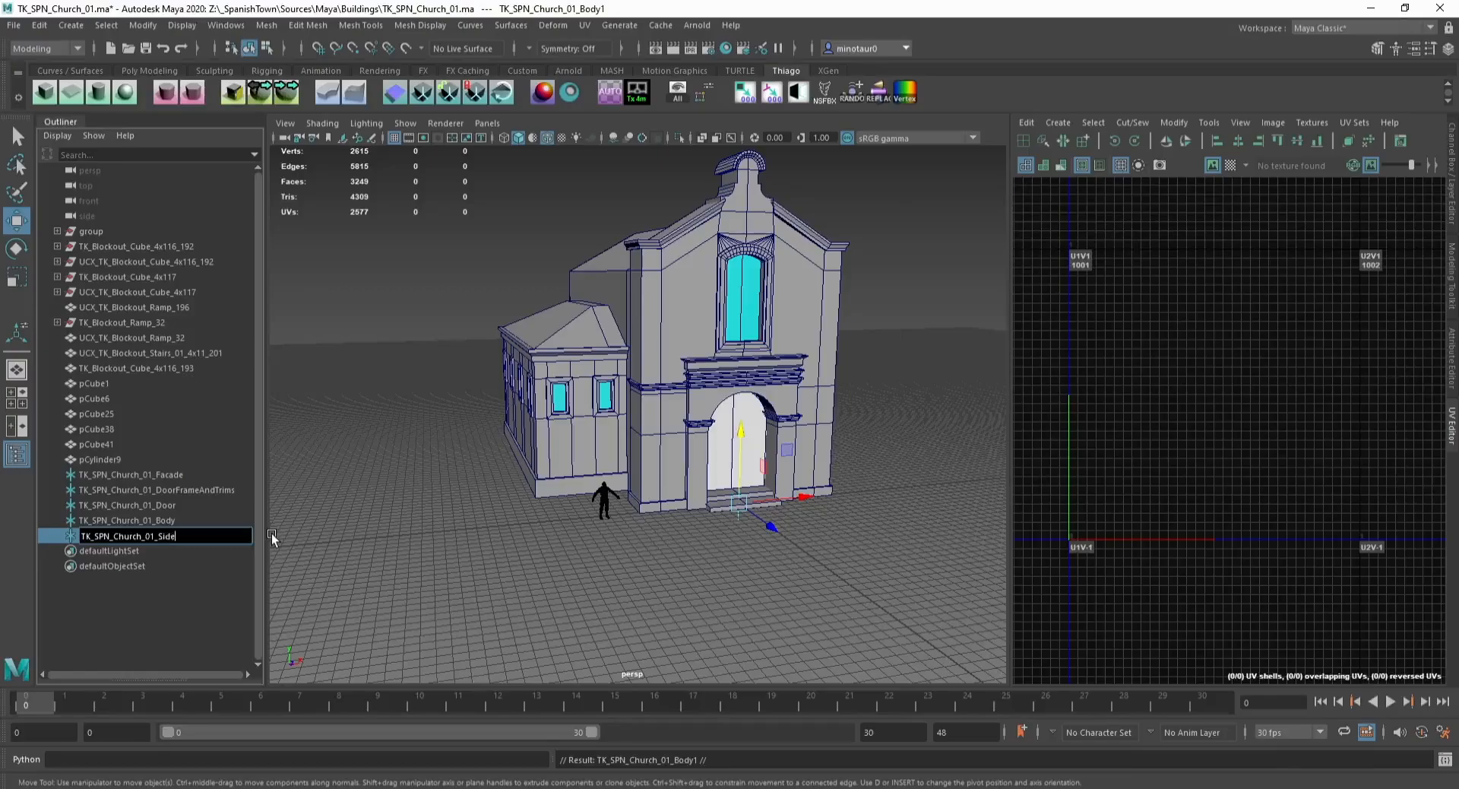
pyautogui.press('Return')
# Step: Parent the side annex mesh under the Side locator and the main body mesh under the Body locator
pyautogui.click(556, 424)
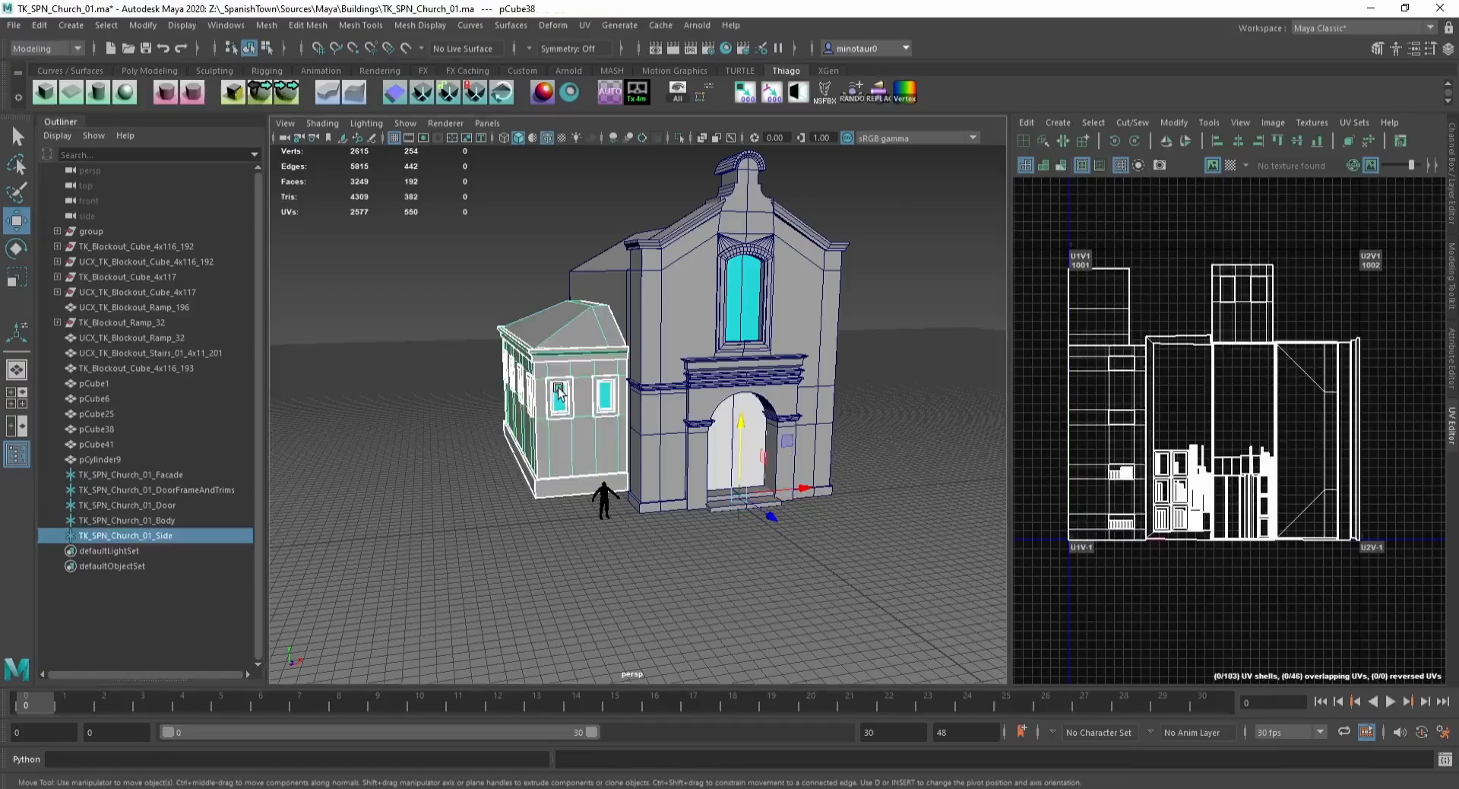
pyautogui.moveTo(144, 465); pyautogui.dragTo(152, 534, button='middle')
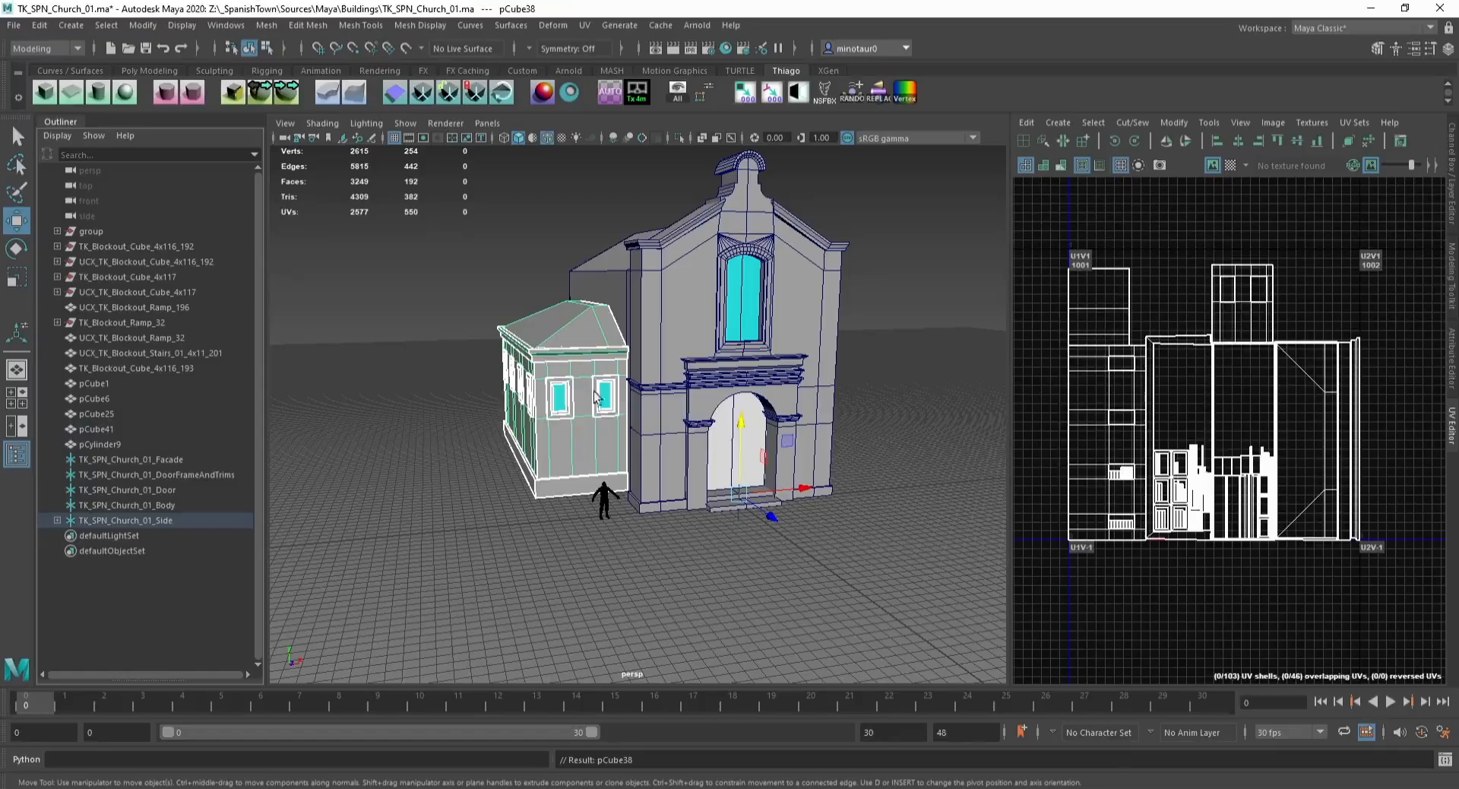
pyautogui.click(604, 276)
pyautogui.moveTo(101, 384); pyautogui.dragTo(164, 502, button='middle')
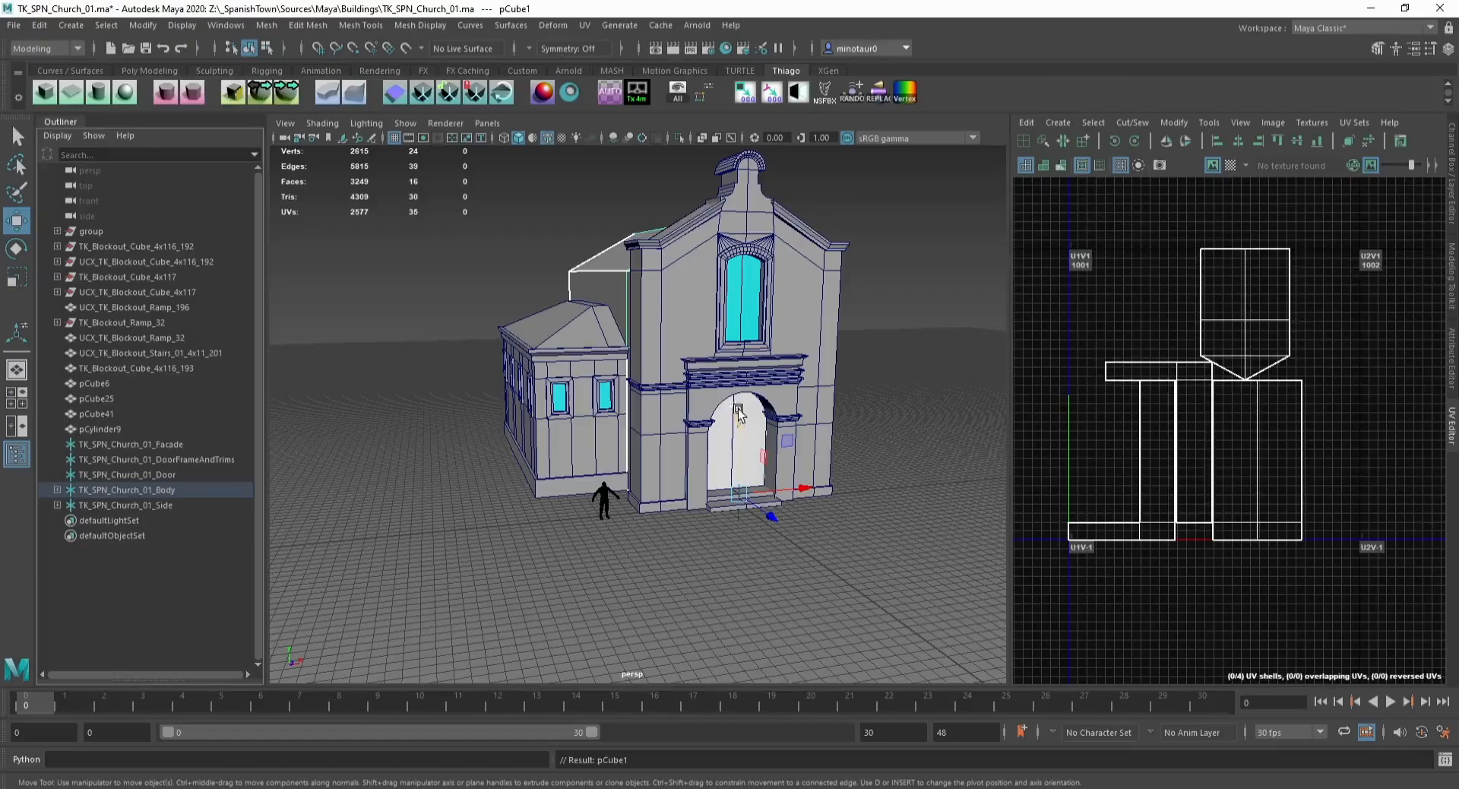
# Step: Parent the door, door frame and trims, and facade meshes under their matching church locators
pyautogui.click(709, 411)
pyautogui.moveTo(108, 382); pyautogui.dragTo(157, 473, button='middle')
pyautogui.click(139, 416)
pyautogui.moveTo(140, 420); pyautogui.dragTo(174, 444, button='middle')
pyautogui.click(148, 398)
pyautogui.moveTo(148, 398); pyautogui.dragTo(167, 413, button='middle')
# Step: Duplicate the side trim strip and mirror the copy with a Scale X of -1
pyautogui.click(108, 383)
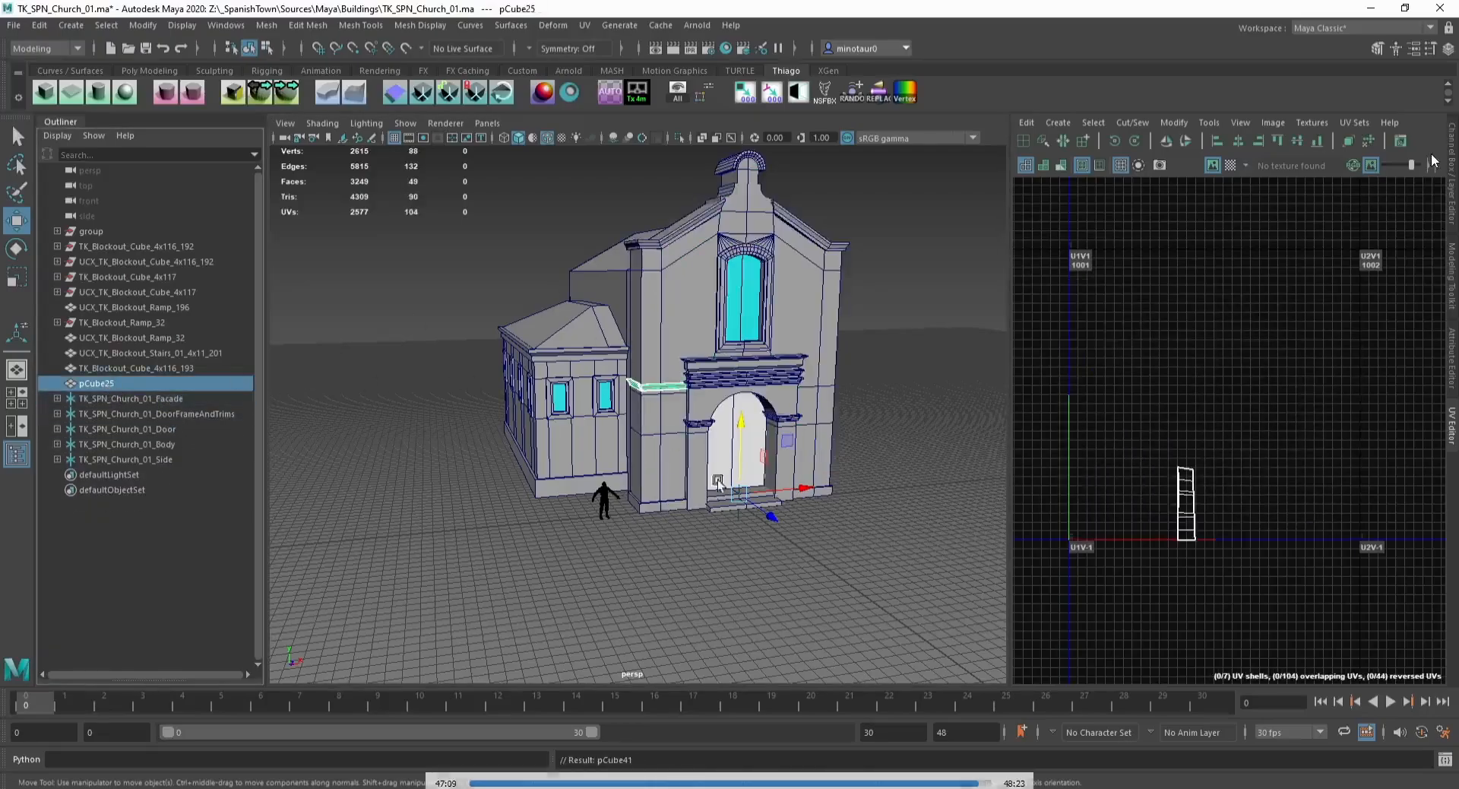
pyautogui.keyDown('alt'); pyautogui.moveTo(718, 483); pyautogui.dragTo(711, 510); pyautogui.keyUp('alt')
pyautogui.hotkey('ctrl', 'd')
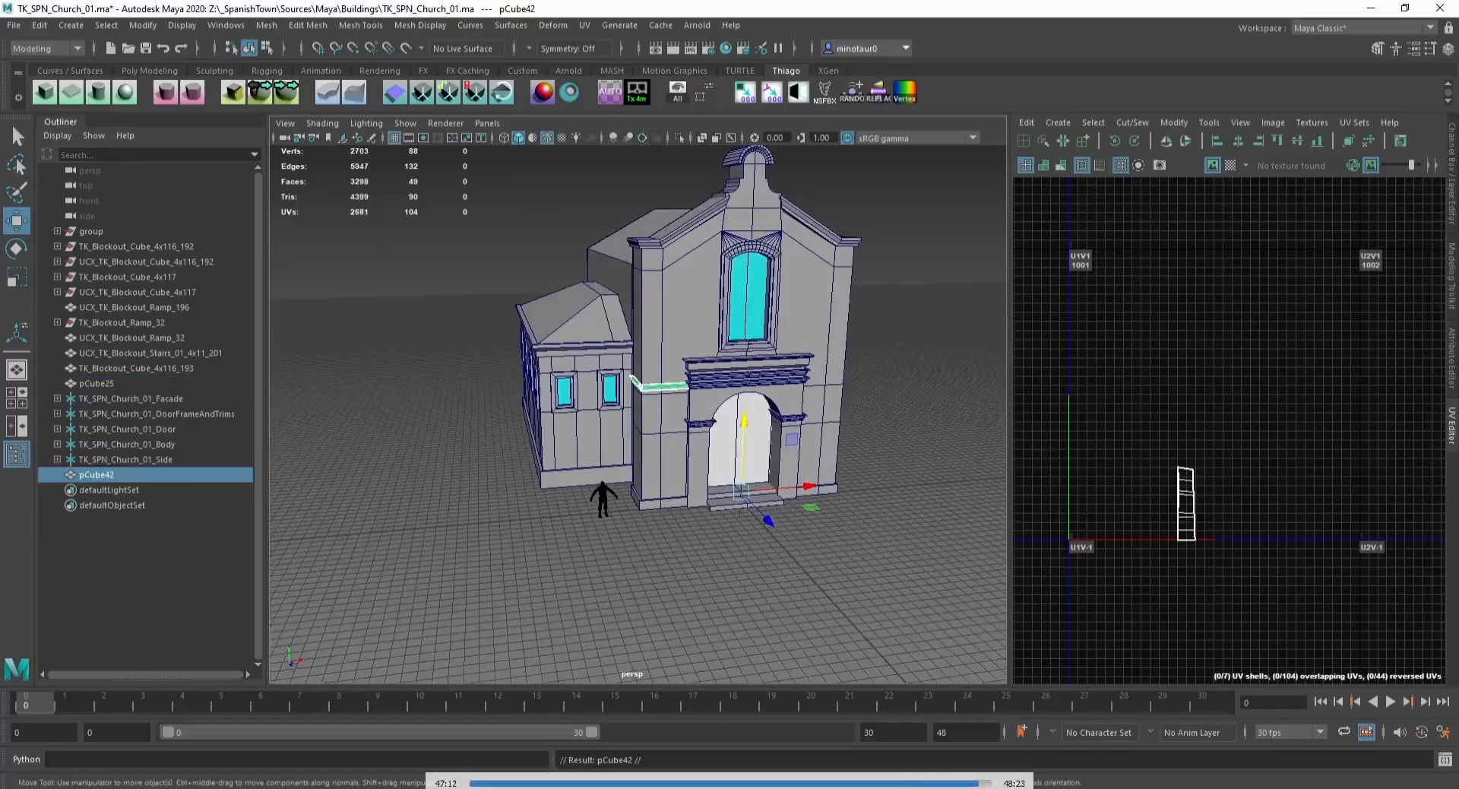
pyautogui.click(1453, 169)
pyautogui.write('-1')
pyautogui.press('Return')
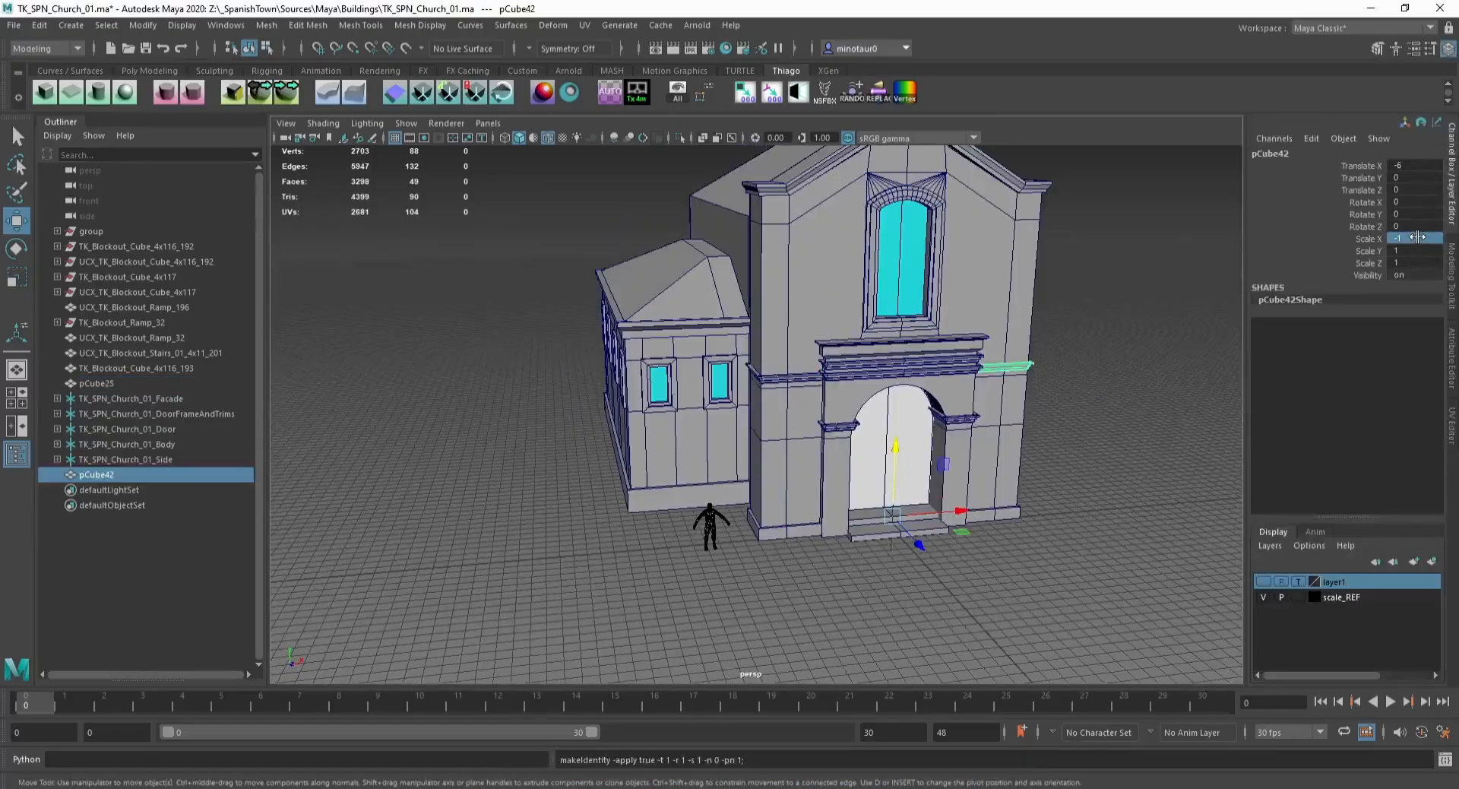
# Step: Combine the original and mirrored trim strips into one mesh
pyautogui.keyDown('shift'); pyautogui.click(794, 381); pyautogui.keyUp('shift')
pyautogui.click(267, 26)
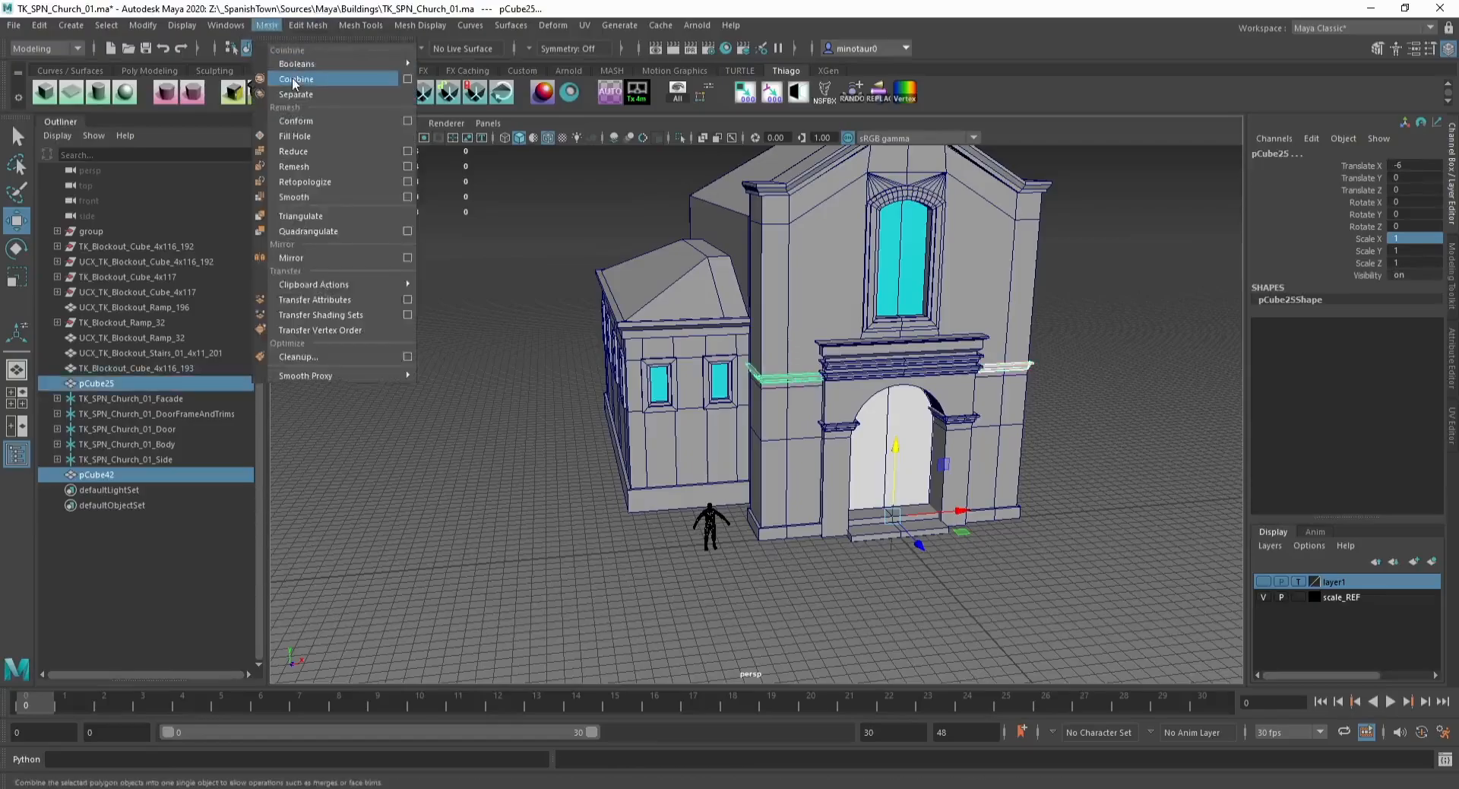
pyautogui.click(302, 83)
# Step: Combine the trim strips mesh with the facade mesh
pyautogui.keyDown('shift'); pyautogui.click(807, 380); pyautogui.keyUp('shift')
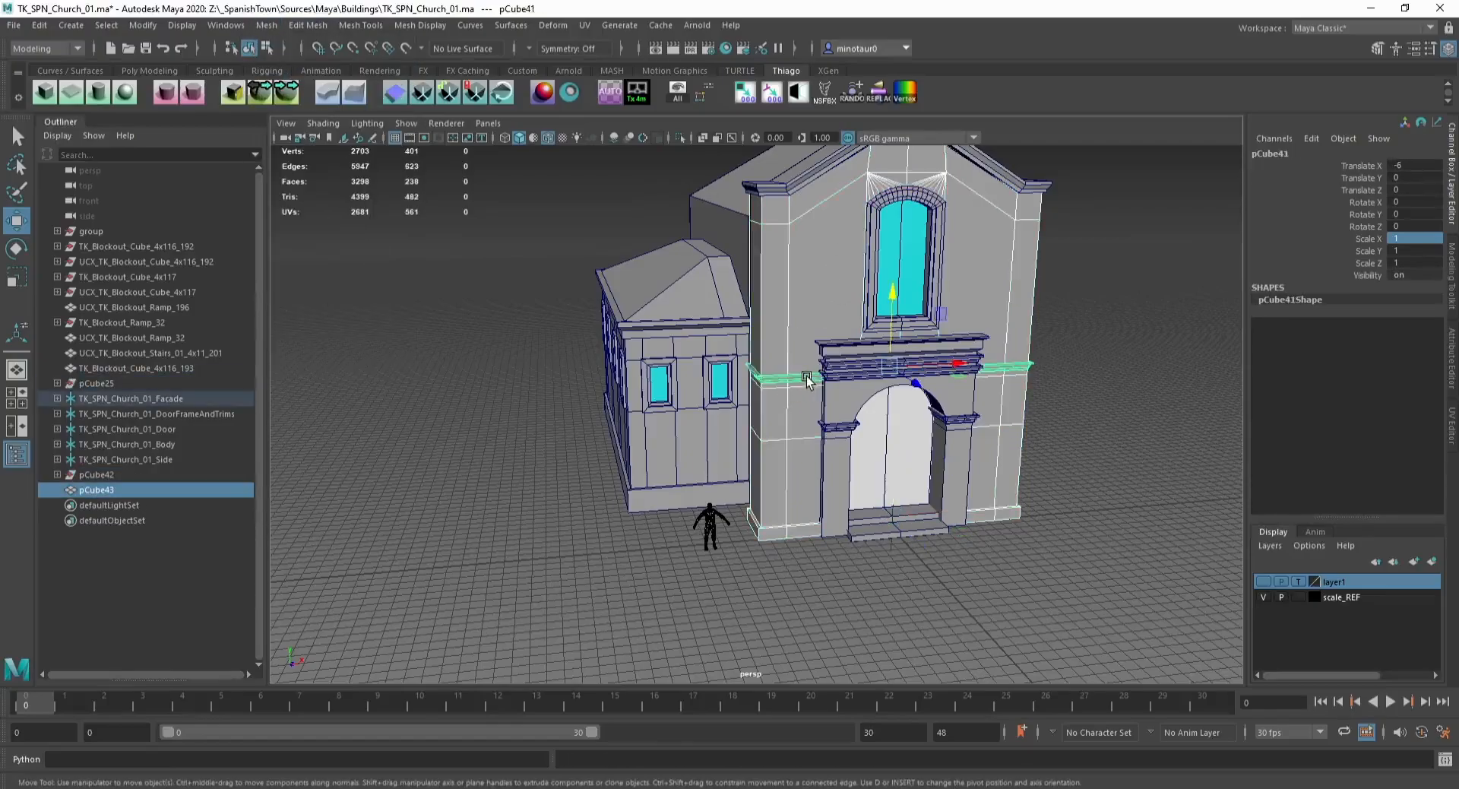
pyautogui.click(806, 376)
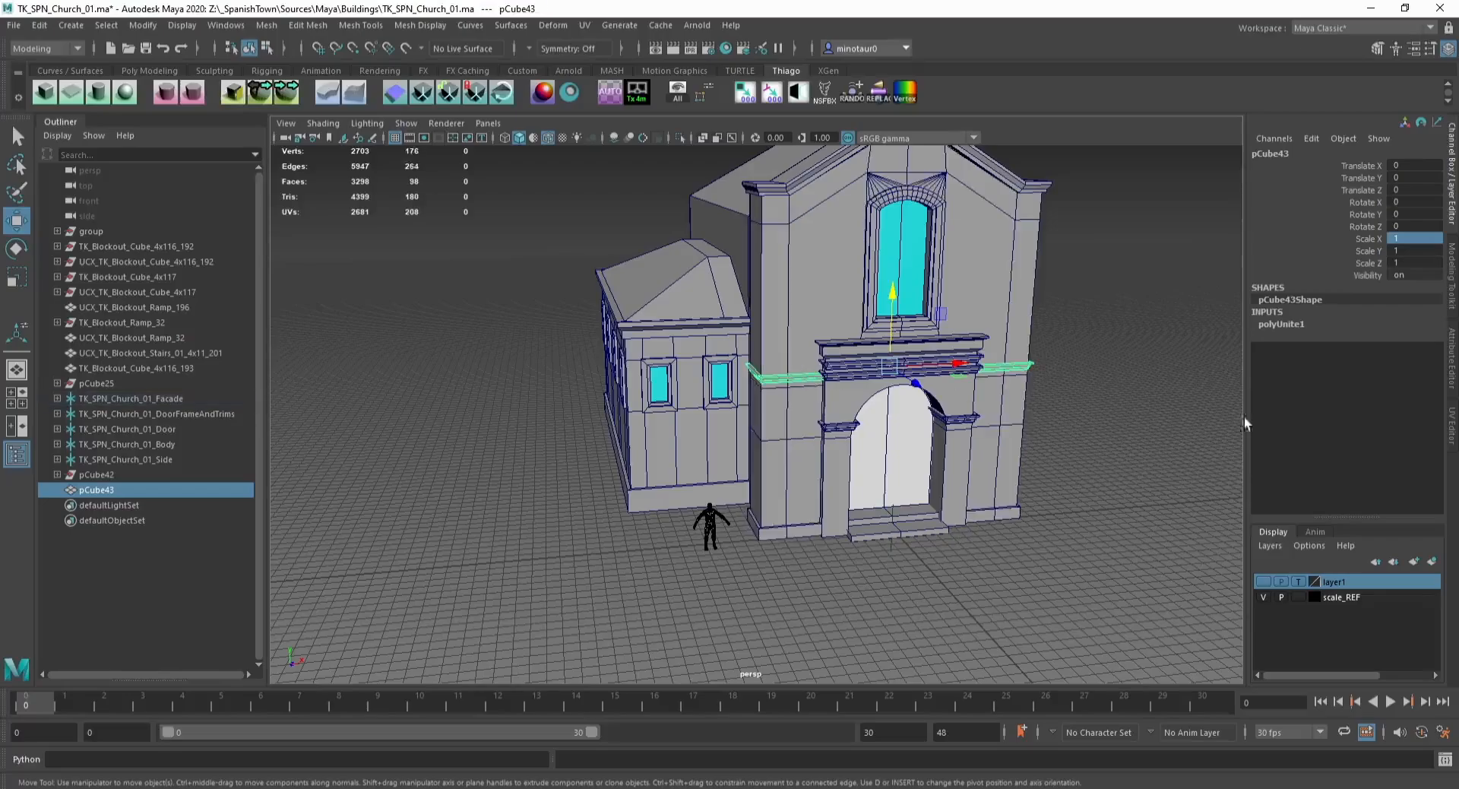
pyautogui.click(1450, 426)
pyautogui.keyDown('shift'); pyautogui.click(703, 293); pyautogui.keyUp('shift')
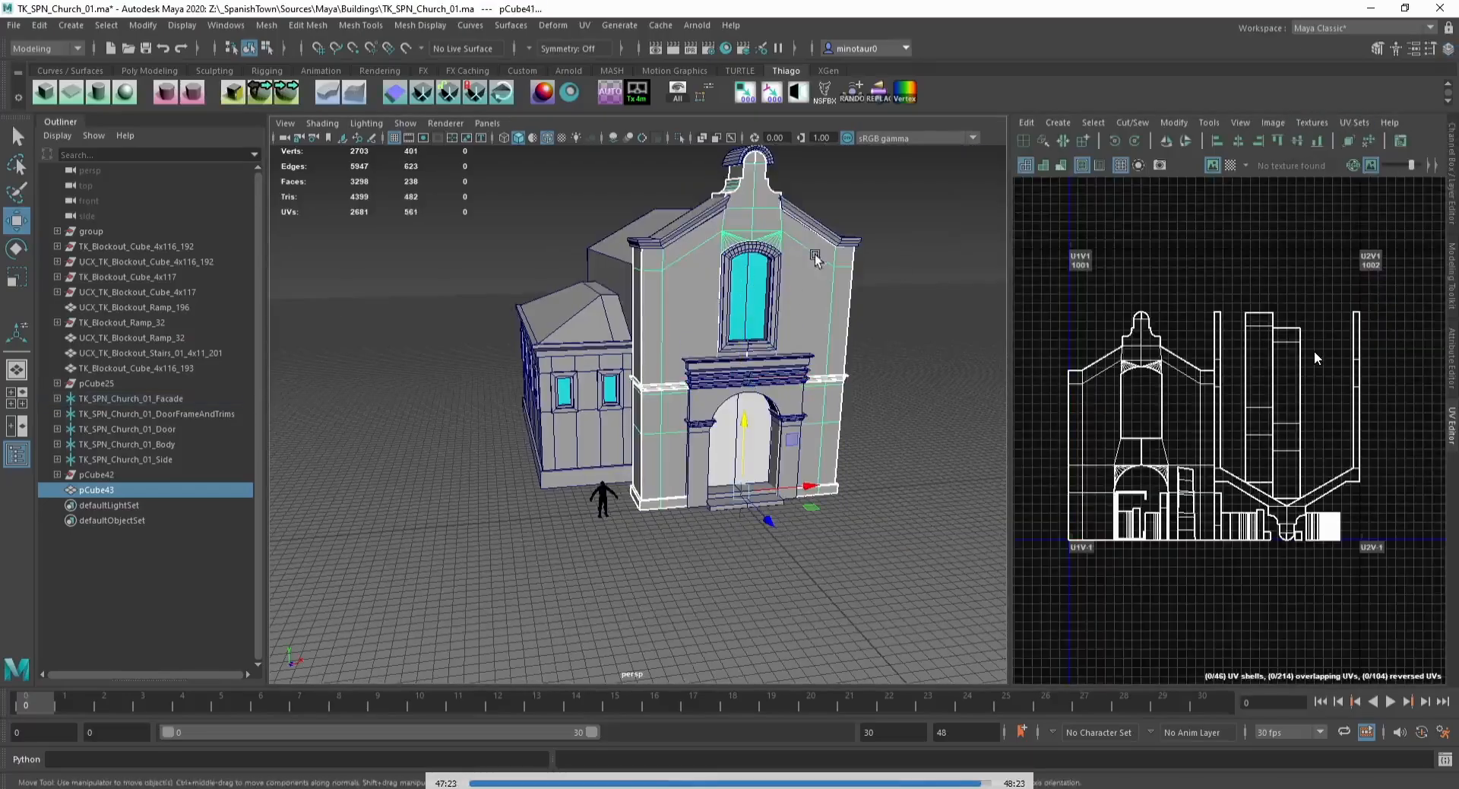
pyautogui.click(266, 25)
pyautogui.click(287, 85)
# Step: Select the trim strip faces on the combined facade, project their UVs and scale the shells down in the UV editor
pyautogui.scroll(5, 680, 349)
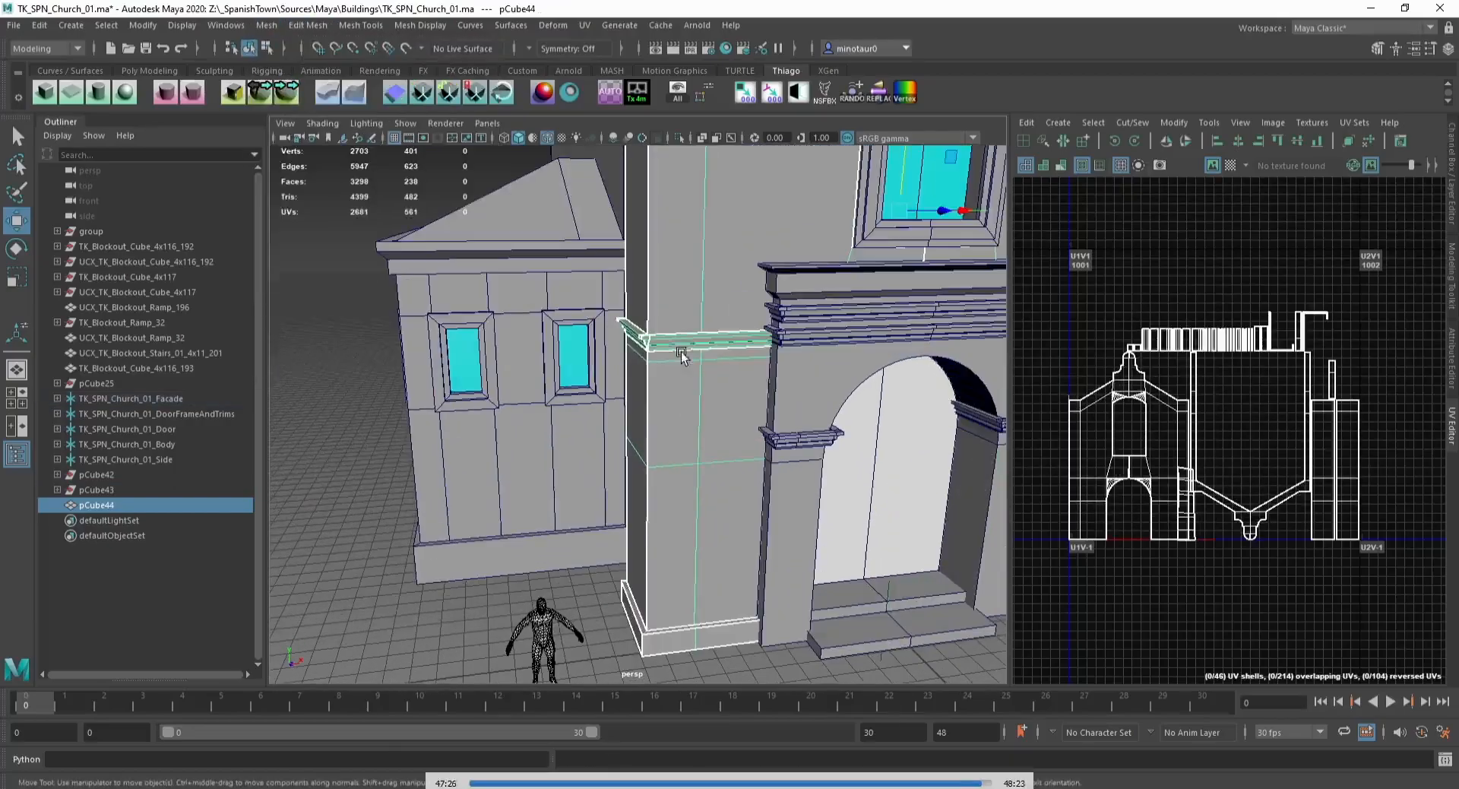
pyautogui.hotkey('alt', 'F12')
pyautogui.click(683, 342)
pyautogui.scroll(3, 682, 342)
pyautogui.keyDown('shift'); pyautogui.click(654, 295); pyautogui.keyUp('shift')
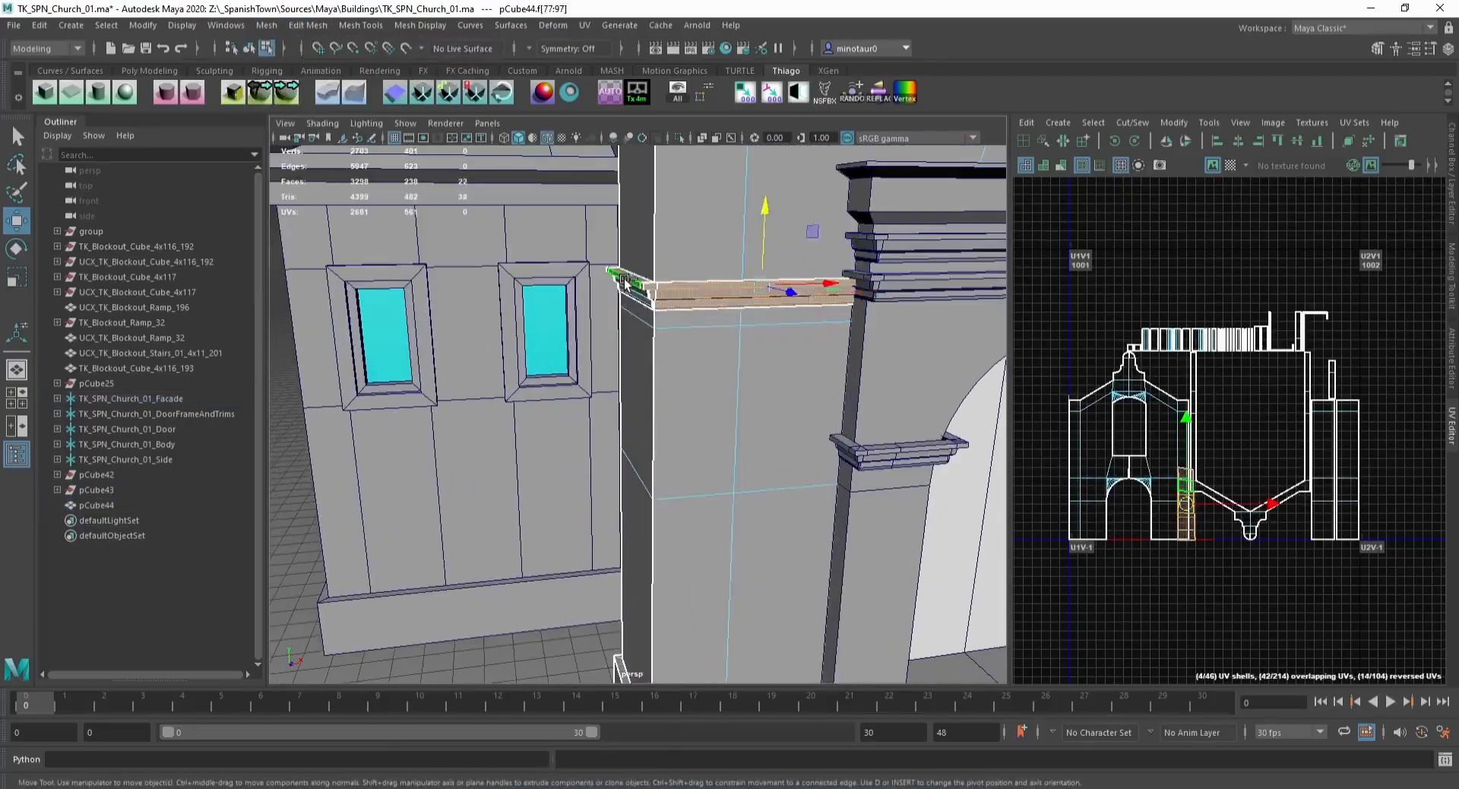
pyautogui.keyDown('alt'); pyautogui.moveTo(644, 297); pyautogui.dragTo(828, 328); pyautogui.keyUp('alt')
pyautogui.keyDown('shift'); pyautogui.click(434, 361); pyautogui.keyUp('shift')
pyautogui.keyDown('shift'); pyautogui.click(414, 346); pyautogui.keyUp('shift')
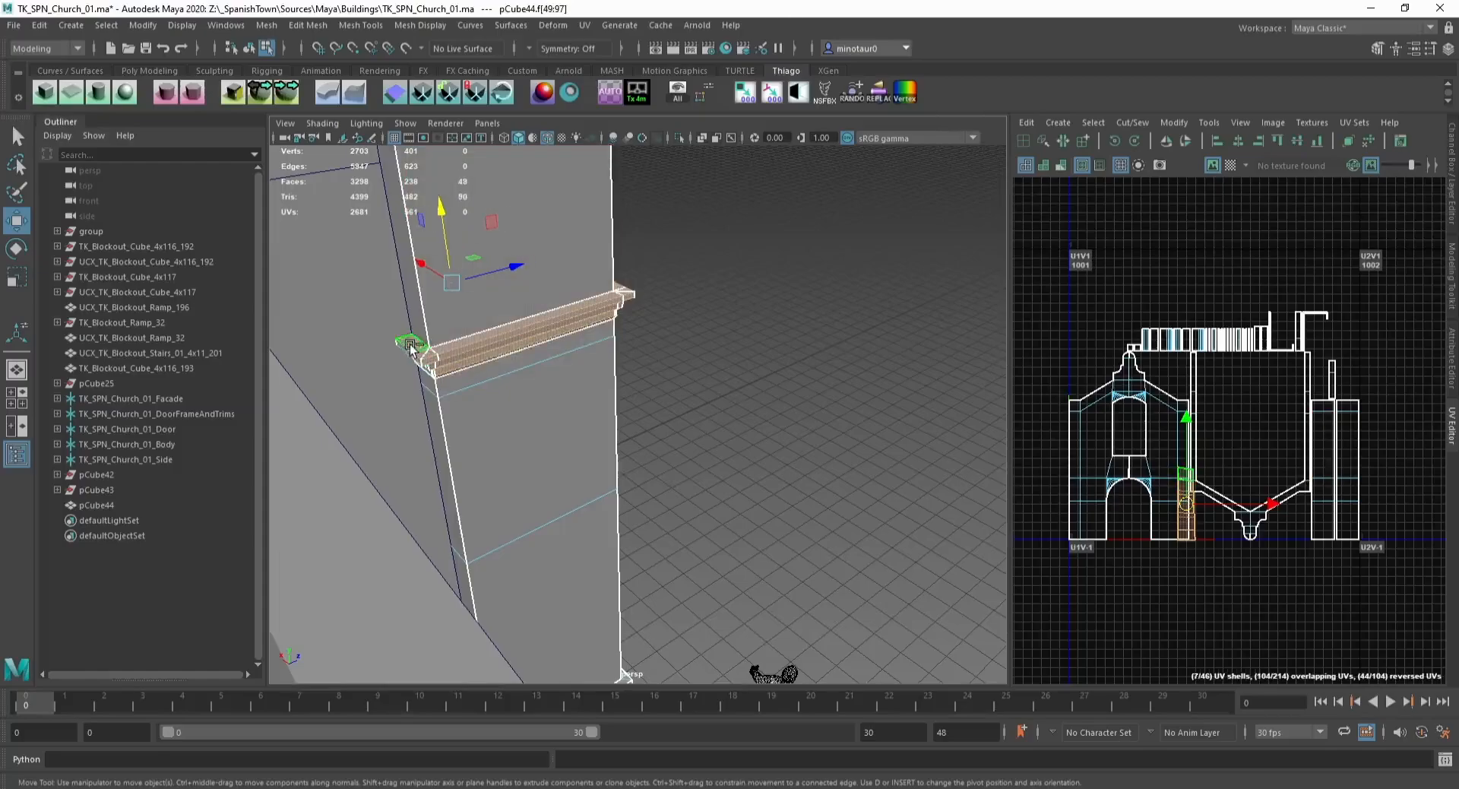
pyautogui.keyDown('alt'); pyautogui.moveTo(623, 342); pyautogui.dragTo(317, 319); pyautogui.keyUp('alt')
pyautogui.keyDown('alt'); pyautogui.moveTo(442, 332); pyautogui.dragTo(555, 389, button='middle'); pyautogui.keyUp('alt')
pyautogui.scroll(3, 555, 389)
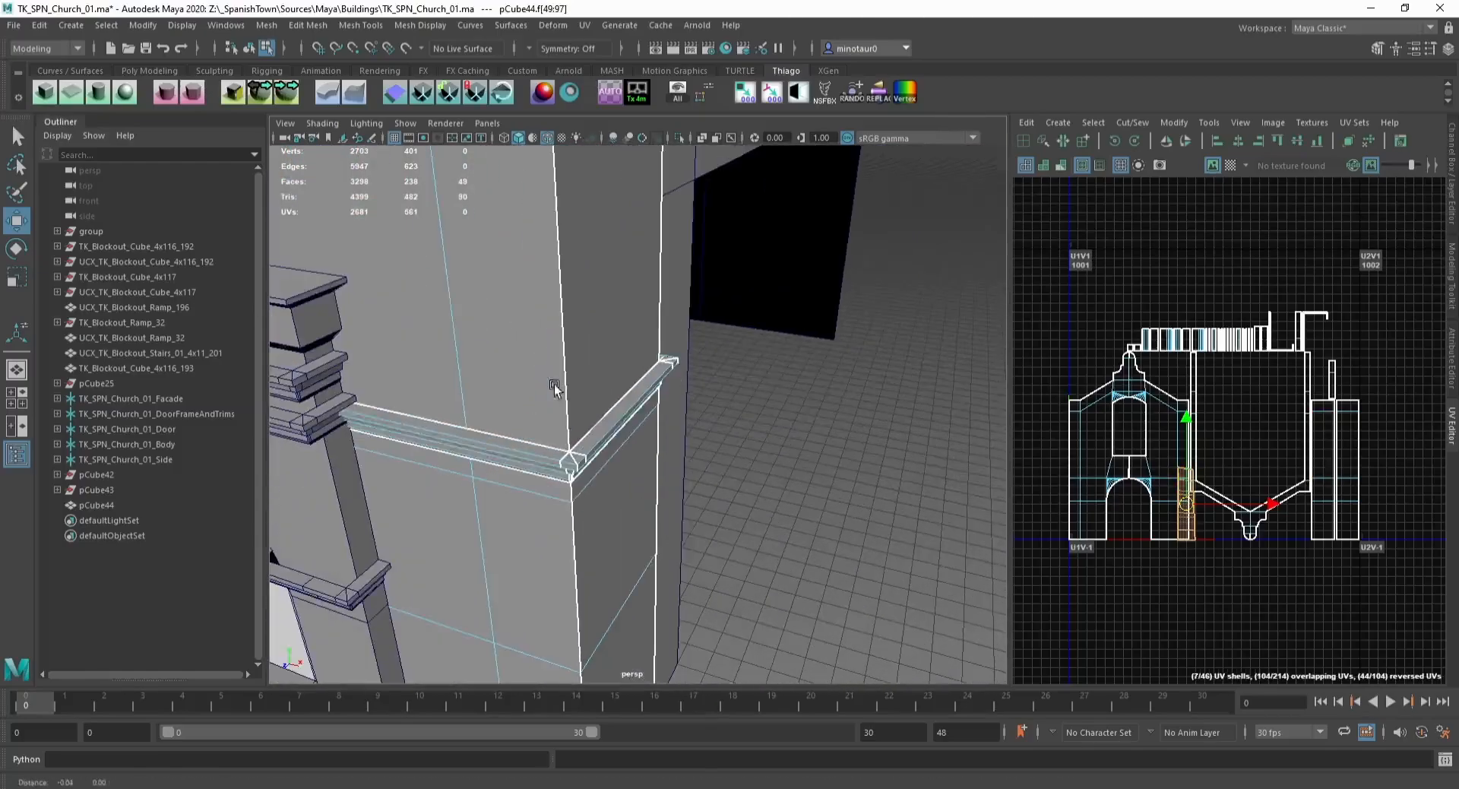
pyautogui.keyDown('shift'); pyautogui.click(532, 456); pyautogui.keyUp('shift')
pyautogui.keyDown('shift'); pyautogui.click(617, 426); pyautogui.keyUp('shift')
pyautogui.keyDown('shift'); pyautogui.click(678, 362); pyautogui.keyUp('shift')
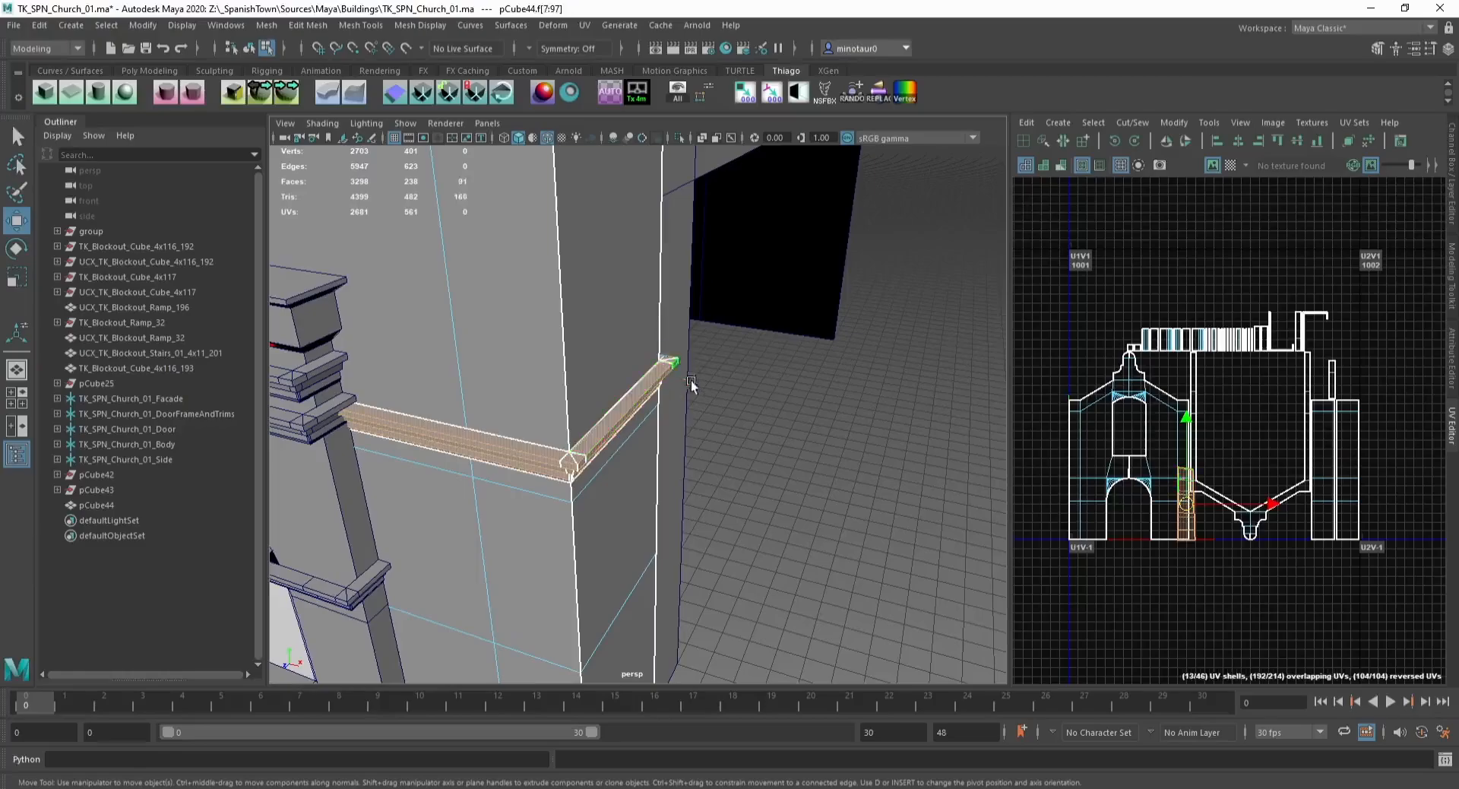
pyautogui.keyDown('alt'); pyautogui.moveTo(679, 363); pyautogui.dragTo(498, 325); pyautogui.keyUp('alt')
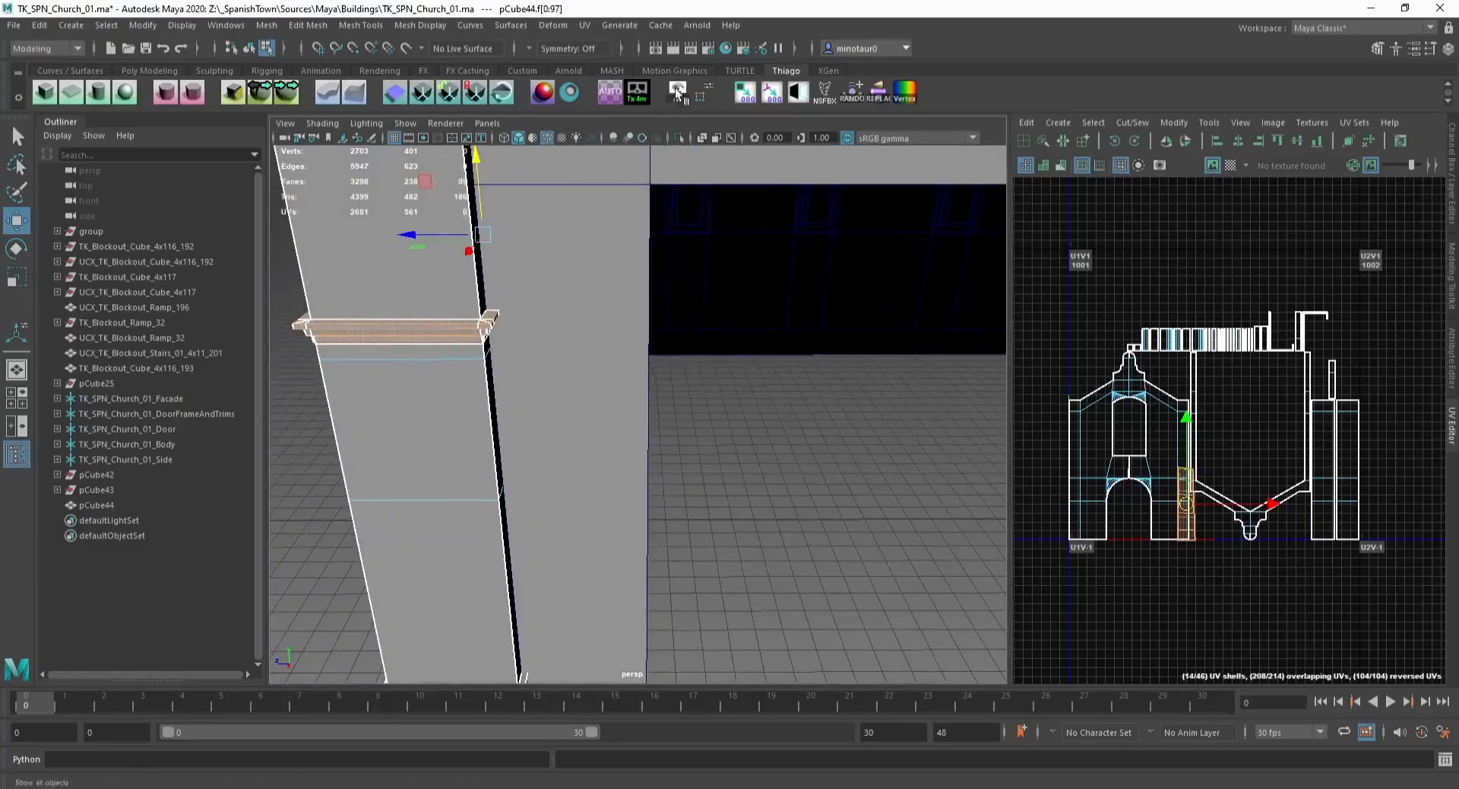
pyautogui.click(613, 92)
pyautogui.press('r')
pyautogui.moveTo(1209, 394)
pyautogui.mouseDown()
pyautogui.moveTo(1140, 393)
pyautogui.moveTo(1235, 404)
pyautogui.mouseUp()
pyautogui.press('w')
pyautogui.press('F8')
# Step: Select the five church locator hierarchies and delete their history
pyautogui.scroll(-20, 599, 386)
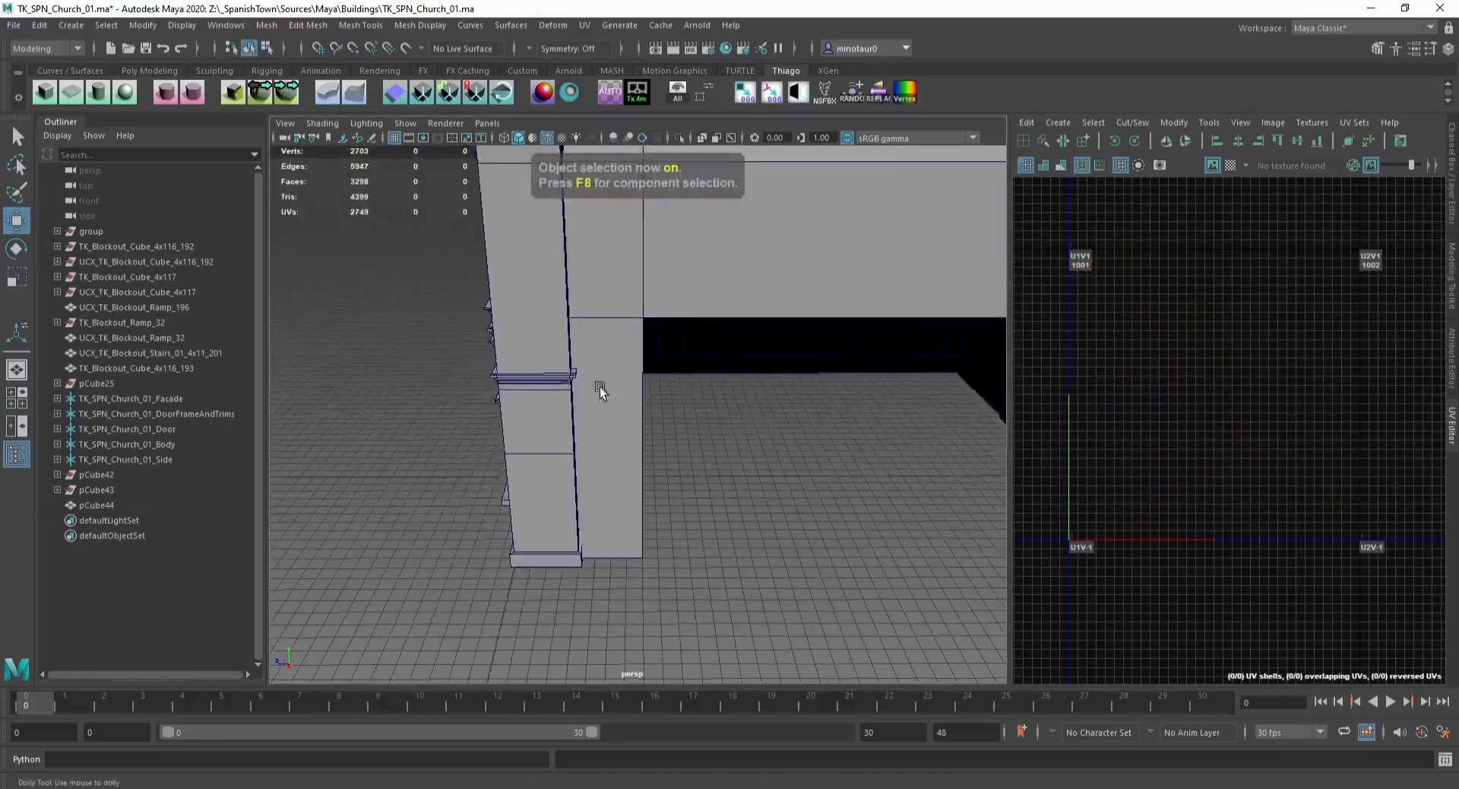
pyautogui.keyDown('alt'); pyautogui.moveTo(723, 382); pyautogui.dragTo(798, 396); pyautogui.keyUp('alt')
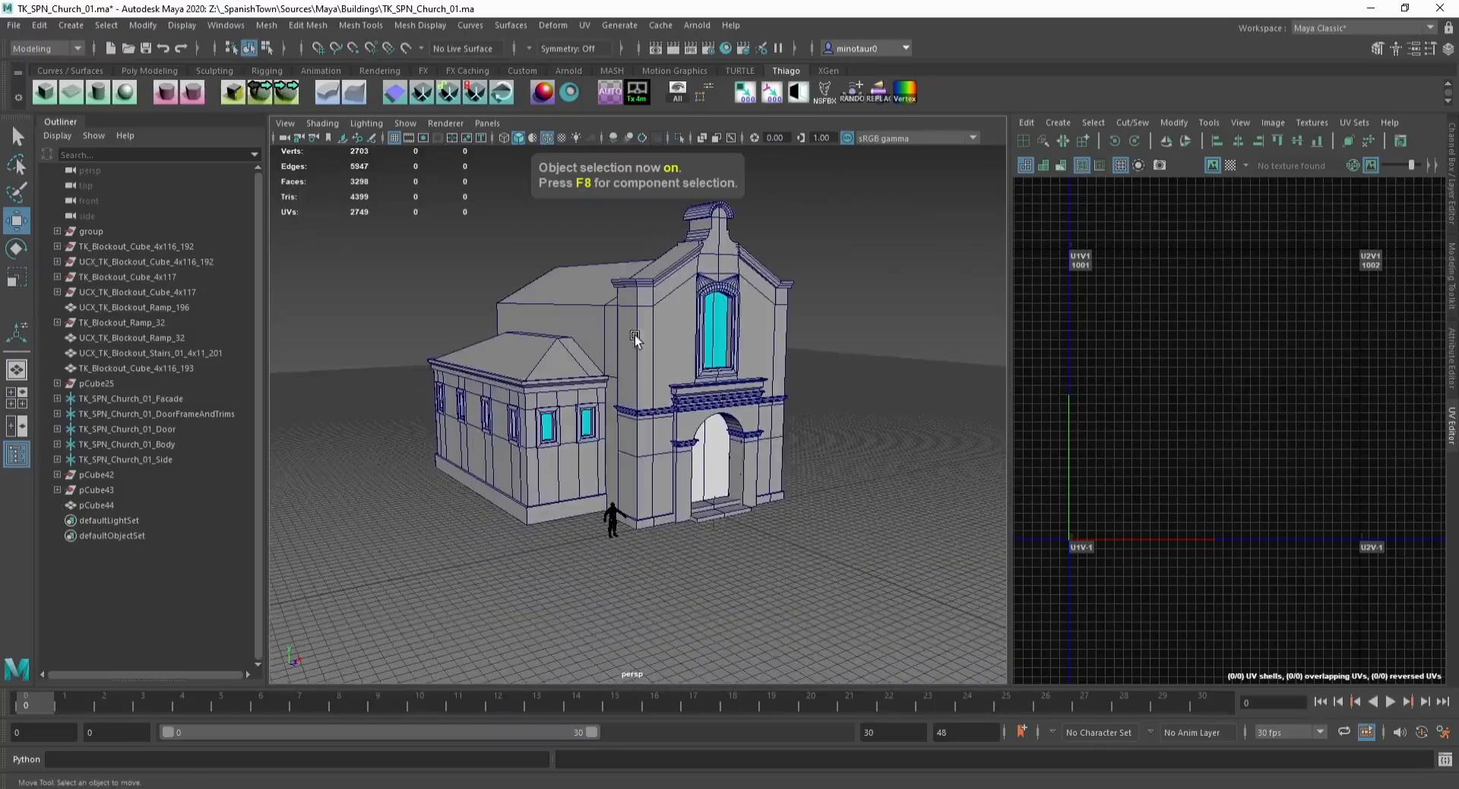
pyautogui.click(127, 401)
pyautogui.keyDown('shift'); pyautogui.click(143, 458); pyautogui.keyUp('shift')
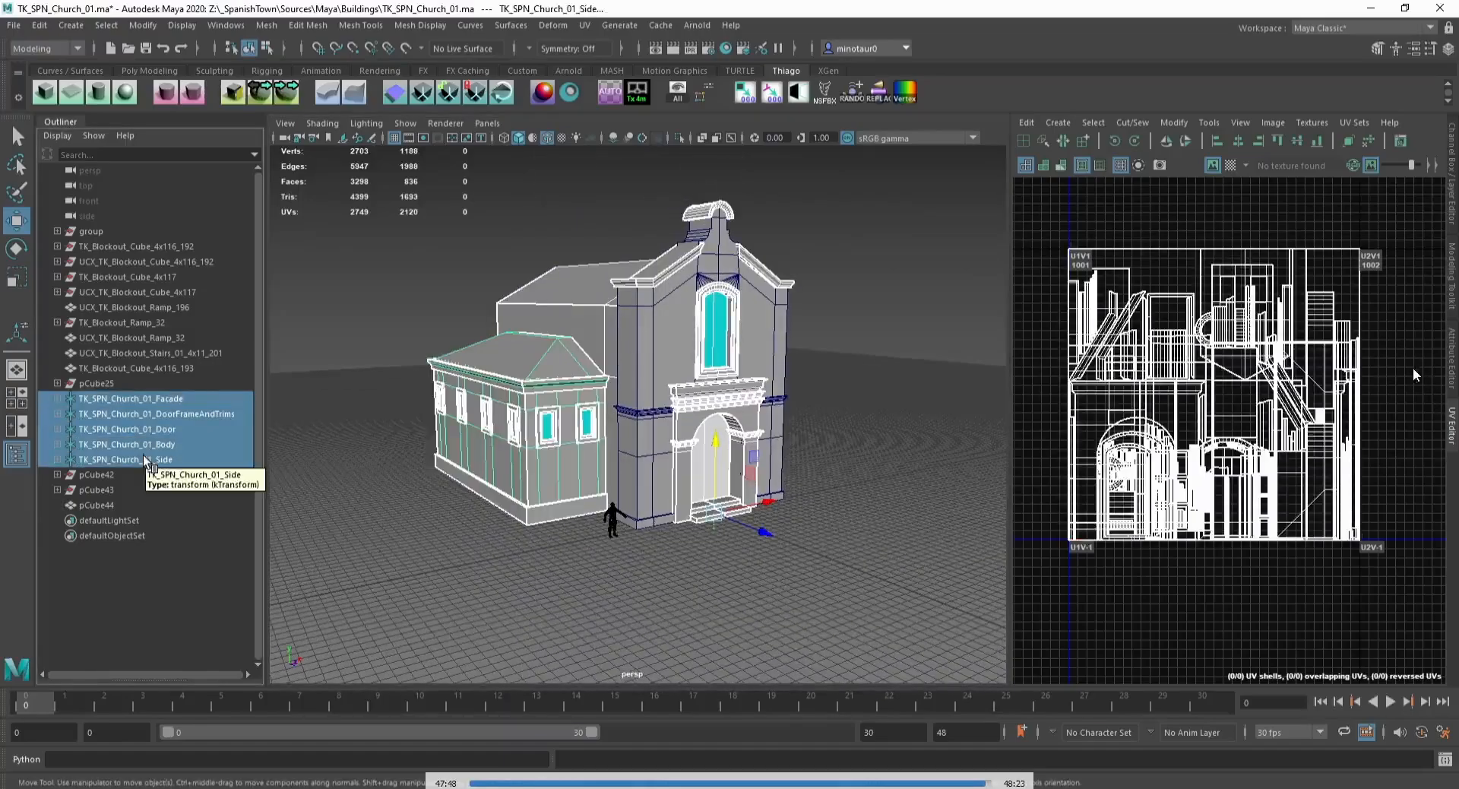
pyautogui.keyDown('alt'); pyautogui.moveTo(367, 338); pyautogui.dragTo(353, 285, button='middle'); pyautogui.keyUp('alt')
pyautogui.click(353, 287)
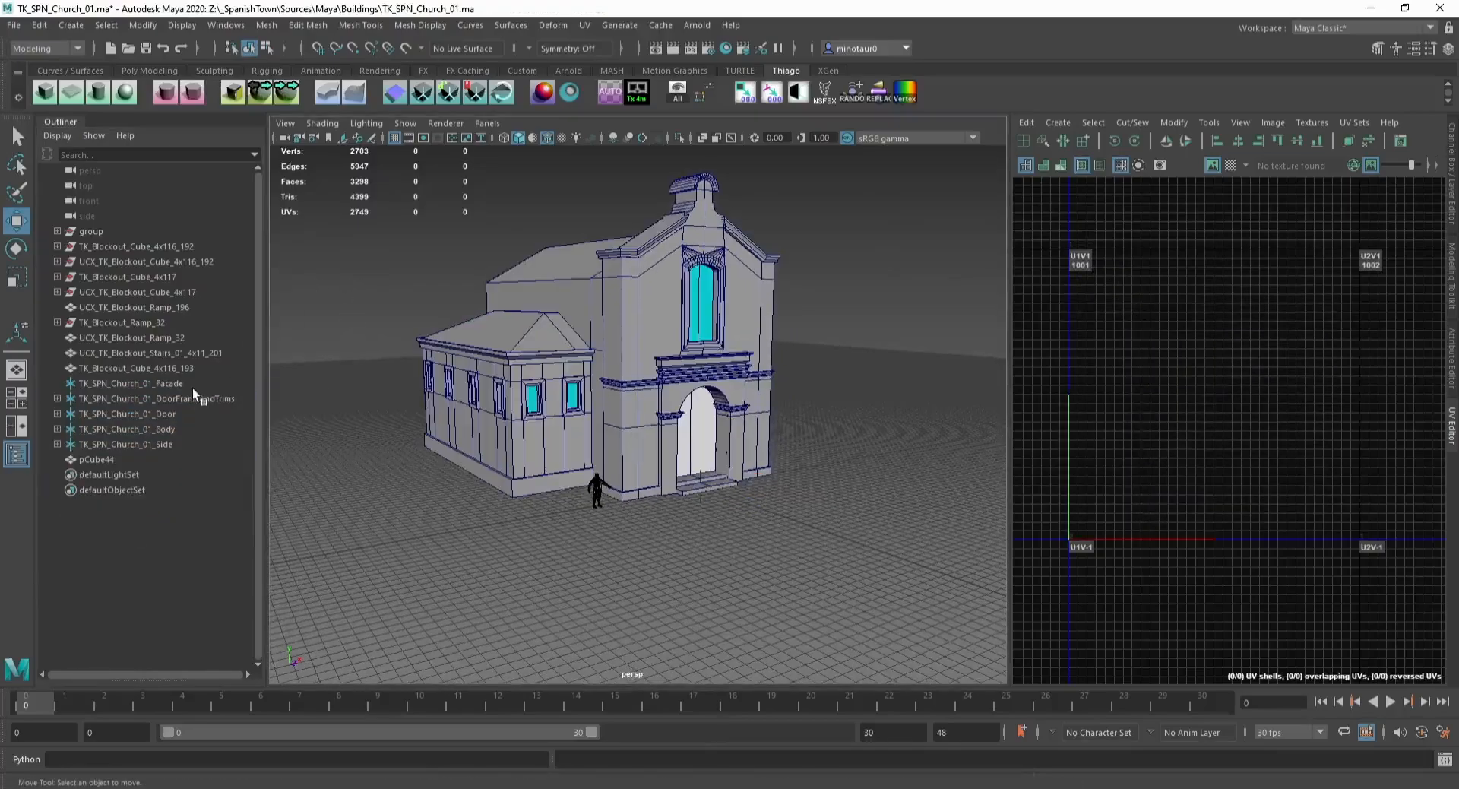
# Step: Parent the combined facade mesh under the TK_SPN_Church_01_Facade locator
pyautogui.click(194, 384)
pyautogui.click(110, 460)
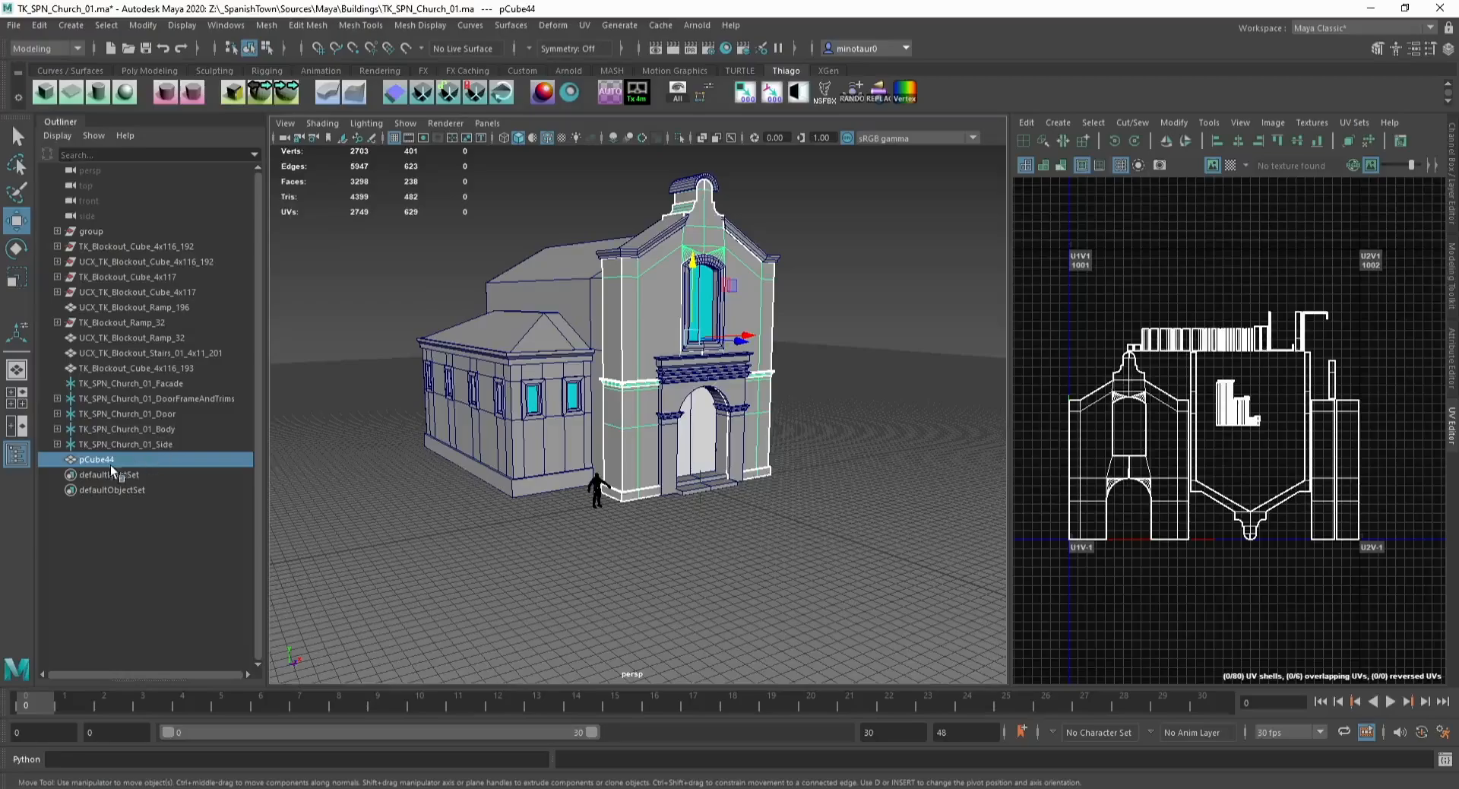
pyautogui.moveTo(111, 461); pyautogui.dragTo(156, 381, button='middle')
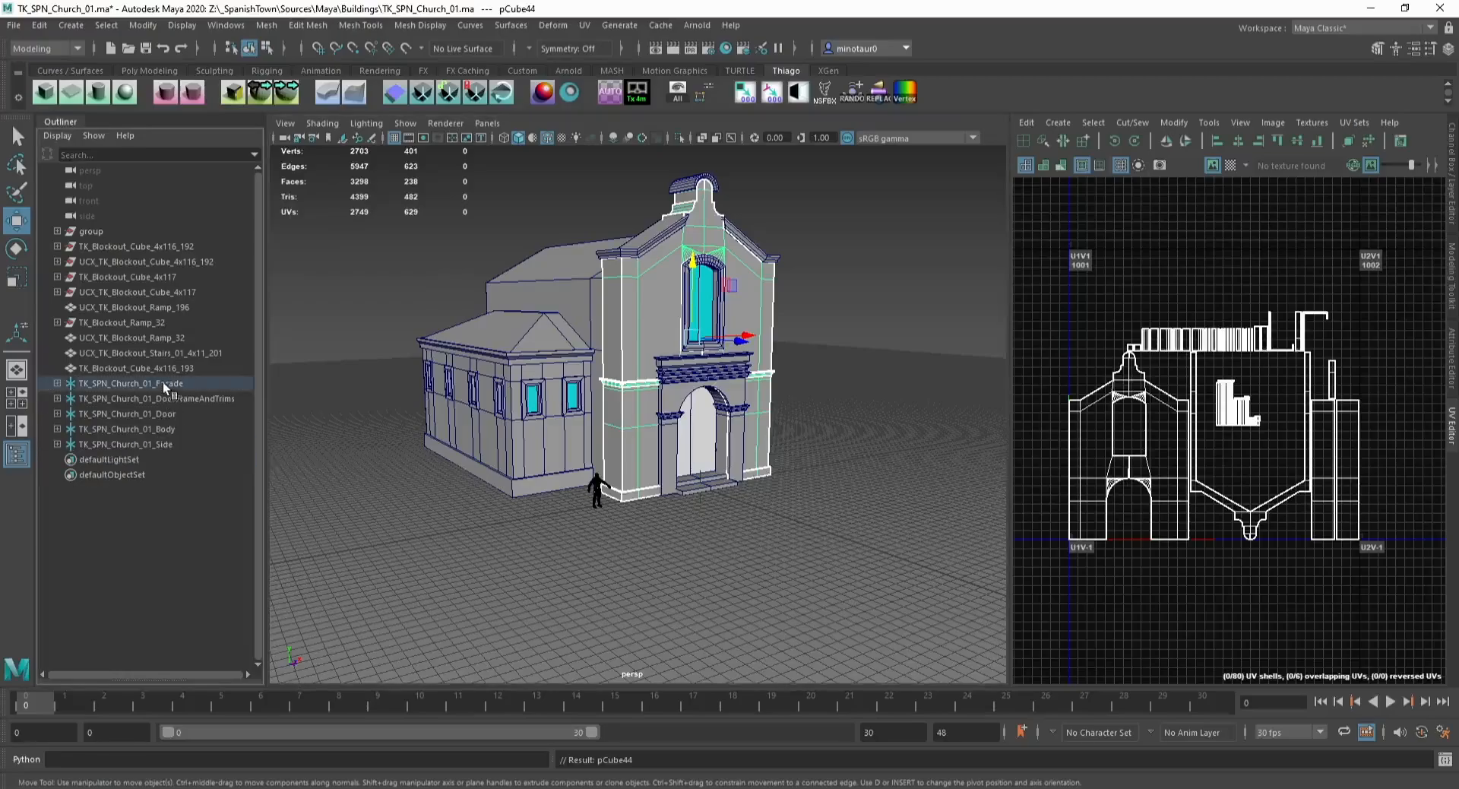
# Step: Select the five church locators, isolate them in the viewport and save the scene
pyautogui.keyDown('shift'); pyautogui.click(157, 444); pyautogui.keyUp('shift')
pyautogui.keyDown('alt'); pyautogui.moveTo(531, 386); pyautogui.dragTo(901, 340); pyautogui.keyUp('alt')
pyautogui.hotkey('ctrl', '1')
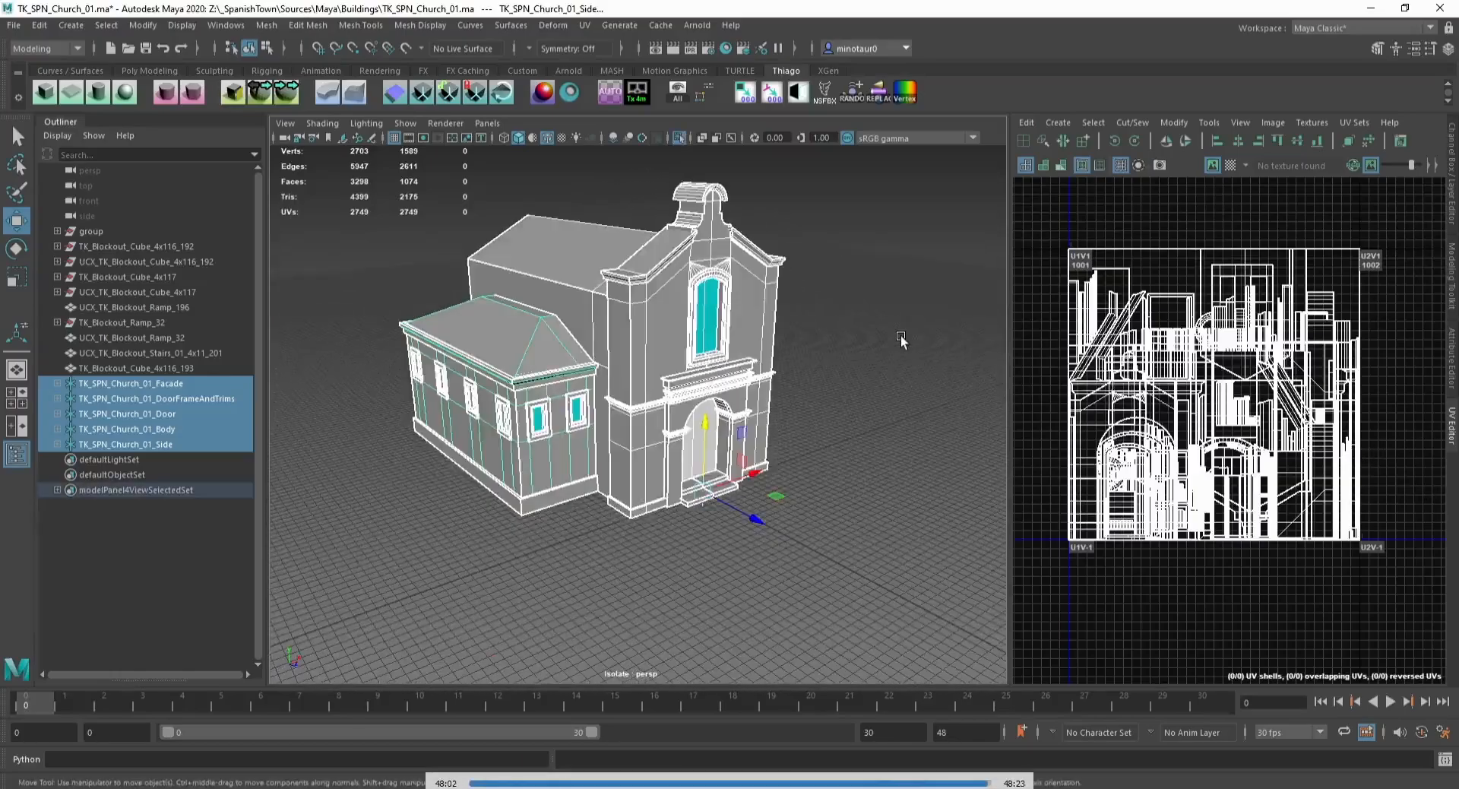
pyautogui.click(901, 339)
pyautogui.hotkey('ctrl', 's')
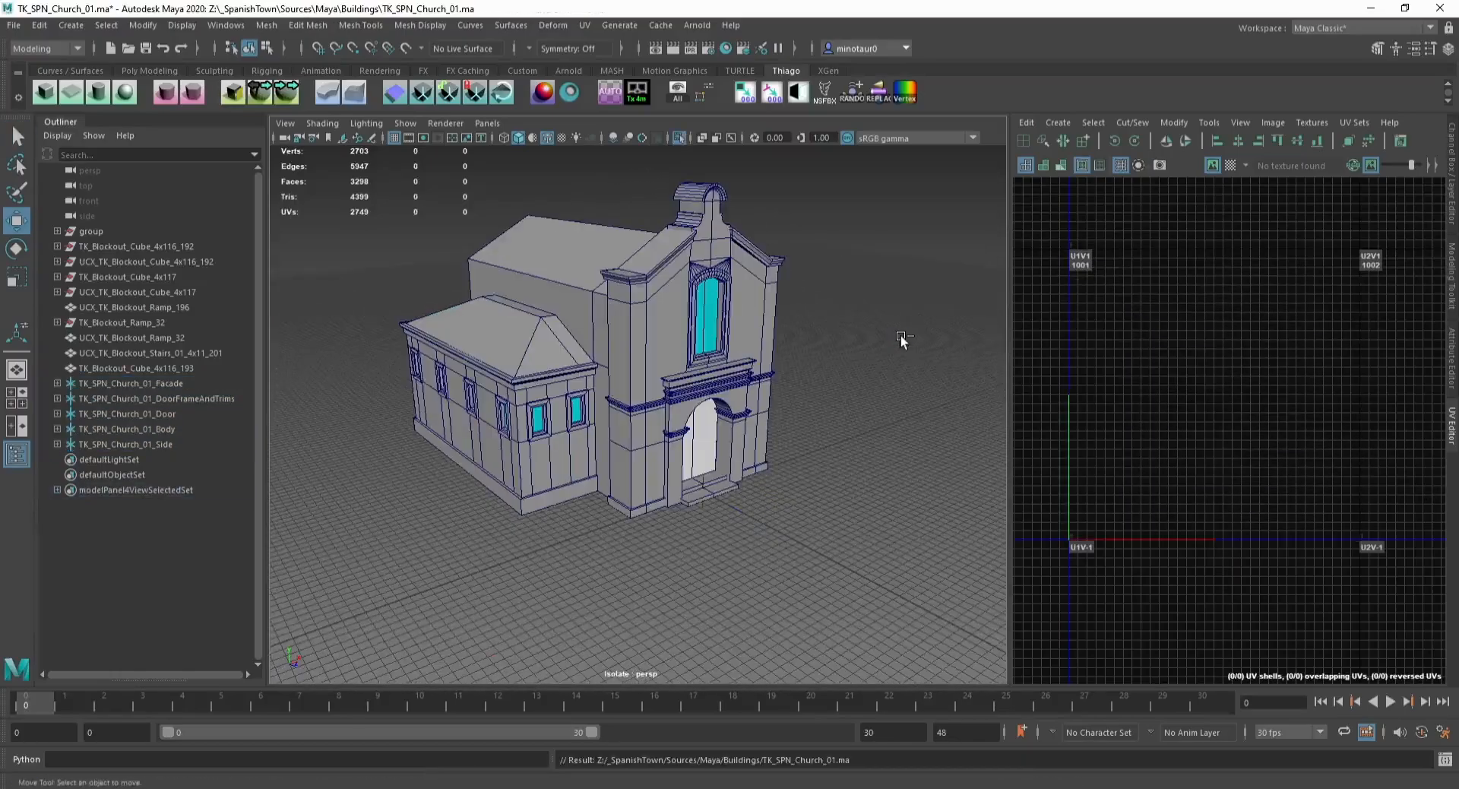
# Step: Open the FBX Batch Export tool and browse to the _SpanishTown folder as the source directory
pyautogui.click(826, 91)
pyautogui.click(282, 475)
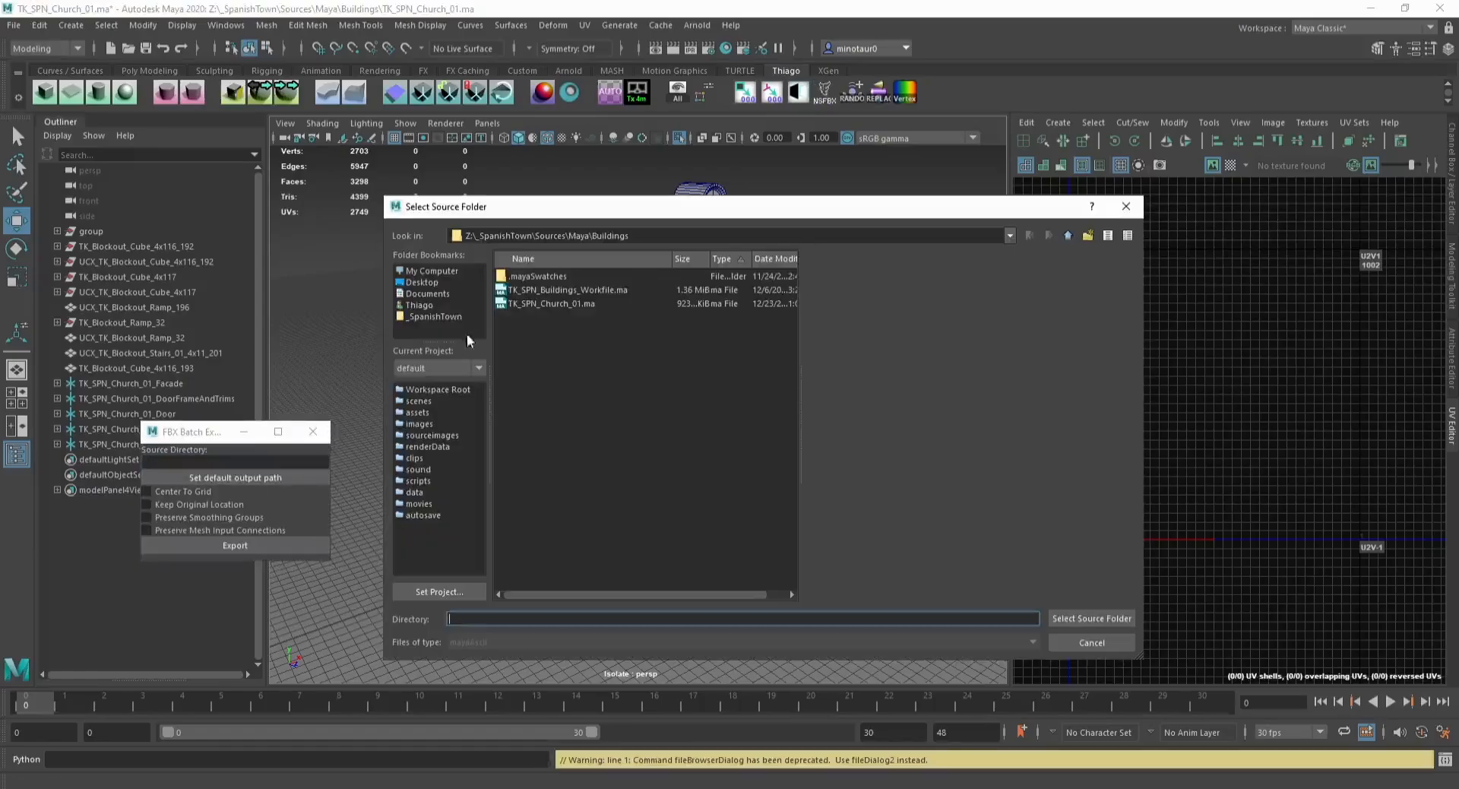
pyautogui.click(431, 319)
pyautogui.doubleClick(521, 325)
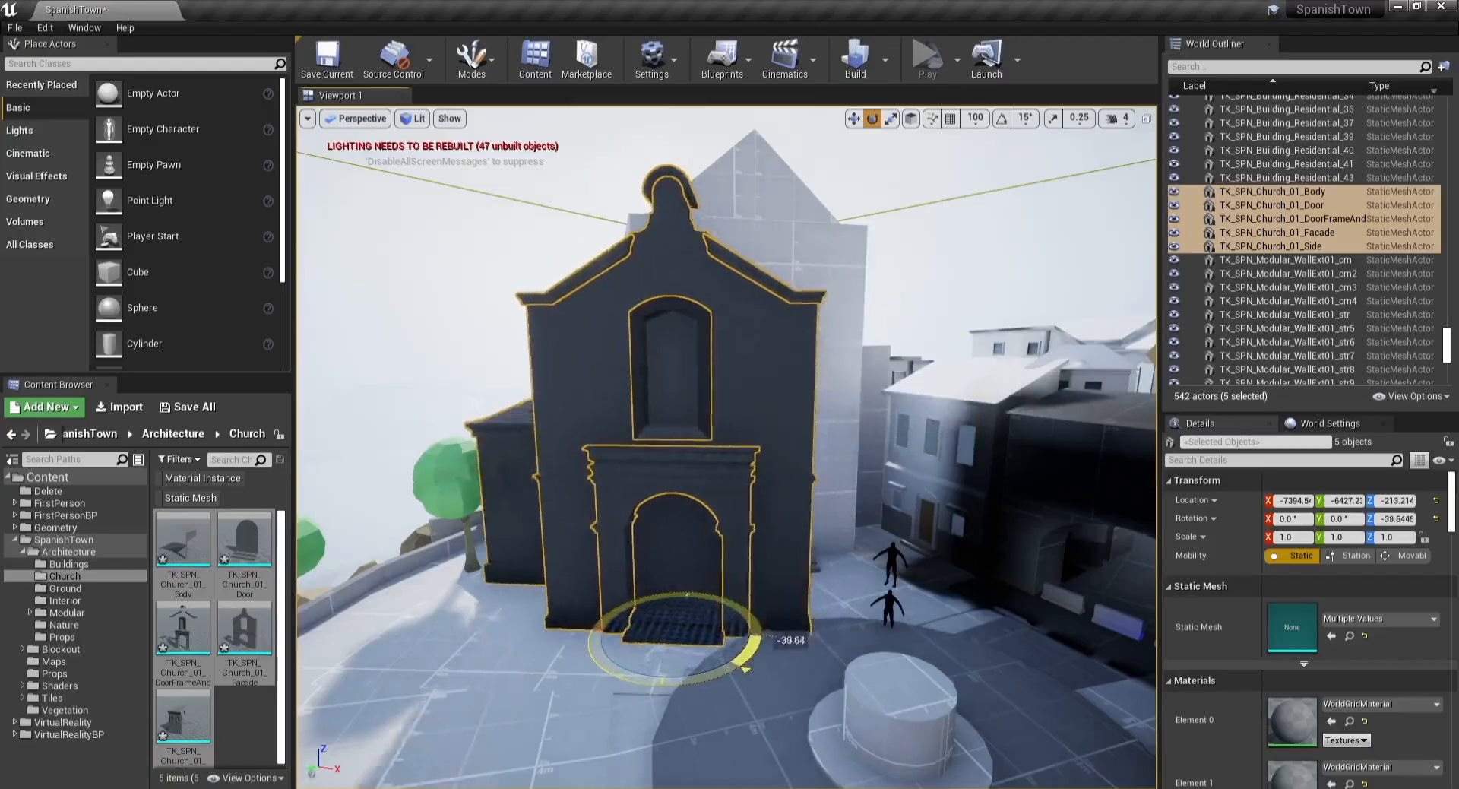
# Step: In Unreal Engine, rotate and move the imported church meshes into place in the level
pyautogui.moveTo(745, 669); pyautogui.dragTo(725, 674)
pyautogui.press('w')
pyautogui.moveTo(709, 626); pyautogui.dragTo(766, 612)
pyautogui.press('d')
pyautogui.moveTo(766, 612); pyautogui.dragTo(650, 600, button='right')
pyautogui.press('w')
# Step: Duplicate the church side mesh, set its X scale to -1.0 and move the copy to the facade's other side
pyautogui.click(654, 459)
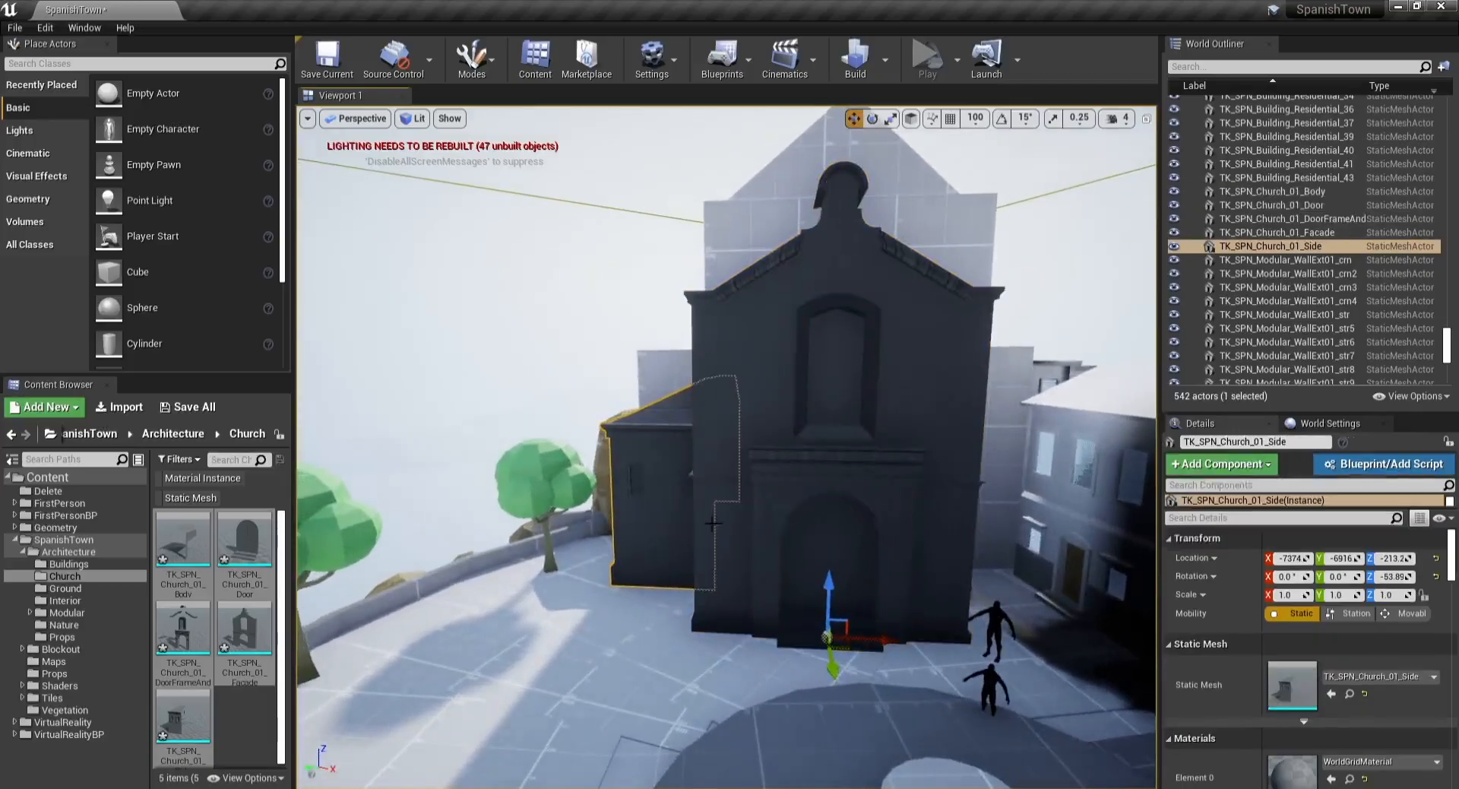
pyautogui.hotkey('ctrl', 'w')
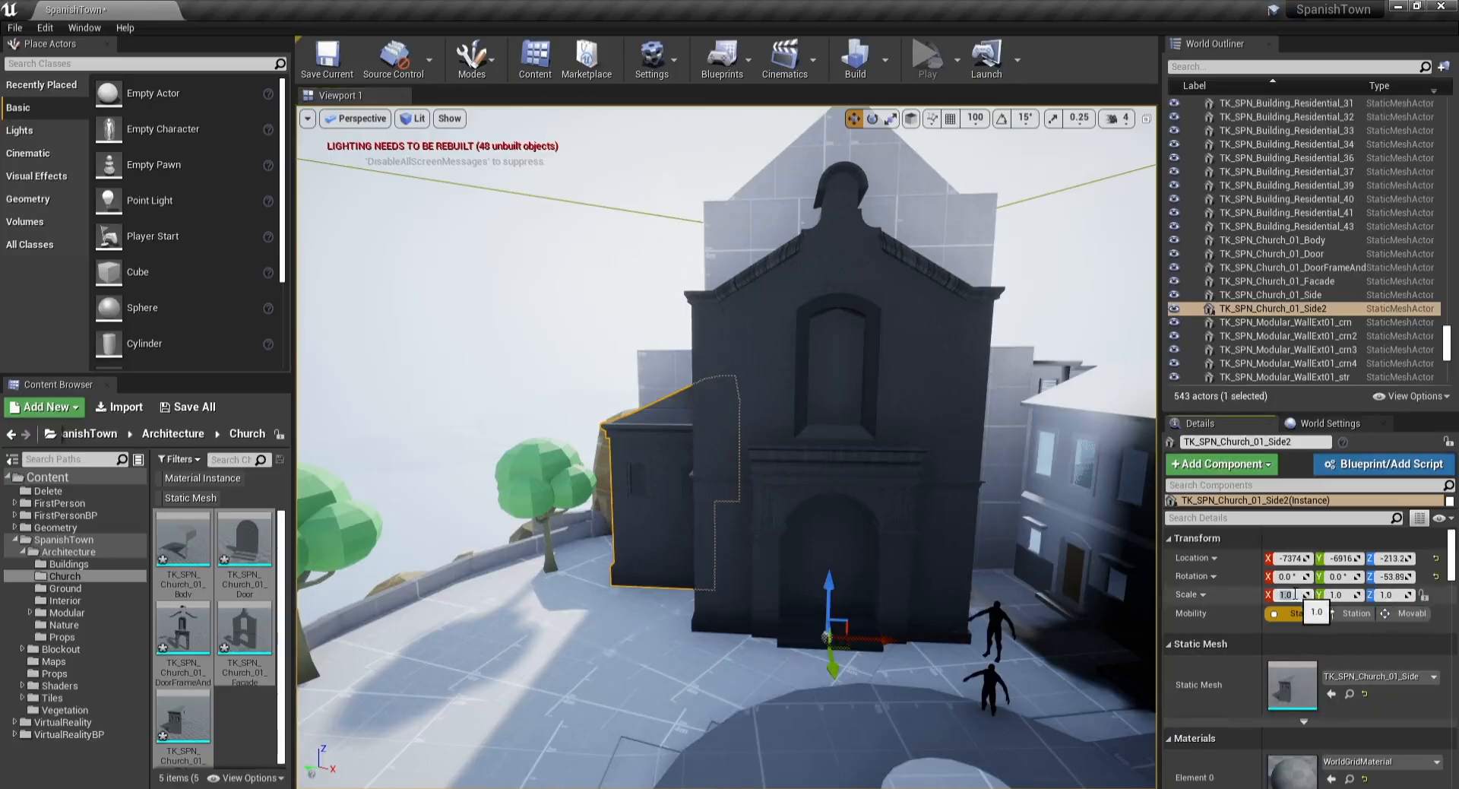
pyautogui.write('-1.0')
pyautogui.press('Return')
pyautogui.moveTo(786, 406); pyautogui.dragTo(834, 408, button='right')
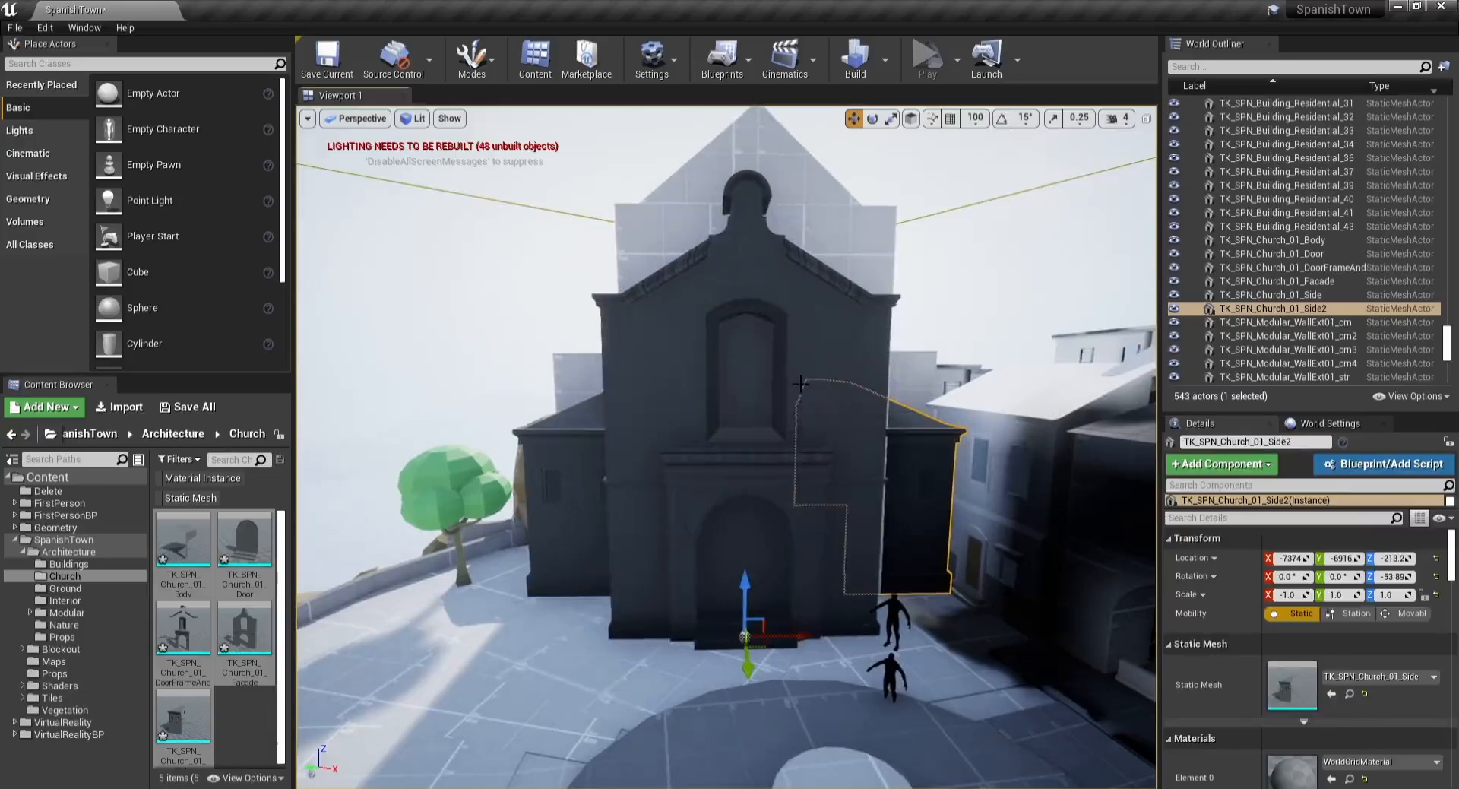
# Step: Select the church meshes, try moving them, and undo the move
pyautogui.keyDown('ctrl'); pyautogui.click(785, 403); pyautogui.keyUp('ctrl')
pyautogui.keyDown('ctrl'); pyautogui.click(768, 479); pyautogui.keyUp('ctrl')
pyautogui.keyDown('ctrl'); pyautogui.click(722, 540); pyautogui.keyUp('ctrl')
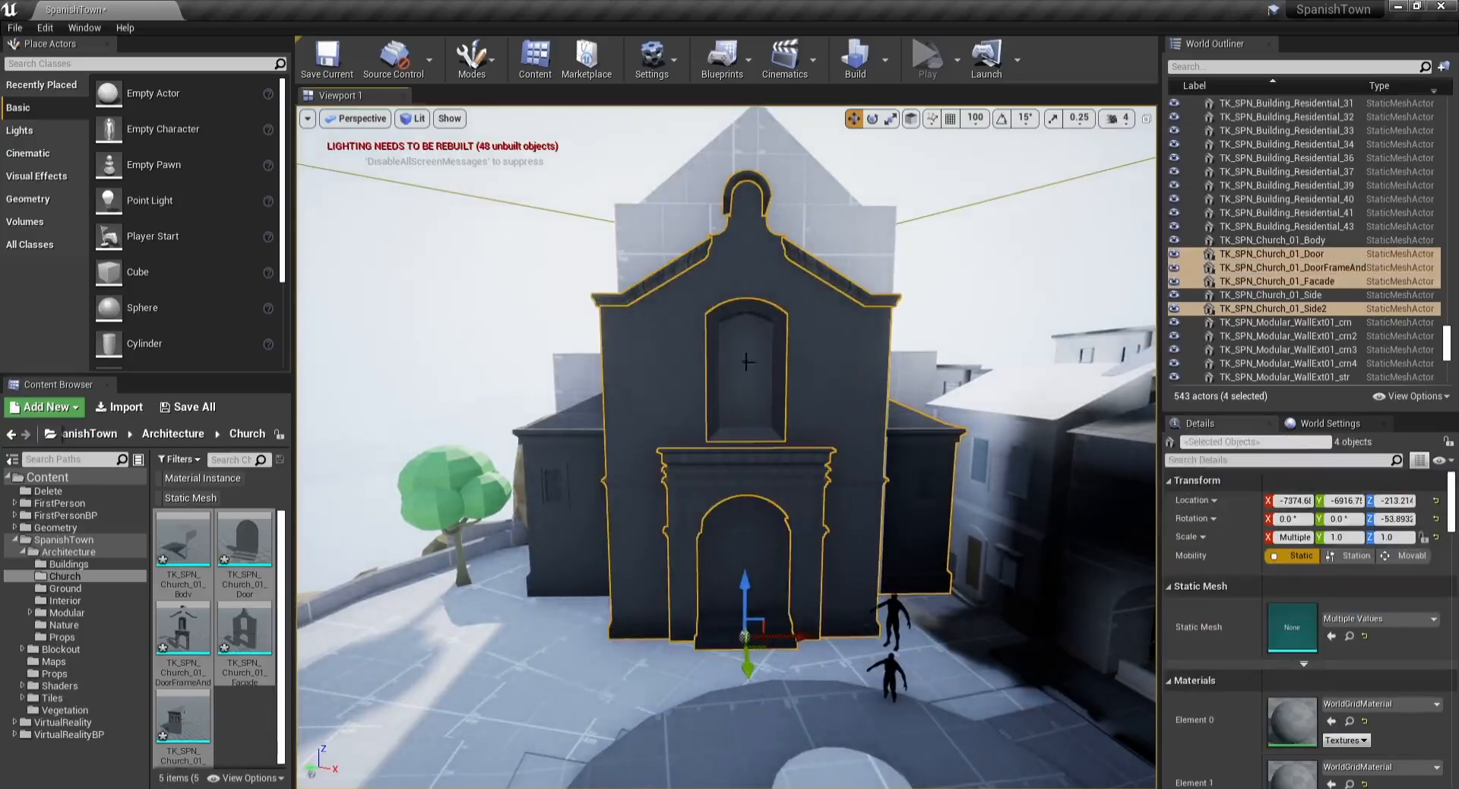
pyautogui.moveTo(637, 354); pyautogui.dragTo(646, 374, button='right')
pyautogui.keyDown('ctrl'); pyautogui.click(589, 494); pyautogui.keyUp('ctrl')
pyautogui.moveTo(783, 642)
pyautogui.mouseDown()
pyautogui.moveTo(769, 599)
pyautogui.moveTo(803, 683)
pyautogui.moveTo(761, 589)
pyautogui.moveTo(779, 620)
pyautogui.mouseUp()
pyautogui.hotkey('ctrl', 'z')
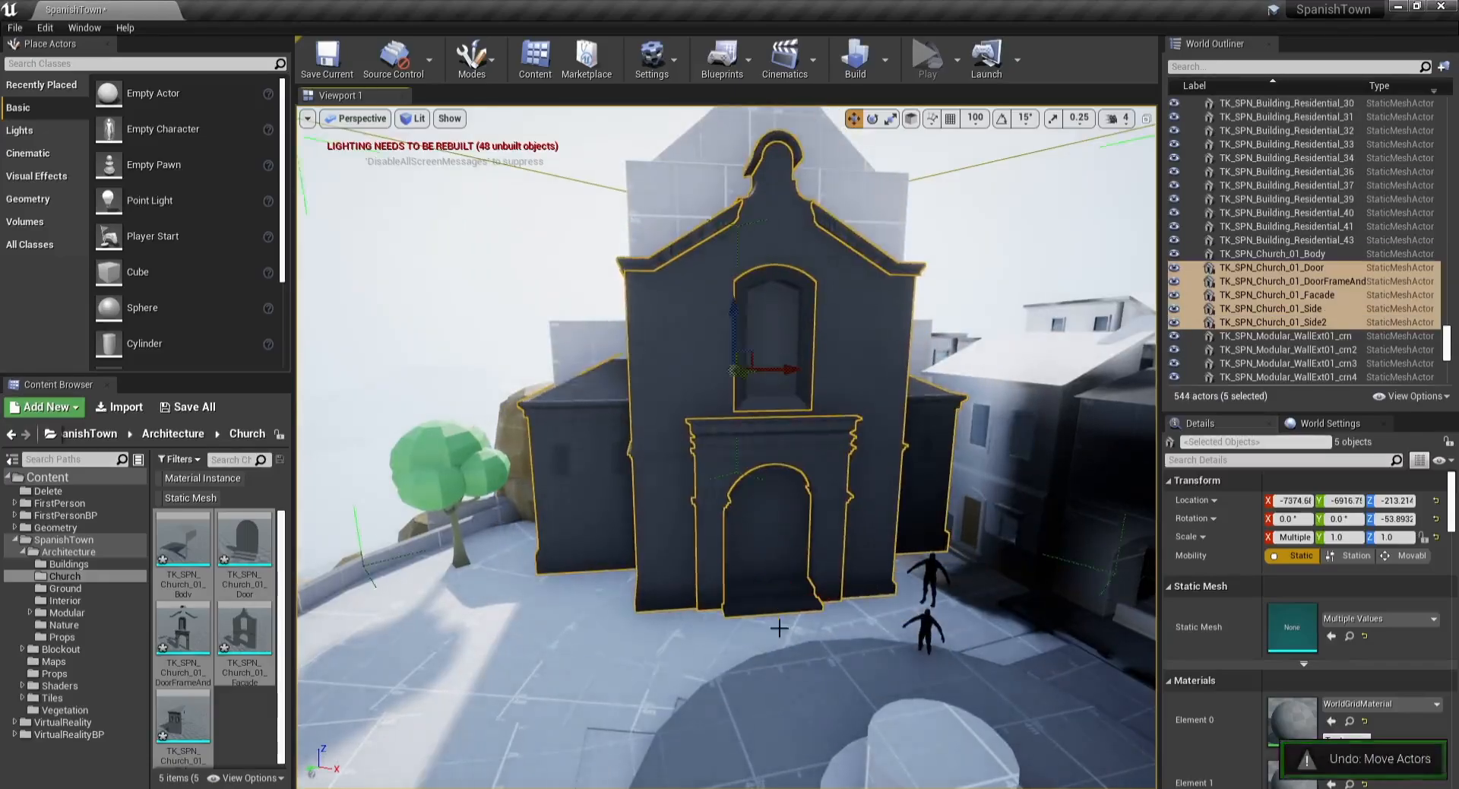
# Step: Try rotating the church meshes in place and undo the rotation
pyautogui.moveTo(778, 625); pyautogui.dragTo(794, 674, button='right')
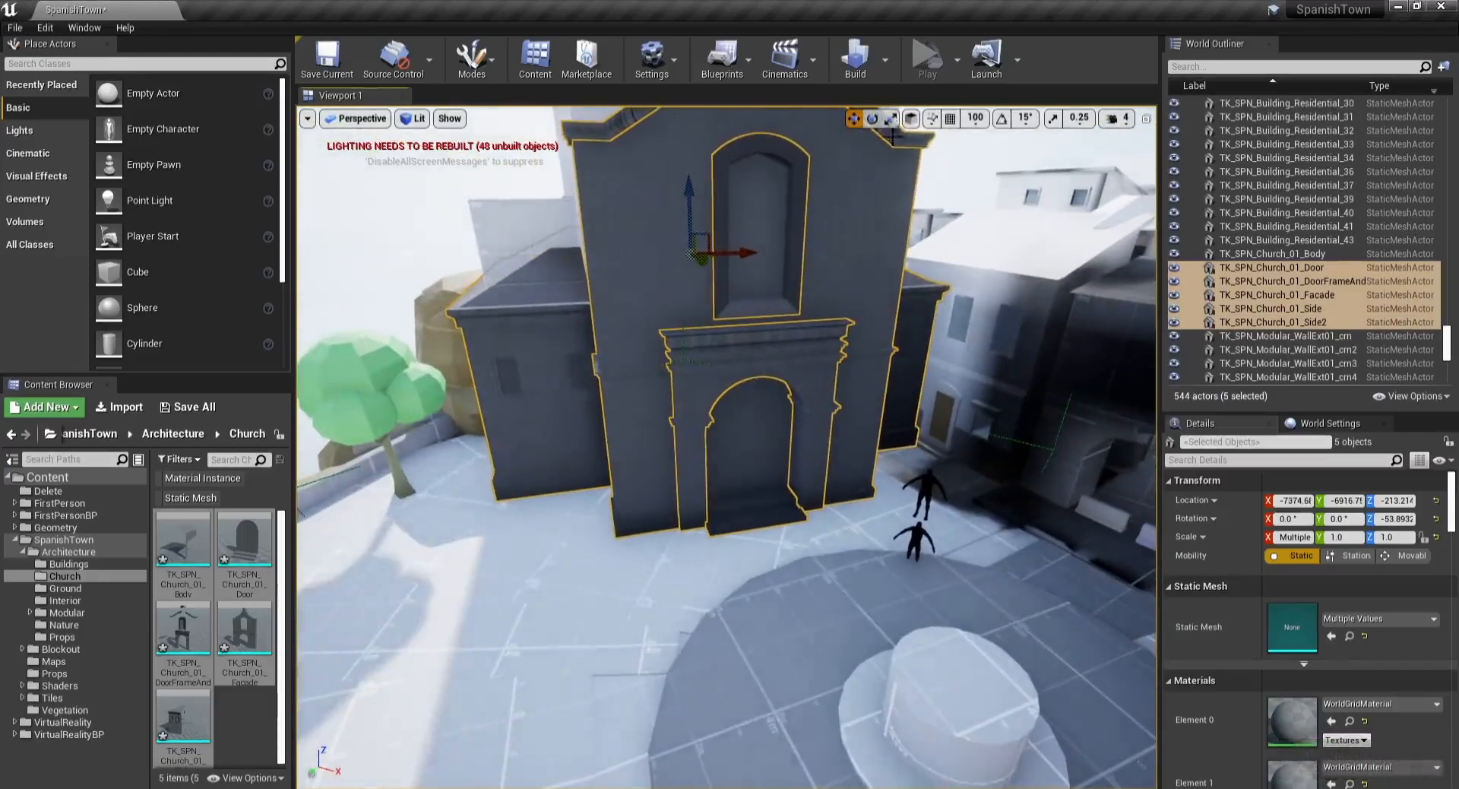
pyautogui.click(909, 119)
pyautogui.moveTo(1012, 248); pyautogui.dragTo(1014, 327, button='right')
pyautogui.click(1012, 249)
pyautogui.hotkey('ctrl', 'z')
pyautogui.moveTo(830, 231); pyautogui.dragTo(827, 164, button='right')
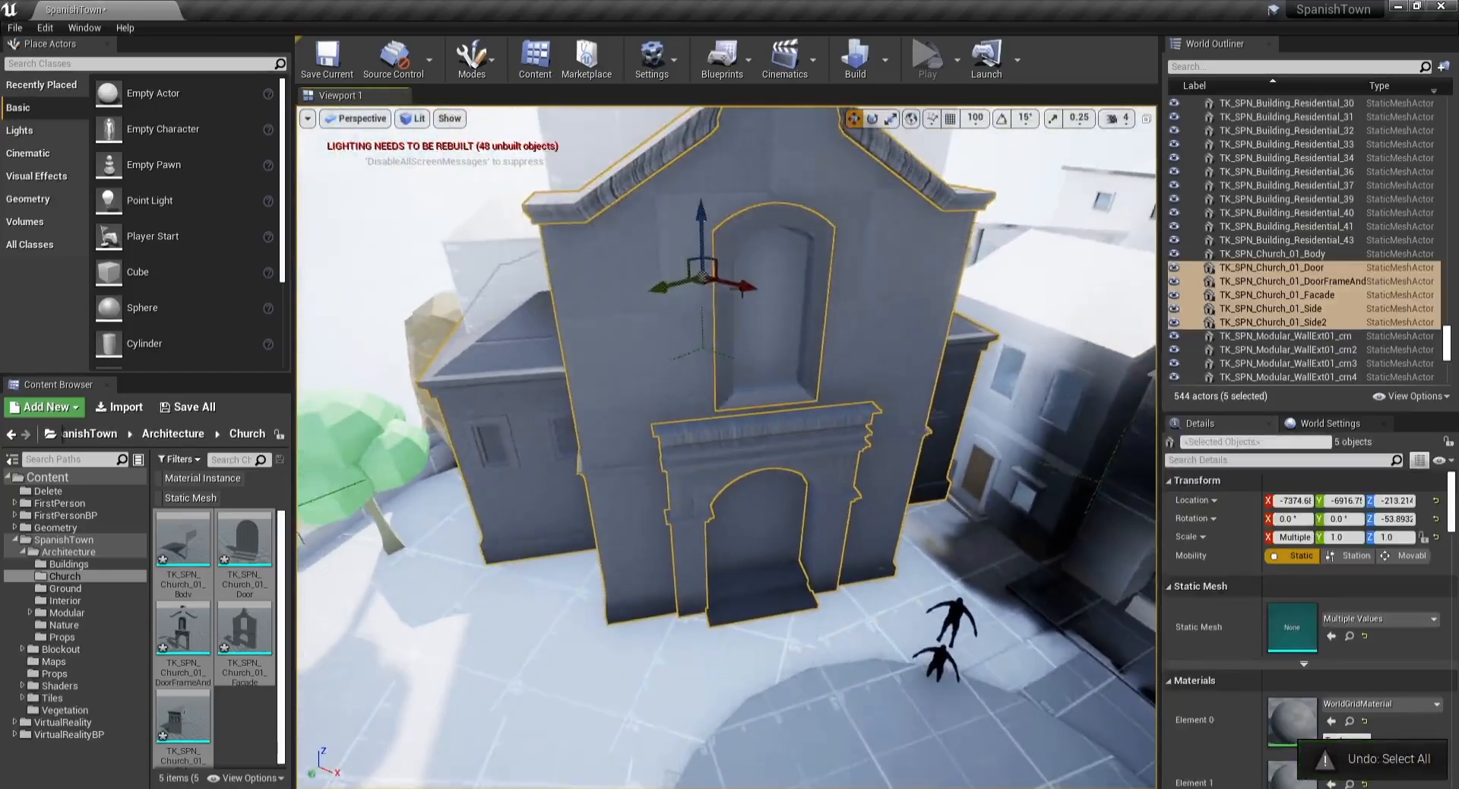
pyautogui.hotkey('ctrl', 'z')
# Step: Try rotating the church meshes and deleting some church pieces, then undo the last selection
pyautogui.moveTo(777, 627); pyautogui.dragTo(829, 680)
pyautogui.click(911, 119)
pyautogui.press('e')
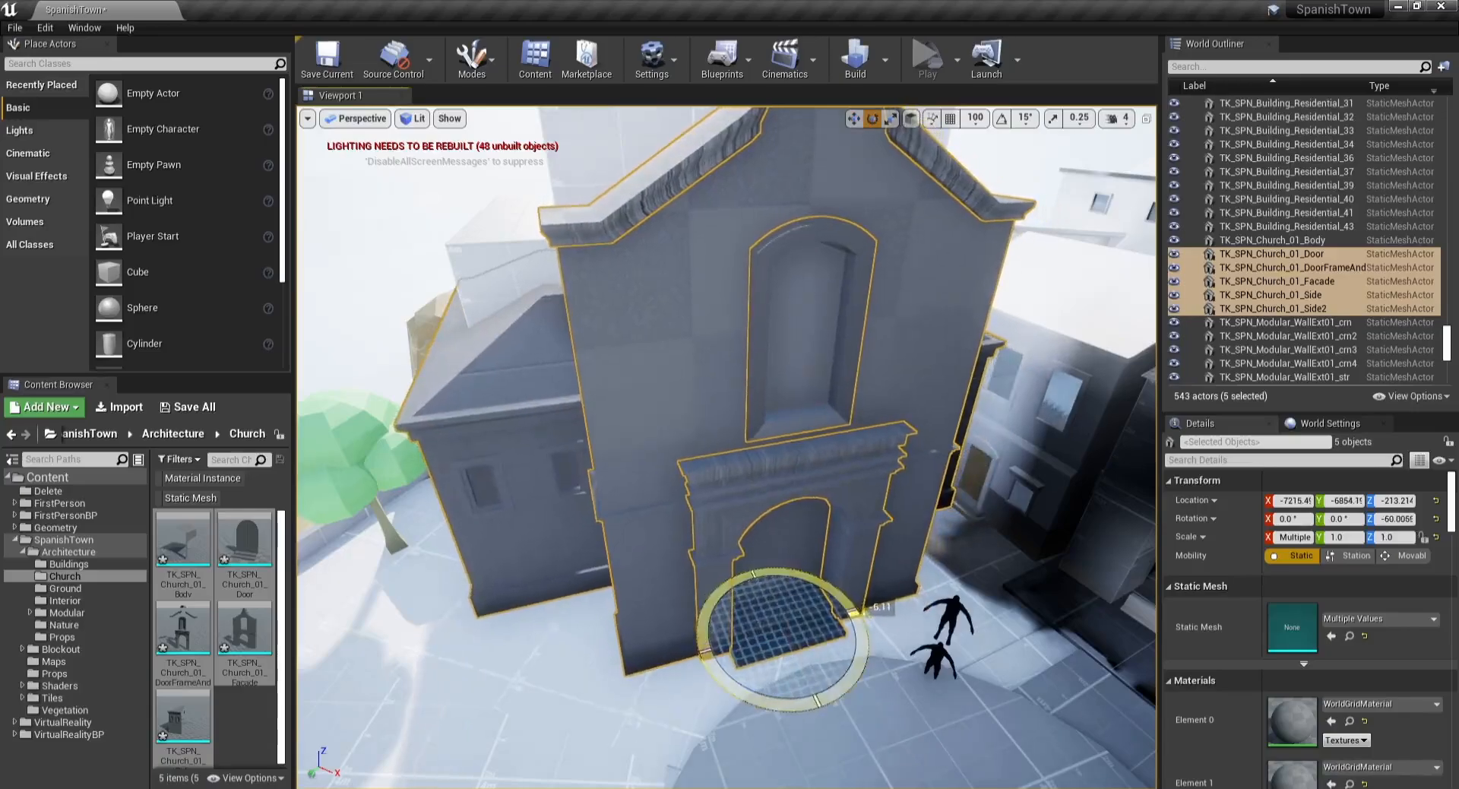
pyautogui.press('w')
pyautogui.moveTo(828, 680); pyautogui.dragTo(828, 572, button='right')
pyautogui.press('s')
pyautogui.press('Delete')
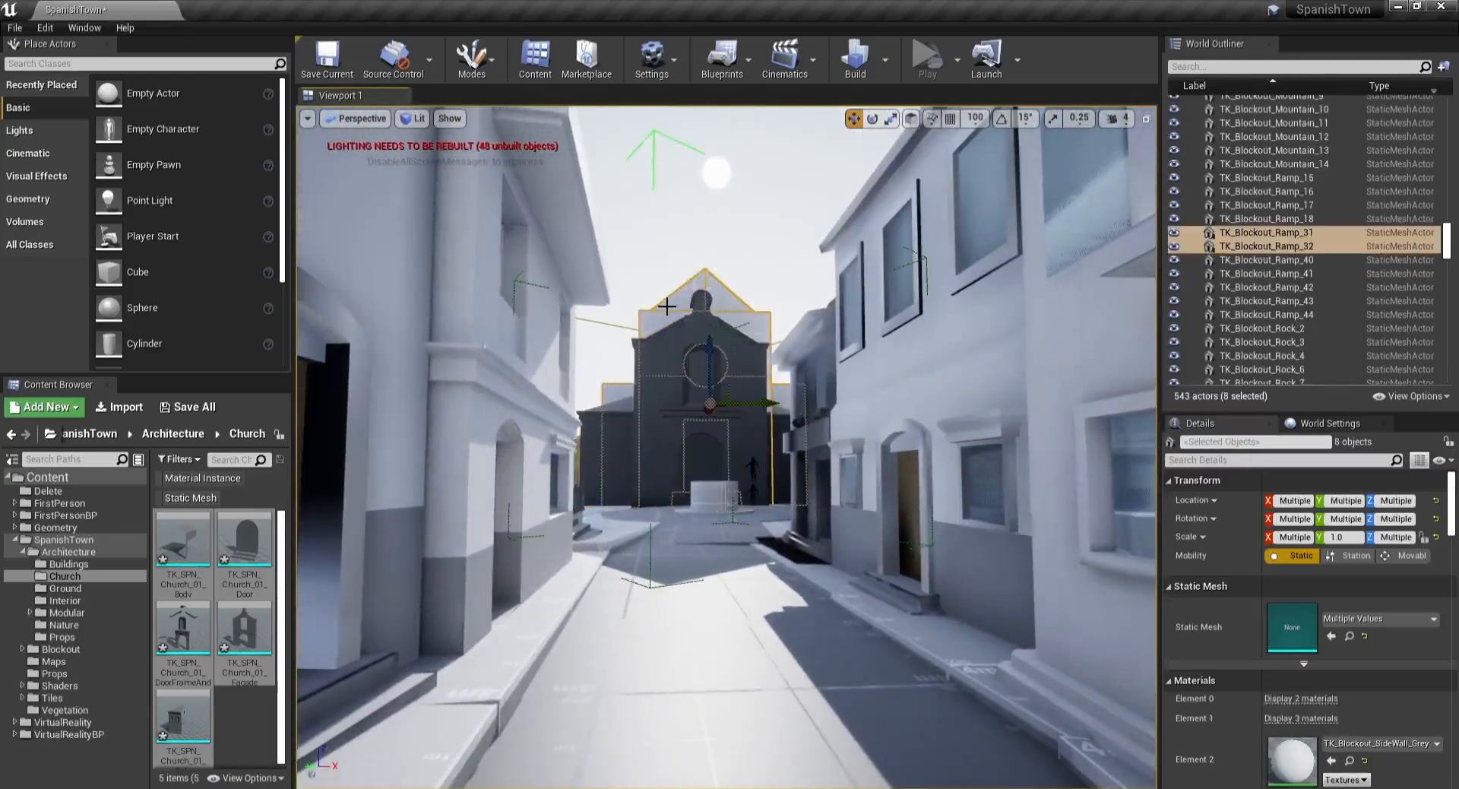
pyautogui.press('w')
pyautogui.moveTo(684, 394); pyautogui.dragTo(625, 408, button='right')
pyautogui.press('s')
pyautogui.press('w')
pyautogui.click(683, 393)
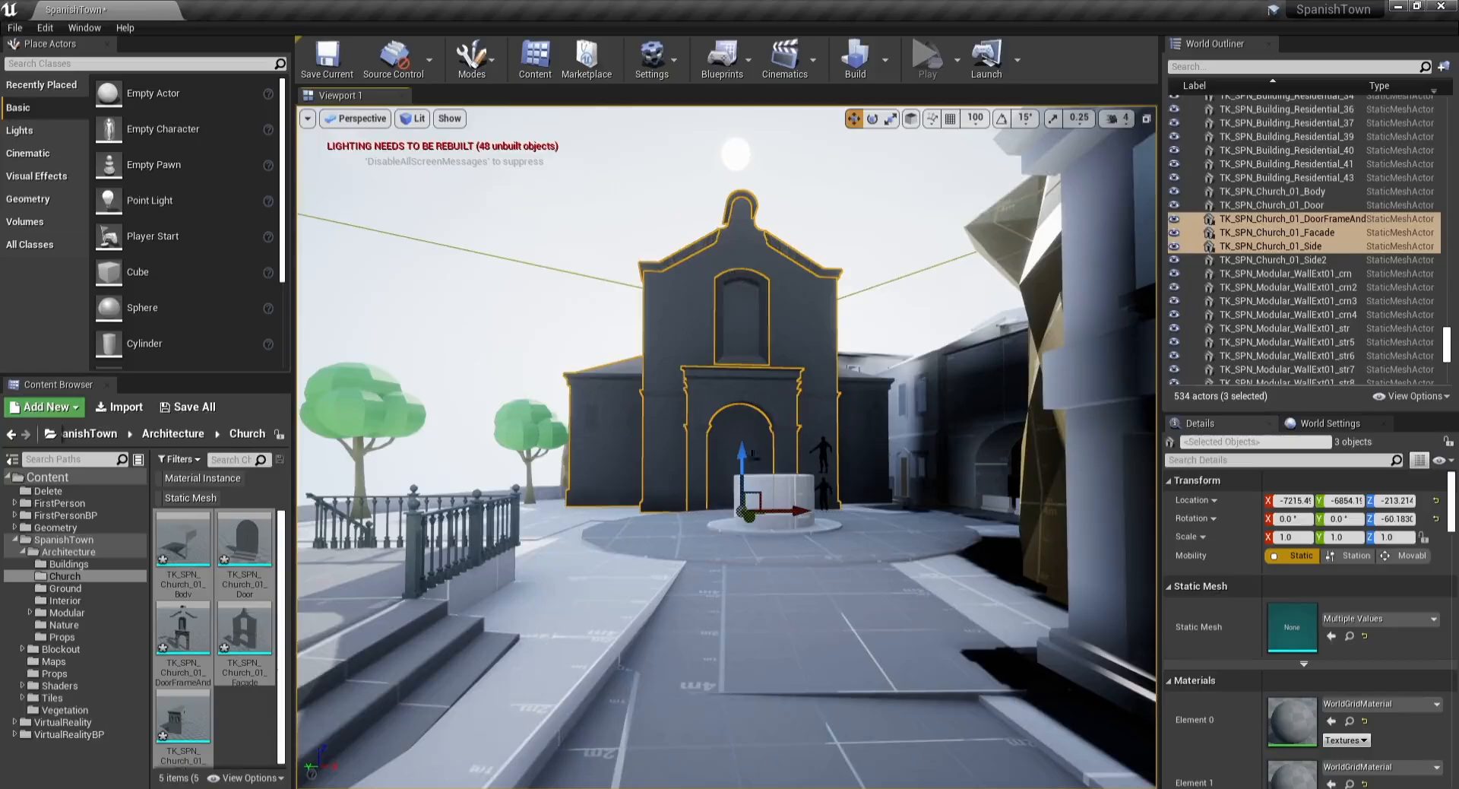
pyautogui.hotkey('ctrl', 'z')
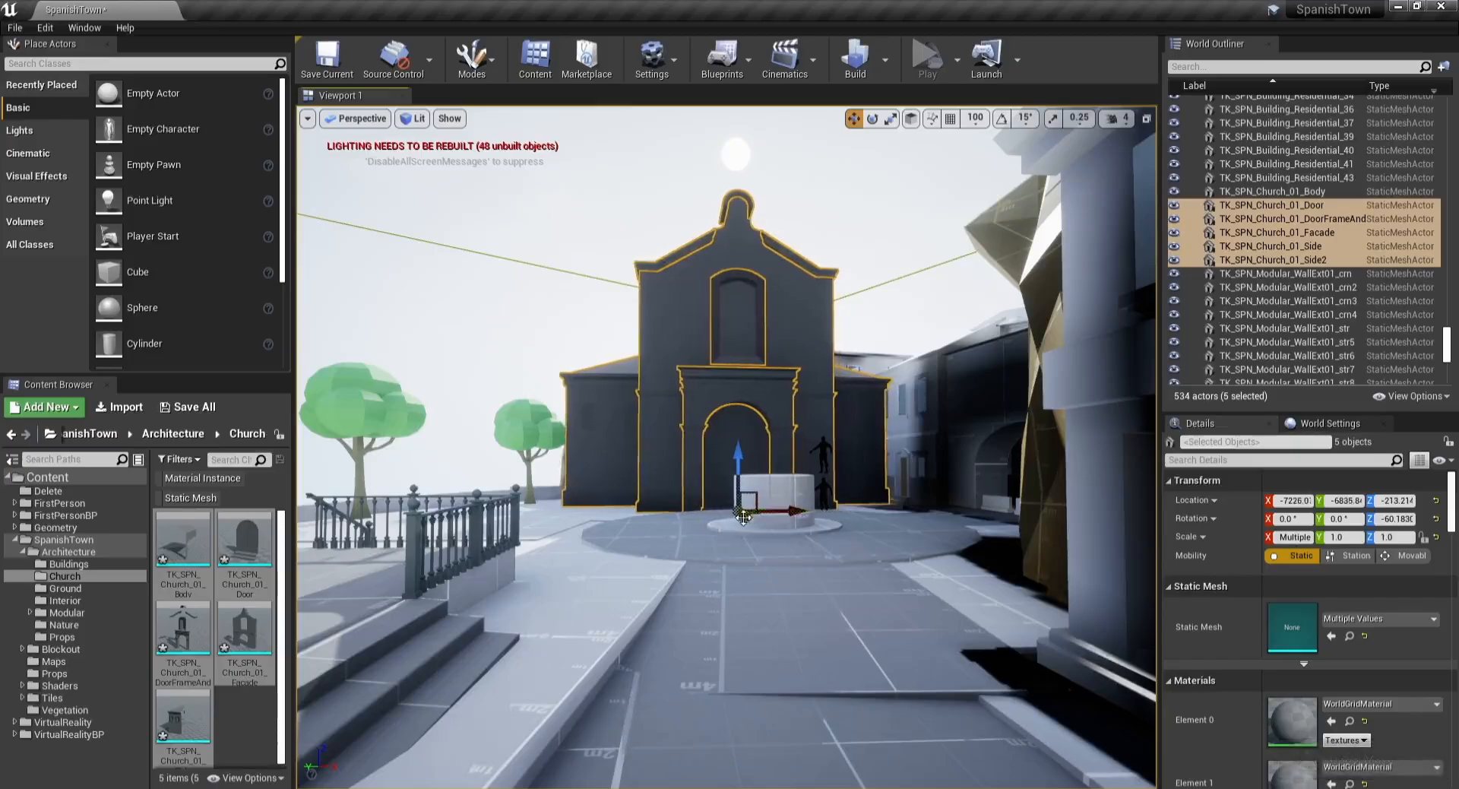
# Step: Fly around the church to inspect how its meshes fit the square
pyautogui.press('w')
pyautogui.moveTo(743, 513); pyautogui.dragTo(867, 594, button='right')
pyautogui.press('d')
pyautogui.press('s')
pyautogui.press('d')
pyautogui.press('w')
pyautogui.press('s')
pyautogui.press('a')
pyautogui.press('w')
pyautogui.press('d')
pyautogui.press('w')
pyautogui.press('s')
pyautogui.press('w')
pyautogui.press('s')
pyautogui.press('f')
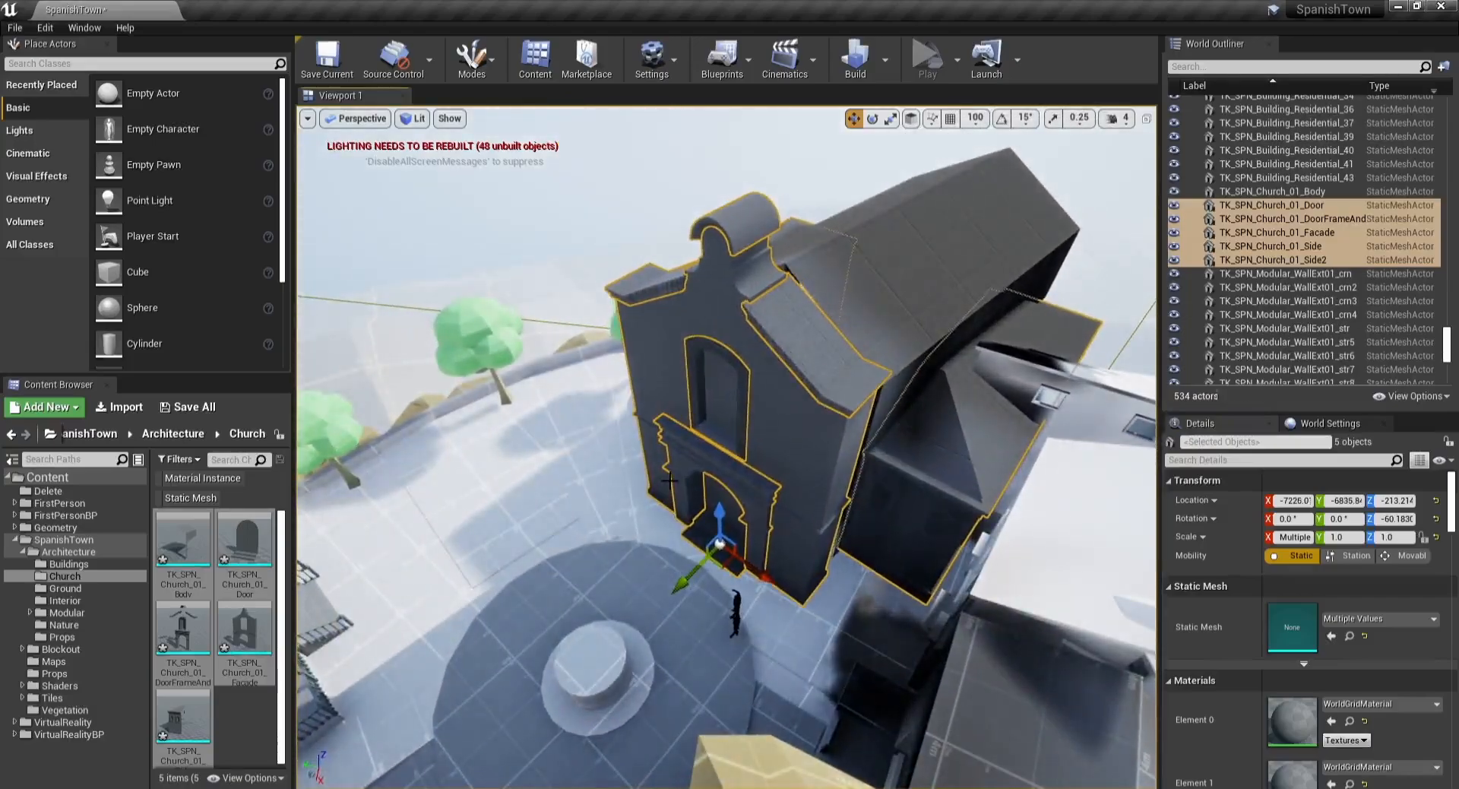
# Step: Undo the recent rotate, move and regroup changes on the church meshes
pyautogui.hotkey('ctrl', 'z')
pyautogui.hotkey('ctrl', 'z')
pyautogui.hotkey('ctrl', 'z')
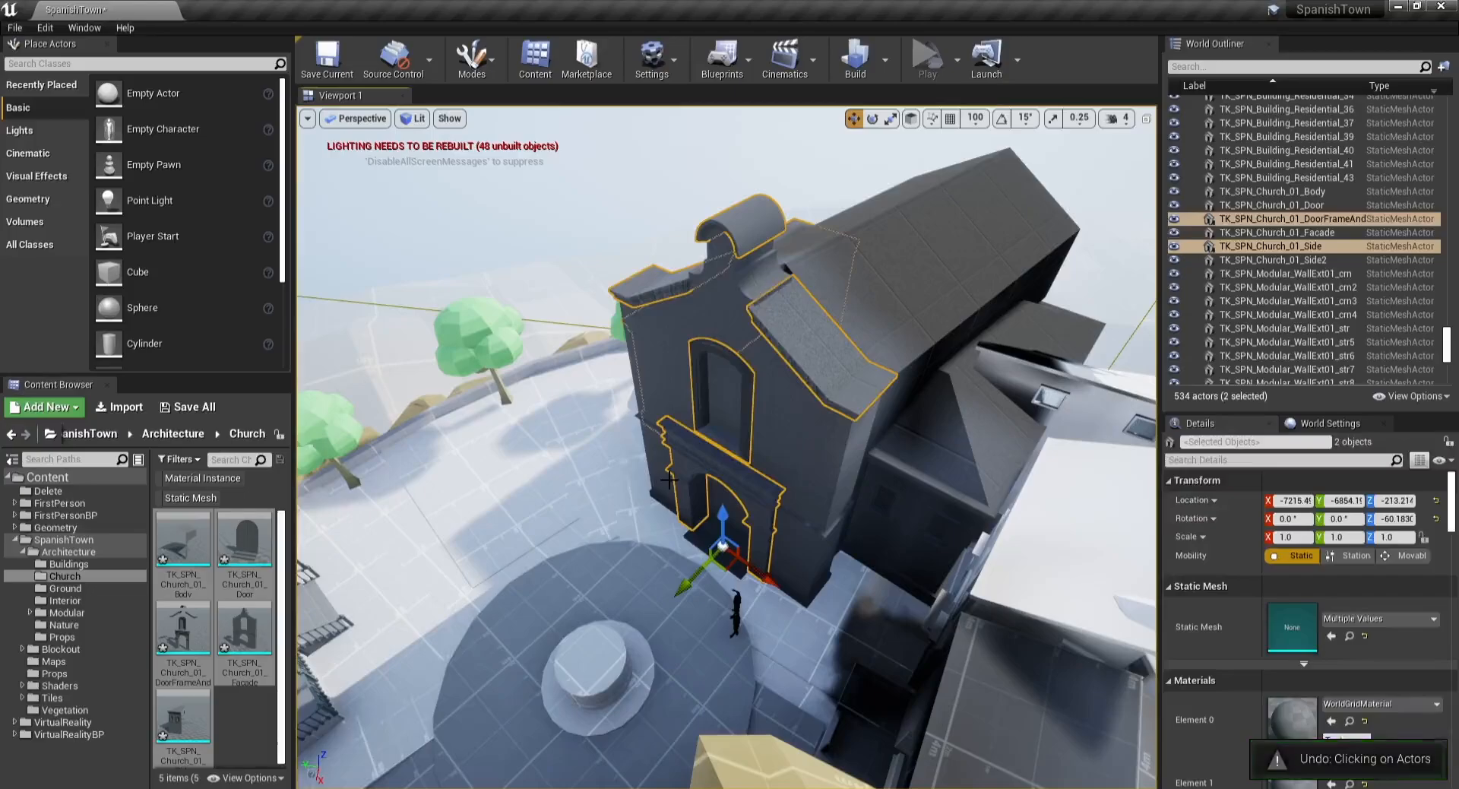
pyautogui.hotkey('ctrl', 'z')
pyautogui.hotkey('ctrl', 'z')
pyautogui.hotkey('ctrl', 'z')
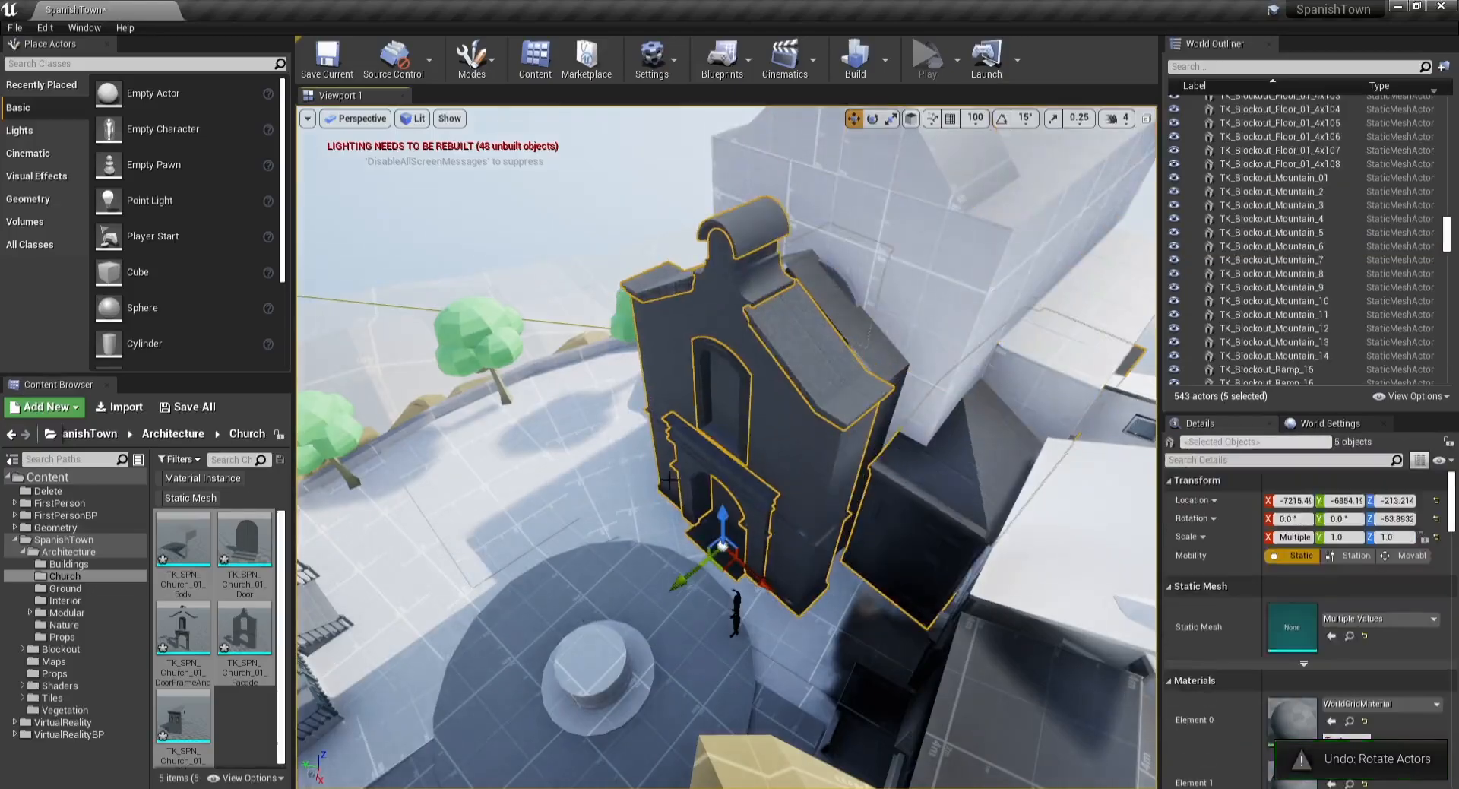
pyautogui.hotkey('ctrl', 'z')
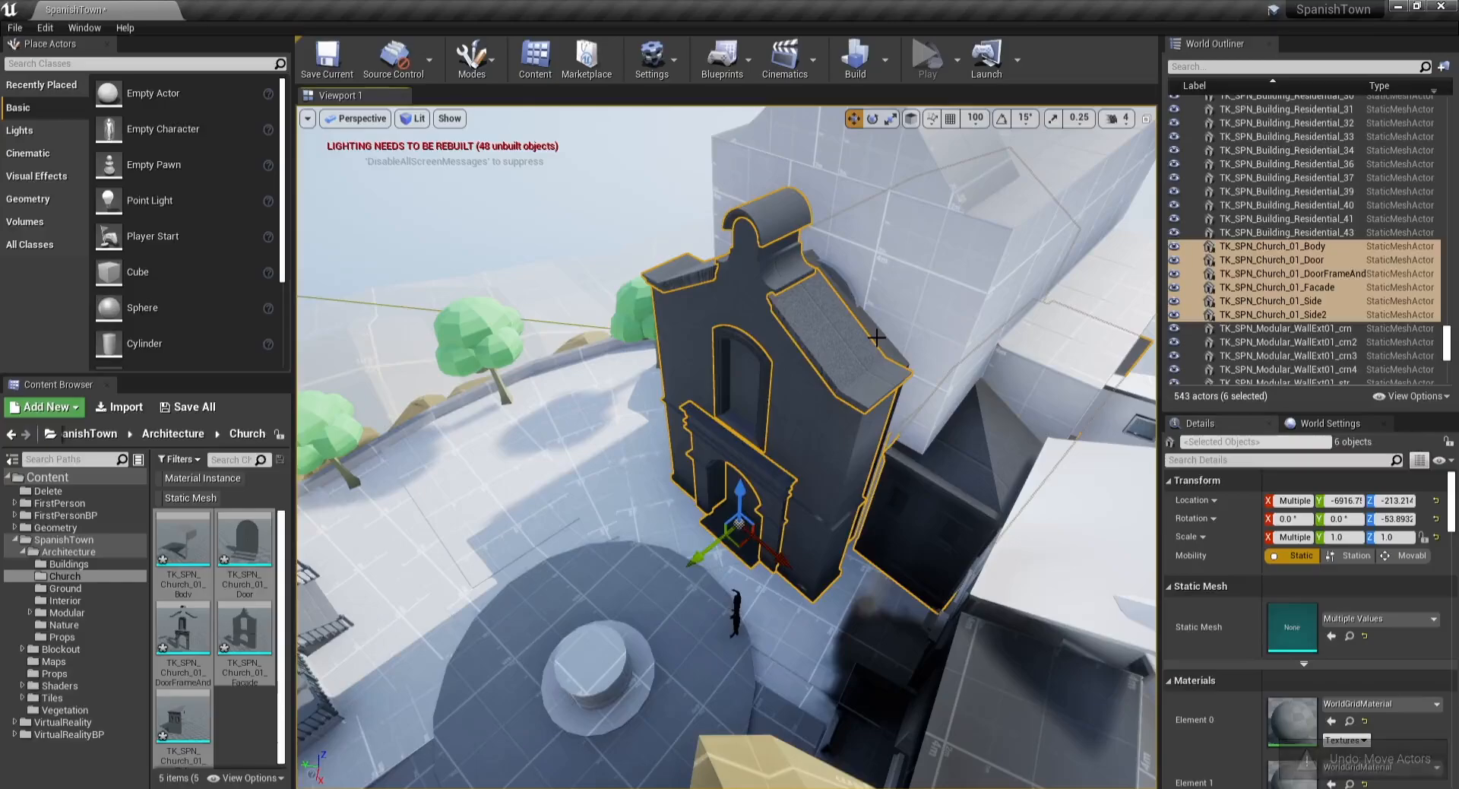
pyautogui.hotkey('ctrl', 'z')
pyautogui.moveTo(874, 328); pyautogui.dragTo(837, 345)
pyautogui.hotkey('ctrl', 'z')
pyautogui.hotkey('ctrl', 'z')
pyautogui.hotkey('ctrl', 'z')
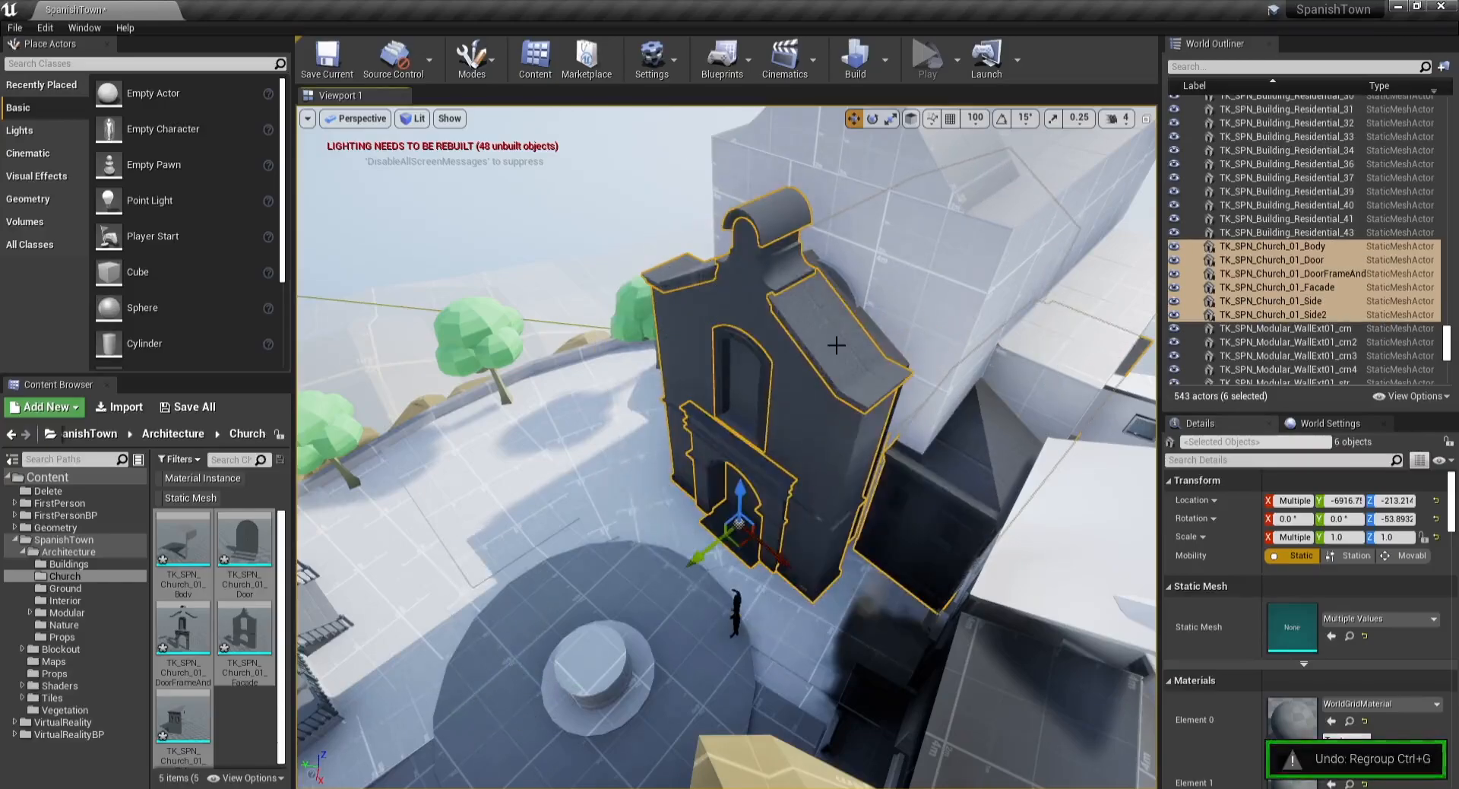
# Step: Delete the church meshes, the leftover church pieces and the blockout cube behind the facade
pyautogui.press('Delete')
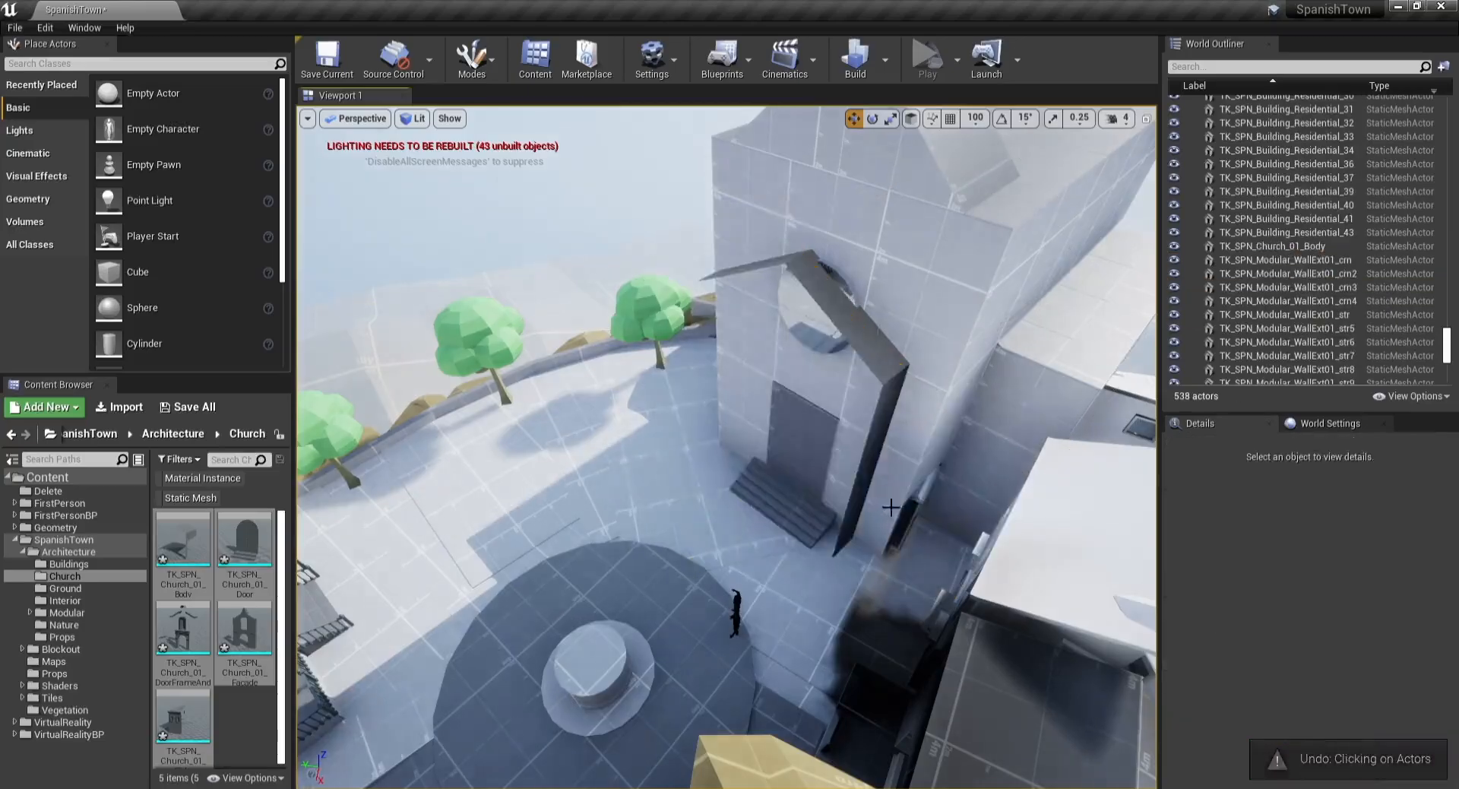
pyautogui.click(886, 512)
pyautogui.press('Delete')
pyautogui.click(892, 286)
pyautogui.press('Delete')
pyautogui.moveTo(770, 308)
pyautogui.mouseDown(button='right')
pyautogui.moveTo(806, 304)
pyautogui.moveTo(770, 308)
pyautogui.mouseUp(button='right')
pyautogui.click(851, 384)
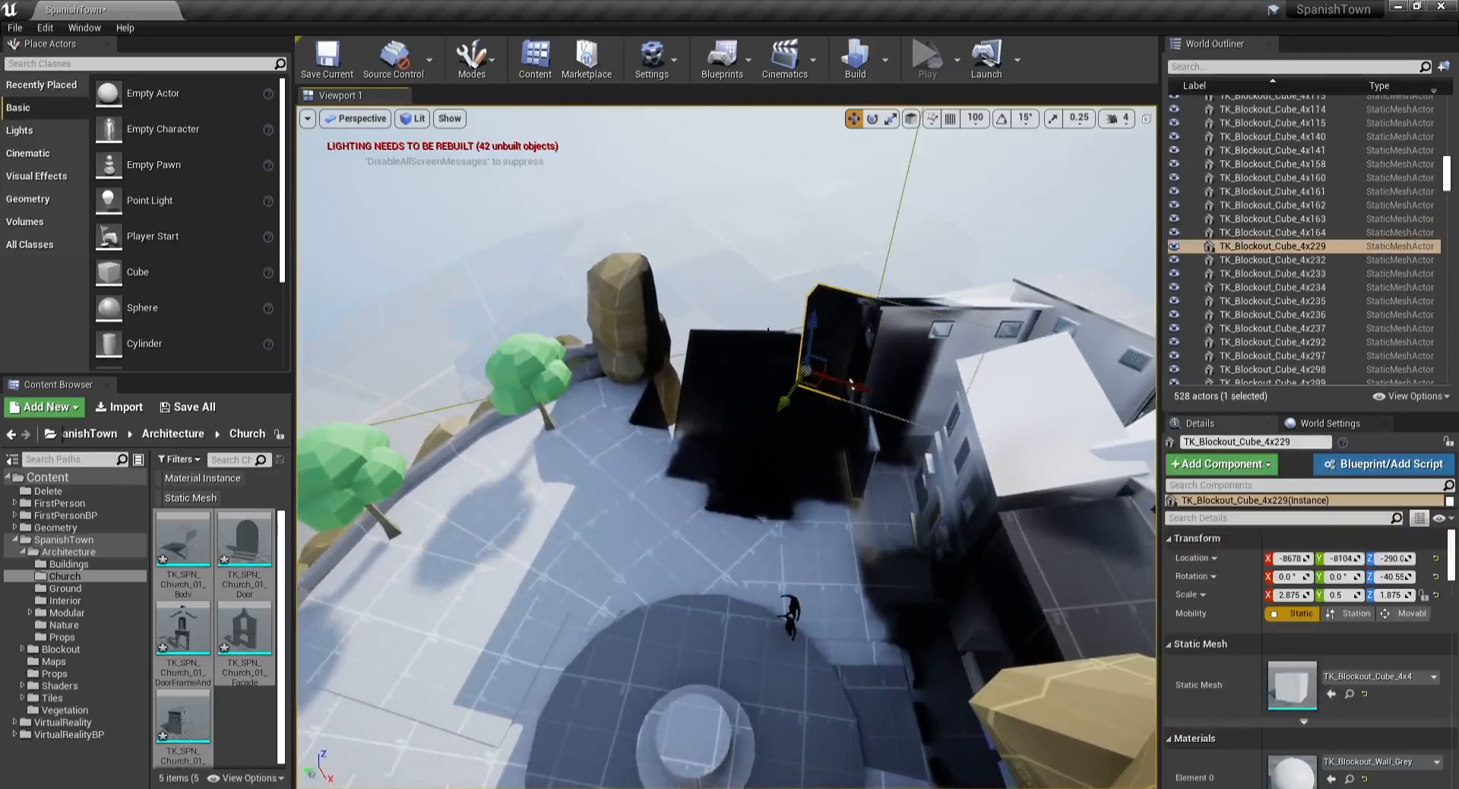
pyautogui.press('Delete')
# Step: Place the church meshes from the Content Browser into the square and rotate them to face the plaza
pyautogui.moveTo(196, 556); pyautogui.dragTo(627, 531)
pyautogui.moveTo(627, 531); pyautogui.dragTo(622, 540, button='right')
pyautogui.press('e')
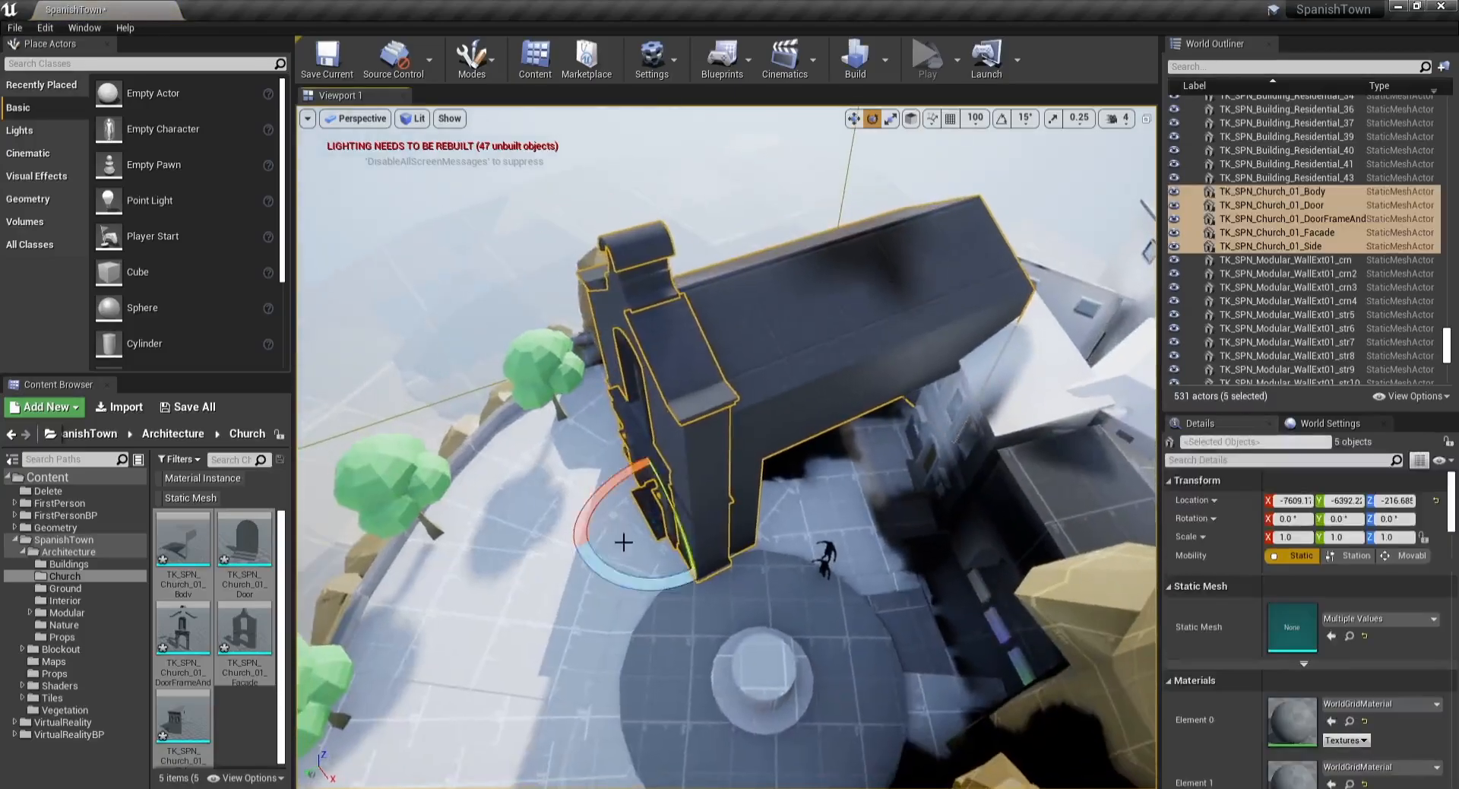
pyautogui.moveTo(630, 585); pyautogui.dragTo(791, 513)
pyautogui.press('w')
# Step: Duplicate the church side mesh and set the copy's X scale to -1
pyautogui.click(637, 387)
pyautogui.hotkey('ctrl', 'w')
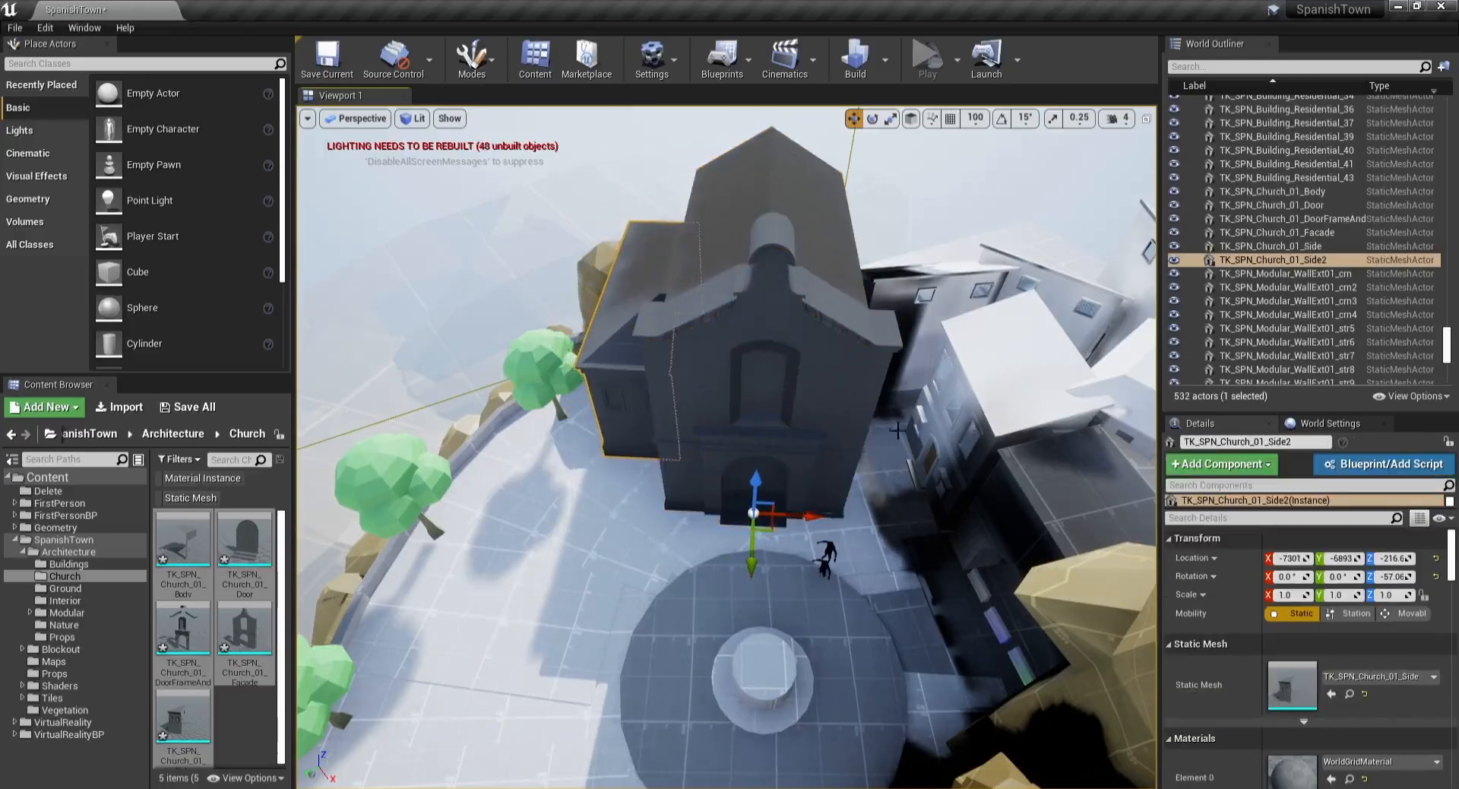
pyautogui.write('-1')
pyautogui.press('Return')
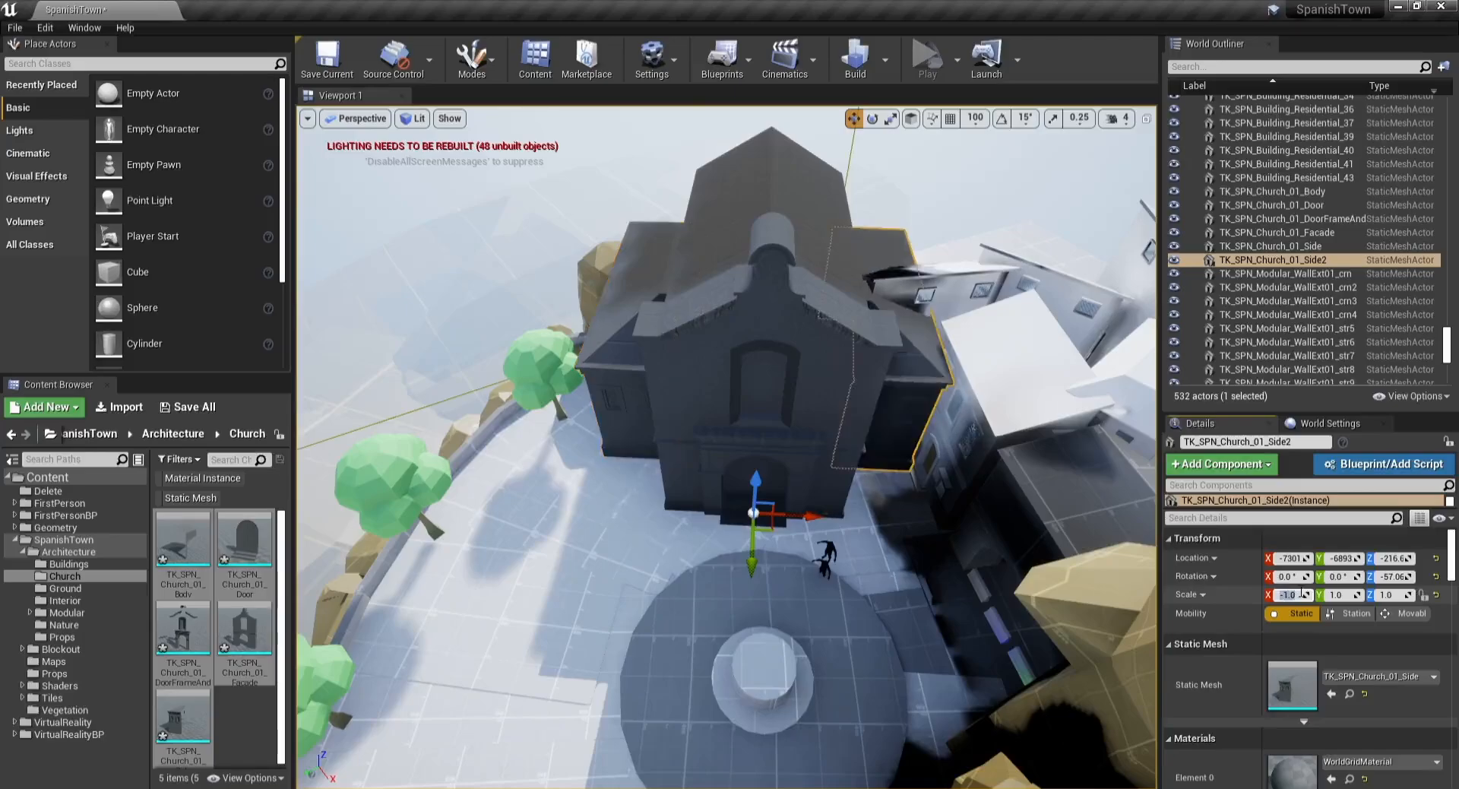
# Step: Group the six church meshes and move and rotate the group into place
pyautogui.keyDown('ctrl'); pyautogui.click(748, 447); pyautogui.keyUp('ctrl')
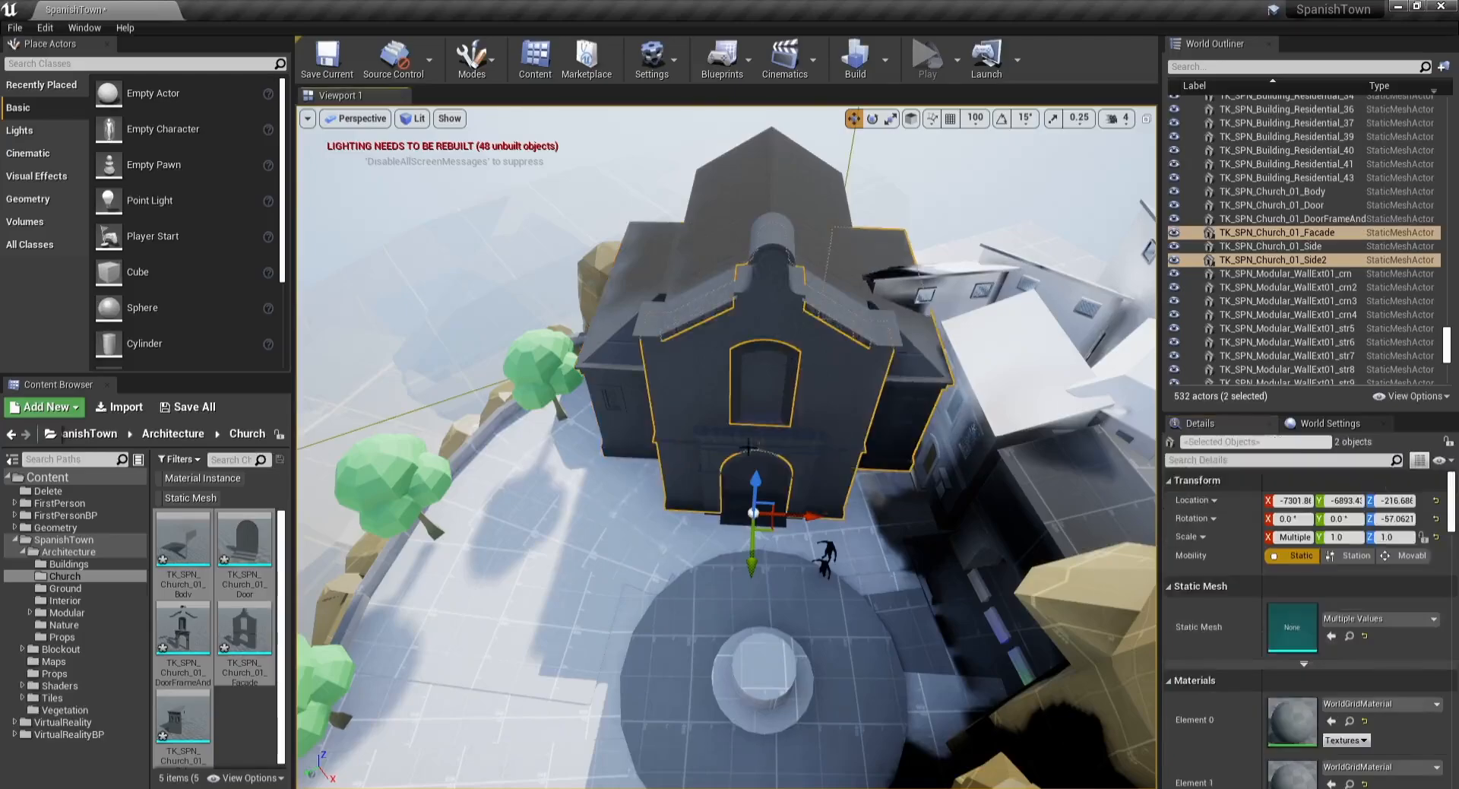
pyautogui.keyDown('ctrl'); pyautogui.click(608, 360); pyautogui.keyUp('ctrl')
pyautogui.keyDown('ctrl'); pyautogui.click(721, 205); pyautogui.keyUp('ctrl')
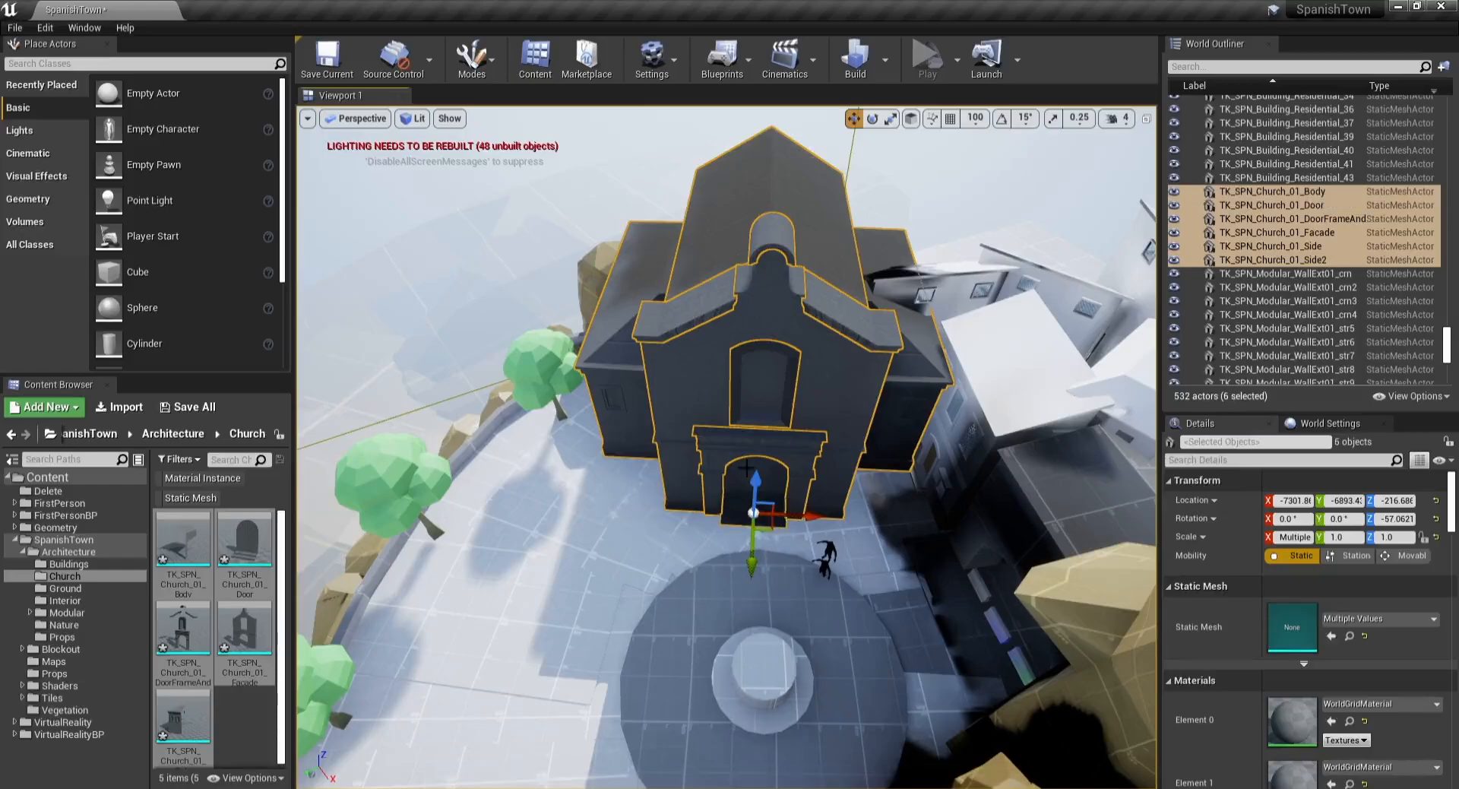
pyautogui.hotkey('ctrl', 'g')
pyautogui.moveTo(766, 302); pyautogui.dragTo(830, 289)
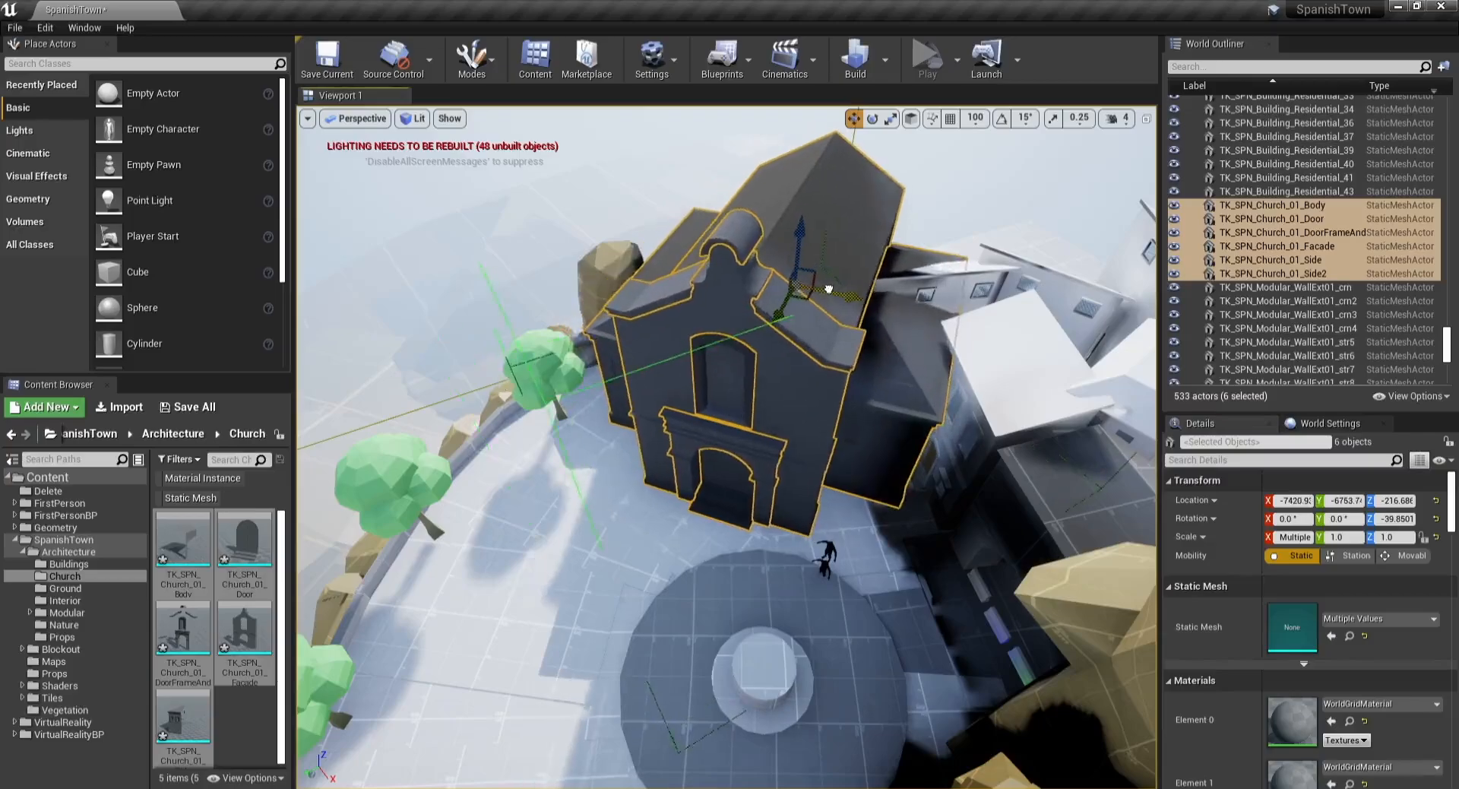
pyautogui.moveTo(830, 288); pyautogui.dragTo(657, 114, button='right')
pyautogui.press('Escape')
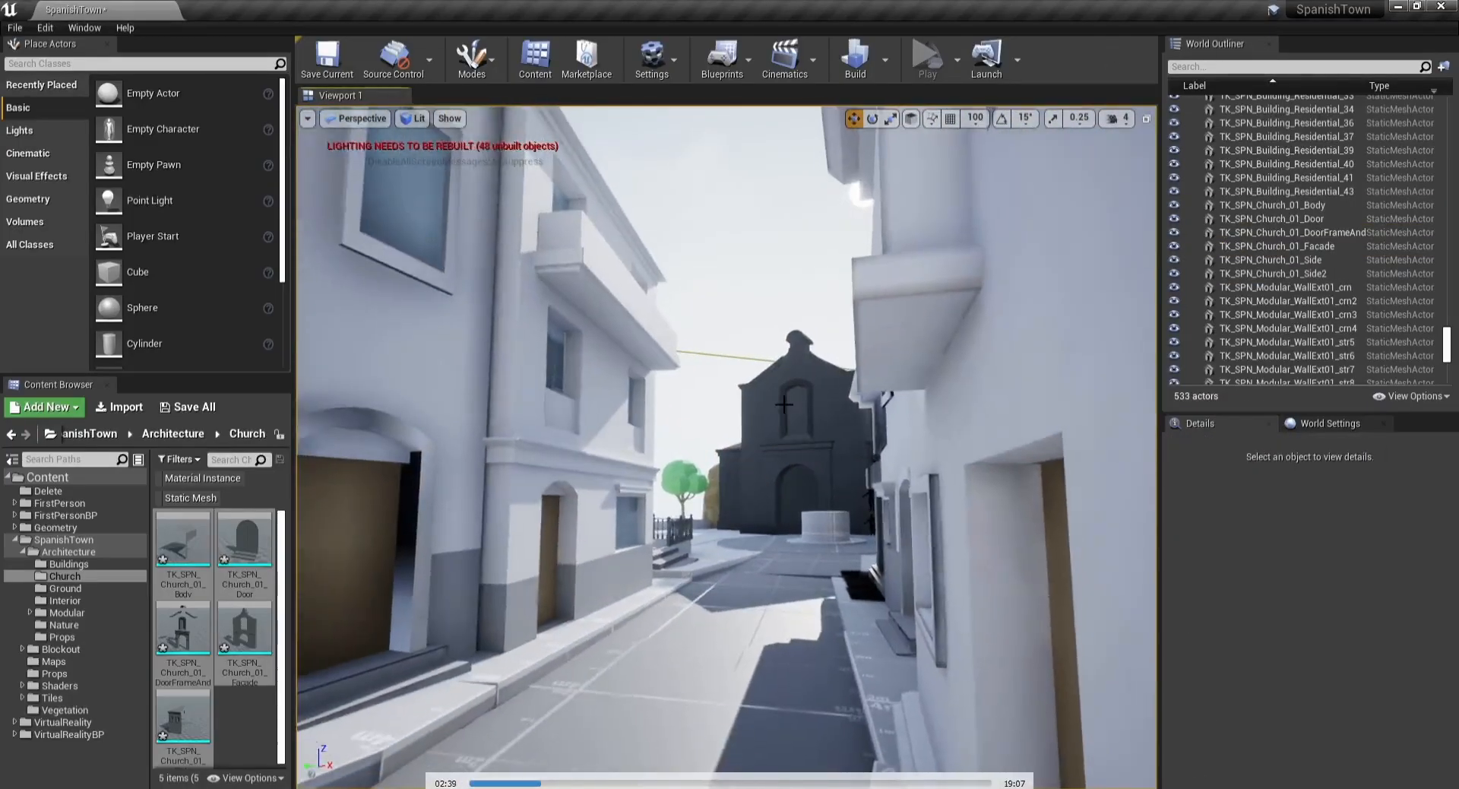
# Step: Maximize the viewport and adjust the church group's rotation to line up with the street
pyautogui.press('F11')
pyautogui.moveTo(783, 318)
pyautogui.mouseDown(button='right')
pyautogui.moveTo(804, 319)
pyautogui.moveTo(795, 357)
pyautogui.moveTo(778, 319)
pyautogui.moveTo(790, 317)
pyautogui.mouseUp(button='right')
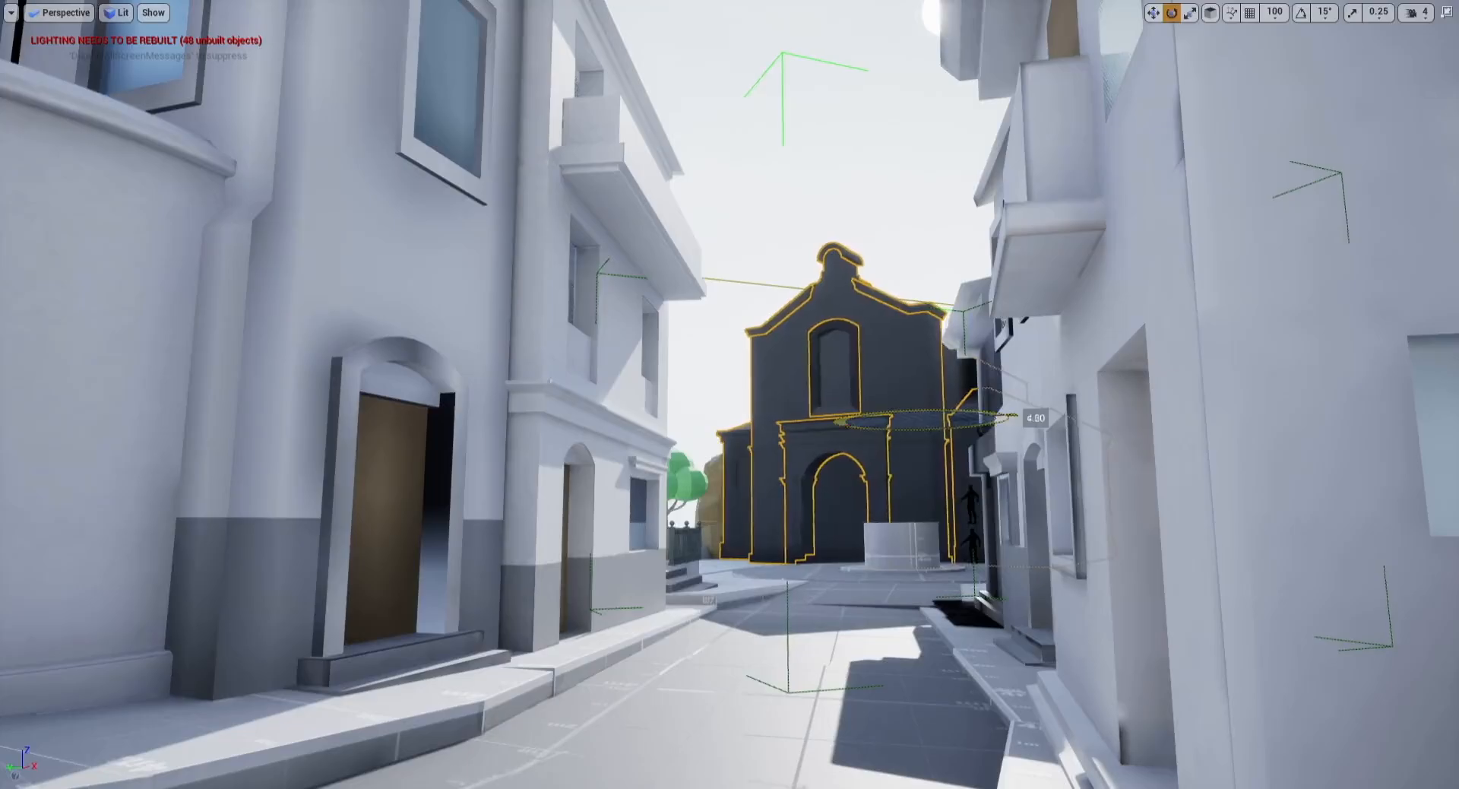
pyautogui.press('Escape')
pyautogui.moveTo(821, 375); pyautogui.dragTo(722, 305, button='right')
pyautogui.click(879, 397)
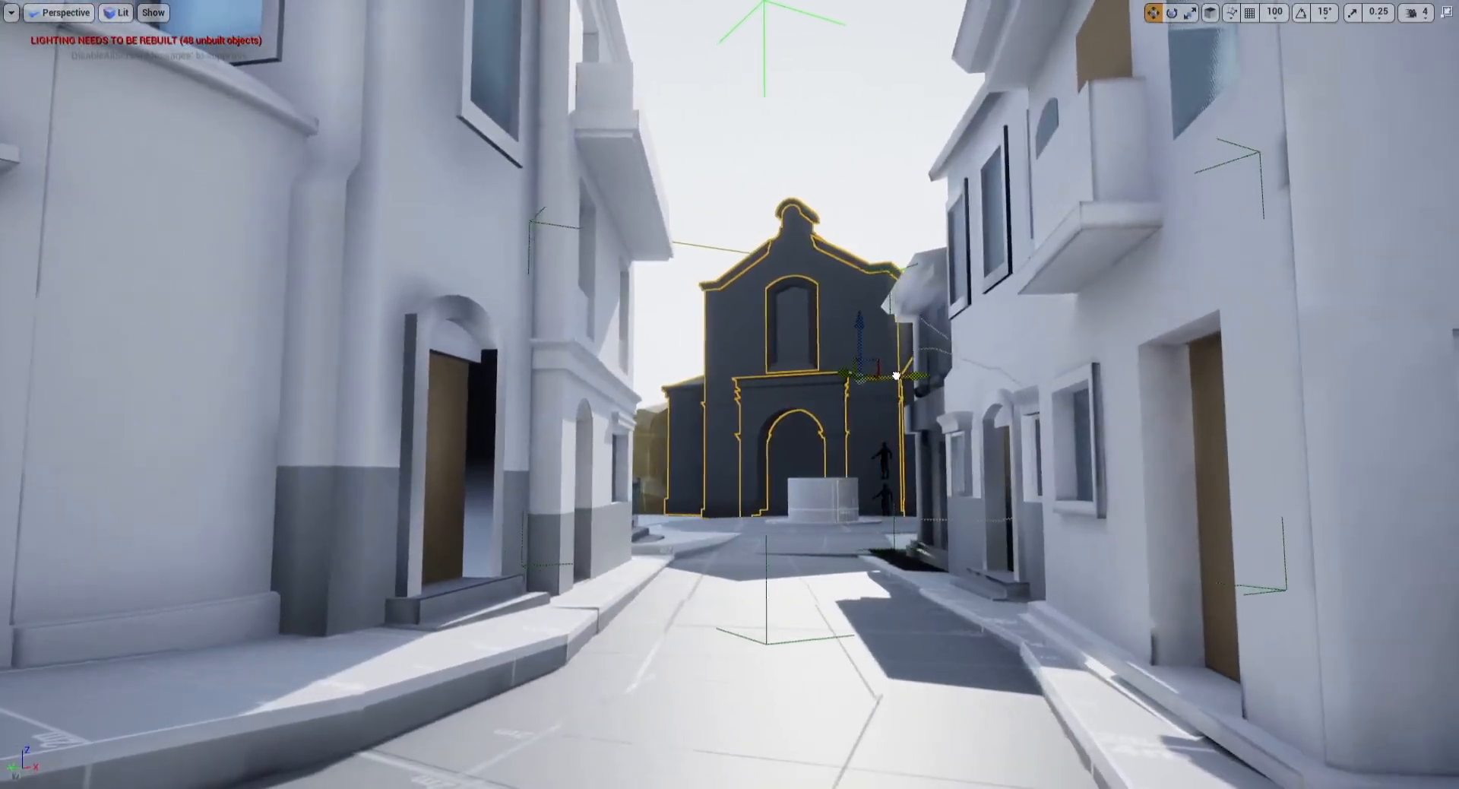
# Step: Fly up to the church and nudge the church group's position slightly
pyautogui.press('g')
pyautogui.moveTo(896, 375); pyautogui.dragTo(941, 332, button='right')
pyautogui.press('w')
pyautogui.press('s')
pyautogui.press('w')
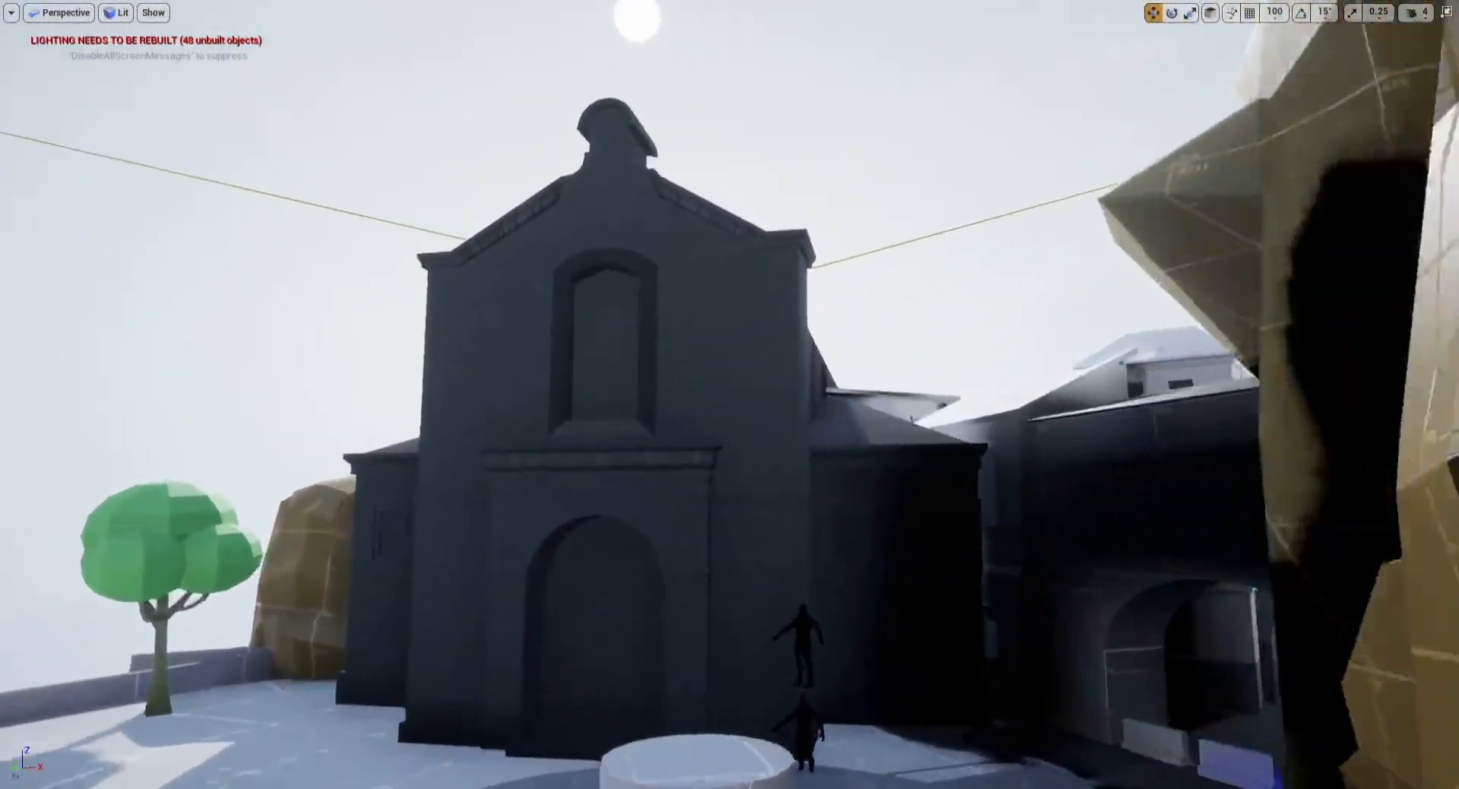
pyautogui.moveTo(817, 251)
pyautogui.mouseDown(button='right')
pyautogui.moveTo(813, 350)
pyautogui.moveTo(817, 251)
pyautogui.mouseUp(button='right')
pyautogui.press('s')
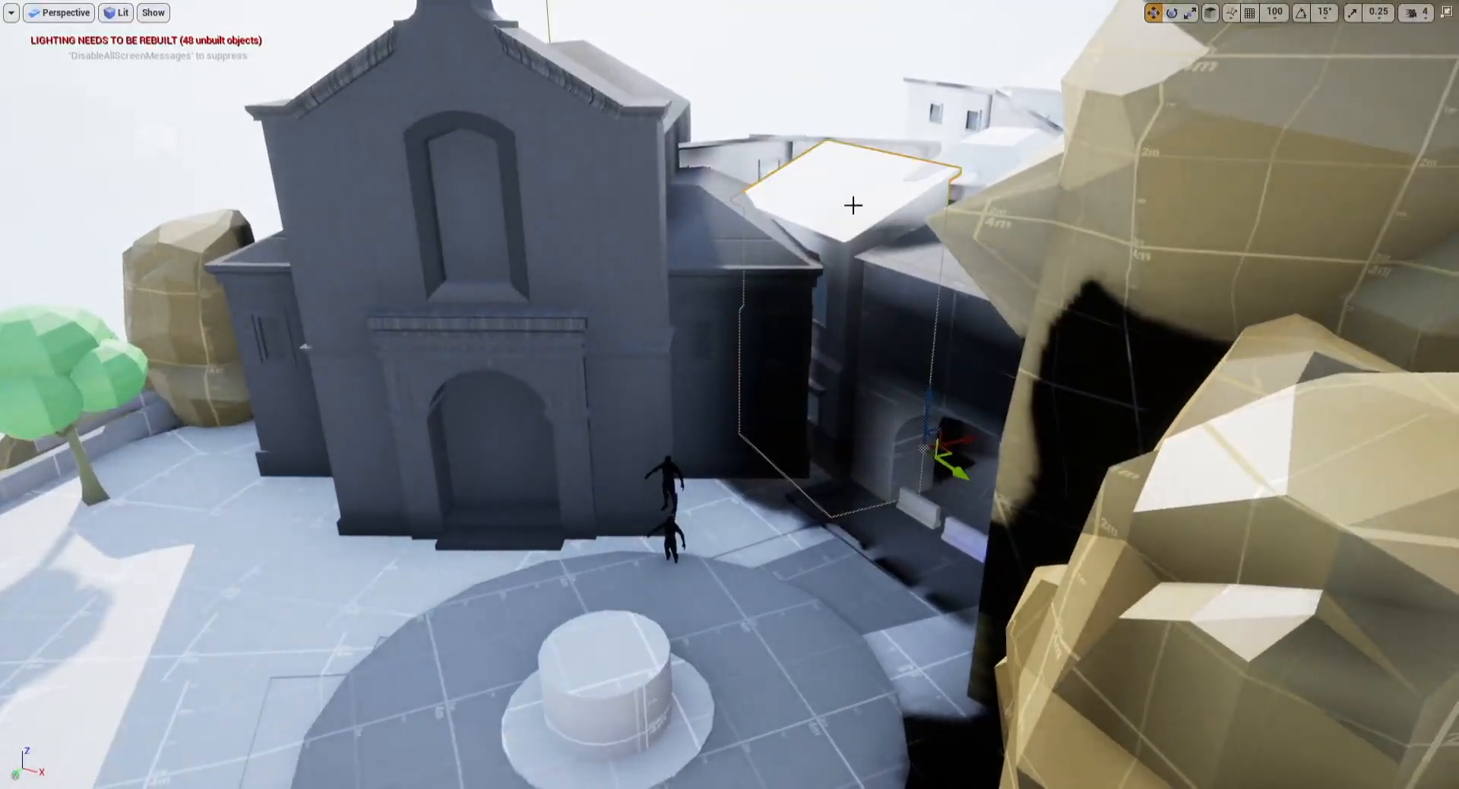
pyautogui.moveTo(619, 250); pyautogui.dragTo(607, 250, button='right')
pyautogui.moveTo(649, 197)
pyautogui.mouseDown()
pyautogui.moveTo(700, 196)
pyautogui.moveTo(687, 220)
pyautogui.moveTo(653, 220)
pyautogui.mouseUp()
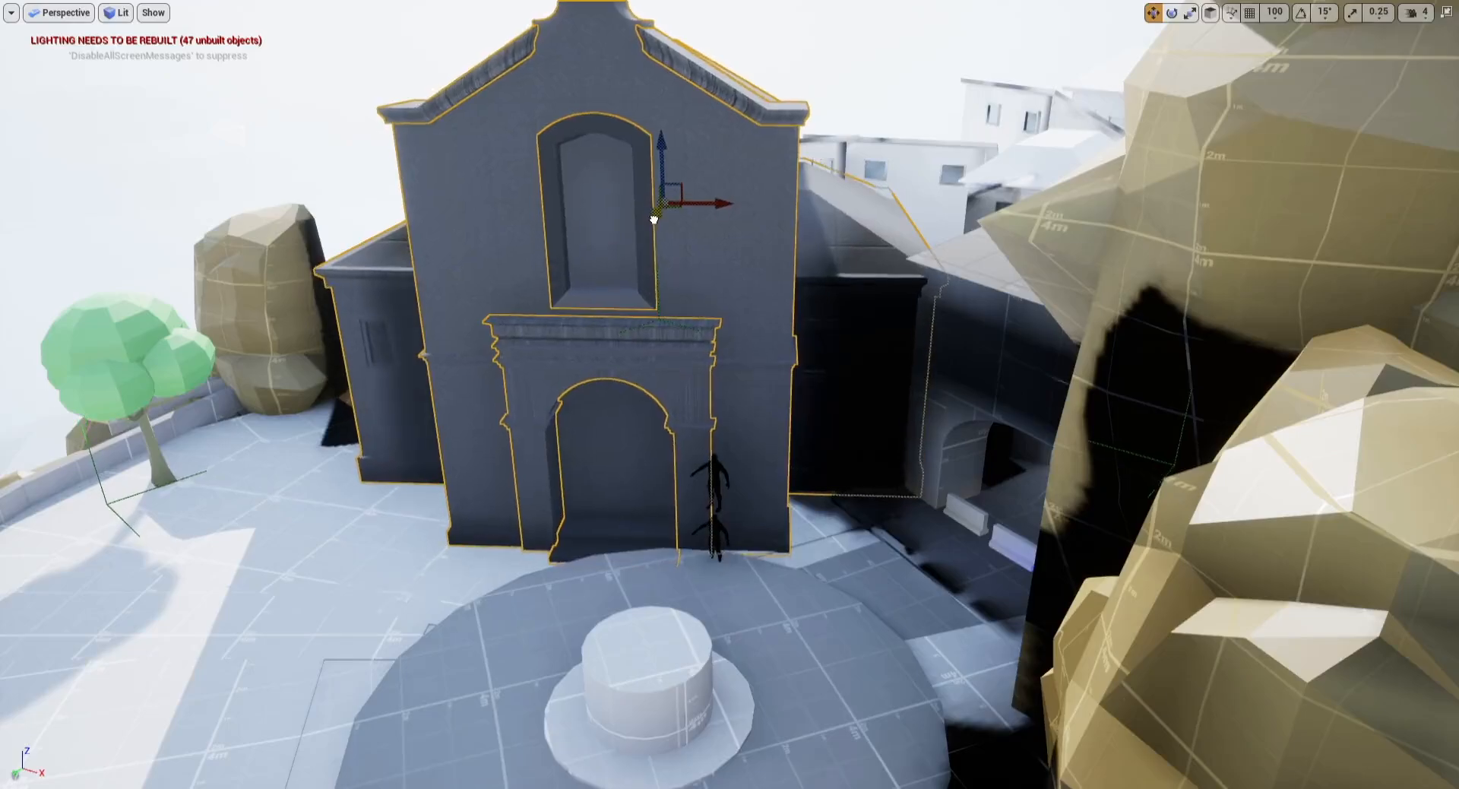
pyautogui.press('Escape')
# Step: Scale the round plaza platform around the fountain, undoing one attempt
pyautogui.moveTo(650, 219); pyautogui.dragTo(720, 378, button='right')
pyautogui.click(722, 378)
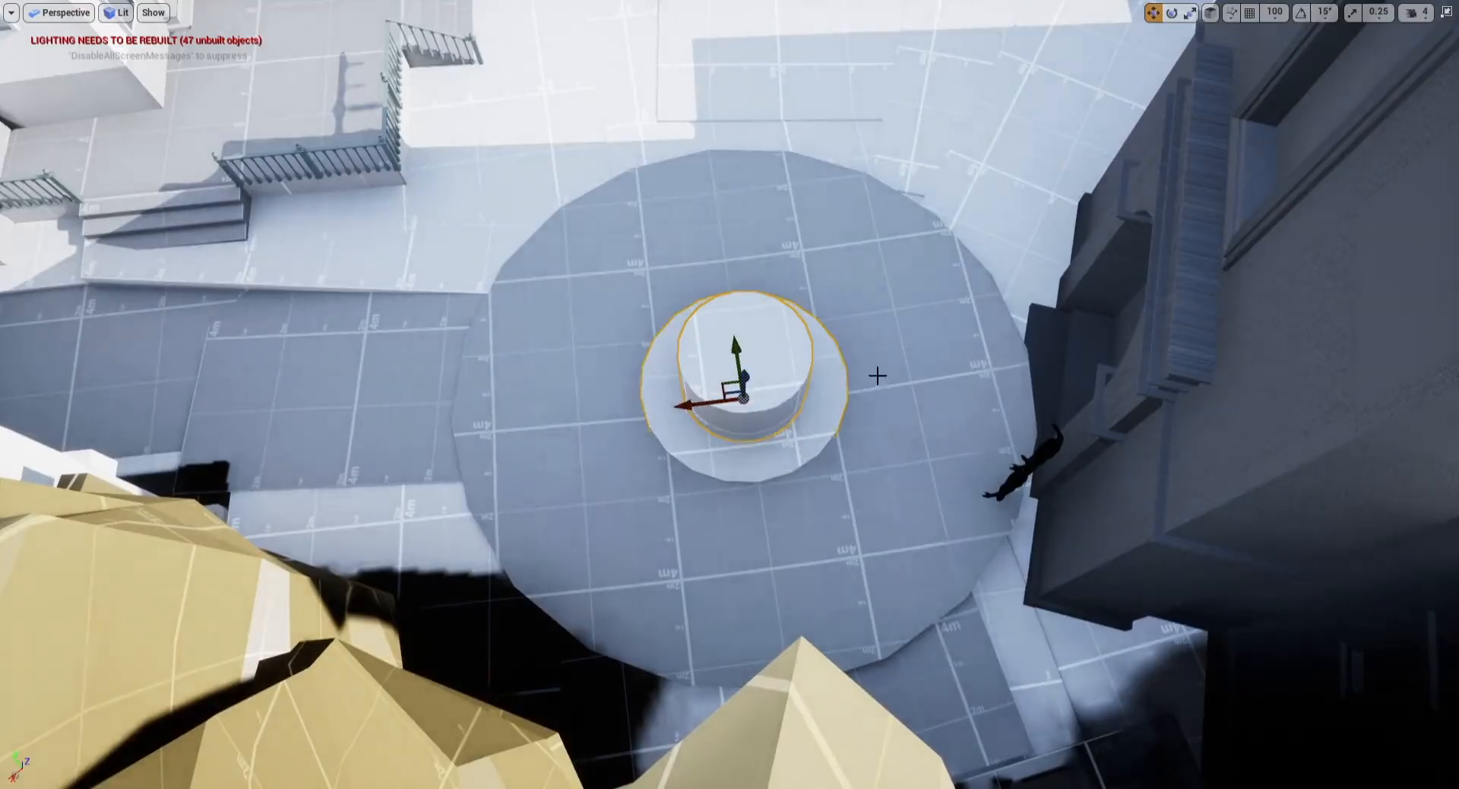
pyautogui.moveTo(725, 383); pyautogui.dragTo(687, 345)
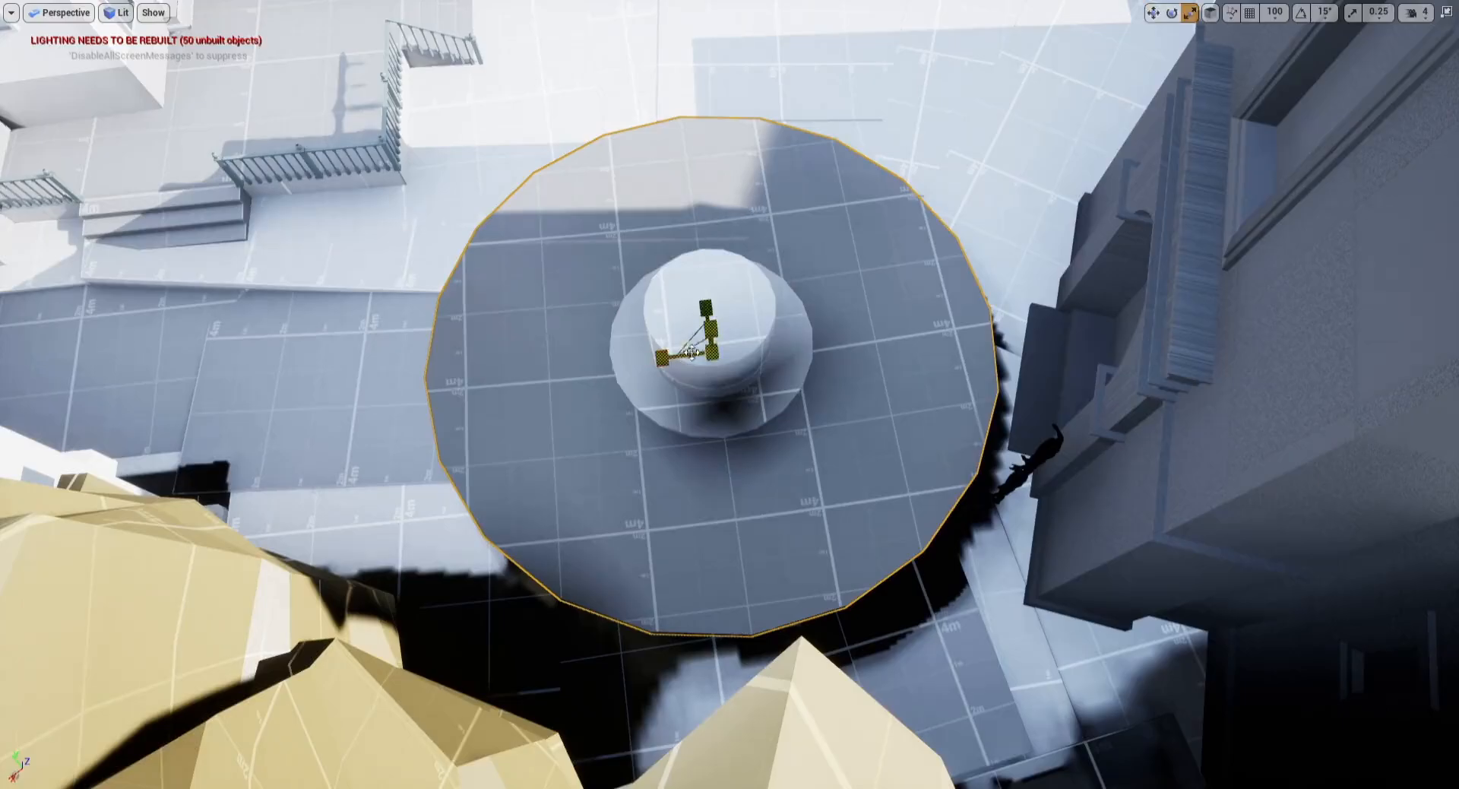
pyautogui.moveTo(708, 357); pyautogui.dragTo(695, 360)
pyautogui.hotkey('ctrl', 'z')
pyautogui.moveTo(659, 321); pyautogui.dragTo(741, 325, button='right')
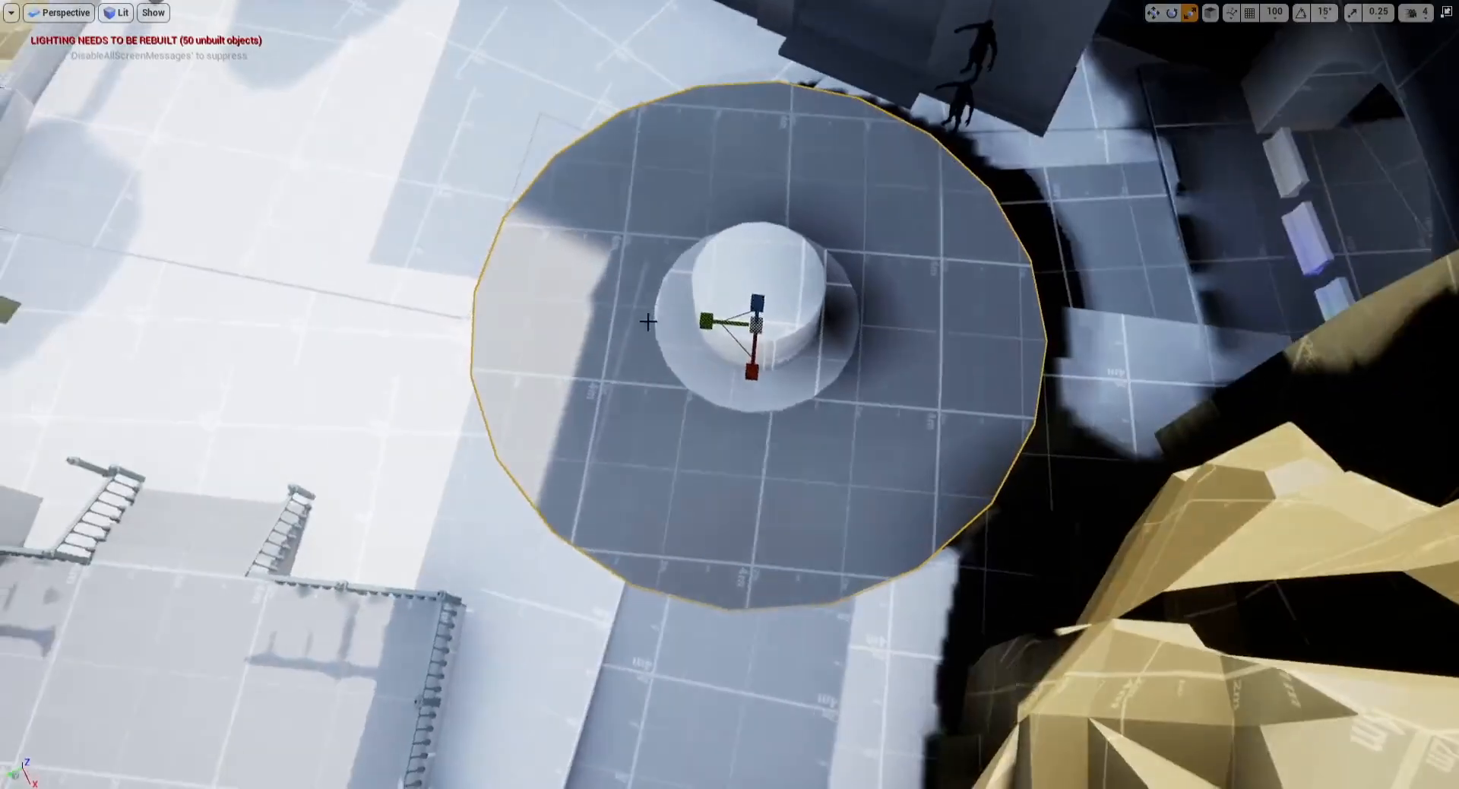
pyautogui.moveTo(737, 342)
pyautogui.mouseDown()
pyautogui.moveTo(763, 316)
pyautogui.moveTo(750, 329)
pyautogui.mouseUp()
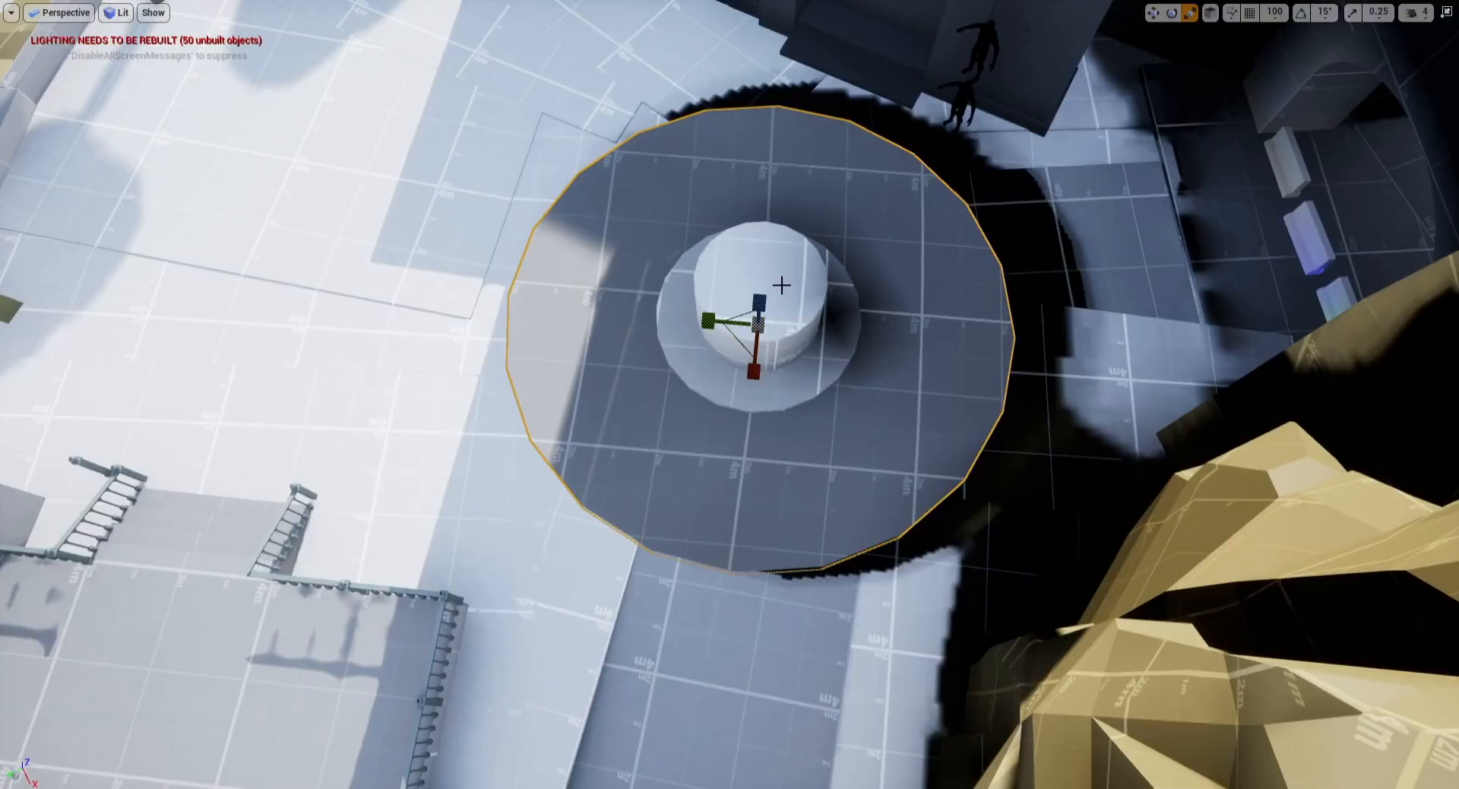
# Step: Rotate the path slab south of the plaza a few degrees to align it with the street
pyautogui.click(677, 627)
pyautogui.press('s')
pyautogui.moveTo(677, 626); pyautogui.dragTo(696, 668, button='right')
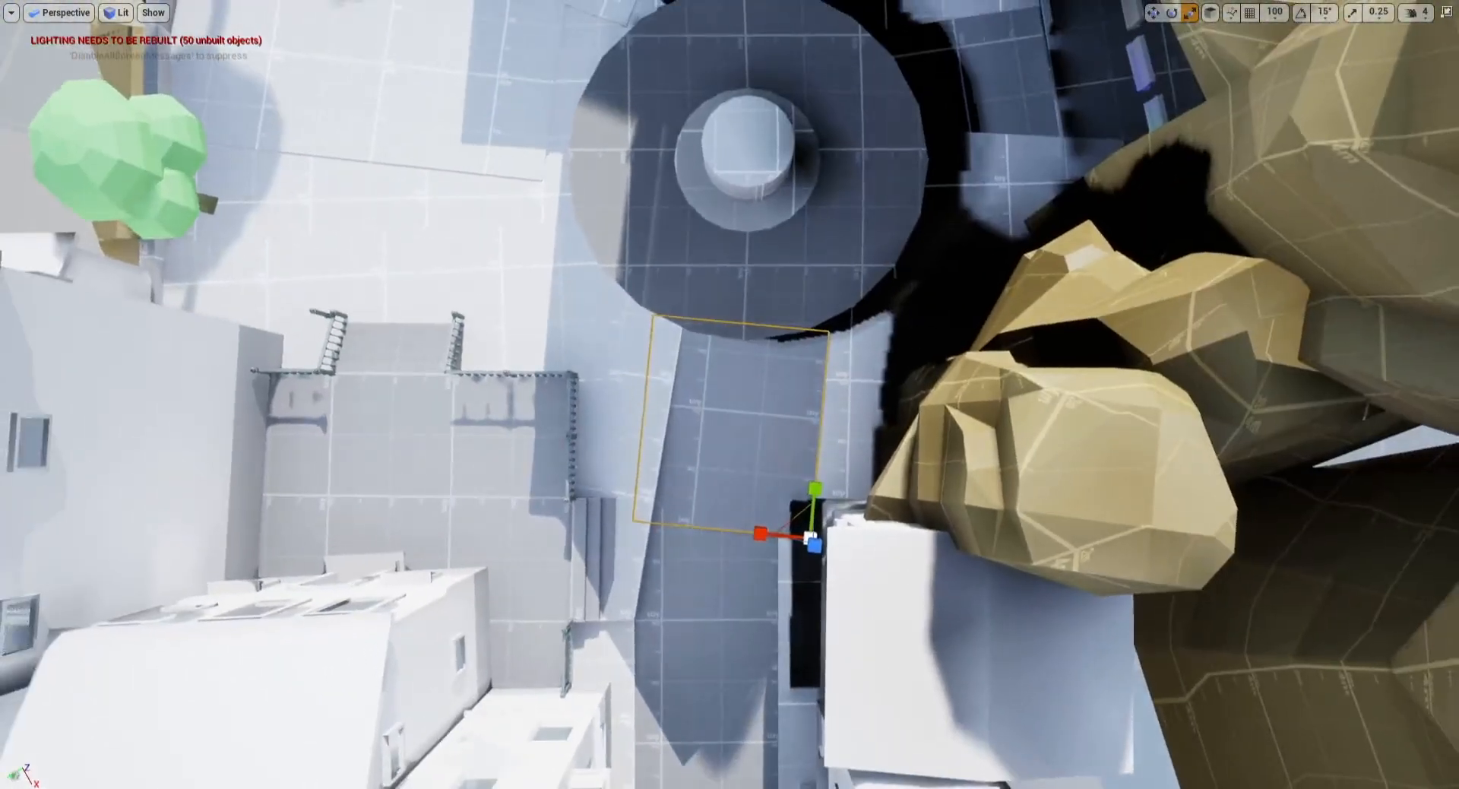
pyautogui.moveTo(673, 645); pyautogui.dragTo(661, 646)
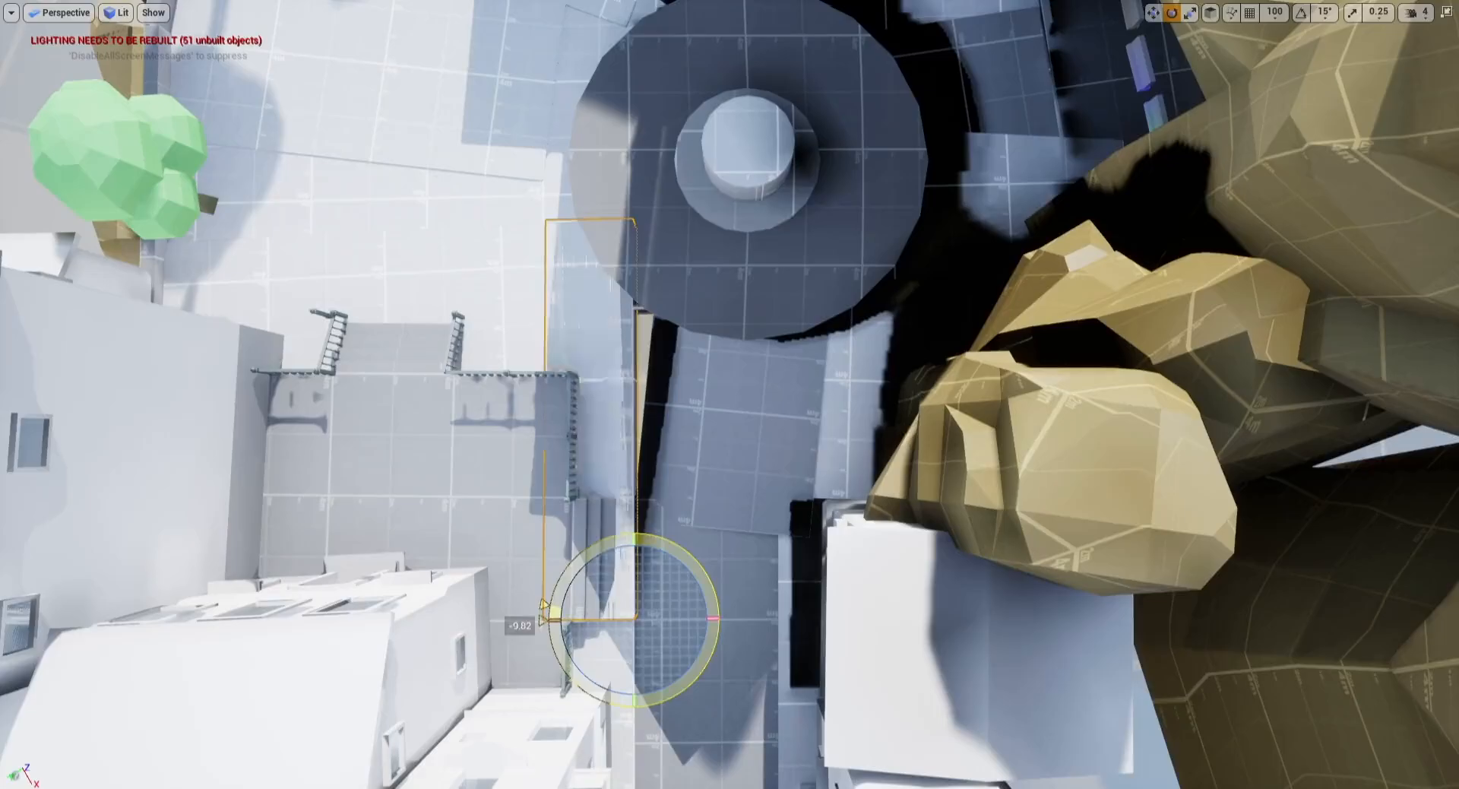
pyautogui.moveTo(688, 560); pyautogui.dragTo(688, 561)
pyautogui.click(718, 475)
pyautogui.moveTo(747, 487); pyautogui.dragTo(740, 490)
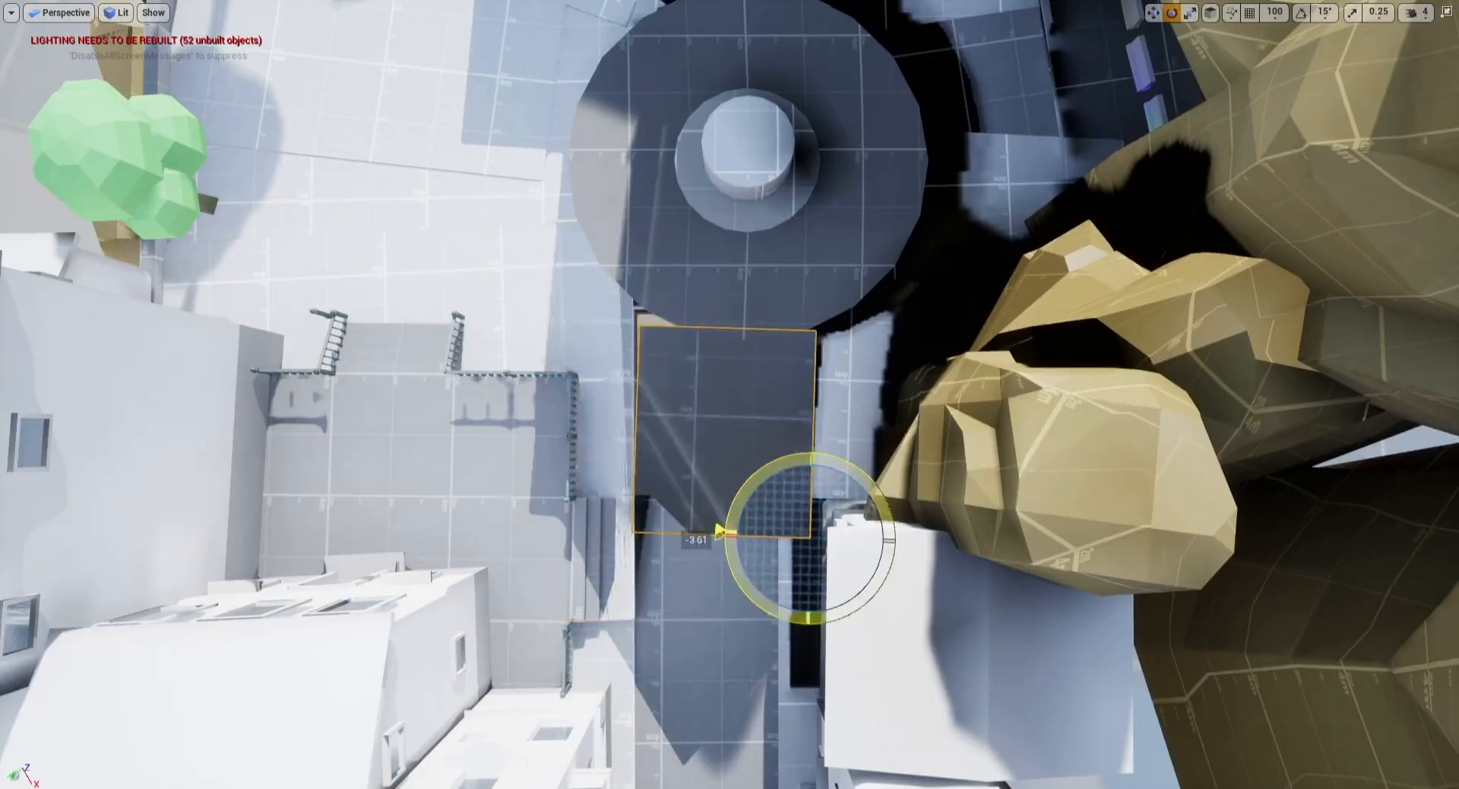
pyautogui.press('r')
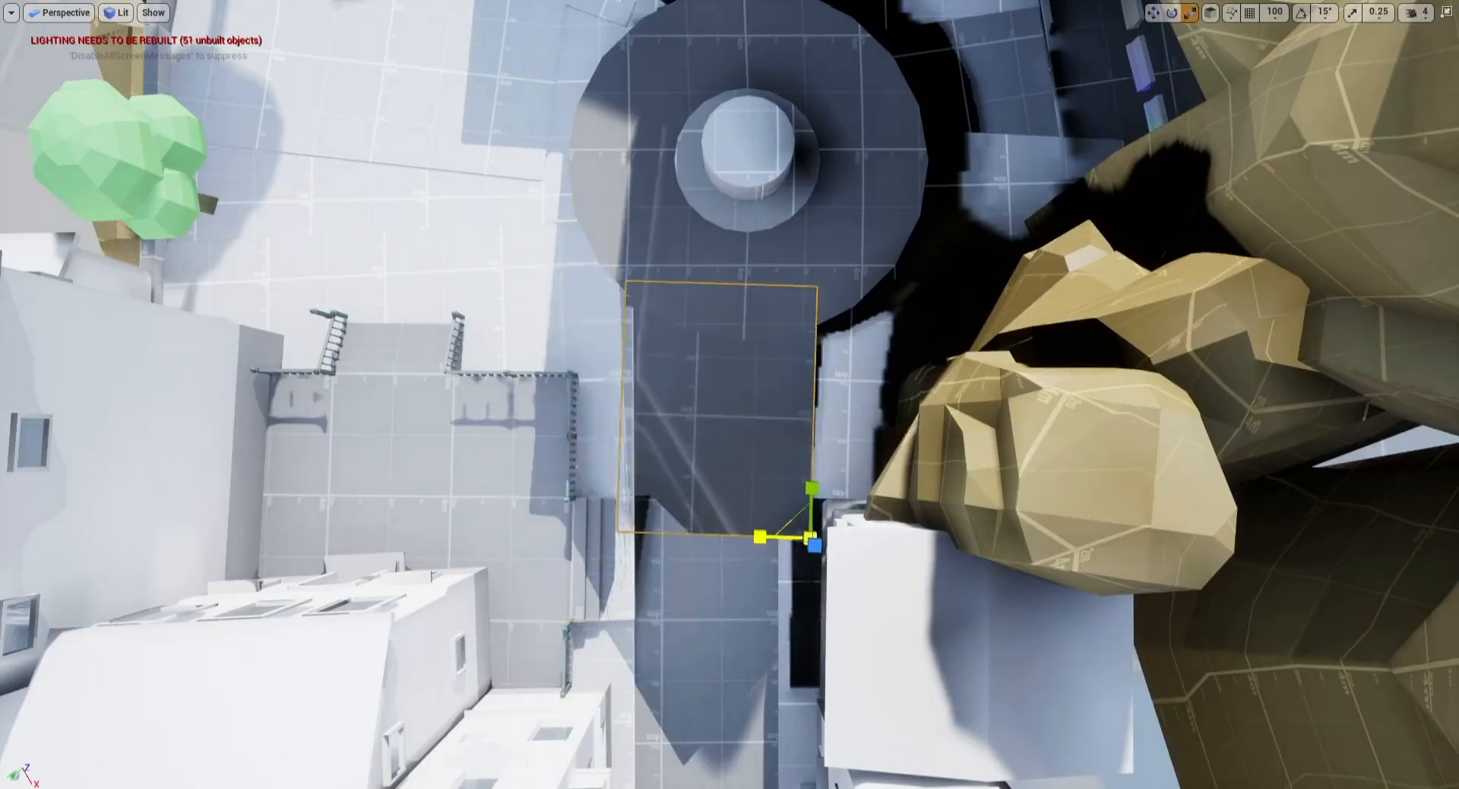
pyautogui.click(825, 391)
pyautogui.press('w')
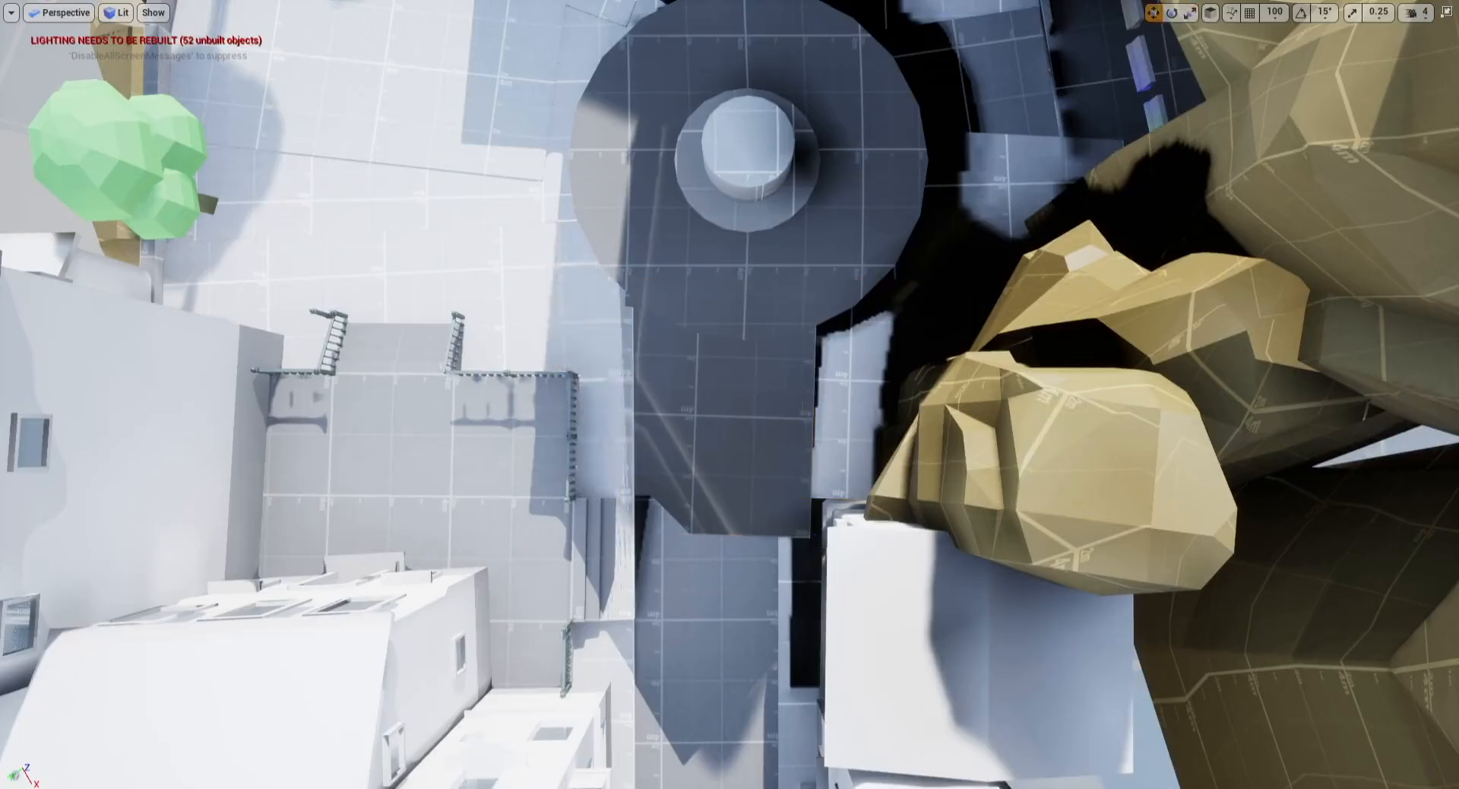
# Step: Move and rotate path slabs further south to extend the walkway toward the street
pyautogui.moveTo(788, 578); pyautogui.dragTo(898, 570, button='right')
pyautogui.press('e')
pyautogui.moveTo(952, 672); pyautogui.dragTo(946, 682)
pyautogui.click(734, 600)
pyautogui.moveTo(733, 600); pyautogui.dragTo(760, 597, button='right')
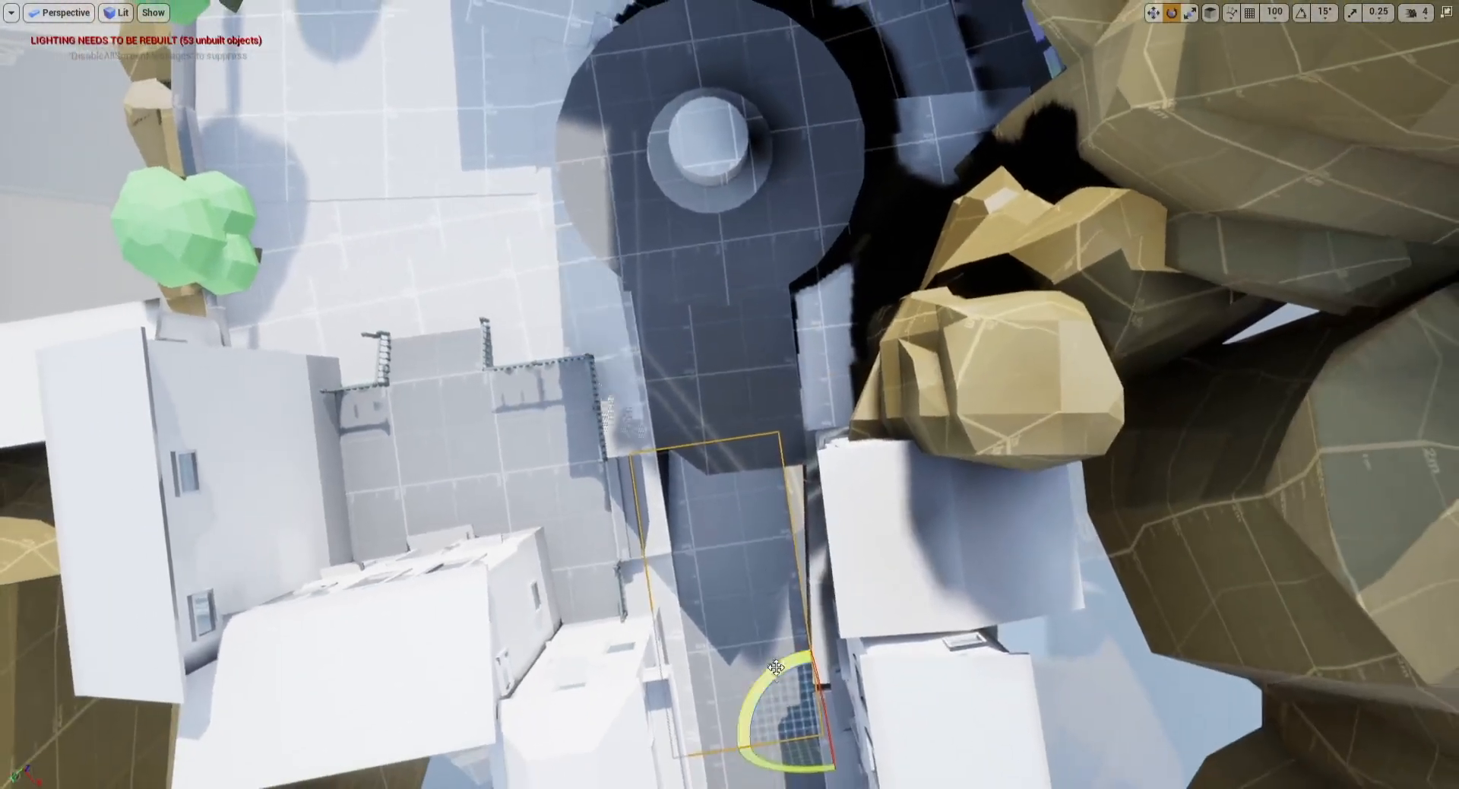
pyautogui.moveTo(760, 684); pyautogui.dragTo(755, 690)
pyautogui.moveTo(733, 747); pyautogui.dragTo(734, 746)
pyautogui.press('w')
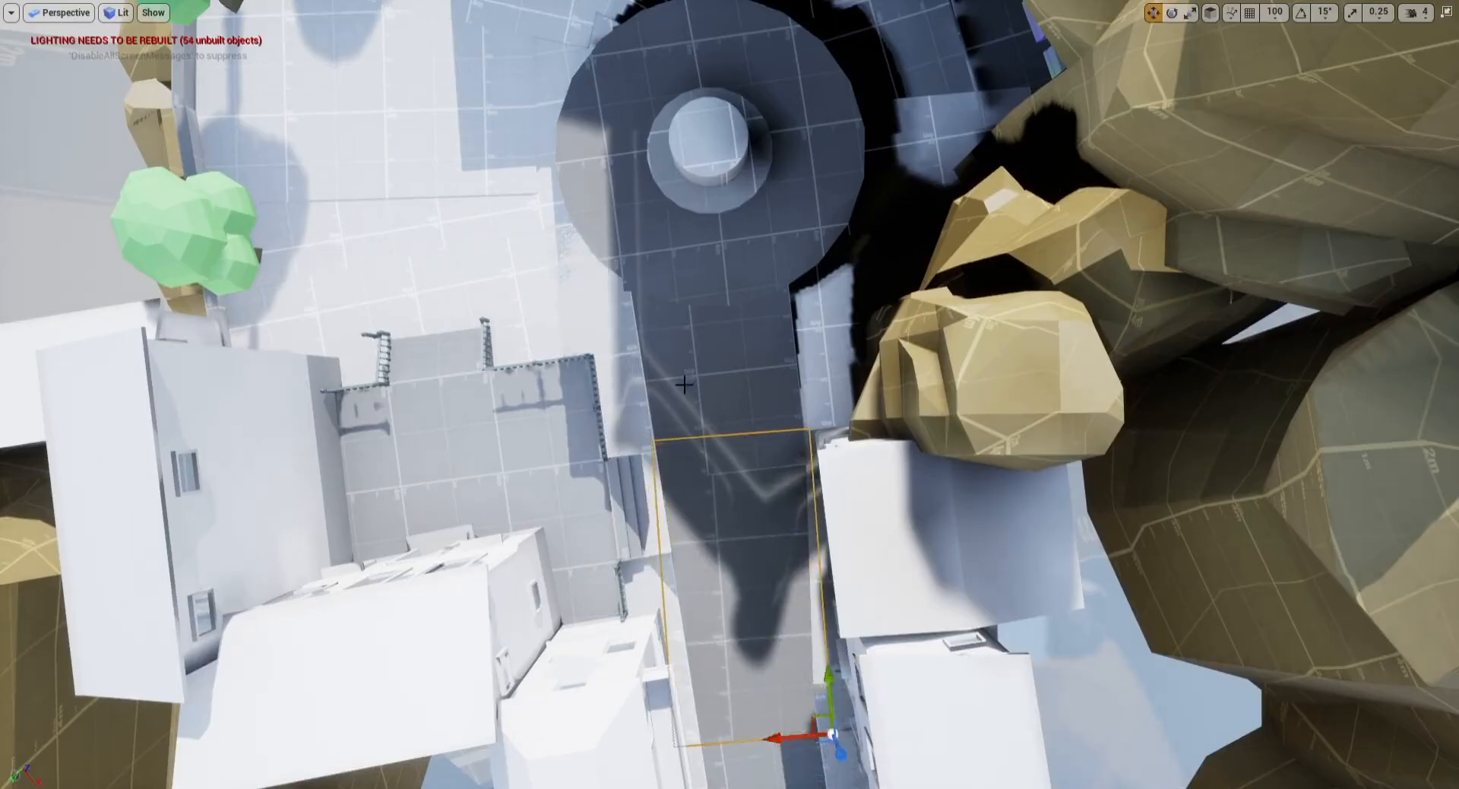
# Step: Select the church group and rotate it to face down the street
pyautogui.press('g')
pyautogui.moveTo(684, 385); pyautogui.dragTo(699, 198, button='right')
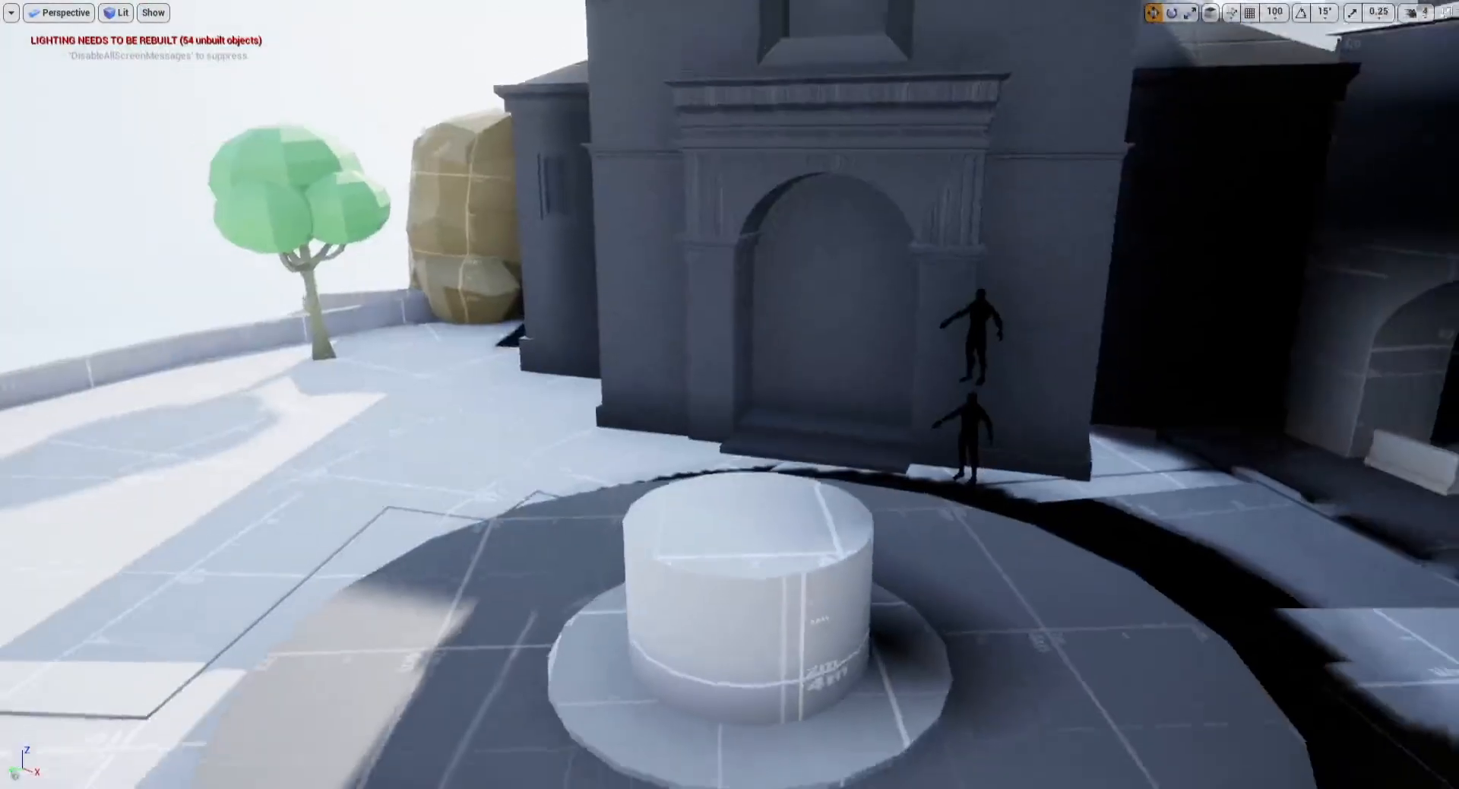
pyautogui.moveTo(729, 304); pyautogui.dragTo(730, 342, button='right')
pyautogui.press('s')
pyautogui.click(756, 251)
pyautogui.press('e')
pyautogui.moveTo(756, 251); pyautogui.dragTo(749, 145, button='right')
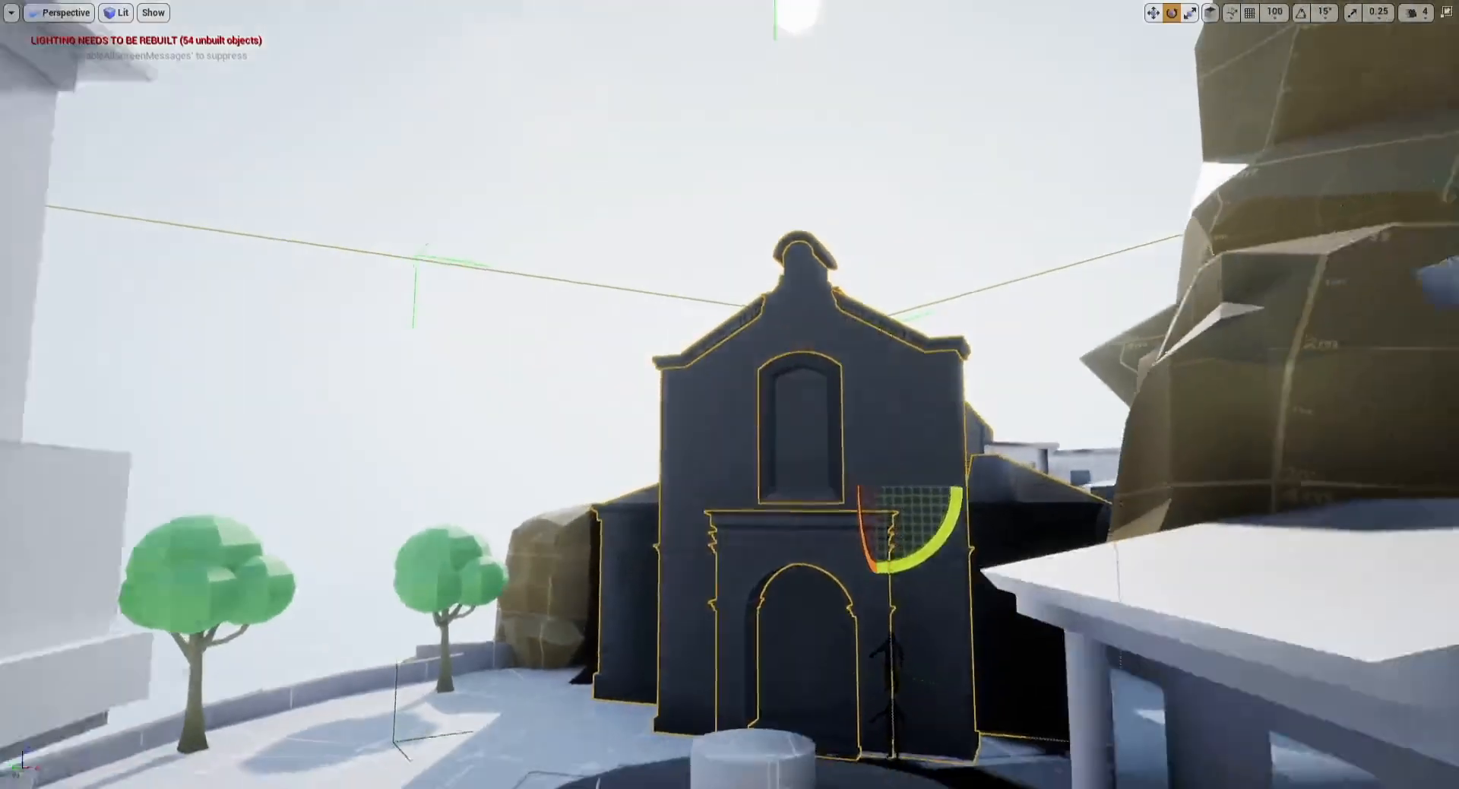
pyautogui.press('s')
pyautogui.moveTo(775, 435)
pyautogui.mouseDown(button='right')
pyautogui.moveTo(775, 522)
pyautogui.moveTo(775, 435)
pyautogui.mouseUp(button='right')
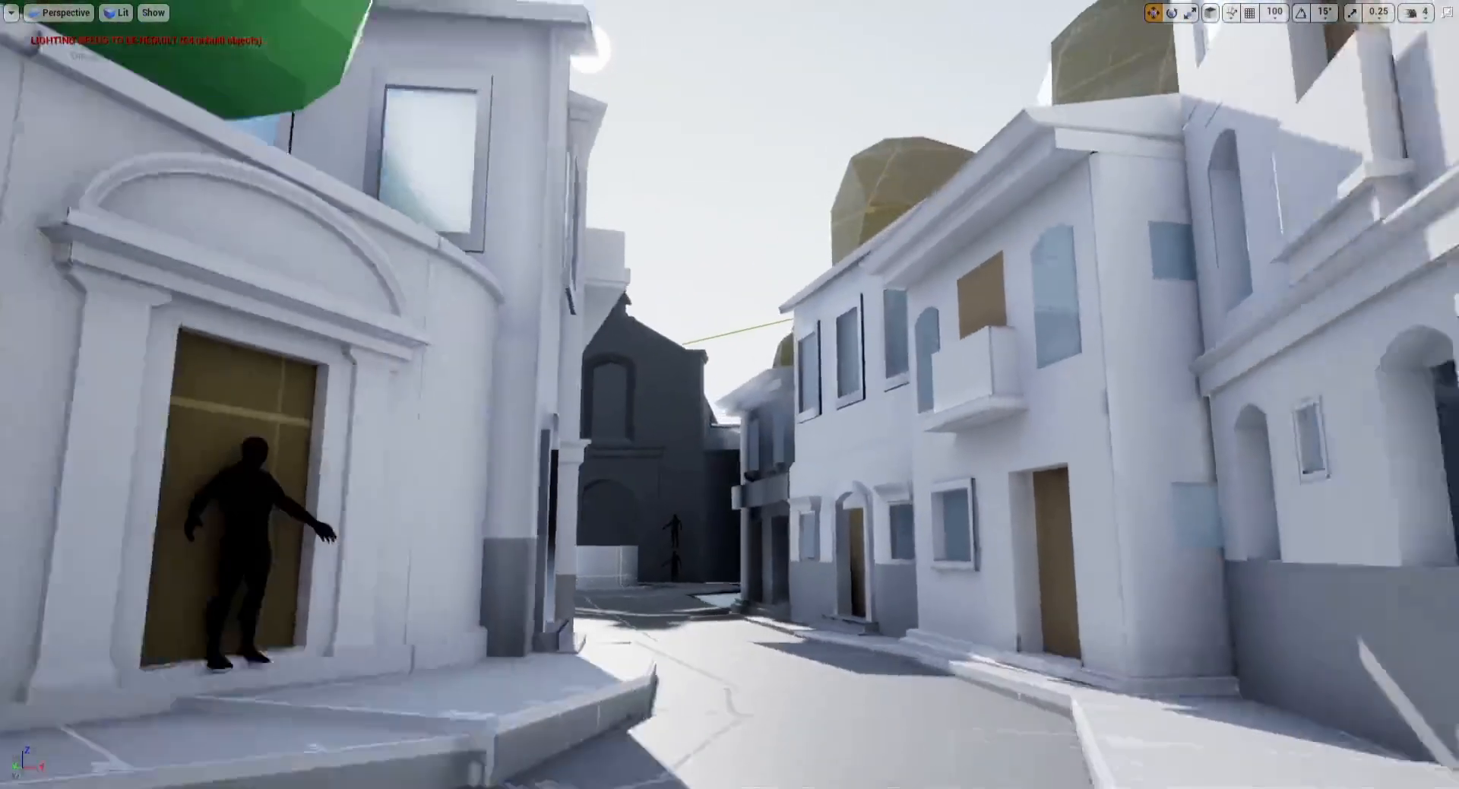
# Step: Fine-tune the church group's position and rotation from an overhead view
pyautogui.press('w')
pyautogui.moveTo(704, 362); pyautogui.dragTo(637, 475, button='right')
pyautogui.press('w')
pyautogui.press('e')
pyautogui.click(692, 141)
pyautogui.press('e')
pyautogui.moveTo(691, 140); pyautogui.dragTo(693, 110, button='right')
pyautogui.moveTo(794, 58); pyautogui.dragTo(776, 27)
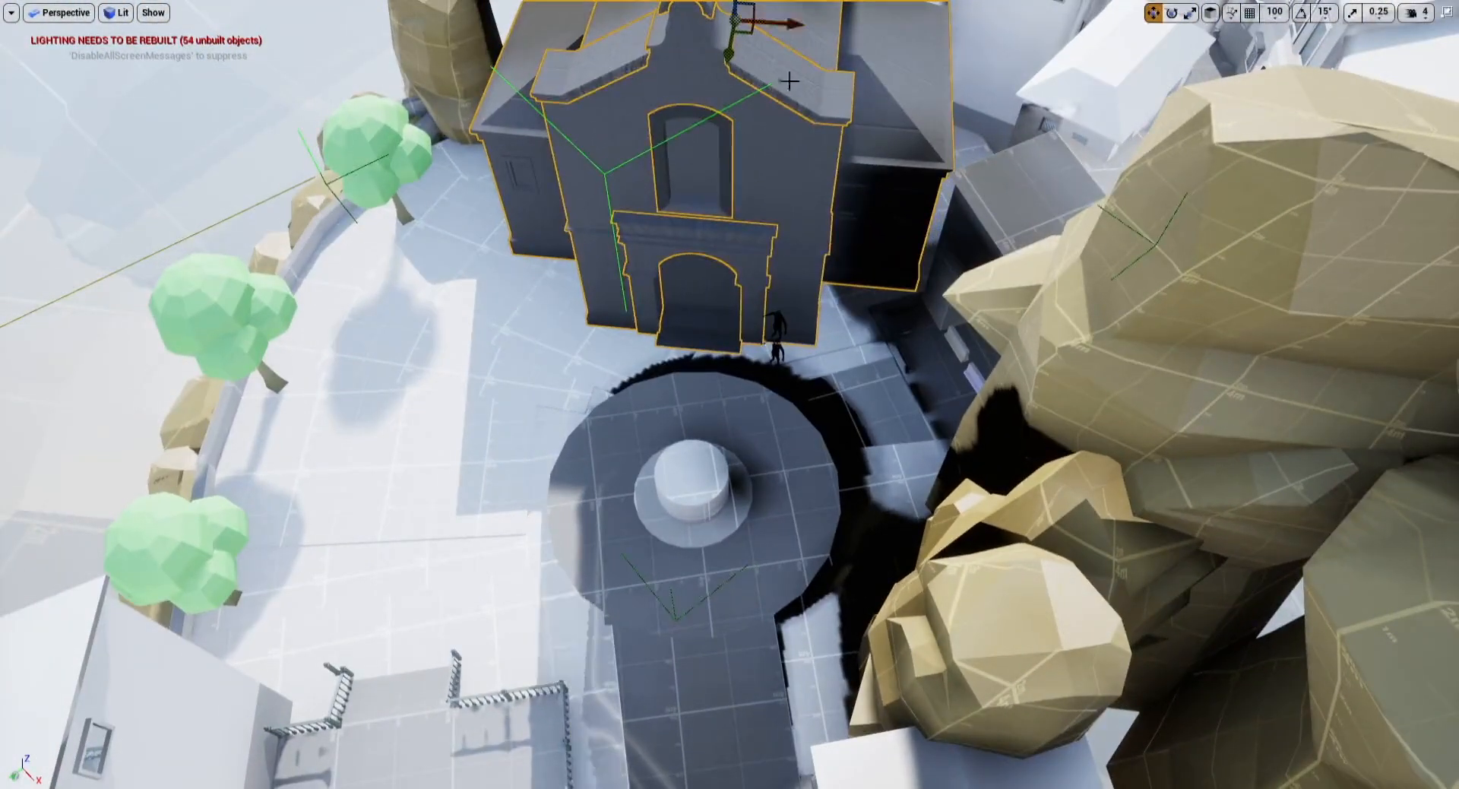
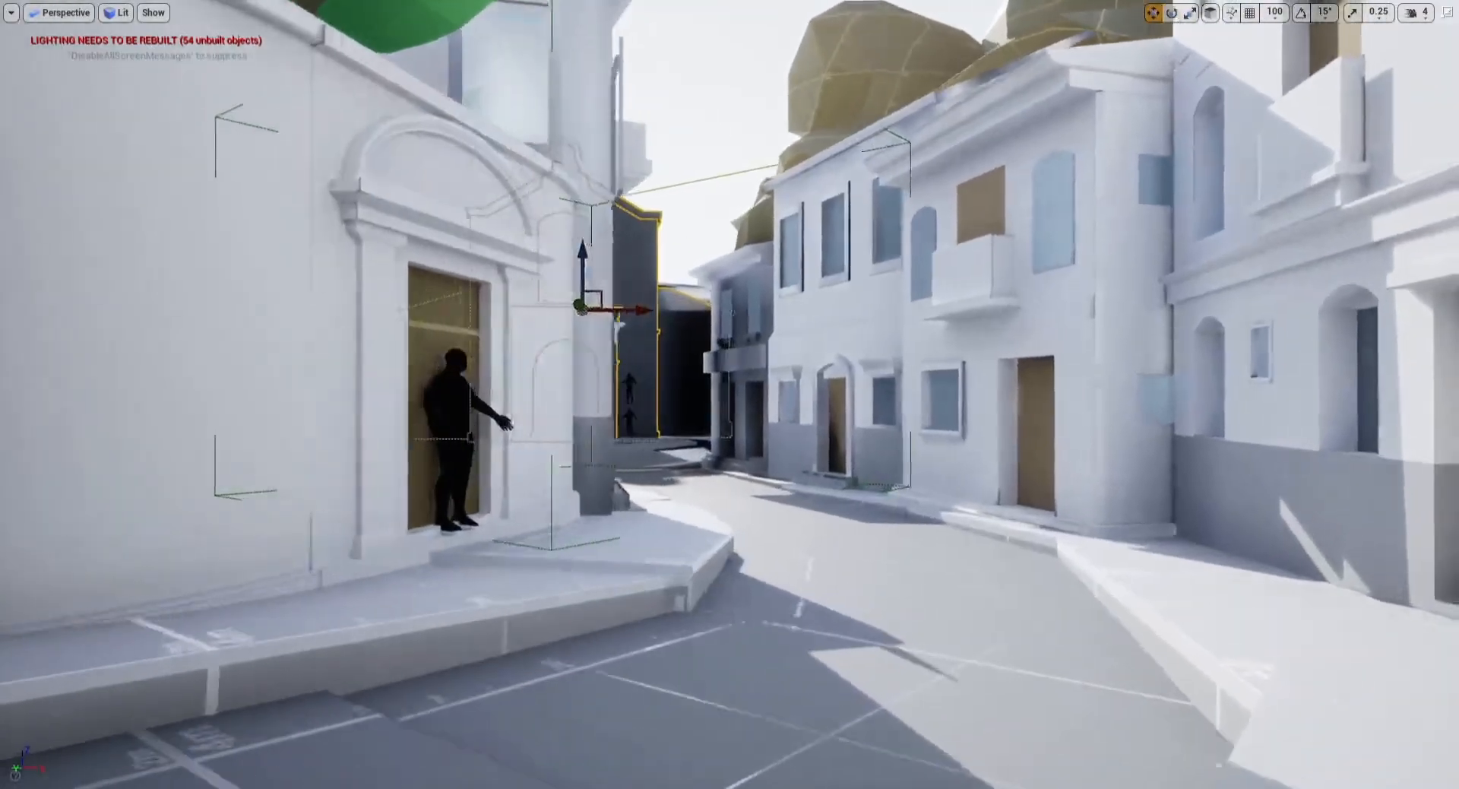
# Step: Select the church building and reposition it with the move gizmo, undoing an accidental rotation
pyautogui.press('w')
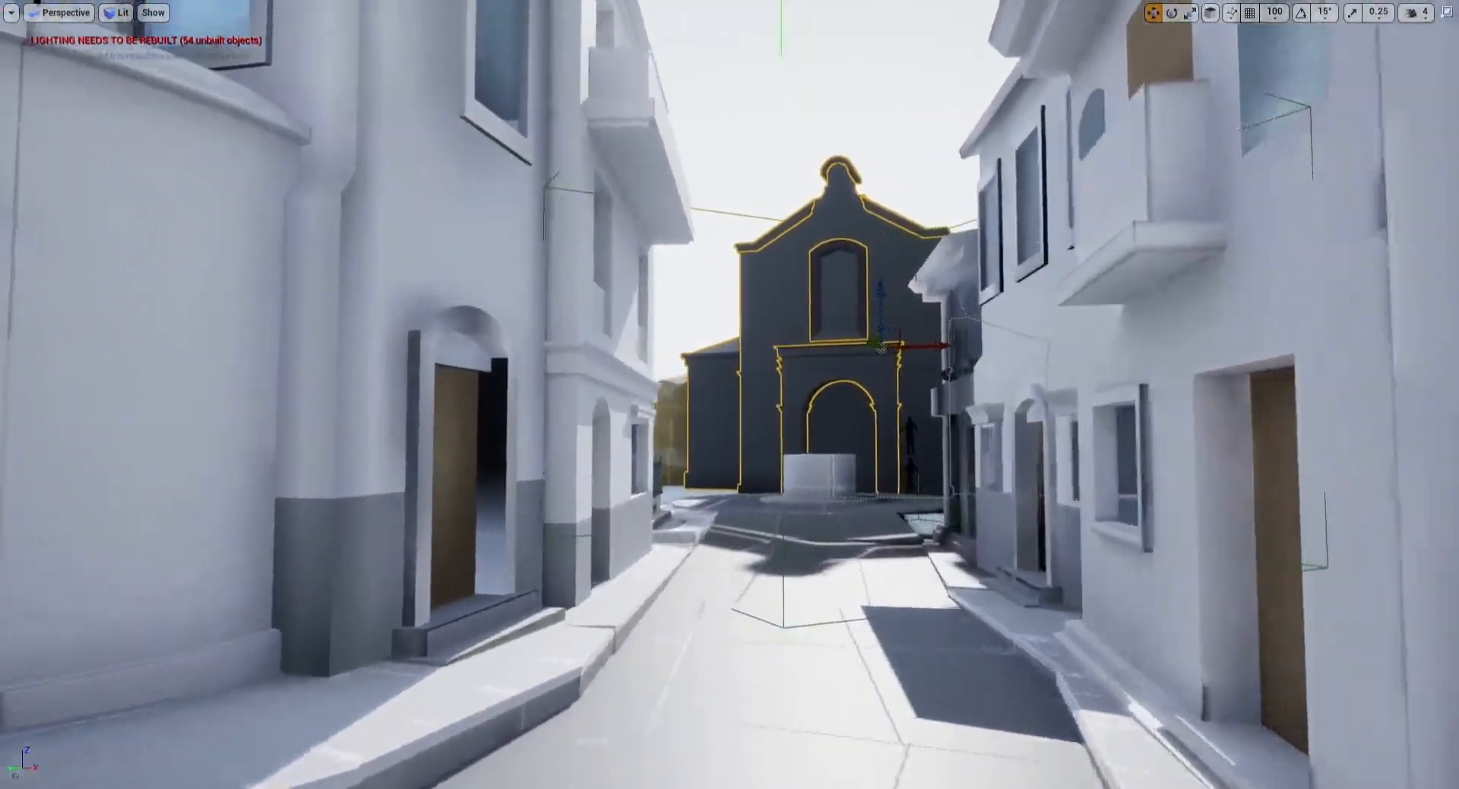
pyautogui.press('w')
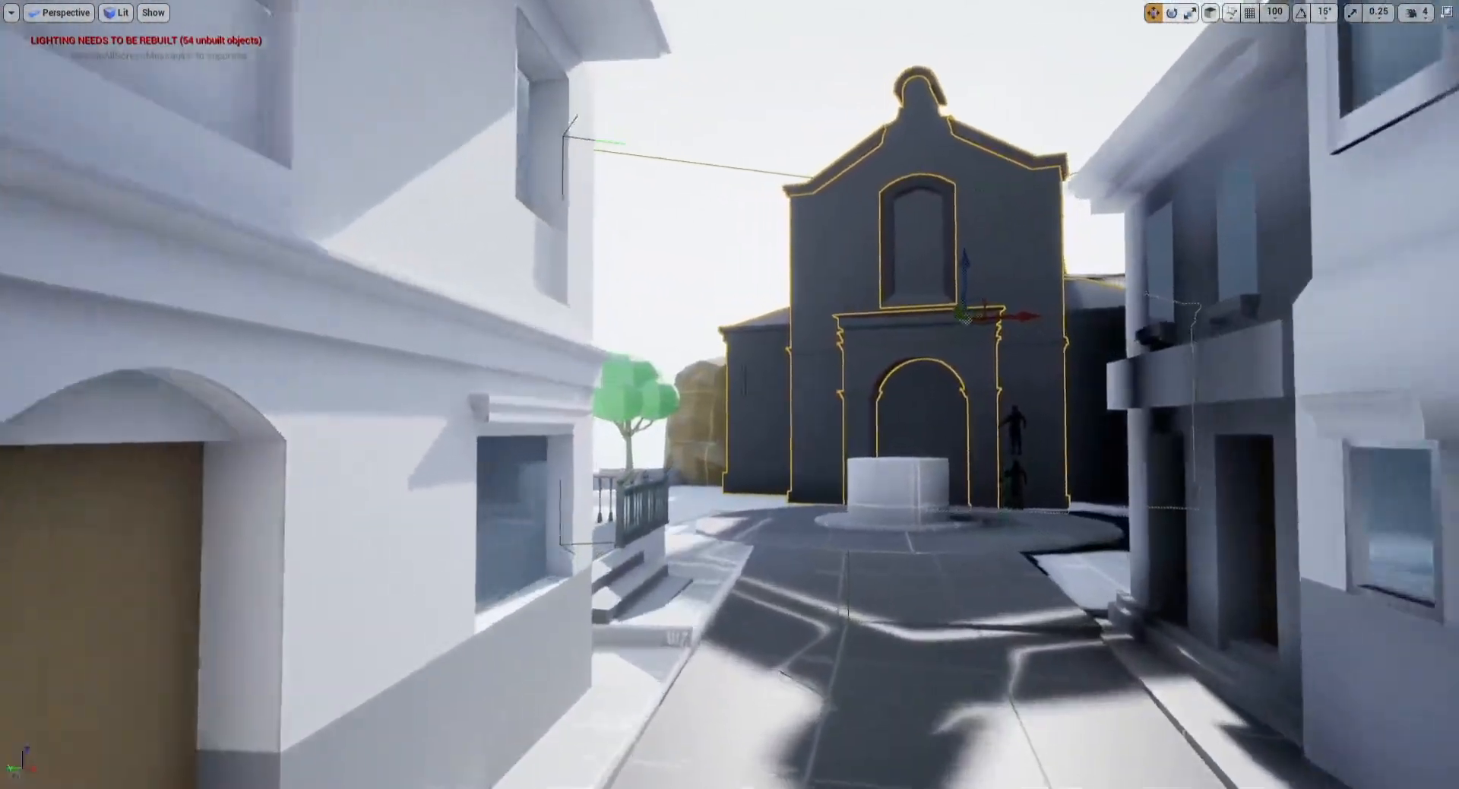
pyautogui.press('s')
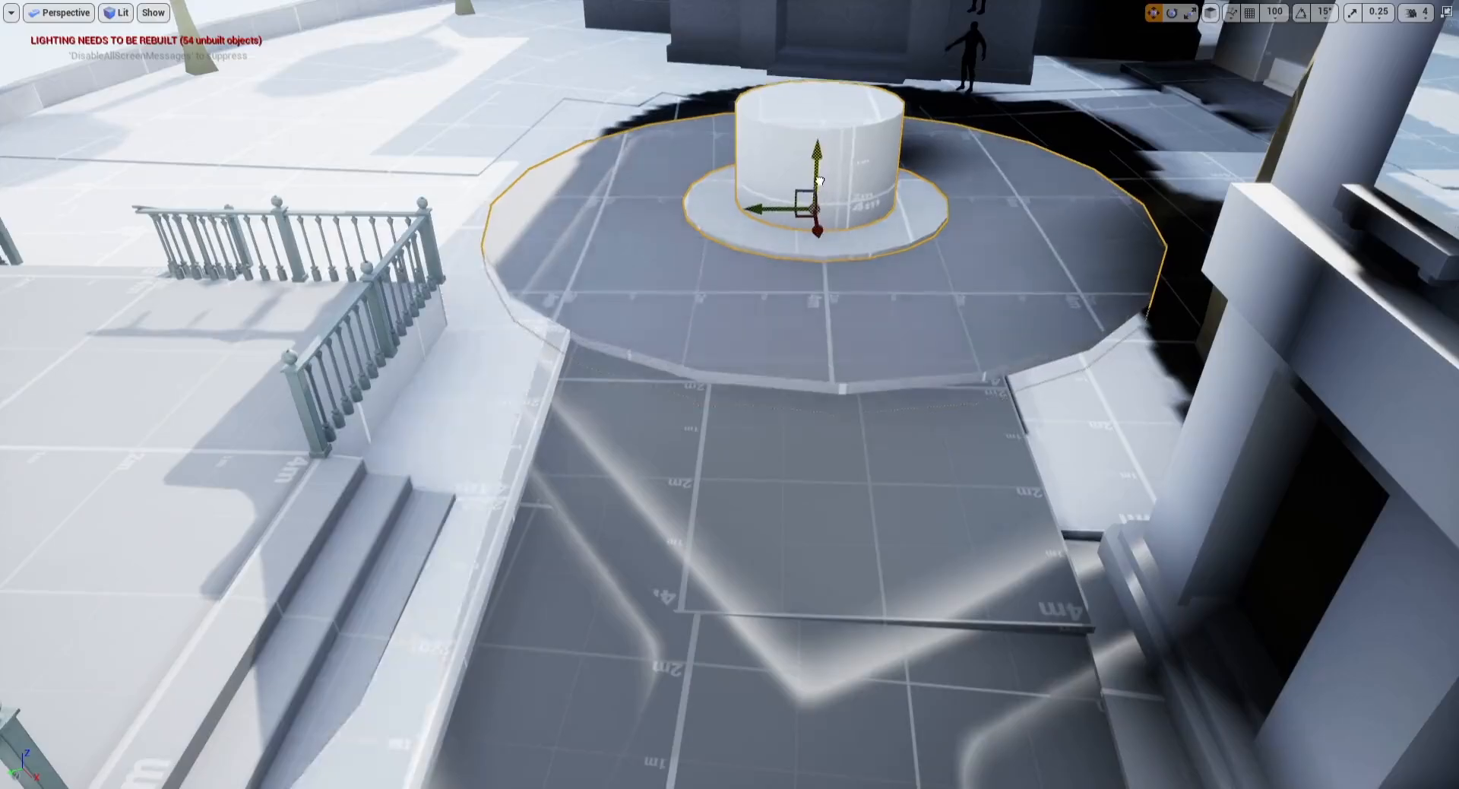
pyautogui.click(843, 42)
pyautogui.press('s')
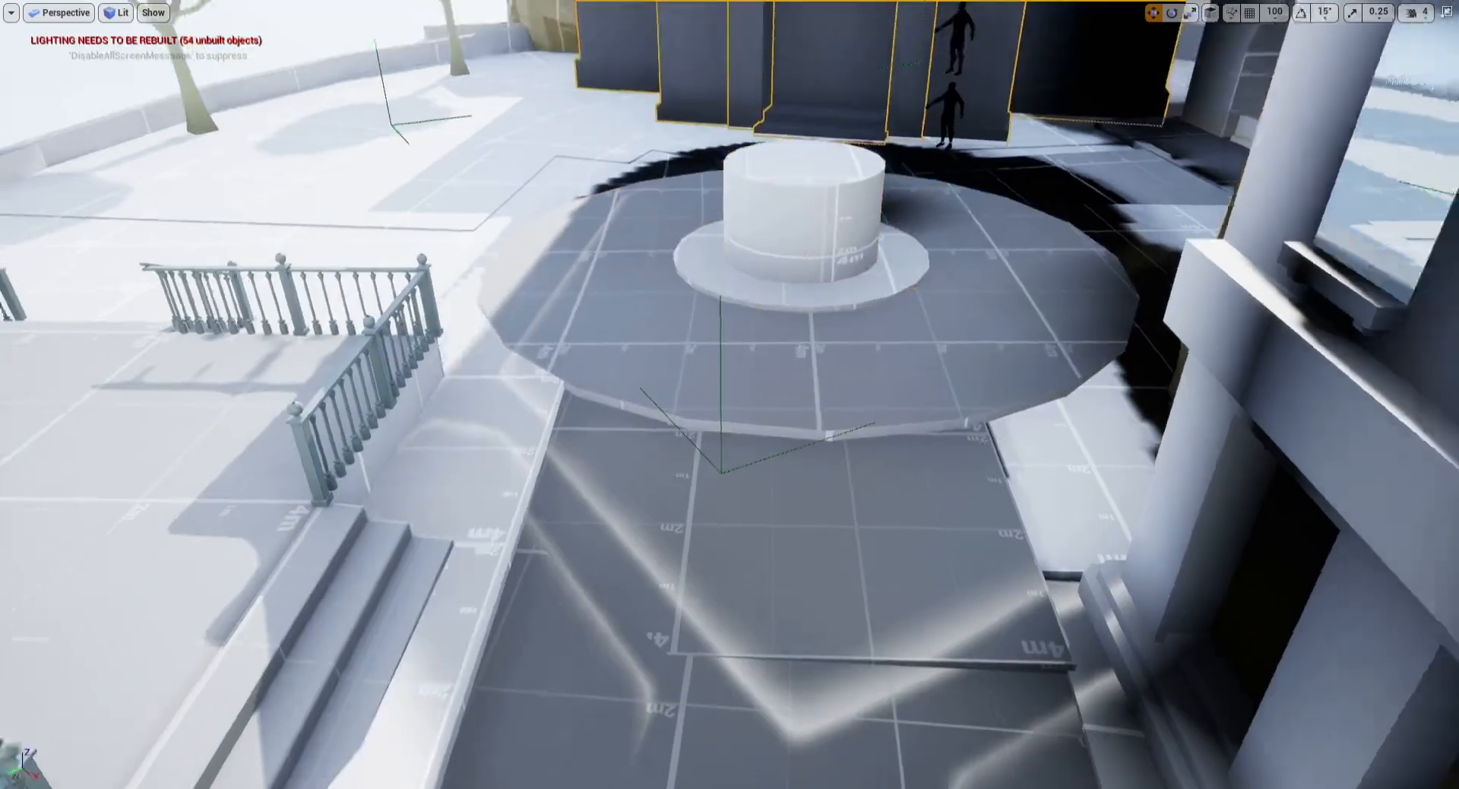
pyautogui.press('e')
pyautogui.moveTo(898, 122); pyautogui.dragTo(828, 116)
pyautogui.press('w')
pyautogui.hotkey('ctrl', 'z')
pyautogui.moveTo(828, 115); pyautogui.dragTo(813, 49, button='right')
pyautogui.press('w')
pyautogui.moveTo(918, 372); pyautogui.dragTo(903, 373)
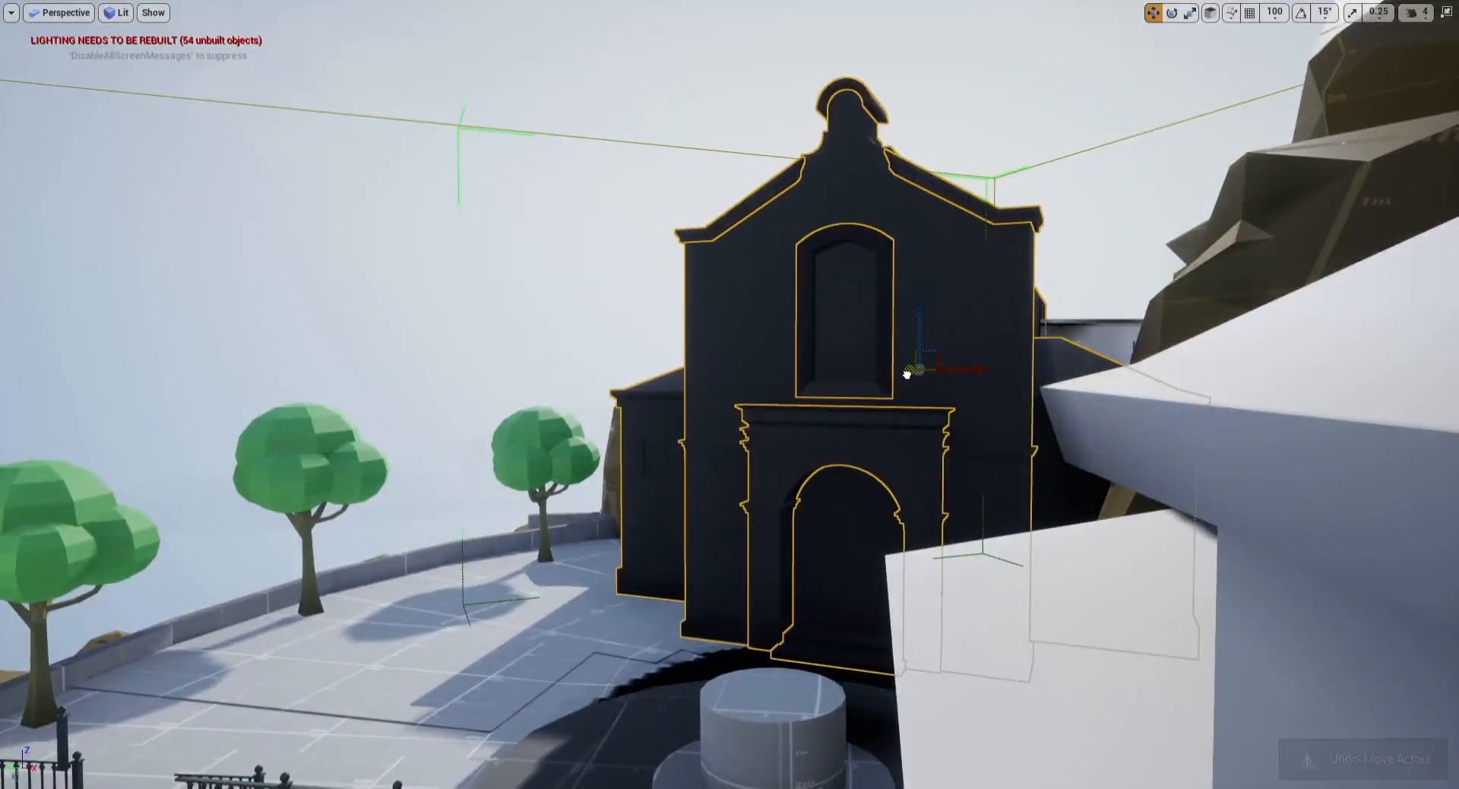
pyautogui.press('w')
pyautogui.moveTo(903, 373); pyautogui.dragTo(912, 600, button='right')
# Step: Select the circular plaza platform with the fountain and shift it slightly sideways
pyautogui.press('s')
pyautogui.click(642, 564)
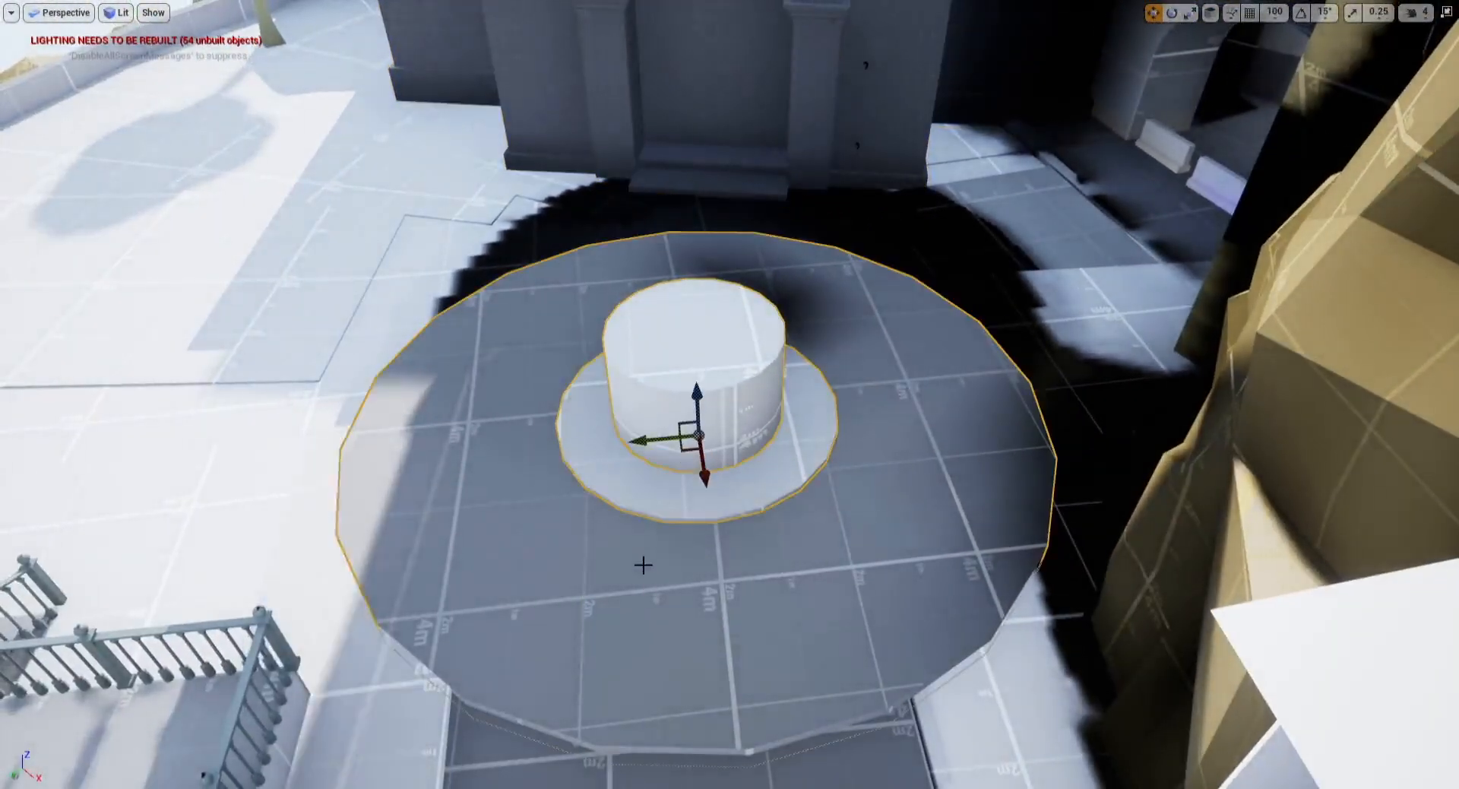
pyautogui.moveTo(686, 448); pyautogui.dragTo(653, 439)
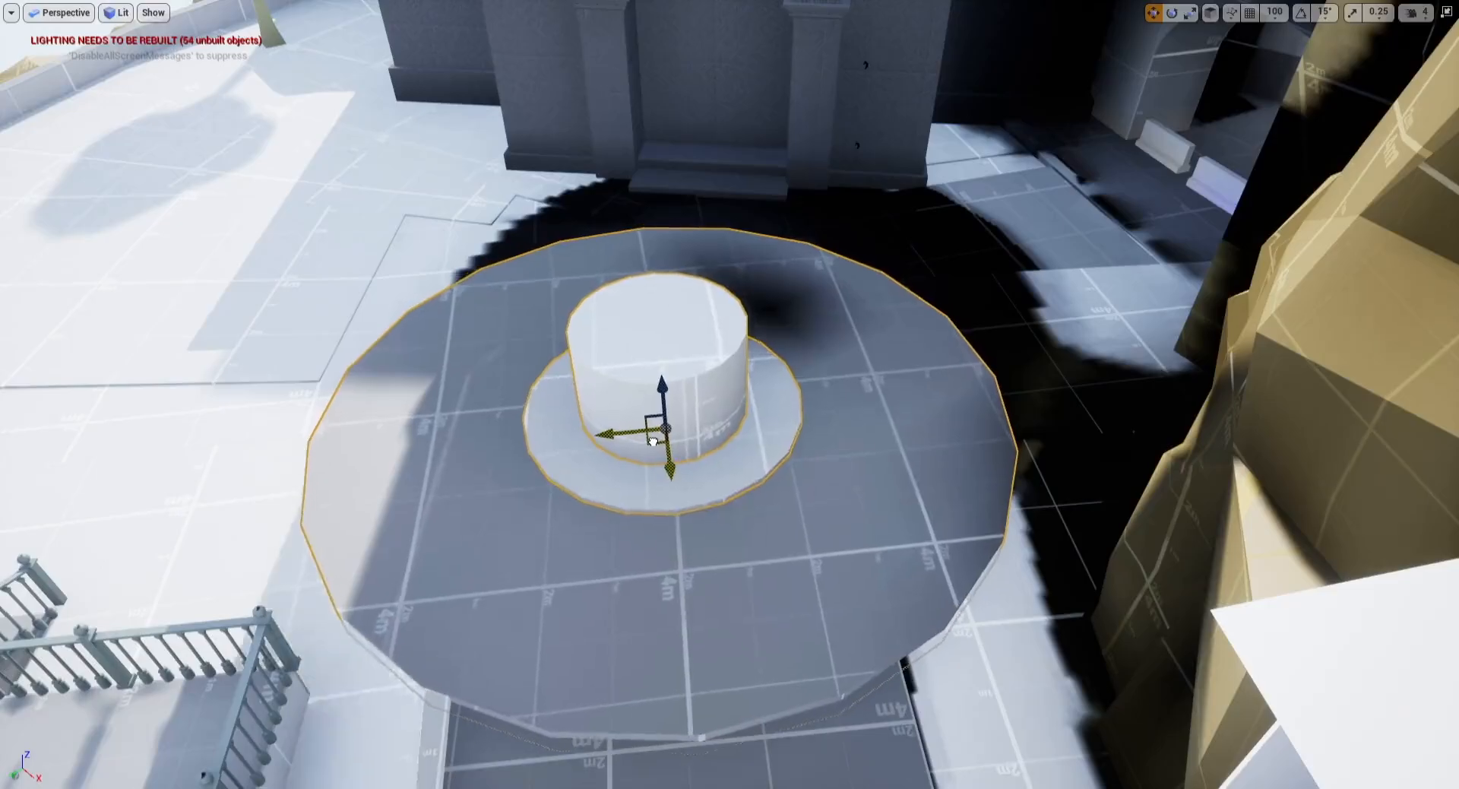
pyautogui.press('Escape')
# Step: Nudge the church building slightly with the move gizmo, undoing an accidental deselection
pyautogui.moveTo(675, 348); pyautogui.dragTo(667, 275, button='right')
pyautogui.click(730, 311)
pyautogui.moveTo(863, 66); pyautogui.dragTo(857, 74)
pyautogui.press('e')
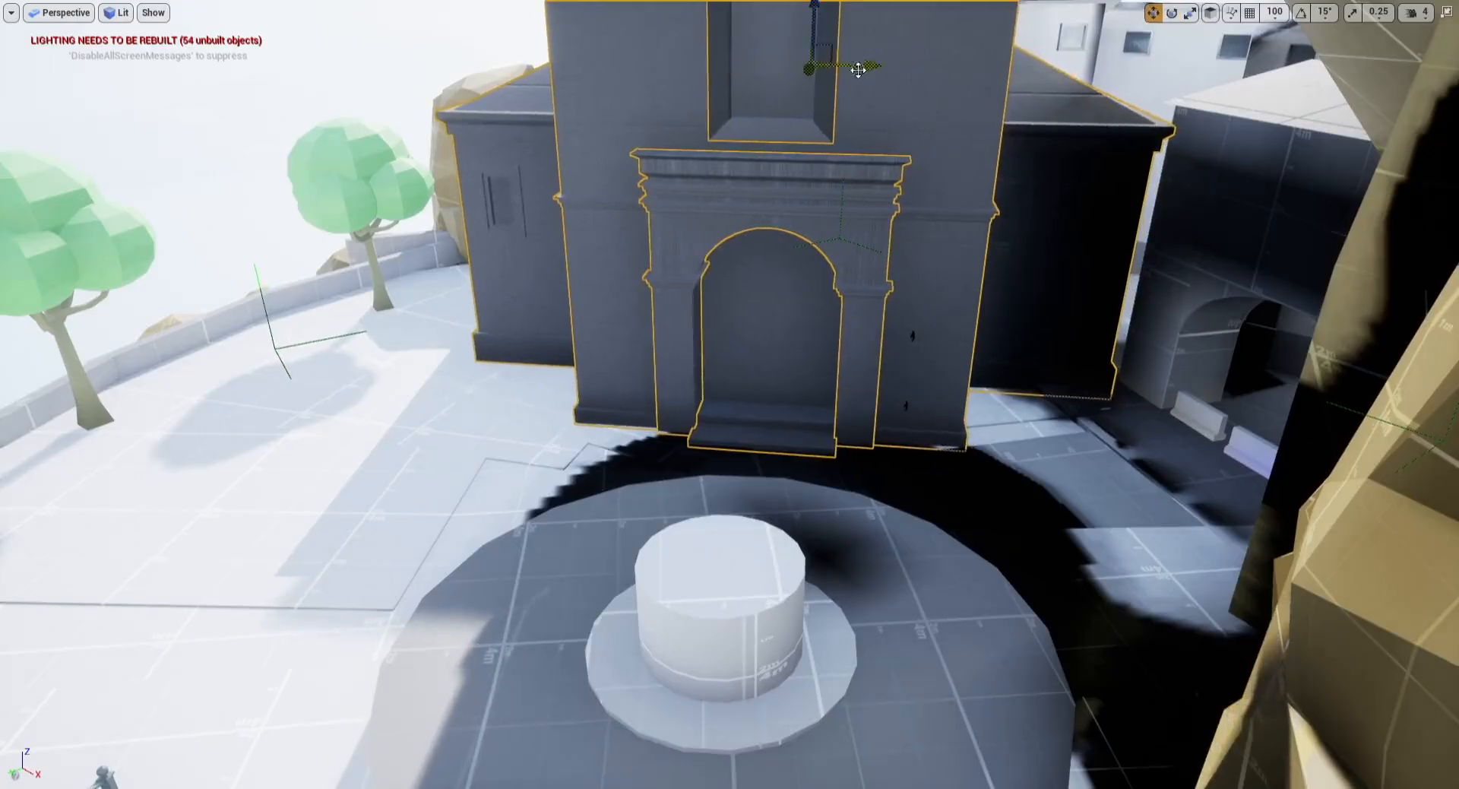
pyautogui.press('Escape')
pyautogui.hotkey('ctrl', 'z')
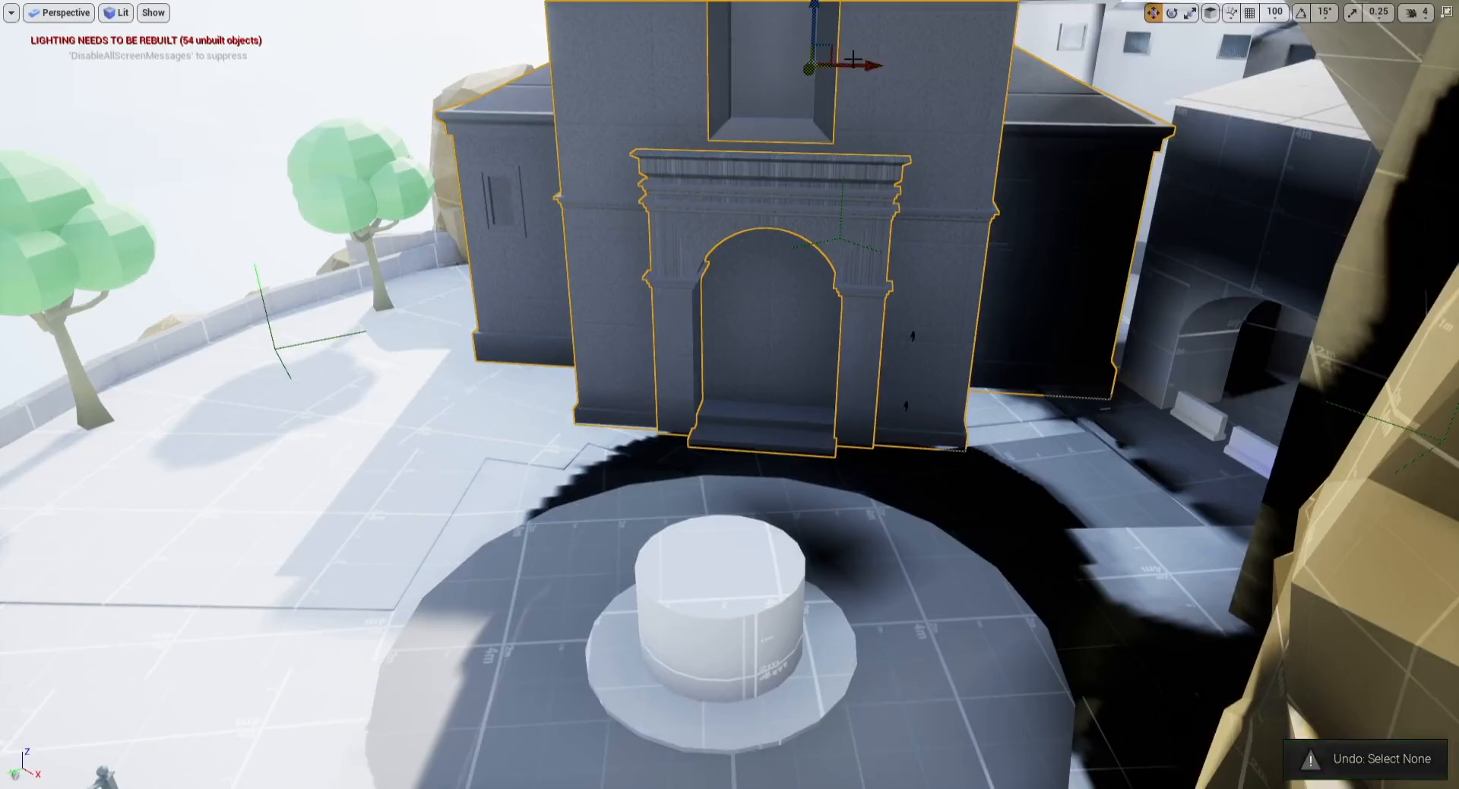
pyautogui.moveTo(853, 59); pyautogui.dragTo(847, 58, button='right')
# Step: Select the arched building beside the church and move it slightly toward the plaza
pyautogui.click(1262, 248)
pyautogui.moveTo(1377, 268); pyautogui.dragTo(1366, 267, button='right')
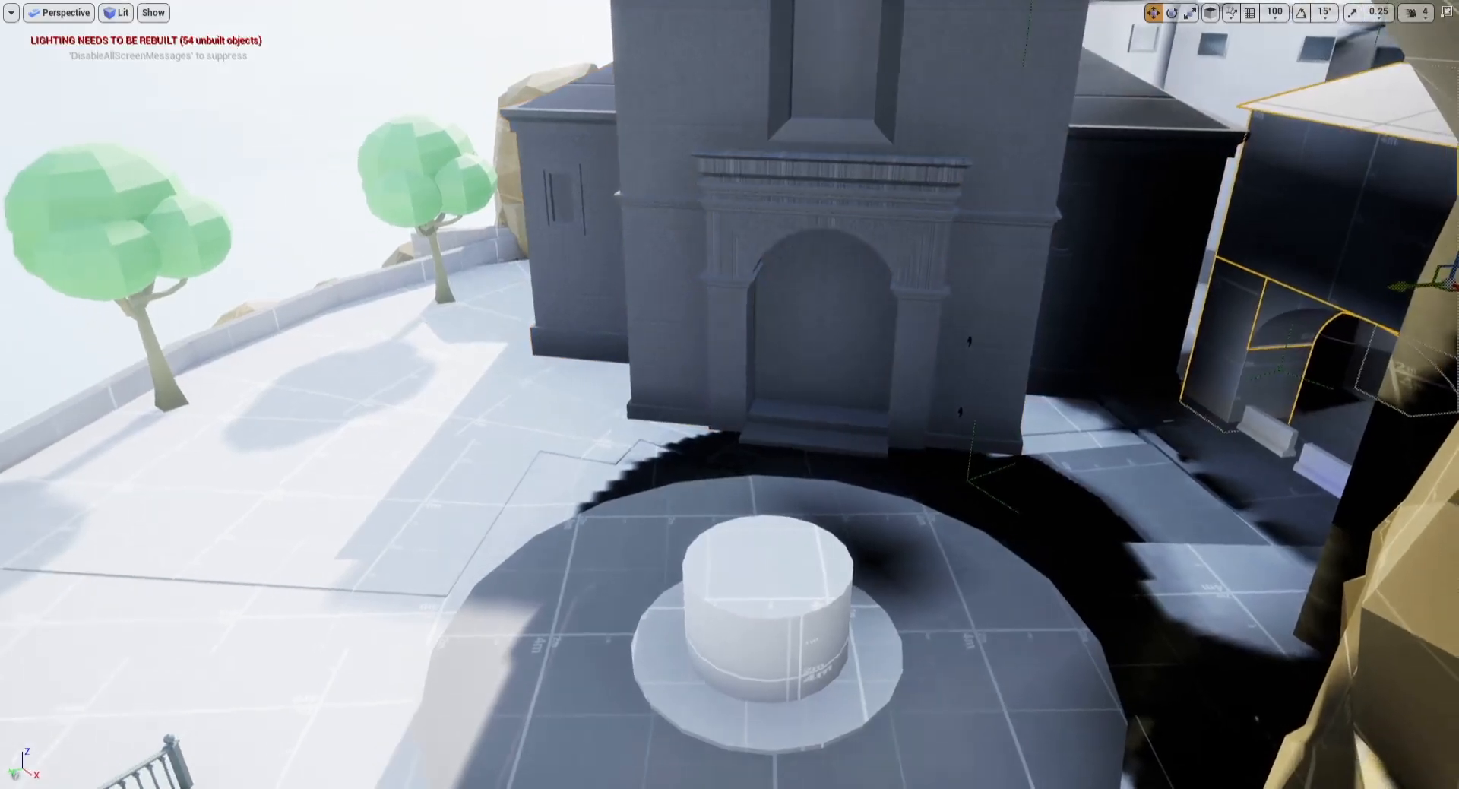
pyautogui.moveTo(1400, 287); pyautogui.dragTo(1378, 288)
pyautogui.moveTo(1378, 288); pyautogui.dragTo(1370, 248, button='right')
pyautogui.press('w')
pyautogui.press('s')
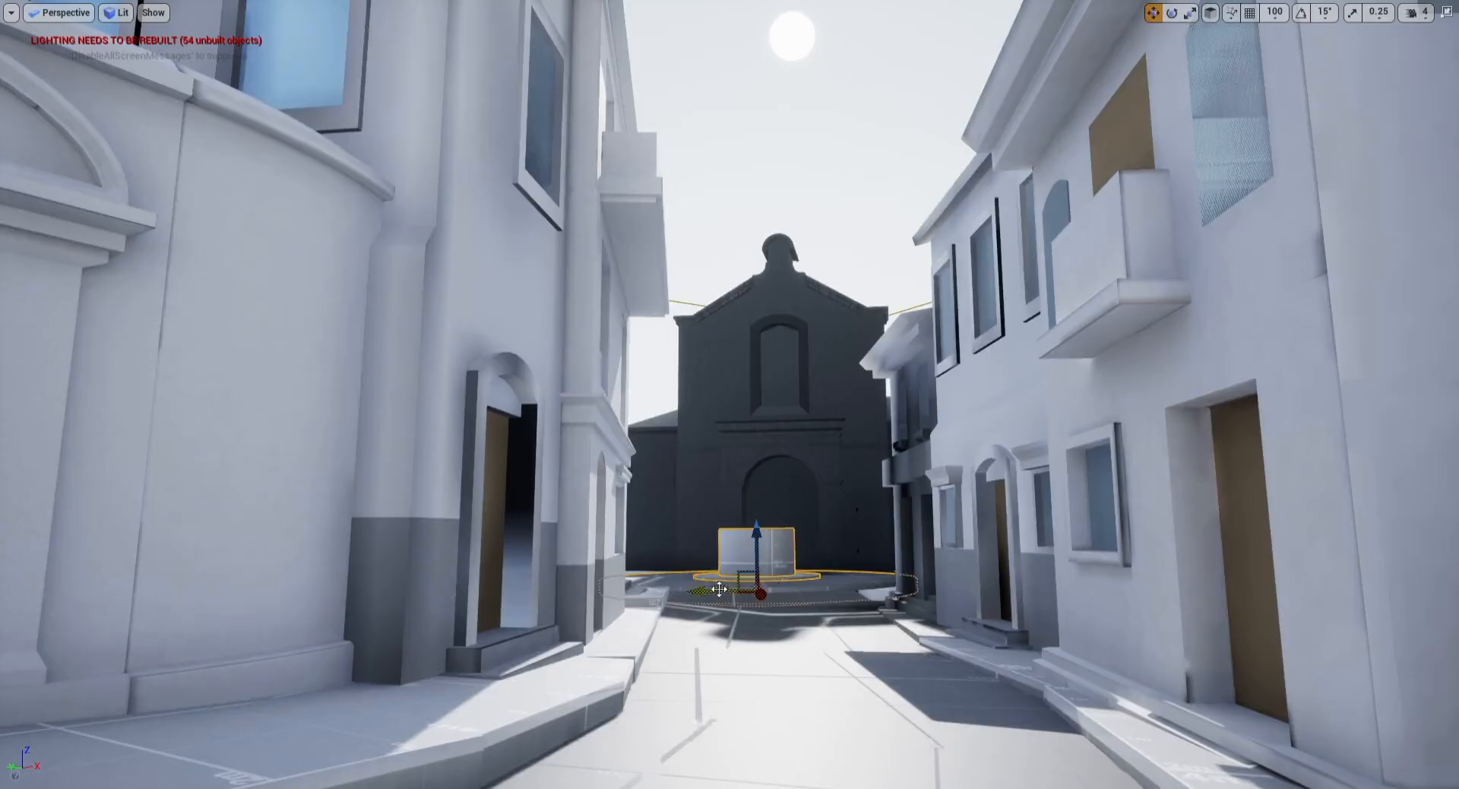
# Step: Fine-tune the fountain and church positions so they line up at the end of the street
pyautogui.press('d')
pyautogui.moveTo(740, 589); pyautogui.dragTo(709, 600, button='right')
pyautogui.press('a')
pyautogui.press('d')
pyautogui.press('Escape')
pyautogui.press('d')
pyautogui.moveTo(1003, 392); pyautogui.dragTo(989, 391)
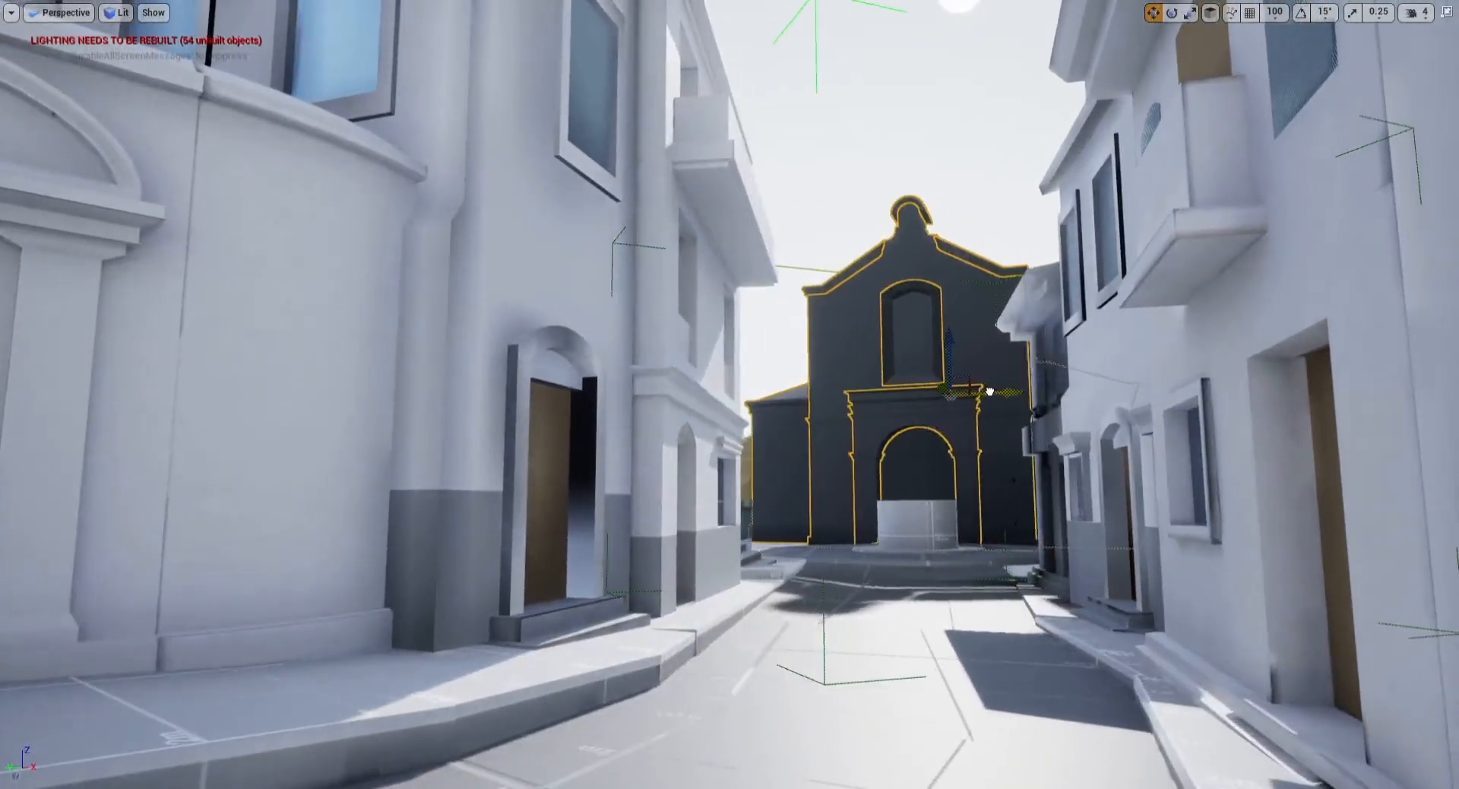
pyautogui.press('Escape')
pyautogui.press('a')
pyautogui.moveTo(989, 388); pyautogui.dragTo(999, 328, button='right')
# Step: Add a blocking volume inside the arched passage beside the church
pyautogui.press('d')
pyautogui.press('a')
pyautogui.press('w')
pyautogui.press('s')
pyautogui.press('d')
pyautogui.press('w')
pyautogui.press('d')
pyautogui.press('d')
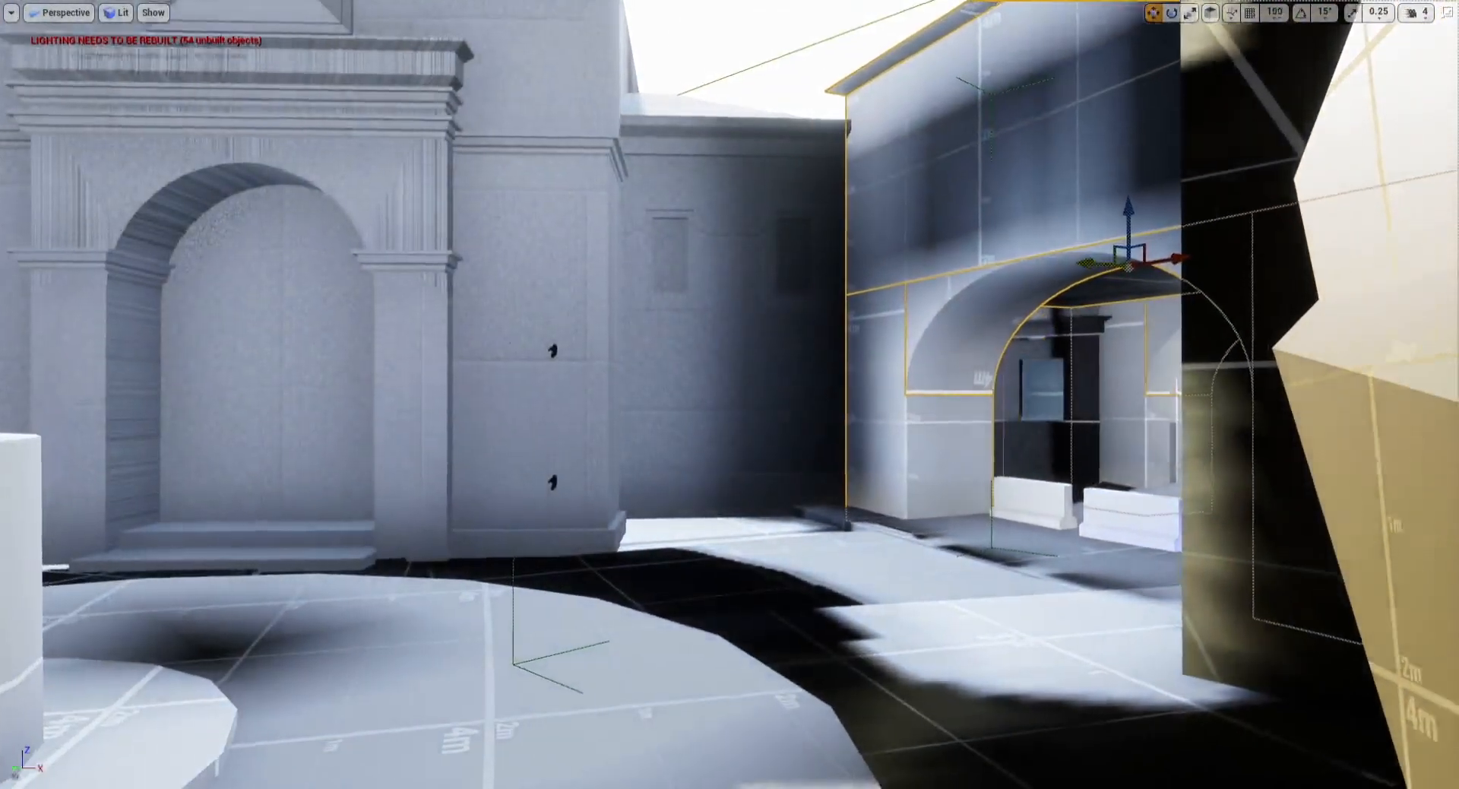
pyautogui.press('w')
pyautogui.moveTo(734, 425); pyautogui.dragTo(825, 419, button='right')
pyautogui.click(735, 426)
pyautogui.click(614, 461)
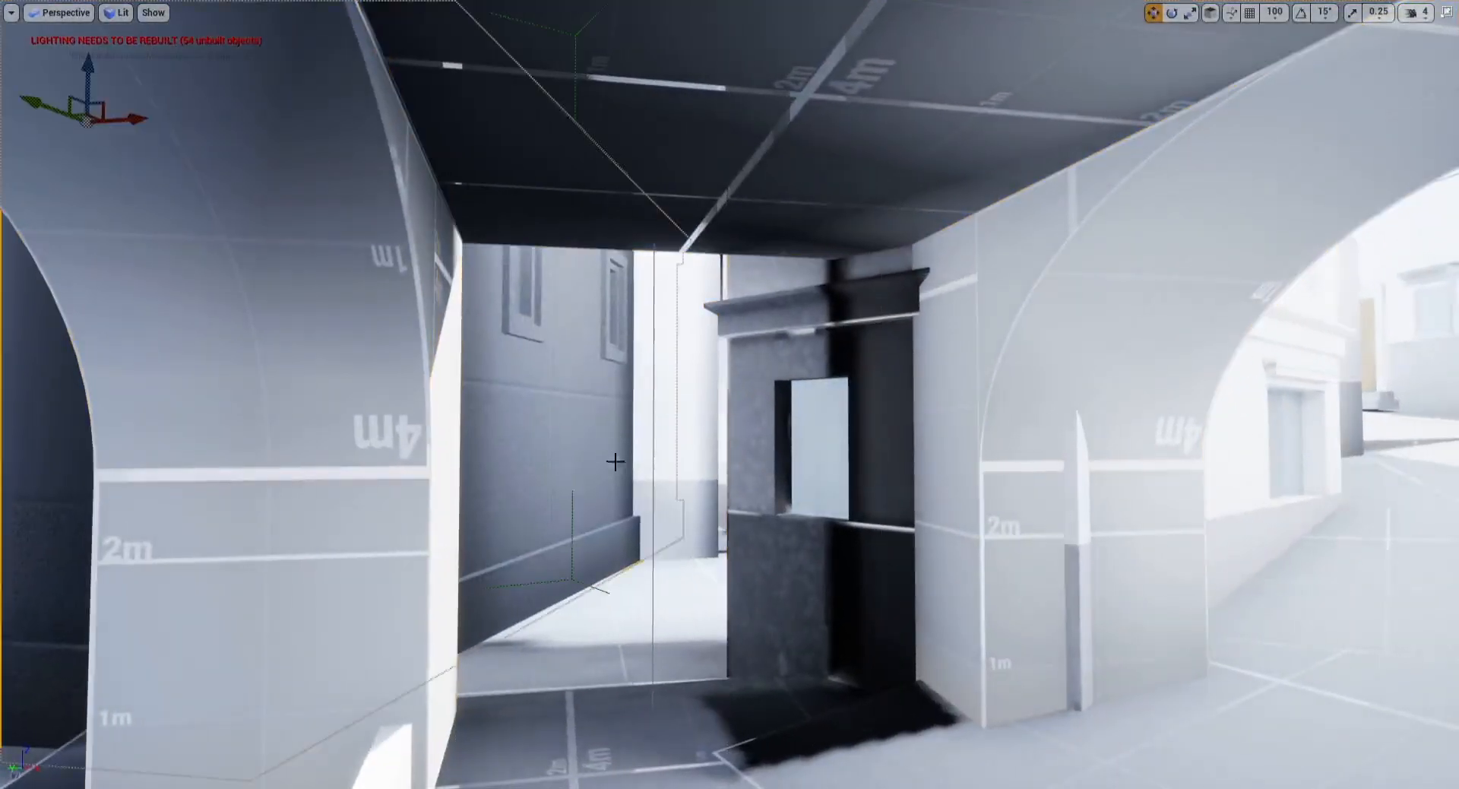
pyautogui.moveTo(699, 444); pyautogui.dragTo(944, 454, button='right')
pyautogui.press('s')
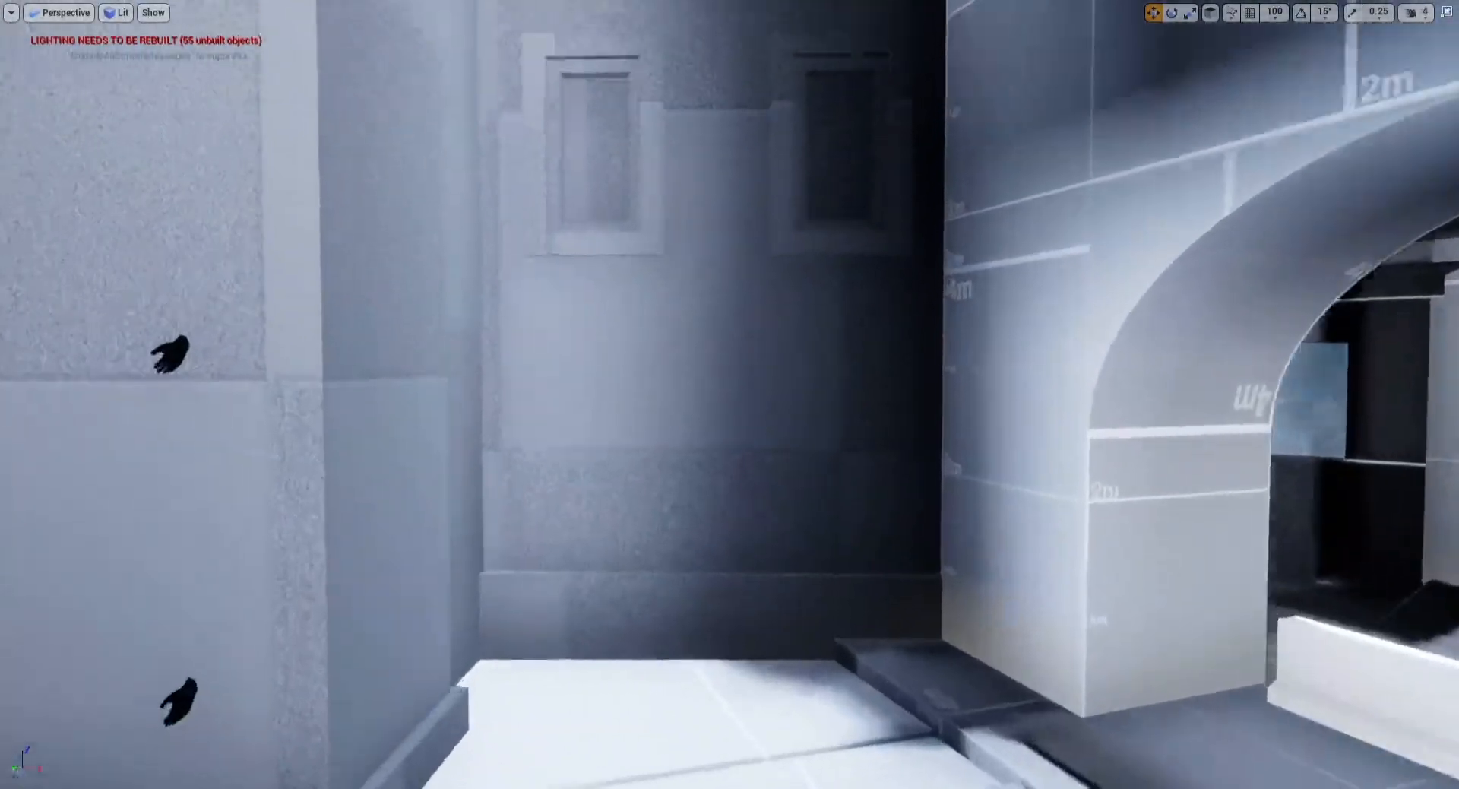
# Step: Move the blocking volume down to the ground between the roadblocks in the passage
pyautogui.moveTo(729, 395); pyautogui.dragTo(790, 445, button='right')
pyautogui.moveTo(918, 363); pyautogui.dragTo(648, 326, button='right')
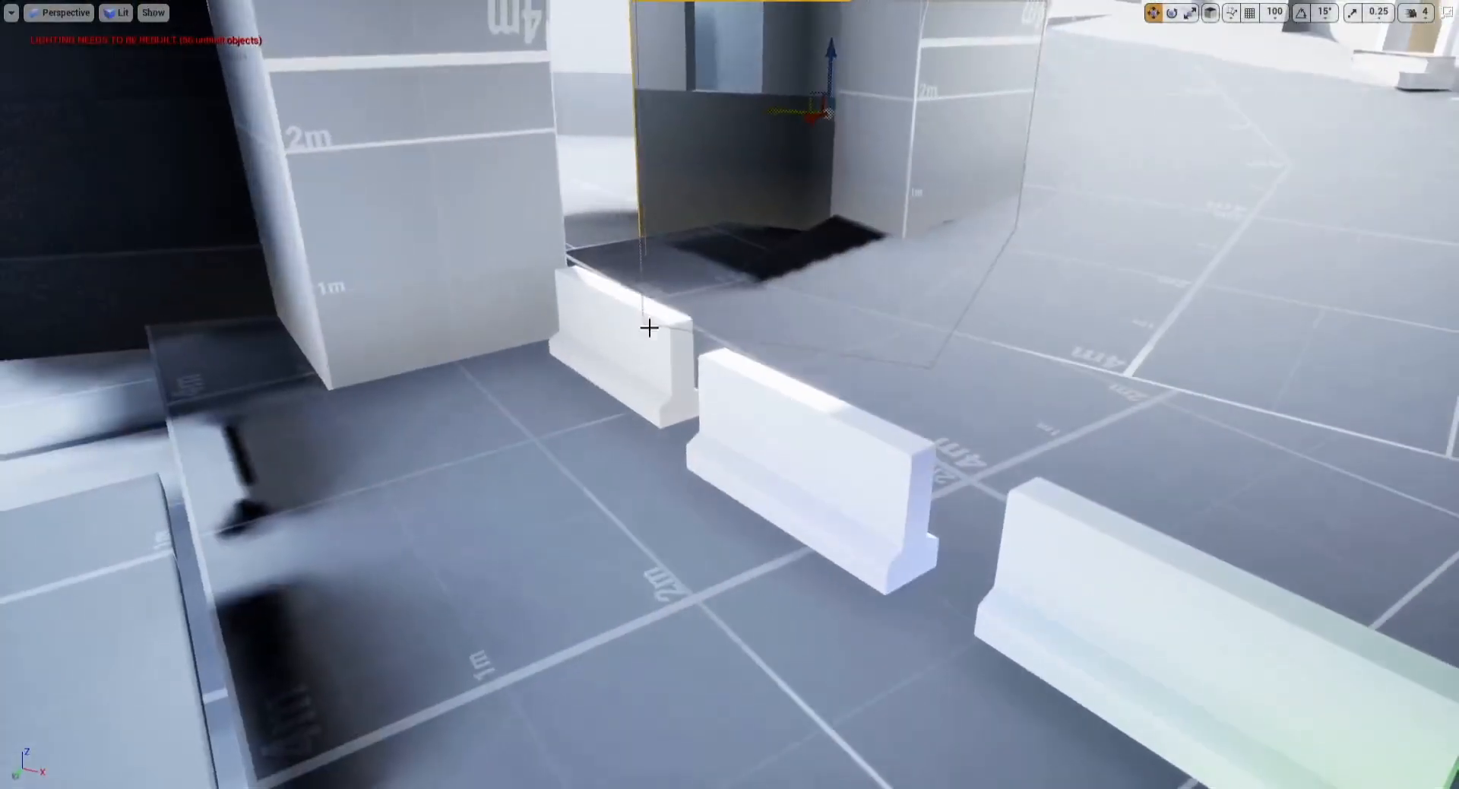
pyautogui.click(648, 331)
pyautogui.keyDown('ctrl'); pyautogui.click(809, 426); pyautogui.keyUp('ctrl')
pyautogui.keyDown('ctrl'); pyautogui.click(1060, 570); pyautogui.keyUp('ctrl')
pyautogui.moveTo(1060, 570)
pyautogui.mouseDown(button='right')
pyautogui.moveTo(1124, 589)
pyautogui.moveTo(1079, 578)
pyautogui.mouseUp(button='right')
pyautogui.moveTo(767, 371); pyautogui.dragTo(749, 427)
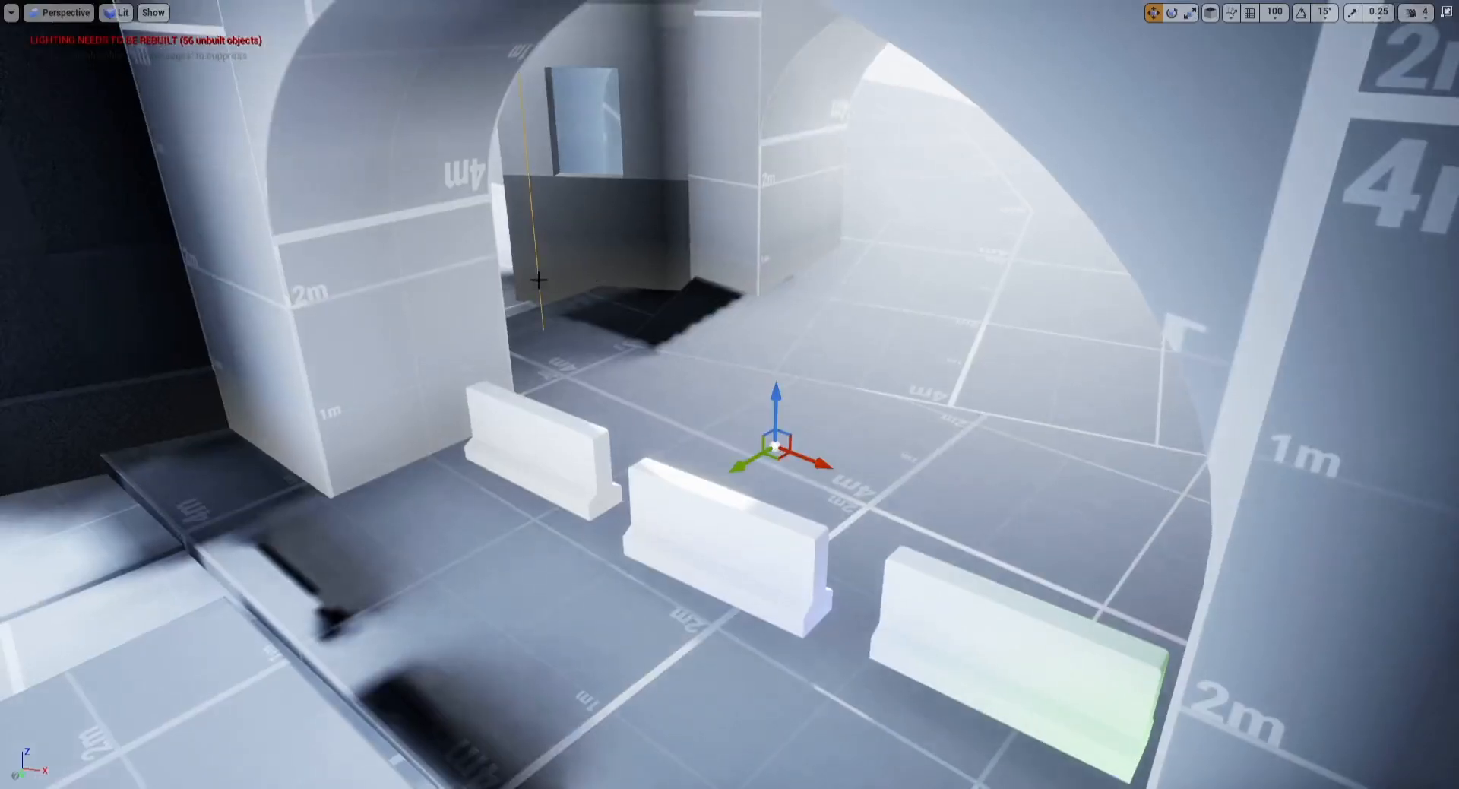
# Step: Leave full-screen mode and save all modified church meshes and the SpanishTown level
pyautogui.press('F11')
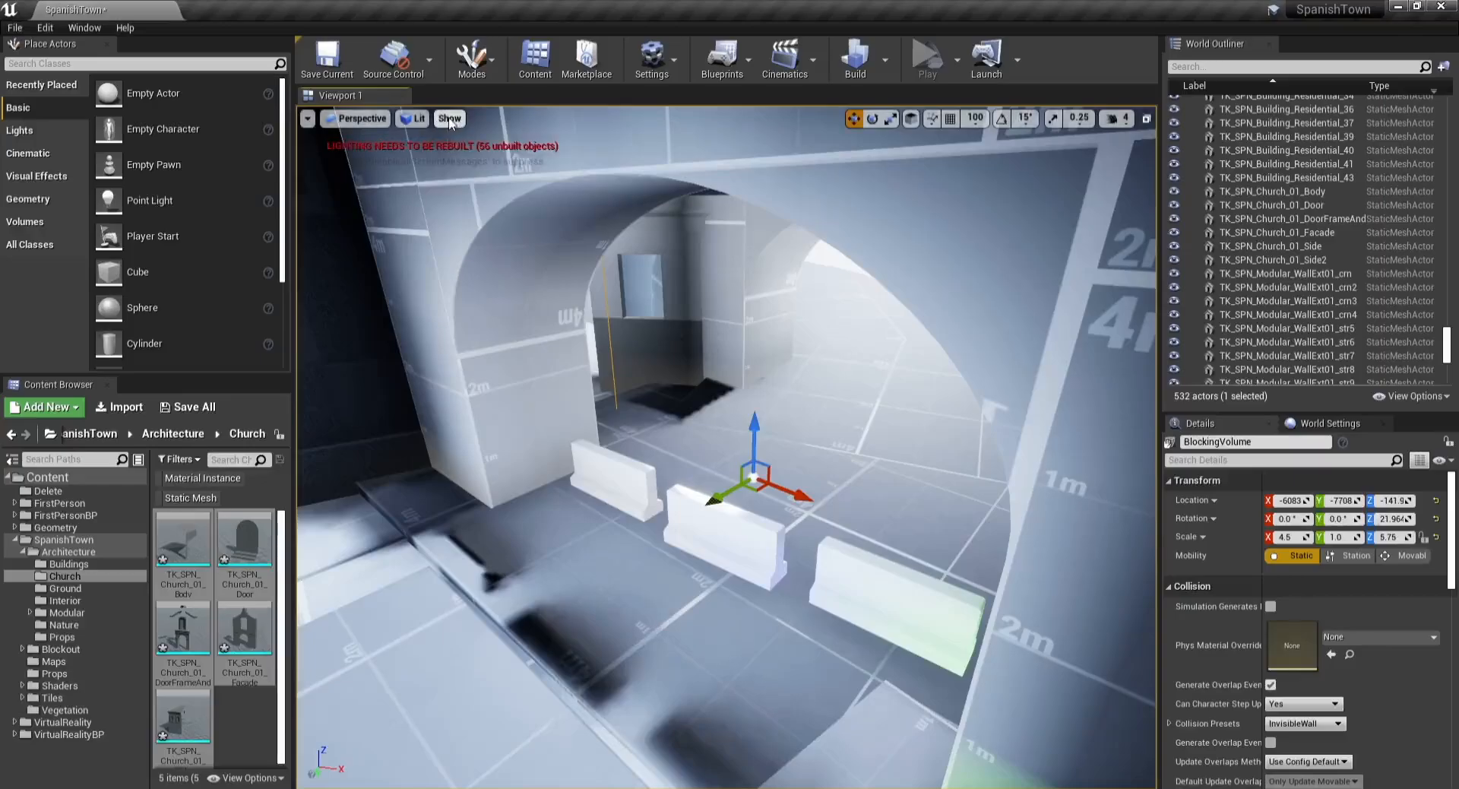
pyautogui.click(192, 408)
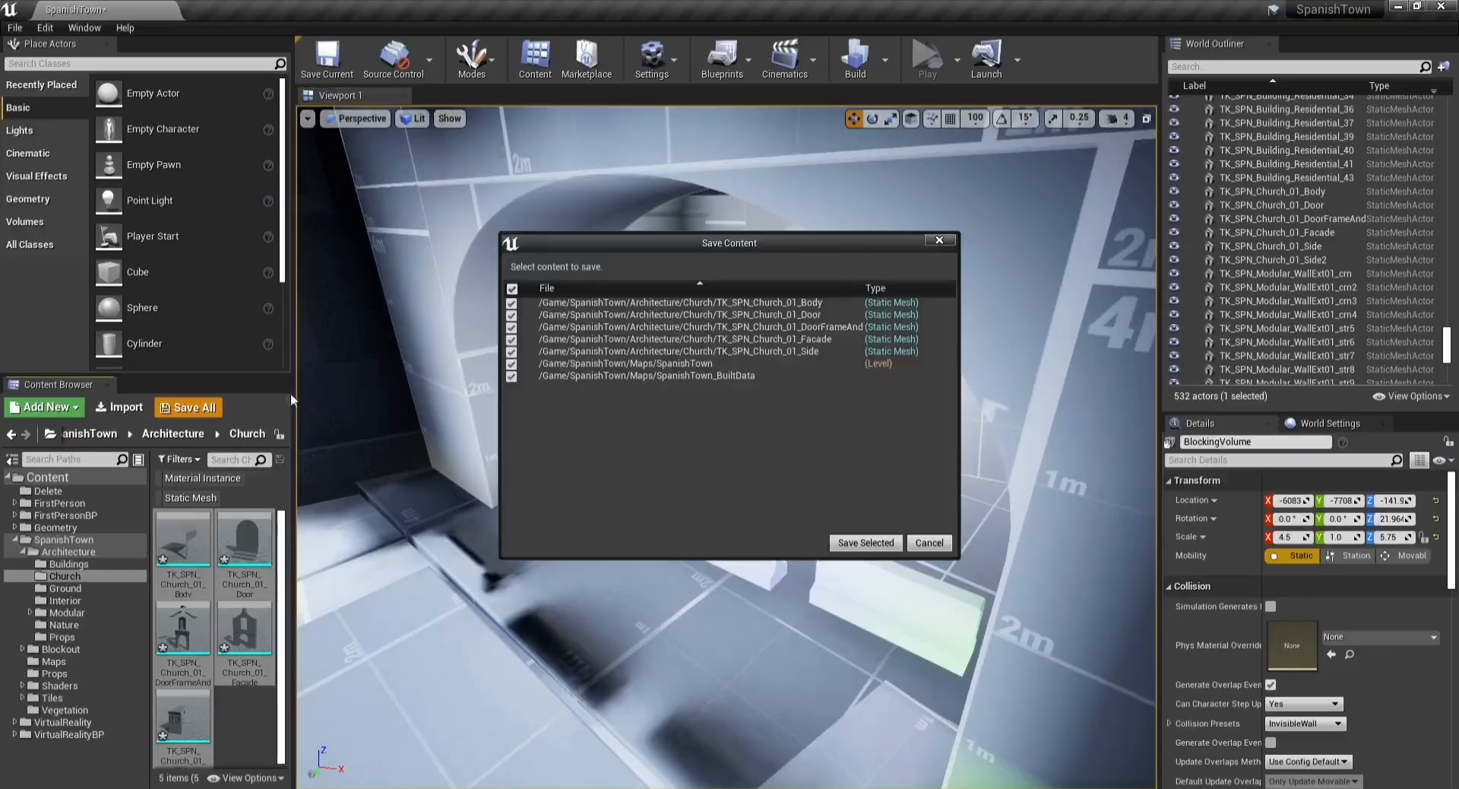
pyautogui.click(866, 543)
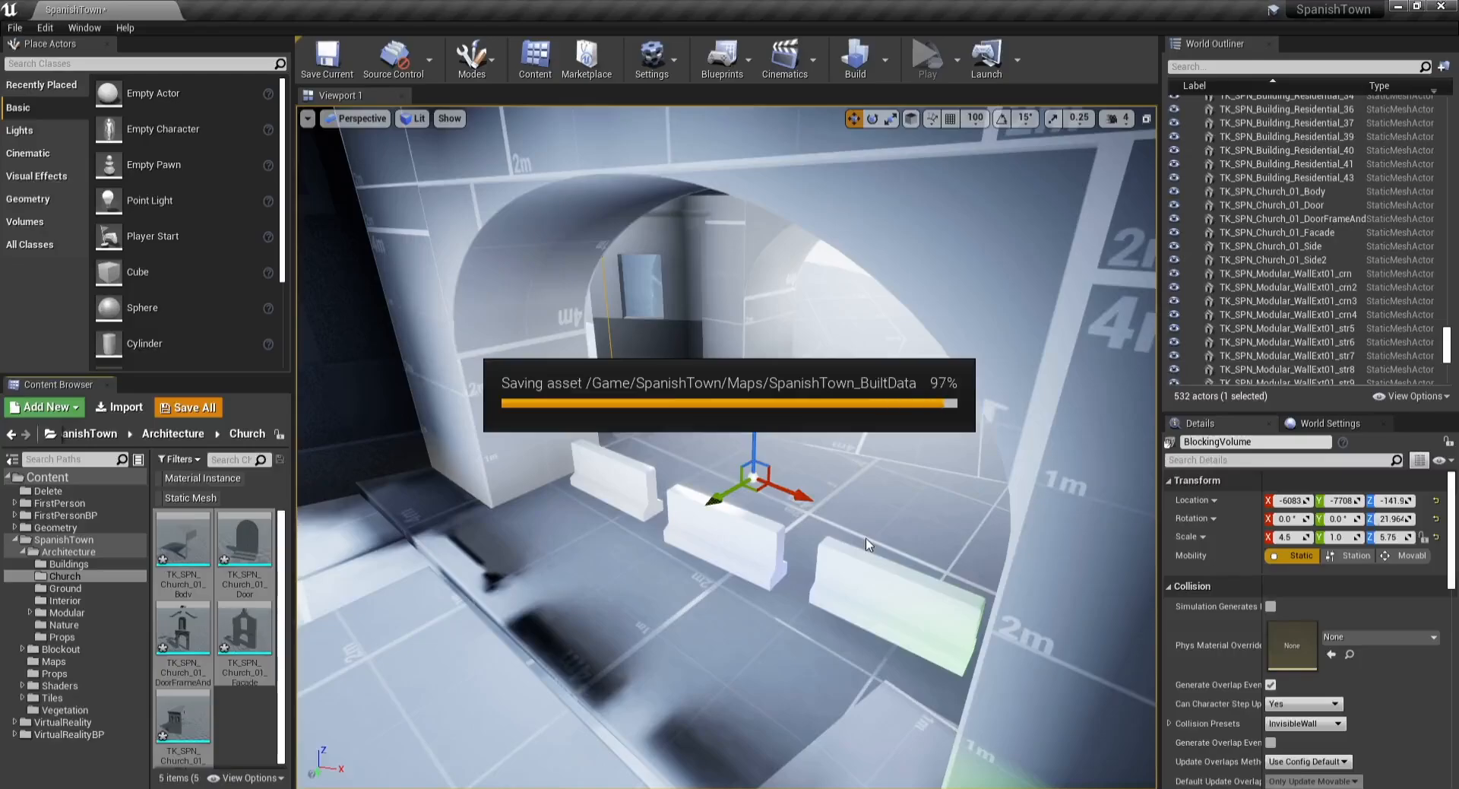
# Step: Switch the viewport to Player Collision view and rotate the blocking volume to fit the archway
pyautogui.click(452, 119)
pyautogui.click(405, 119)
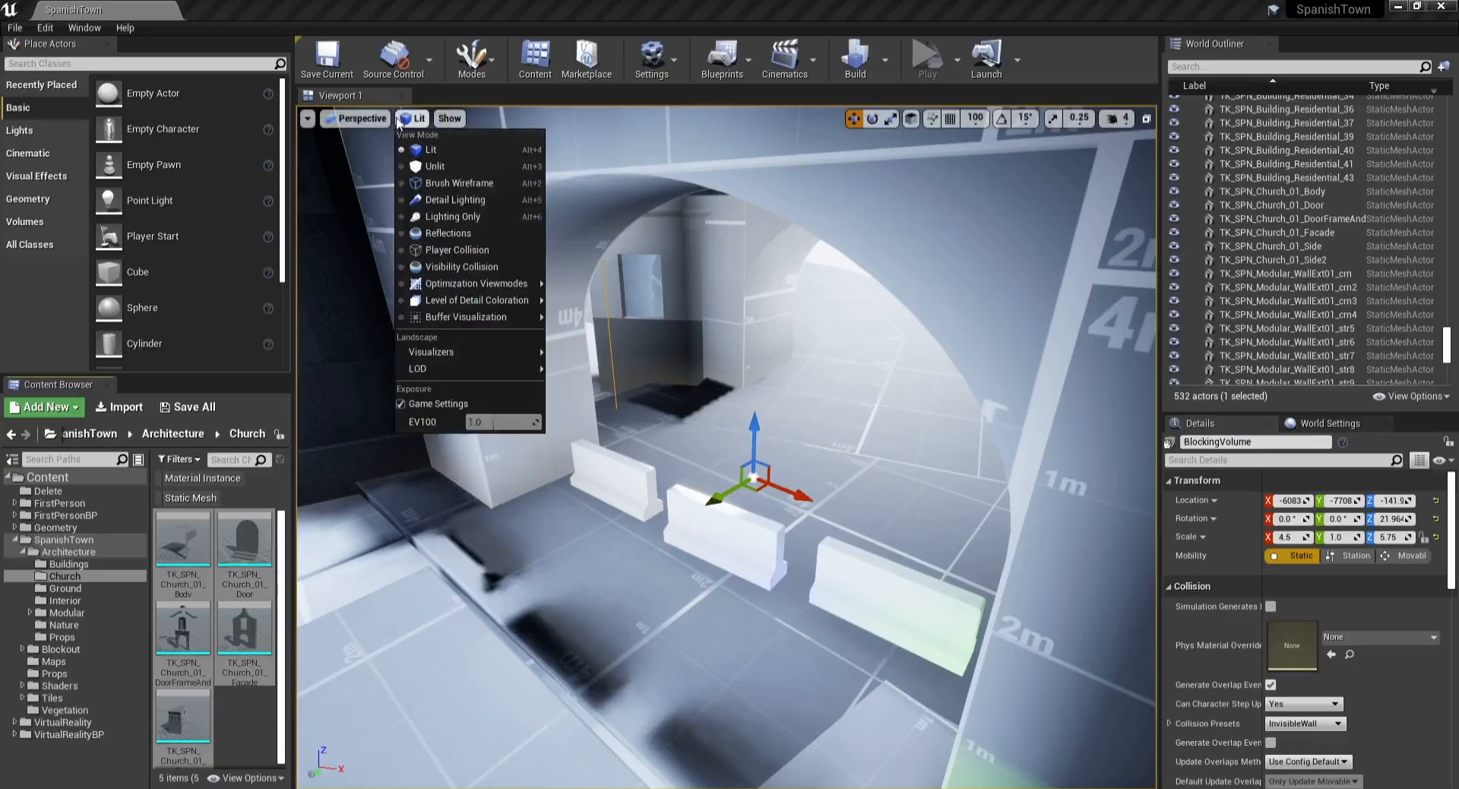
pyautogui.click(449, 250)
pyautogui.moveTo(710, 501); pyautogui.dragTo(682, 519)
pyautogui.moveTo(682, 519); pyautogui.dragTo(733, 517, button='right')
pyautogui.press('e')
pyautogui.moveTo(678, 528); pyautogui.dragTo(688, 523)
pyautogui.moveTo(600, 533); pyautogui.dragTo(598, 528)
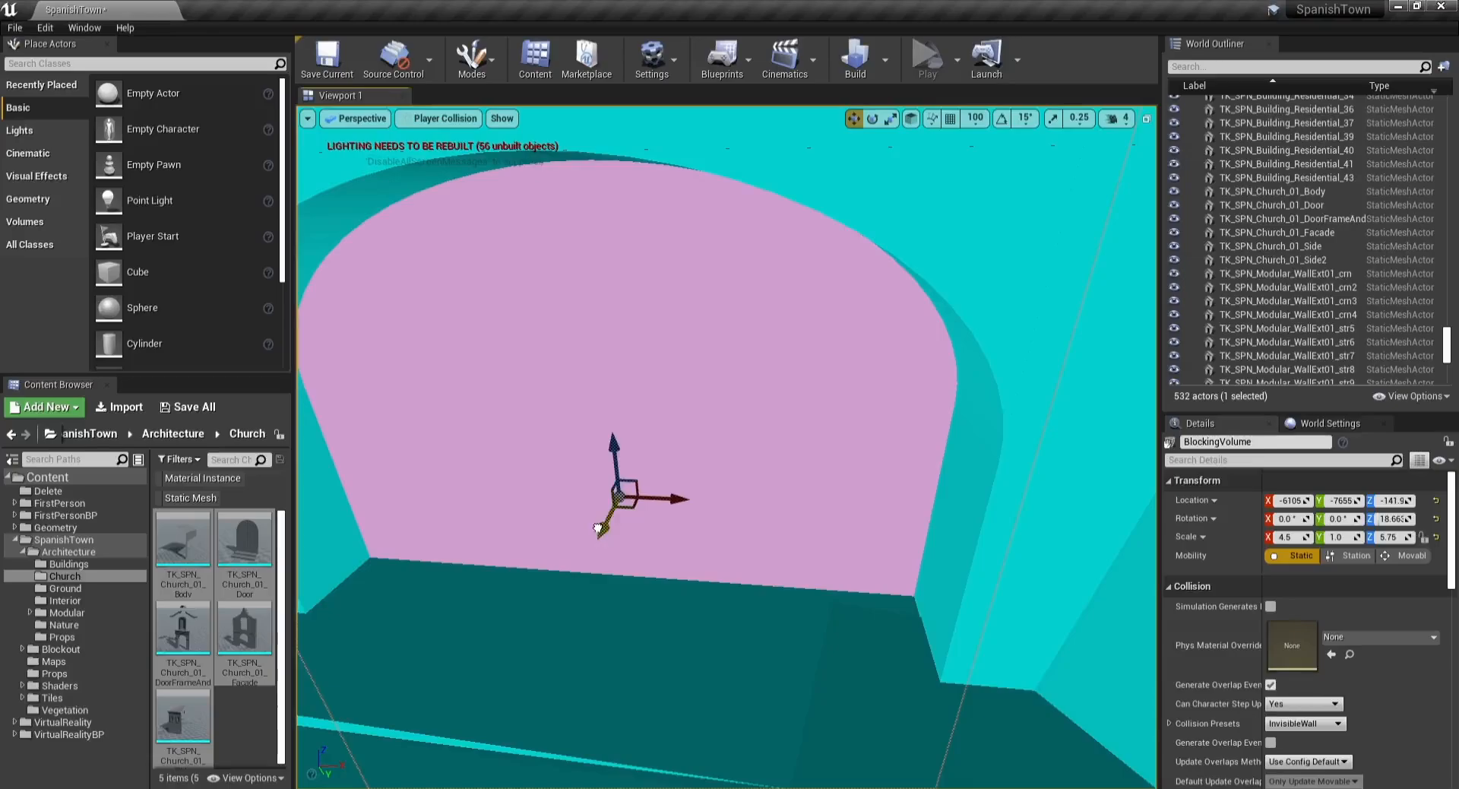
# Step: Return the viewport to Lit view mode
pyautogui.click(456, 118)
pyautogui.click(449, 153)
pyautogui.moveTo(525, 288); pyautogui.dragTo(440, 295, button='right')
pyautogui.press('w')
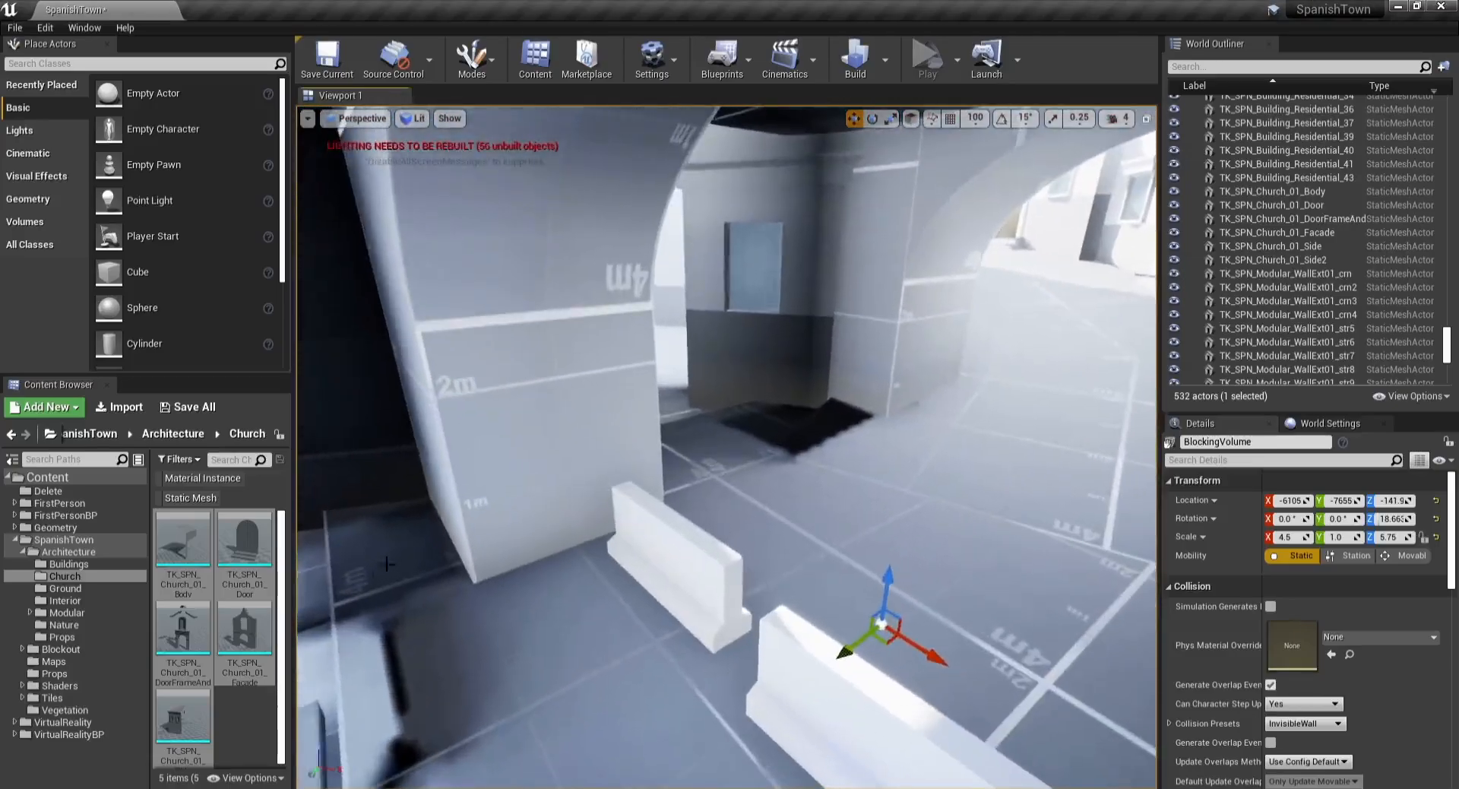
# Step: Place a TK_SPN_Modular_WallExt01_str wall piece from the WallExt01 folder in the passage, then rotate and scale it
pyautogui.click(67, 613)
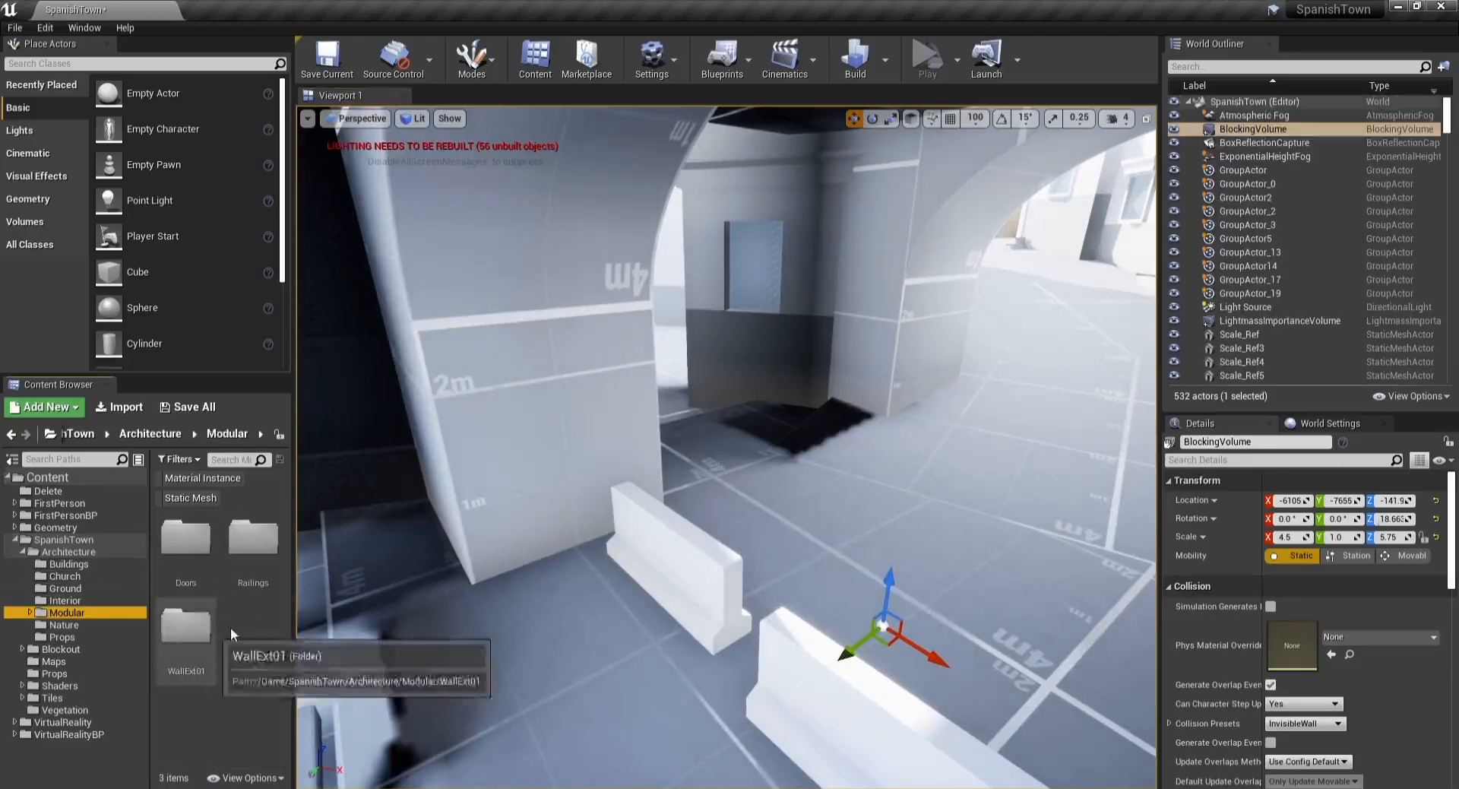
pyautogui.doubleClick(190, 616)
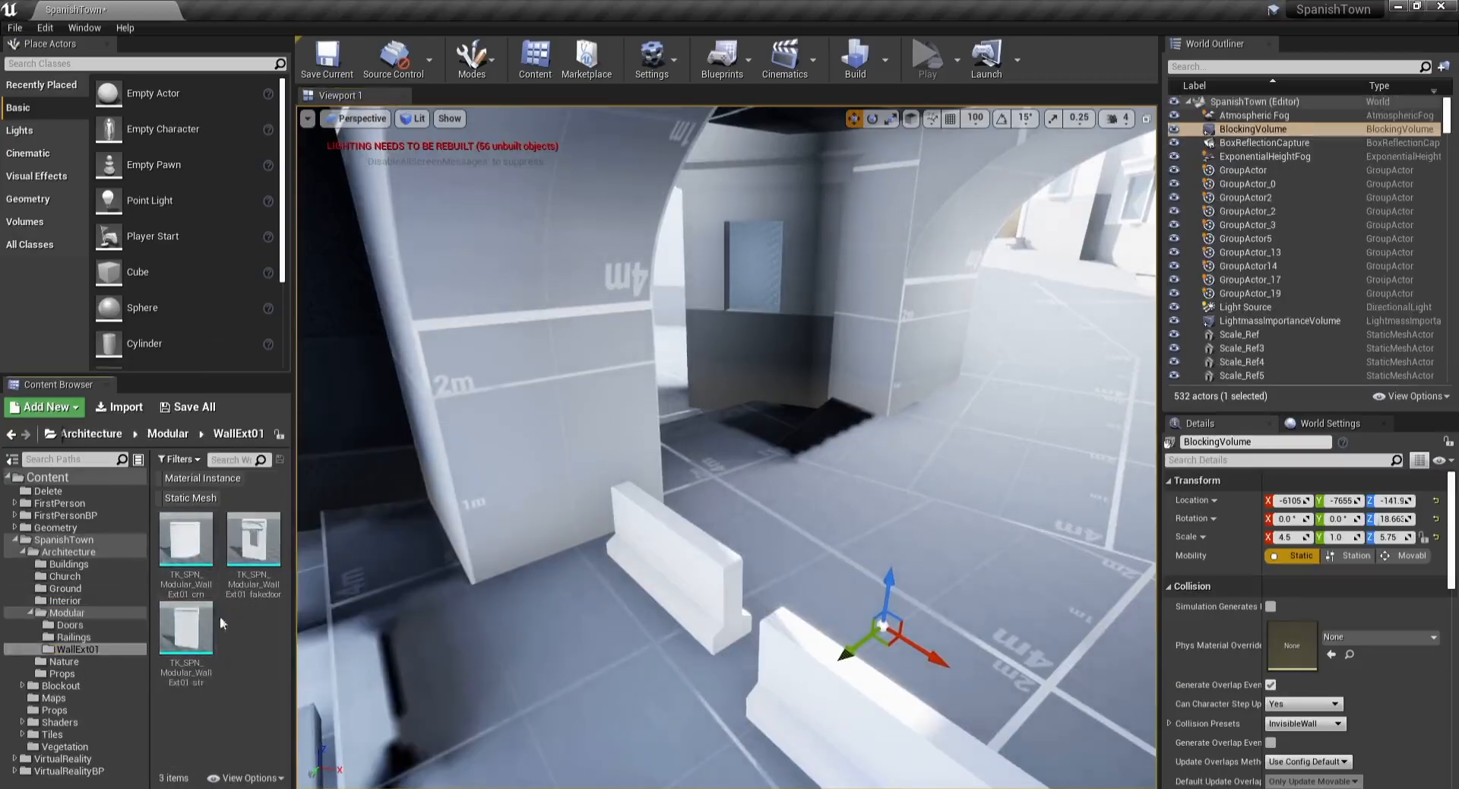
pyautogui.moveTo(188, 632); pyautogui.dragTo(646, 453)
pyautogui.press('e')
pyautogui.moveTo(646, 453); pyautogui.dragTo(566, 433, button='right')
pyautogui.press('r')
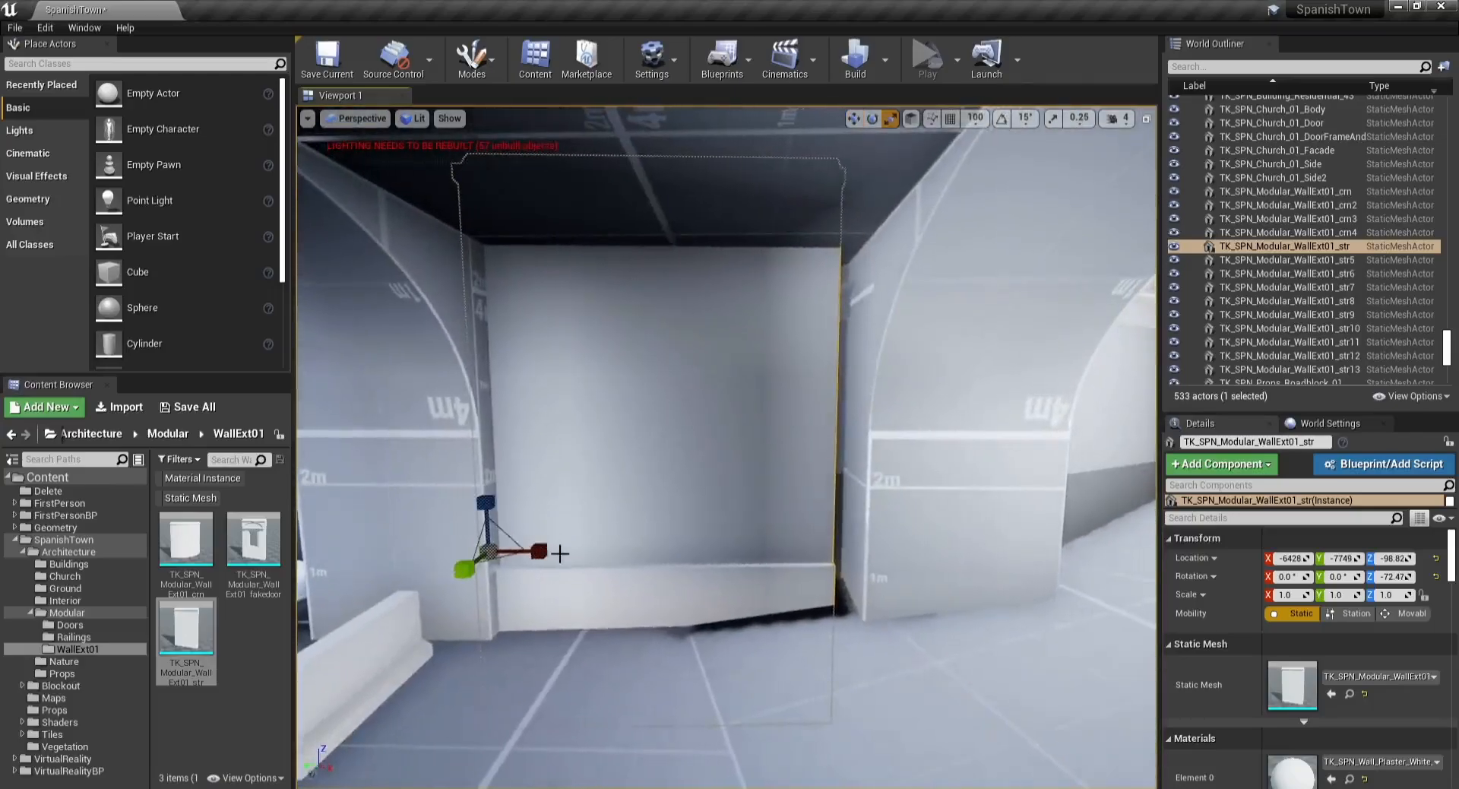
pyautogui.moveTo(511, 509); pyautogui.dragTo(521, 531, button='right')
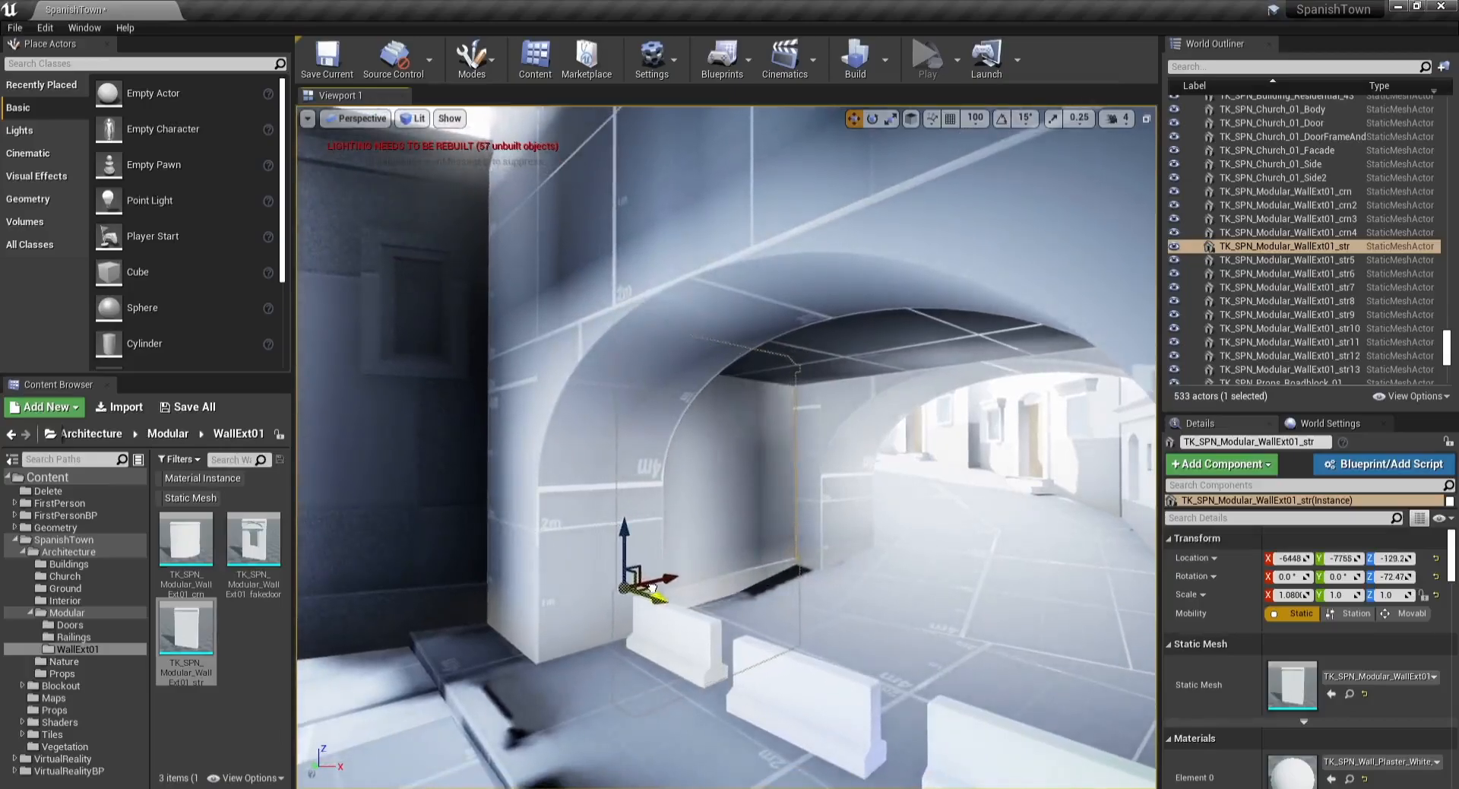
# Step: Duplicate a tree from the plaza and place the copy near the arched passage
pyautogui.press('Escape')
pyautogui.press('s')
pyautogui.moveTo(652, 588); pyautogui.dragTo(589, 600, button='right')
pyautogui.press('w')
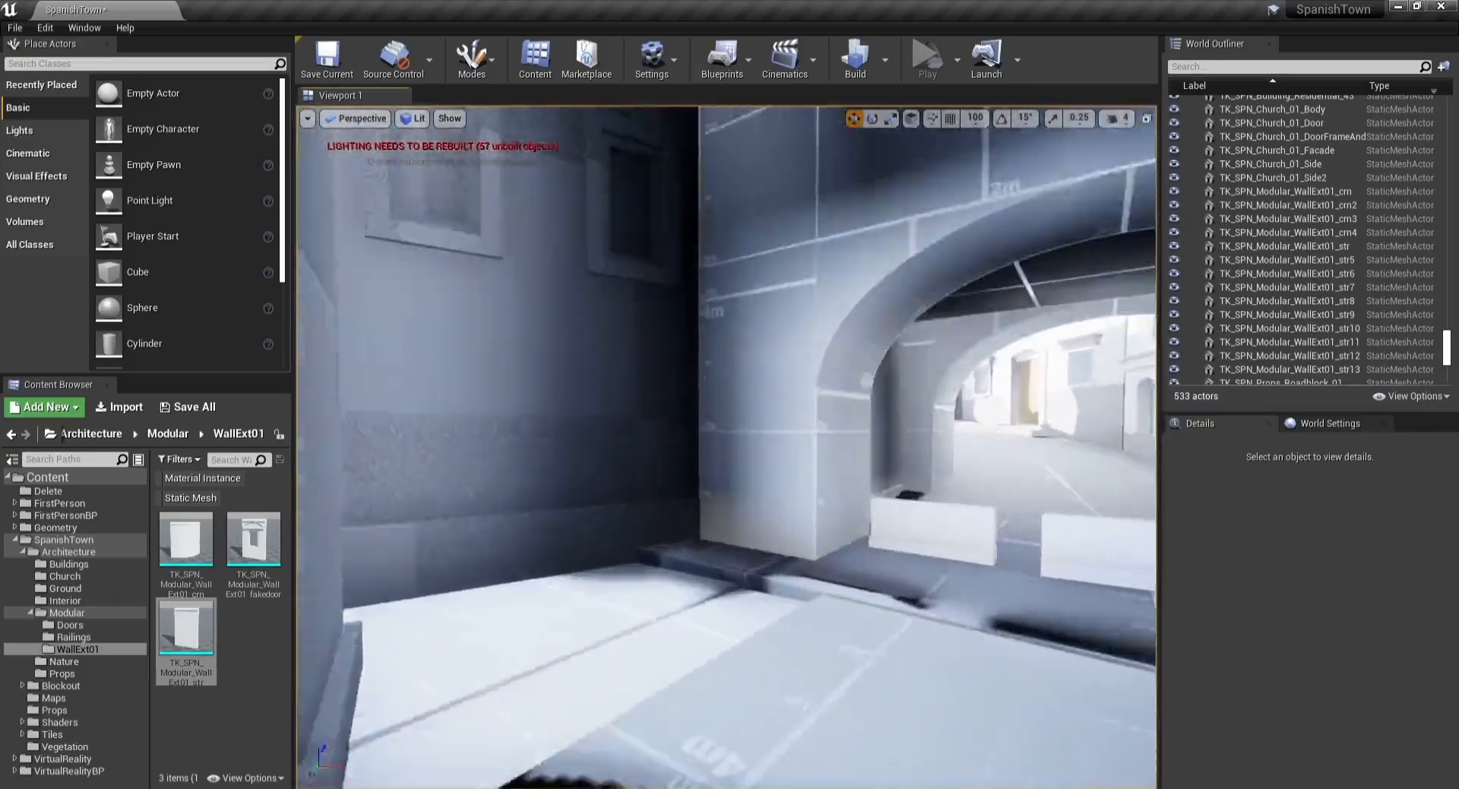
pyautogui.moveTo(531, 534); pyautogui.dragTo(423, 403, button='right')
pyautogui.click(467, 418)
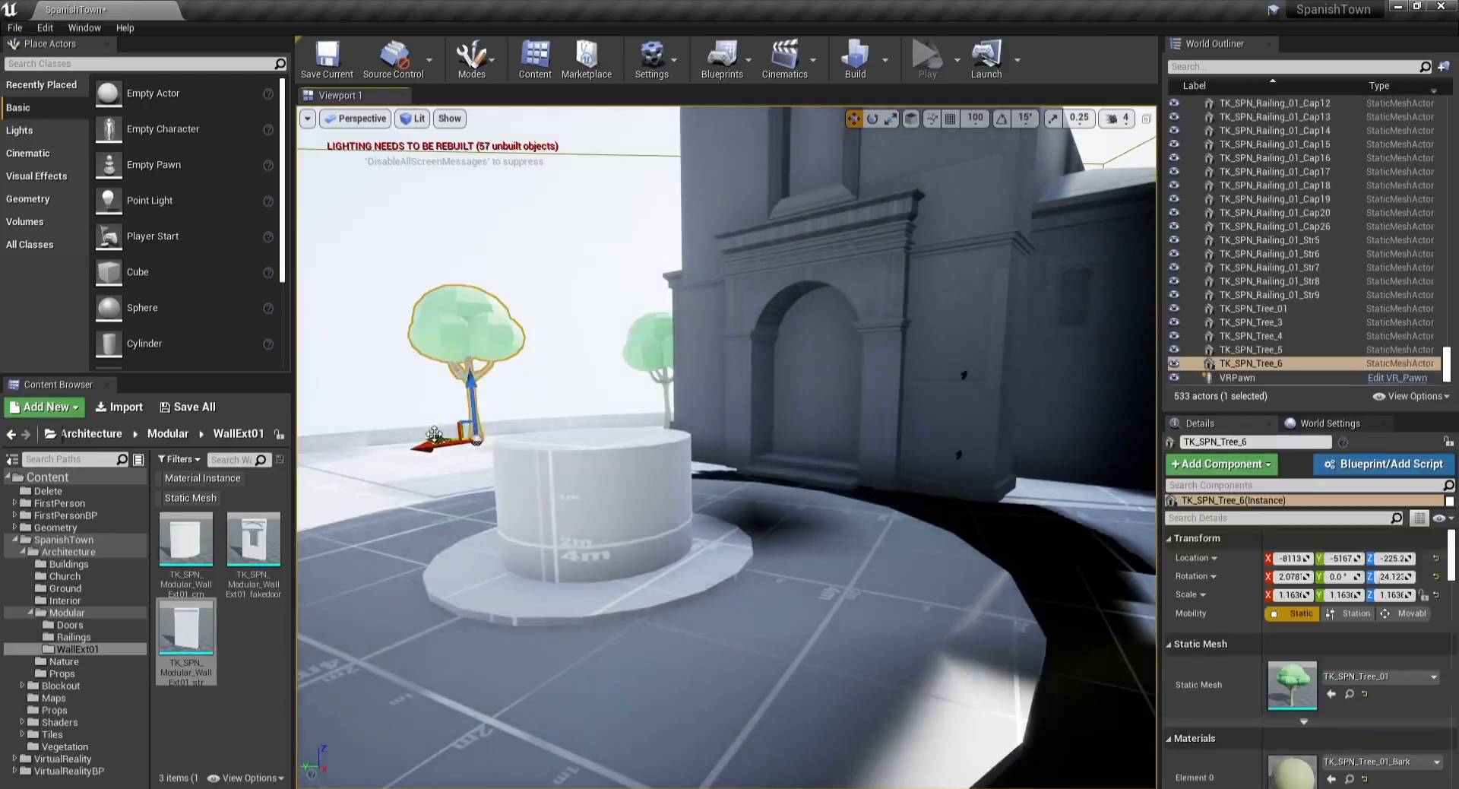
pyautogui.keyDown('alt'); pyautogui.moveTo(434, 433); pyautogui.dragTo(891, 520); pyautogui.keyUp('alt')
pyautogui.moveTo(959, 475); pyautogui.dragTo(866, 368, button='right')
pyautogui.moveTo(751, 336); pyautogui.dragTo(788, 402)
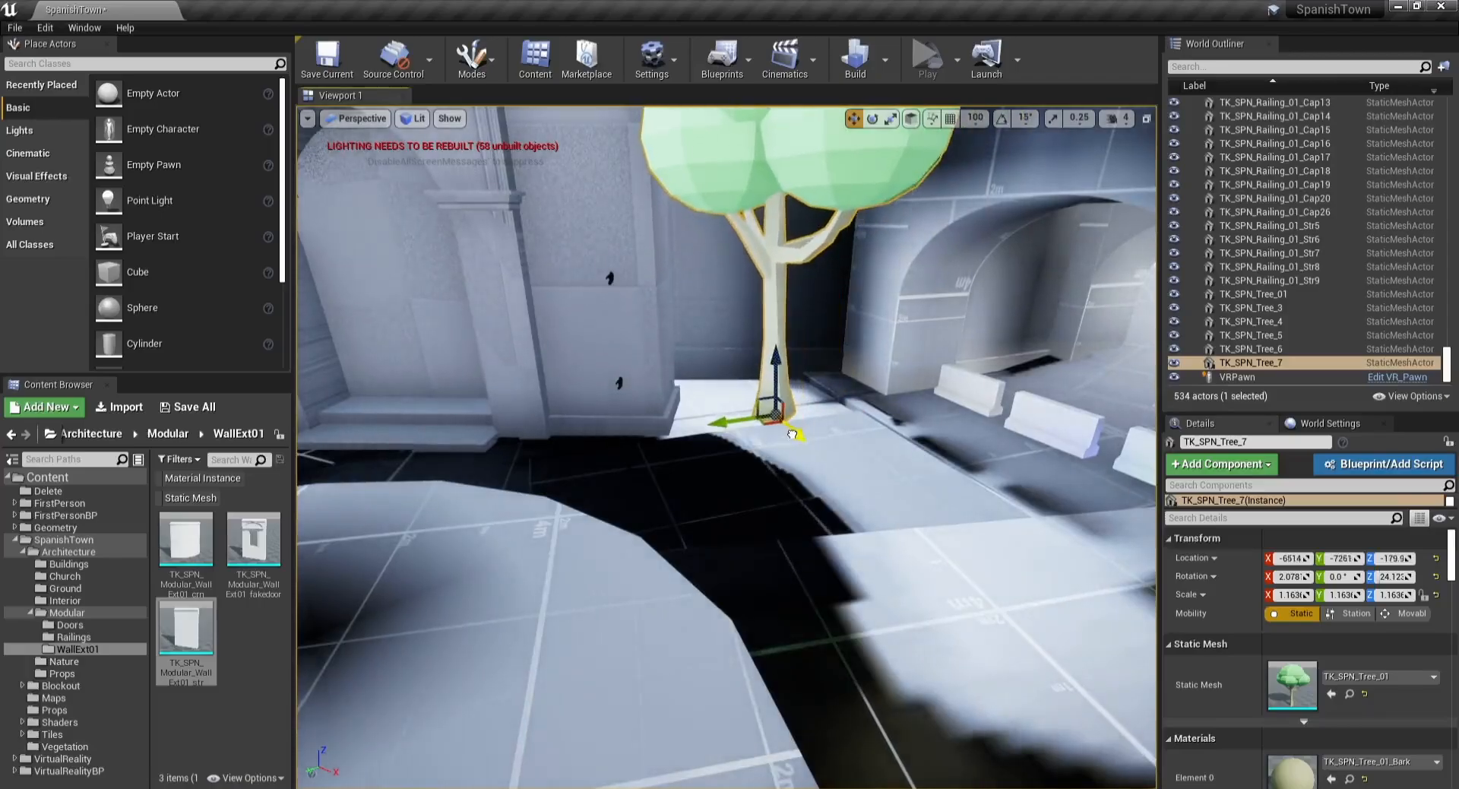
# Step: Move the new tree to the plaza edge beside the street stairs
pyautogui.press('Escape')
pyautogui.press('s')
pyautogui.moveTo(793, 434); pyautogui.dragTo(626, 379, button='right')
pyautogui.press('w')
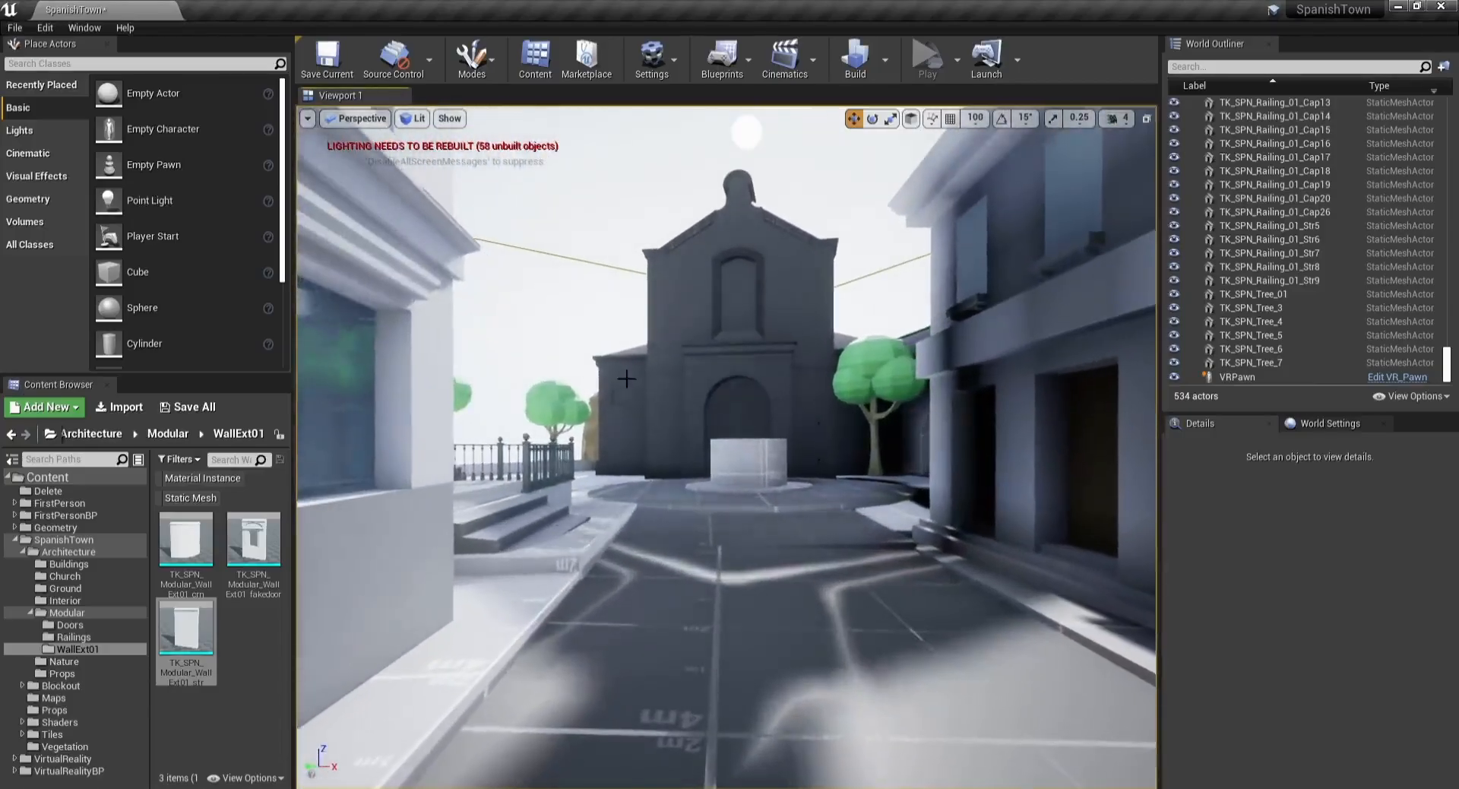
pyautogui.click(891, 379)
pyautogui.moveTo(848, 478); pyautogui.dragTo(722, 492)
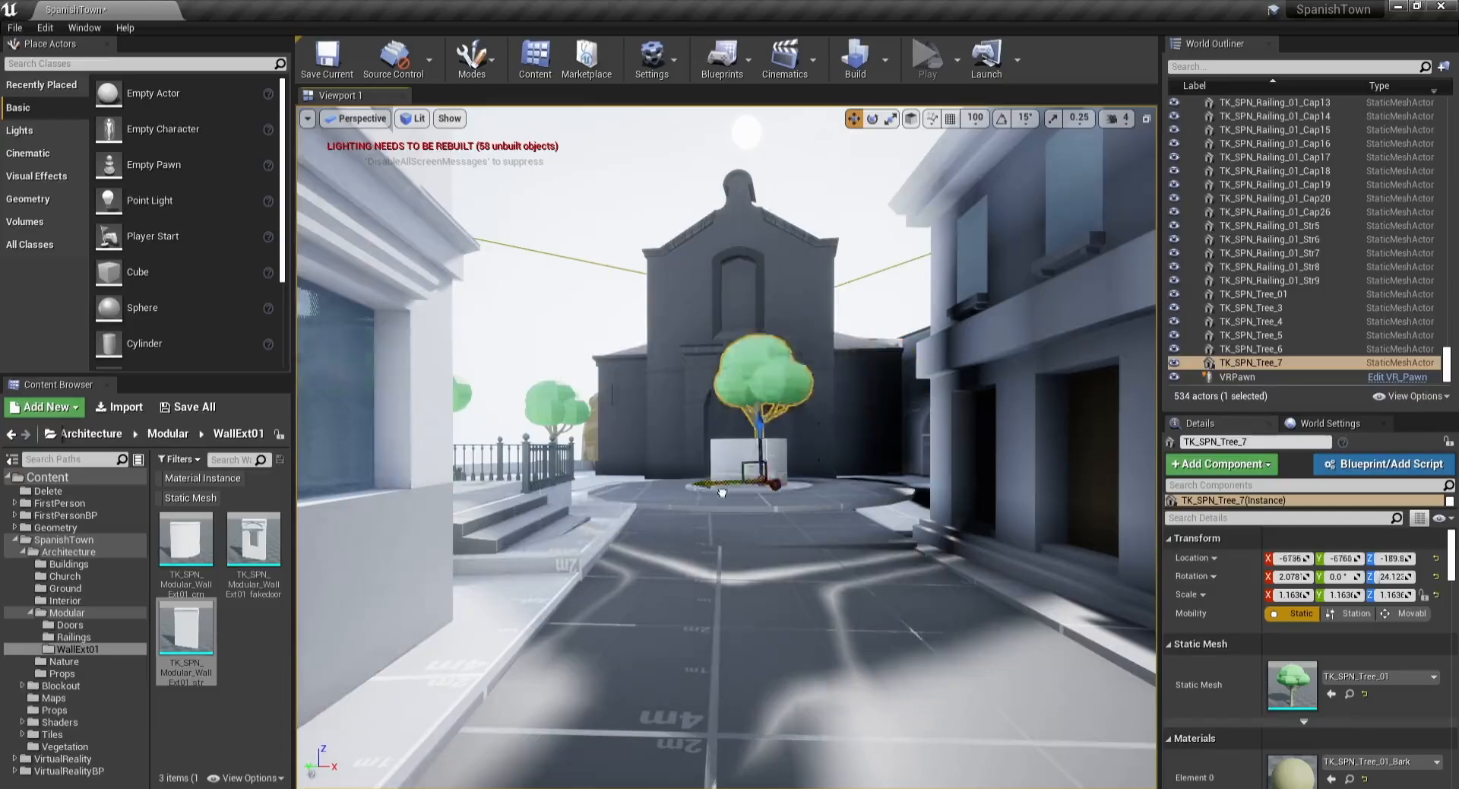
pyautogui.moveTo(563, 498); pyautogui.dragTo(480, 669)
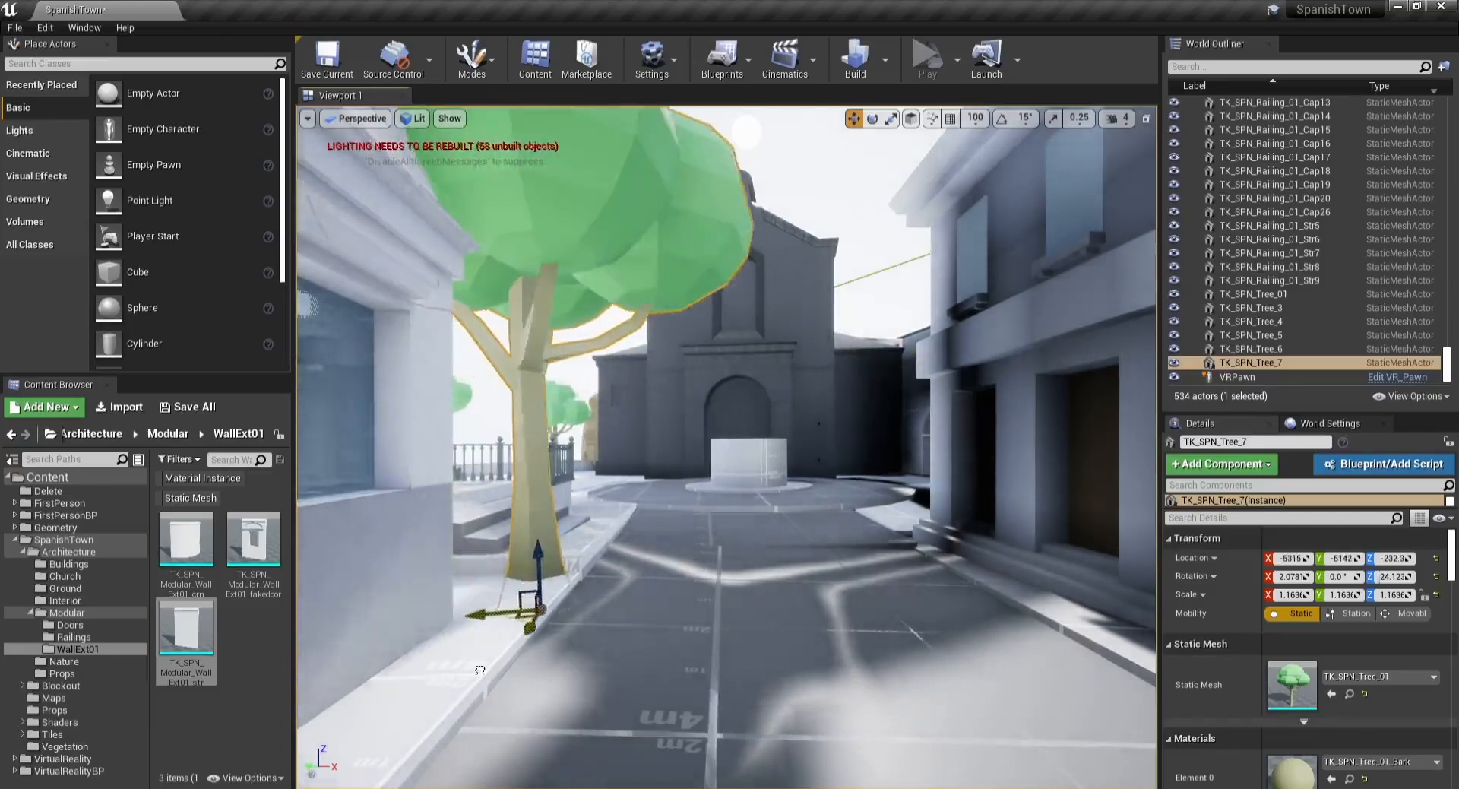
pyautogui.press('s')
pyautogui.moveTo(594, 589)
pyautogui.mouseDown(button='right')
pyautogui.moveTo(567, 575)
pyautogui.moveTo(593, 589)
pyautogui.mouseUp(button='right')
pyautogui.moveTo(616, 564); pyautogui.dragTo(680, 538)
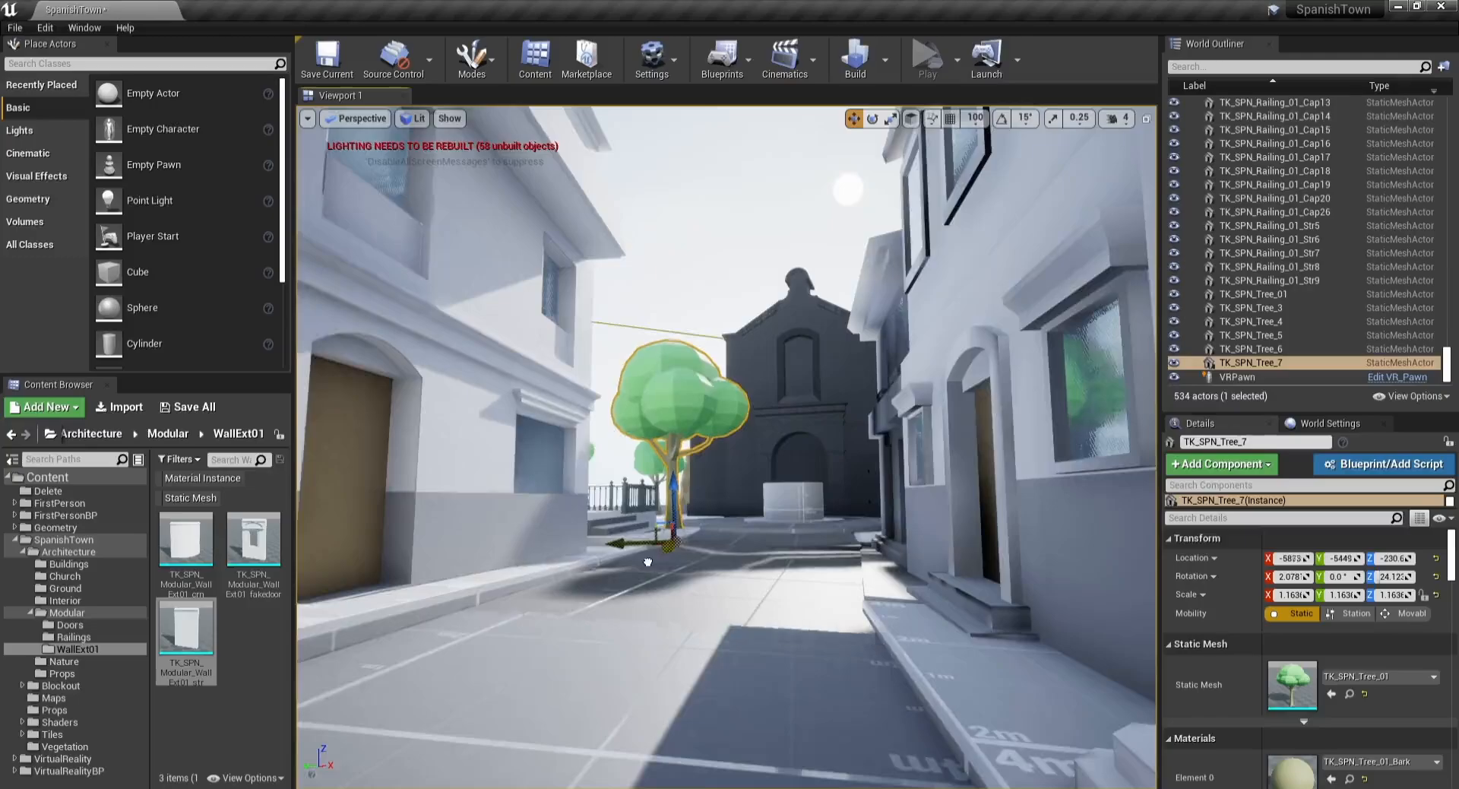
pyautogui.press('w')
pyautogui.moveTo(647, 562)
pyautogui.mouseDown(button='right')
pyautogui.moveTo(645, 535)
pyautogui.moveTo(647, 562)
pyautogui.mouseUp(button='right')
pyautogui.moveTo(652, 655); pyautogui.dragTo(647, 659)
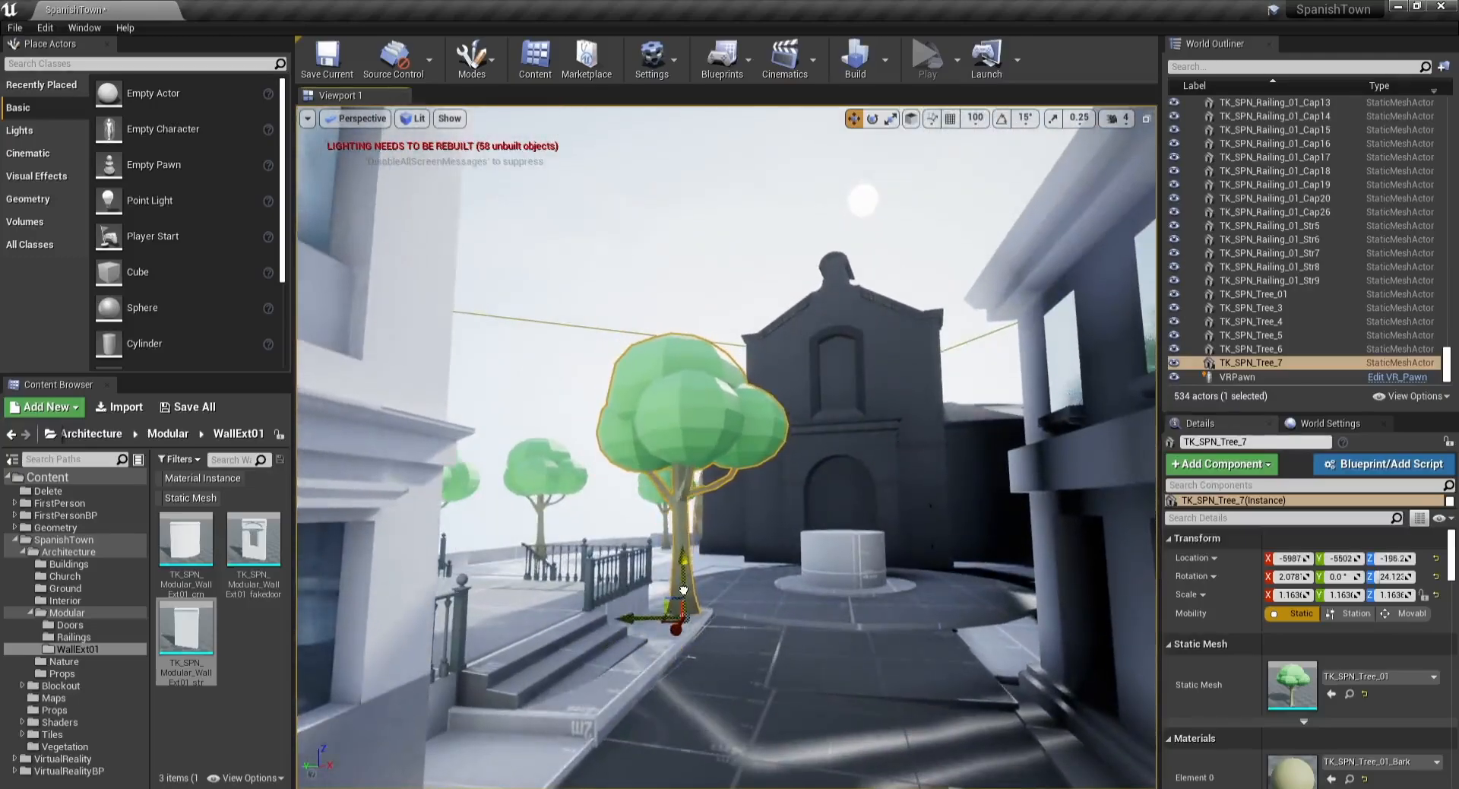
# Step: Move the new tree into the planter box at the centre of the plaza fountain
pyautogui.press('Escape')
pyautogui.press('s')
pyautogui.moveTo(692, 524)
pyautogui.mouseDown(button='right')
pyautogui.moveTo(718, 494)
pyautogui.moveTo(672, 534)
pyautogui.moveTo(682, 507)
pyautogui.mouseUp(button='right')
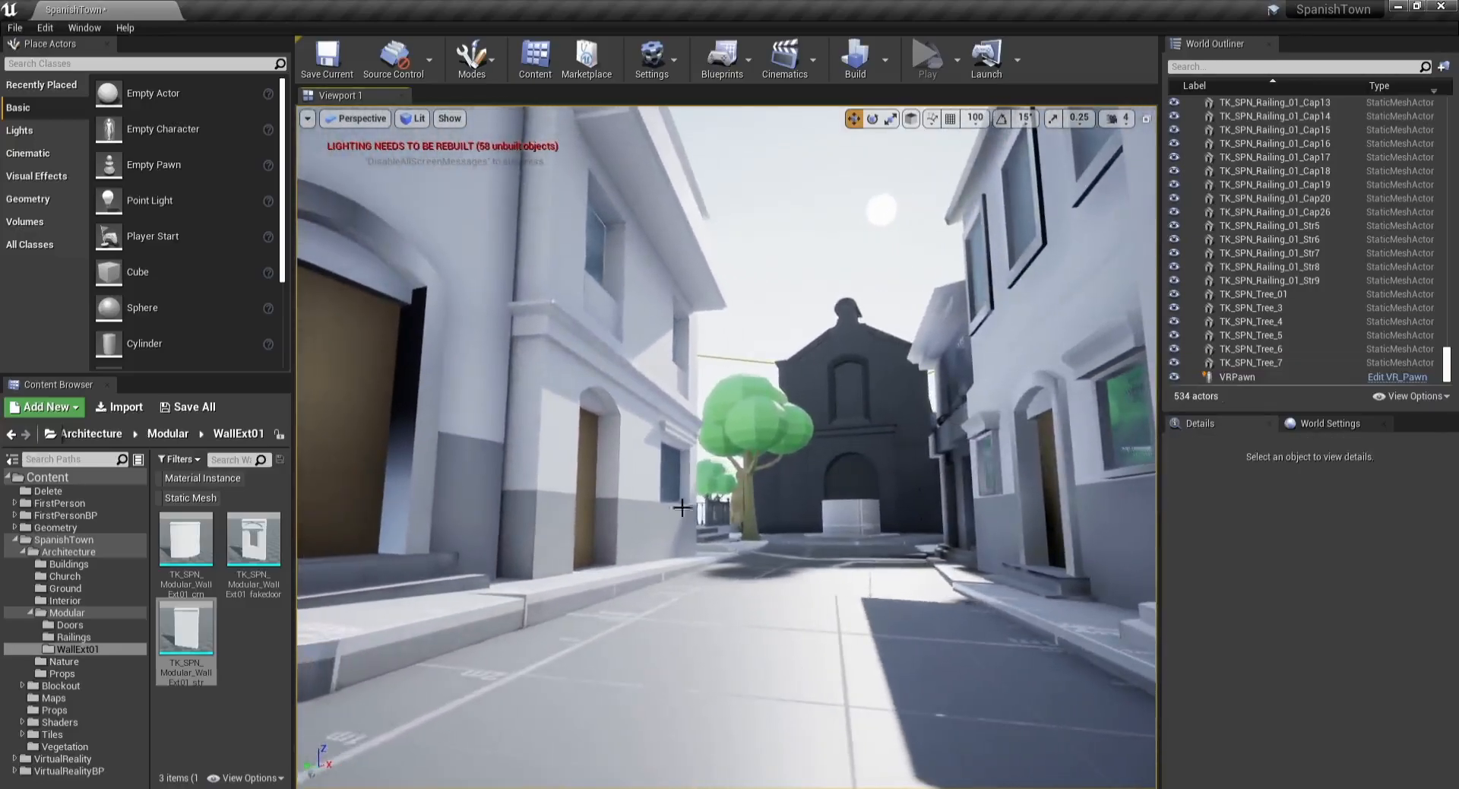
pyautogui.click(748, 448)
pyautogui.press('w')
pyautogui.moveTo(748, 448); pyautogui.dragTo(768, 472, button='right')
pyautogui.moveTo(653, 569); pyautogui.dragTo(883, 539)
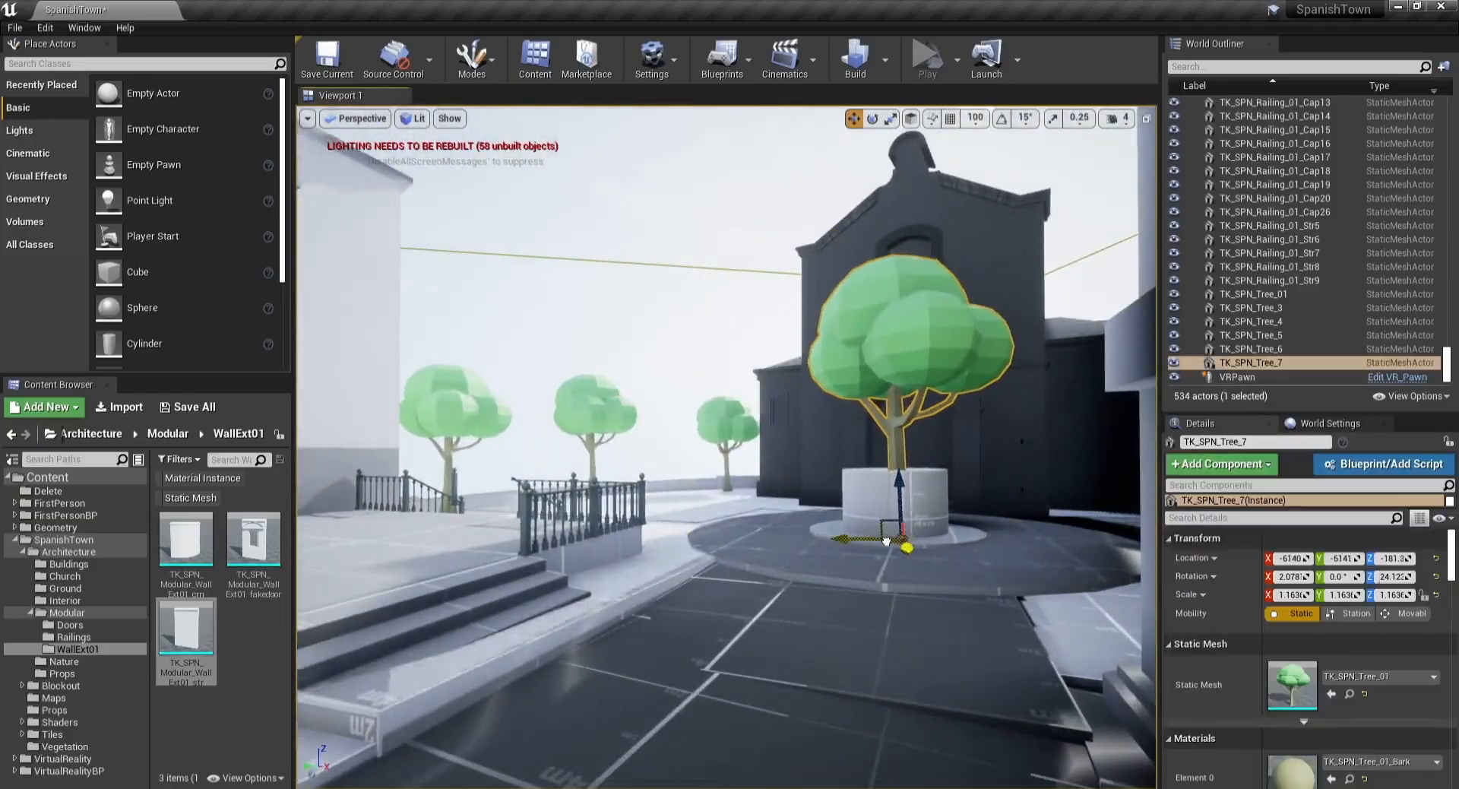
pyautogui.moveTo(897, 458); pyautogui.dragTo(898, 459)
# Step: Delete the tree from the fountain planter
pyautogui.press('Escape')
pyautogui.press('s')
pyautogui.moveTo(898, 458)
pyautogui.mouseDown(button='right')
pyautogui.moveTo(934, 435)
pyautogui.moveTo(955, 458)
pyautogui.moveTo(922, 452)
pyautogui.mouseUp(button='right')
pyautogui.press('d')
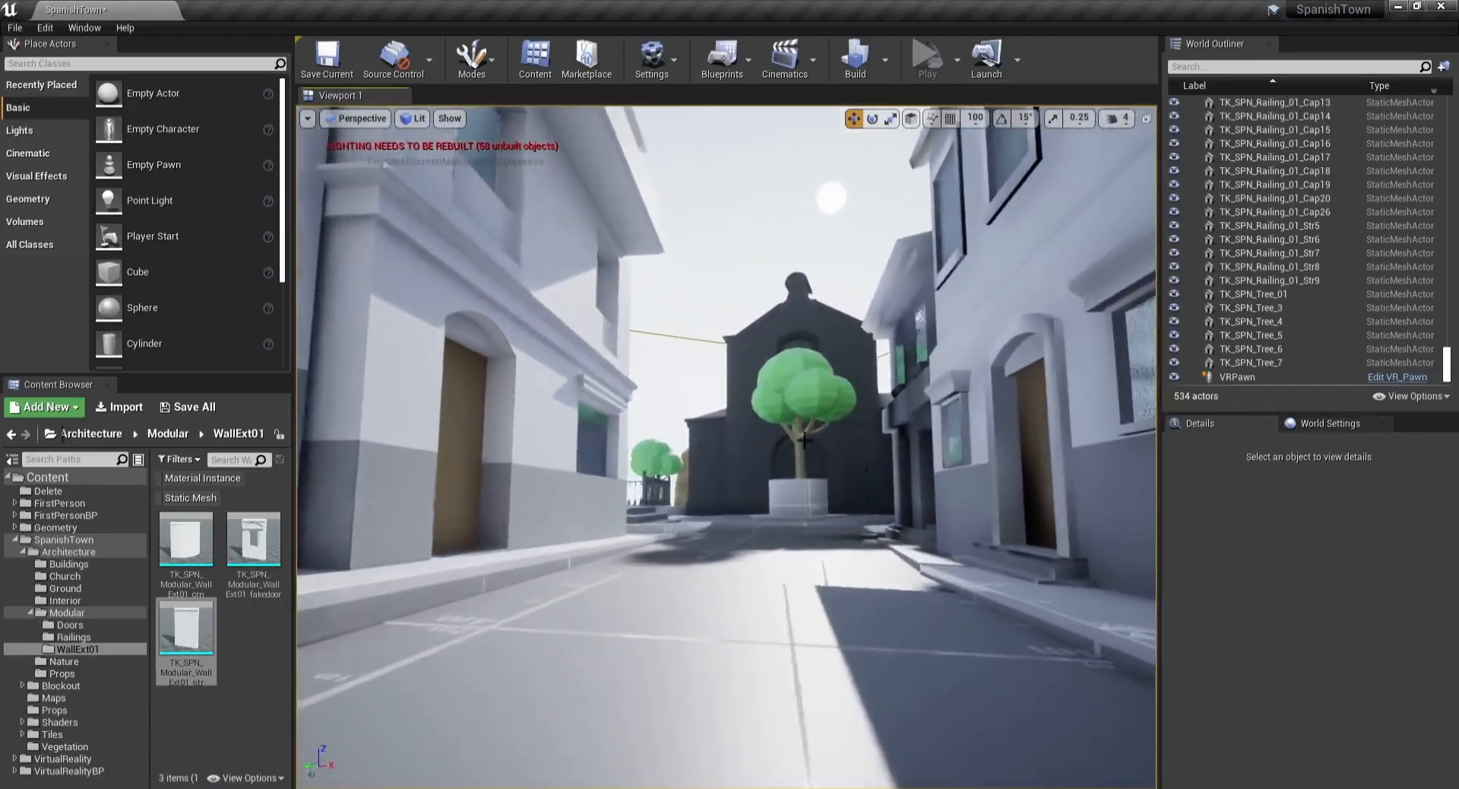
pyautogui.click(801, 385)
pyautogui.press('Delete')
# Step: Scale down the square planter box at the centre of the plaza fountain
pyautogui.moveTo(801, 384); pyautogui.dragTo(832, 398, button='right')
pyautogui.press('s')
pyautogui.moveTo(725, 493); pyautogui.dragTo(723, 471, button='right')
pyautogui.press('w')
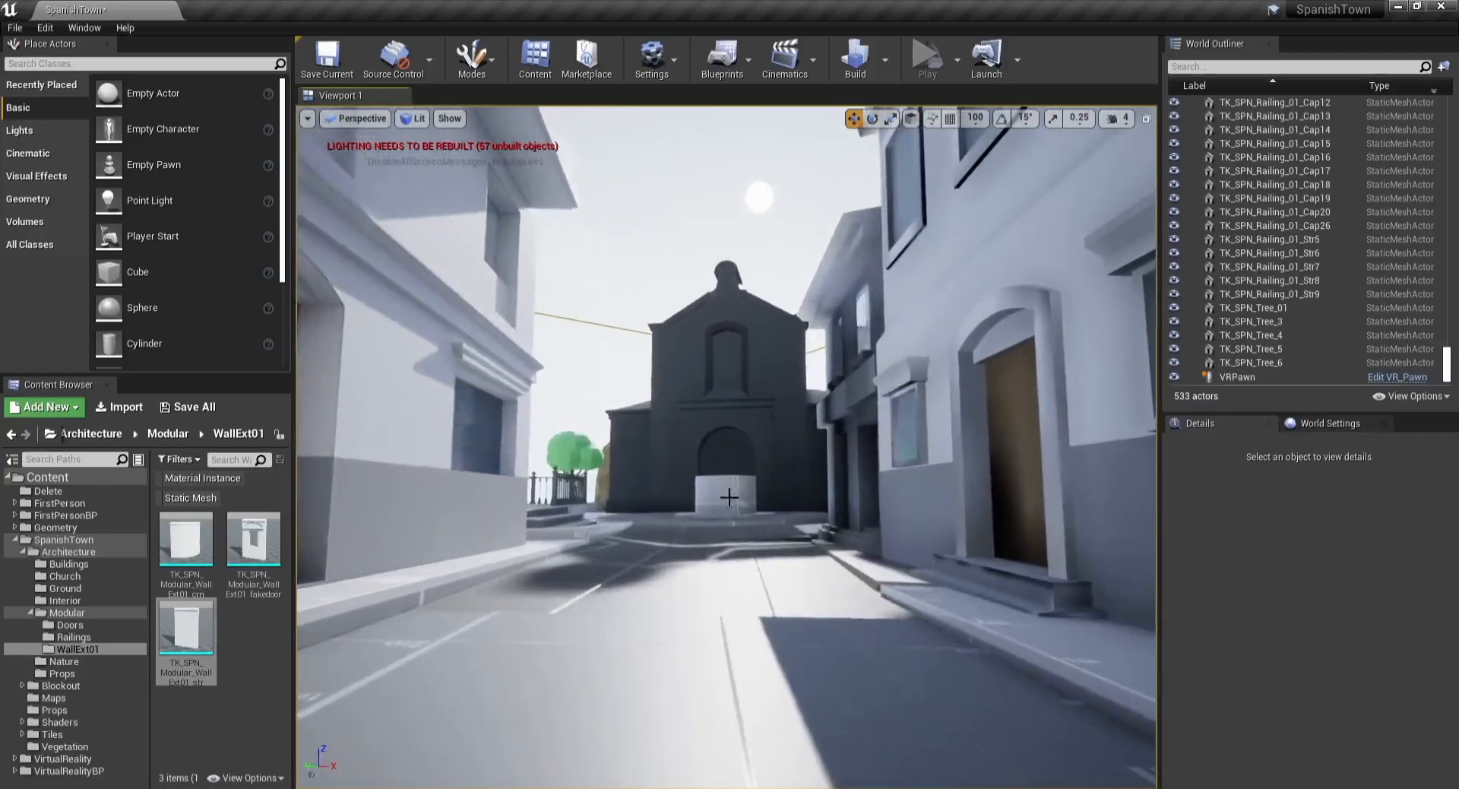
pyautogui.click(725, 494)
pyautogui.press('r')
pyautogui.click(565, 403)
pyautogui.moveTo(565, 404)
pyautogui.mouseDown(button='right')
pyautogui.moveTo(610, 415)
pyautogui.moveTo(571, 414)
pyautogui.mouseUp(button='right')
pyautogui.press('s')
pyautogui.press('a')
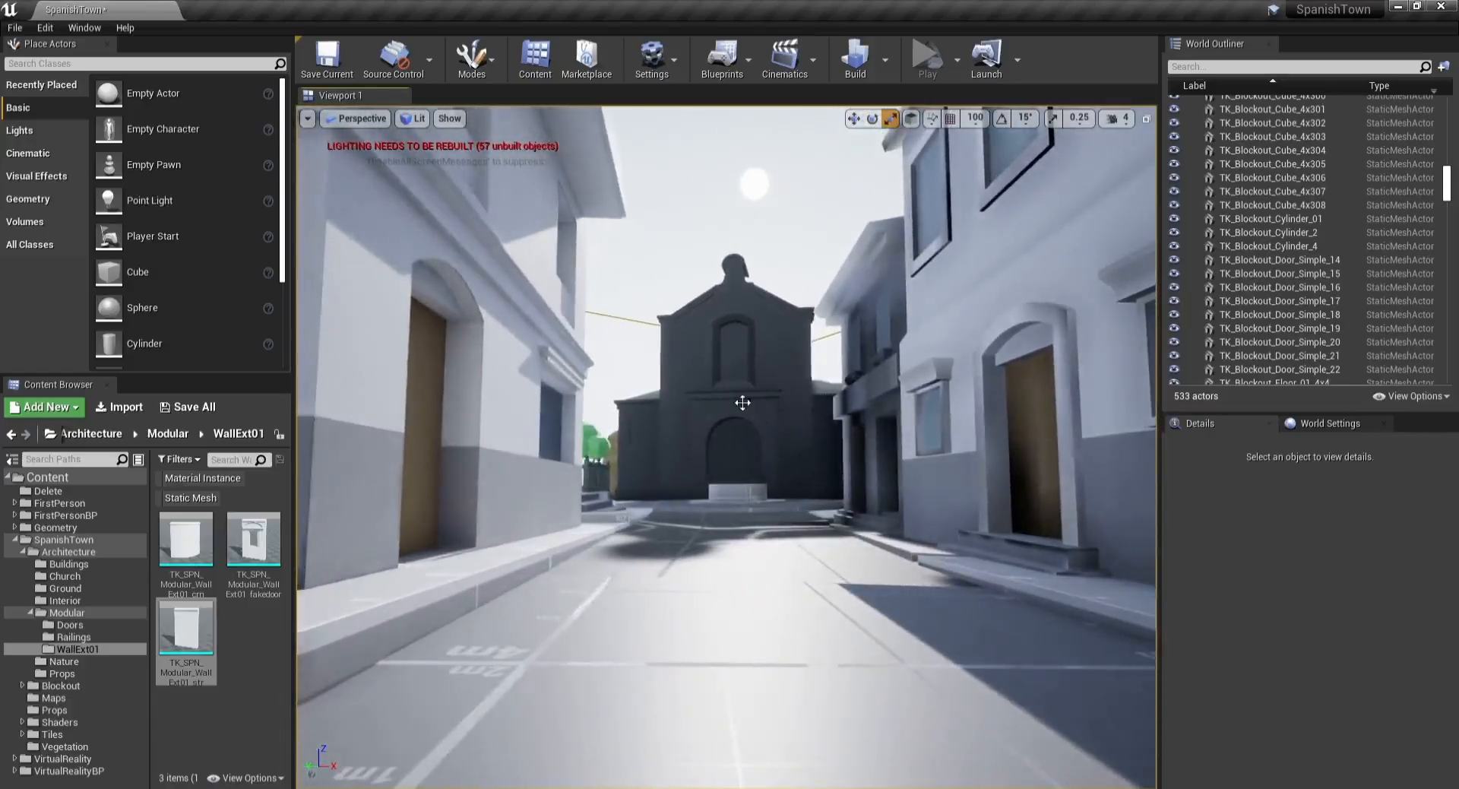
pyautogui.click(742, 402)
pyautogui.press('Escape')
pyautogui.moveTo(784, 406)
pyautogui.mouseDown(button='right')
pyautogui.moveTo(860, 449)
pyautogui.moveTo(798, 408)
pyautogui.mouseUp(button='right')
pyautogui.press('d')
pyautogui.press('w')
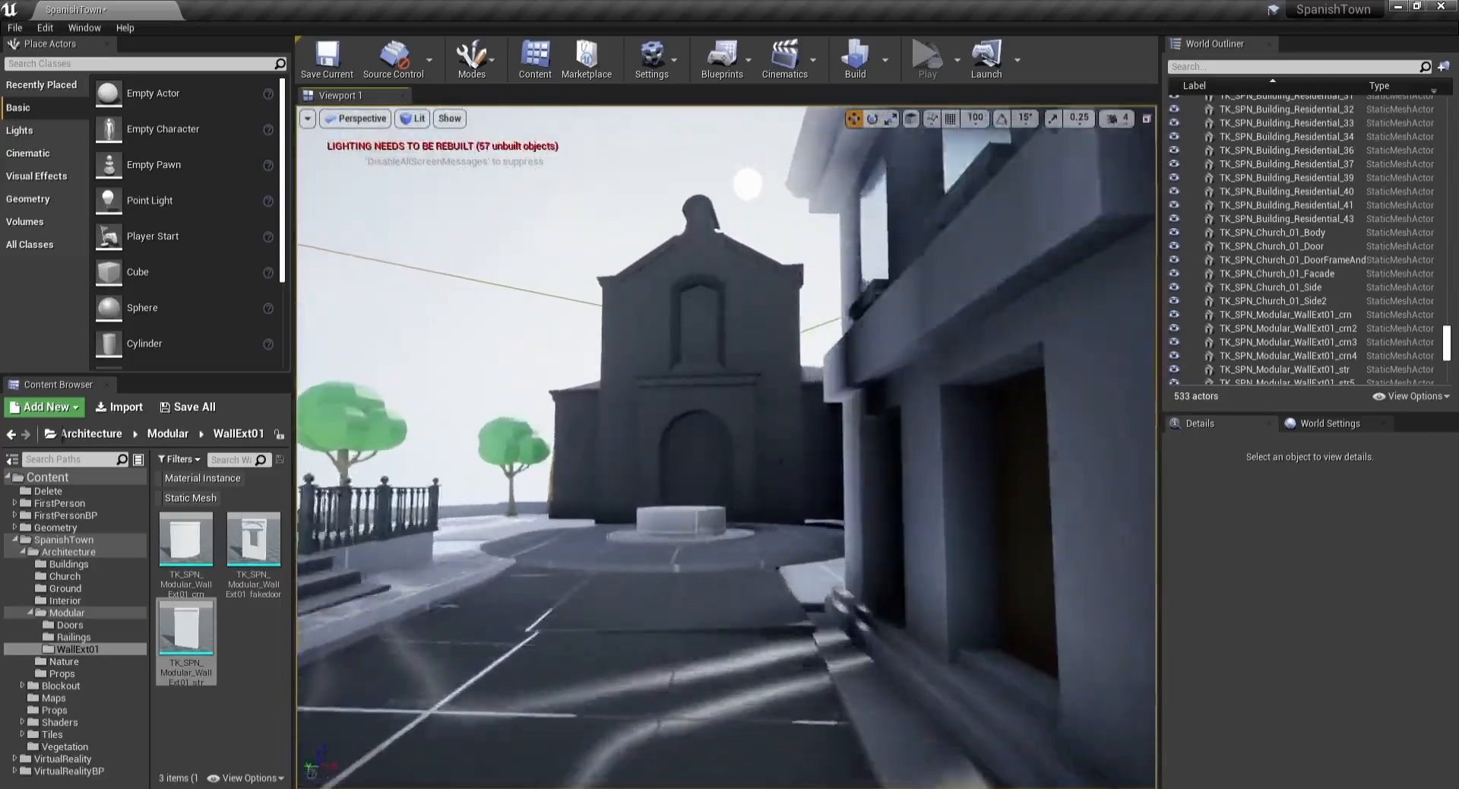
# Step: Delete the blockout rock beside the tree behind the church building
pyautogui.click(688, 448)
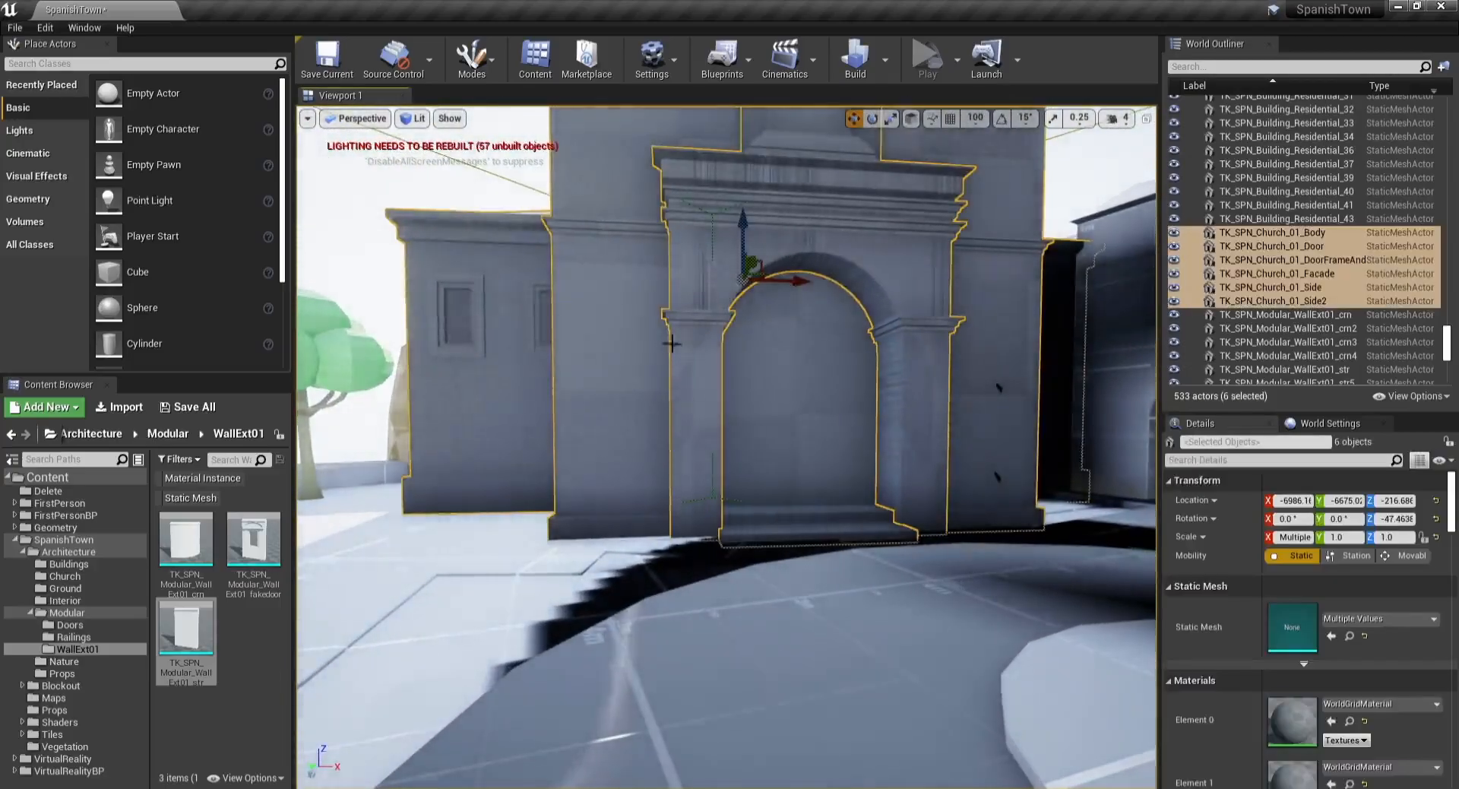
pyautogui.press('Escape')
pyautogui.moveTo(688, 448); pyautogui.dragTo(618, 457, button='right')
pyautogui.press('w')
pyautogui.click(667, 446)
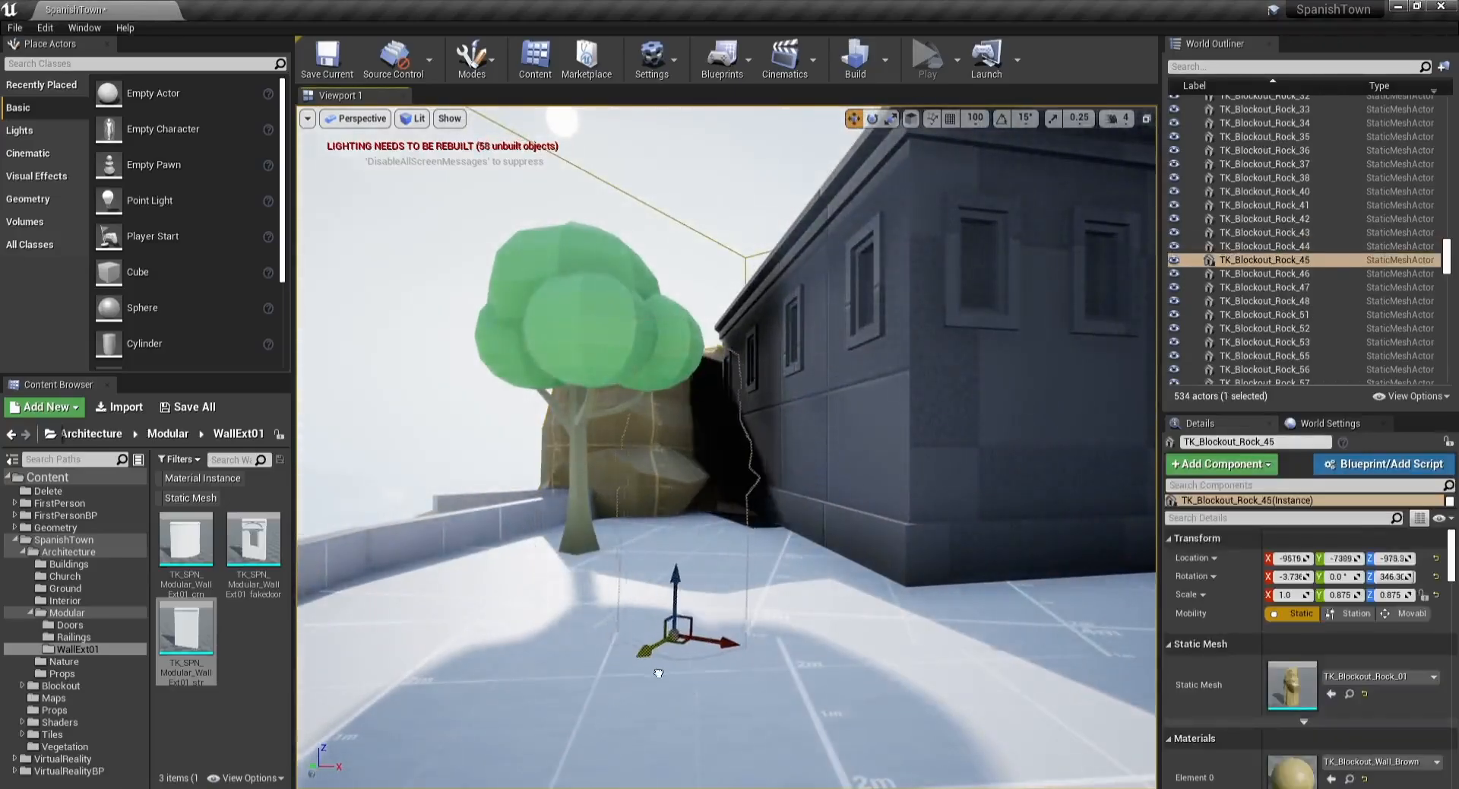
pyautogui.press('w')
pyautogui.moveTo(726, 657); pyautogui.dragTo(688, 578, button='right')
pyautogui.press('d')
pyautogui.press('Delete')
# Step: Reposition the blockout cube wall piece among the rocks behind the church
pyautogui.click(647, 473)
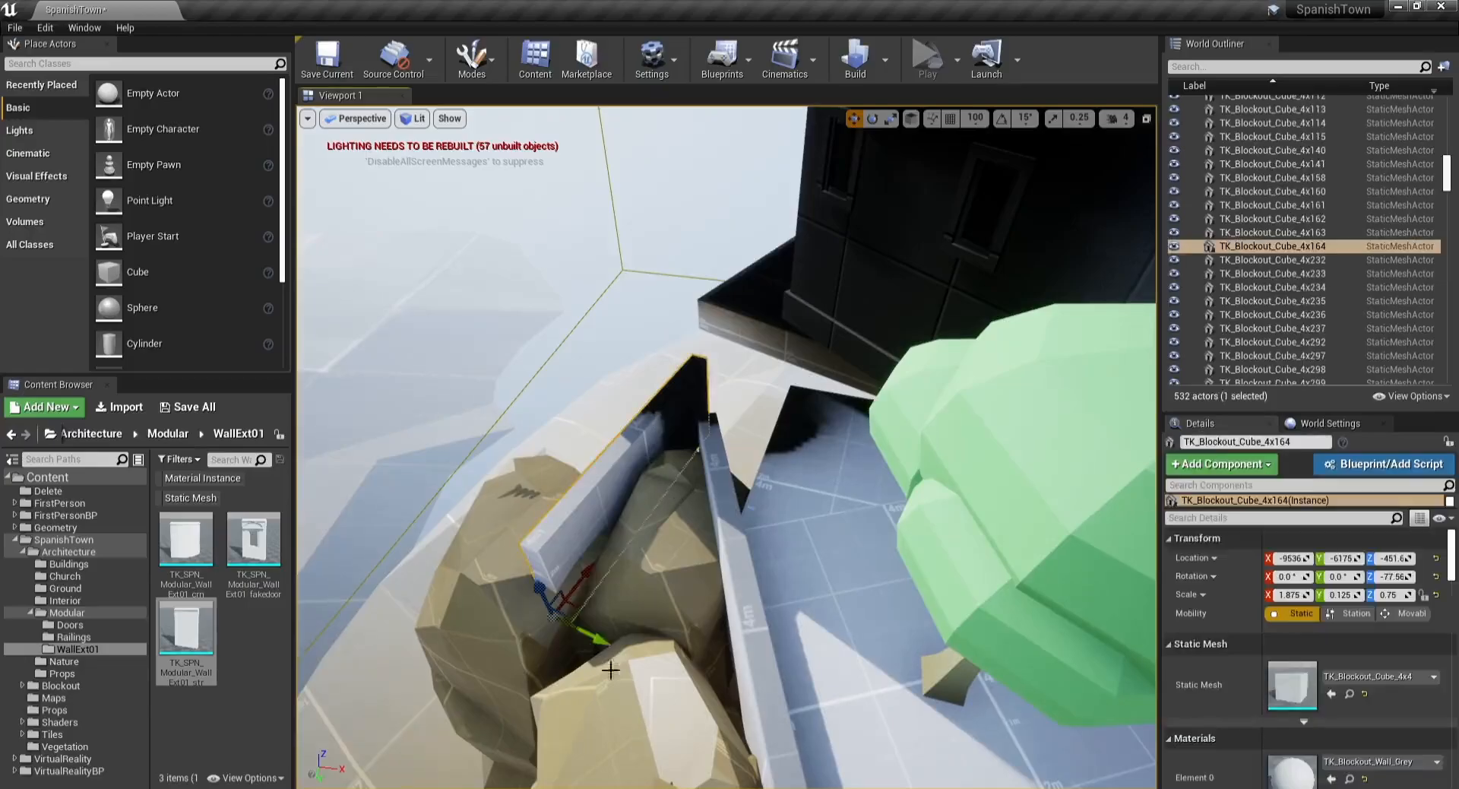
pyautogui.moveTo(595, 644); pyautogui.dragTo(673, 673)
pyautogui.moveTo(652, 617); pyautogui.dragTo(741, 527)
pyautogui.press('r')
pyautogui.press('w')
# Step: Move and rescale the blockout floor slab along the church's back wall
pyautogui.click(850, 389)
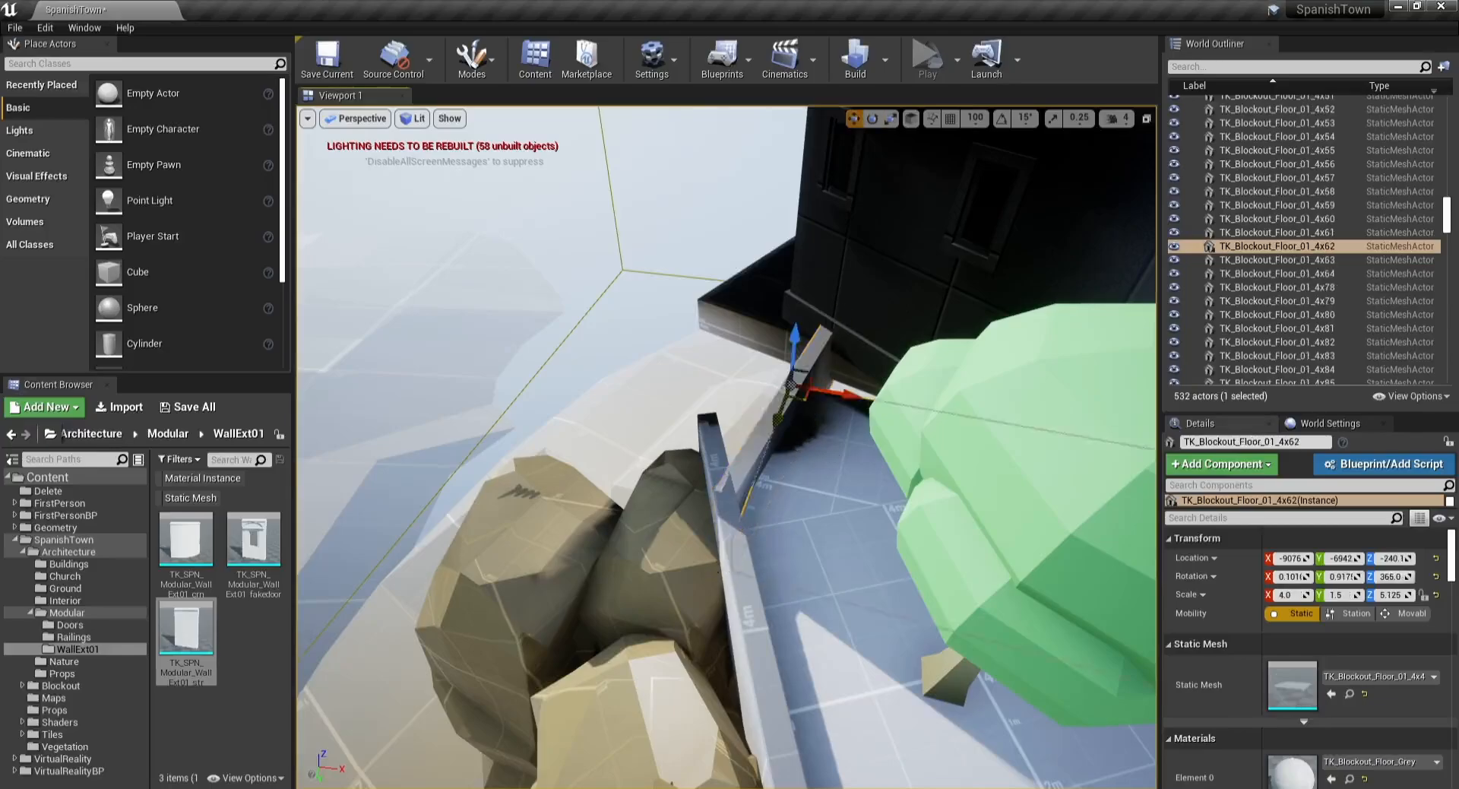
pyautogui.moveTo(849, 389); pyautogui.dragTo(885, 390, button='right')
pyautogui.press('s')
pyautogui.moveTo(701, 389); pyautogui.dragTo(726, 335)
pyautogui.press('e')
pyautogui.press('r')
pyautogui.press('w')
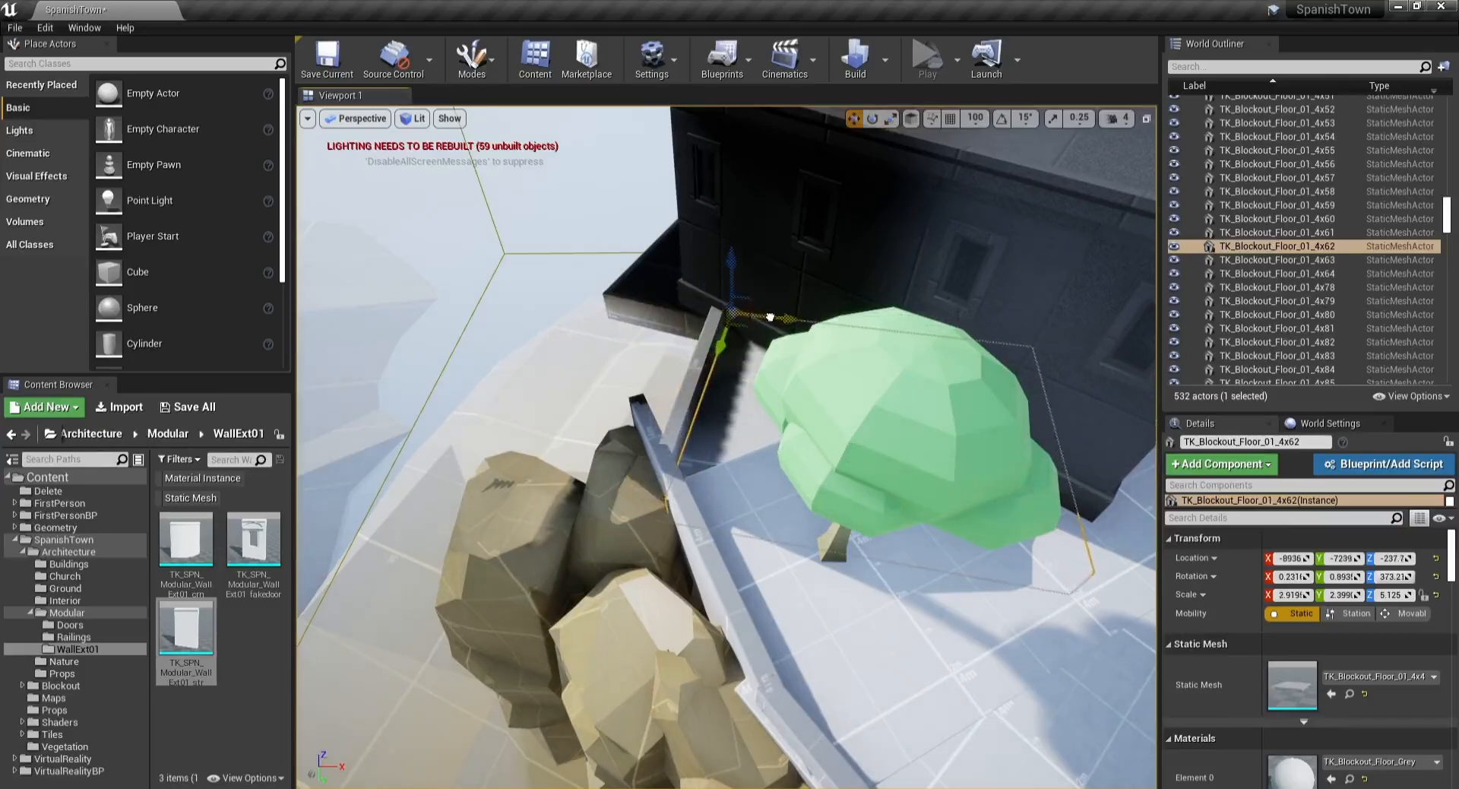
# Step: Move the tree behind the church closer to the wall corner
pyautogui.click(835, 562)
pyautogui.moveTo(840, 571); pyautogui.dragTo(744, 429)
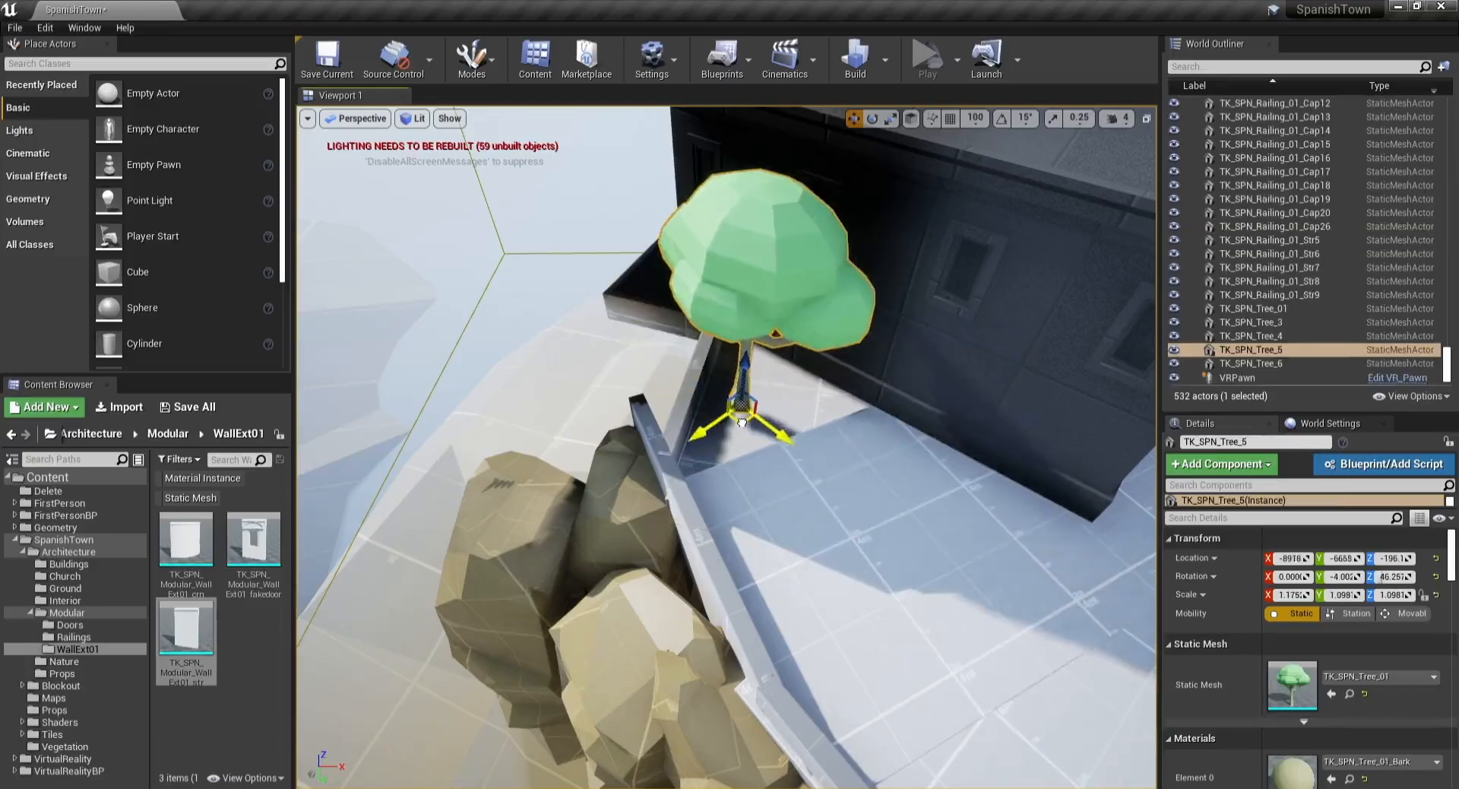
pyautogui.click(655, 339)
pyautogui.press('w')
pyautogui.moveTo(655, 339); pyautogui.dragTo(614, 333, button='right')
# Step: Save the current level
pyautogui.press('s')
pyautogui.press('s')
pyautogui.press('s')
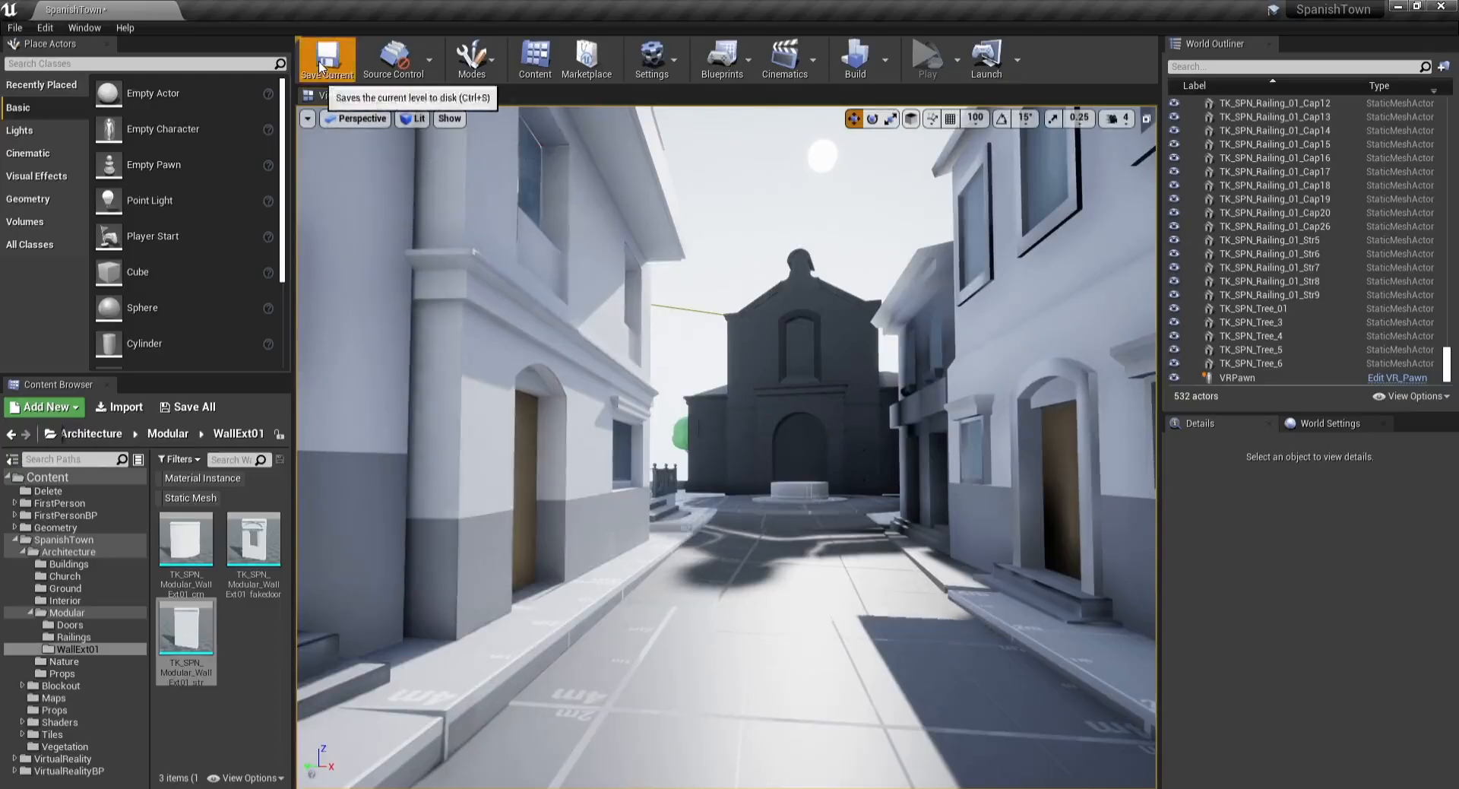
pyautogui.click(327, 61)
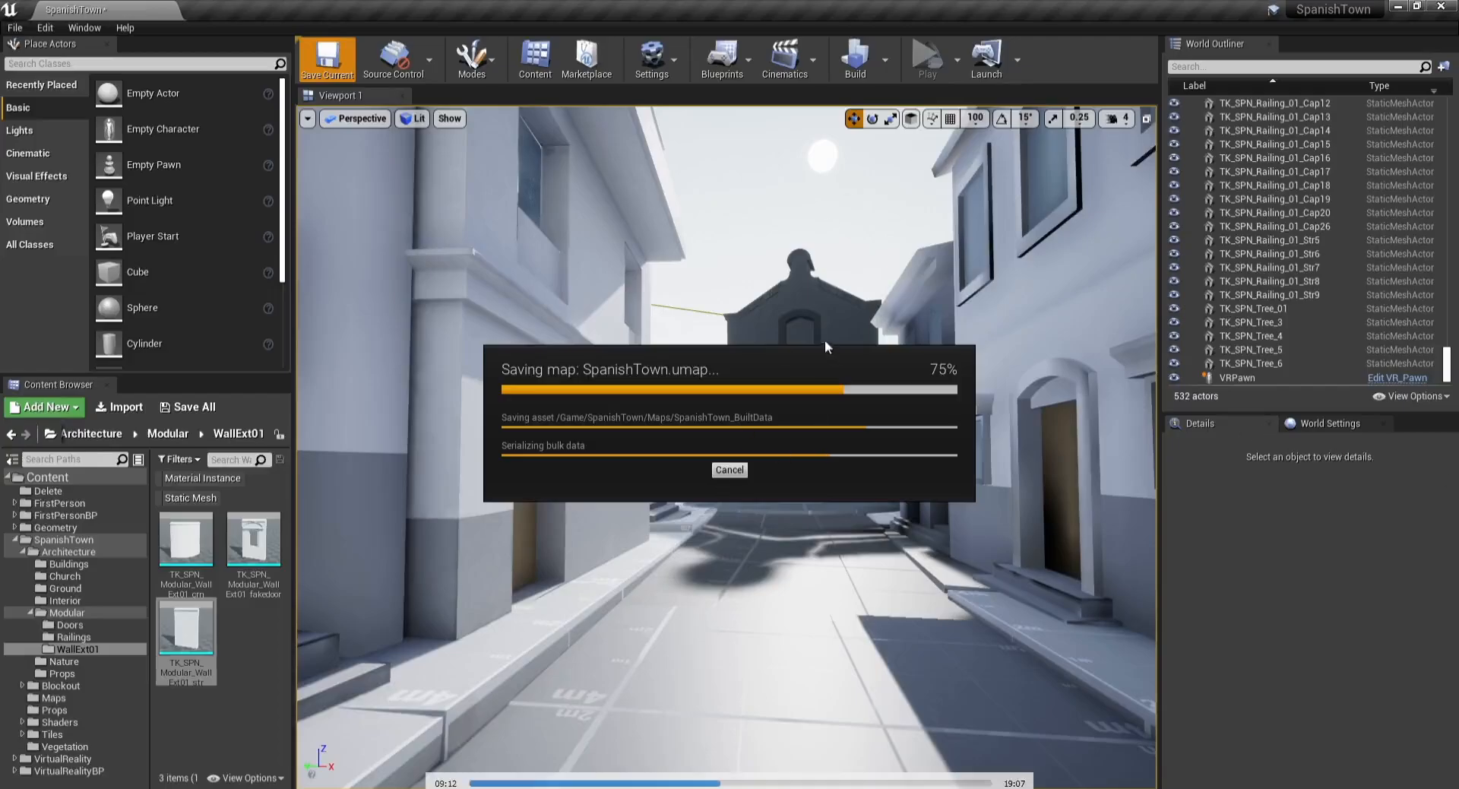
# Step: Rotate the residential building on the street's right side about 4.6 degrees and shift it
pyautogui.press('s')
pyautogui.moveTo(728, 273); pyautogui.dragTo(781, 304, button='right')
pyautogui.press('w')
pyautogui.press('w')
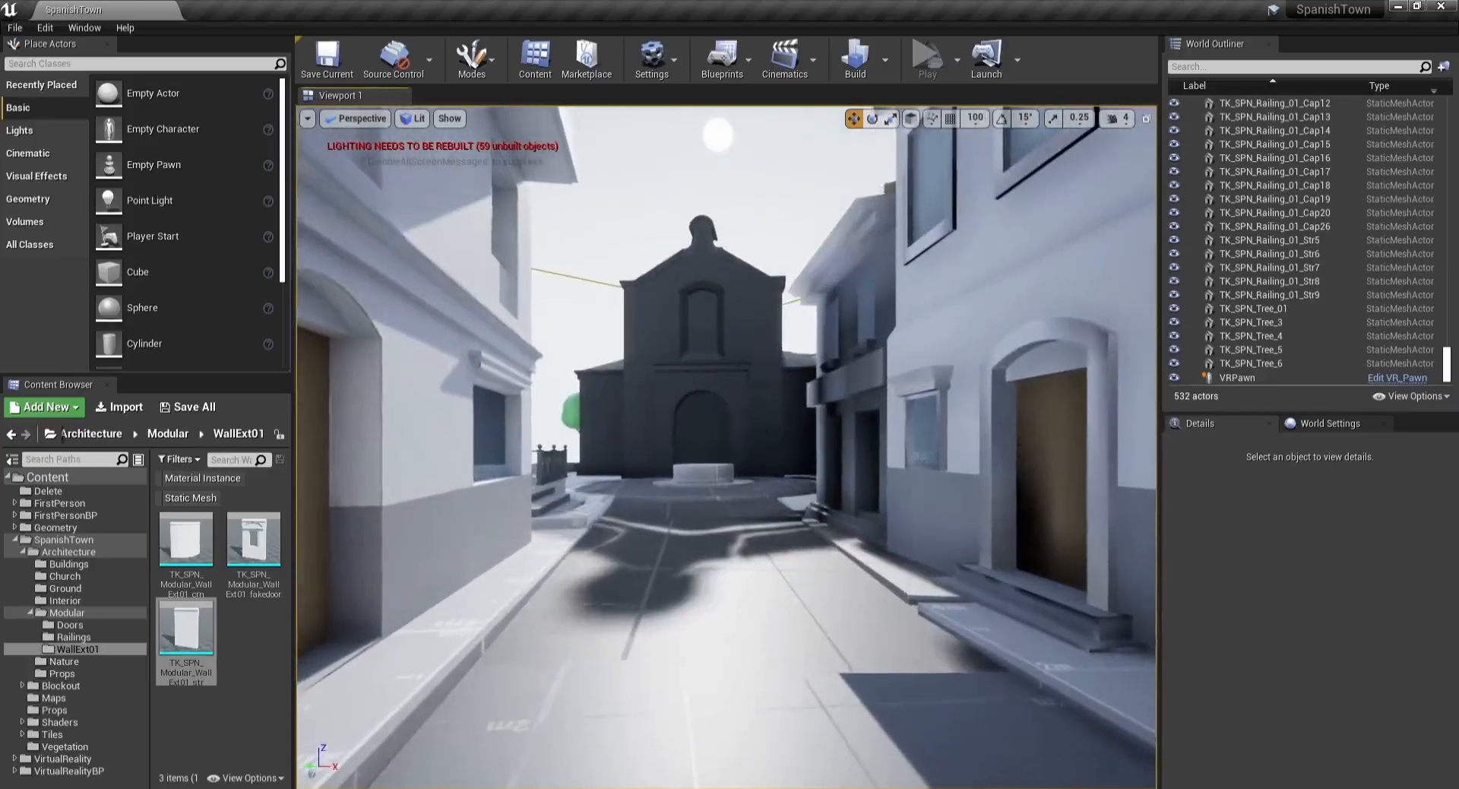
pyautogui.click(854, 395)
pyautogui.press('e')
pyautogui.moveTo(1043, 540); pyautogui.dragTo(1063, 547, button='right')
pyautogui.press('s')
pyautogui.moveTo(1024, 512); pyautogui.dragTo(1040, 511)
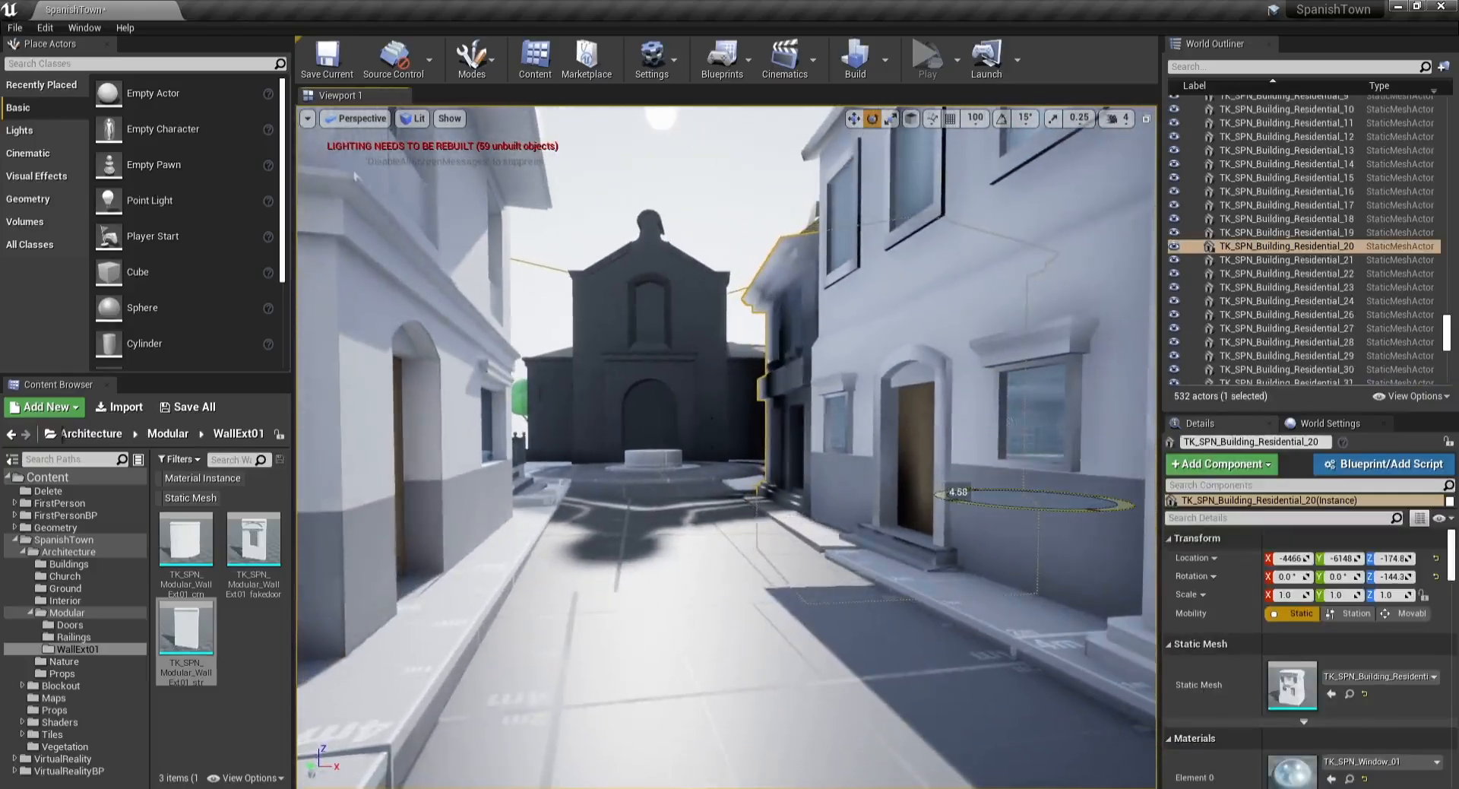
pyautogui.press('w')
pyautogui.moveTo(1011, 491); pyautogui.dragTo(1068, 487, button='right')
# Step: Reposition and rotate the next building along the street's right side
pyautogui.press('s')
pyautogui.moveTo(825, 483); pyautogui.dragTo(852, 484)
pyautogui.press('w')
pyautogui.moveTo(852, 484); pyautogui.dragTo(930, 547, button='right')
pyautogui.press('s')
pyautogui.press('w')
pyautogui.click(853, 484)
pyautogui.press('s')
pyautogui.press('e')
pyautogui.moveTo(723, 569); pyautogui.dragTo(715, 535)
pyautogui.press('w')
# Step: Nudge the blockout rock behind the street buildings
pyautogui.click(576, 394)
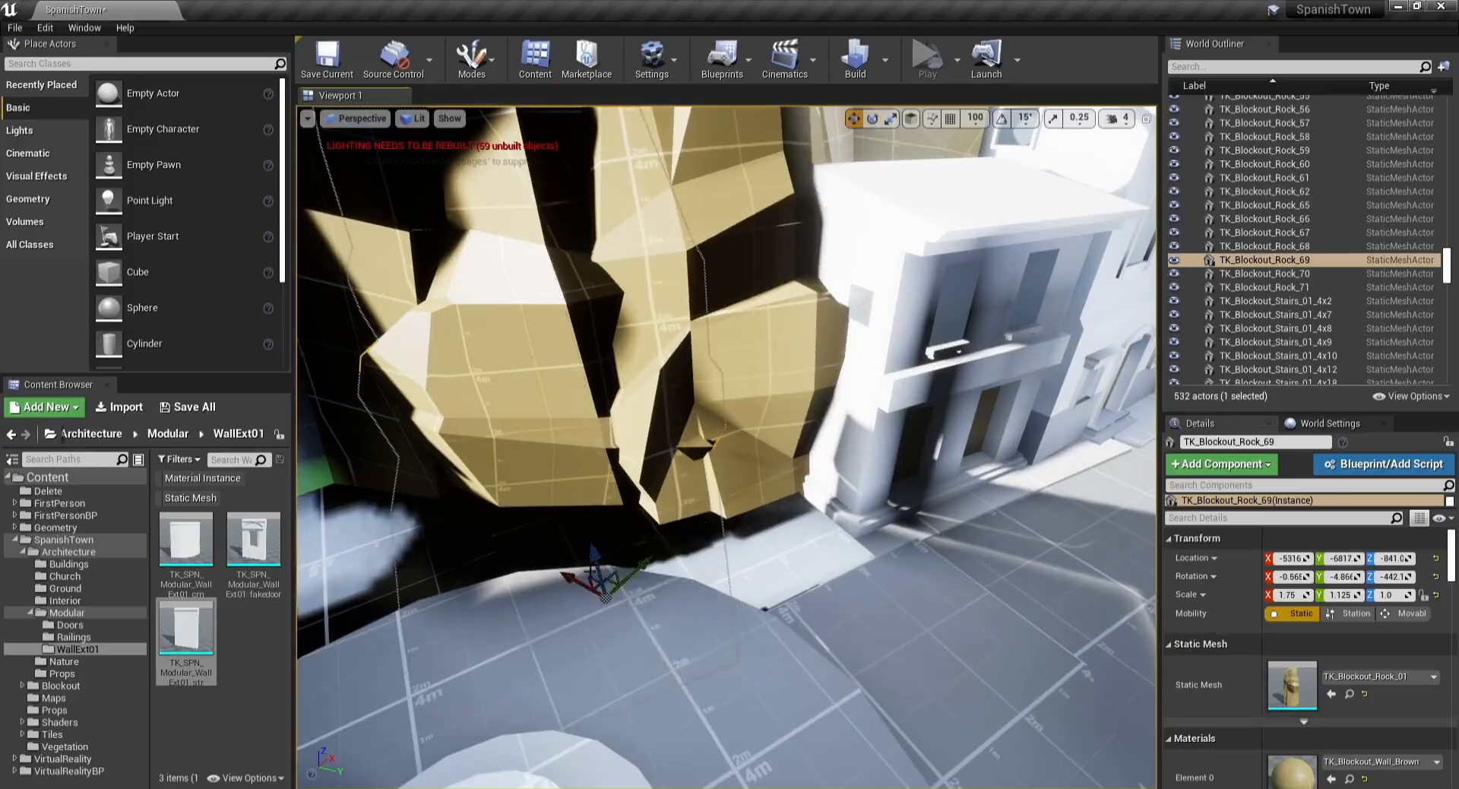
pyautogui.moveTo(617, 590); pyautogui.dragTo(641, 574)
pyautogui.press('Escape')
pyautogui.moveTo(641, 575); pyautogui.dragTo(380, 520, button='right')
pyautogui.press('s')
pyautogui.press('s')
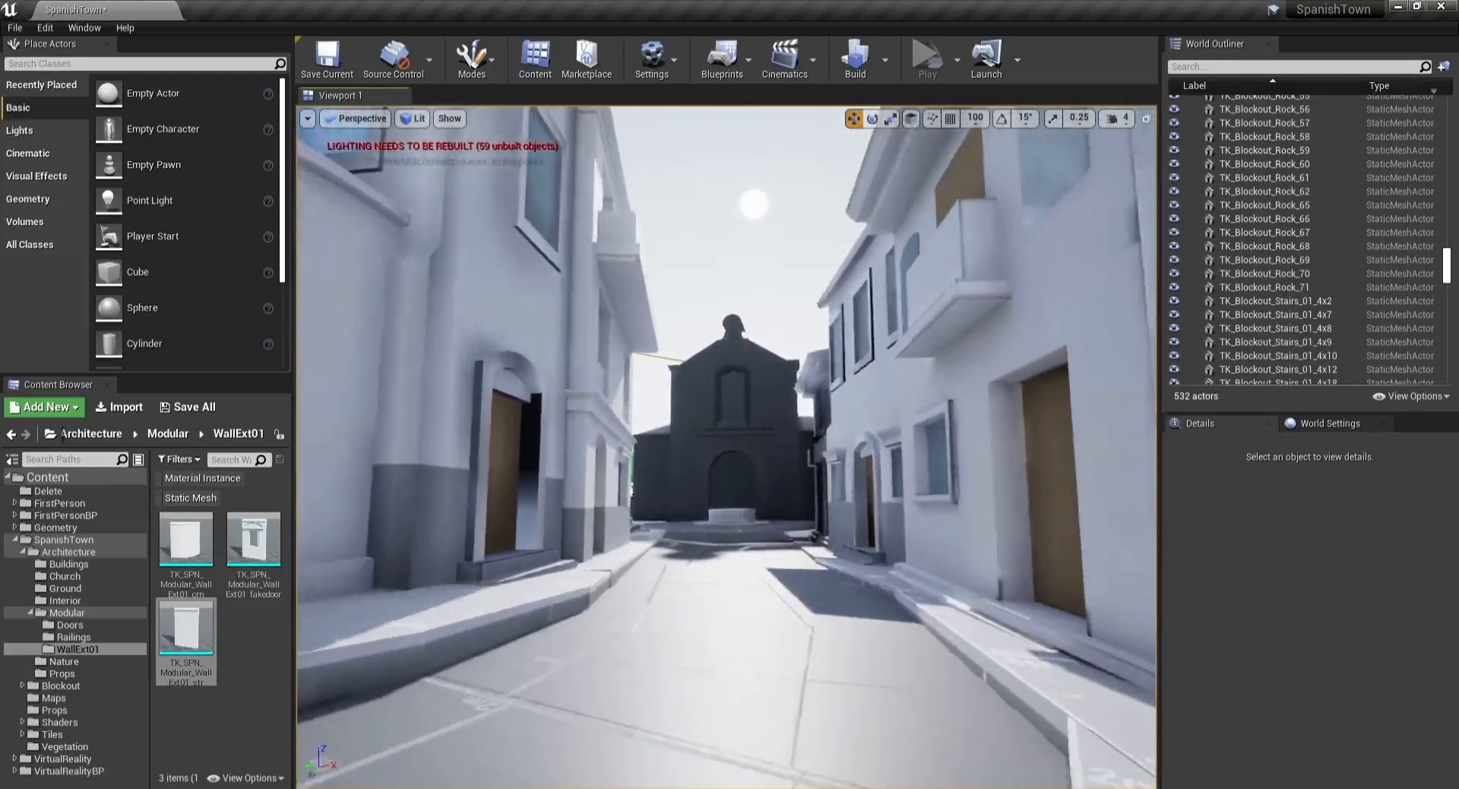
# Step: Rotate the residential building on the street's right side slightly
pyautogui.click(857, 467)
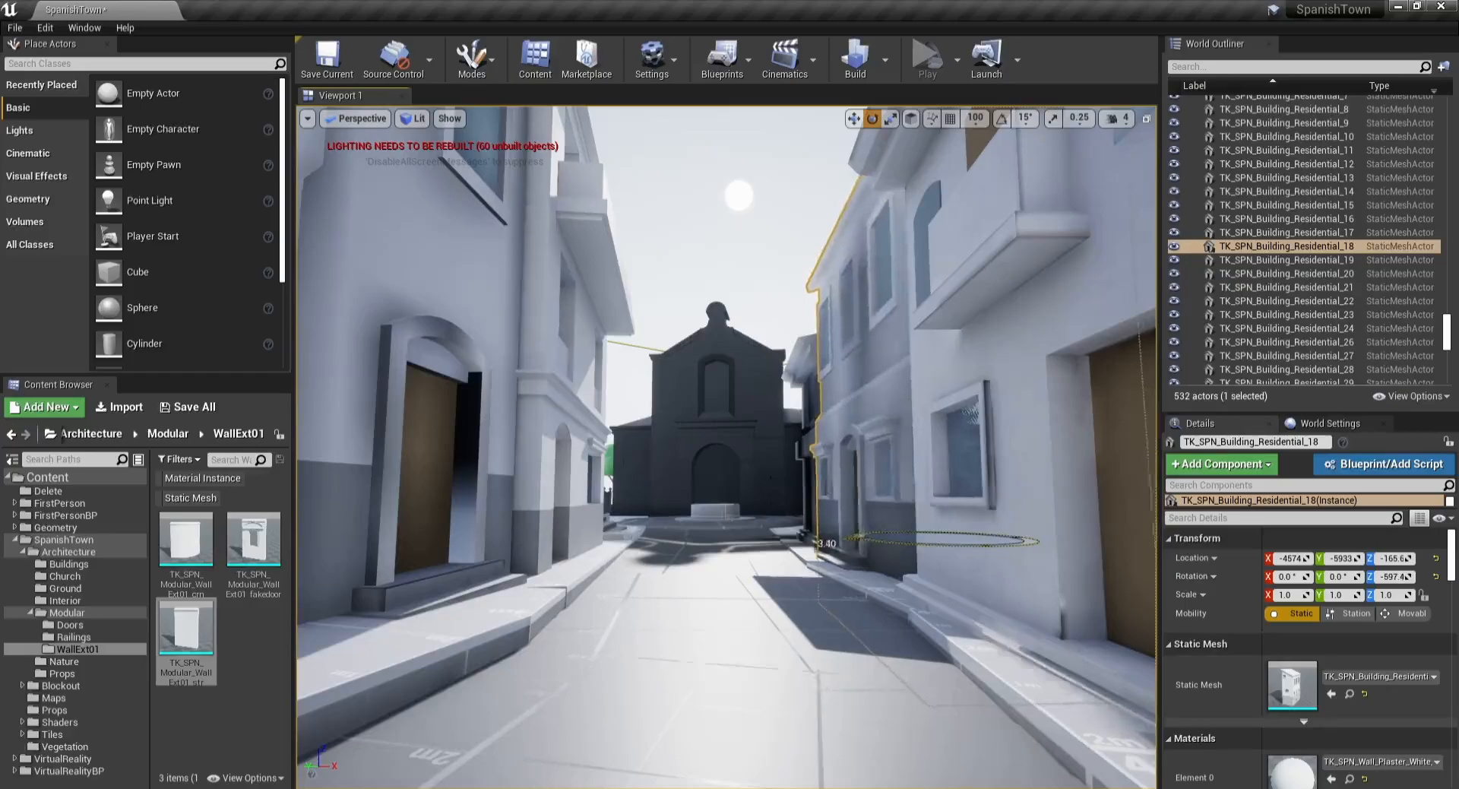
pyautogui.moveTo(900, 540); pyautogui.dragTo(914, 540)
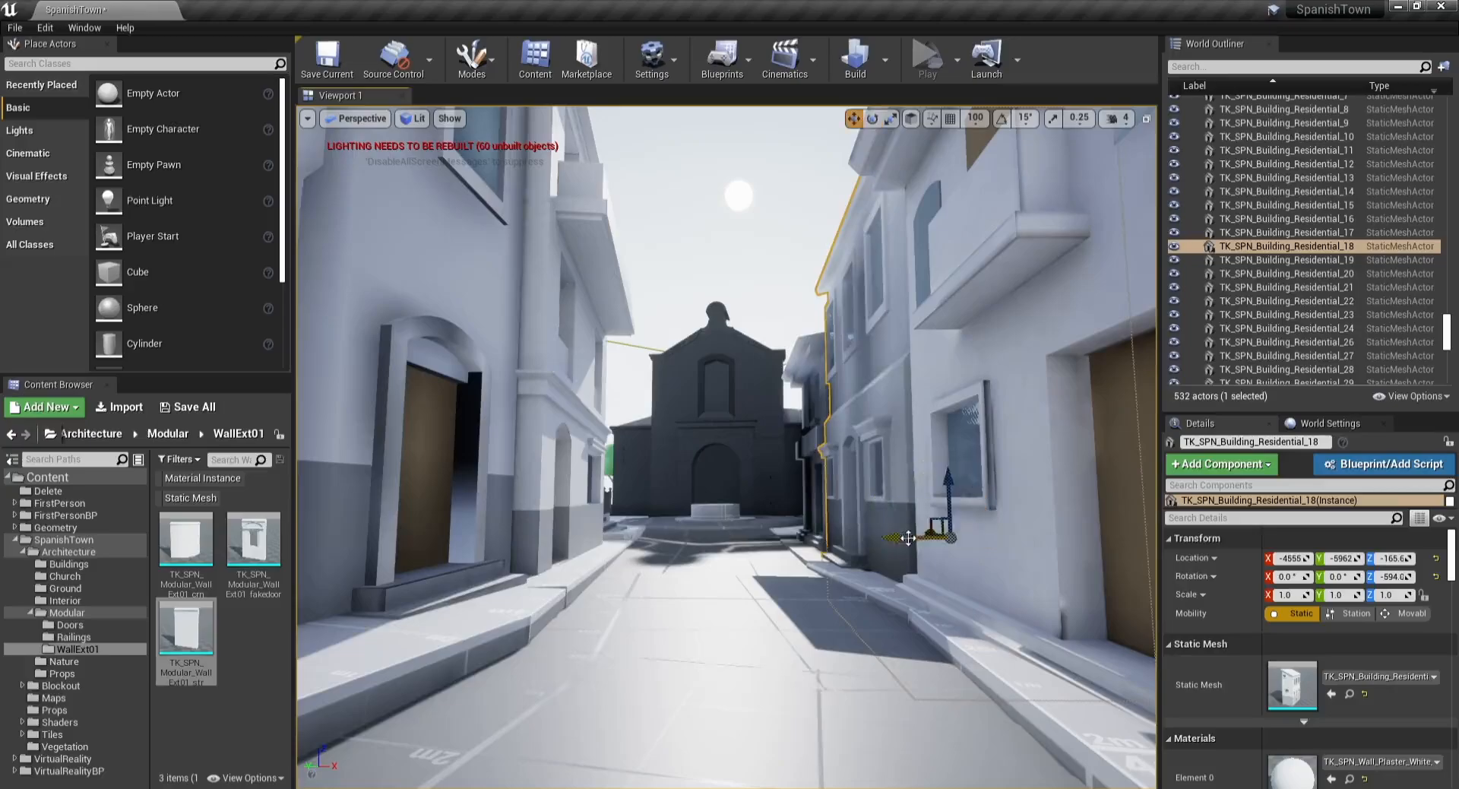
pyautogui.press('Escape')
pyautogui.press('a')
pyautogui.moveTo(911, 541); pyautogui.dragTo(1083, 545, button='right')
pyautogui.press('w')
pyautogui.press('d')
pyautogui.press('a')
# Step: Try moving the residential building toward the street, then undo the three moves
pyautogui.click(646, 448)
pyautogui.moveTo(645, 448); pyautogui.dragTo(608, 452, button='right')
pyautogui.press('s')
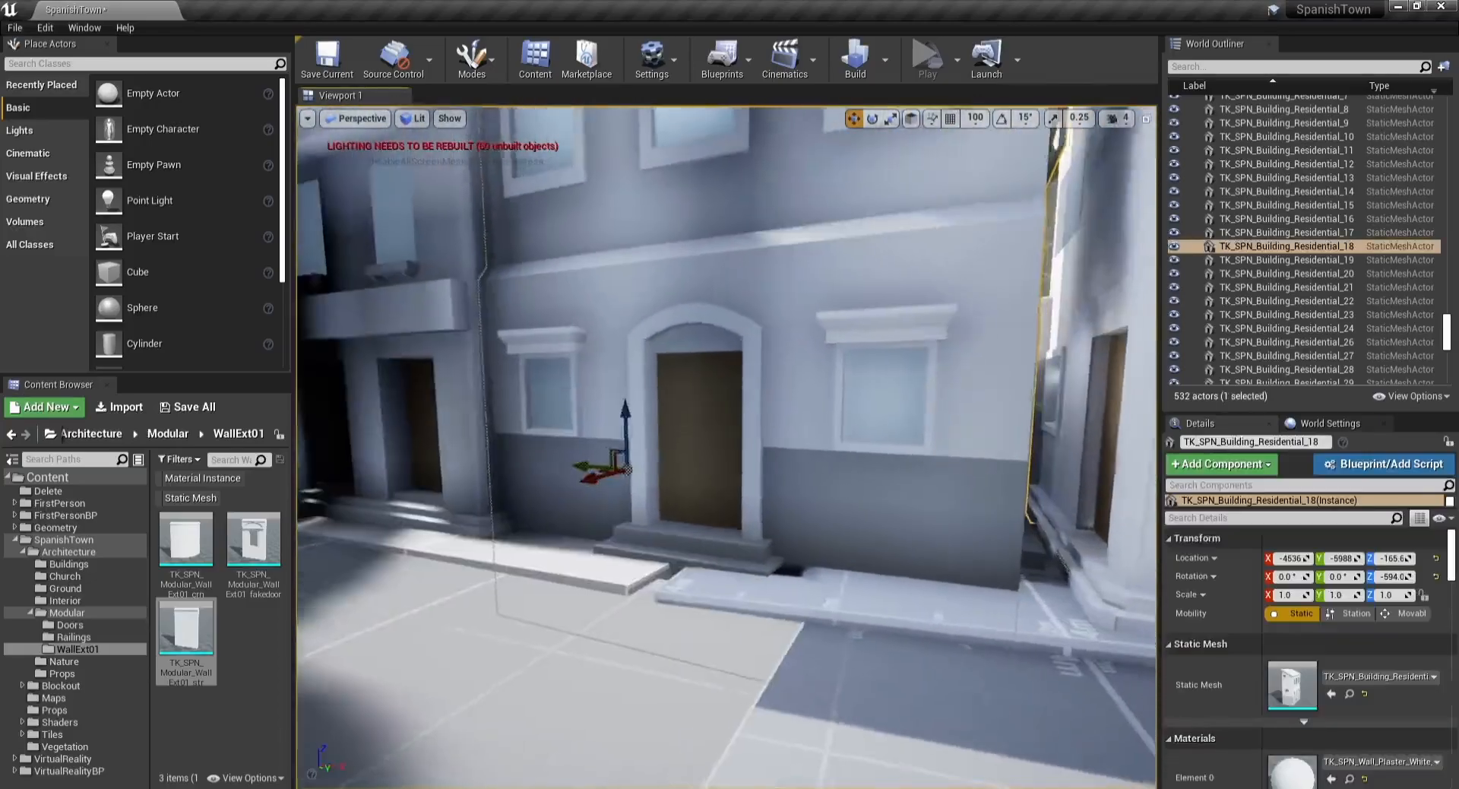
pyautogui.moveTo(605, 467); pyautogui.dragTo(637, 460)
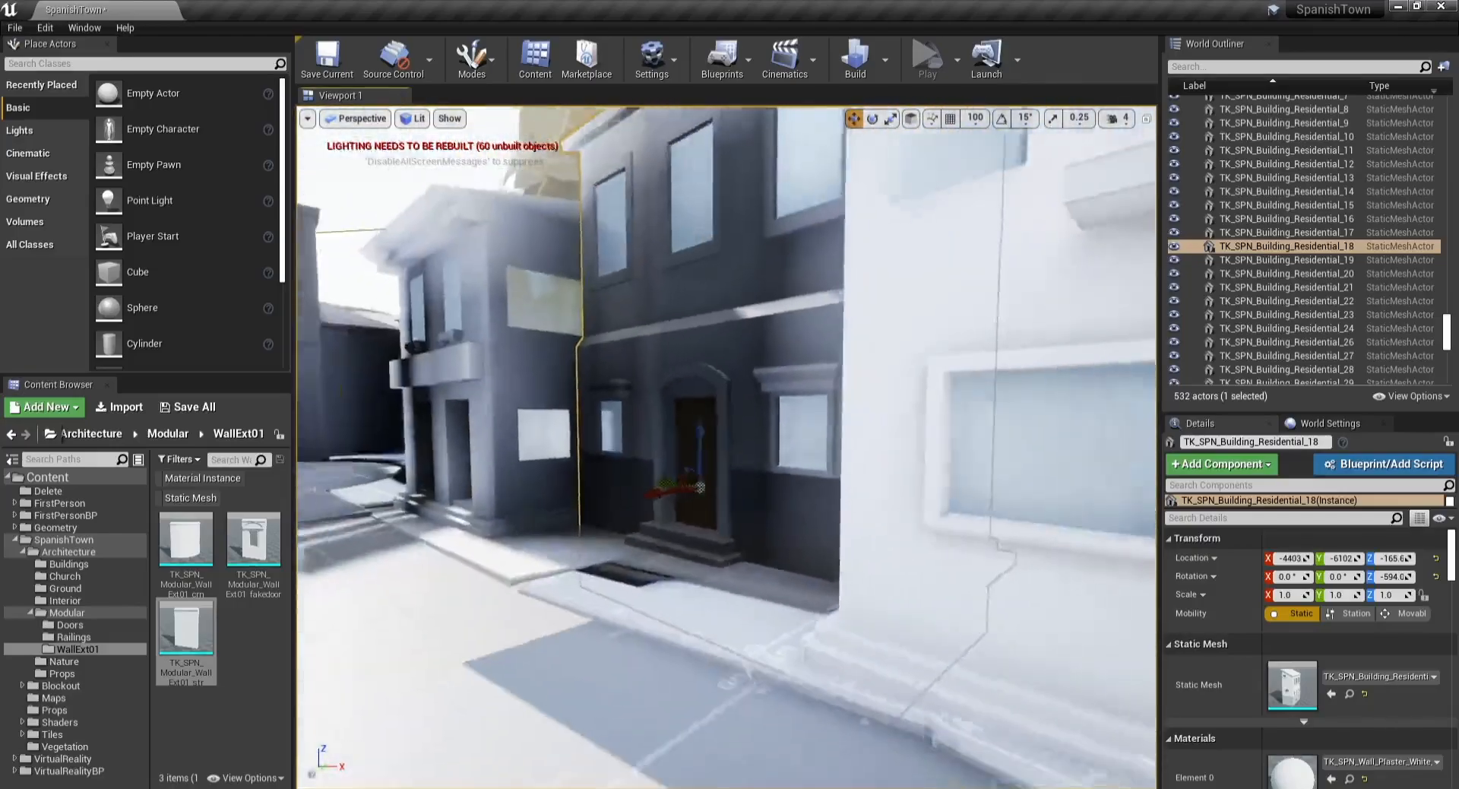
pyautogui.press('Escape')
pyautogui.moveTo(637, 459); pyautogui.dragTo(524, 425, button='right')
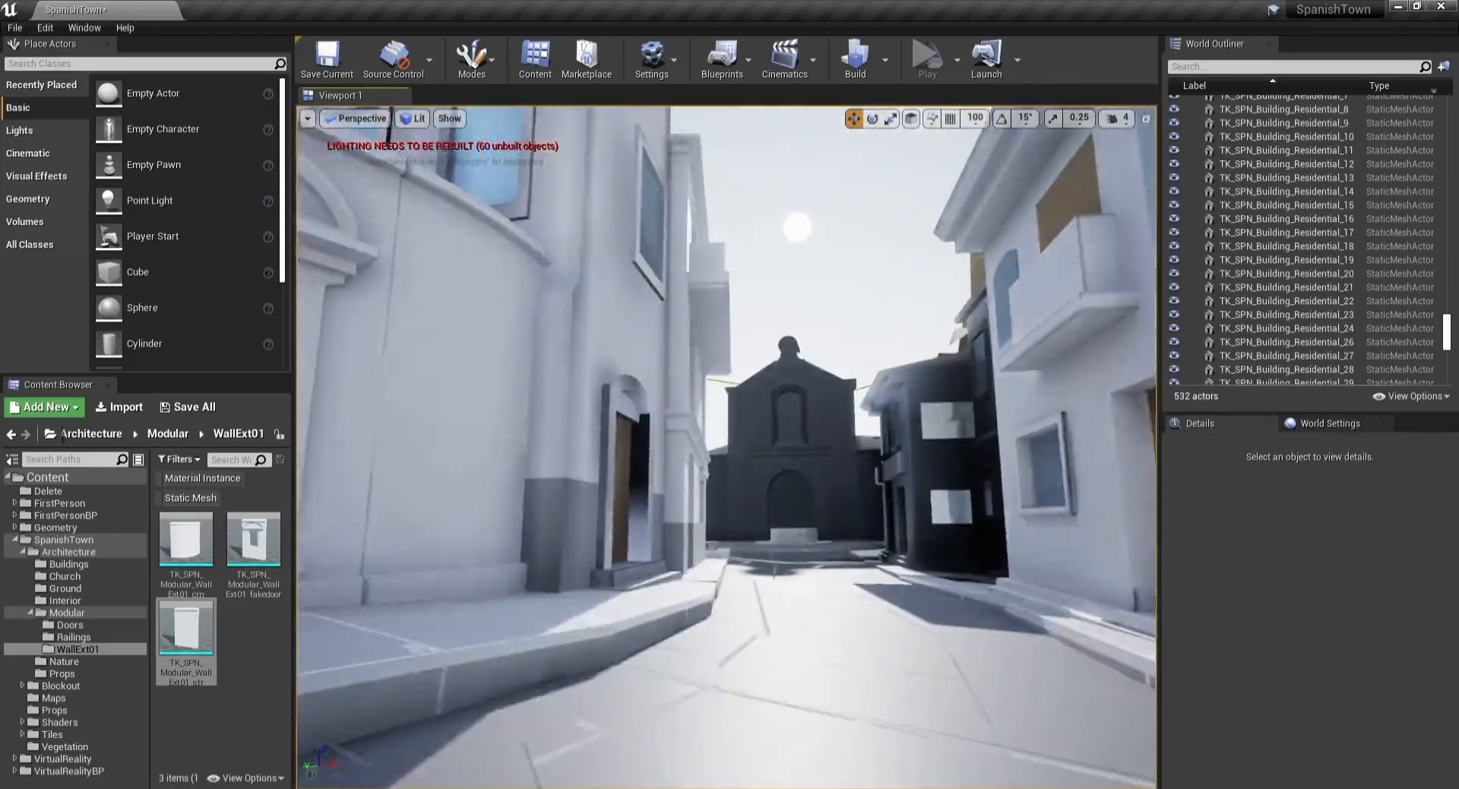
pyautogui.hotkey('ctrl', 'z')
pyautogui.hotkey('ctrl', 'z')
pyautogui.hotkey('ctrl', 'z')
# Step: Nudge the residential building's position slightly near its doorway
pyautogui.moveTo(727, 448); pyautogui.dragTo(684, 448, button='right')
pyautogui.press('w')
pyautogui.press('s')
pyautogui.moveTo(479, 422); pyautogui.dragTo(465, 425)
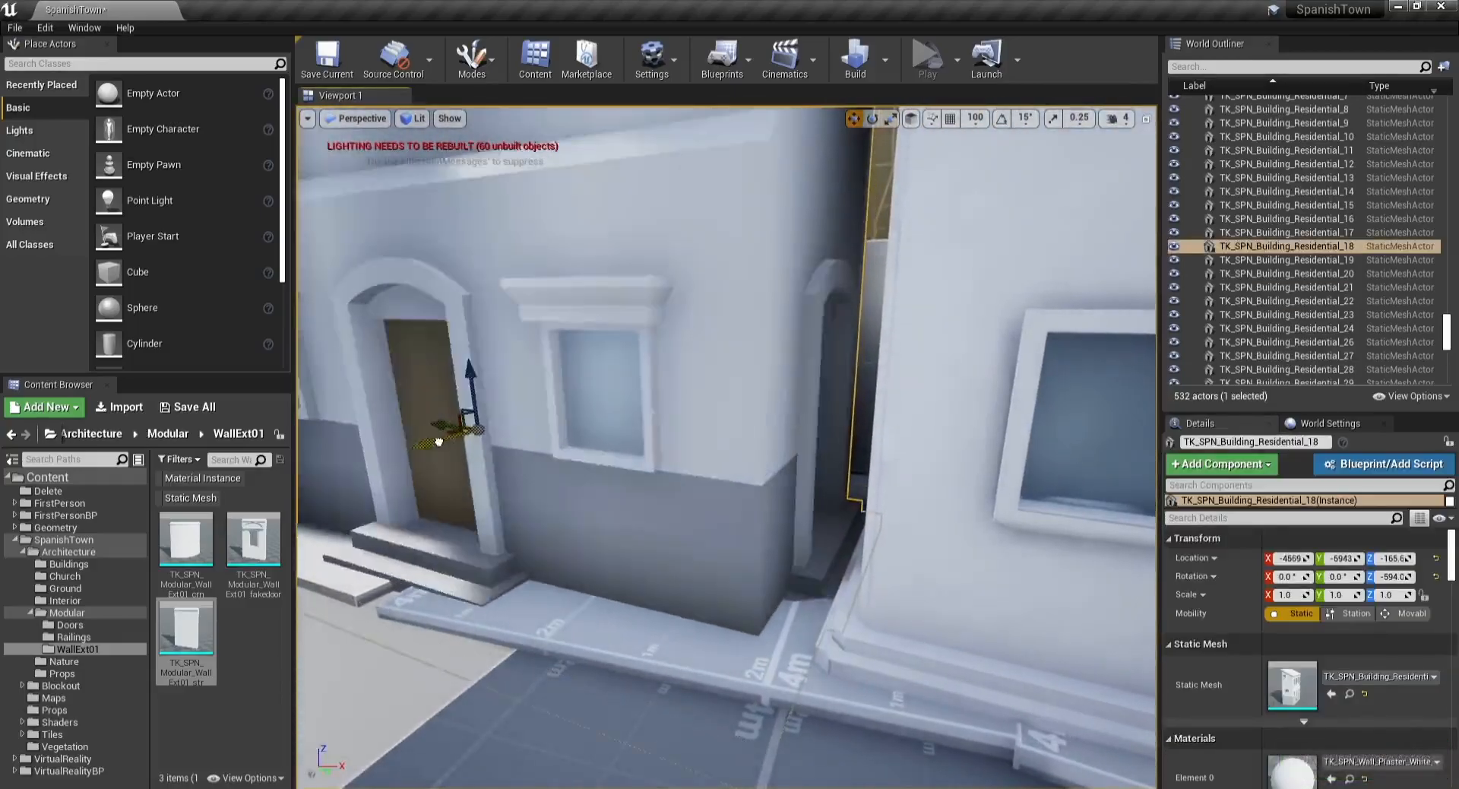
pyautogui.moveTo(465, 425); pyautogui.dragTo(465, 380, button='right')
pyautogui.press('w')
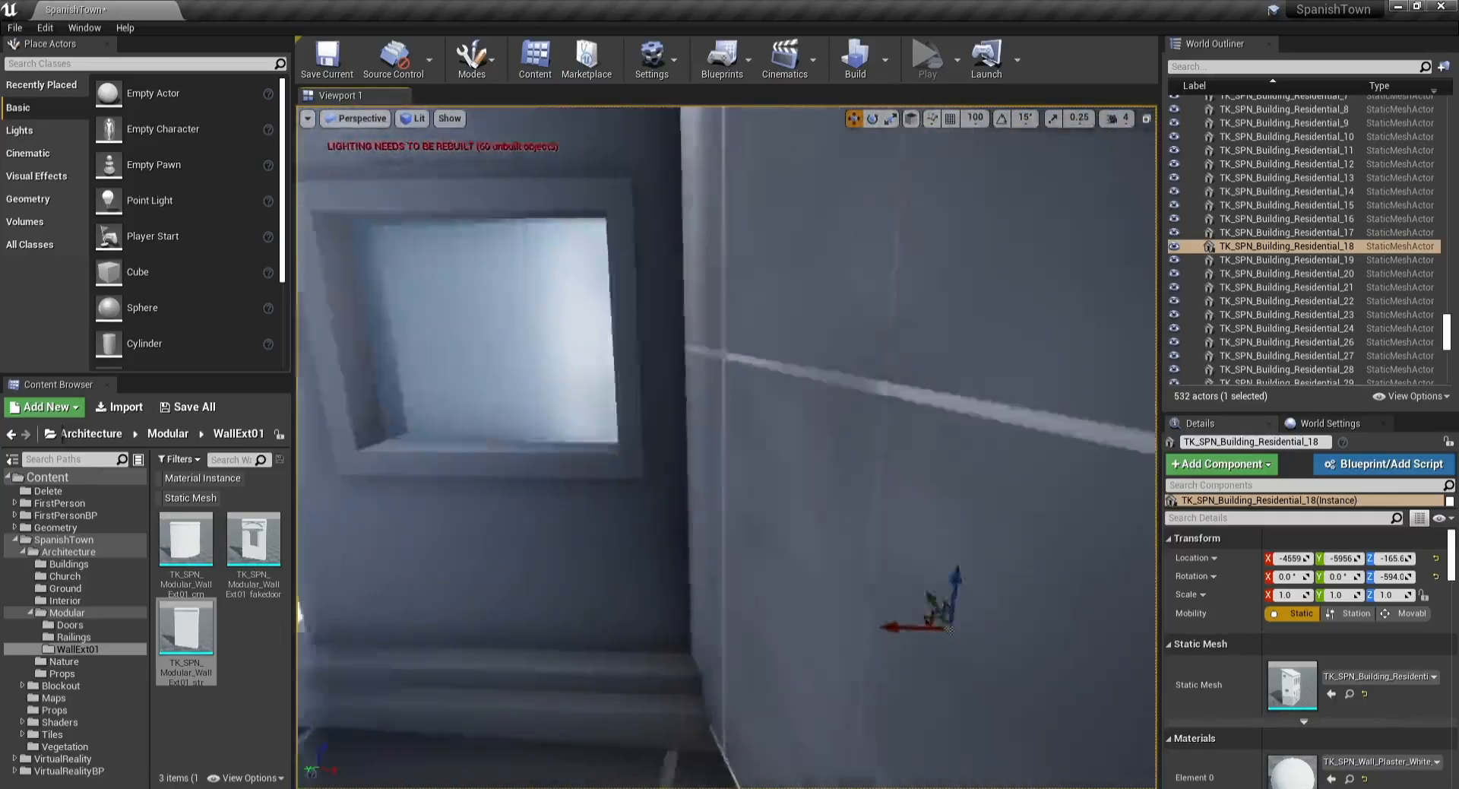
# Step: Place a TK_SPN_Modular_WallExt01_str2 wall piece at the building corner and rotate it about 37 degrees
pyautogui.moveTo(644, 368); pyautogui.dragTo(619, 388, button='right')
pyautogui.press('s')
pyautogui.press('w')
pyautogui.moveTo(182, 635); pyautogui.dragTo(650, 582)
pyautogui.press('e')
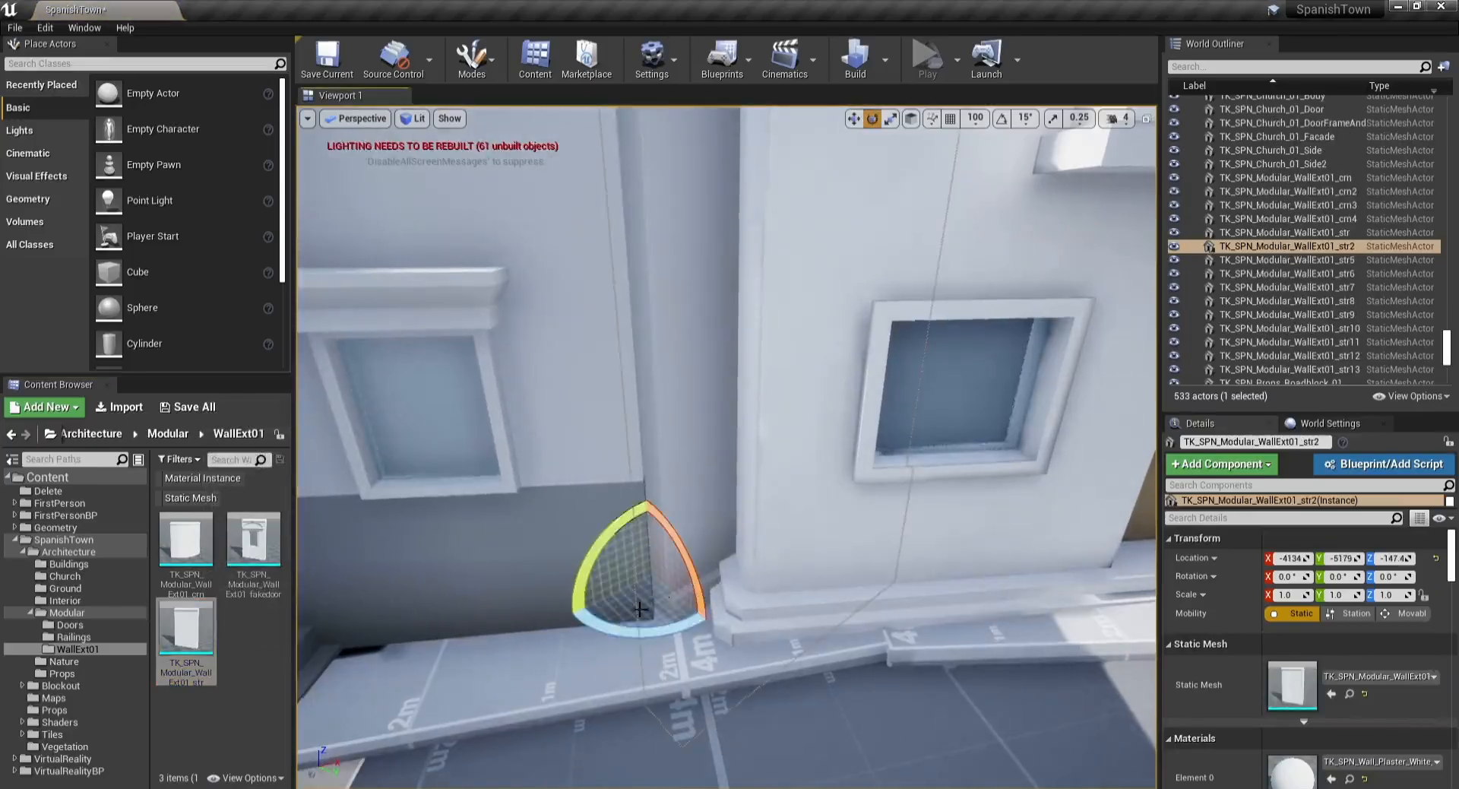
pyautogui.moveTo(646, 631); pyautogui.dragTo(688, 634)
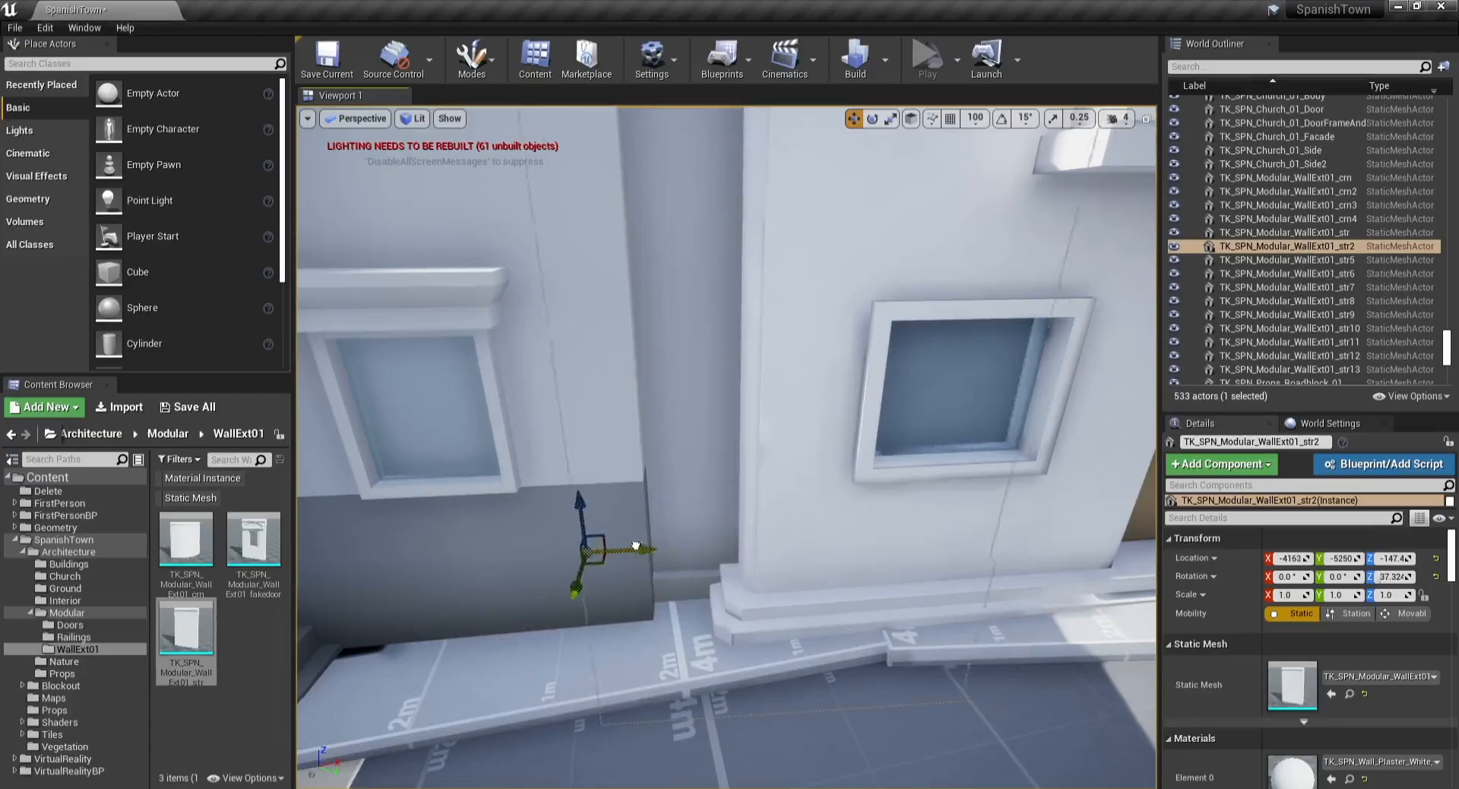
pyautogui.press('Escape')
# Step: Shift the residential building beside the new wall piece slightly along its front
pyautogui.press('s')
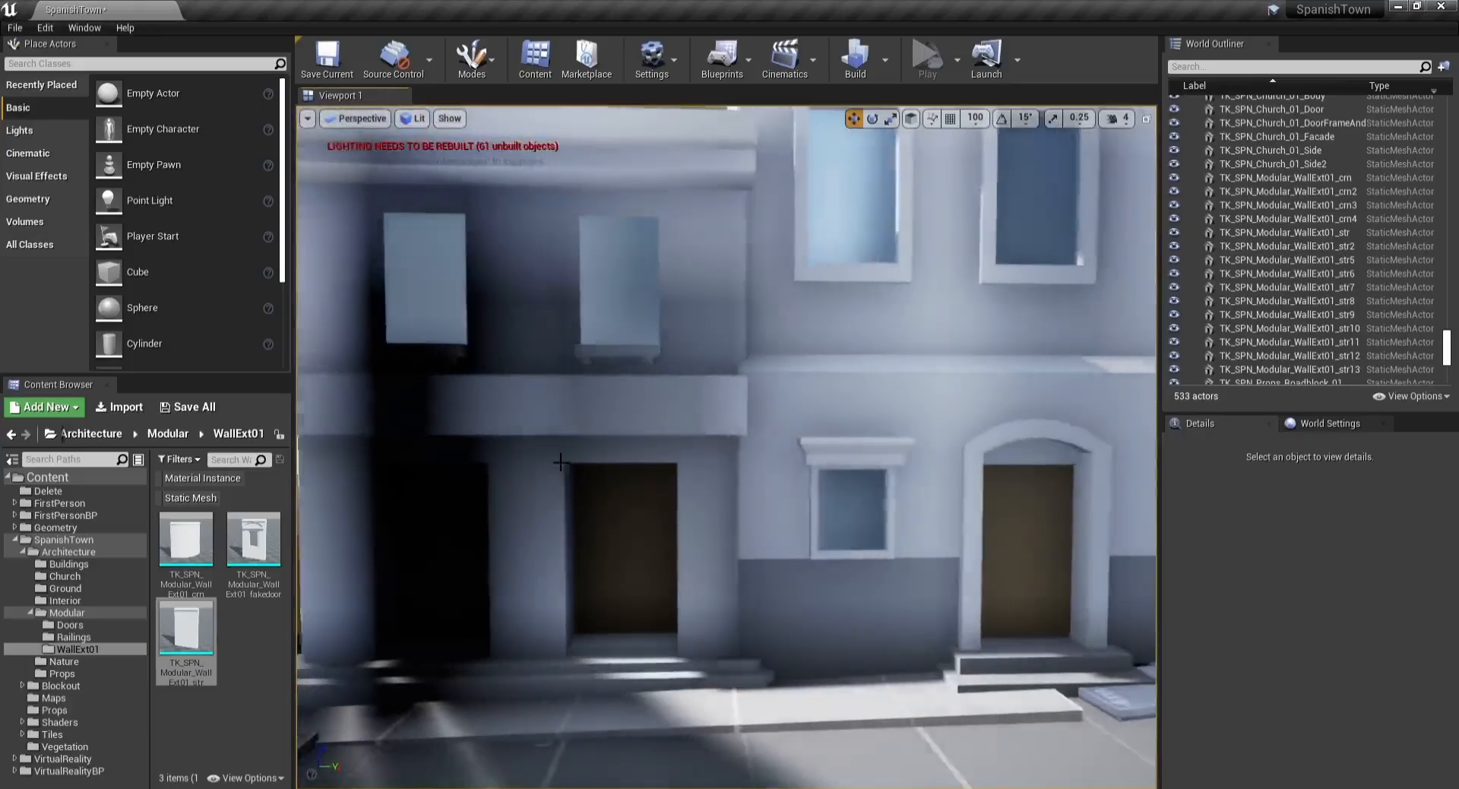
pyautogui.click(698, 560)
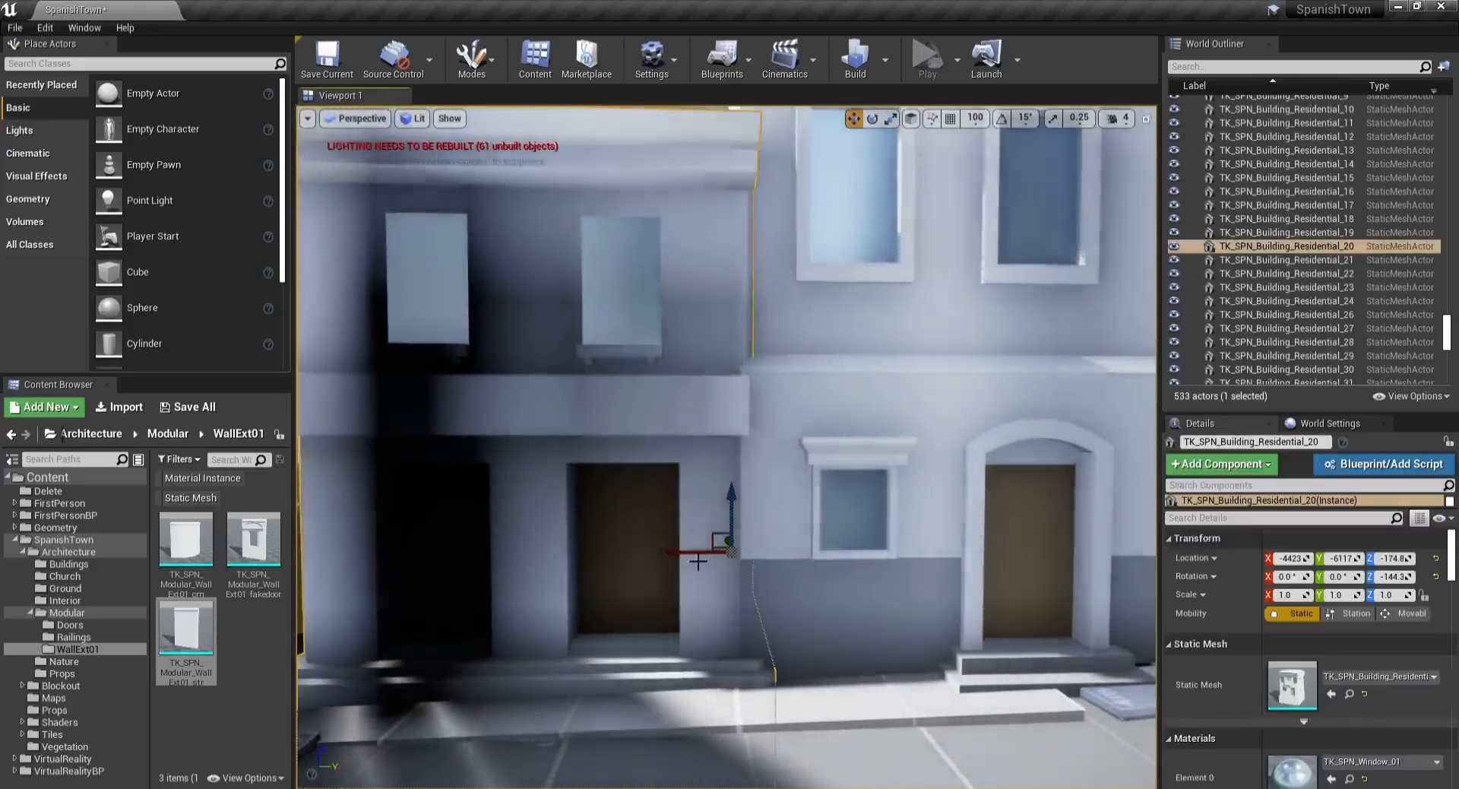
pyautogui.moveTo(698, 561); pyautogui.dragTo(748, 559, button='right')
pyautogui.press('a')
pyautogui.moveTo(772, 513); pyautogui.dragTo(746, 525)
pyautogui.press('Escape')
# Step: Rotate the commercial building at the street junction about 6 degrees and nudge its position
pyautogui.press('d')
pyautogui.moveTo(746, 525); pyautogui.dragTo(722, 461, button='right')
pyautogui.press('s')
pyautogui.press('s')
pyautogui.click(775, 463)
pyautogui.moveTo(735, 513); pyautogui.dragTo(779, 526)
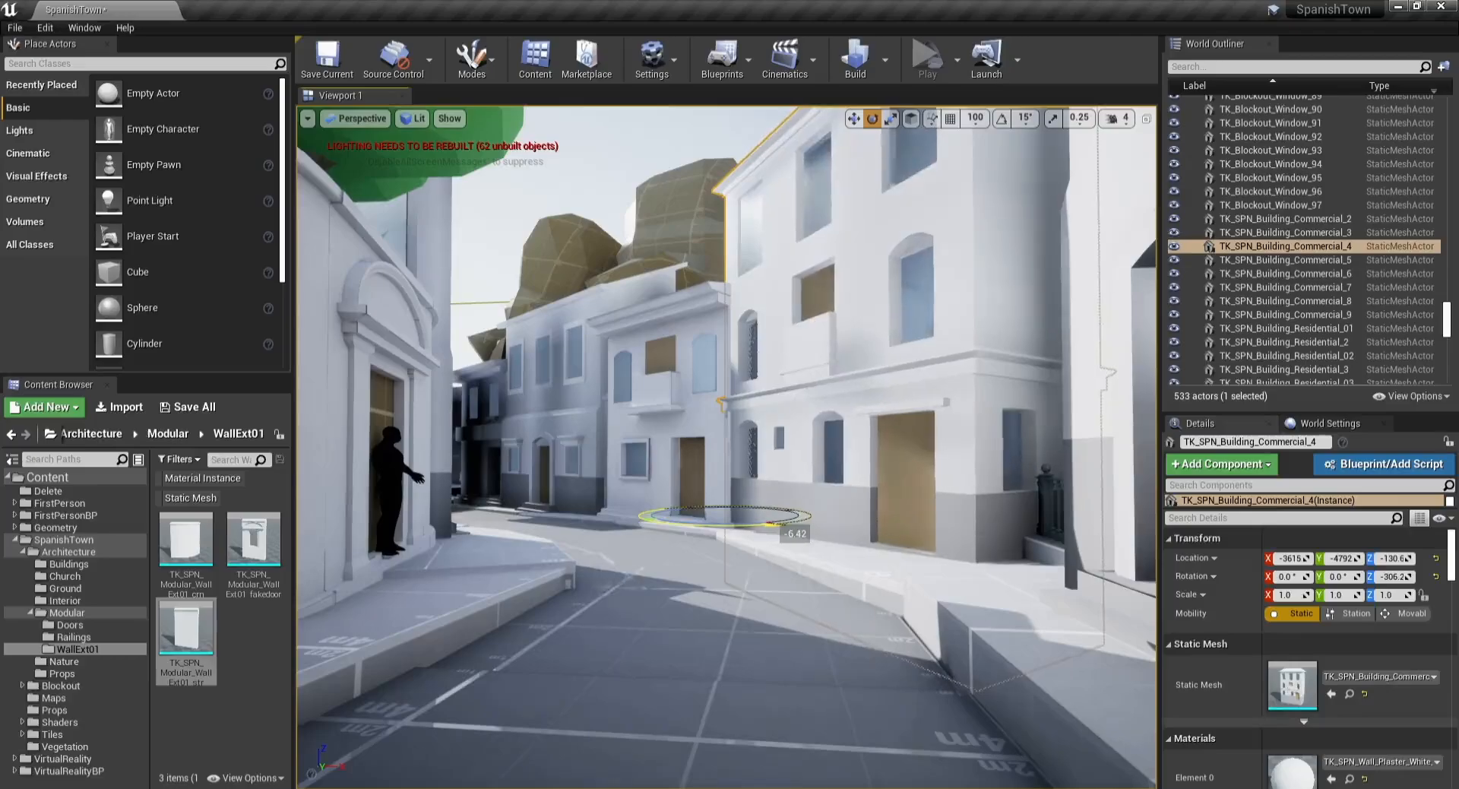
pyautogui.press('w')
pyautogui.scroll(10, 713, 524)
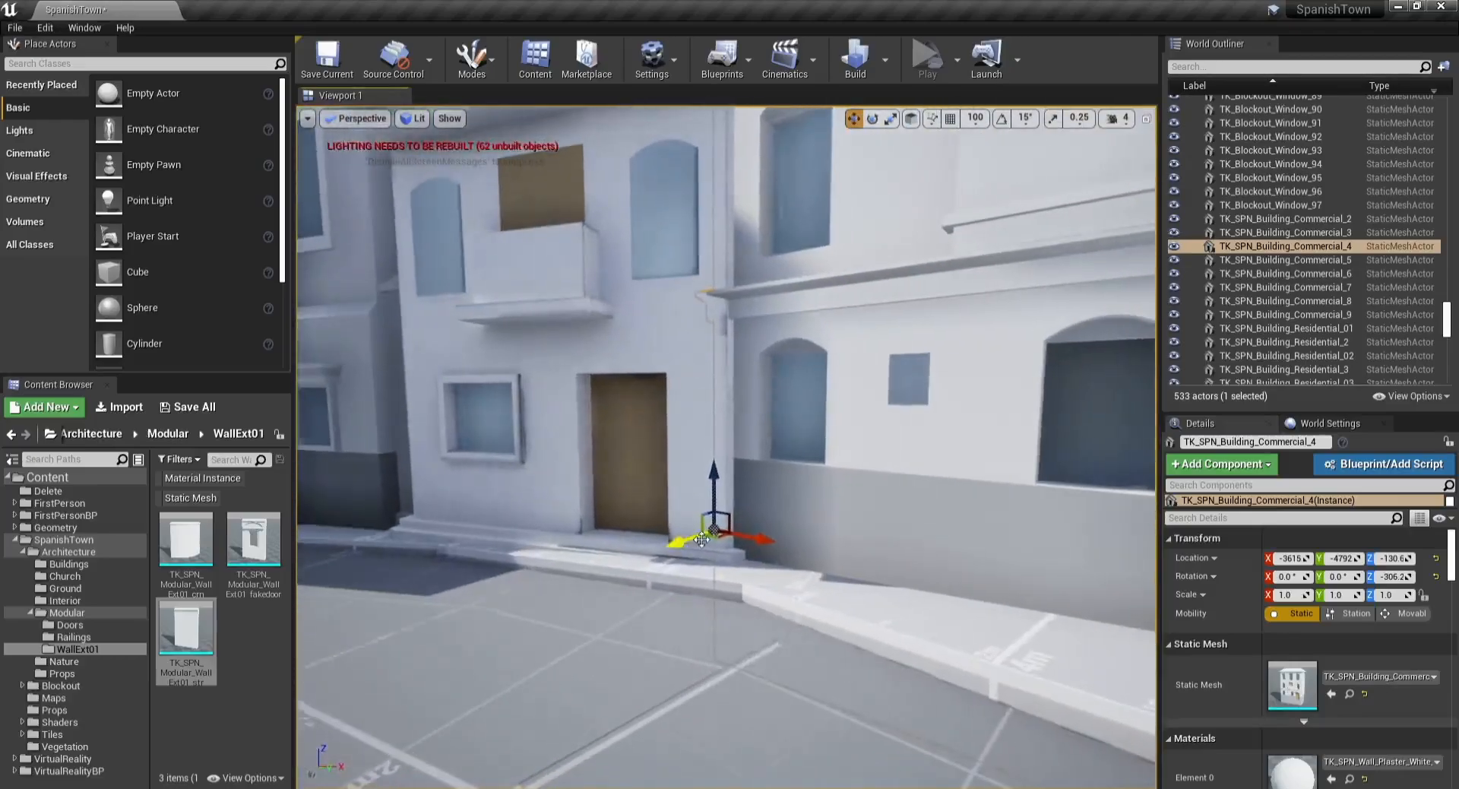
pyautogui.moveTo(706, 539); pyautogui.dragTo(695, 542)
pyautogui.press('Escape')
# Step: Maximise the viewport to immersive fullscreen
pyautogui.press('s')
pyautogui.moveTo(686, 544); pyautogui.dragTo(555, 524, button='right')
pyautogui.press('w')
pyautogui.press('w')
pyautogui.press('F11')
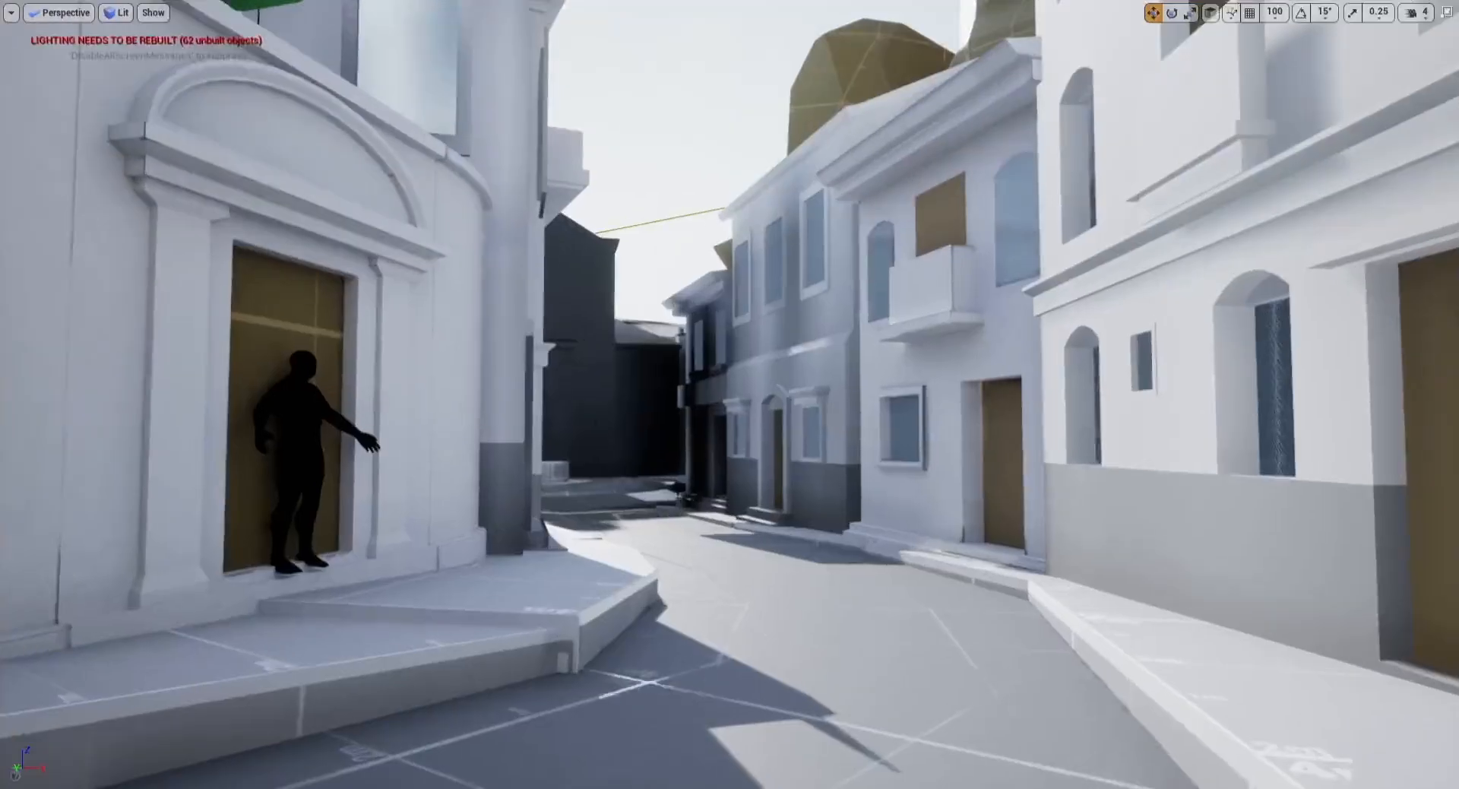
# Step: Move the human-scale mannequin along the raised pavement to stand in front of the arched doorway
pyautogui.press('s')
pyautogui.moveTo(515, 404); pyautogui.dragTo(474, 411, button='right')
pyautogui.press('w')
pyautogui.press('s')
pyautogui.click(515, 405)
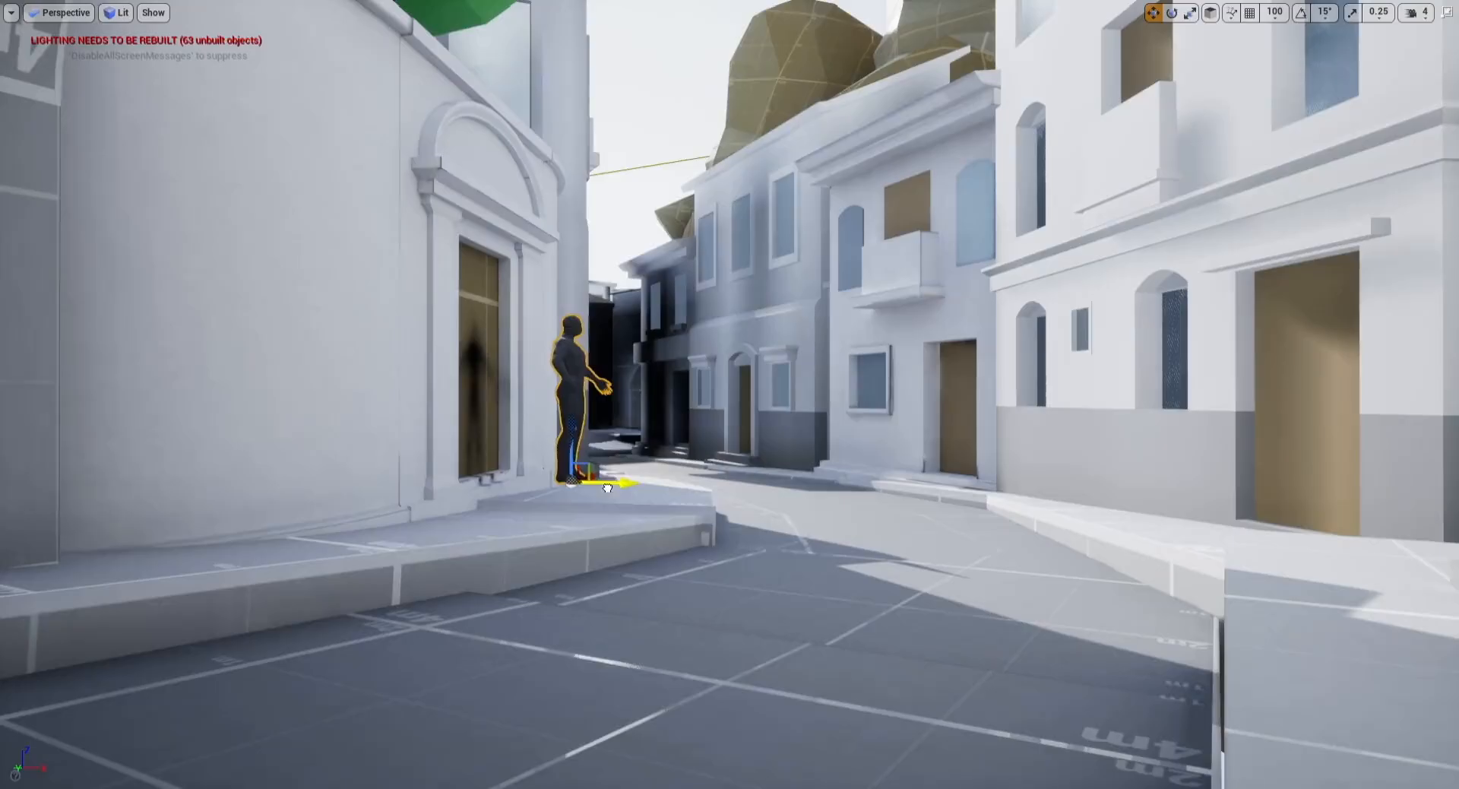
pyautogui.moveTo(616, 439); pyautogui.dragTo(536, 387, button='right')
pyautogui.press('w')
pyautogui.press('d')
pyautogui.press('w')
pyautogui.press('s')
pyautogui.press('s')
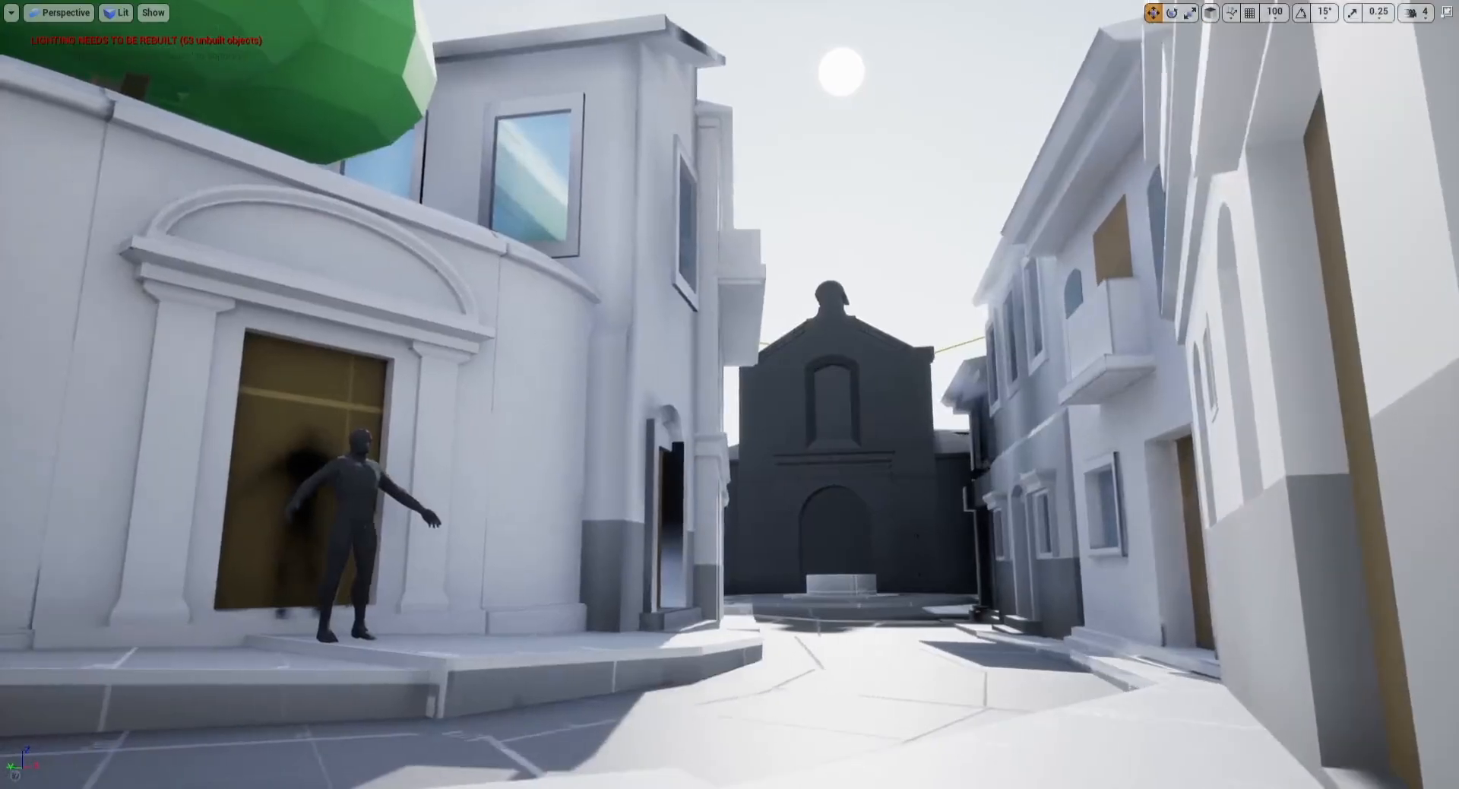
# Step: Save the level
pyautogui.press('s')
pyautogui.moveTo(535, 386); pyautogui.dragTo(800, 326, button='right')
pyautogui.press('w')
pyautogui.press('a')
pyautogui.press('a')
pyautogui.press('s')
pyautogui.press('w')
pyautogui.press('d')
pyautogui.press('w')
pyautogui.moveTo(819, 383); pyautogui.dragTo(375, 454, button='right')
pyautogui.press('s')
pyautogui.press('w')
pyautogui.moveTo(693, 393); pyautogui.dragTo(494, 377, button='right')
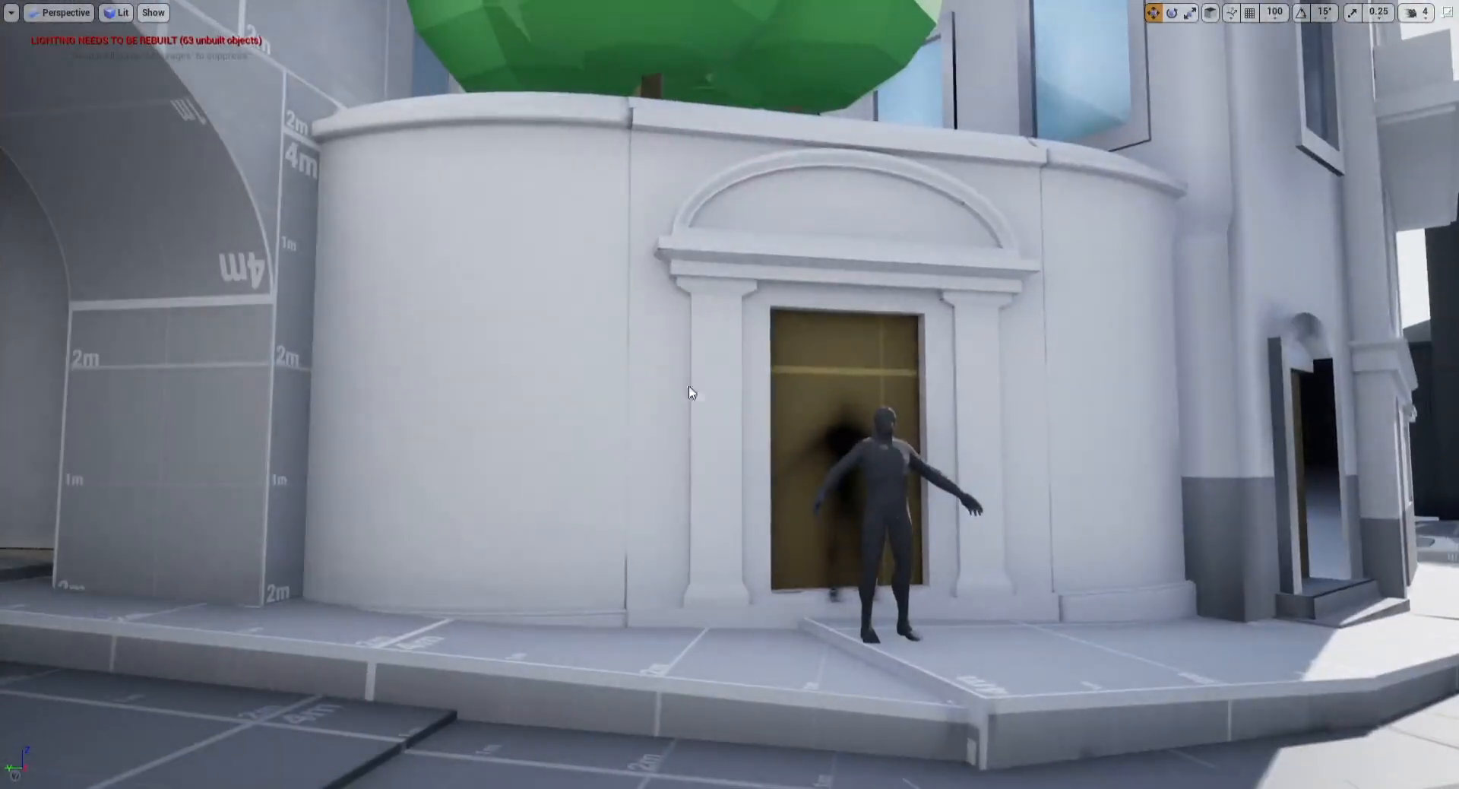
pyautogui.hotkey('ctrl', 's')
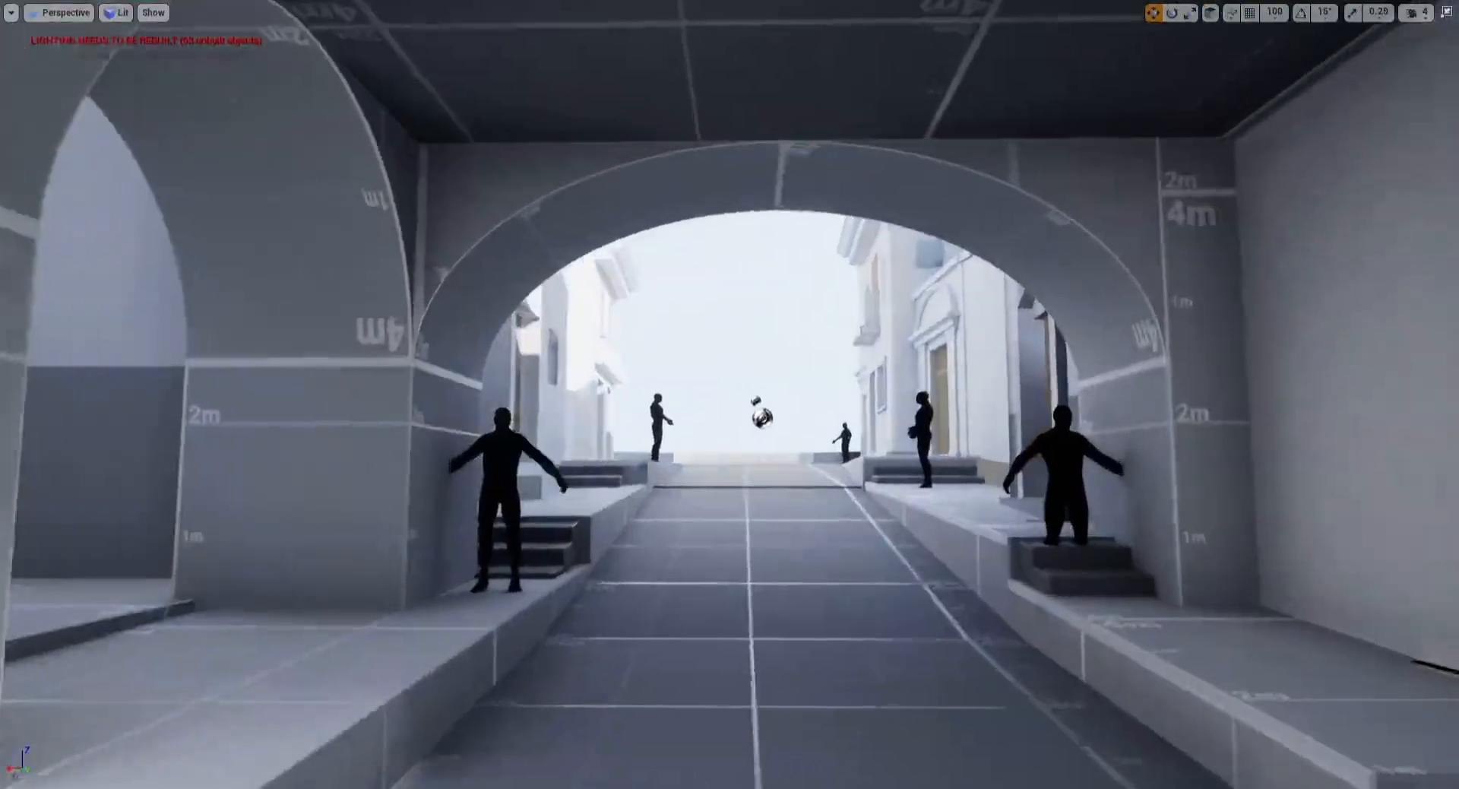
# Step: Shift the residential building beside the mannequin along the street, then undo the move
pyautogui.press('w')
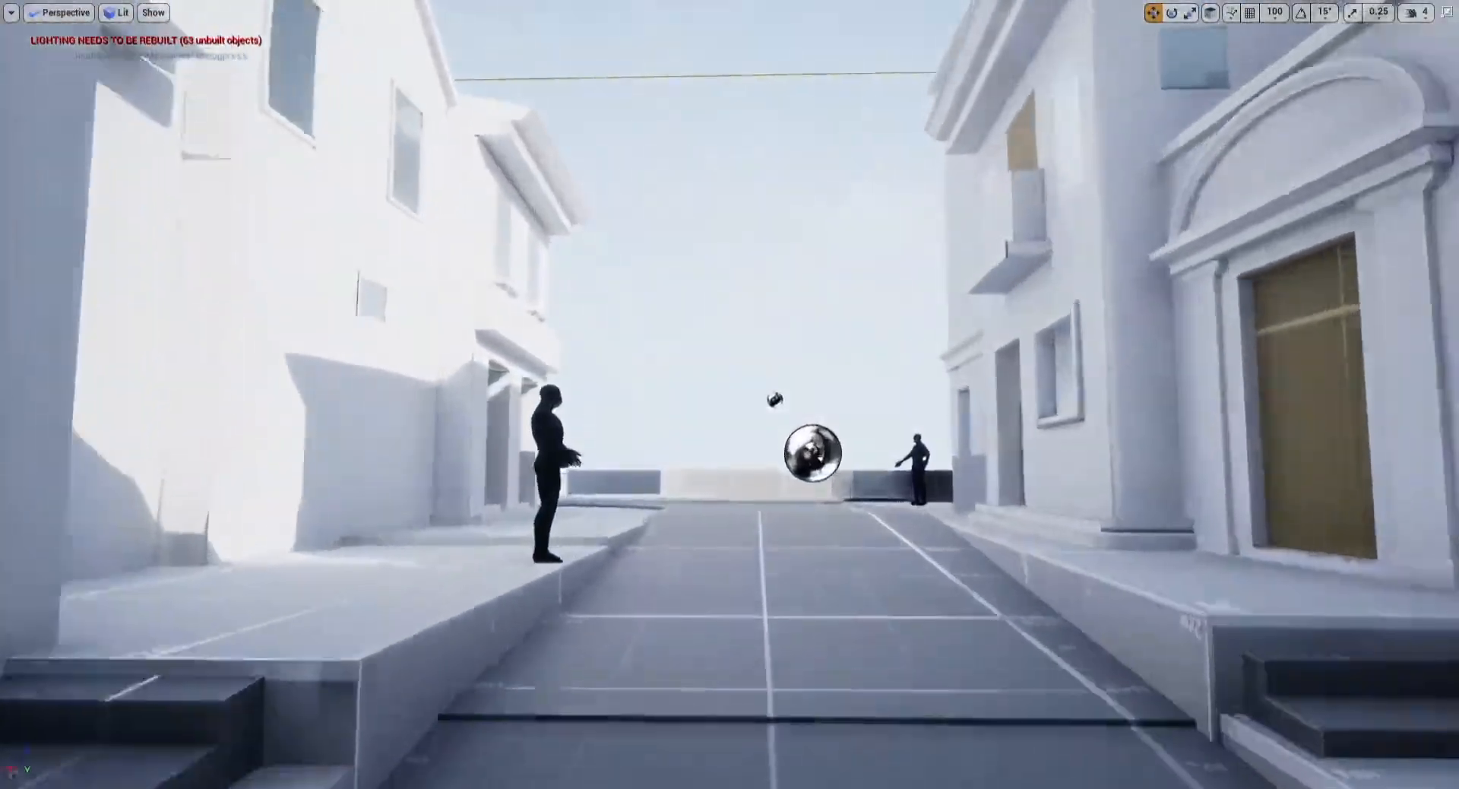
pyautogui.moveTo(729, 394); pyautogui.dragTo(915, 345, button='right')
pyautogui.press('w')
pyautogui.press('a')
pyautogui.press('d')
pyautogui.click(908, 348)
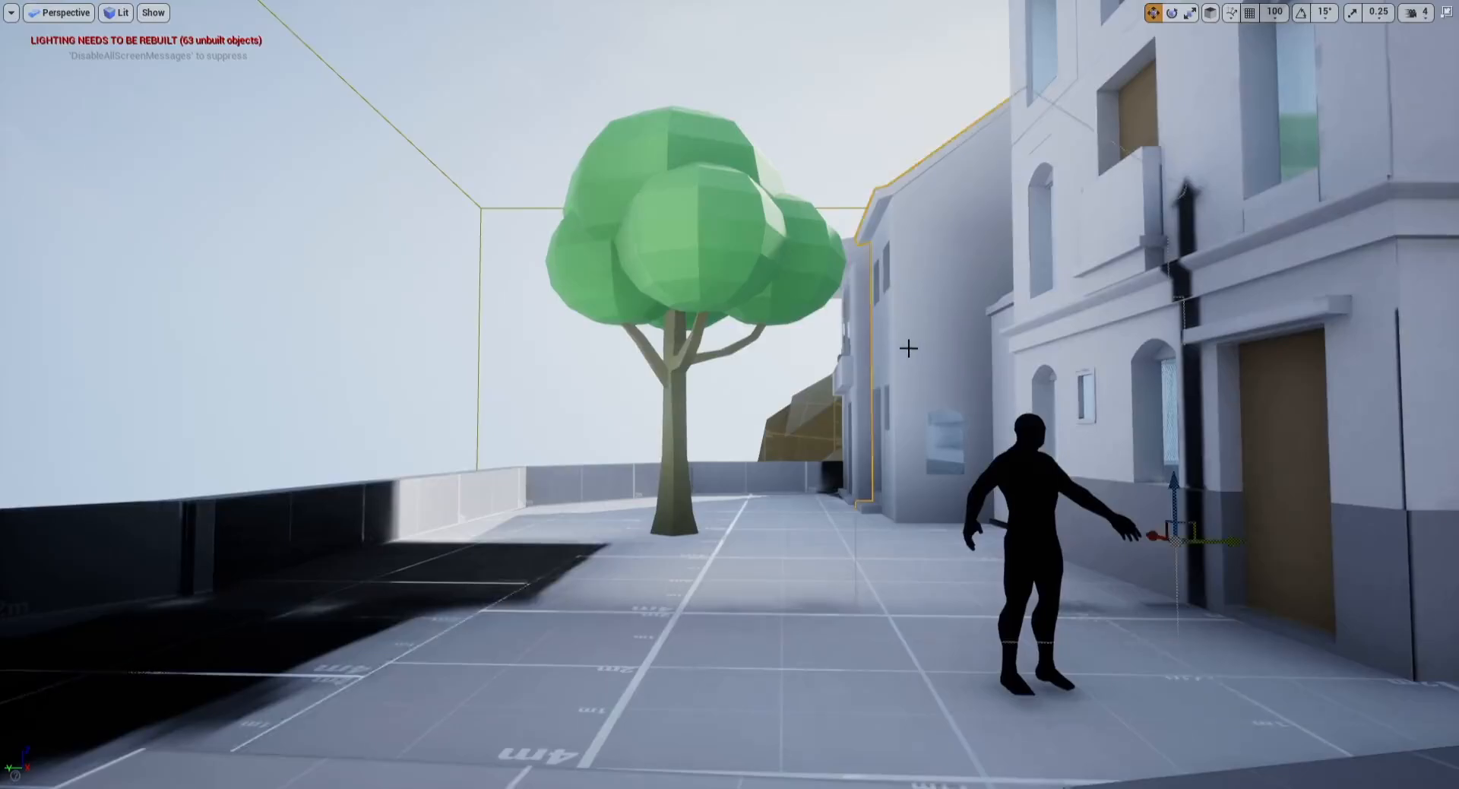
pyautogui.moveTo(1223, 549); pyautogui.dragTo(1300, 530)
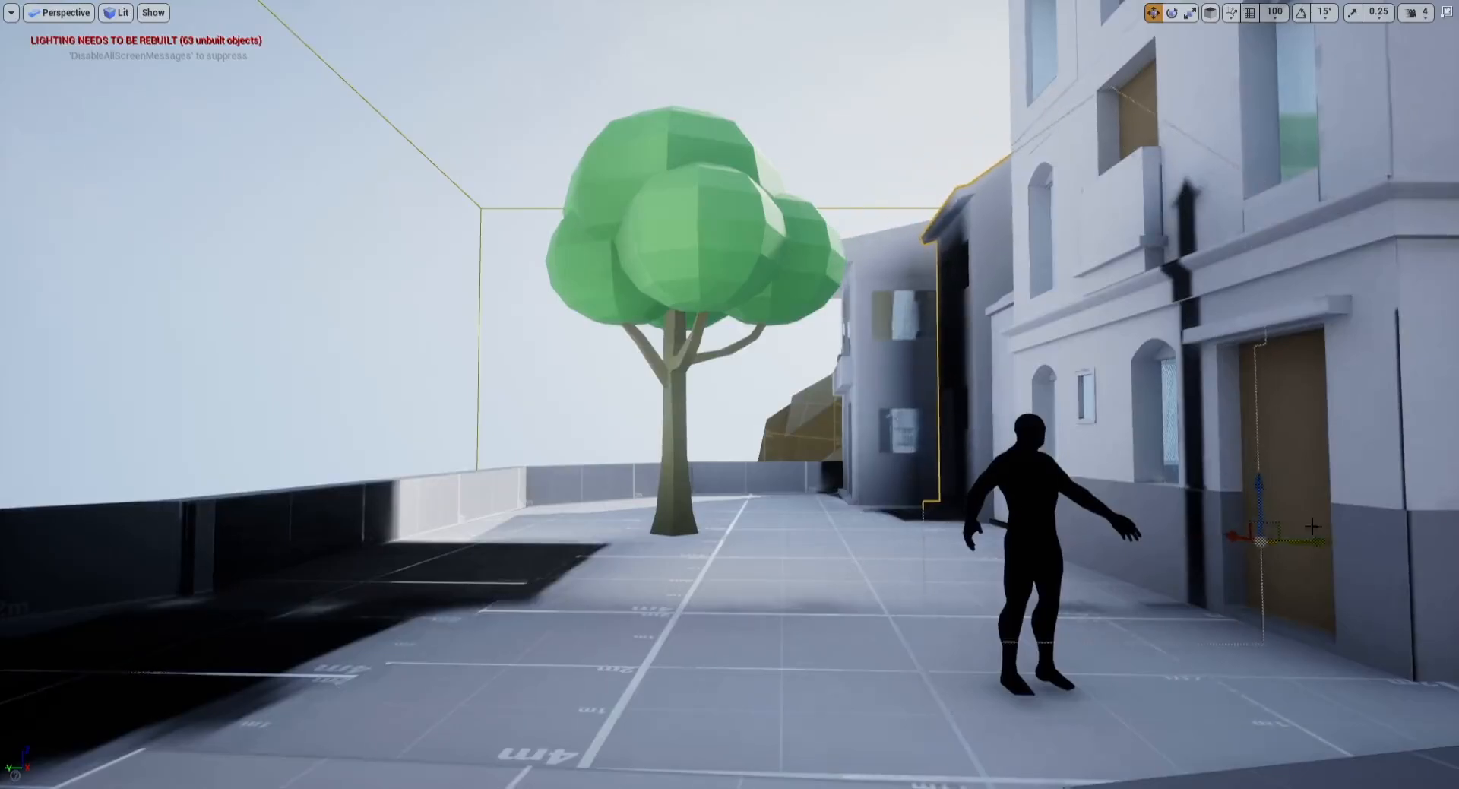
pyautogui.hotkey('ctrl', 'z')
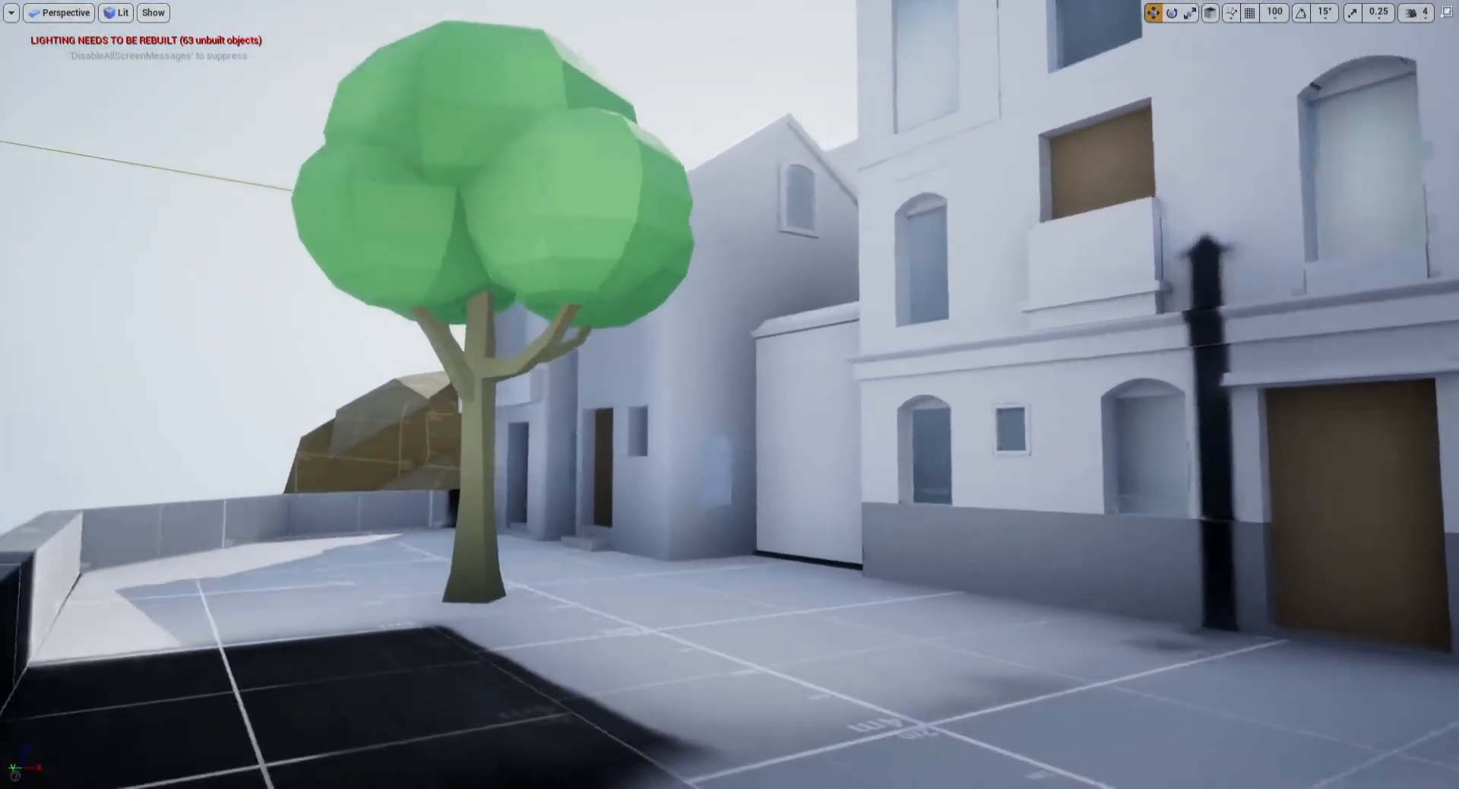
# Step: Select the large rock cliff near the church plaza and move it toward the arched passage
pyautogui.moveTo(729, 394); pyautogui.dragTo(905, 396, button='right')
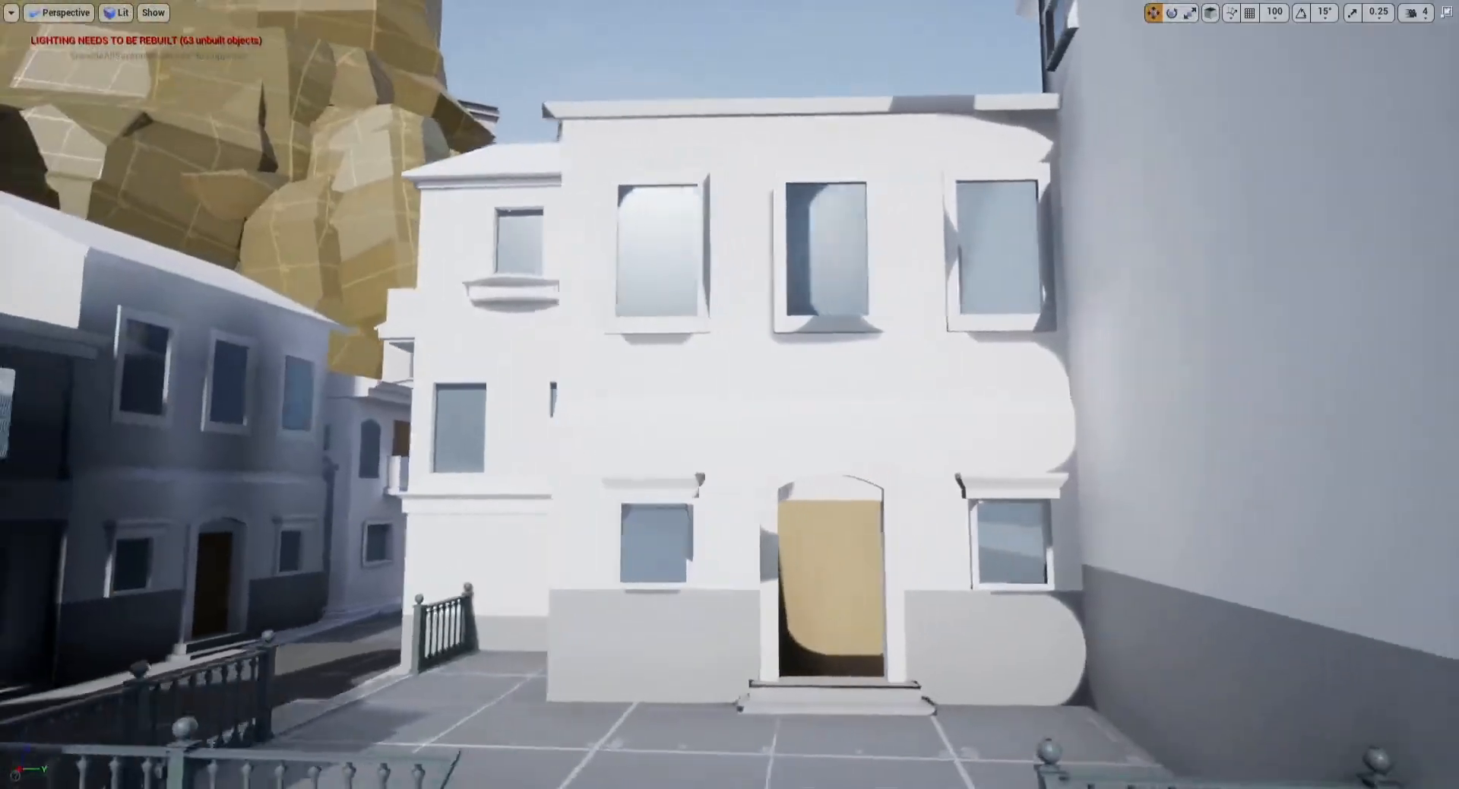
pyautogui.press('a')
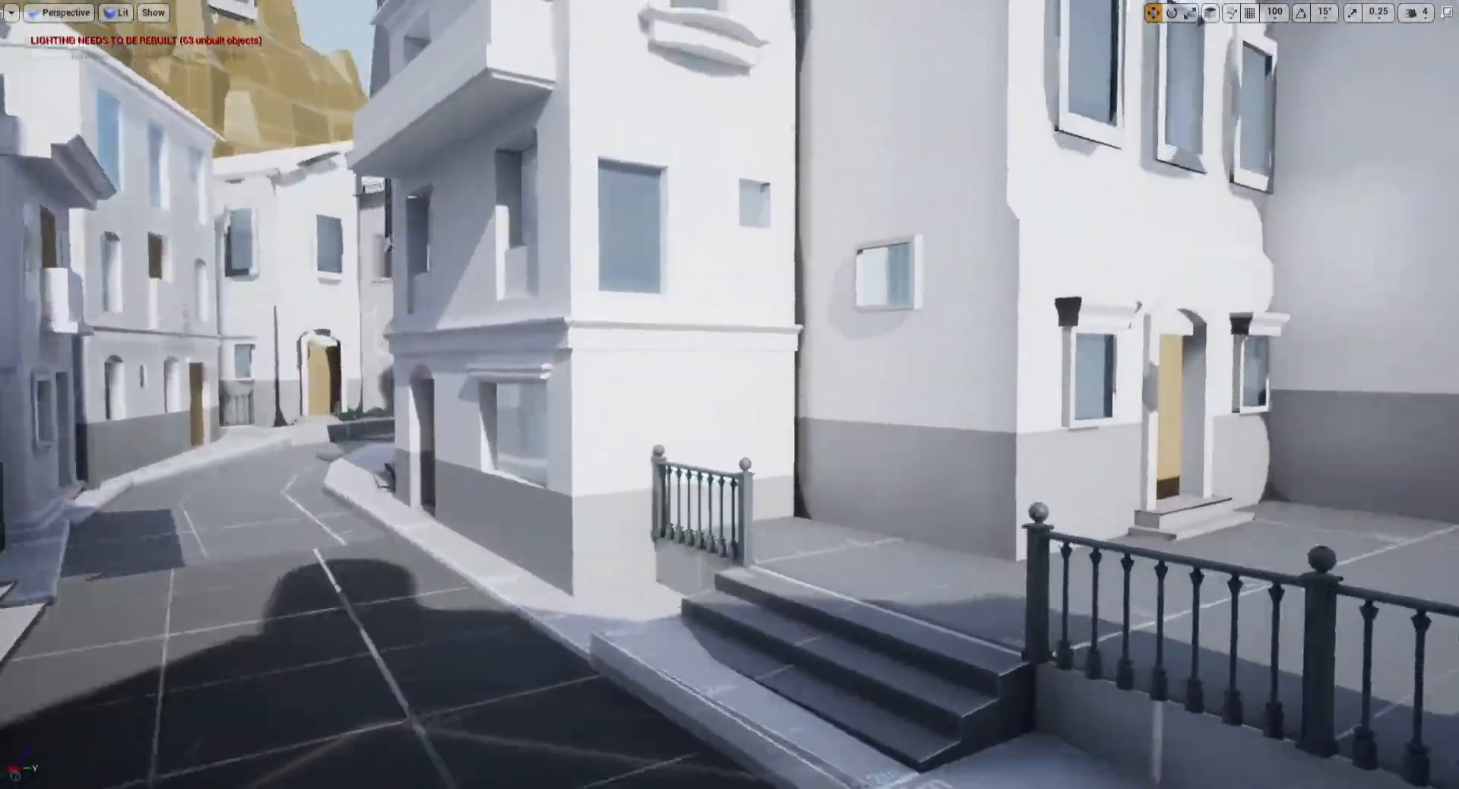
pyautogui.press('w')
pyautogui.press('s')
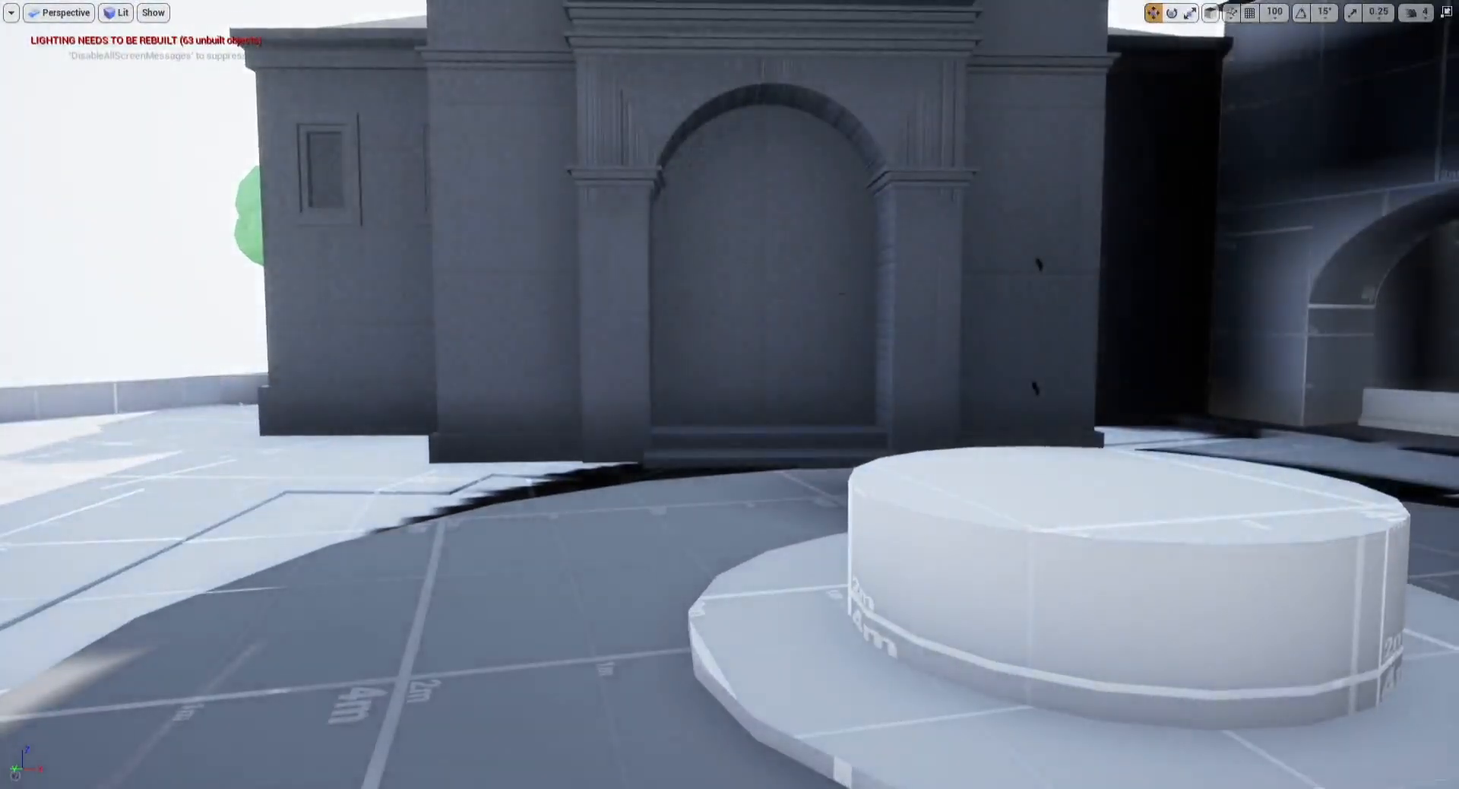
pyautogui.moveTo(729, 394); pyautogui.dragTo(759, 334, button='right')
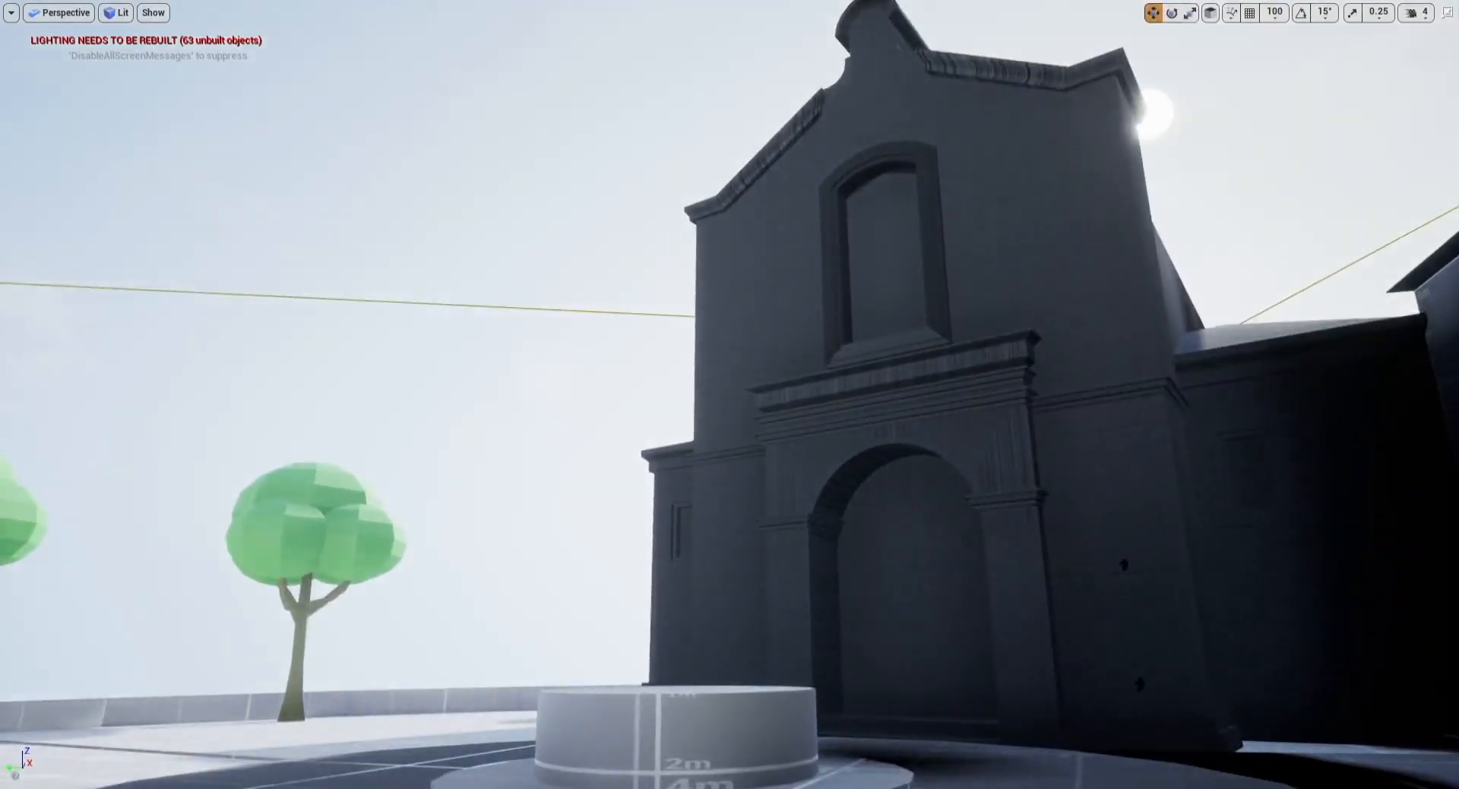
pyautogui.moveTo(729, 394); pyautogui.dragTo(723, 455, button='right')
pyautogui.moveTo(729, 394); pyautogui.dragTo(853, 383, button='right')
pyautogui.moveTo(805, 281); pyautogui.dragTo(995, 304, button='right')
pyautogui.click(750, 320)
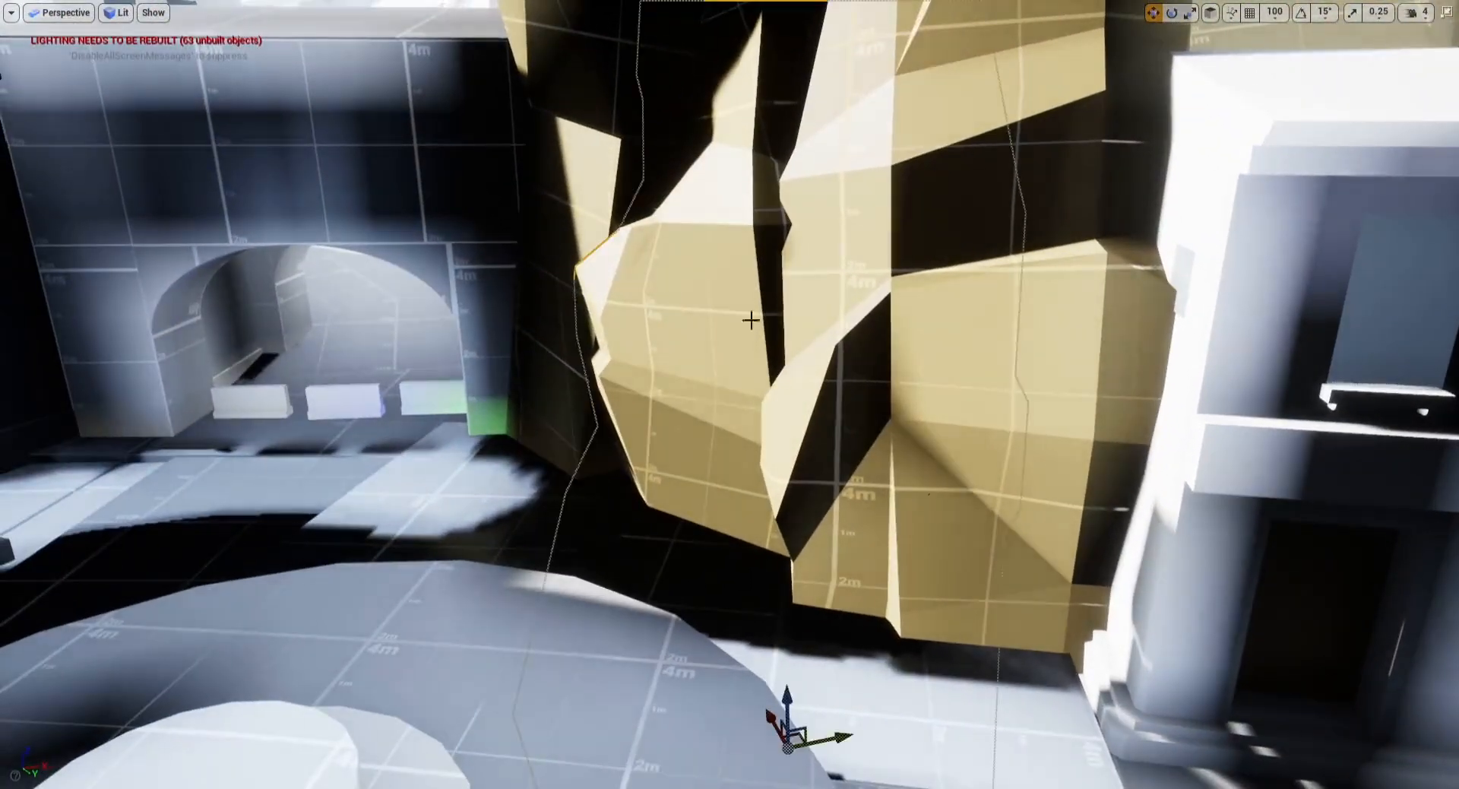
pyautogui.moveTo(881, 718); pyautogui.dragTo(946, 743, button='right')
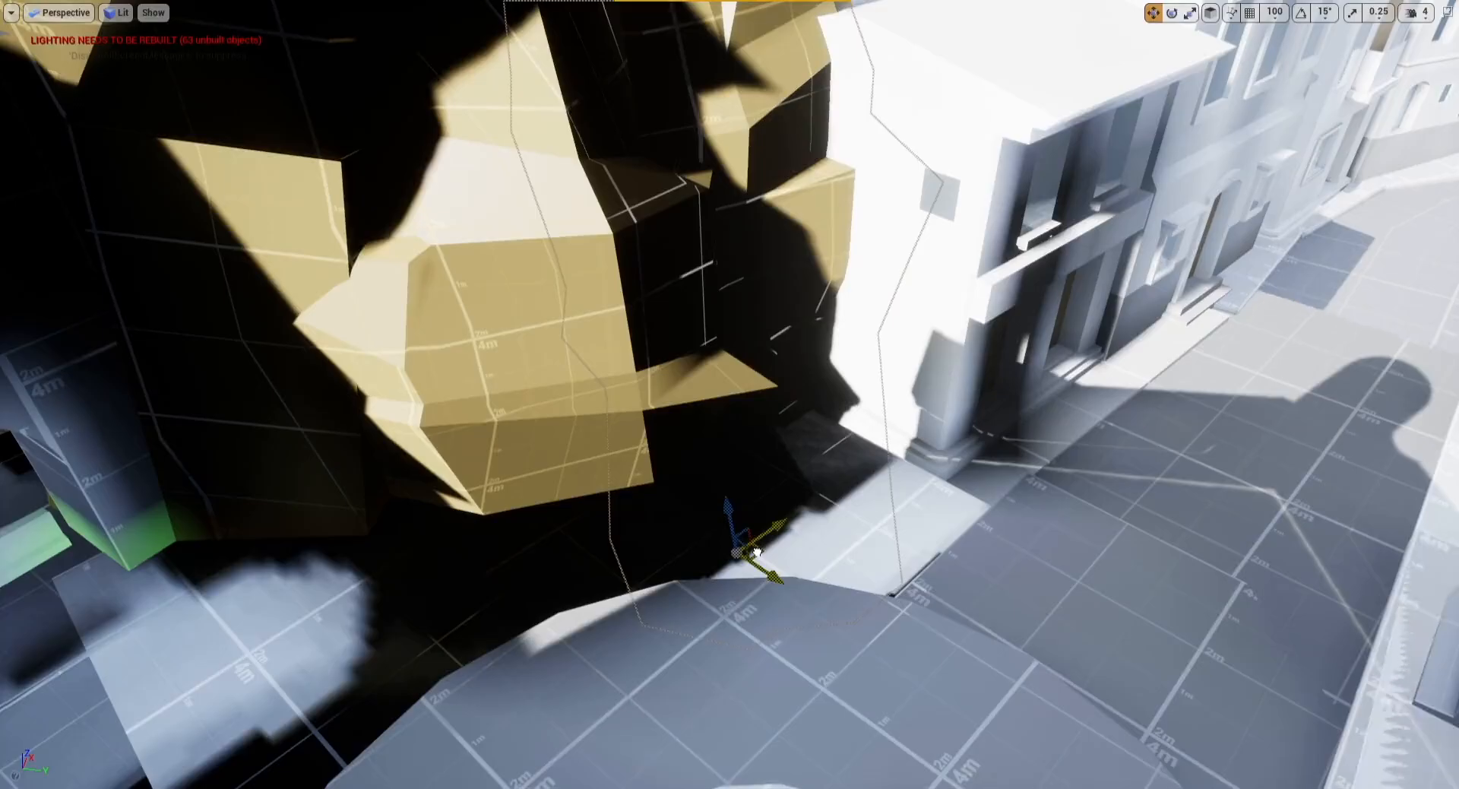
pyautogui.moveTo(764, 545); pyautogui.dragTo(601, 680, button='right')
# Step: Rotate the rock cliff about 15 degrees and reposition it beside the passage wall
pyautogui.click(706, 425)
pyautogui.press('e')
pyautogui.moveTo(648, 377); pyautogui.dragTo(676, 378)
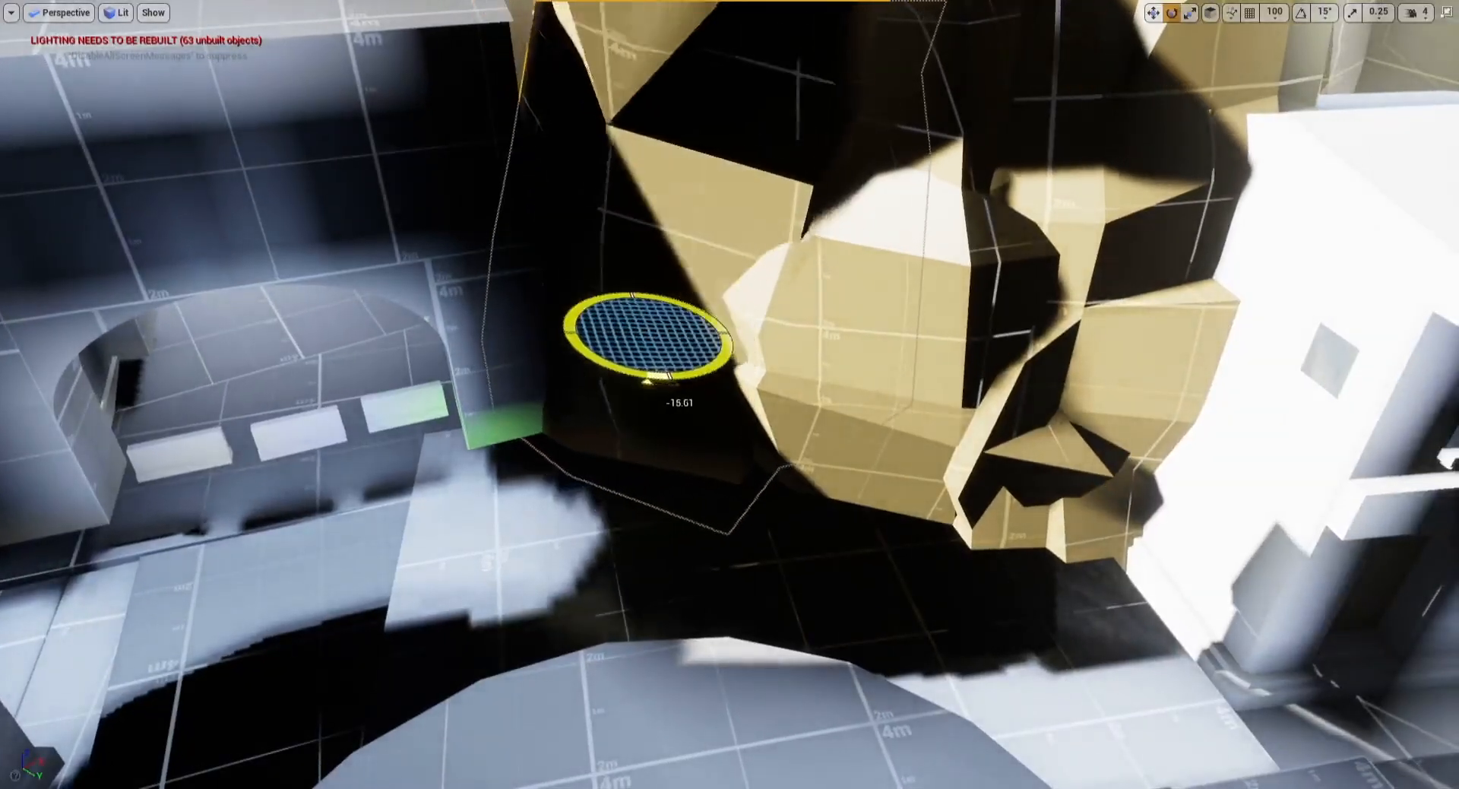
pyautogui.moveTo(729, 395); pyautogui.dragTo(707, 425, button='right')
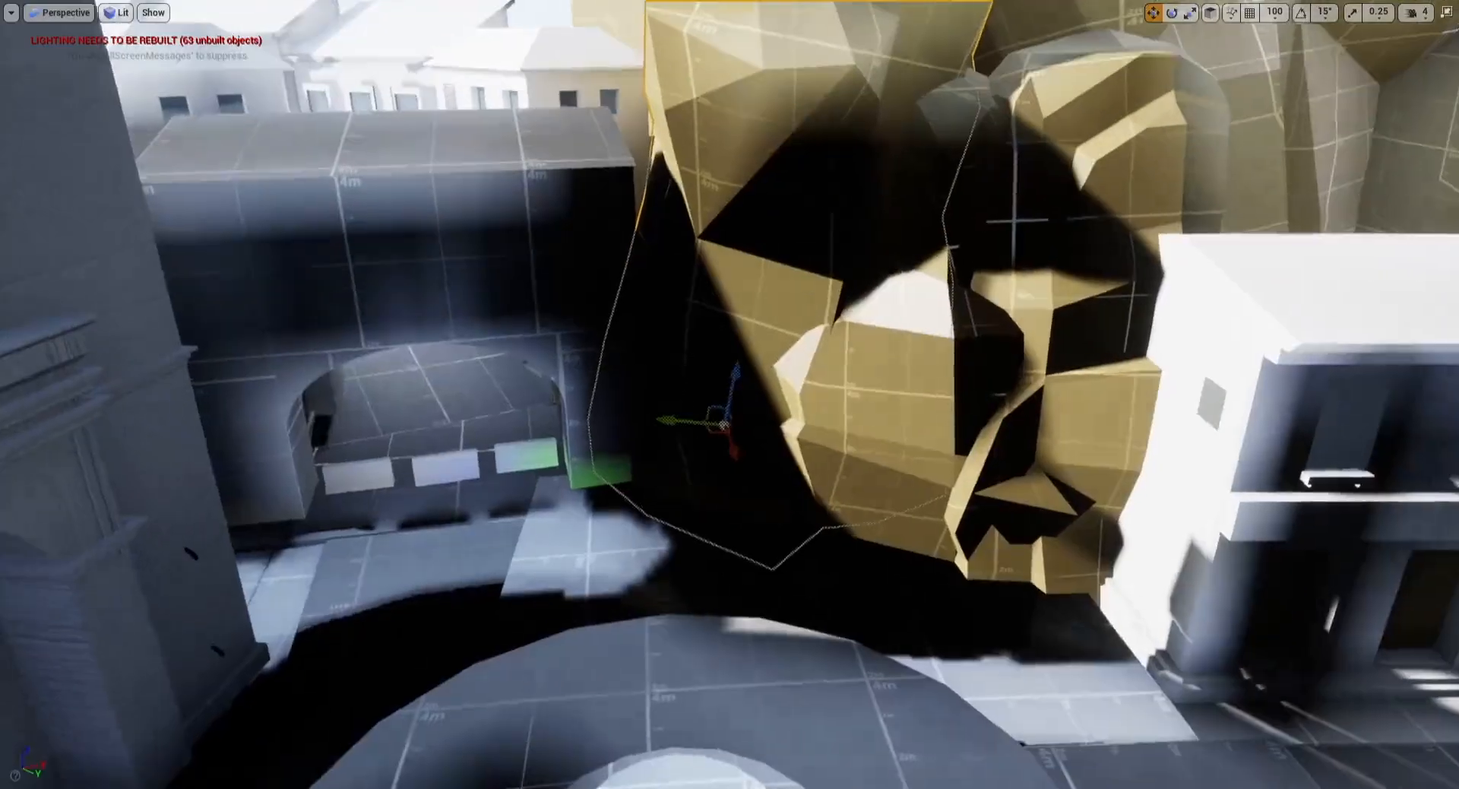
pyautogui.press('e')
pyautogui.press('w')
pyautogui.moveTo(678, 389); pyautogui.dragTo(707, 542)
pyautogui.moveTo(707, 543); pyautogui.dragTo(662, 471, button='right')
pyautogui.moveTo(796, 690); pyautogui.dragTo(801, 748)
pyautogui.press('w')
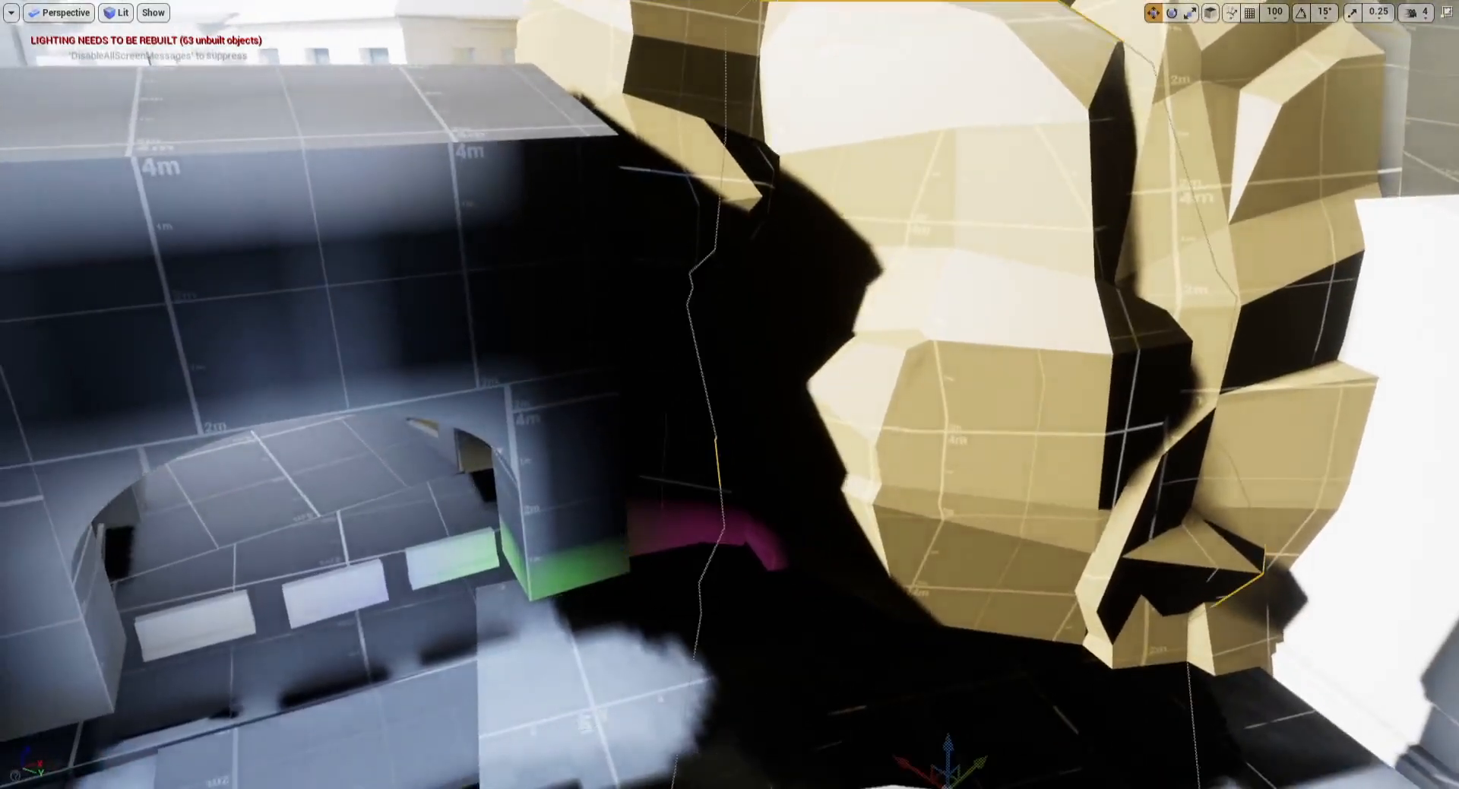
pyautogui.moveTo(721, 589); pyautogui.dragTo(756, 610, button='right')
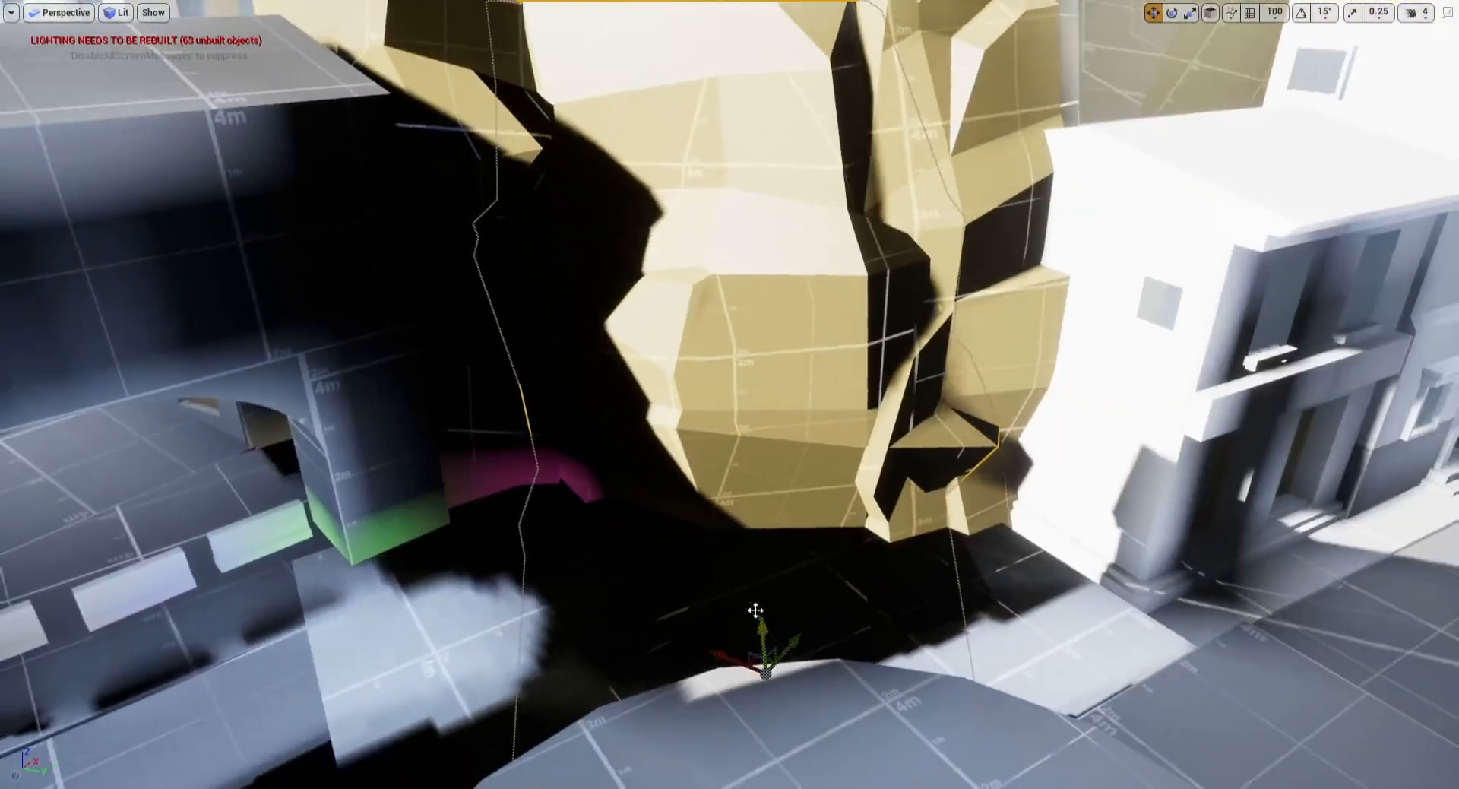
pyautogui.moveTo(775, 731); pyautogui.dragTo(722, 741)
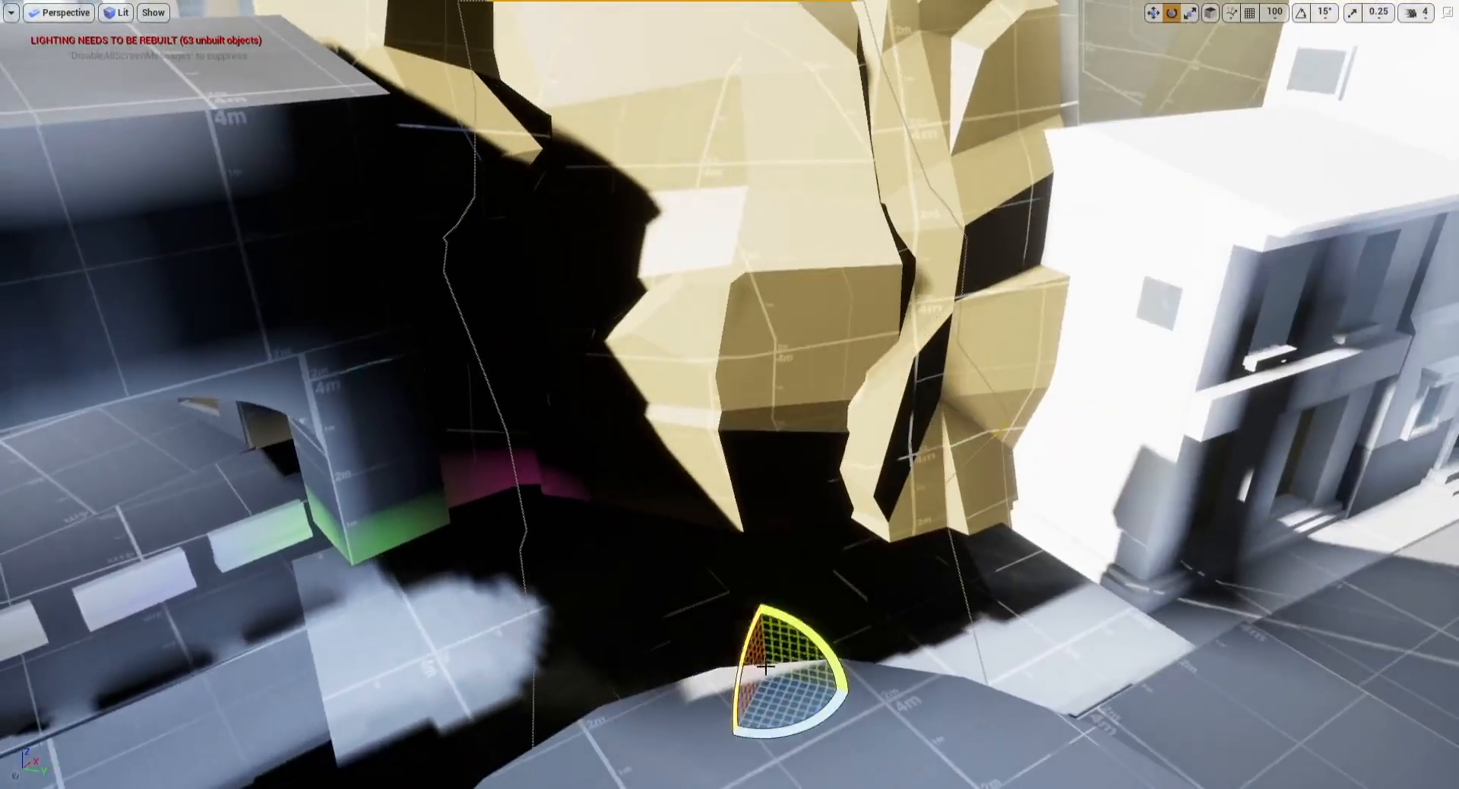
# Step: Move the rock cliff piece against the corner of the neighbouring building
pyautogui.press('w')
pyautogui.moveTo(774, 425)
pyautogui.mouseDown(button='right')
pyautogui.moveTo(760, 327)
pyautogui.moveTo(794, 304)
pyautogui.moveTo(828, 418)
pyautogui.moveTo(774, 424)
pyautogui.moveTo(785, 448)
pyautogui.mouseUp(button='right')
pyautogui.click(773, 424)
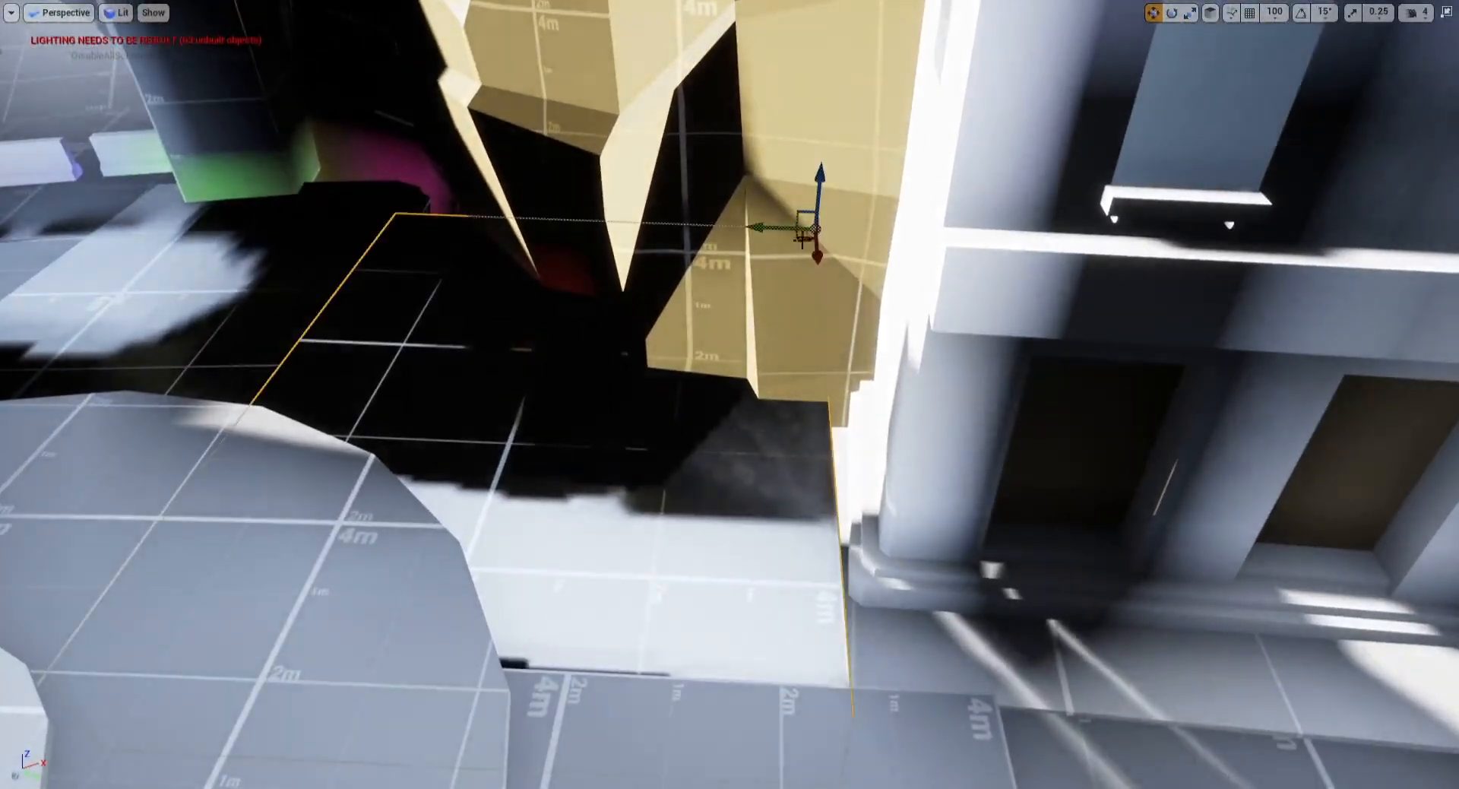
pyautogui.moveTo(775, 231); pyautogui.dragTo(872, 255)
pyautogui.moveTo(806, 187); pyautogui.dragTo(752, 190)
pyautogui.moveTo(866, 216); pyautogui.dragTo(861, 189)
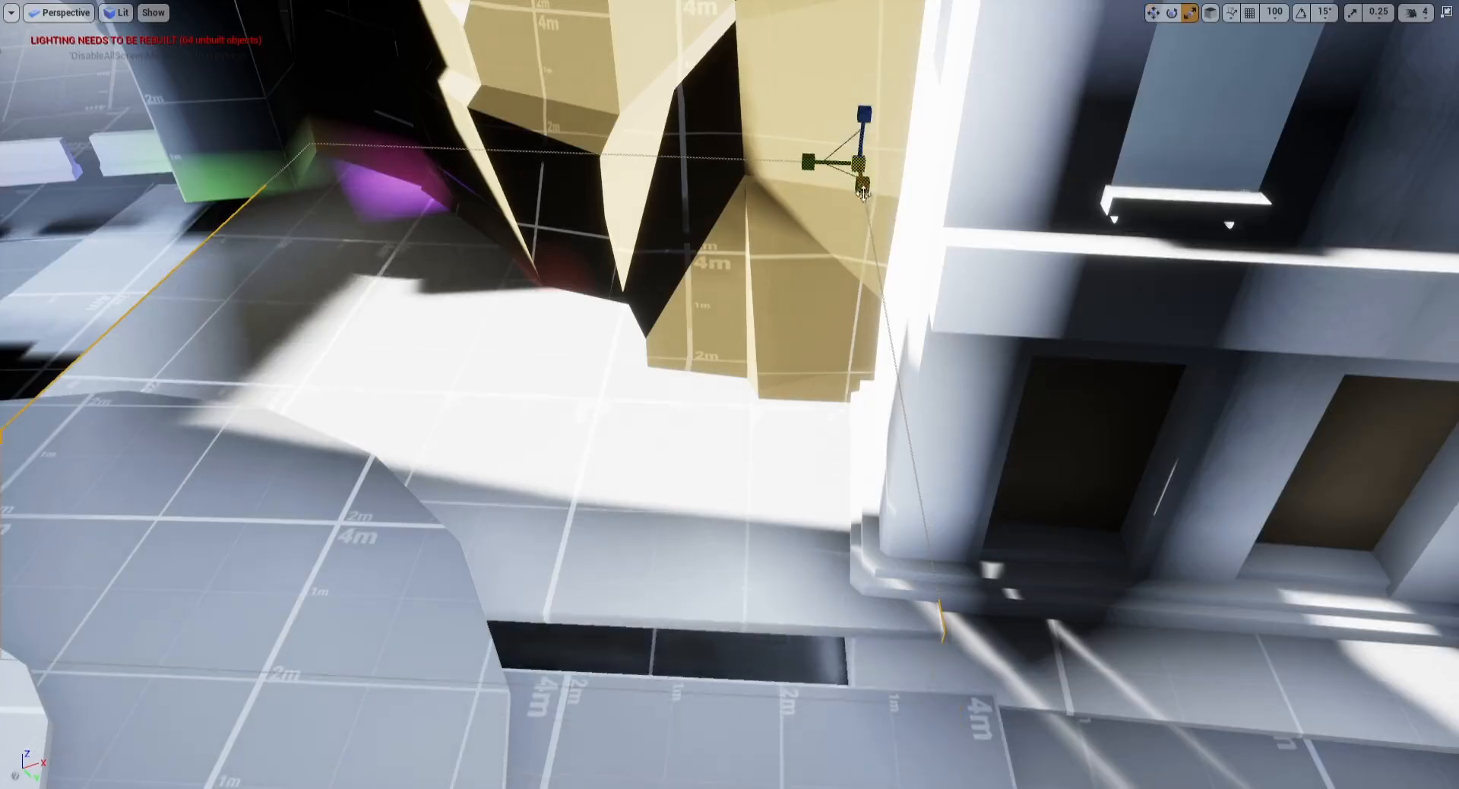
# Step: Select the church and open its TK_SPN_Church_01_Body mesh from the Church folder in the mesh editor
pyautogui.press('w')
pyautogui.moveTo(696, 277); pyautogui.dragTo(425, 183, button='right')
pyautogui.press('s')
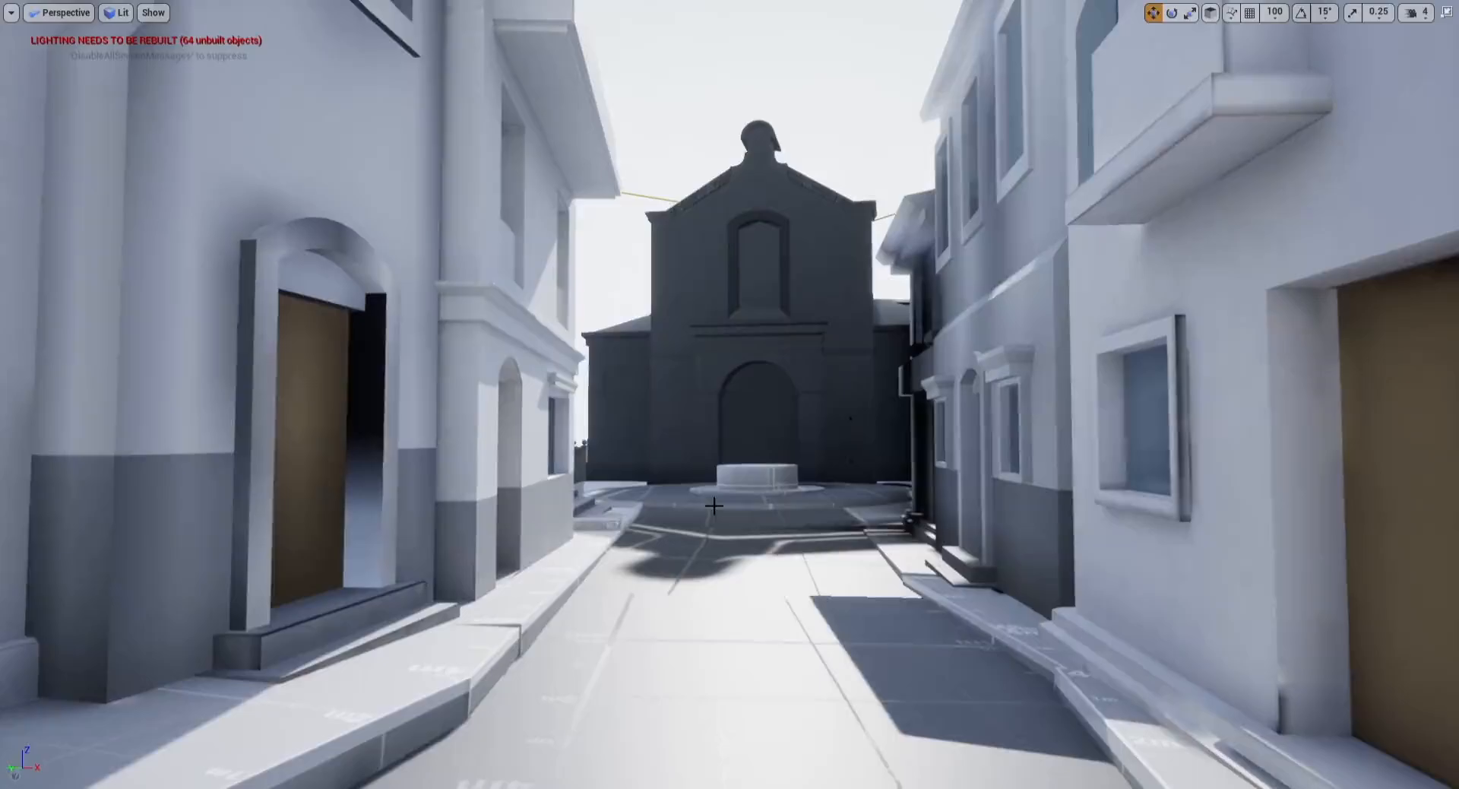
pyautogui.press('F11')
pyautogui.click(733, 351)
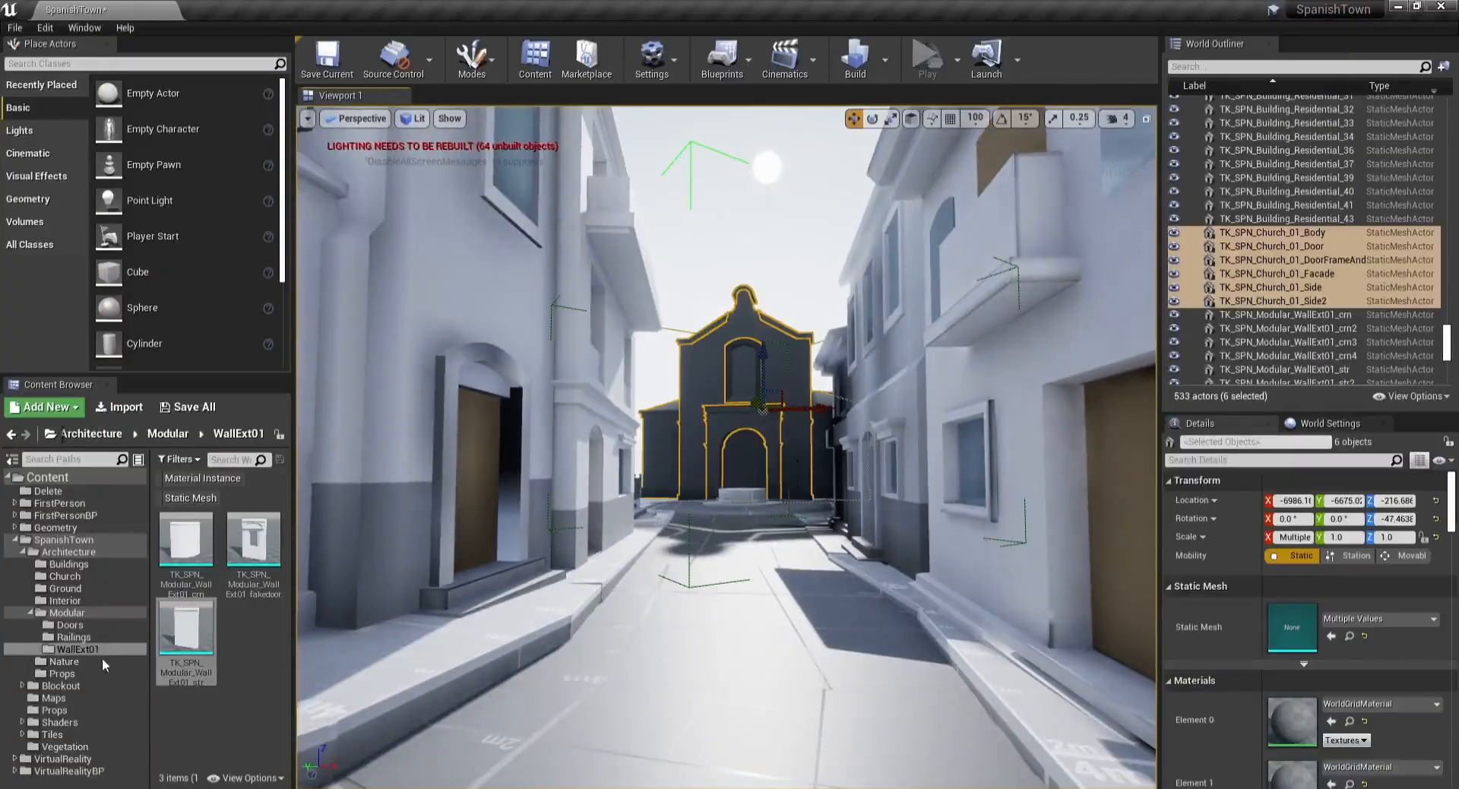
pyautogui.click(76, 576)
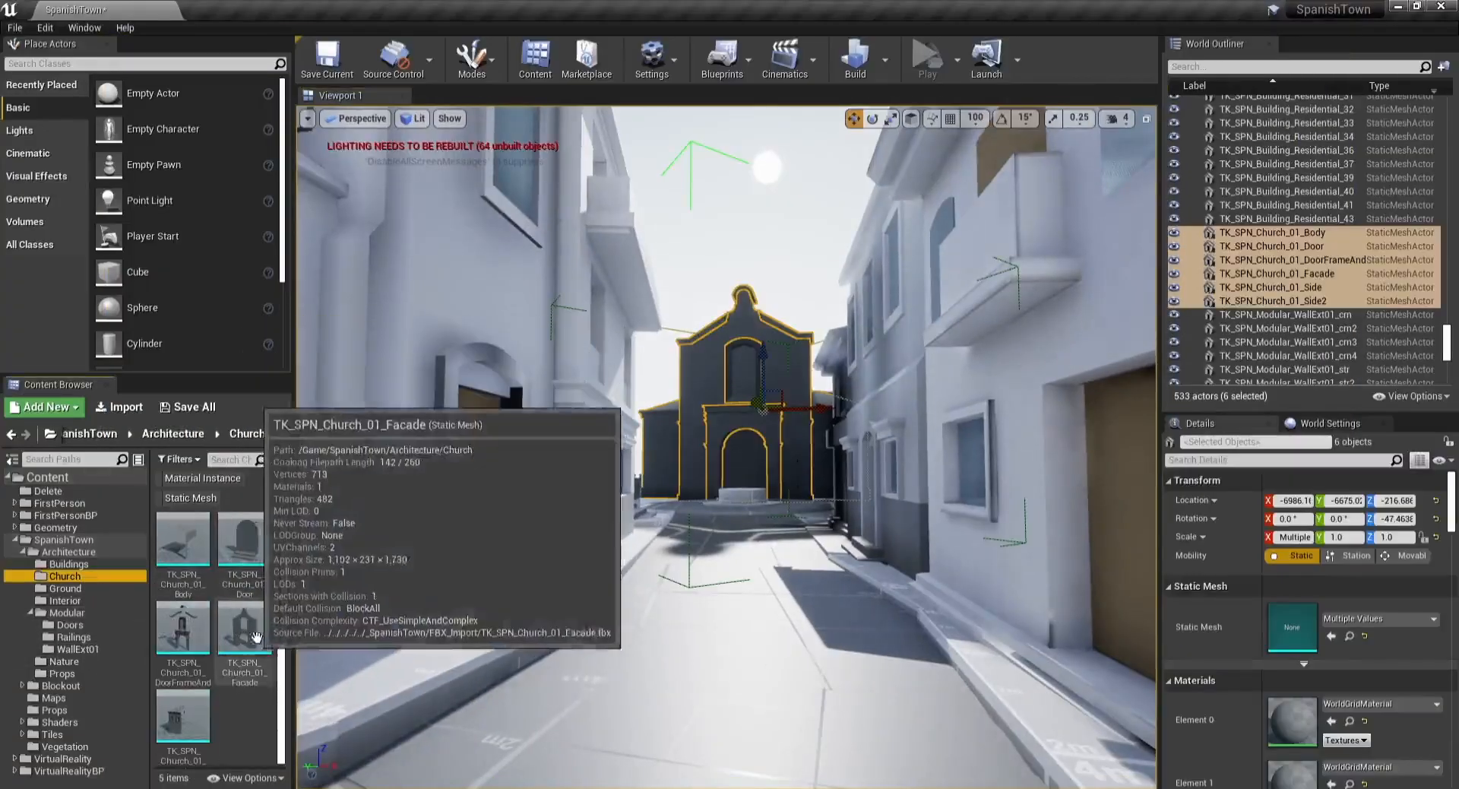
pyautogui.doubleClick(197, 554)
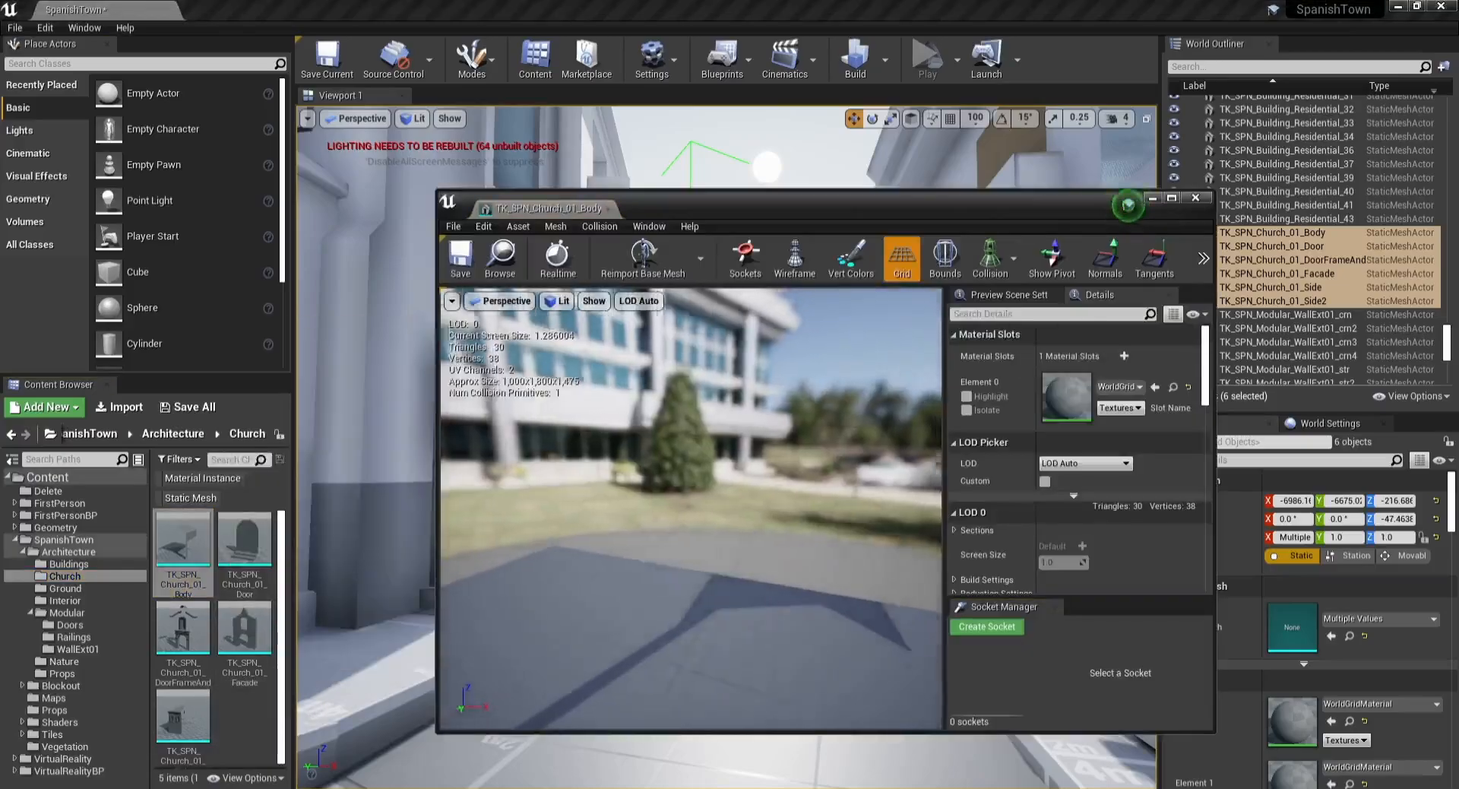
# Step: Open the church's Door, Facade, DoorFrame and Side meshes in the same editor and return to the Body tab
pyautogui.moveTo(692, 509); pyautogui.dragTo(524, 463)
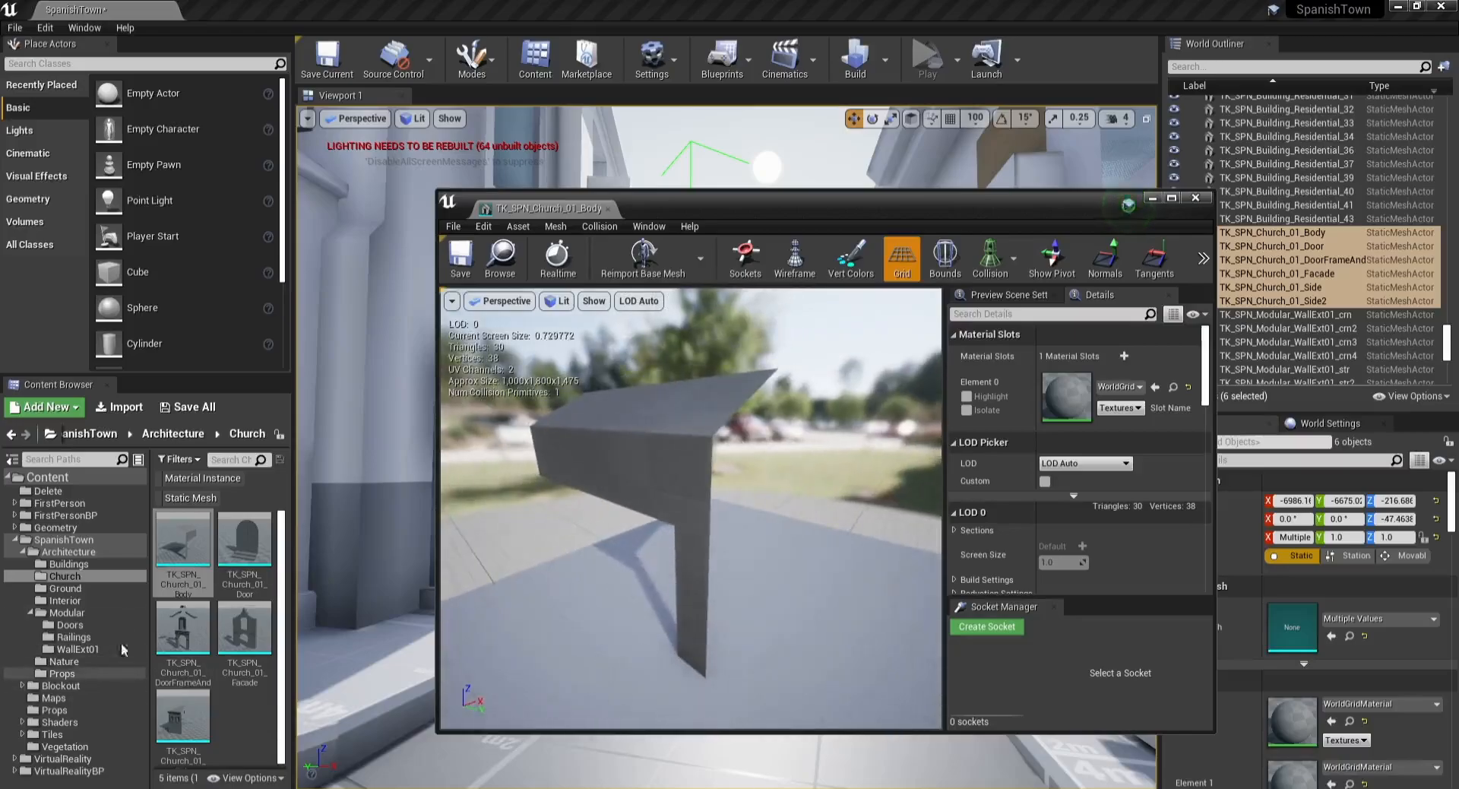
pyautogui.doubleClick(243, 547)
pyautogui.doubleClick(244, 628)
pyautogui.click(188, 627)
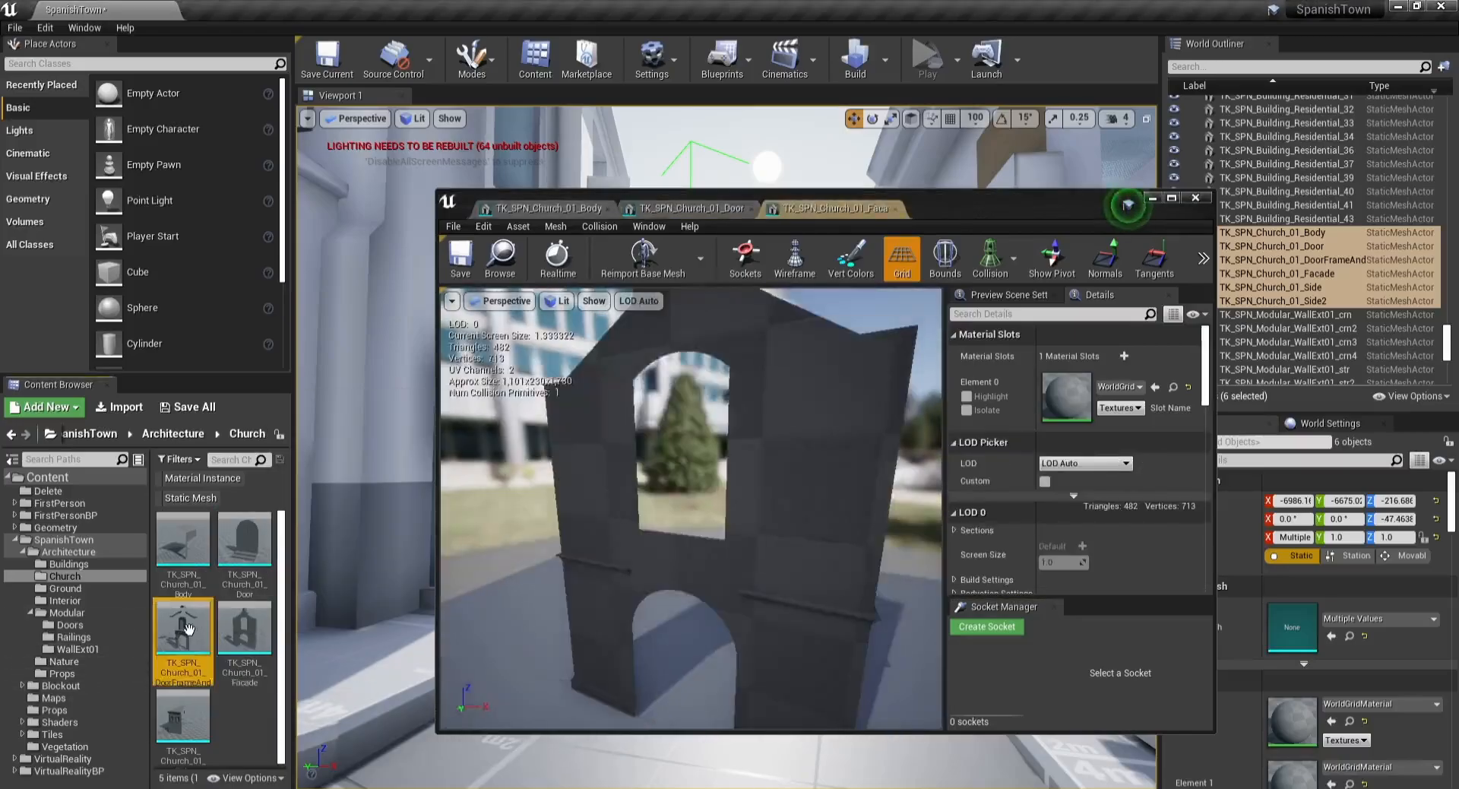
pyautogui.doubleClick(189, 627)
pyautogui.doubleClick(182, 714)
pyautogui.click(517, 207)
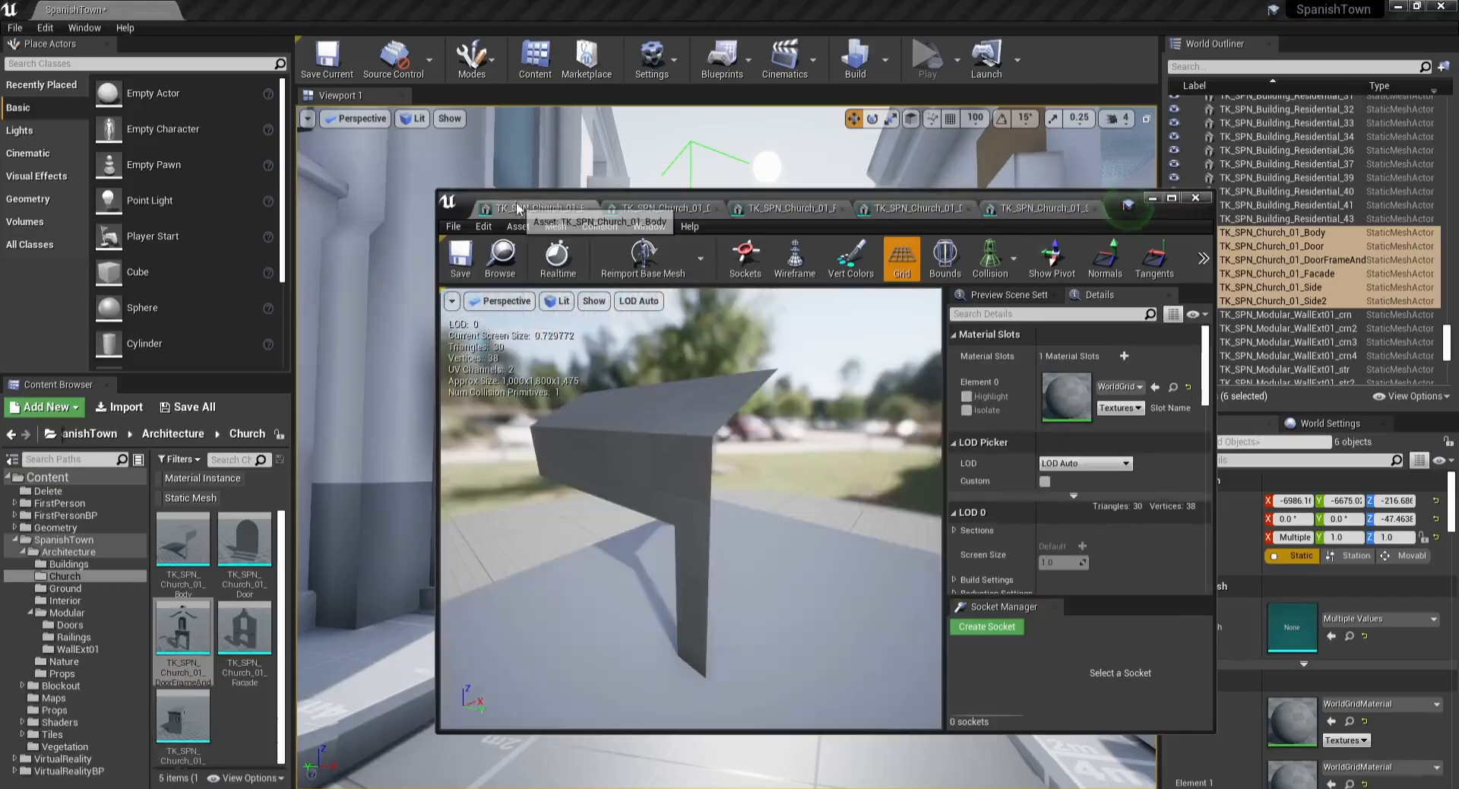
# Step: Assign the TK_SPN_Wall_Plaster_White_01 material from the Tiles folder to the church body mesh's material slot
pyautogui.click(75, 734)
pyautogui.click(213, 477)
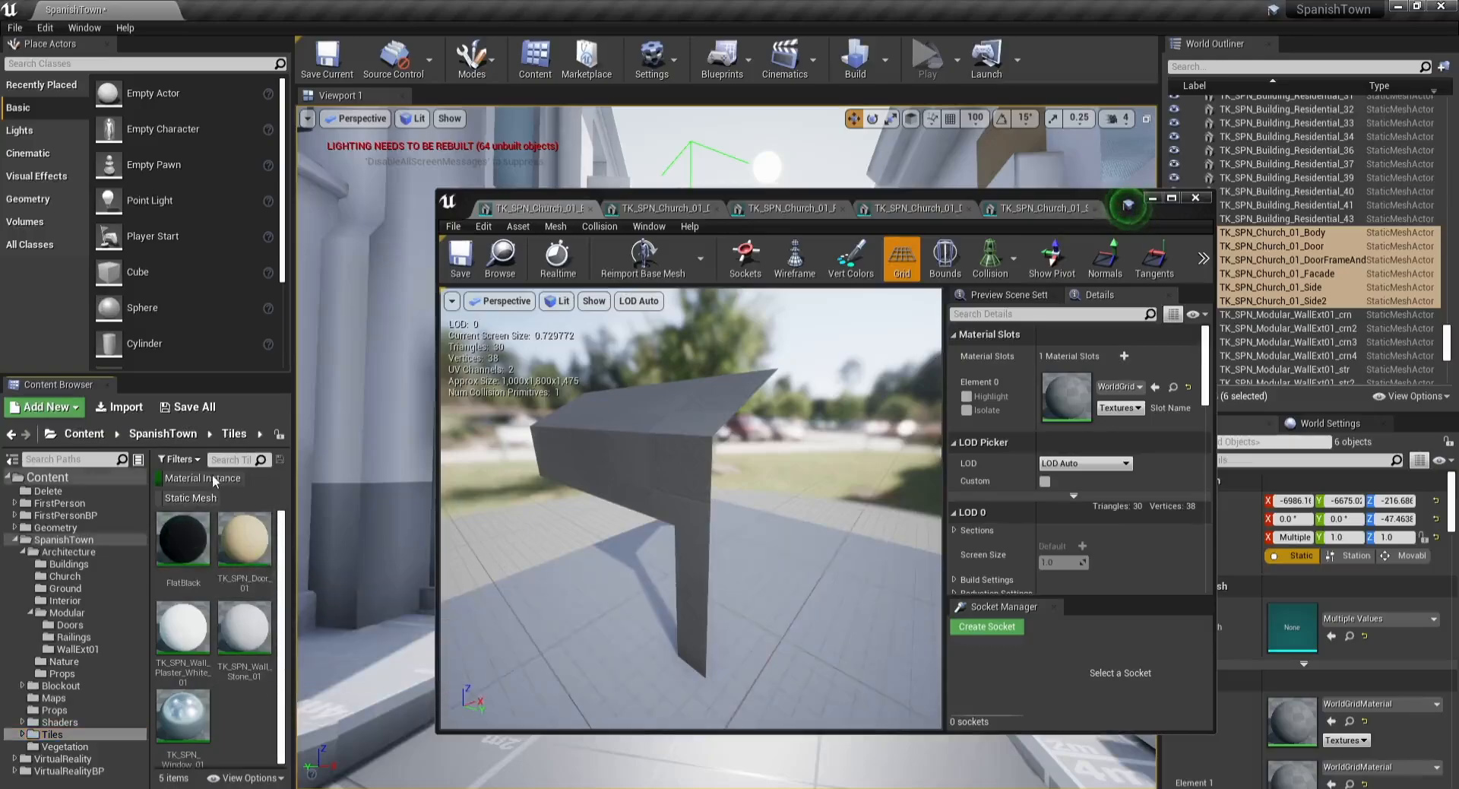
pyautogui.click(98, 684)
pyautogui.click(74, 747)
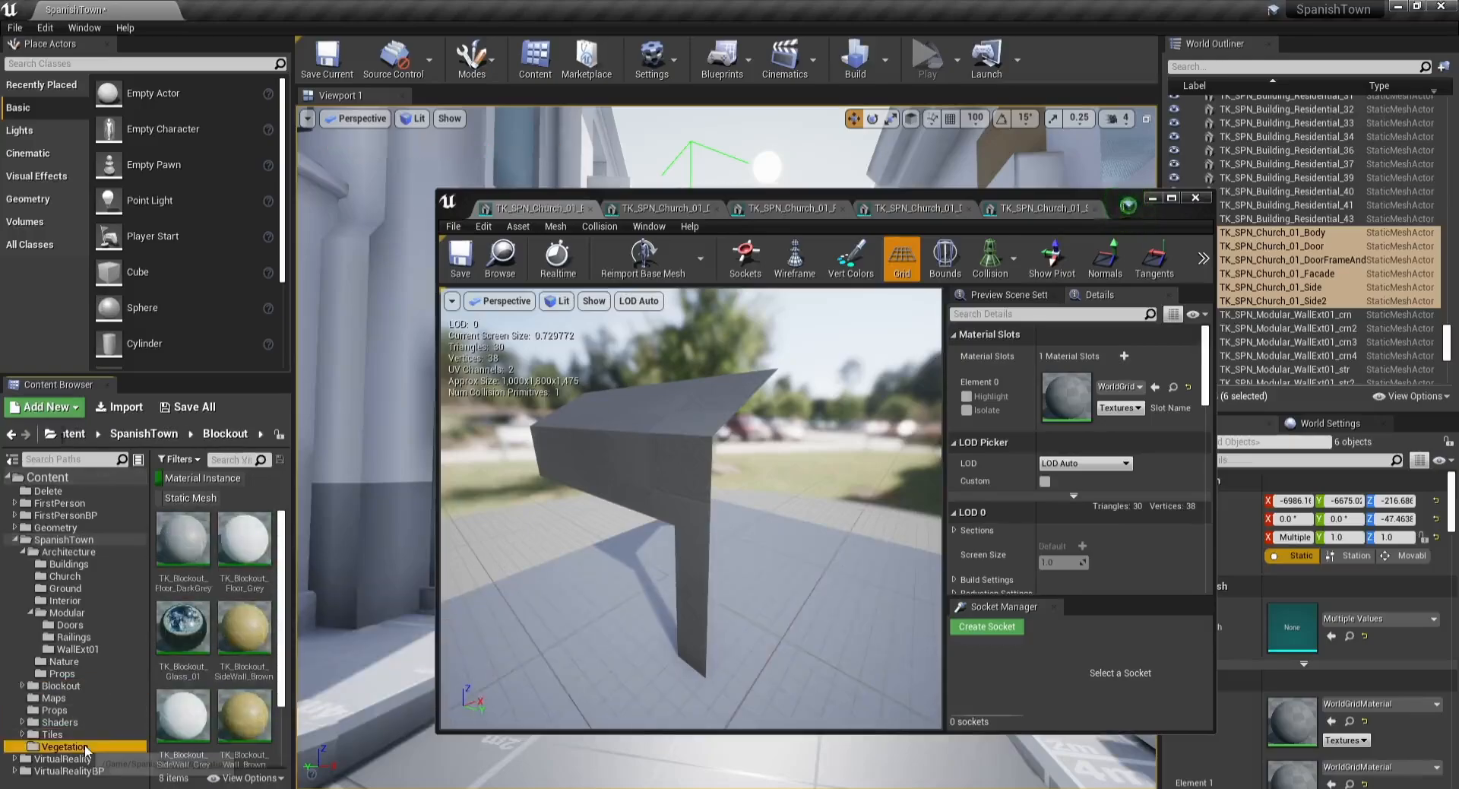
pyautogui.click(67, 661)
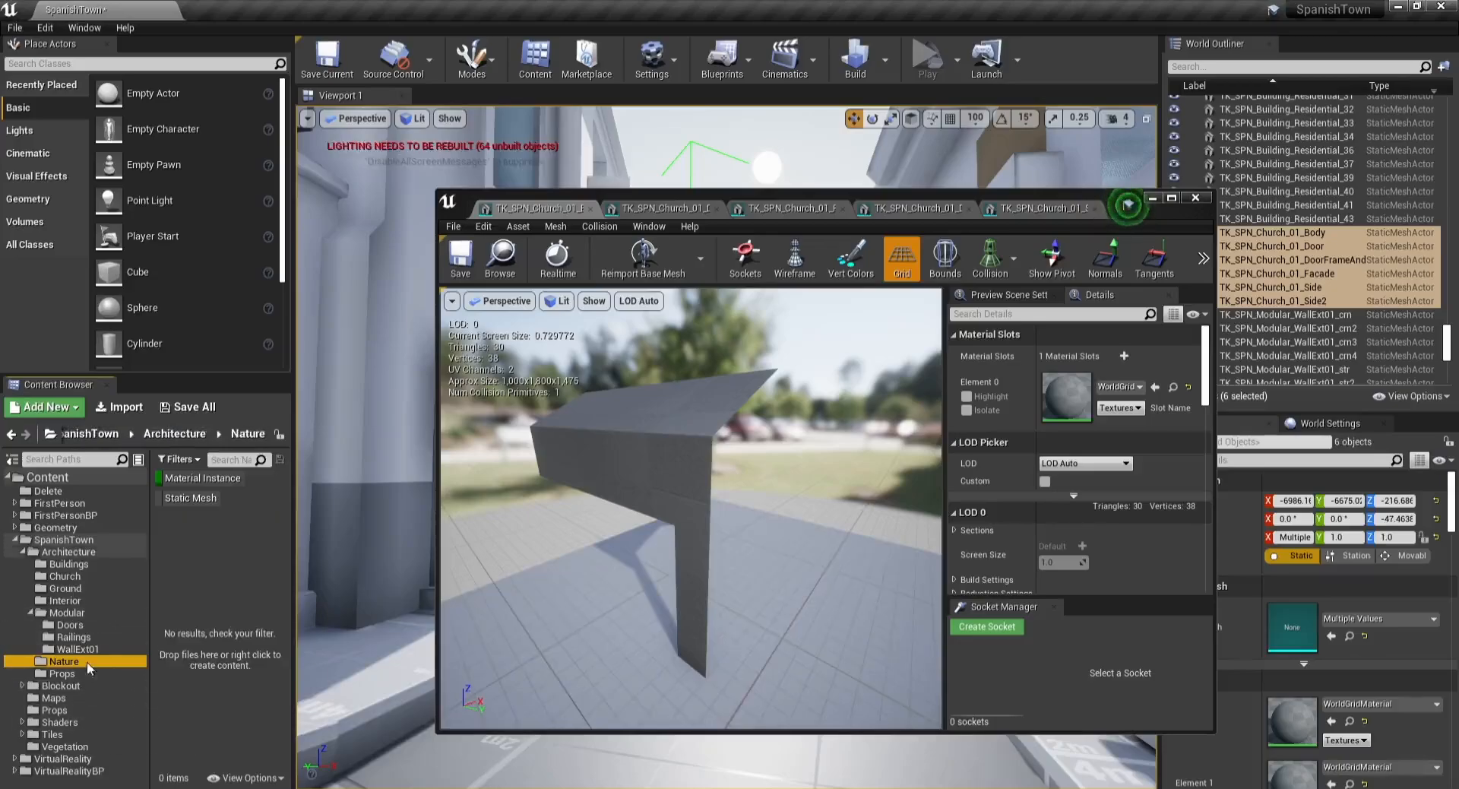
pyautogui.click(75, 734)
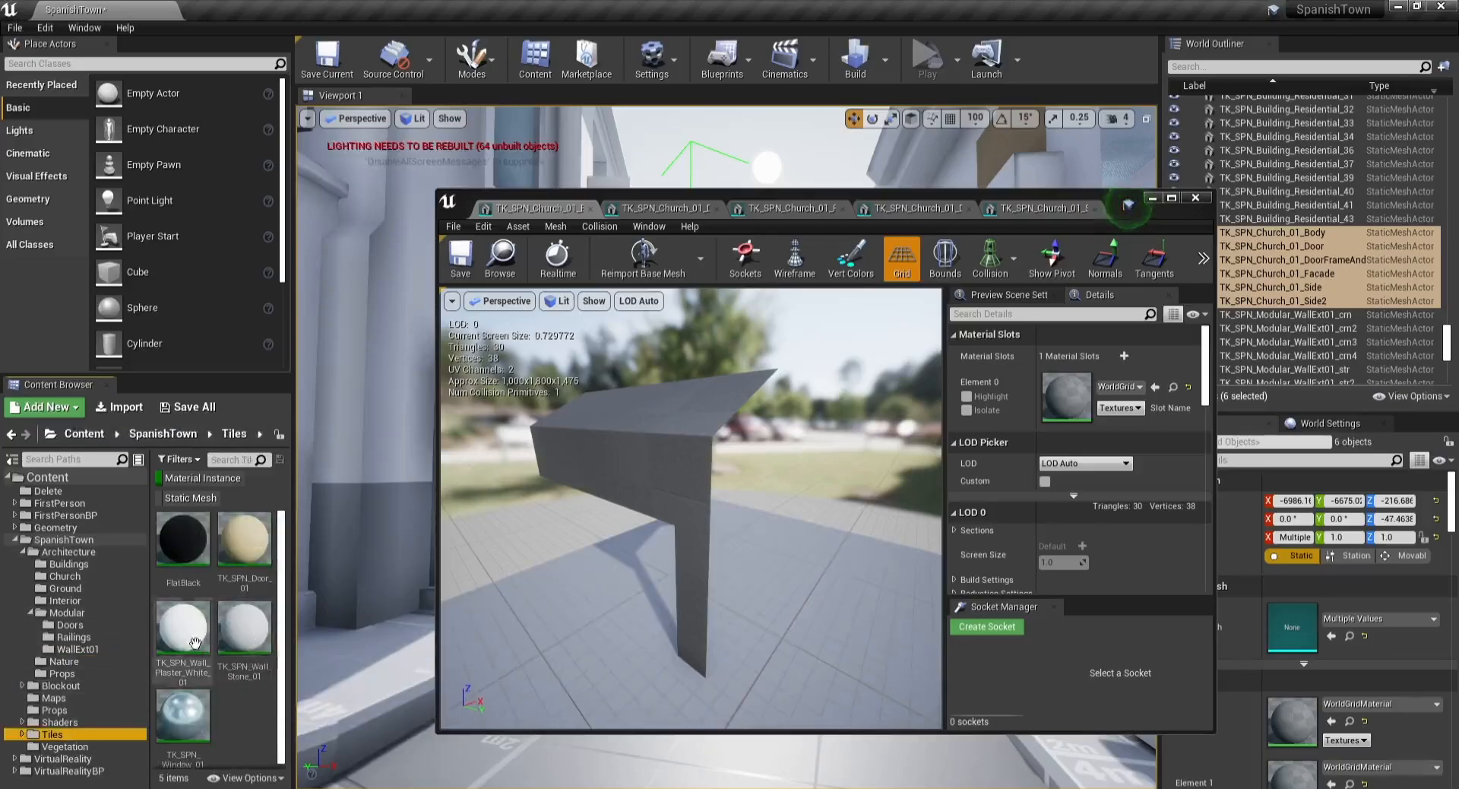
pyautogui.moveTo(182, 629); pyautogui.dragTo(1117, 397)
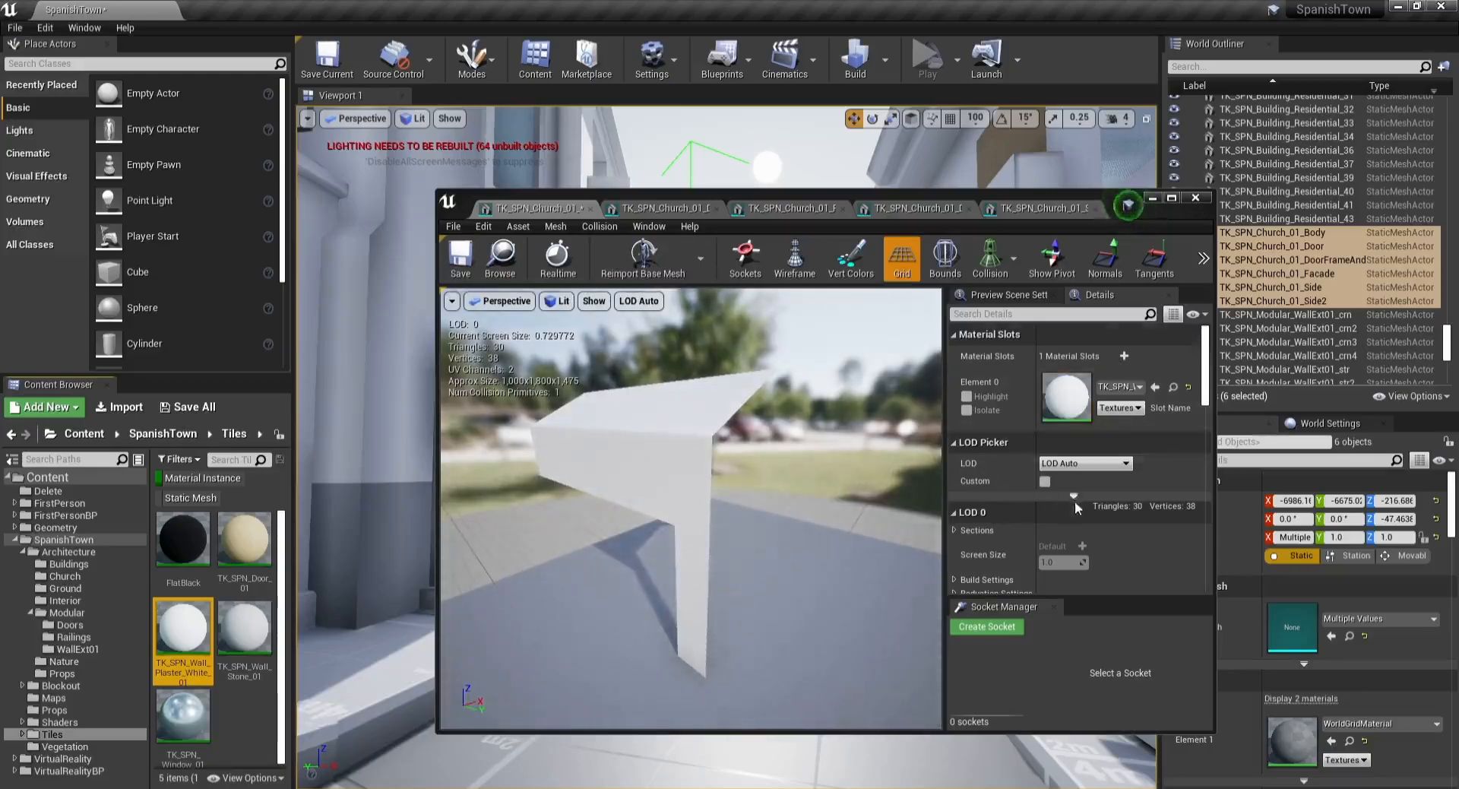
# Step: Save the church body mesh and close its editor tab
pyautogui.scroll(-8, 1076, 507)
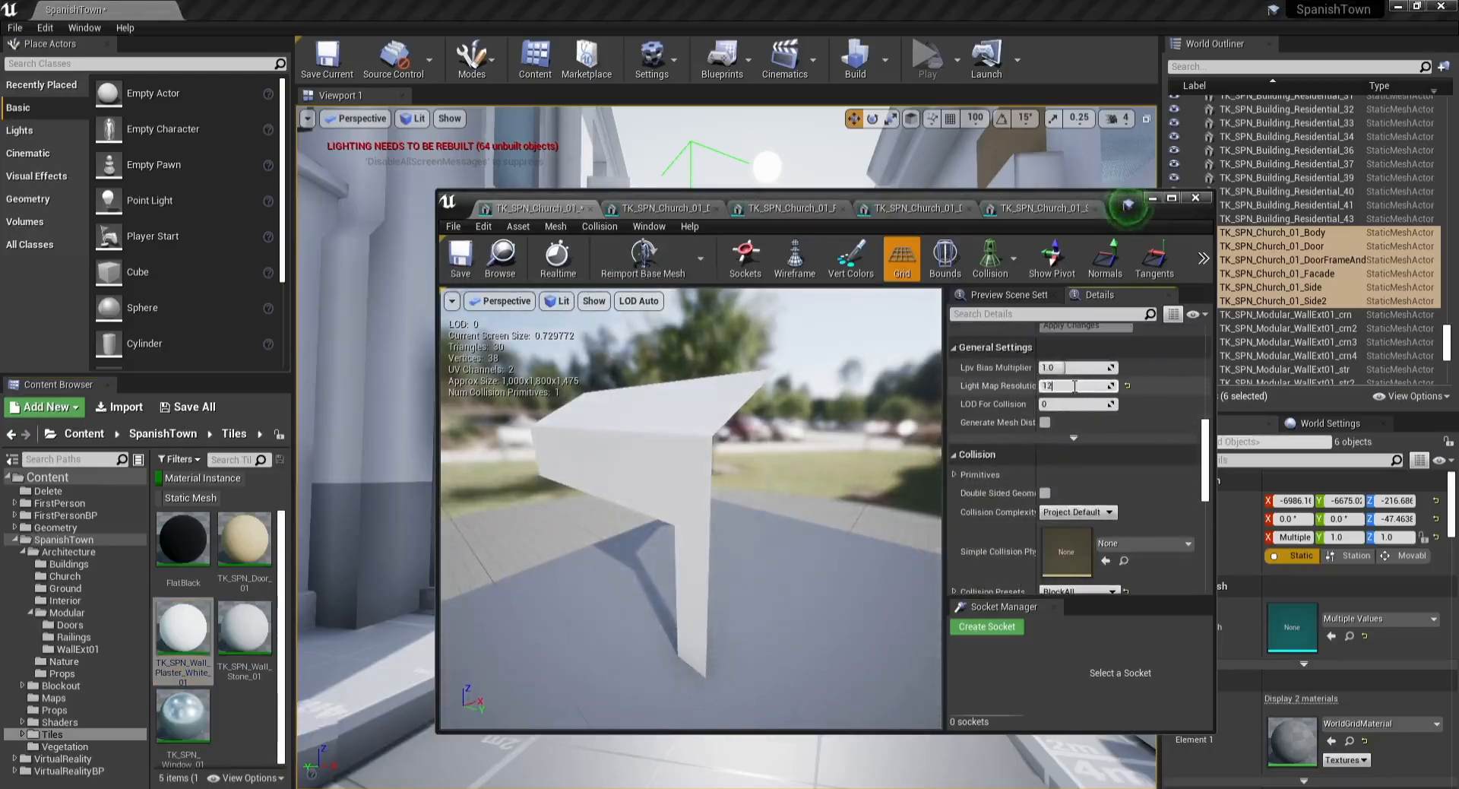
pyautogui.click(462, 262)
pyautogui.middleClick(535, 214)
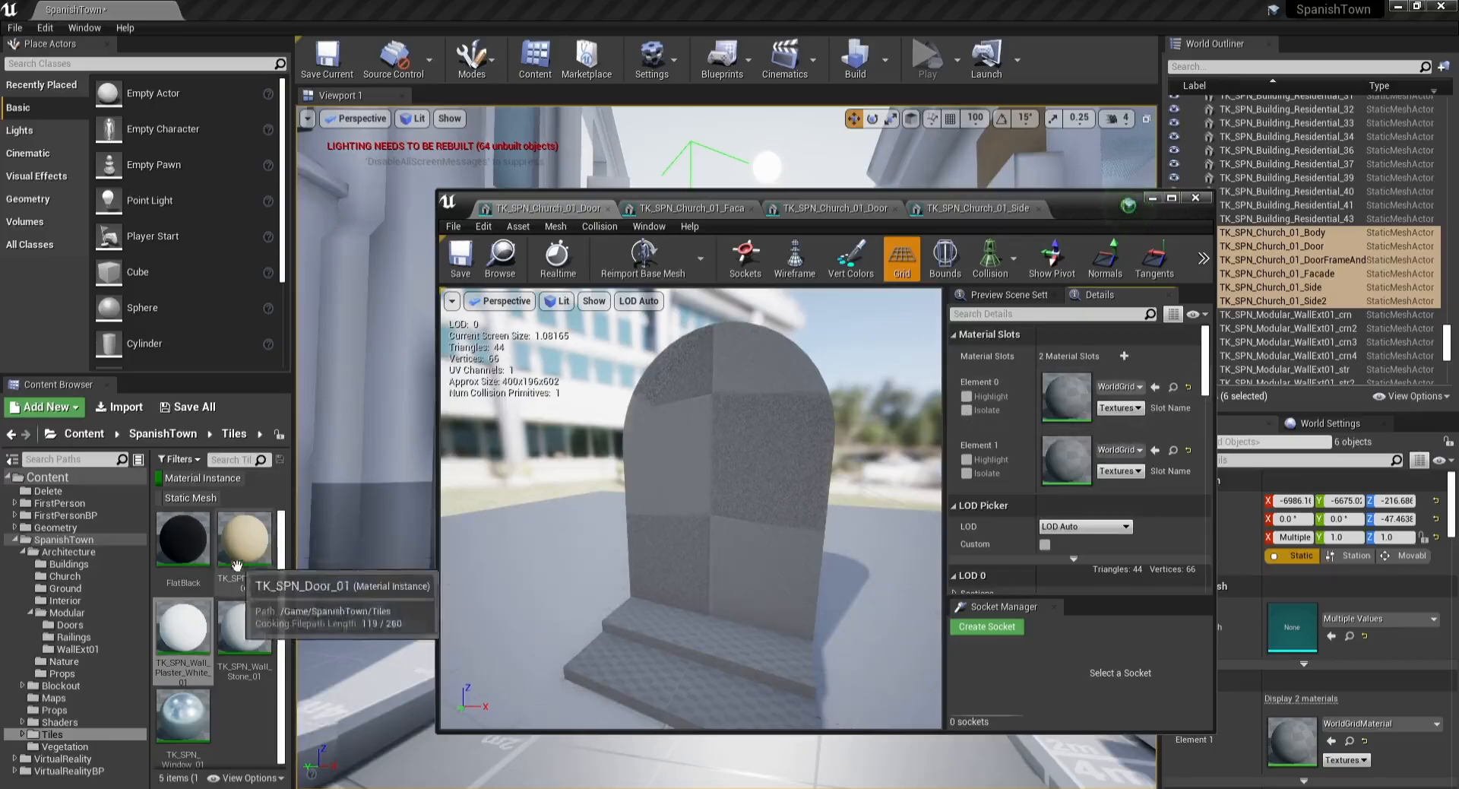
# Step: Assign TK_SPN_Door_01 and TK_SPN_Wall_Stone_01 materials to the church door mesh's two material slots
pyautogui.moveTo(242, 541); pyautogui.dragTo(1064, 395)
pyautogui.moveTo(244, 627); pyautogui.dragTo(1062, 478)
# Step: Set the door mesh's light map resolution to 12
pyautogui.scroll(-5, 1076, 479)
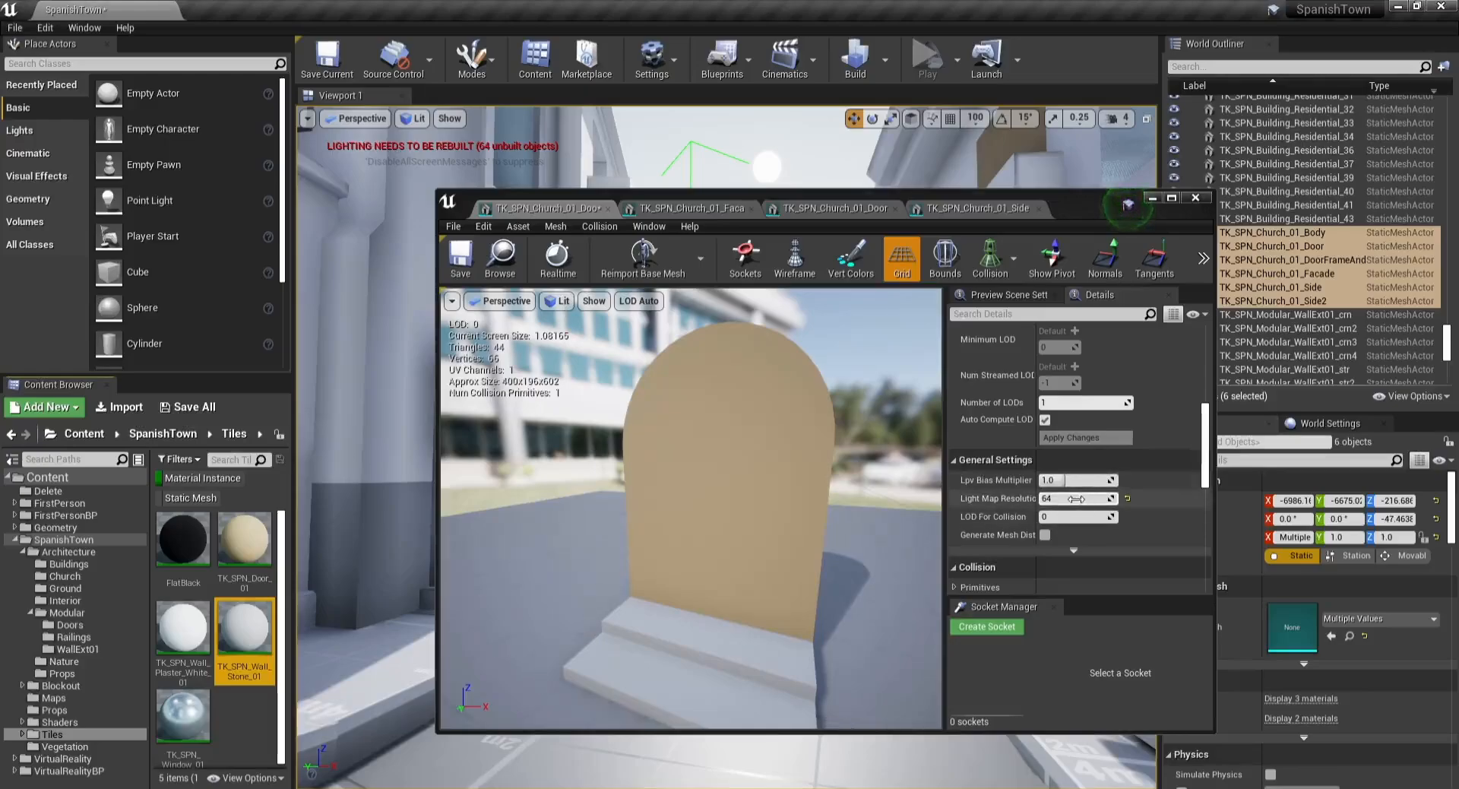
pyautogui.click(1075, 499)
pyautogui.write('128')
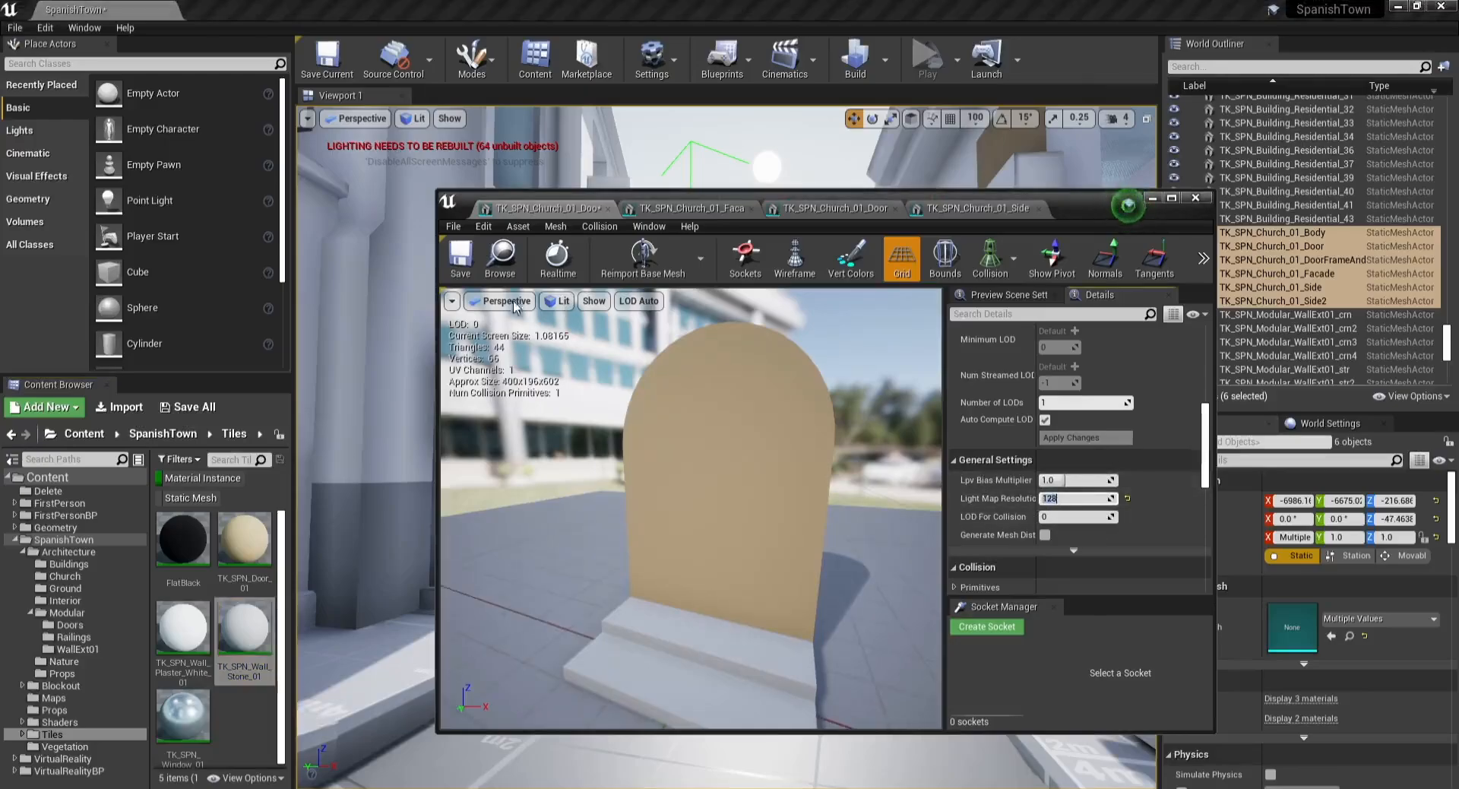
# Step: Set the door mesh's collision complexity to Use Complex Collision As Simple, saving the mesh and closing its editor tab
pyautogui.click(459, 258)
pyautogui.scroll(-4, 1124, 552)
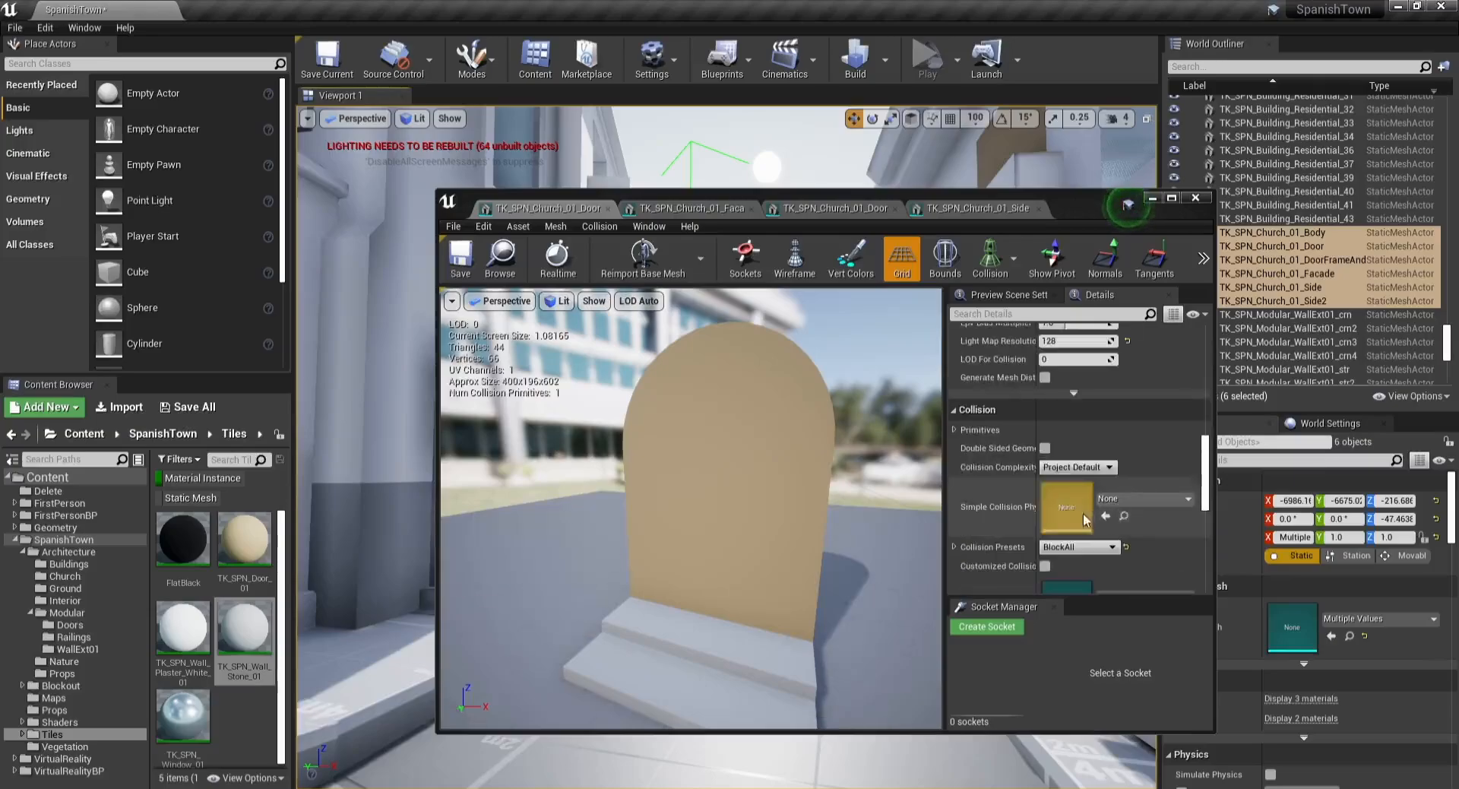
pyautogui.click(1079, 546)
pyautogui.click(1077, 467)
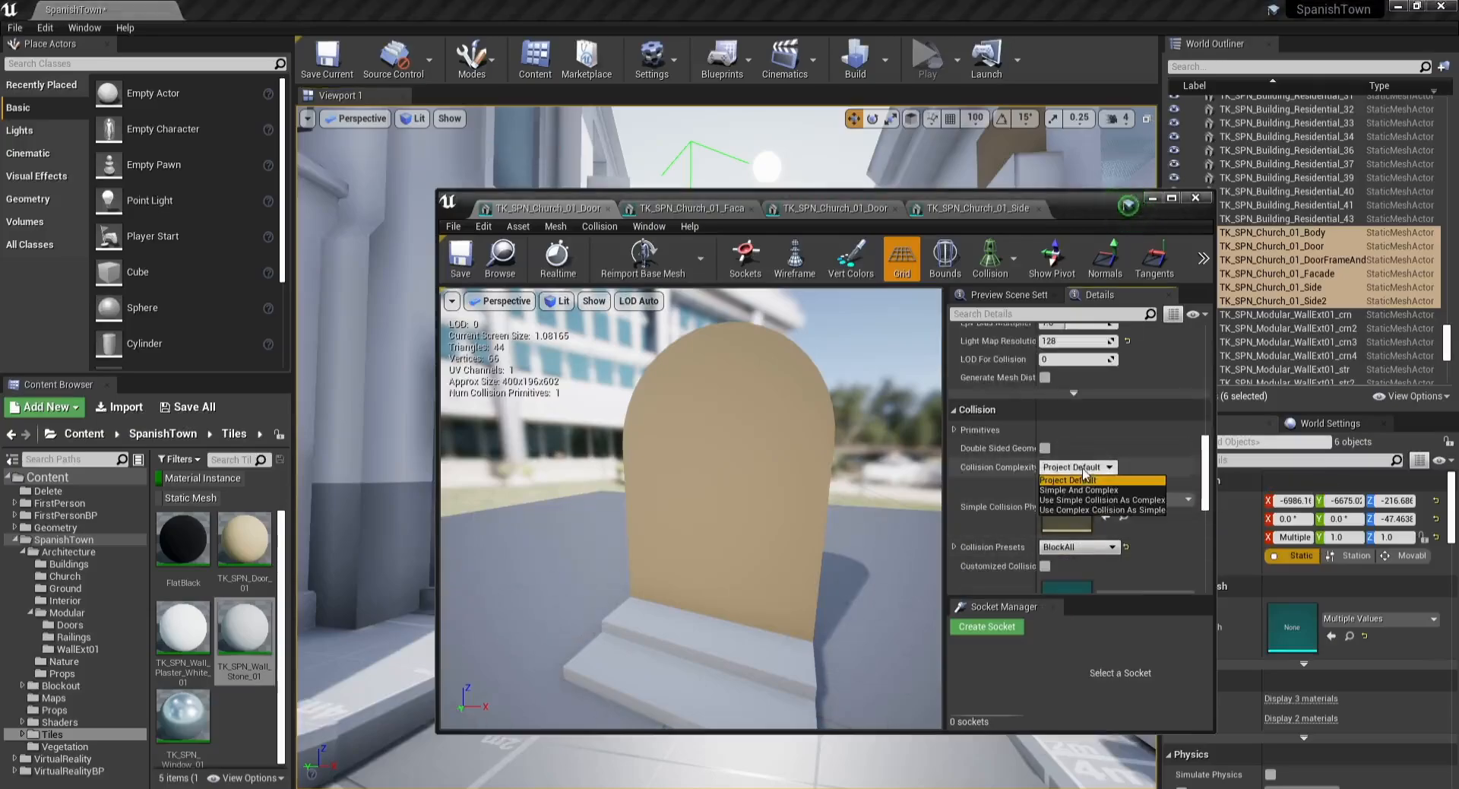
pyautogui.click(1094, 506)
pyautogui.click(461, 256)
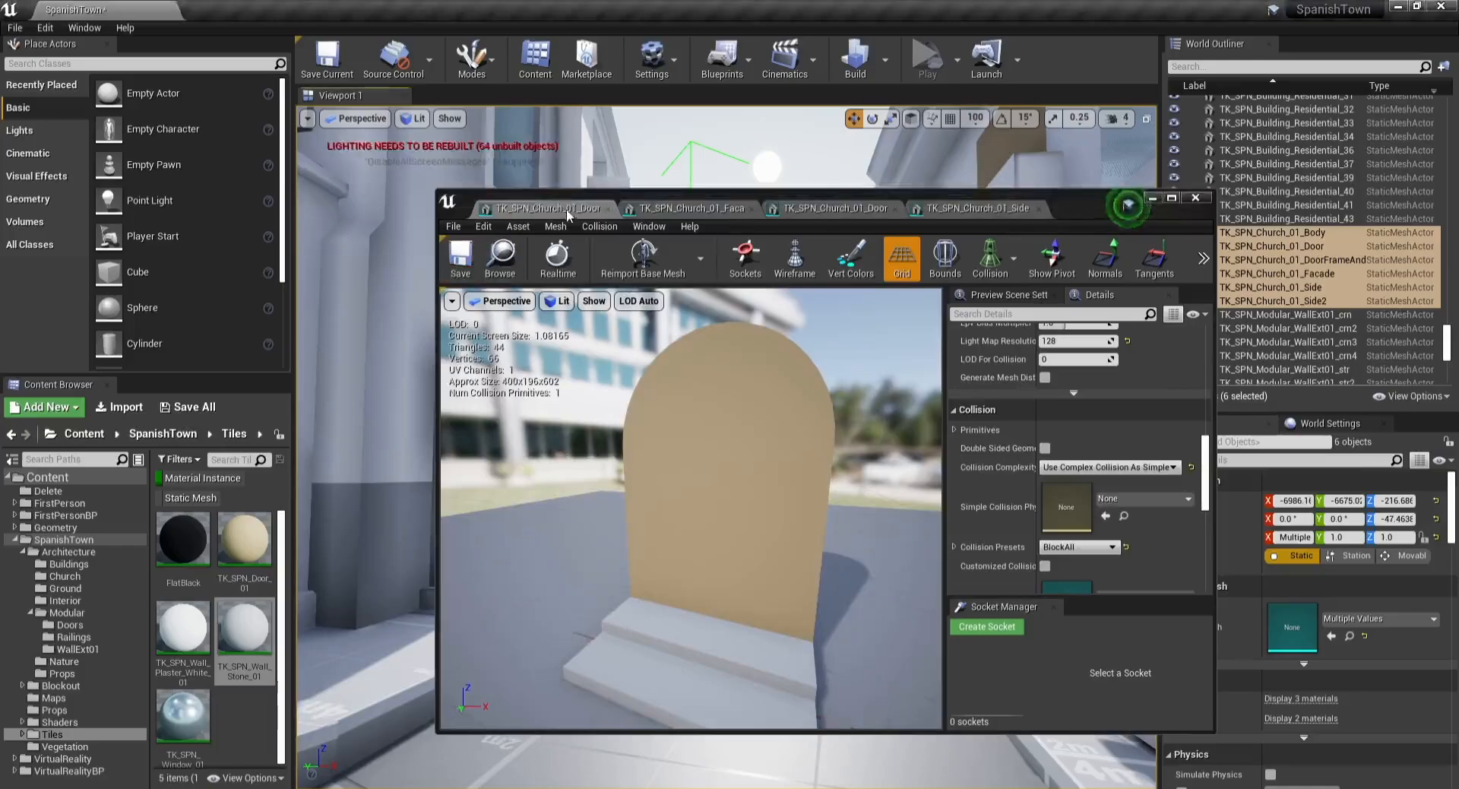
pyautogui.middleClick(564, 209)
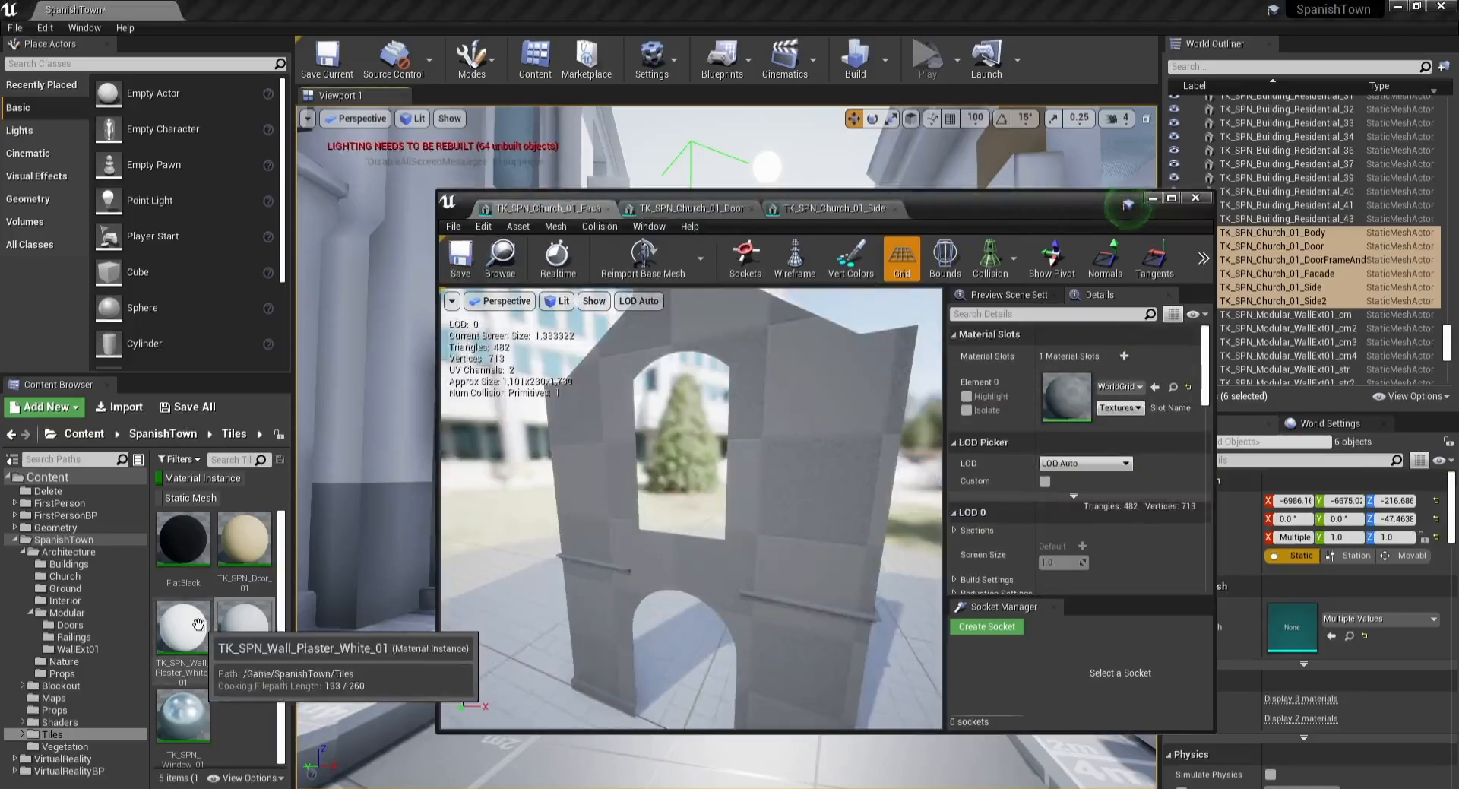
# Step: Assign TK_SPN_Wall_Plaster_White_01 to the facade mesh's material slot and set its light map resolution to 256
pyautogui.moveTo(183, 627); pyautogui.dragTo(1068, 395)
pyautogui.scroll(-10, 1094, 522)
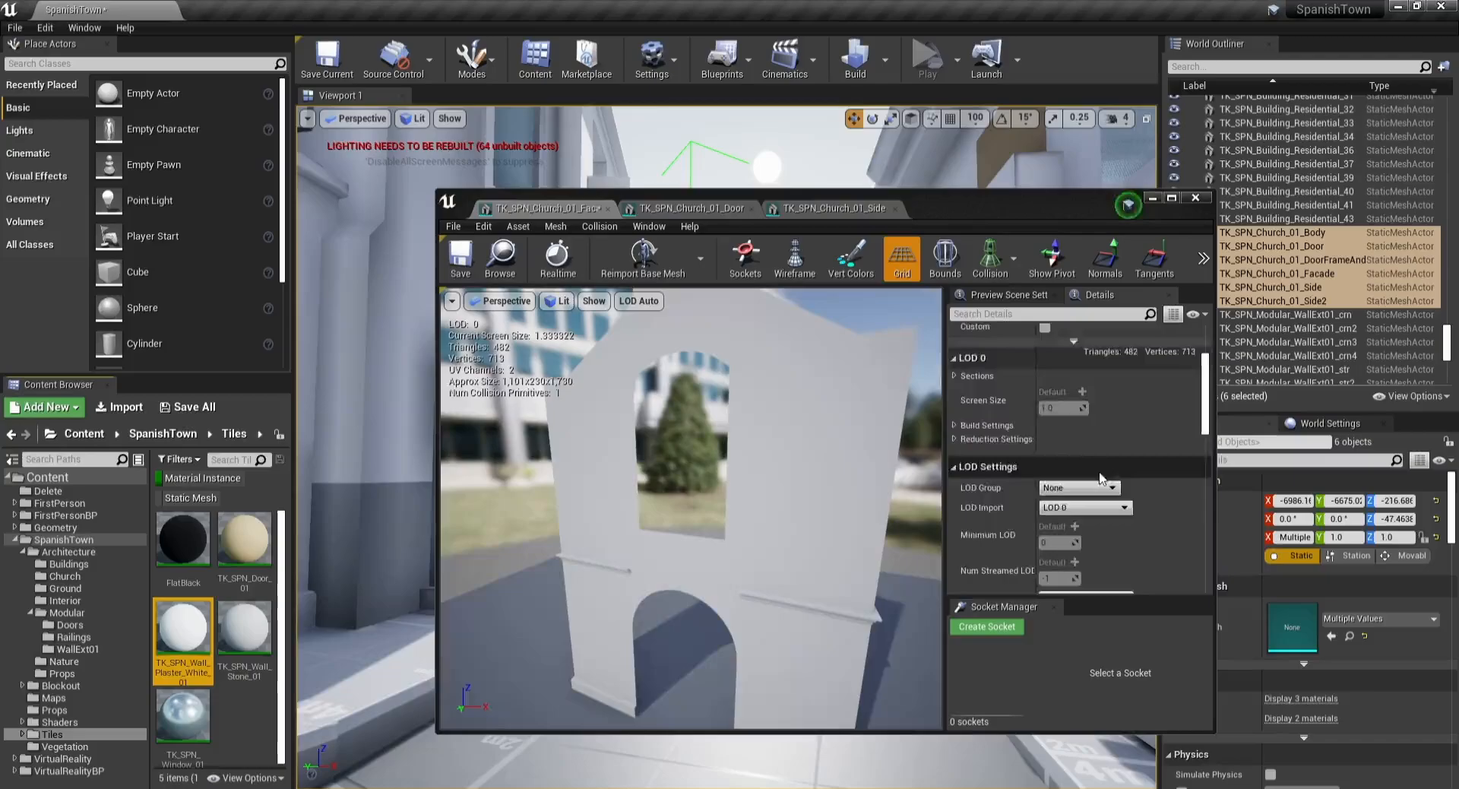
pyautogui.click(1069, 426)
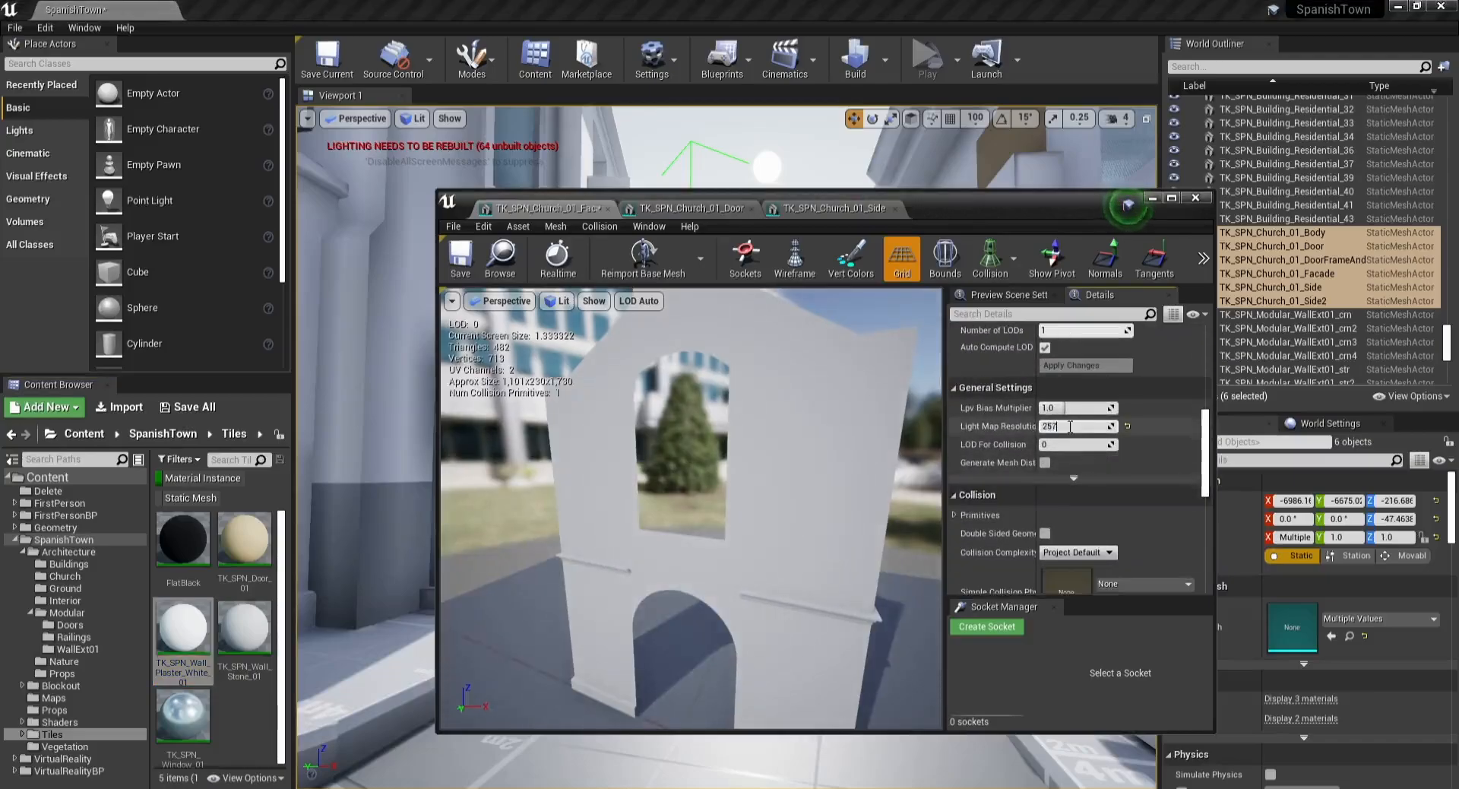
pyautogui.click(465, 253)
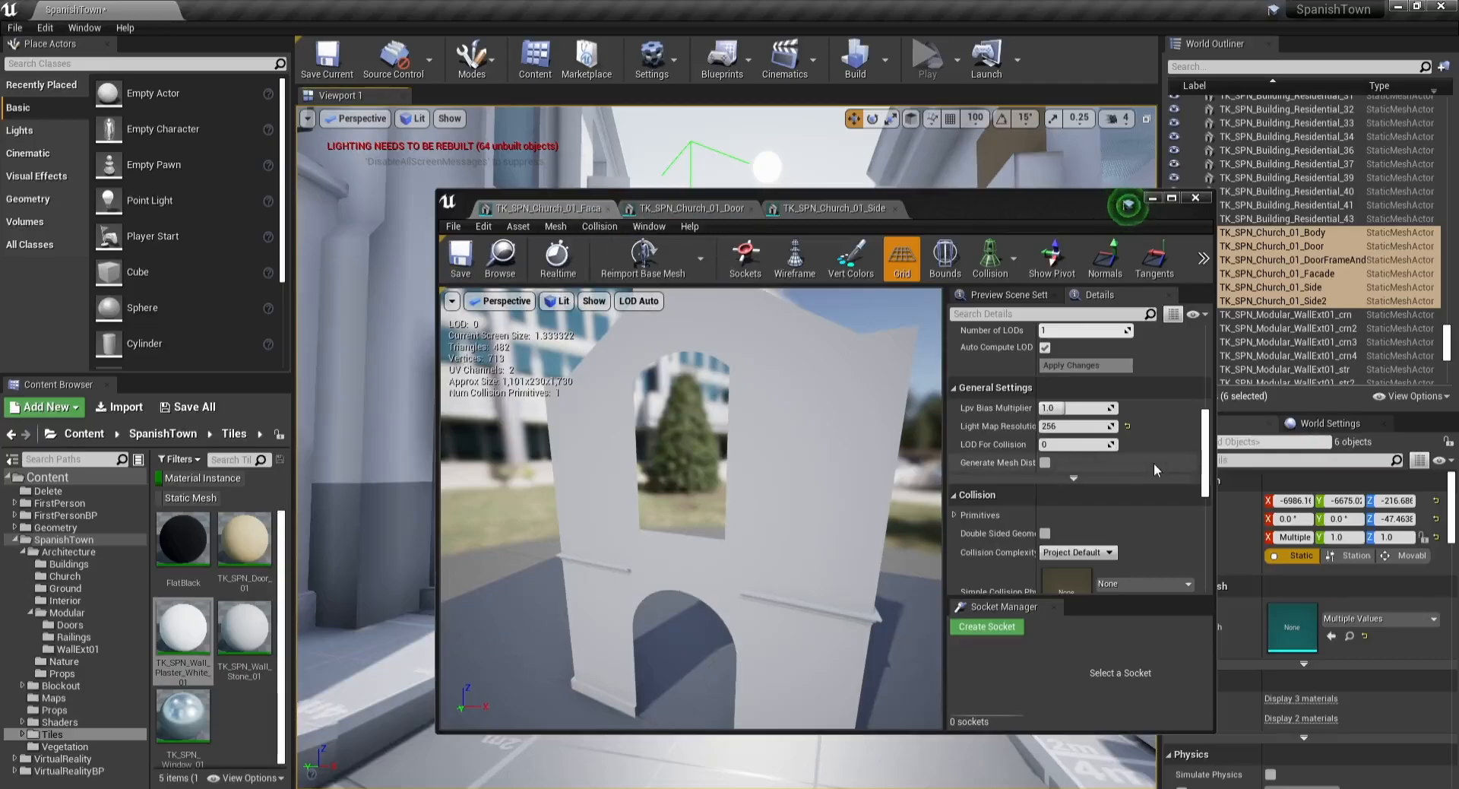
# Step: Set the facade mesh's collision complexity to Use Complex Collision As Simple, saving it and closing its tab
pyautogui.click(1089, 554)
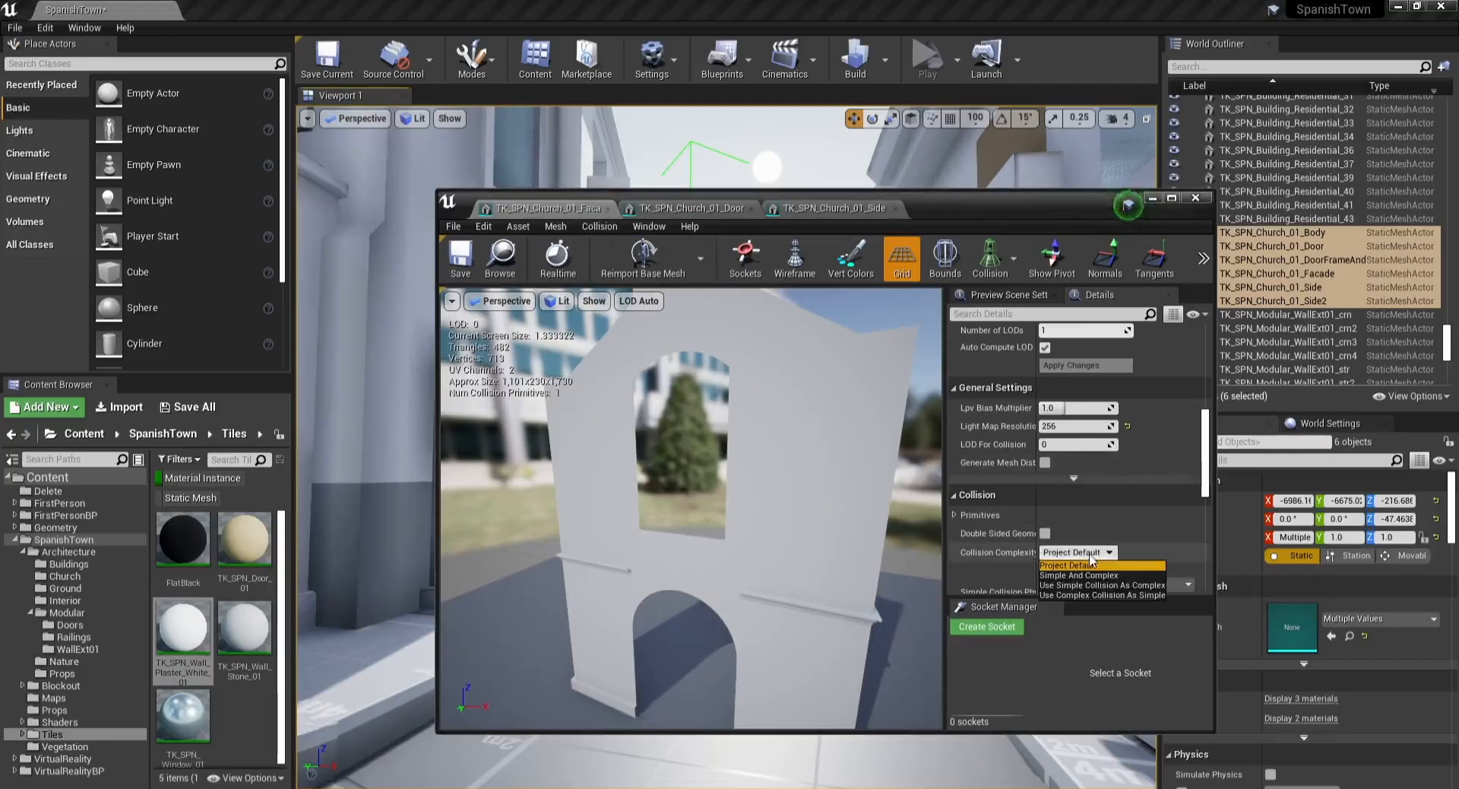
pyautogui.click(1079, 594)
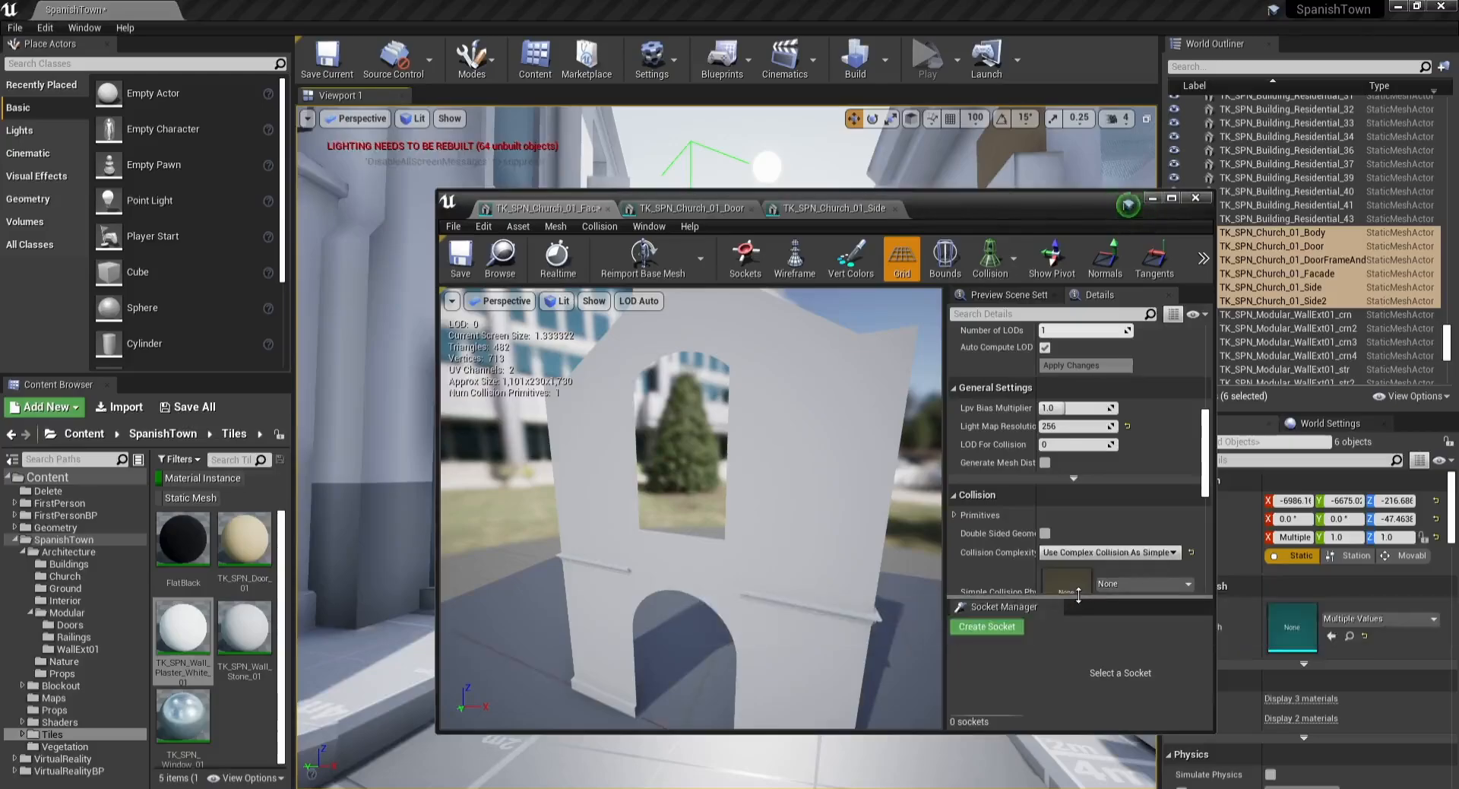
pyautogui.click(462, 262)
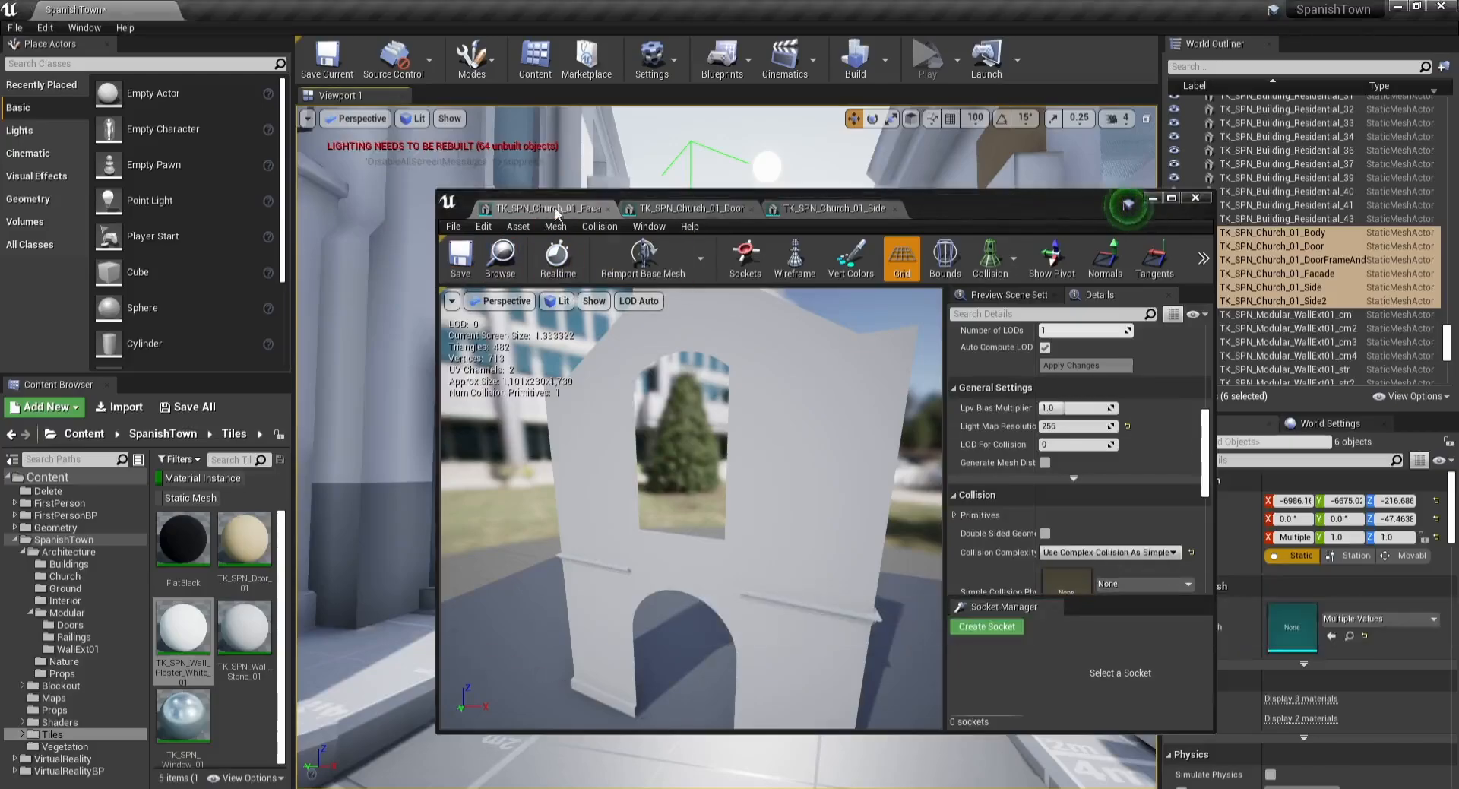
pyautogui.middleClick(556, 210)
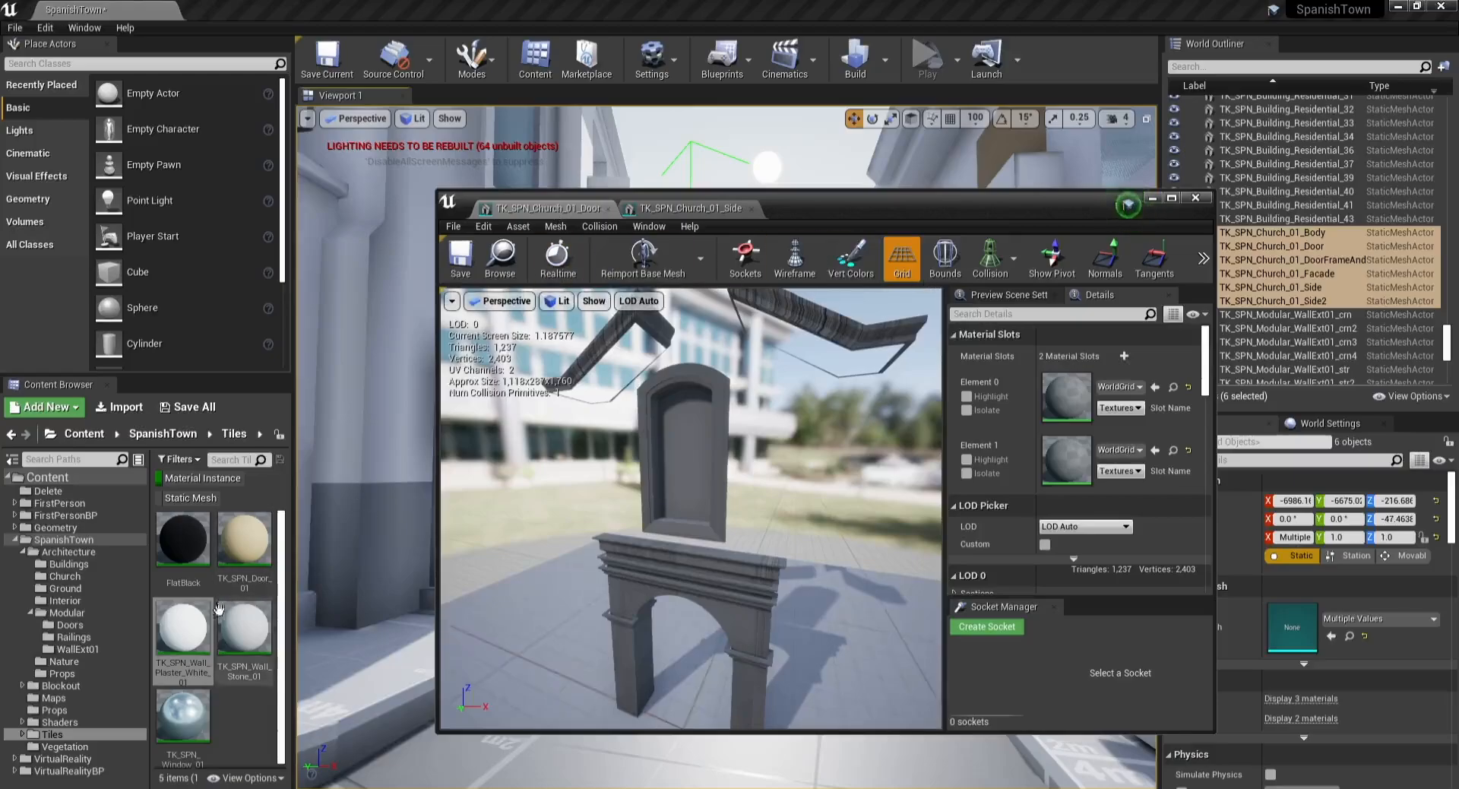
# Step: Assign TK_SPN_Wall_Plaster_White_01 and TK_SPN_Window_01 to the door frame mesh's two material slots
pyautogui.moveTo(190, 623); pyautogui.dragTo(1064, 392)
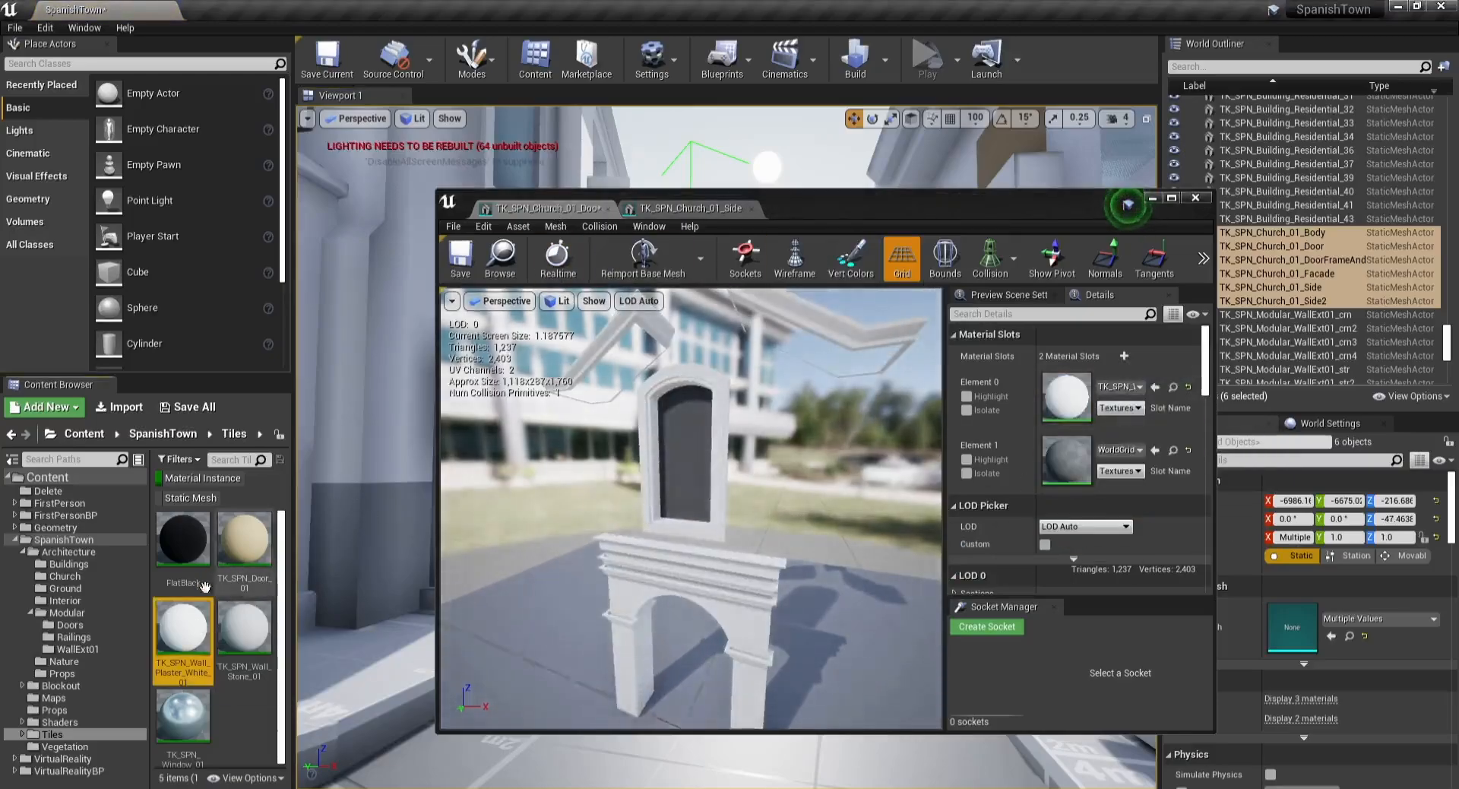
pyautogui.moveTo(183, 715); pyautogui.dragTo(1066, 464)
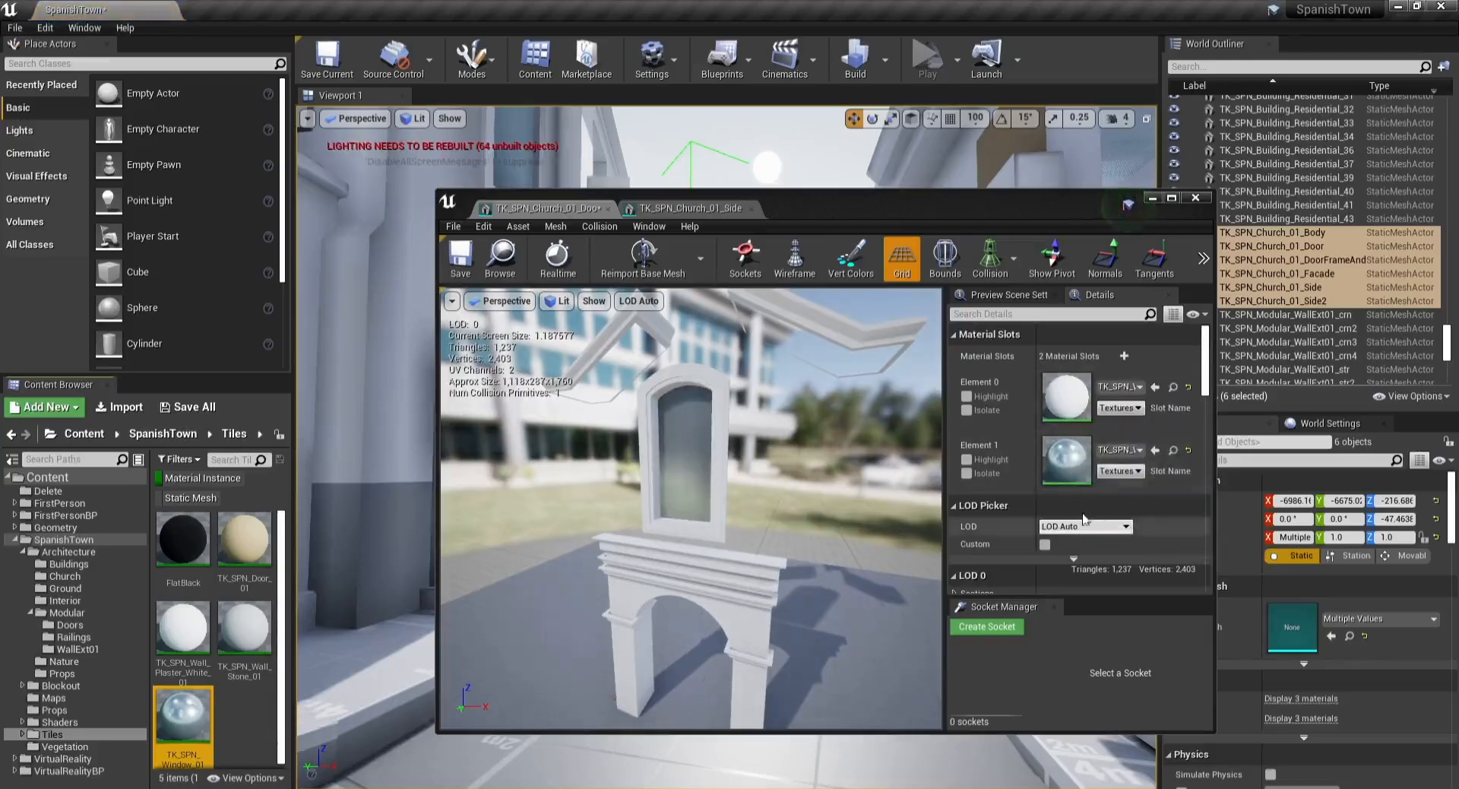
# Step: Set the door frame mesh's light map resolution to 256 and save the mesh
pyautogui.scroll(-5, 1083, 518)
pyautogui.click(1085, 498)
pyautogui.write('256')
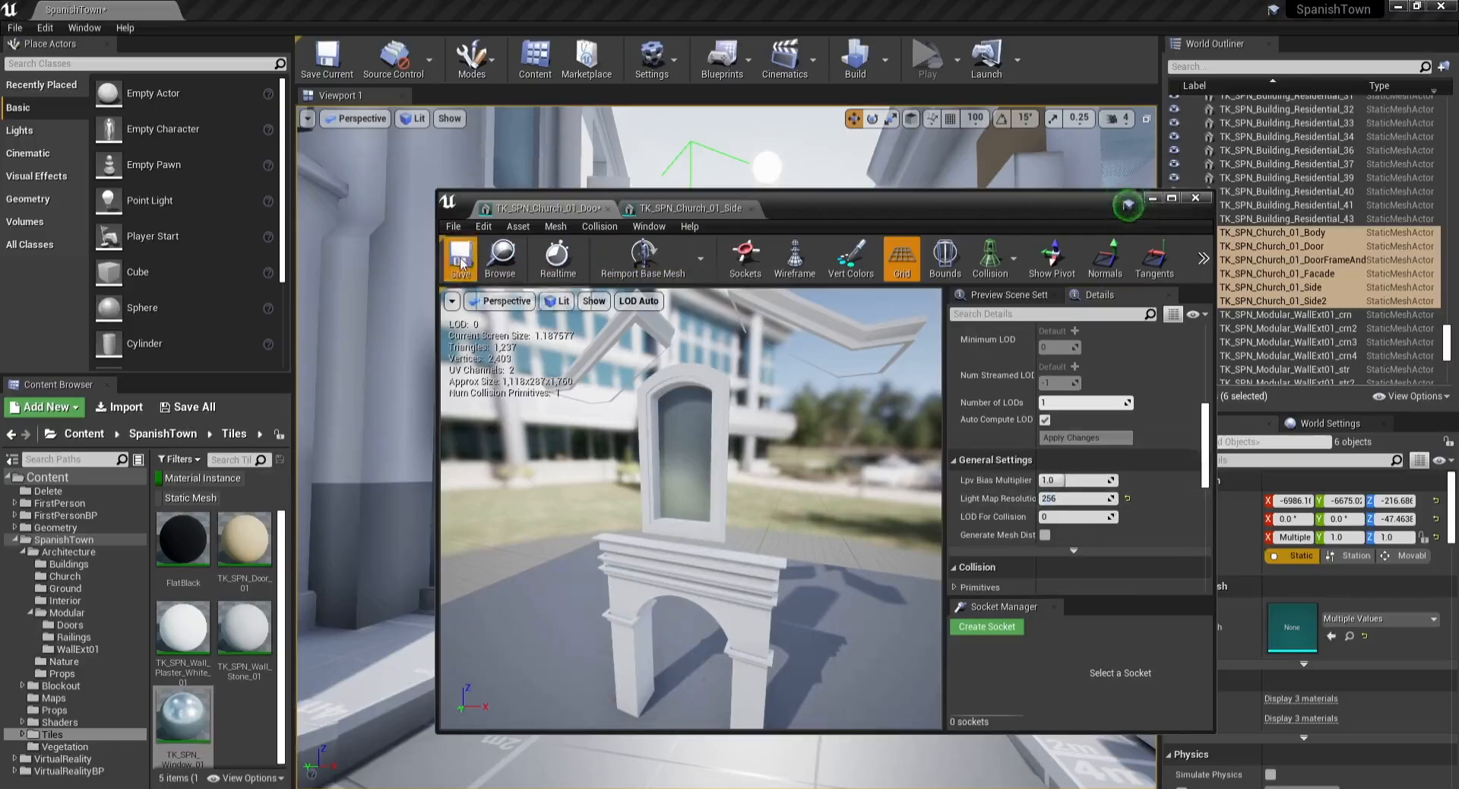
pyautogui.click(461, 264)
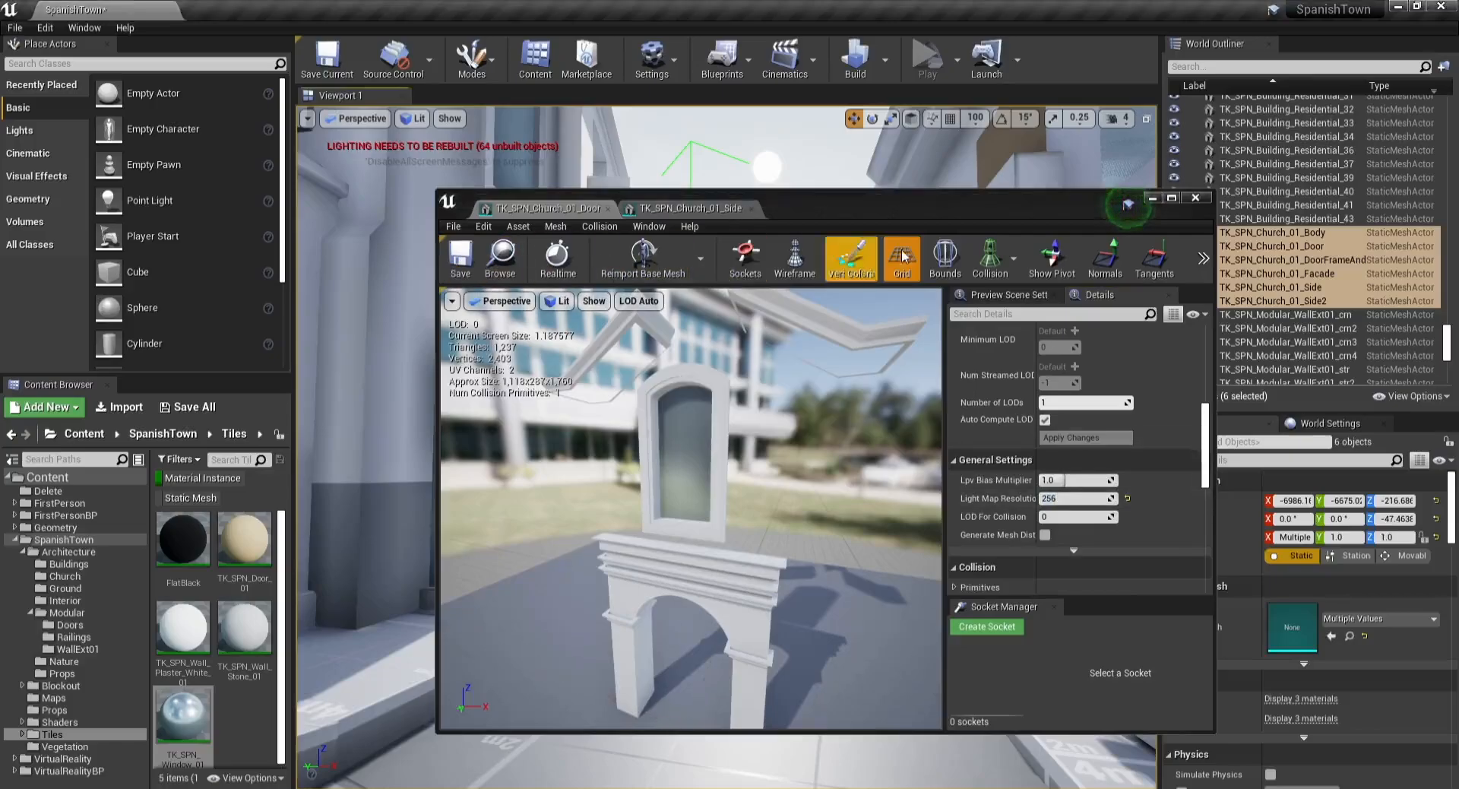
# Step: Set the door frame mesh's collision complexity to Use Complex Collision As Simple, saving it and closing its tab
pyautogui.click(991, 262)
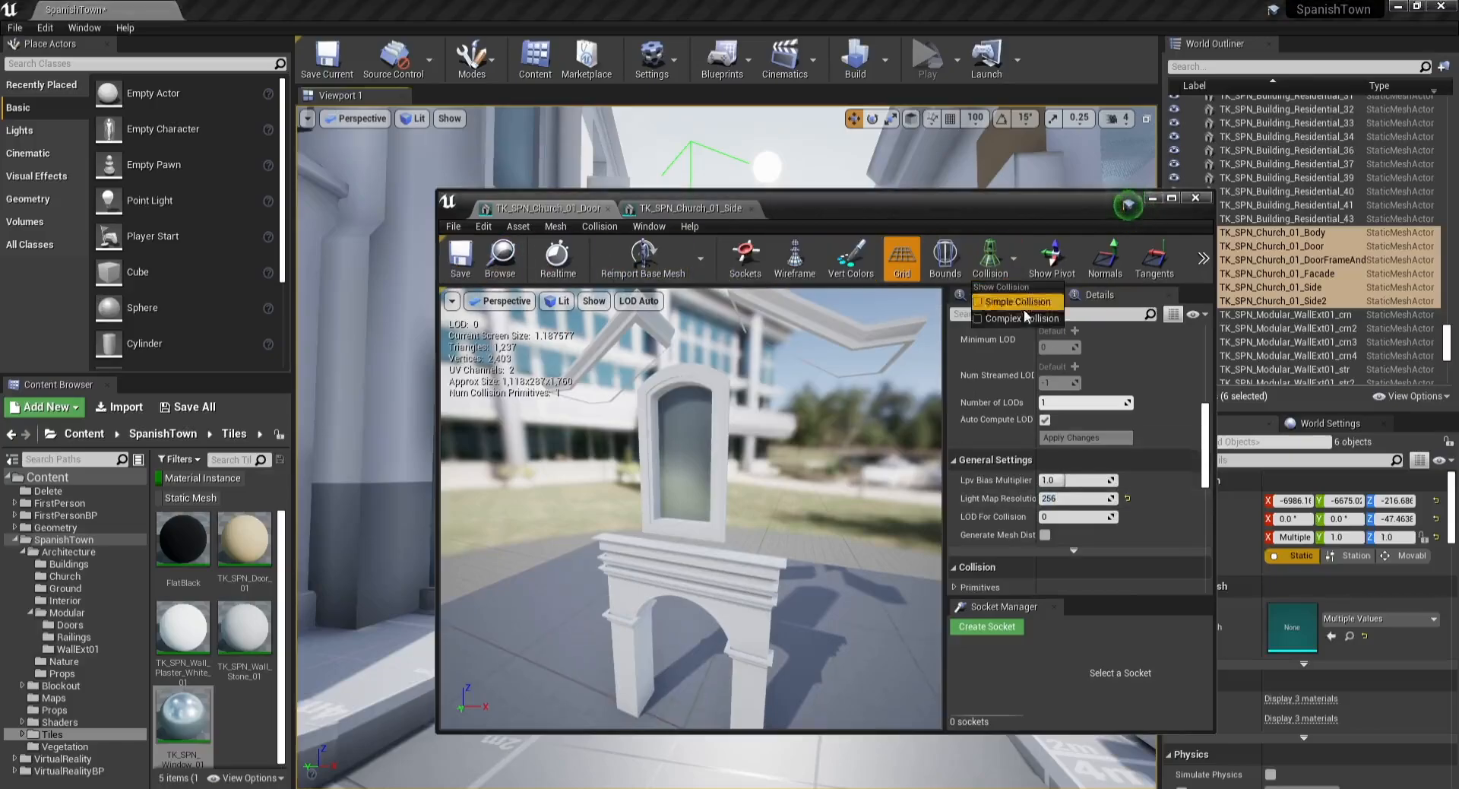
pyautogui.scroll(-5, 1203, 445)
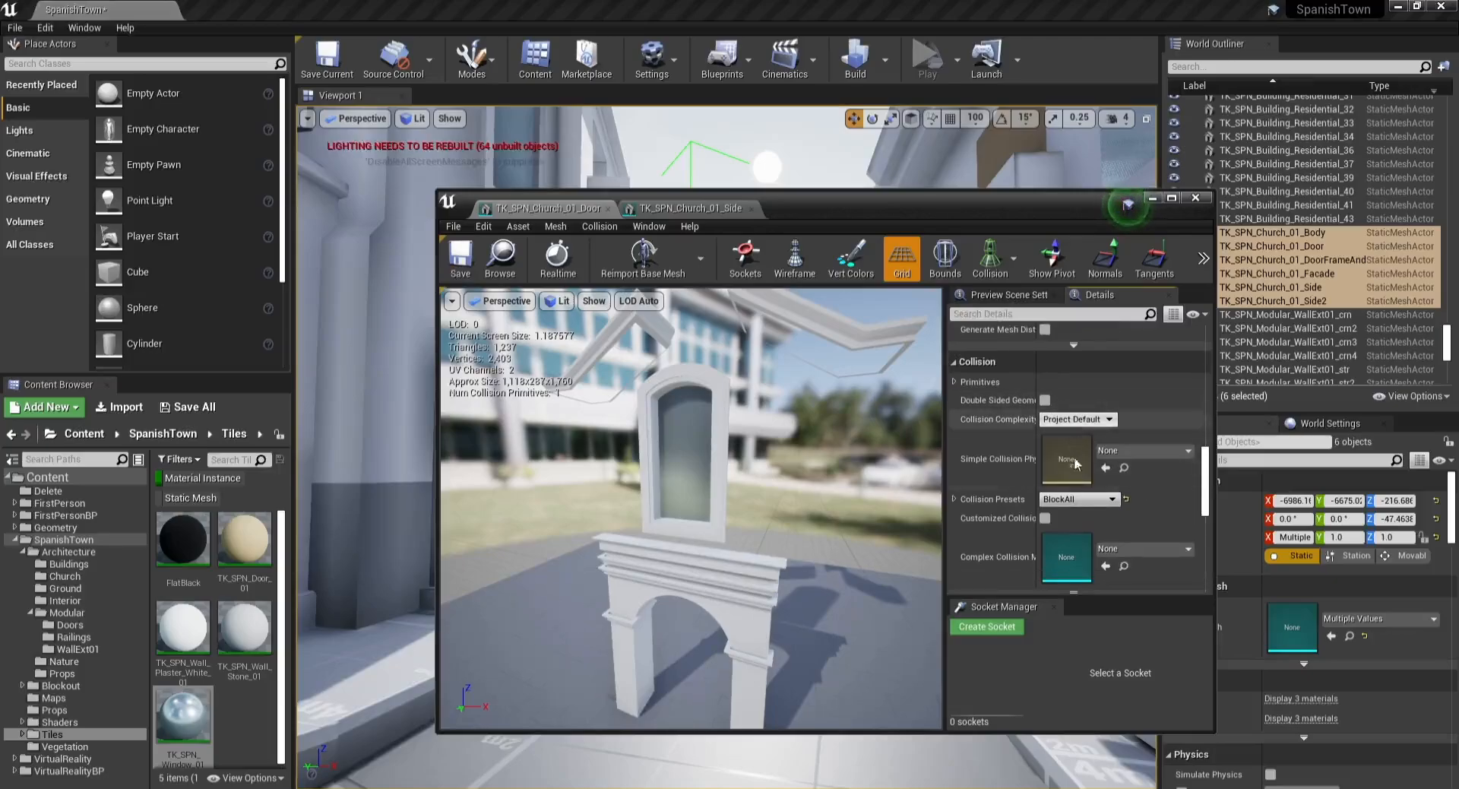
pyautogui.click(1085, 500)
pyautogui.click(1078, 419)
pyautogui.click(1094, 466)
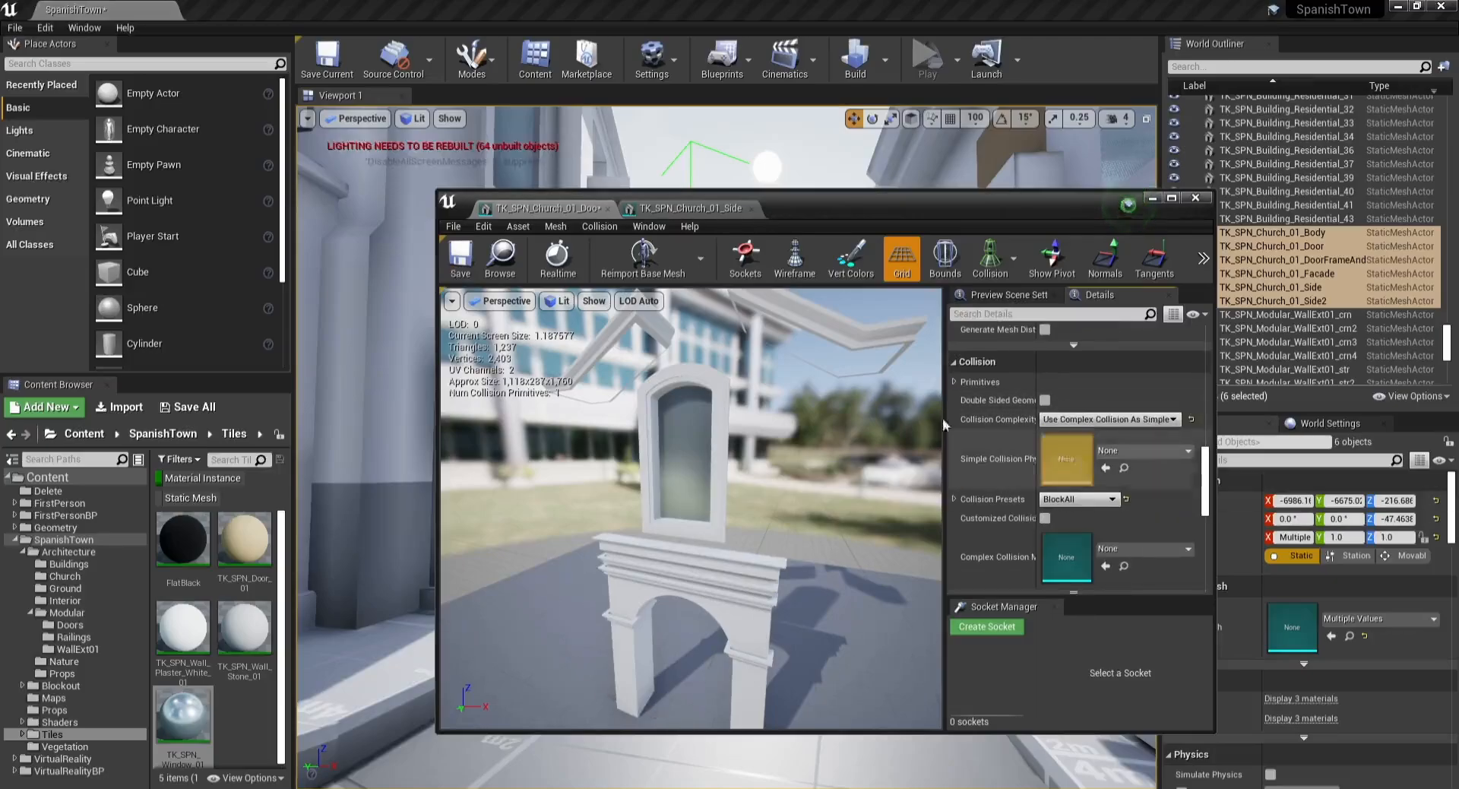
pyautogui.click(460, 258)
pyautogui.click(608, 208)
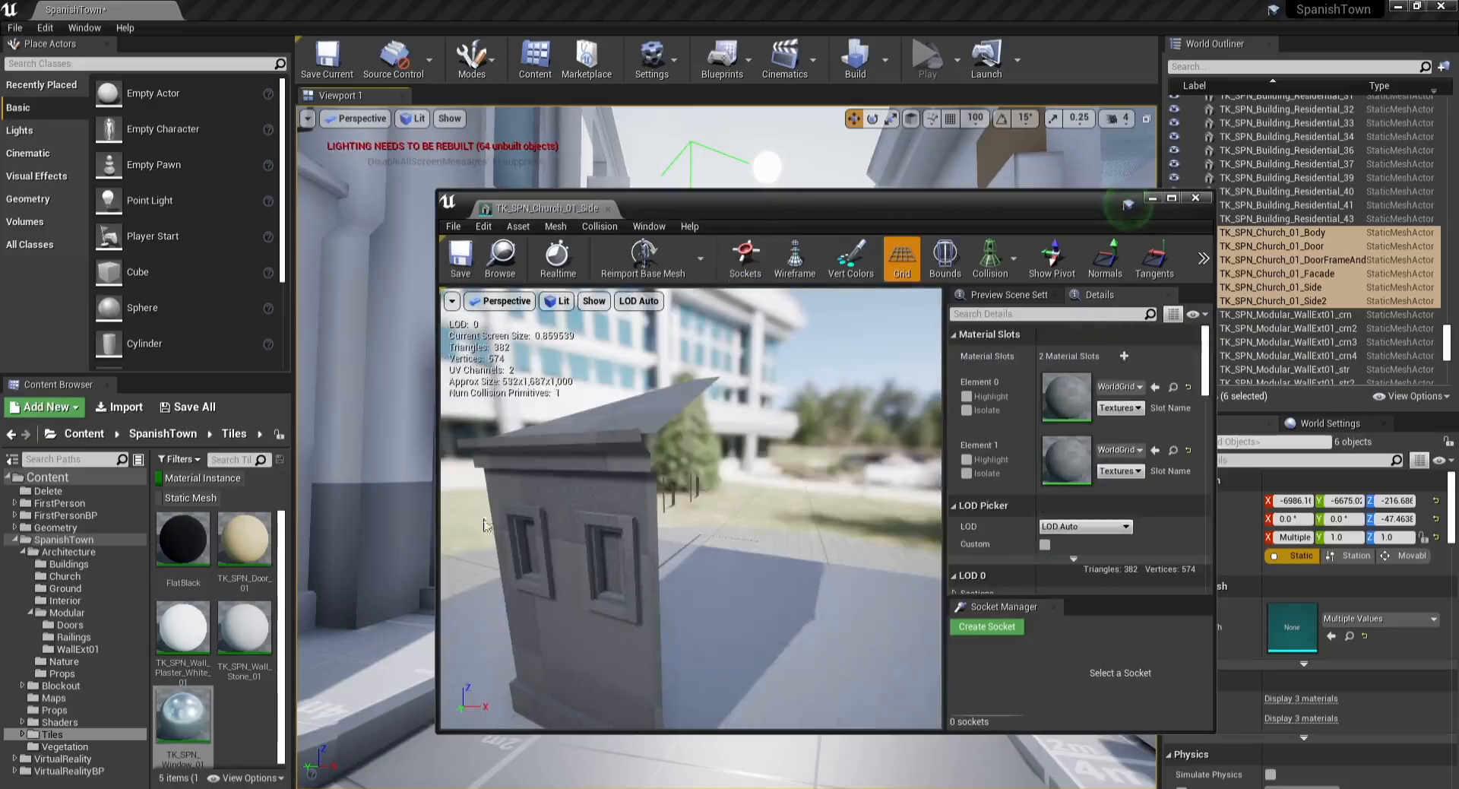
# Step: Assign TK_SPN_Window_01 to the side mesh's first material slot and TK_SPN_Wall_Plaster_White_01 to its second
pyautogui.moveTo(194, 642); pyautogui.dragTo(1055, 401)
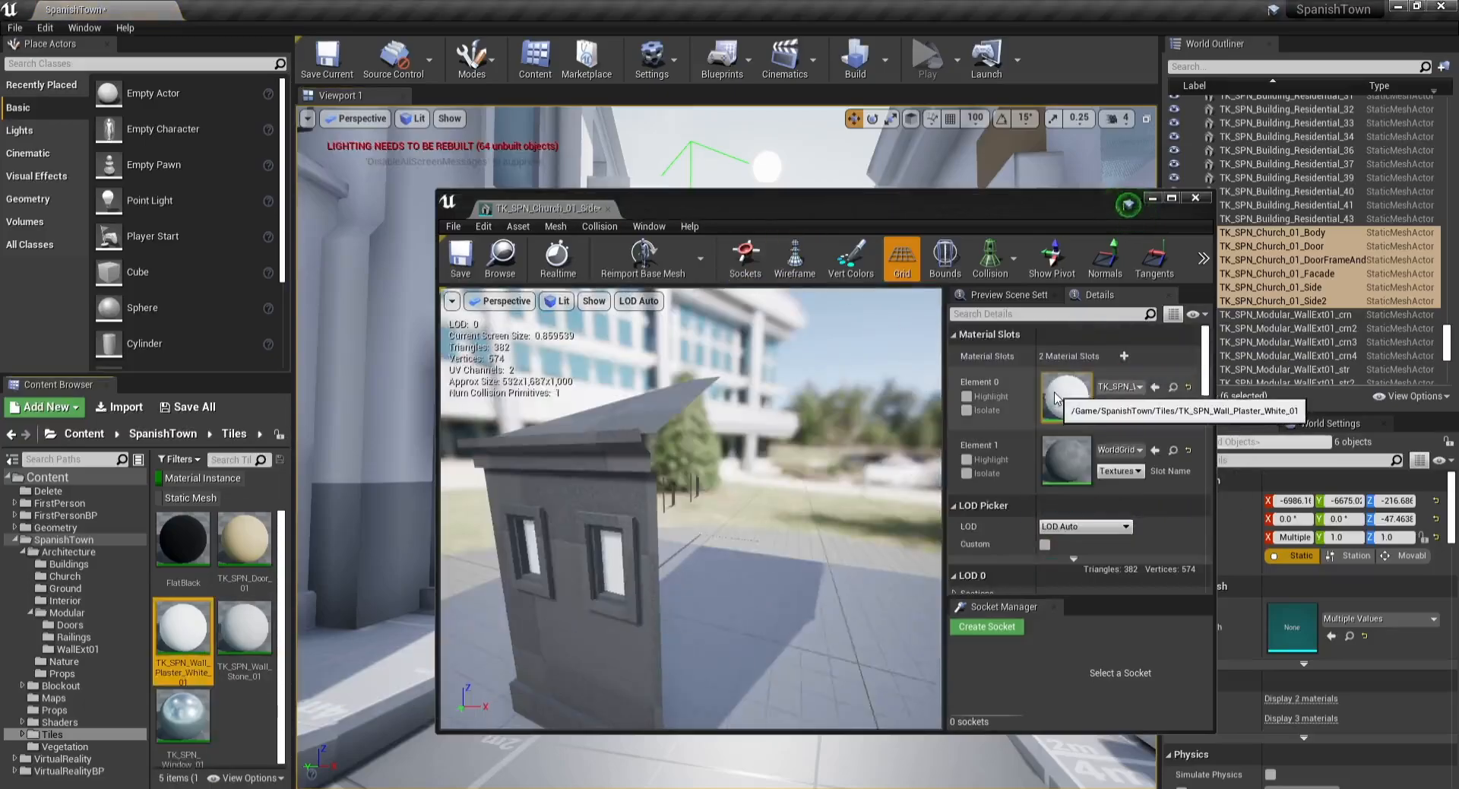
pyautogui.moveTo(186, 635); pyautogui.dragTo(1065, 464)
pyautogui.moveTo(185, 718); pyautogui.dragTo(1052, 411)
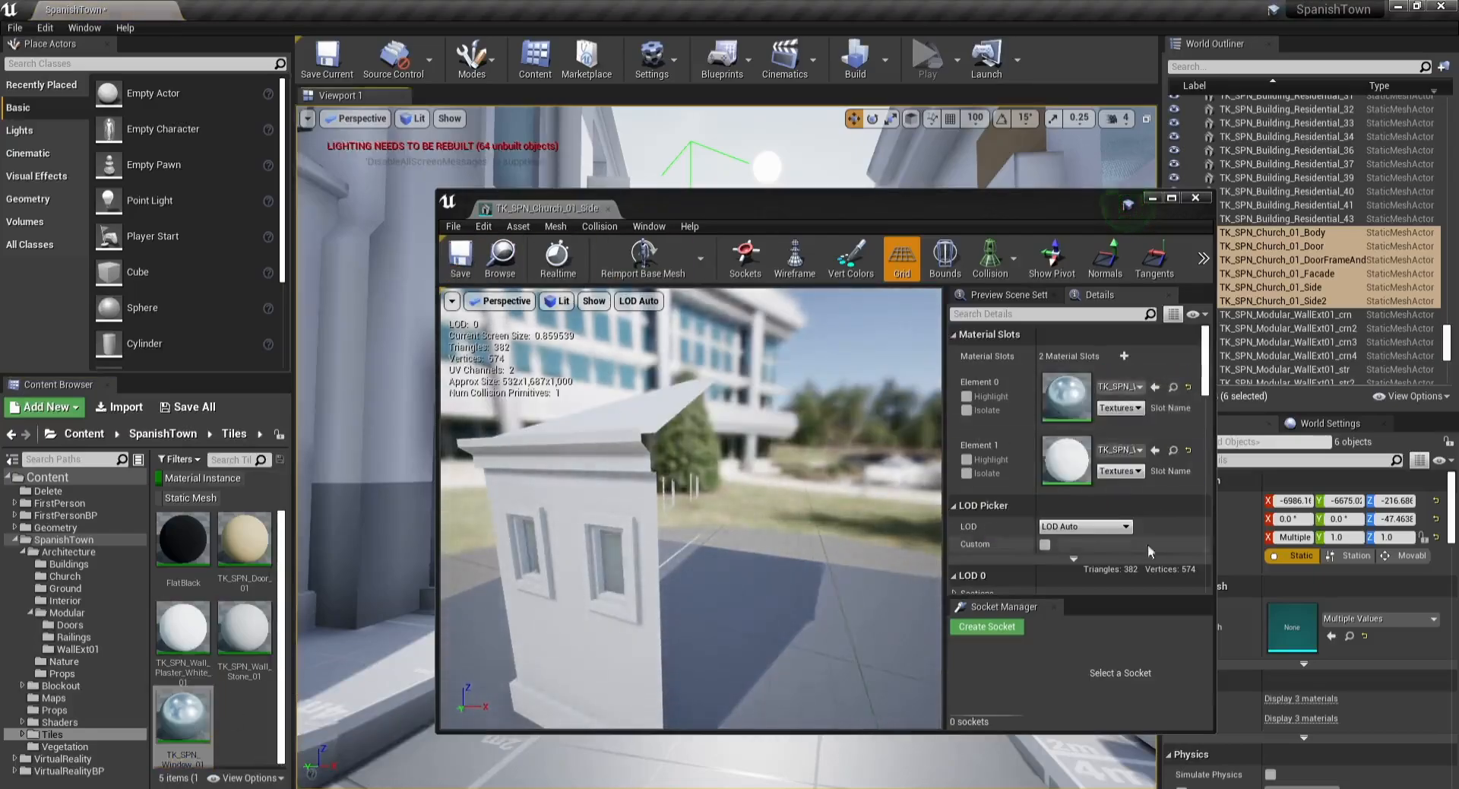
# Step: Set the side mesh's light map resolution to 256, save it and close its editor tab
pyautogui.scroll(-6, 1147, 544)
pyautogui.scroll(-1, 1146, 508)
pyautogui.click(1089, 449)
pyautogui.write('256')
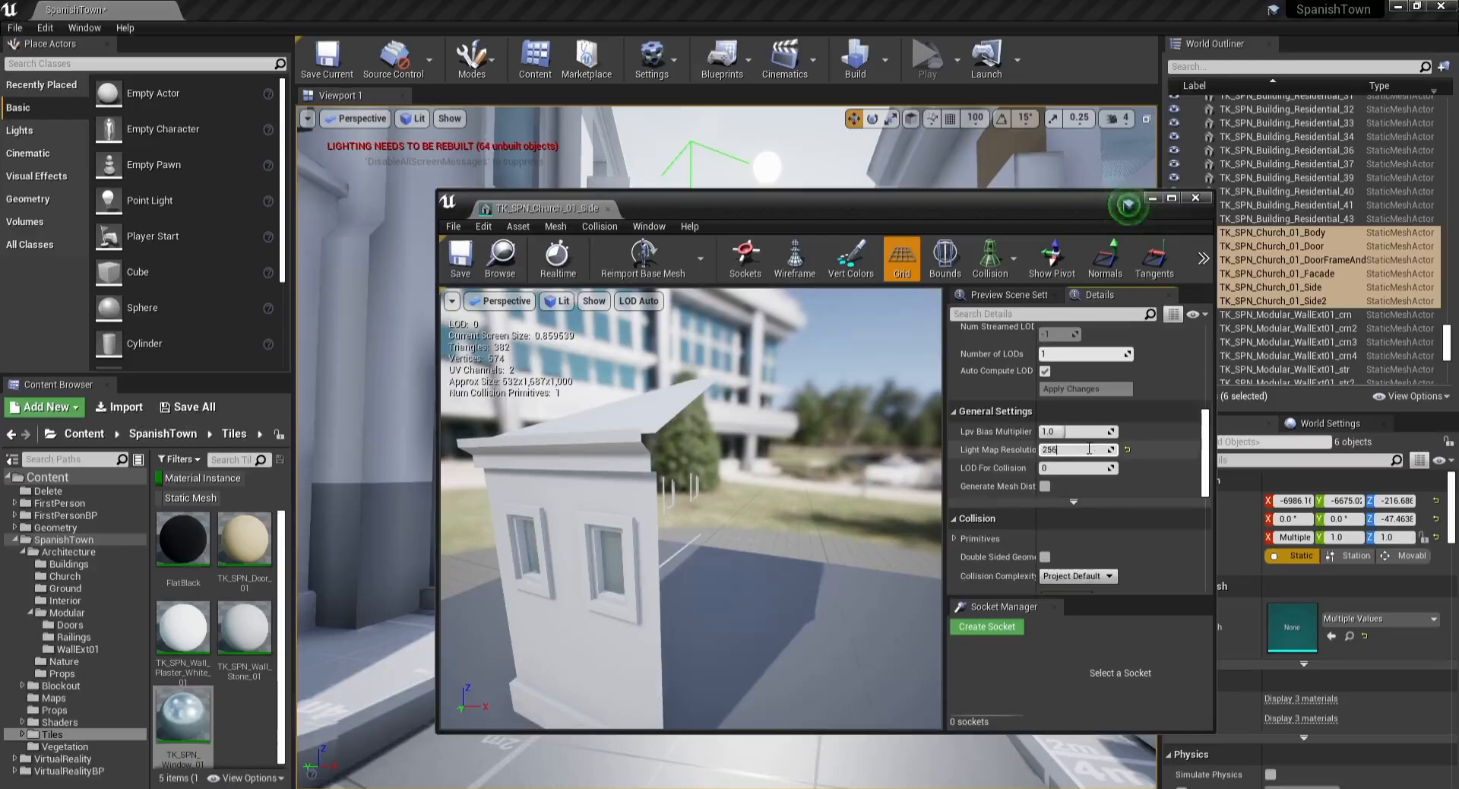
pyautogui.click(455, 262)
pyautogui.middleClick(564, 207)
# Step: Rotate and nudge the selected church meshes to realign the church with the plaza, then deselect them
pyautogui.press('w')
pyautogui.moveTo(689, 247)
pyautogui.mouseDown(button='right')
pyautogui.moveTo(693, 267)
pyautogui.moveTo(687, 237)
pyautogui.moveTo(674, 241)
pyautogui.moveTo(691, 242)
pyautogui.mouseUp(button='right')
pyautogui.press('Escape')
pyautogui.press('w')
pyautogui.press('s')
pyautogui.click(766, 442)
pyautogui.press('e')
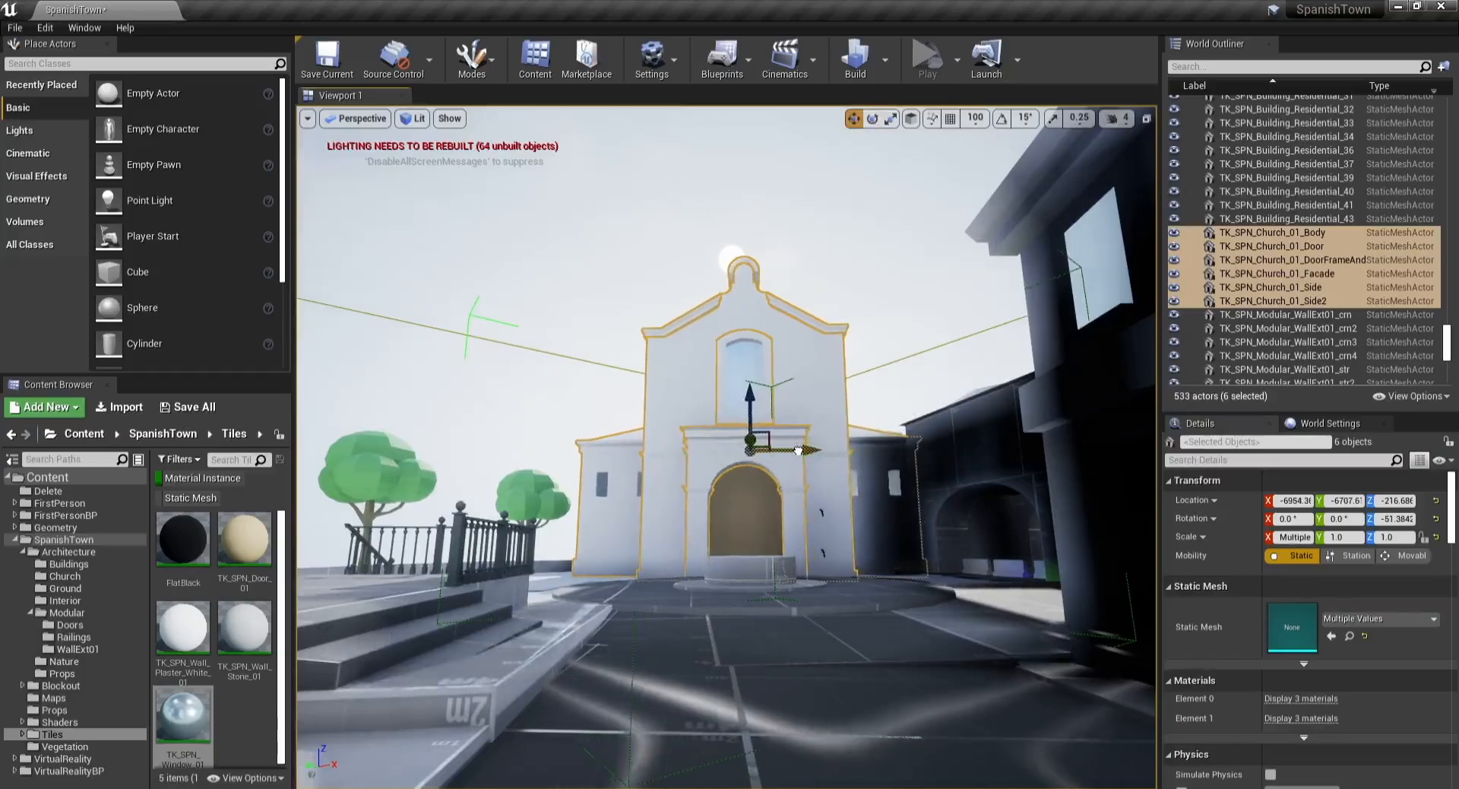
pyautogui.press('w')
pyautogui.moveTo(798, 450); pyautogui.dragTo(866, 562, button='right')
pyautogui.press('s')
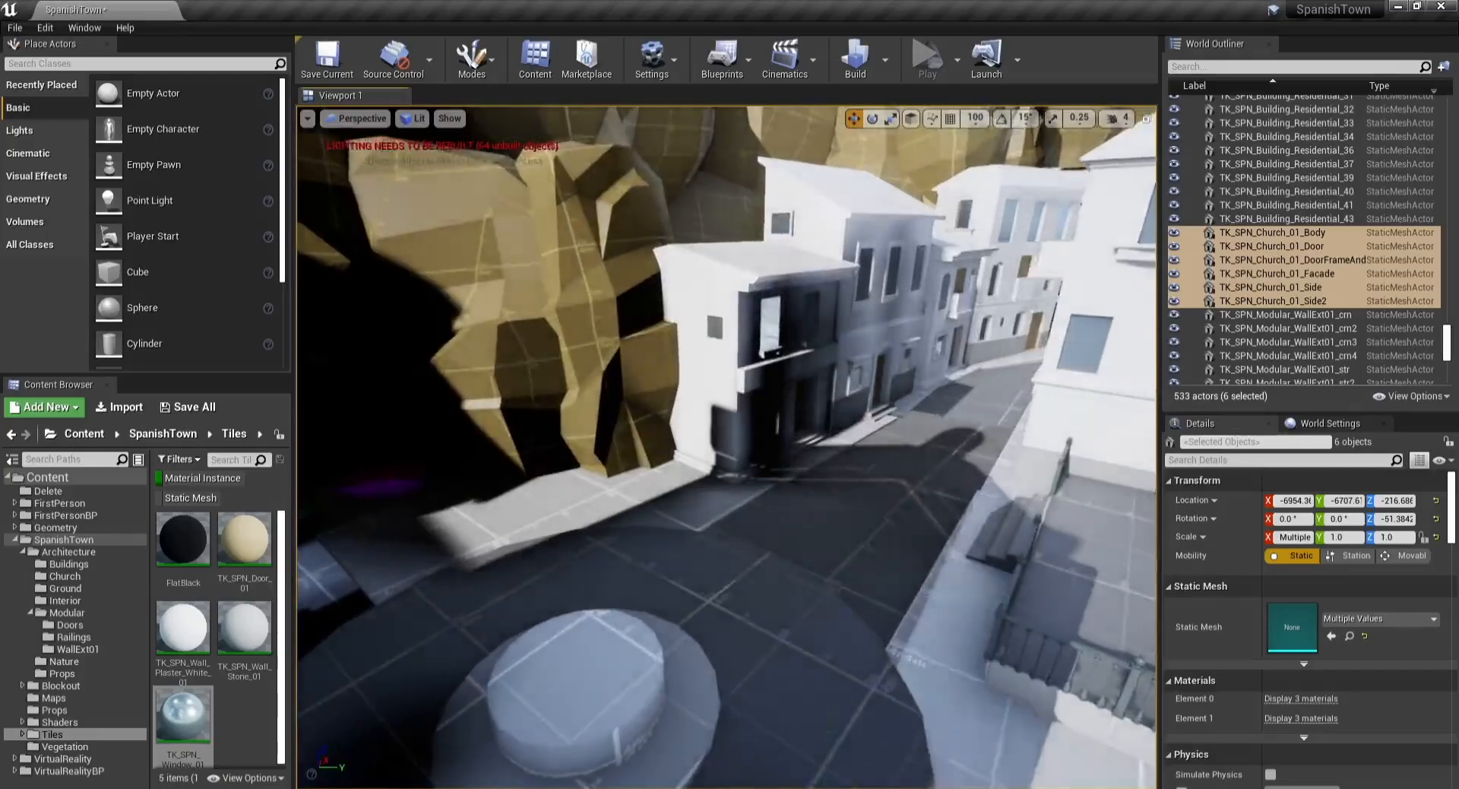
pyautogui.press('w')
pyautogui.moveTo(729, 448); pyautogui.dragTo(465, 386, button='right')
pyautogui.press('s')
pyautogui.press('w')
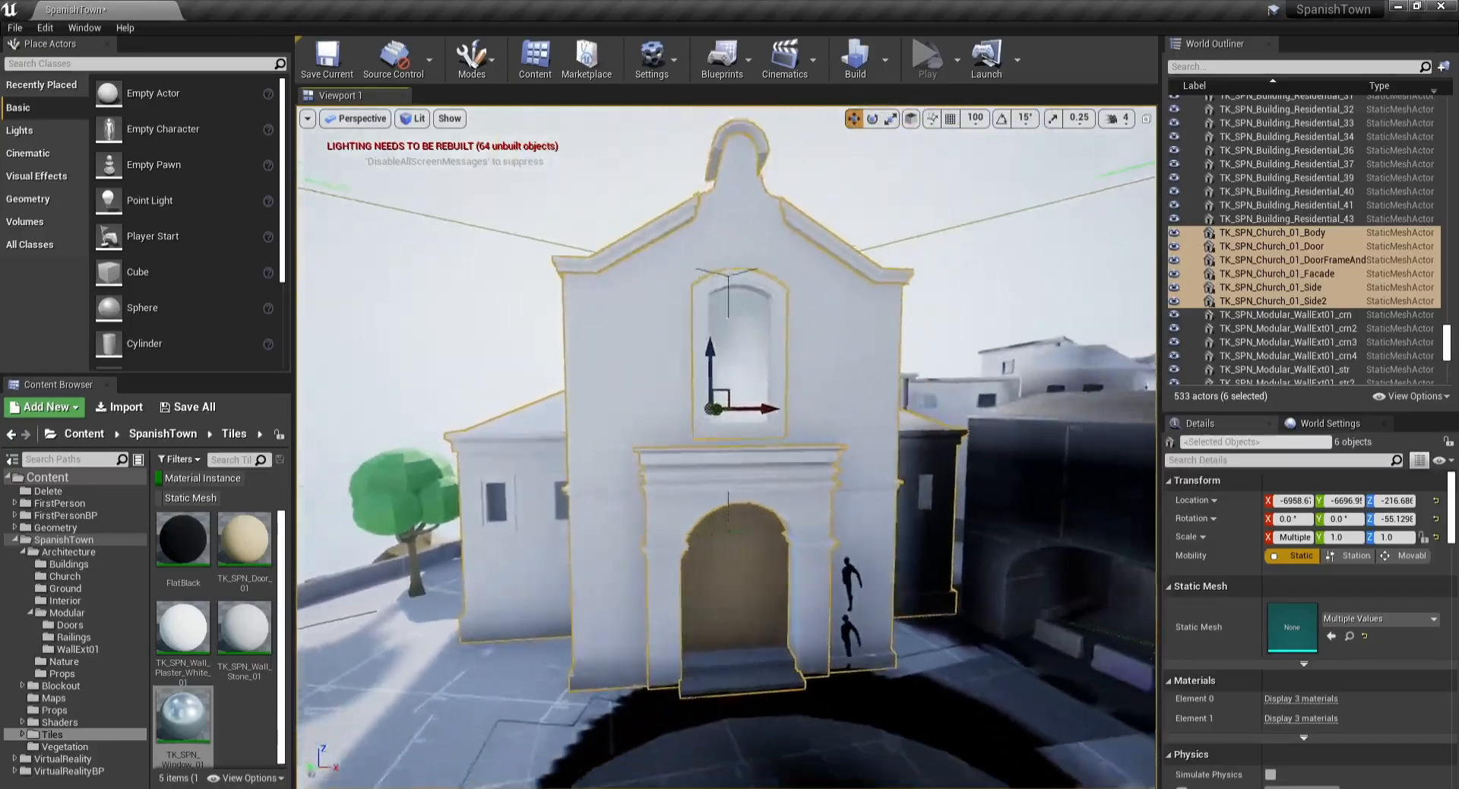
pyautogui.press('Escape')
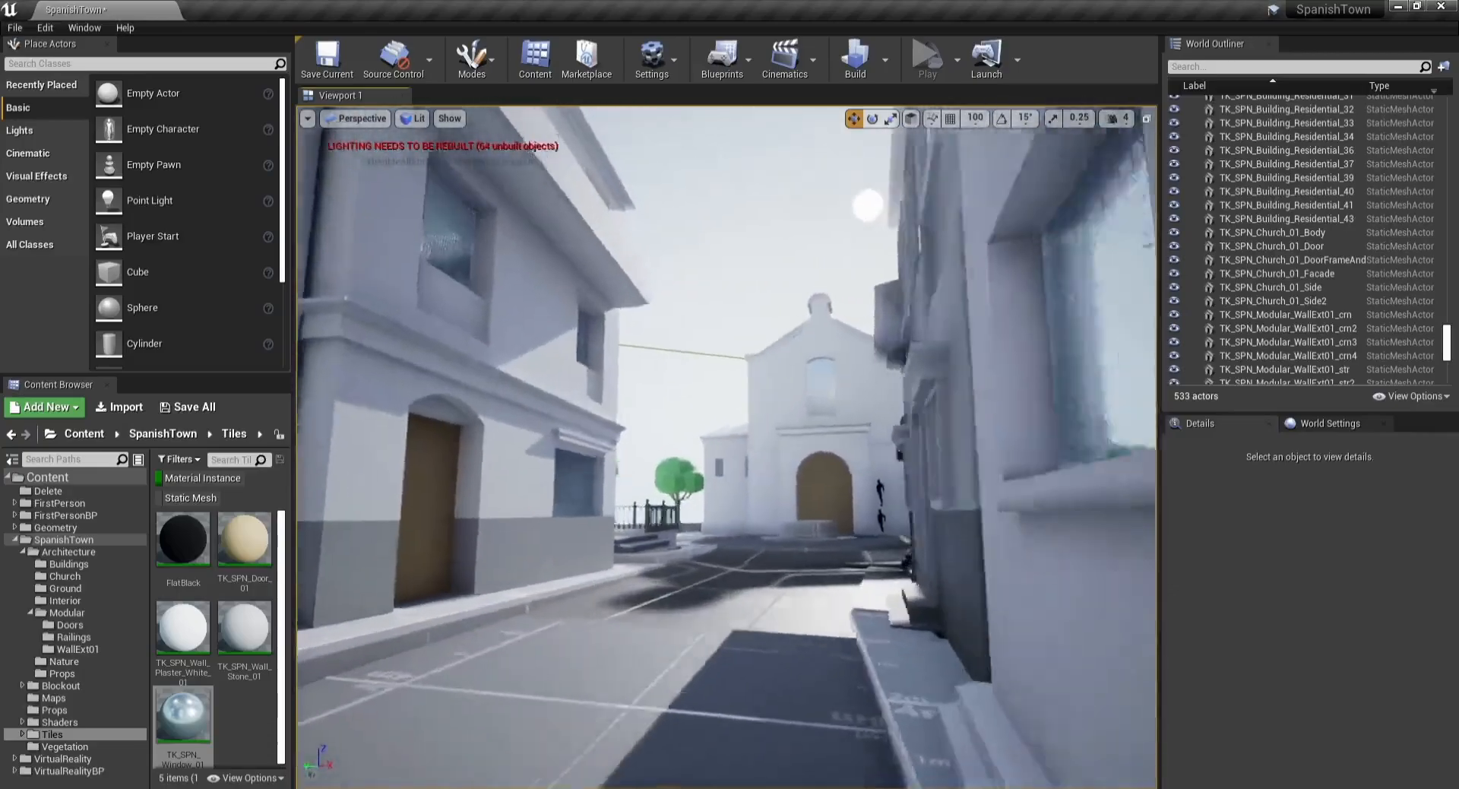
# Step: Rotate the church slightly about its vertical axis to line it up with the street
pyautogui.press('F11')
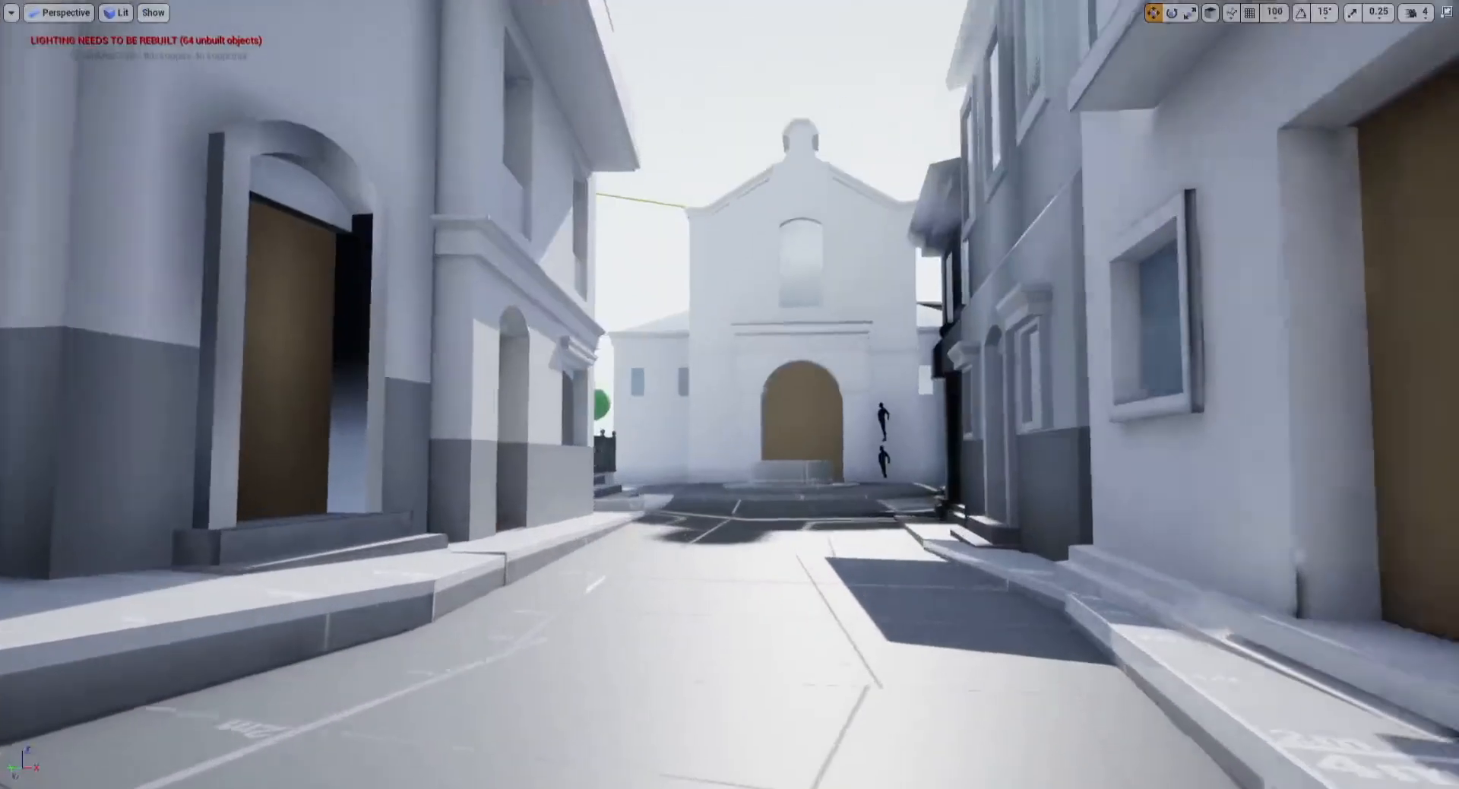
pyautogui.press('w')
pyautogui.moveTo(772, 421); pyautogui.dragTo(776, 408, button='right')
pyautogui.click(751, 387)
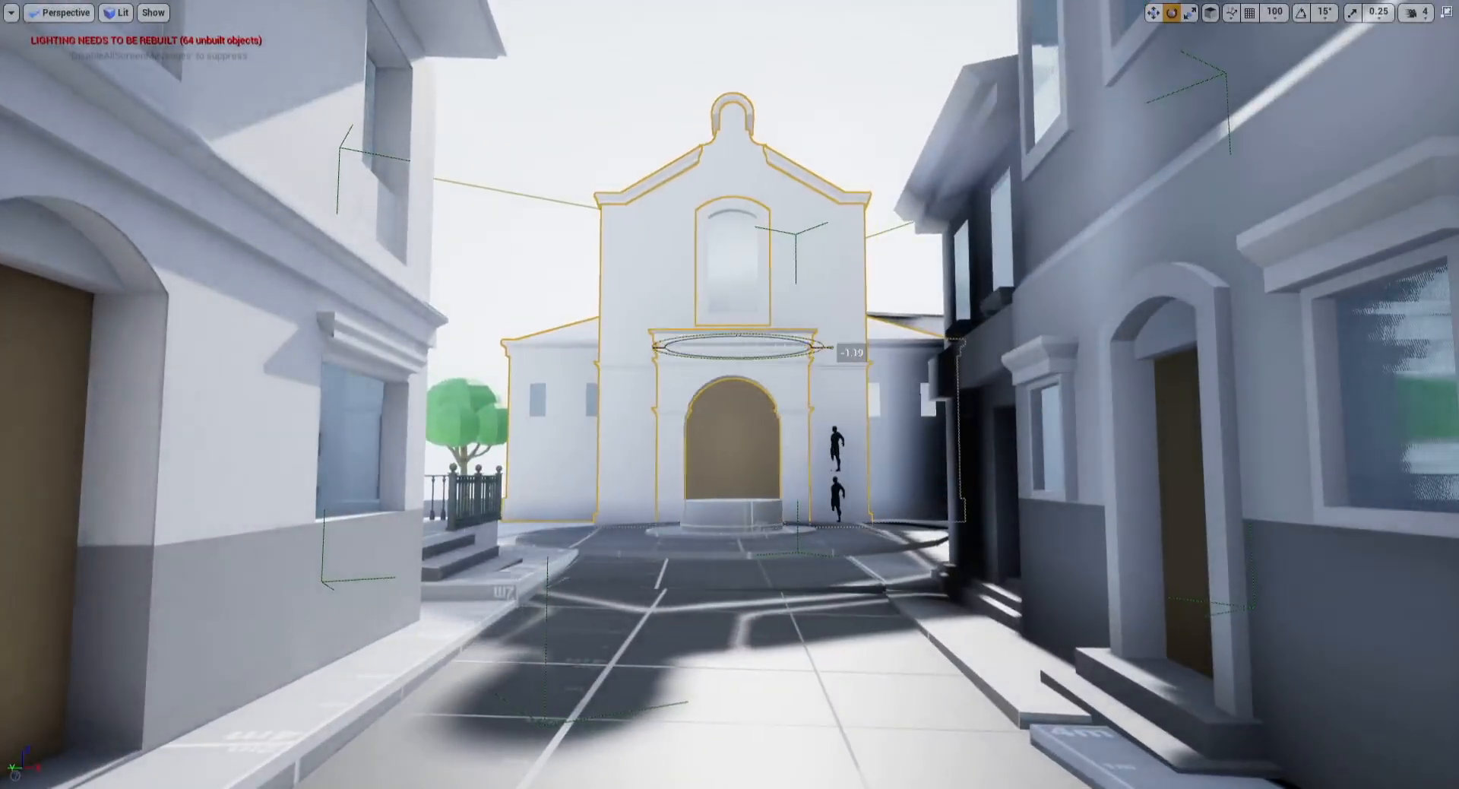
pyautogui.press('Escape')
# Step: Fly around the plaza to inspect the church and the surrounding buildings from several angles
pyautogui.press('s')
pyautogui.moveTo(765, 336)
pyautogui.mouseDown(button='right')
pyautogui.moveTo(781, 331)
pyautogui.moveTo(858, 388)
pyautogui.moveTo(775, 332)
pyautogui.moveTo(698, 317)
pyautogui.moveTo(772, 324)
pyautogui.mouseUp(button='right')
pyautogui.press('w')
pyautogui.press('w')
pyautogui.press('s')
pyautogui.press('w')
pyautogui.moveTo(696, 236); pyautogui.dragTo(693, 340, button='right')
pyautogui.press('s')
pyautogui.moveTo(743, 135); pyautogui.dragTo(788, 162, button='right')
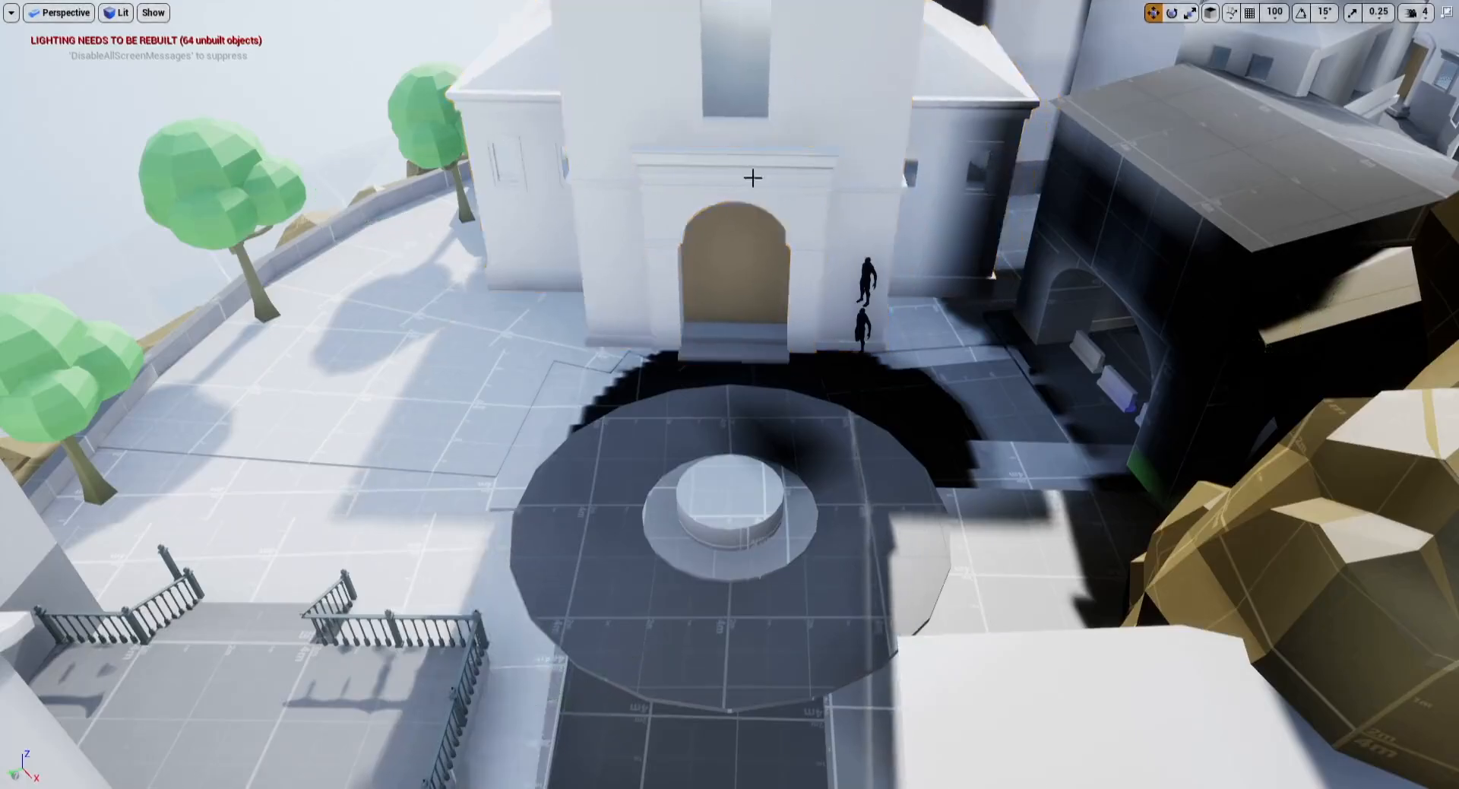
pyautogui.moveTo(752, 178); pyautogui.dragTo(789, 151, button='right')
pyautogui.press('s')
pyautogui.press('s')
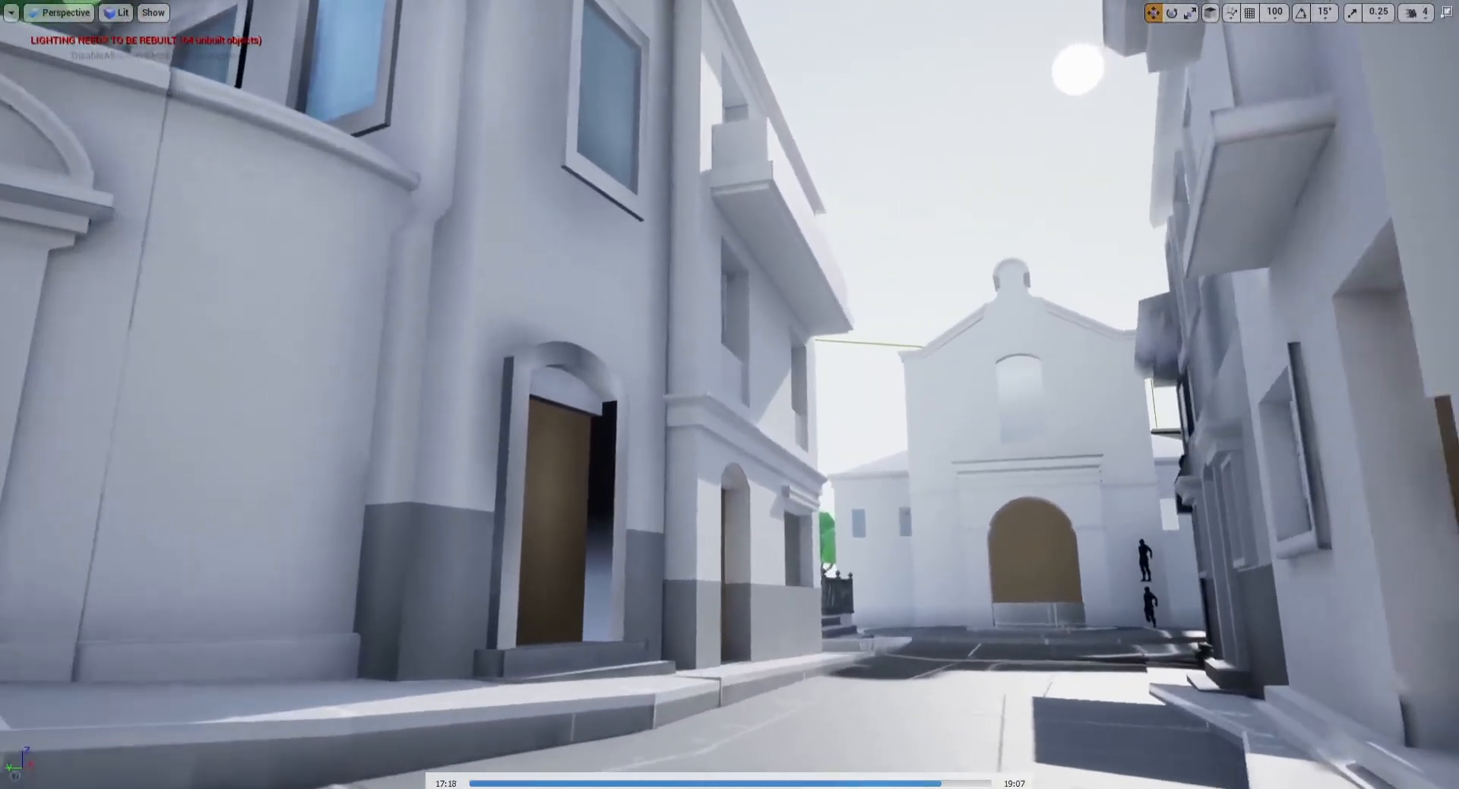
pyautogui.press('a')
pyautogui.moveTo(726, 212); pyautogui.dragTo(832, 208, button='right')
pyautogui.press('w')
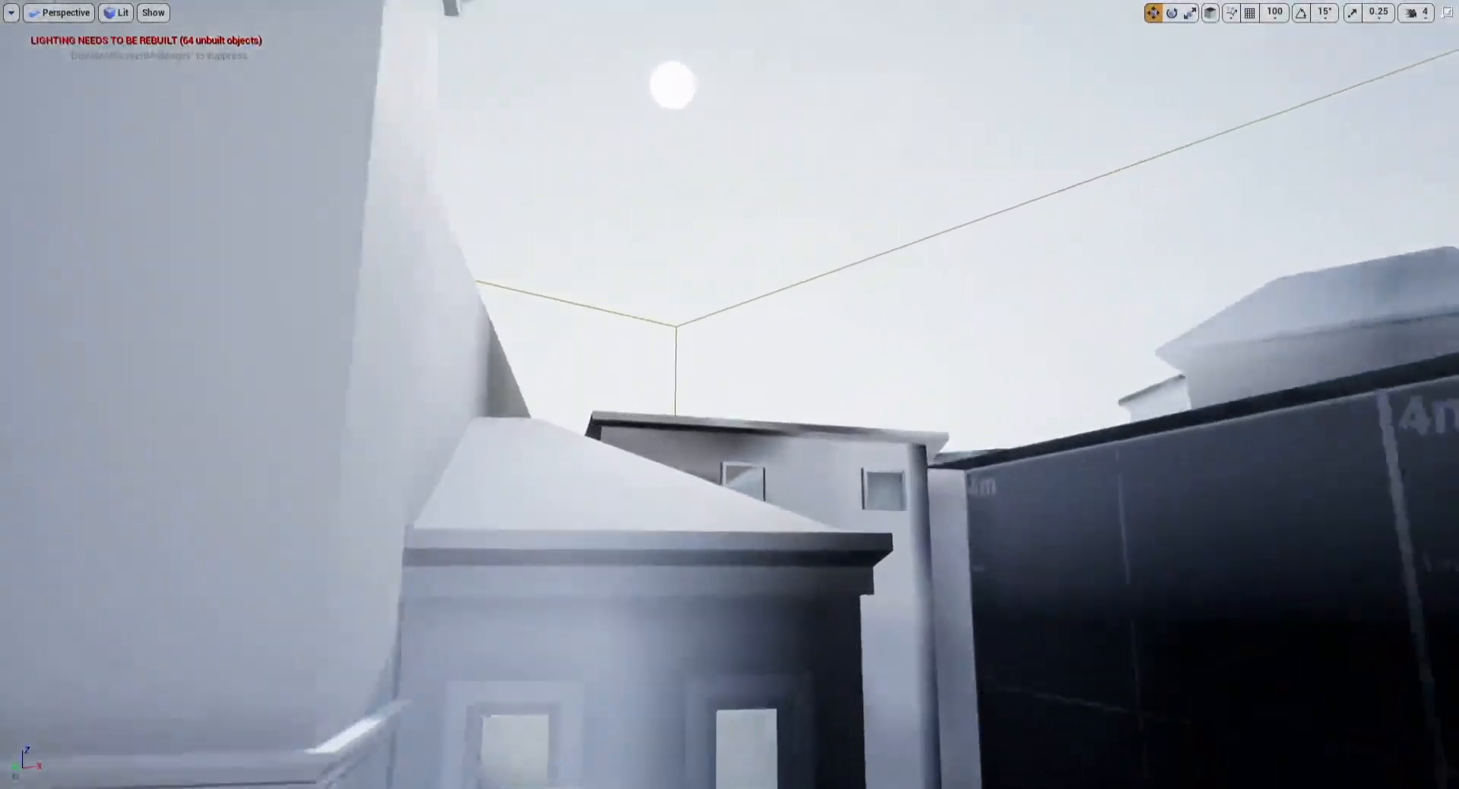
pyautogui.moveTo(714, 130); pyautogui.dragTo(720, 159, button='right')
pyautogui.press('s')
# Step: Select the building block beside the church and rotate it to realign it with the church side
pyautogui.click(720, 160)
pyautogui.moveTo(661, 118); pyautogui.dragTo(671, 128, button='right')
pyautogui.press('s')
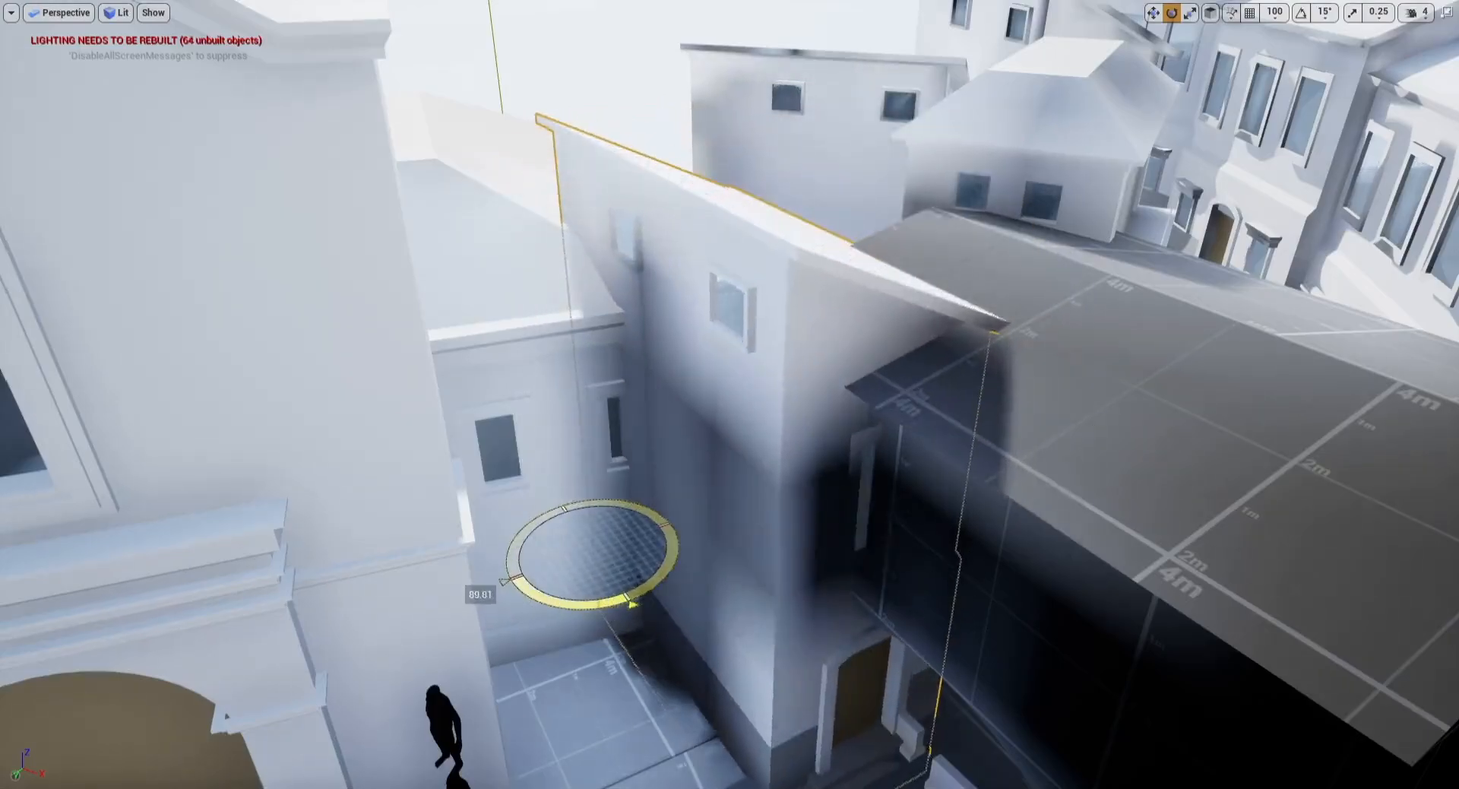
pyautogui.moveTo(589, 573); pyautogui.dragTo(624, 524)
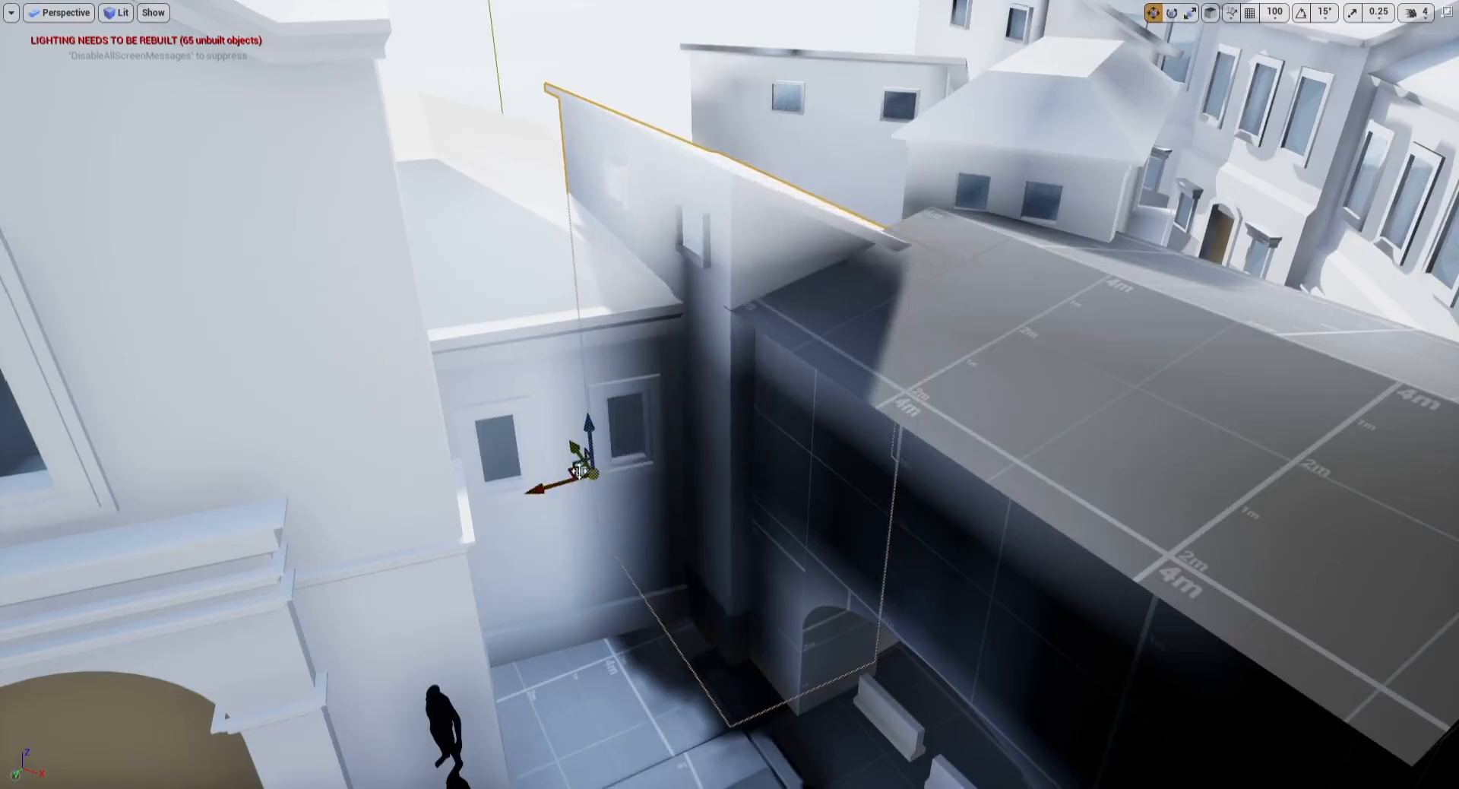
pyautogui.press('Escape')
# Step: Review the street view toward the church and save the level
pyautogui.moveTo(594, 445); pyautogui.dragTo(538, 424, button='right')
pyautogui.press('w')
pyautogui.press('s')
pyautogui.press('s')
pyautogui.press('s')
pyautogui.press('w')
pyautogui.press('w')
pyautogui.press('s')
pyautogui.moveTo(573, 292); pyautogui.dragTo(561, 262, button='right')
pyautogui.press('F11')
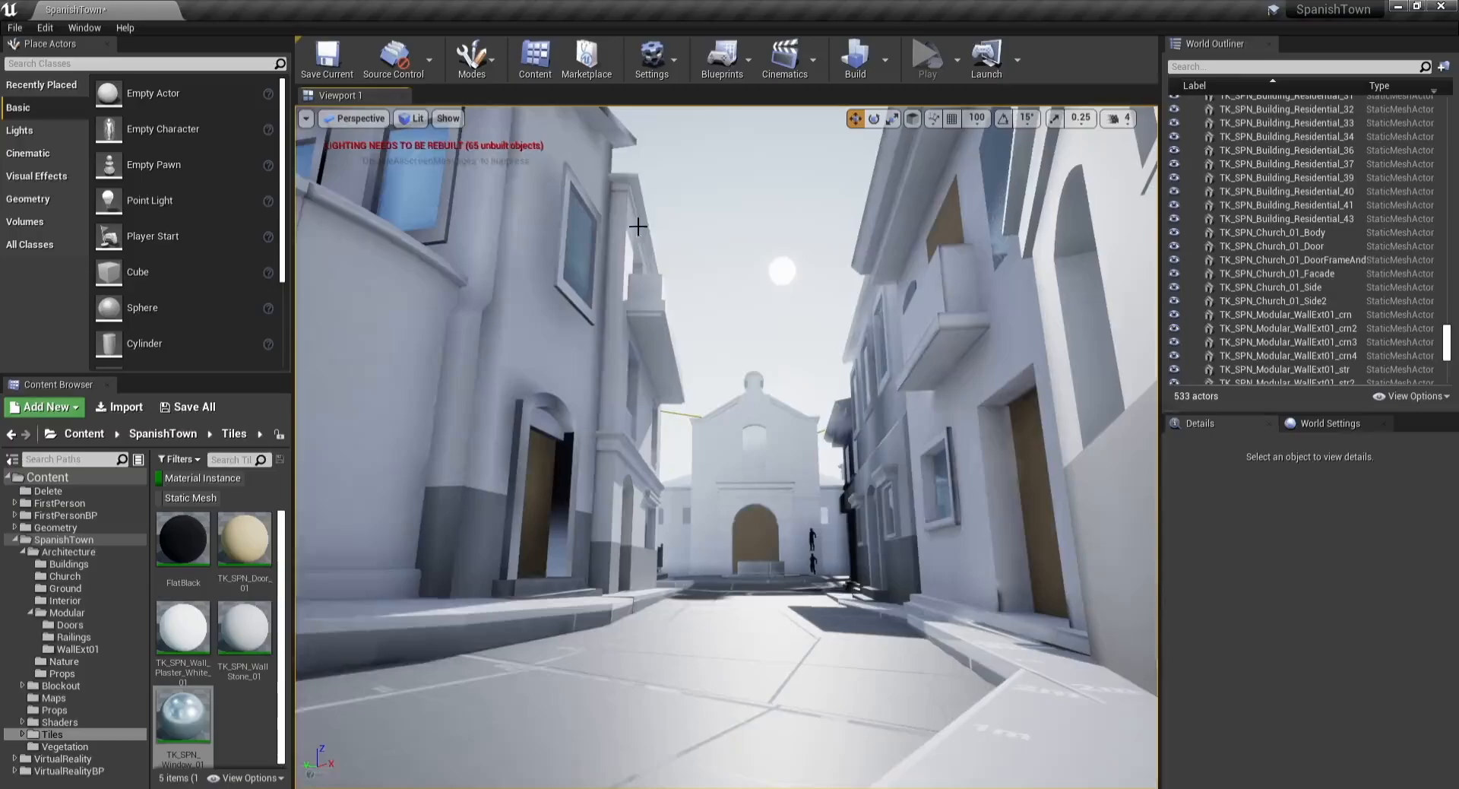
pyautogui.click(342, 64)
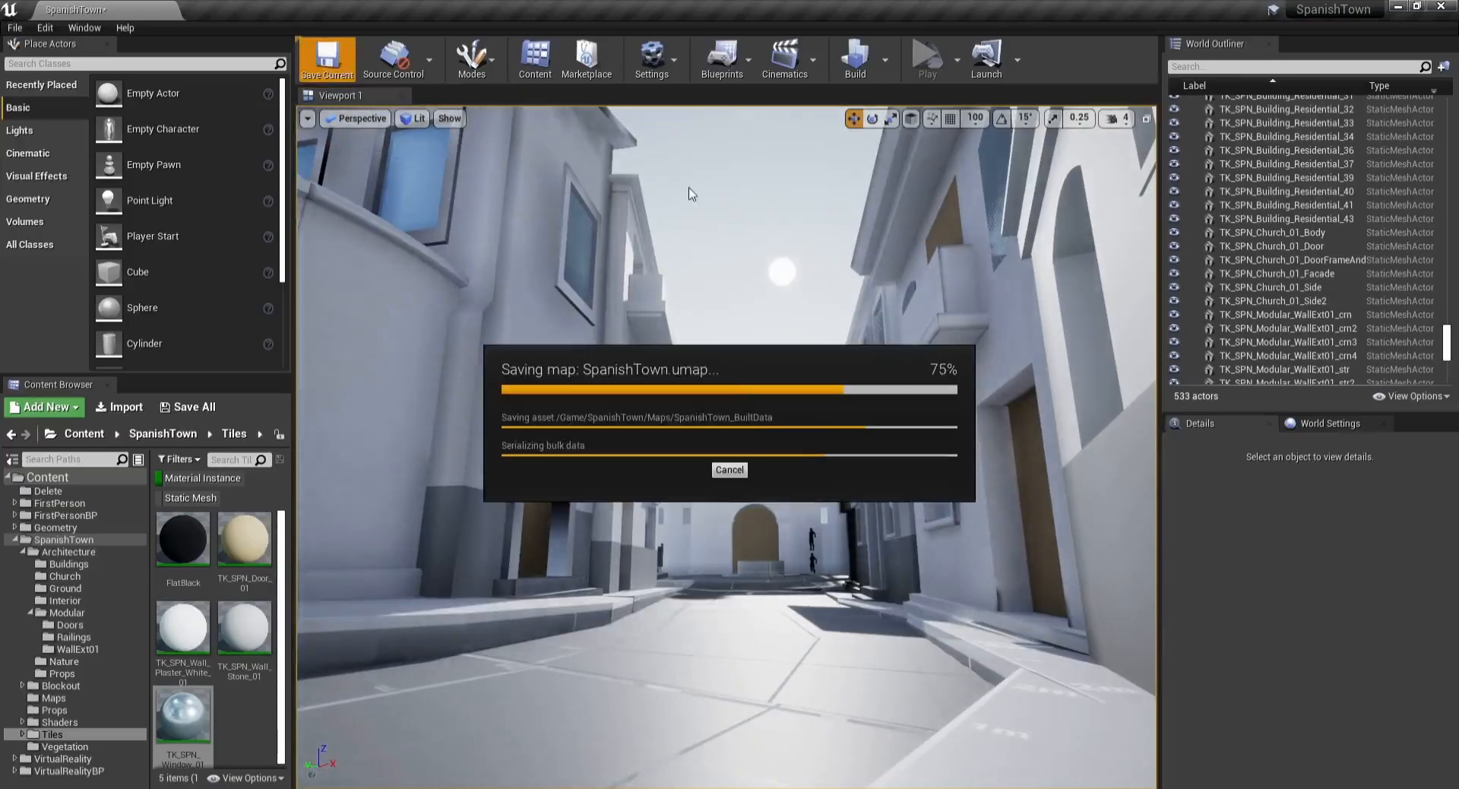
# Step: Build the level's lighting and close the message log that lists the lighting results
pyautogui.click(861, 61)
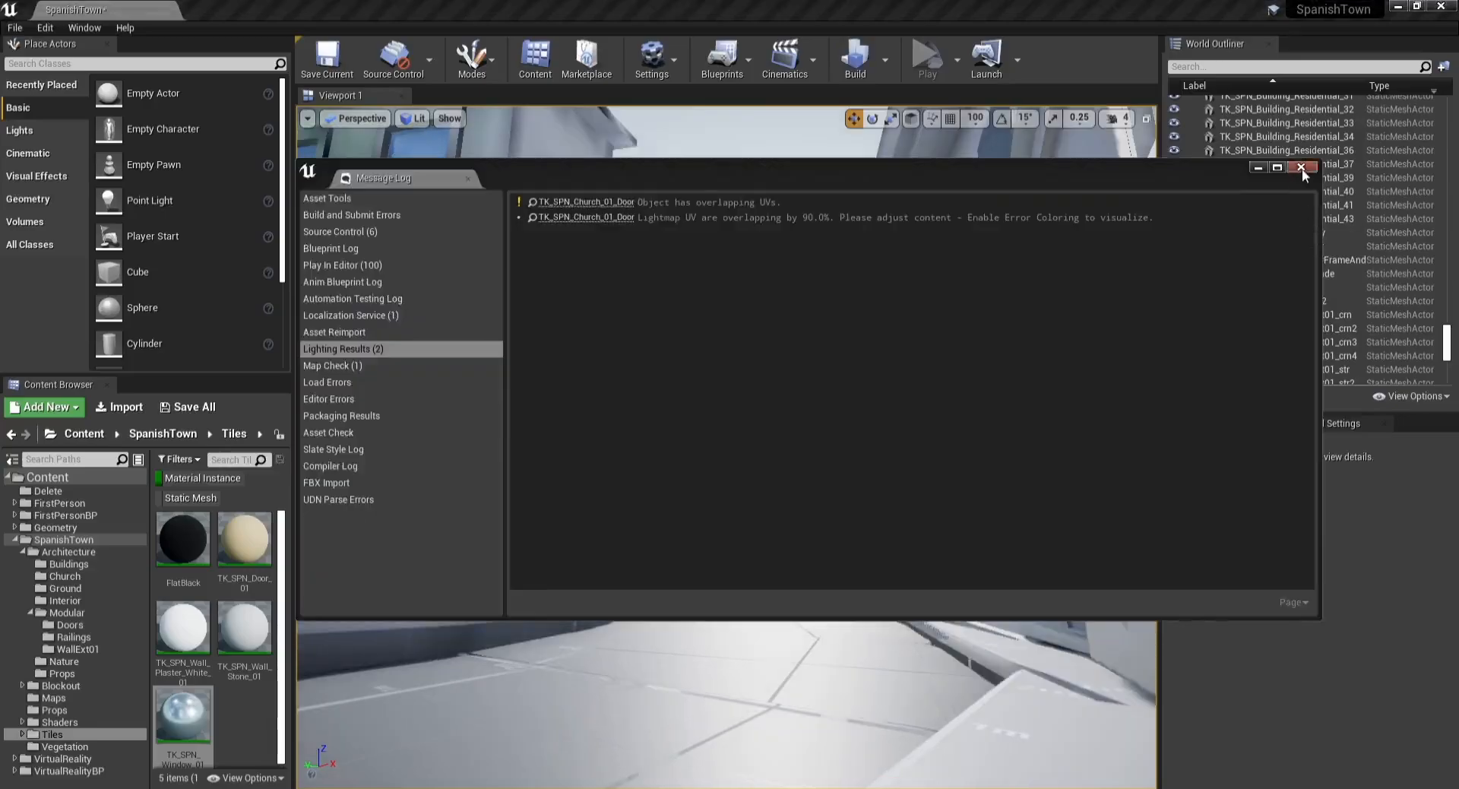
pyautogui.click(1302, 169)
pyautogui.moveTo(734, 277)
pyautogui.mouseDown(button='right')
pyautogui.moveTo(710, 273)
pyautogui.moveTo(735, 277)
pyautogui.mouseUp(button='right')
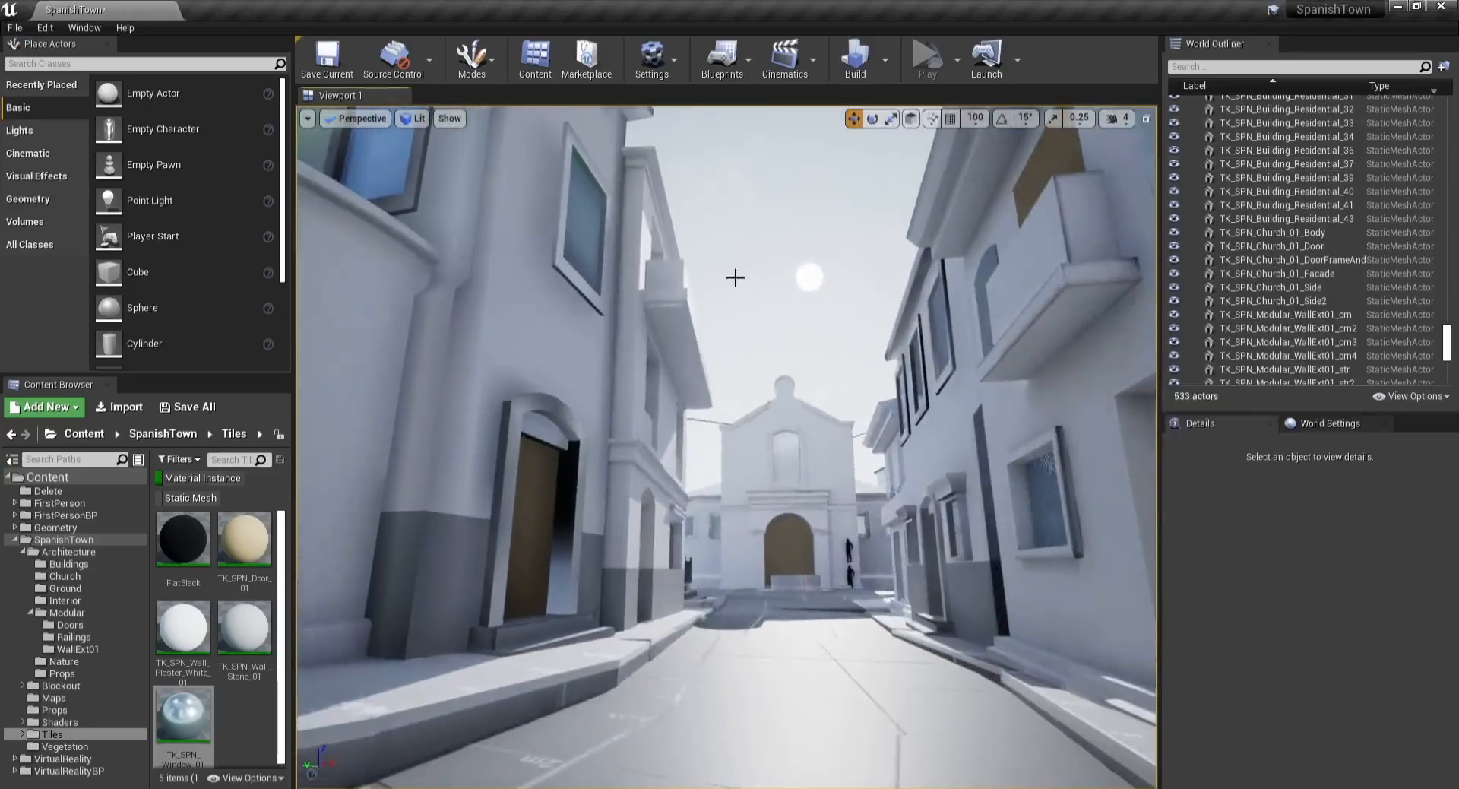
# Step: Save all modified assets in the content browser
pyautogui.press('F11')
pyautogui.press('F11')
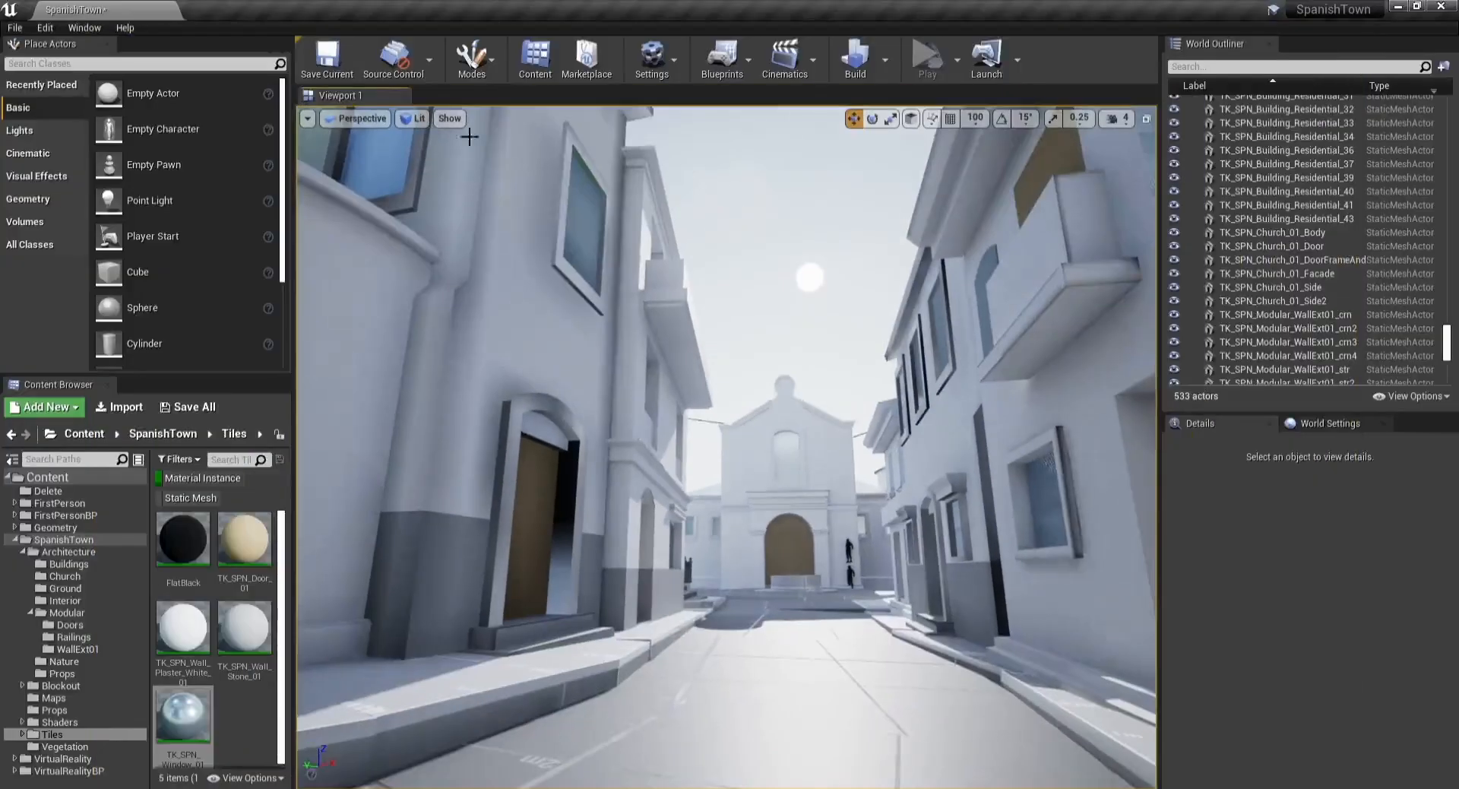
pyautogui.click(201, 409)
pyautogui.click(868, 552)
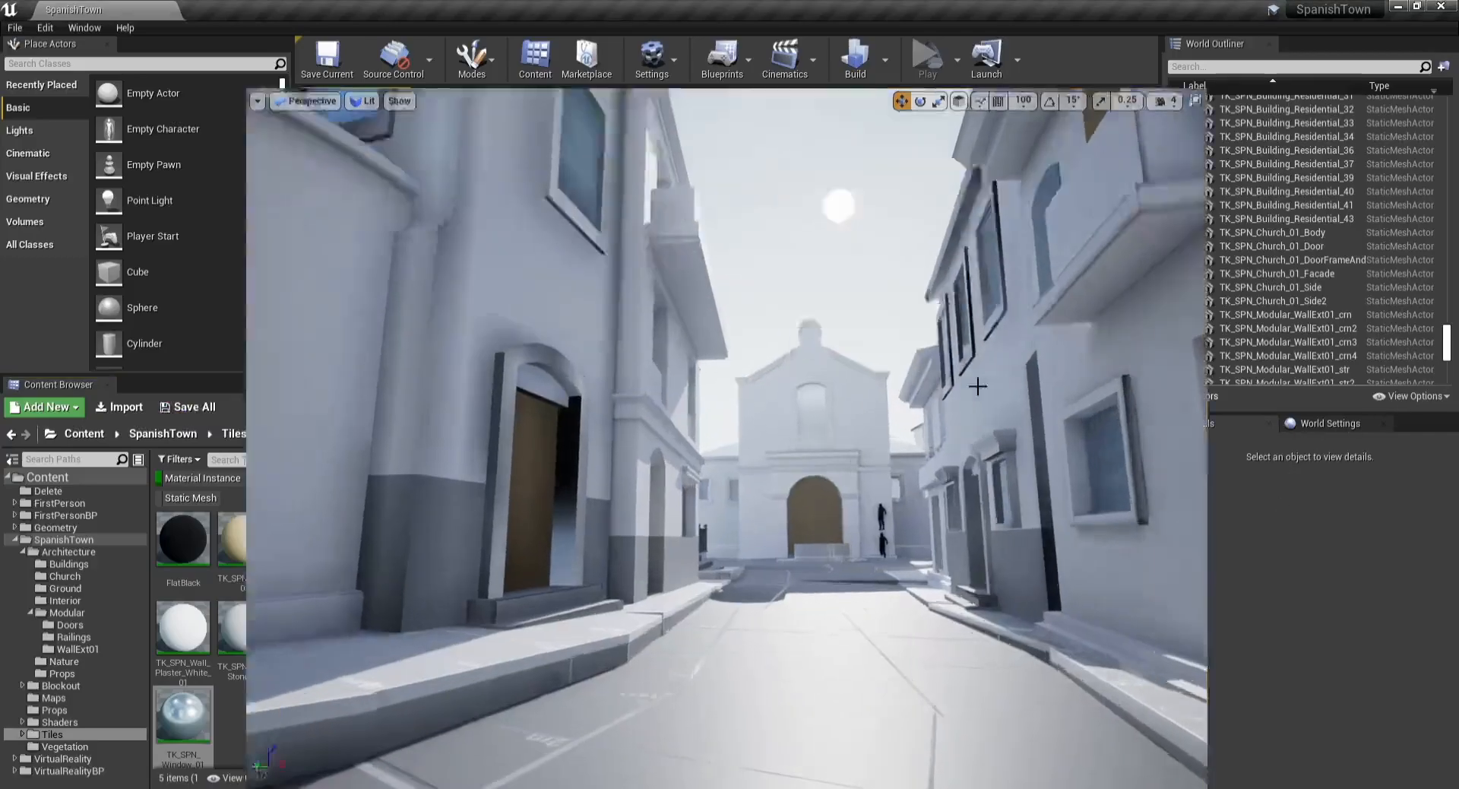
# Step: Switch the viewport to fullscreen and fly toward the church facade to inspect it across the plaza
pyautogui.press('F11')
pyautogui.press('w')
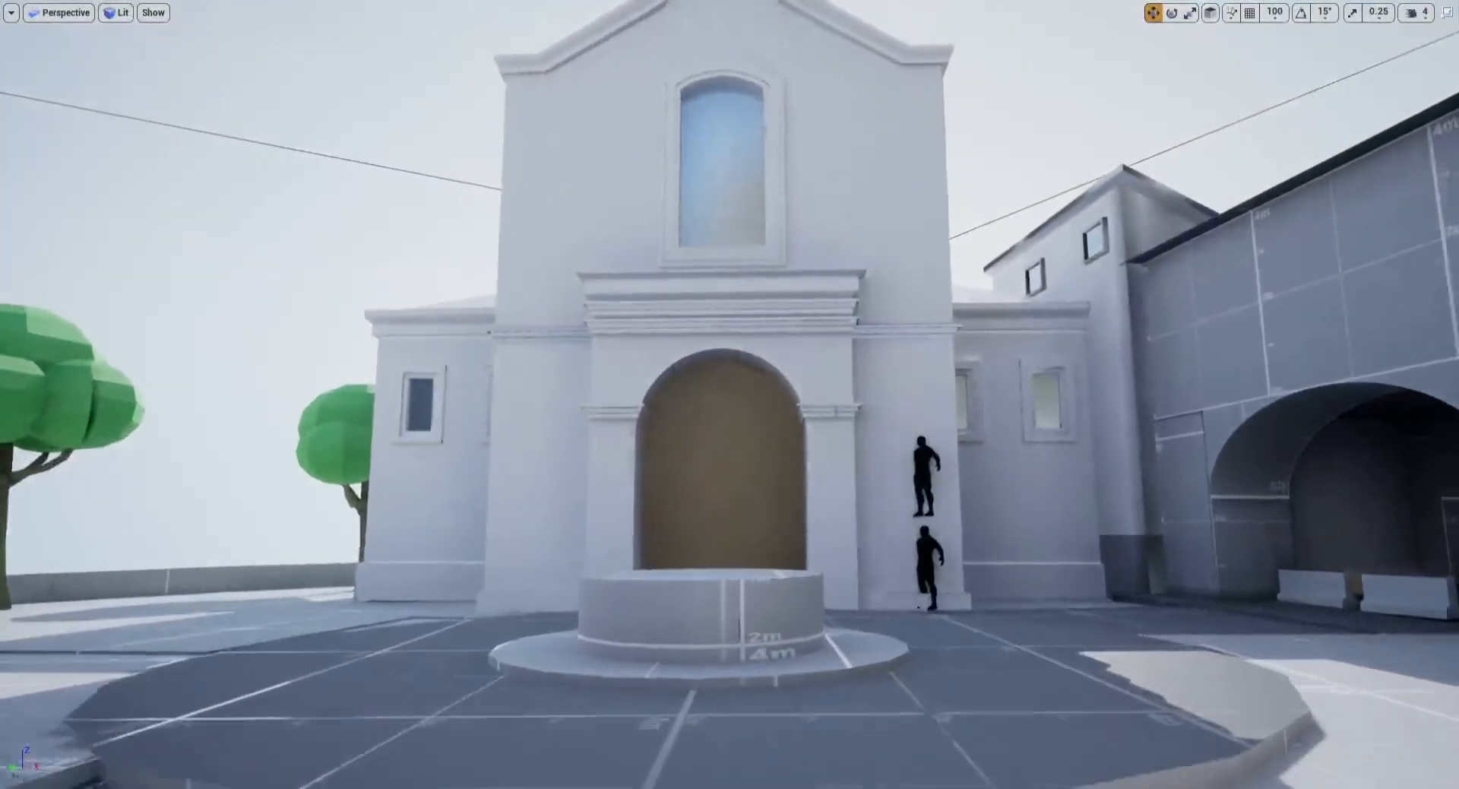
pyautogui.moveTo(729, 395); pyautogui.dragTo(730, 243, button='right')
pyautogui.moveTo(729, 395); pyautogui.dragTo(767, 428, button='right')
pyautogui.press('a')
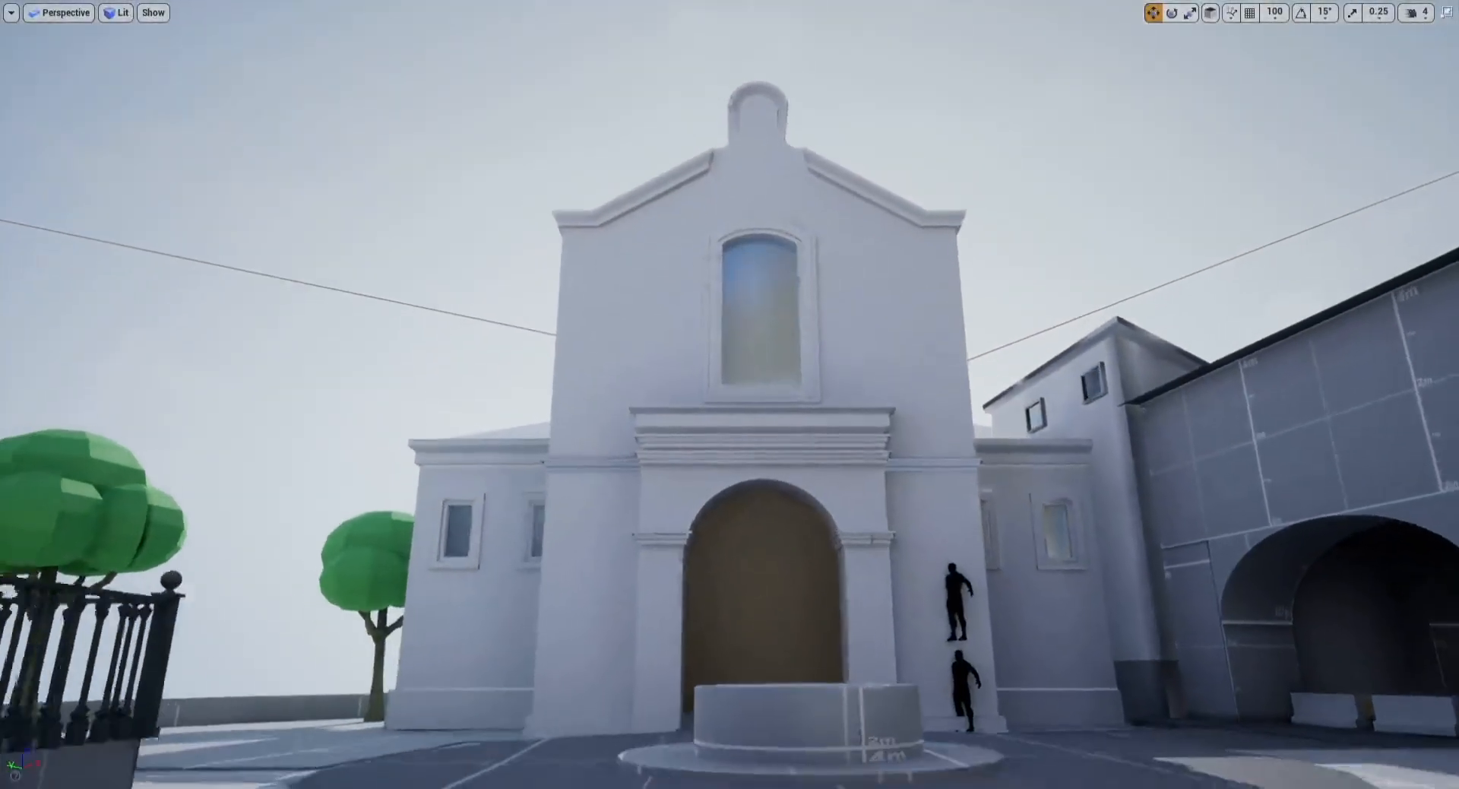
pyautogui.press('d')
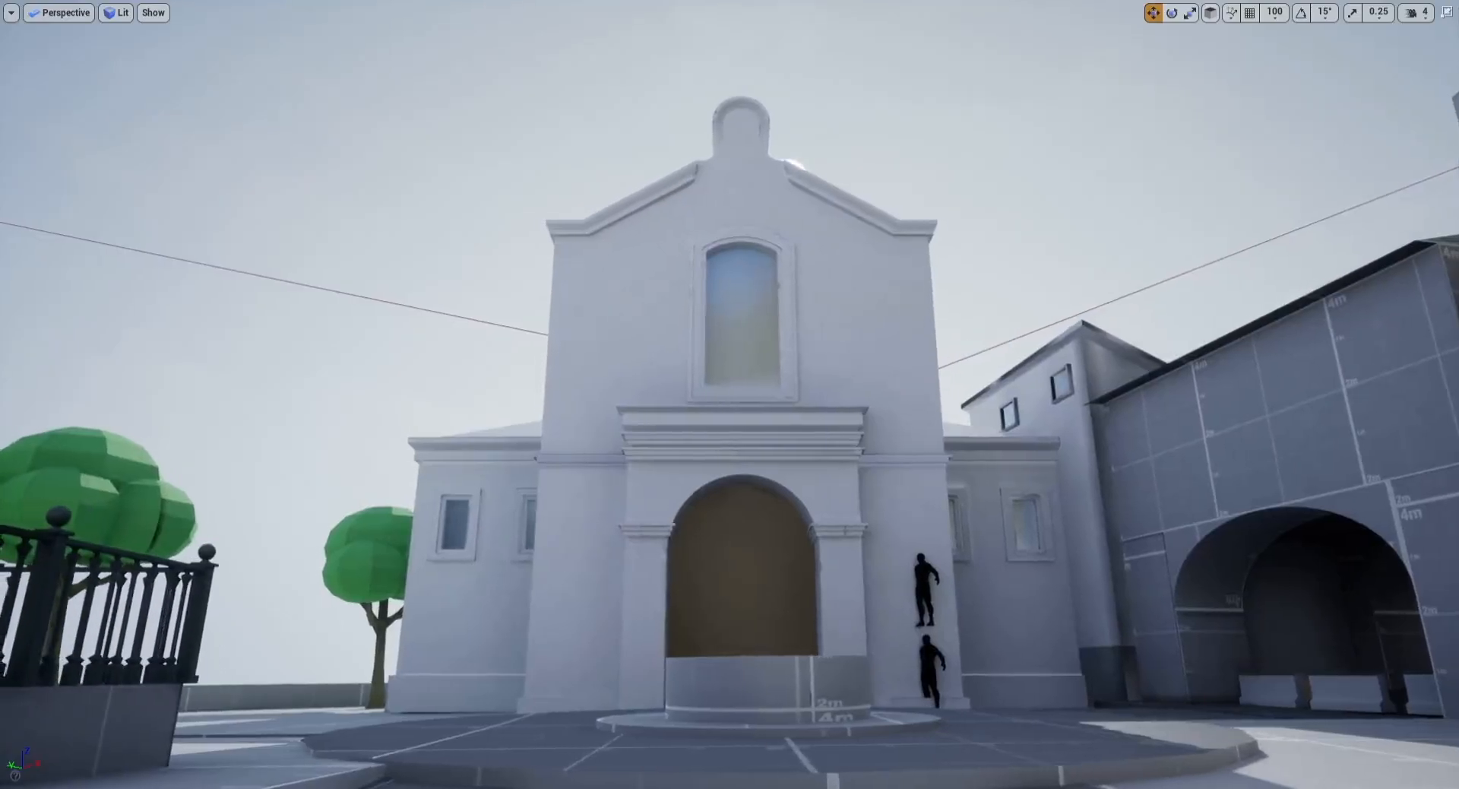
pyautogui.press('a')
pyautogui.press('d')
pyautogui.press('a')
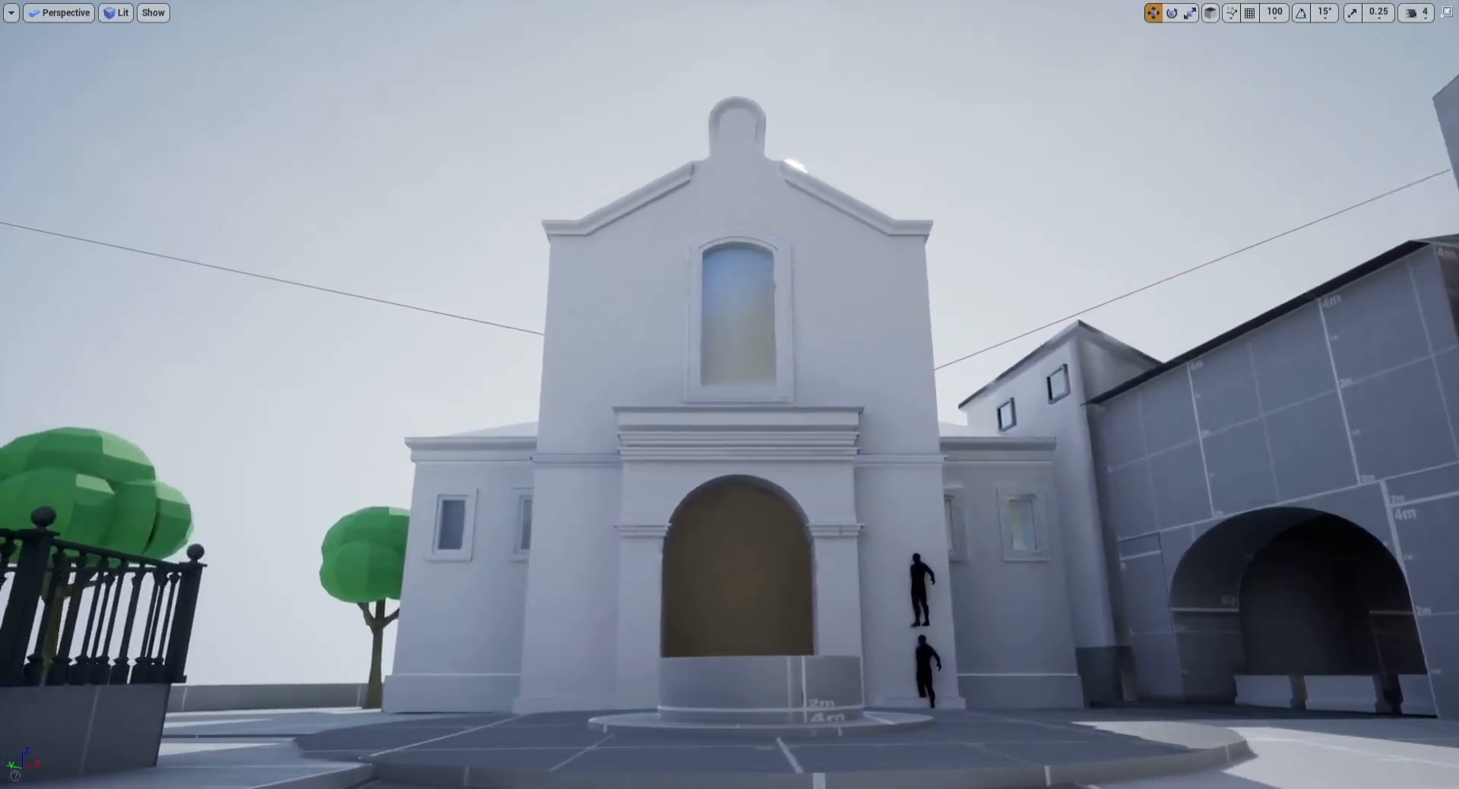